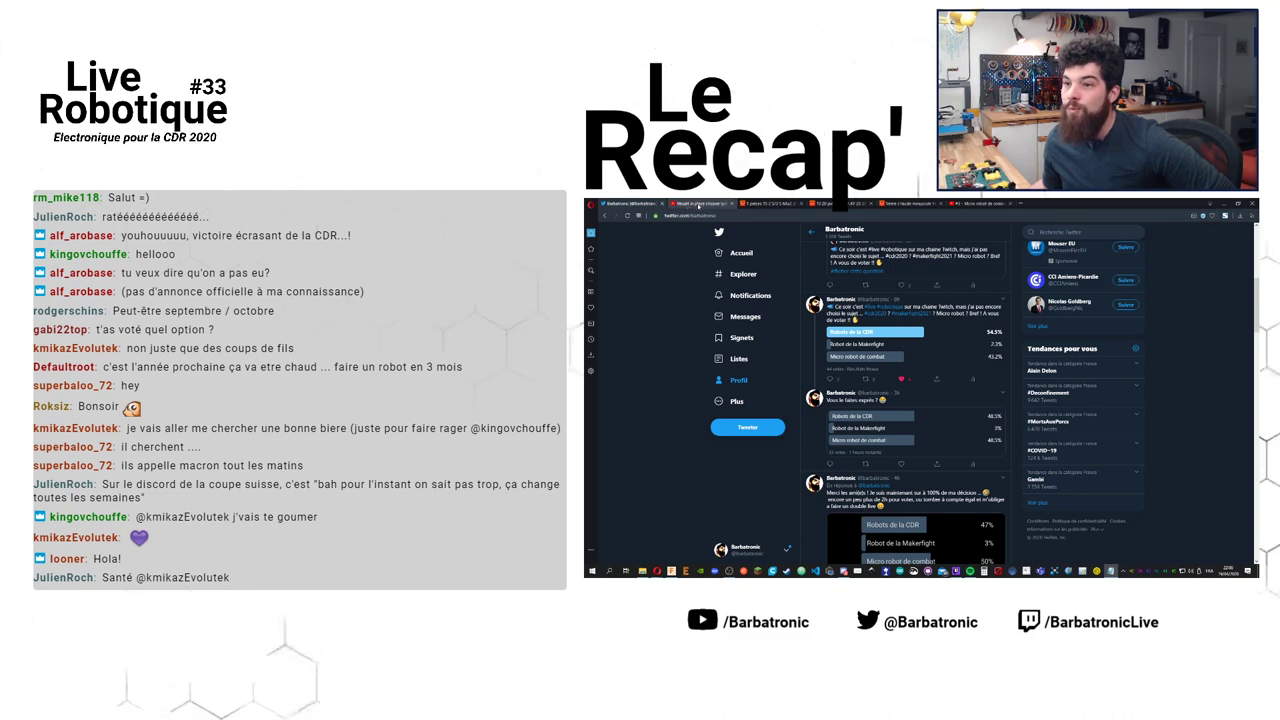
Glance at the AliExpress motor page, then start playing the combat micro-robot video
click(905, 203)
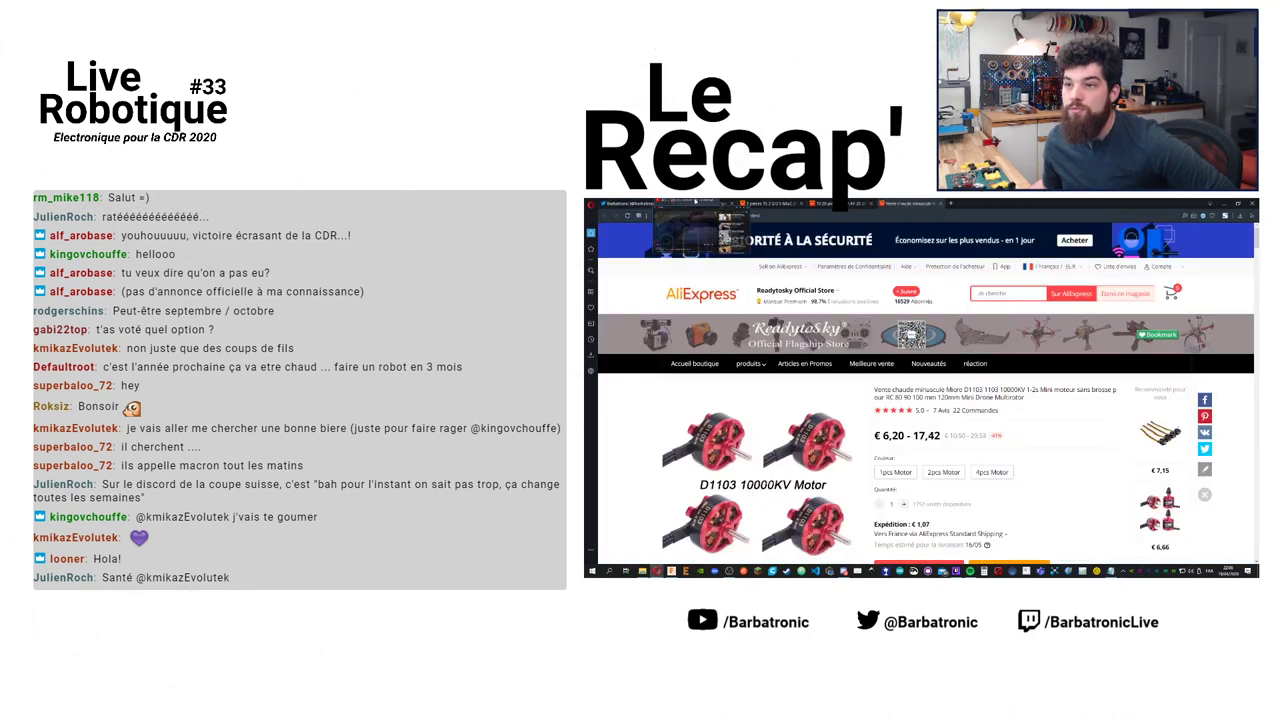
click(710, 204)
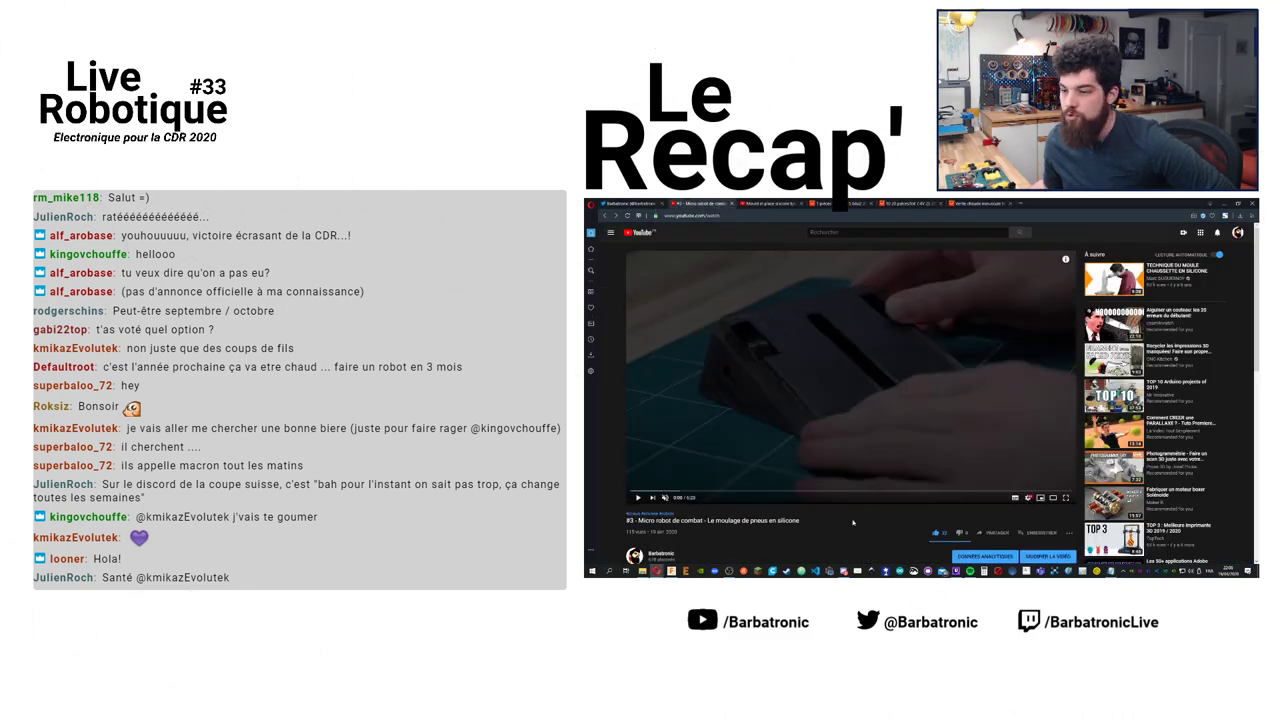
click(638, 498)
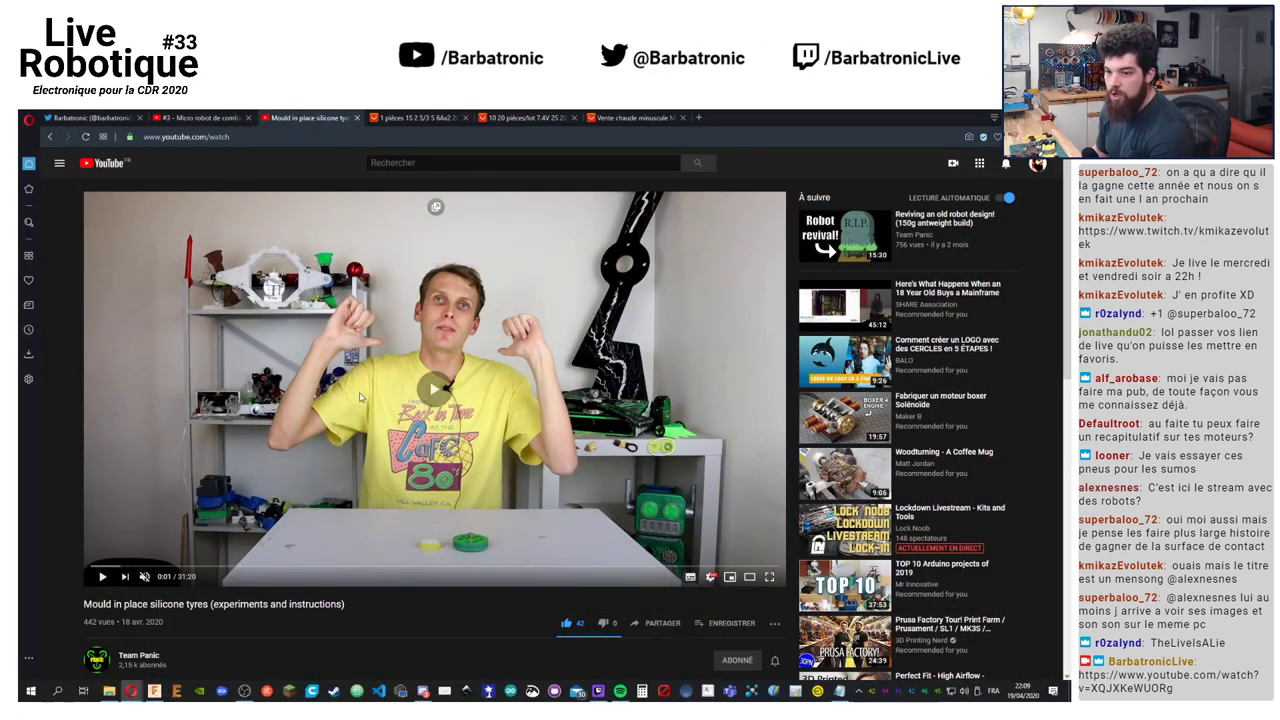
Seek the silicone tyre video to about 19:00, back to 12:17, then ahead to 23:40
click(507, 569)
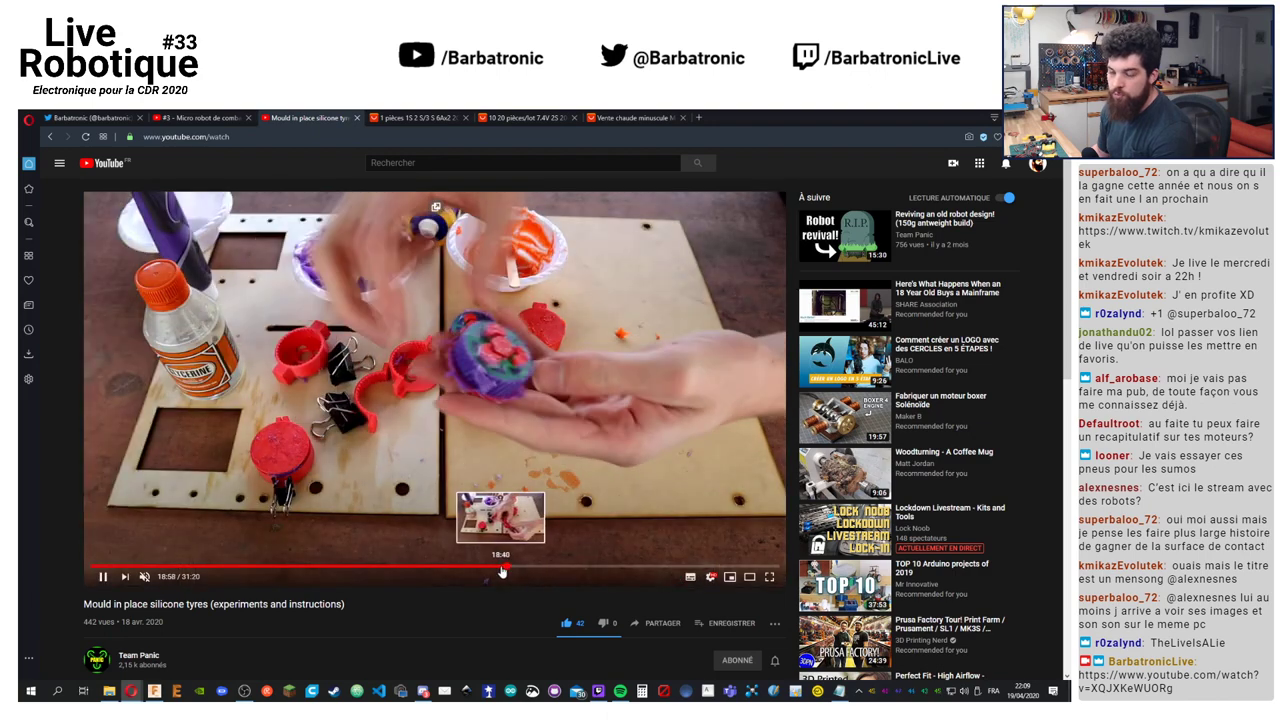
drag(503, 571, 362, 571)
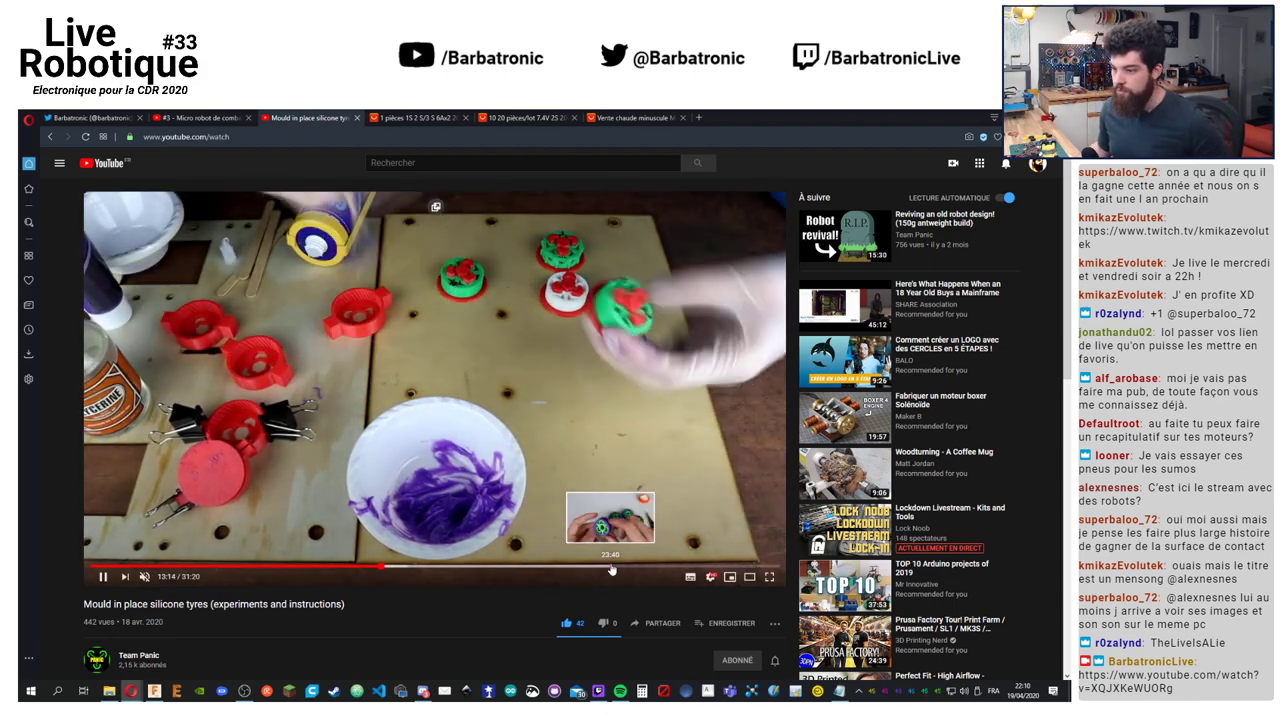
click(612, 570)
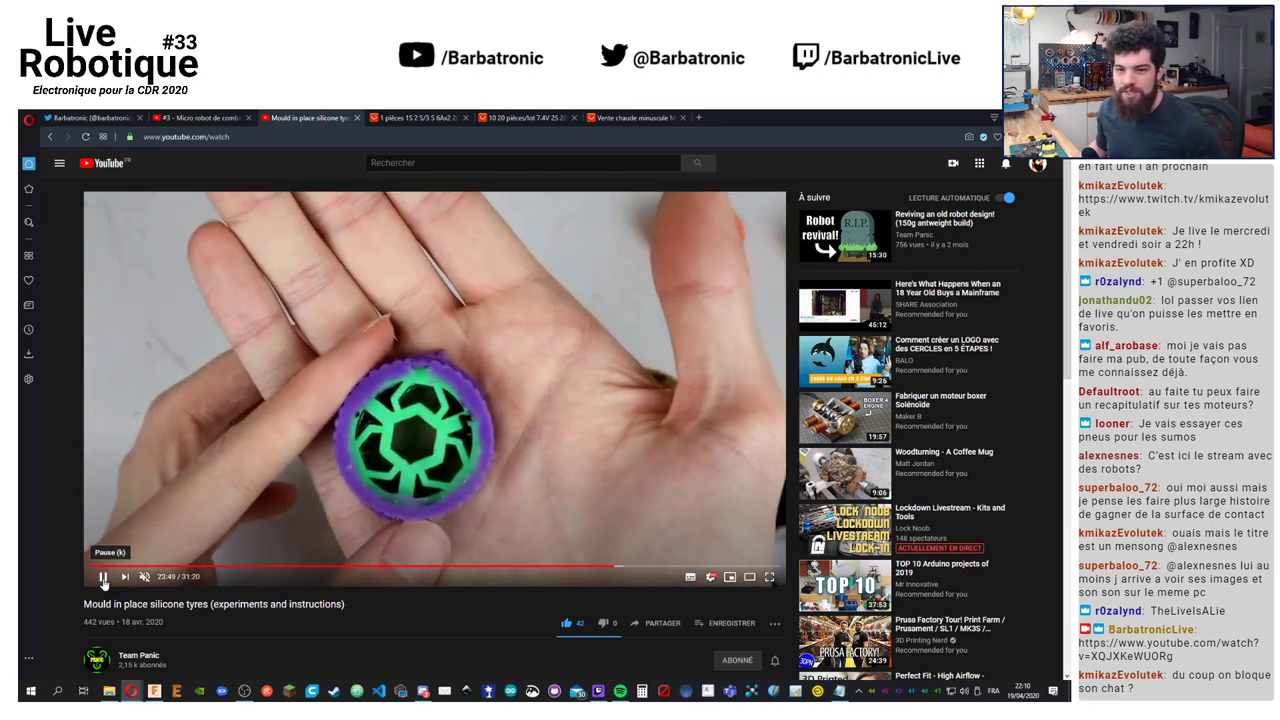
click(103, 578)
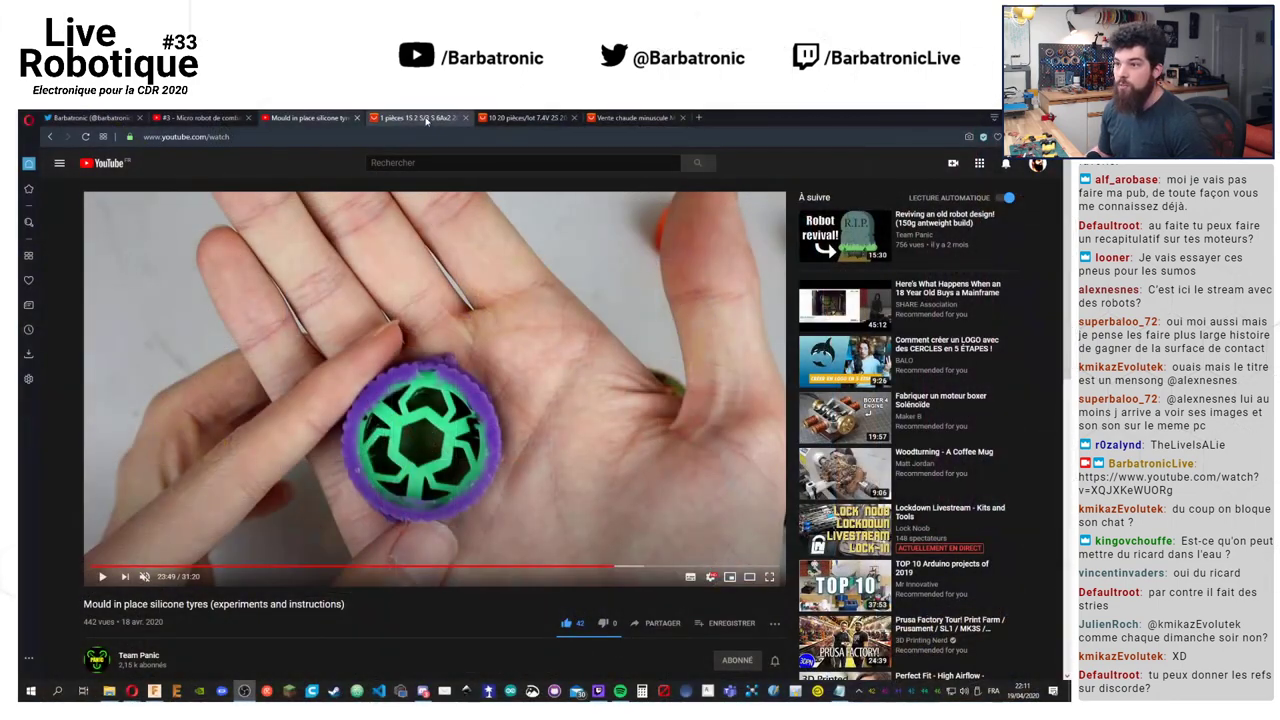
Look over the AliExpress ESC product page
click(418, 118)
scroll(490, 395, up, 6)
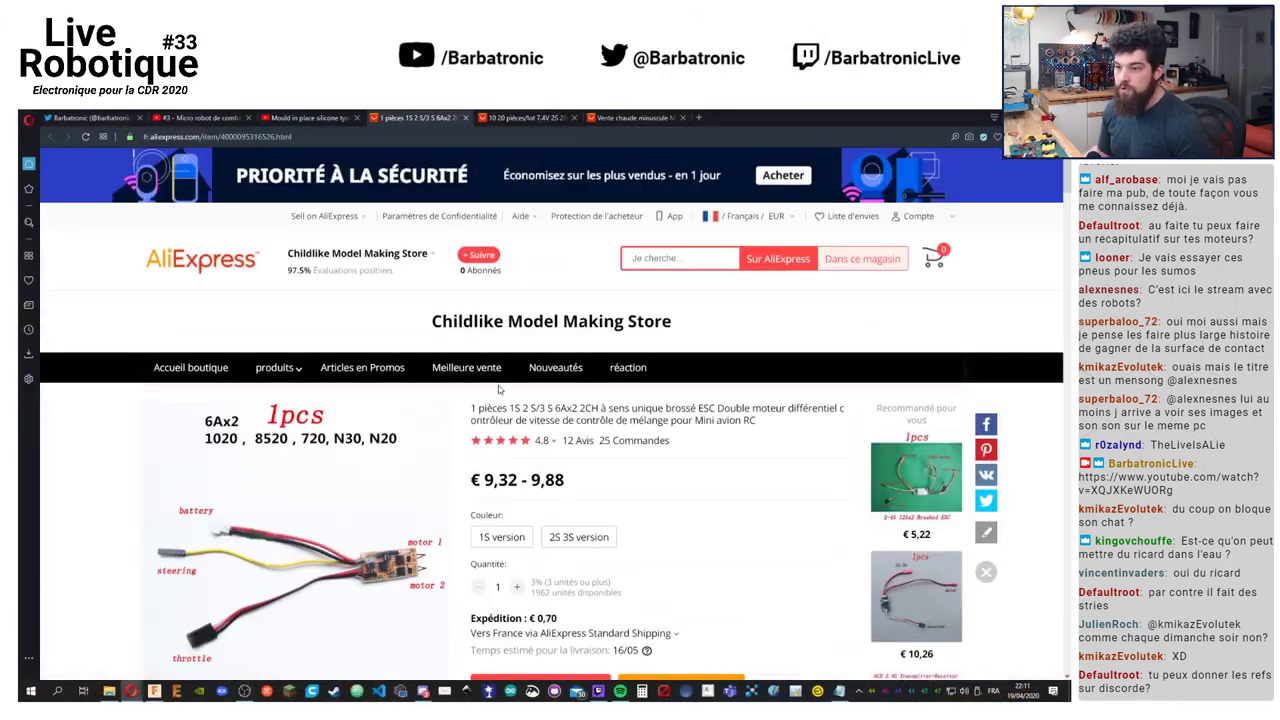
scroll(466, 420, down, 2)
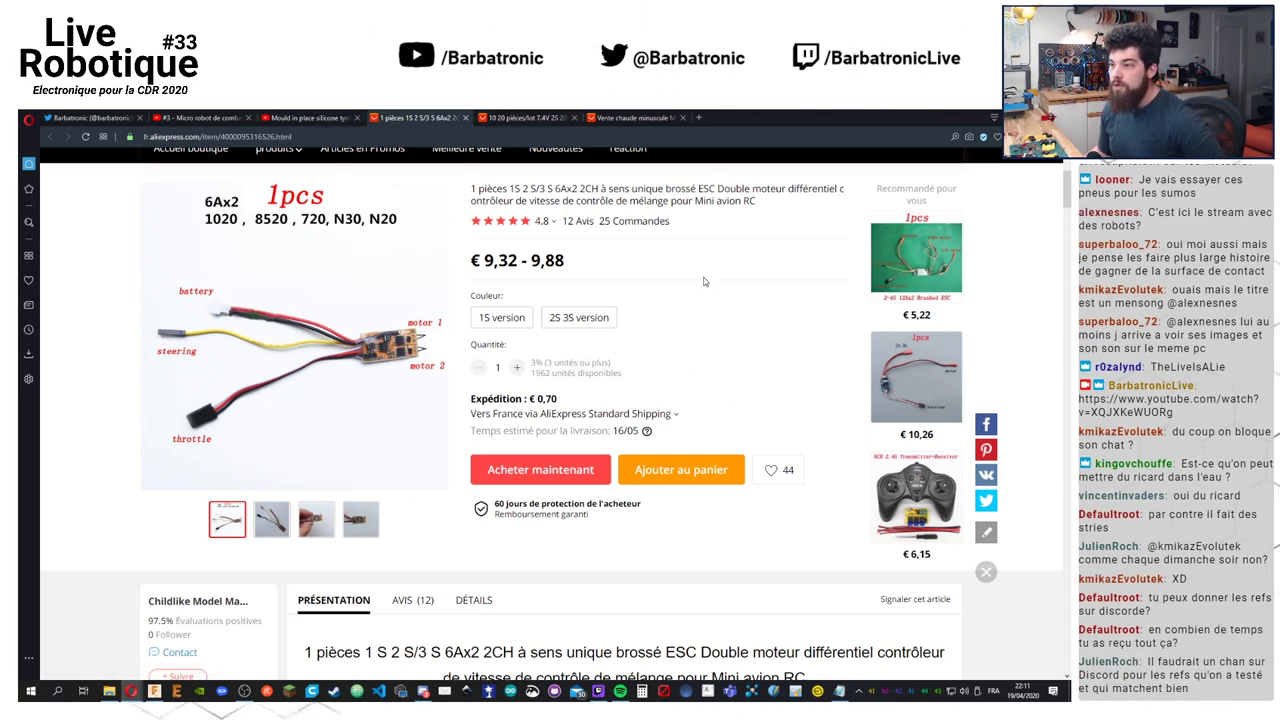
Check the D1103 motor page, then return to the robot video and shift the MOULAGE TECHNISTUB window right
click(640, 117)
scroll(548, 456, down, 2)
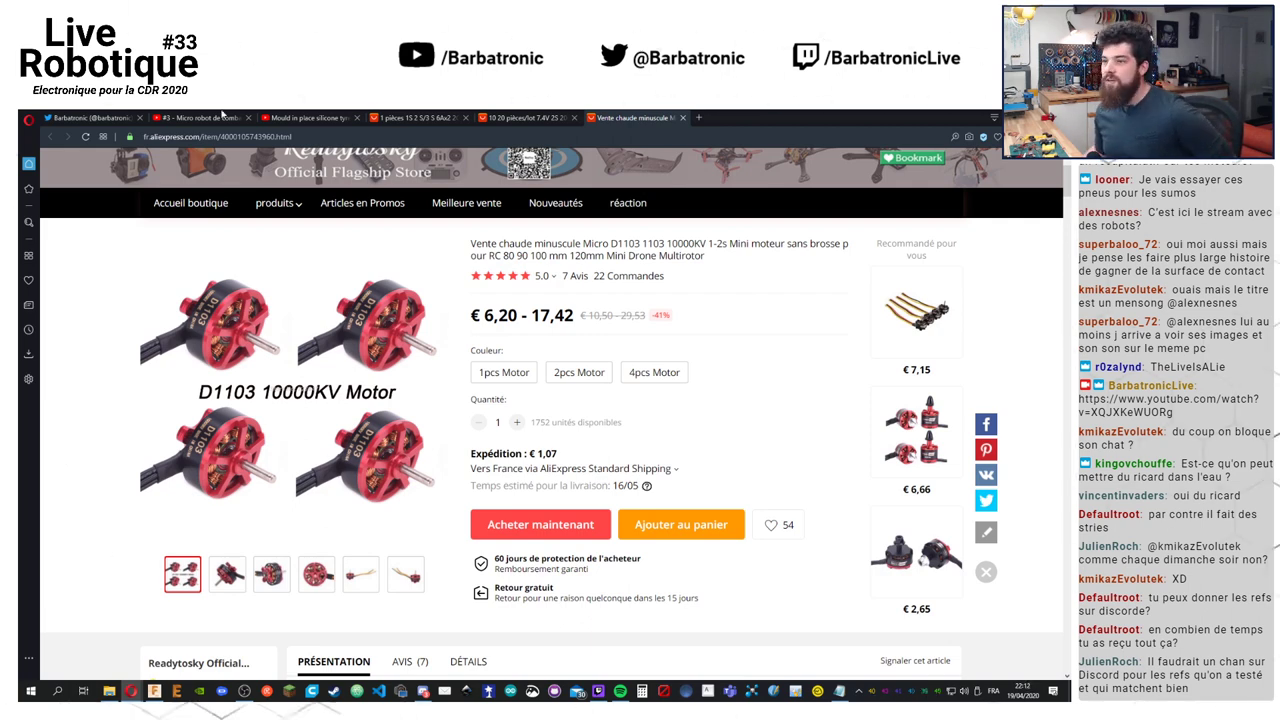
click(212, 119)
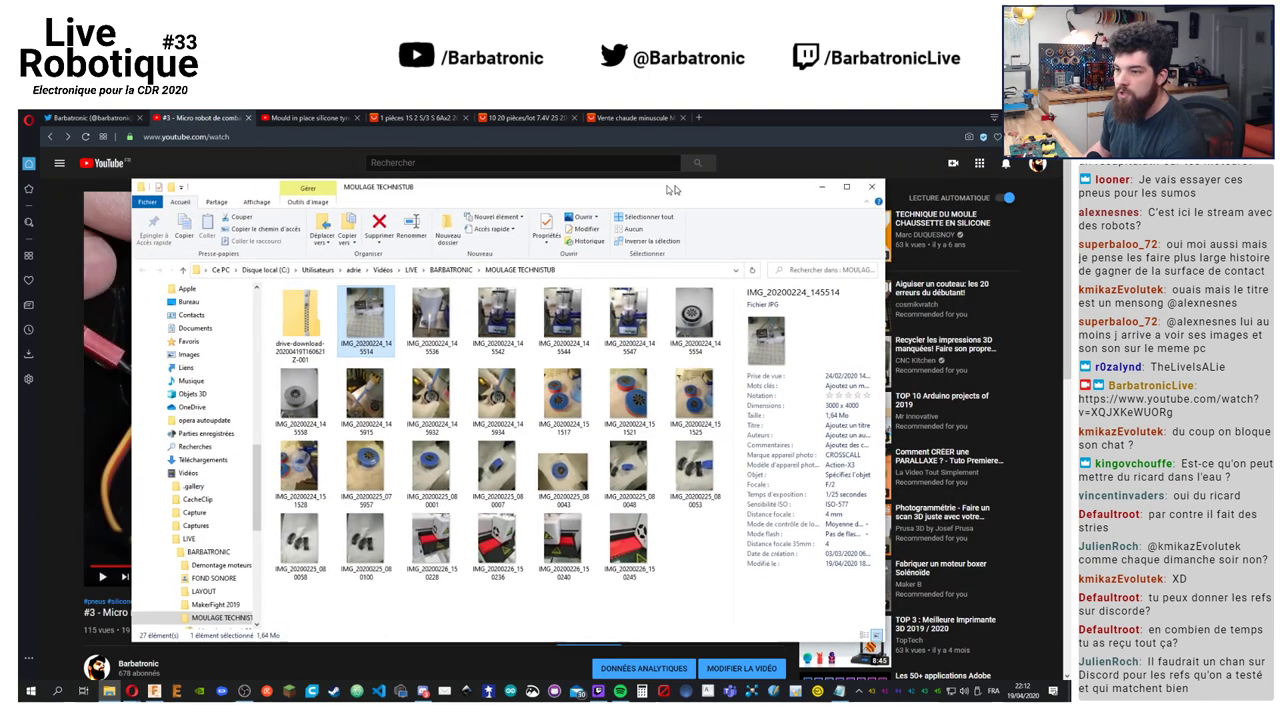
drag(666, 189, 708, 185)
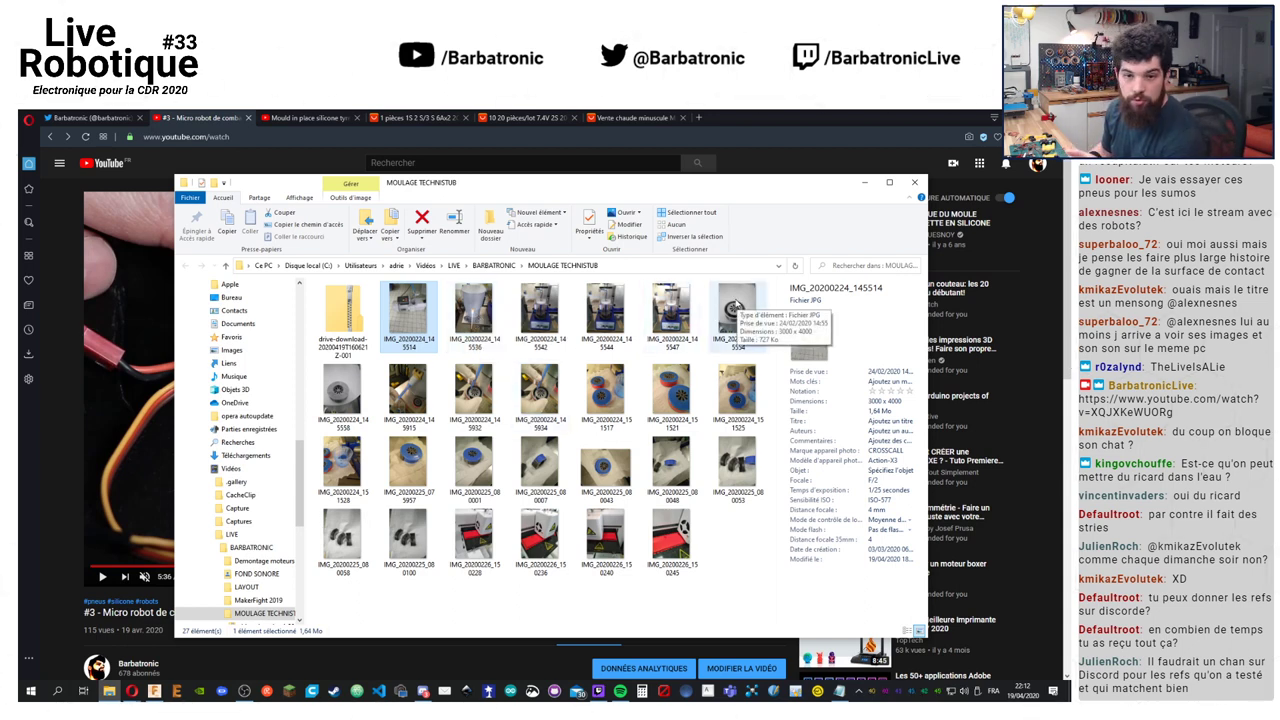
Open IMG_20200224_145554 in Photos, browse back to the vacuum pump shot, then forward to it again
double_click(736, 305)
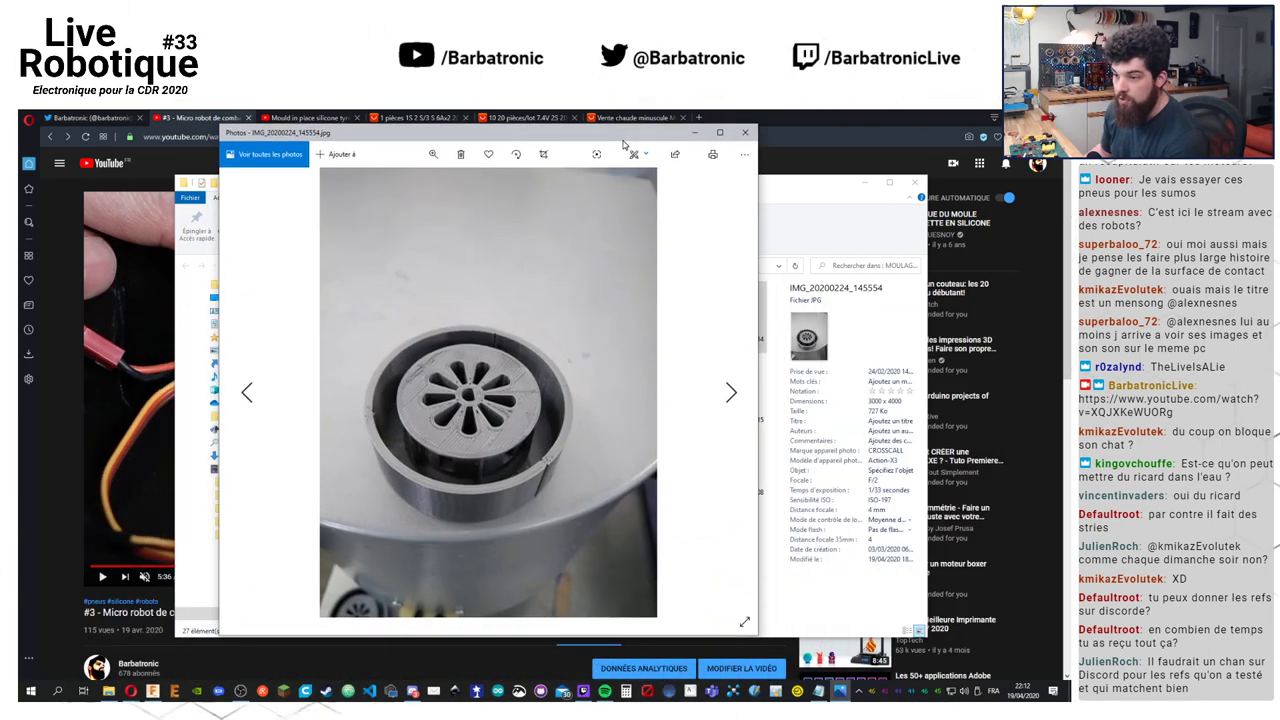
click(247, 395)
click(247, 395)
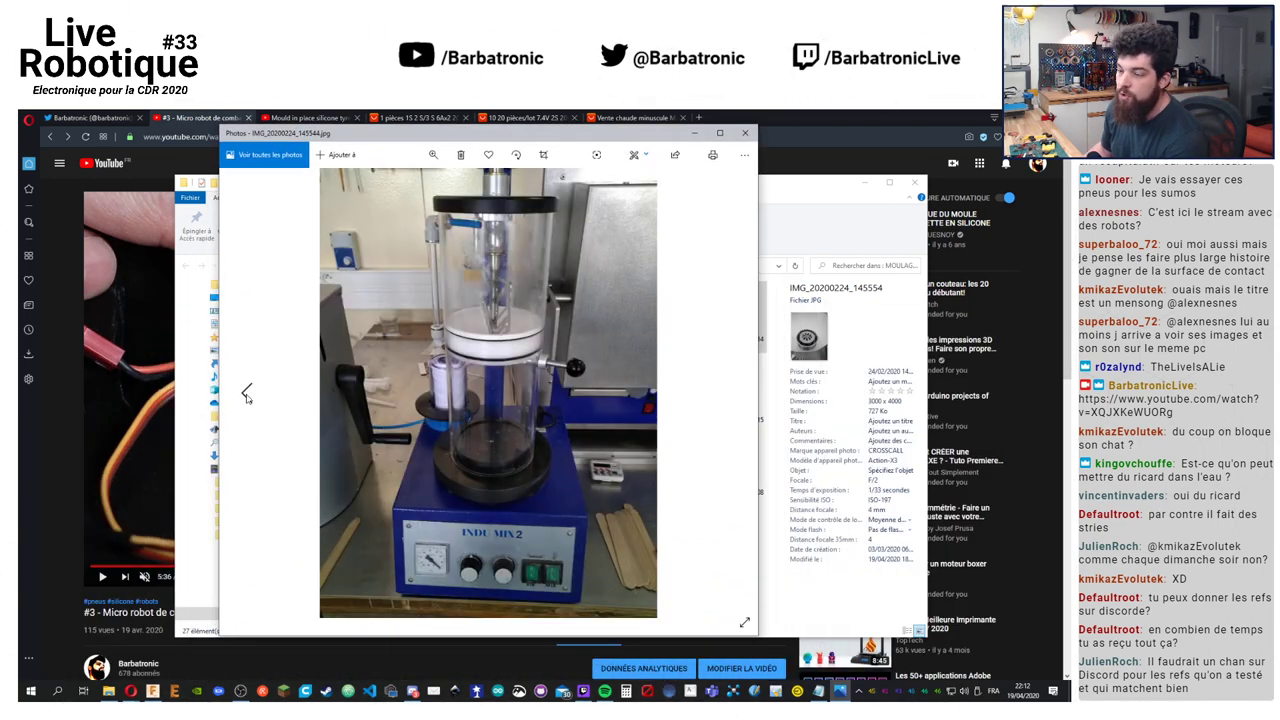
click(247, 395)
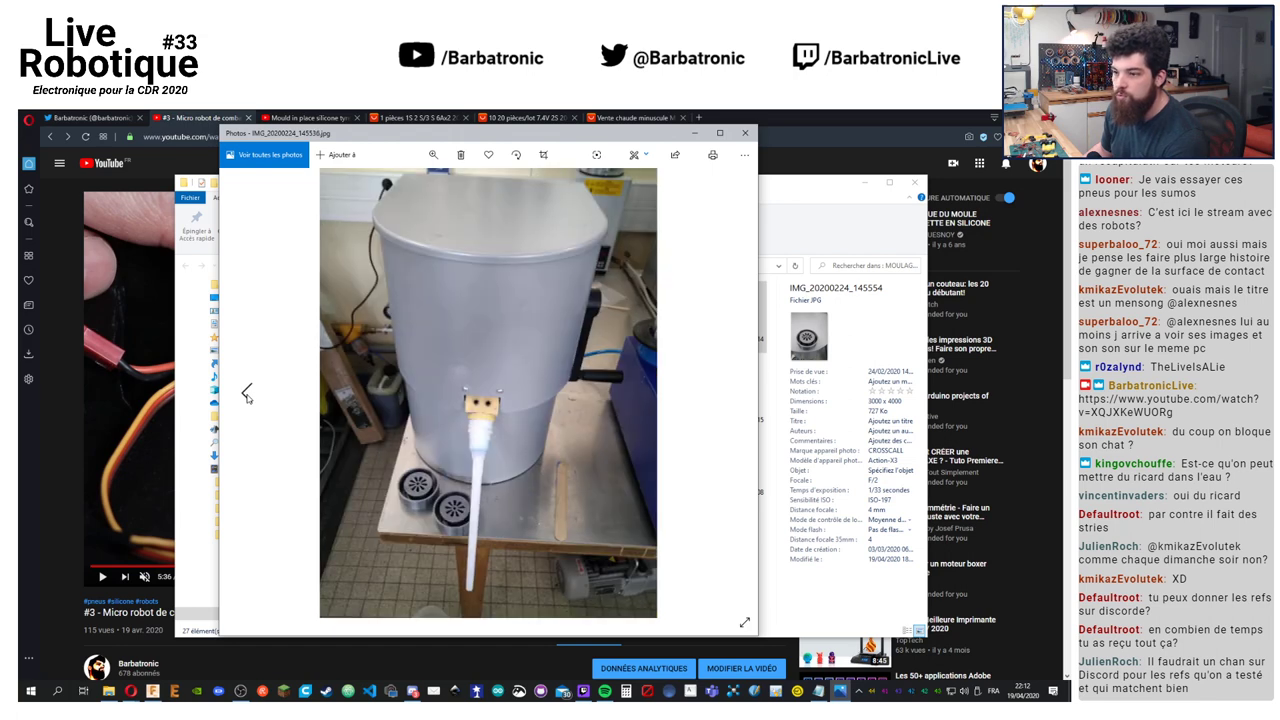
click(247, 395)
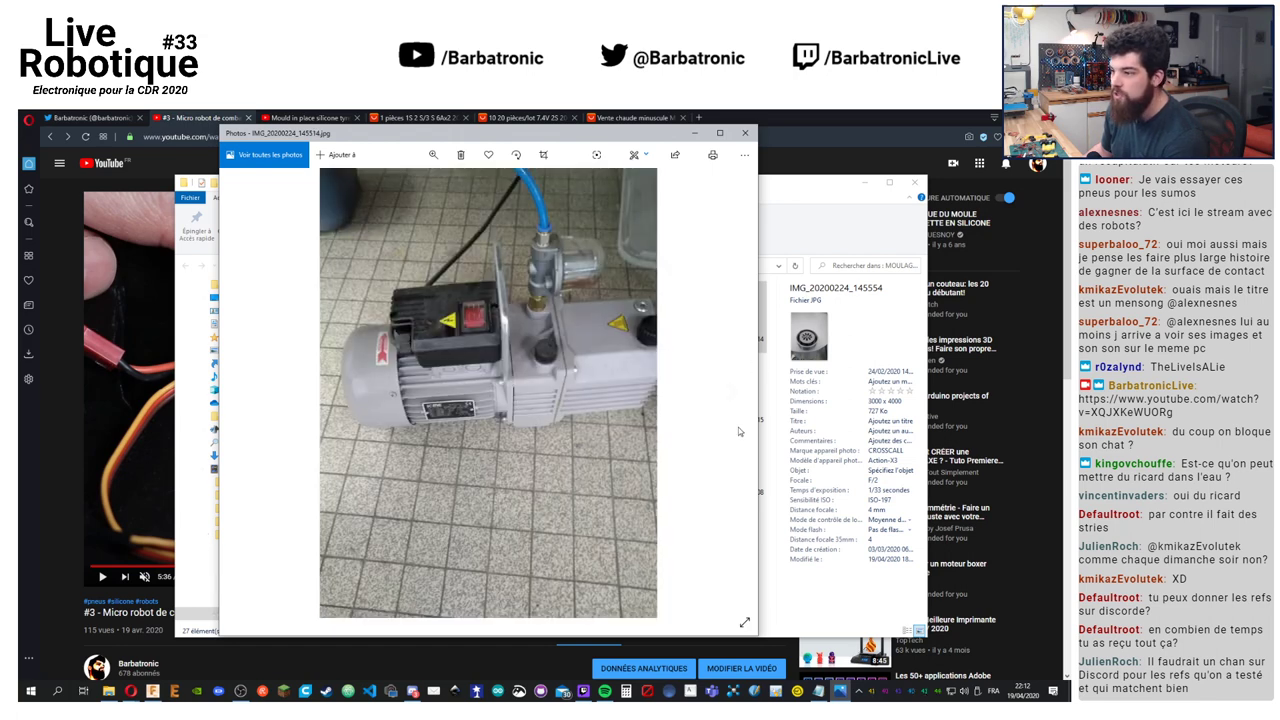
click(731, 396)
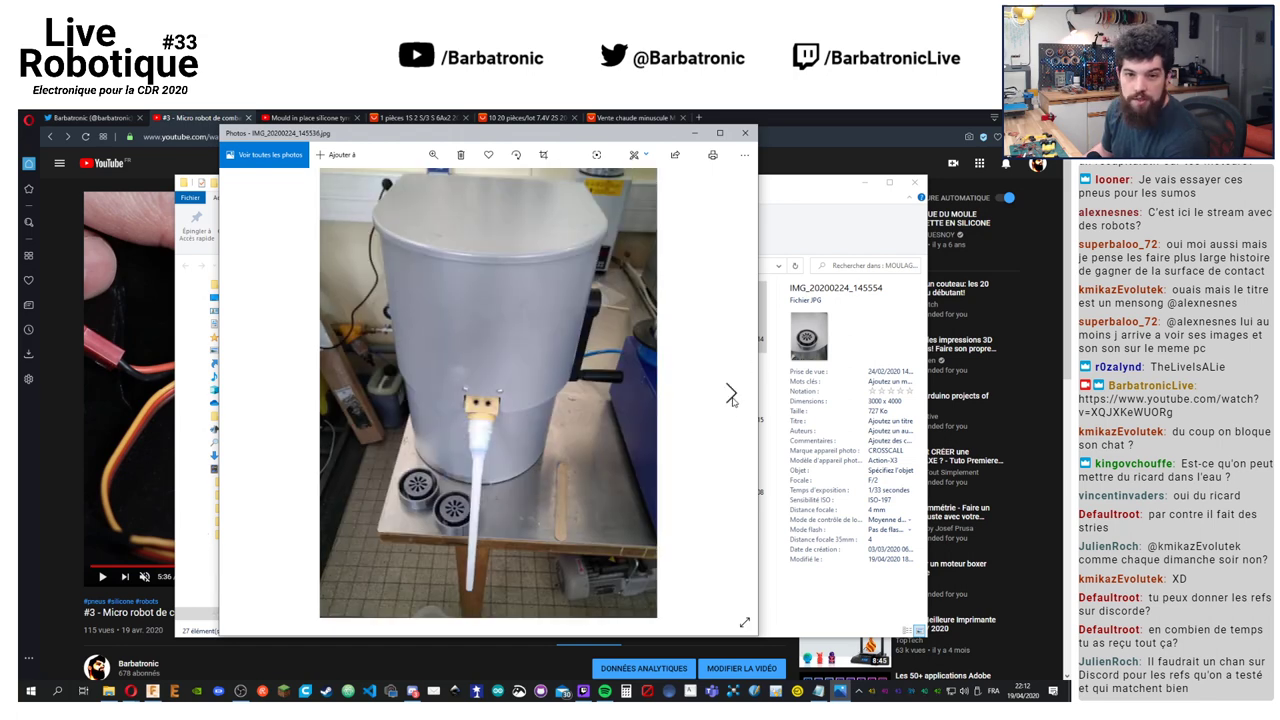
click(731, 396)
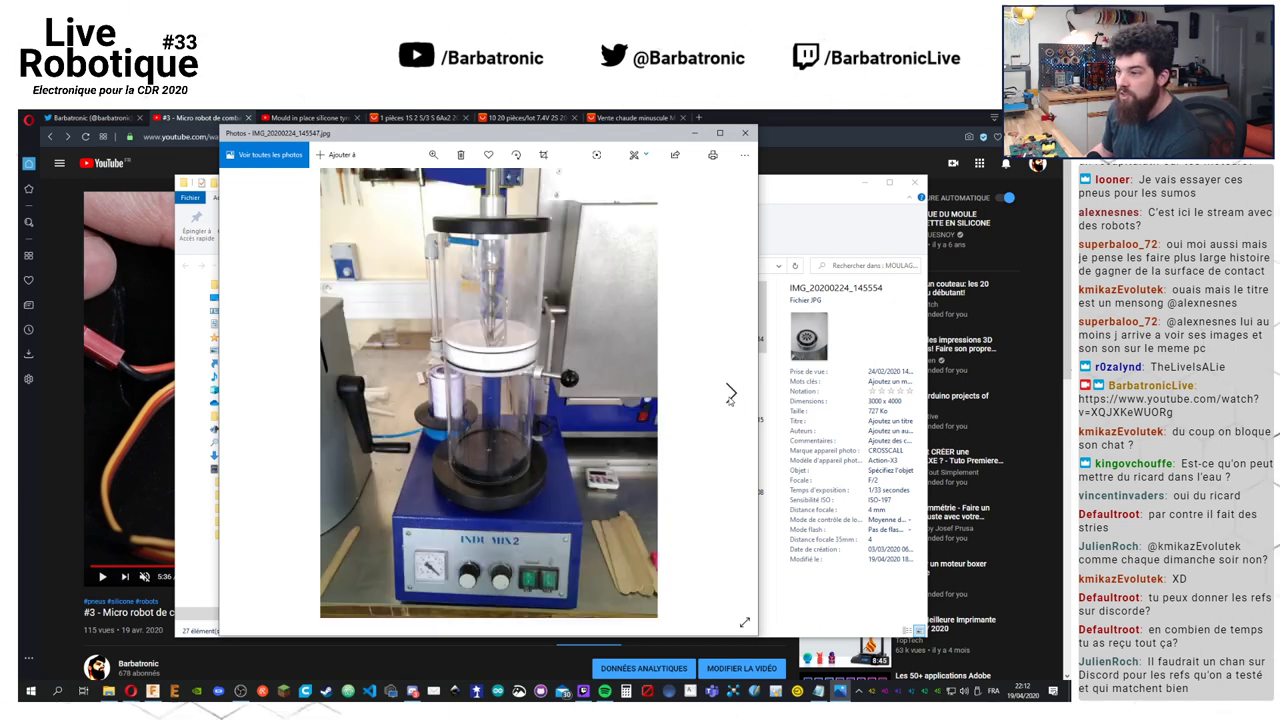
click(731, 396)
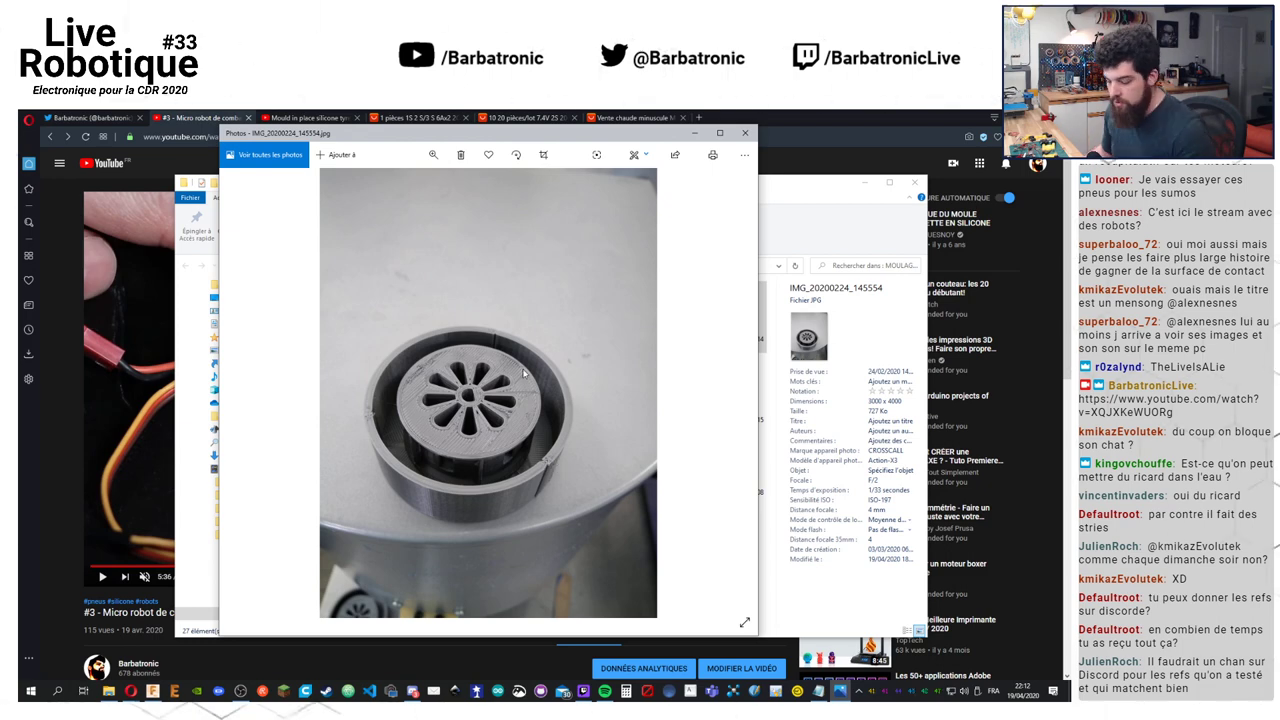
Zoom far into the printed wheel photo and pan to show more spokes
click(433, 154)
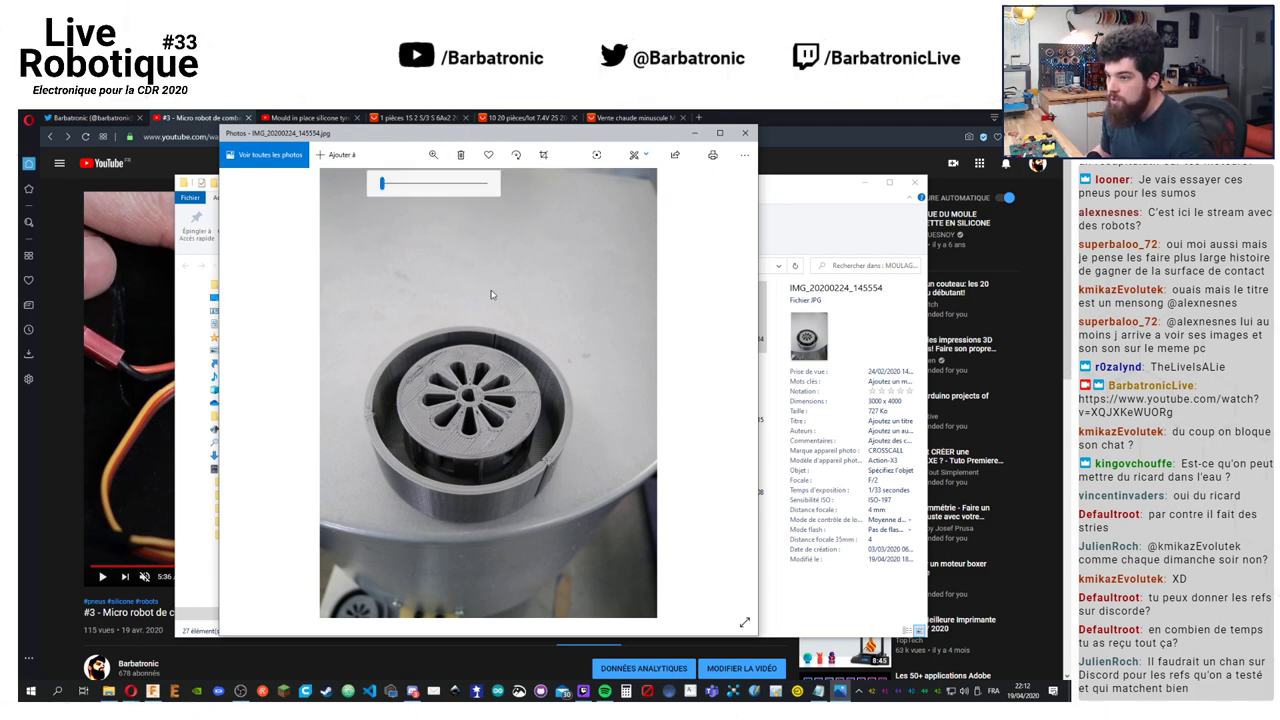
click(401, 183)
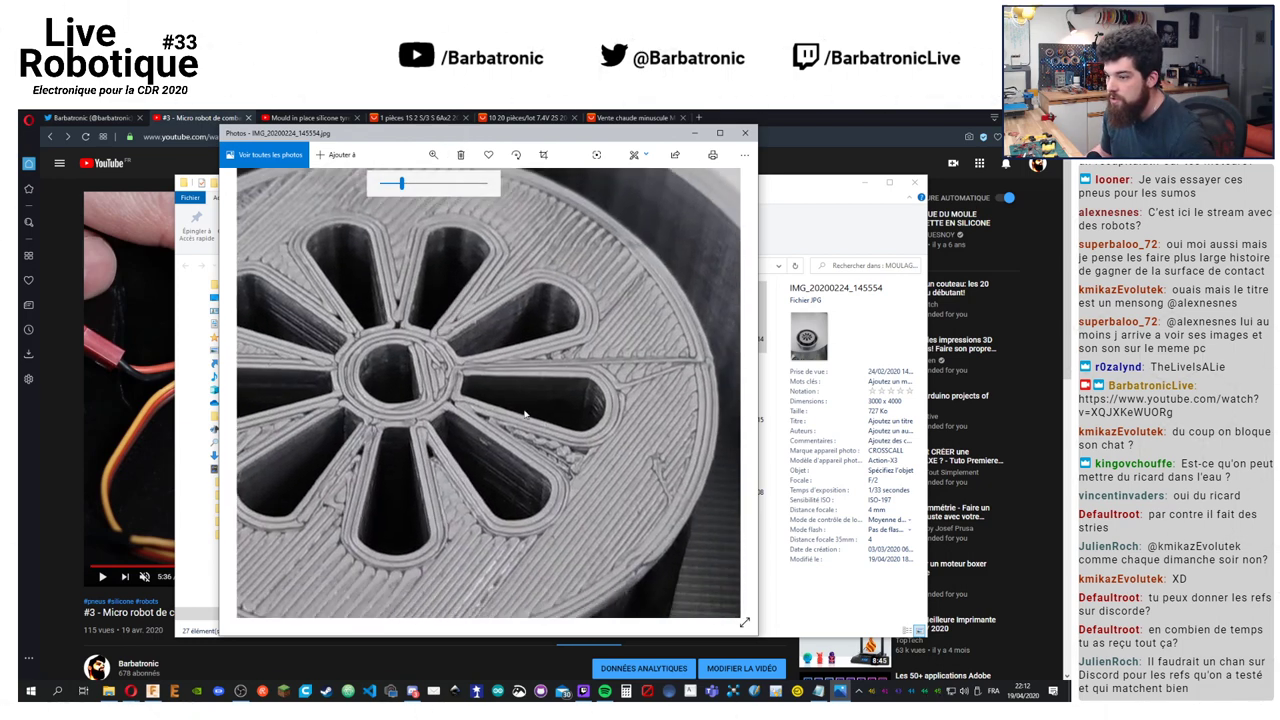
scroll(525, 415, down, 1)
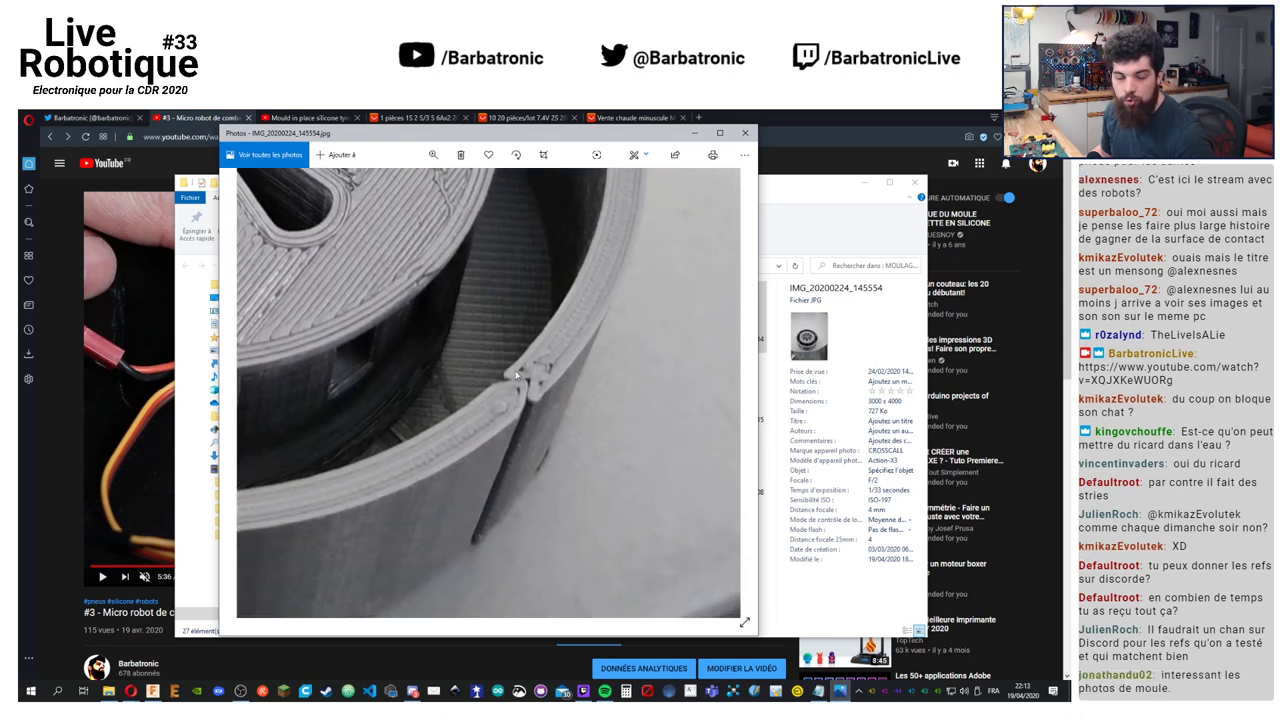
scroll(517, 377, up, 1)
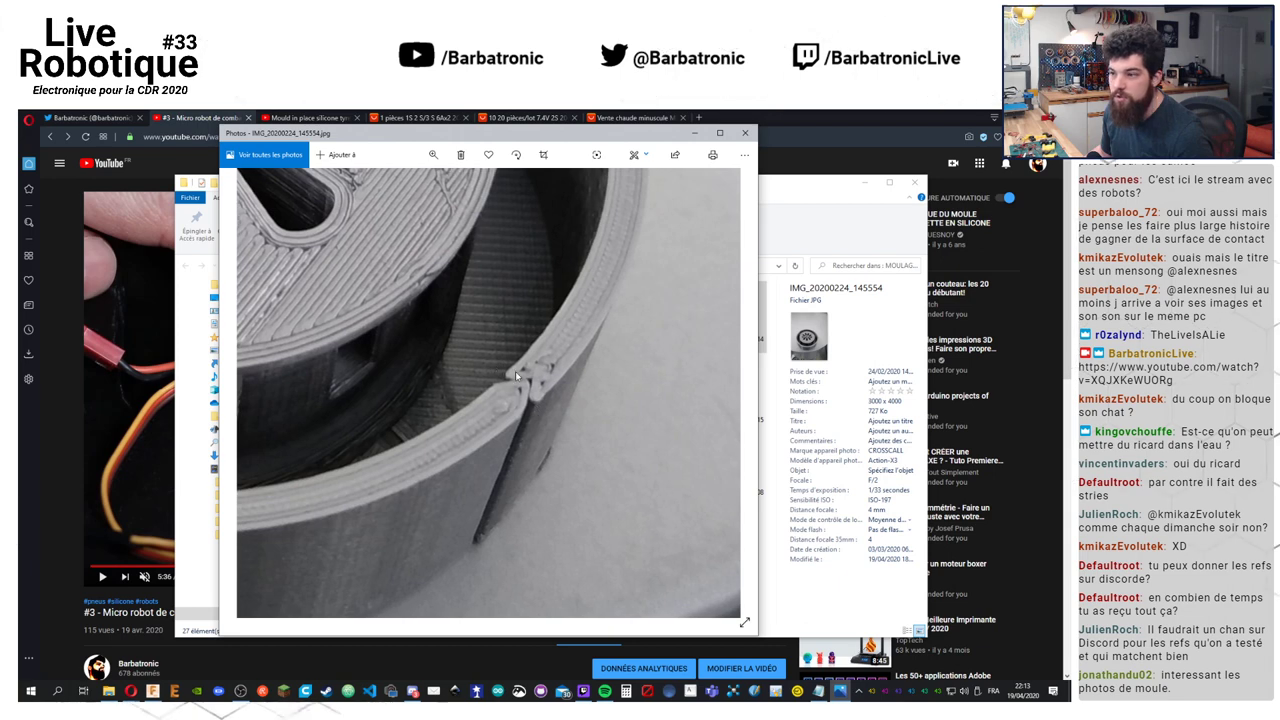
drag(517, 377, 597, 437)
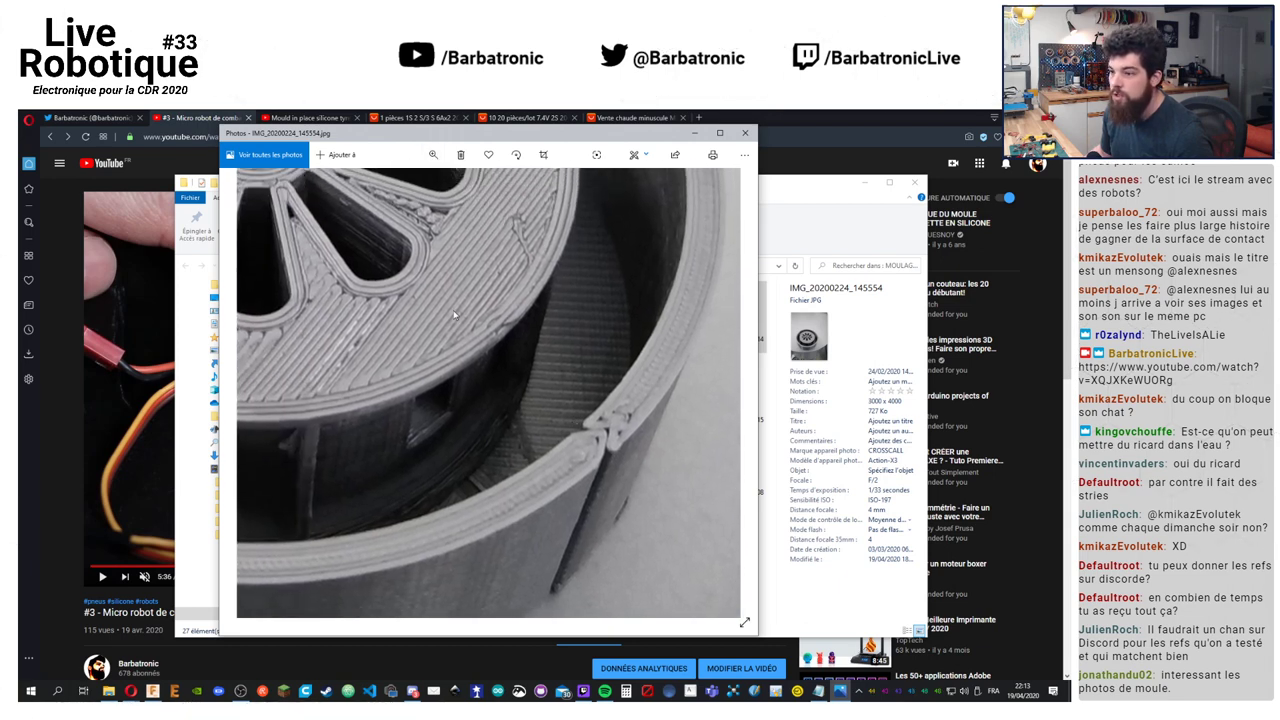
Zoom back out until the whole wheel fits in view
click(433, 154)
drag(417, 184, 392, 187)
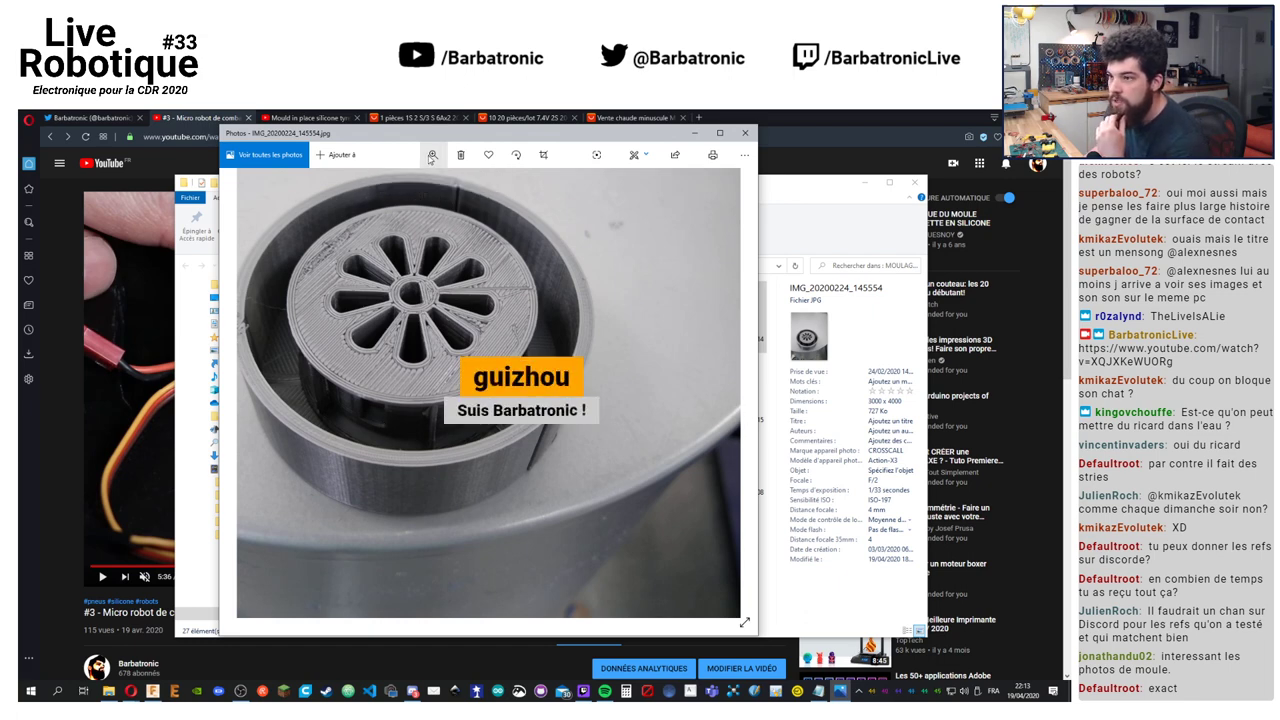
click(432, 154)
Fit the photo in view and page ahead past the blue molds to the top-down mold shot
drag(400, 183, 386, 184)
click(732, 393)
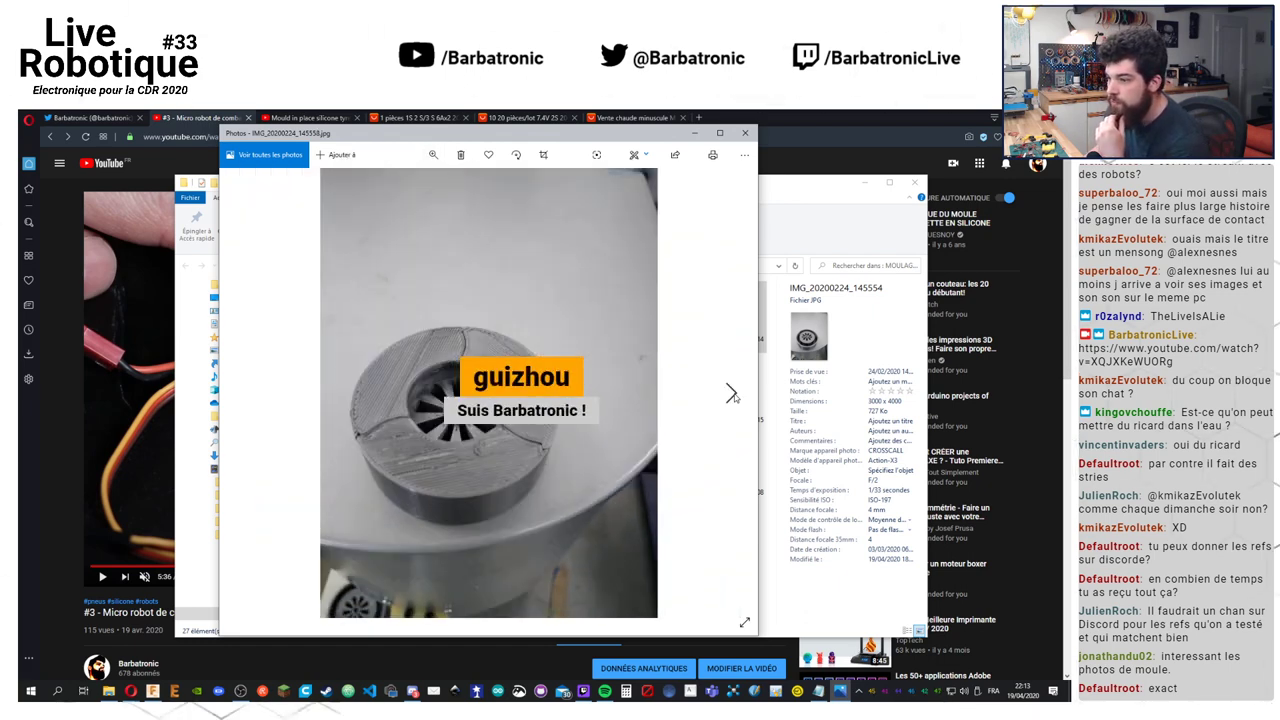
click(732, 393)
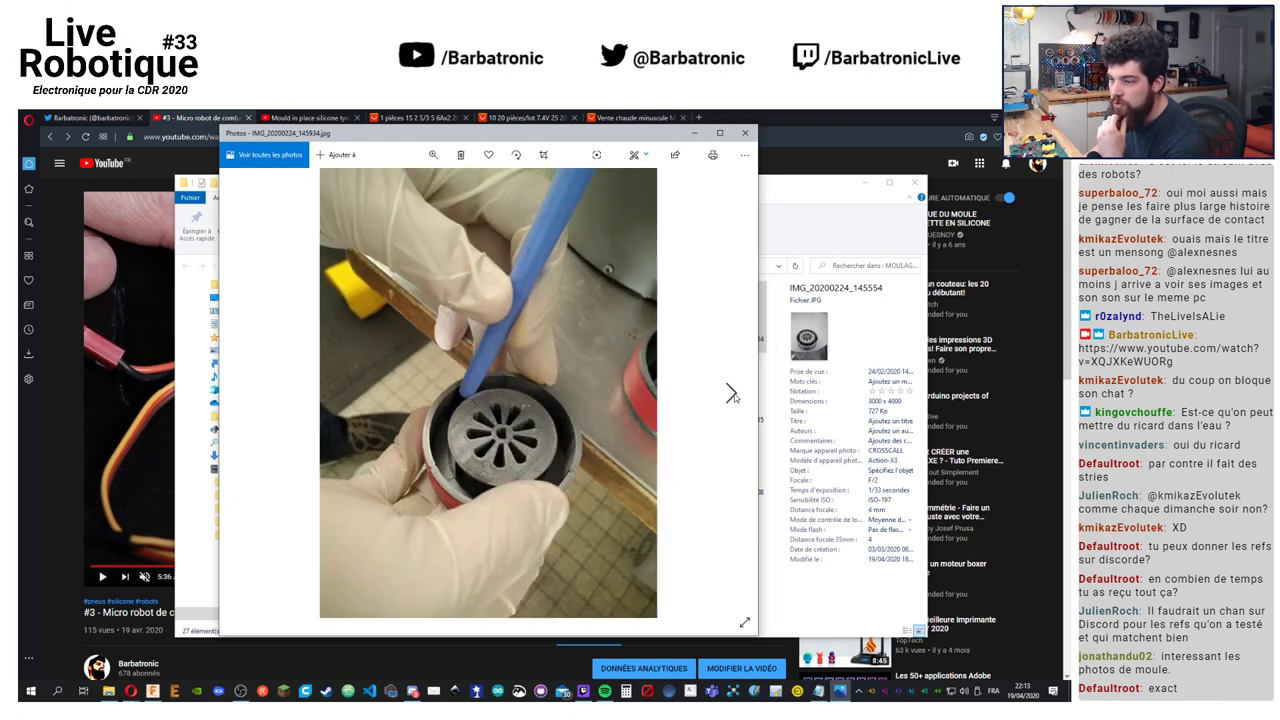
click(732, 394)
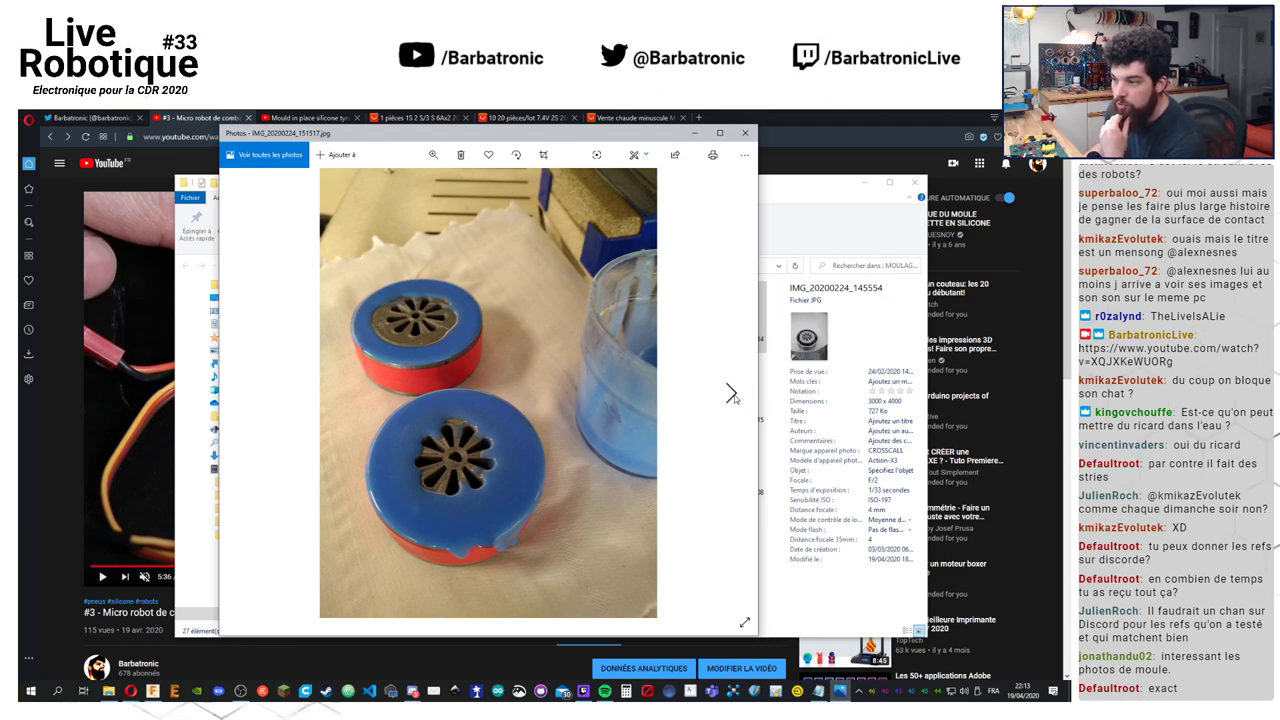
click(732, 394)
click(731, 394)
click(731, 394)
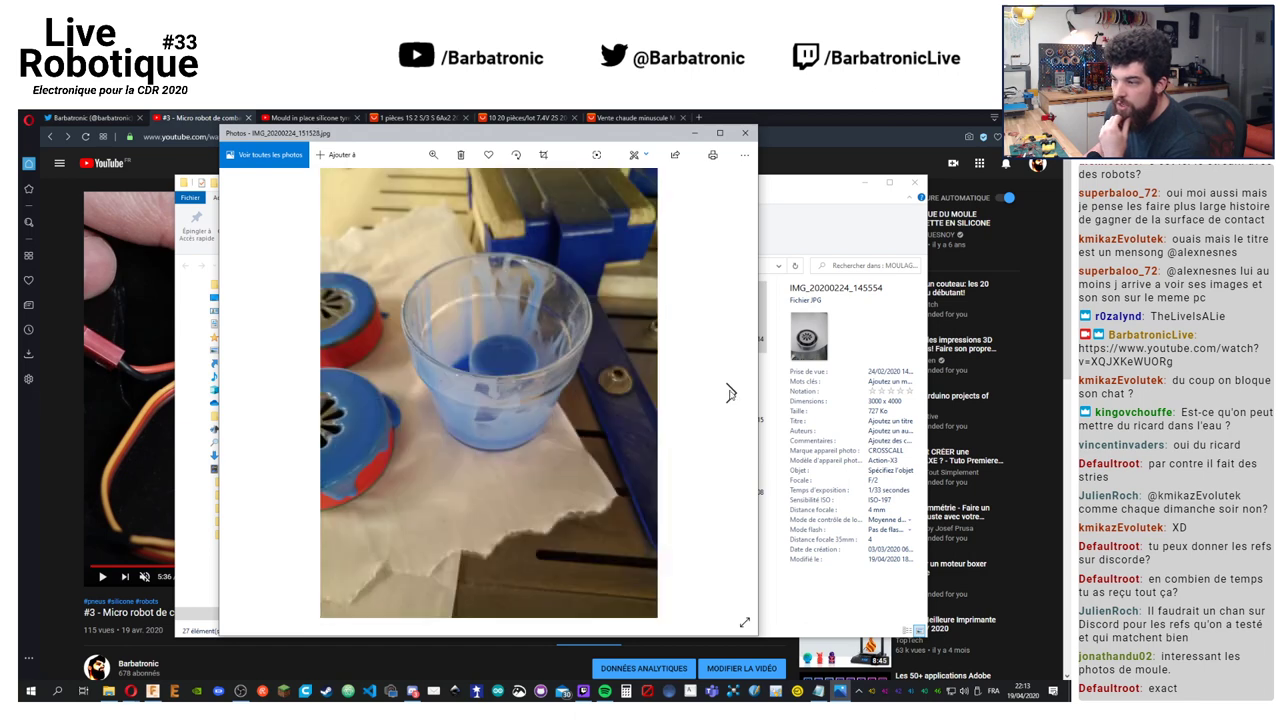
click(731, 394)
click(731, 394)
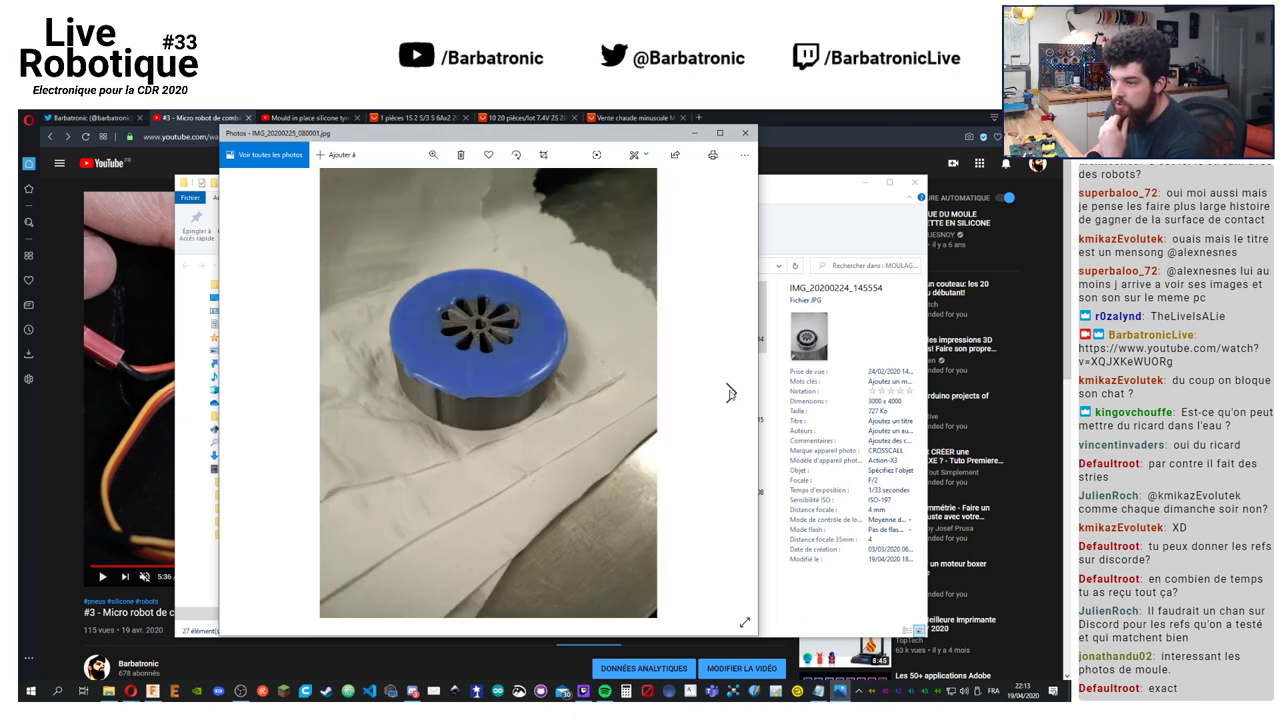
click(731, 394)
click(731, 394)
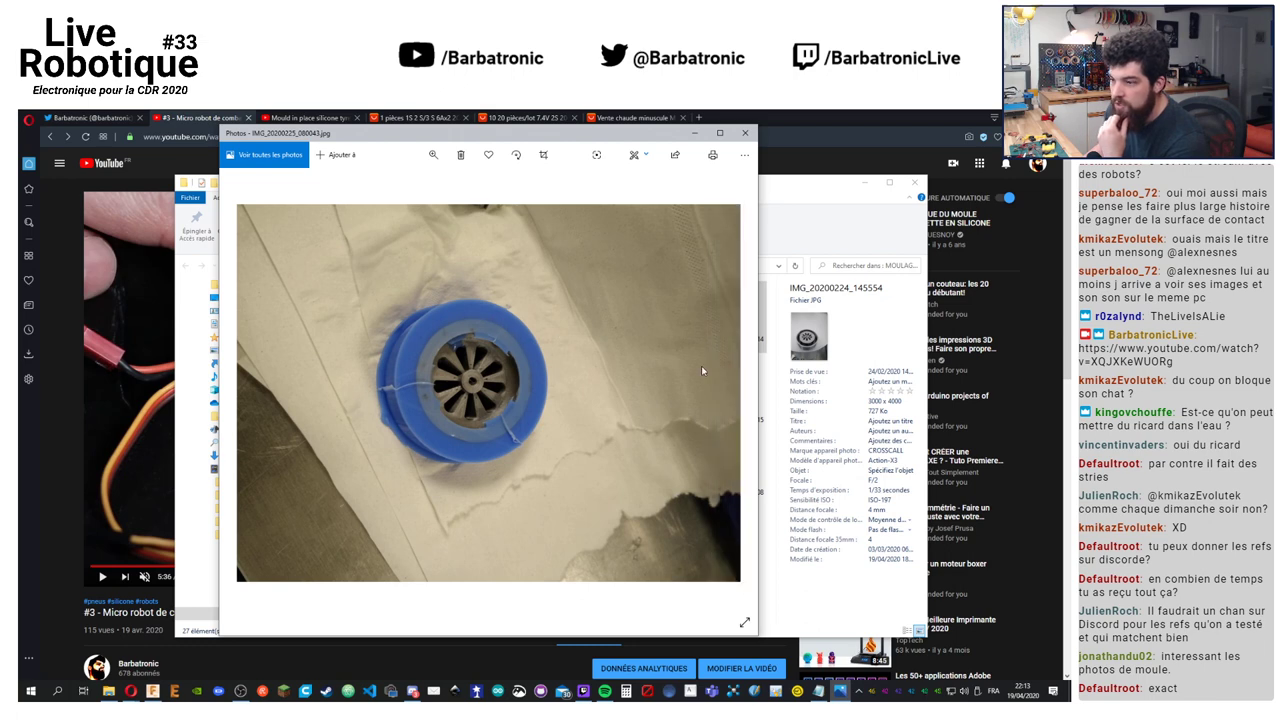
Continue to the black parts photos and step back one to IMG_20200225_080053
click(731, 394)
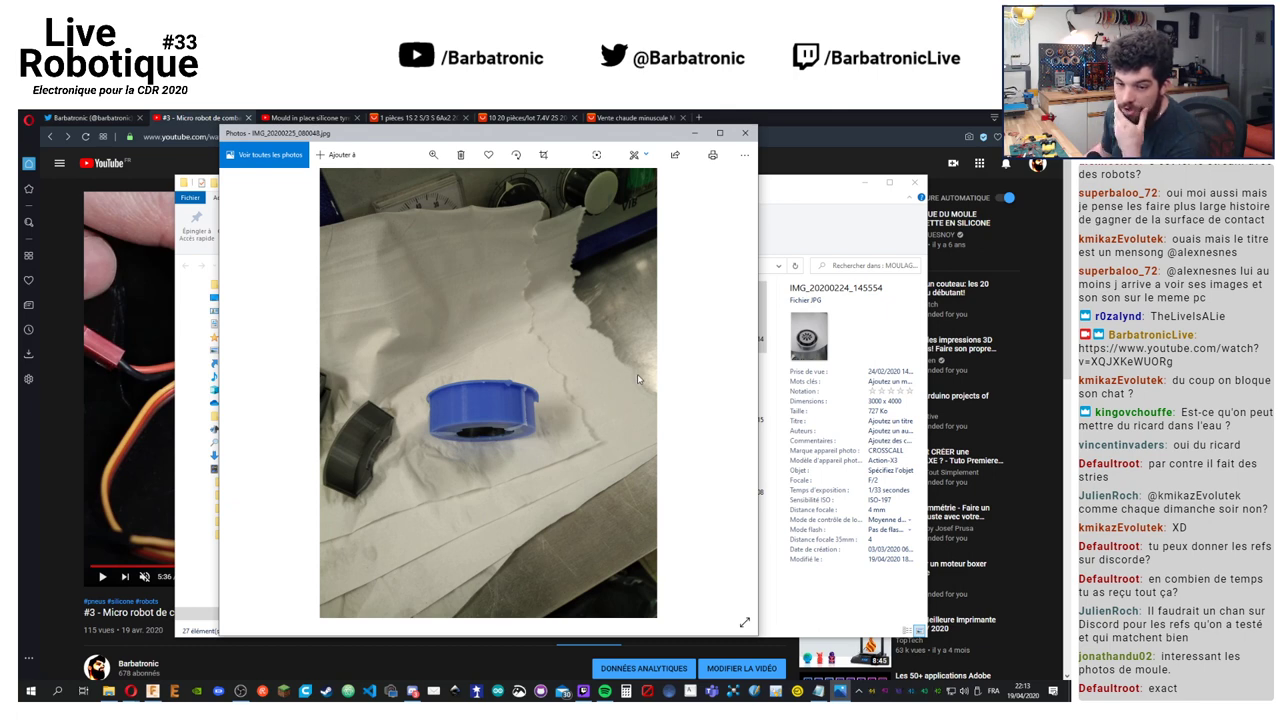
click(731, 394)
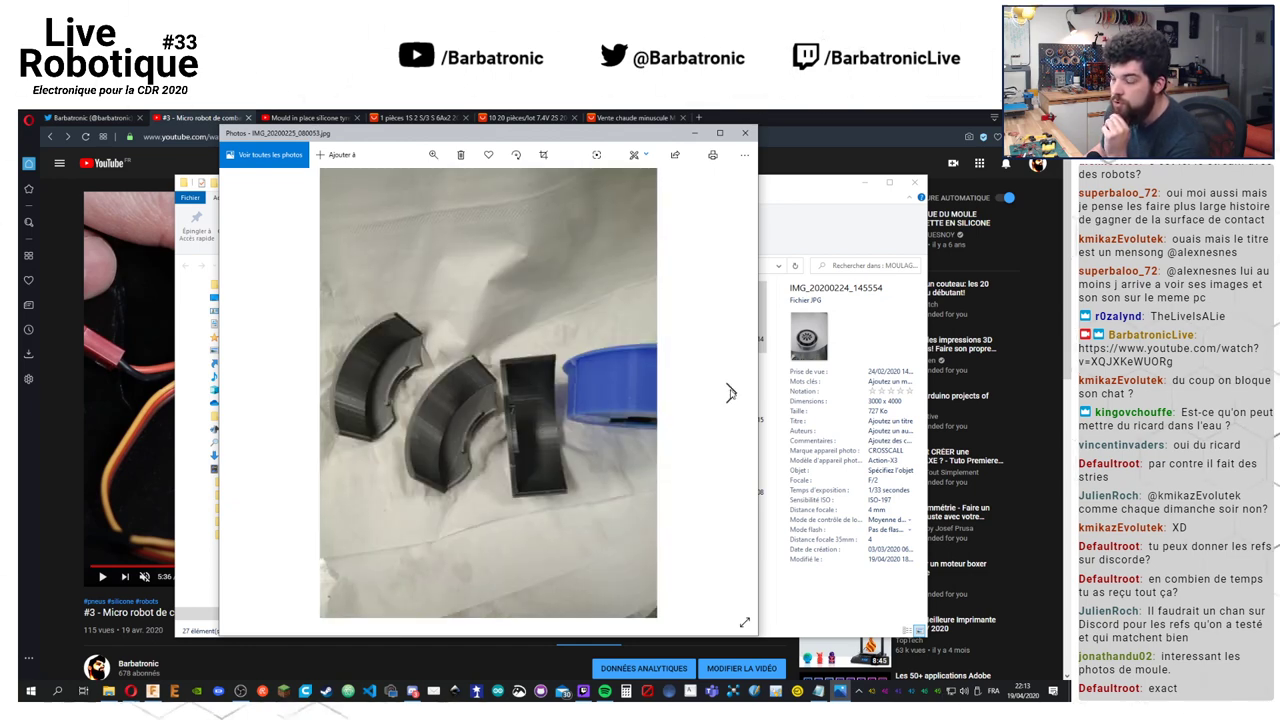
click(731, 394)
click(731, 394)
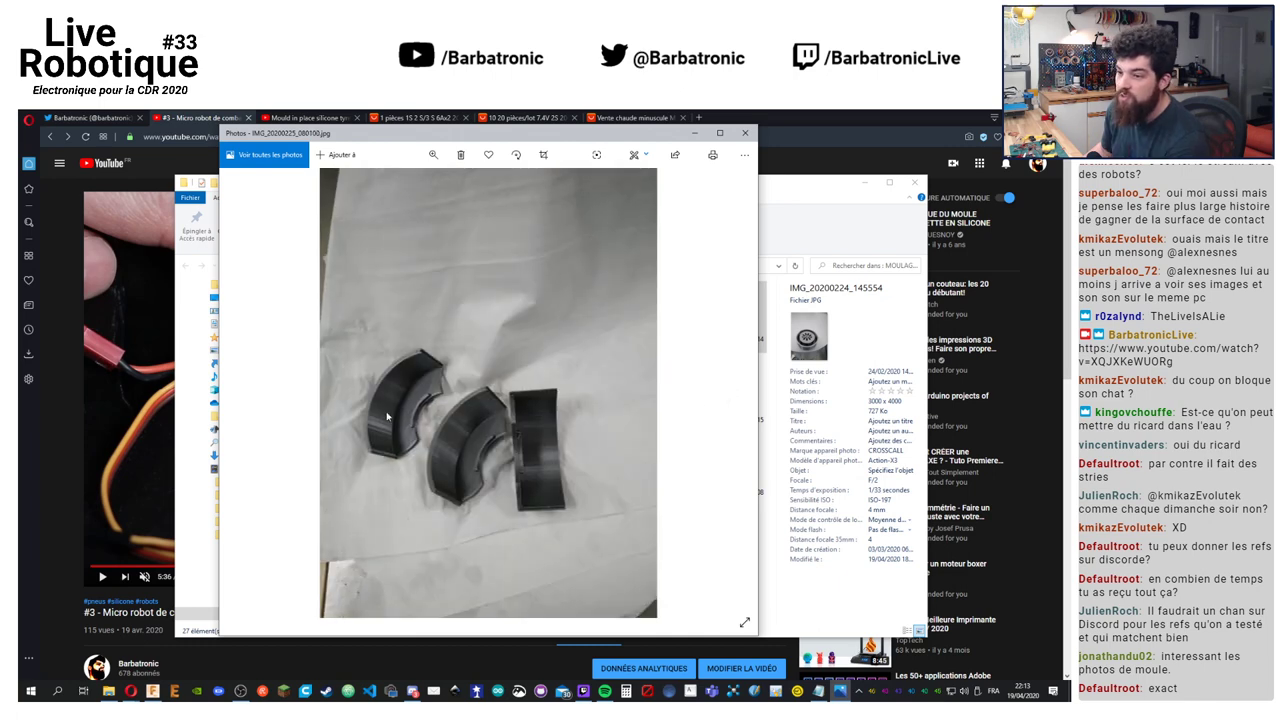
click(246, 392)
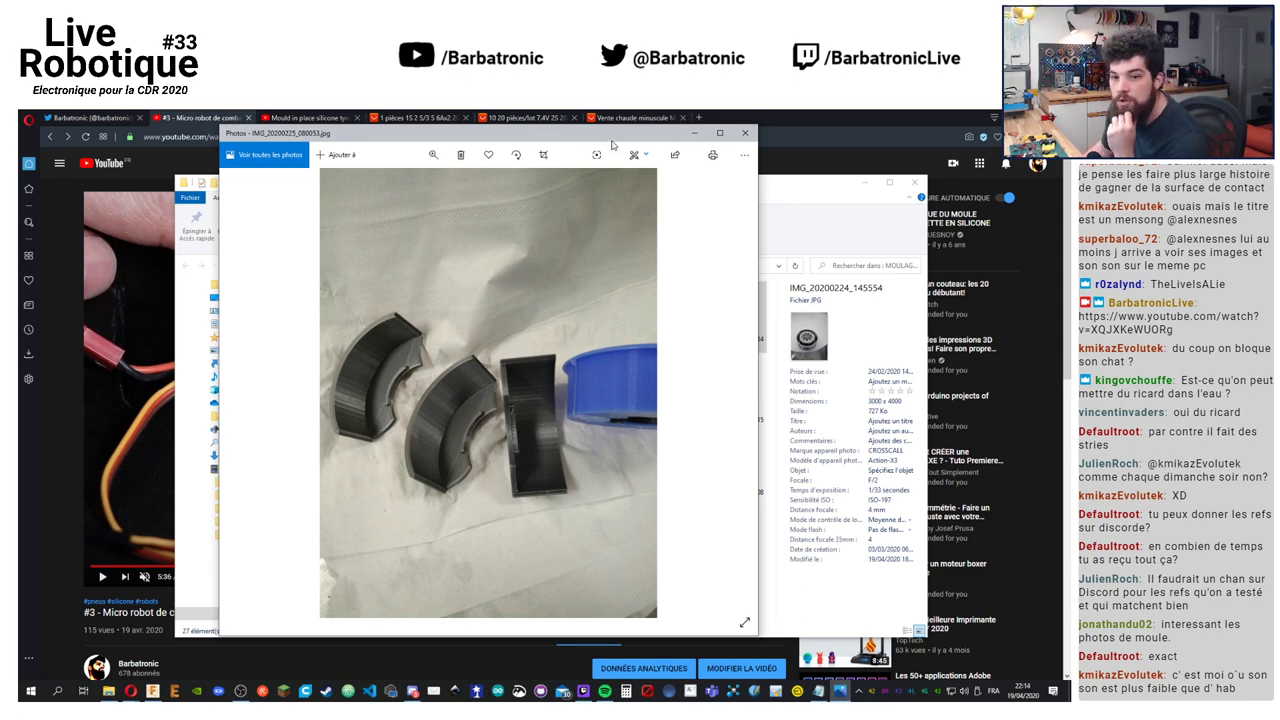
Close the Photos viewer and then the MOULAGE TECHNISTUB folder window
drag(600, 135, 630, 148)
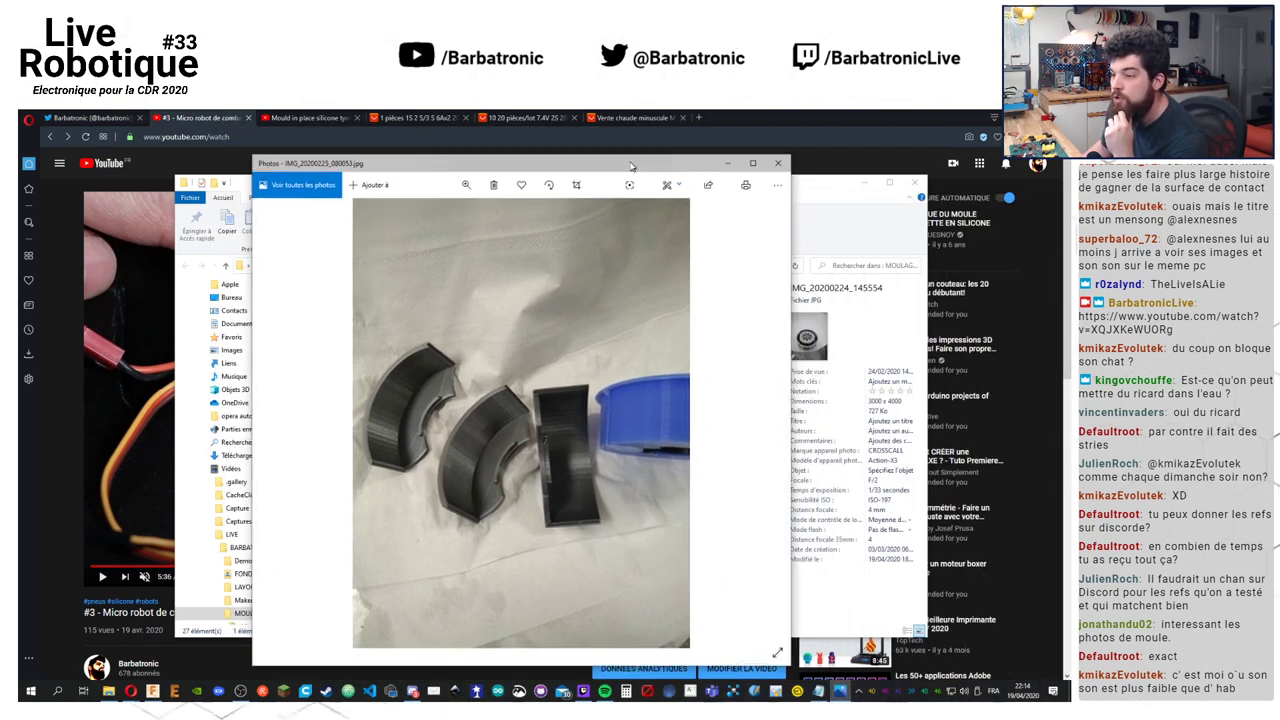
click(770, 146)
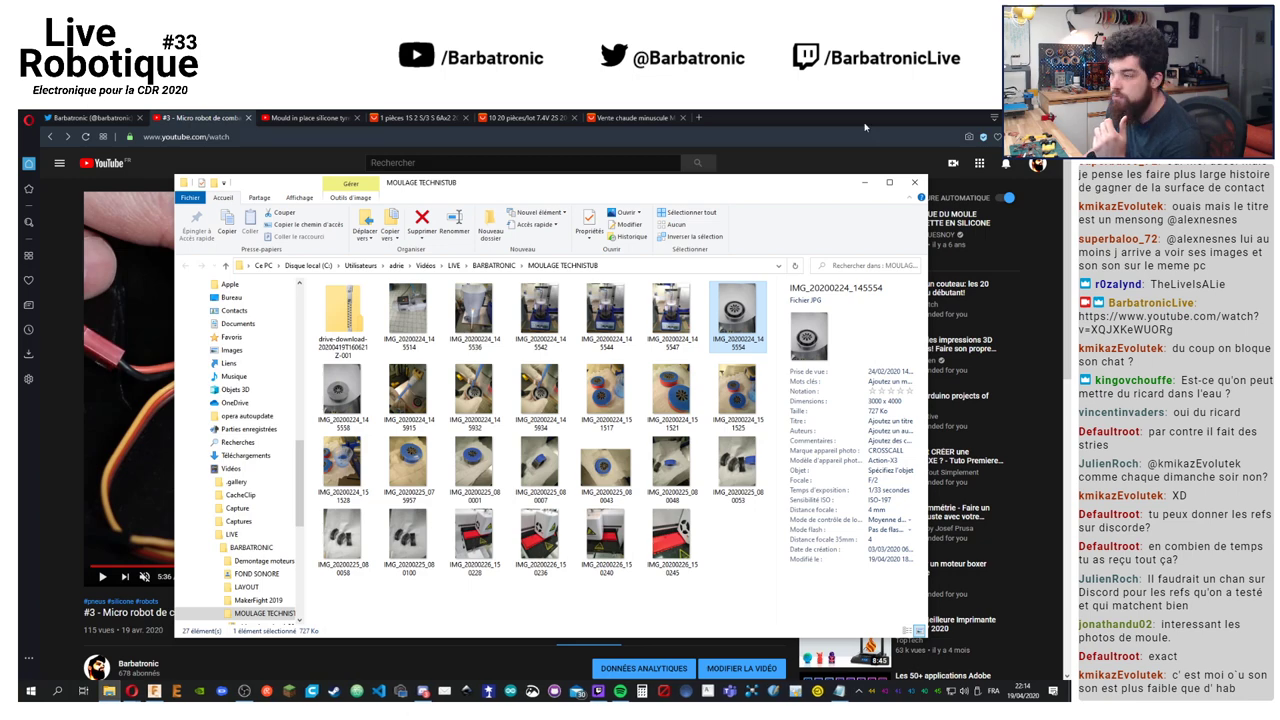
drag(775, 185, 775, 145)
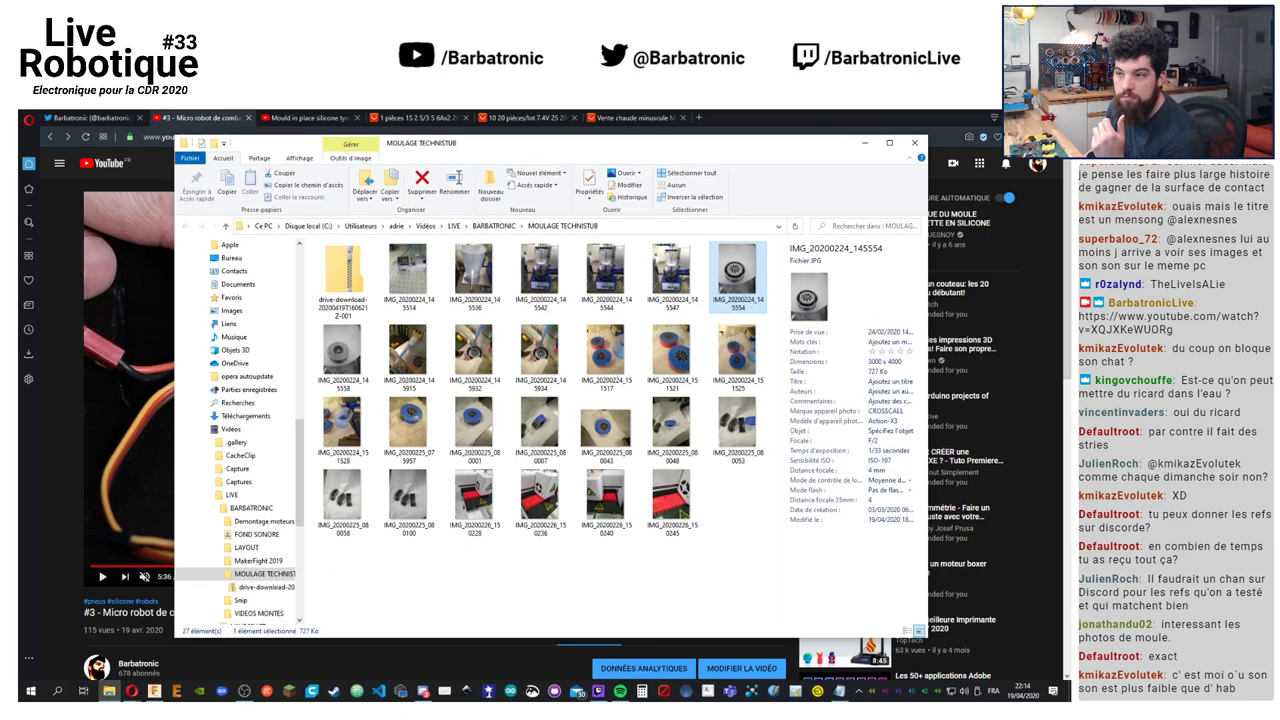
click(716, 133)
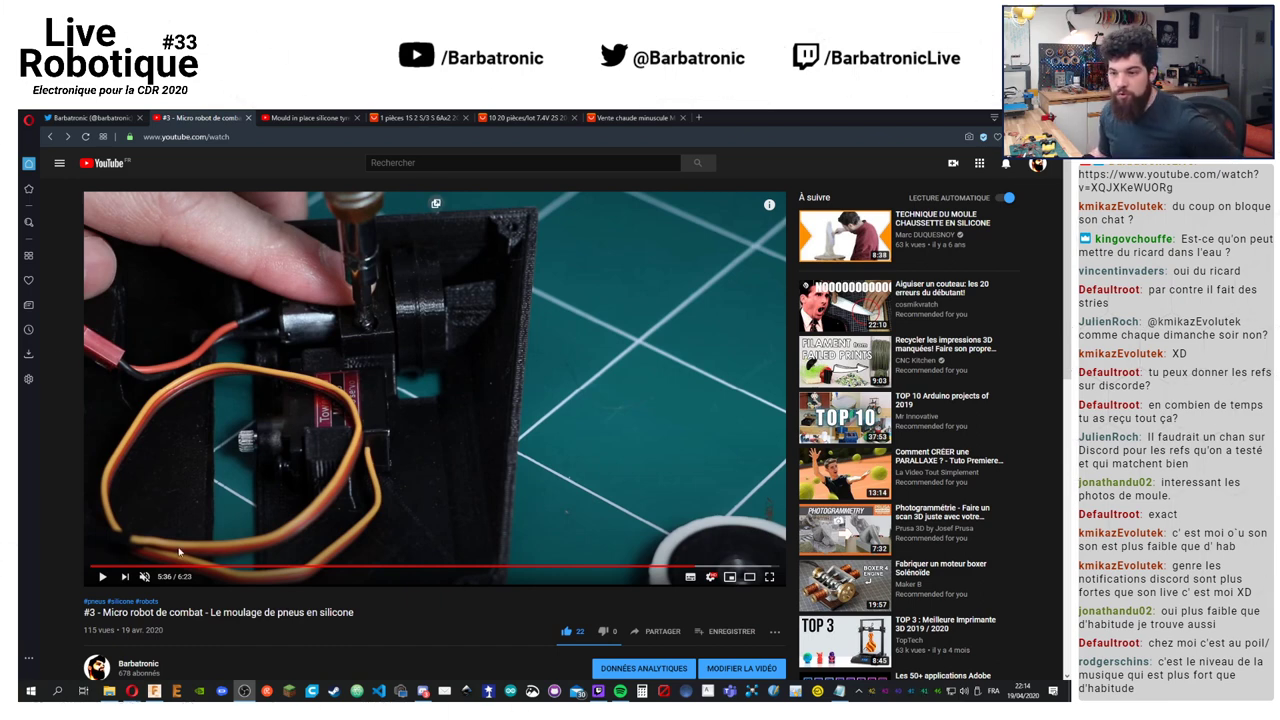
click(964, 691)
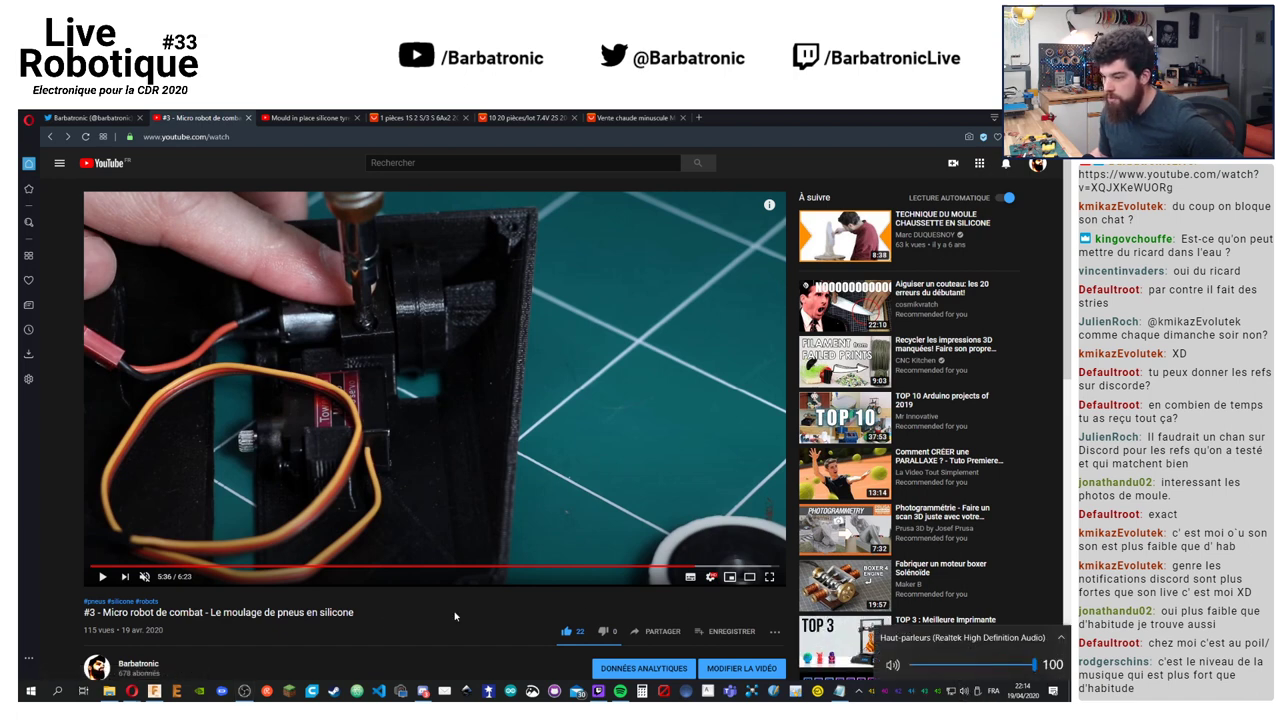
click(420, 616)
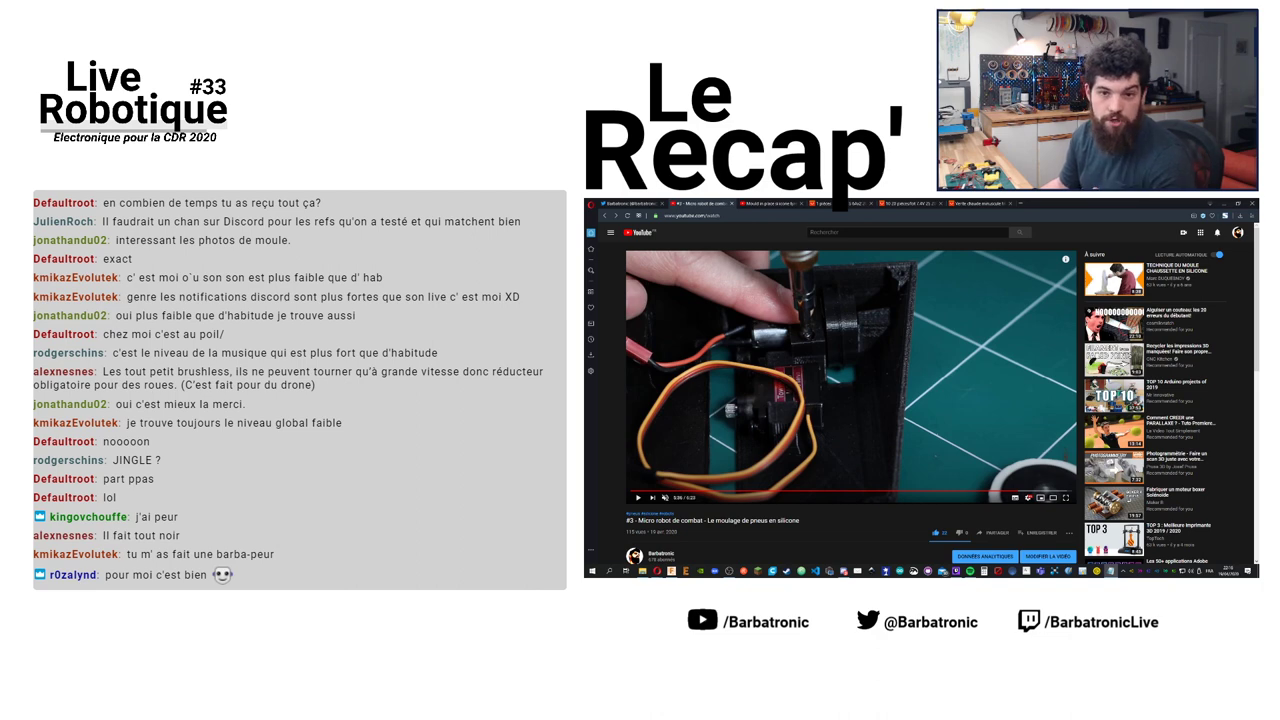
Edit the page address, then minimize Opera to reveal the Windows desktop
click(775, 216)
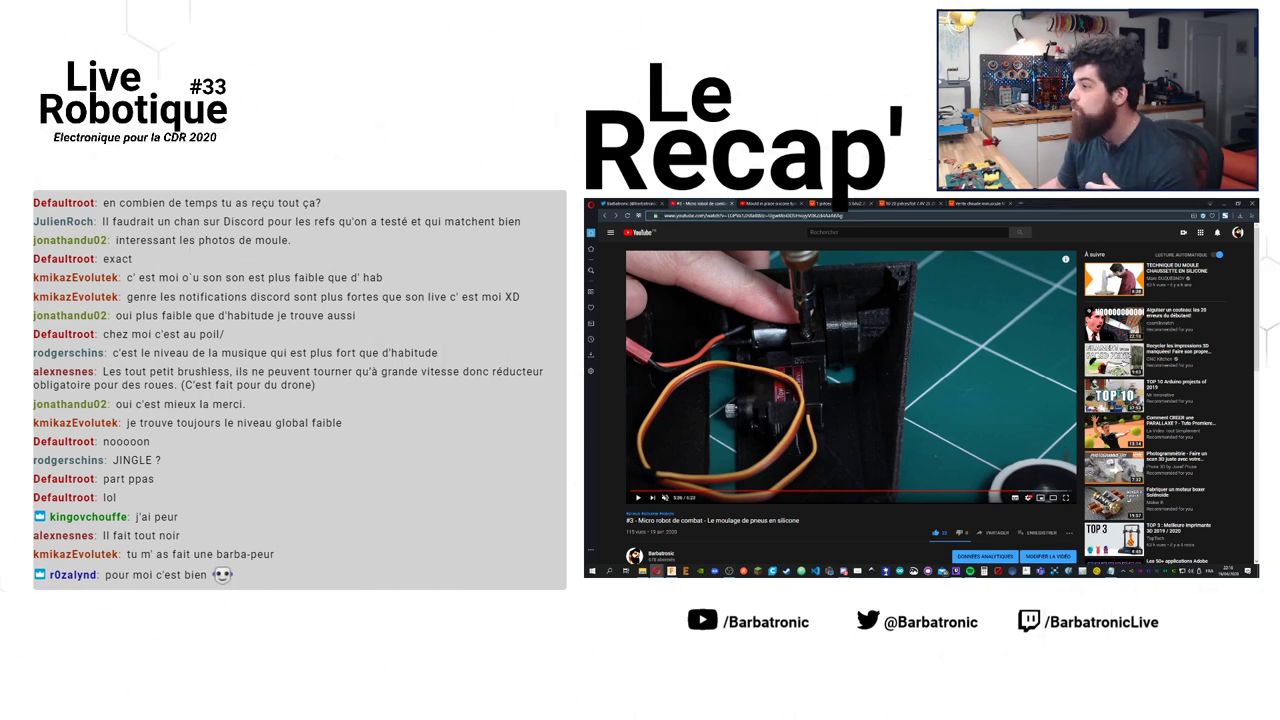
key(BackSpace)
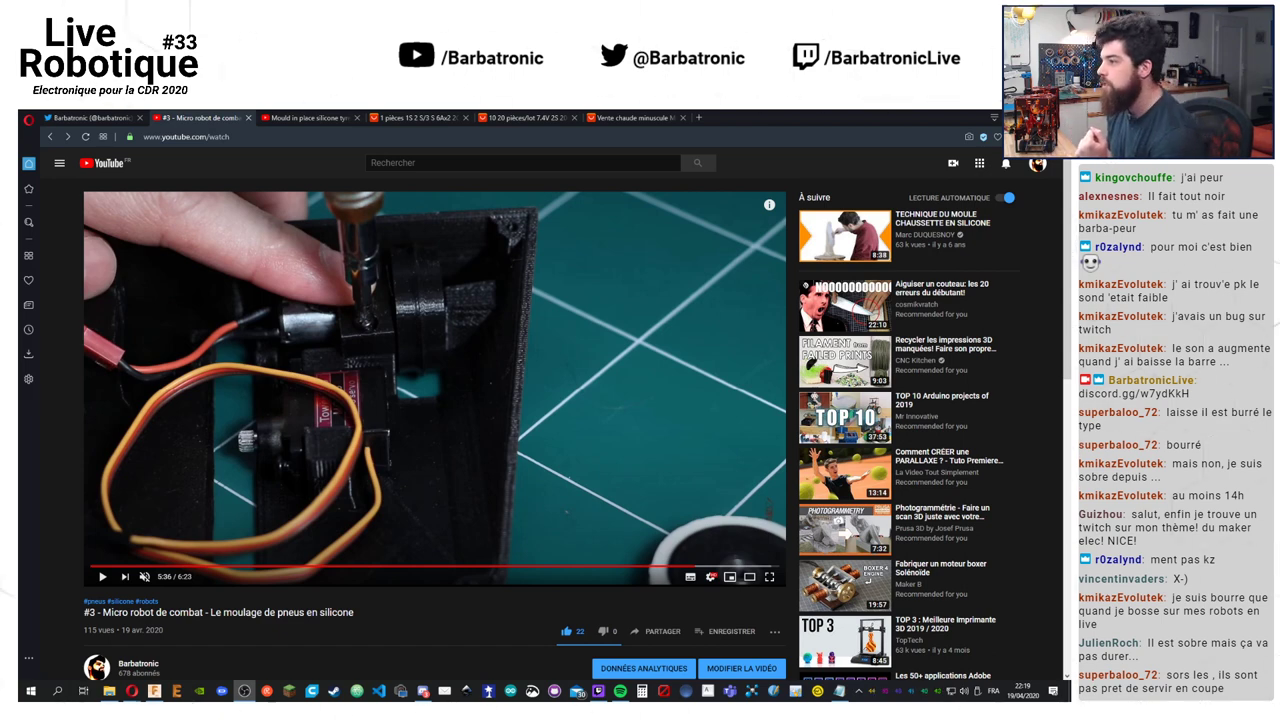
key(super+d)
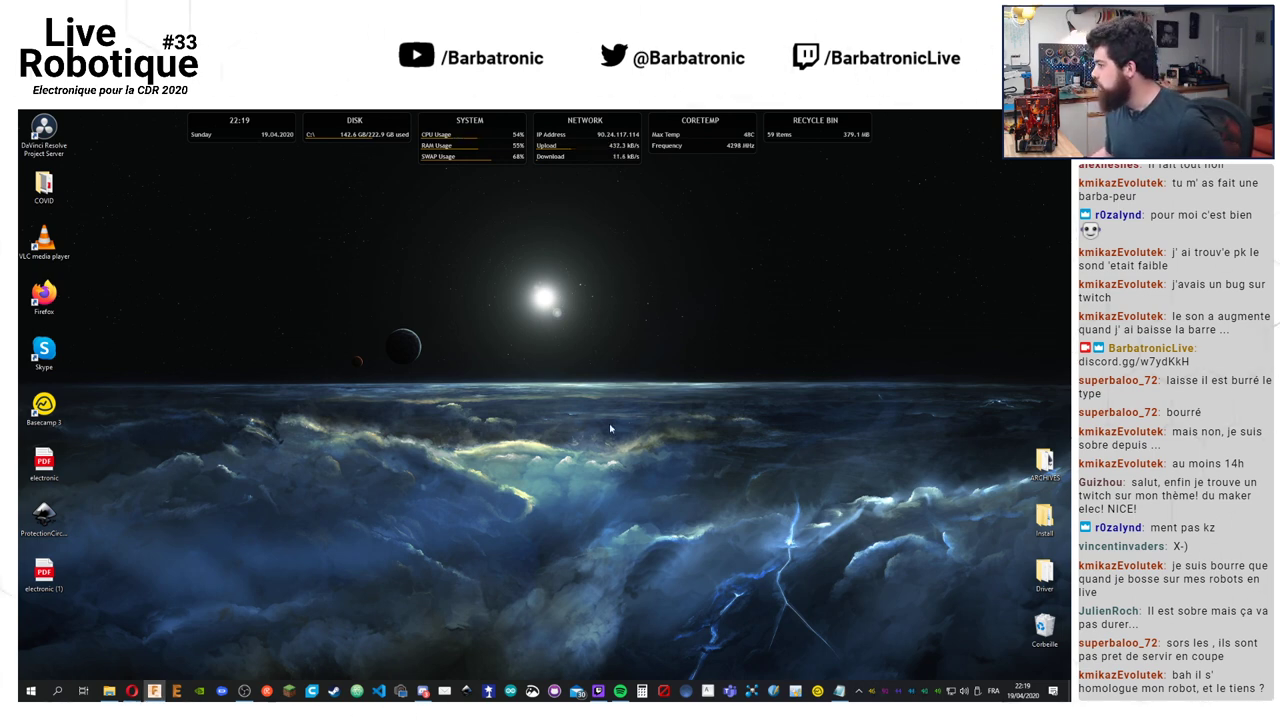
Bring Fusion 360 forward and return the Data Panel to the list of all projects
click(154, 690)
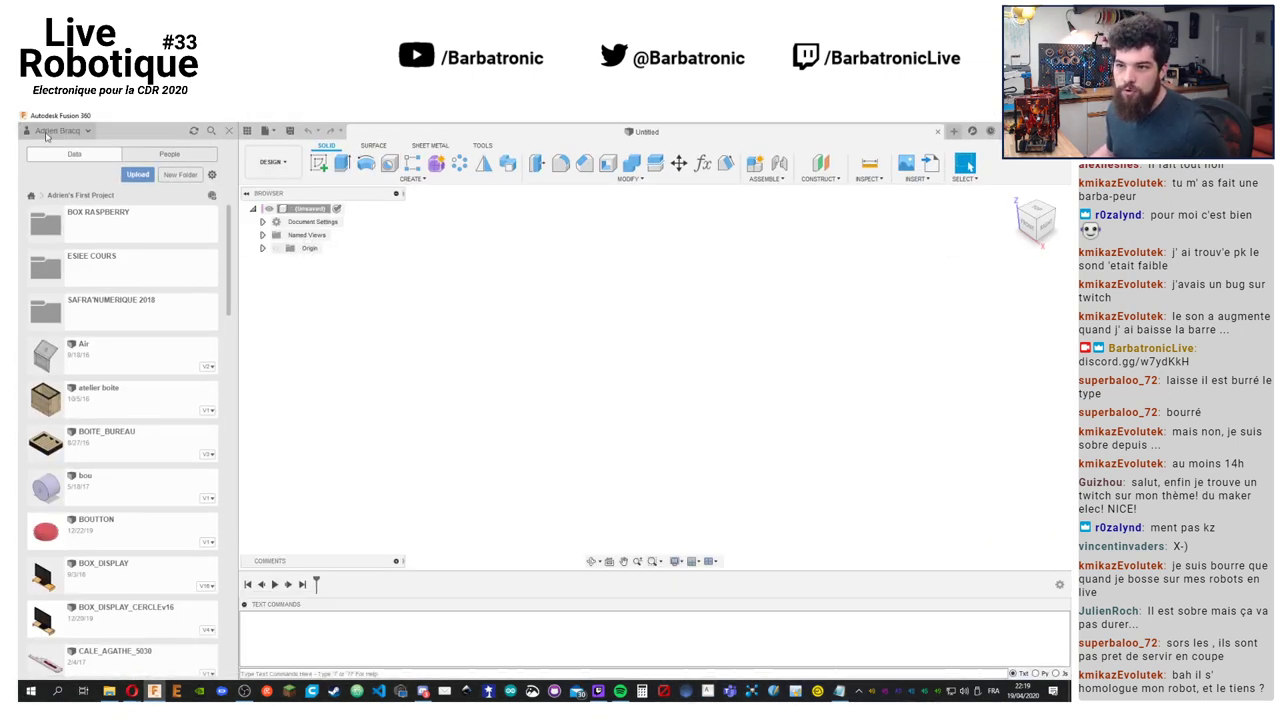
click(46, 136)
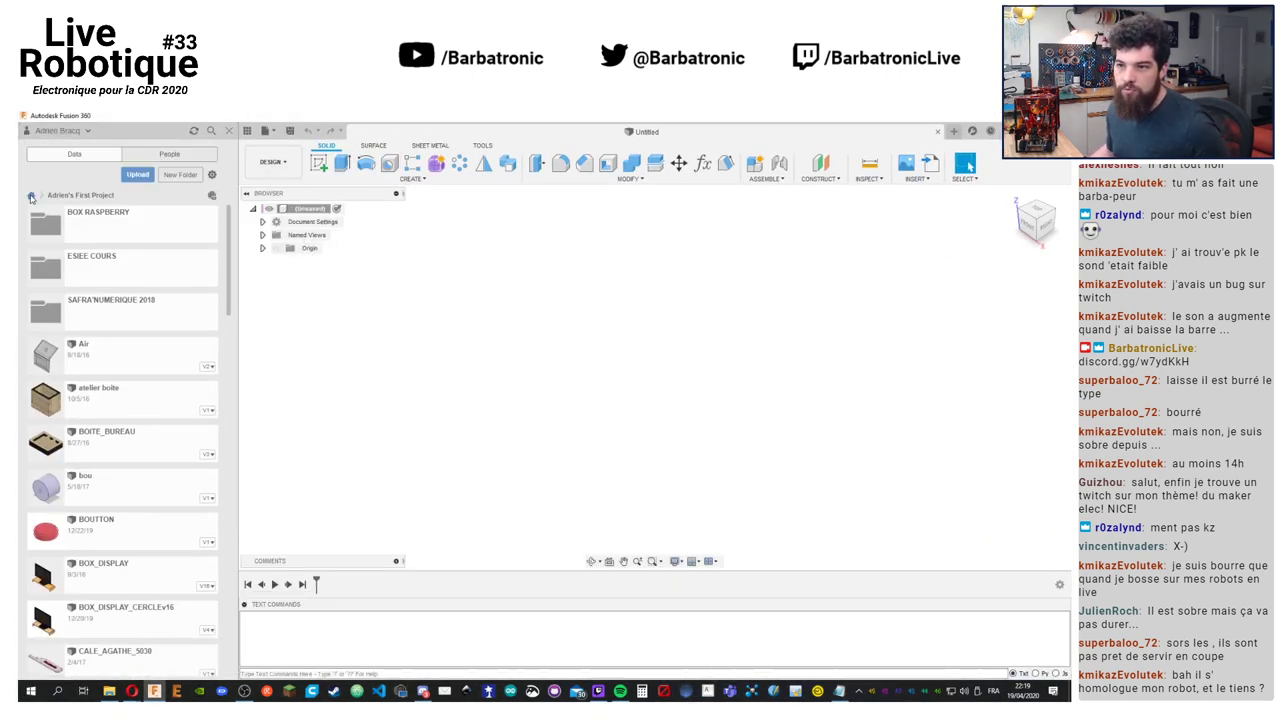
click(31, 196)
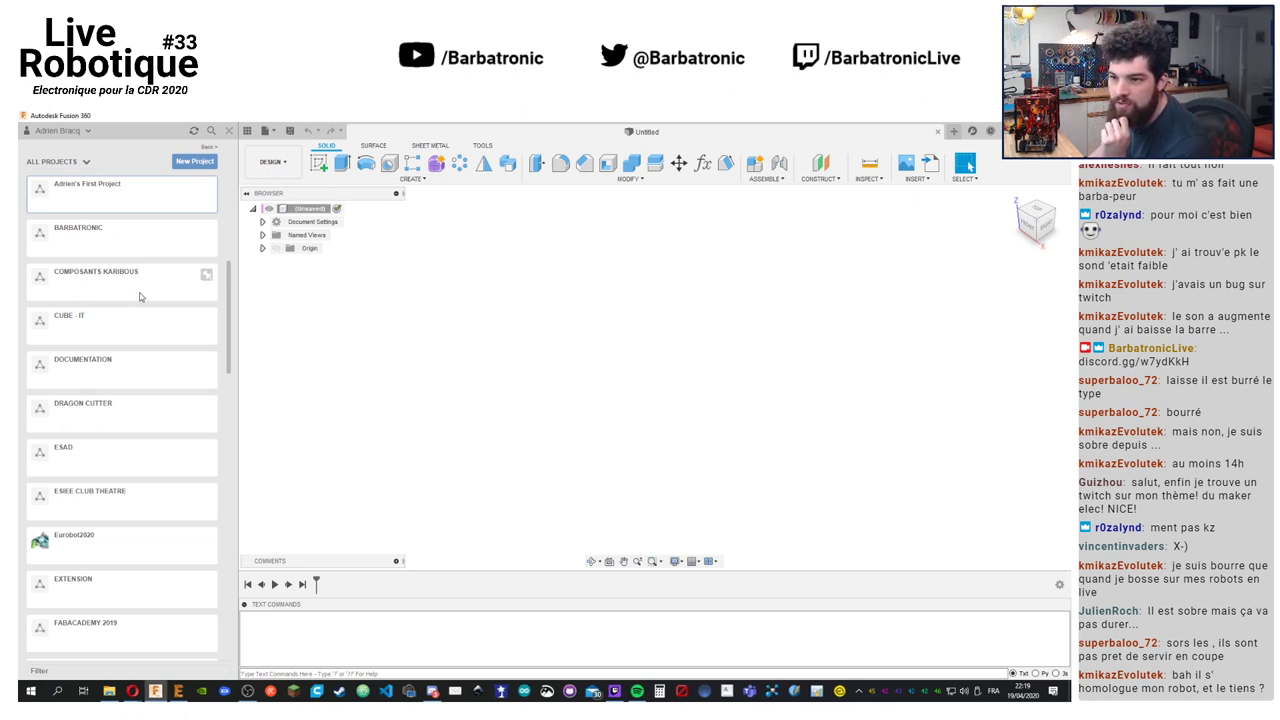
scroll(120, 321, down, 5)
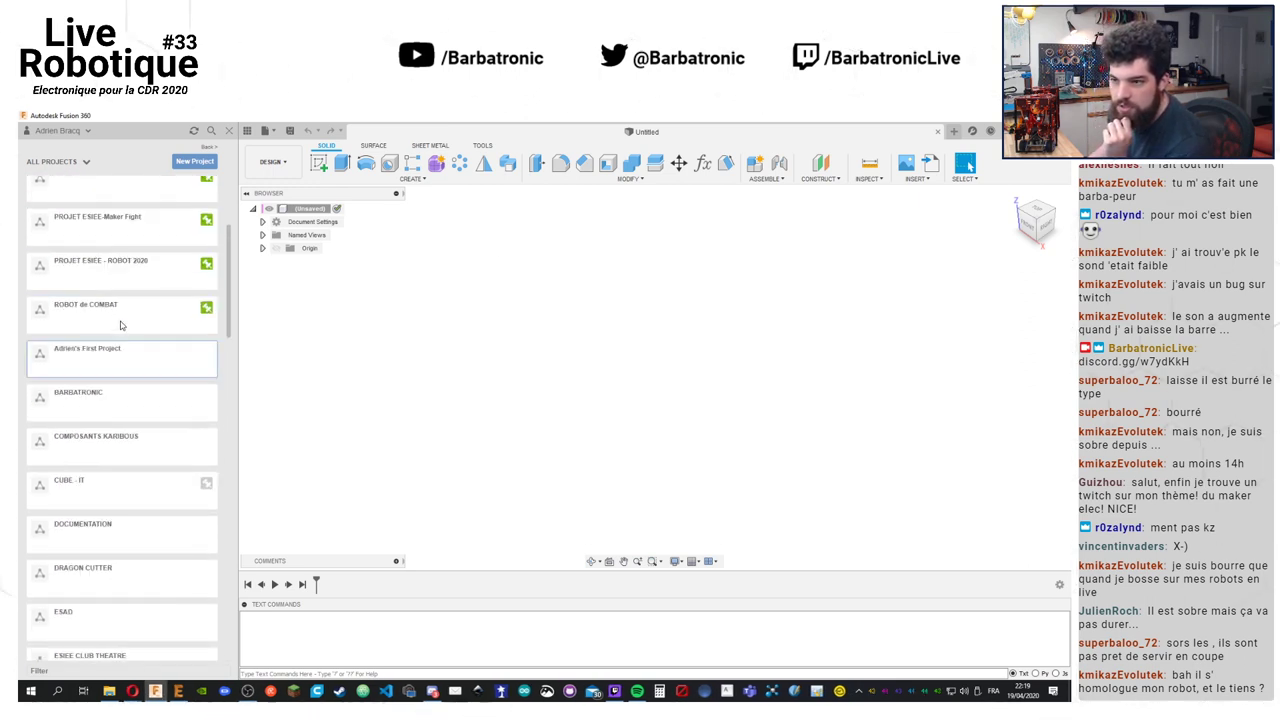
scroll(120, 323, up, 3)
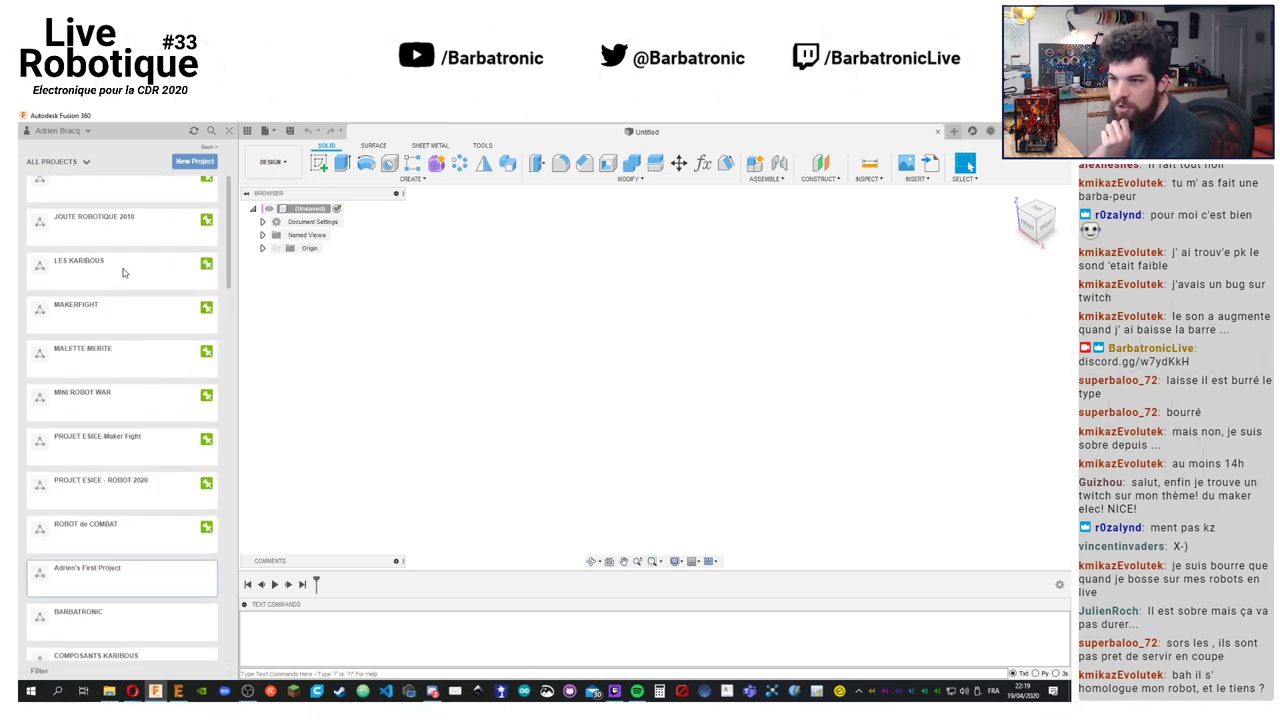
Open LES KARIBOUS > 2020 > 05 - CARTERS, then go back up to the LES KARIBOUS project
click(124, 272)
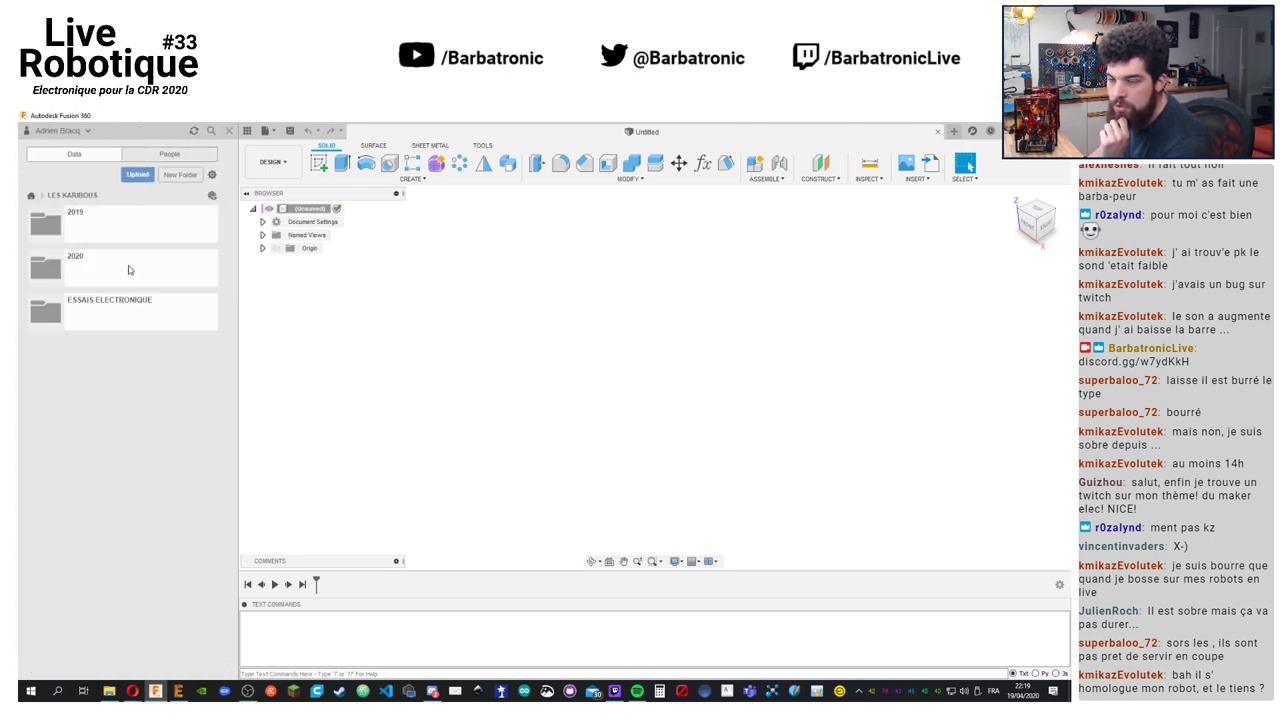
click(128, 270)
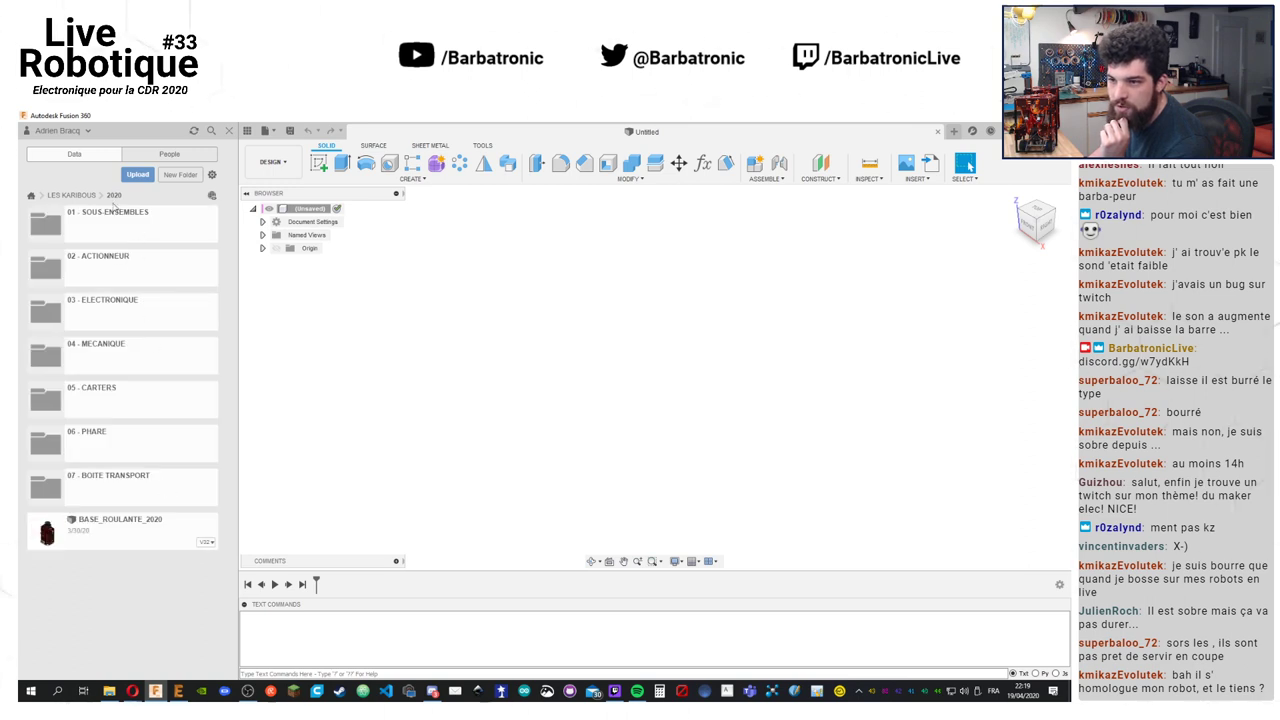
click(133, 398)
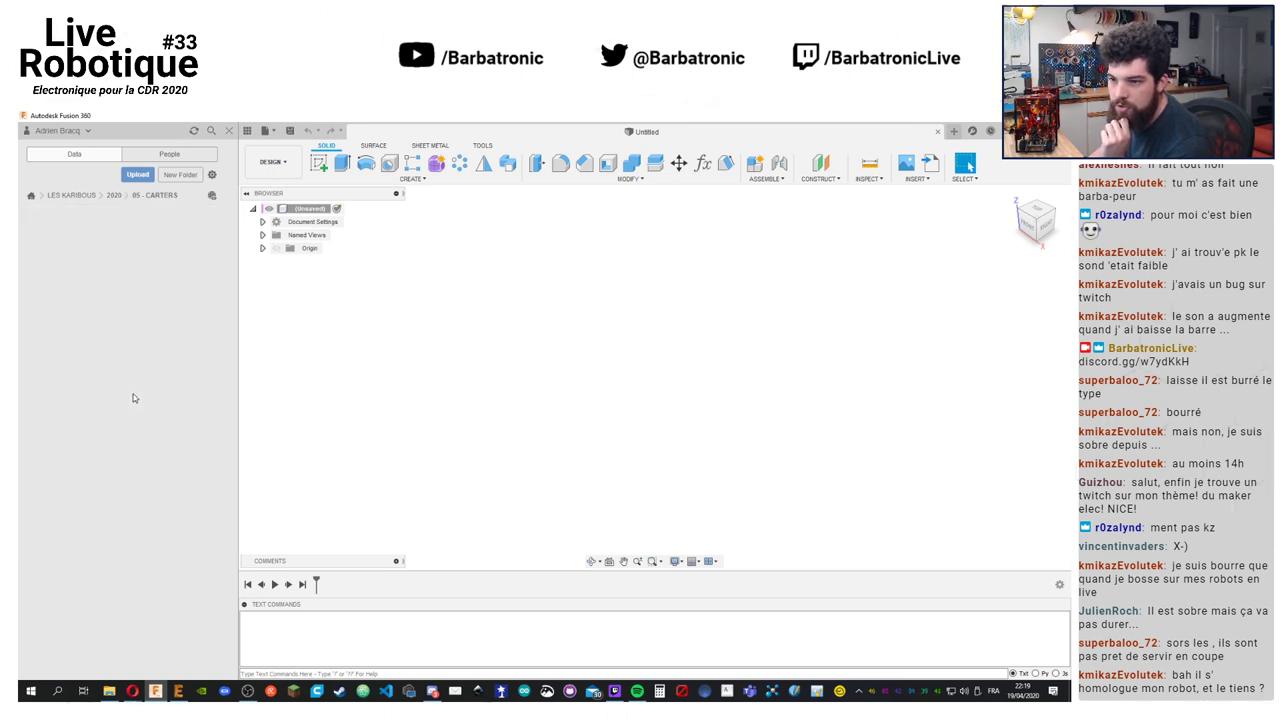
click(114, 196)
click(71, 195)
Open the 2019 folder's 02 - ELECTRONIQUE designs and scroll through the board files
click(130, 226)
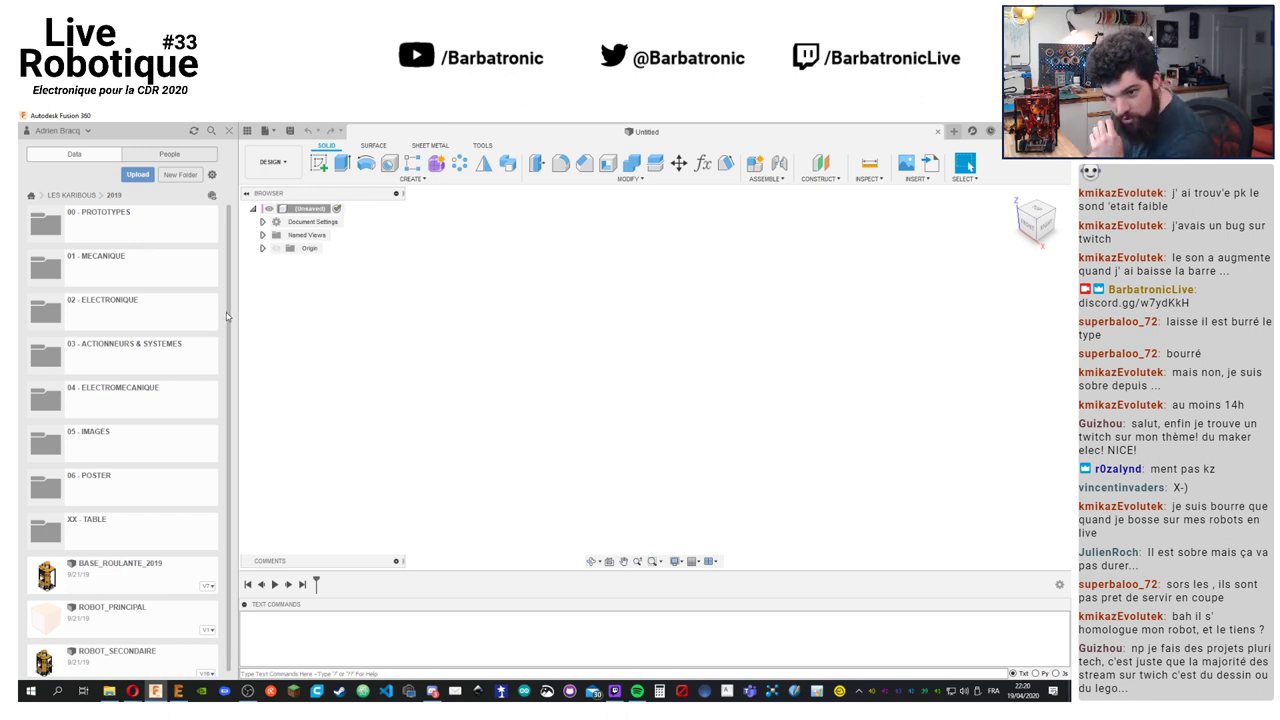
double_click(138, 313)
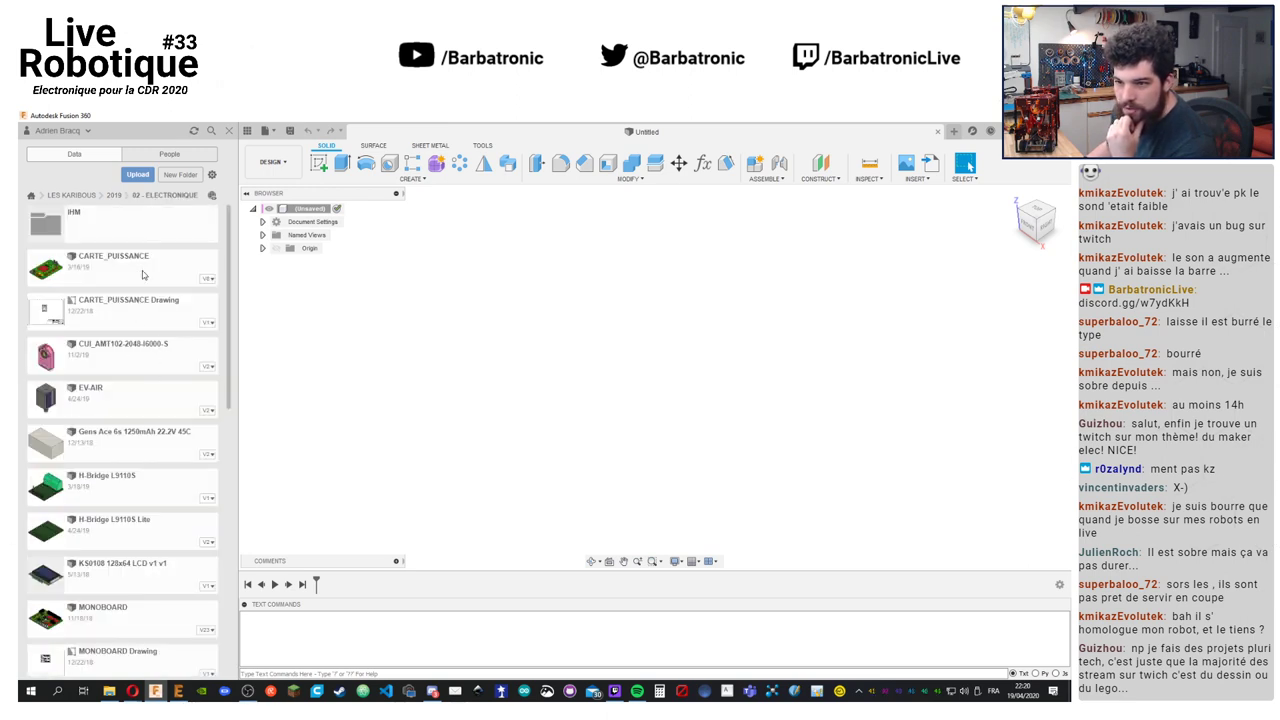
scroll(160, 590, down, 2)
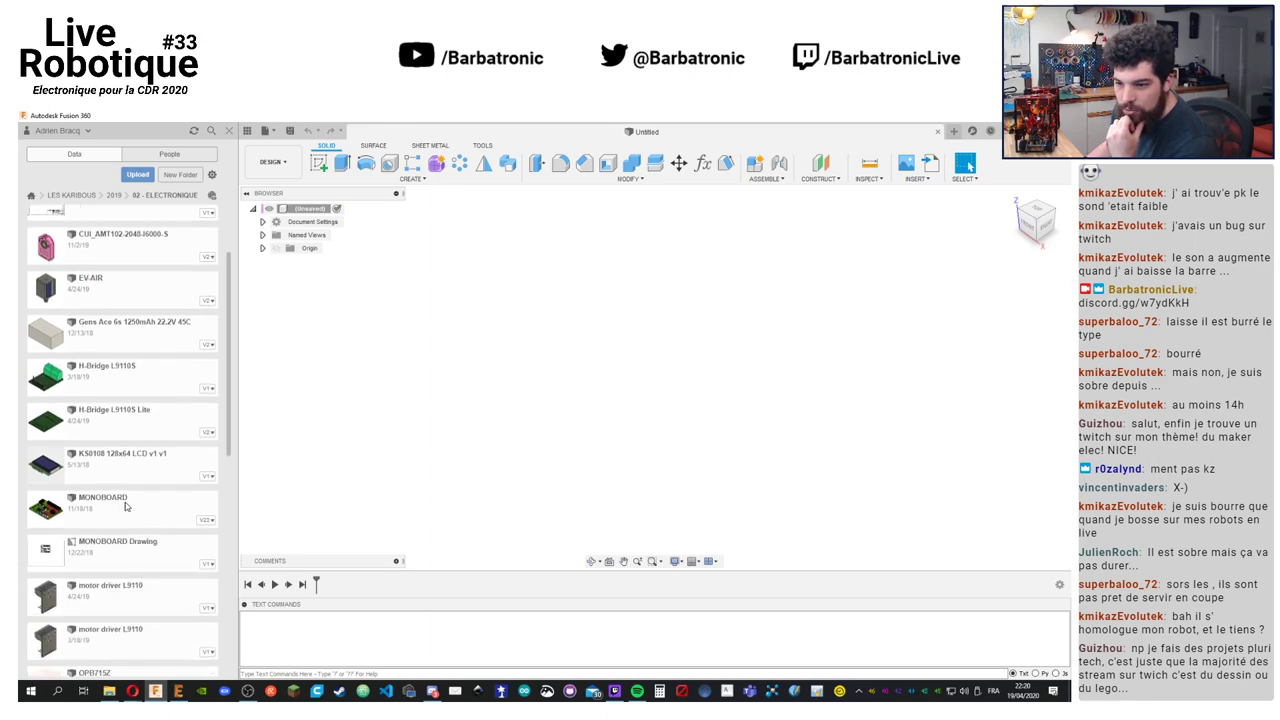
scroll(126, 530, down, 3)
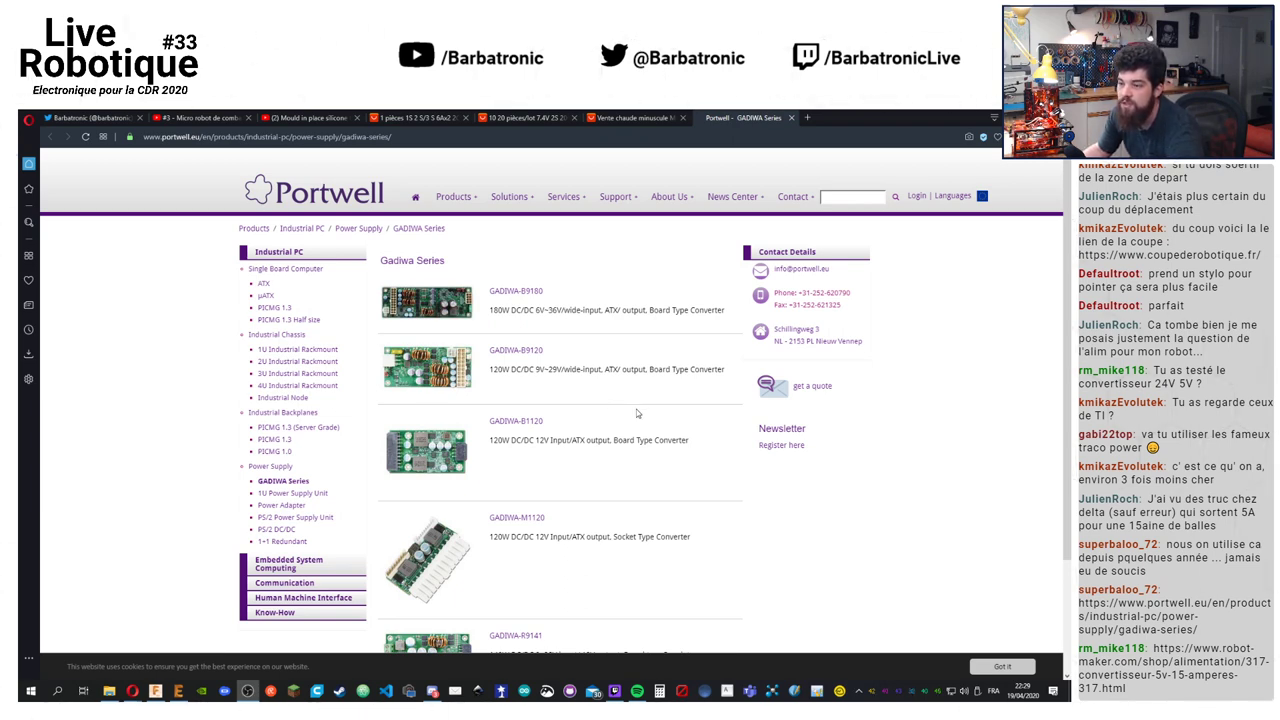
Scroll through the Robot-Maker 5V 15 Ampères and 5V 7A converter product pages
scroll(637, 428, down, 2)
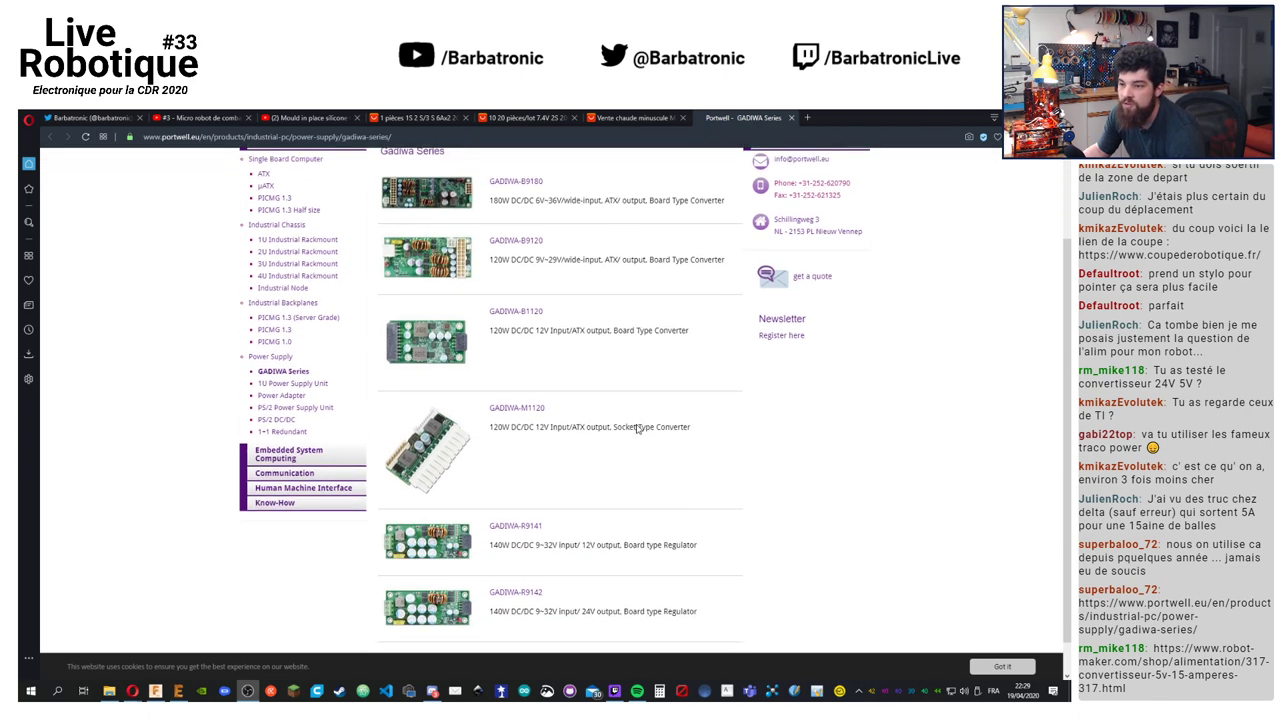
scroll(637, 428, down, 1)
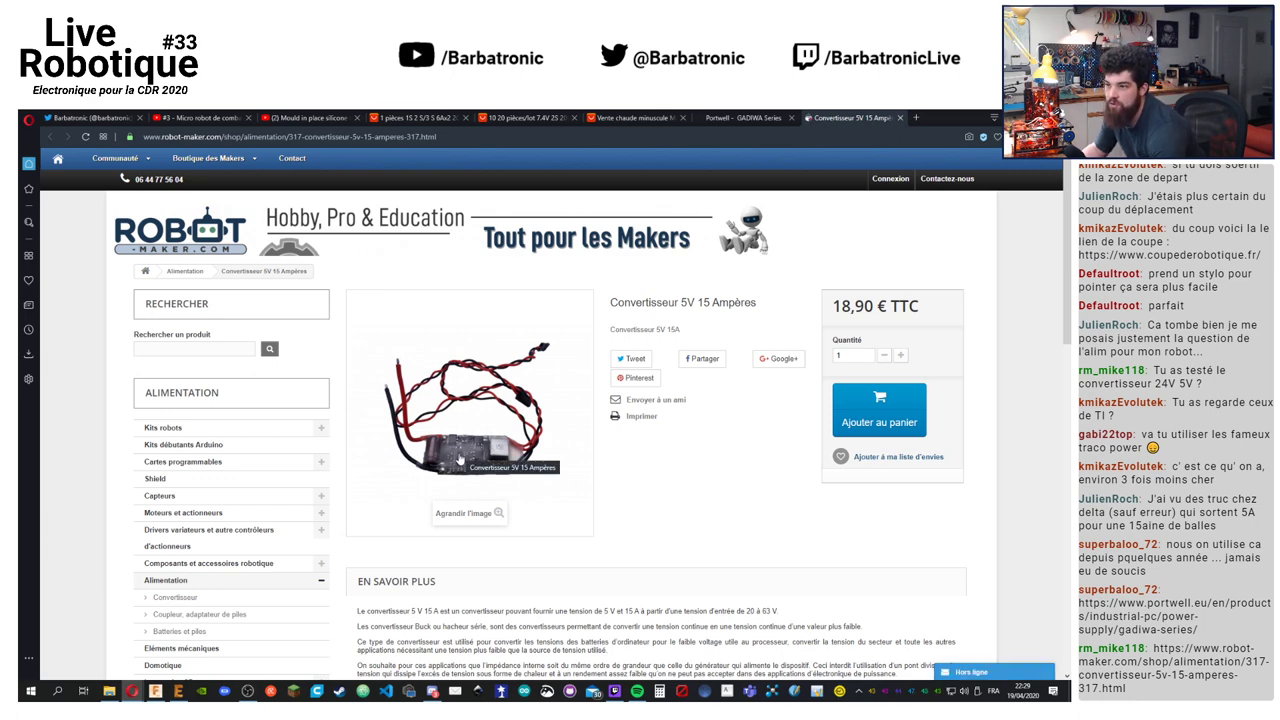
scroll(591, 486, down, 2)
scroll(591, 486, up, 1)
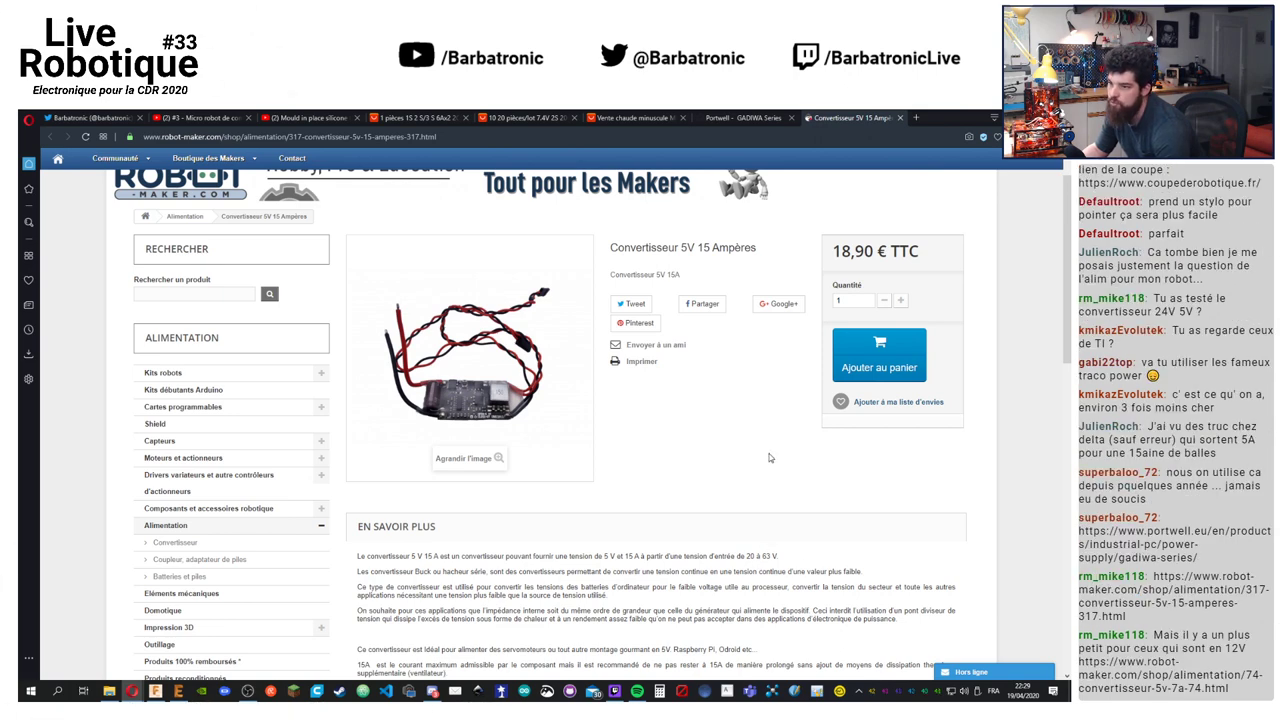
scroll(789, 458, down, 3)
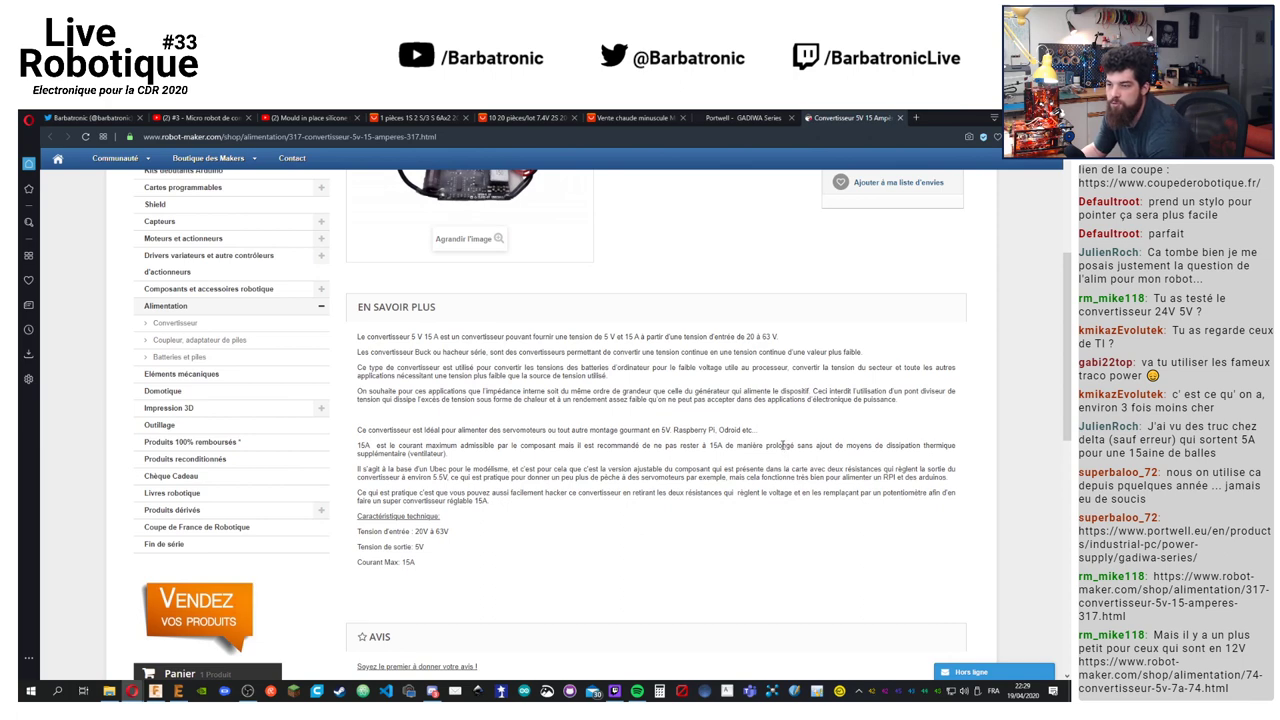
scroll(781, 444, up, 4)
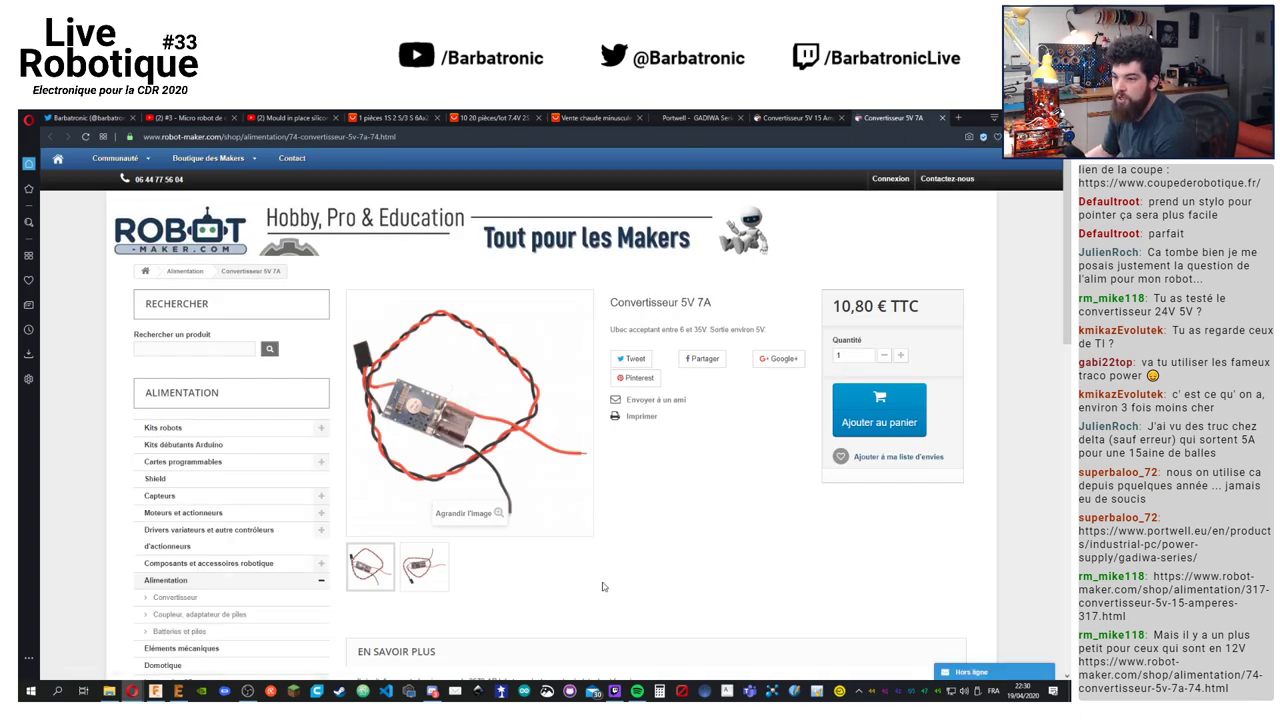
Flip between the 5V 15 Ampères and 5V 7A converter tabs, then return to Portwell's Gadiwa Series page
scroll(710, 541, down, 3)
scroll(696, 541, up, 2)
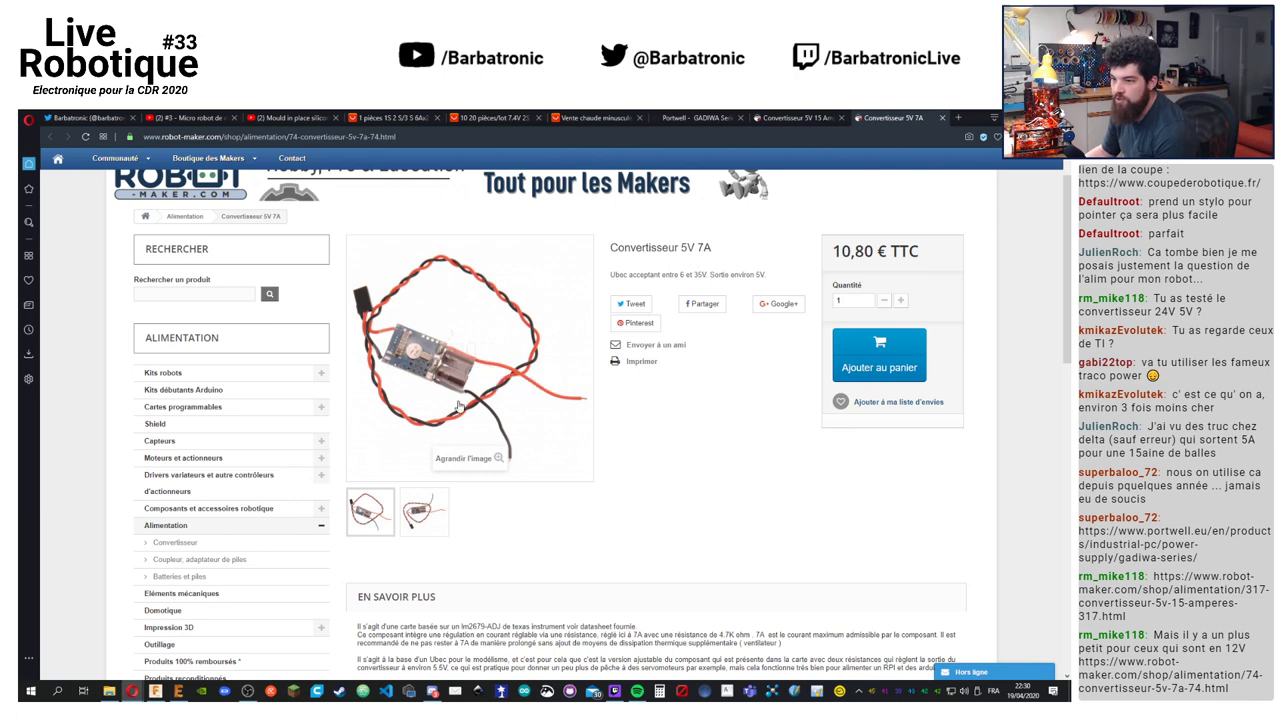
click(798, 119)
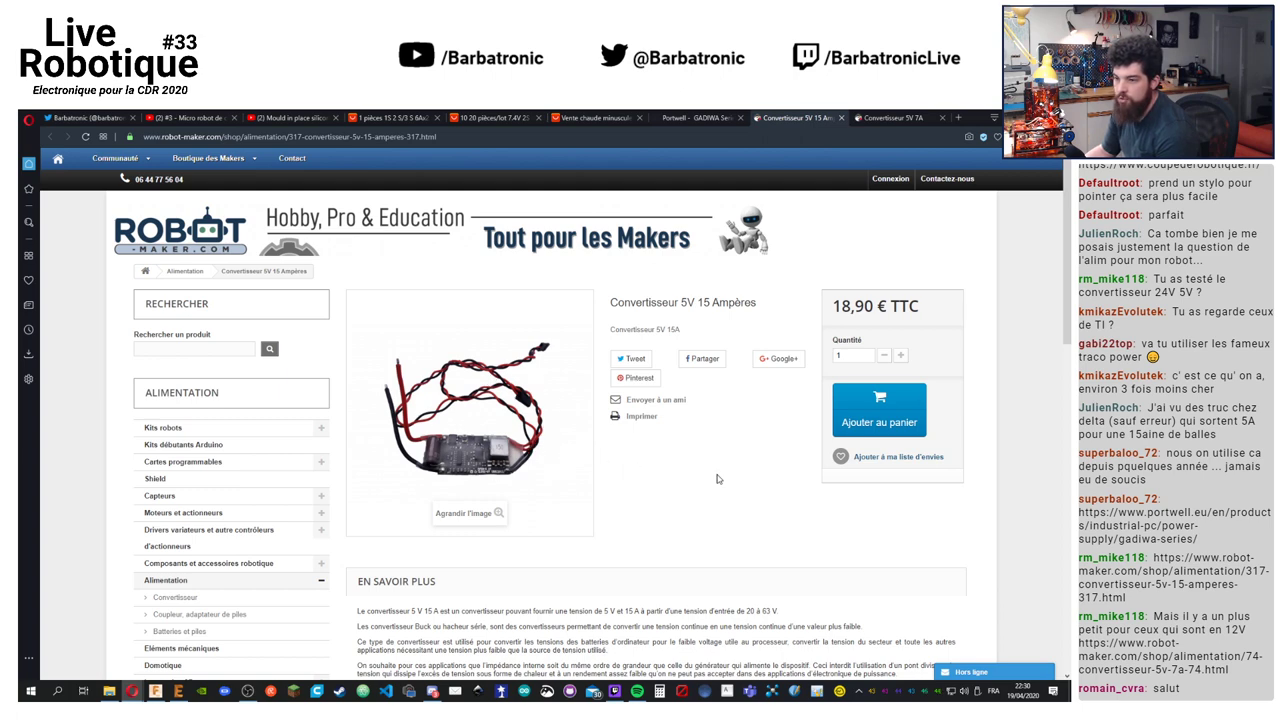
scroll(716, 479, down, 2)
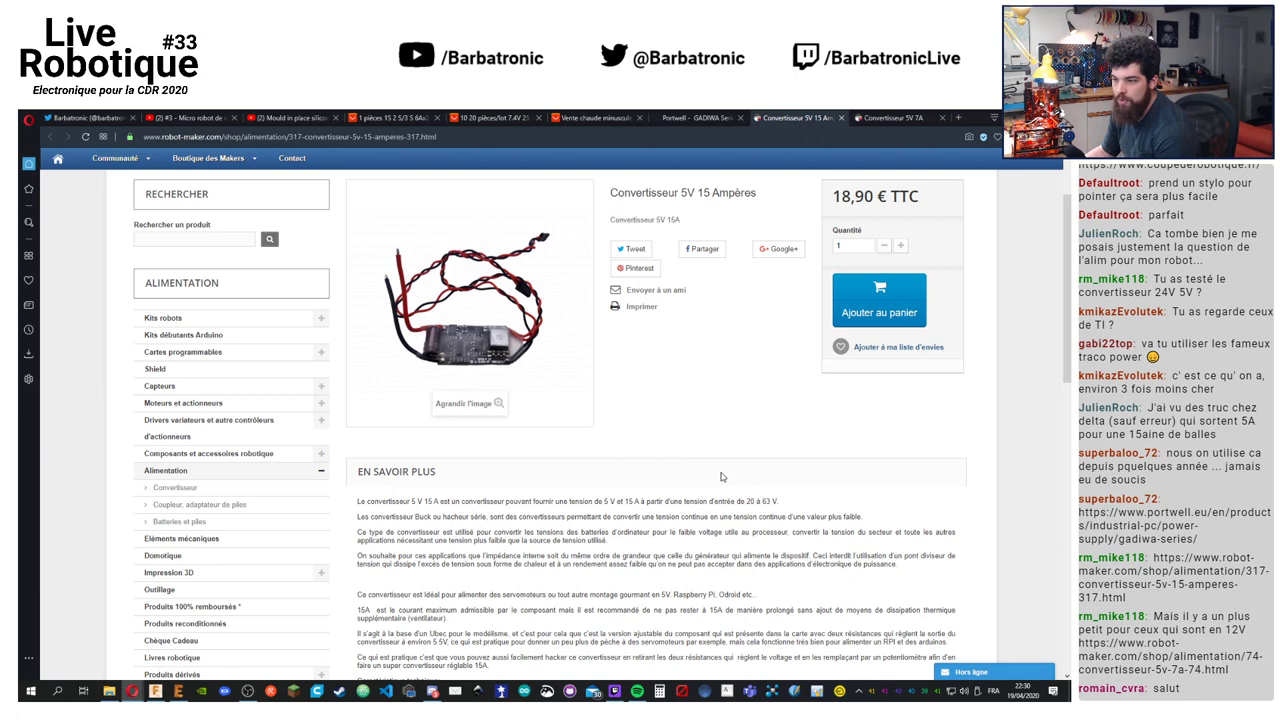
scroll(721, 477, up, 2)
scroll(530, 396, down, 2)
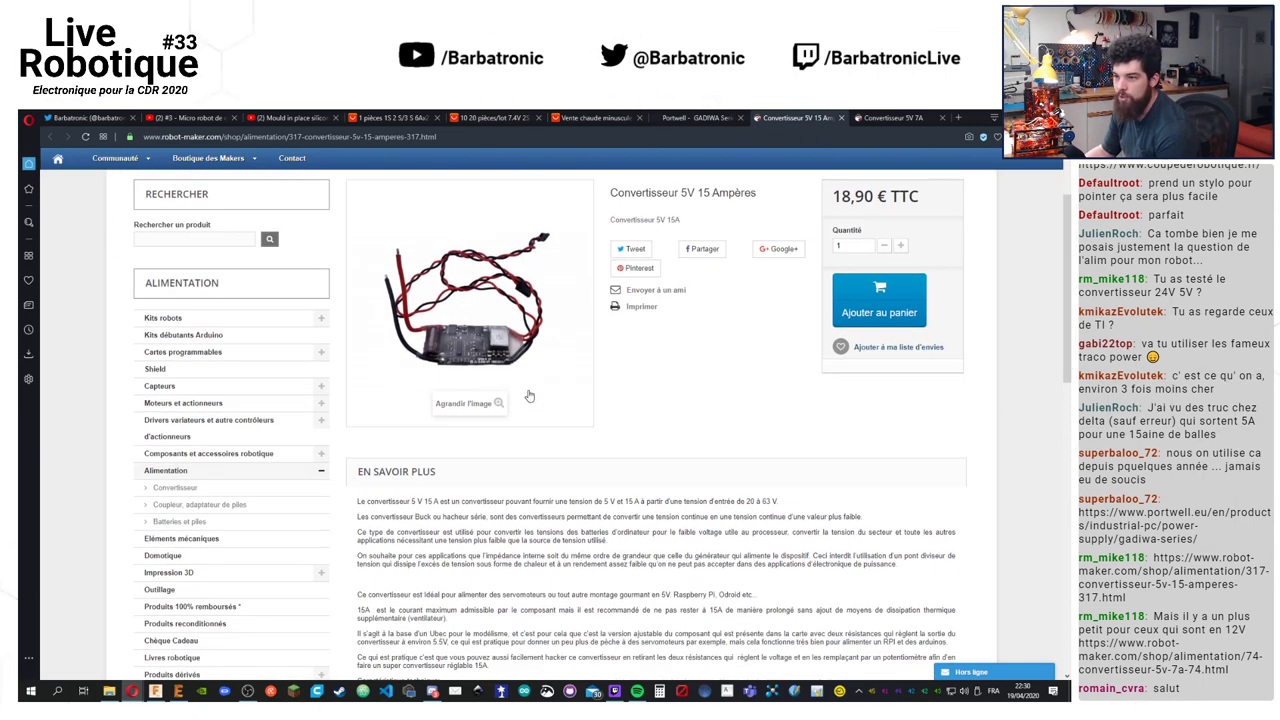
key(ctrl+Tab)
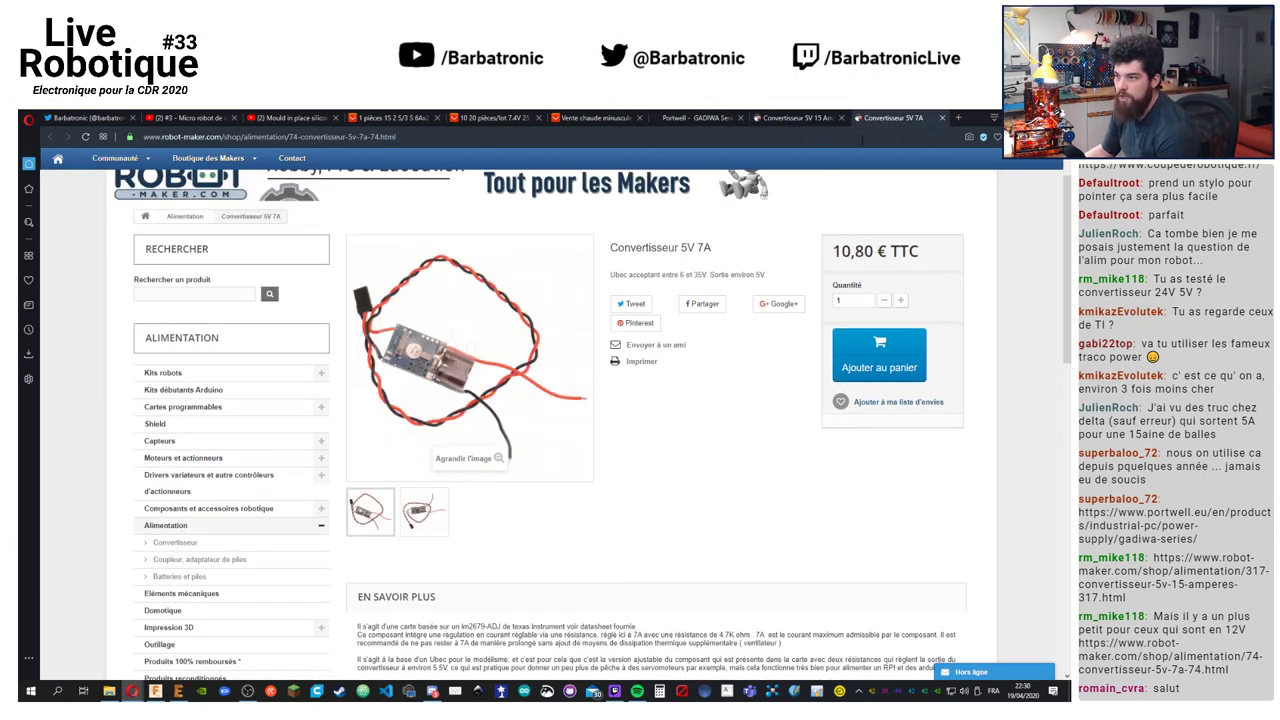
key(ctrl+shift+Tab)
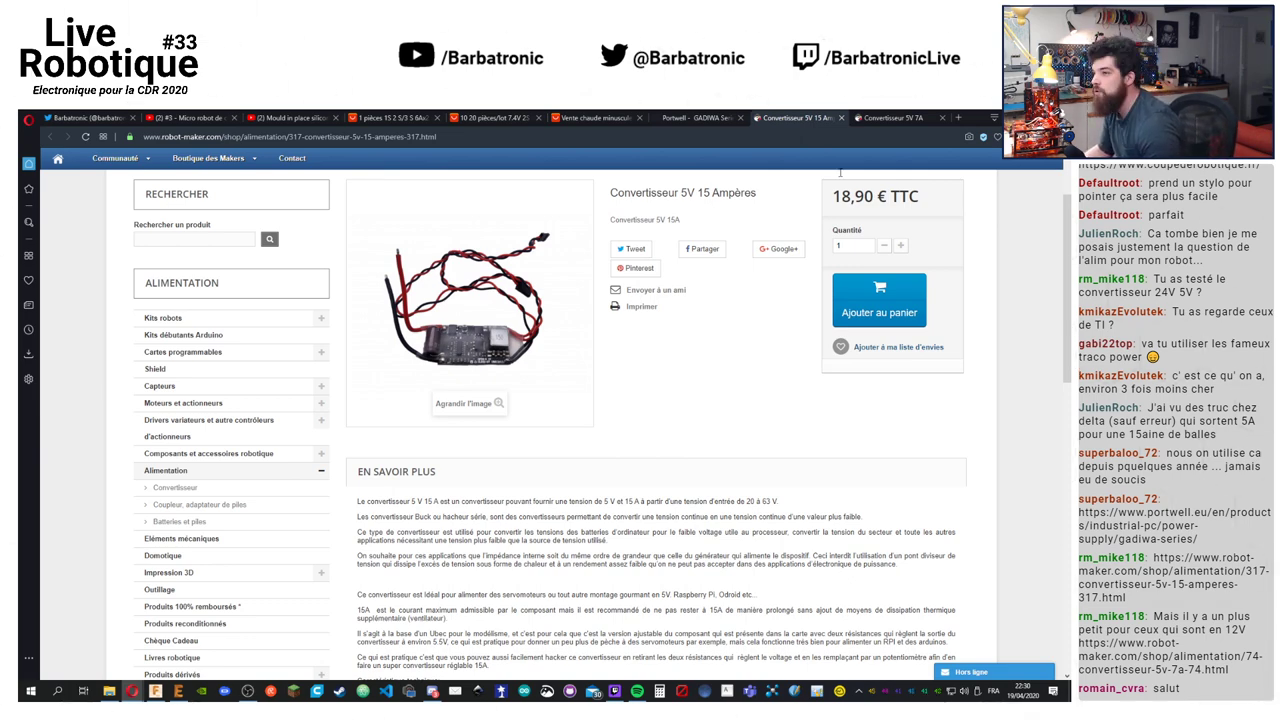
key(ctrl+shift+Tab)
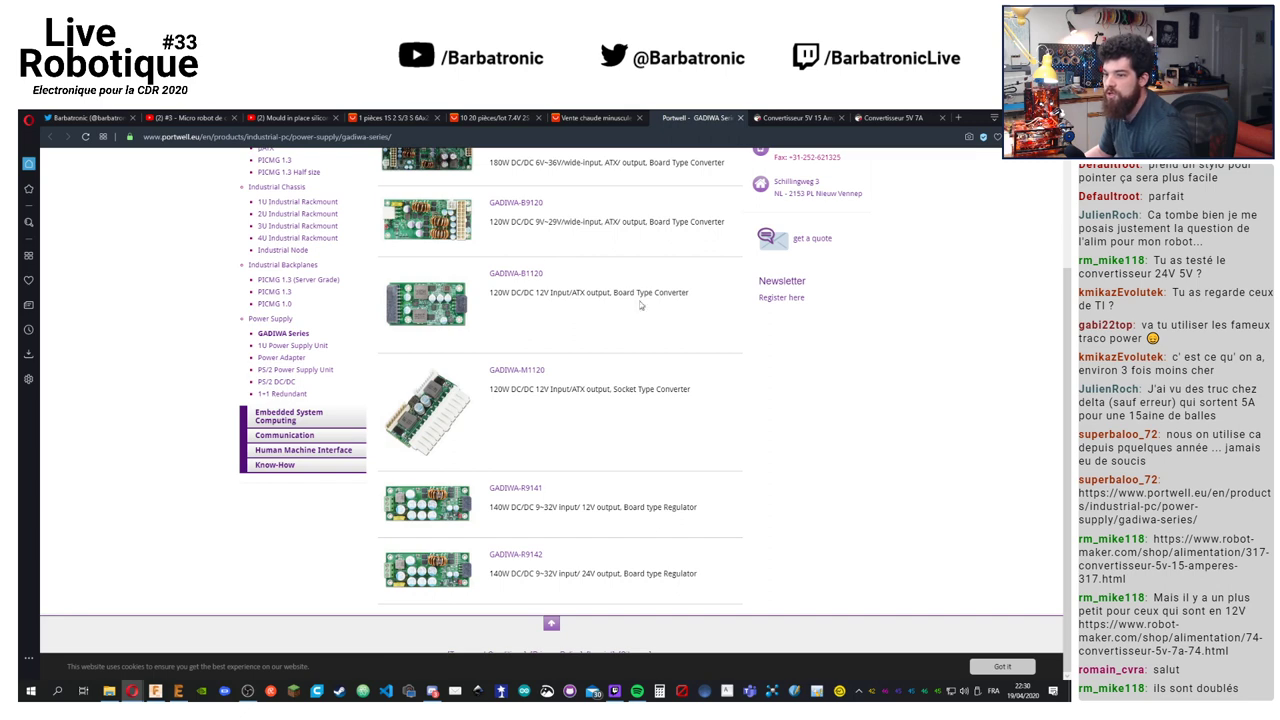
Revisit the 5V 7A and 5V 15 Ampères converter tabs, then bring EAGLE's Control Panel forward
scroll(579, 434, up, 2)
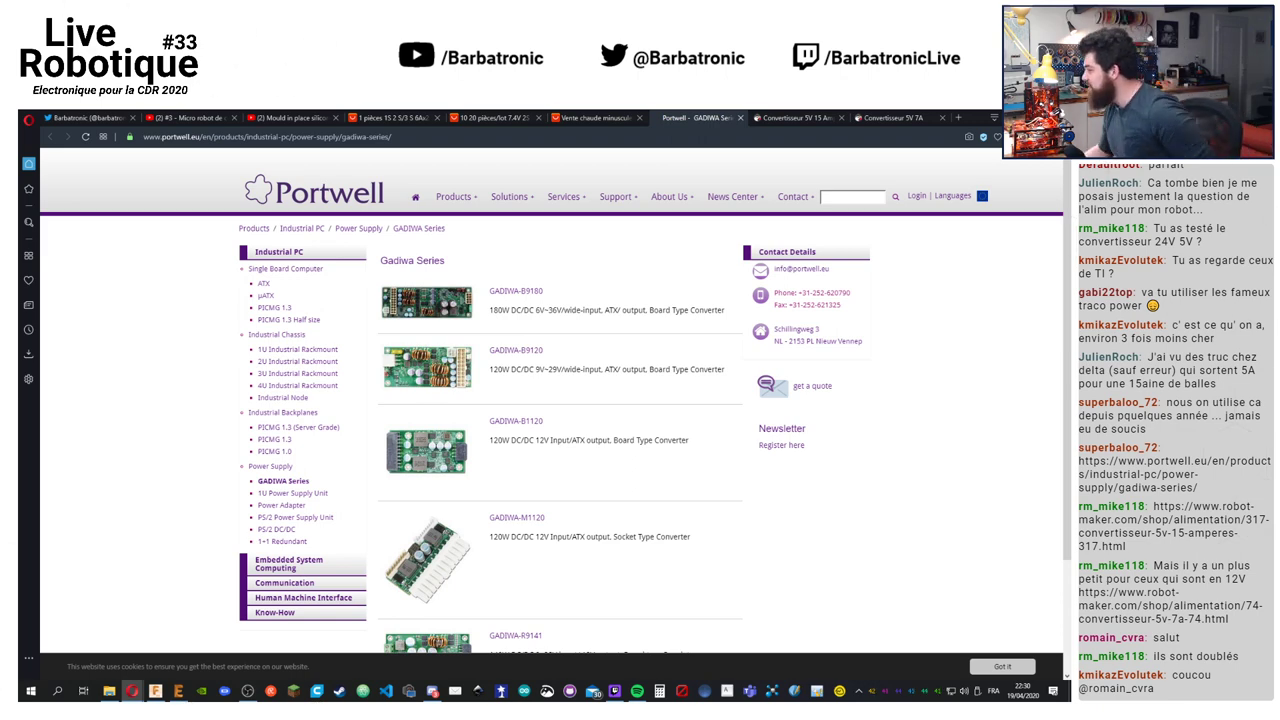
click(893, 118)
click(811, 119)
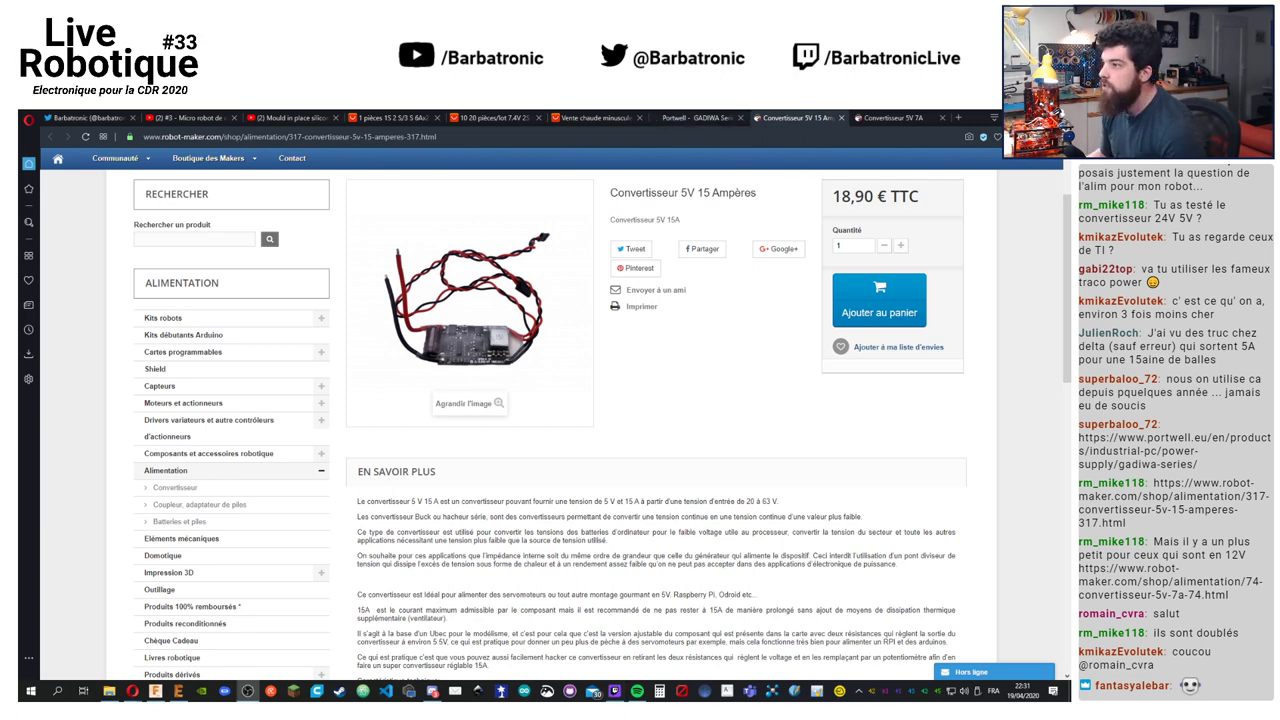
click(248, 690)
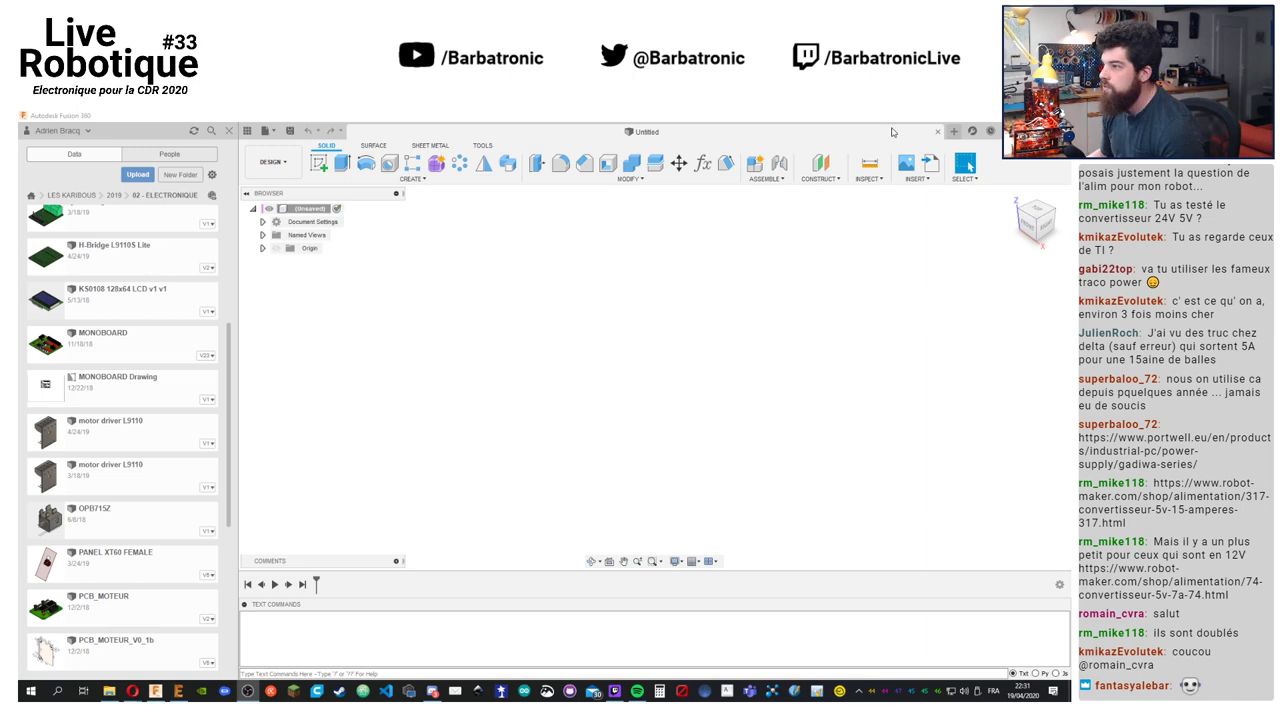
click(178, 690)
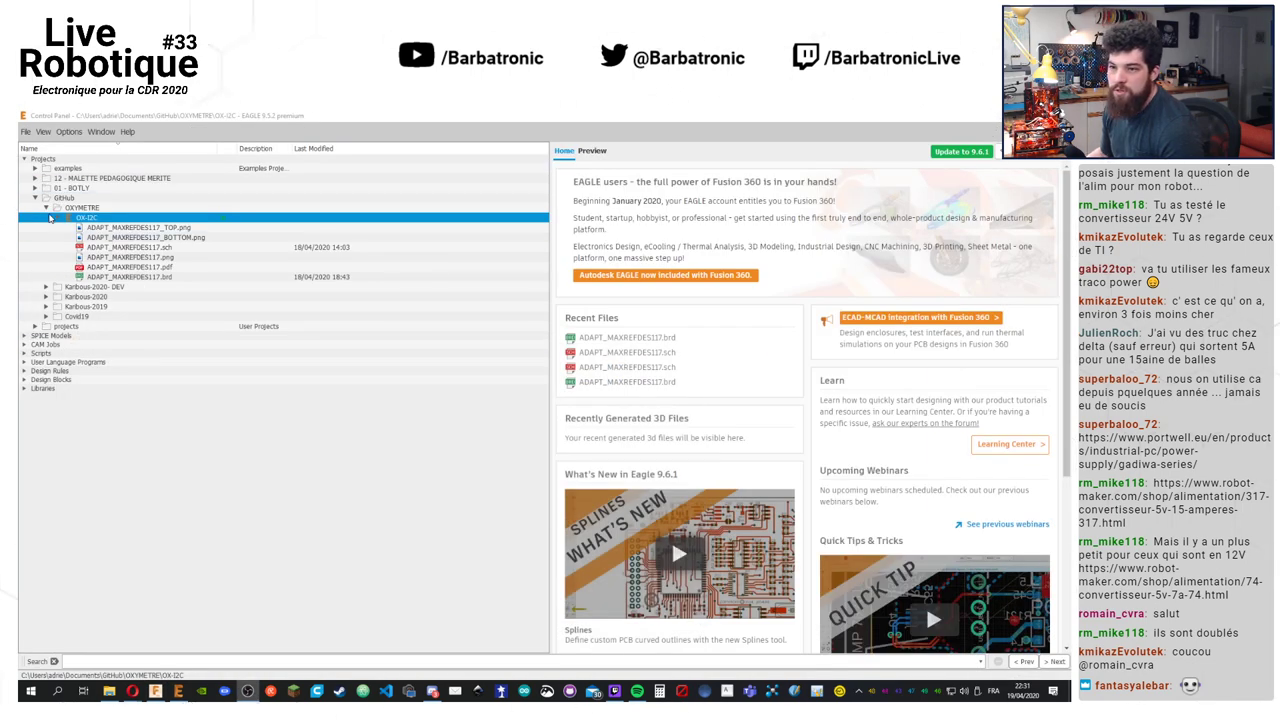
Expand GitHub > Karibous-2020 > 01 - CDRF > 01 - ELECTRONIQUE > CARTE E-STOP and preview its .sch and .brd files
click(46, 208)
click(36, 199)
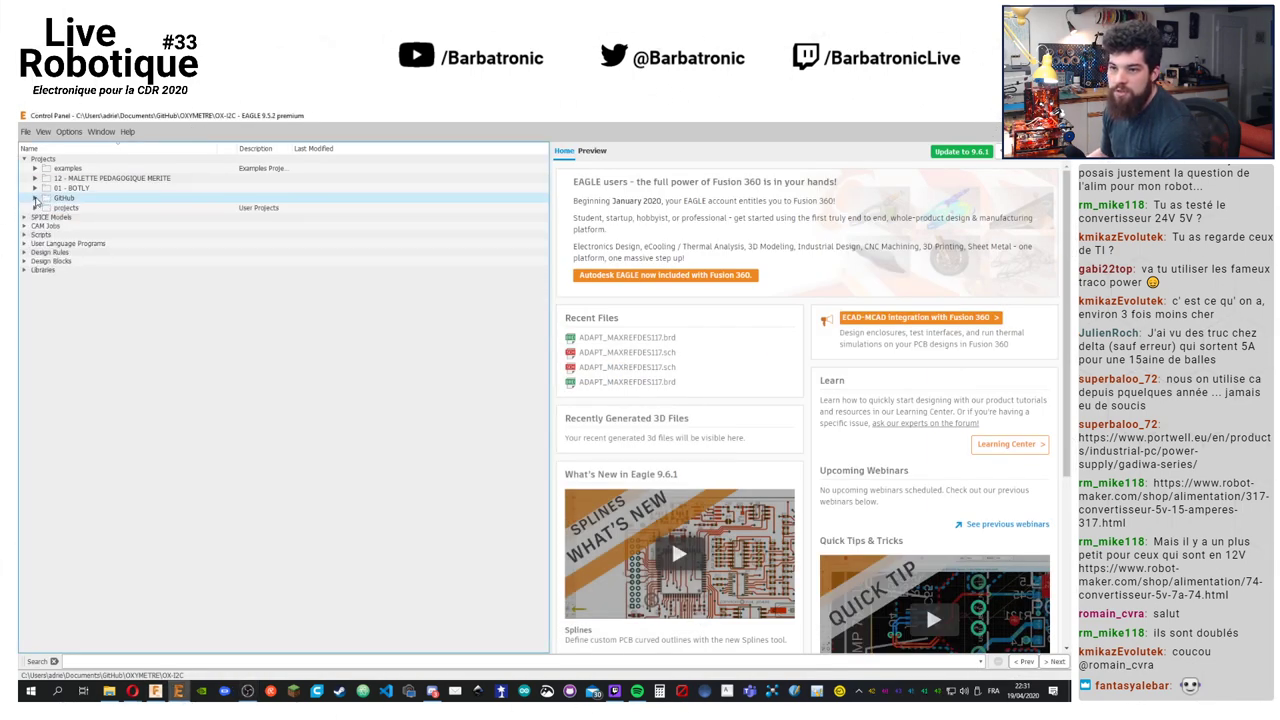
click(36, 199)
click(46, 228)
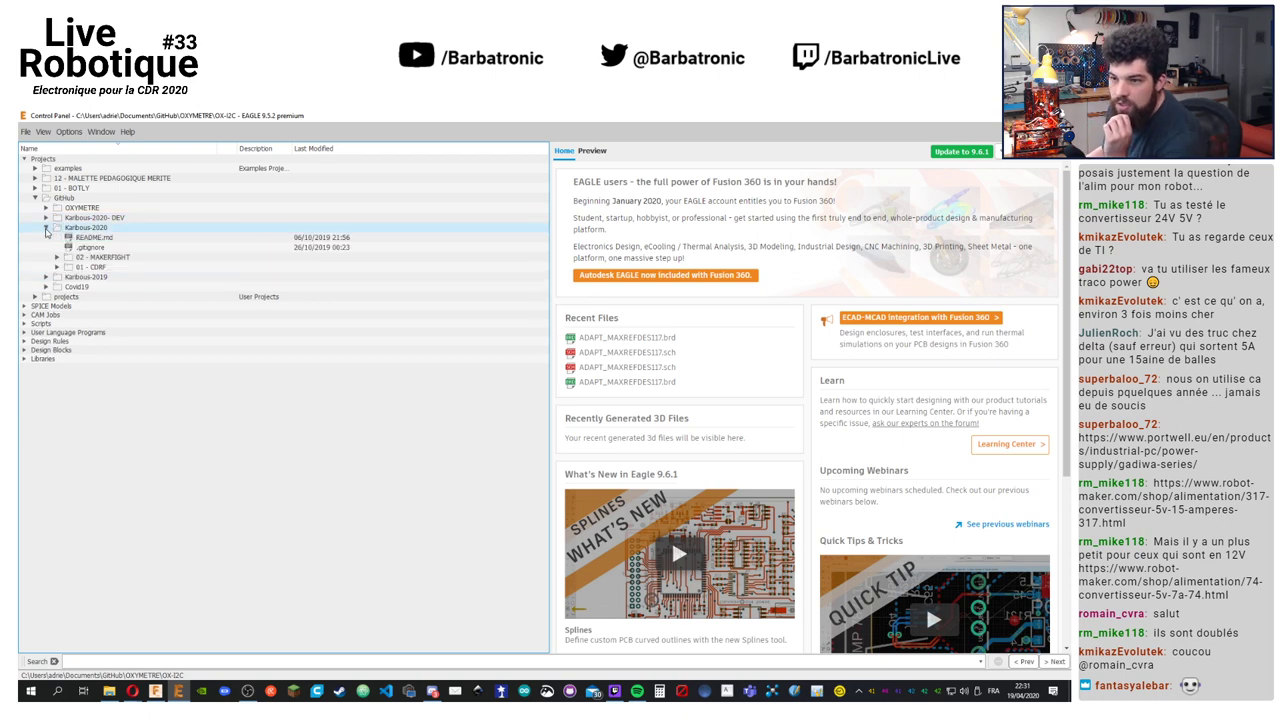
click(57, 267)
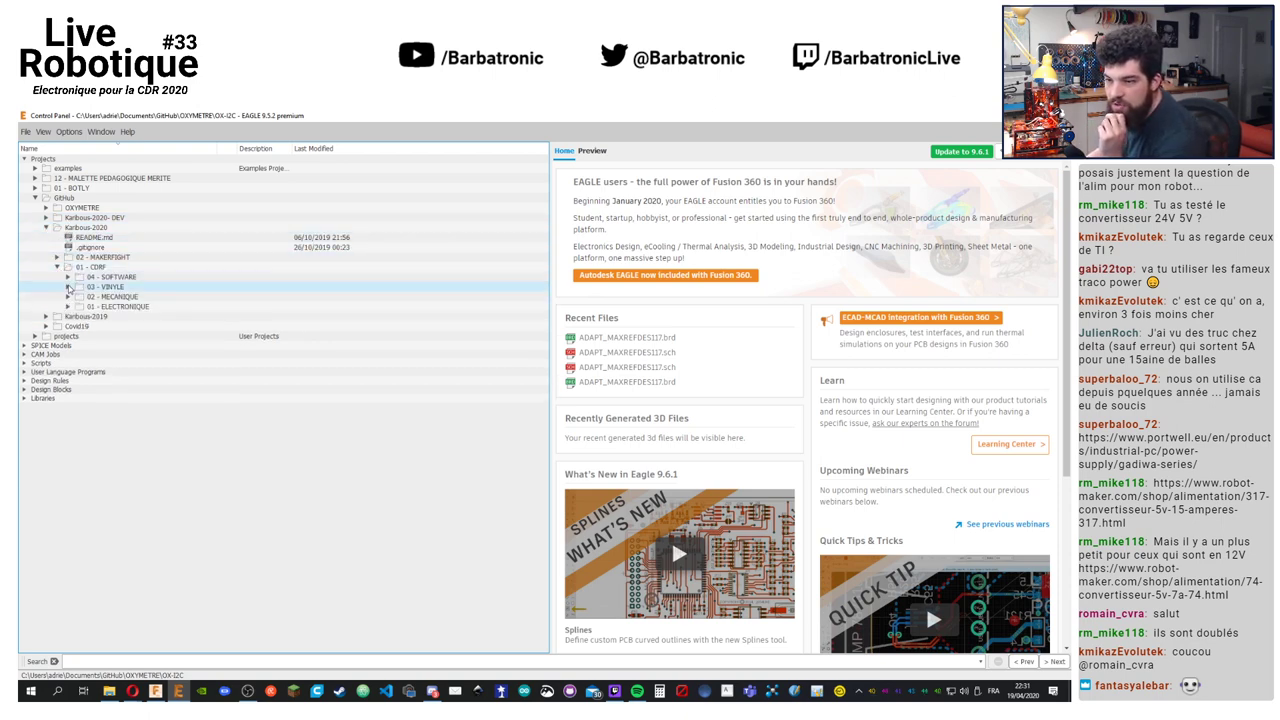
click(68, 306)
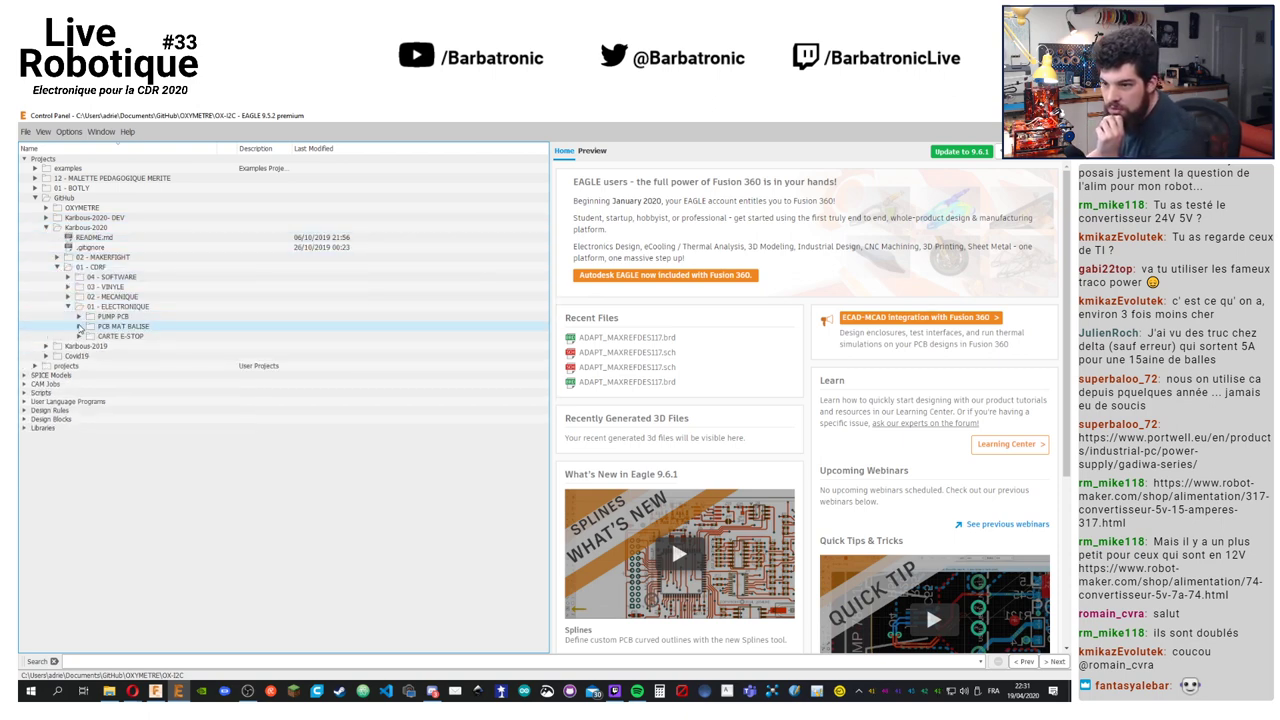
click(79, 336)
click(140, 346)
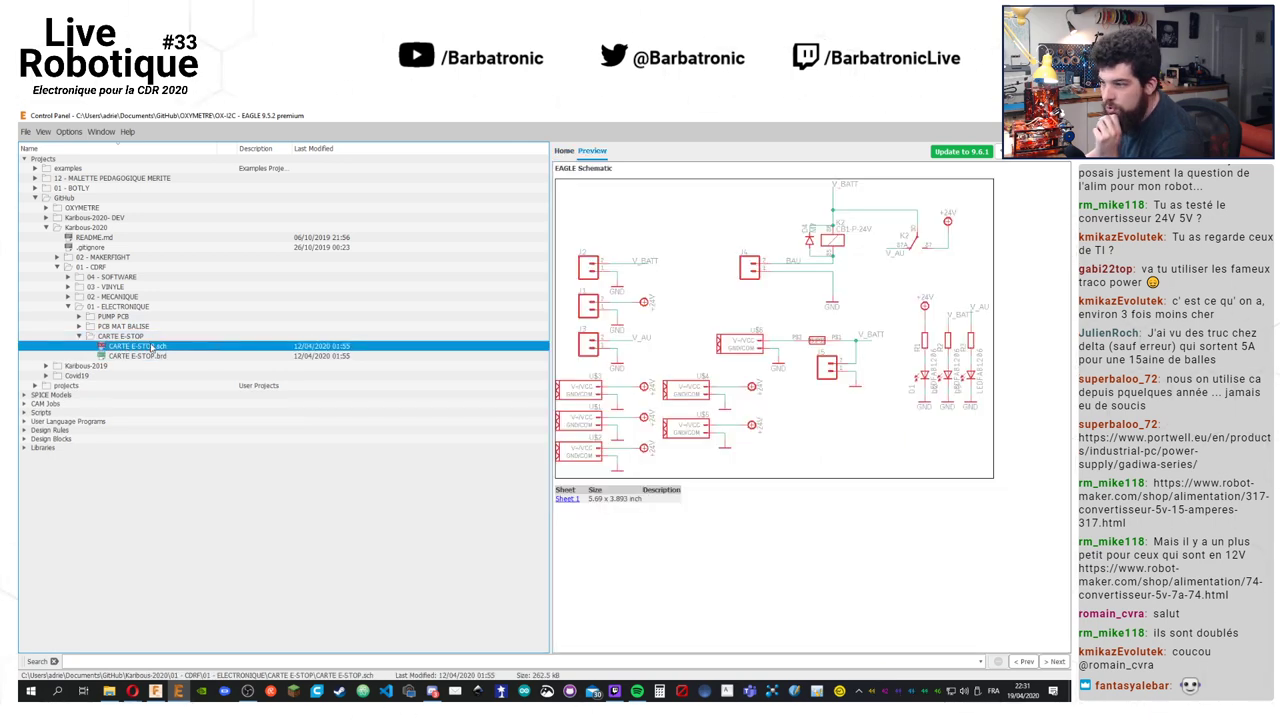
click(140, 356)
Open CARTE E-STOP.brd in the board editor and move the CB1-P-24V relay down one grid step
double_click(138, 355)
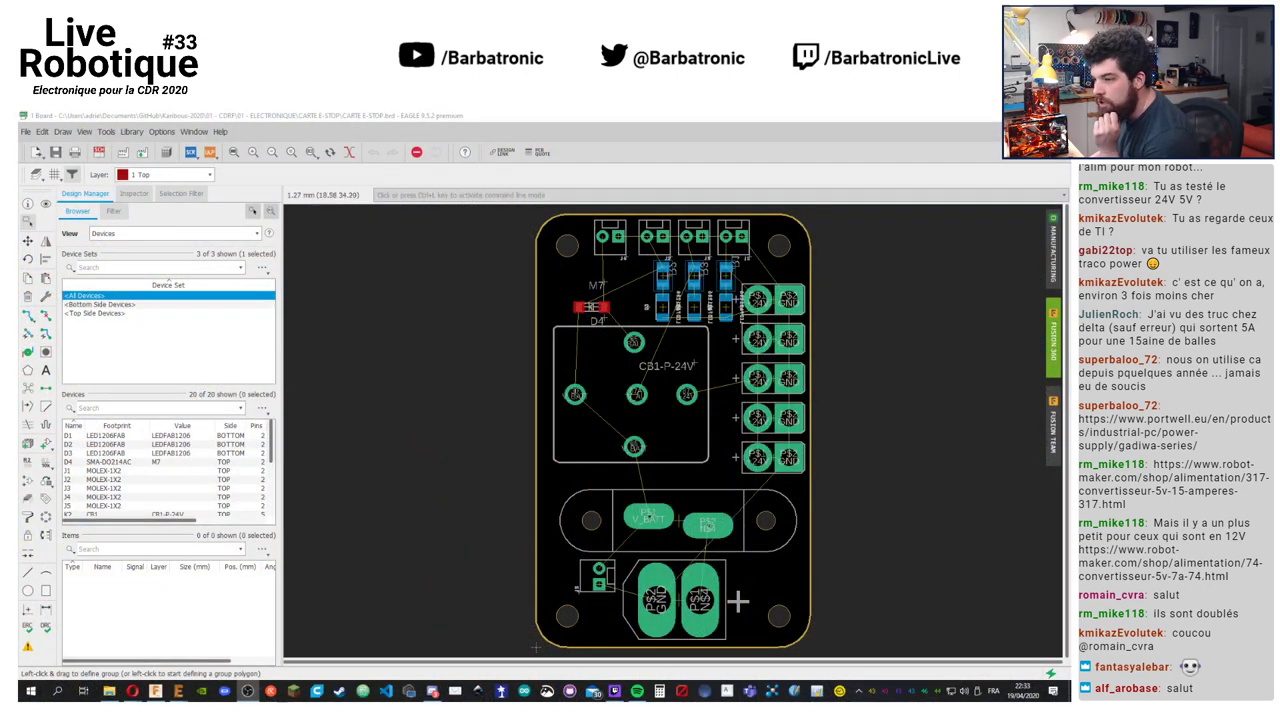
click(28, 241)
drag(630, 395, 630, 403)
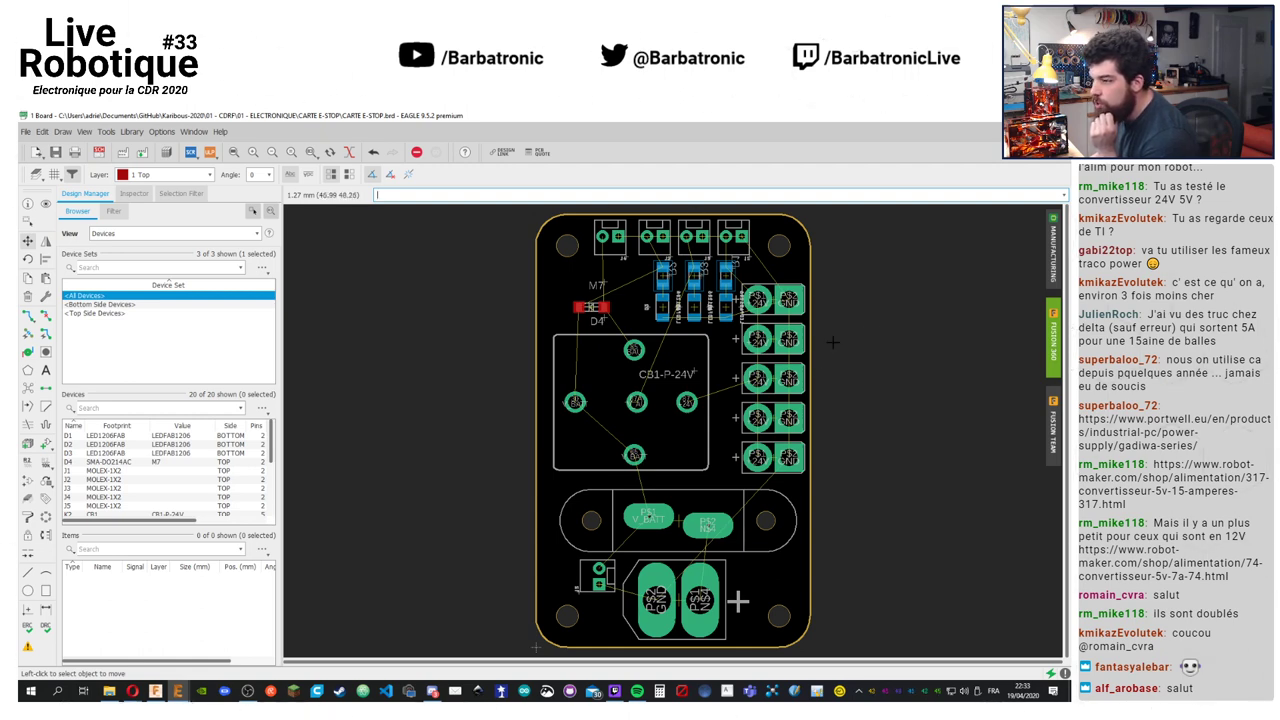
scroll(835, 340, up, 2)
scroll(853, 306, down, 2)
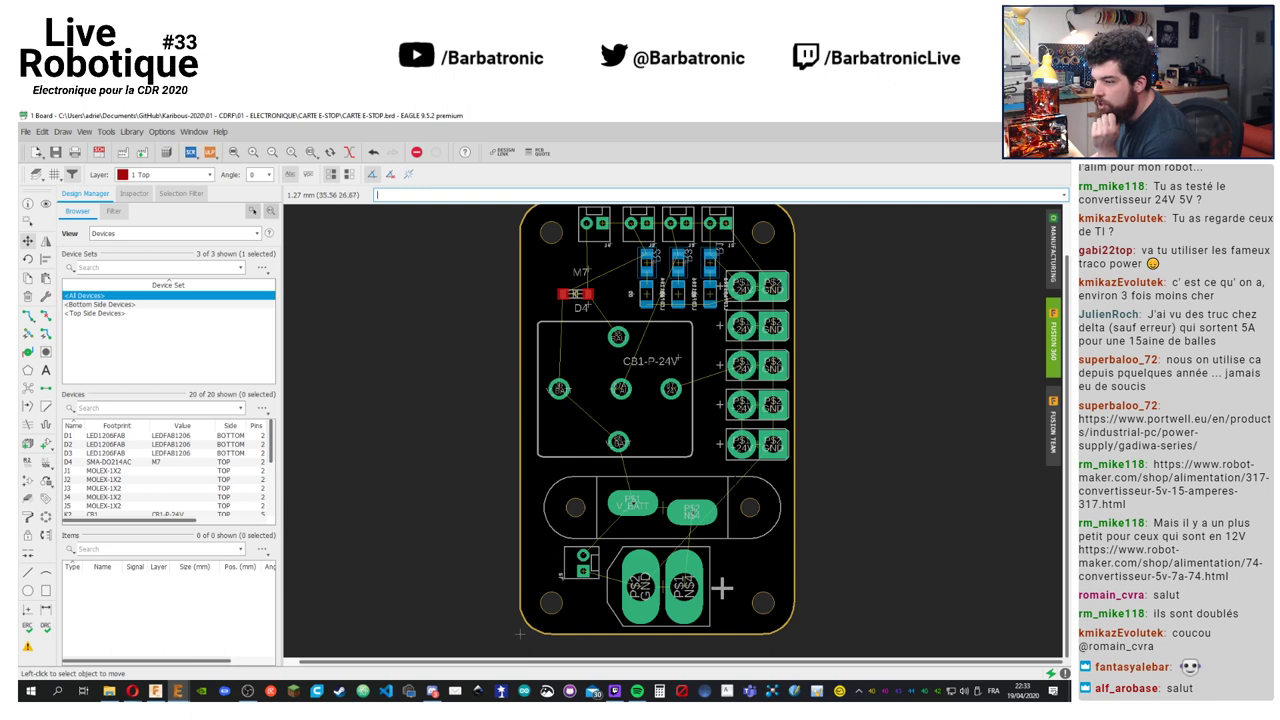
click(691, 512)
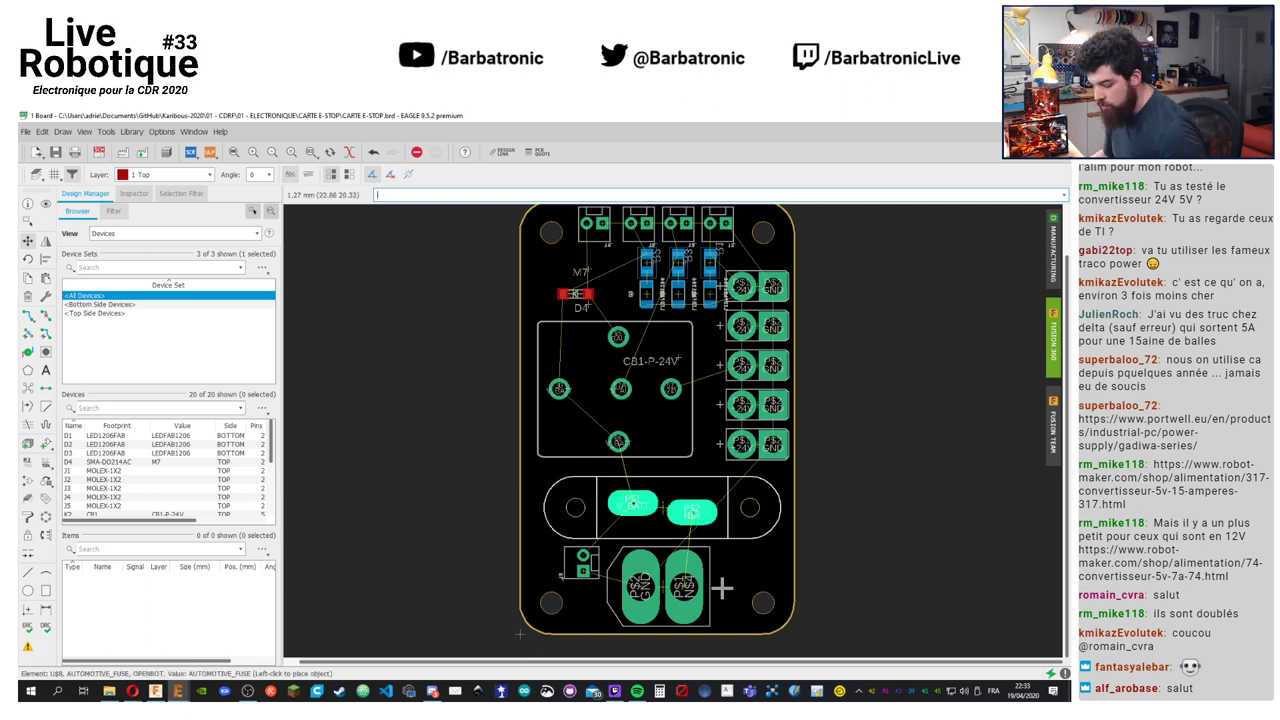
click(663, 505)
middle_drag(789, 460, 780, 465)
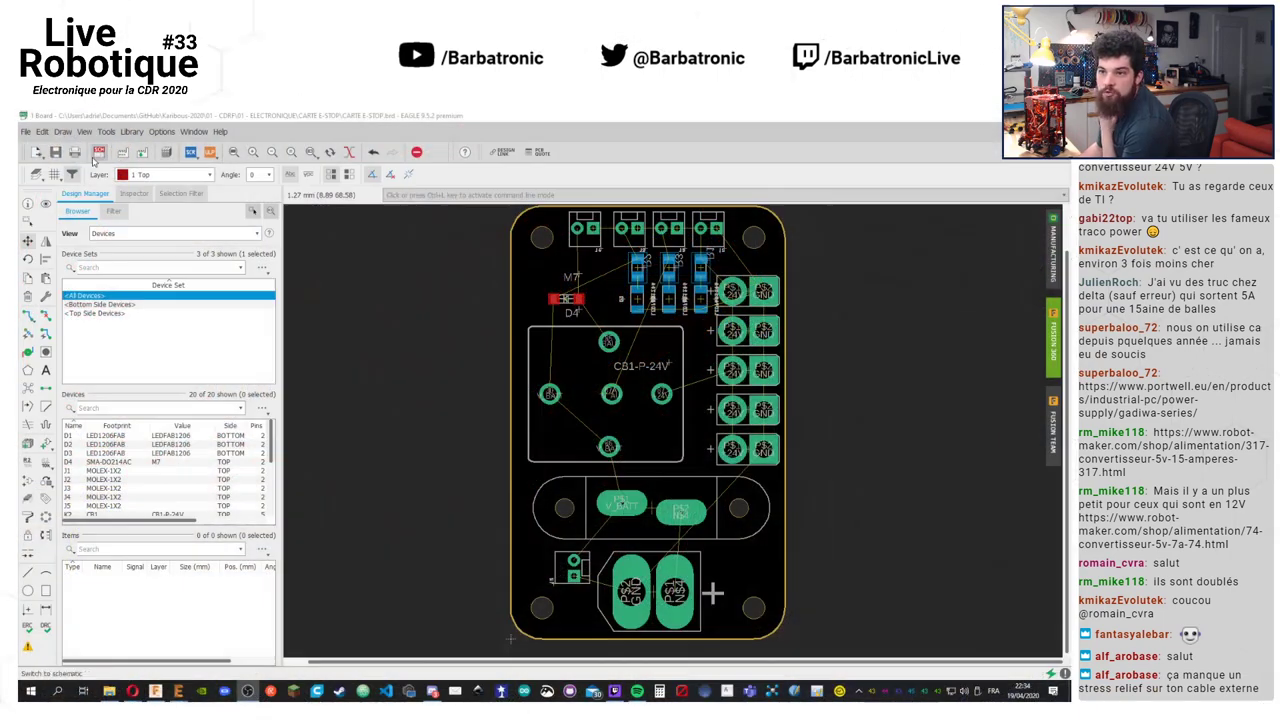
Switch to the CARTE E-STOP schematic and shift the existing group up and to the right
click(98, 152)
scroll(754, 563, down, 5)
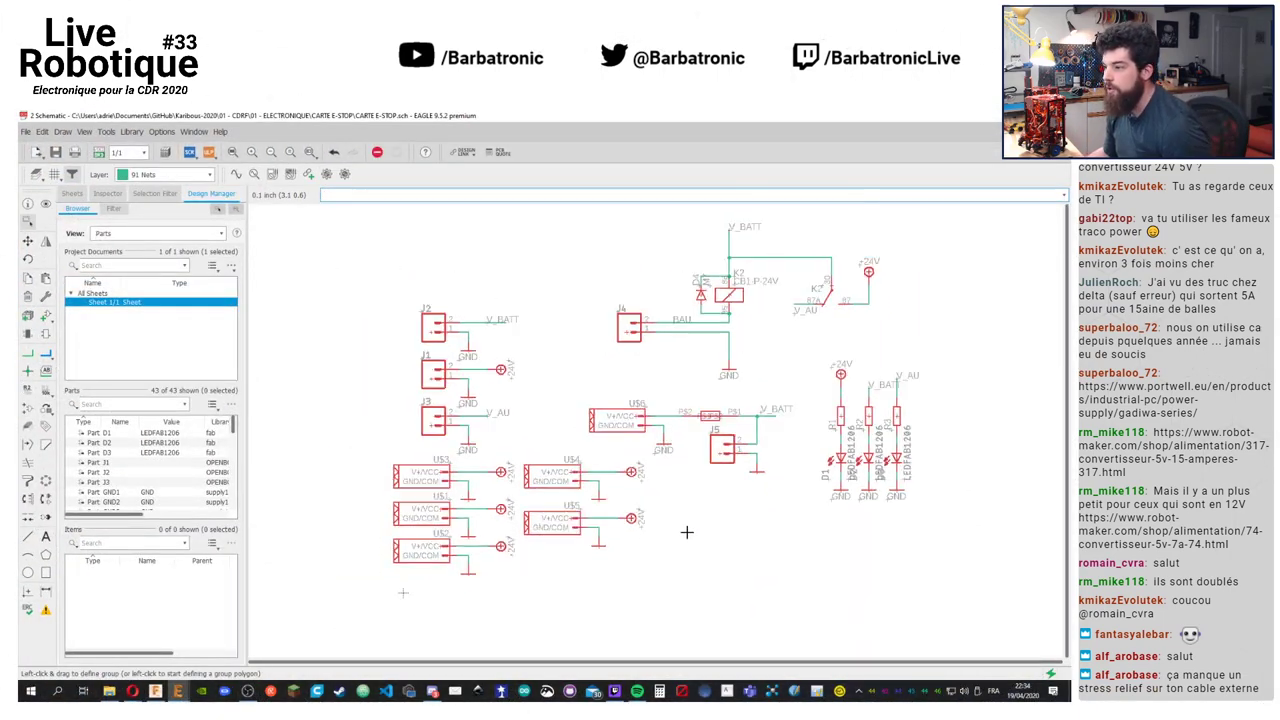
scroll(760, 530, up, 4)
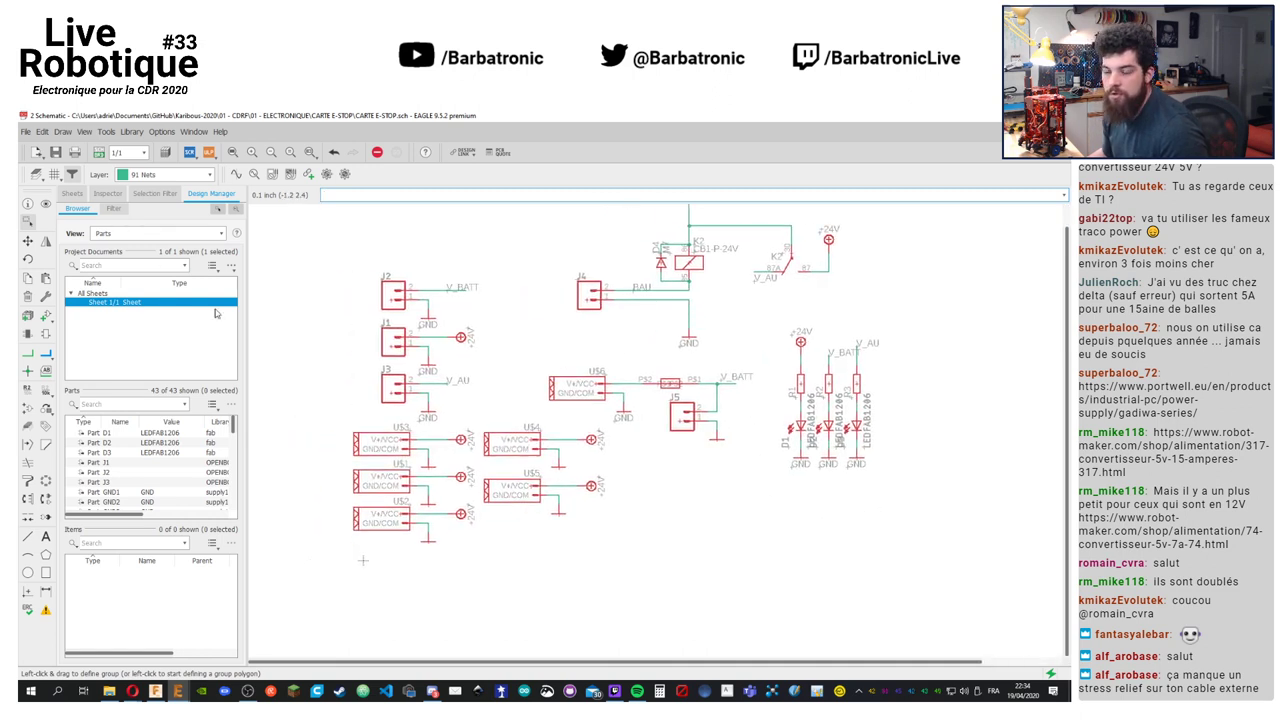
scroll(365, 371, down, 2)
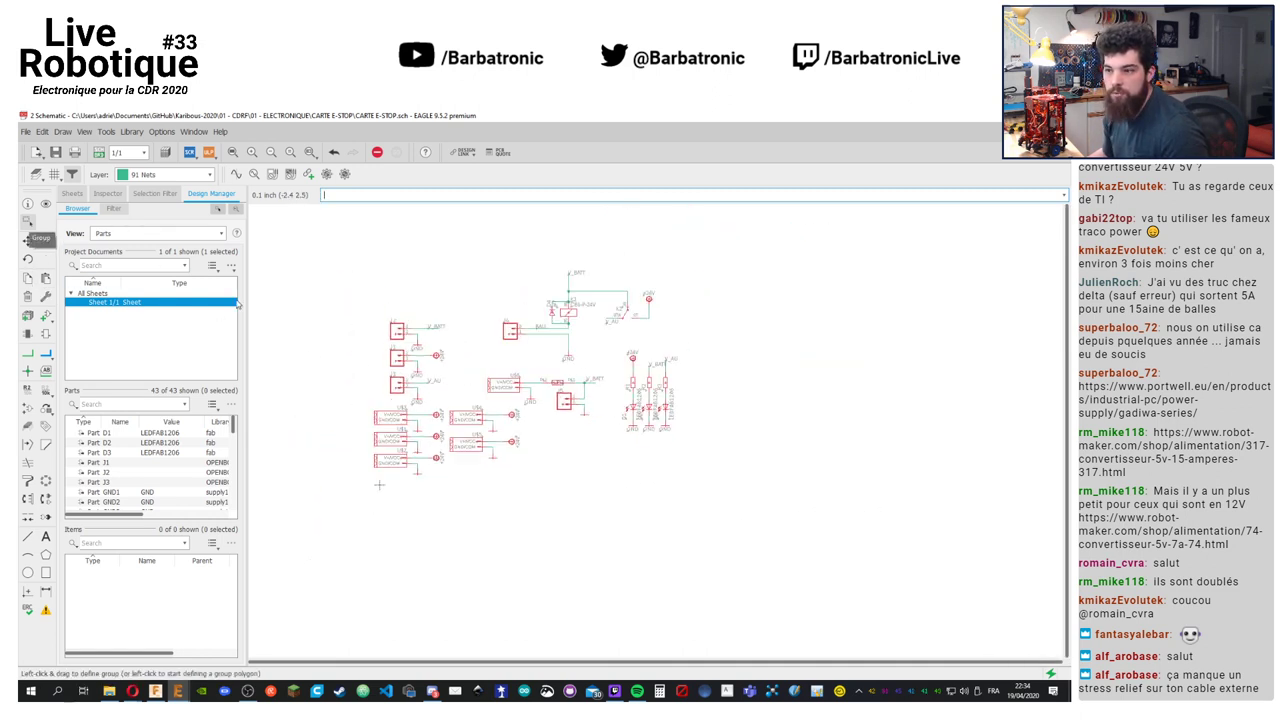
key(F7)
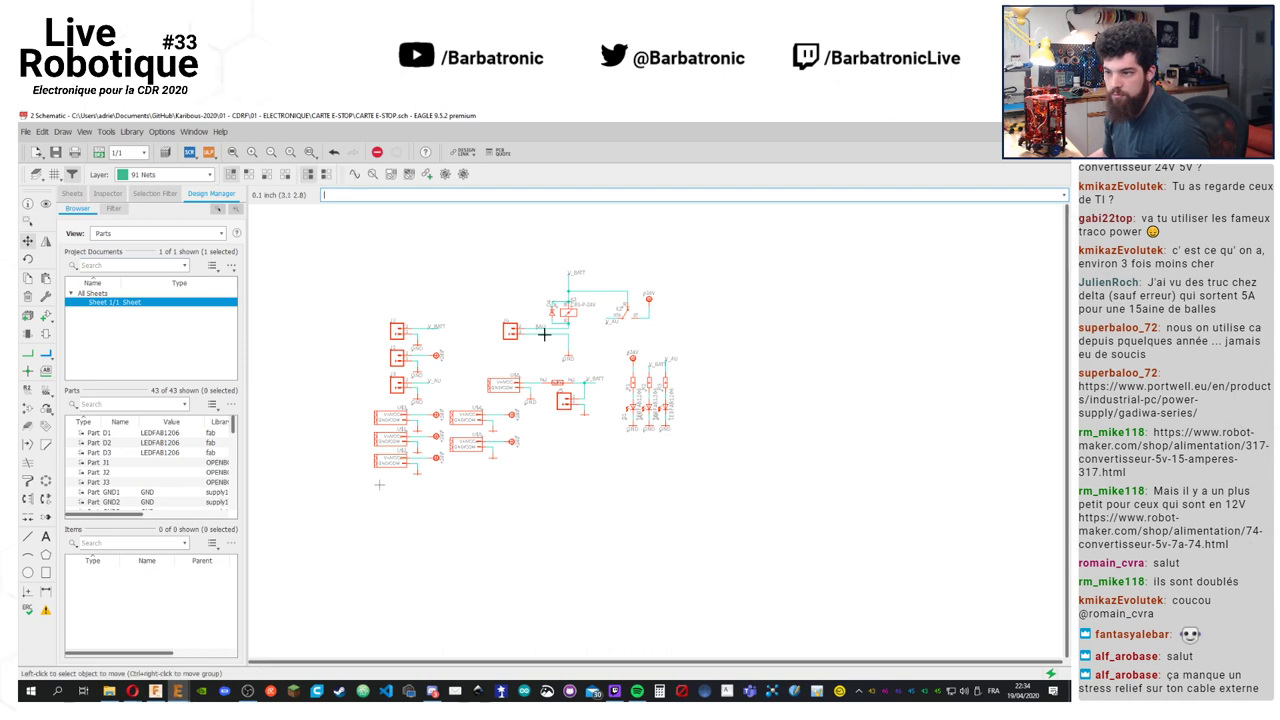
ctrl+right_click(544, 335)
click(519, 360)
click(629, 320)
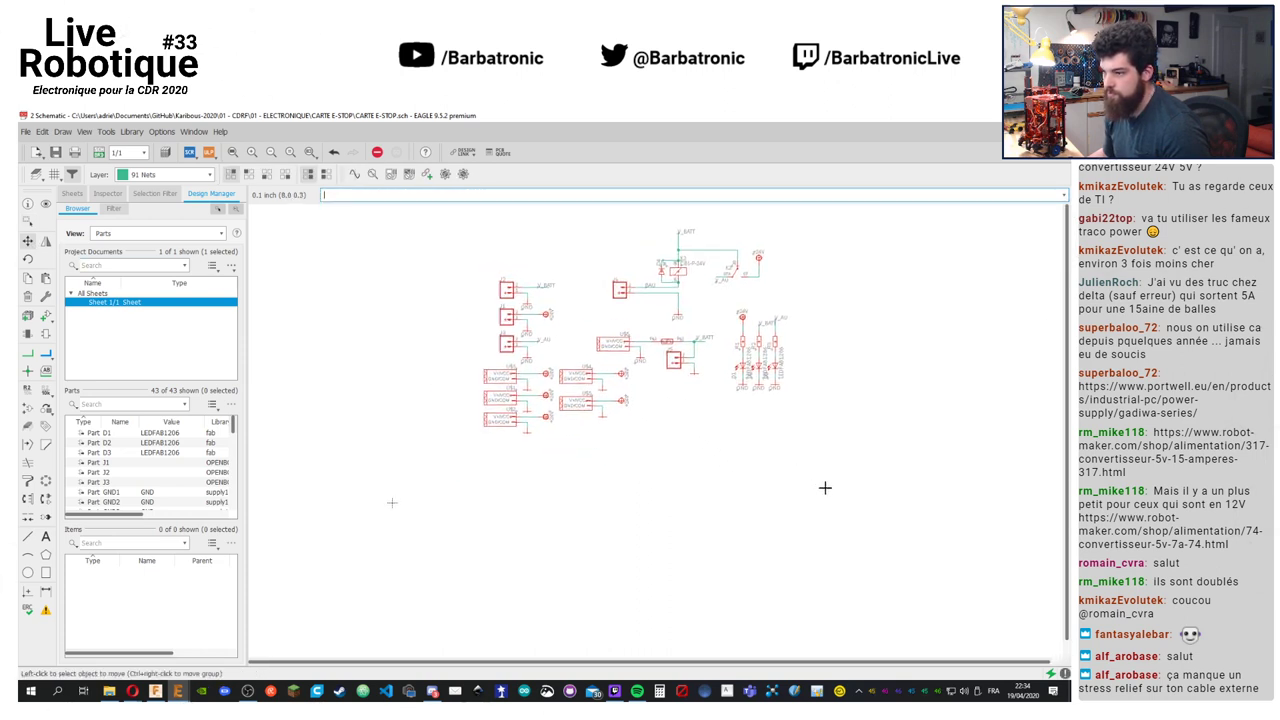
Group the US5 converter block and place it directly below US2
scroll(519, 300, up, 2)
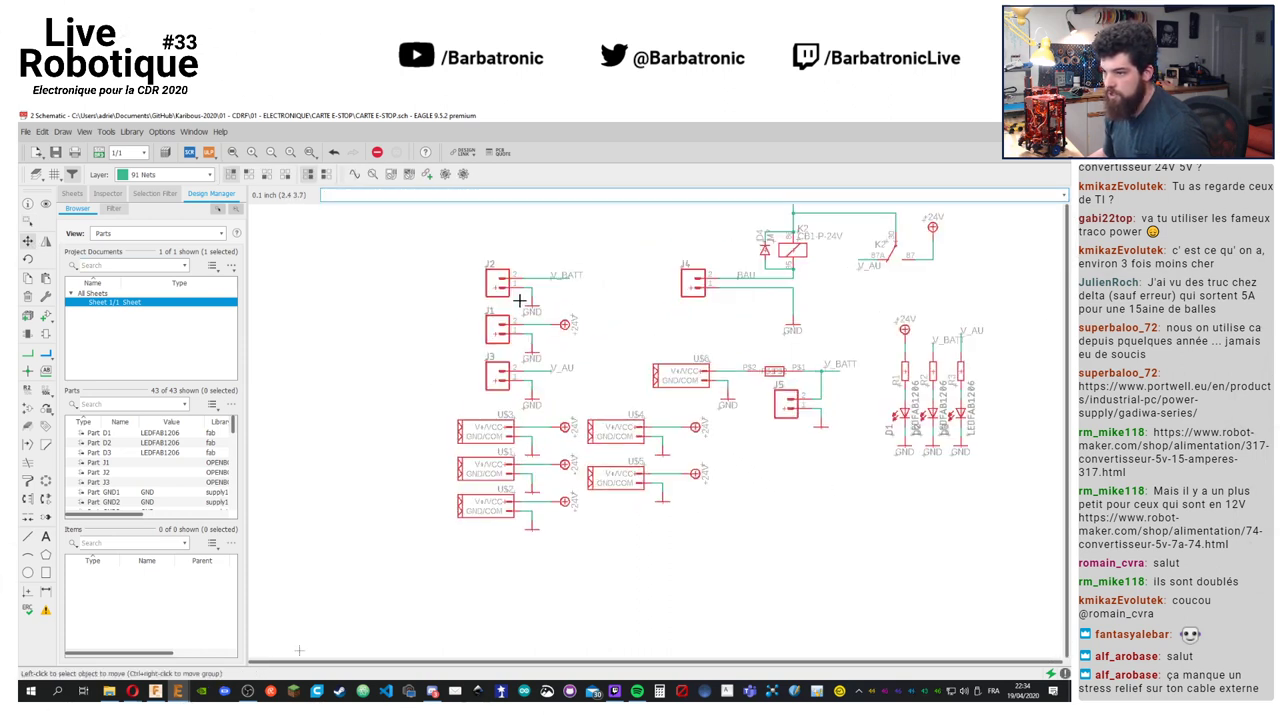
click(28, 220)
drag(592, 414, 756, 490)
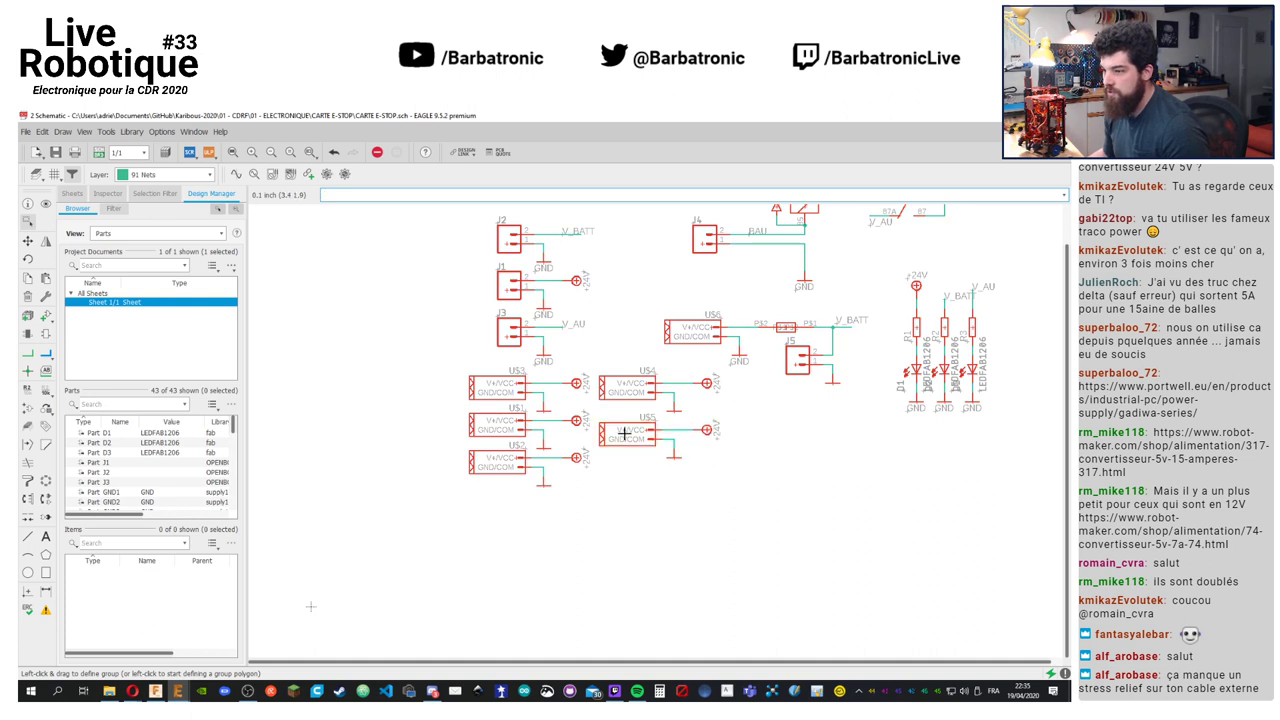
click(28, 240)
ctrl+right_click(631, 424)
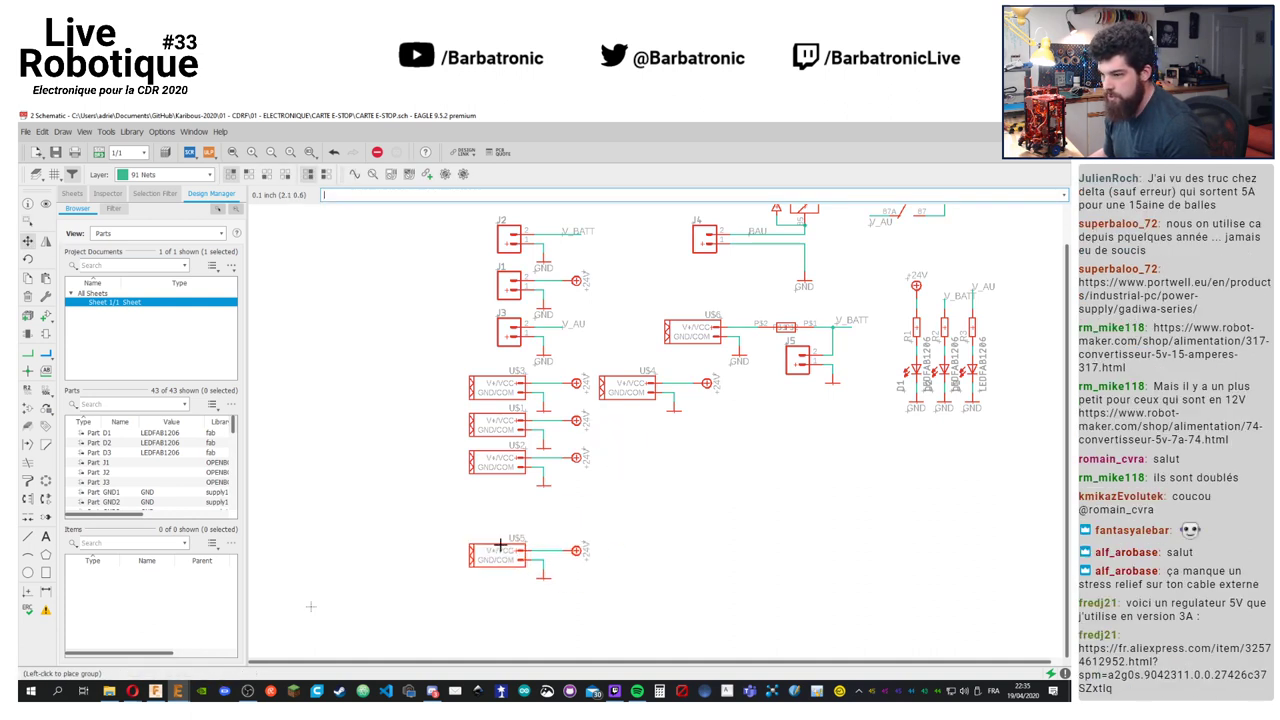
click(500, 488)
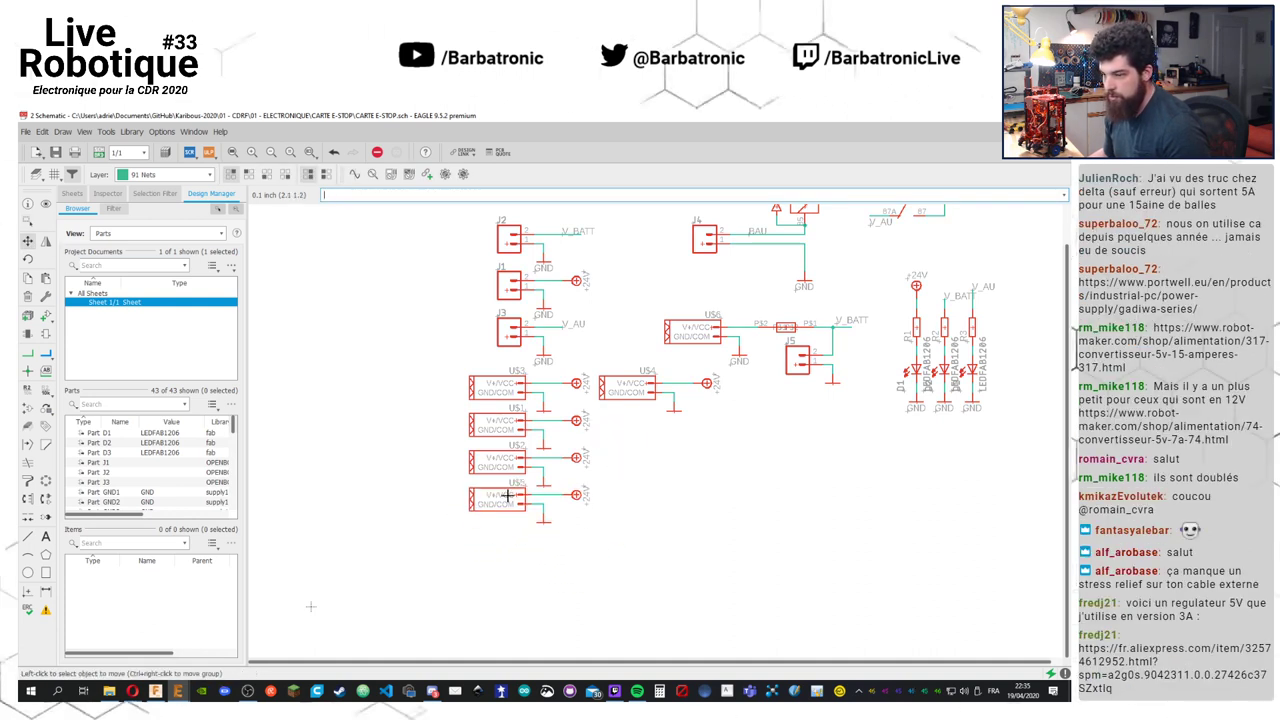
Group the US4 converter block and pick it up for moving
click(28, 220)
drag(725, 435, 586, 362)
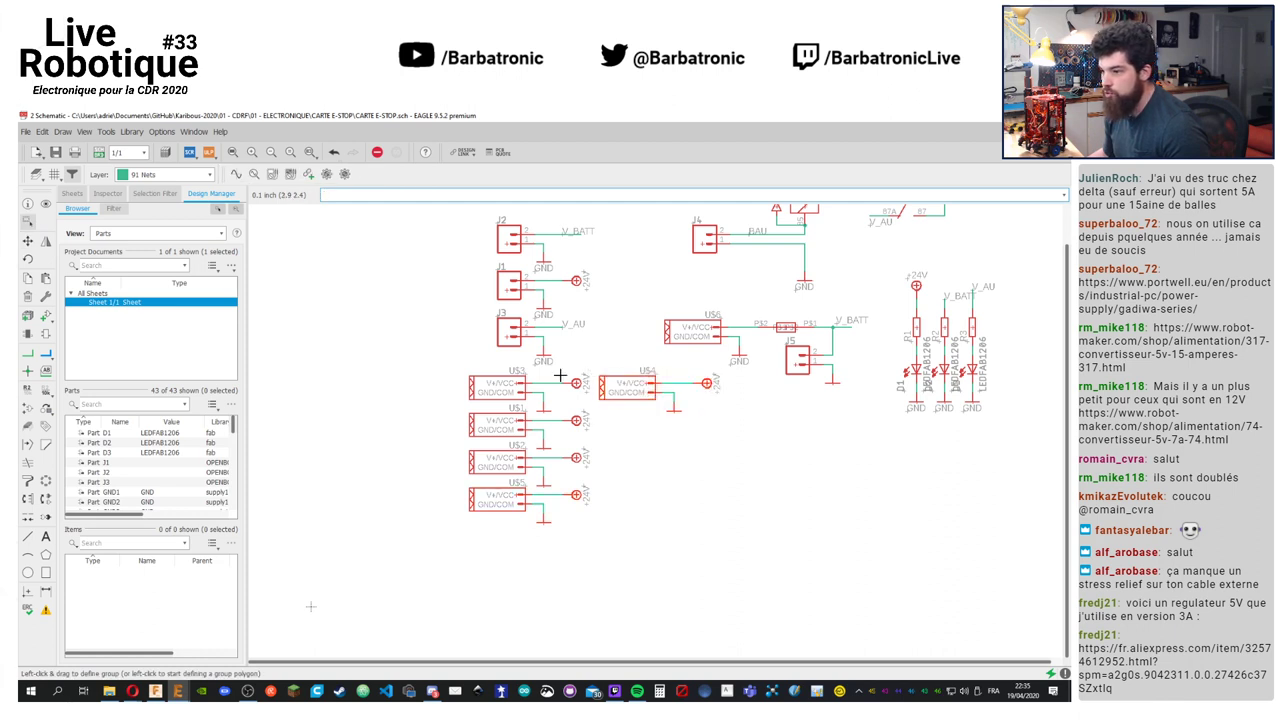
click(28, 240)
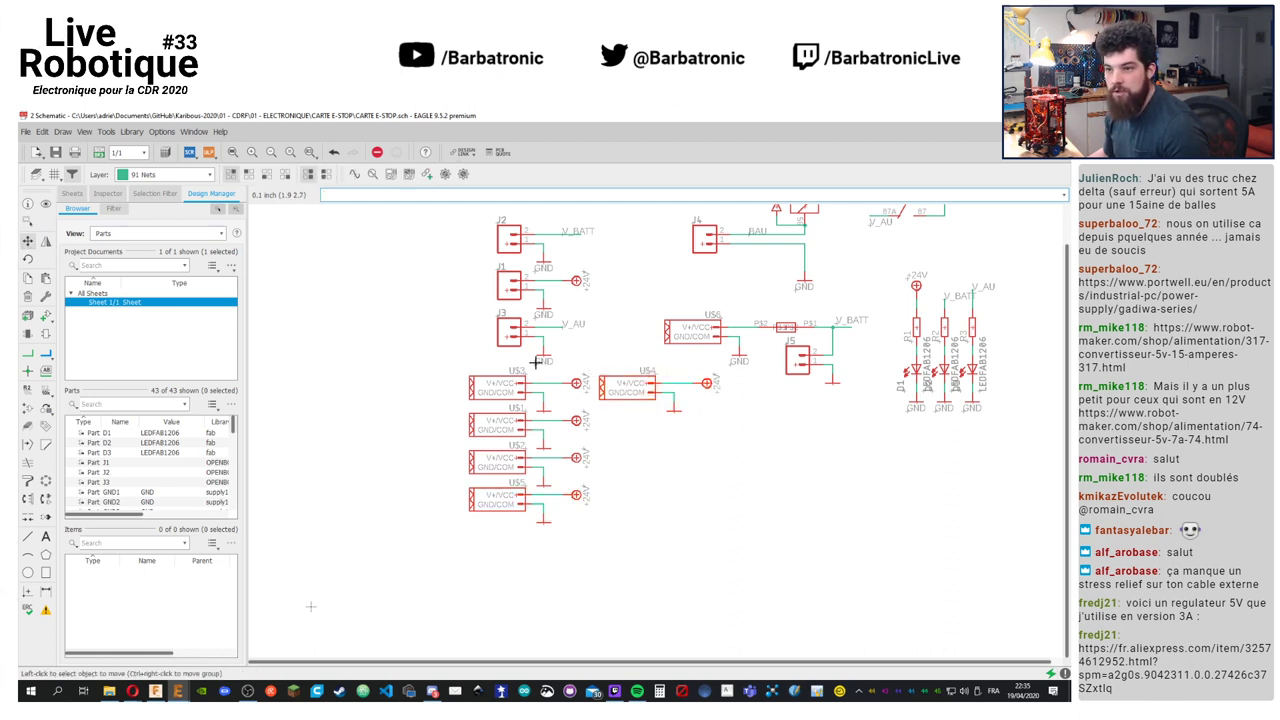
click(668, 396)
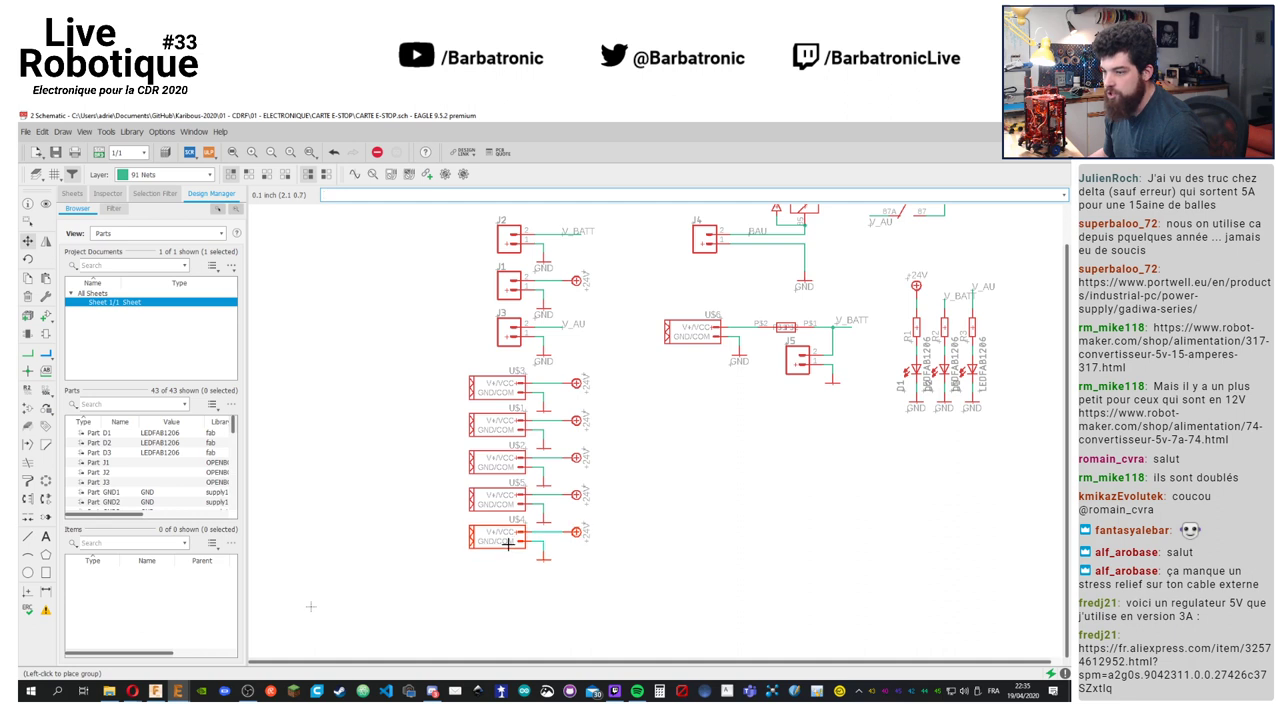
scroll(789, 500, up, 2)
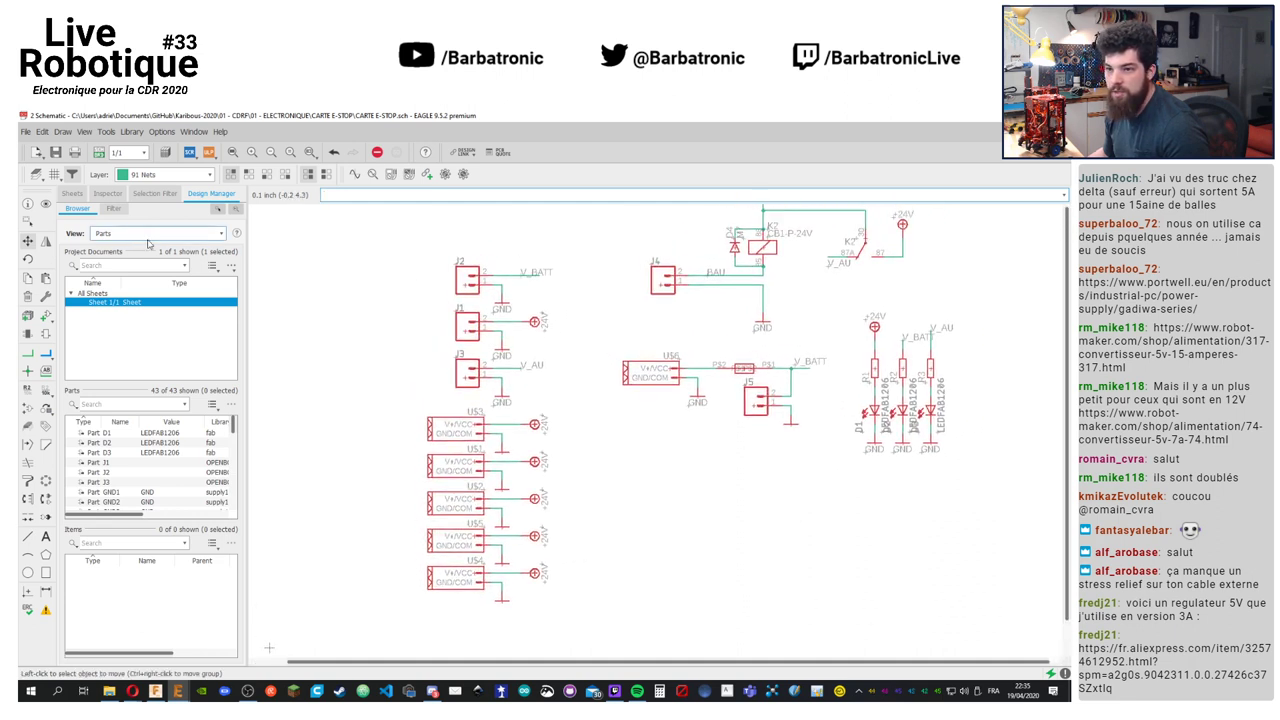
Group the J1–J3 connectors and move them up and to the left
click(27, 222)
drag(388, 242, 590, 407)
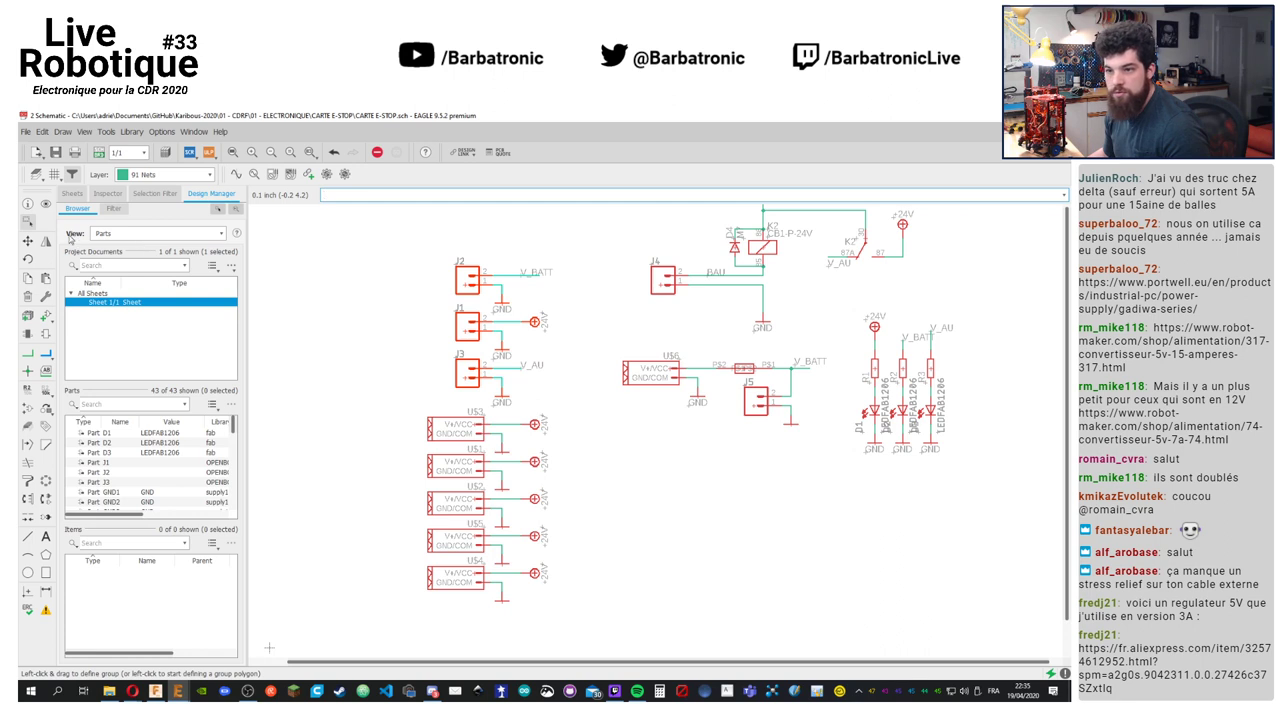
right_click(522, 335)
click(552, 345)
click(493, 299)
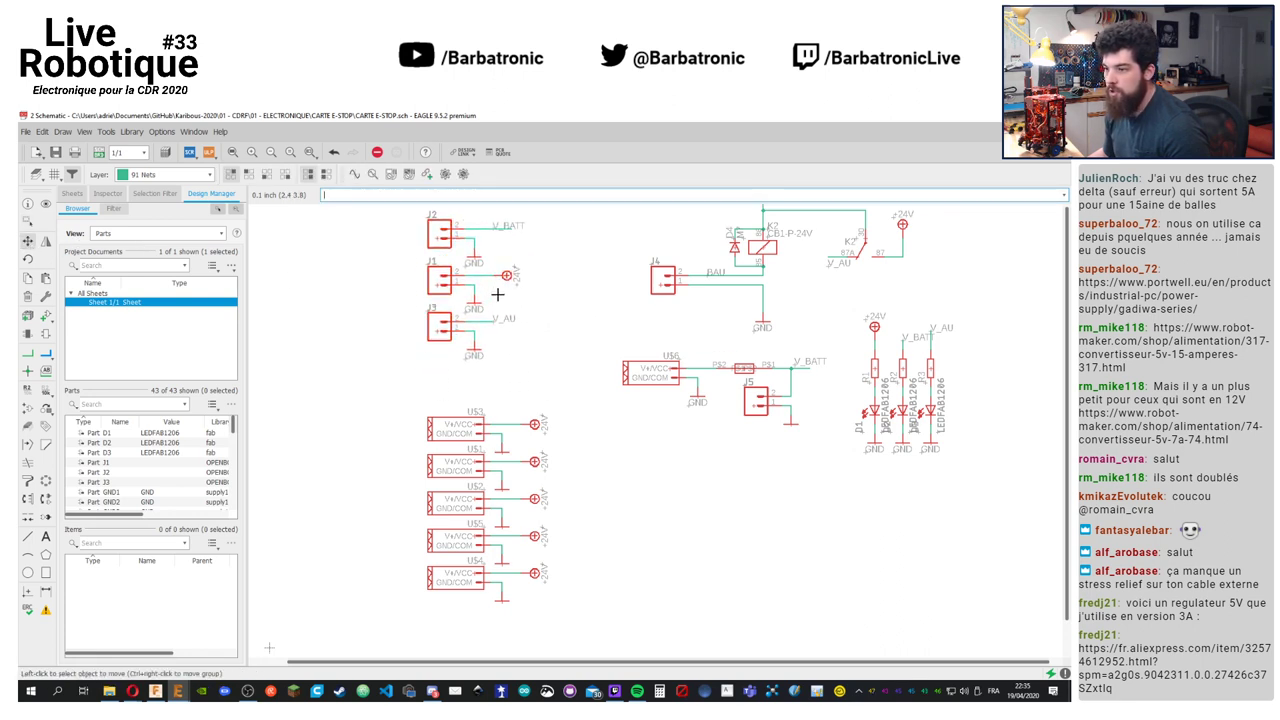
middle_drag(574, 304, 561, 399)
middle_drag(652, 491, 637, 460)
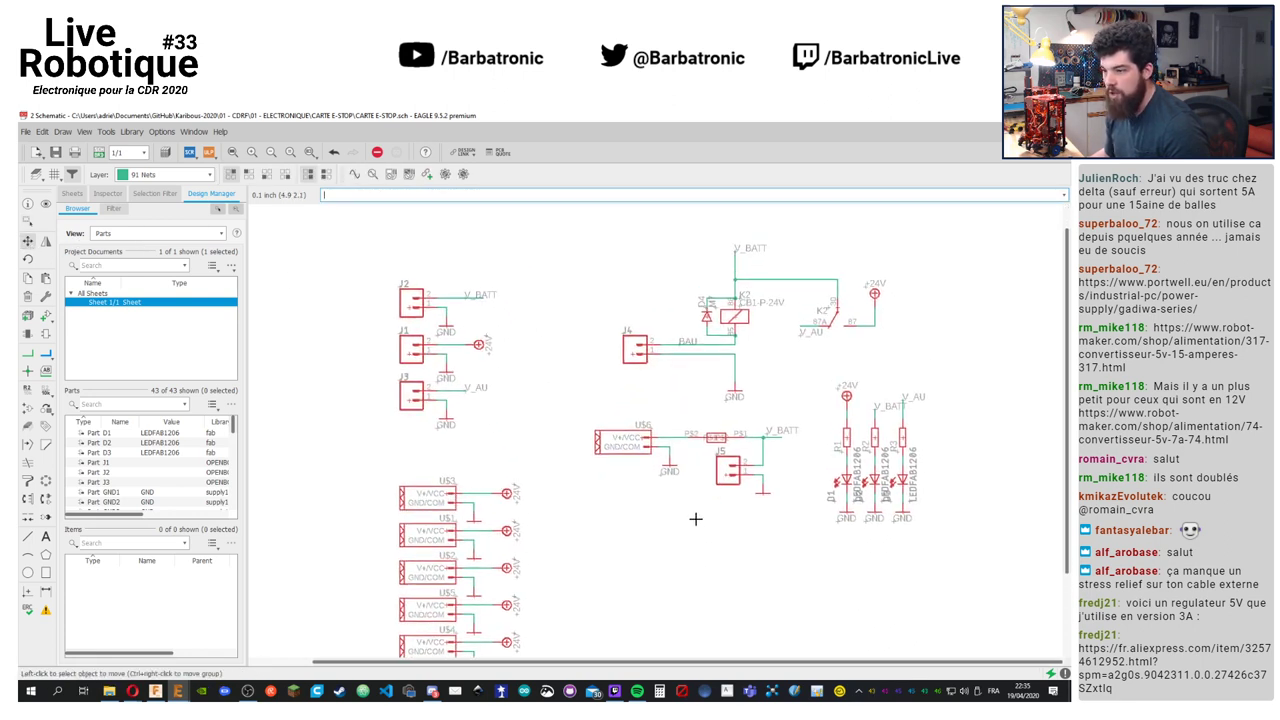
middle_drag(600, 498, 567, 476)
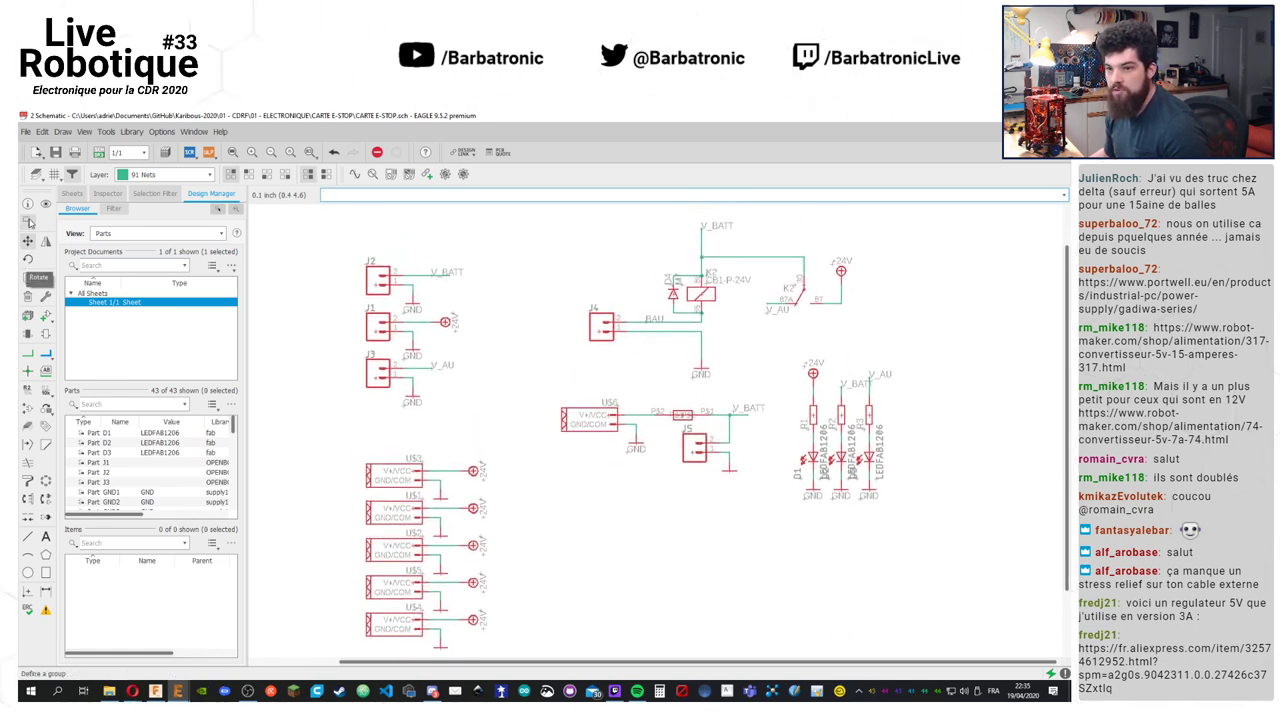
Group the U$6 converter with J5 and move them to the lower right
click(30, 222)
drag(782, 504, 528, 380)
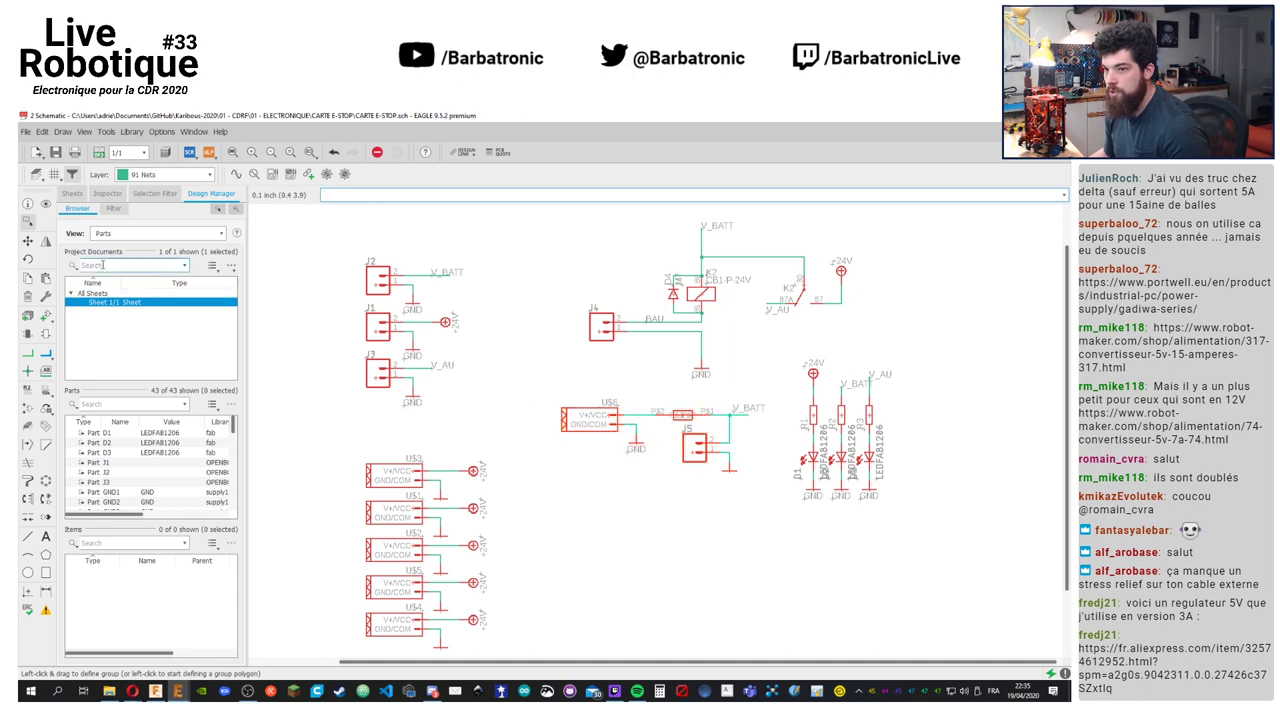
click(28, 242)
ctrl+right_click(700, 432)
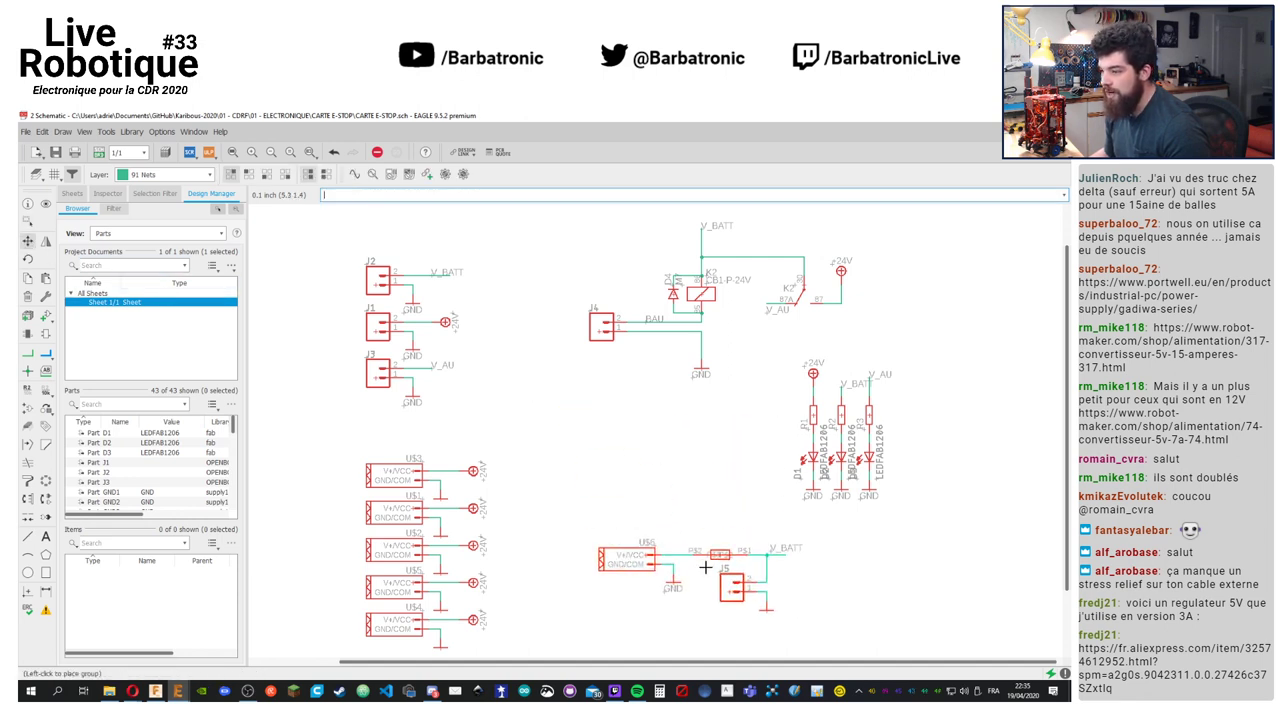
middle_drag(731, 542, 703, 447)
click(930, 489)
middle_drag(692, 345, 631, 500)
Group the LED and resistor block and place it beside connectors J1–J3
click(28, 221)
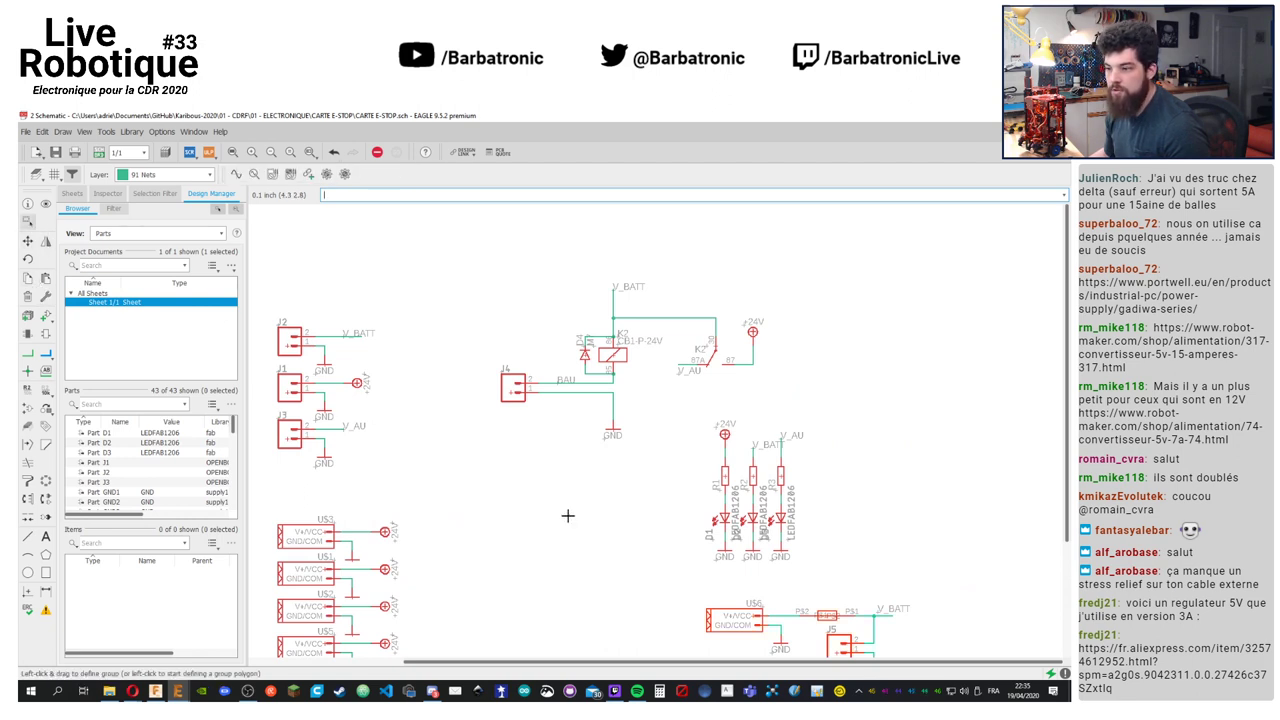
drag(861, 582, 672, 384)
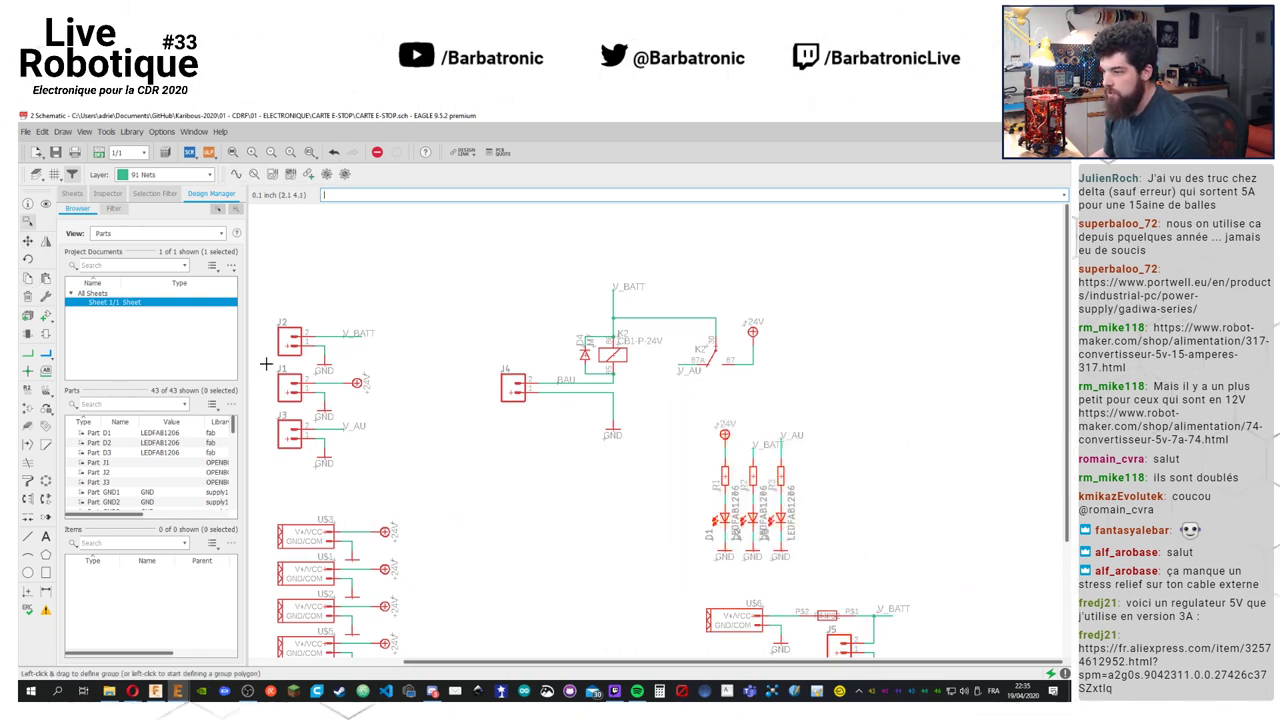
click(28, 241)
right_click(758, 500)
click(800, 512)
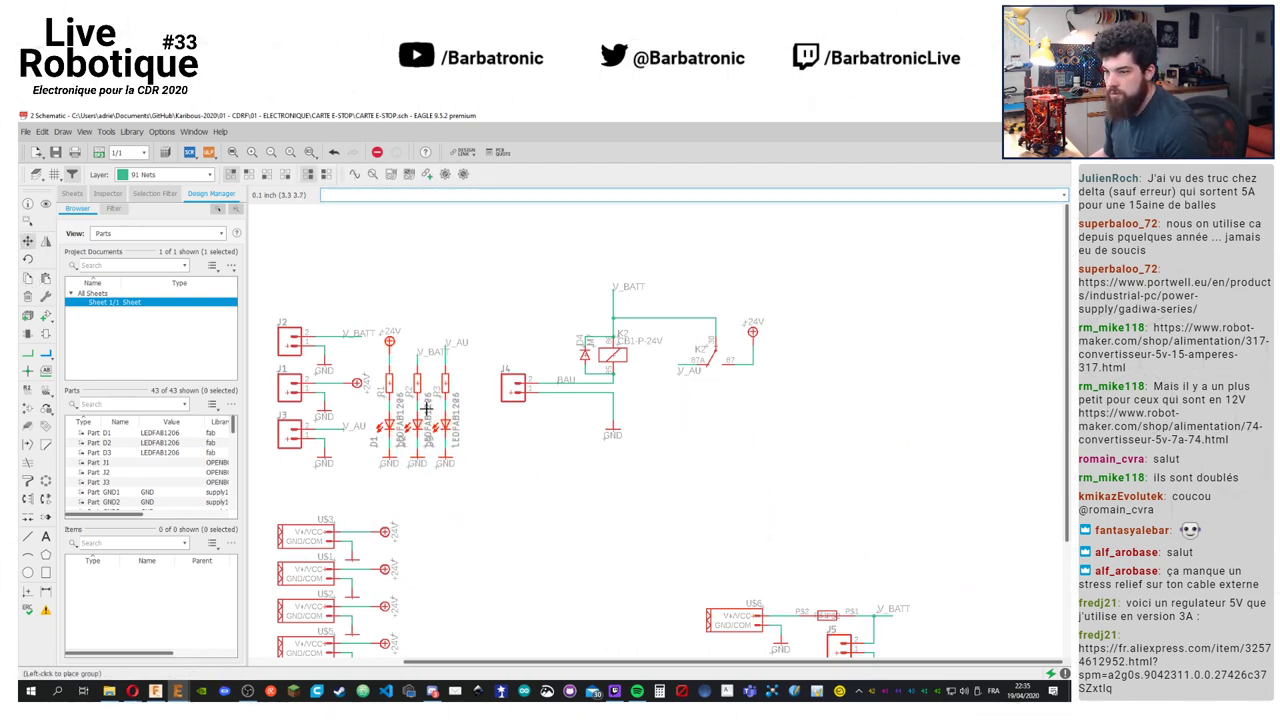
Group the K2 relay with connector J4 and move them further right
click(28, 222)
drag(862, 472, 480, 218)
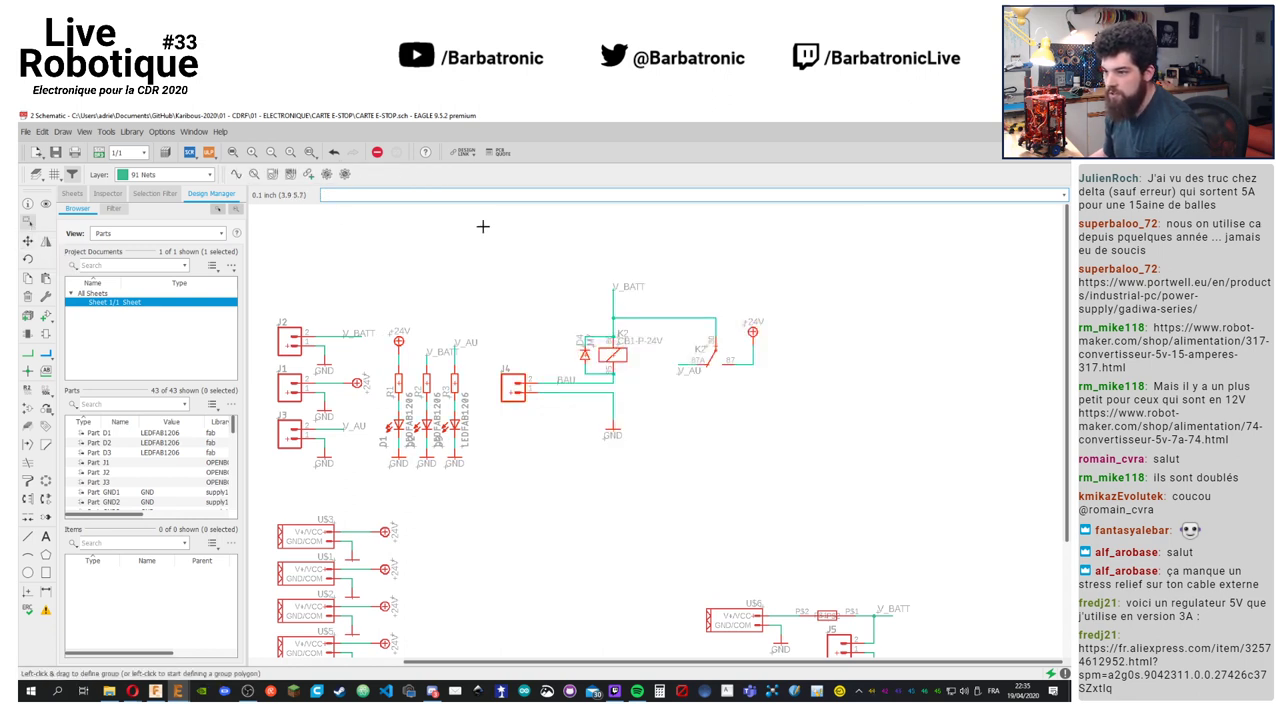
click(28, 241)
right_click(630, 386)
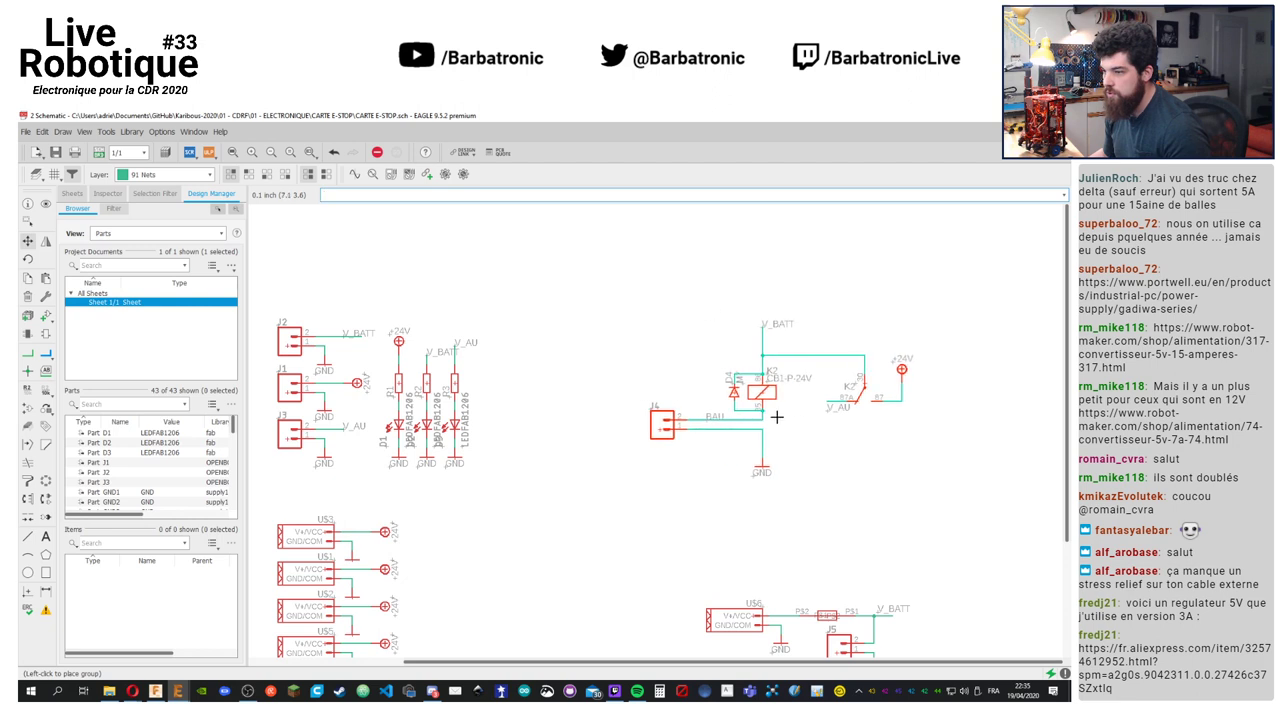
click(738, 407)
middle_drag(603, 532, 650, 423)
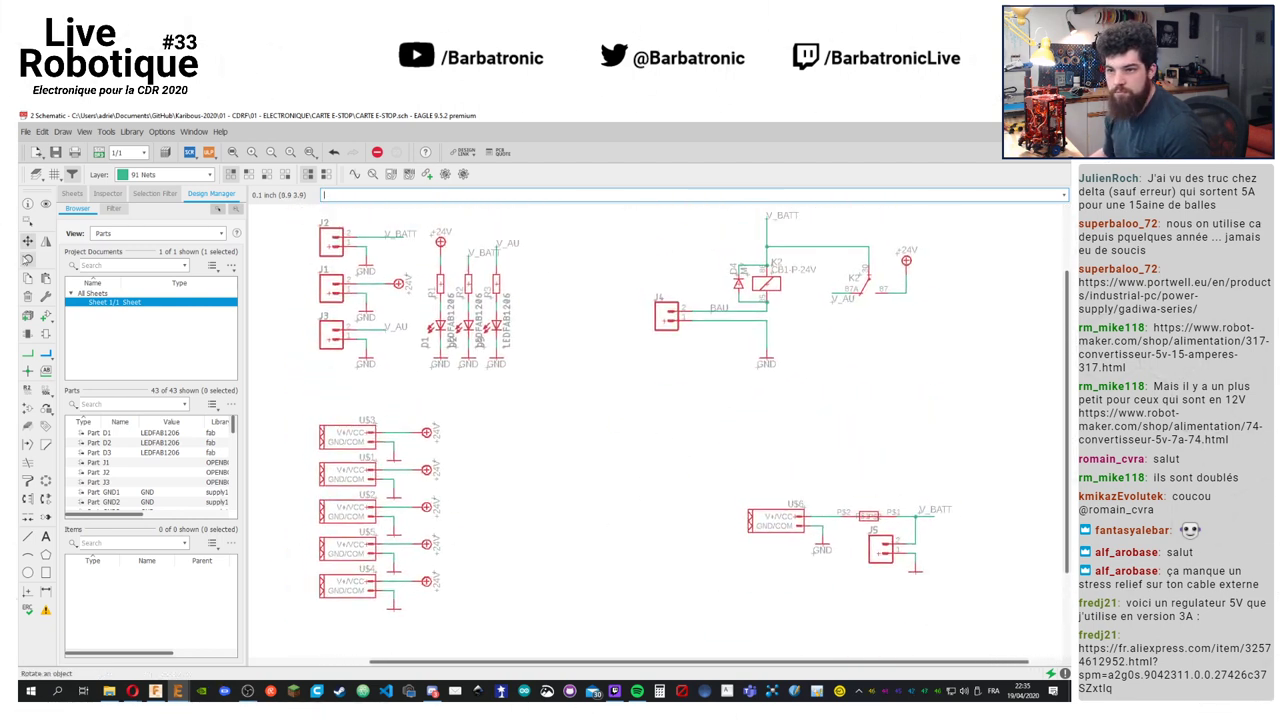
Group the U$6 converter, fuse and J5 and place them above the relay block
click(27, 224)
drag(638, 414, 1022, 606)
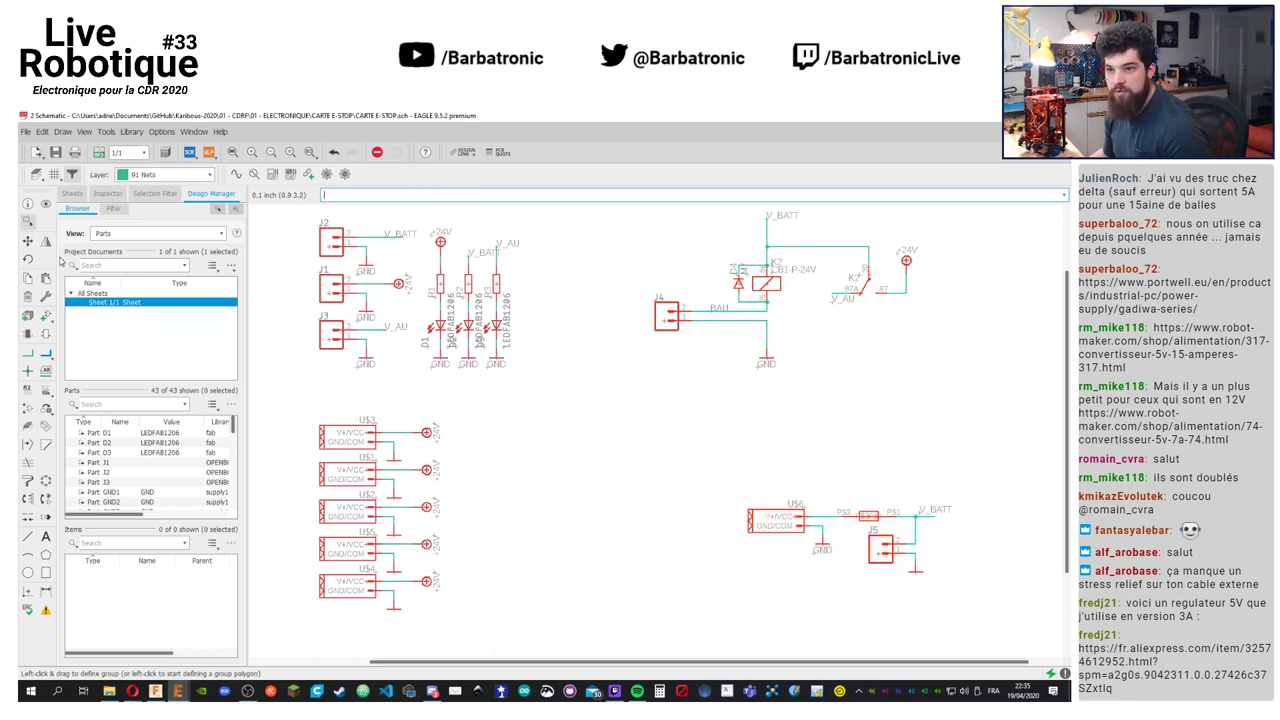
click(28, 241)
ctrl+right_click(871, 527)
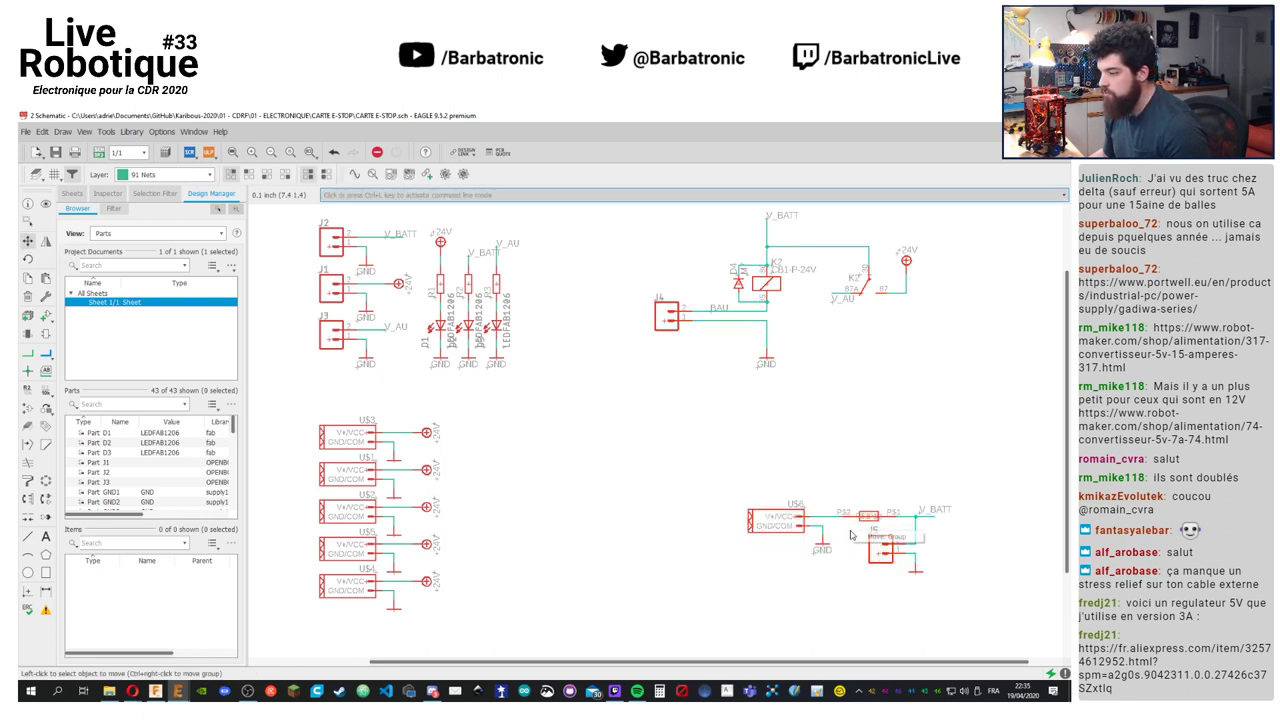
middle_drag(654, 350, 630, 505)
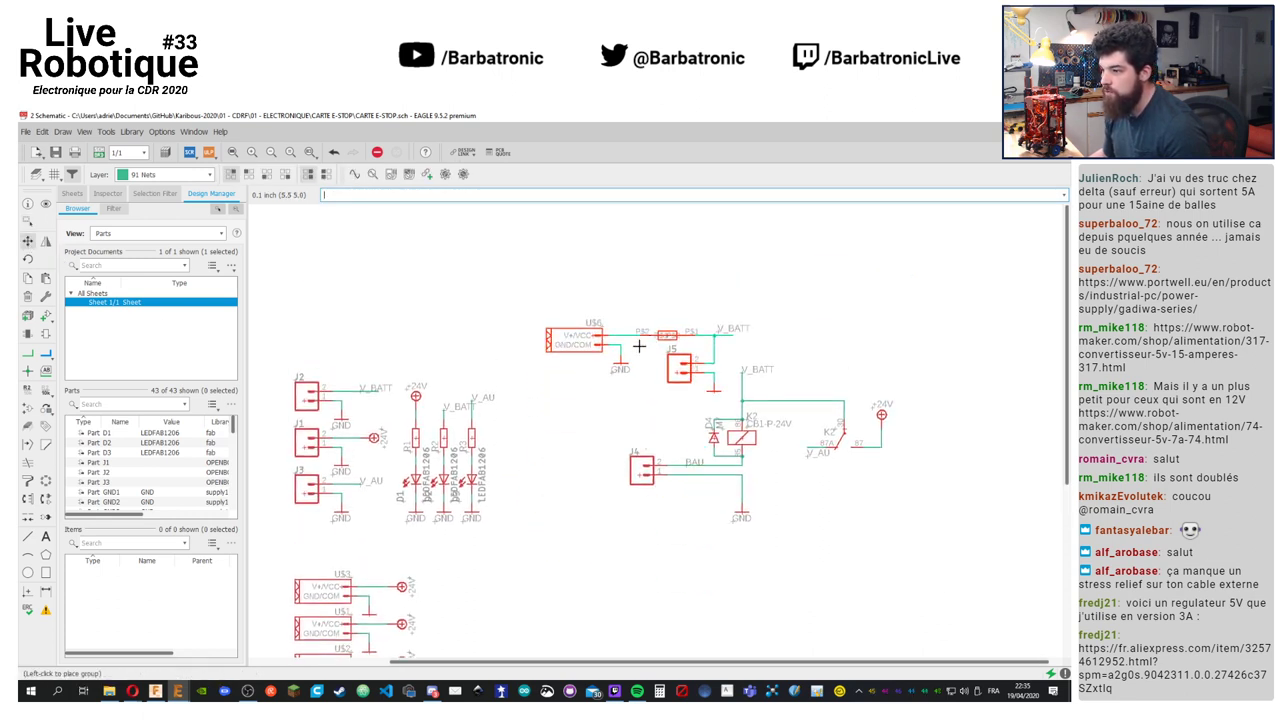
click(662, 347)
Zoom around the schematic, briefly selecting the Net and Delete tools without changes
scroll(851, 346, down, 3)
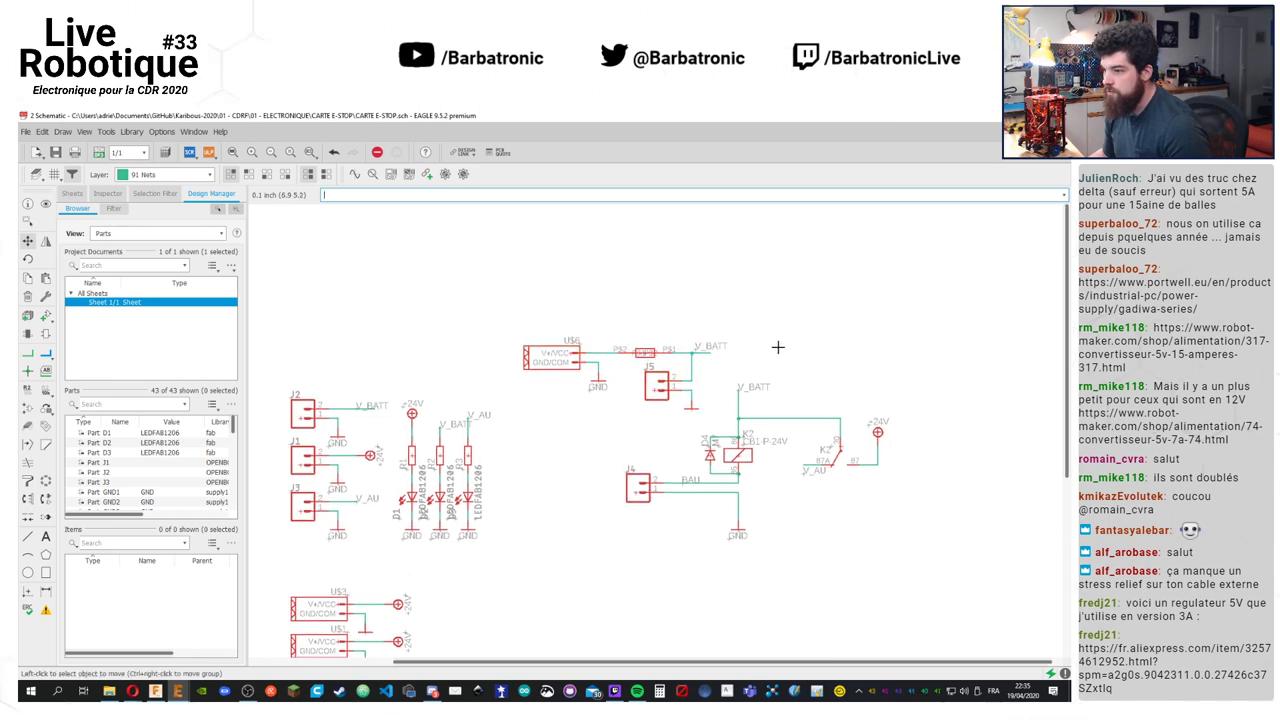
scroll(760, 360, up, 4)
click(28, 355)
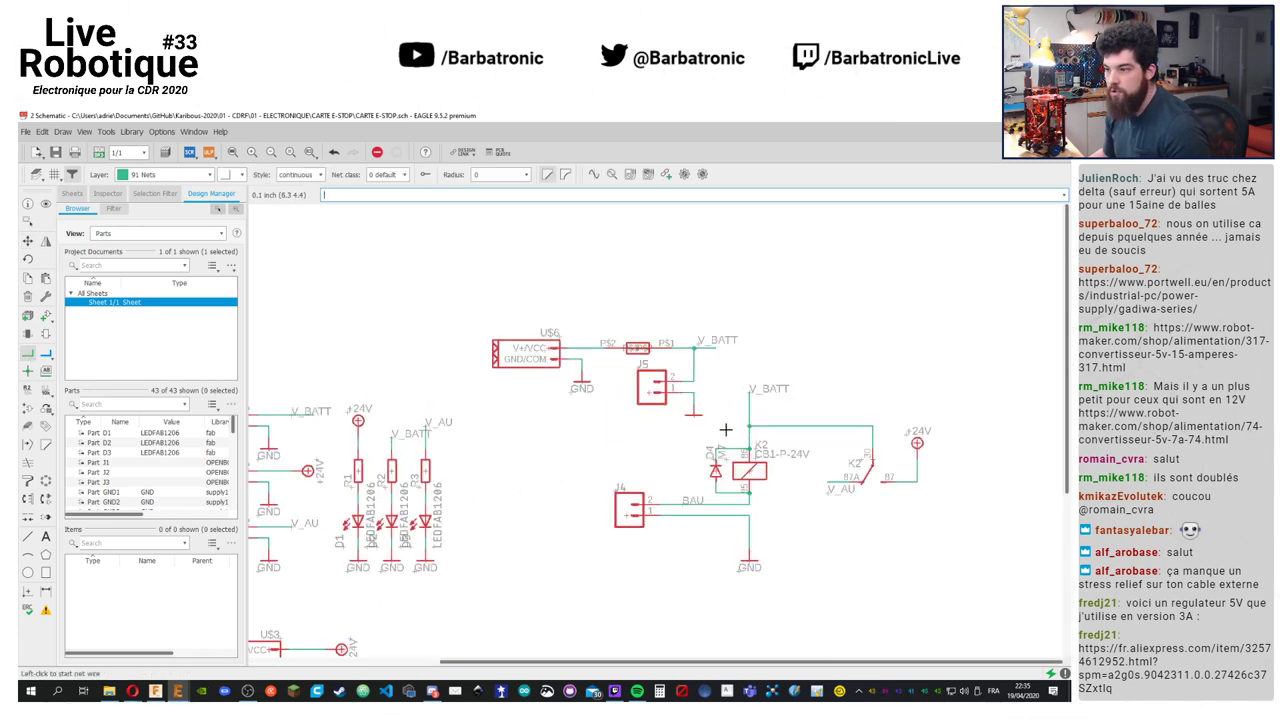
scroll(721, 426, up, 3)
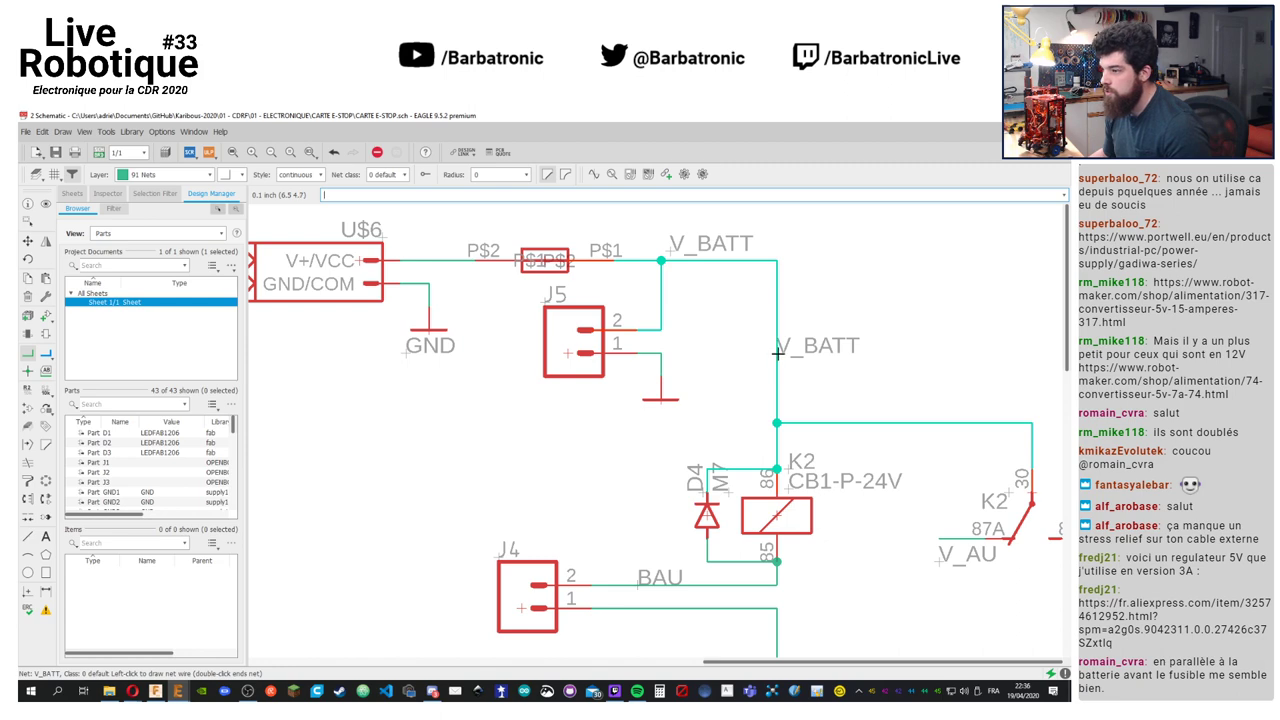
scroll(665, 341, up, 2)
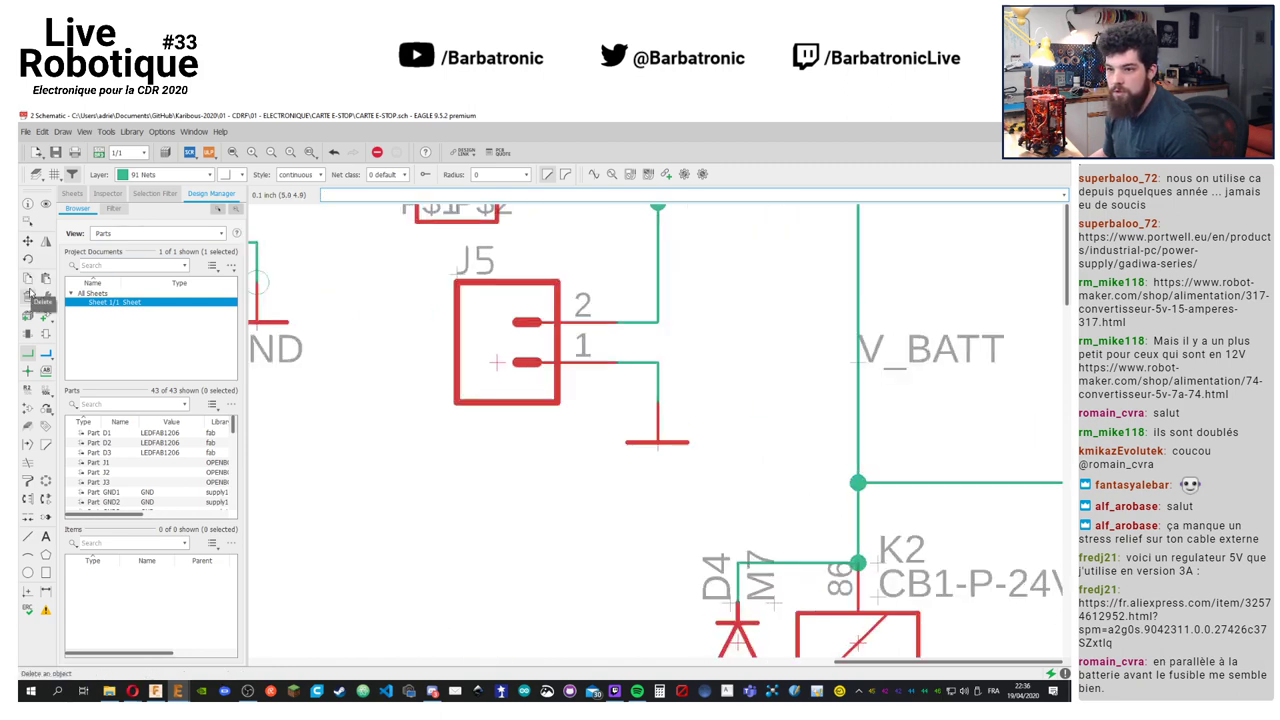
click(31, 291)
scroll(700, 414, up, 3)
scroll(705, 414, down, 3)
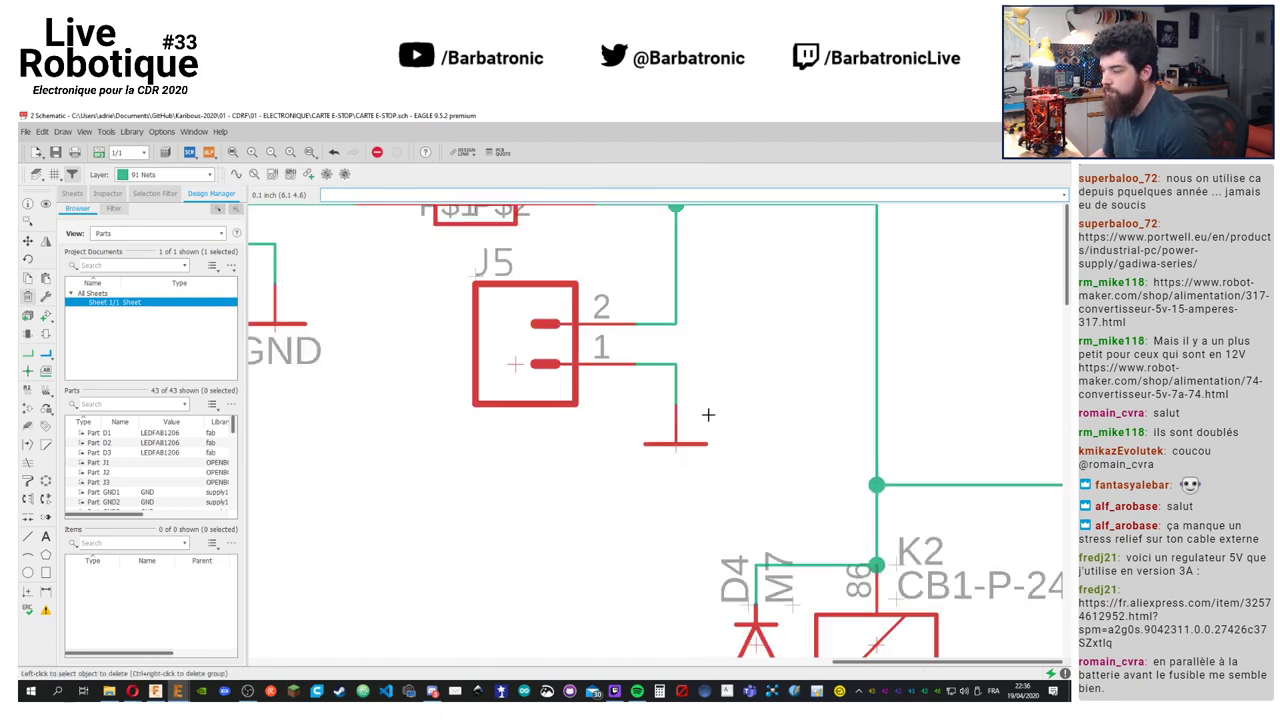
scroll(708, 414, down, 4)
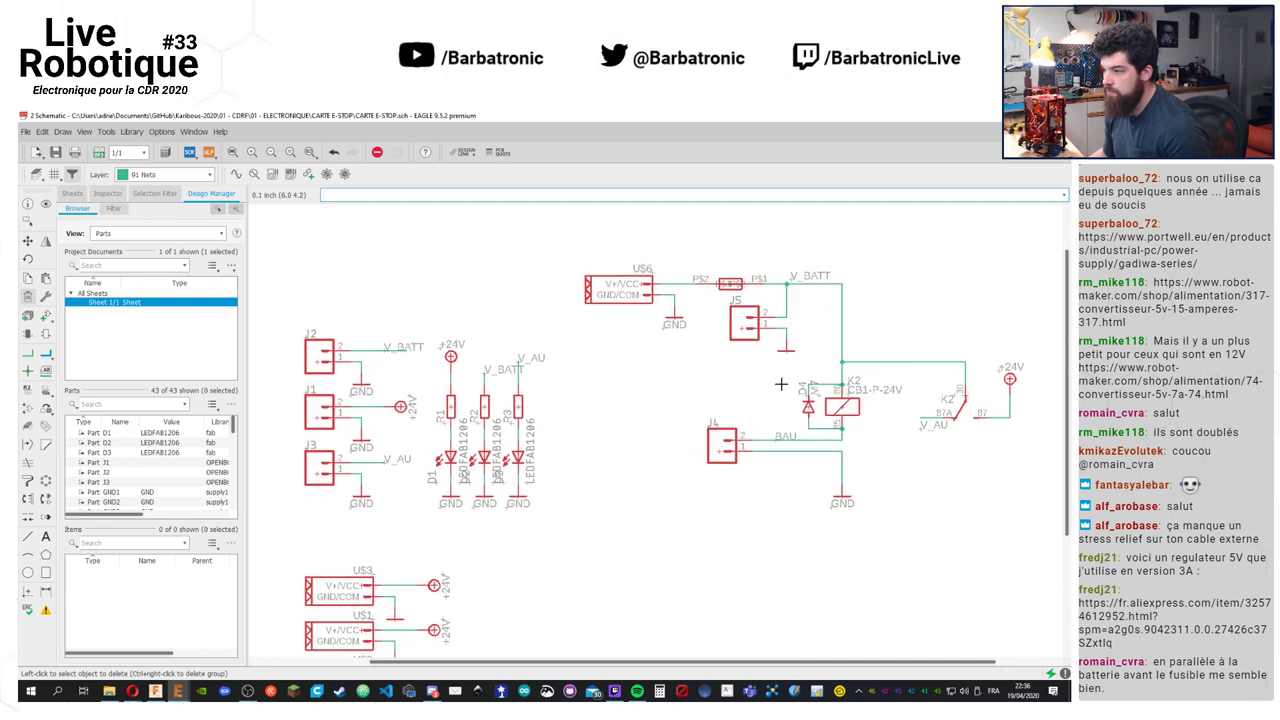
scroll(787, 425, down, 4)
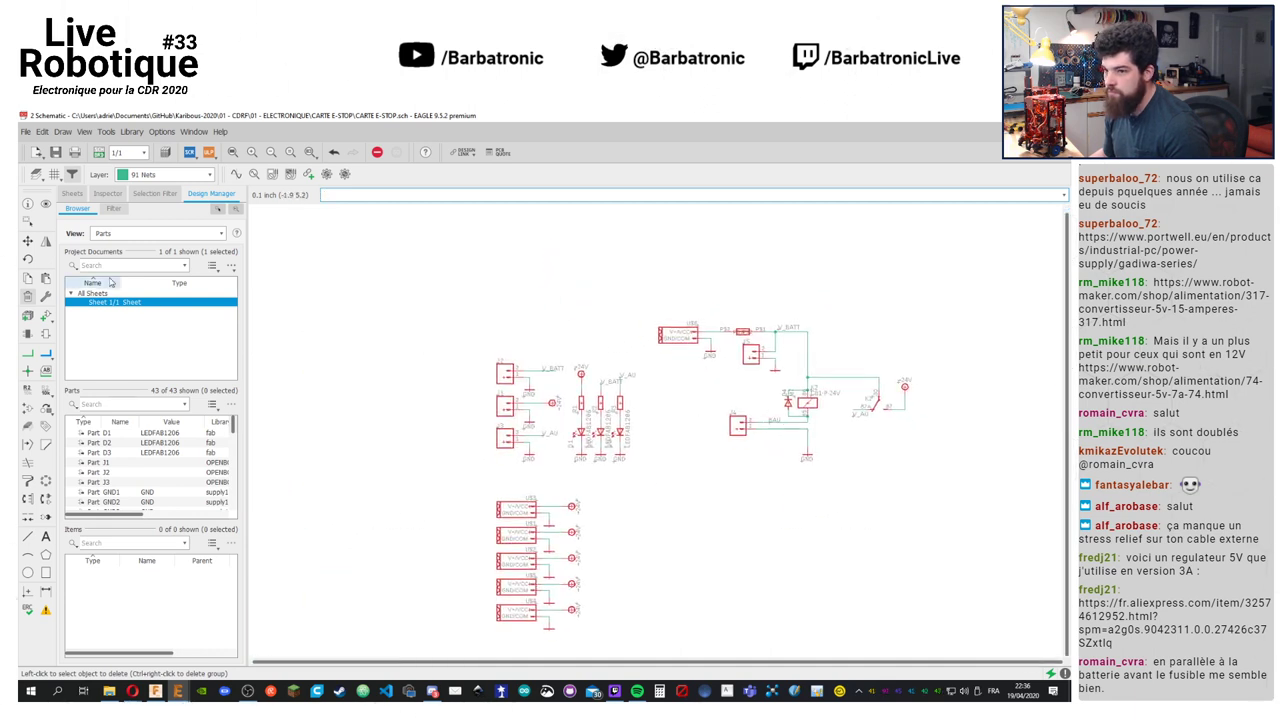
Group the right-hand converter and relay circuit, lower it beside the US converters, and open ADD
click(28, 242)
click(28, 222)
drag(990, 504, 642, 243)
click(28, 242)
ctrl+right_click(771, 412)
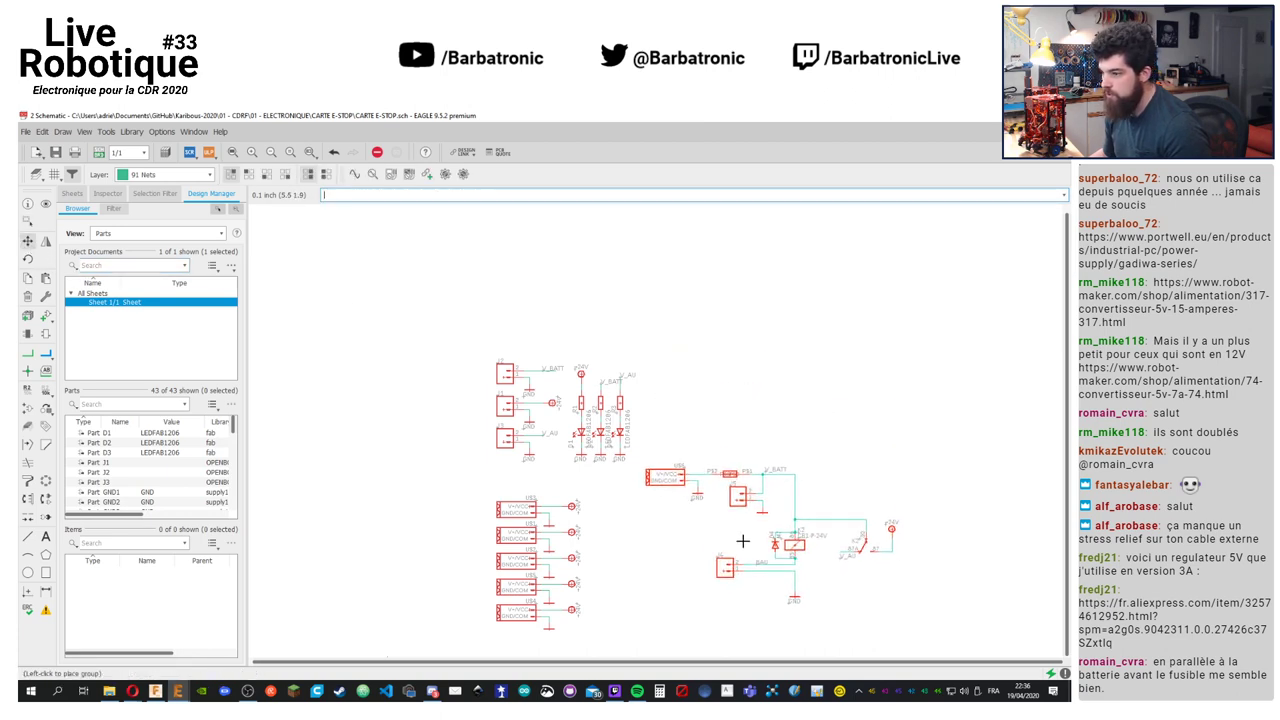
click(771, 561)
middle_drag(809, 411, 813, 339)
click(45, 315)
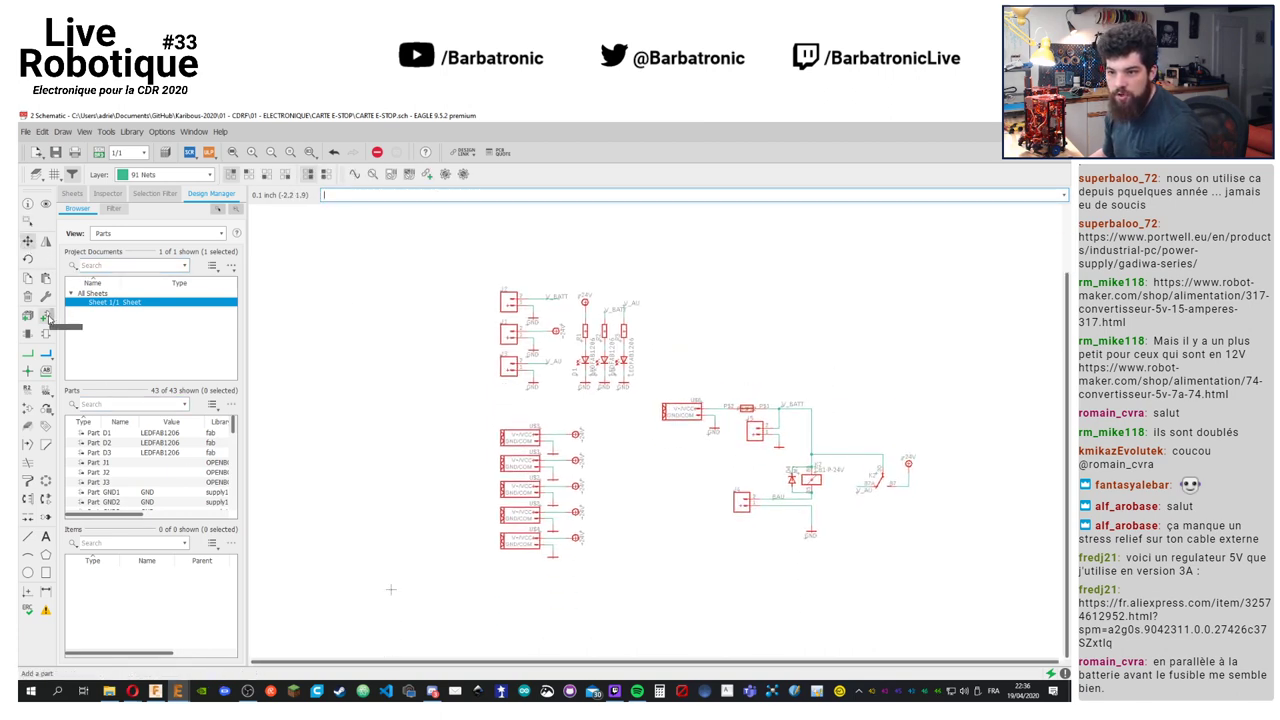
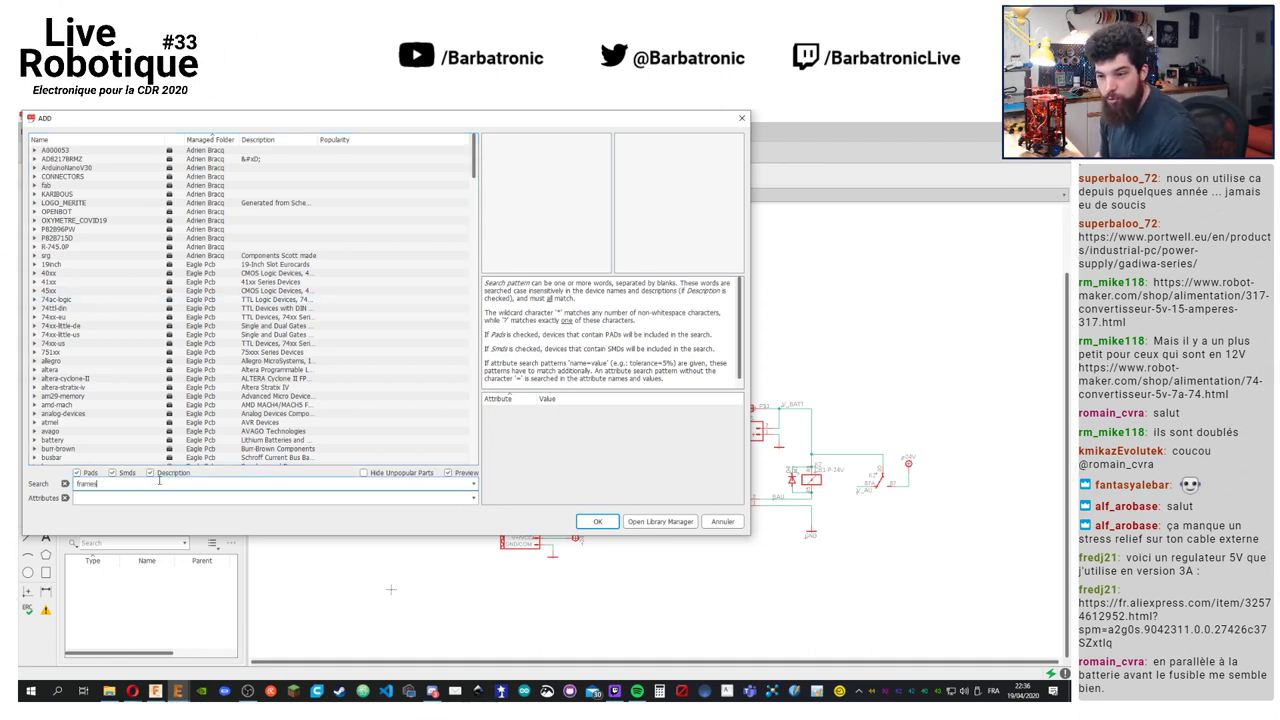
Search the libraries for 'frame*' and place the landscape A4L-LOC frame on the sheet
key(Return)
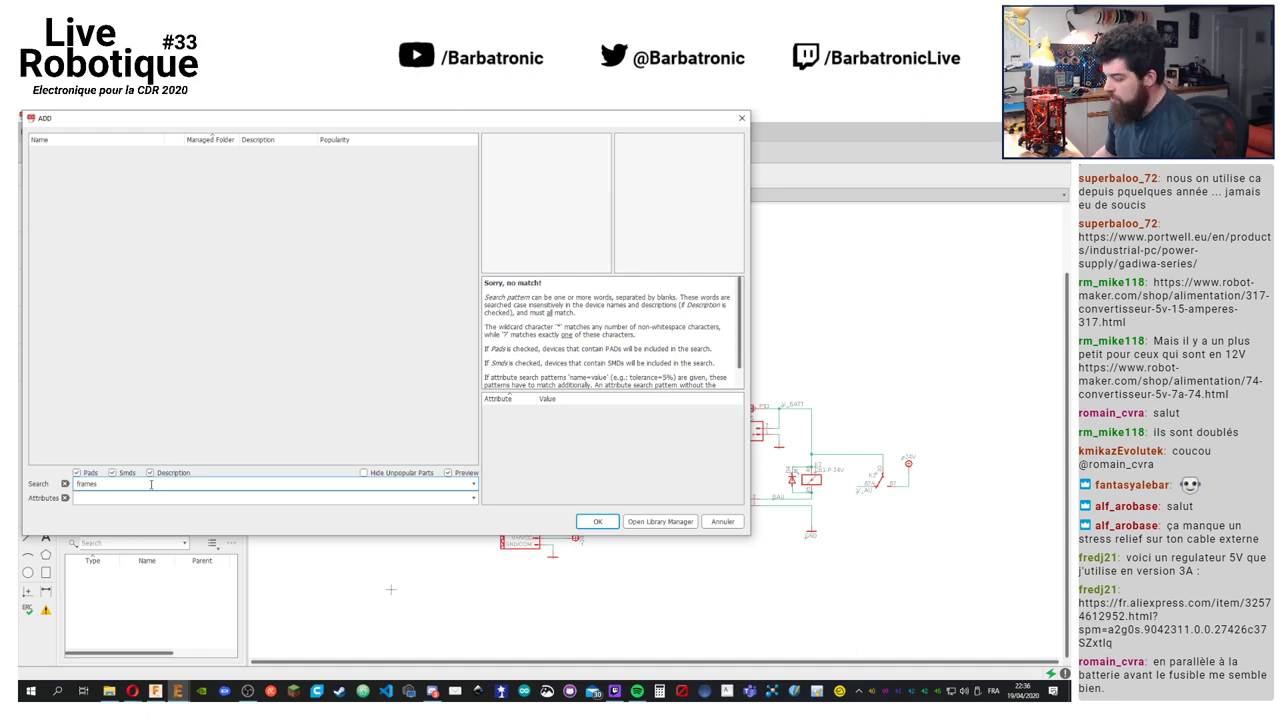
key(BackSpace)
text(*)
key(Return)
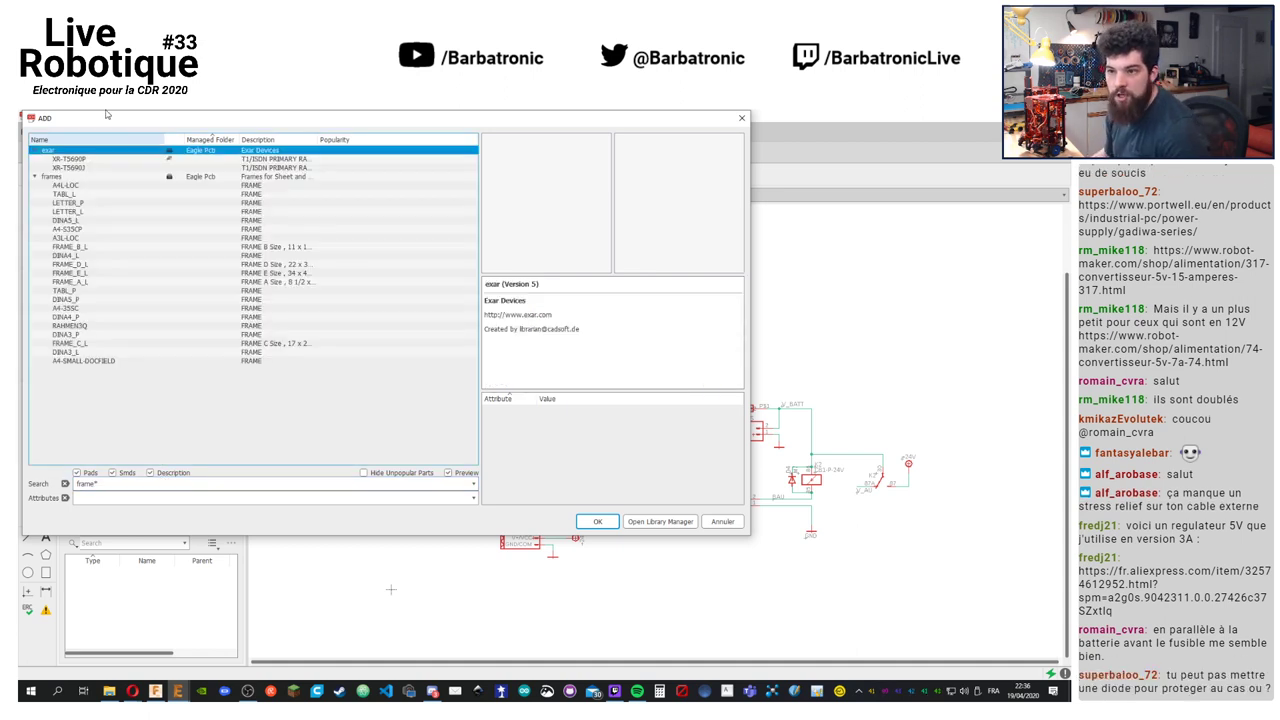
click(85, 229)
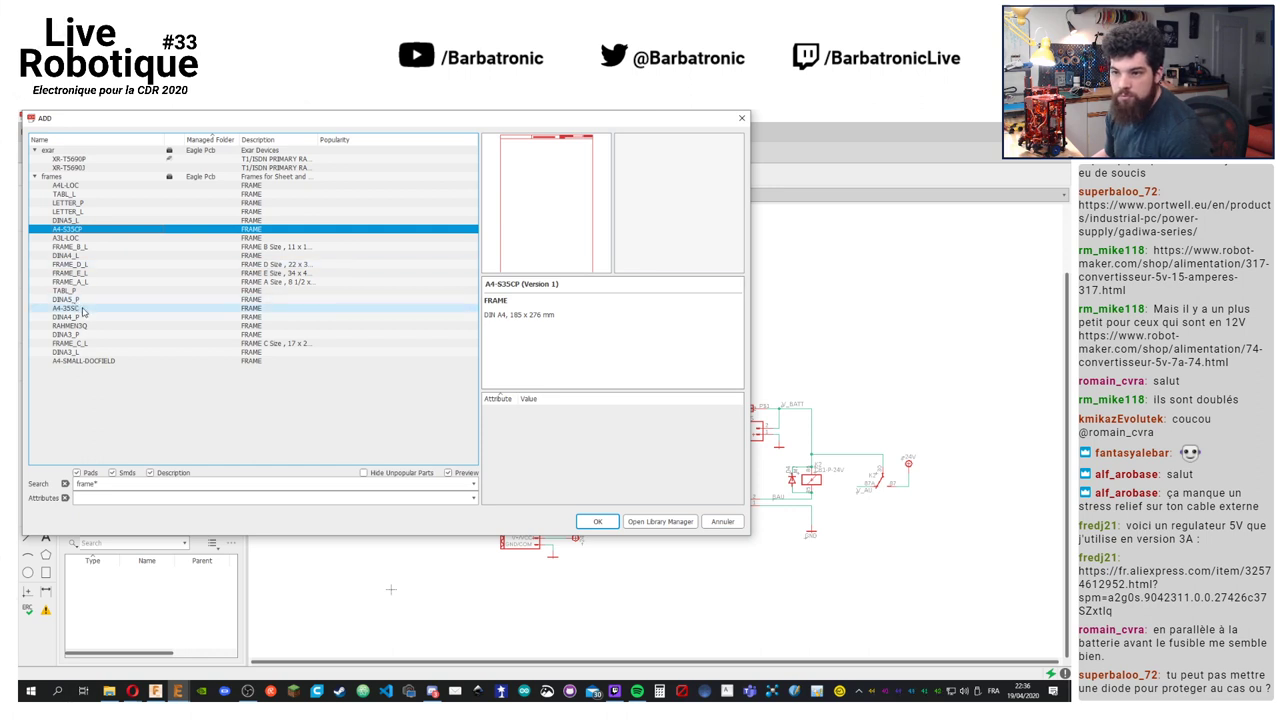
click(75, 186)
click(598, 521)
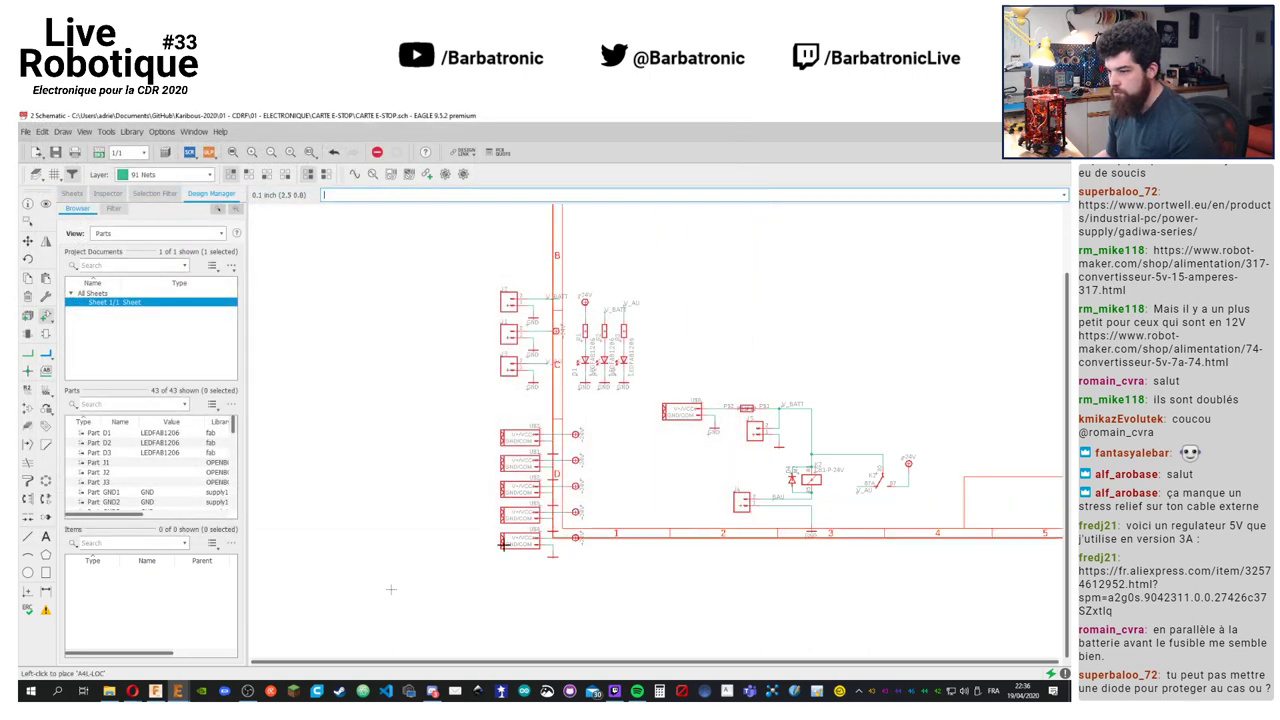
click(388, 585)
Group all schematic parts, move them slightly higher inside the frame, and save
key(Escape)
scroll(534, 476, down, 5)
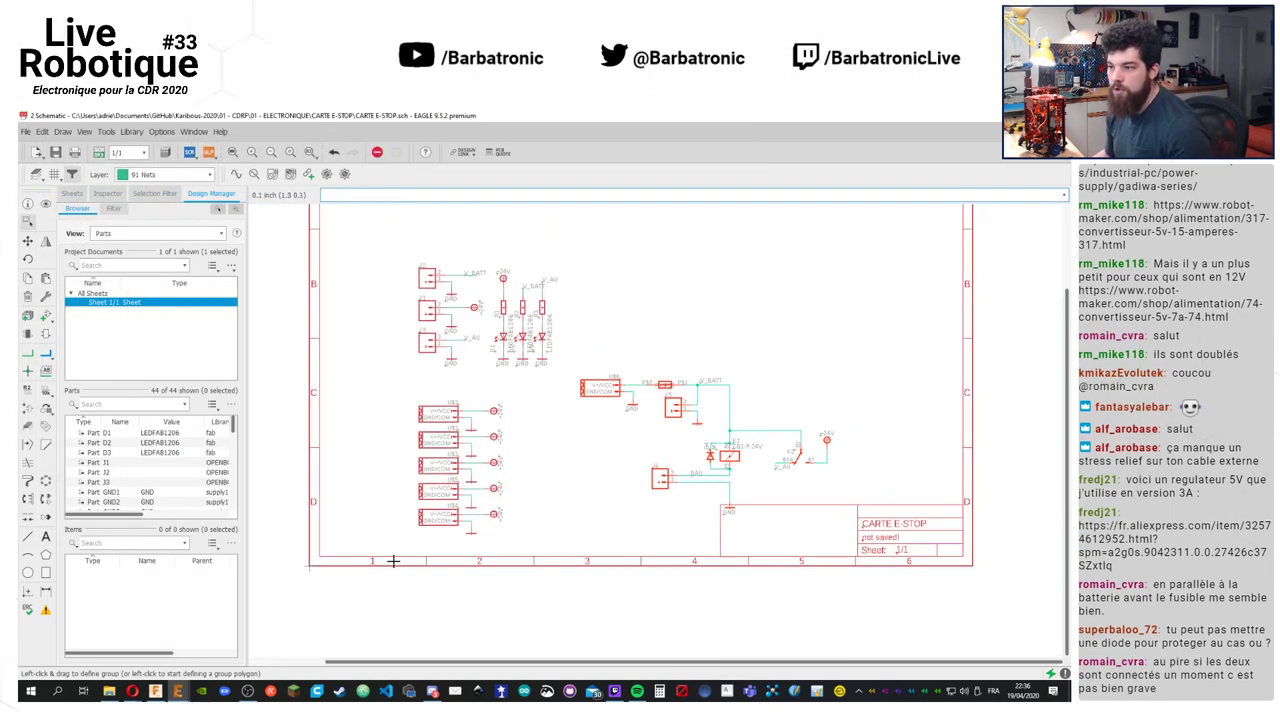
scroll(534, 476, up, 2)
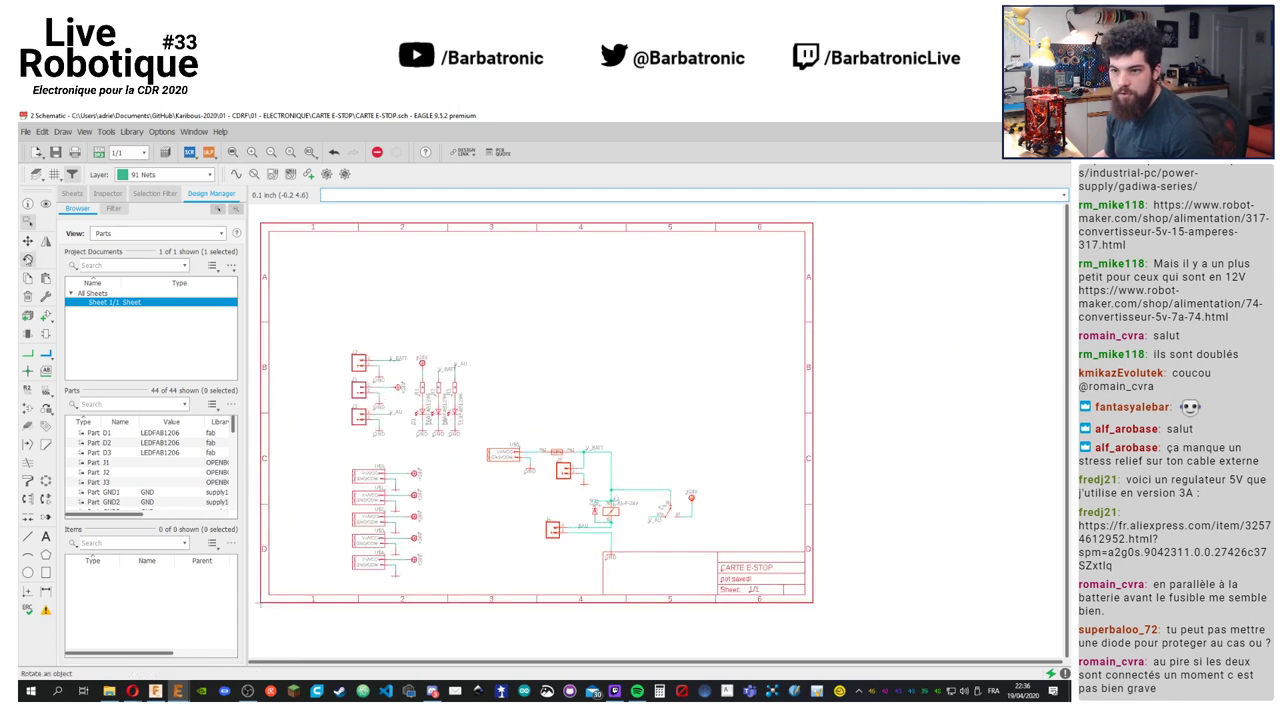
drag(325, 329, 708, 583)
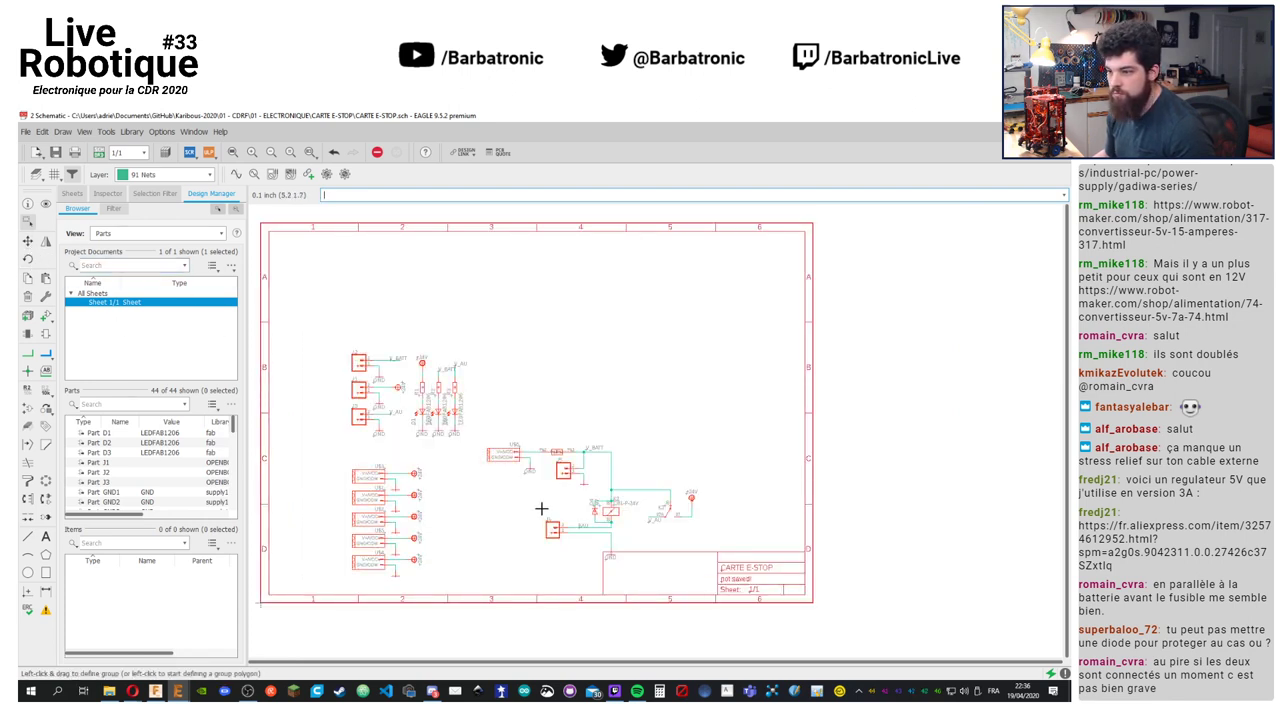
click(27, 241)
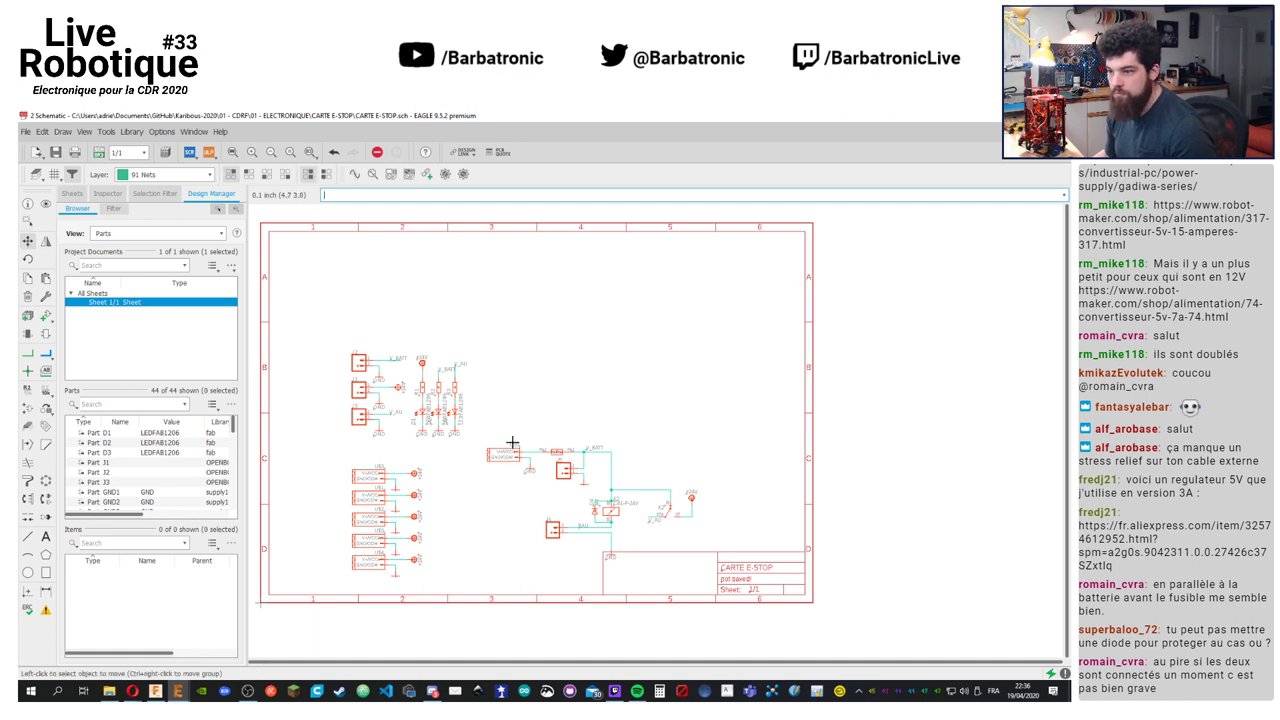
ctrl+right_click(510, 450)
click(551, 356)
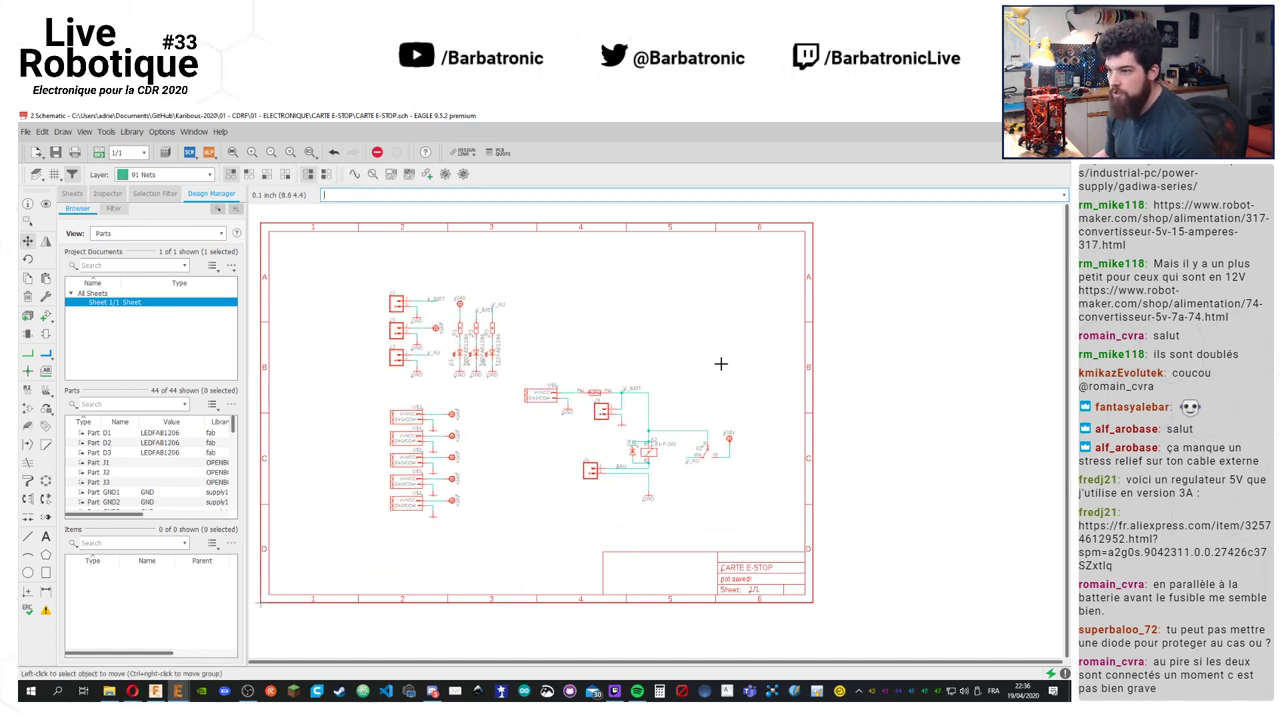
key(ctrl+s)
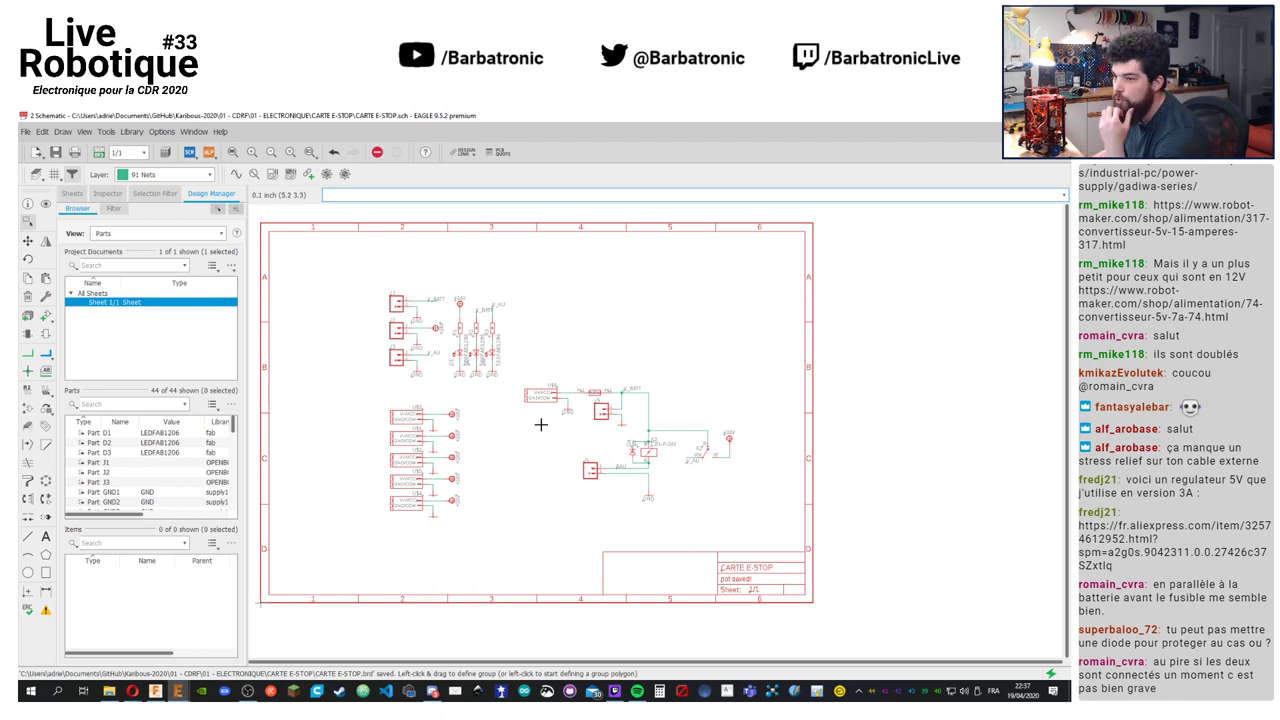
Group the right-hand U$6 and K2 relay circuit and shift it into place
scroll(586, 426, up, 1)
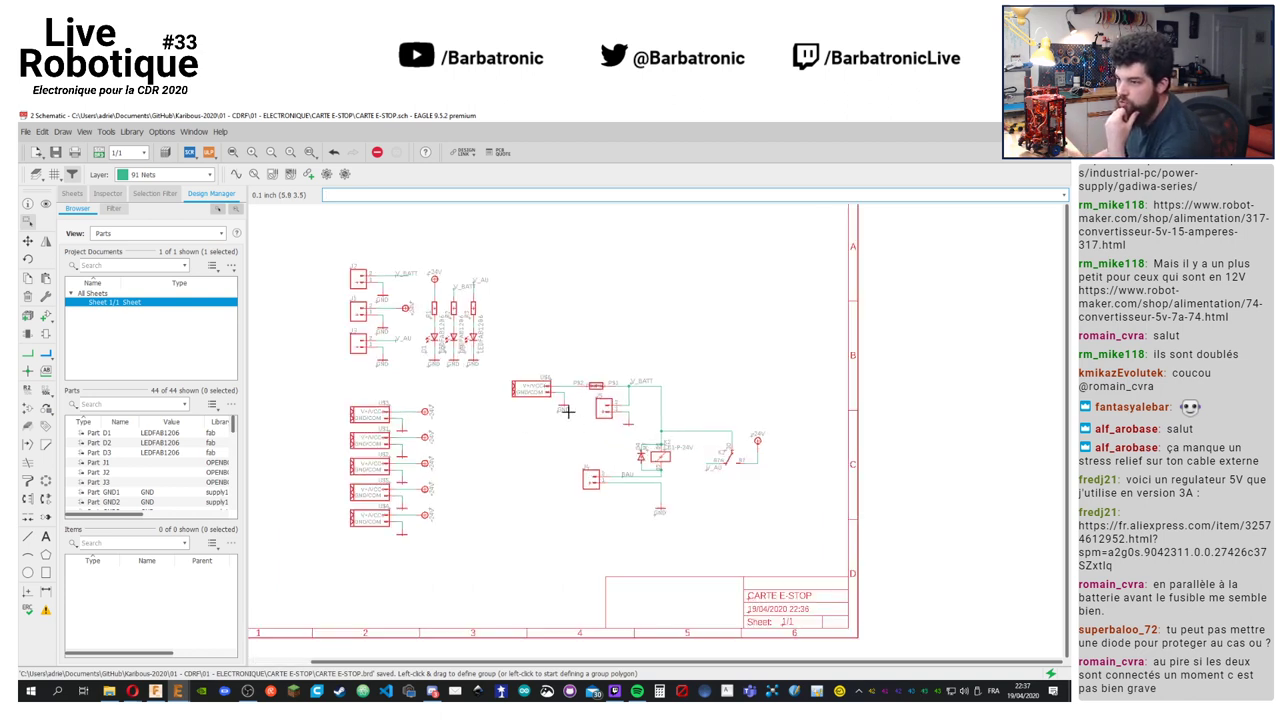
drag(800, 525, 496, 372)
key(F7)
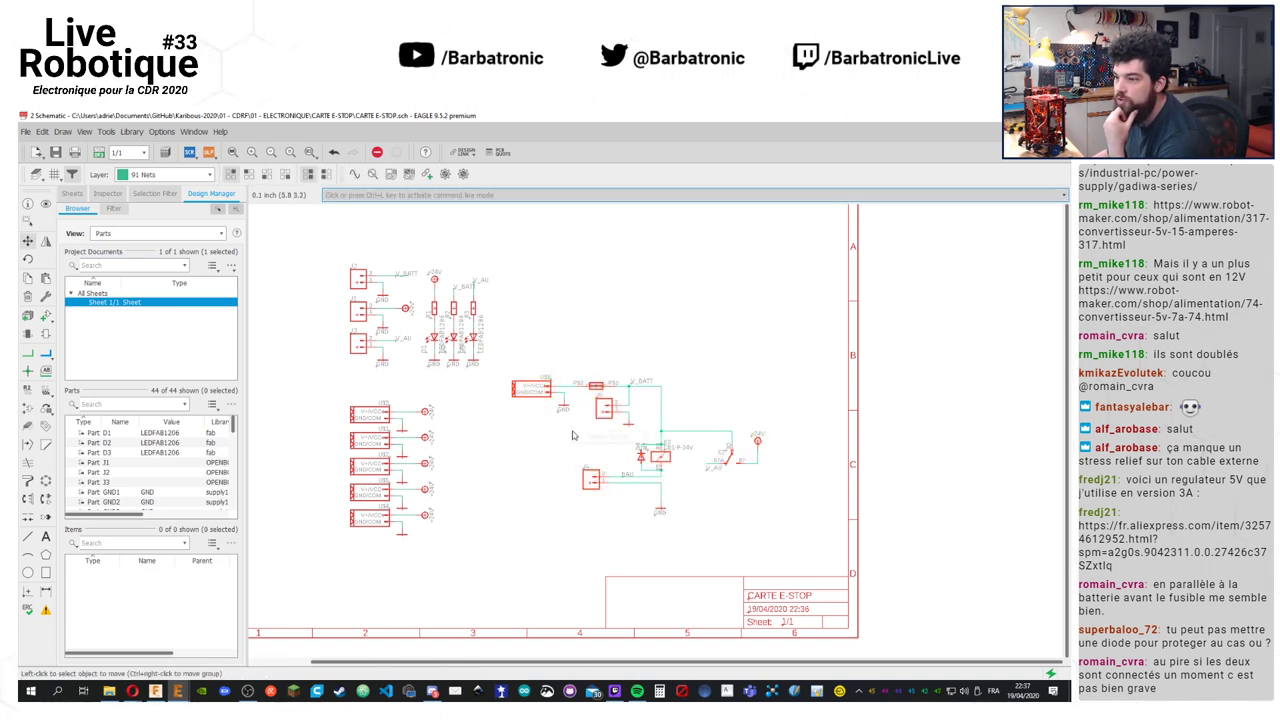
ctrl+right_click(573, 435)
middle_drag(617, 340, 613, 329)
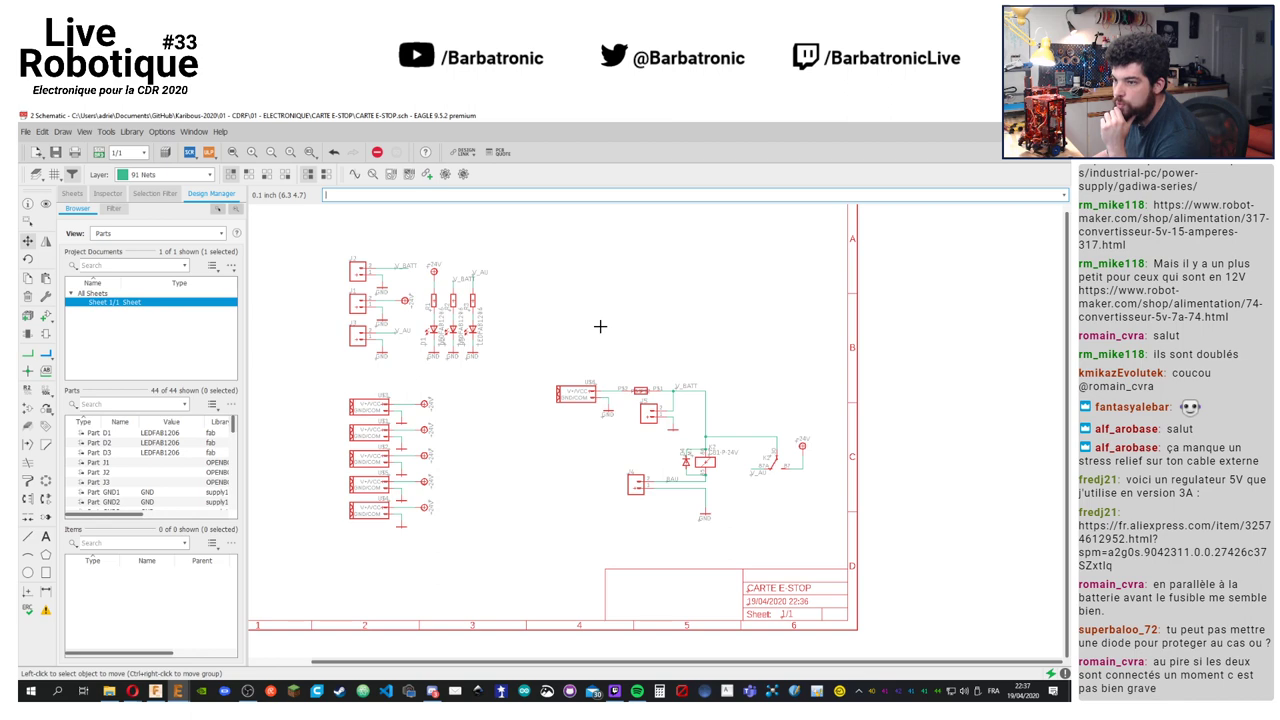
scroll(591, 384, down, 2)
scroll(591, 384, up, 5)
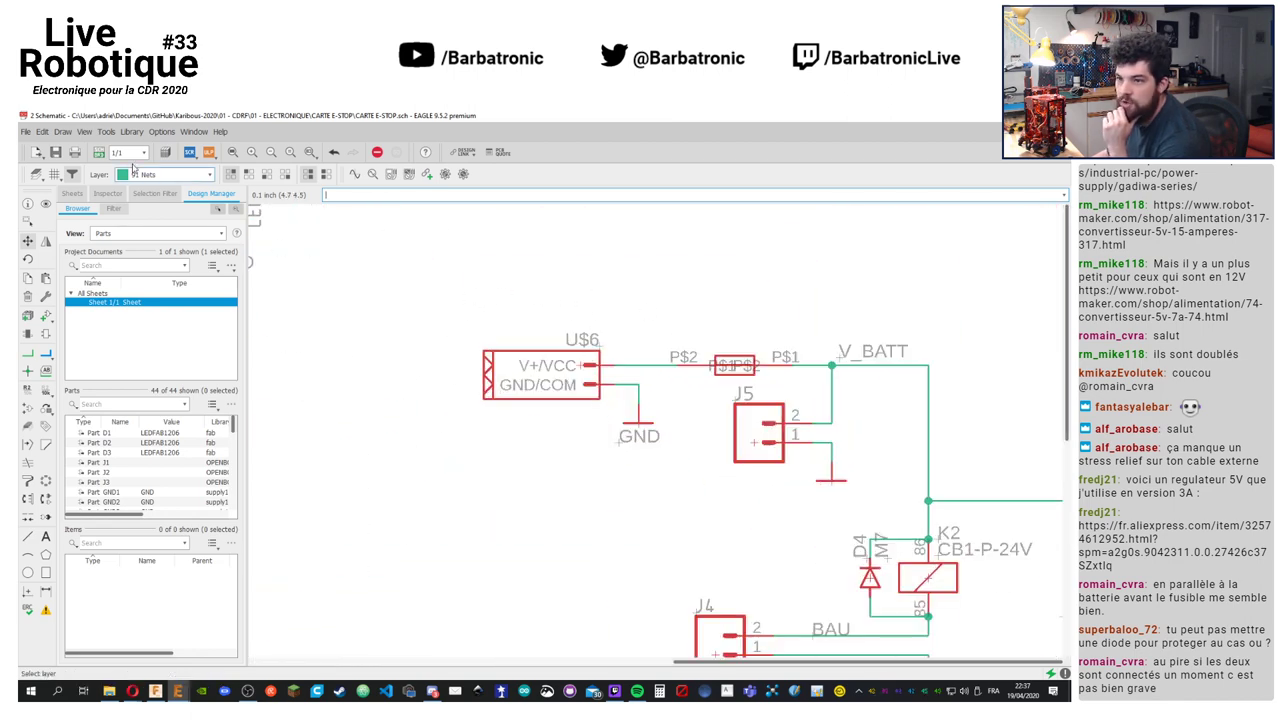
On the board layout, nudge the five terminal blocks slightly upward
click(189, 152)
scroll(655, 618, up, 4)
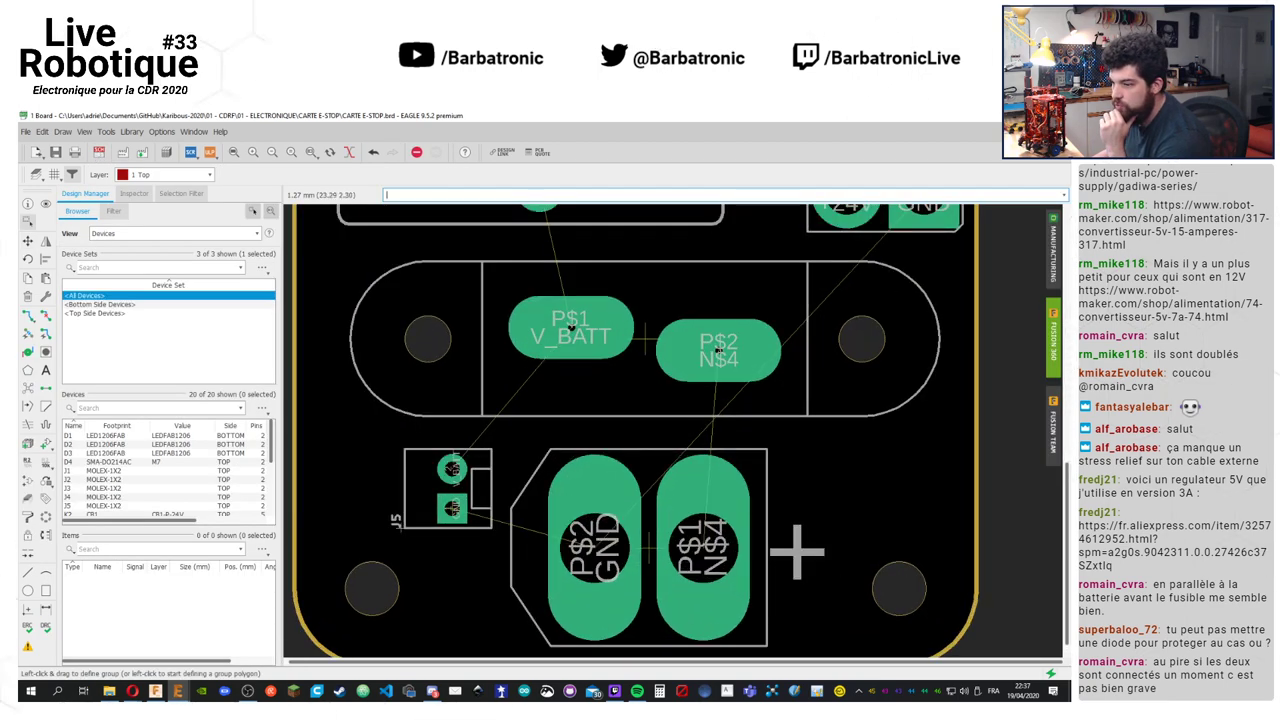
scroll(640, 476, down, 2)
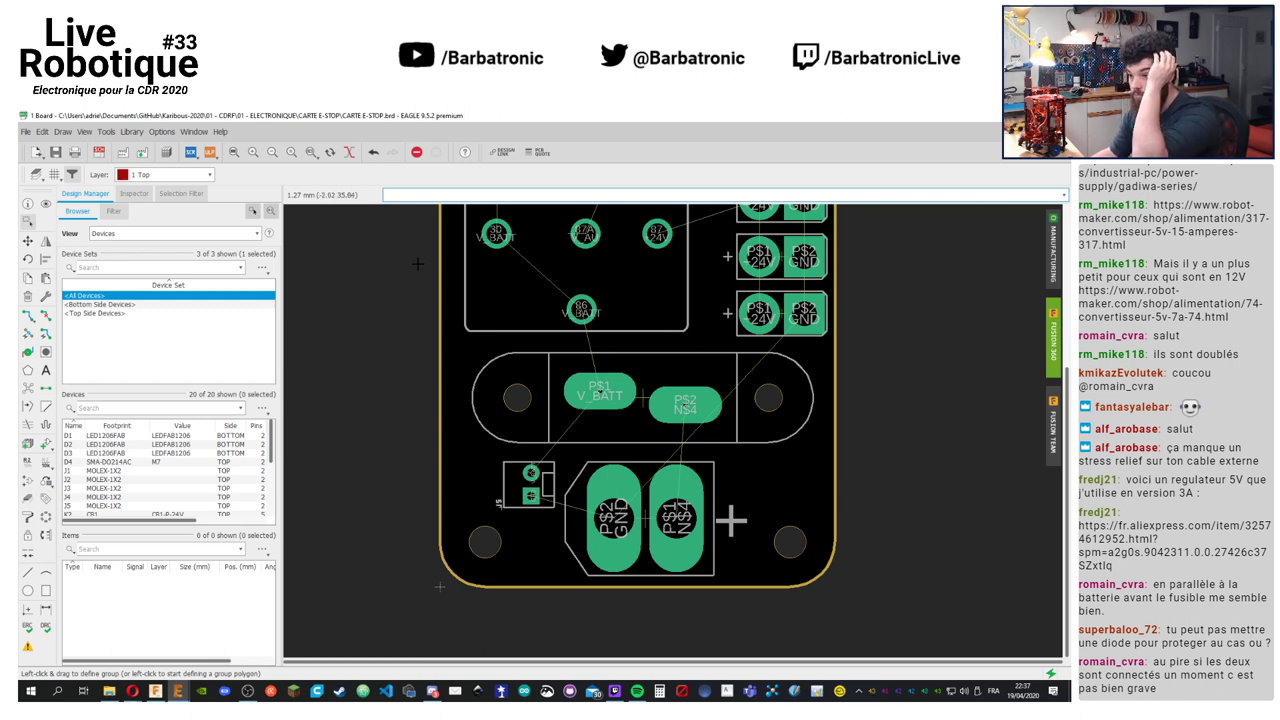
middle_drag(417, 264, 454, 501)
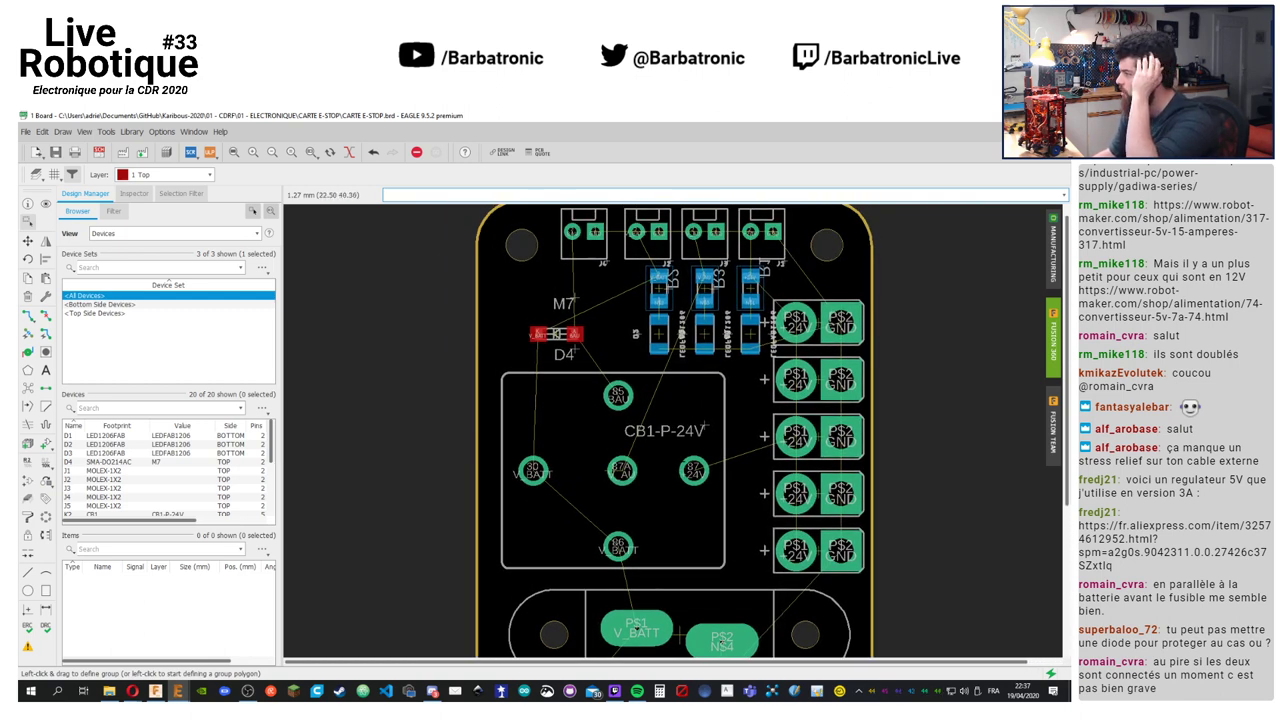
middle_drag(500, 450, 457, 479)
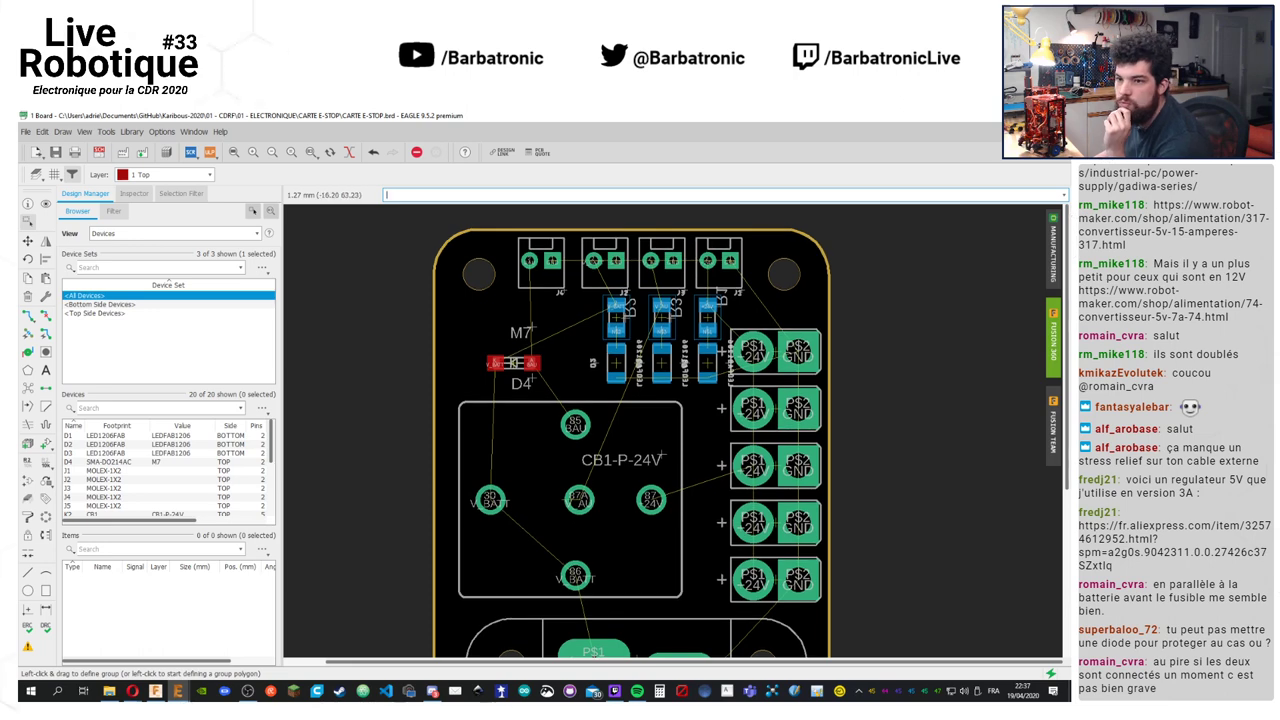
click(28, 241)
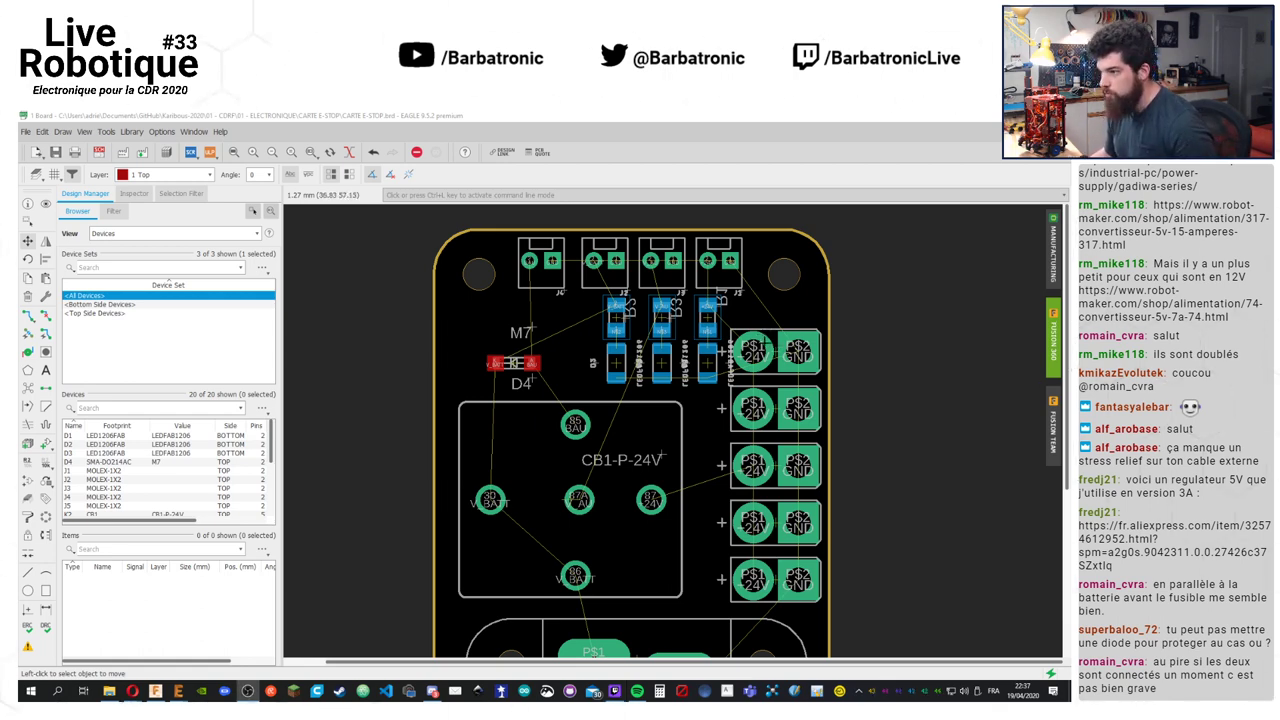
click(390, 194)
drag(776, 352, 776, 340)
drag(776, 408, 777, 396)
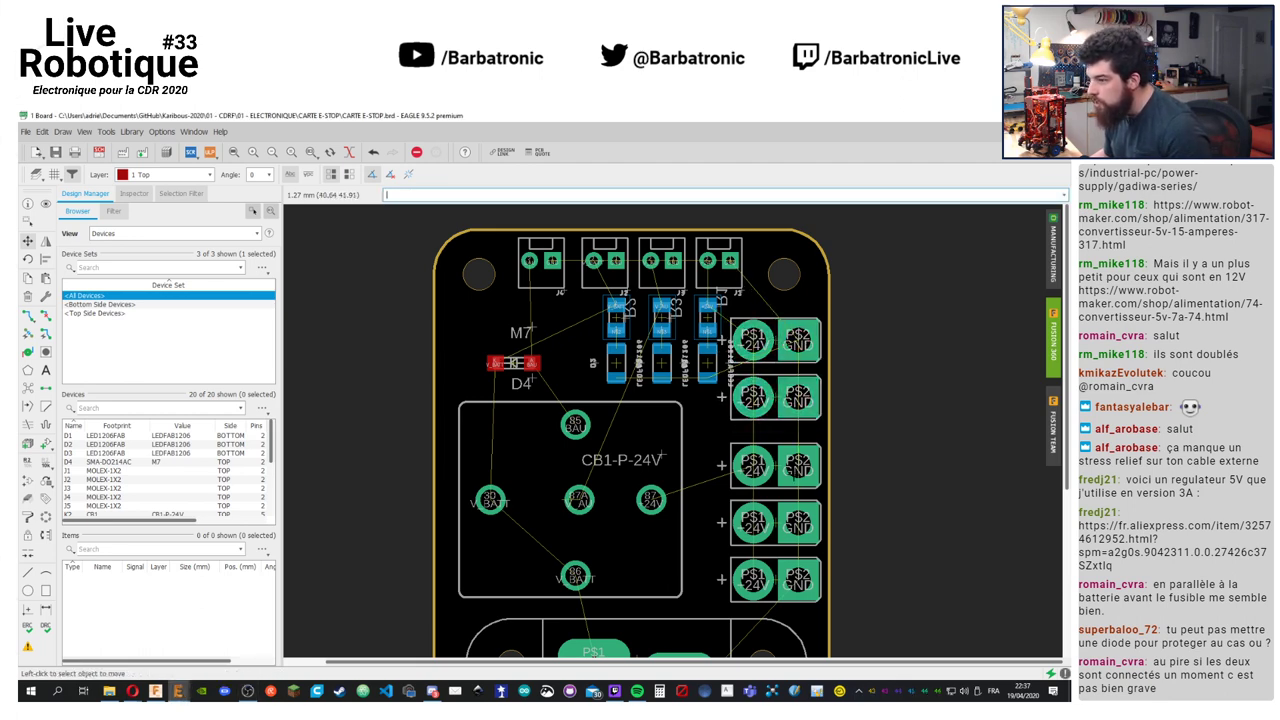
drag(776, 464, 776, 450)
mouse_move(776, 521)
mouse_down()
mouse_move(776, 500)
mouse_move(776, 512)
mouse_up()
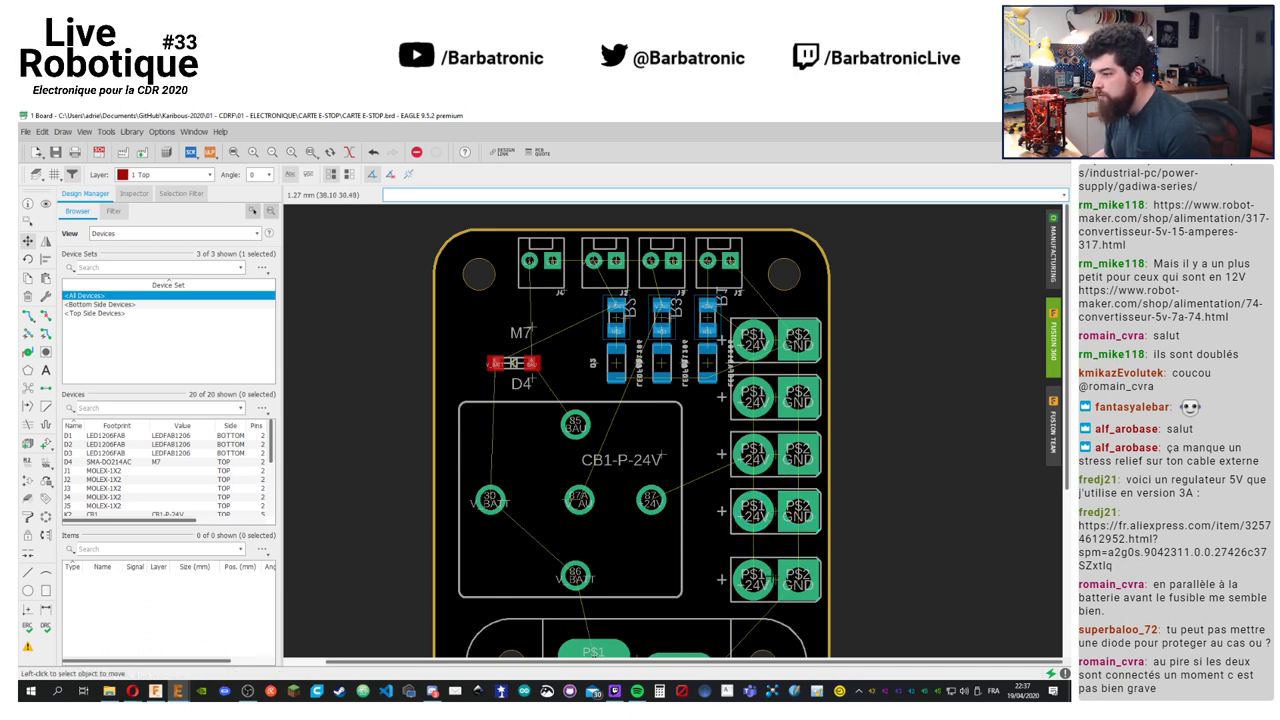
drag(776, 578, 776, 568)
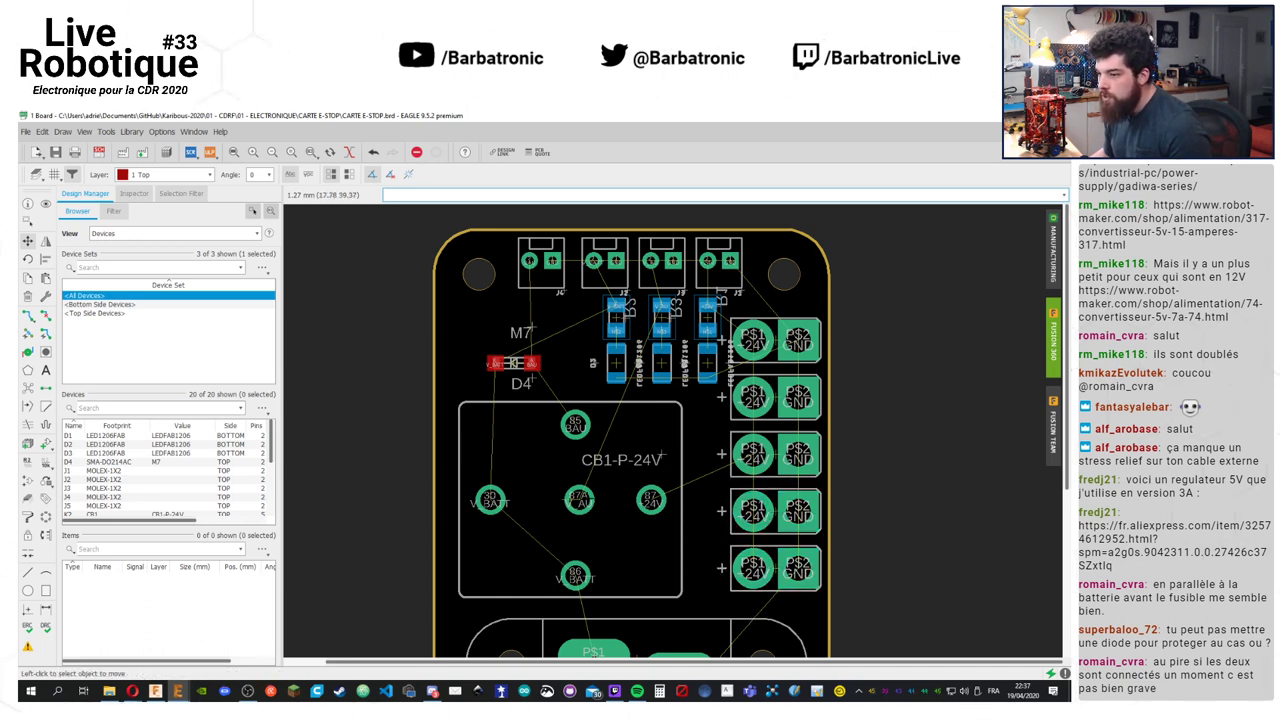
Move the CB1 relay slightly higher, reposition the fuse holder, and shift J5 left and up
click(578, 500)
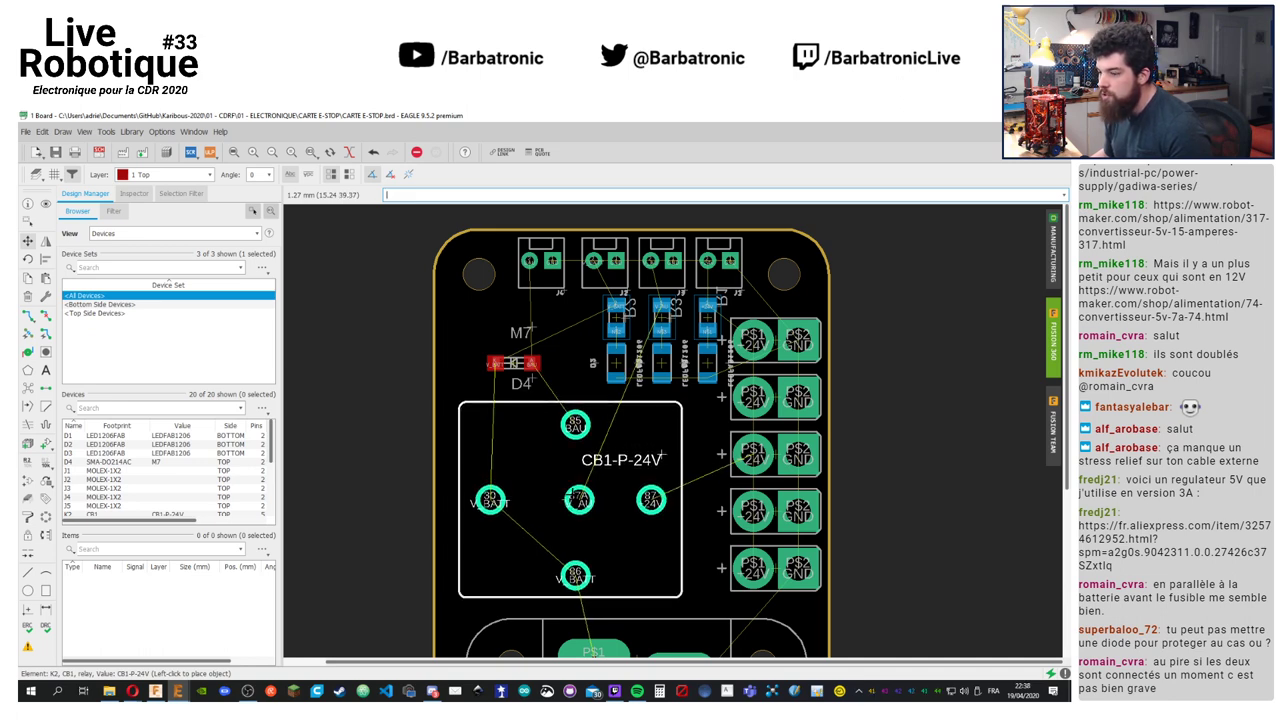
alt+click(580, 492)
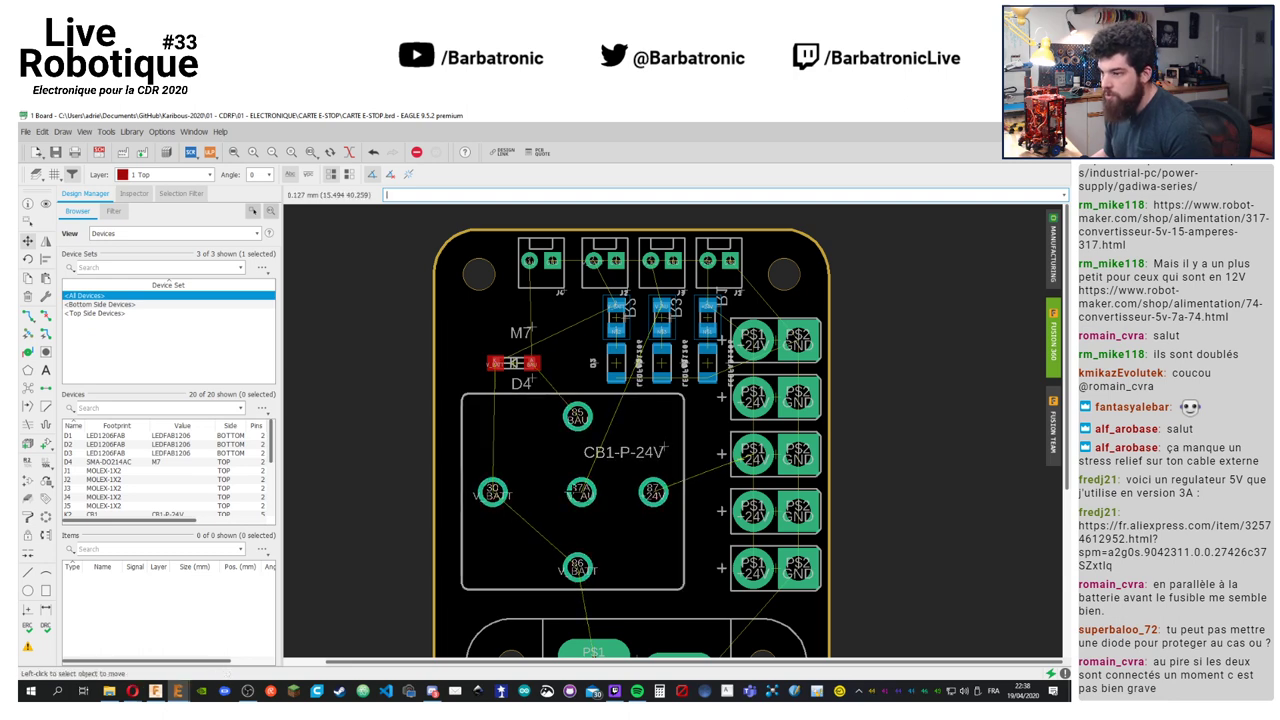
middle_drag(580, 492, 590, 292)
click(600, 445)
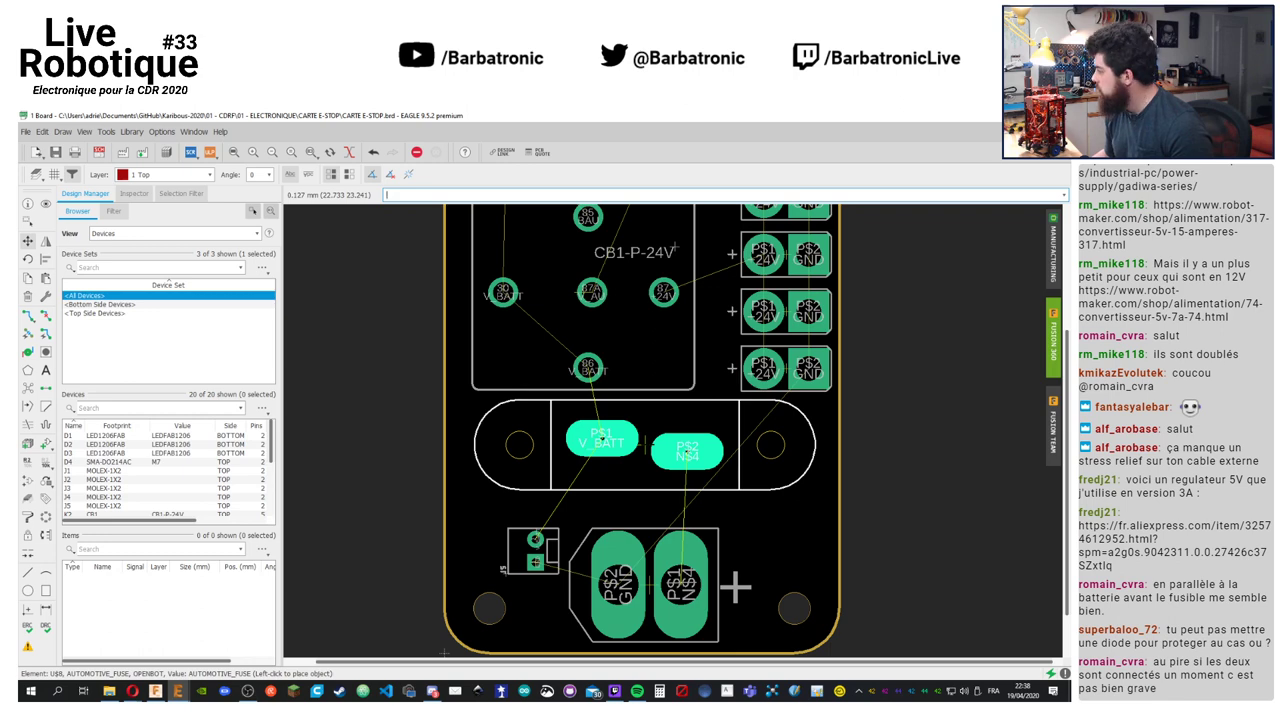
alt+click(645, 441)
middle_drag(645, 441, 649, 409)
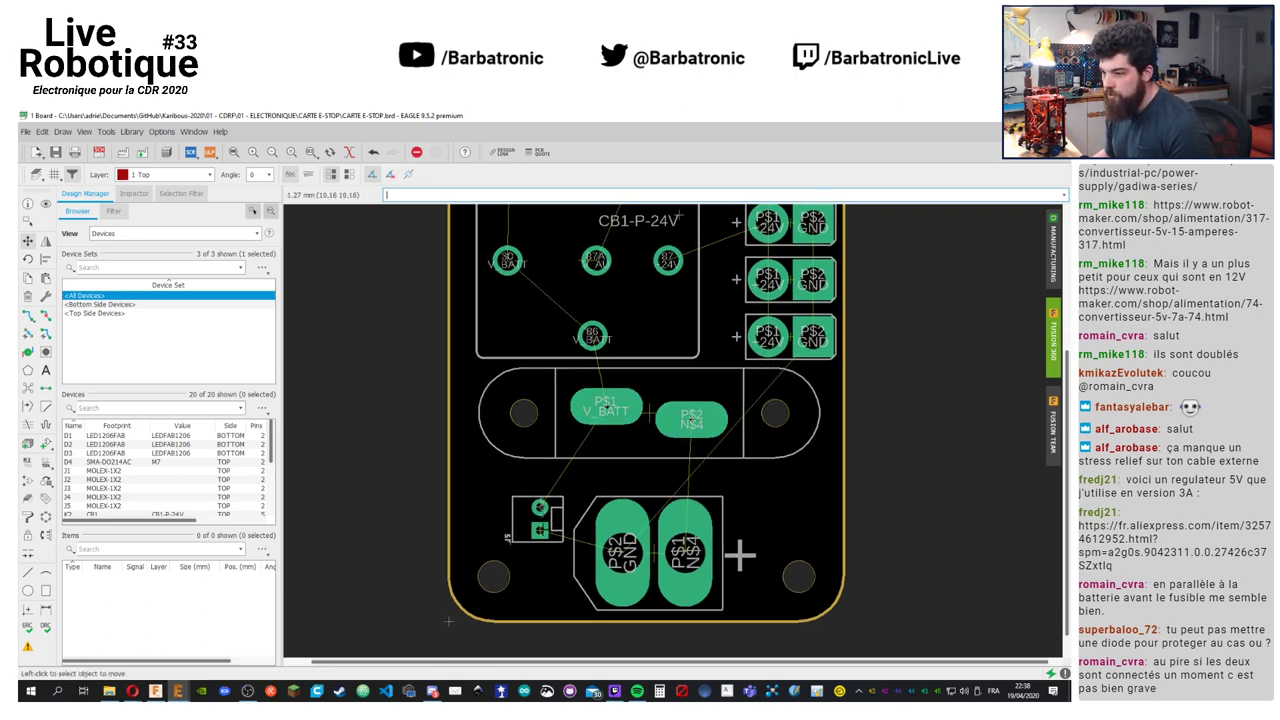
click(537, 519)
click(503, 496)
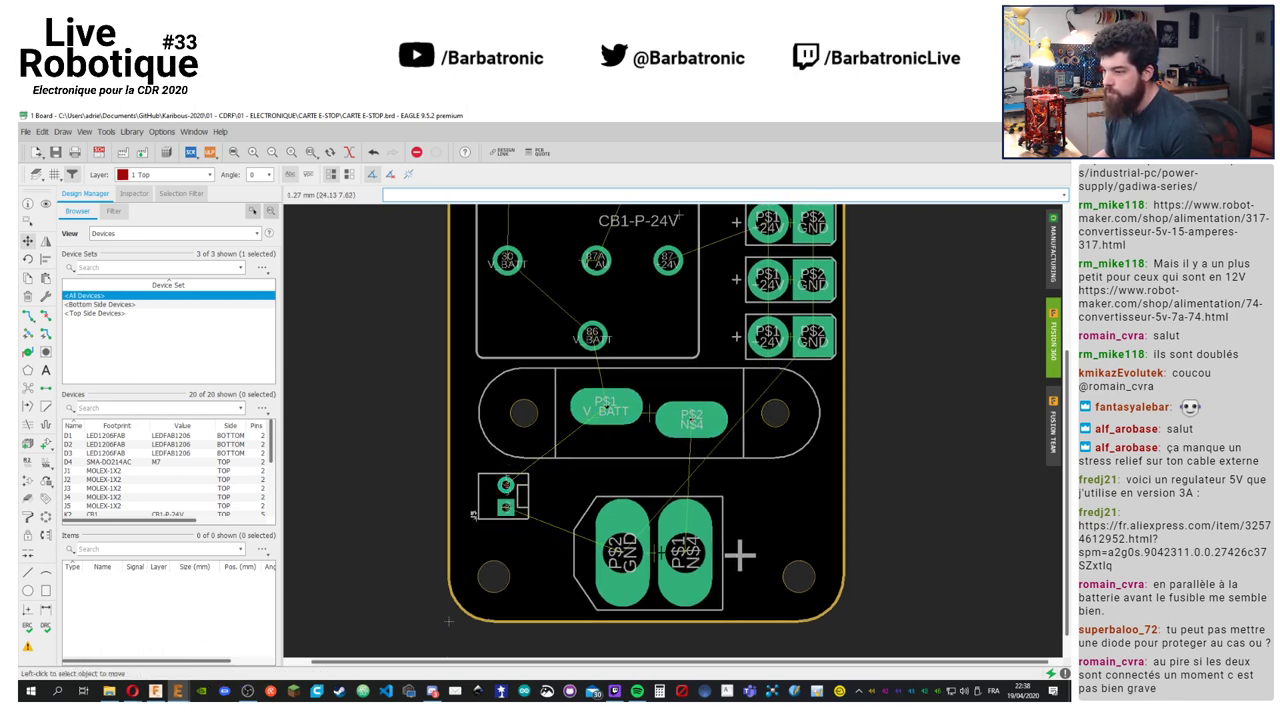
Rotate the fuse holder three quarter turns so its pads swap, then recompute the airwires
click(740, 556)
right_click(690, 456)
right_click(600, 537)
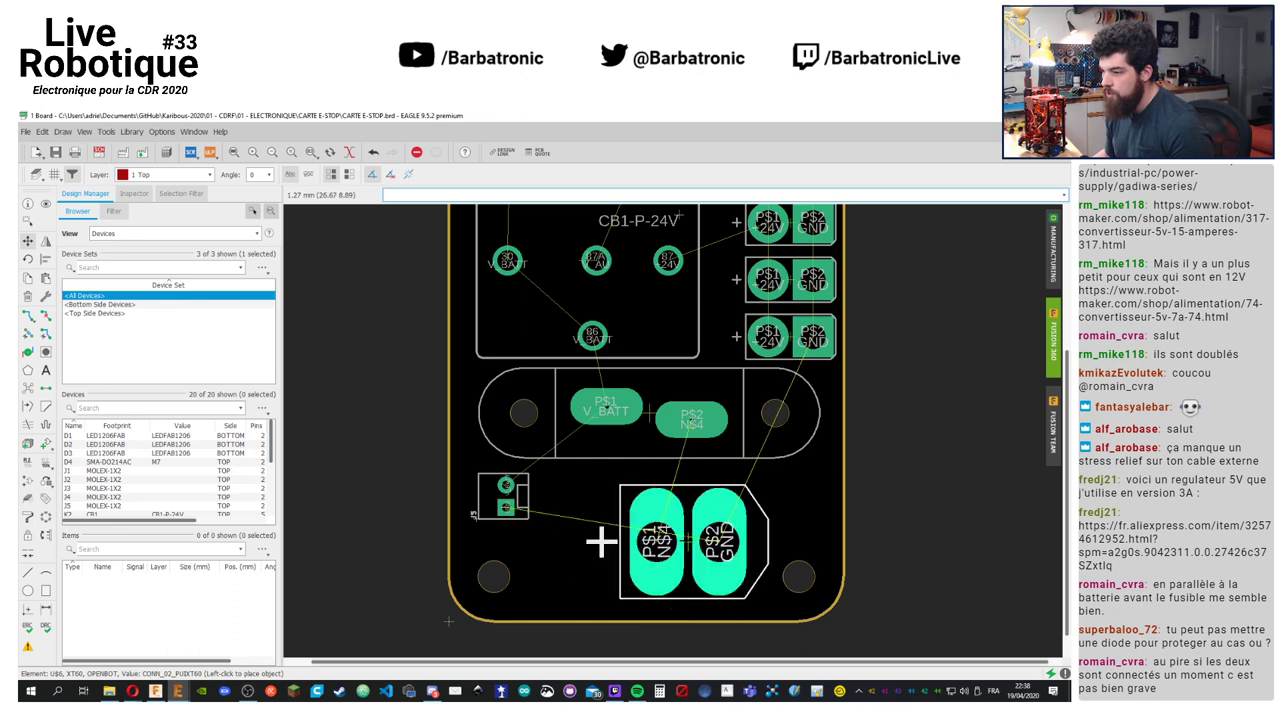
right_click(690, 640)
click(698, 628)
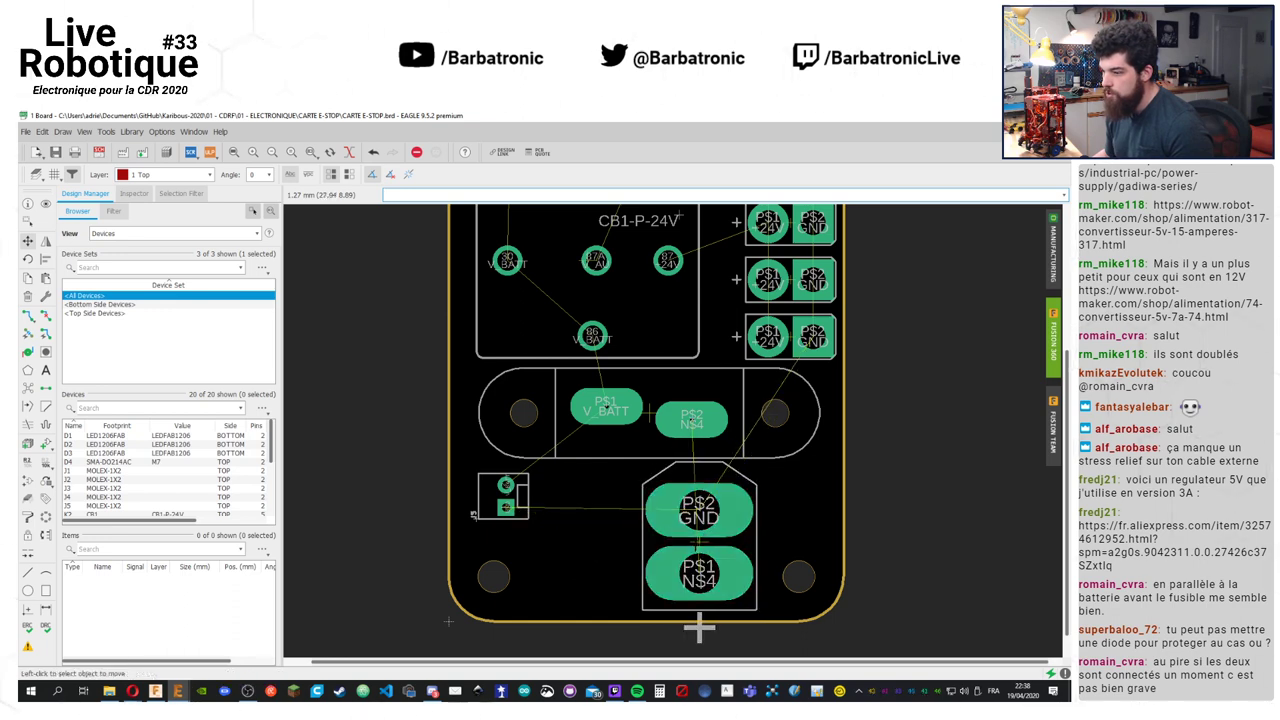
click(45, 405)
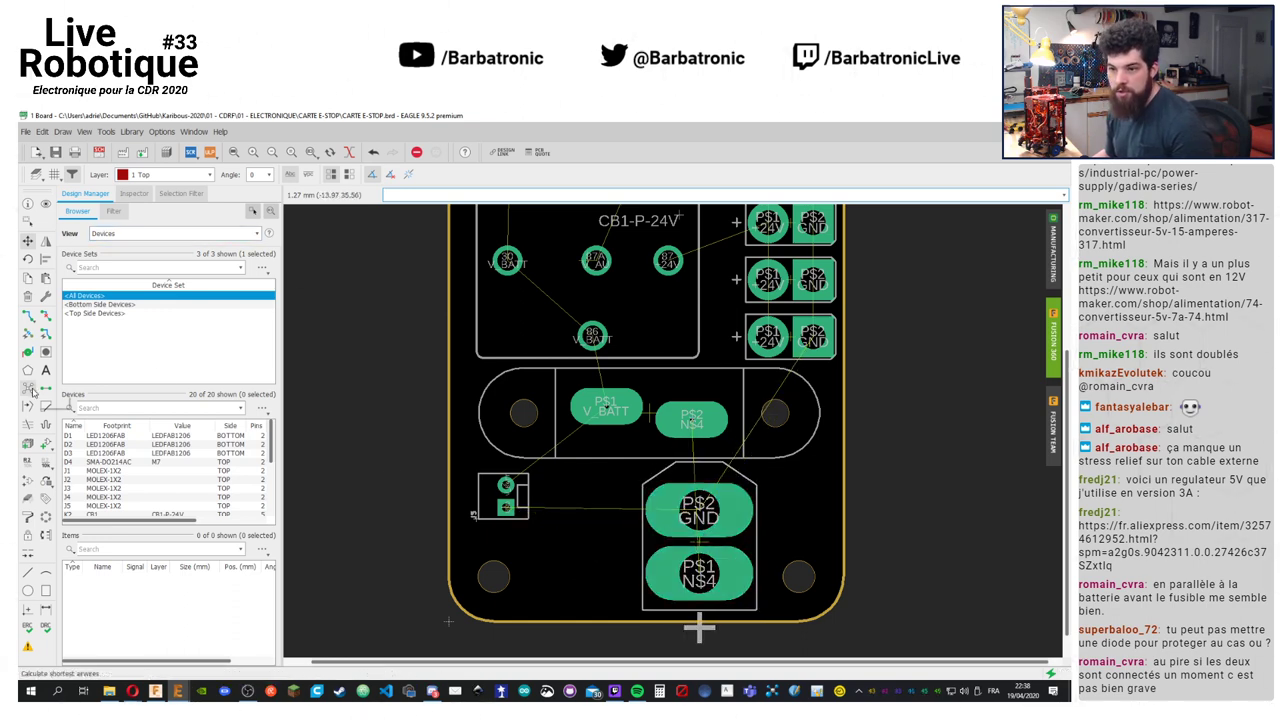
Rotate the XT60 connector U$6 by 180° so N$4 sits above GND
scroll(703, 534, up, 2)
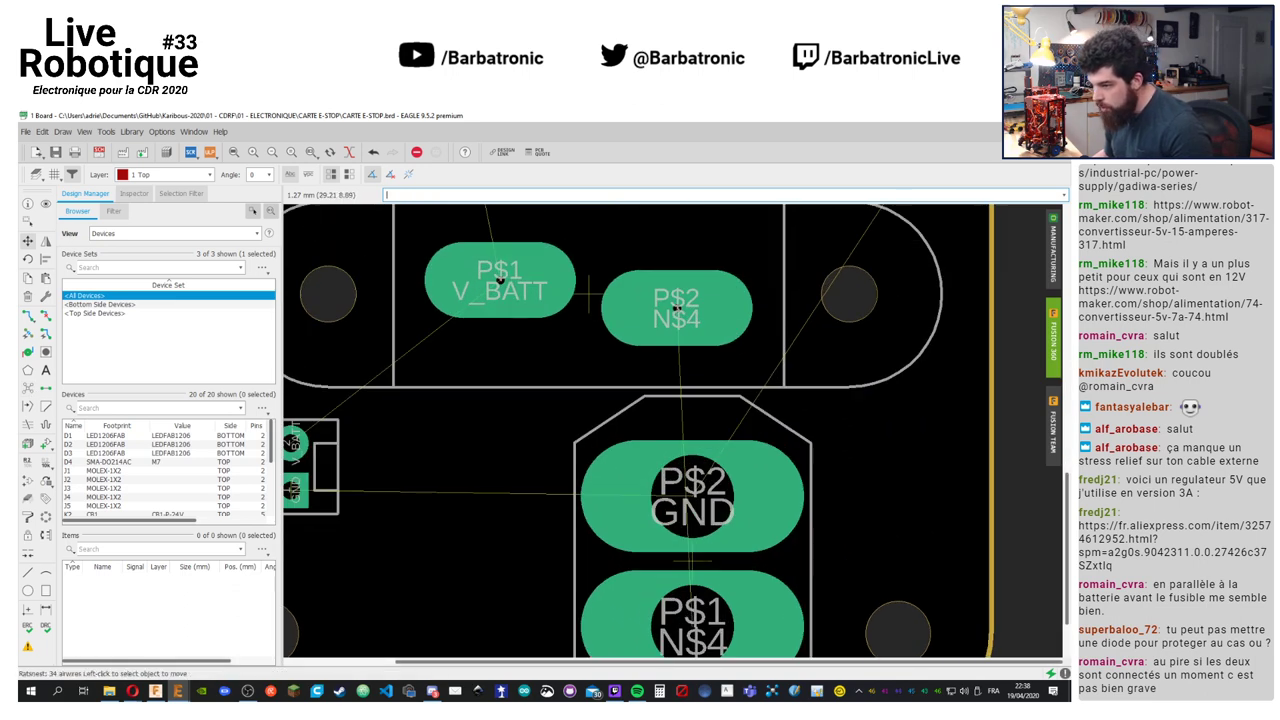
click(692, 560)
right_click(943, 560)
right_click(697, 381)
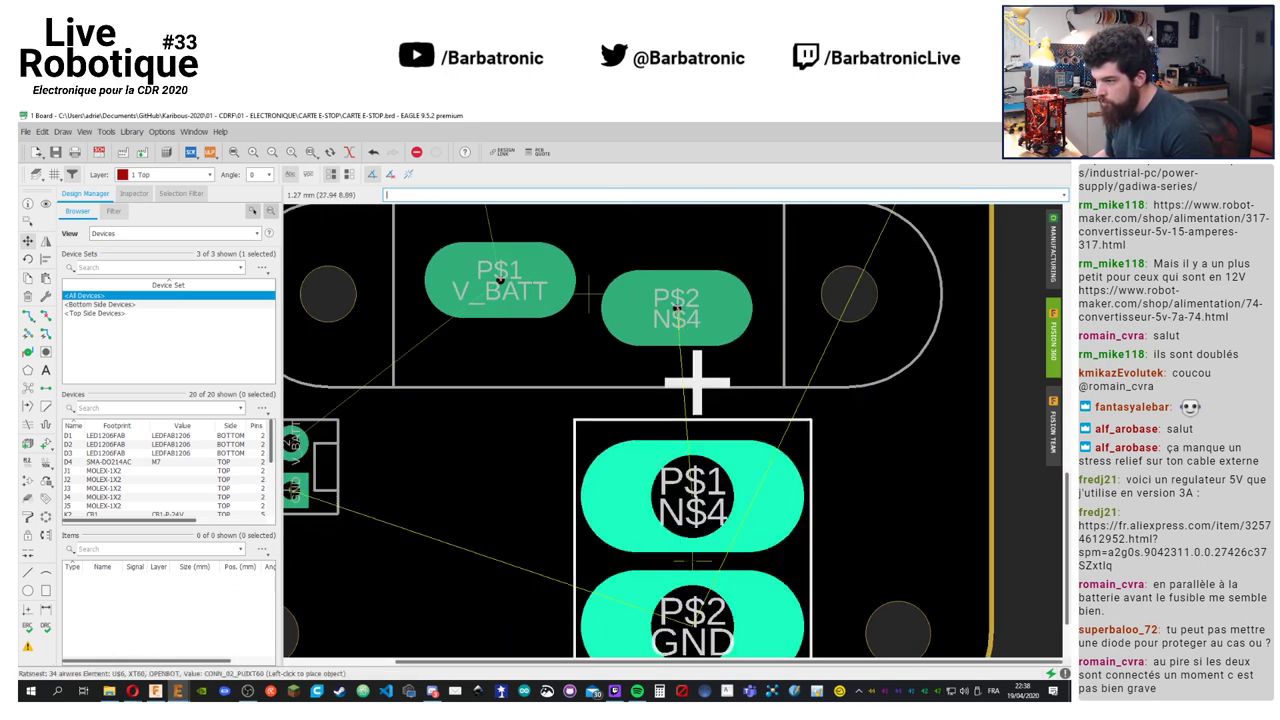
click(697, 381)
scroll(715, 560, up, 1)
scroll(707, 520, down, 4)
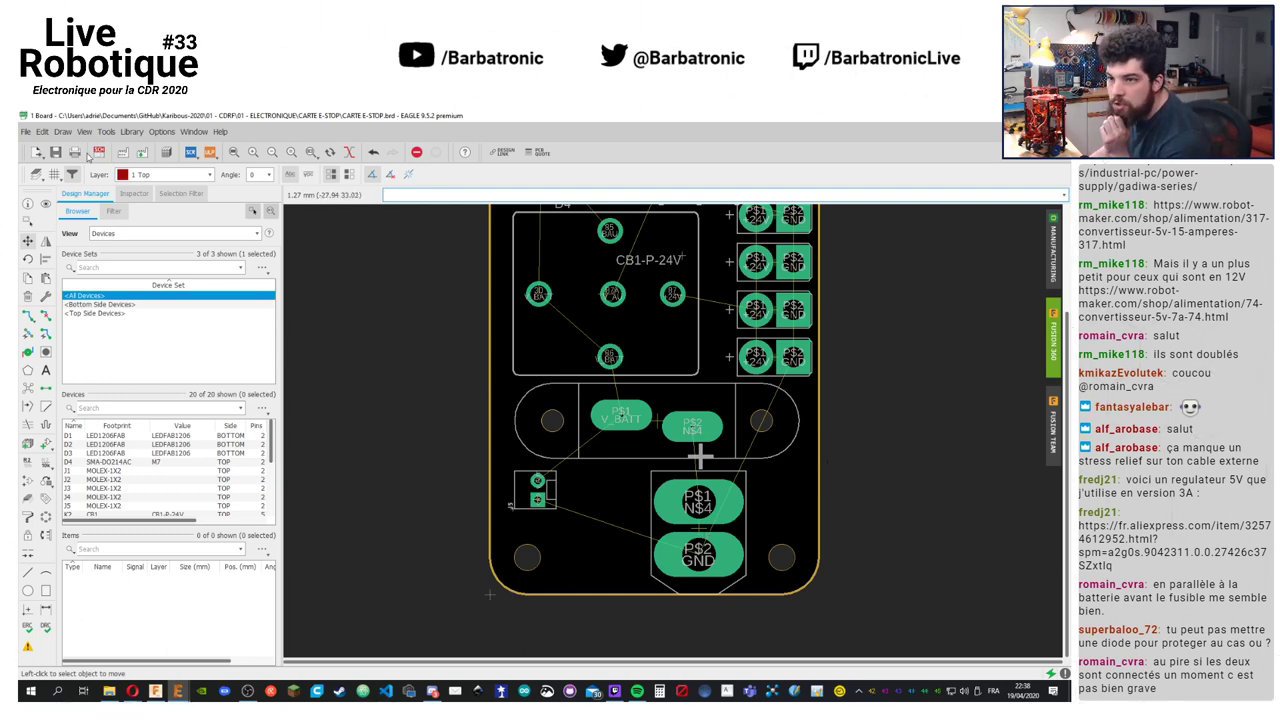
click(99, 152)
Copy XT60 connector U$6 and place the duplicate U$7 just above it
middle_drag(567, 292, 648, 321)
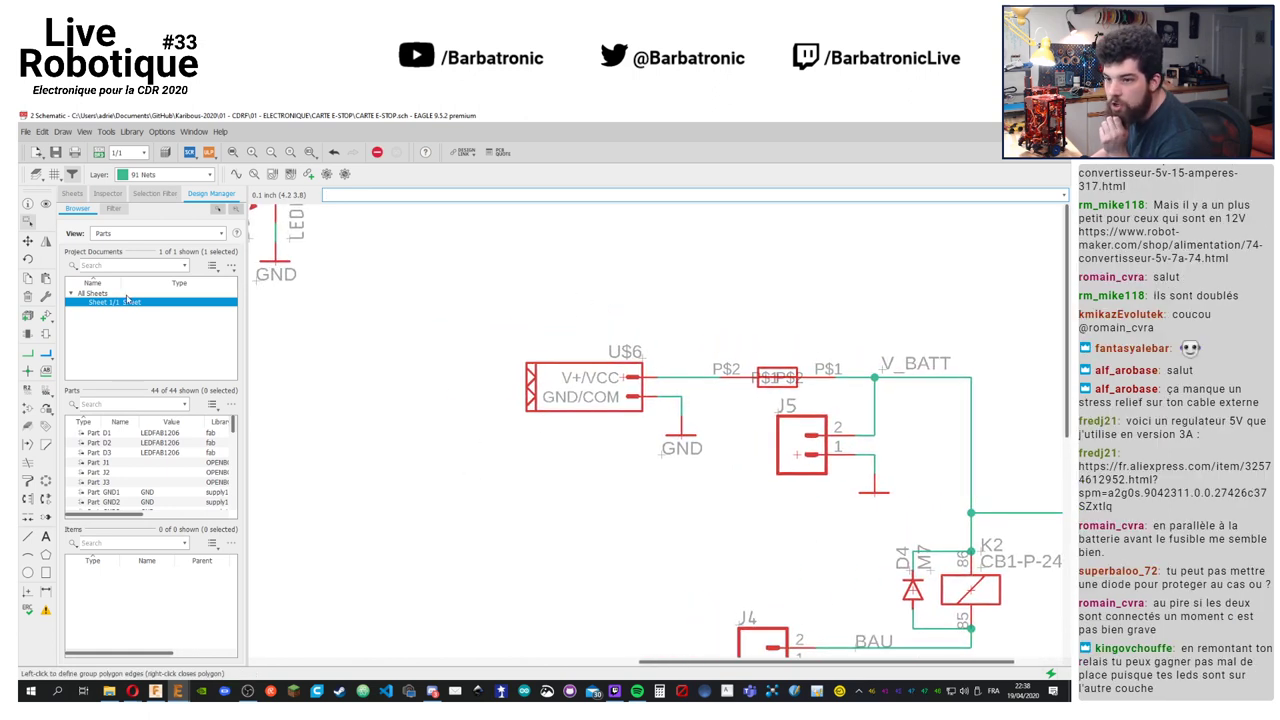
click(27, 277)
click(624, 377)
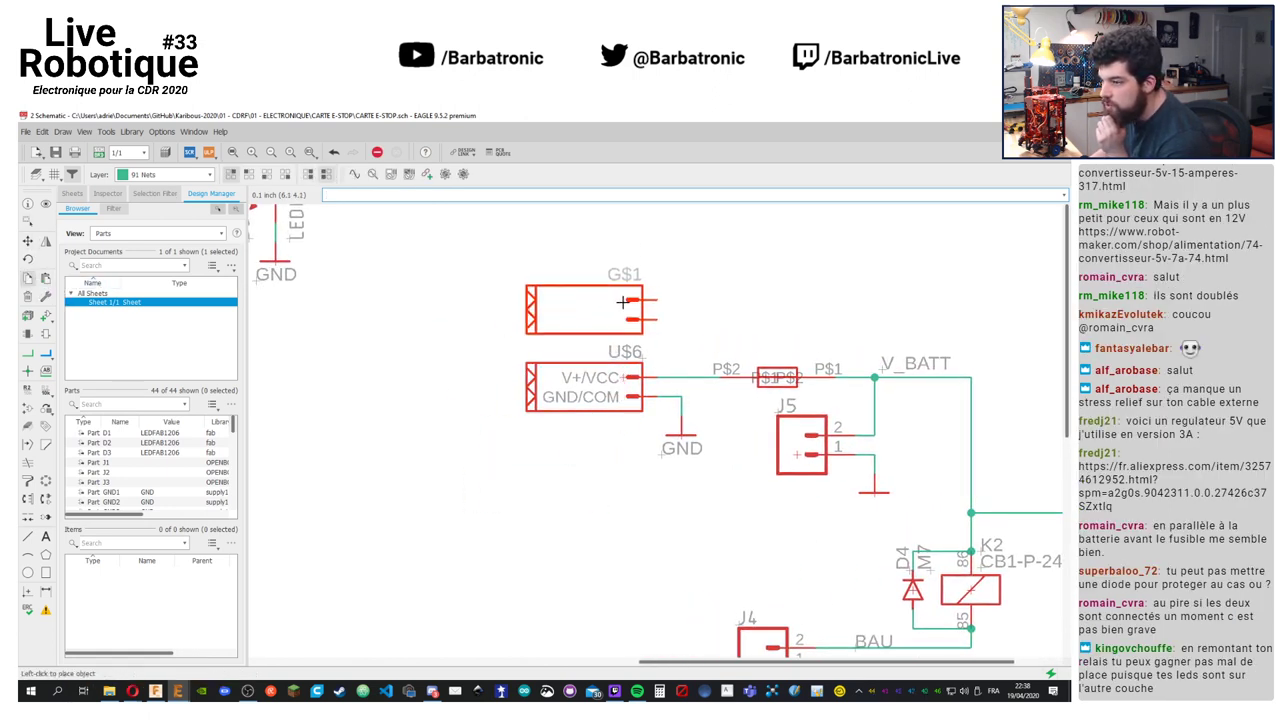
click(621, 287)
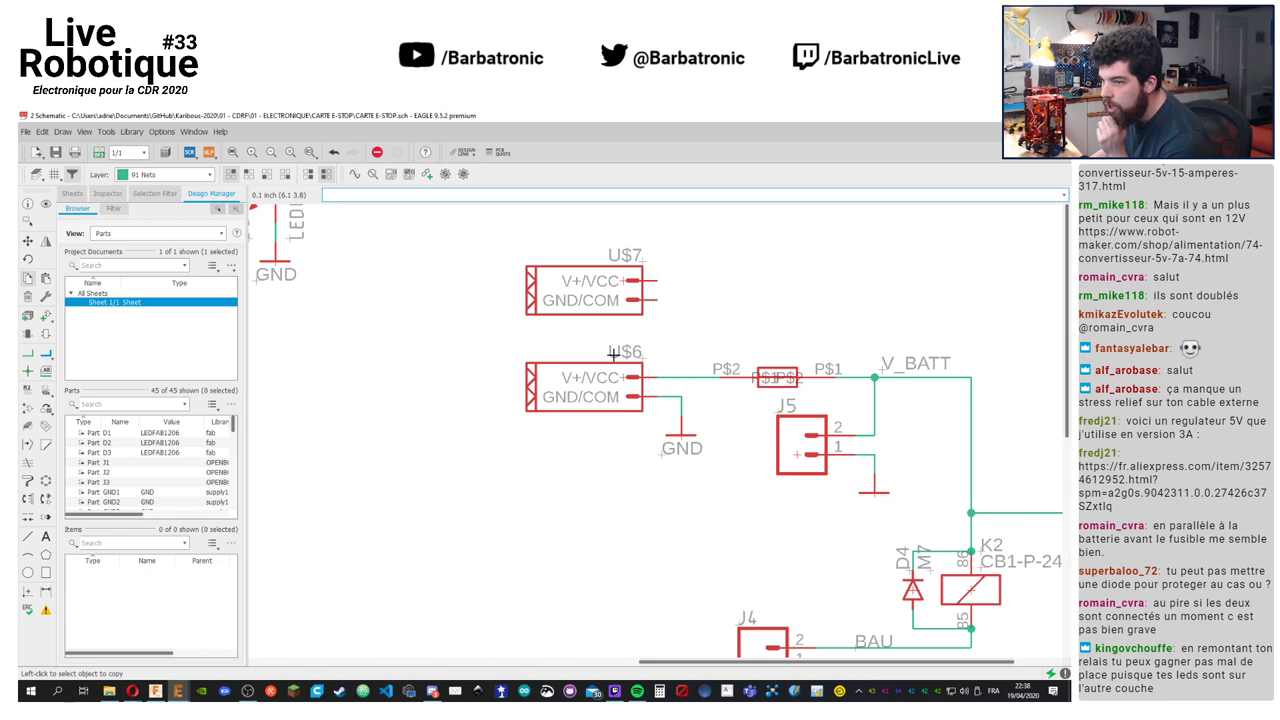
middle_drag(389, 337, 329, 355)
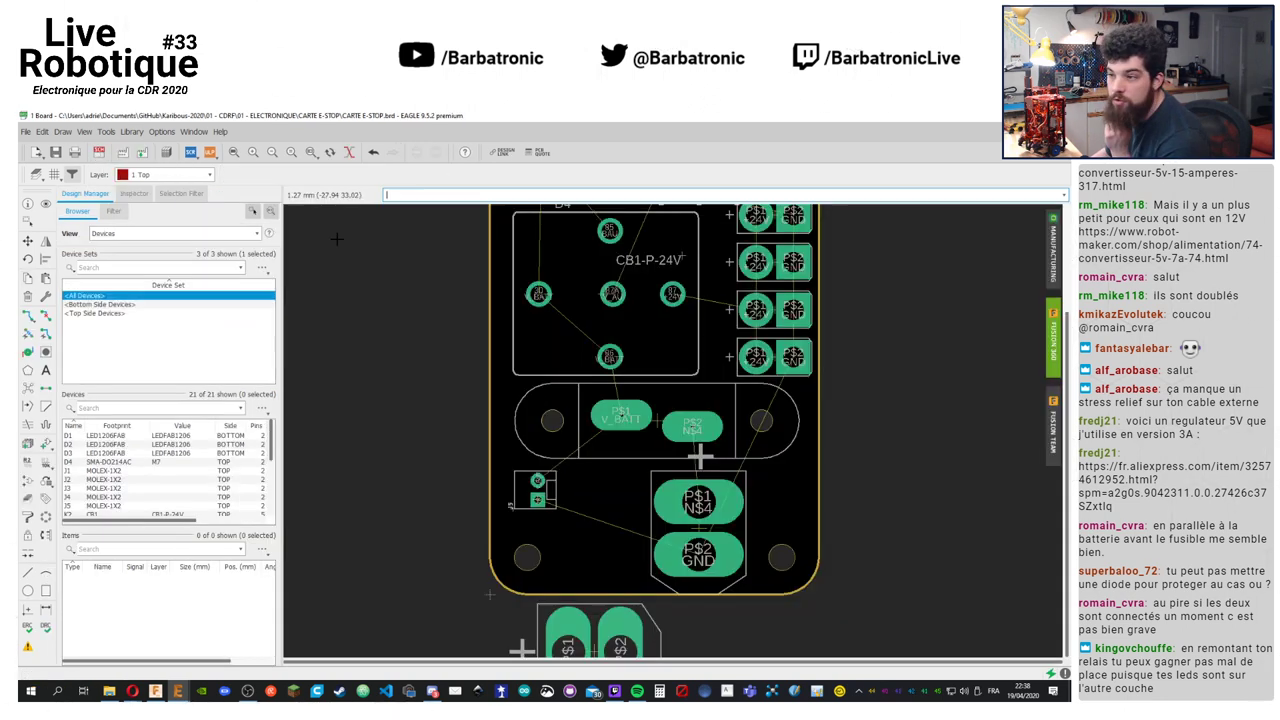
On the board, shift the CB1 relay and diode D4 slightly left and reseat fuse U$8
click(98, 152)
middle_drag(672, 430, 637, 574)
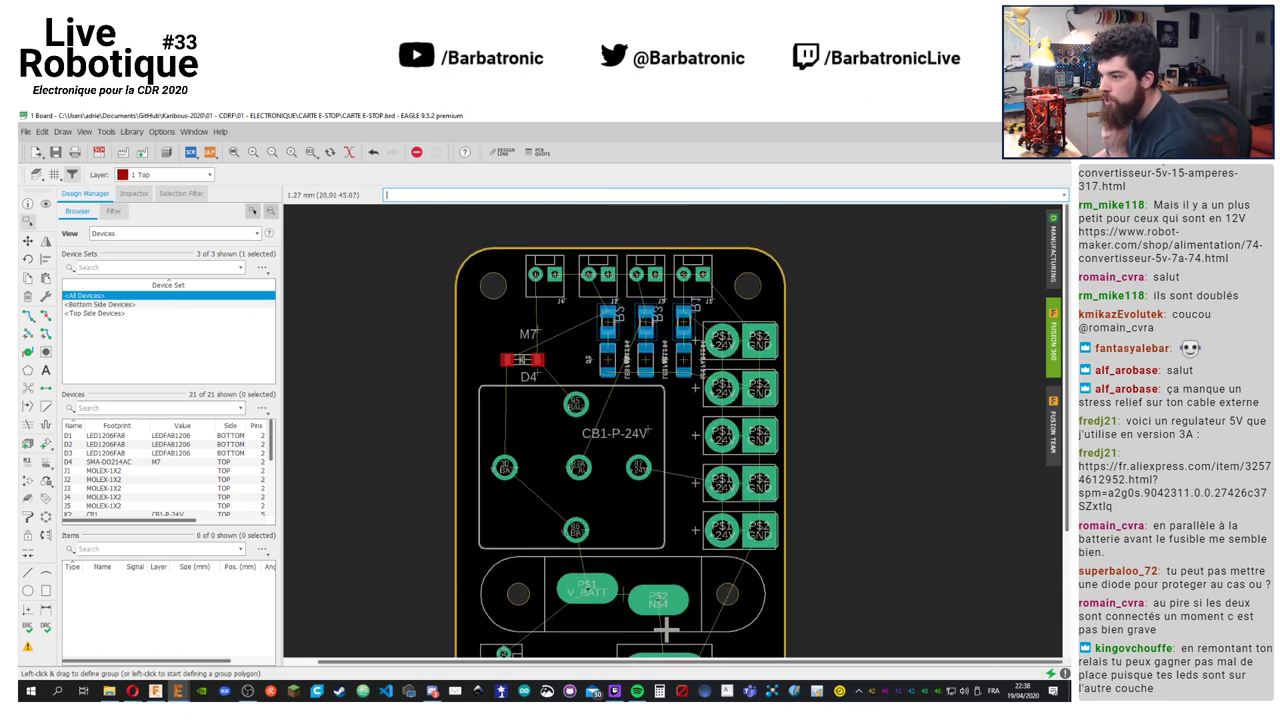
click(30, 241)
click(648, 431)
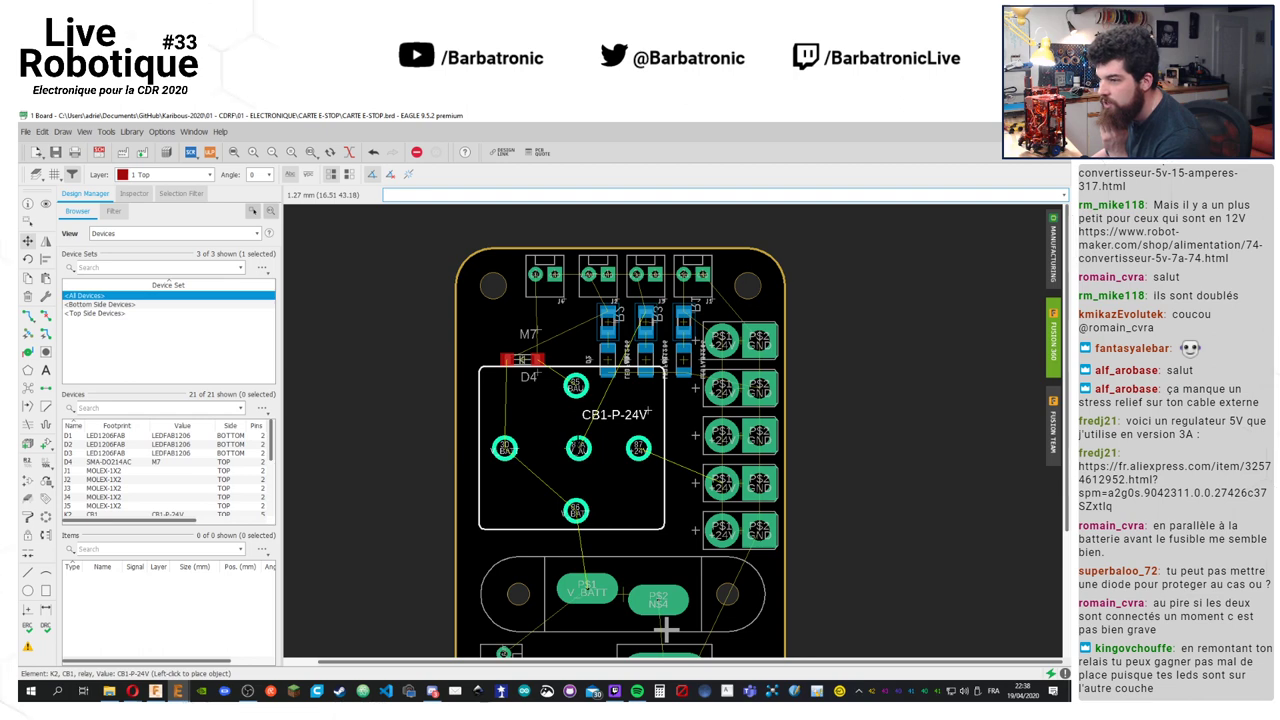
click(578, 438)
click(520, 360)
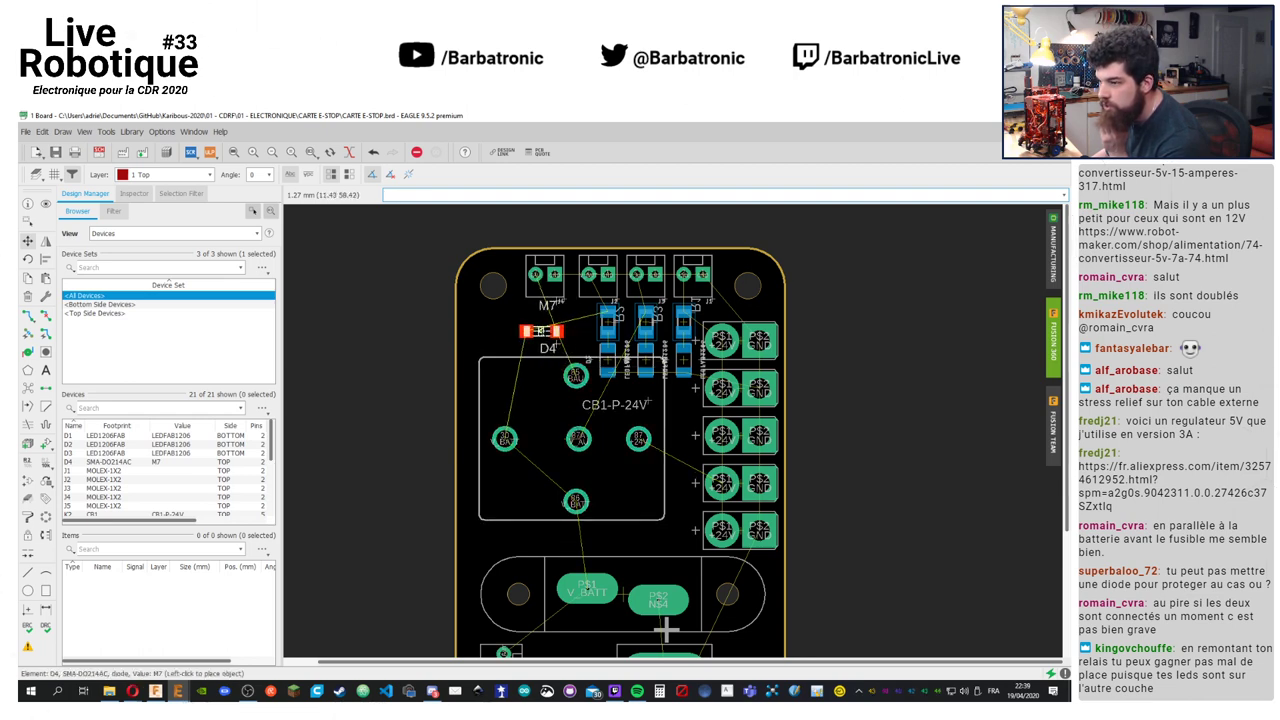
click(541, 331)
middle_drag(680, 460, 666, 405)
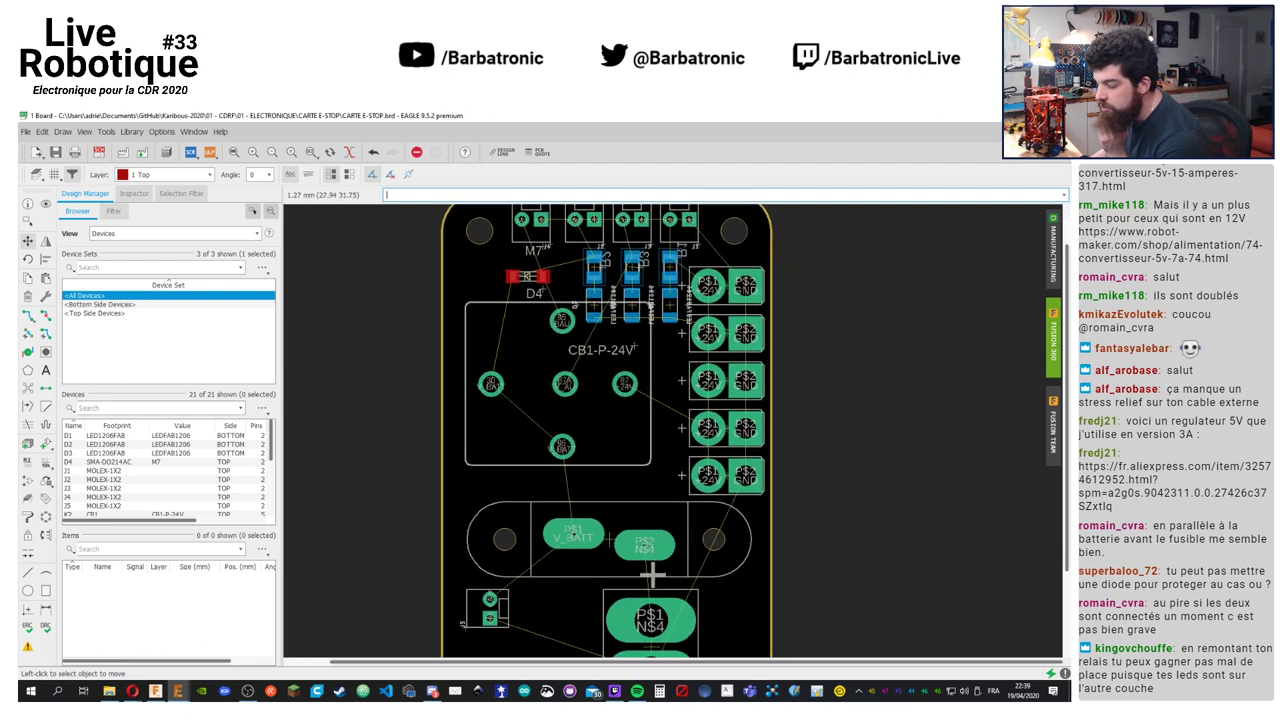
middle_drag(652, 572, 640, 505)
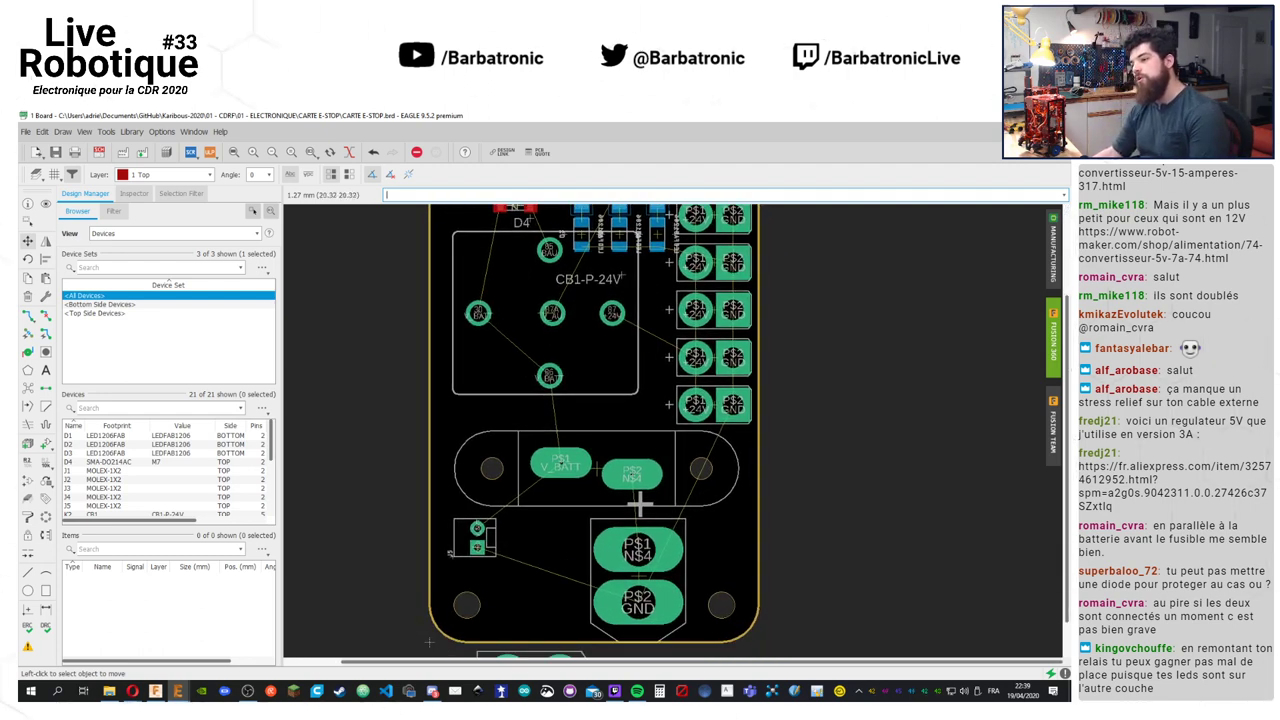
click(640, 505)
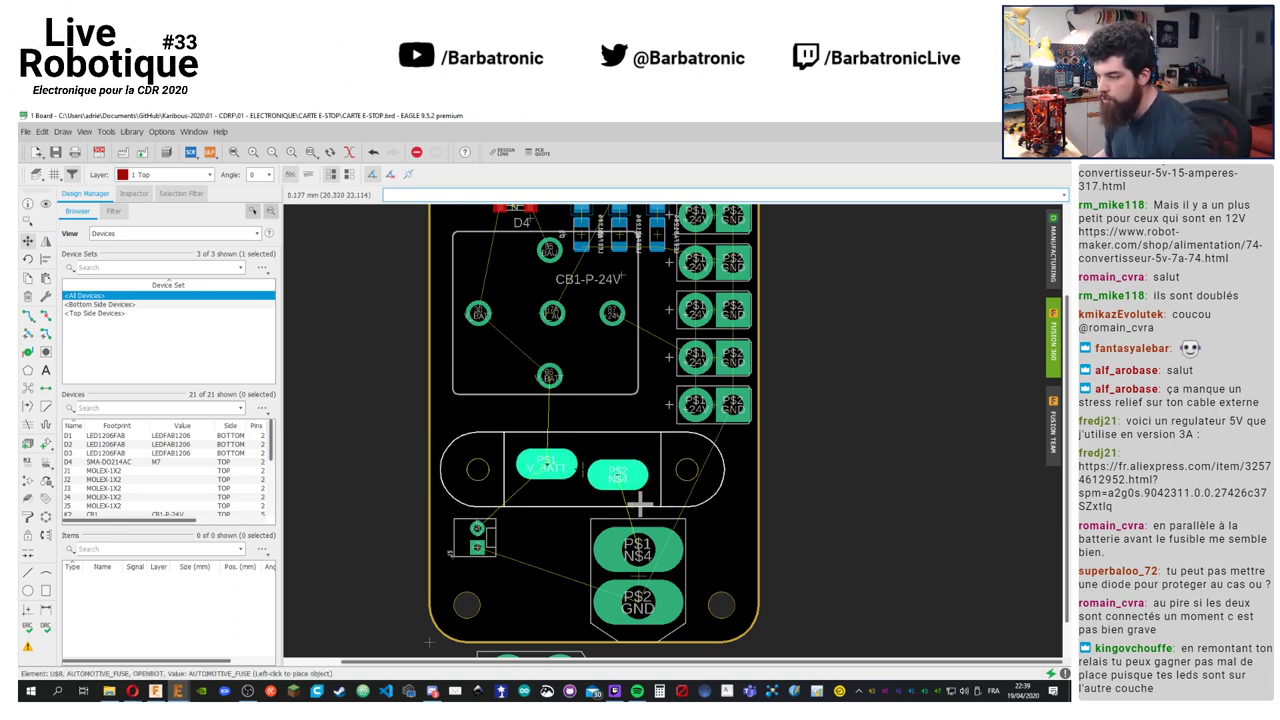
click(640, 505)
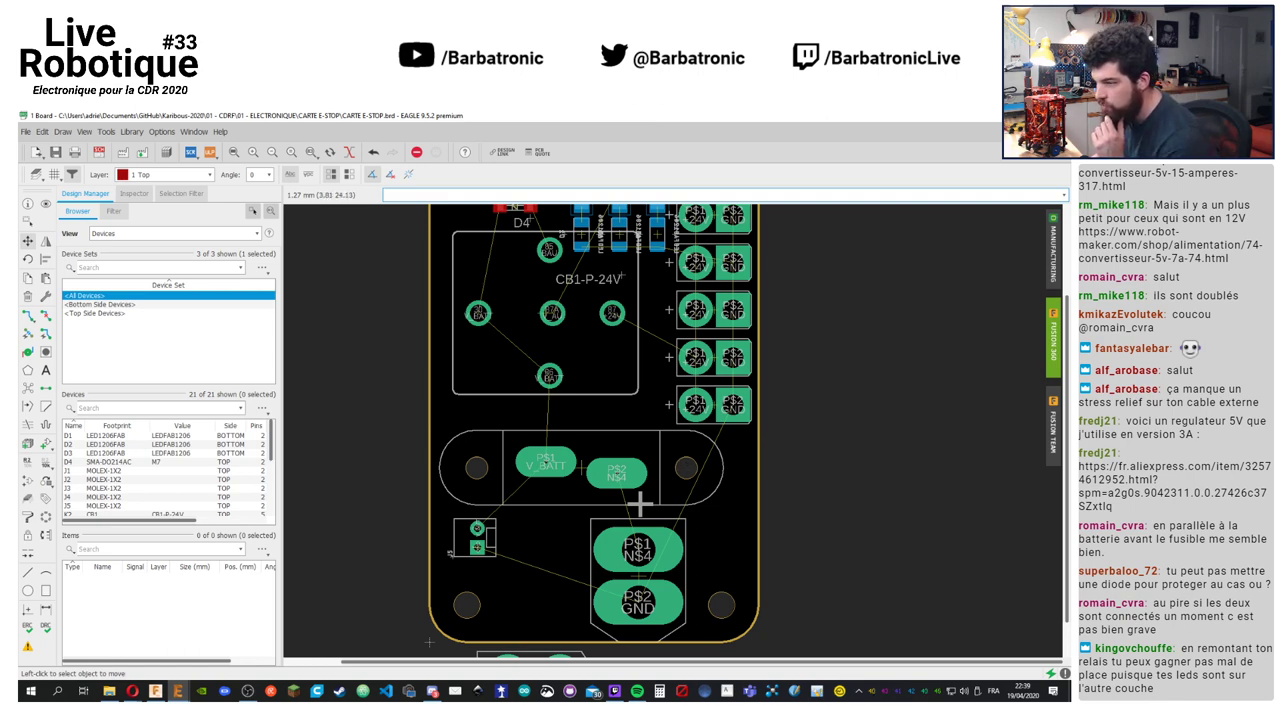
Rotate the new XT60 U$7 upright, drop it beside U$6, and nudge the two-pin connector left
middle_drag(640, 503, 634, 470)
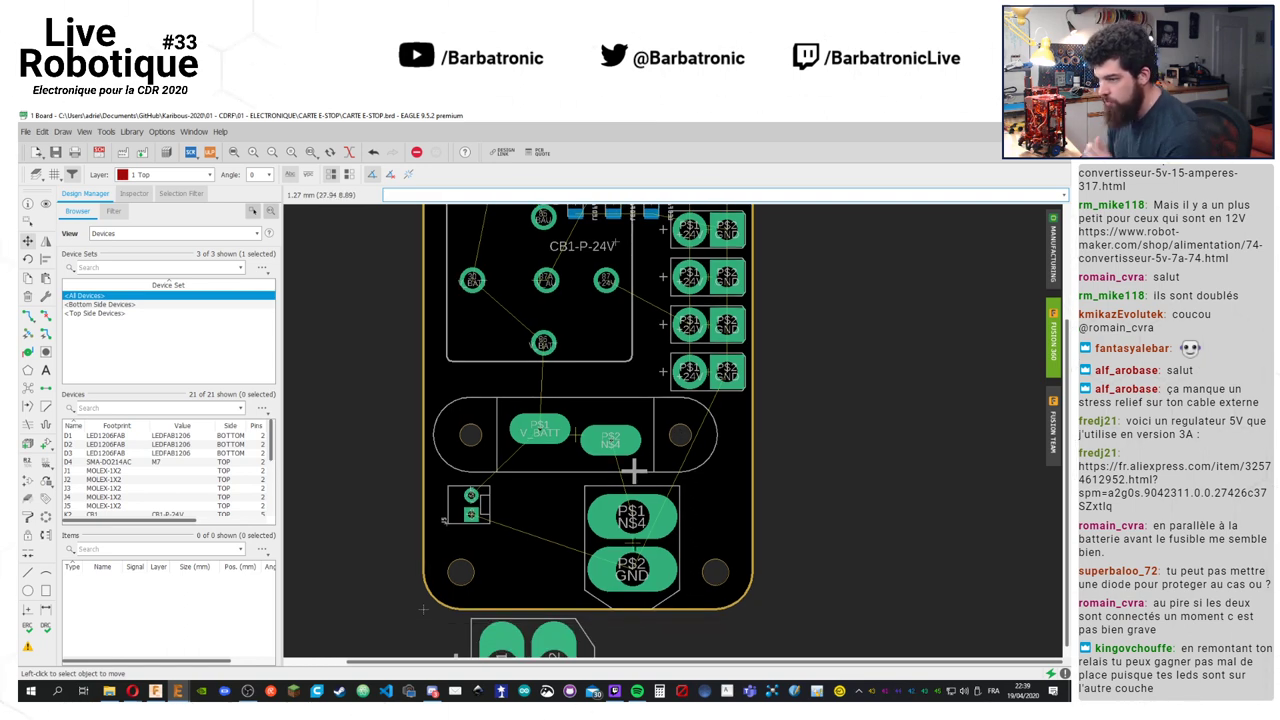
click(634, 470)
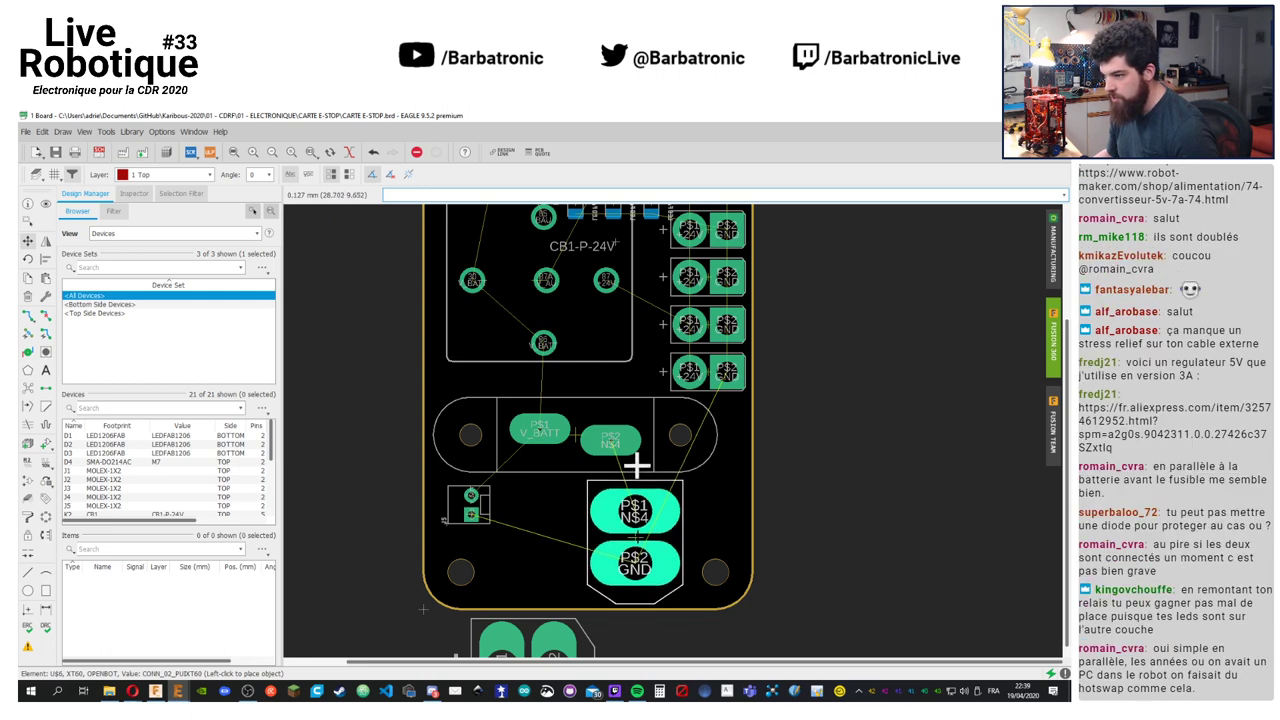
middle_drag(639, 463, 649, 429)
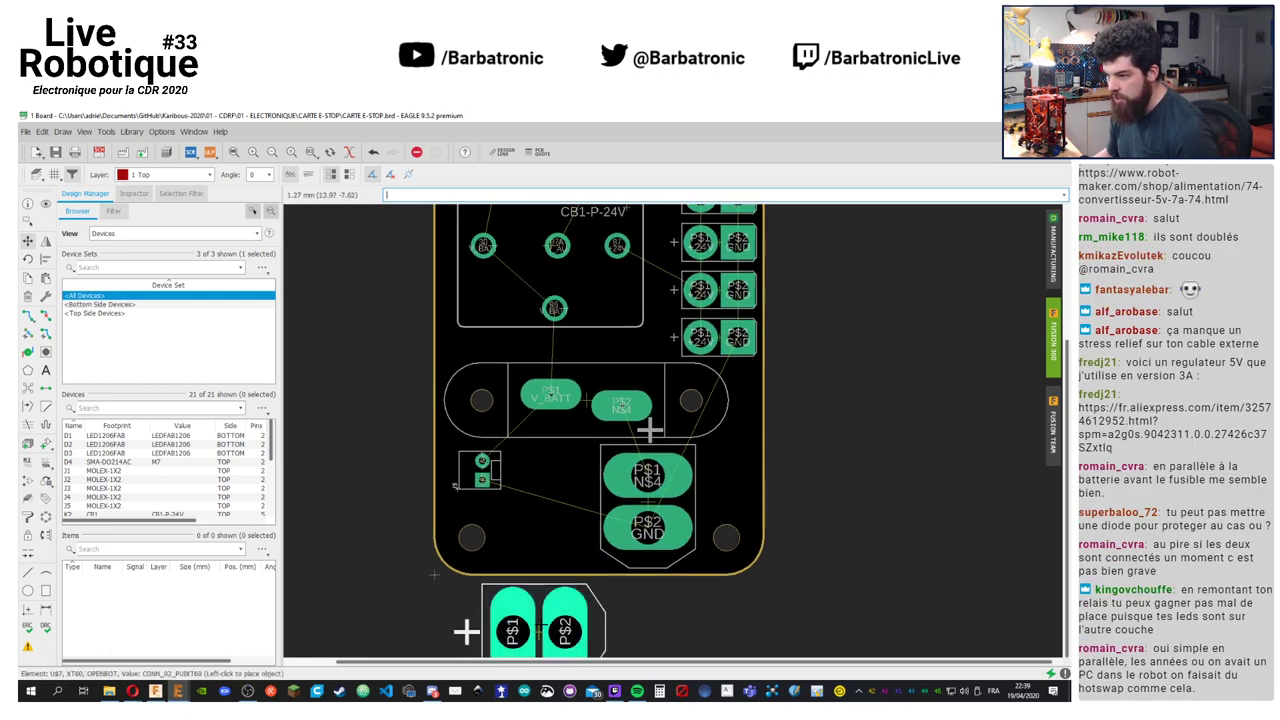
right_click(628, 512)
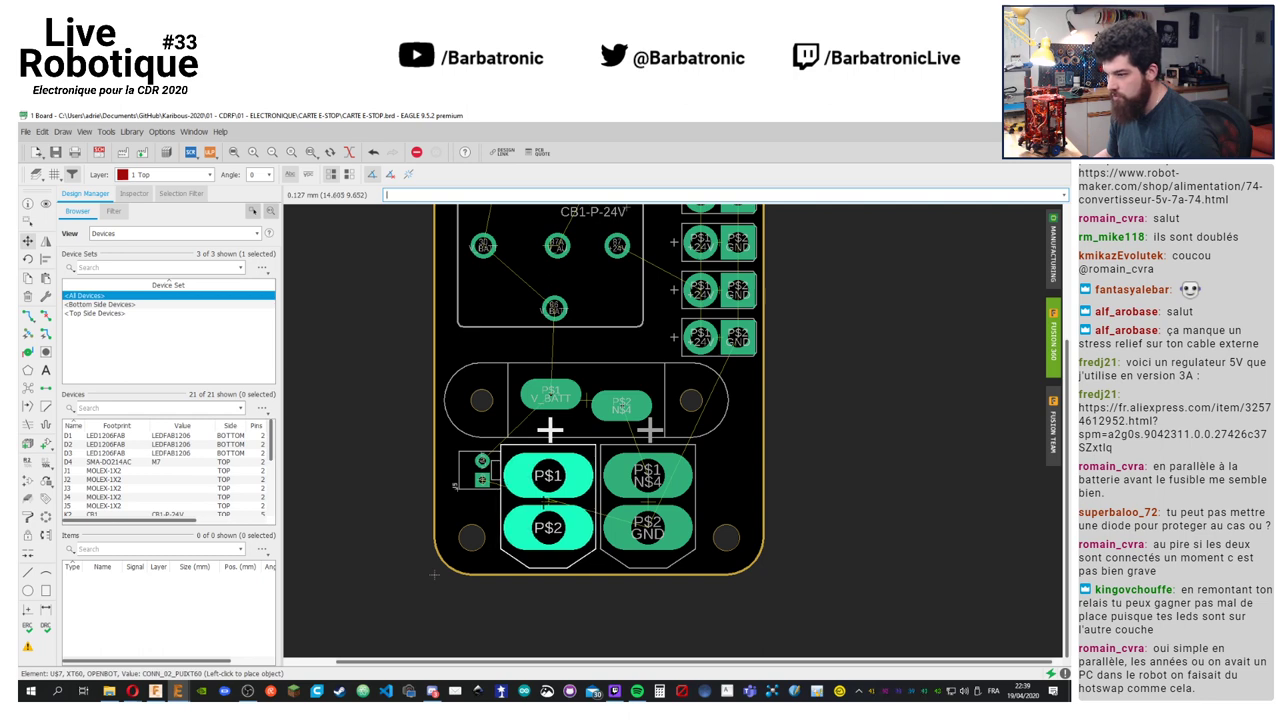
click(544, 503)
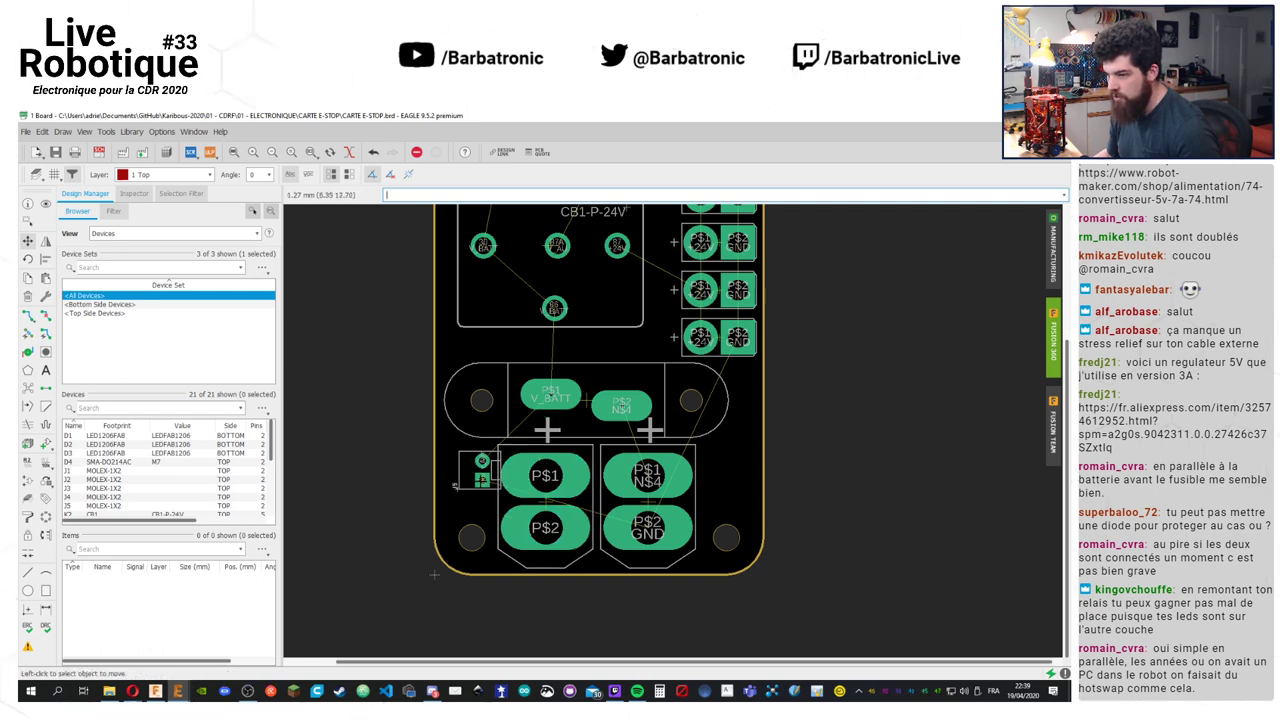
click(505, 478)
Shift both XT60 connectors slightly right and set J5 a little lower
click(648, 503)
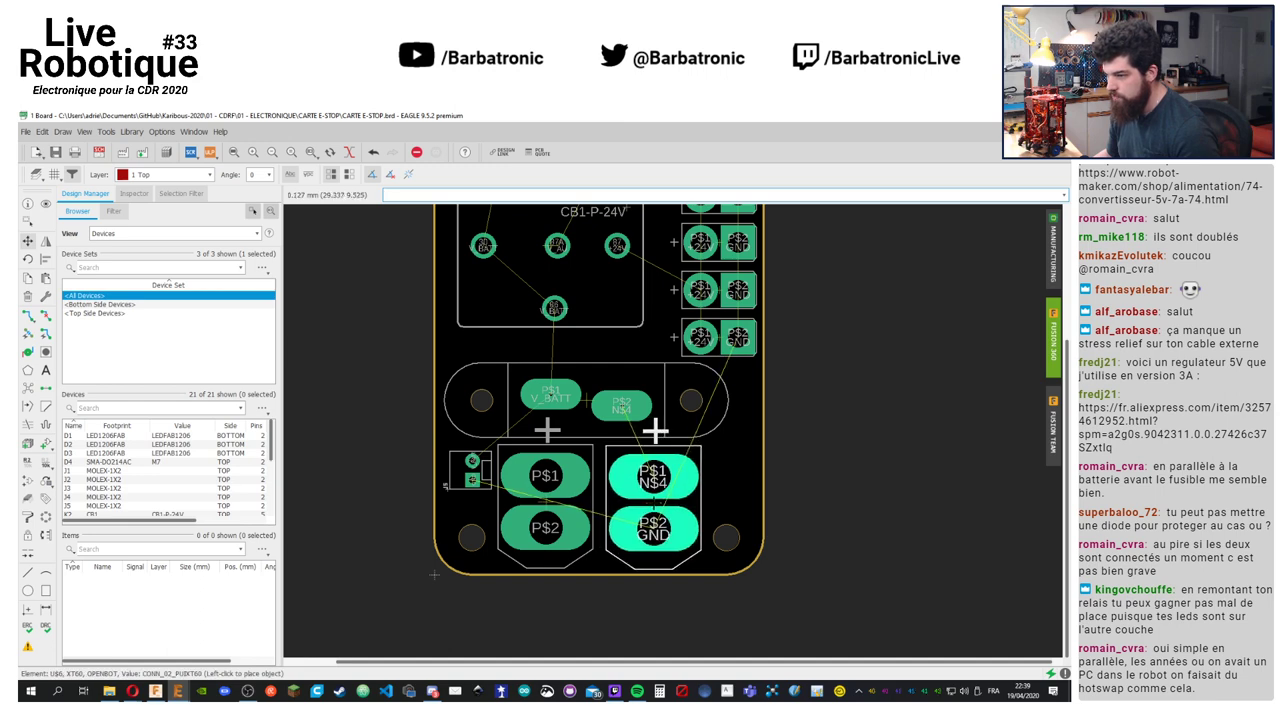
click(655, 430)
middle_drag(613, 426, 627, 446)
click(608, 474)
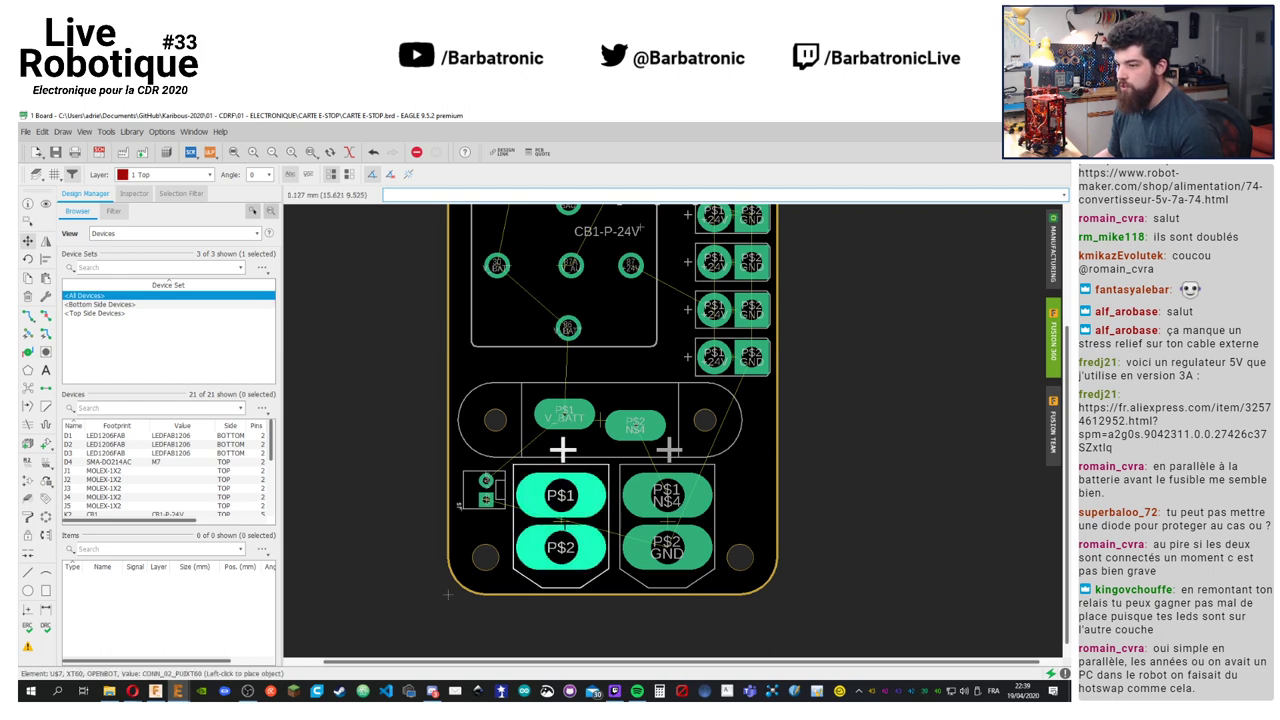
click(610, 474)
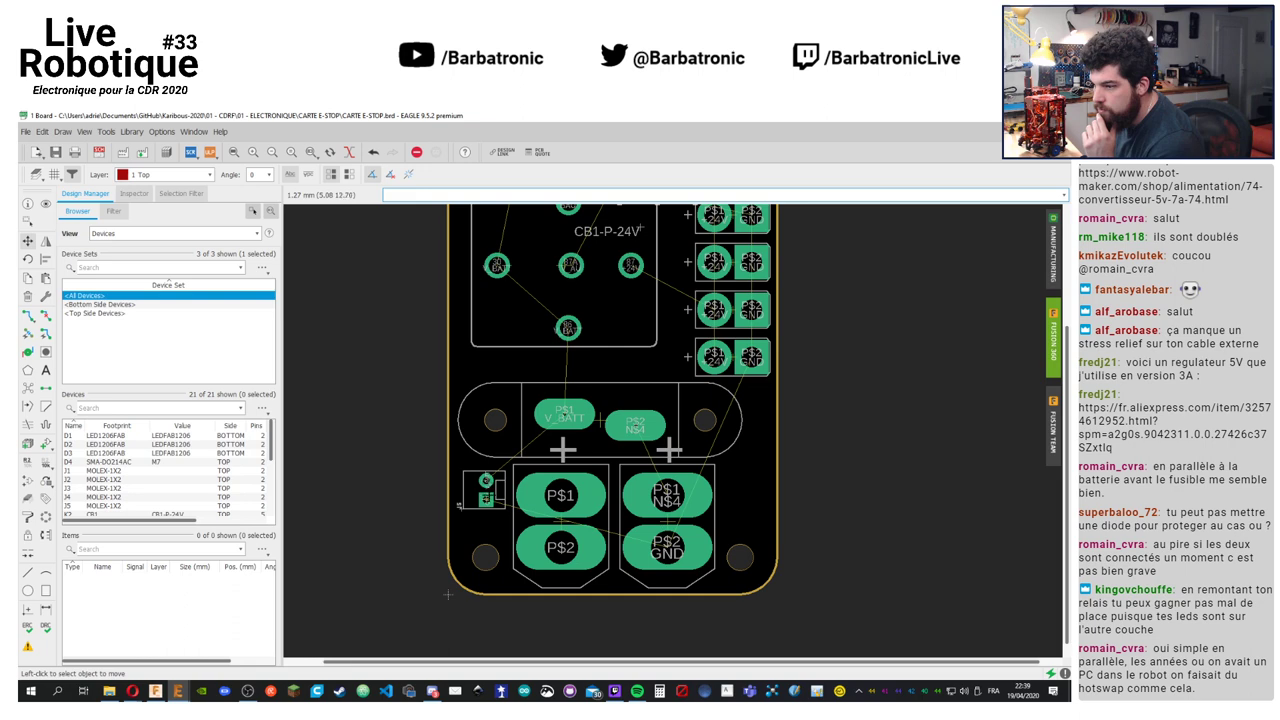
click(488, 500)
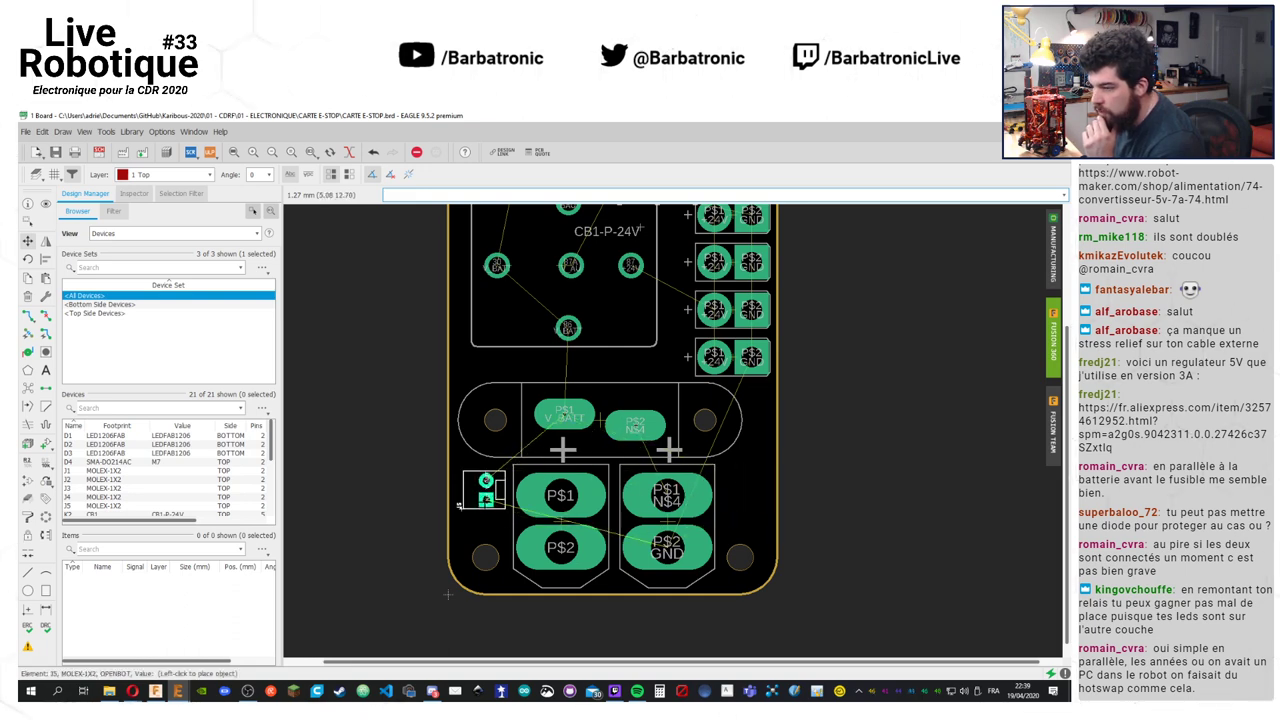
click(488, 509)
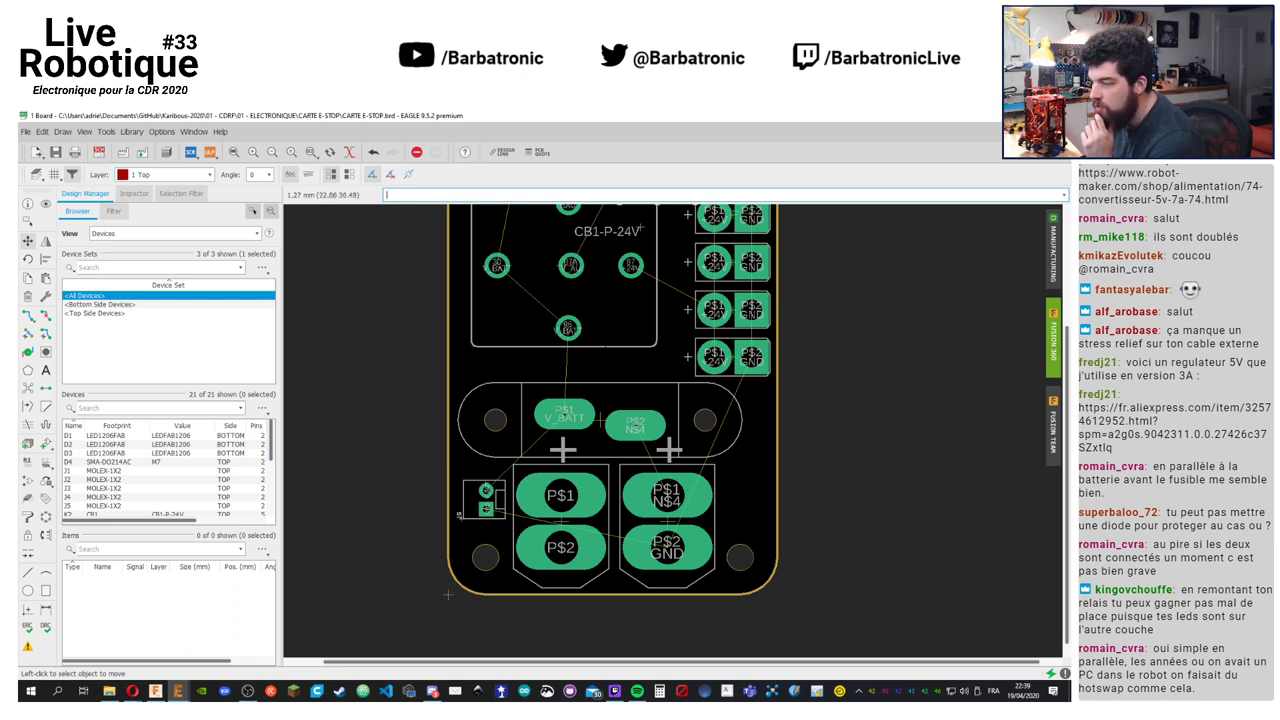
scroll(873, 470, up, 5)
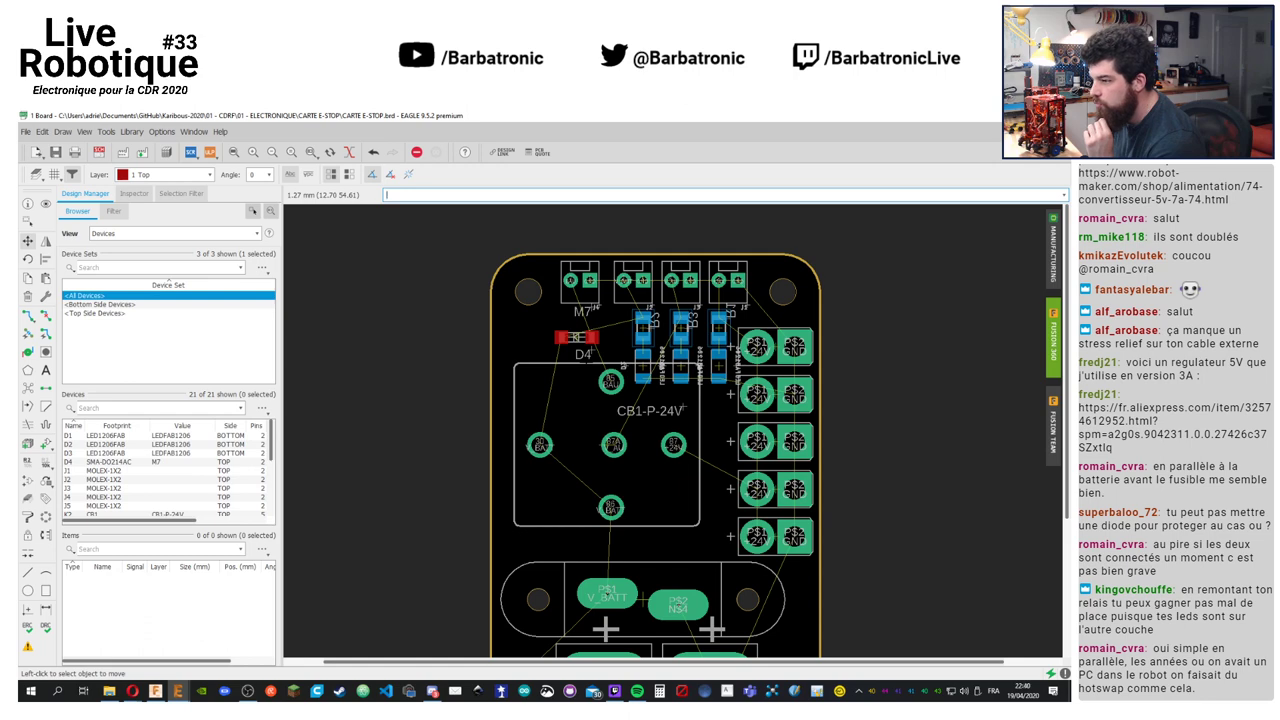
scroll(883, 406, up, 1)
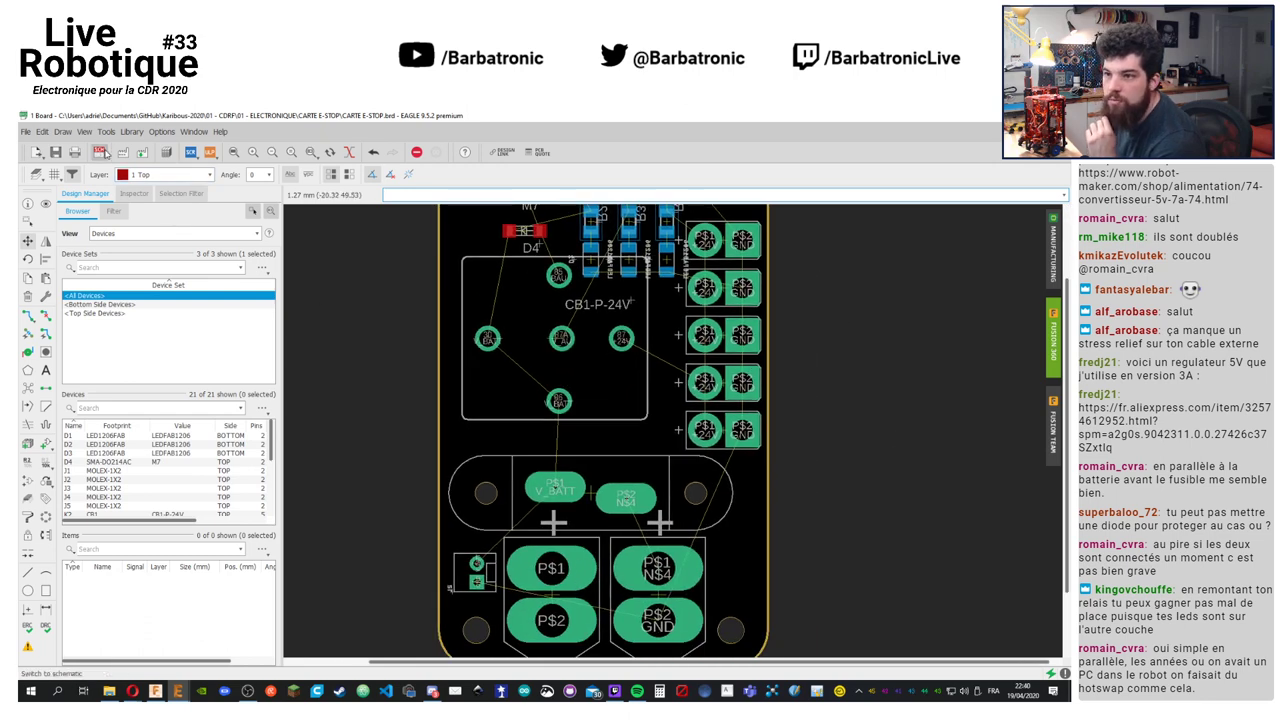
click(190, 152)
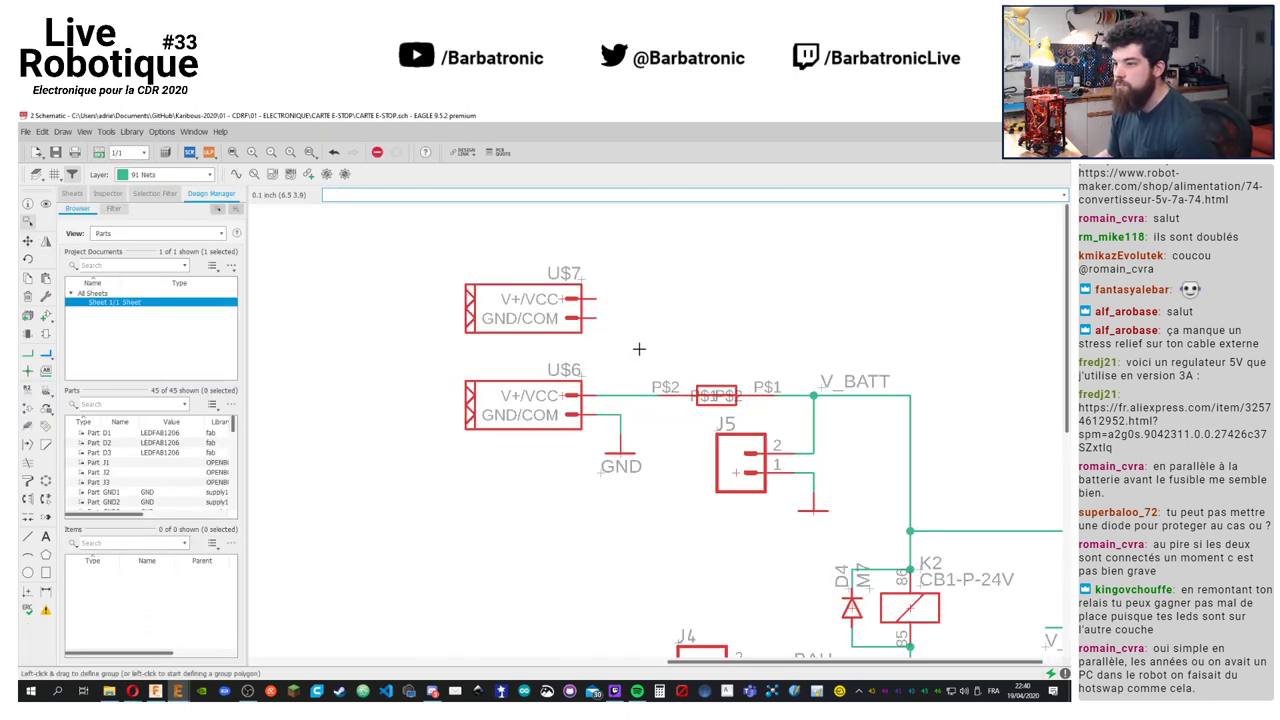
Draw a net from U$7's V+/VCC+ pin to the P$2 net
click(28, 353)
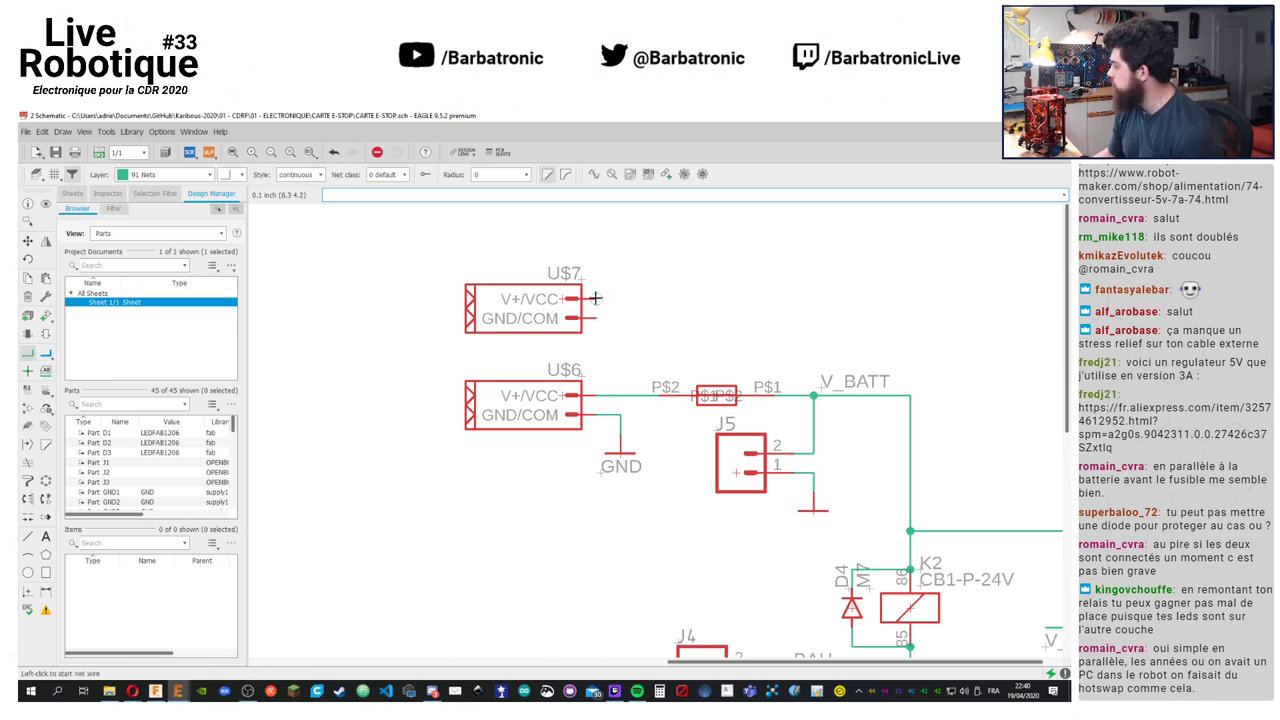
click(594, 298)
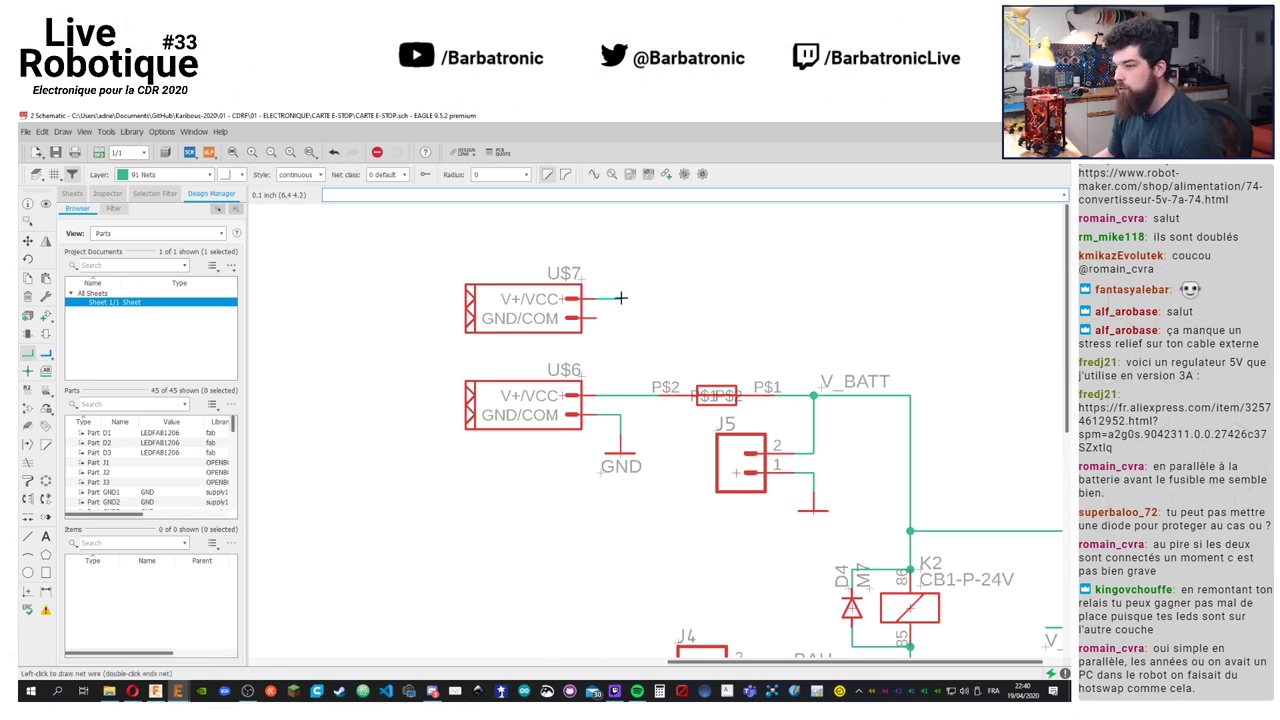
click(639, 395)
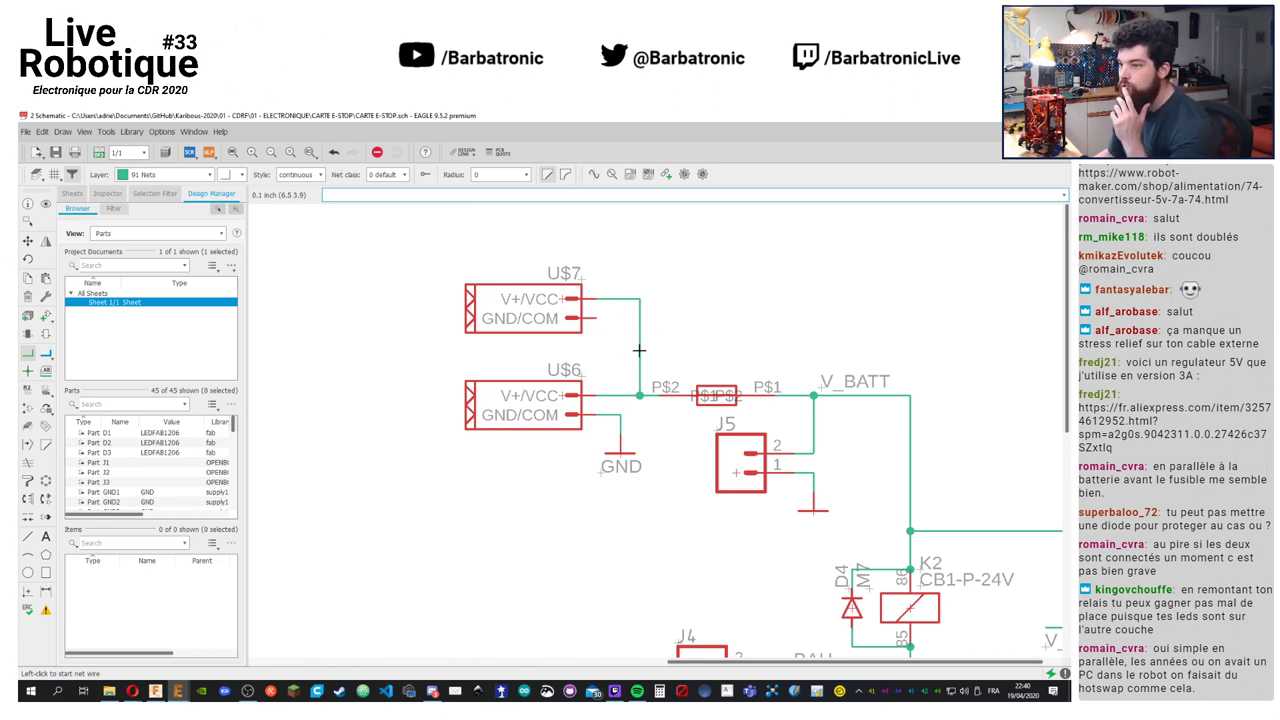
Rename U$7 to U_ALIM and U$6 to U_BATT
click(29, 390)
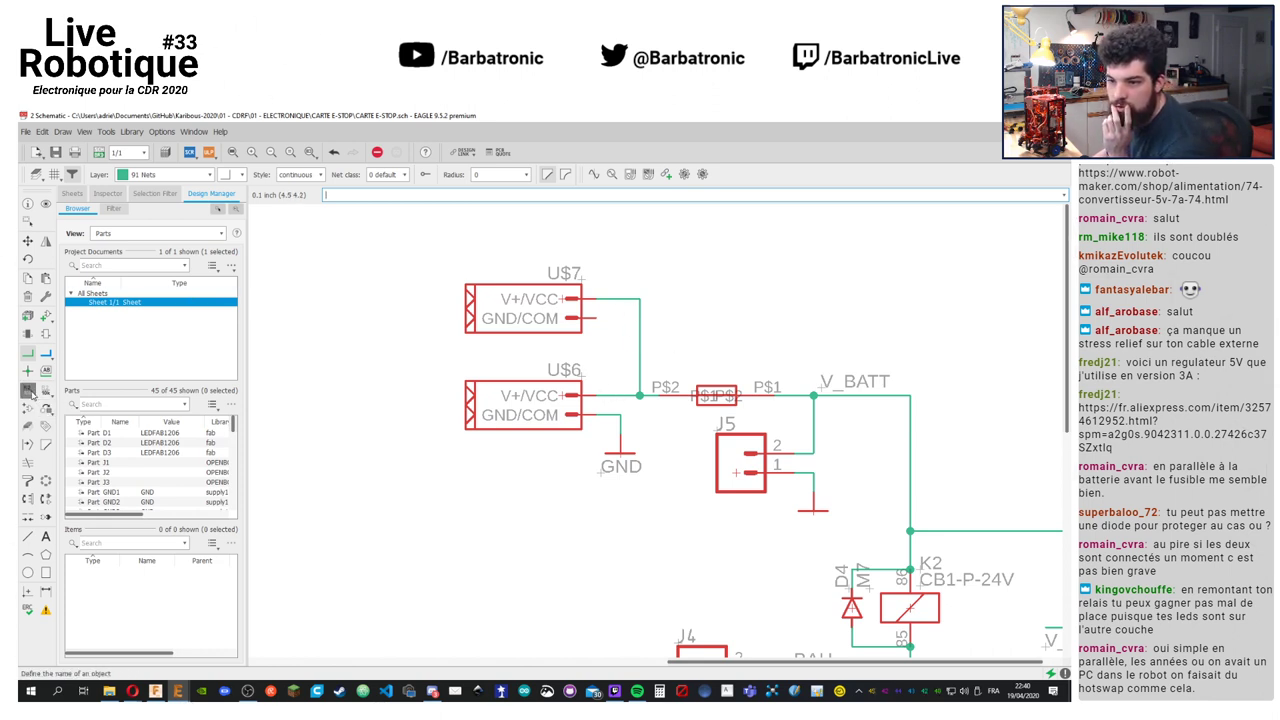
click(556, 296)
click(416, 296)
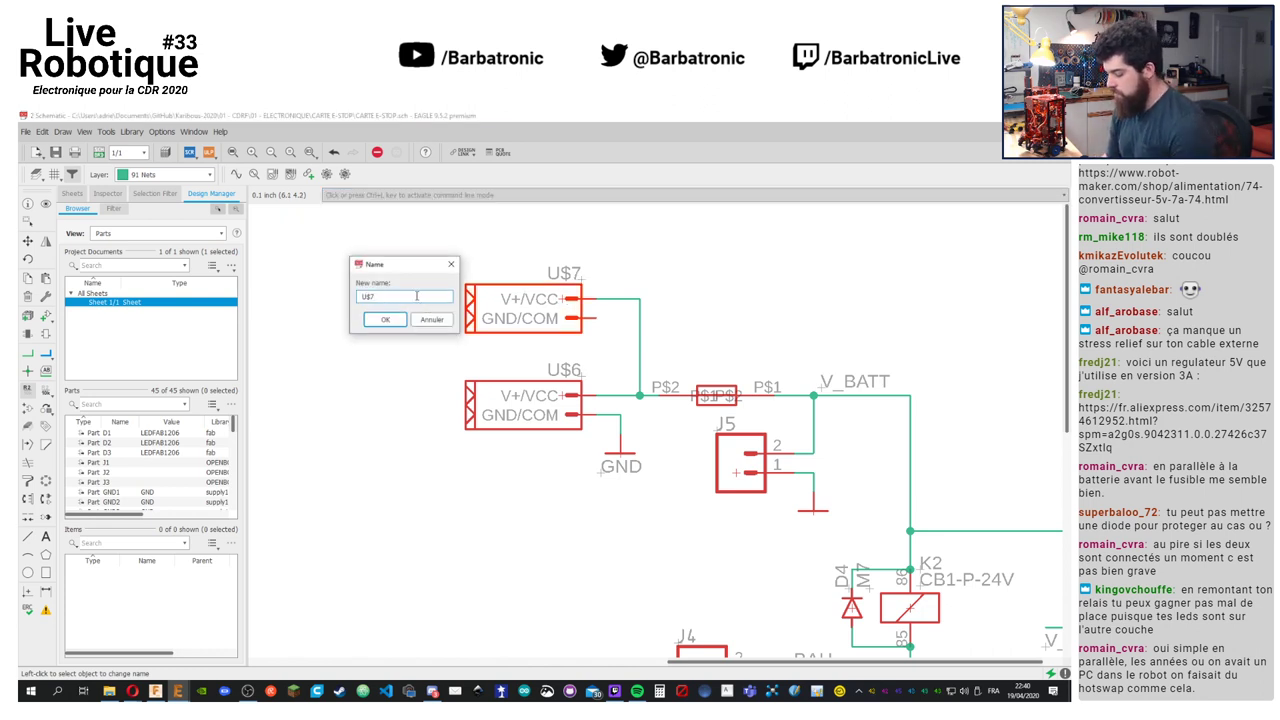
key(BackSpace)
key(BackSpace)
text(BAT)
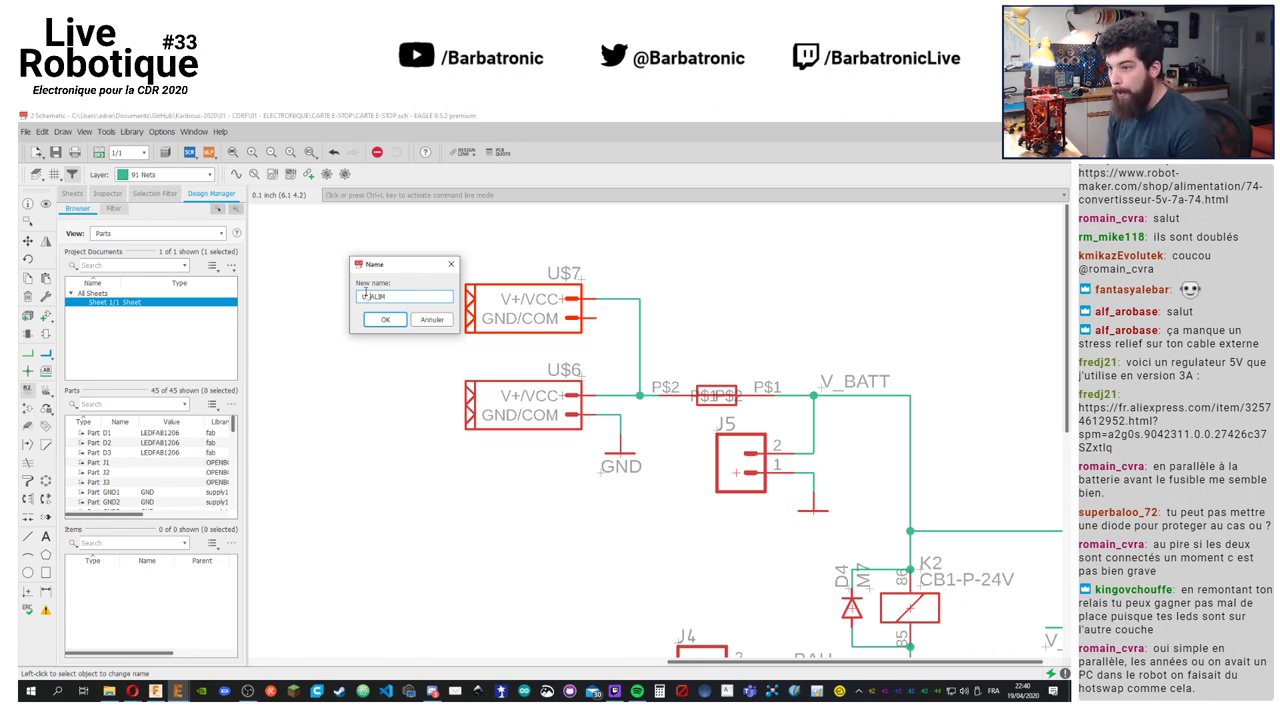
click(385, 319)
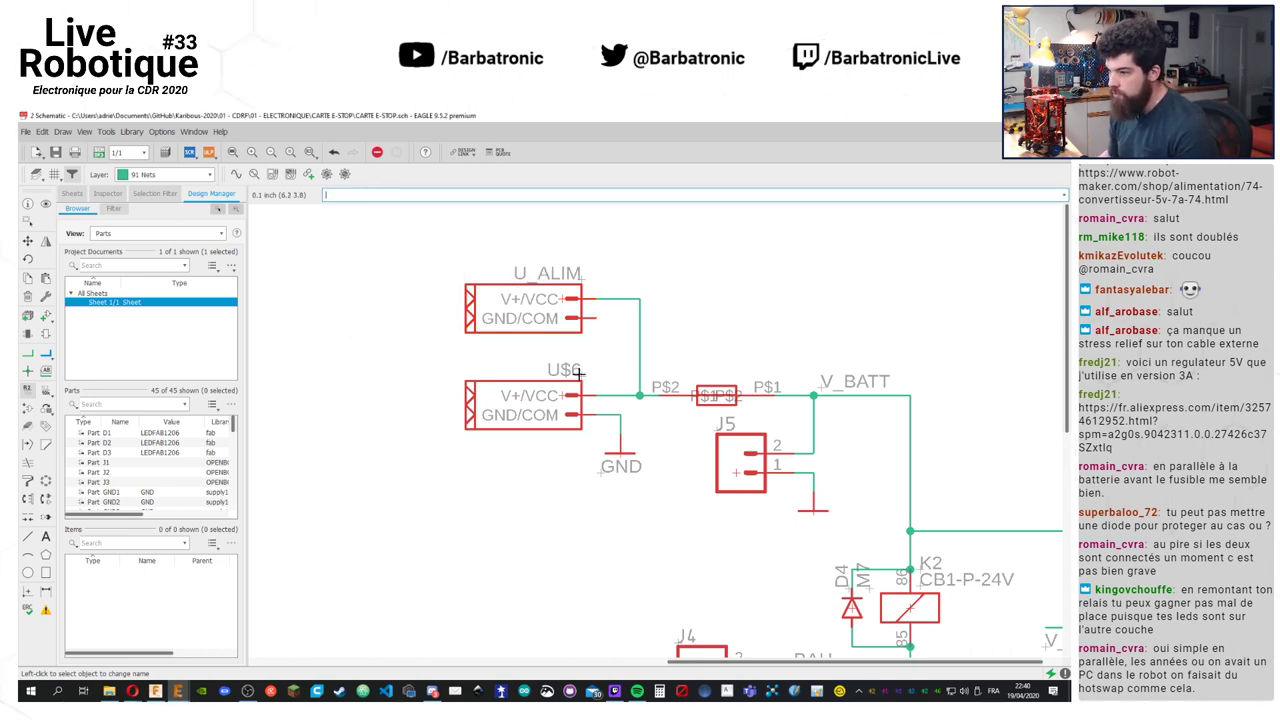
click(570, 381)
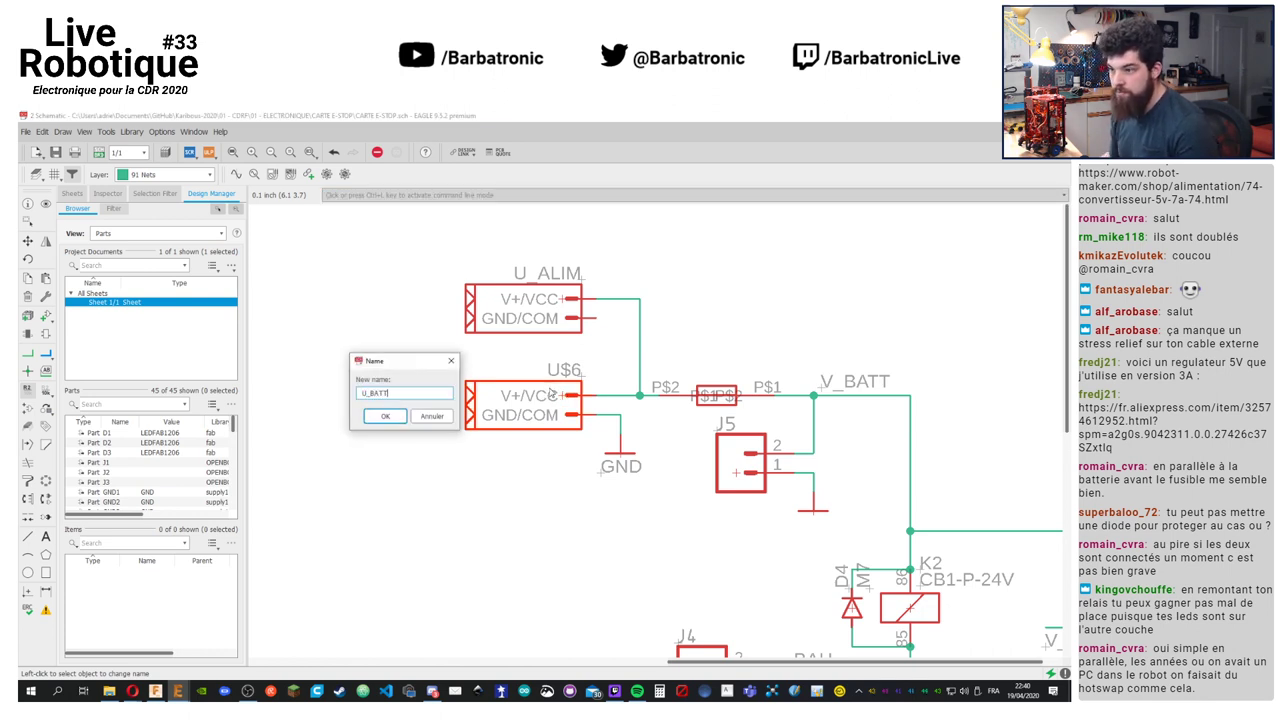
click(385, 416)
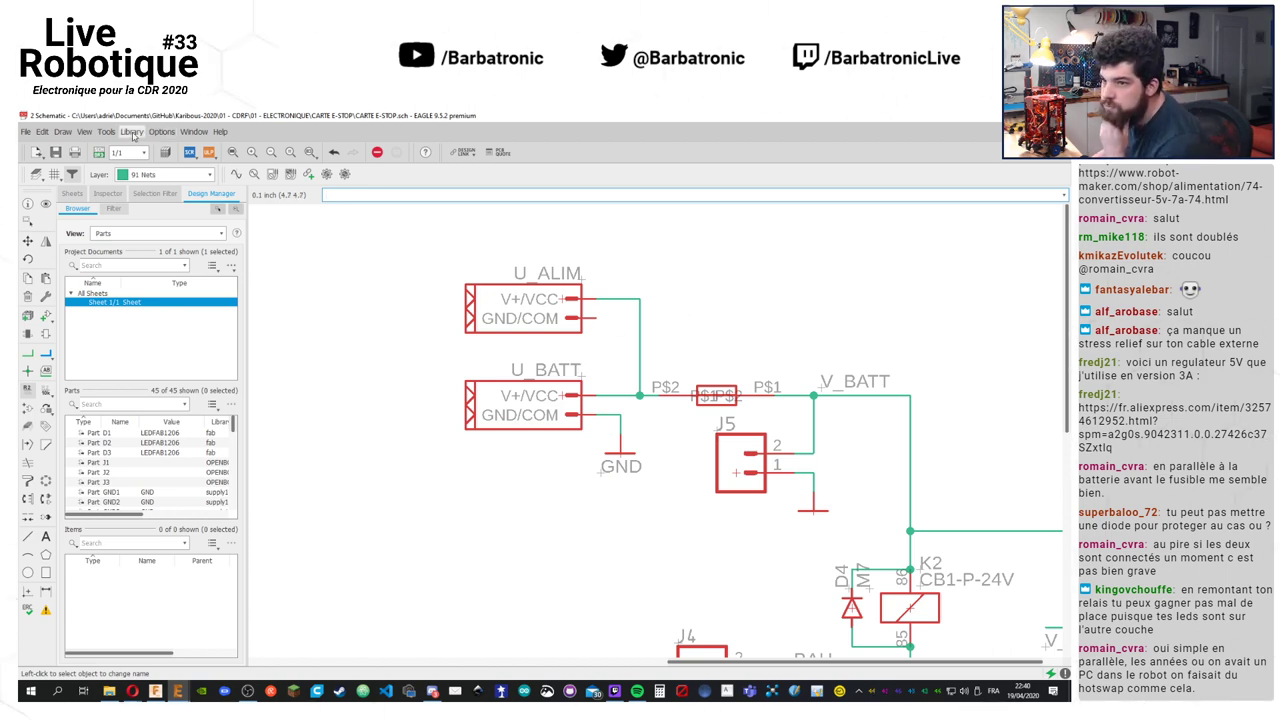
click(99, 151)
scroll(791, 366, down, 2)
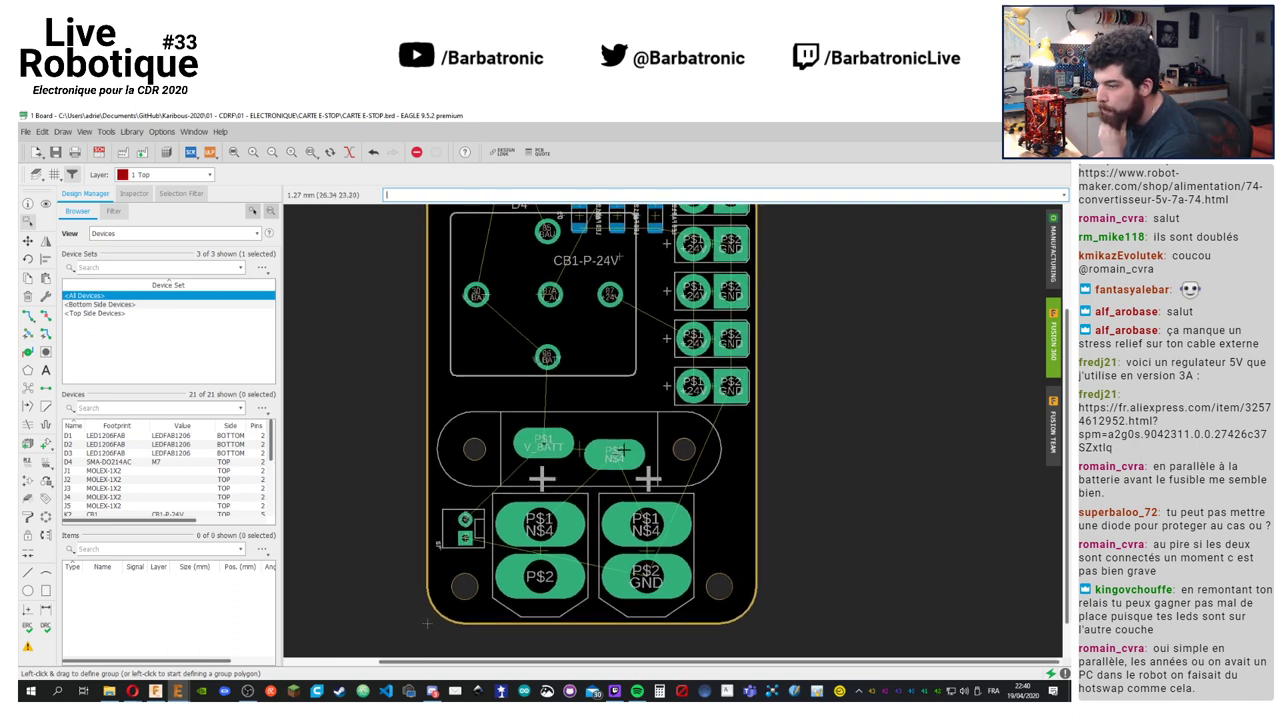
In the schematic, copy the GND symbol and place the copy under U_ALIM
click(99, 151)
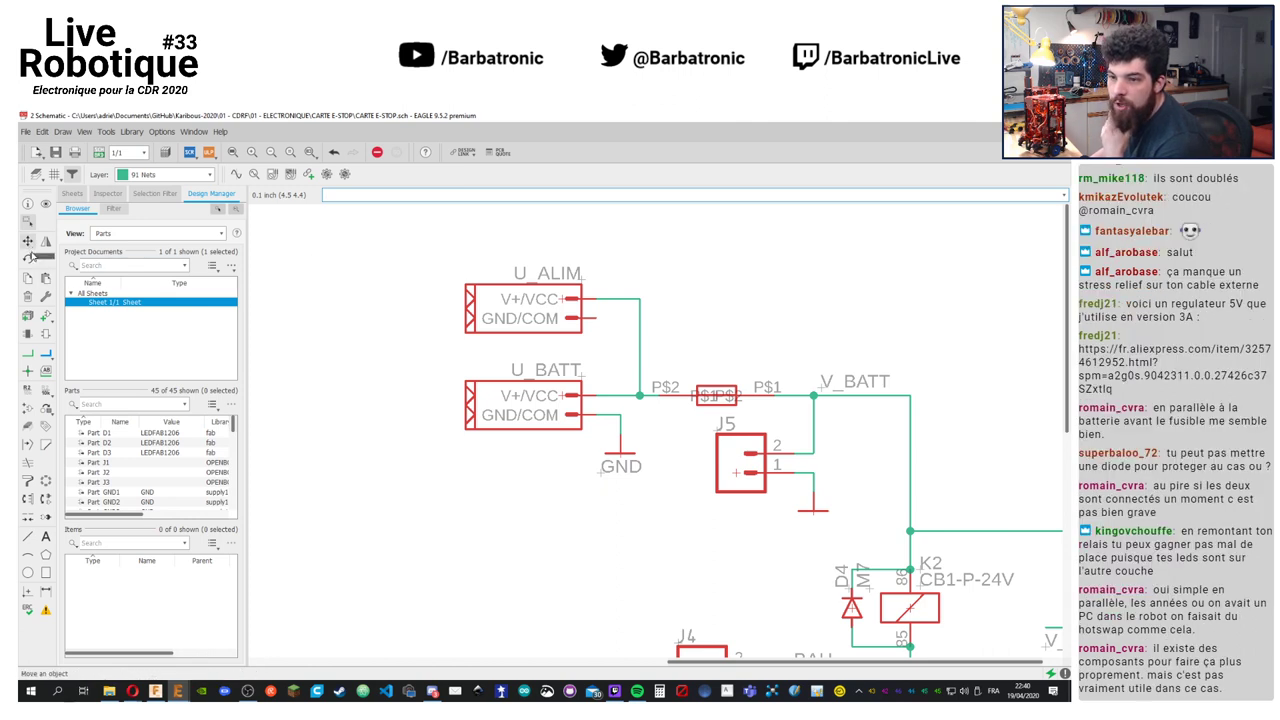
click(27, 277)
click(630, 491)
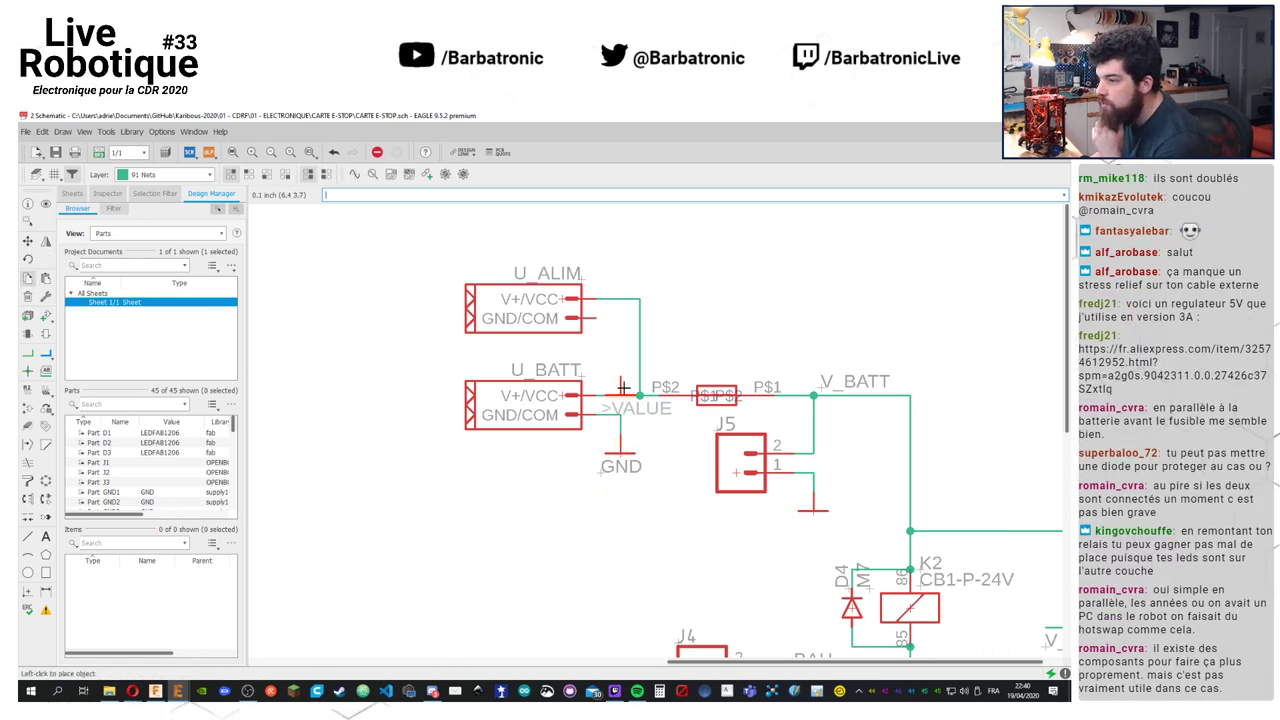
click(620, 322)
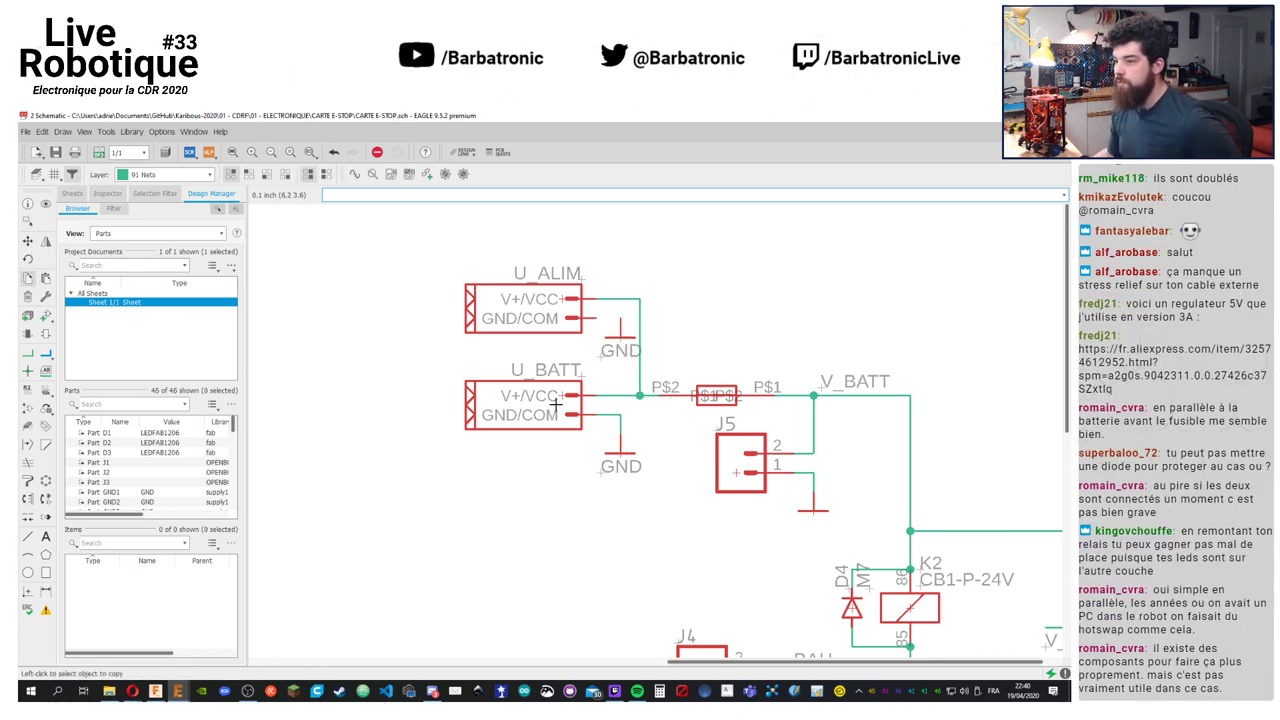
click(27, 354)
key(Escape)
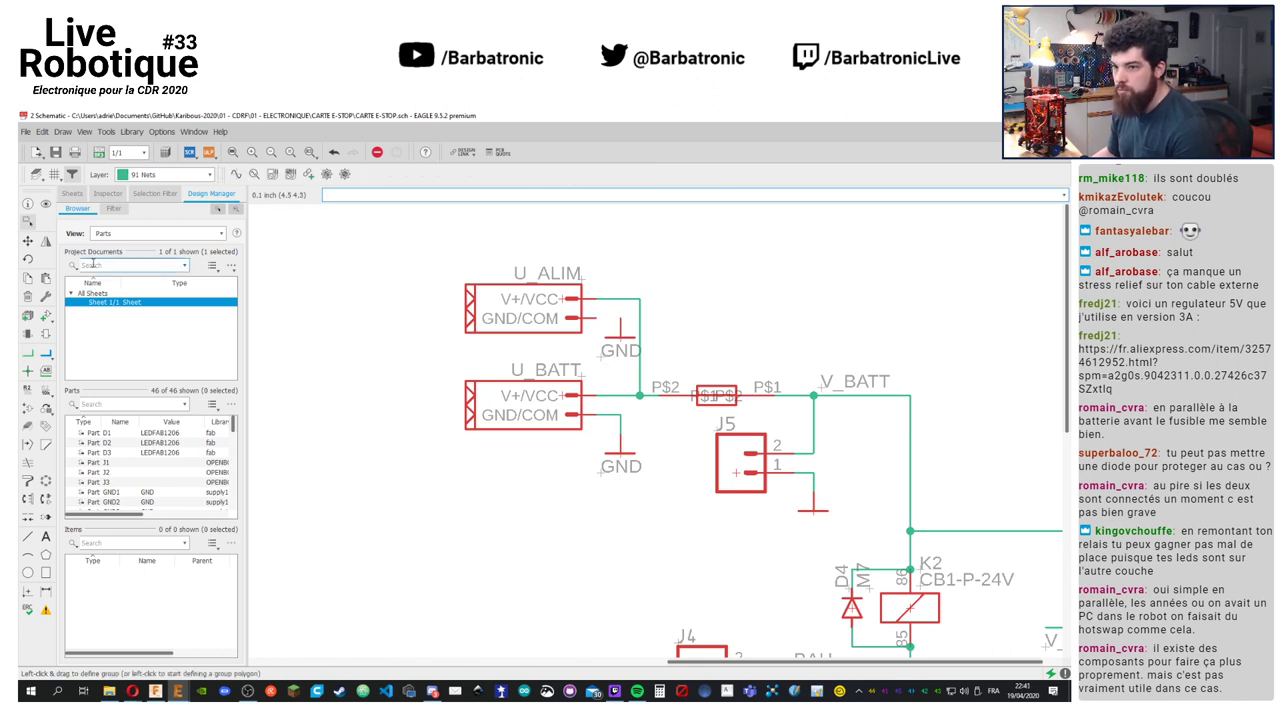
Shift U_BATT, U_ALIM and both GND symbols a little to the left
click(28, 240)
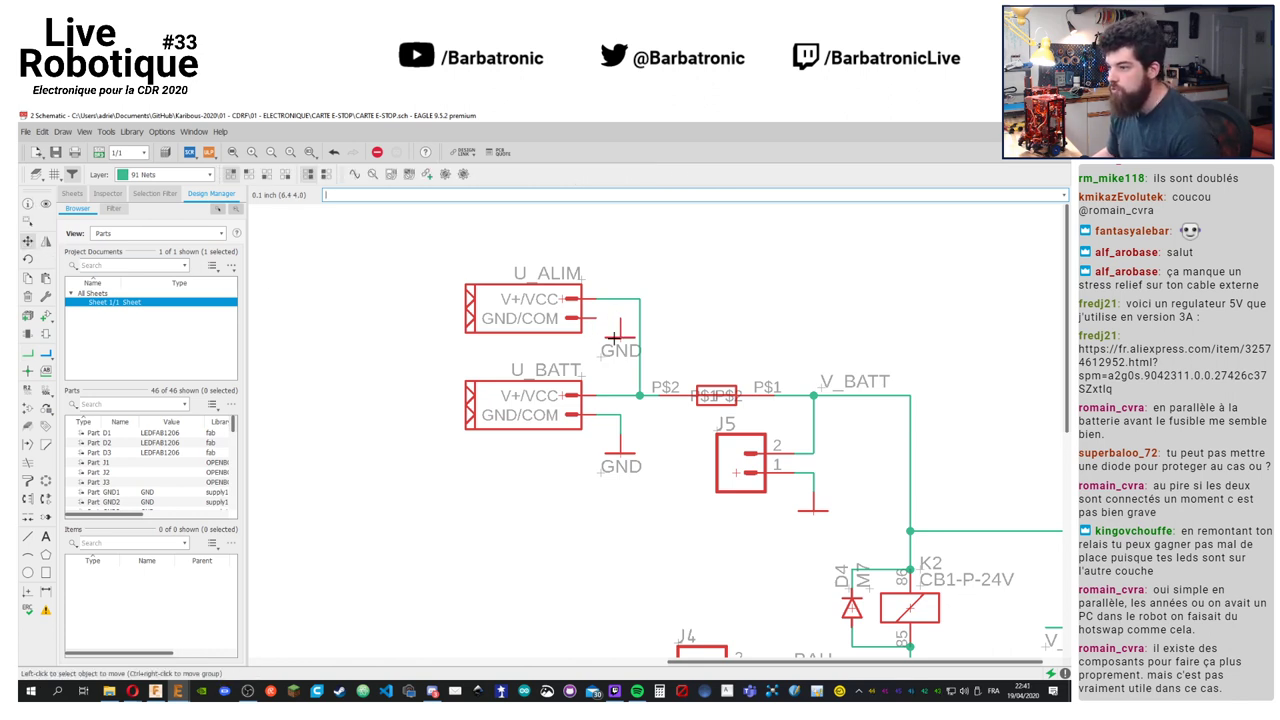
click(613, 338)
click(613, 357)
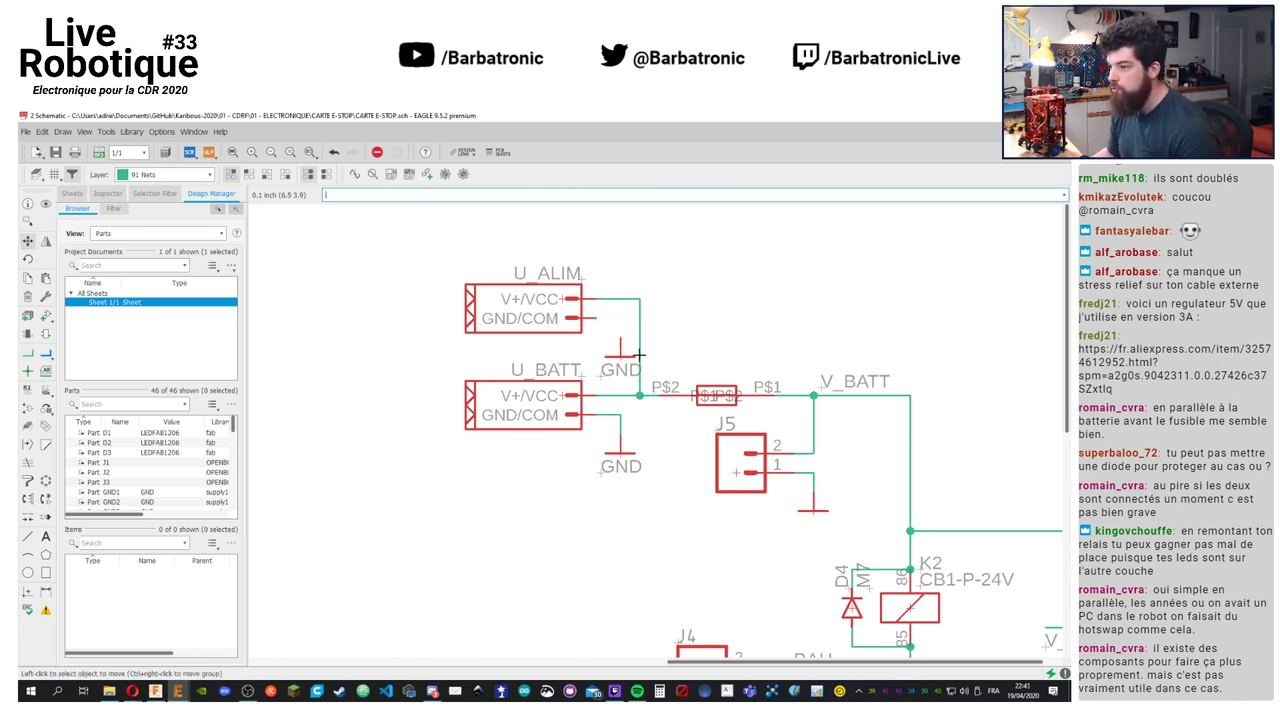
click(532, 399)
click(512, 399)
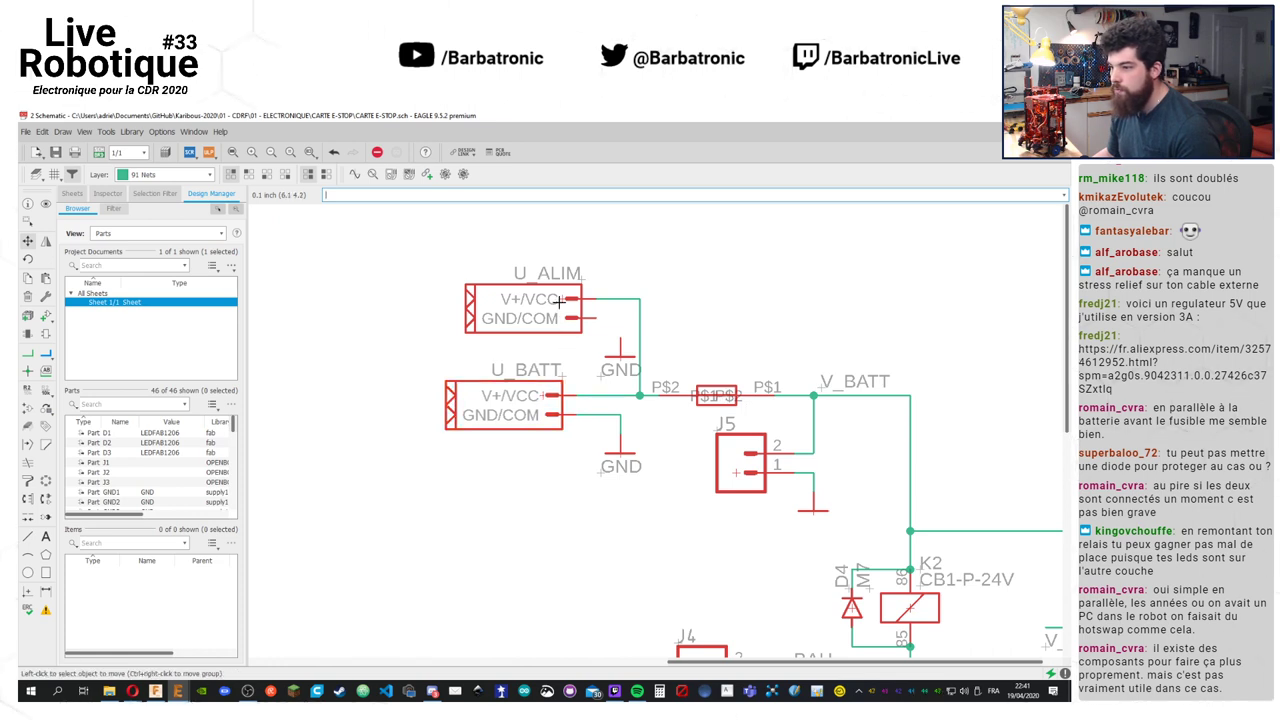
click(560, 301)
click(540, 301)
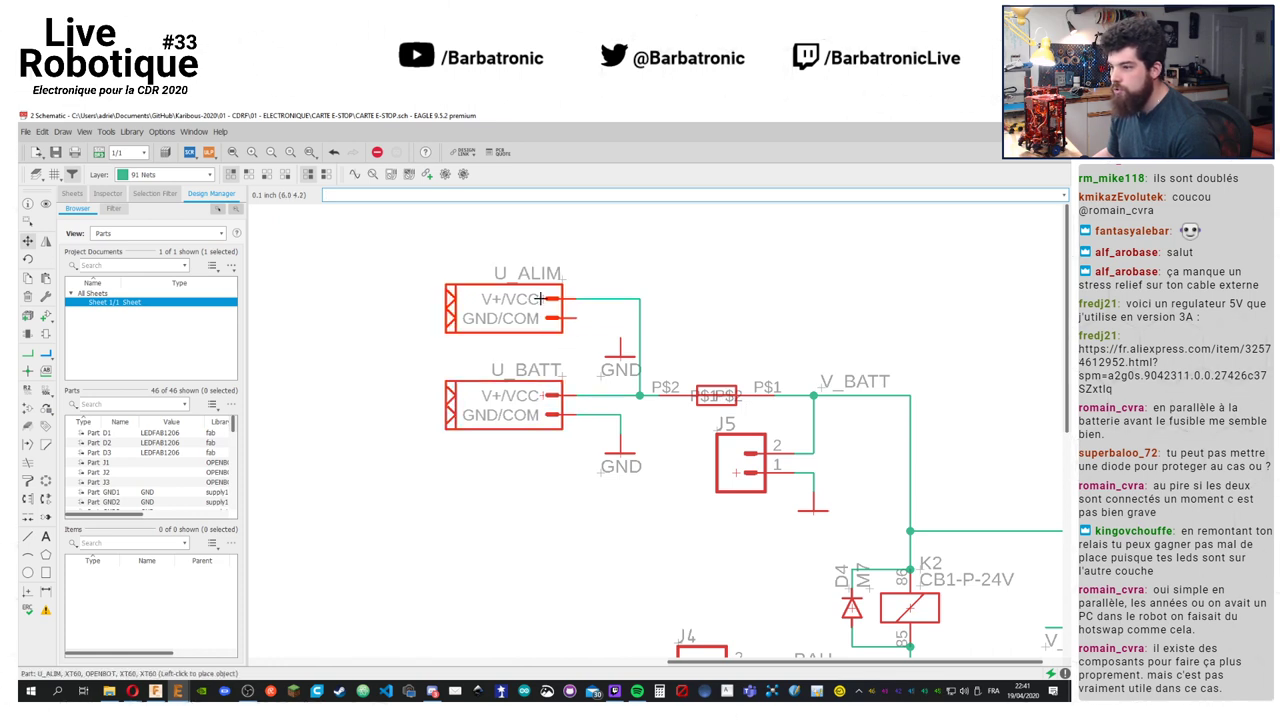
click(617, 455)
click(597, 455)
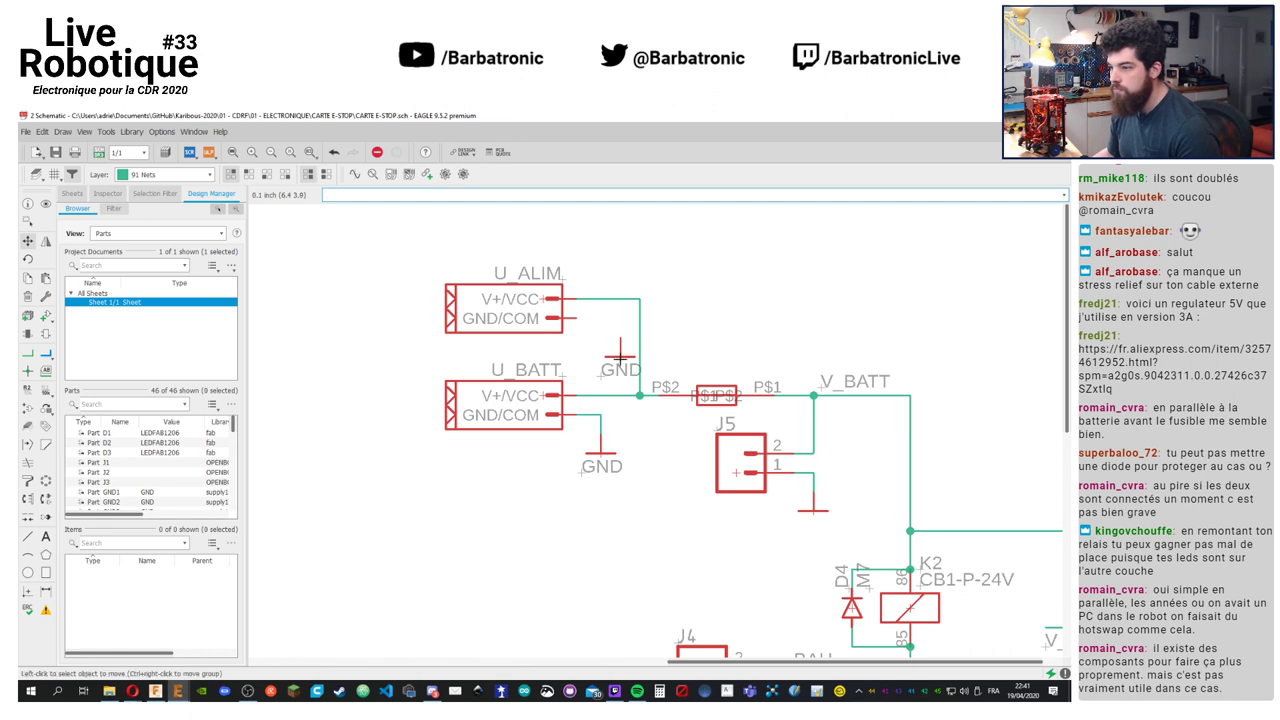
click(620, 355)
click(600, 355)
Wire U_ALIM's GND/COM pin to the upper GND symbol
click(27, 353)
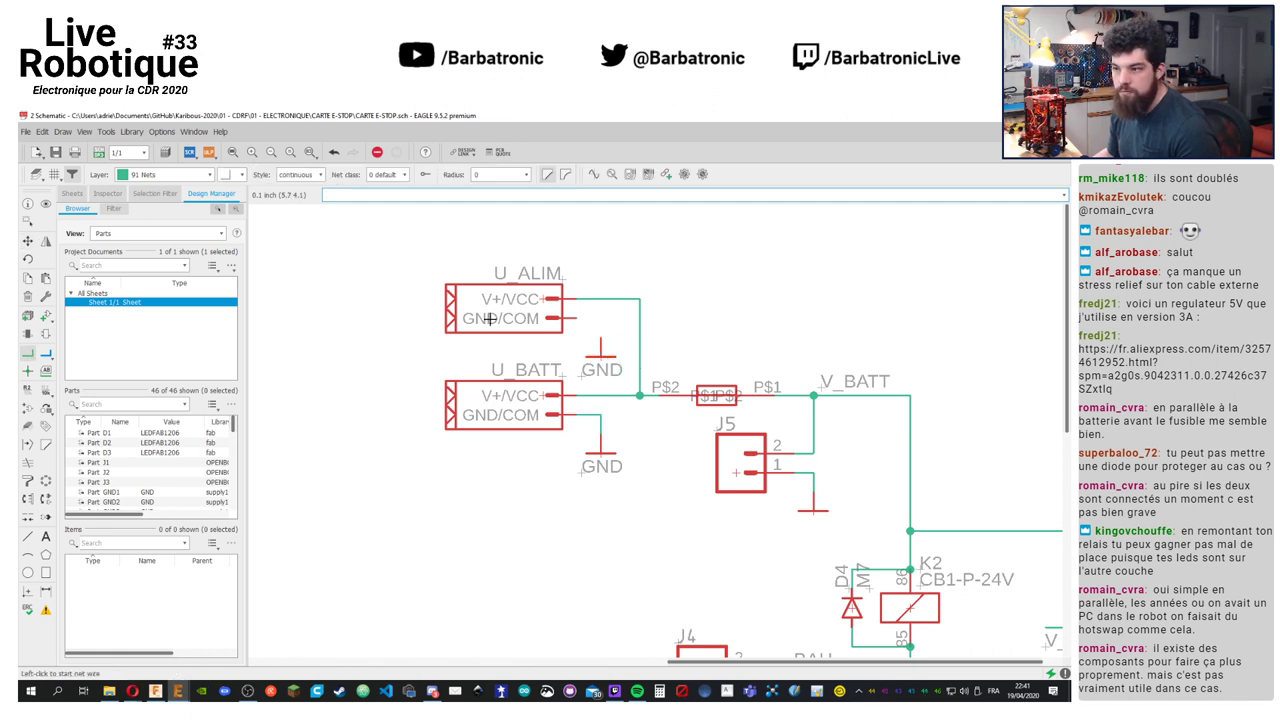
click(553, 318)
click(600, 350)
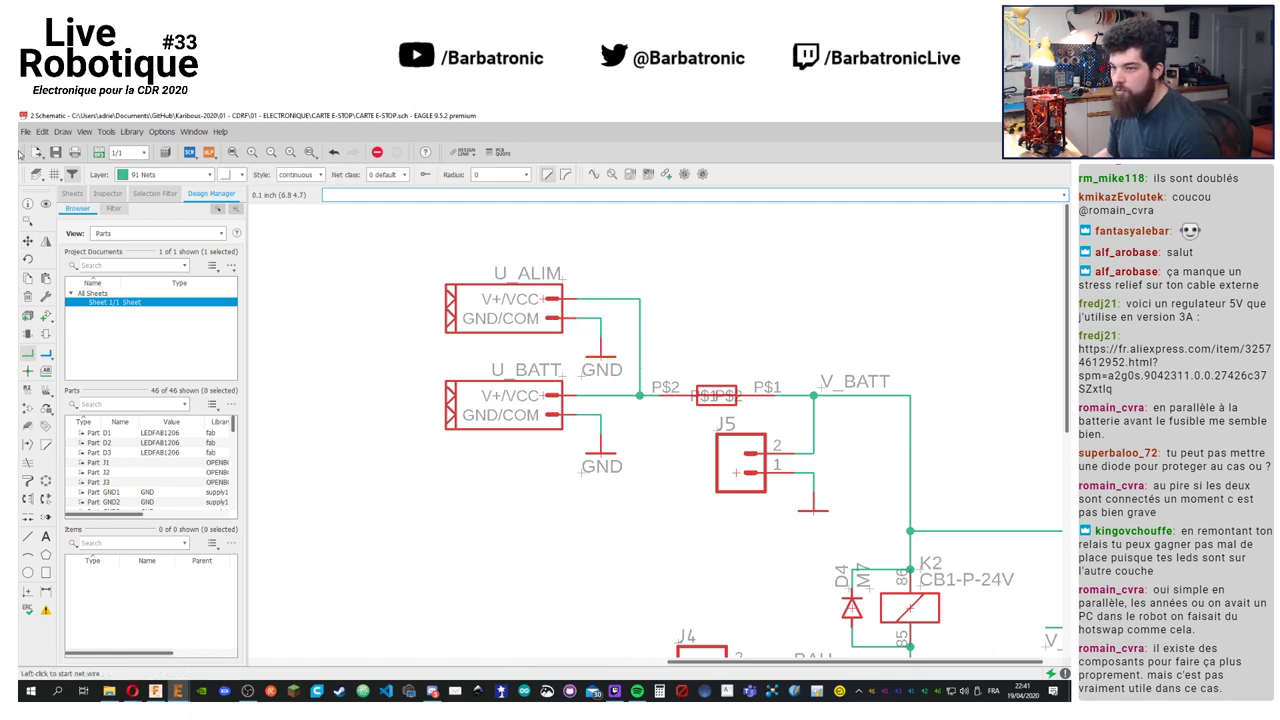
click(208, 152)
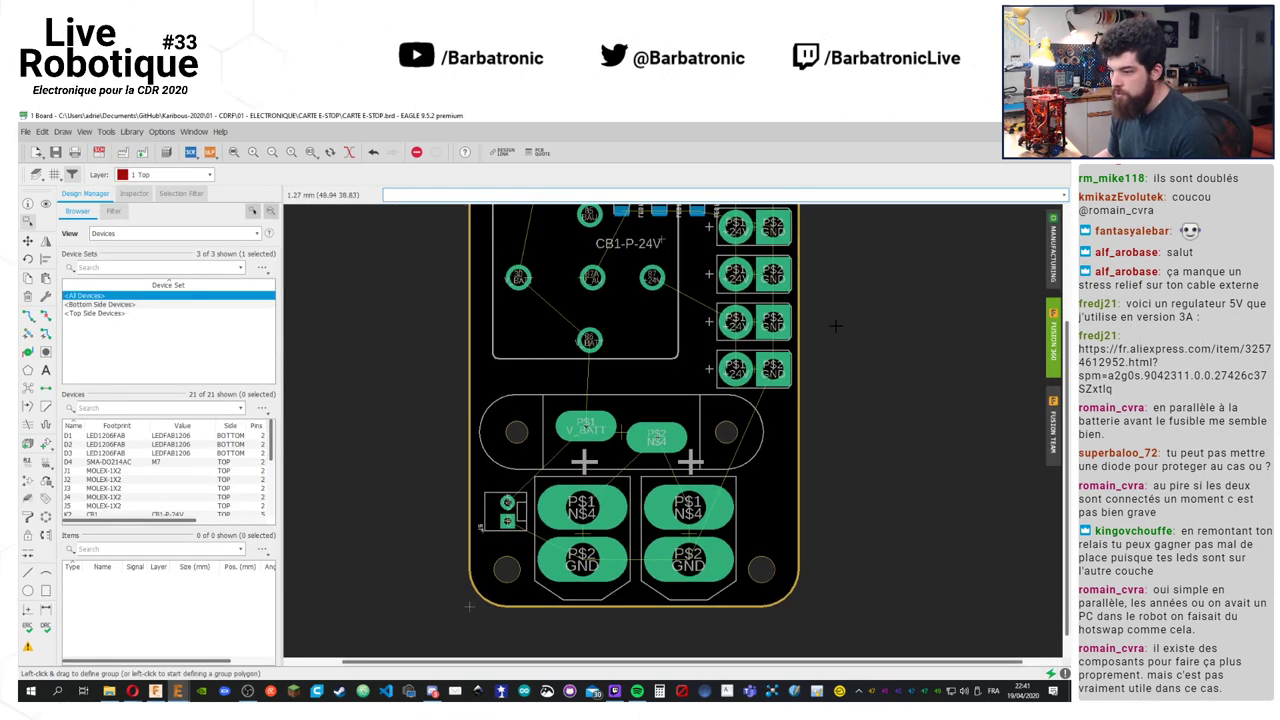
Save the design and move the CB1 relay footprint slightly lower on the board
key(ctrl+s)
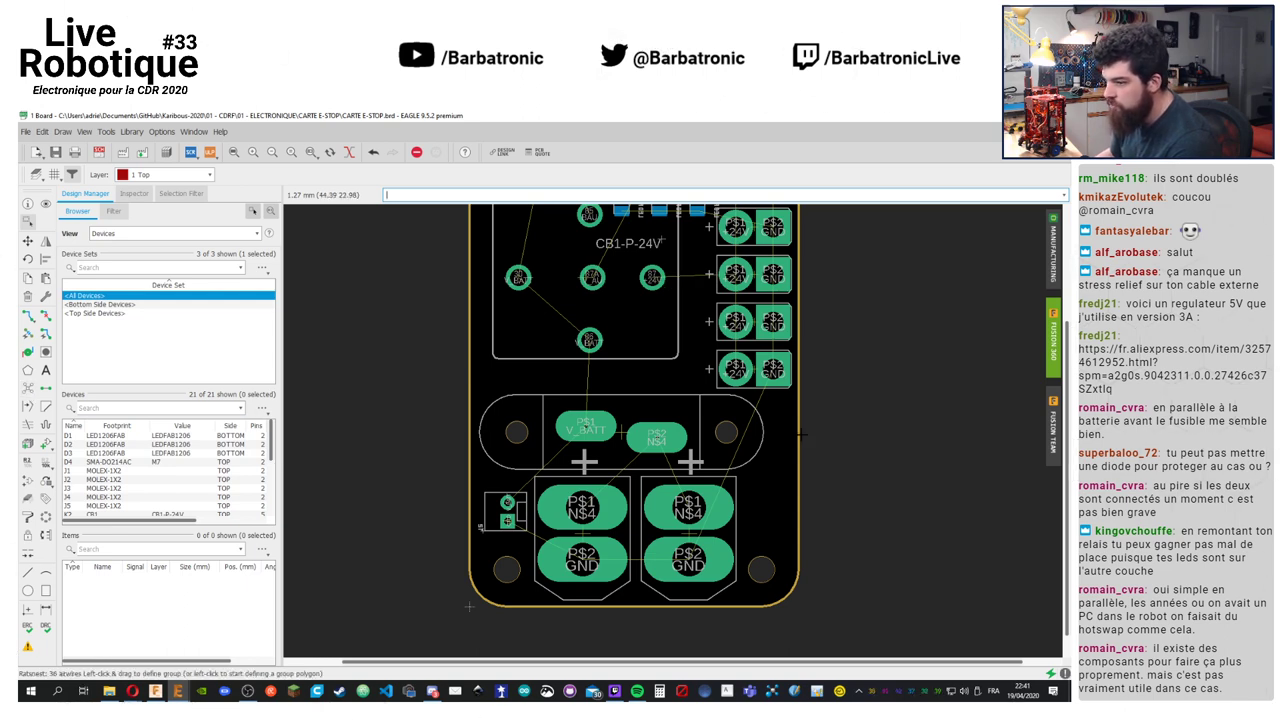
middle_drag(802, 434, 822, 557)
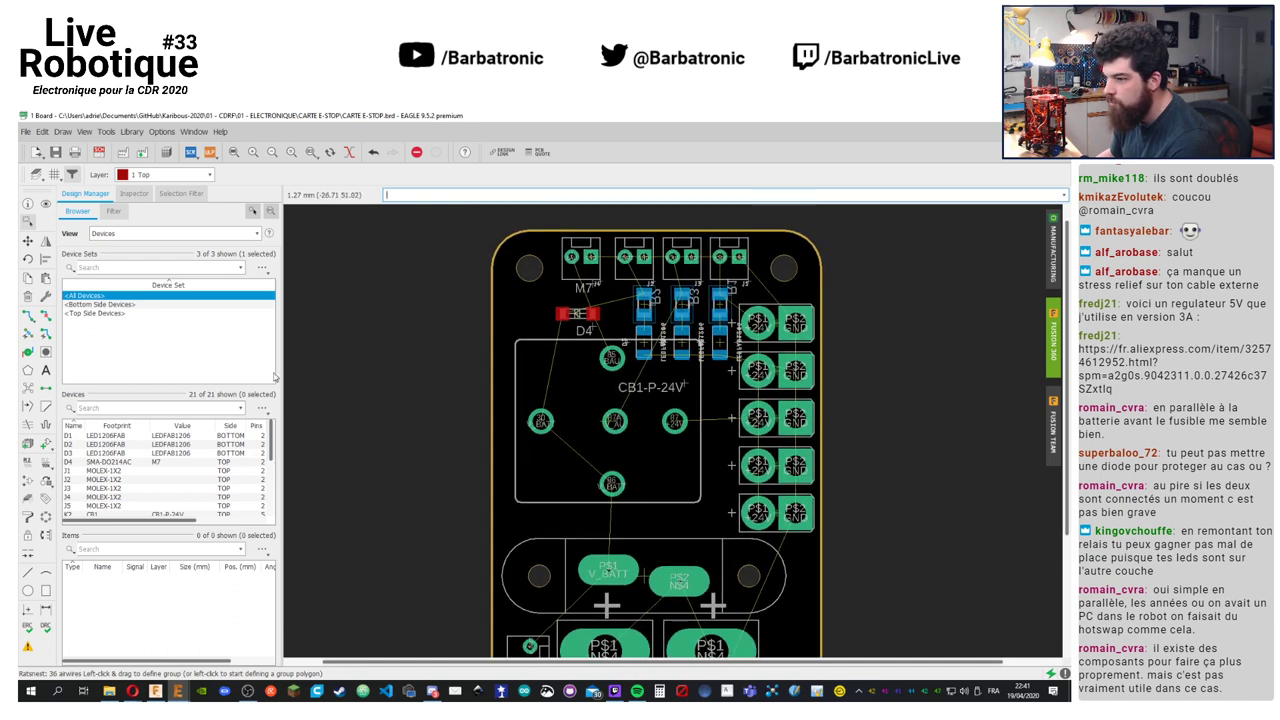
click(28, 241)
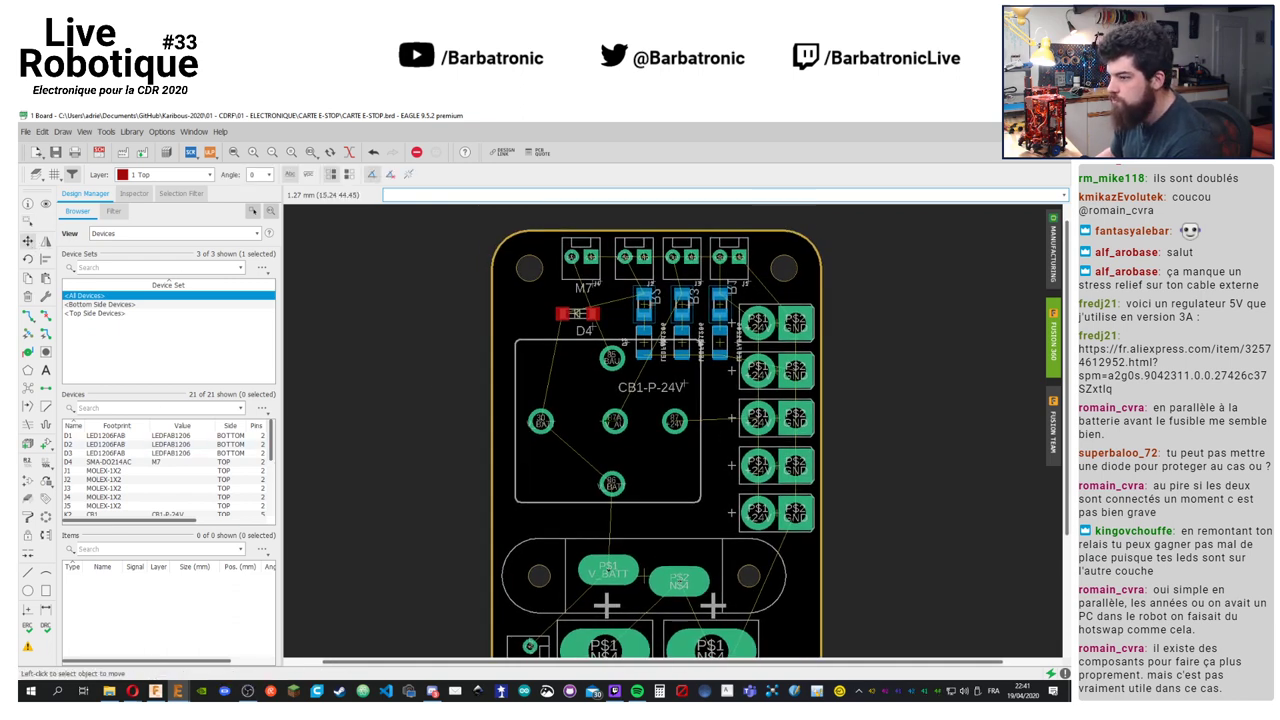
click(684, 384)
click(684, 394)
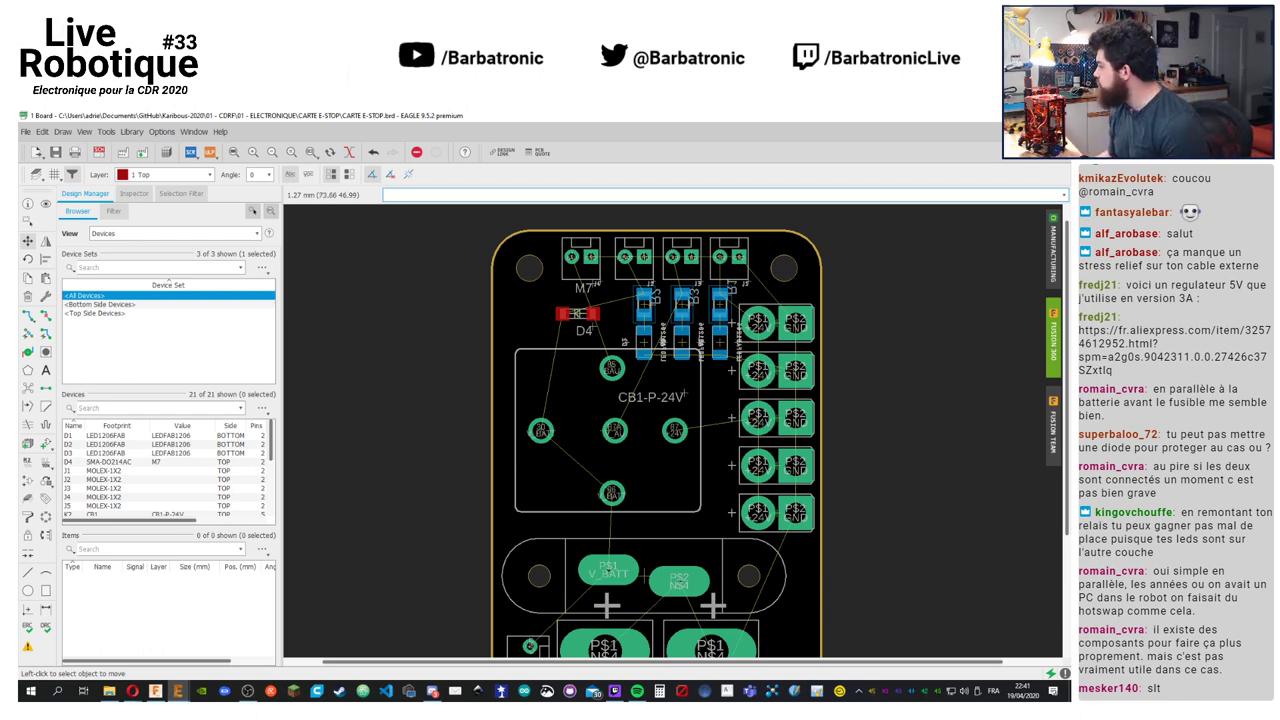
Shift diode D4 slightly left on the board, then return to the schematic
middle_drag(883, 375, 849, 376)
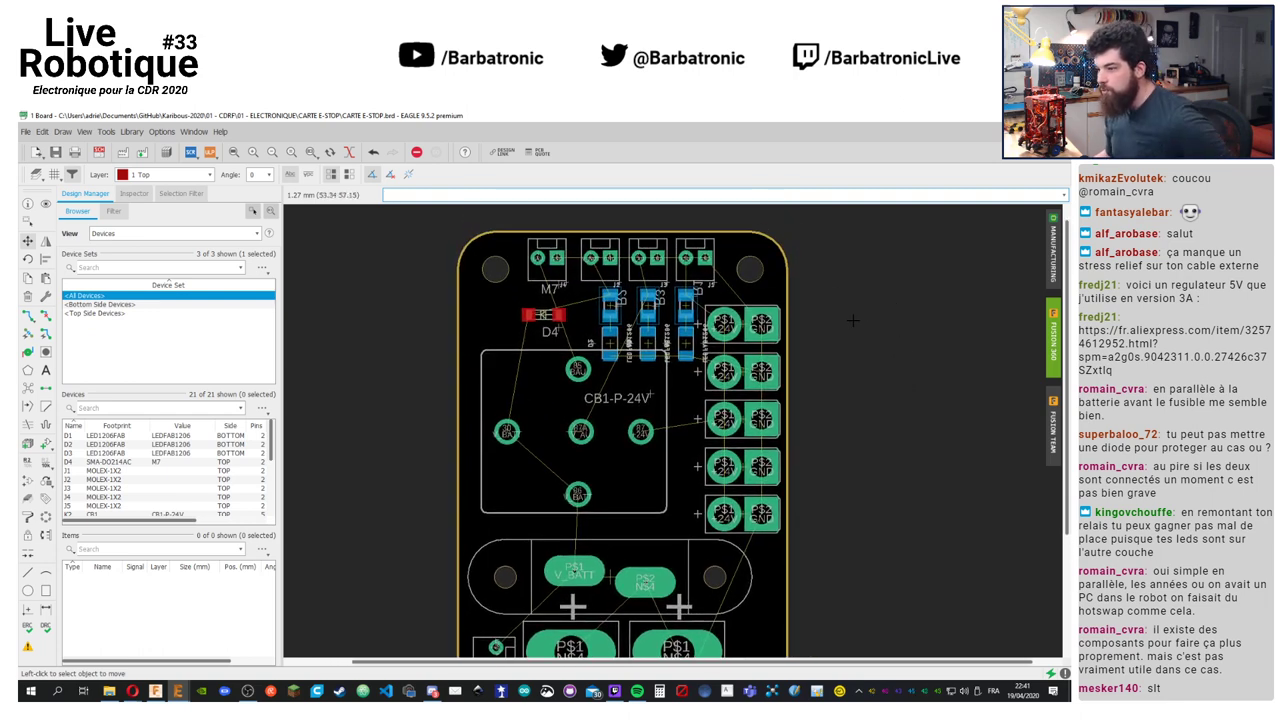
middle_drag(876, 435, 846, 416)
scroll(610, 221, up, 2)
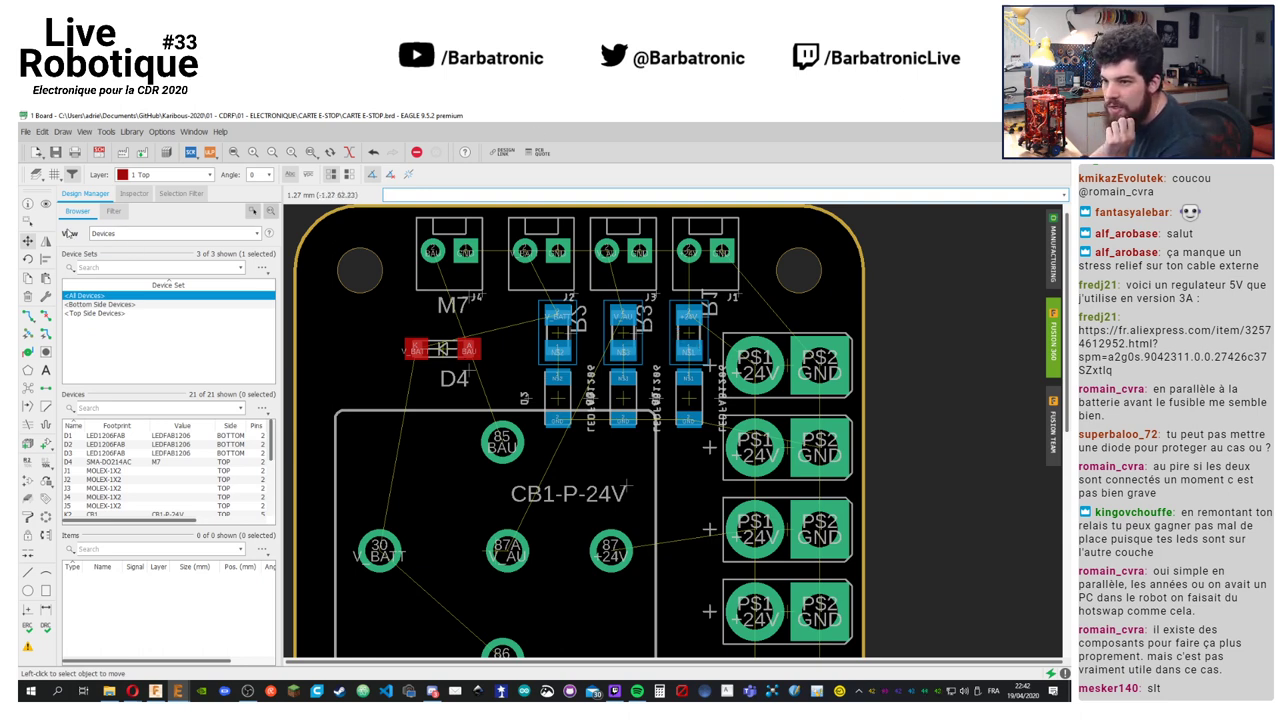
drag(443, 348, 426, 348)
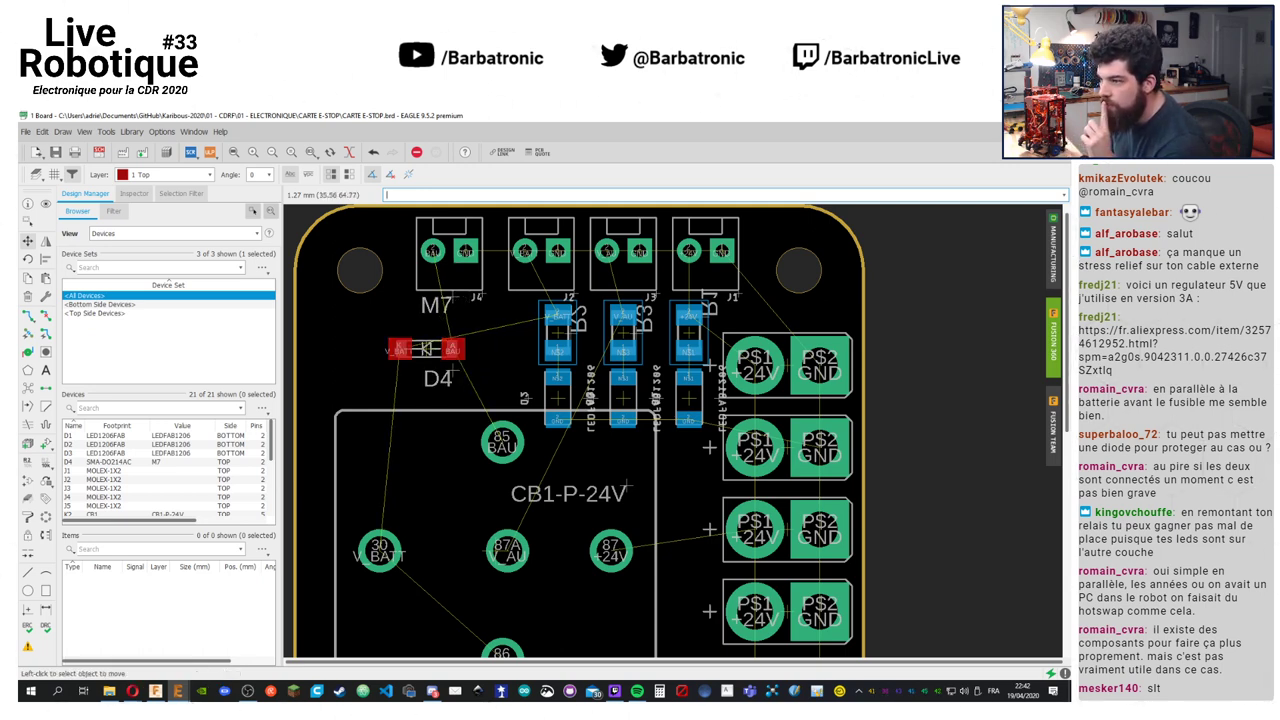
scroll(673, 434, up, 3)
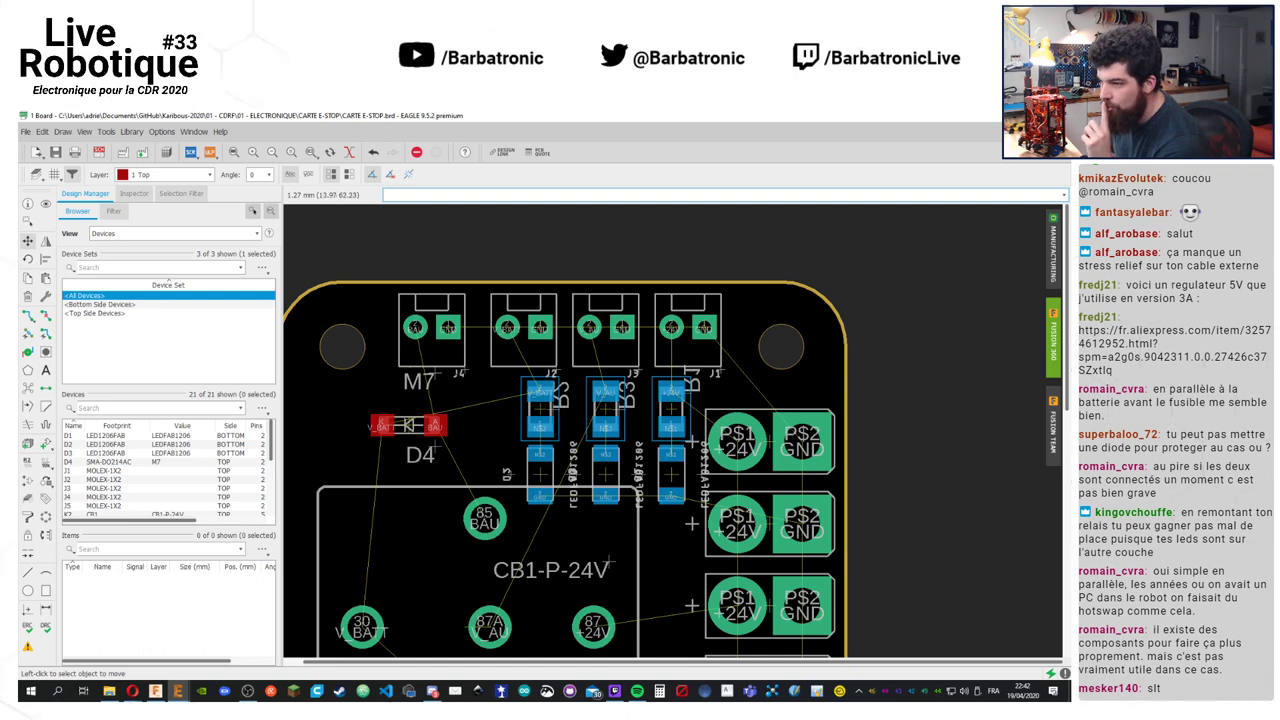
scroll(673, 434, down, 1)
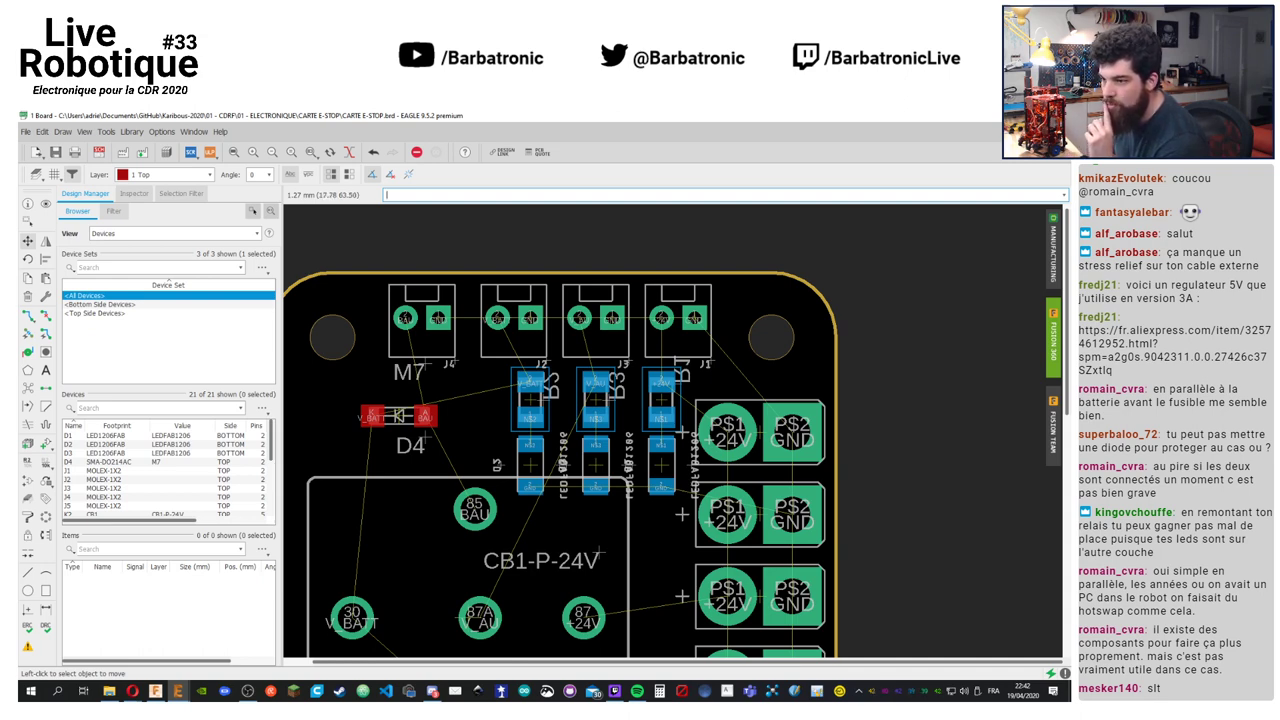
middle_drag(620, 450, 703, 466)
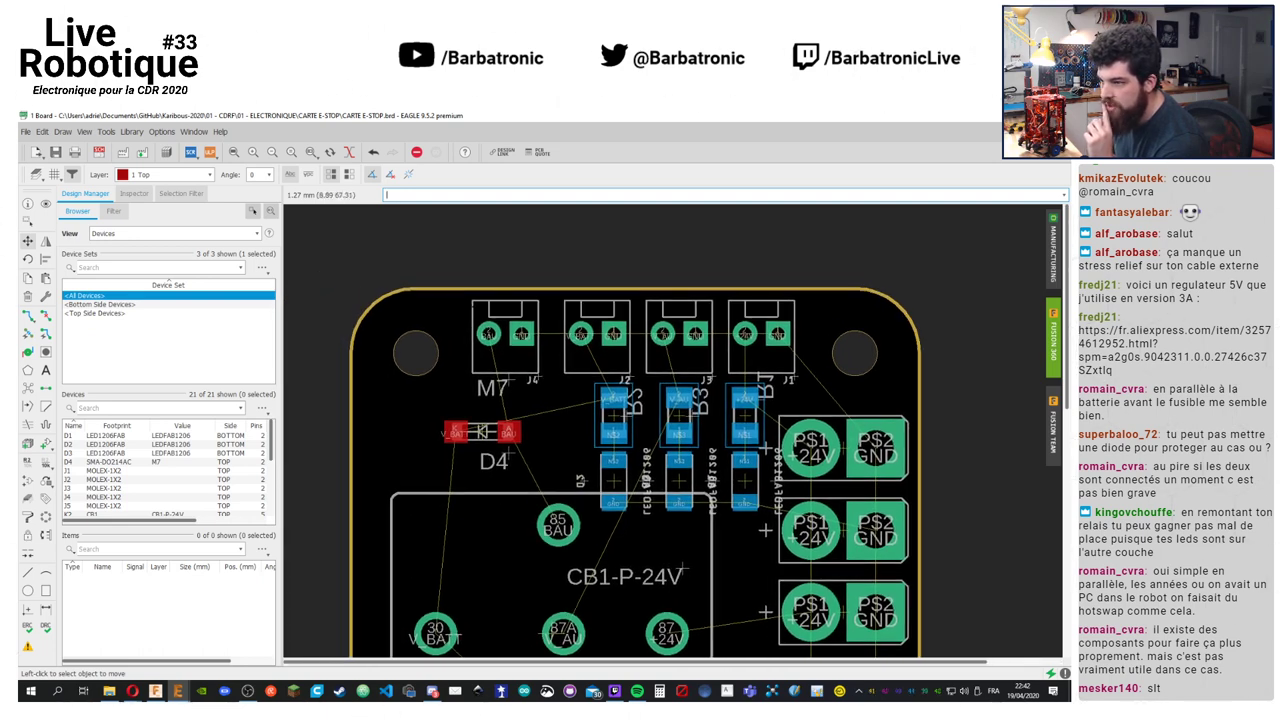
click(98, 152)
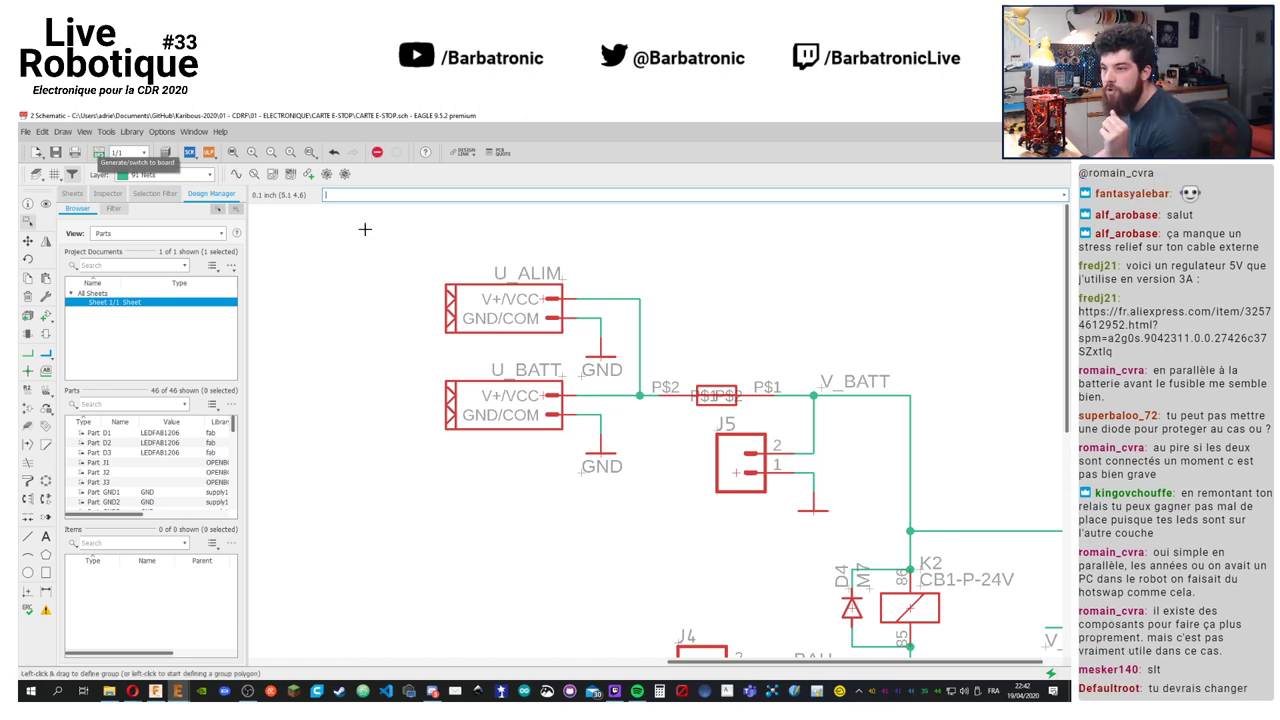
In the Add dialog, clear the frame* search and pick CONN_02_PUI from the OPENBOT library
scroll(539, 379, down, 1)
scroll(539, 379, up, 3)
scroll(539, 379, down, 3)
scroll(539, 379, down, 3)
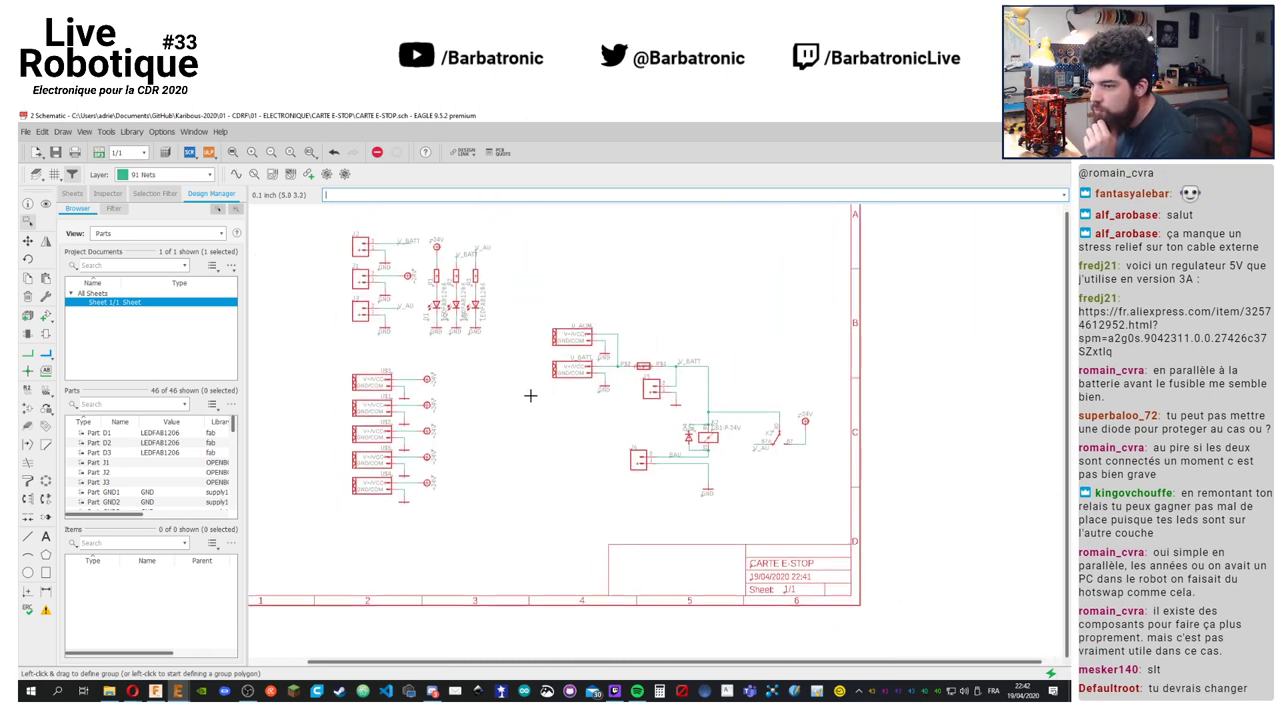
click(46, 316)
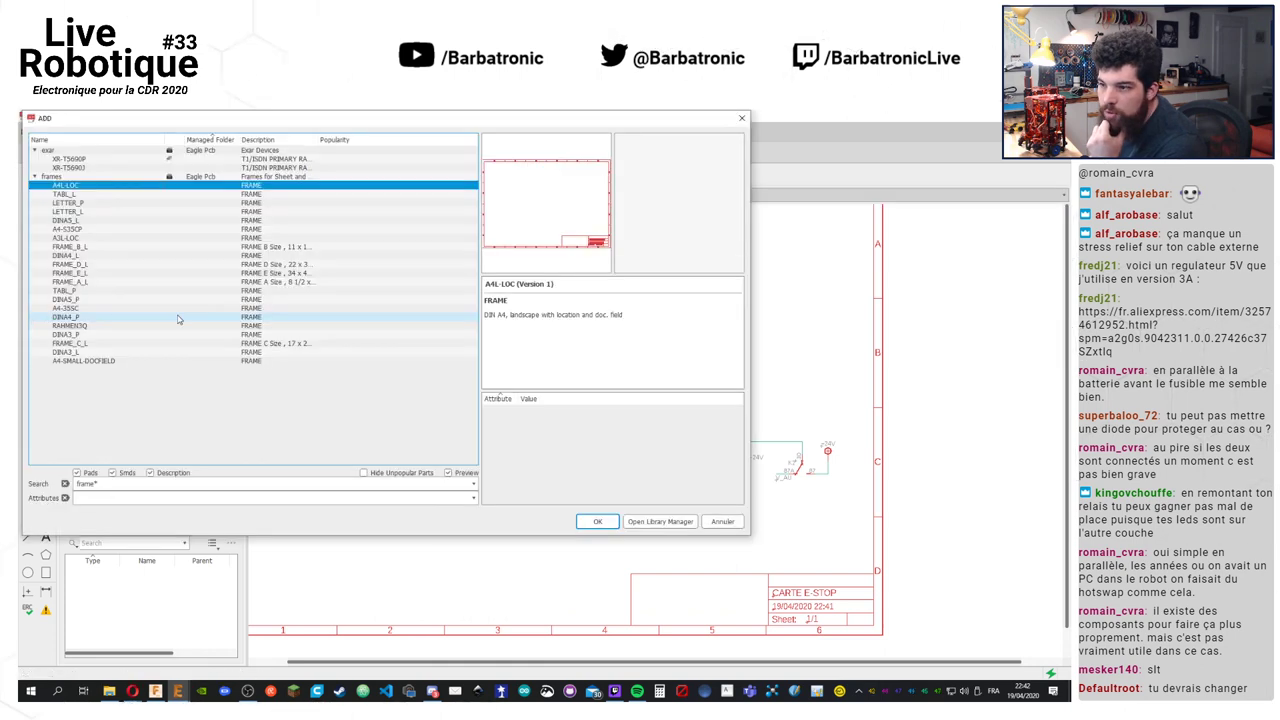
click(86, 483)
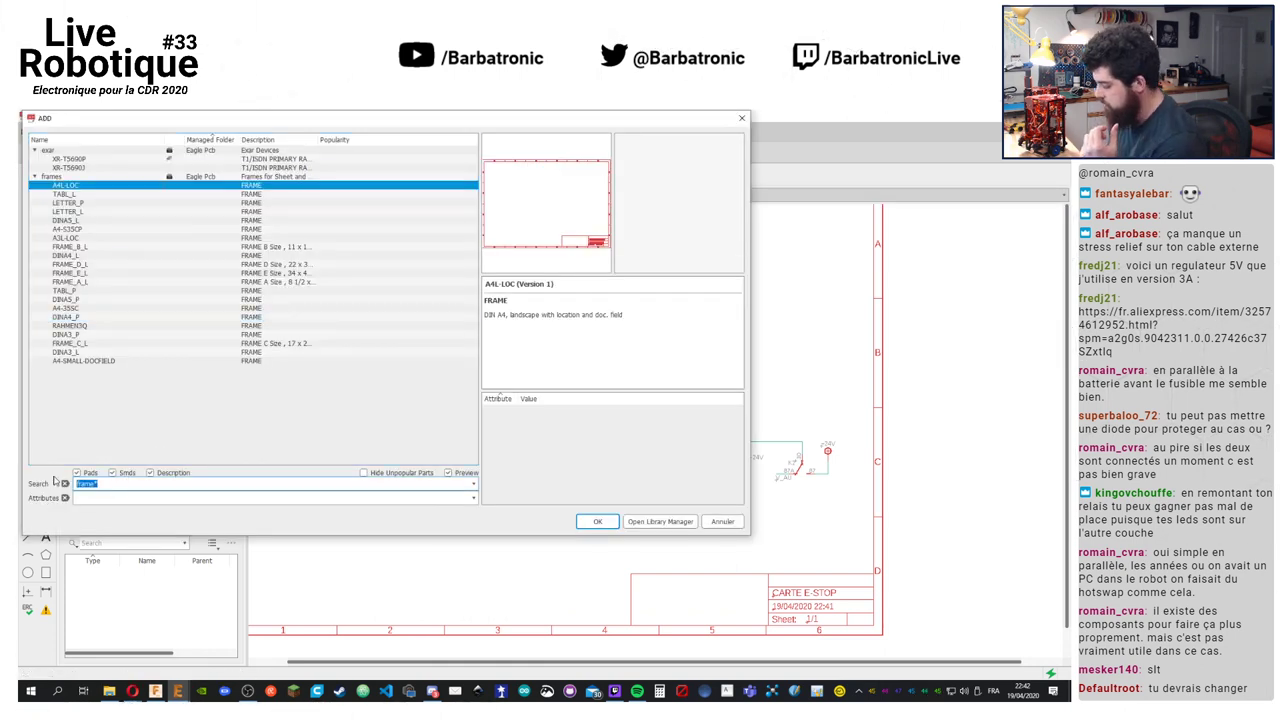
key(BackSpace)
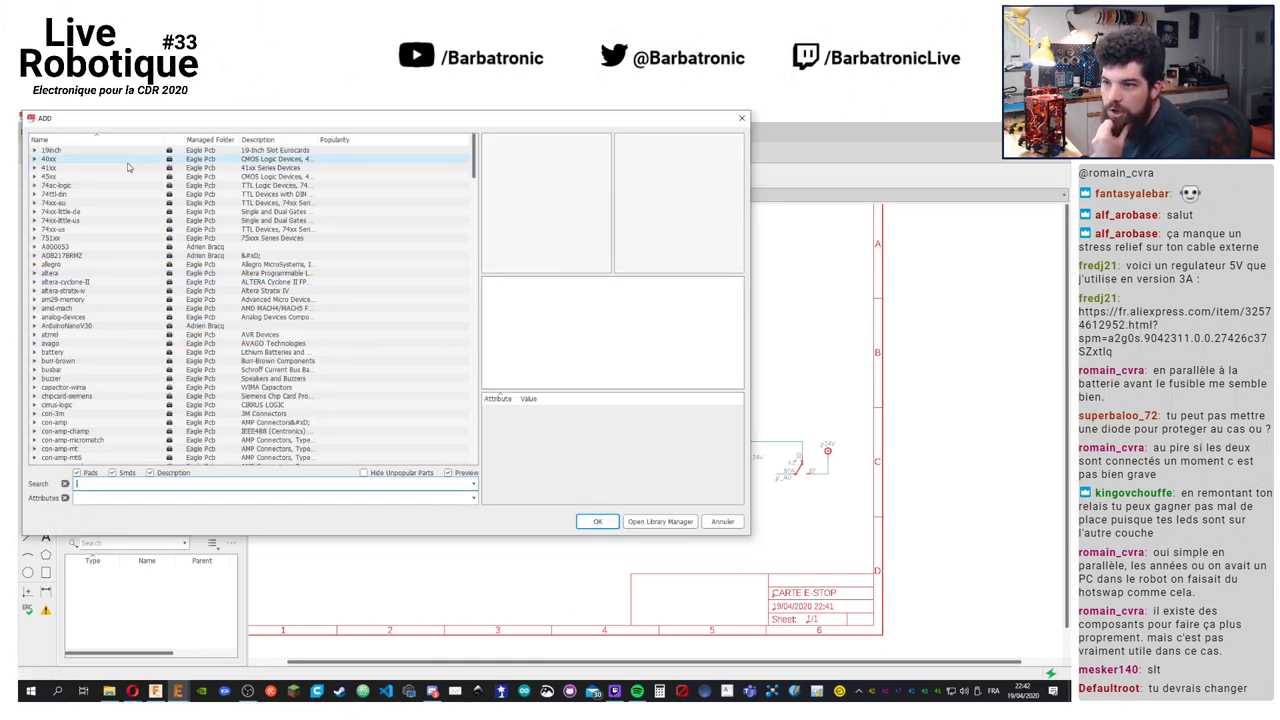
click(210, 139)
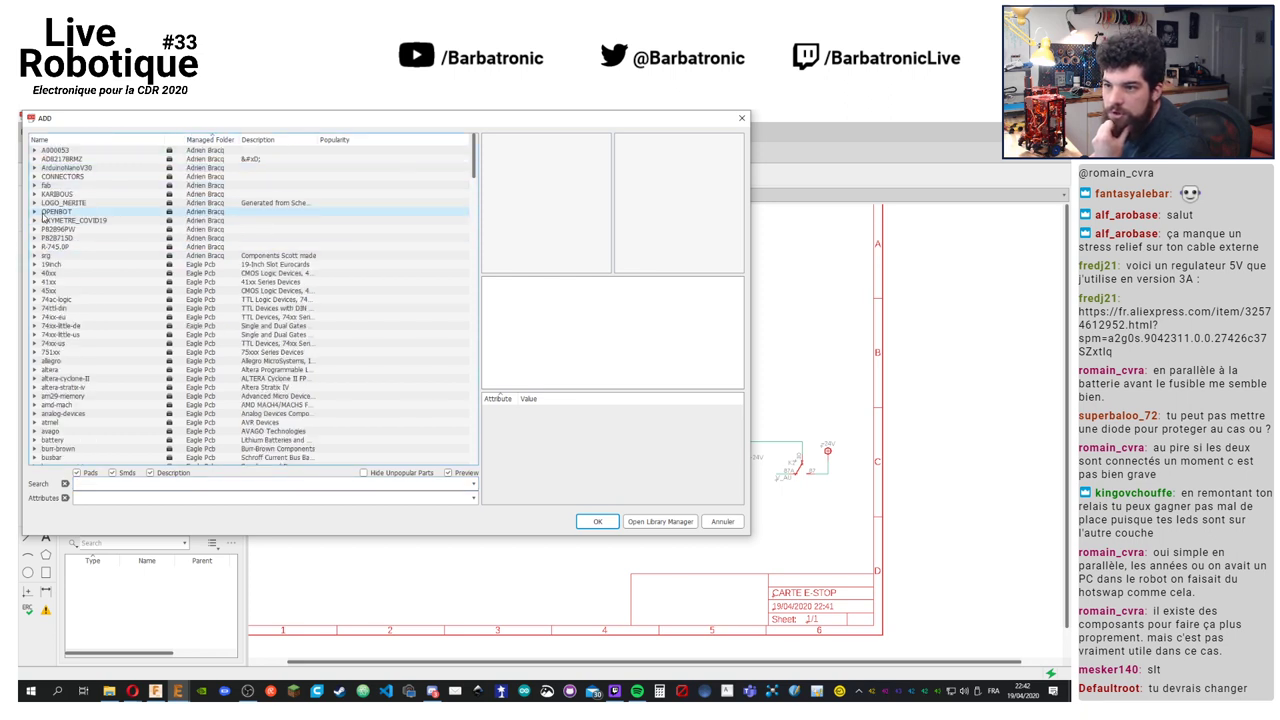
double_click(43, 212)
double_click(48, 300)
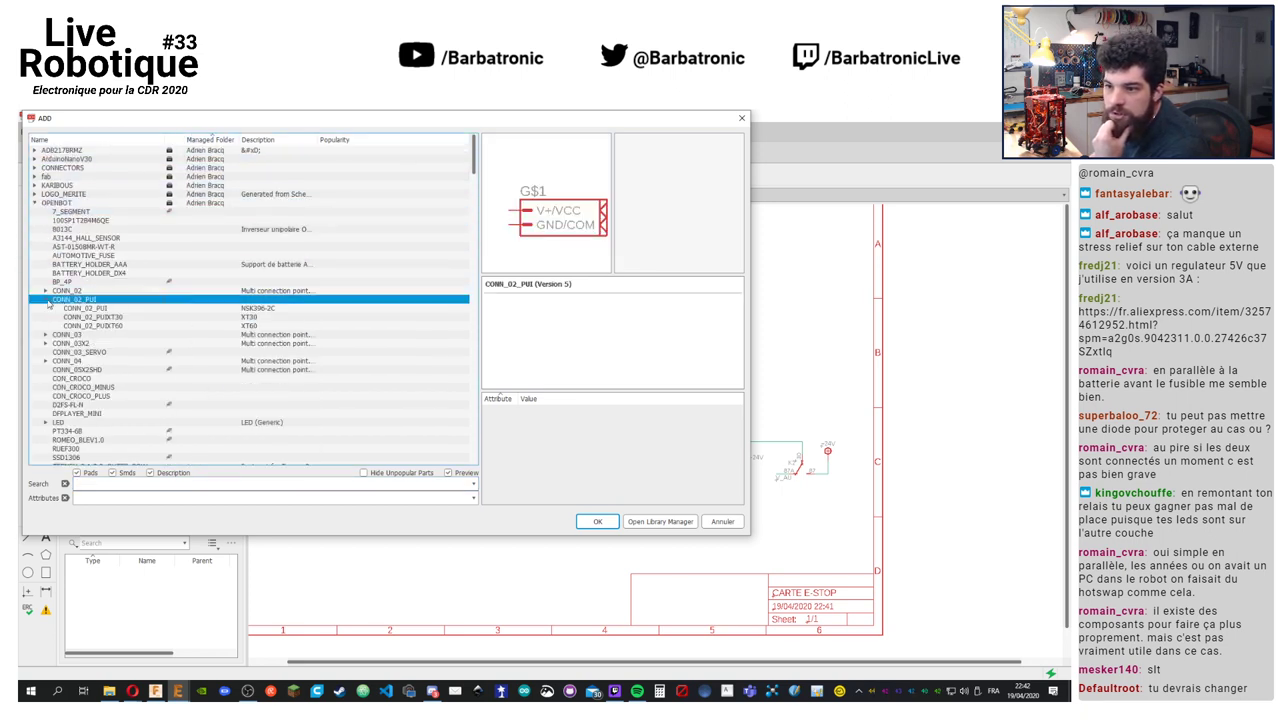
click(85, 308)
click(597, 521)
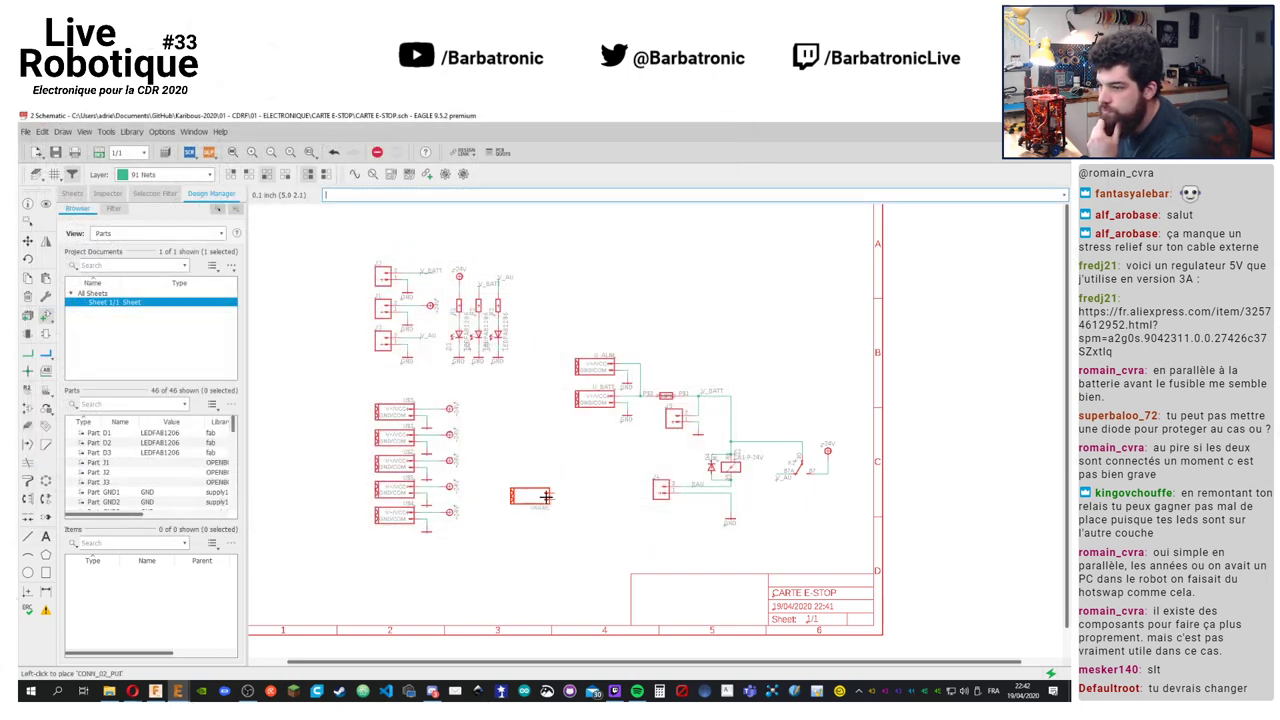
Place the CONN_02_PUI connector as U$6 on the schematic and end the Add command
click(594, 318)
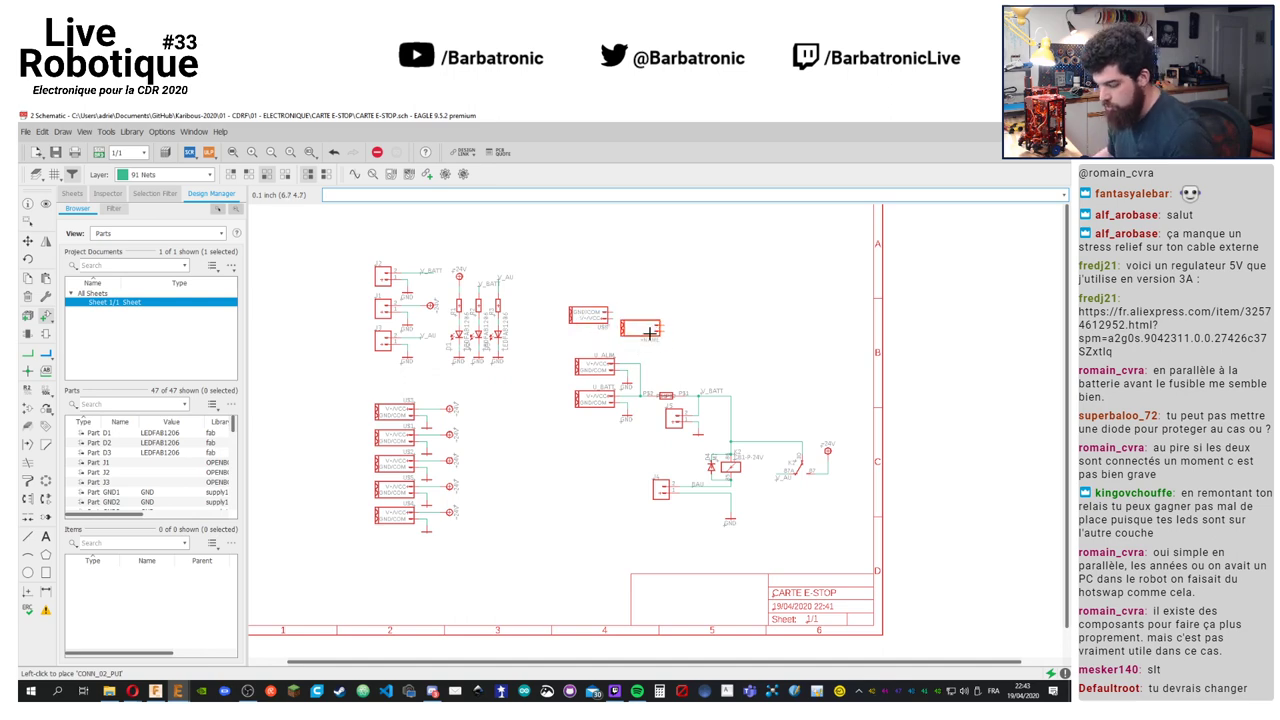
key(Escape)
click(597, 521)
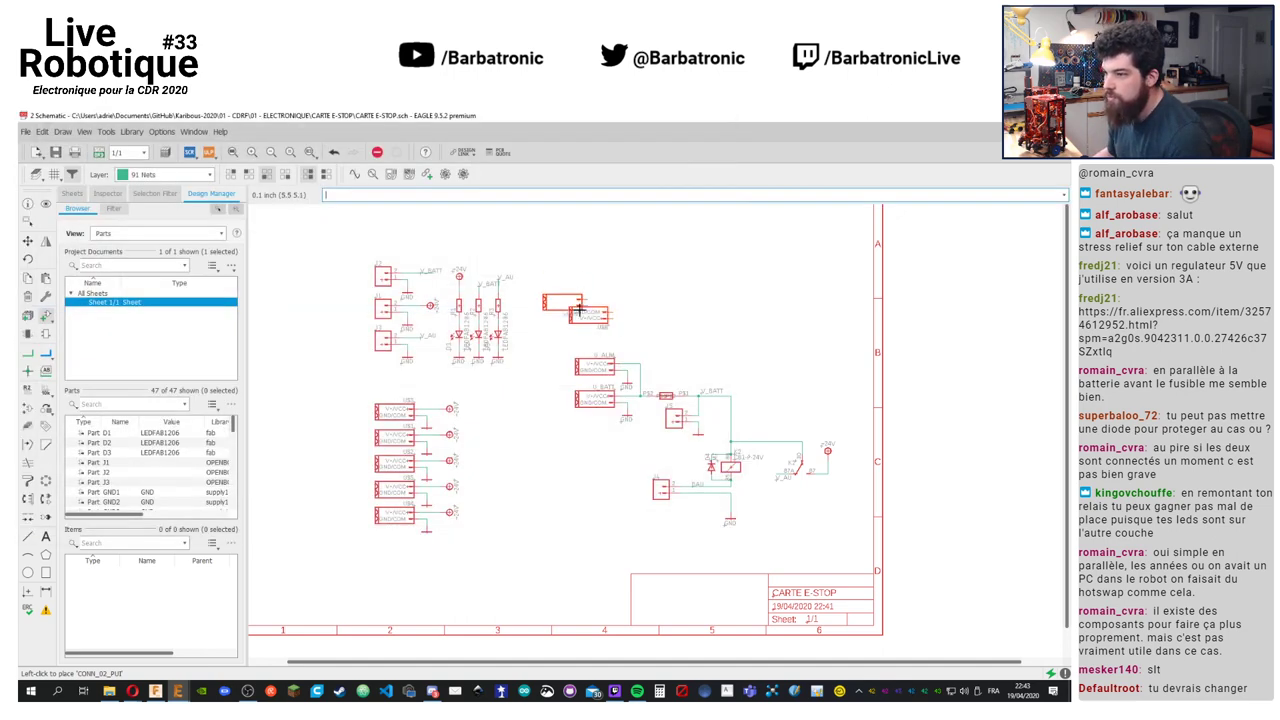
key(Escape)
key(Escape)
Mirror U$6, flip it back so V+/VCC+ is on top, and drop it above U_ALIM
scroll(597, 341, down, 1)
scroll(605, 330, up, 4)
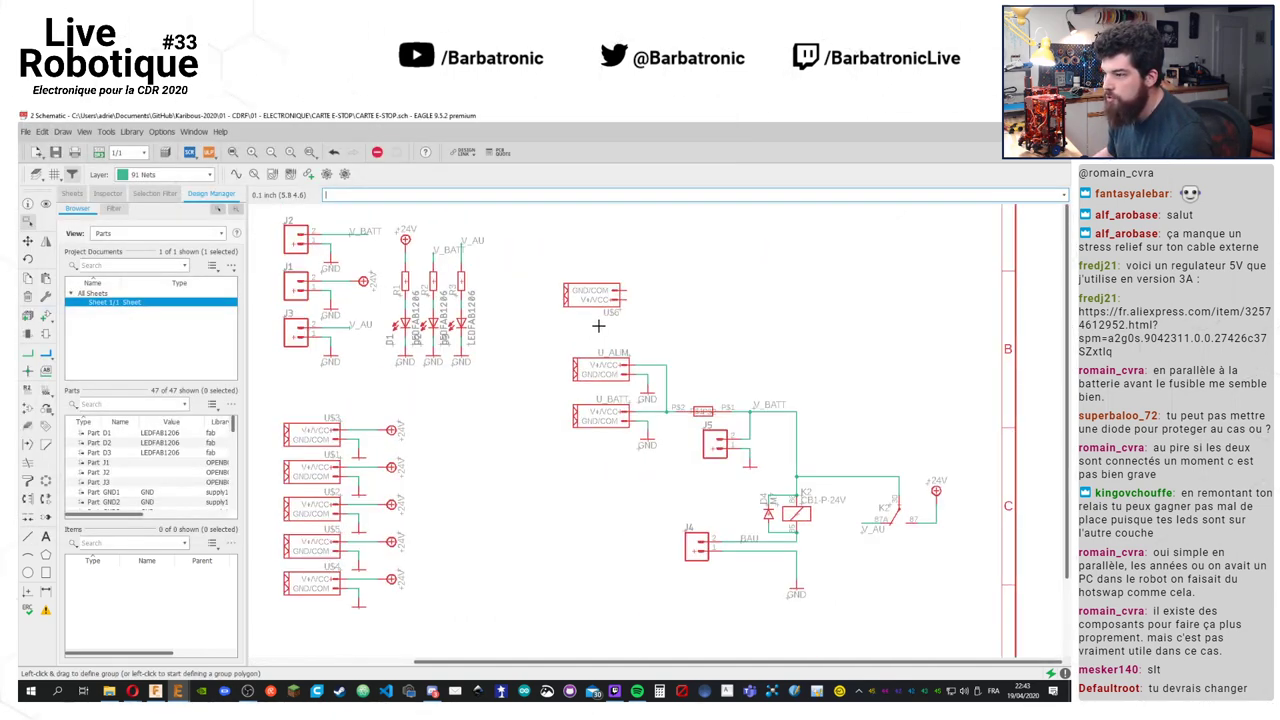
middle_drag(531, 352, 623, 389)
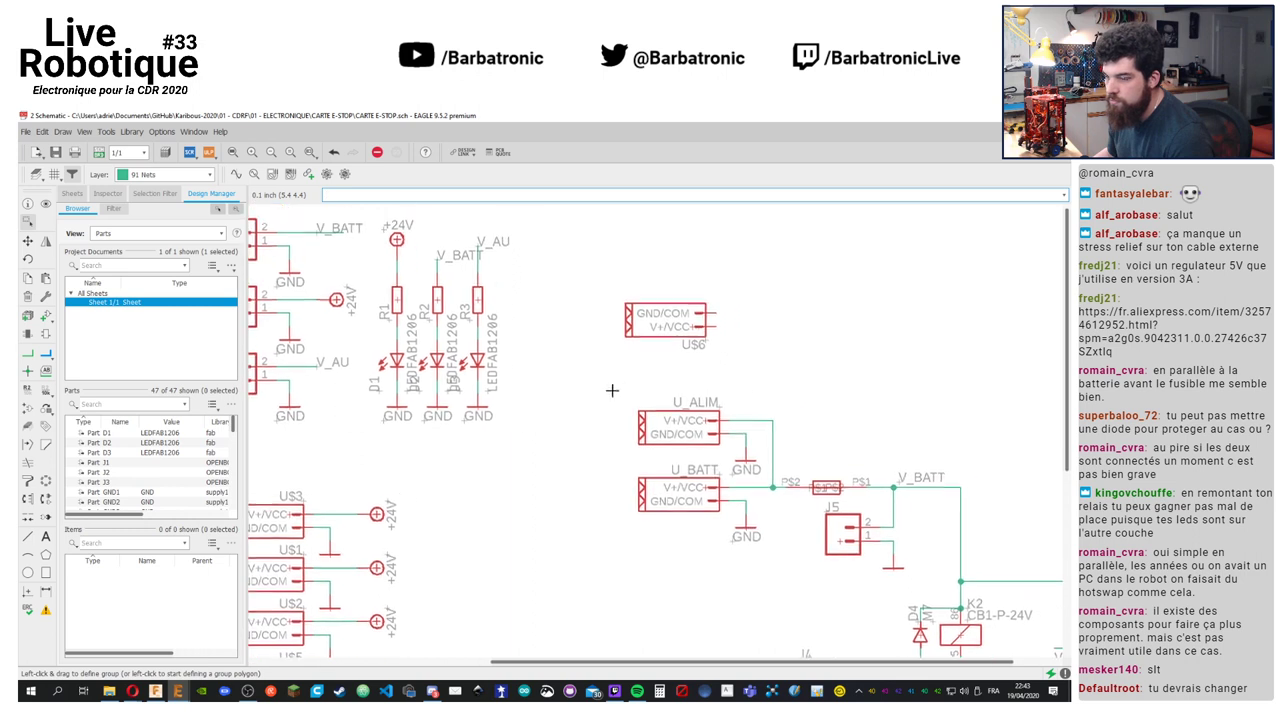
click(45, 241)
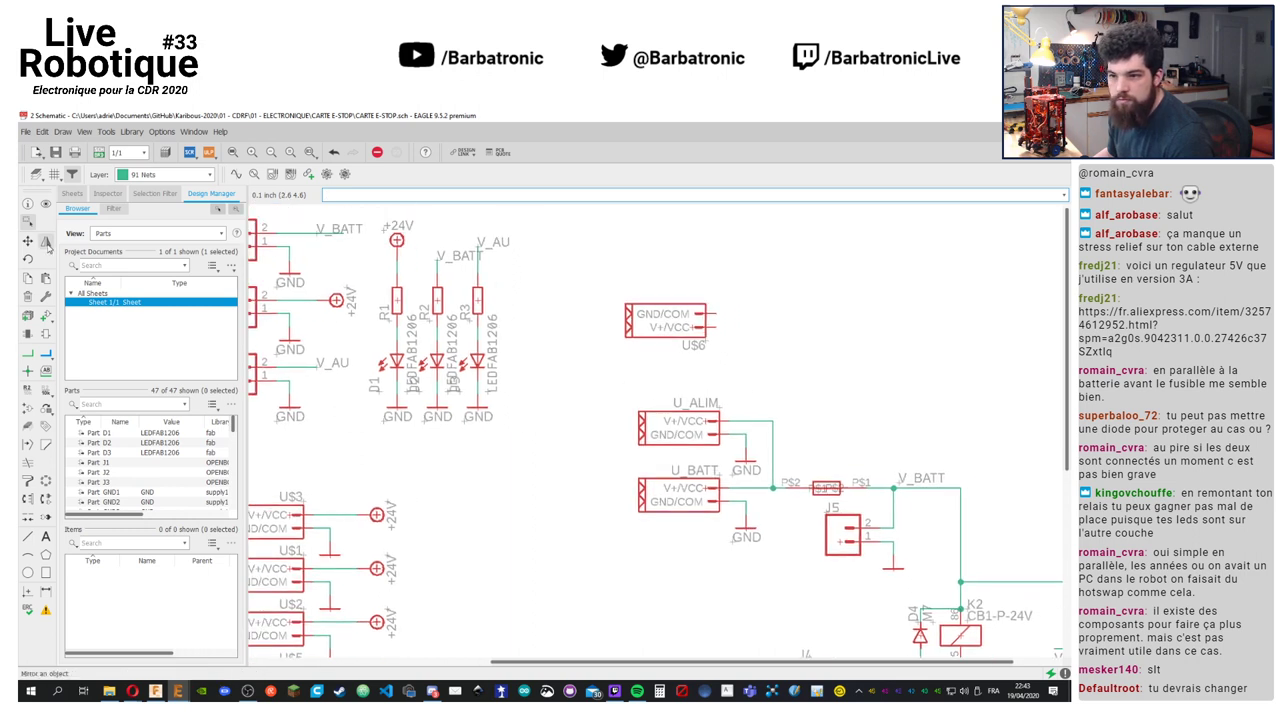
click(692, 325)
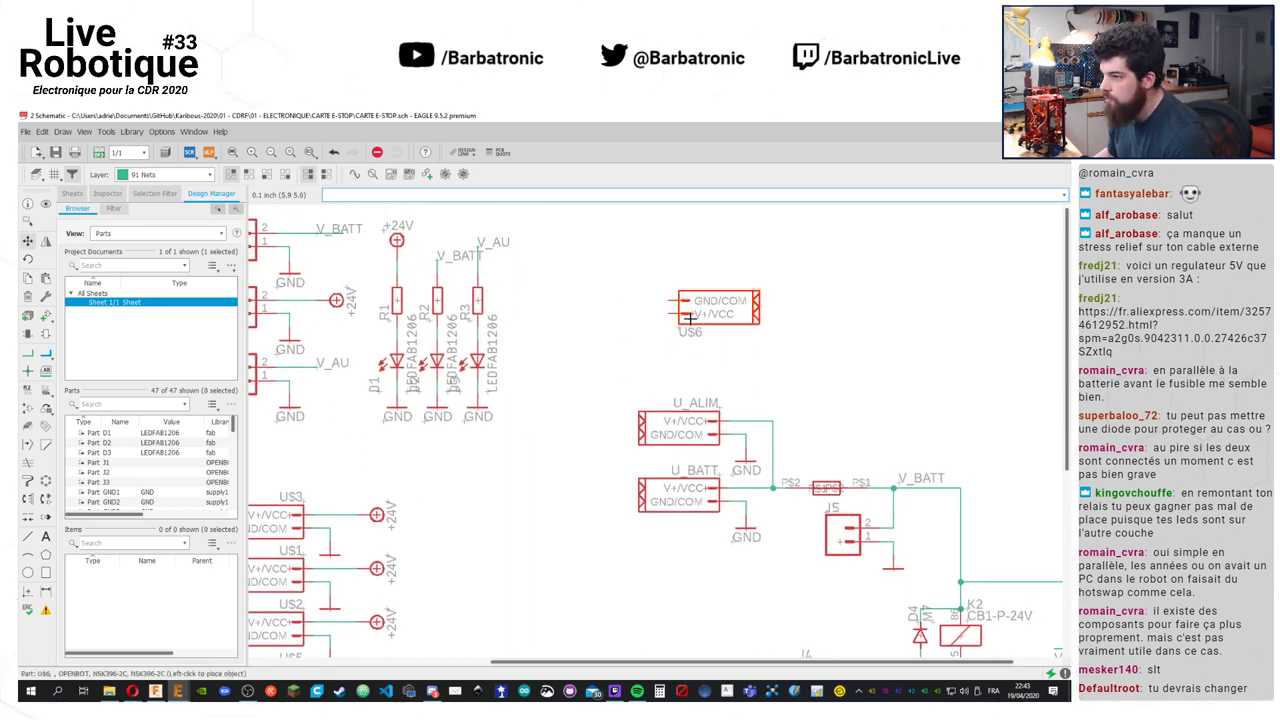
middle_click(690, 318)
click(692, 320)
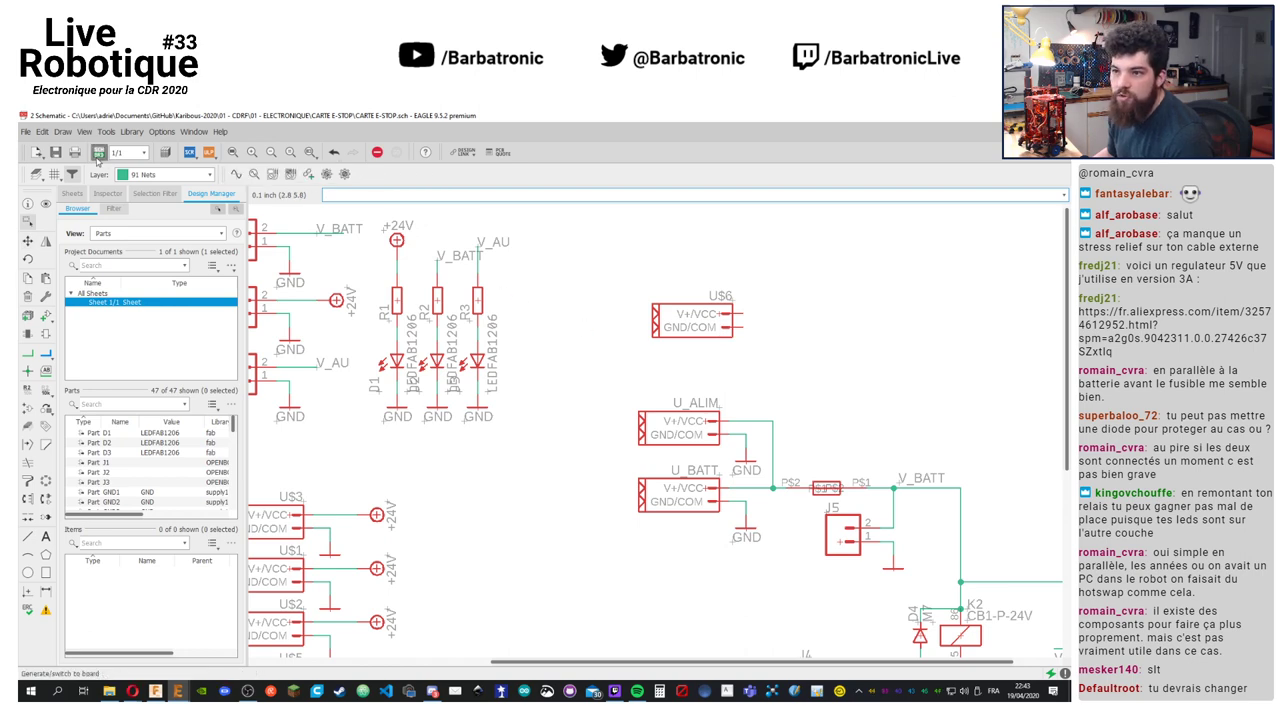
In the board layout, move the new connector onto the board's top edge beside J4
click(99, 152)
scroll(488, 405, down, 8)
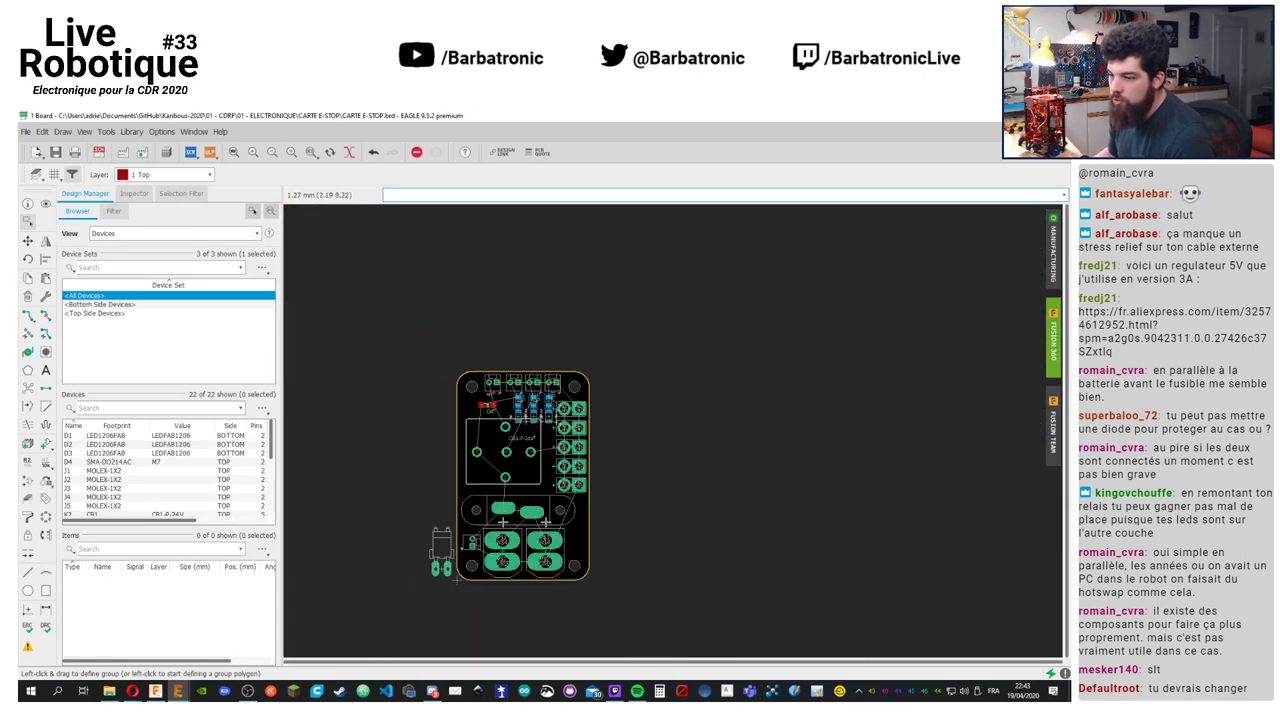
click(28, 241)
click(441, 550)
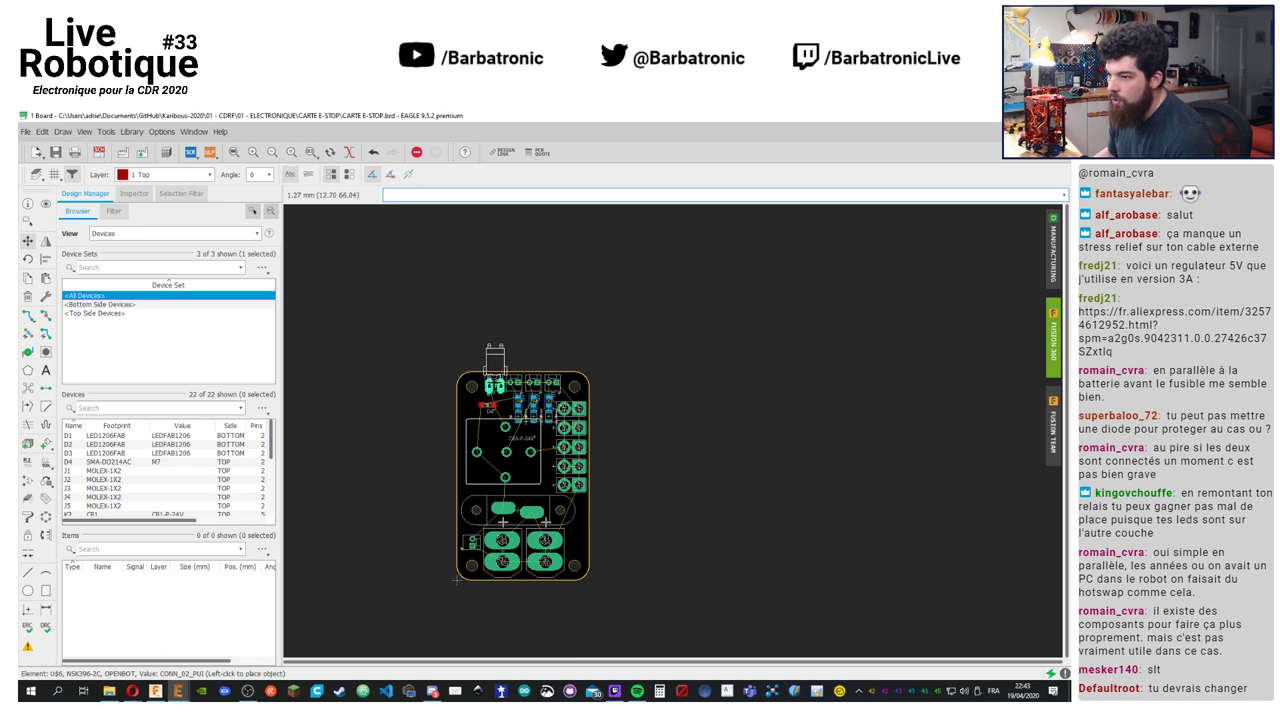
click(495, 360)
scroll(495, 362, down, 2)
scroll(495, 365, up, 6)
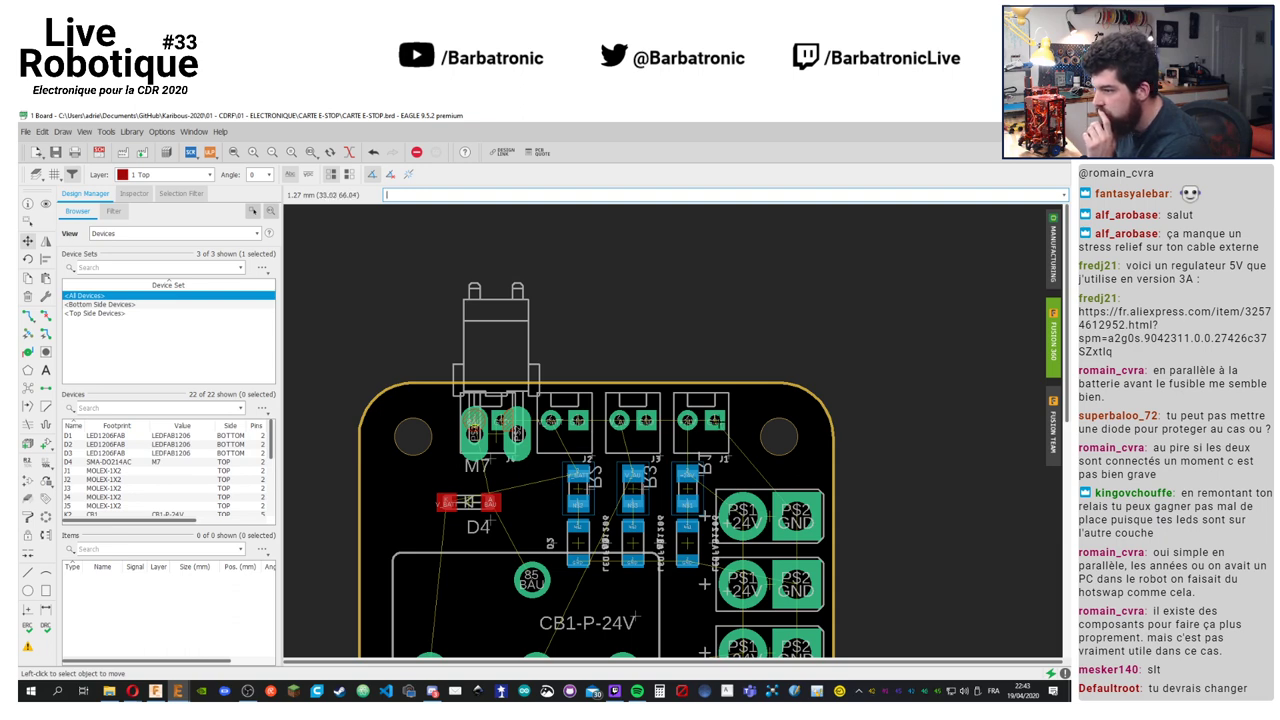
Shift connectors J3 and J2 slightly, then go back to the schematic
click(700, 420)
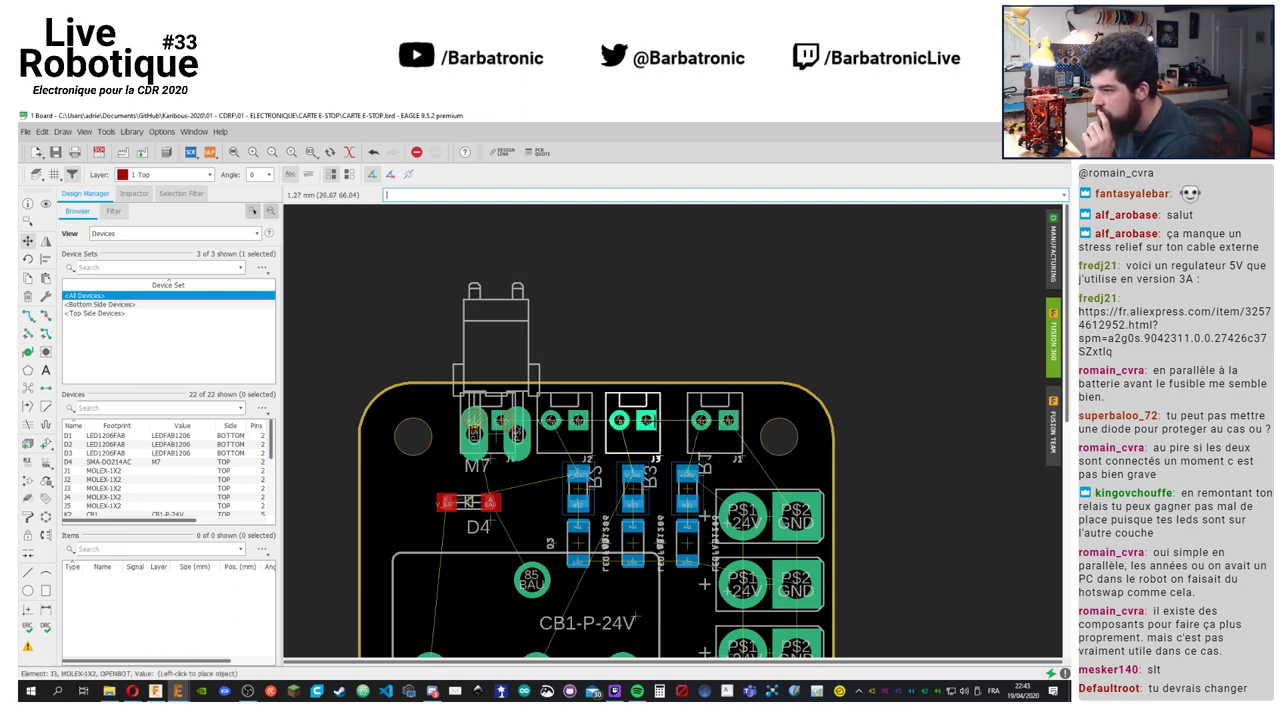
click(646, 420)
click(565, 420)
click(578, 421)
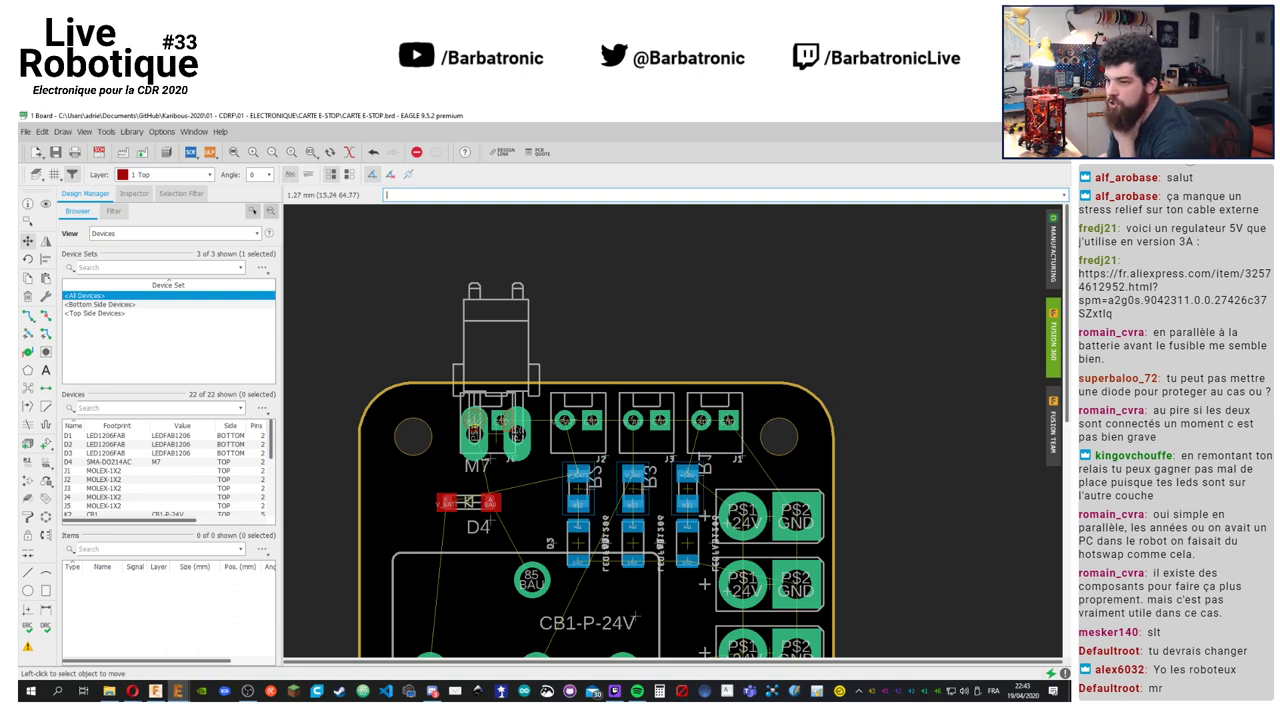
click(99, 151)
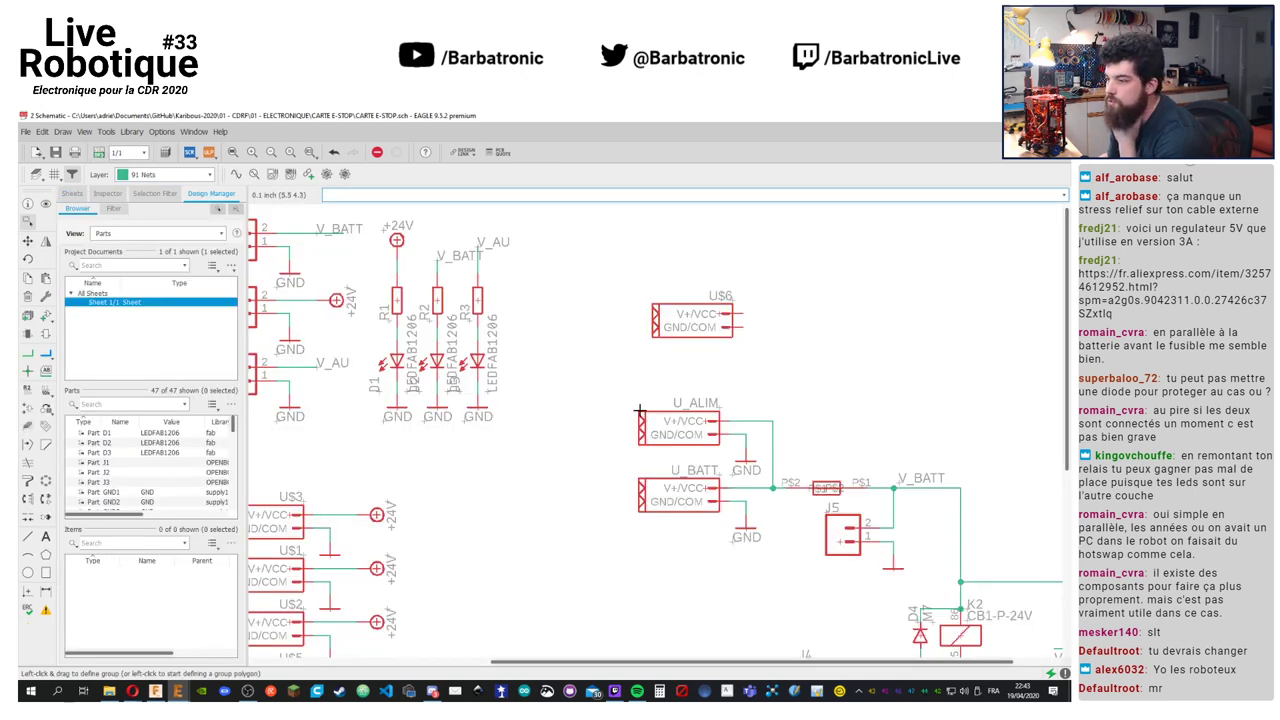
Delete connector J4 and move U$6 down into its place
scroll(640, 410, down, 5)
scroll(464, 528, up, 5)
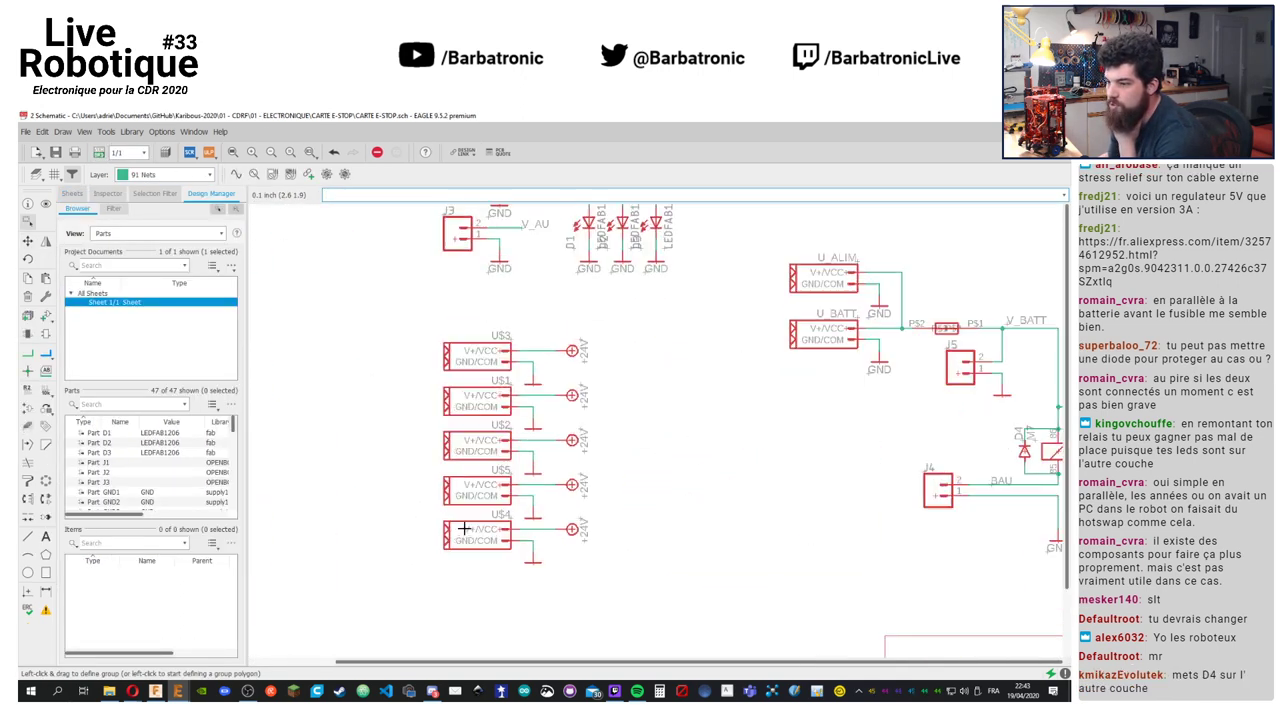
middle_drag(814, 434, 560, 530)
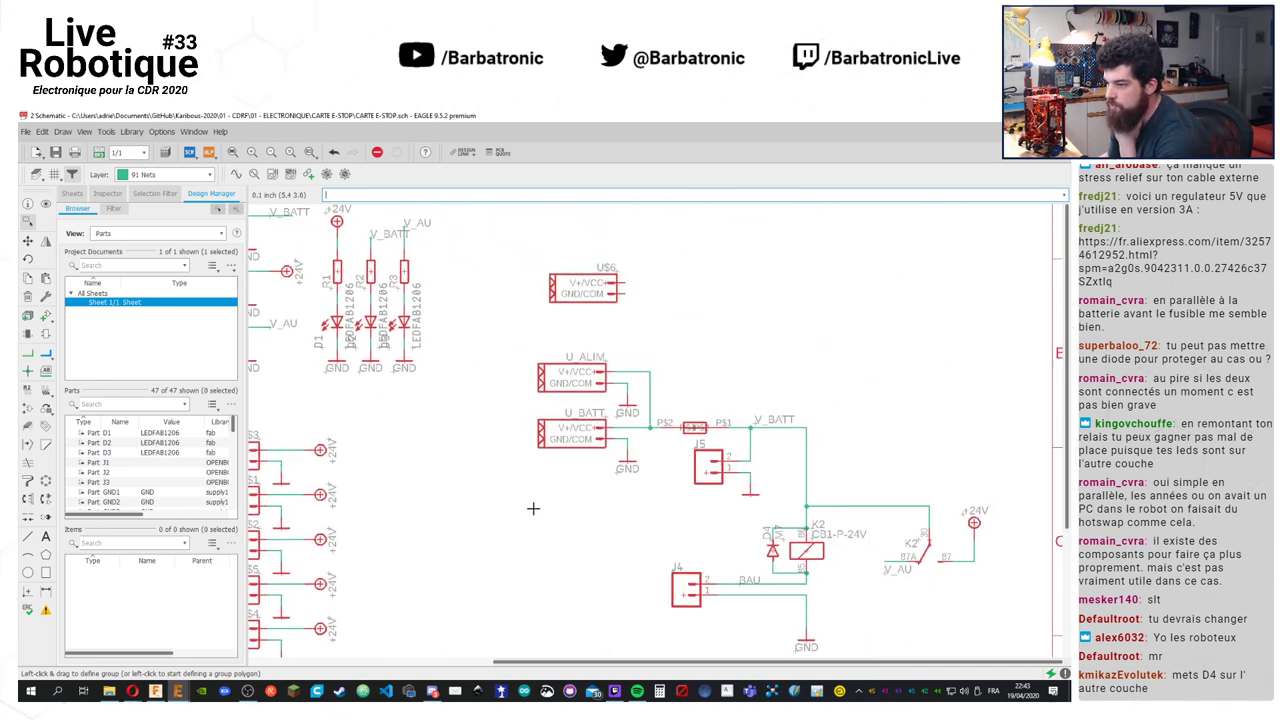
drag(604, 284, 626, 586)
scroll(560, 575, up, 2)
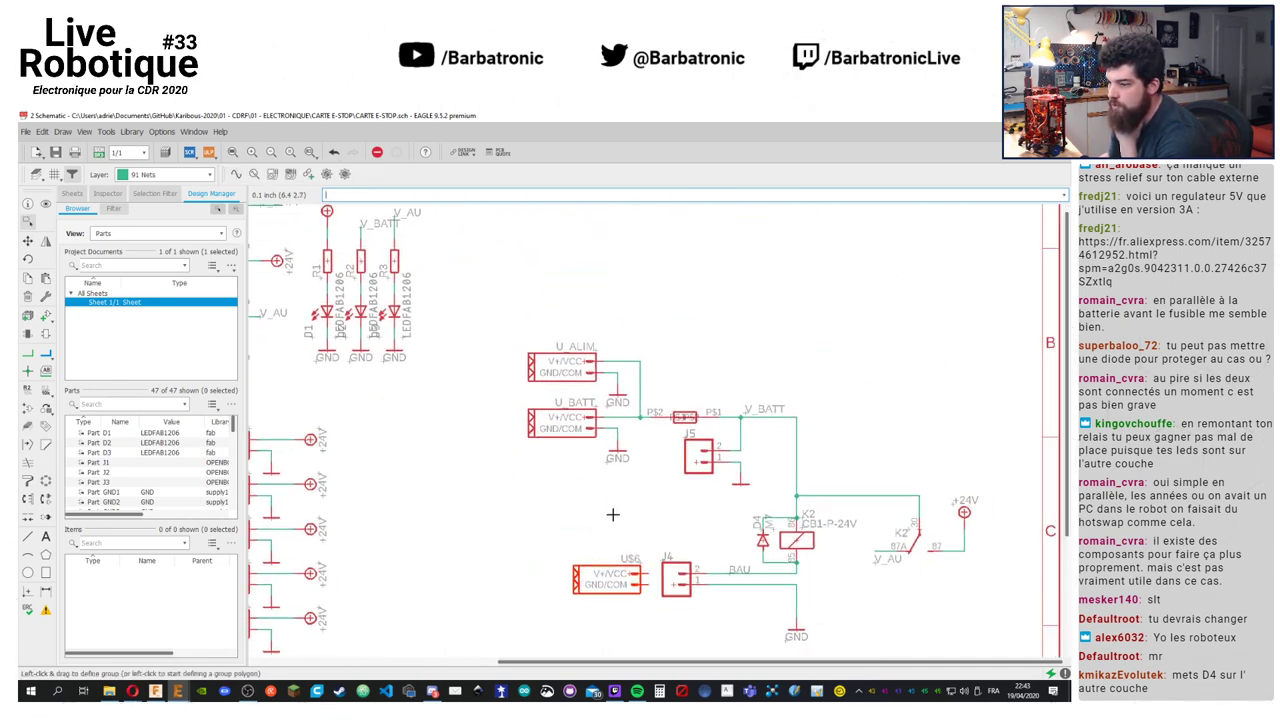
scroll(553, 570, up, 2)
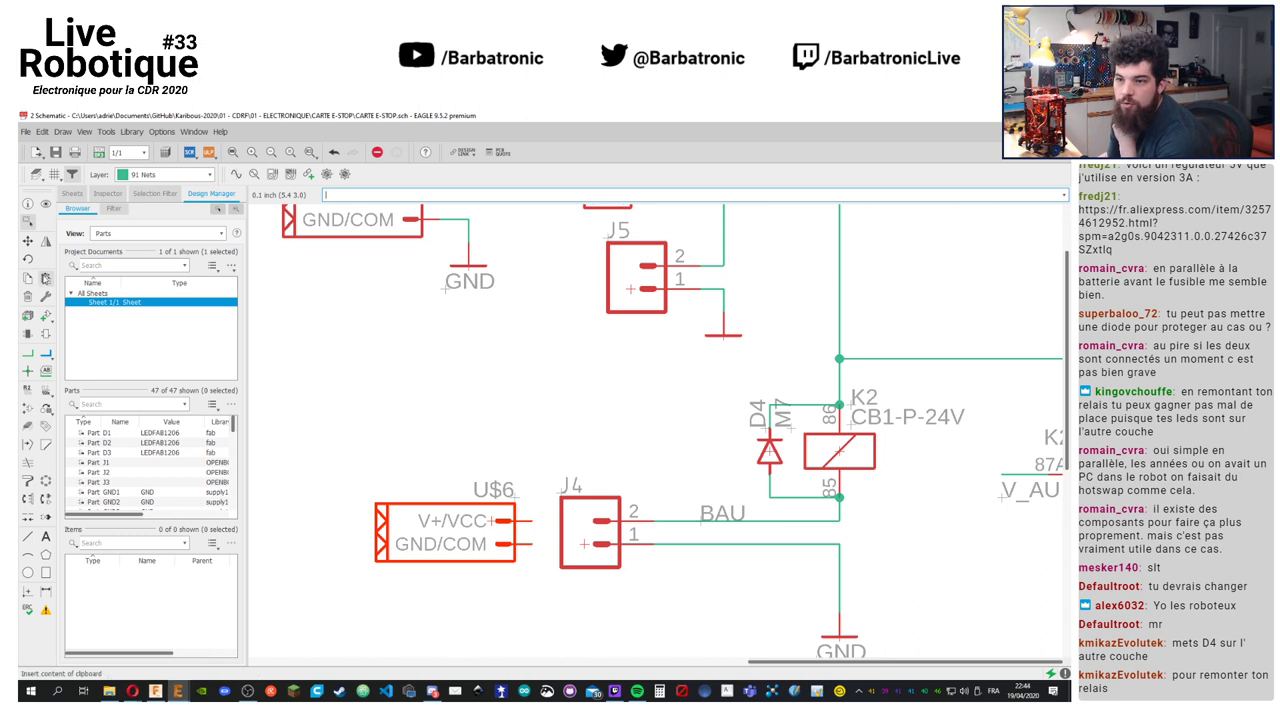
click(27, 296)
click(585, 539)
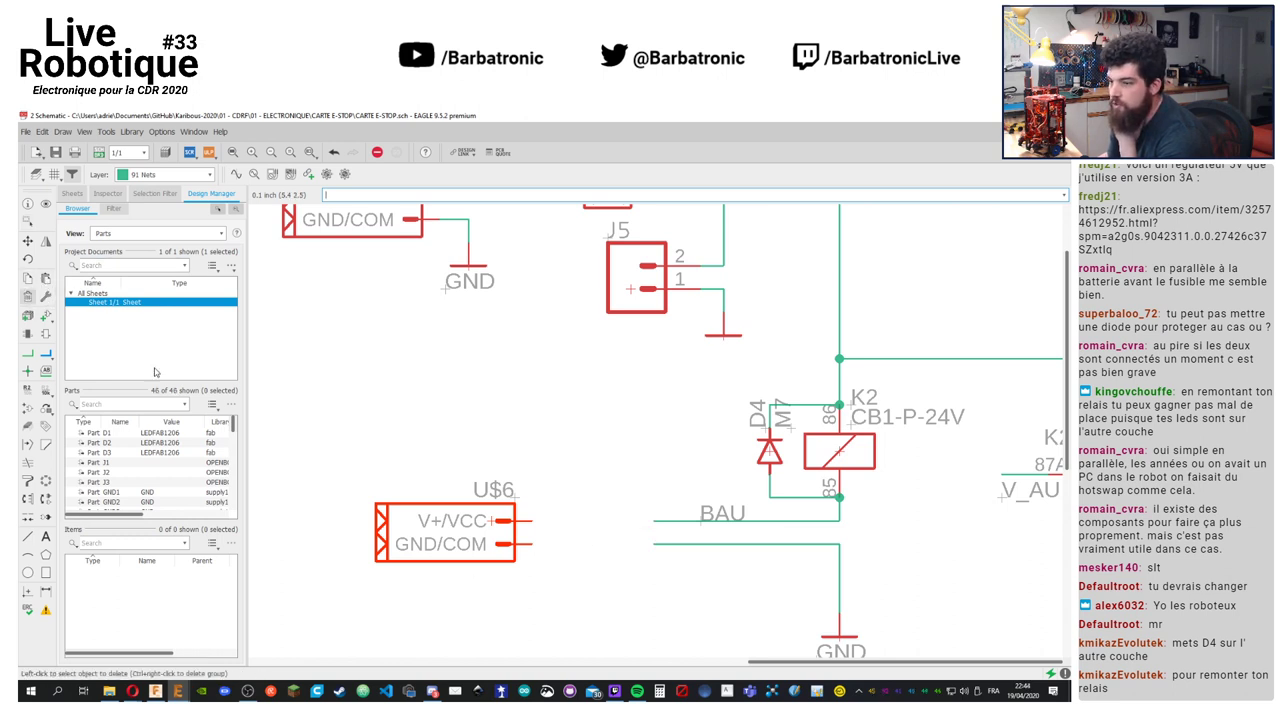
click(27, 241)
click(503, 520)
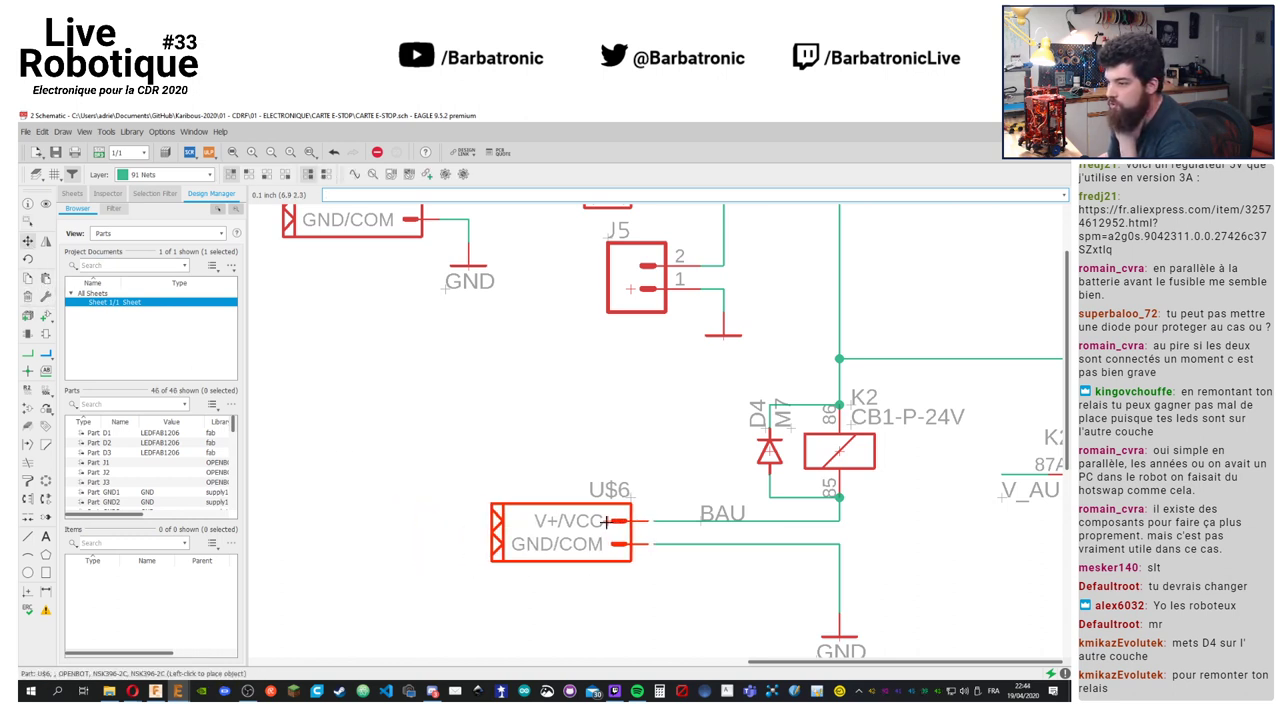
click(585, 521)
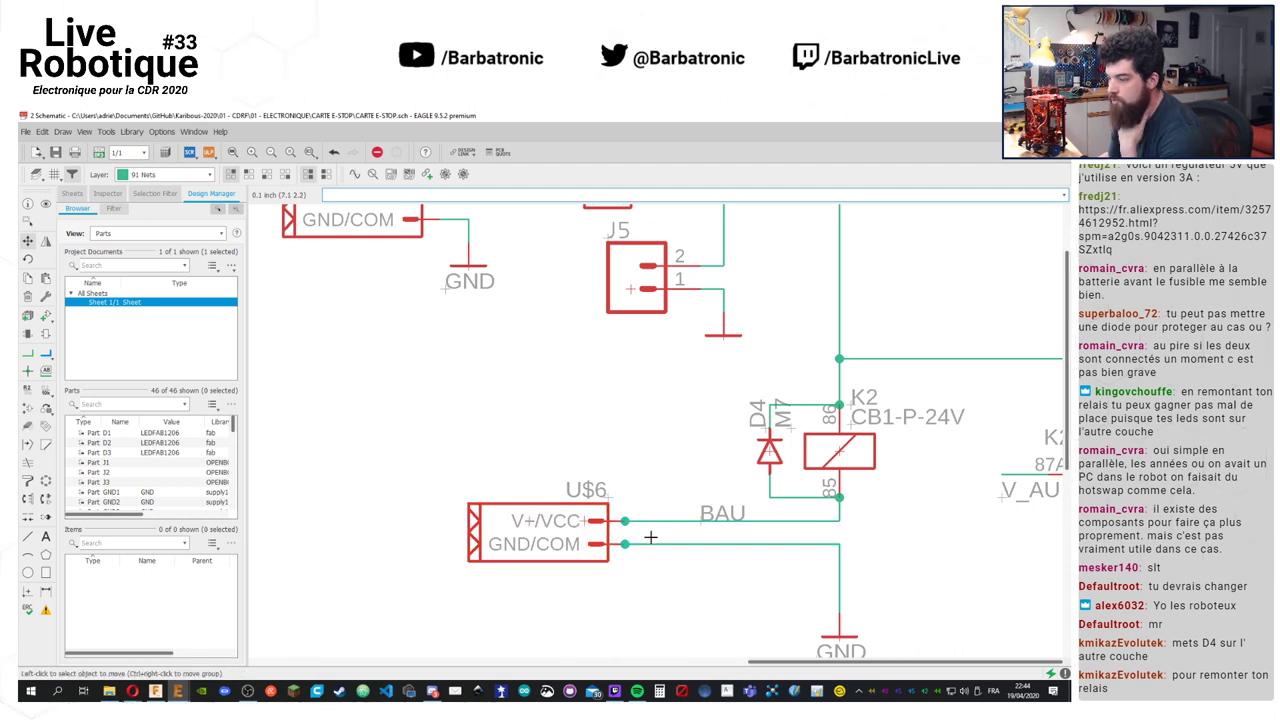
key(ctrl+z)
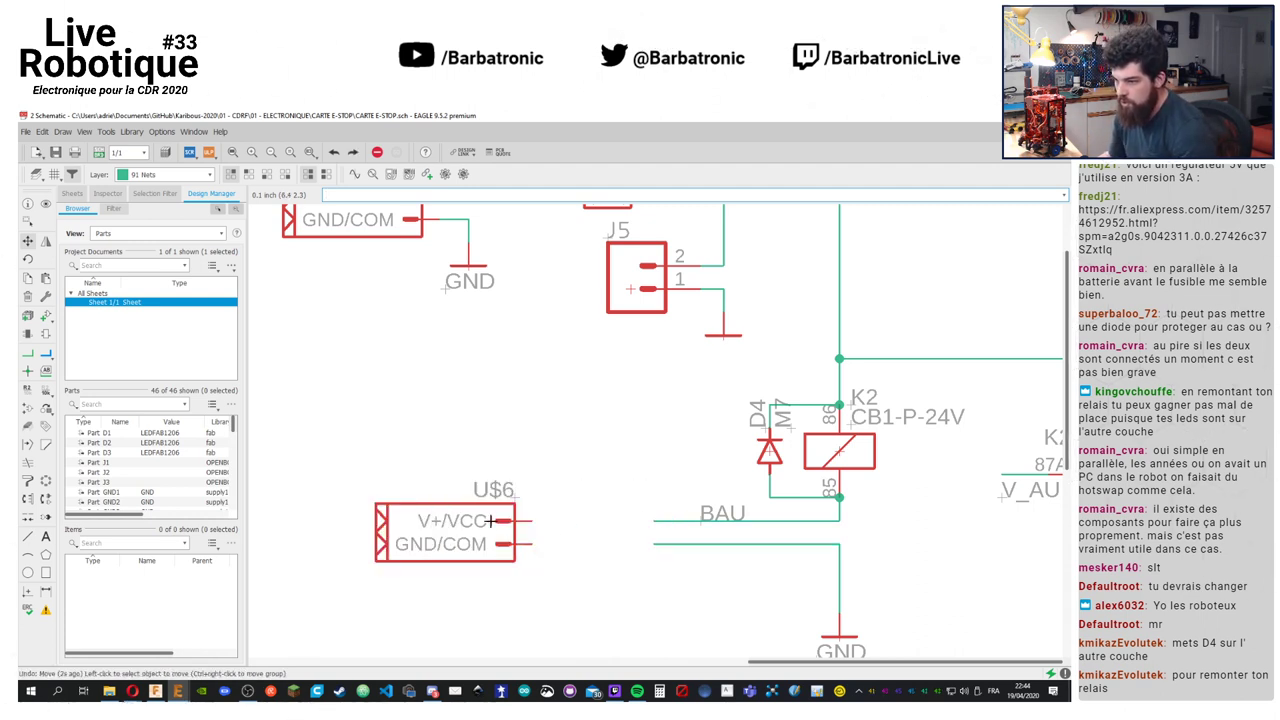
key(ctrl+y)
Wire U$6's V+/VCC pin to the BAU net and its GND/COM pin to GND
key(n)
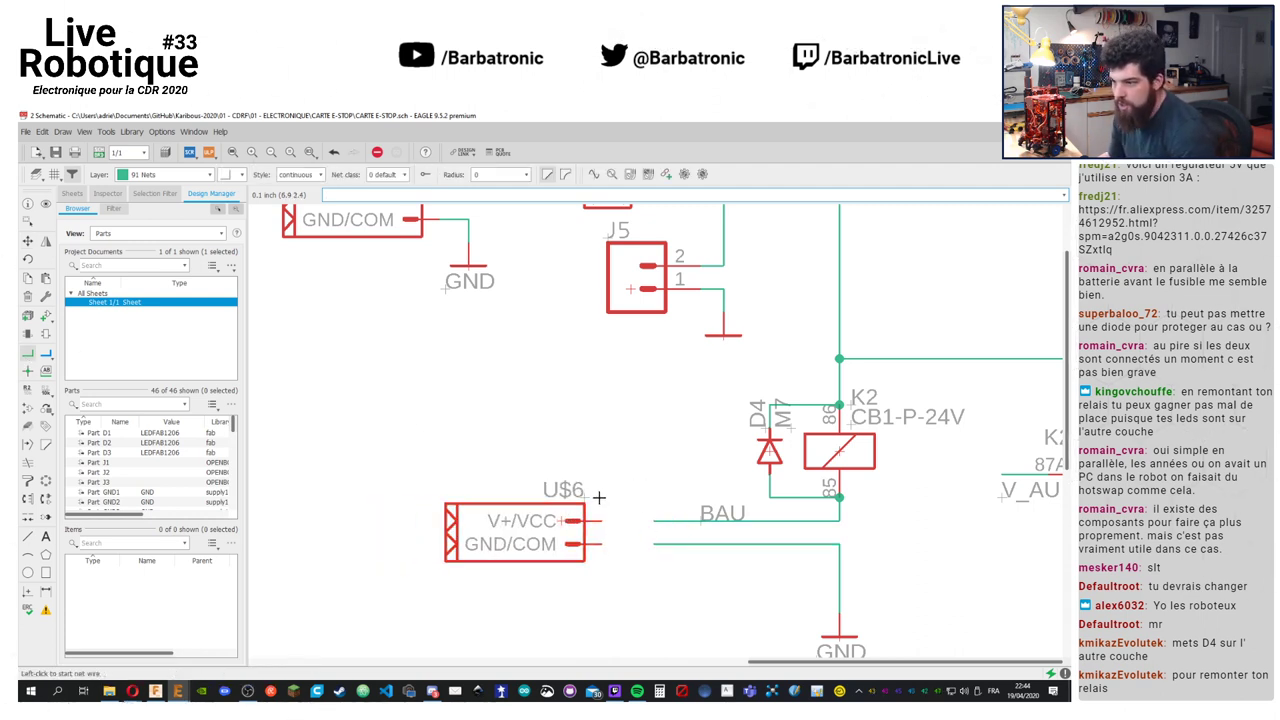
click(601, 521)
click(653, 521)
click(599, 544)
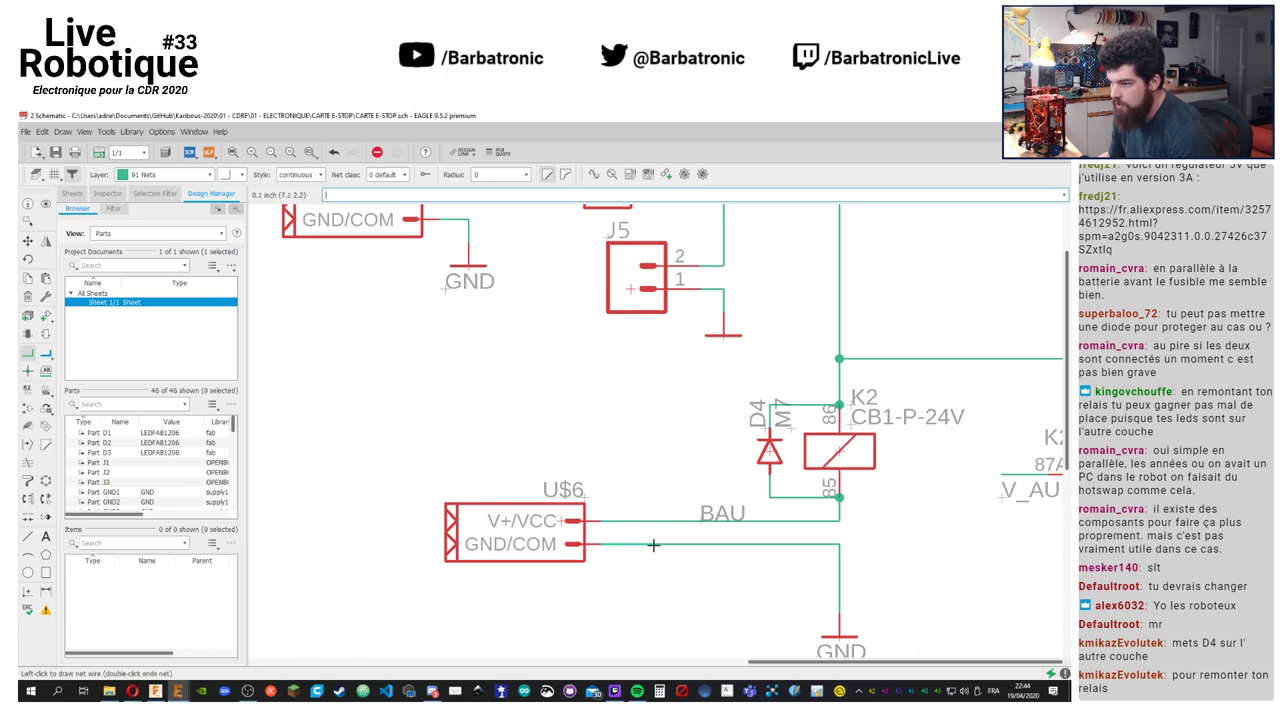
click(653, 544)
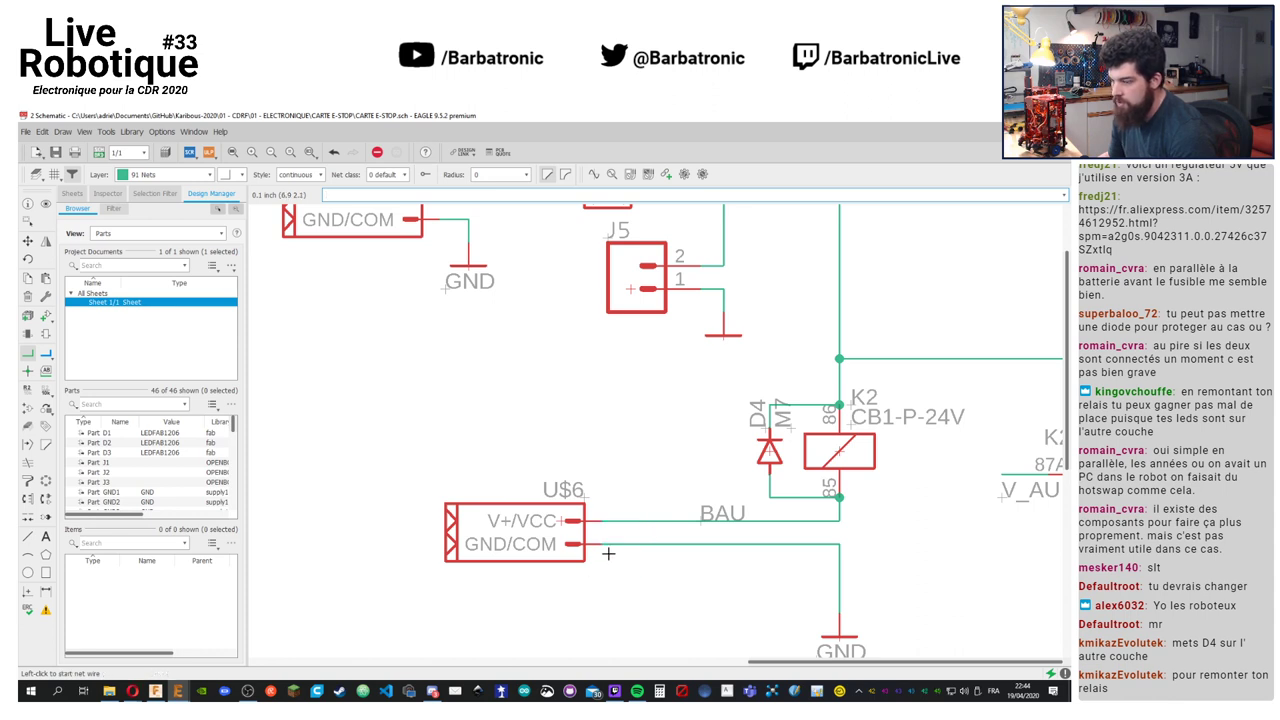
Nudge U$6 right, closer to the BAU and GND wires
key(m)
click(563, 521)
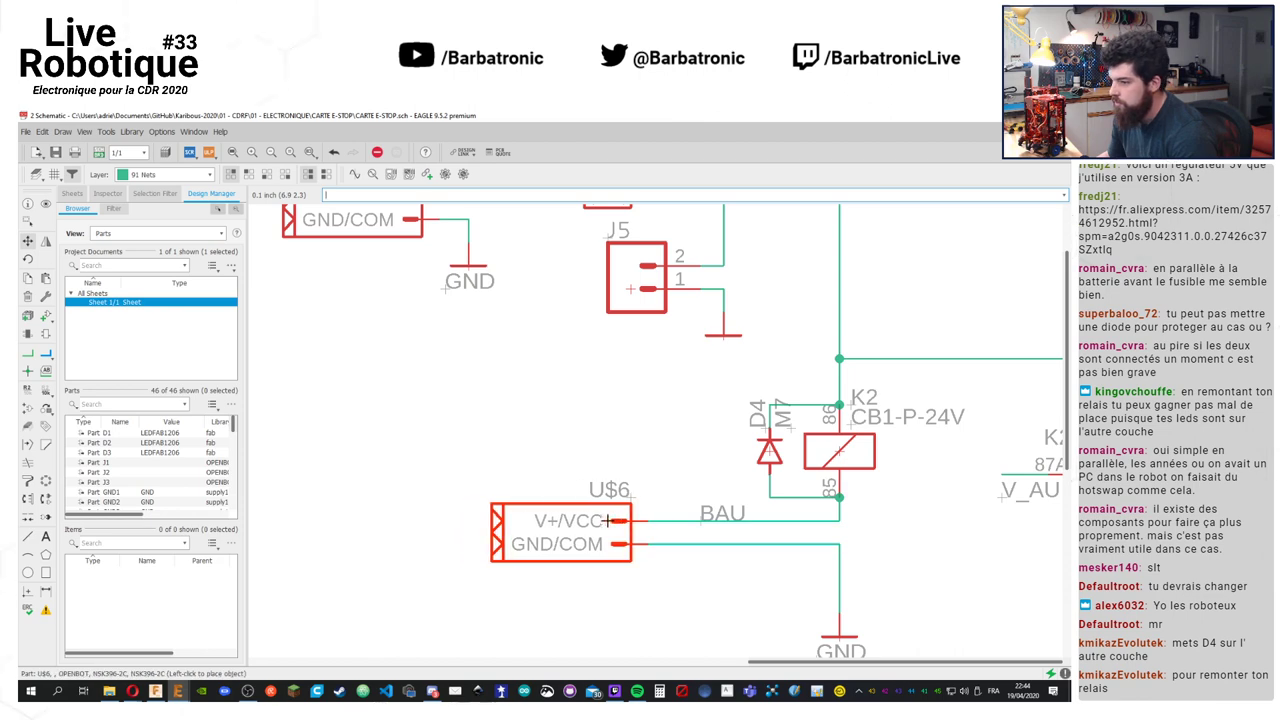
click(632, 521)
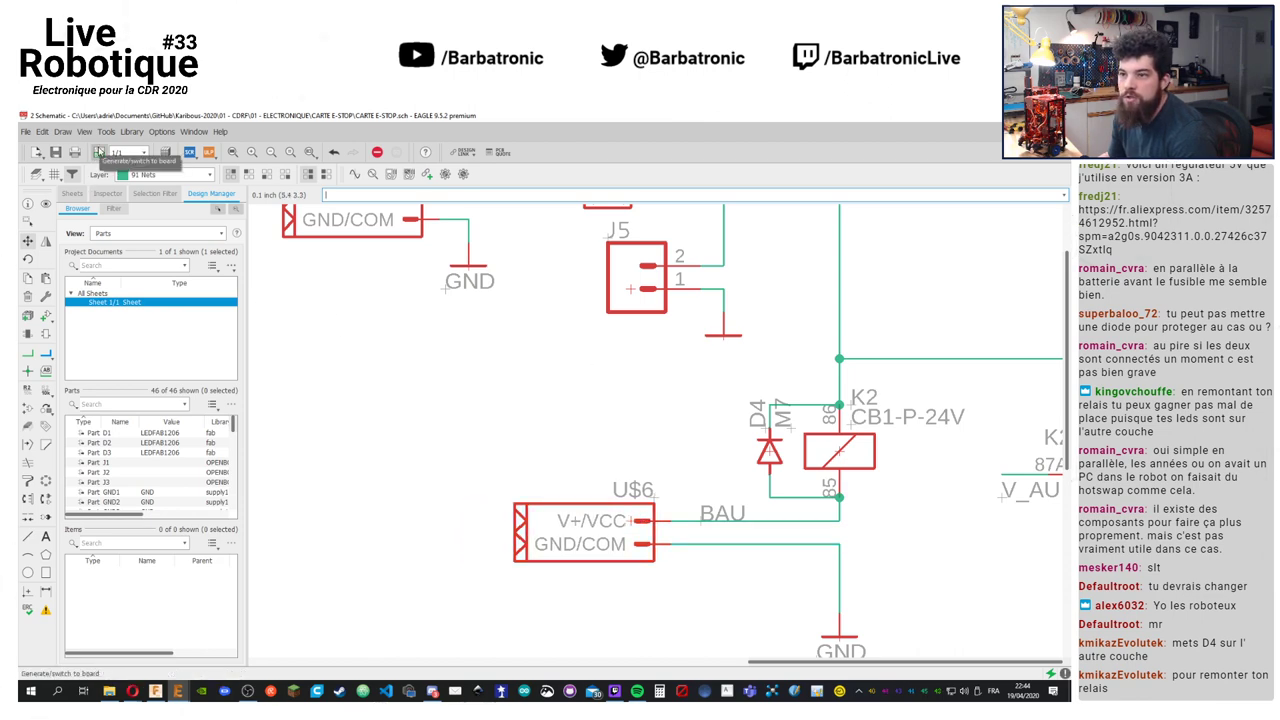
Switch to the board layout and recalculate the ratsnest airwires
click(99, 152)
key(m)
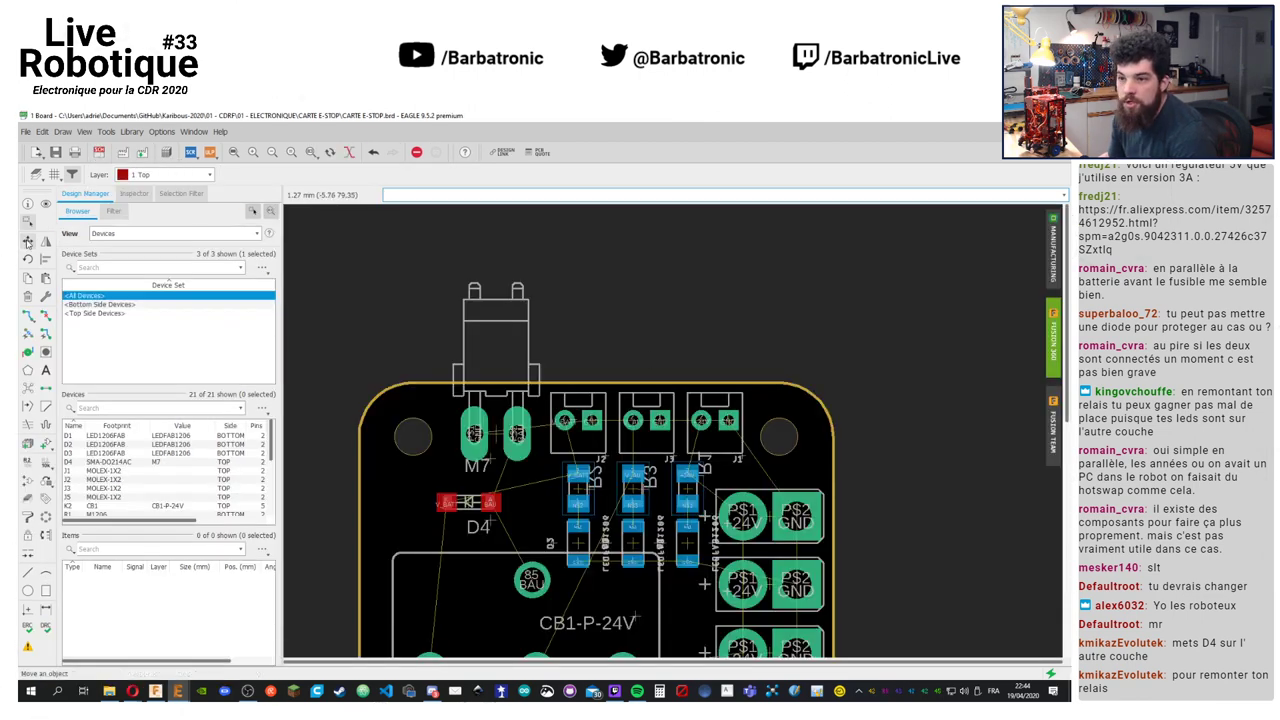
scroll(522, 405, up, 1)
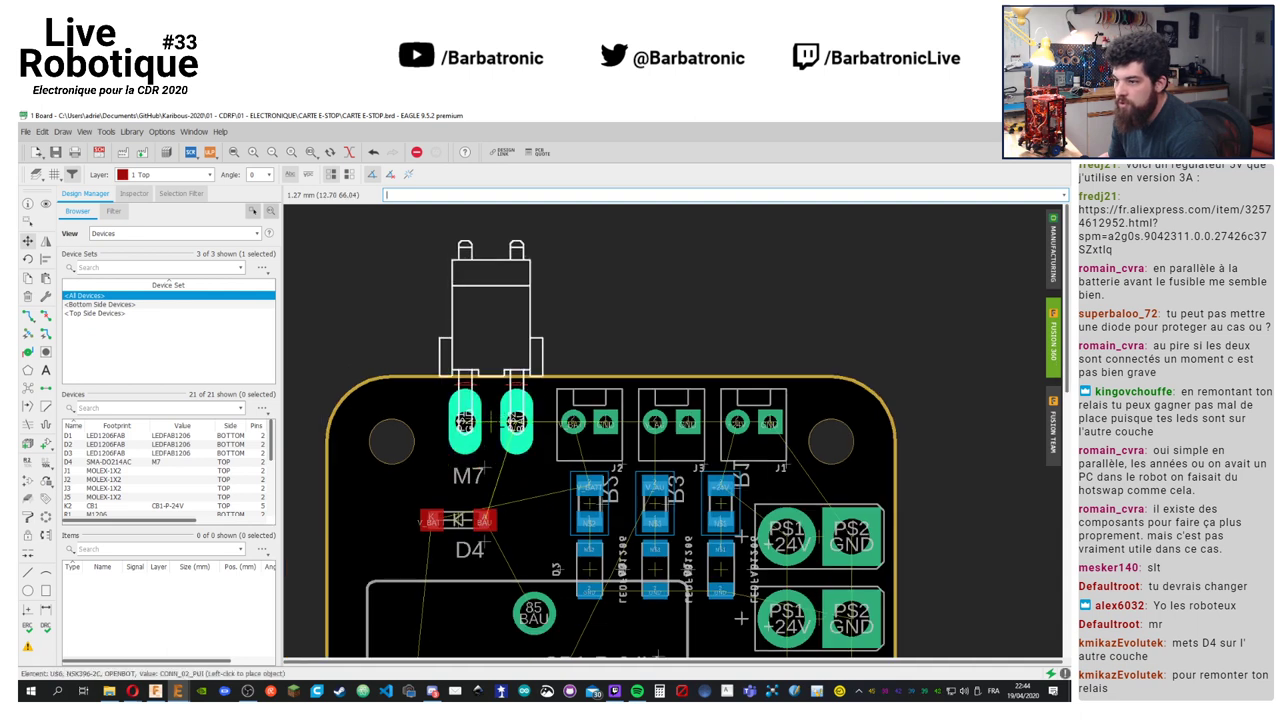
scroll(513, 430, down, 2)
scroll(540, 428, up, 4)
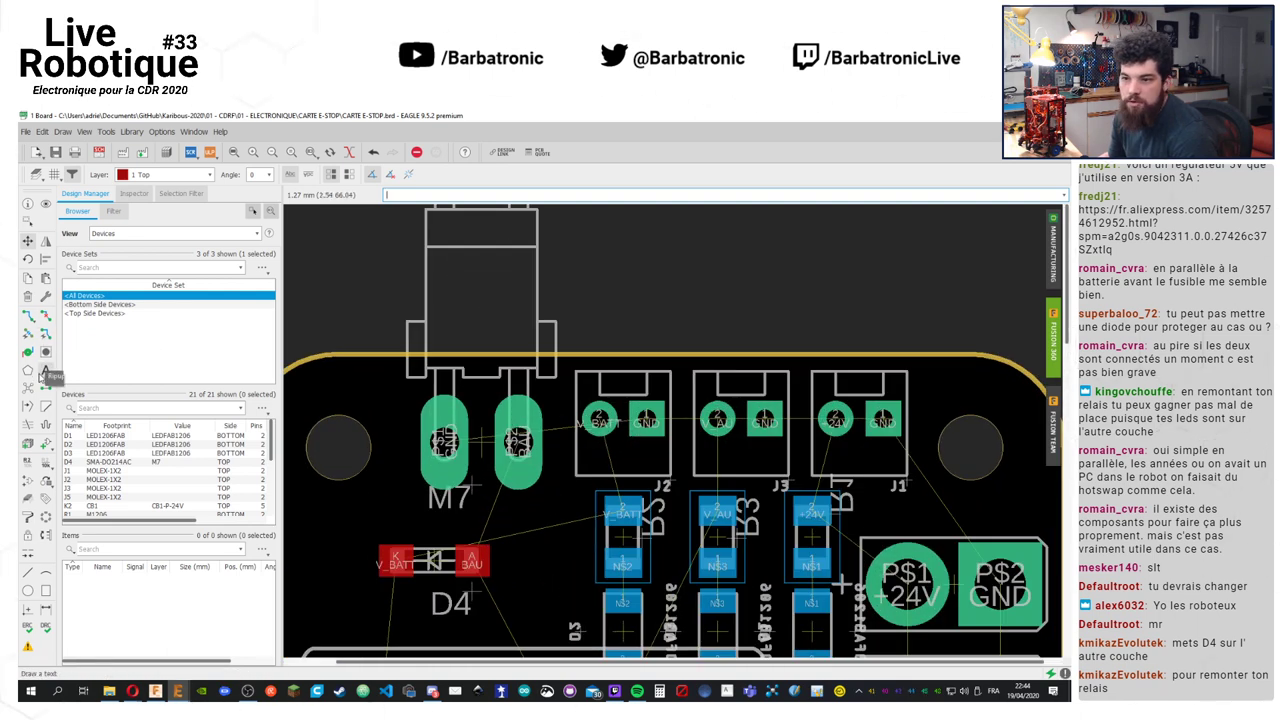
click(28, 388)
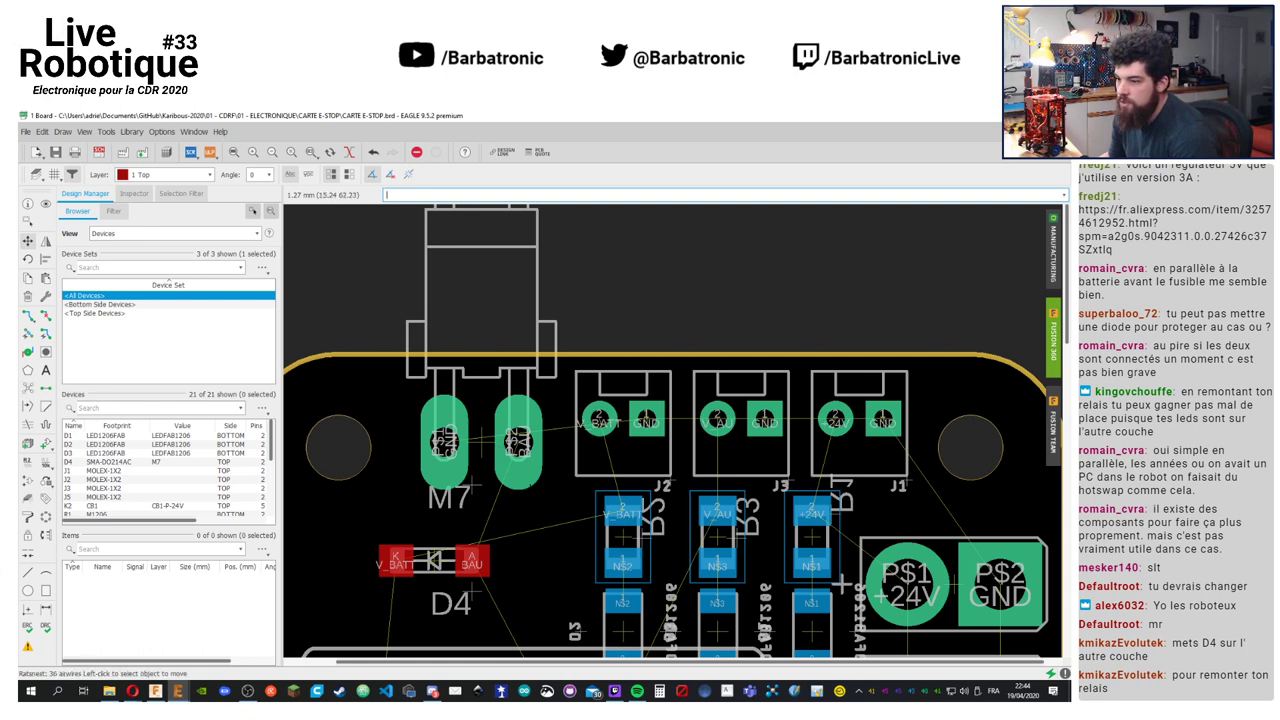
Shift diode D4 one grid step right and zoom out to the whole board
middle_drag(600, 450, 643, 362)
drag(477, 473, 524, 473)
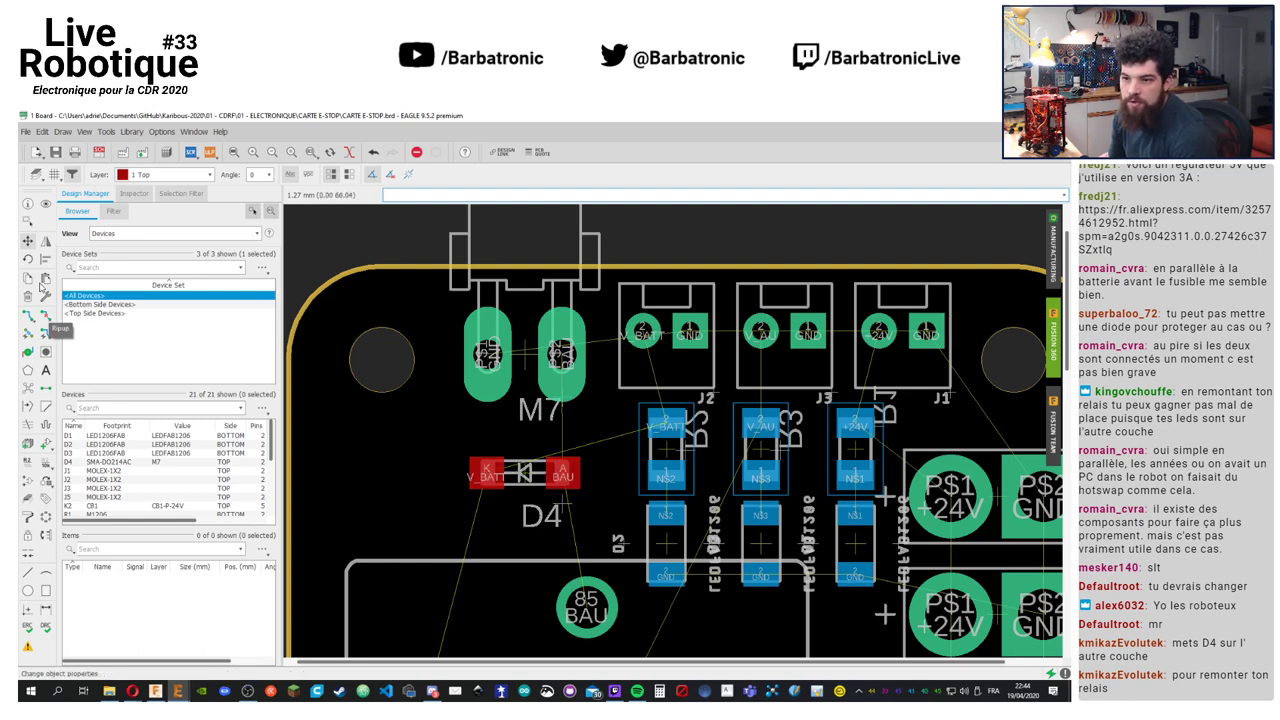
scroll(617, 438, up, 3)
scroll(616, 365, down, 10)
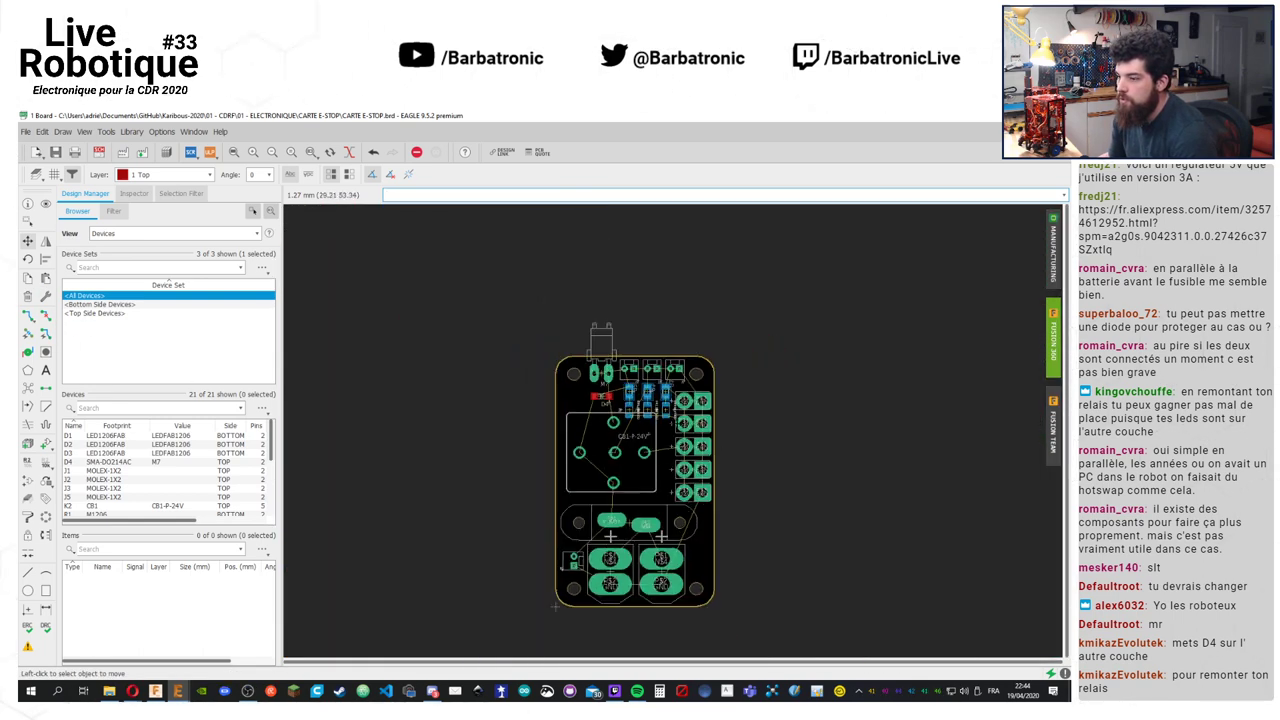
scroll(632, 440, up, 3)
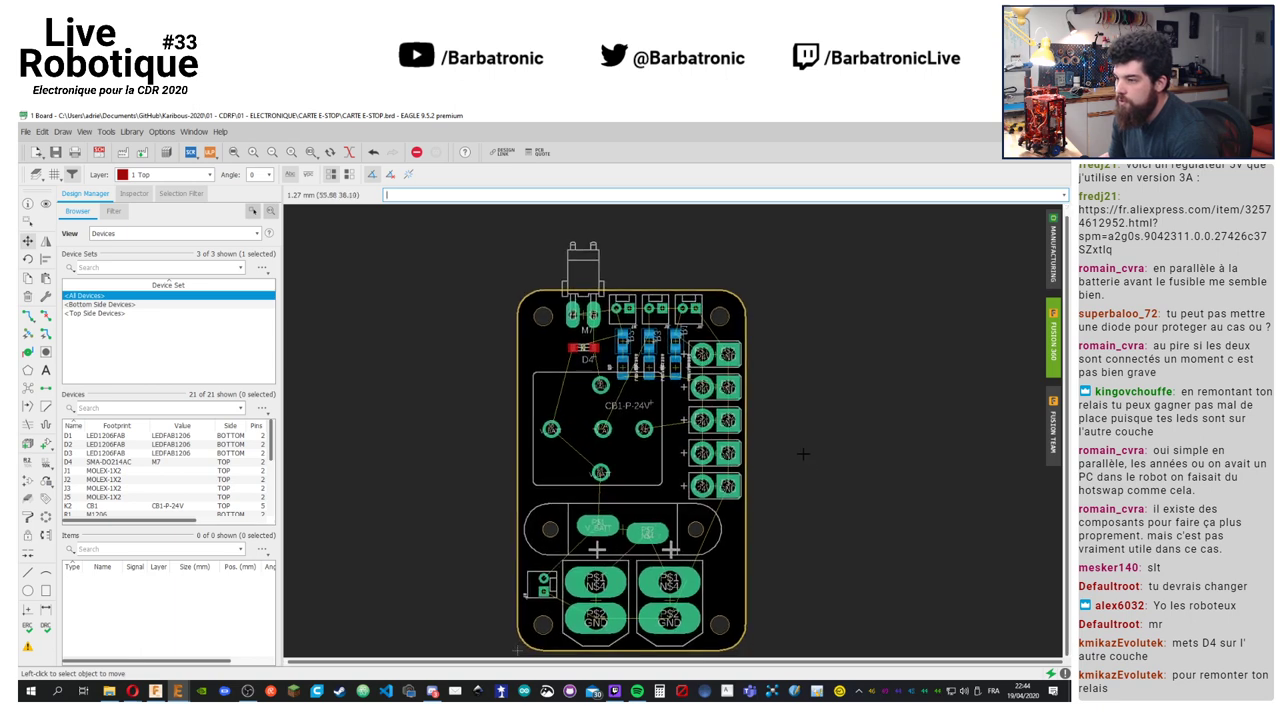
scroll(650, 360, up, 5)
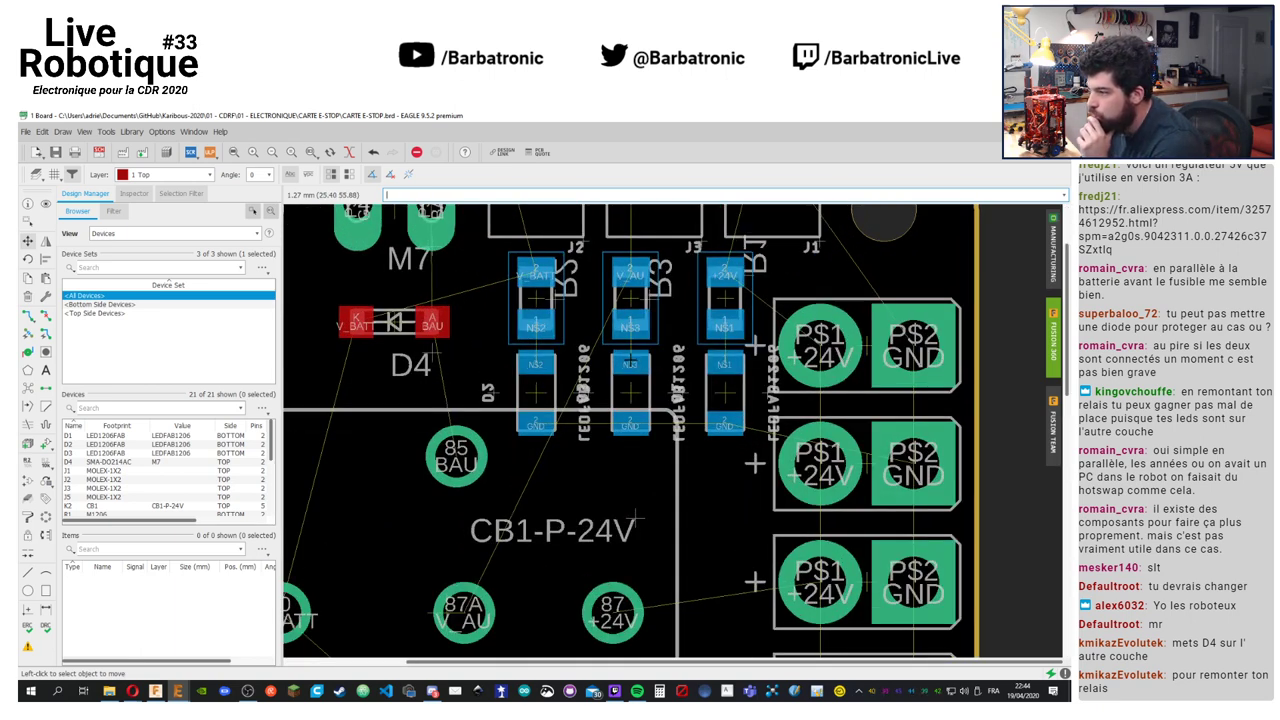
scroll(636, 517, down, 6)
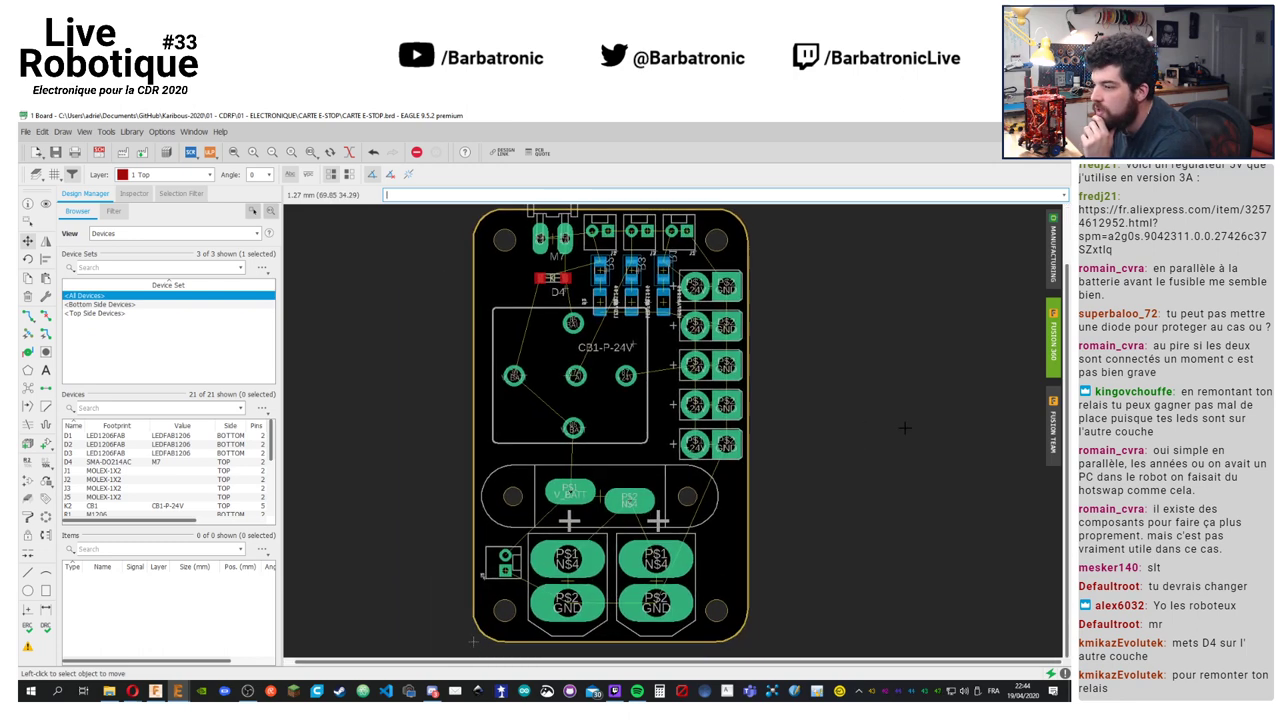
scroll(904, 428, up, 1)
scroll(900, 428, down, 2)
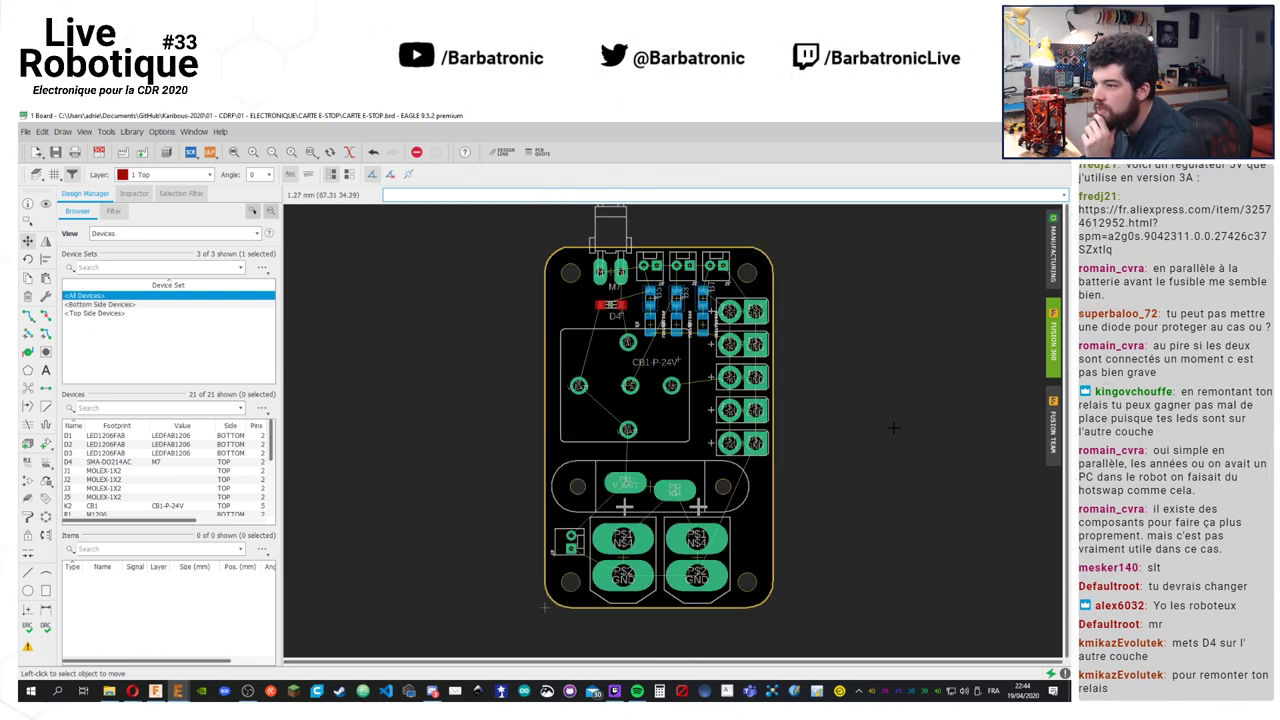
scroll(893, 428, right, 1)
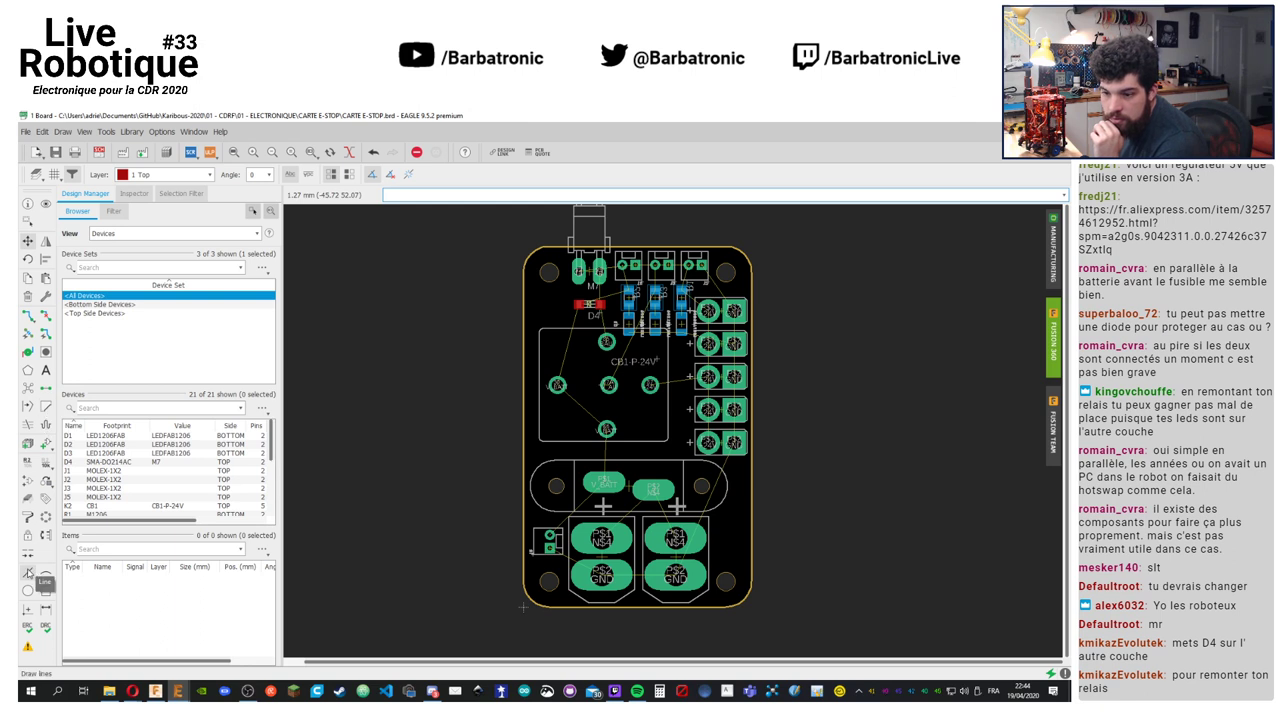
Pan around the board after picking the Polygon and then the Group tool
click(28, 370)
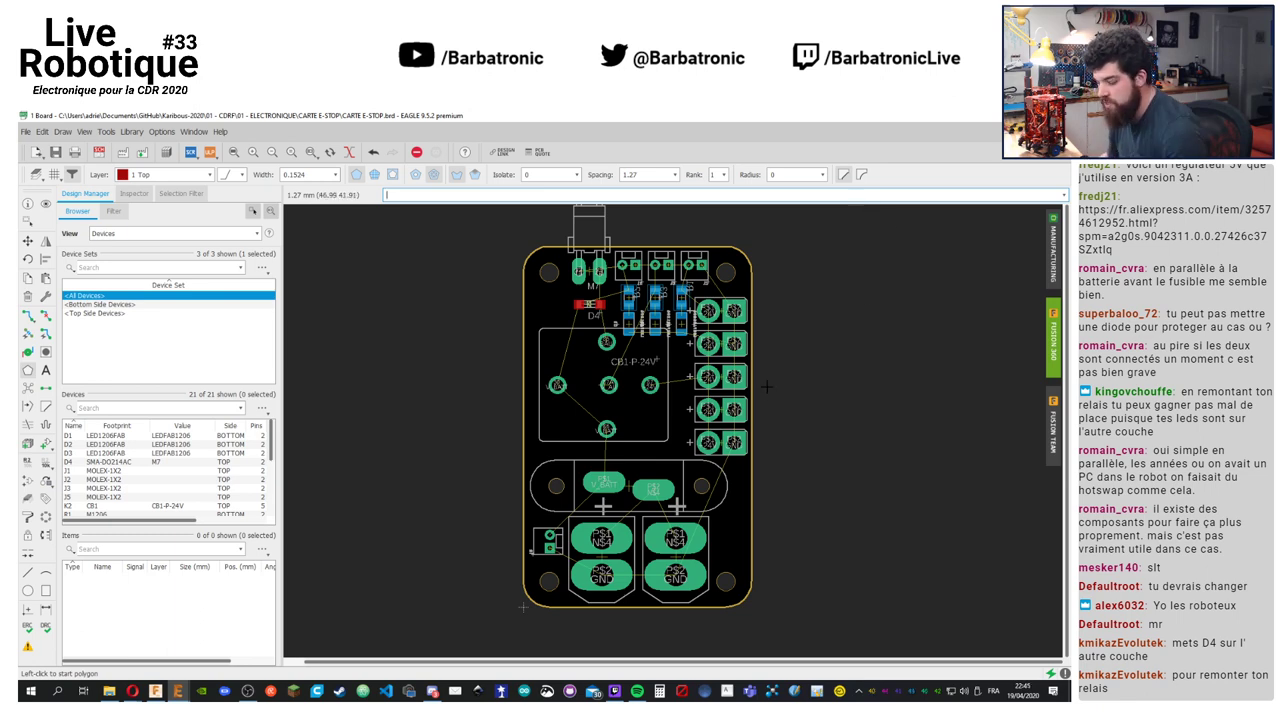
scroll(612, 381, up, 3)
scroll(612, 381, down, 3)
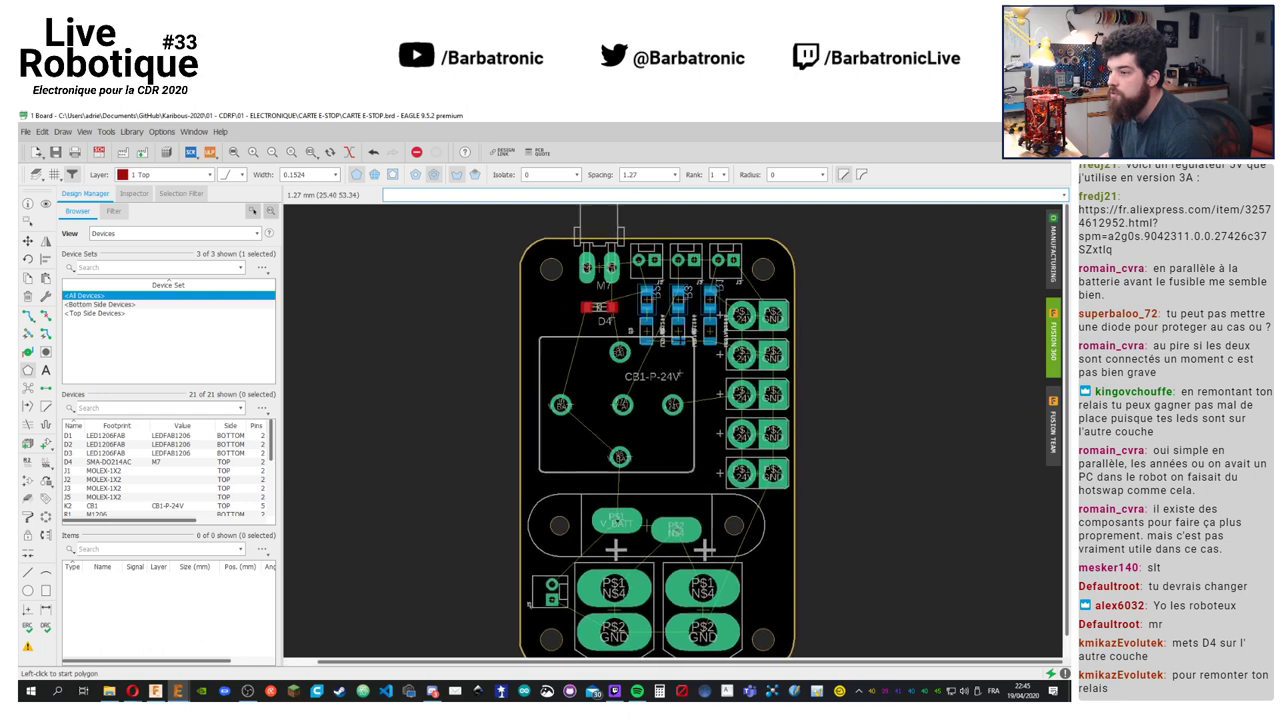
click(28, 222)
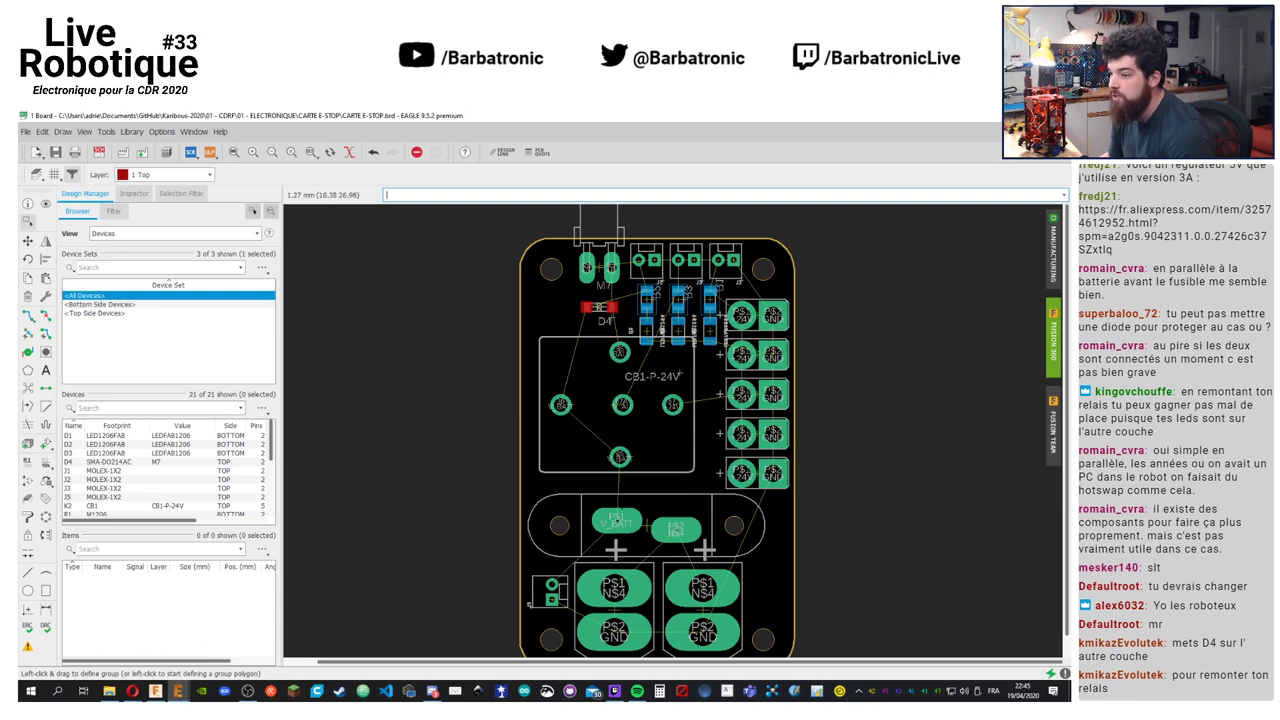
middle_drag(821, 439, 785, 387)
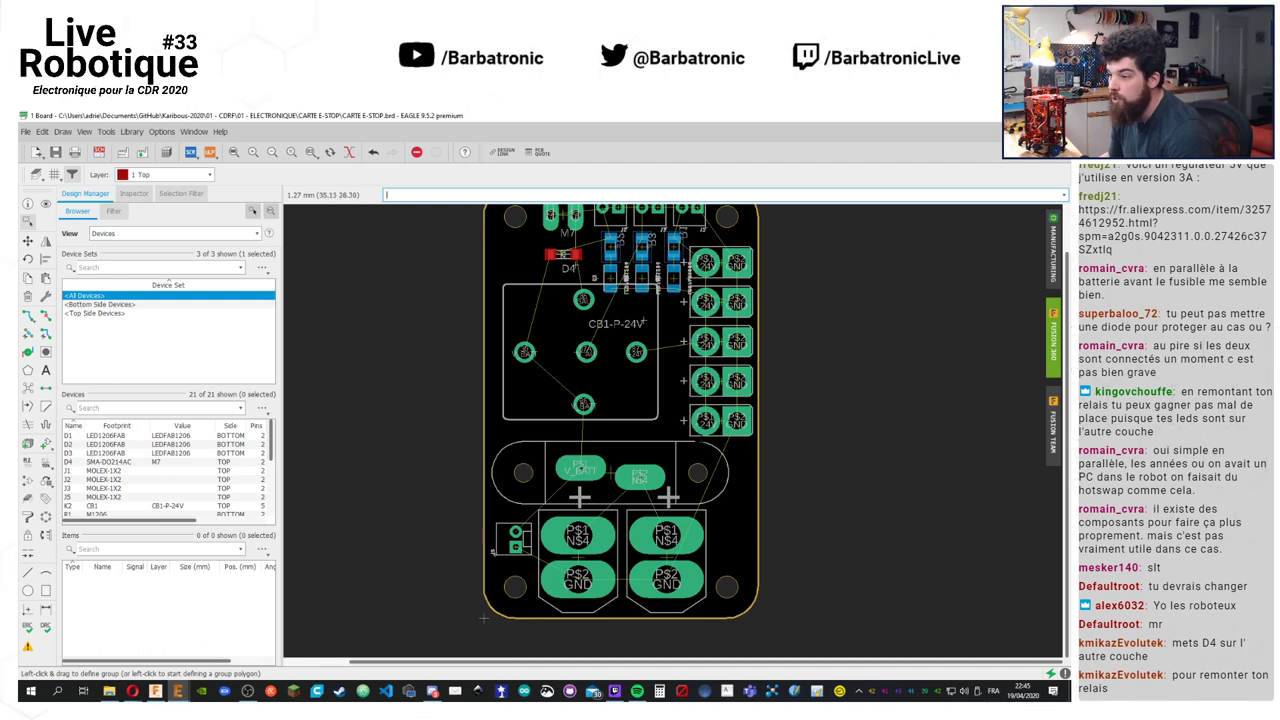
middle_drag(805, 290, 840, 330)
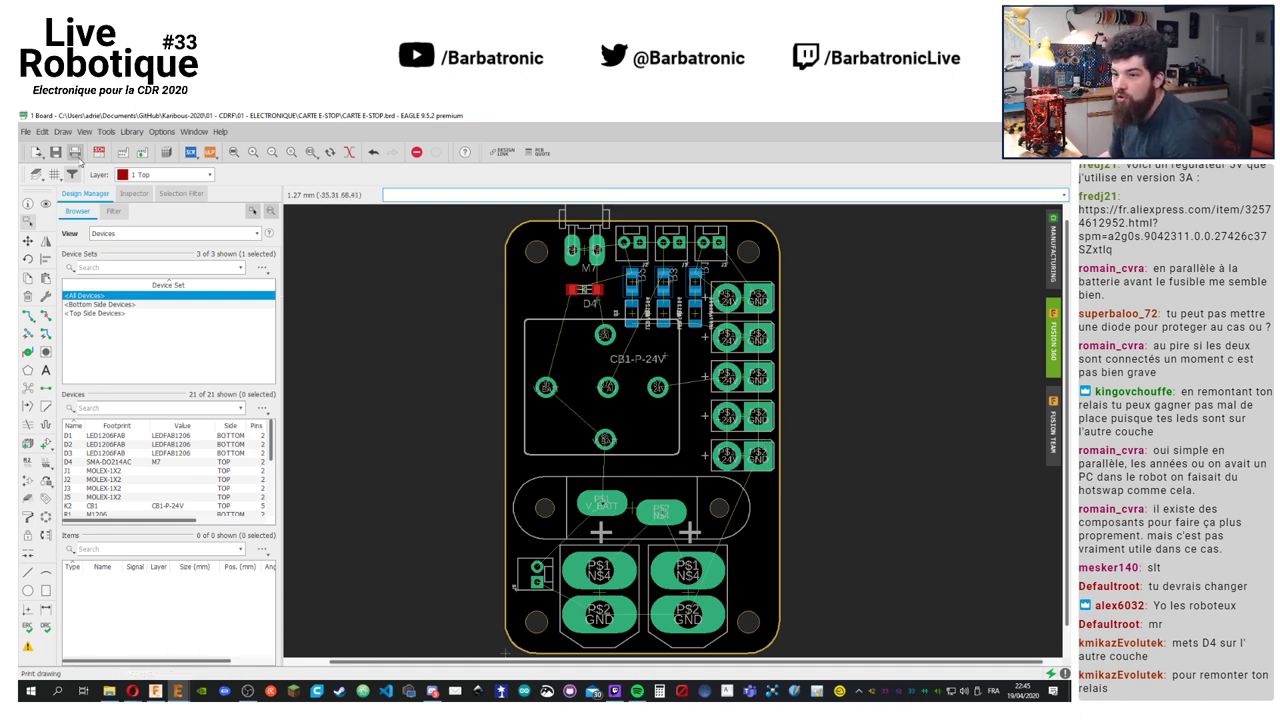
Nudge the CB1 relay footprint slightly left, save the design, and select the Polygon tool
click(28, 241)
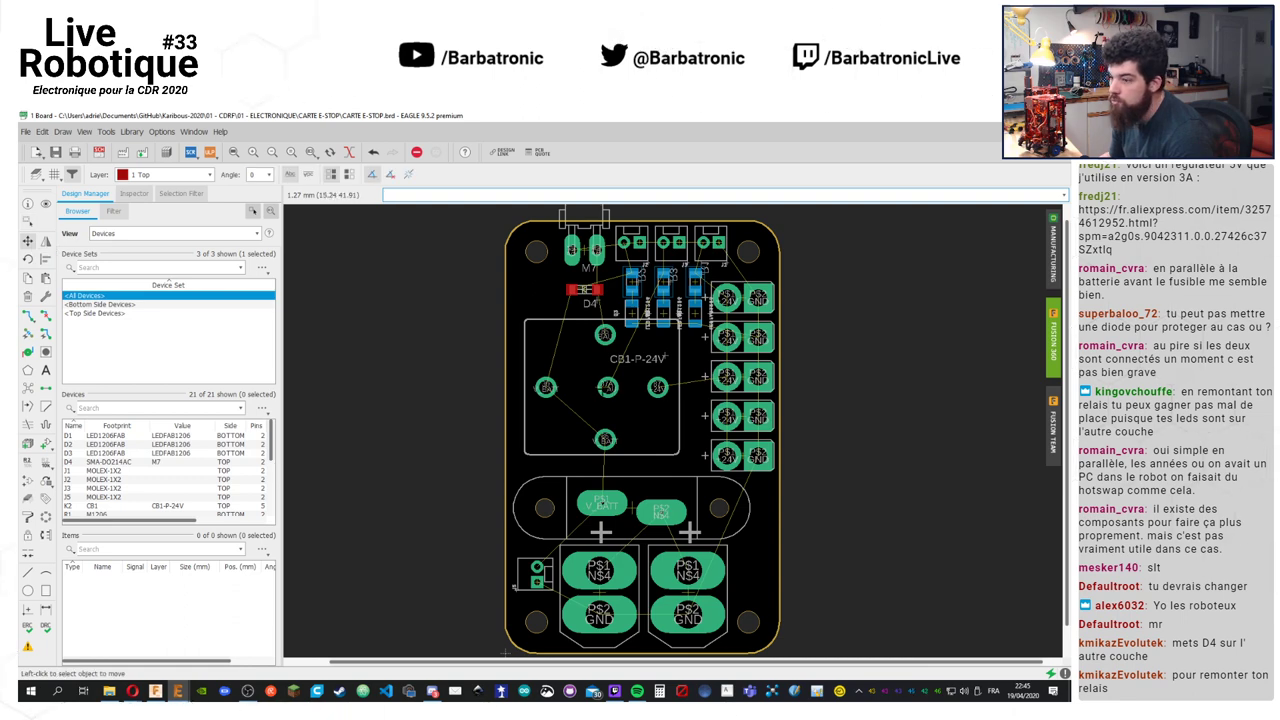
click(665, 354)
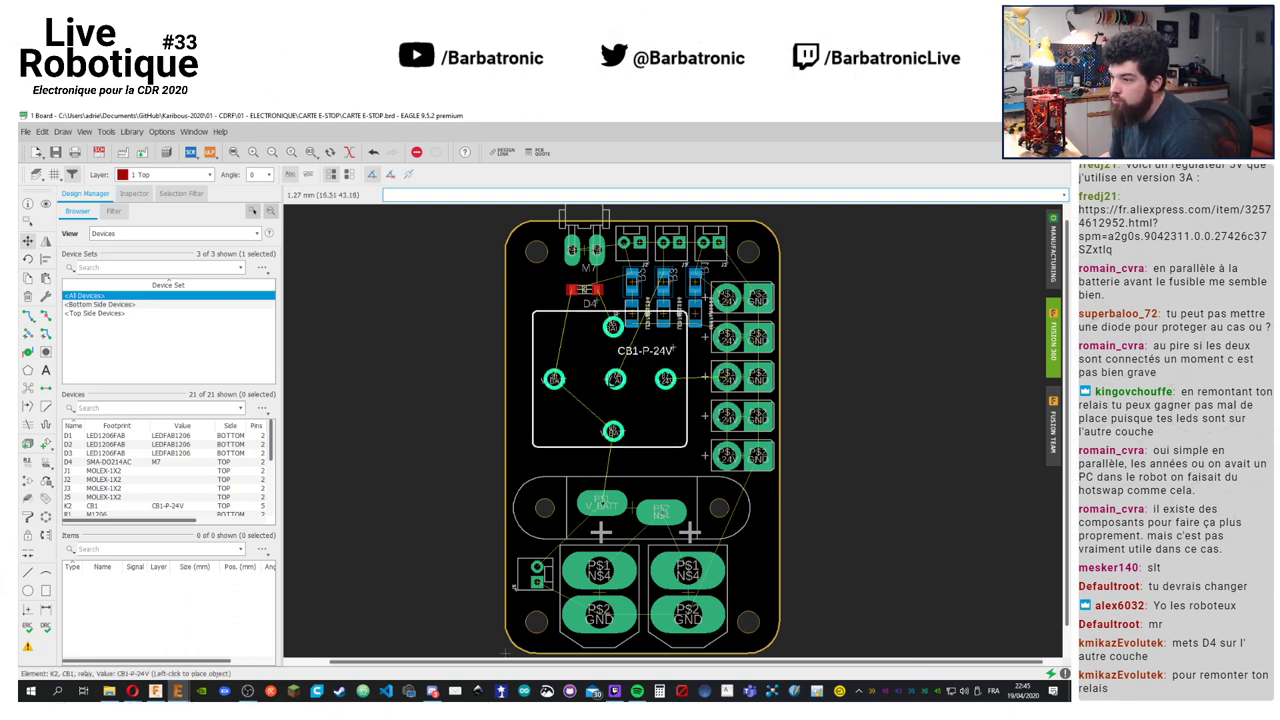
click(672, 349)
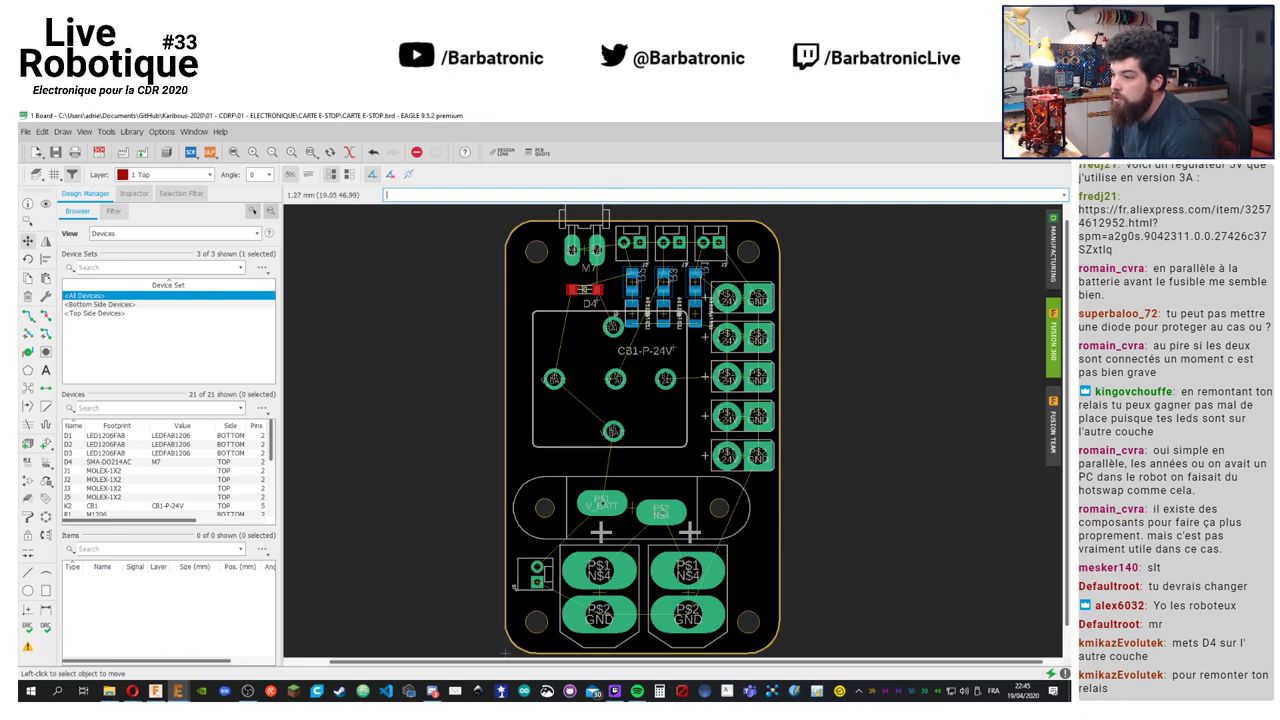
click(672, 349)
click(664, 349)
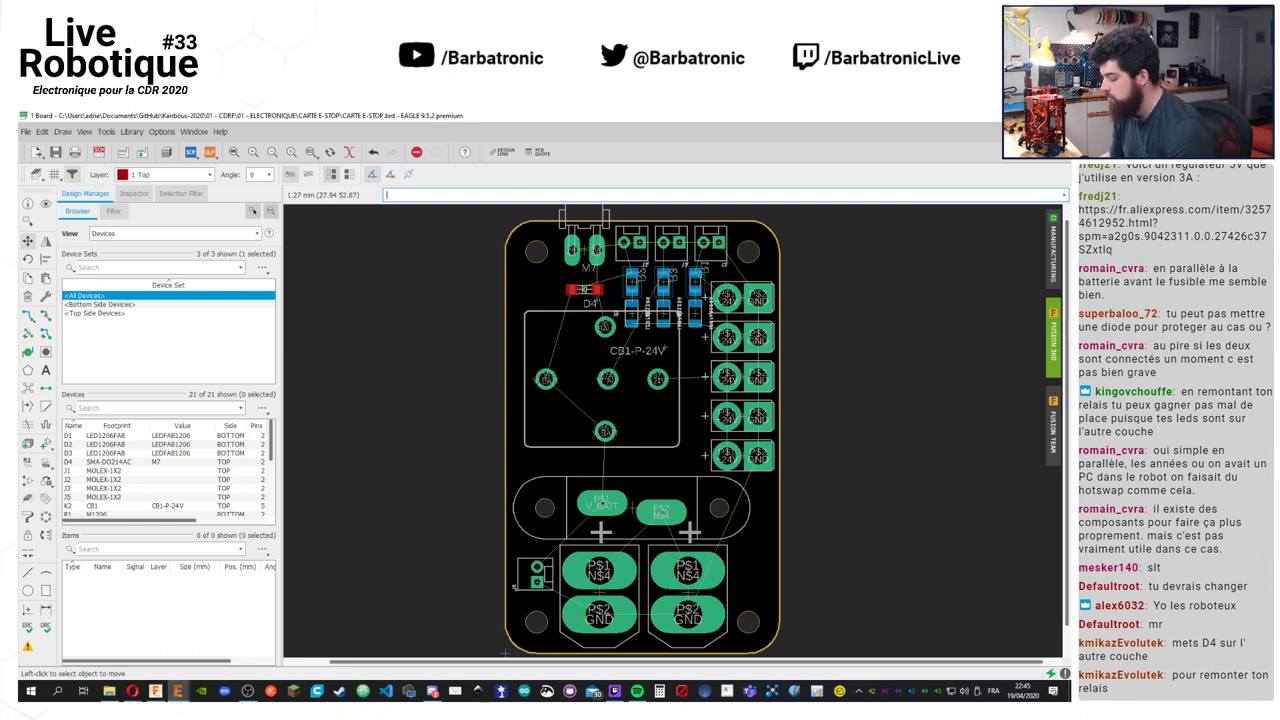
key(ctrl+s)
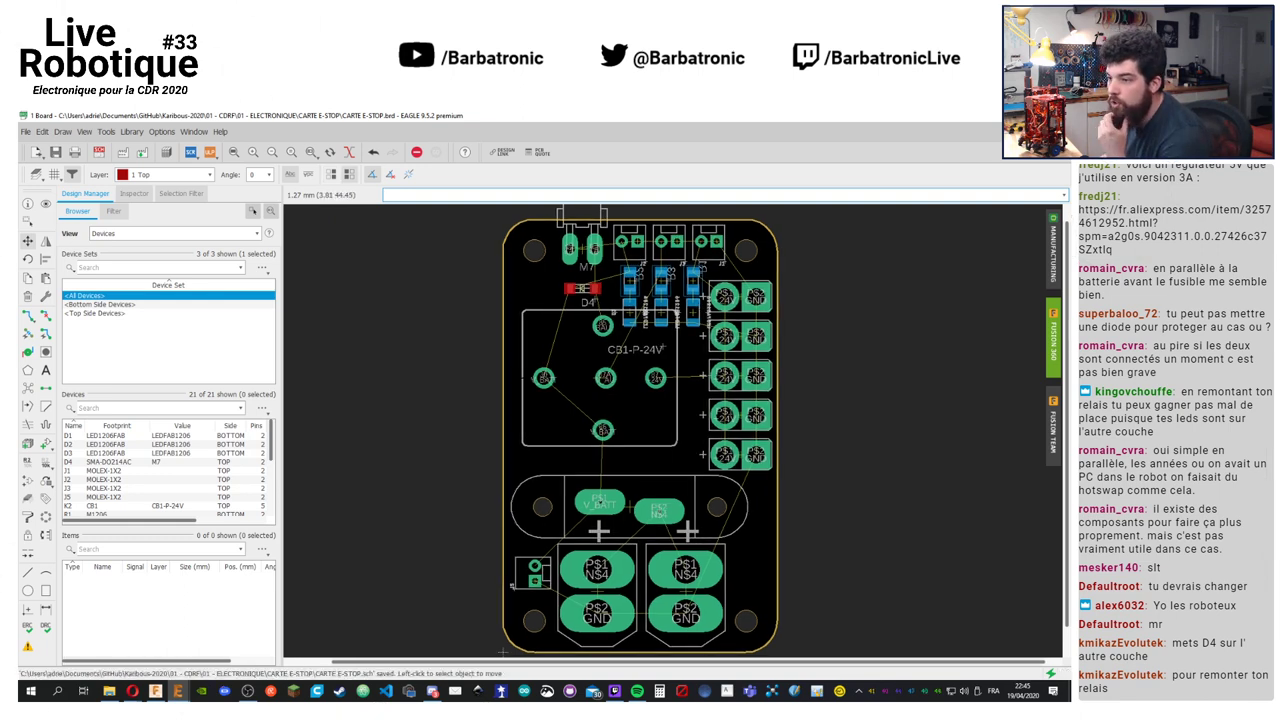
scroll(527, 377, down, 1)
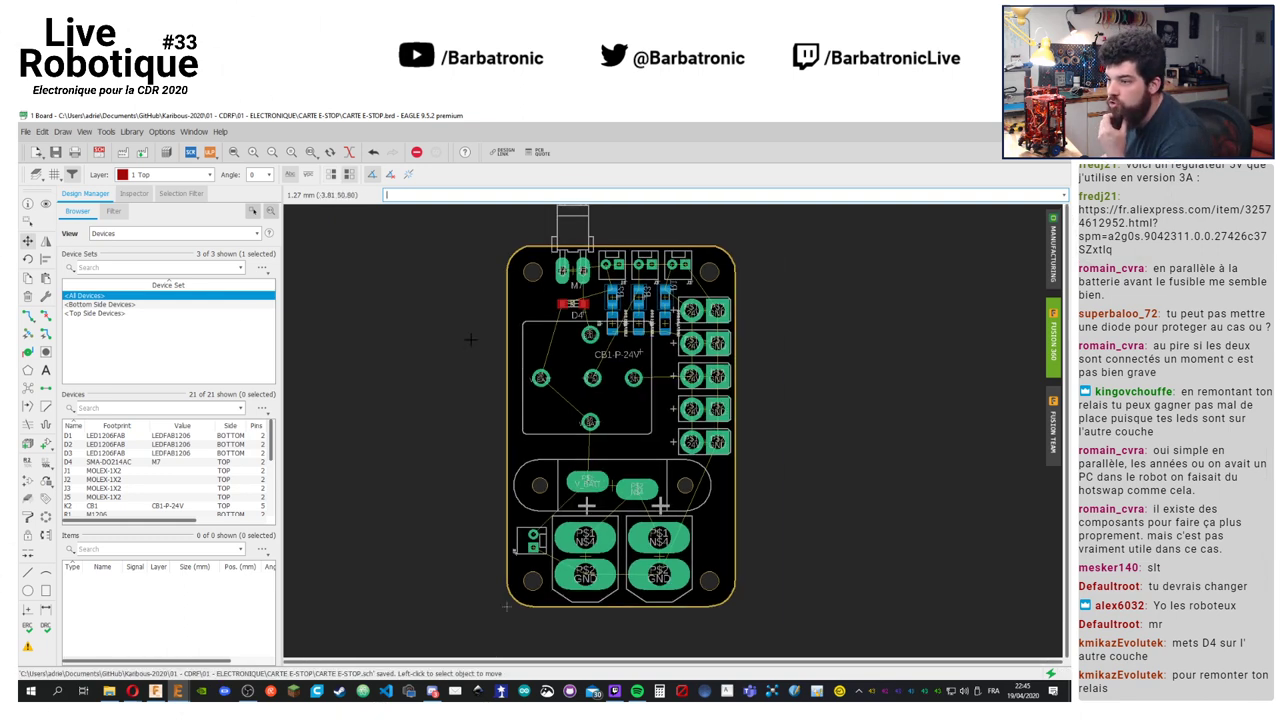
click(28, 370)
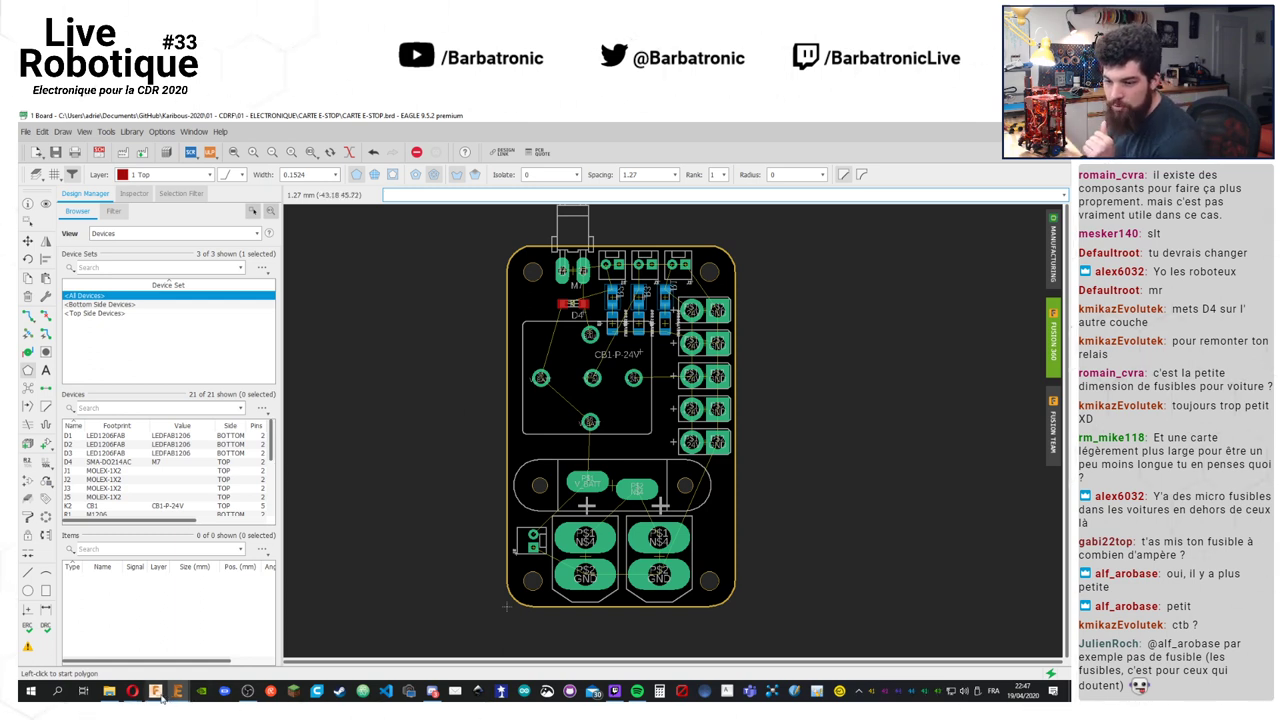
Google 'micro fusible voiture' in a new Opera tab and view the fuse size chart image
mouse_move(132, 690)
click(183, 649)
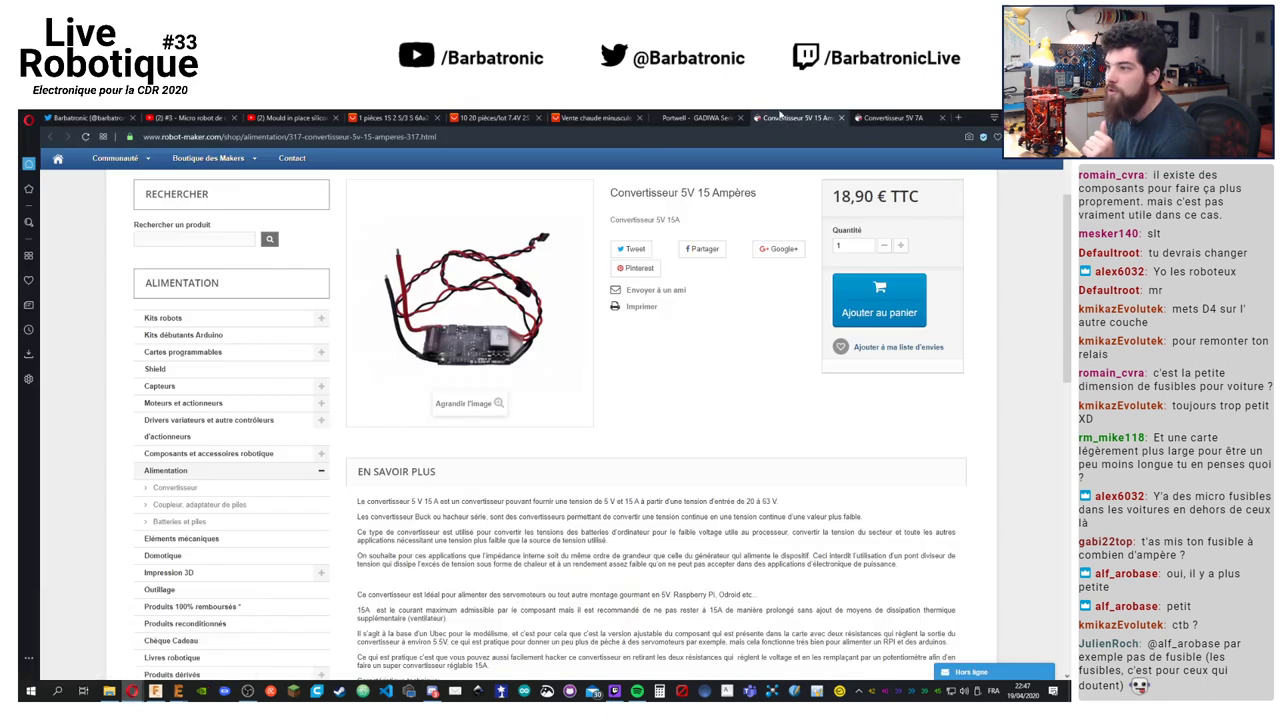
click(958, 117)
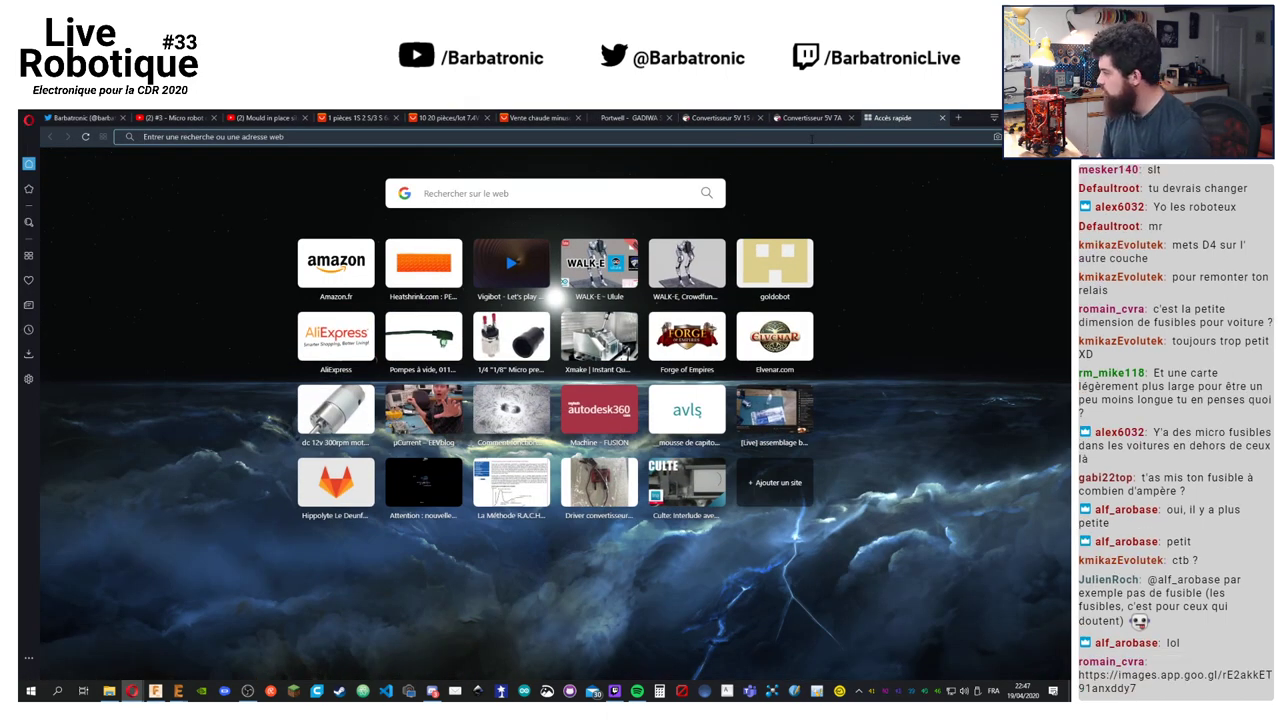
text(micro )
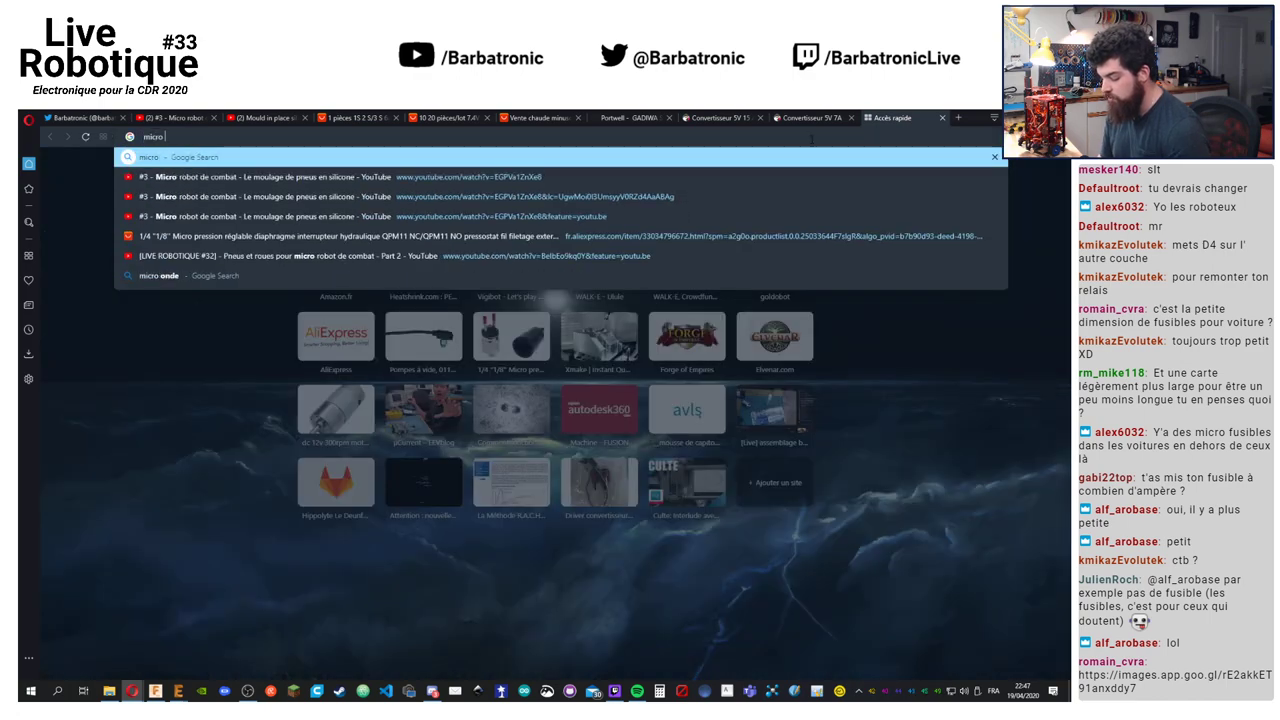
text(fusible voiture)
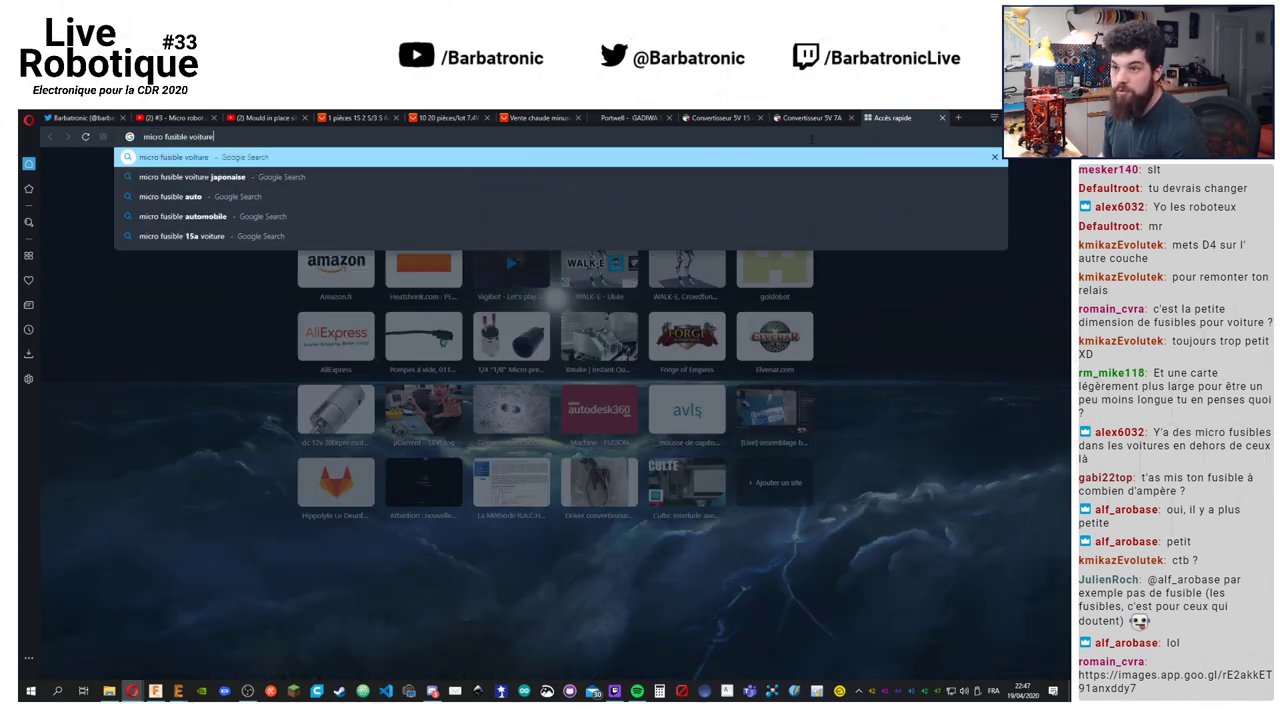
key(Return)
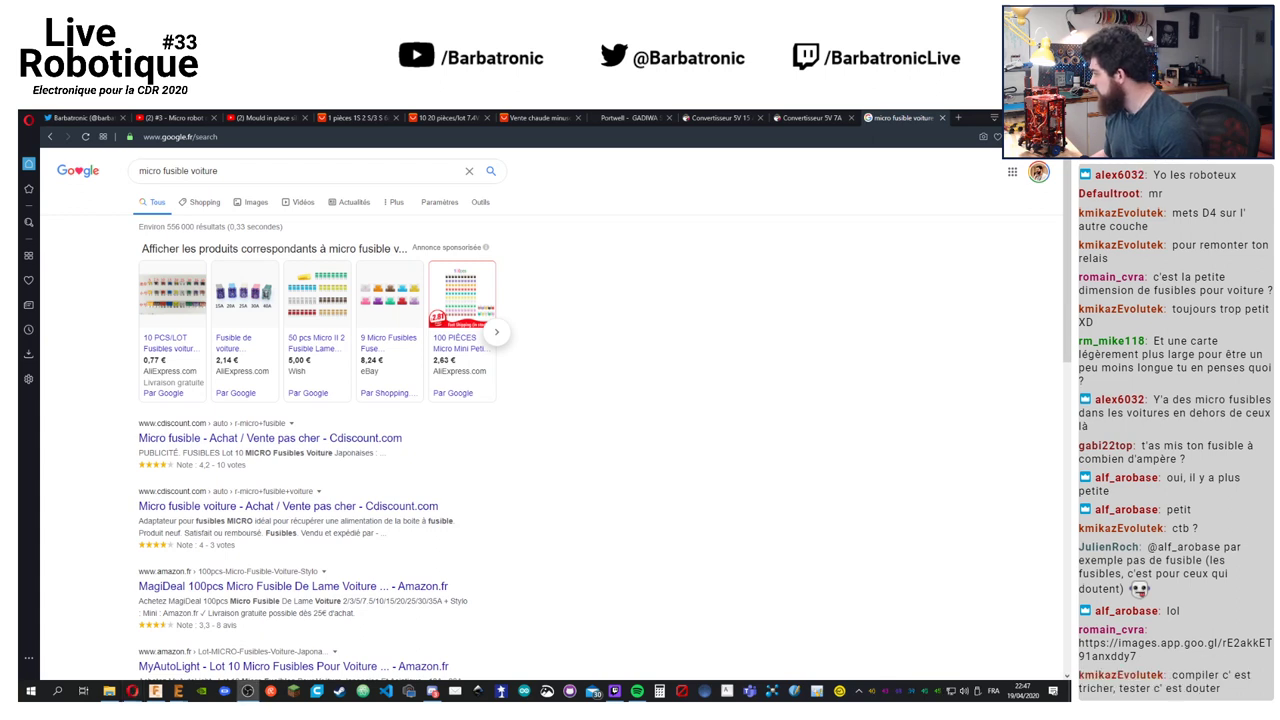
click(462, 300)
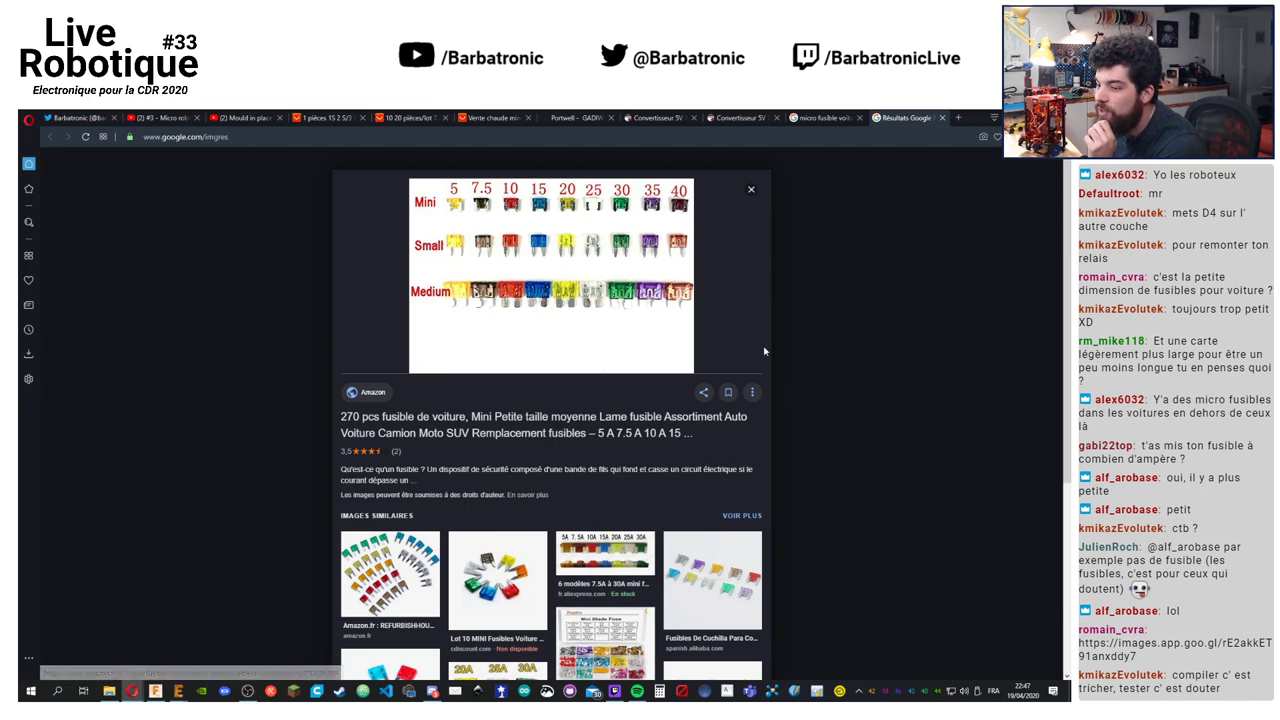
scroll(764, 351, down, 3)
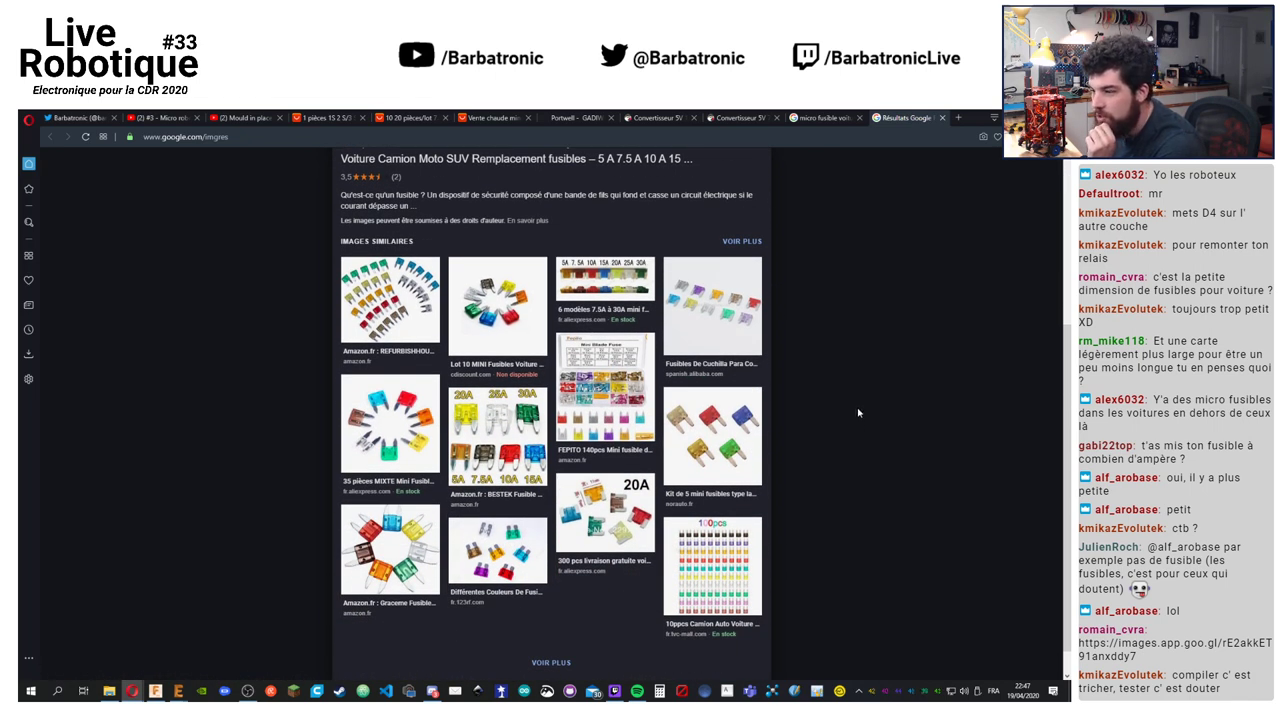
scroll(858, 413, up, 3)
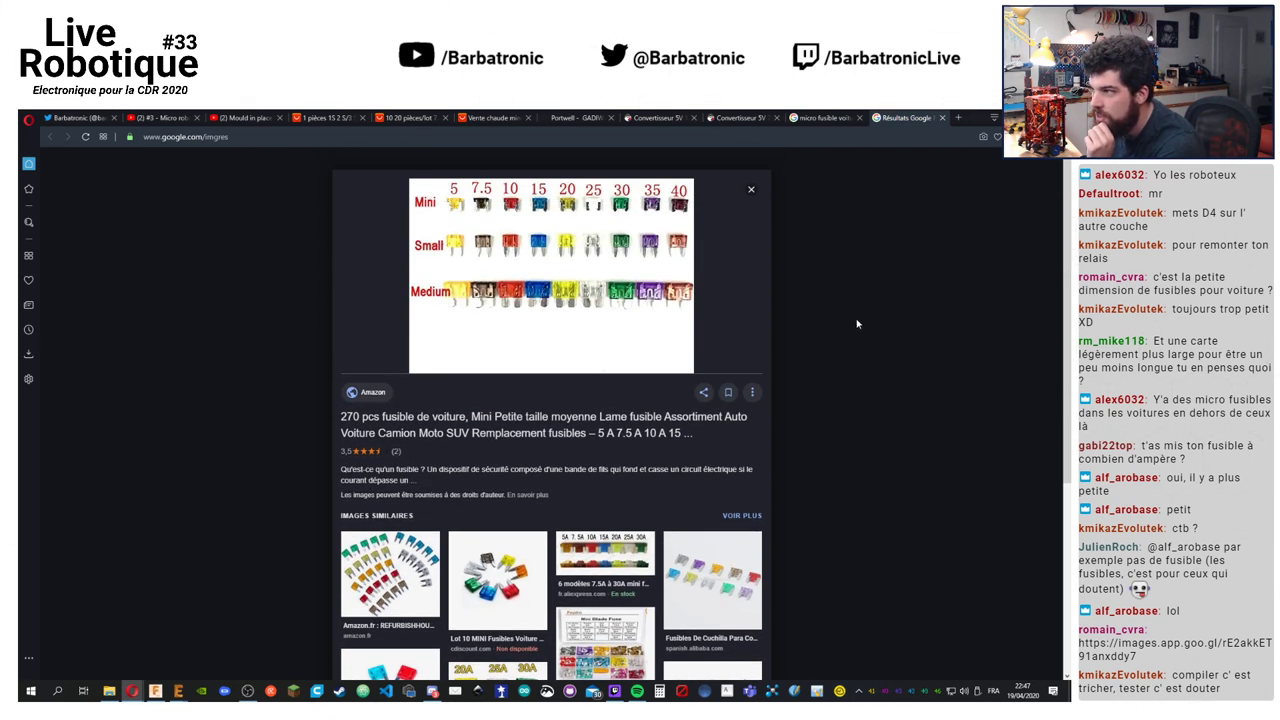
click(826, 118)
Change the search to 'mini fusible voiture' and show the image results
click(160, 170)
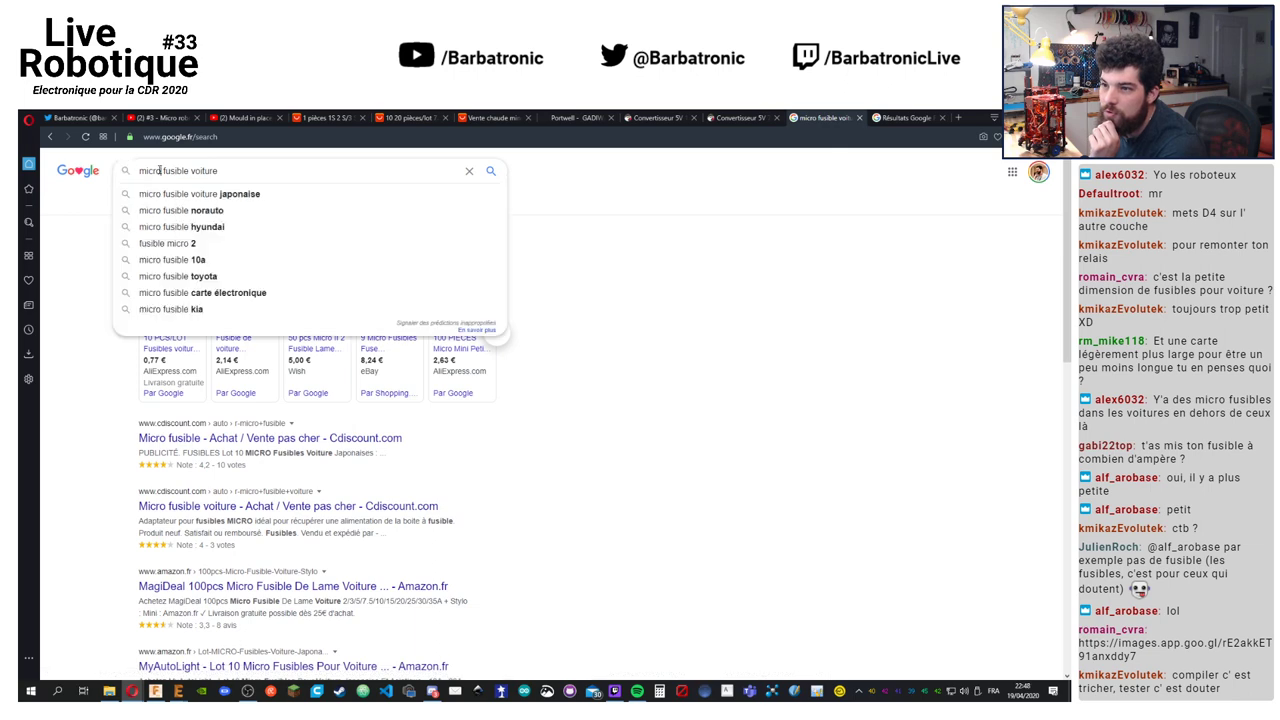
key(BackSpace)
key(BackSpace)
key(BackSpace)
text(ni)
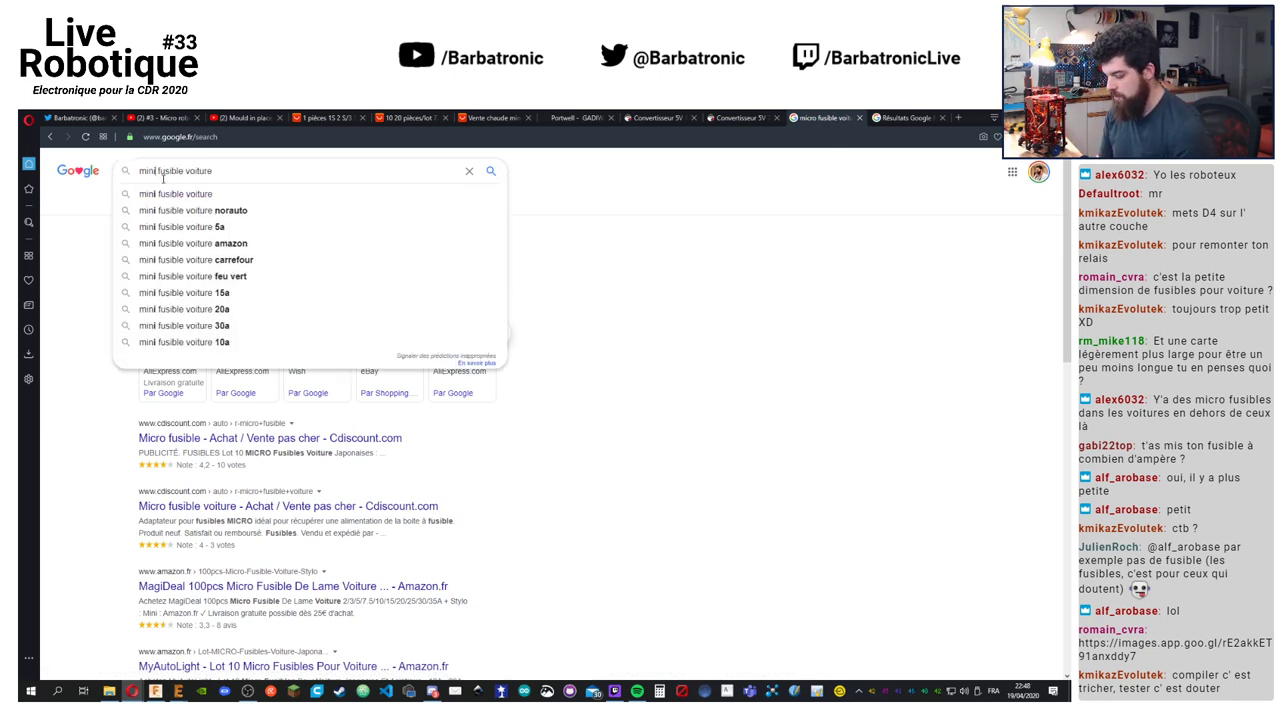
key(Return)
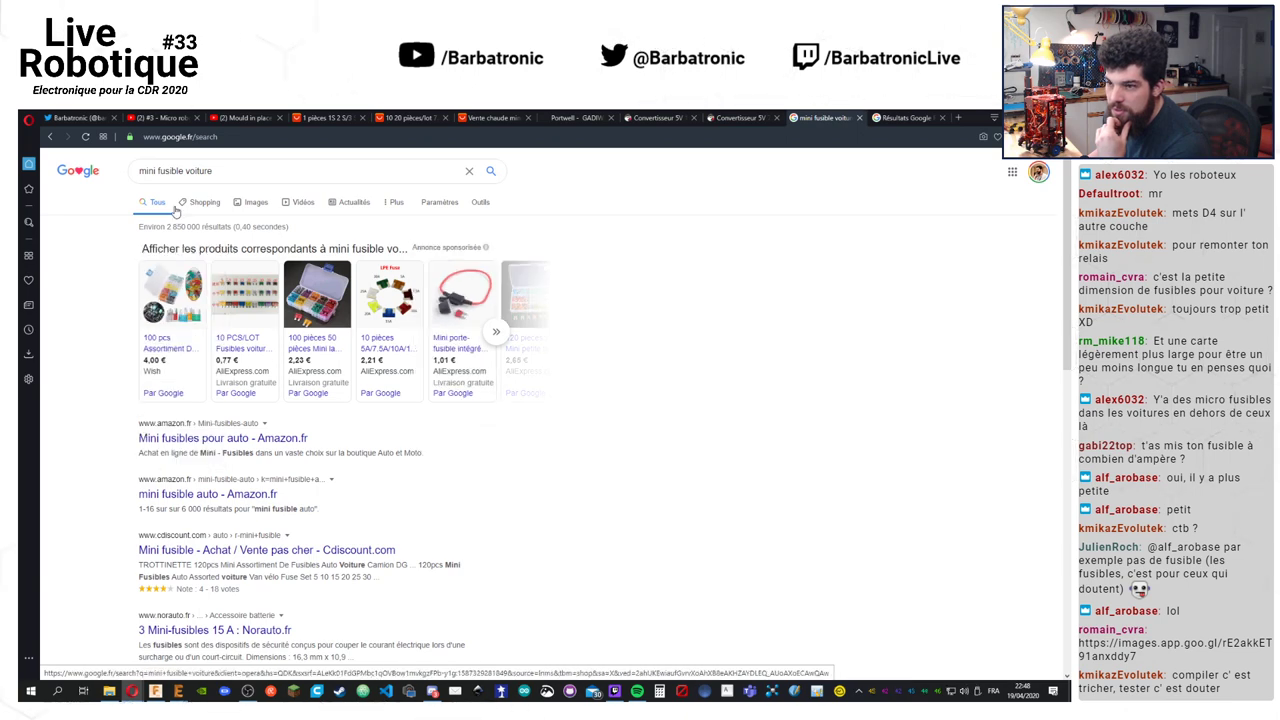
click(250, 204)
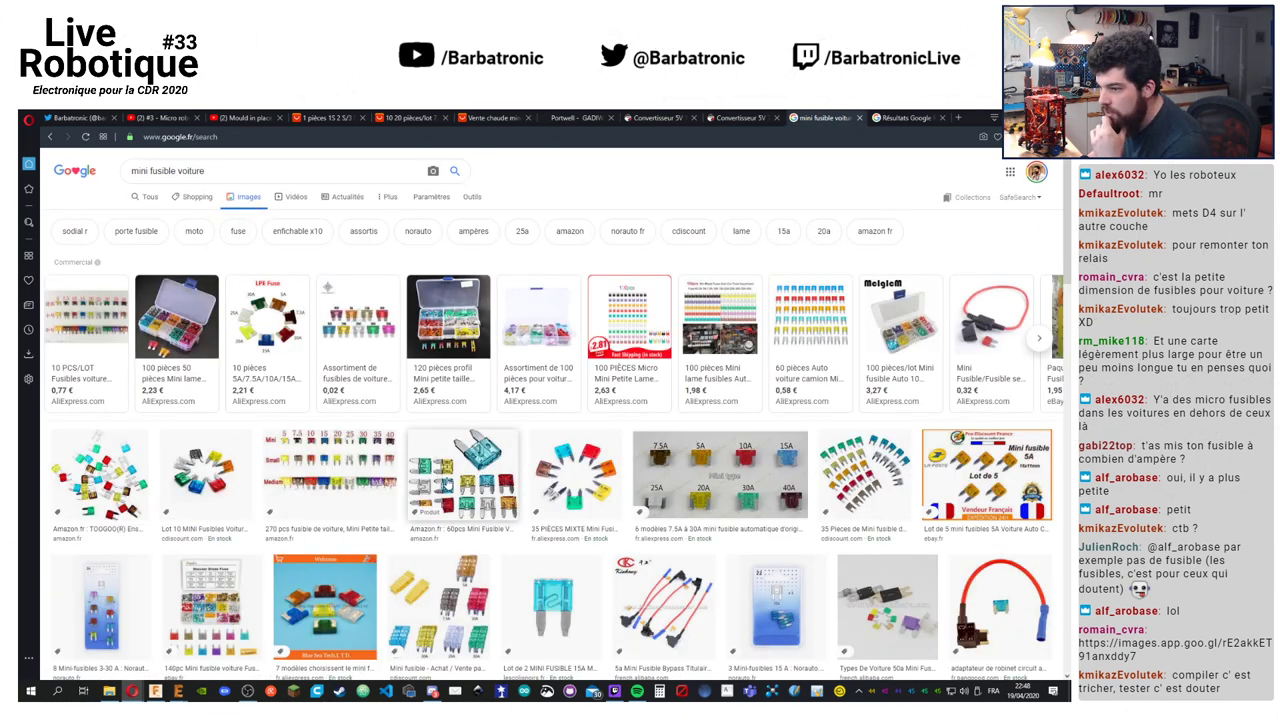
Preview the MagiDeal and DHgate mini blade fuse holder images, then return to EAGLE
scroll(438, 479, down, 2)
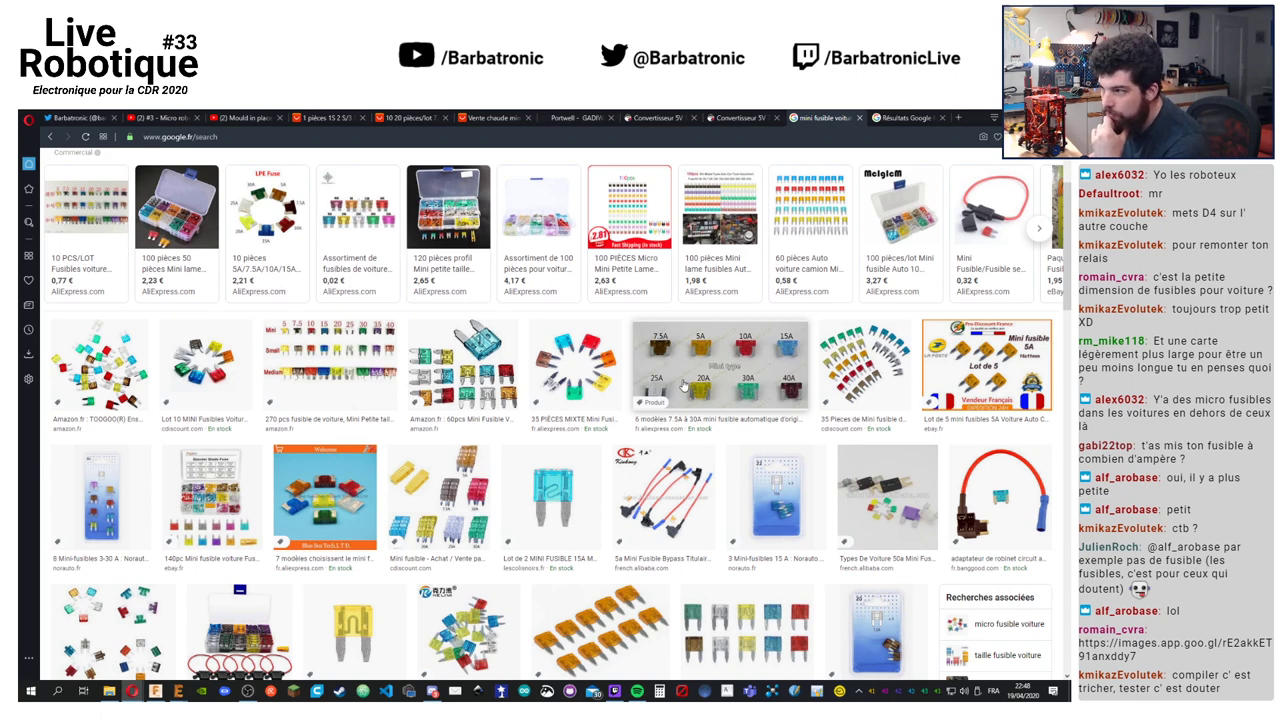
scroll(686, 384, down, 2)
scroll(686, 384, down, 5)
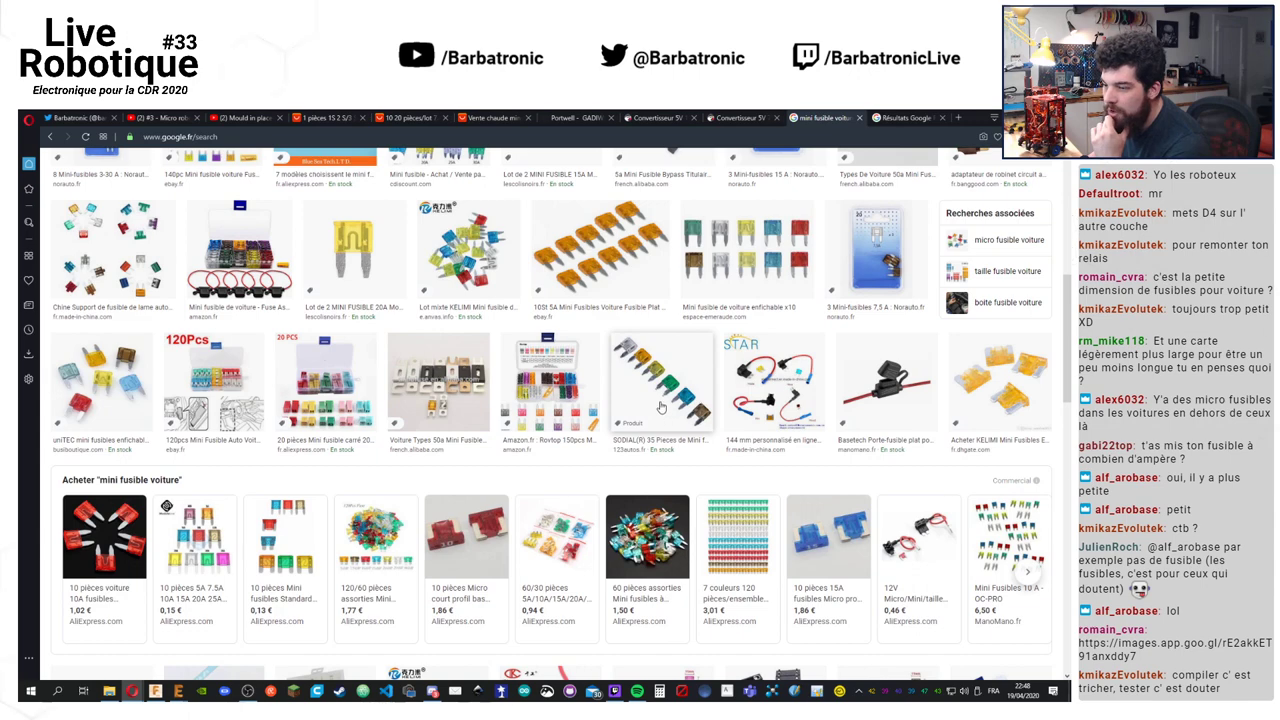
scroll(660, 402, down, 6)
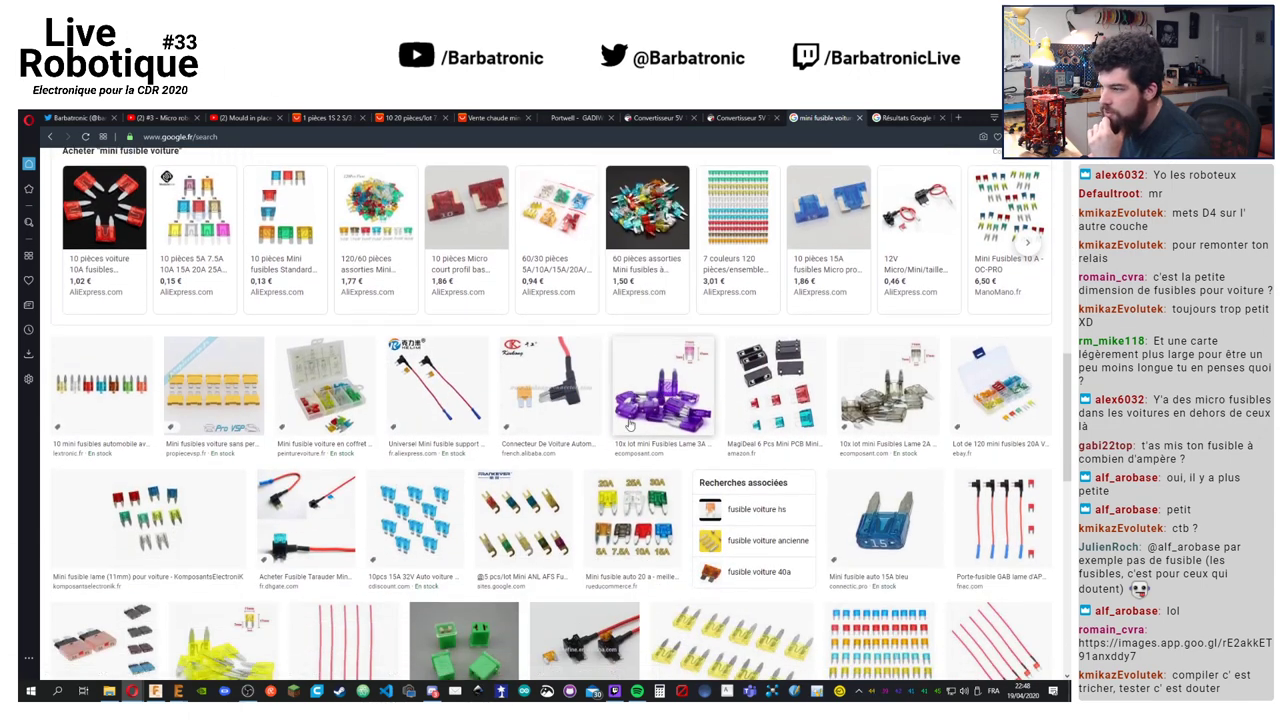
click(798, 386)
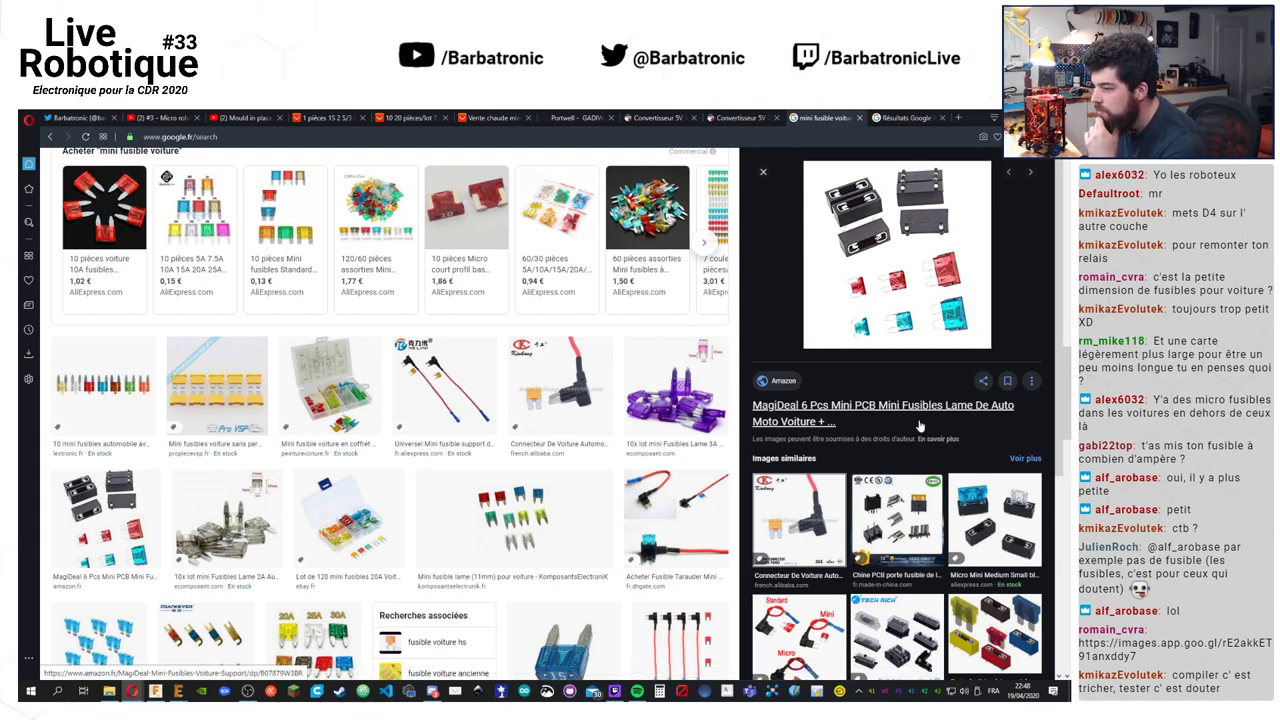
click(676, 520)
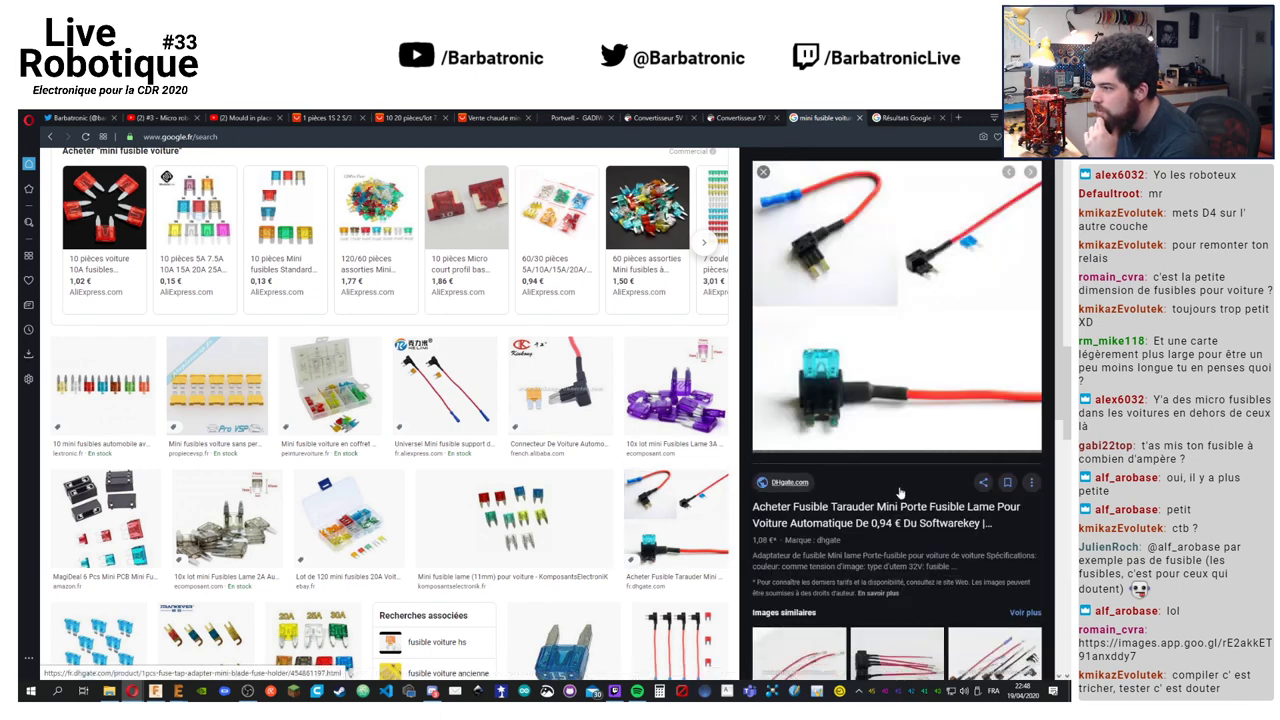
scroll(488, 485, down, 3)
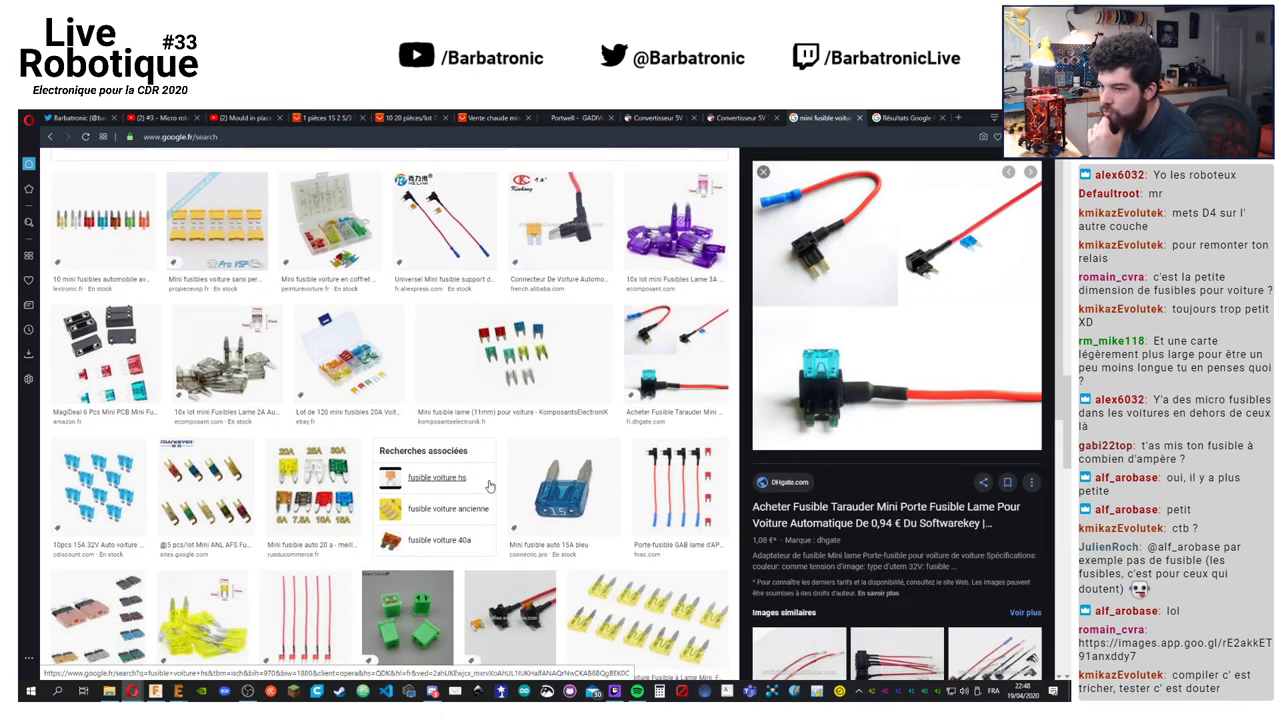
scroll(491, 483, down, 3)
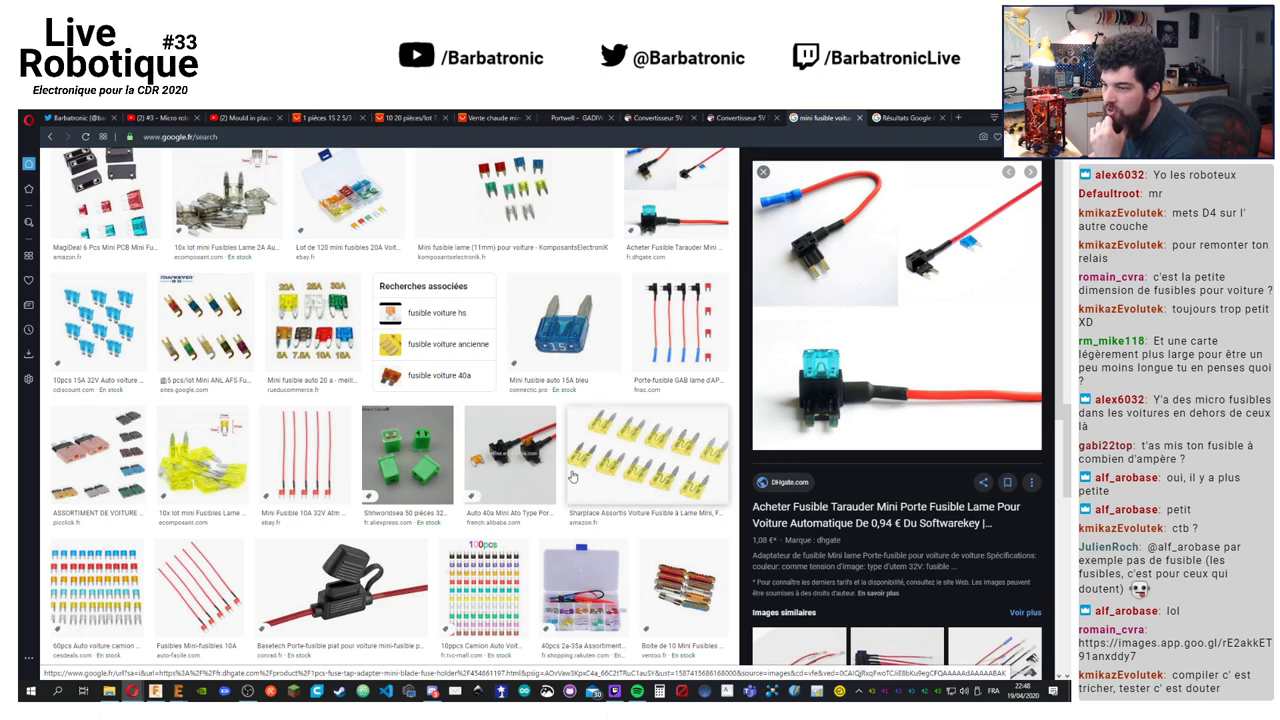
scroll(540, 483, down, 2)
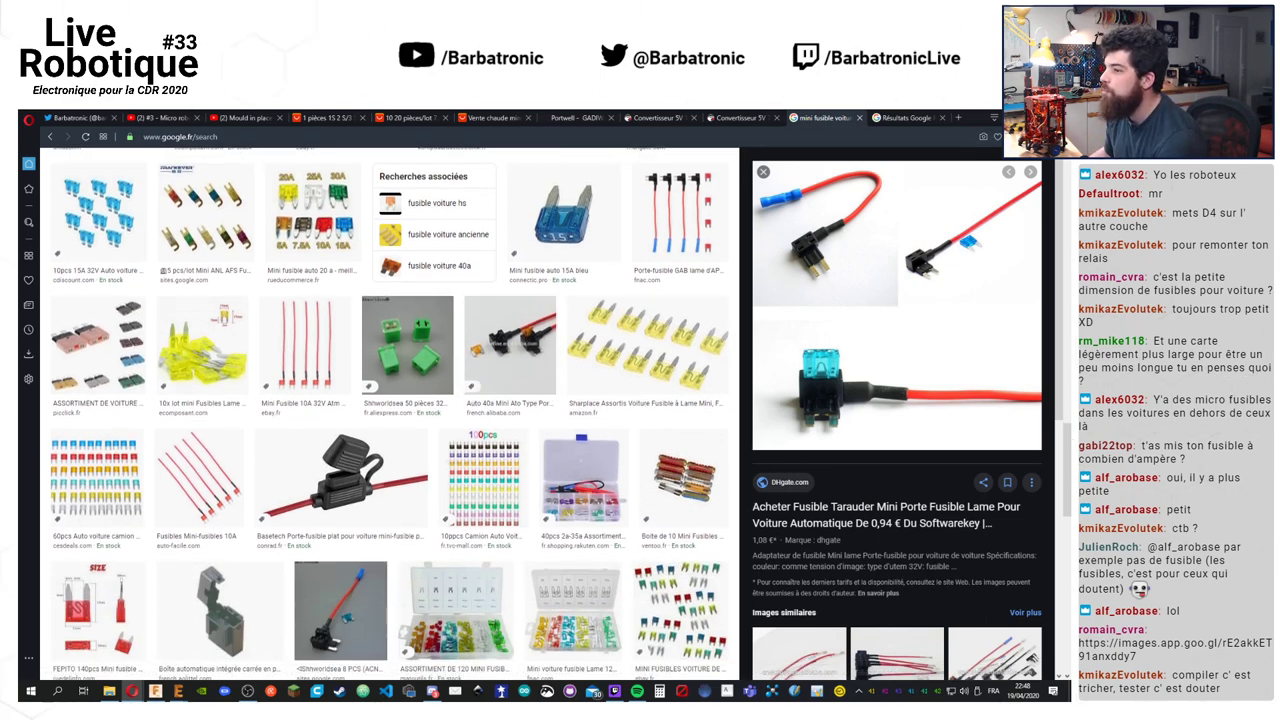
key(alt+Tab)
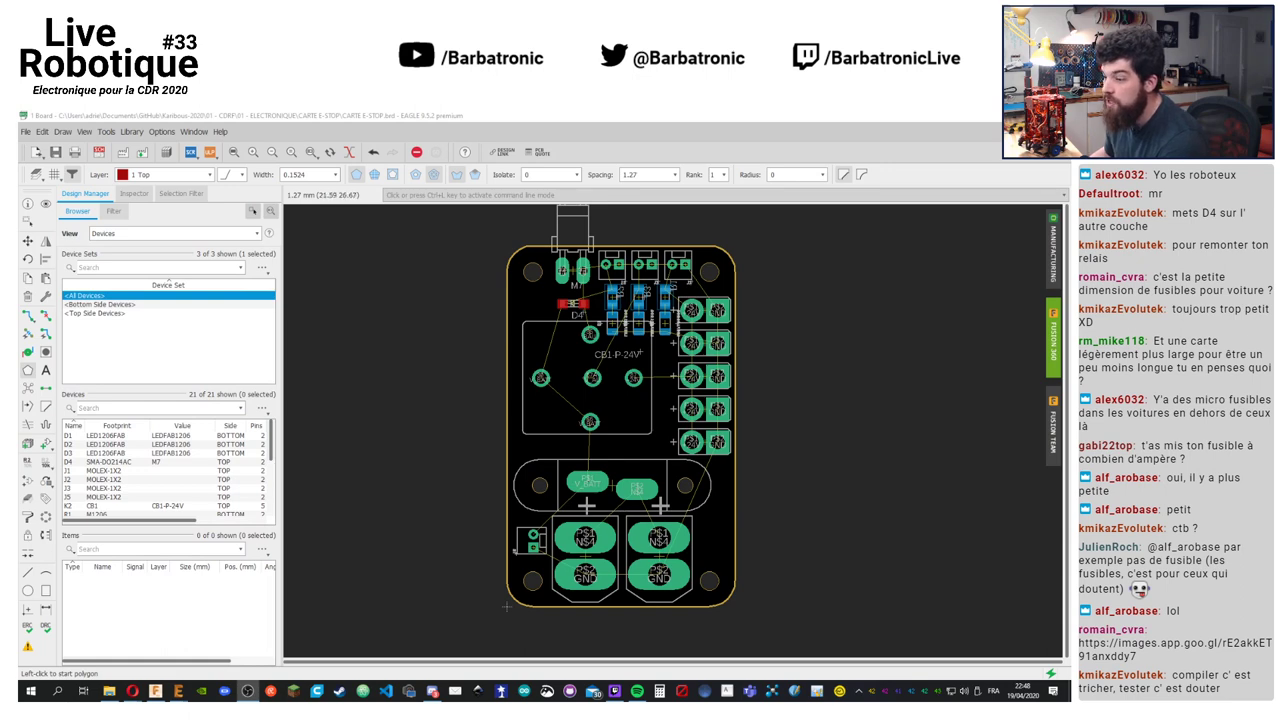
scroll(610, 501, up, 3)
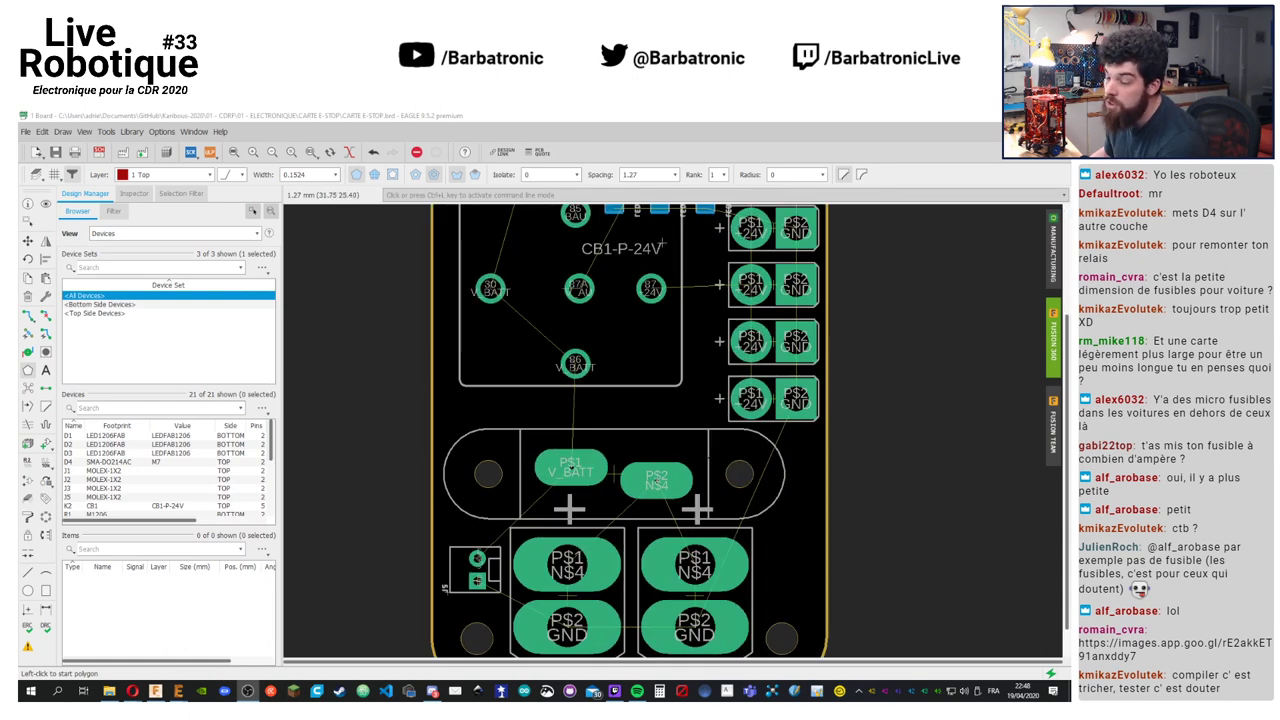
scroll(565, 628, down, 5)
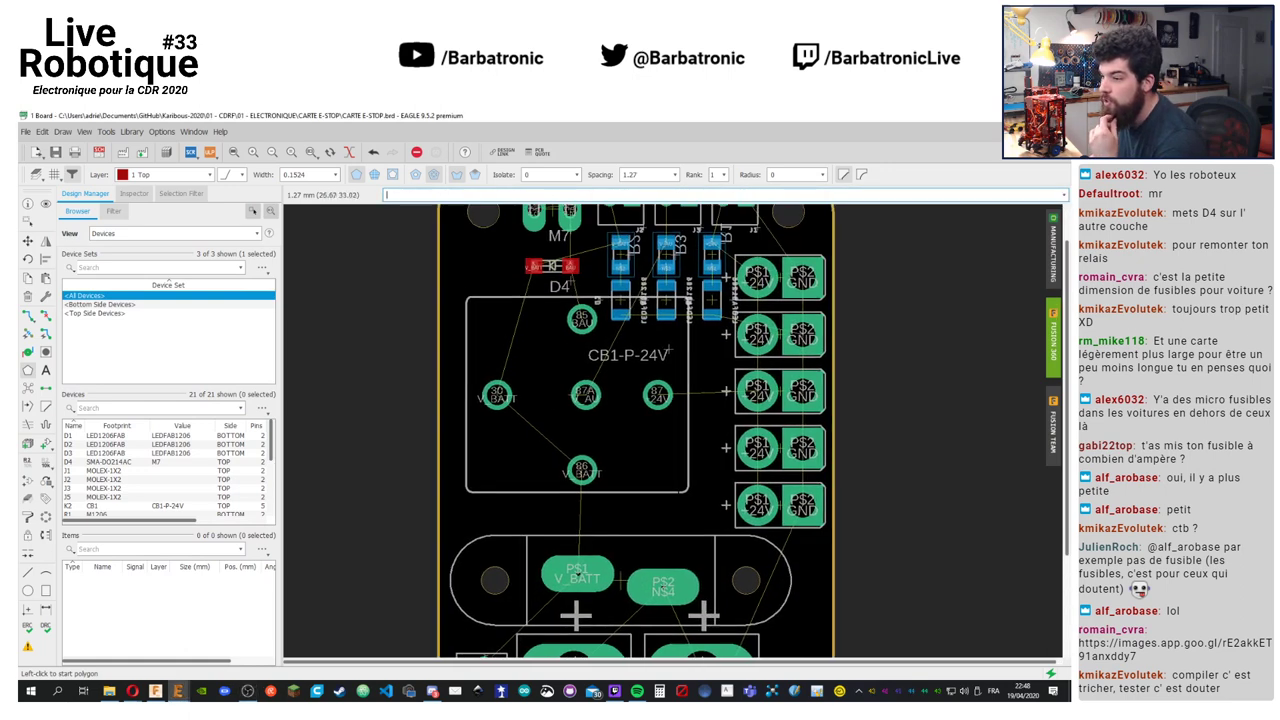
scroll(659, 551, up, 3)
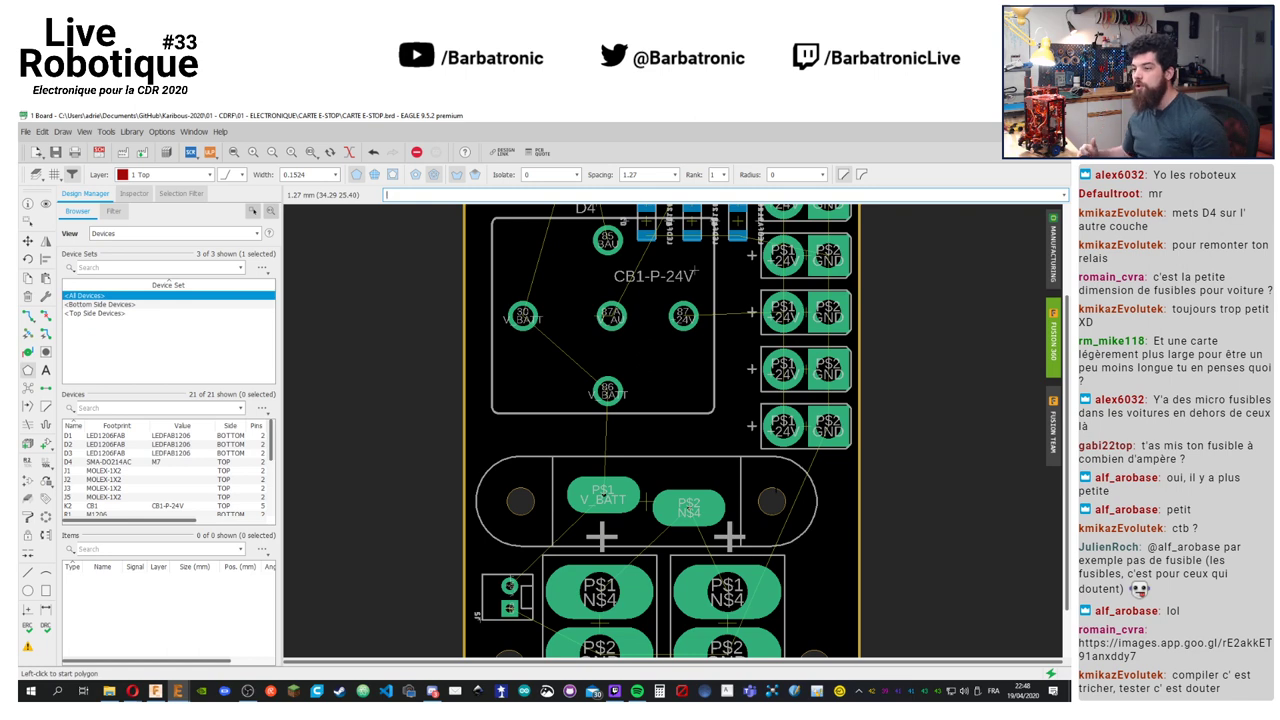
scroll(800, 434, up, 2)
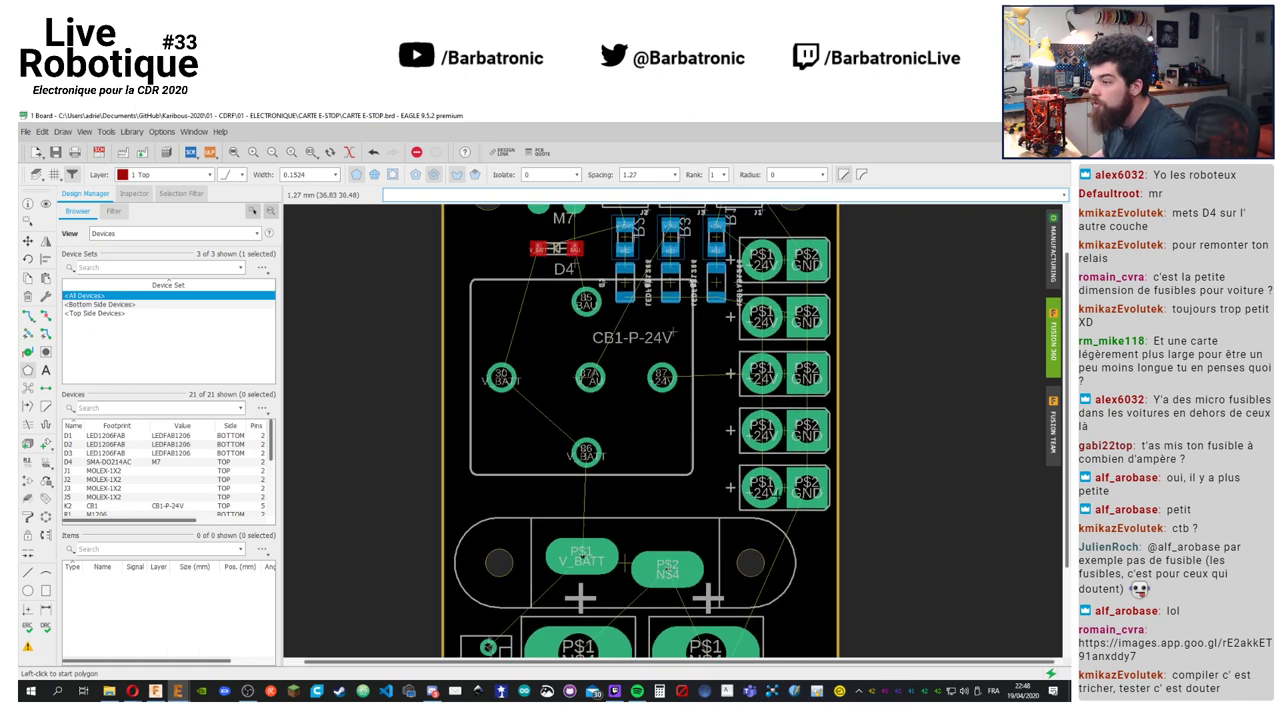
middle_drag(876, 433, 918, 490)
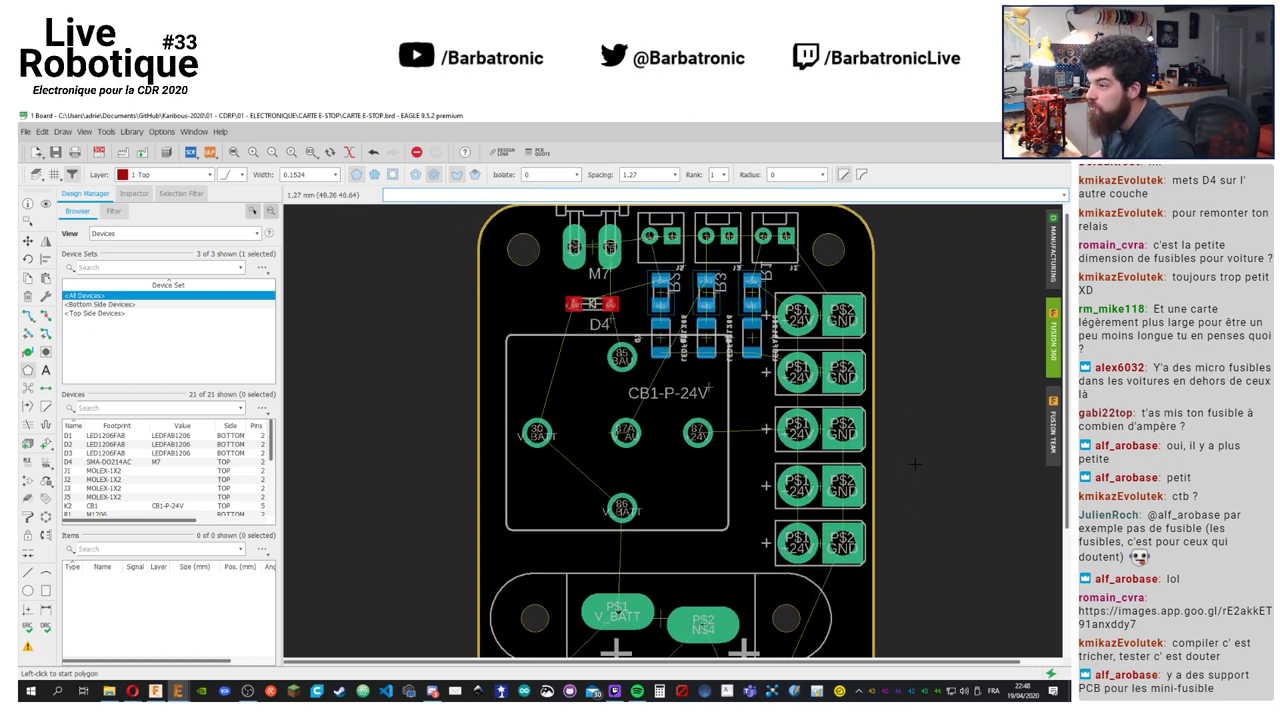
middle_drag(923, 435, 896, 447)
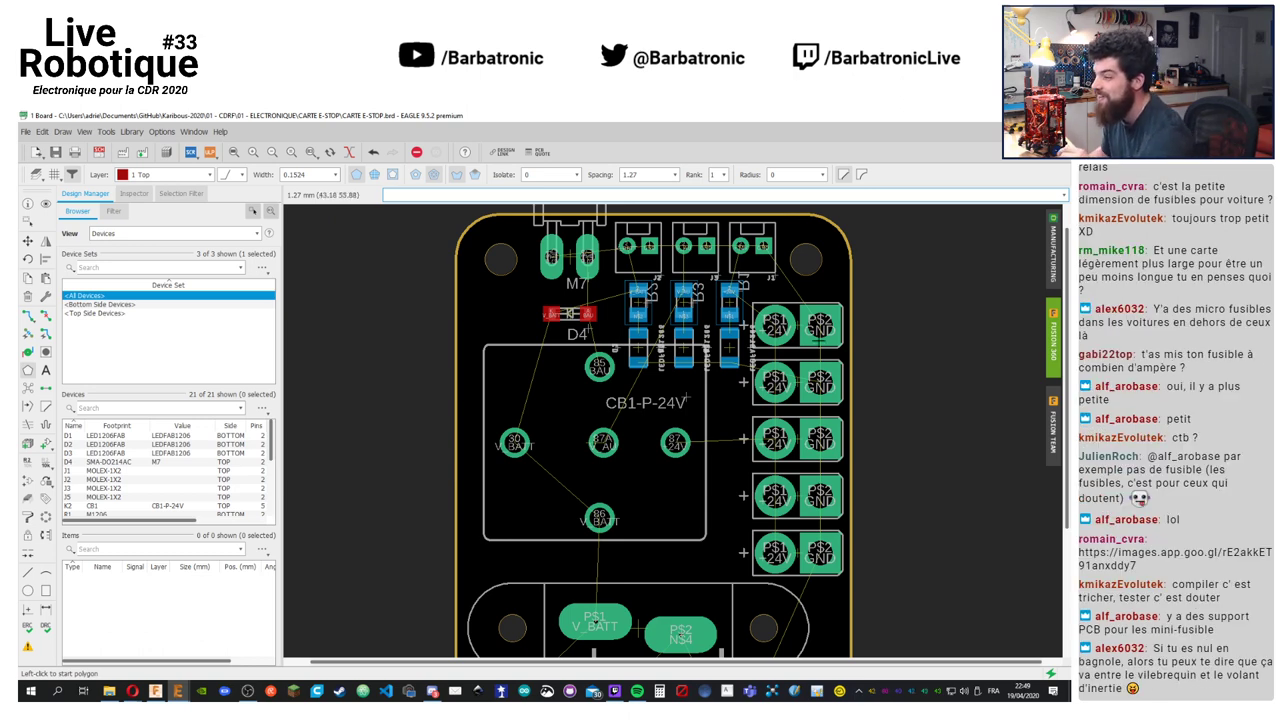
key(alt+Tab)
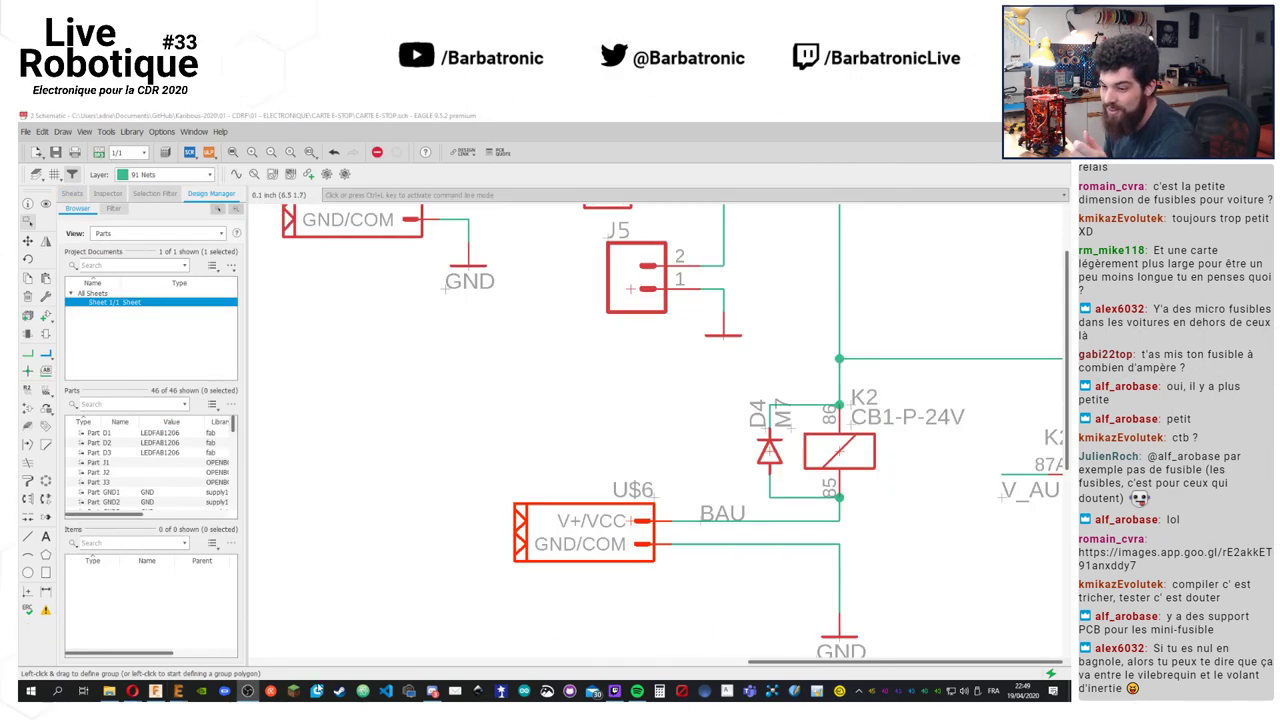
Preview the 12/24V 5-30A, Lot 10 MINI and green 30A mini fuse images, then return to EAGLE
click(132, 691)
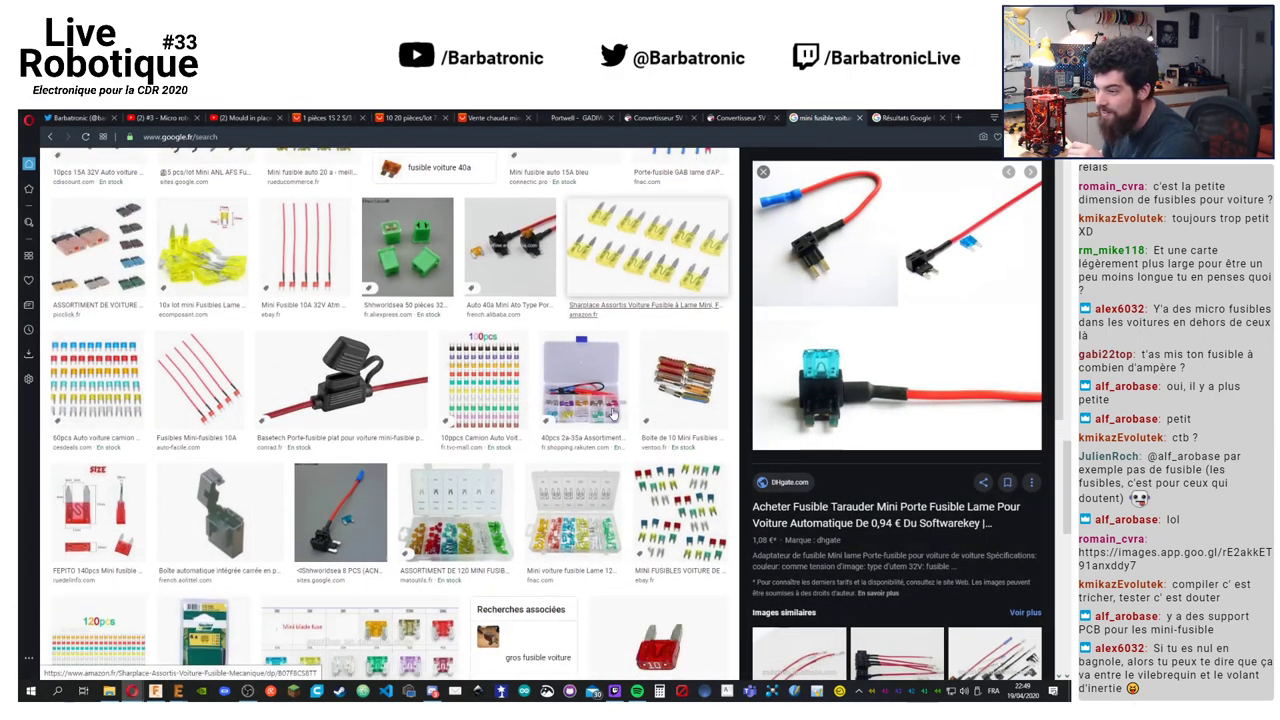
scroll(617, 404, down, 3)
scroll(617, 404, down, 5)
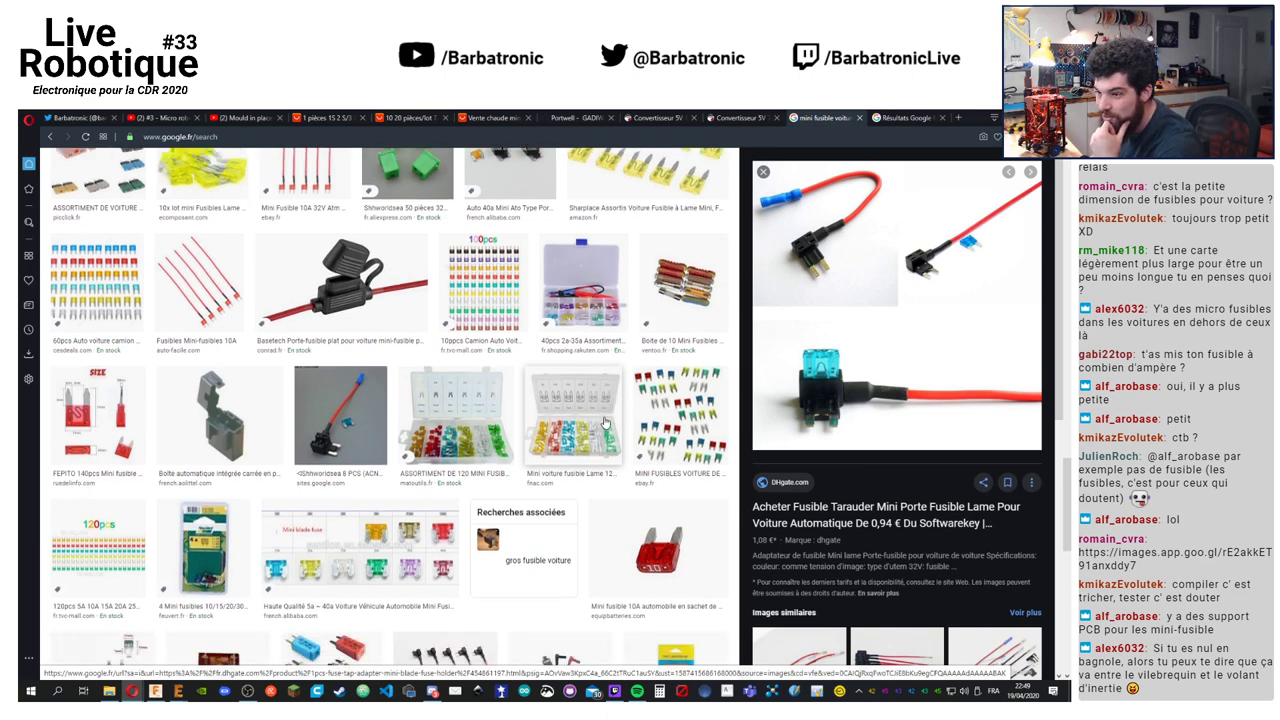
scroll(560, 420, down, 1)
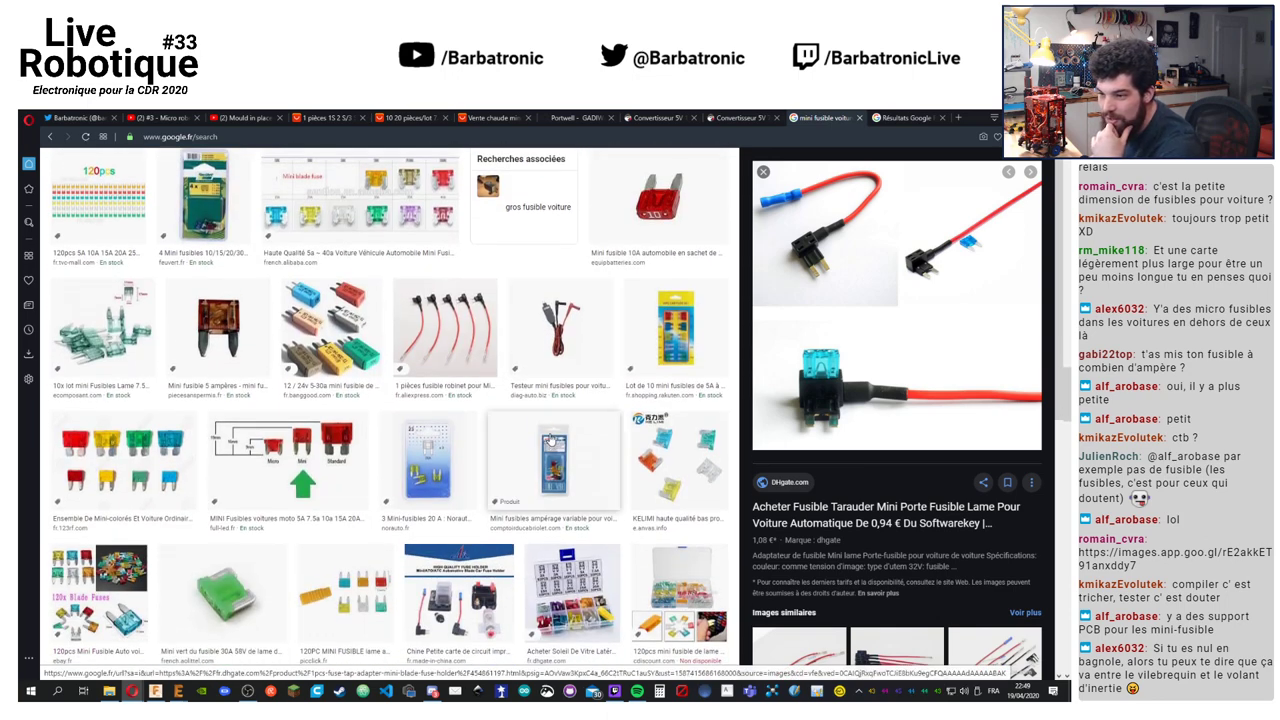
click(312, 326)
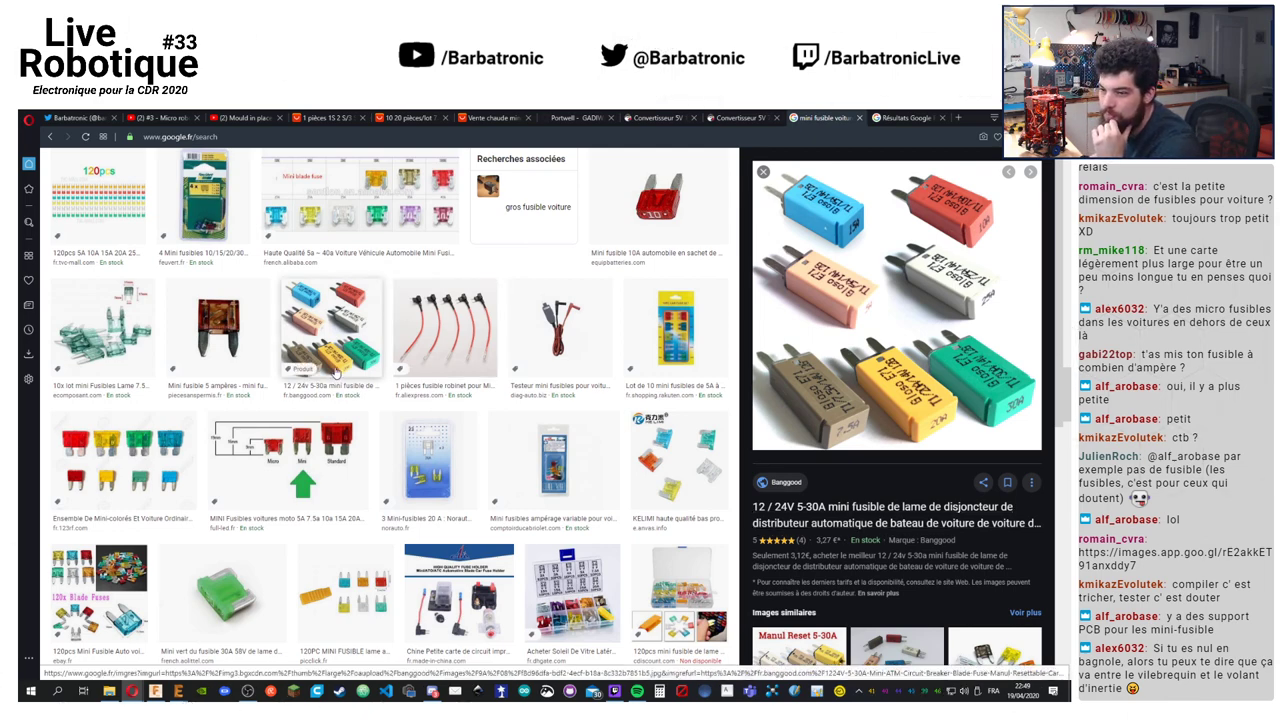
scroll(336, 372, down, 1)
click(330, 374)
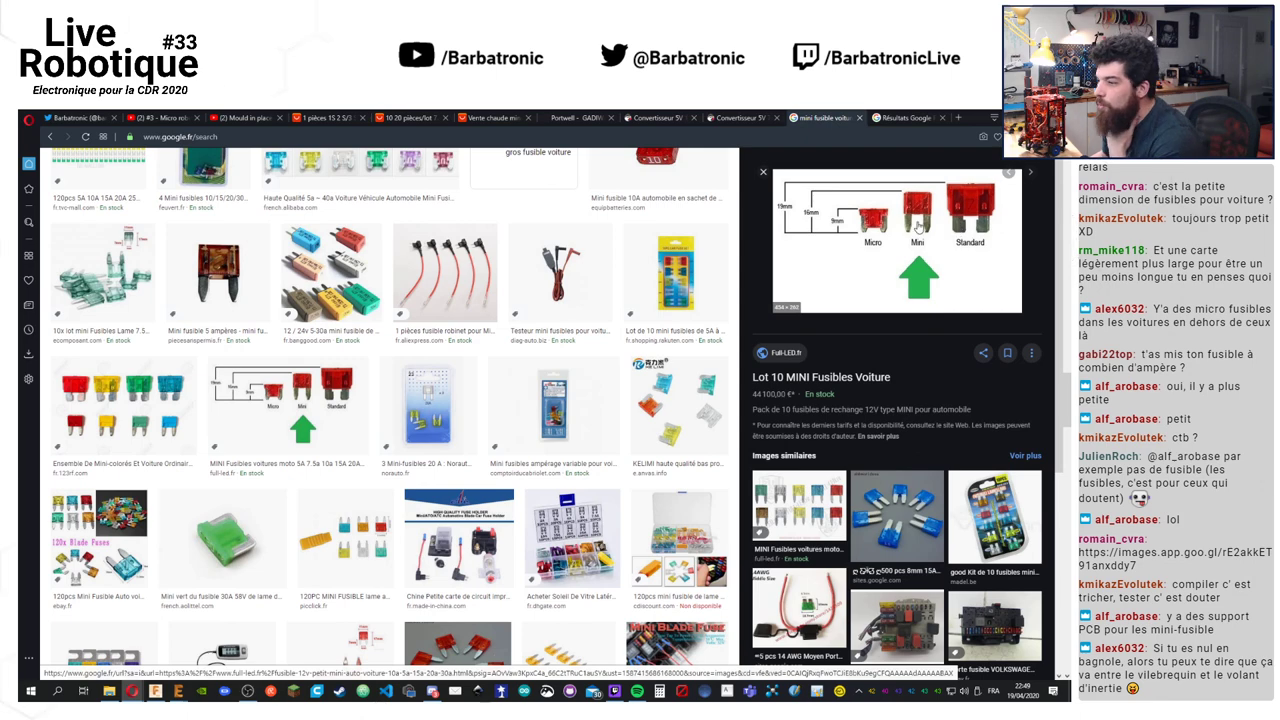
scroll(559, 245, down, 3)
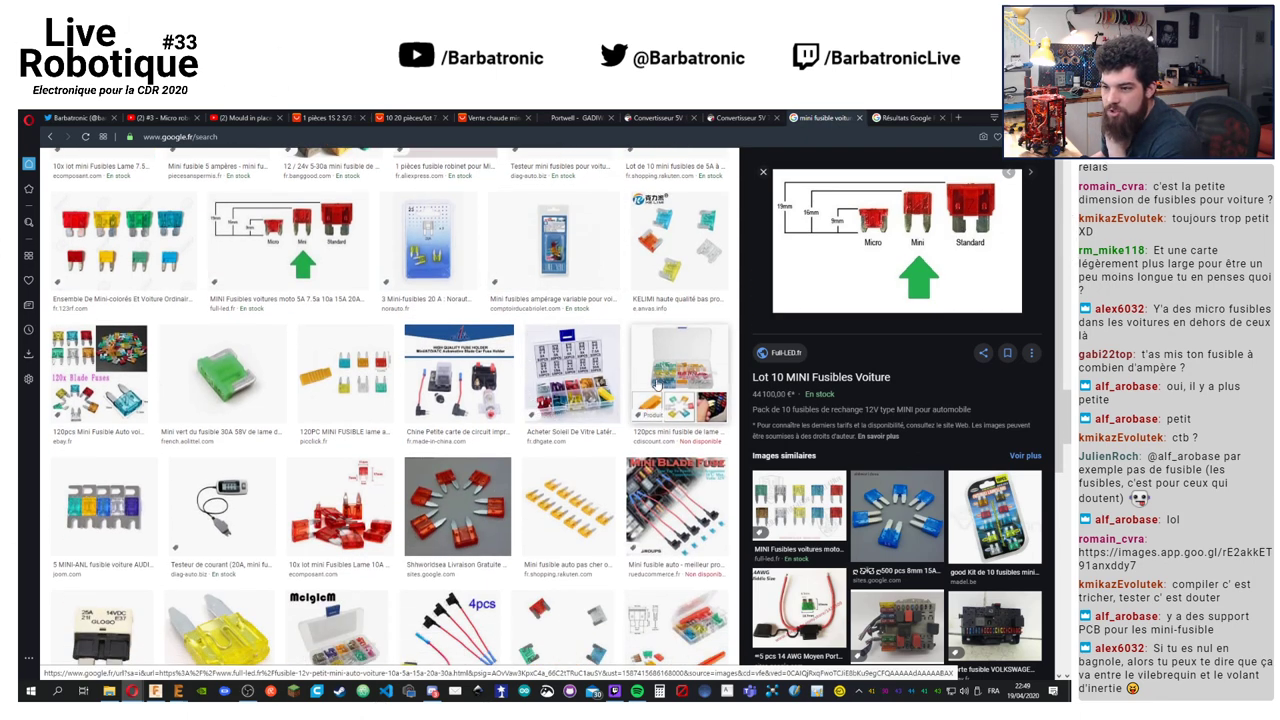
click(262, 378)
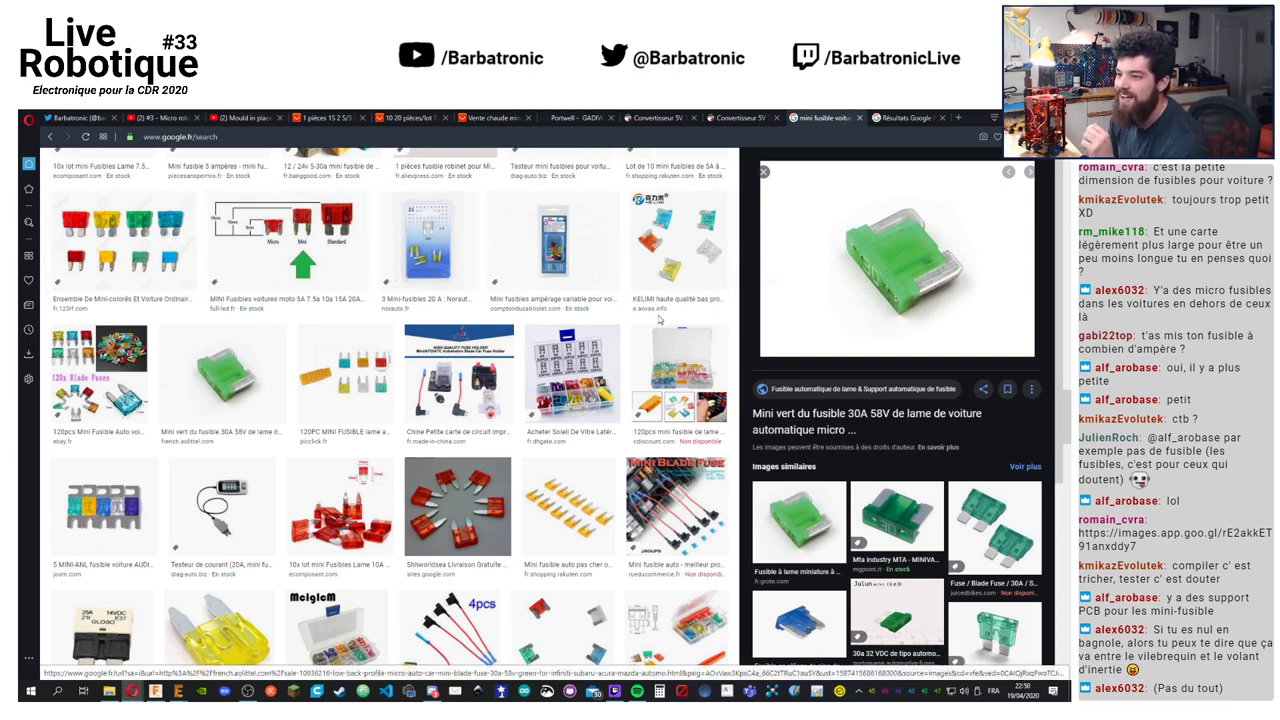
scroll(685, 320, up, 2)
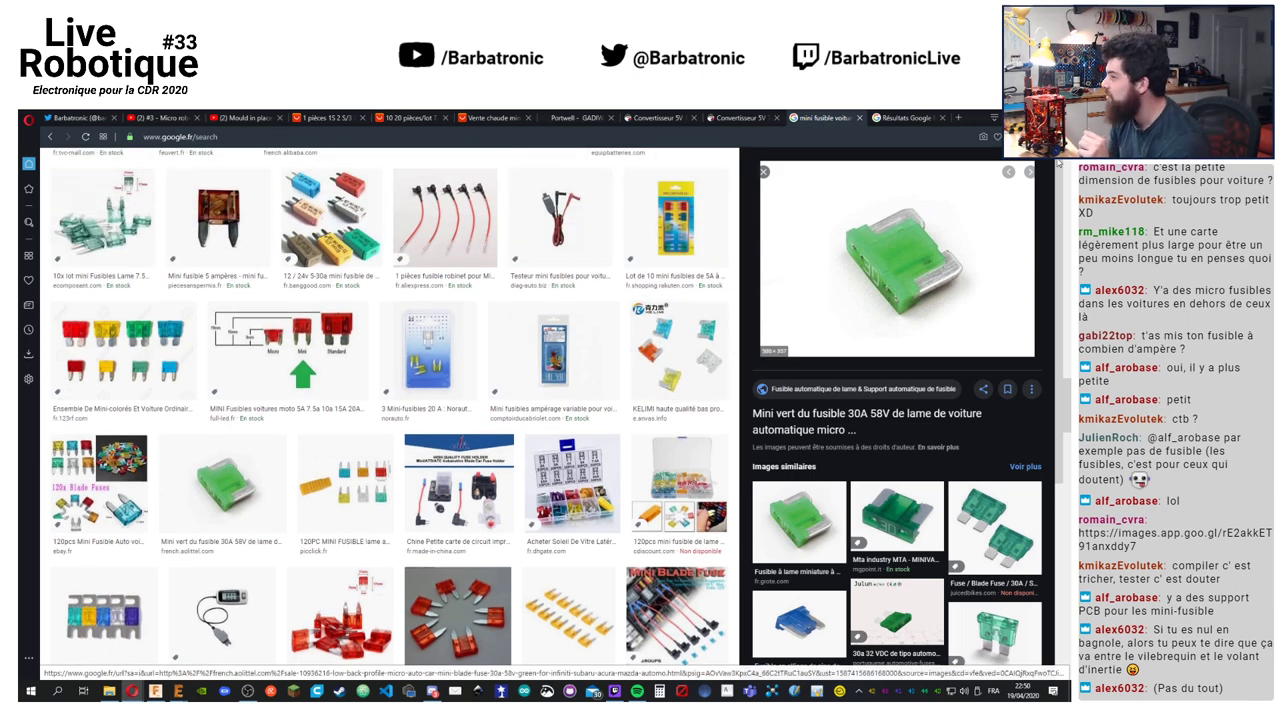
key(alt+Tab)
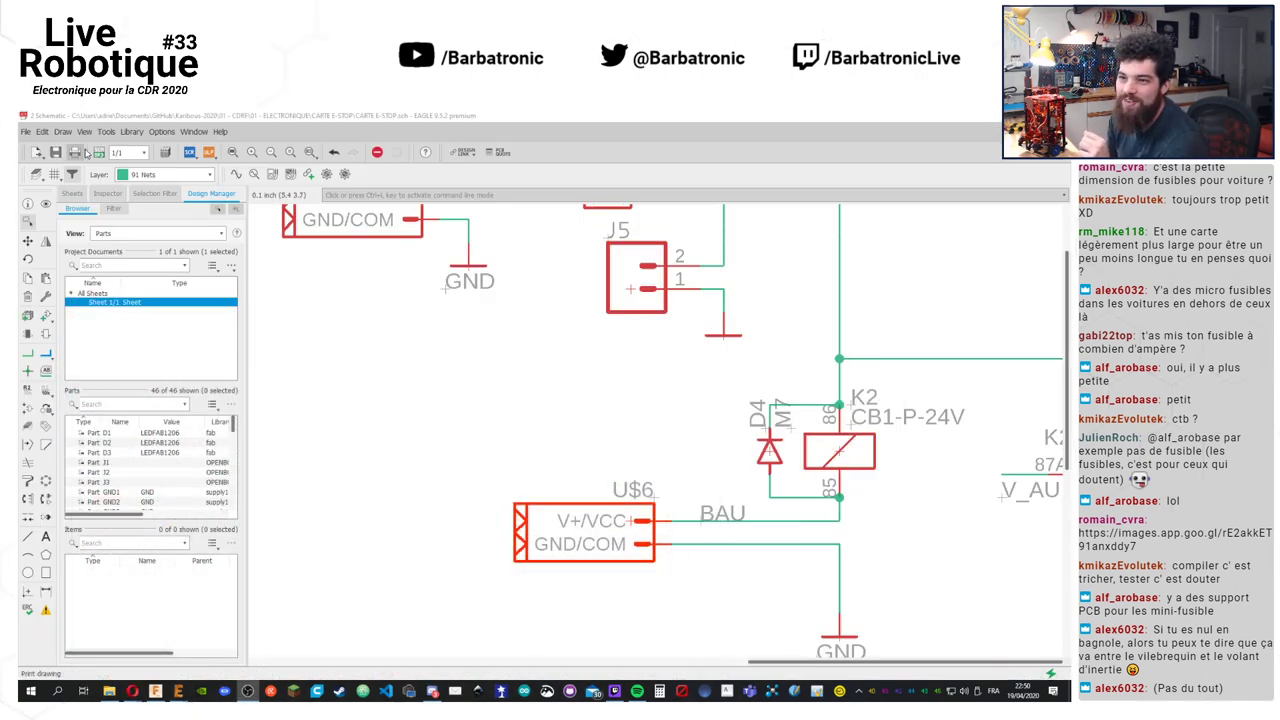
Bring up the board window, zoom to show the whole board, and select the Group tool
click(178, 690)
scroll(570, 312, up, 1)
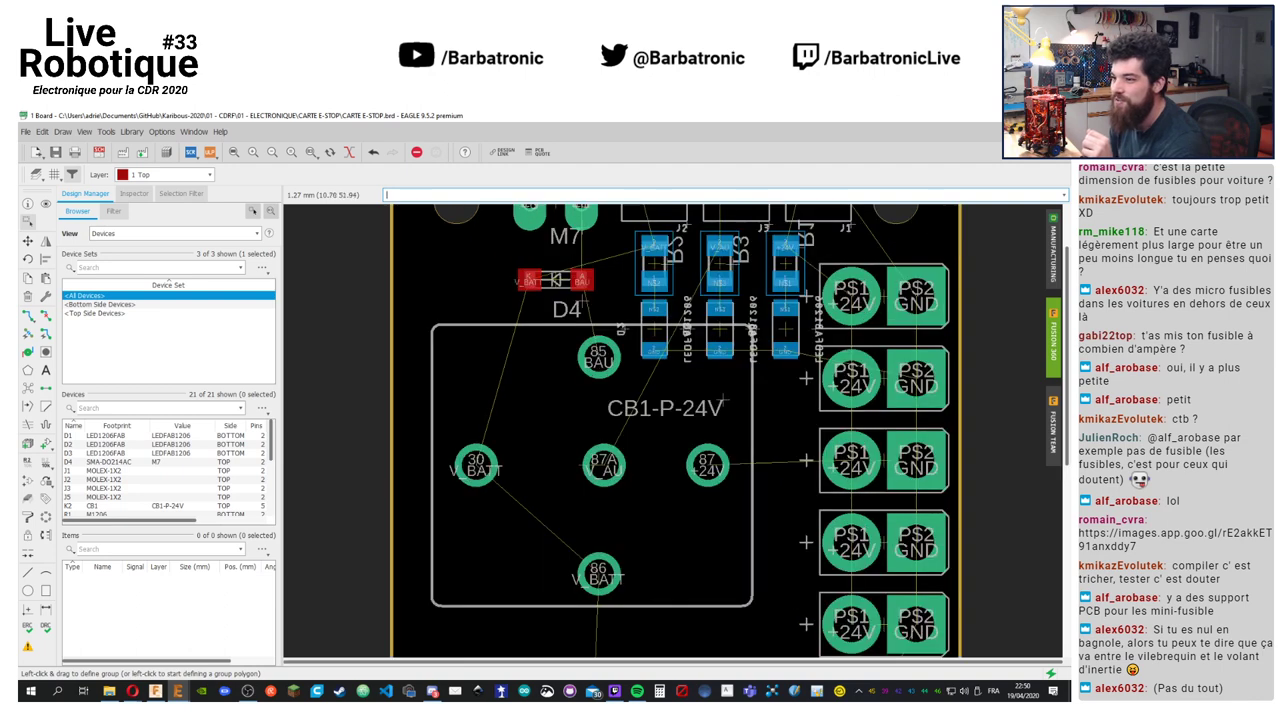
scroll(570, 312, down, 4)
scroll(700, 440, down, 1)
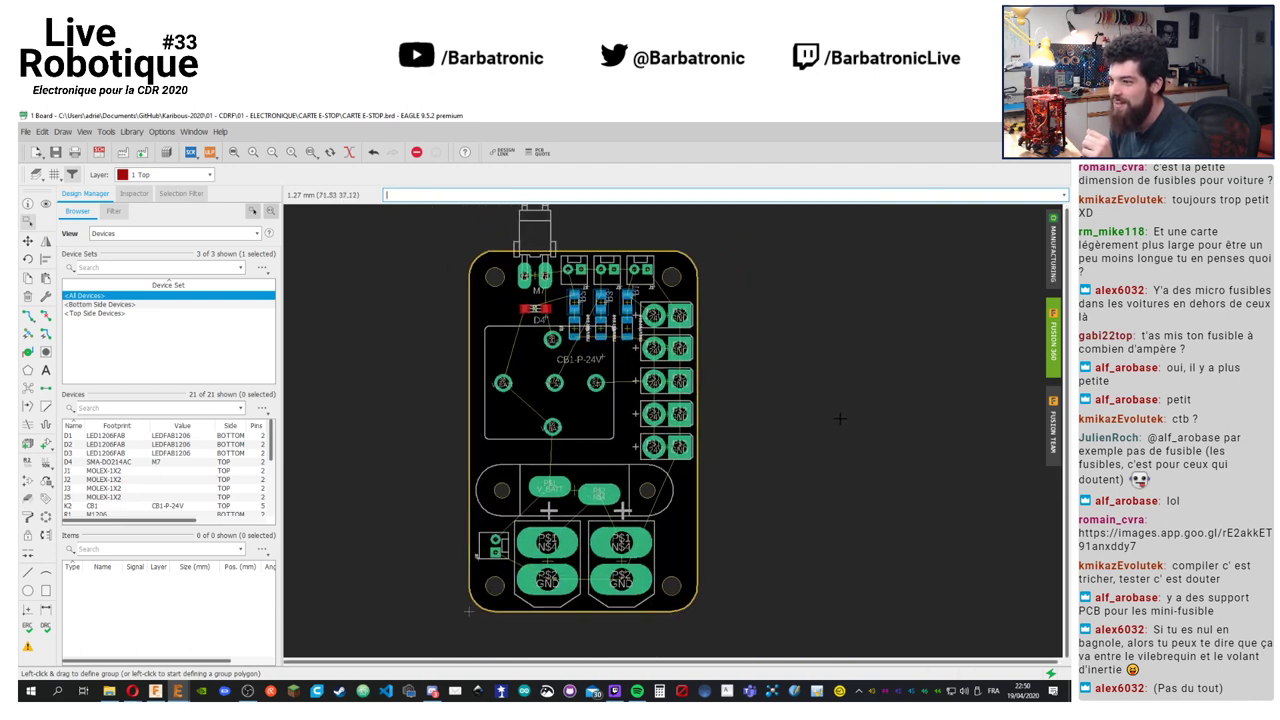
scroll(880, 417, up, 1)
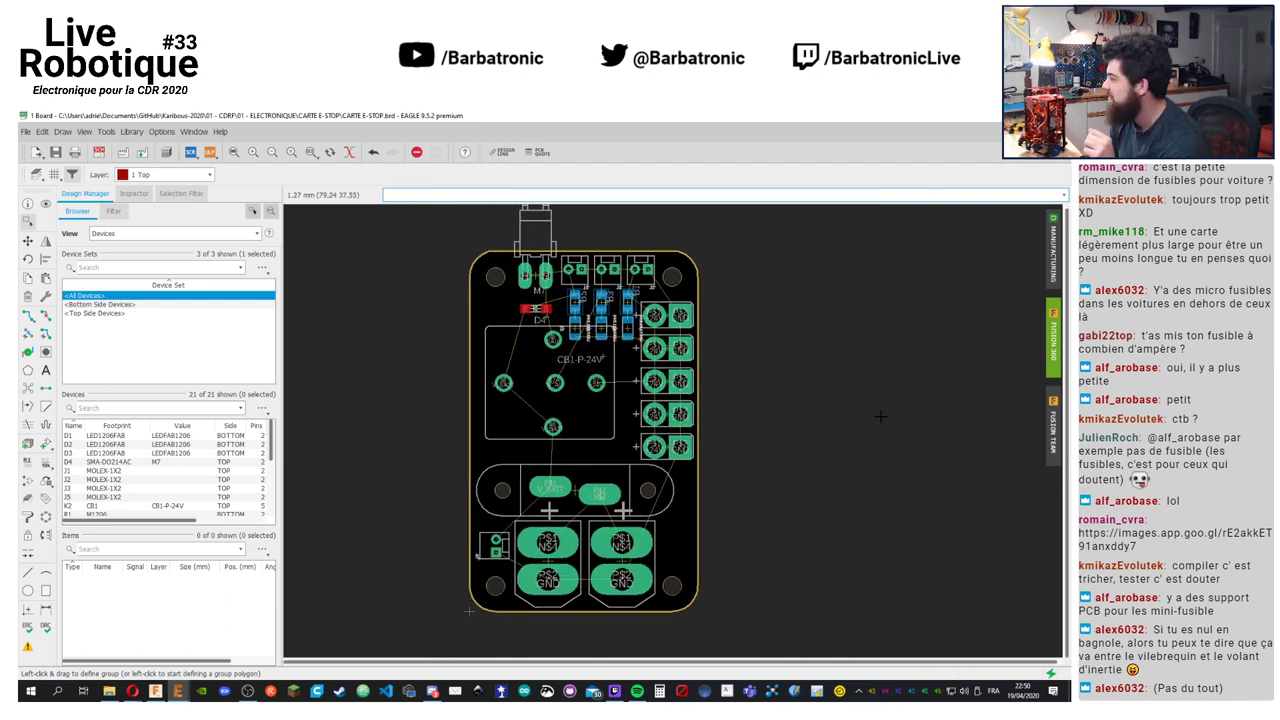
click(29, 224)
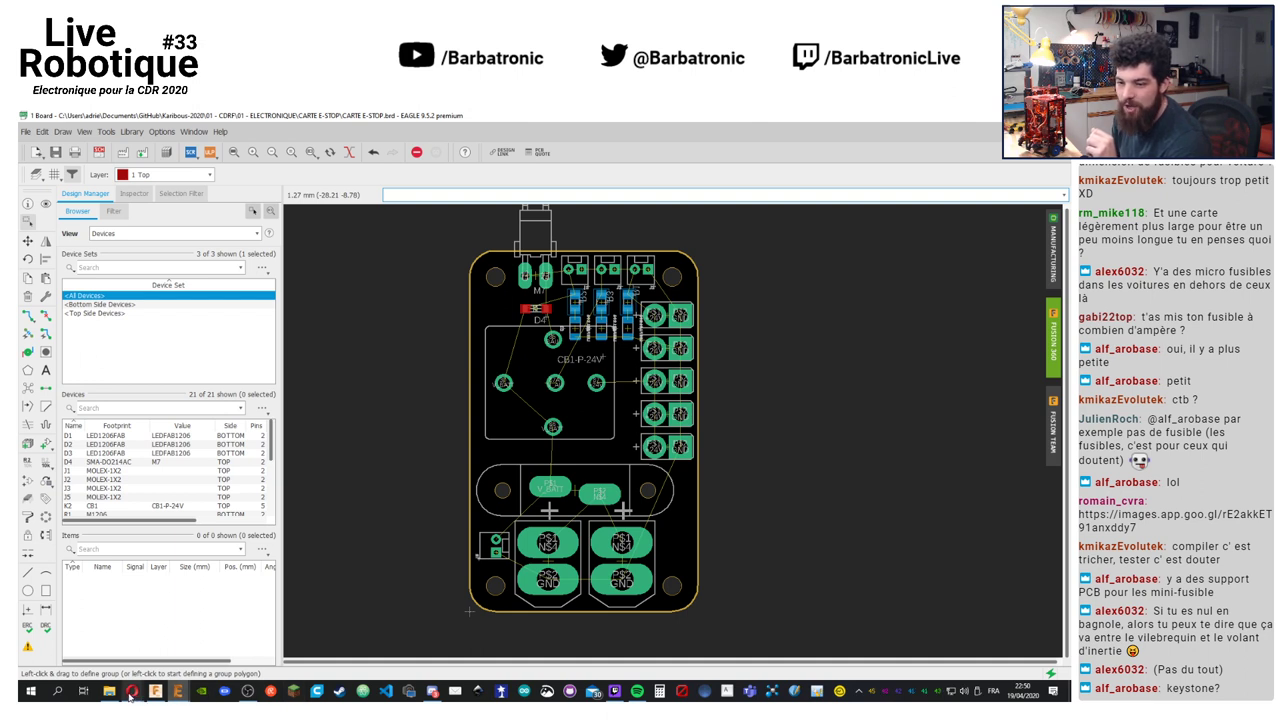
For a new copper polygon, set the grid to 50 mil and the polygon width to 16
click(28, 370)
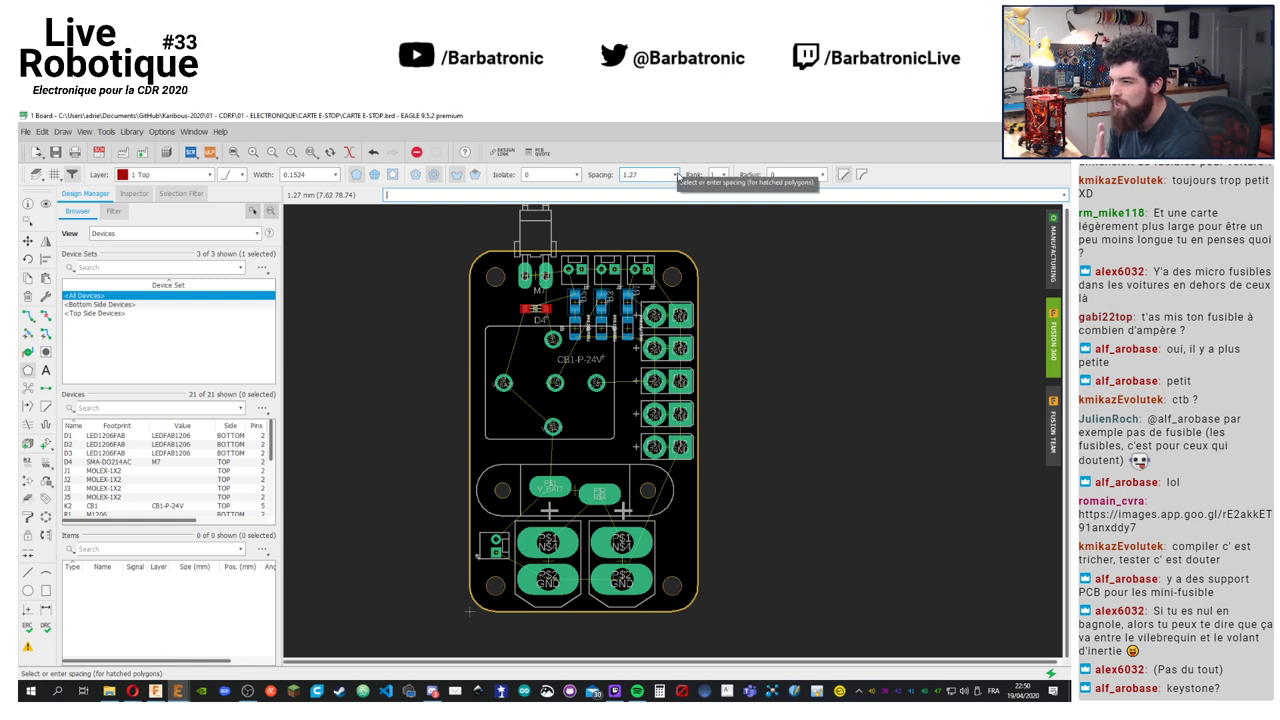
click(54, 174)
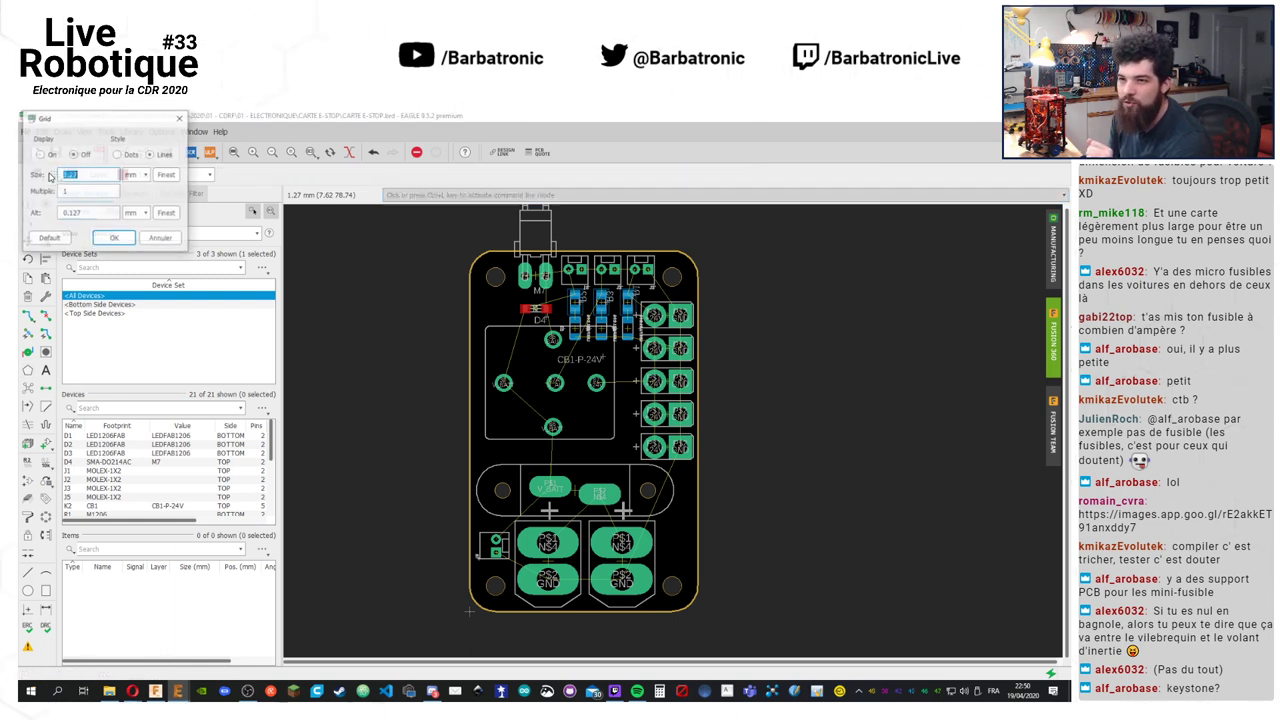
click(147, 175)
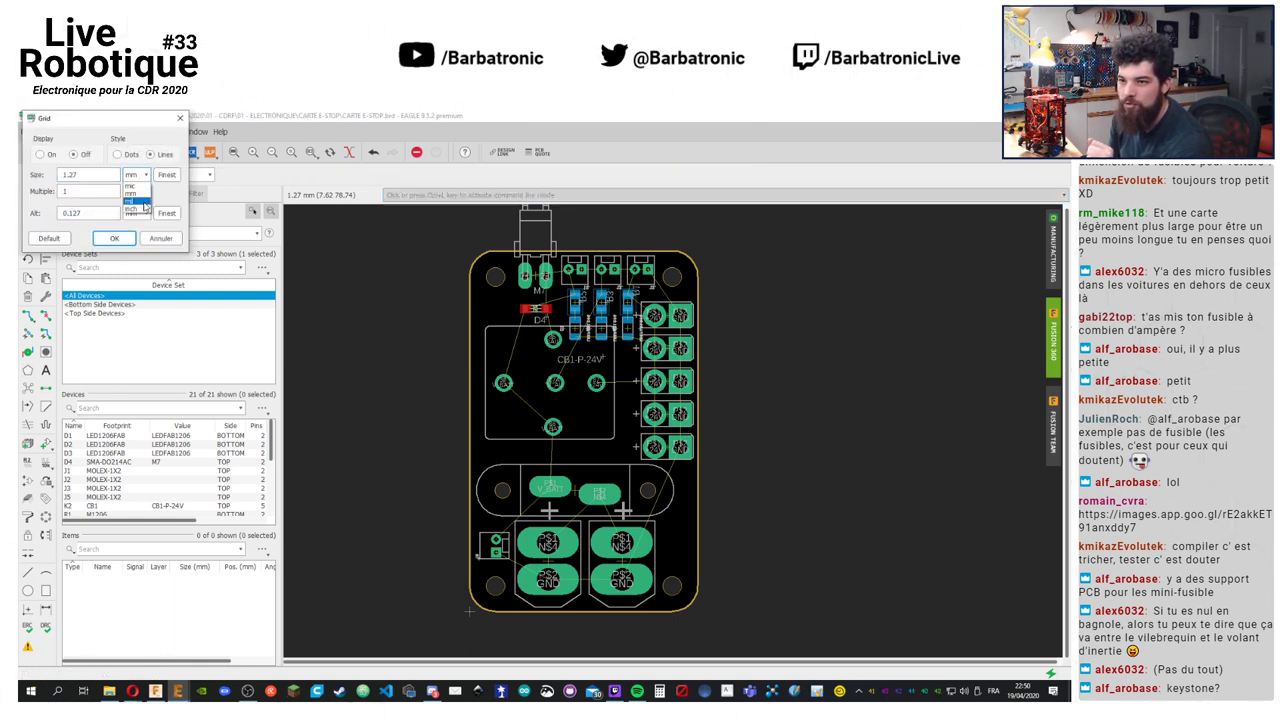
click(138, 203)
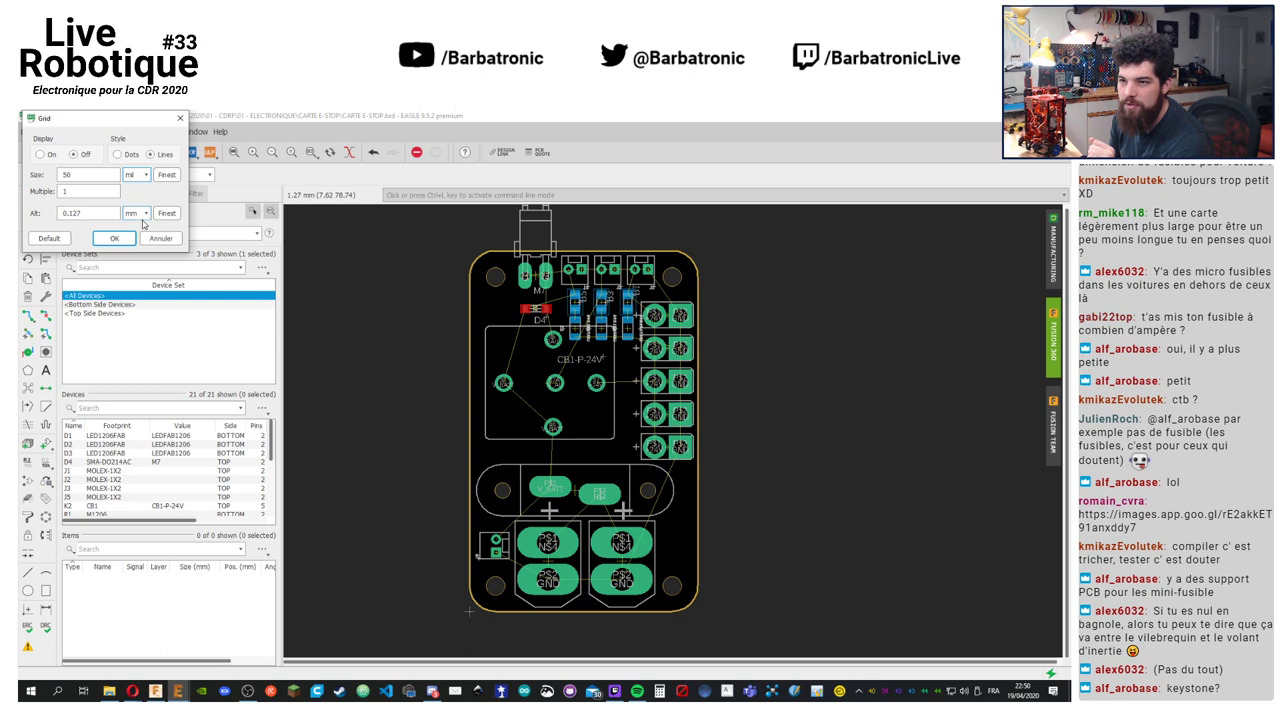
click(114, 238)
click(335, 177)
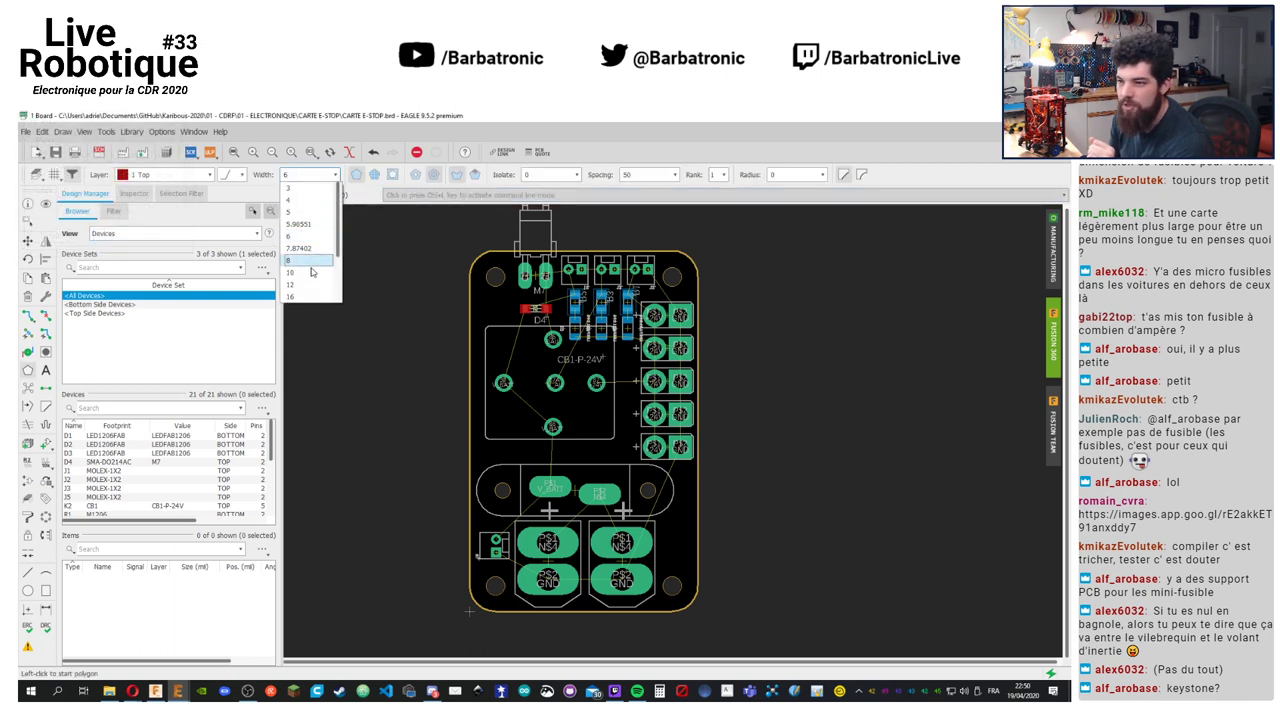
click(310, 292)
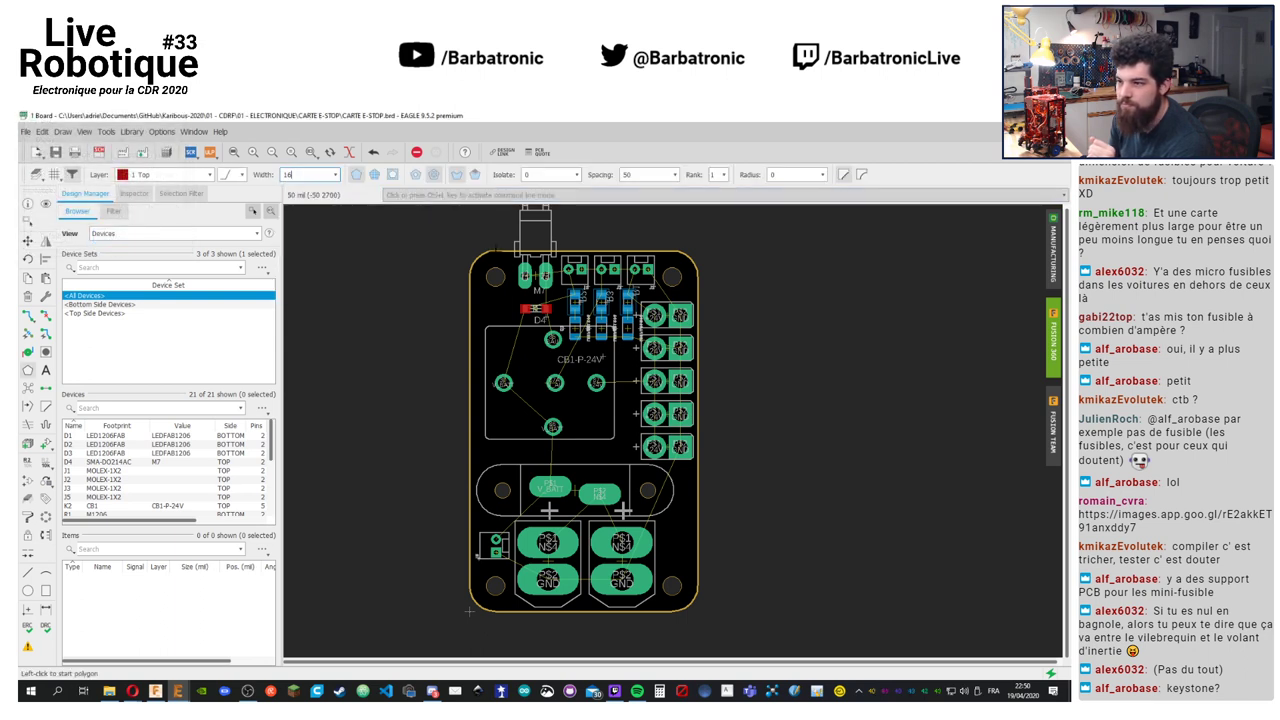
Draw a right-angled rectangular outline around the board, then cancel the signal naming
click(456, 245)
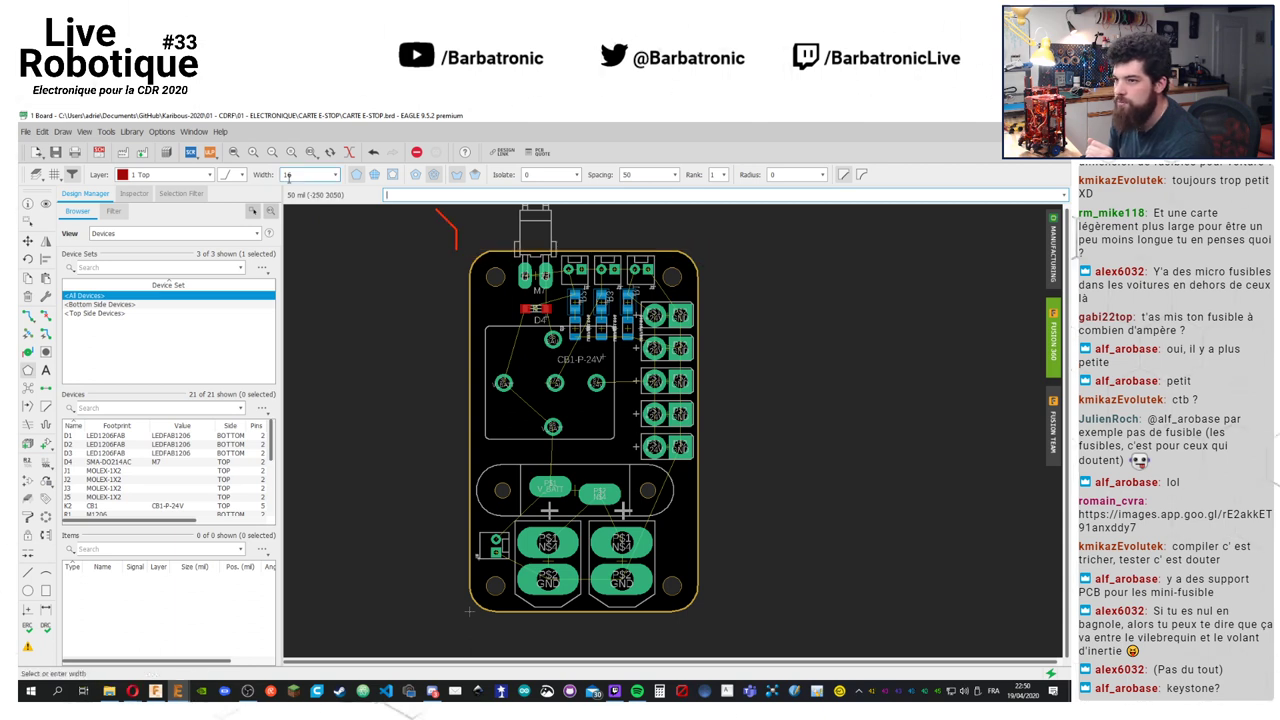
click(236, 175)
click(232, 199)
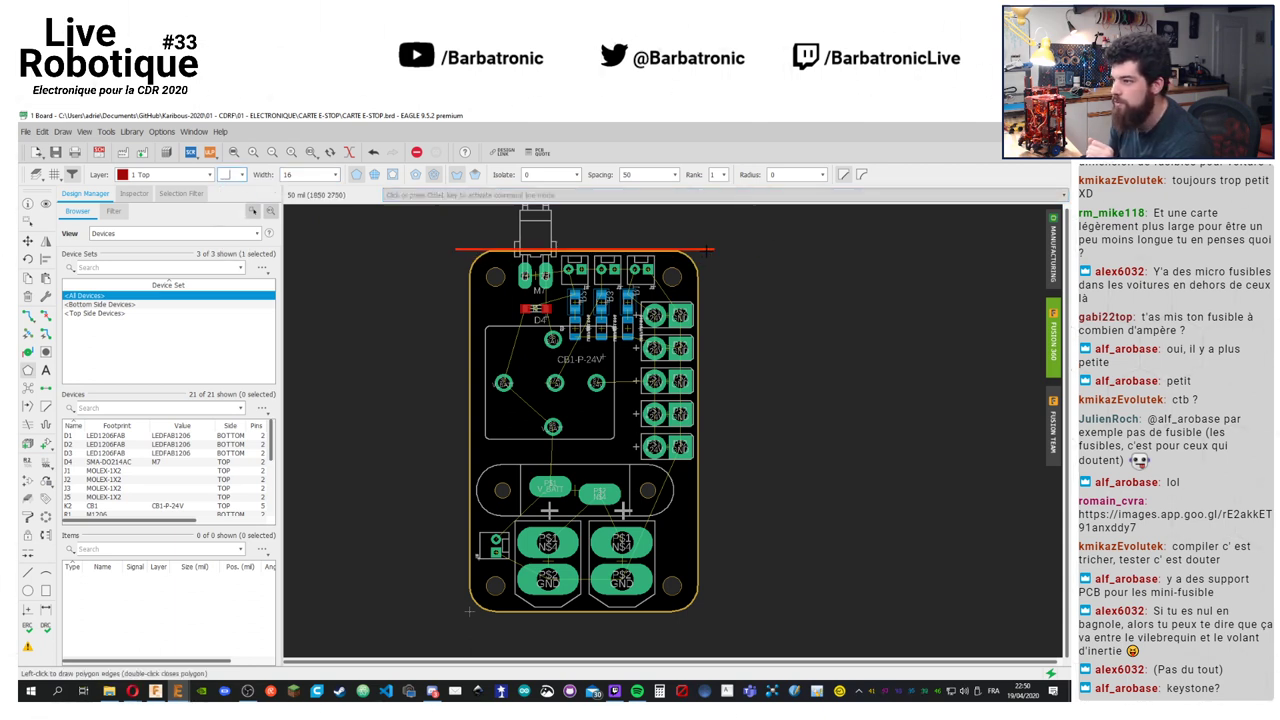
click(700, 607)
click(456, 247)
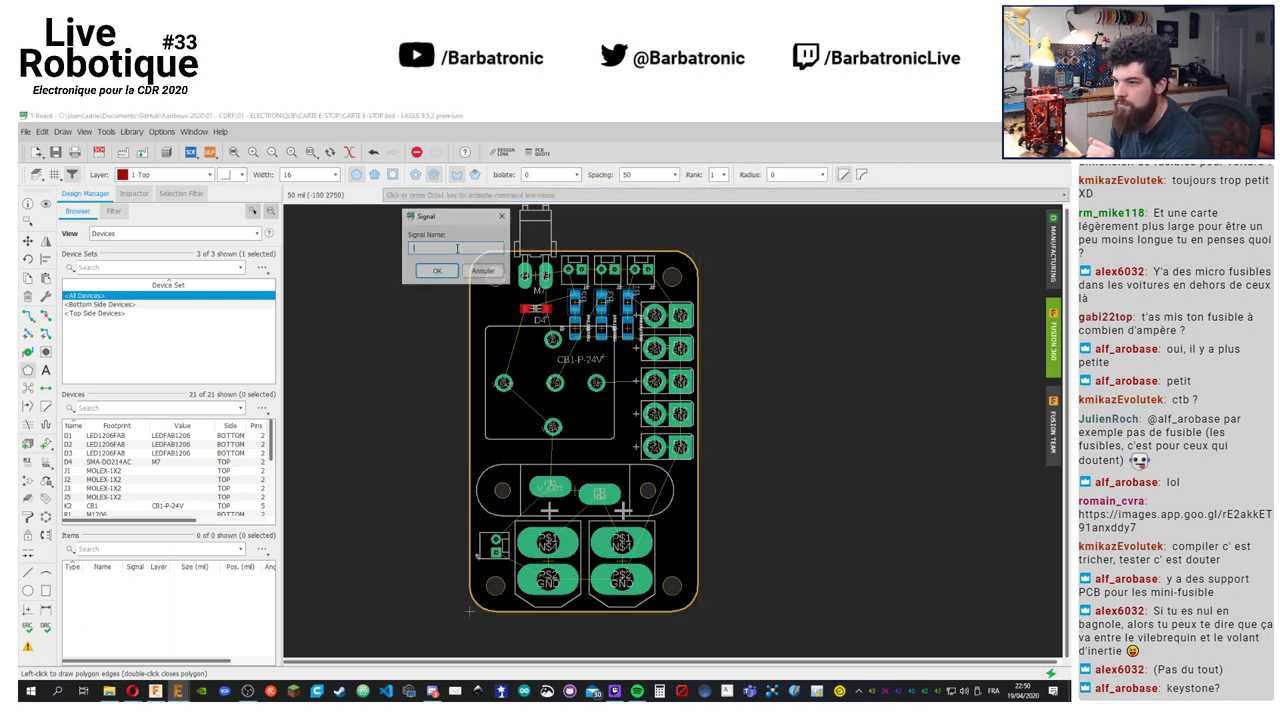
click(484, 272)
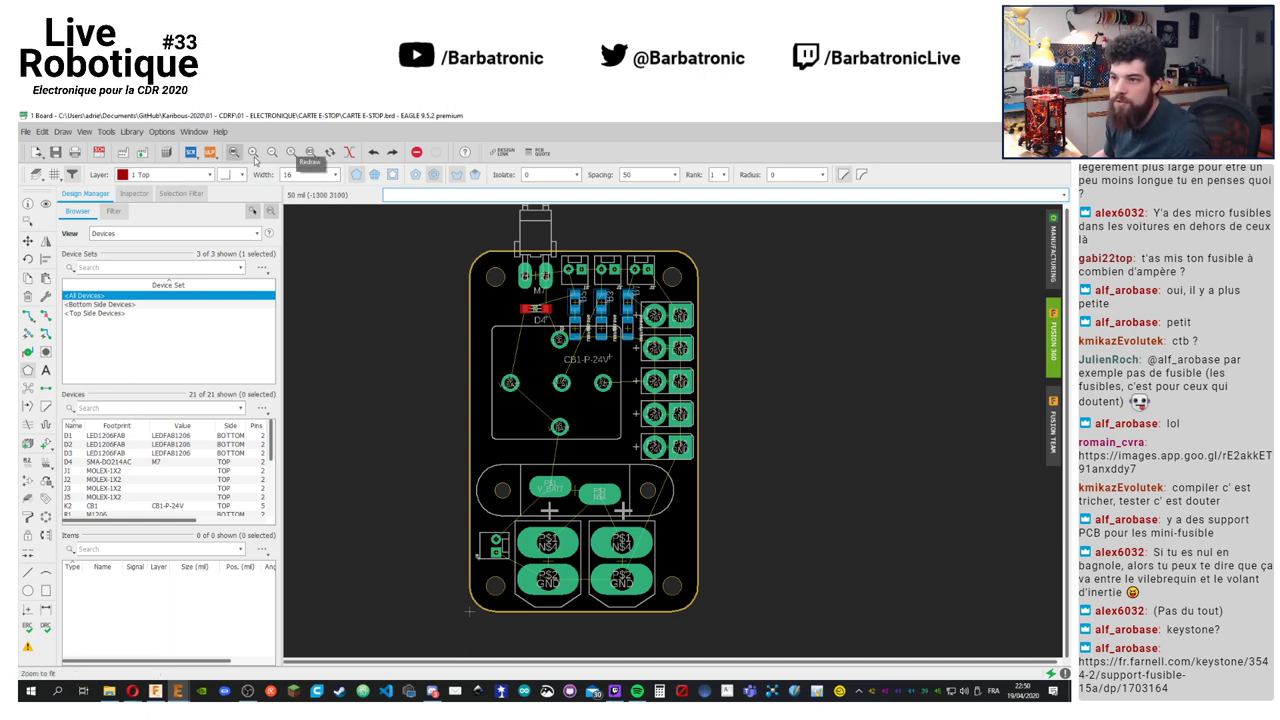
Undo the accidental shift of CB1 and put the polygon on the 16 Bottom layer
click(373, 152)
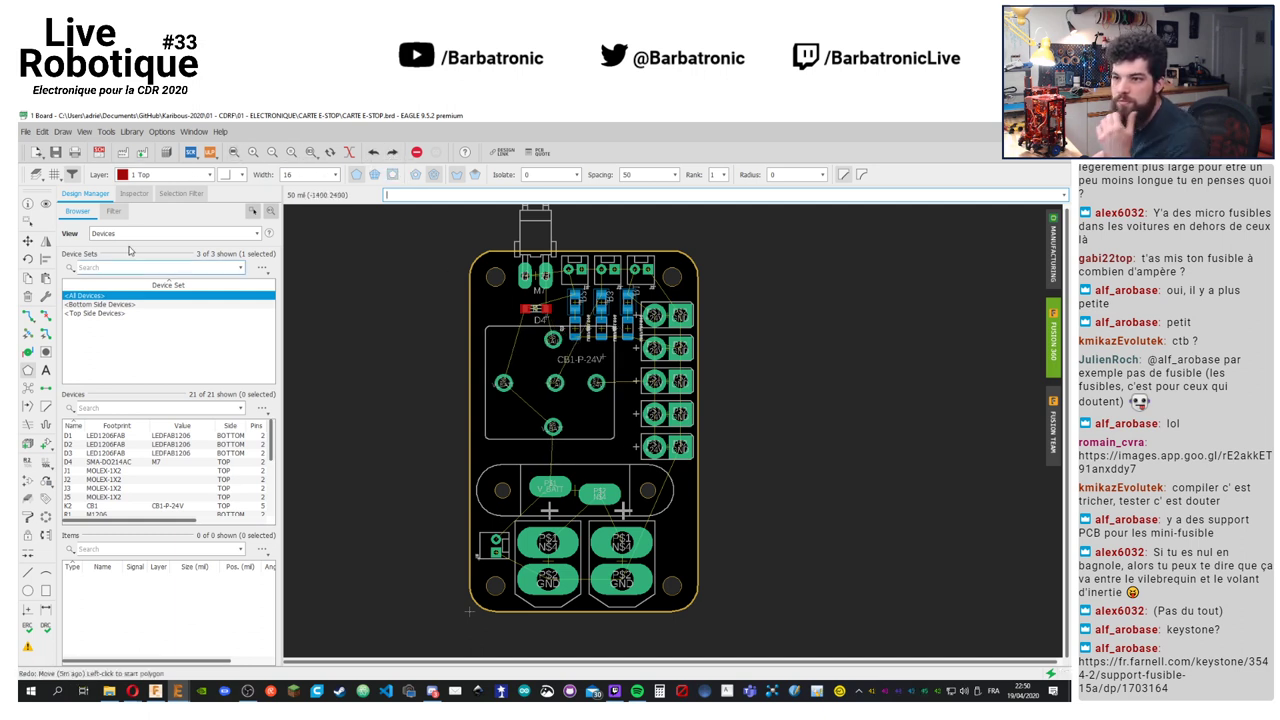
click(178, 175)
click(150, 197)
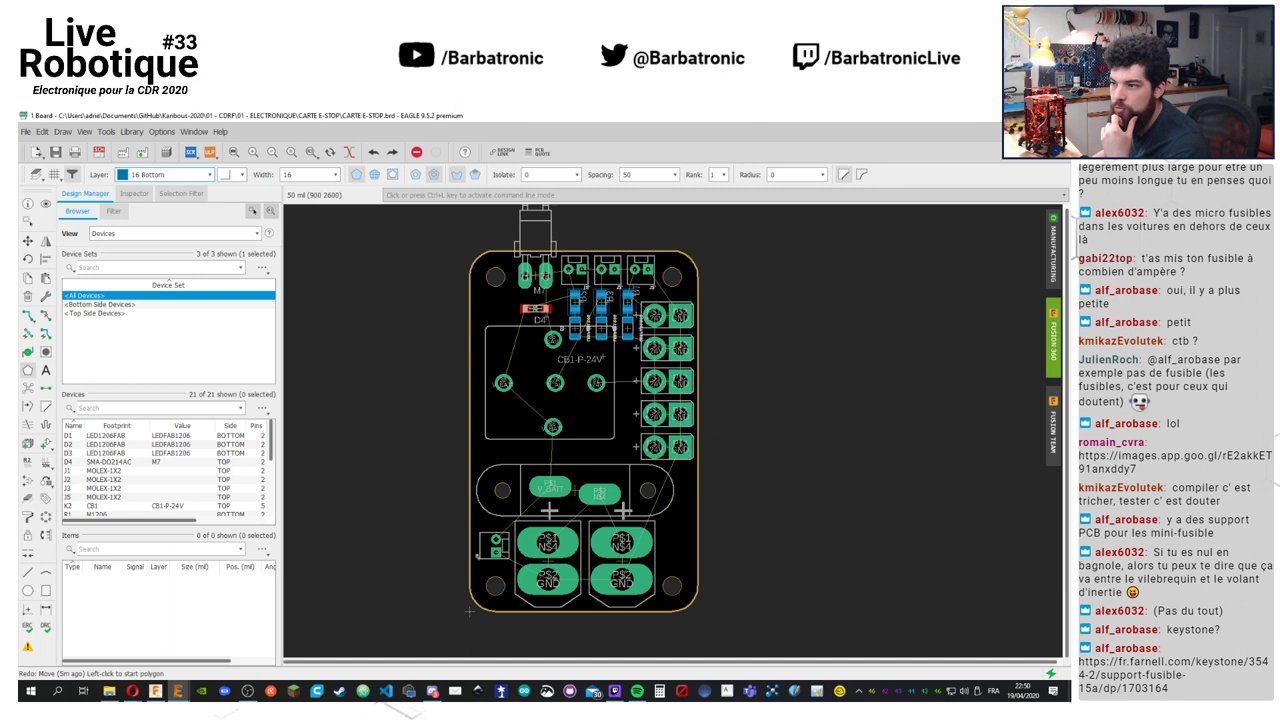
Draw the pour outline around the board and assign it the GND signal
click(466, 244)
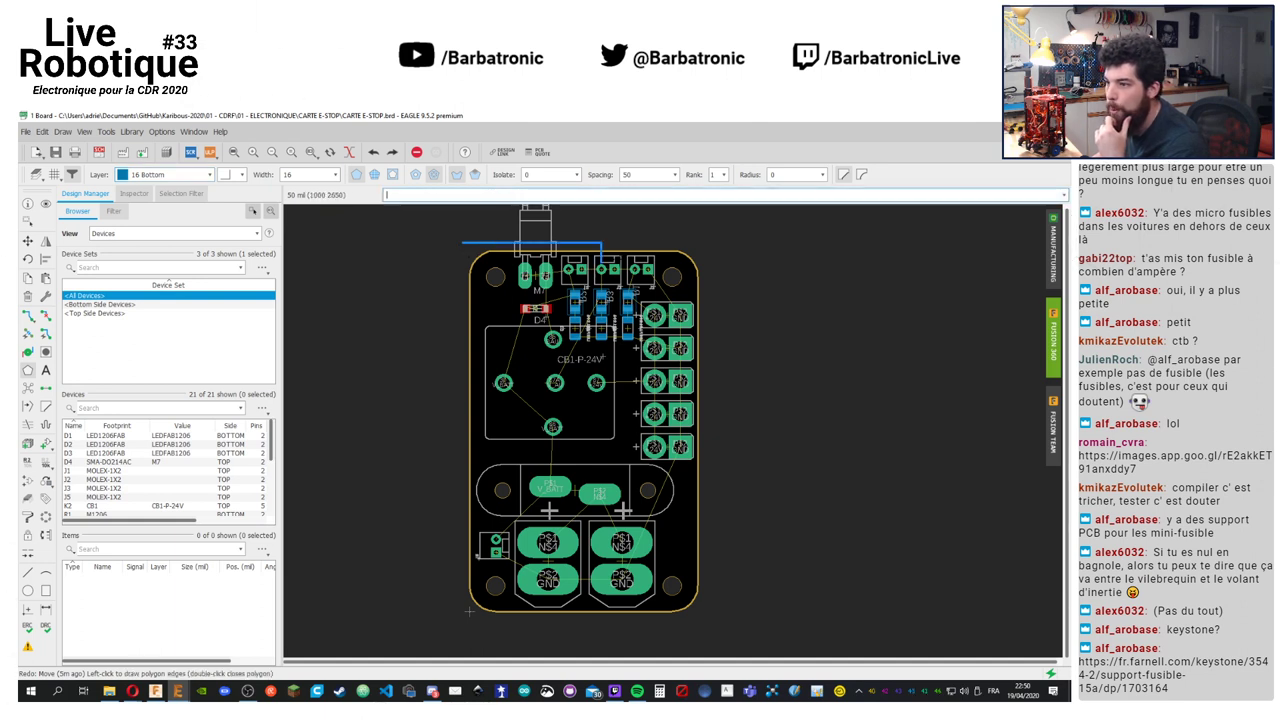
click(707, 612)
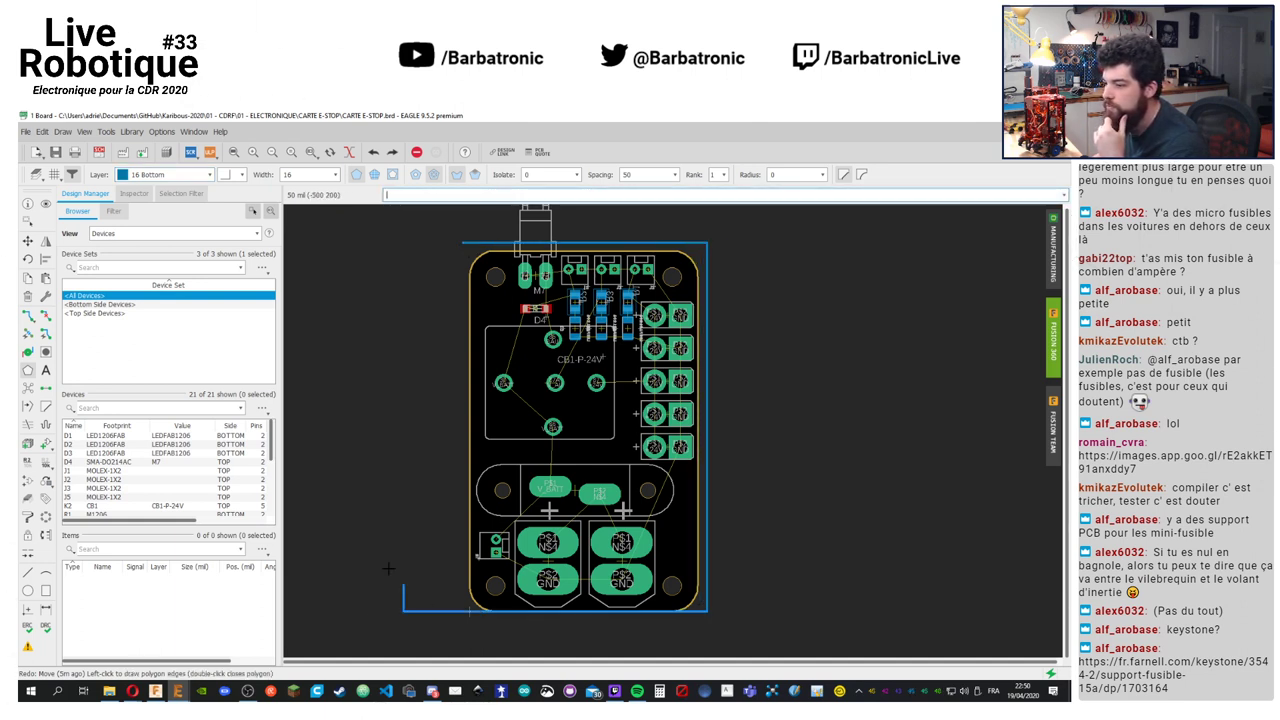
click(466, 244)
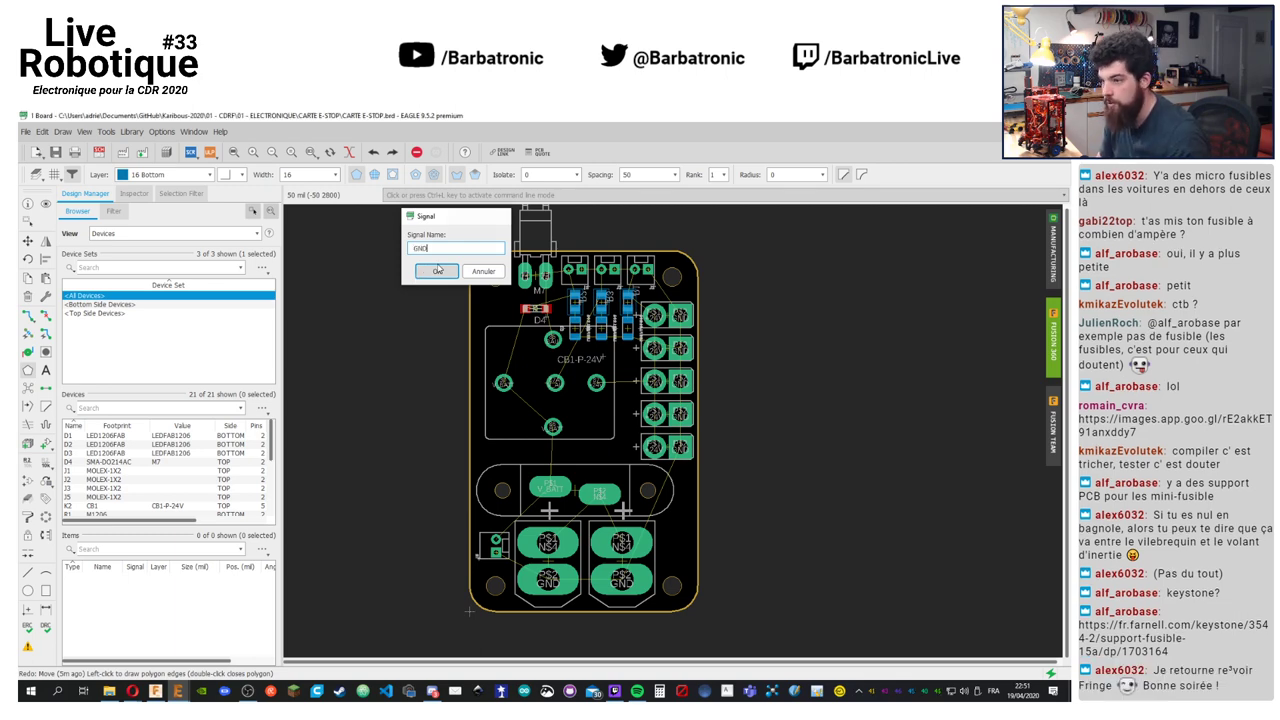
click(437, 270)
click(45, 387)
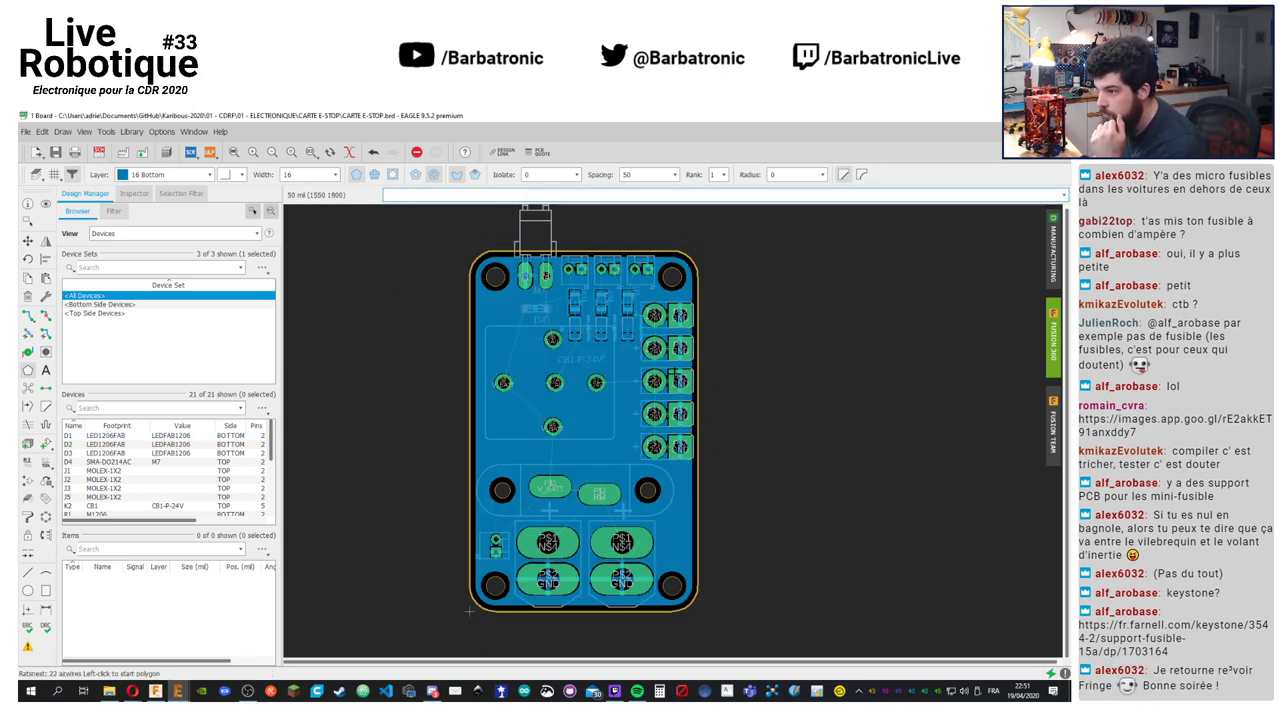
scroll(670, 365, down, 2)
scroll(681, 363, up, 6)
scroll(681, 363, down, 5)
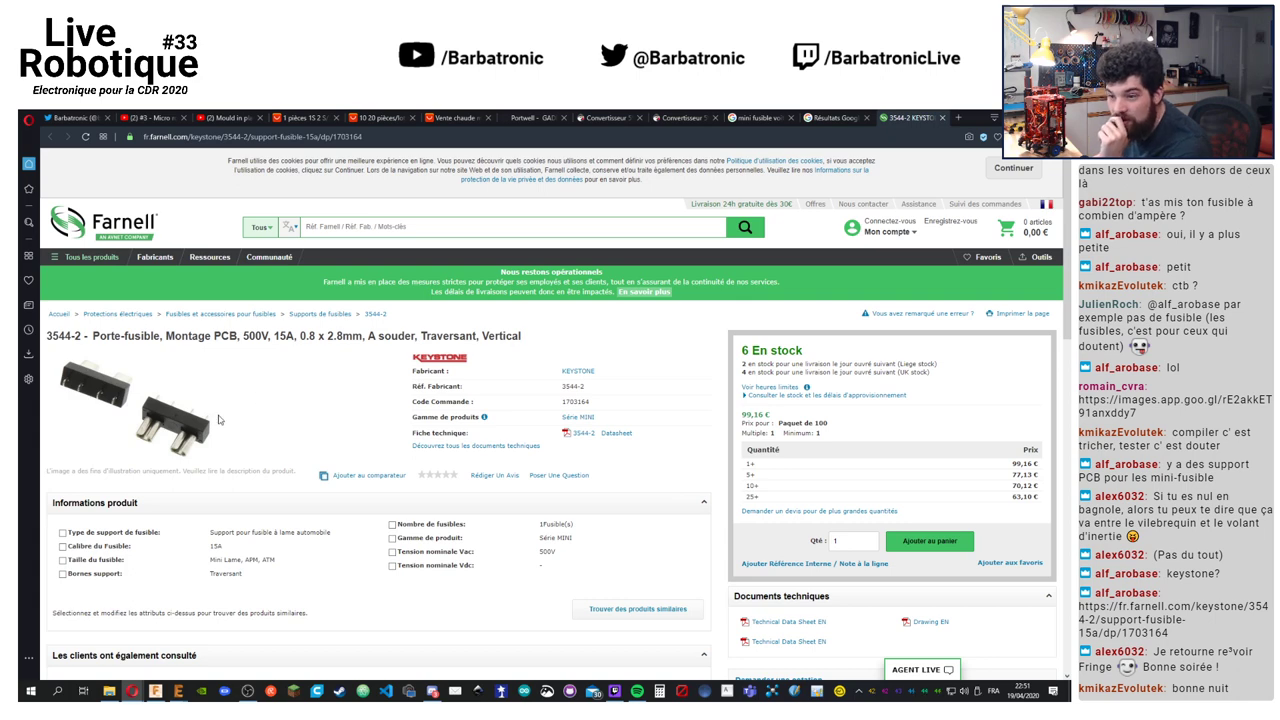
Read the Keystone 3544-2 specifications on Farnell and open its Datasheet link
mouse_move(219, 420)
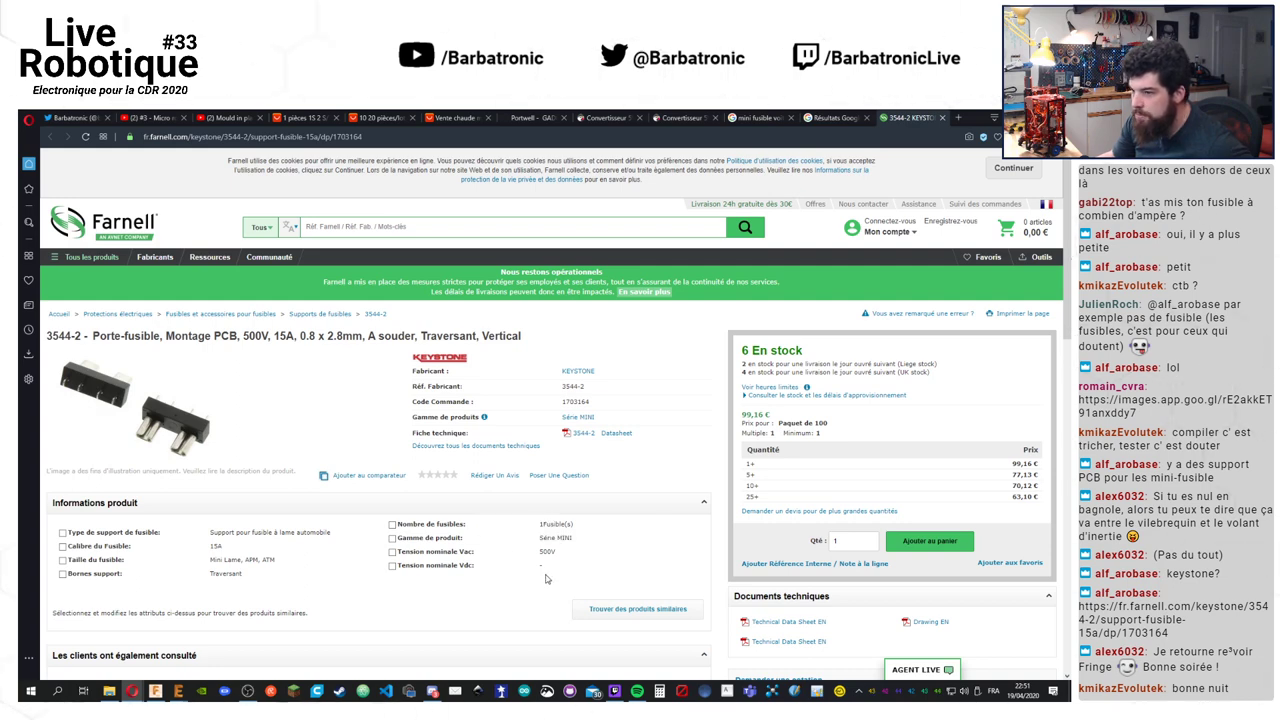
scroll(540, 573, down, 3)
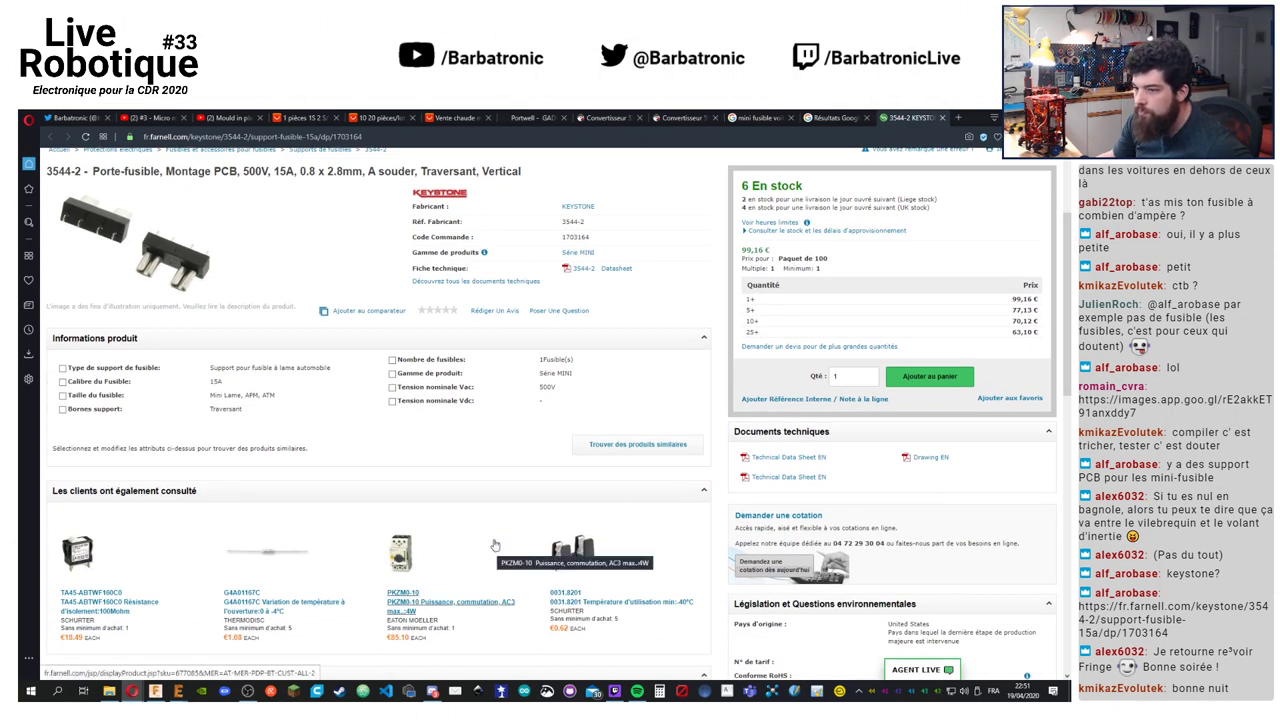
scroll(470, 515, up, 2)
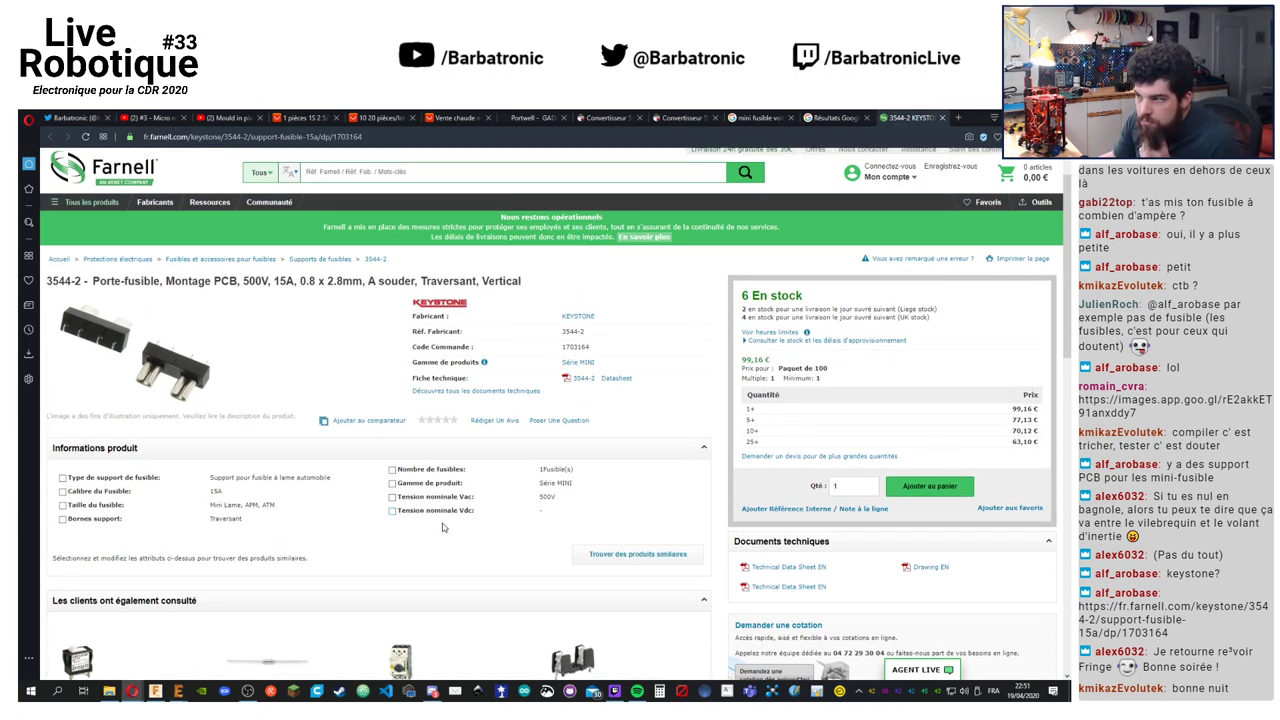
scroll(443, 527, down, 5)
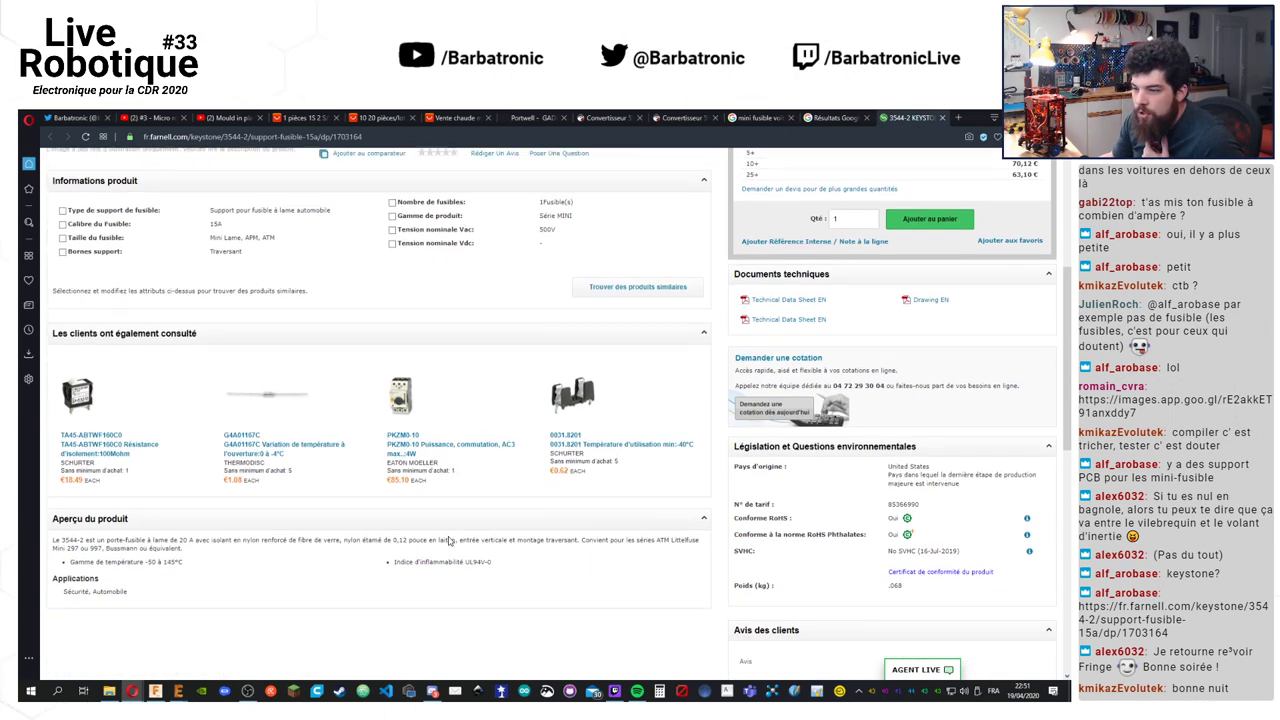
scroll(449, 600, down, 2)
scroll(449, 560, up, 3)
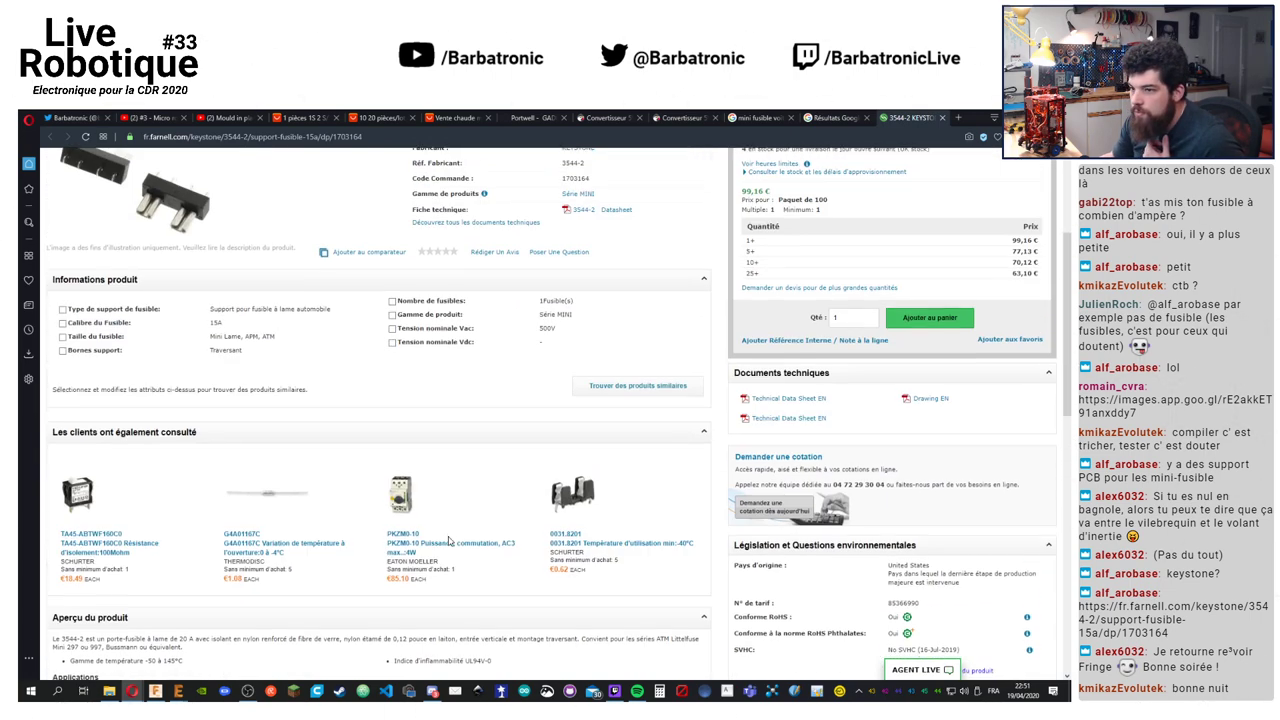
scroll(449, 540, up, 4)
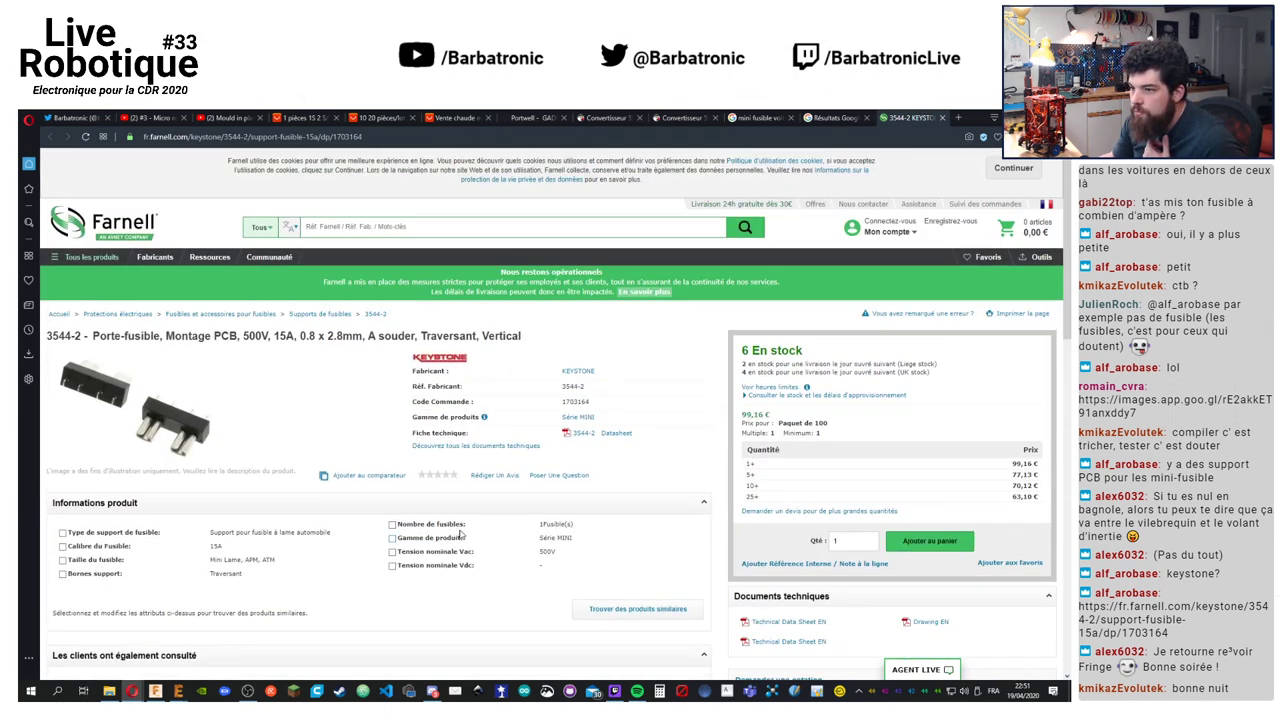
click(615, 433)
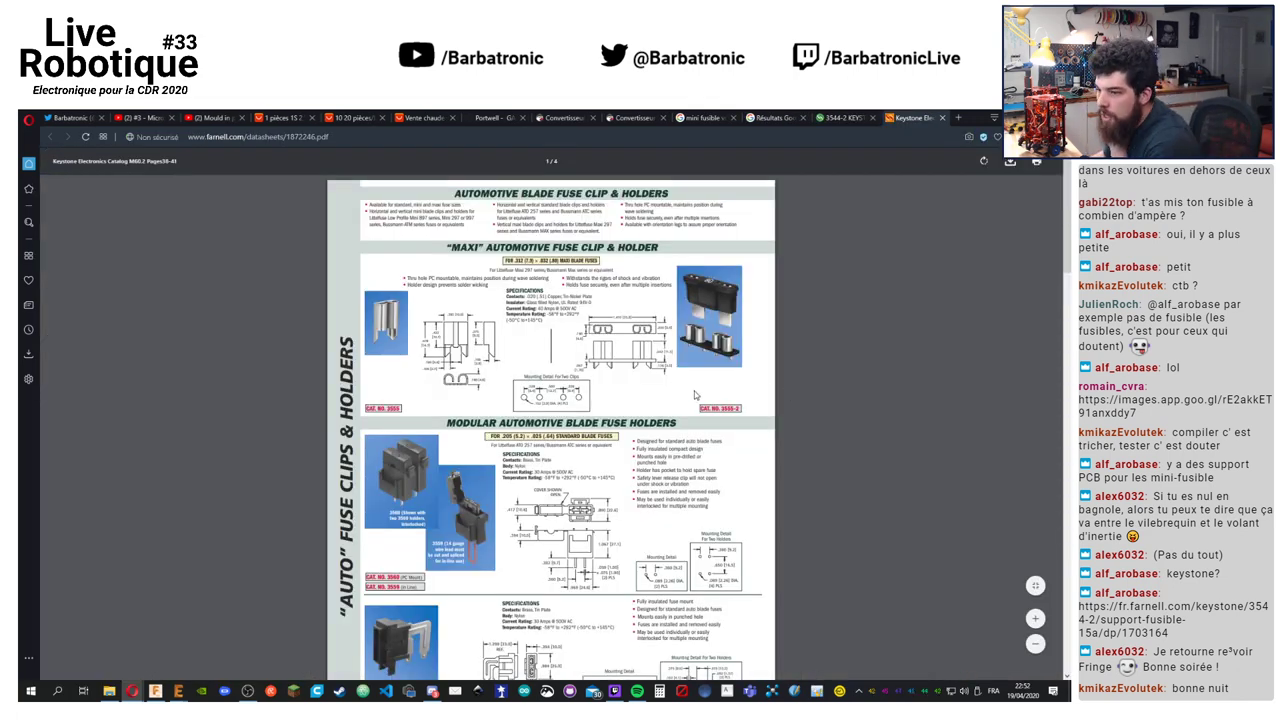
Skim the Keystone blade fuse holder catalogue PDF, then look back at the 3544-2 page
scroll(695, 395, down, 3)
scroll(698, 391, up, 3)
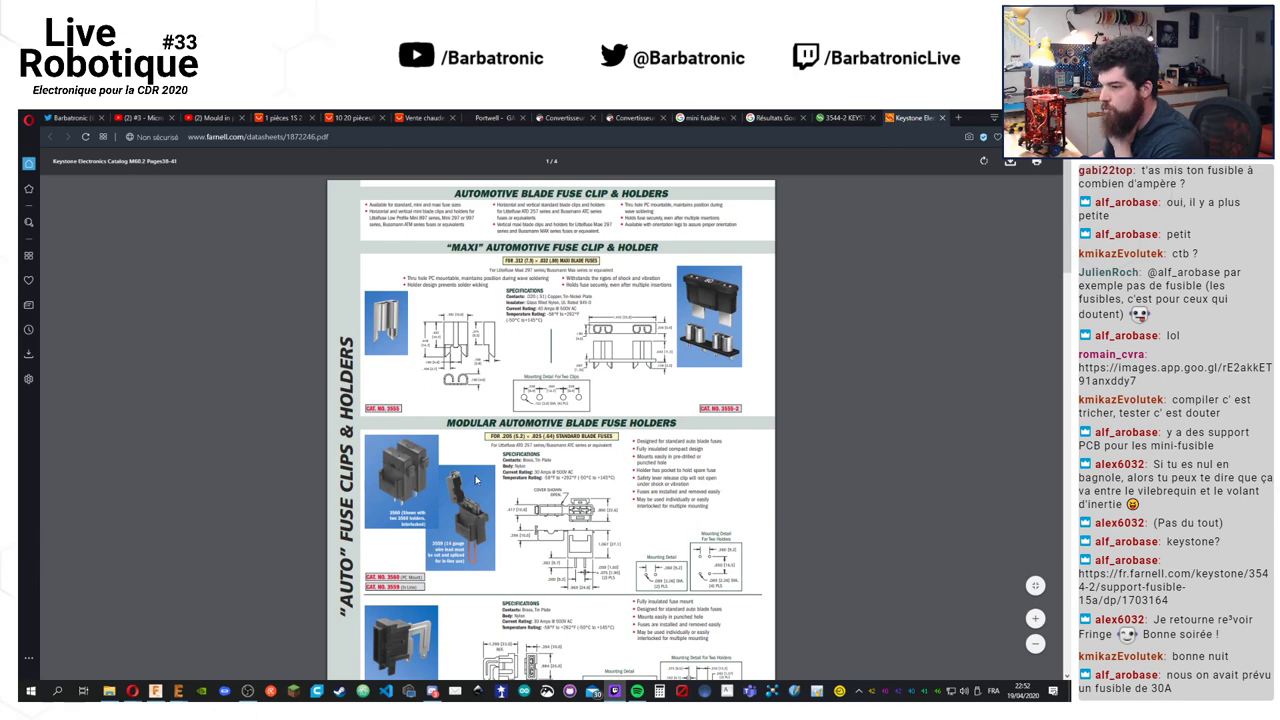
scroll(476, 480, down, 2)
click(840, 118)
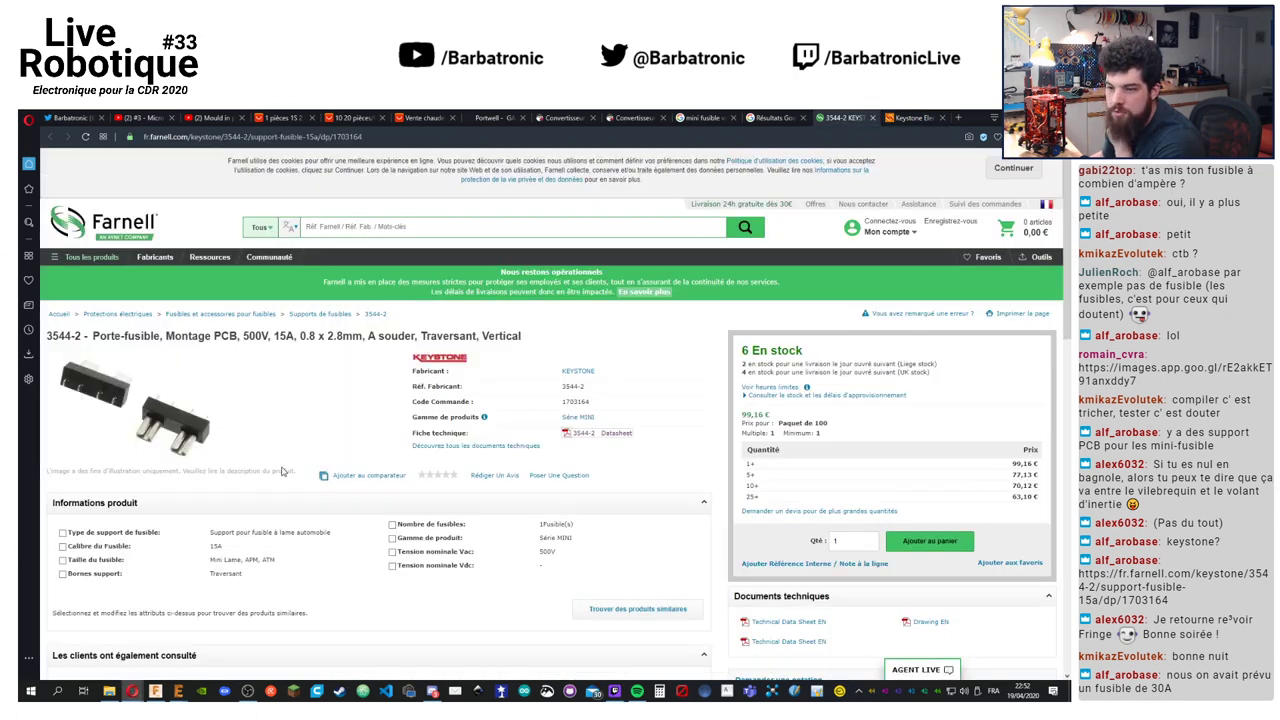
scroll(283, 471, down, 1)
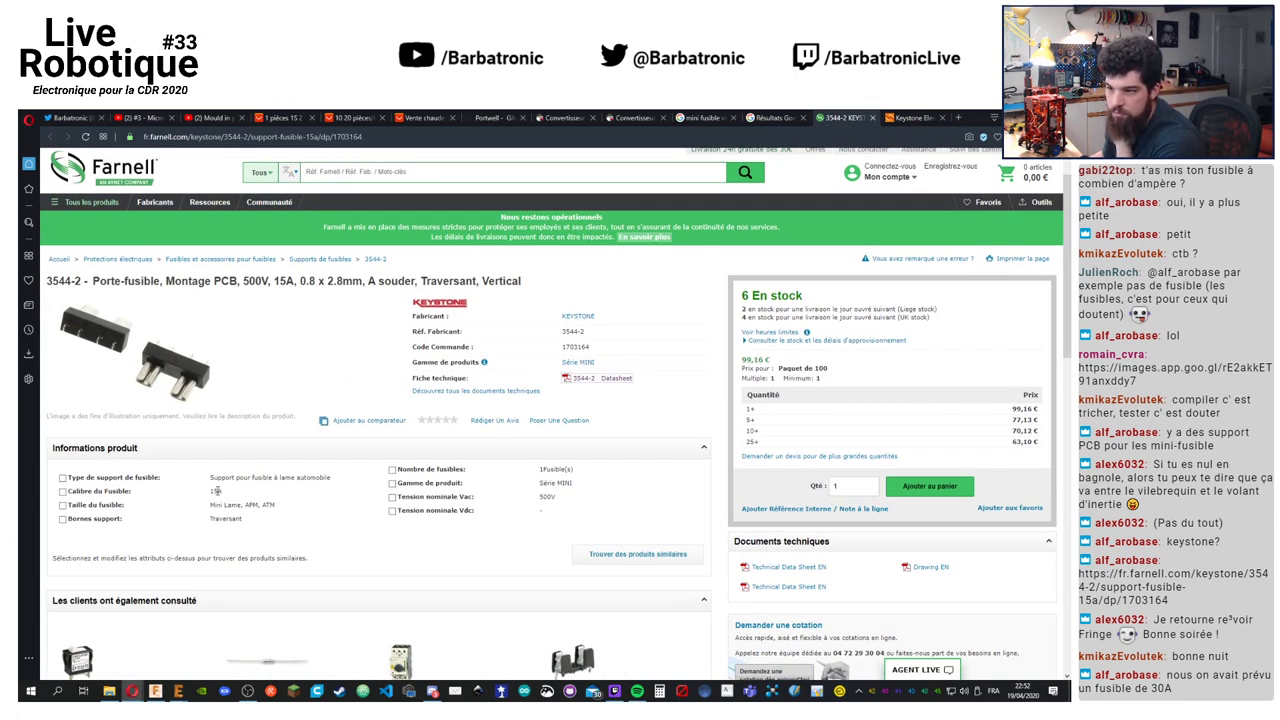
Read further through the Keystone catalogue and return to the Farnell 3544-2 product page
click(910, 118)
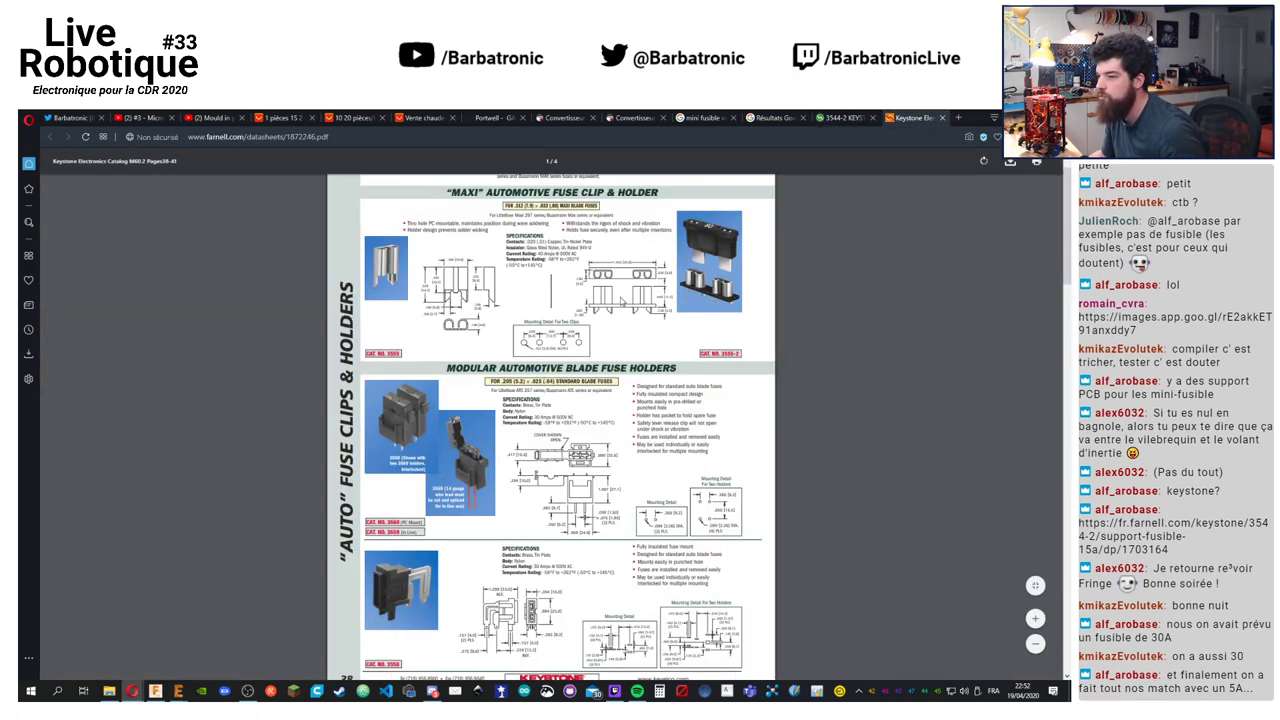
ctrl+scroll(540, 257, up, 2)
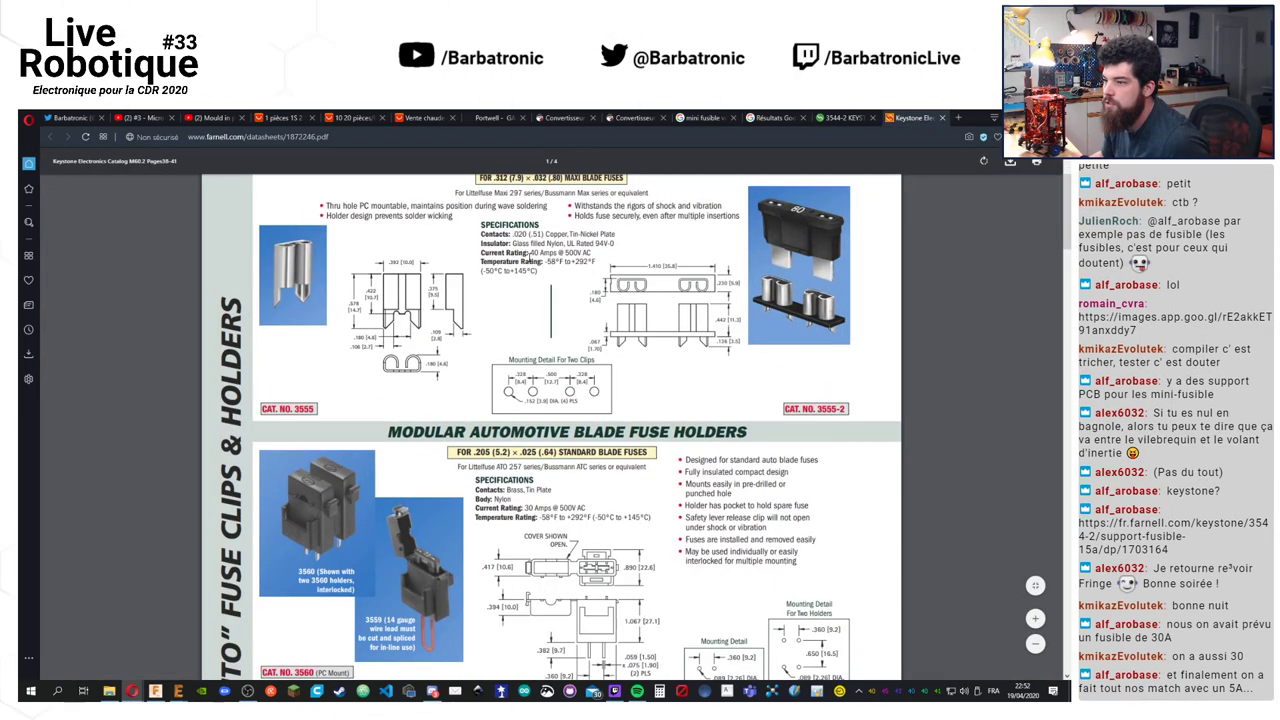
scroll(532, 262, up, 1)
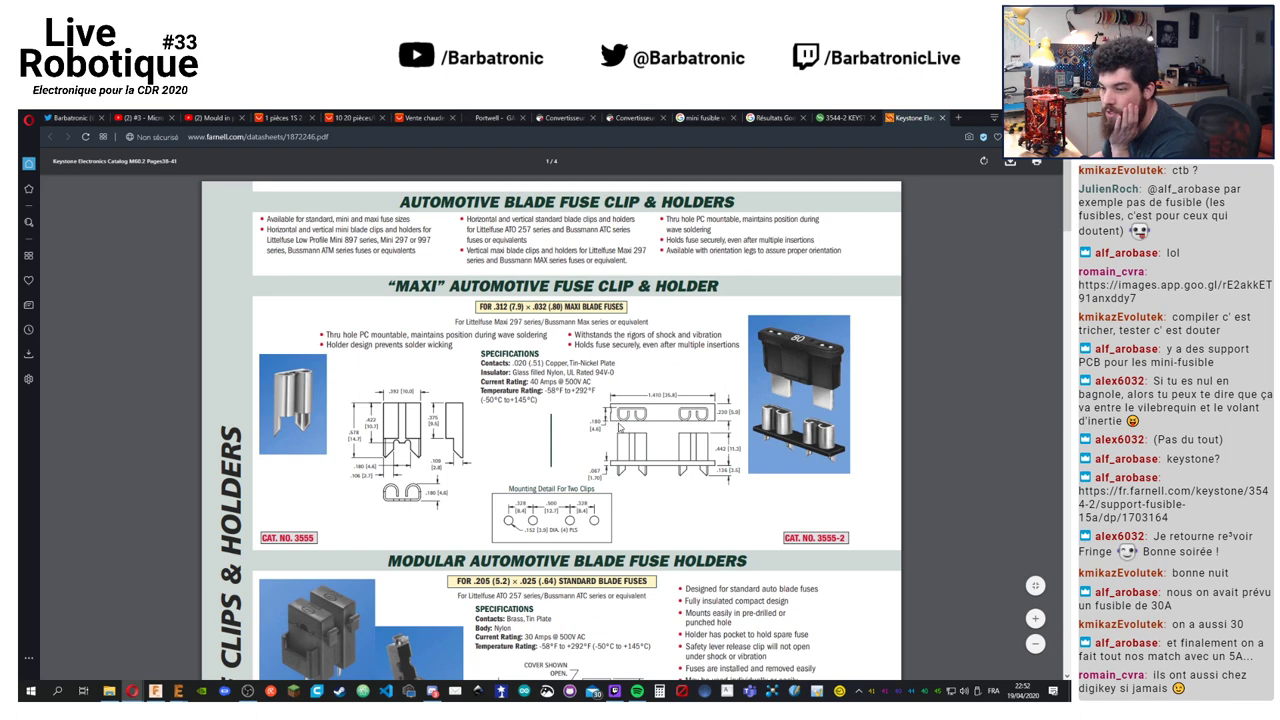
scroll(620, 427, down, 1)
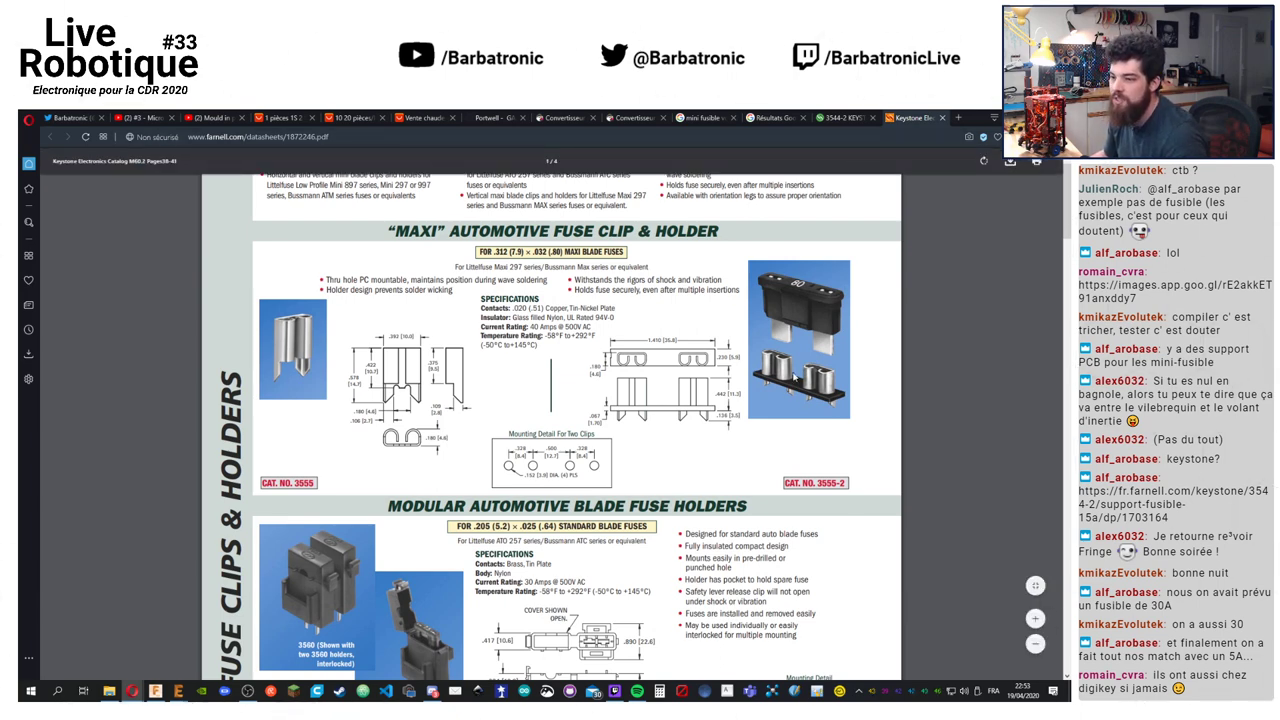
scroll(772, 361, down, 8)
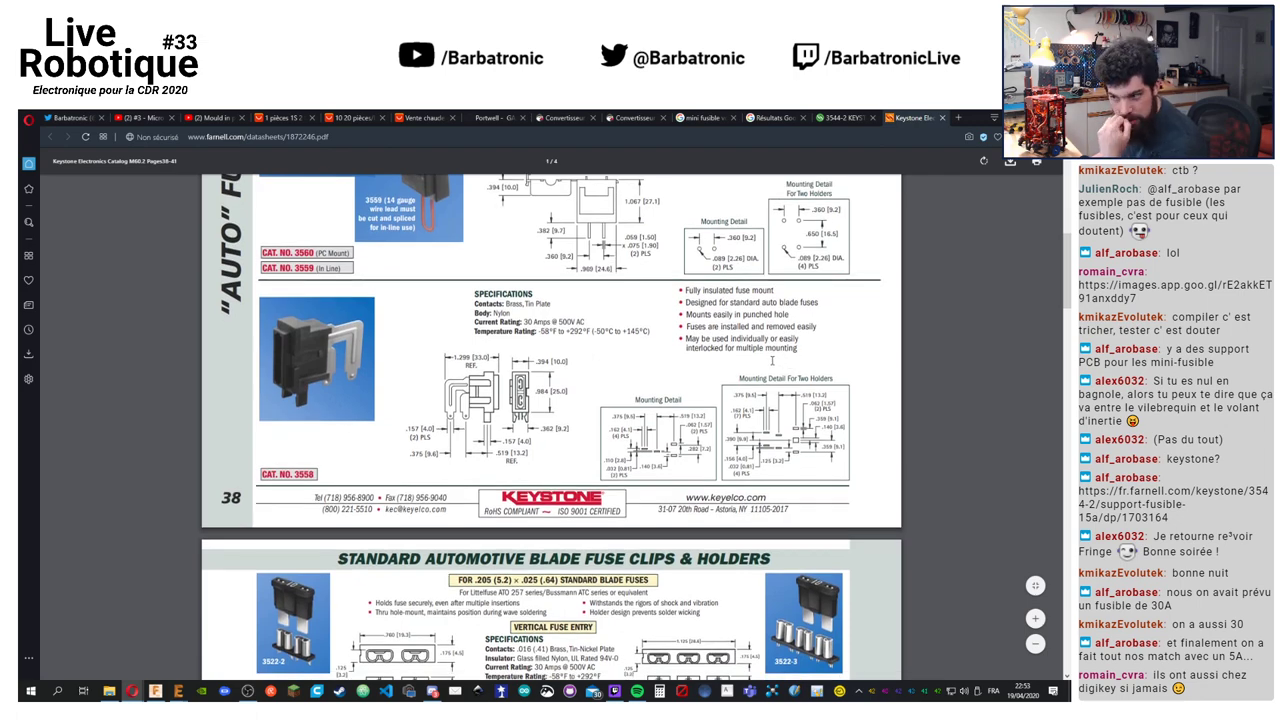
scroll(772, 361, down, 5)
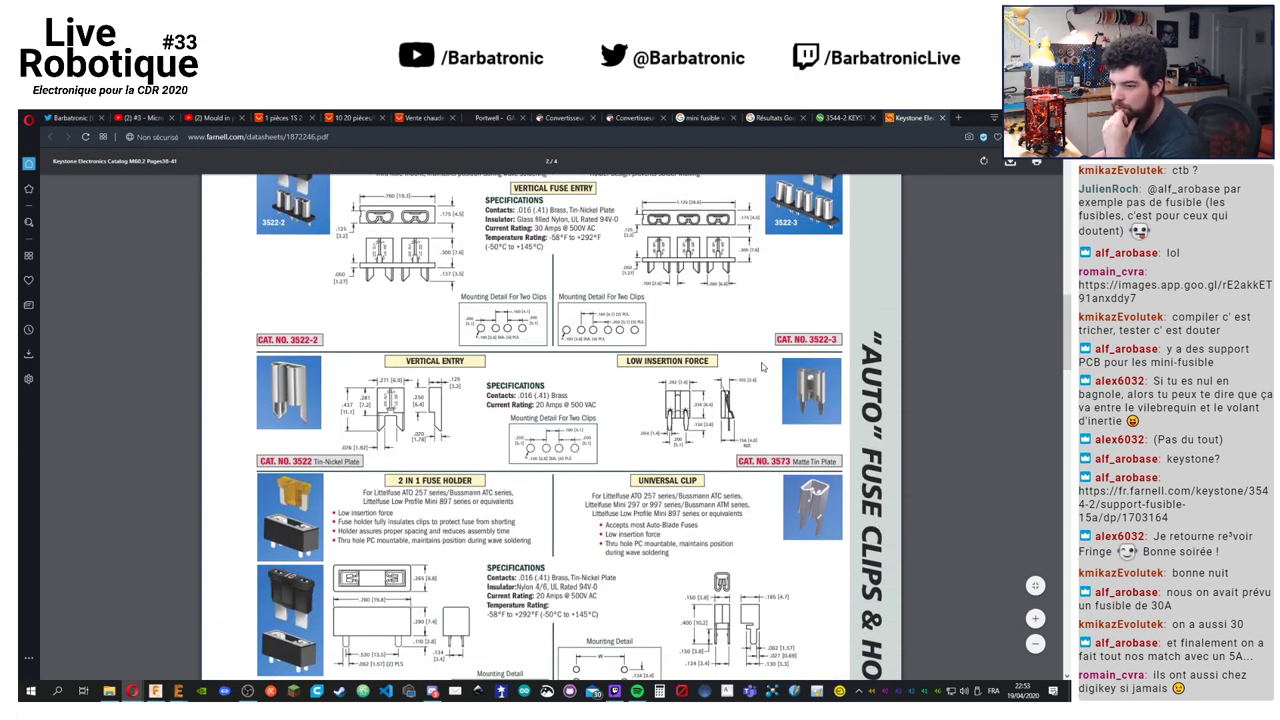
scroll(762, 367, down, 3)
scroll(762, 367, up, 15)
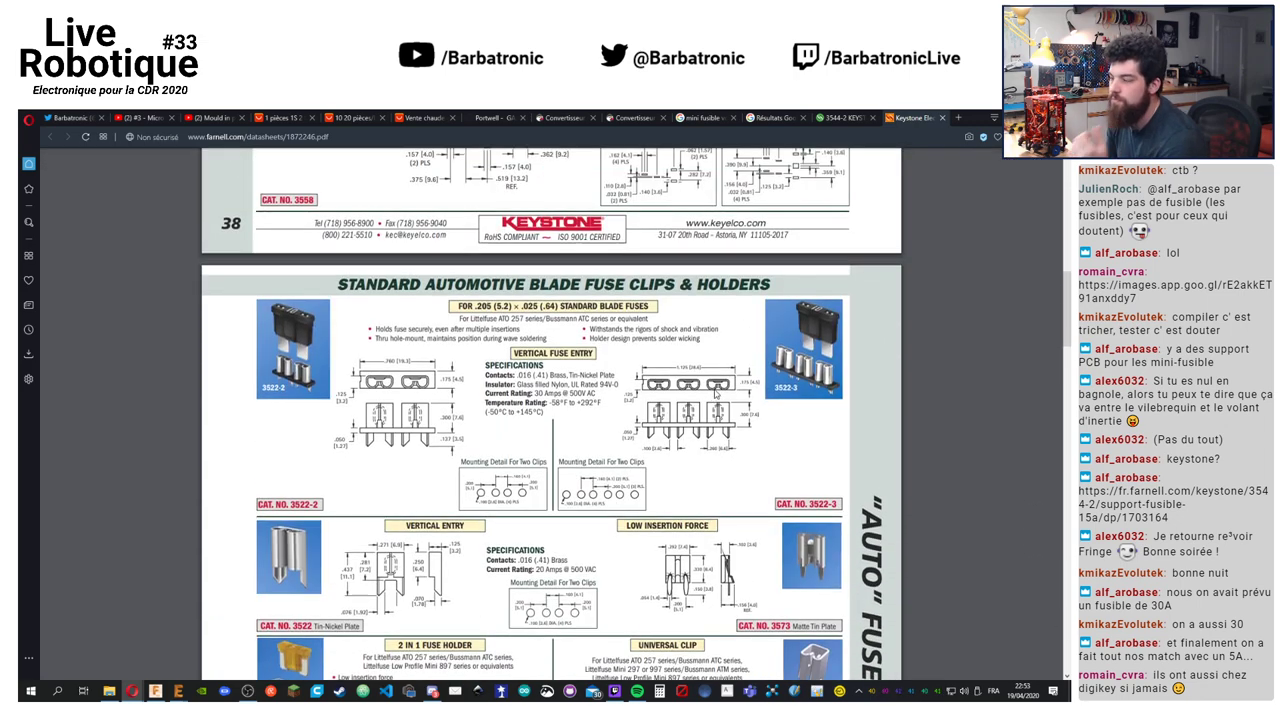
click(848, 119)
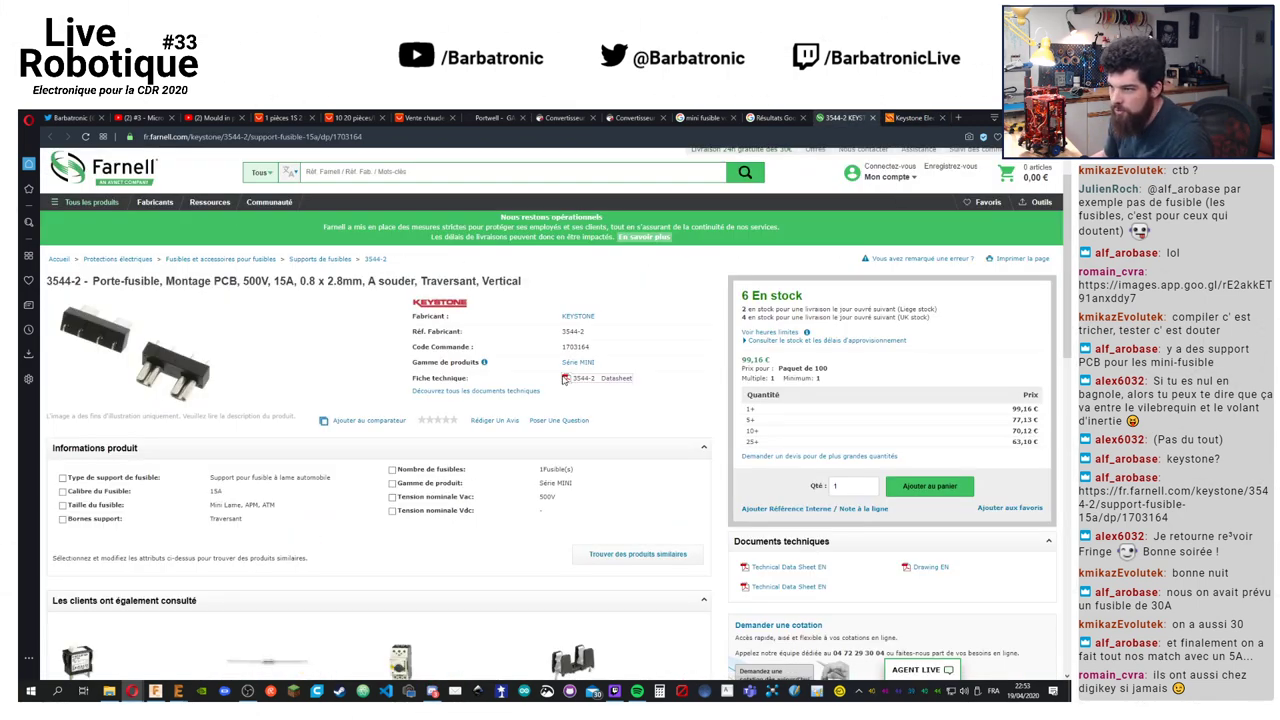
Copy the part number 3544-2 and run a web search in a new tab to reach Digi-Key
drag(586, 331, 563, 331)
key(ctrl+c)
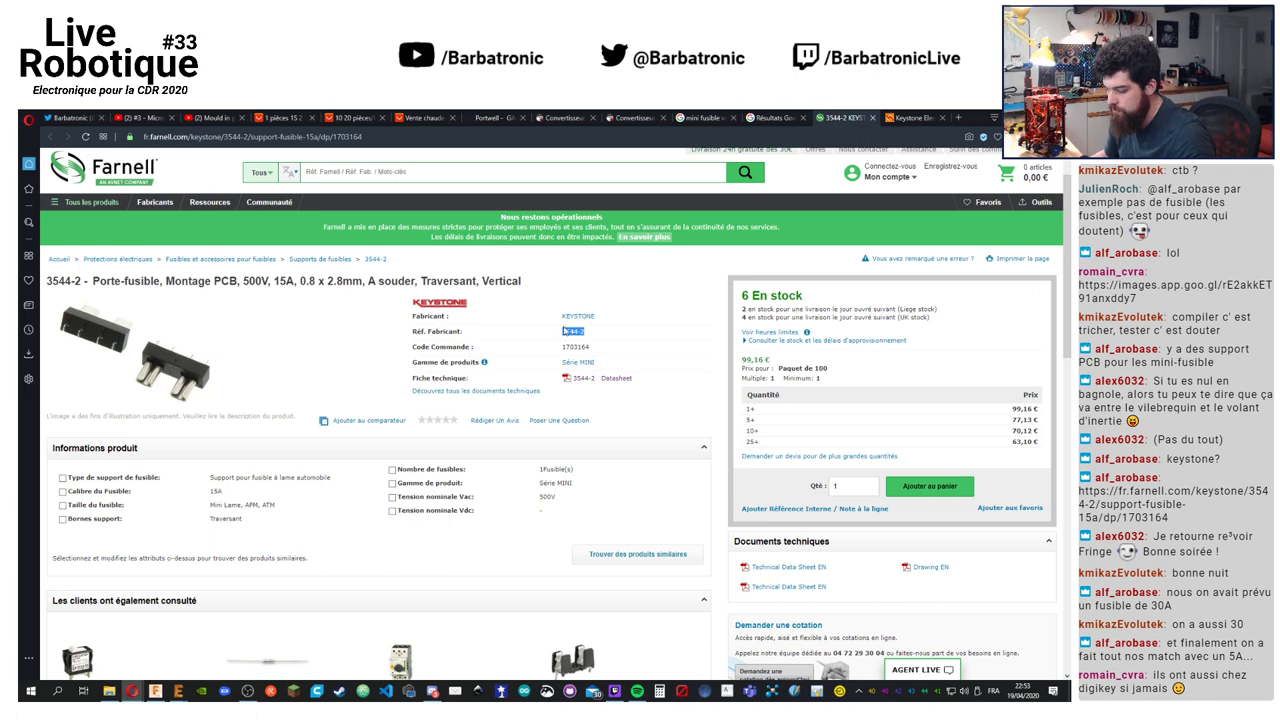
click(959, 118)
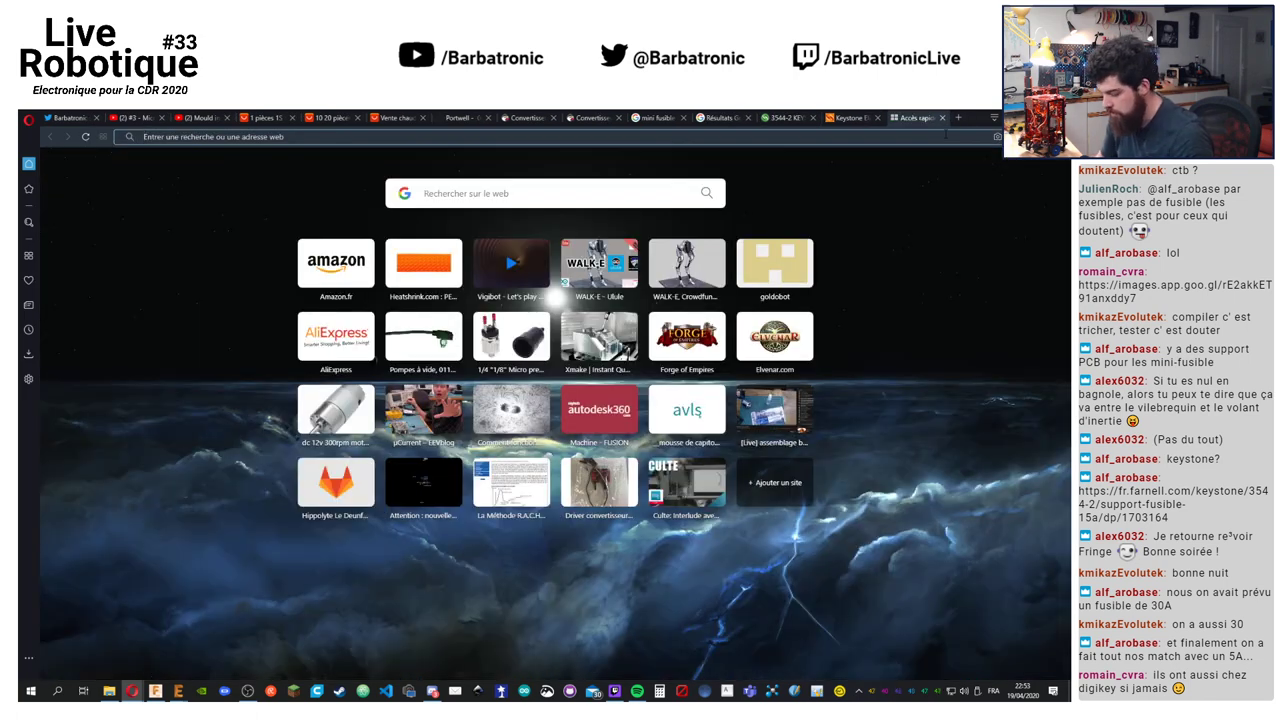
key(ctrl+v)
key(Return)
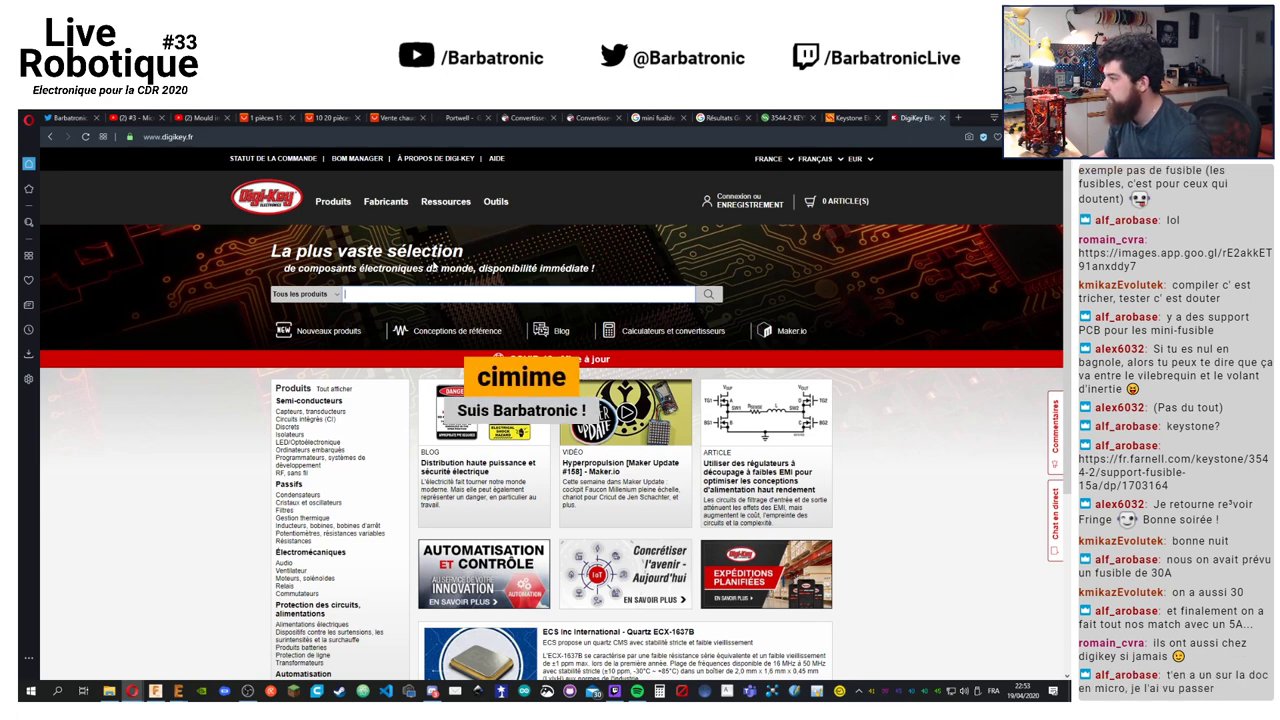
Search Digi-Key for 3544-2, open the Keystone product, and request its Ultra Librarian CAD model
click(409, 298)
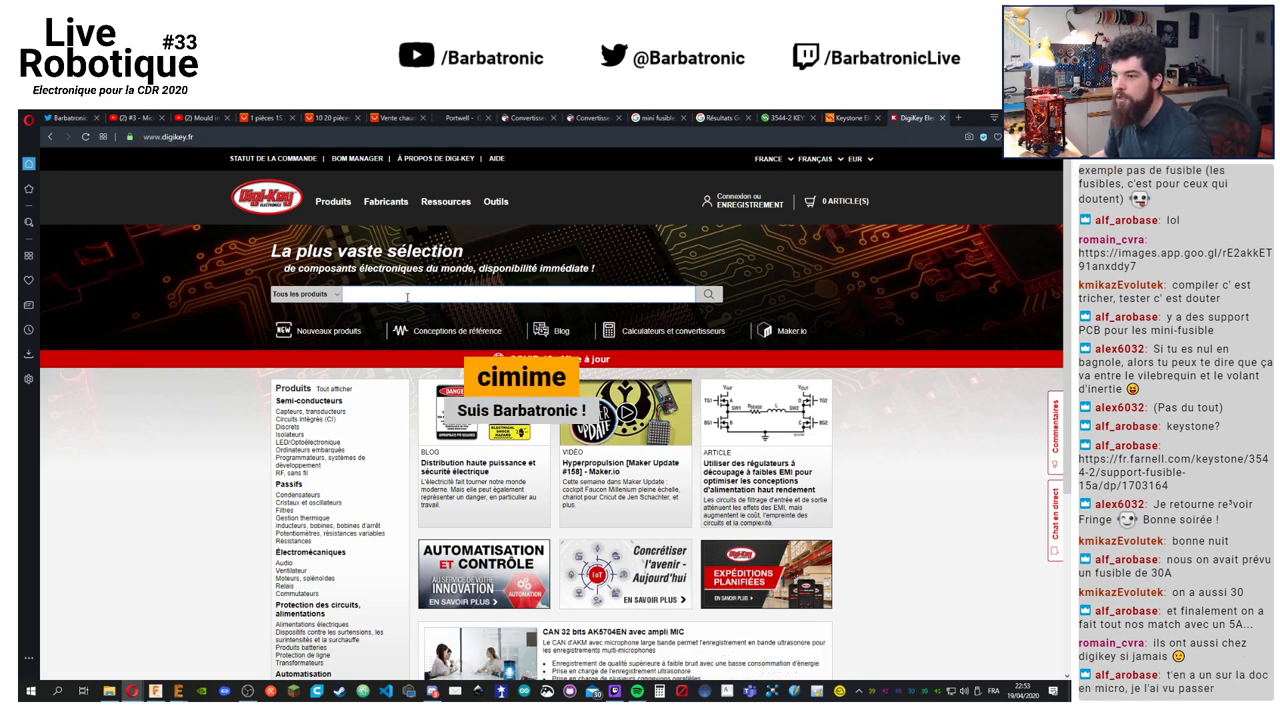
key(ctrl+v)
key(Return)
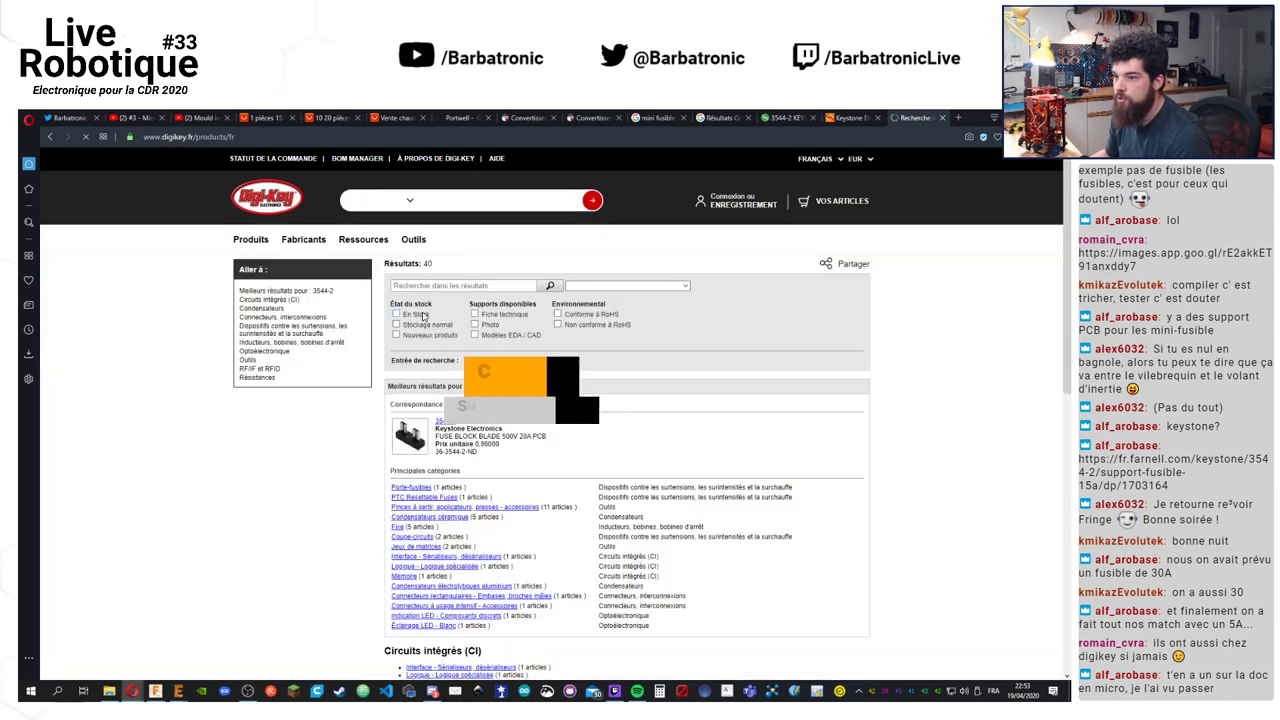
click(444, 421)
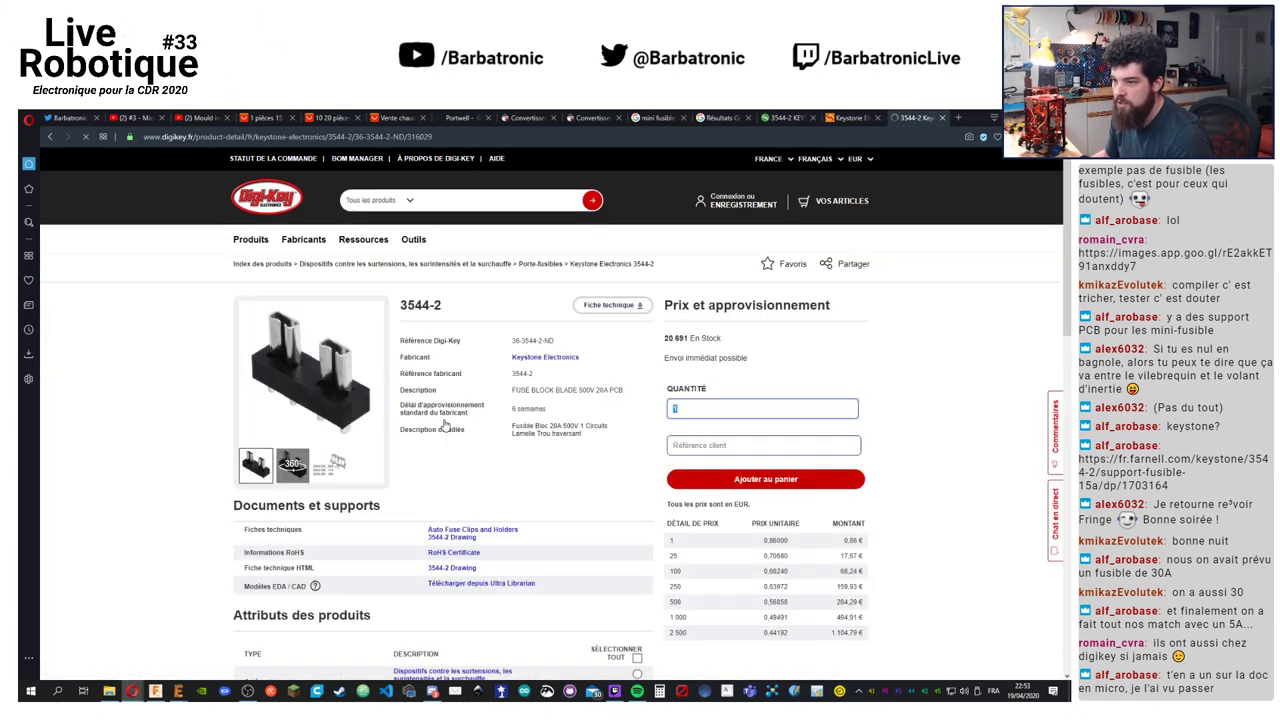
scroll(523, 450, down, 1)
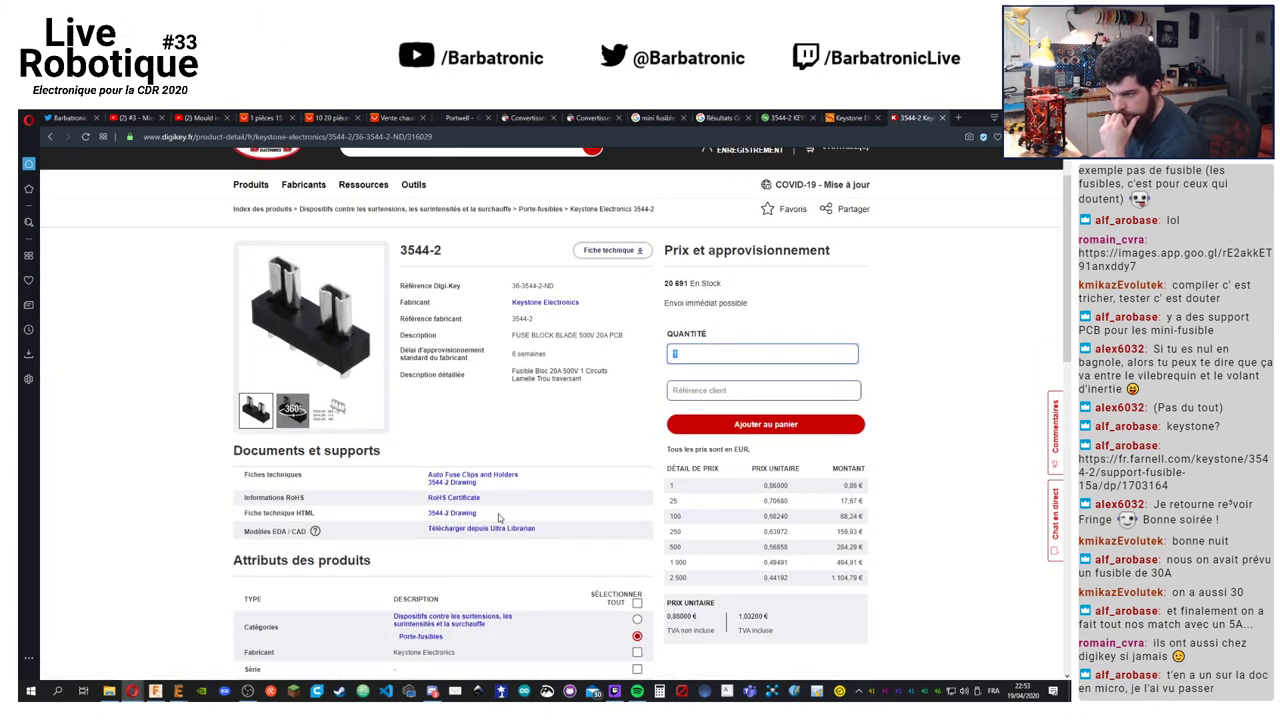
click(489, 532)
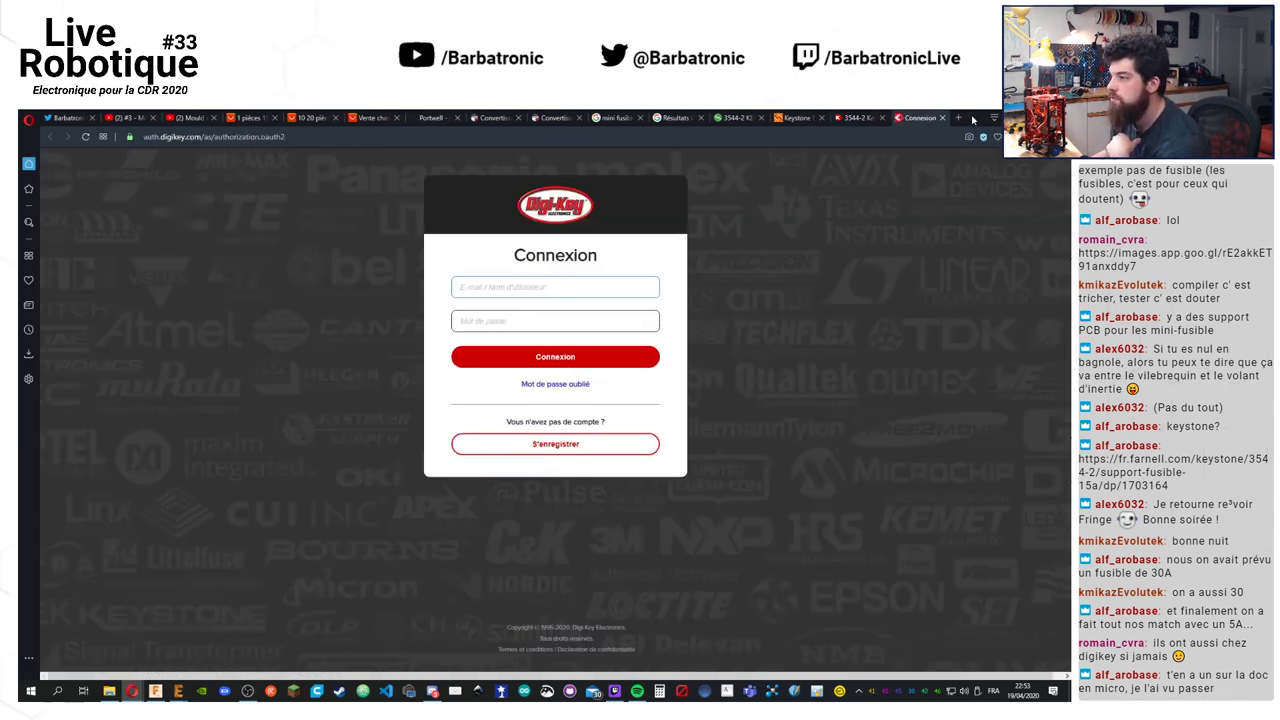
key(alt+Tab)
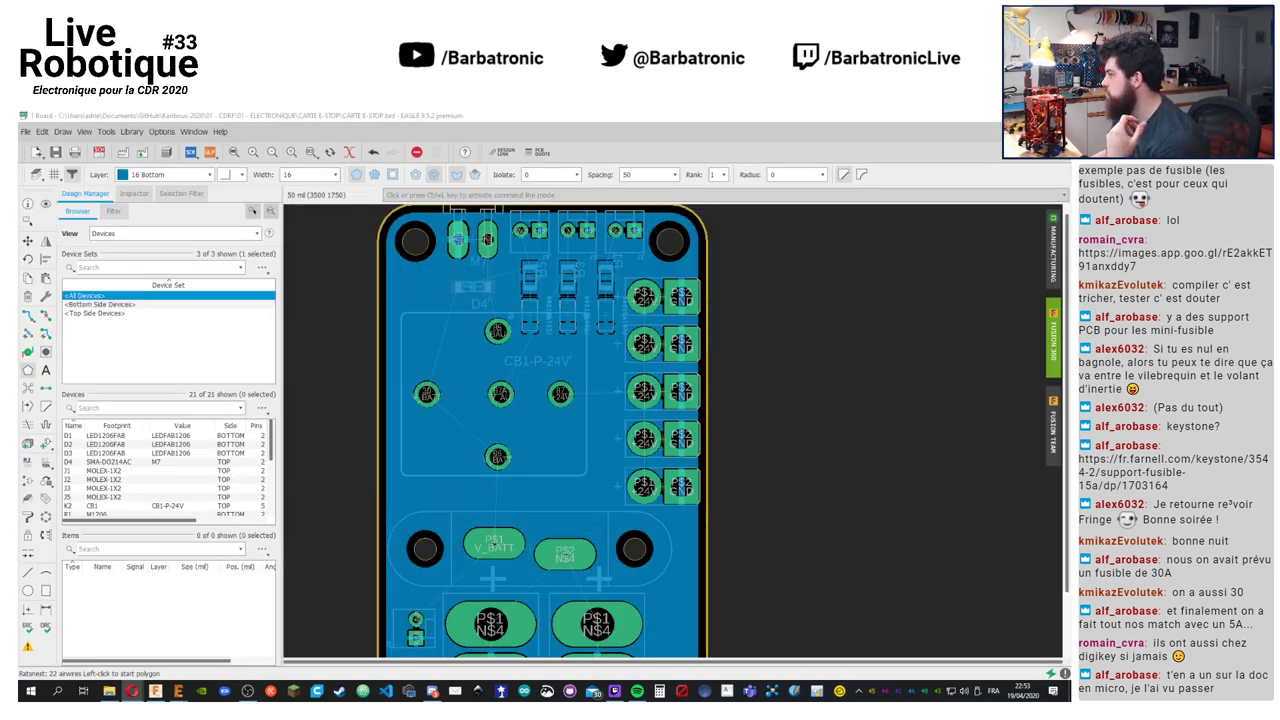
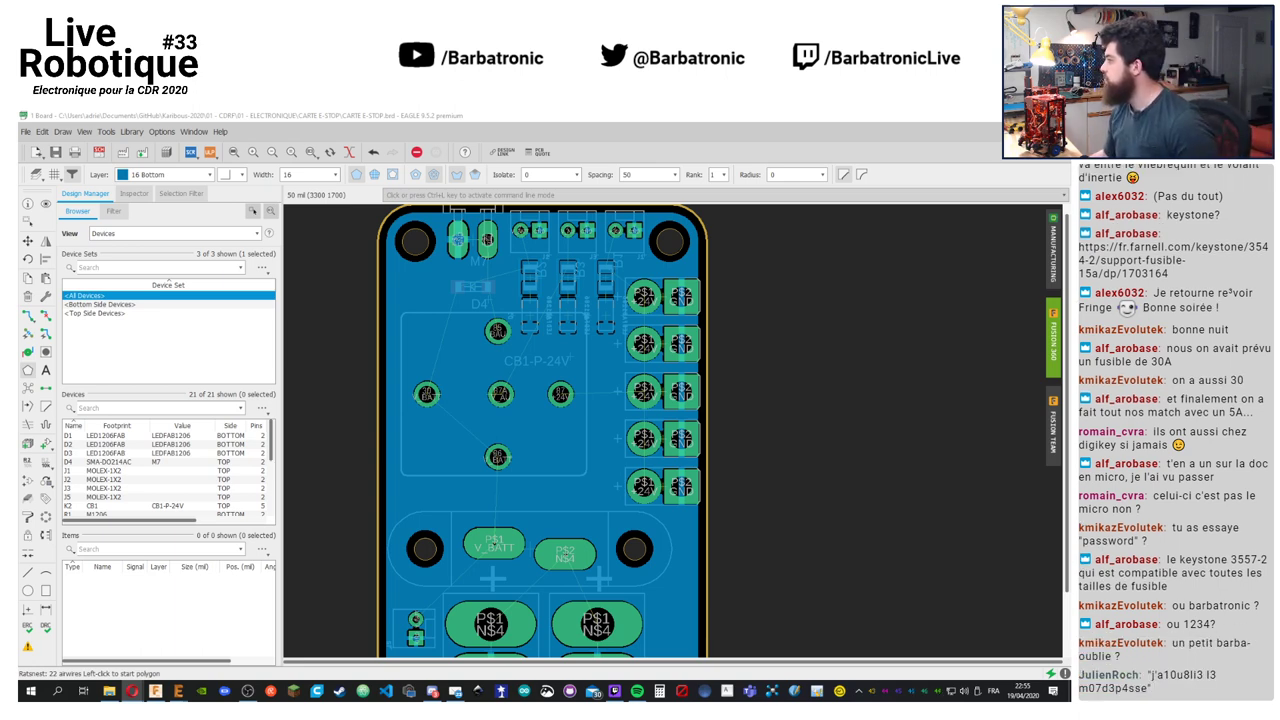
Switch to the Ultra Librarian Keystone 3544-2 page and review its symbol and footprint previews
key(alt+Tab)
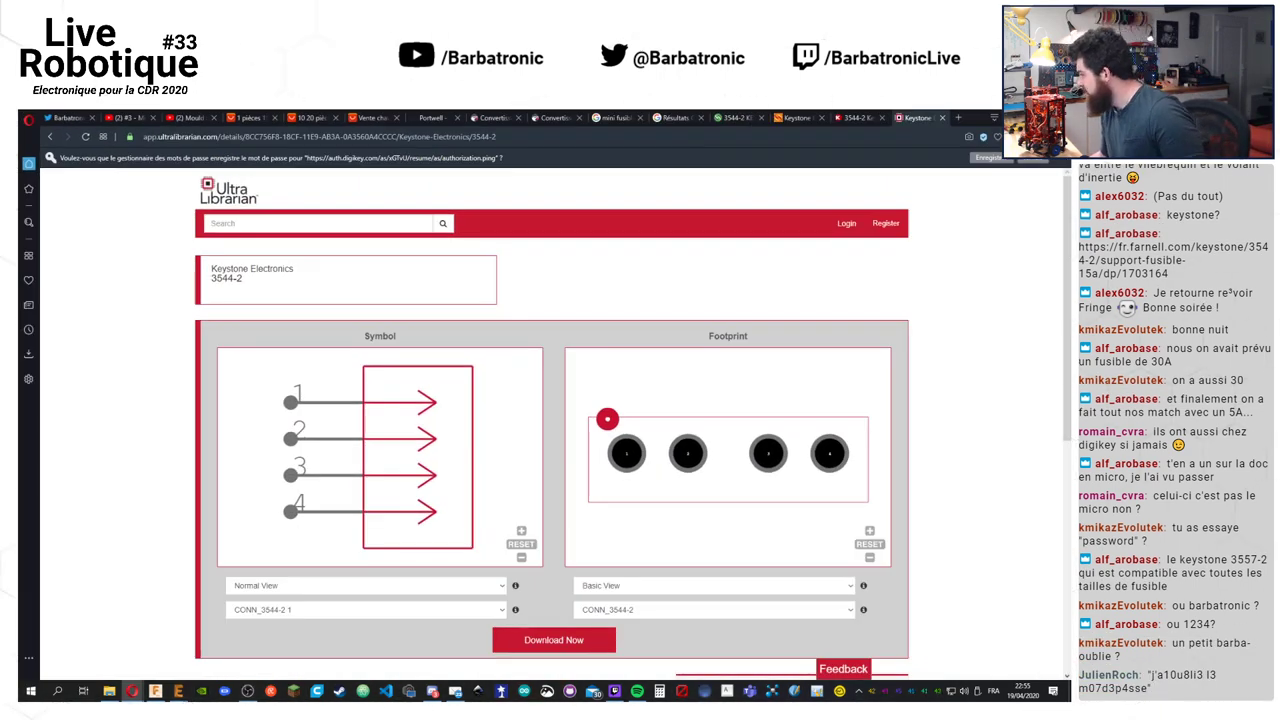
key(alt+Tab)
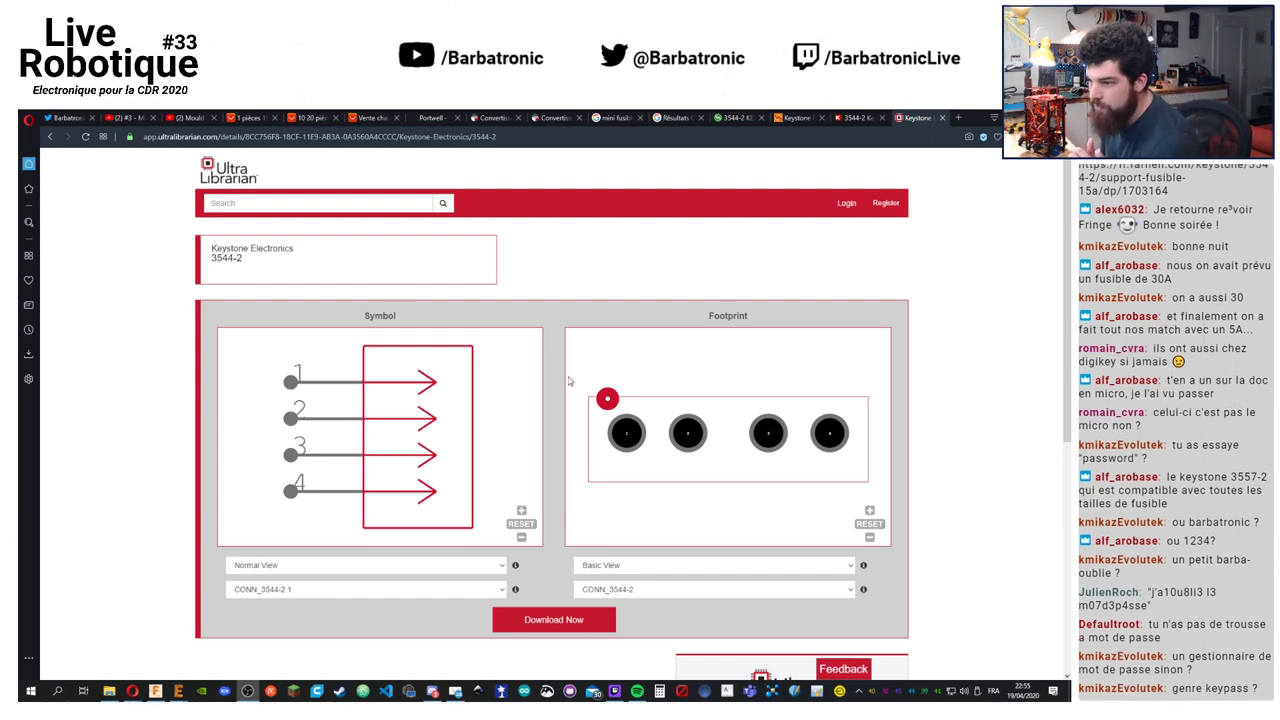
scroll(951, 416, down, 1)
scroll(961, 441, up, 2)
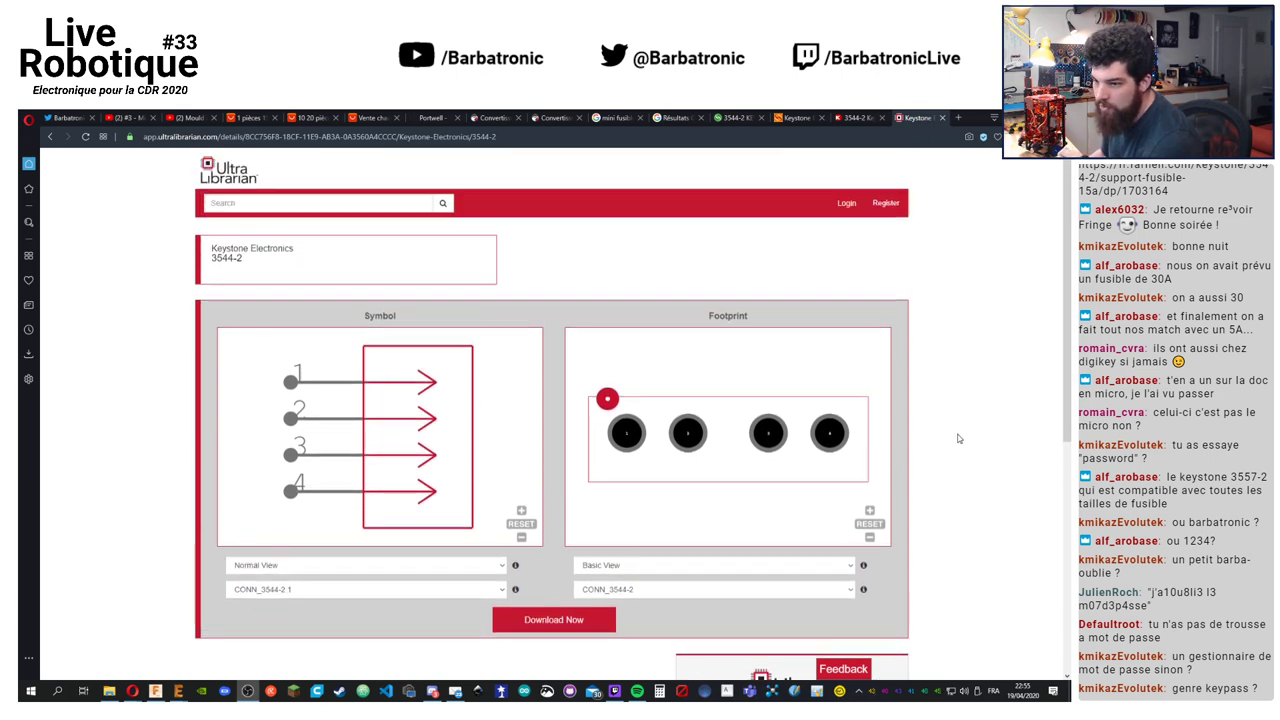
scroll(947, 503, down, 1)
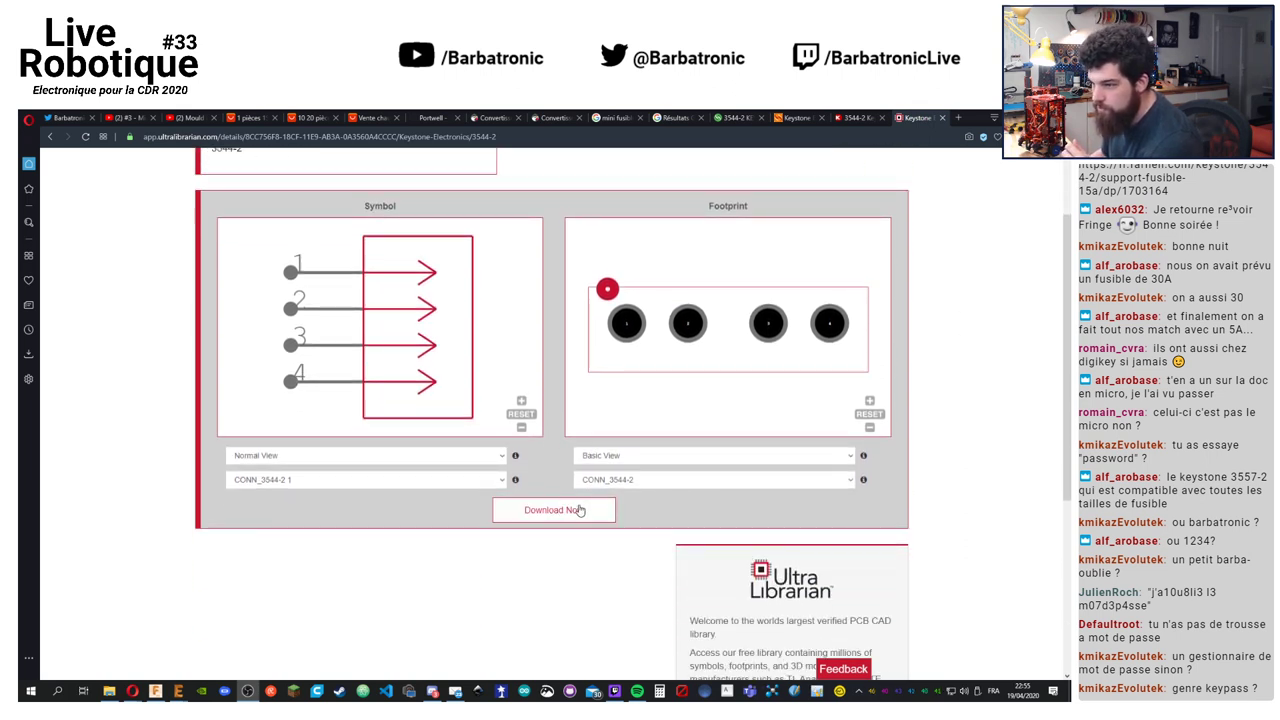
scroll(510, 475, up, 1)
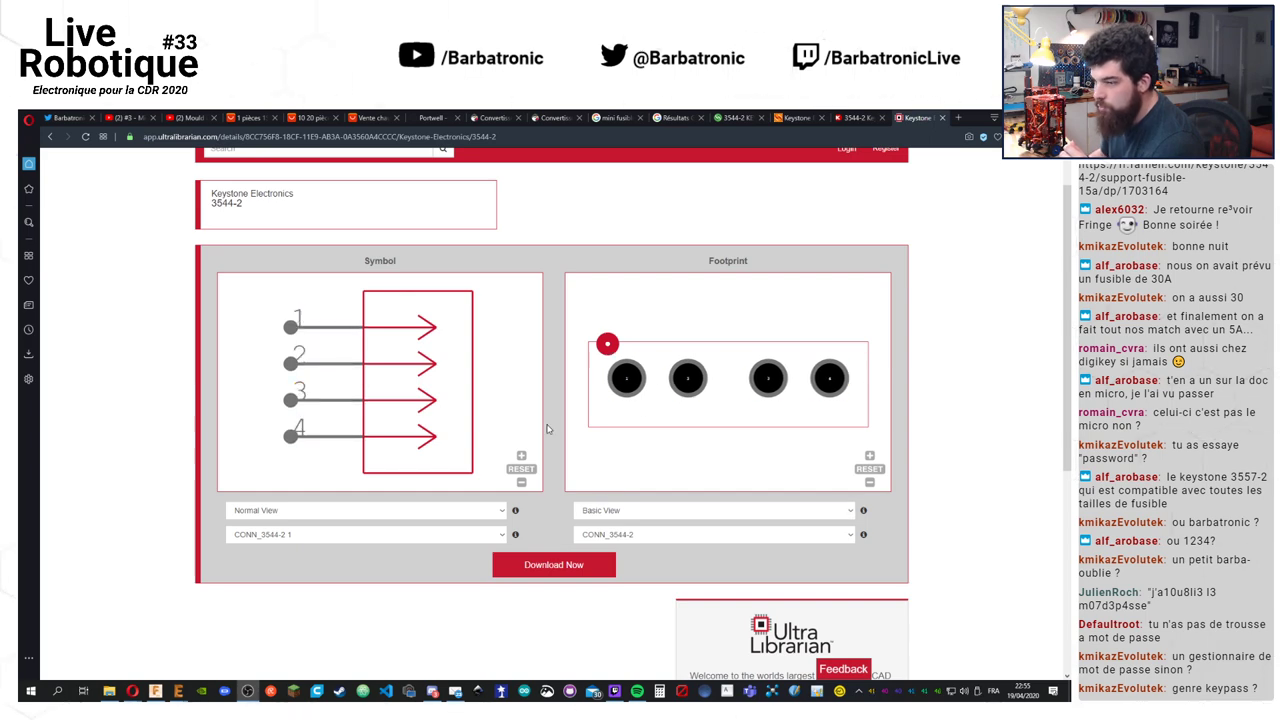
scroll(546, 430, up, 1)
From the DigiKey 3544-2 page, open the Keystone 'Auto Fuse Clips and Holders' datasheet
click(858, 118)
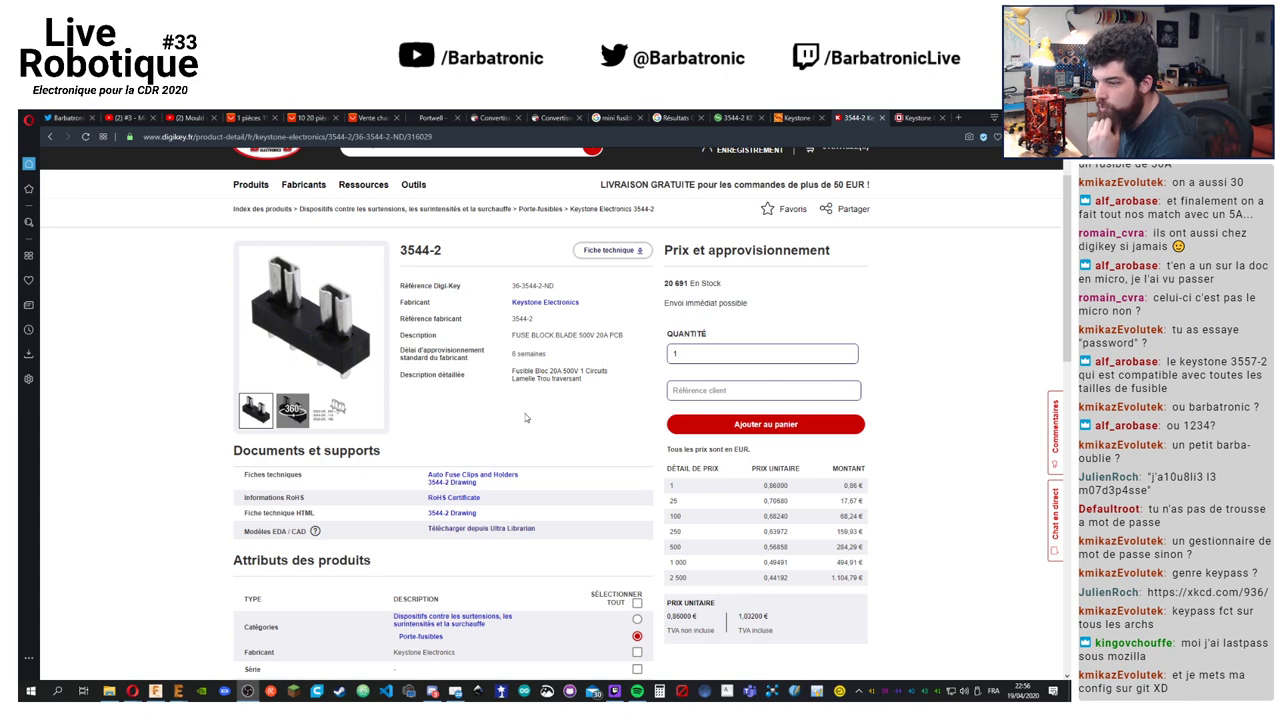
scroll(526, 418, down, 1)
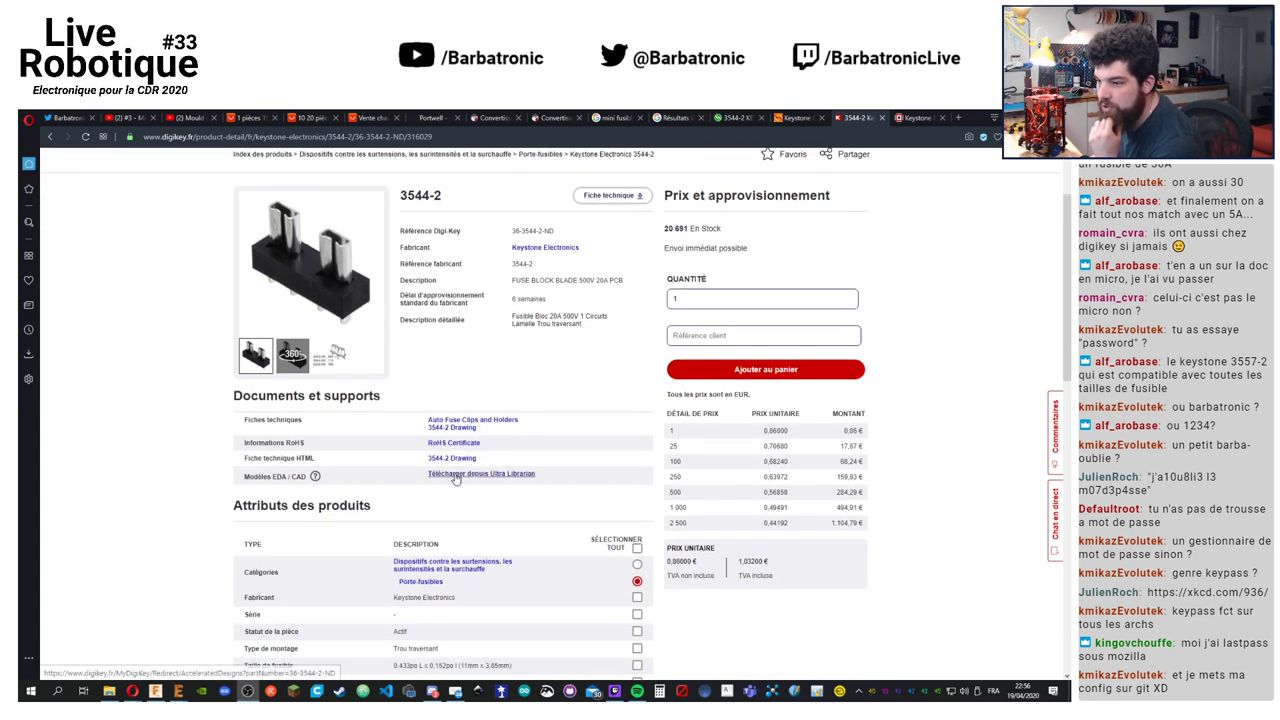
click(487, 425)
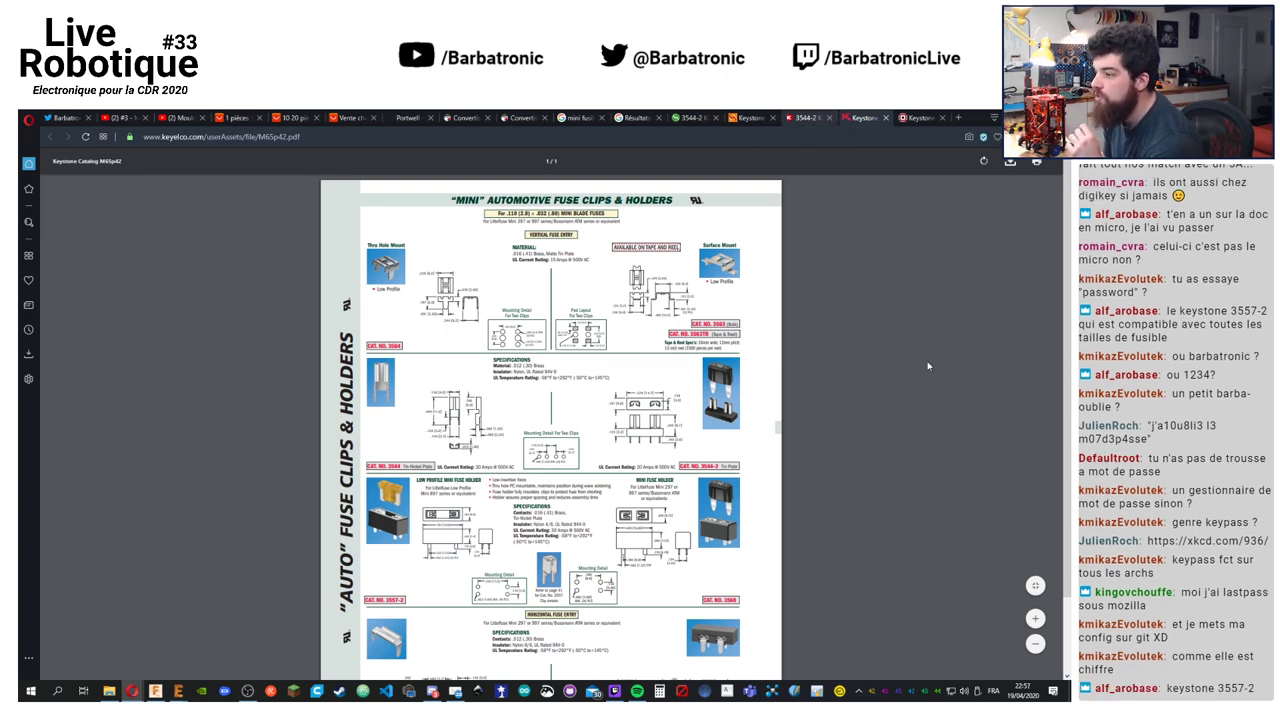
Zoom into the datasheet and highlight the Littelfuse Mini 297 compatibility and 15 A @ 500 V AC rating
click(1034, 617)
click(1034, 617)
click(1034, 617)
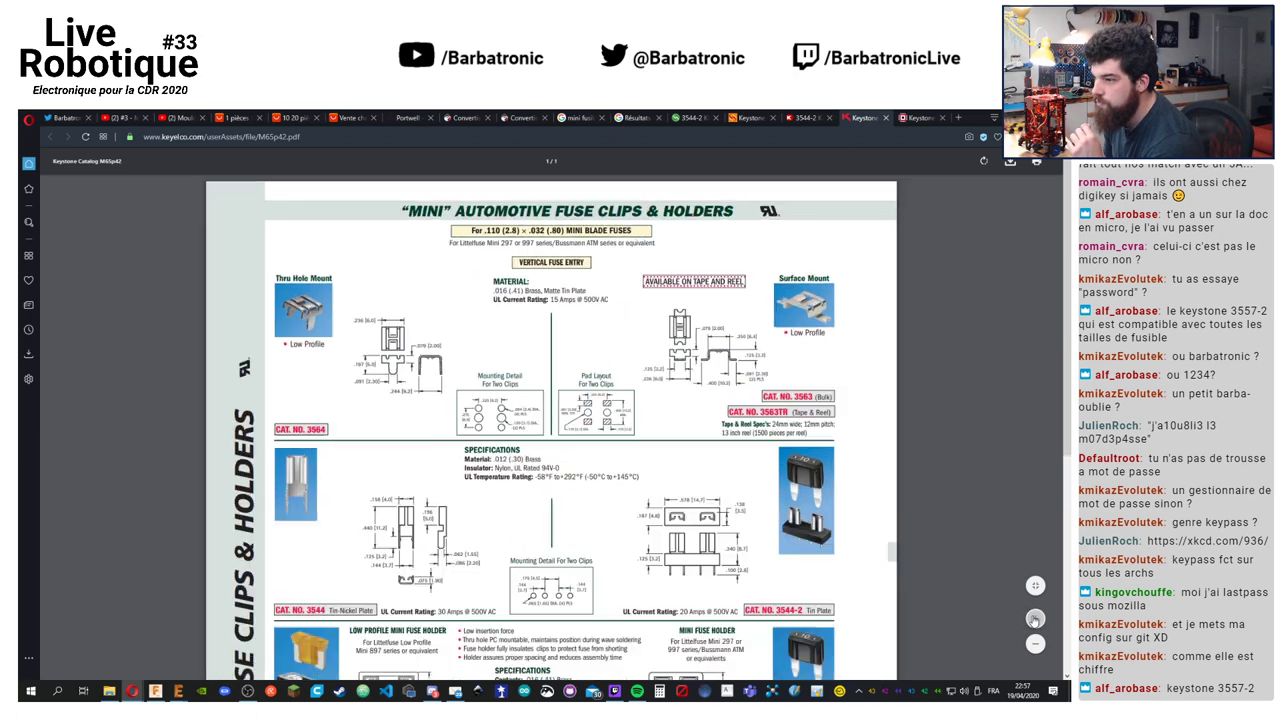
scroll(990, 440, down, 3)
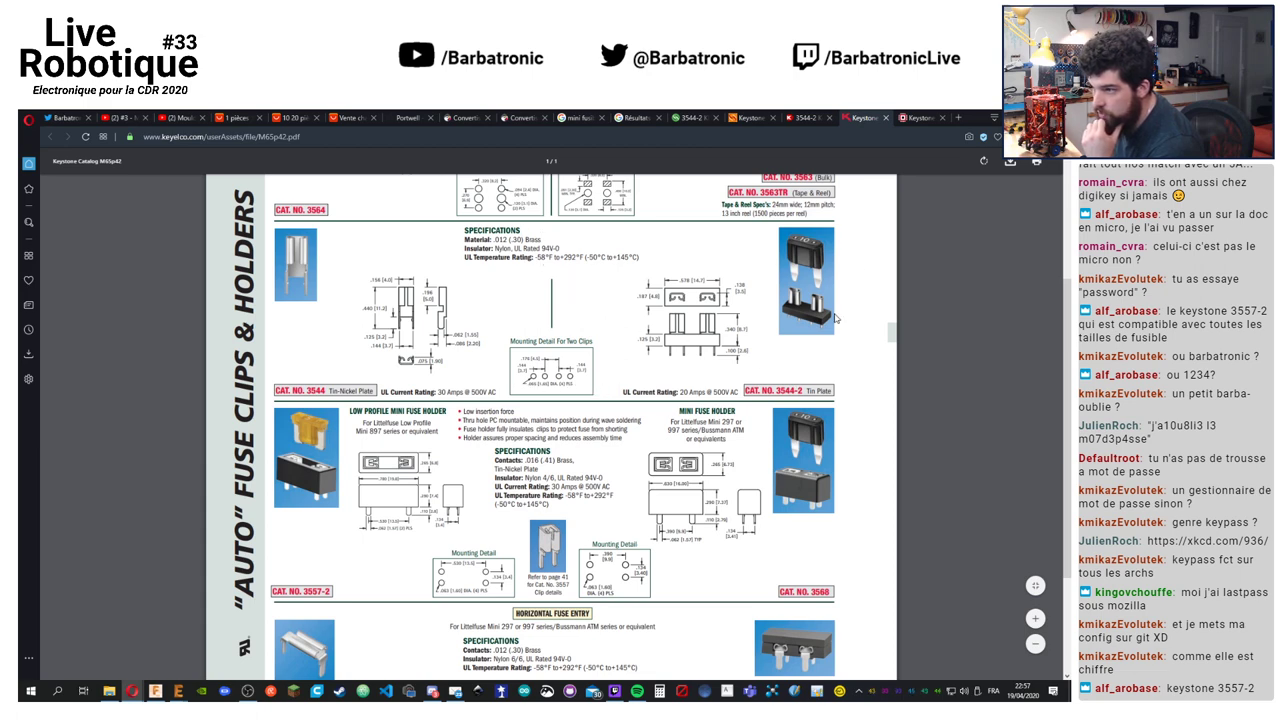
scroll(836, 318, up, 1)
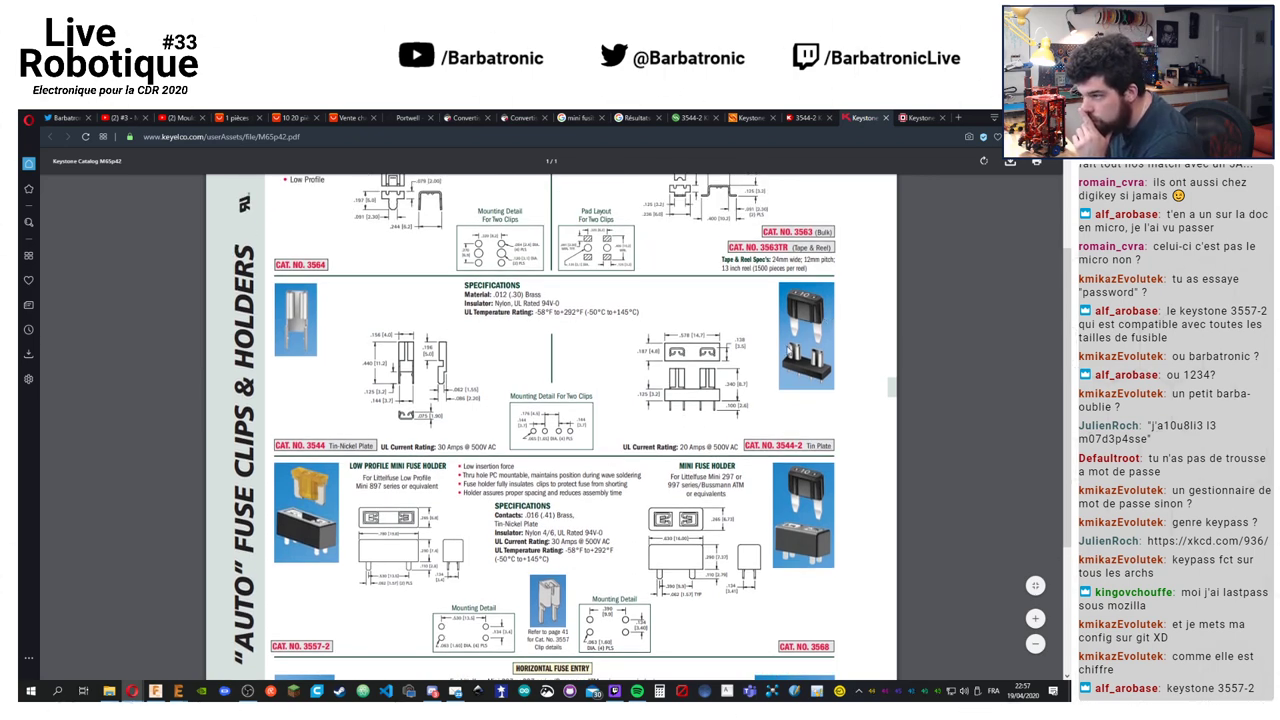
scroll(845, 389, up, 3)
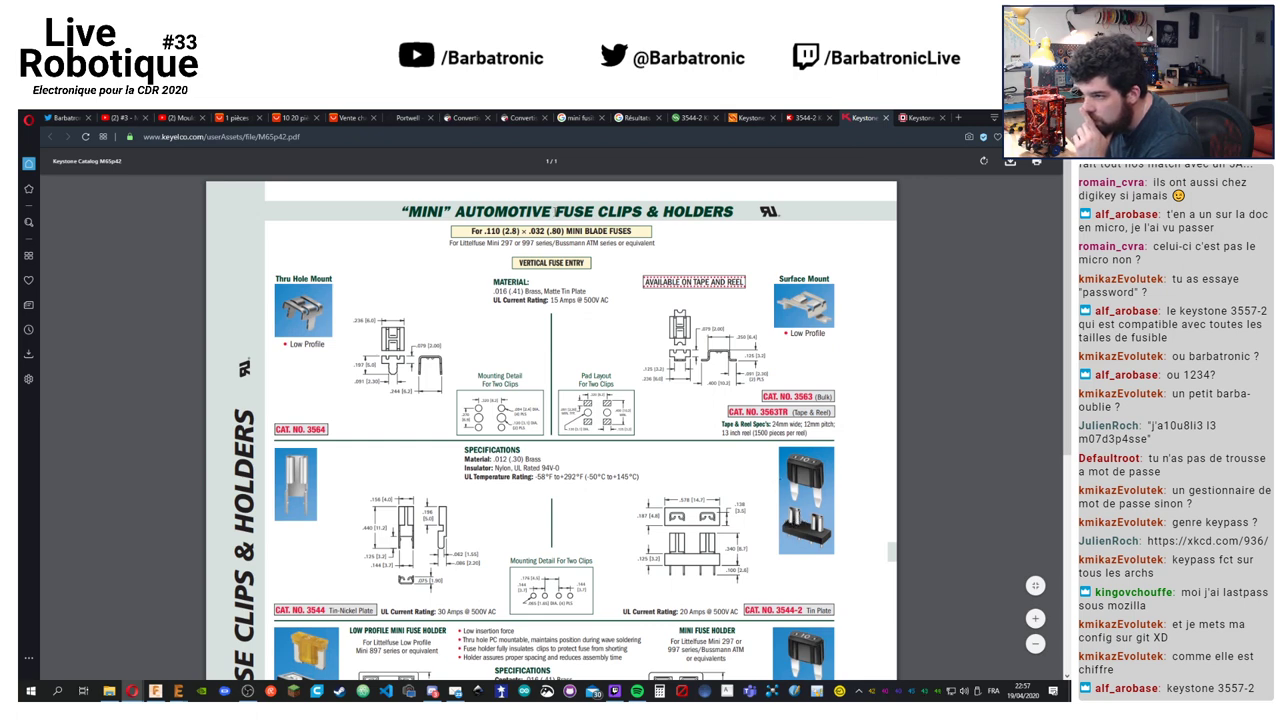
drag(447, 243, 652, 238)
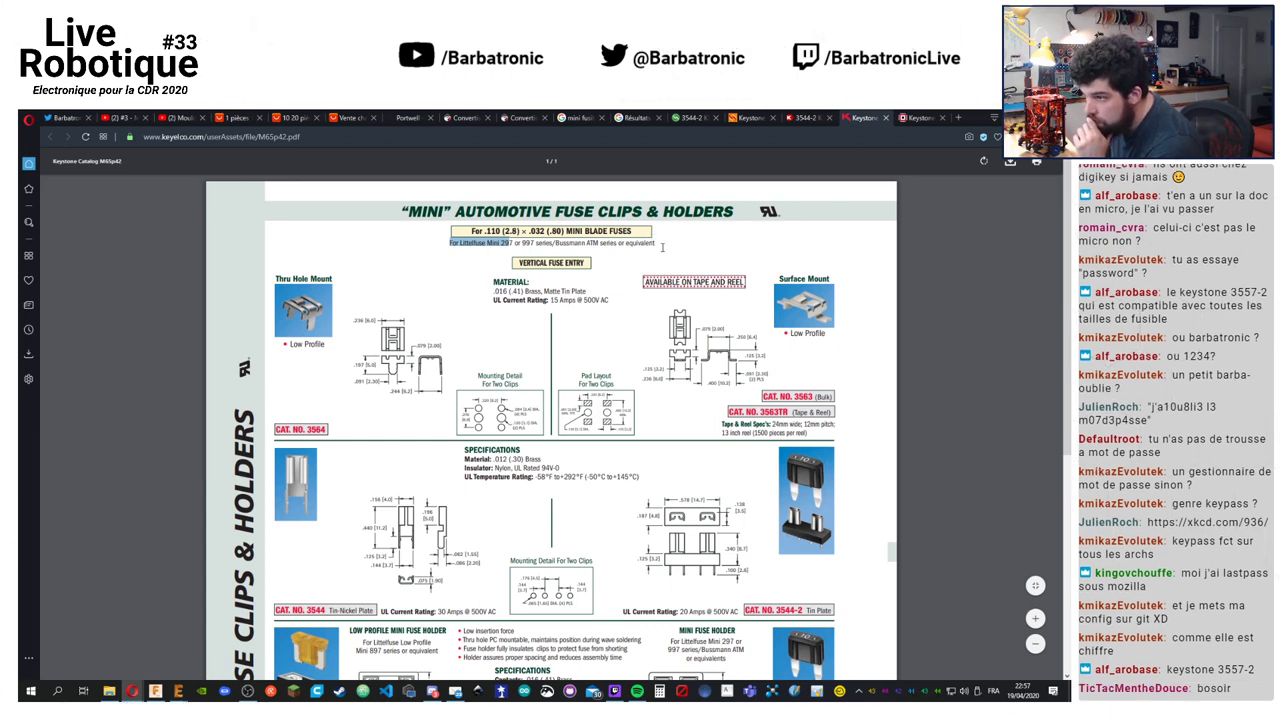
drag(620, 298, 494, 305)
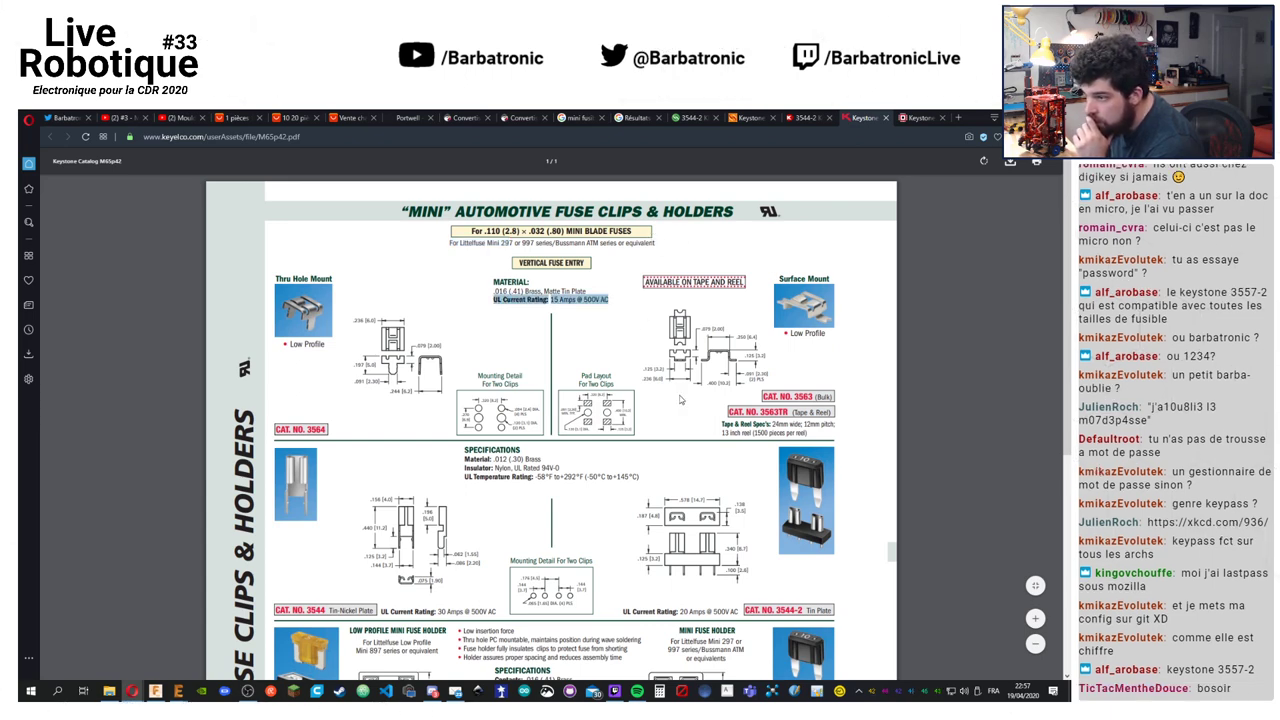
scroll(679, 400, down, 3)
Open DigiKey's Porte-fusibles listing filtered to Trou traversant mounting and Keystone Electronics
click(803, 118)
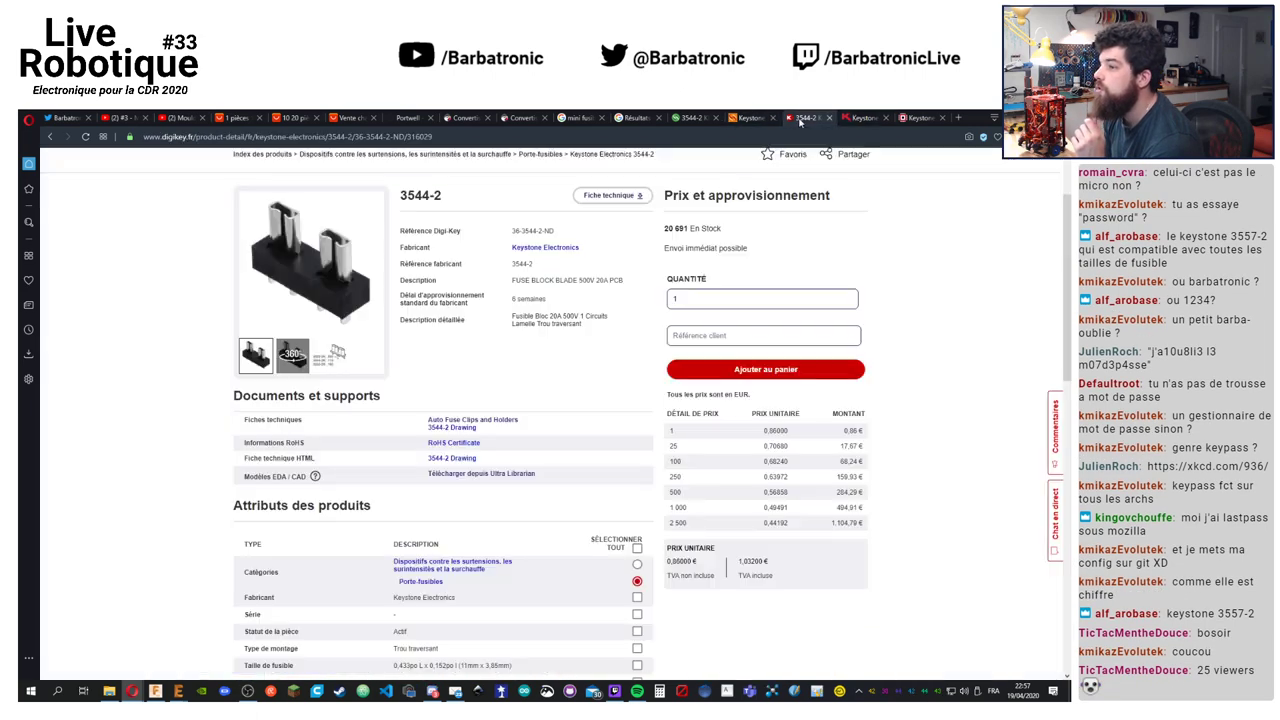
scroll(435, 344, up, 1)
click(539, 266)
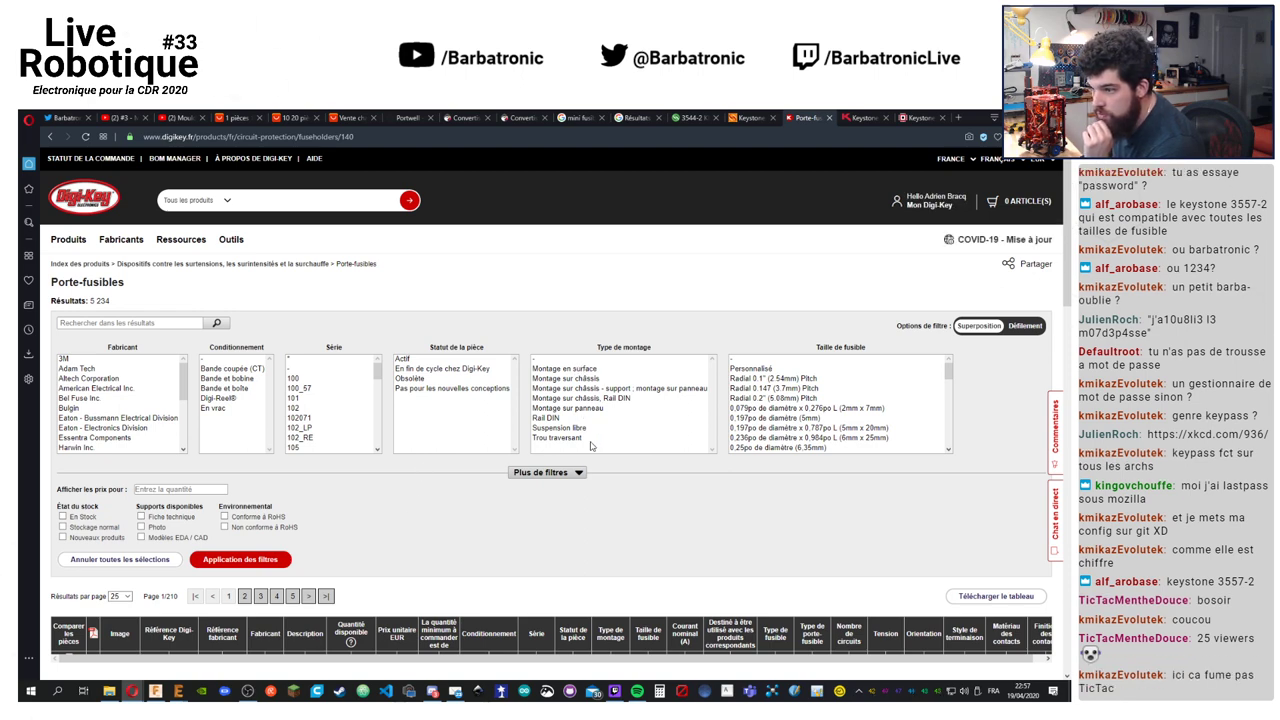
click(560, 438)
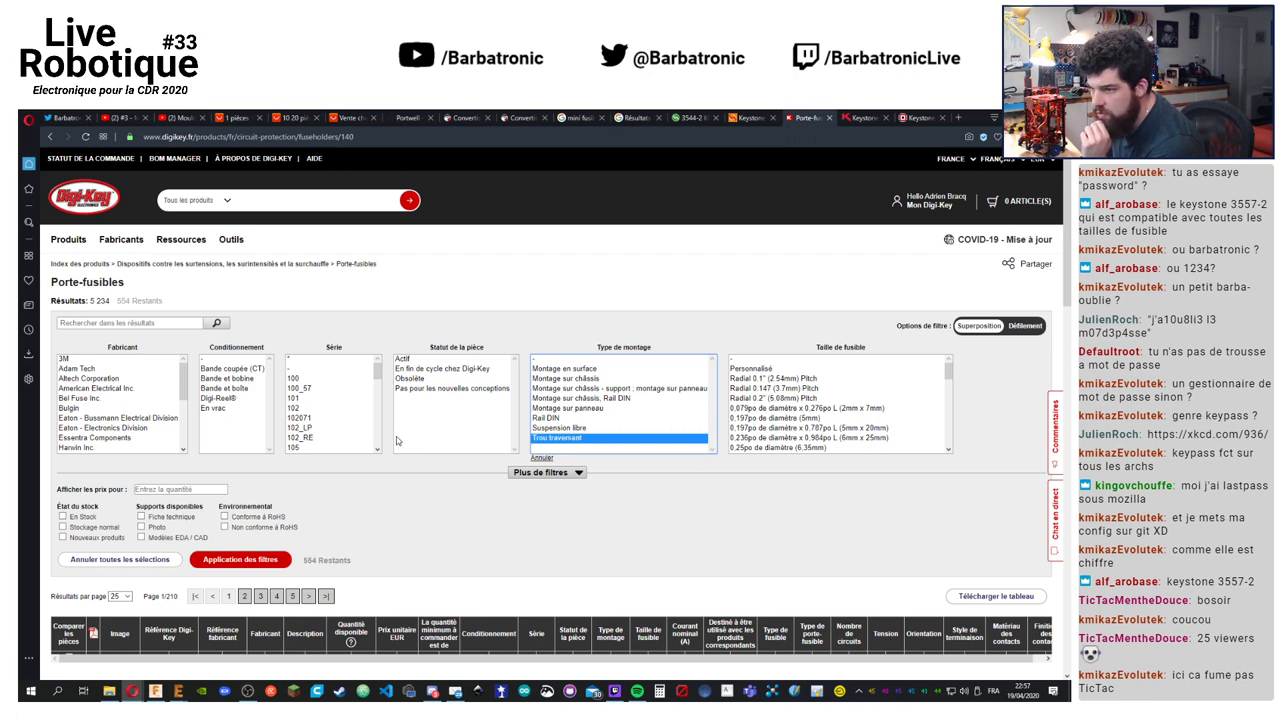
scroll(155, 406, down, 1)
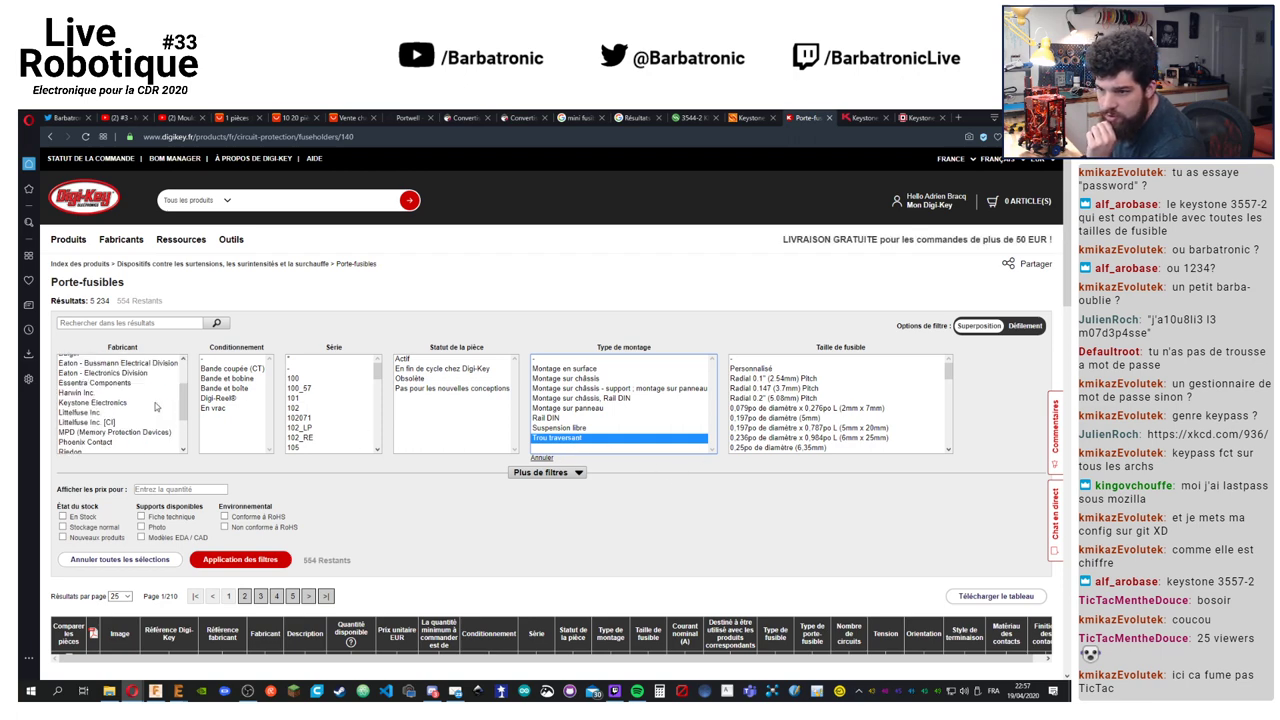
scroll(155, 406, down, 2)
scroll(155, 406, up, 2)
click(155, 402)
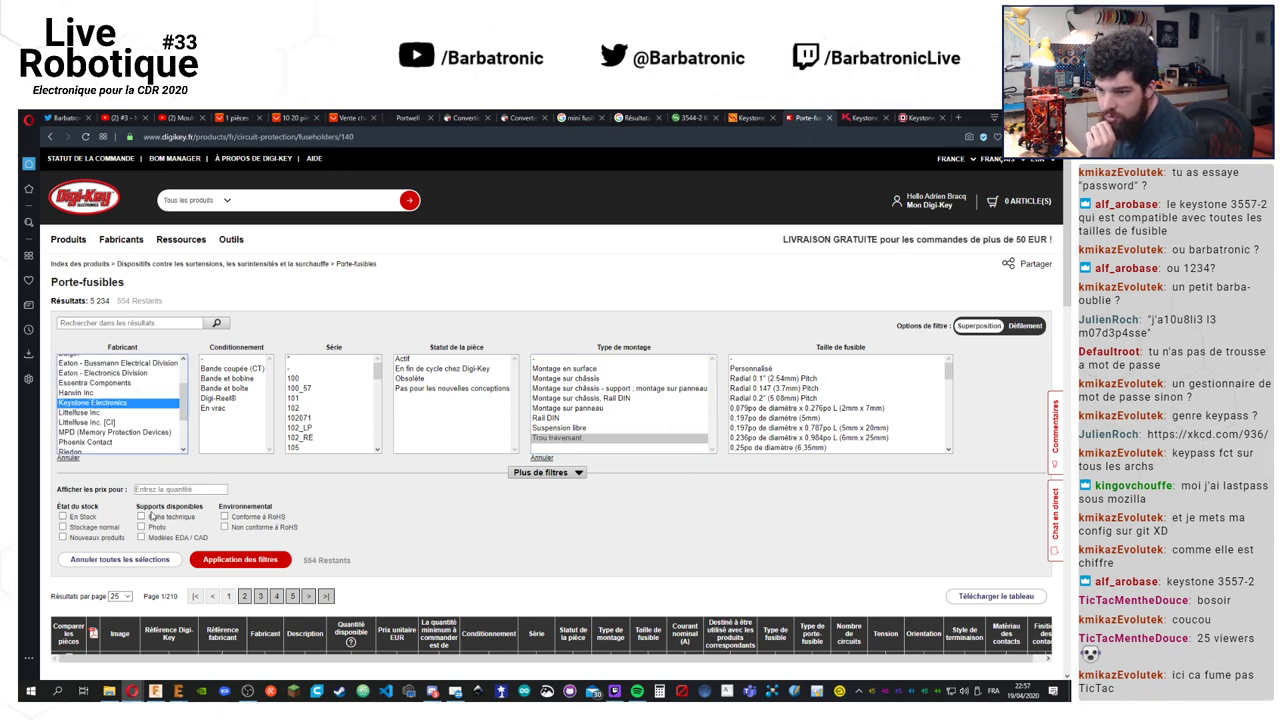
click(255, 561)
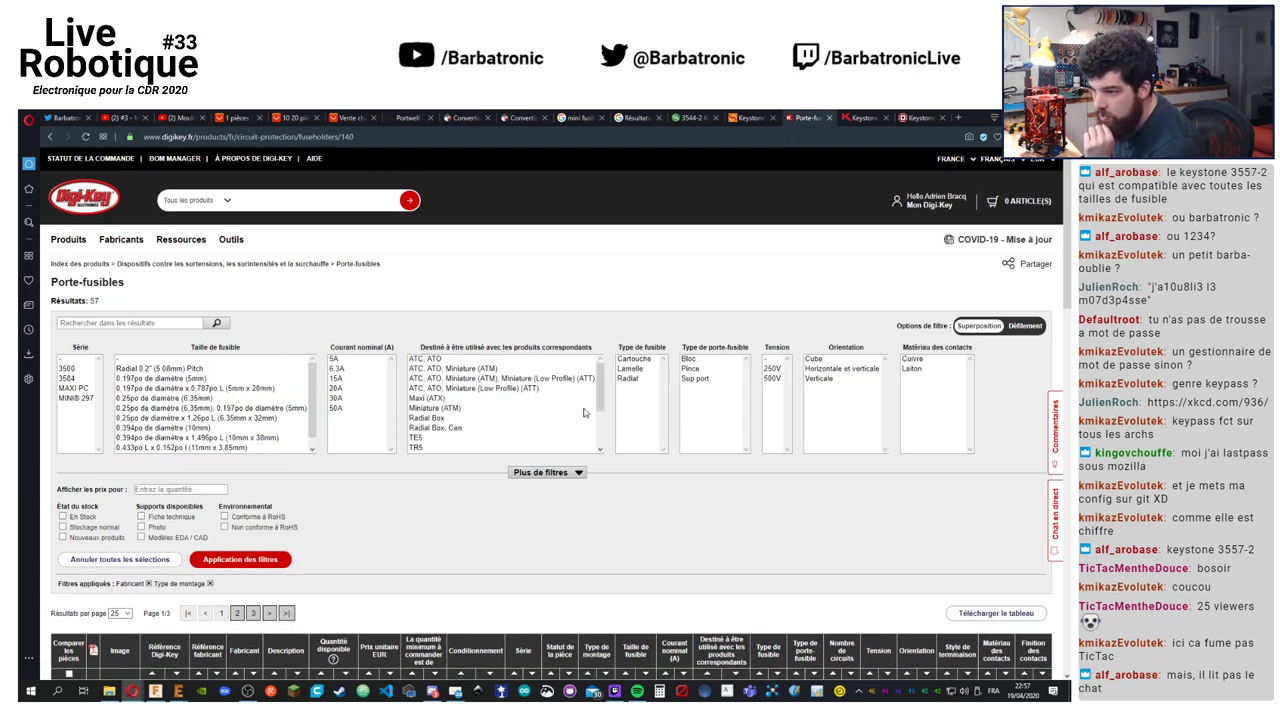
Add the ATC, ATO, Miniature (Low Profile) (ATT) fuse filter to narrow results to 4
mouse_move(600, 378)
mouse_down()
mouse_move(602, 422)
mouse_move(602, 382)
mouse_up()
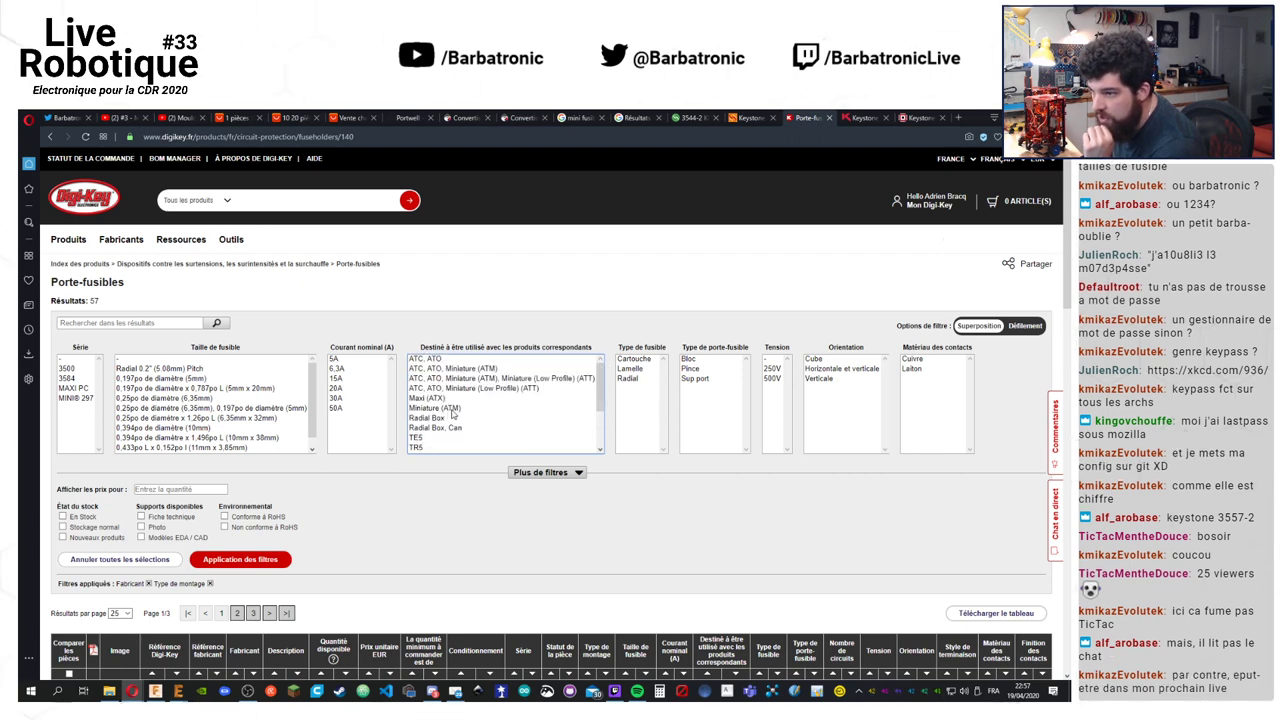
scroll(435, 523, down, 5)
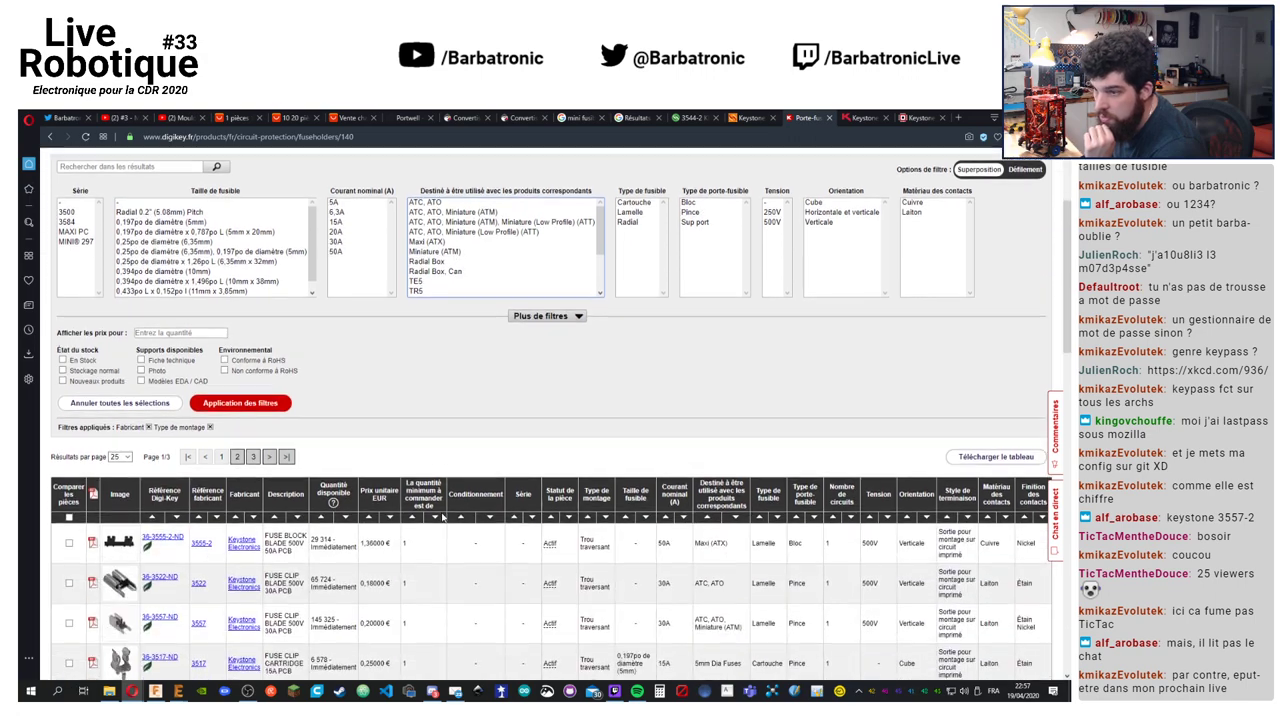
scroll(435, 487, down, 2)
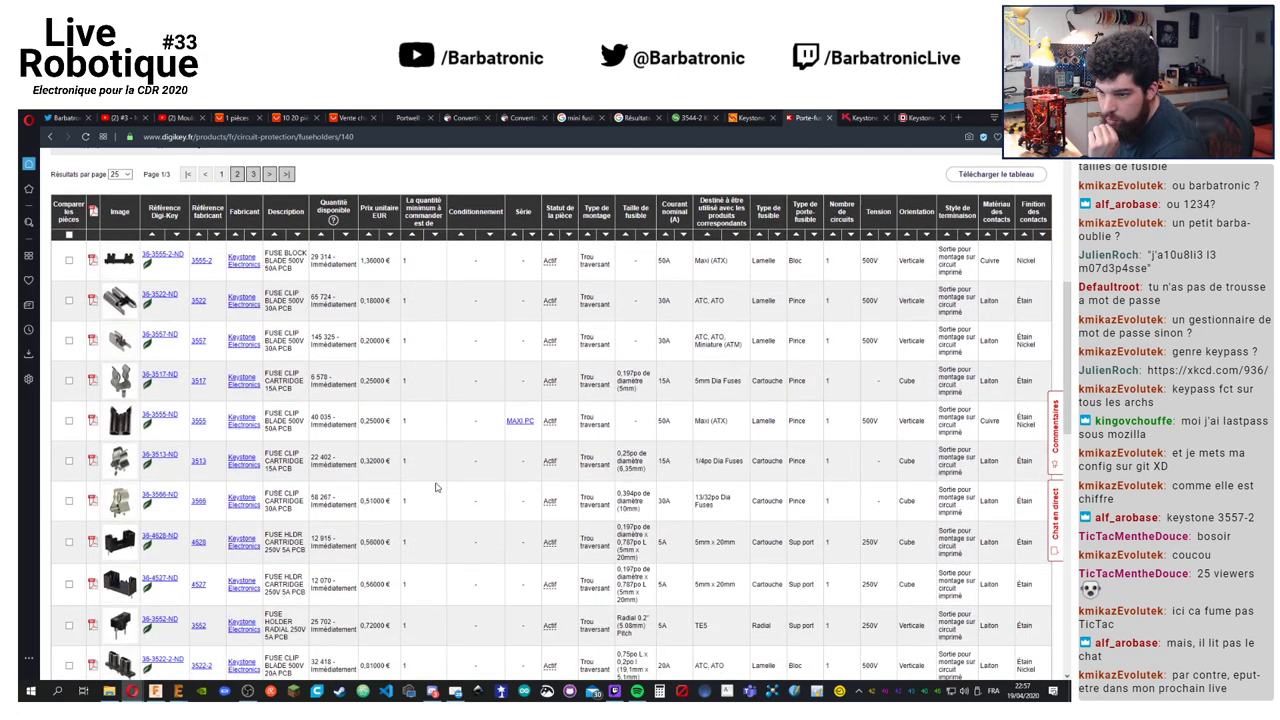
scroll(435, 487, up, 3)
scroll(435, 487, up, 3)
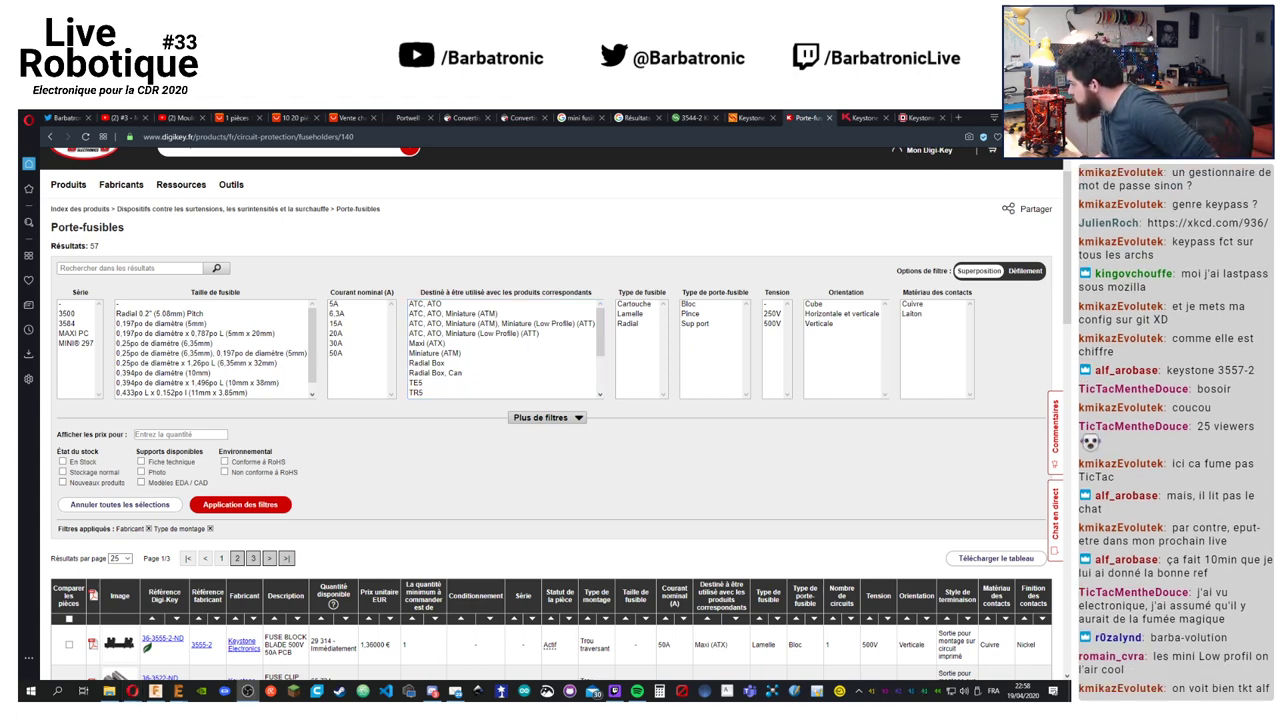
click(511, 334)
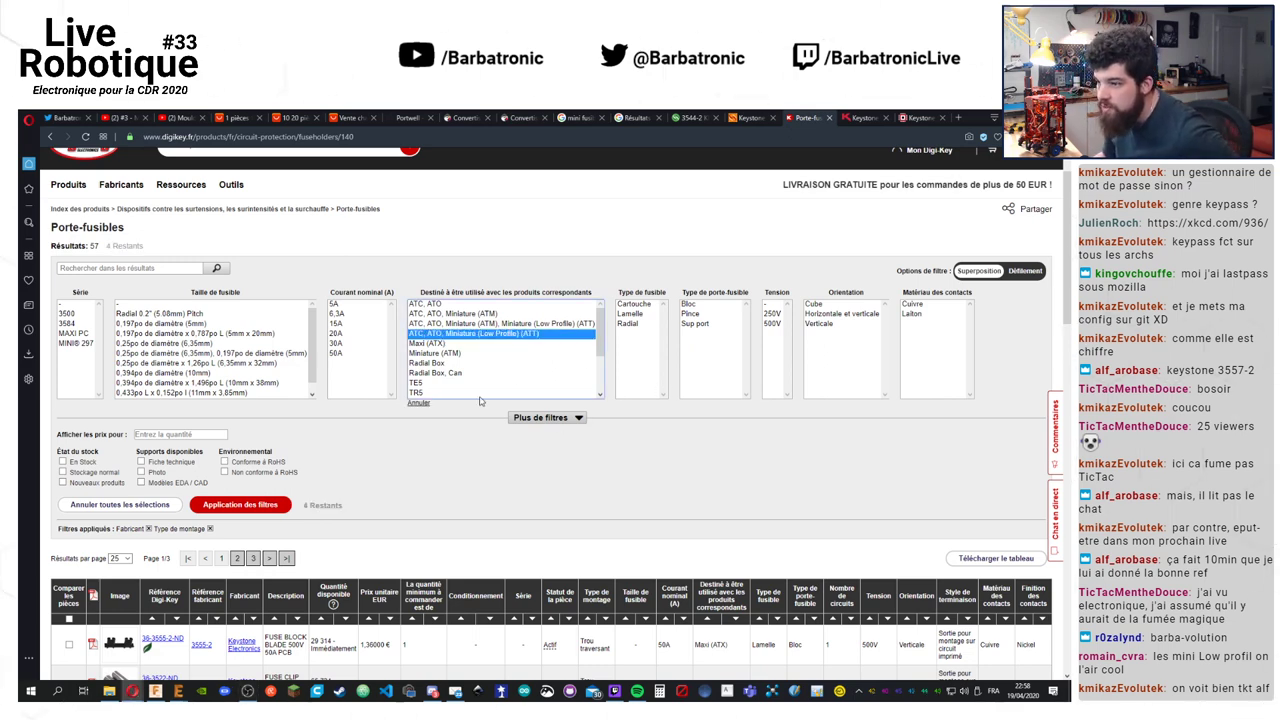
click(930, 473)
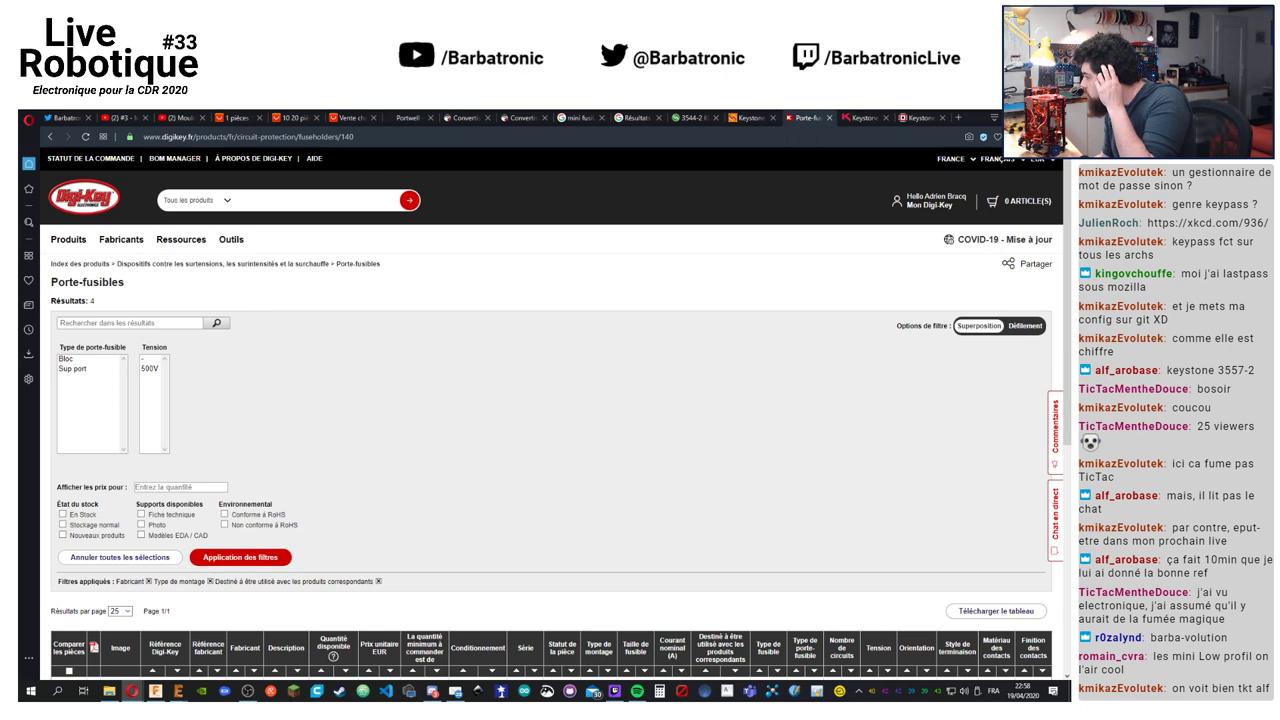
Compare the Farnell and Keystone fuse holder datasheets, then view DigiKey's four Keystone 3557 results
click(693, 118)
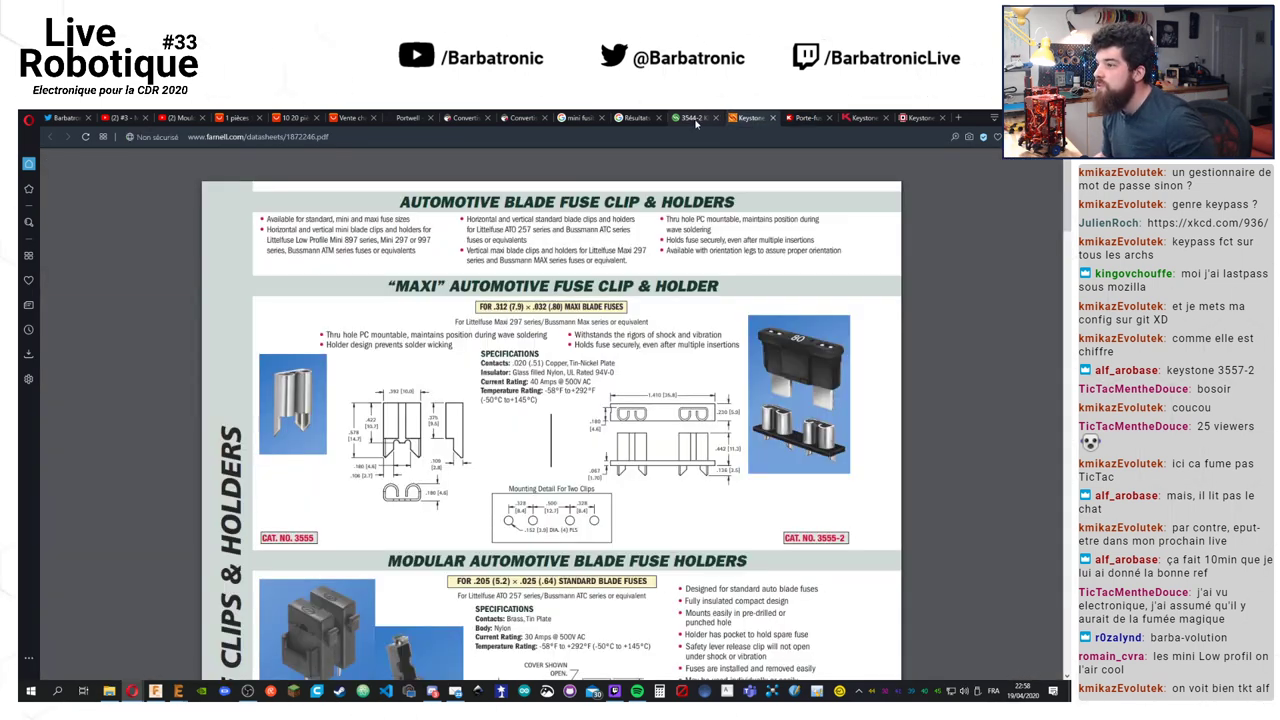
click(696, 122)
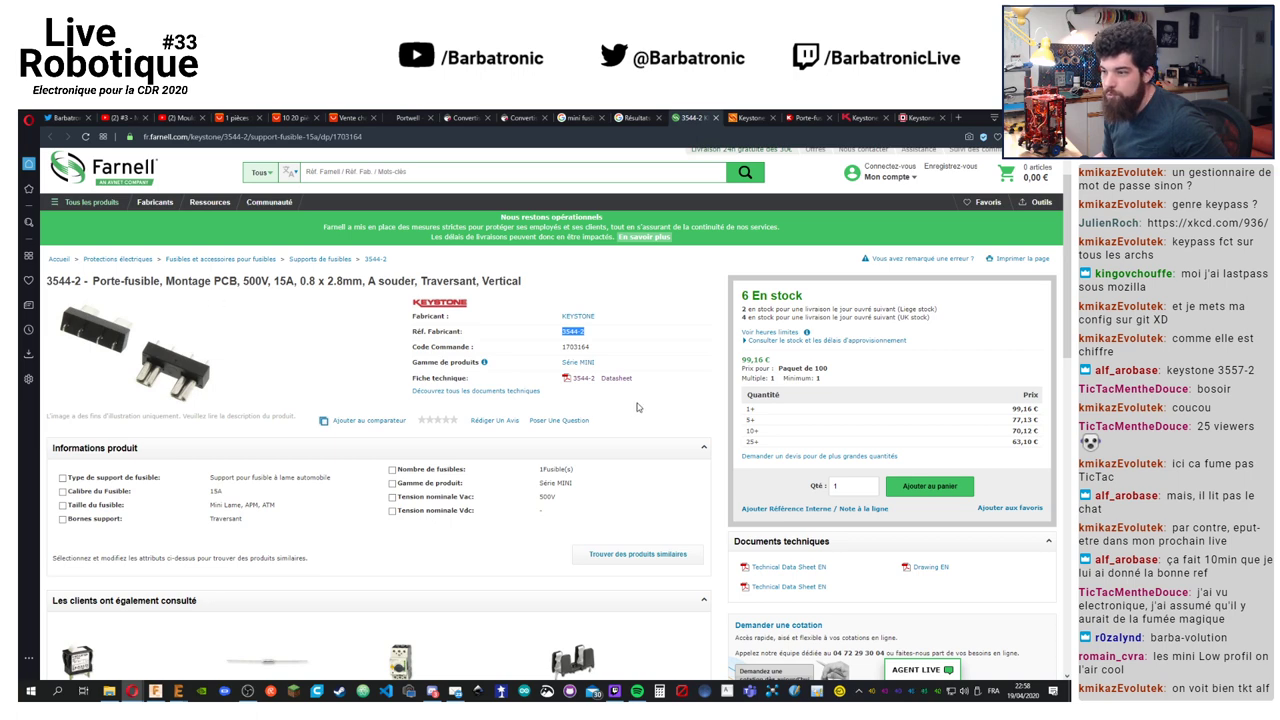
click(808, 119)
click(862, 119)
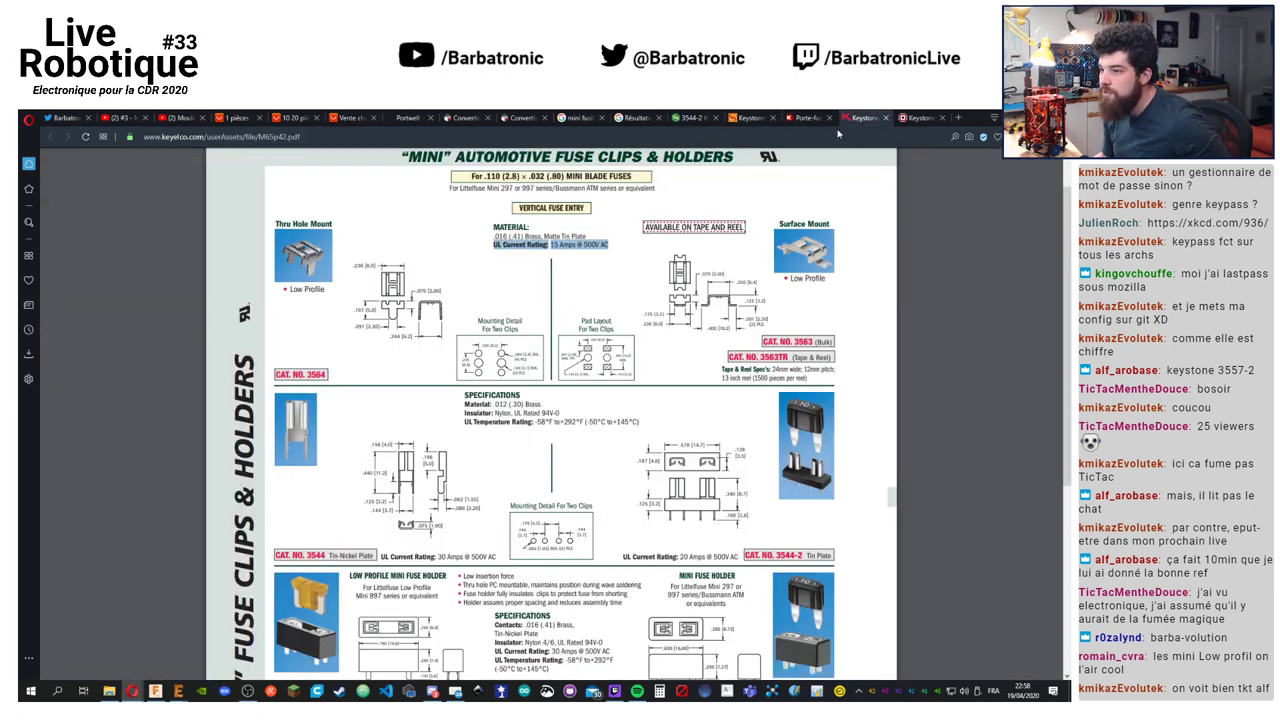
key(ctrl+Page_Up)
key(ctrl+Page_Up)
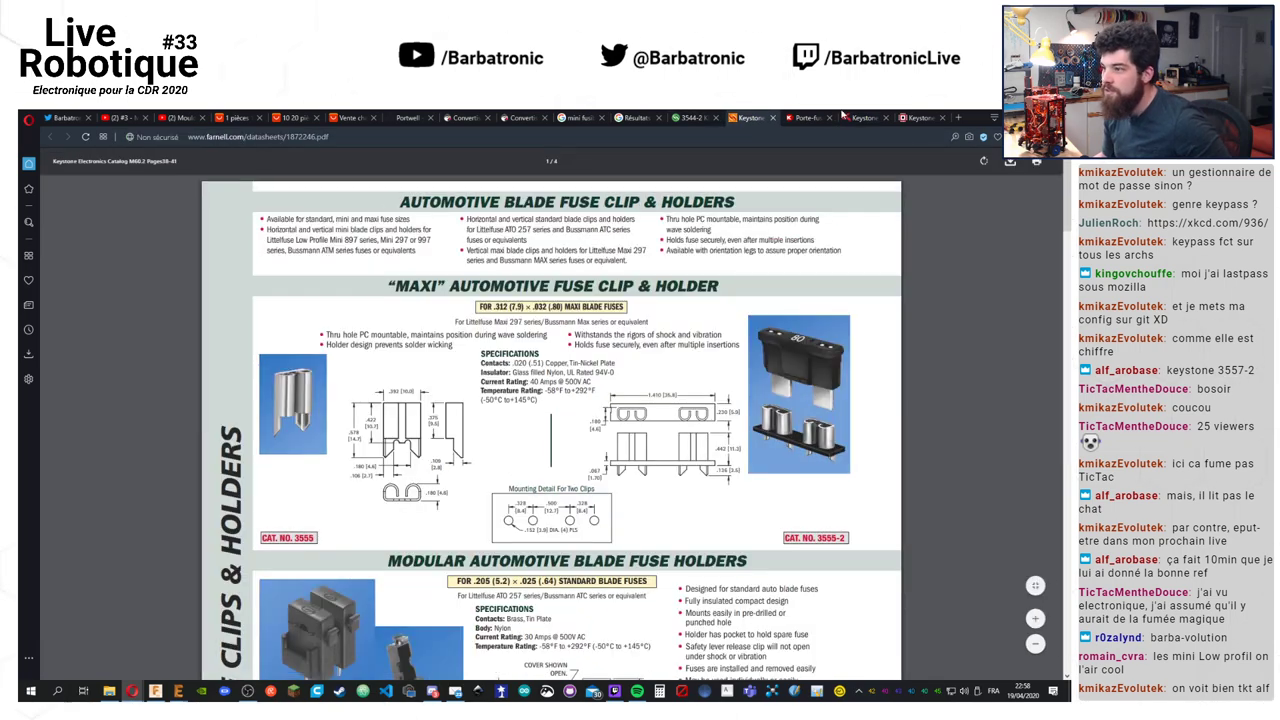
click(808, 118)
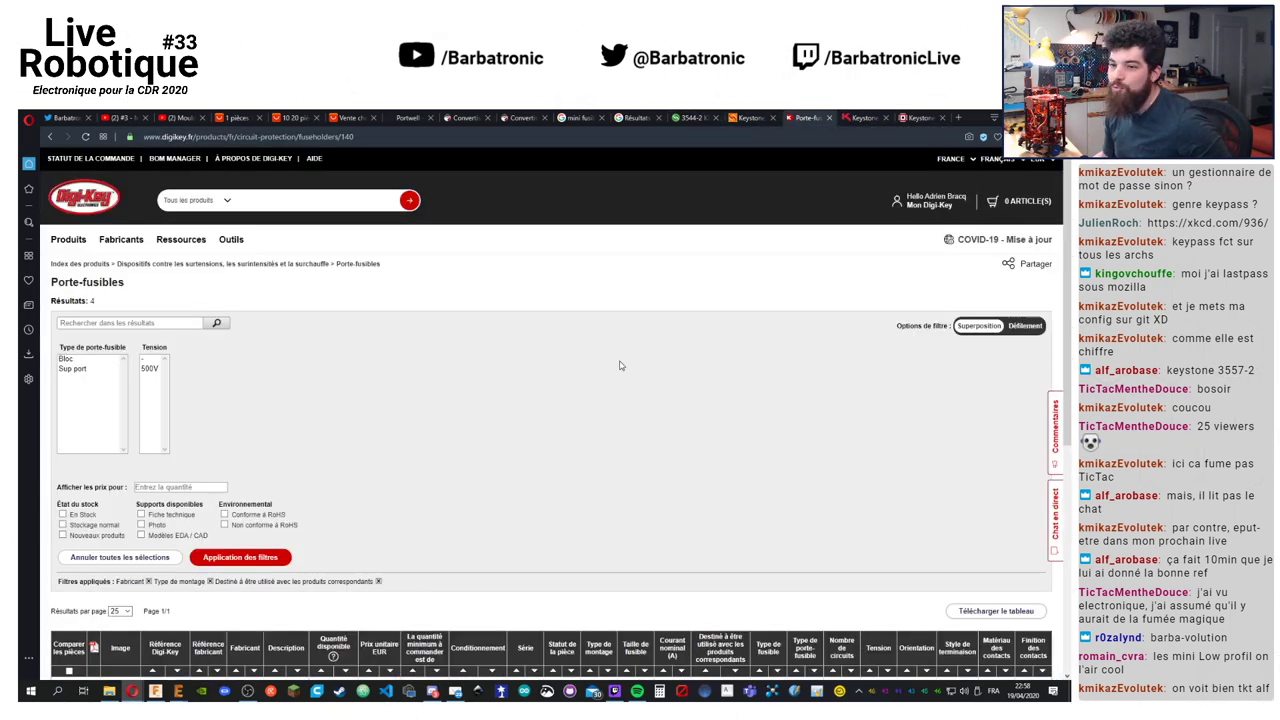
scroll(619, 366, down, 3)
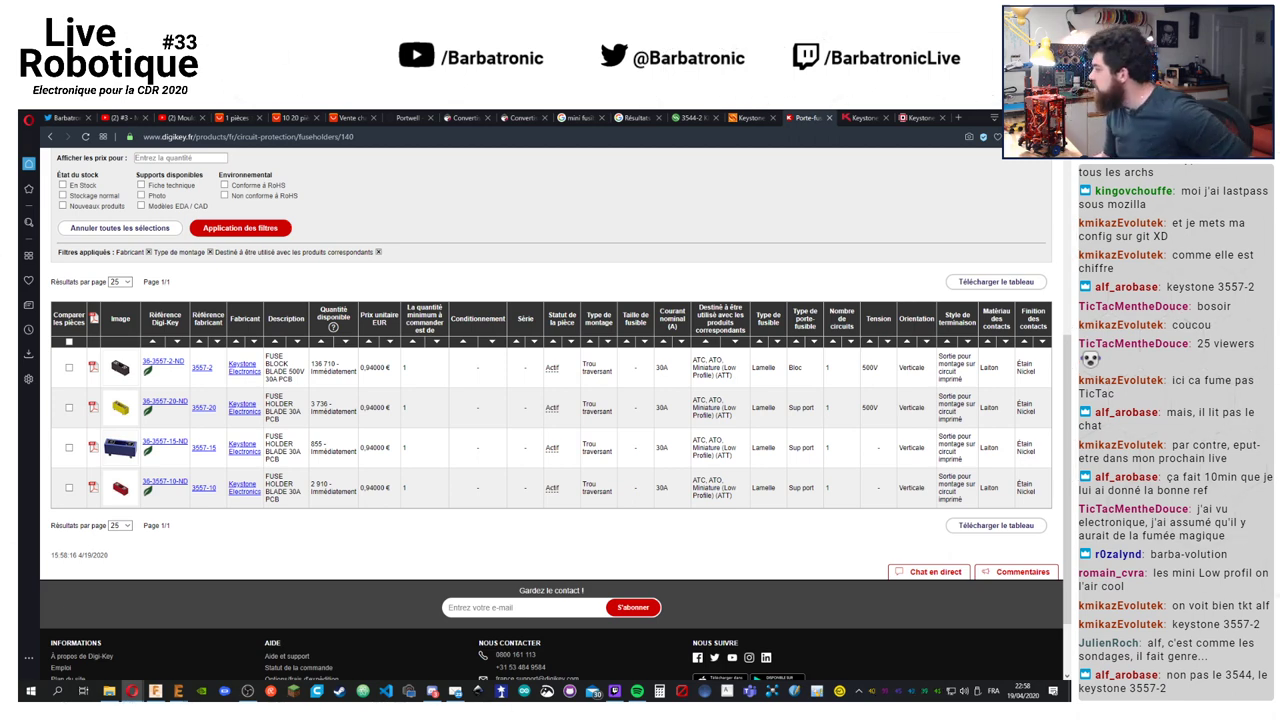
Save the Keystone 3557-2 drawing PDF from its DigiKey page to the Desktop and open it
click(170, 364)
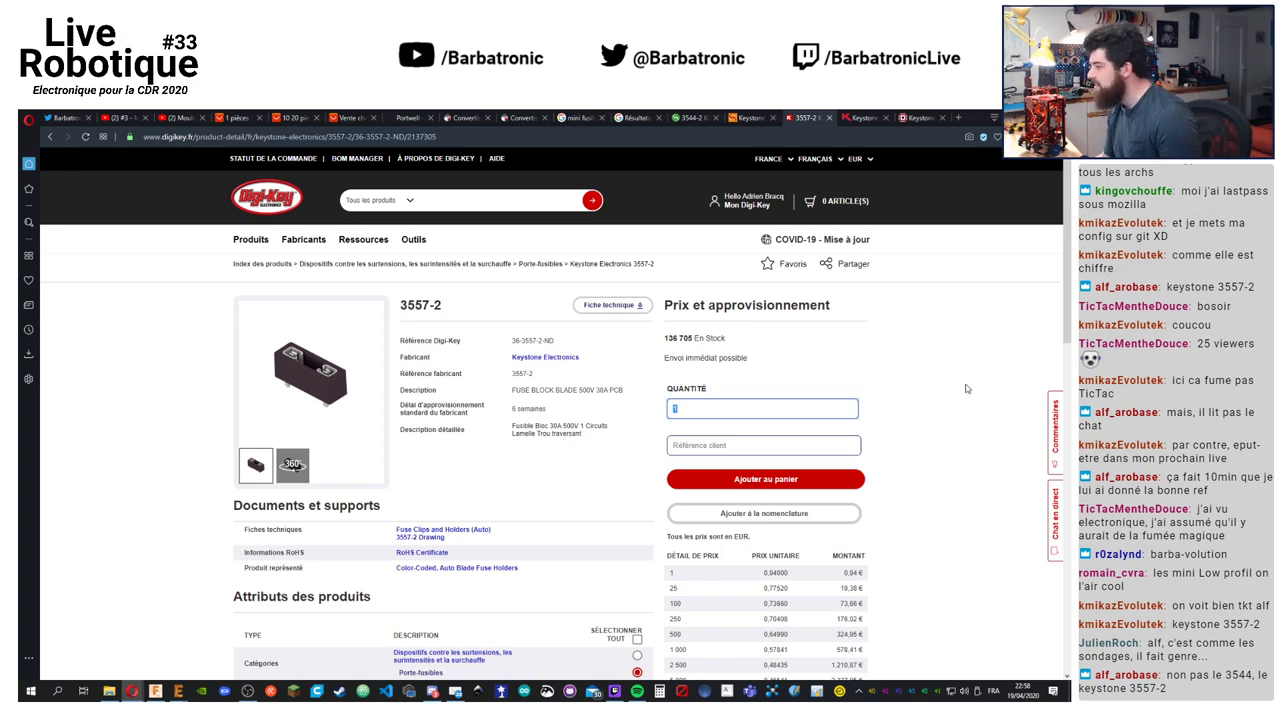
scroll(522, 435, down, 3)
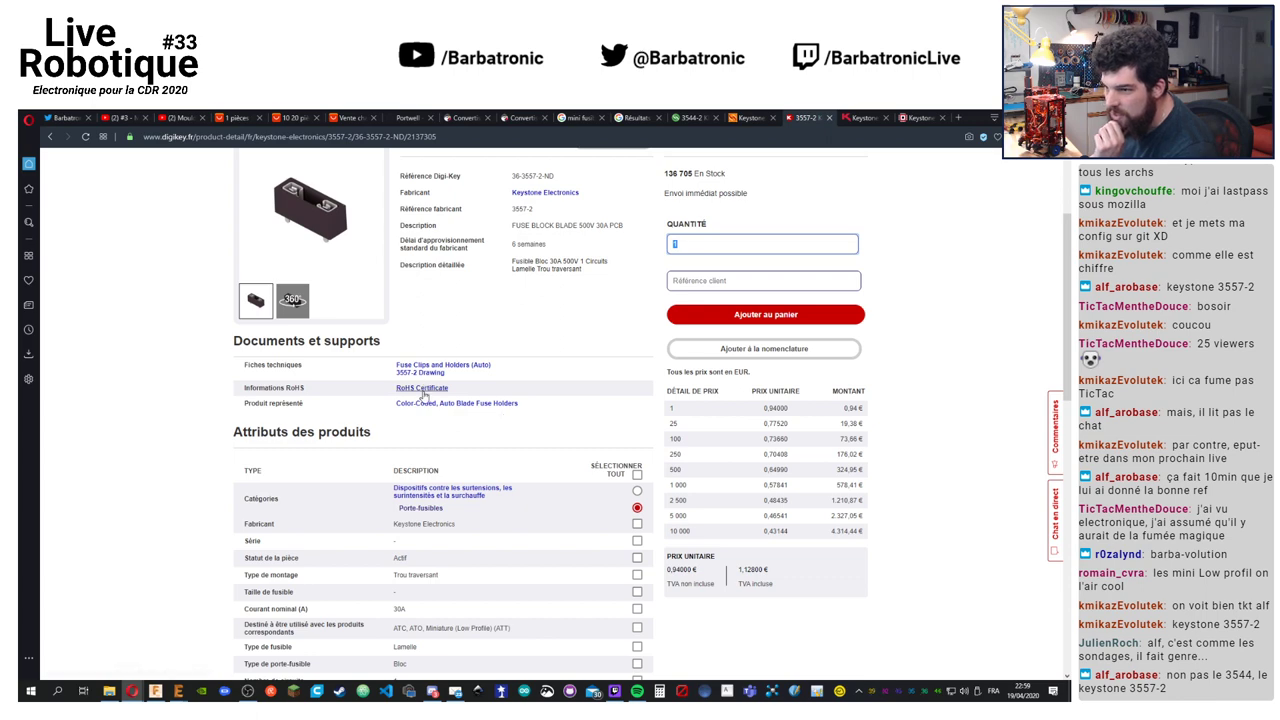
click(455, 371)
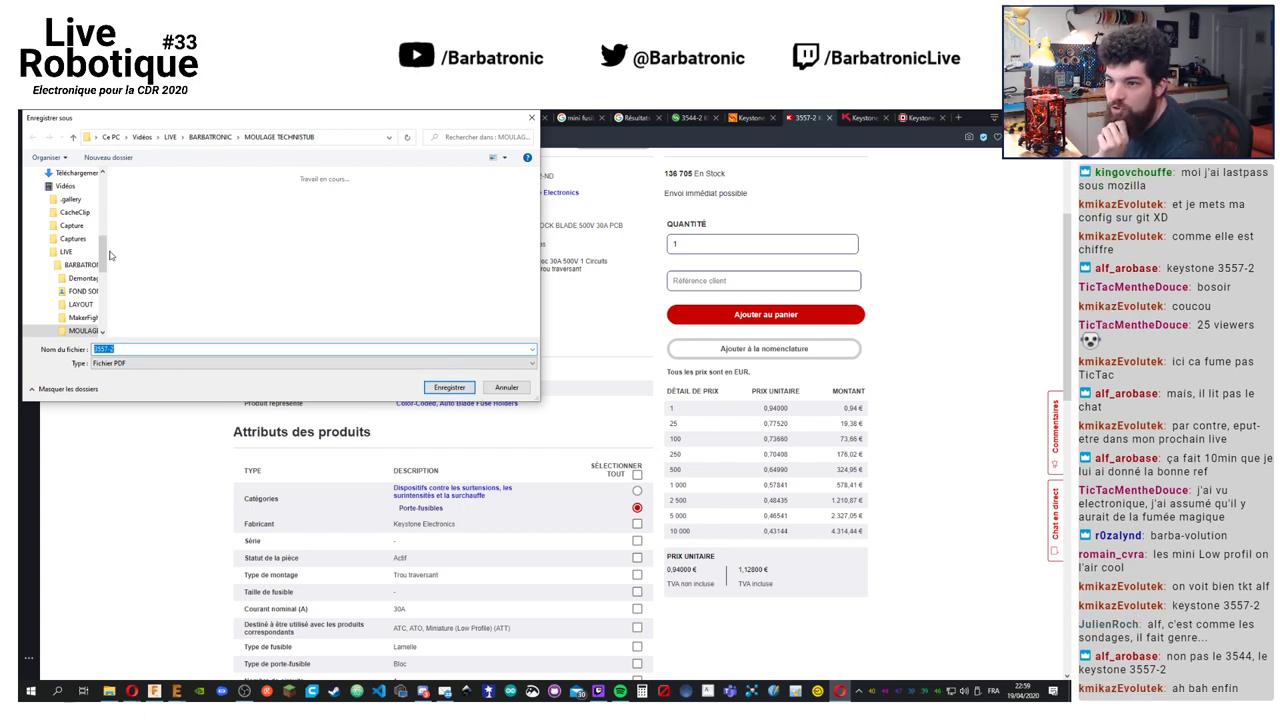
drag(104, 256, 107, 235)
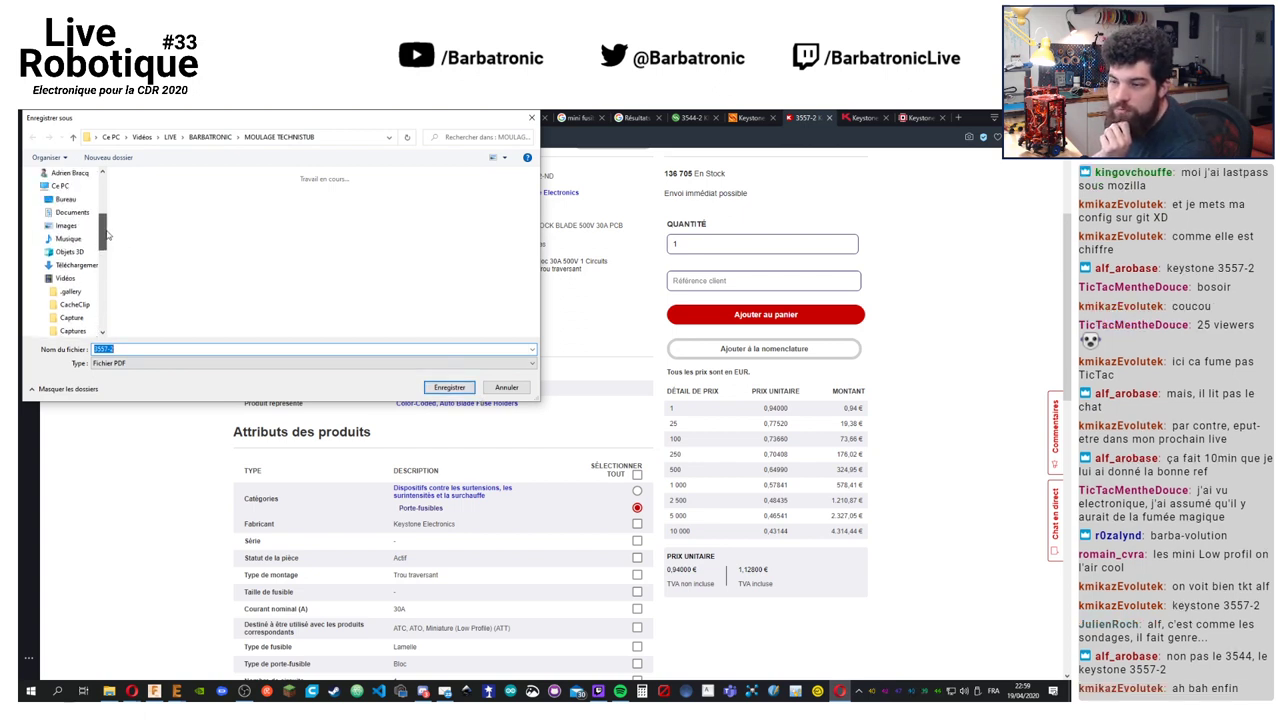
click(65, 199)
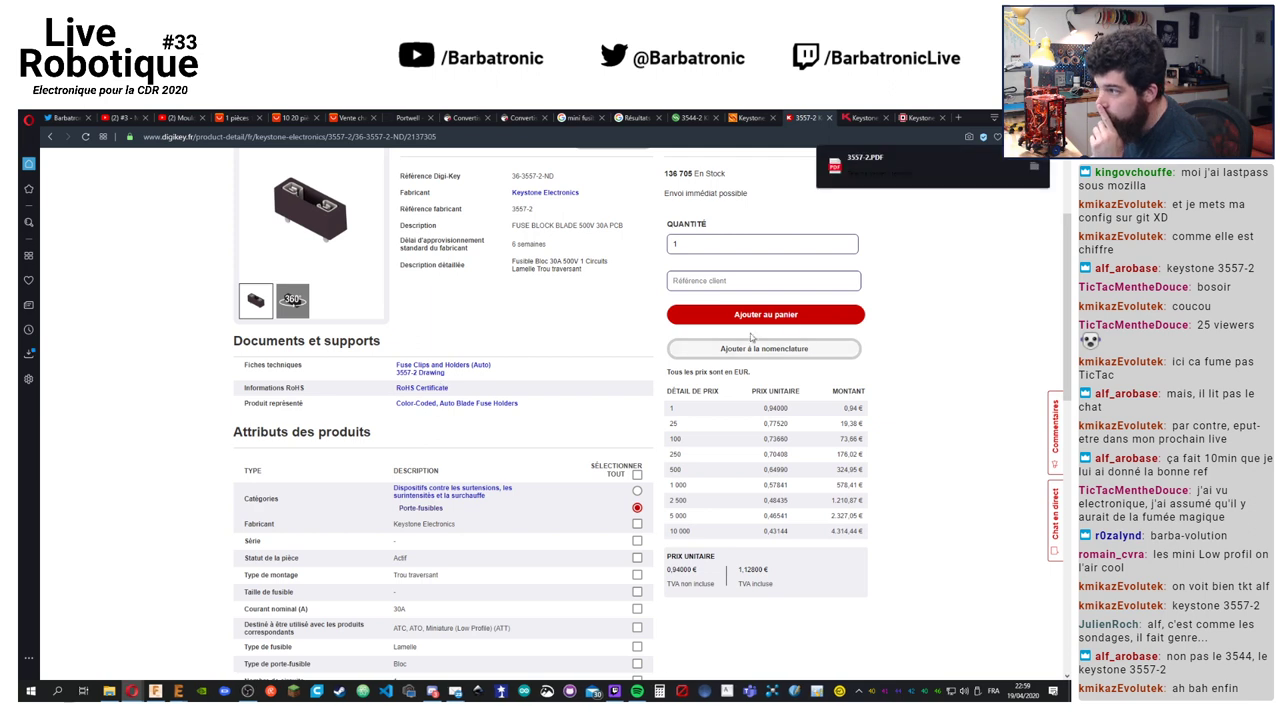
click(1038, 170)
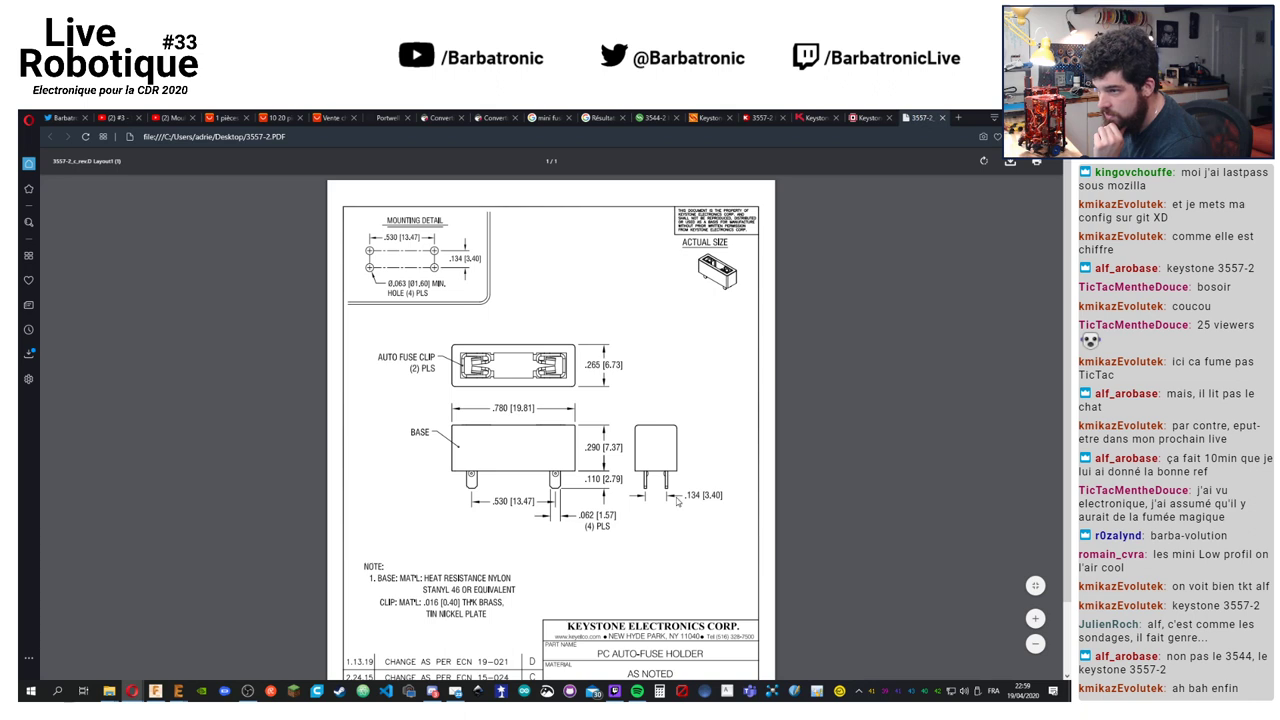
Check the 3557-2 drawing's .530 [13.47] pin spacing and .780 [19.81] base
scroll(676, 500, down, 1)
scroll(676, 500, up, 1)
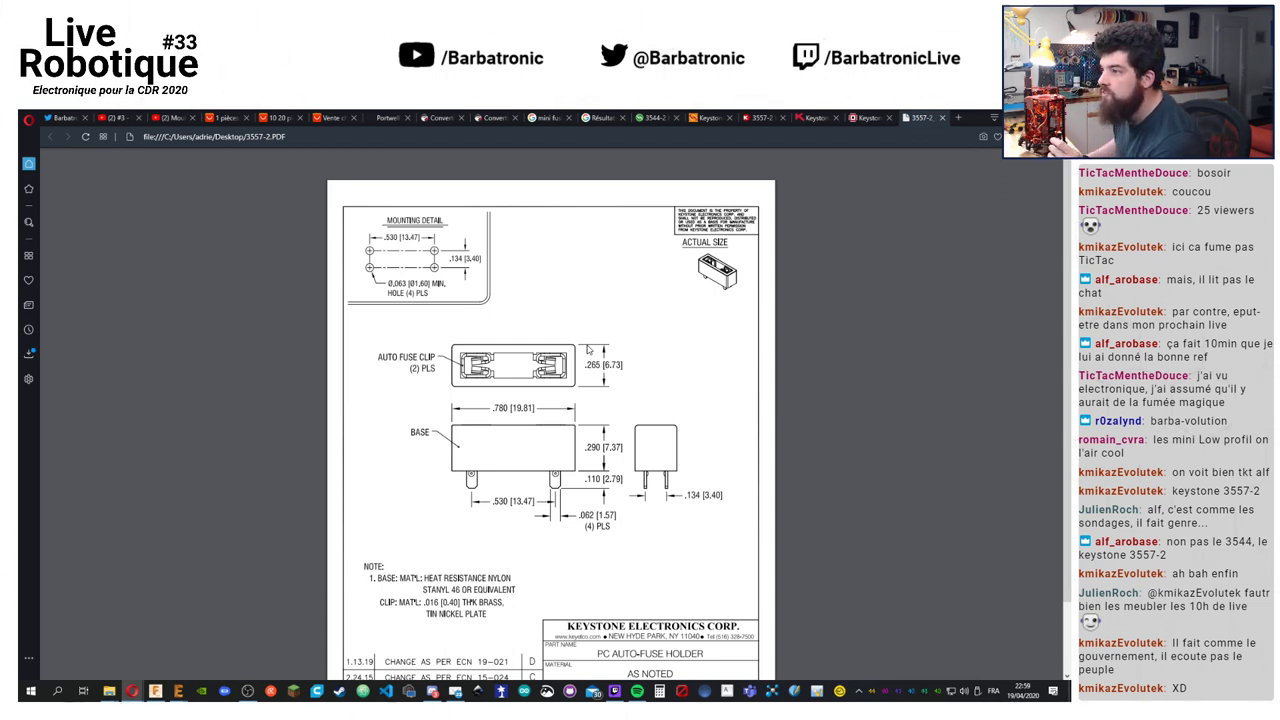
Zoom in on the V_BATT supply pads in the EAGLE E-STOP board layout
key(alt+Tab)
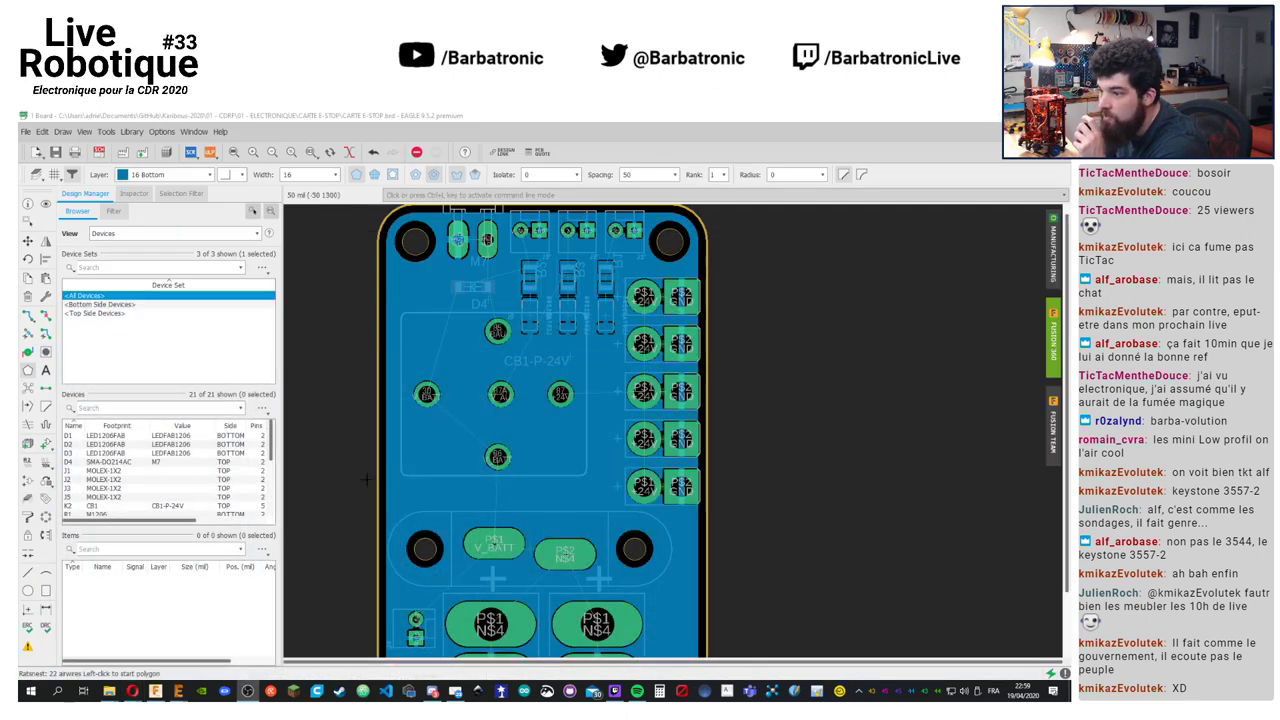
scroll(460, 600, up, 5)
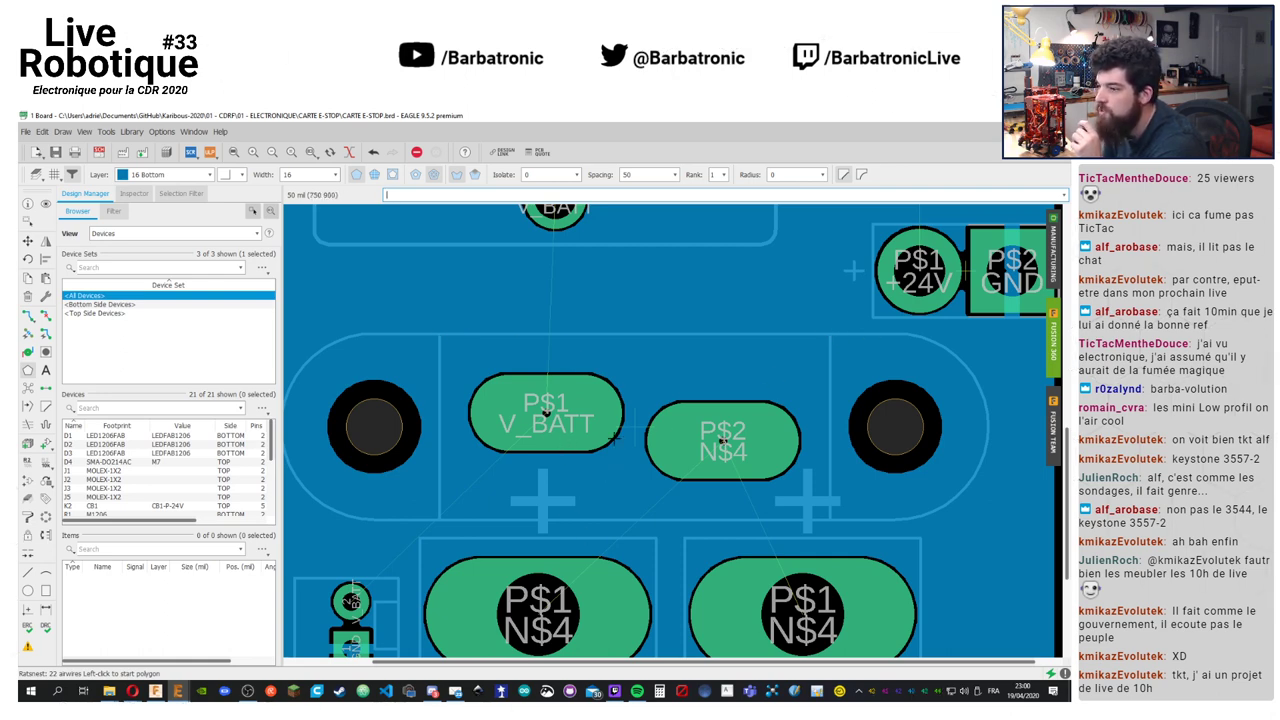
scroll(615, 437, down, 2)
scroll(600, 428, up, 3)
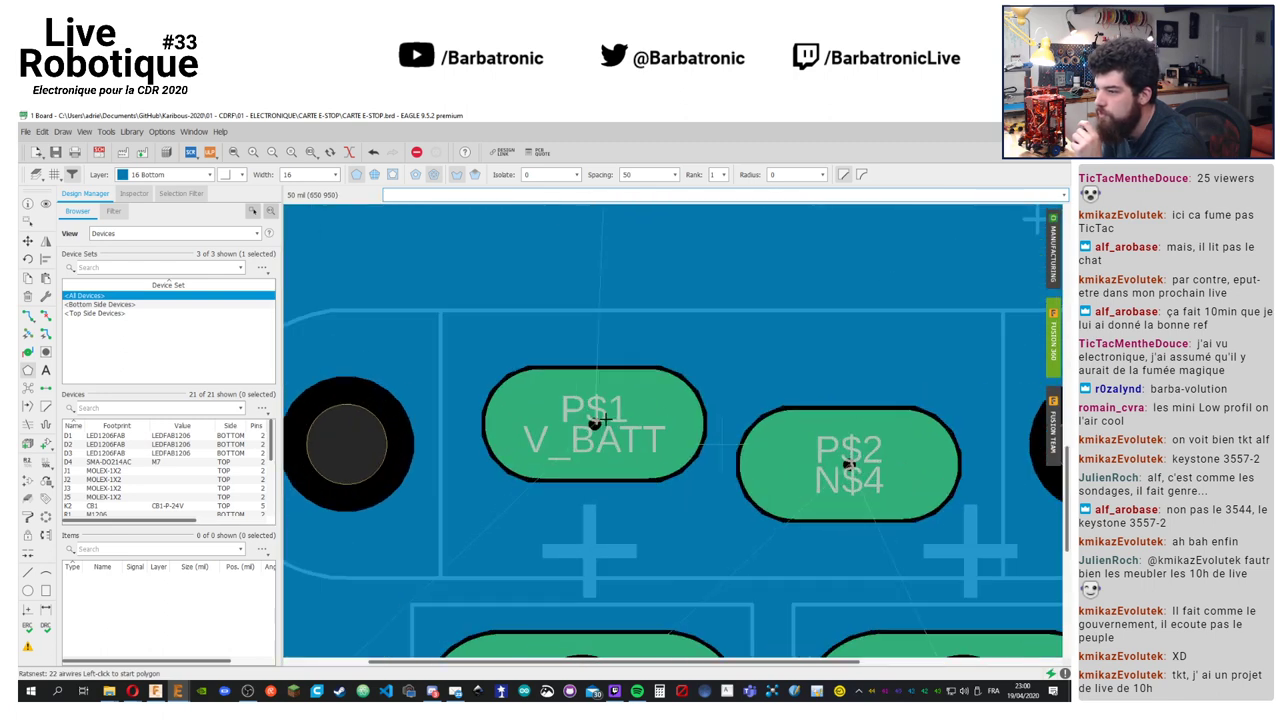
scroll(720, 445, up, 1)
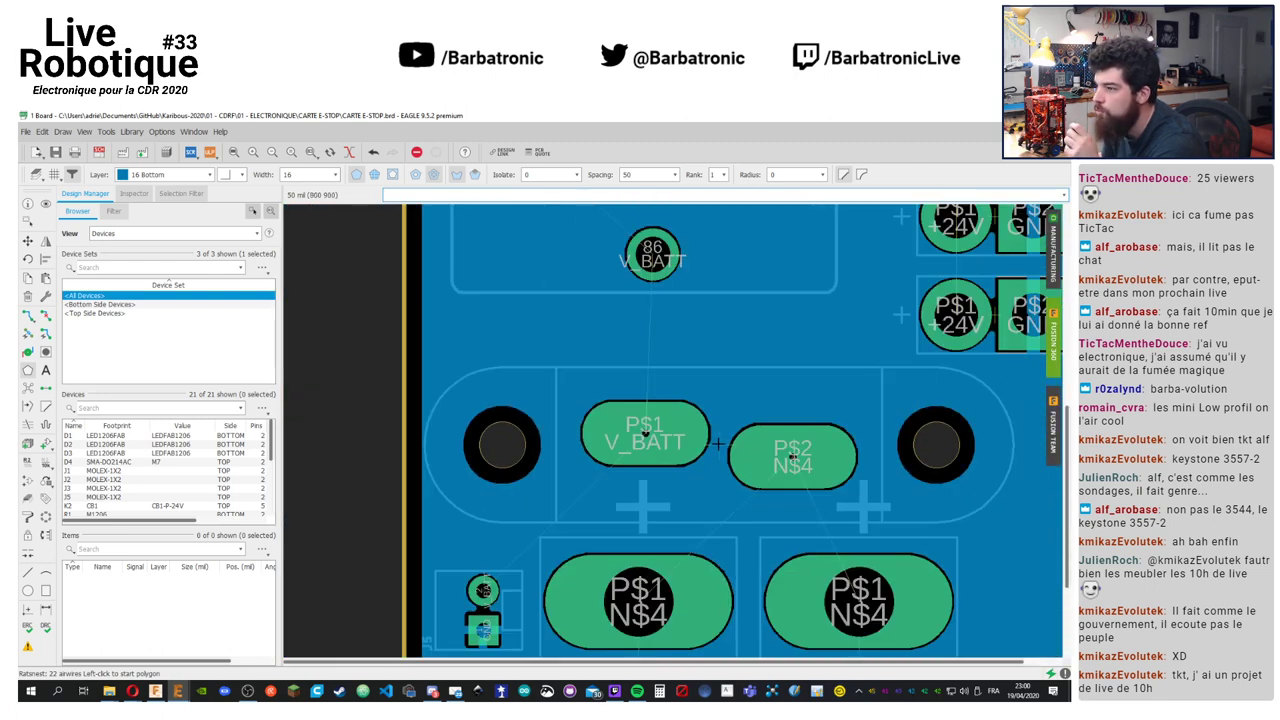
scroll(720, 445, down, 3)
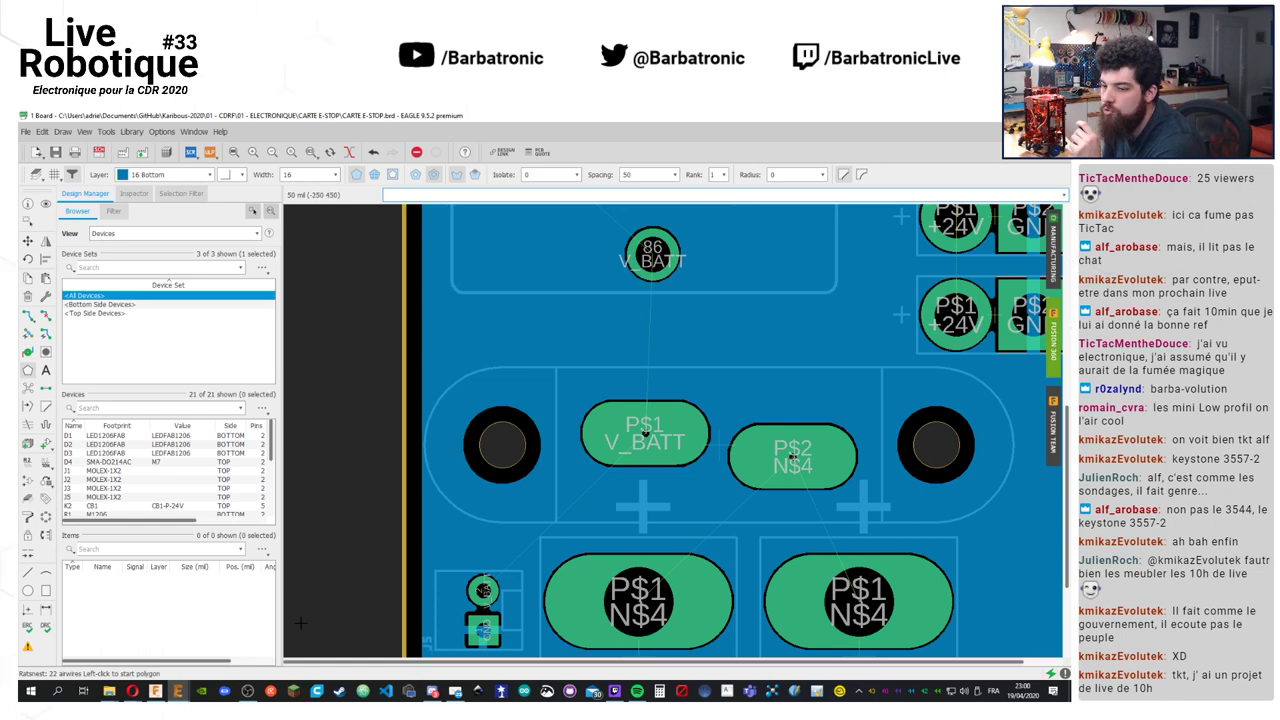
Check the V_BATT fuse in the schematic, then return to the 3557-2 drawing in Opera
key(alt+Tab)
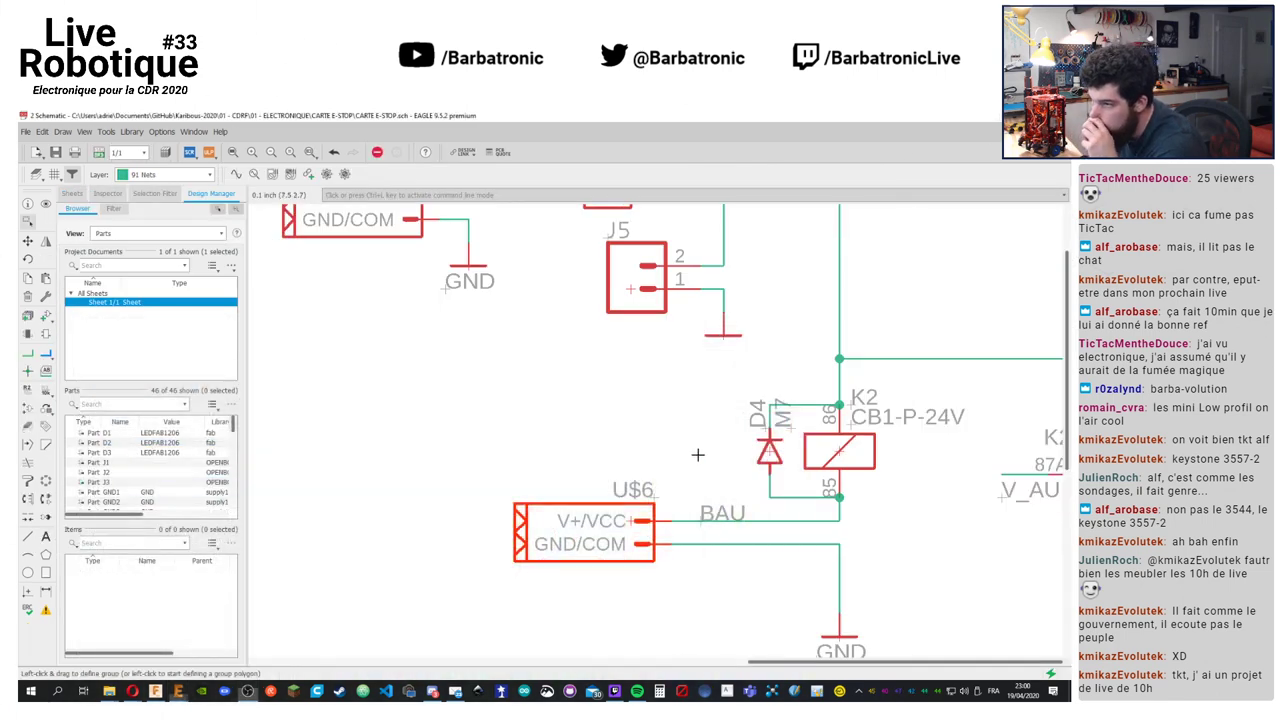
scroll(783, 265, down, 2)
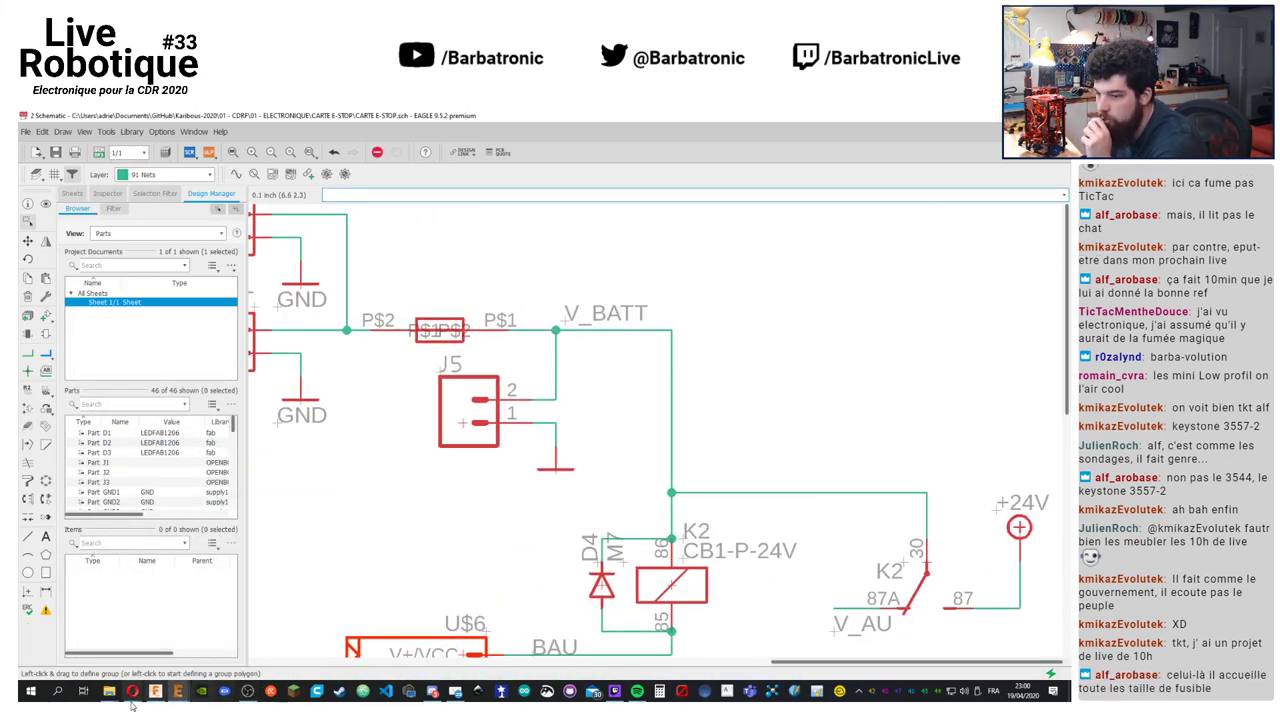
mouse_move(132, 691)
click(205, 655)
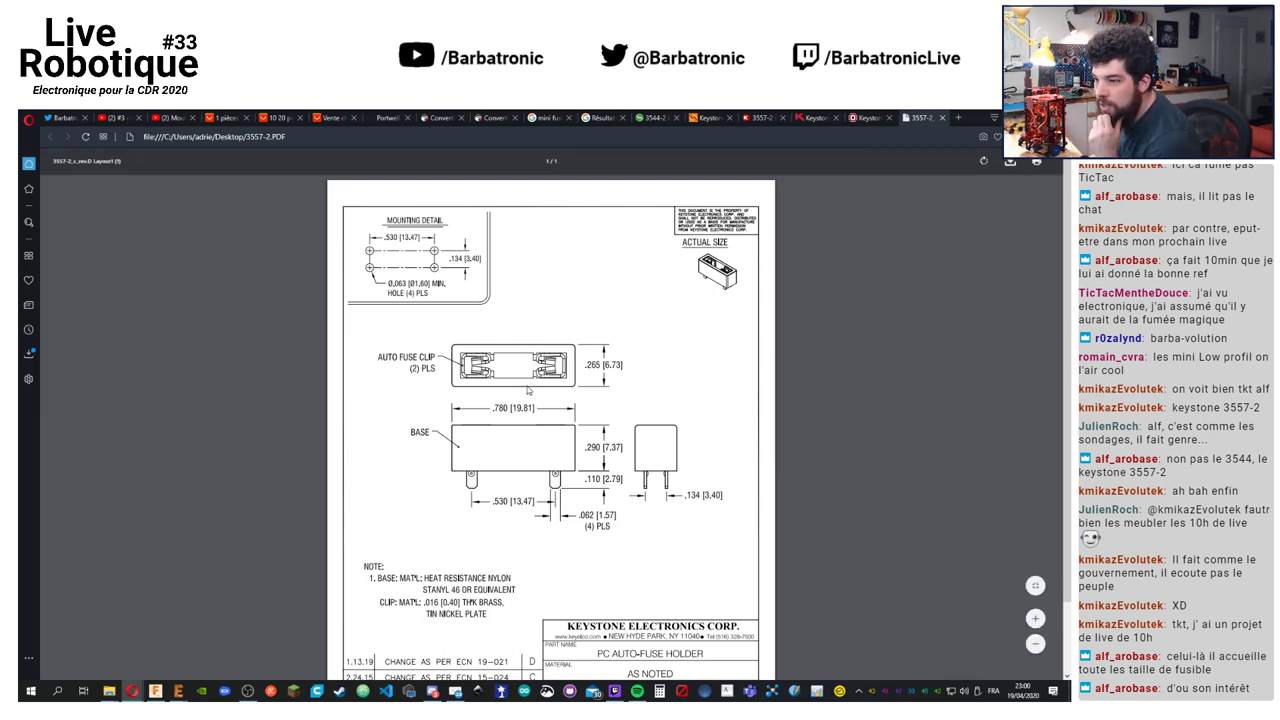
Close the UltraLibrarian 3544-2 tab and go back to the DigiKey 3557-2 product page
click(868, 118)
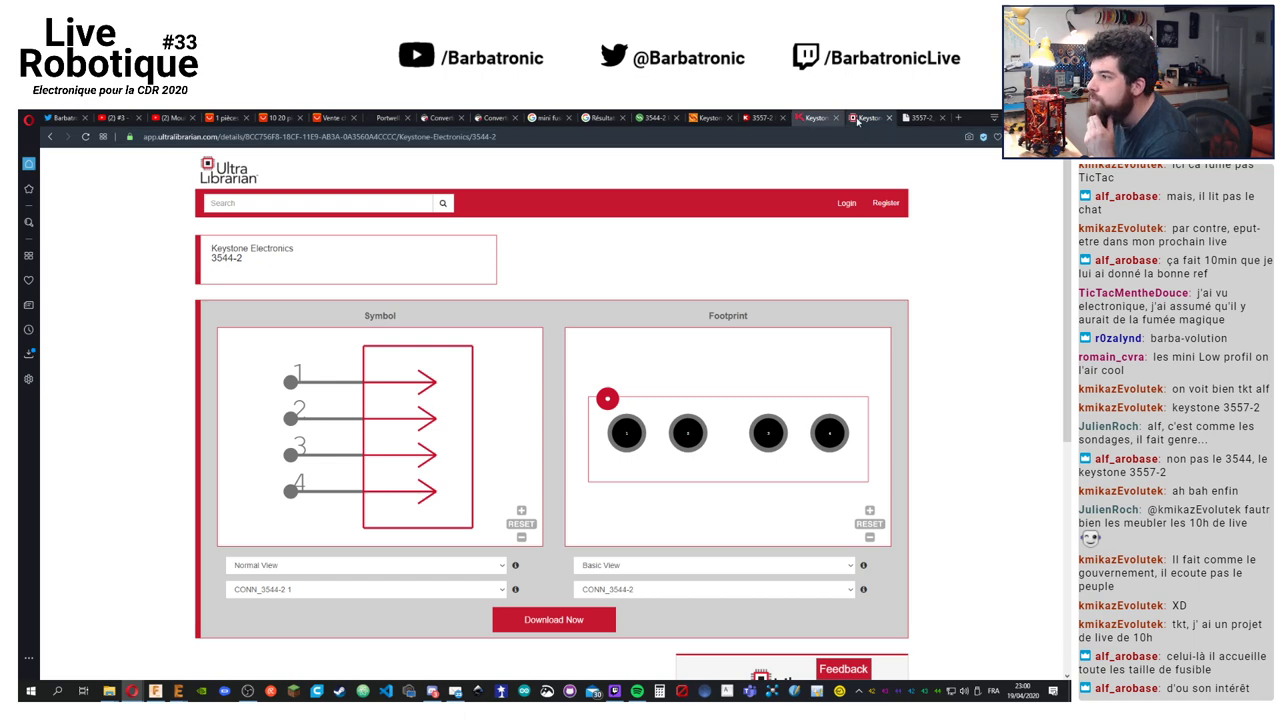
click(889, 118)
click(818, 118)
click(762, 118)
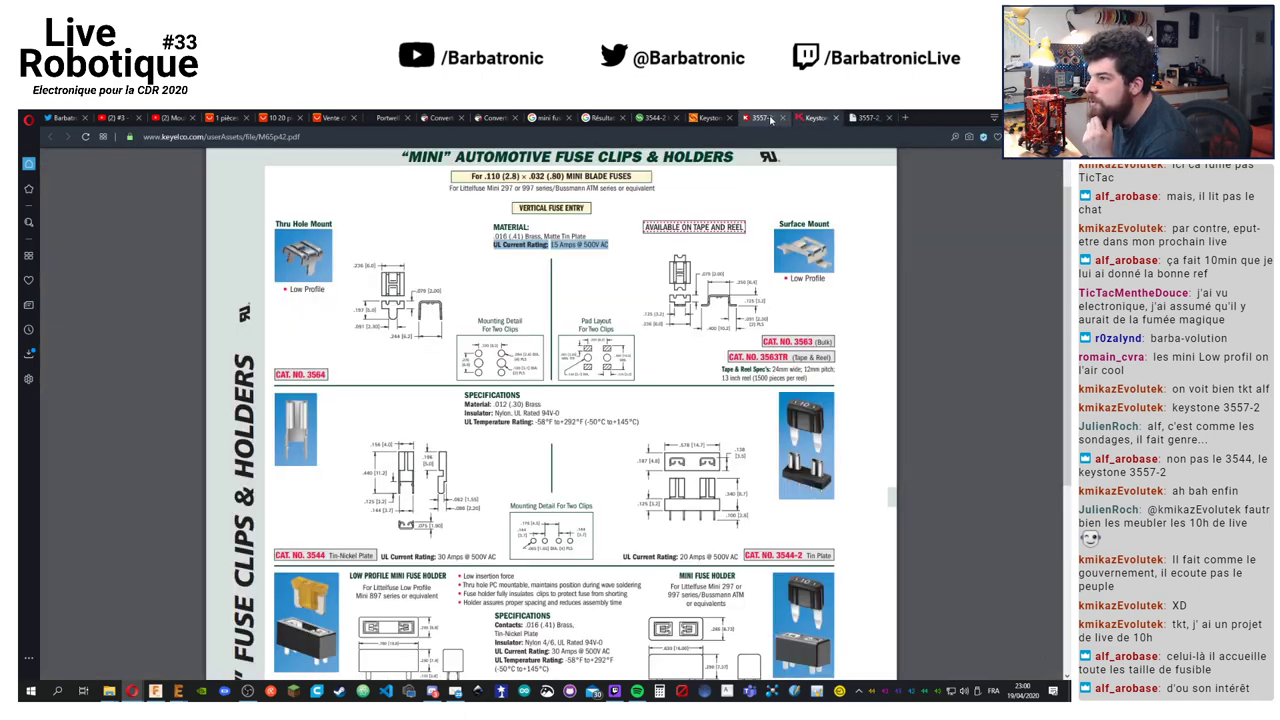
scroll(560, 452, up, 1)
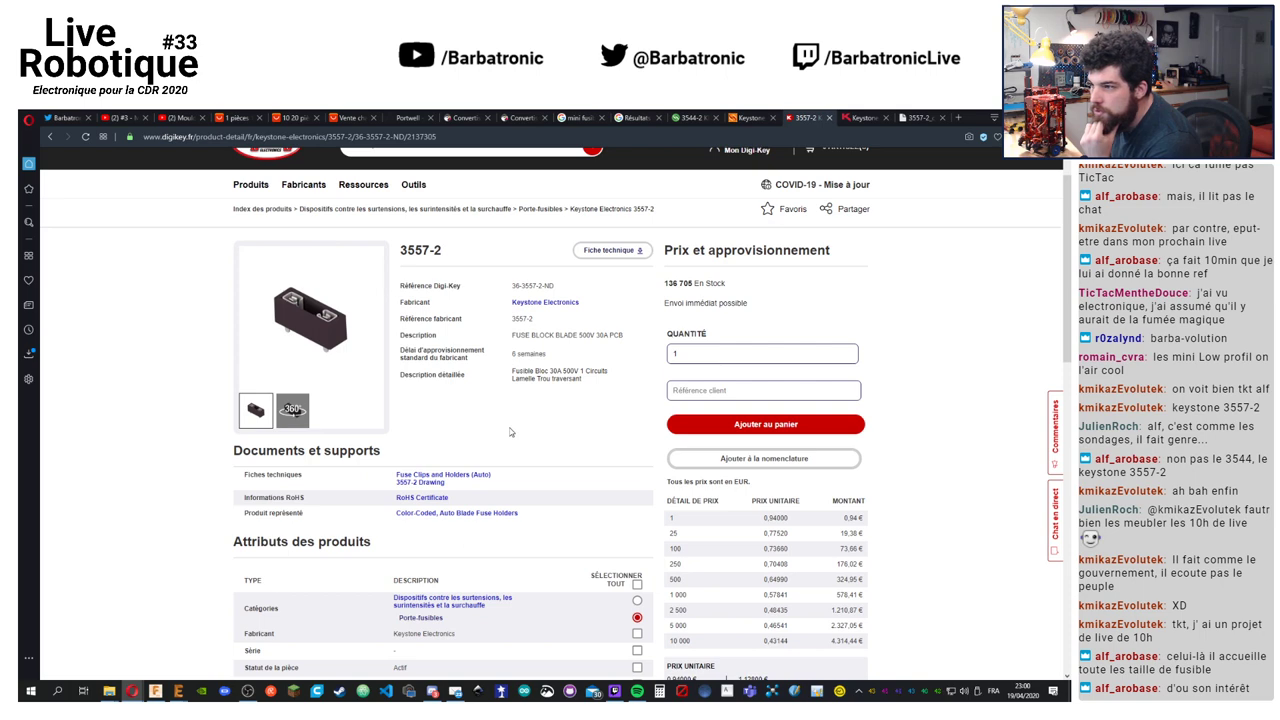
scroll(510, 432, down, 2)
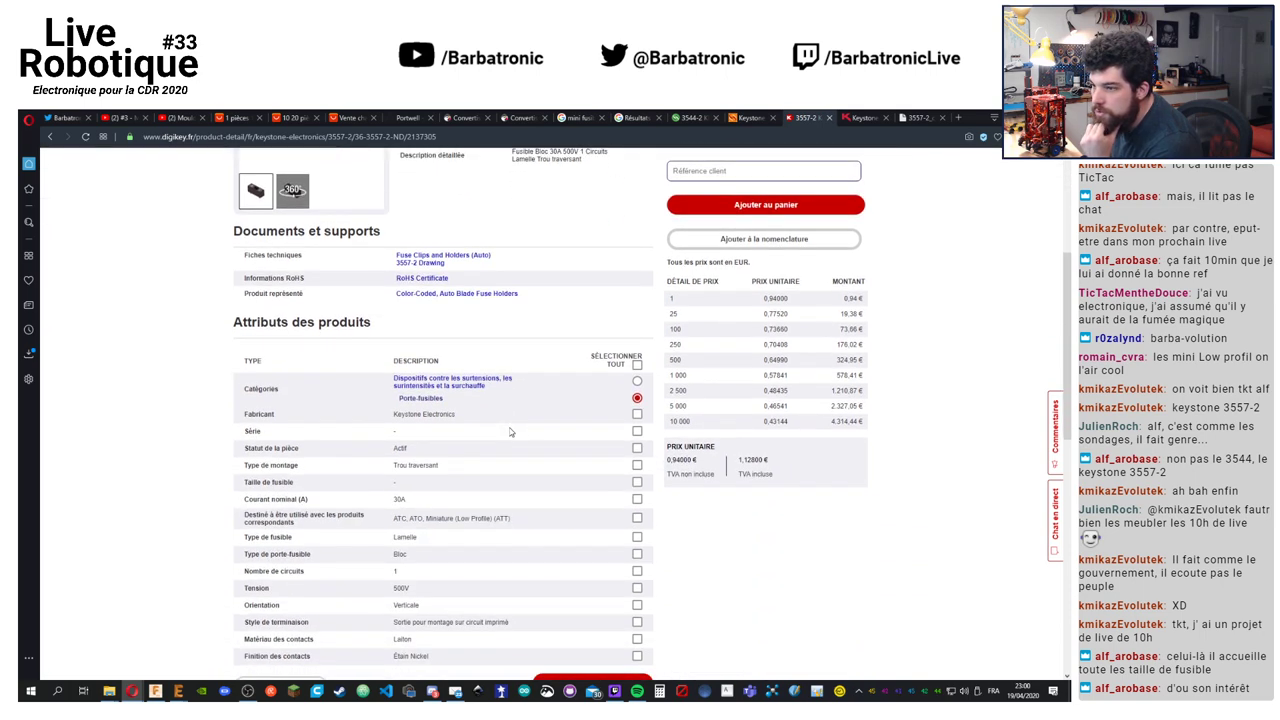
Open the Keystone auto fuse clips catalog and zoom in four times on the 3557-2 section
click(464, 258)
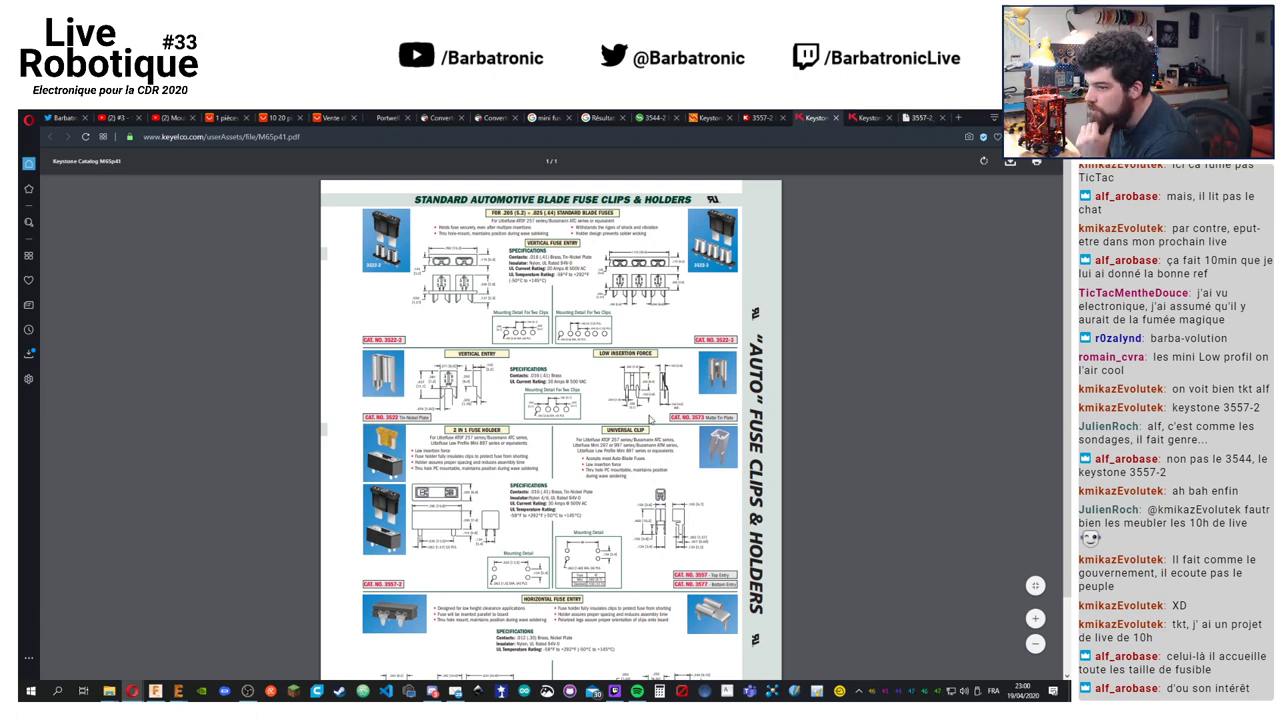
scroll(581, 482, down, 1)
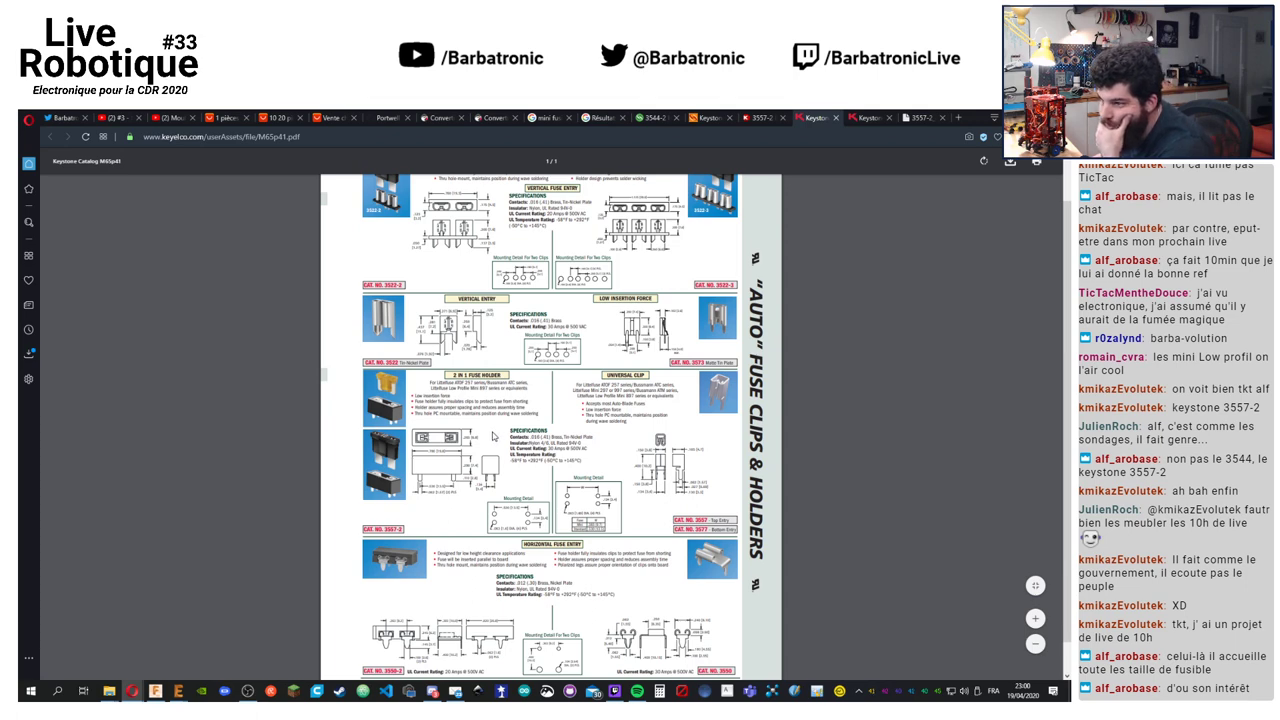
click(1035, 618)
click(1035, 618)
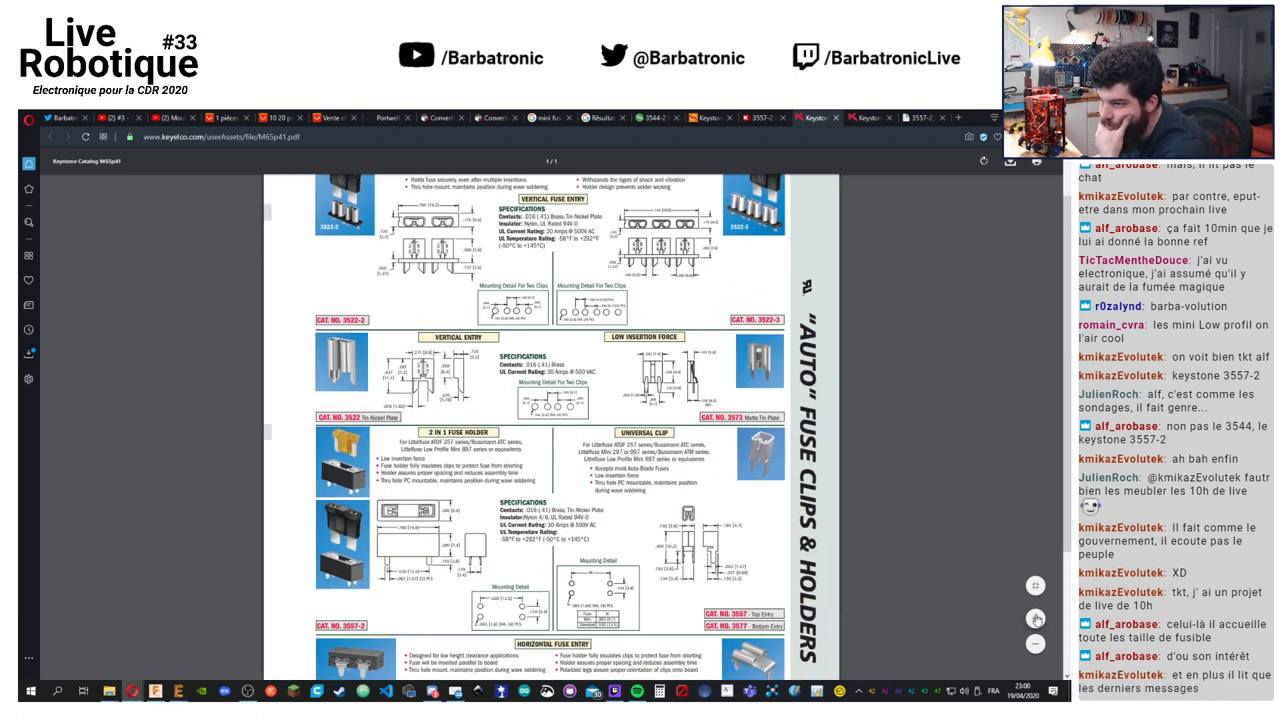
click(1035, 618)
click(1035, 618)
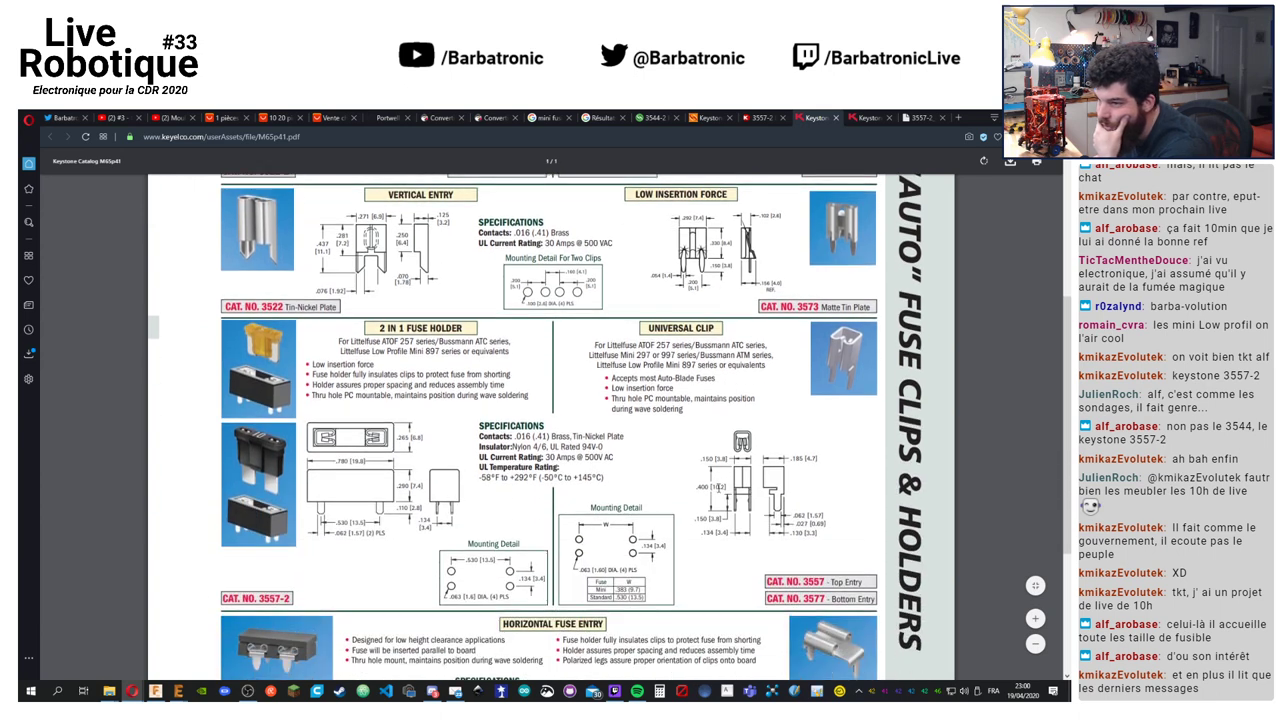
scroll(718, 487, down, 1)
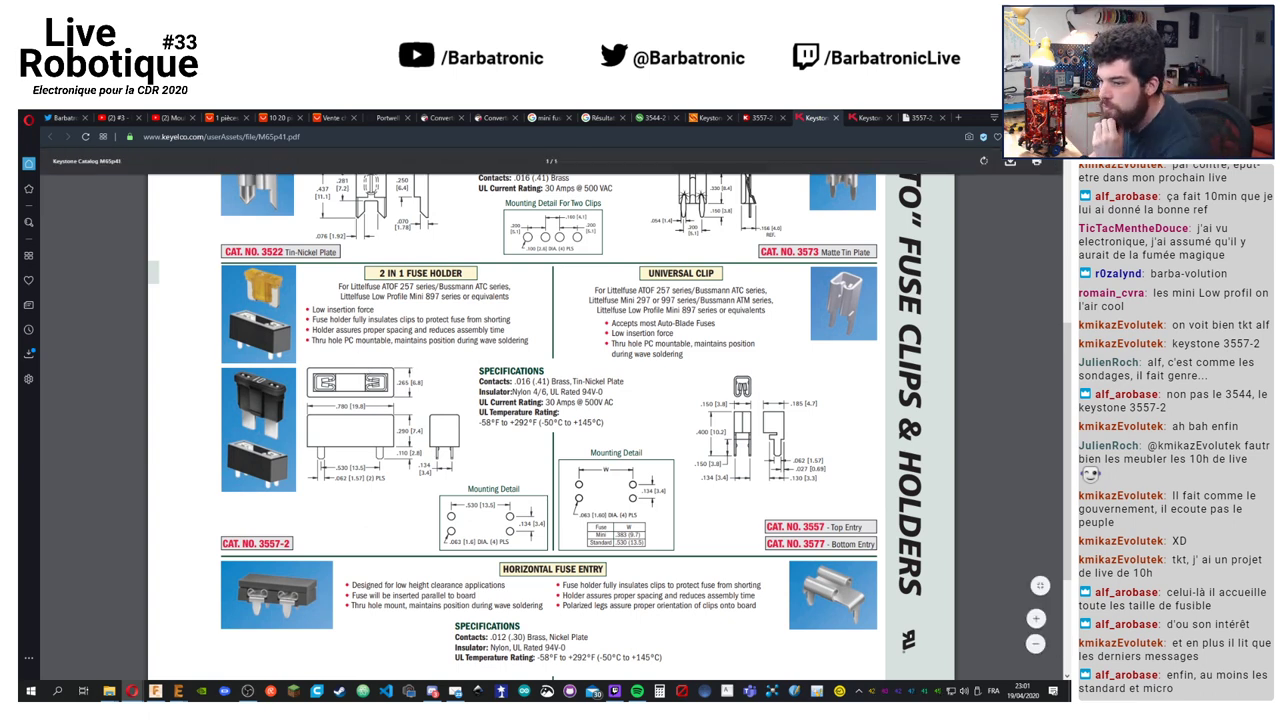
Review the catalog, view the local 3557-2.PDF, then return to the EAGLE schematic
scroll(463, 446, down, 2)
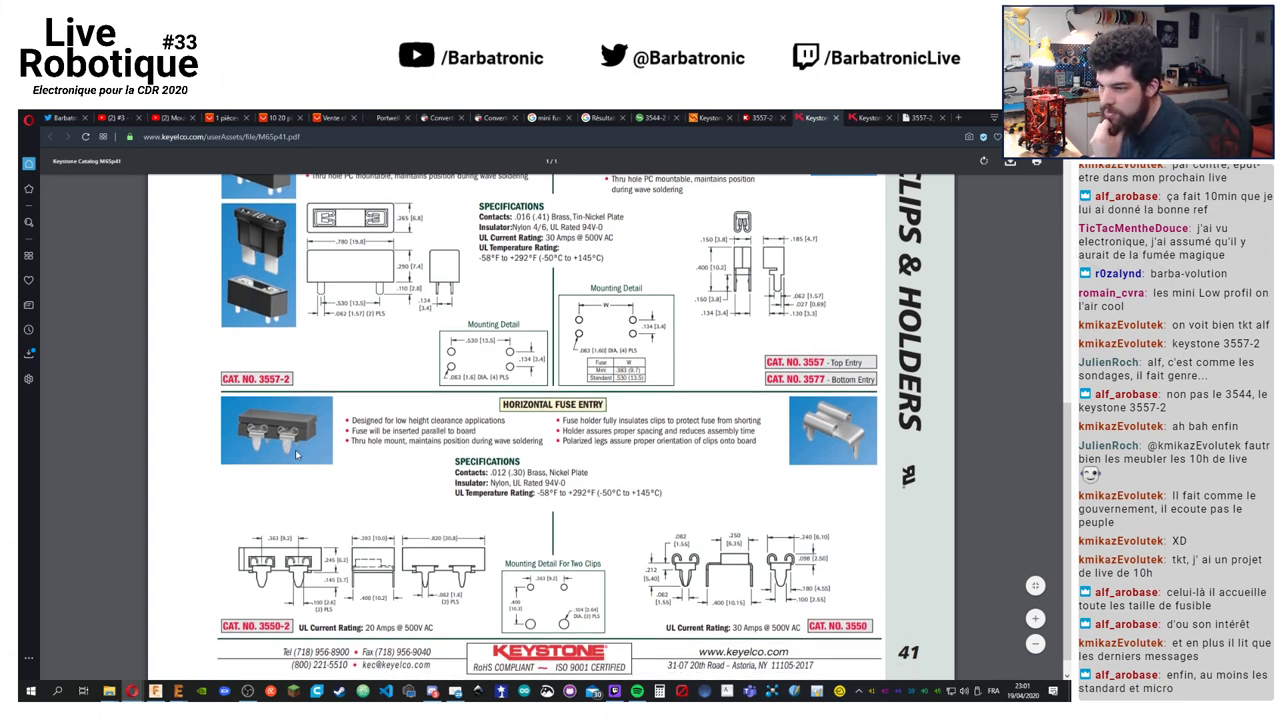
scroll(392, 404, up, 2)
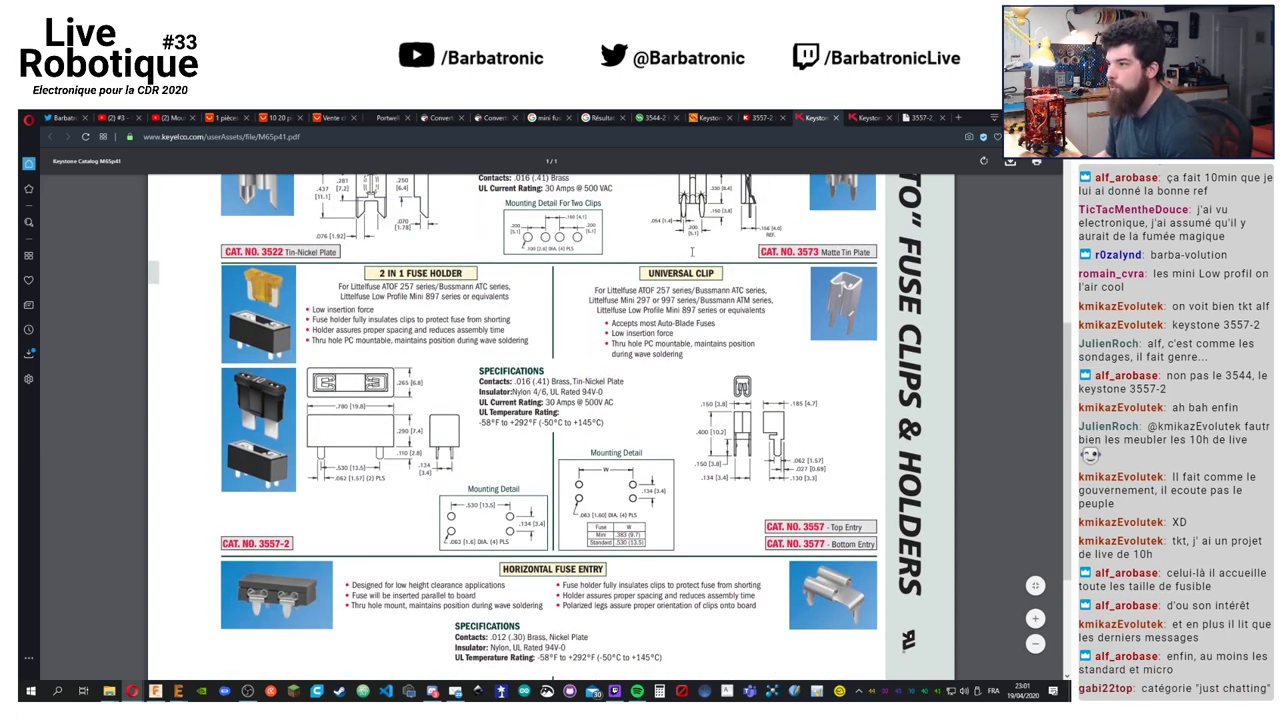
click(918, 117)
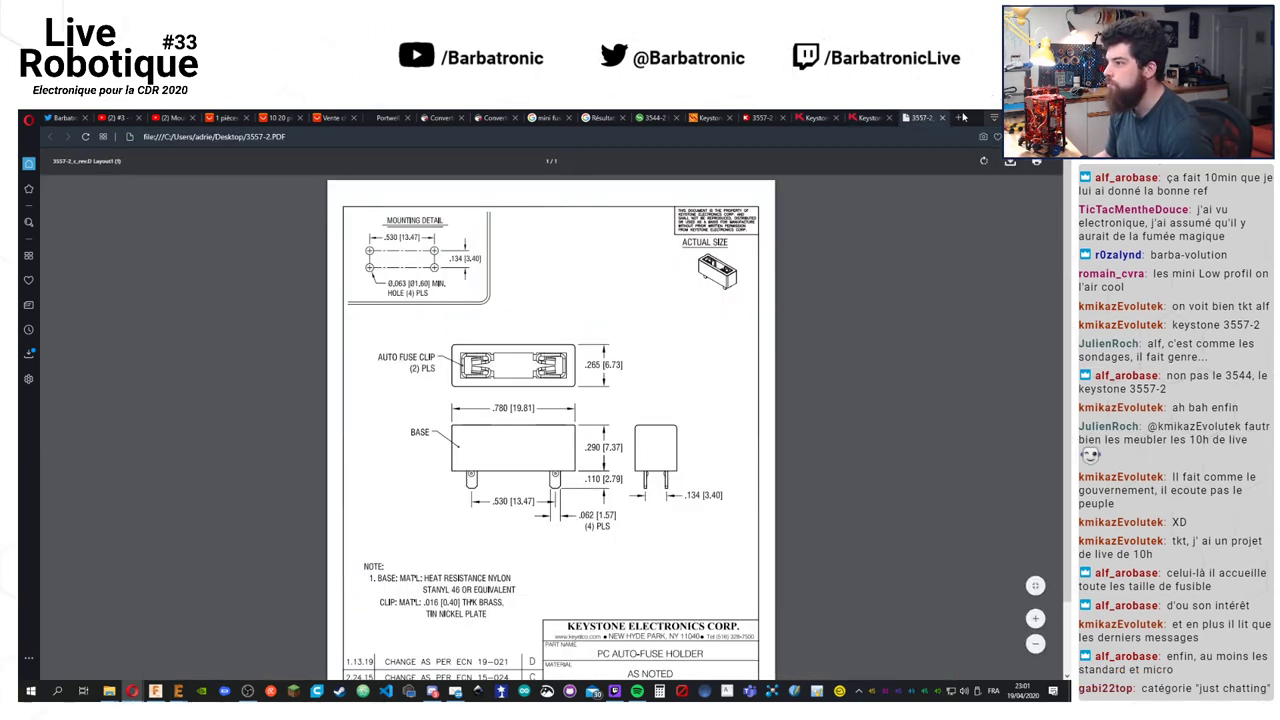
key(alt+Tab)
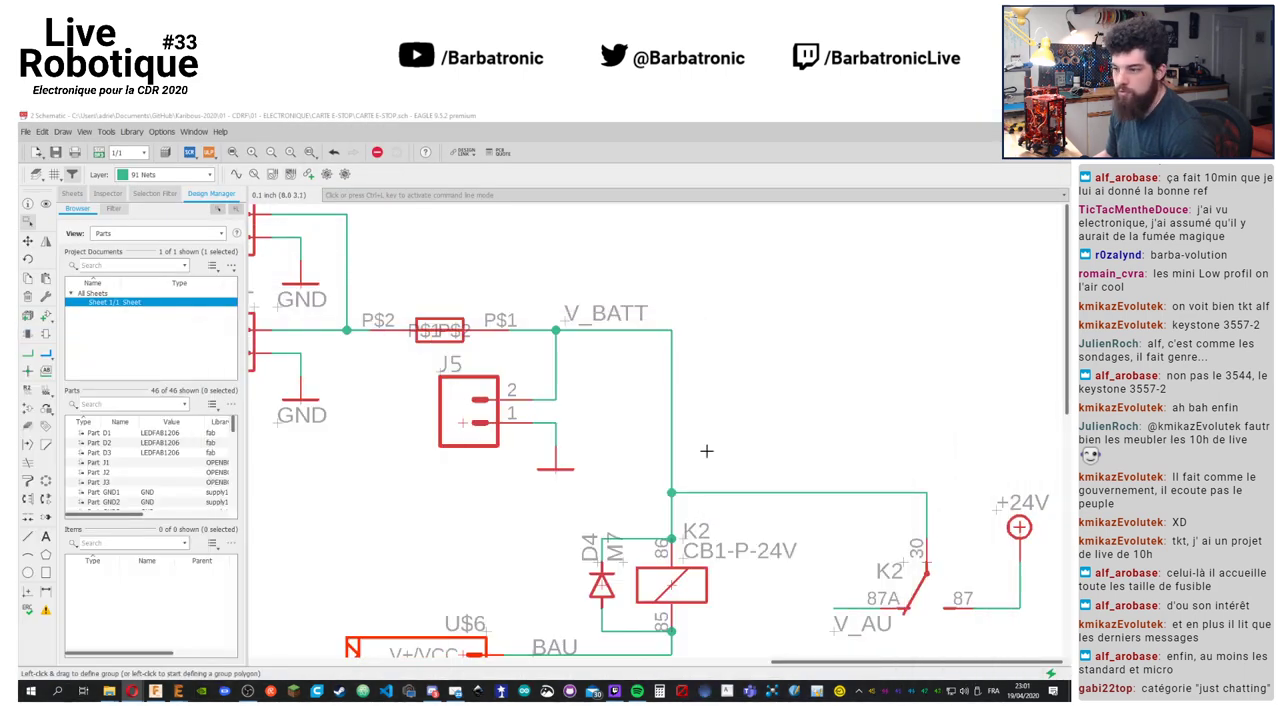
Bring up the EAGLE Control Panel and expand Libraries down to the user's own library folder
scroll(680, 370, down, 5)
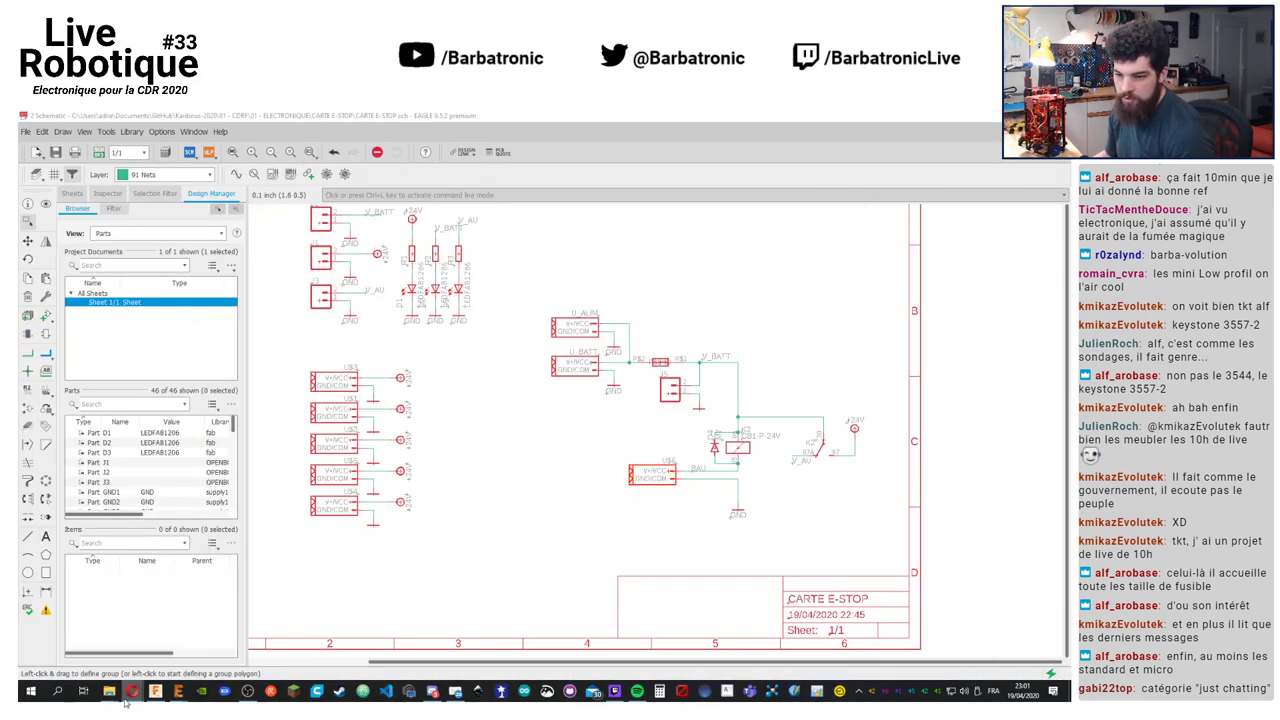
click(155, 691)
mouse_move(180, 693)
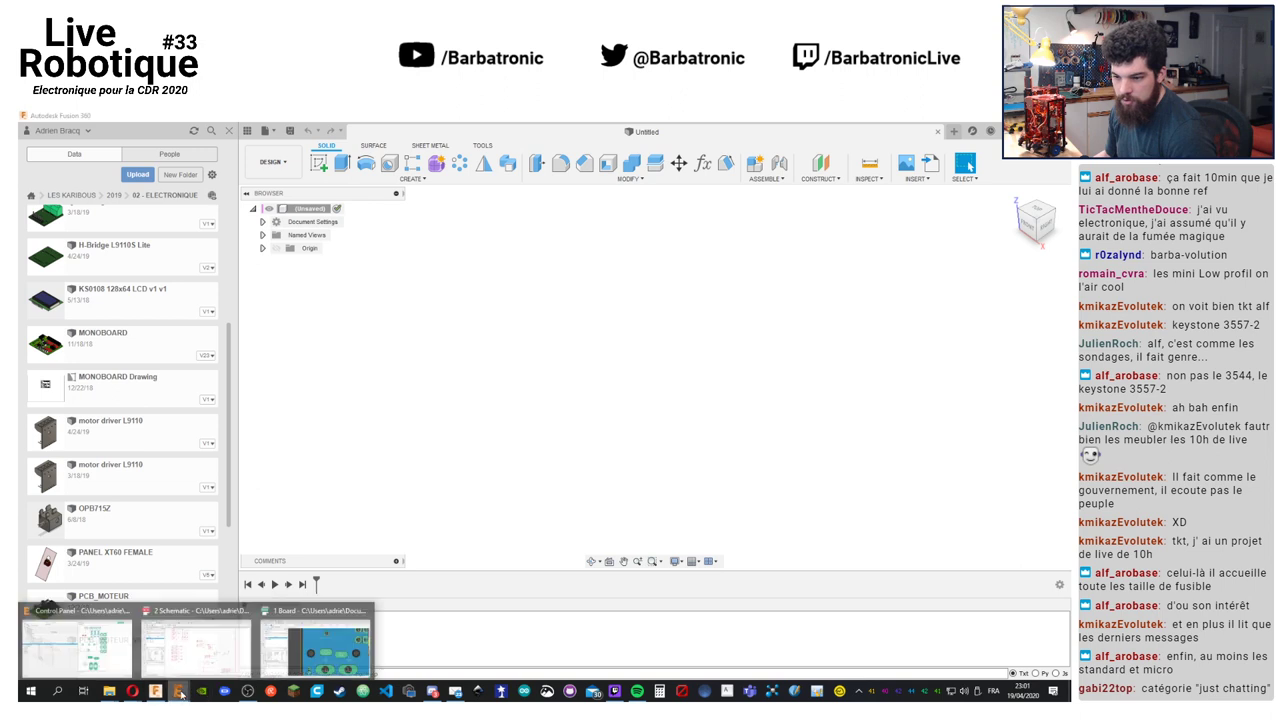
click(77, 645)
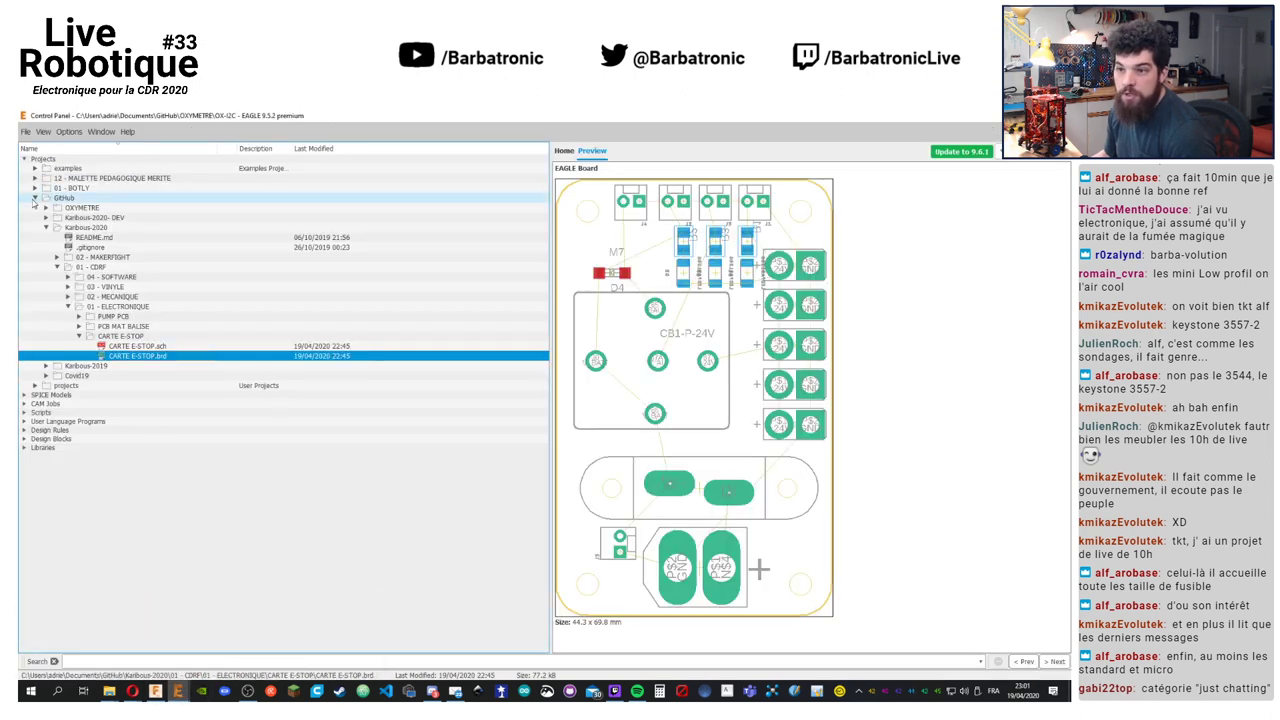
click(34, 198)
click(24, 270)
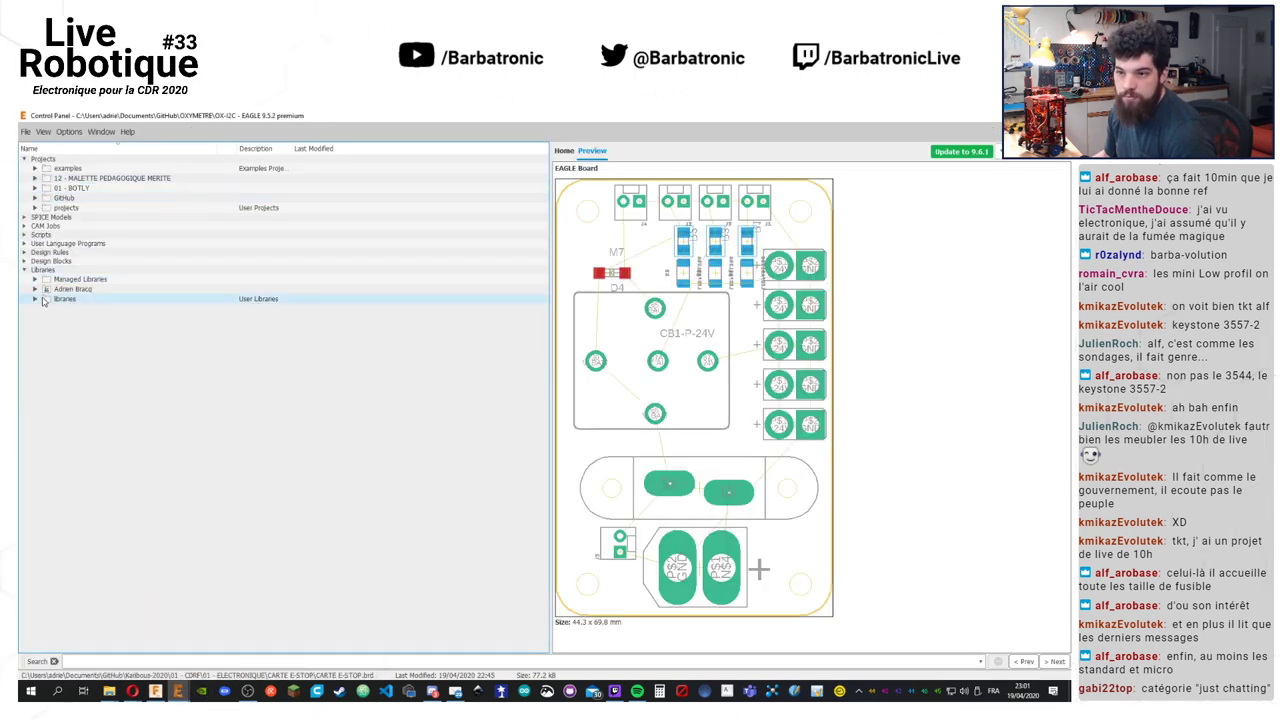
click(35, 279)
click(35, 298)
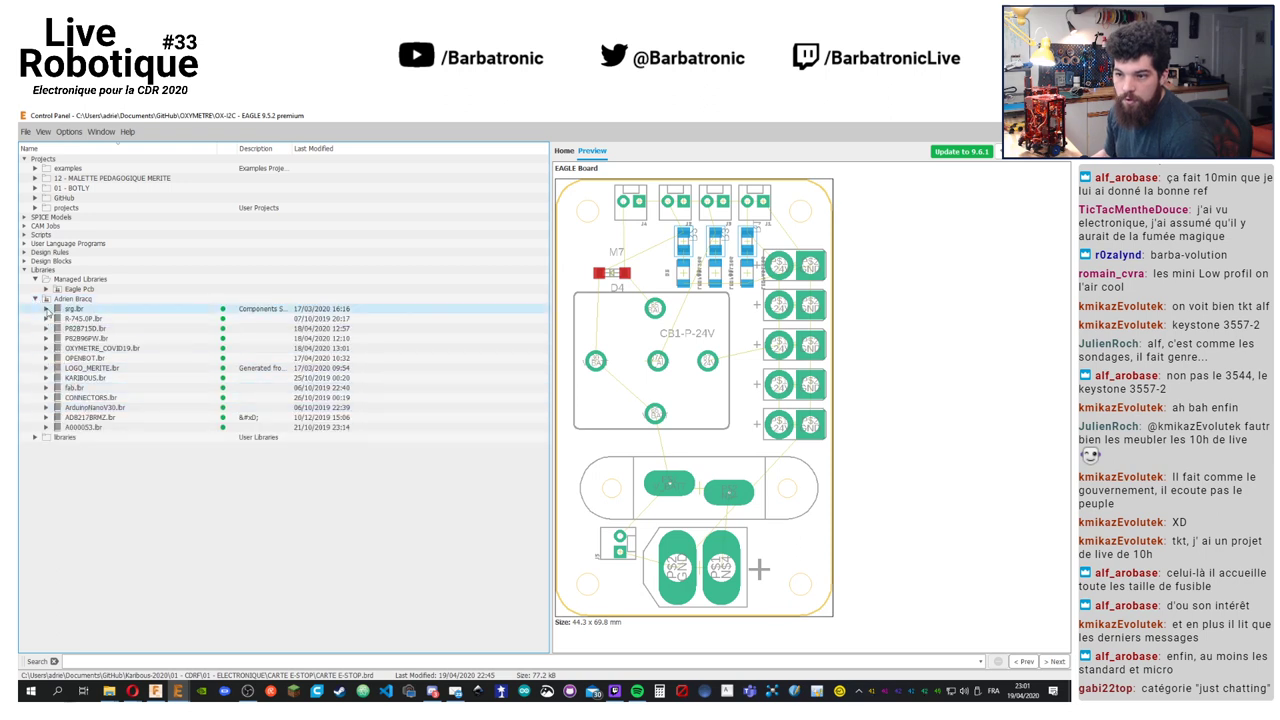
Open OPENBOT.lbr in the library editor and preview its BATTERY_HOLDER_AAA device
click(45, 378)
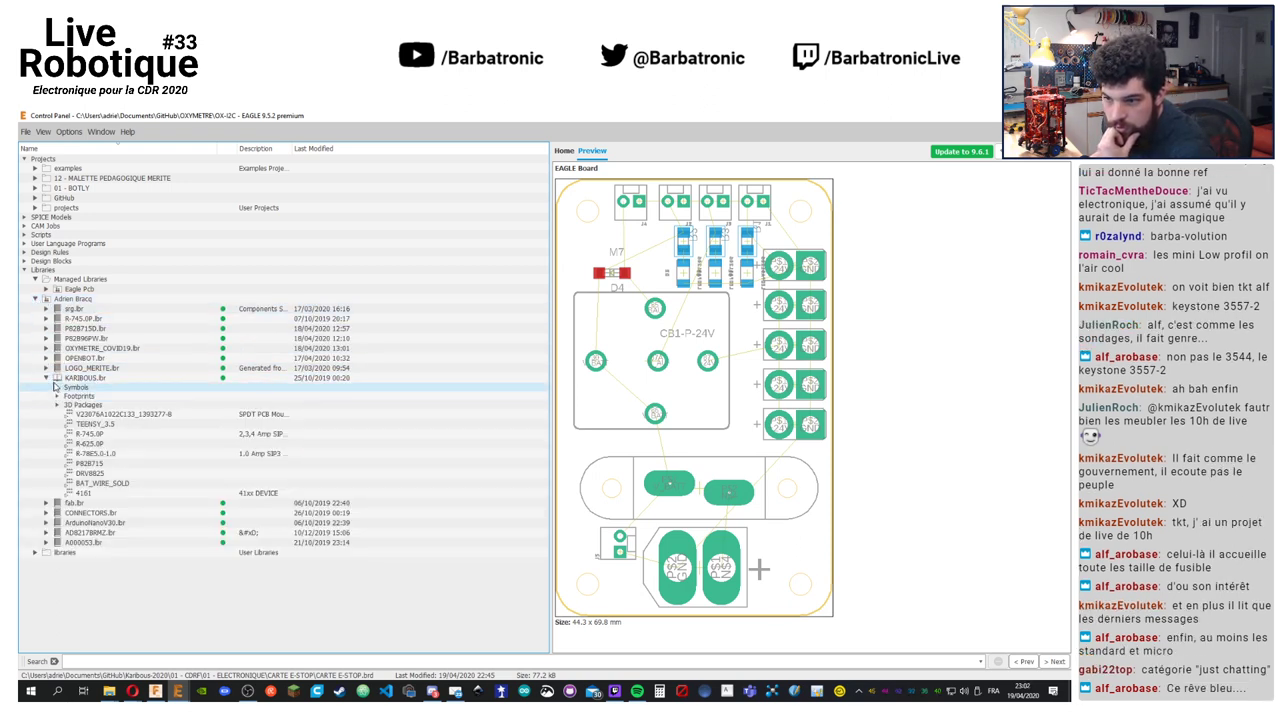
click(45, 378)
click(45, 358)
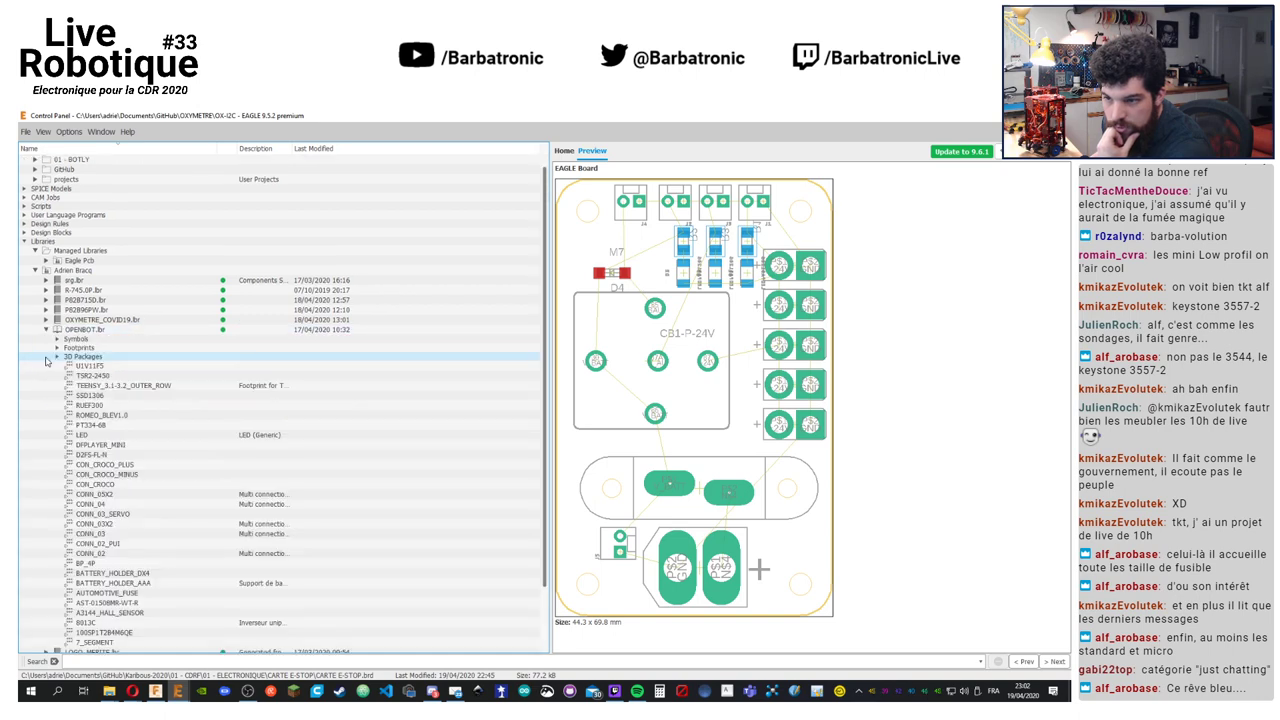
scroll(87, 285, down, 3)
double_click(87, 284)
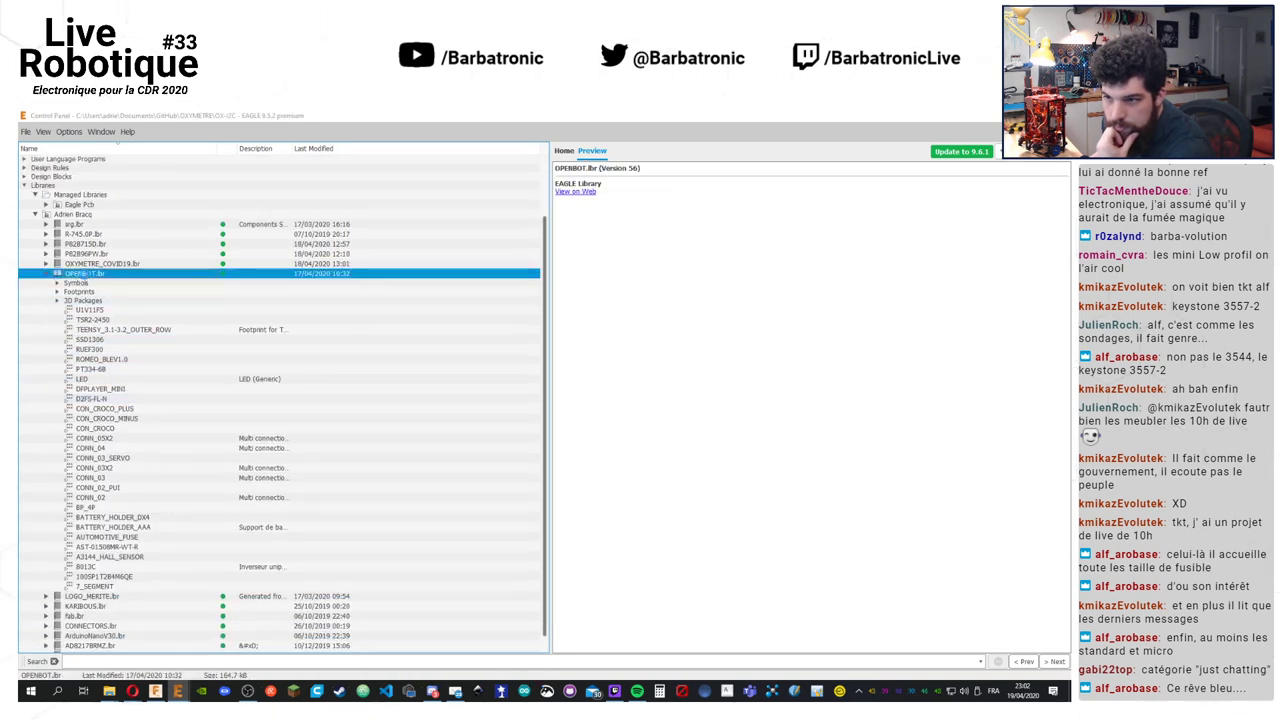
click(118, 274)
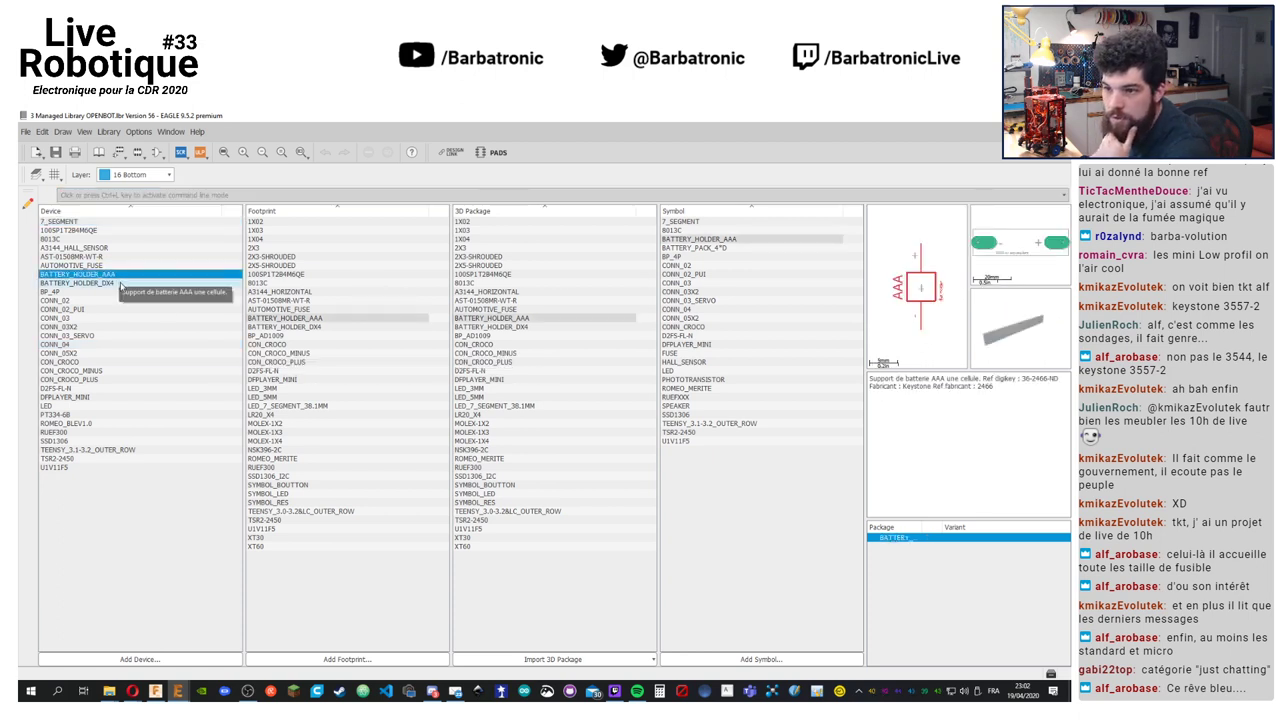
From the AUTOMOTIVE_FUSE device, add a new empty footprint named 3557-2 and confirm its creation
click(111, 266)
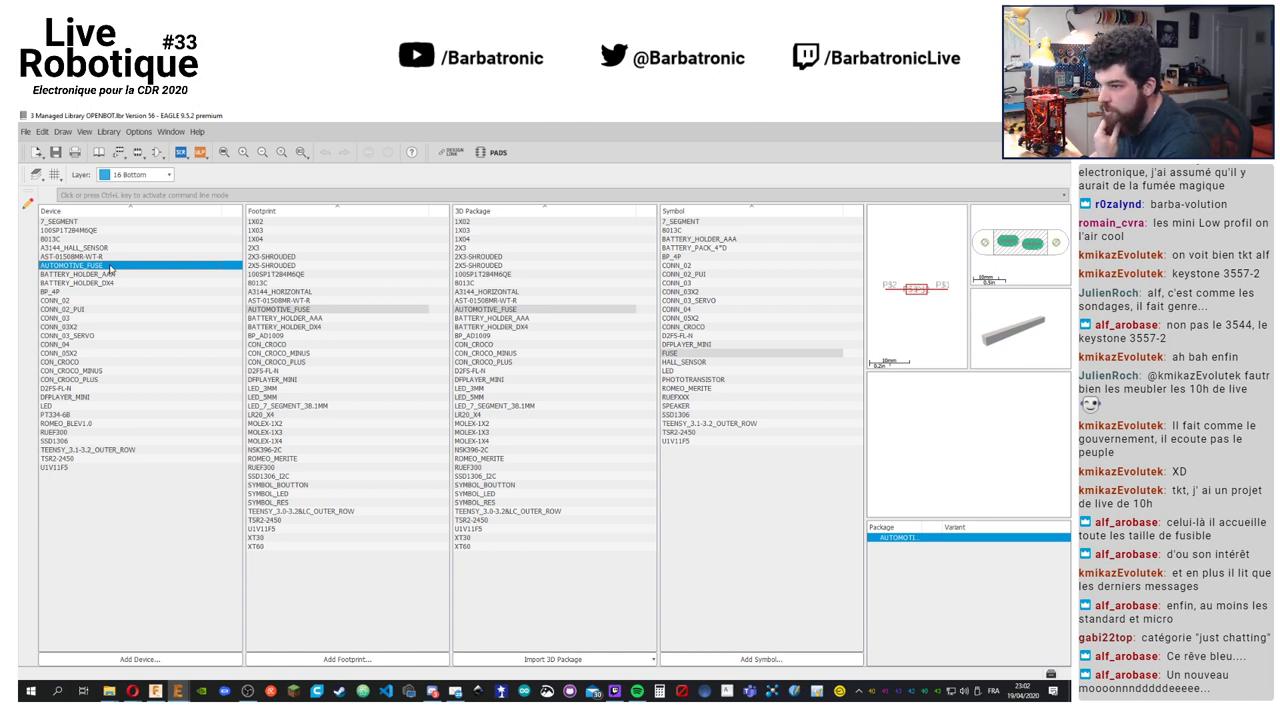
click(366, 660)
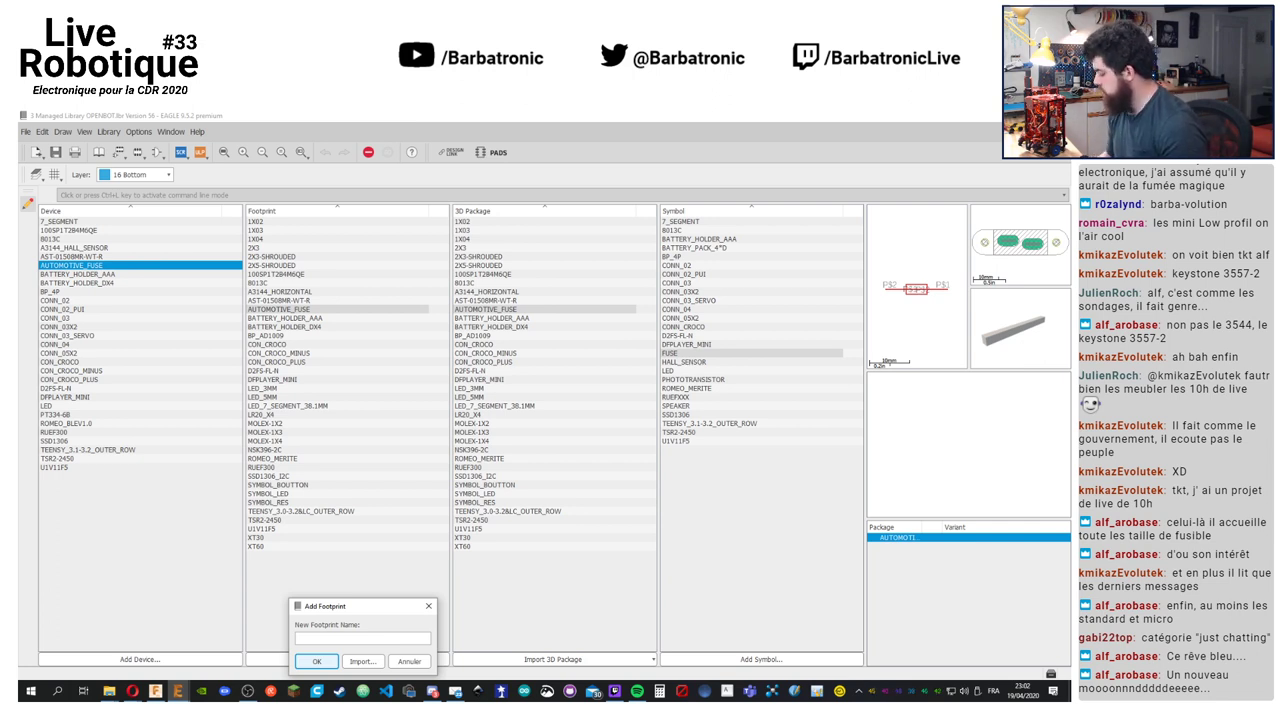
click(364, 637)
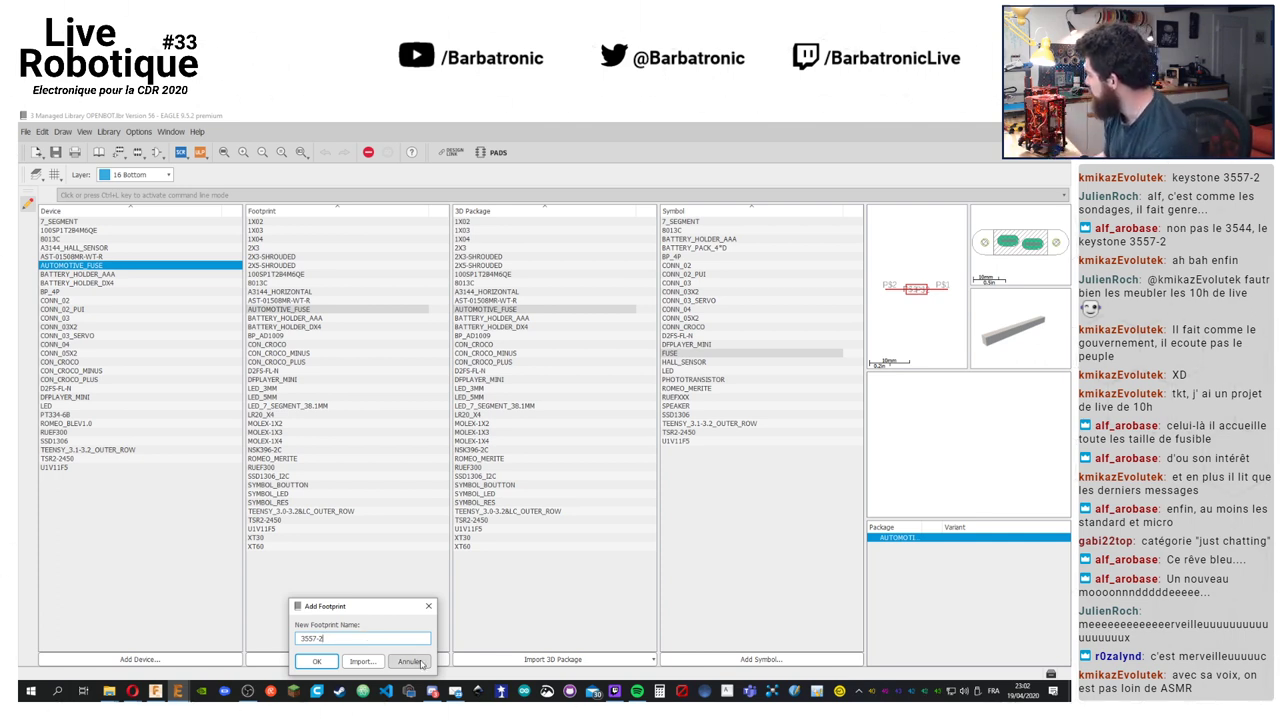
click(318, 662)
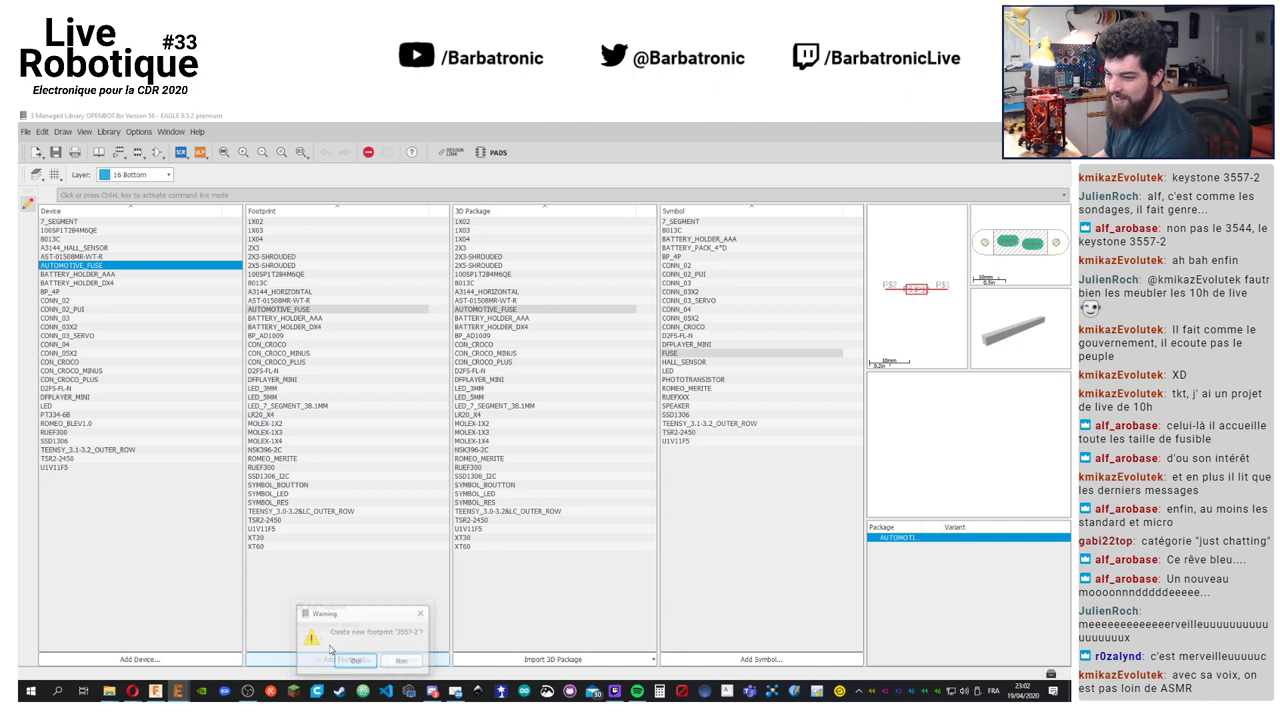
click(358, 661)
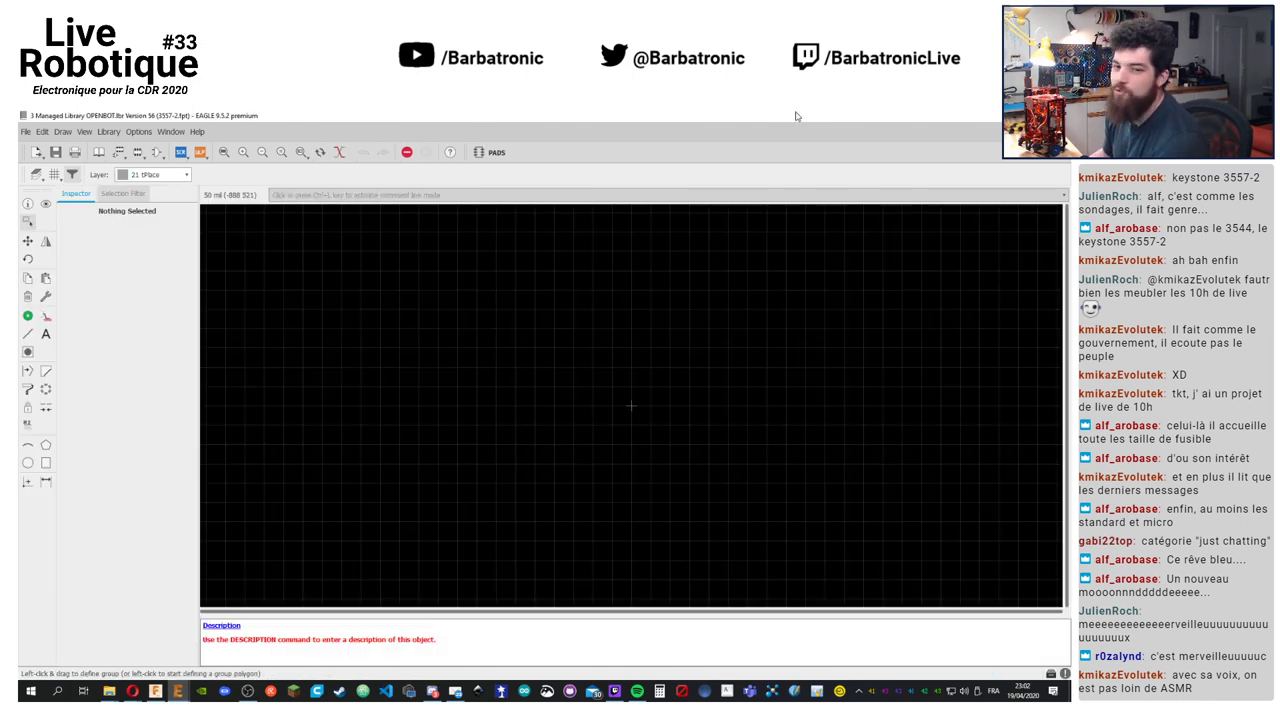
In the Grid dialog, try the mm size unit, then return it to mil and apply
click(54, 174)
click(138, 174)
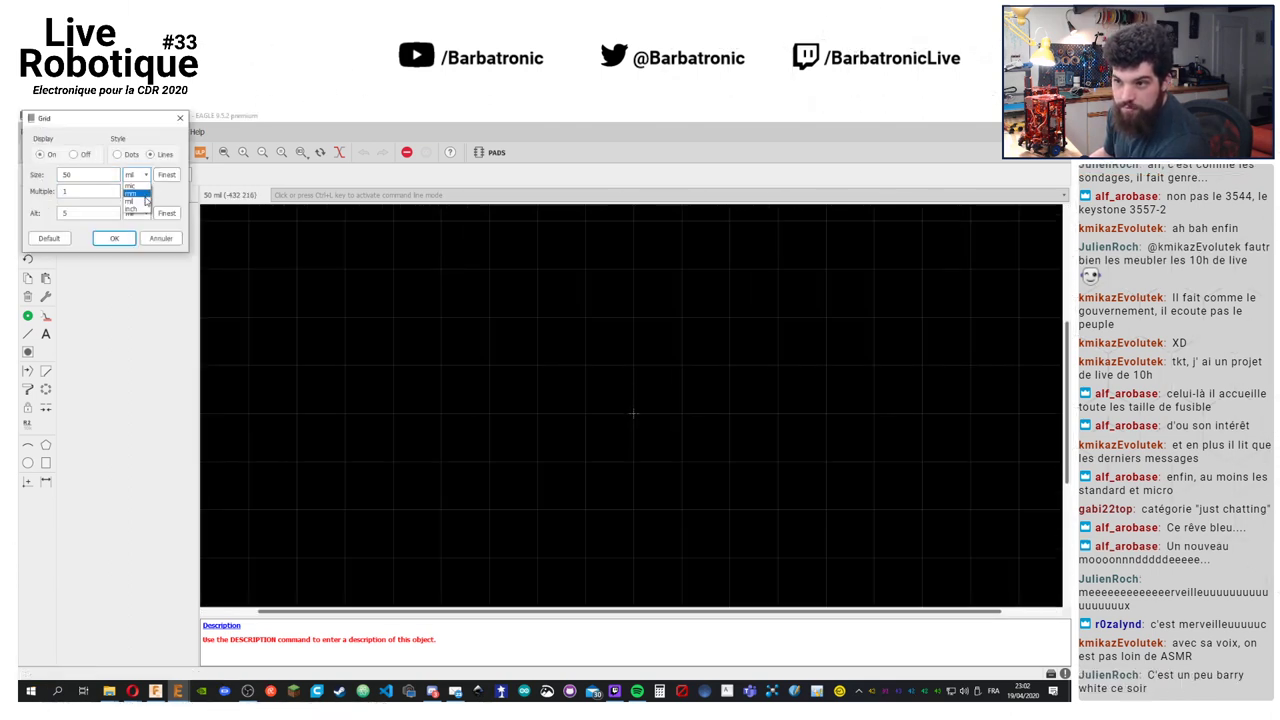
click(134, 193)
click(138, 174)
click(134, 201)
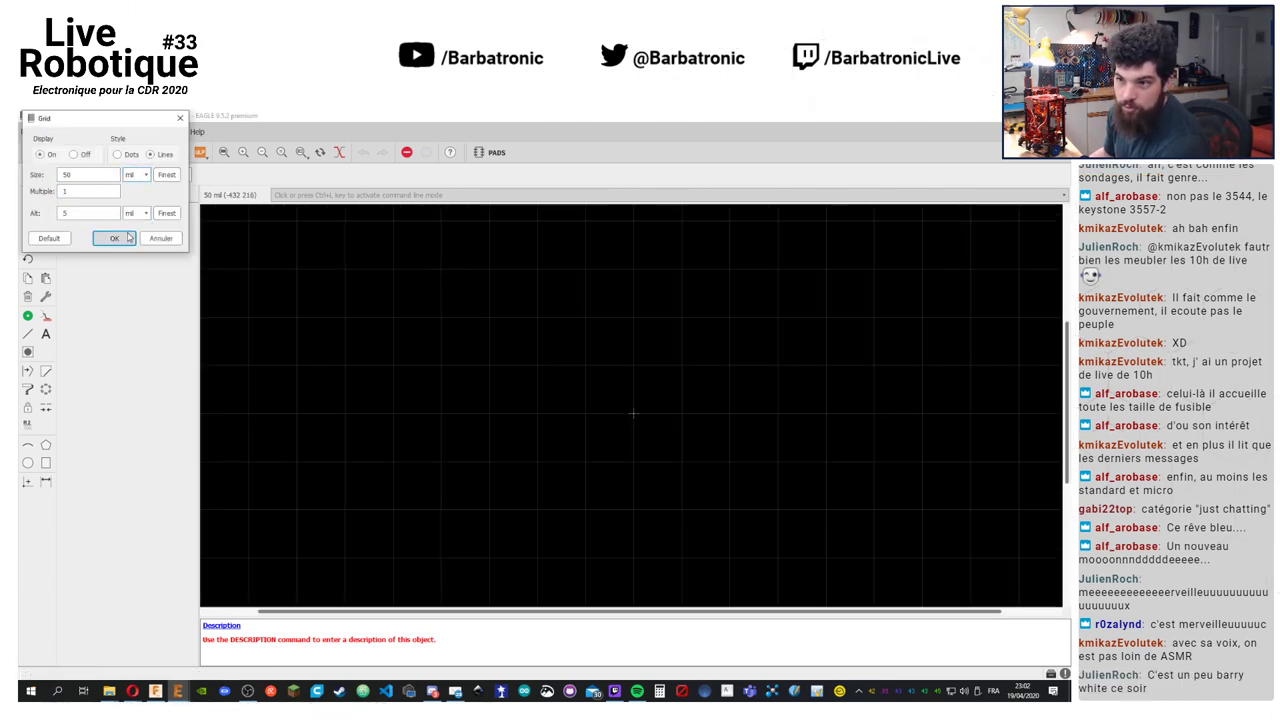
click(115, 238)
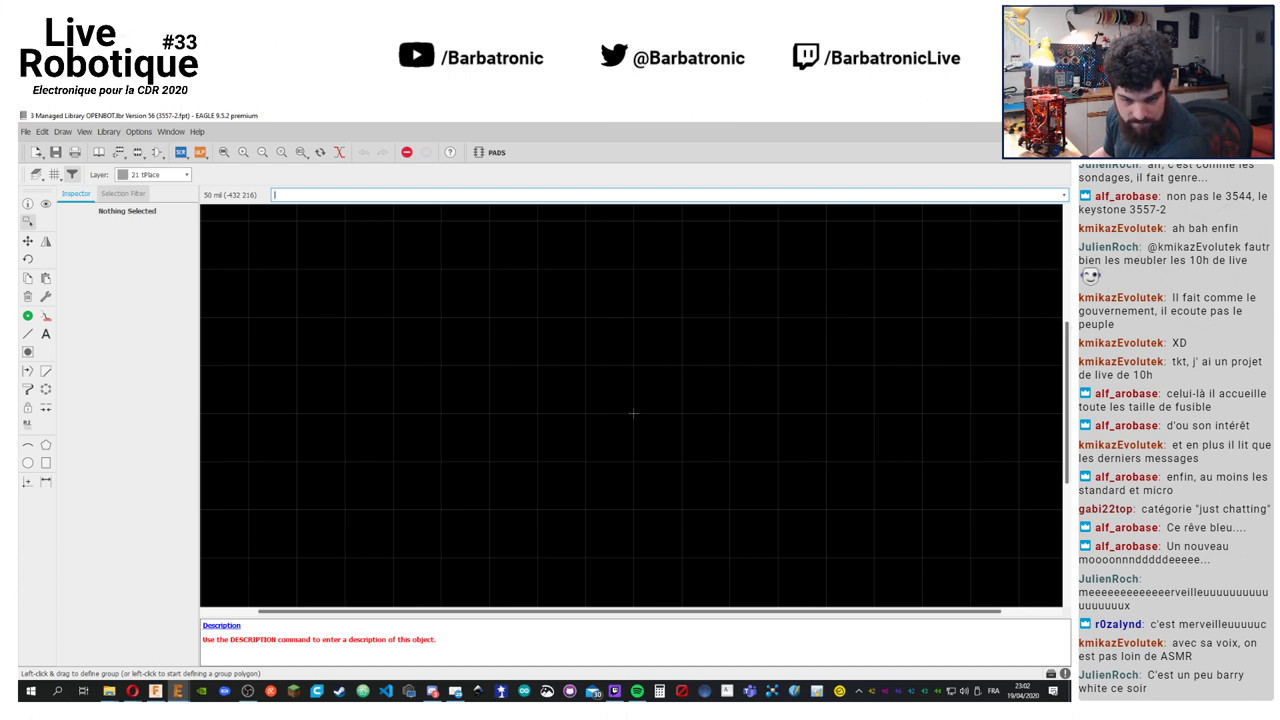
Switch the grid size and alternate grid units to inch for a 0.05 inch grid
click(55, 175)
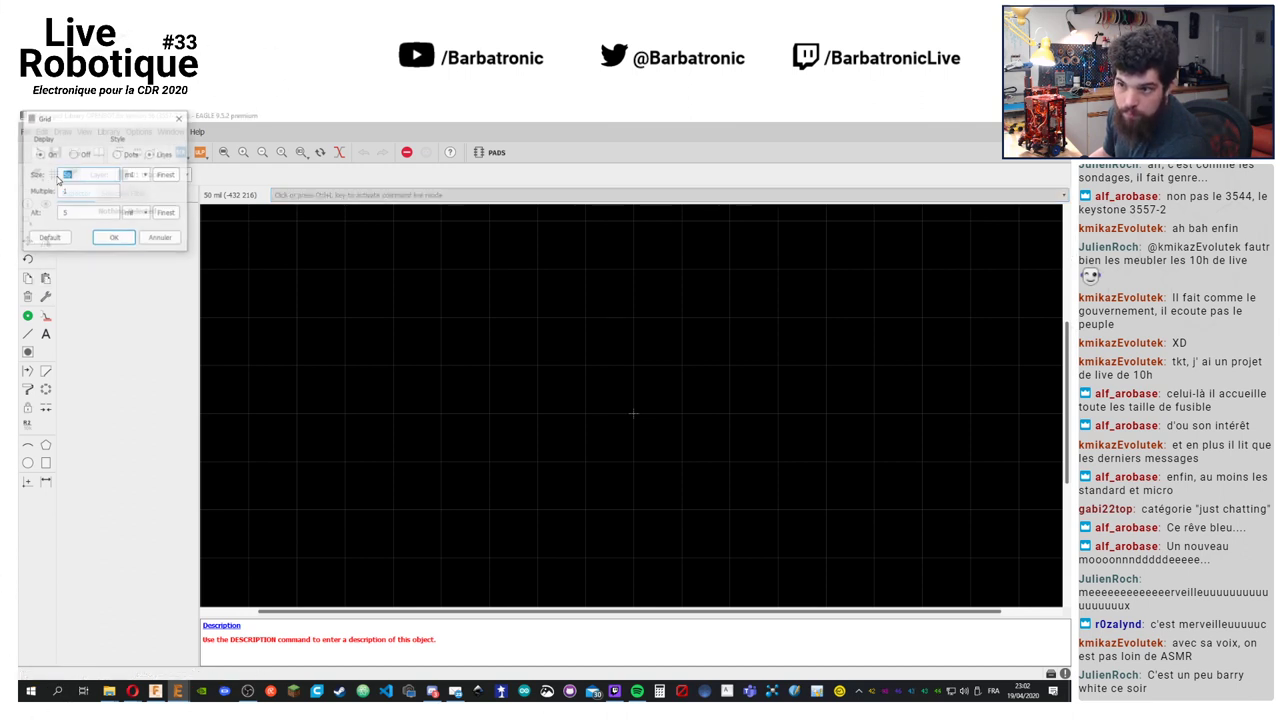
click(131, 176)
click(139, 218)
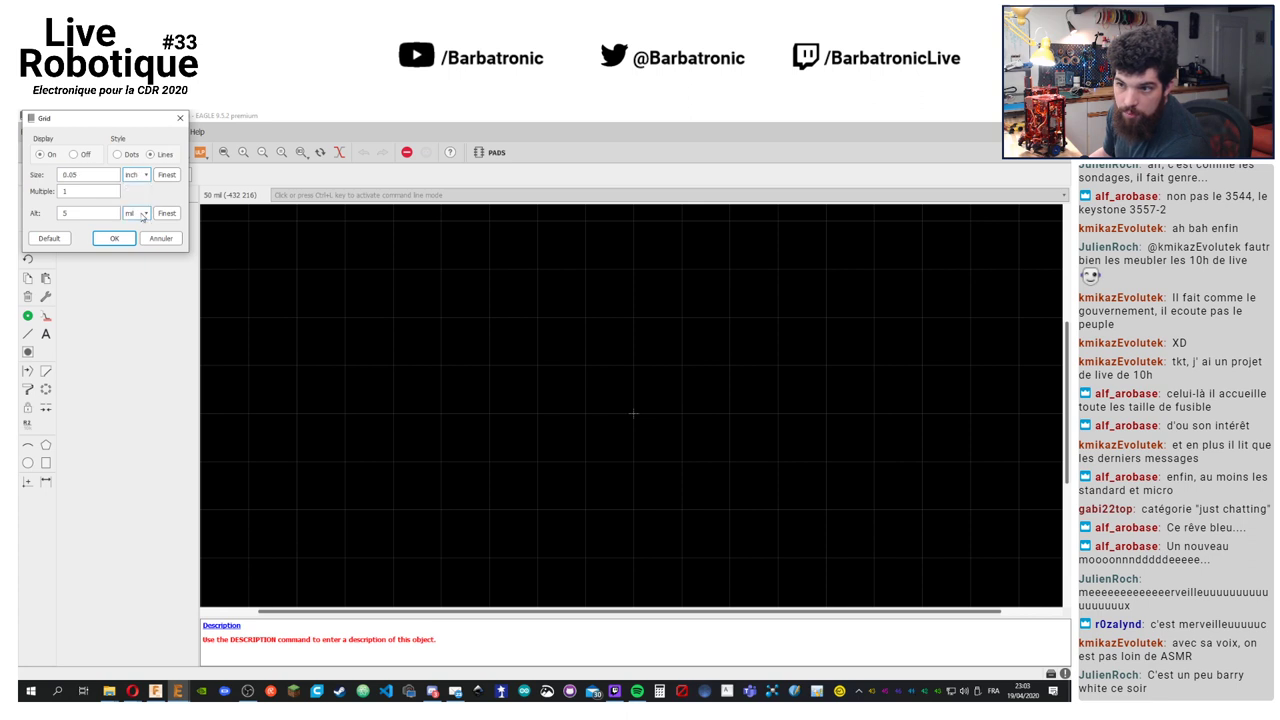
click(140, 215)
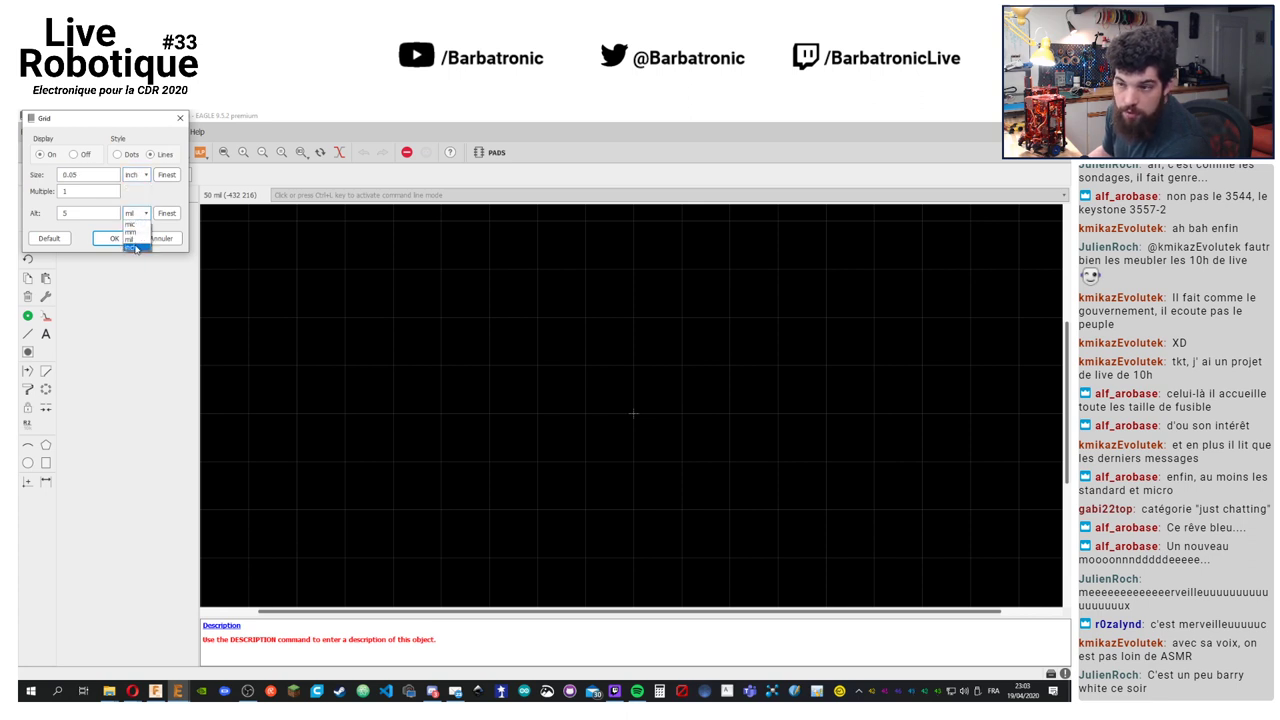
click(135, 247)
click(110, 238)
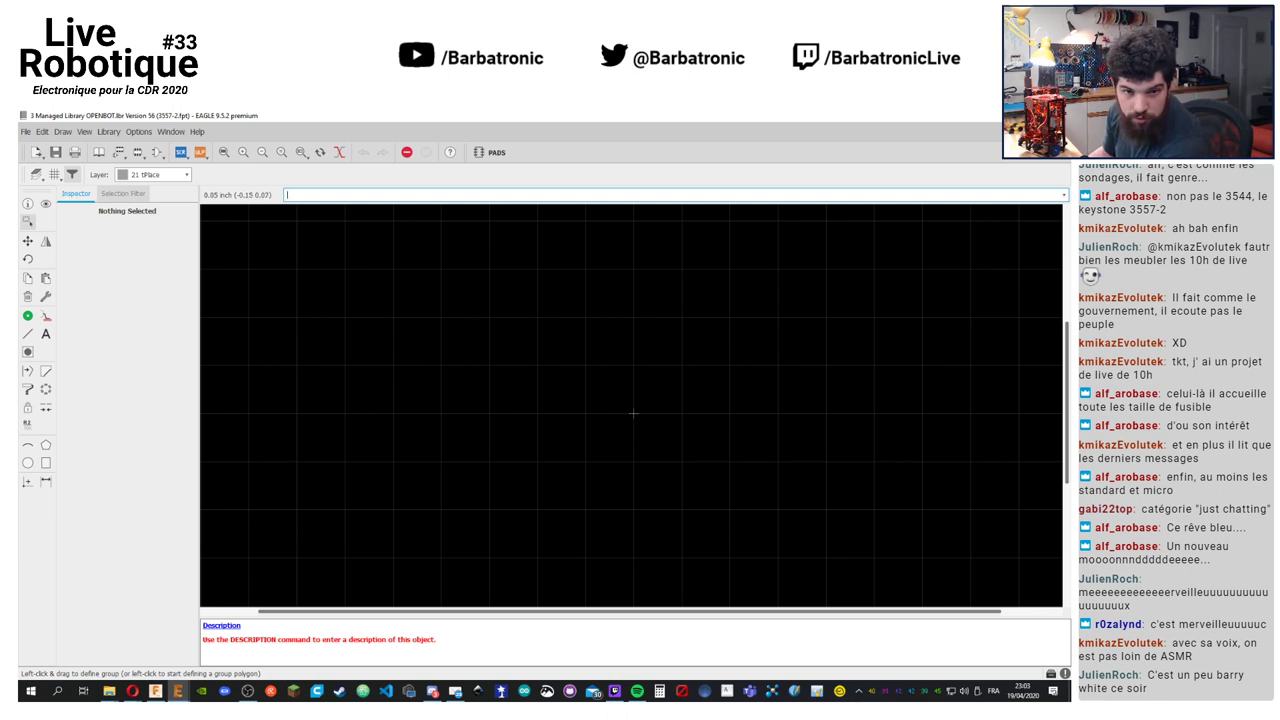
Place four through-hole pads in a two-by-two arrangement
click(27, 316)
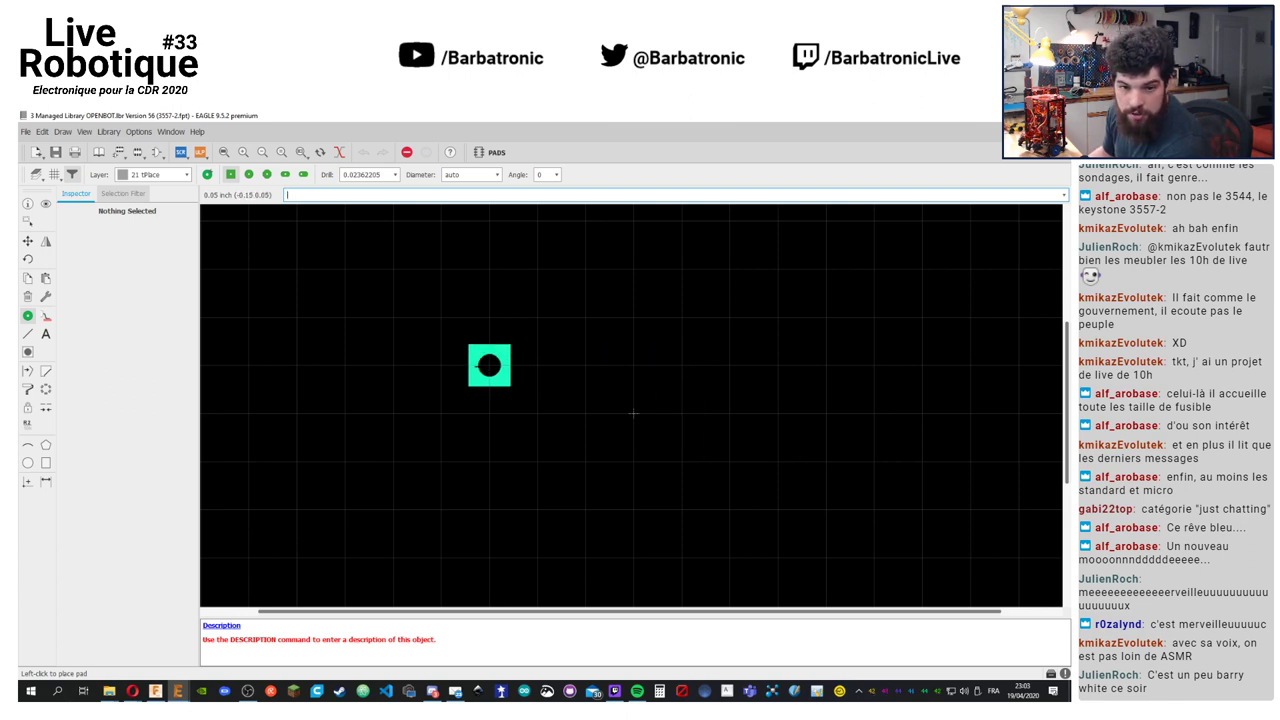
click(489, 365)
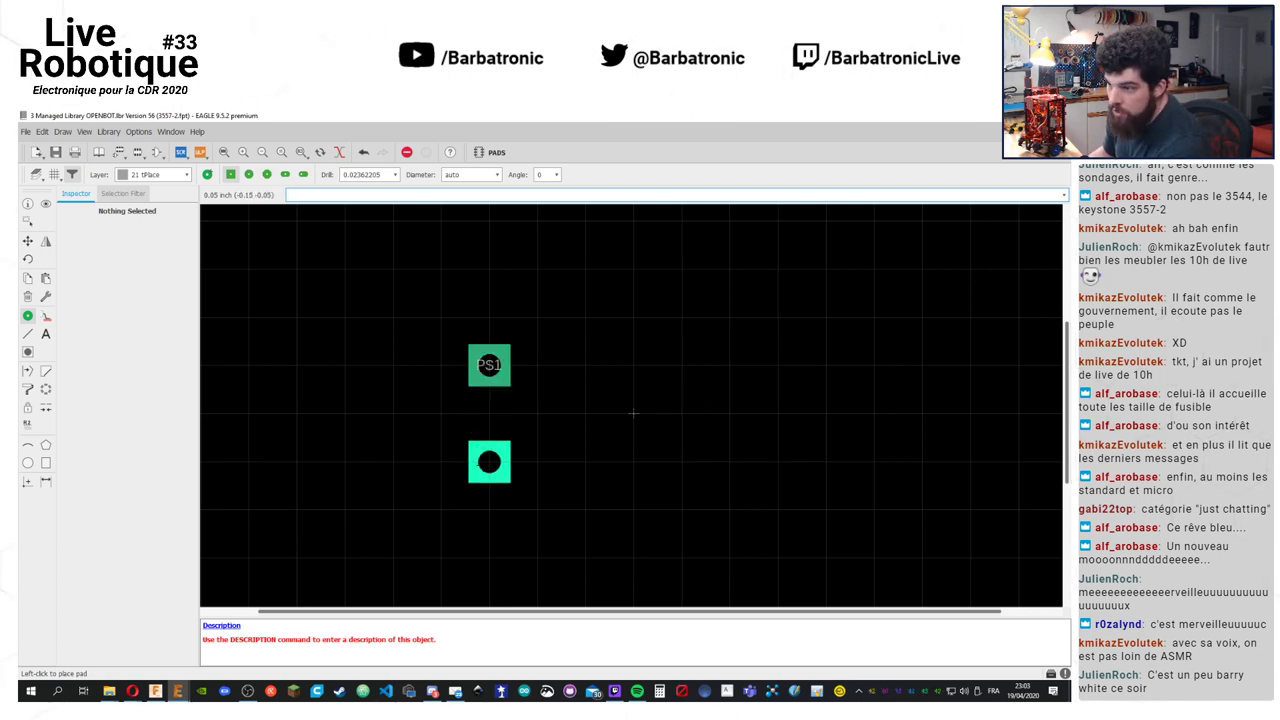
click(489, 461)
click(778, 365)
click(778, 461)
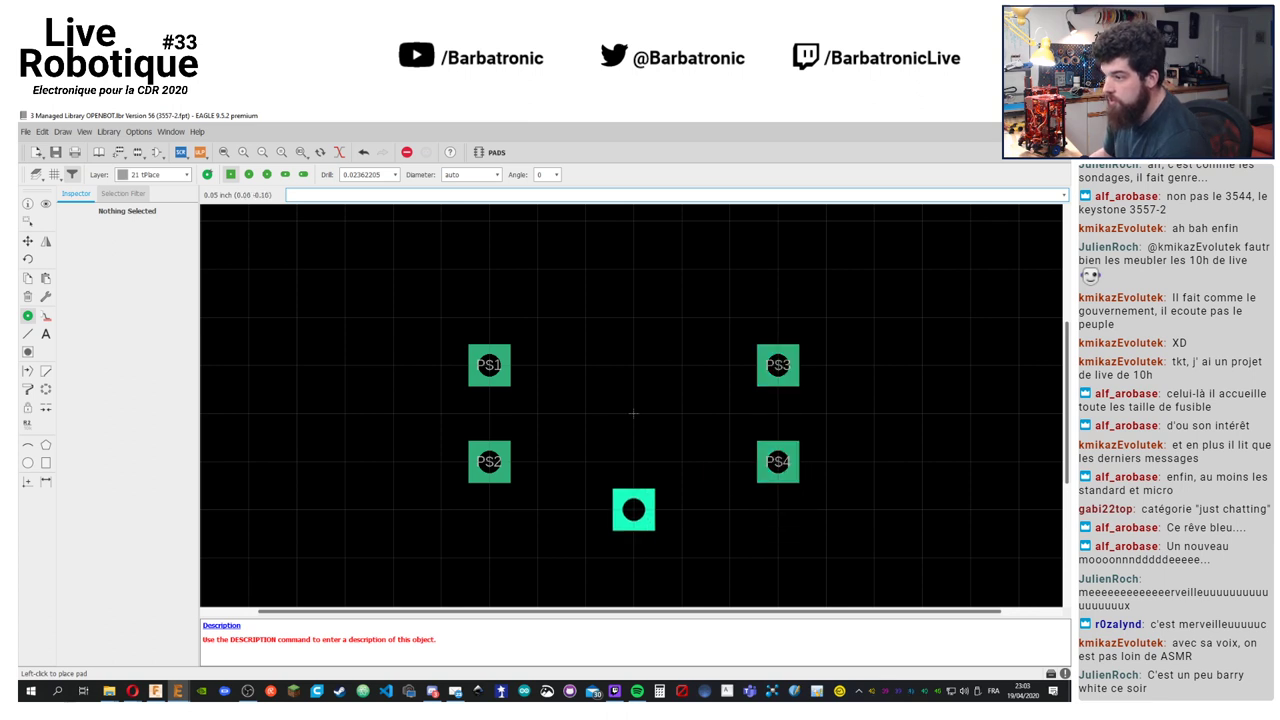
key(Escape)
scroll(506, 400, up, 2)
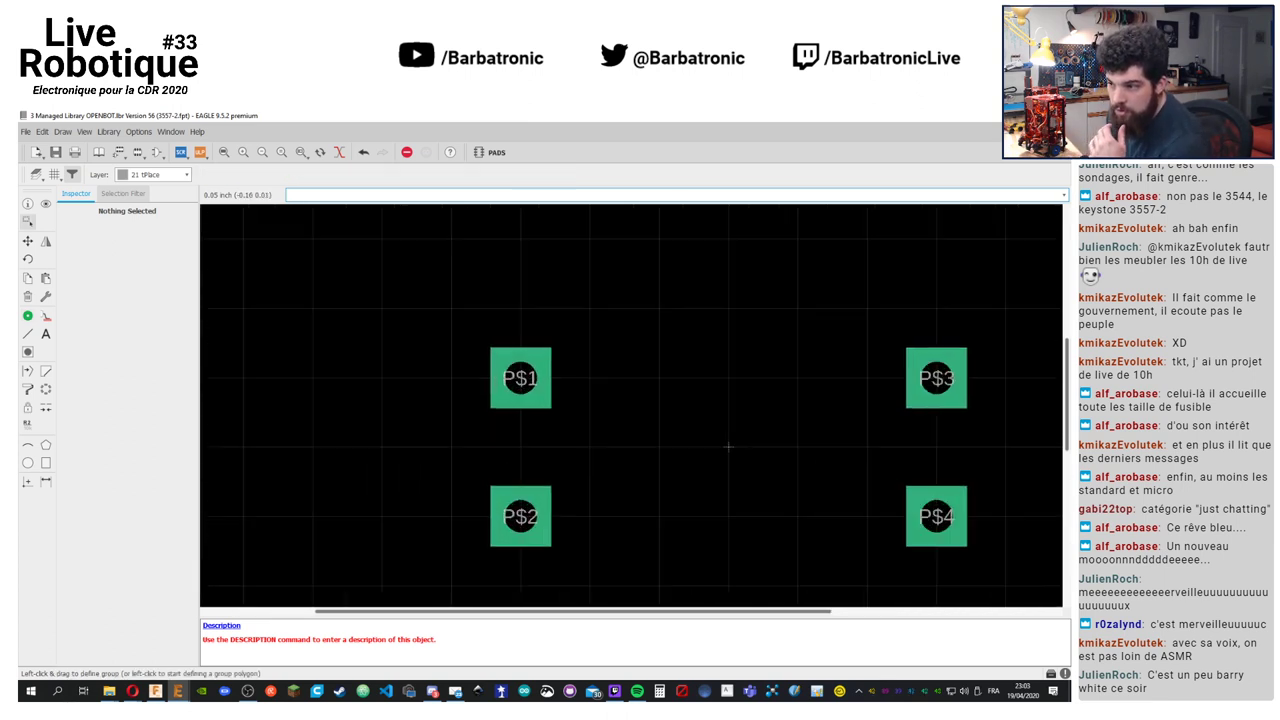
scroll(595, 433, down, 3)
scroll(580, 425, up, 2)
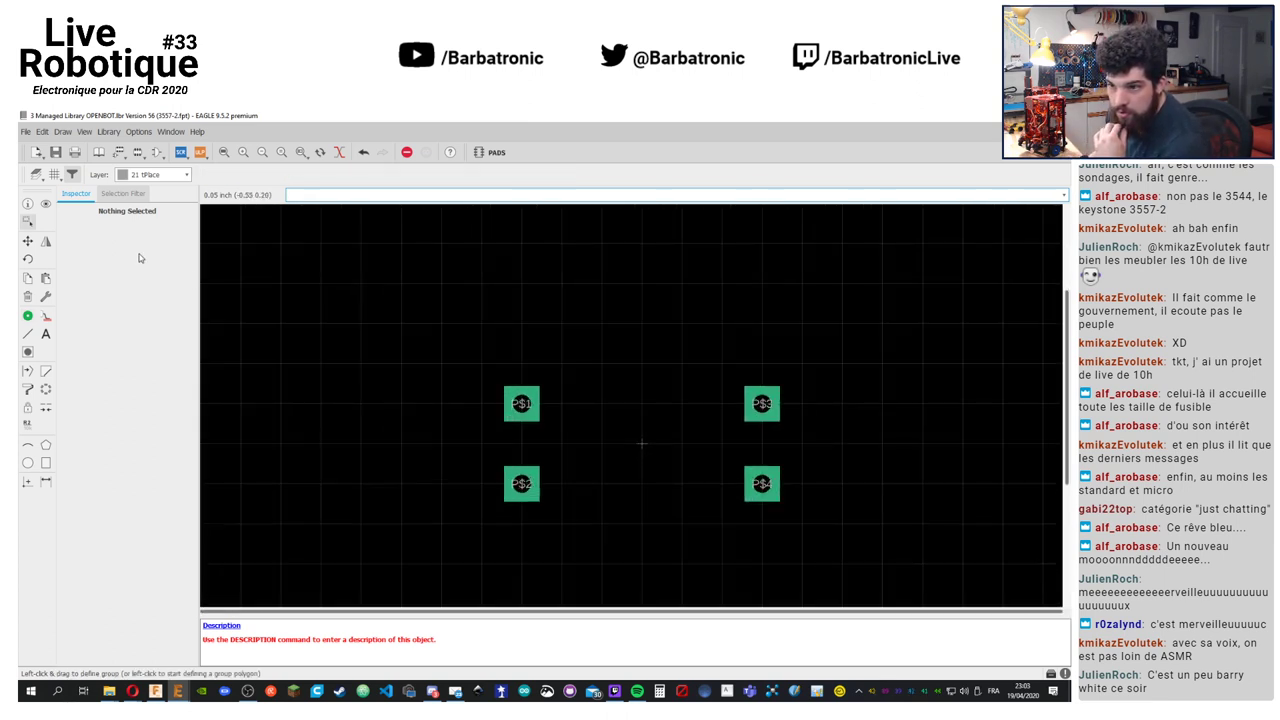
Delete pads P$2, P$4 and P$3, leaving only pad P$1
click(27, 203)
click(27, 296)
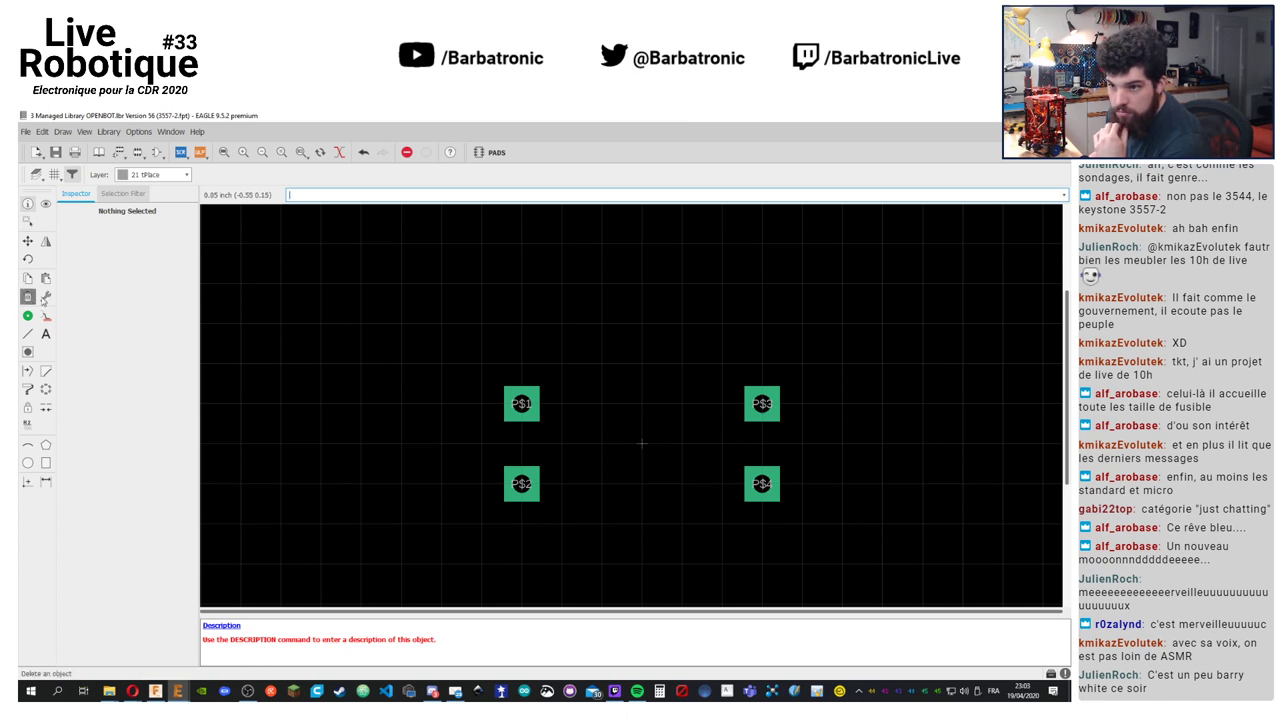
click(521, 484)
click(762, 484)
click(762, 403)
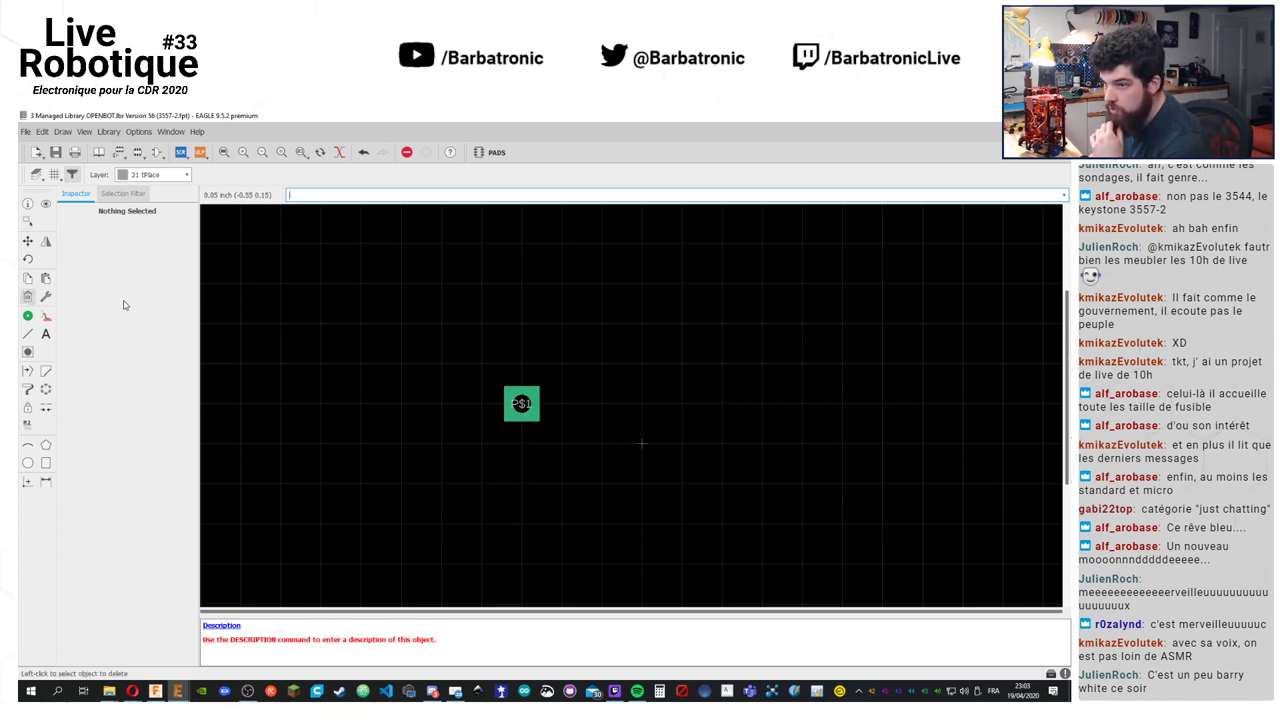
Set pad P$1's drill size to 0.063
click(27, 203)
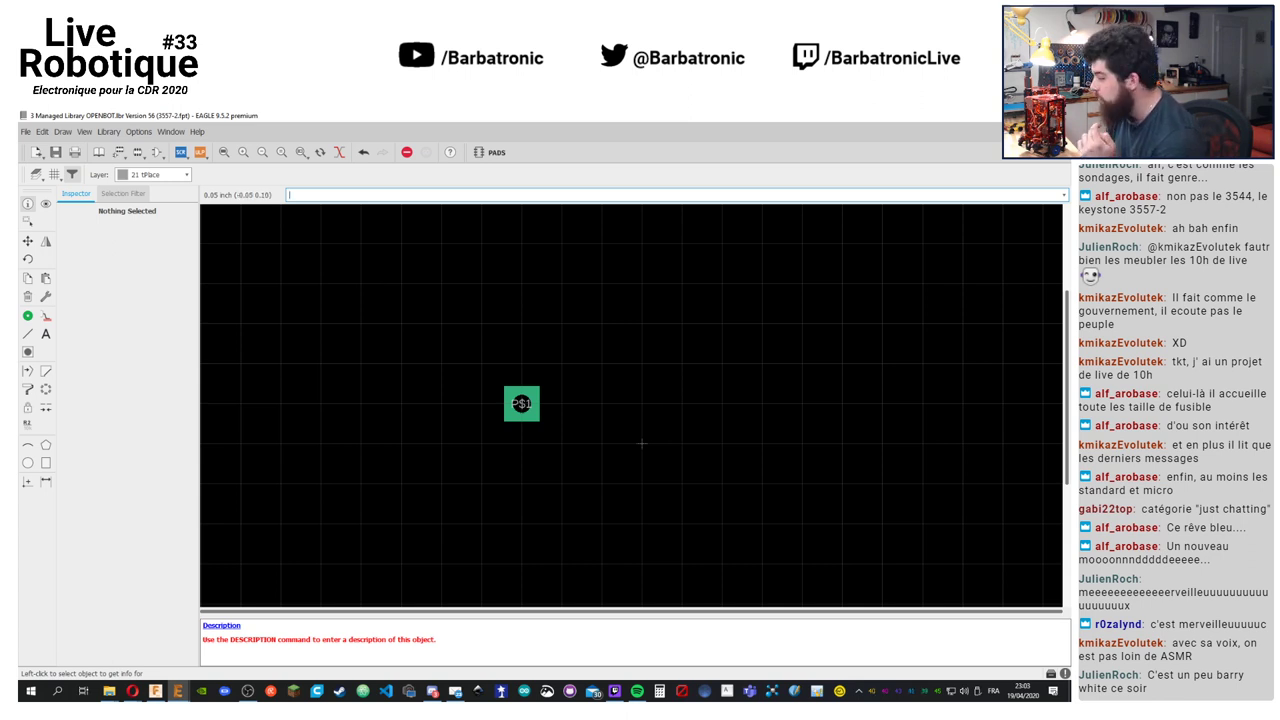
click(521, 403)
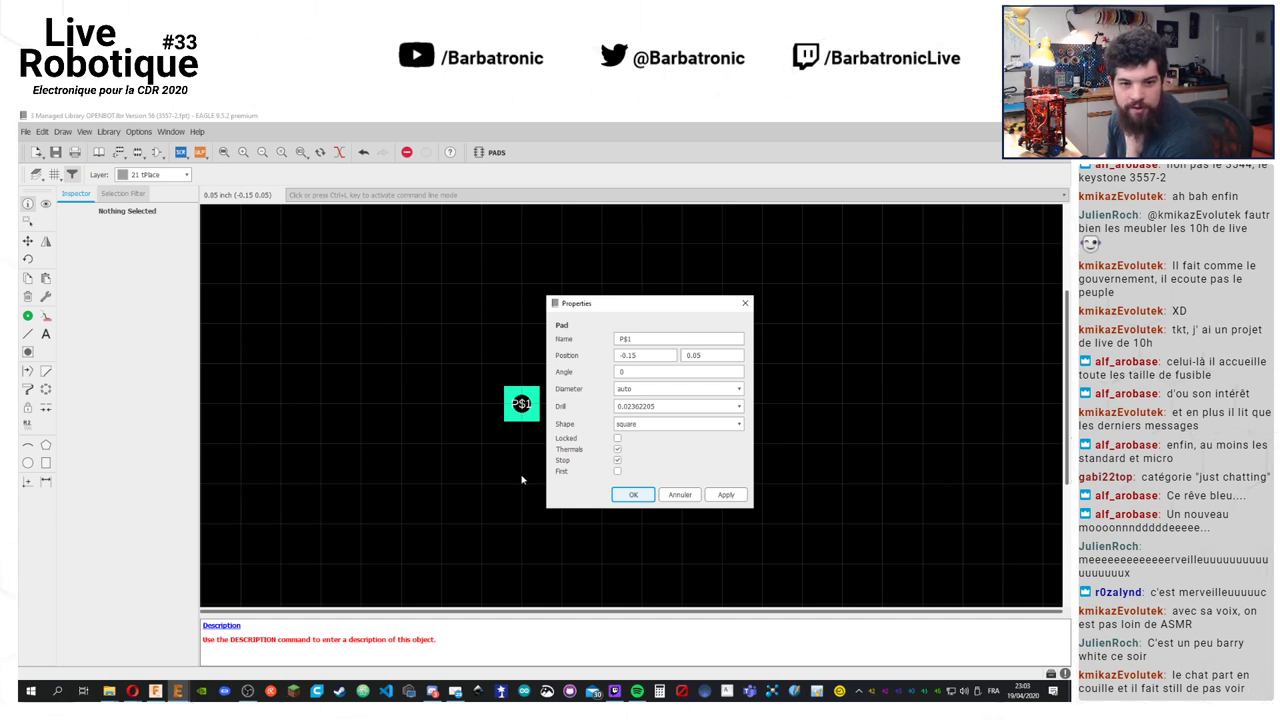
double_click(680, 407)
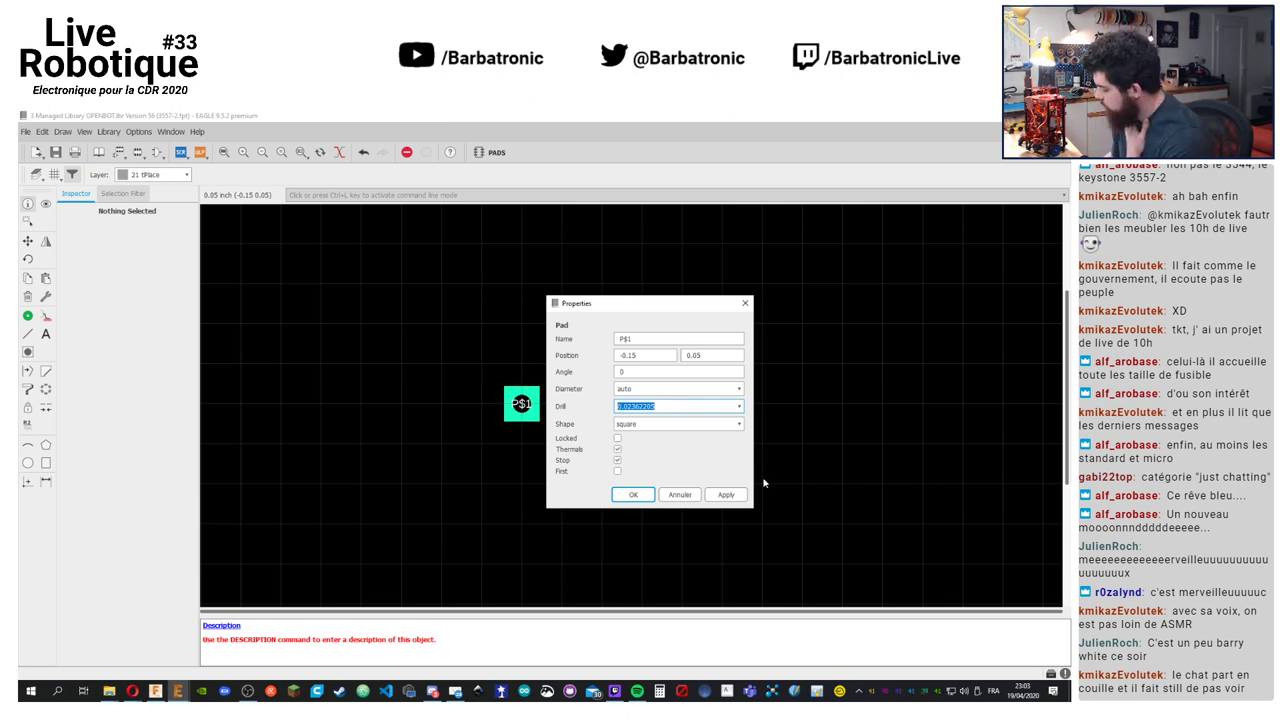
text(0.)
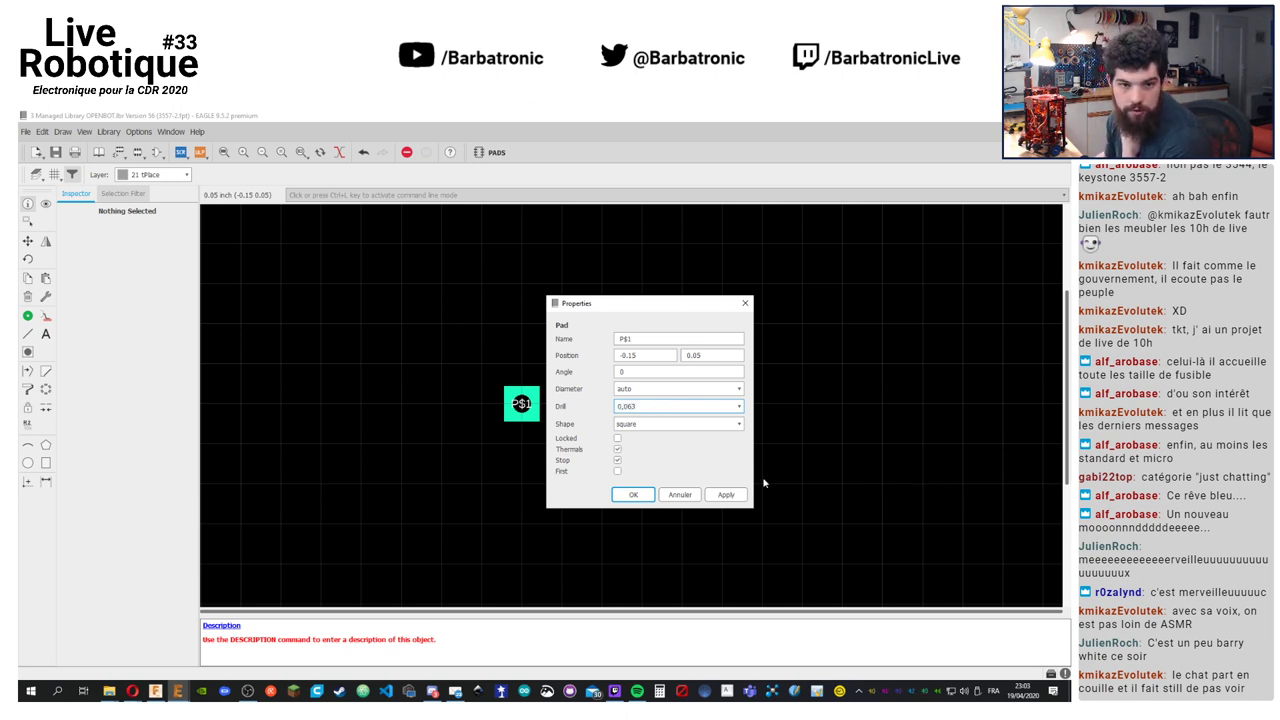
text(063)
key(Return)
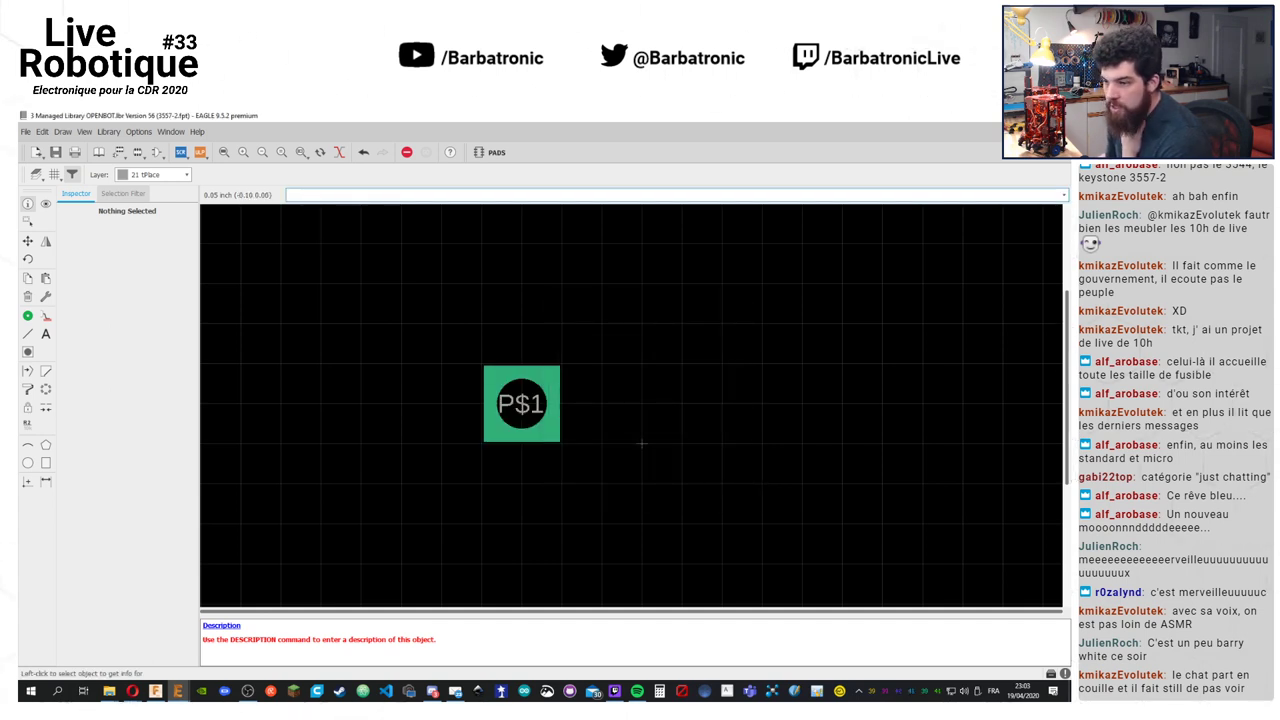
scroll(641, 443, up, 2)
scroll(610, 440, down, 3)
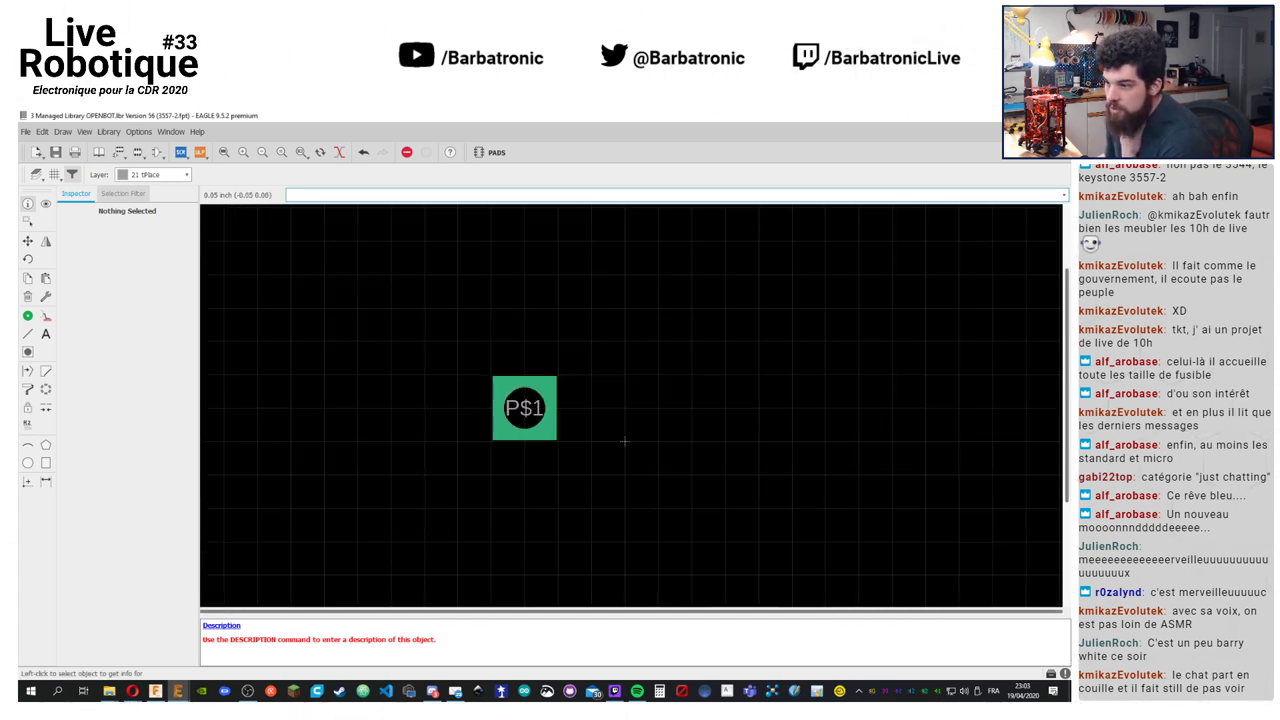
click(659, 691)
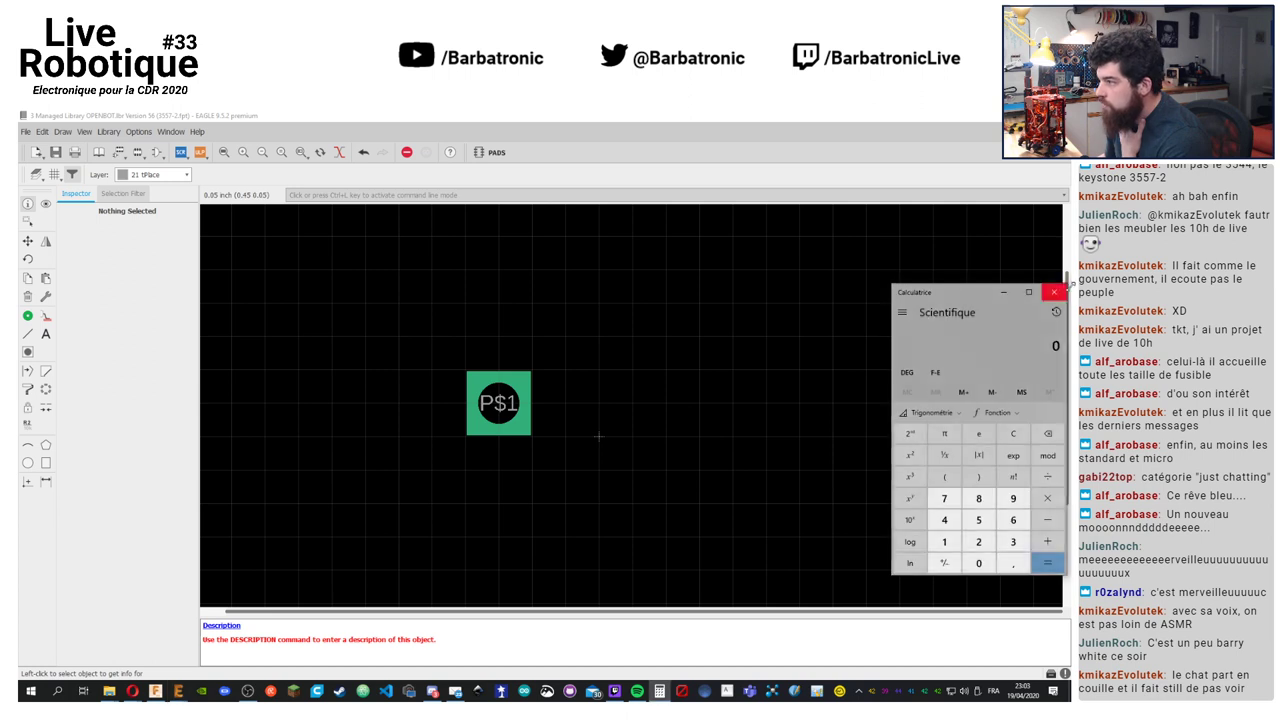
click(659, 691)
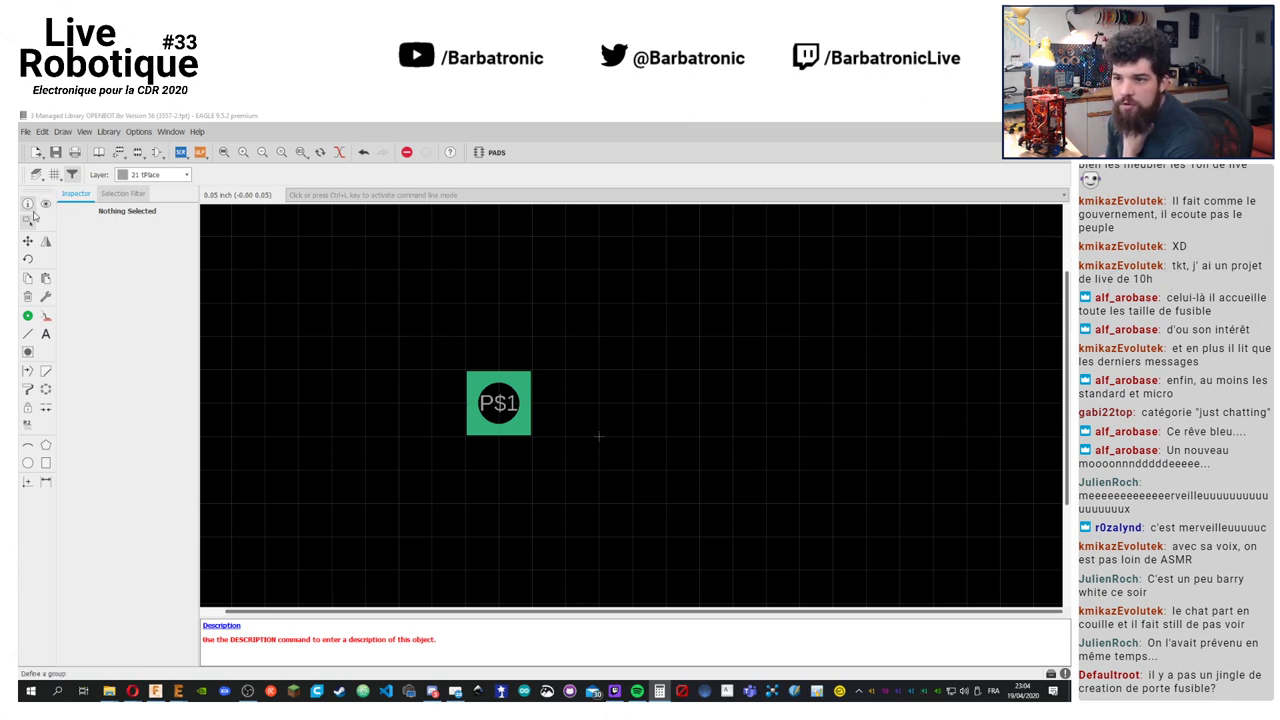
Set pad P$1's position to X -0.265, Y 0.067 in its Properties and apply
click(498, 403)
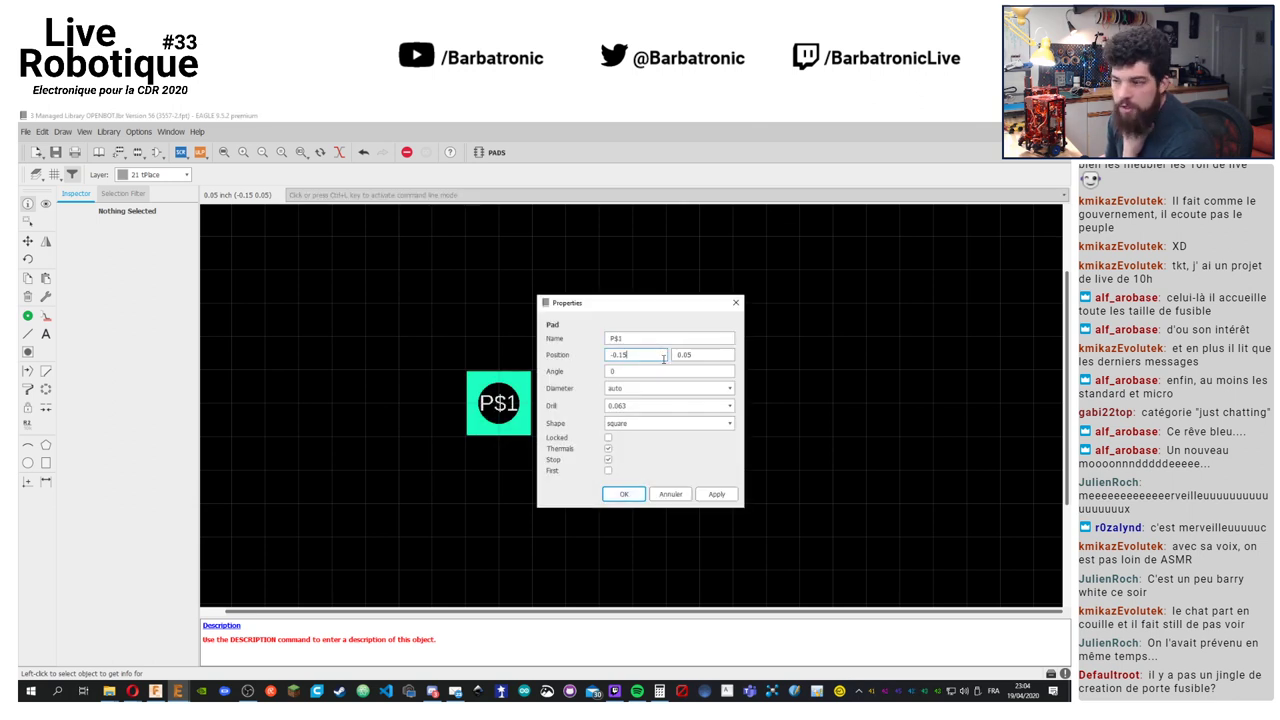
click(702, 376)
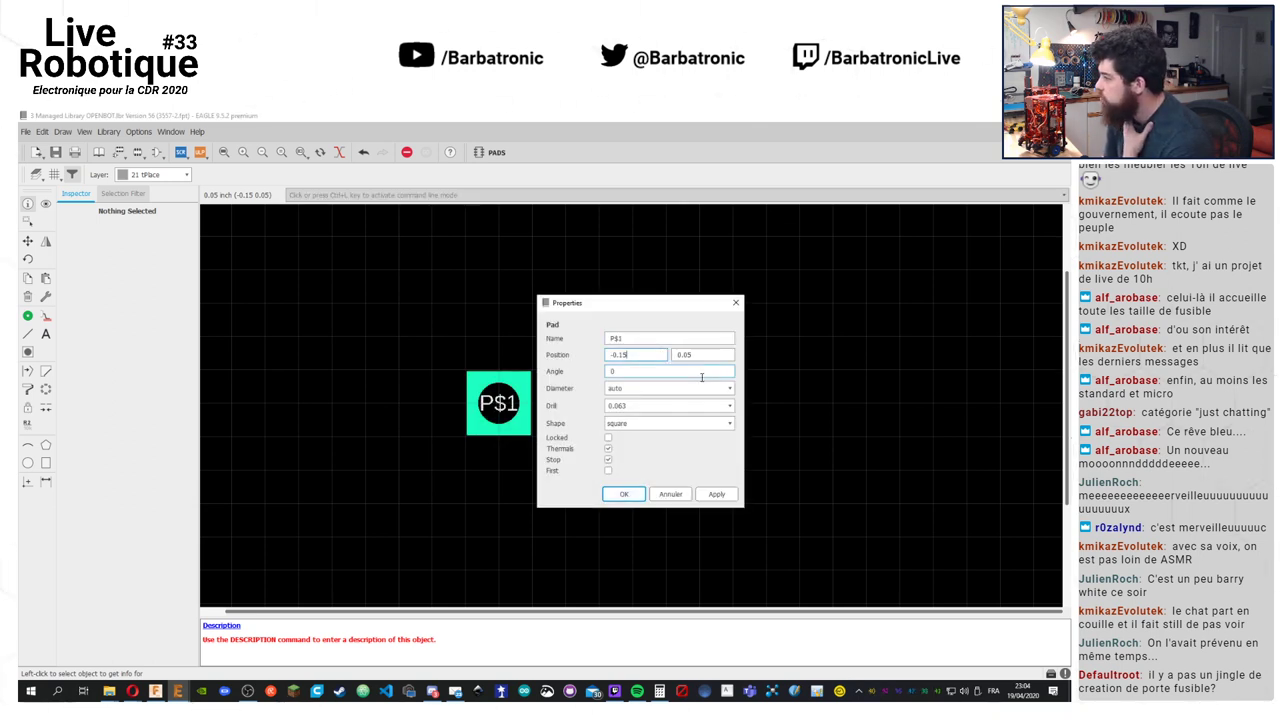
key(BackSpace)
key(BackSpace)
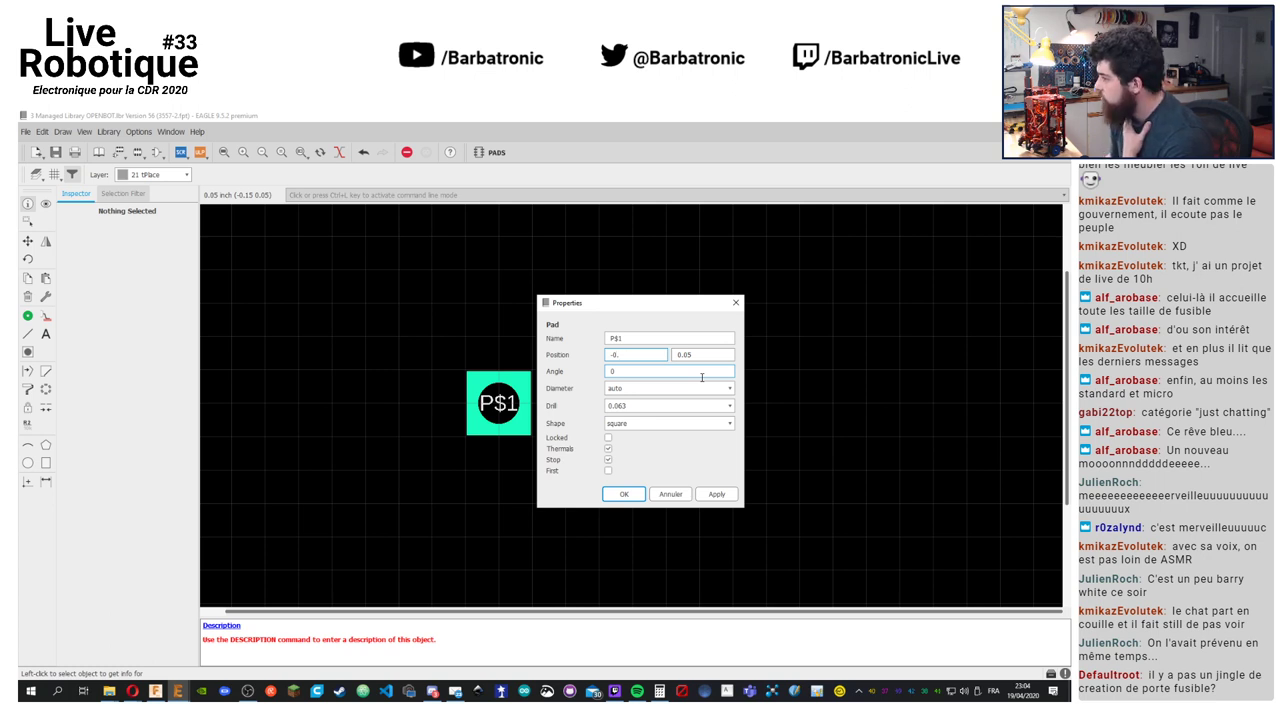
click(713, 356)
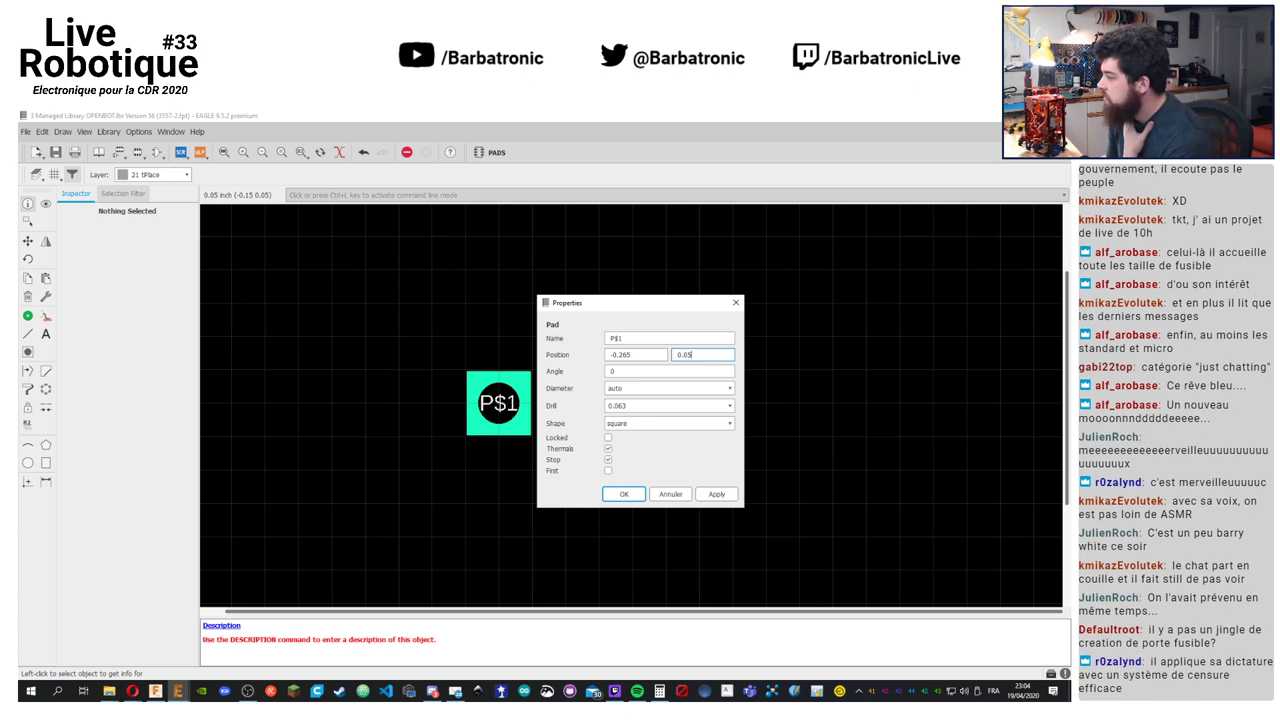
key(alt+Tab)
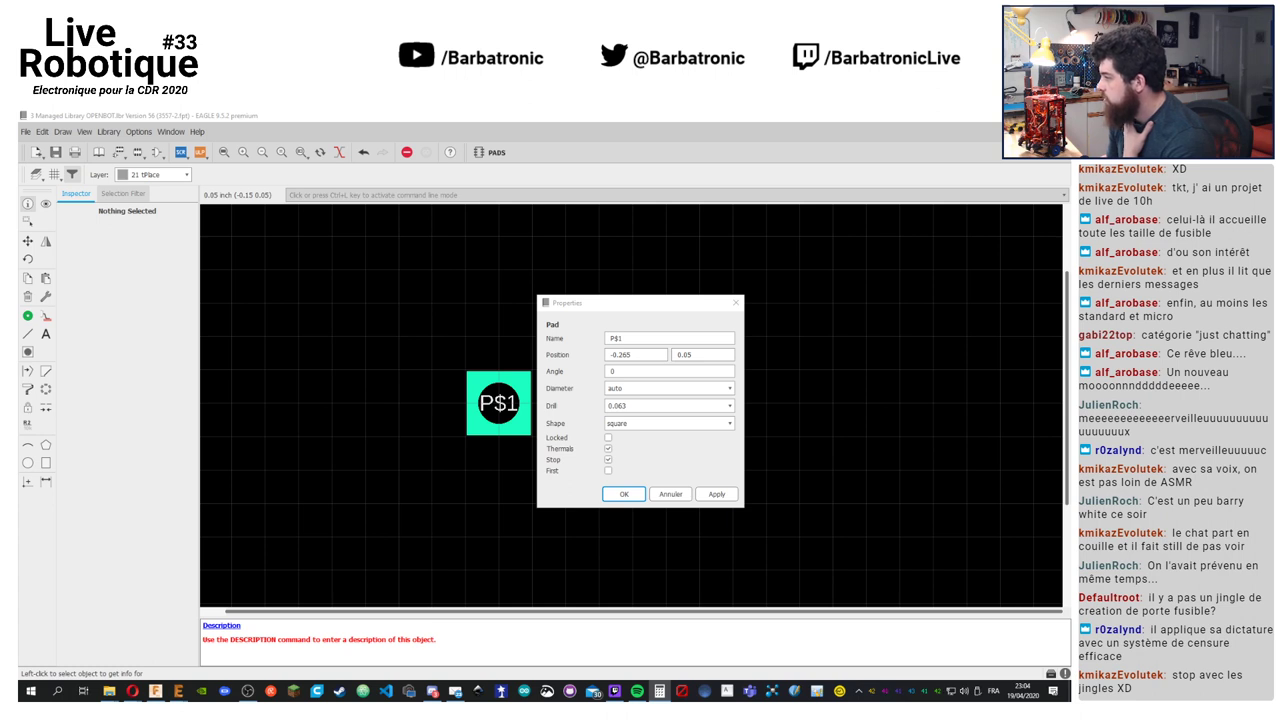
click(631, 308)
text(0.)
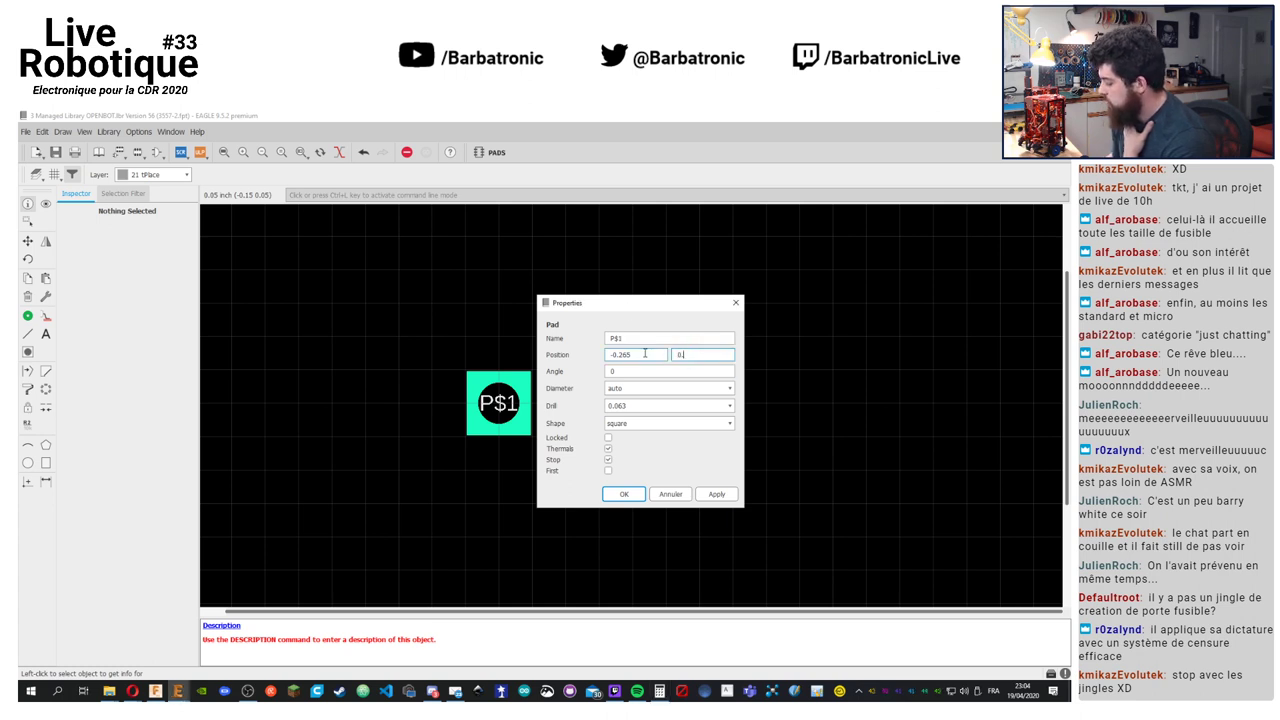
click(716, 495)
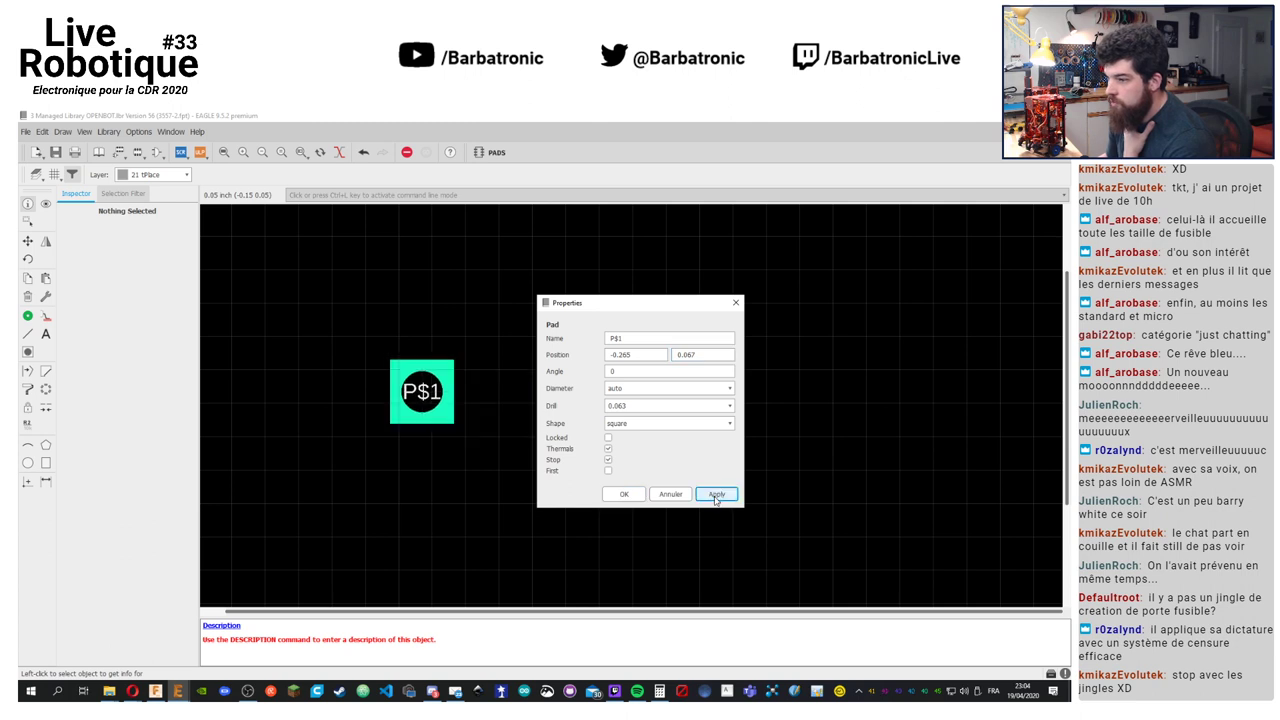
click(623, 495)
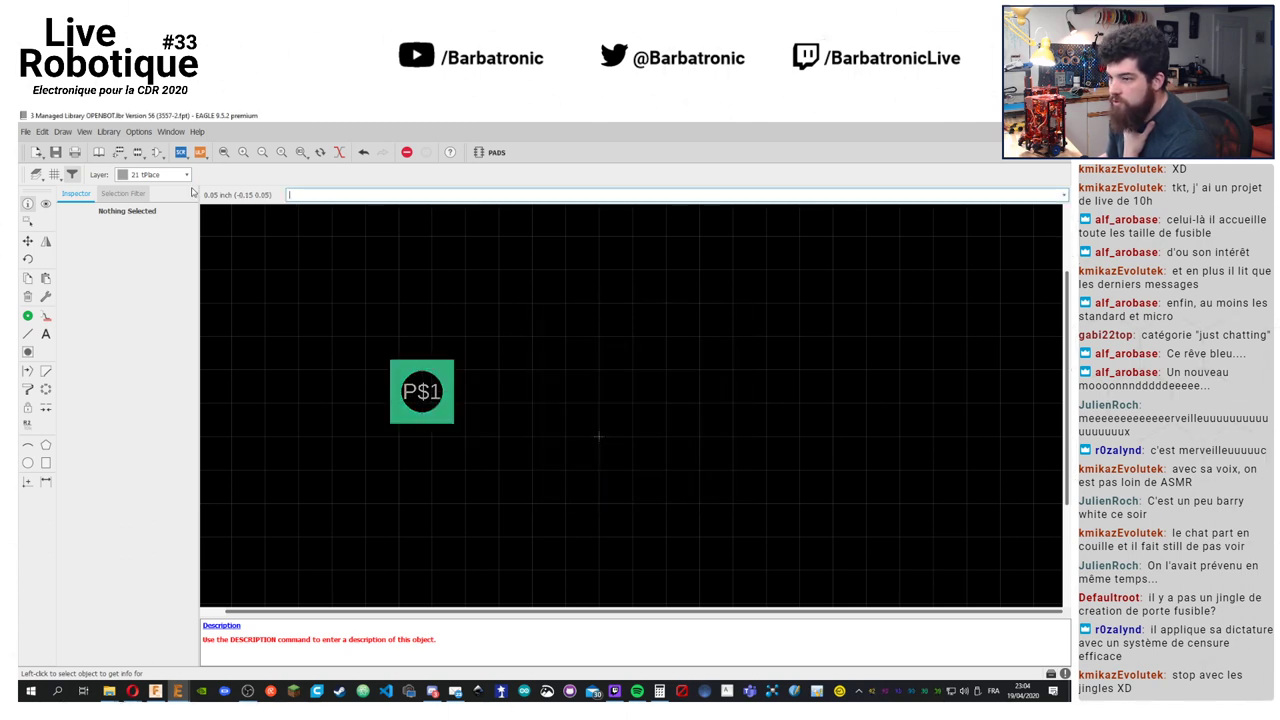
Copy pad P$1 below and to the right to create pads P$2, P$3 and P$4
click(28, 279)
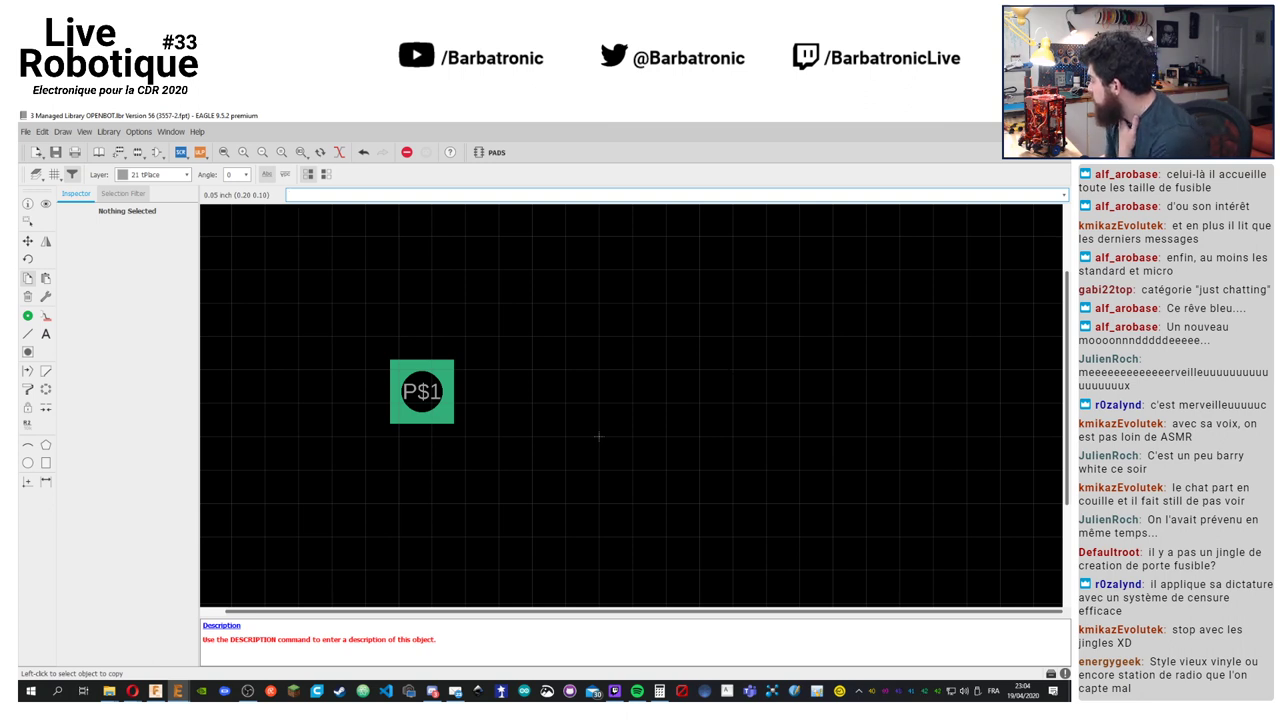
click(403, 402)
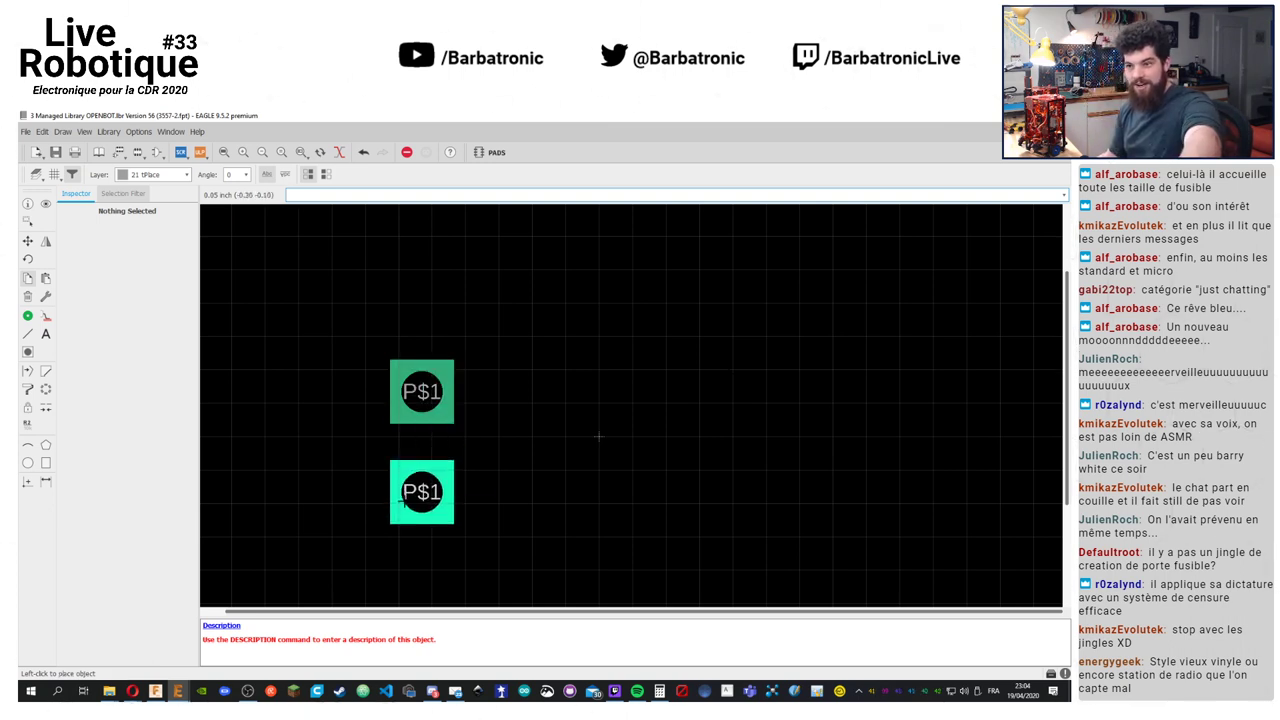
click(403, 502)
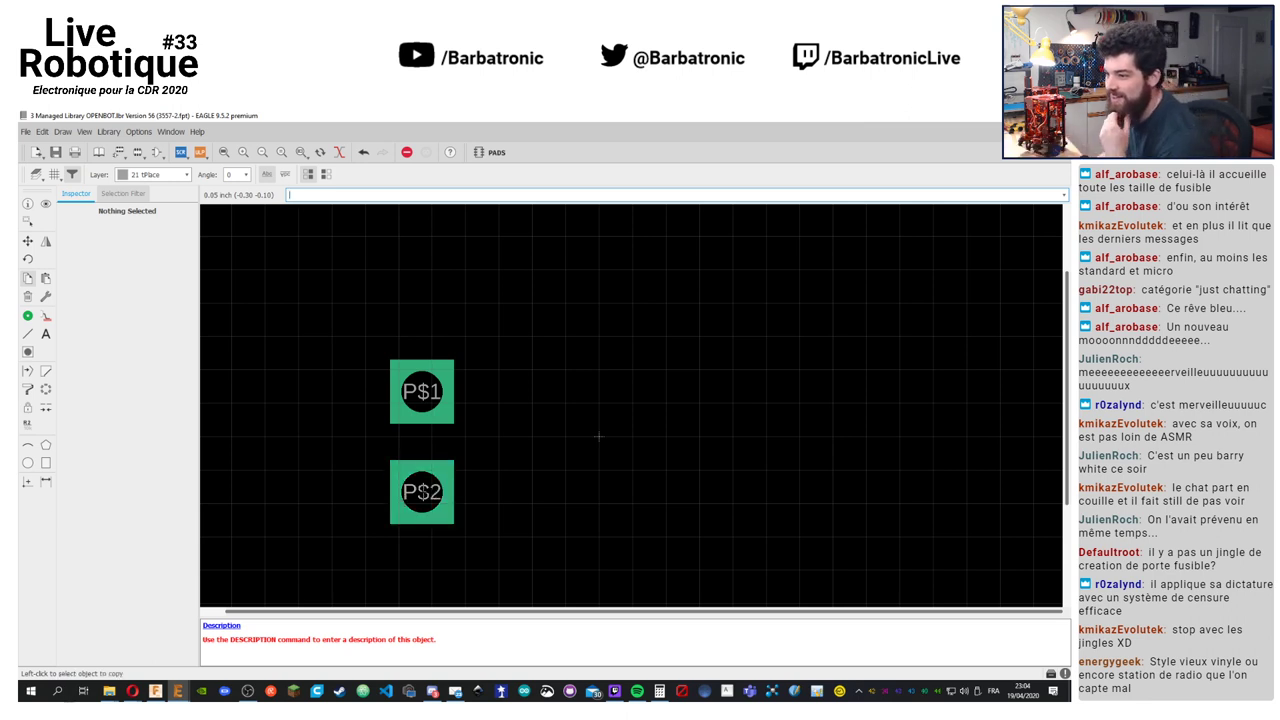
click(421, 491)
click(789, 391)
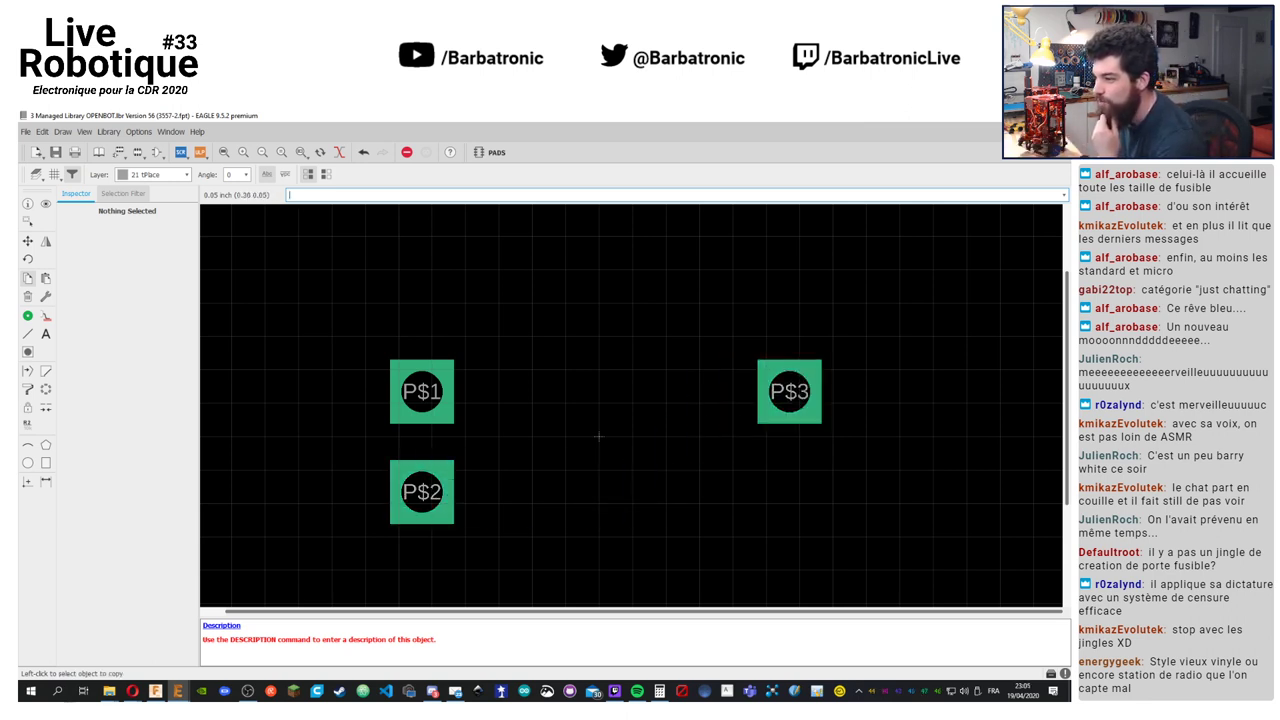
click(804, 408)
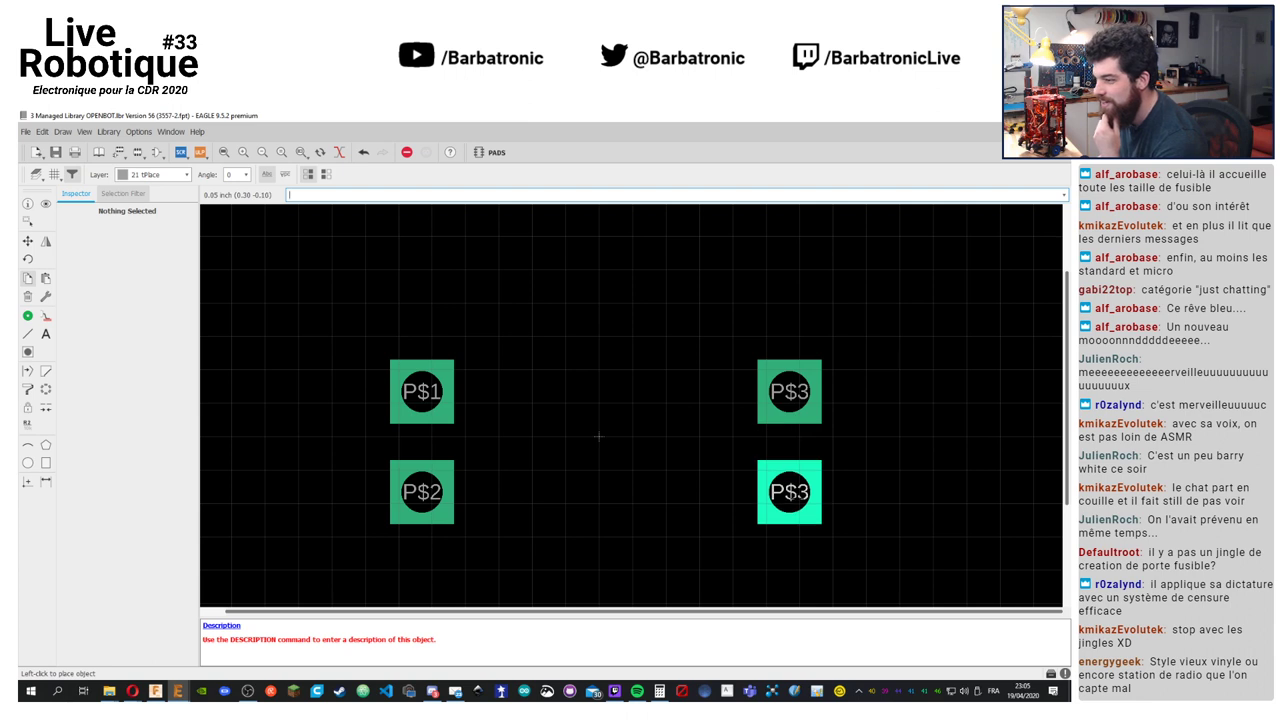
click(789, 491)
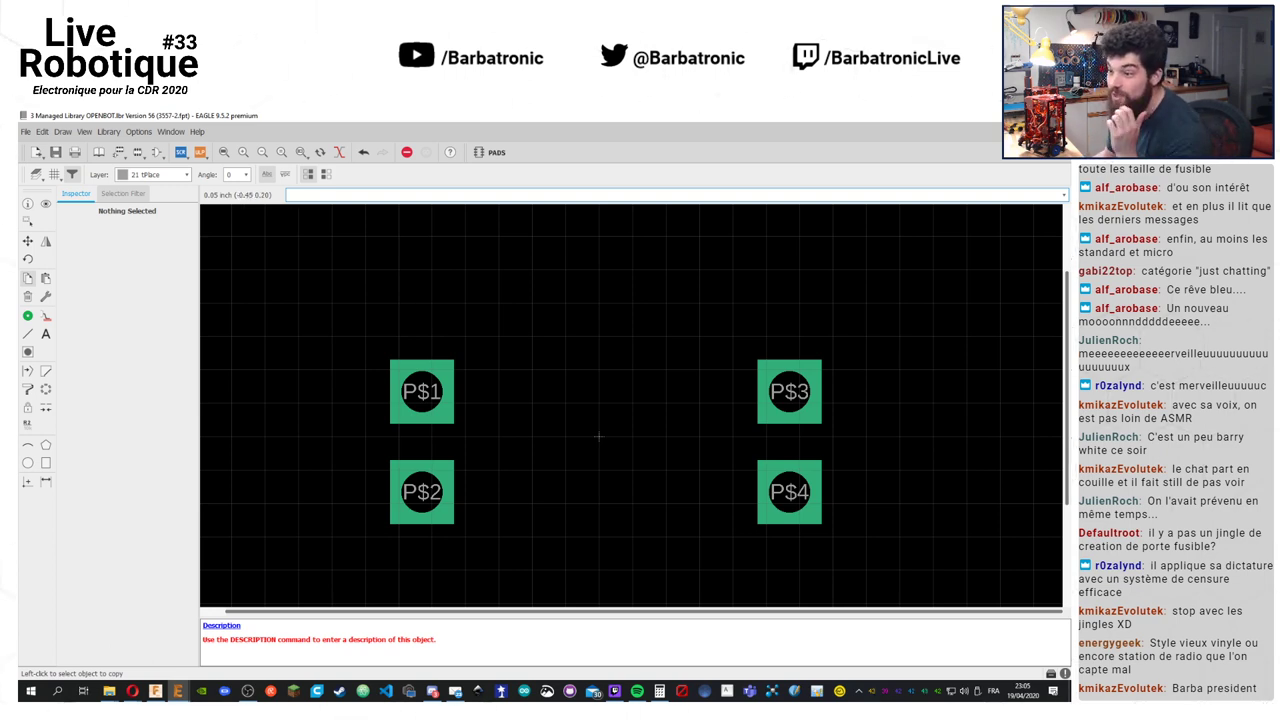
Correct the Y positions of pads P$2 and P$4, putting P$4 at Y -0.067
click(29, 204)
click(421, 491)
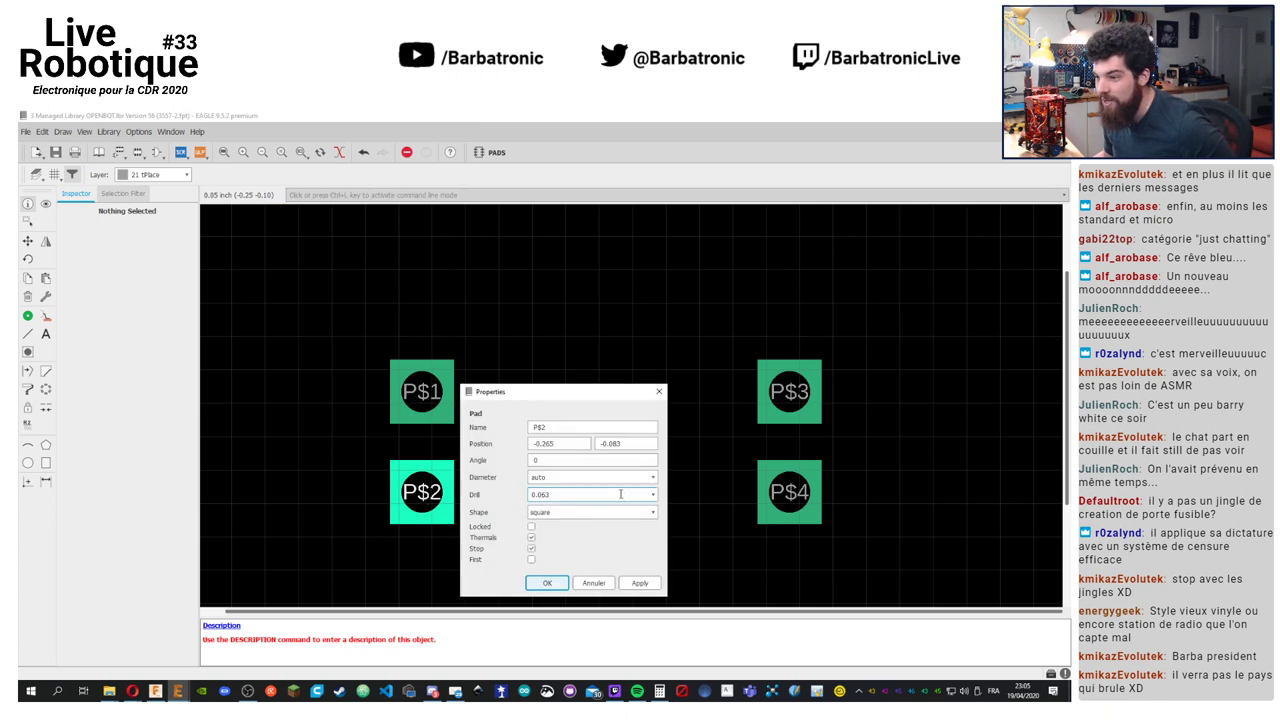
click(649, 448)
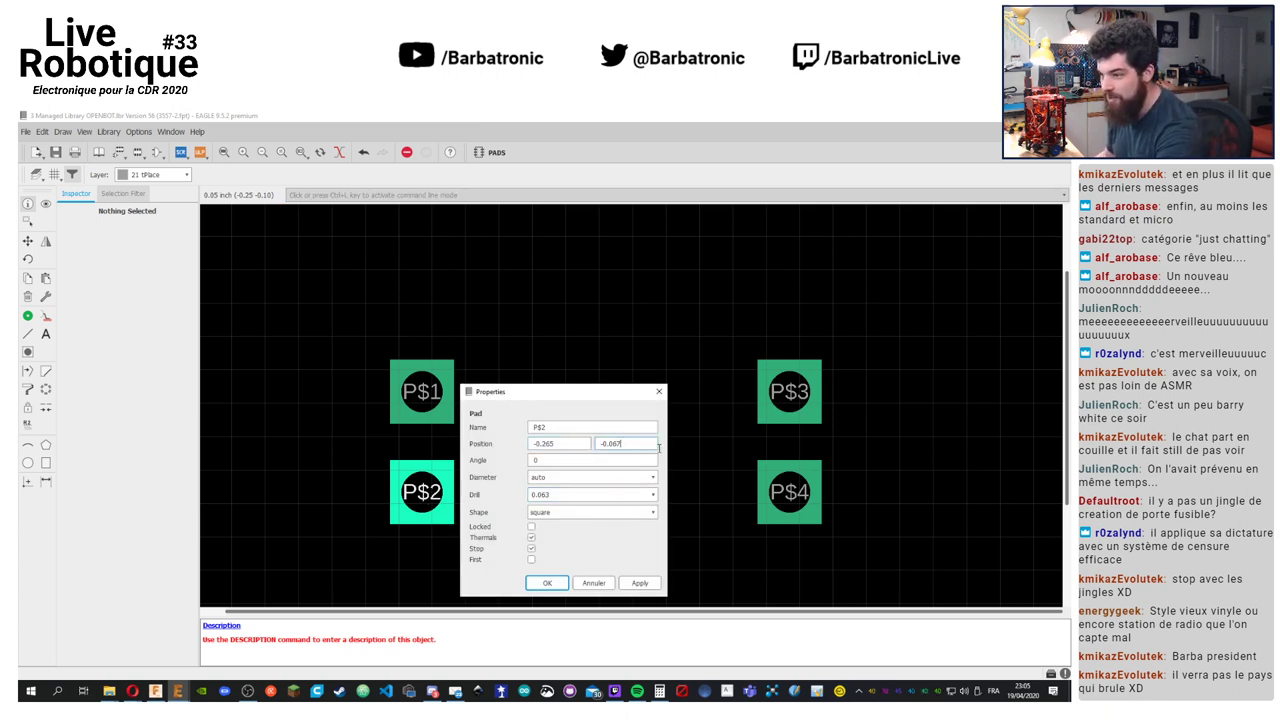
key(Return)
click(763, 478)
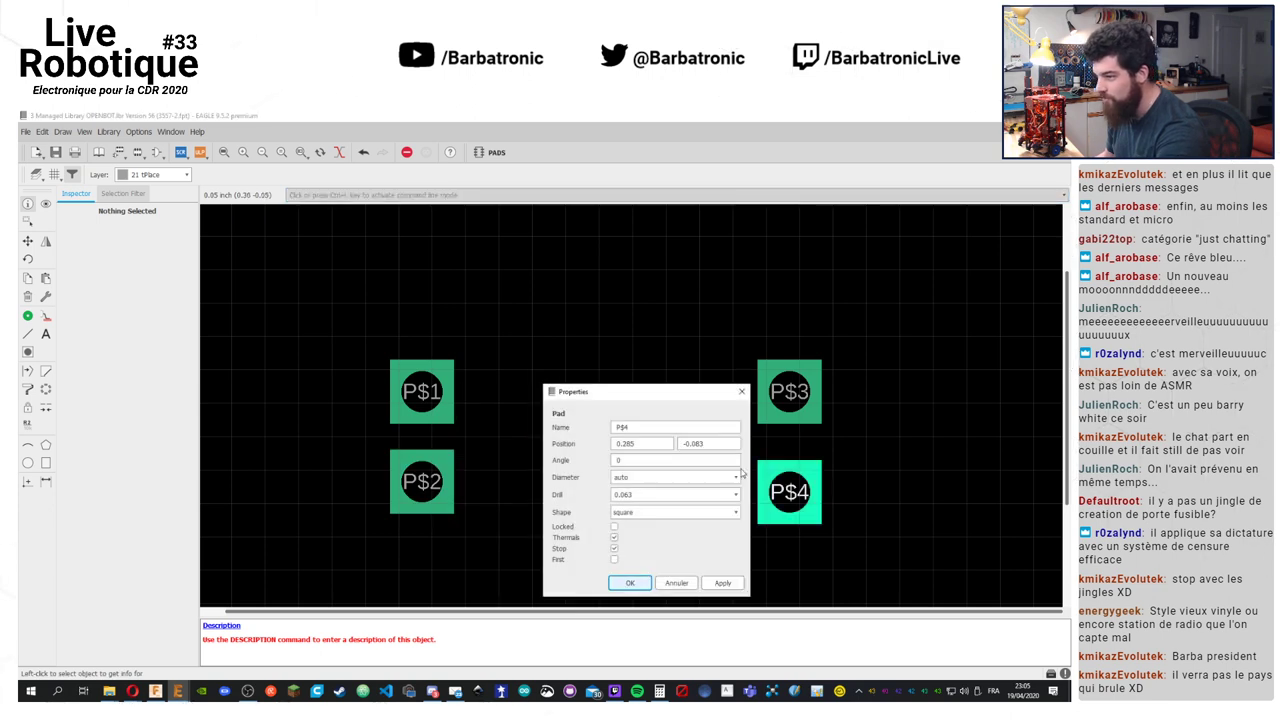
click(723, 443)
key(BackSpace)
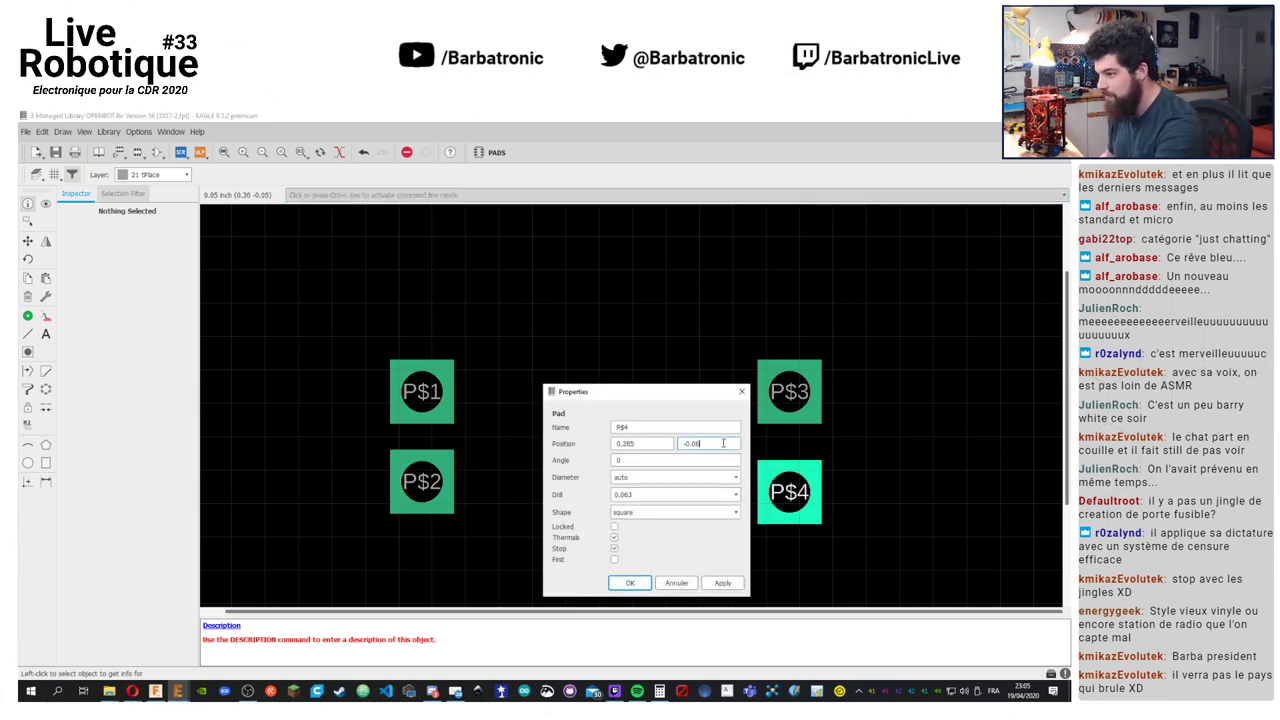
click(630, 584)
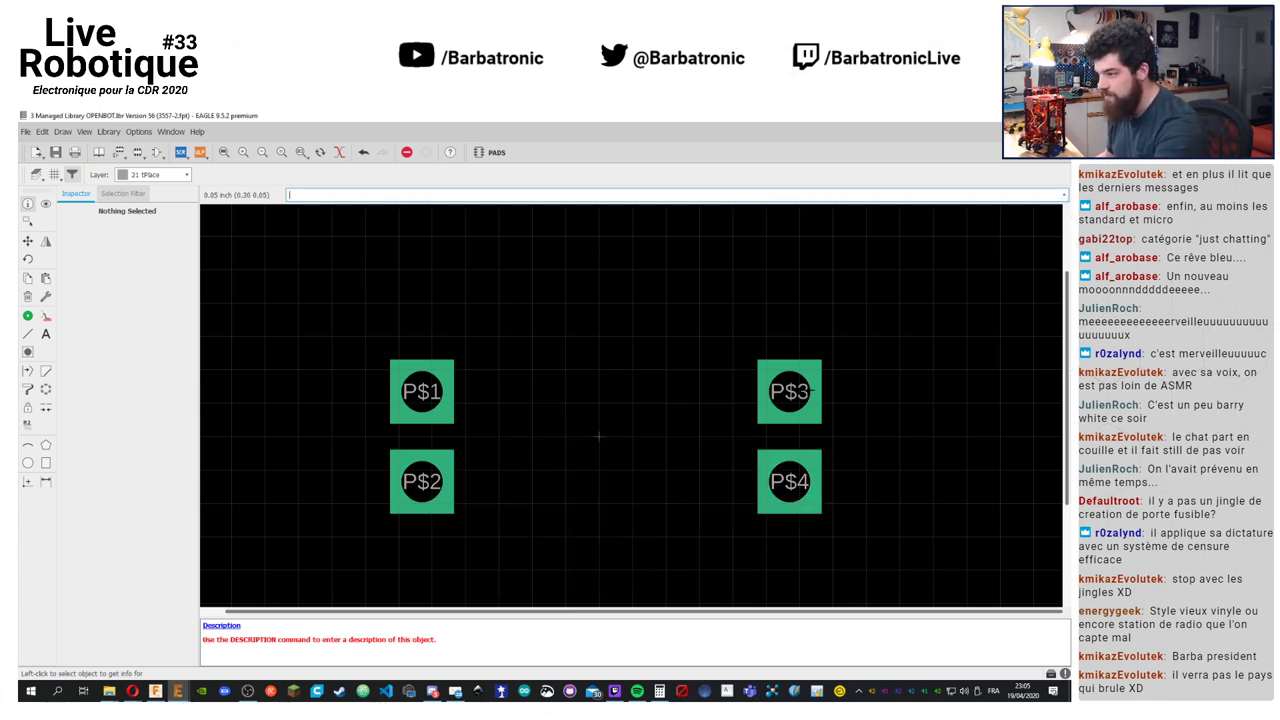
Set pad P$4's X to 0.265 and align pad P$3 at 0.265, 0.067
click(428, 484)
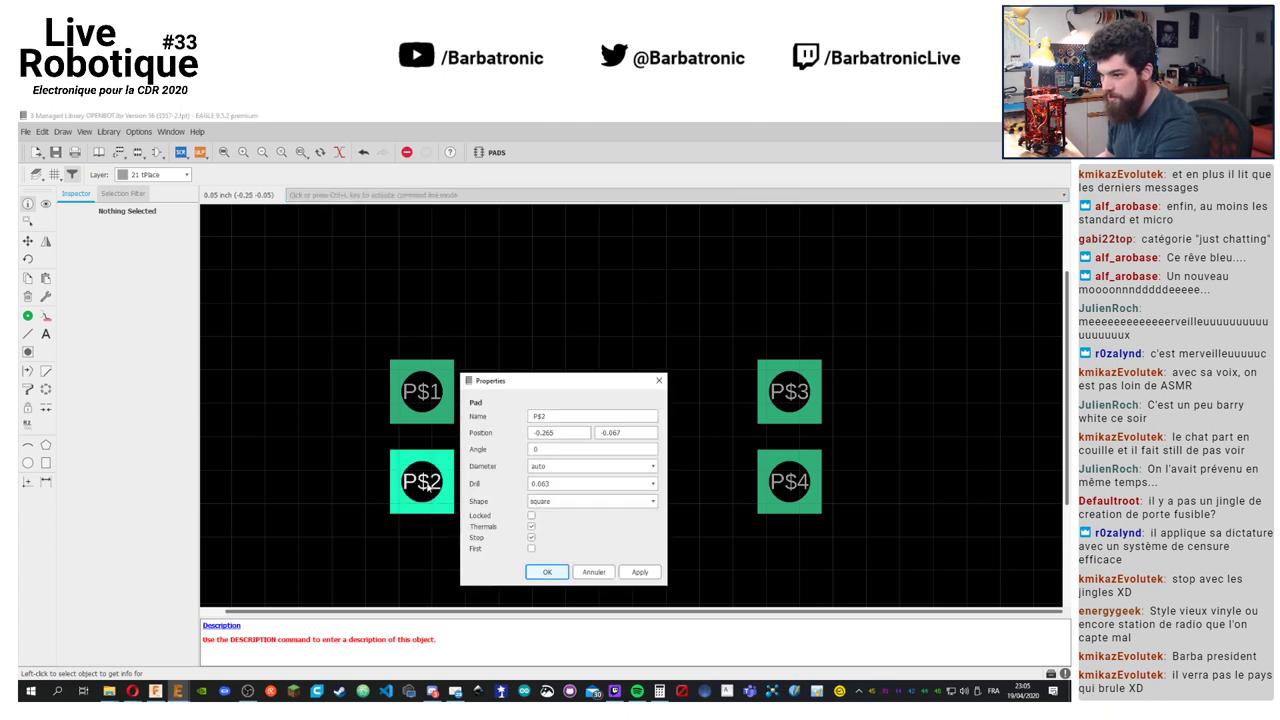
click(552, 570)
click(769, 478)
click(631, 432)
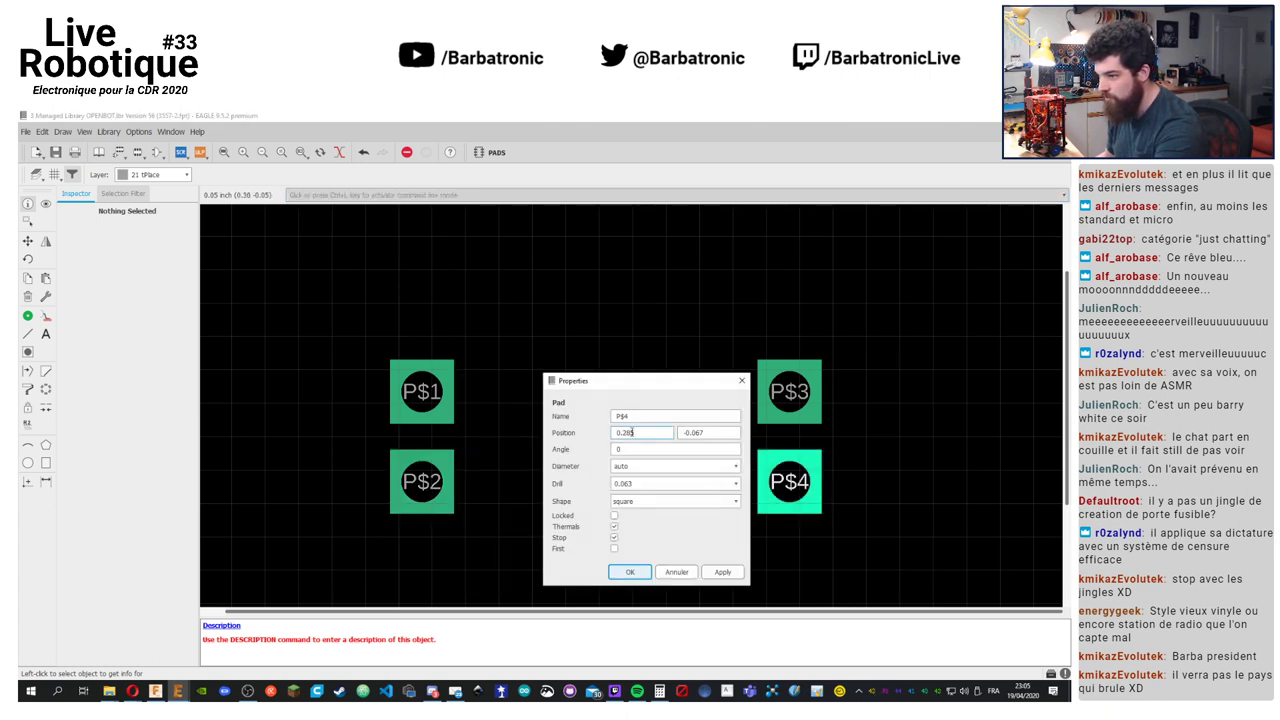
key(BackSpace)
text(65)
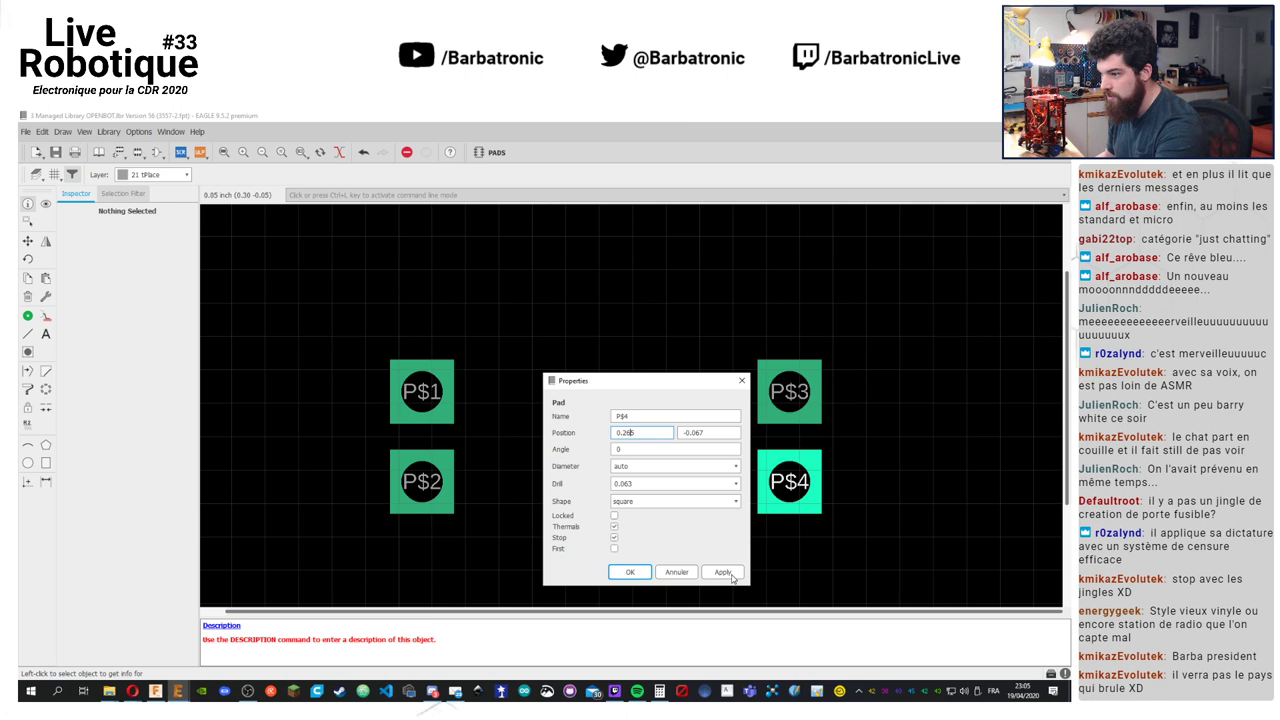
click(630, 572)
click(762, 415)
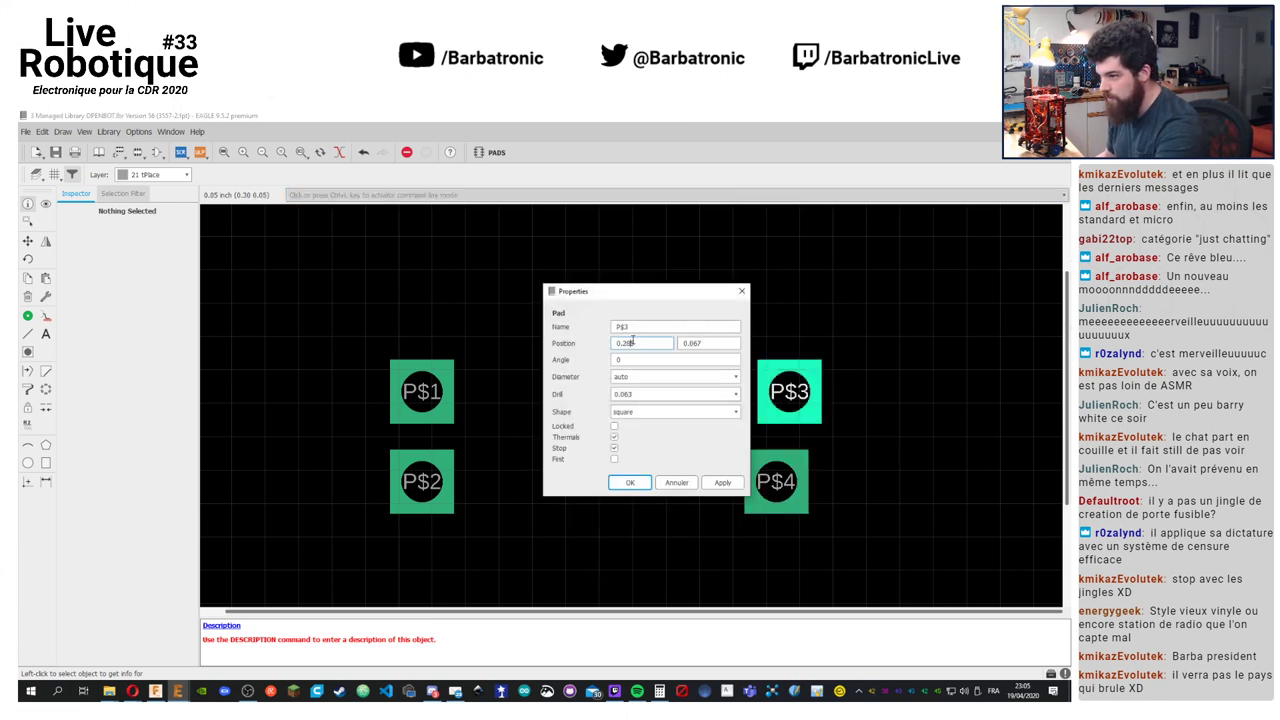
click(722, 482)
click(630, 482)
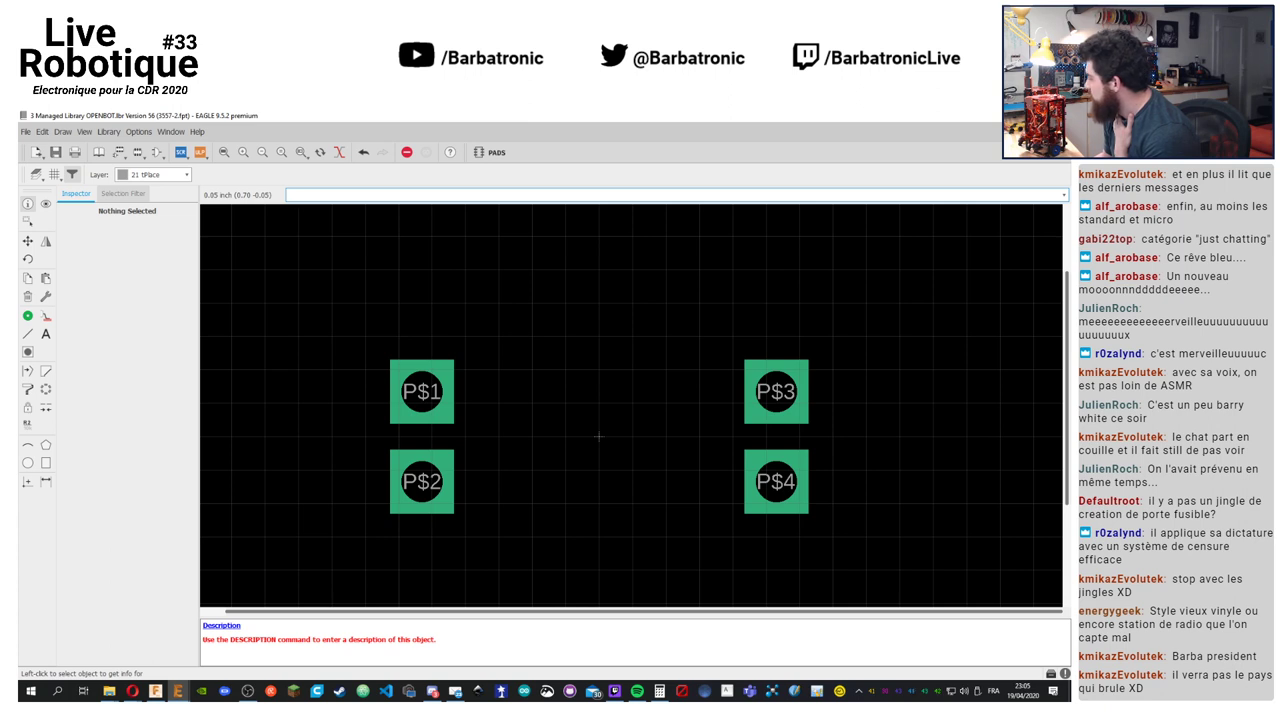
Draw a rectangular line outline around the four pads on layer 21 tPlace
middle_drag(598, 436, 530, 429)
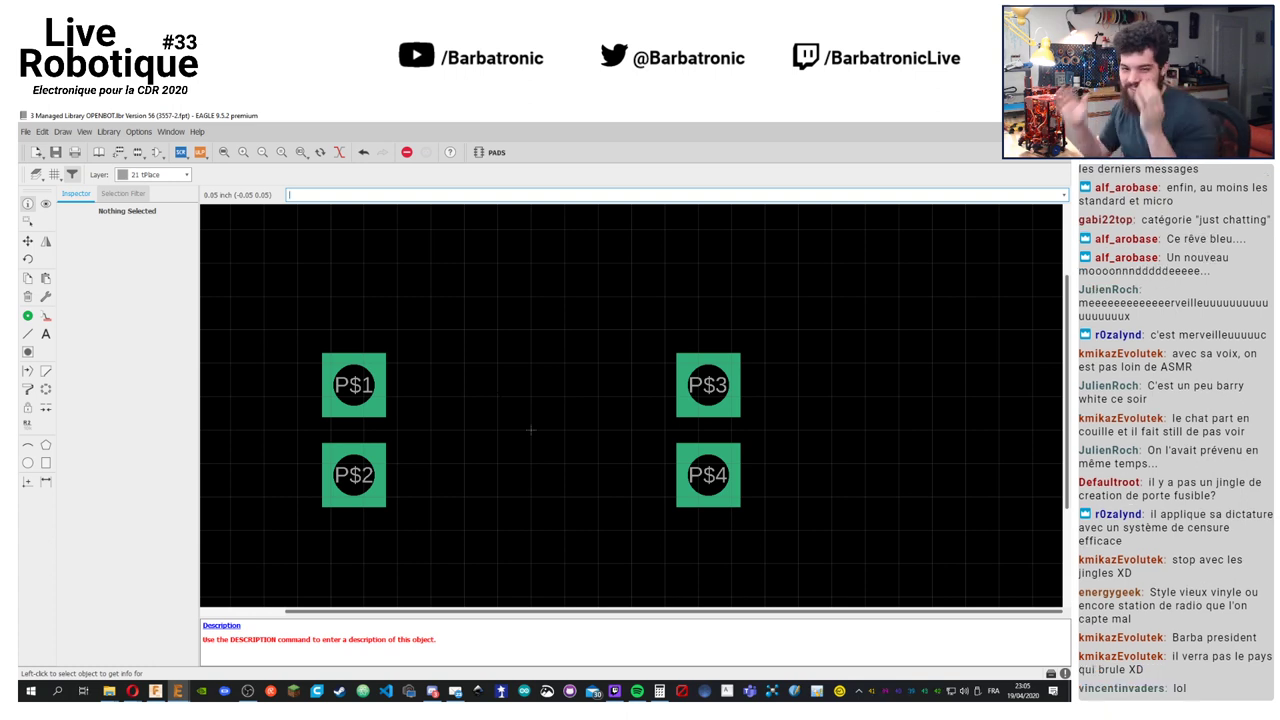
click(28, 334)
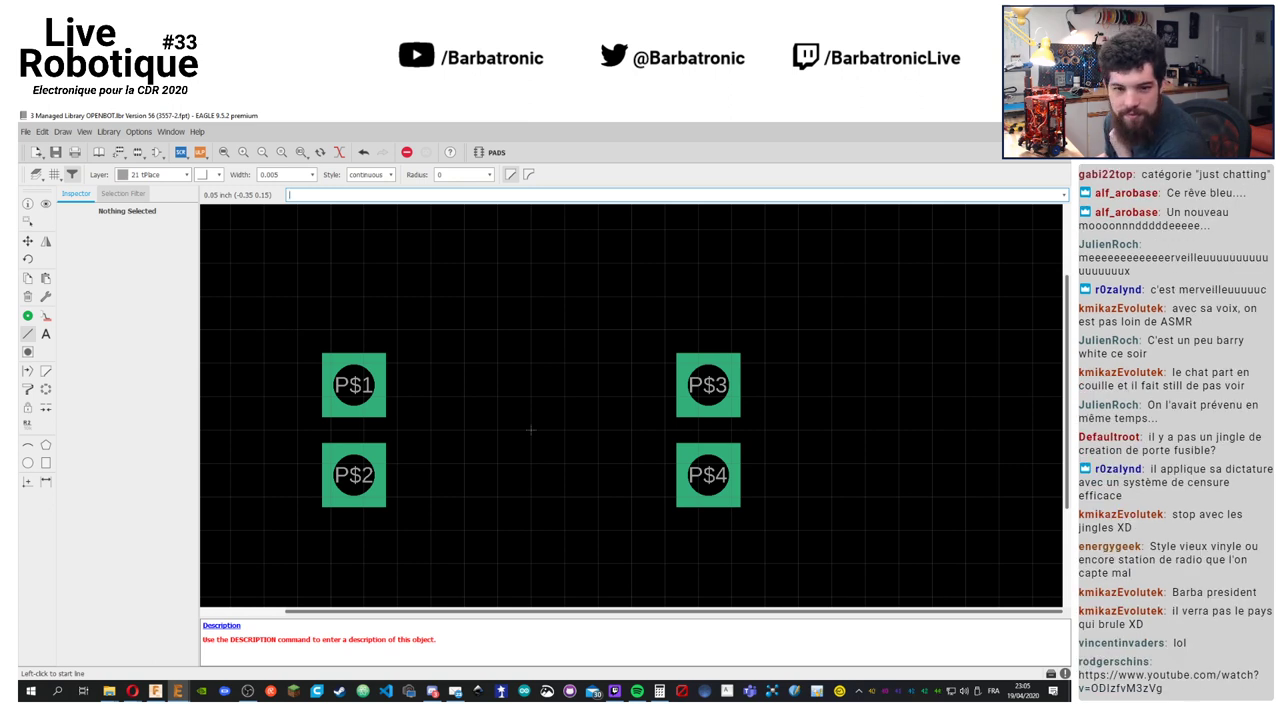
click(297, 330)
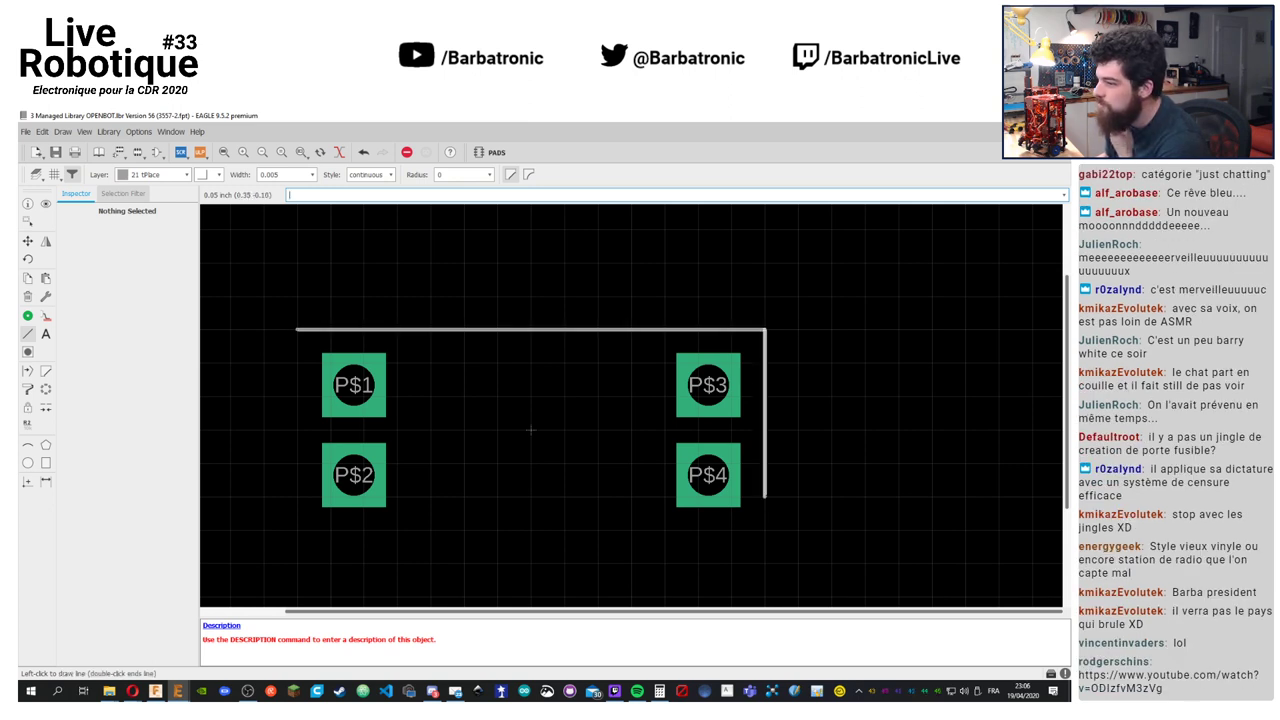
click(765, 529)
click(297, 330)
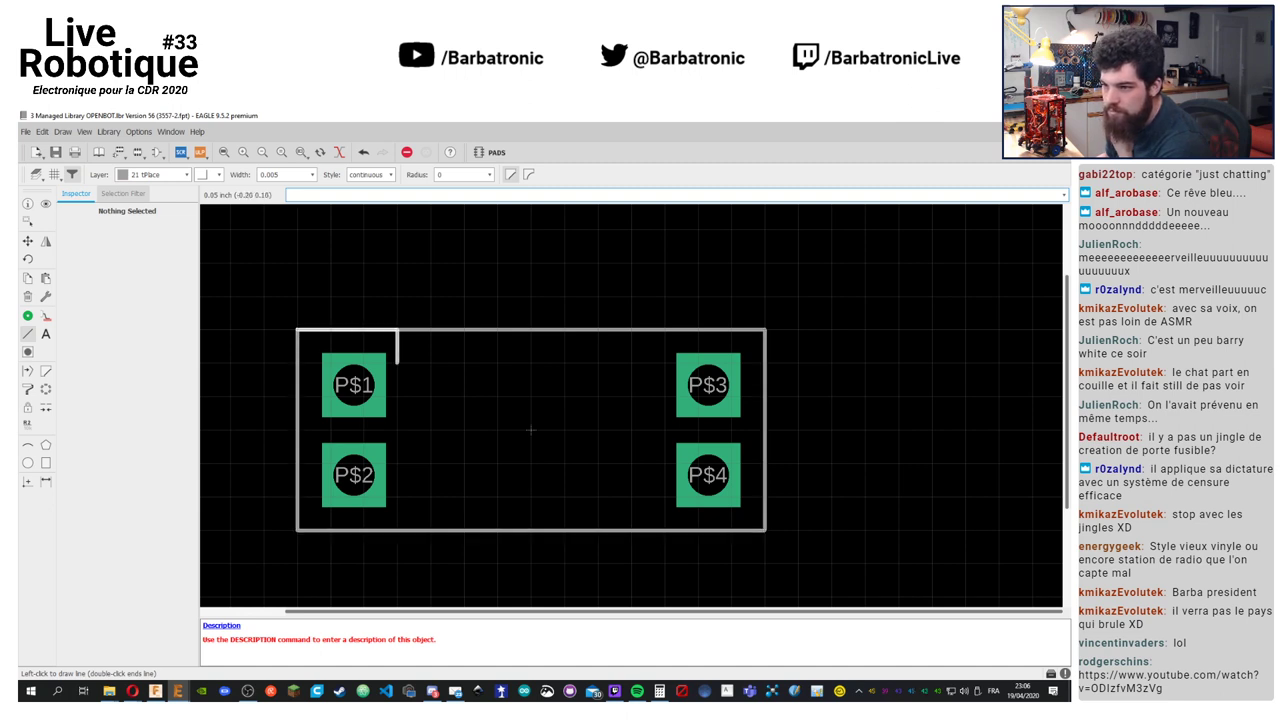
key(Escape)
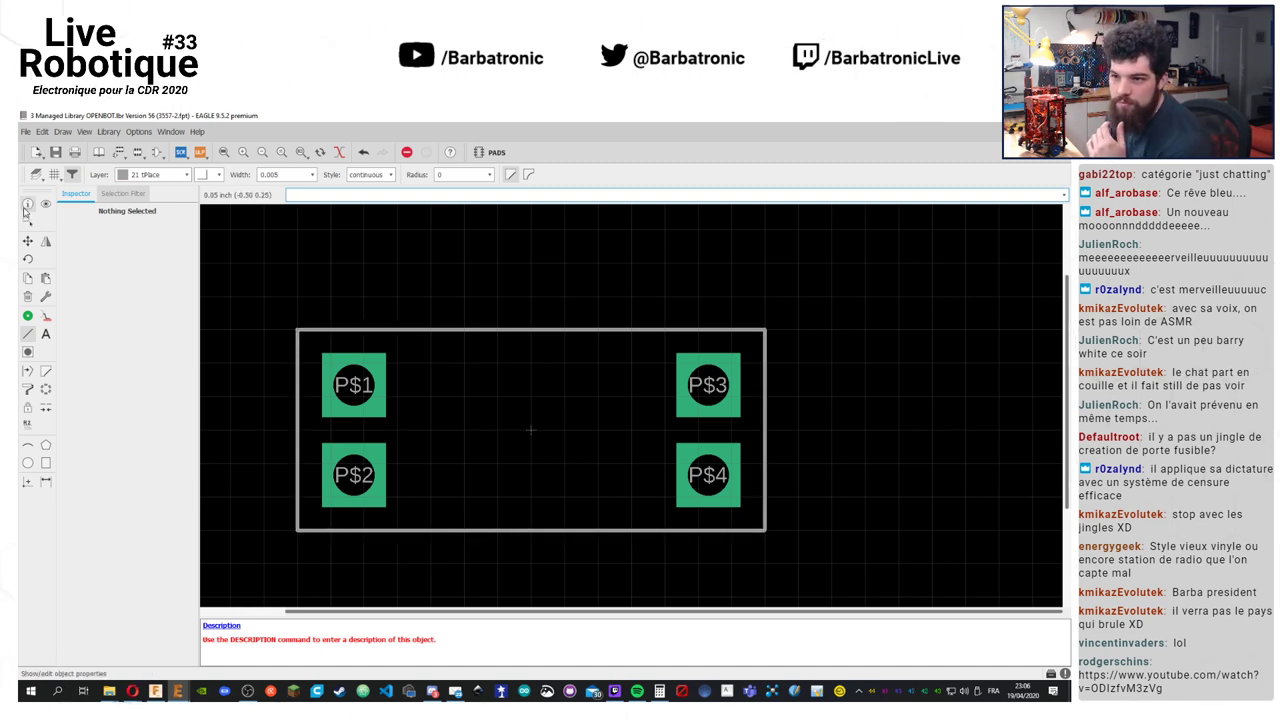
click(27, 203)
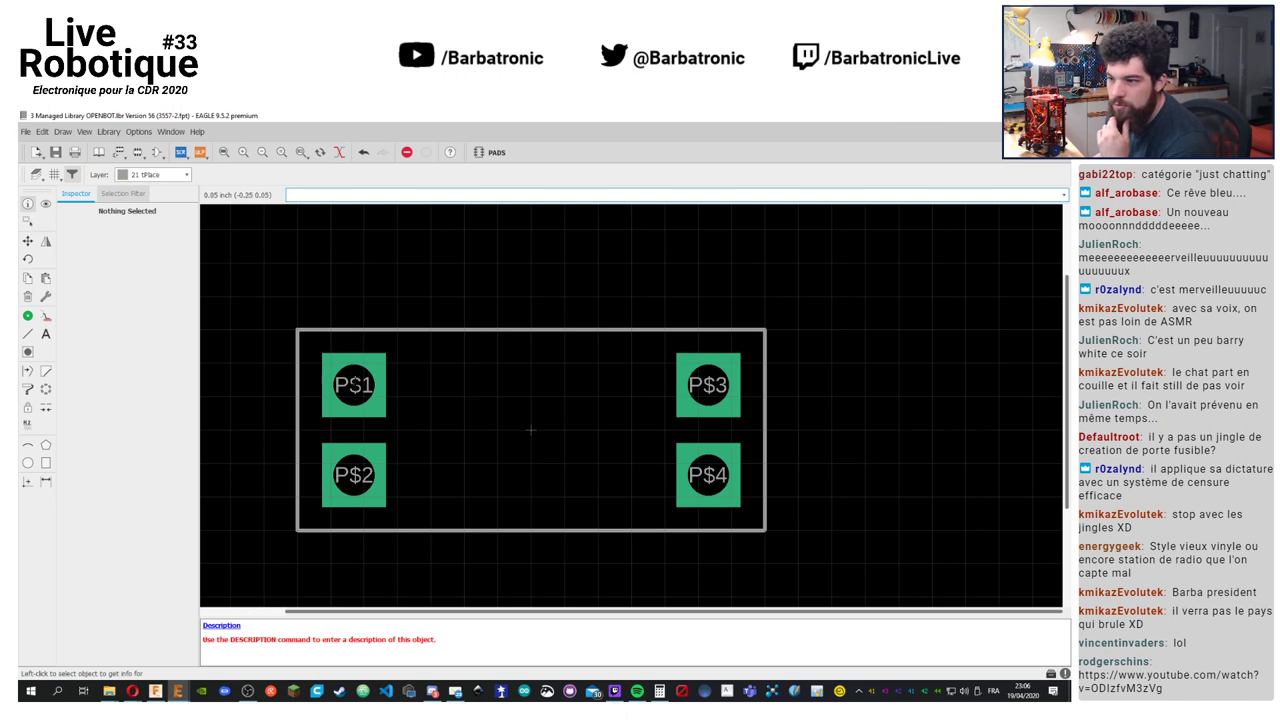
click(330, 382)
click(479, 476)
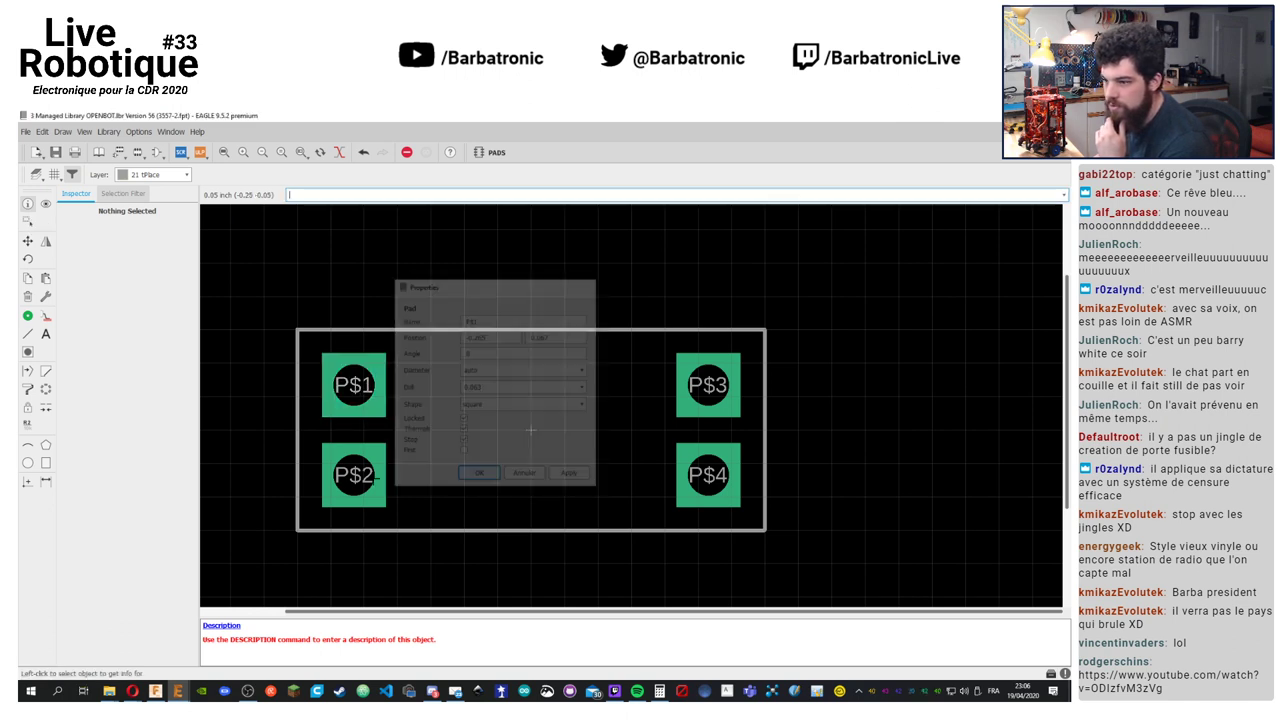
click(362, 480)
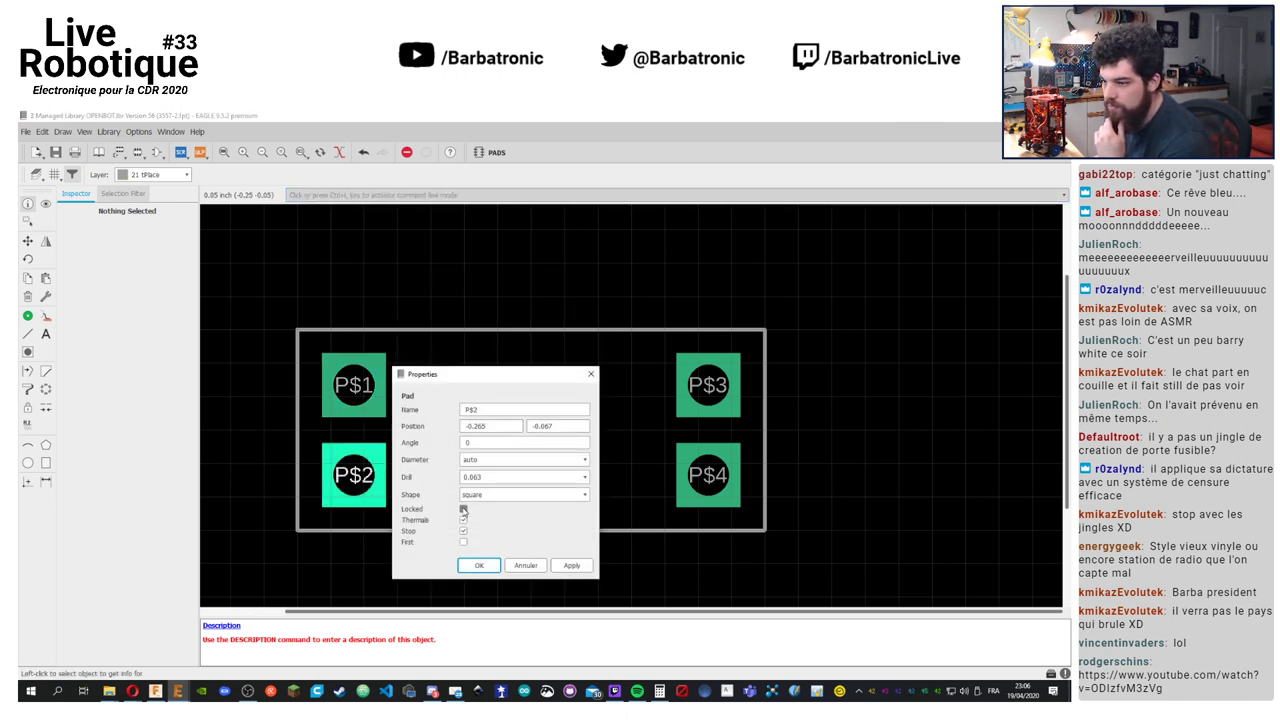
click(481, 565)
click(709, 481)
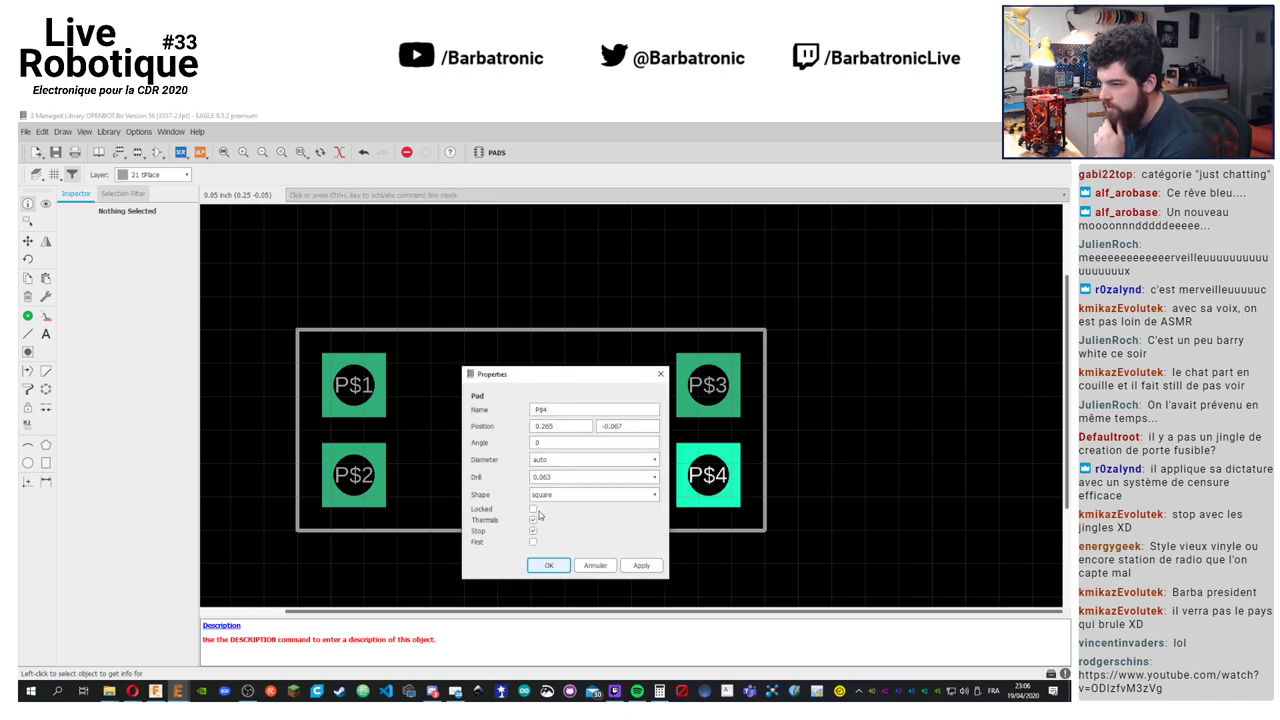
click(549, 562)
click(532, 430)
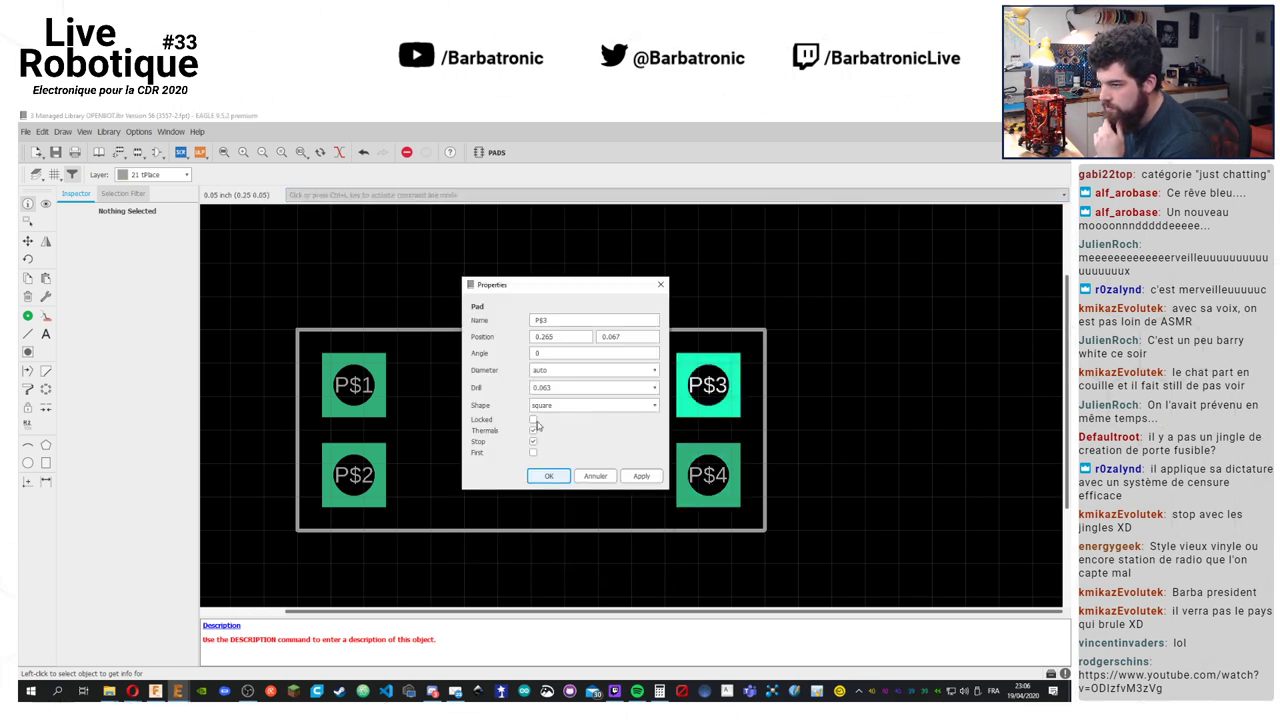
click(584, 477)
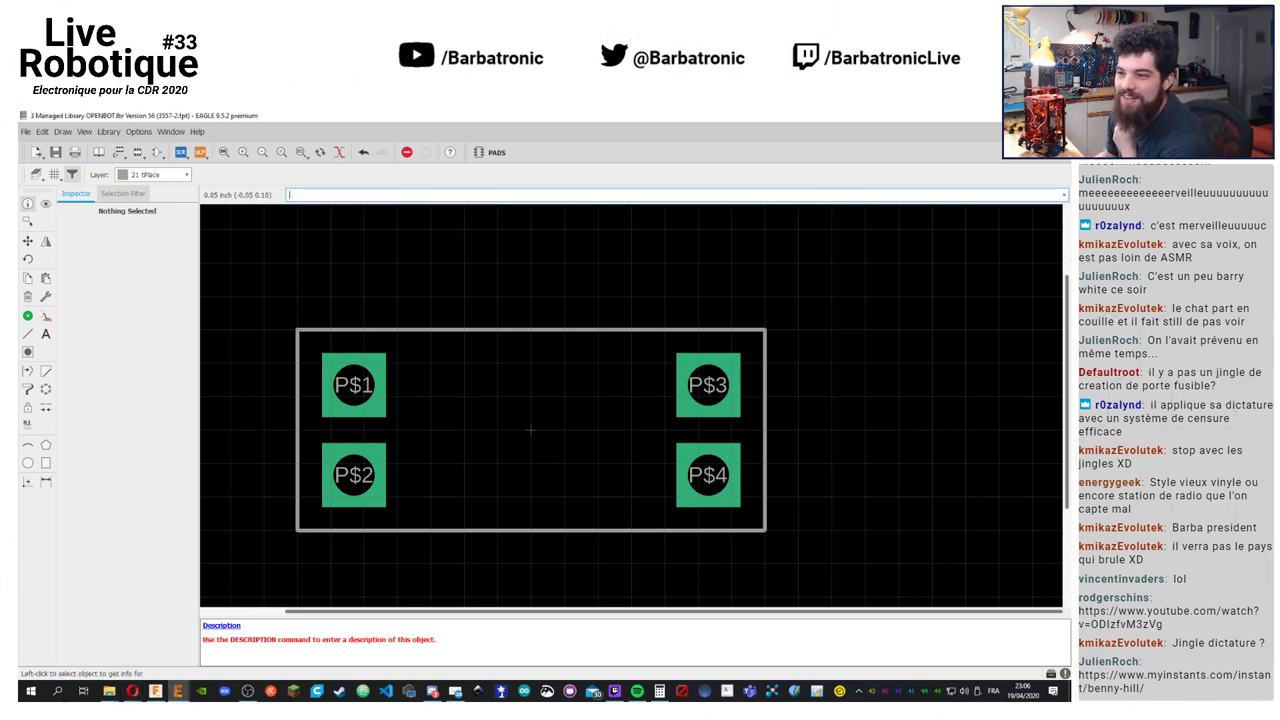
Set the top outline line's end X to 0.39 and correct its start Y coordinate
click(464, 330)
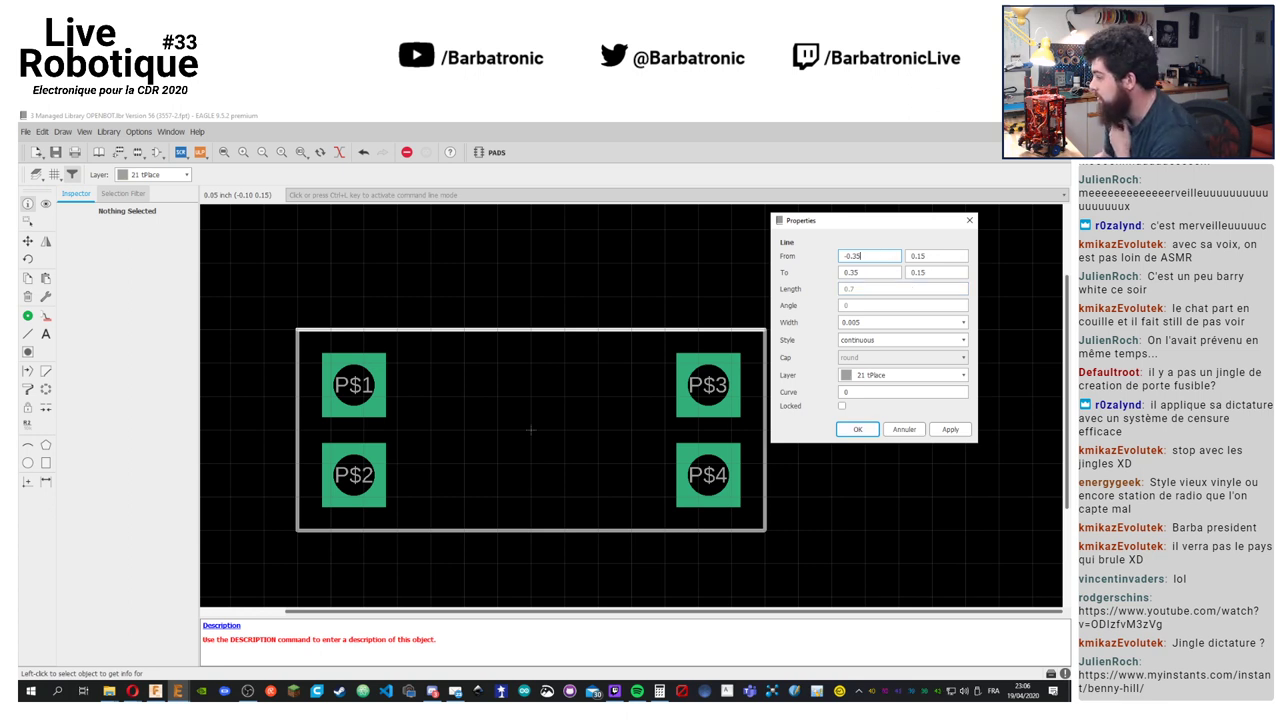
key(alt+Tab)
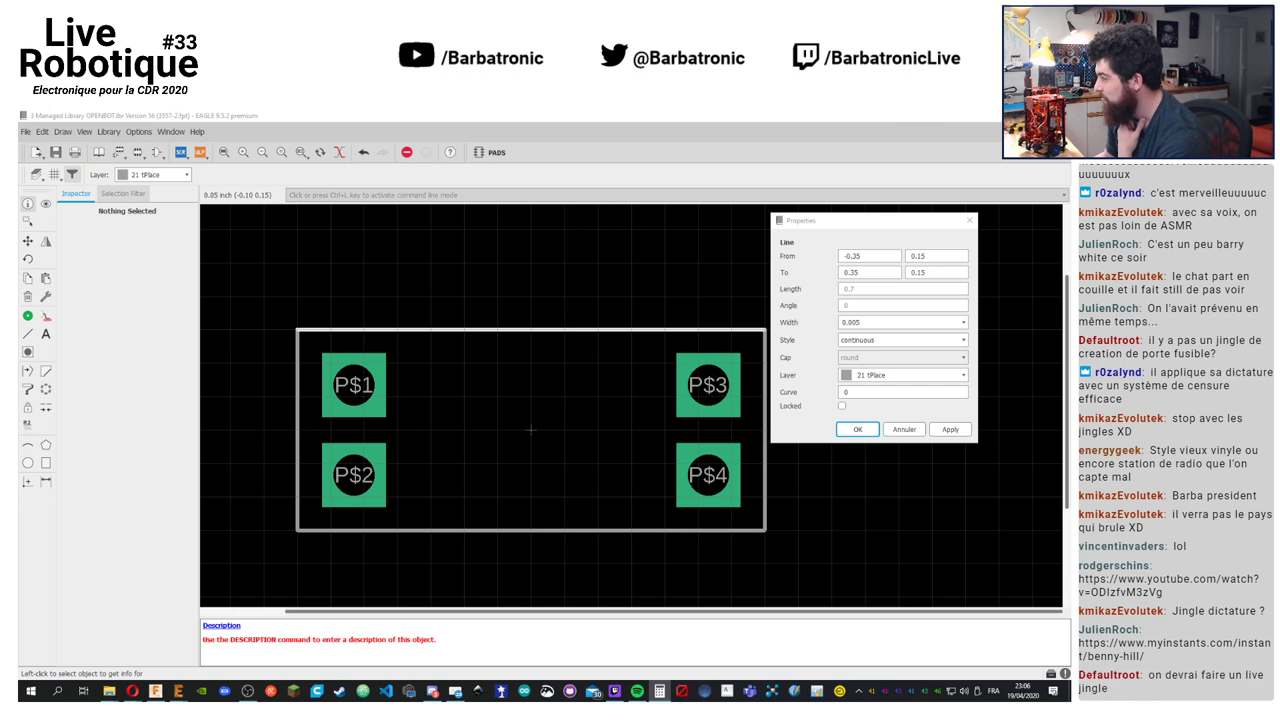
click(880, 256)
click(878, 272)
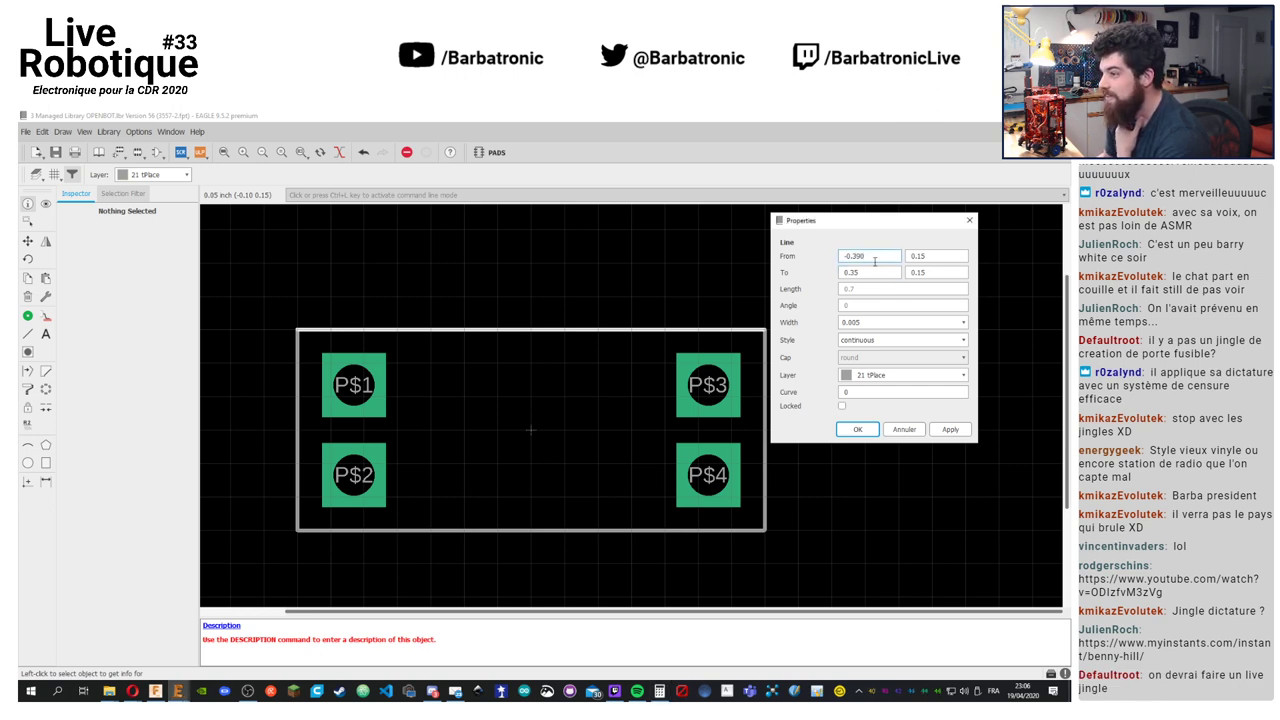
key(BackSpace)
text(90)
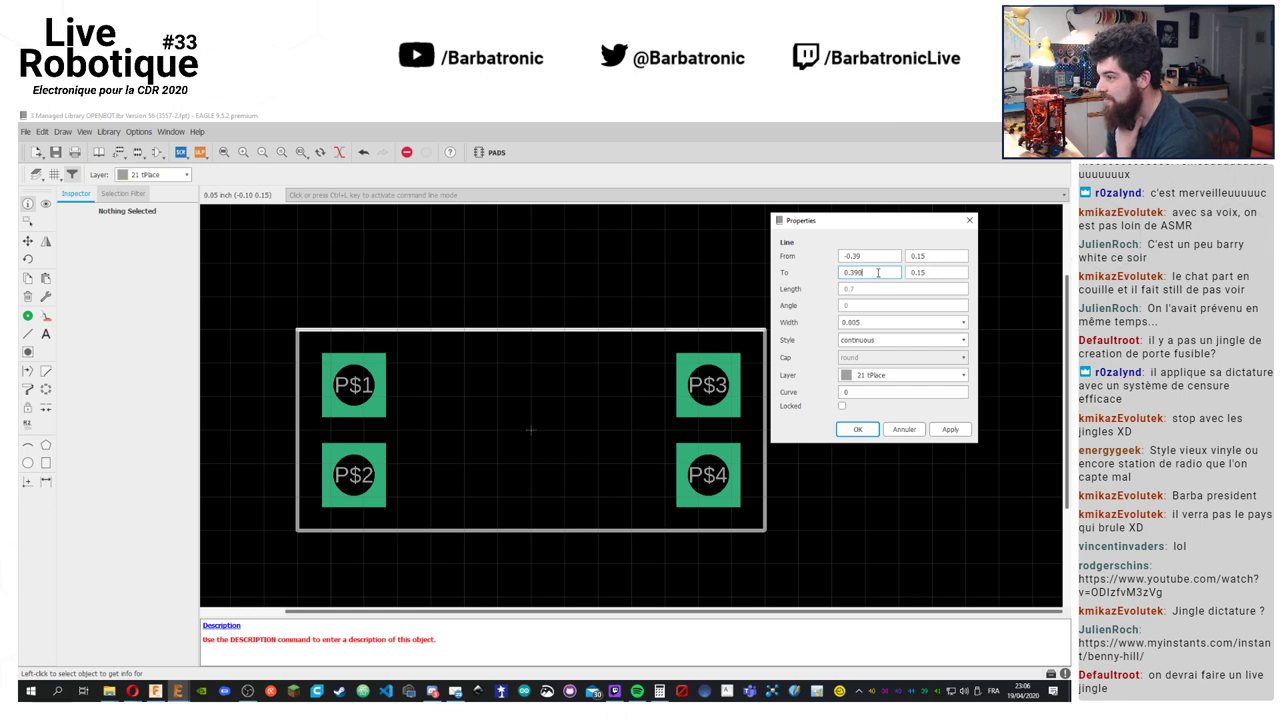
click(951, 255)
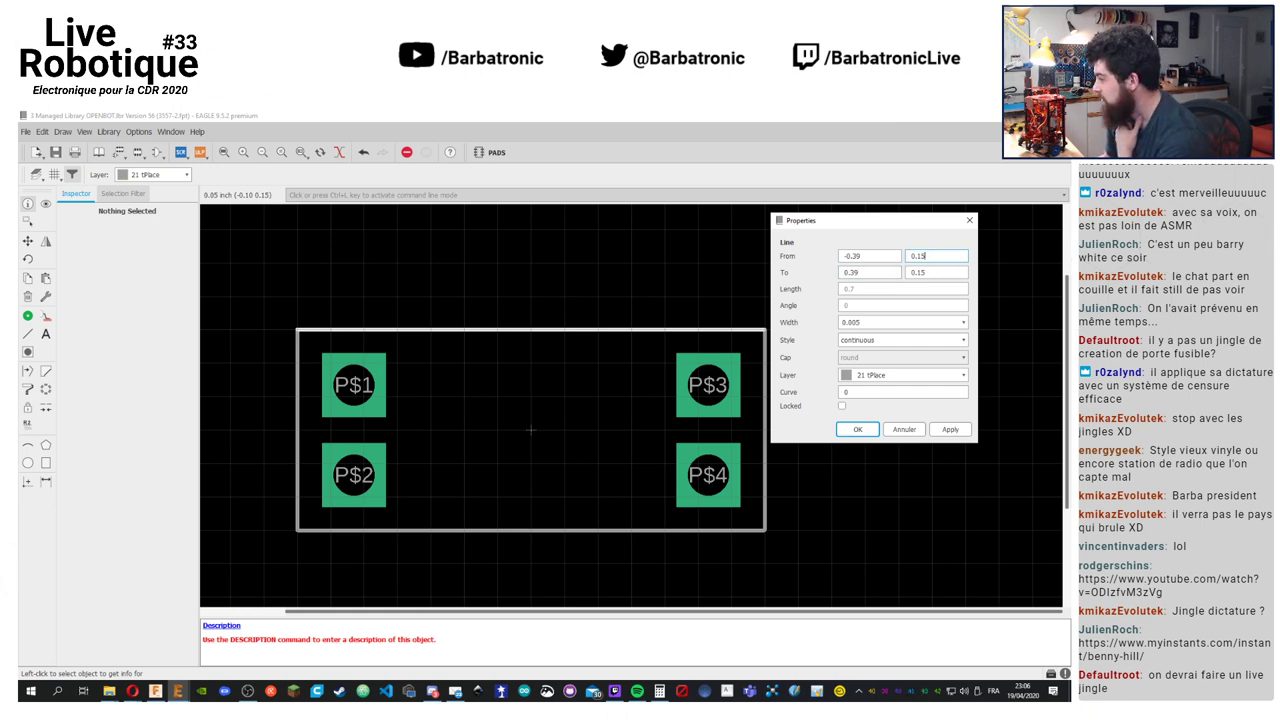
key(alt+Tab)
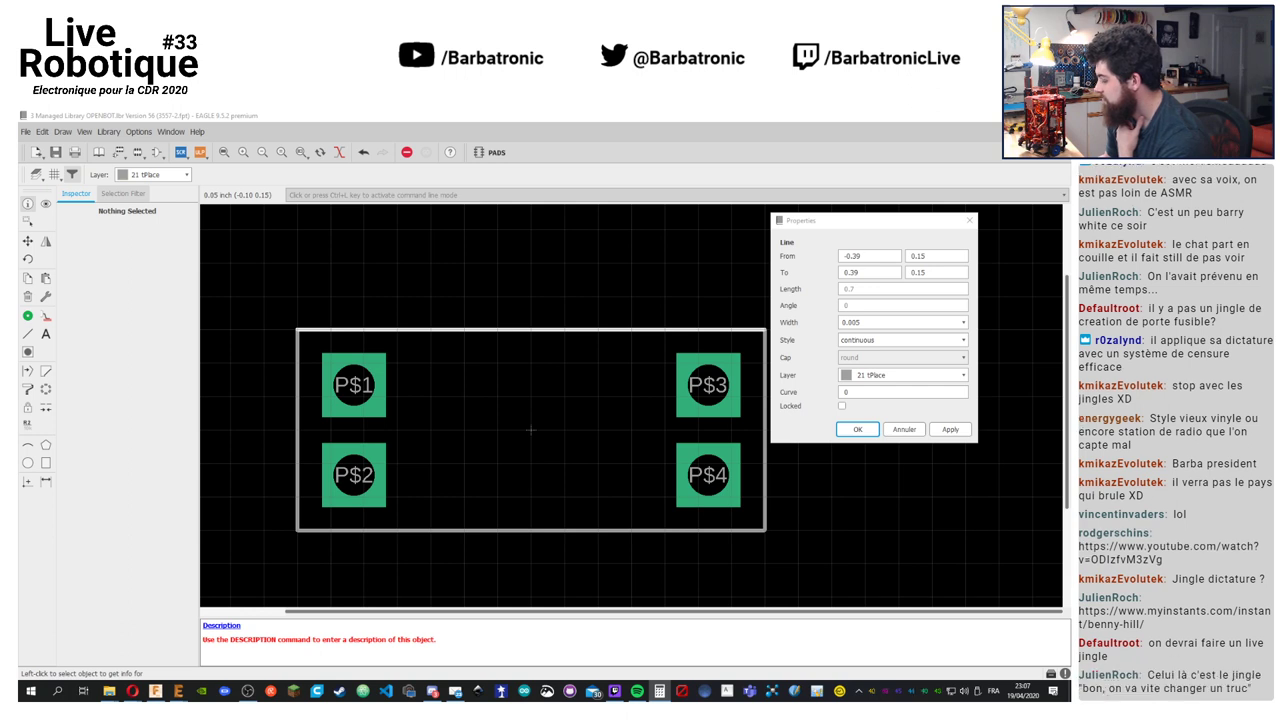
click(938, 255)
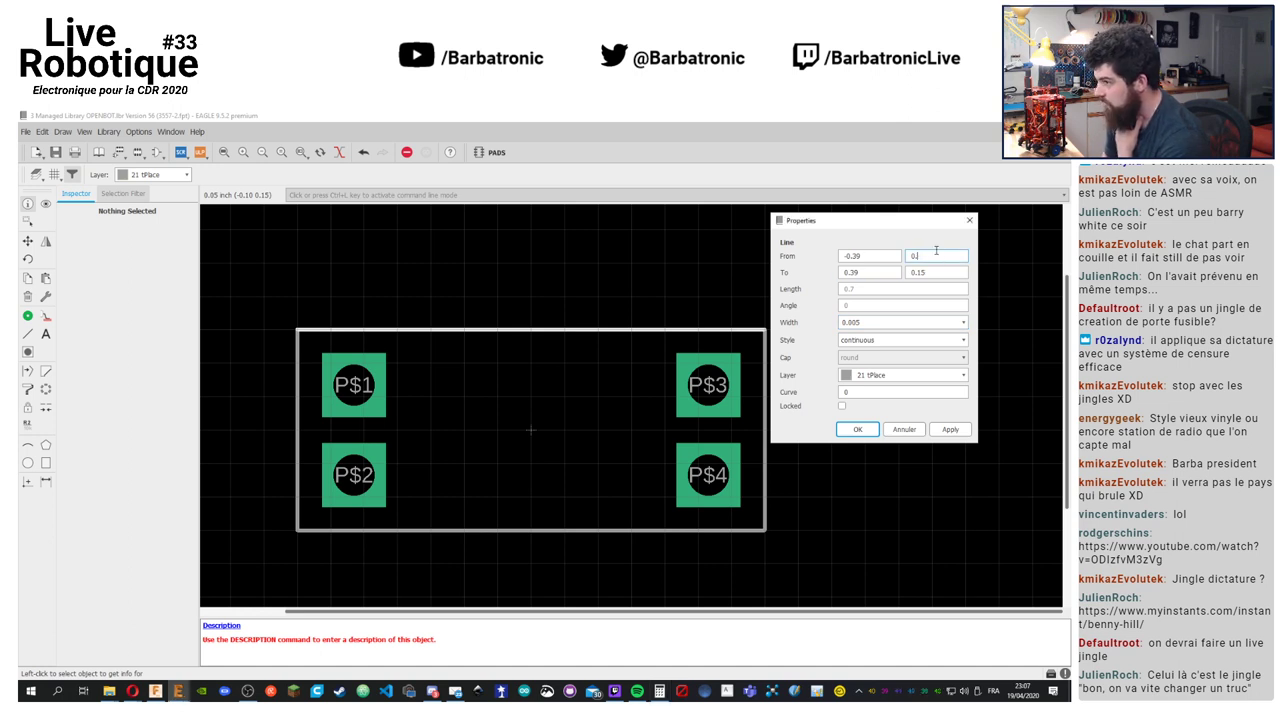
text(1325)
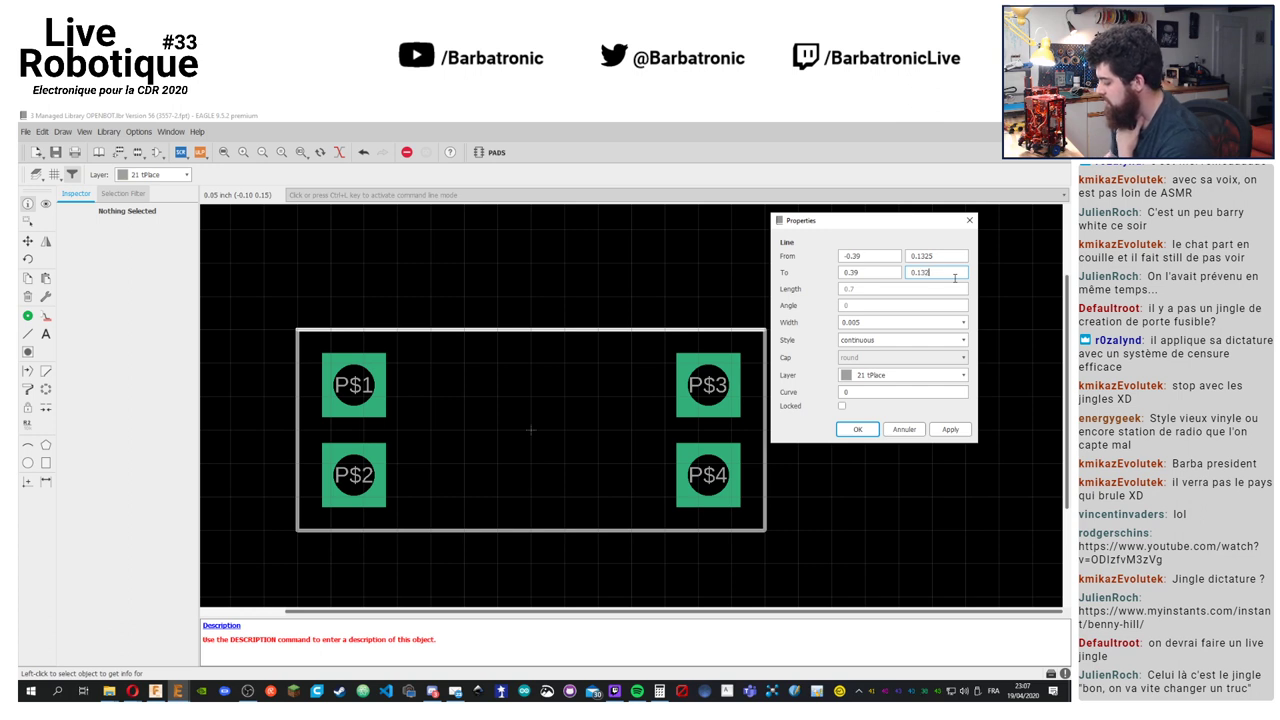
click(857, 429)
Set the bottom outline line's X ends to ±0.39 and fix its Y values, squaring the outline
click(553, 530)
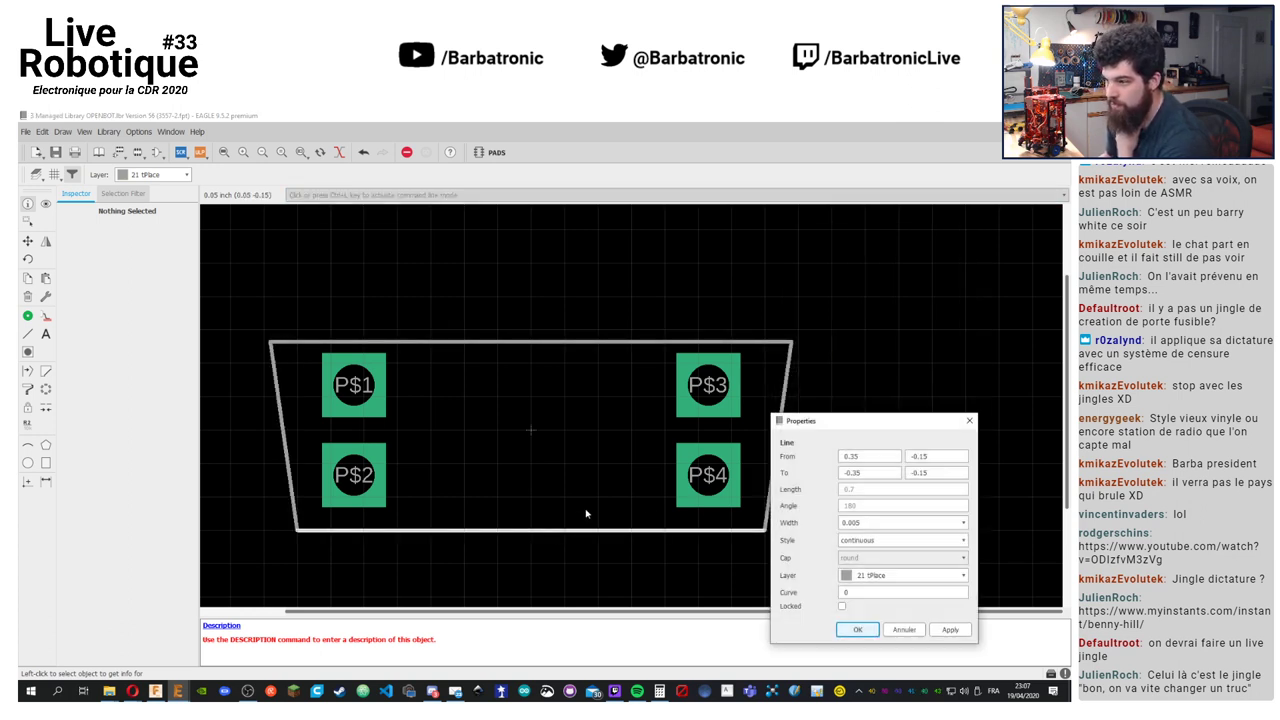
click(876, 455)
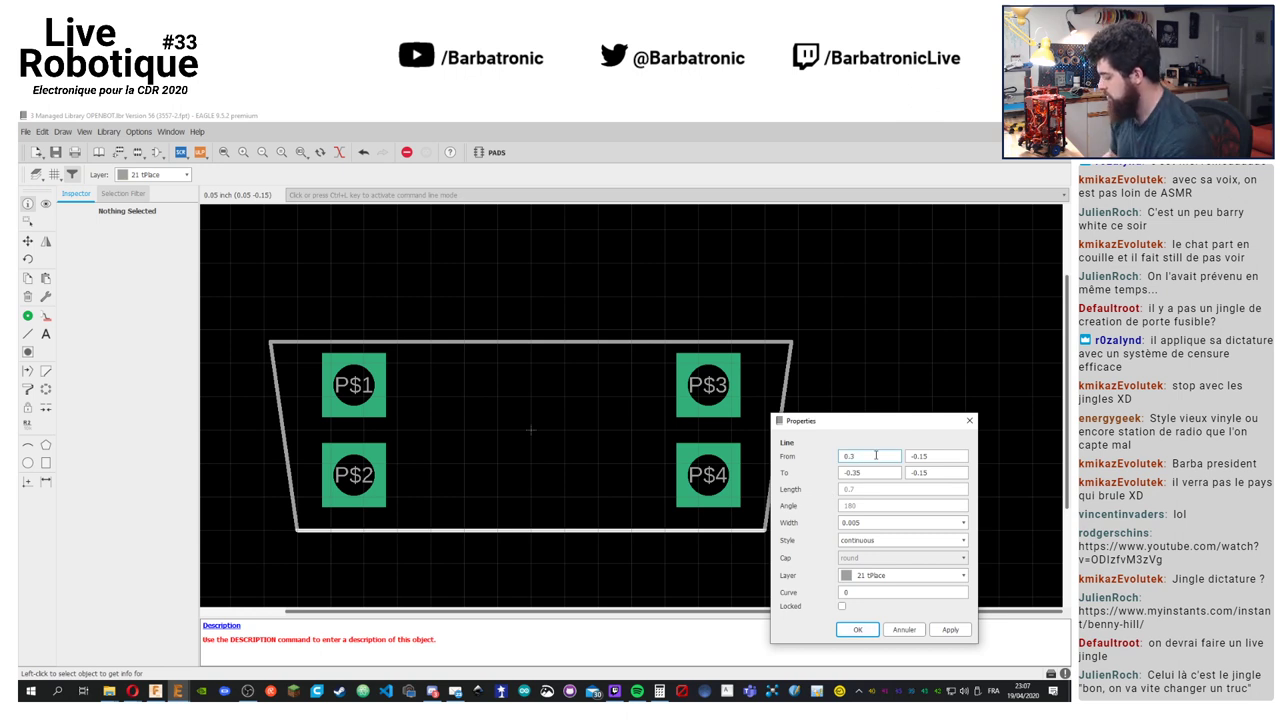
text(9)
click(889, 471)
key(BackSpace)
text(9)
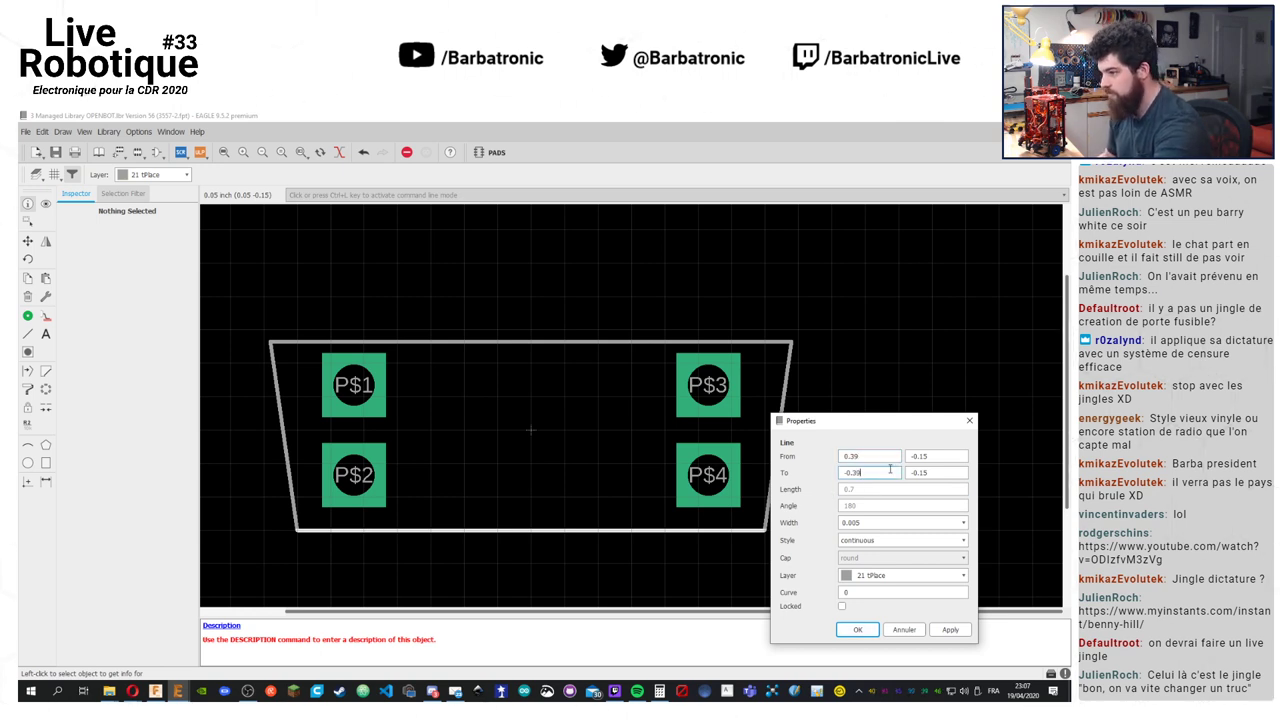
click(938, 455)
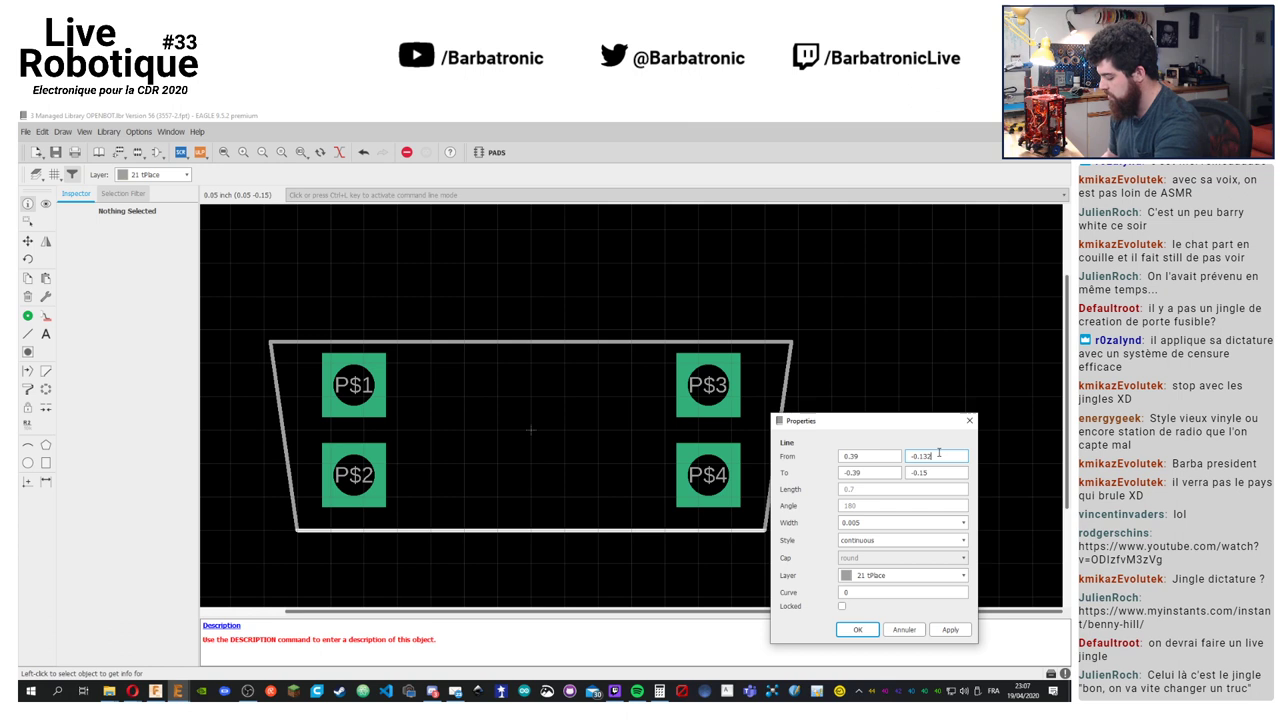
click(948, 471)
click(950, 470)
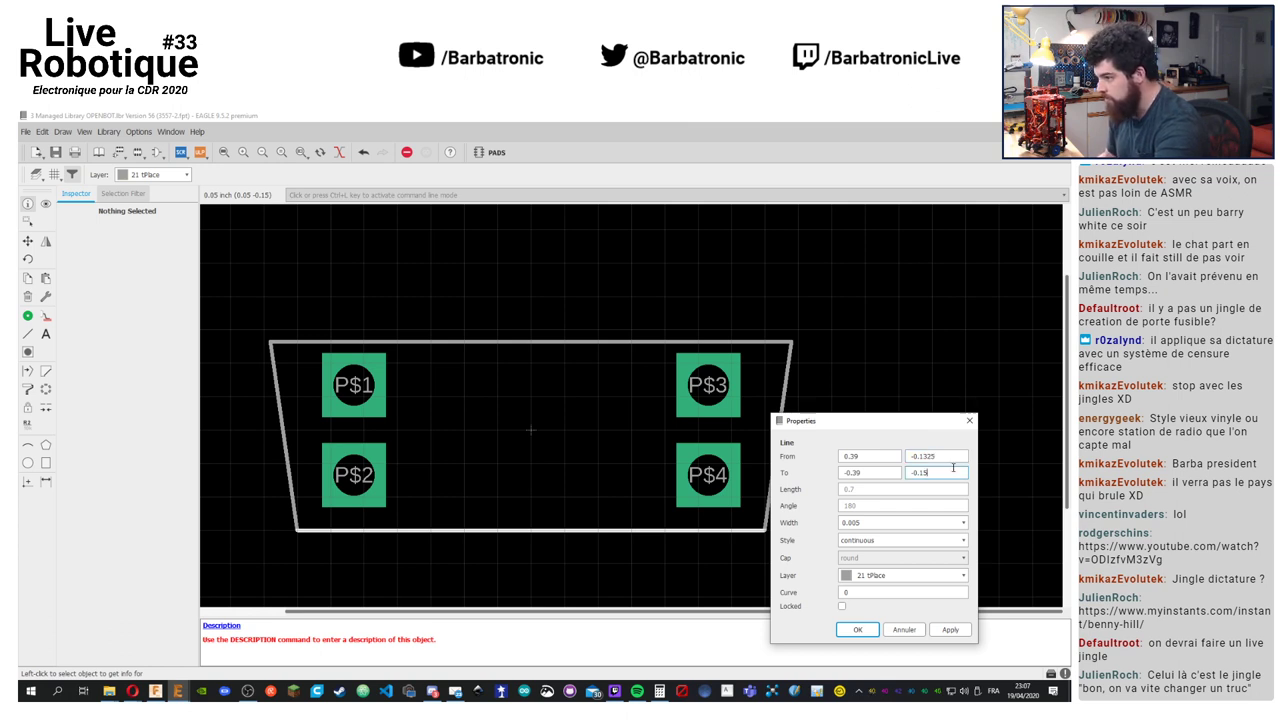
click(950, 629)
click(857, 629)
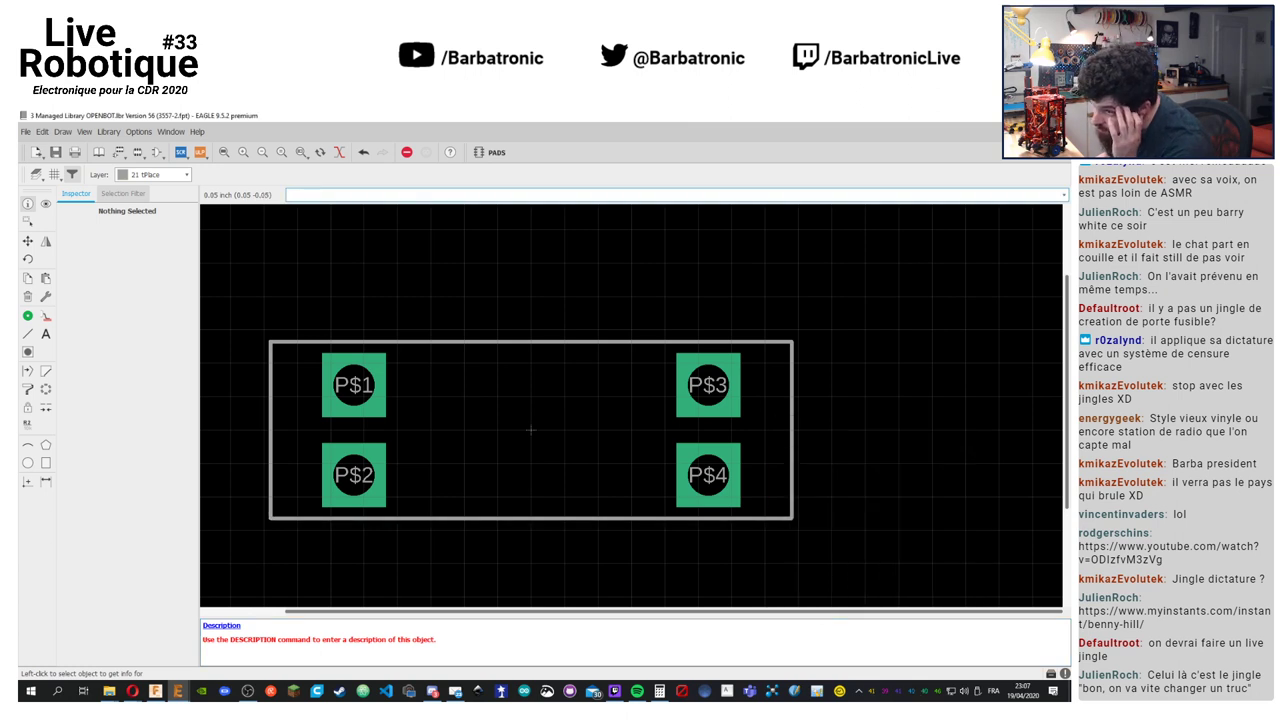
middle_drag(531, 431, 584, 432)
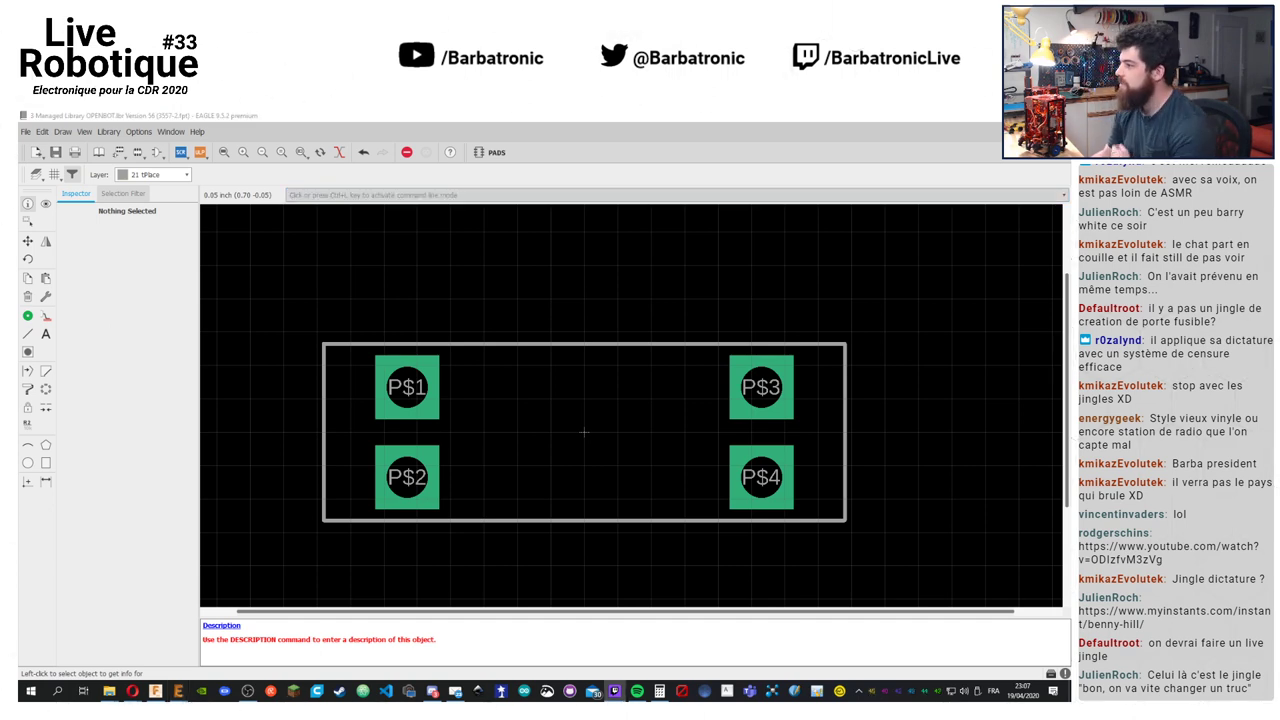
key(alt+Tab)
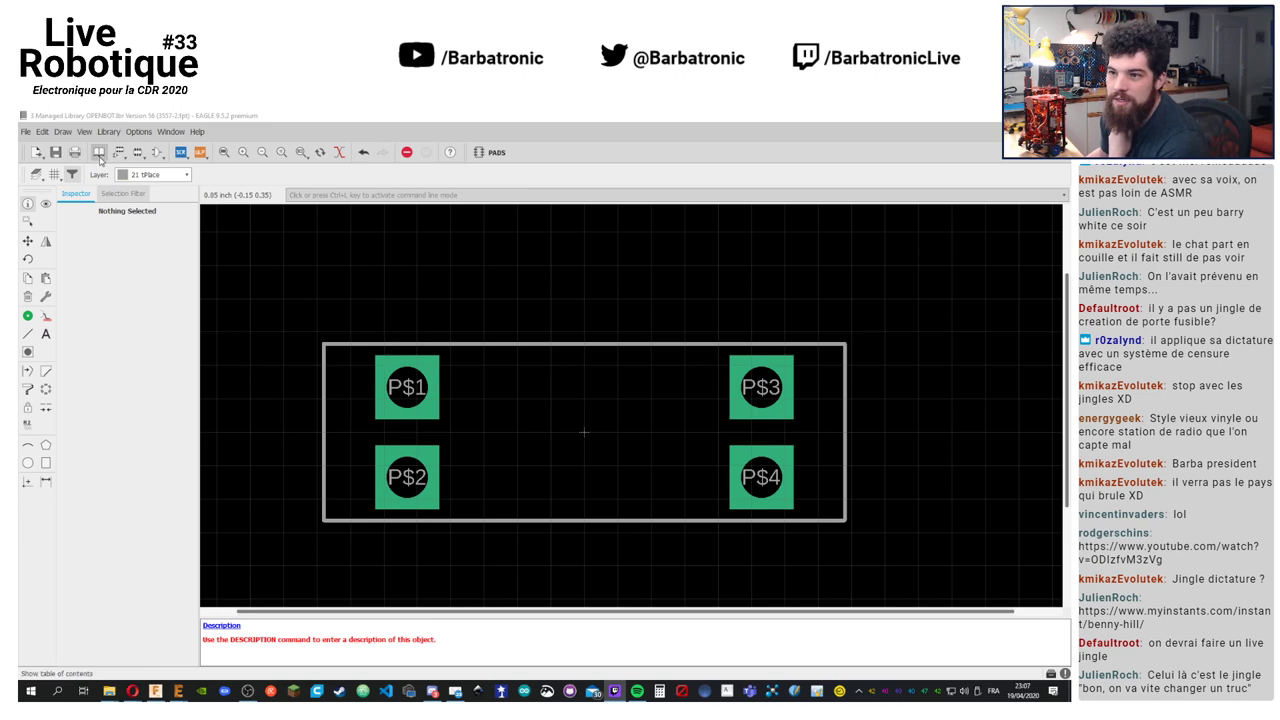
Add a local 3557-2 package variant, named 3557-2, to the AUTOMOTIVE_FUSE device
click(97, 151)
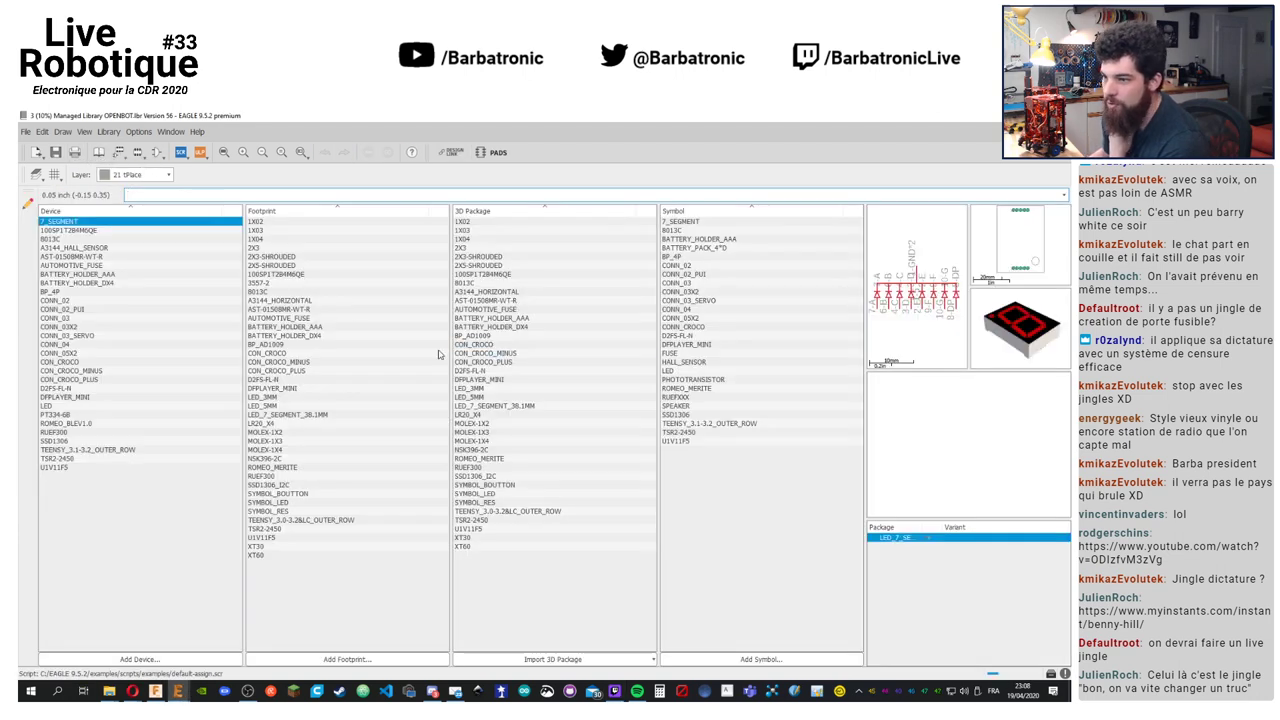
double_click(100, 265)
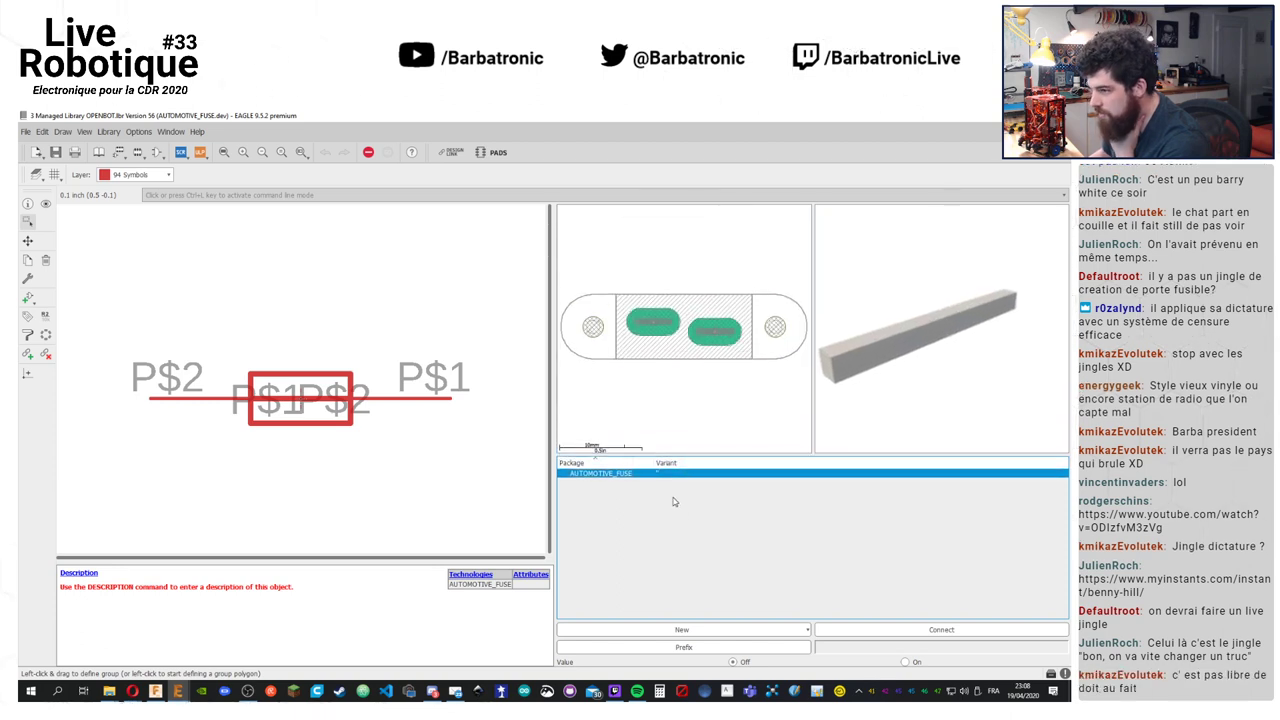
click(680, 629)
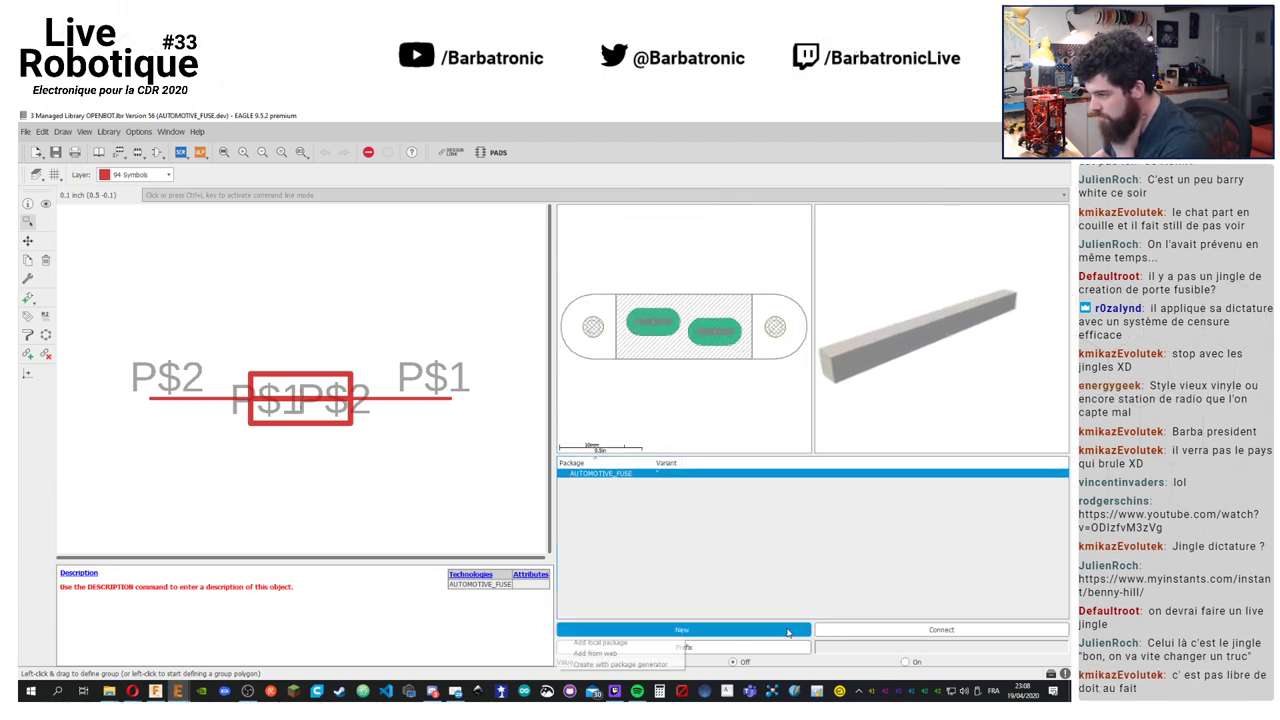
click(659, 646)
scroll(600, 495, down, 1)
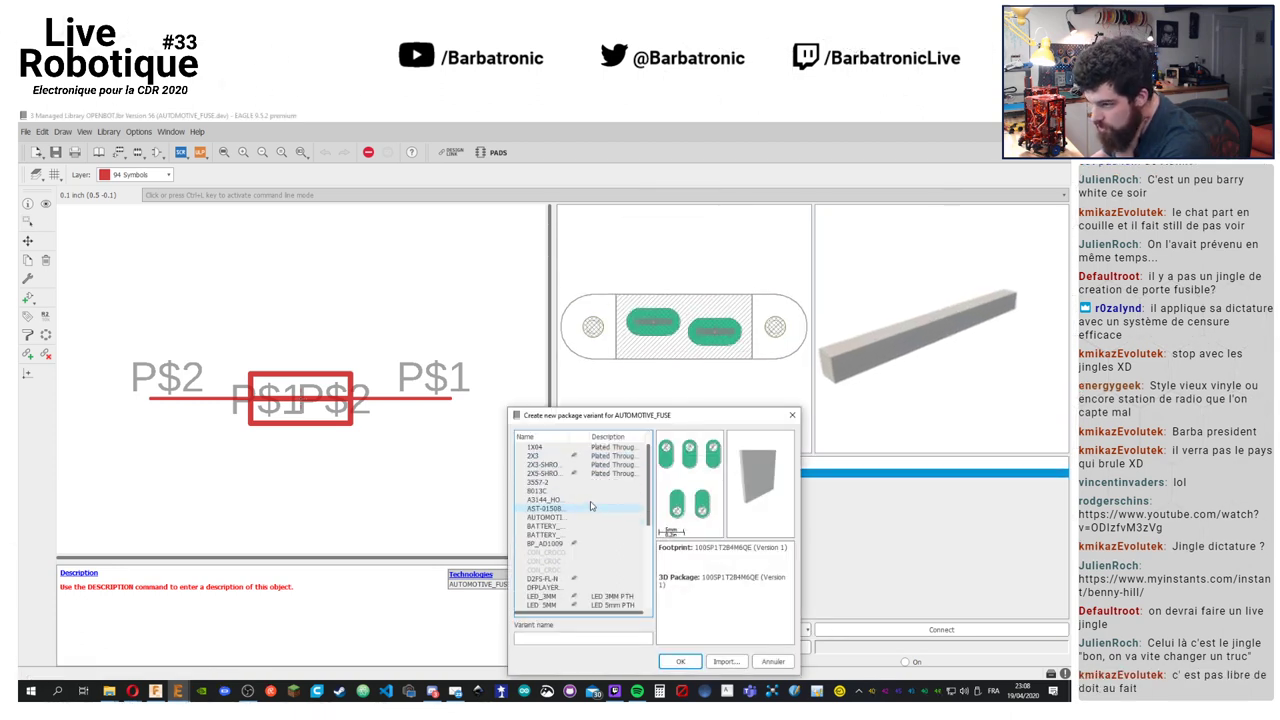
click(576, 483)
click(684, 662)
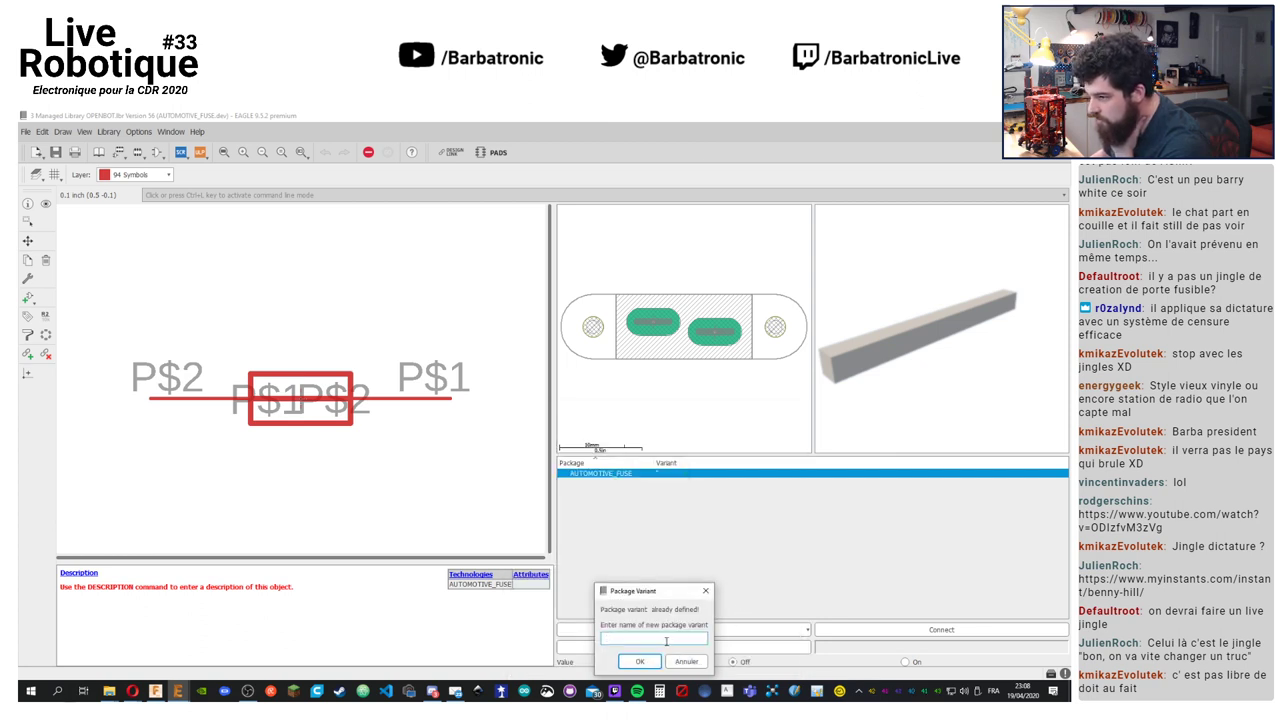
text(3557)
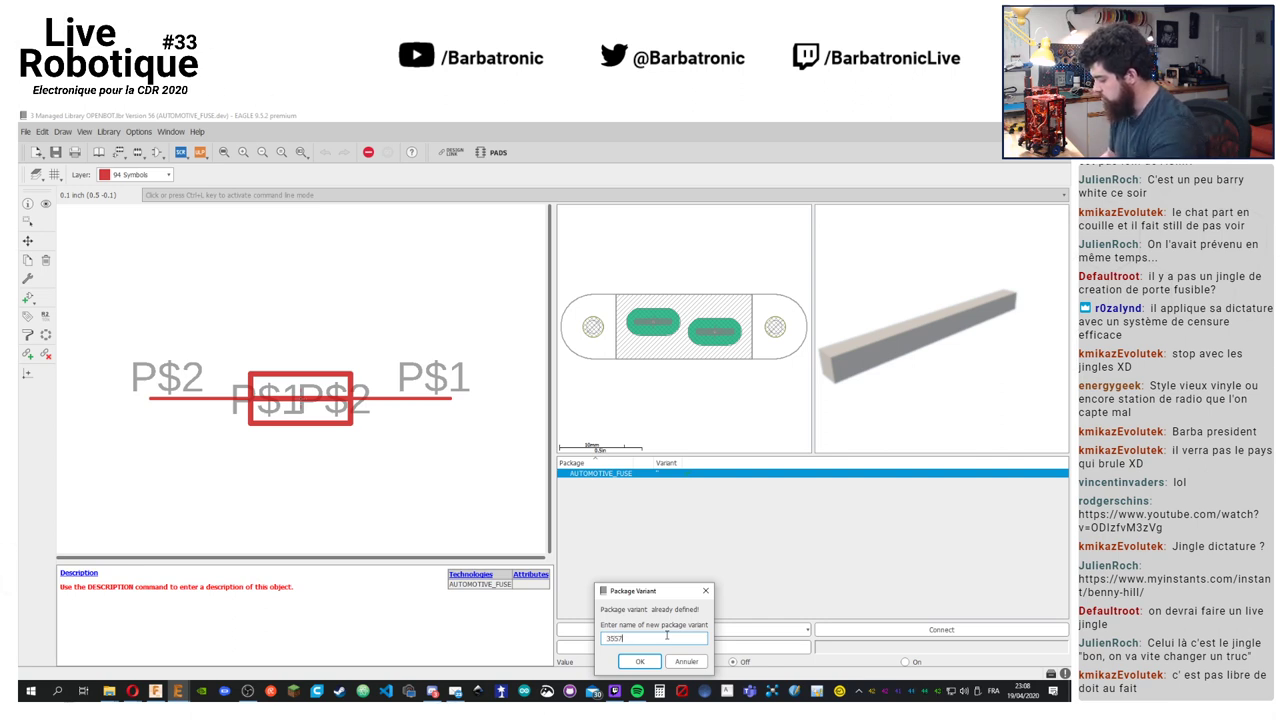
text(-2)
click(640, 661)
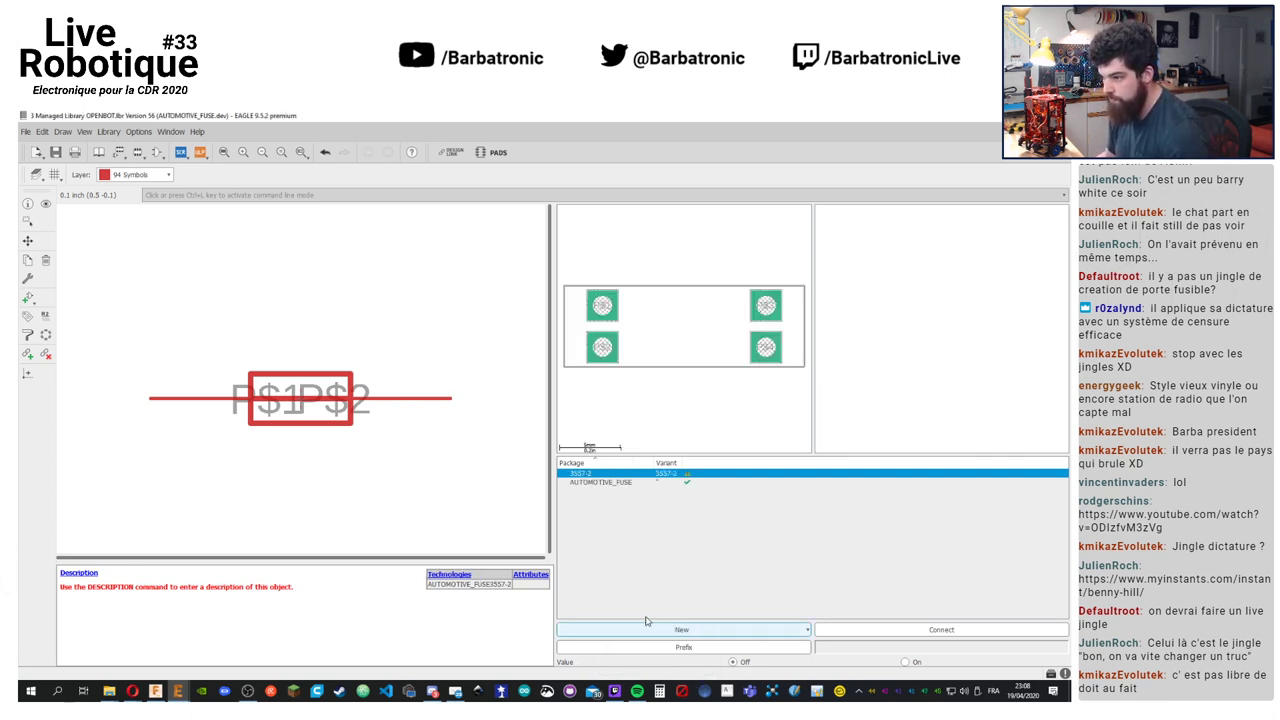
Connect pin P$1 to pads P$1 and P$2, and pin P$2 to pads P$3 and P$4
click(901, 631)
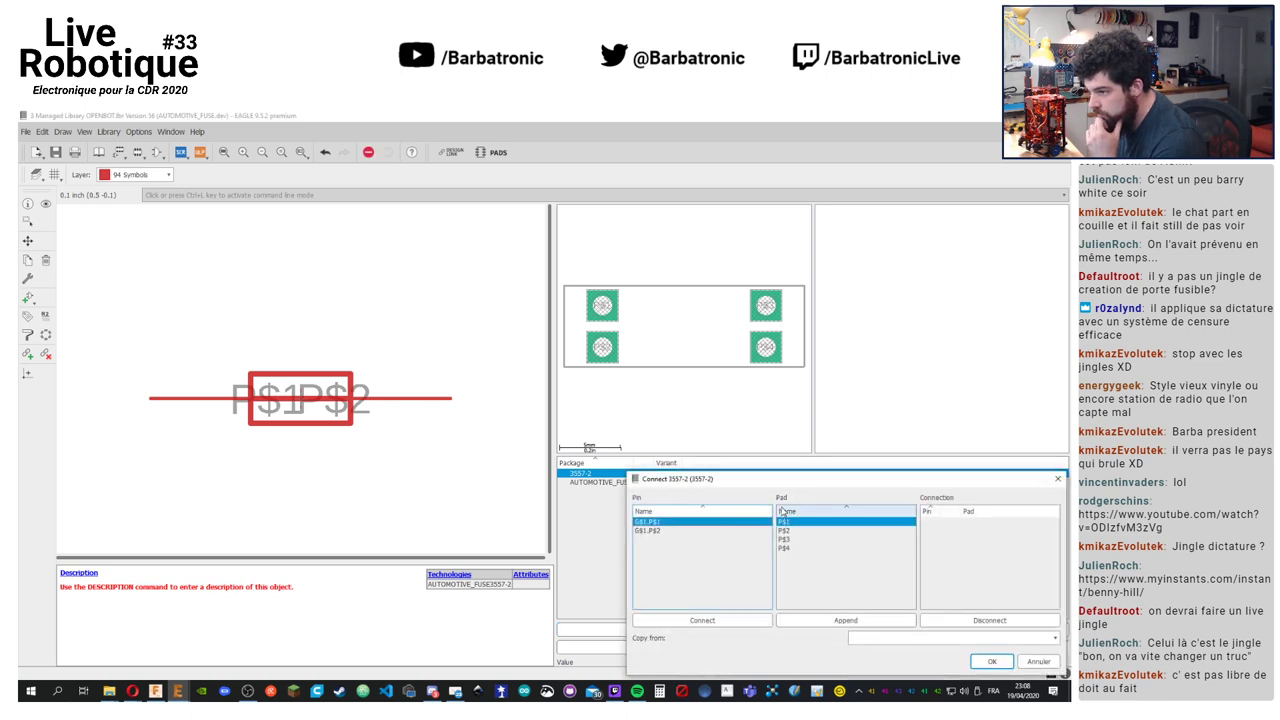
ctrl+click(802, 530)
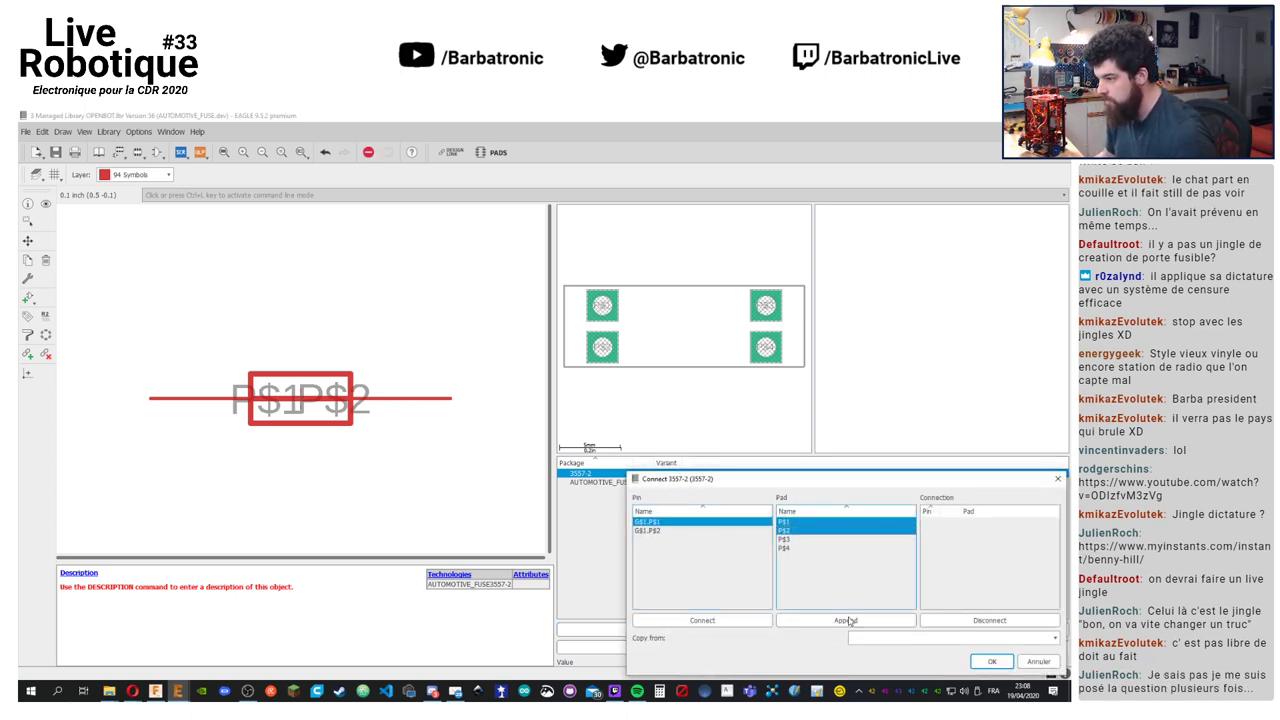
click(702, 620)
ctrl+click(784, 530)
click(702, 620)
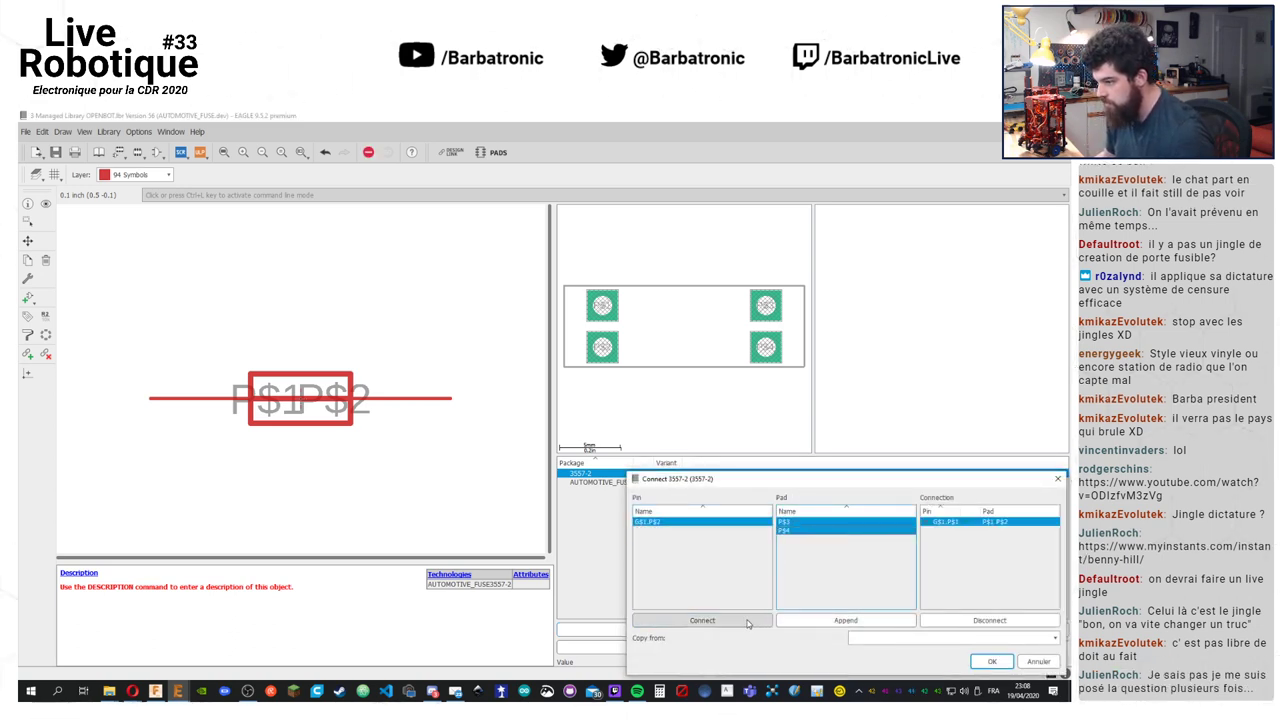
click(976, 660)
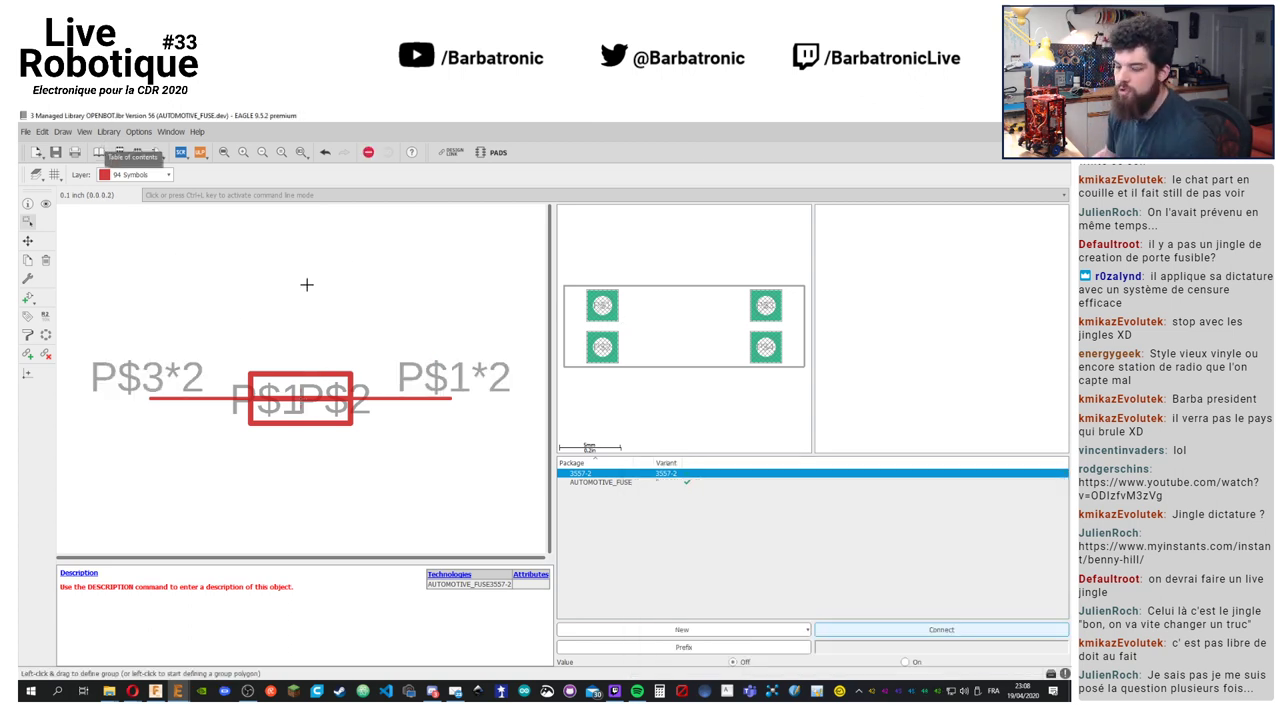
click(99, 152)
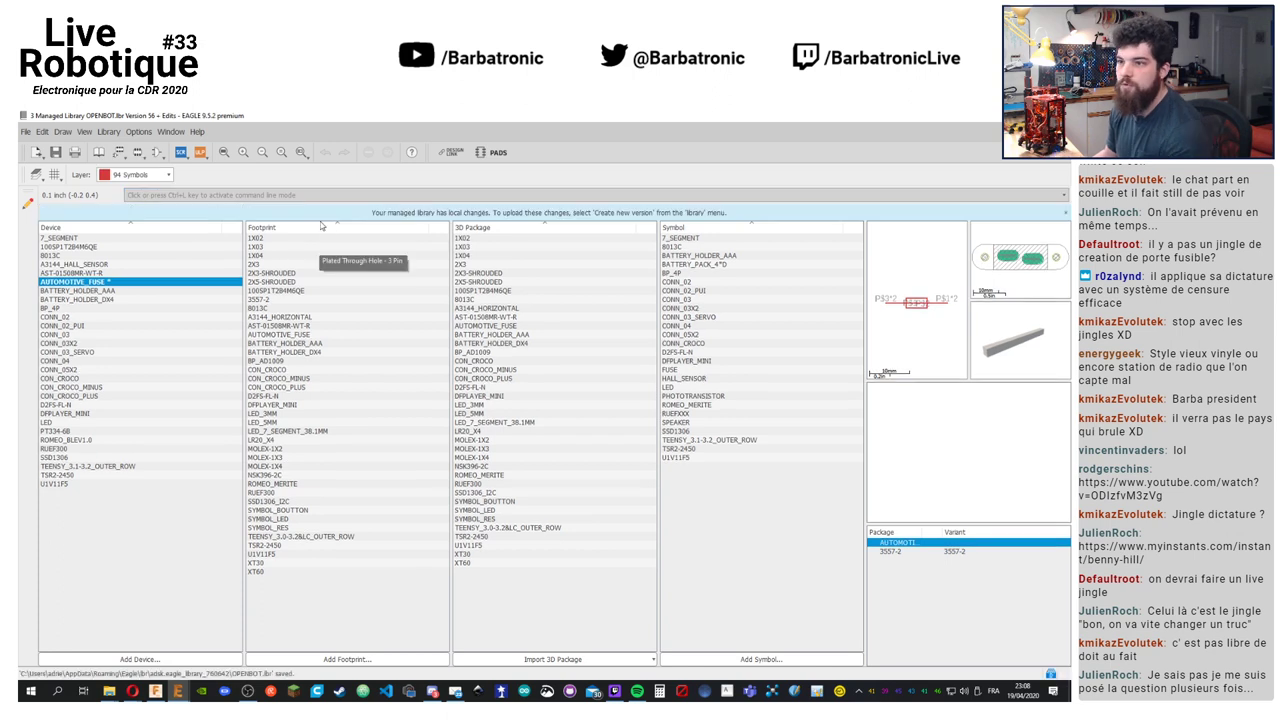
Create OPENBOT library version 57, then switch to the Fusion 360 window from the taskbar
click(108, 131)
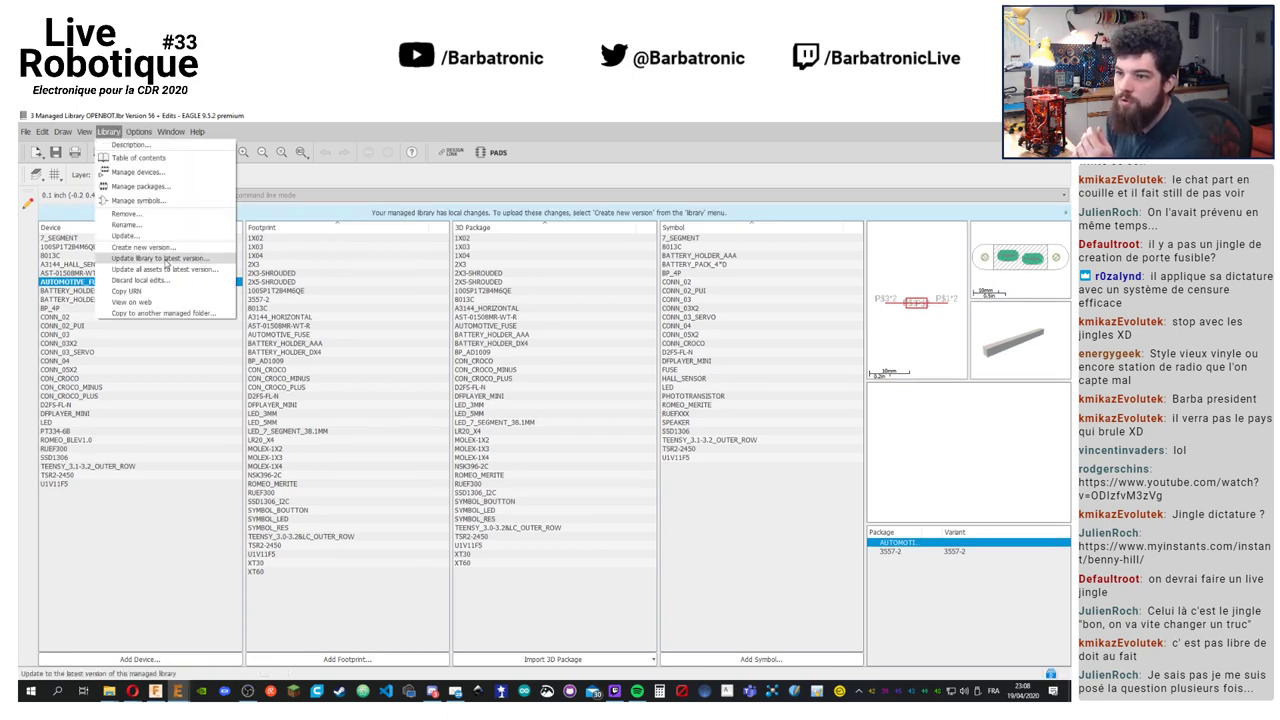
click(150, 247)
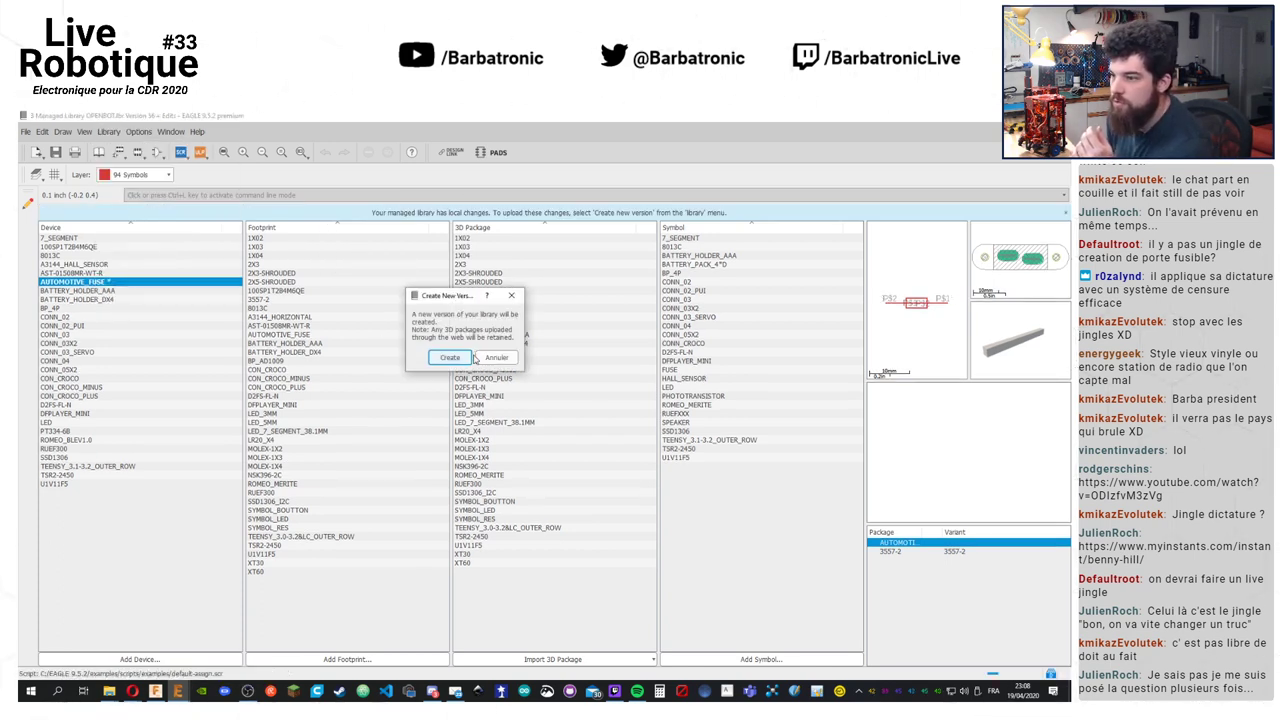
click(454, 358)
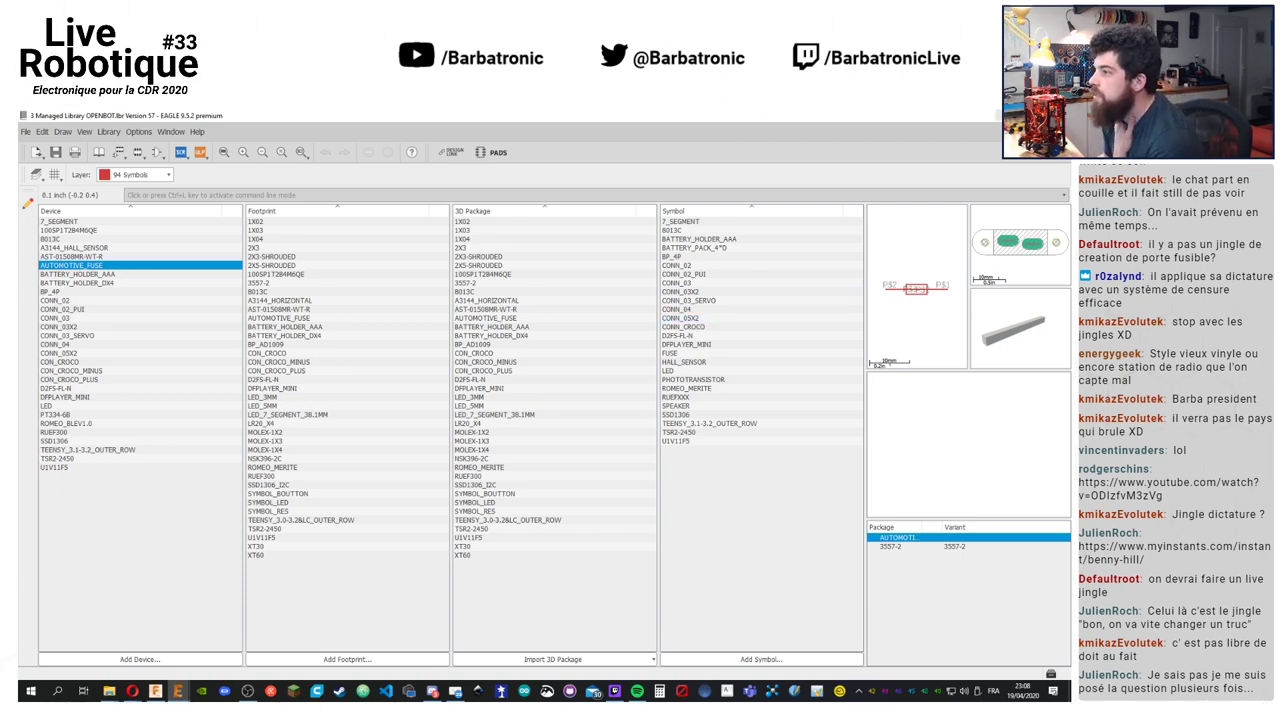
click(178, 691)
Bring up the E-STOP schematic and check the fuse's package options, cancelling without changing anything
click(155, 691)
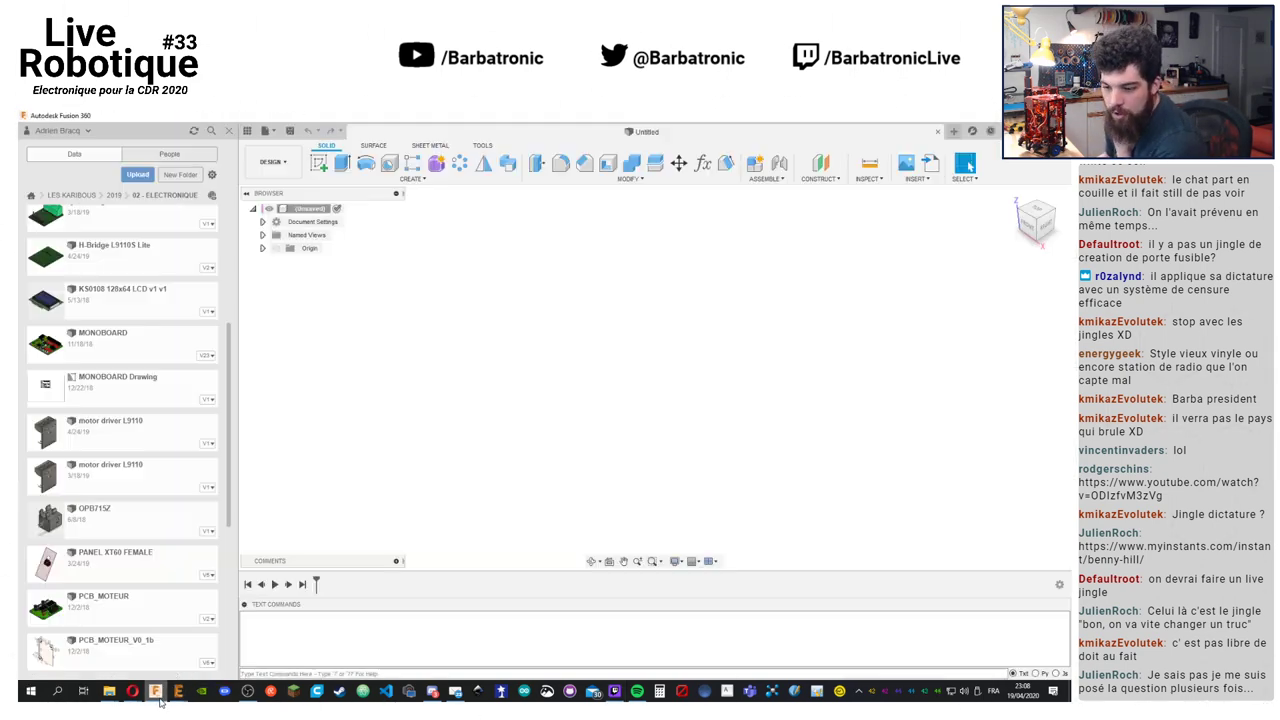
mouse_move(180, 691)
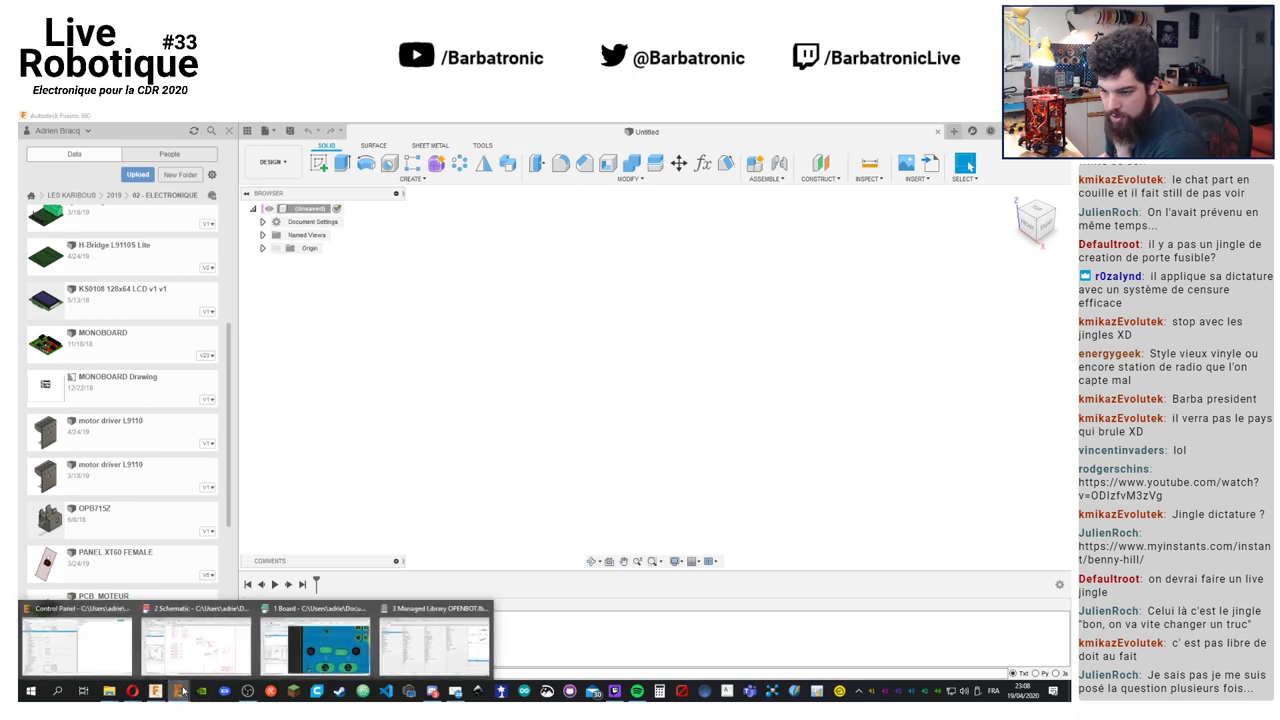
click(306, 645)
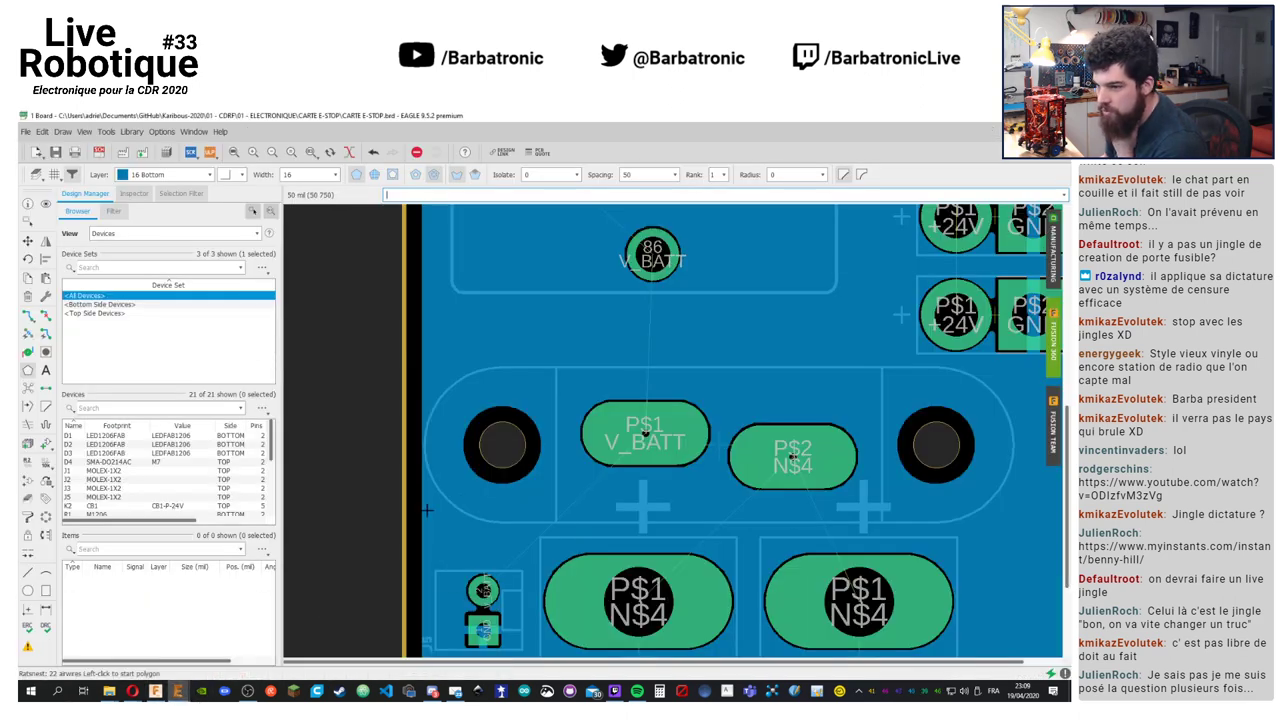
scroll(427, 510, up, 2)
scroll(431, 407, down, 5)
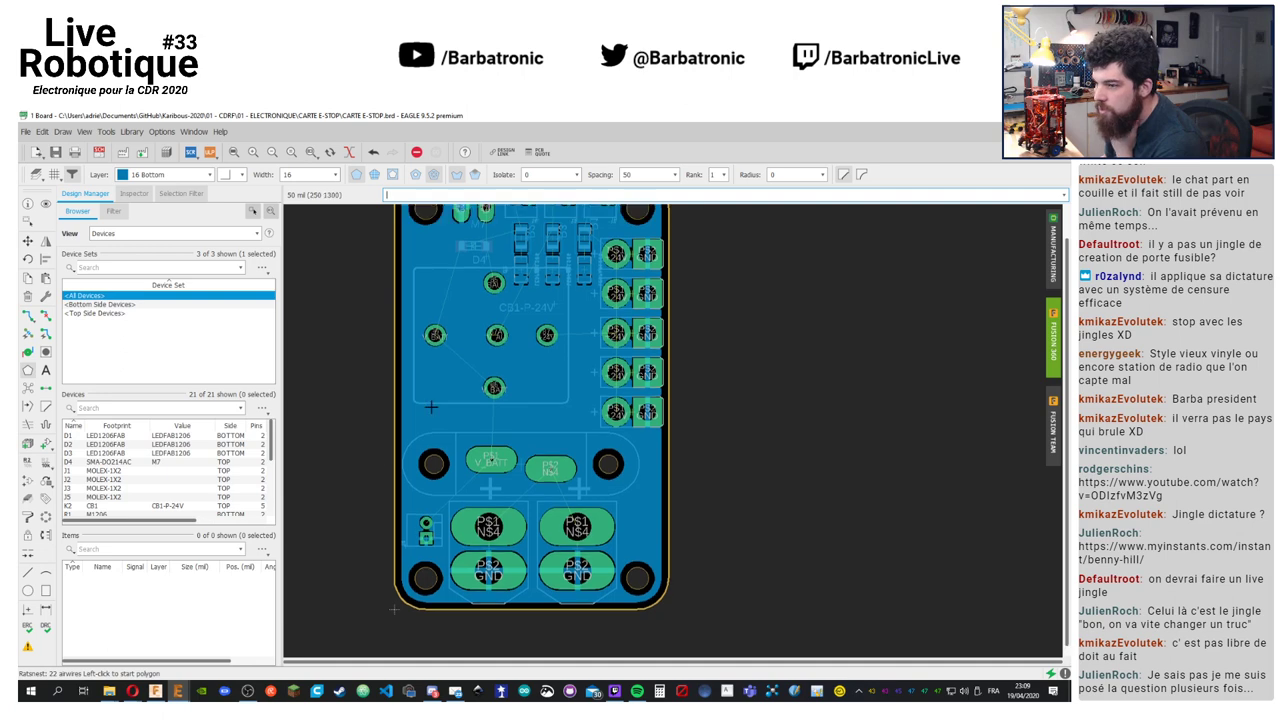
key(alt+Tab)
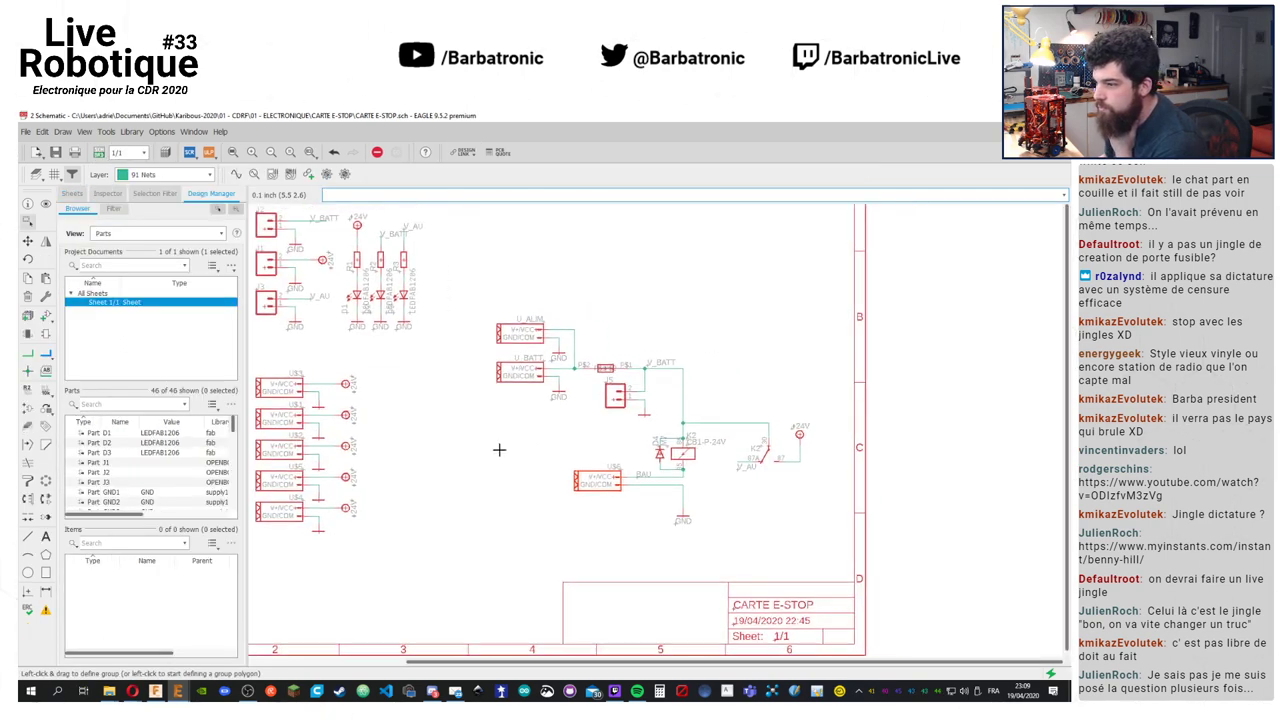
scroll(610, 365, up, 4)
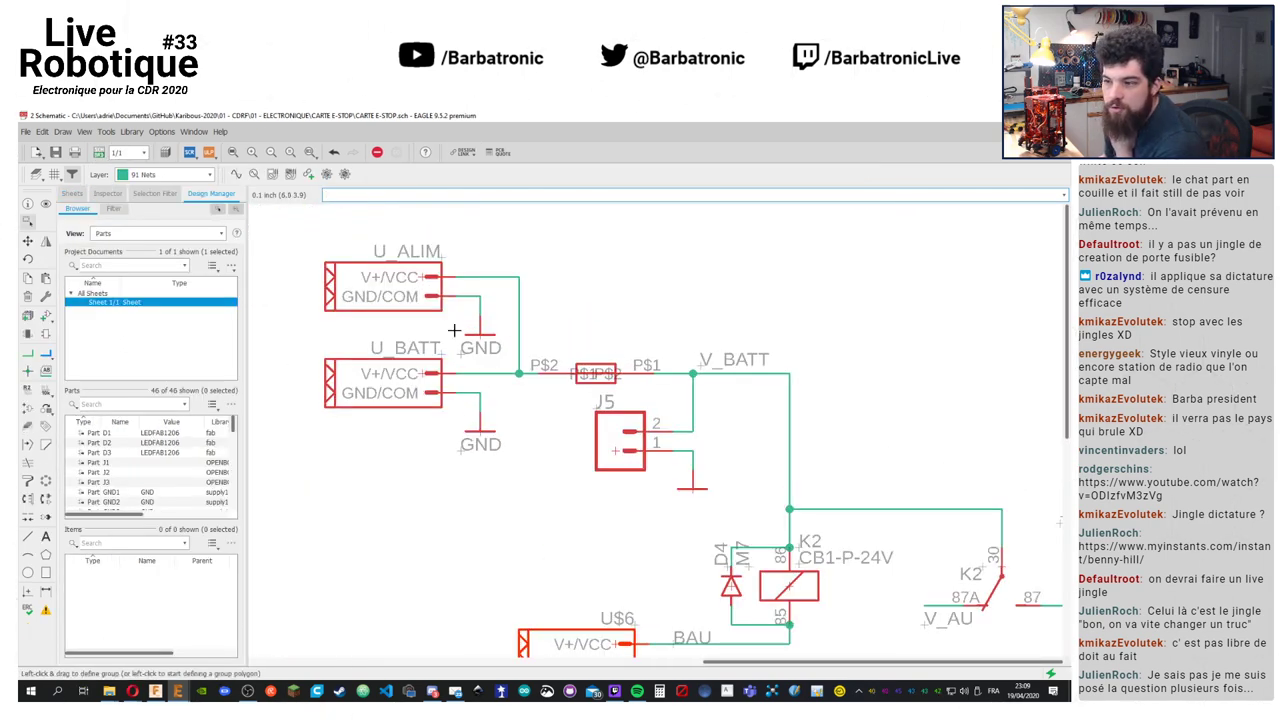
right_click(595, 374)
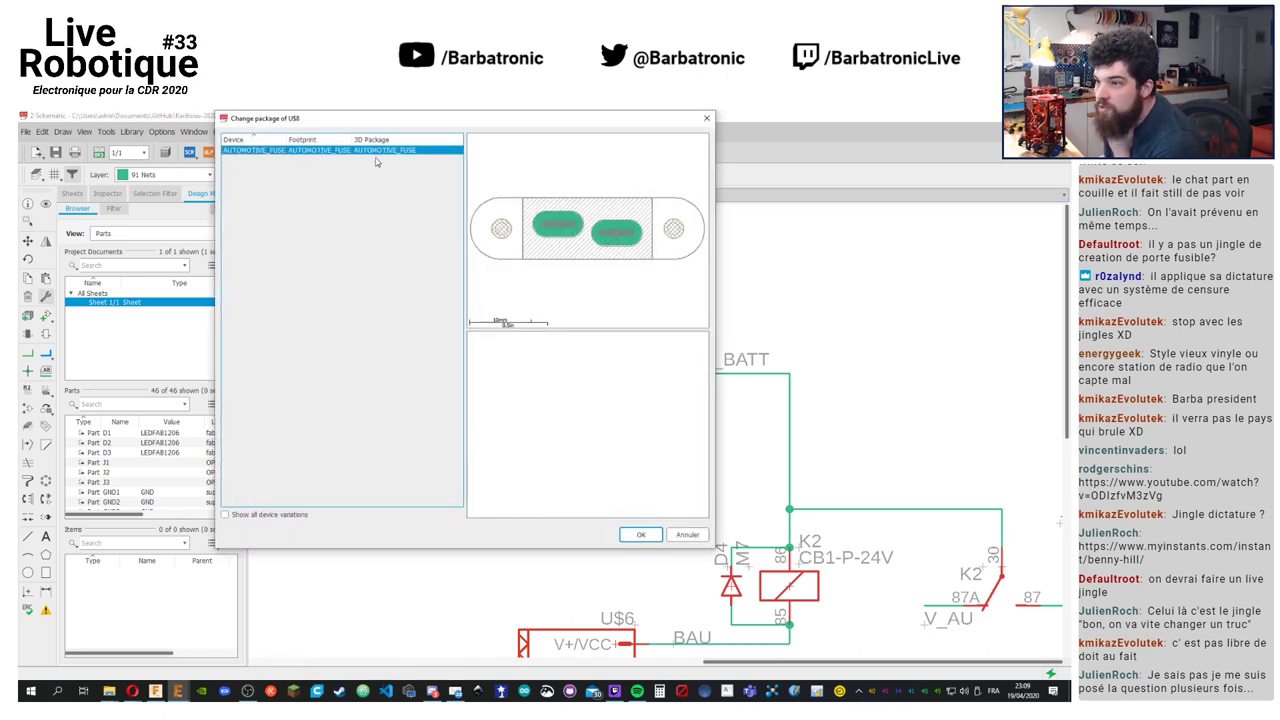
click(686, 533)
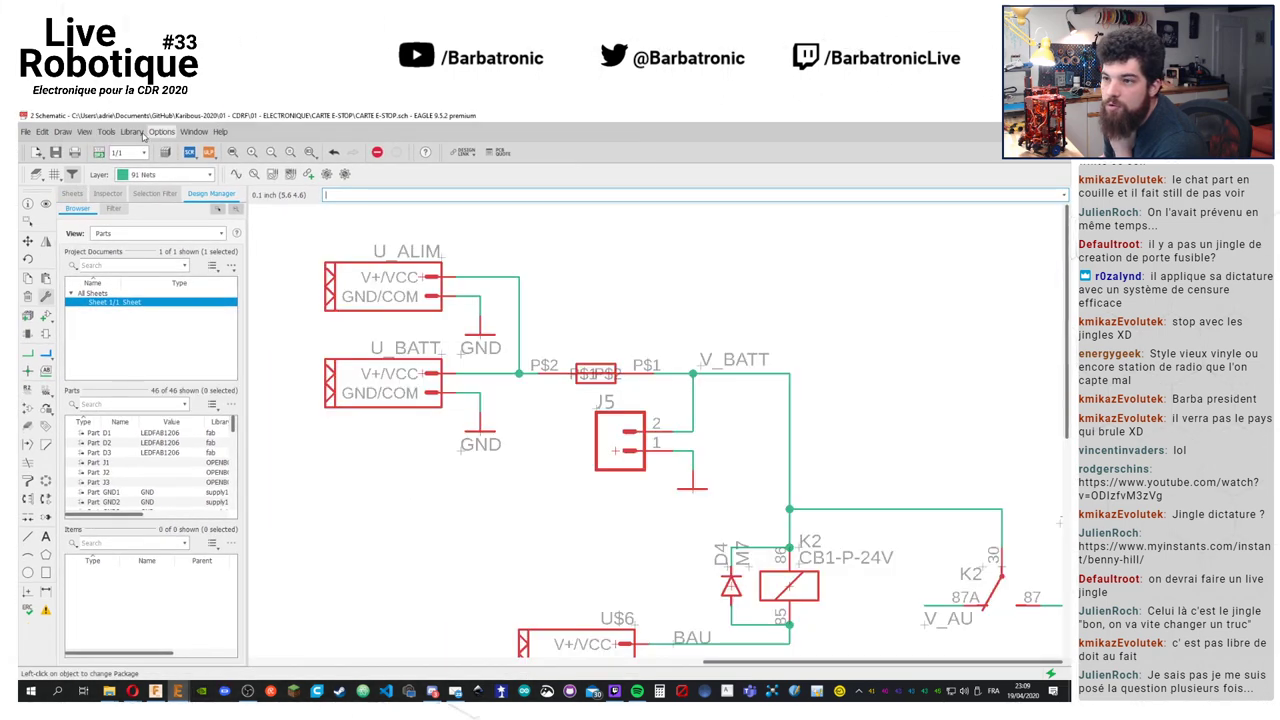
Update the OPENBOT library used in the design
click(138, 132)
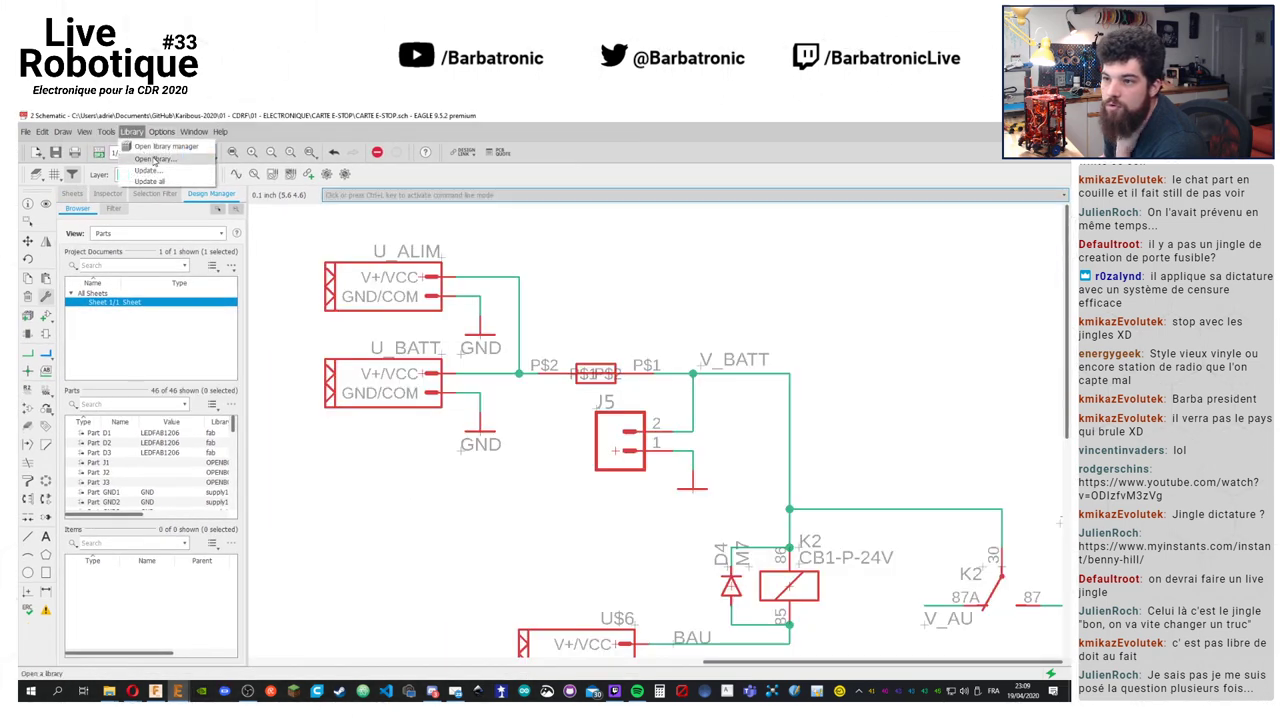
click(160, 171)
click(175, 140)
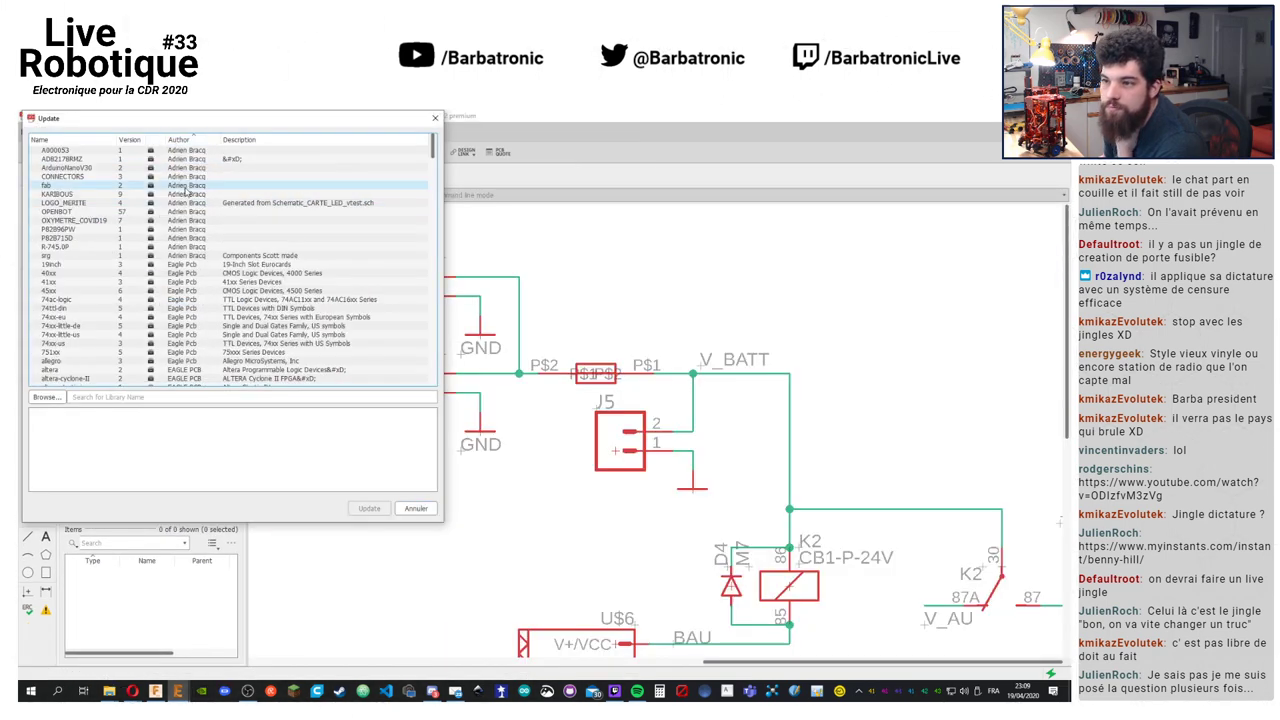
click(84, 212)
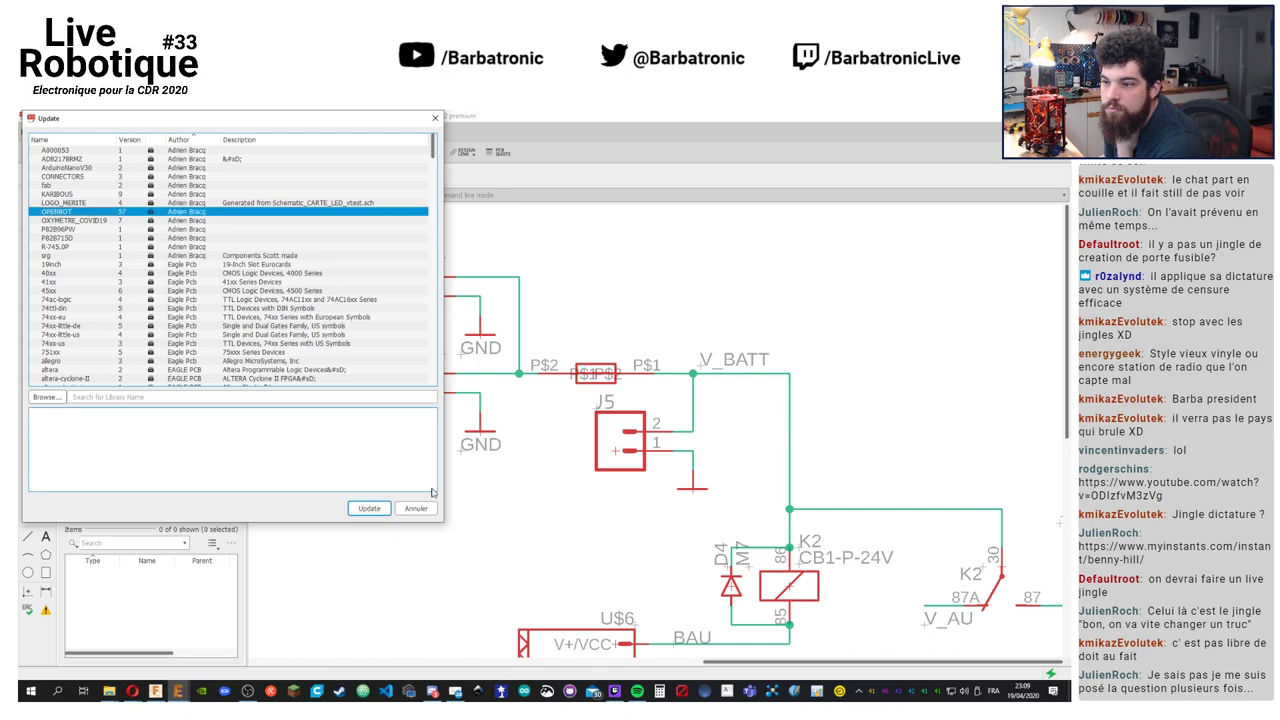
click(369, 508)
Change fuse U$8's package to AUTOMOTIVE_FUSE3557-2 and switch to the board layout
right_click(595, 375)
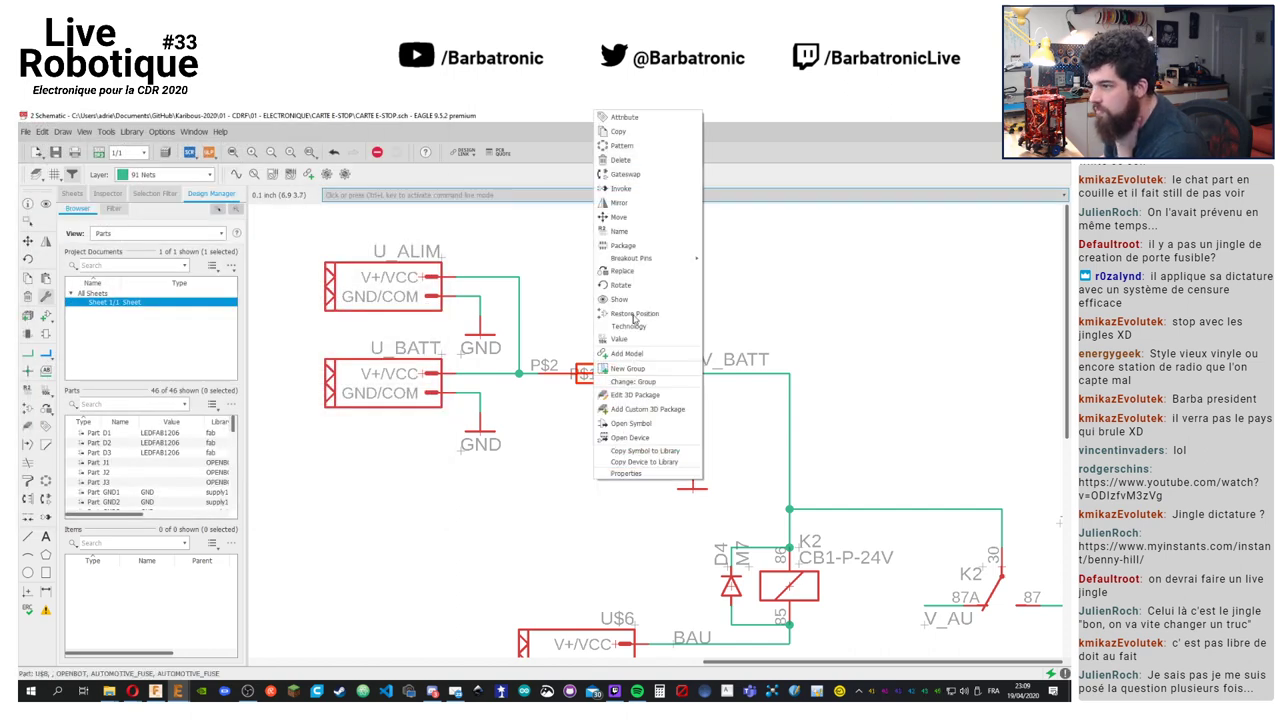
click(623, 245)
click(461, 160)
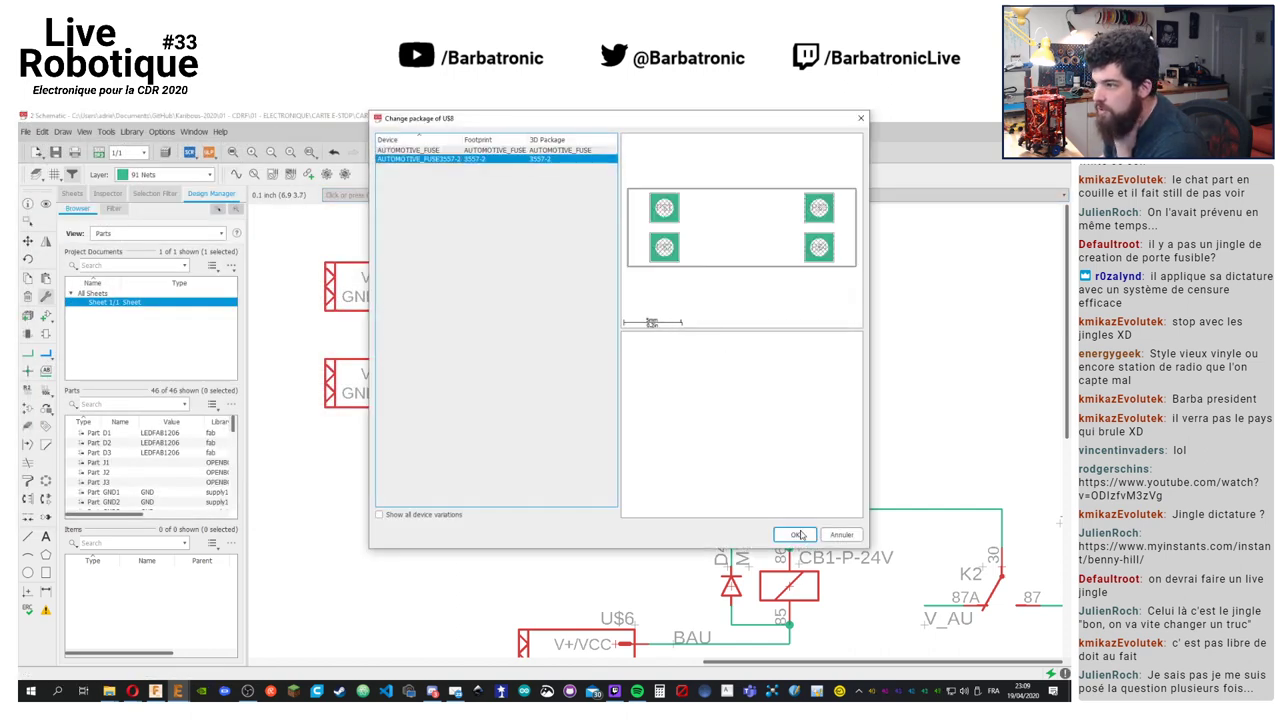
click(795, 535)
click(99, 152)
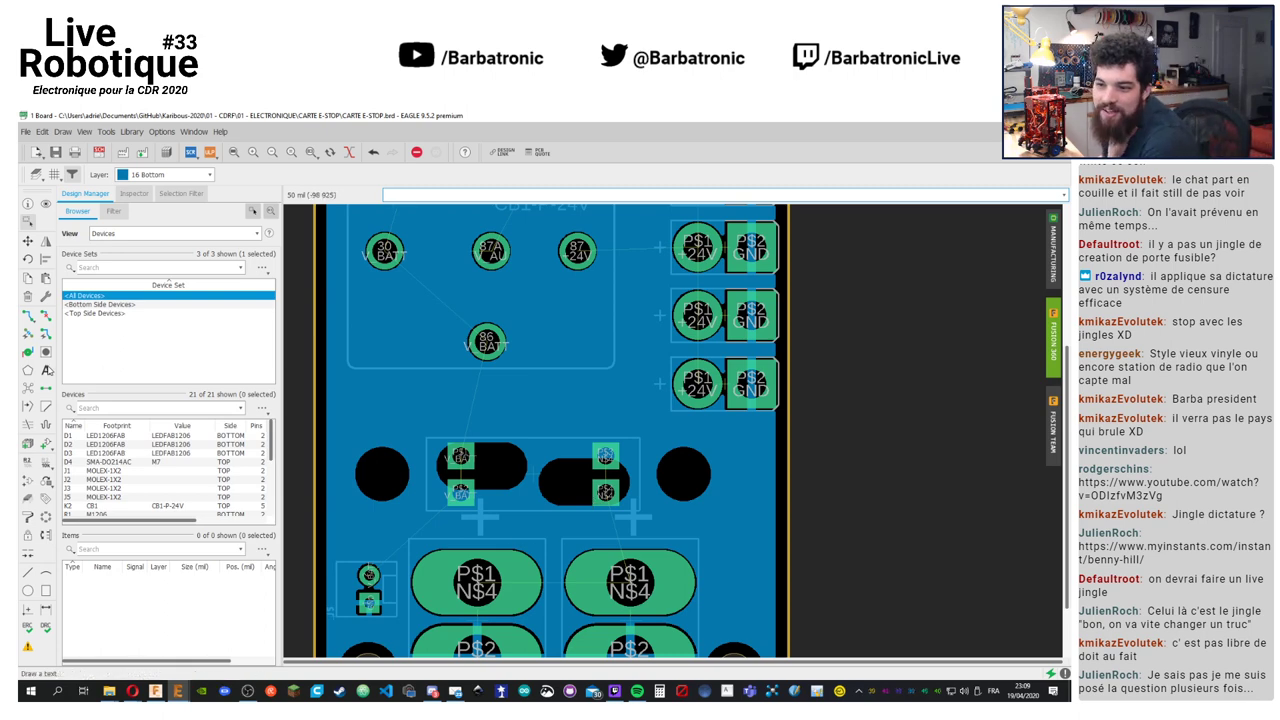
Move the four-pad fuse holder further left and up, recomputing the ratsnest and copper pour
click(30, 388)
middle_drag(401, 392, 414, 384)
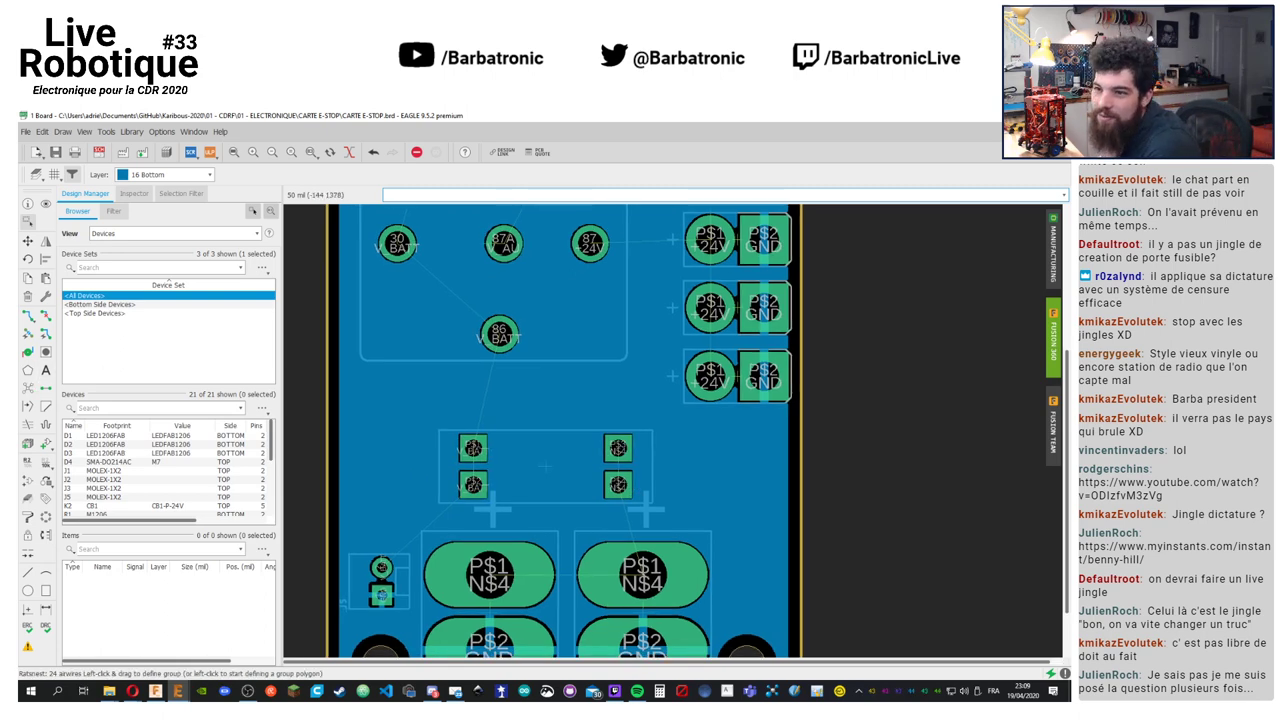
key(F7)
click(543, 468)
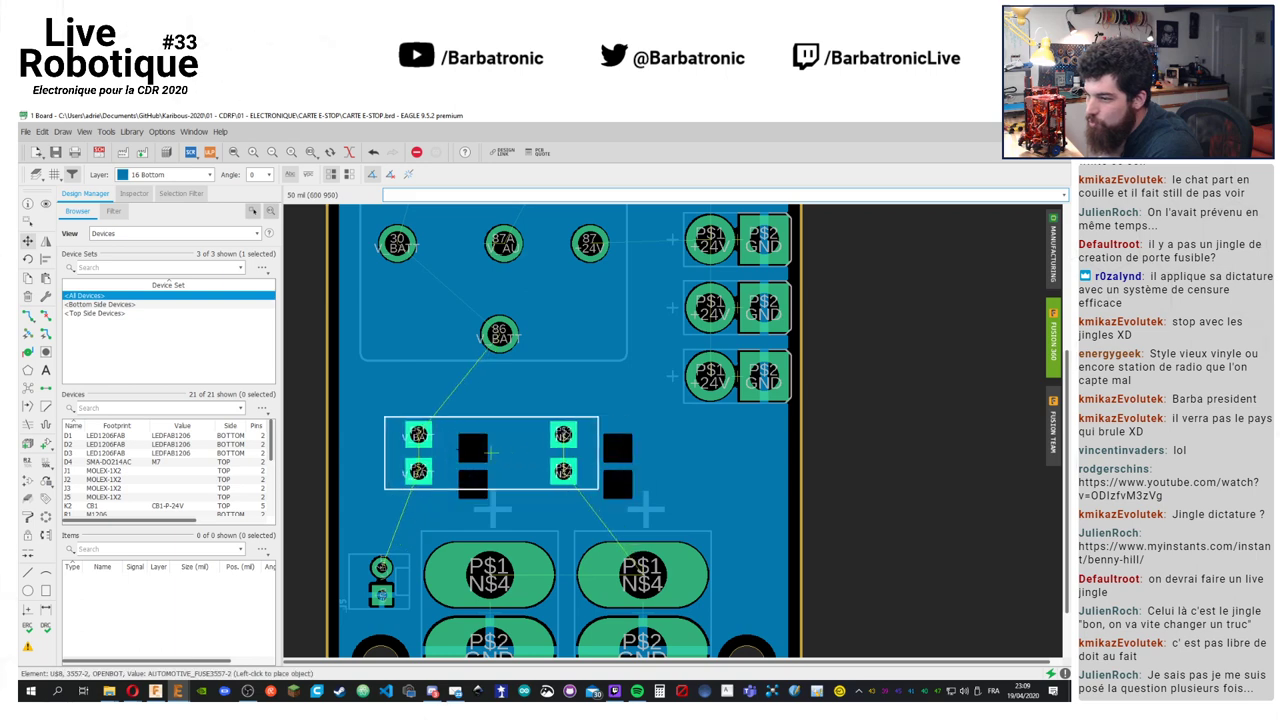
click(463, 442)
scroll(535, 458, down, 3)
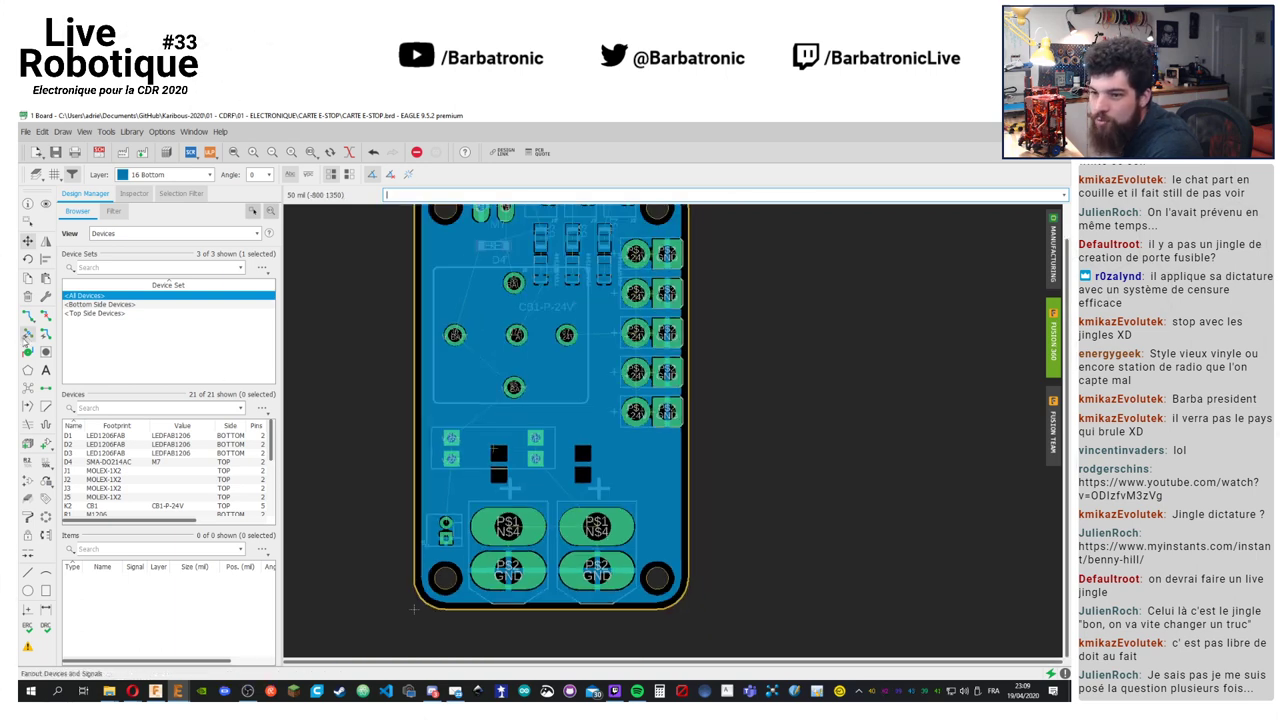
click(30, 388)
middle_drag(825, 416, 863, 450)
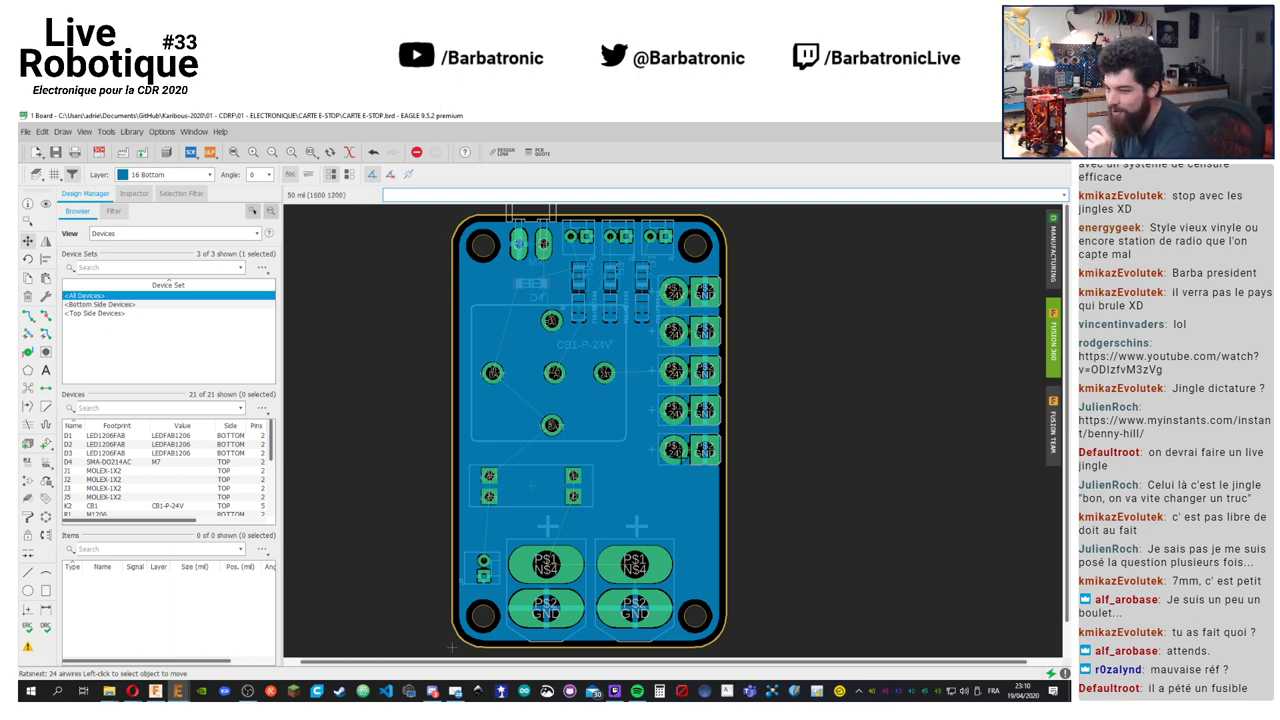
Scroll through the 3557-2 fuse holder drawing and the Keystone fuse holder catalog in Opera
click(132, 691)
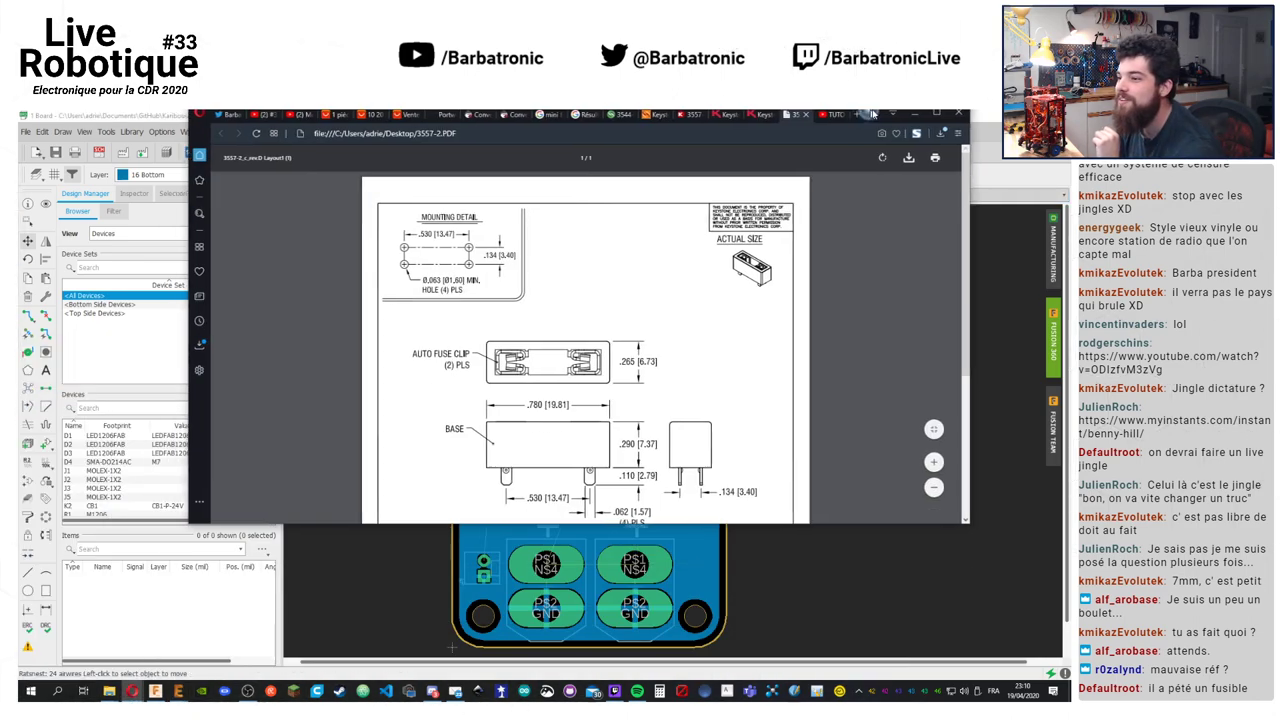
scroll(646, 382, down, 1)
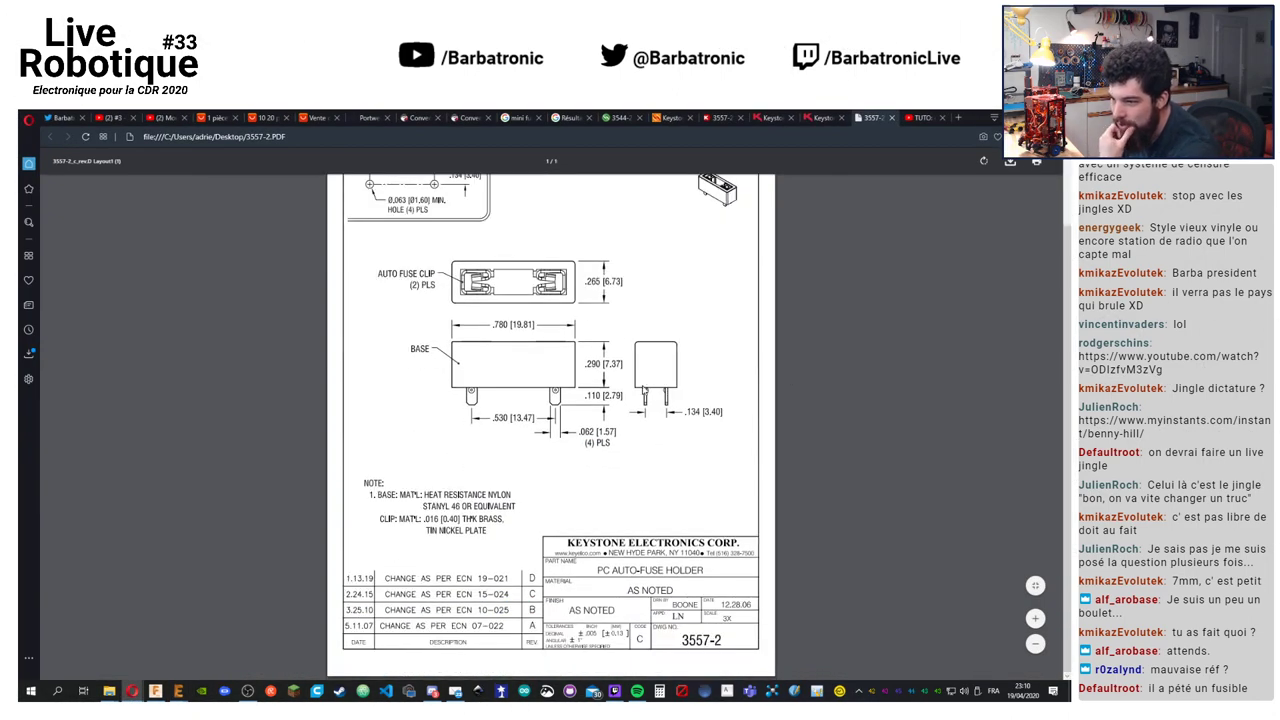
click(822, 117)
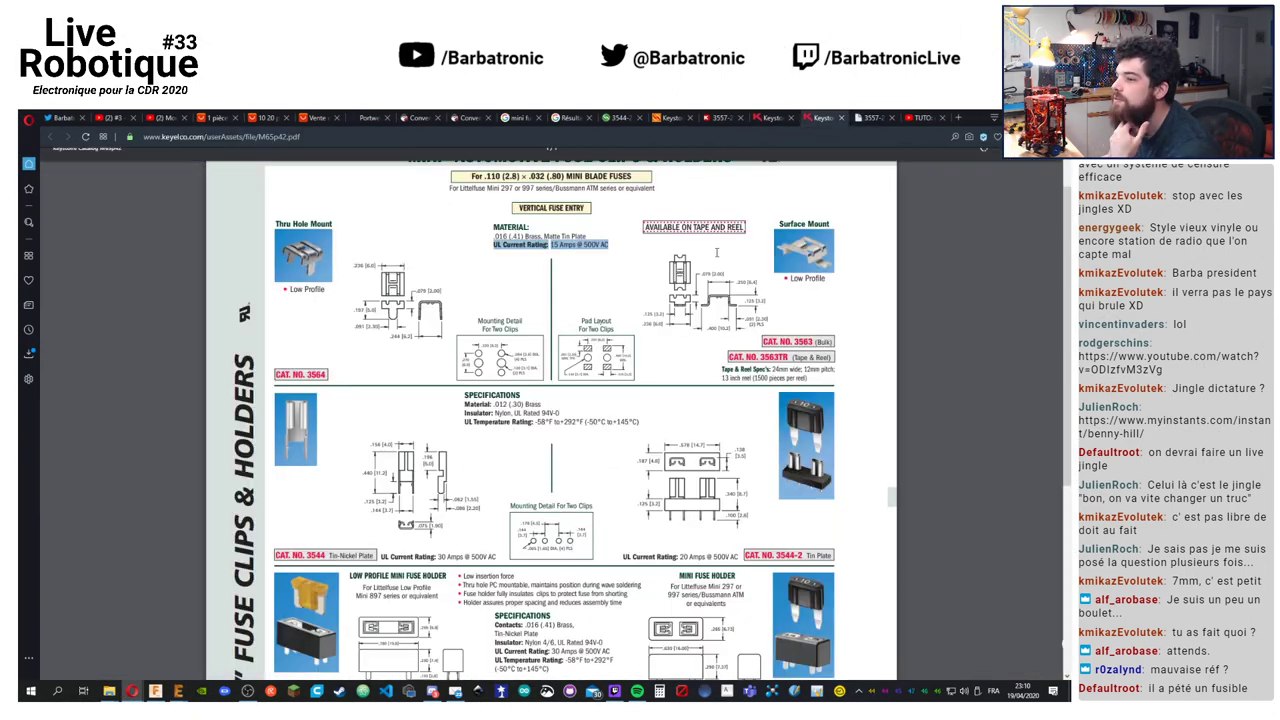
scroll(613, 466, down, 3)
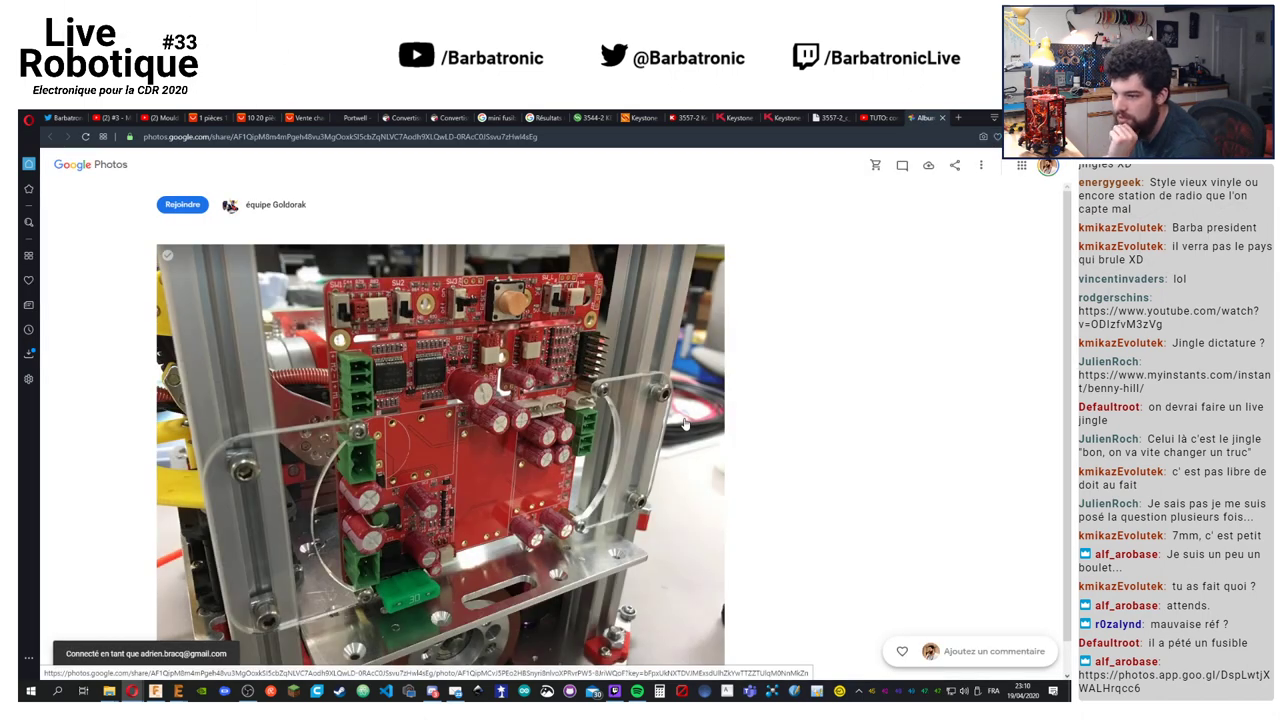
Scroll through the Google Photos picture of the robot's red control boards
scroll(685, 425, down, 1)
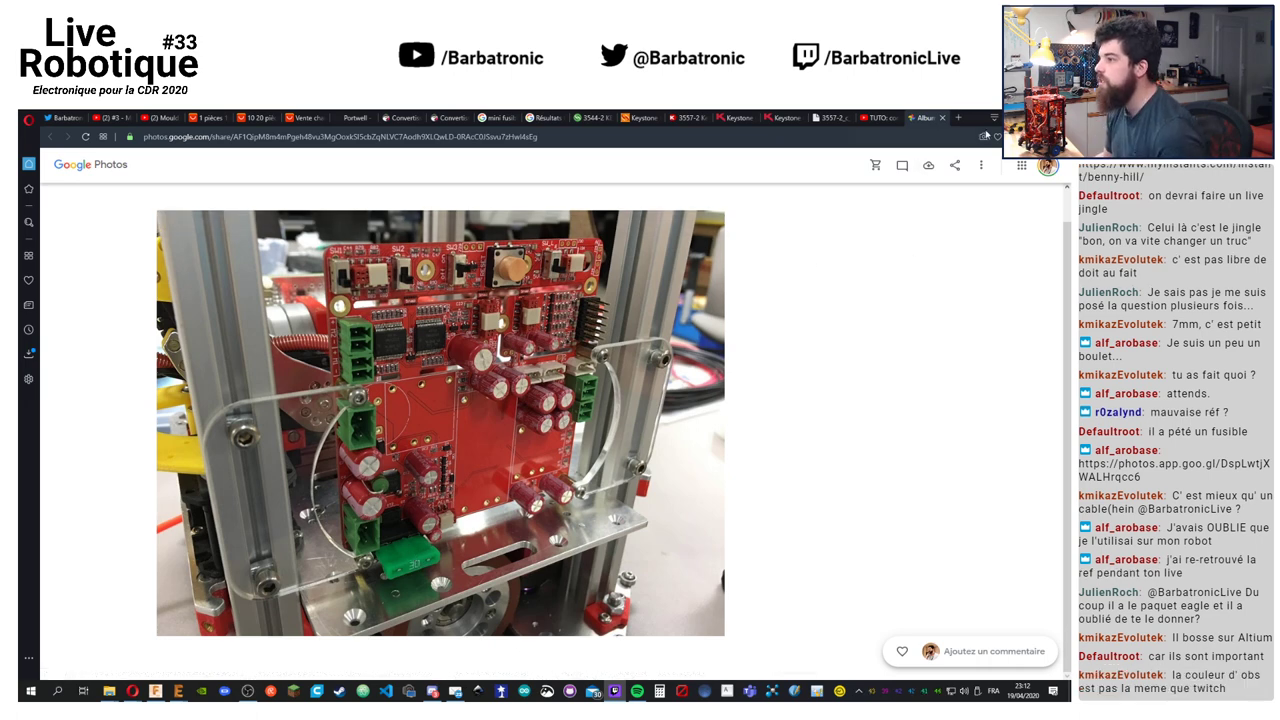
Return to EAGLE, look around the board layout, then switch to the schematic
key(alt+Tab)
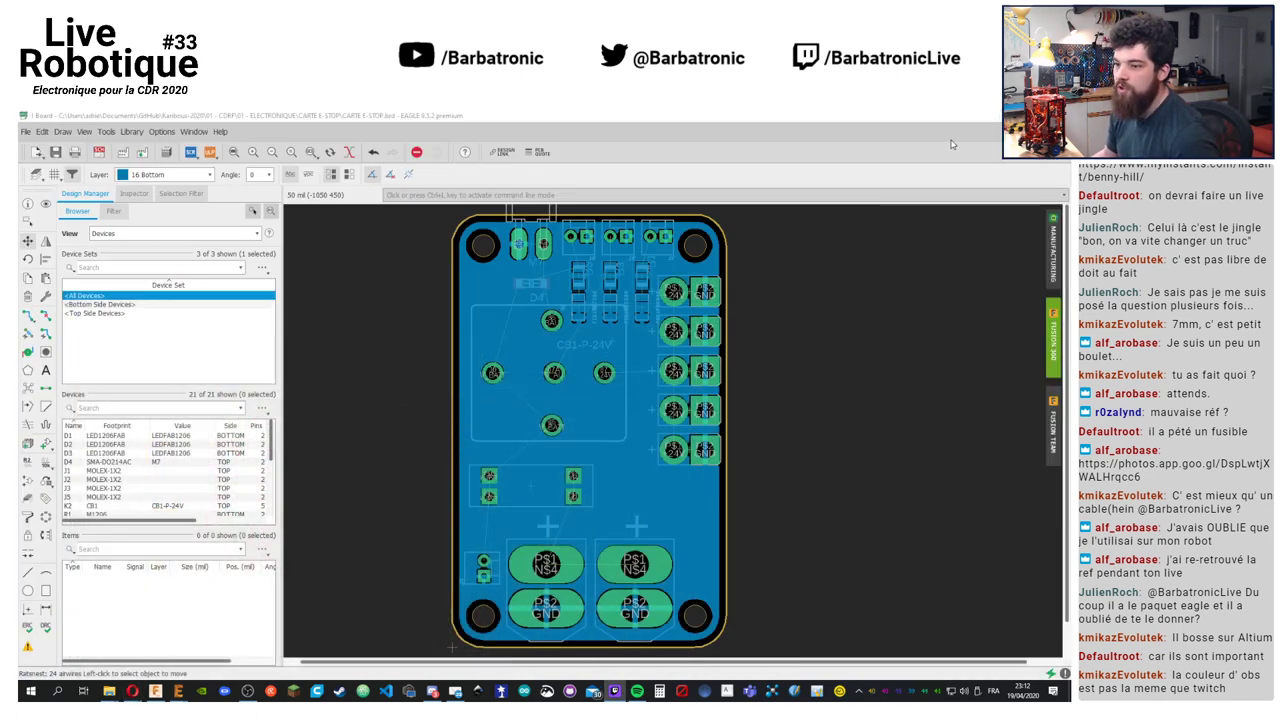
scroll(500, 437, down, 2)
scroll(500, 437, down, 2)
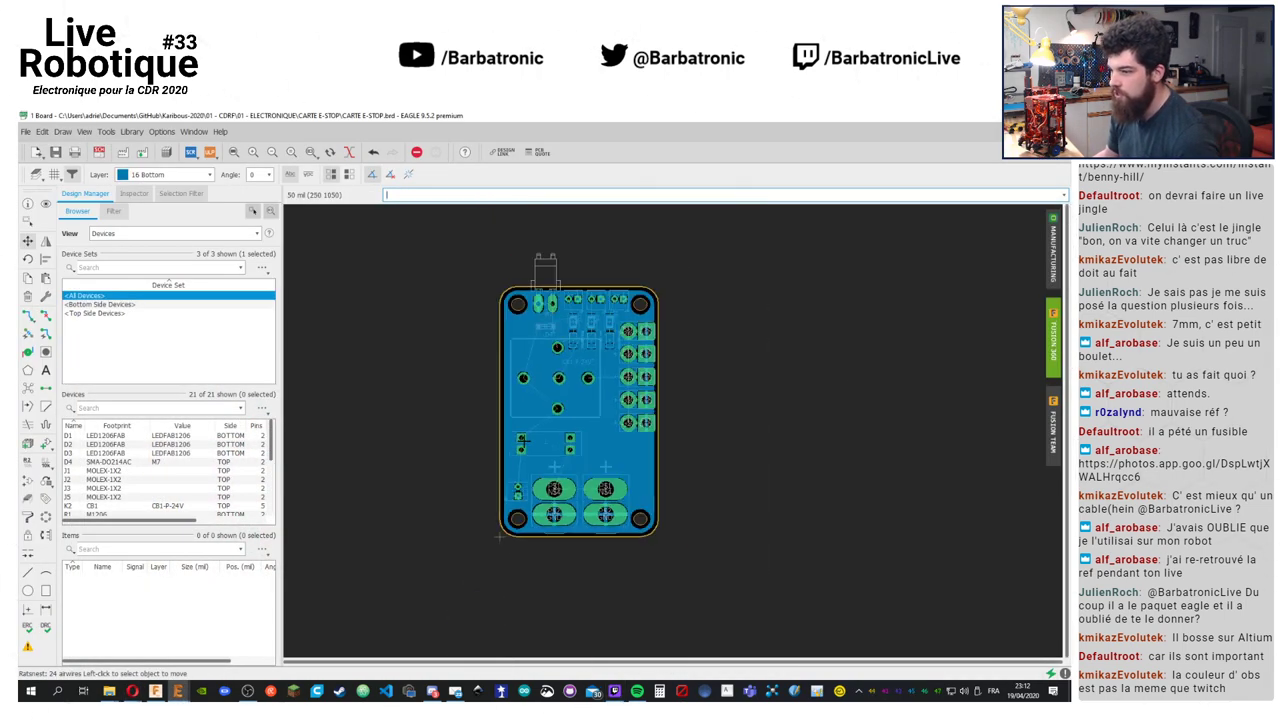
scroll(537, 440, up, 3)
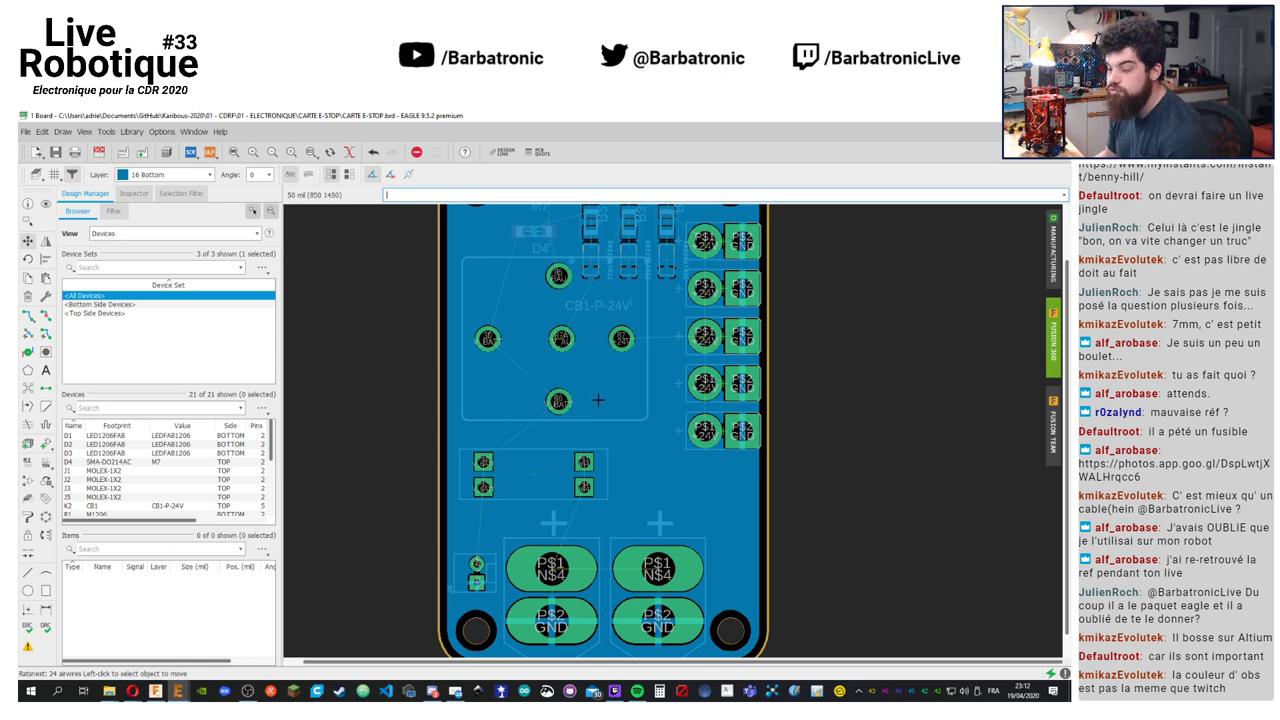
middle_drag(751, 477, 683, 509)
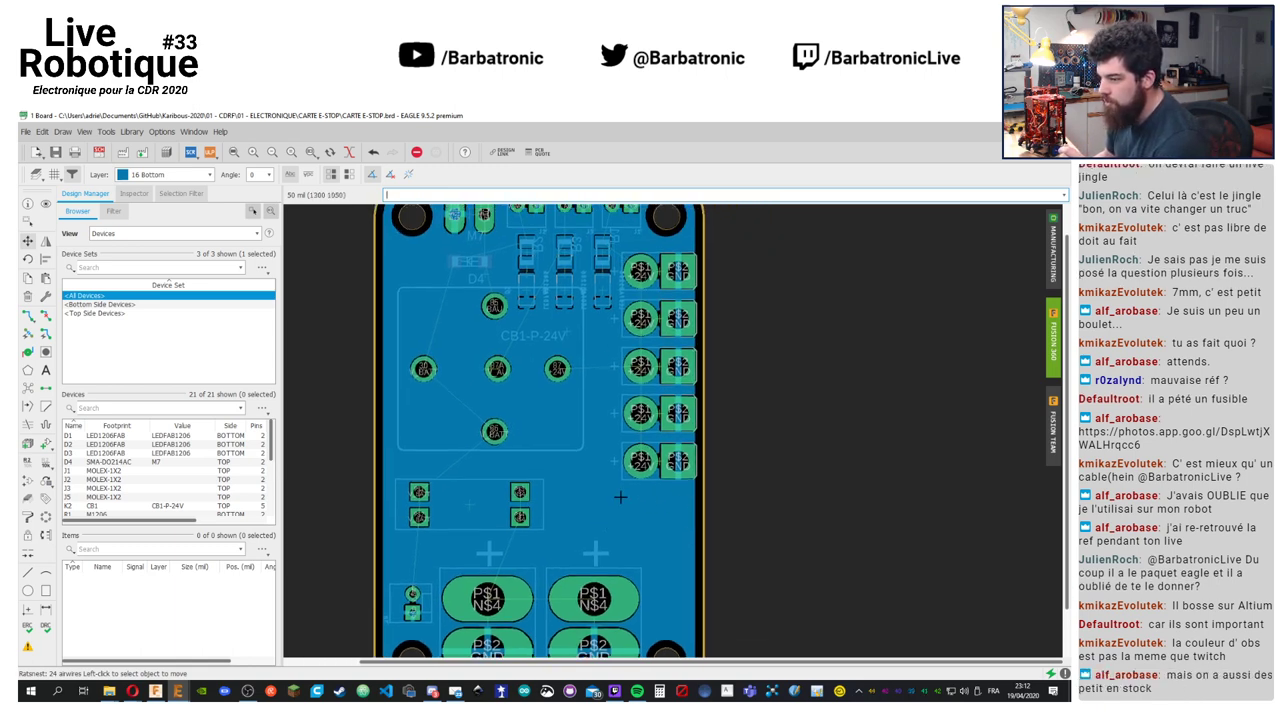
click(100, 156)
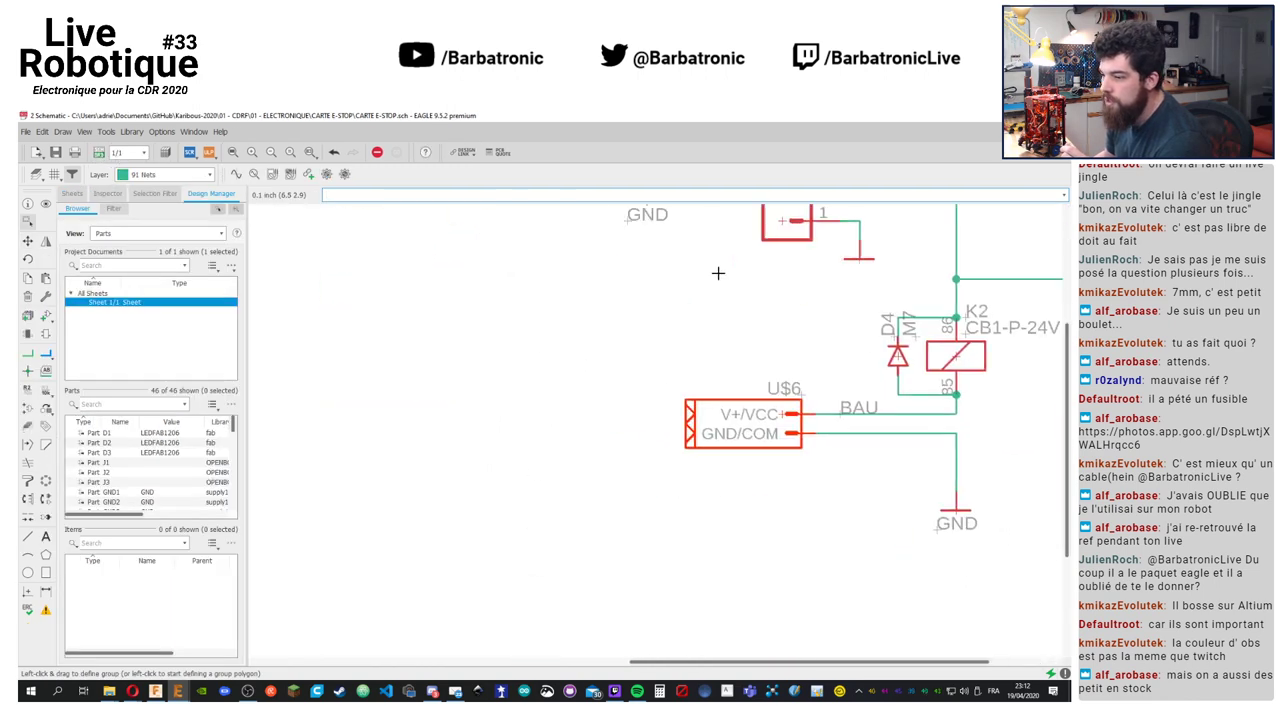
Copy supply connector U$4 to create U$7 below it, then switch to the board
scroll(794, 271, down, 5)
scroll(425, 519, up, 5)
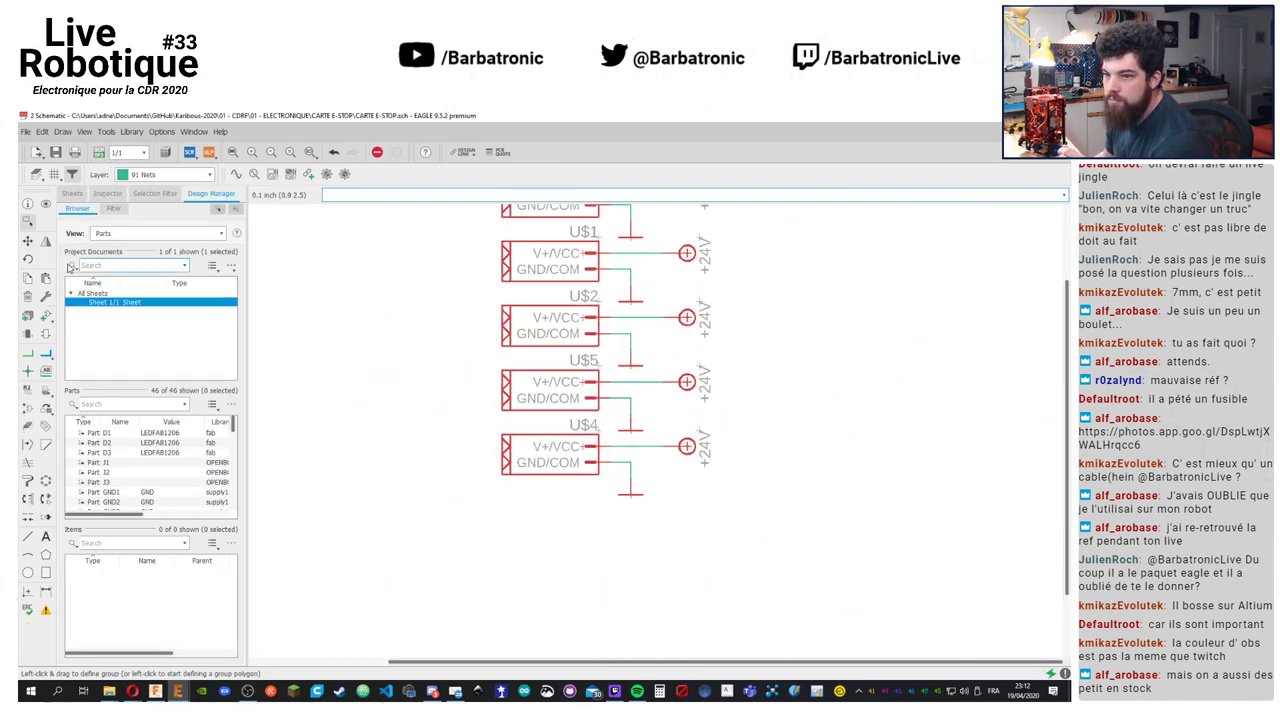
drag(790, 522, 410, 428)
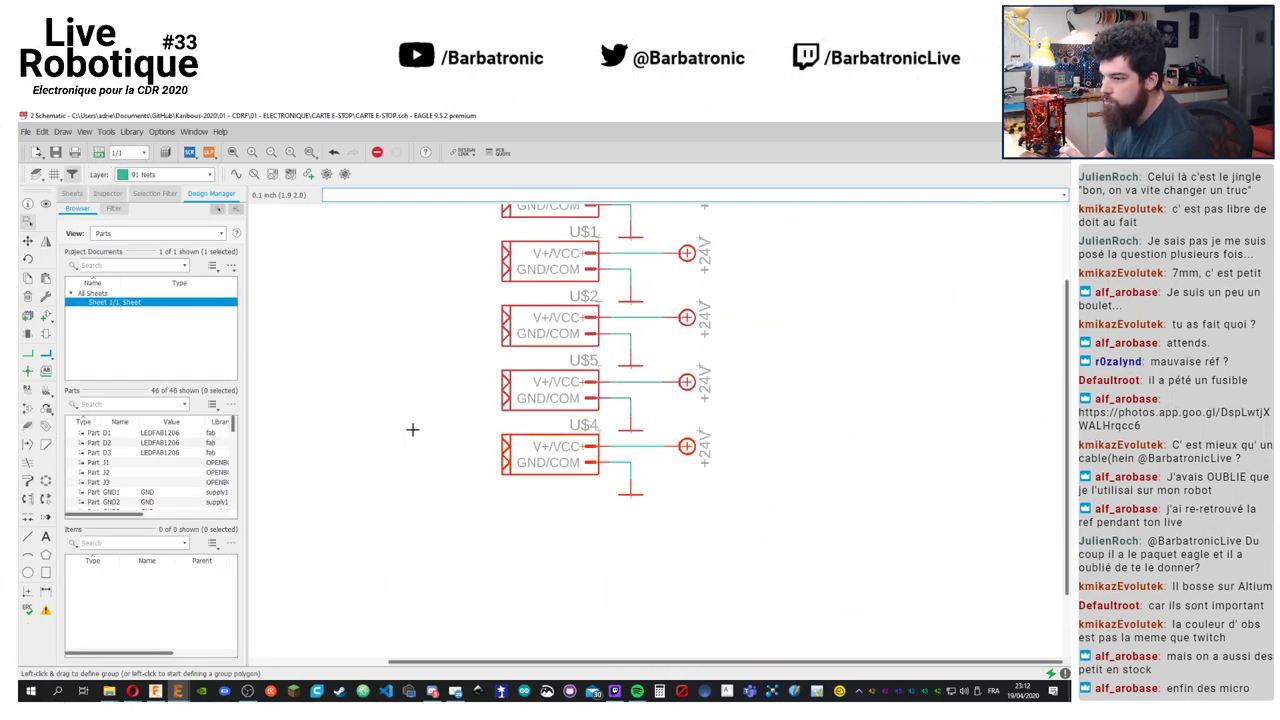
click(28, 278)
click(546, 448)
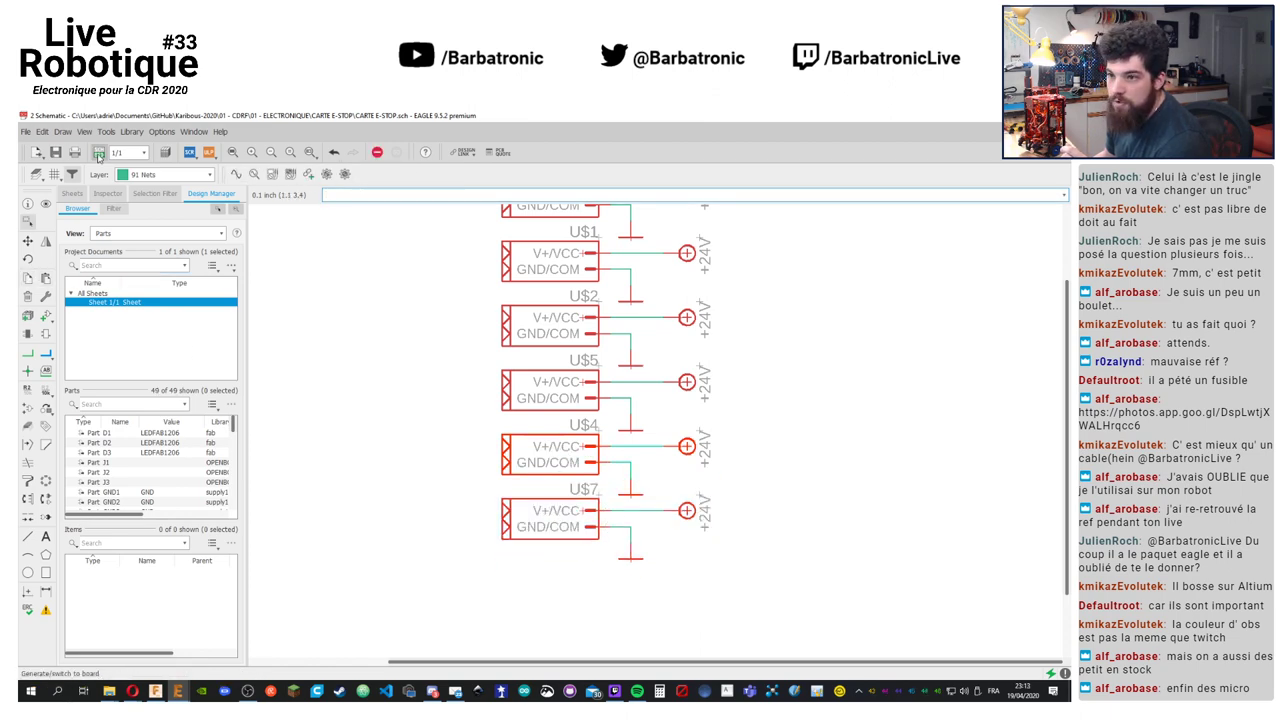
click(98, 152)
scroll(636, 445, up, 2)
Move the new off-board connector U$7 onto the board's right edge
scroll(636, 445, down, 5)
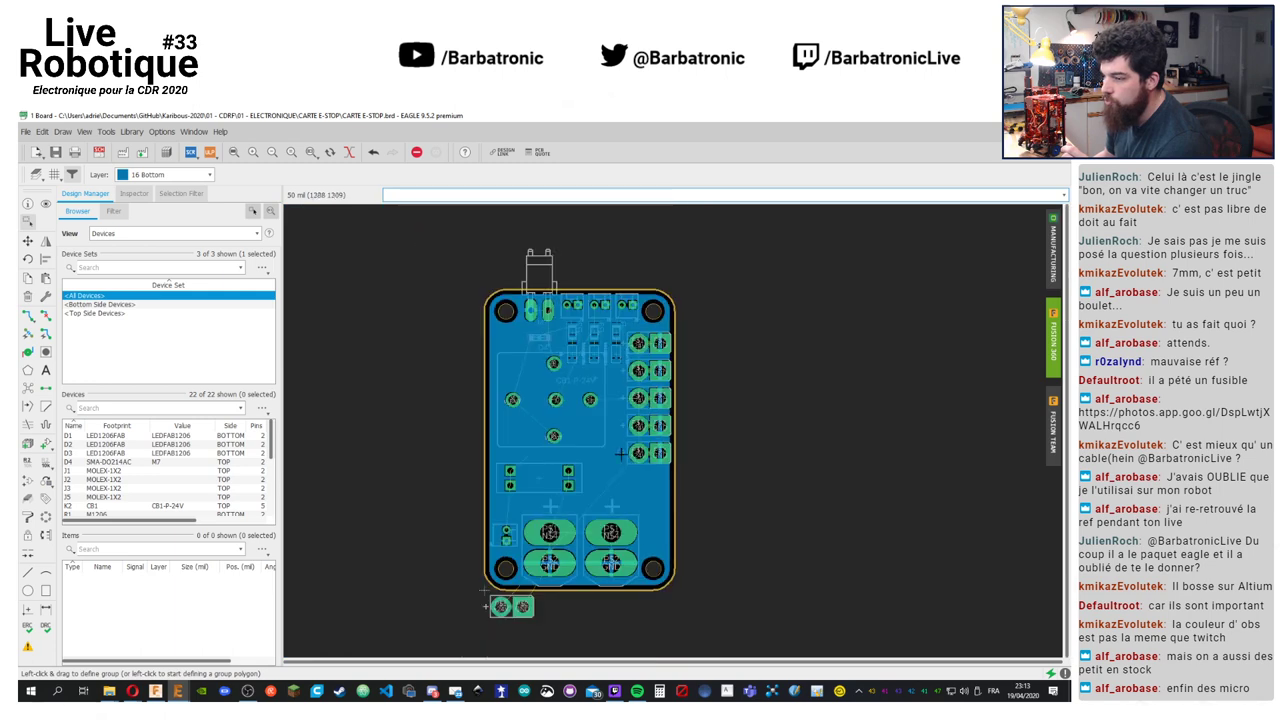
click(28, 241)
click(505, 606)
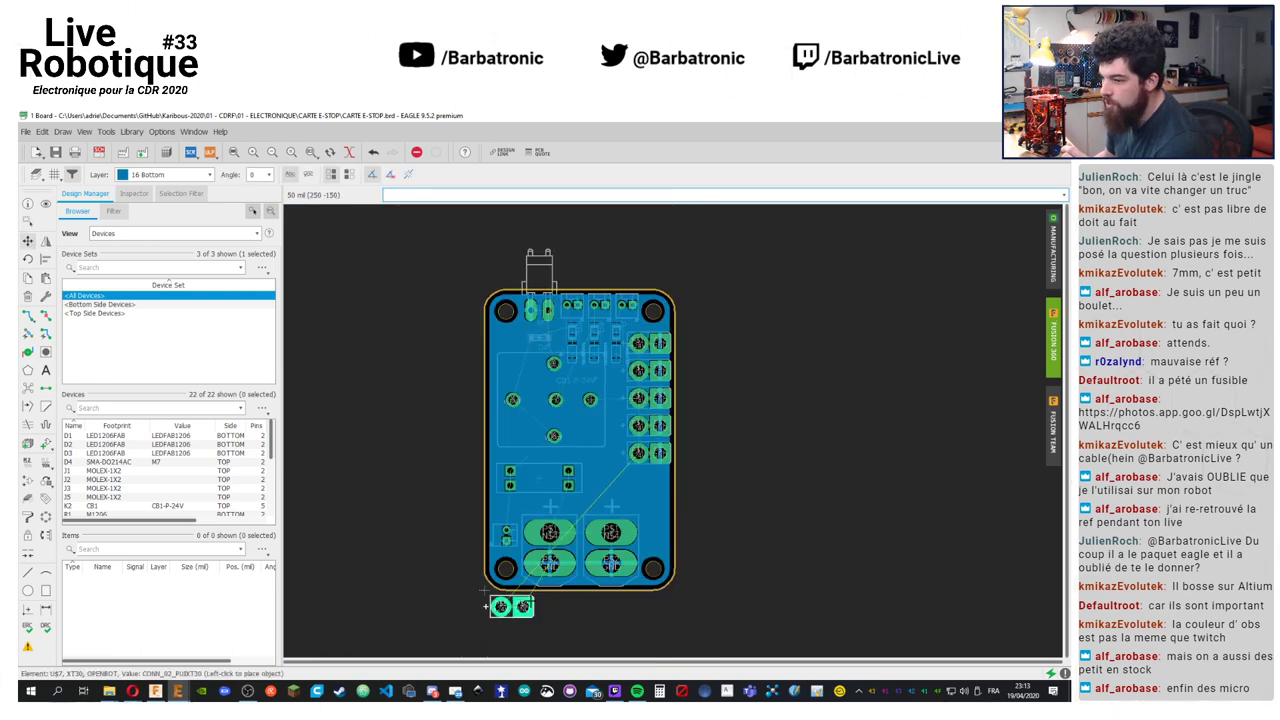
click(618, 480)
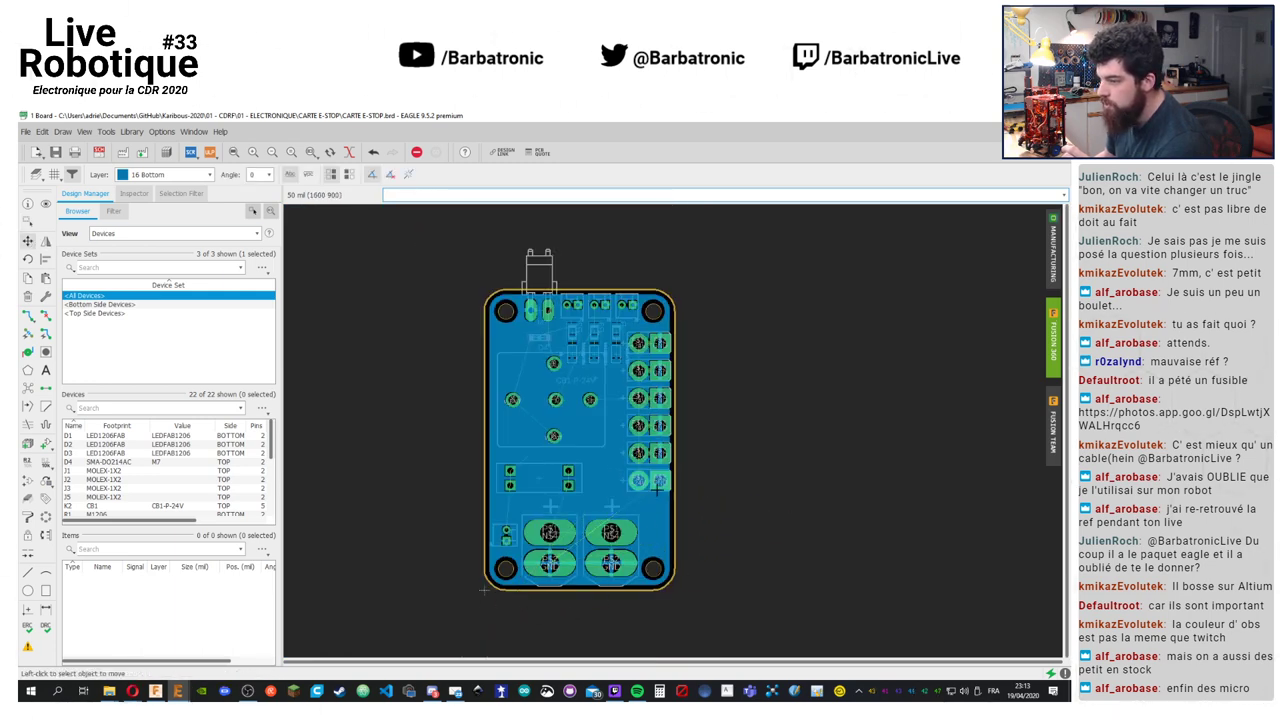
scroll(630, 482, down, 2)
scroll(650, 484, up, 4)
ctrl+scroll(555, 557, down, 1)
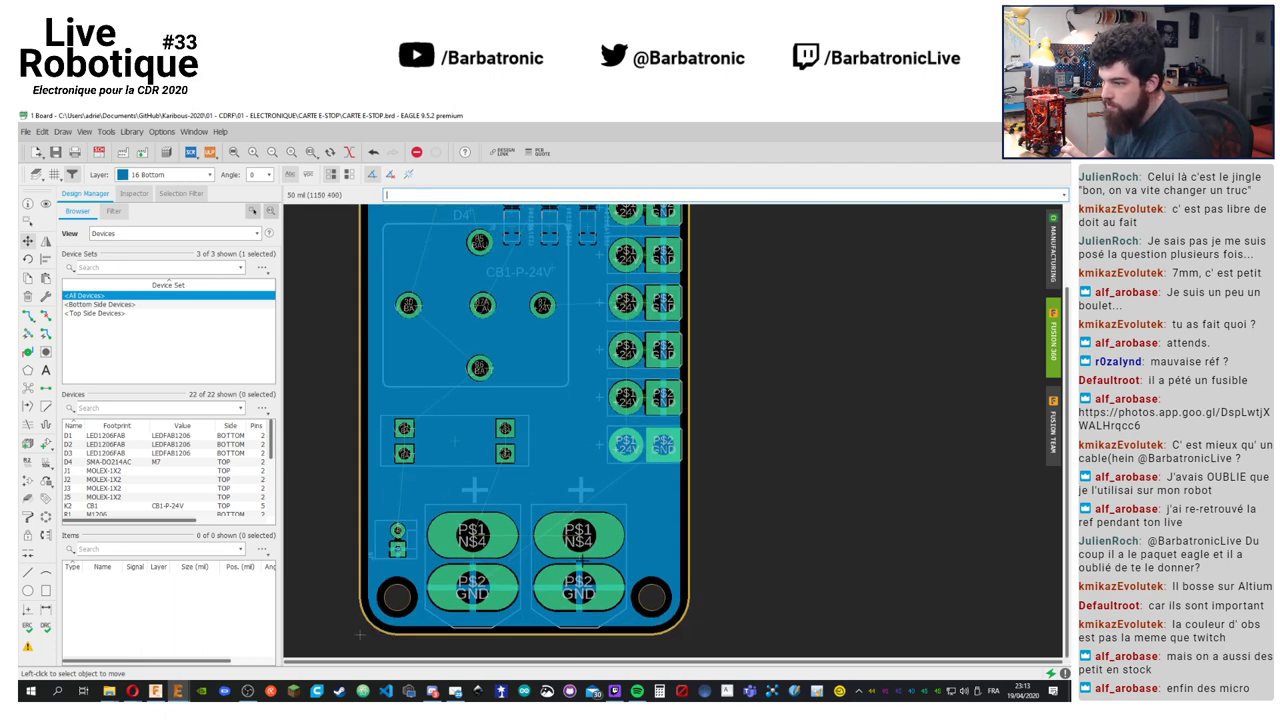
Raise the left XT60 connector U_ALIM slightly and recompute the copper pour
click(488, 560)
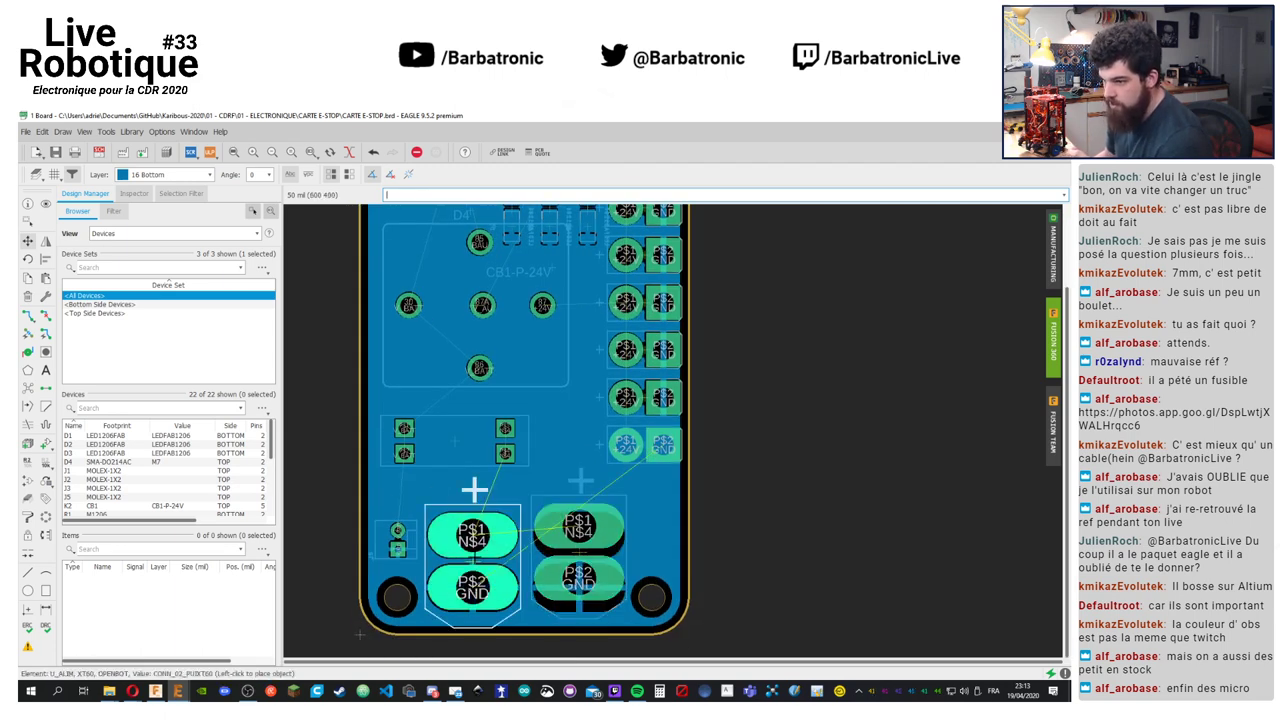
click(488, 553)
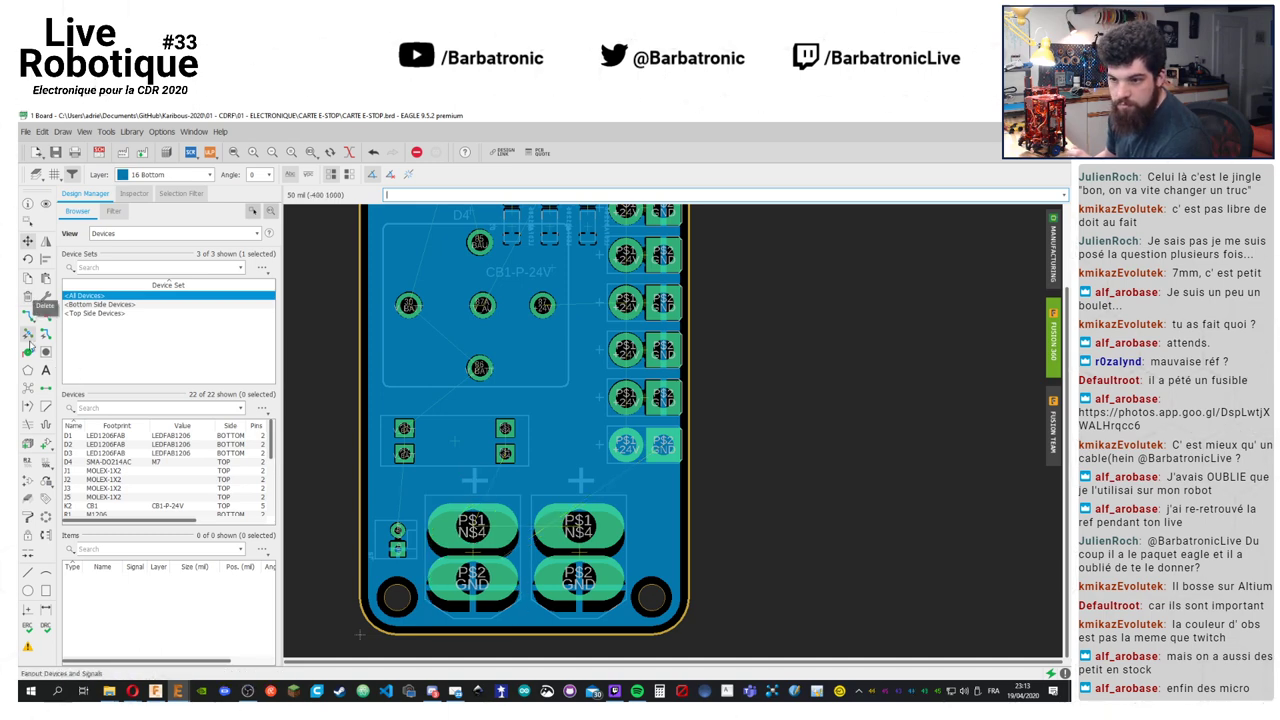
click(28, 388)
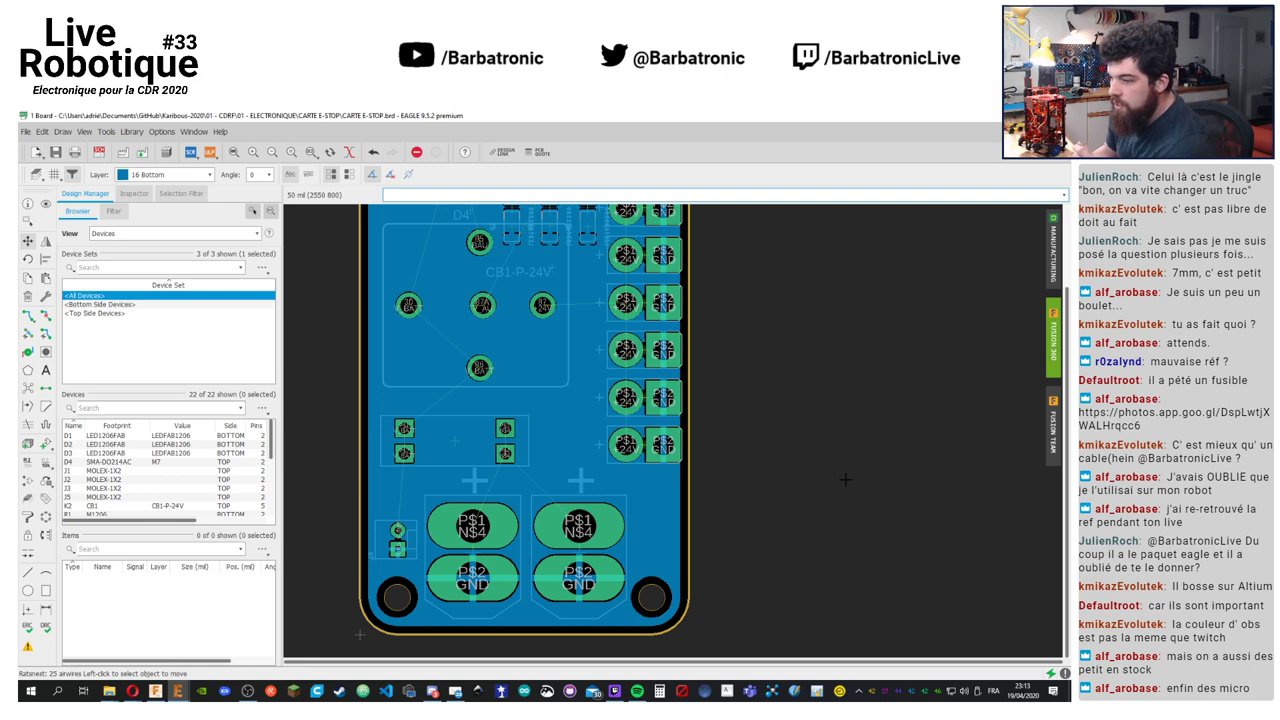
scroll(832, 480, up, 1)
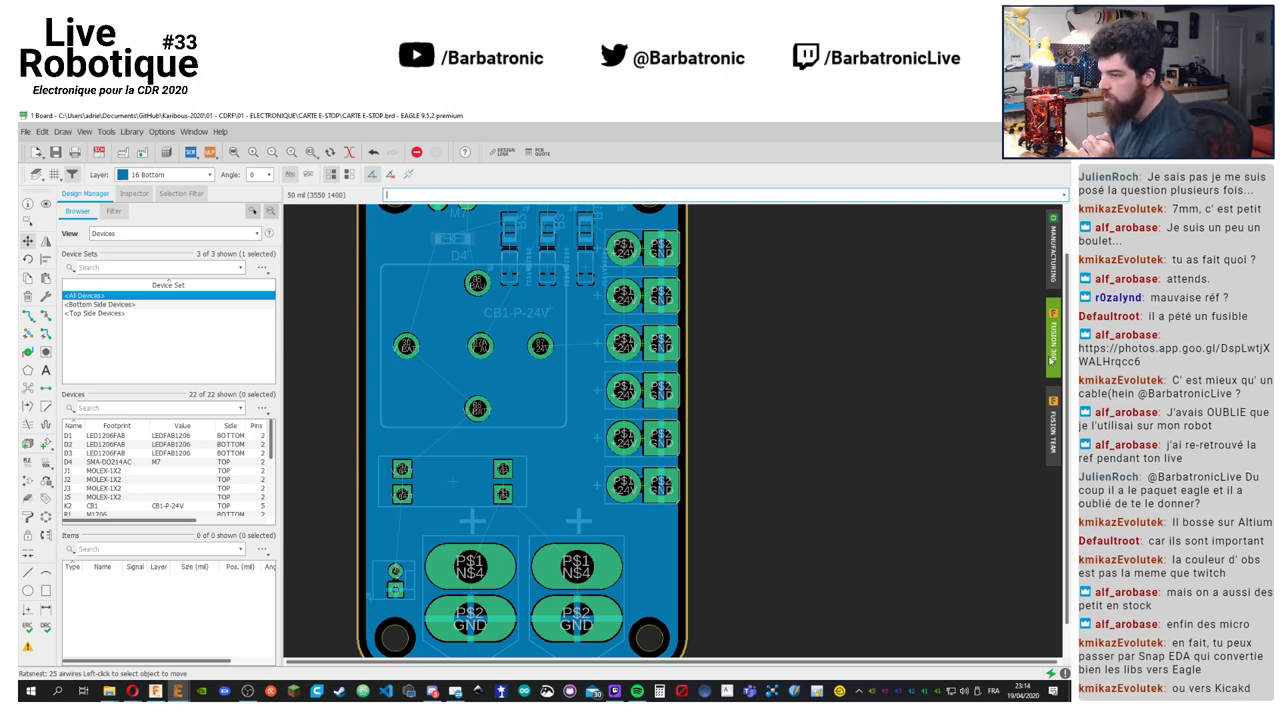
Re-space the XT30 connectors in the right column, shifting U$7 and the upper connectors lower
middle_drag(760, 370, 836, 434)
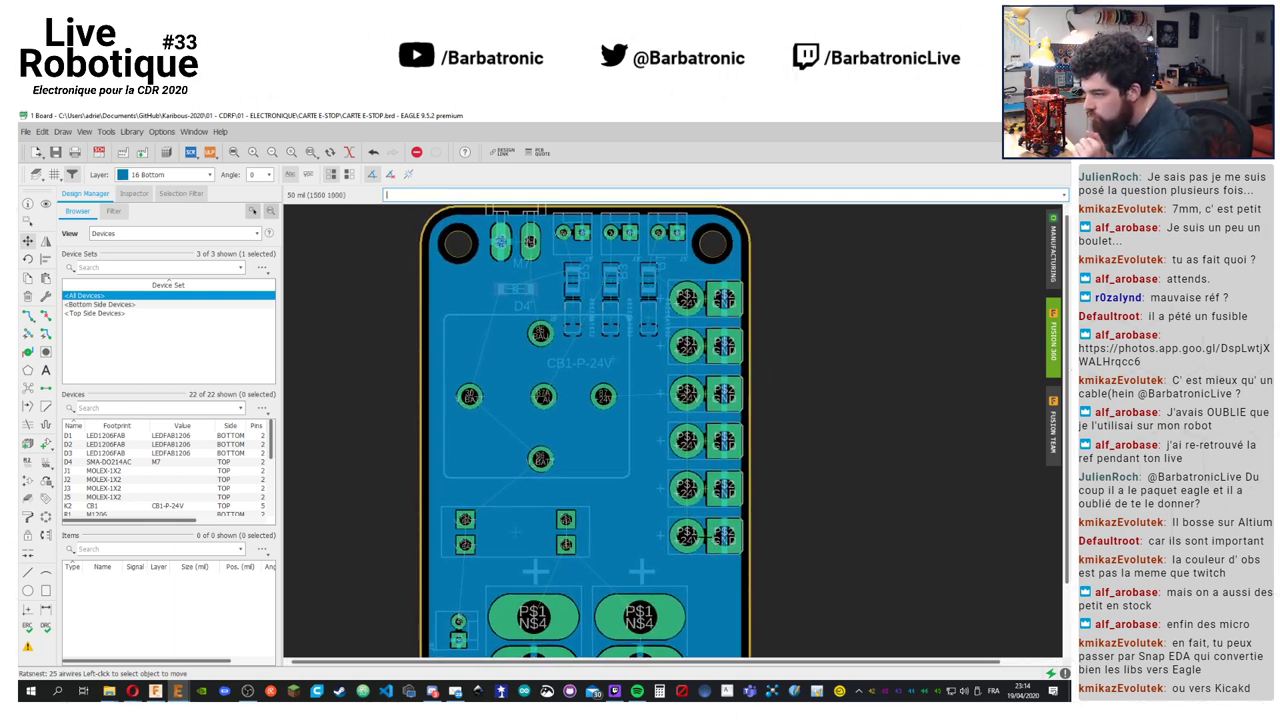
click(703, 537)
click(703, 497)
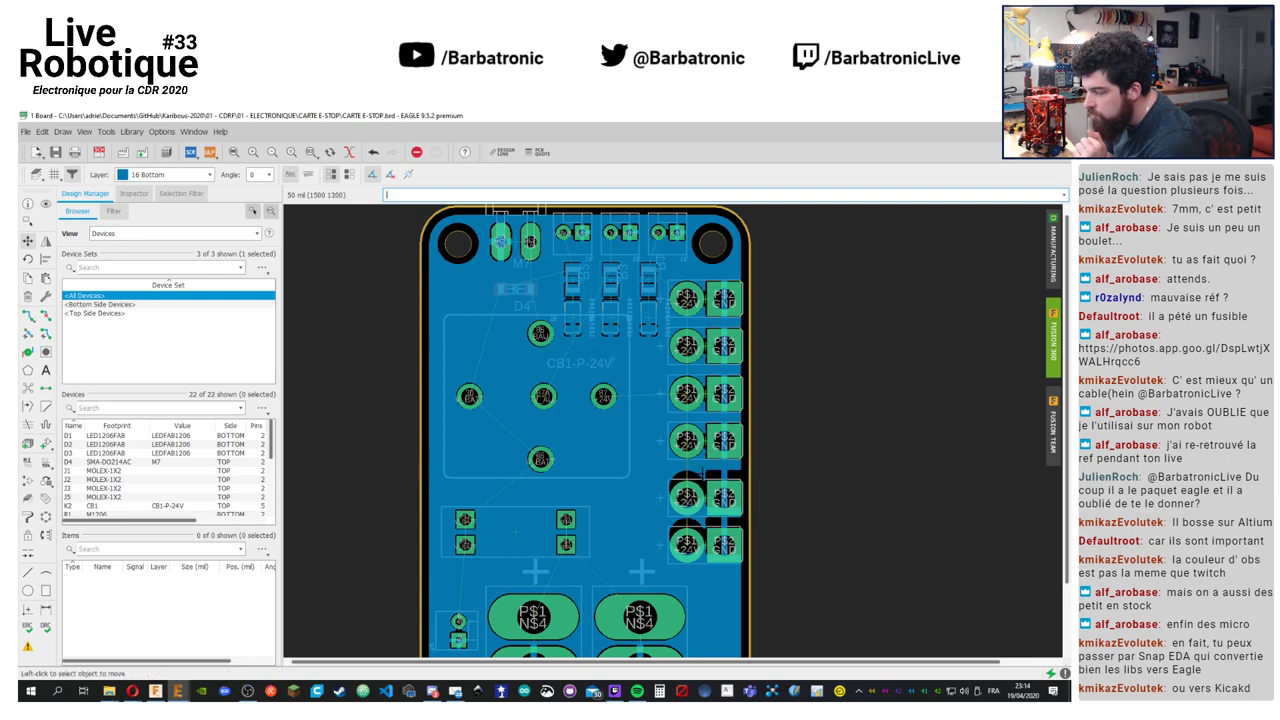
click(703, 441)
click(703, 451)
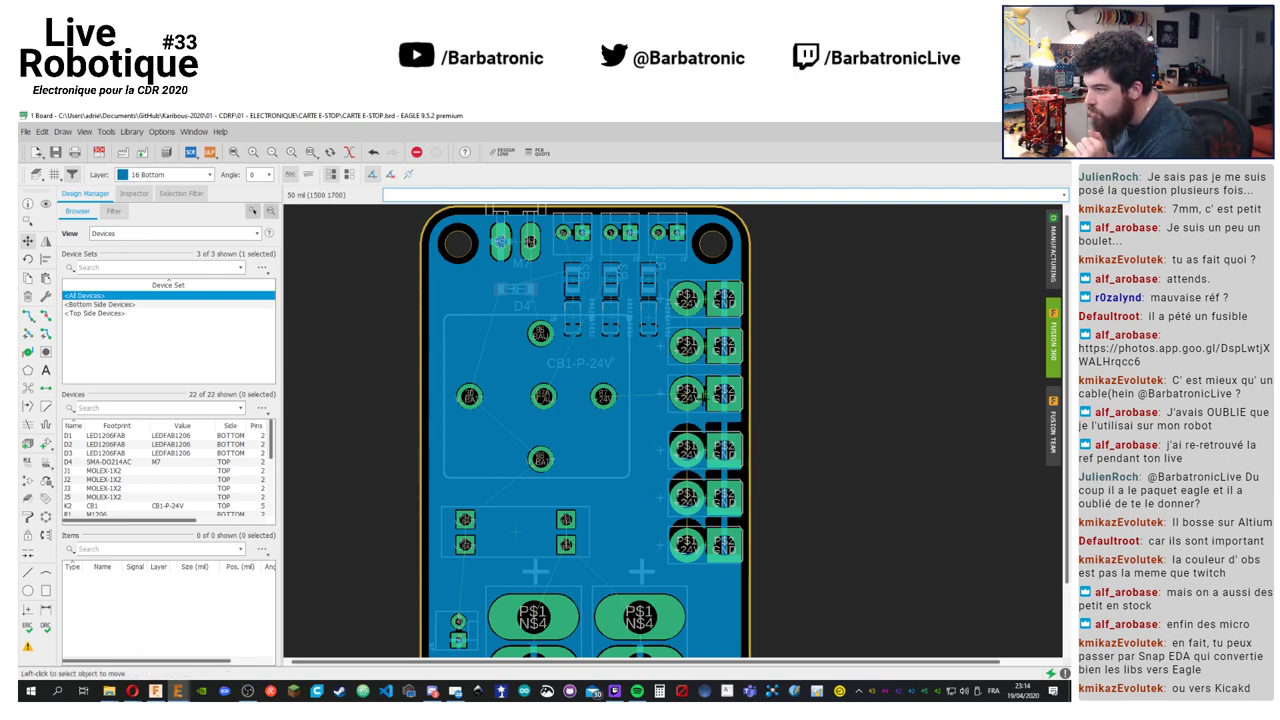
click(700, 397)
click(700, 406)
click(703, 346)
click(703, 366)
click(703, 299)
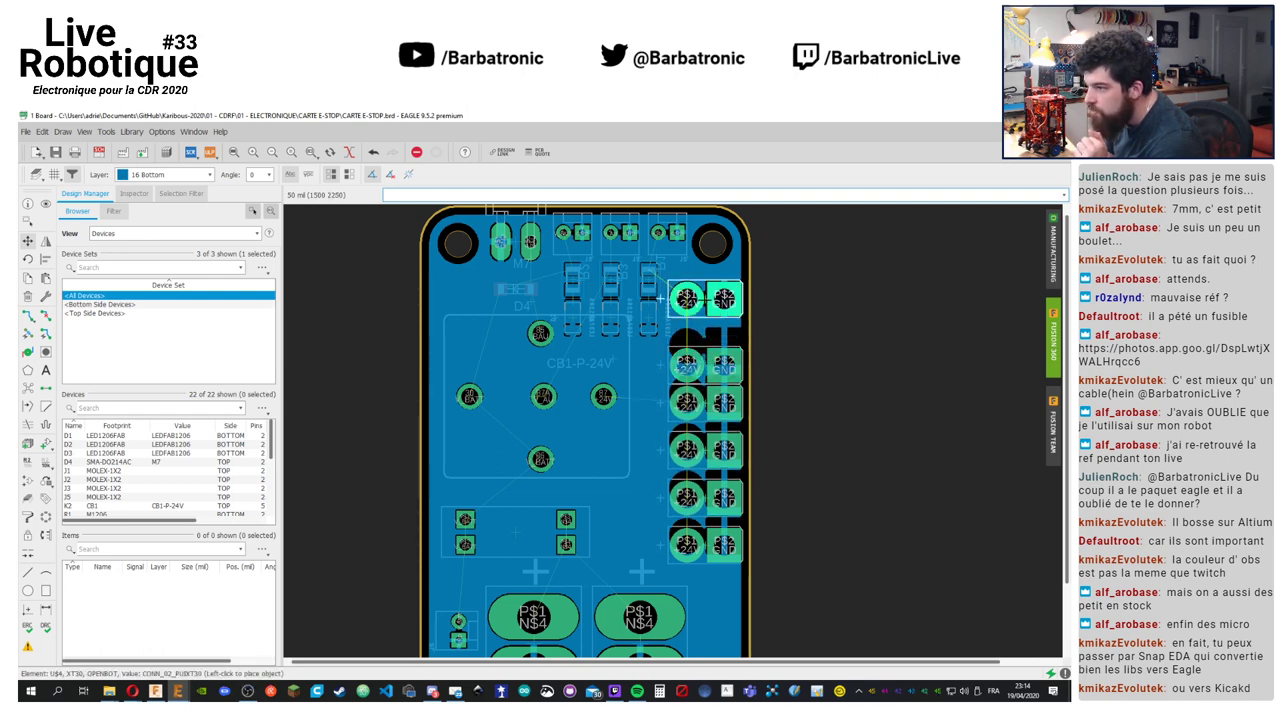
click(703, 308)
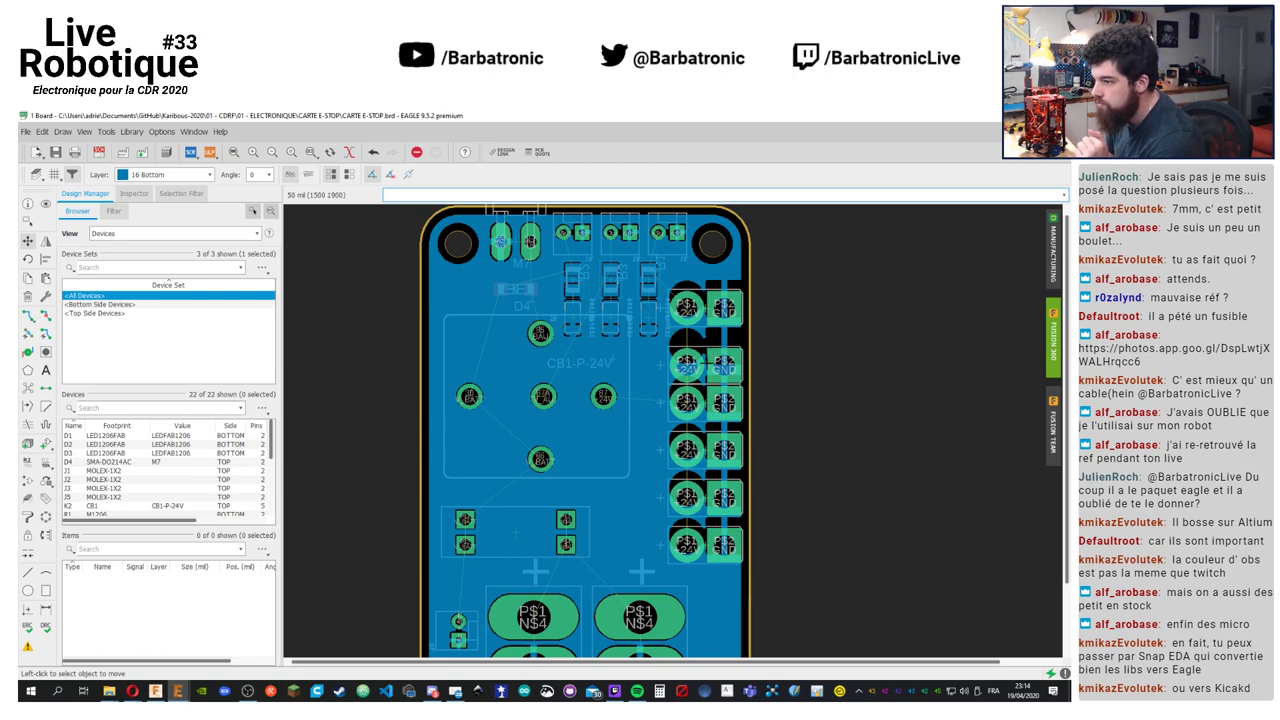
click(703, 362)
click(703, 352)
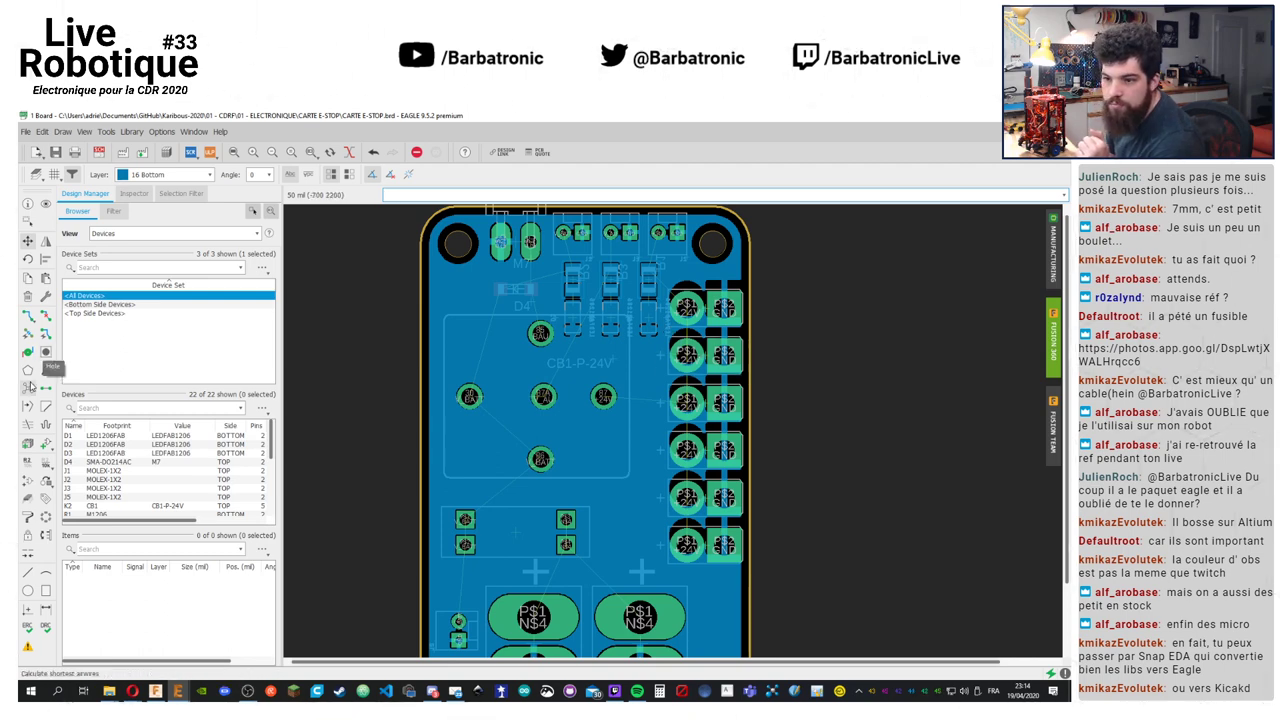
Recalculate the airwires and copper pour, then inspect the bottom of the board
click(29, 387)
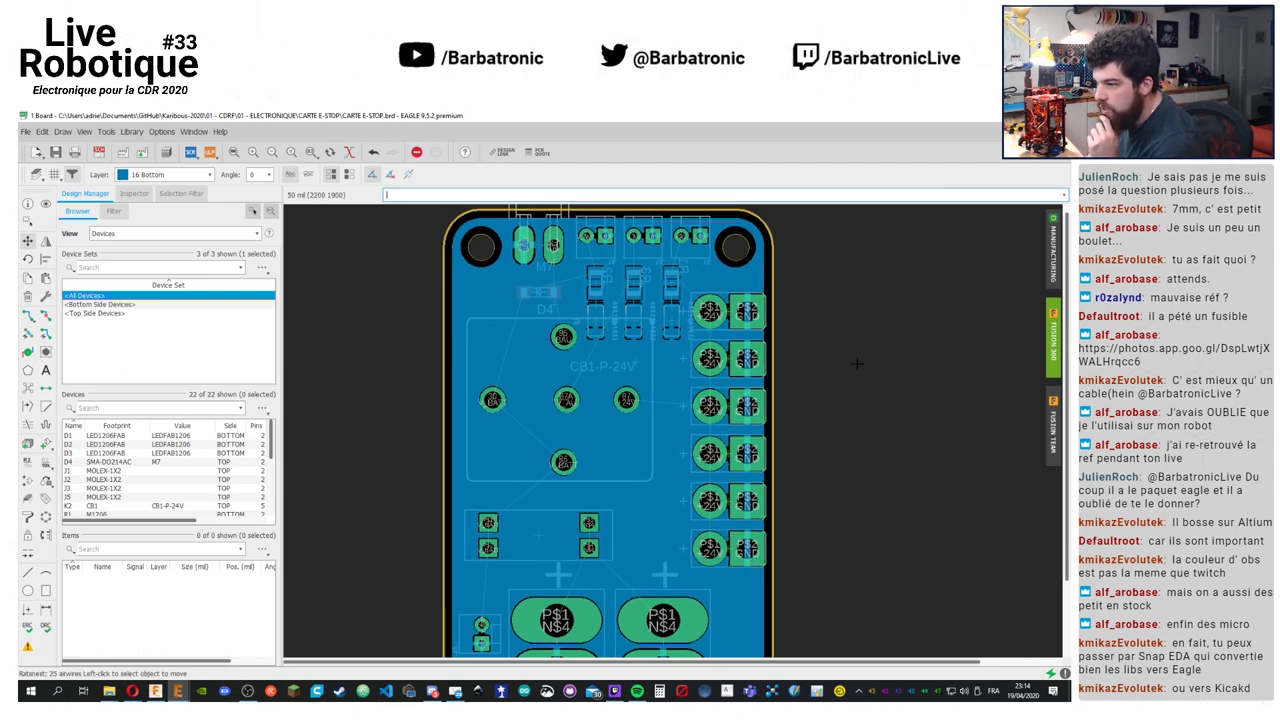
scroll(856, 364, down, 3)
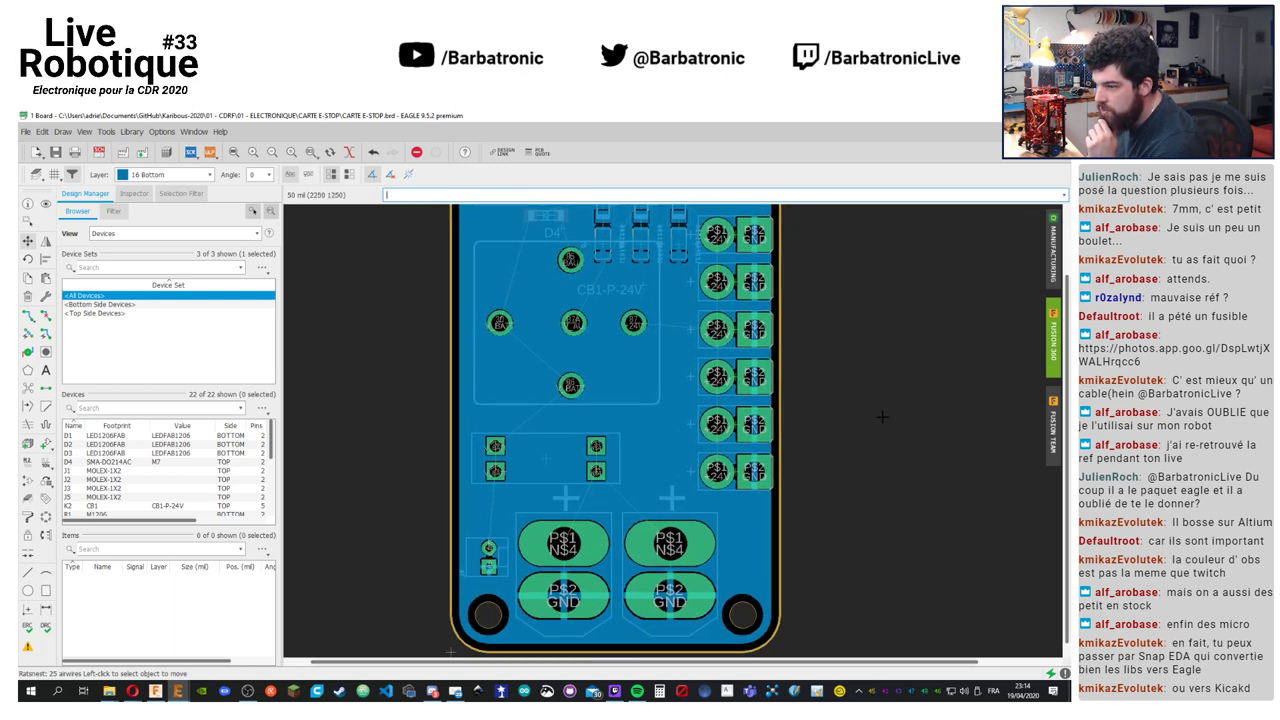
middle_drag(882, 416, 858, 369)
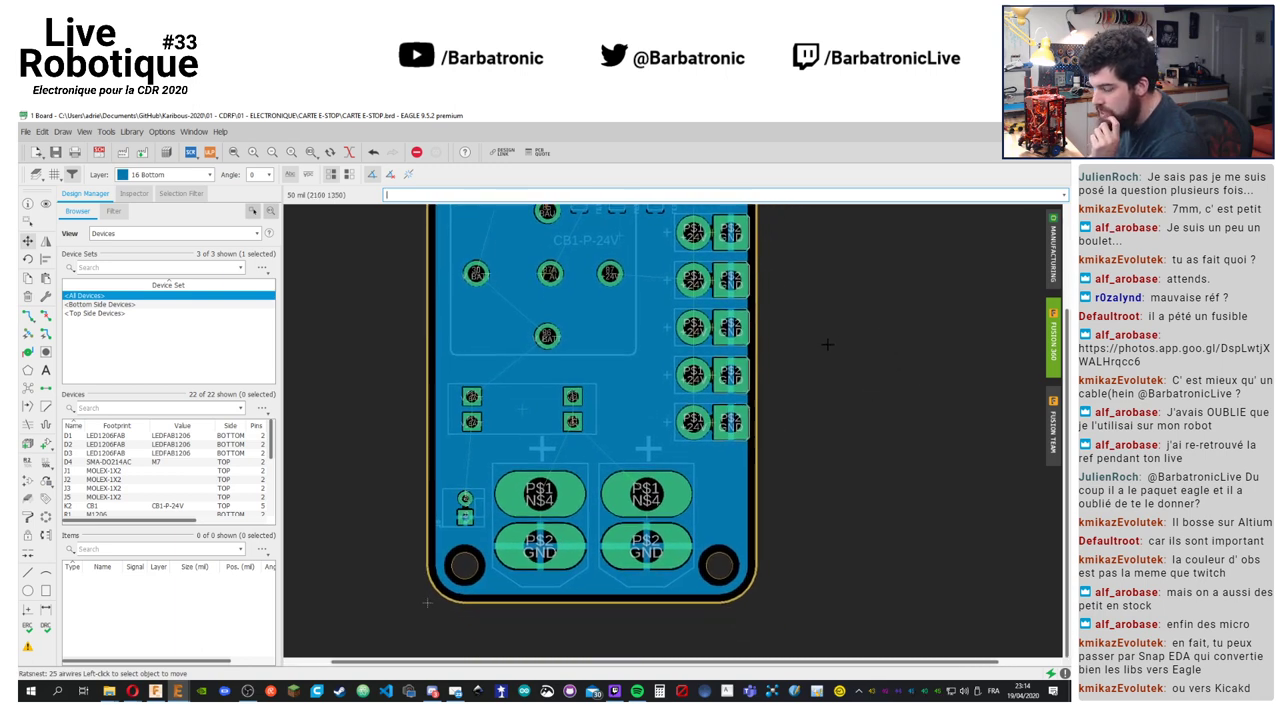
scroll(532, 484, up, 5)
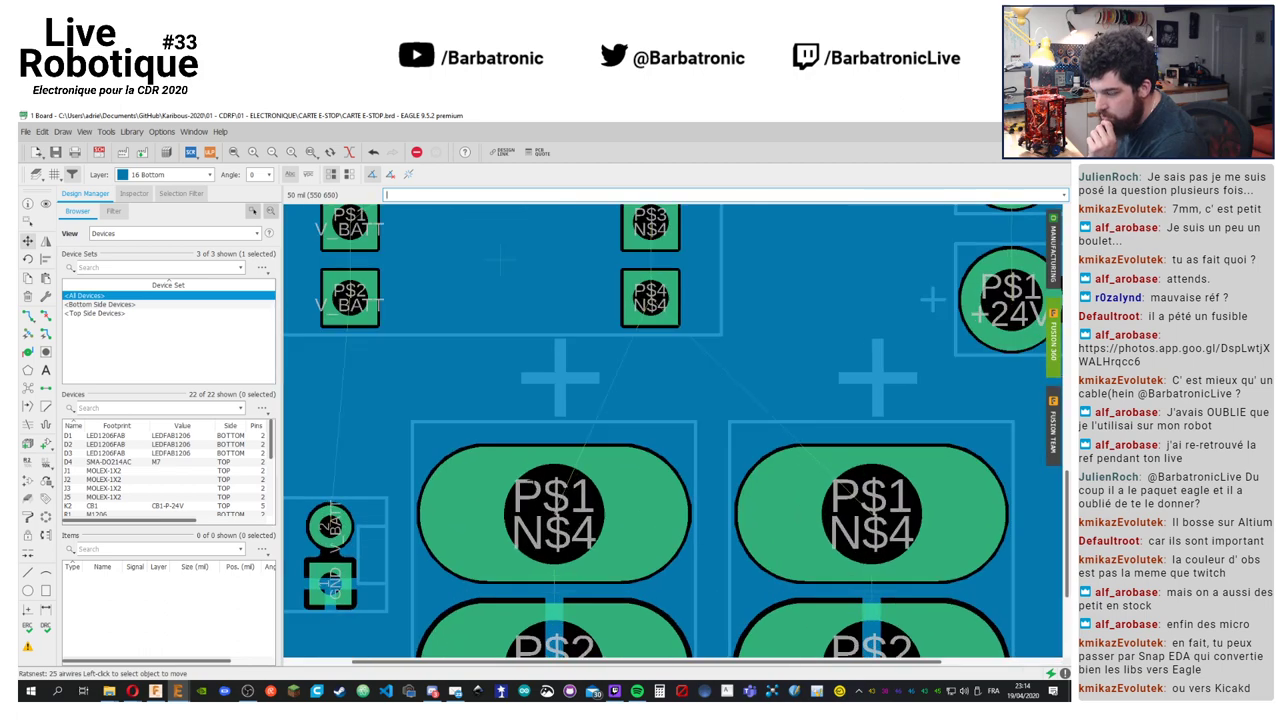
scroll(520, 480, down, 4)
scroll(502, 474, up, 2)
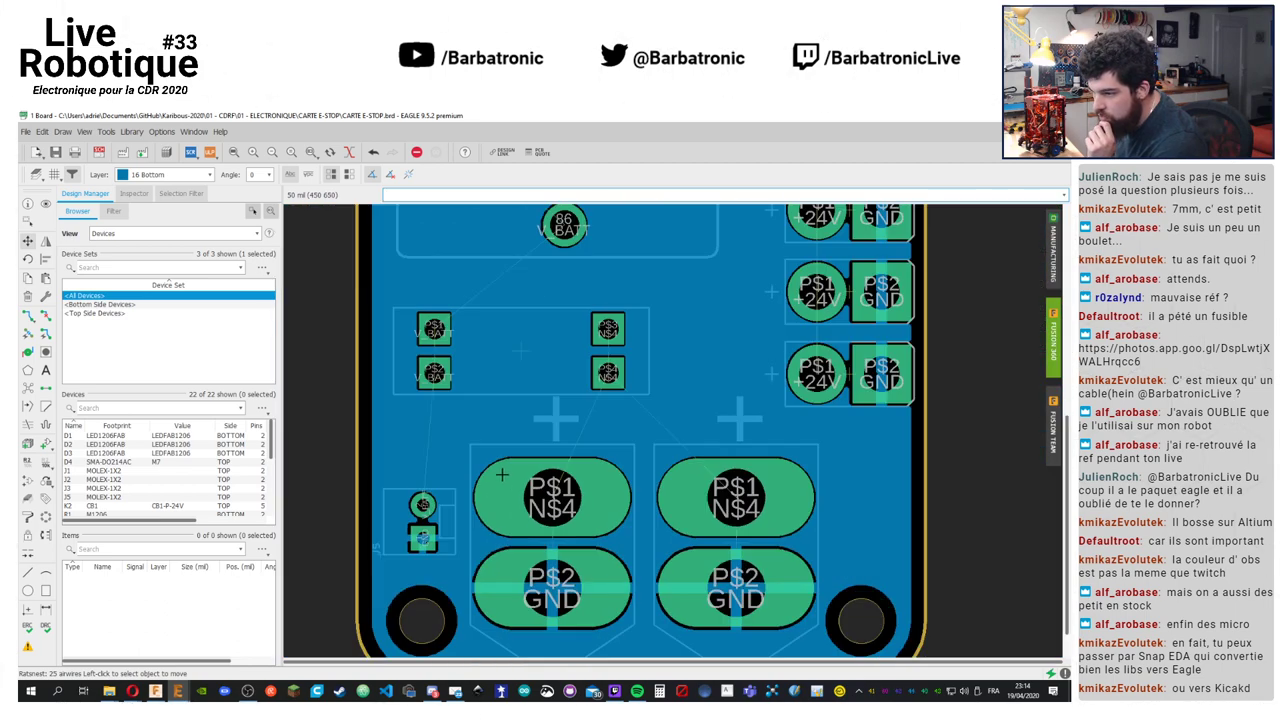
scroll(502, 474, up, 2)
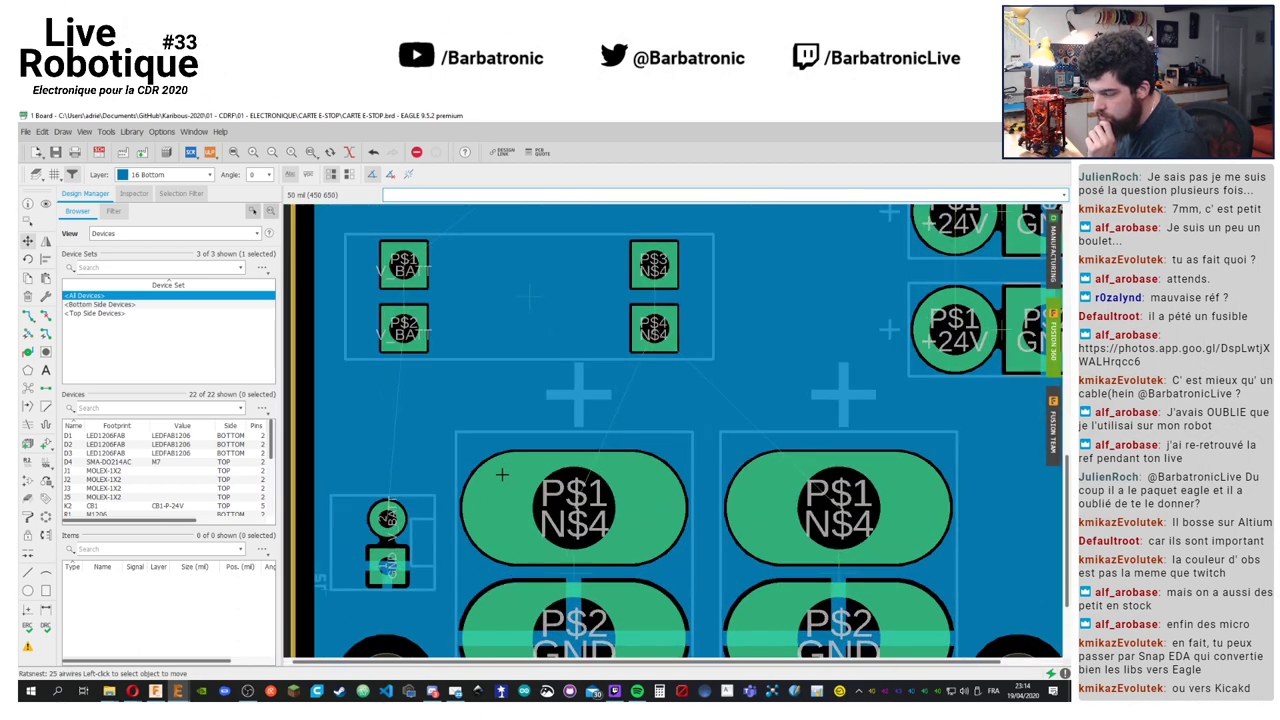
scroll(502, 474, down, 3)
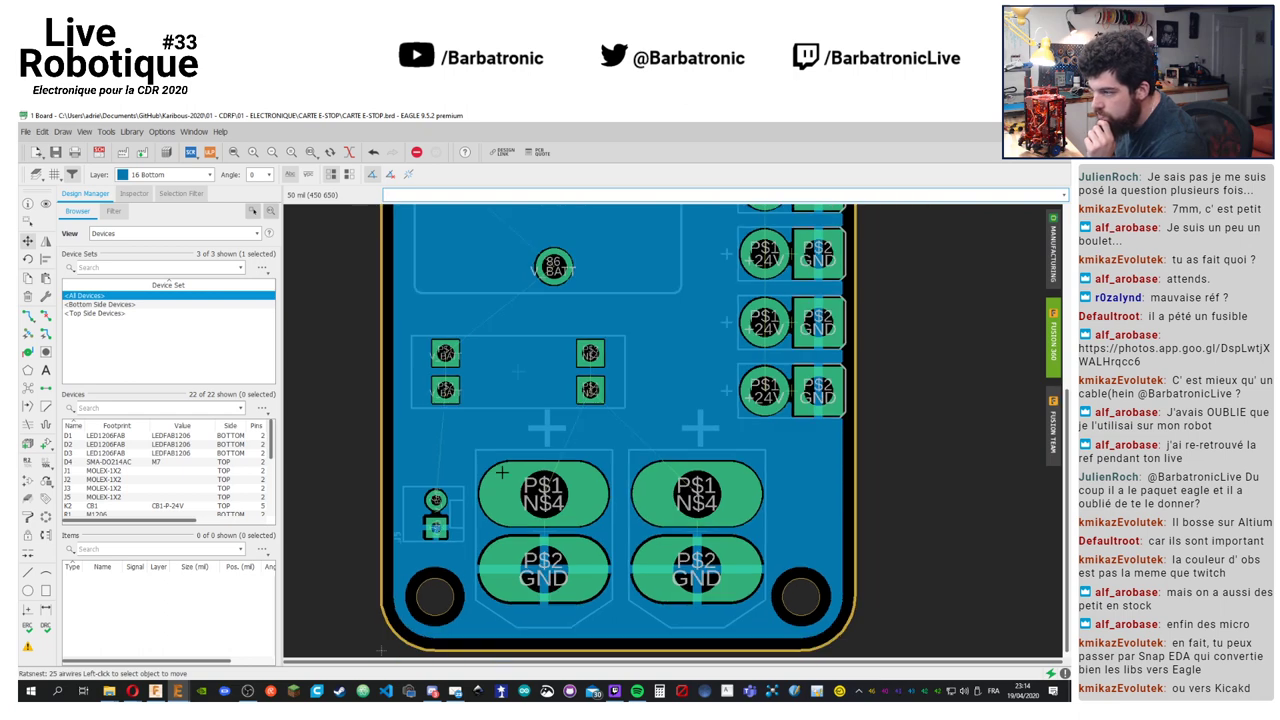
Bring the top of the board into view and activate the Polygon tool
mouse_move(520, 260)
middle_down()
mouse_move(486, 311)
mouse_move(459, 570)
middle_up()
click(28, 370)
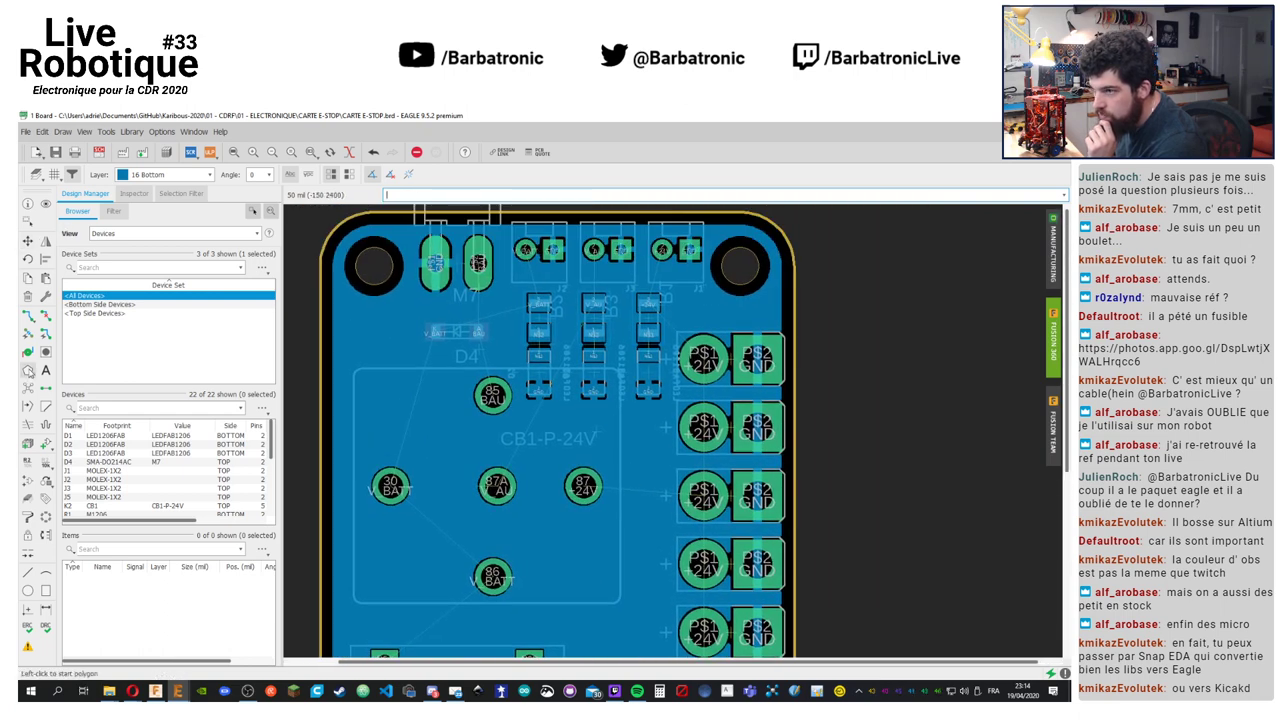
shift+scroll(831, 470, down, 5)
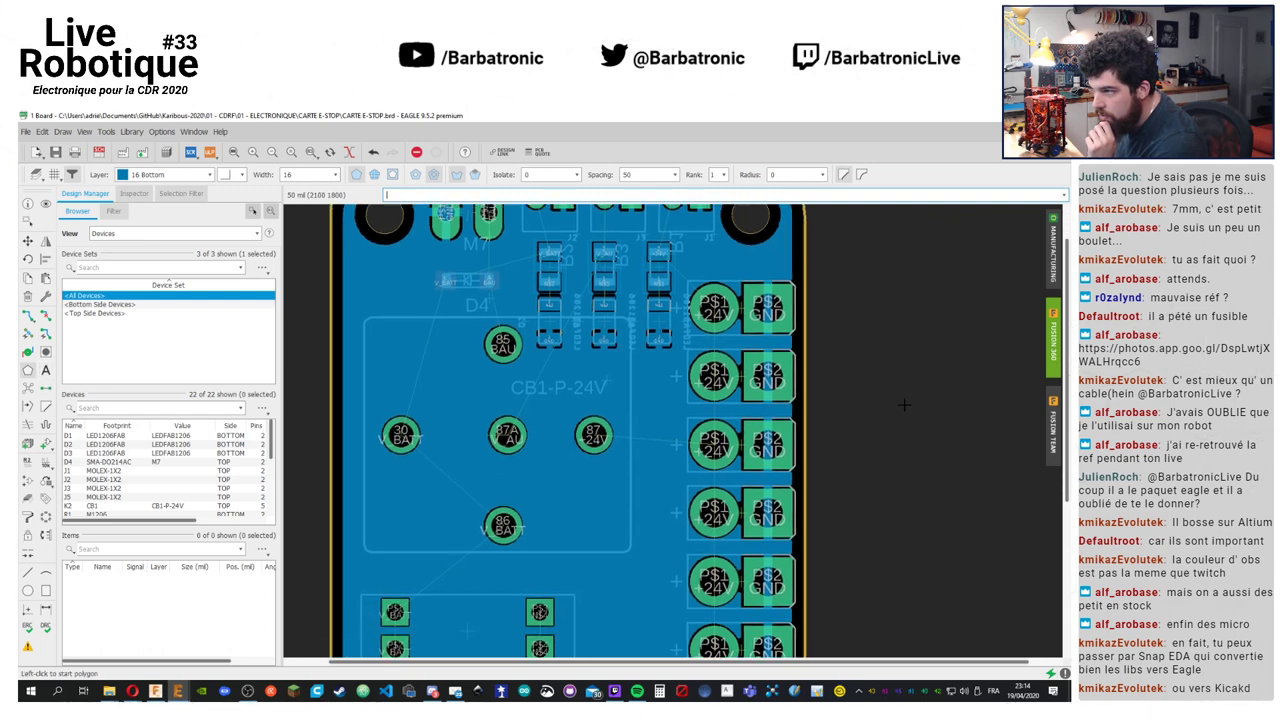
scroll(394, 347, up, 3)
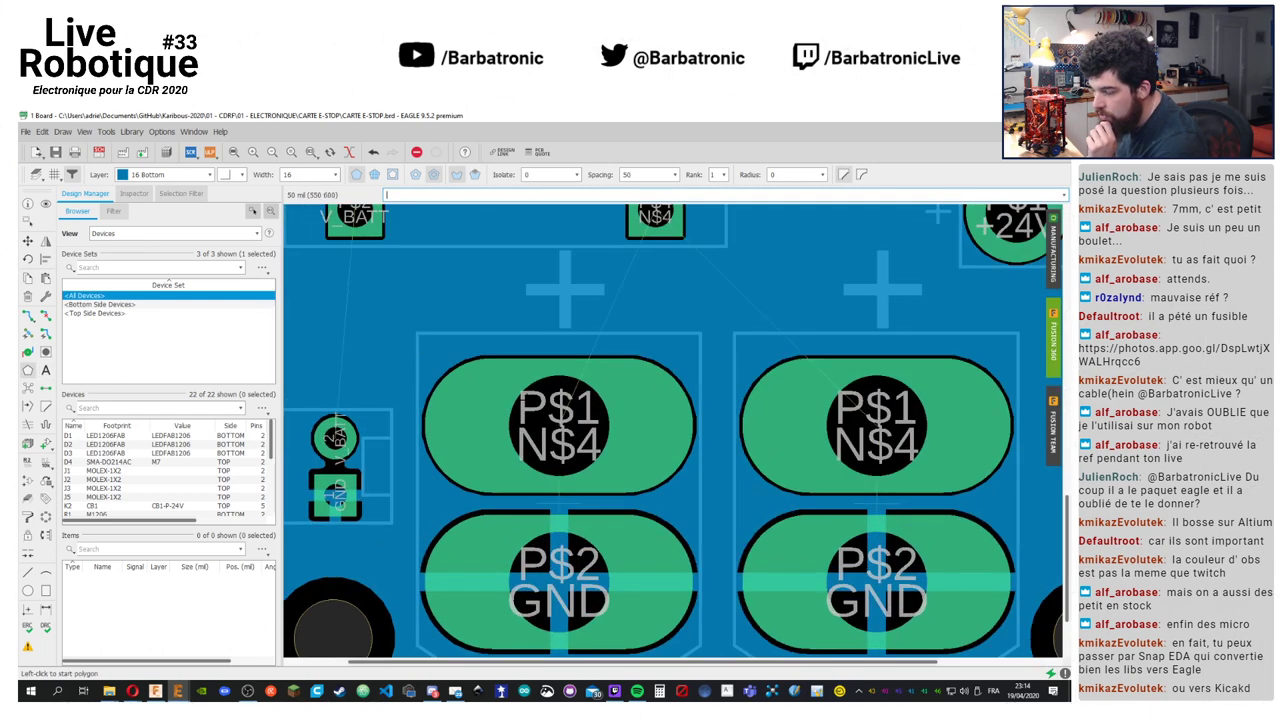
scroll(531, 411, down, 3)
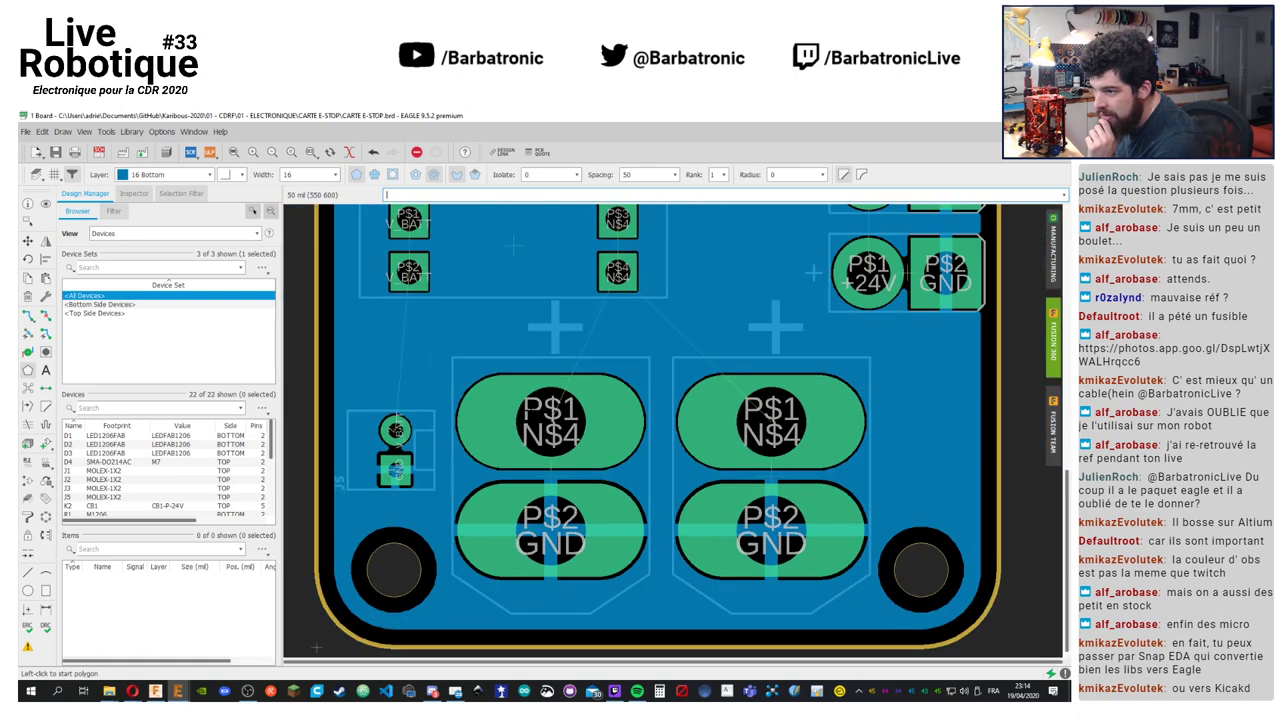
shift+scroll(599, 409, up, 3)
shift+scroll(599, 409, up, 3)
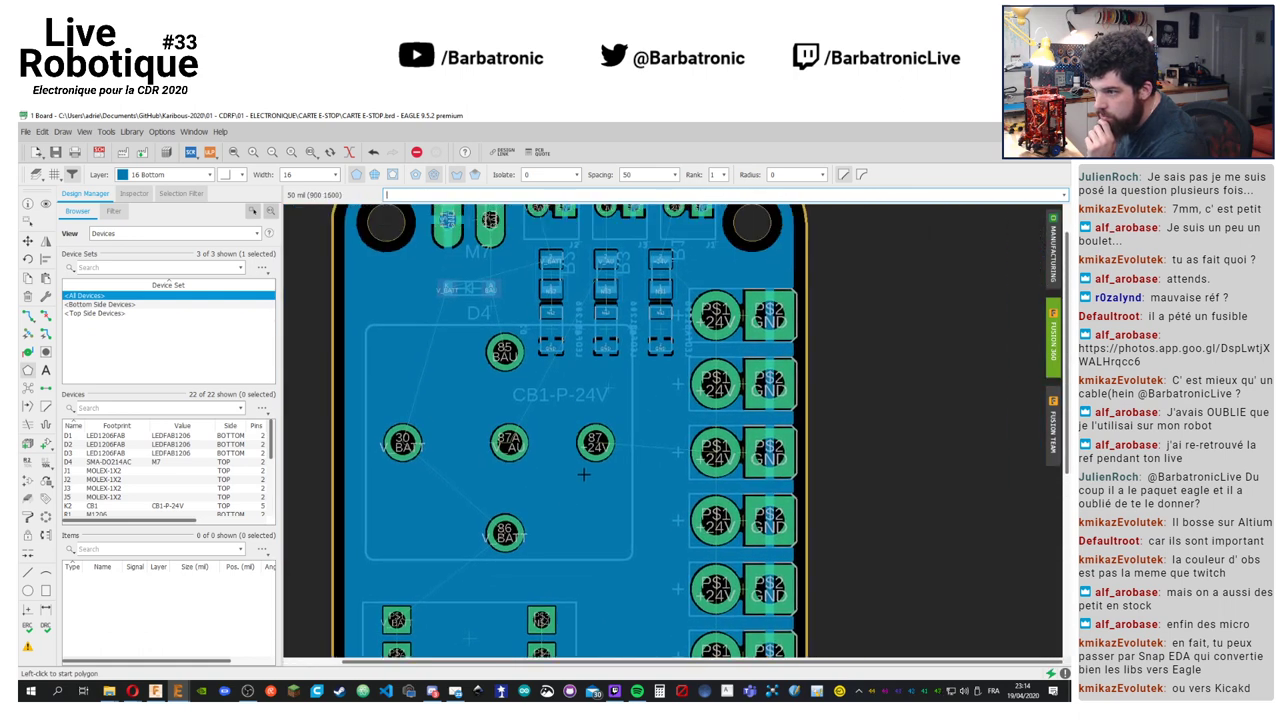
shift+scroll(675, 415, up, 1)
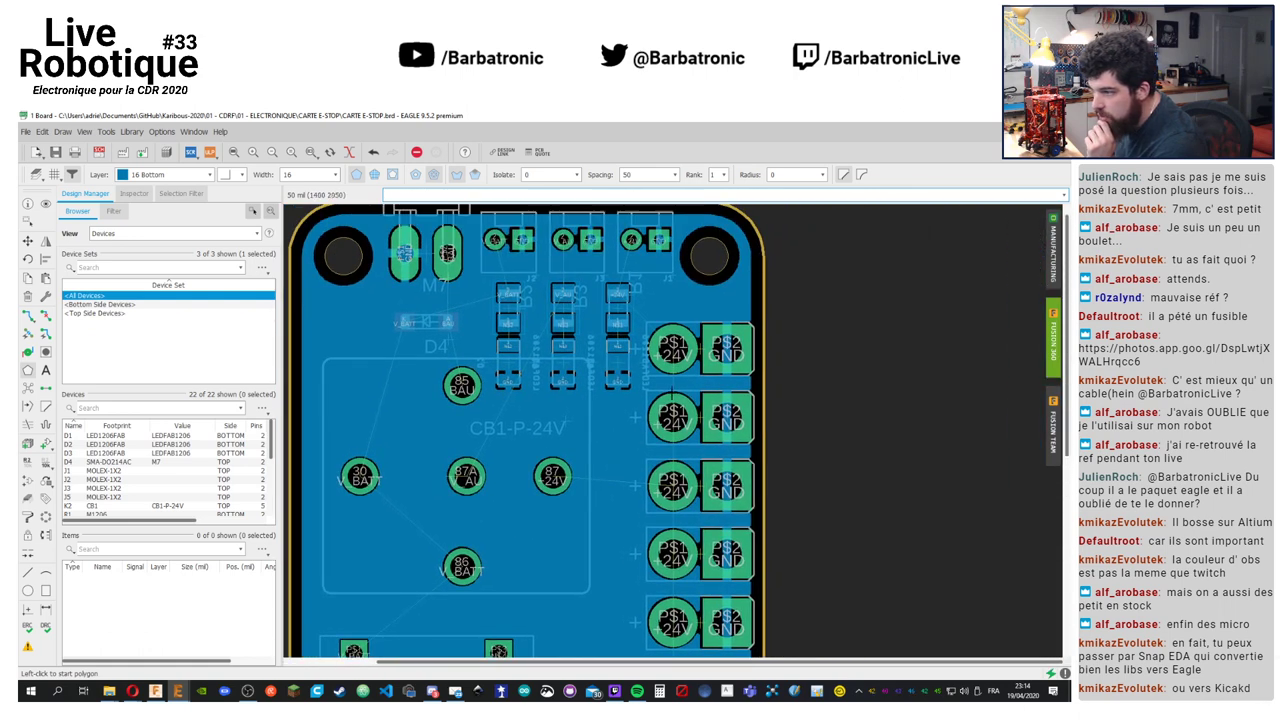
scroll(700, 405, up, 4)
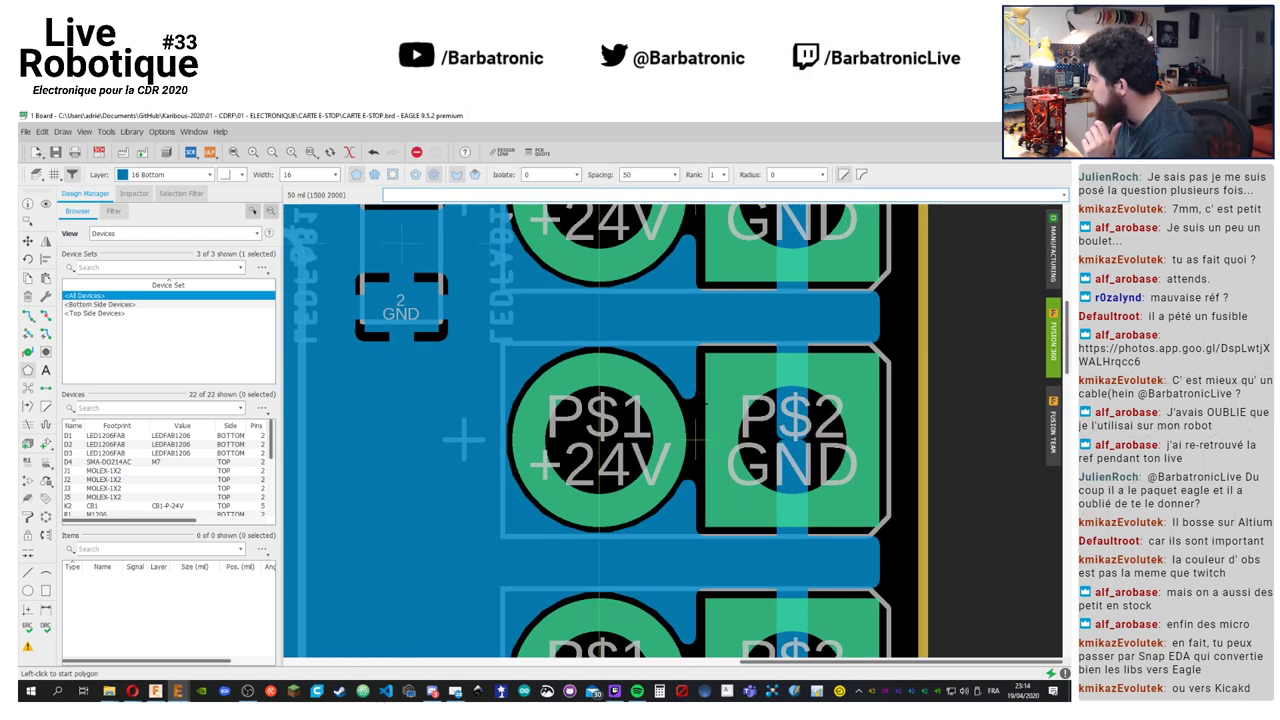
scroll(541, 403, down, 5)
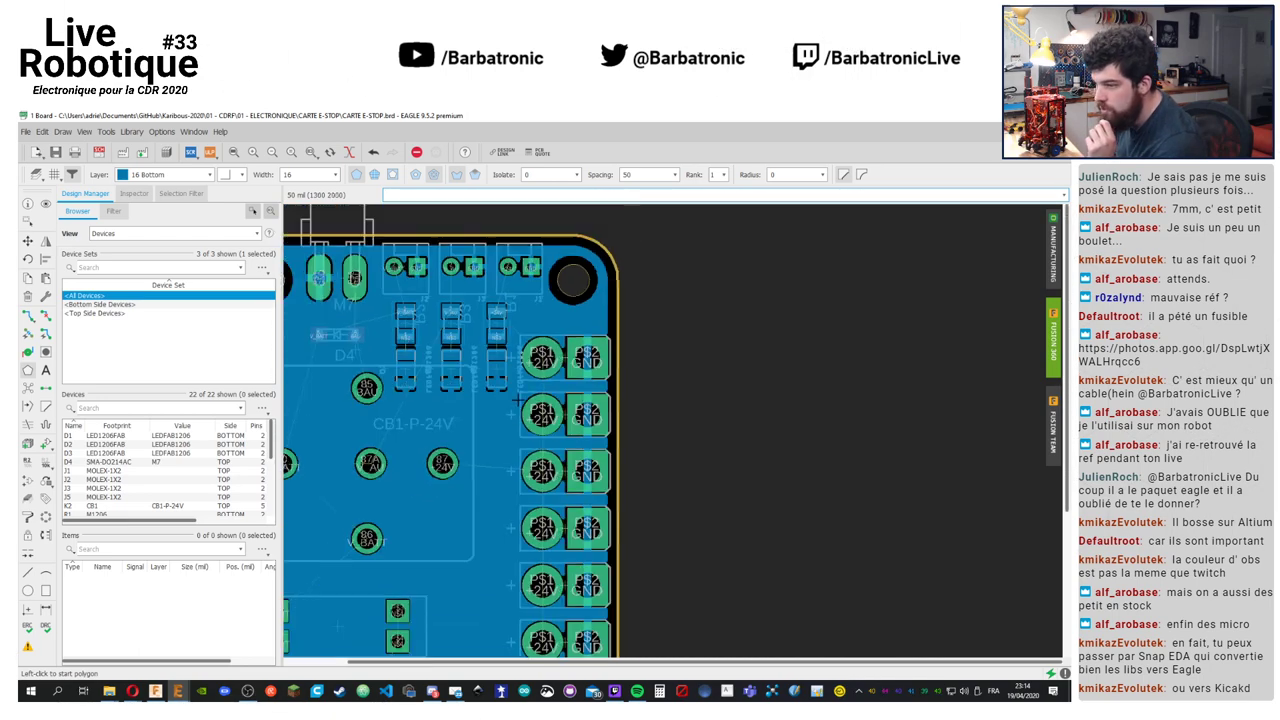
scroll(652, 329, right, 1)
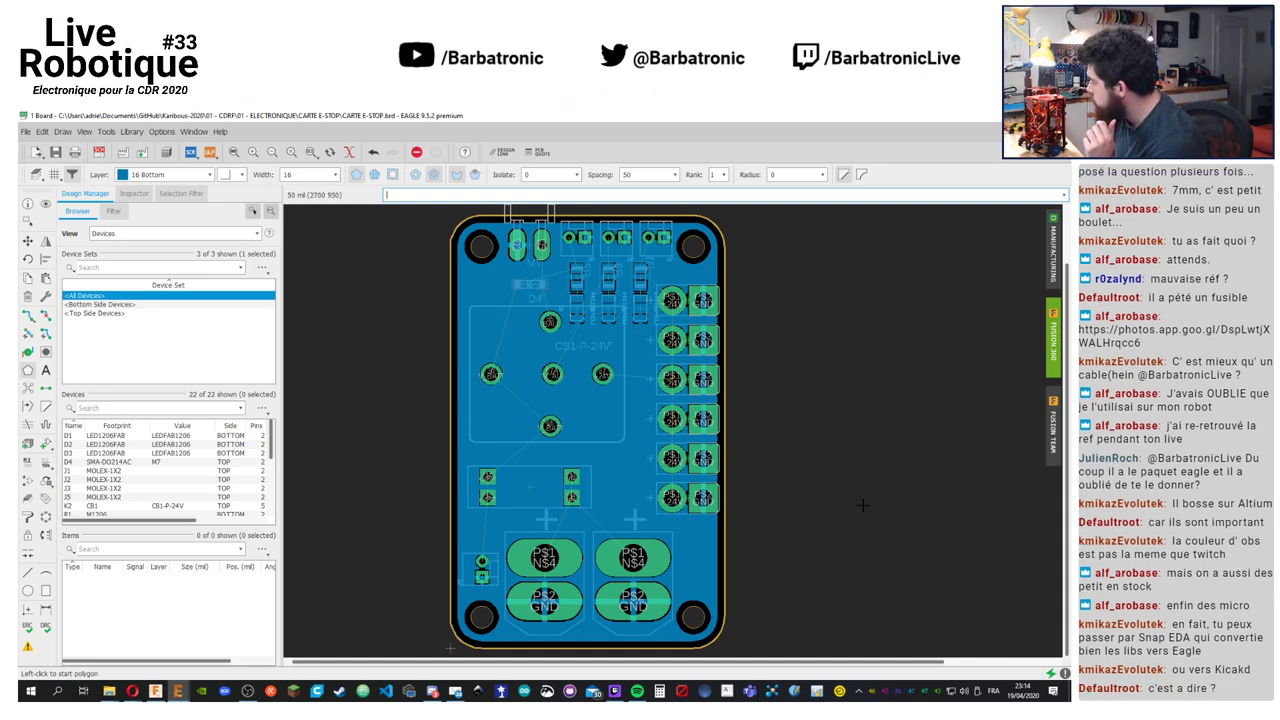
scroll(650, 520, up, 4)
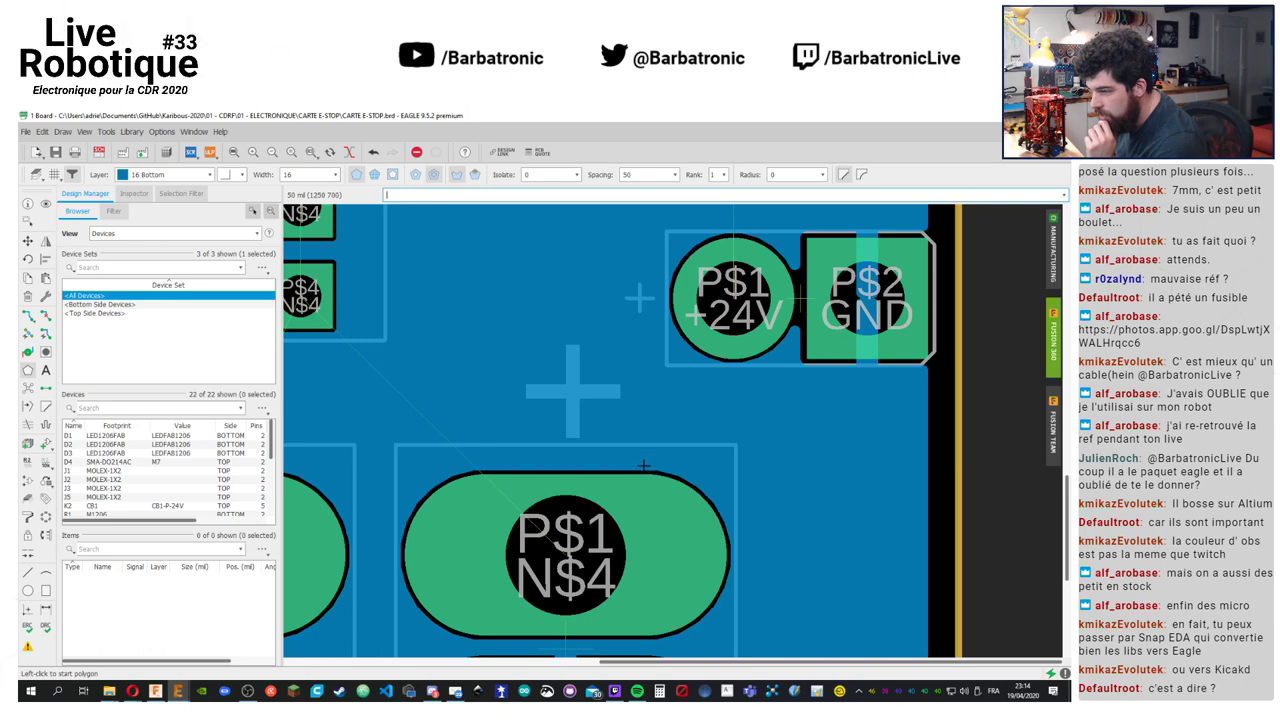
scroll(698, 479, left, 3)
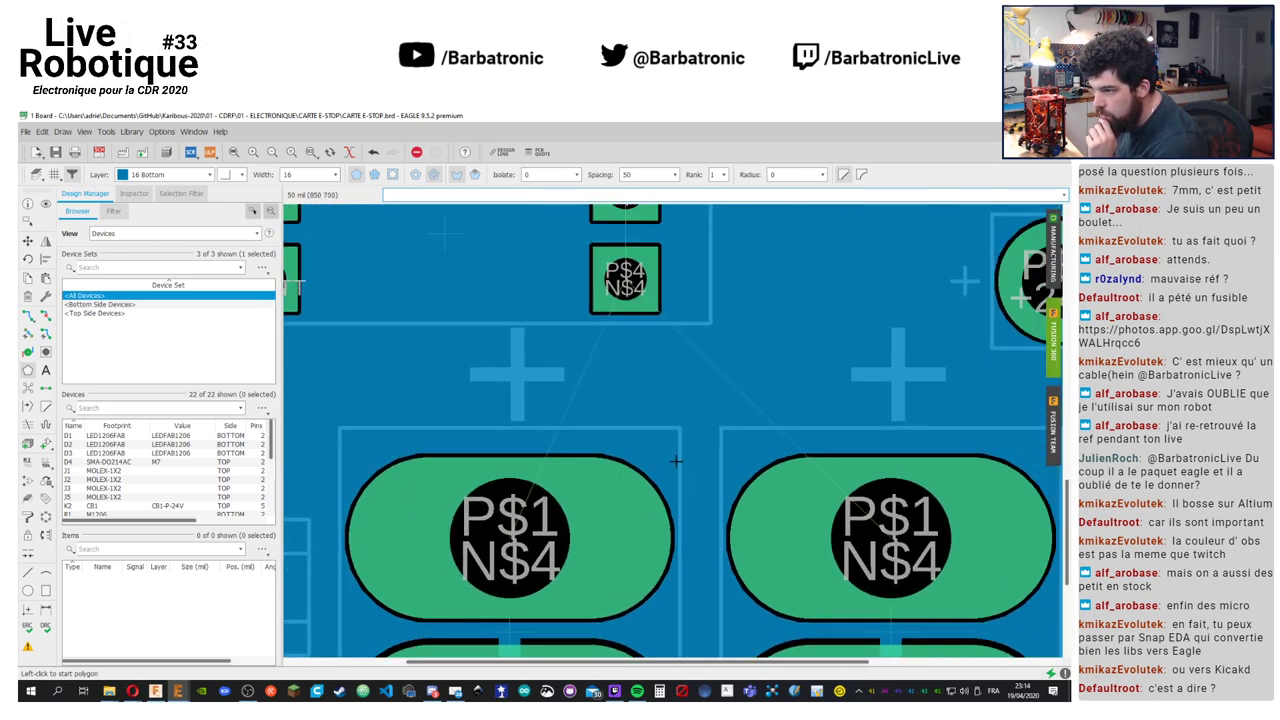
scroll(698, 479, down, 2)
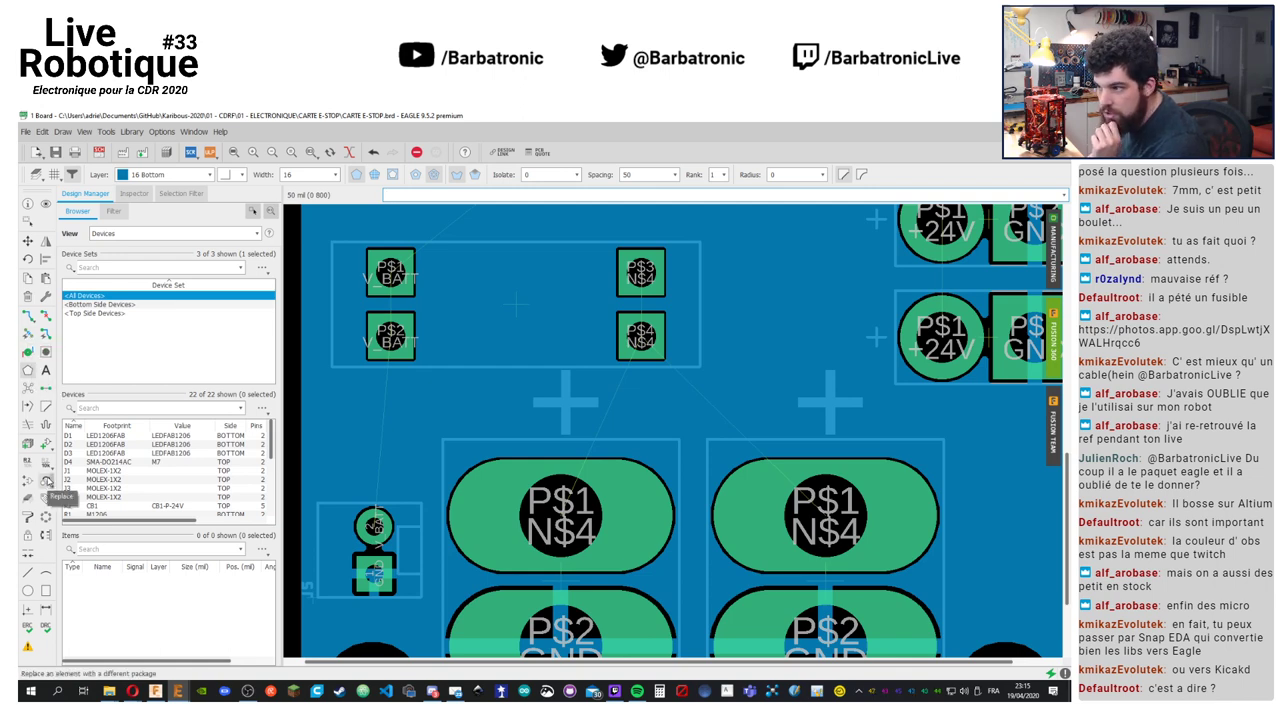
Set the polygon's layer to 1 Top instead of 16 Bottom
click(28, 370)
scroll(661, 455, down, 2)
scroll(661, 455, up, 5)
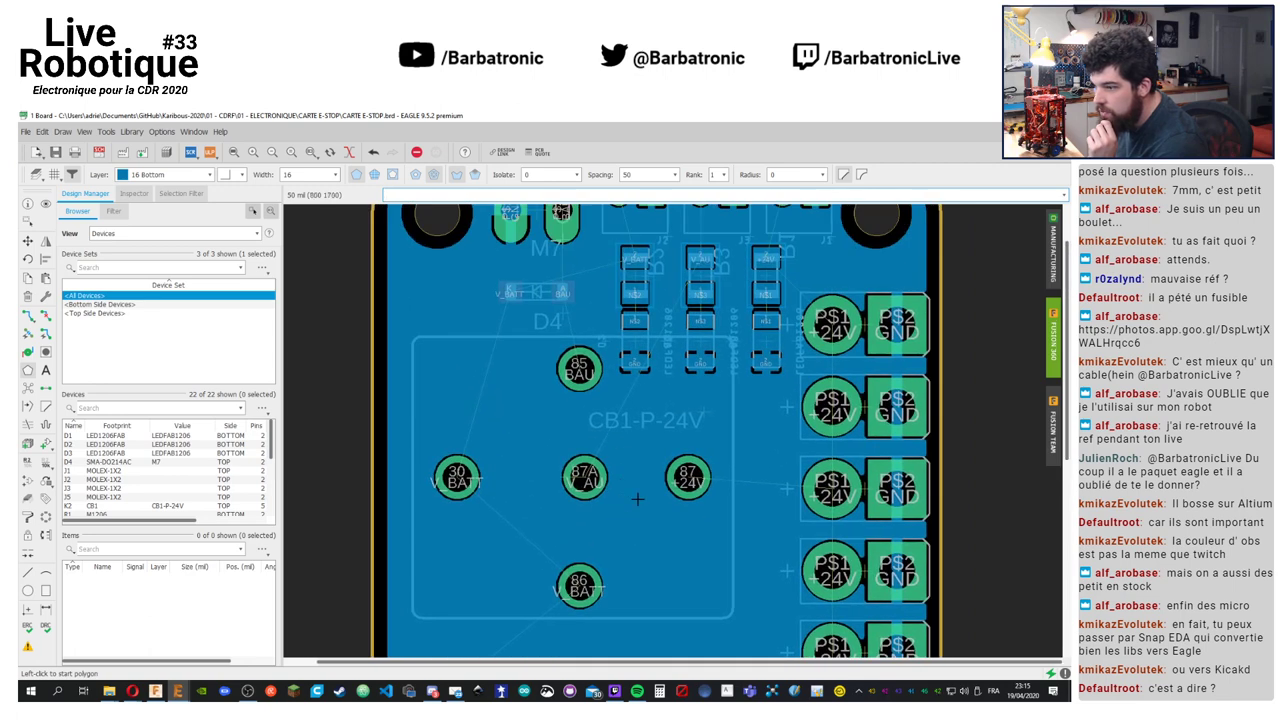
scroll(636, 490, down, 3)
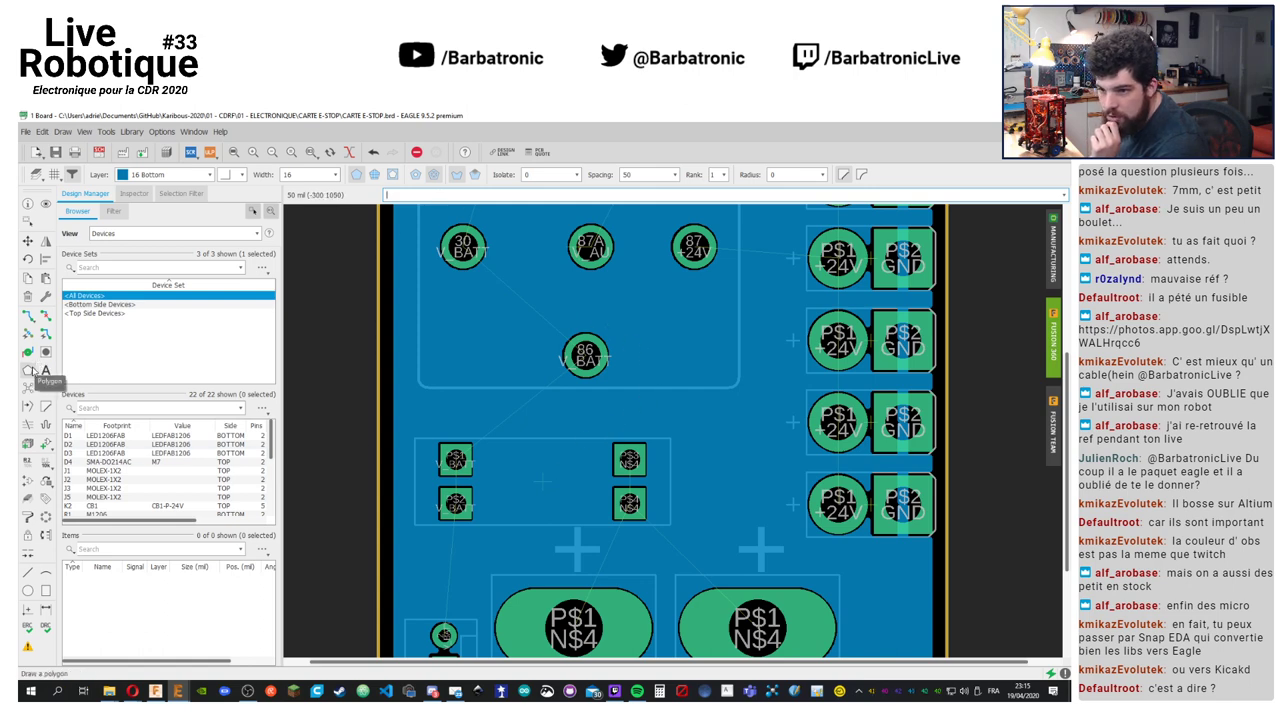
scroll(652, 583, down, 3)
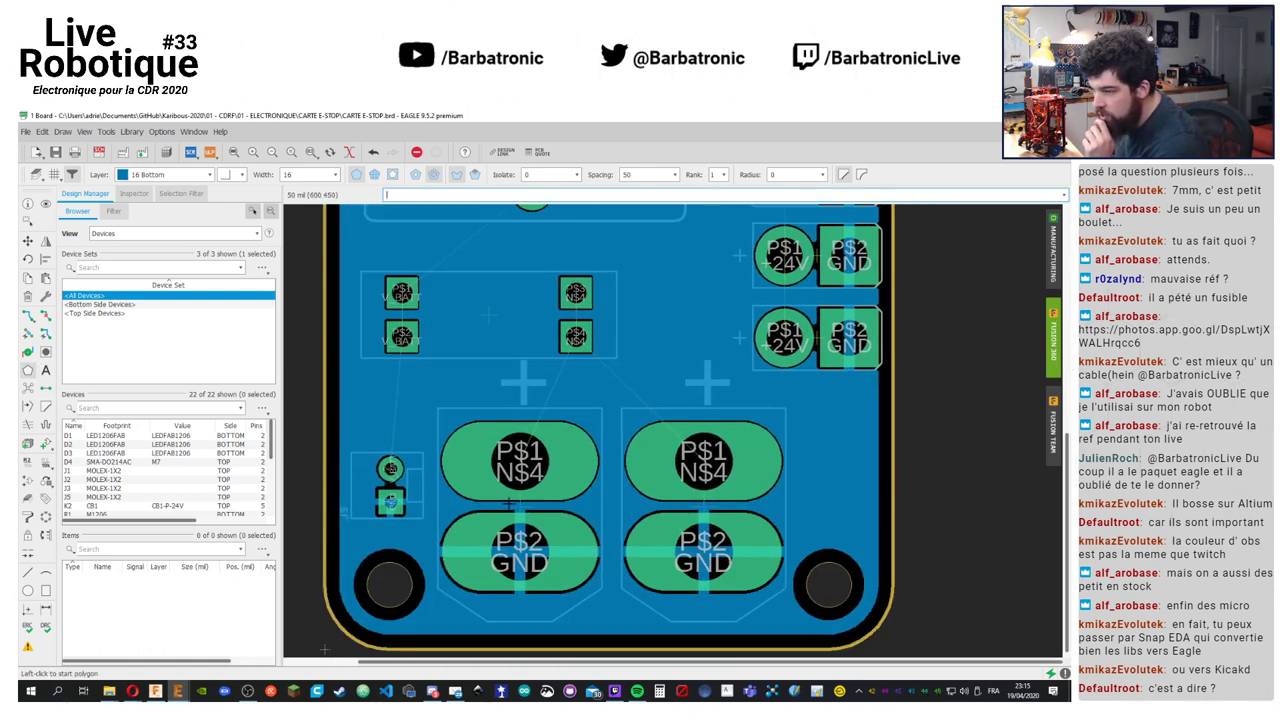
click(208, 175)
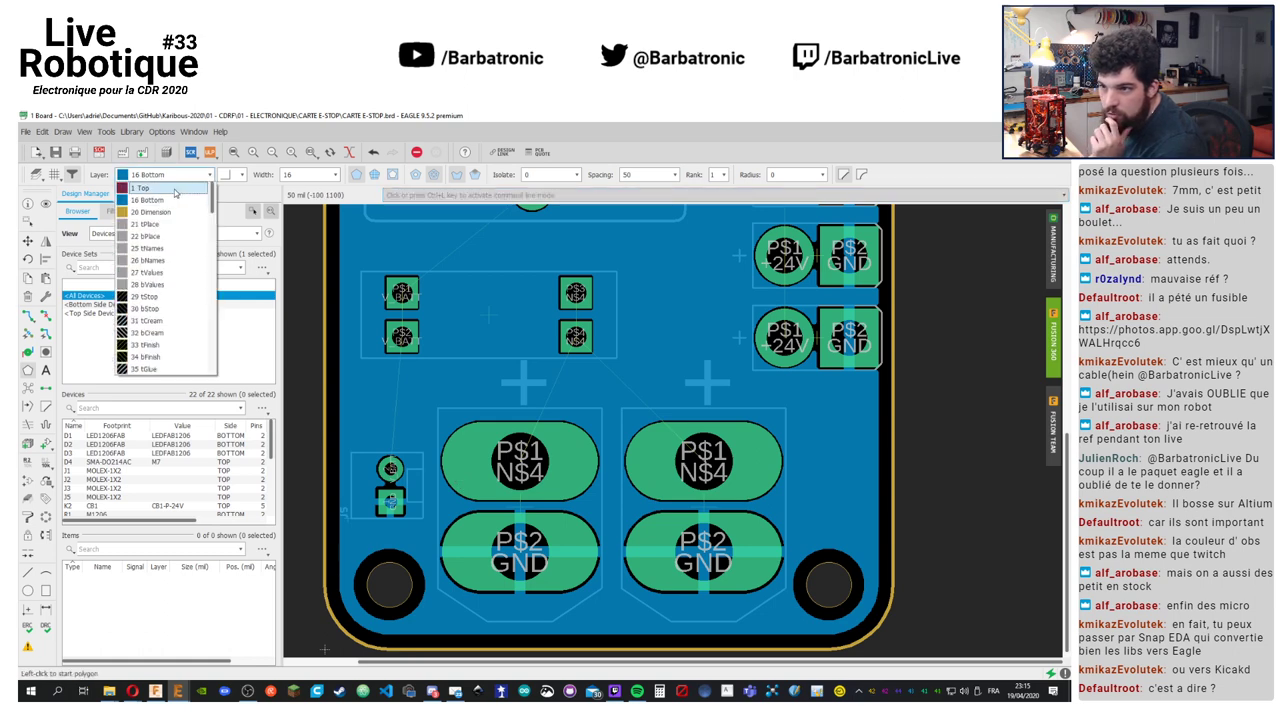
click(150, 185)
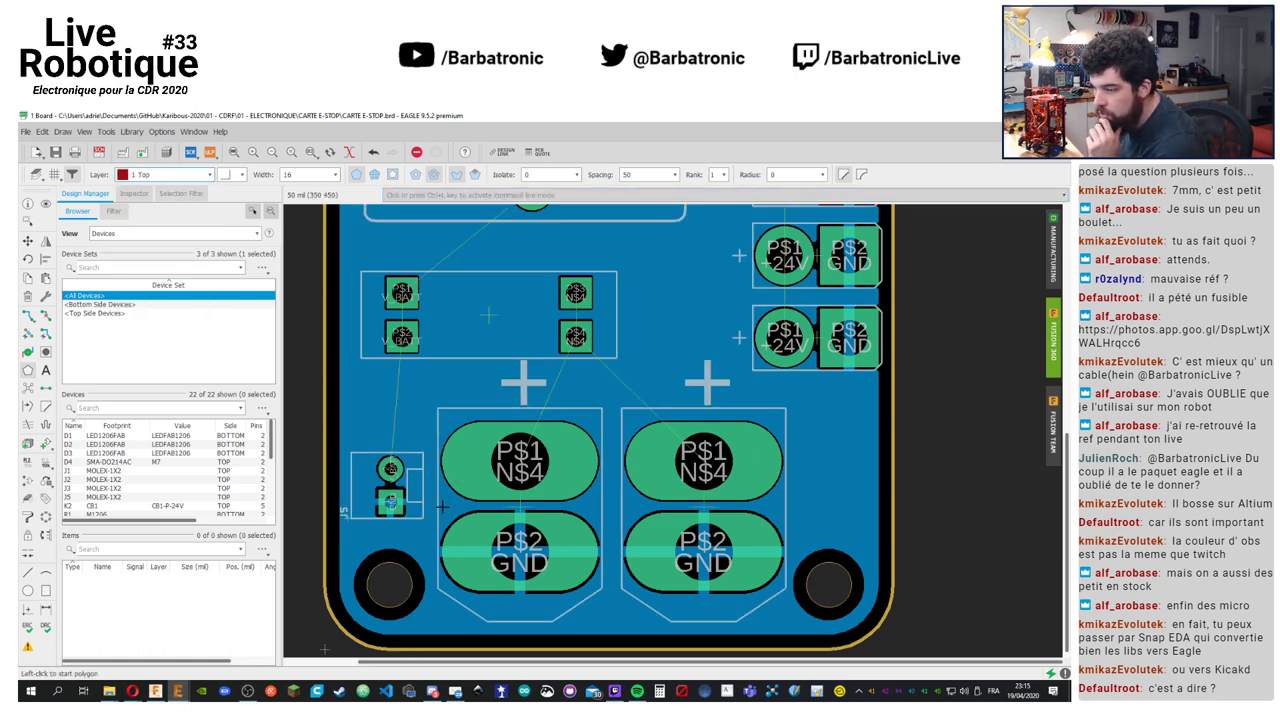
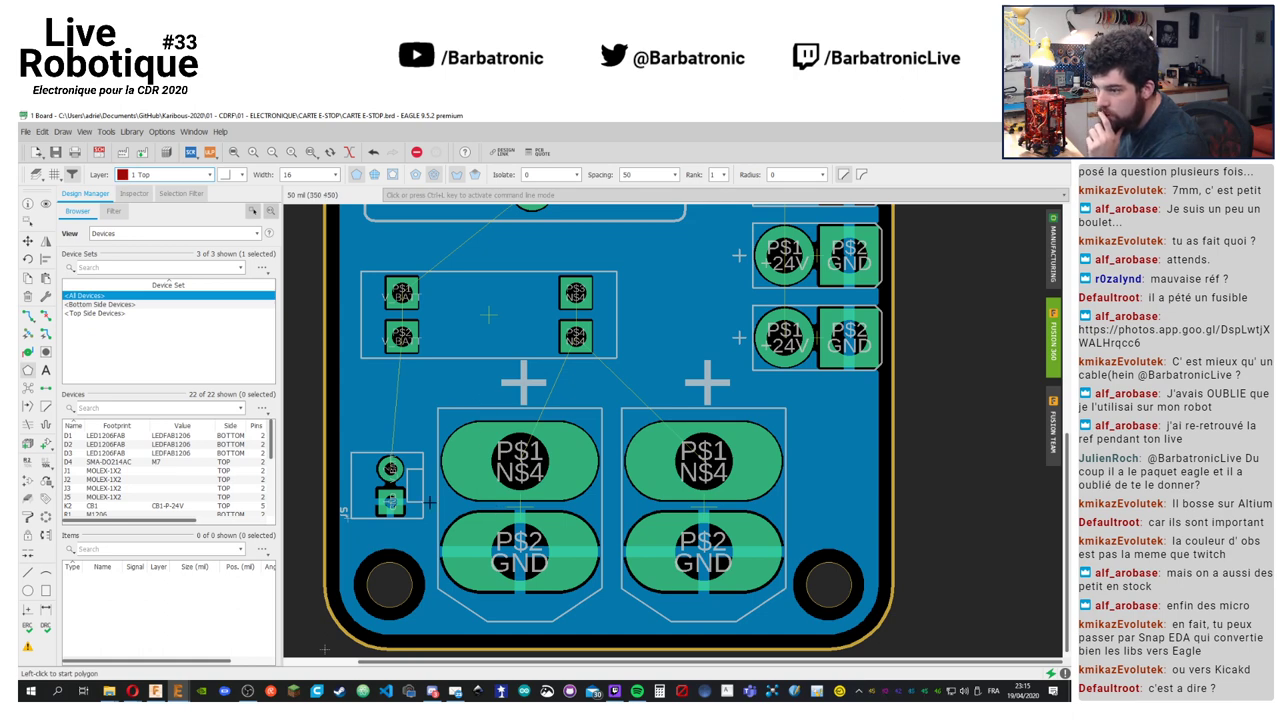
Outline a 45°-bend top-layer polygon around the P$1 and relay pads and assign it signal N$4
click(437, 503)
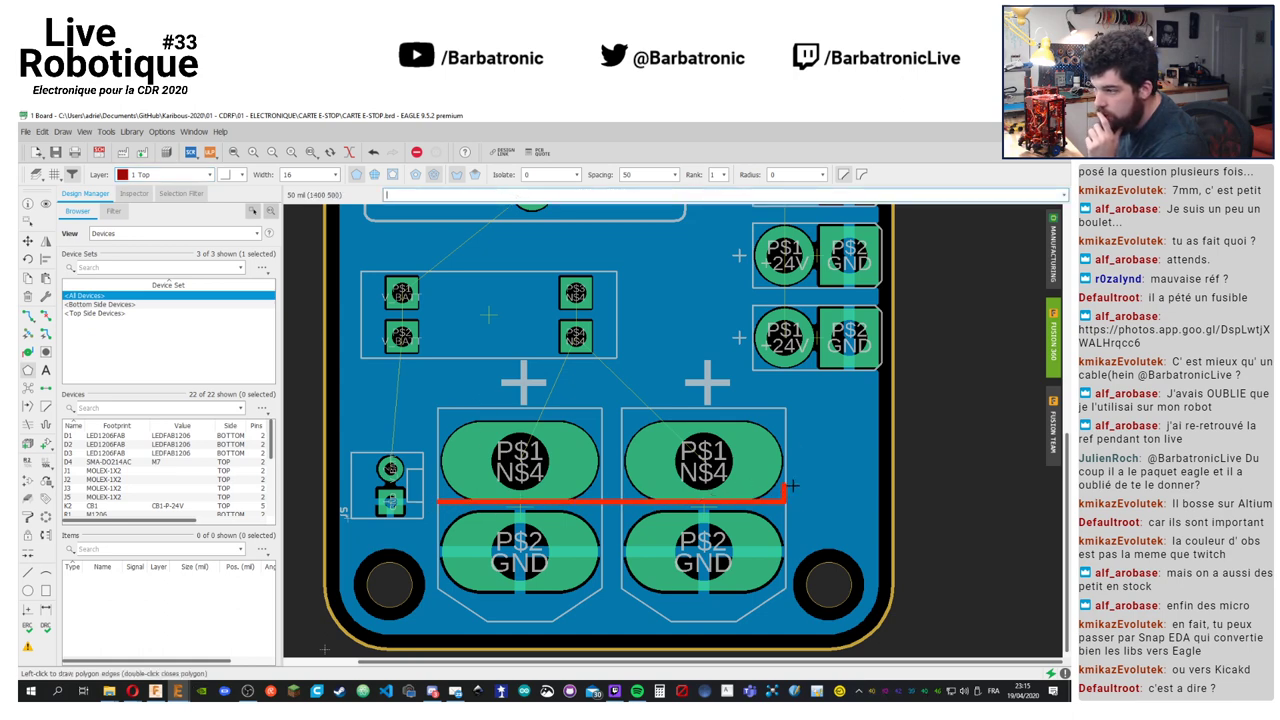
click(785, 418)
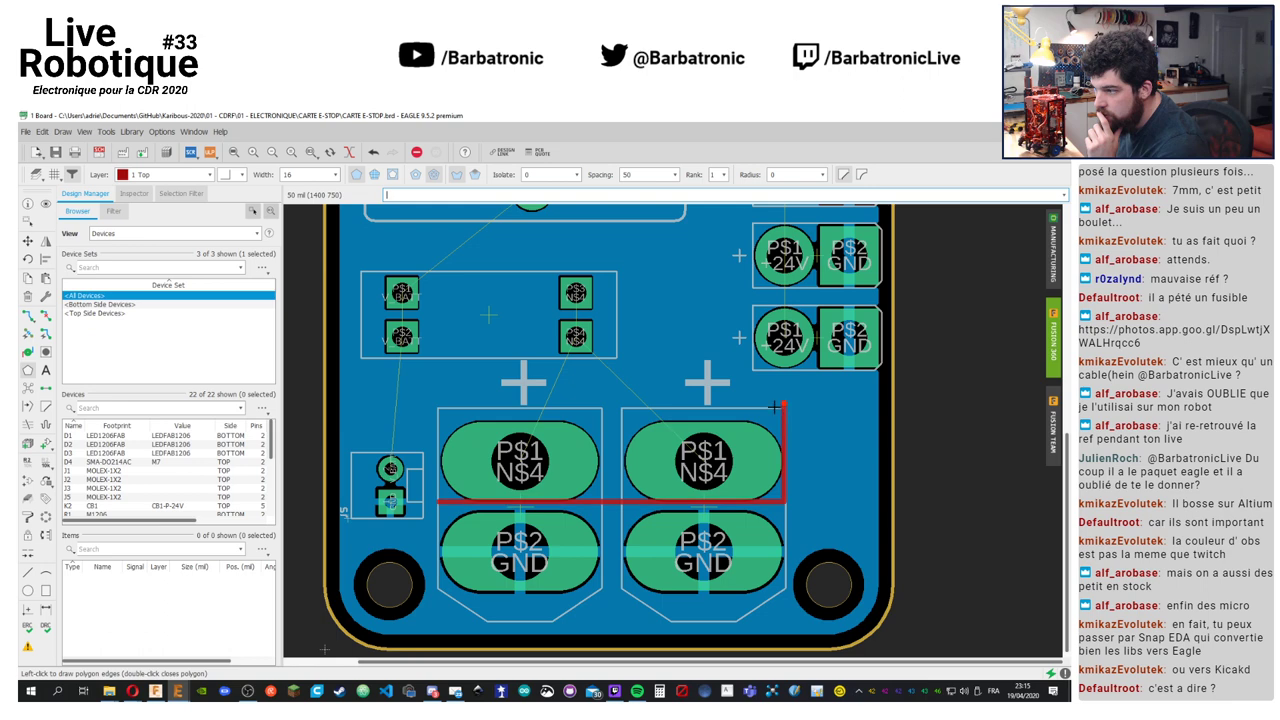
click(240, 175)
click(234, 200)
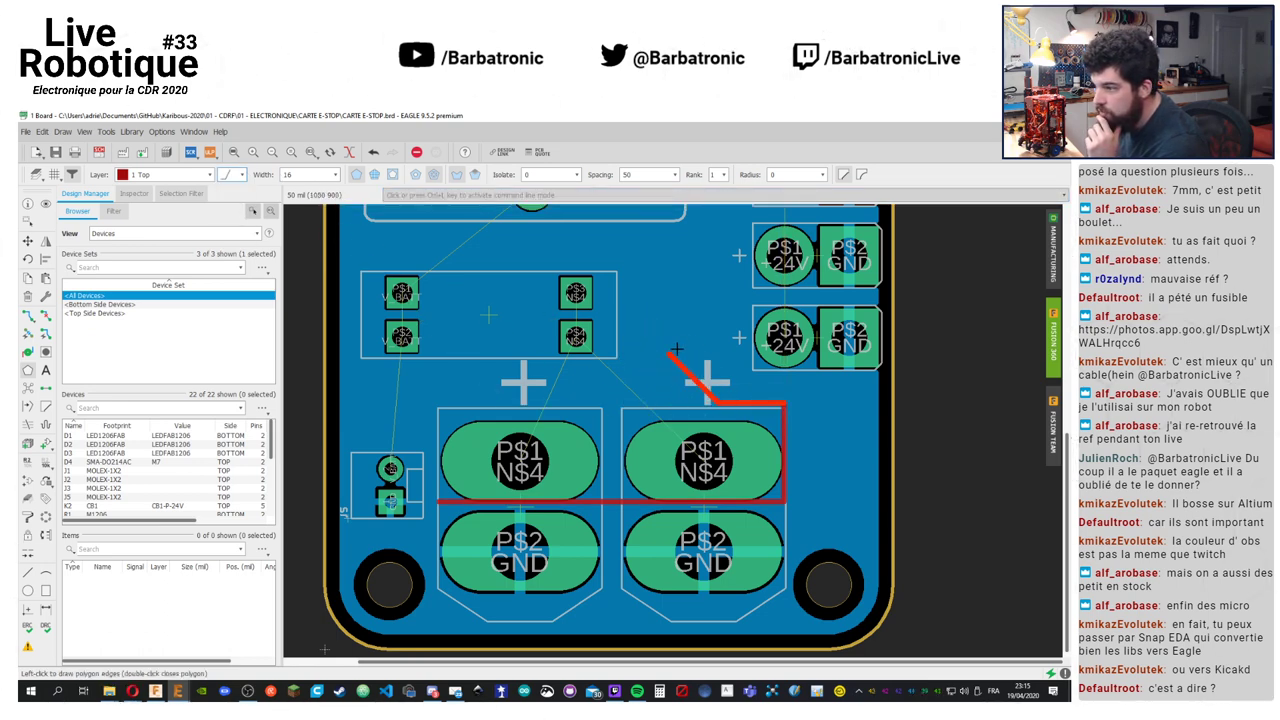
click(684, 271)
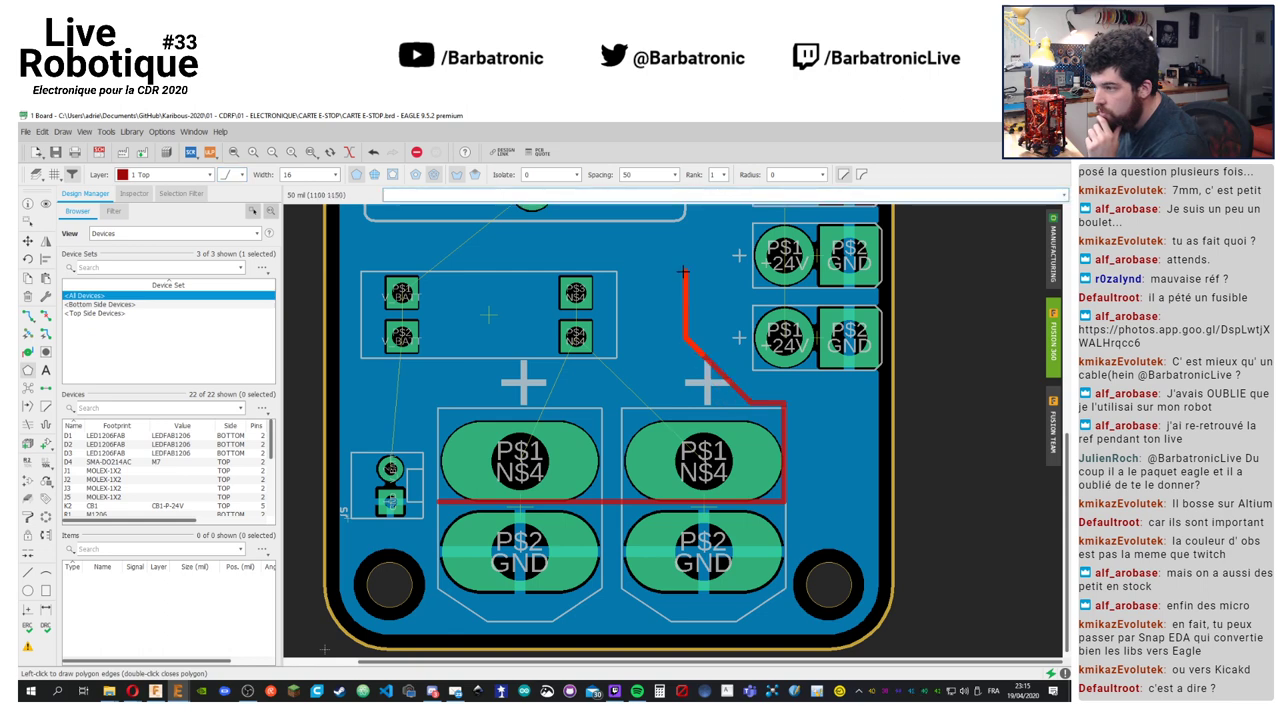
click(488, 272)
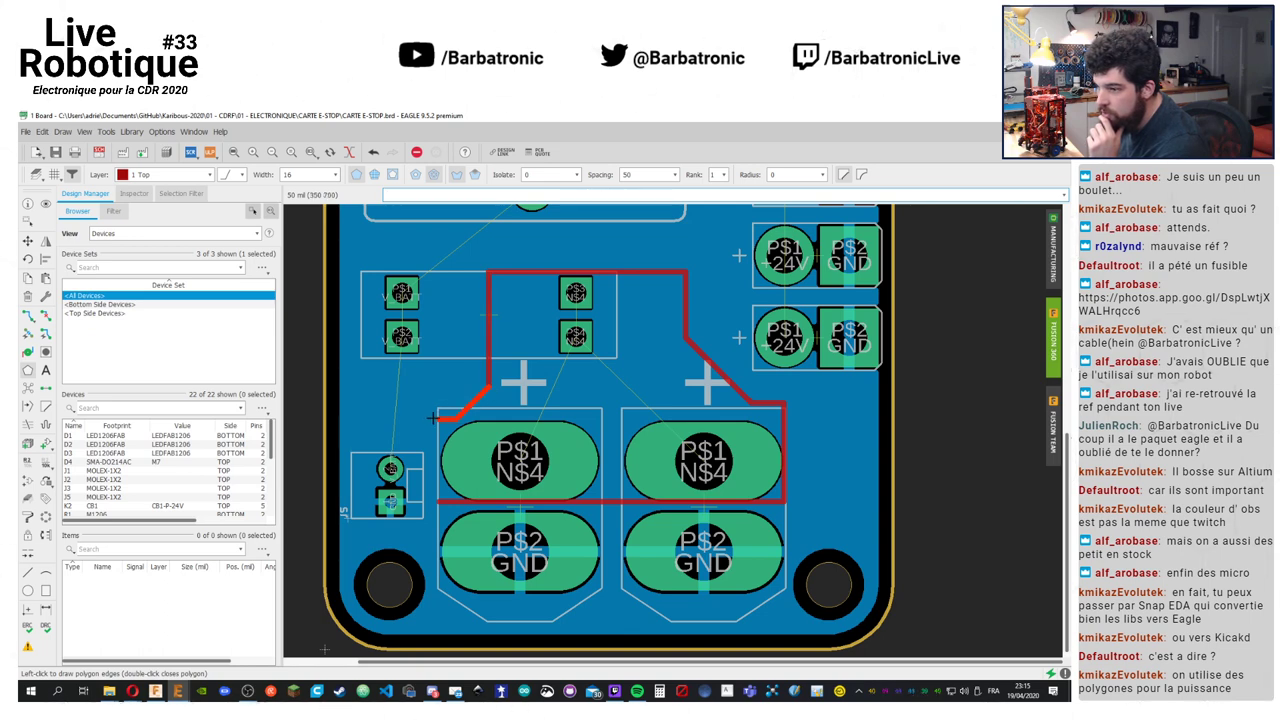
click(436, 502)
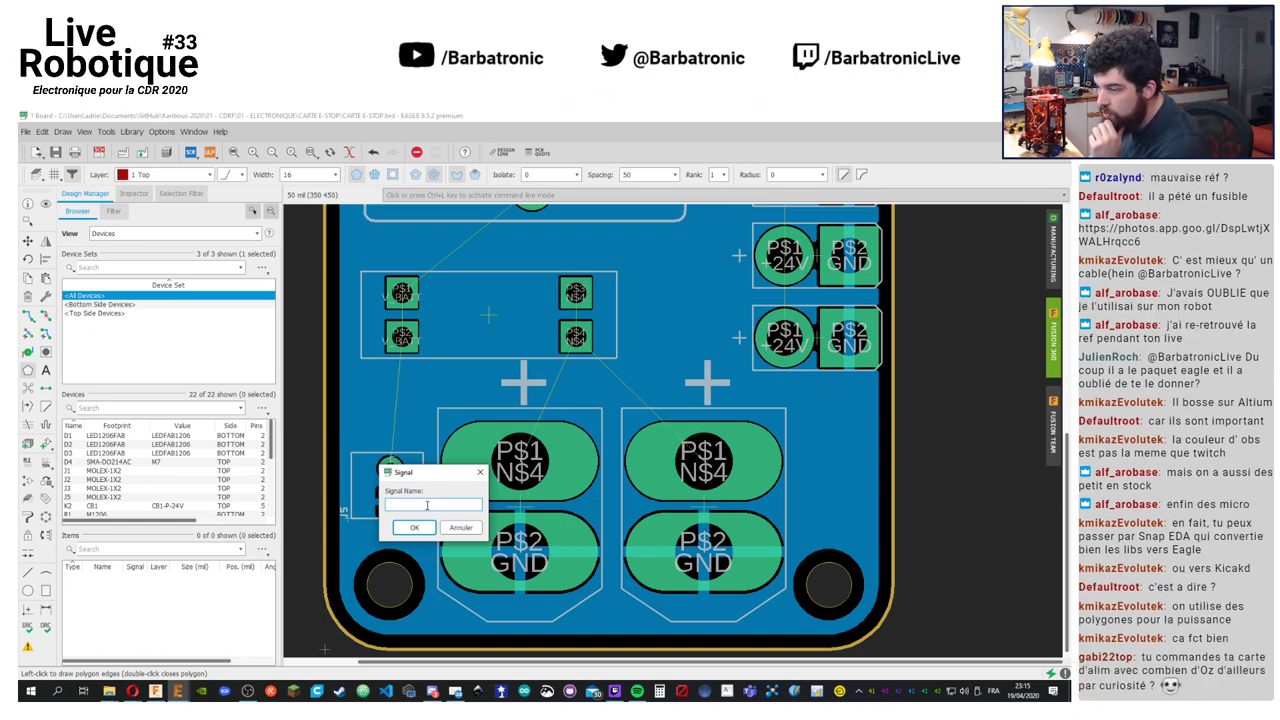
text(N$4)
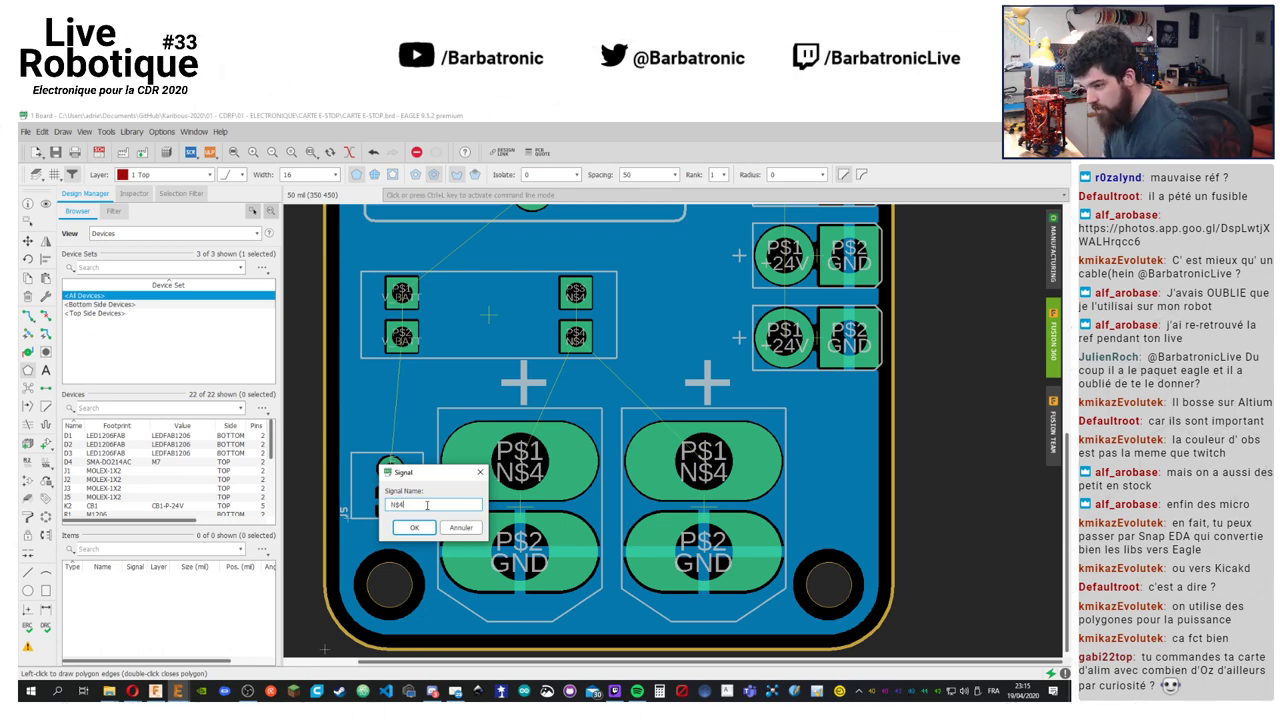
click(412, 527)
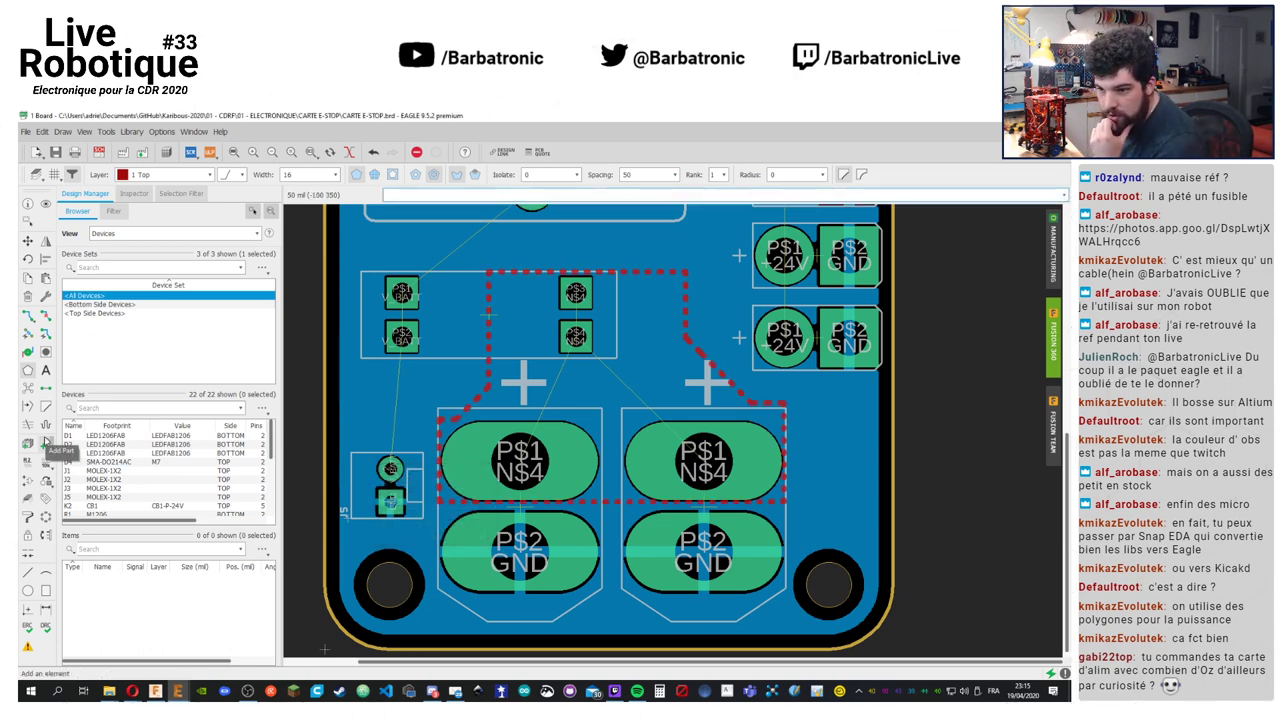
Pour the N$4 polygon, shift it slightly on the fine grid, re-pour, then undo the fill
click(29, 397)
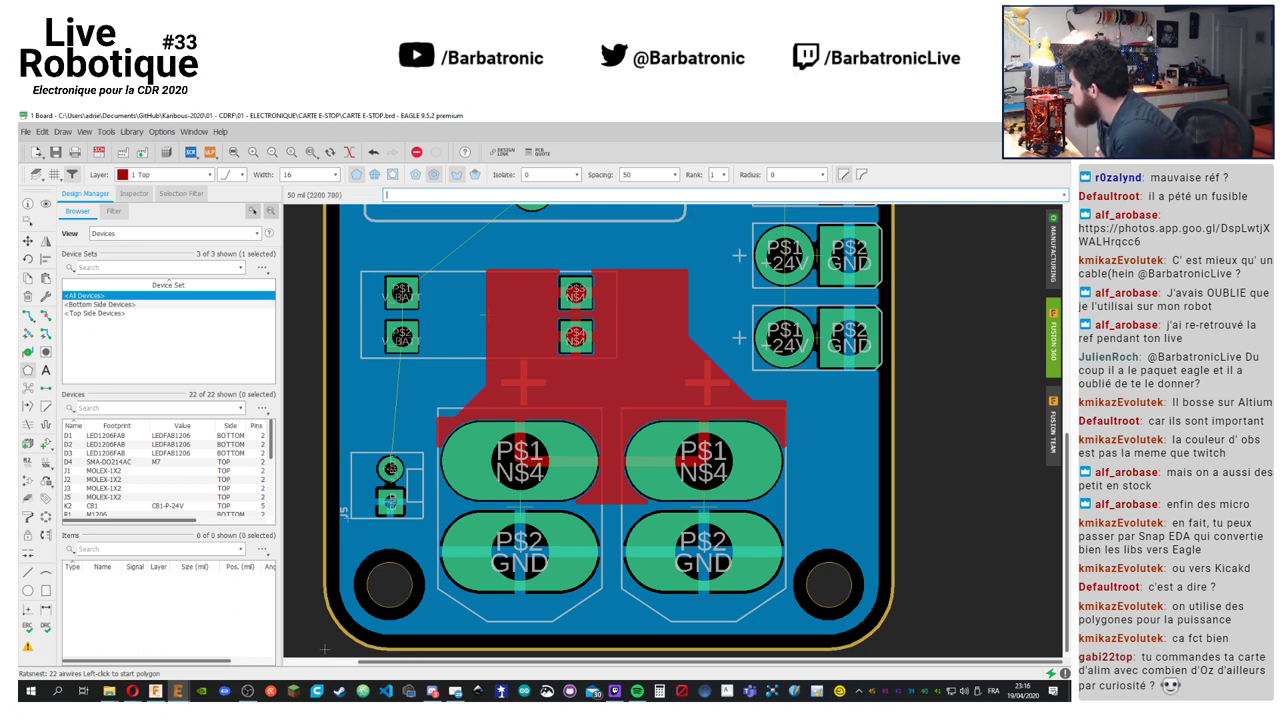
click(29, 242)
click(620, 503)
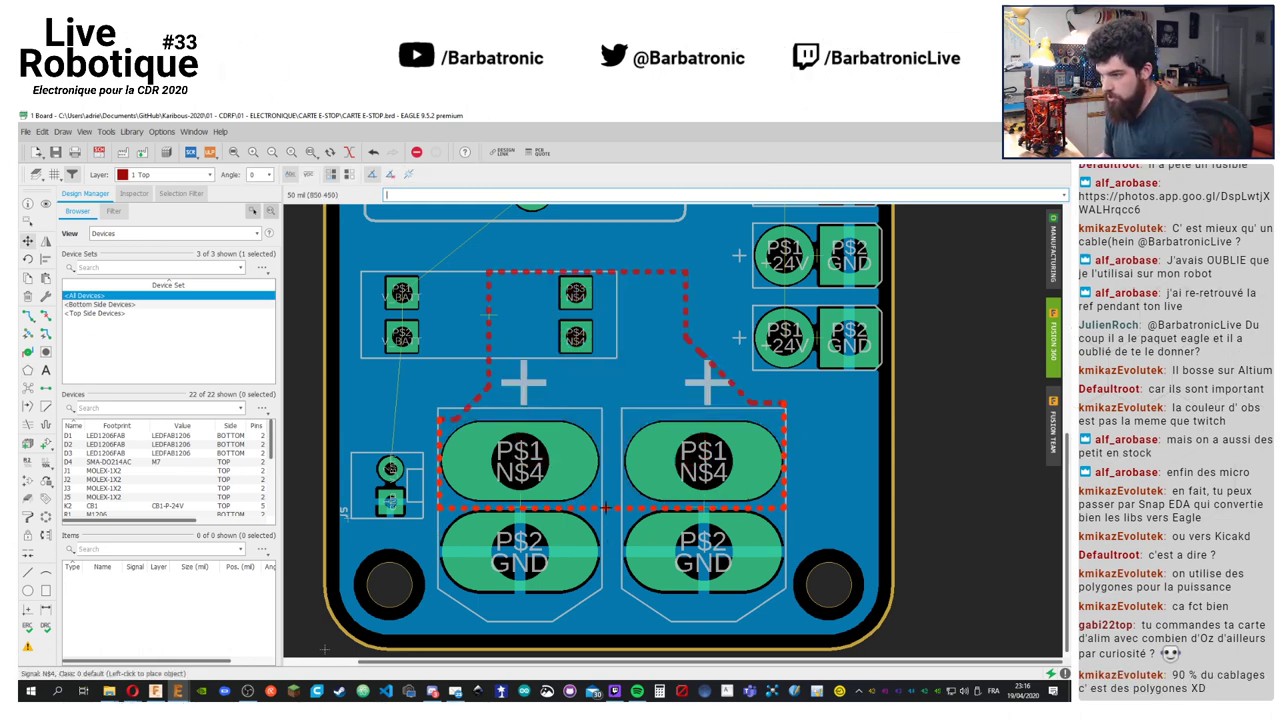
key(alt)
click(607, 507)
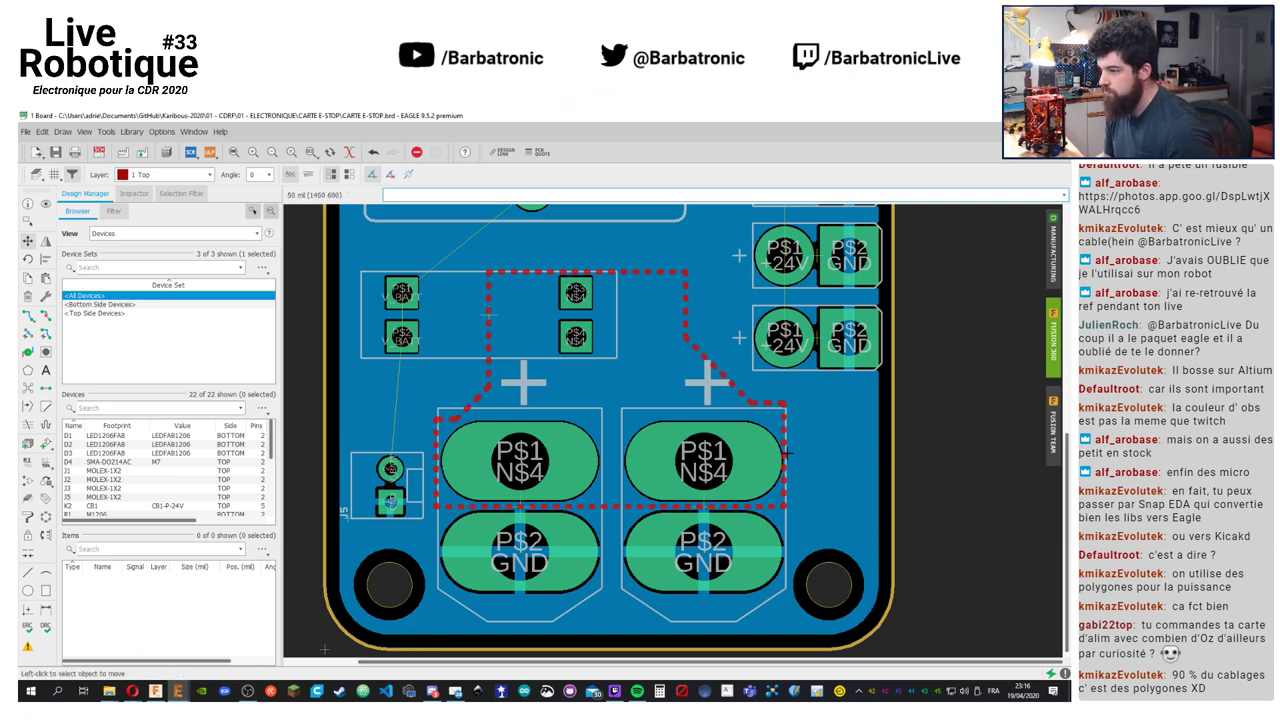
click(28, 388)
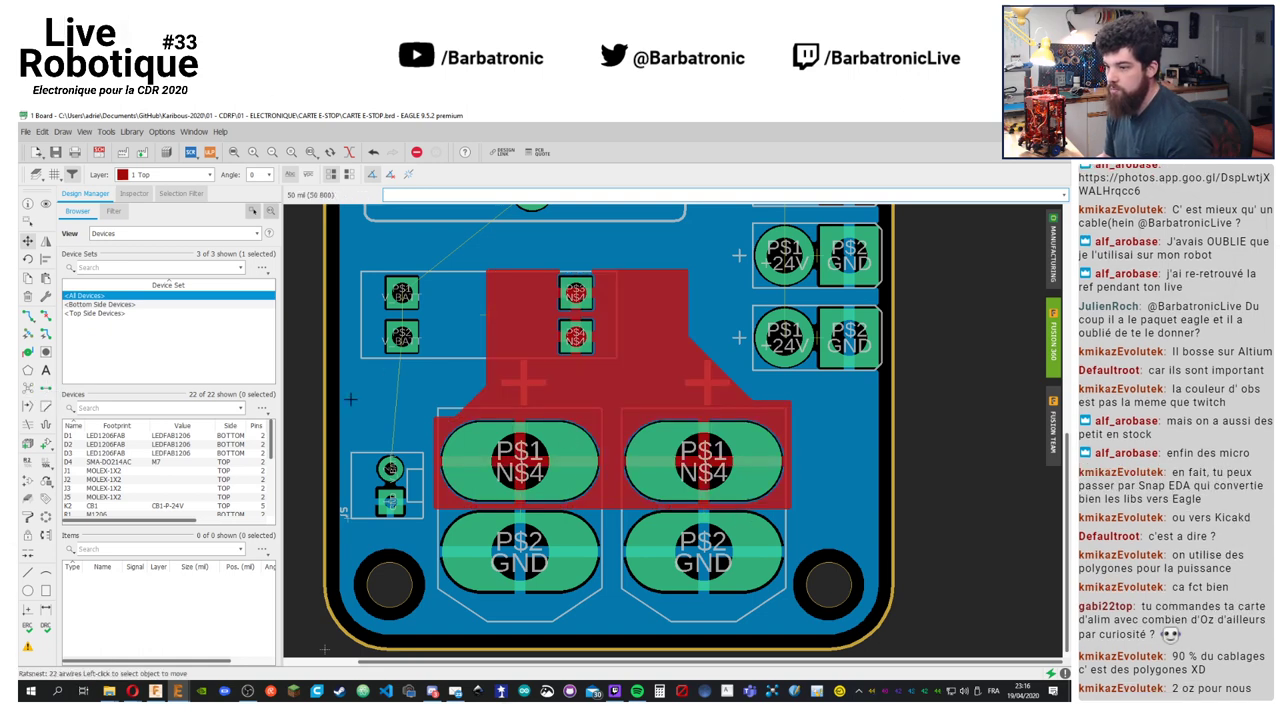
key(ctrl+z)
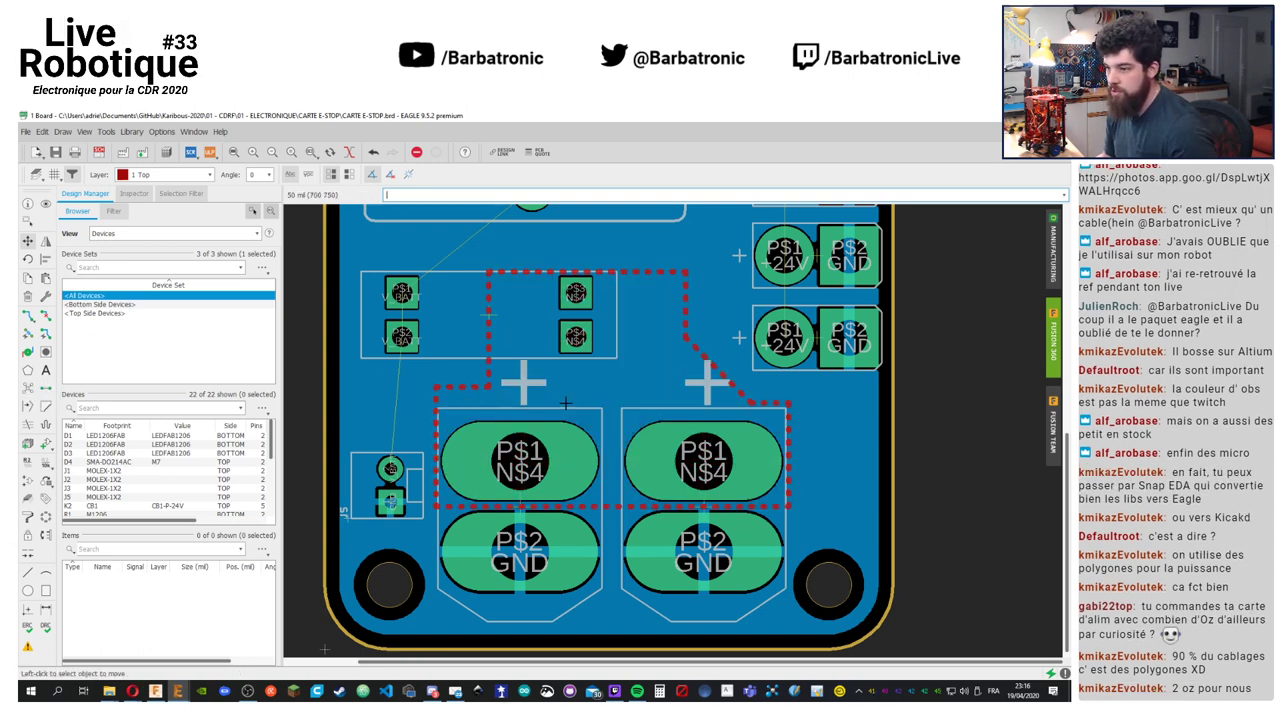
Pull the N$4 polygon's upper-right corner and right edge inward around the relay's right-hand pads
click(716, 370)
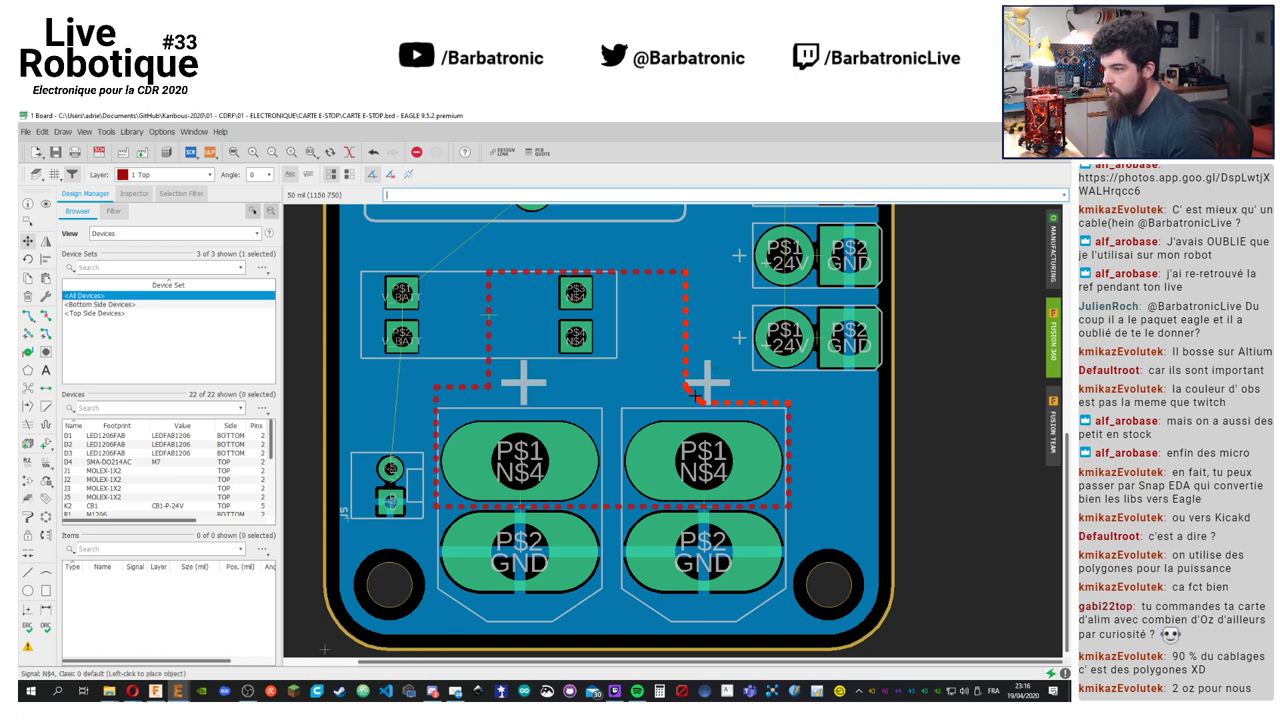
click(686, 402)
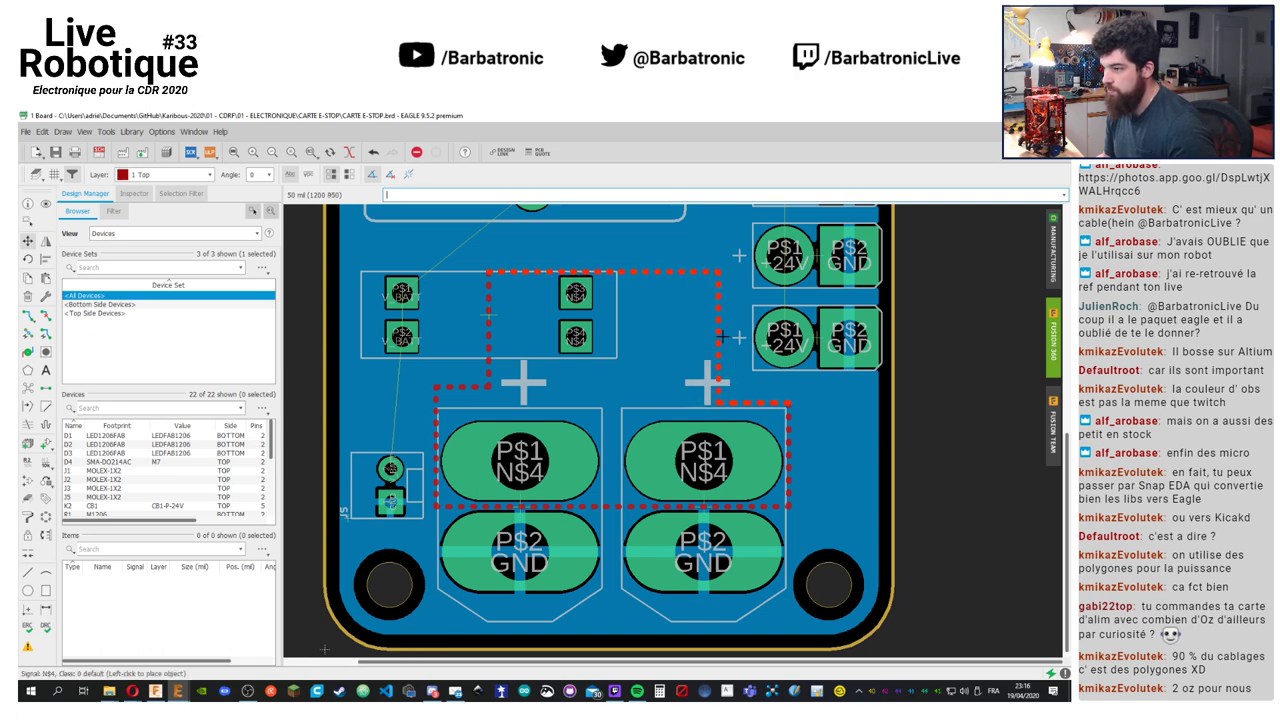
middle_drag(680, 338, 693, 528)
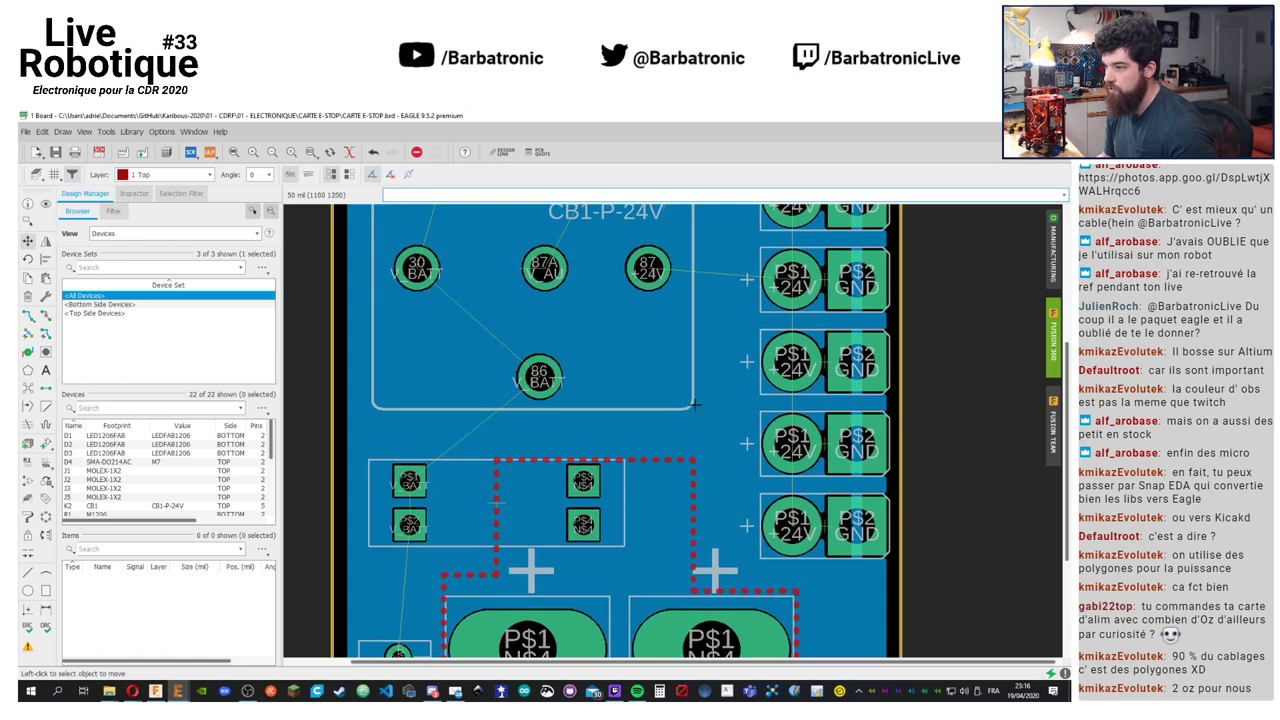
click(643, 540)
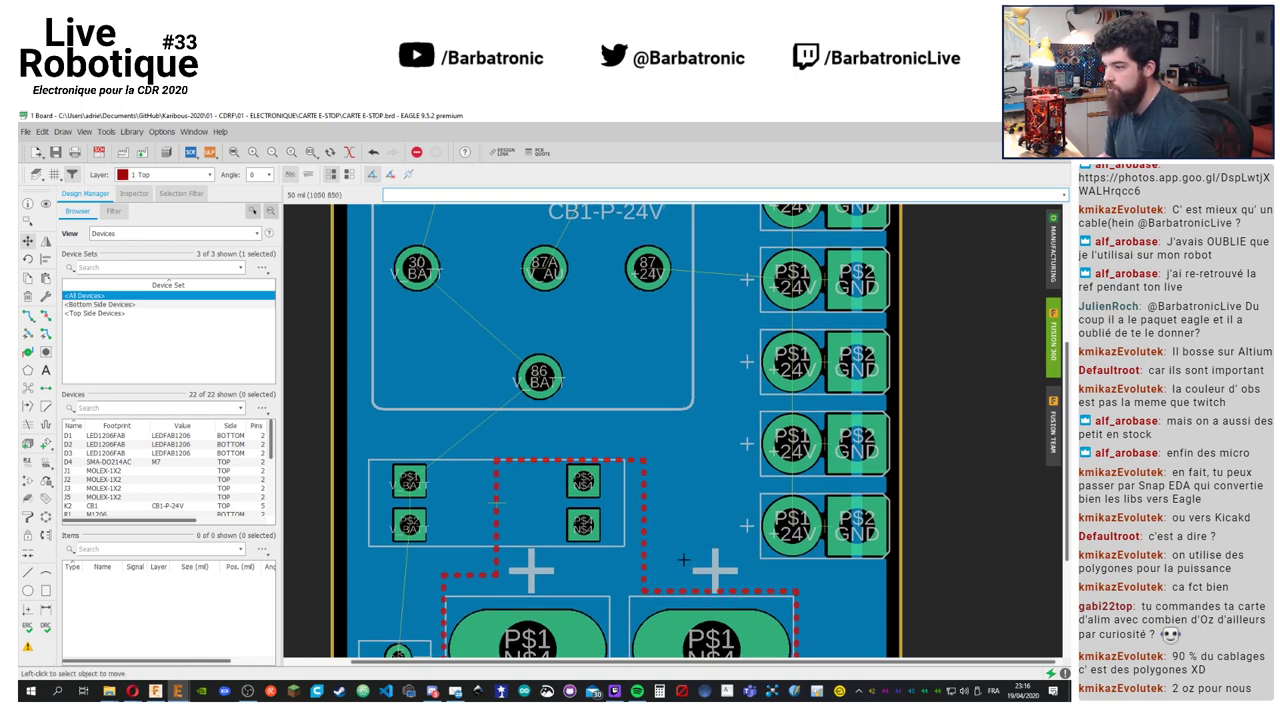
click(646, 540)
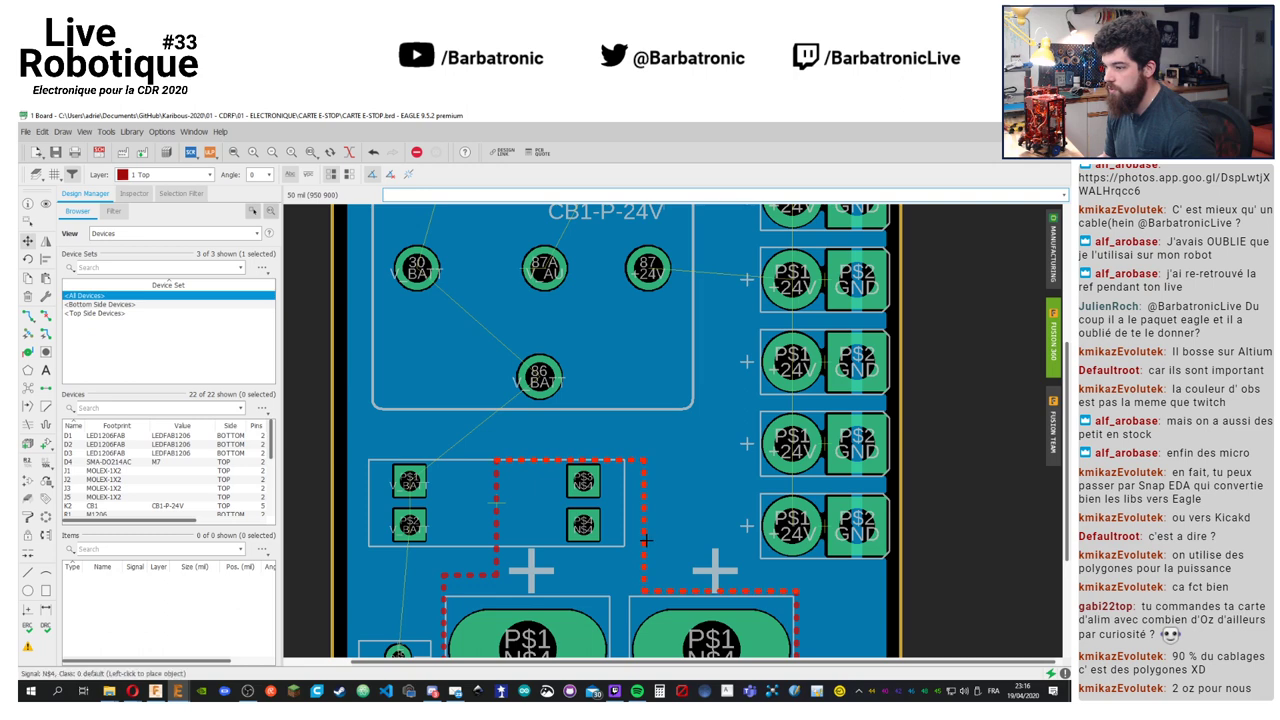
click(637, 540)
middle_drag(473, 558, 571, 483)
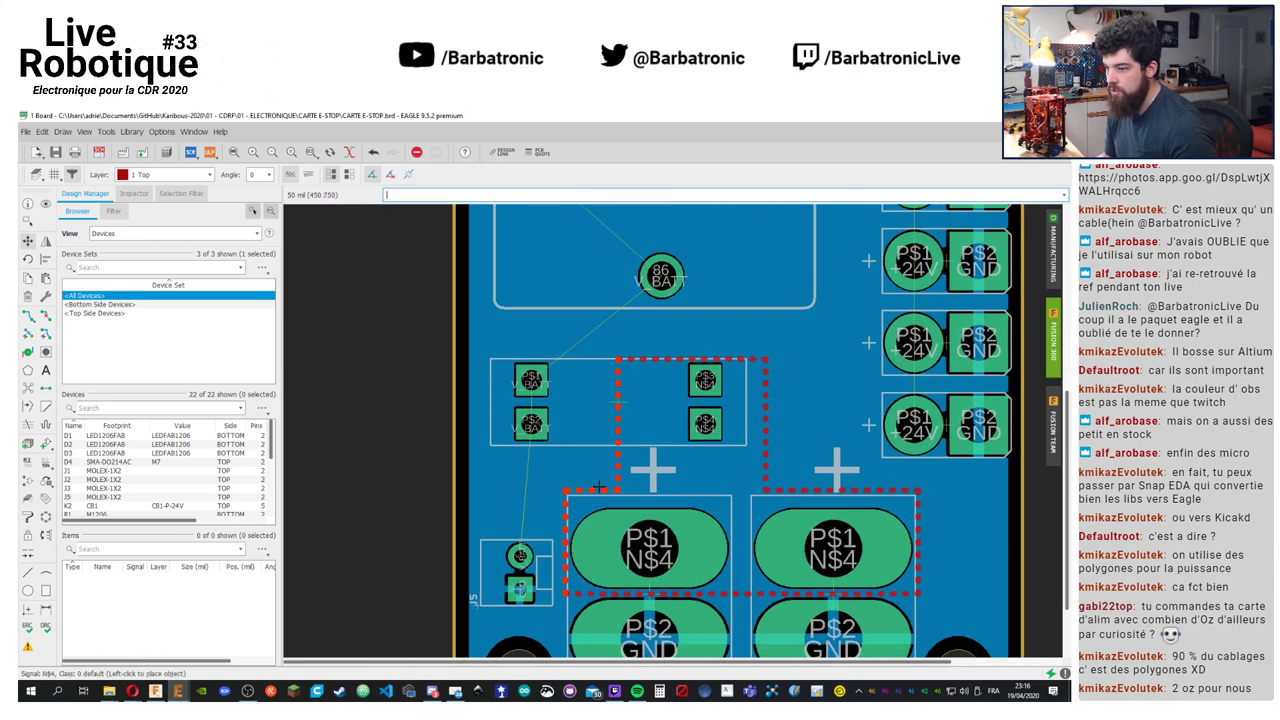
middle_drag(549, 503, 624, 510)
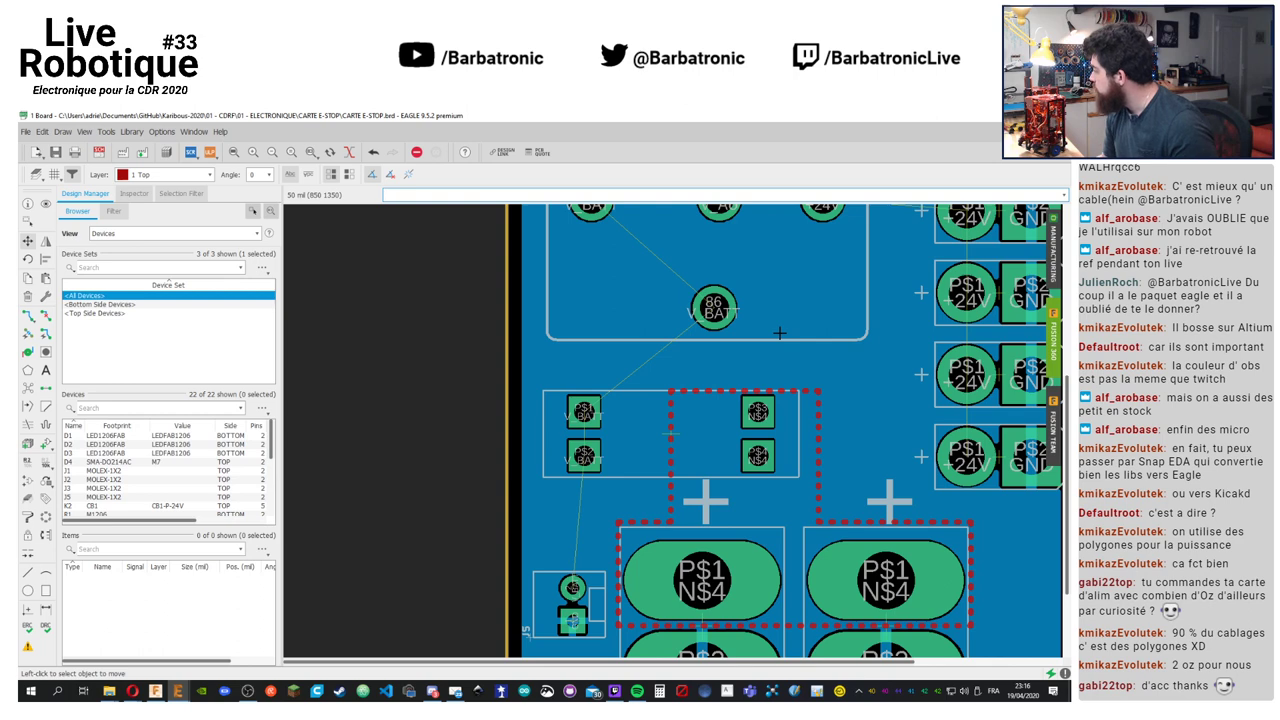
middle_drag(815, 410, 700, 486)
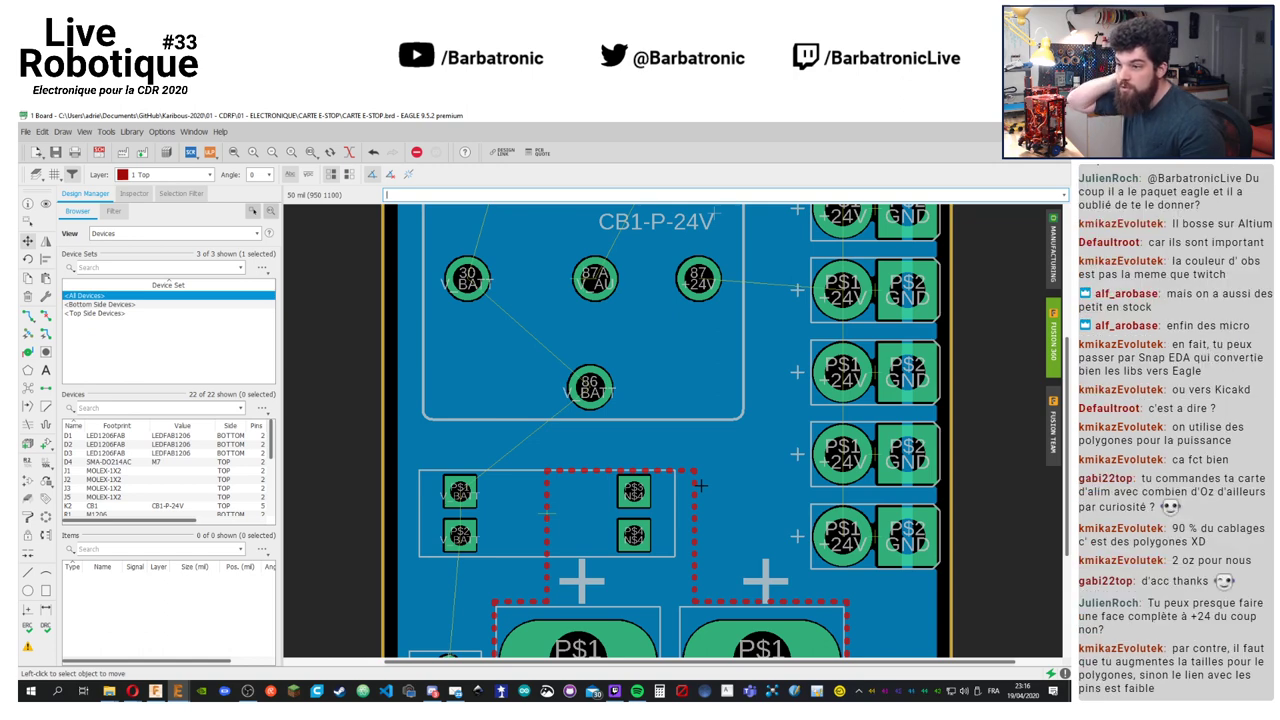
Inspect the relay, connectors and P$1/P$2 pads, then fill the reshaped N$4 polygon with Ratsnest
scroll(741, 417, up, 3)
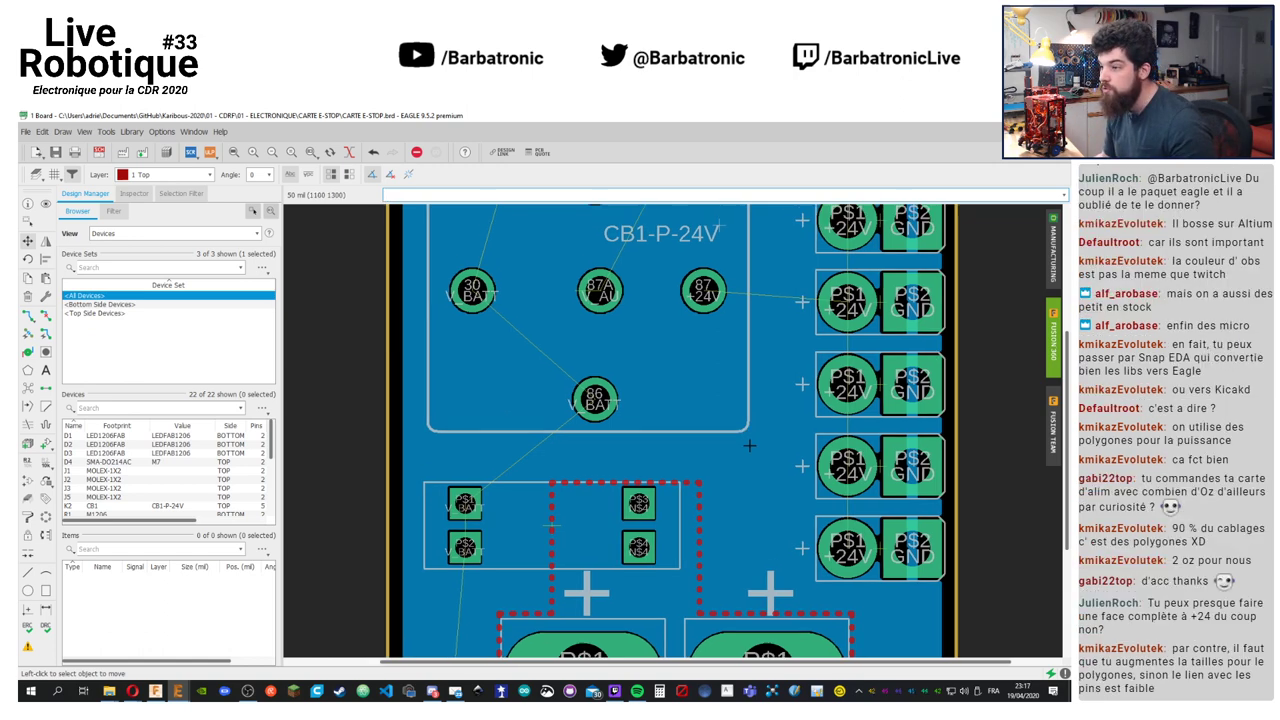
scroll(770, 545, down, 2)
scroll(748, 520, down, 4)
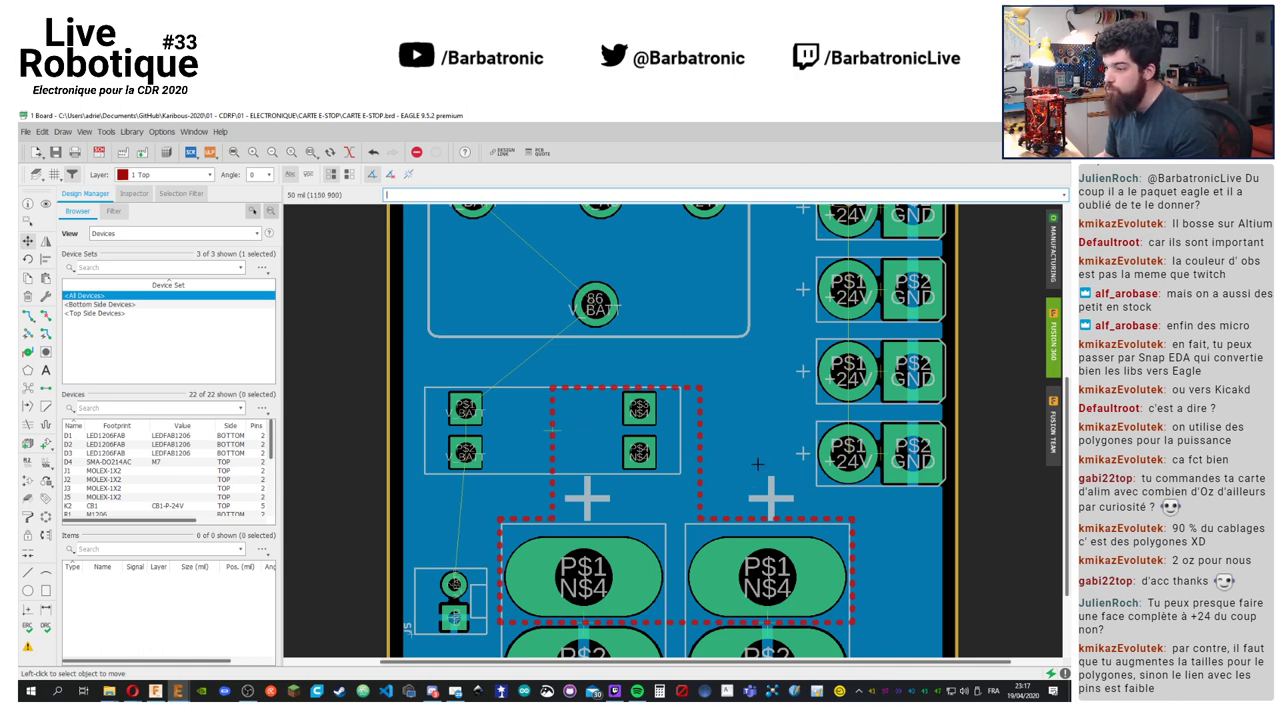
middle_drag(757, 467, 734, 440)
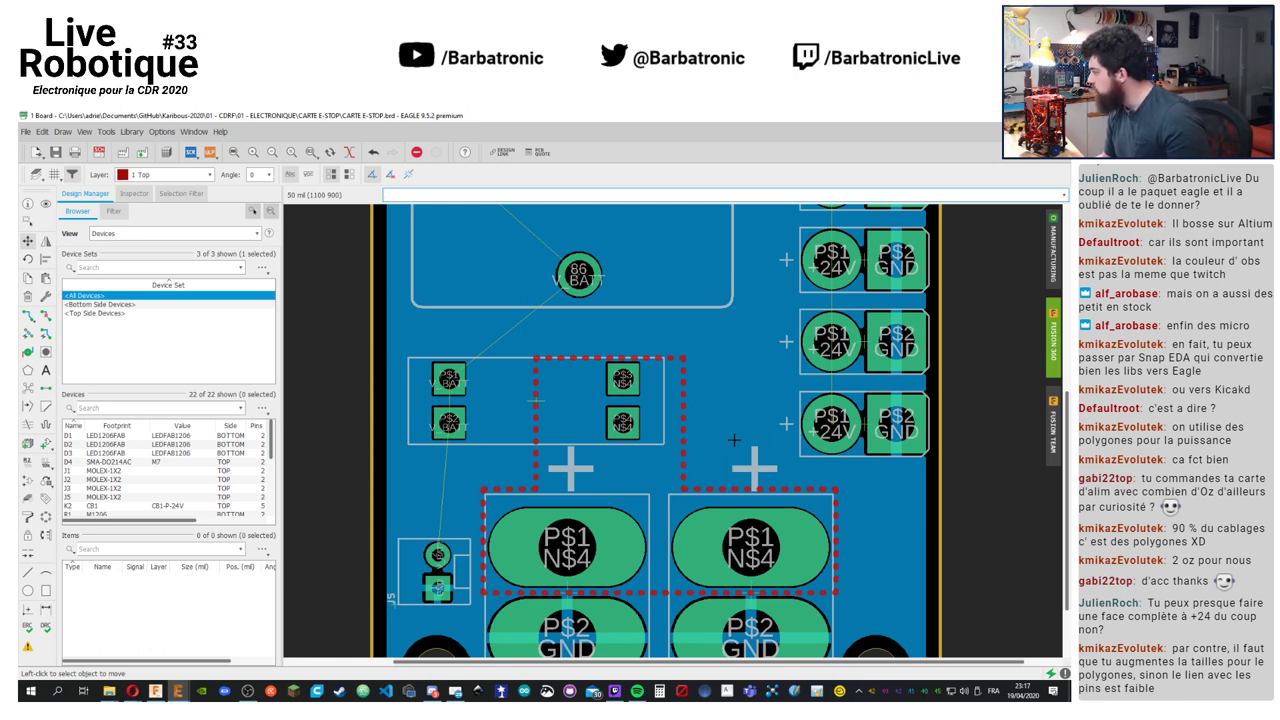
middle_drag(593, 417, 682, 569)
middle_drag(765, 418, 697, 556)
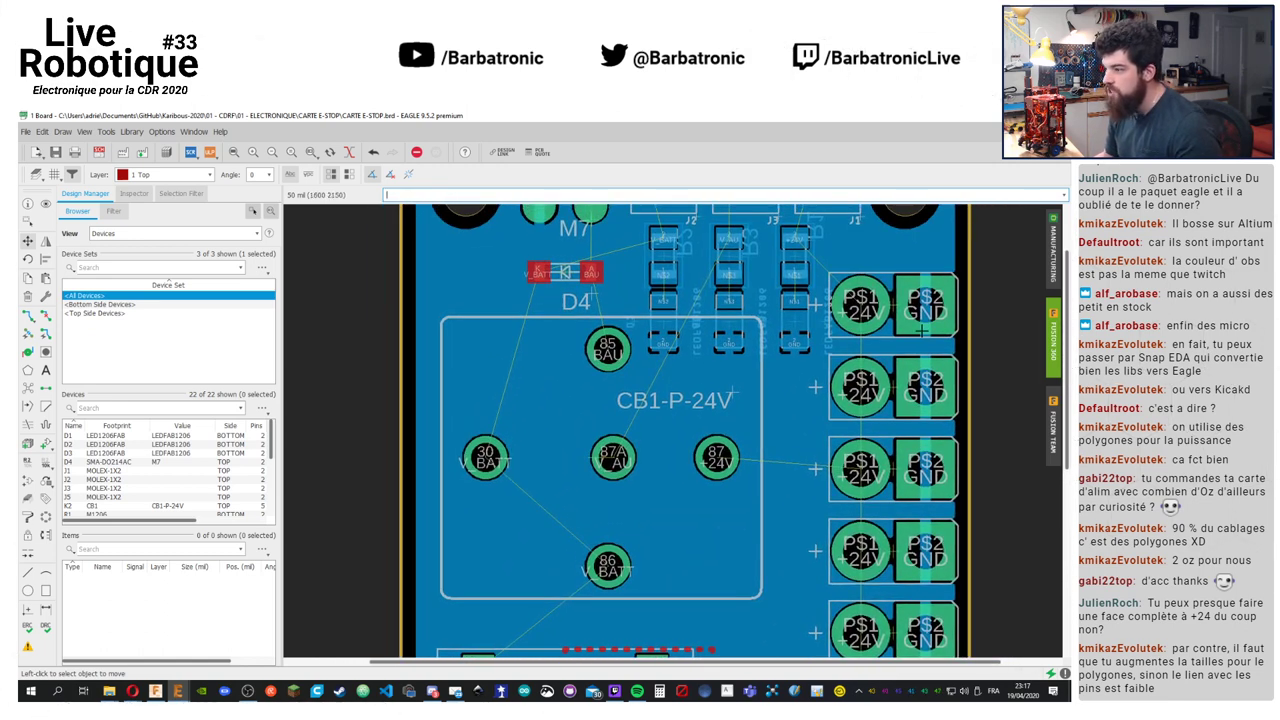
middle_drag(927, 283, 934, 413)
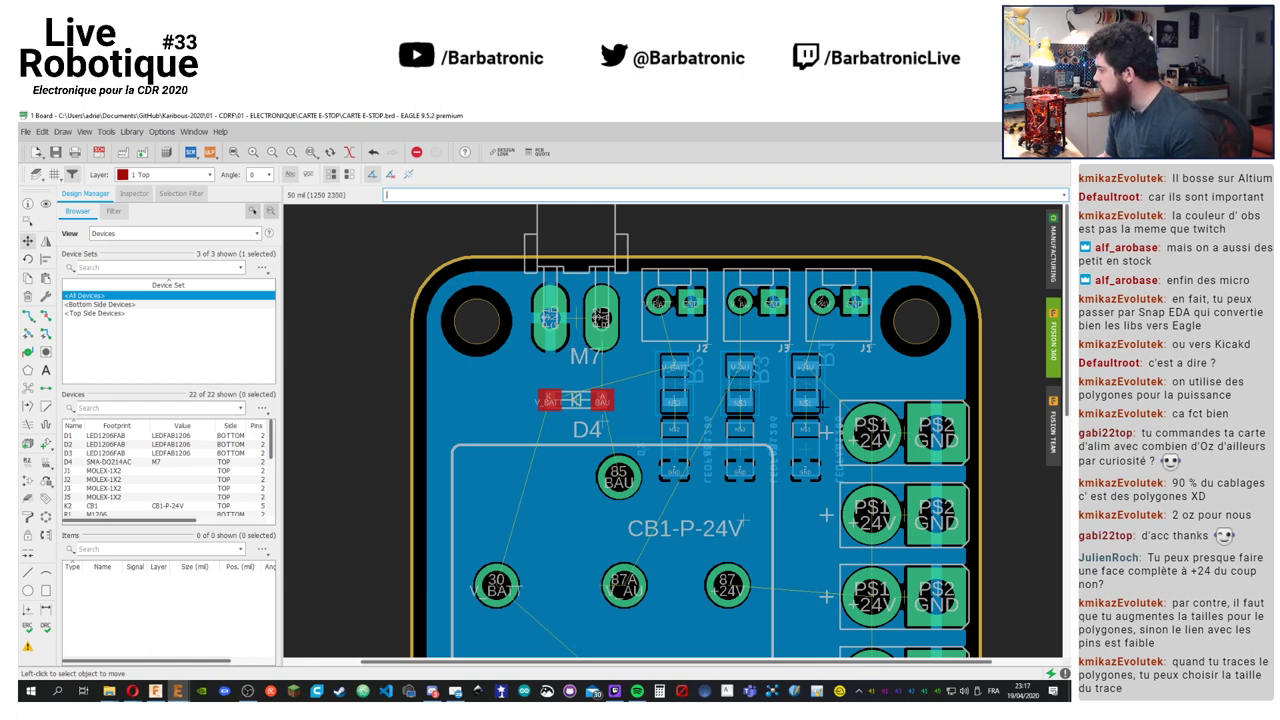
middle_drag(787, 541, 781, 245)
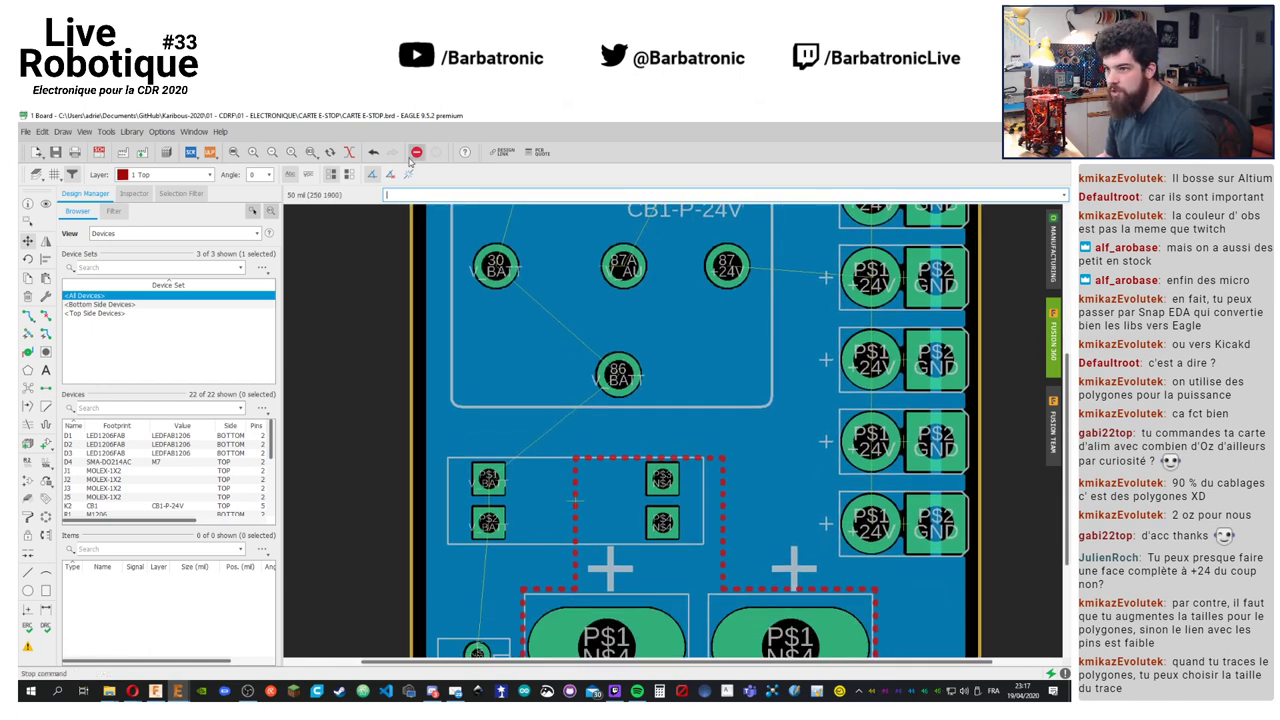
middle_drag(693, 386, 703, 306)
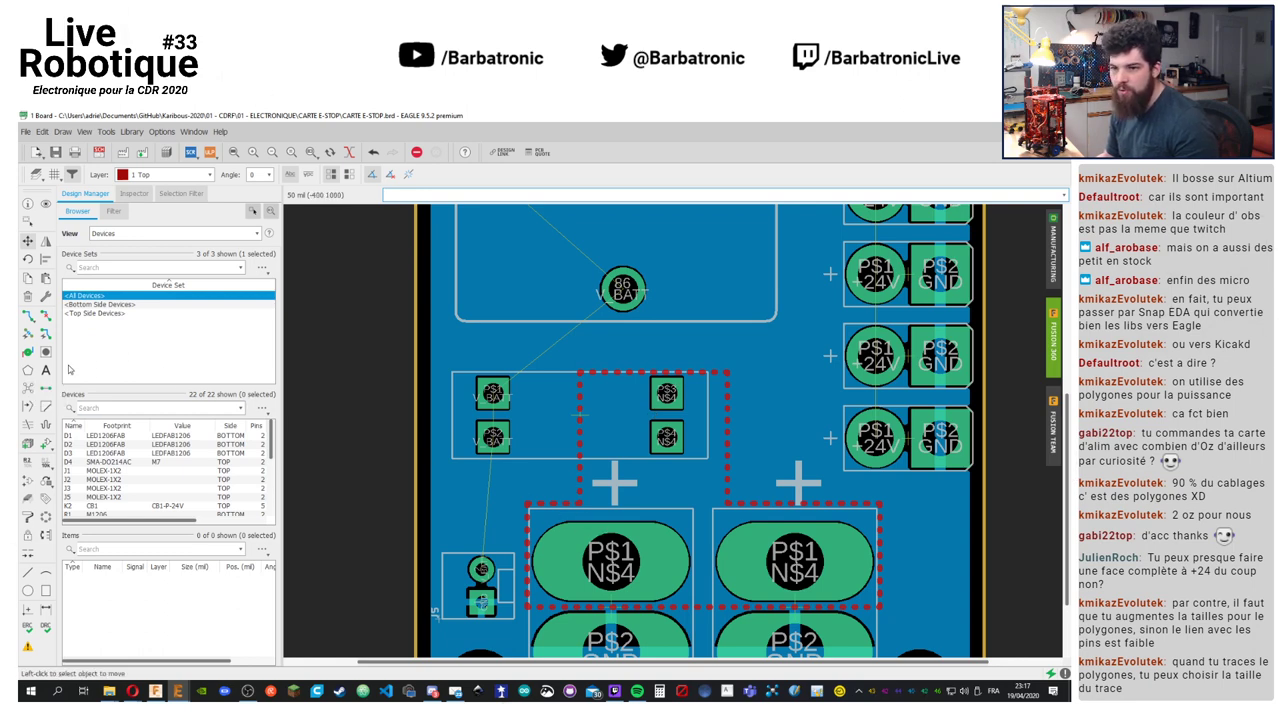
click(45, 387)
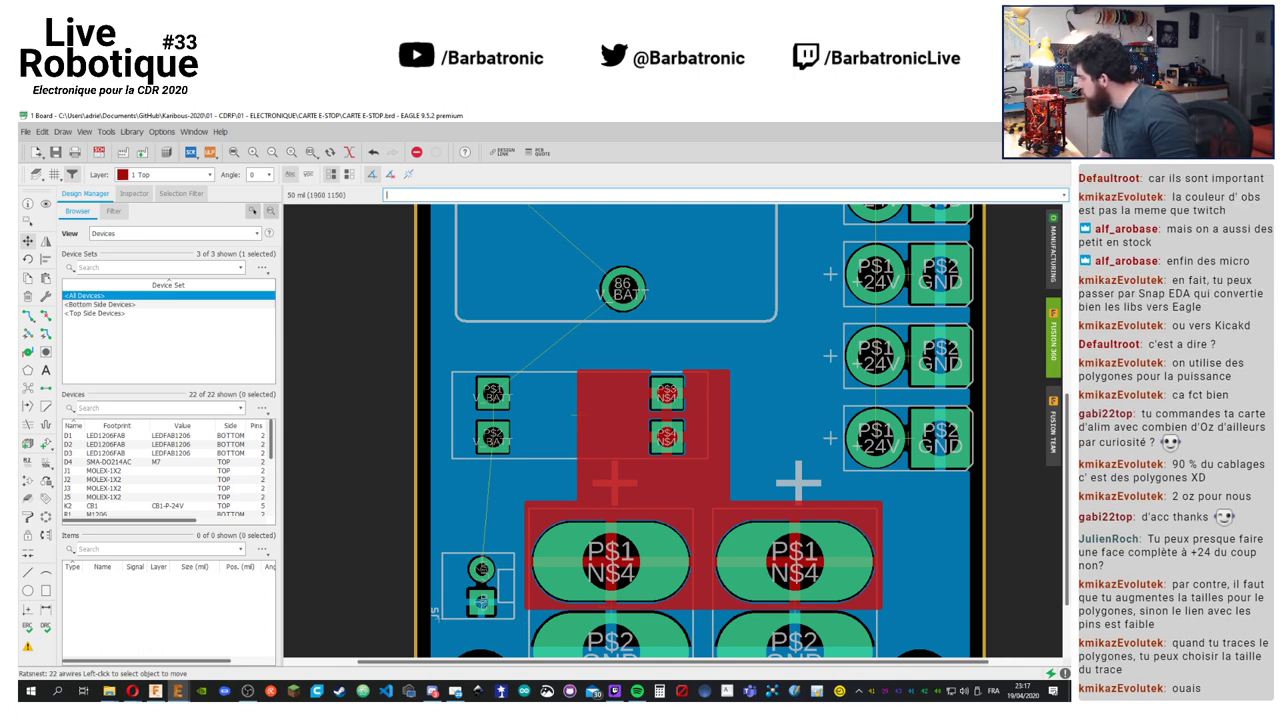
Pan the board to show the CB1-P-24V relay and the poured N$4 polygon below it
middle_drag(594, 365, 639, 551)
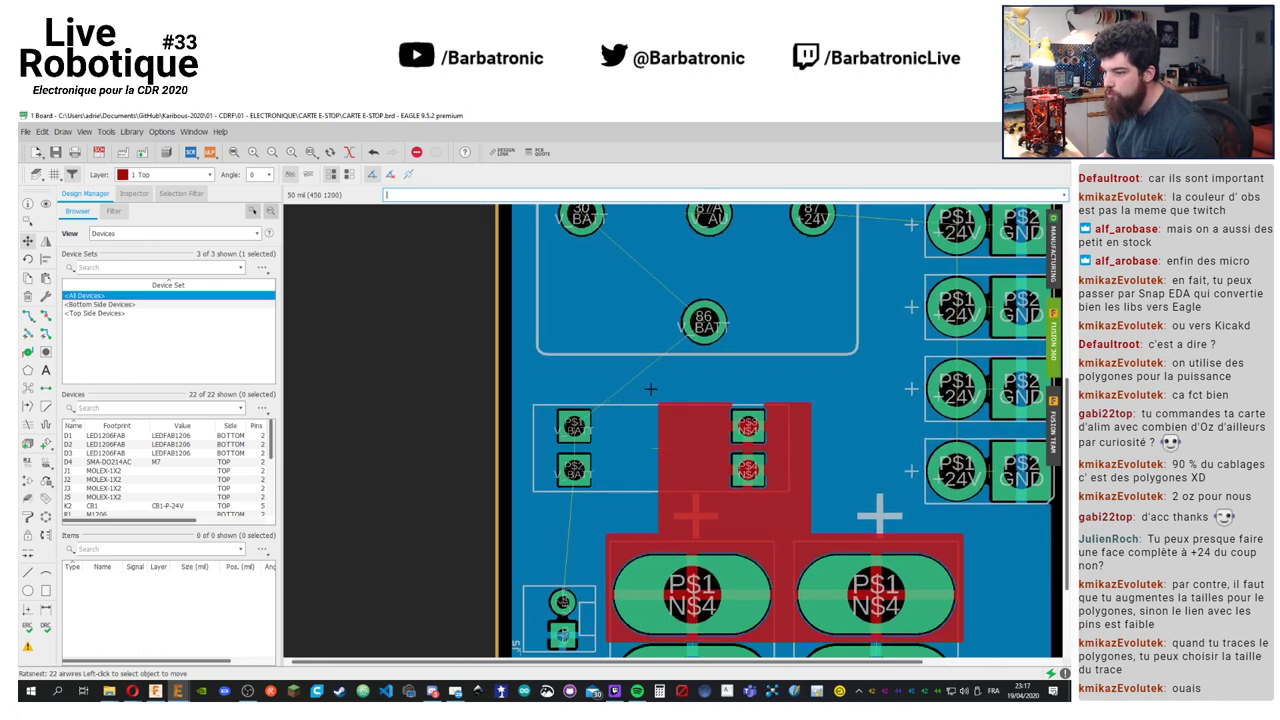
middle_drag(673, 505, 690, 430)
middle_drag(835, 269, 764, 537)
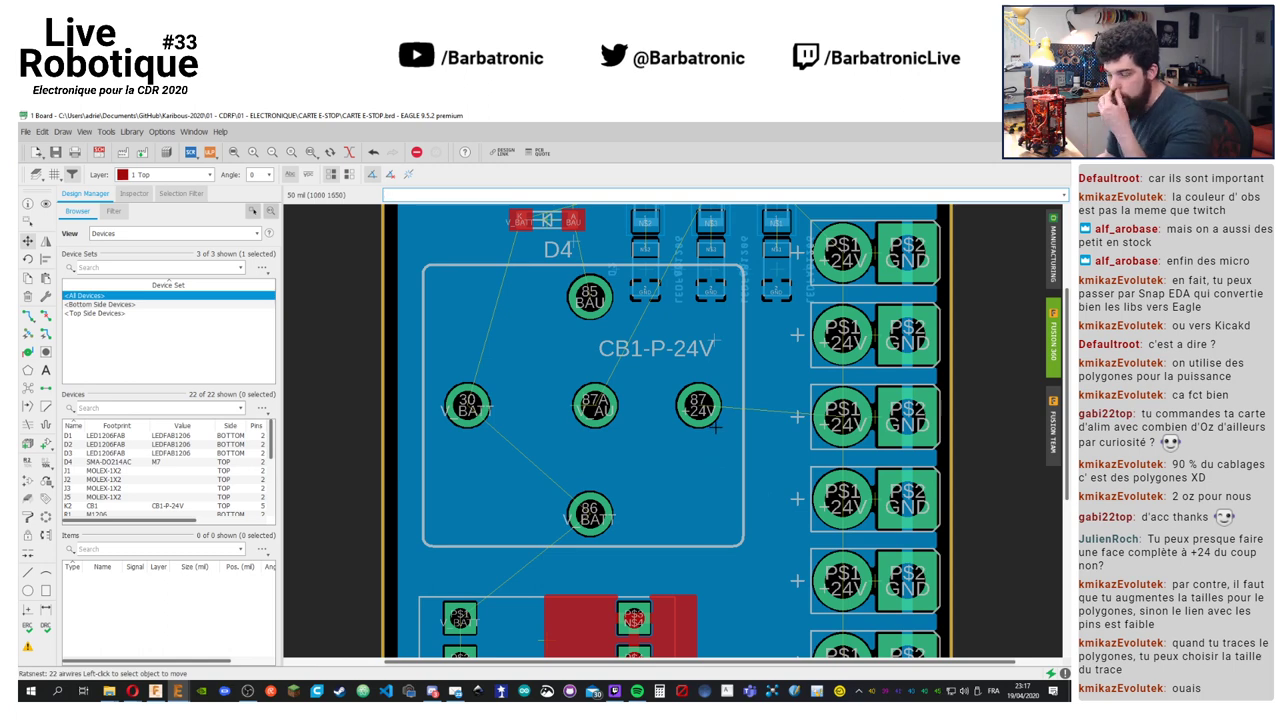
middle_drag(716, 426, 783, 256)
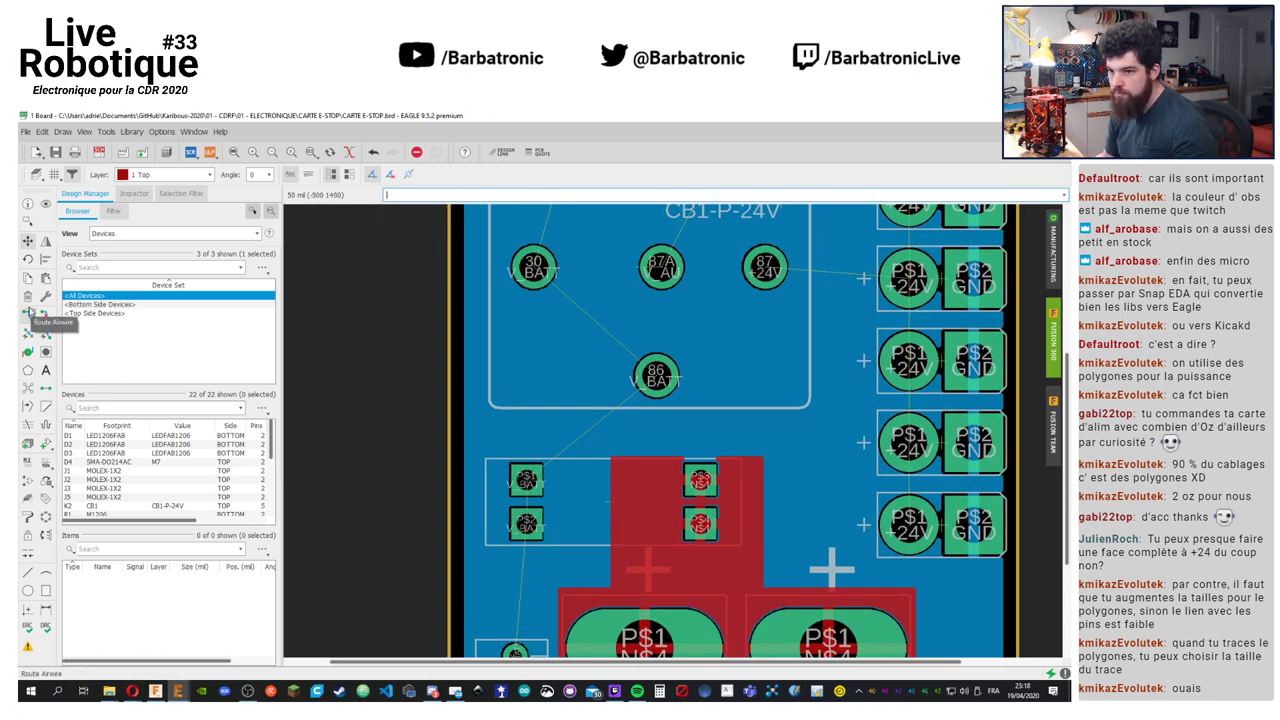
Recalculate the ratsnest and apply a wider outline width to the N$4 polygon
click(45, 354)
right_click(50, 358)
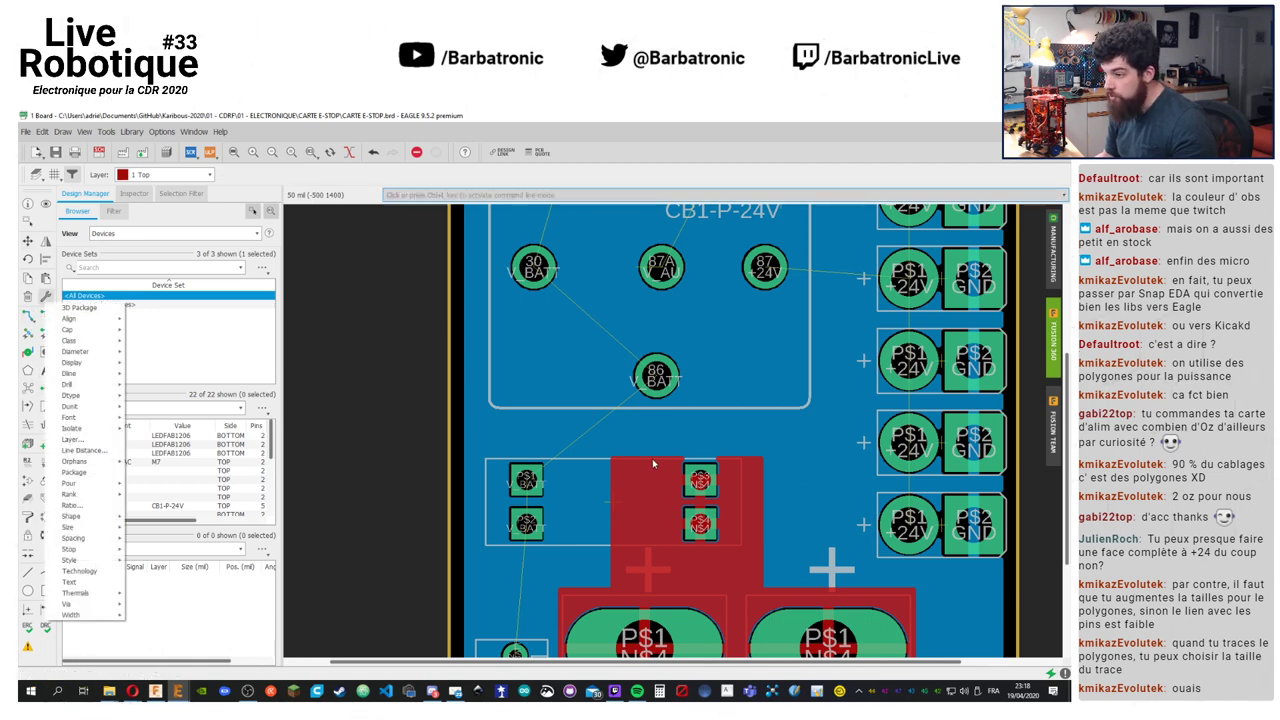
click(652, 458)
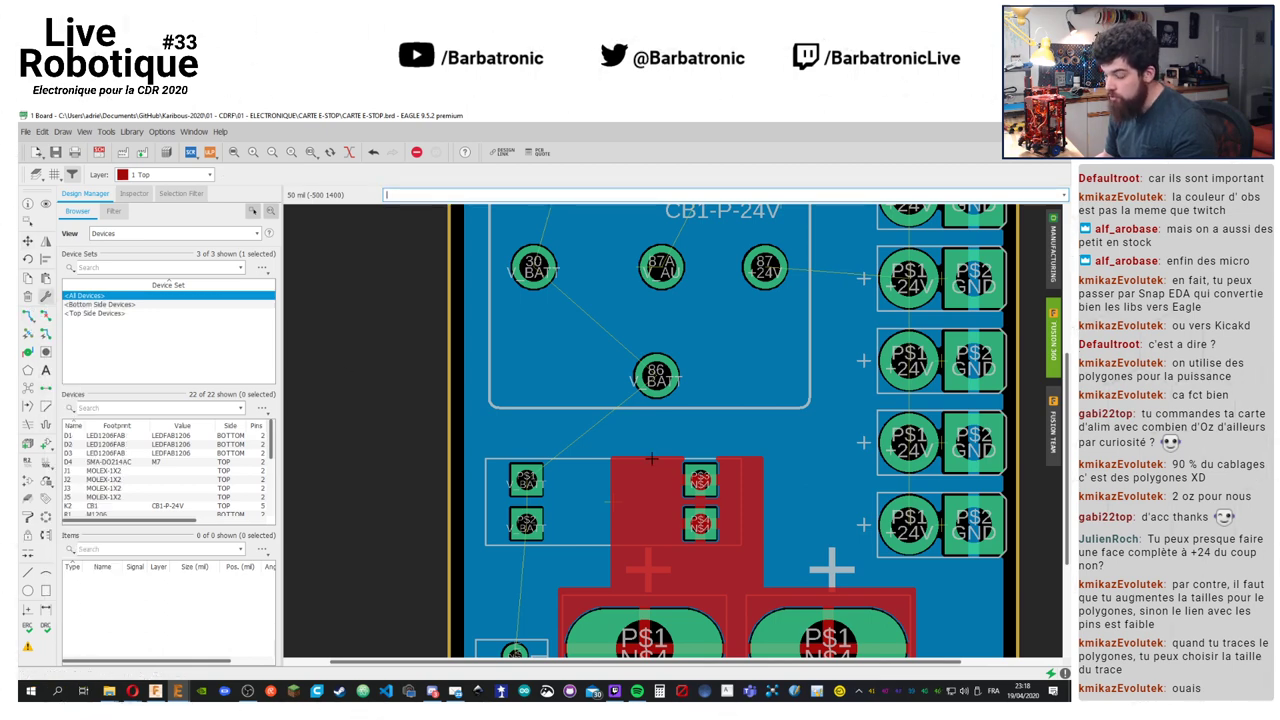
click(45, 297)
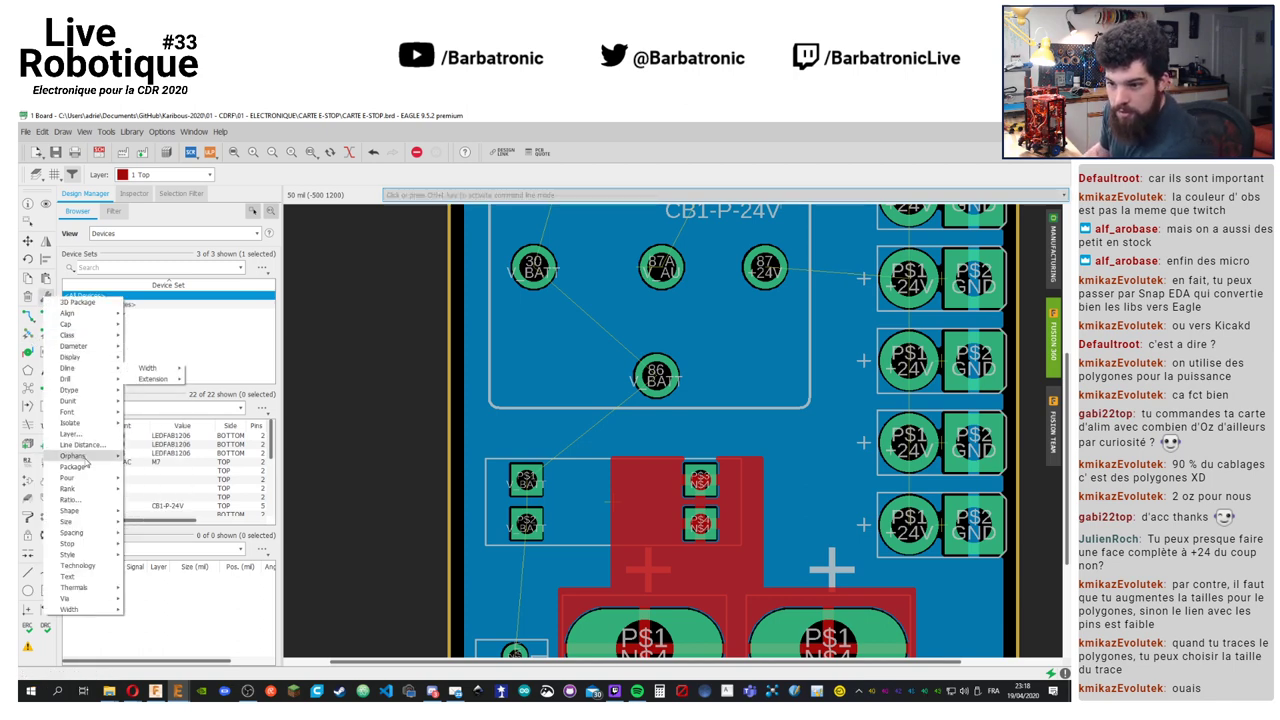
mouse_move(105, 609)
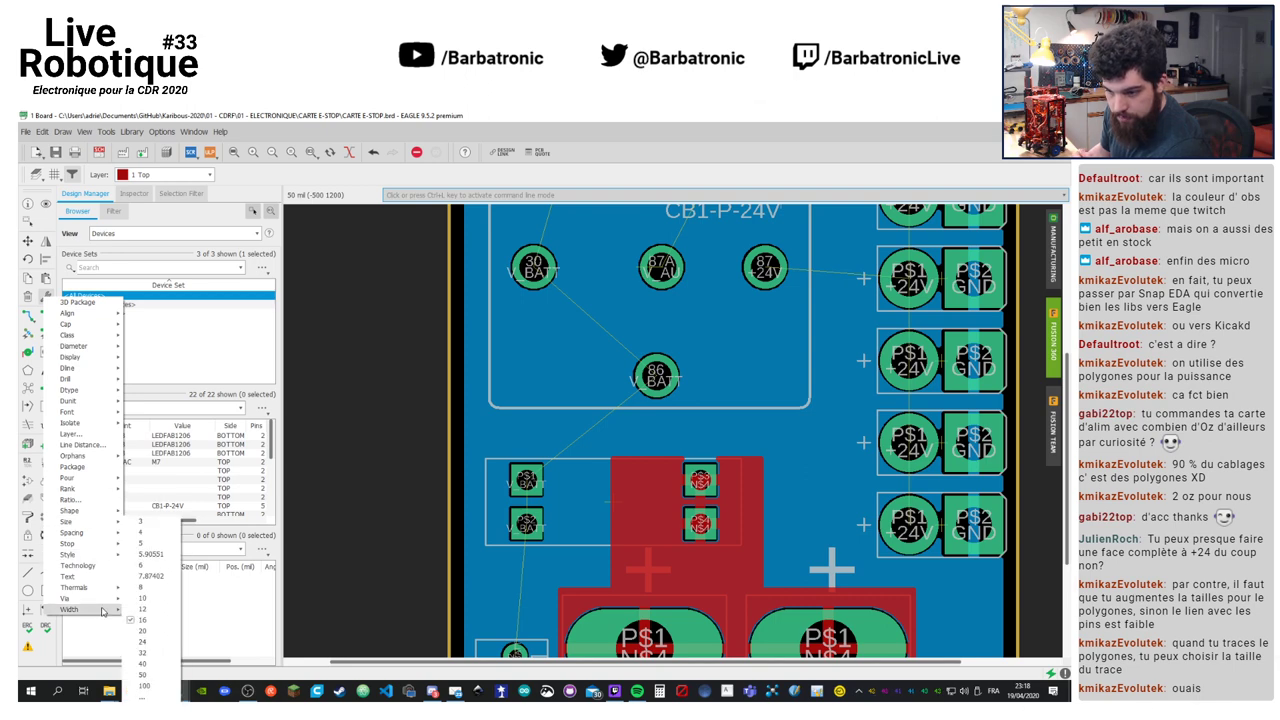
click(150, 654)
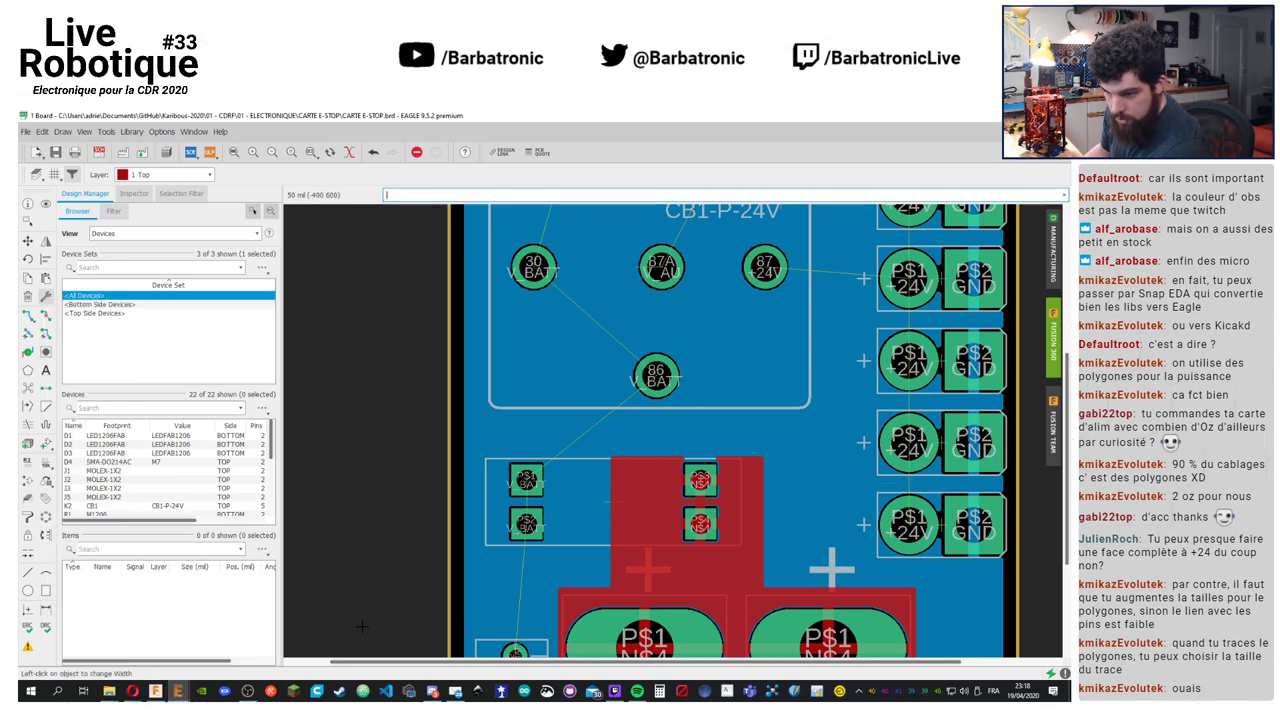
click(650, 458)
Stretch the N$4 polygon's bottom edge down and its left and right edges outward
middle_drag(650, 458, 605, 308)
click(28, 241)
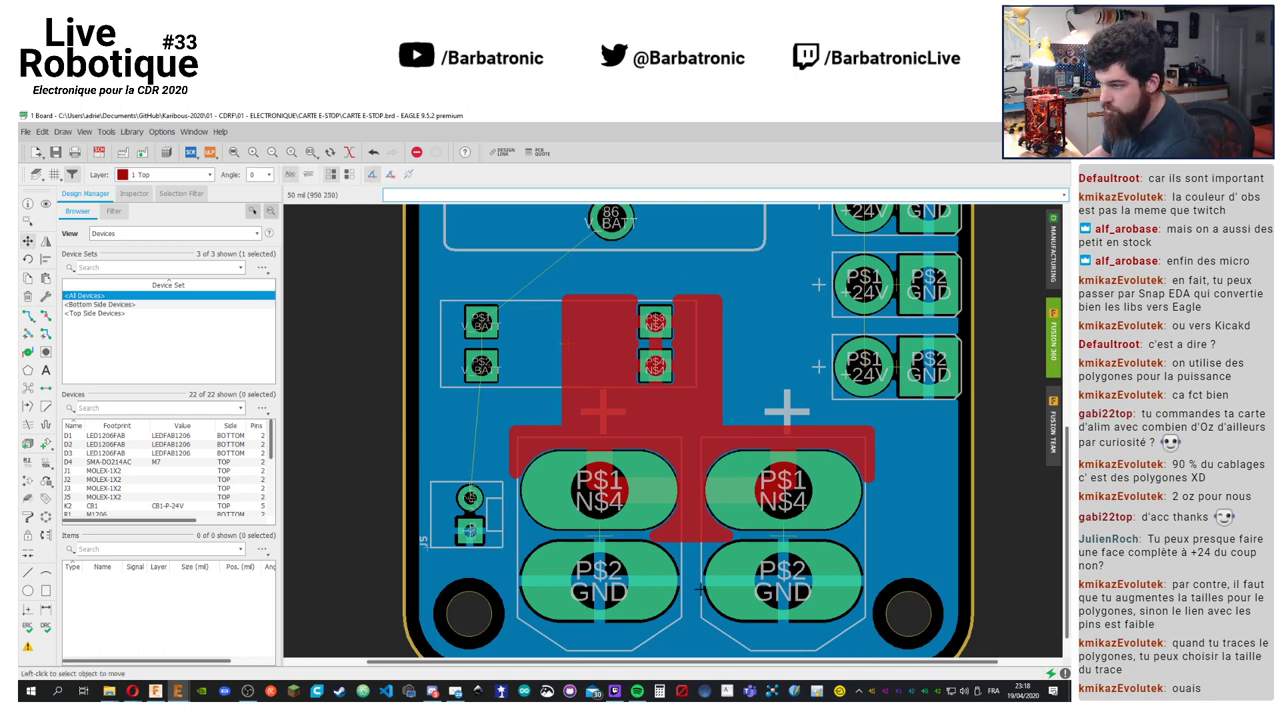
click(679, 536)
click(686, 538)
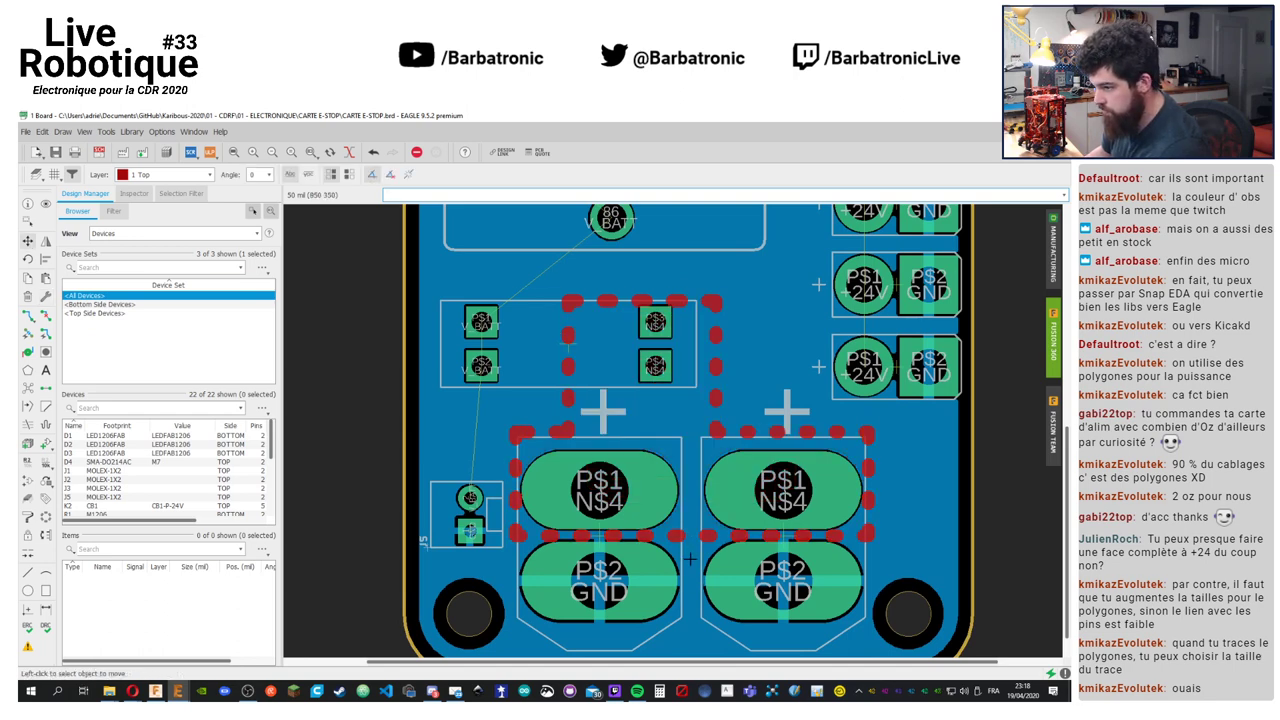
click(693, 539)
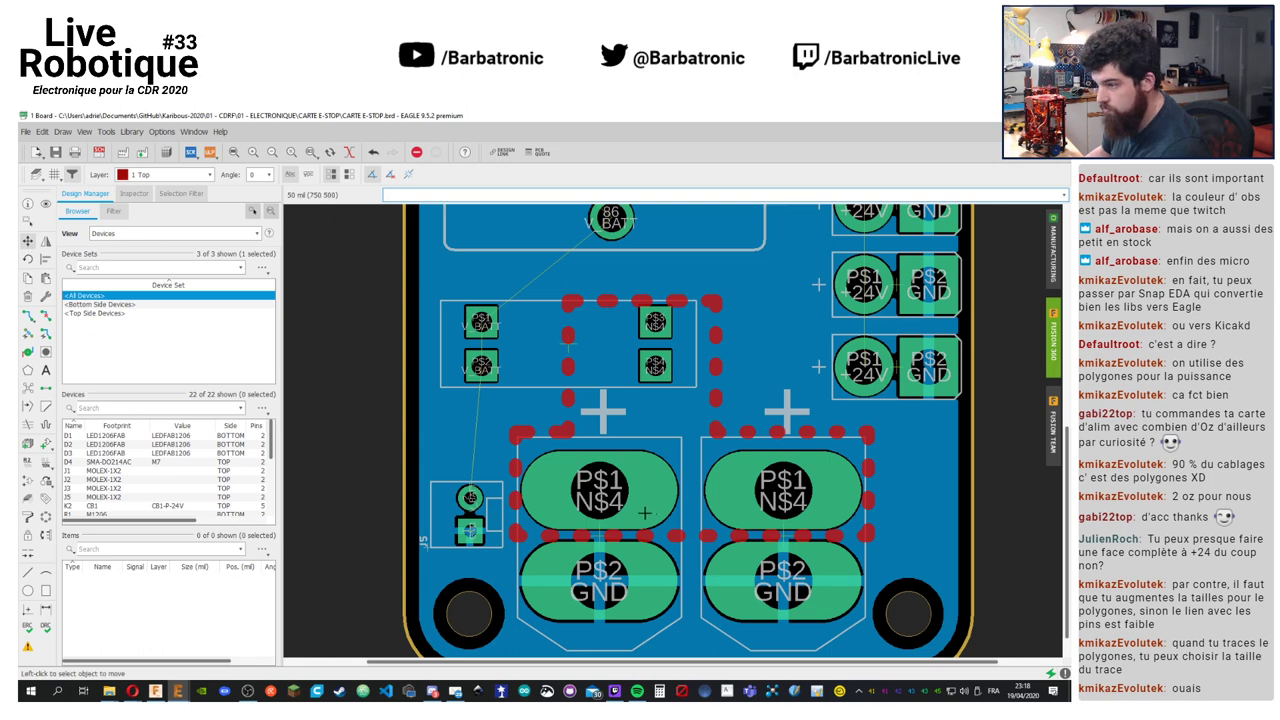
click(692, 554)
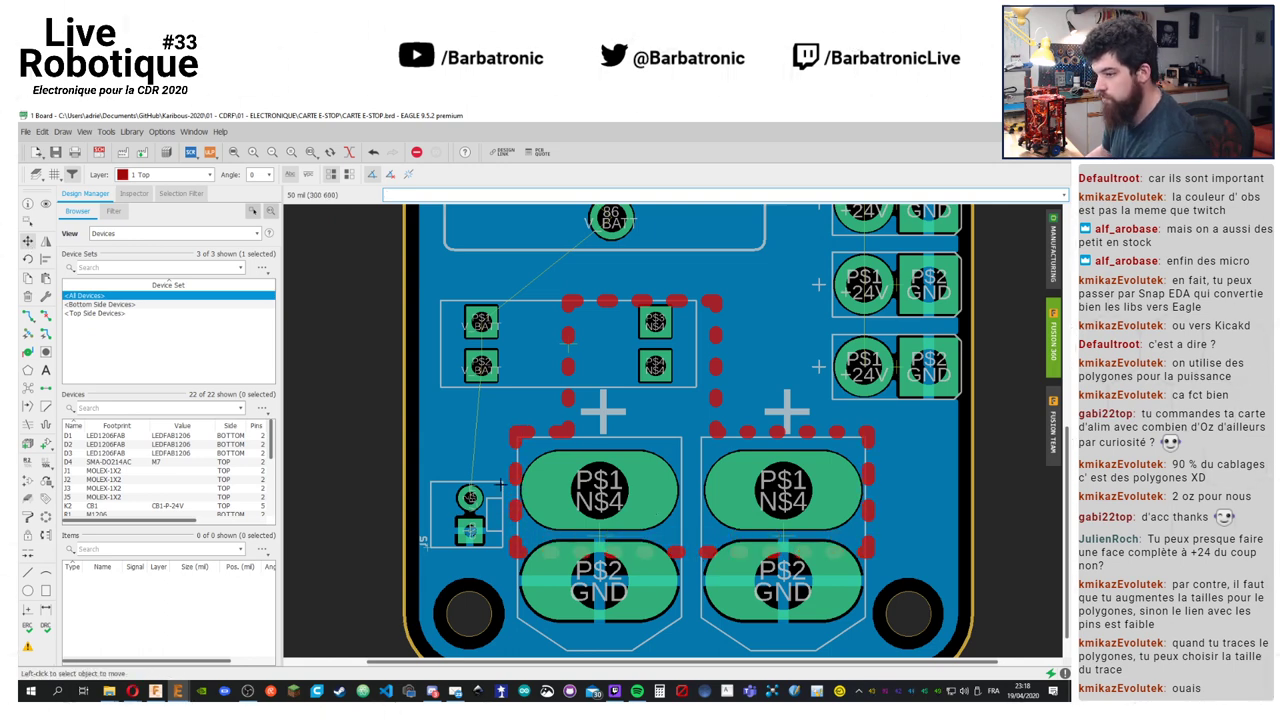
click(517, 488)
click(508, 484)
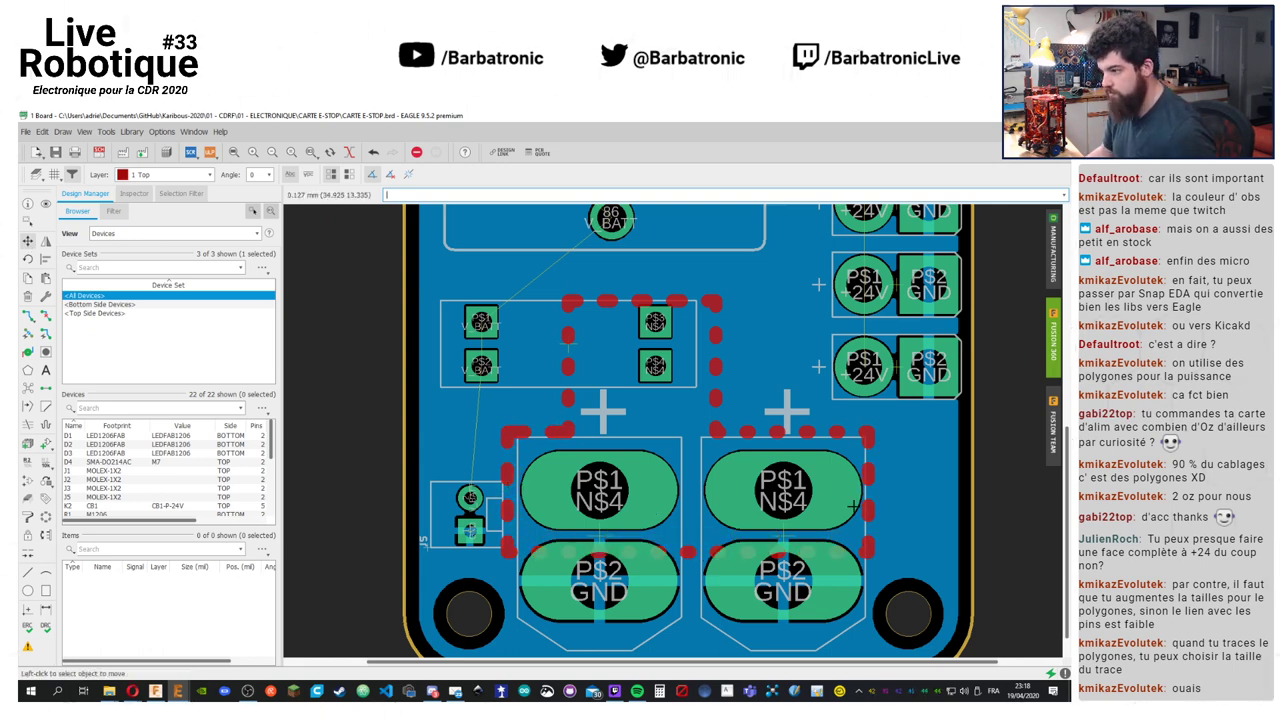
click(869, 497)
click(876, 497)
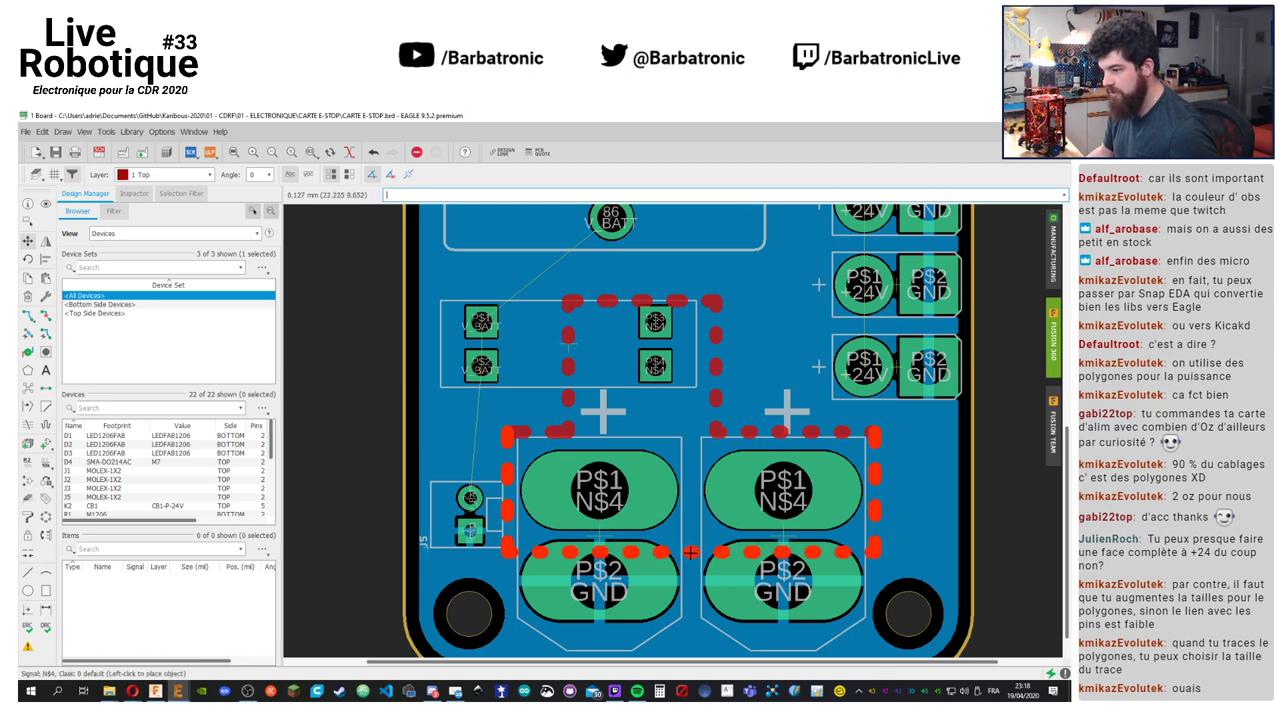
Set the bottom edge just below the P$1 pads and re-pour the N$4 polygon
click(692, 548)
click(692, 545)
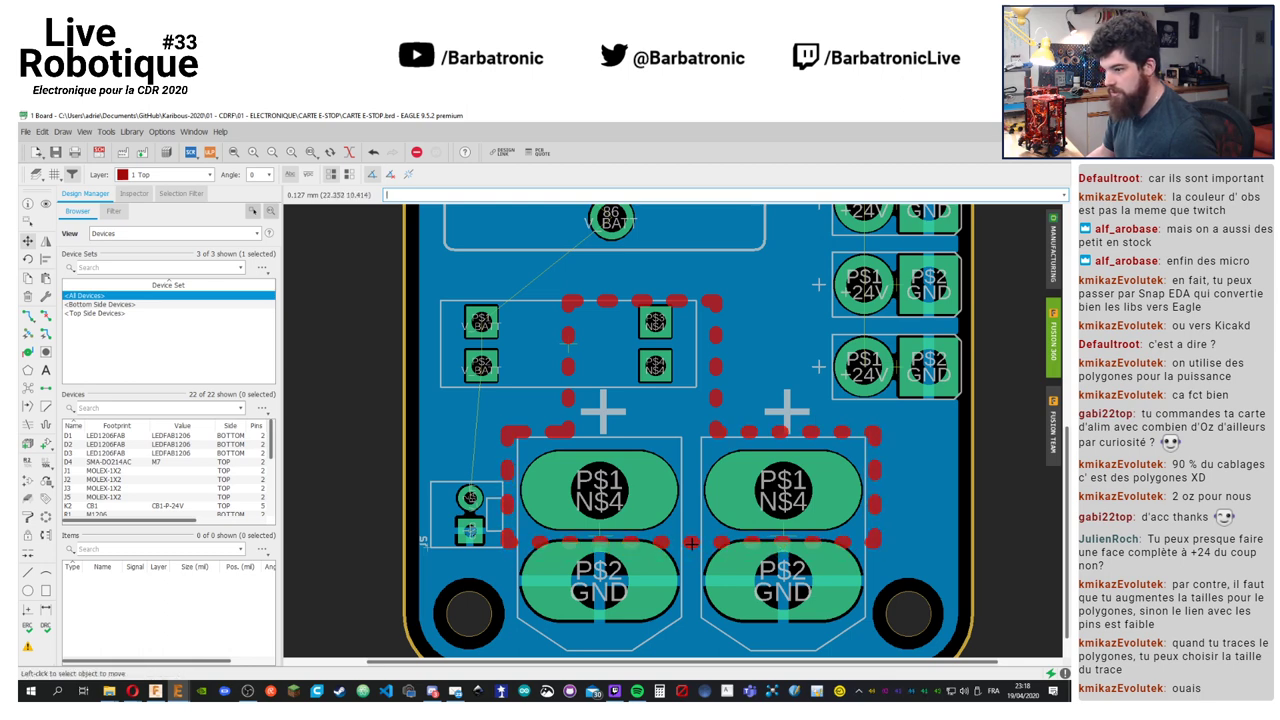
click(30, 387)
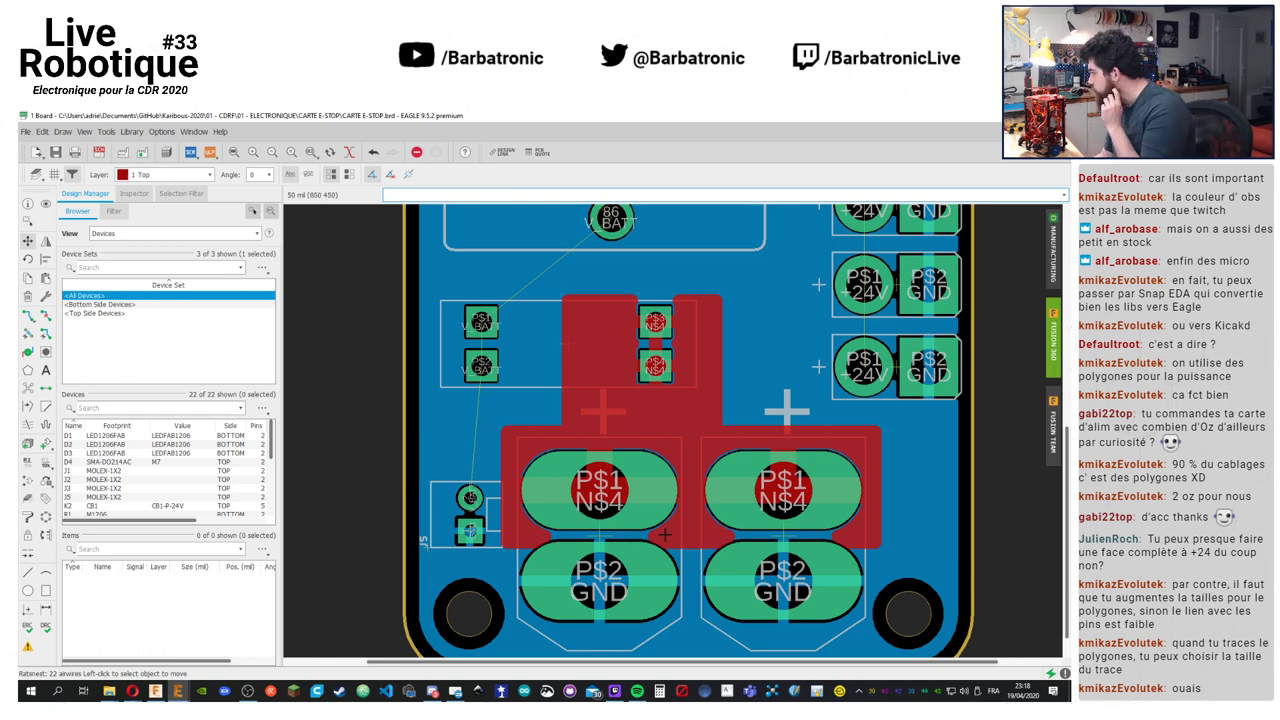
scroll(607, 519, up, 3)
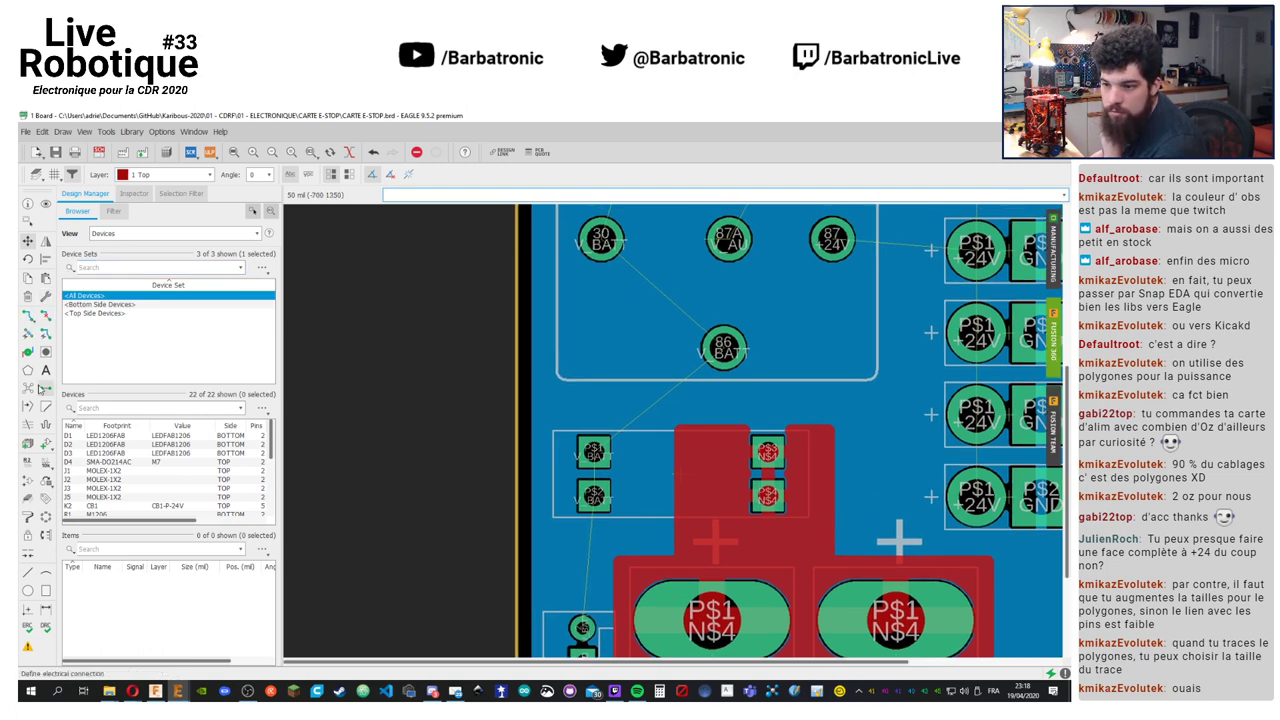
click(27, 370)
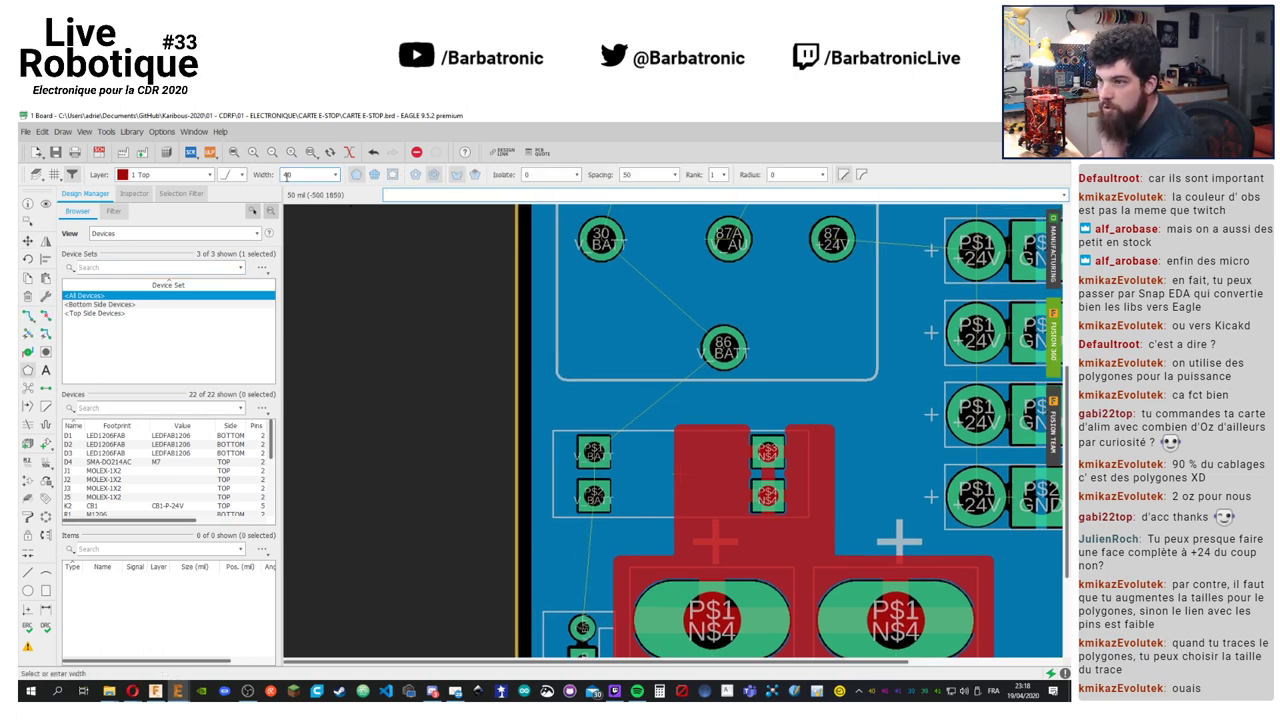
Start a new polygon edge near the pads, then cancel the polygon command
click(533, 546)
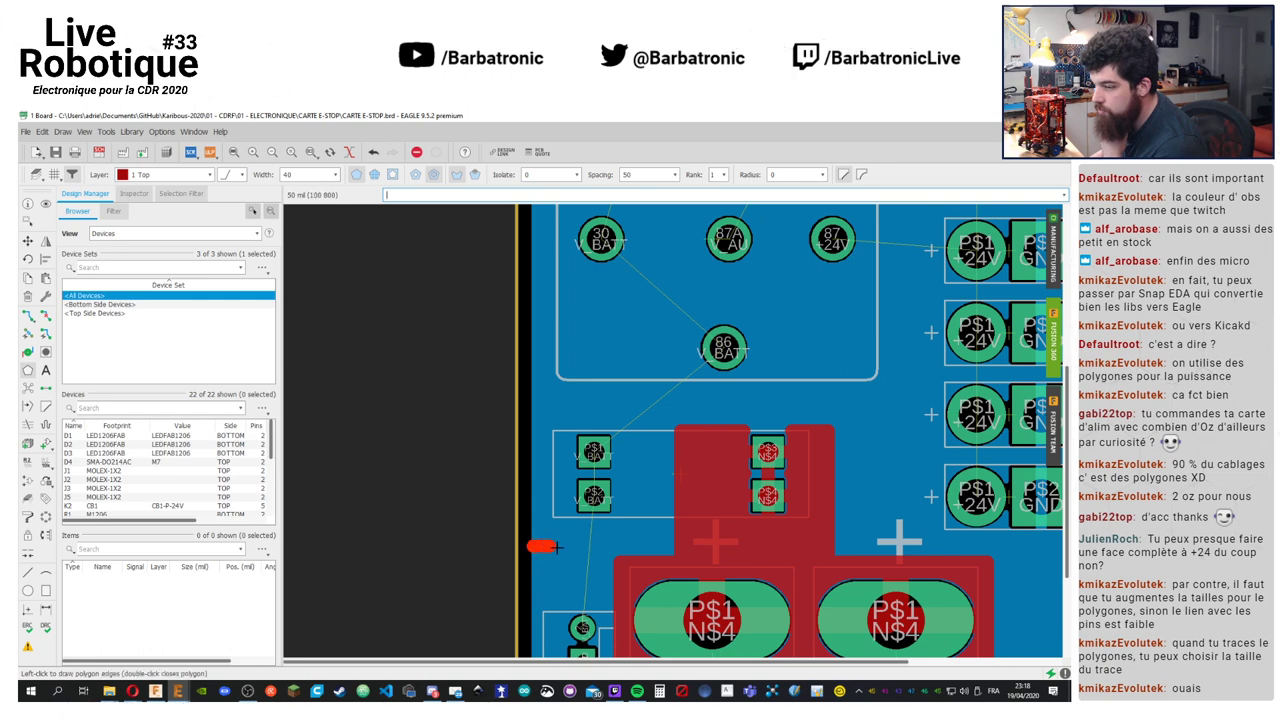
click(663, 545)
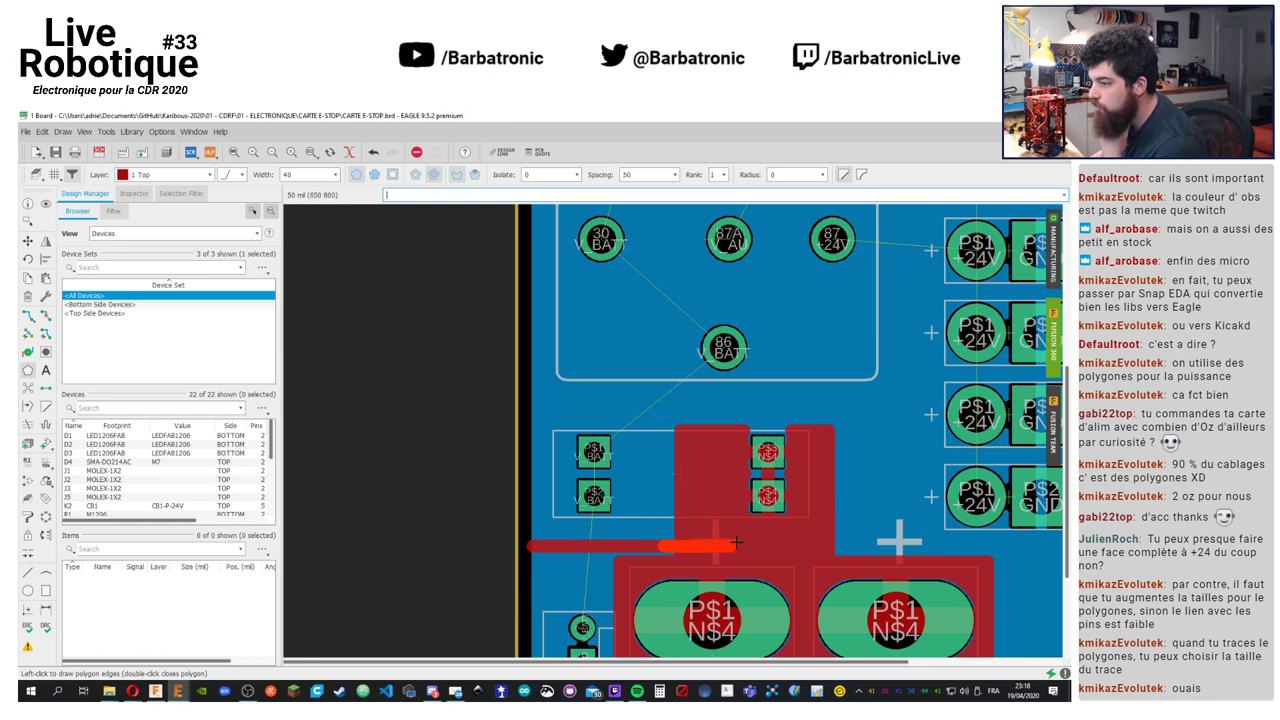
scroll(736, 543, up, 5)
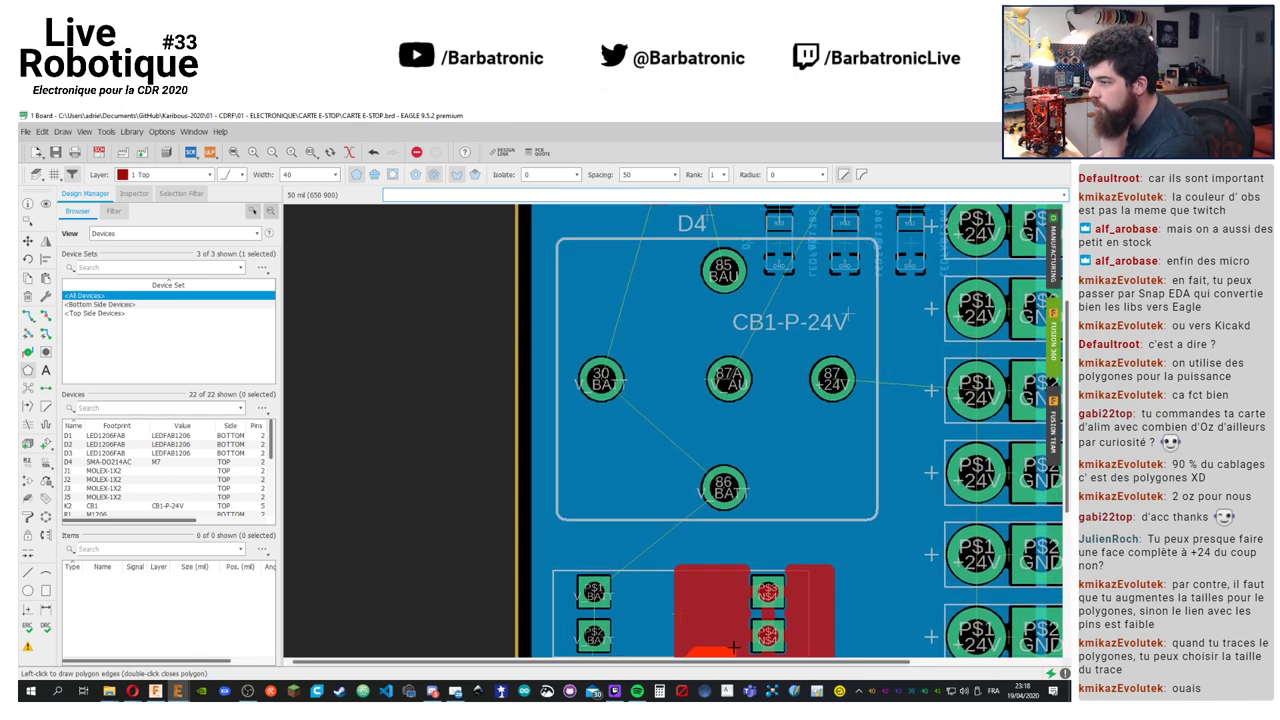
scroll(748, 565, down, 5)
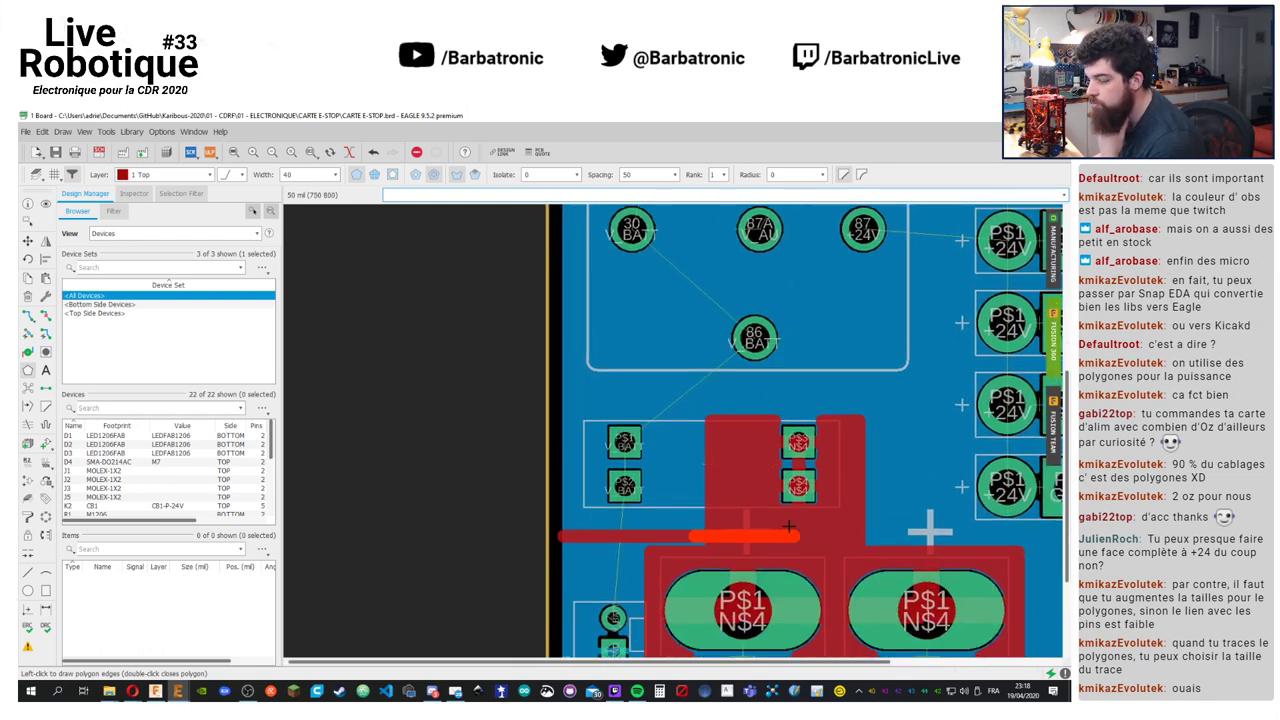
key(Escape)
scroll(621, 476, down, 1)
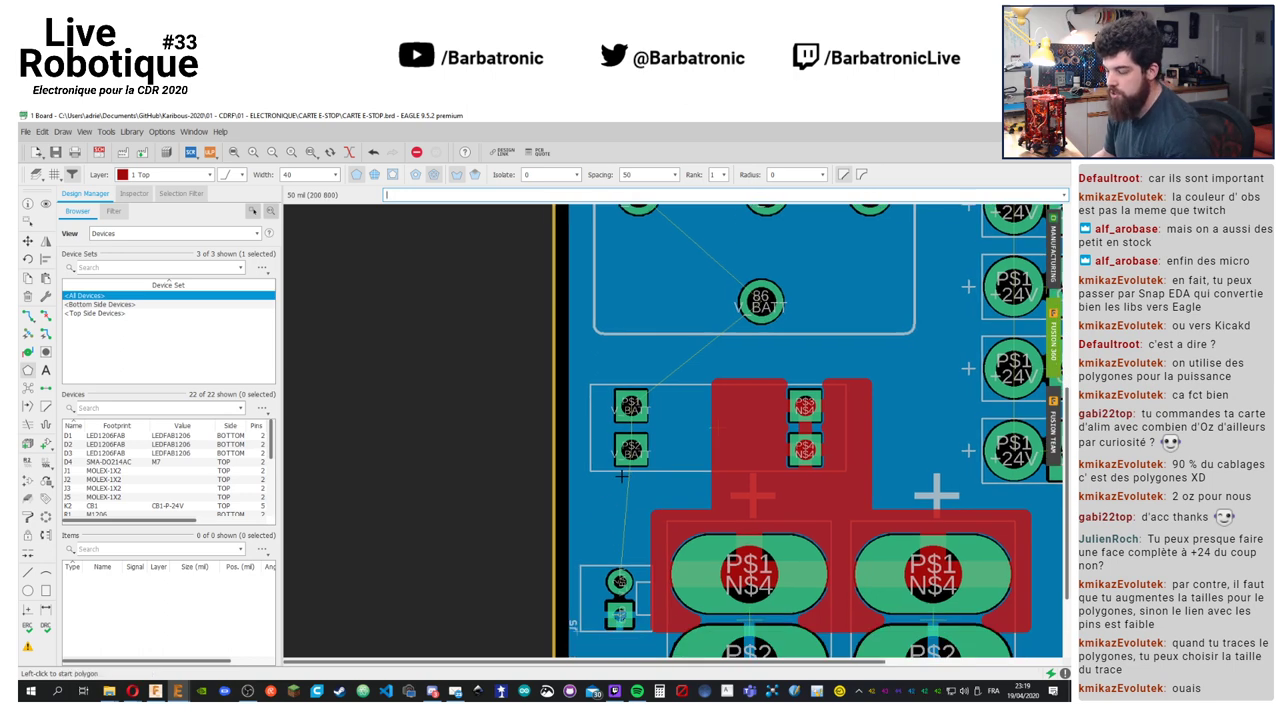
middle_drag(621, 476, 573, 496)
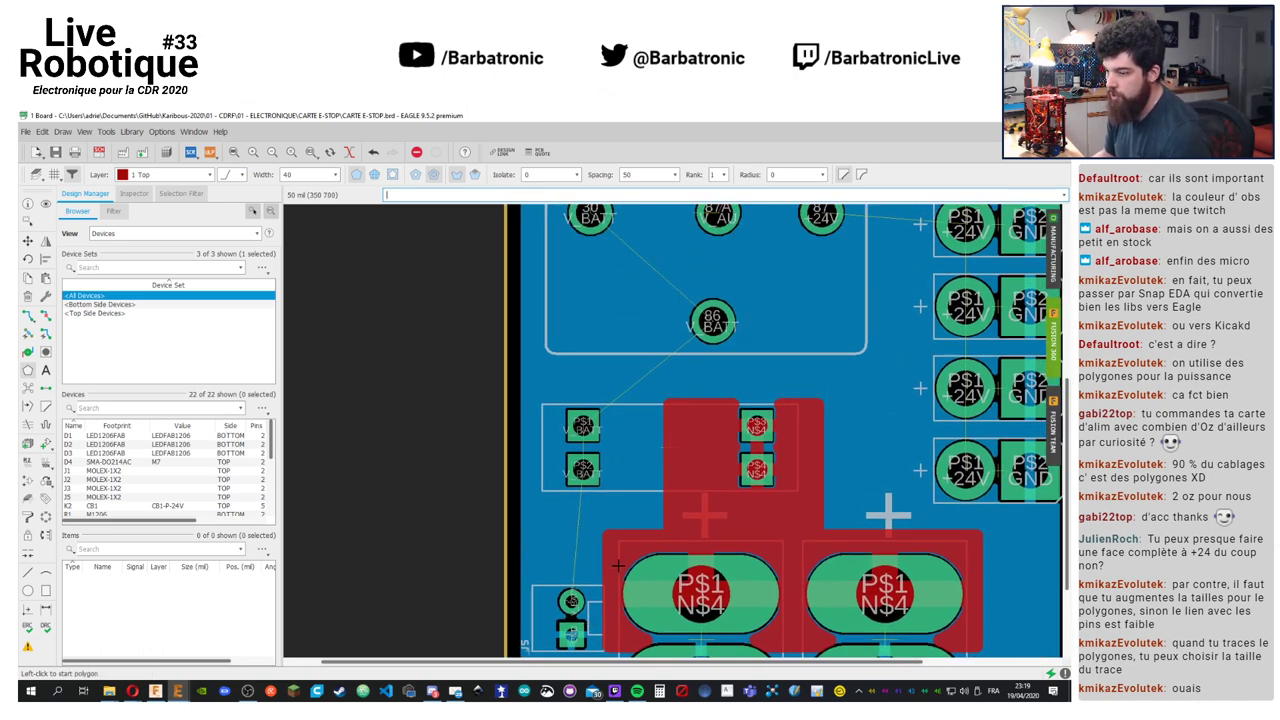
scroll(618, 566, down, 2)
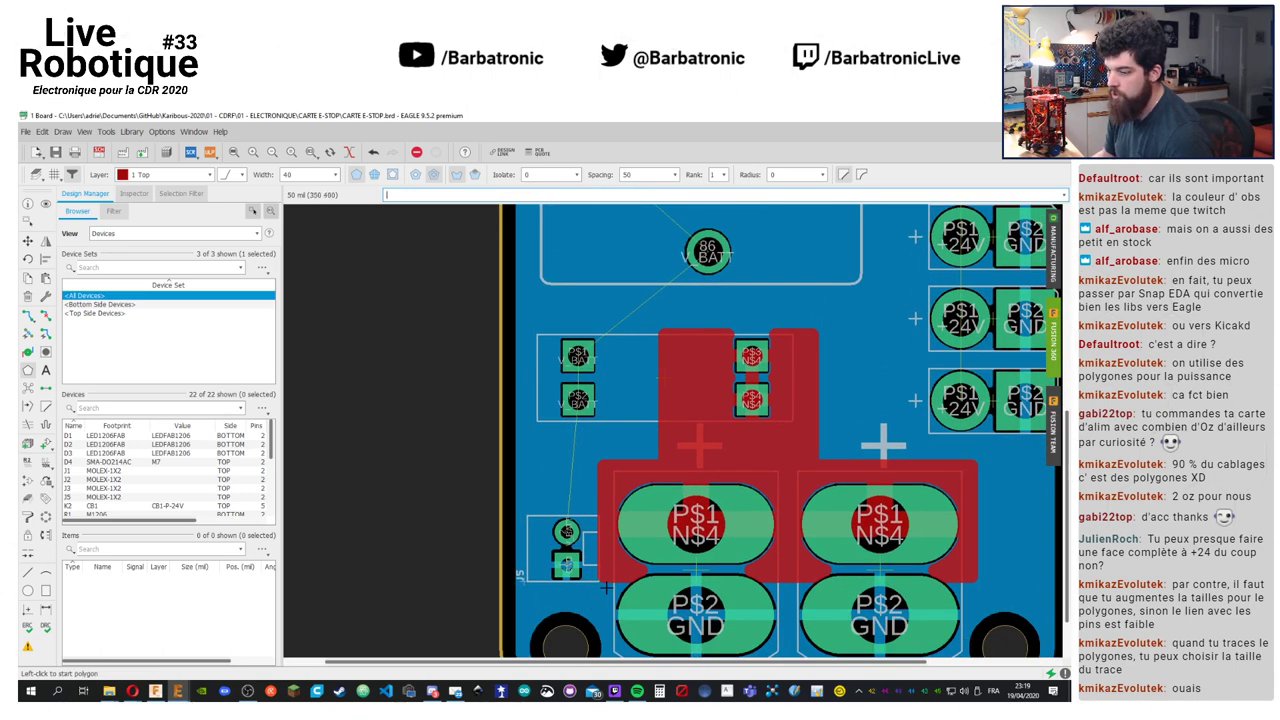
middle_drag(633, 578, 590, 437)
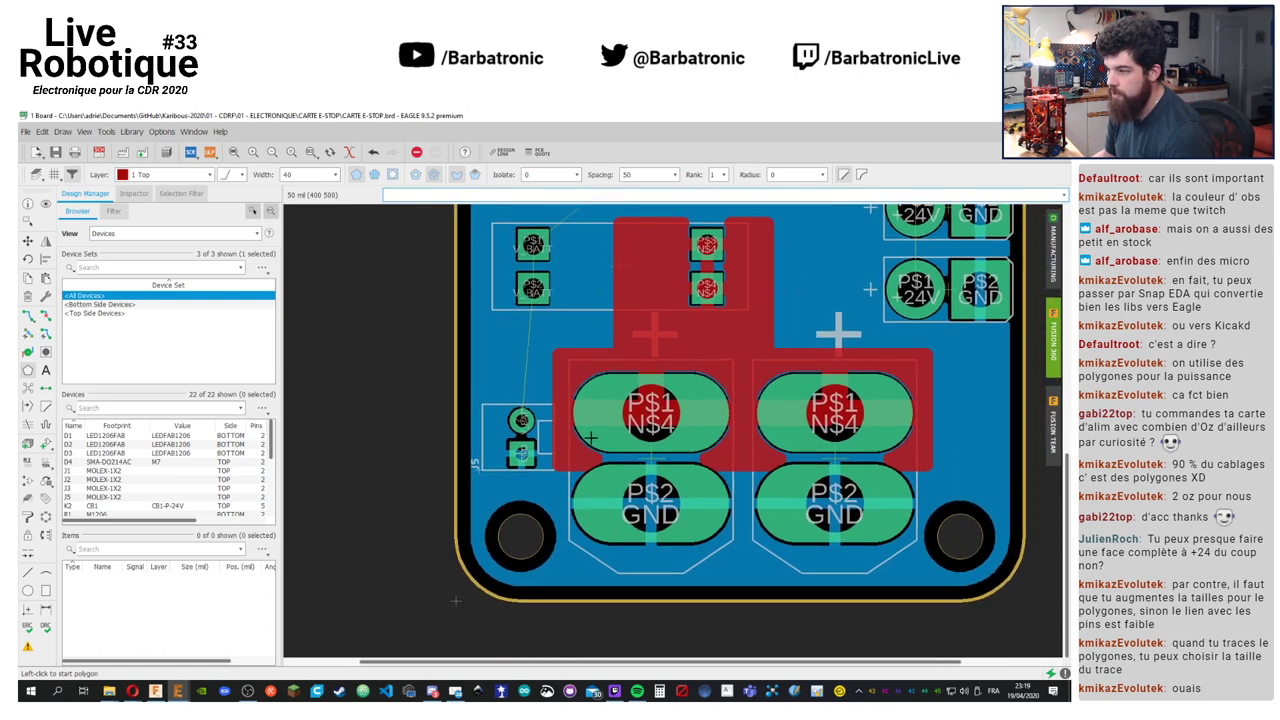
key(Escape)
Extend the N$4 polygon's right edge and bottom edge out to the board outline
click(28, 241)
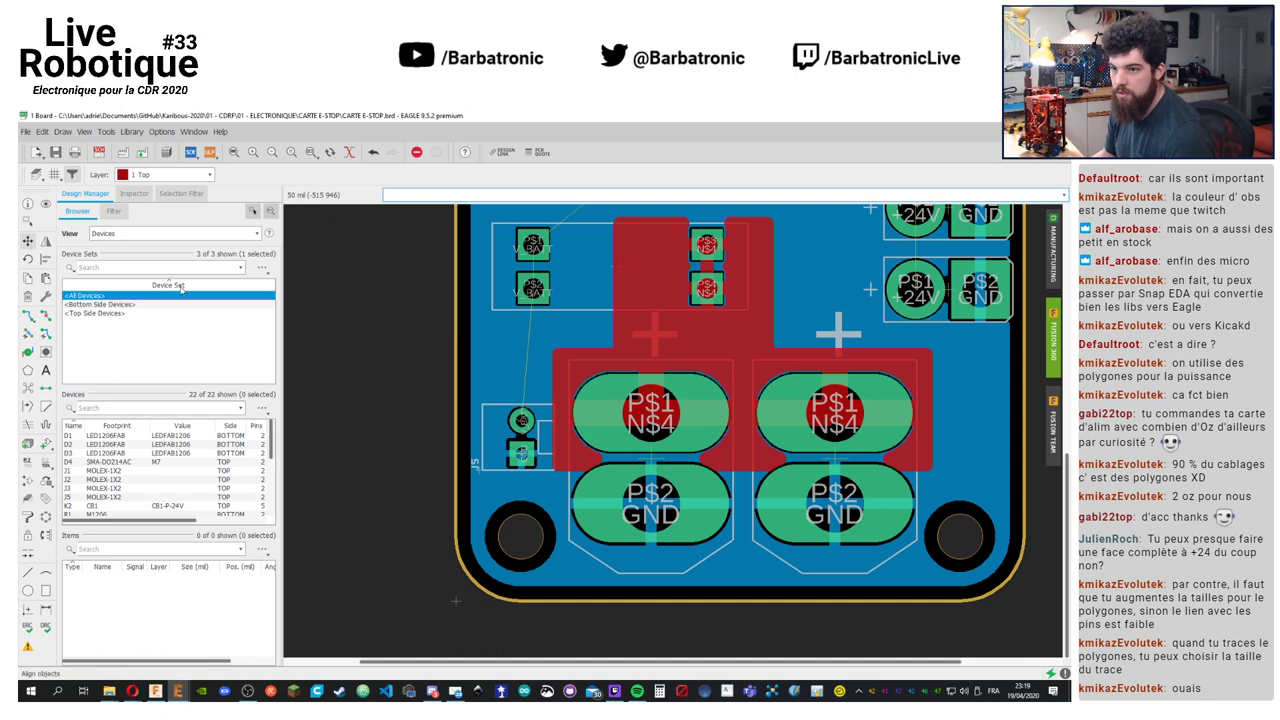
middle_drag(716, 362, 453, 367)
click(666, 413)
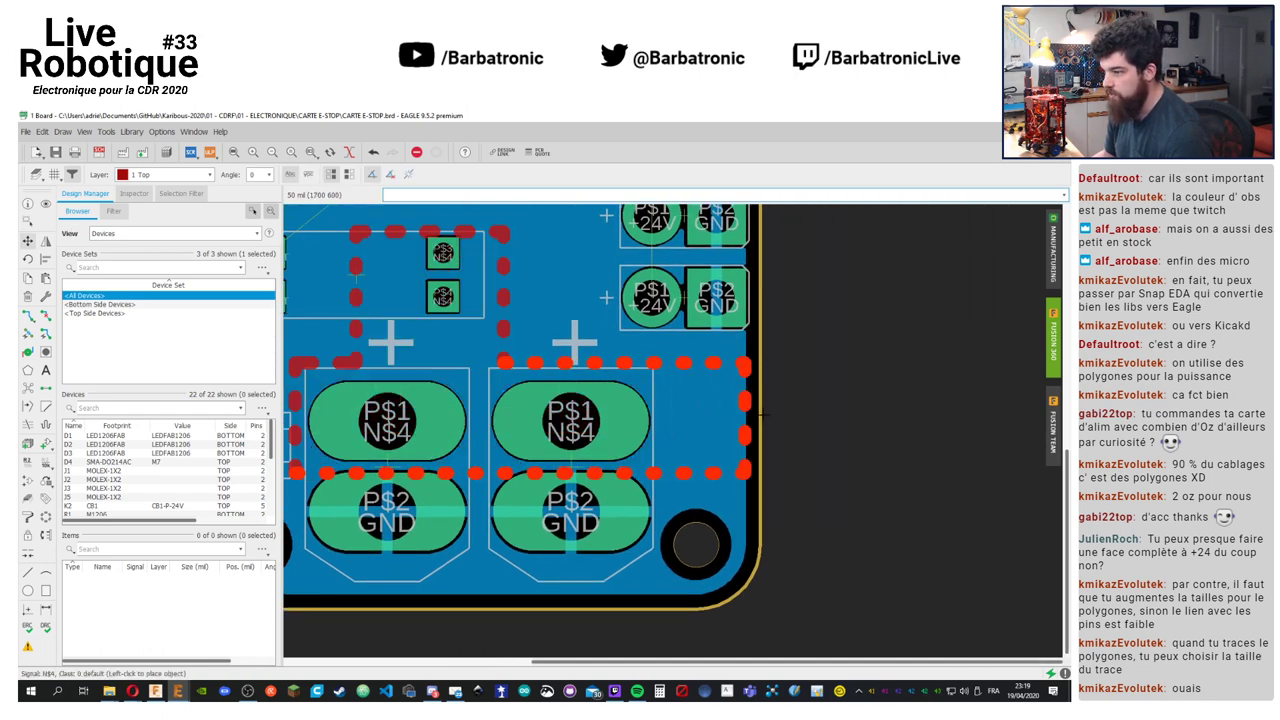
click(755, 368)
middle_drag(593, 479, 862, 458)
click(756, 456)
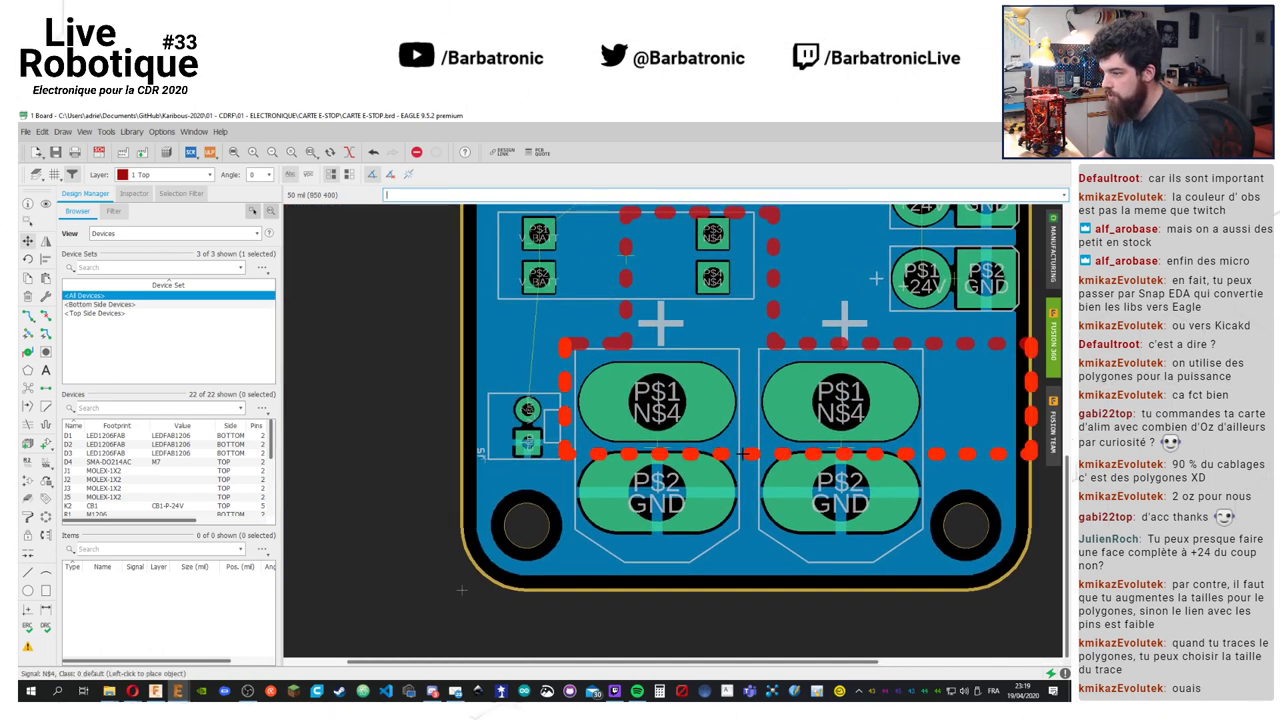
click(724, 592)
middle_drag(724, 592, 789, 652)
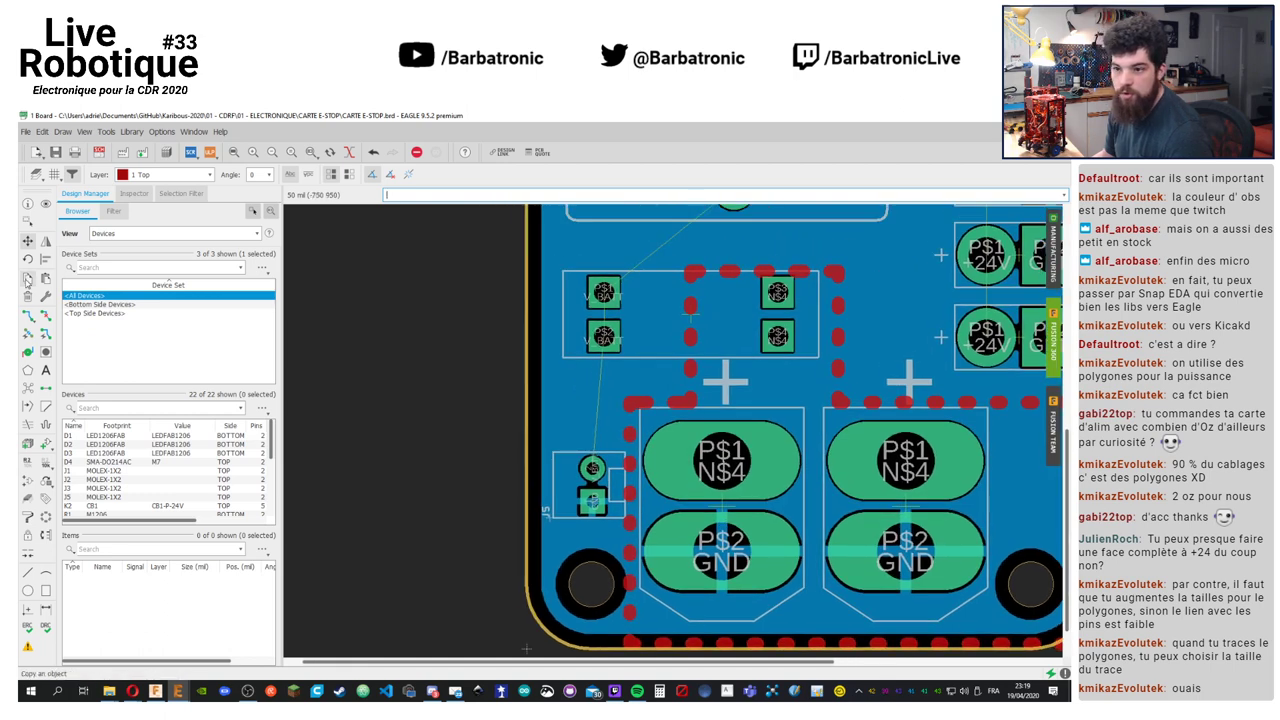
Begin a new polygon outline with its first corner at the board's left side
click(27, 316)
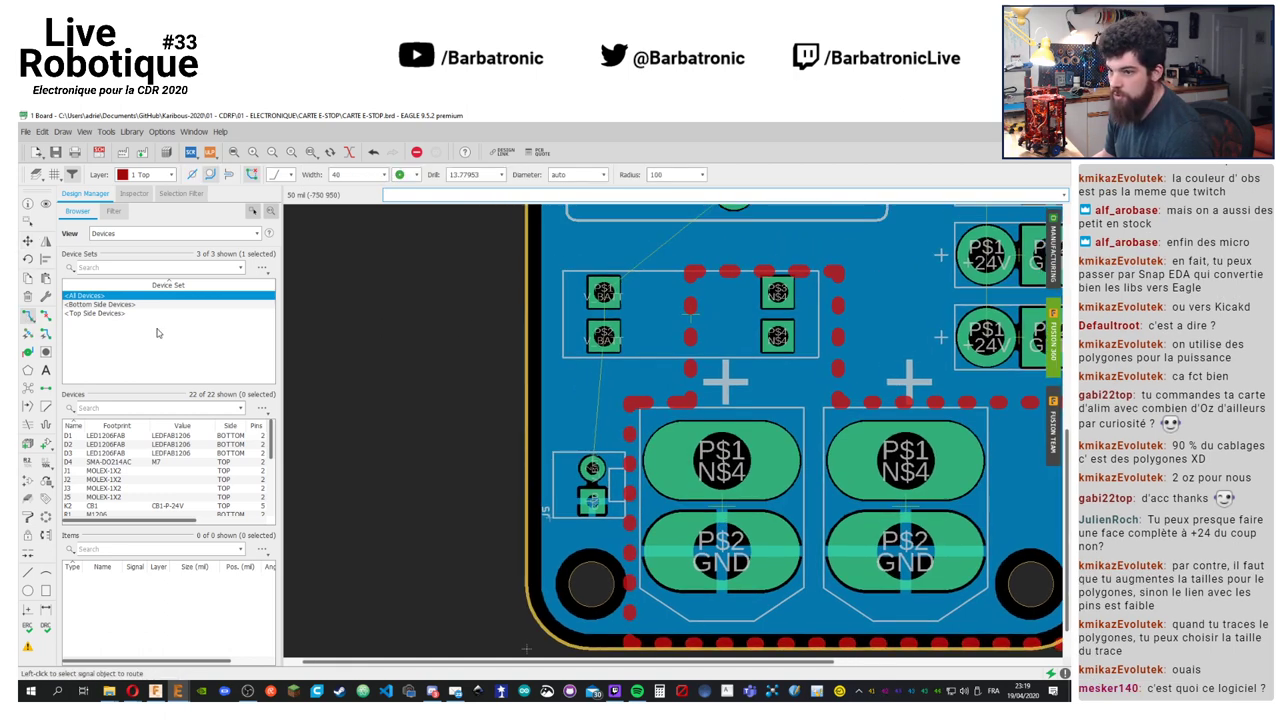
click(27, 370)
middle_drag(526, 650, 531, 606)
click(531, 606)
Outline a polygon over the board's left side and bottom, closing it and naming it V_BATT
middle_drag(540, 250, 501, 571)
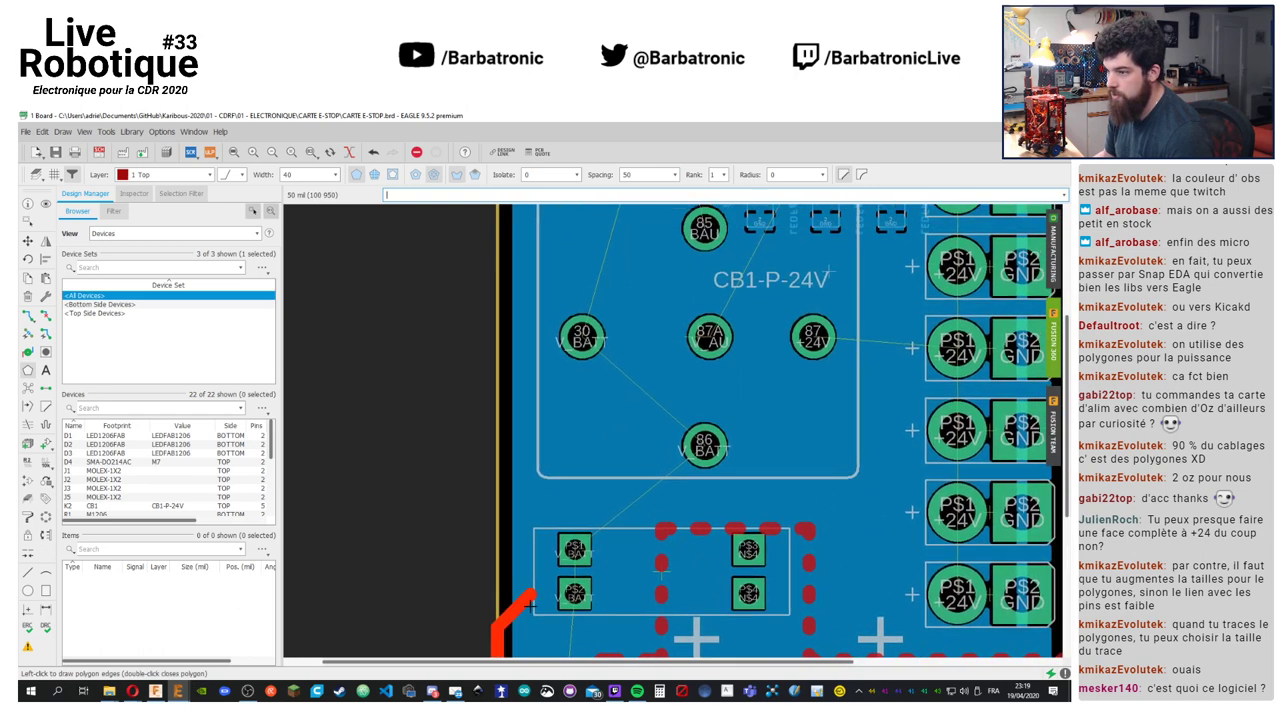
middle_drag(523, 341, 500, 555)
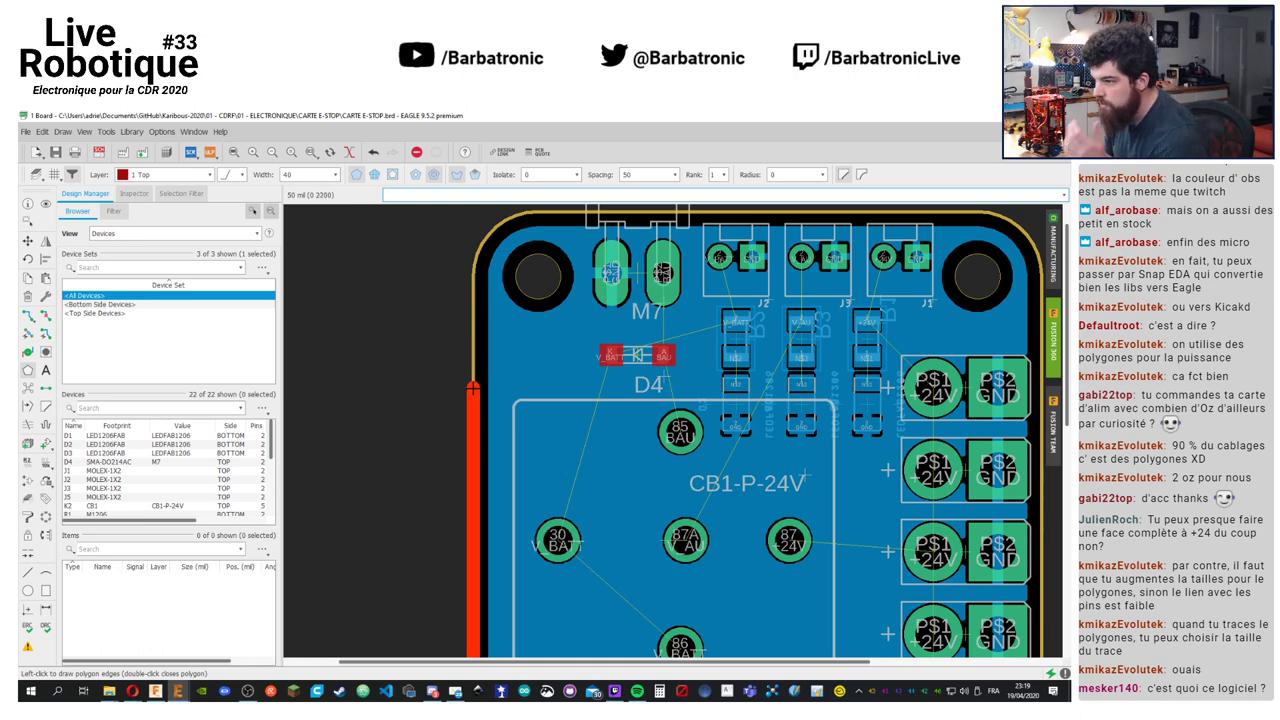
click(471, 404)
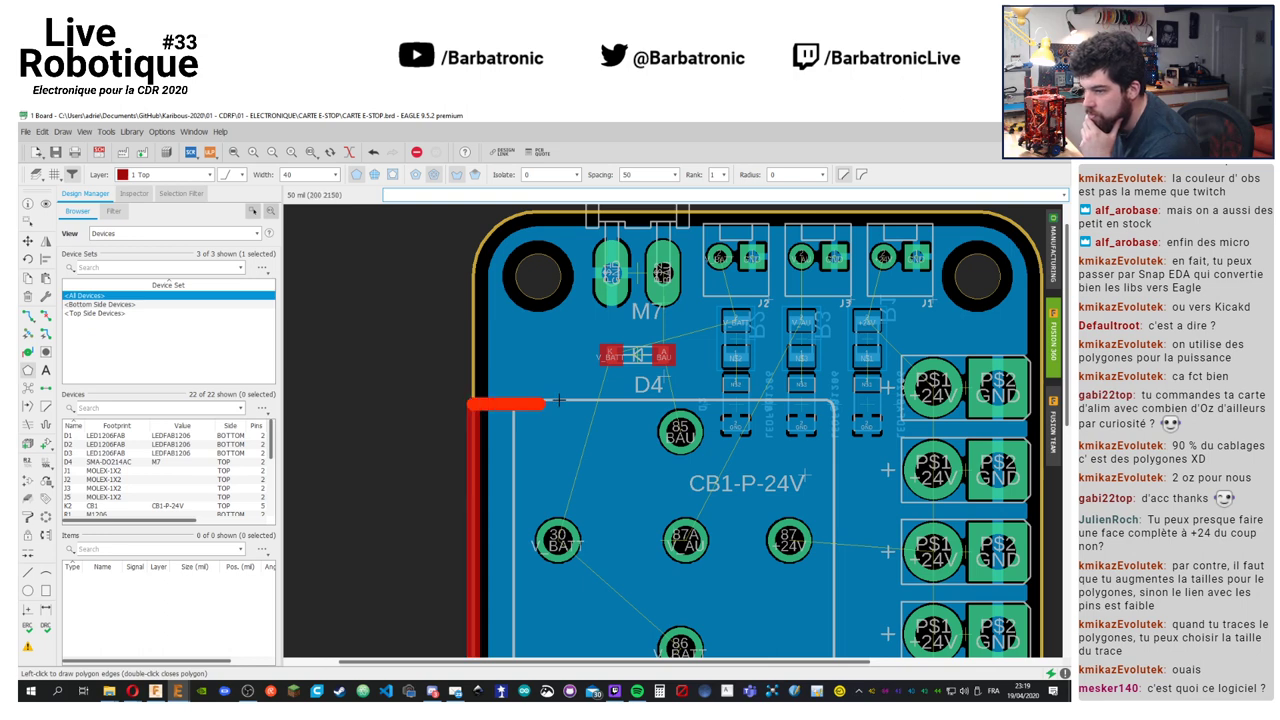
middle_drag(628, 408, 575, 288)
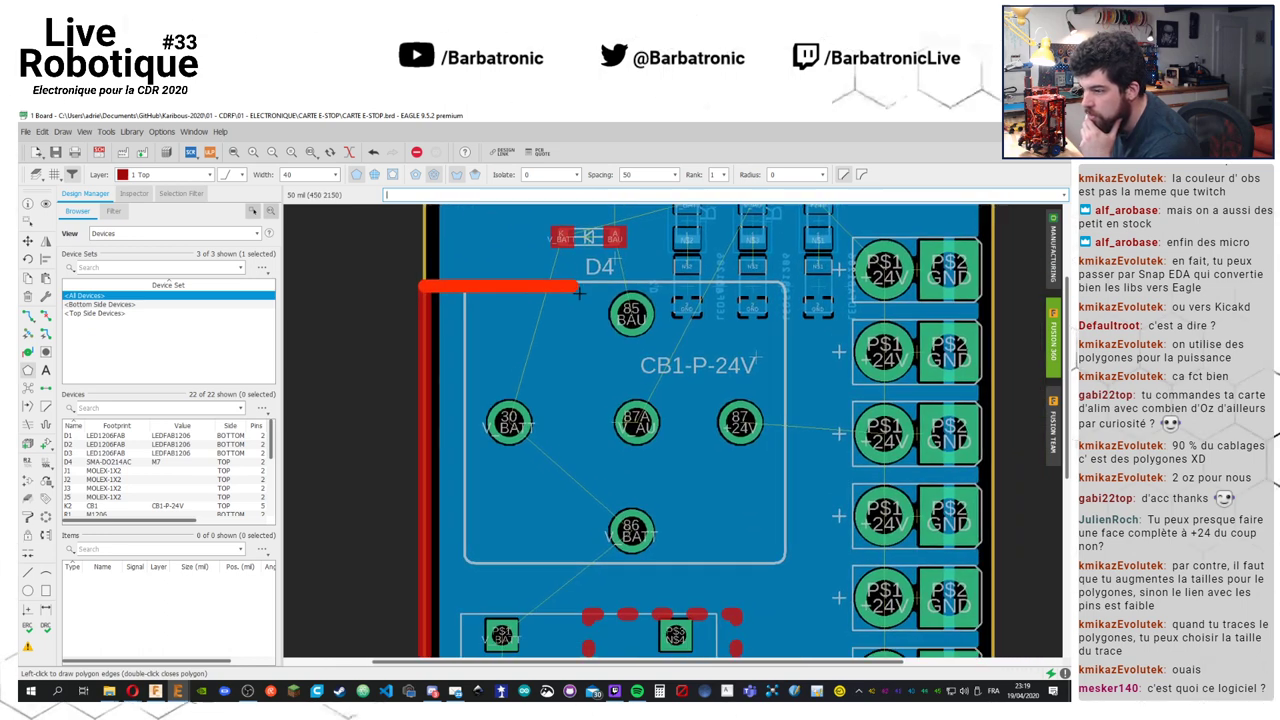
click(686, 283)
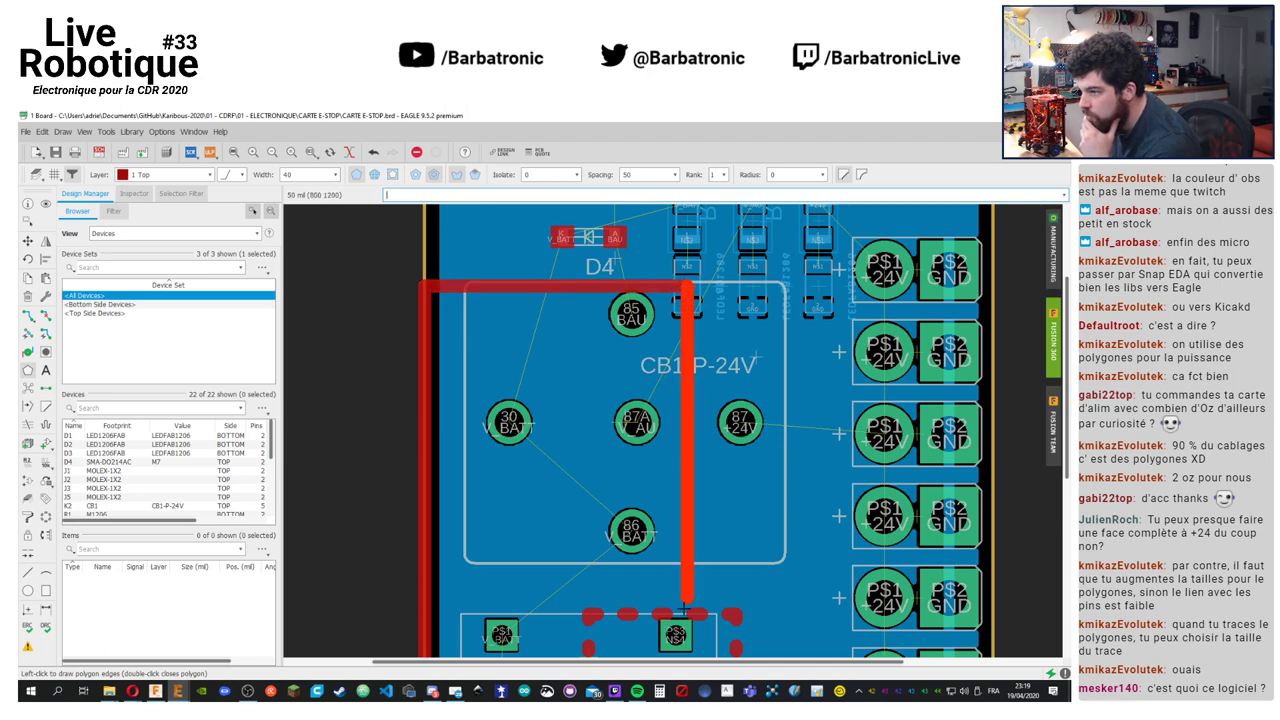
middle_drag(686, 630, 610, 192)
click(608, 560)
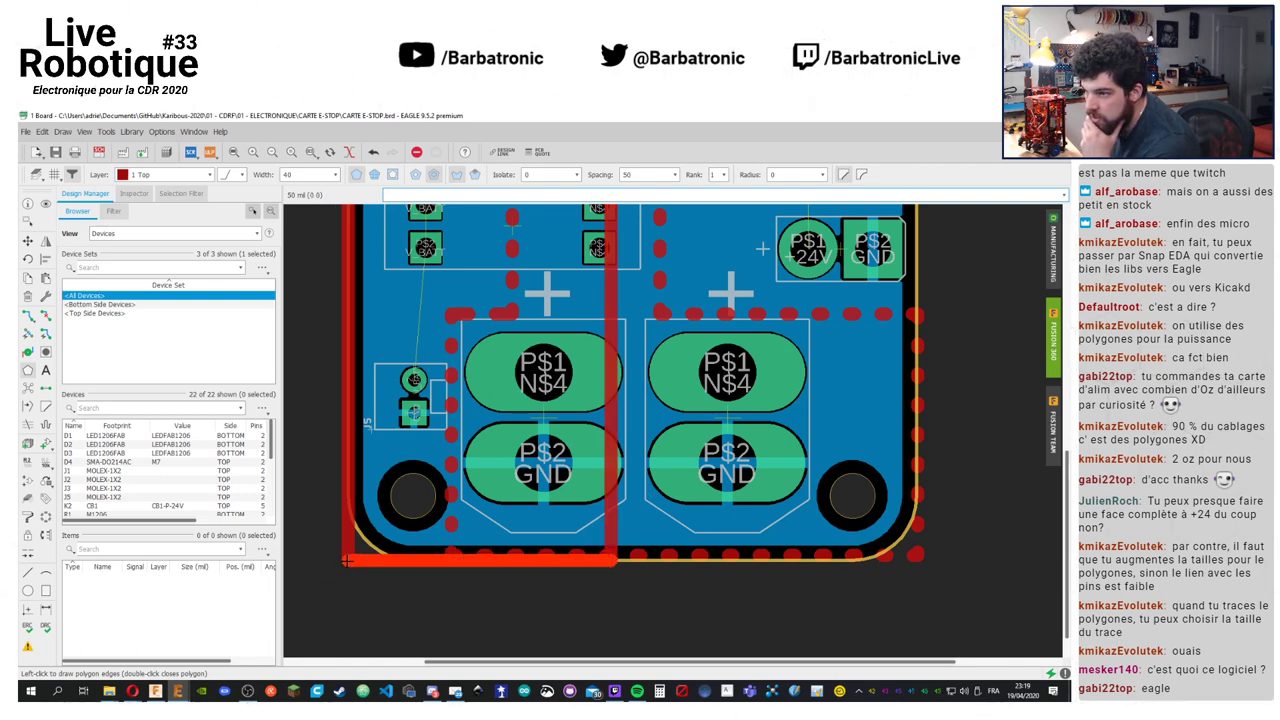
double_click(347, 560)
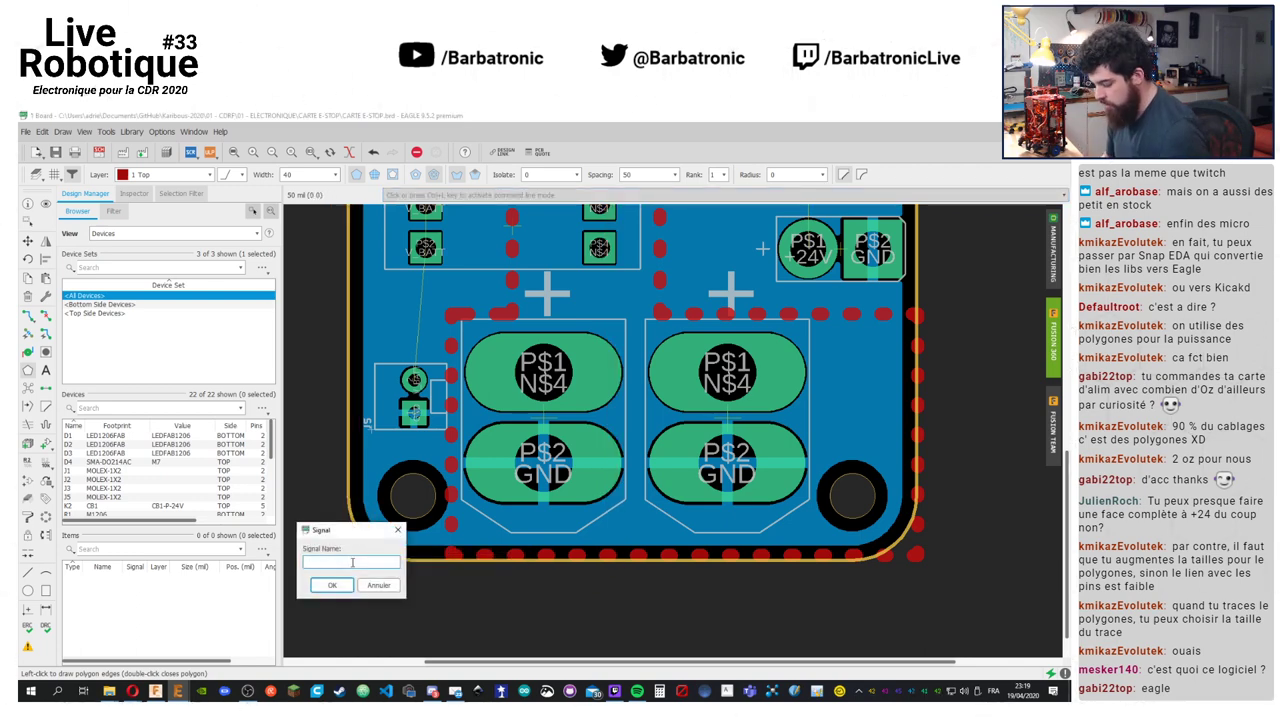
text(V+)
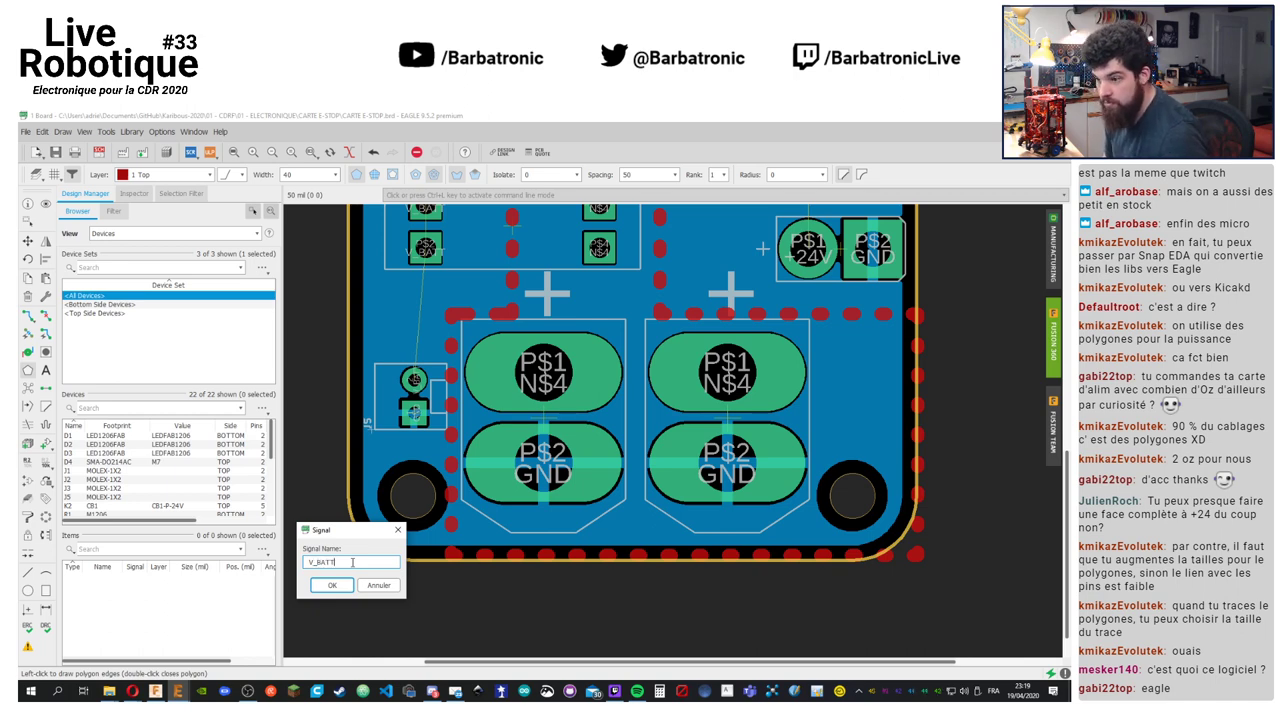
key(Return)
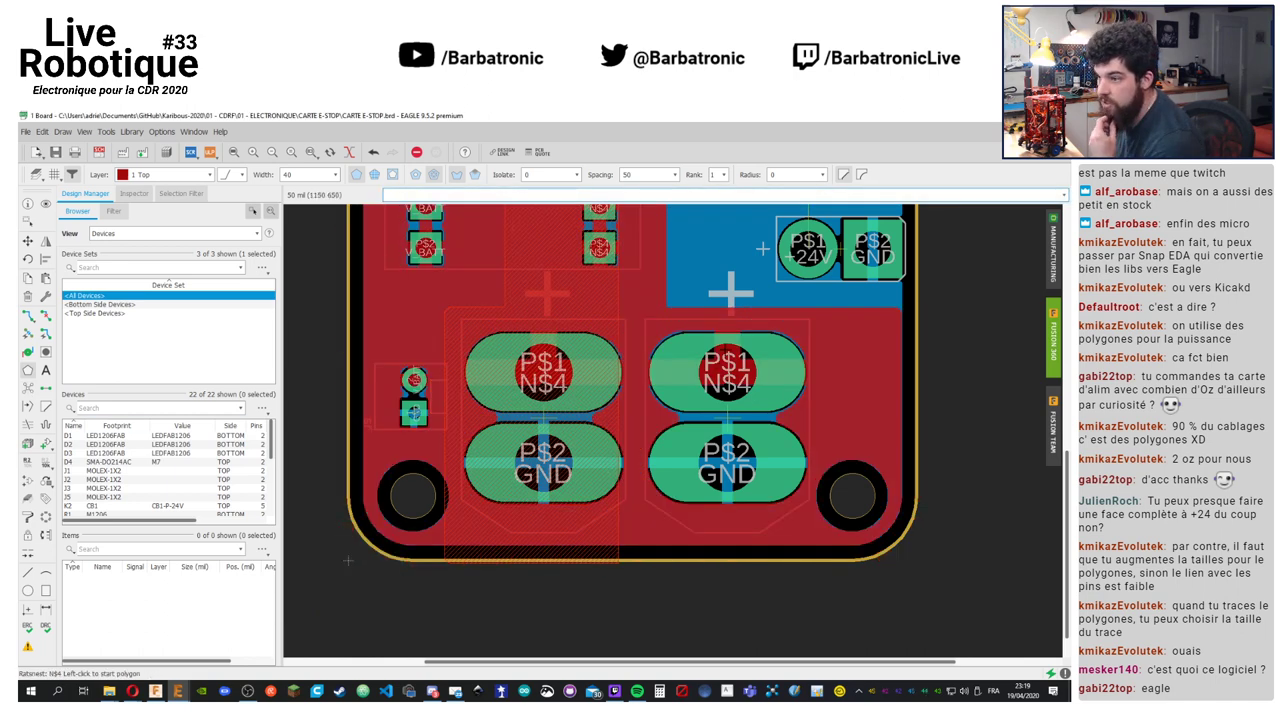
Choose a new polygon Rank value from the Change tool's property list
middle_drag(347, 560, 400, 650)
scroll(400, 650, up, 3)
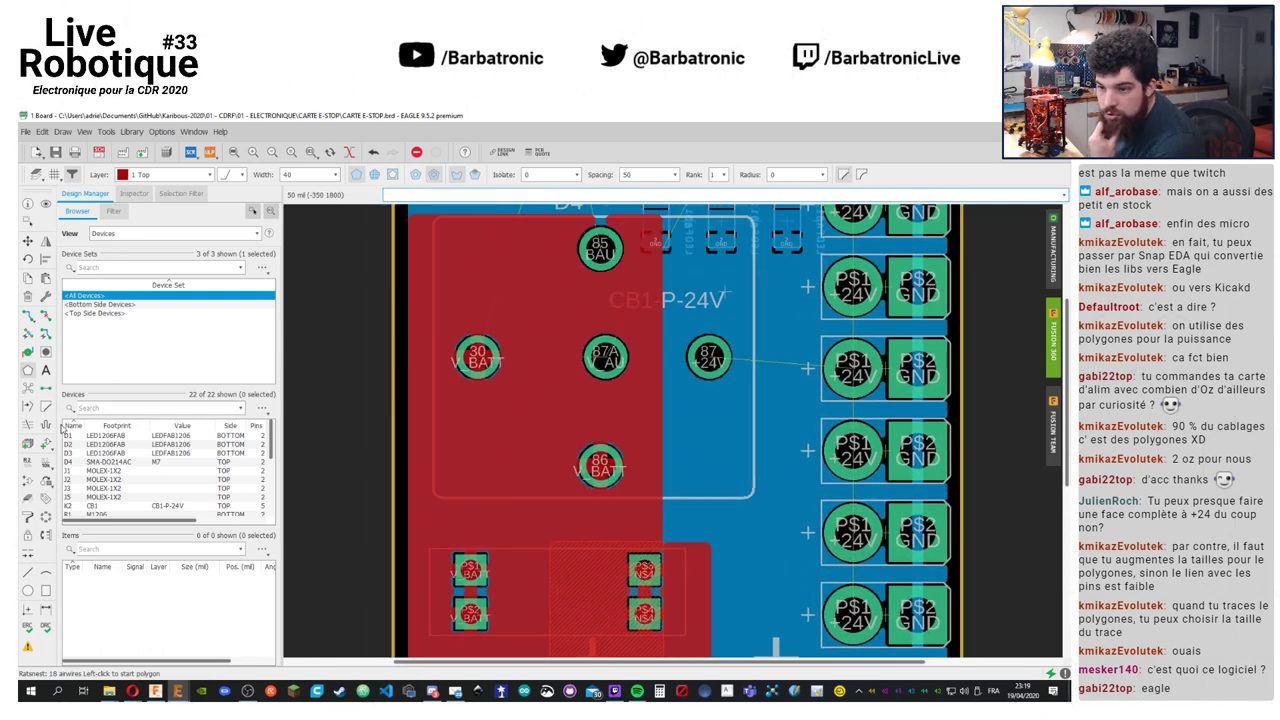
click(46, 296)
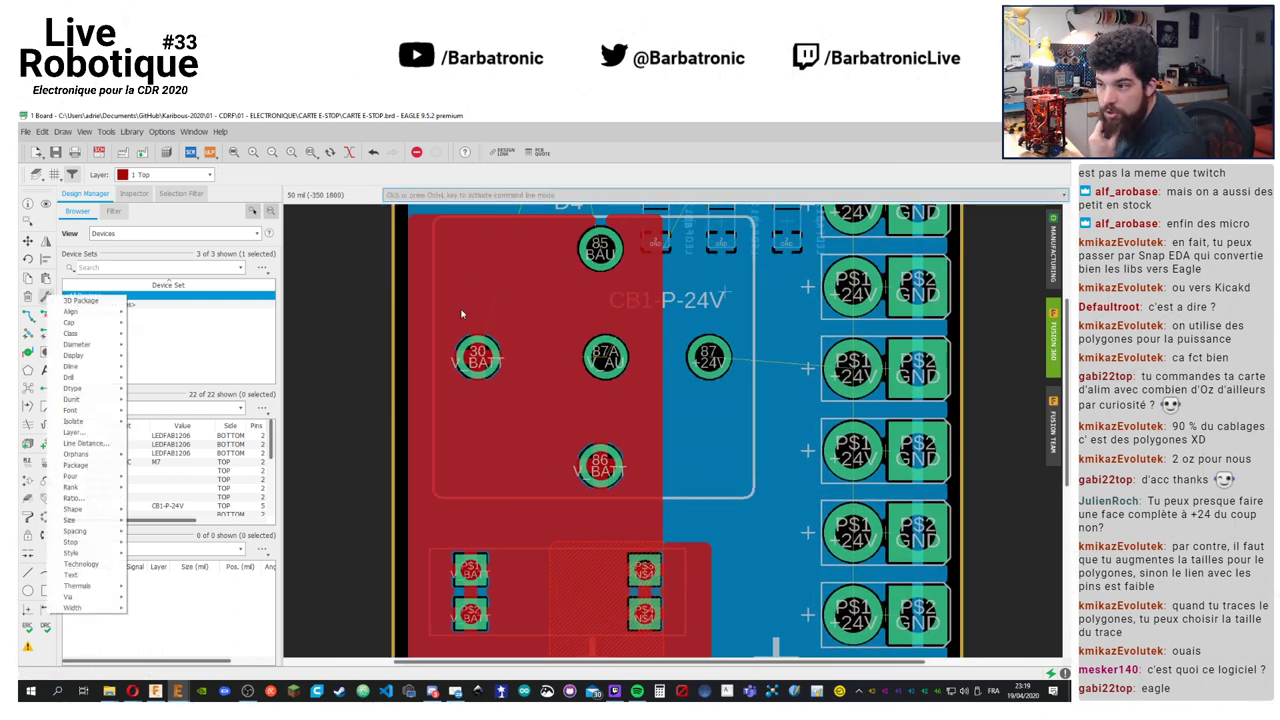
middle_drag(461, 314, 716, 411)
click(46, 296)
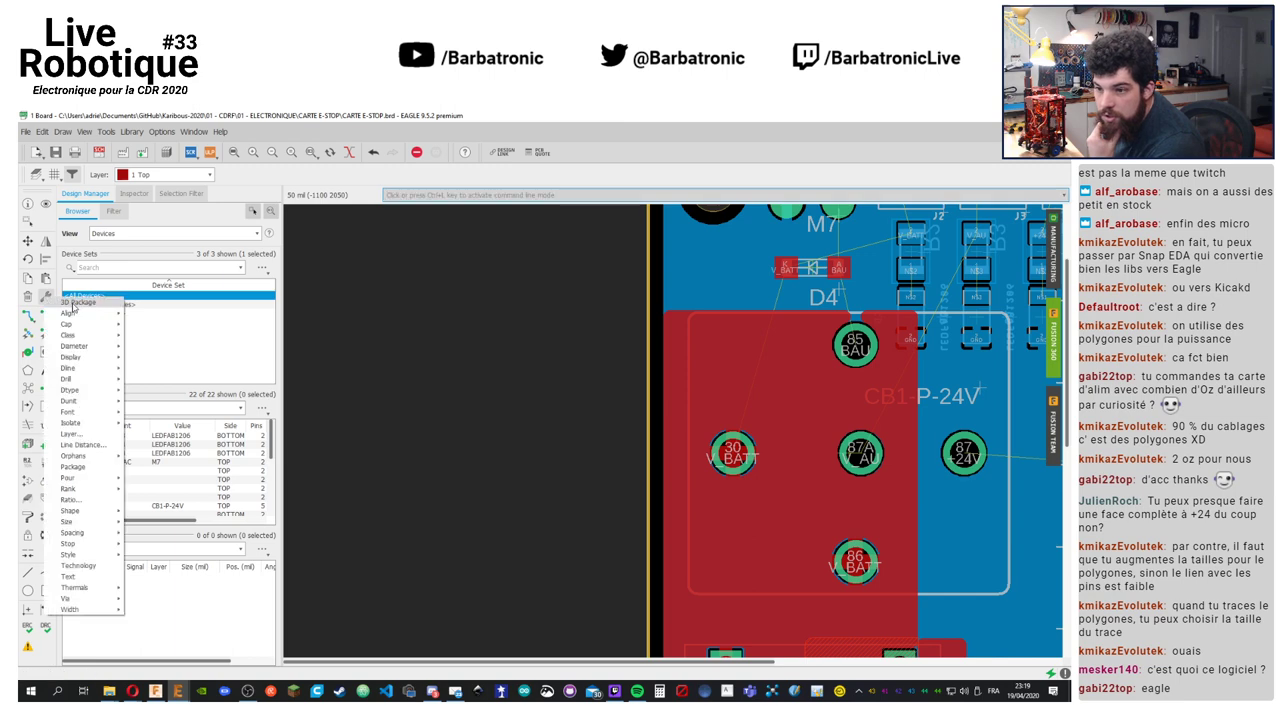
mouse_move(90, 490)
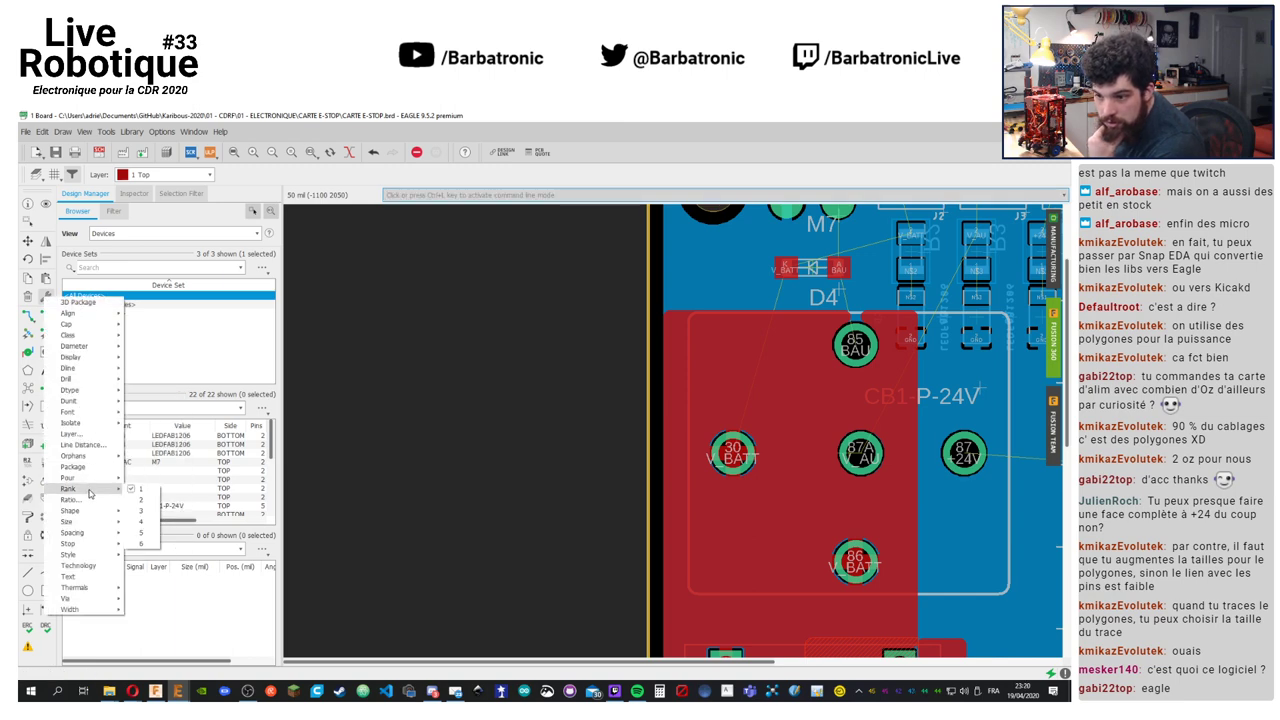
click(141, 499)
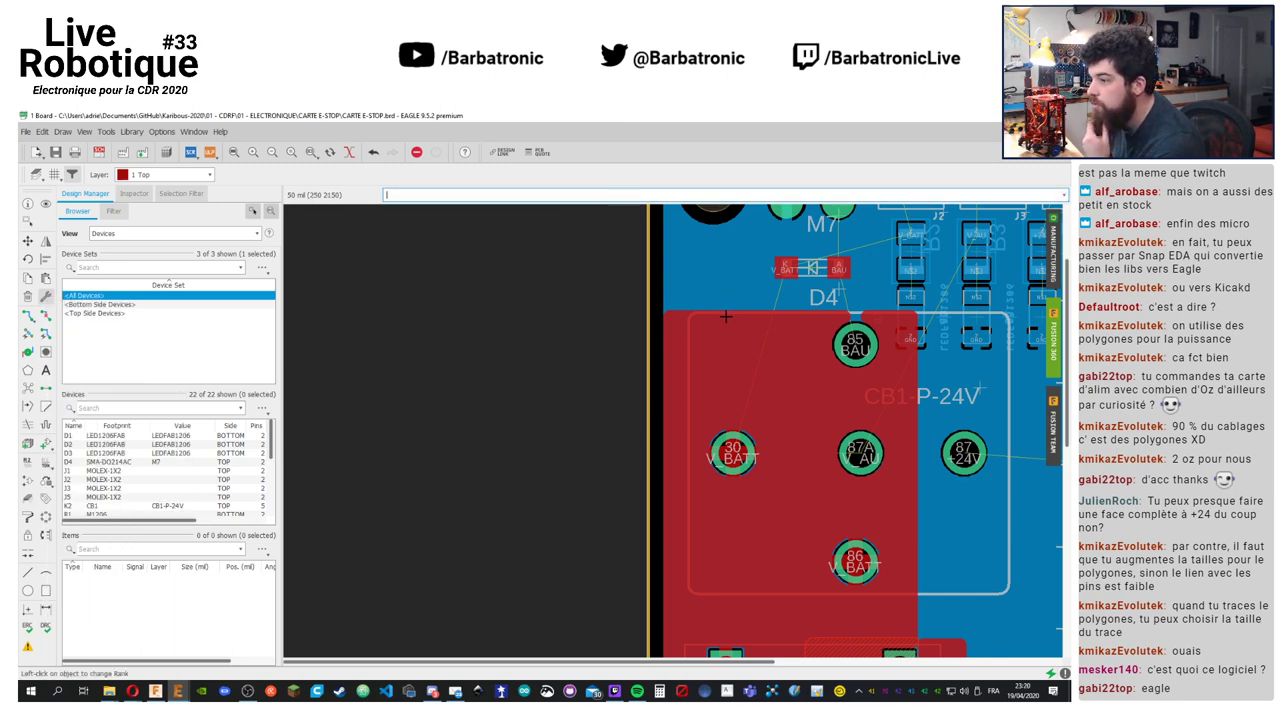
Pan across the board to review how the V_BATT pour covers the pads and +24V area
middle_drag(900, 500, 550, 318)
middle_drag(550, 500, 587, 319)
middle_drag(570, 392, 610, 412)
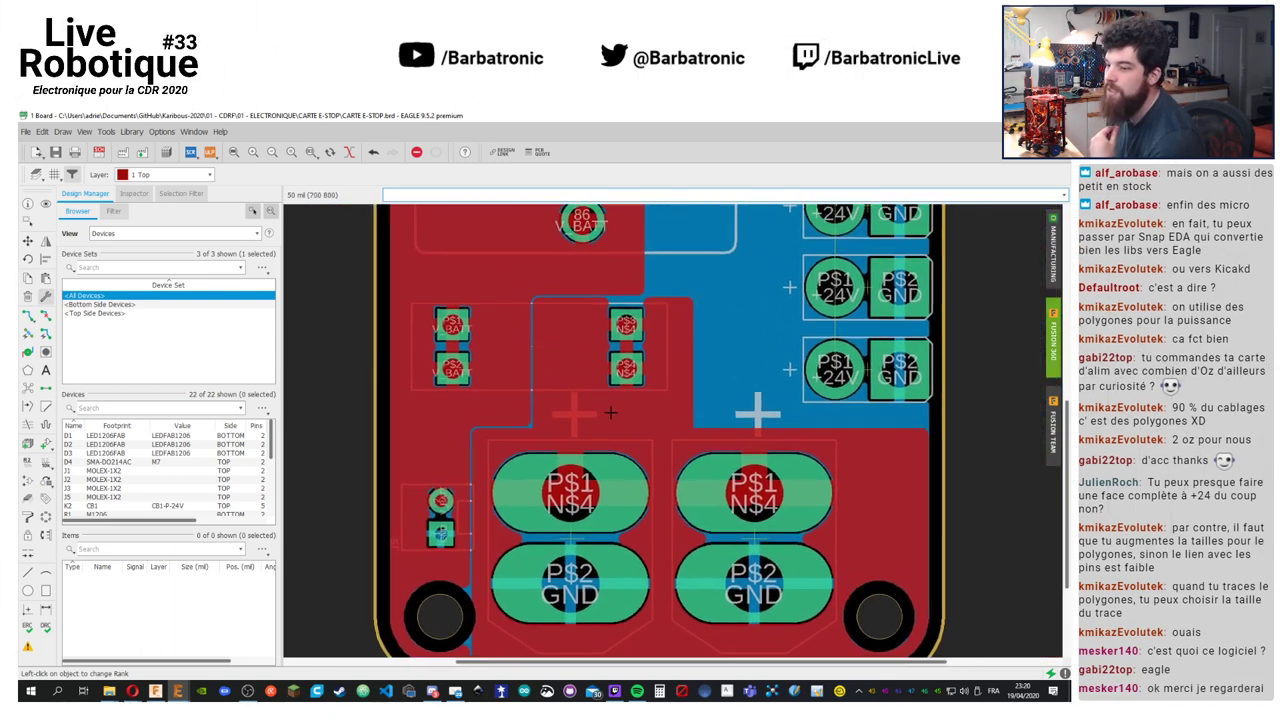
middle_drag(784, 342, 846, 432)
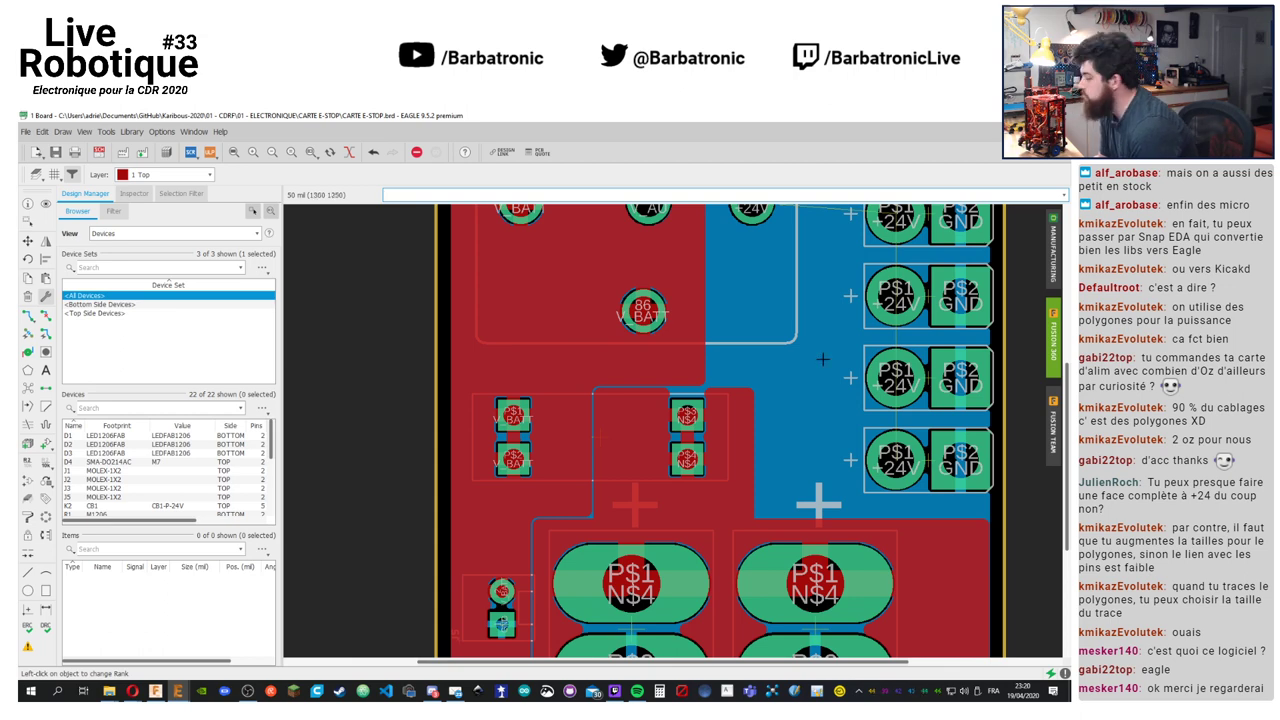
middle_drag(540, 640, 545, 545)
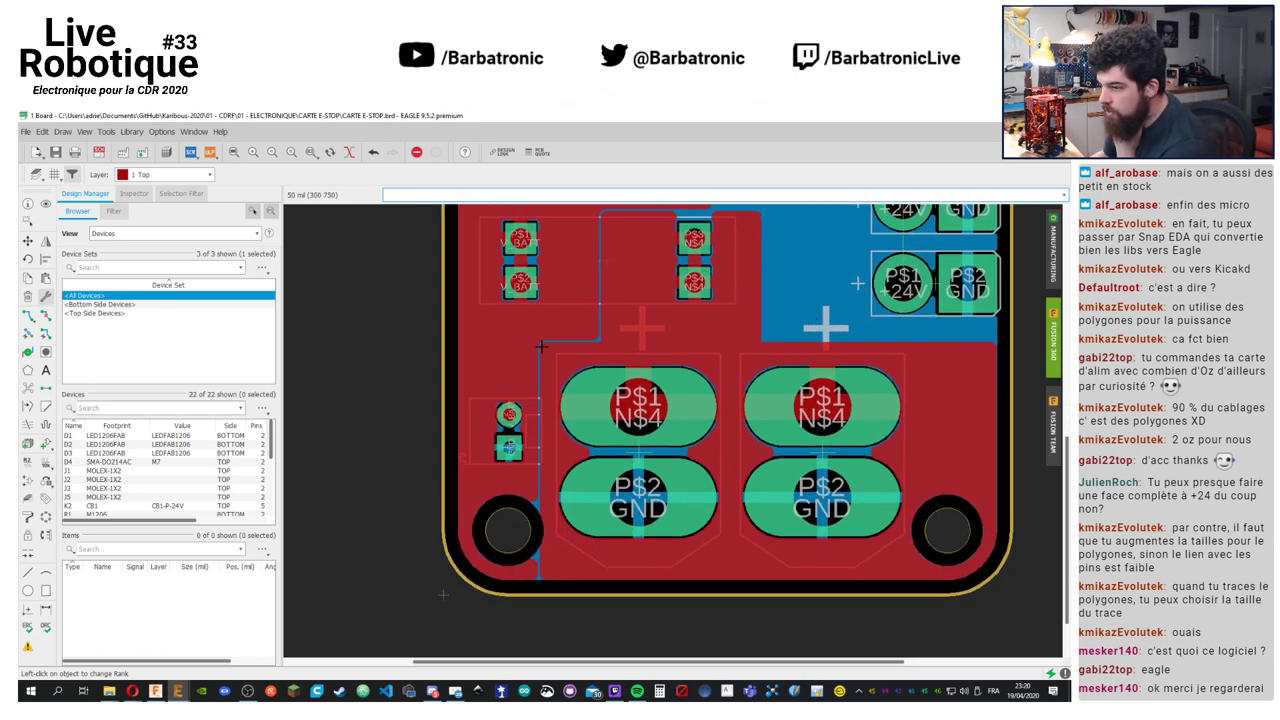
middle_drag(541, 346, 721, 574)
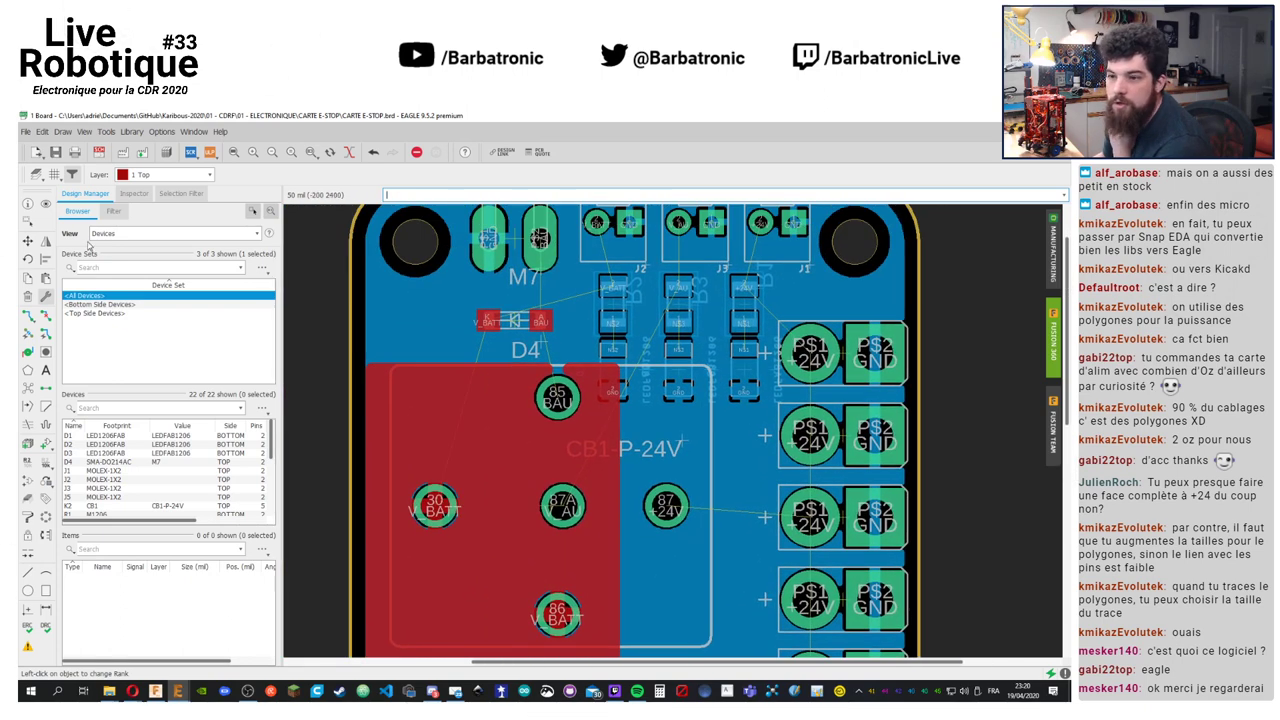
click(28, 241)
Move the red V_BATT pour and run Ratsnest so it fills again
click(488, 364)
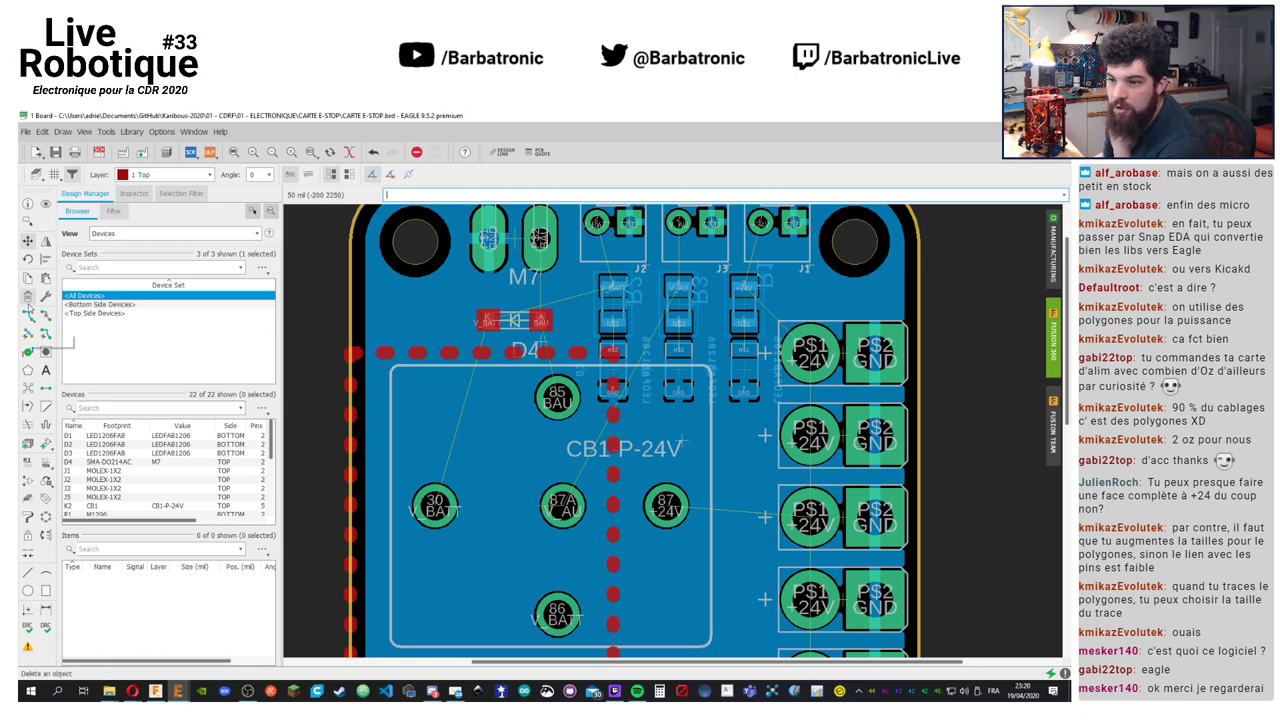
click(28, 388)
middle_drag(749, 539, 566, 403)
scroll(584, 390, down, 1)
scroll(584, 390, up, 2)
scroll(578, 400, down, 4)
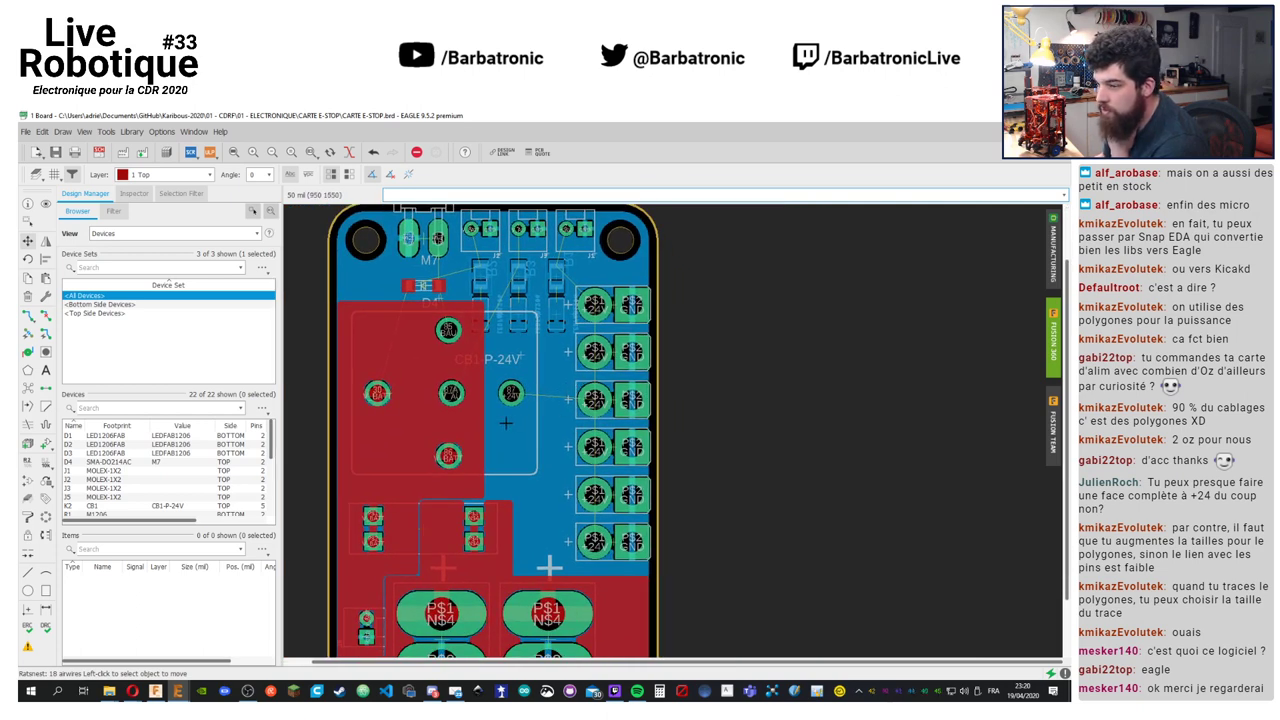
Draw a four-corner copper polygon along the board's right edge, confirm its signal name, and pour it
click(30, 369)
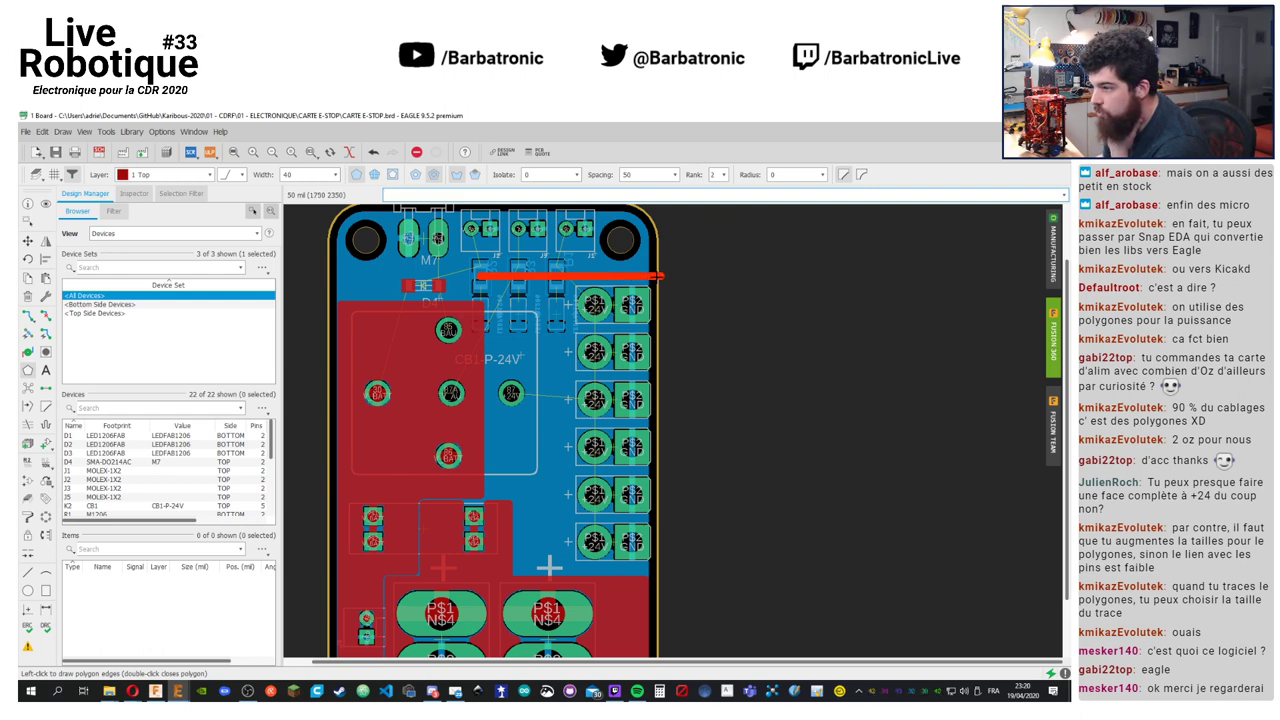
click(659, 276)
click(660, 577)
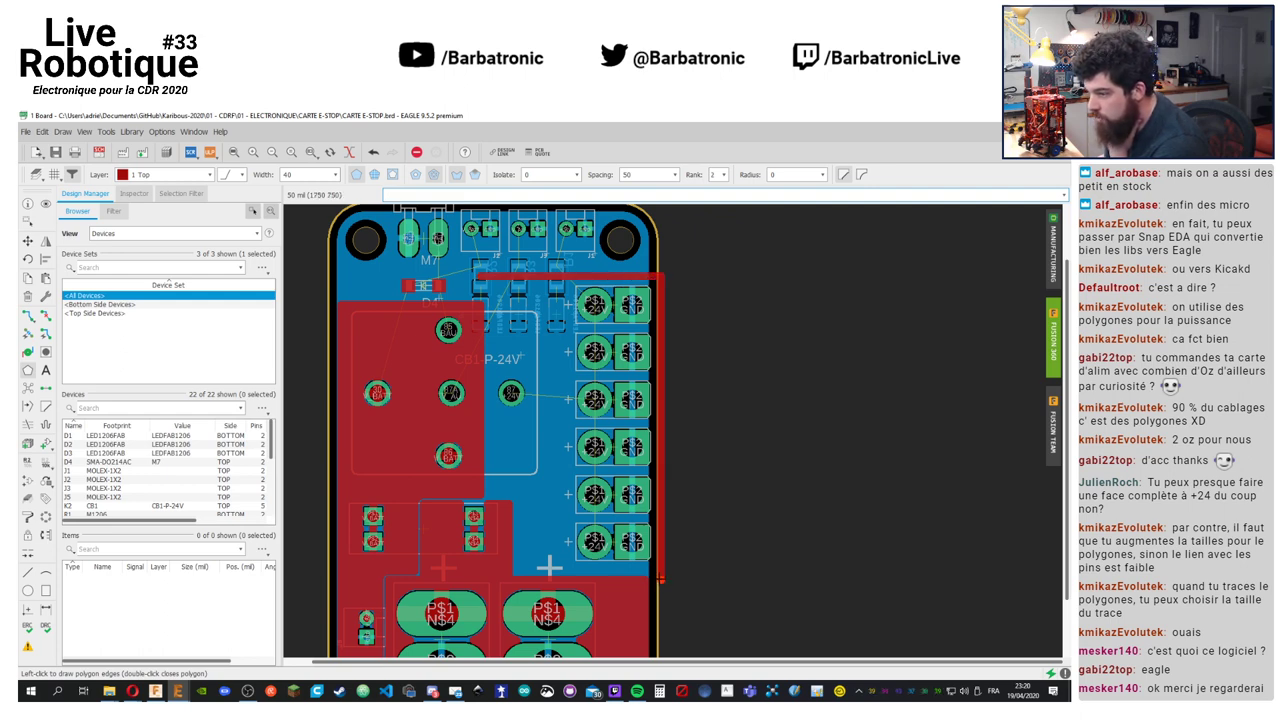
click(482, 578)
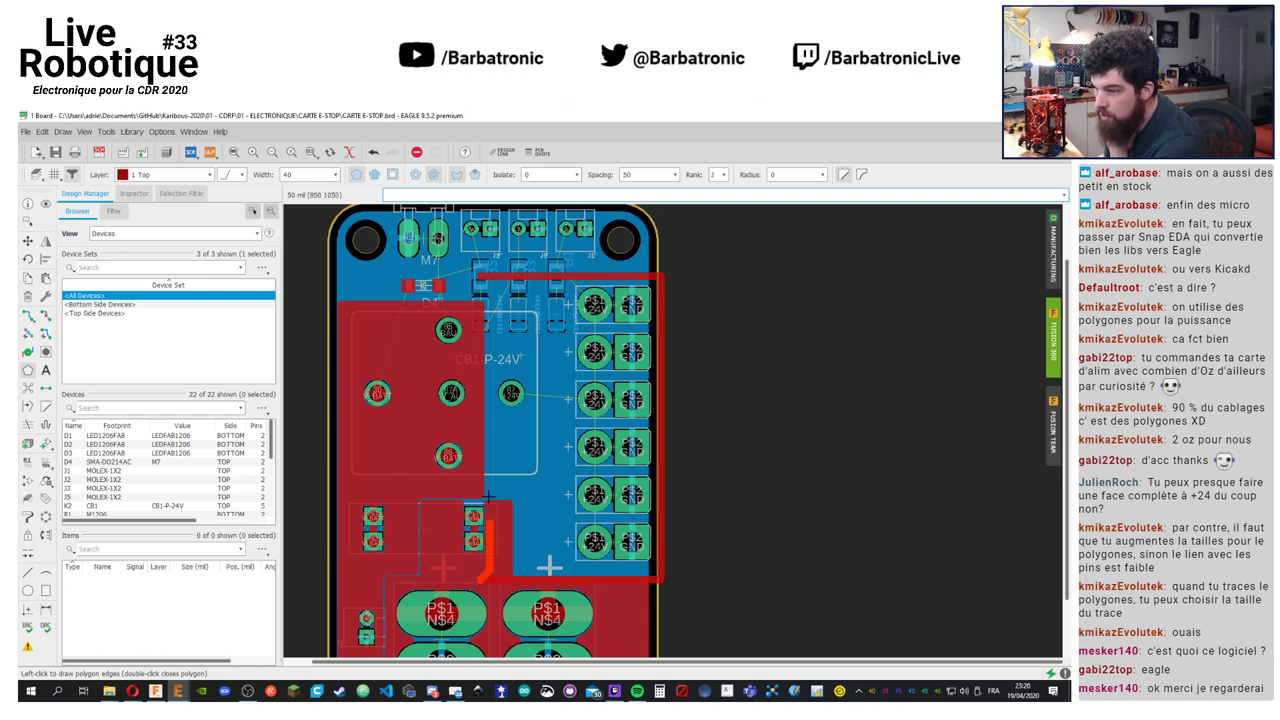
click(481, 276)
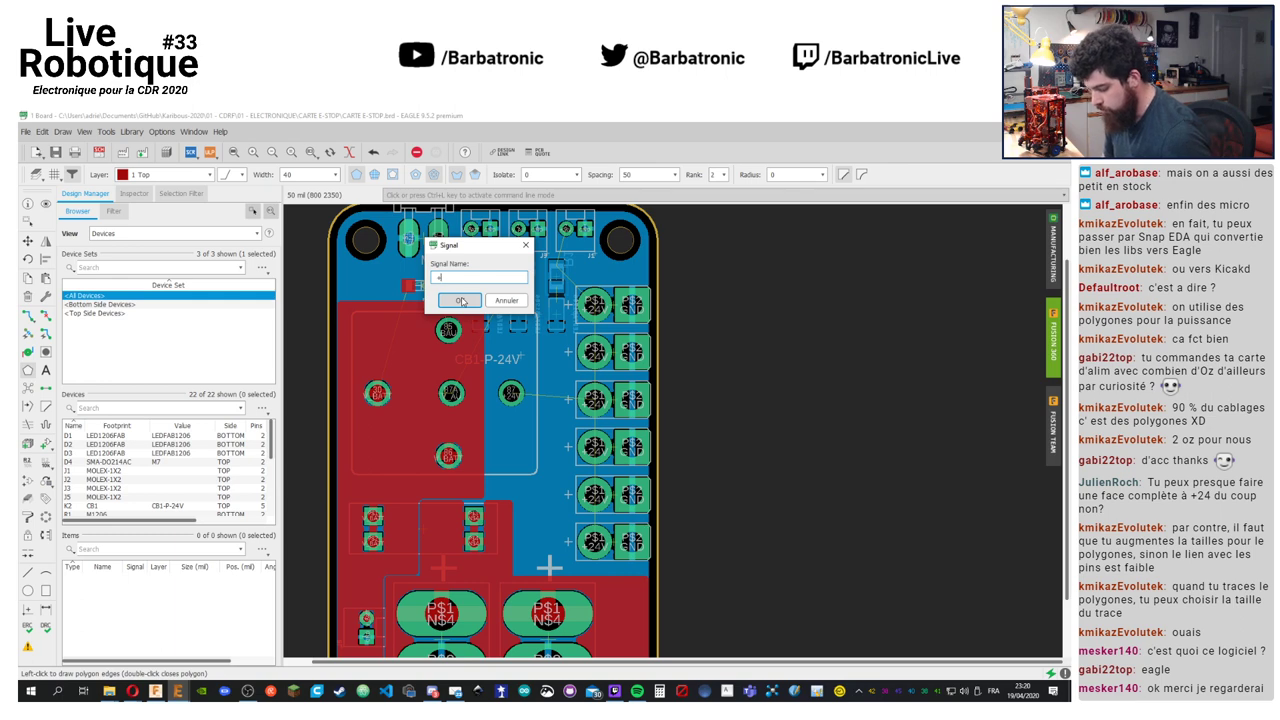
click(459, 300)
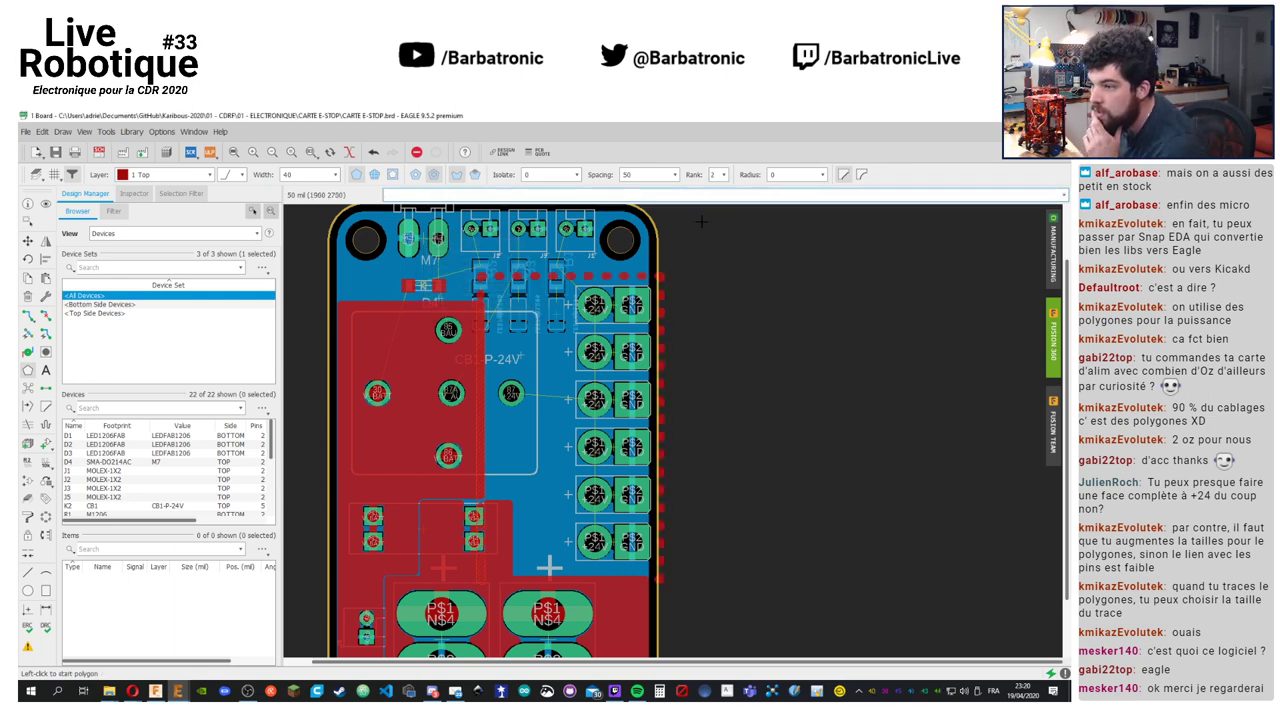
click(28, 388)
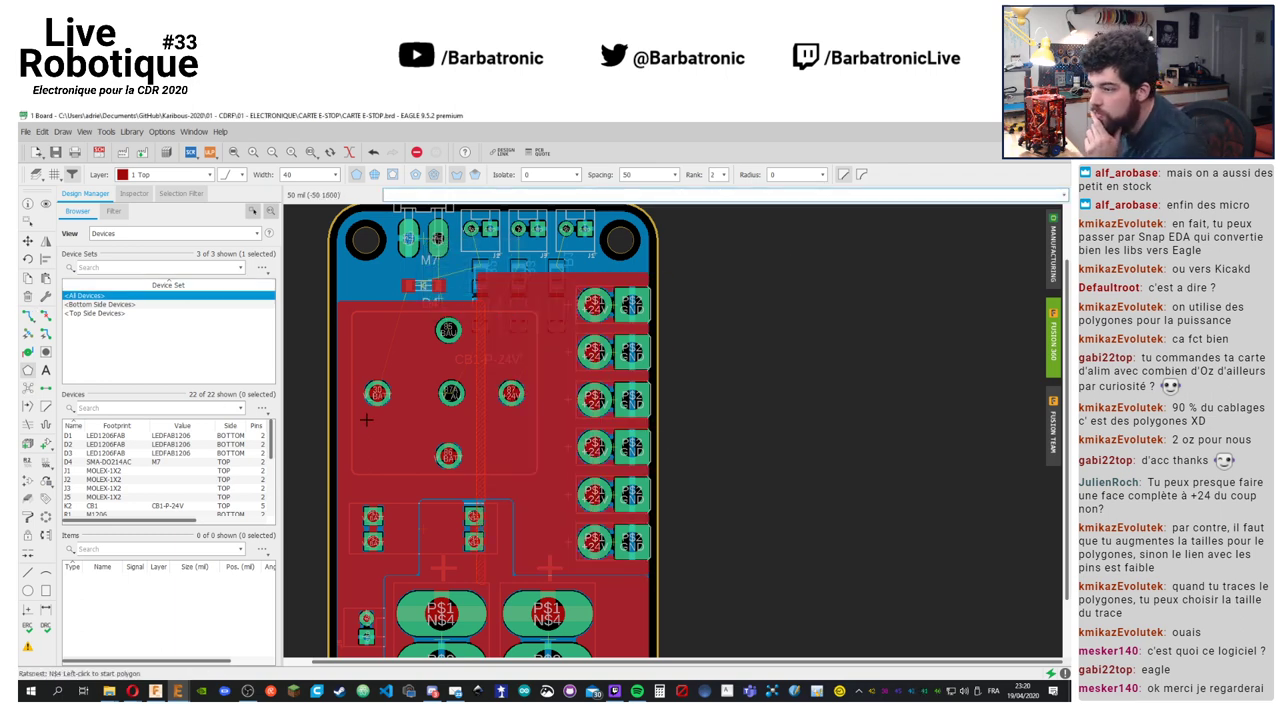
Use Change to assign a new rank value to the polygons
click(45, 297)
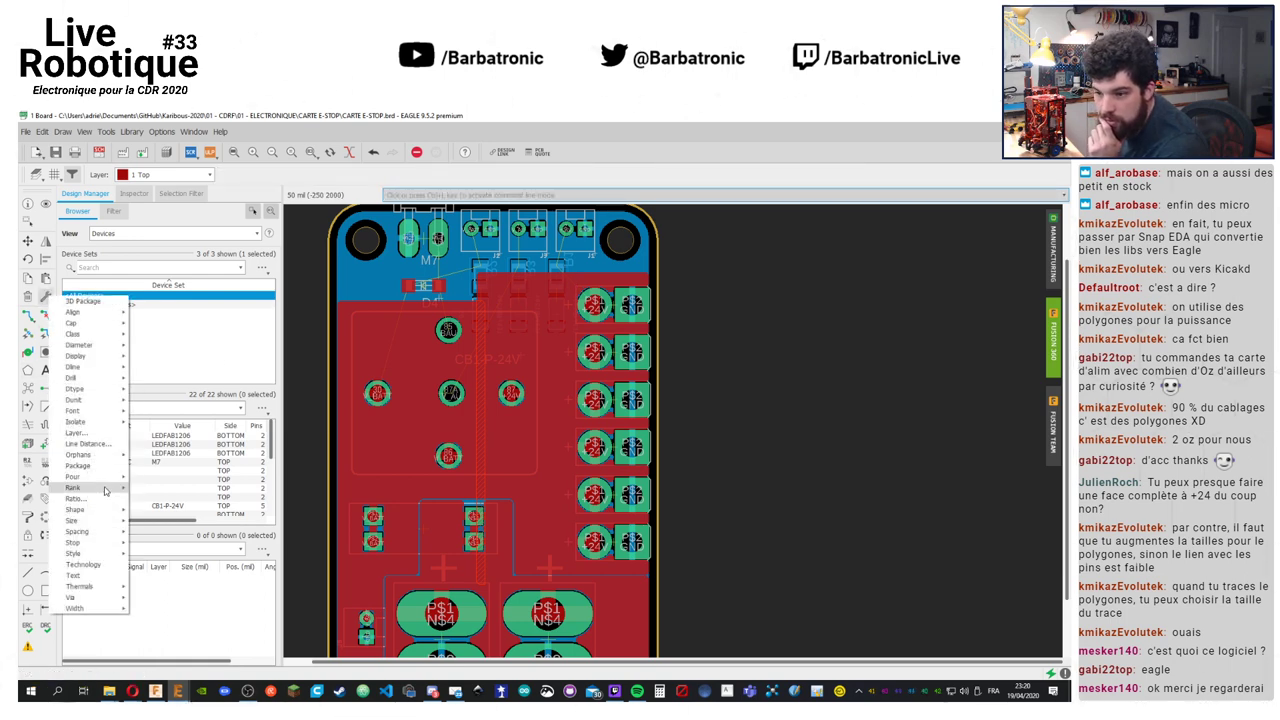
mouse_move(105, 489)
click(145, 509)
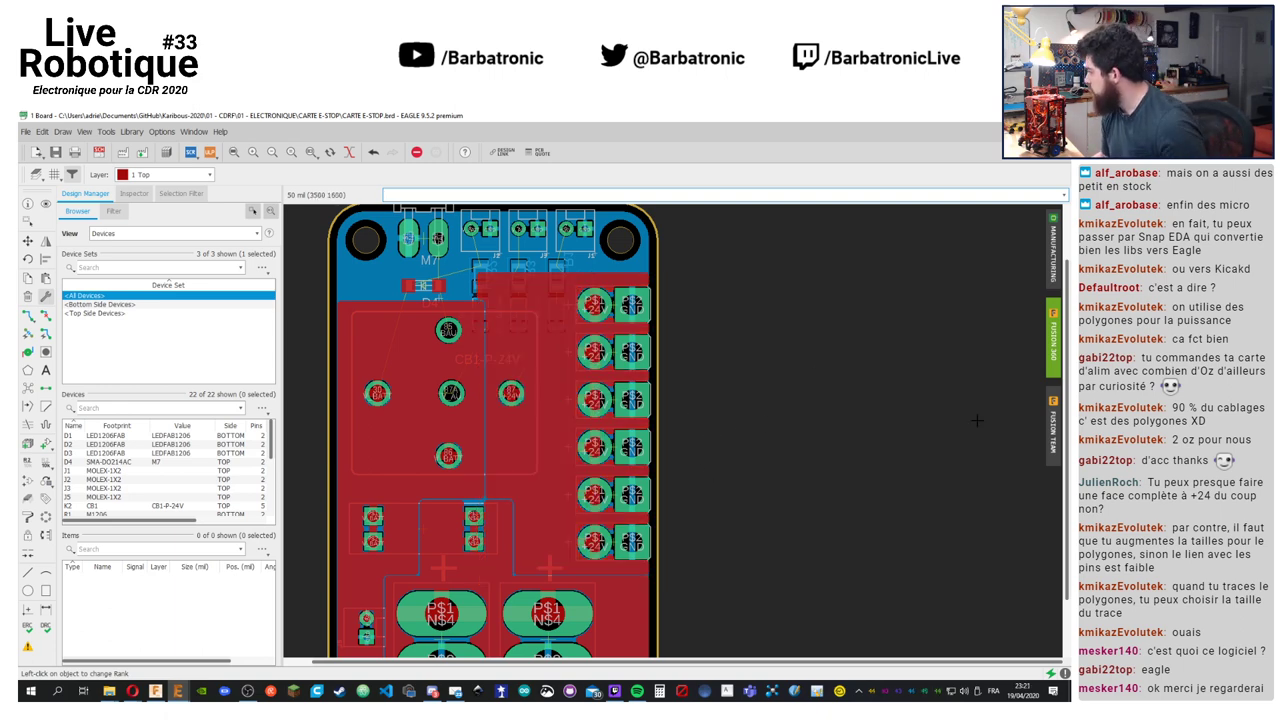
scroll(721, 437, up, 2)
scroll(700, 400, down, 2)
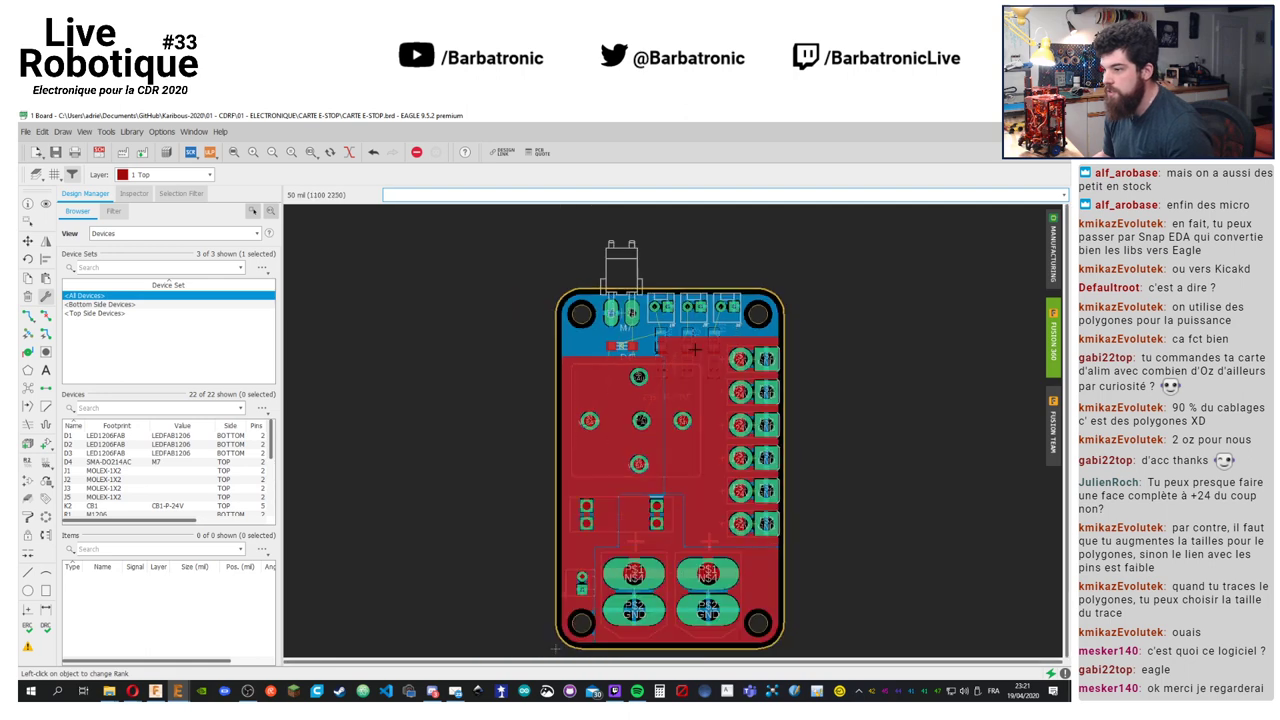
scroll(655, 348, up, 3)
scroll(655, 349, up, 2)
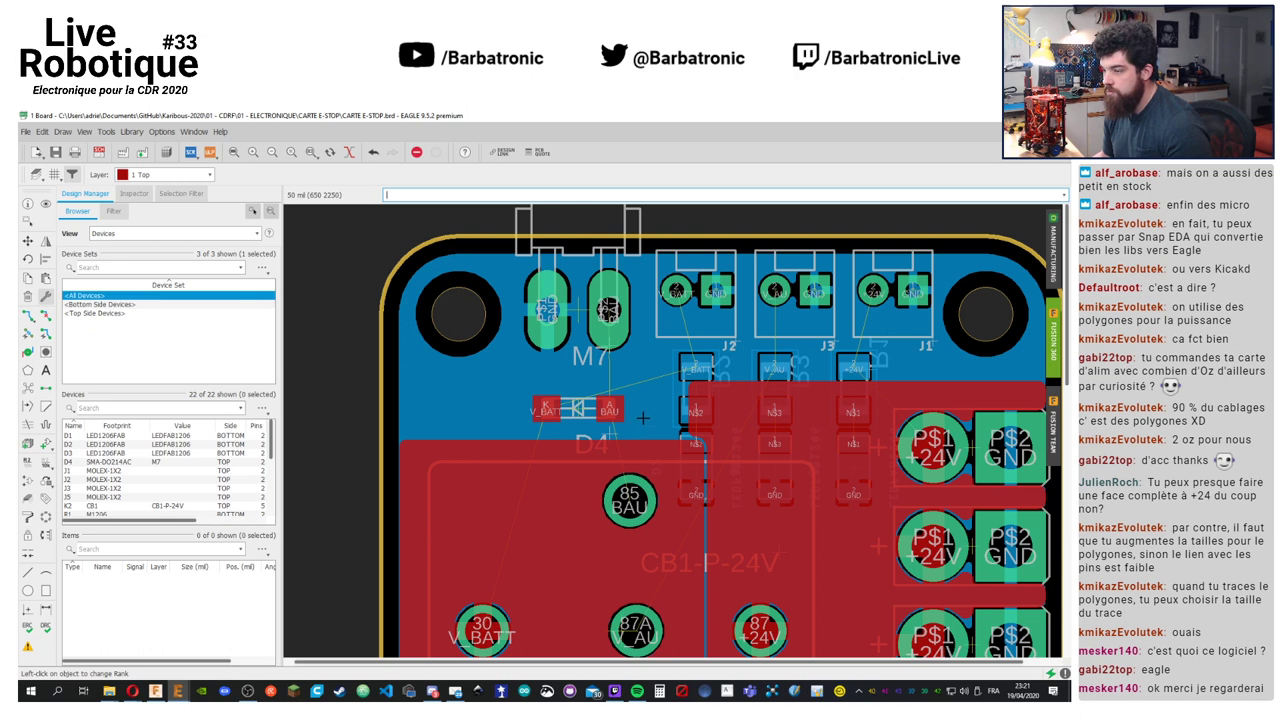
Try moving the red pour over the left board area, then undo it
middle_drag(643, 418, 591, 368)
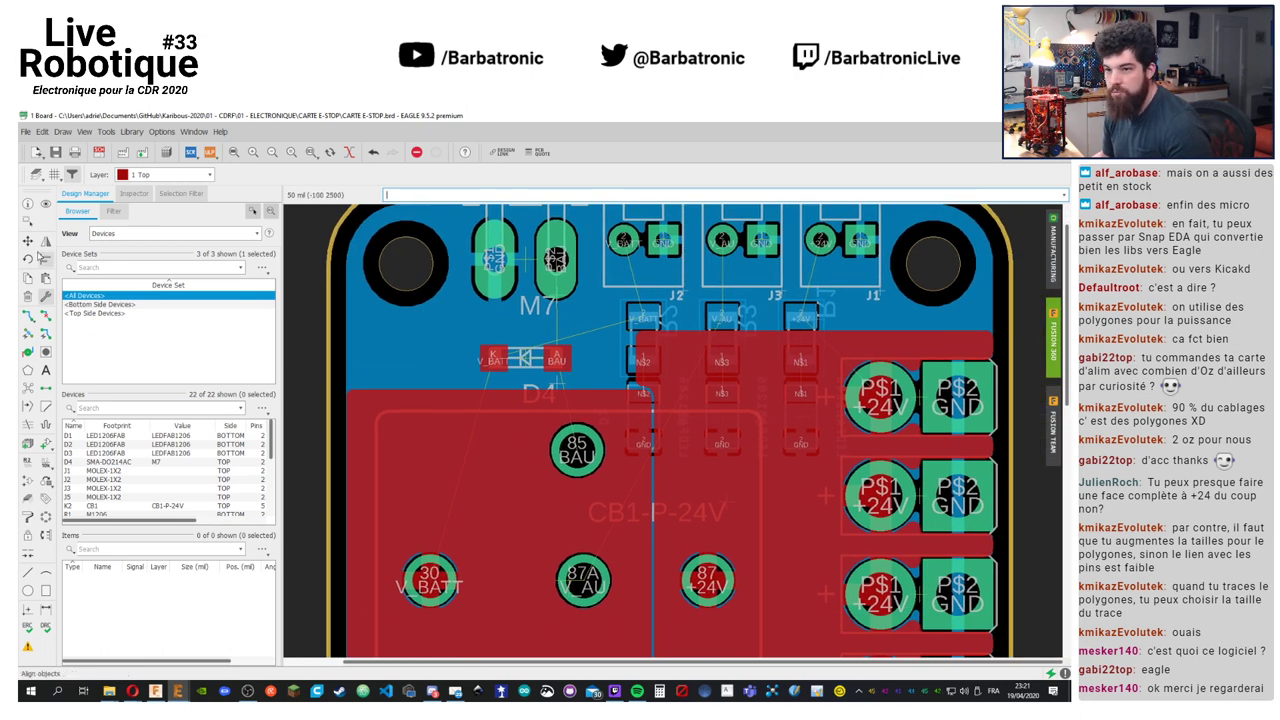
key(F7)
click(575, 393)
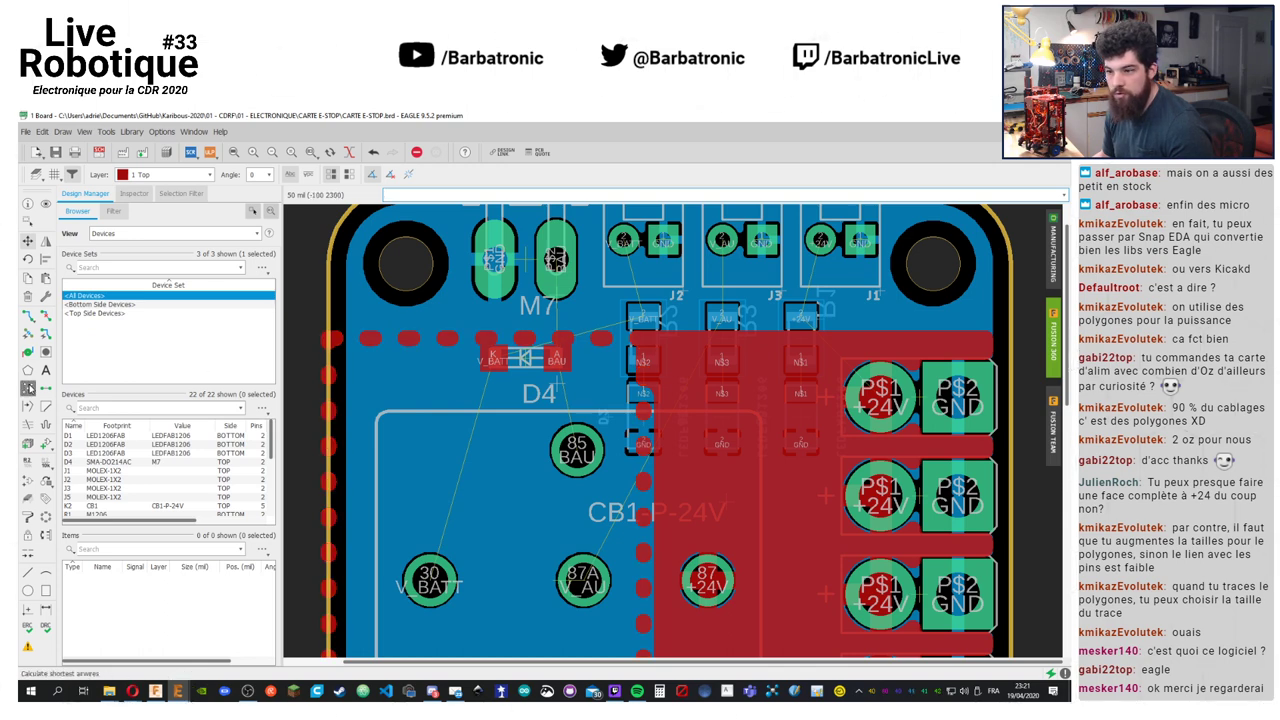
click(489, 363)
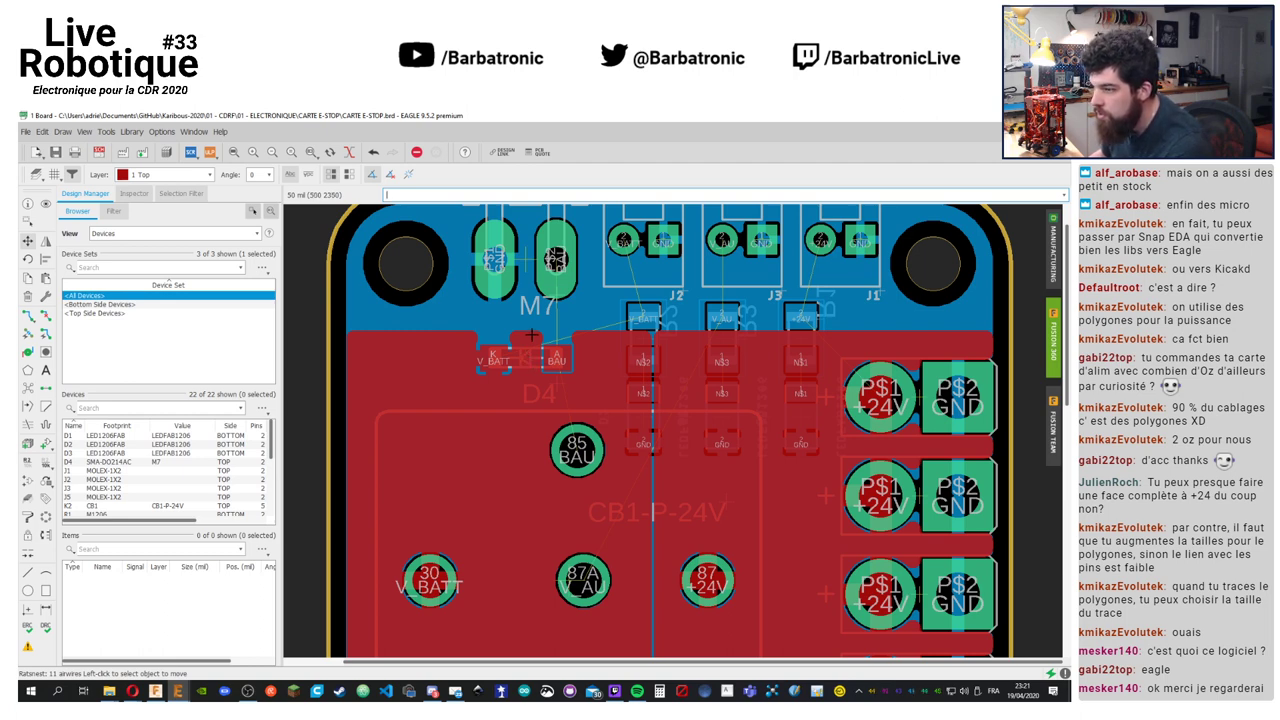
key(ctrl+z)
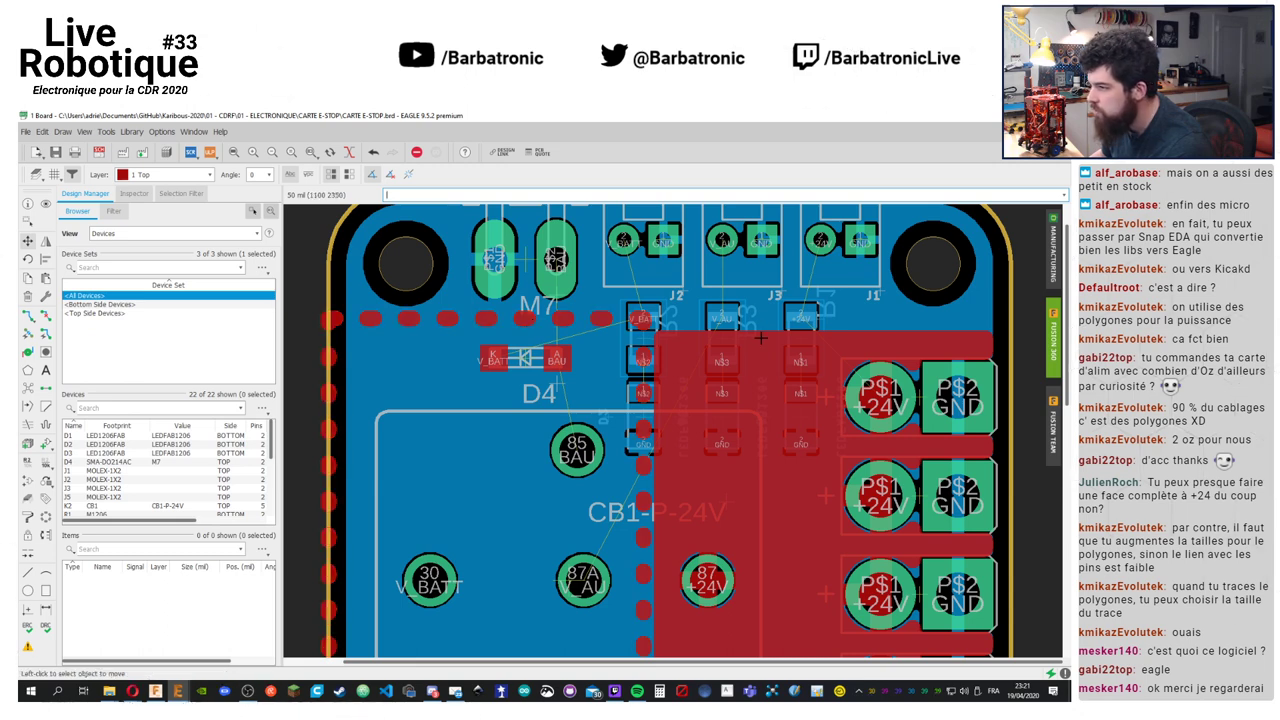
Shift diode D4 and the pour's top edge lower, then re-pour the polygons
click(566, 318)
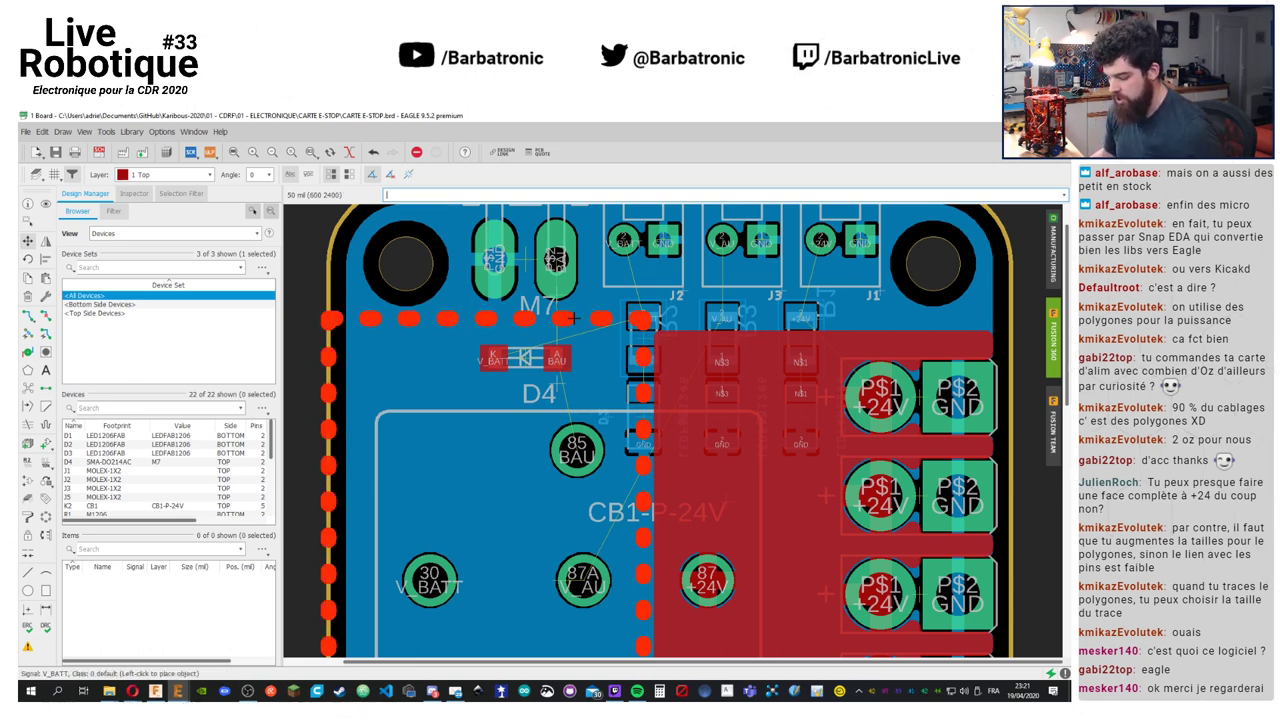
click(566, 318)
click(523, 359)
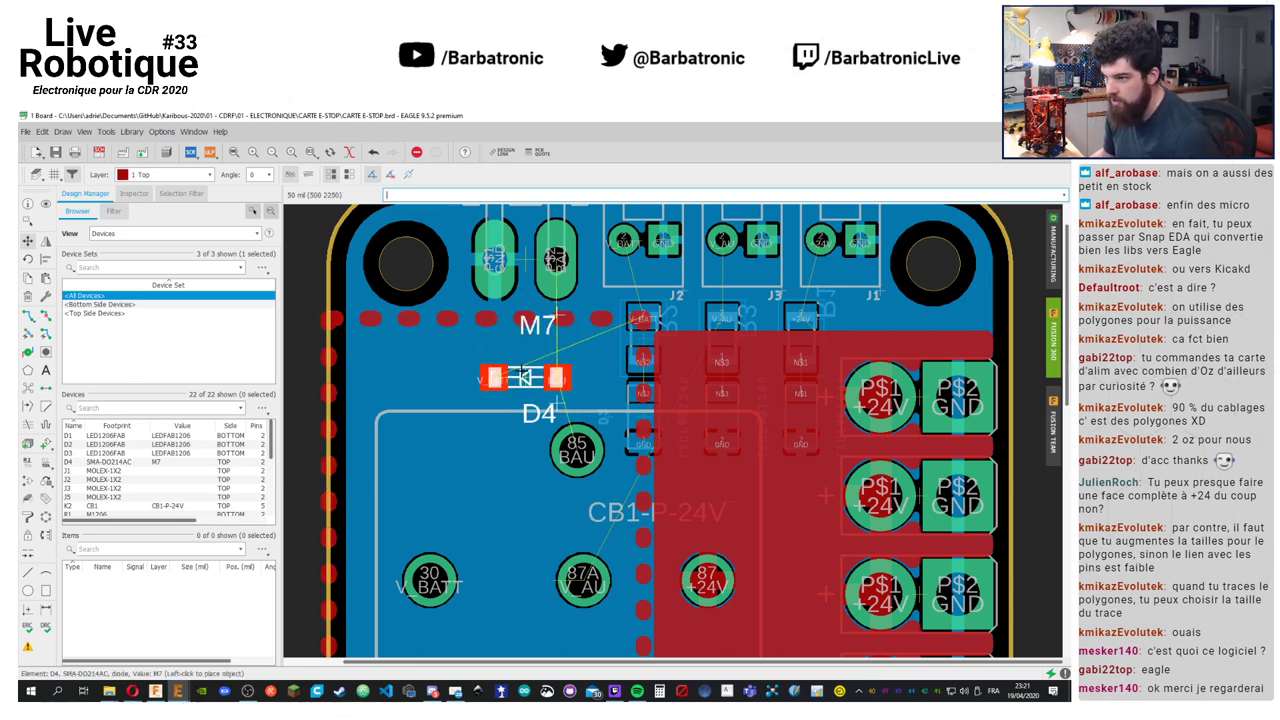
click(521, 376)
click(523, 318)
click(523, 338)
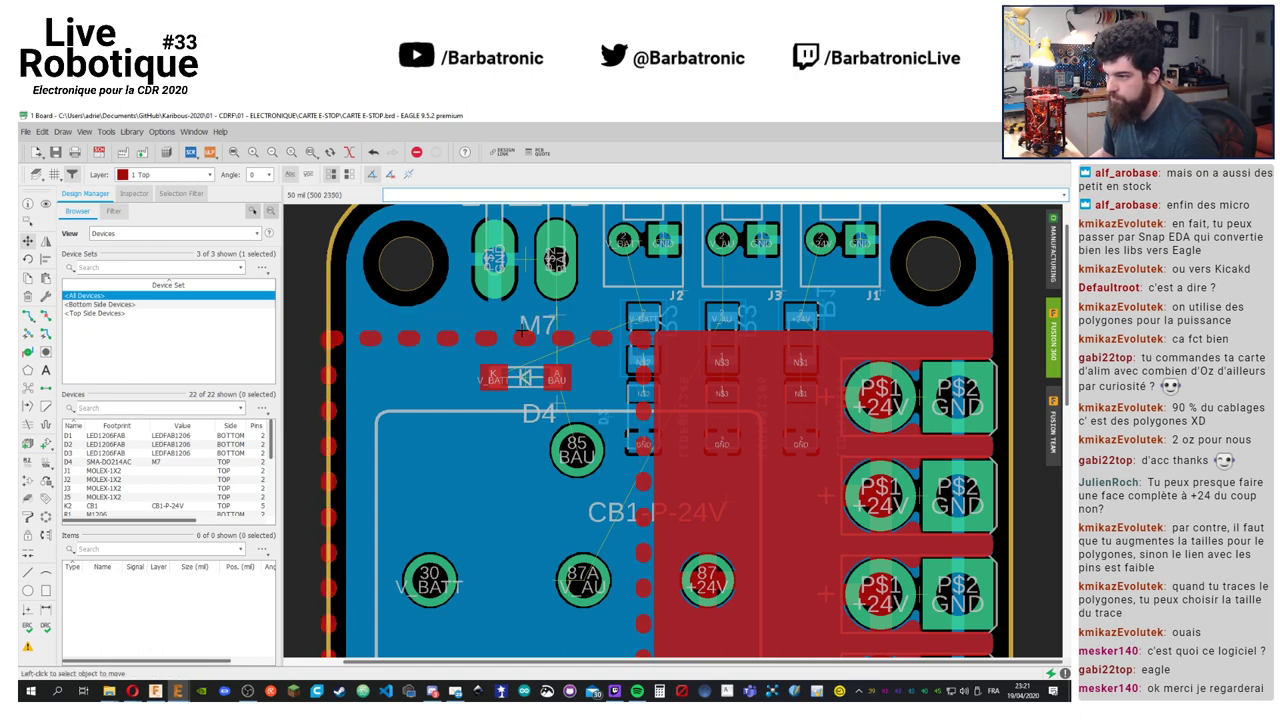
click(27, 388)
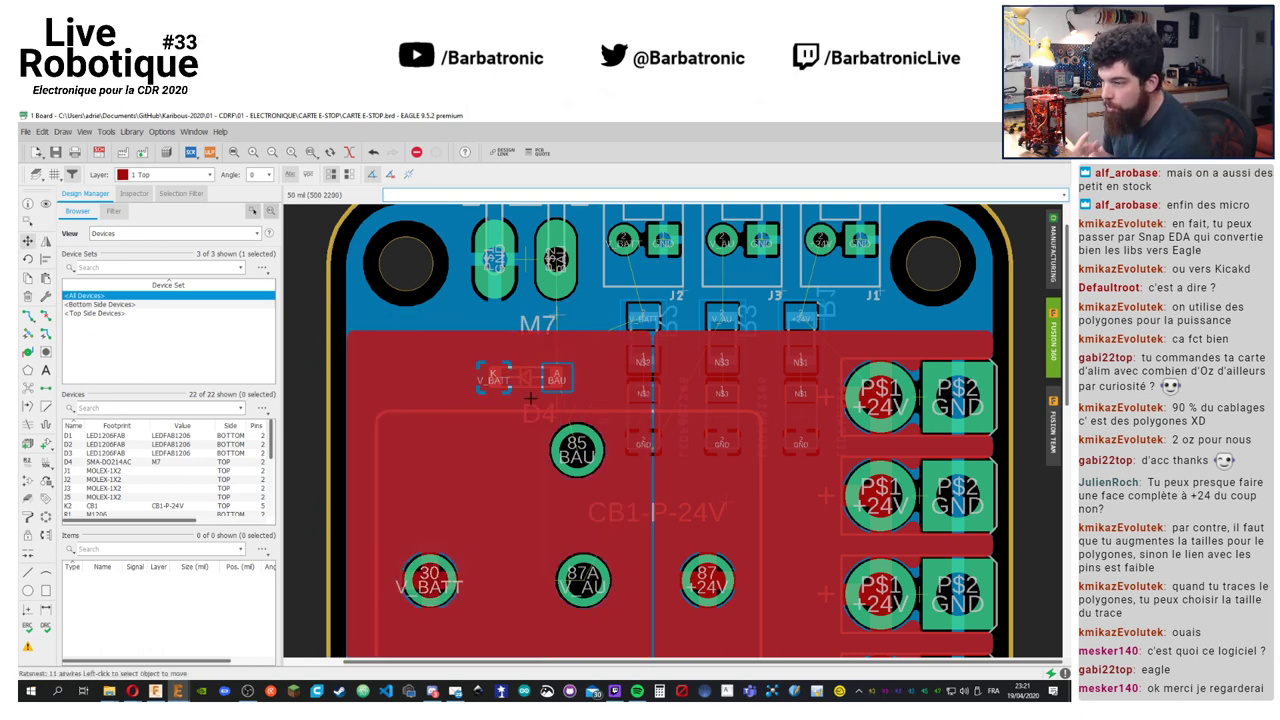
Pan around the +24V, V_BATT, 87A, 87 and 30 pads to inspect the pours
middle_drag(634, 405, 553, 488)
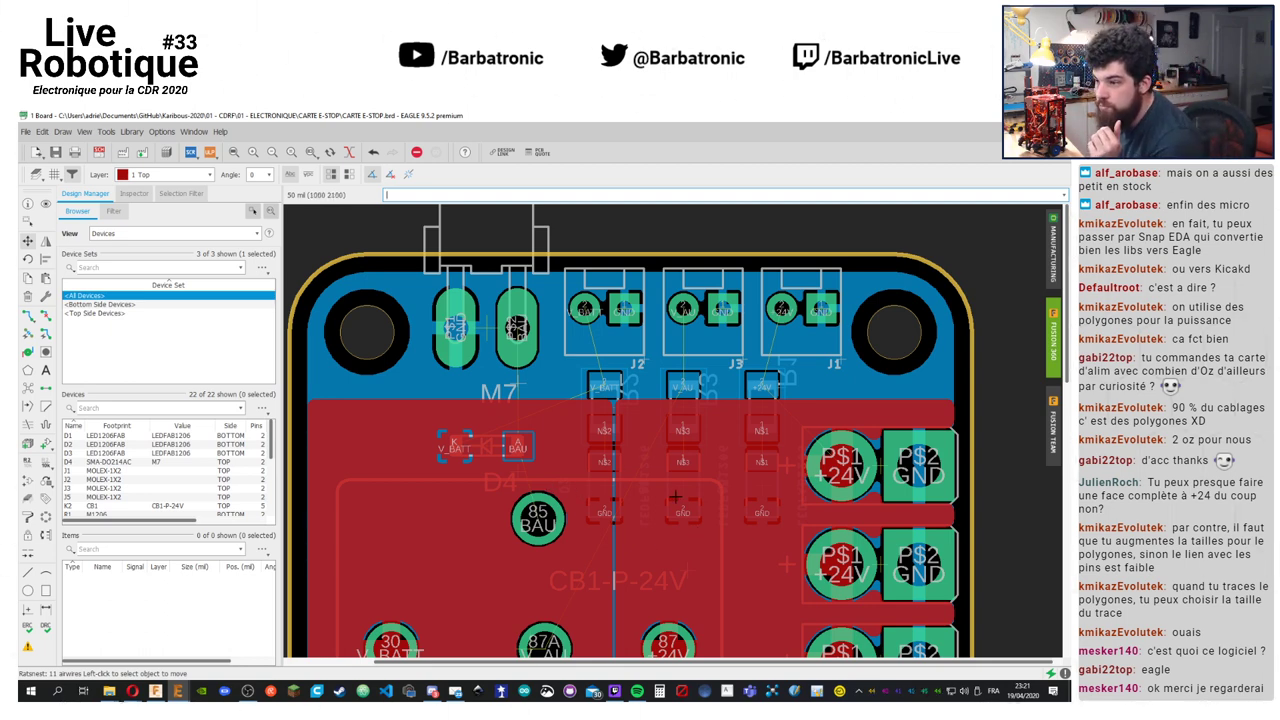
middle_drag(580, 503, 560, 260)
scroll(772, 462, up, 3)
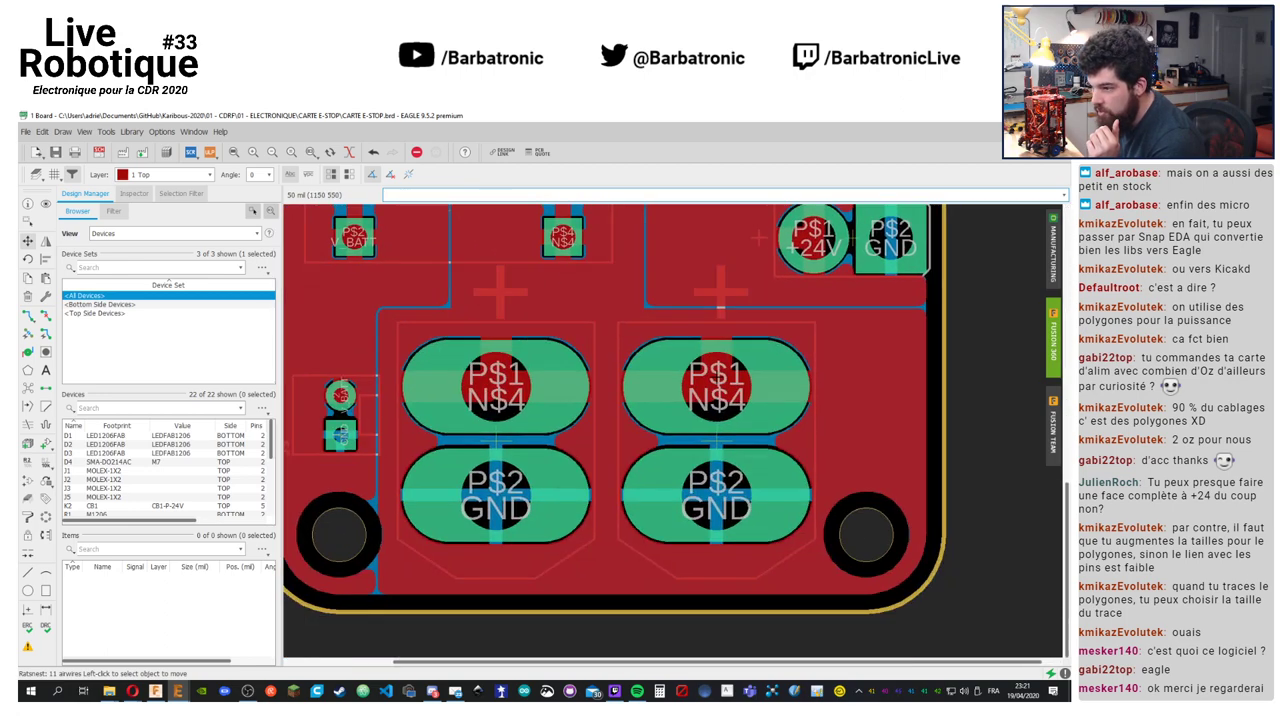
middle_drag(717, 372, 892, 388)
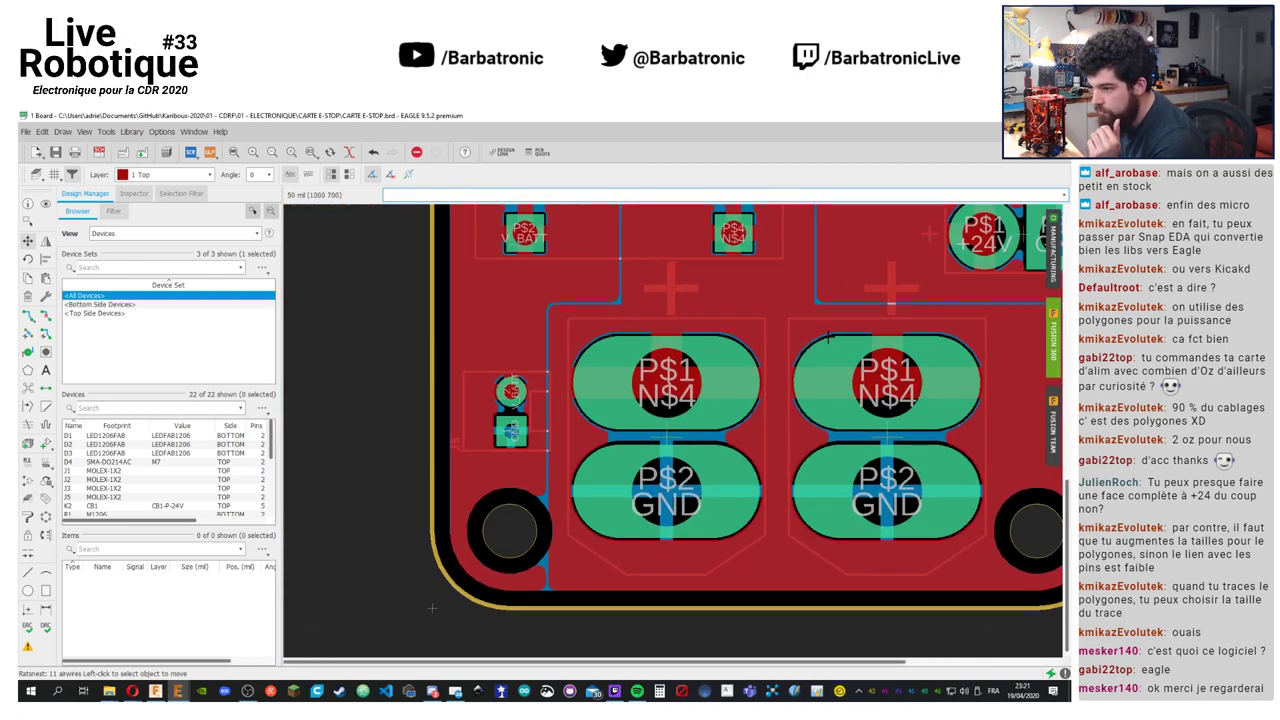
middle_drag(830, 337, 742, 485)
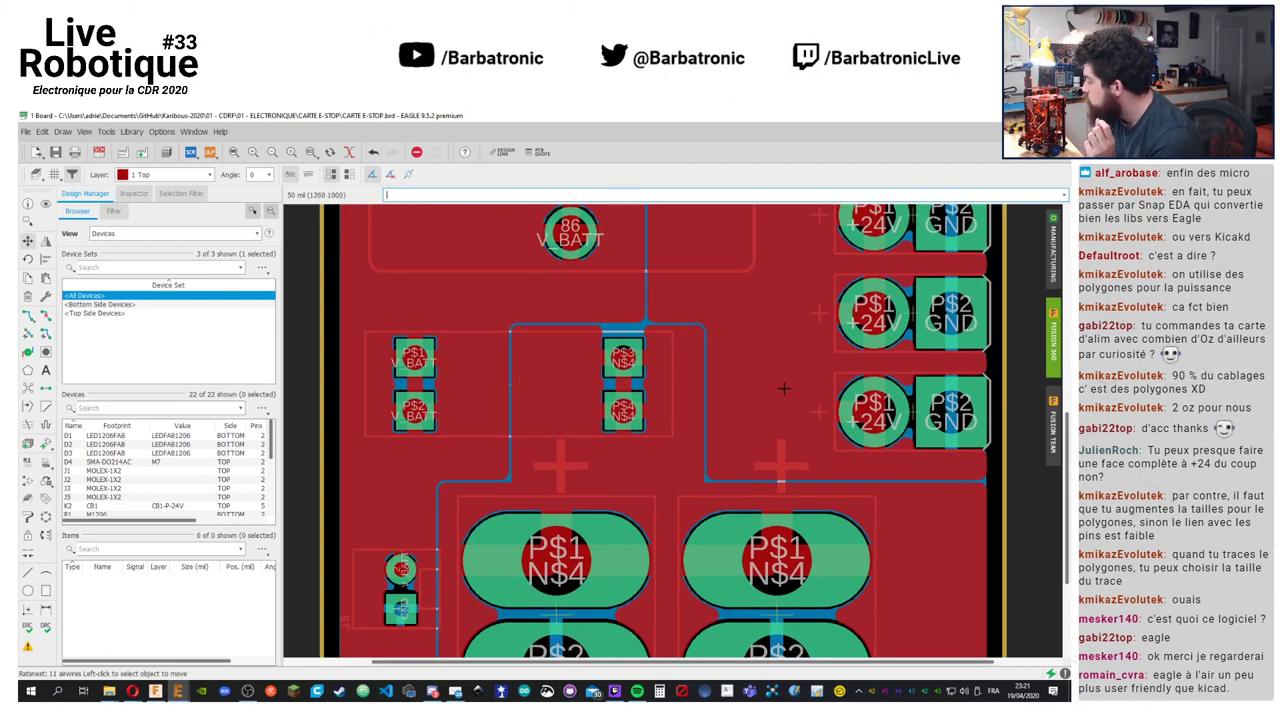
mouse_move(784, 388)
middle_down()
mouse_move(740, 400)
mouse_move(684, 474)
mouse_move(777, 387)
middle_up()
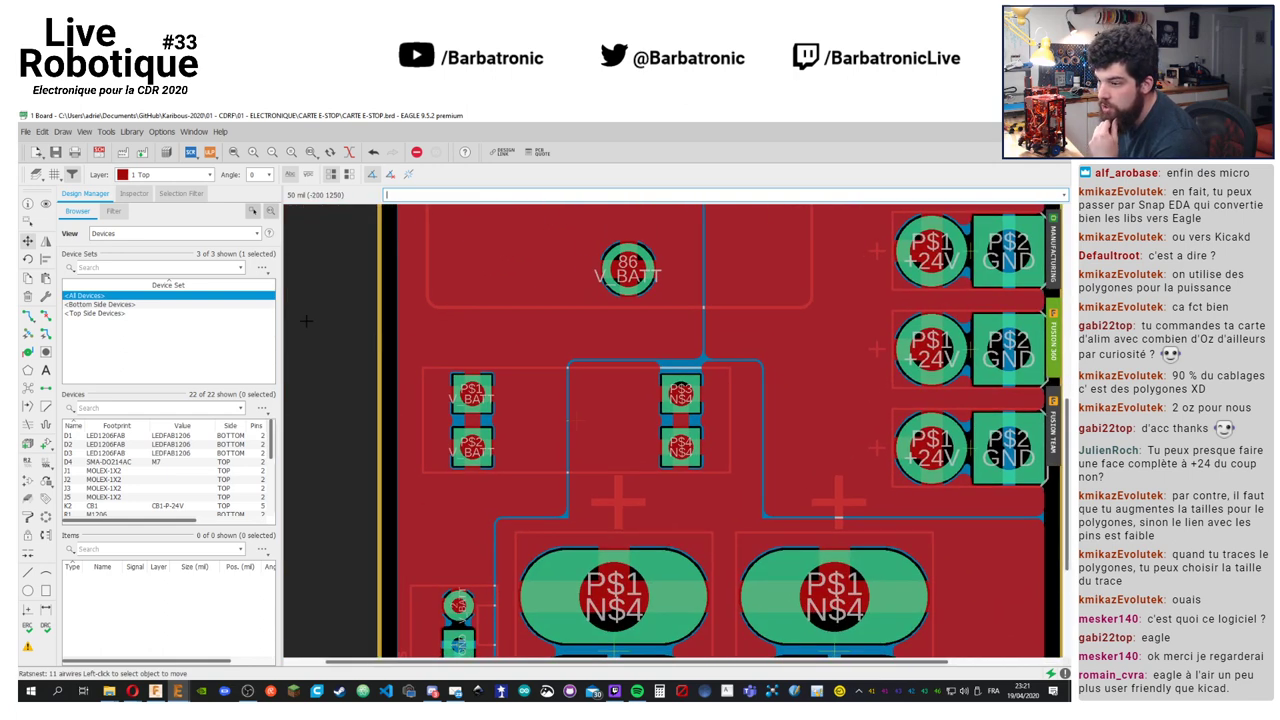
middle_drag(571, 324, 534, 390)
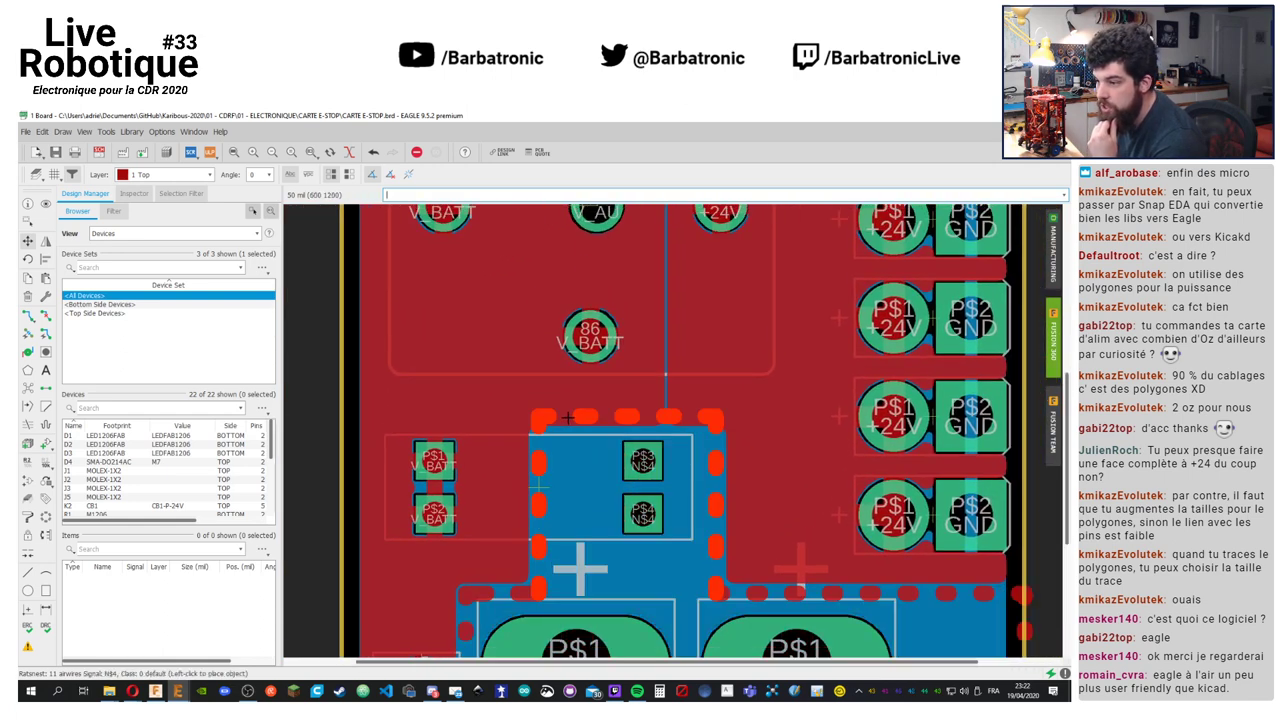
Clear the bottom polygon's fill and view the 30, 87A and 87 pads
click(45, 387)
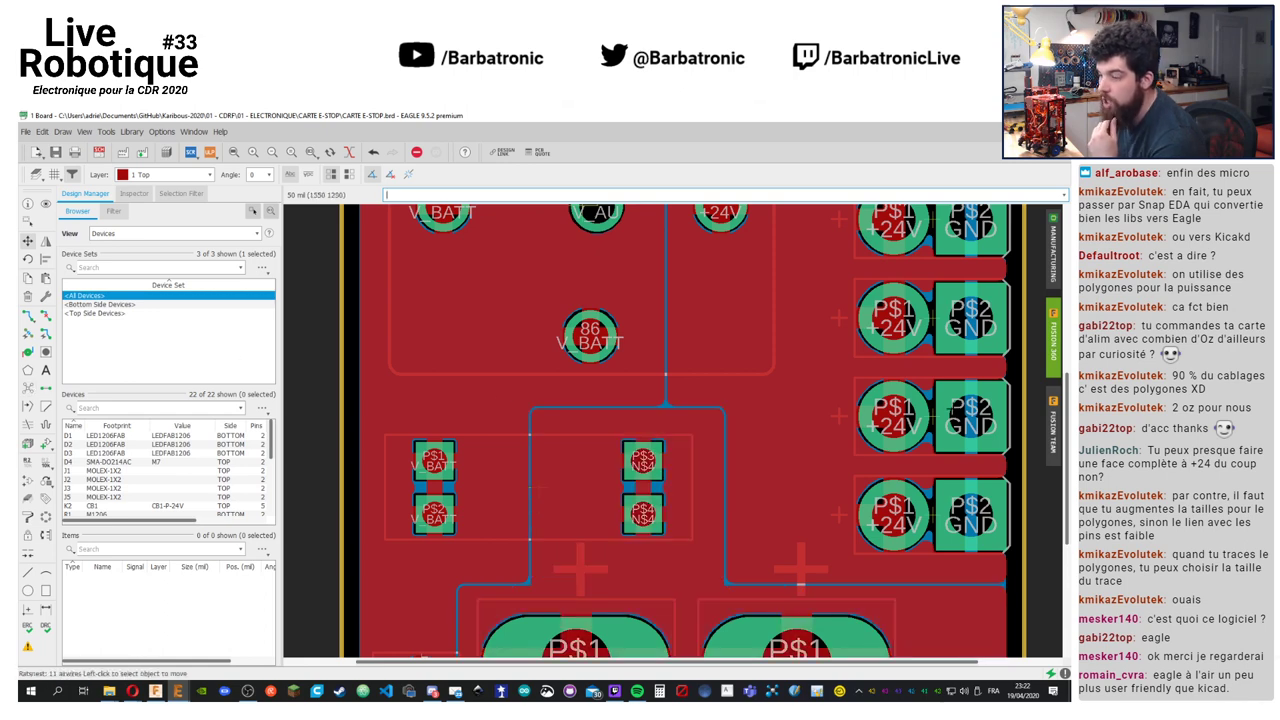
middle_drag(802, 389, 798, 443)
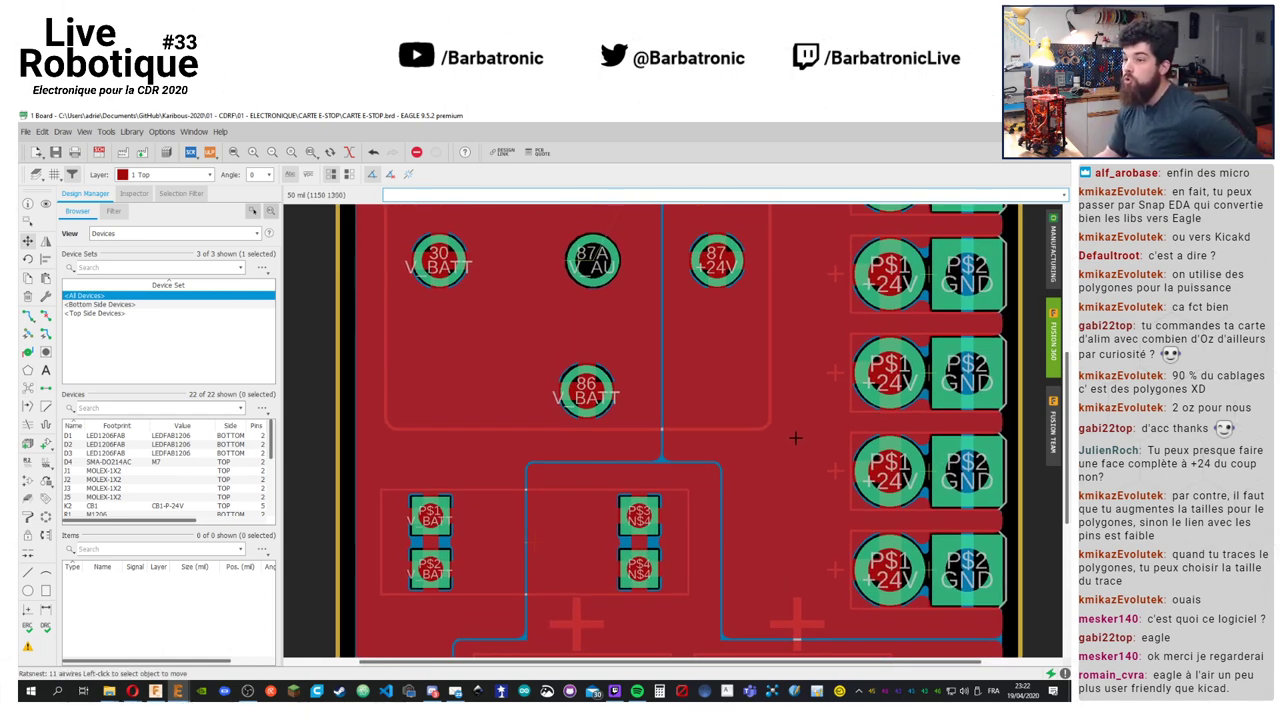
middle_drag(802, 340, 720, 454)
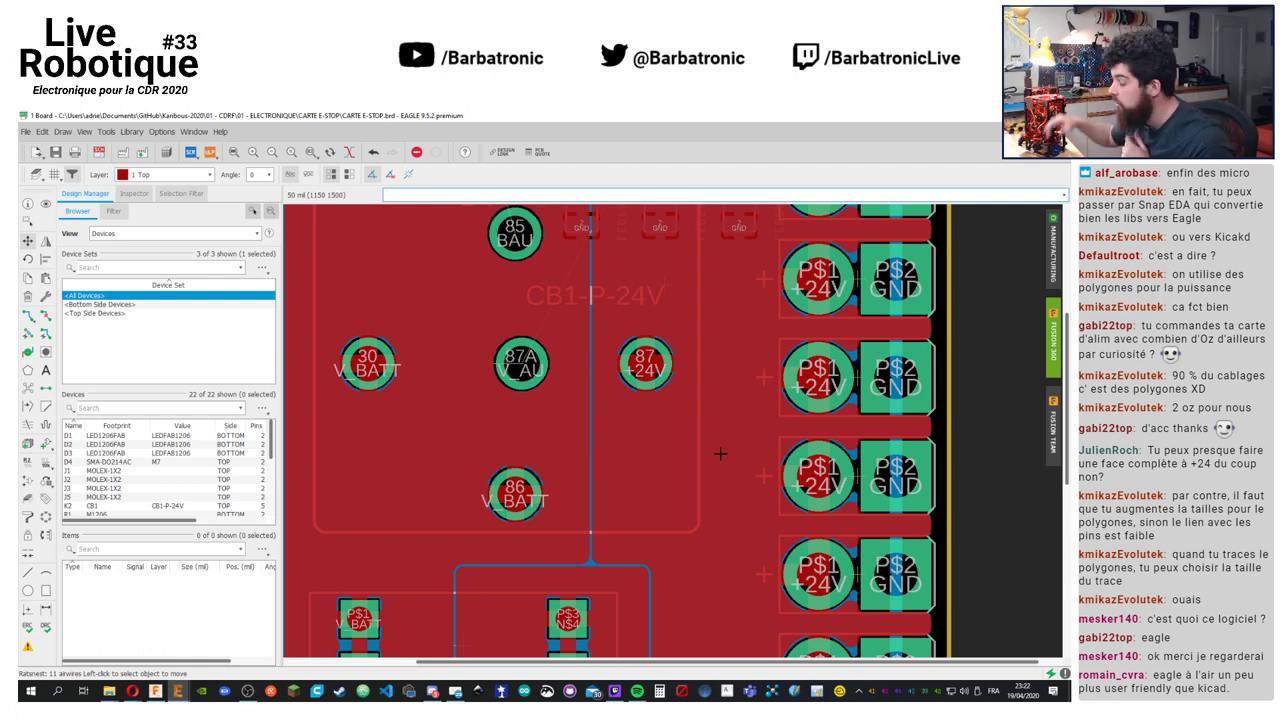
scroll(670, 430, up, 5)
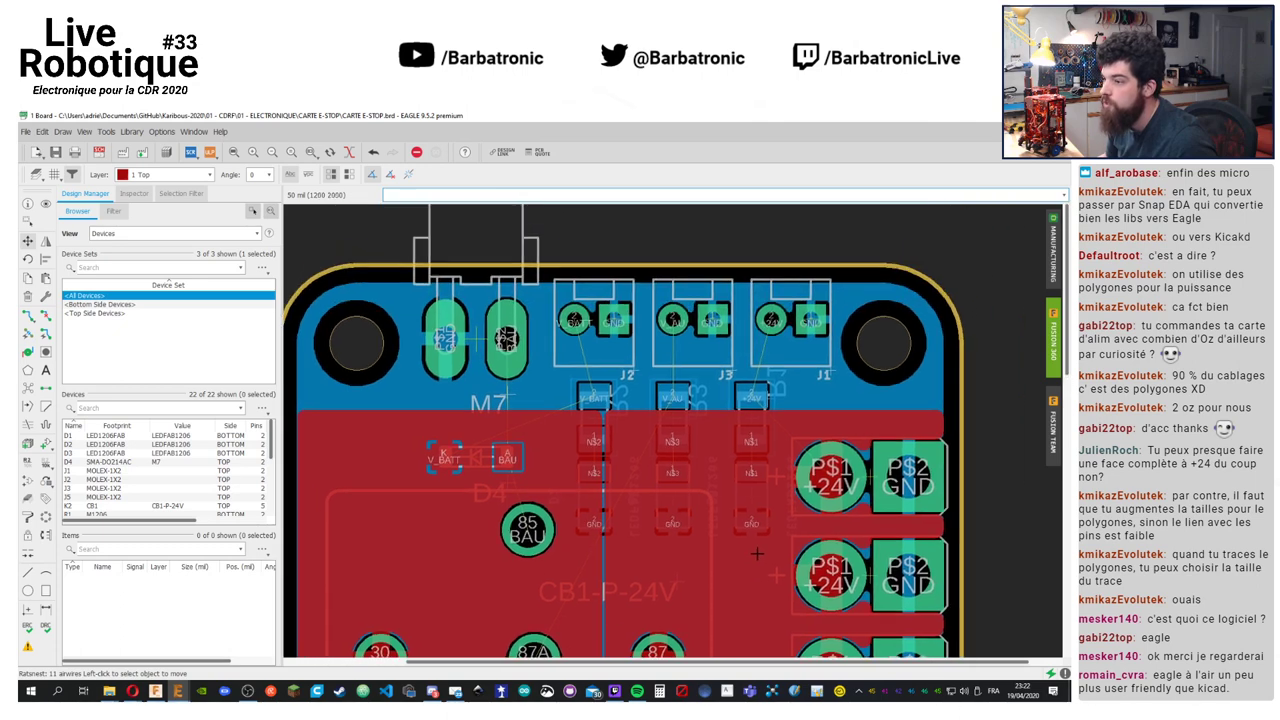
Route a trace from D4's BAU pad to the relay's 85 BAU pad
click(28, 313)
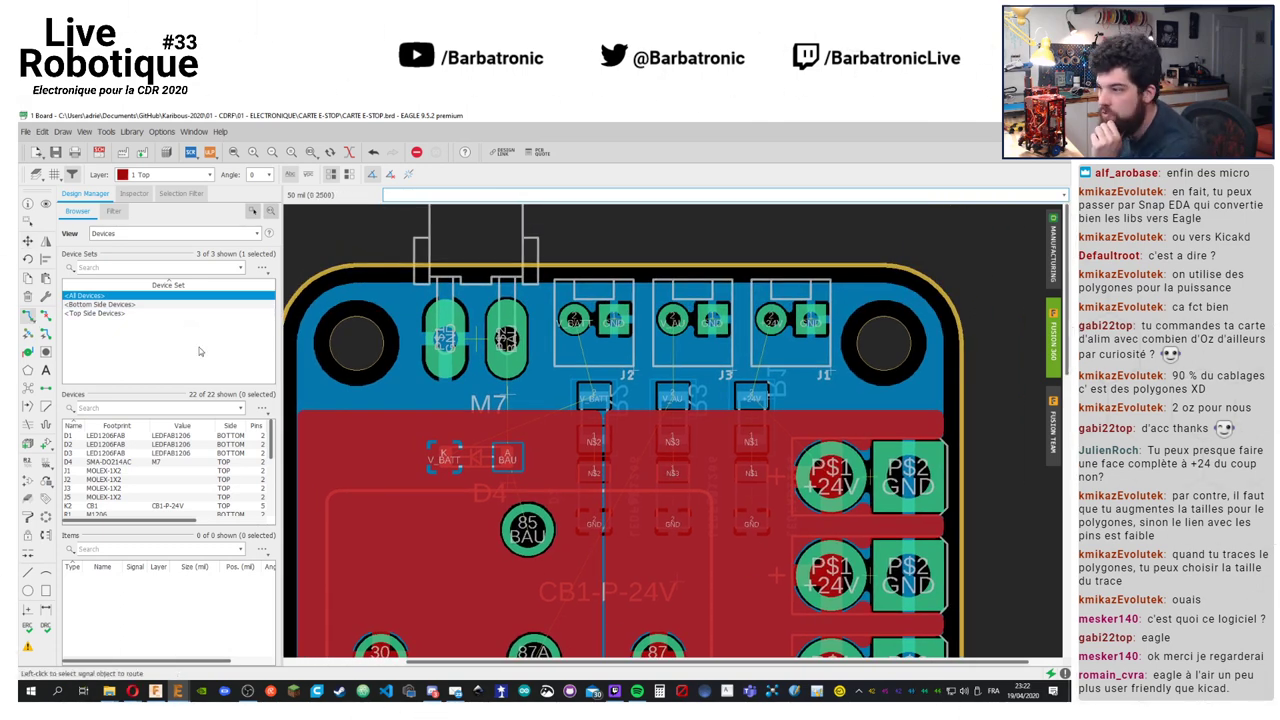
middle_drag(774, 560, 589, 410)
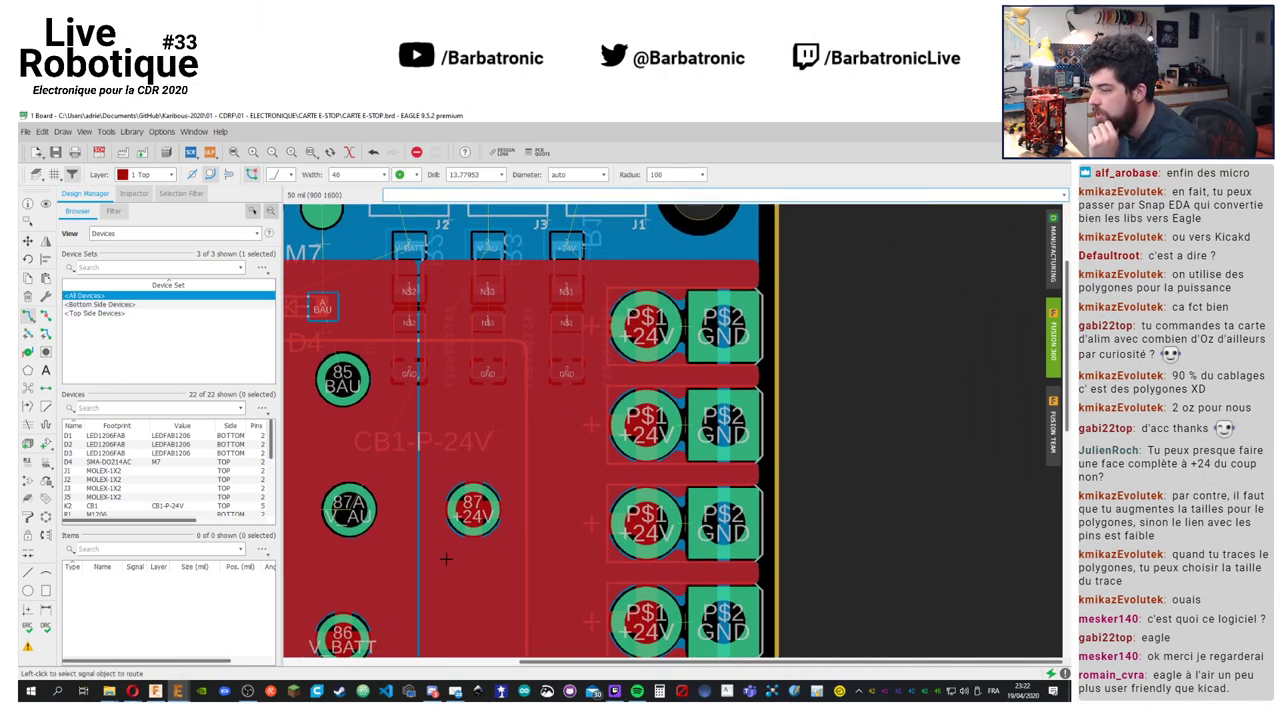
middle_drag(446, 560, 653, 354)
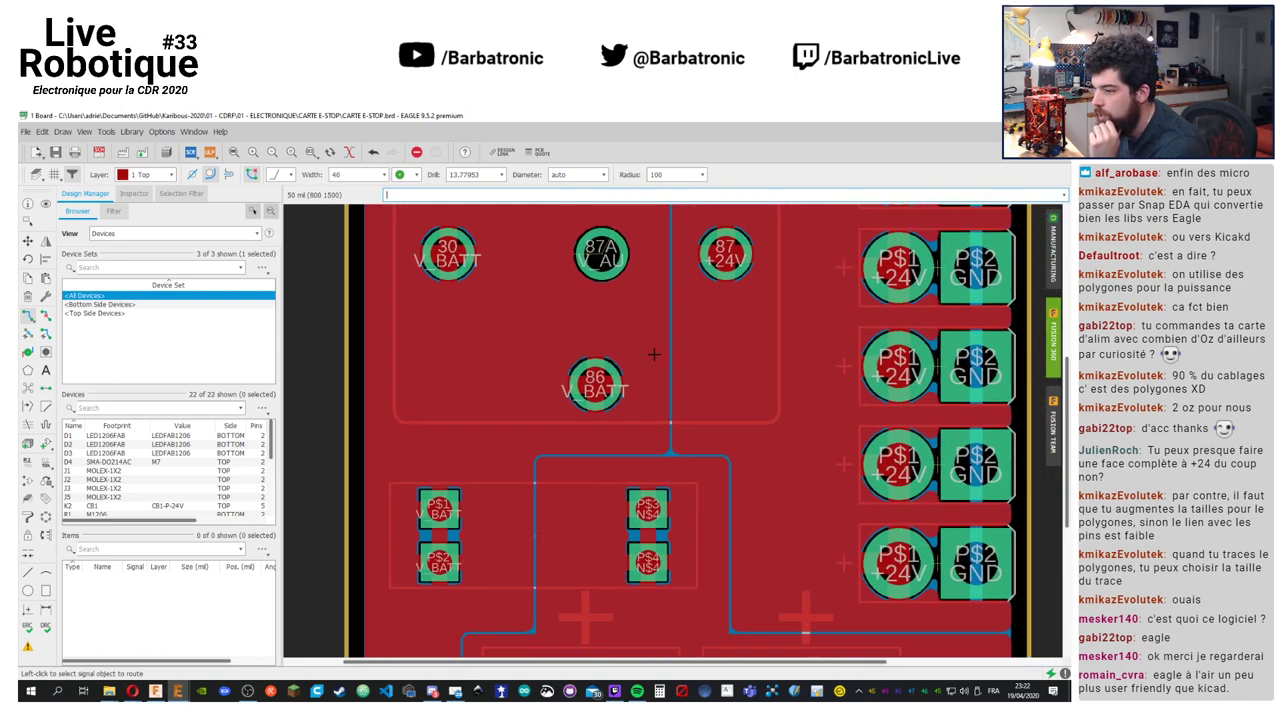
middle_drag(668, 509, 675, 394)
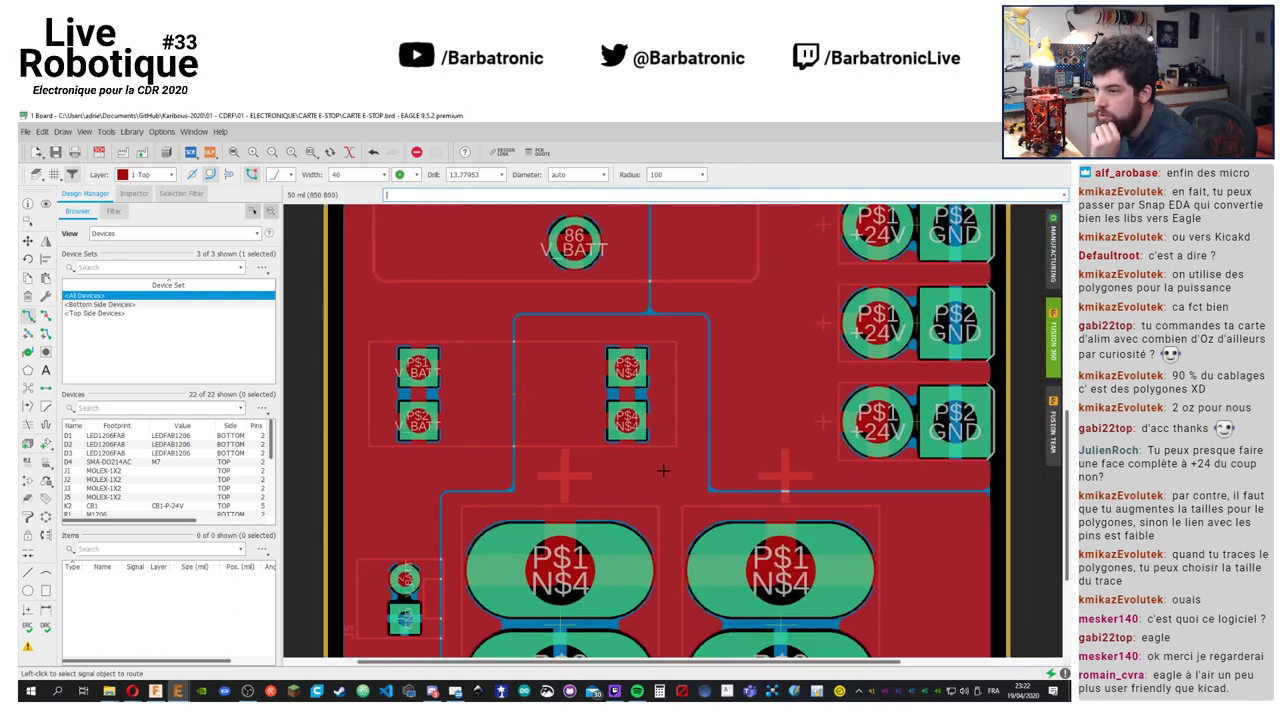
scroll(663, 470, down, 3)
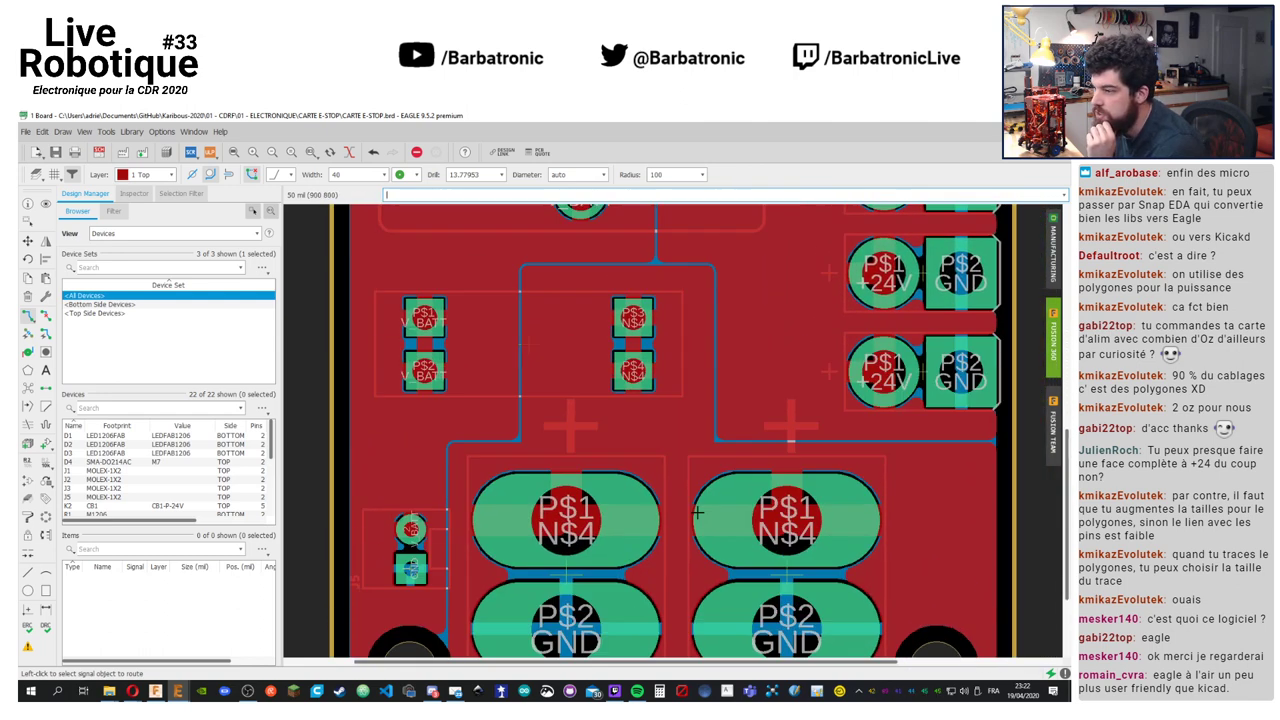
scroll(697, 513, up, 10)
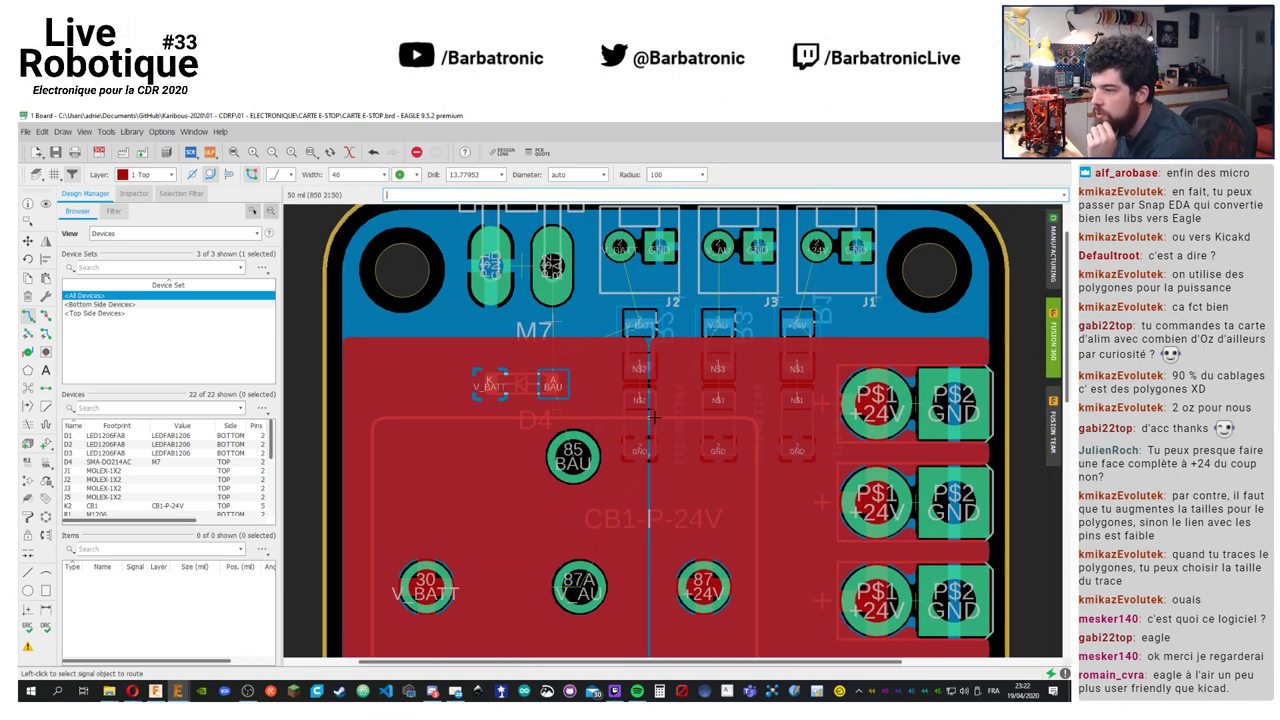
scroll(640, 426, up, 2)
click(560, 405)
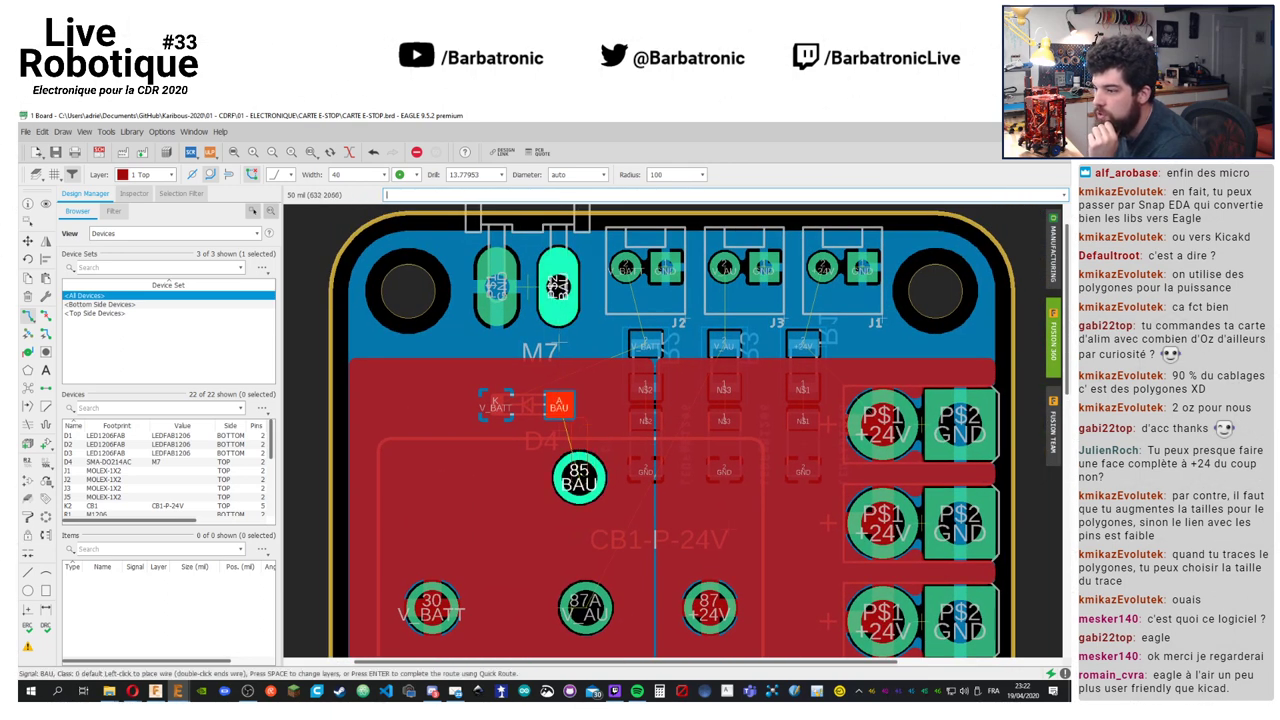
click(580, 477)
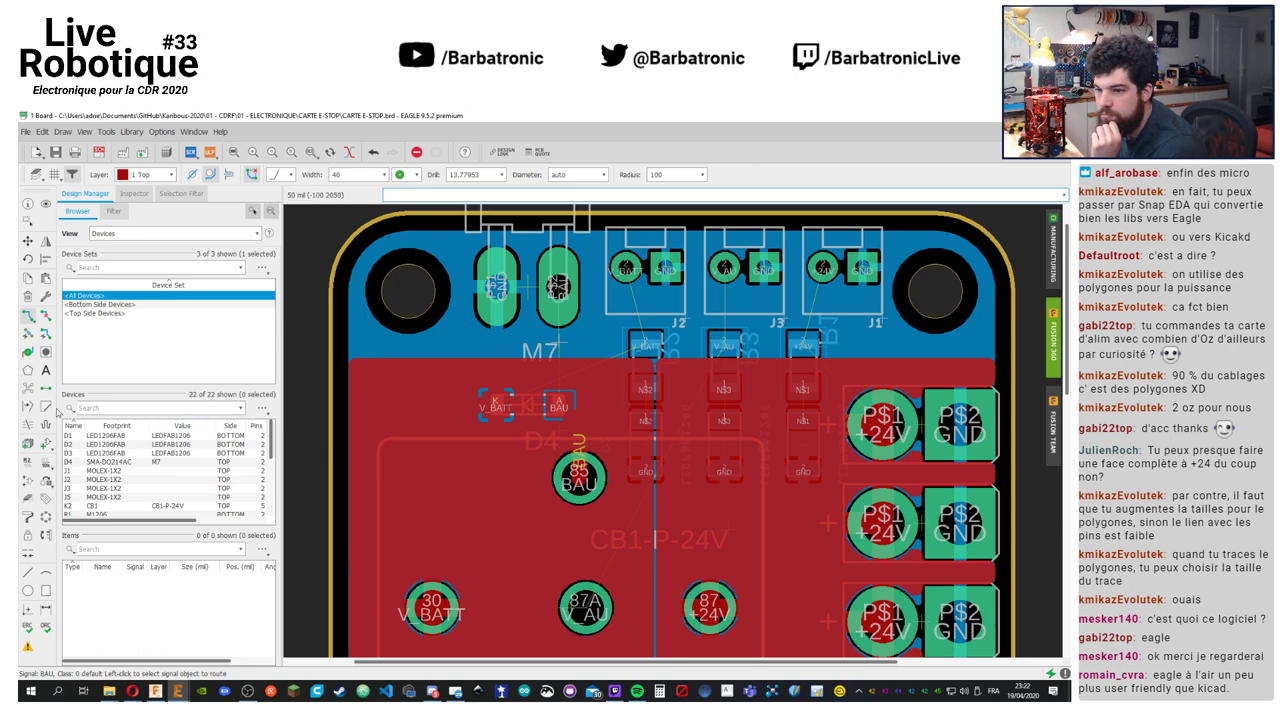
Shift D4 slightly left, rip up the BAU trace, and reroute it ending on the copper pour
scroll(660, 405, up, 3)
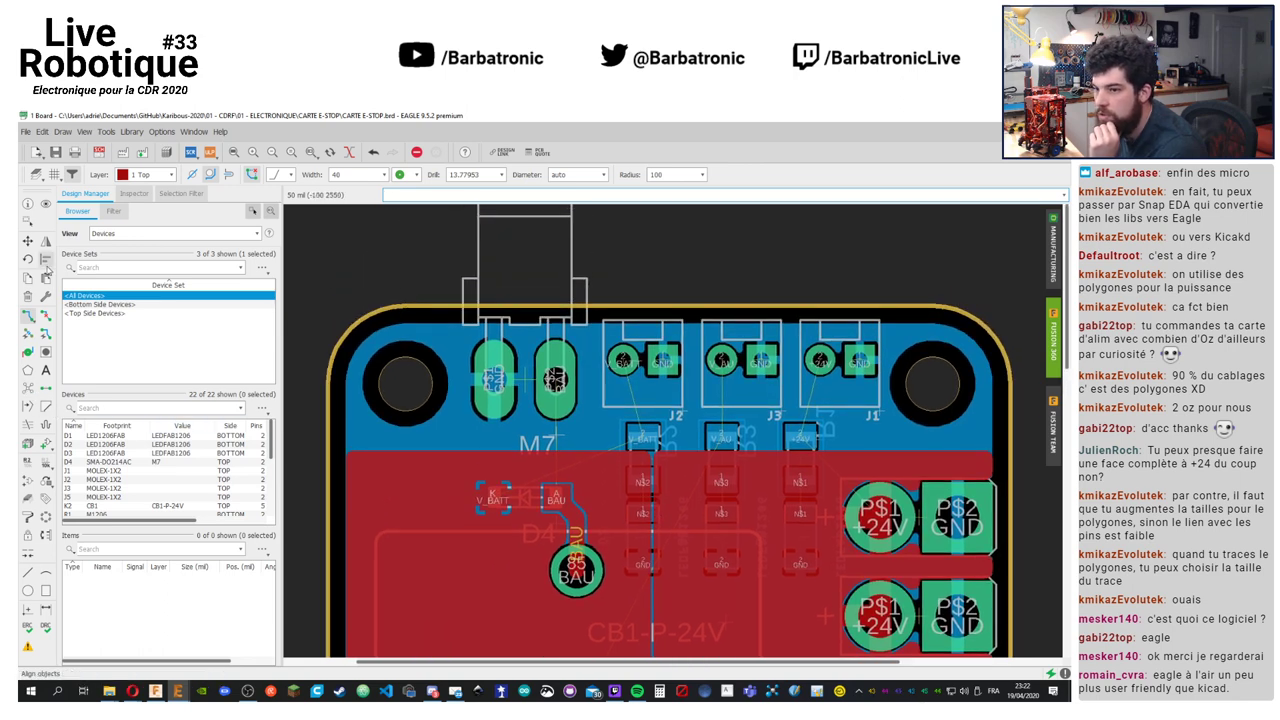
key(F7)
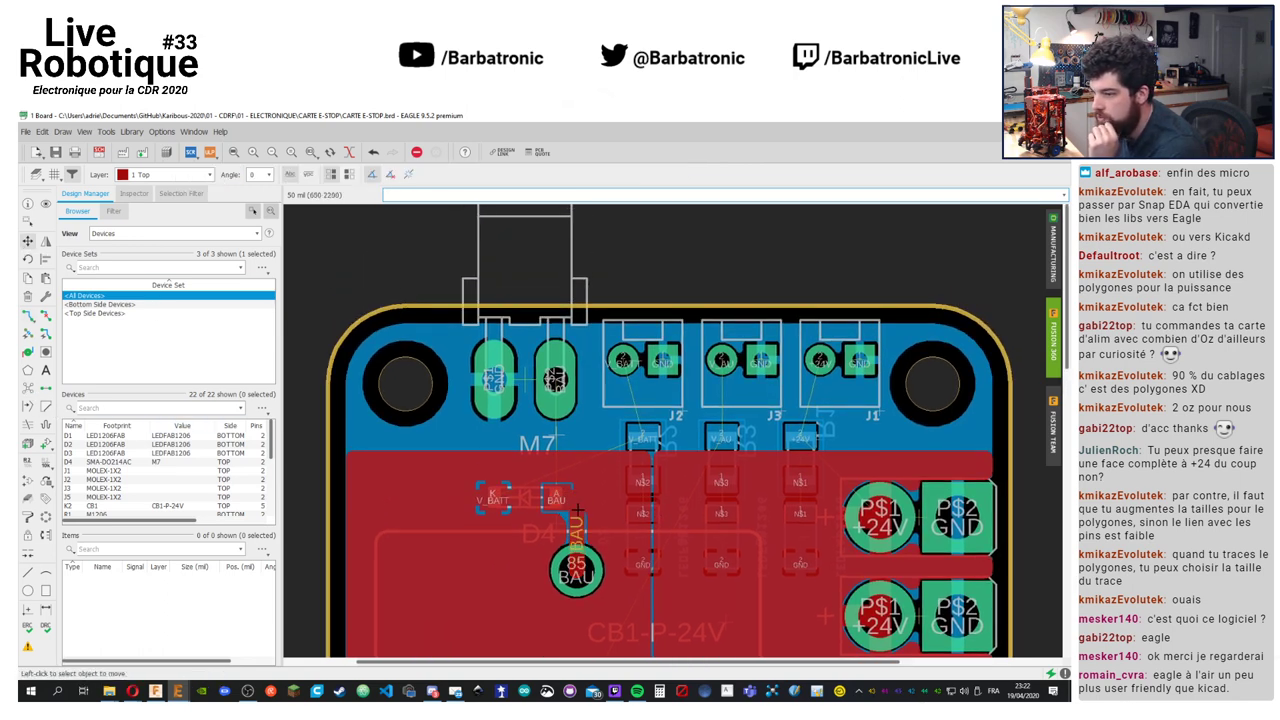
drag(571, 511, 551, 511)
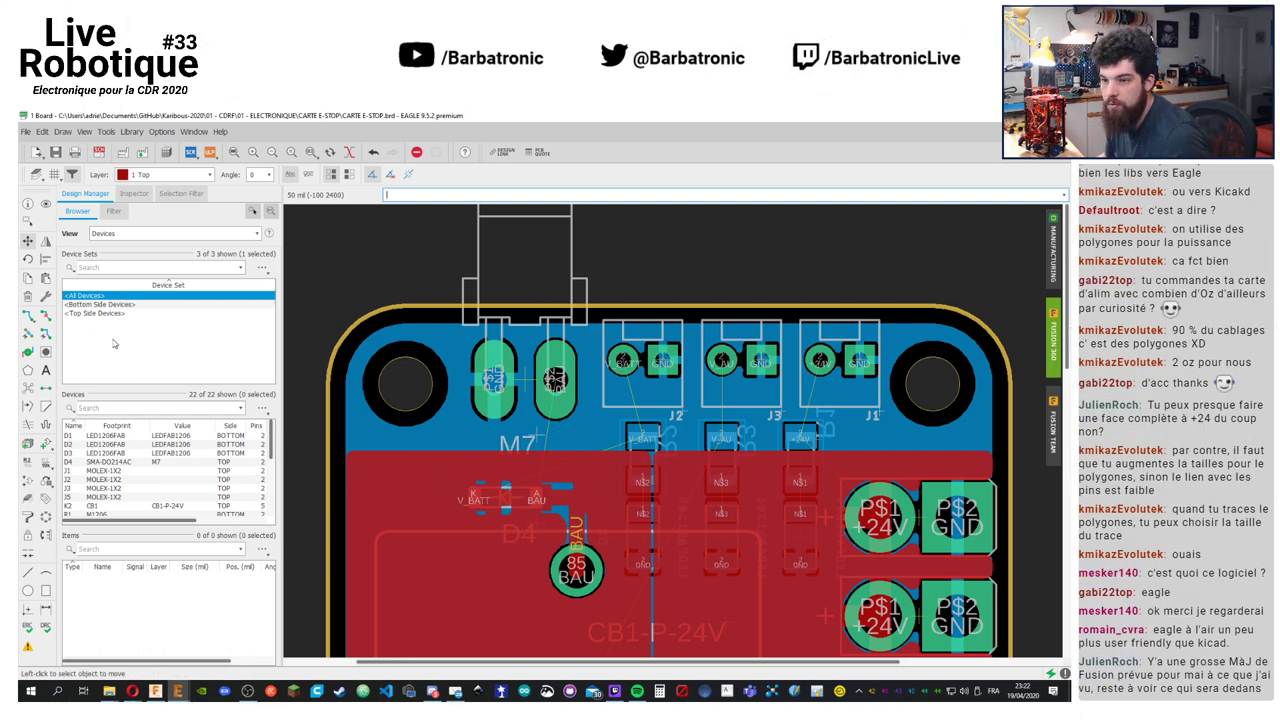
click(45, 316)
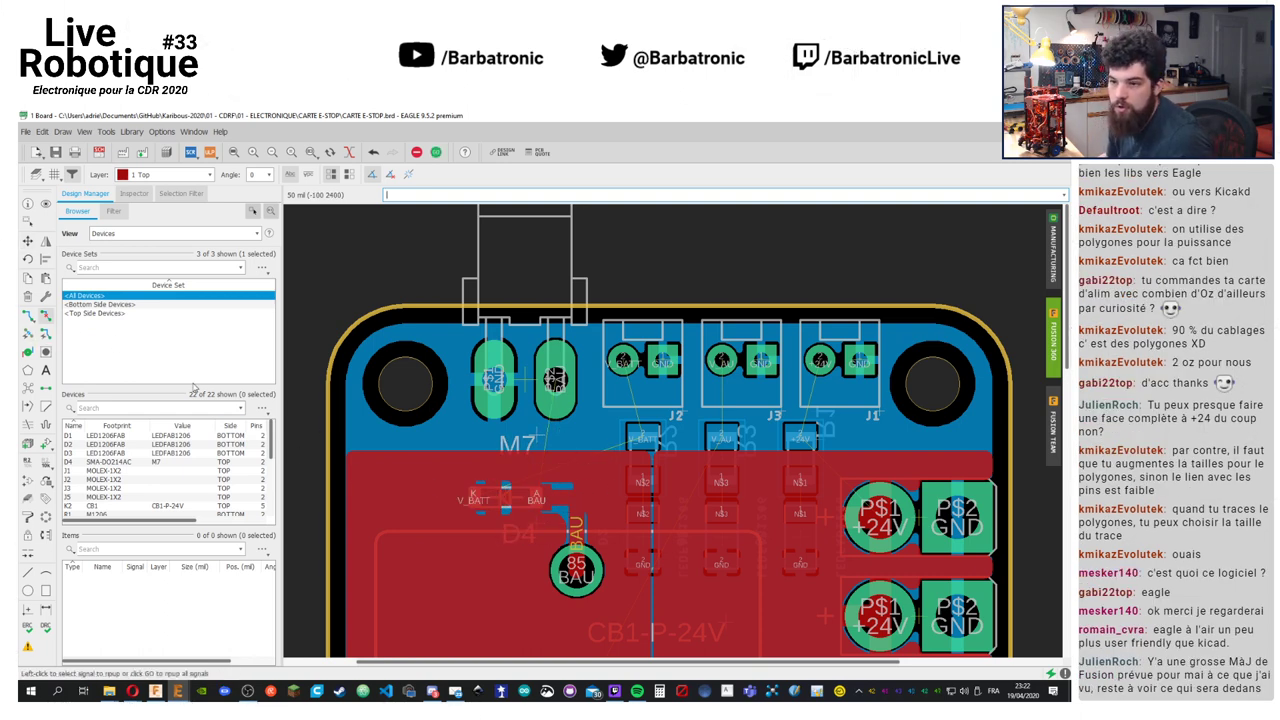
click(573, 500)
click(27, 316)
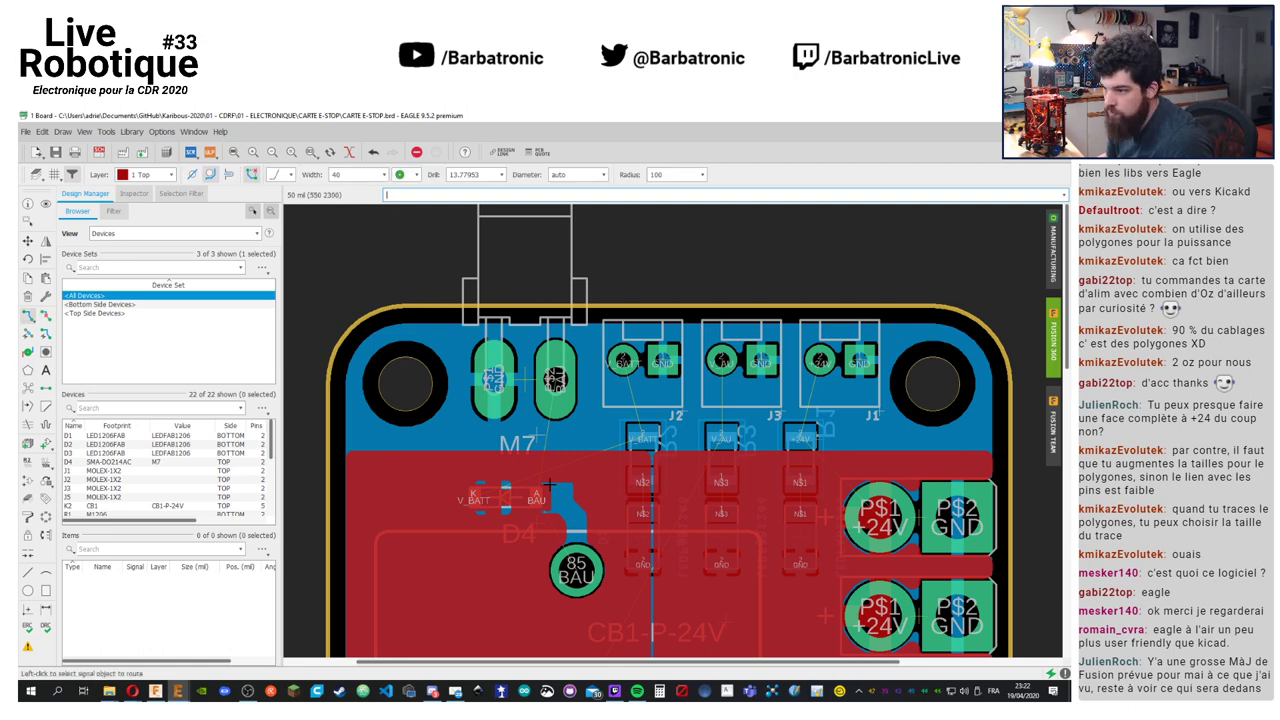
click(538, 497)
key(Escape)
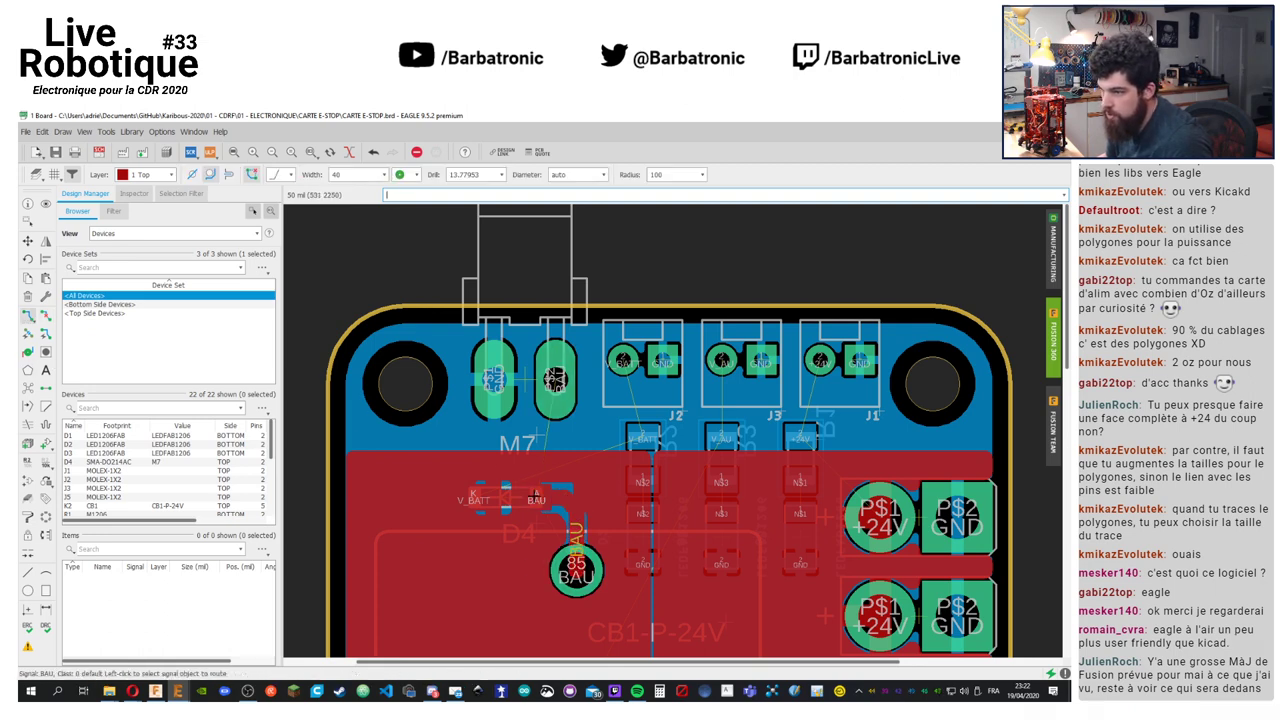
click(538, 497)
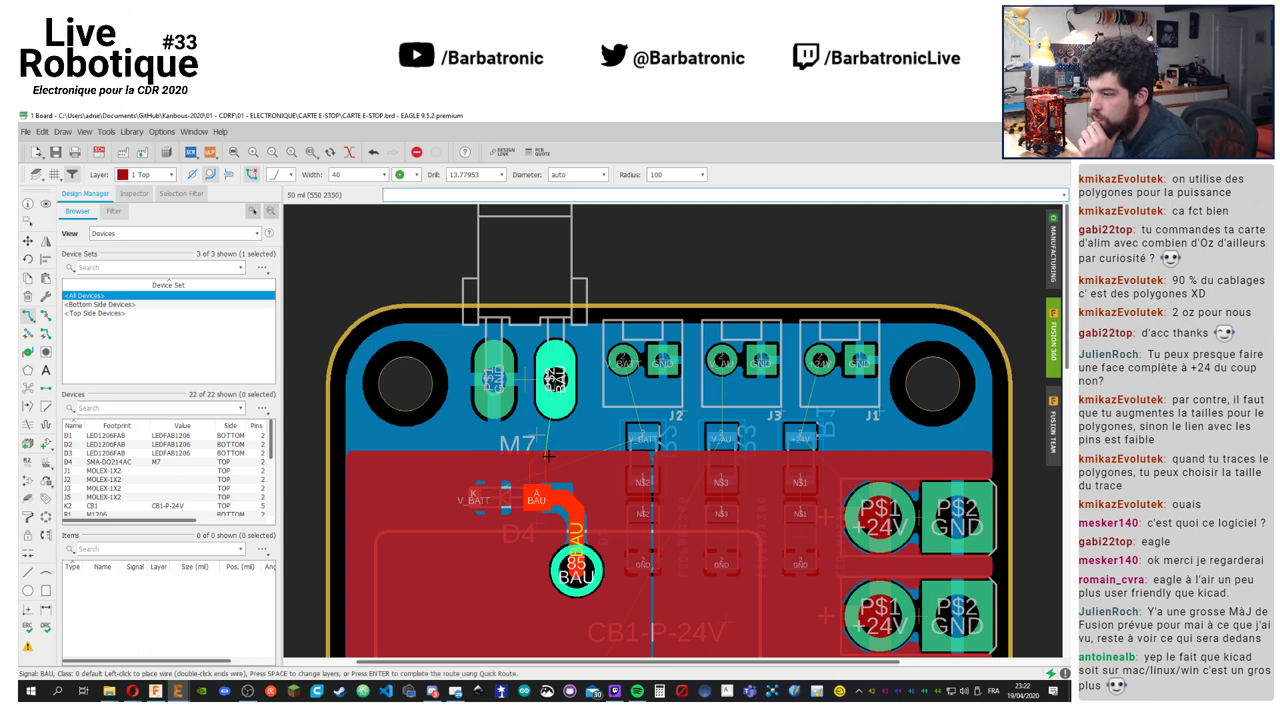
double_click(548, 445)
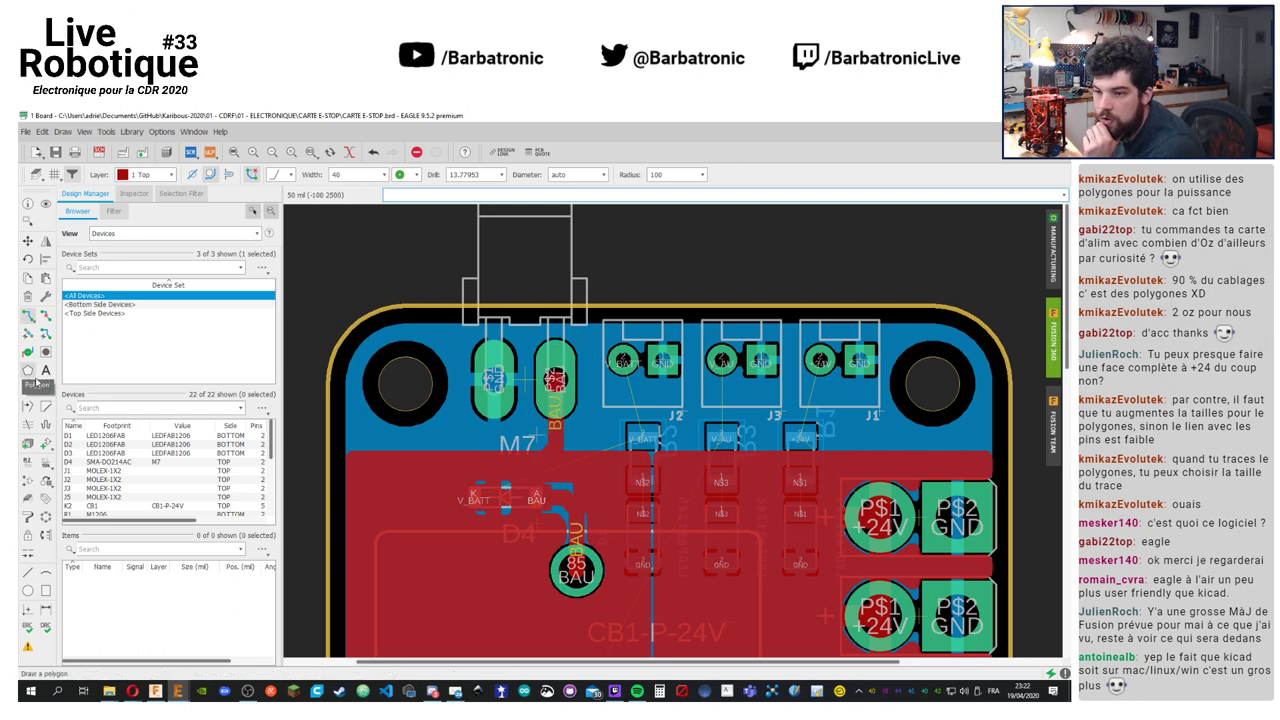
middle_drag(568, 481, 400, 448)
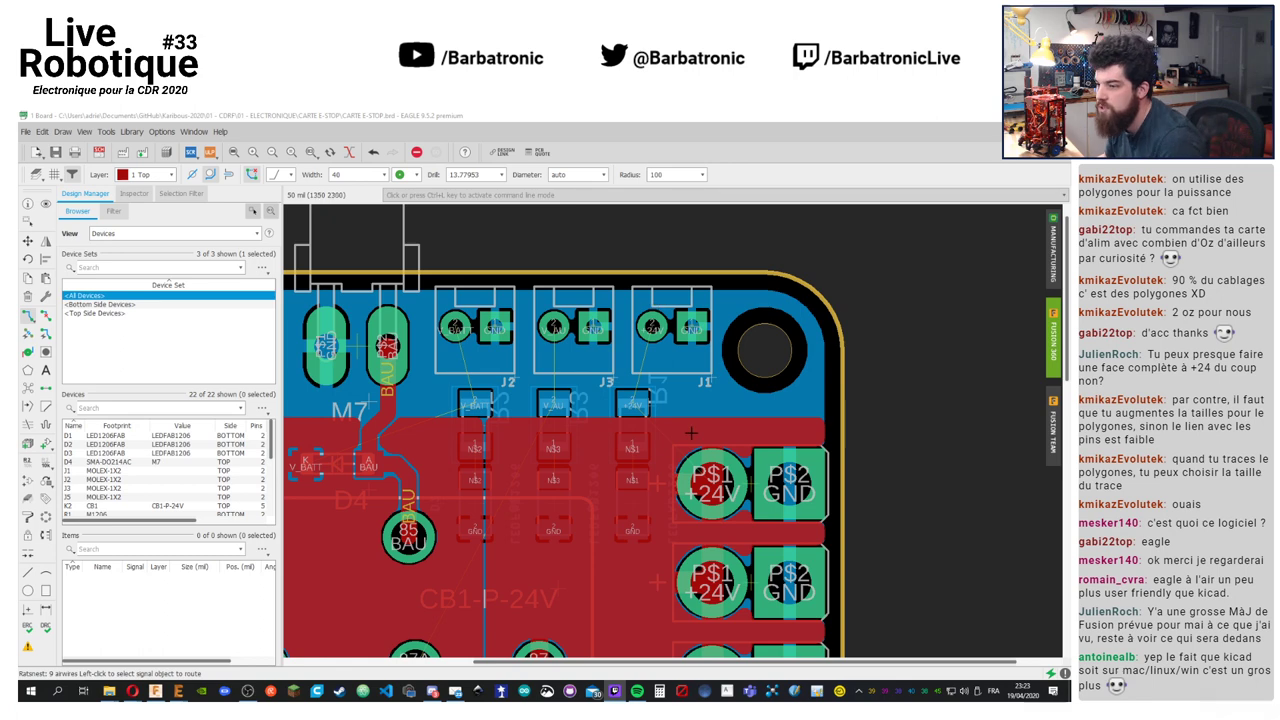
middle_drag(692, 431, 778, 397)
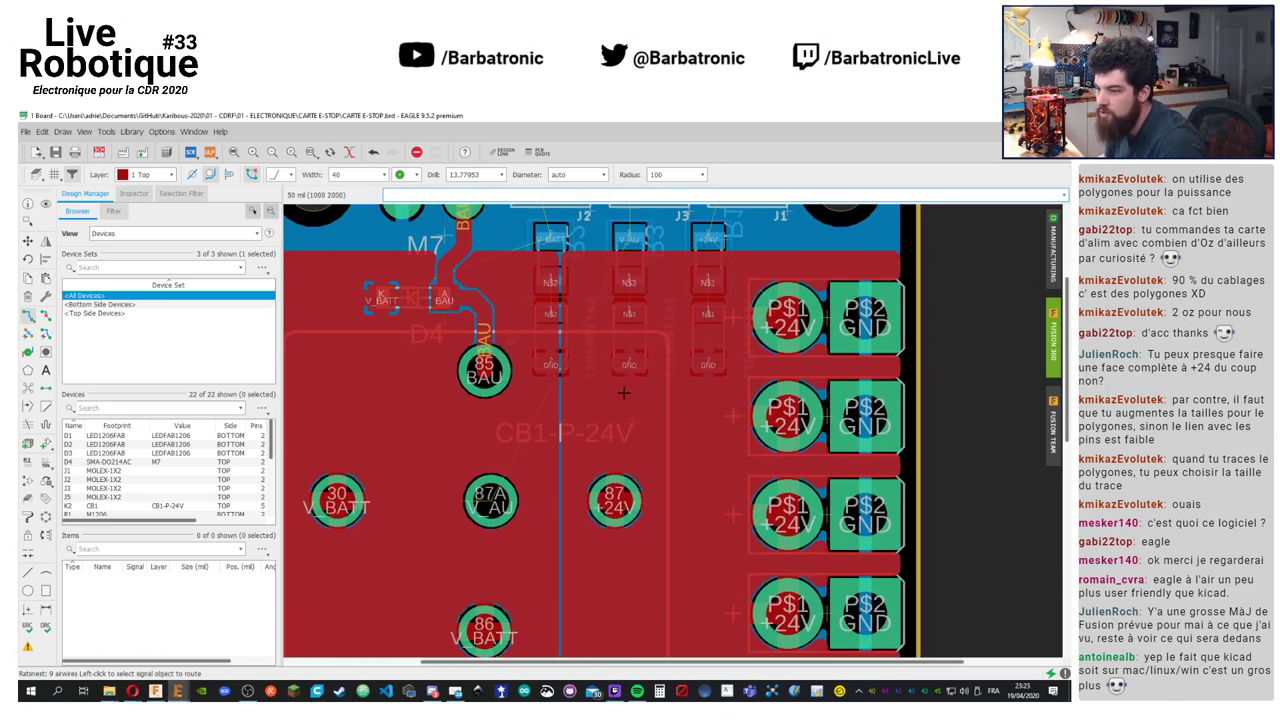
middle_drag(633, 519, 636, 458)
middle_drag(645, 405, 645, 436)
middle_drag(657, 520, 687, 464)
middle_drag(516, 430, 660, 546)
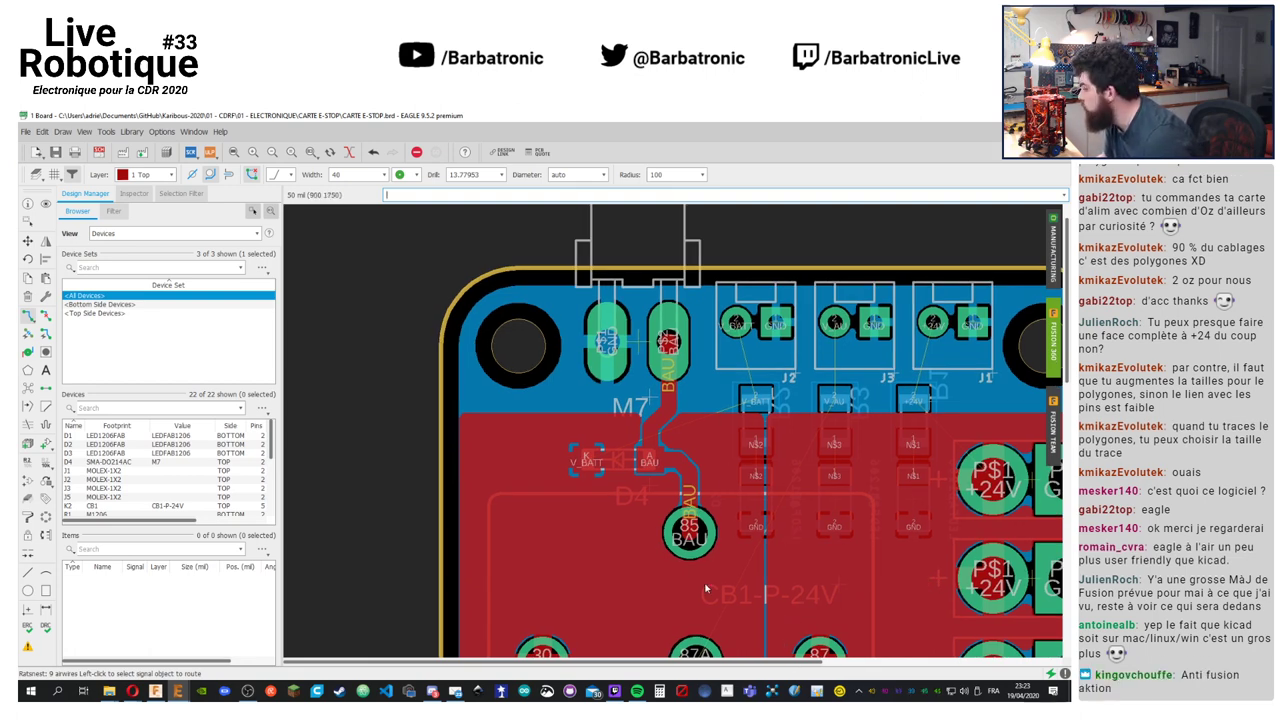
middle_drag(705, 590, 565, 476)
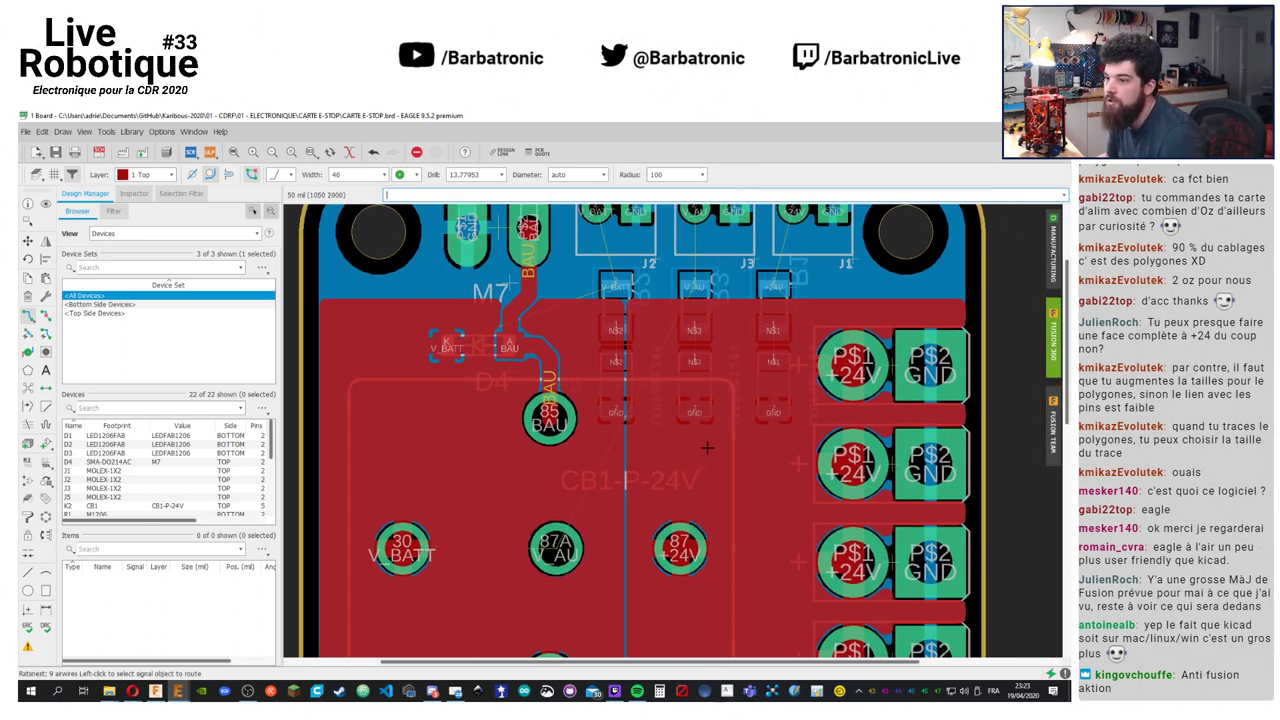
middle_drag(707, 448, 722, 528)
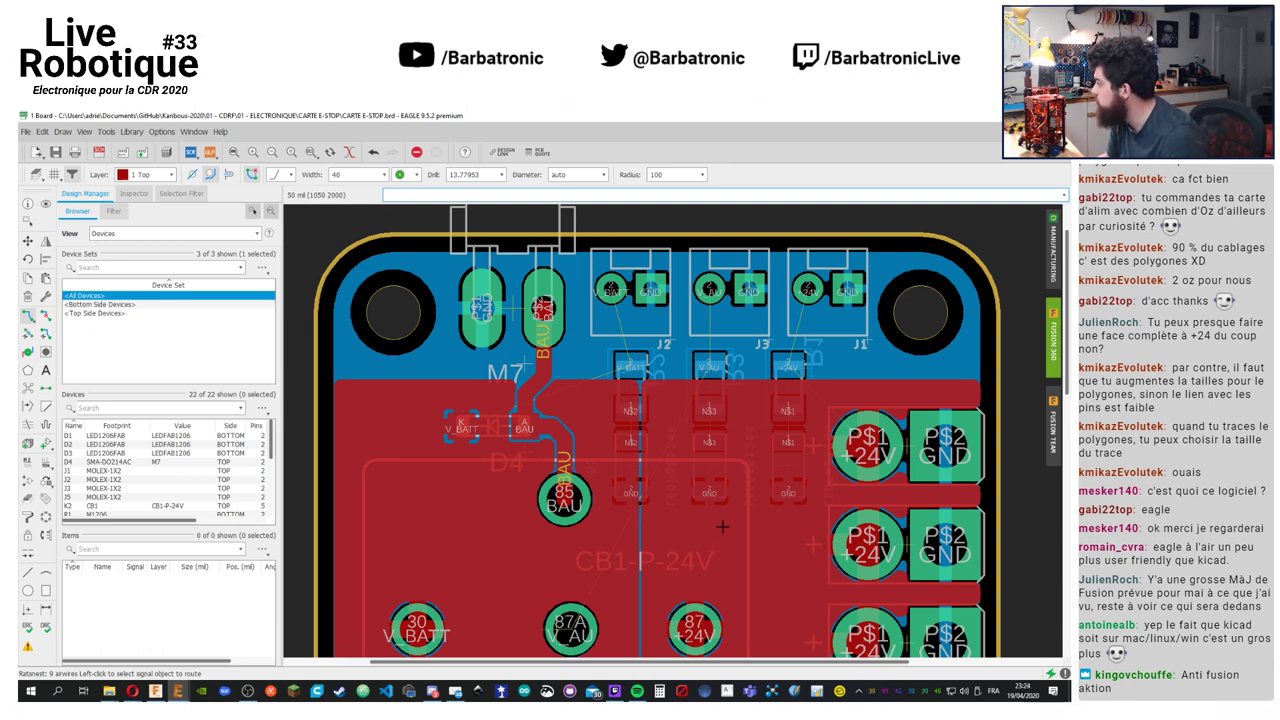
middle_drag(722, 526, 735, 460)
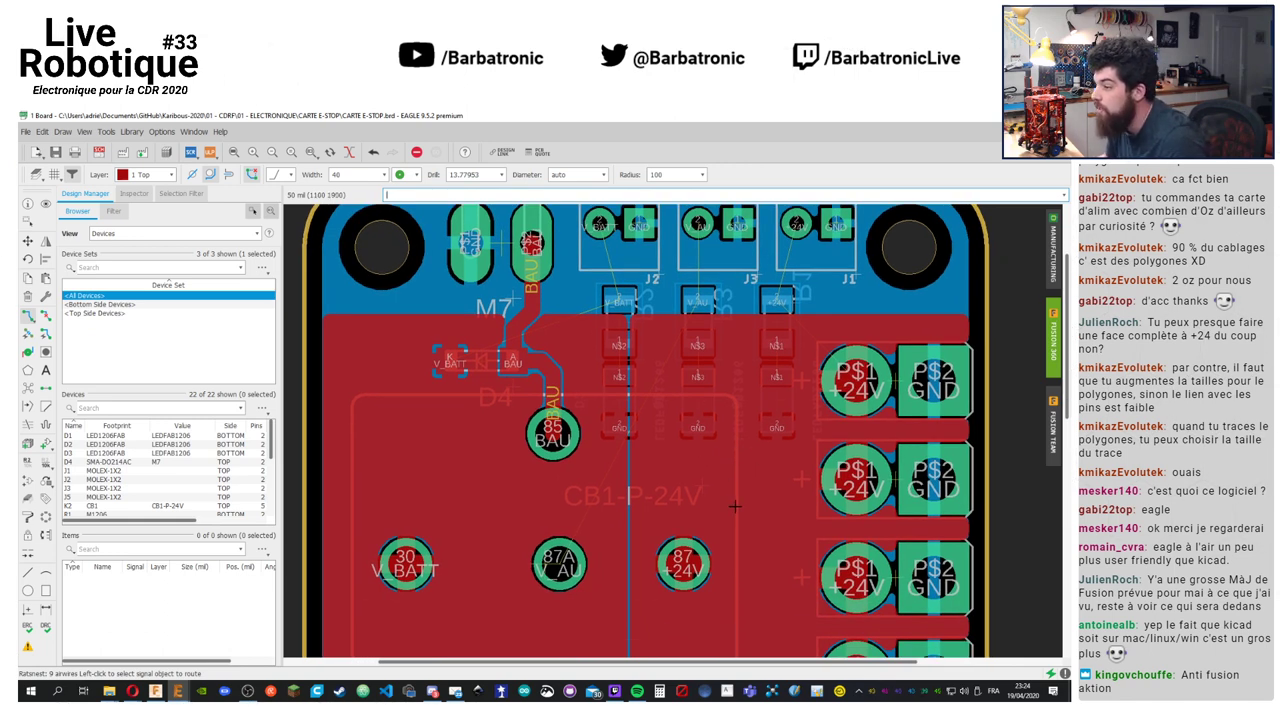
middle_drag(735, 507, 719, 371)
middle_drag(779, 553, 692, 253)
scroll(700, 330, down, 5)
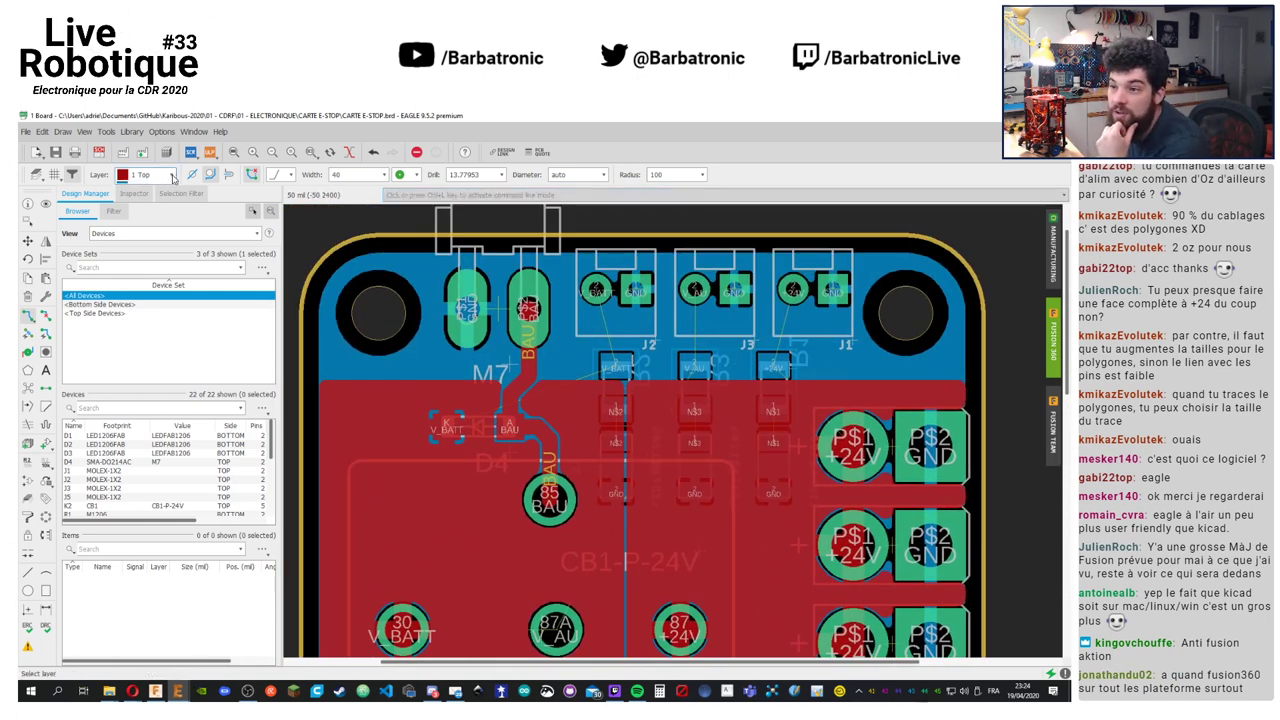
Select 16 Bottom as the routing layer and cancel a trial V_BATT route
click(145, 174)
click(145, 198)
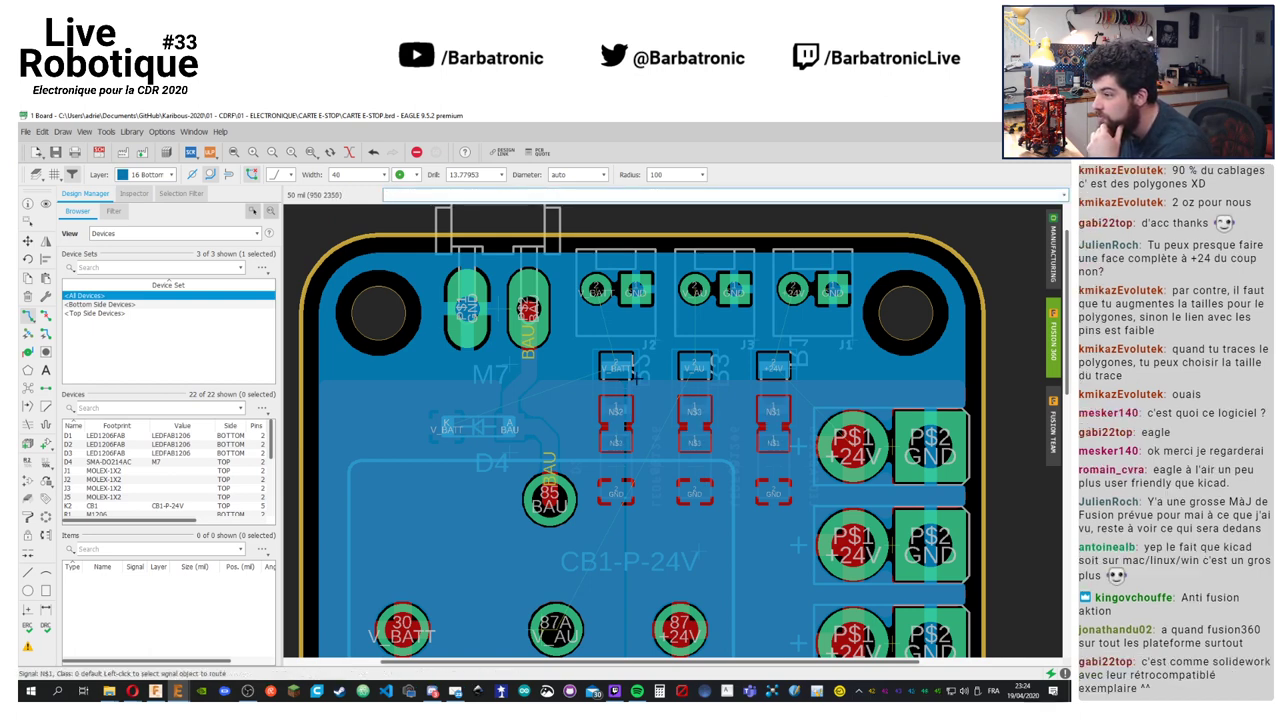
middle_drag(724, 432, 722, 473)
click(592, 364)
key(Escape)
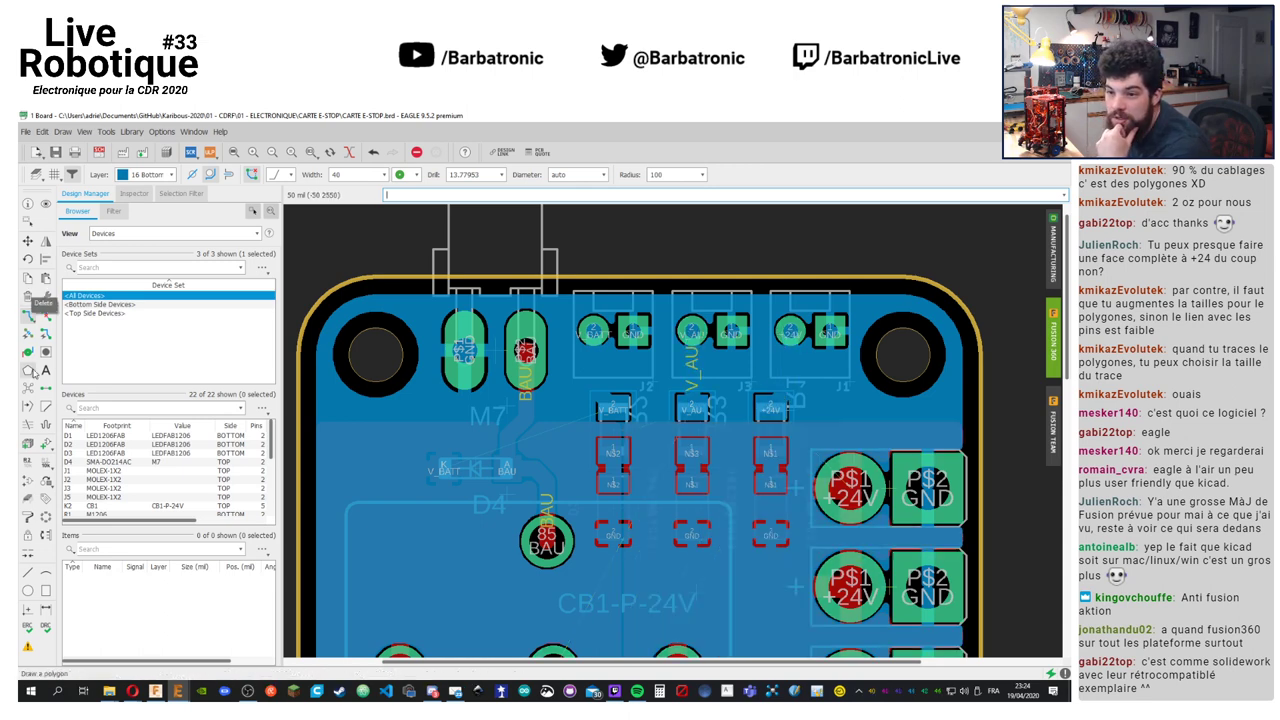
Cancel another trial route from the V_BATT pad and reselect 16 Bottom
middle_drag(846, 468, 837, 447)
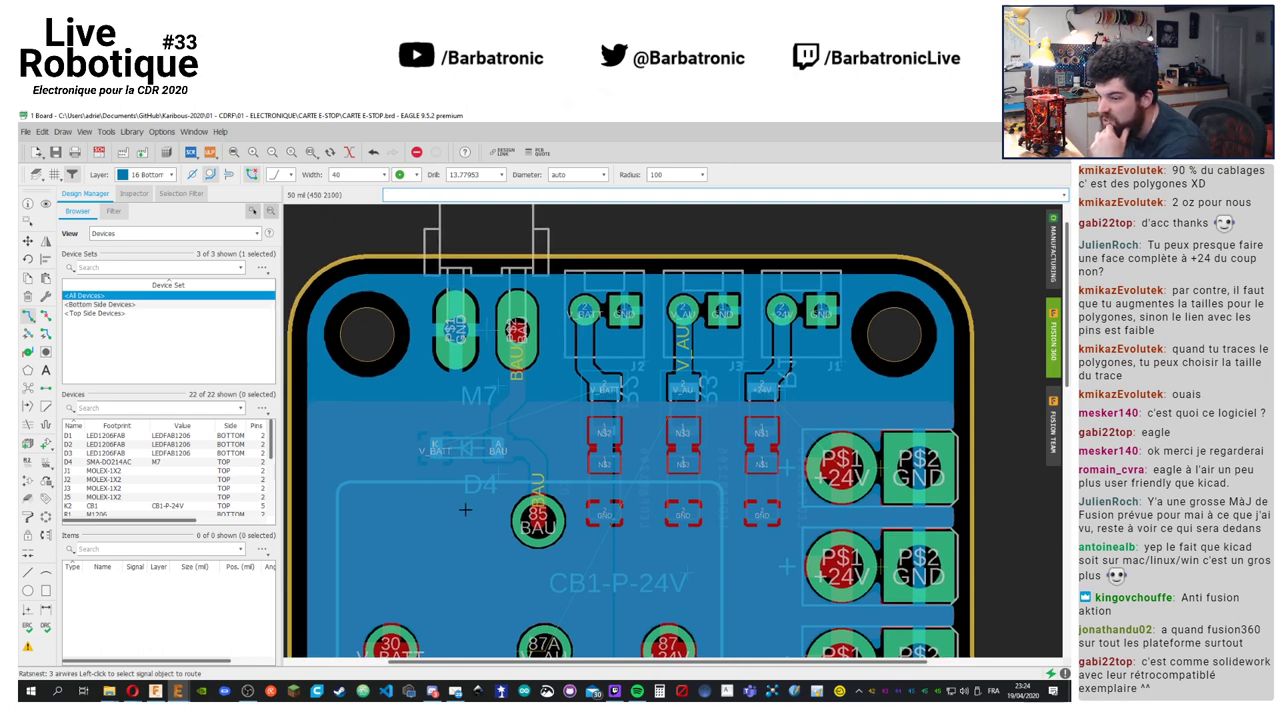
scroll(605, 397, up, 2)
scroll(600, 408, down, 2)
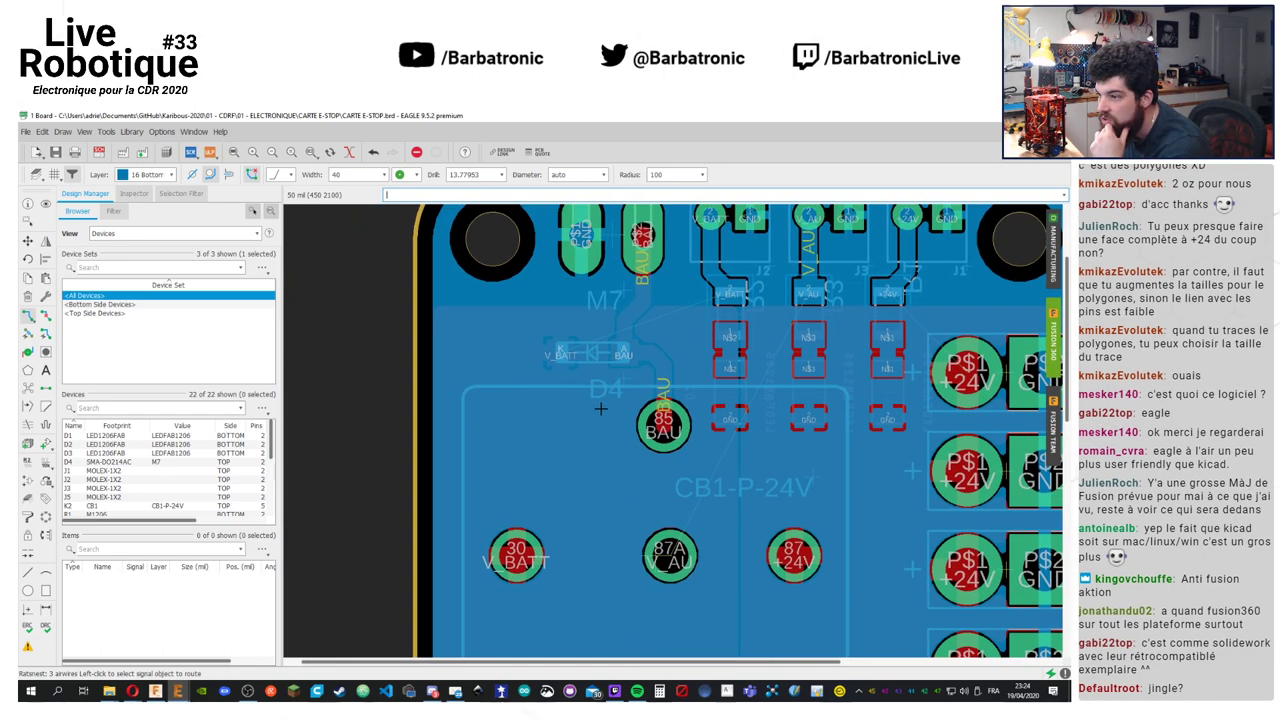
click(561, 353)
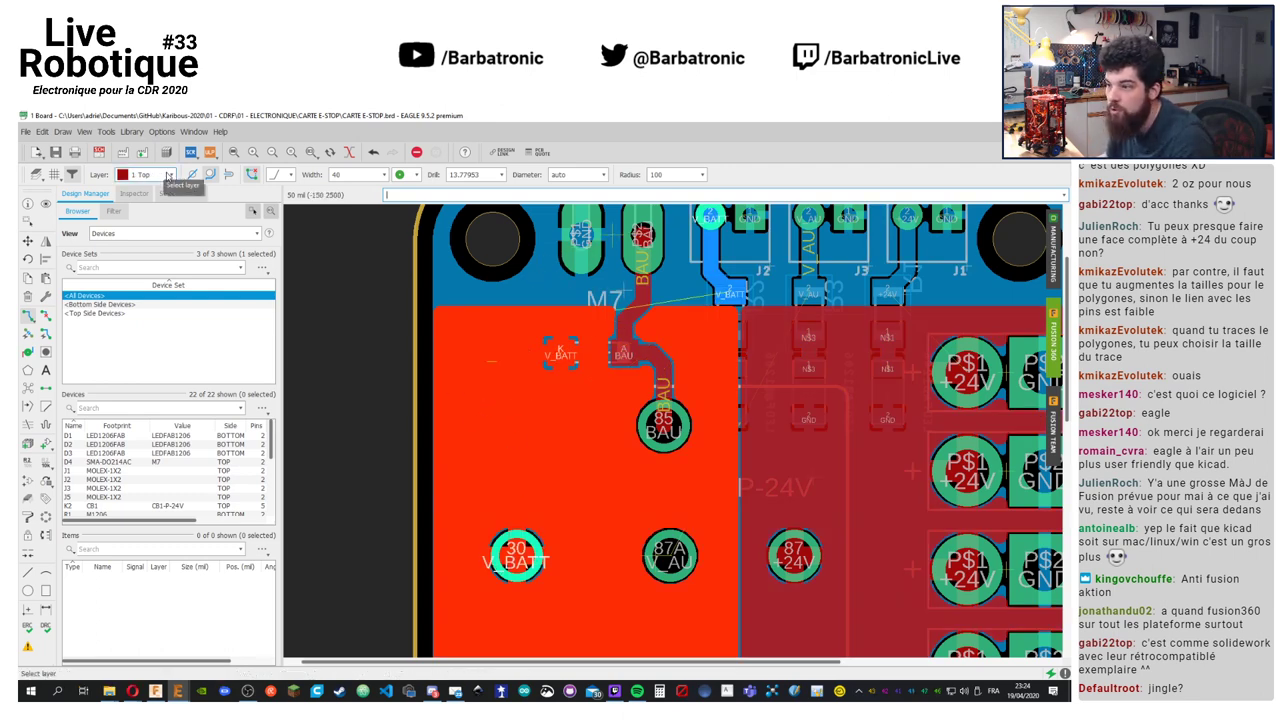
key(Escape)
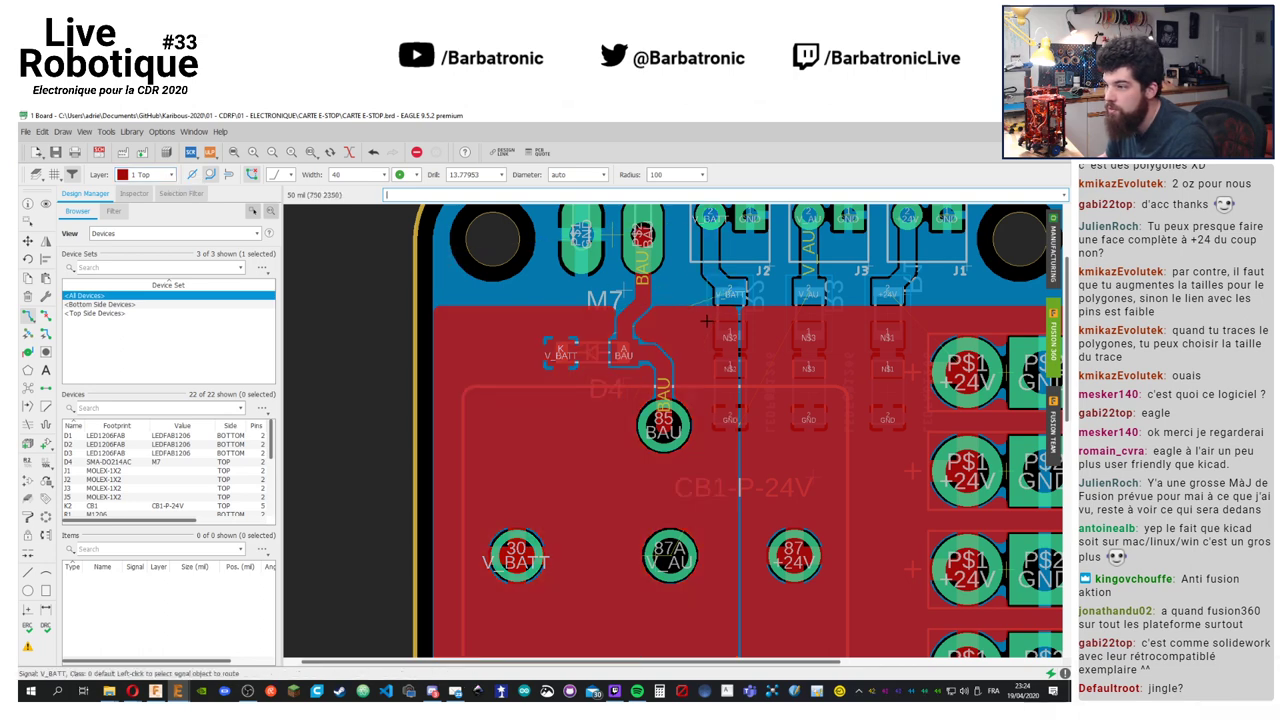
middle_drag(706, 296, 662, 349)
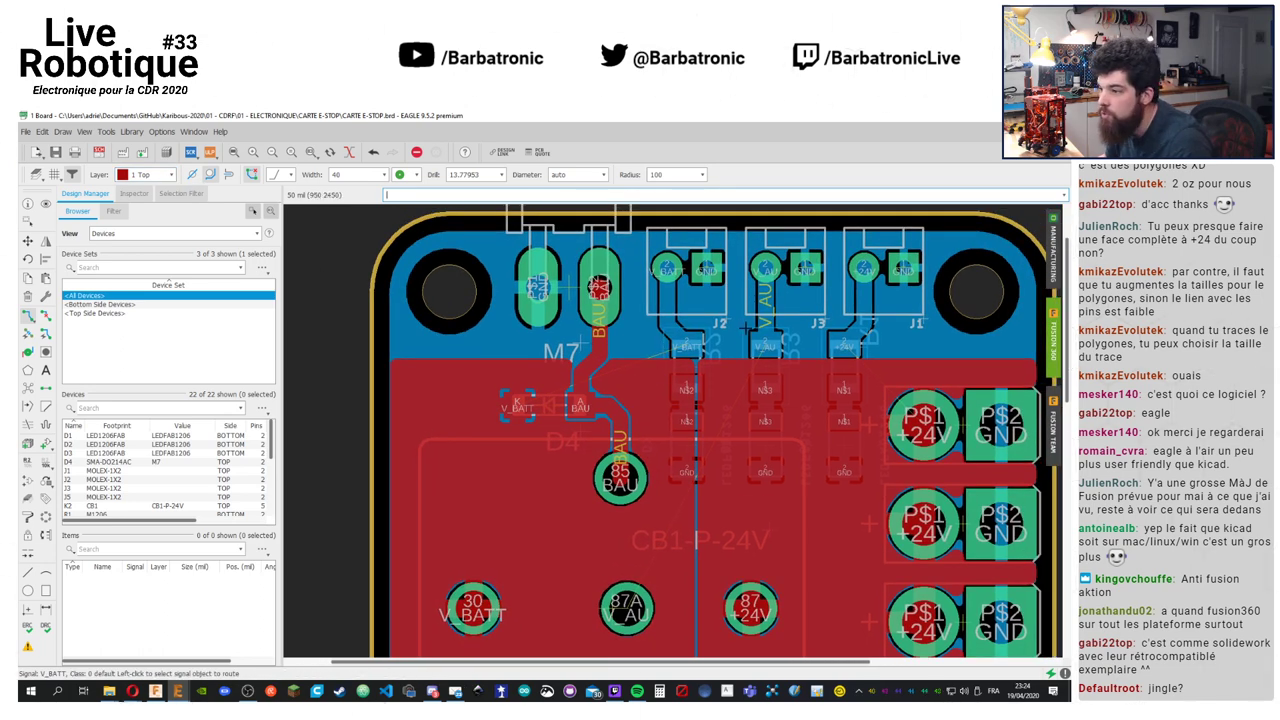
click(165, 176)
click(147, 183)
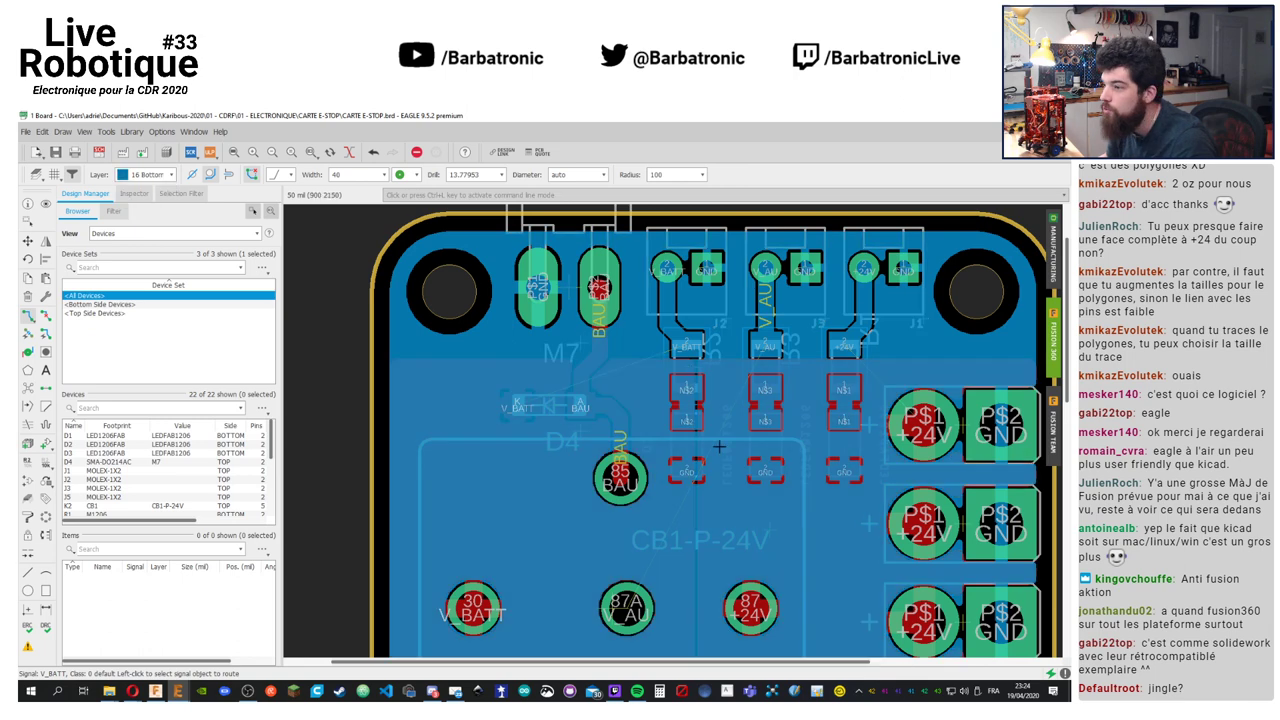
middle_drag(713, 462, 778, 462)
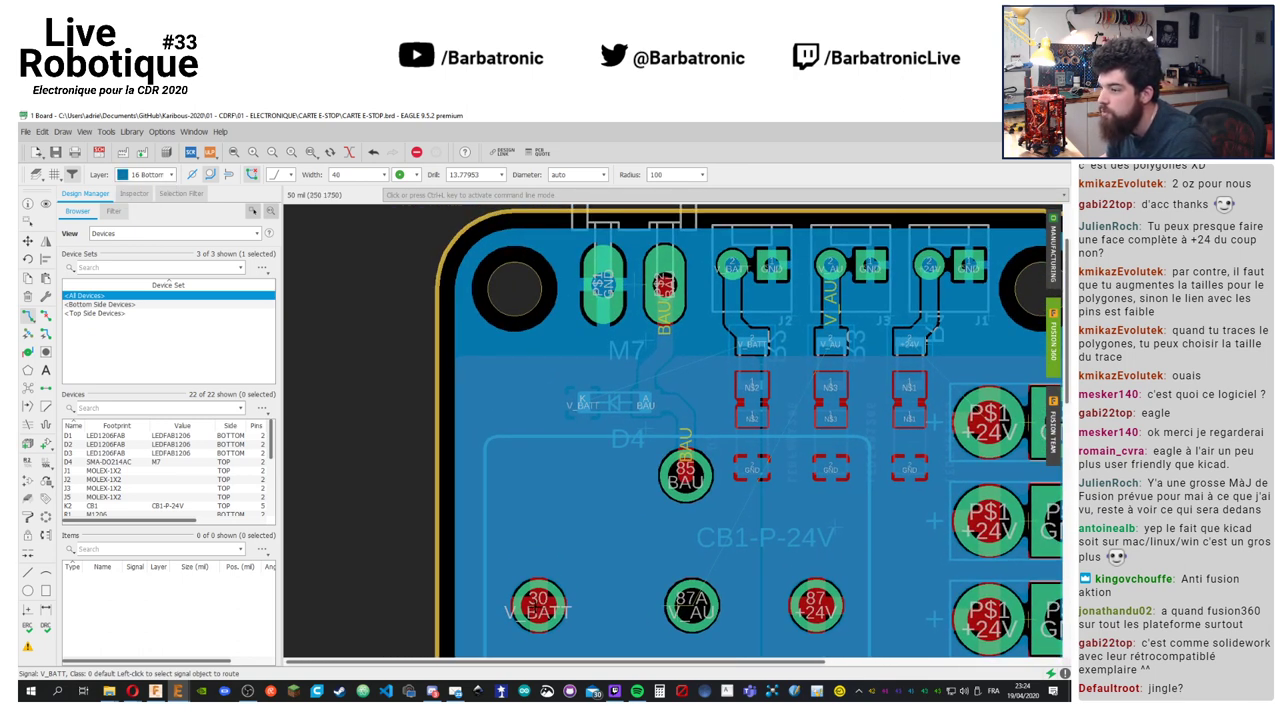
mouse_move(636, 451)
middle_down()
mouse_move(625, 175)
mouse_move(633, 456)
middle_up()
Route V_BATT on the bottom layer from its connector pad via one bend to pad 30
click(727, 272)
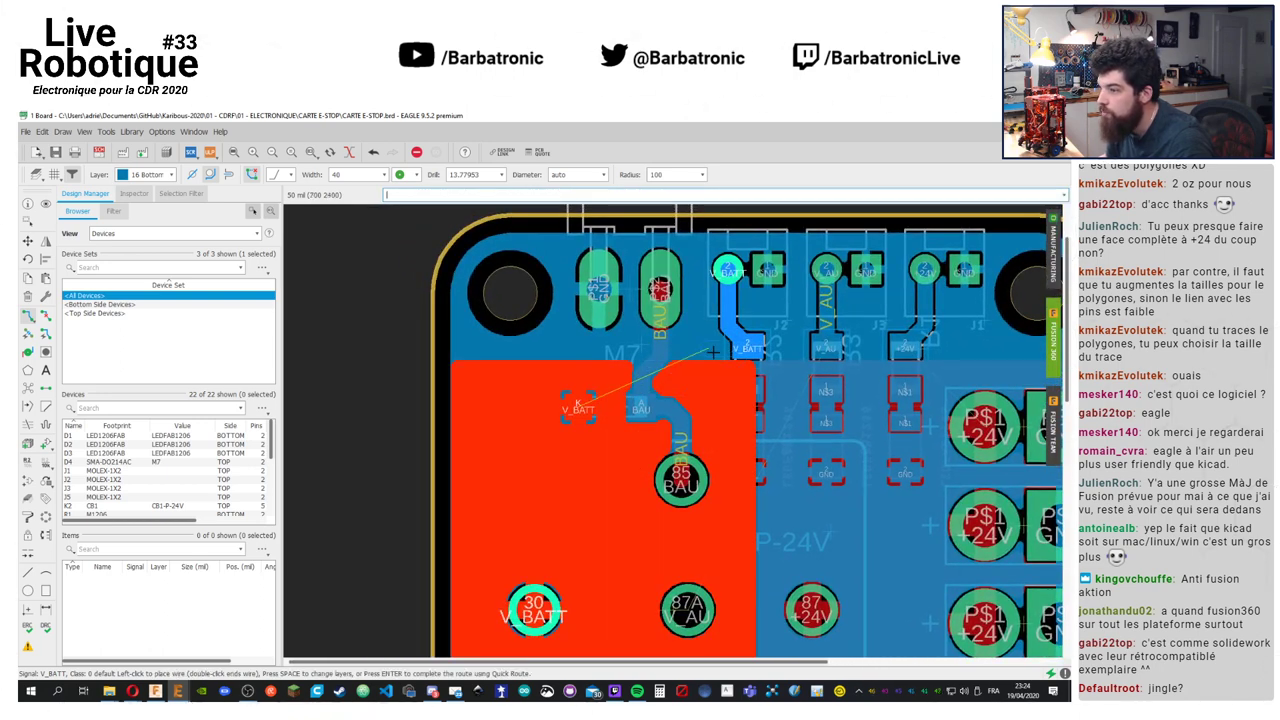
click(704, 351)
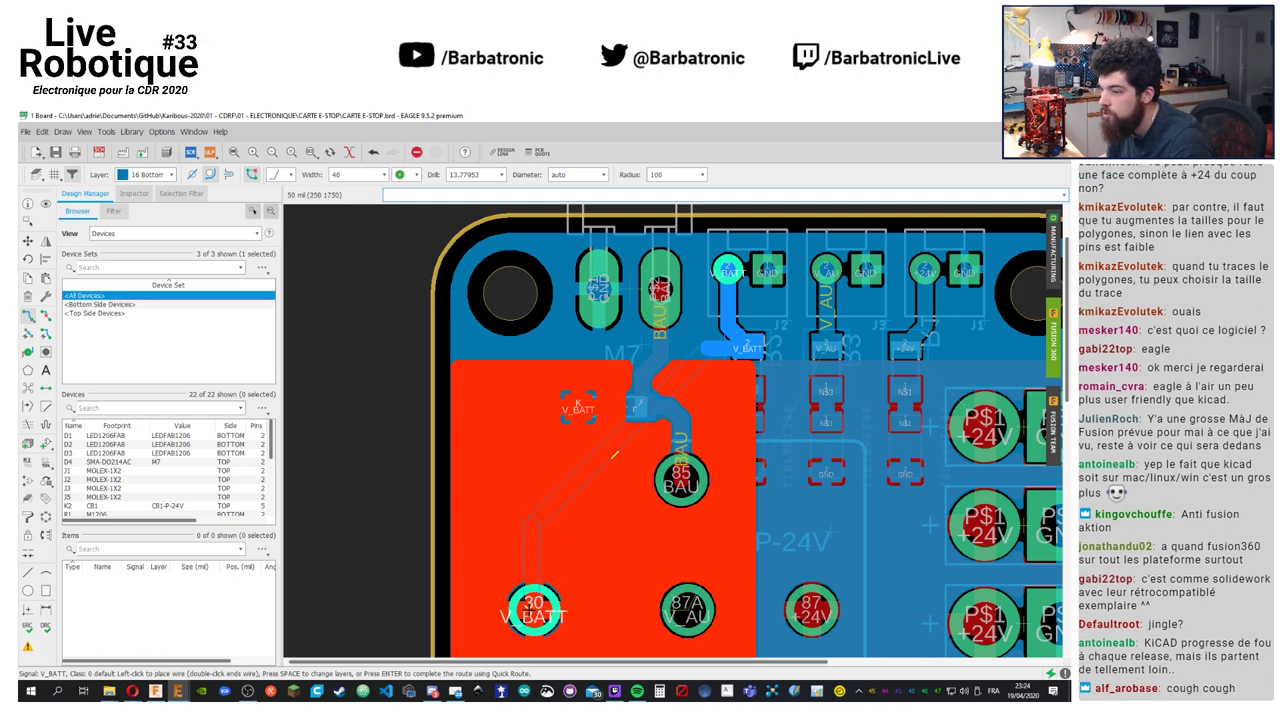
click(534, 608)
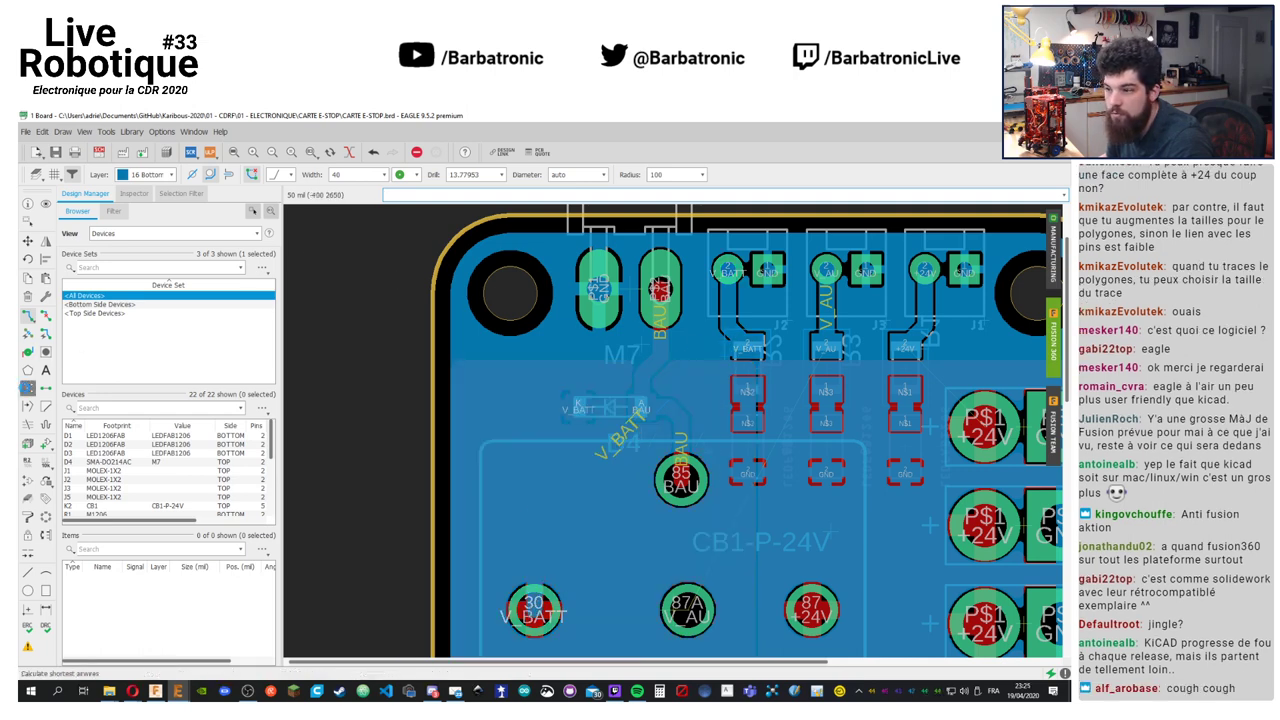
Start a V_AU route from the relay's 87A pad
click(28, 241)
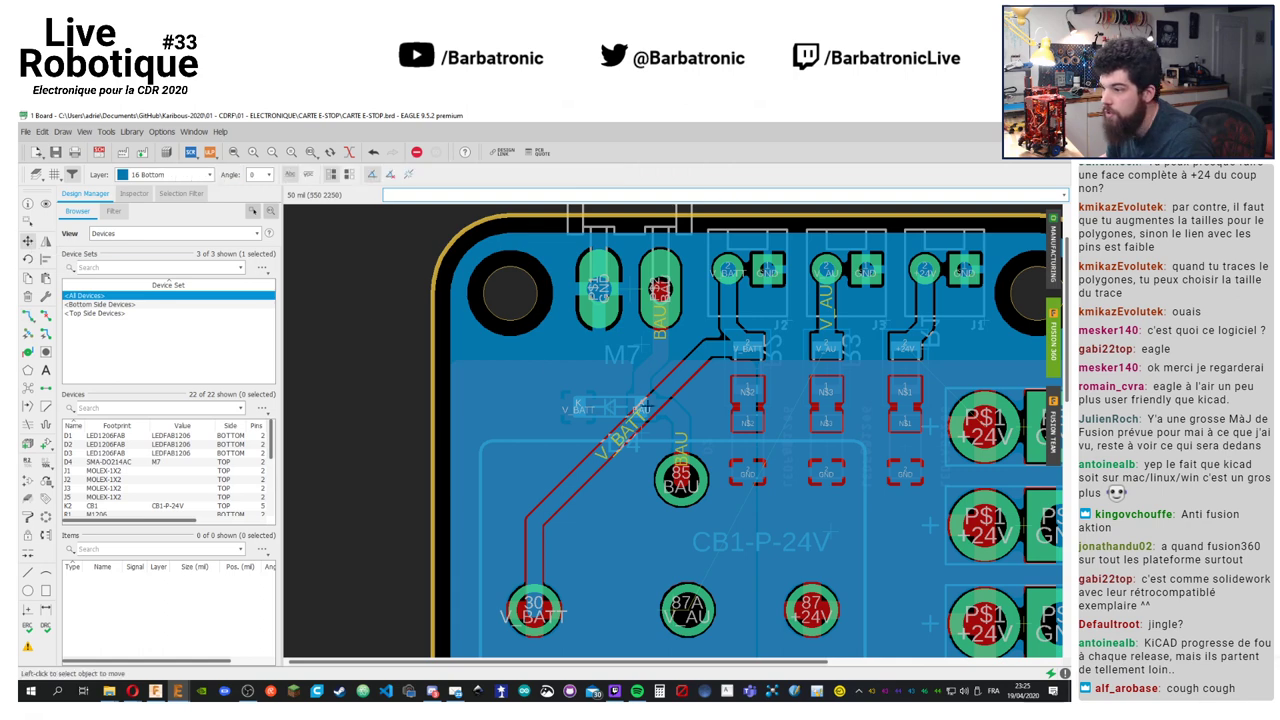
middle_drag(781, 492, 589, 480)
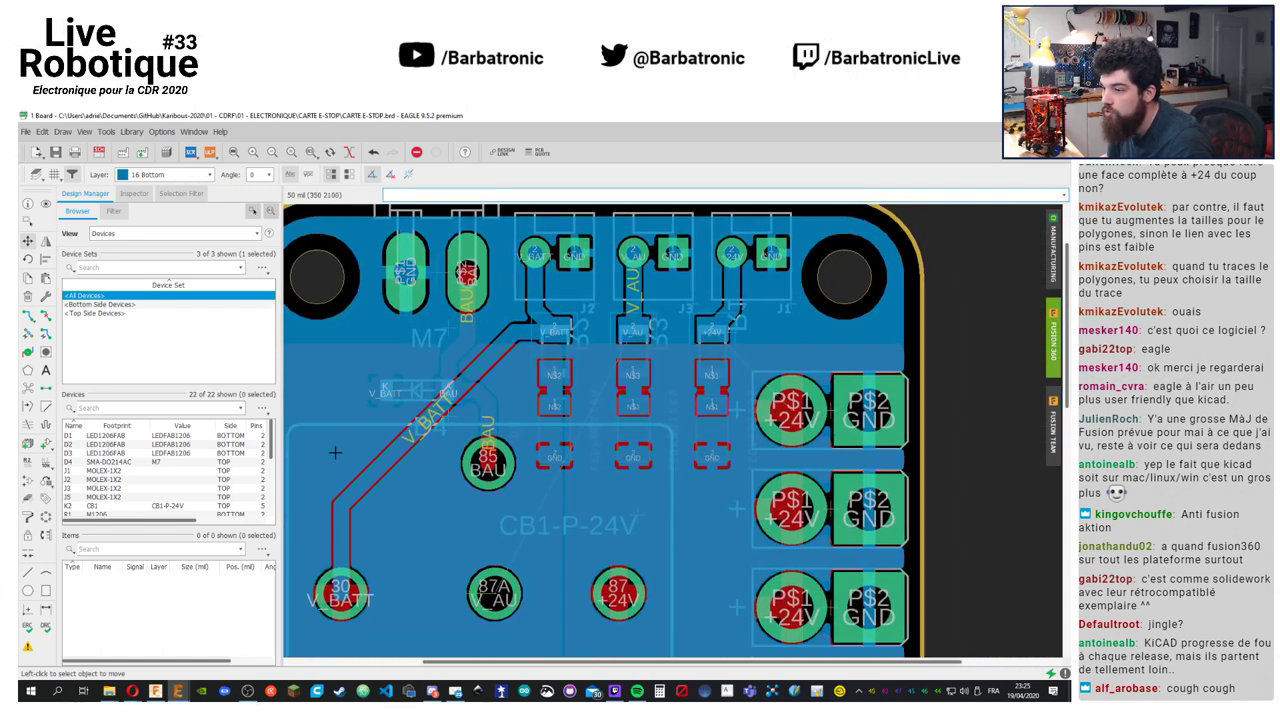
click(28, 316)
click(494, 594)
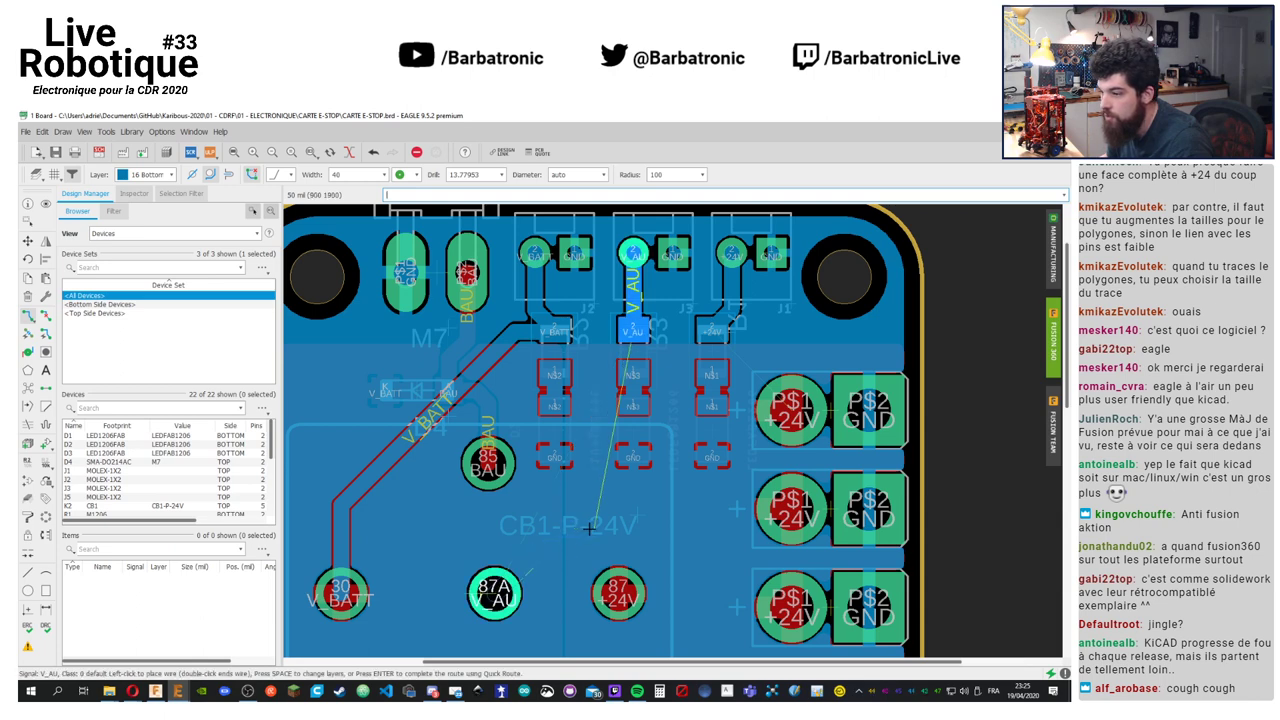
End the V_AU wire on the V_AU pad and move its bend to a cleaner spot near J2/J3
click(603, 331)
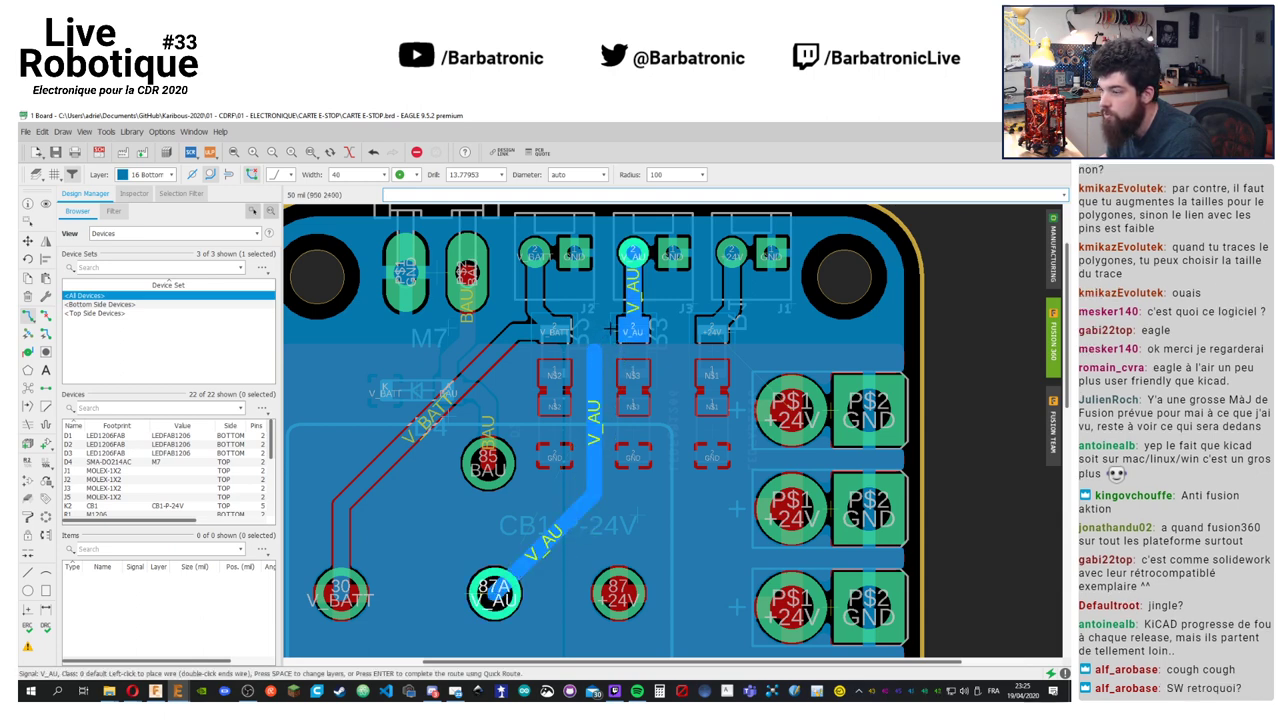
key(Escape)
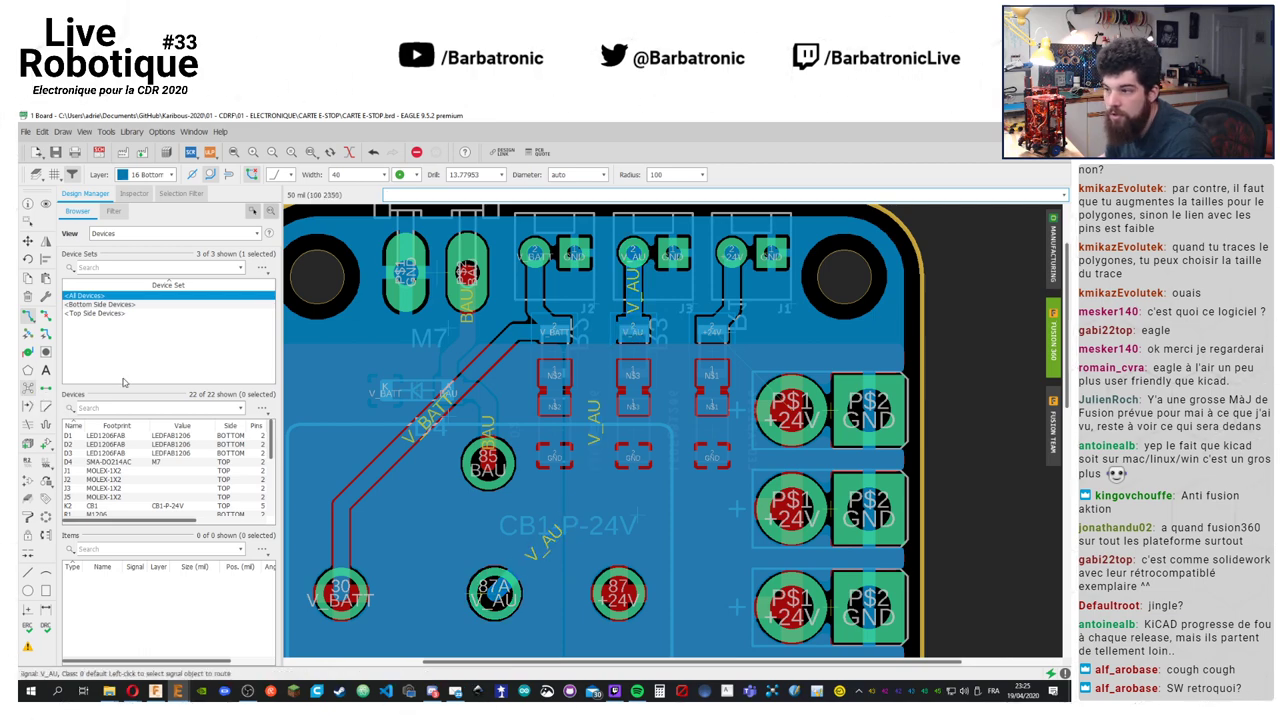
scroll(591, 326, up, 5)
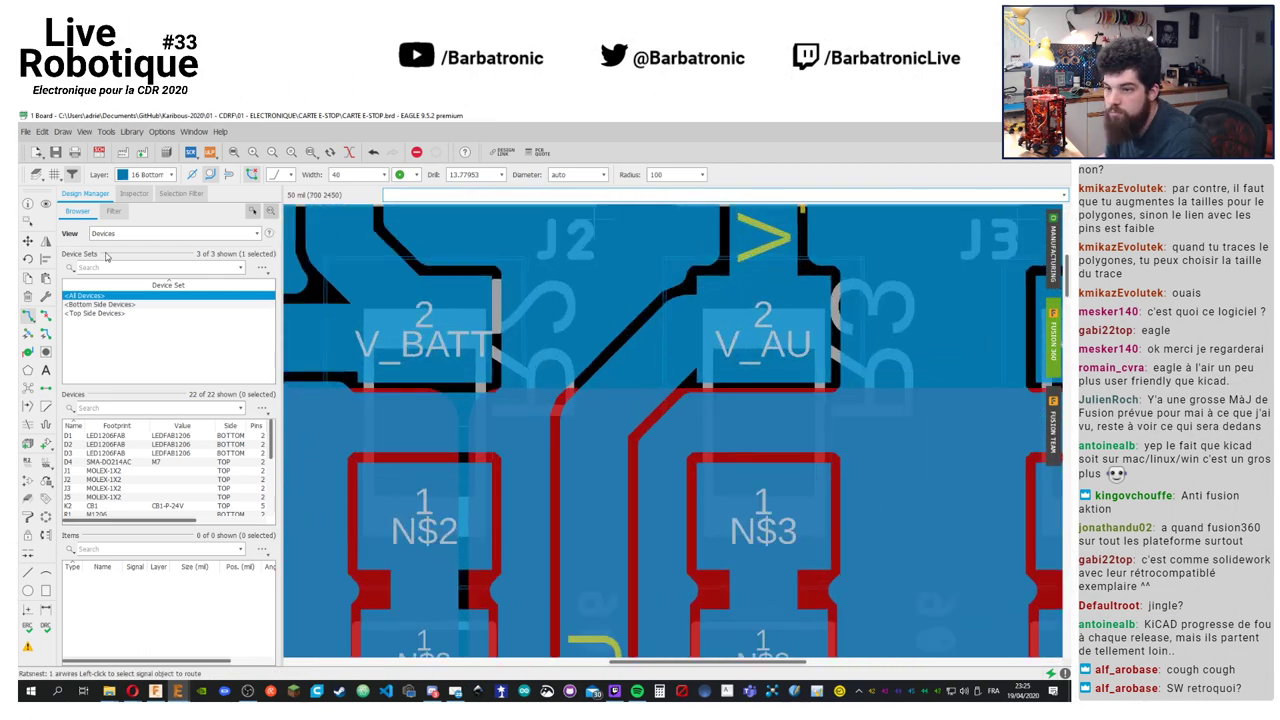
click(28, 241)
click(616, 398)
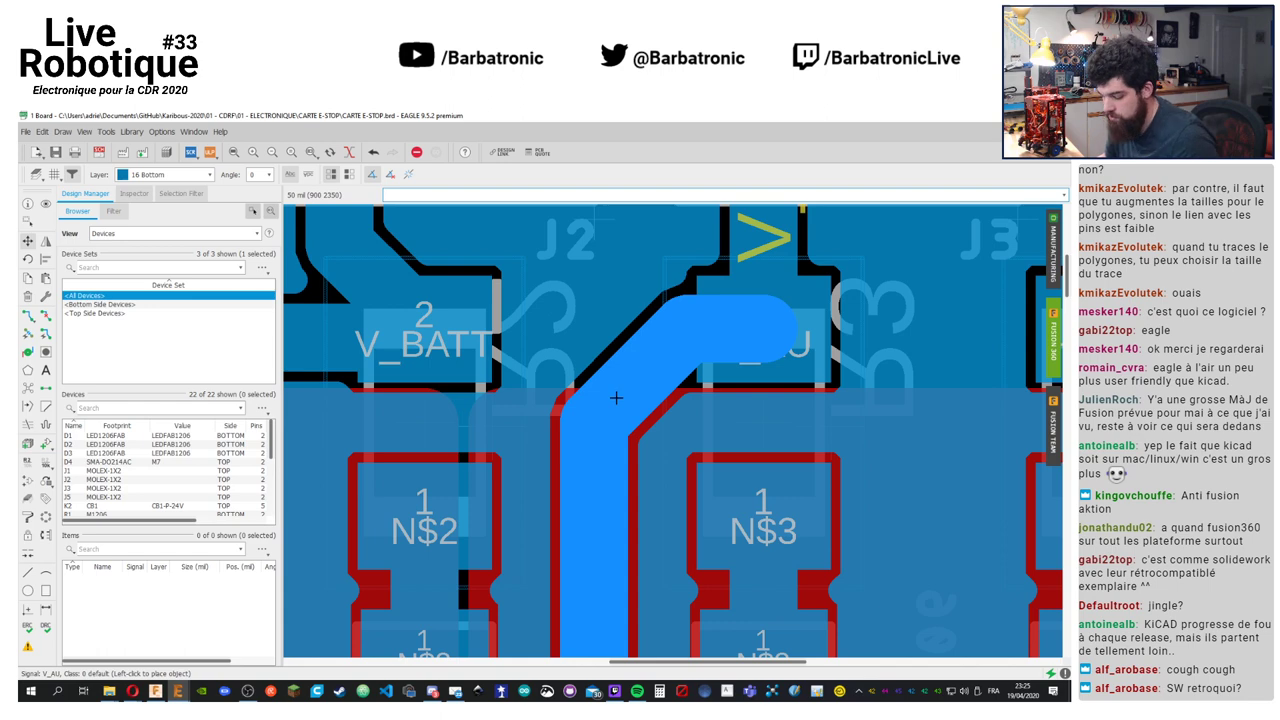
click(588, 371)
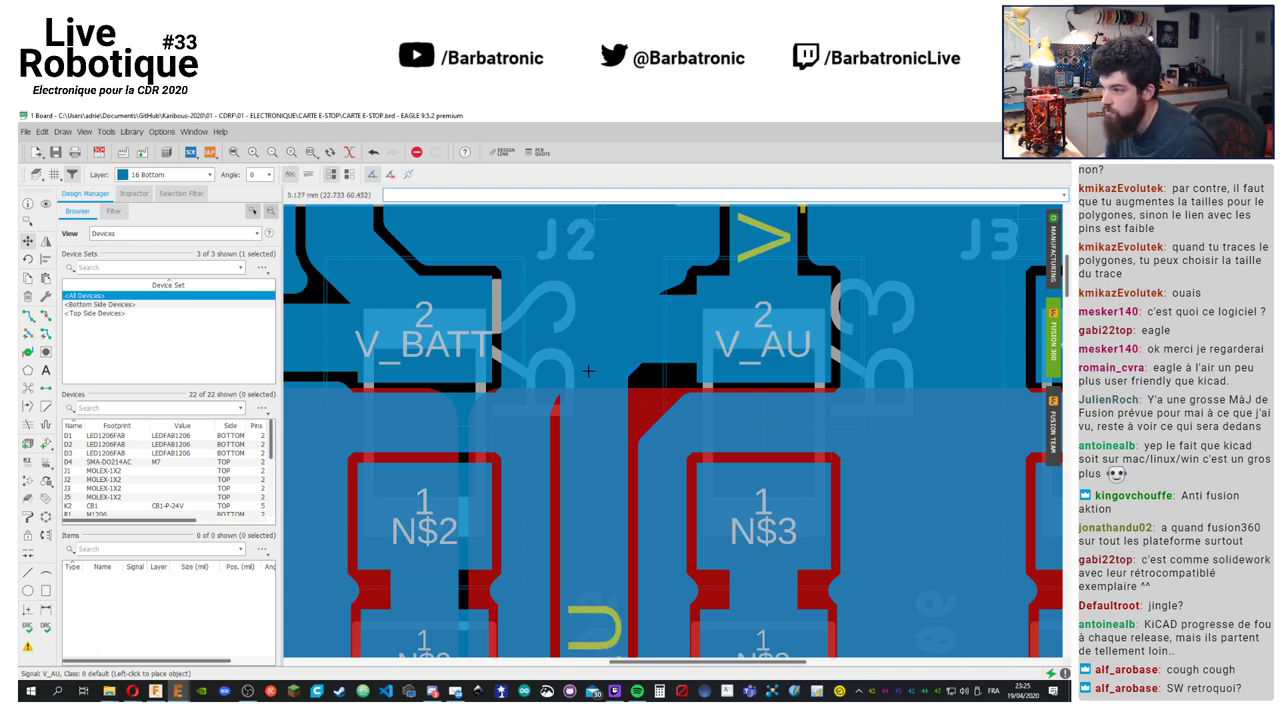
scroll(676, 312, down, 2)
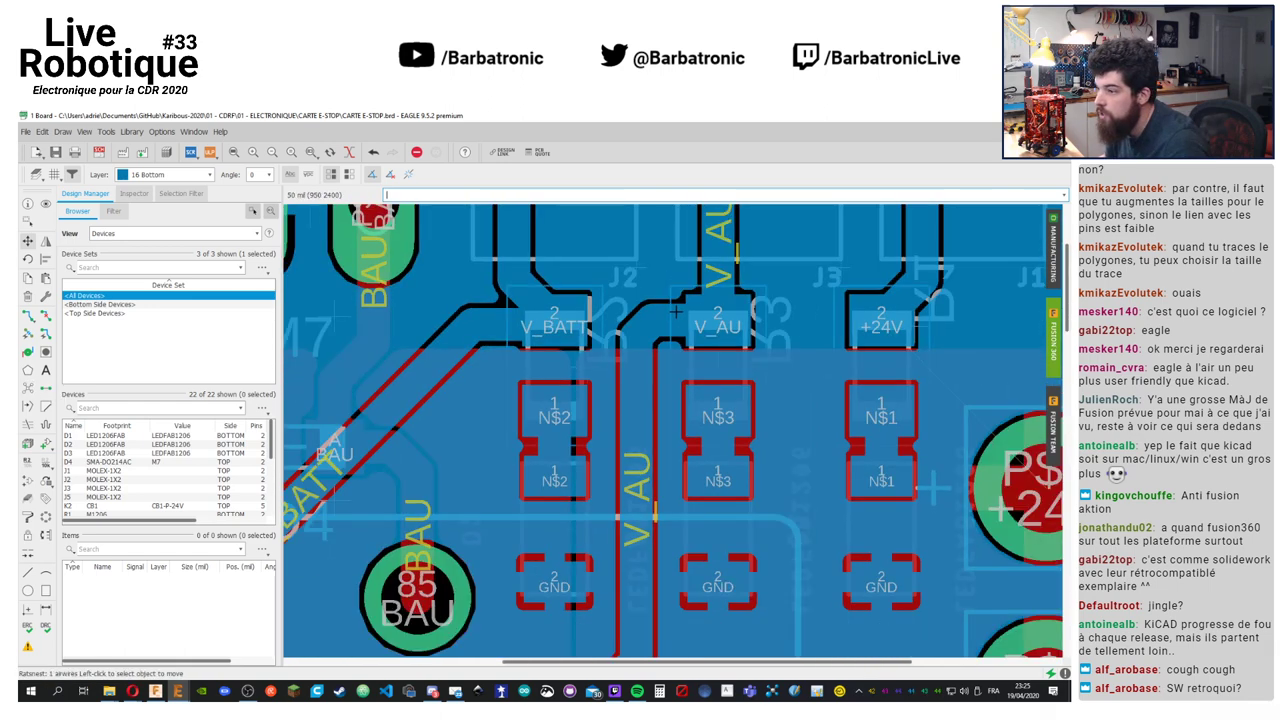
scroll(324, 400, down, 2)
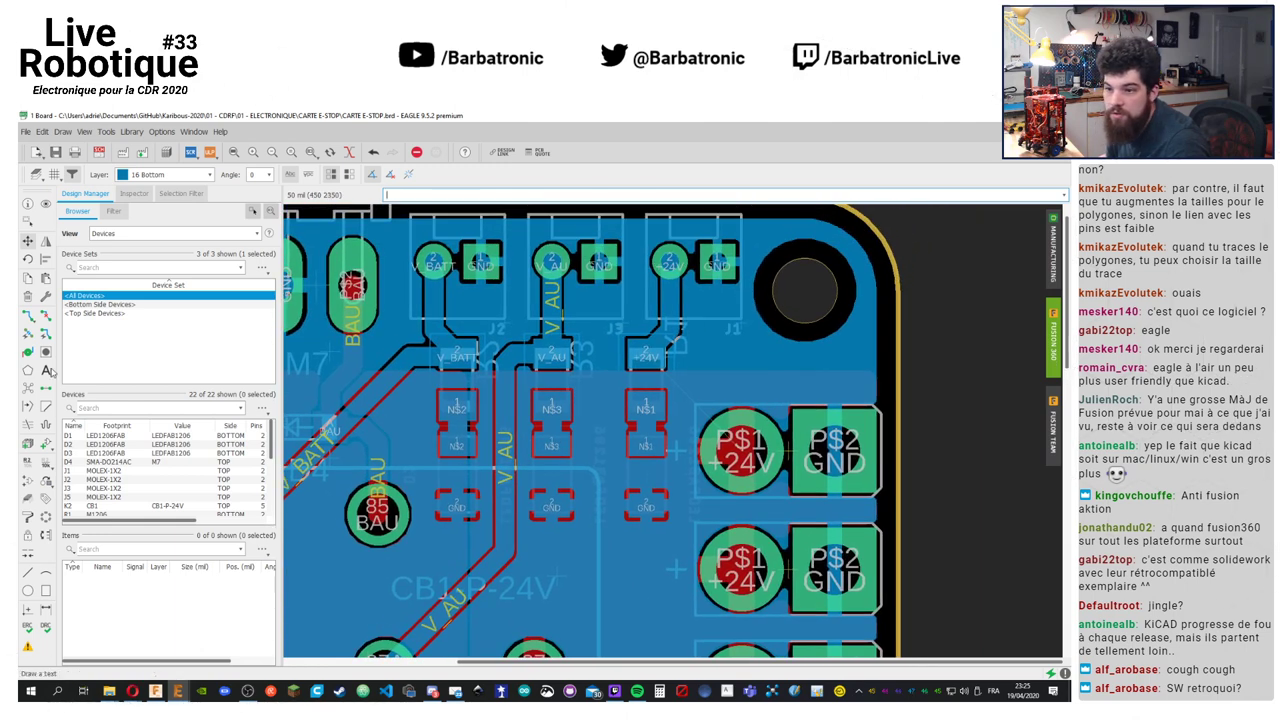
click(28, 316)
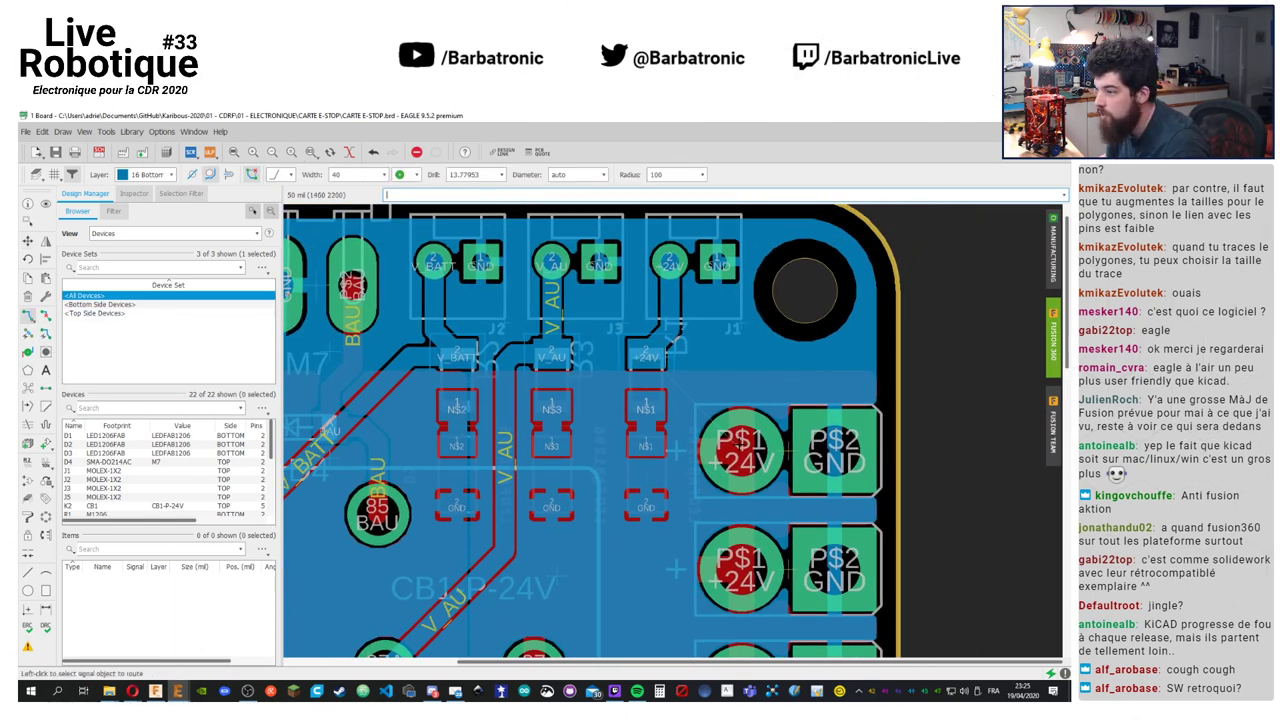
Route the +24V trace from the P$1 pad onto J1's pad
click(735, 445)
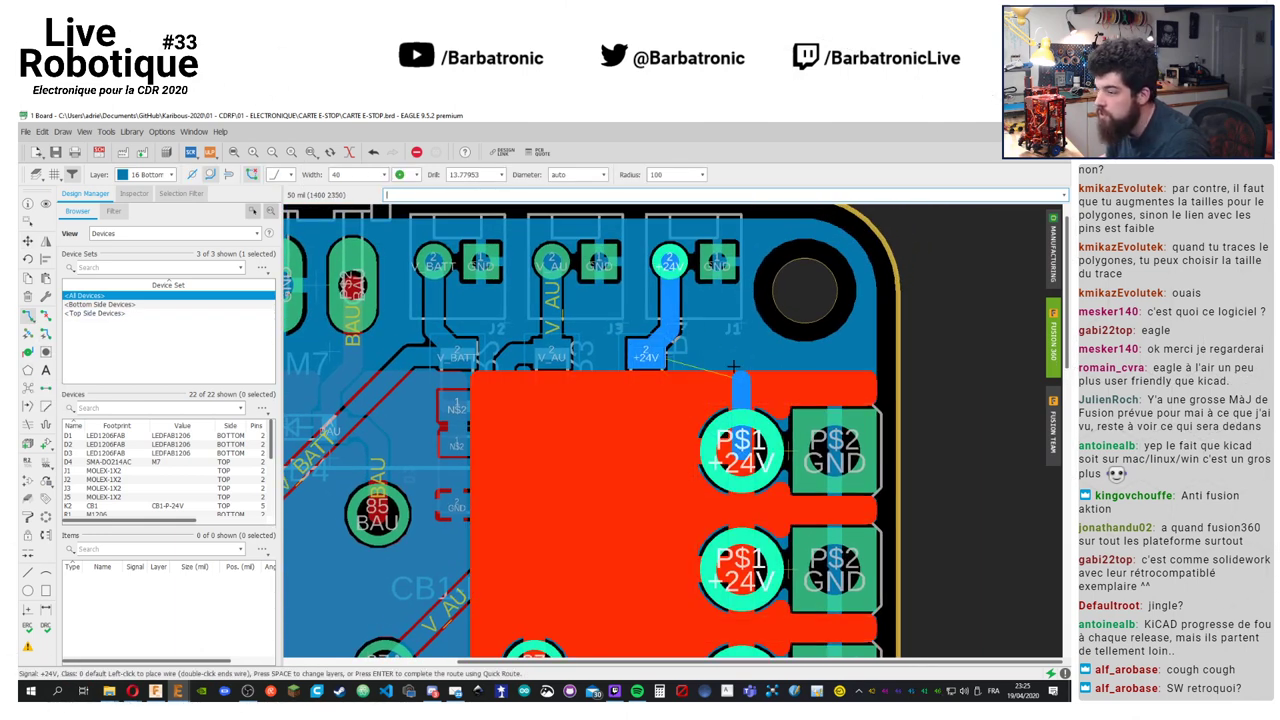
click(645, 357)
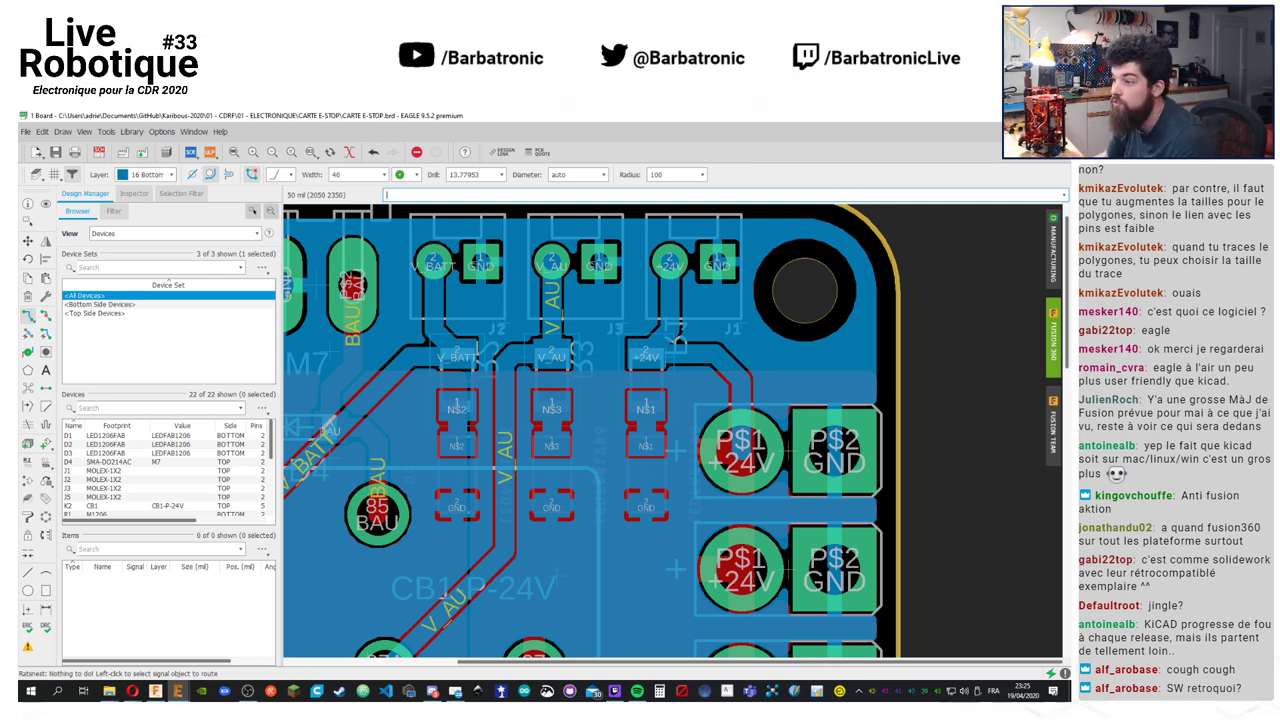
scroll(740, 352, down, 2)
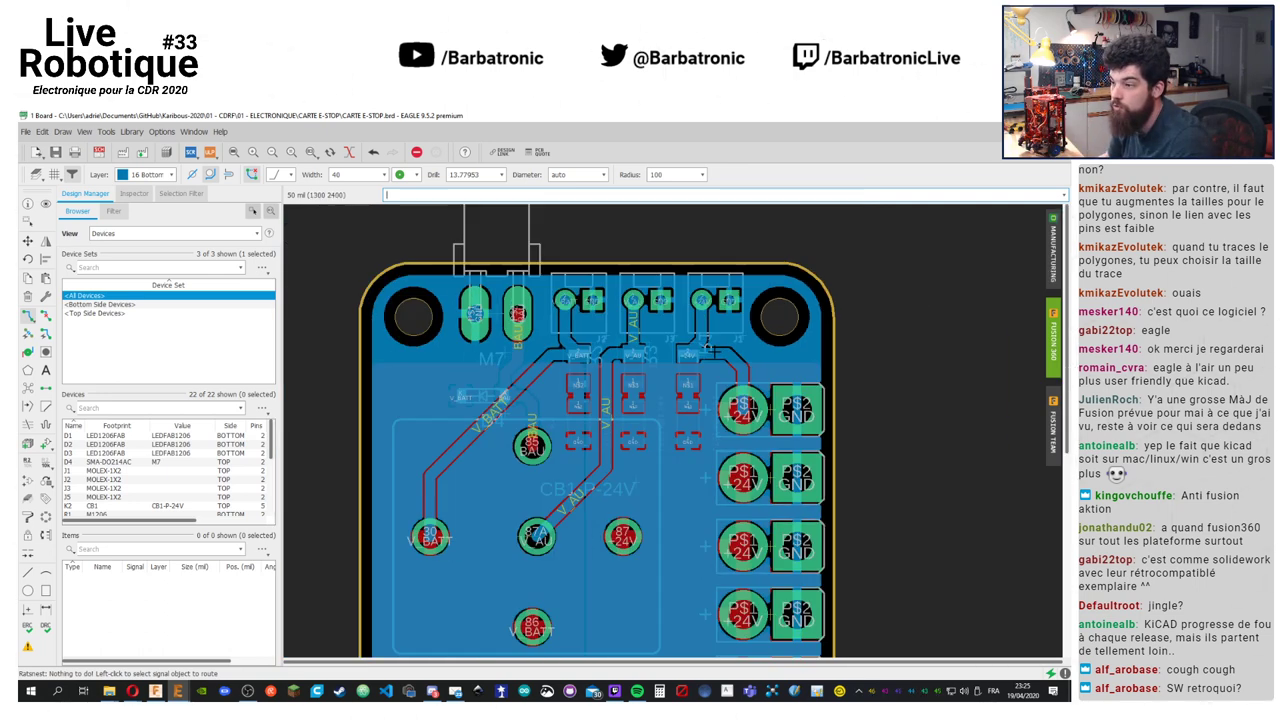
scroll(718, 350, up, 3)
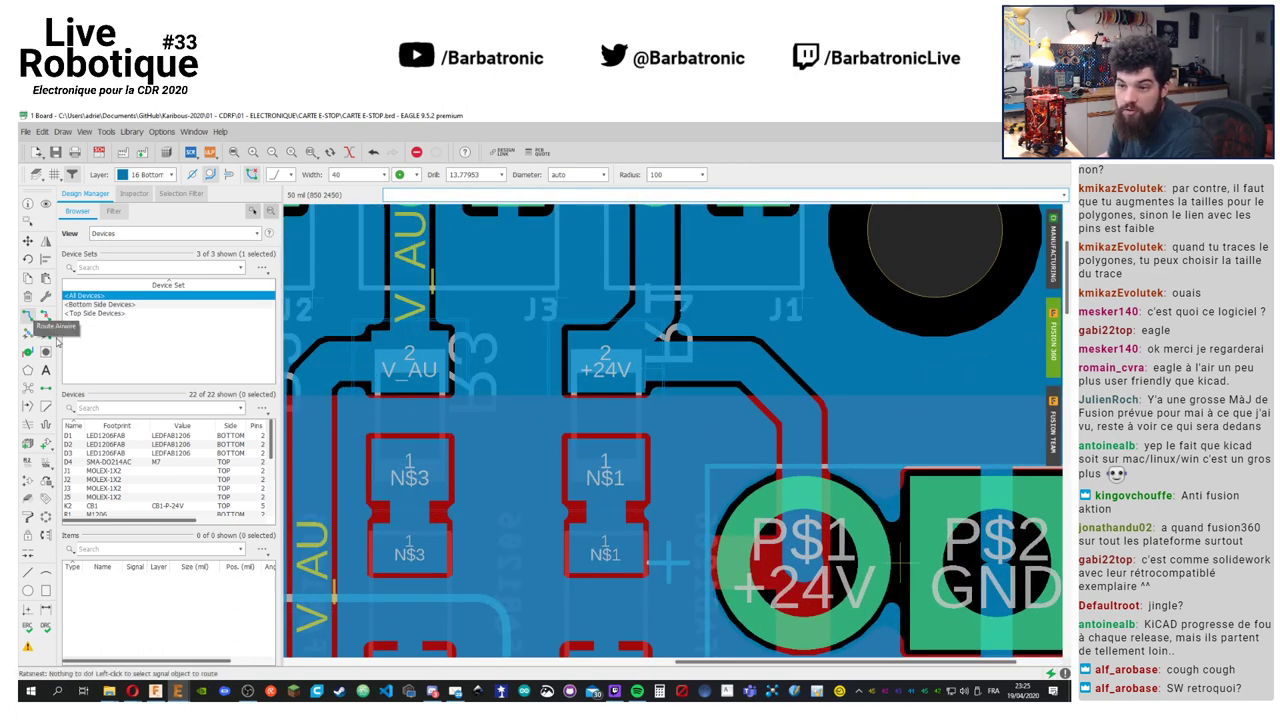
Move the +24V trace segment between J1 and P$1 to a tidier position
click(28, 241)
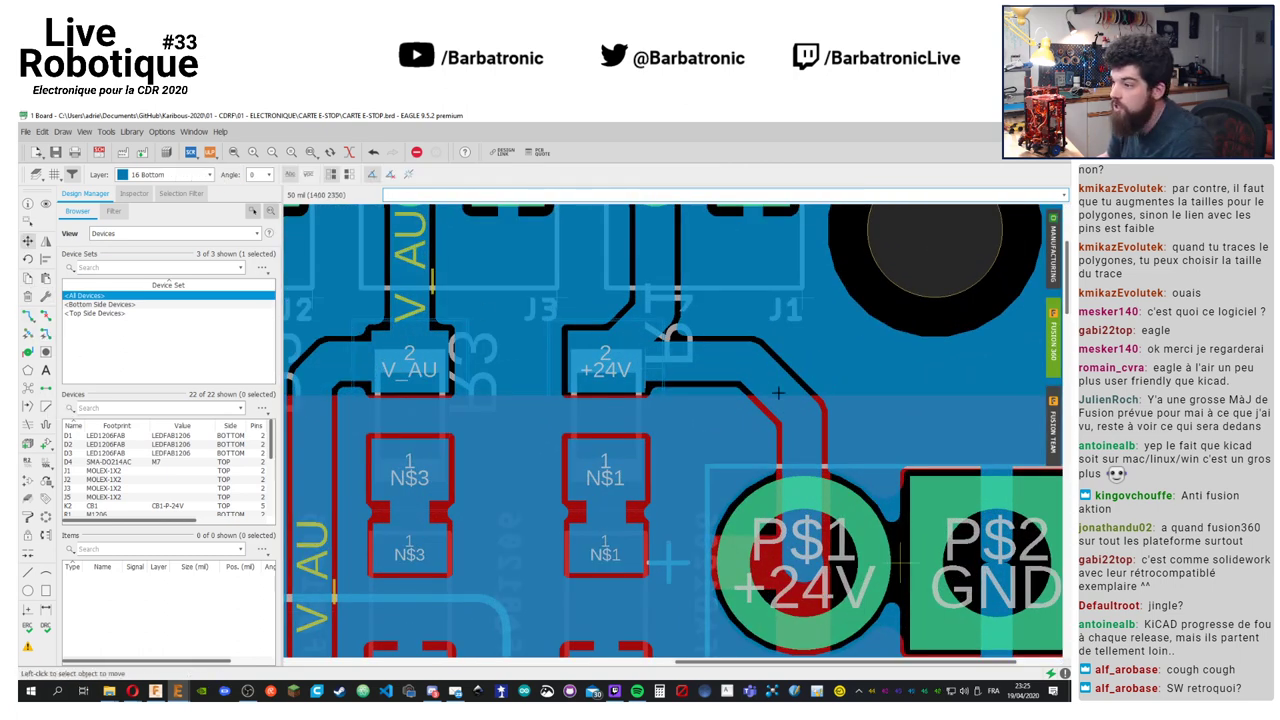
click(764, 387)
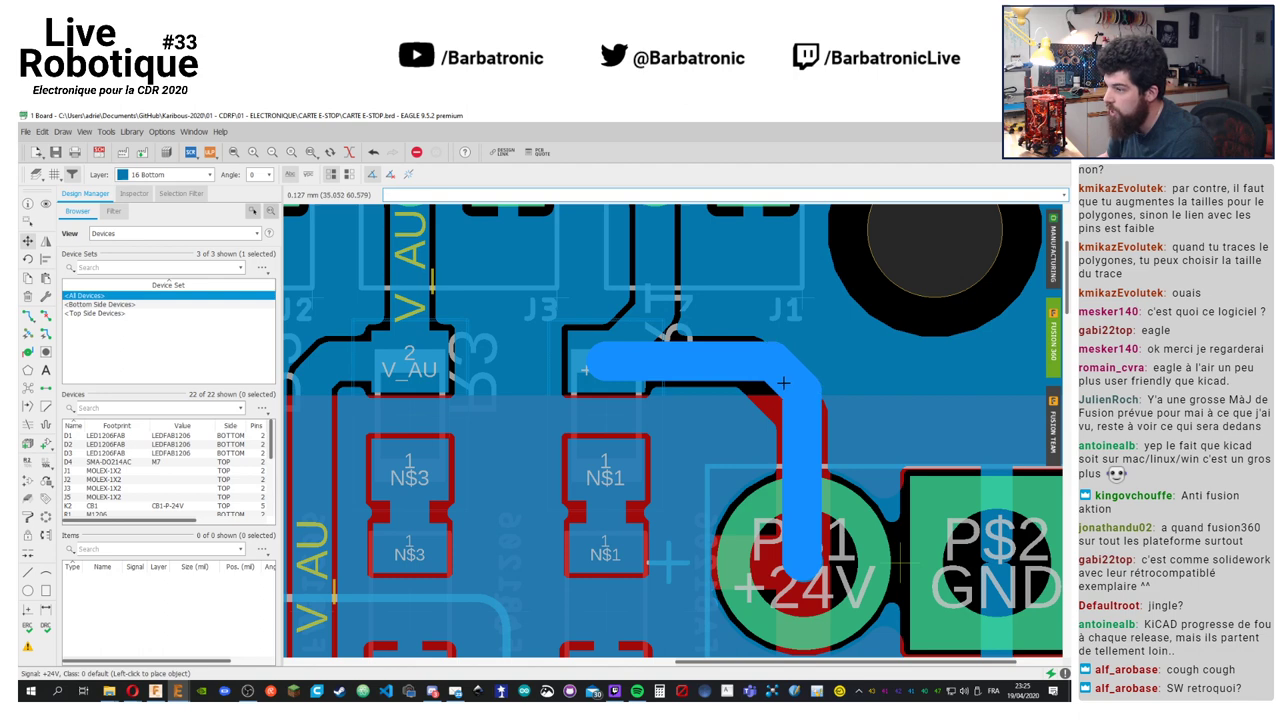
click(795, 428)
scroll(800, 437, down, 5)
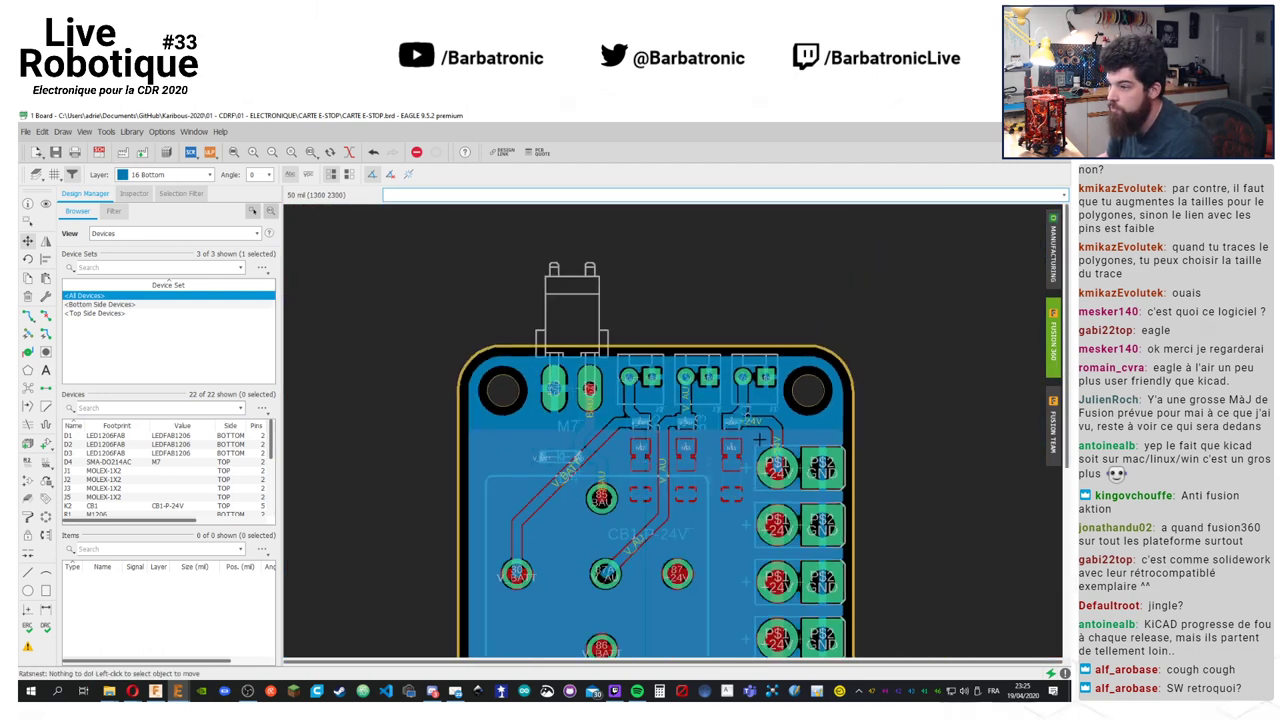
scroll(635, 402, up, 4)
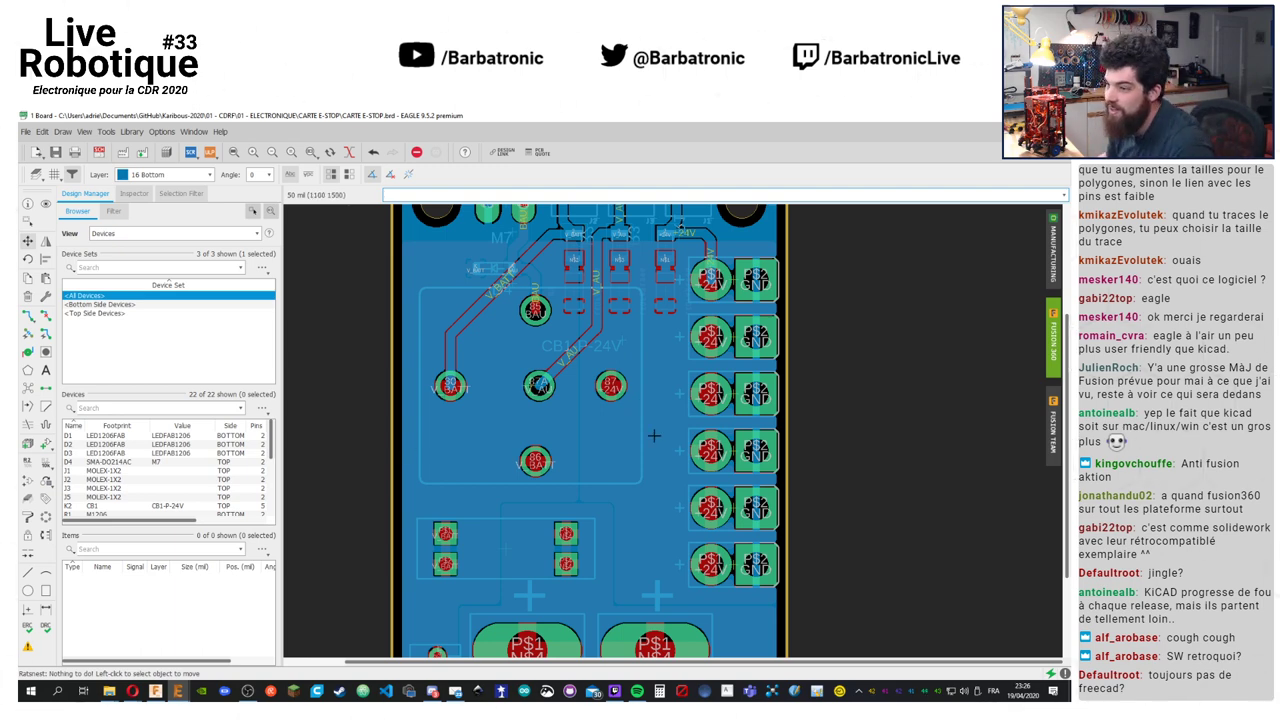
middle_drag(747, 439, 764, 512)
scroll(729, 497, up, 1)
scroll(587, 401, down, 3)
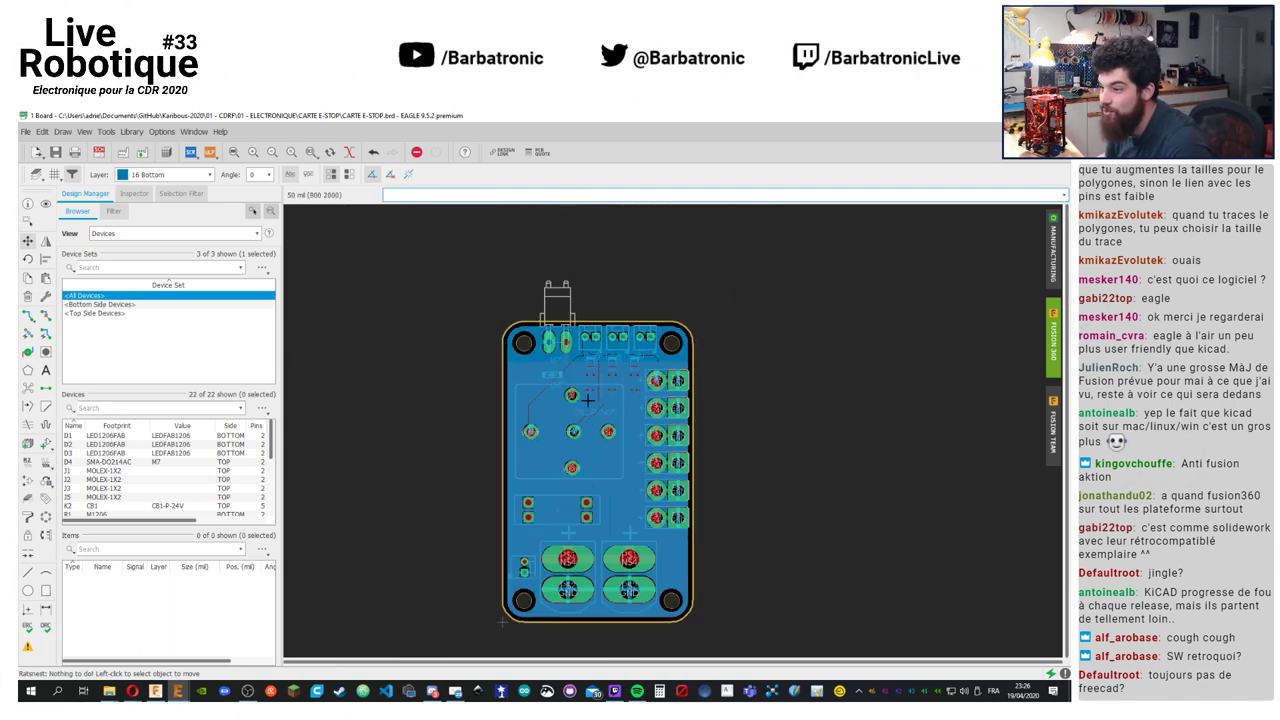
scroll(587, 401, up, 4)
scroll(587, 401, up, 1)
scroll(448, 417, up, 2)
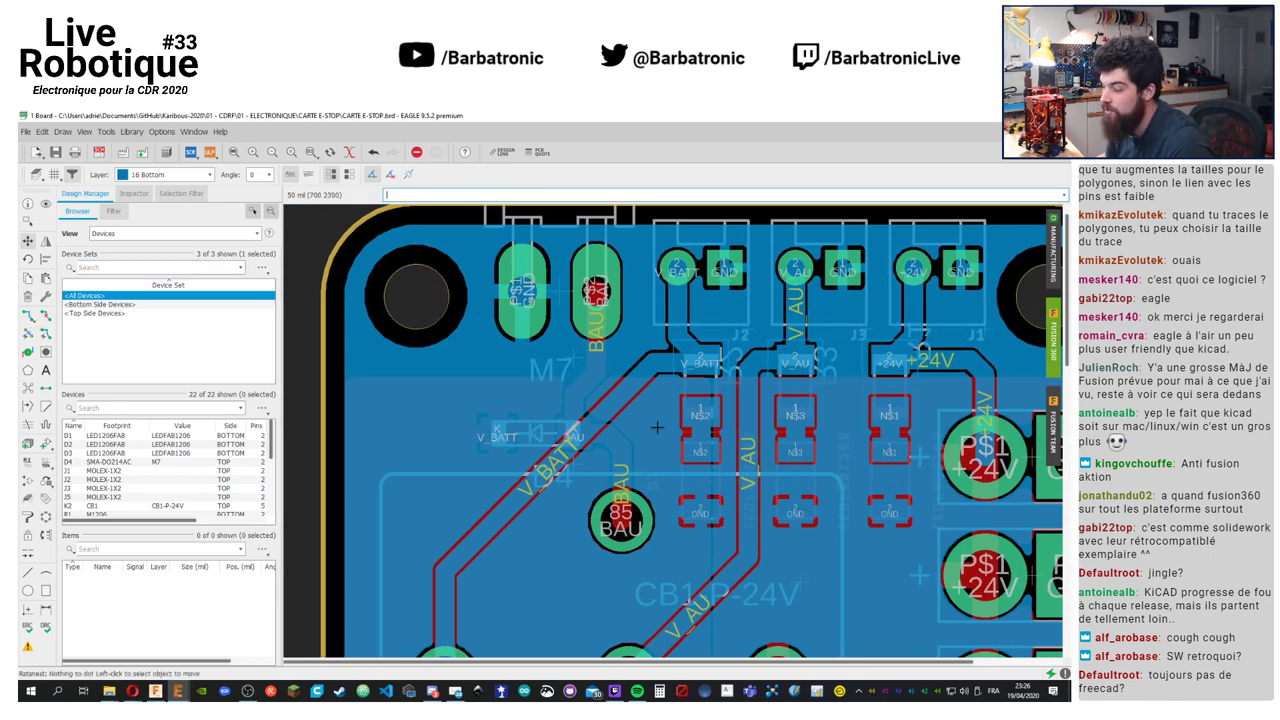
middle_drag(713, 485, 591, 328)
scroll(591, 328, down, 5)
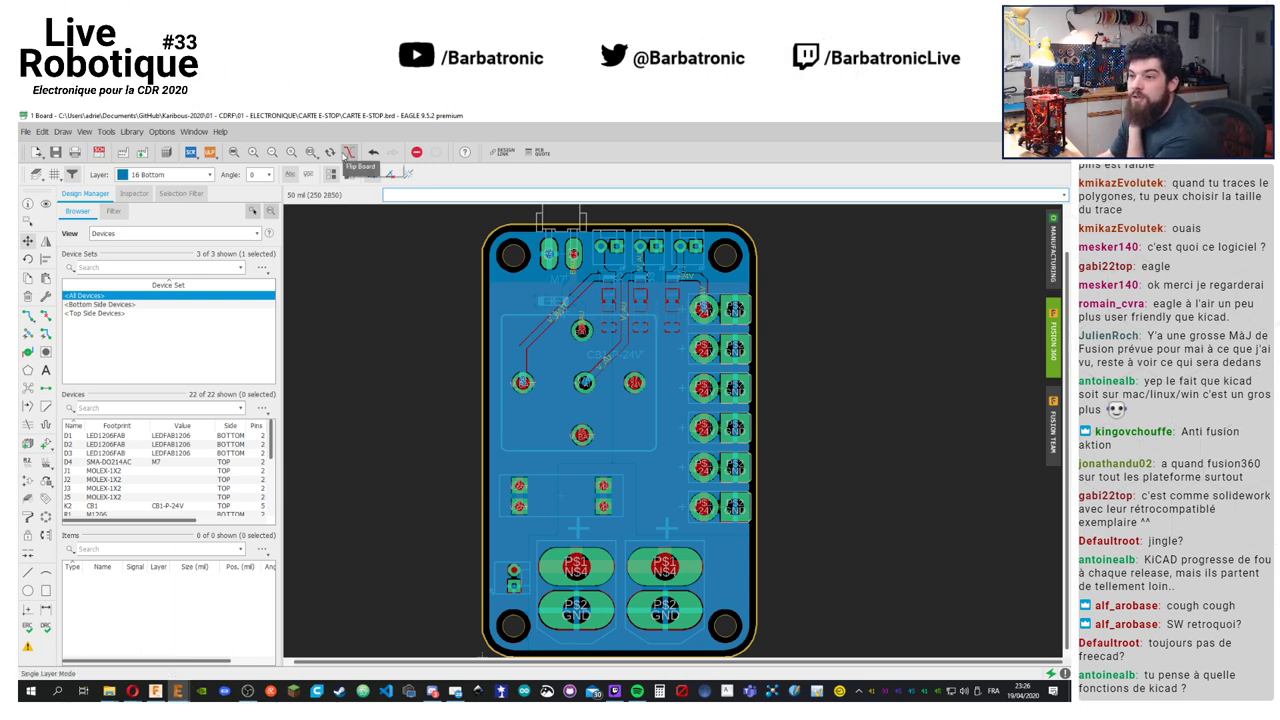
click(348, 152)
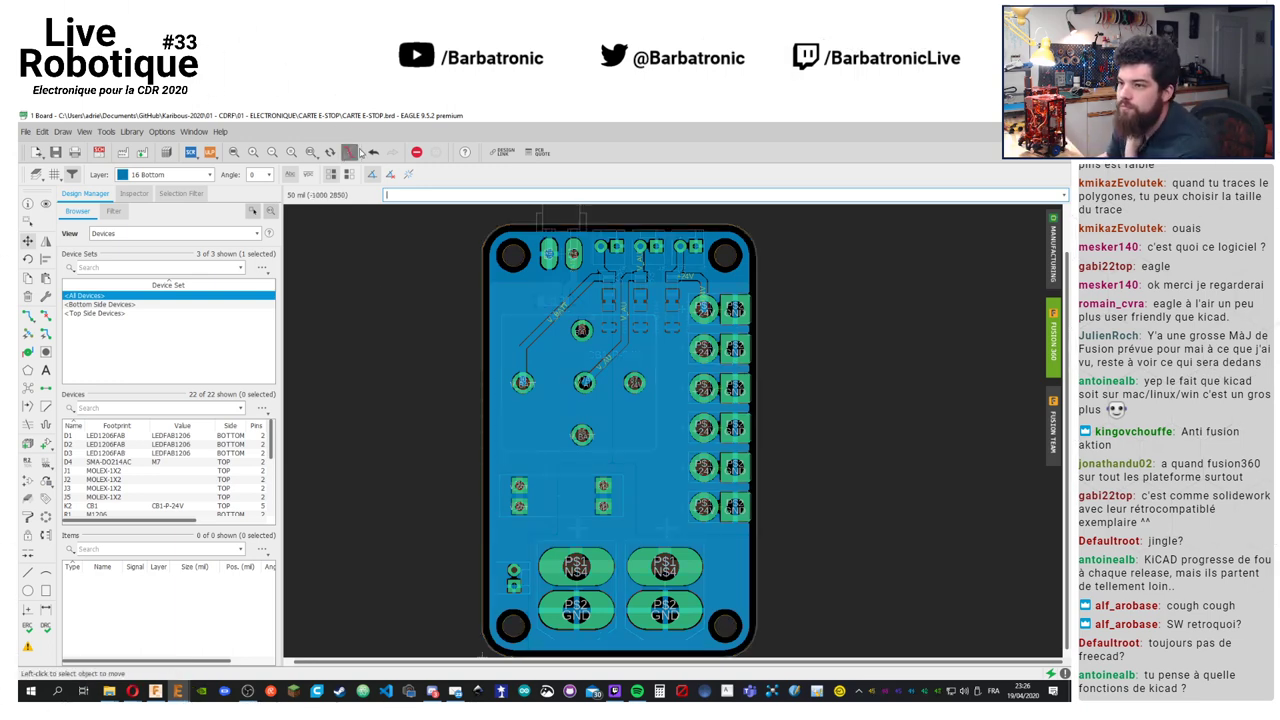
click(349, 152)
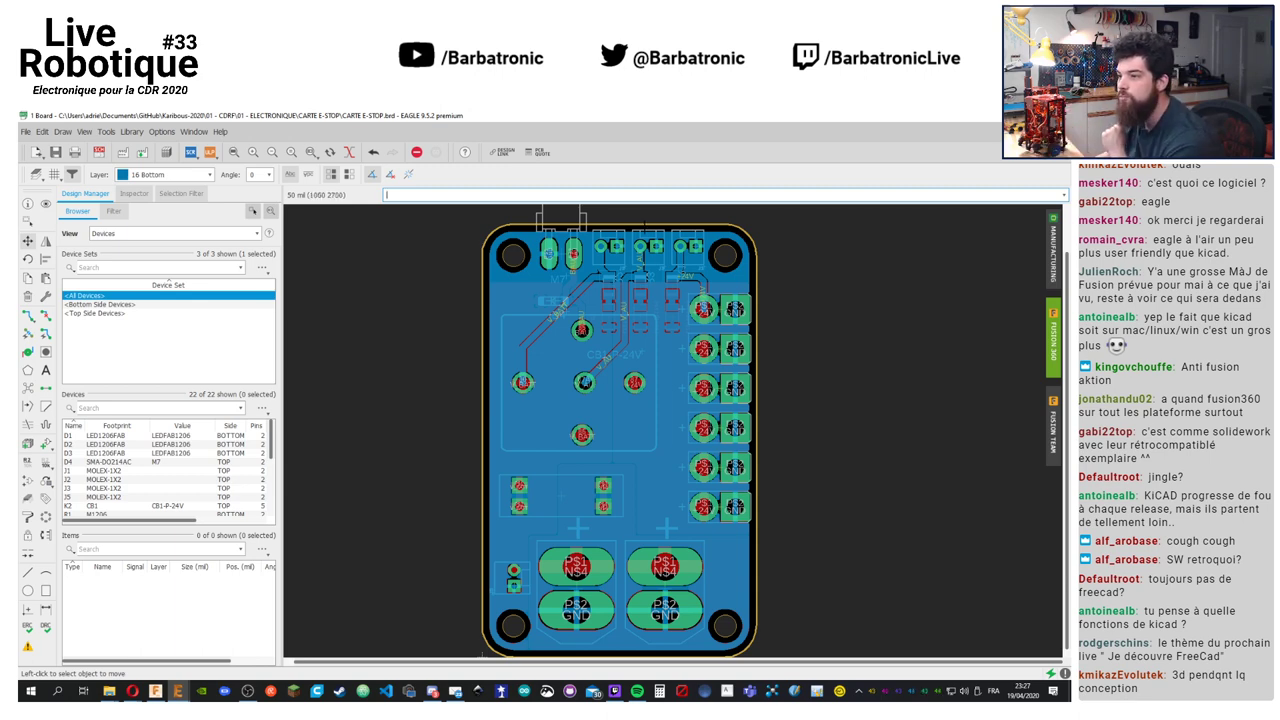
scroll(620, 238, down, 2)
scroll(614, 238, up, 4)
scroll(614, 233, up, 3)
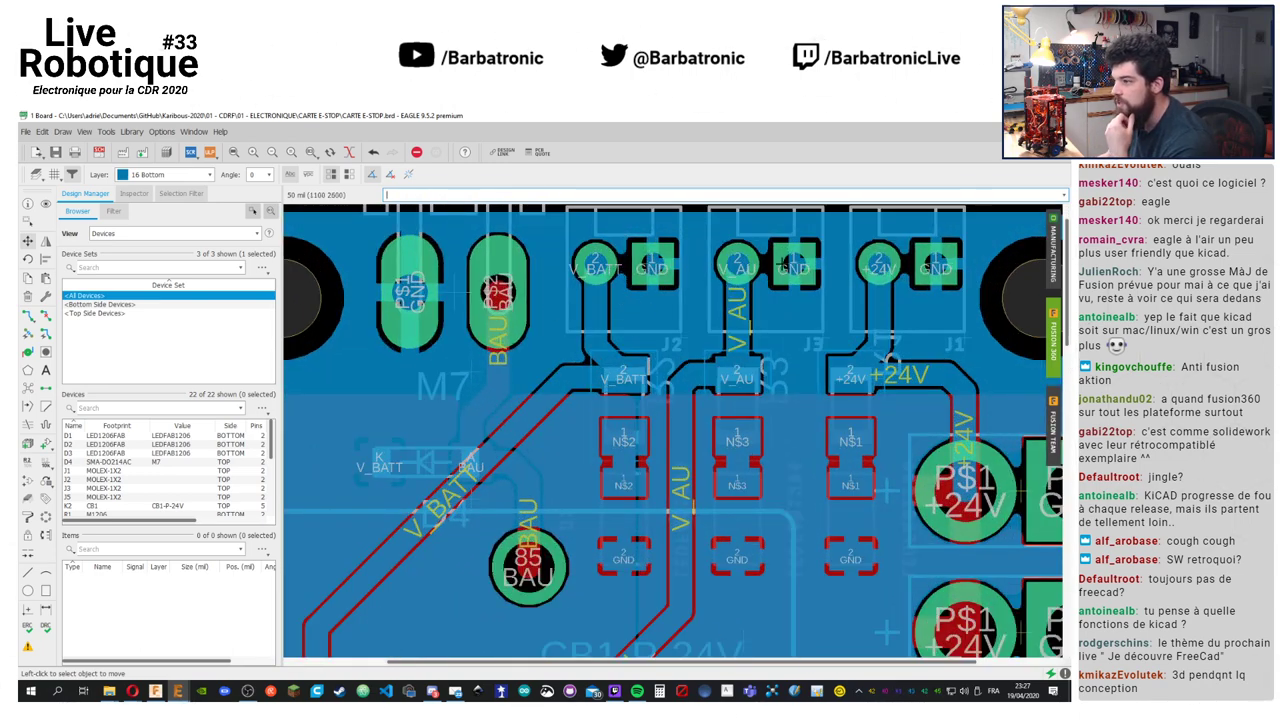
scroll(640, 260, up, 2)
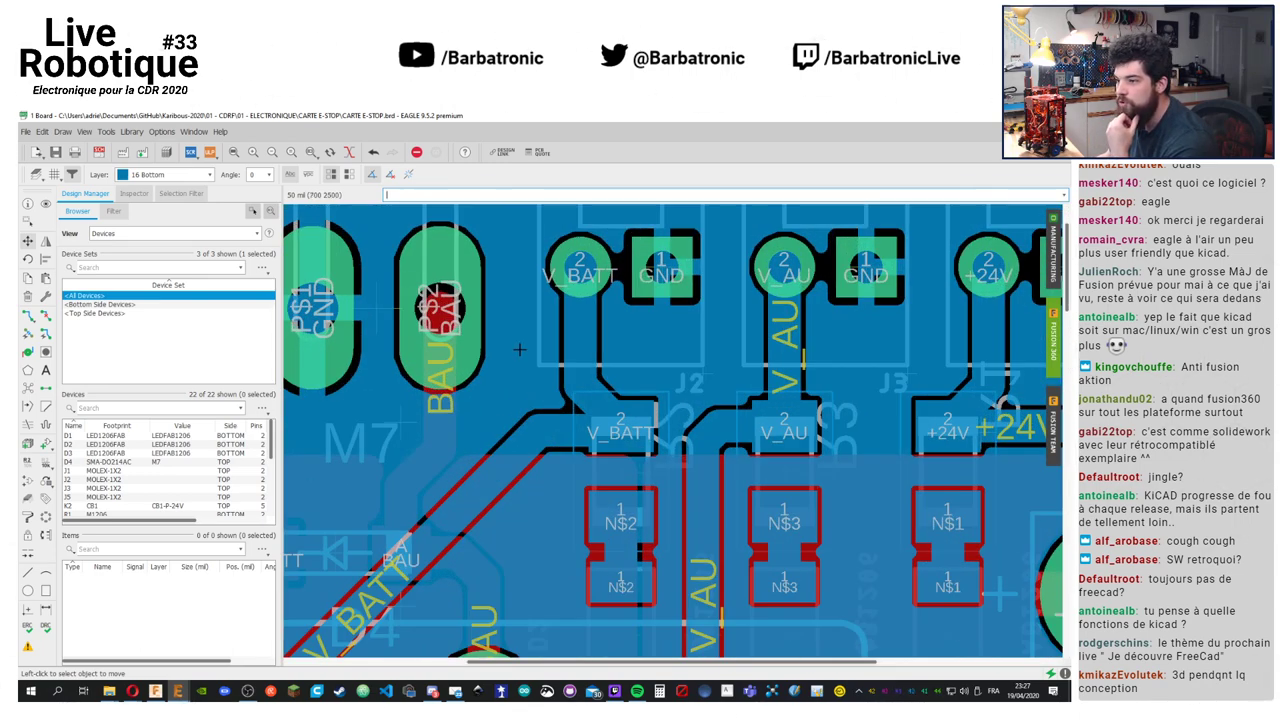
Rip up the V_BATT trace and reroute it from the V_BATT pad to its SMD pad
click(45, 315)
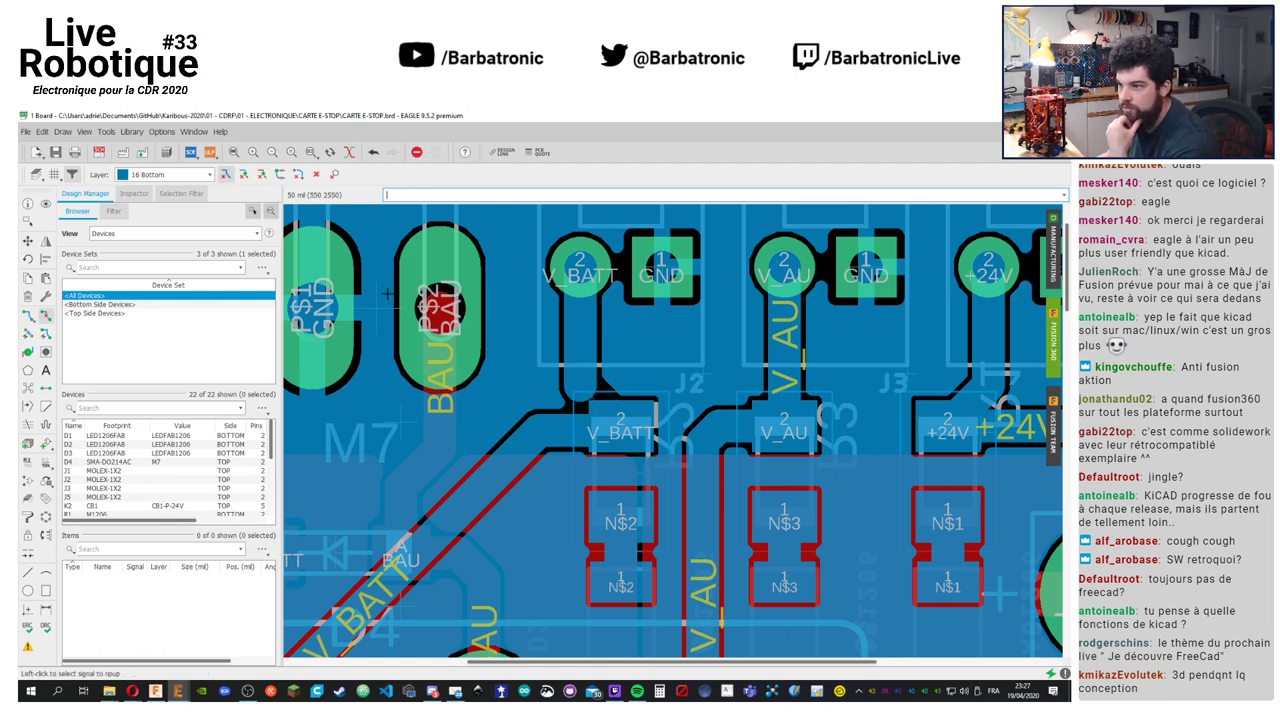
click(580, 338)
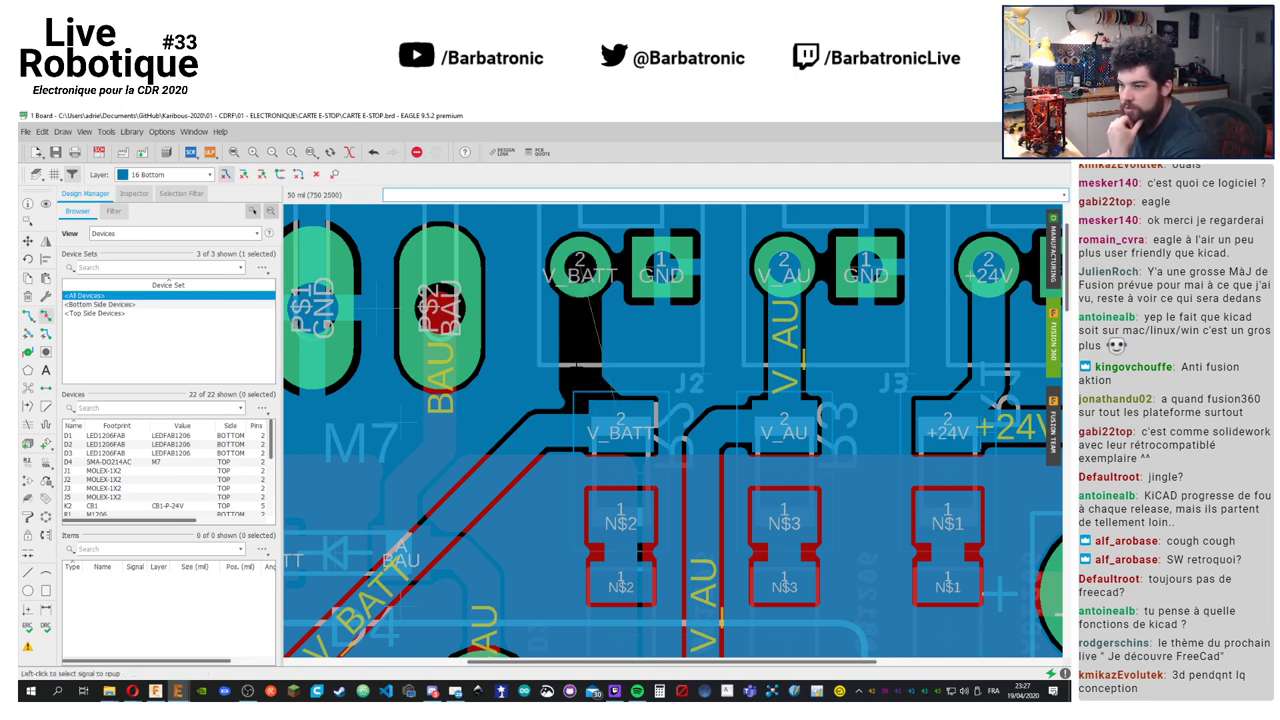
click(29, 315)
click(582, 318)
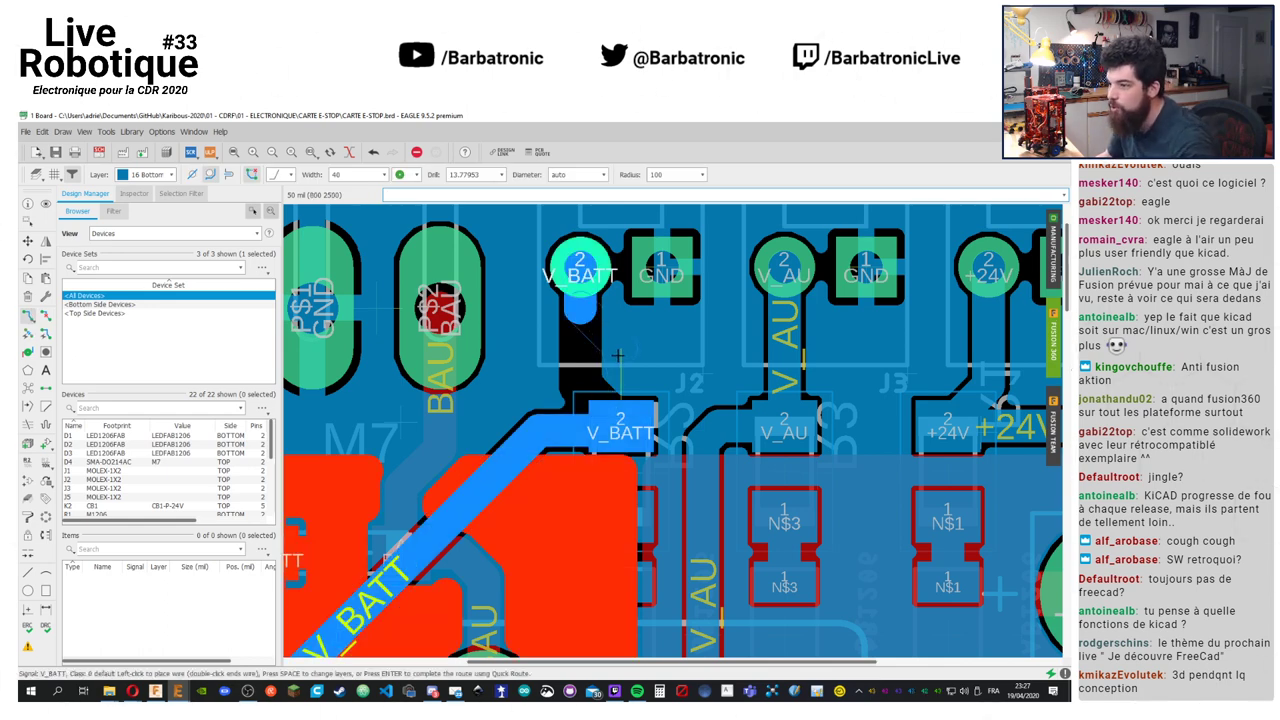
click(622, 420)
scroll(690, 385, right, 3)
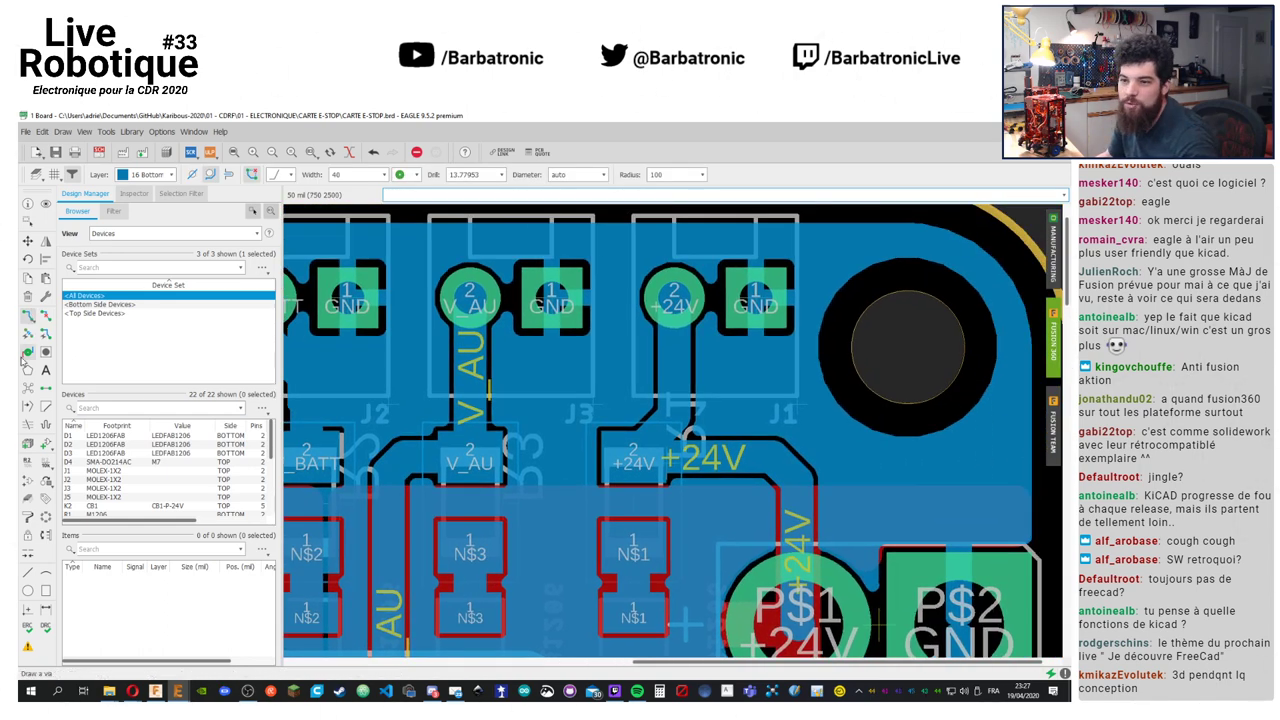
mouse_move(717, 372)
middle_down()
mouse_move(682, 389)
mouse_move(740, 383)
middle_up()
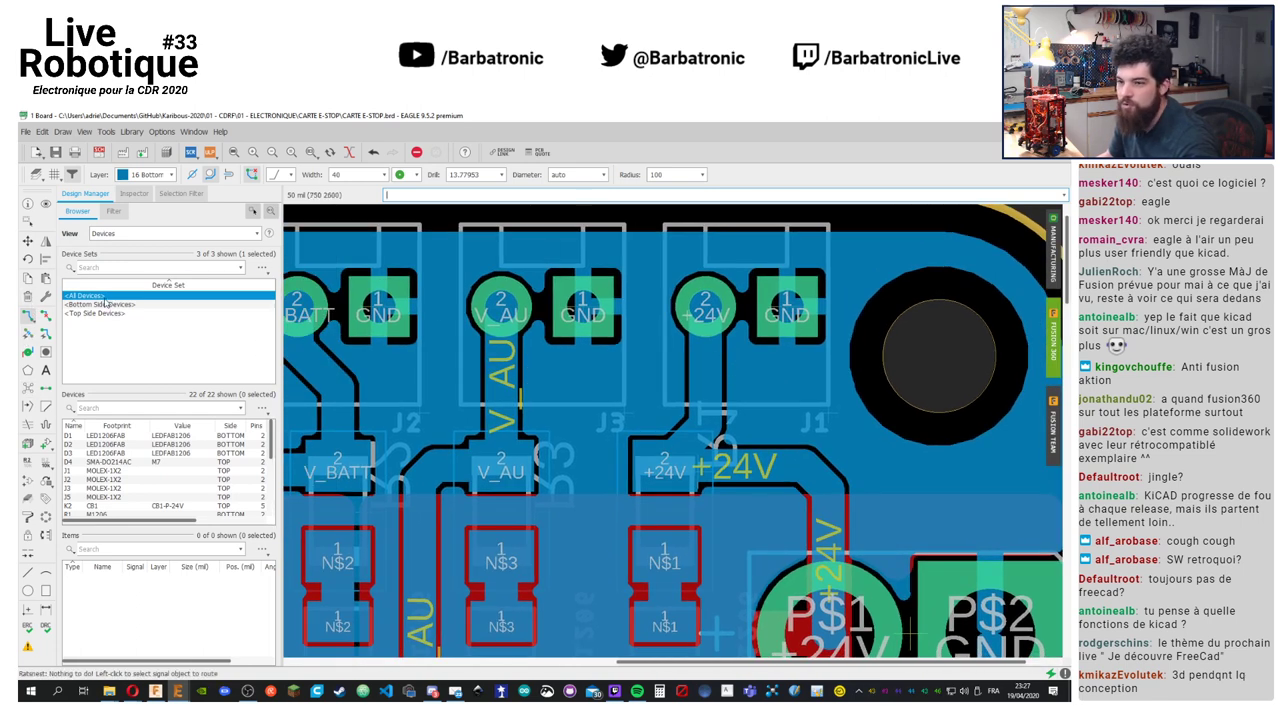
Rip up the +24V trace from J1, abandon a retry, and run Ratsnest to refill pours
click(45, 314)
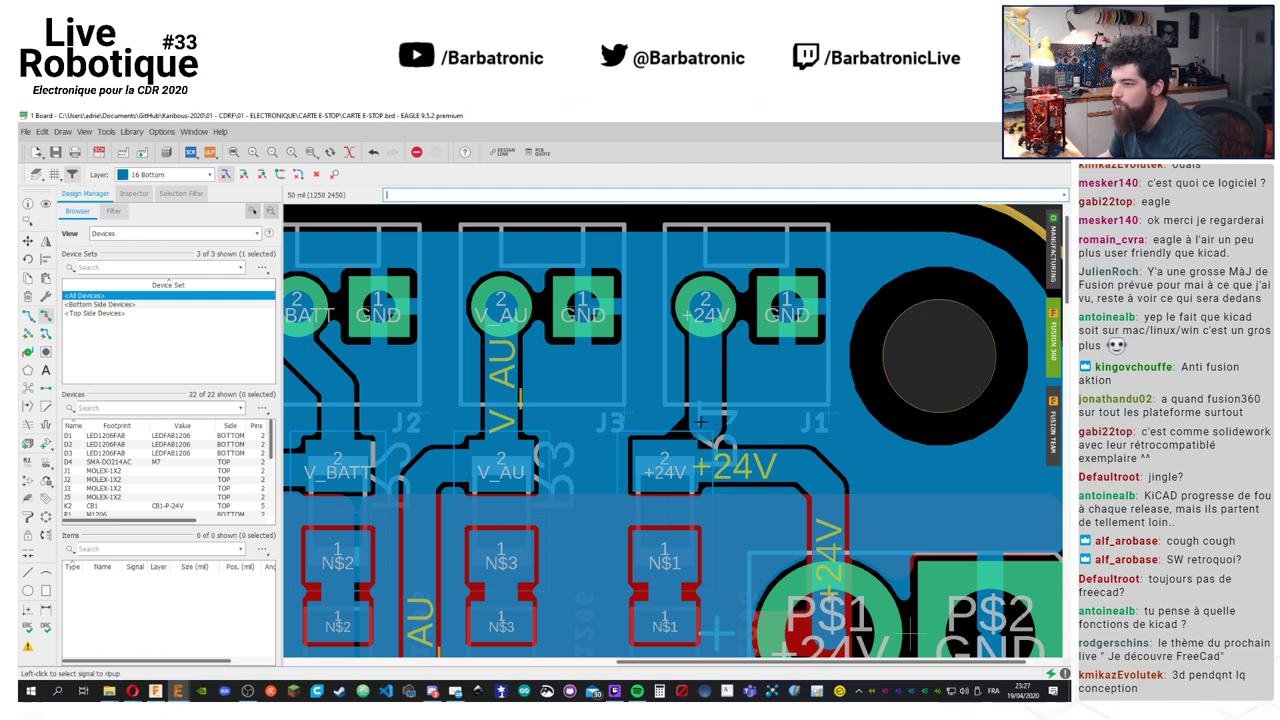
click(705, 435)
click(28, 314)
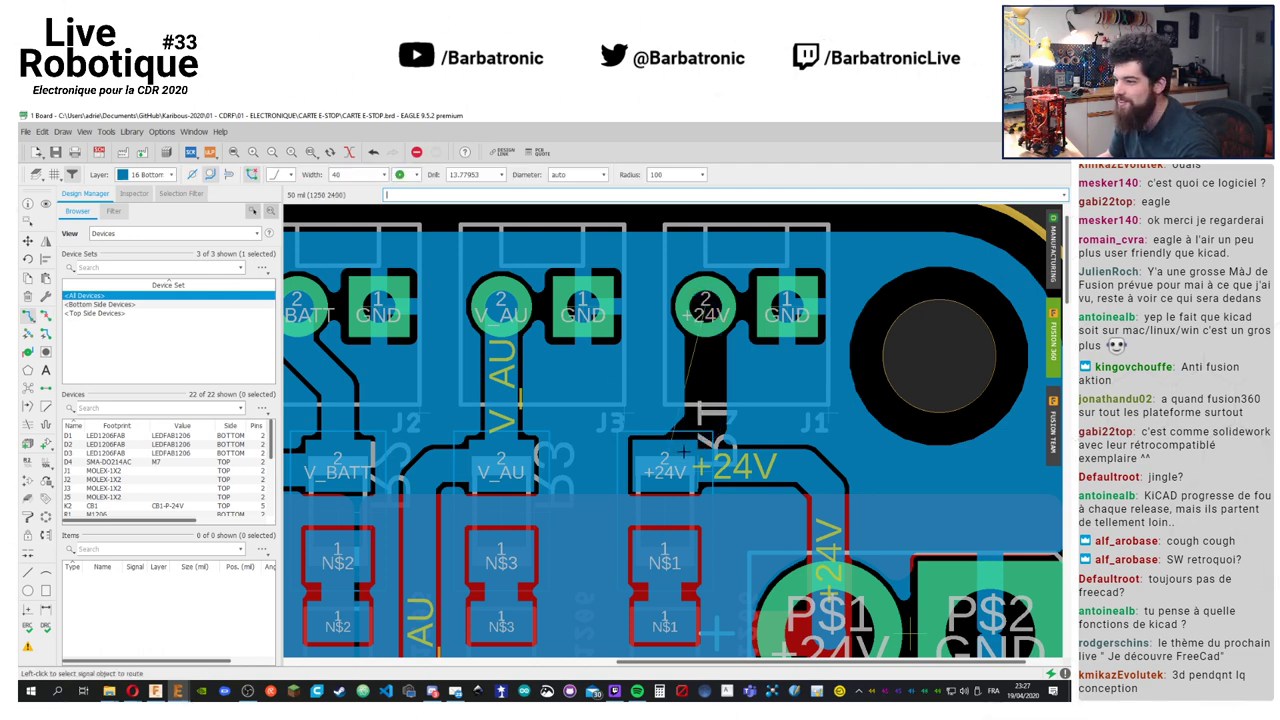
click(680, 452)
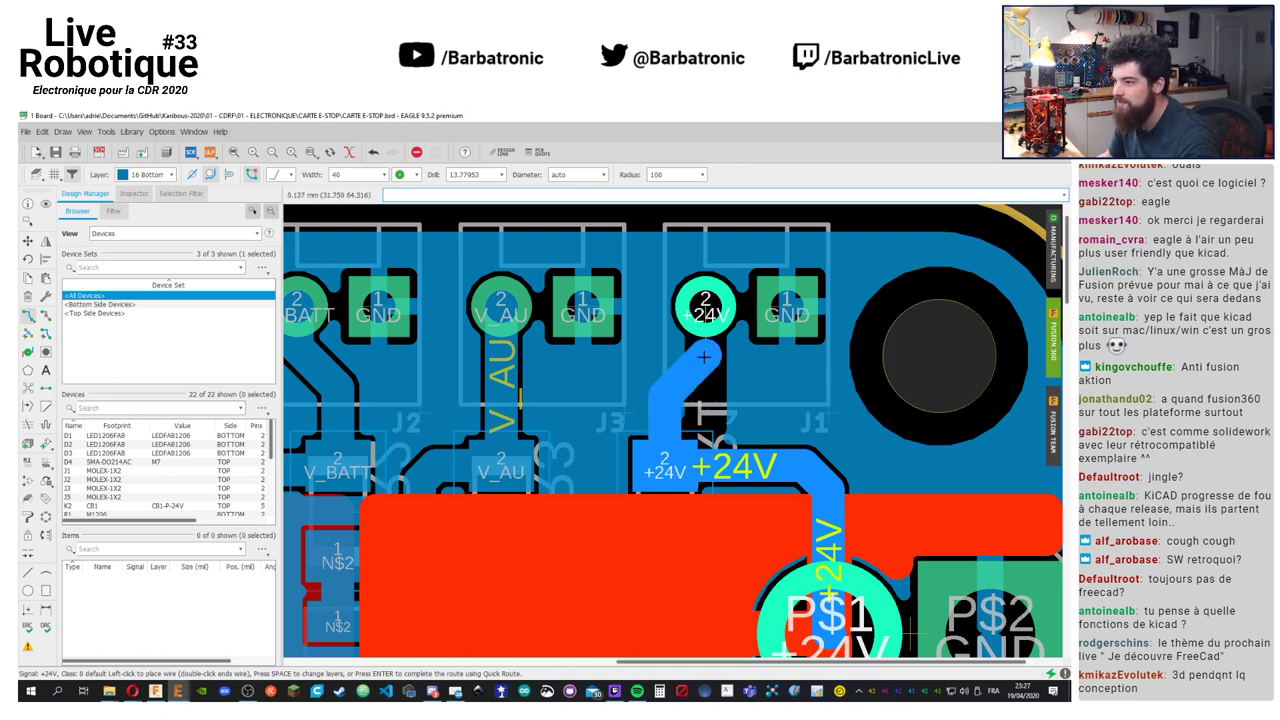
key(Escape)
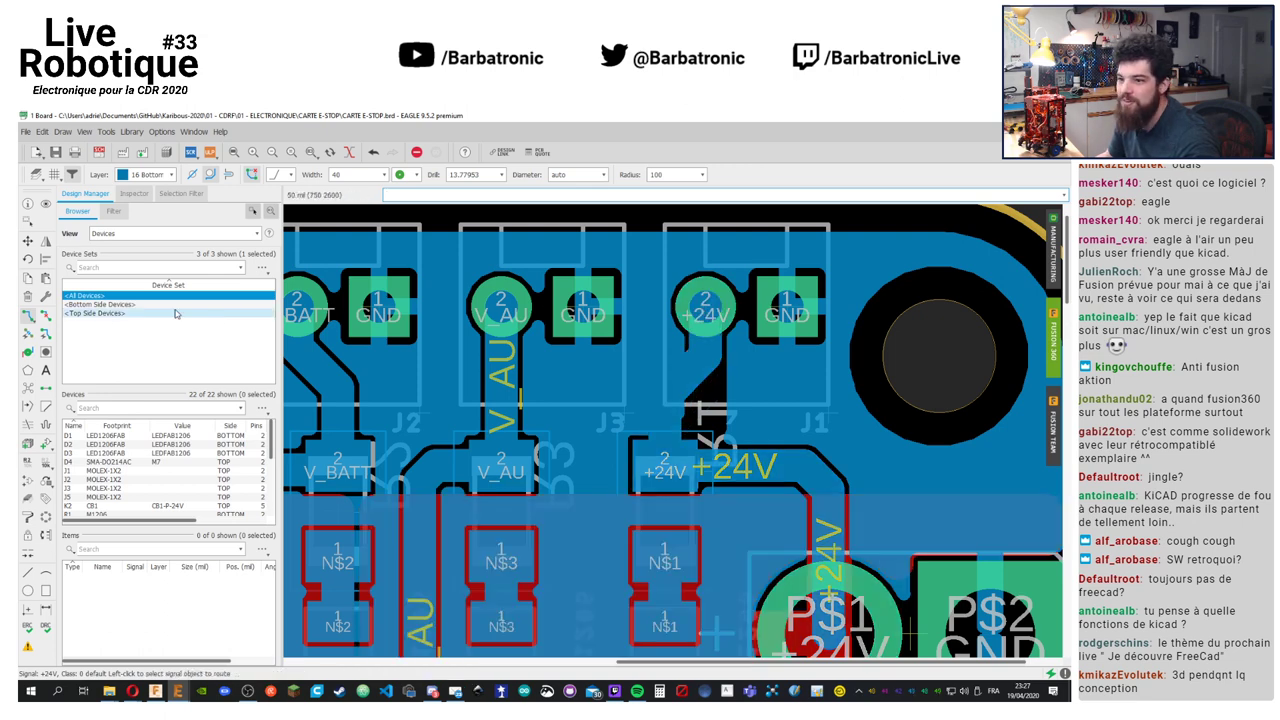
click(30, 388)
scroll(848, 381, down, 4)
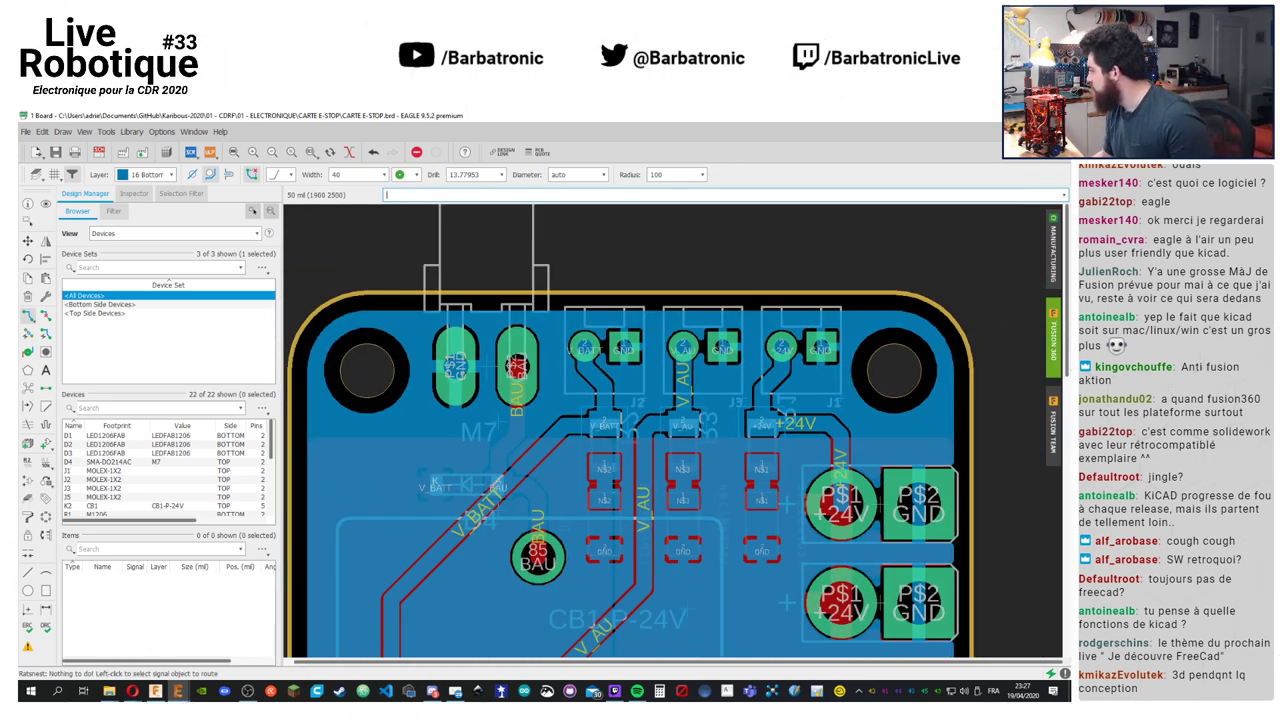
scroll(678, 395, down, 6)
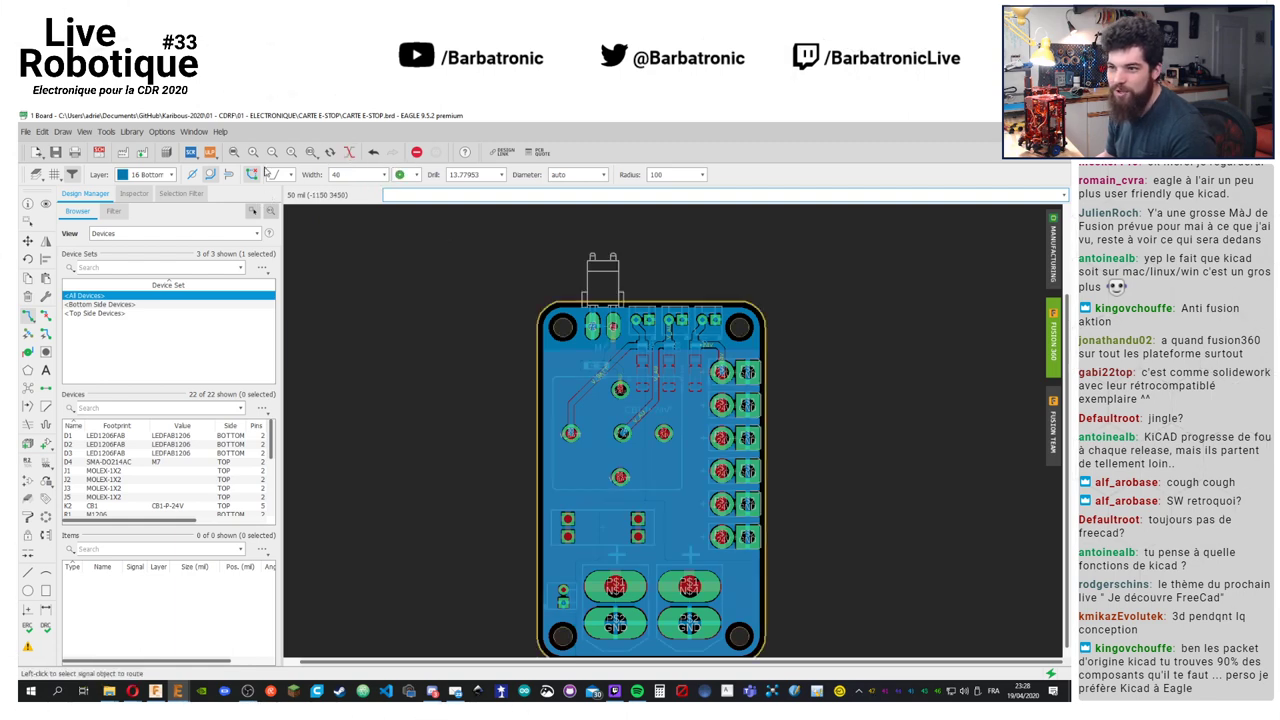
Make 1 Top the active copper layer
click(147, 174)
click(140, 186)
scroll(612, 334, up, 3)
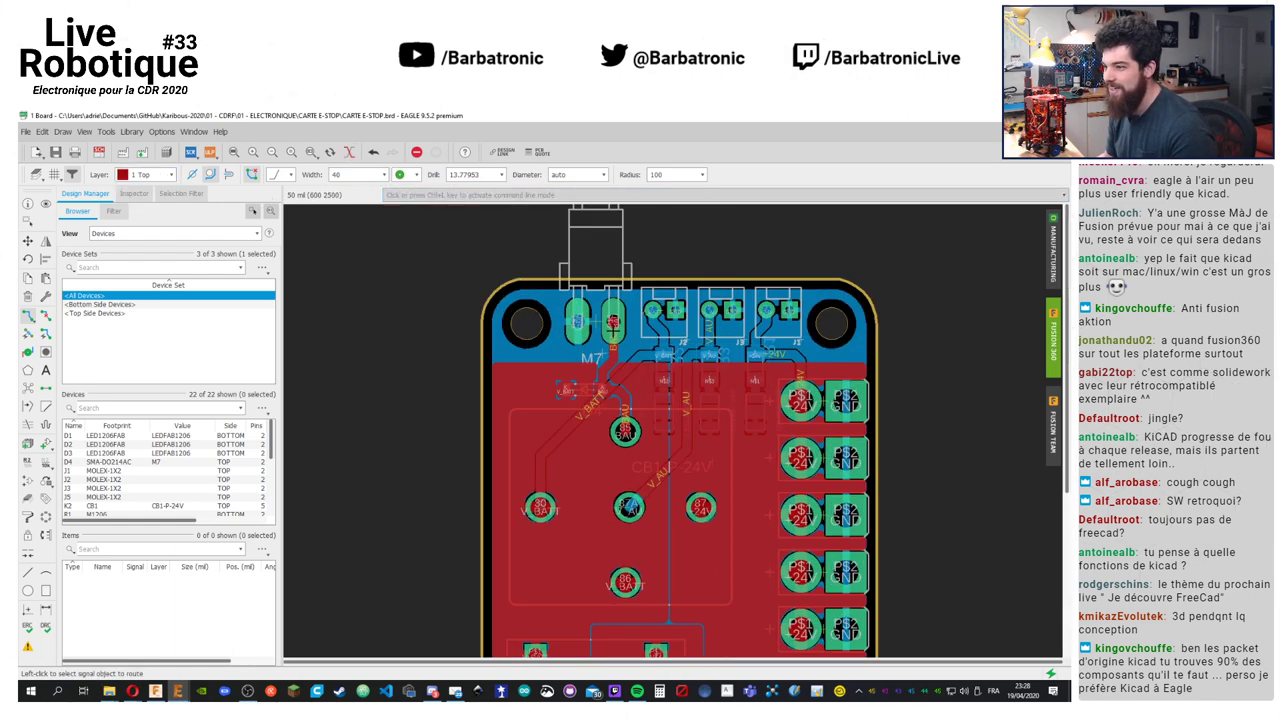
scroll(612, 334, down, 3)
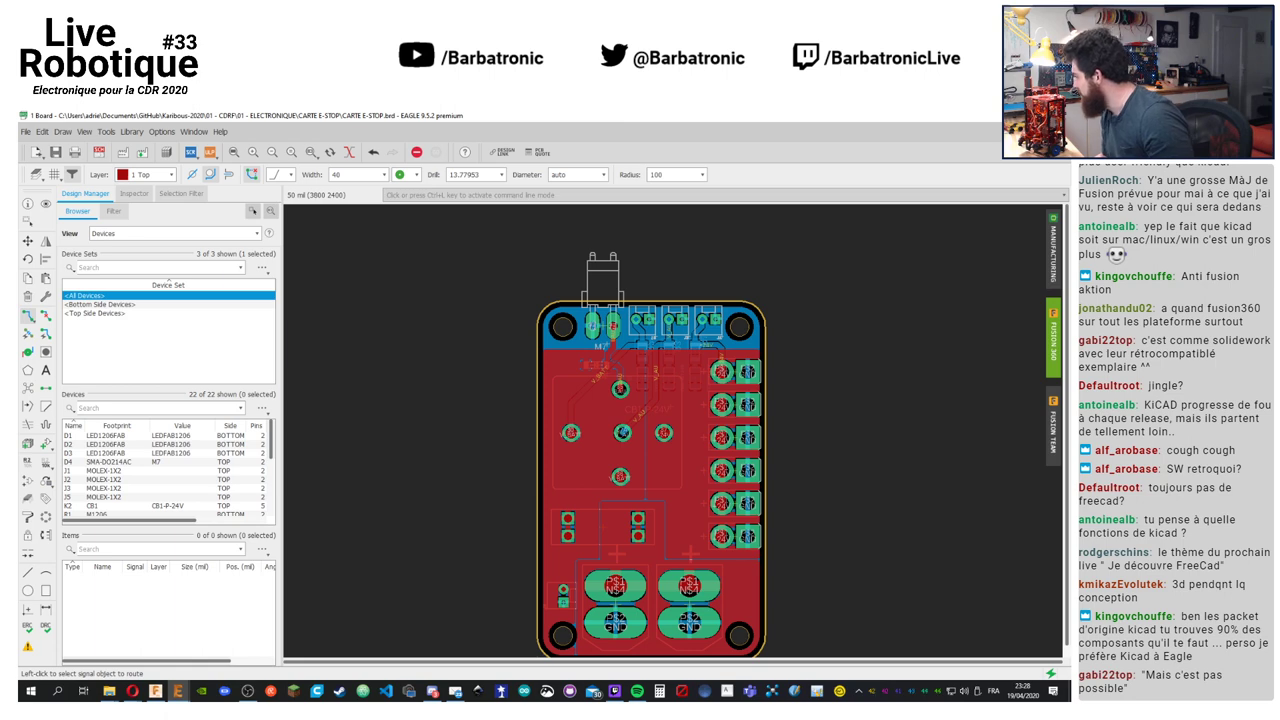
Save the board and open the DRC rules showing 6 mil minimum clearances
scroll(718, 476, down, 1)
key(ctrl+s)
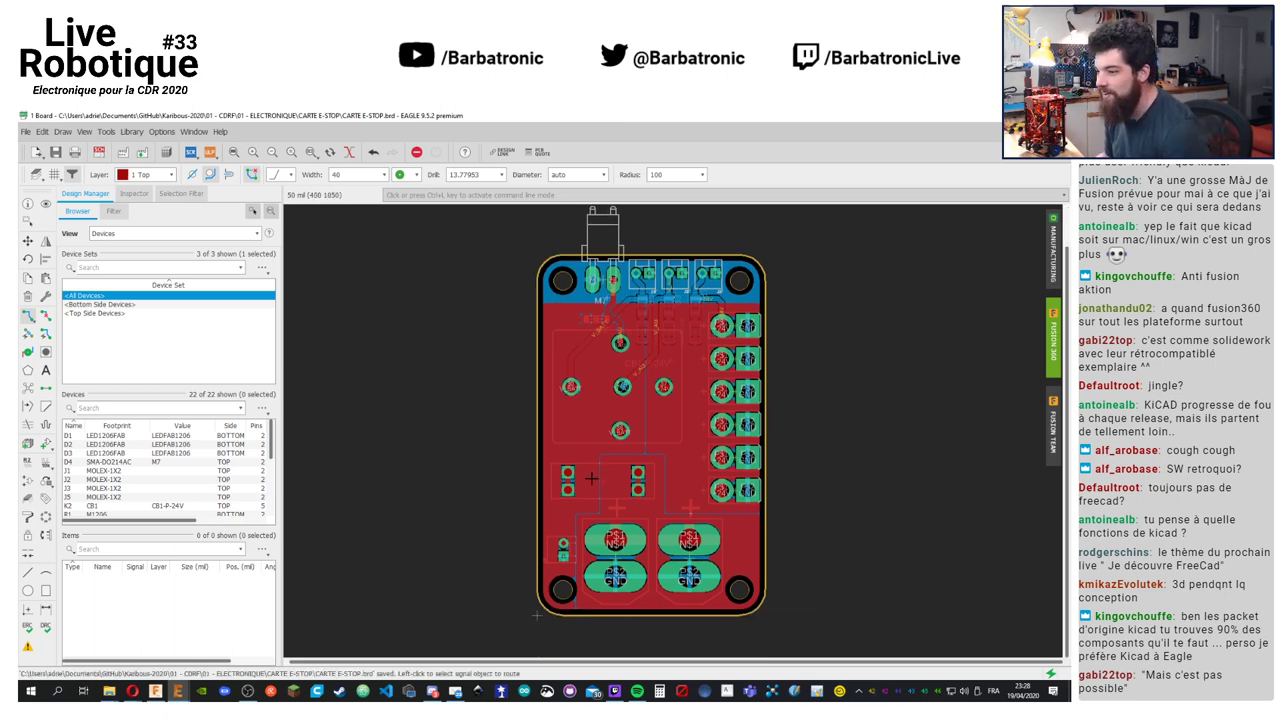
scroll(591, 479, up, 2)
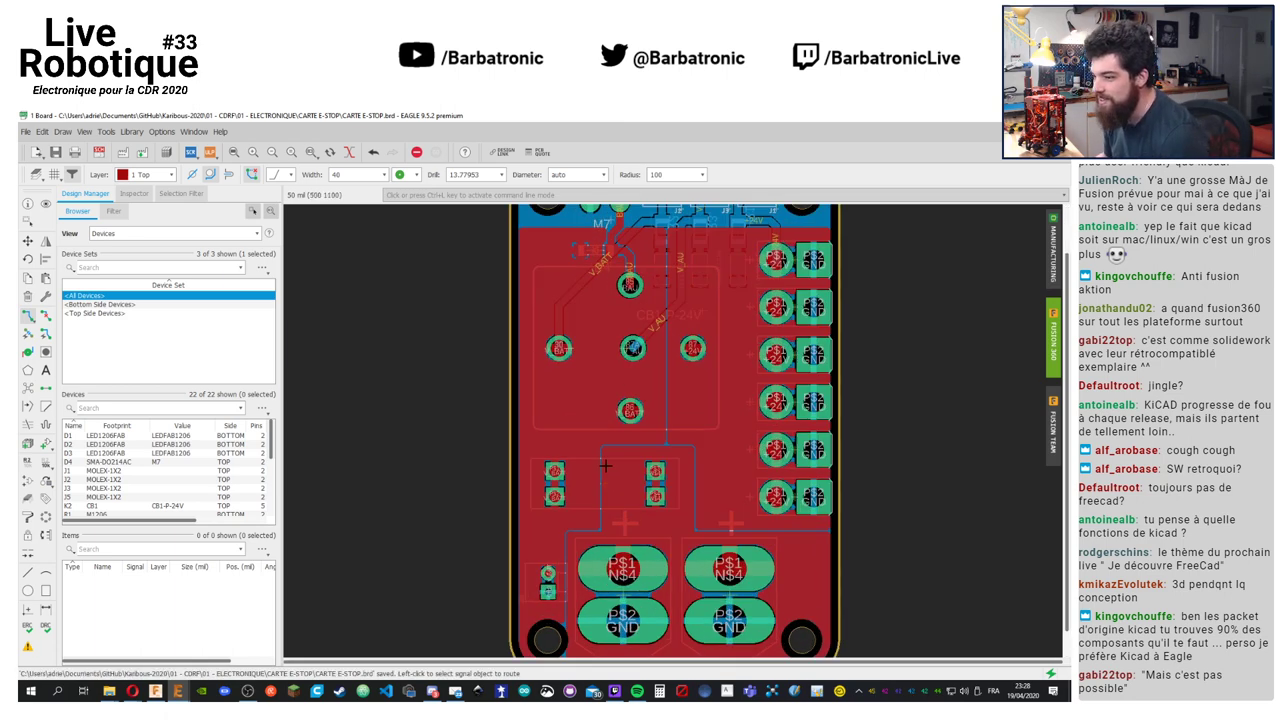
click(45, 628)
click(63, 373)
Set the via clearance to 16mil in the DRC Clearance rules, apply, check, and re-ratsnest
click(98, 373)
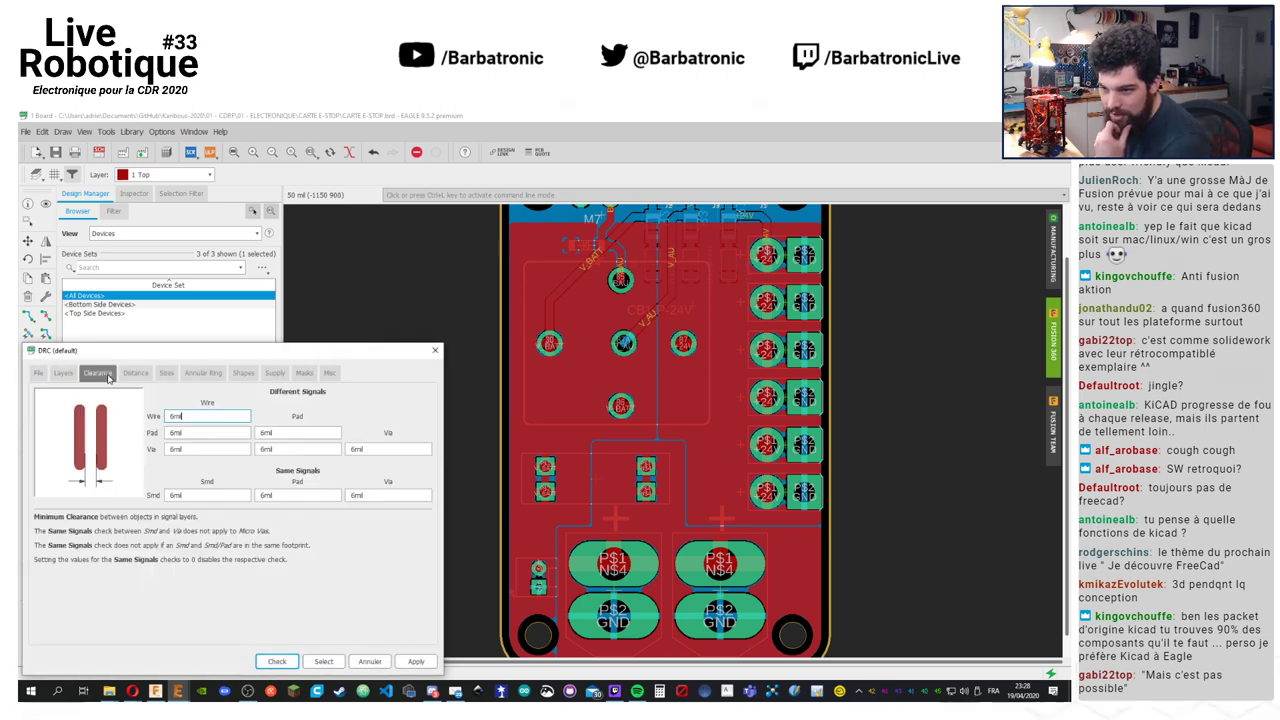
click(235, 450)
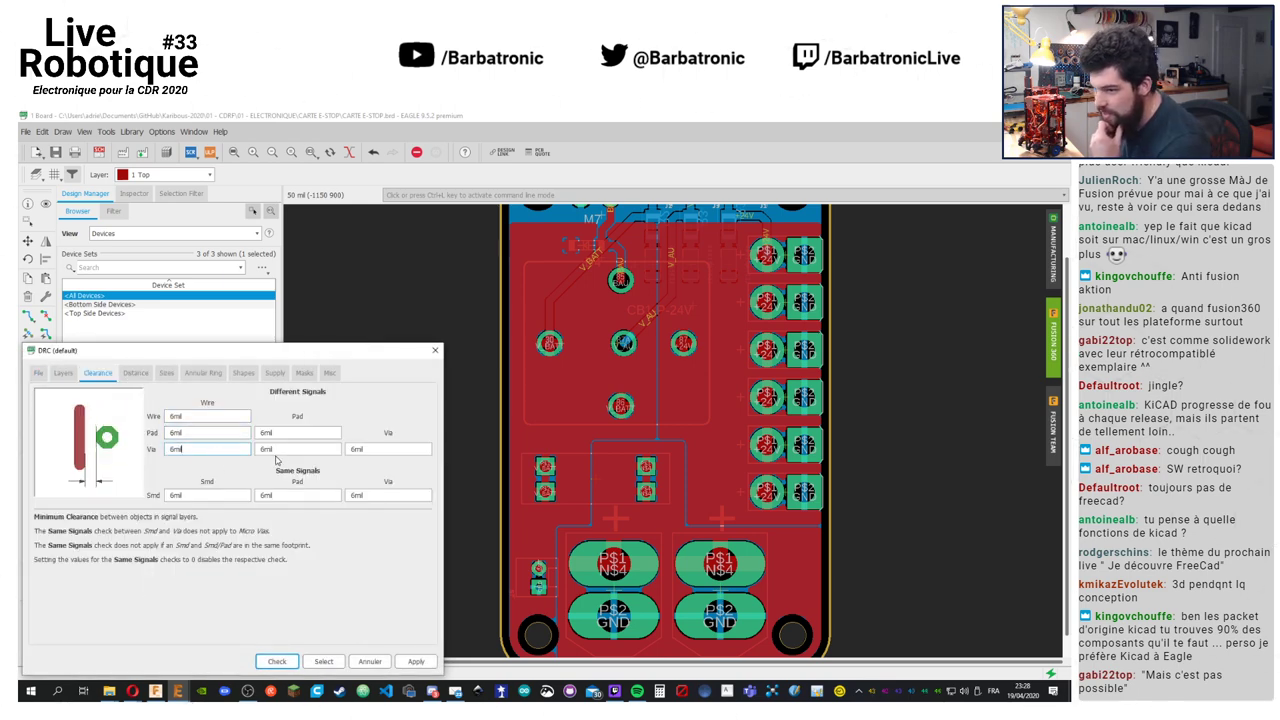
click(211, 435)
click(212, 448)
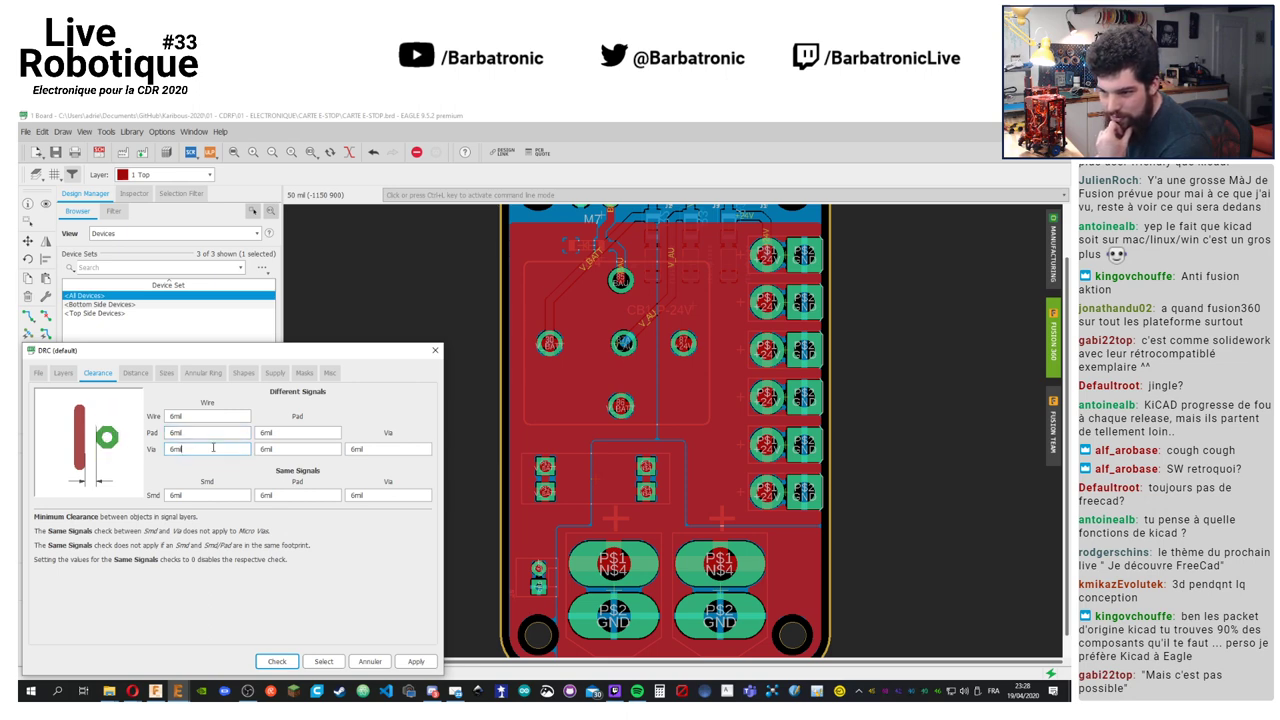
click(293, 448)
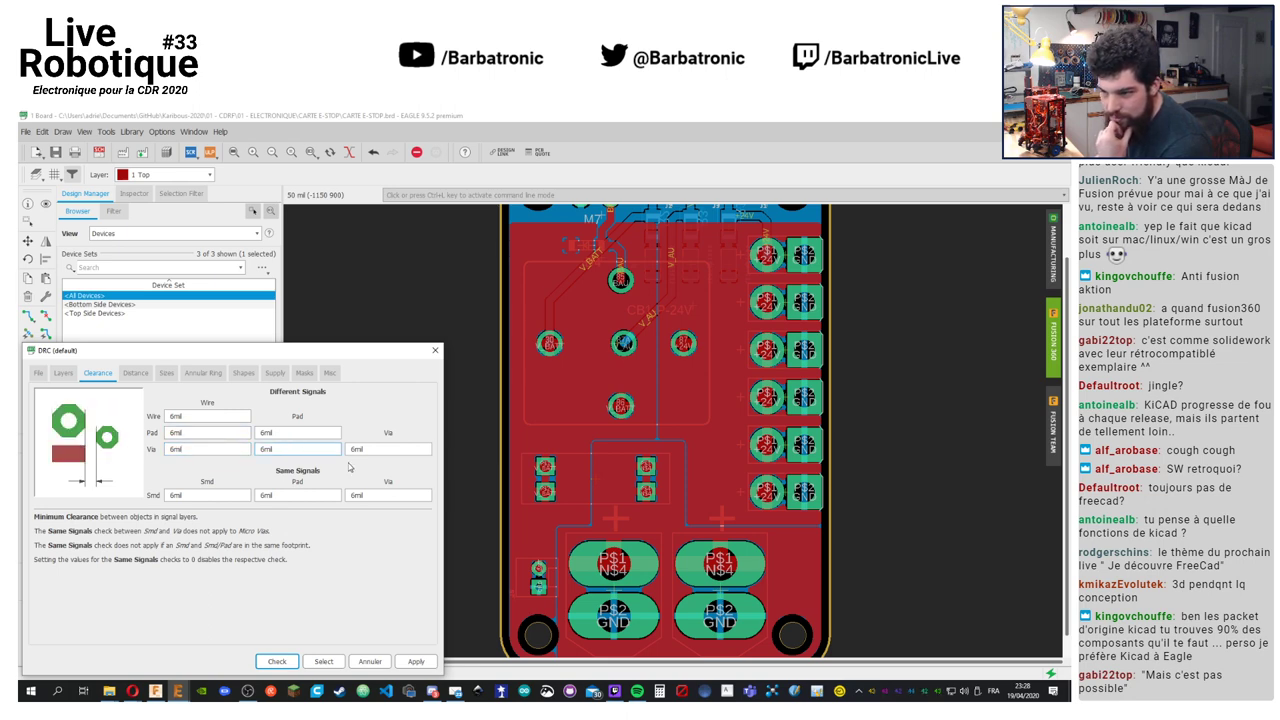
click(222, 450)
click(175, 449)
key(BackSpace)
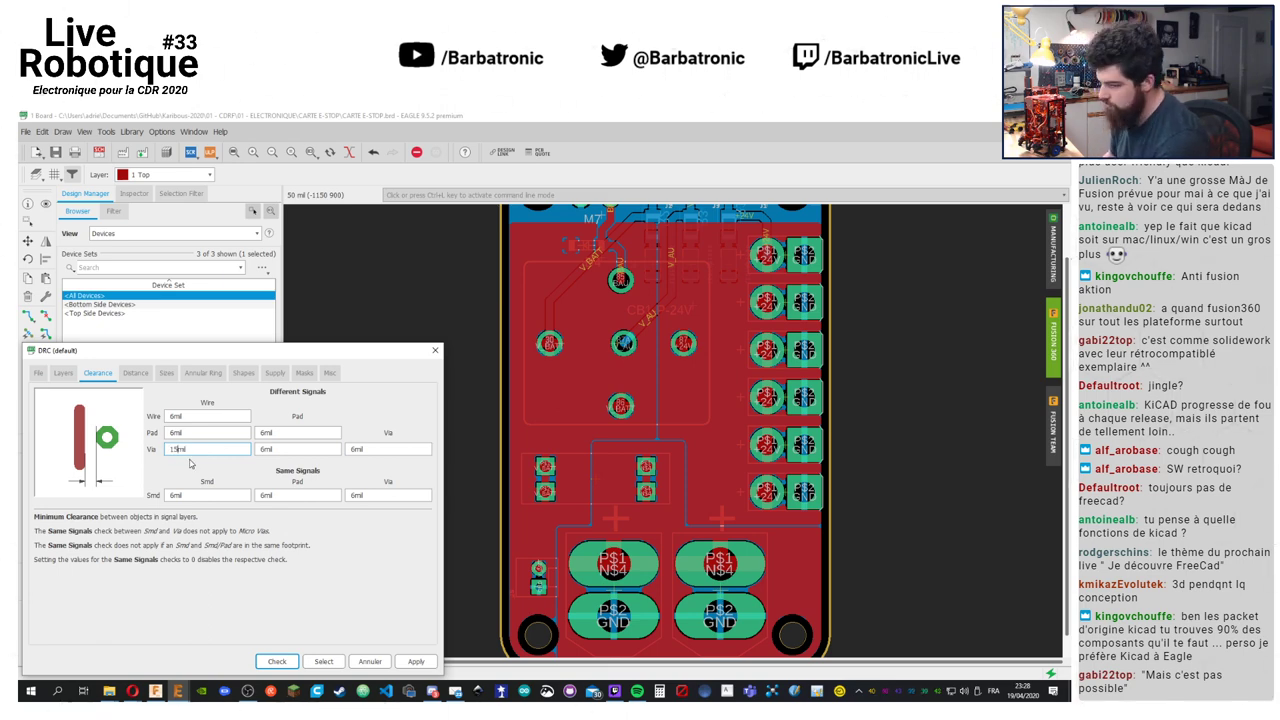
click(415, 661)
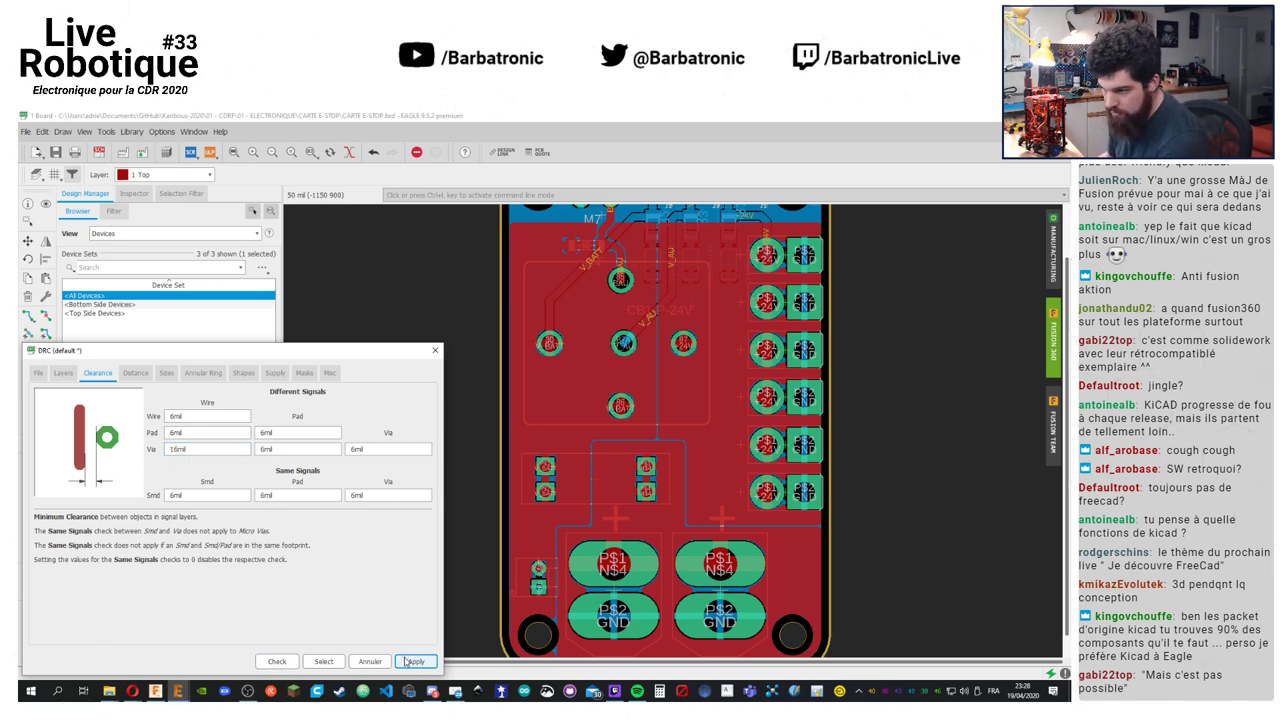
click(274, 661)
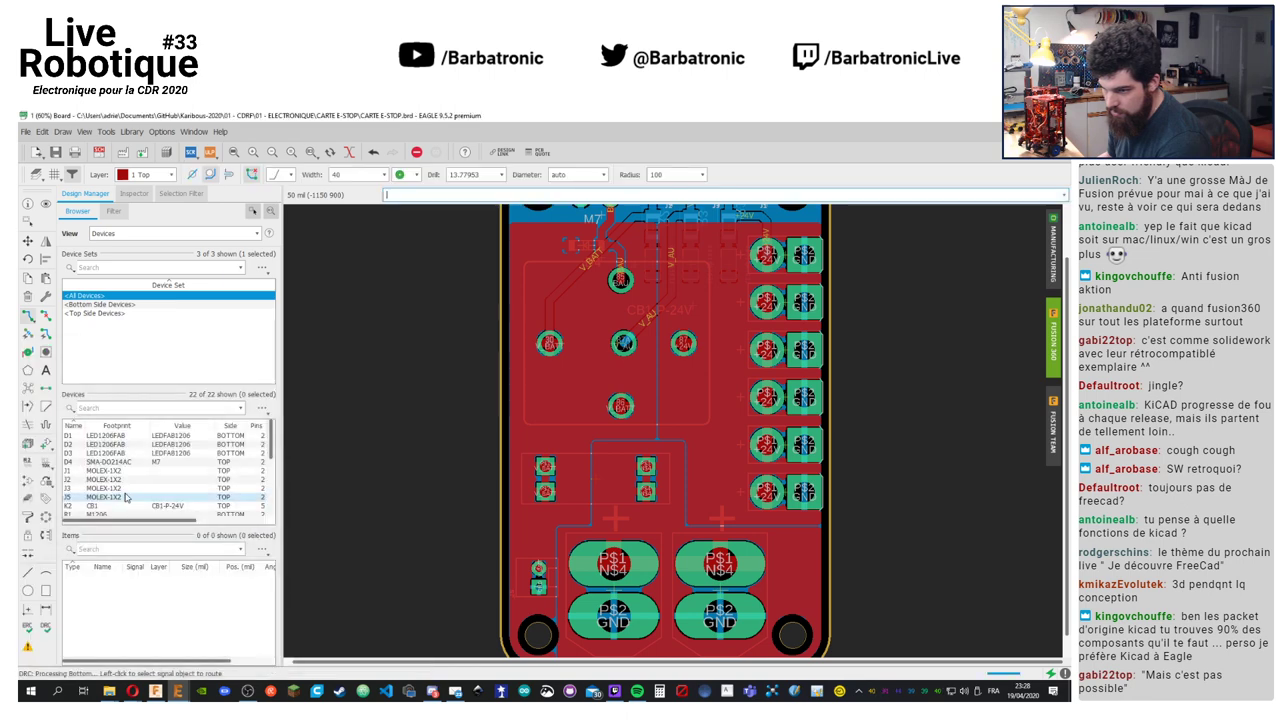
click(45, 388)
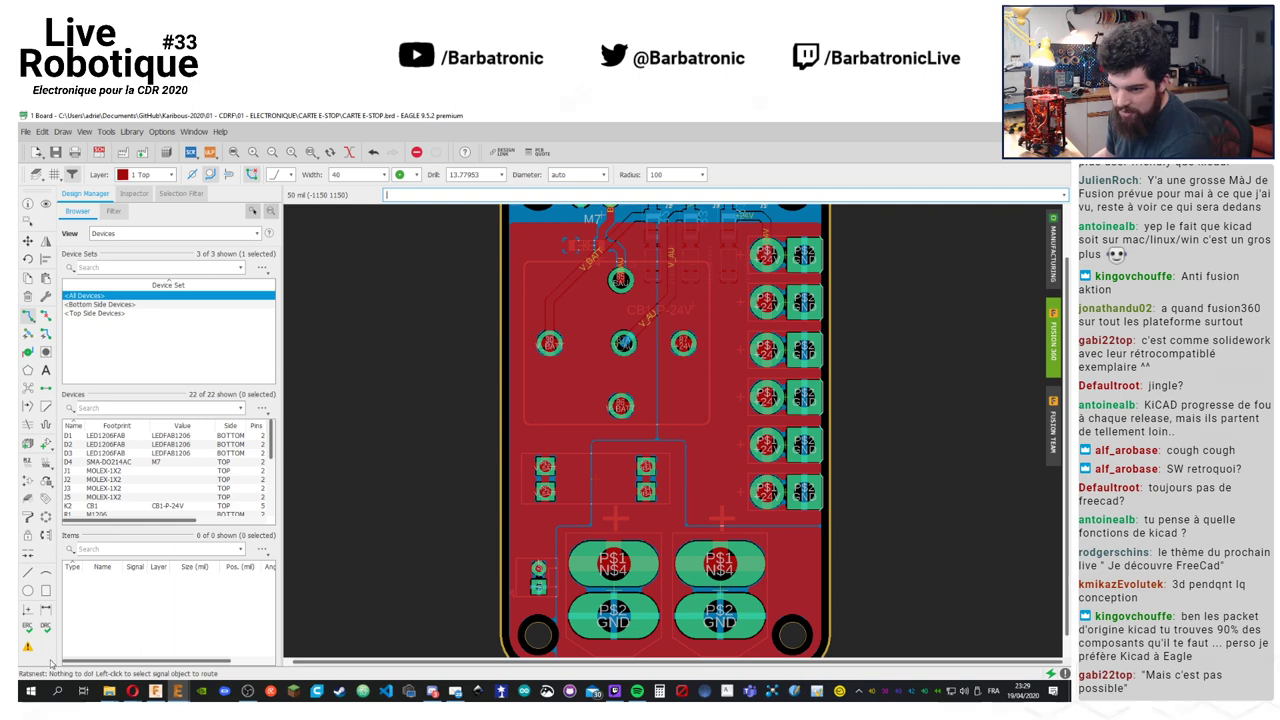
Revert the via clearance to 6mil, set pad clearance to 16mil, apply and rerun the check
click(45, 625)
click(97, 372)
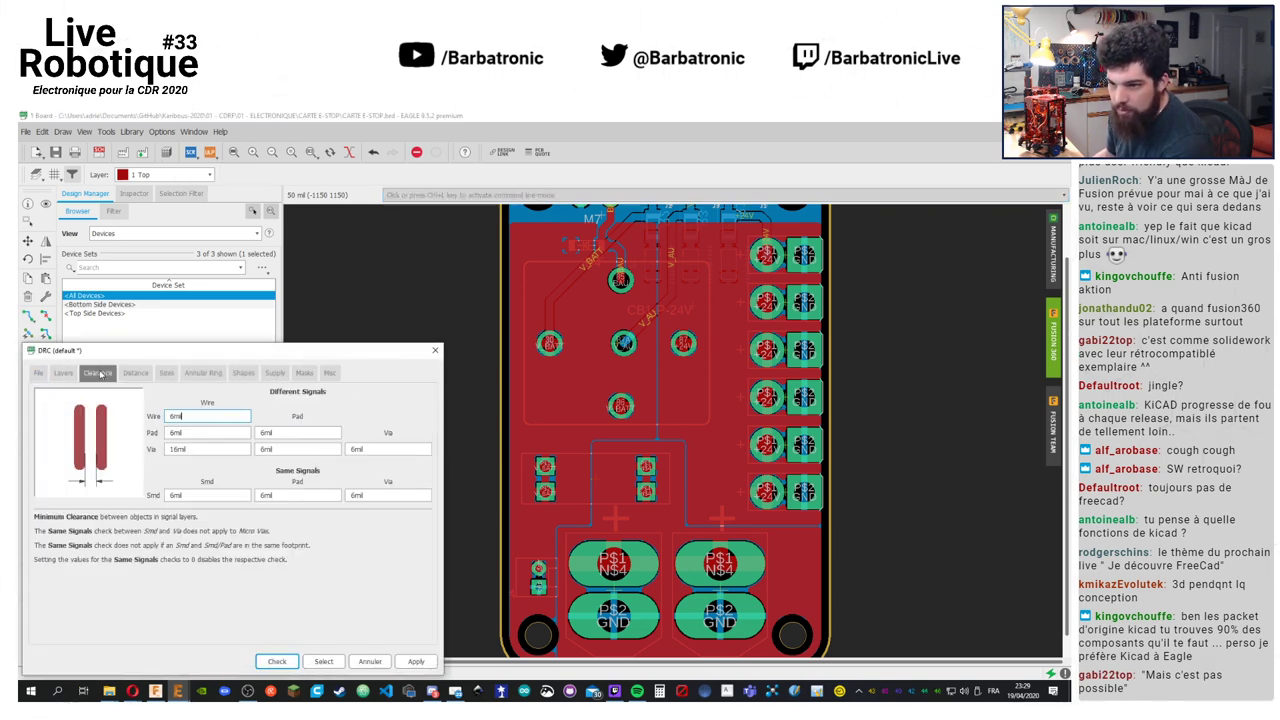
click(178, 449)
key(BackSpace)
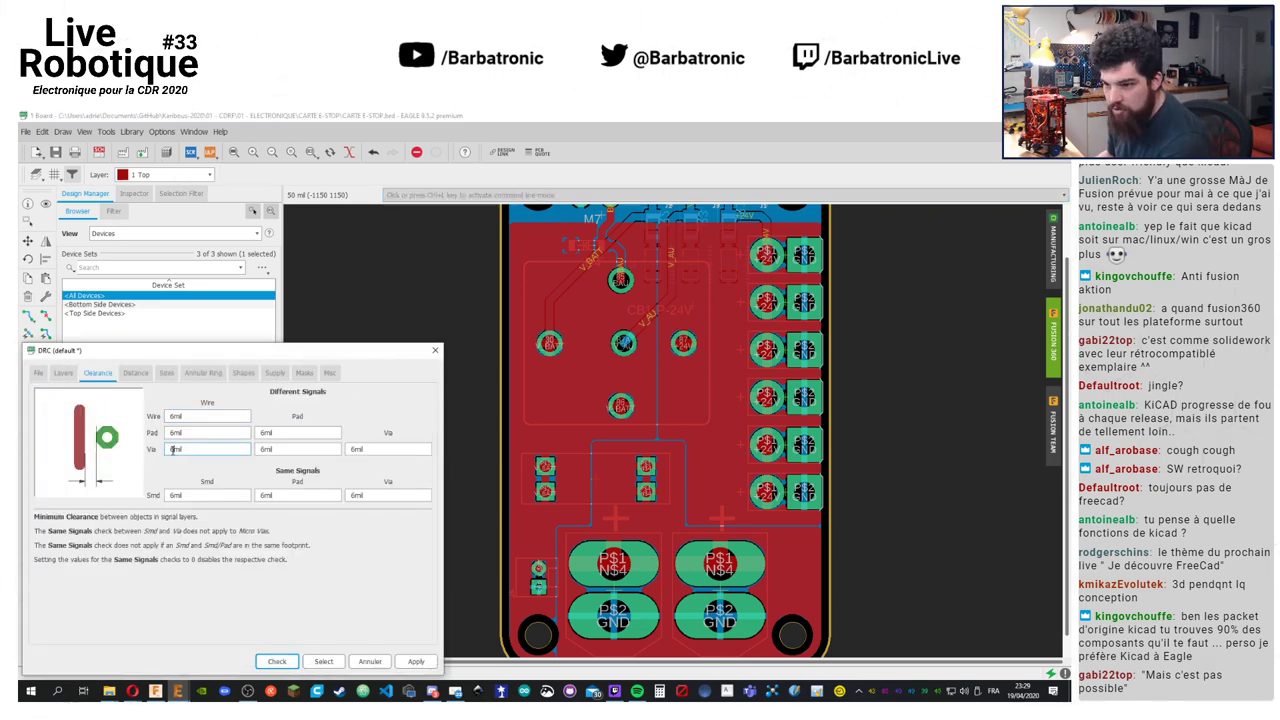
click(289, 433)
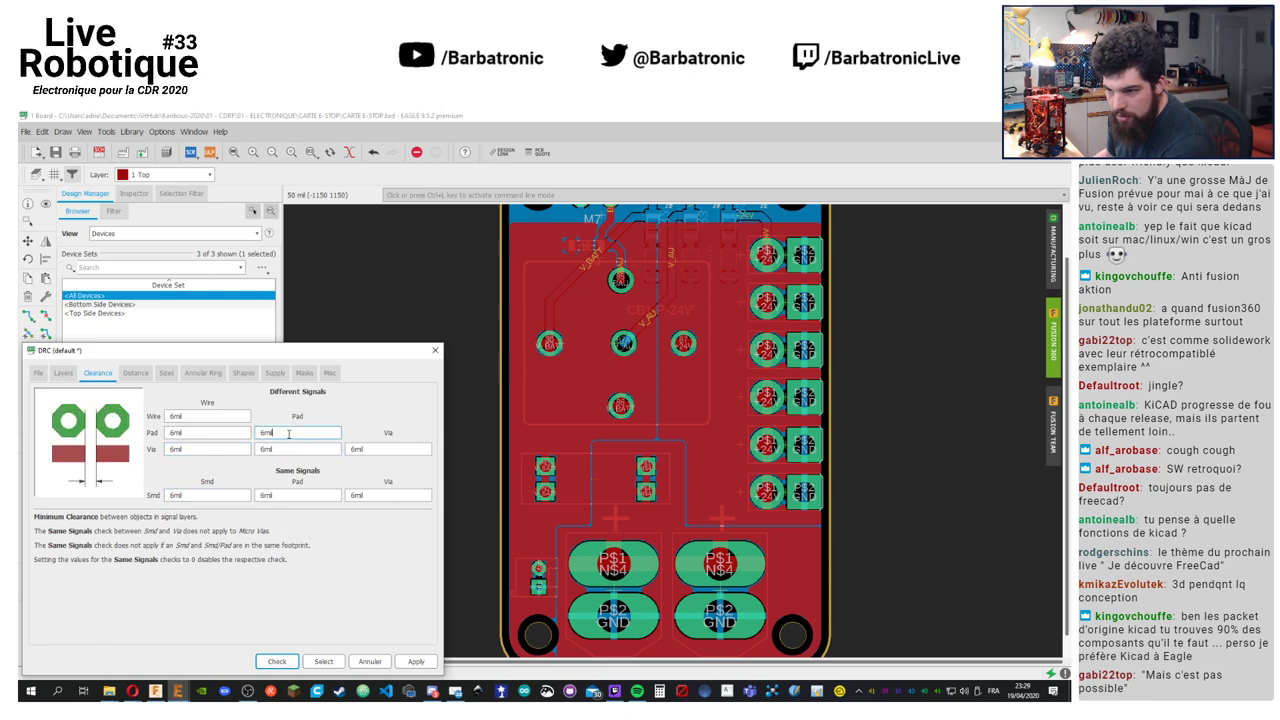
click(211, 432)
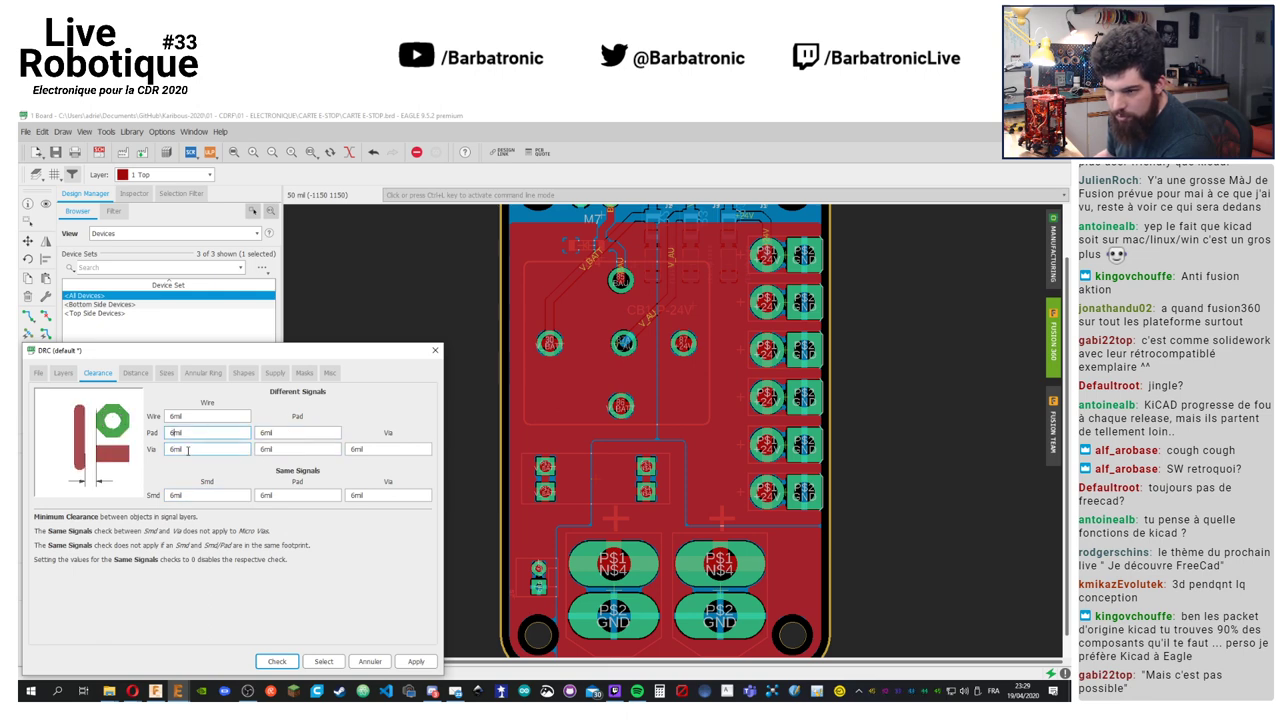
text(1)
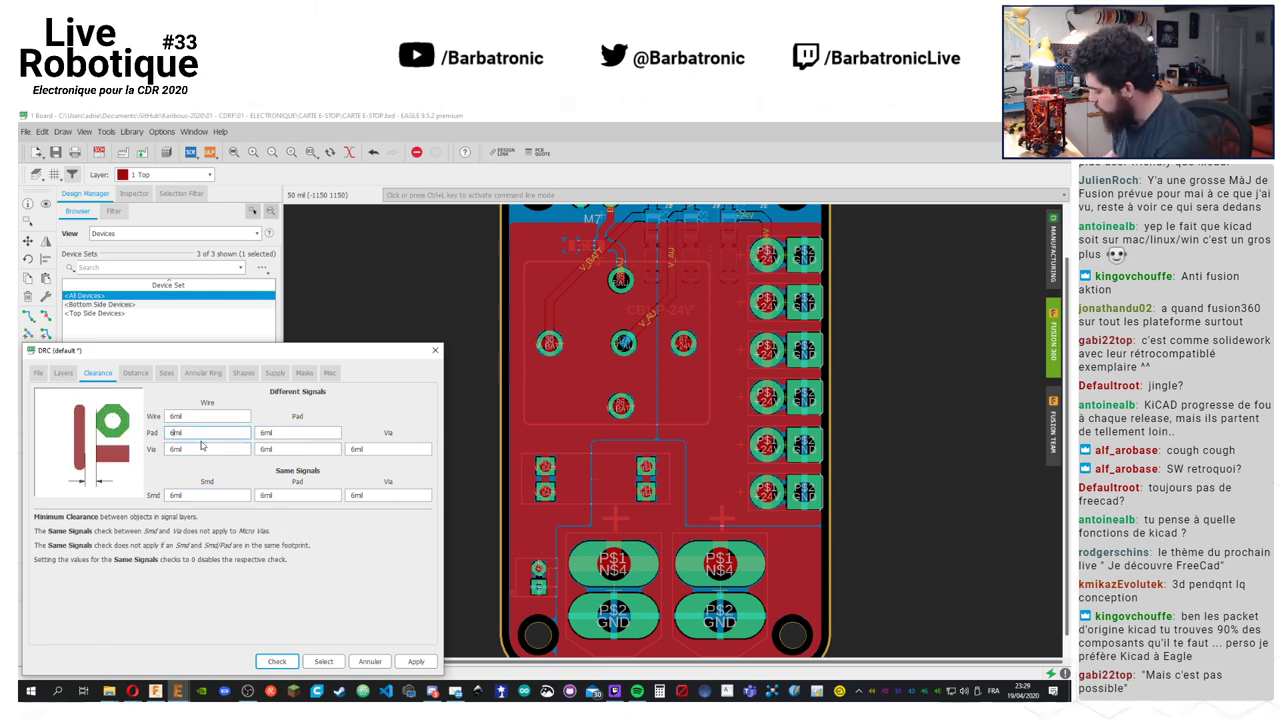
click(415, 662)
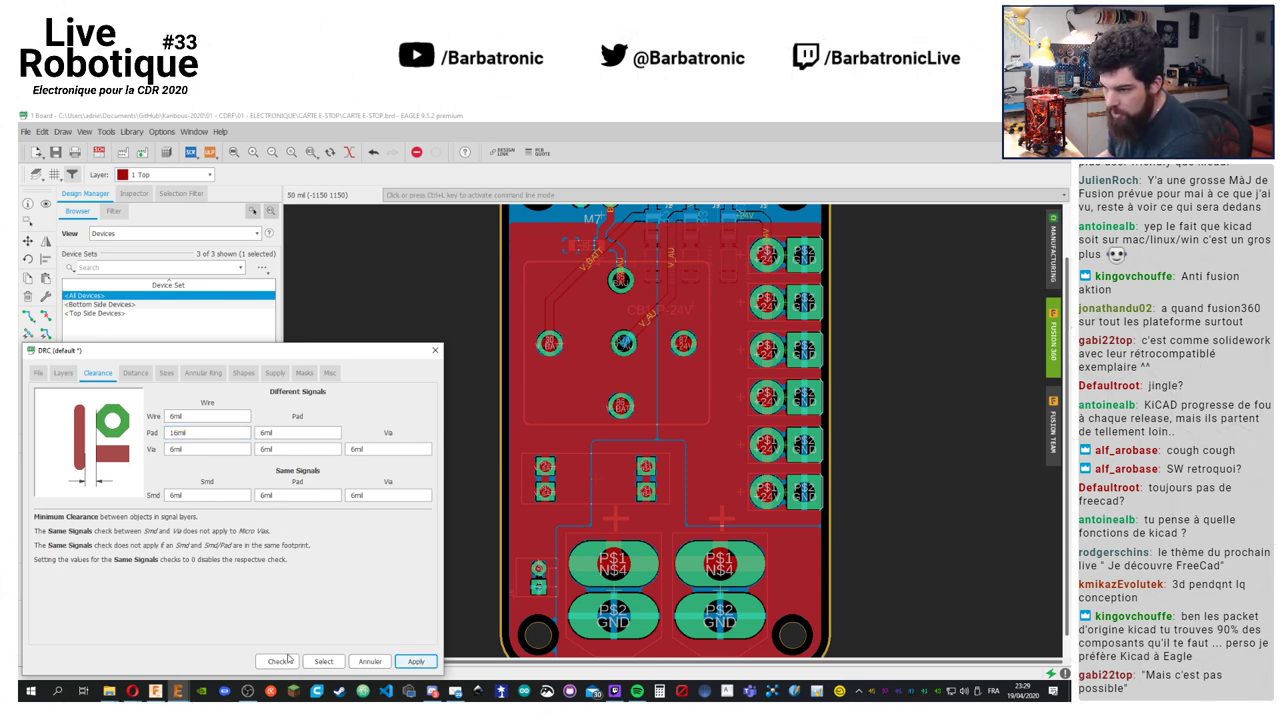
click(191, 414)
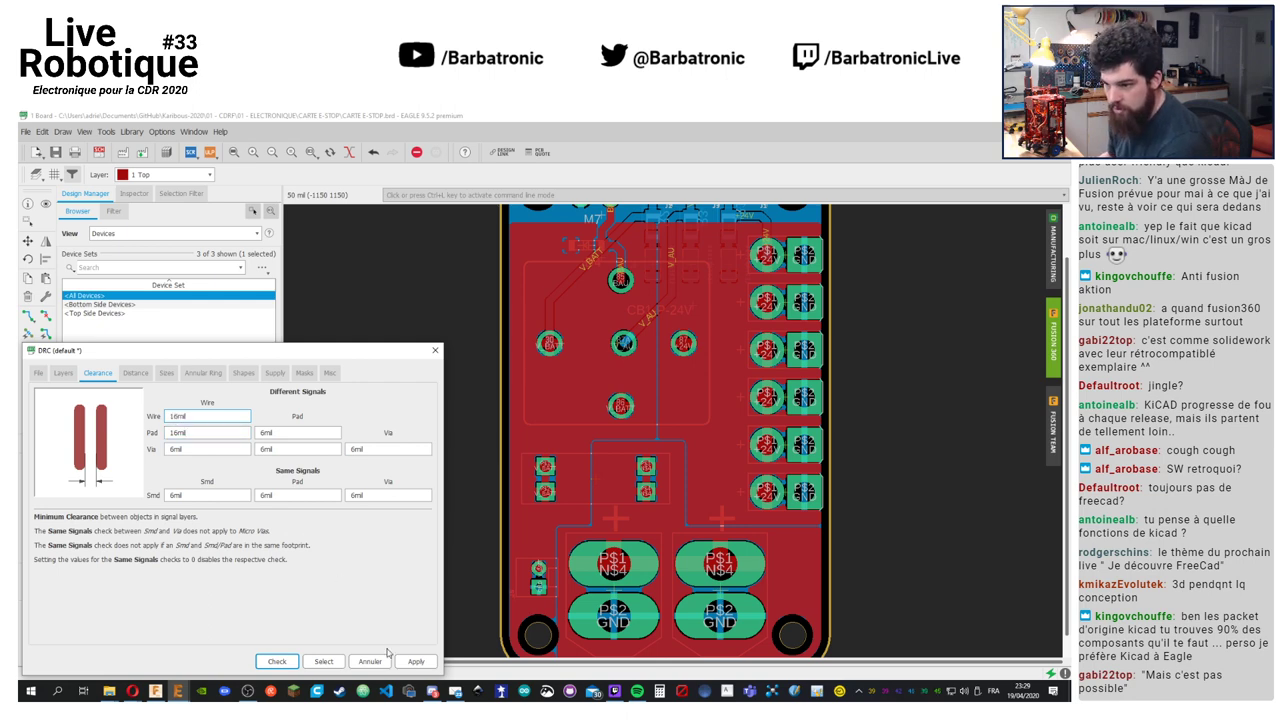
click(415, 661)
click(277, 661)
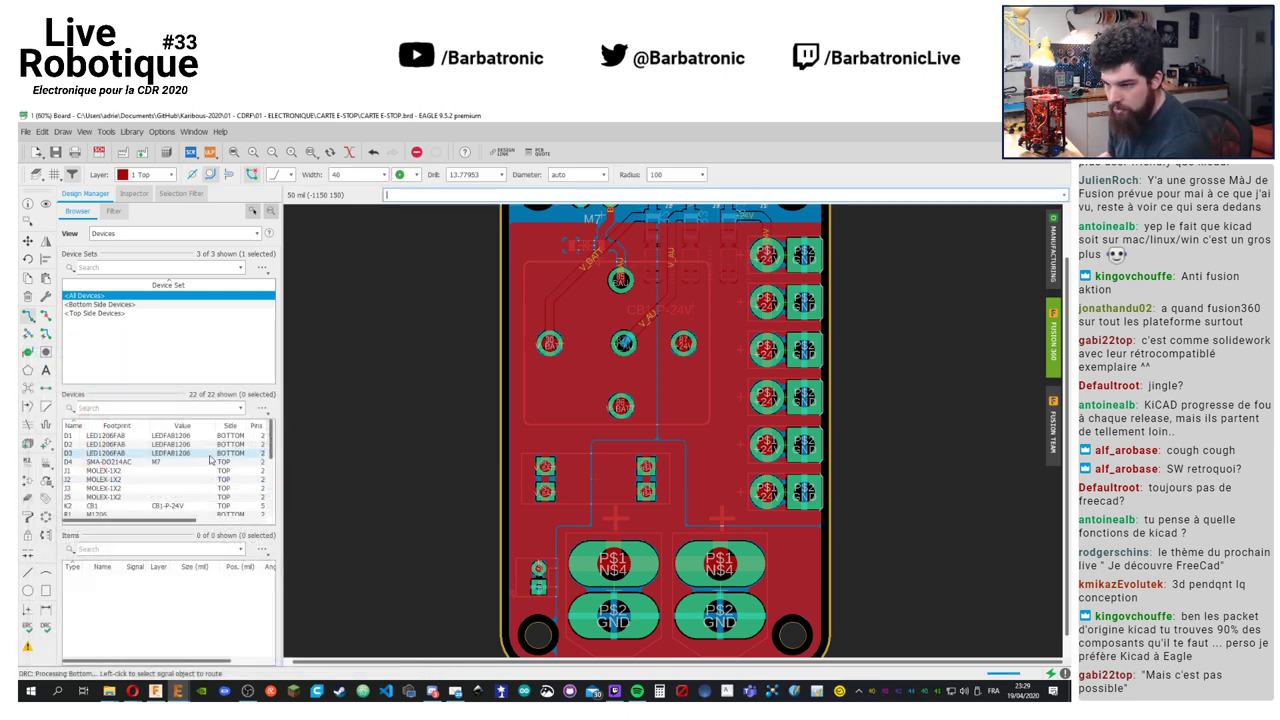
Recompute airwires, zoom in on the large pads to inspect them, and save CARTE E-STOP.brd
click(29, 390)
scroll(668, 475, up, 3)
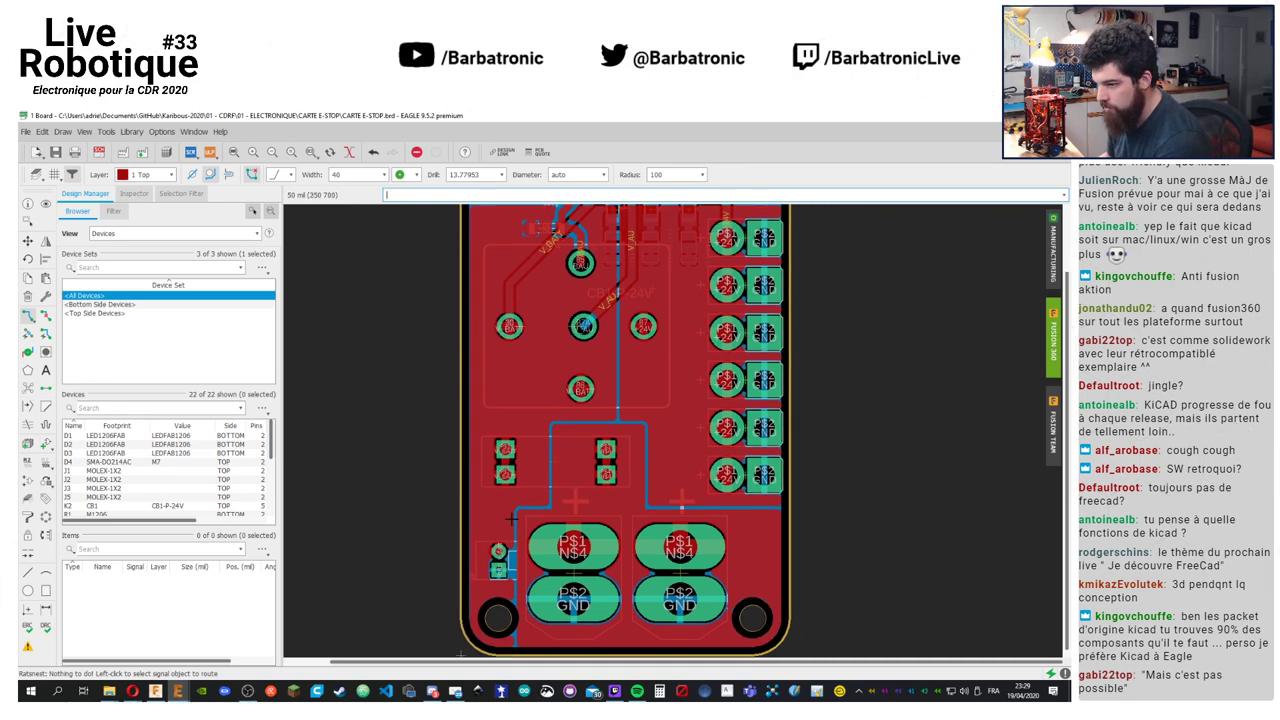
scroll(490, 500, up, 4)
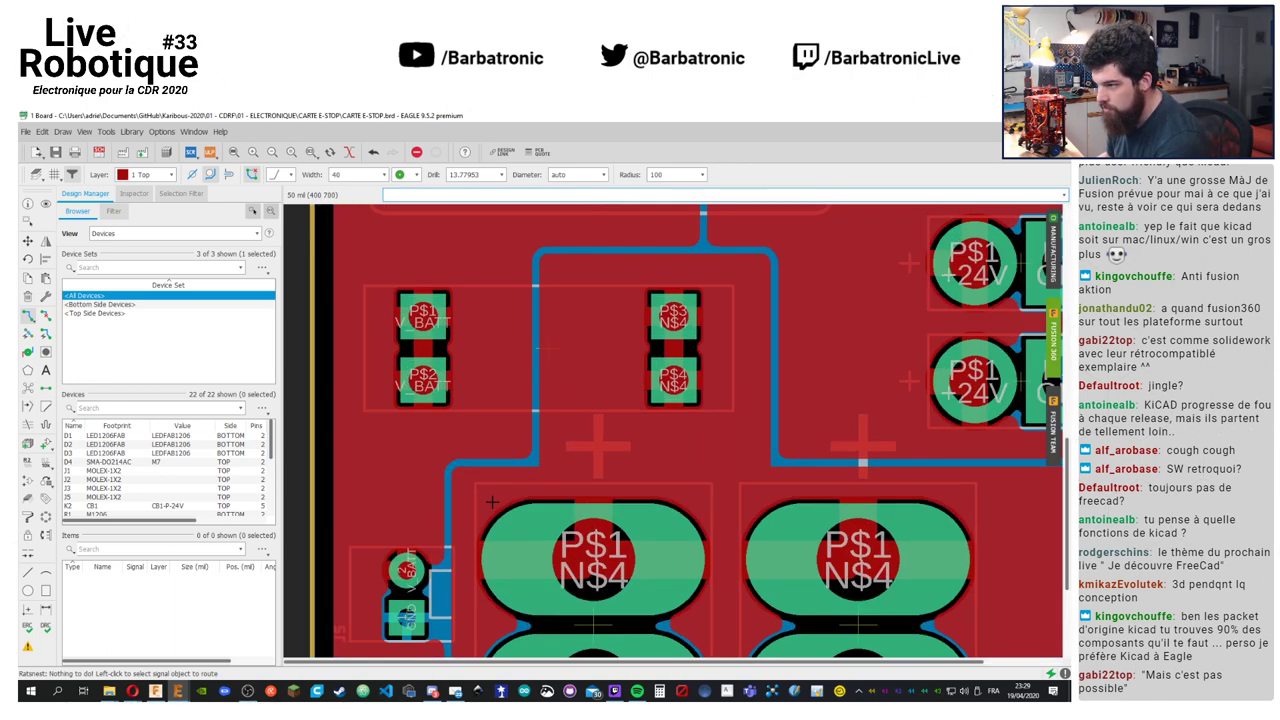
middle_drag(662, 426, 622, 404)
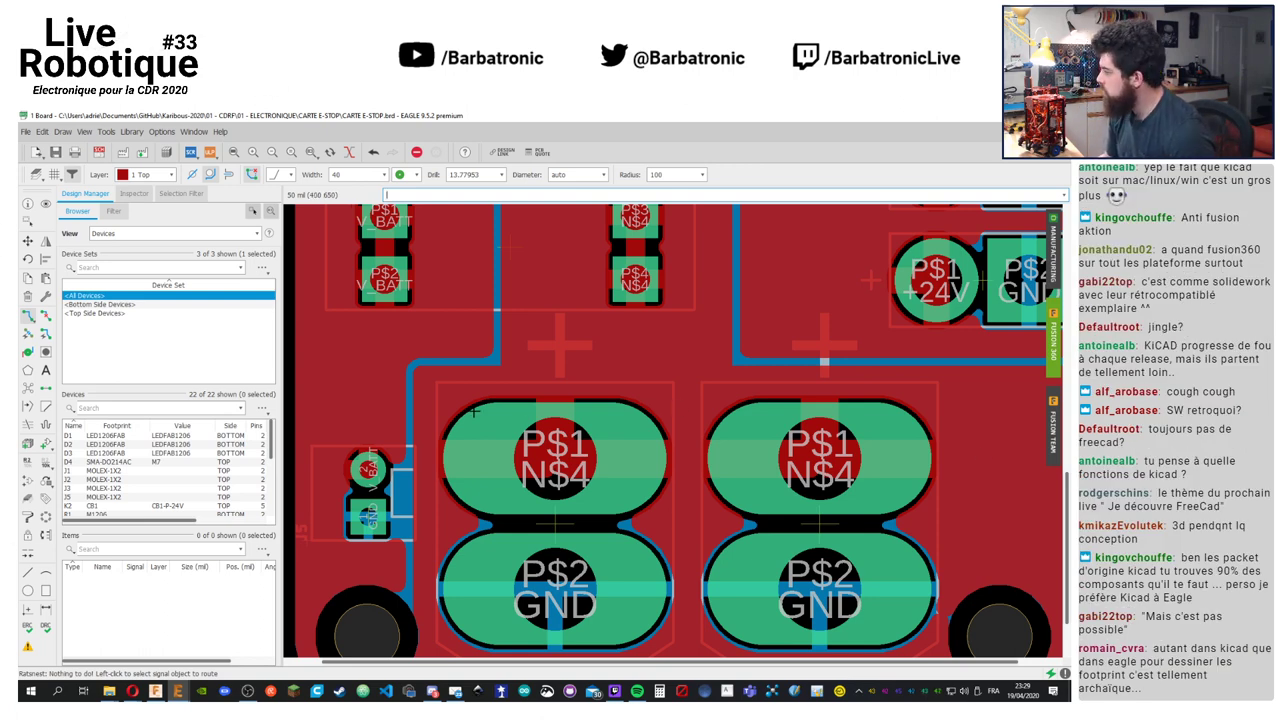
scroll(474, 410, down, 10)
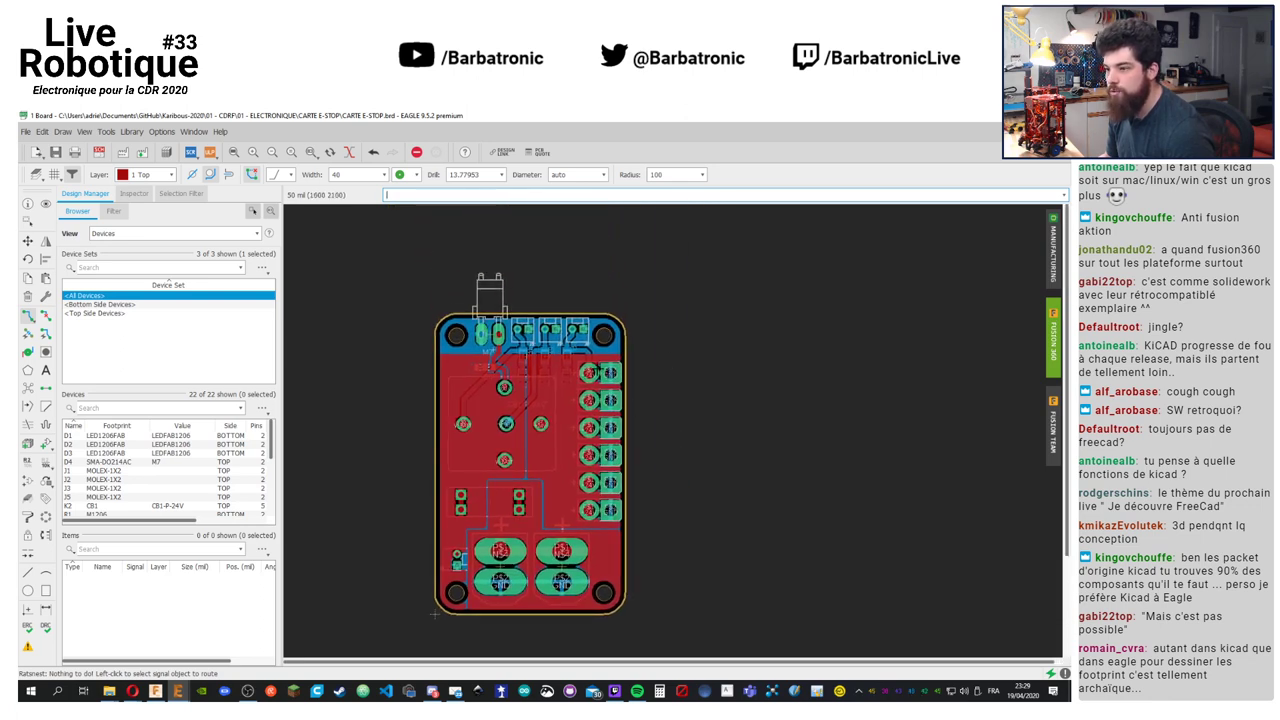
scroll(512, 330, up, 5)
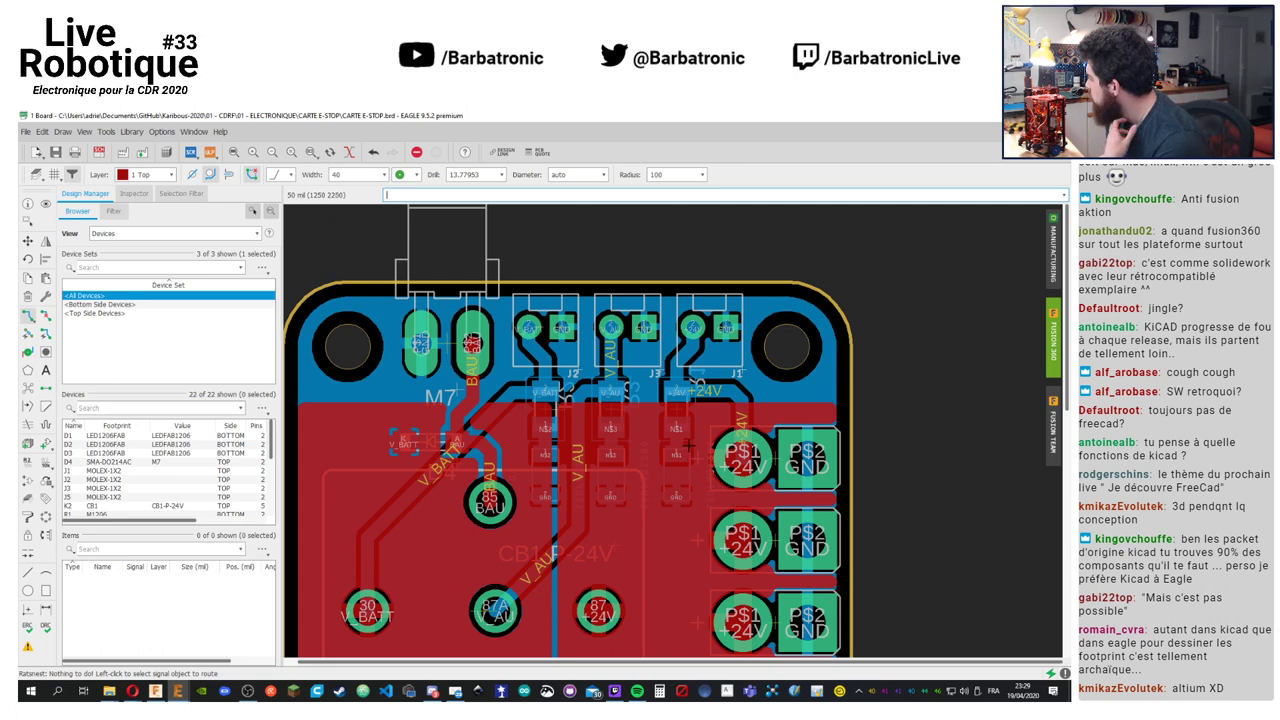
scroll(688, 441, down, 5)
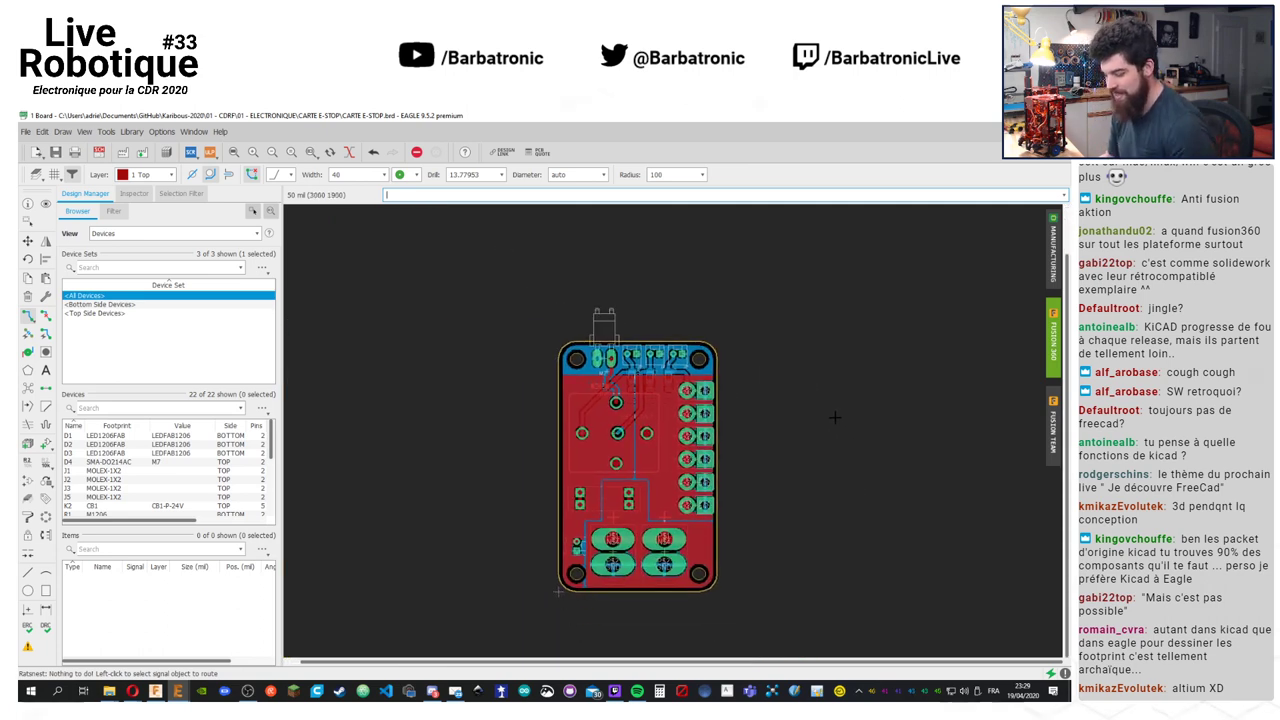
key(ctrl+s)
scroll(760, 540, up, 2)
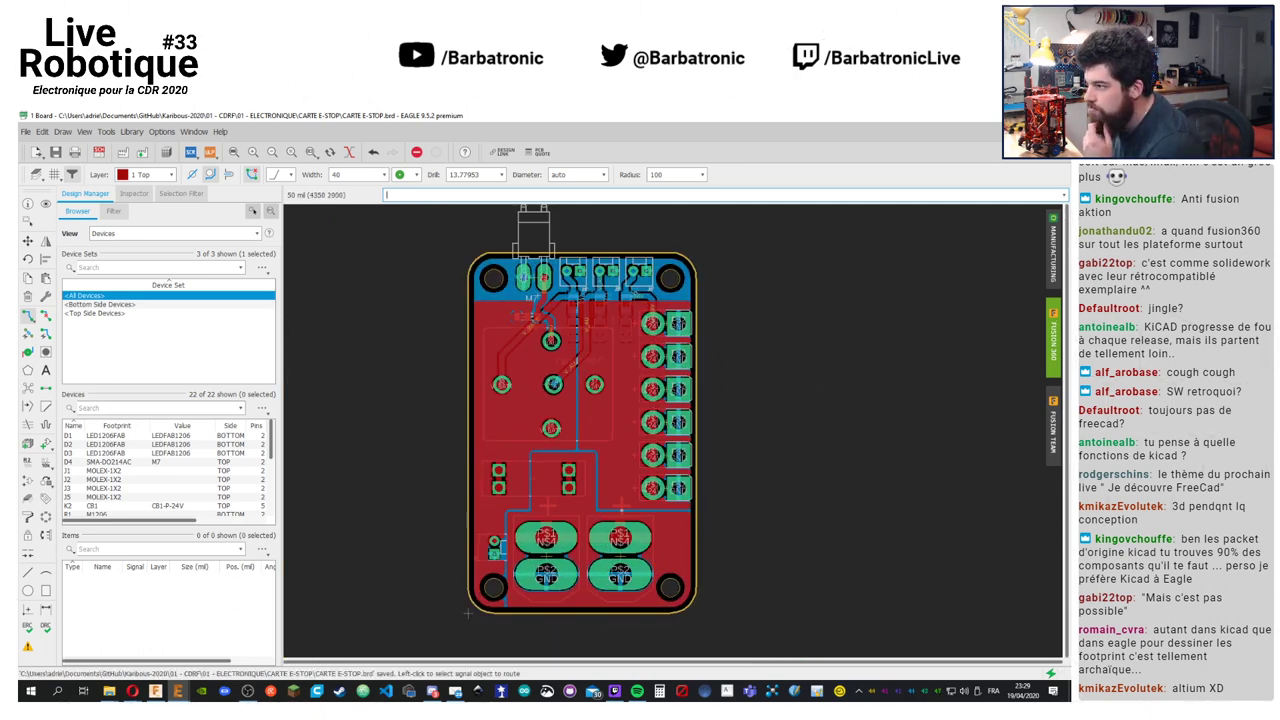
Remove the board's existing Fusion 360 design link in the sync settings
click(1053, 340)
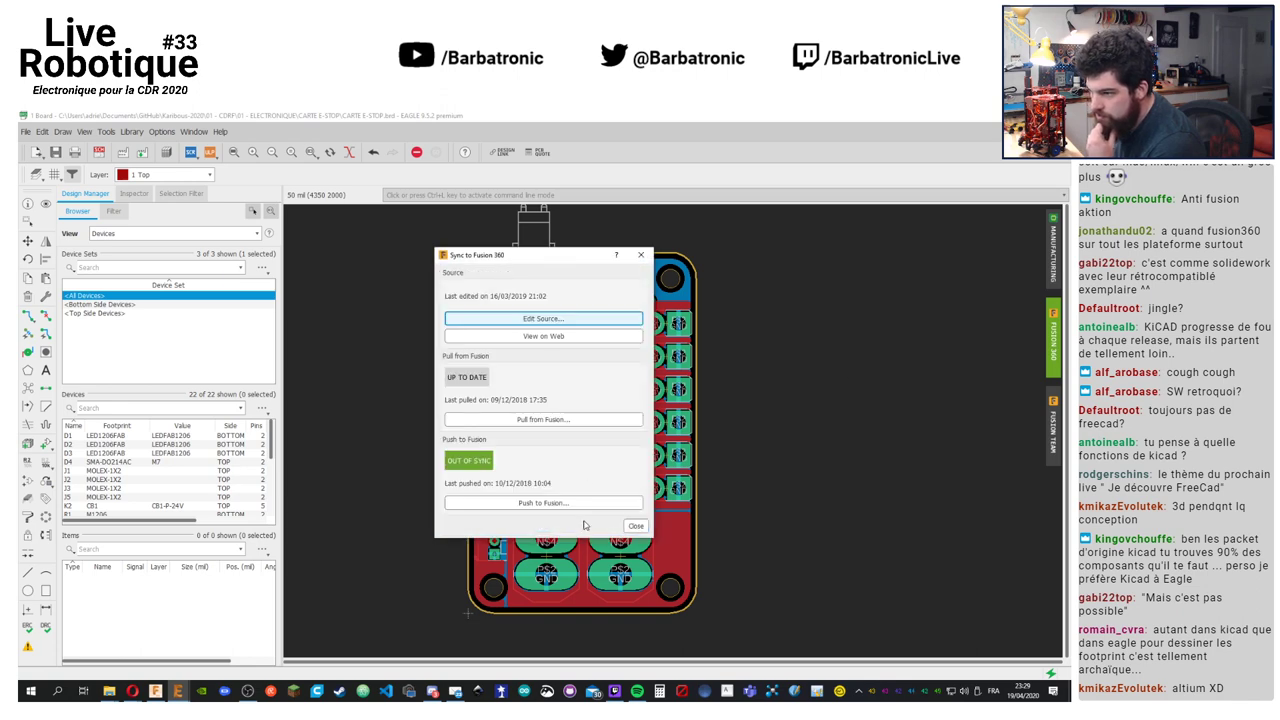
click(543, 318)
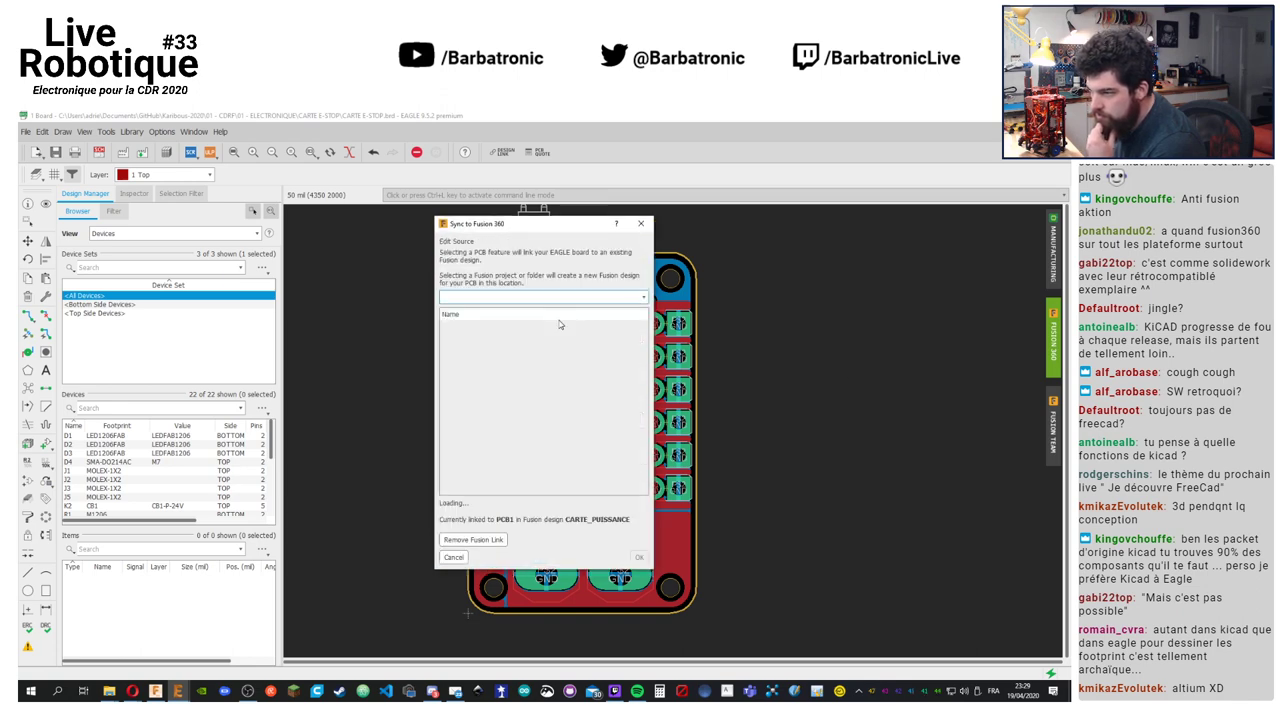
click(473, 539)
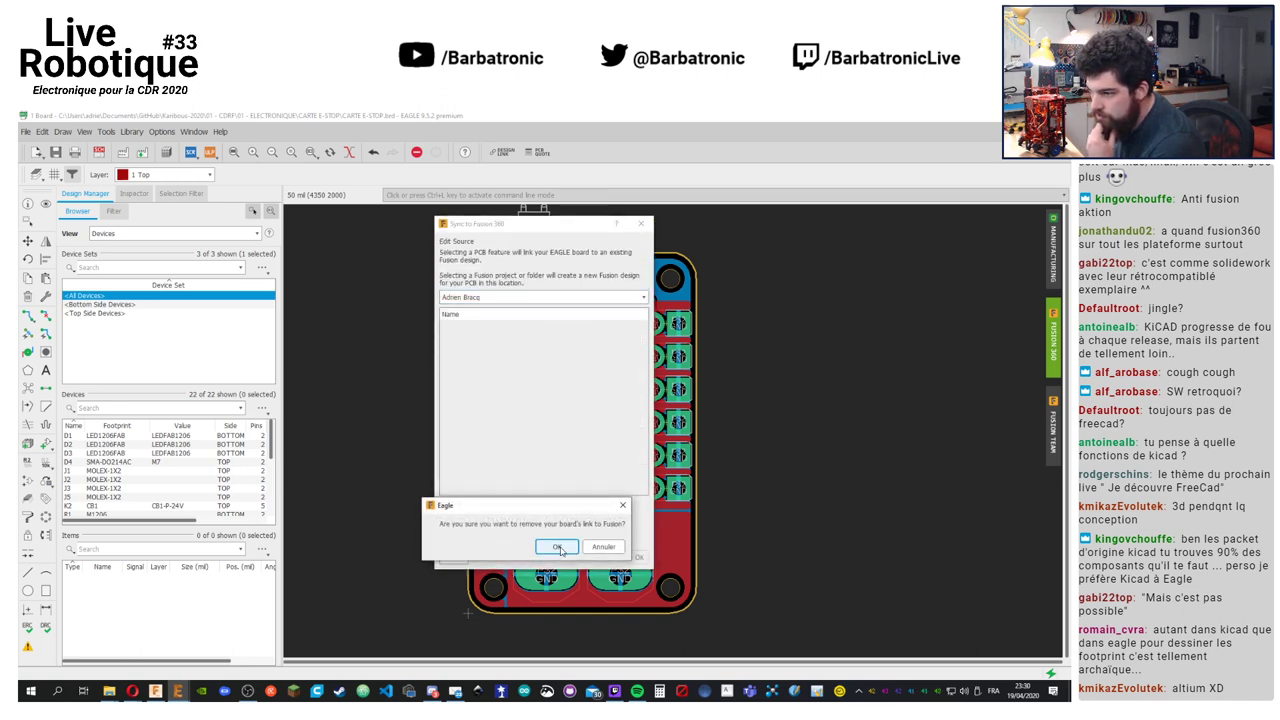
click(559, 547)
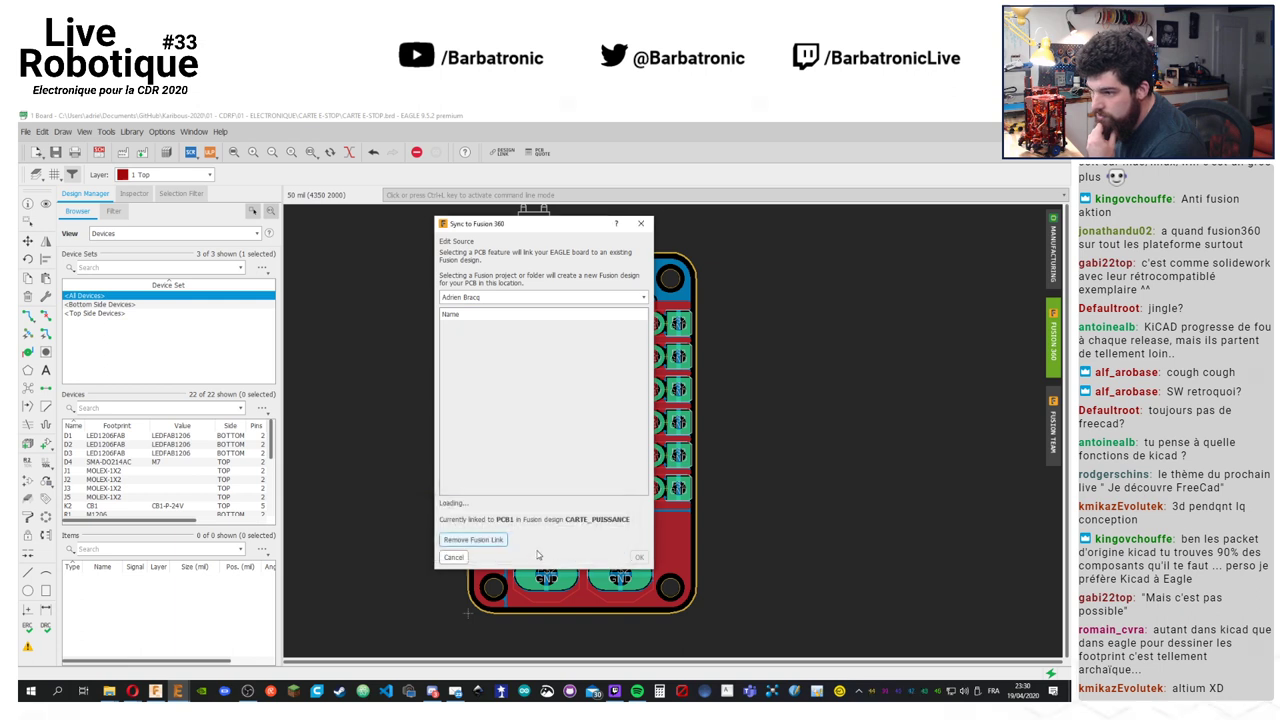
click(485, 542)
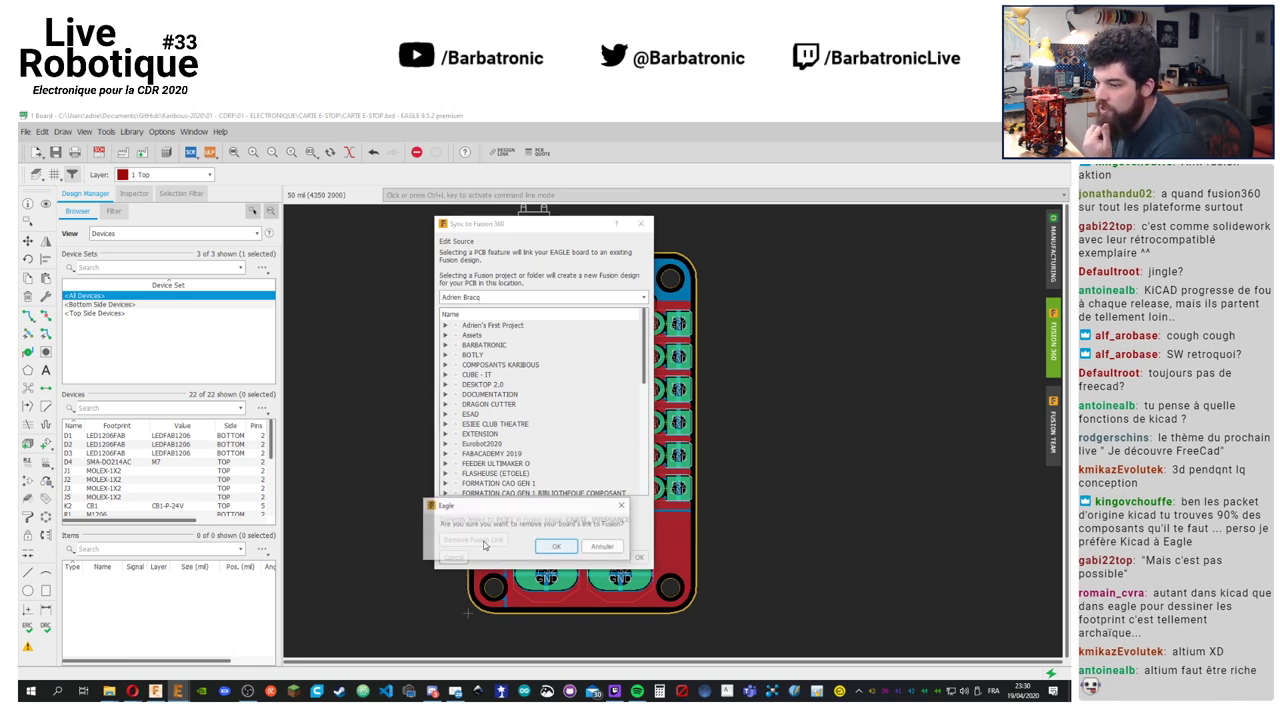
click(554, 548)
Choose LES KARIBOUS > 2020 > 03 - ELECTRONIQUE > PCB as the new design's location
click(558, 319)
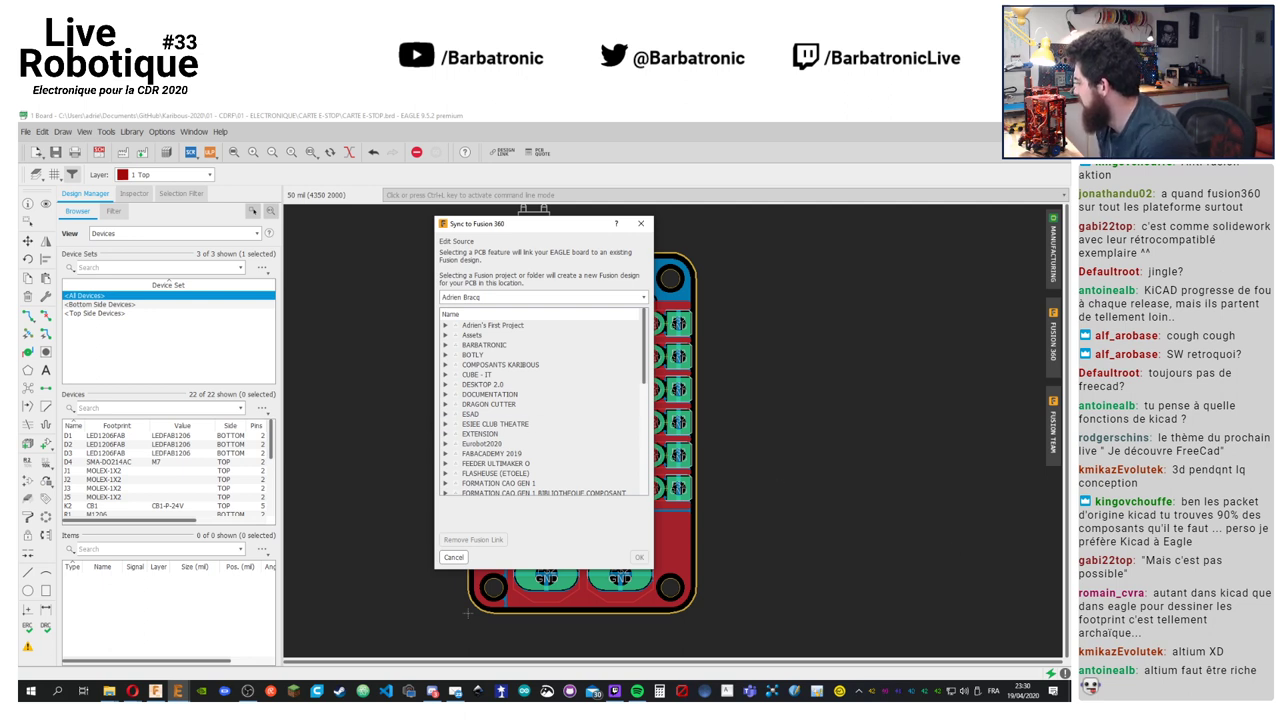
key(alt+Tab)
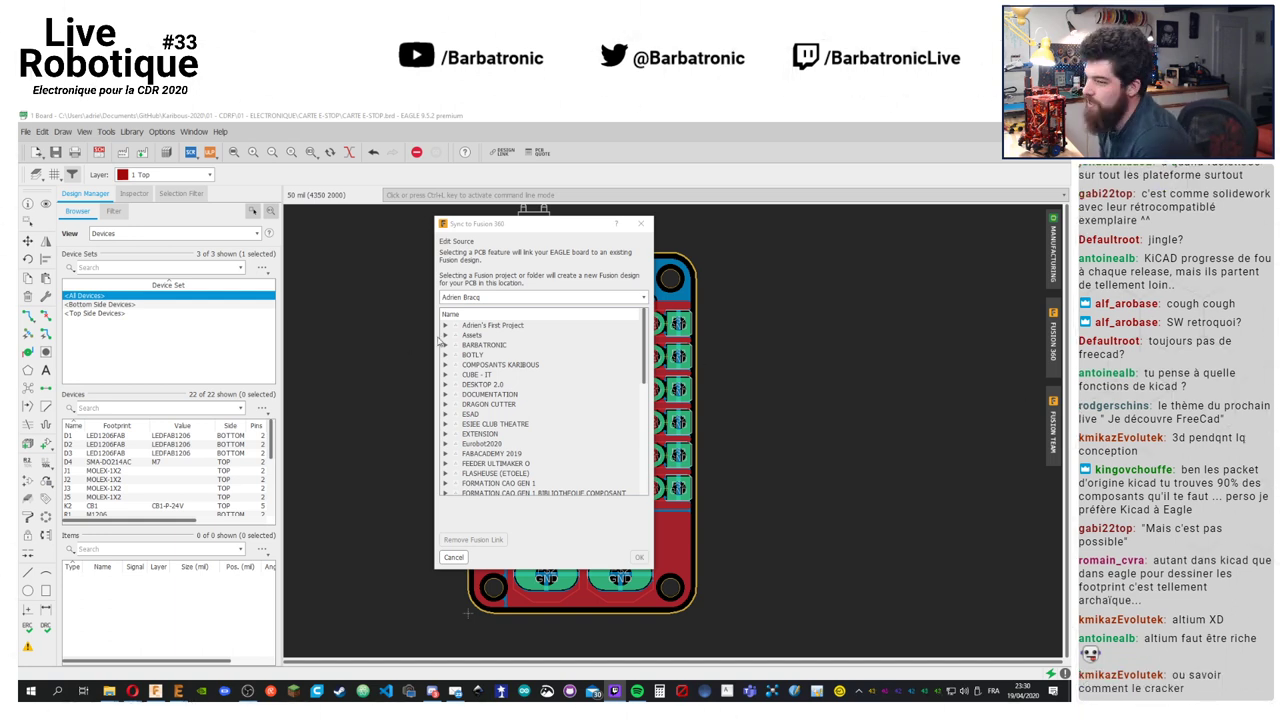
click(644, 346)
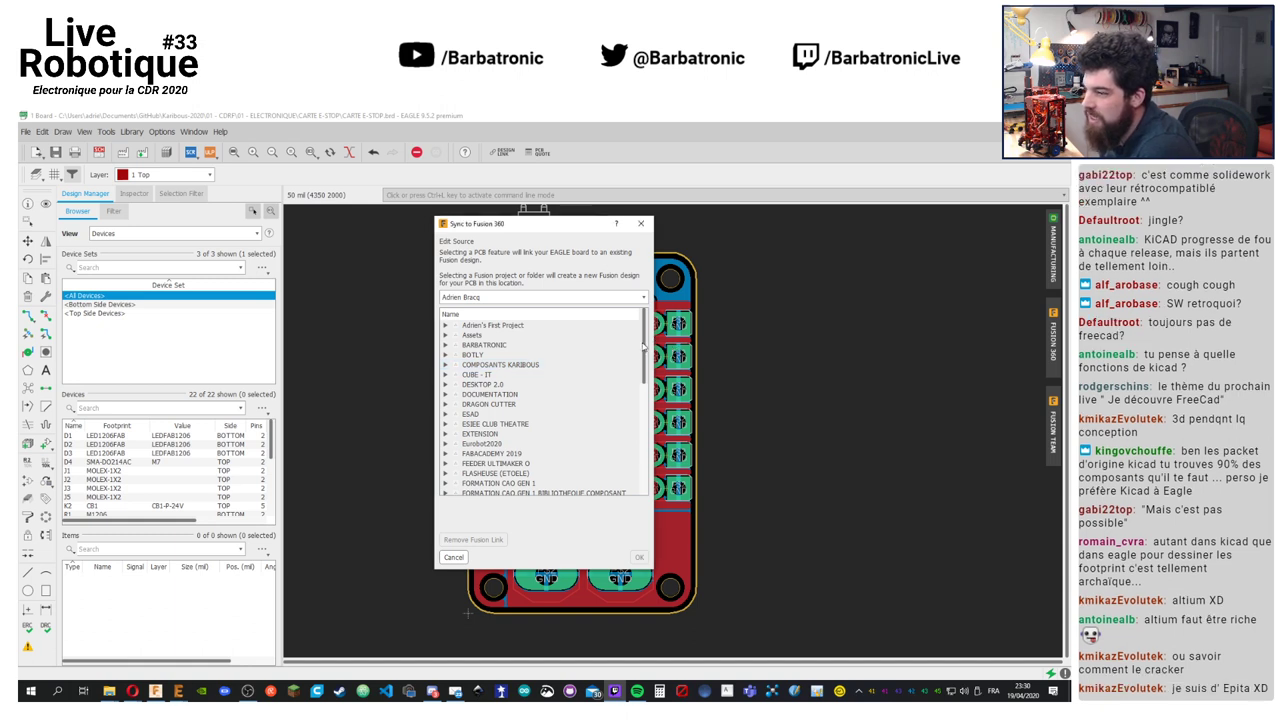
drag(644, 346, 645, 417)
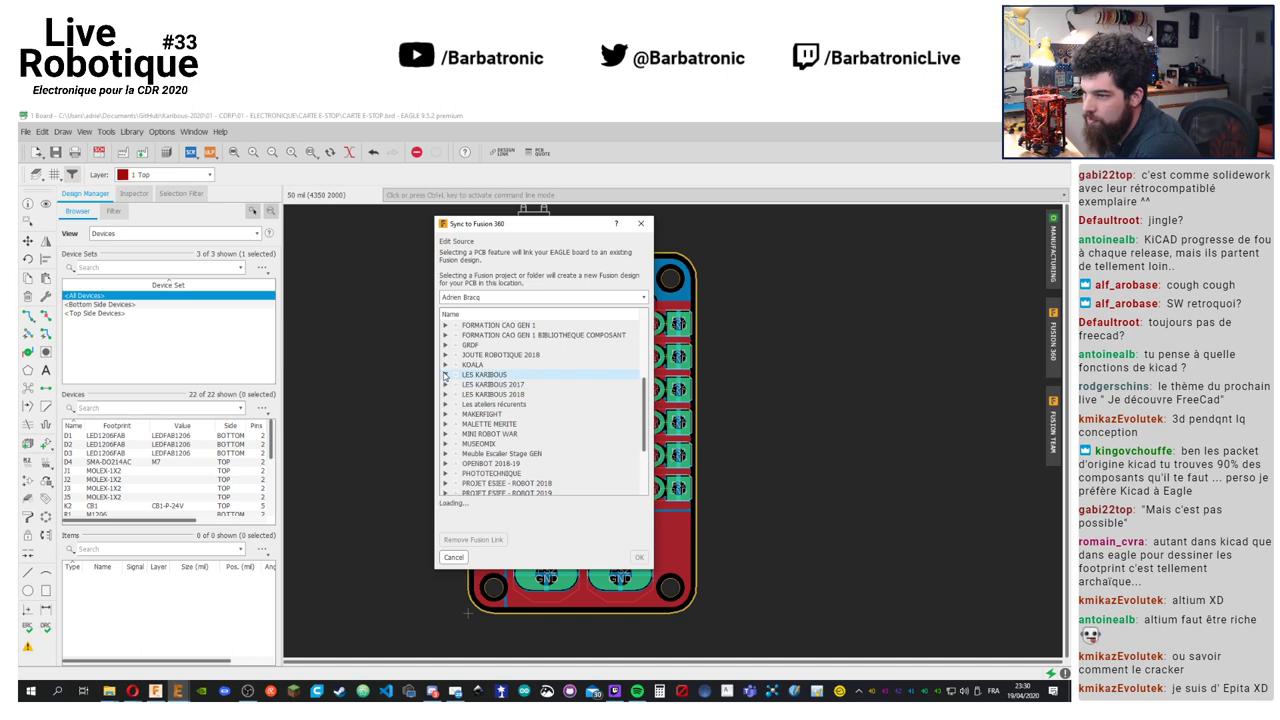
click(445, 374)
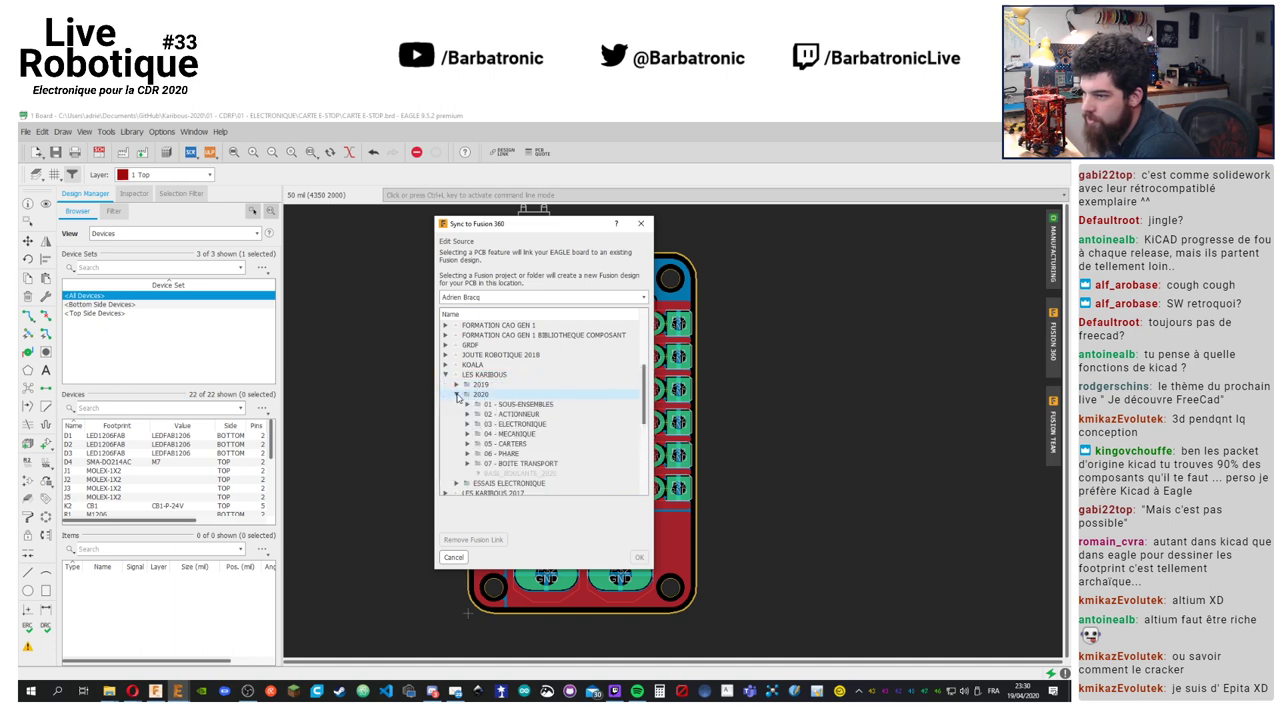
click(466, 424)
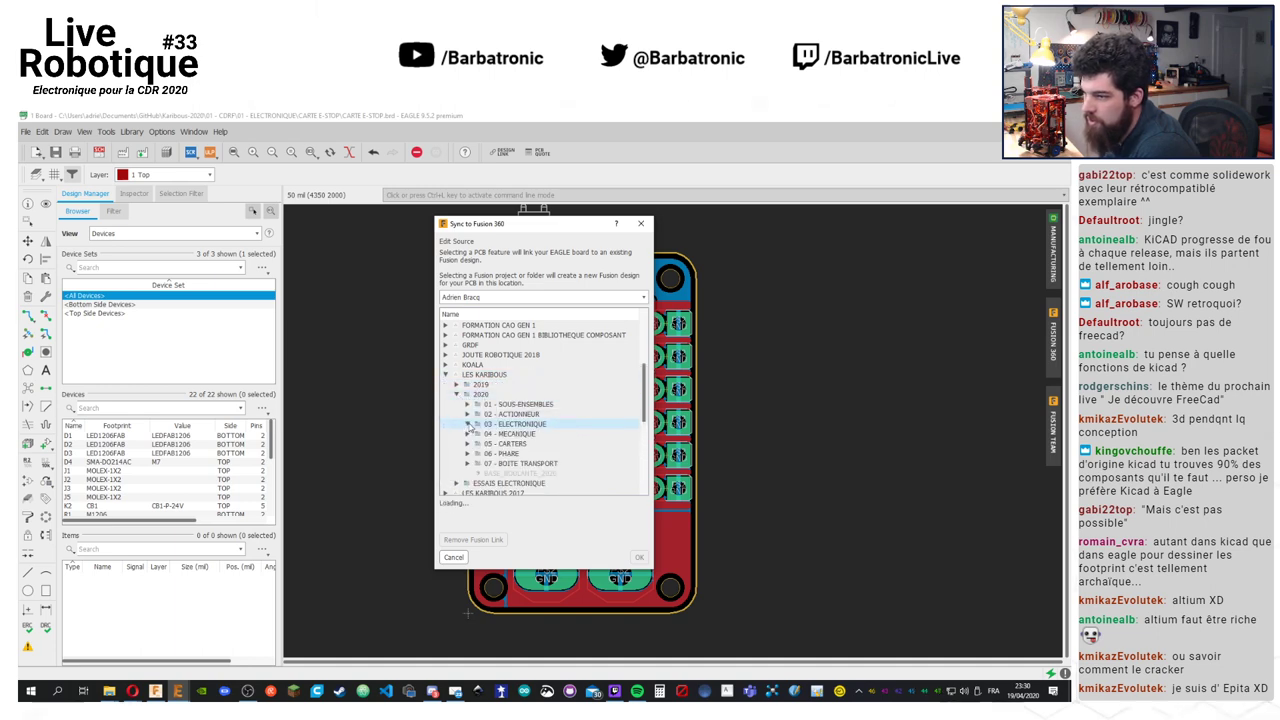
click(486, 454)
click(486, 454)
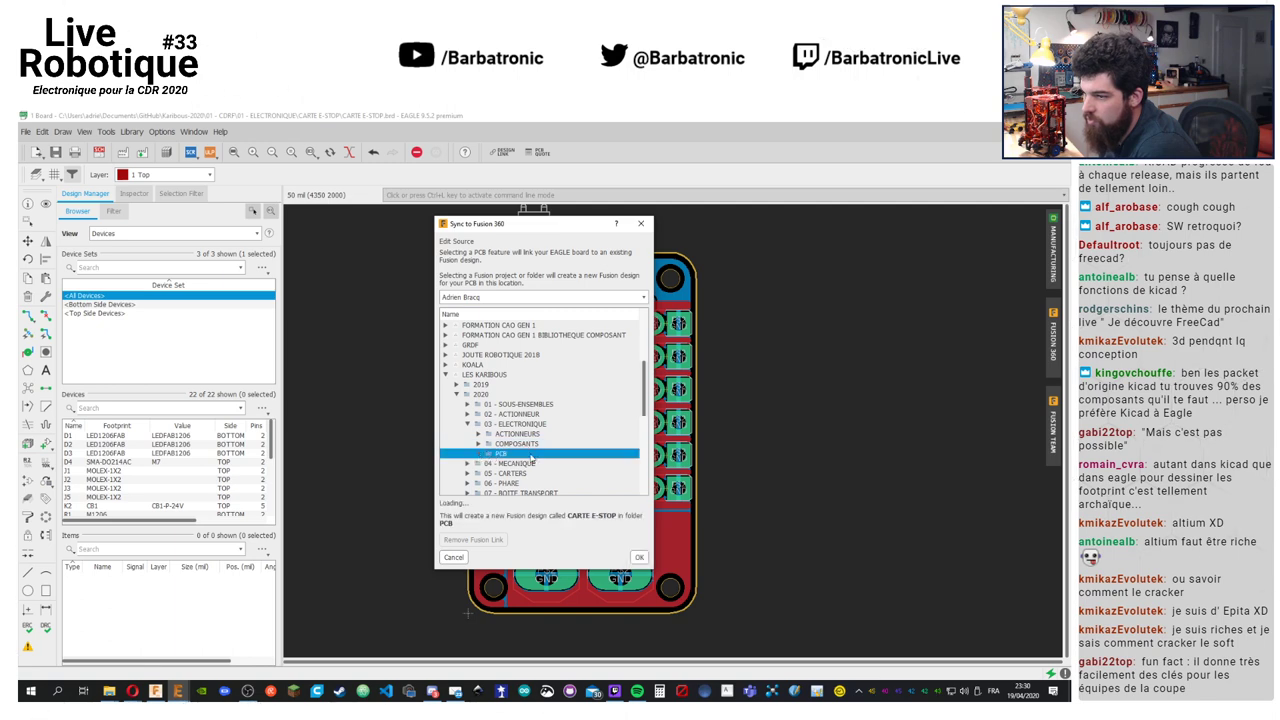
scroll(643, 412, down, 2)
scroll(643, 412, down, 1)
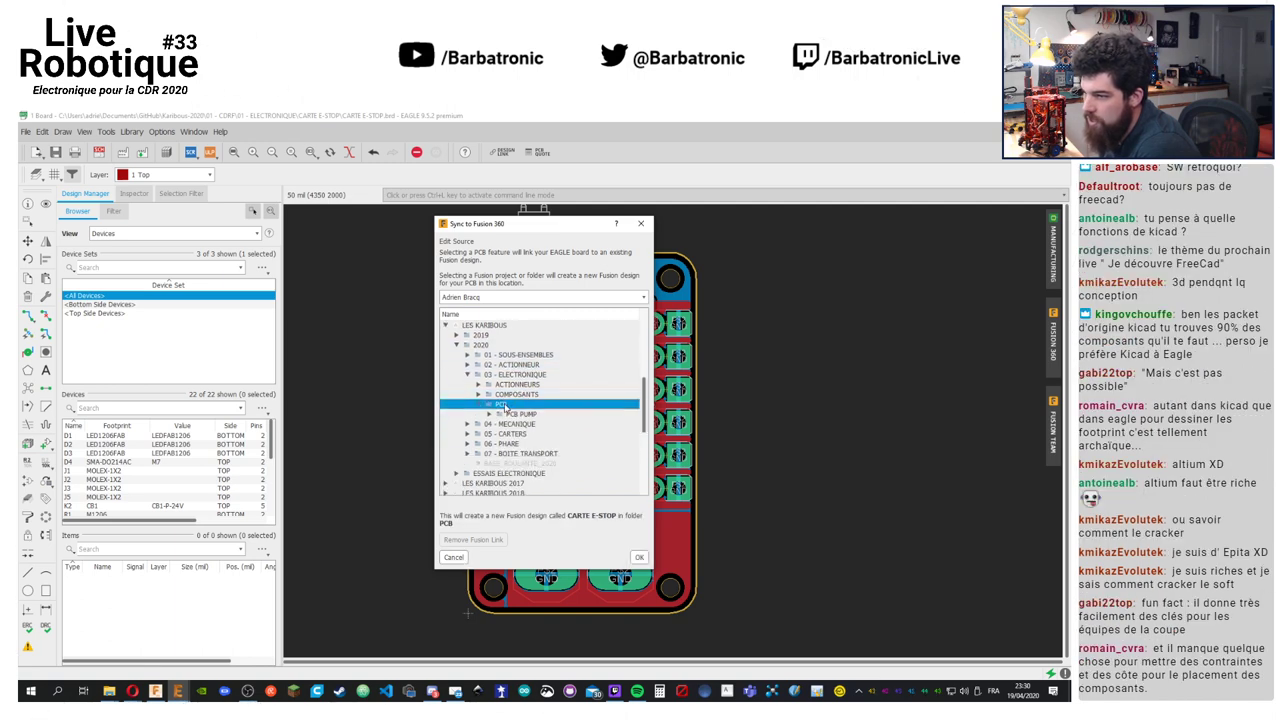
click(640, 559)
Push the E-STOP board to Fusion 360, dismiss the success message and close the sync window
scroll(590, 341, down, 3)
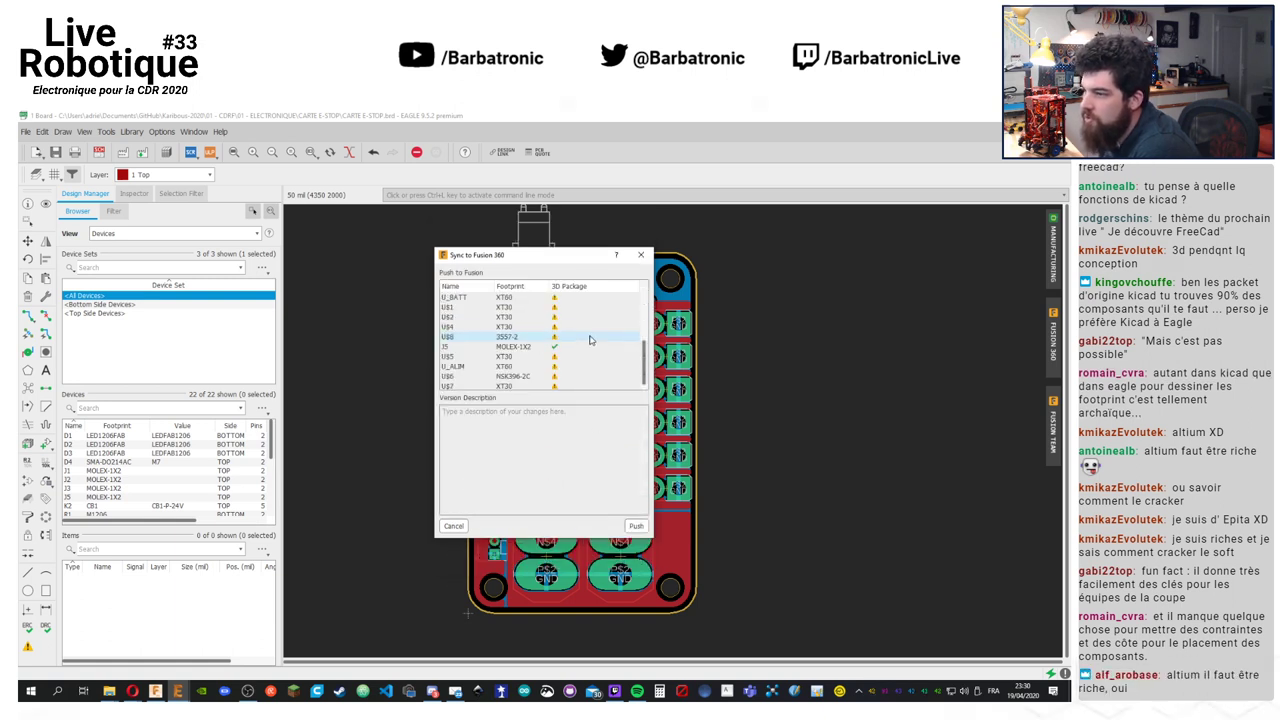
scroll(590, 341, up, 4)
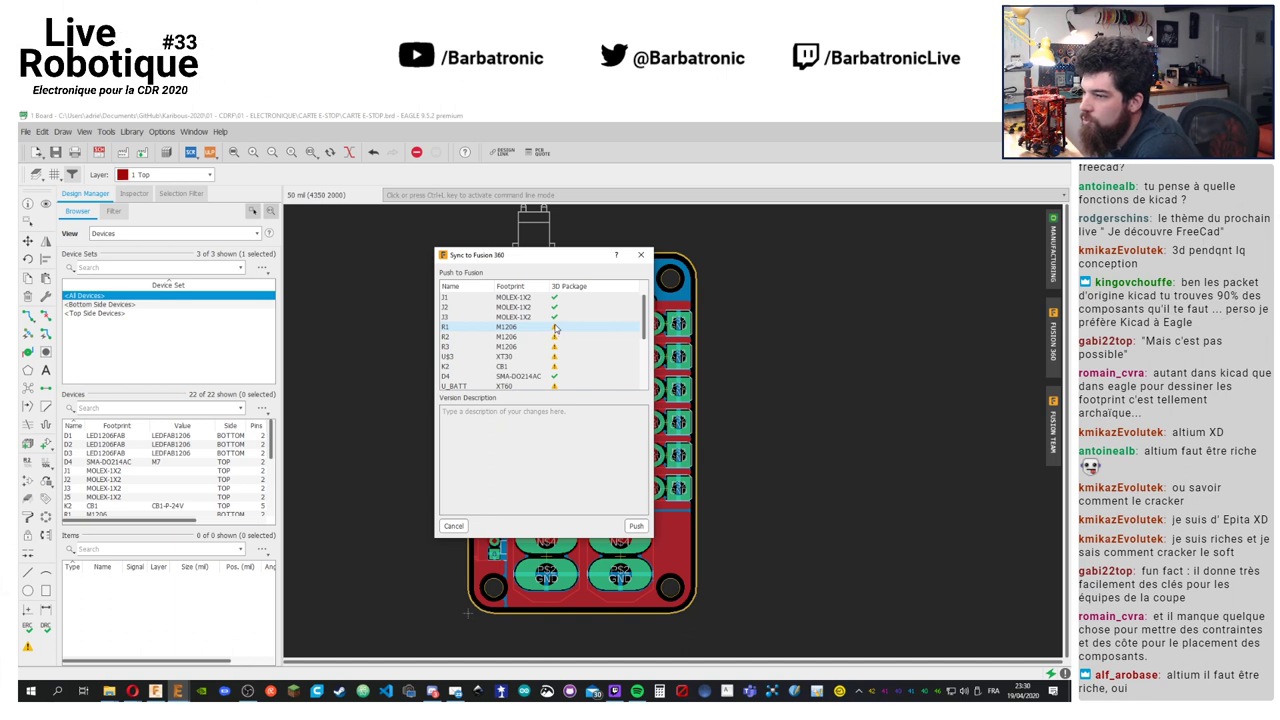
mouse_move(646, 320)
mouse_down()
mouse_move(652, 366)
mouse_move(650, 304)
mouse_move(646, 341)
mouse_up()
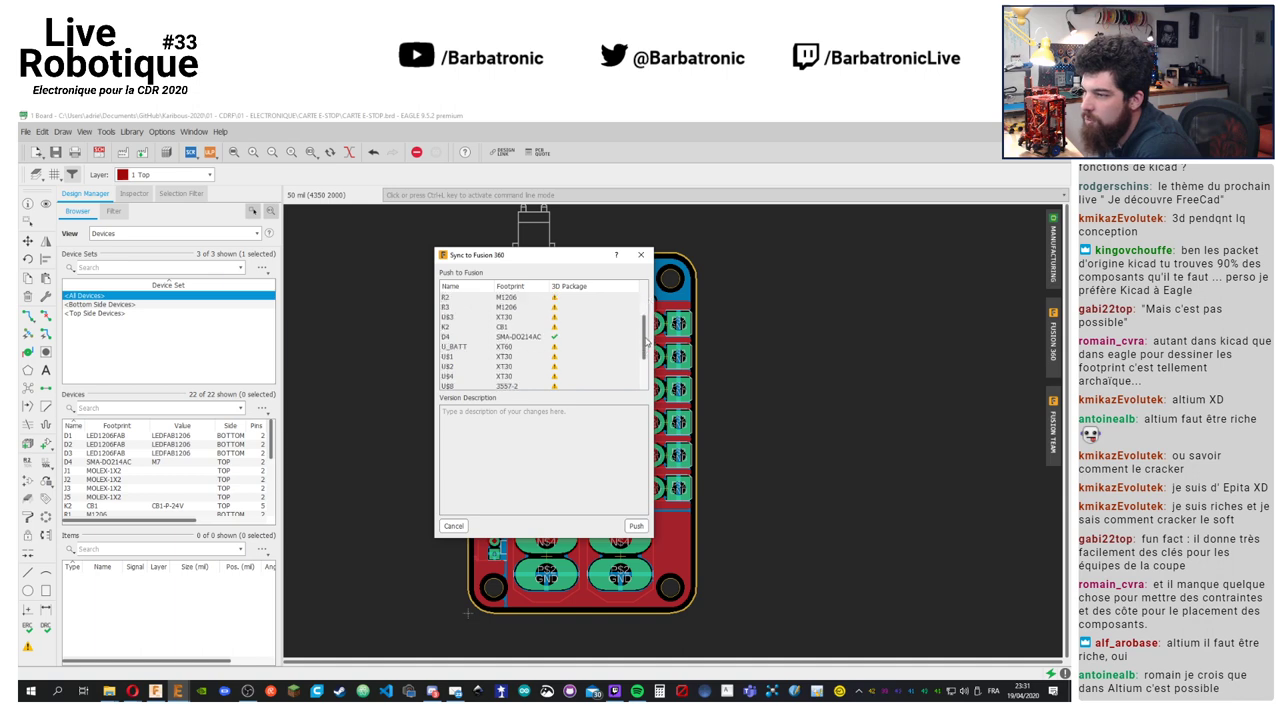
drag(588, 264, 334, 273)
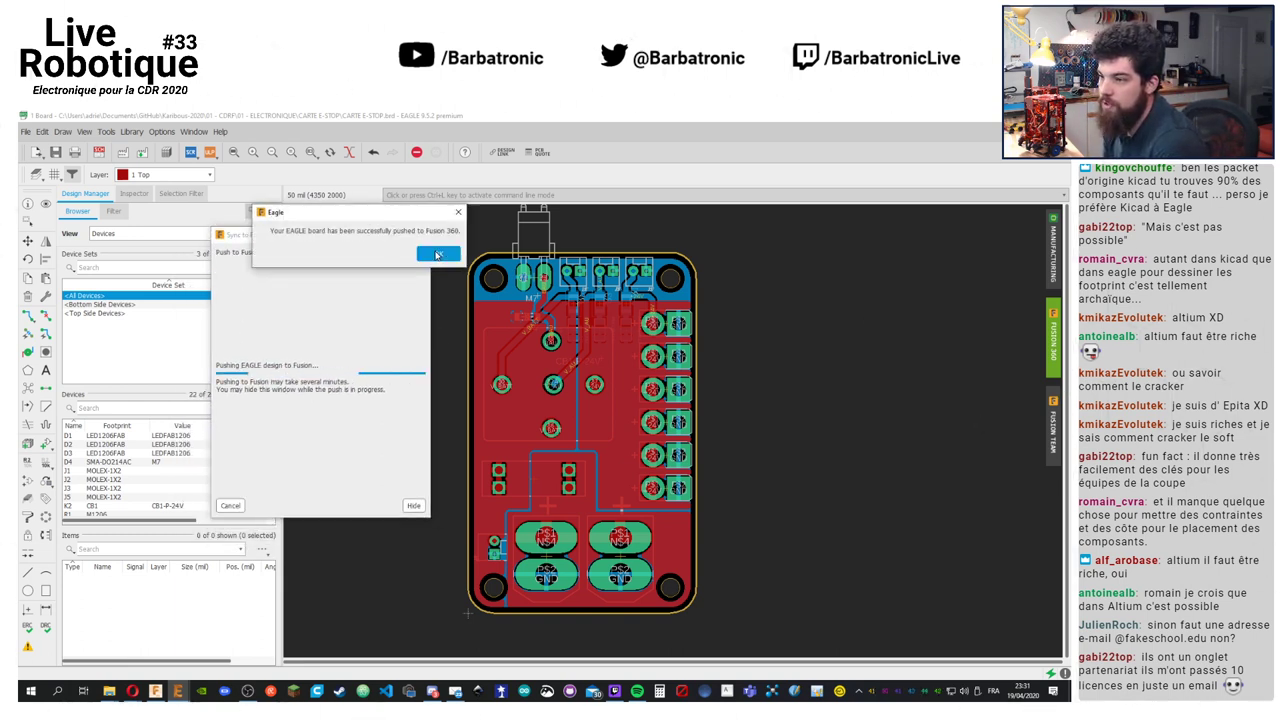
click(438, 253)
click(386, 263)
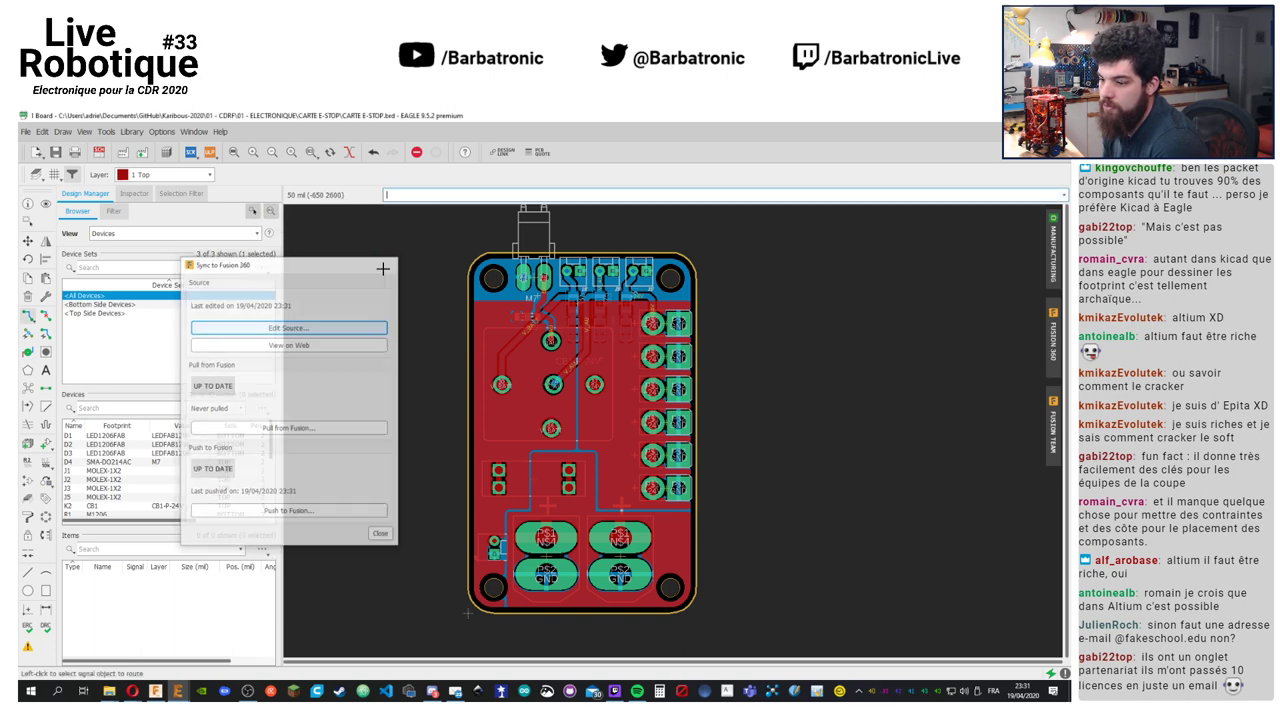
Browse Fusion 360's Data panel to LES KARIBOUS > 2020 > 03 - ELECTRONIQUE > PCB to find CARTE E-STOP
click(155, 691)
scroll(81, 236, up, 5)
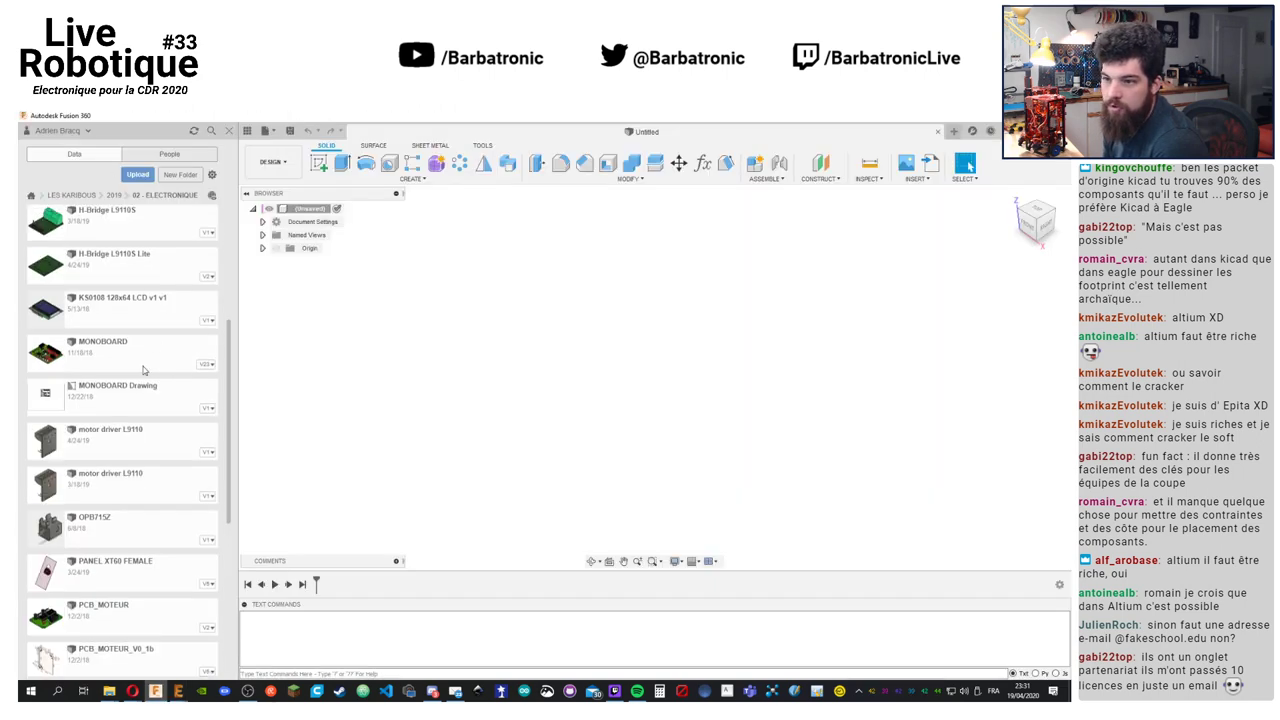
click(116, 196)
click(72, 195)
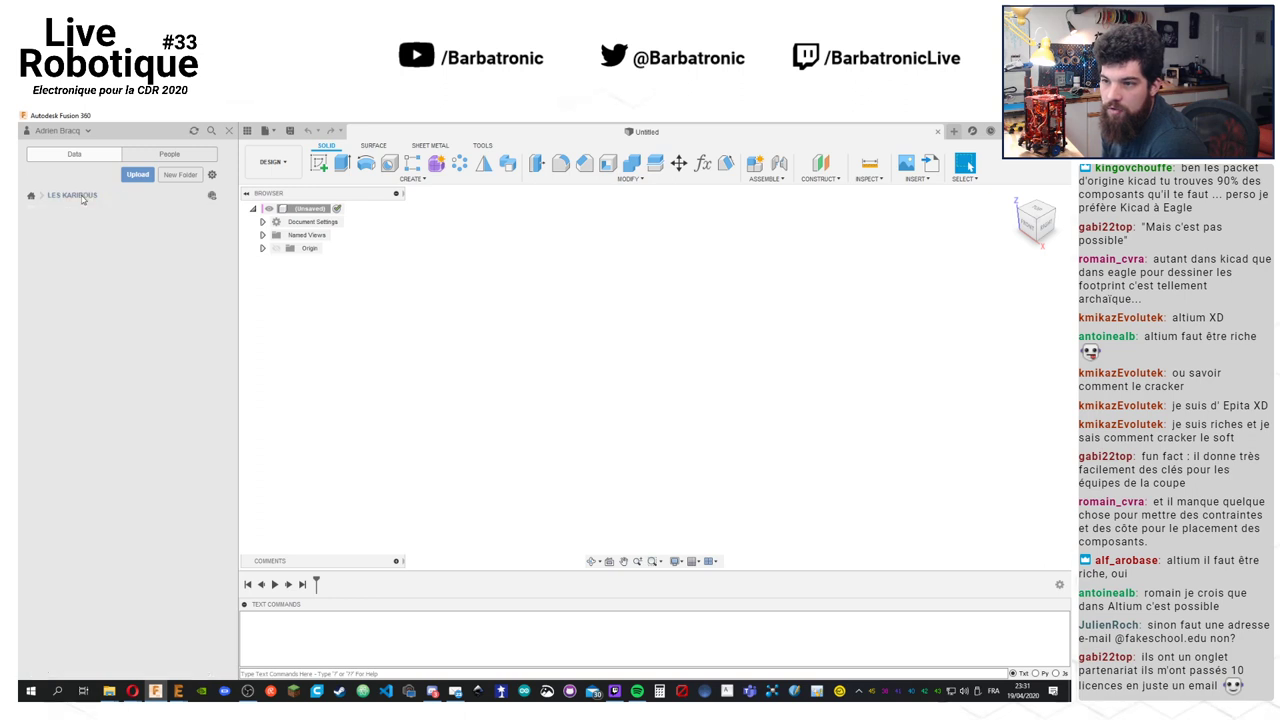
click(91, 260)
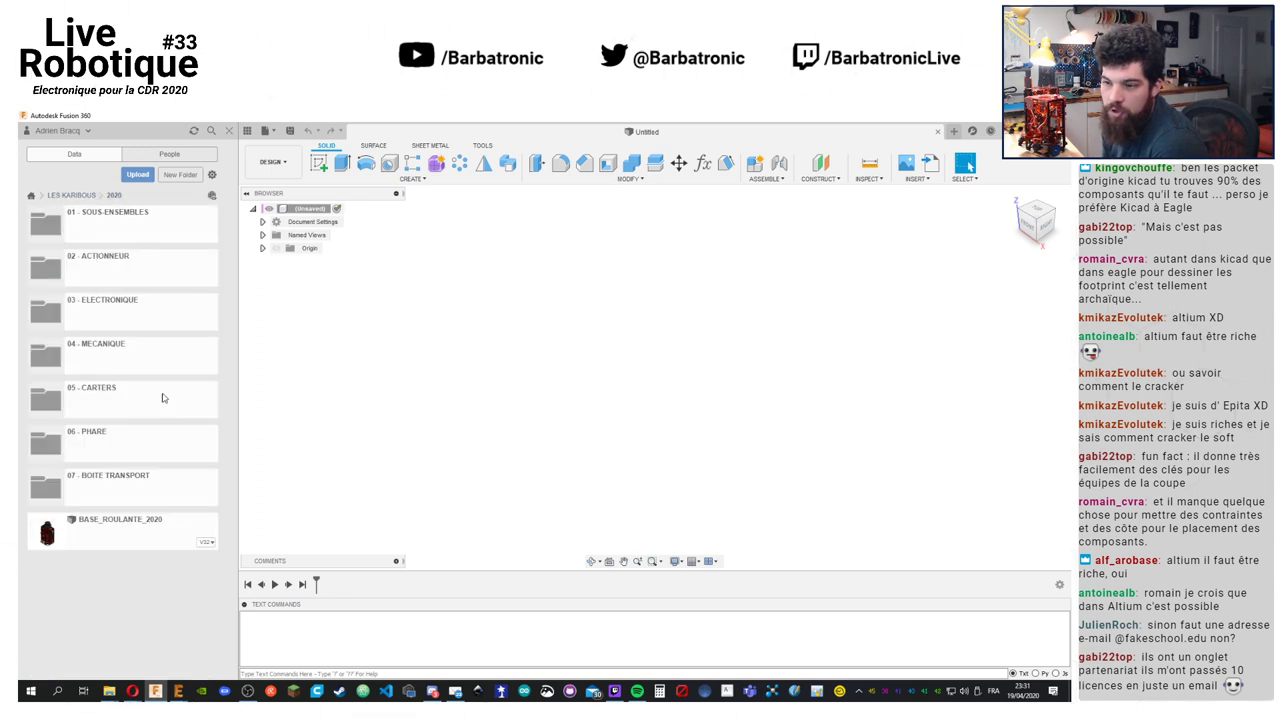
click(137, 304)
click(113, 195)
click(62, 212)
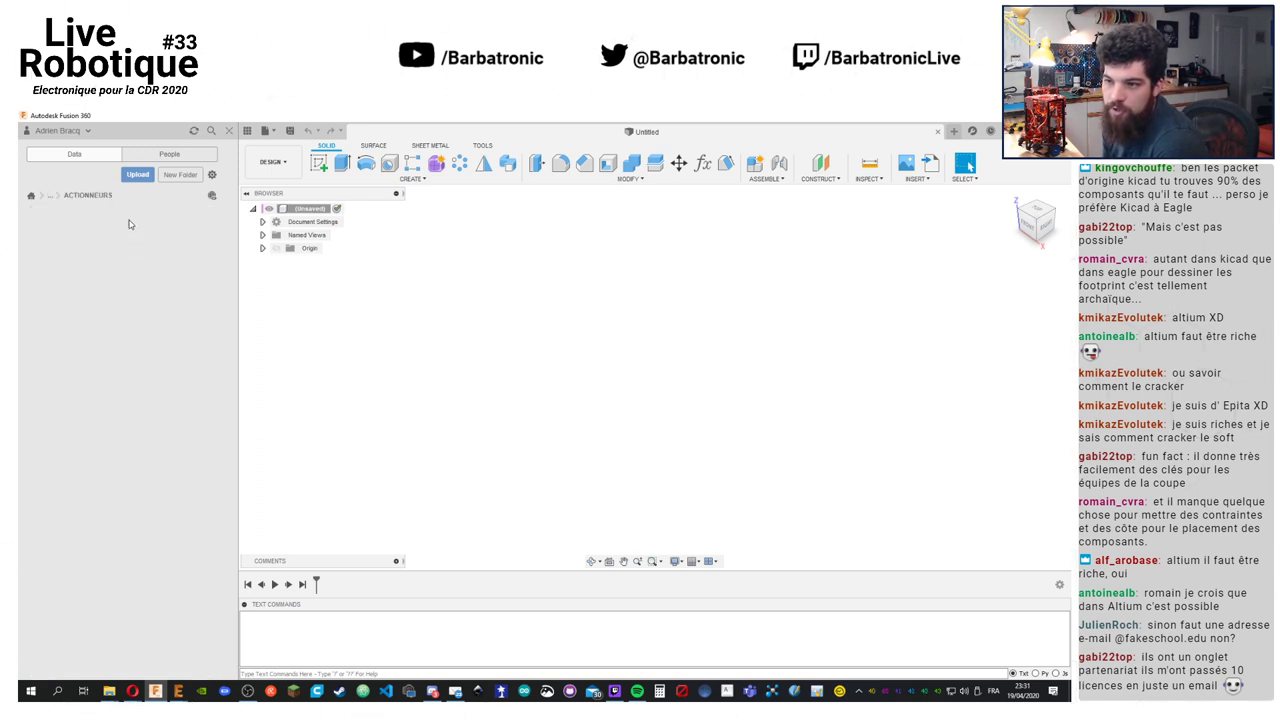
click(50, 195)
click(72, 226)
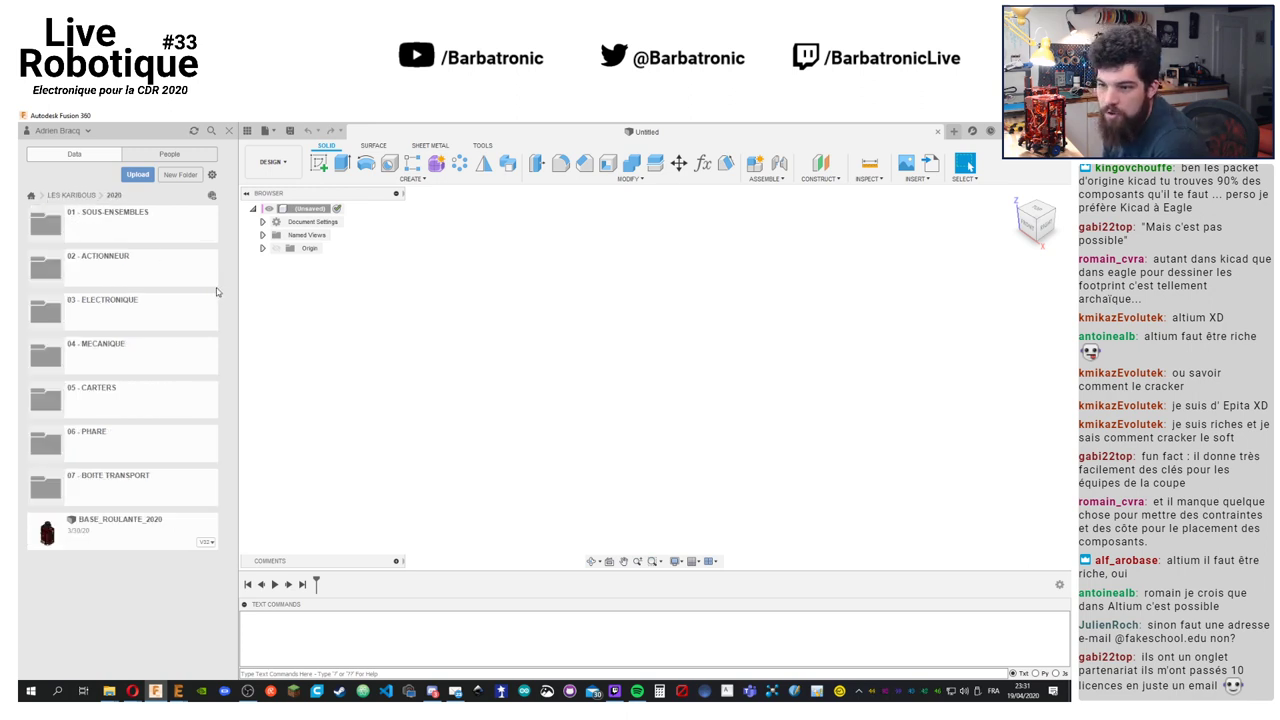
click(155, 320)
click(130, 313)
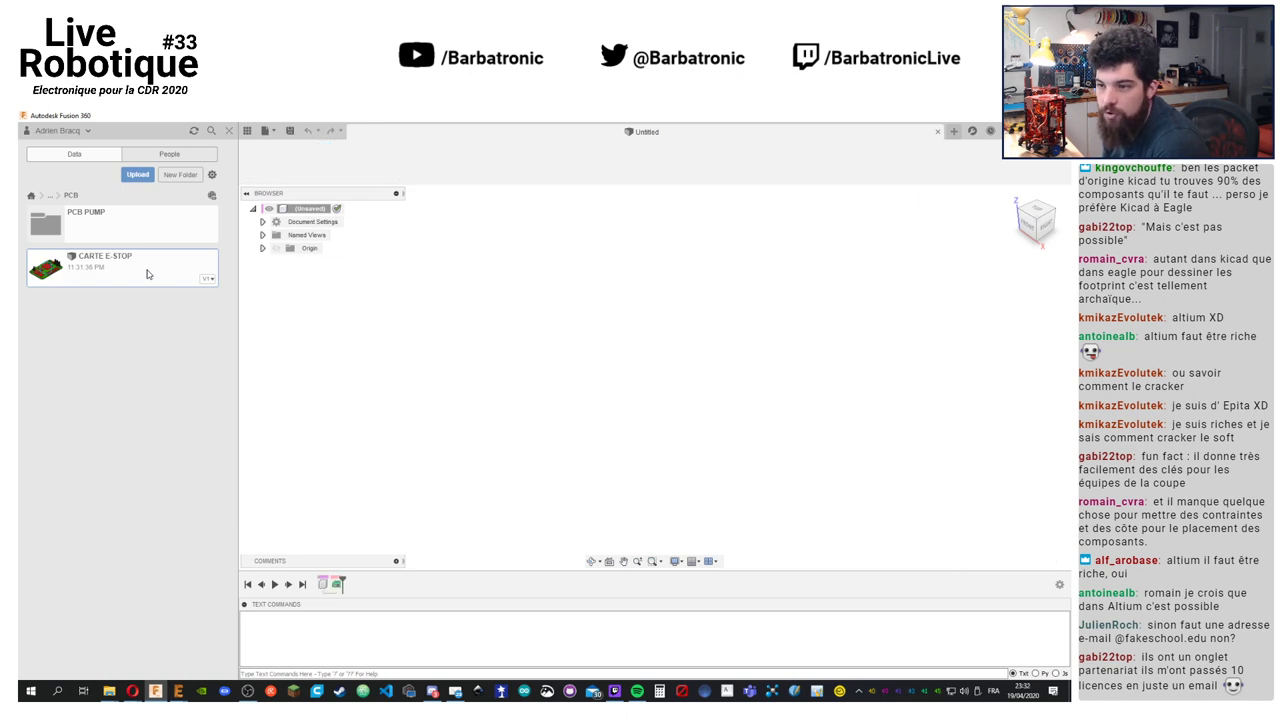
Orbit and zoom around the CARTE E-STOP 3D board, then go up to the all-projects list
shift+middle_drag(819, 422, 766, 286)
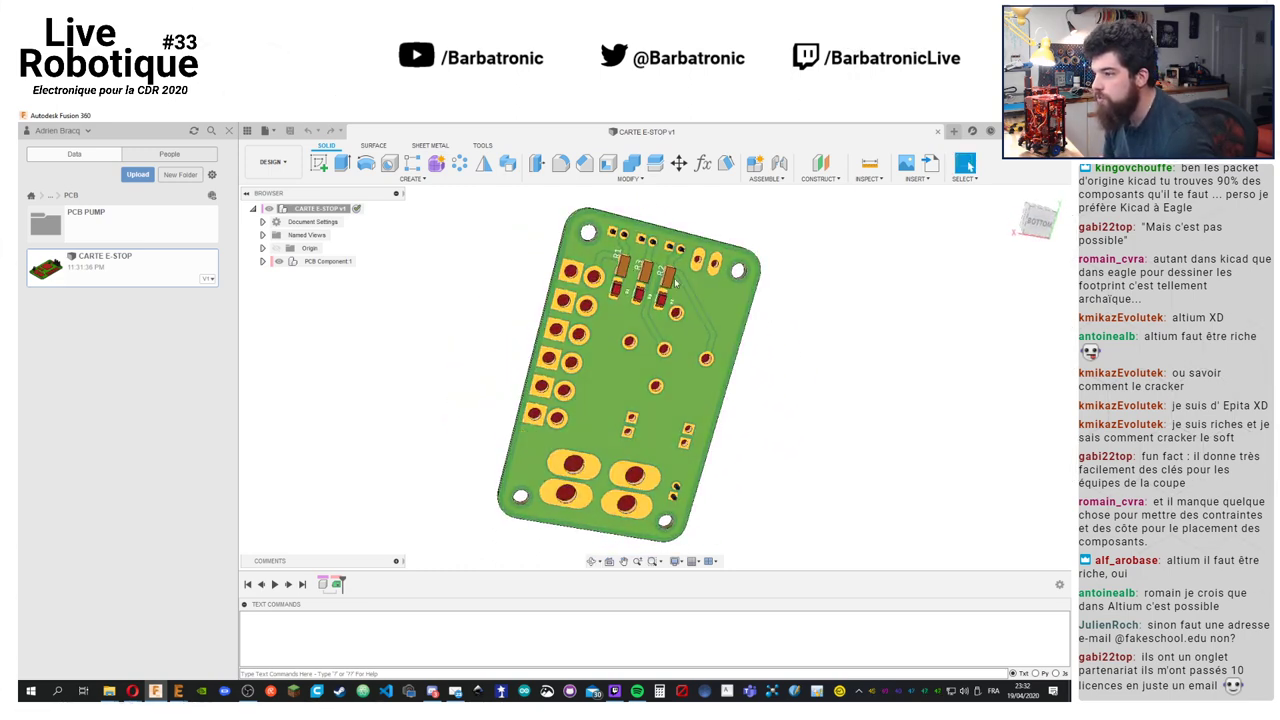
scroll(766, 286, down, 1)
scroll(631, 226, up, 5)
scroll(631, 225, up, 3)
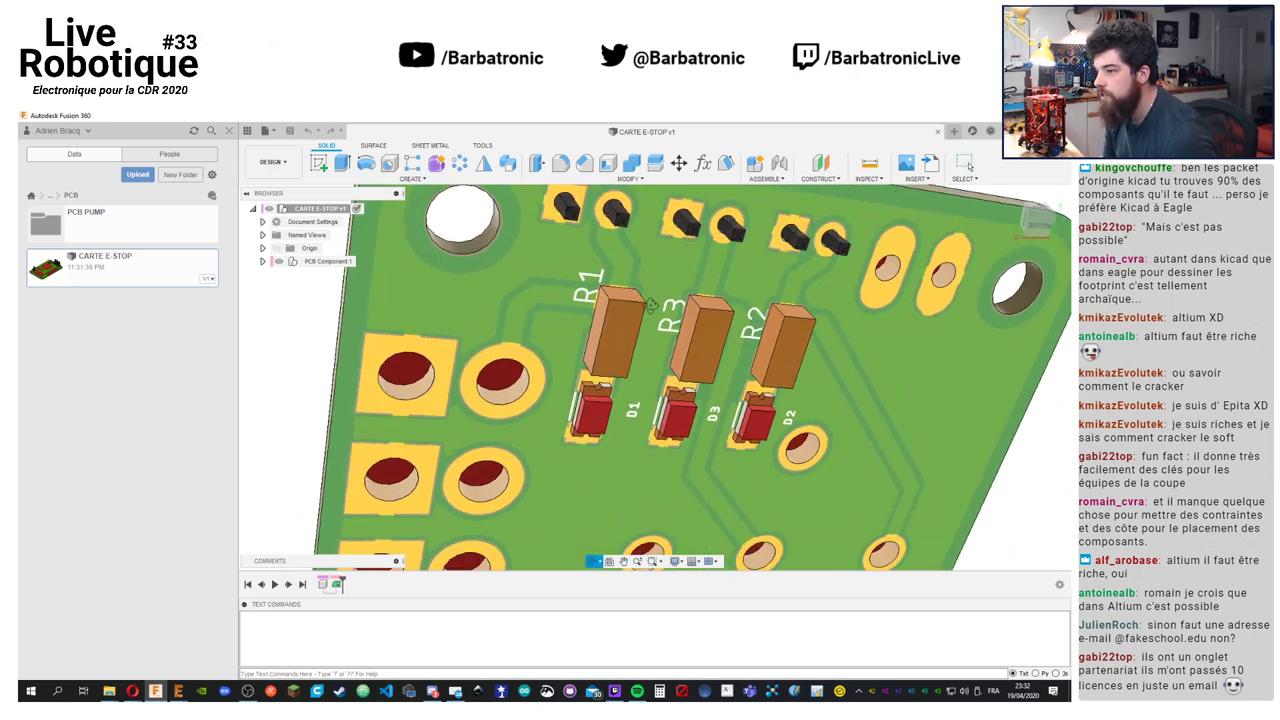
shift+middle_drag(631, 225, 750, 323)
scroll(652, 336, down, 5)
click(40, 196)
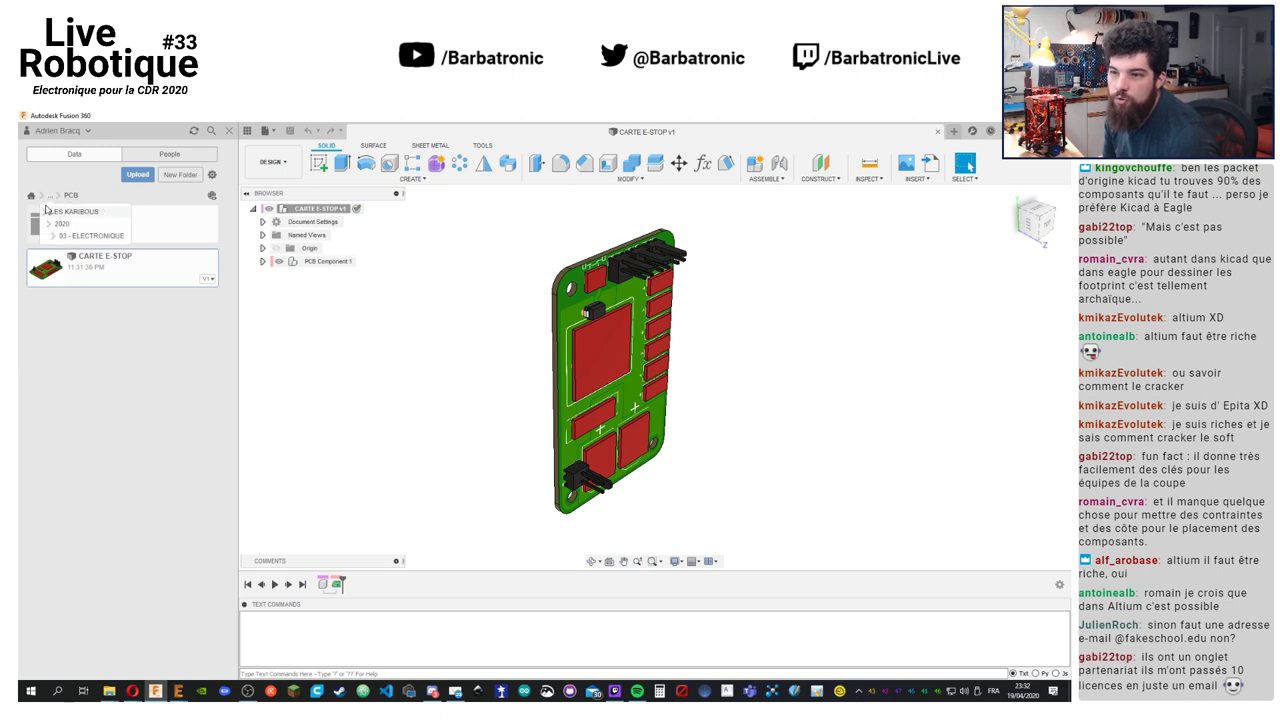
click(31, 196)
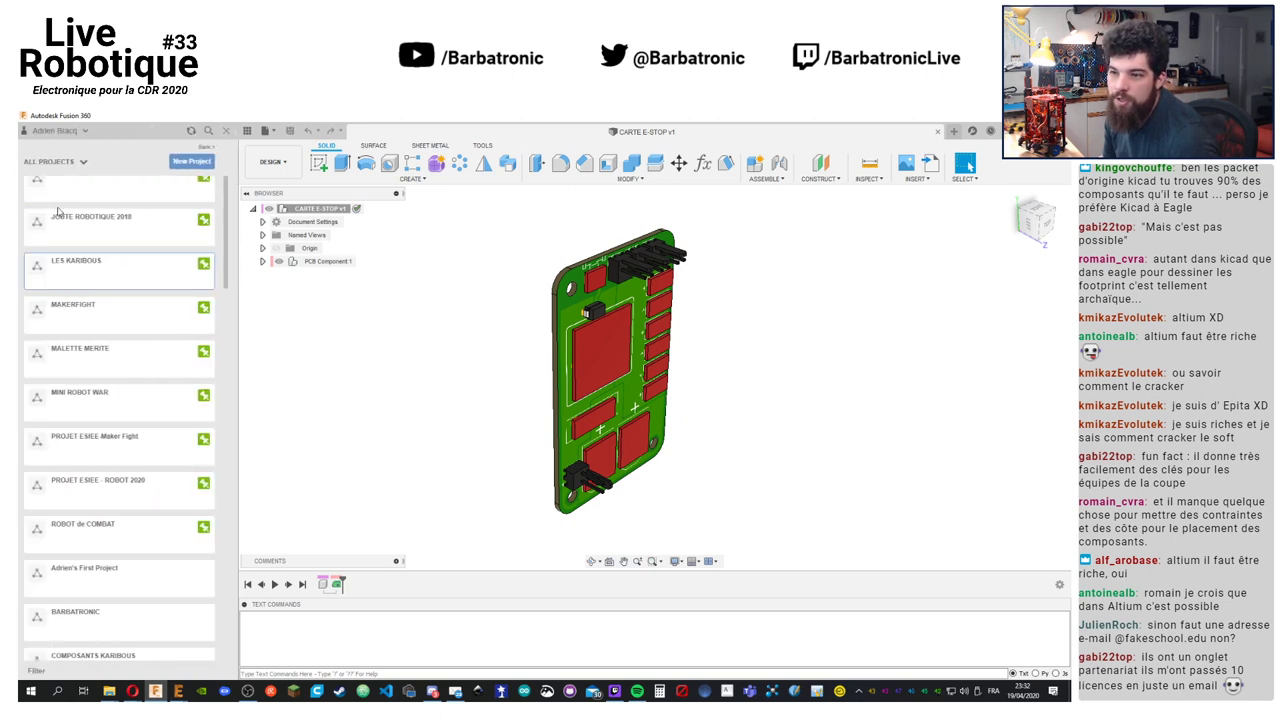
Open CARTE_PUISSANCE from LES KARIBOUS > 2019 > 02 - ELECTRONIQUE and orbit it to view the header pins
click(127, 270)
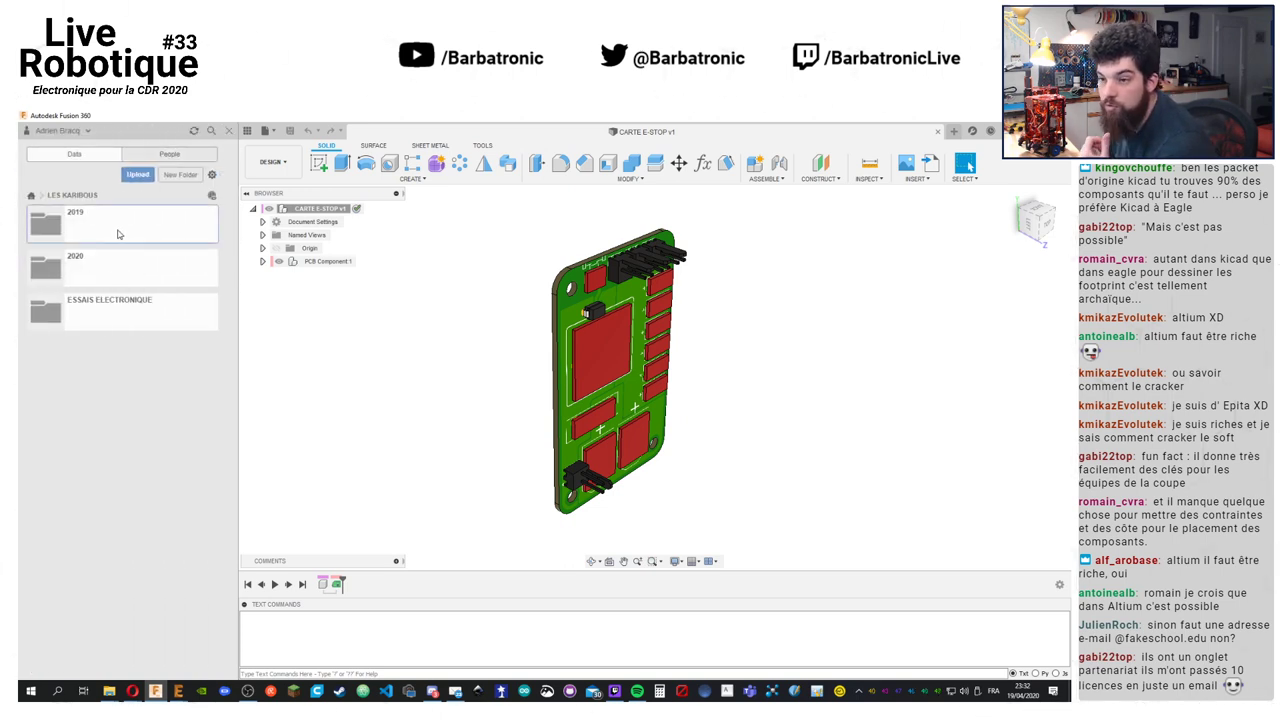
click(118, 234)
click(113, 319)
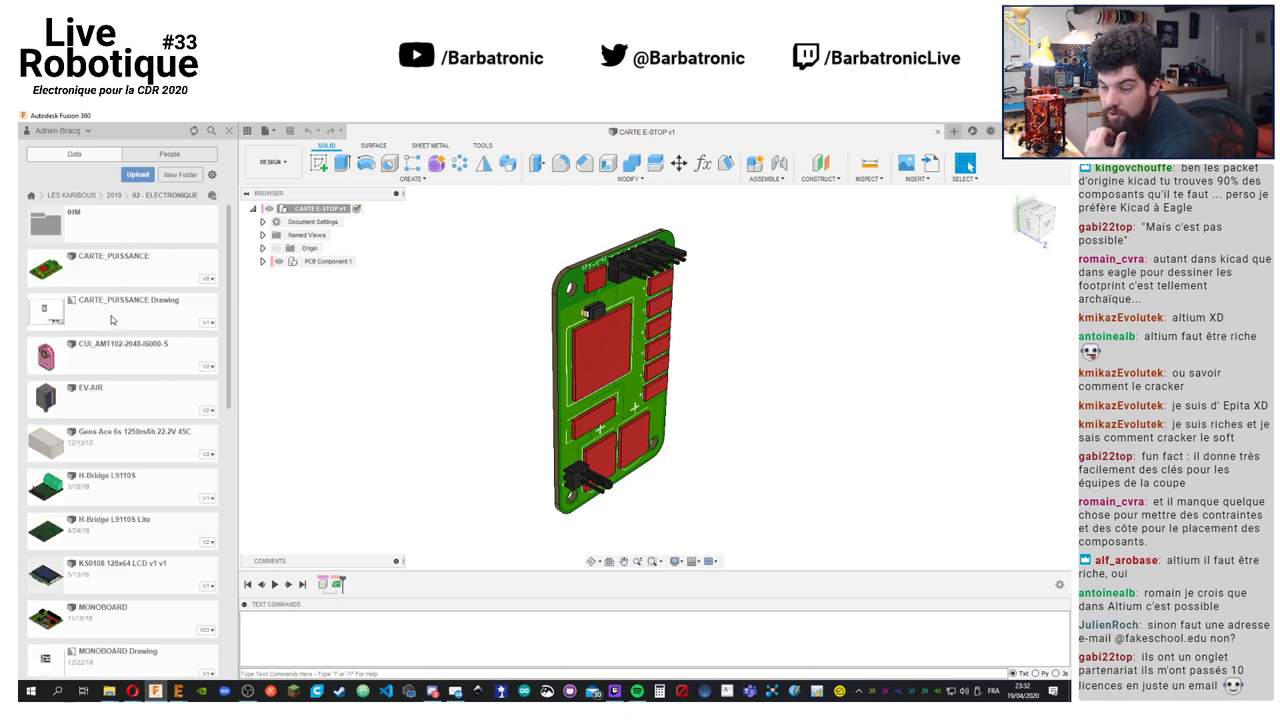
double_click(118, 270)
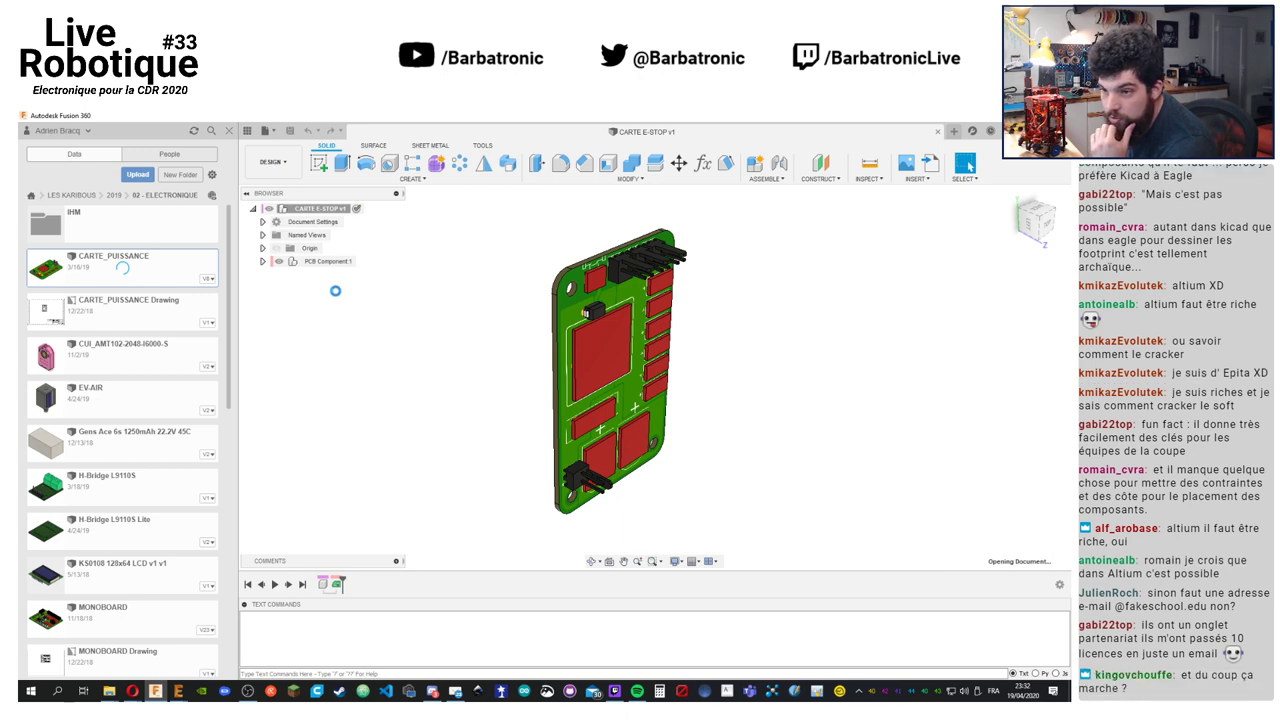
shift+middle_drag(338, 295, 729, 286)
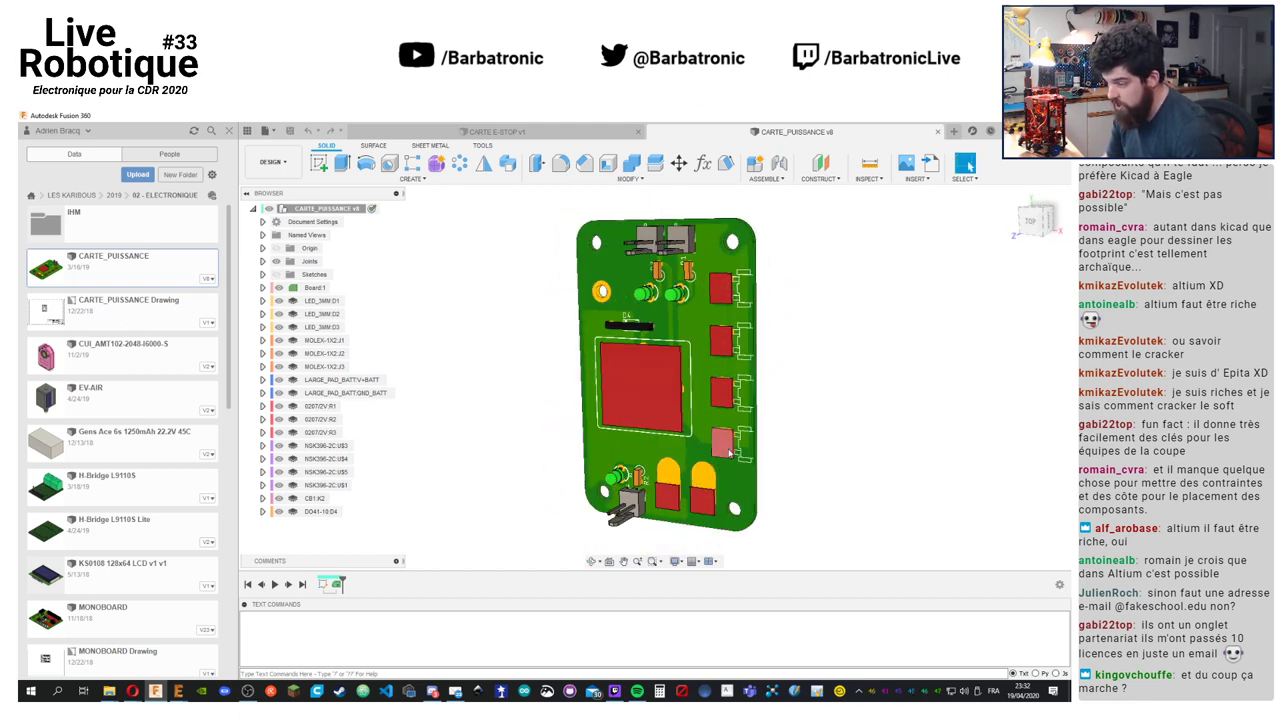
shift+middle_drag(733, 451, 826, 343)
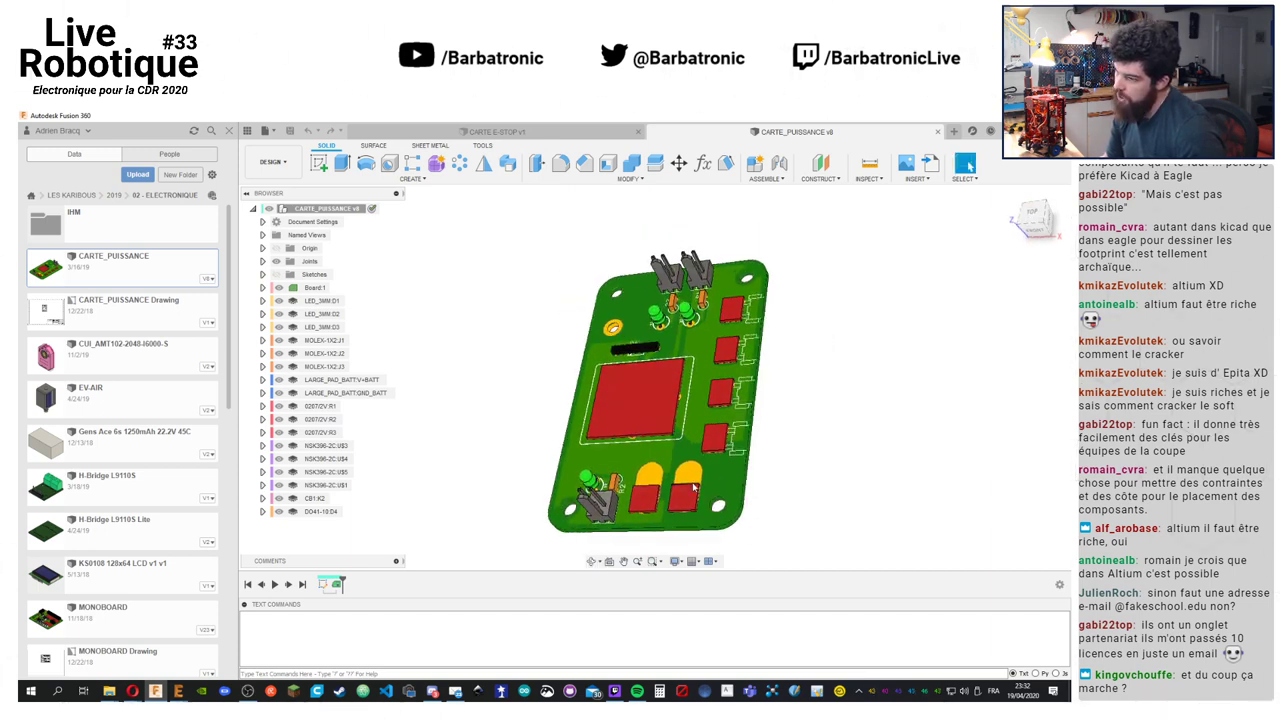
shift+middle_drag(811, 371, 857, 366)
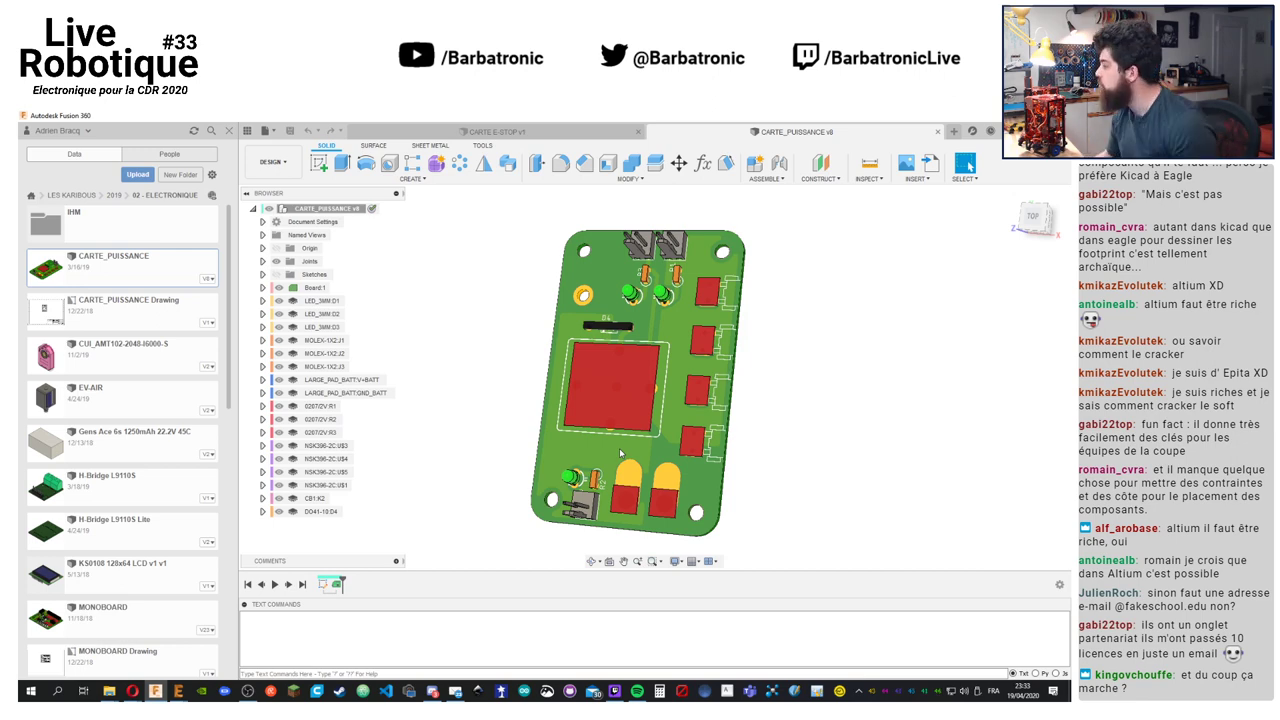
Return to CARTE E-STOP, orbit it, and open the PCB component's board outline sketch for editing
click(575, 131)
shift+middle_drag(926, 337, 560, 240)
click(964, 163)
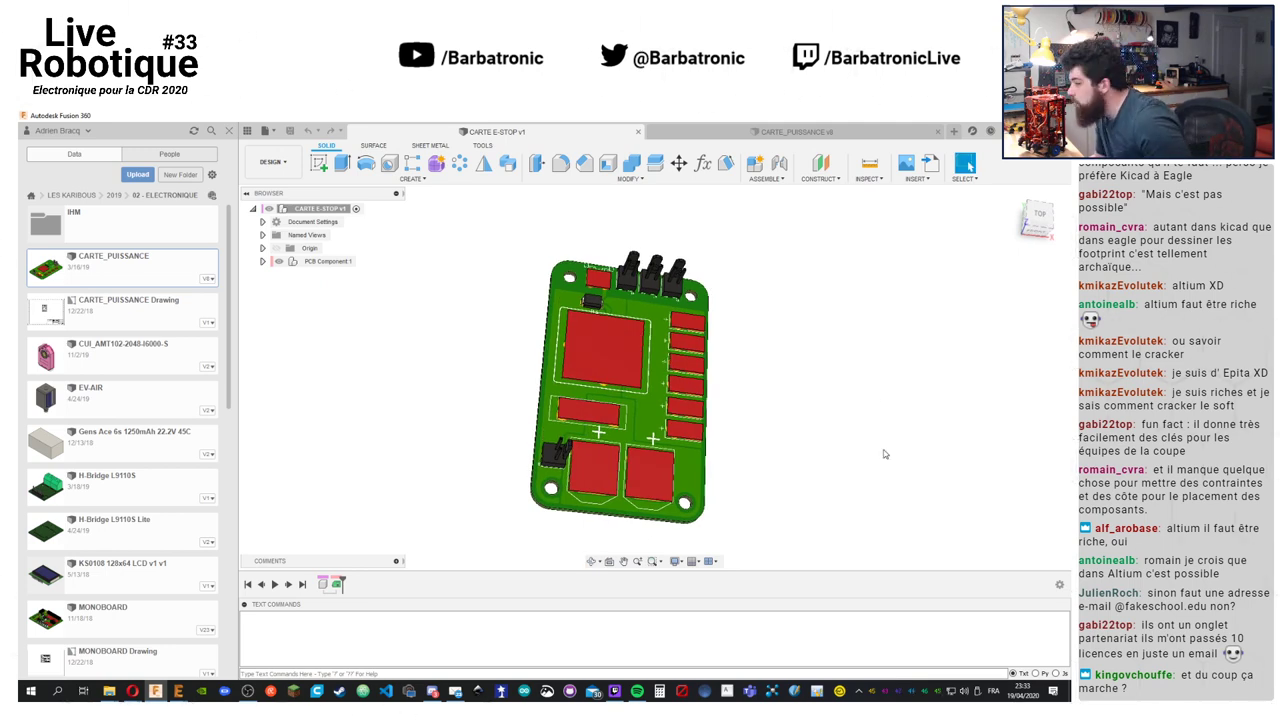
shift+middle_drag(884, 454, 784, 431)
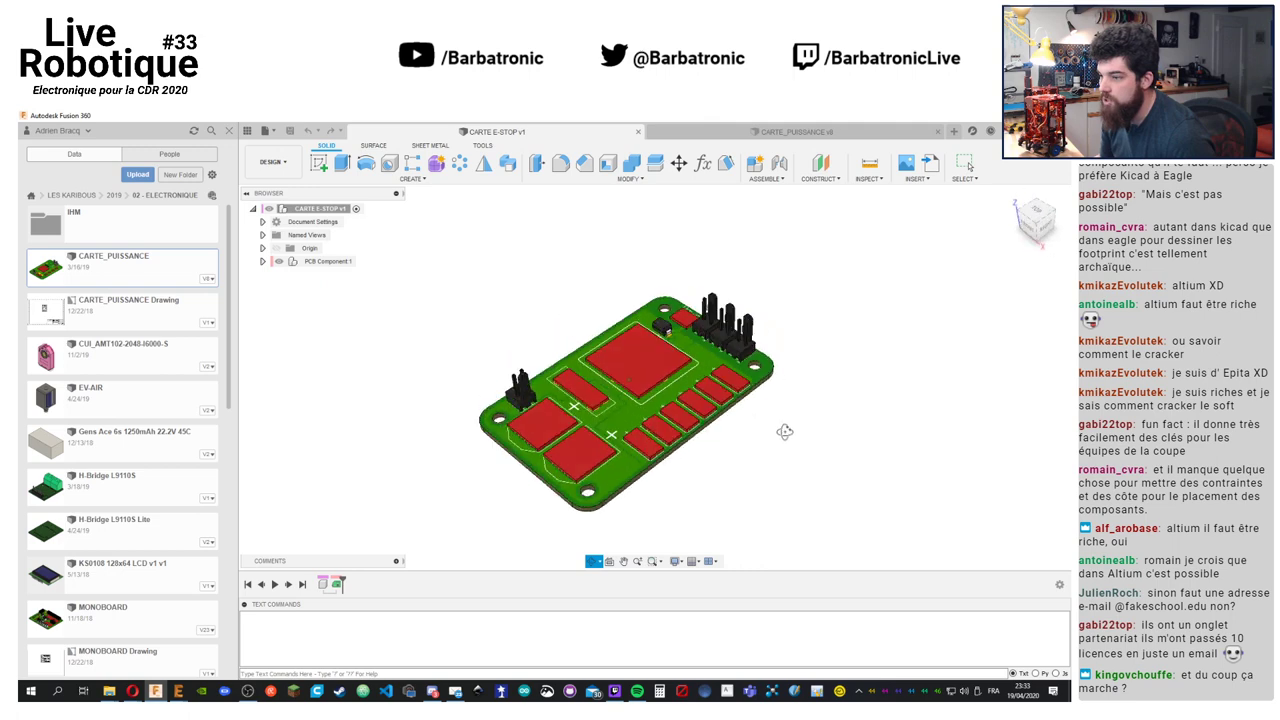
click(337, 584)
right_click(337, 584)
click(356, 608)
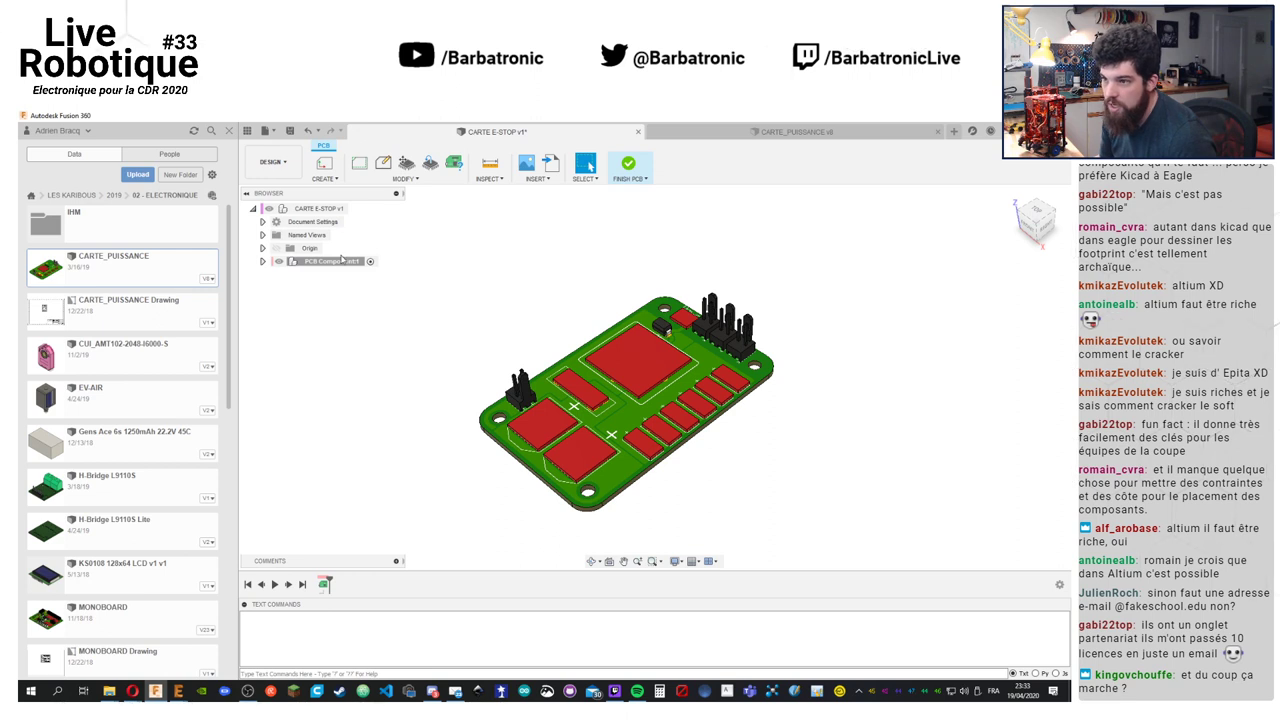
click(383, 163)
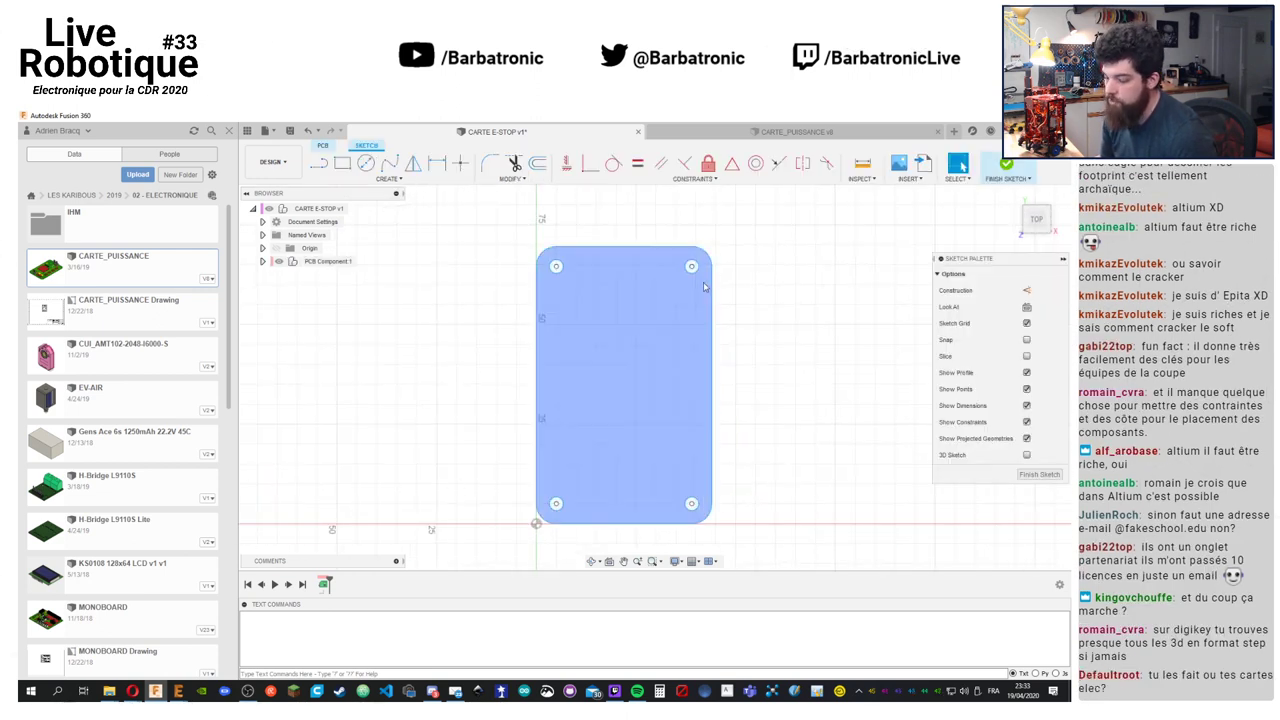
Dimension the four mounting holes at Ø3.50, finish the sketch, and start saving with Ctrl+S
key(d)
click(556, 266)
click(566, 209)
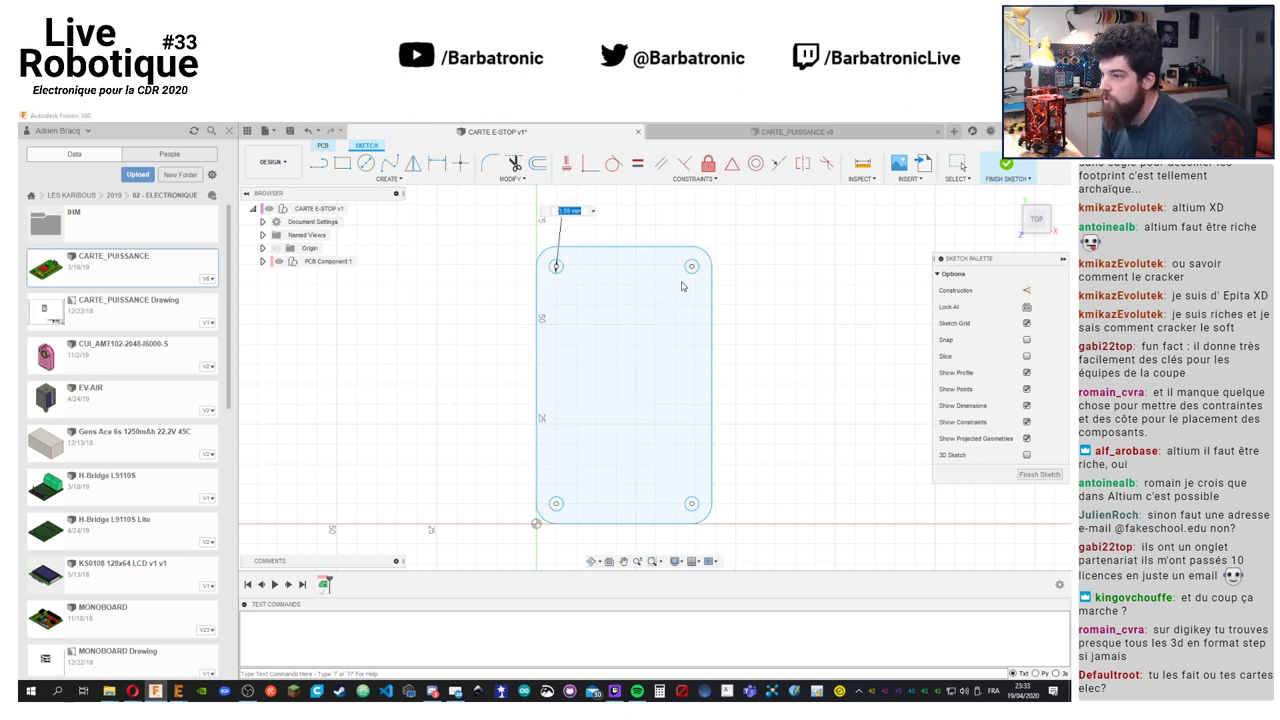
key(Return)
click(691, 266)
click(752, 232)
key(Return)
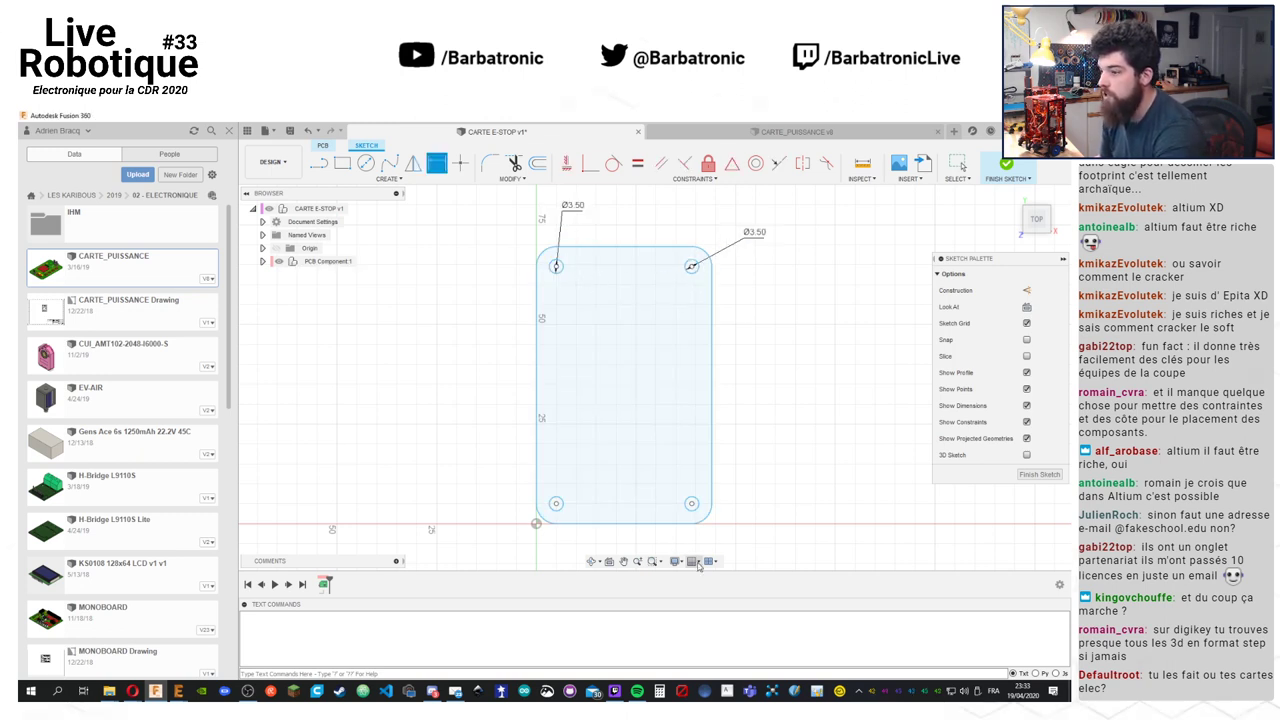
click(691, 504)
click(786, 470)
key(Return)
click(556, 504)
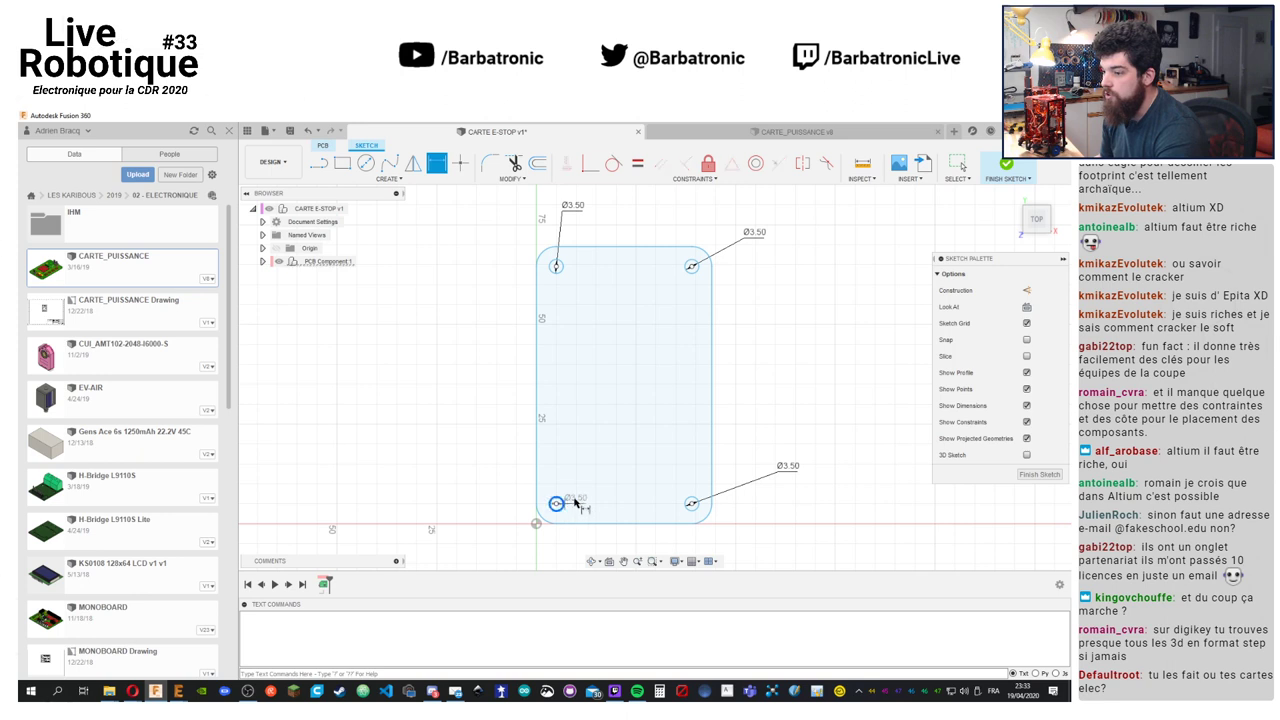
click(477, 452)
key(Return)
click(1006, 166)
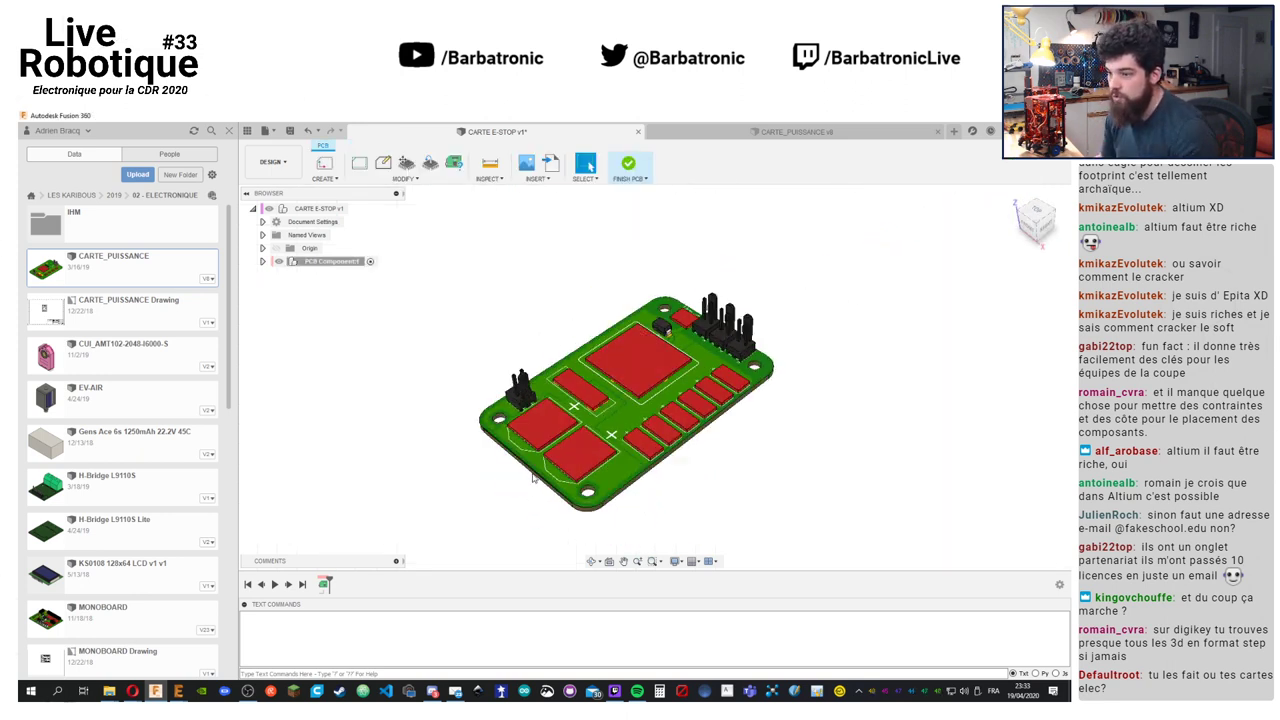
key(ctrl+s)
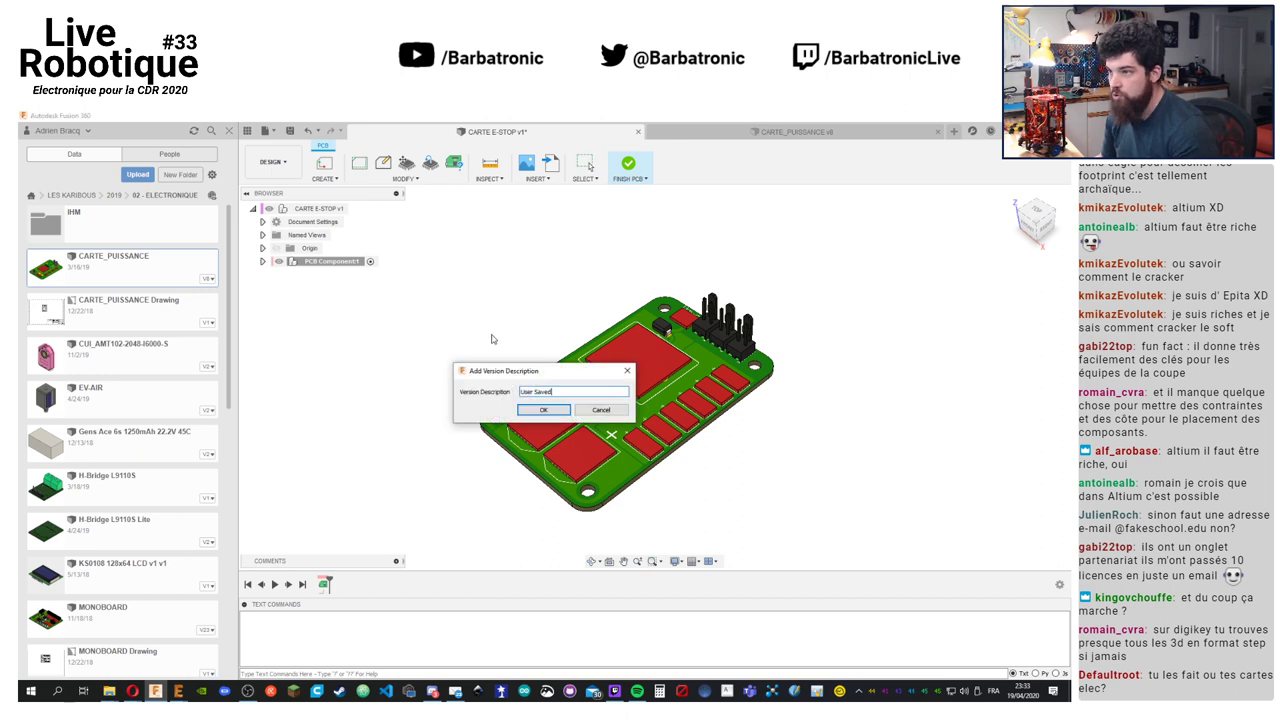
Save the new version, finish PCB editing, and save another version
click(542, 414)
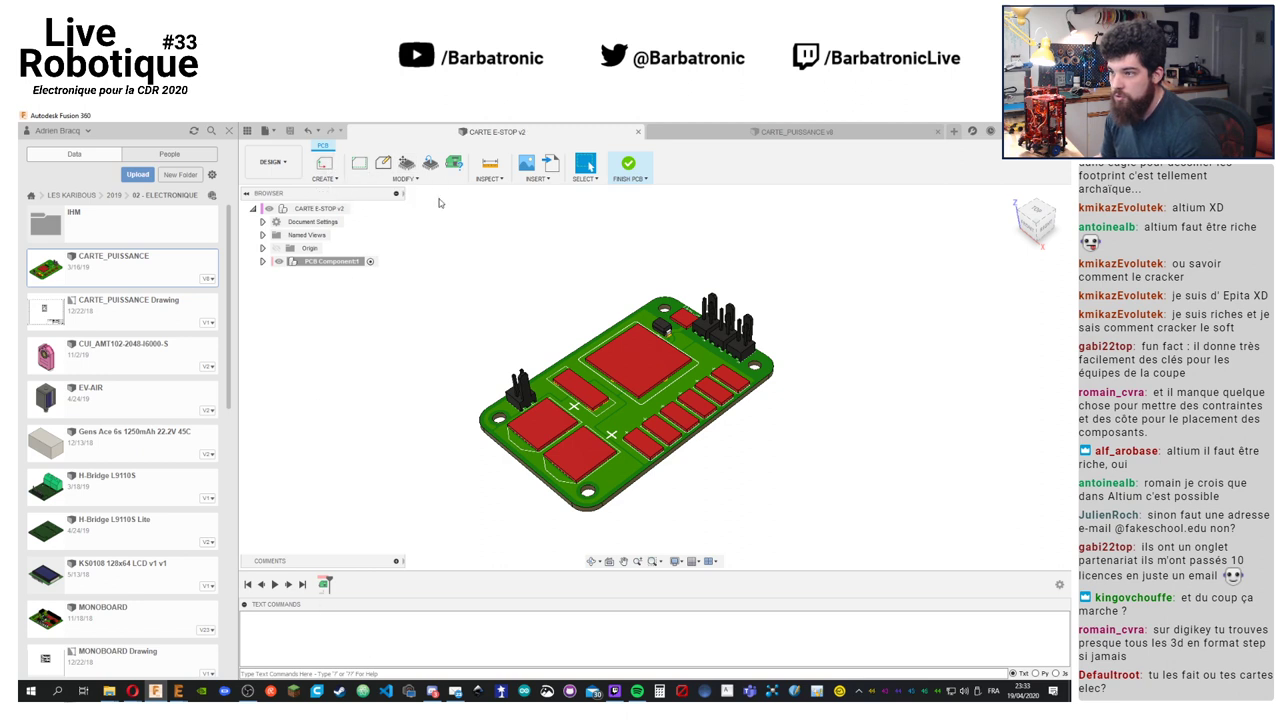
click(628, 165)
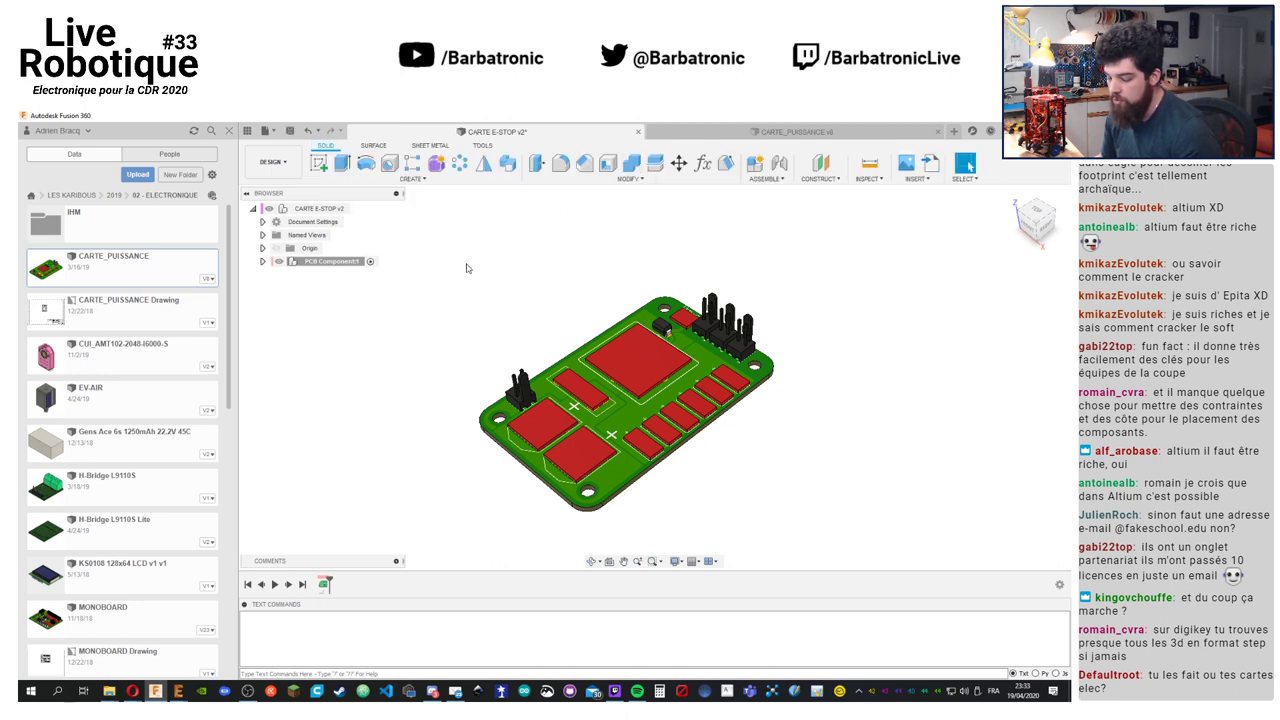
key(ctrl+s)
click(543, 410)
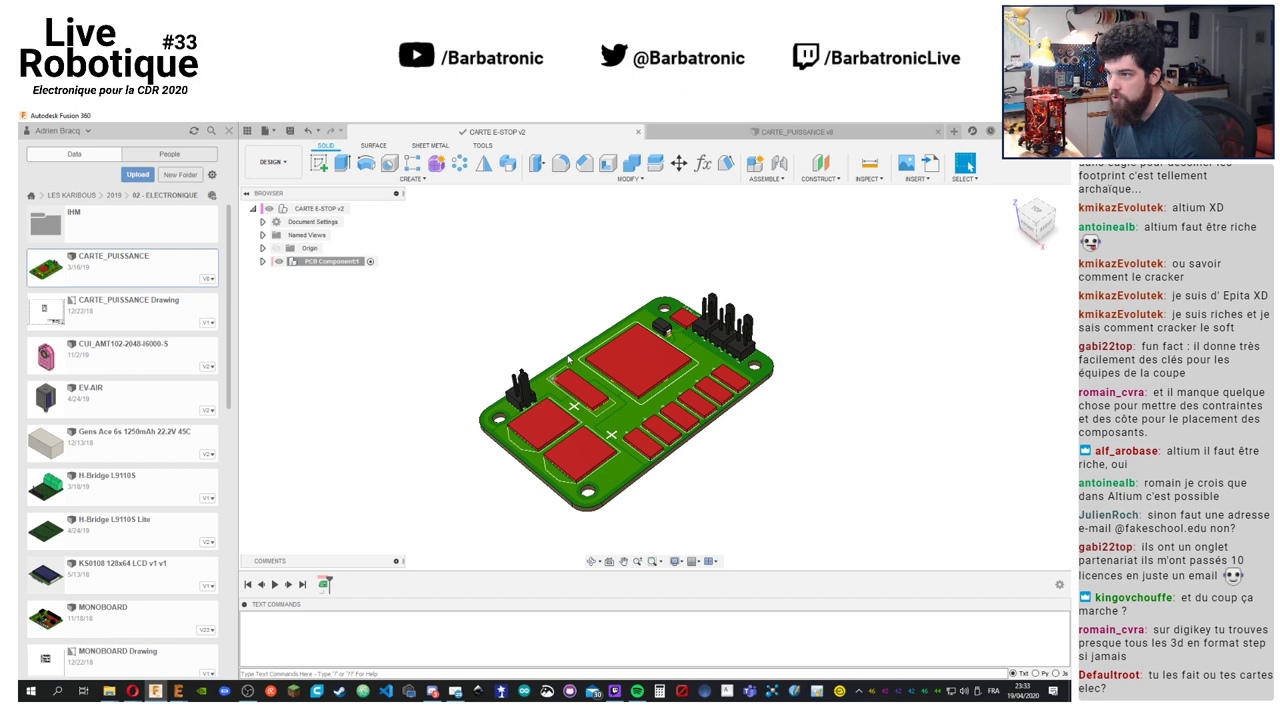
Close the E-STOP tab and reopen CARTE E-STOP v3 from 2020 > 03 - ELECTRONIQUE > PCB
click(638, 136)
click(114, 195)
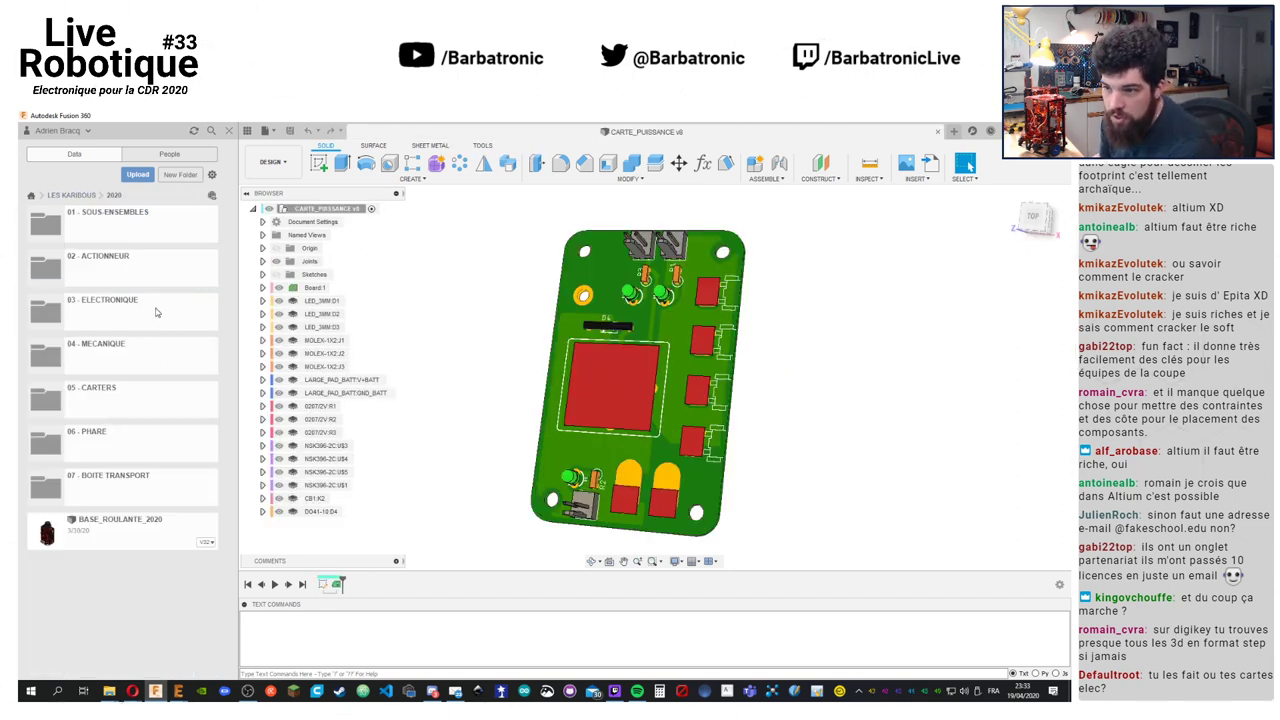
click(155, 312)
click(126, 320)
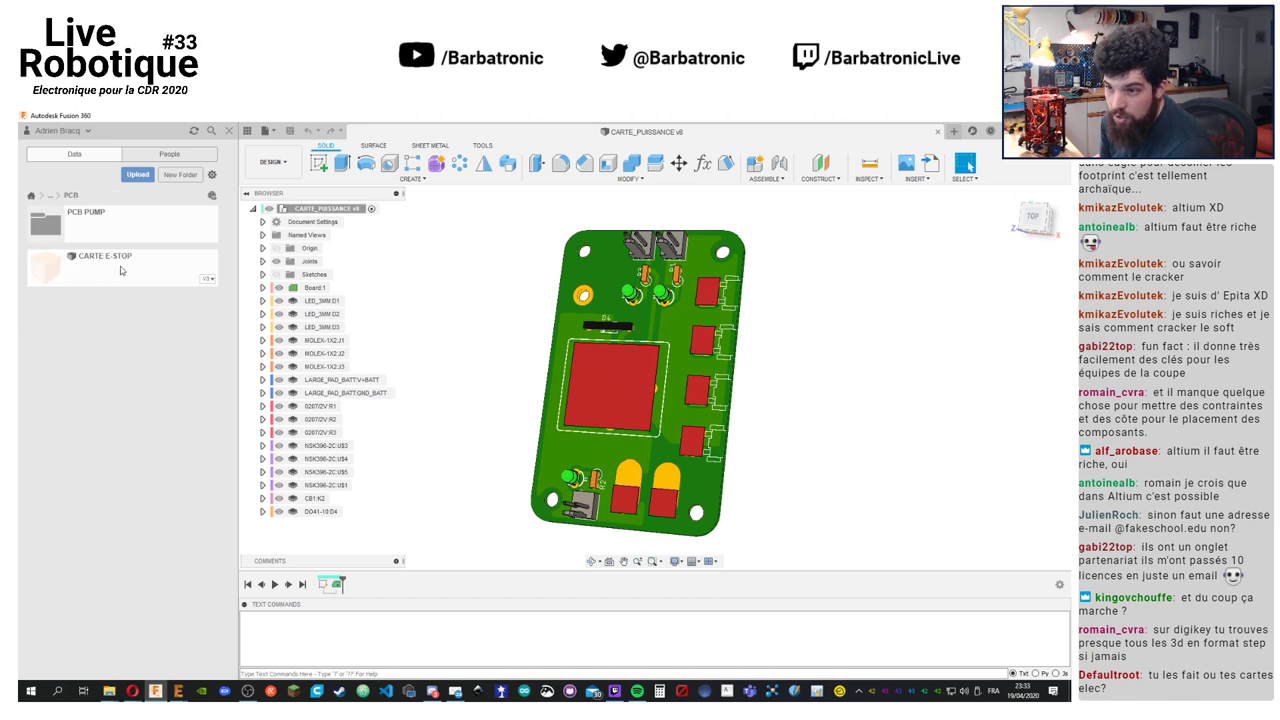
double_click(120, 270)
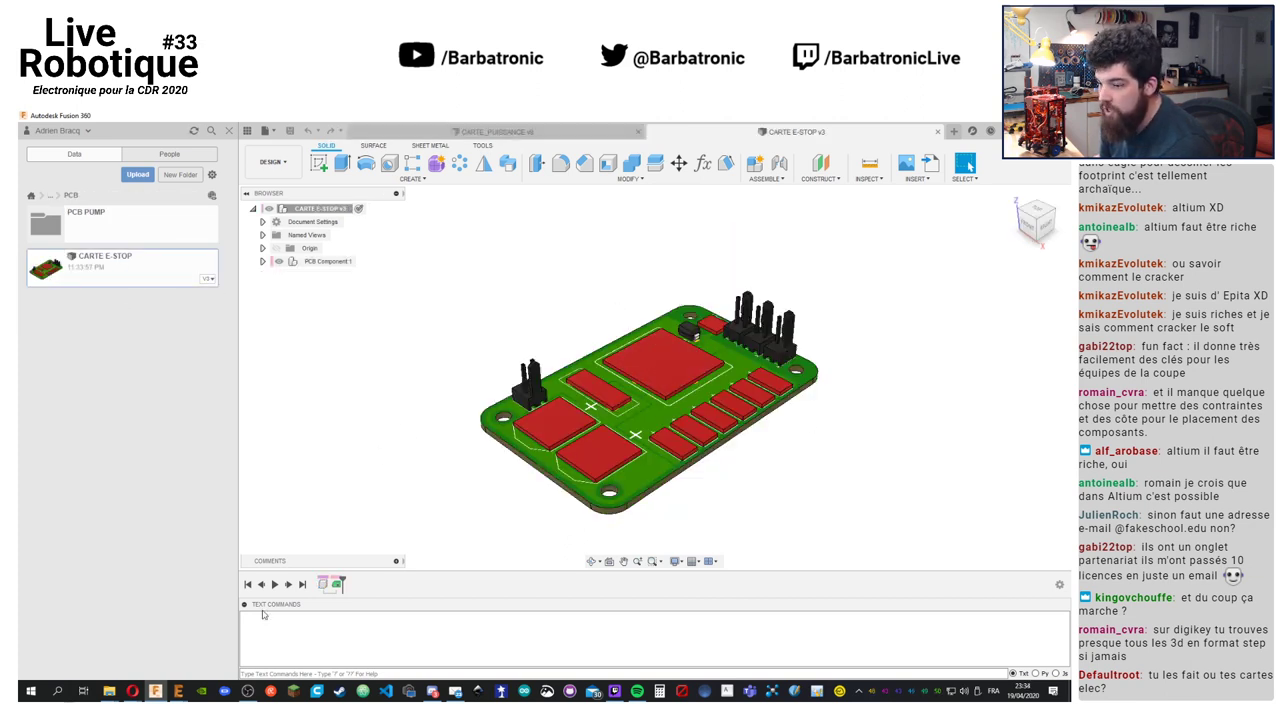
right_click(338, 590)
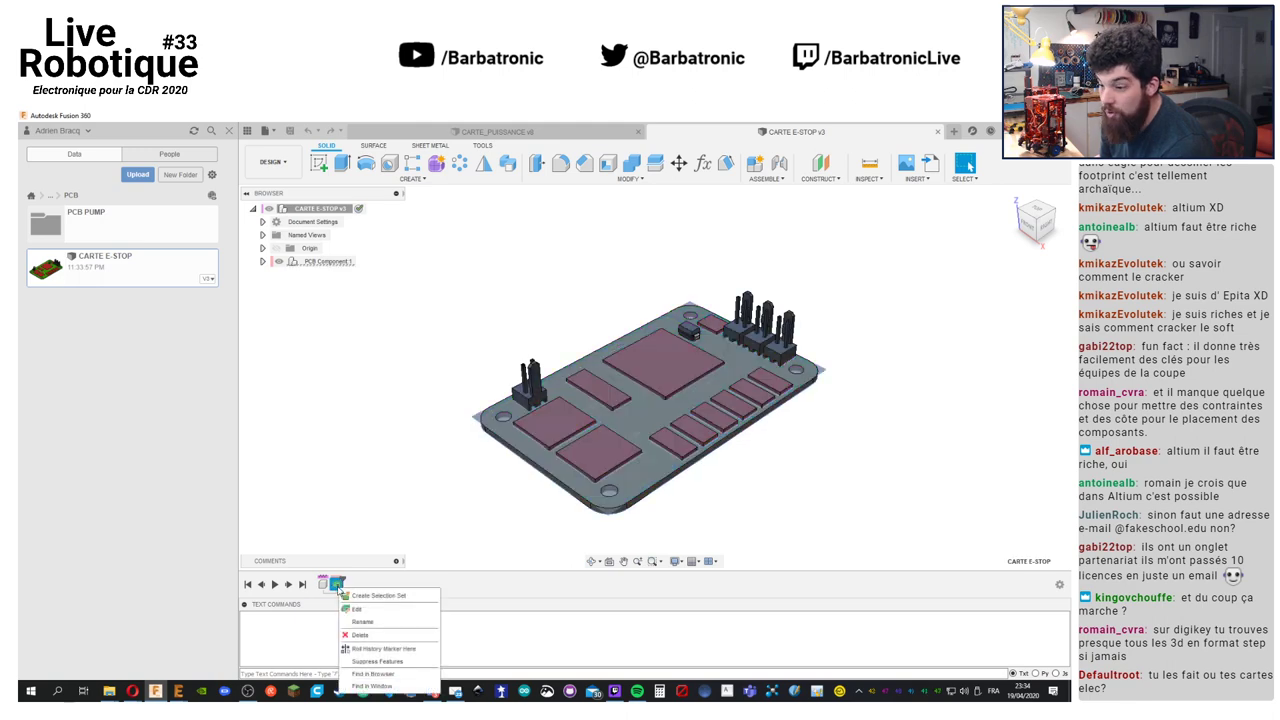
Edit the PCB feature's board outline sketch, then switch back to the EAGLE board layout
click(368, 612)
click(366, 163)
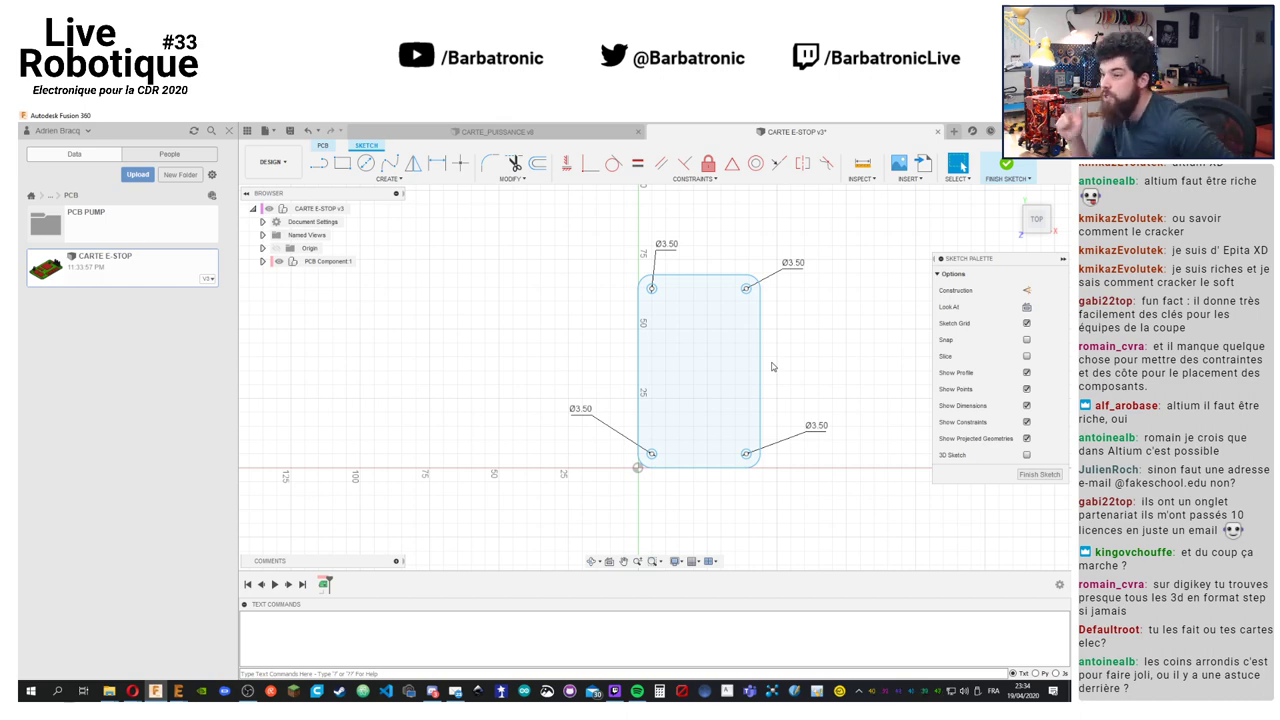
key(alt+Tab)
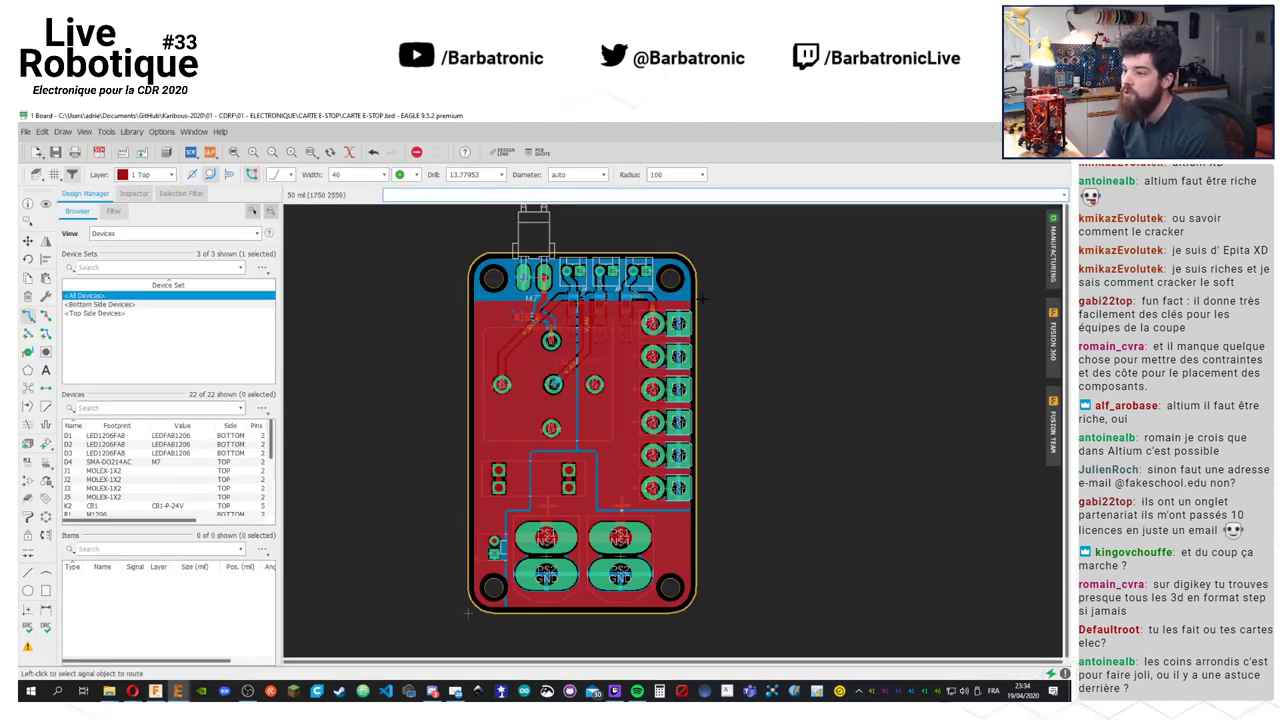
From the EAGLE Control Panel, collapse OPENBOT.lbr and open it in the library editor
scroll(690, 393, up, 1)
scroll(741, 333, down, 1)
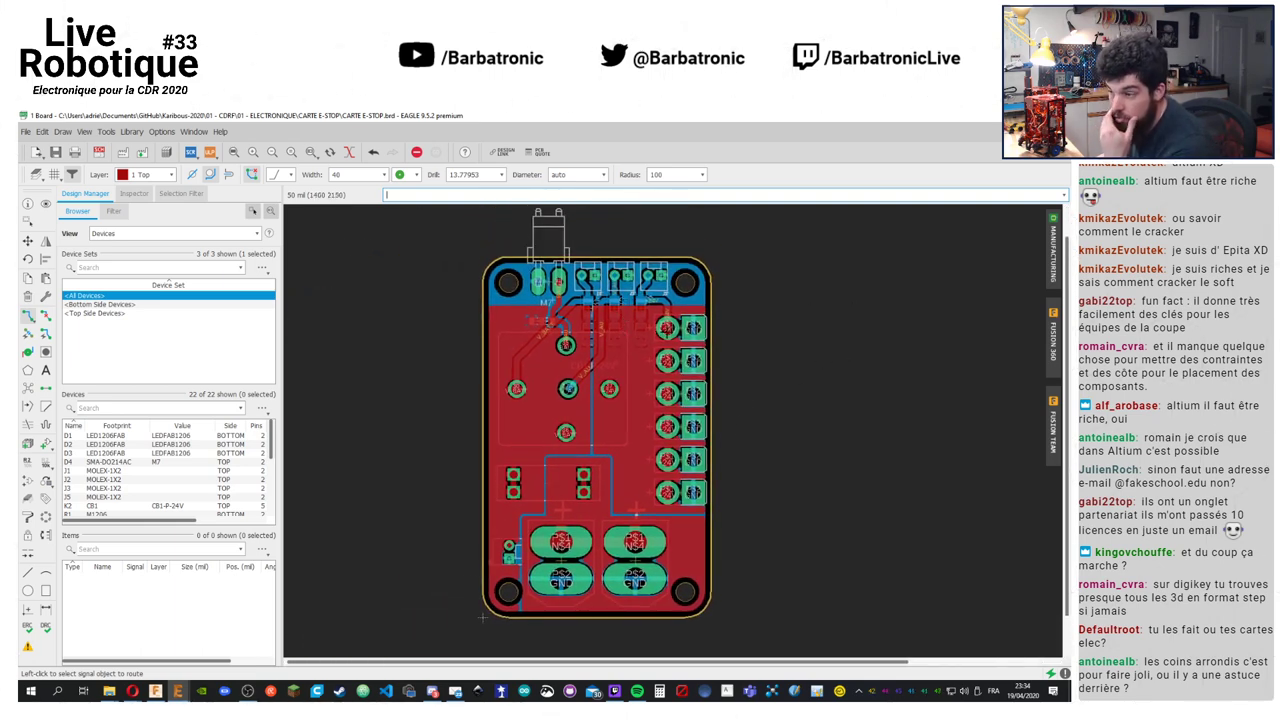
mouse_move(177, 691)
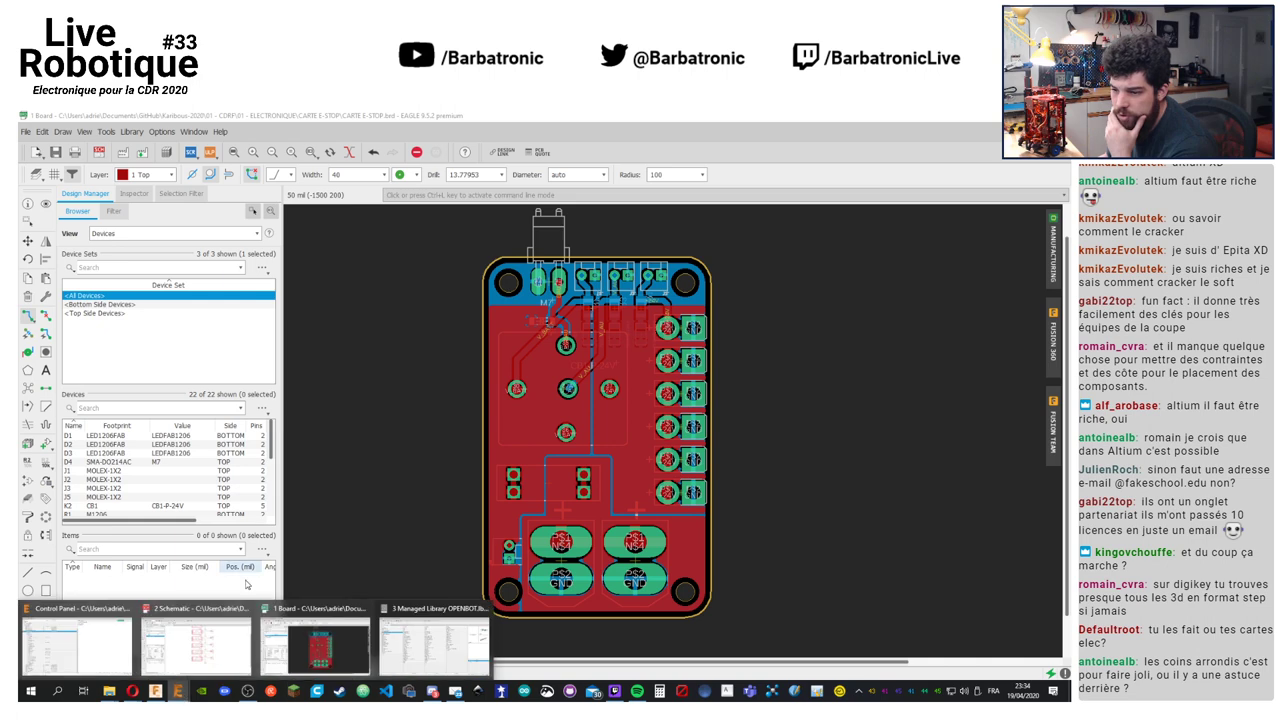
mouse_move(208, 659)
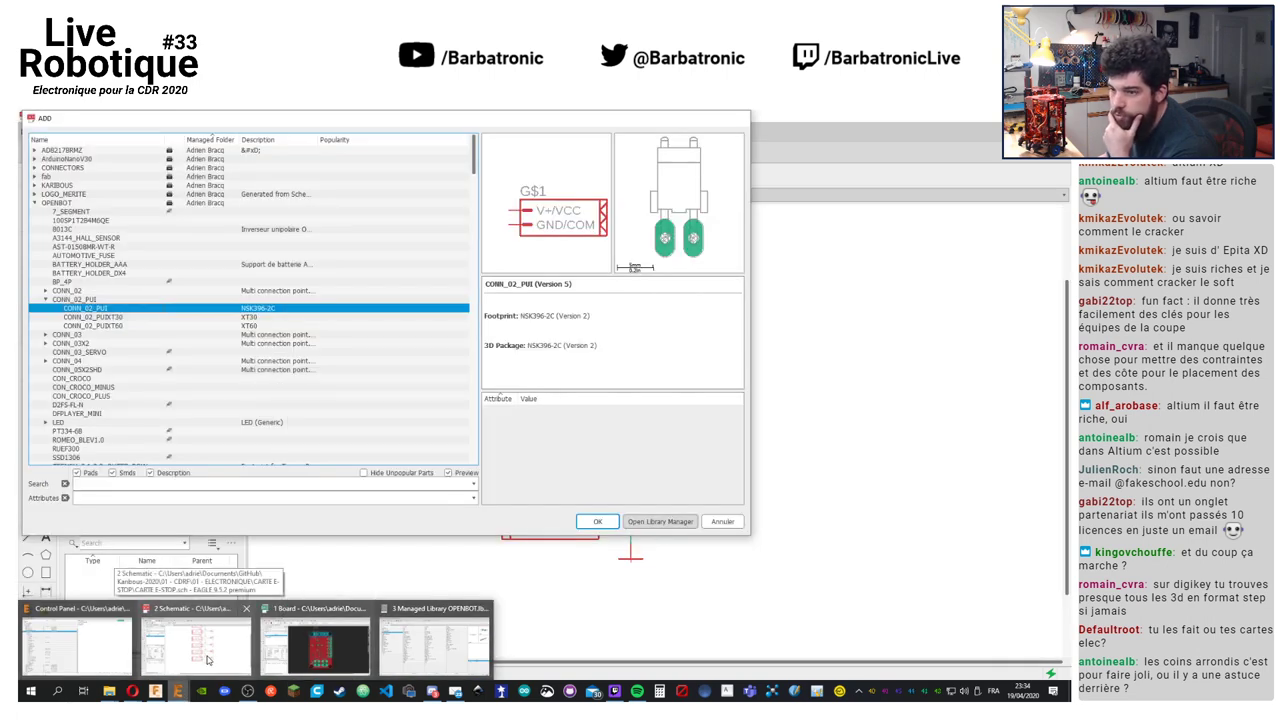
click(128, 648)
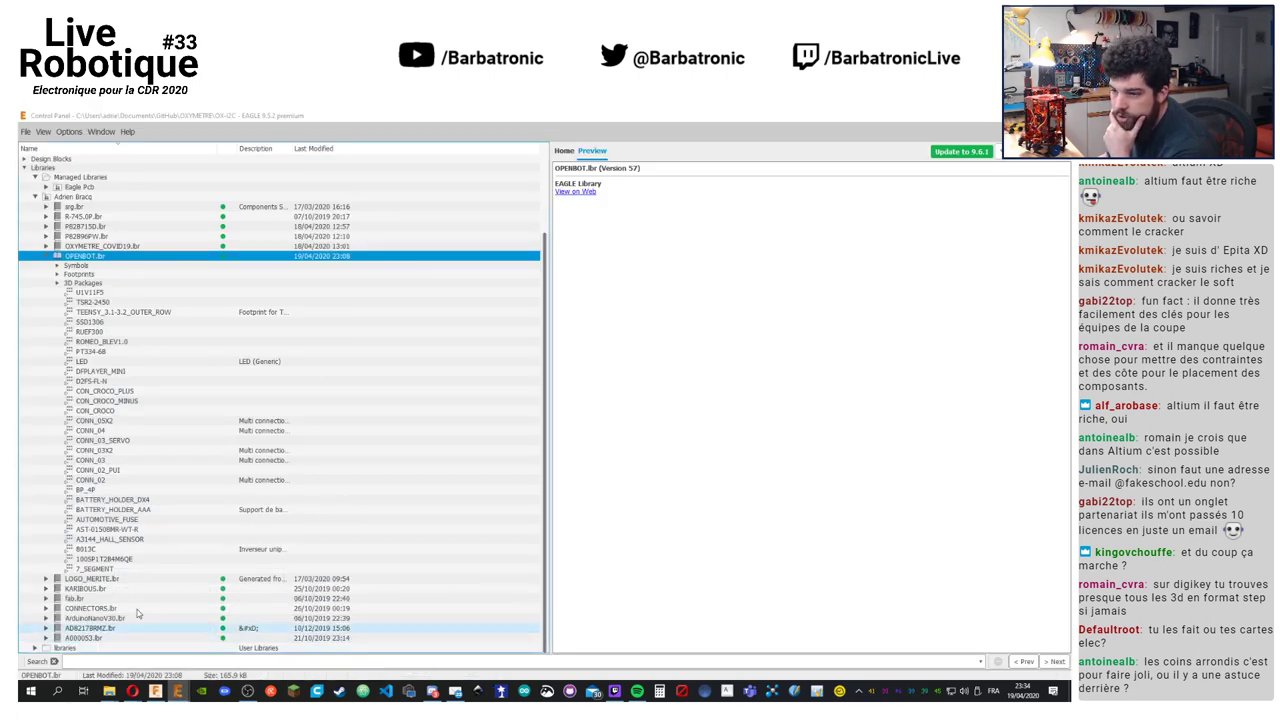
click(46, 257)
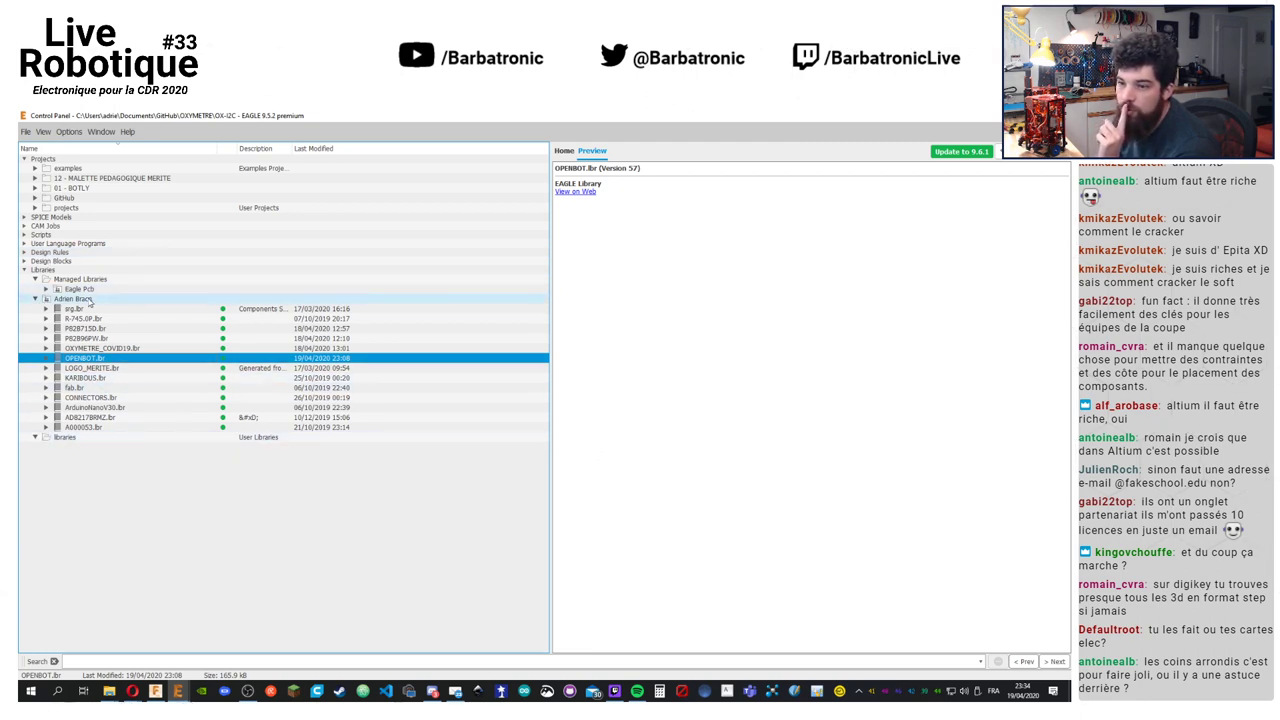
double_click(100, 358)
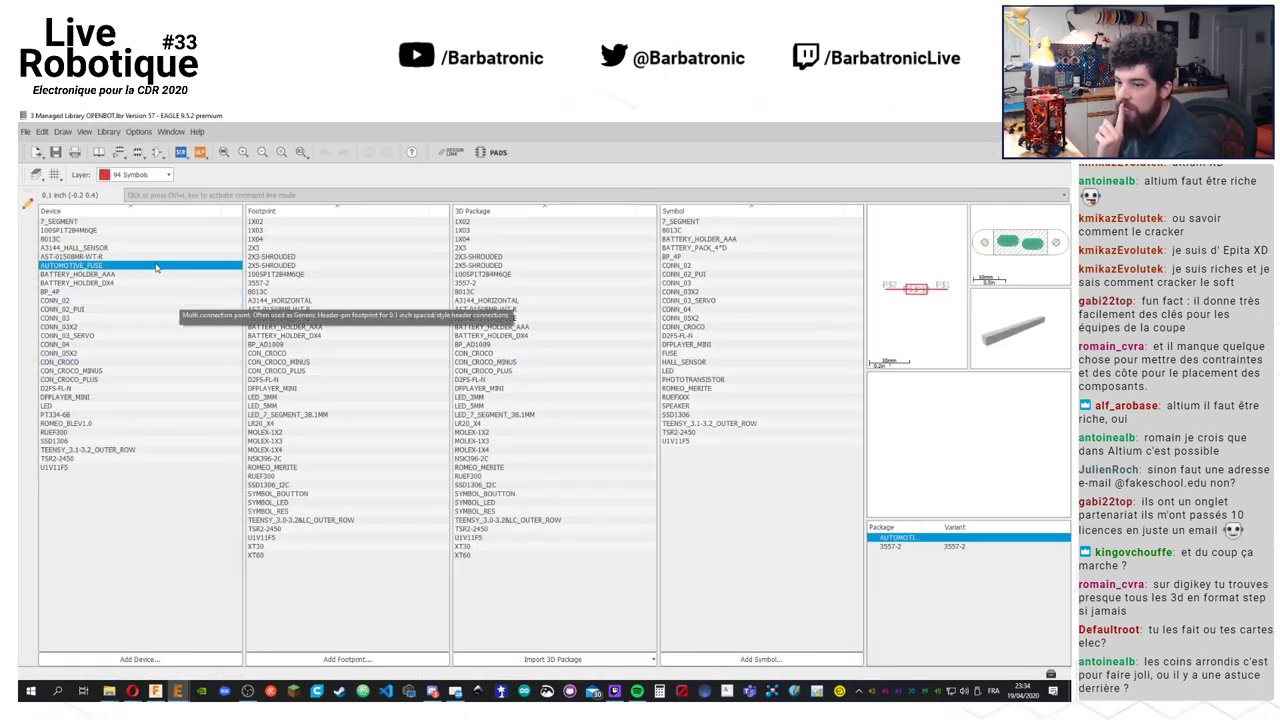
Preview the CONN_02_PUI, CONN_02 and A3144_HALL_SENSOR devices in the library
click(122, 310)
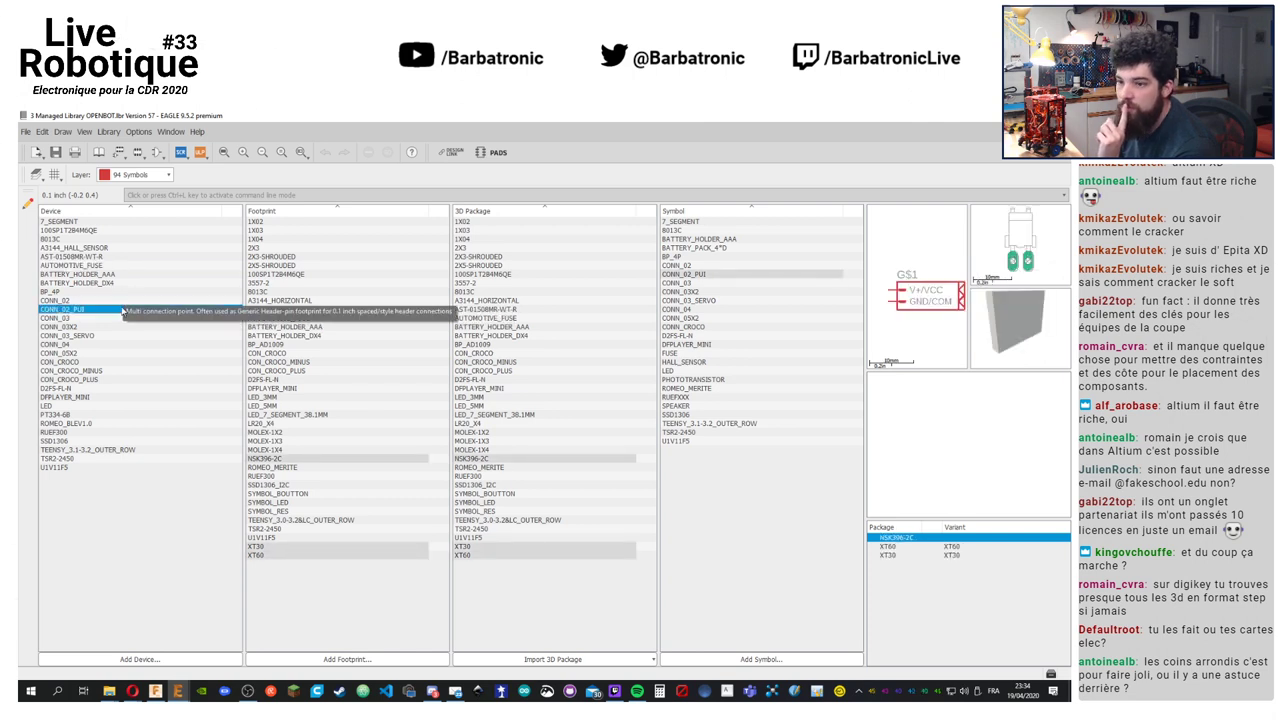
click(121, 302)
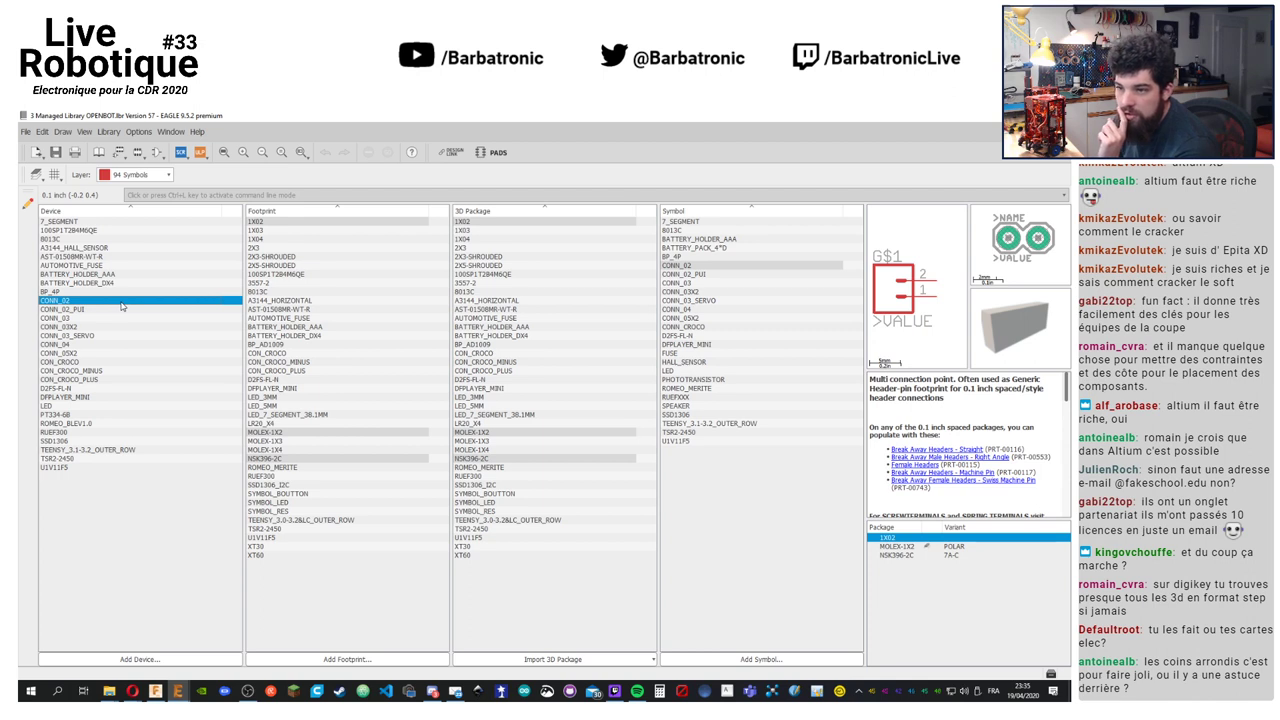
click(117, 257)
click(114, 250)
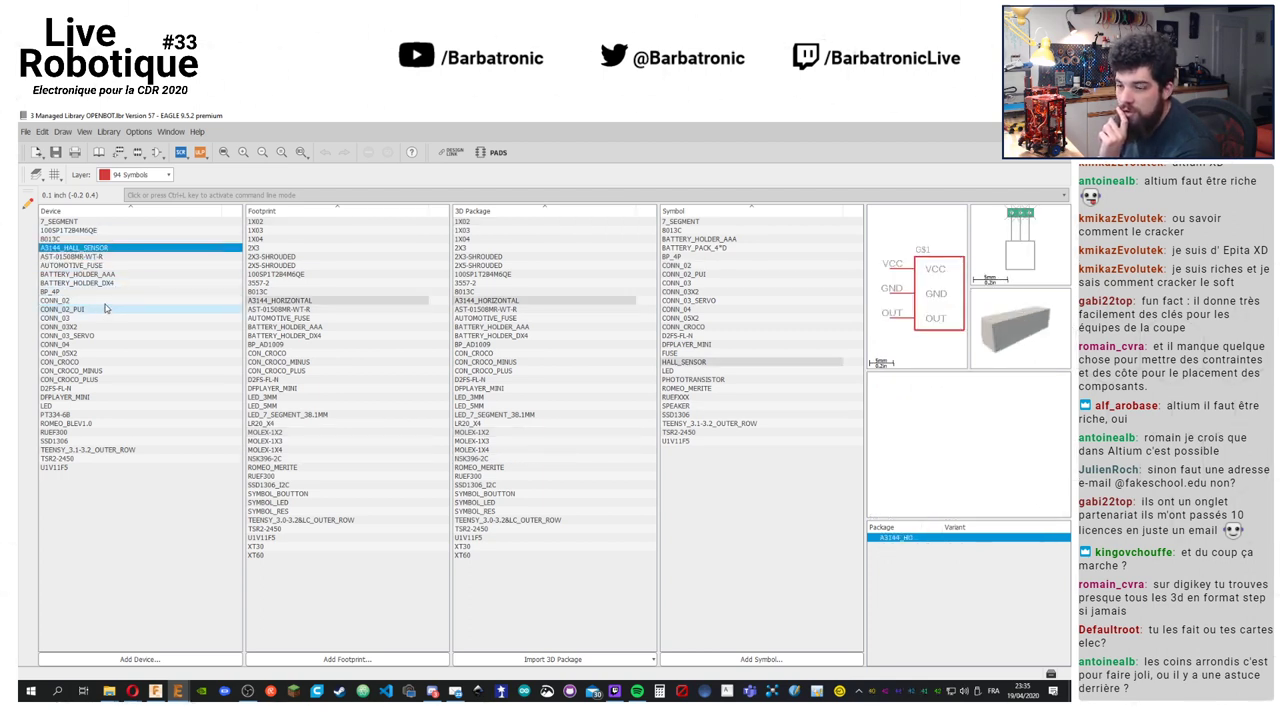
Return to the OPENBOT library editor and edit the XT30 3D package
key(alt+Tab)
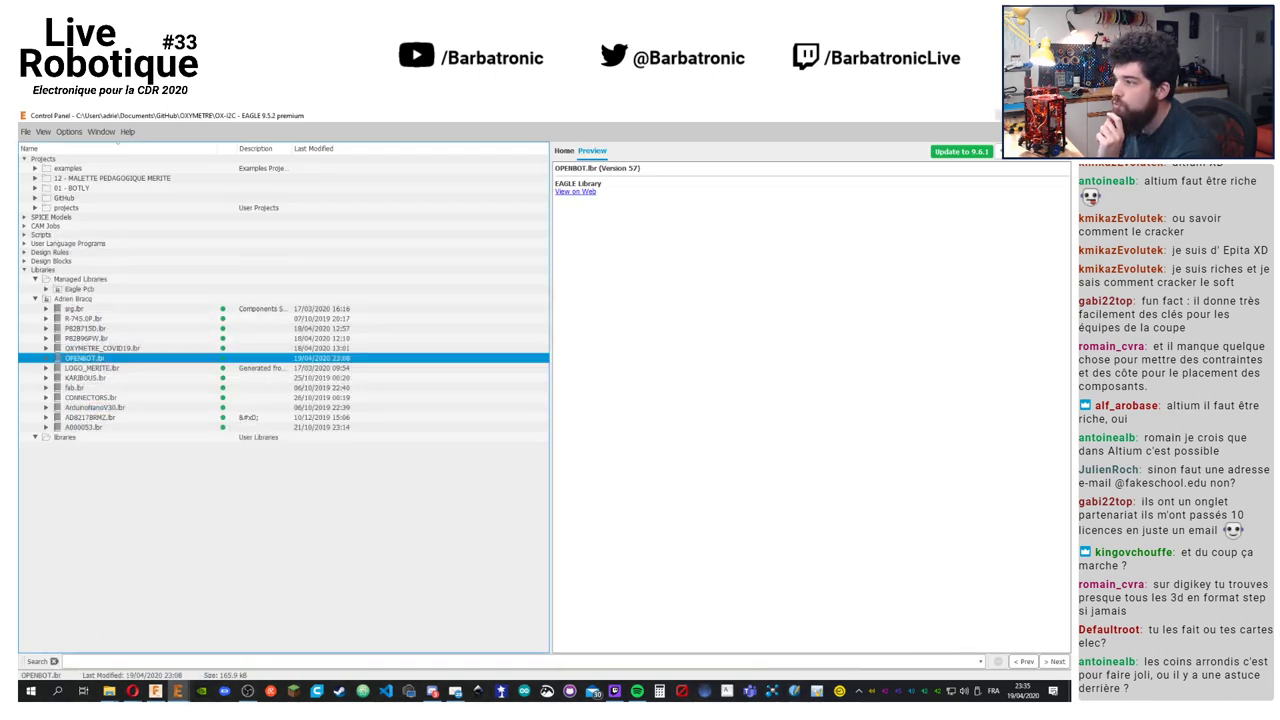
key(alt+1)
scroll(614, 388, up, 4)
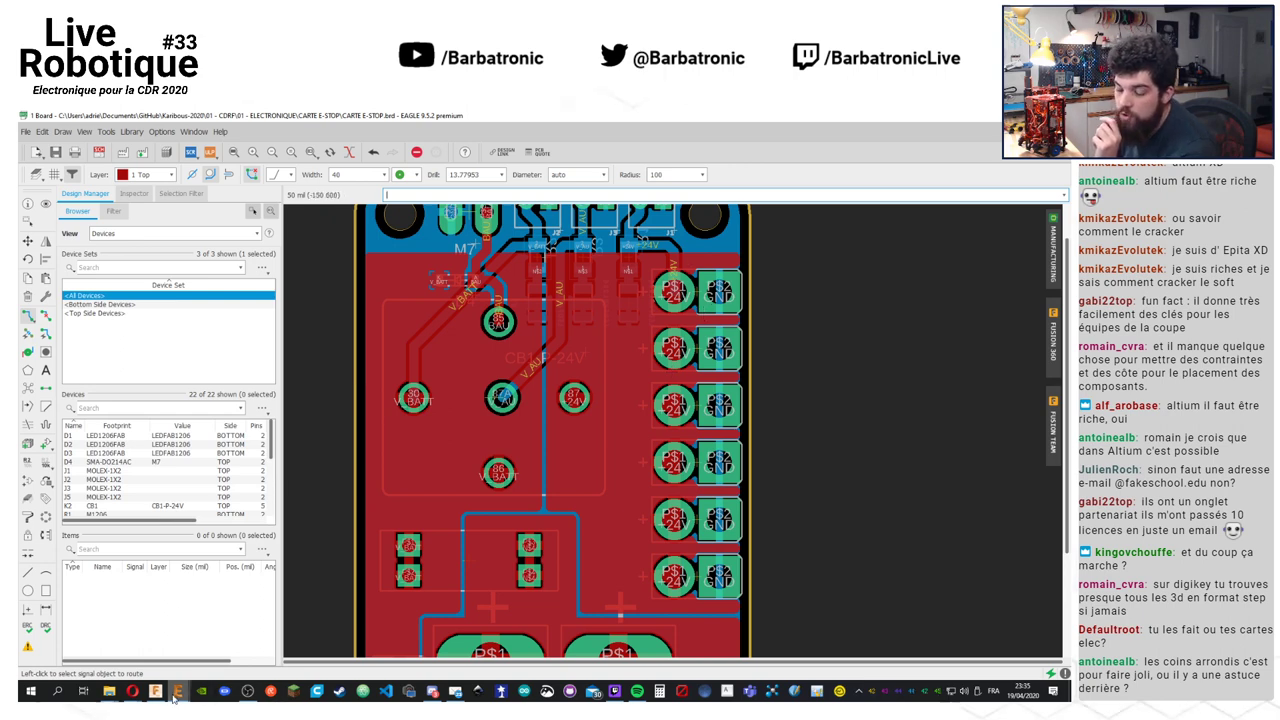
mouse_move(157, 692)
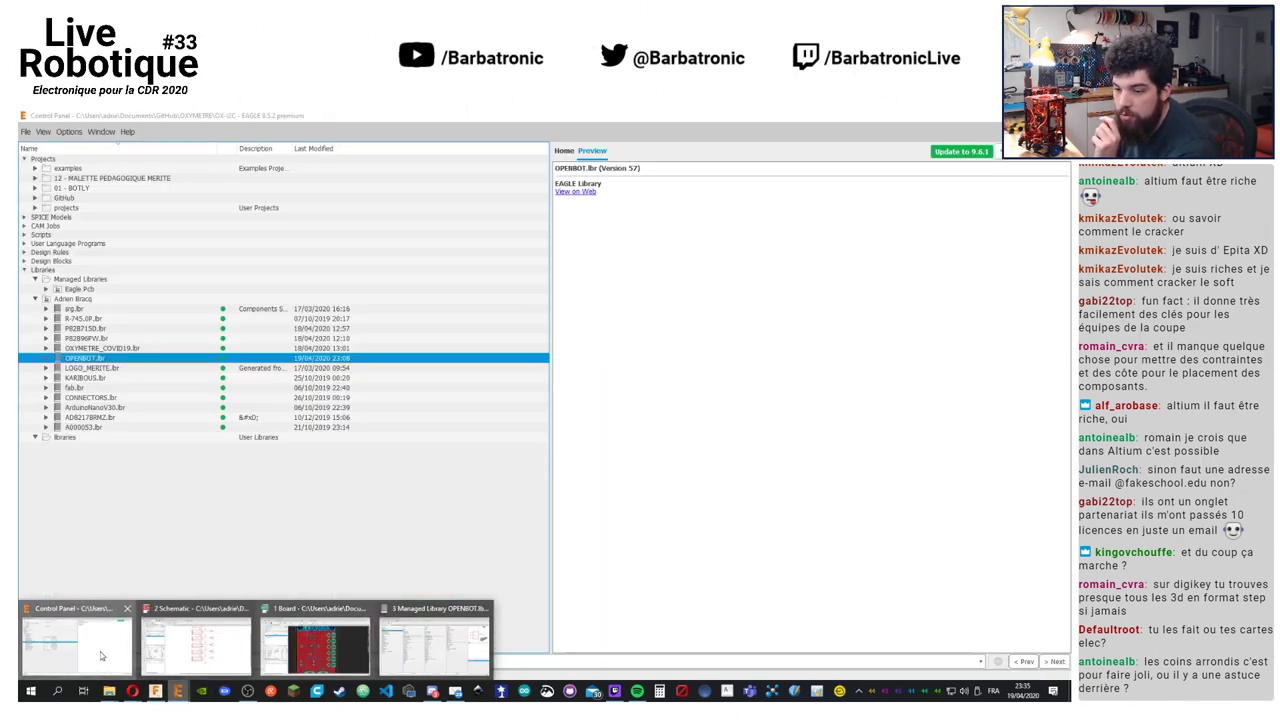
click(75, 645)
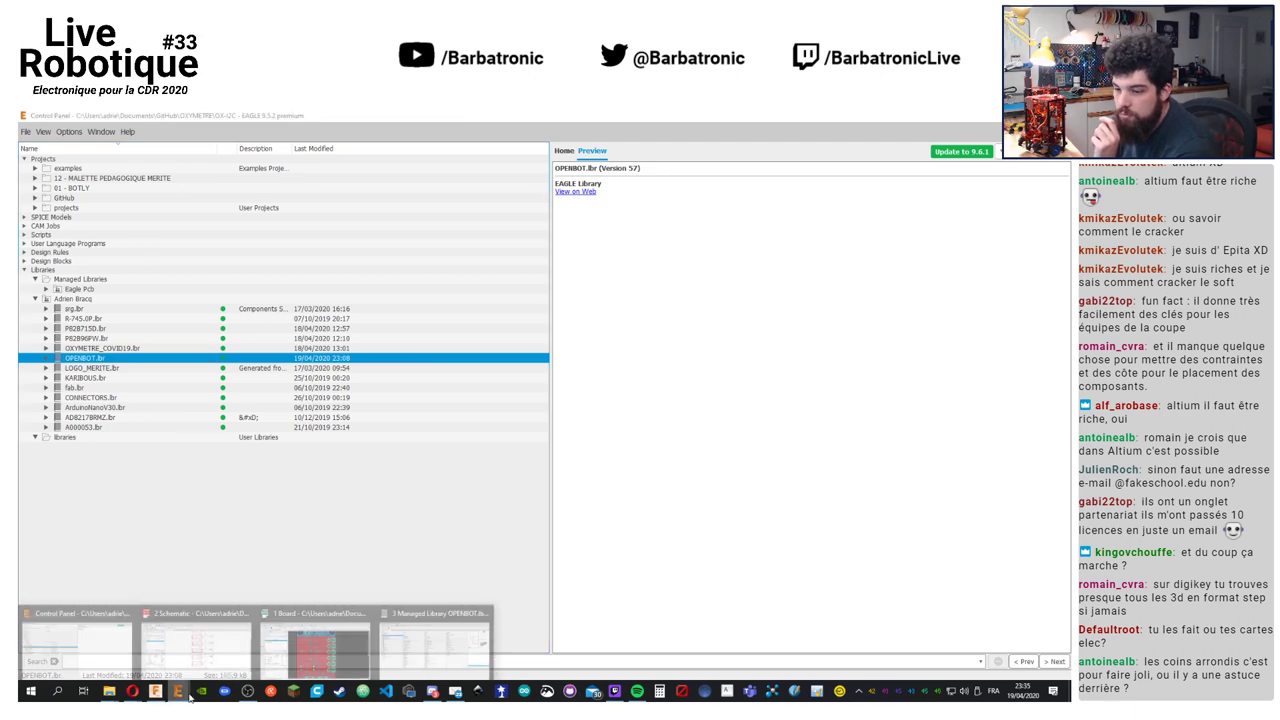
click(438, 640)
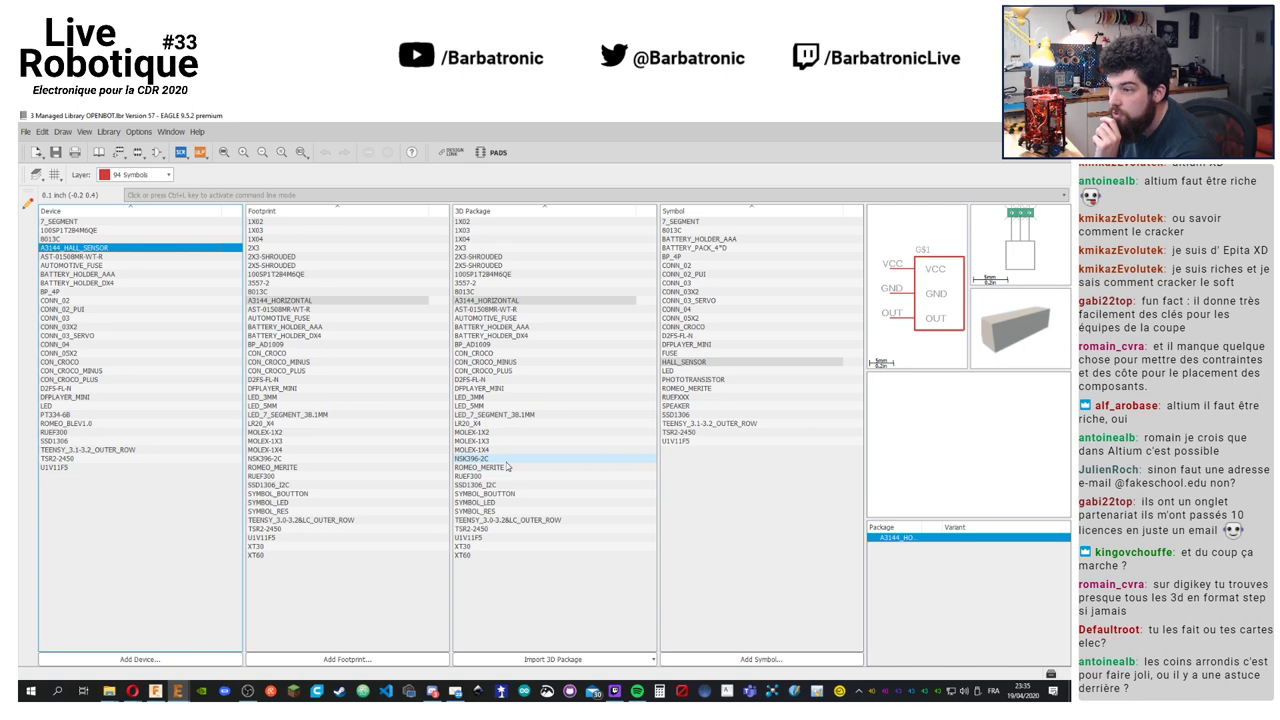
click(500, 547)
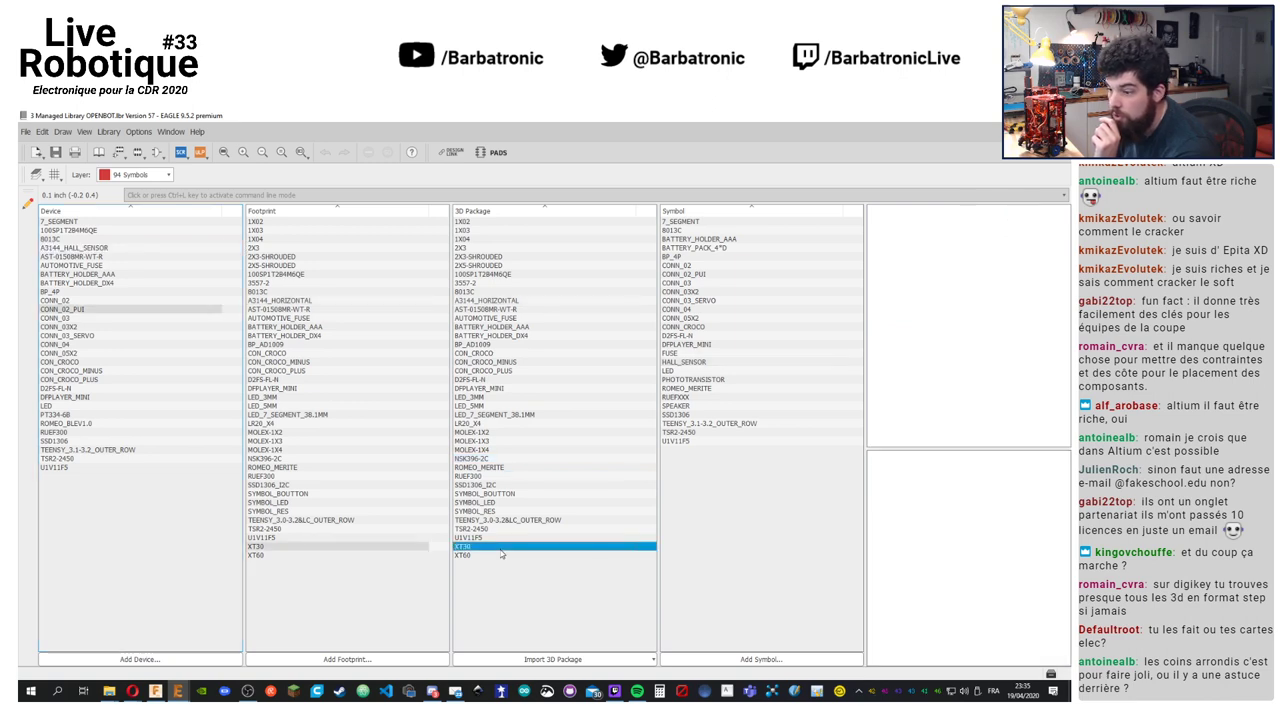
right_click(508, 548)
click(522, 555)
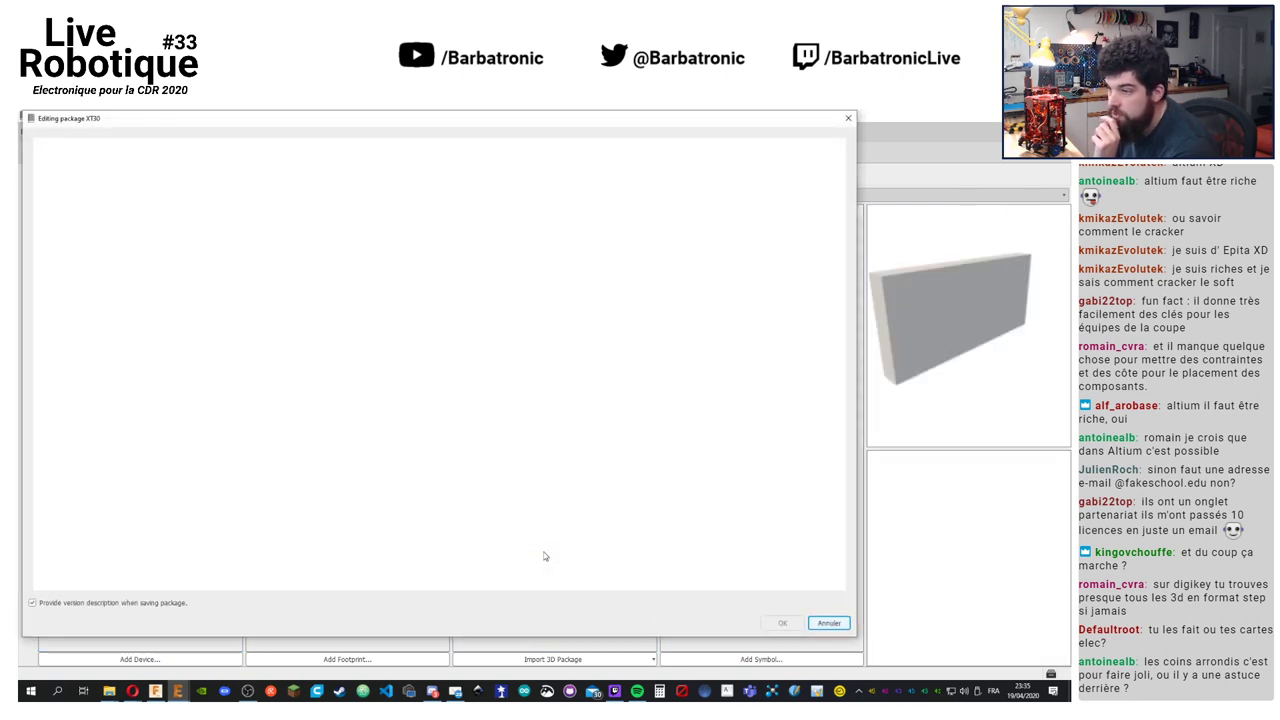
Reposition the XT30 editing window and load its 3D model: 9.5 × 4.5 × 1 mm, zero offsets
drag(566, 120, 654, 136)
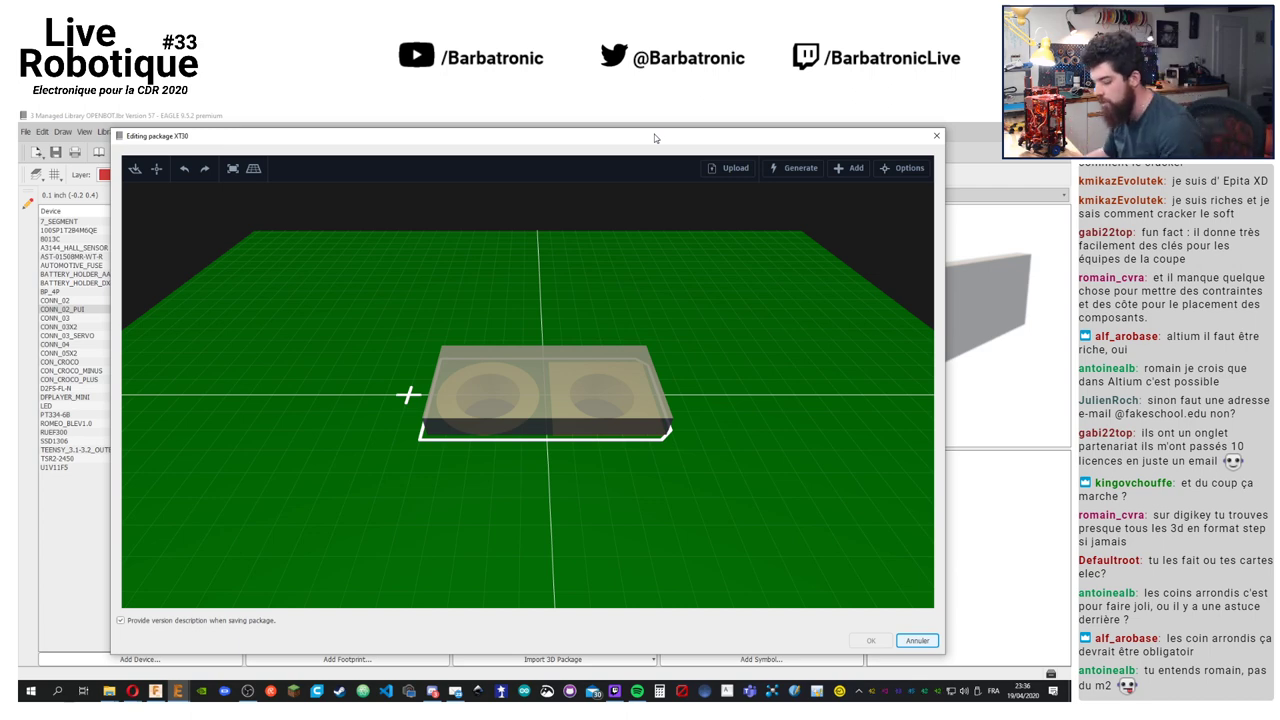
mouse_move(663, 343)
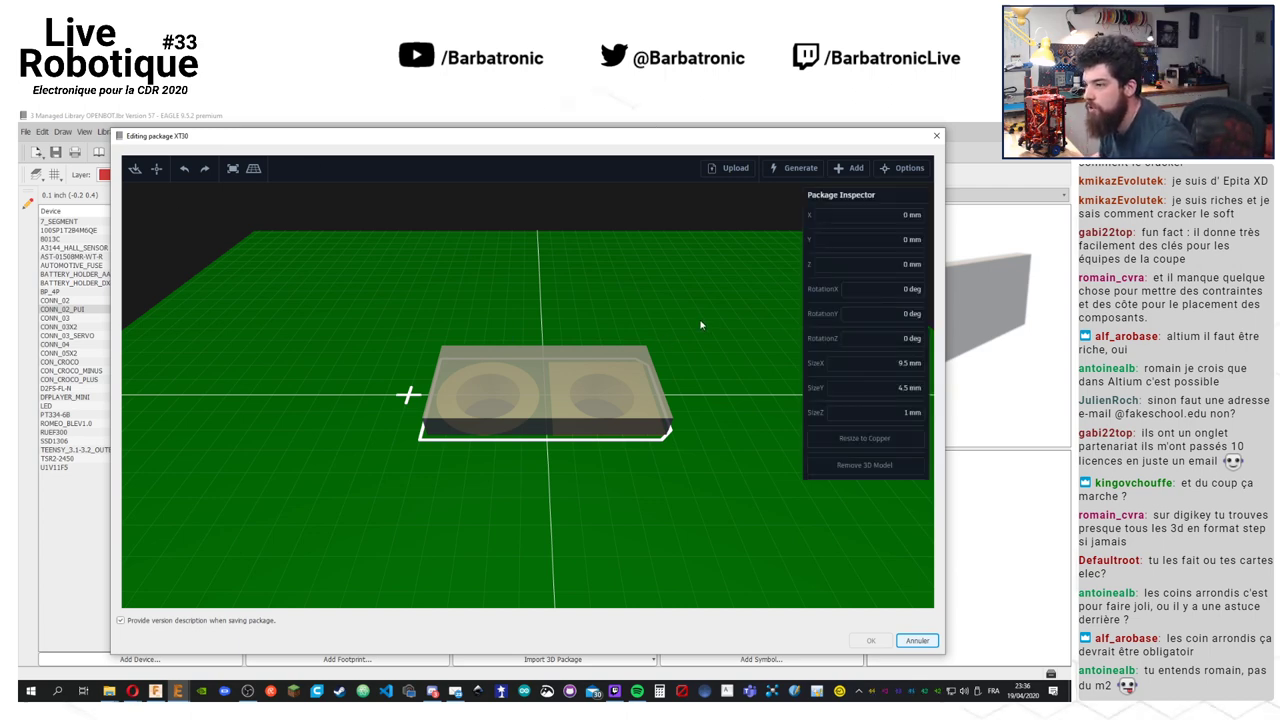
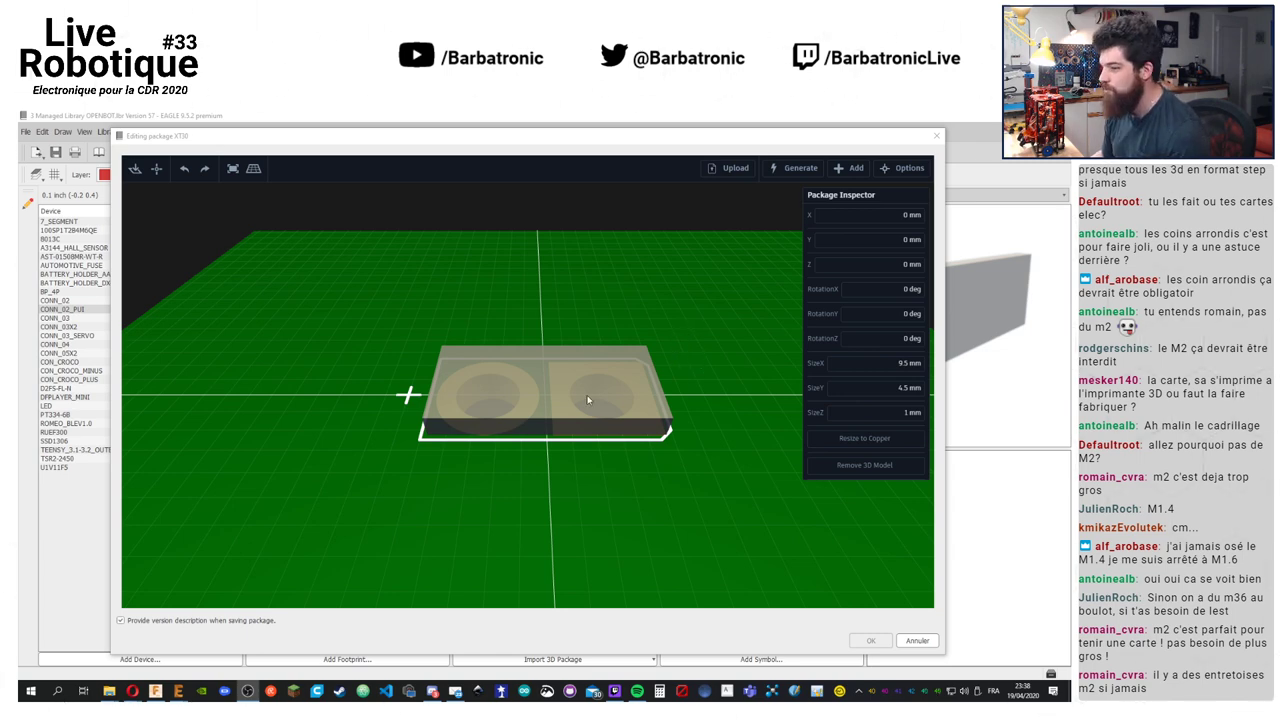
Reposition the package window, cancel an Upload attempt, and open the Generate catalogue of model generators
scroll(488, 385, down, 2)
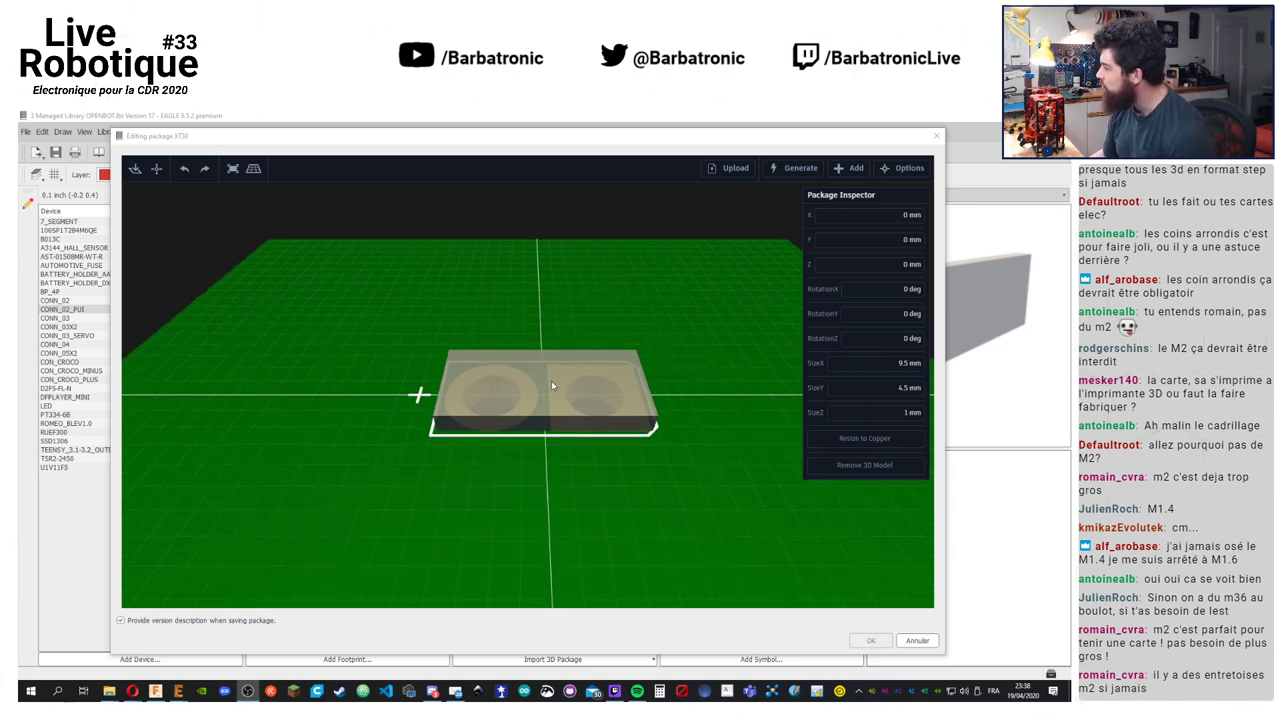
drag(872, 140, 903, 150)
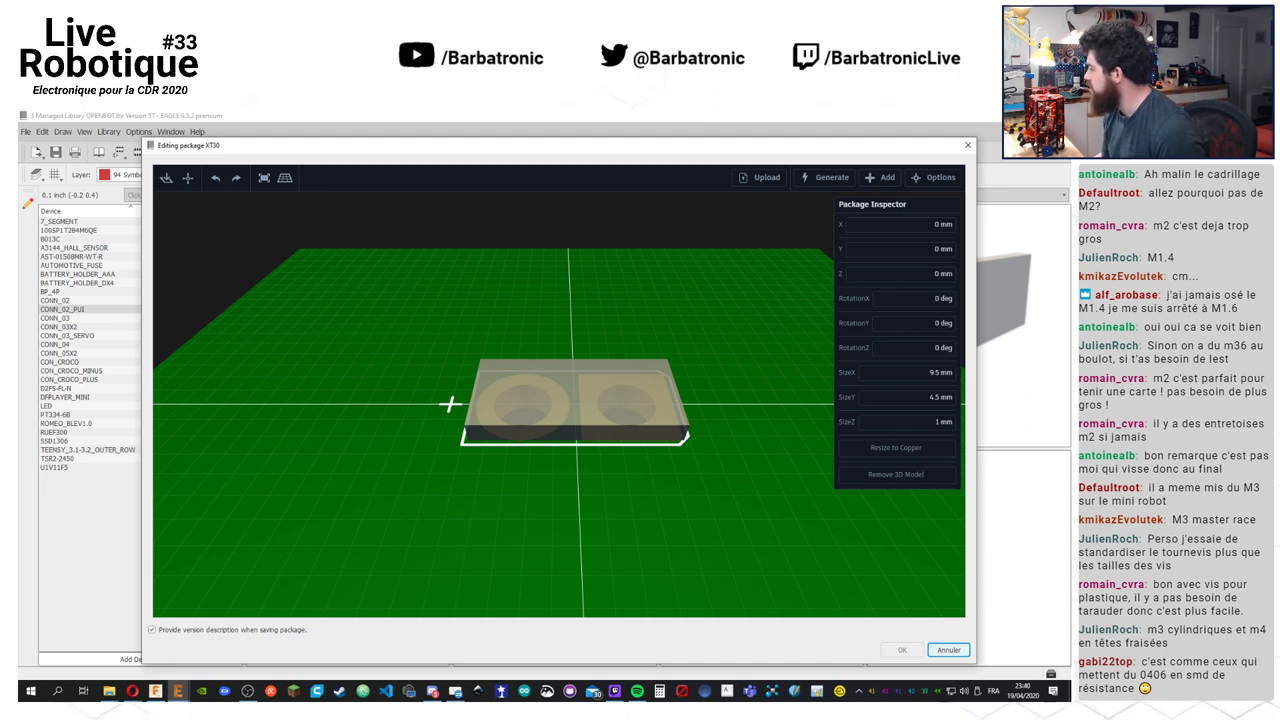
scroll(540, 401, up, 1)
scroll(540, 401, up, 2)
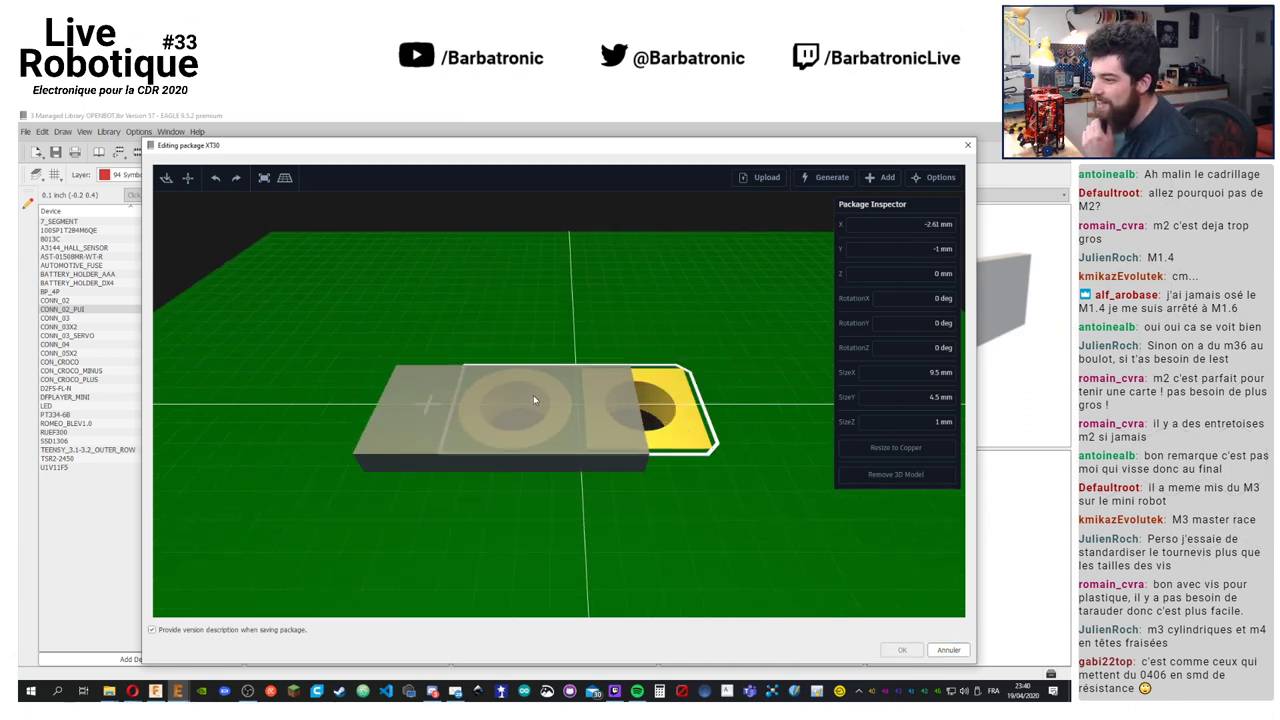
scroll(601, 384, down, 1)
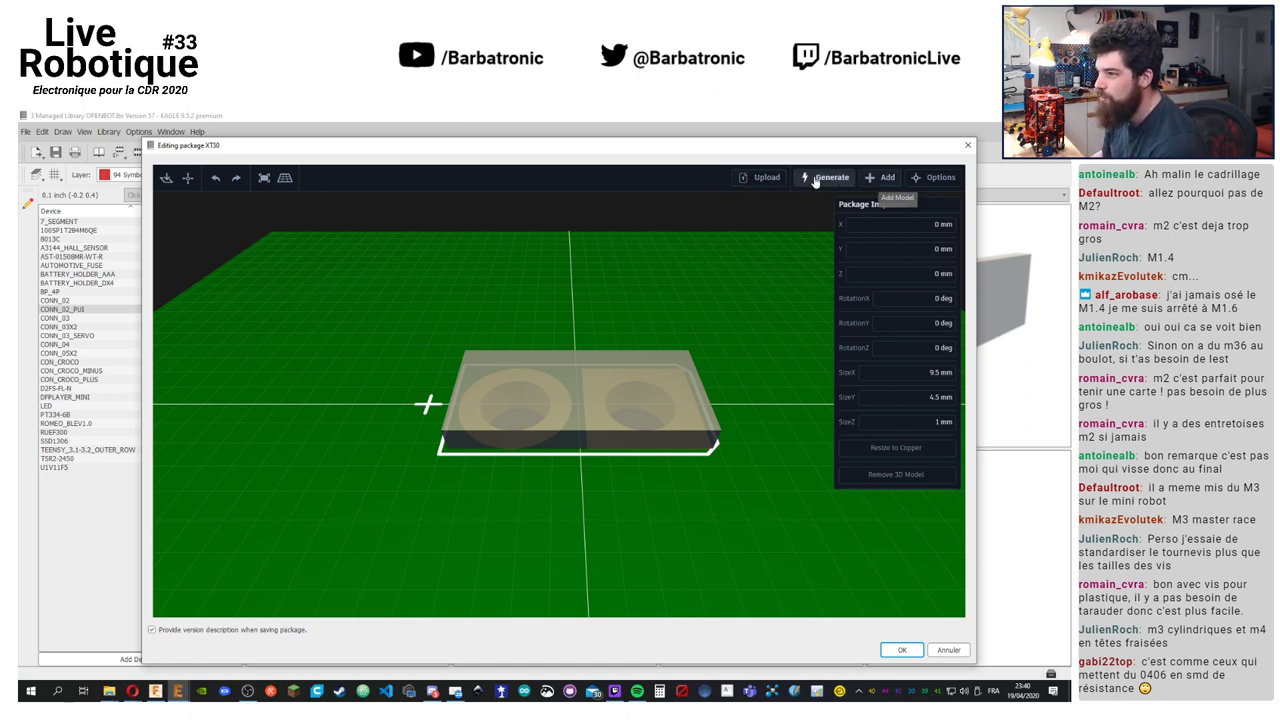
click(766, 178)
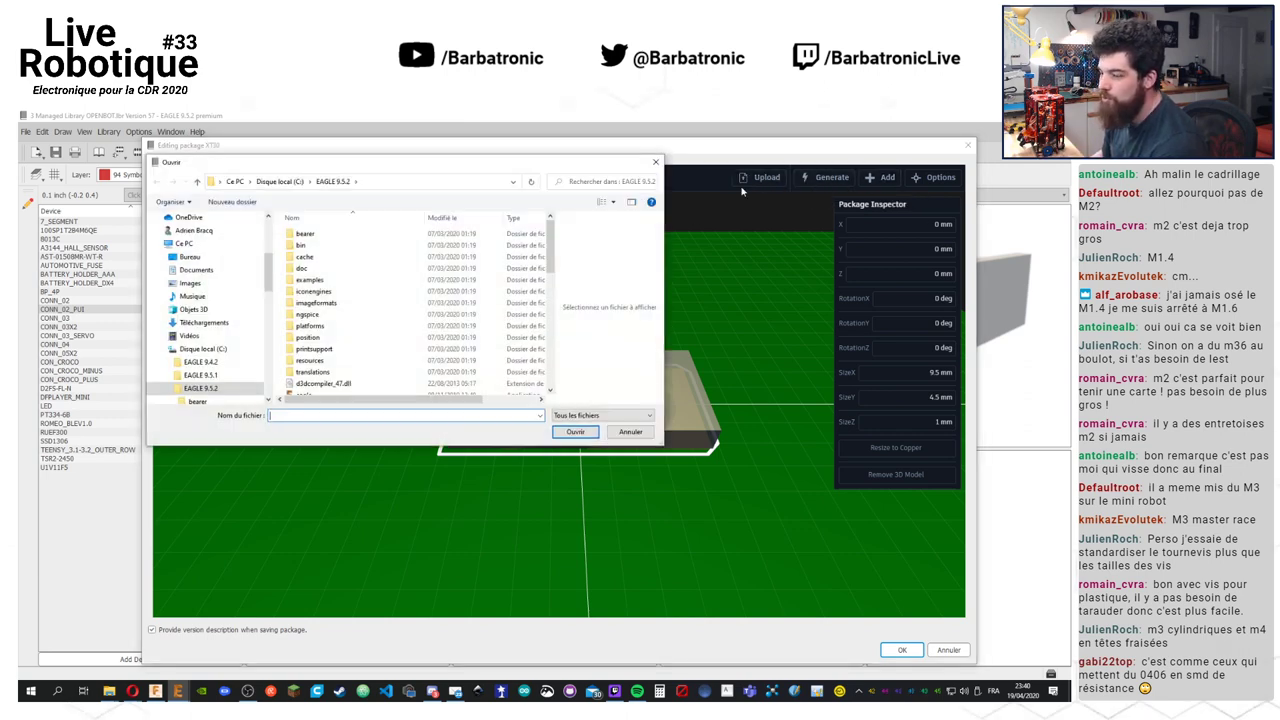
click(634, 433)
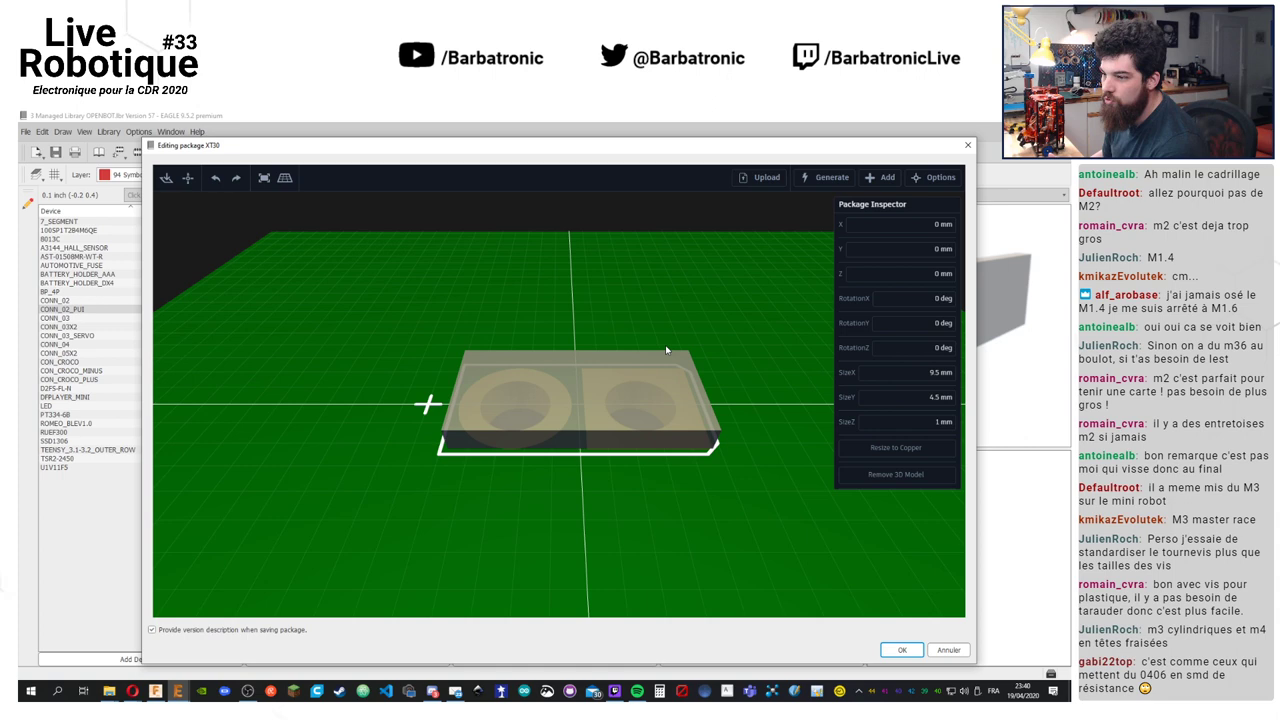
click(834, 184)
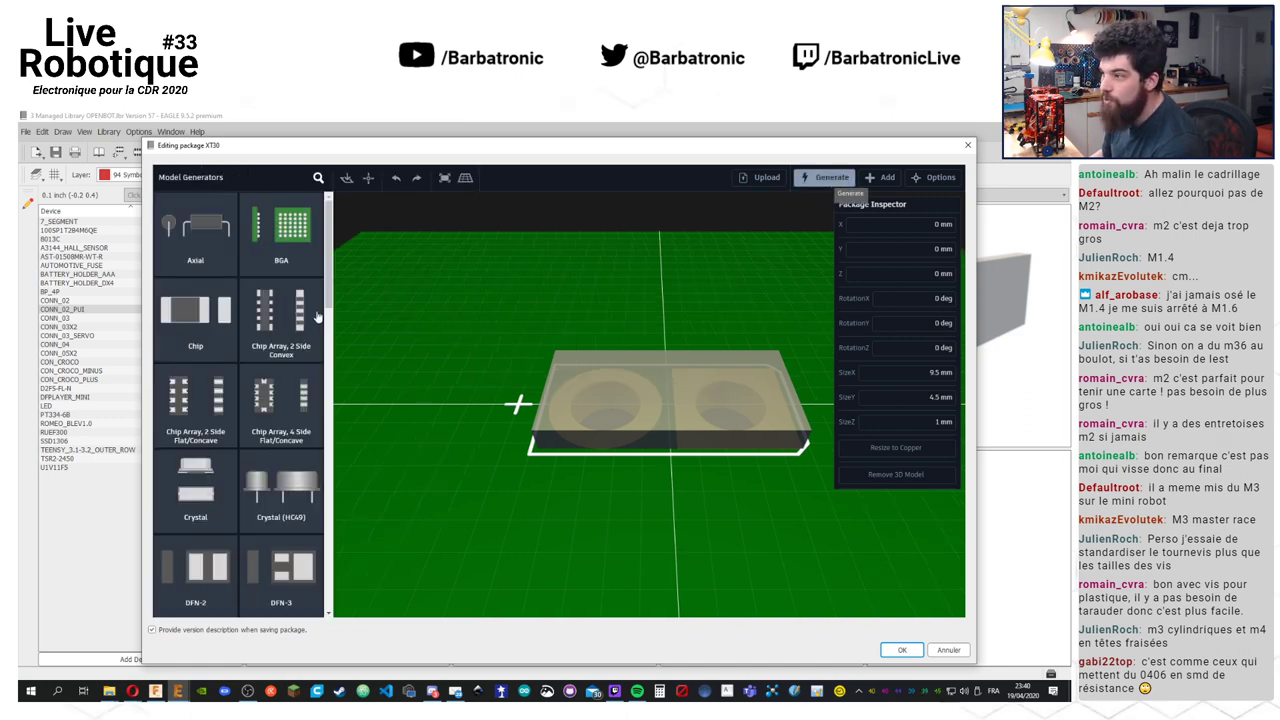
click(882, 180)
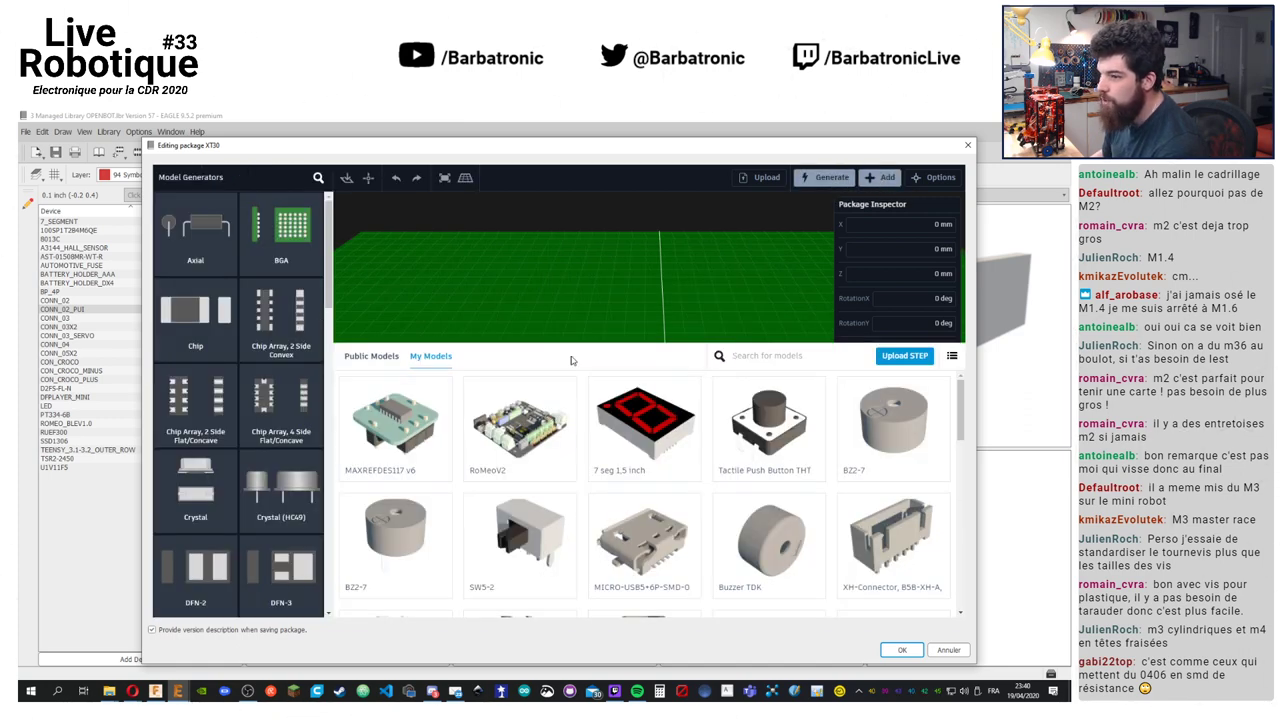
scroll(657, 491, down, 1)
scroll(680, 480, up, 1)
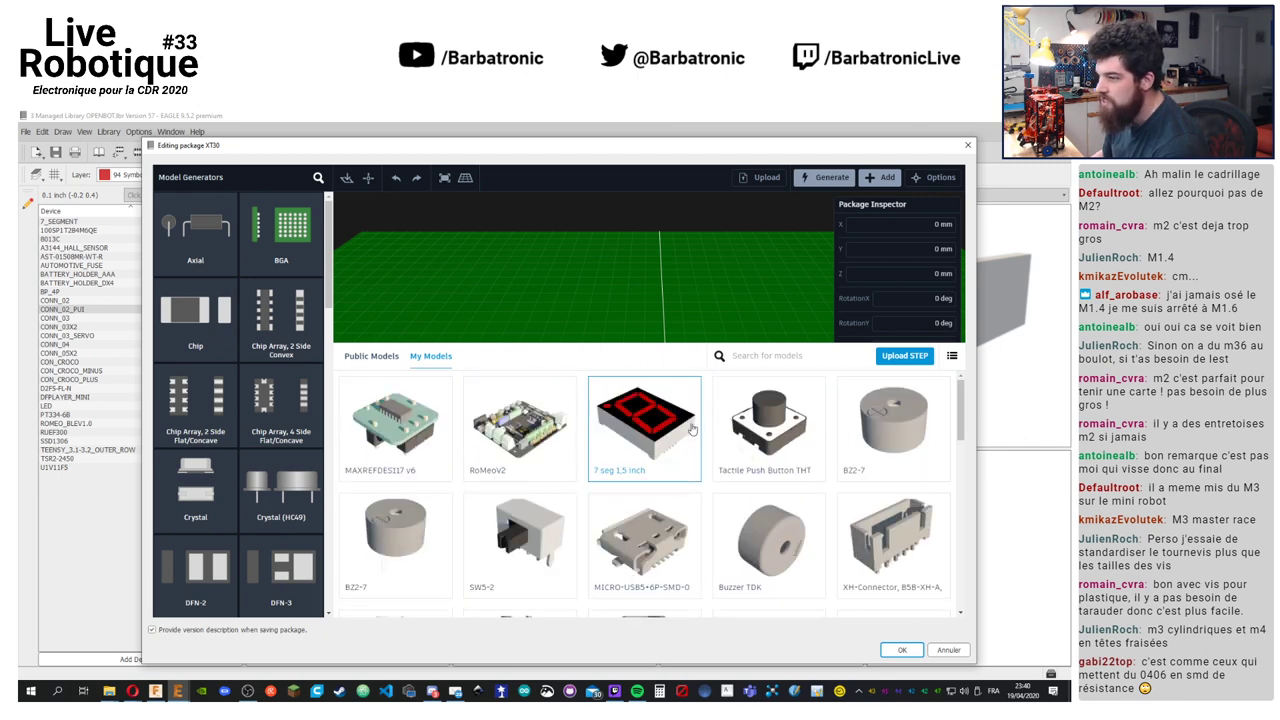
click(770, 356)
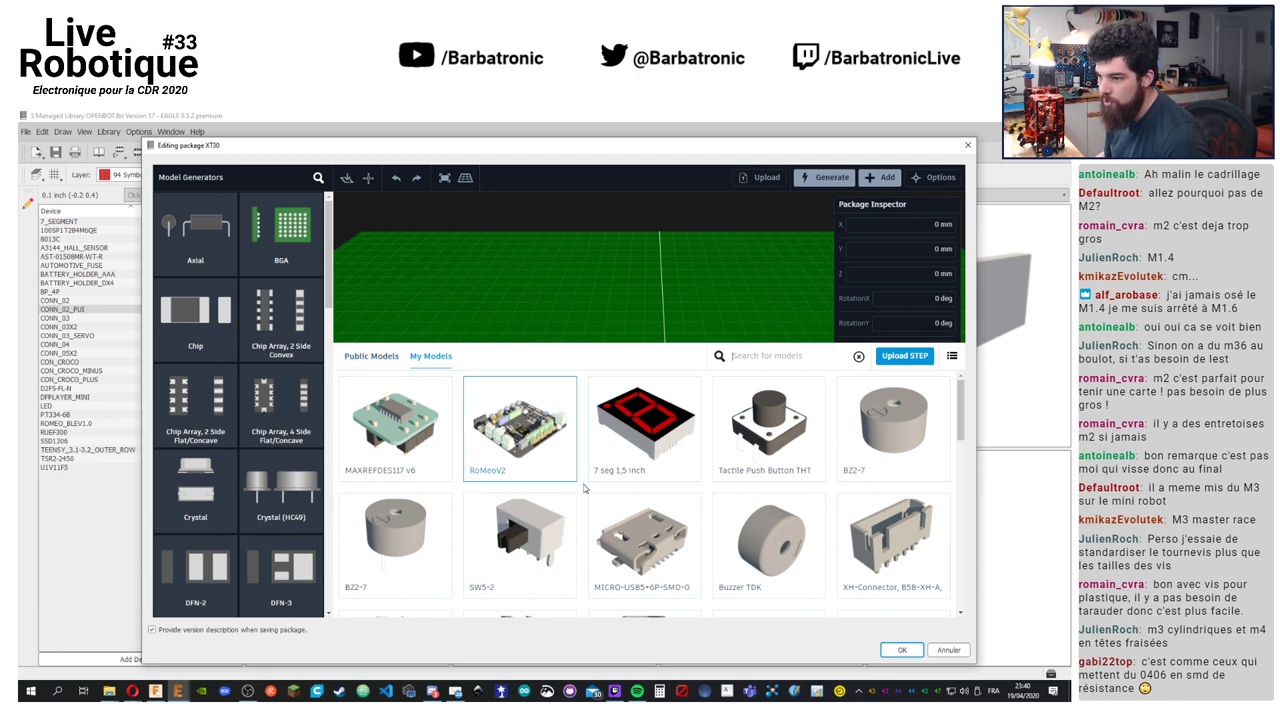
scroll(606, 520, down, 2)
scroll(610, 523, down, 5)
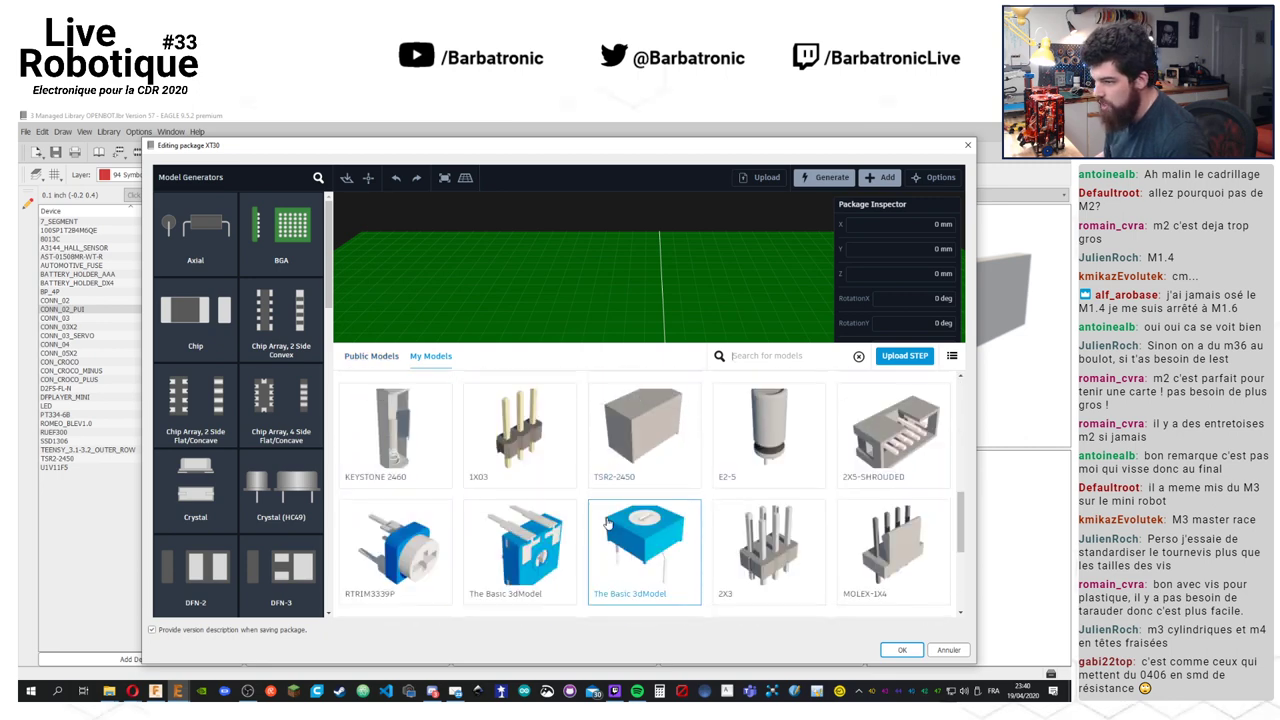
scroll(598, 511, up, 10)
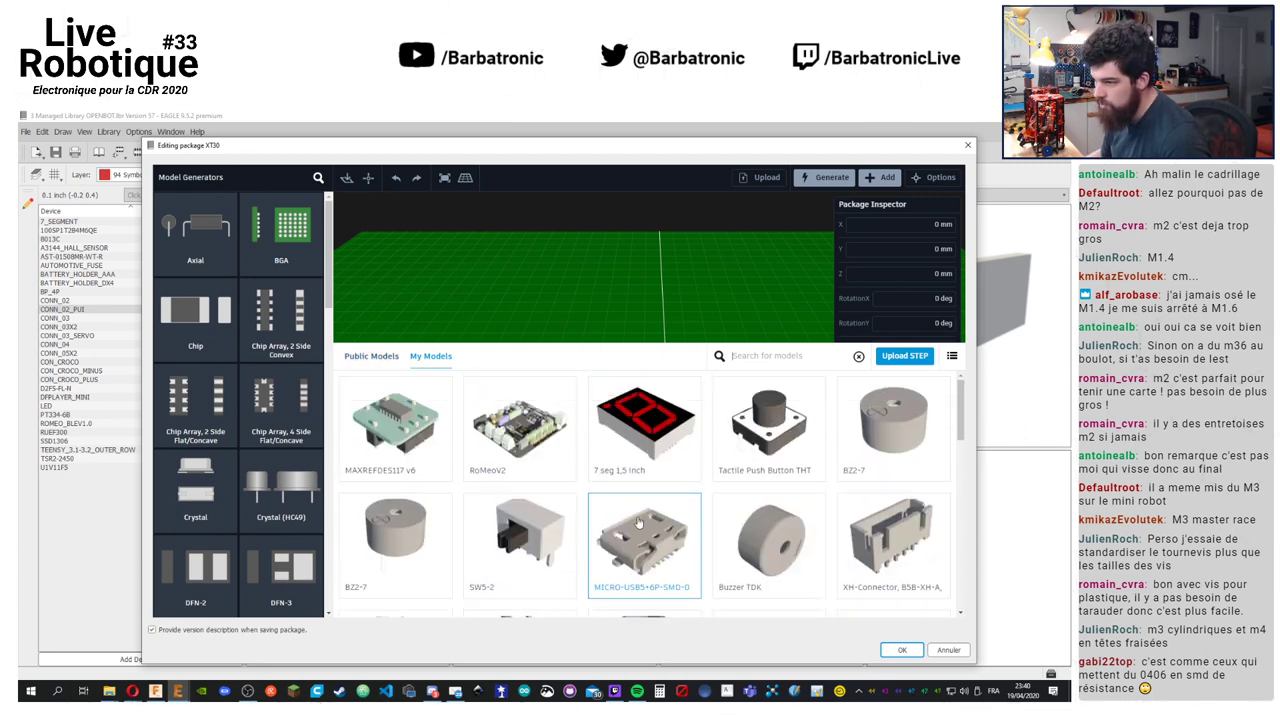
click(370, 360)
click(773, 356)
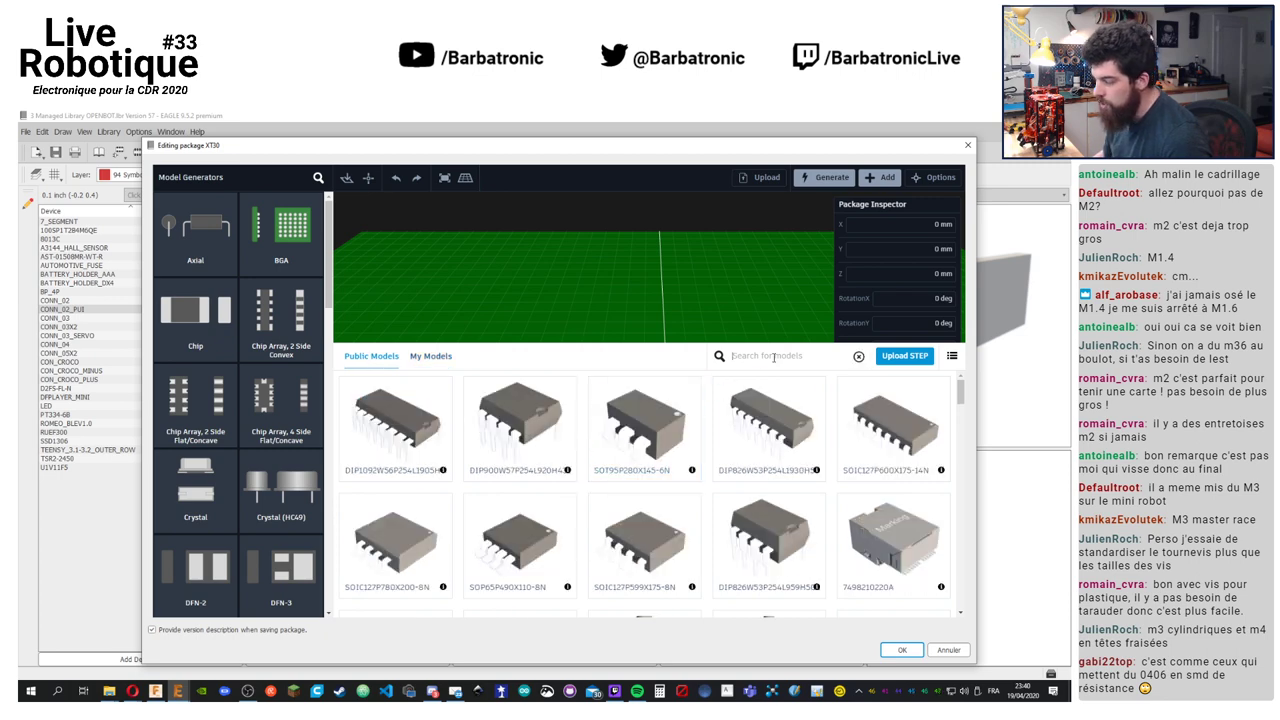
text(xt)
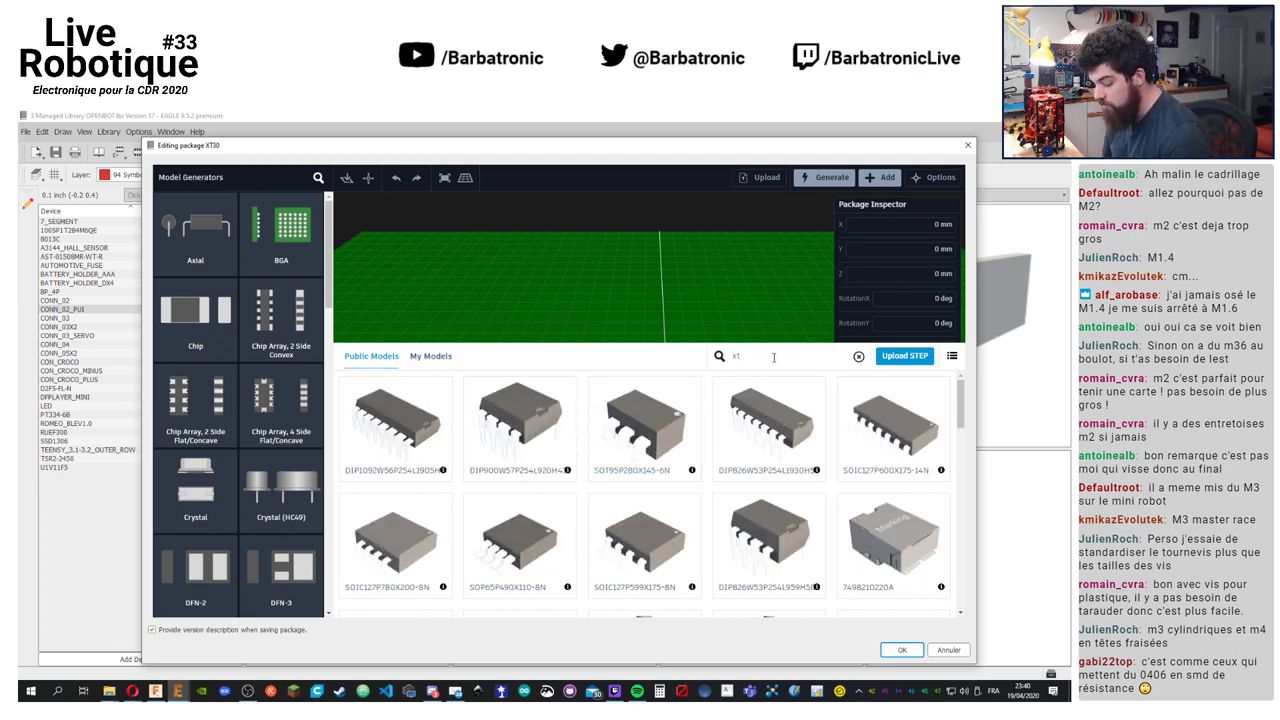
text(30)
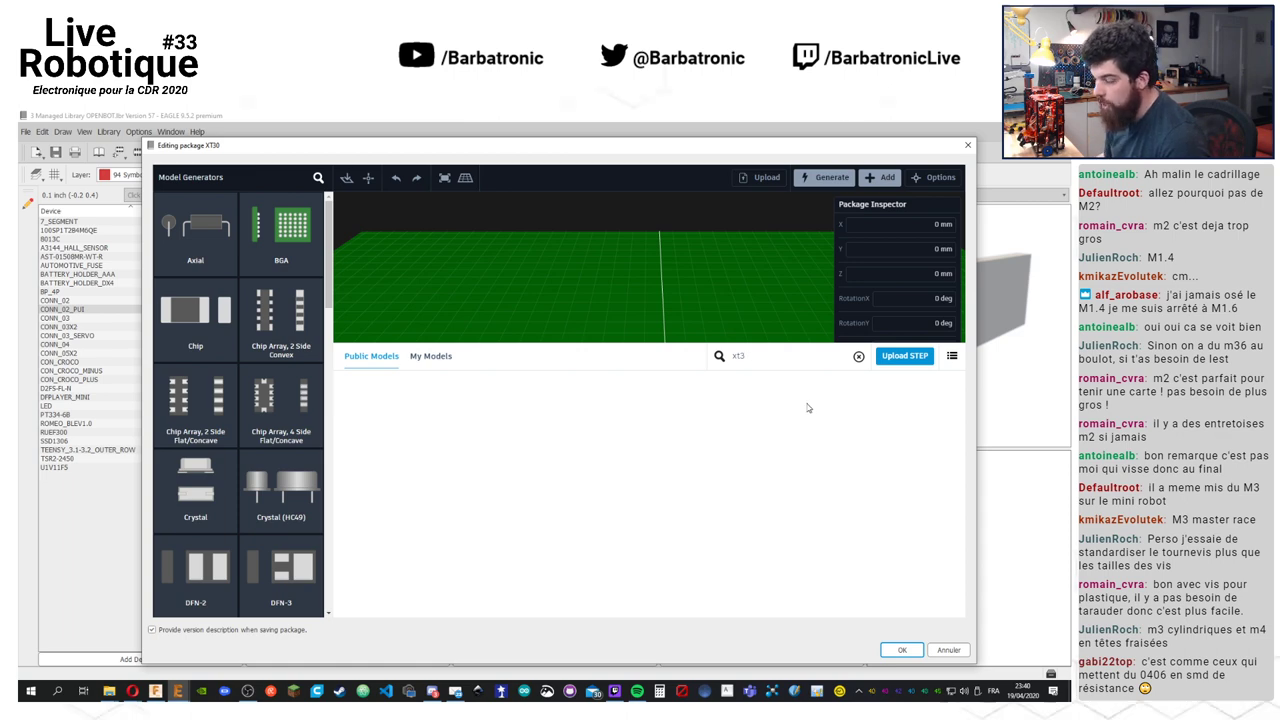
key(BackSpace)
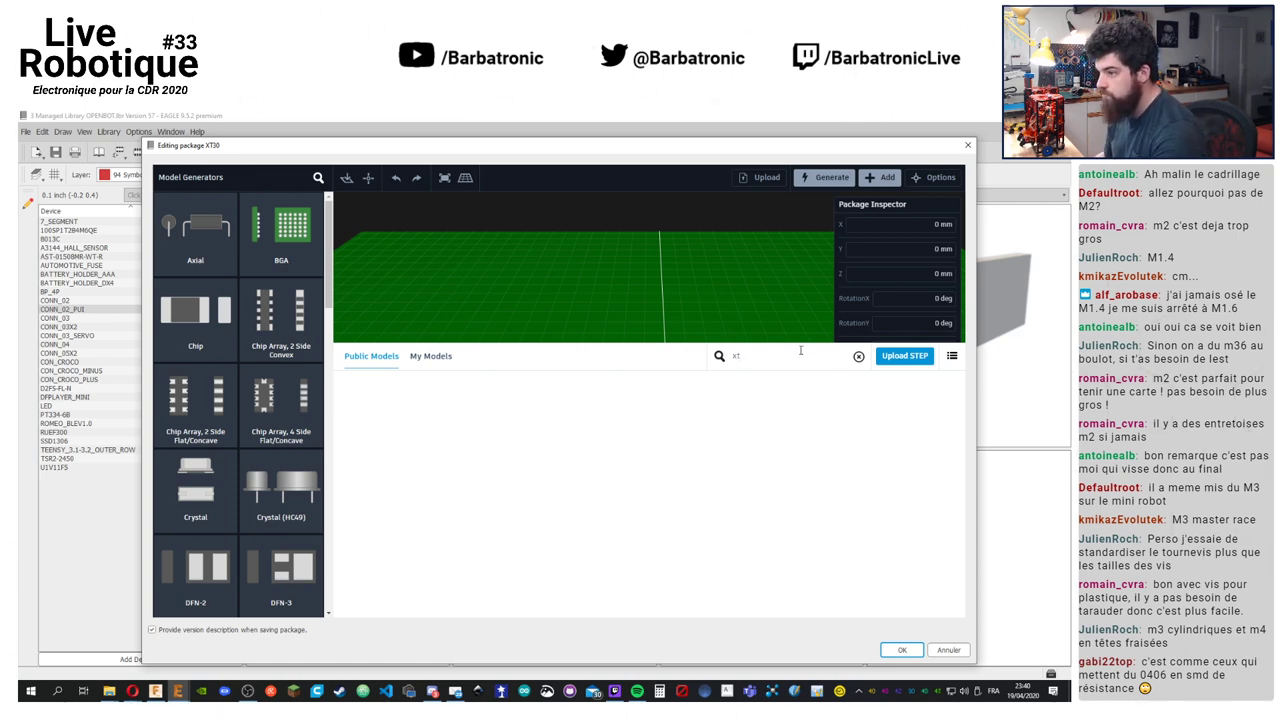
key(BackSpace)
key(BackSpace)
scroll(740, 520, down, 5)
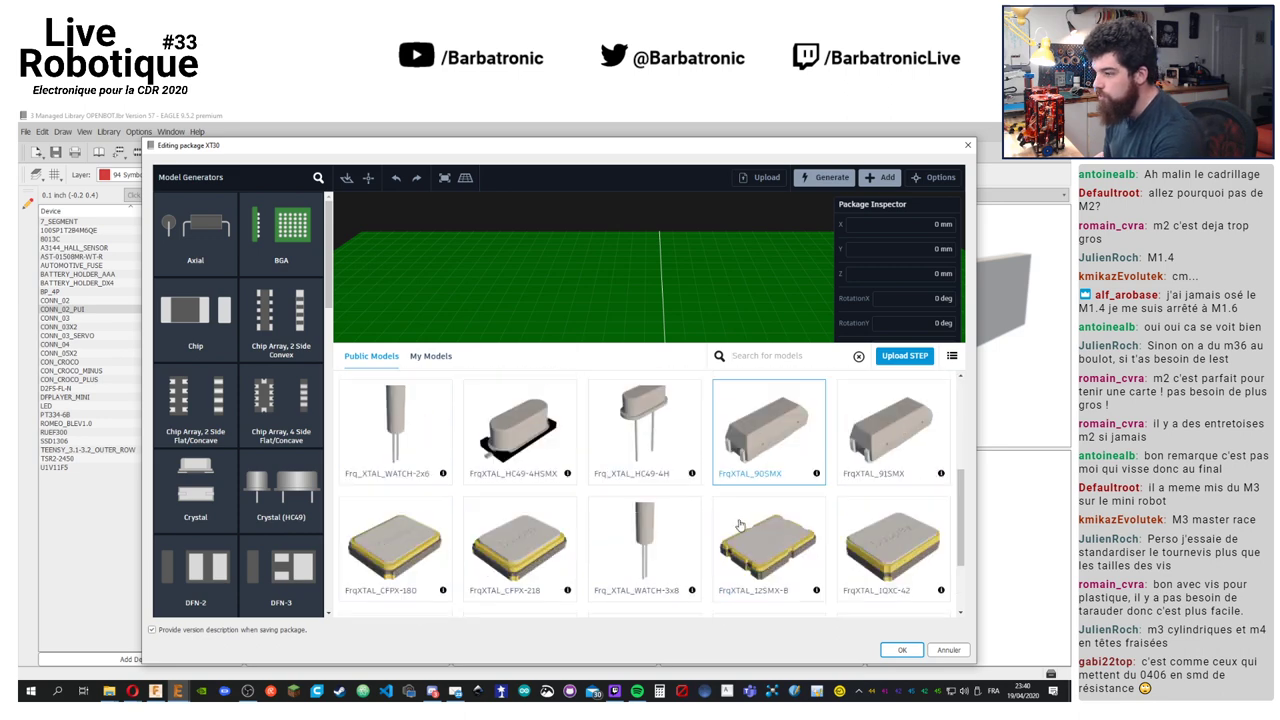
scroll(740, 523, down, 10)
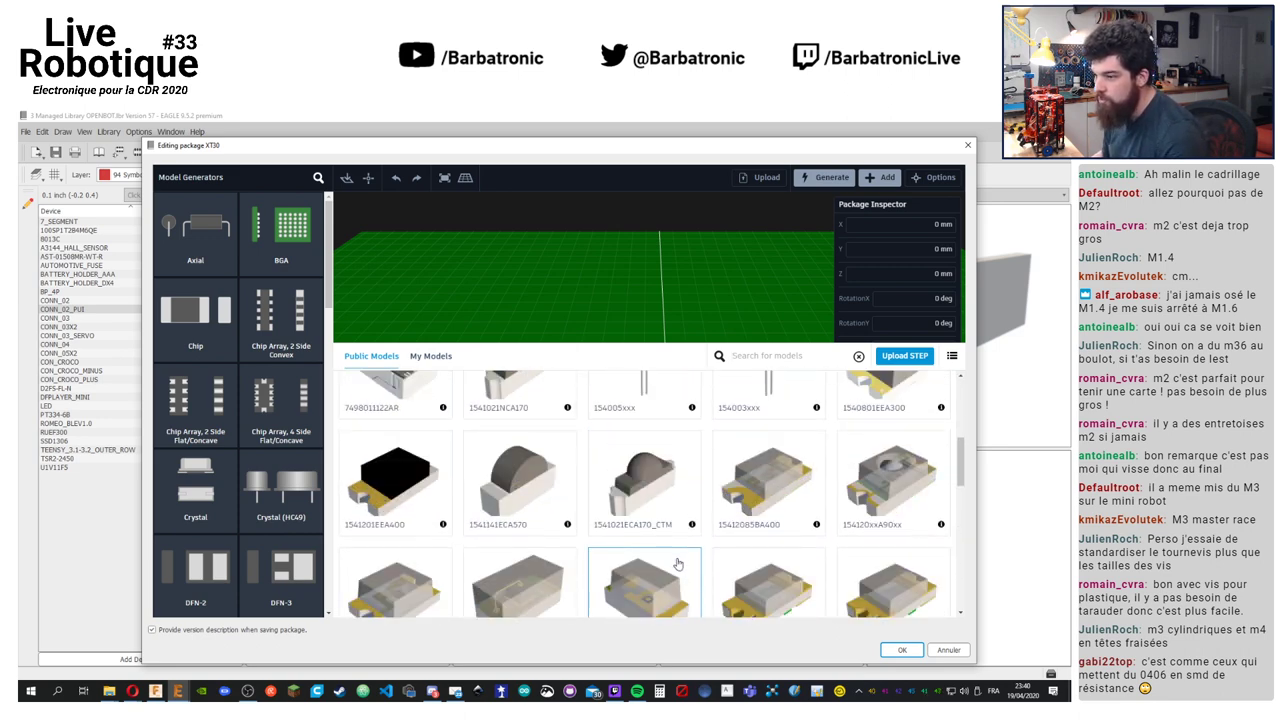
scroll(658, 508, down, 1)
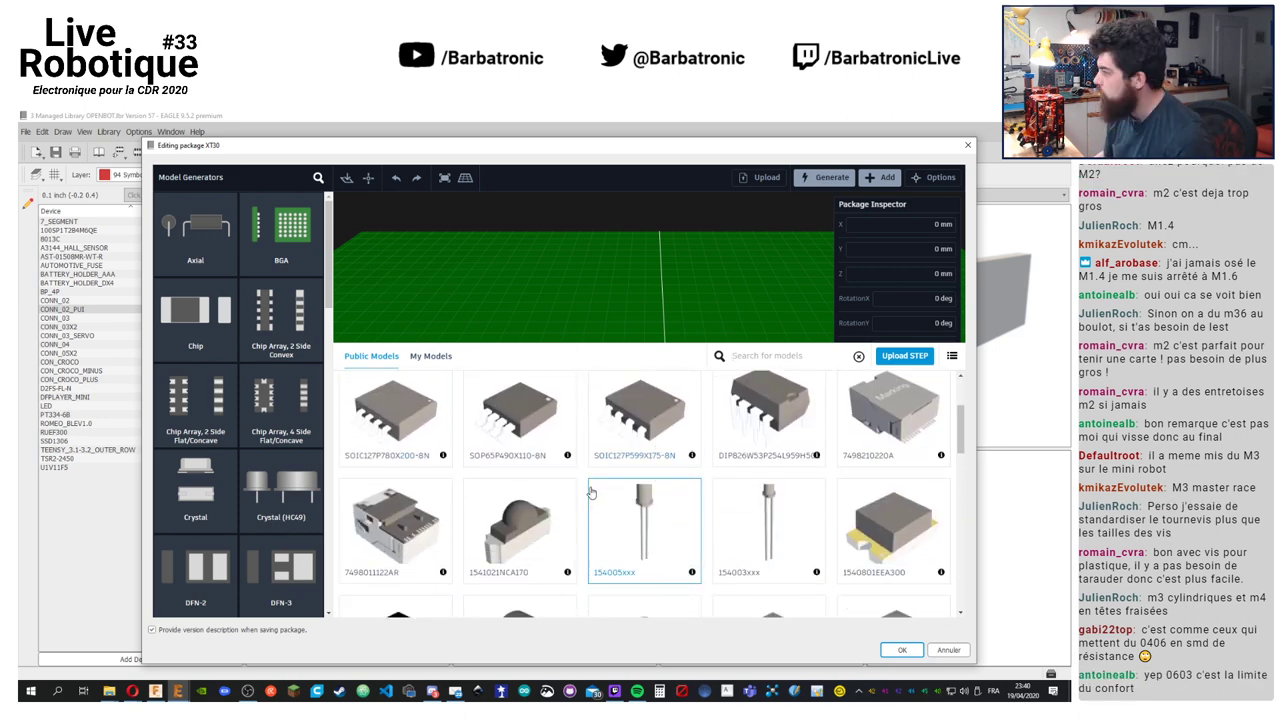
scroll(590, 494, up, 1)
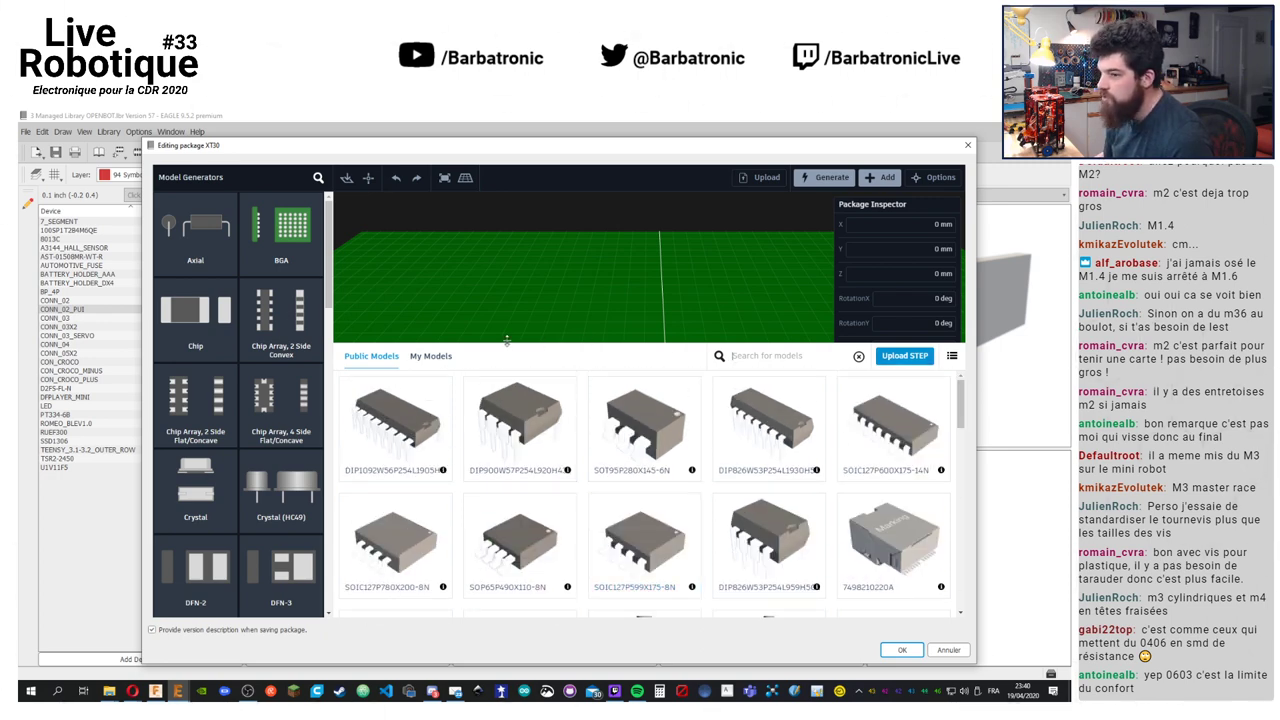
click(868, 180)
drag(324, 288, 328, 338)
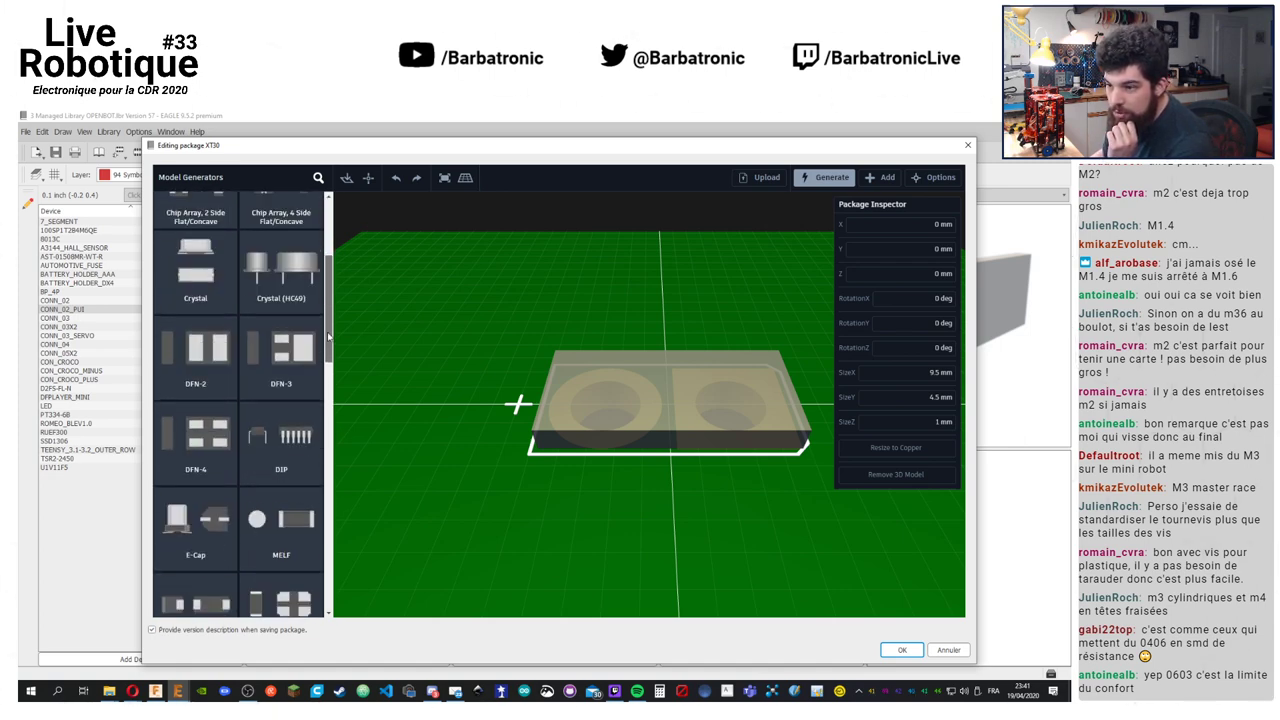
Look at the DIP generator and browse the generator list, then switch to Opera's Google Photos window
click(281, 440)
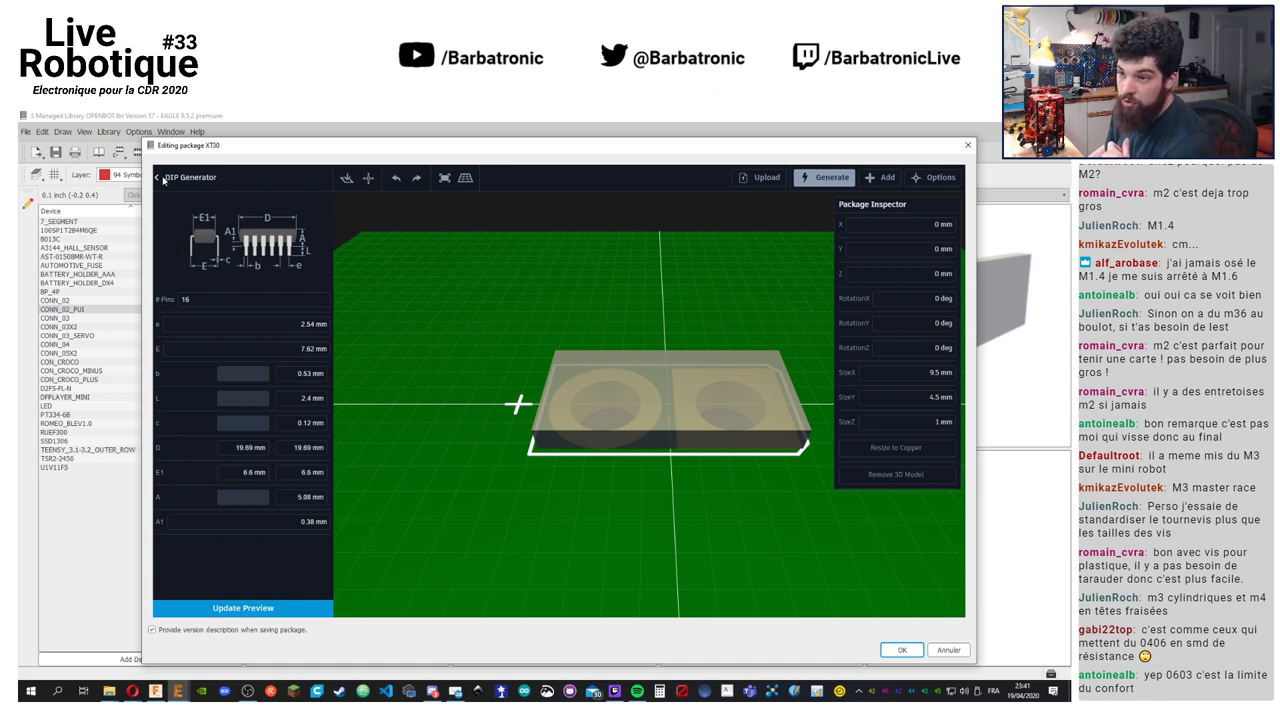
click(157, 178)
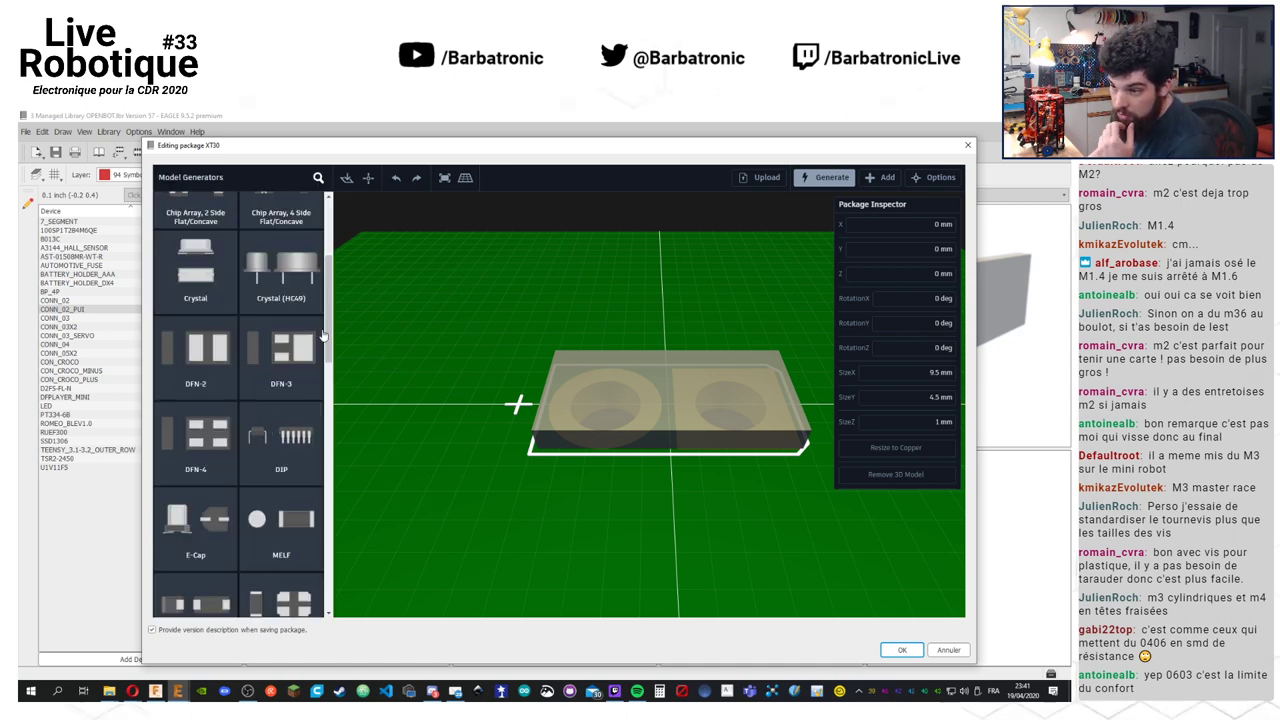
scroll(321, 371, down, 2)
drag(321, 371, 331, 597)
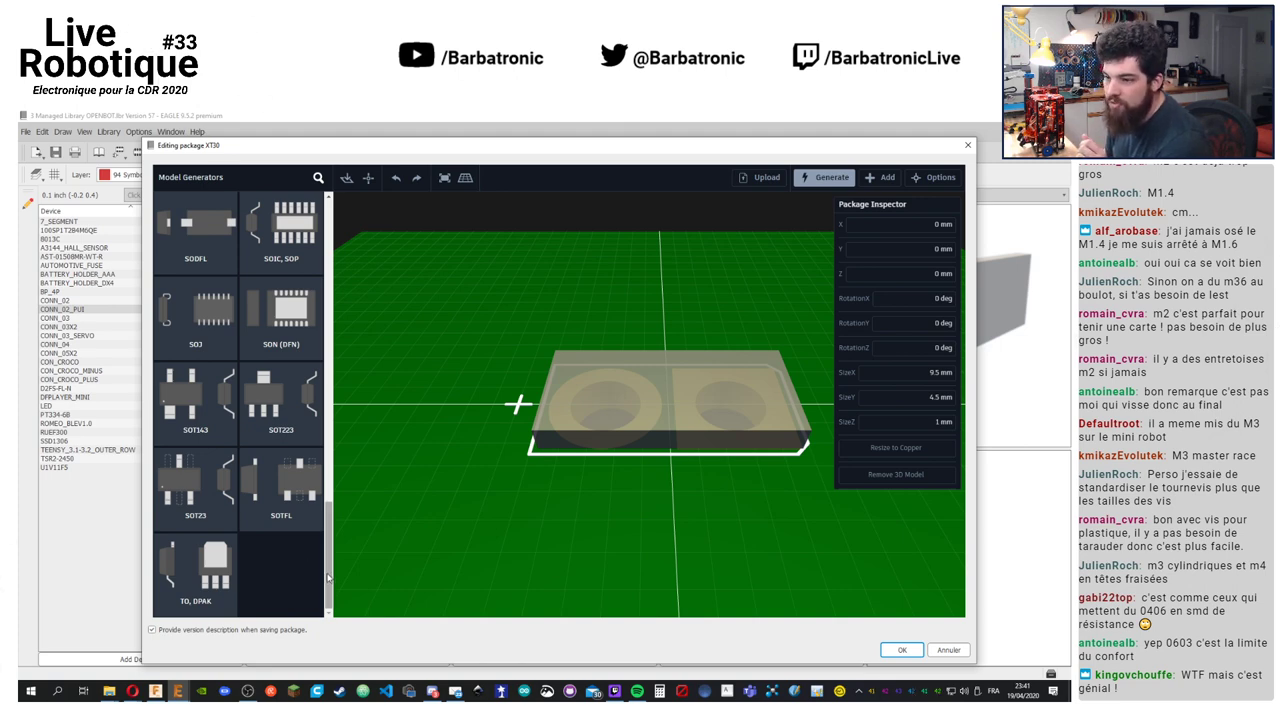
drag(327, 577, 327, 346)
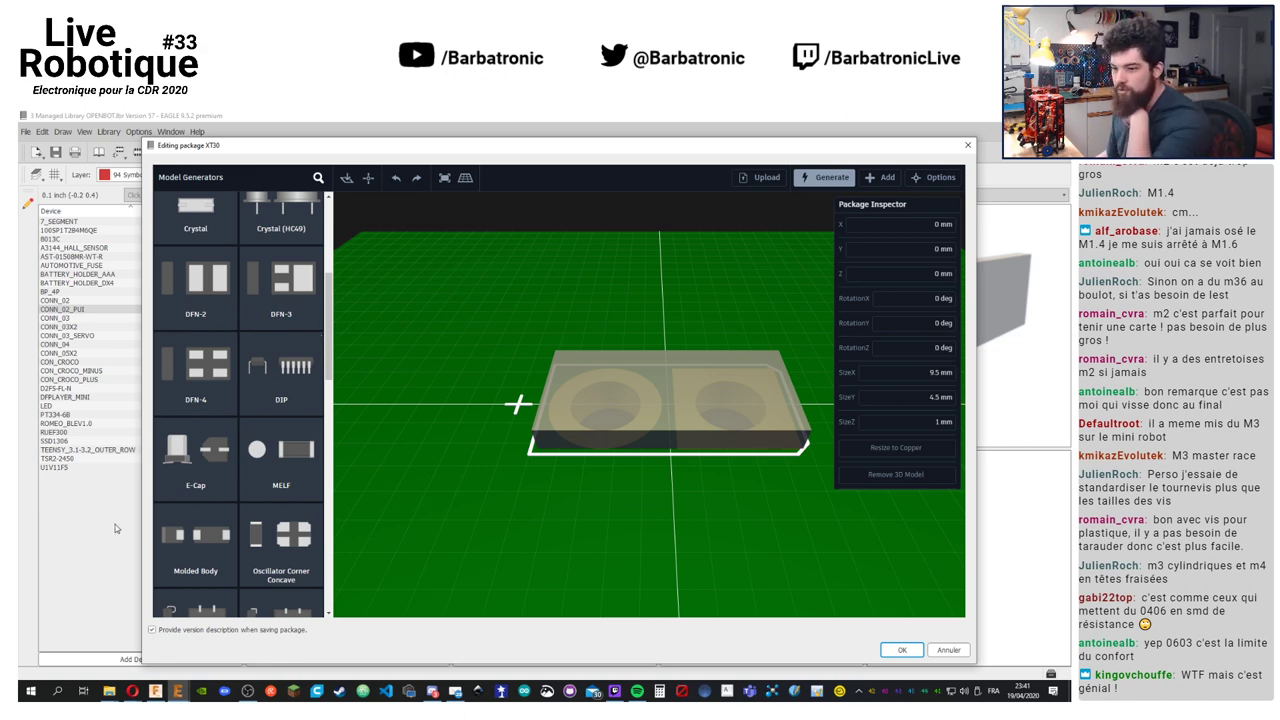
click(132, 690)
click(168, 650)
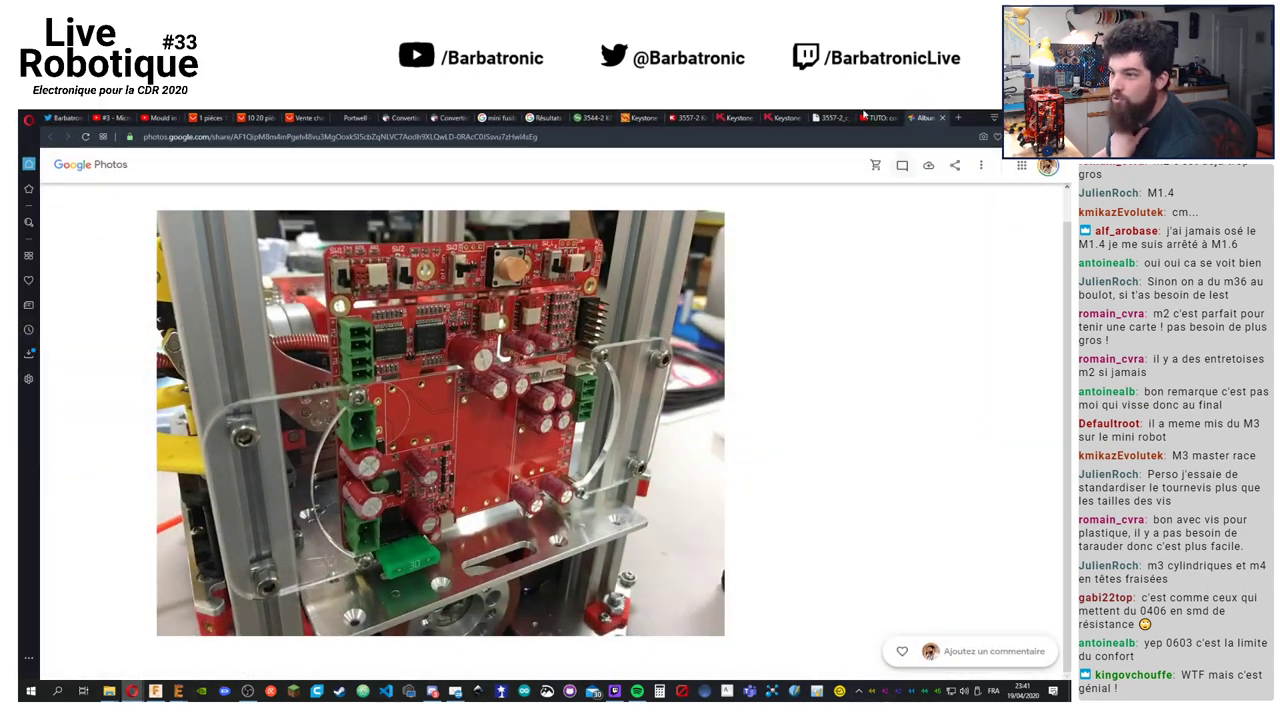
Go to the GrabCAD library site by entering 'grabcad' in the browser's address bar
click(958, 117)
click(941, 117)
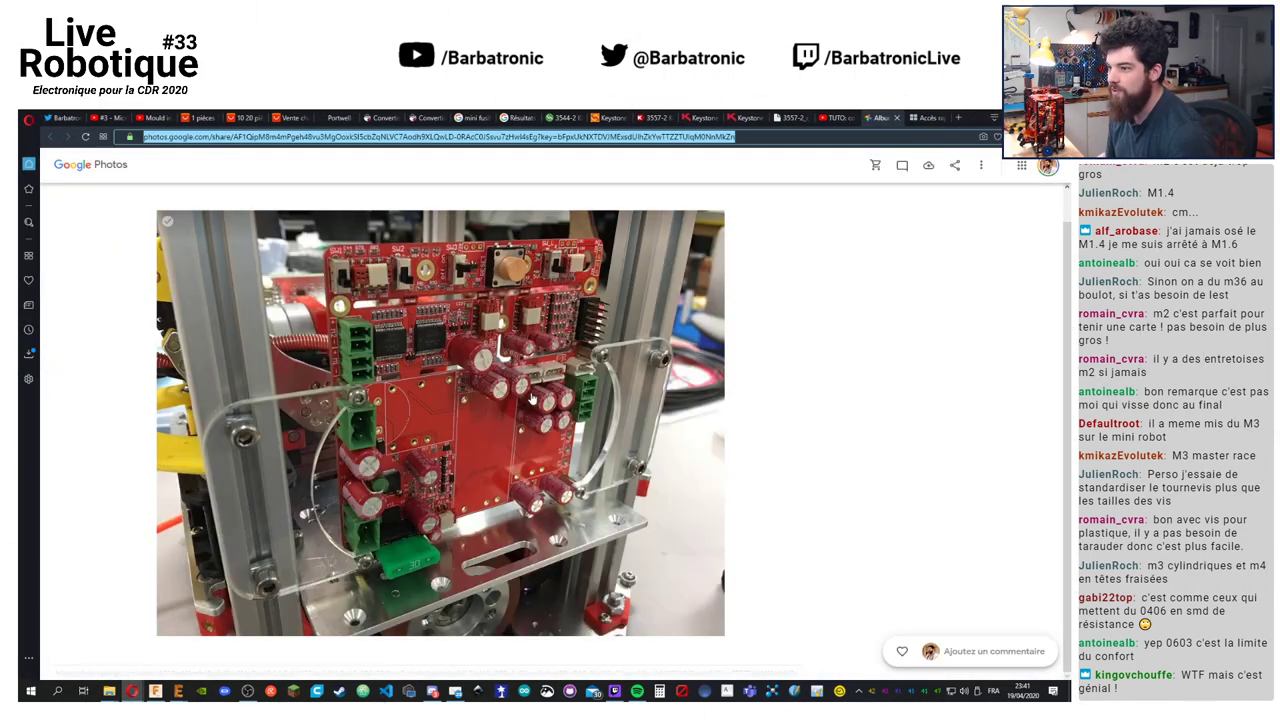
click(928, 118)
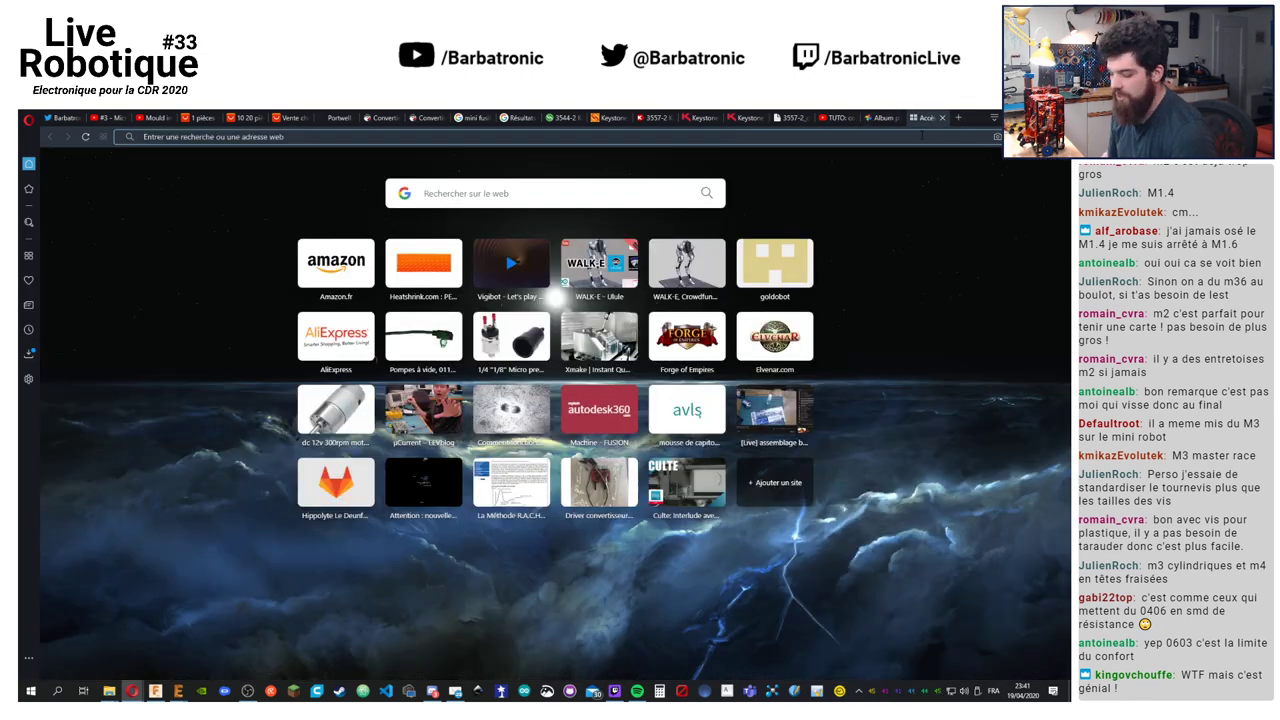
click(921, 136)
text(grabcad.com/library)
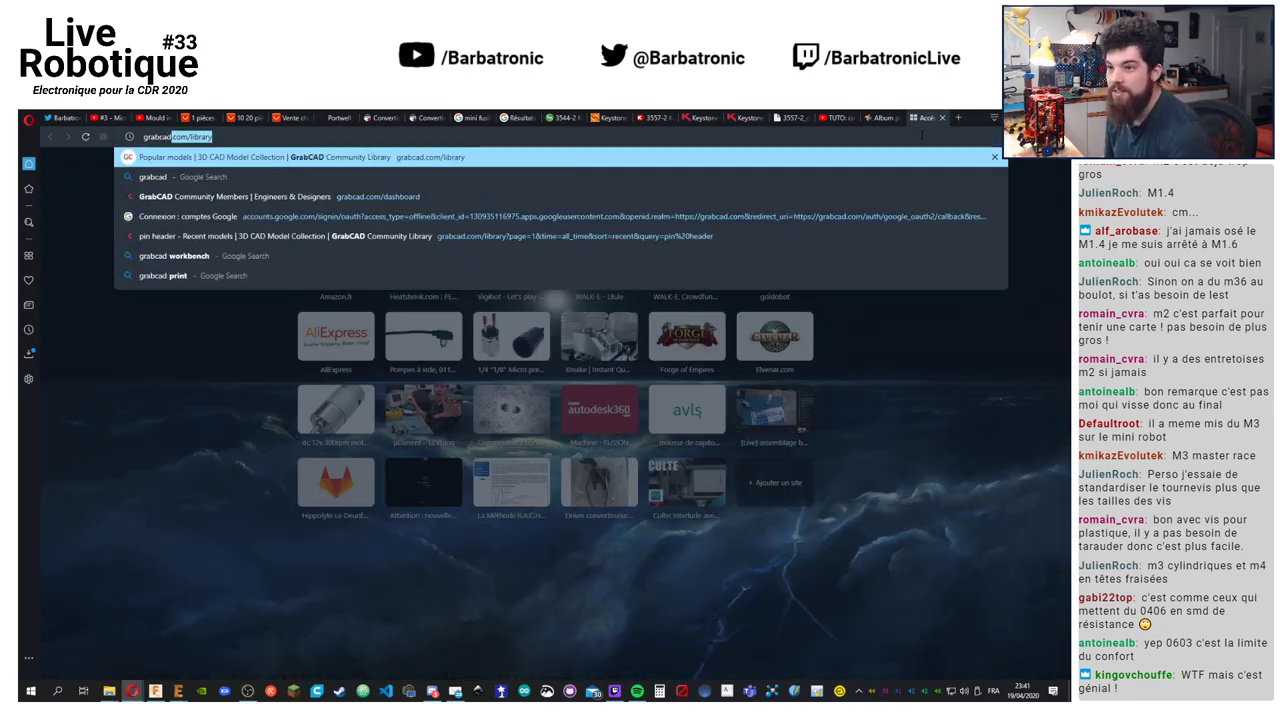
key(Return)
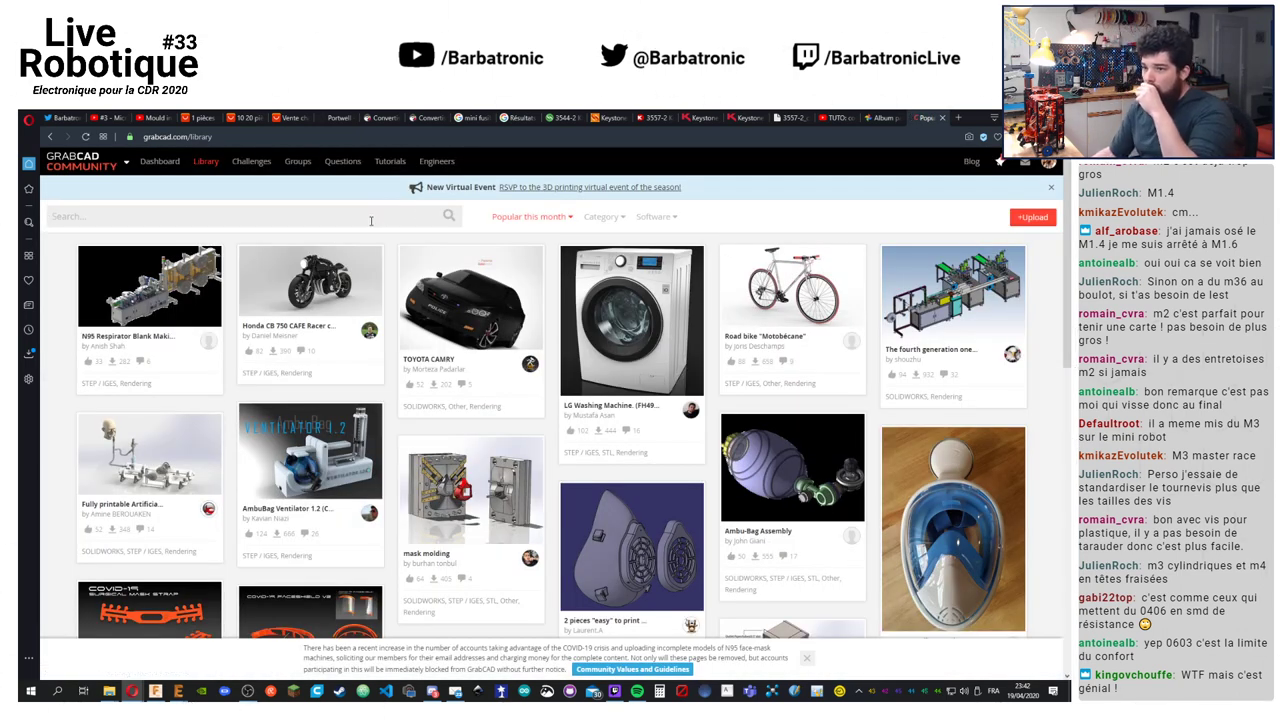
Search the GrabCAD library for 'XT30'
scroll(457, 440, down, 1)
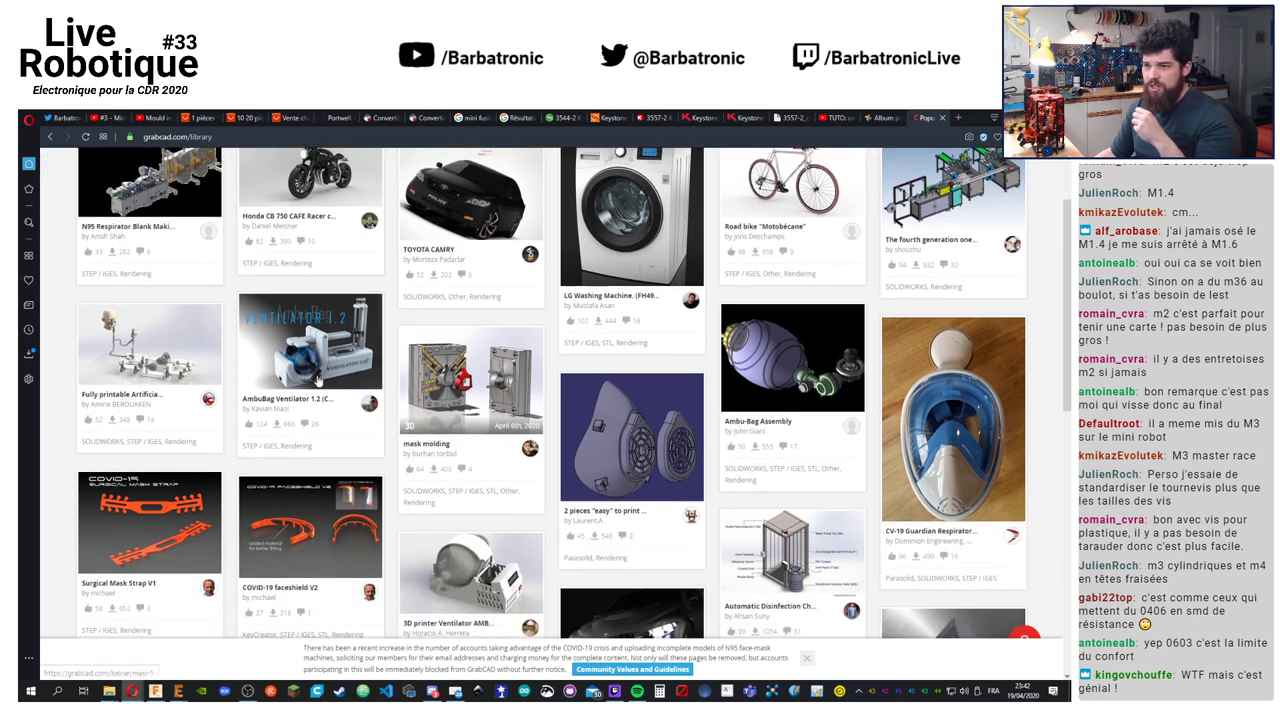
scroll(445, 417, up, 1)
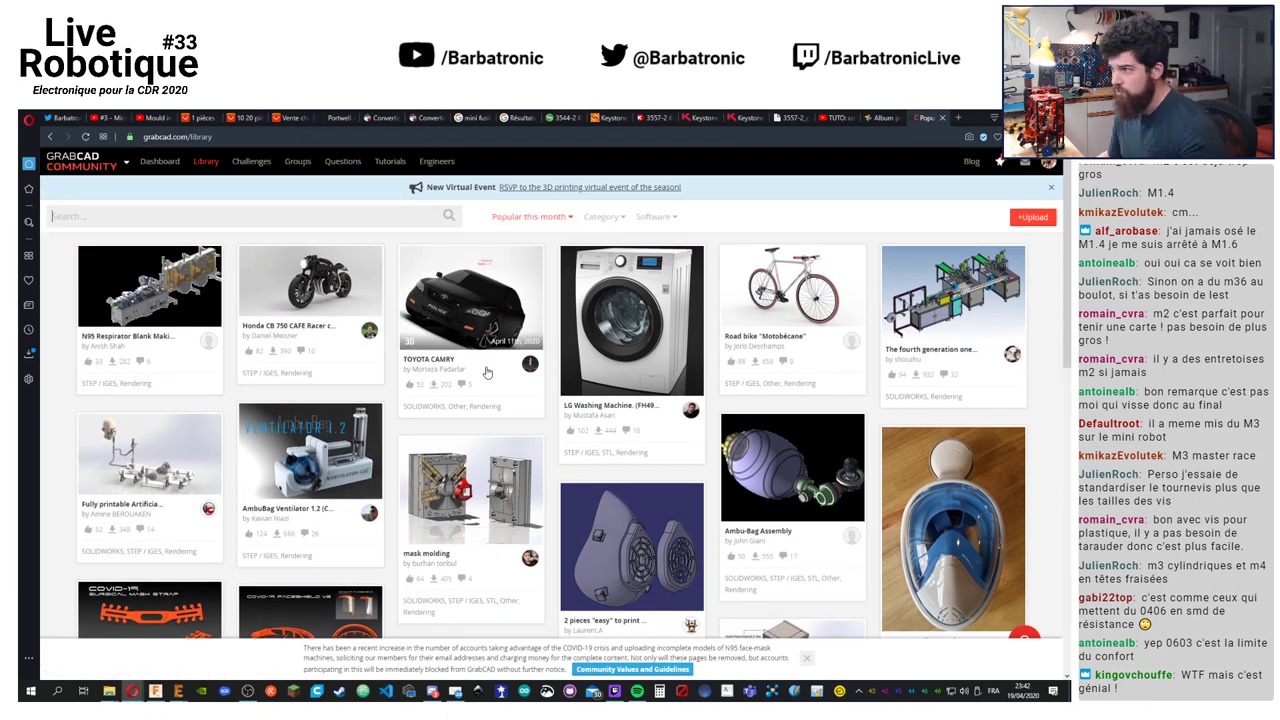
click(301, 216)
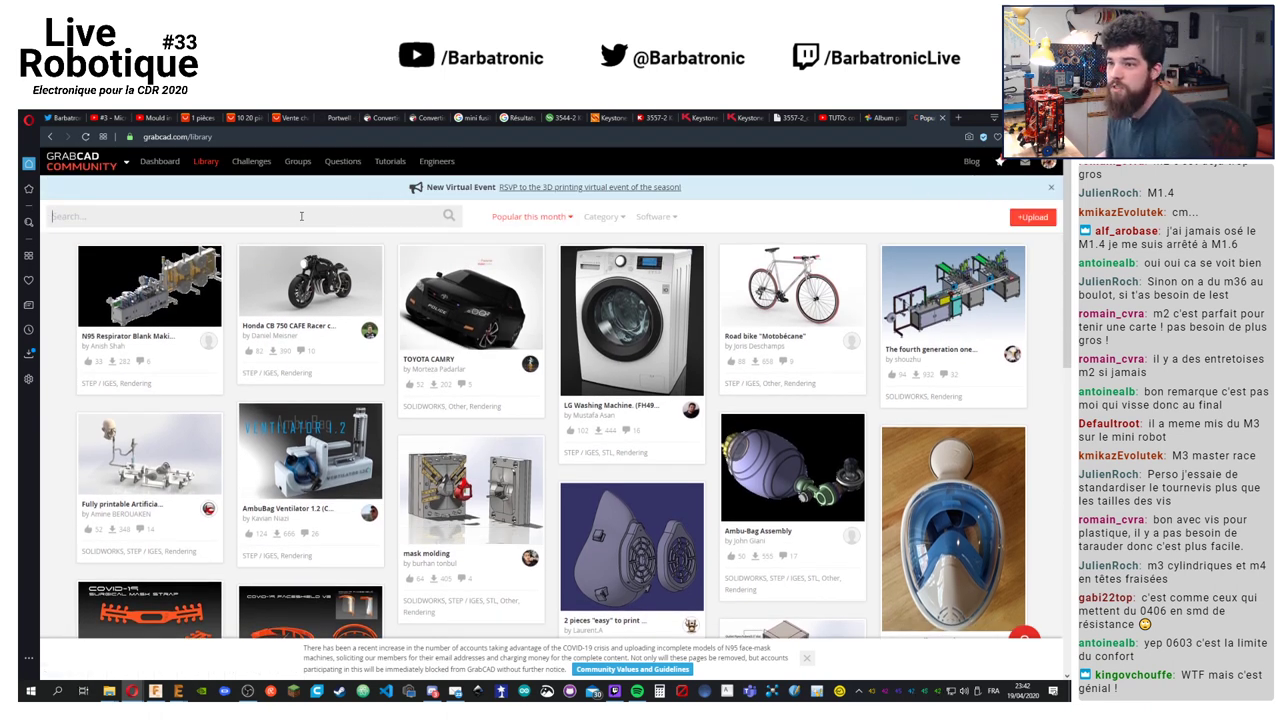
text(XT30)
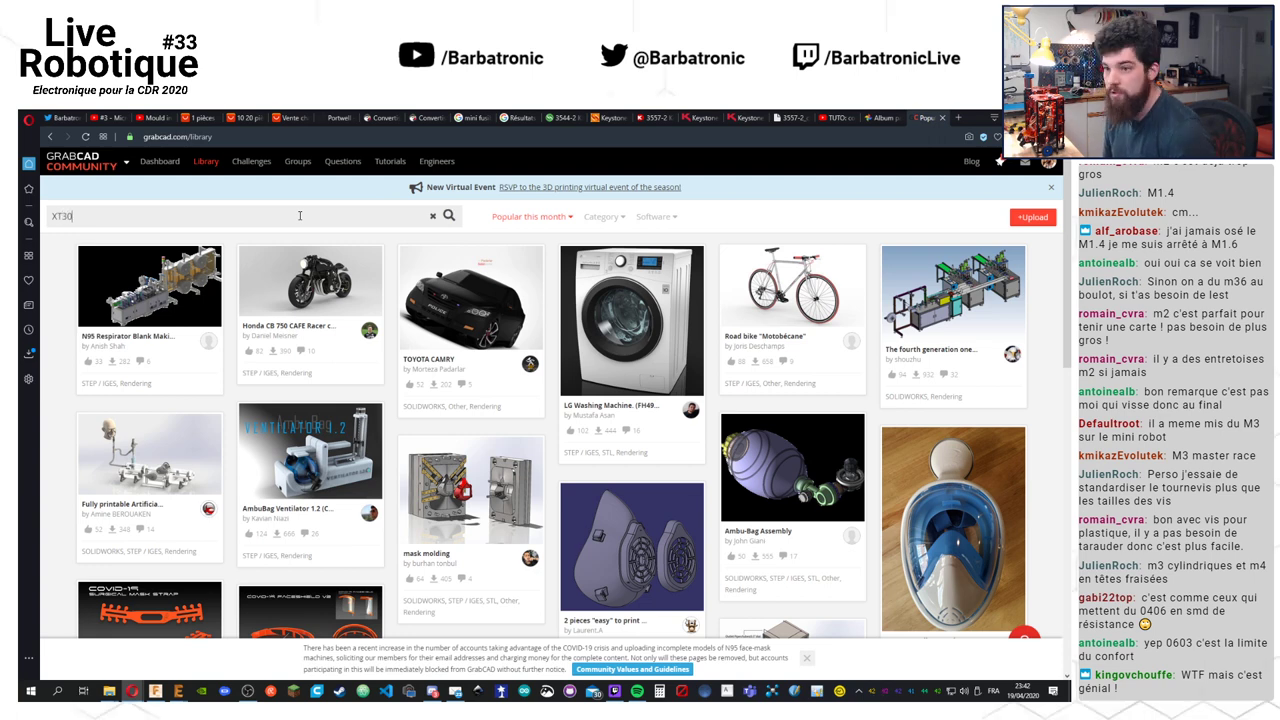
key(Return)
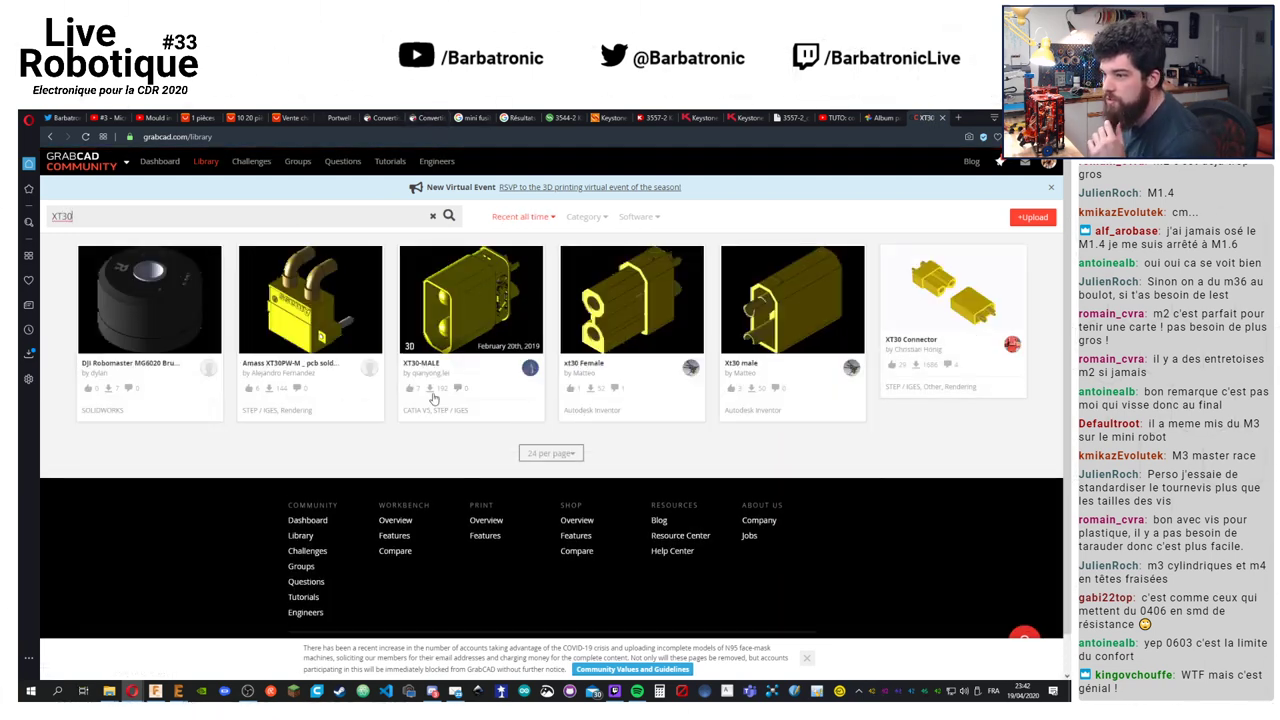
Open the XT30-MALE model and save its XT30-male.stp file to the Bureau desktop folder
click(458, 284)
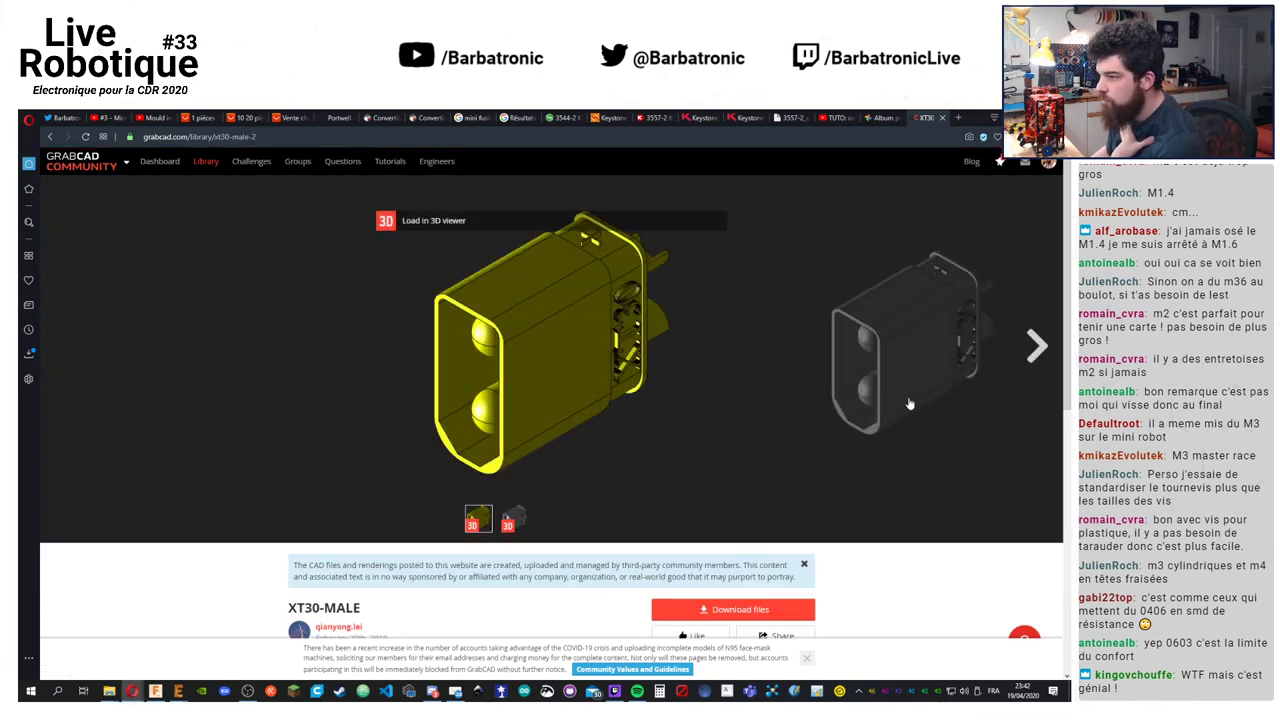
scroll(512, 505, down, 2)
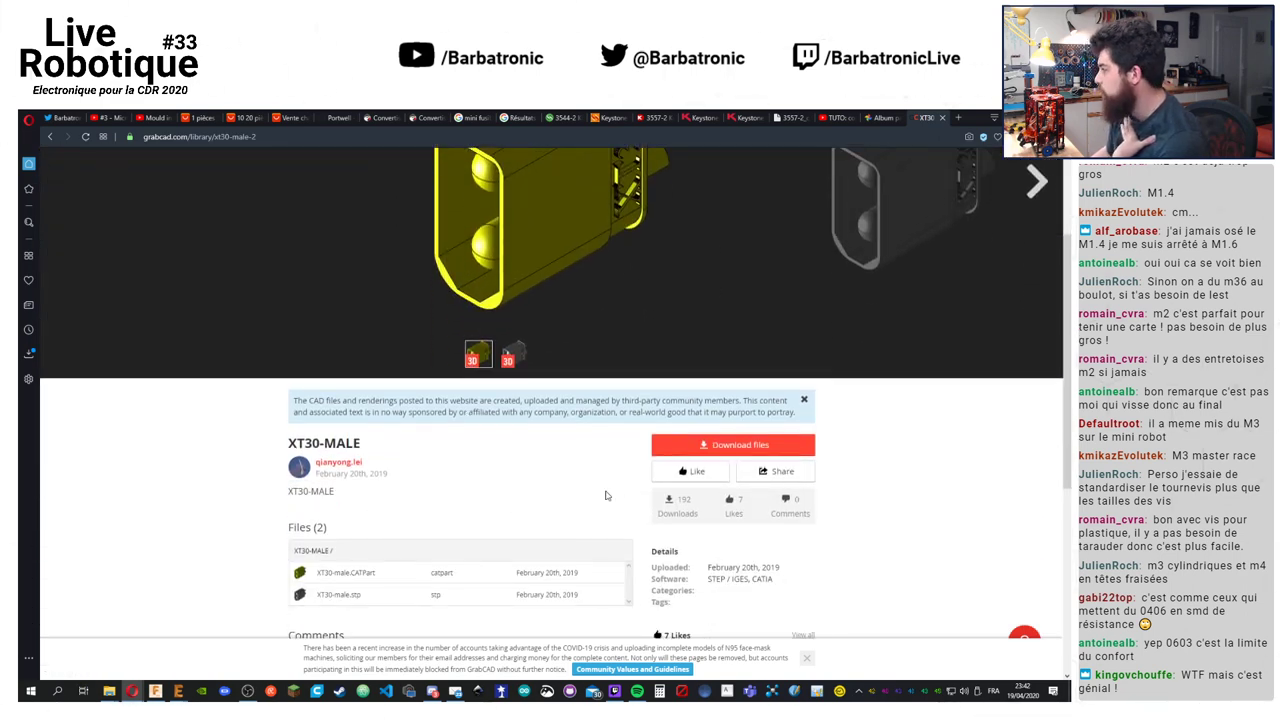
scroll(320, 500, down, 2)
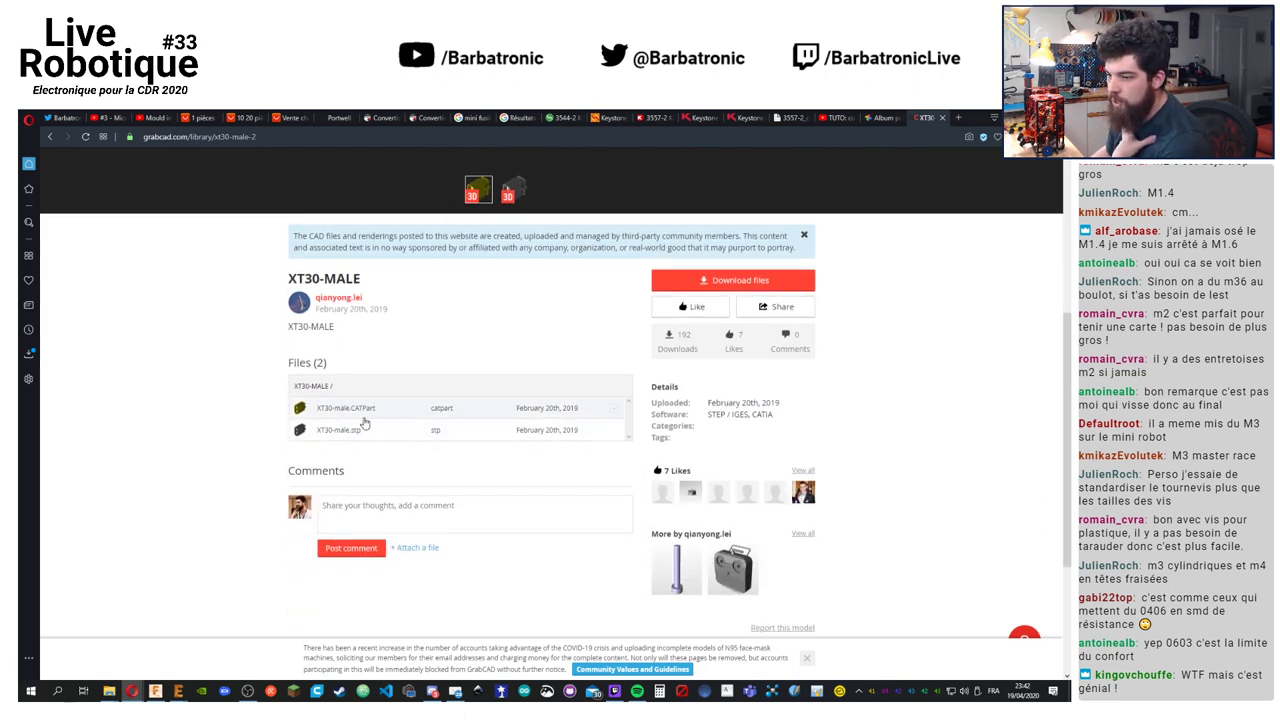
click(345, 430)
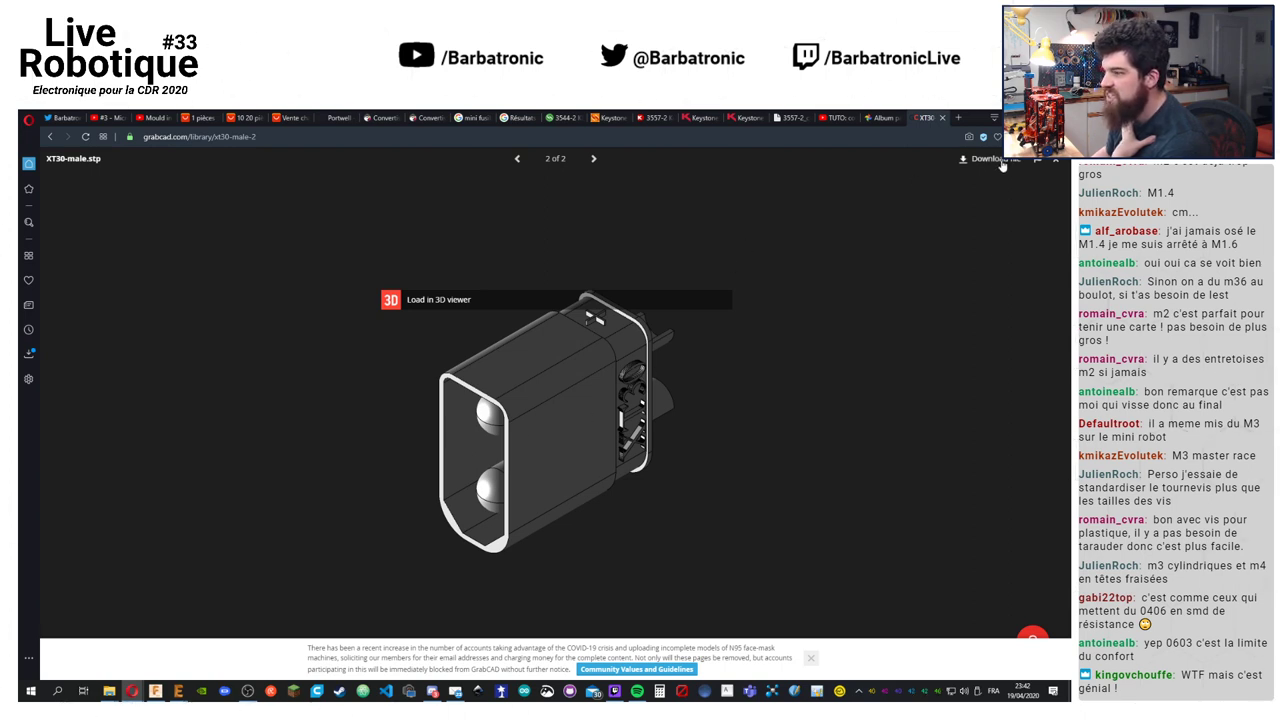
click(998, 162)
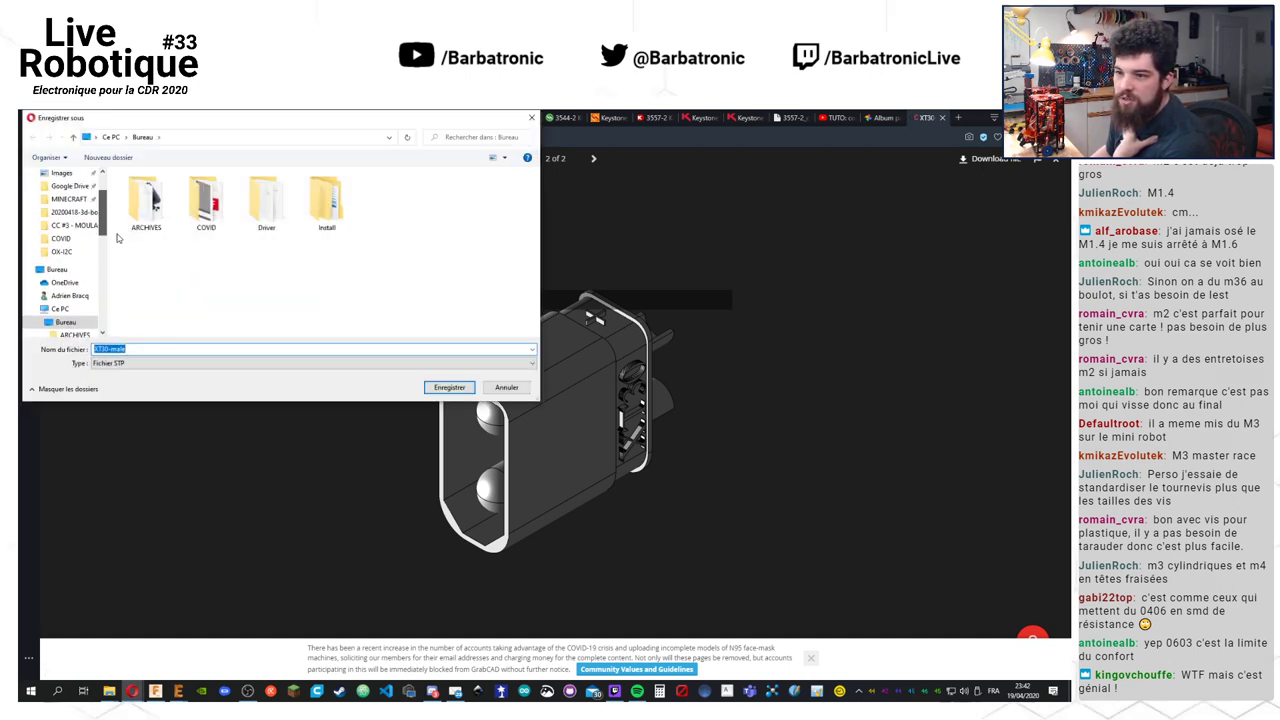
click(449, 387)
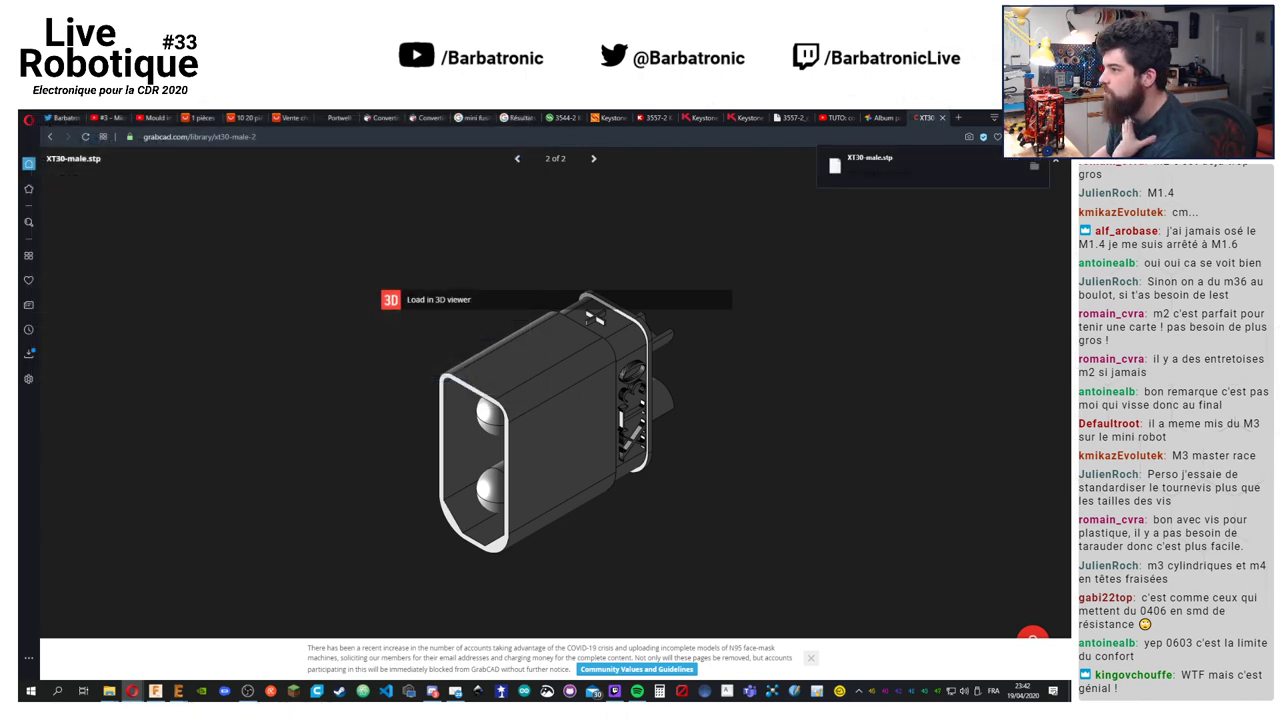
Switch to Fusion 360, navigate to 2020 > 03 - ELECTRONIQUE > COMPOSANTS, and start an Upload there
key(alt+Tab)
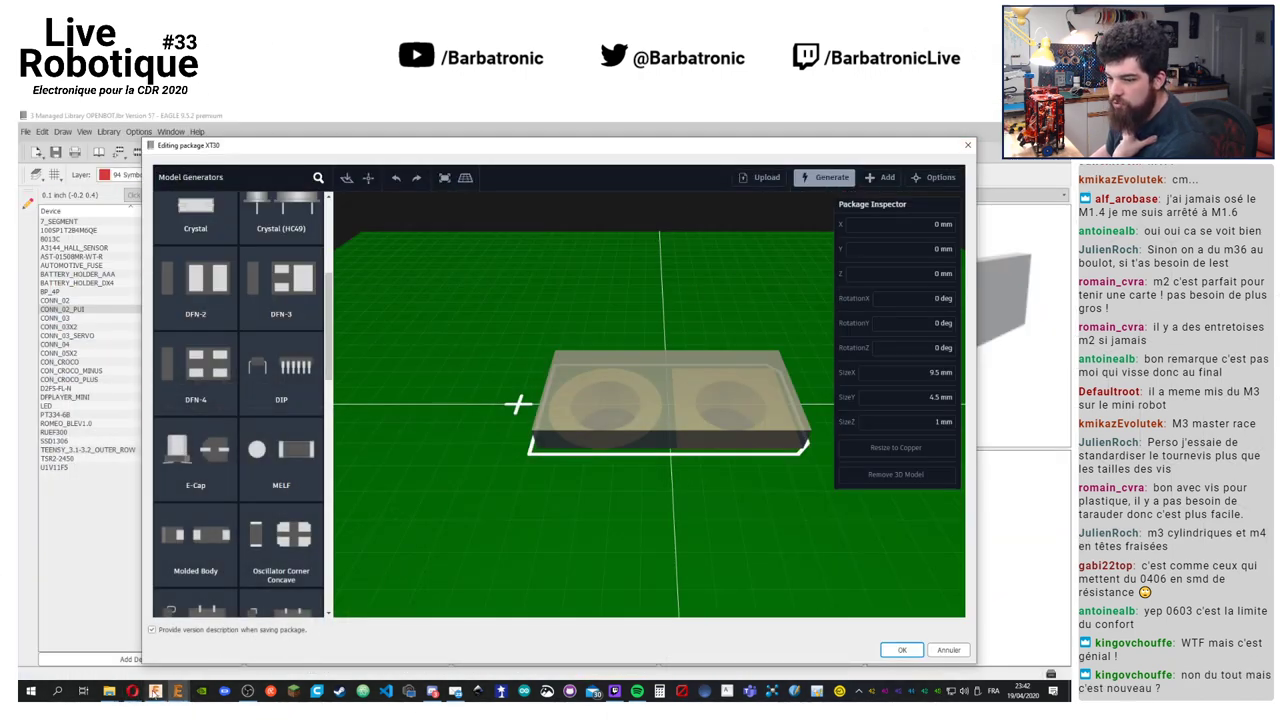
click(155, 691)
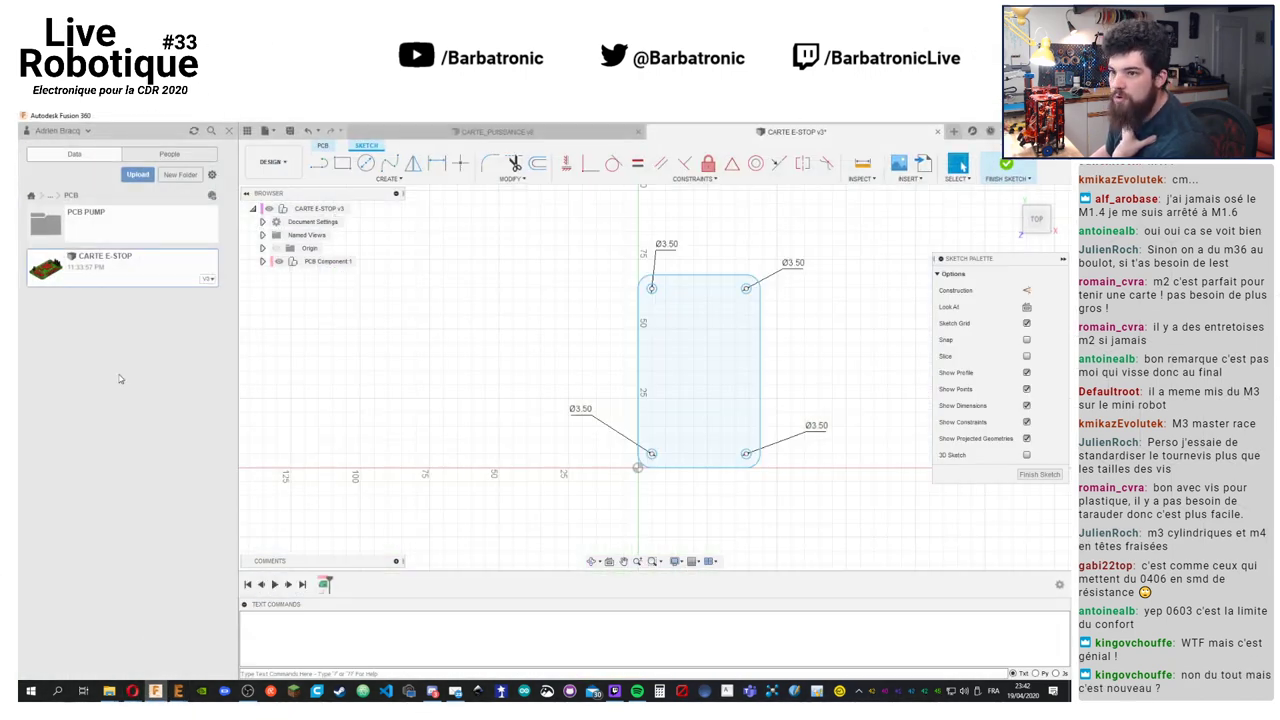
click(52, 195)
click(62, 225)
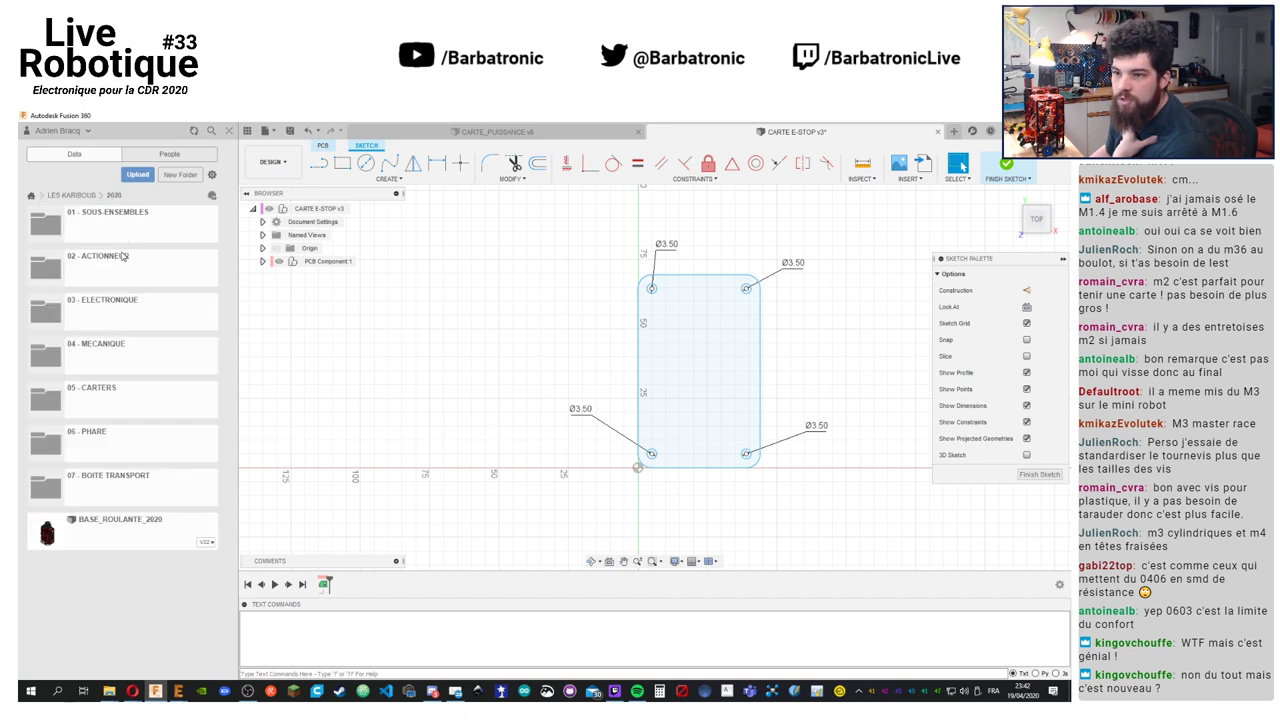
click(141, 298)
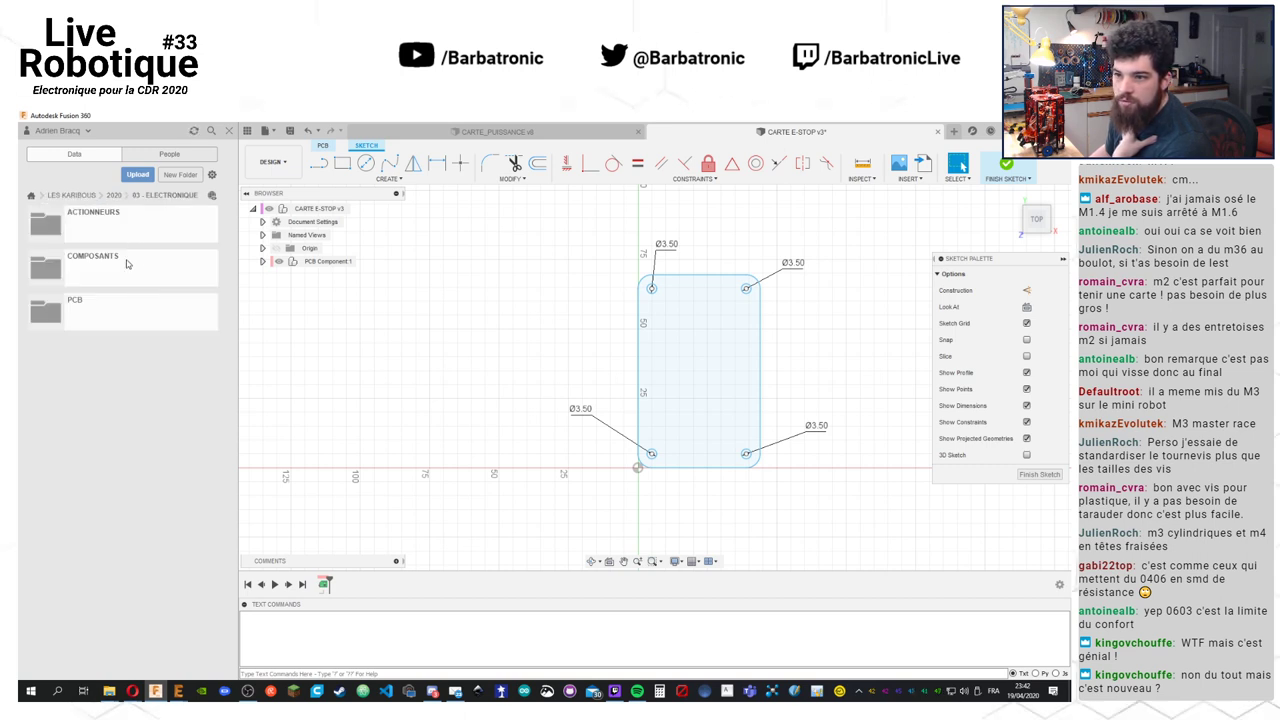
click(121, 281)
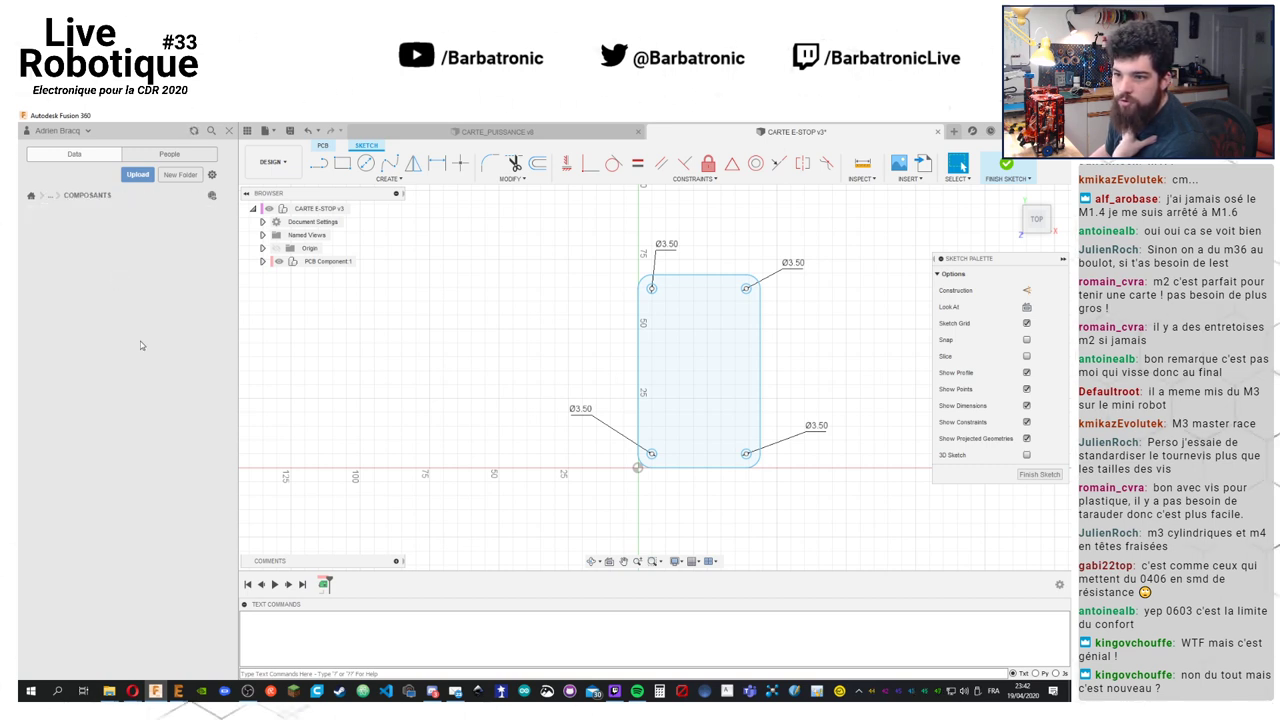
click(138, 175)
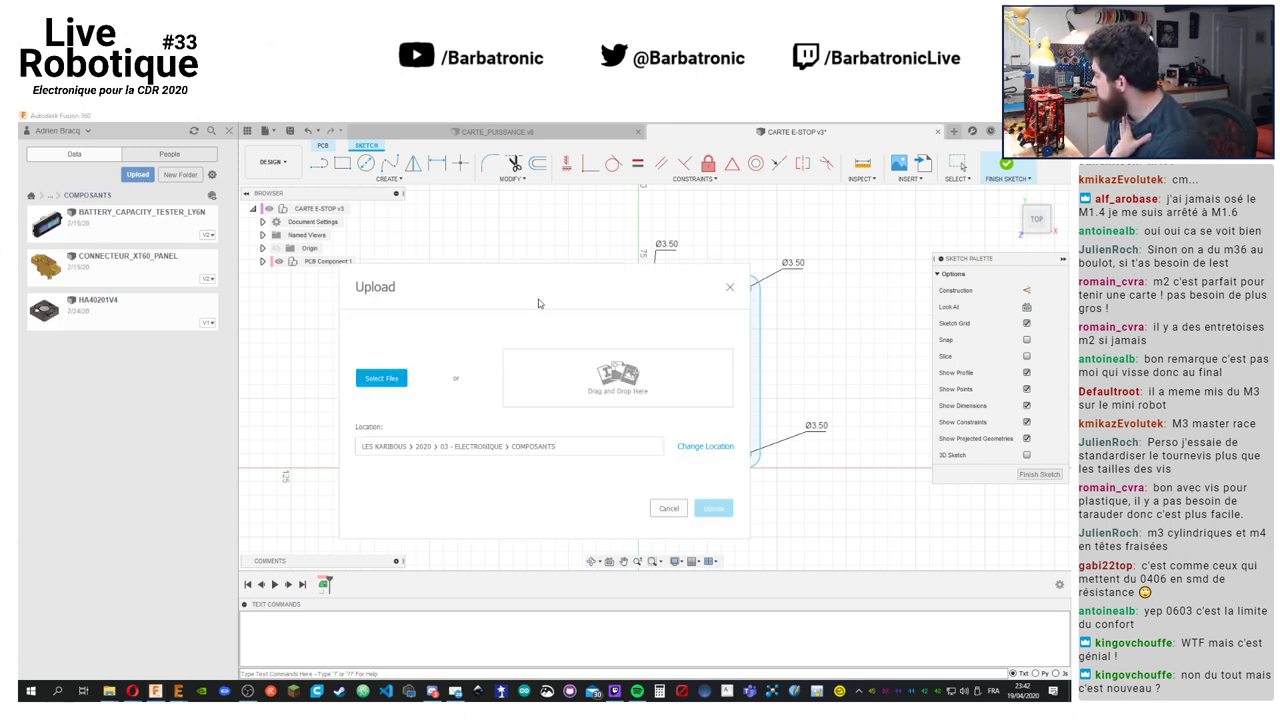
Select XT30-male.stp from the Bureau, upload it to COMPOSANTS, and dismiss the finished Job Status
click(381, 378)
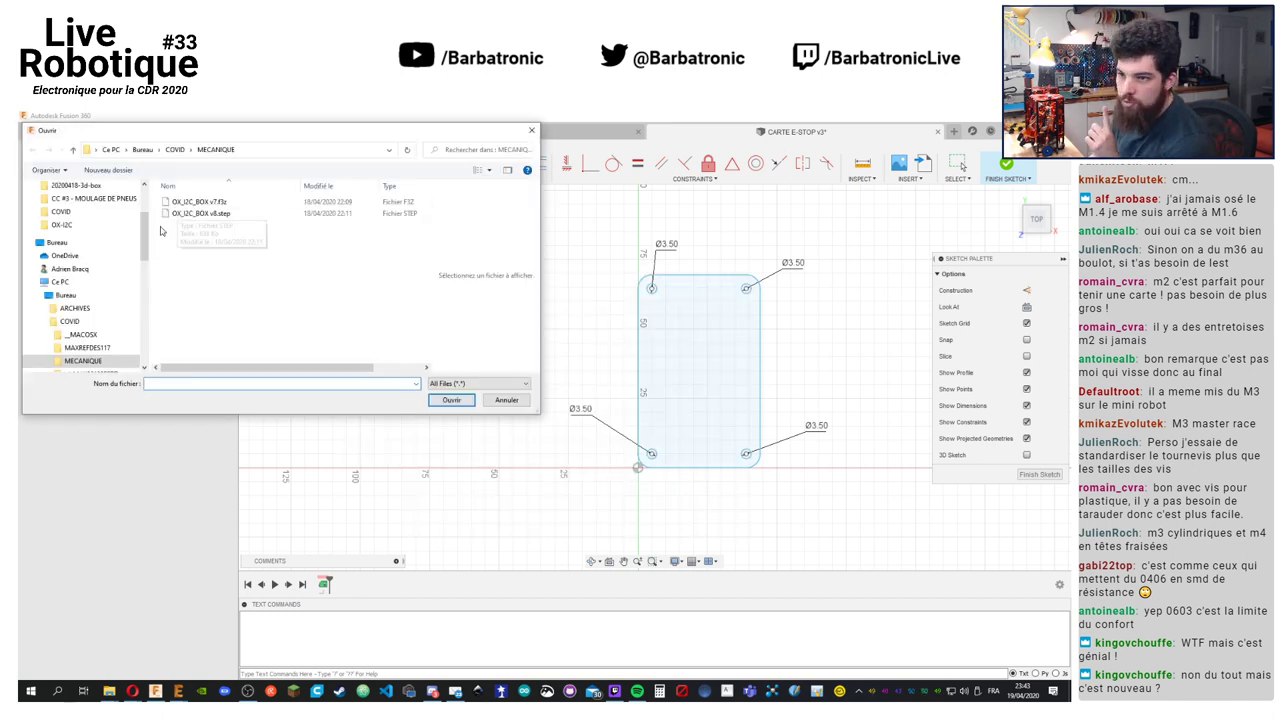
scroll(148, 225, up, 3)
click(79, 208)
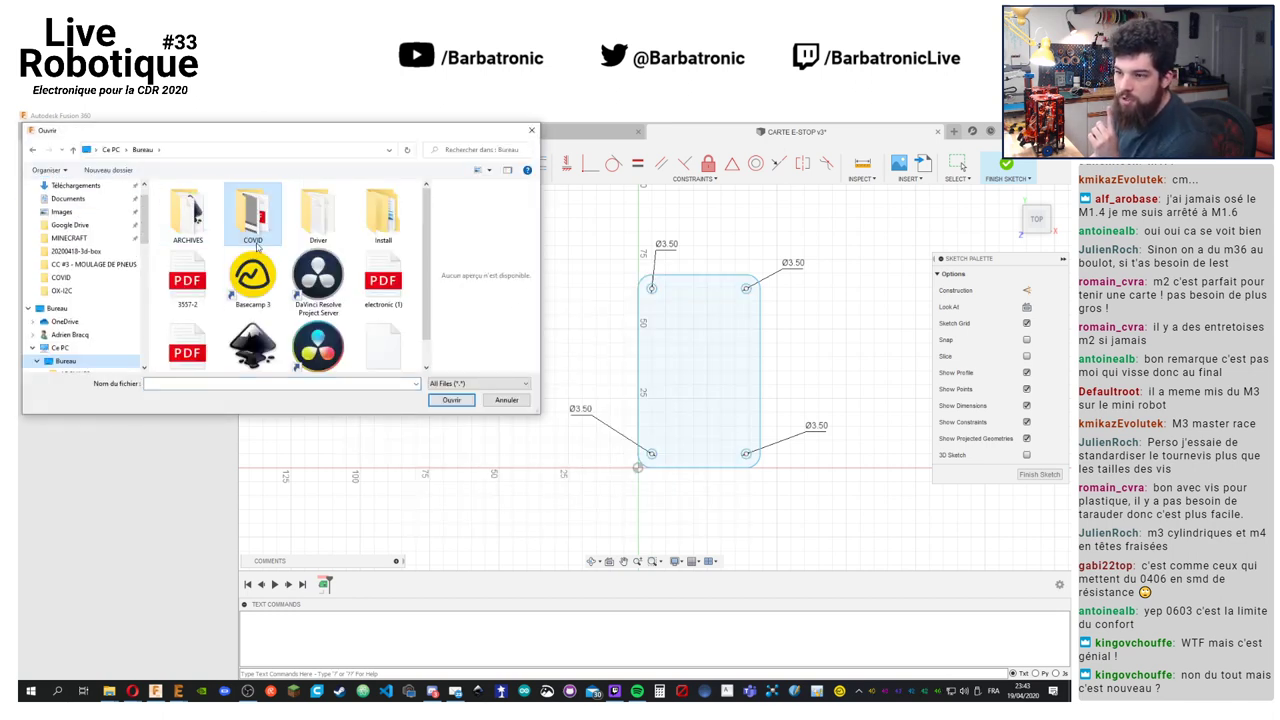
scroll(389, 341, down, 1)
click(385, 330)
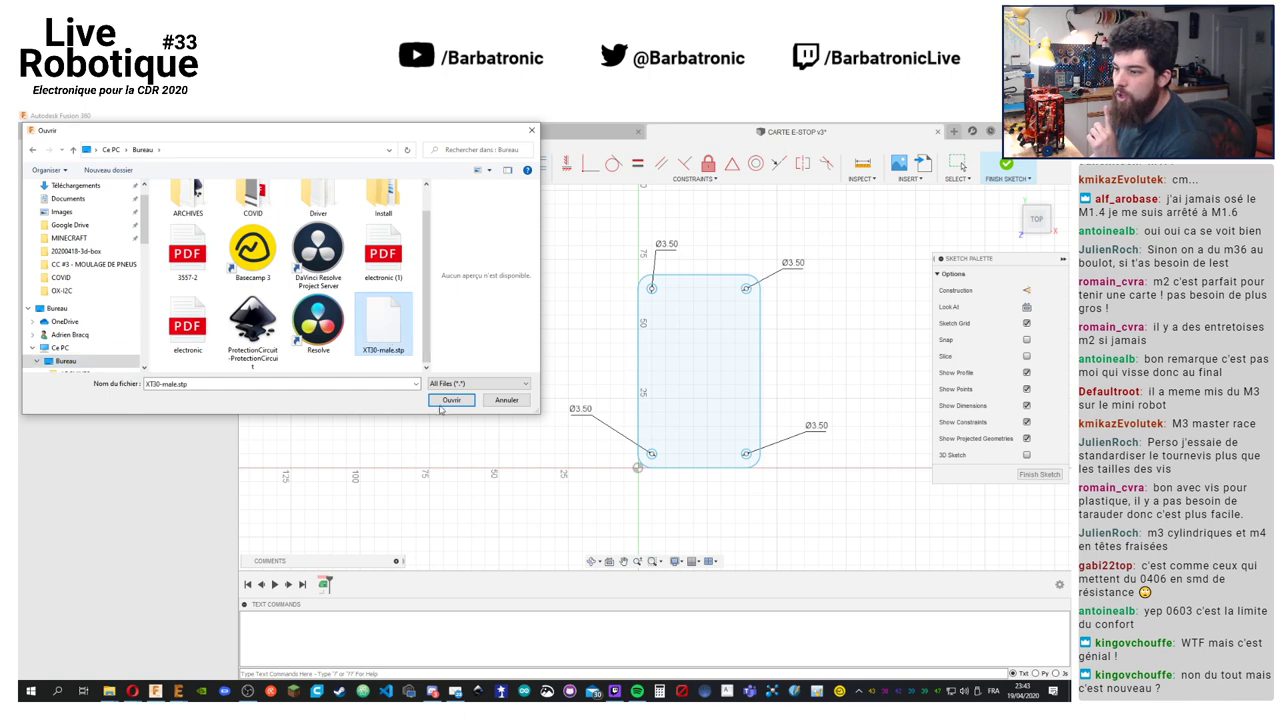
click(451, 400)
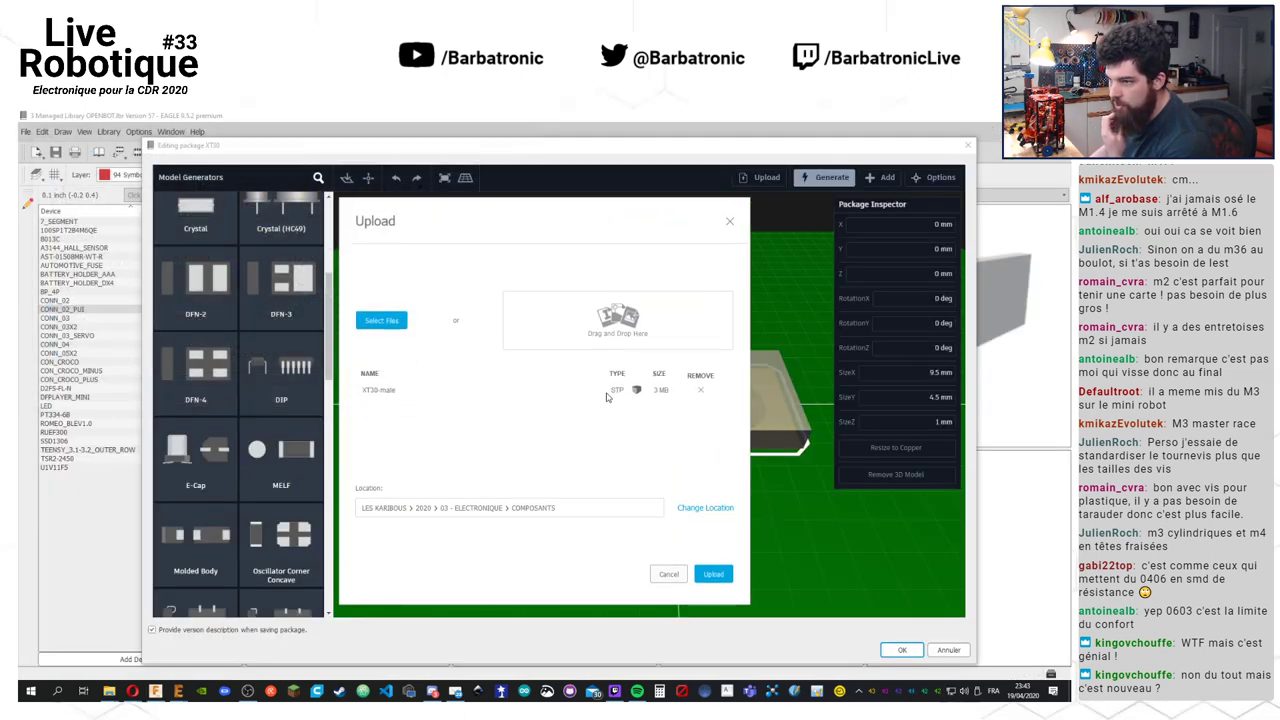
click(713, 573)
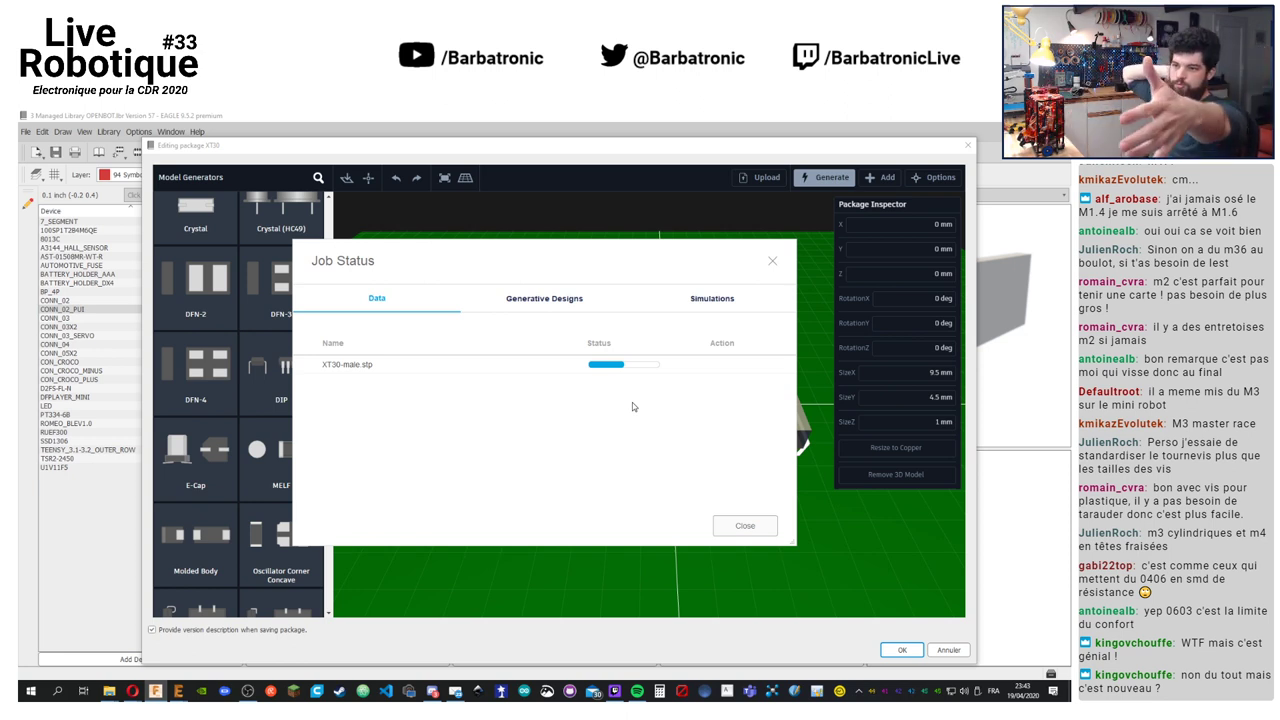
click(745, 526)
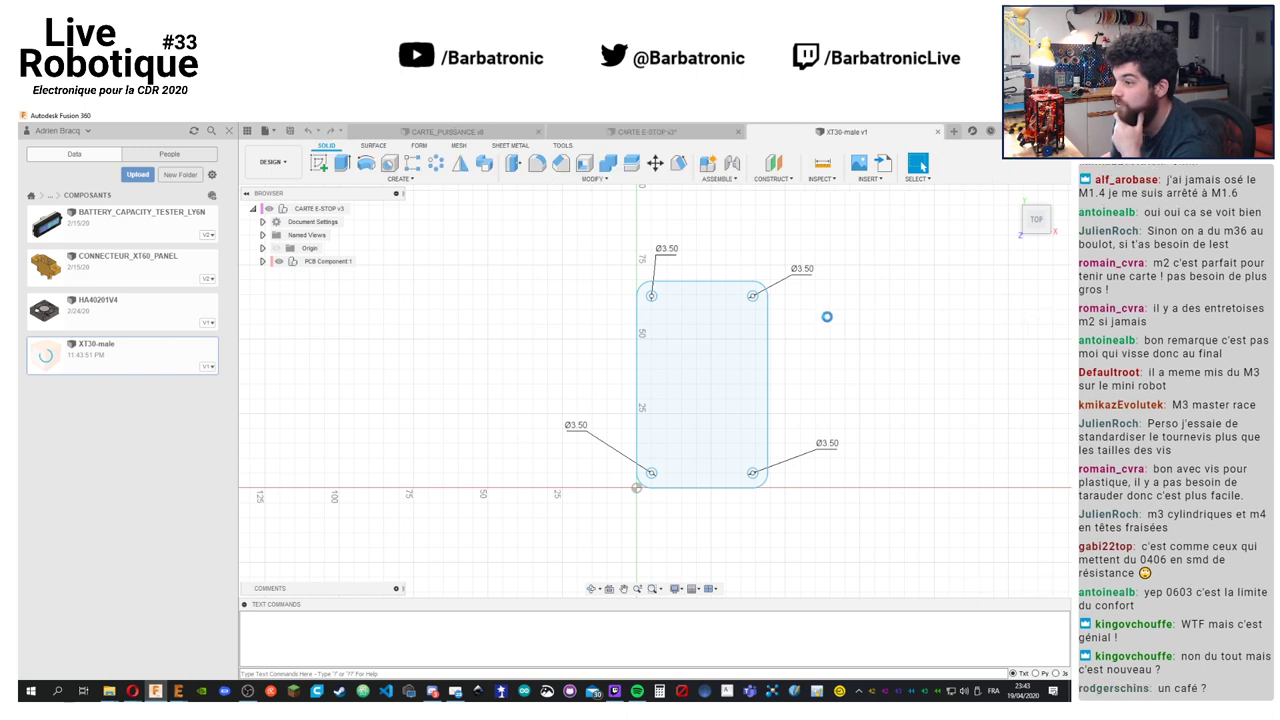
Close the CARTE E-STOP v3 design and open Appearance for the XT30-male connector's Body1
click(712, 132)
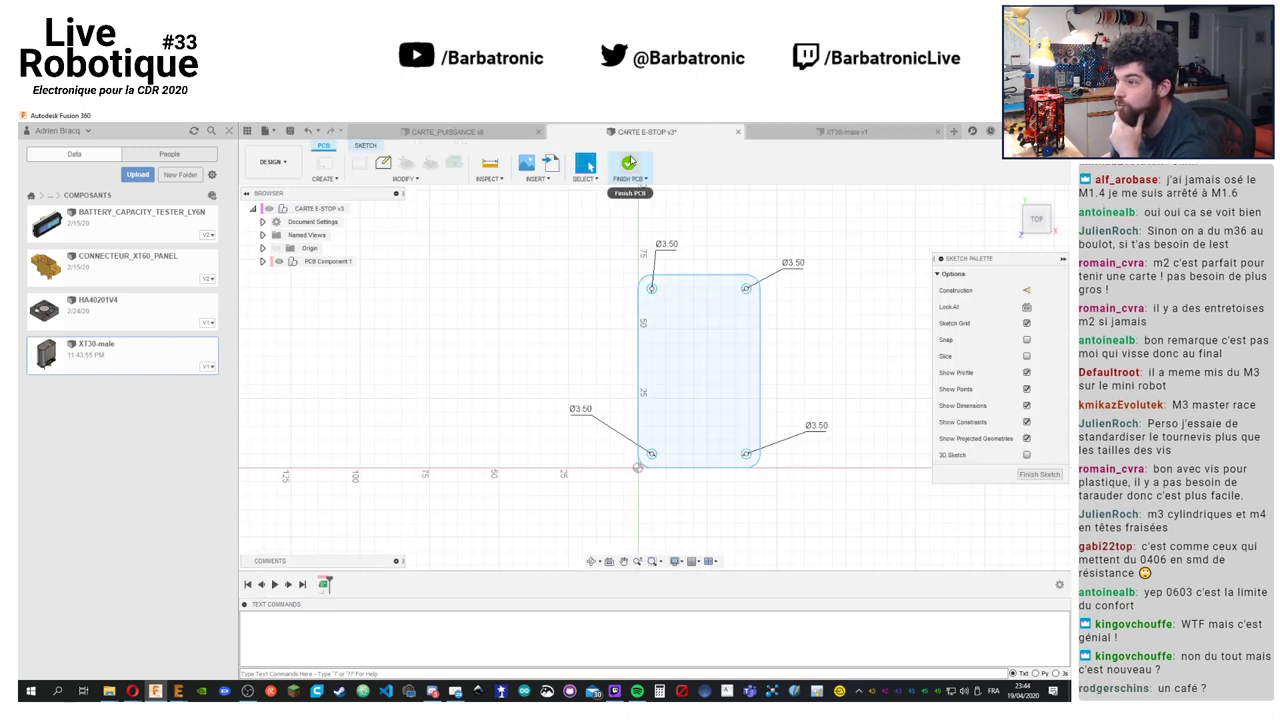
key(ctrl+w)
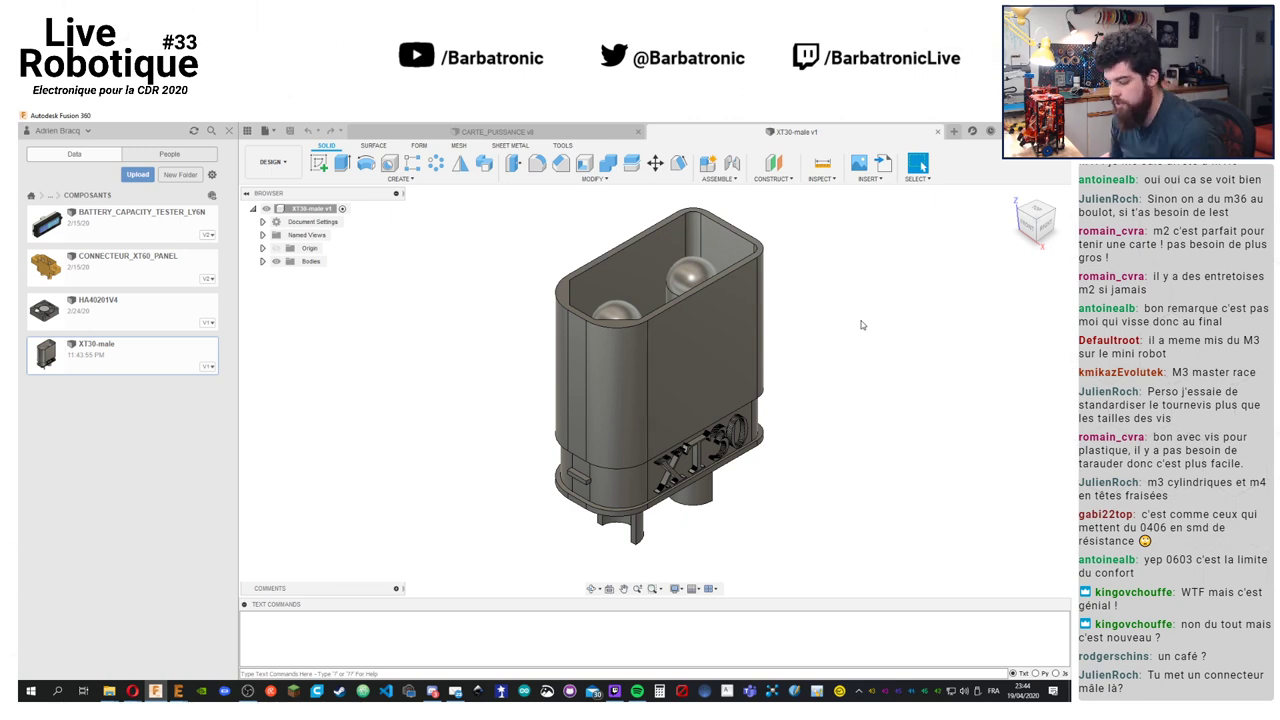
shift+middle_drag(860, 334, 836, 306)
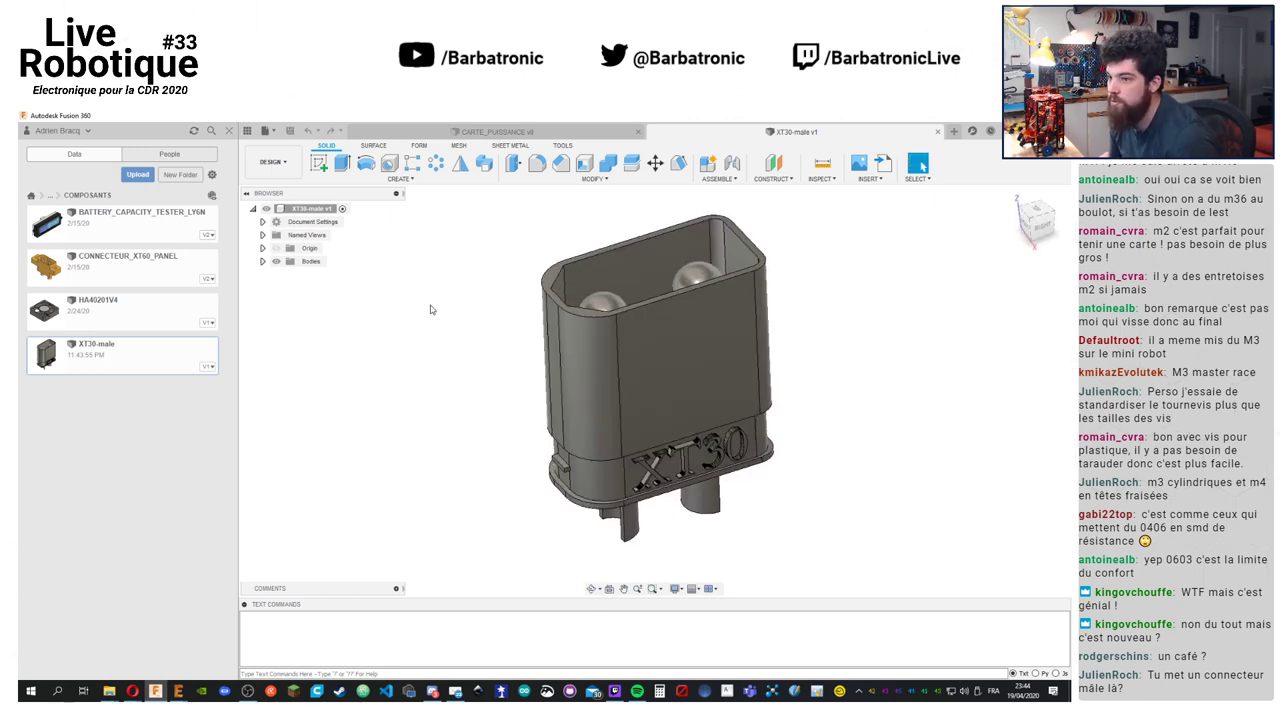
key(a)
click(262, 261)
click(286, 274)
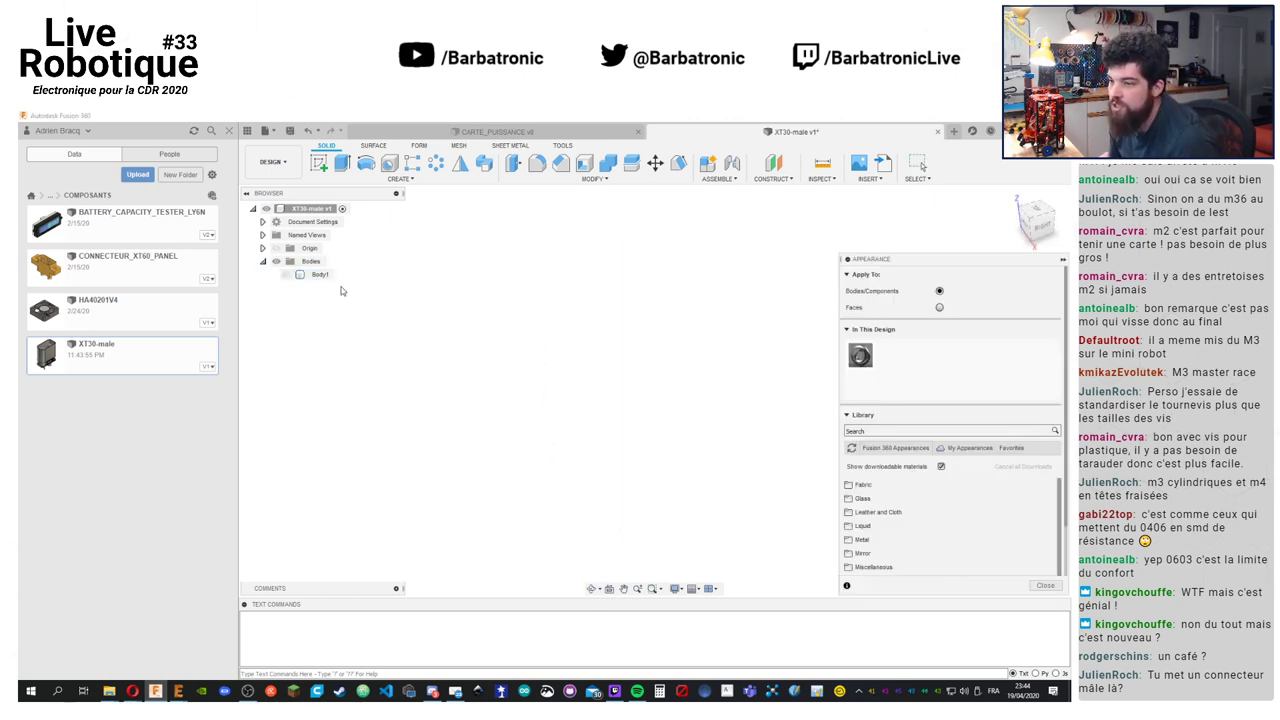
click(318, 274)
click(286, 274)
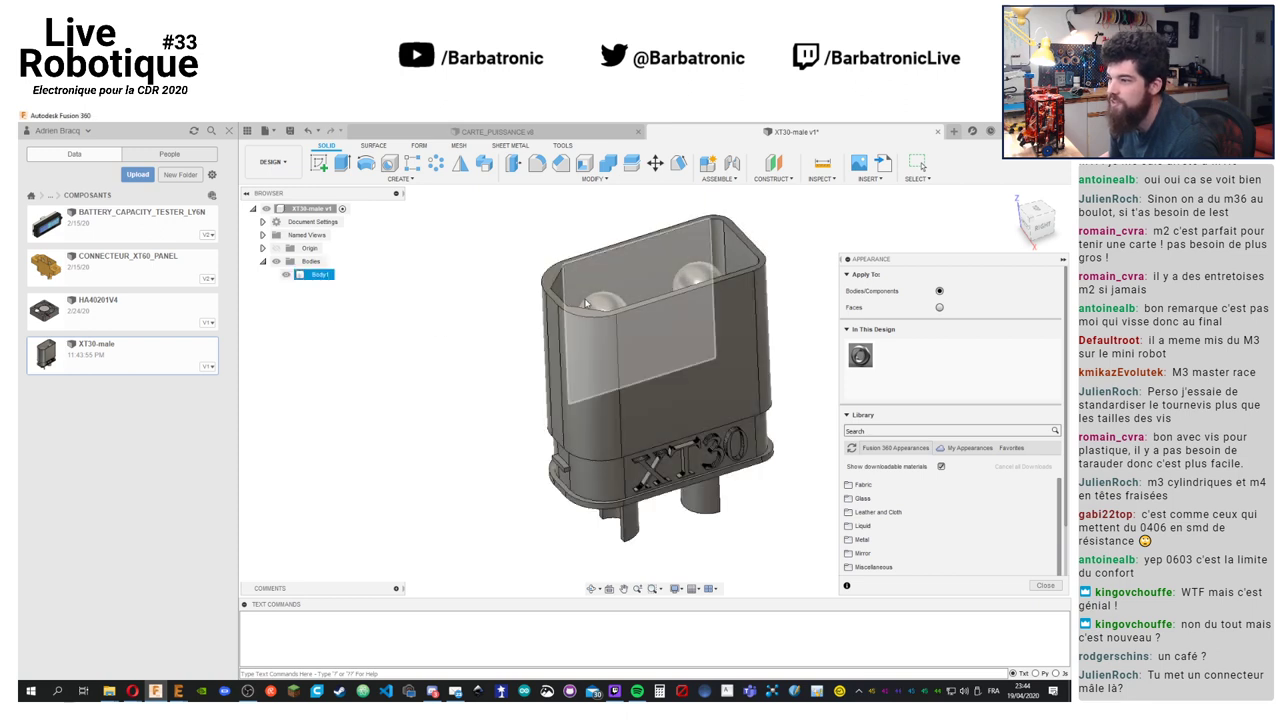
click(450, 305)
shift+middle_drag(450, 305, 500, 340)
Apply Plastic - Glossy (Yellow) to the connector body
scroll(923, 515, down, 3)
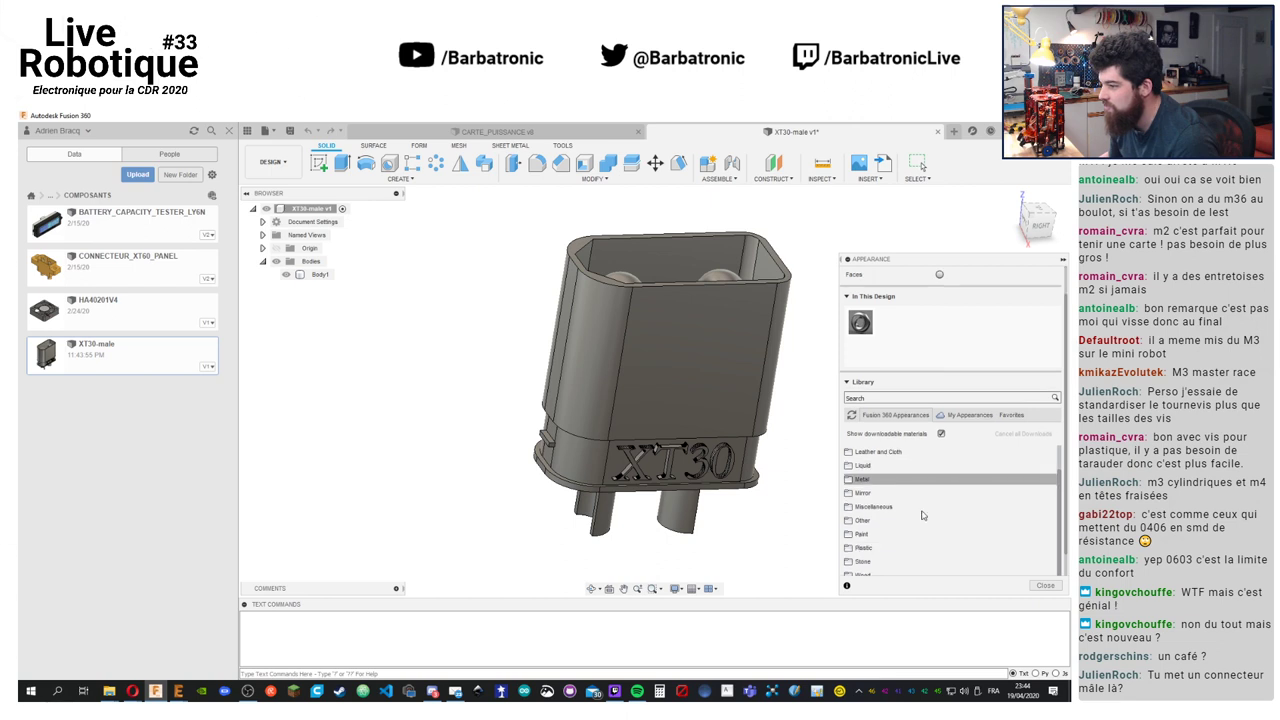
scroll(912, 520, down, 1)
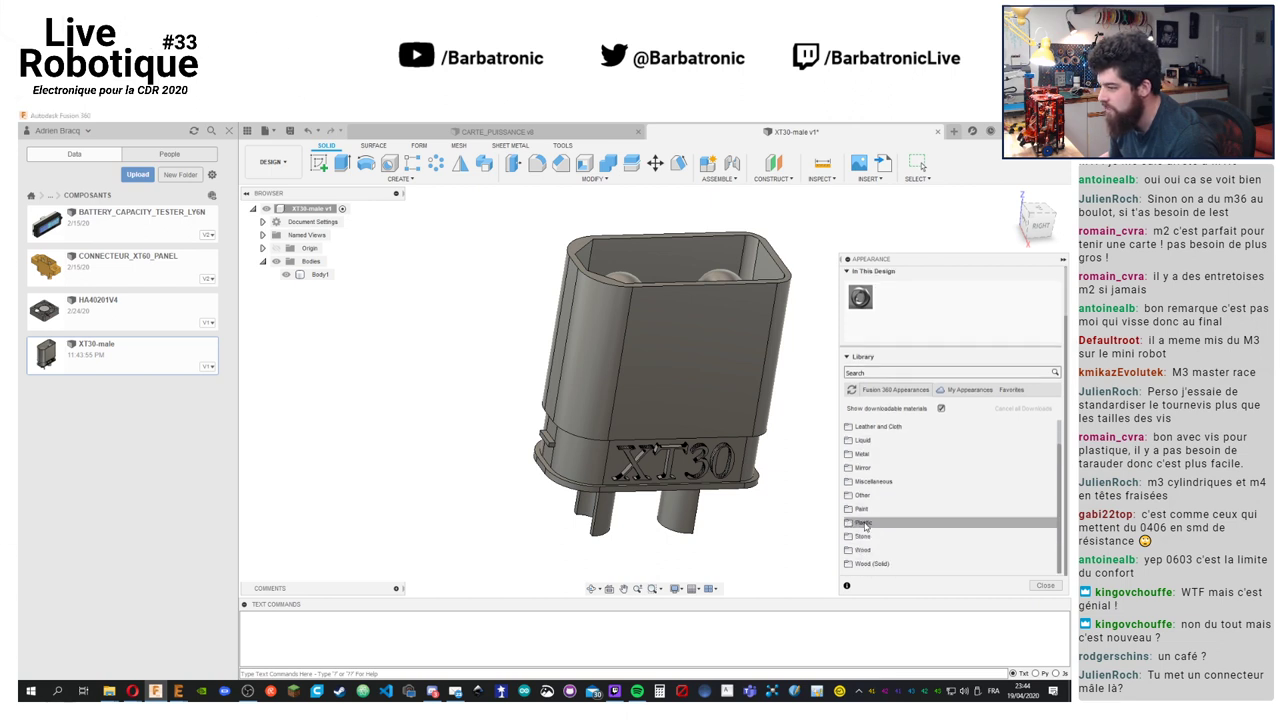
click(889, 524)
scroll(903, 531, down, 5)
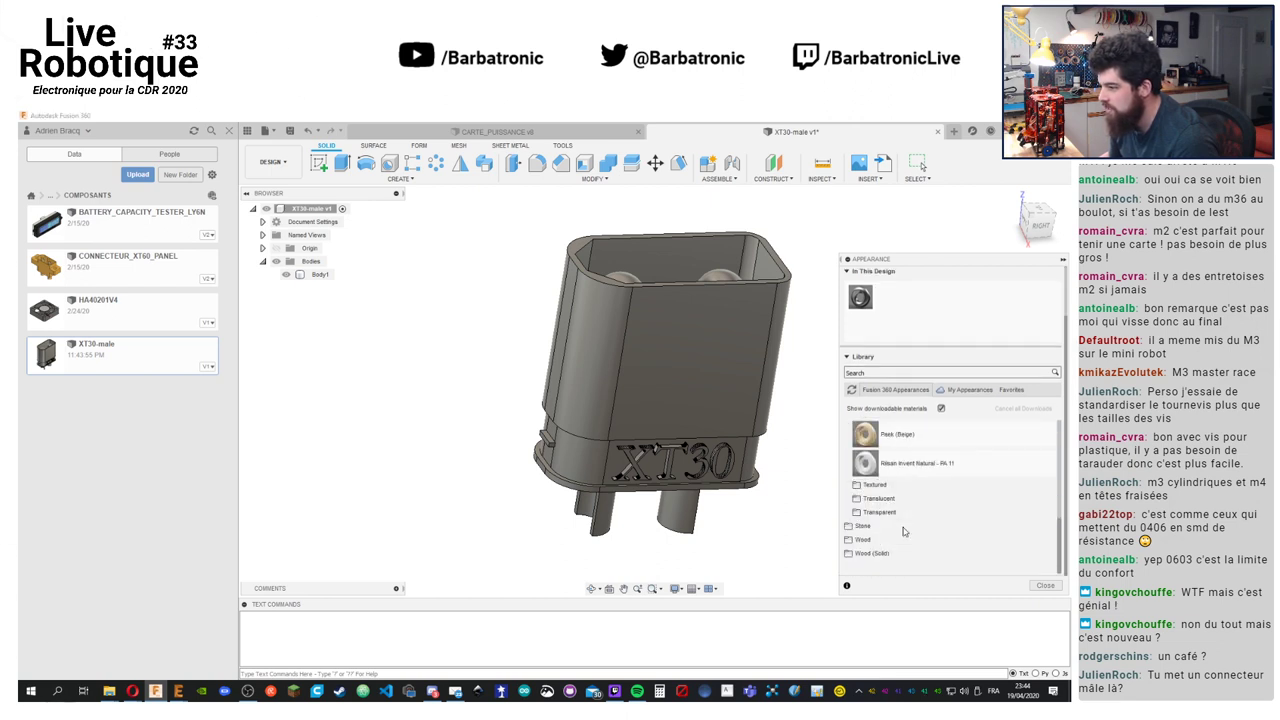
scroll(906, 494, up, 5)
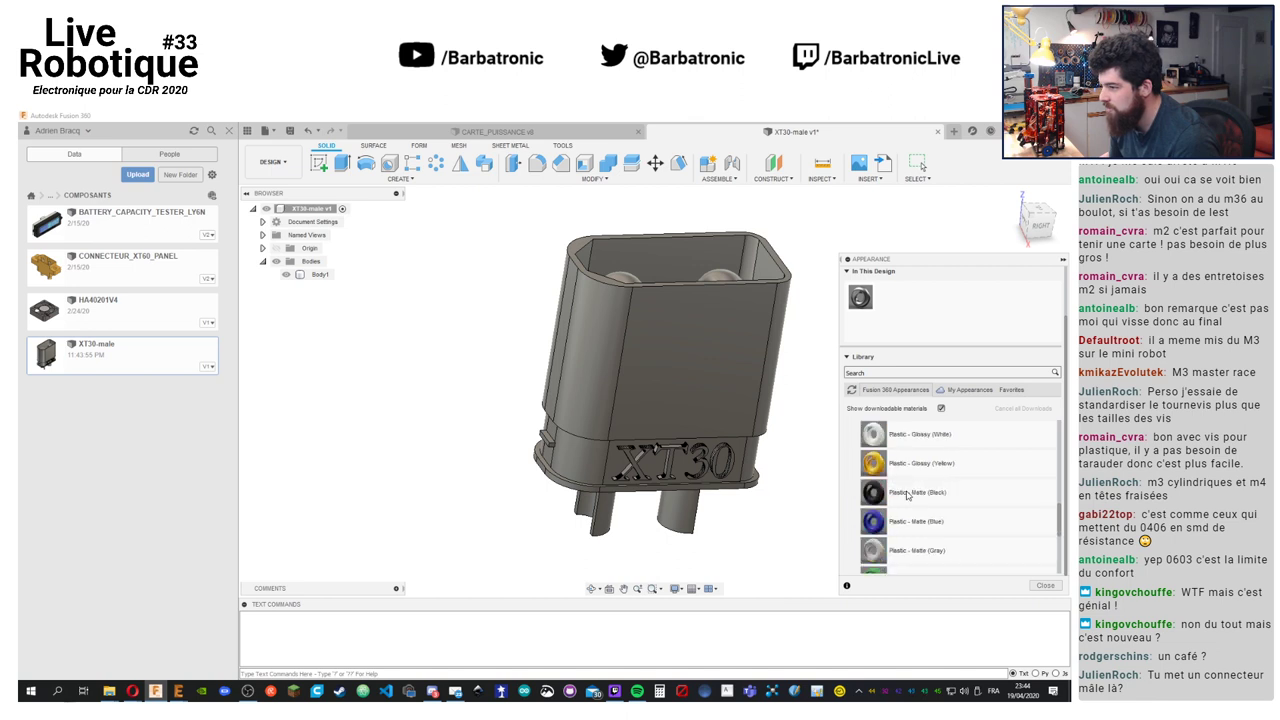
drag(873, 463, 680, 330)
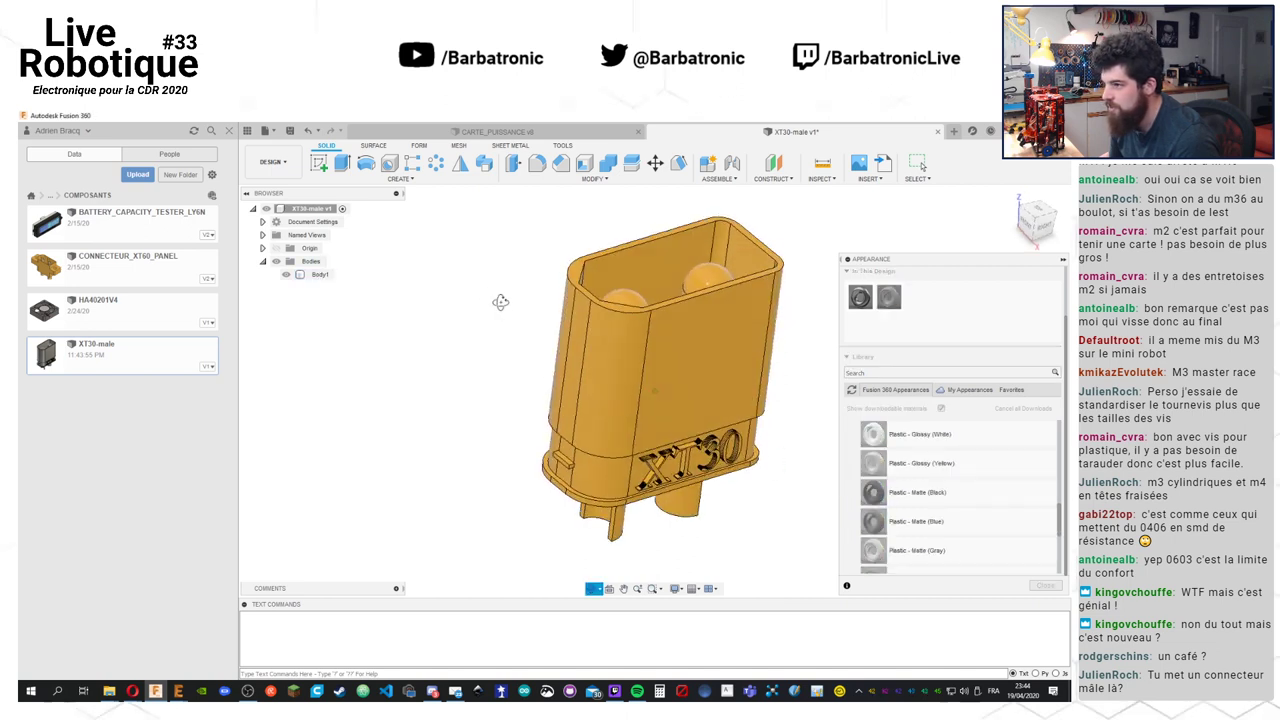
Collapse the plastics and browse the Metal appearances down to the Brass group
scroll(955, 490, up, 3)
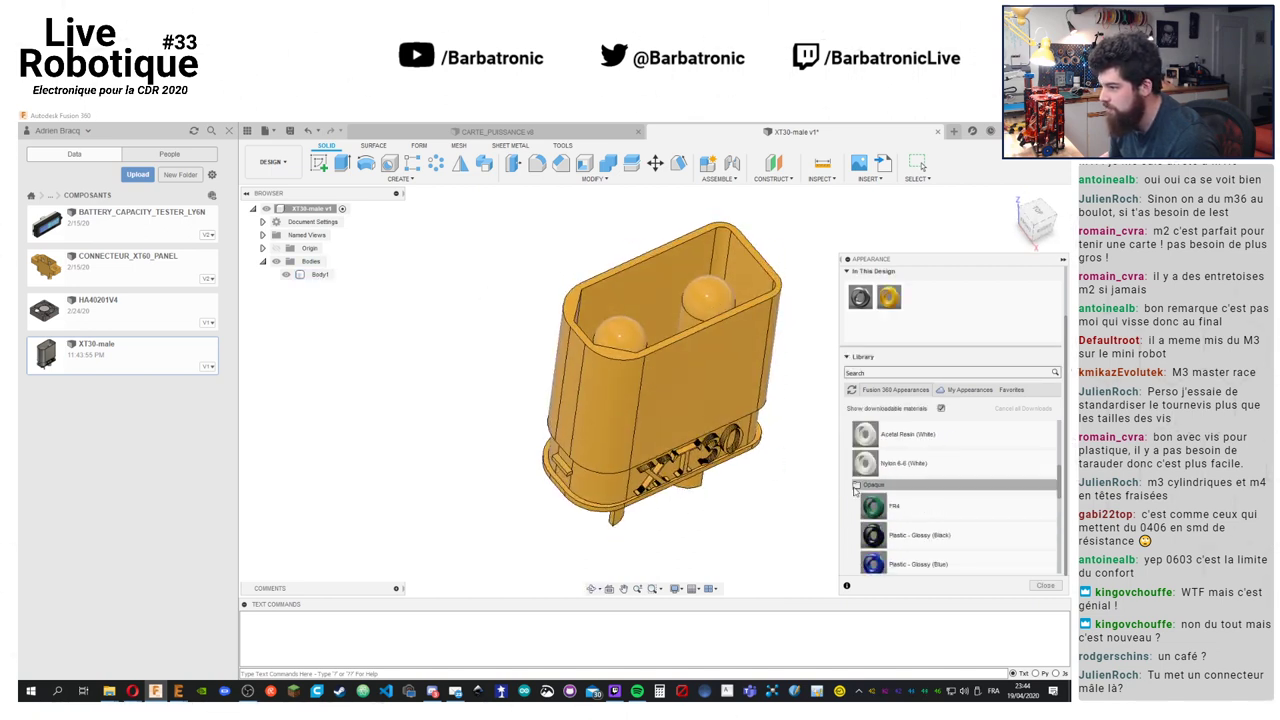
click(858, 485)
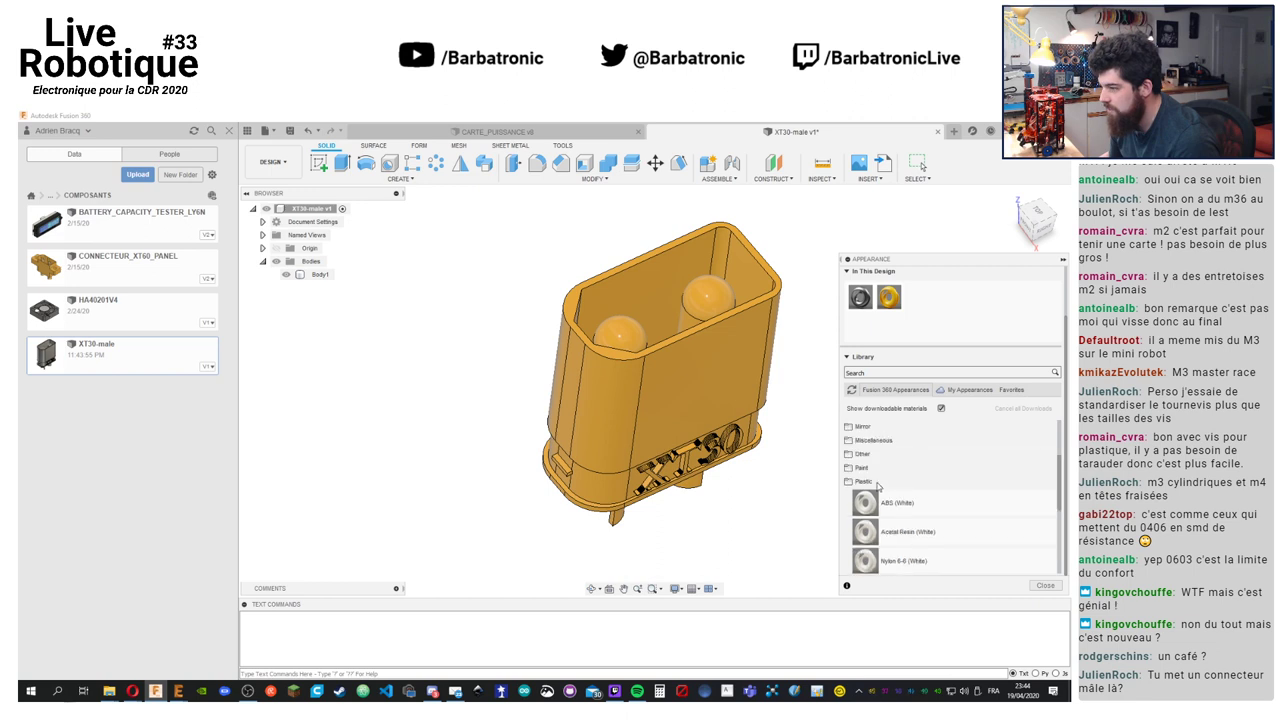
click(857, 483)
click(860, 454)
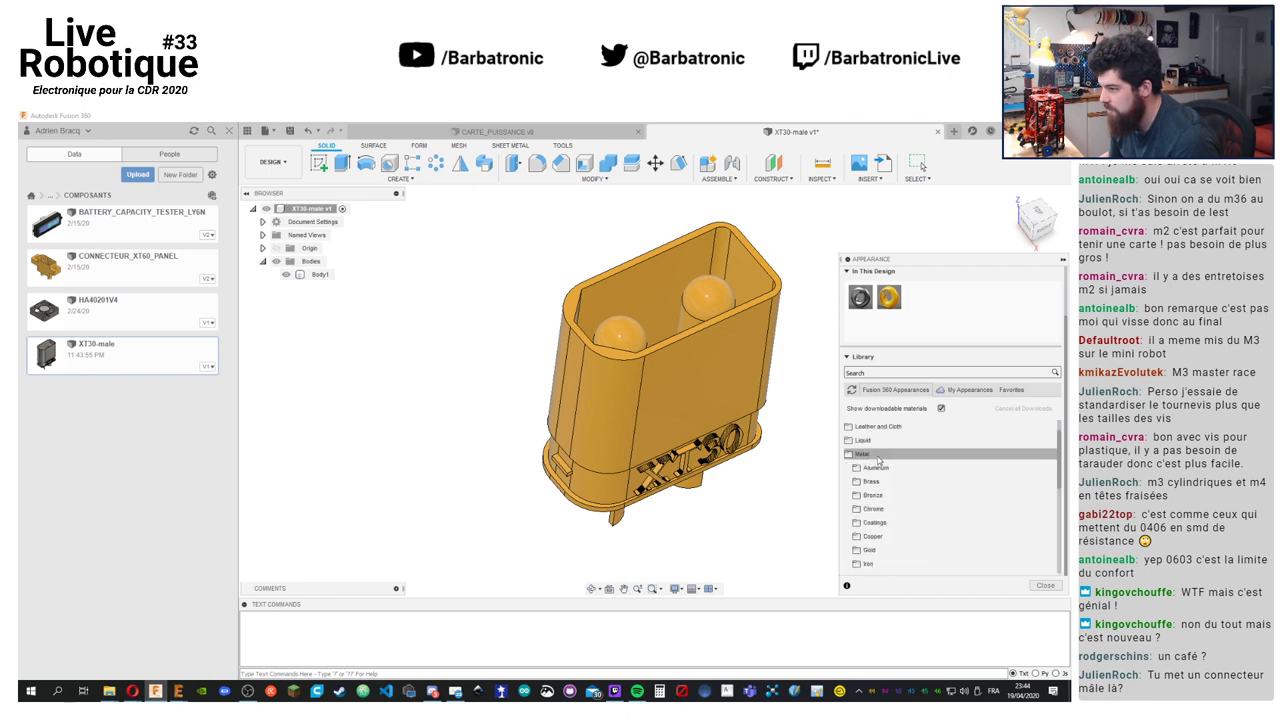
click(864, 497)
click(863, 495)
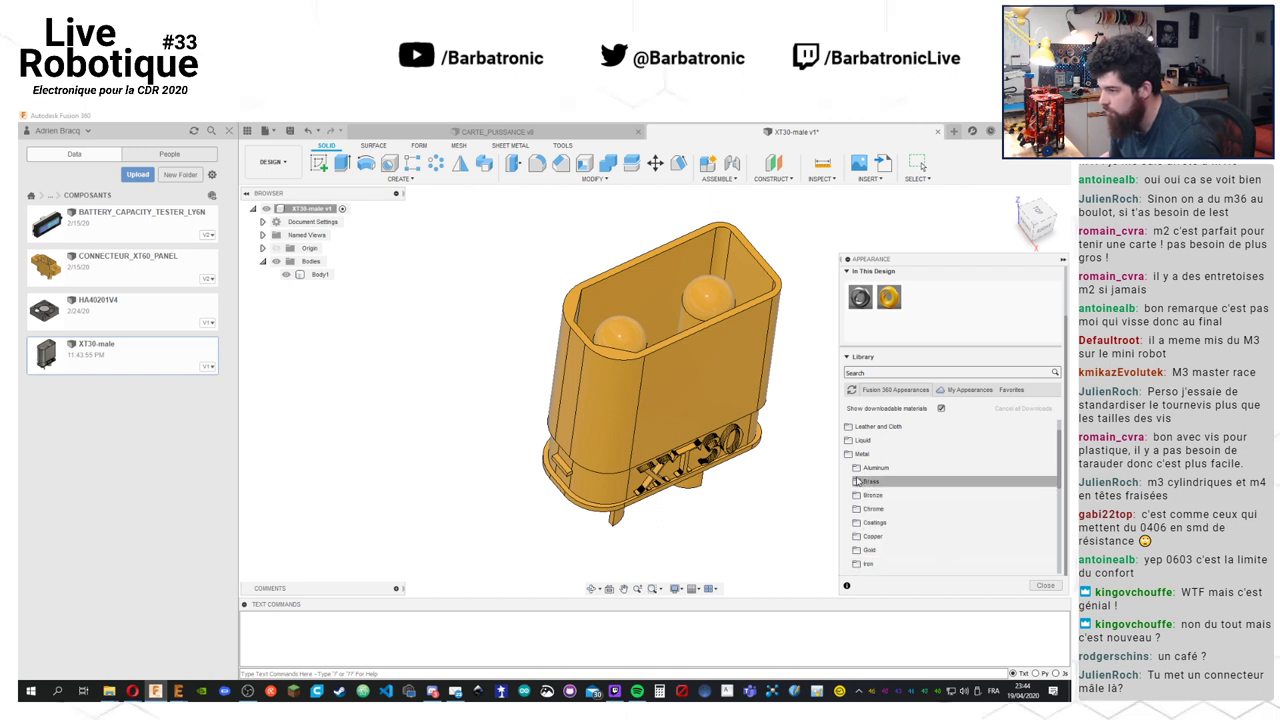
click(857, 481)
scroll(857, 481, down, 1)
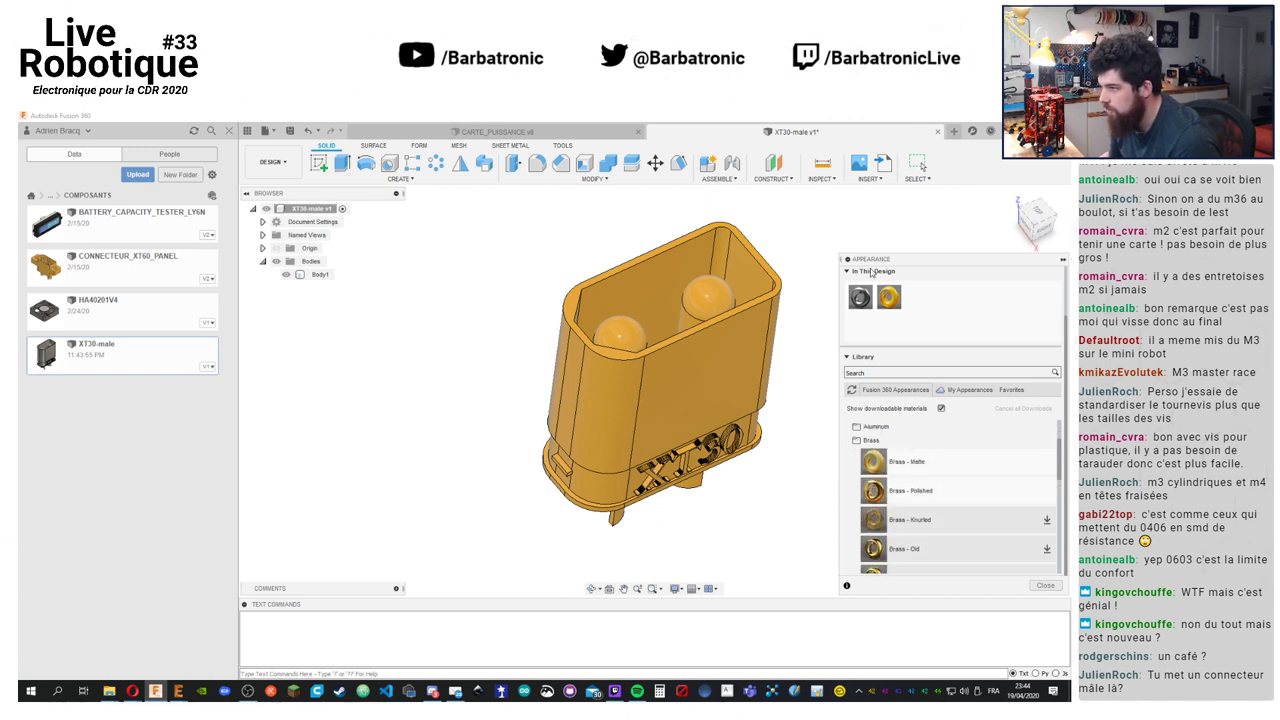
Set Apply To to Faces and give both contact pins Brass - Polished
click(889, 297)
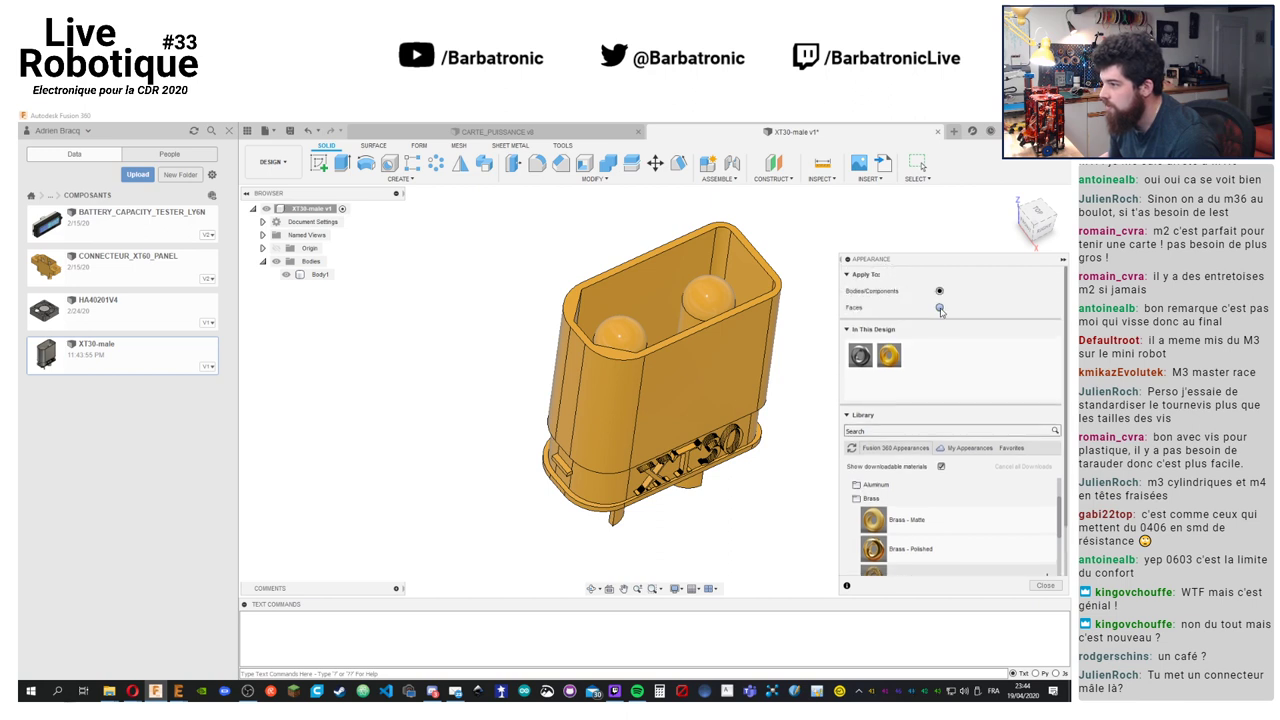
click(940, 309)
scroll(930, 380, down, 1)
drag(873, 490, 706, 300)
shift+middle_drag(706, 300, 601, 198)
Close Appearance and save the design as a new version
key(Escape)
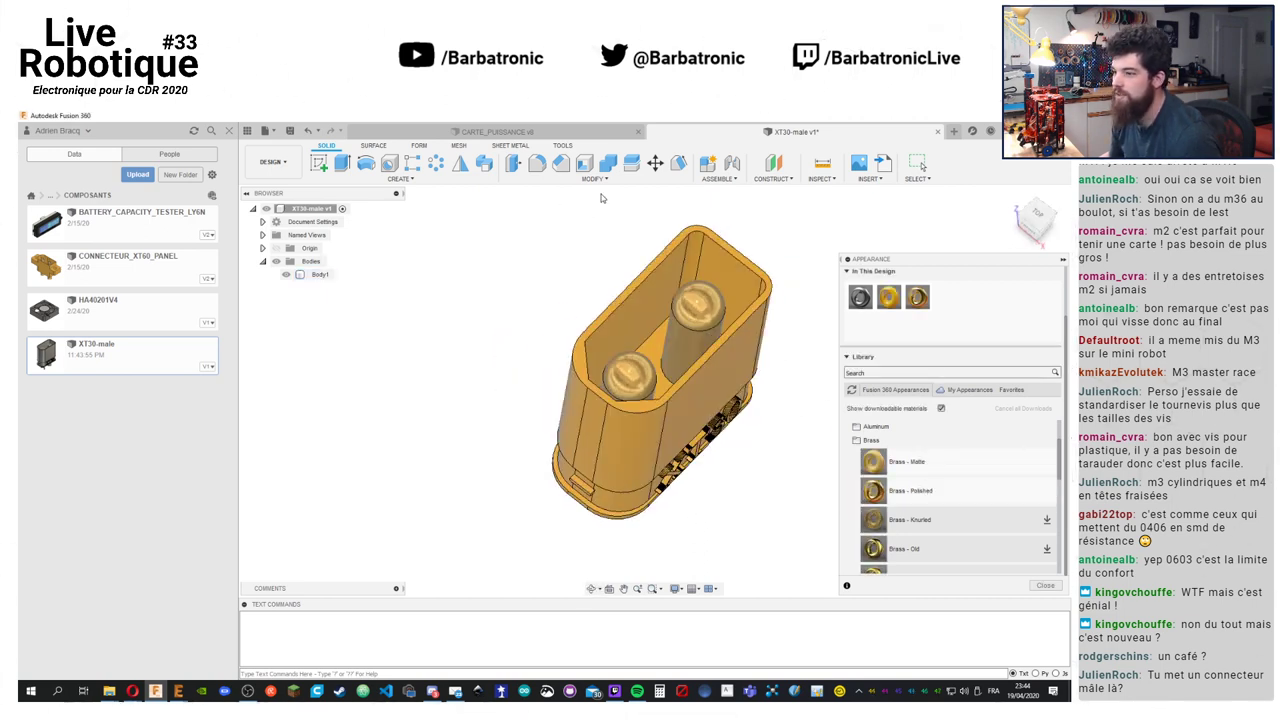
key(ctrl+s)
key(Return)
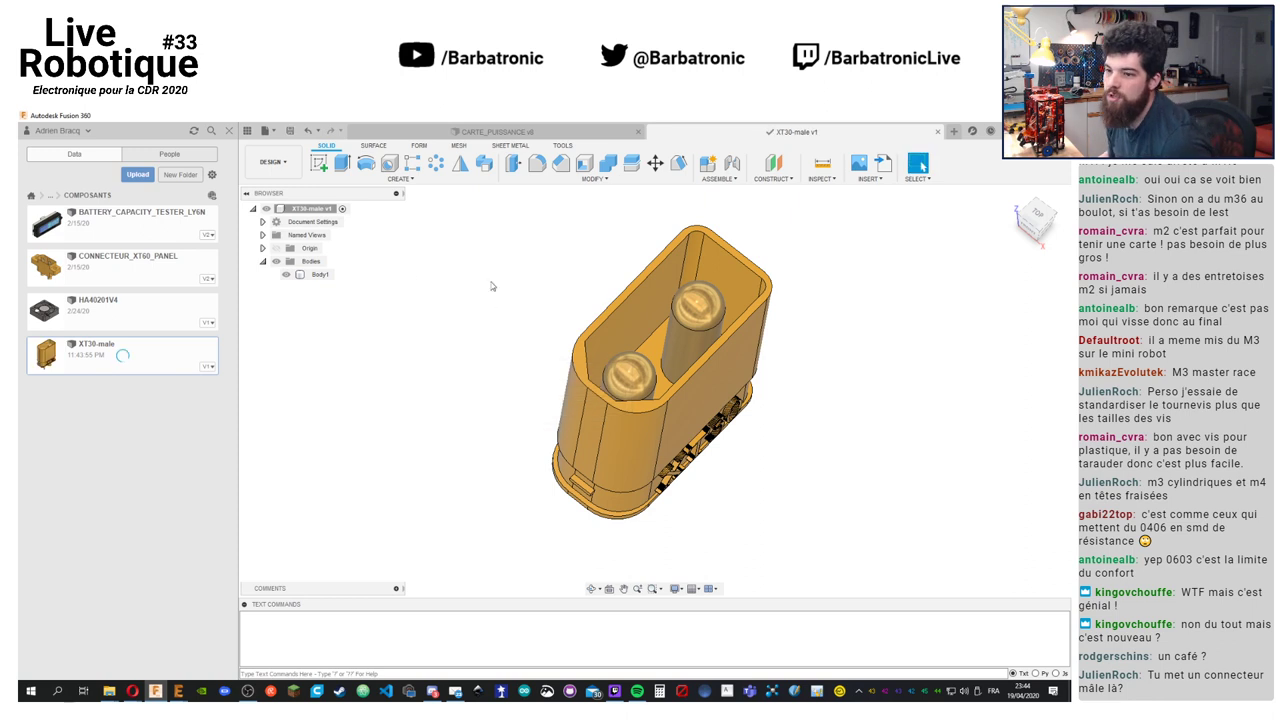
Export the design as STEP Files (*.stp *.step) named XT30-male v2 to the Desktop
click(268, 131)
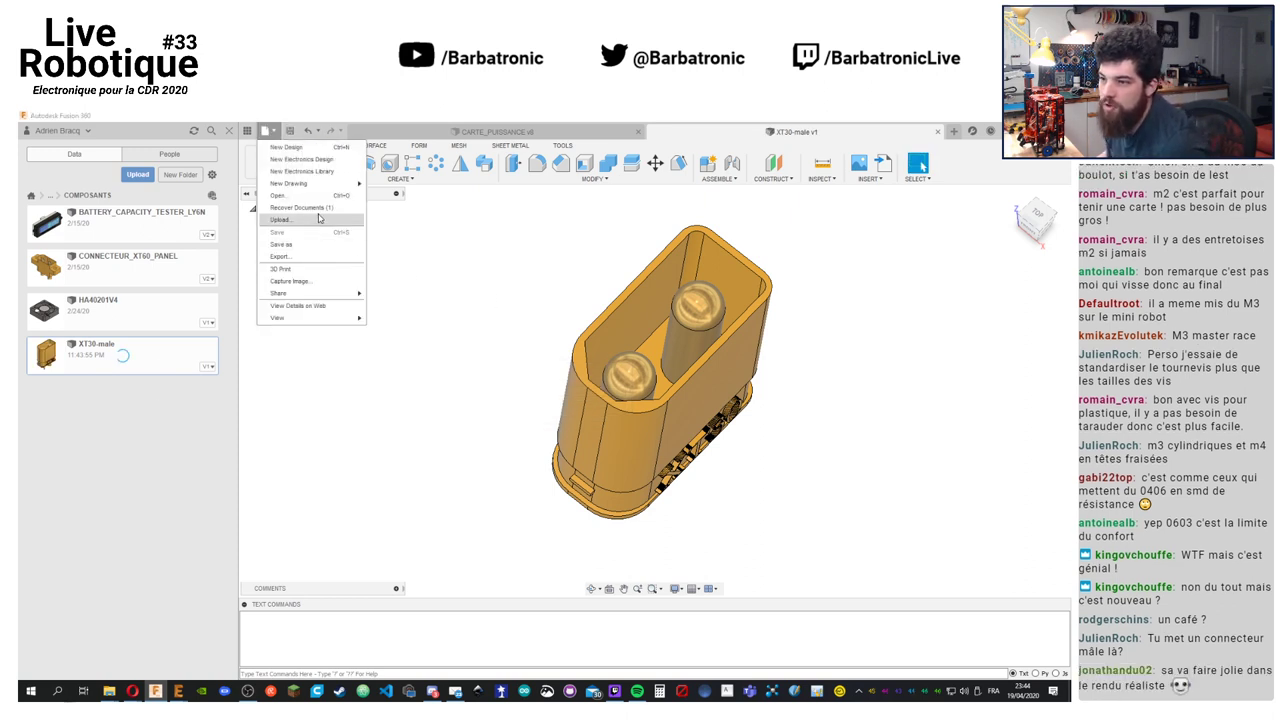
click(317, 259)
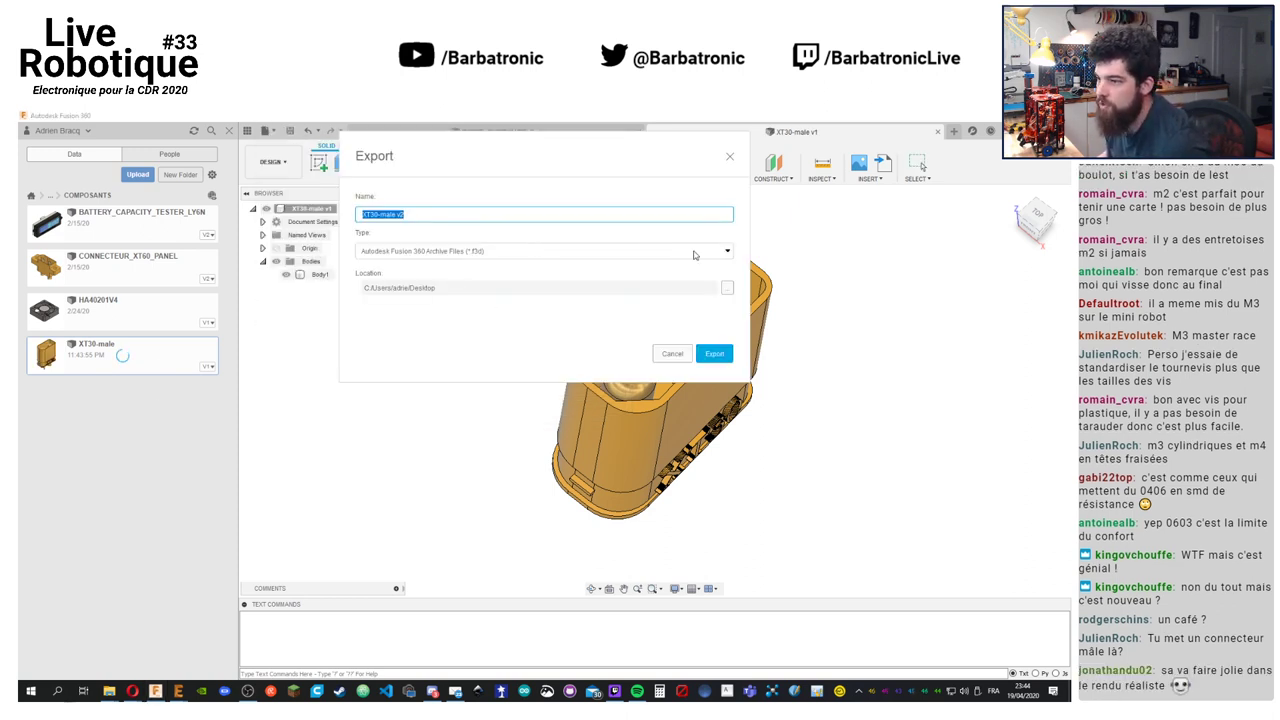
click(694, 255)
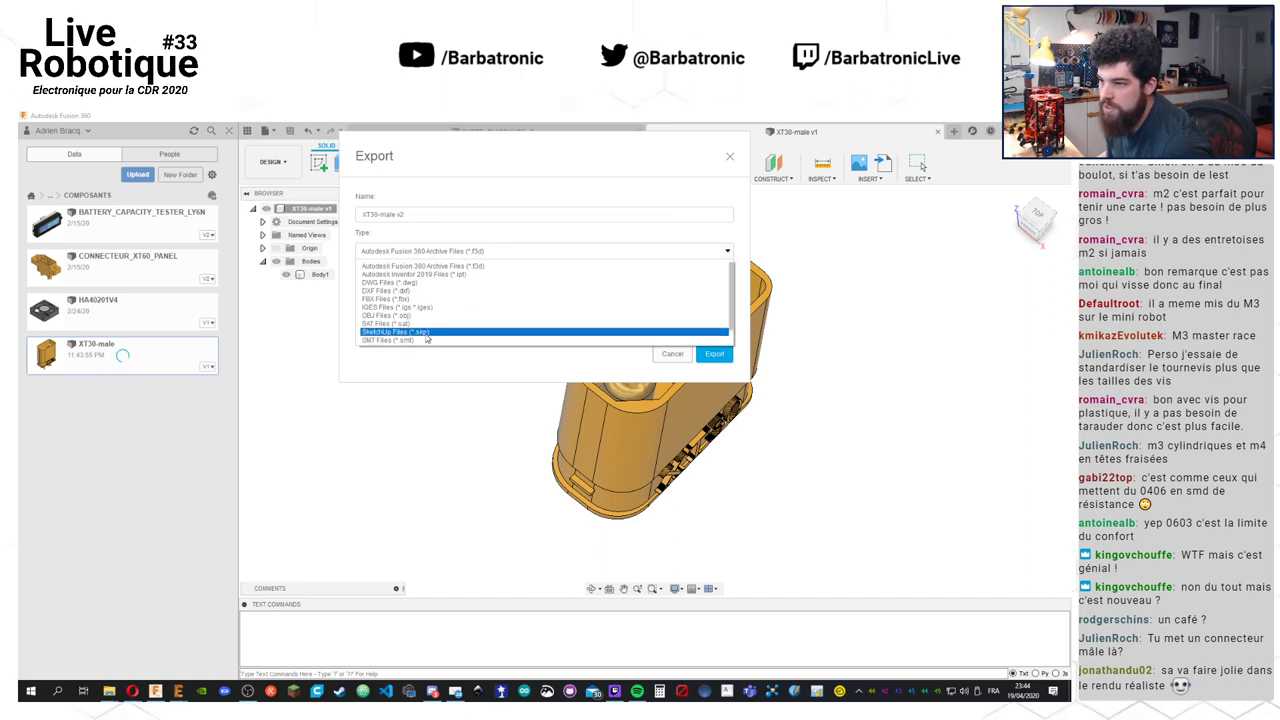
scroll(427, 339, down, 2)
click(449, 334)
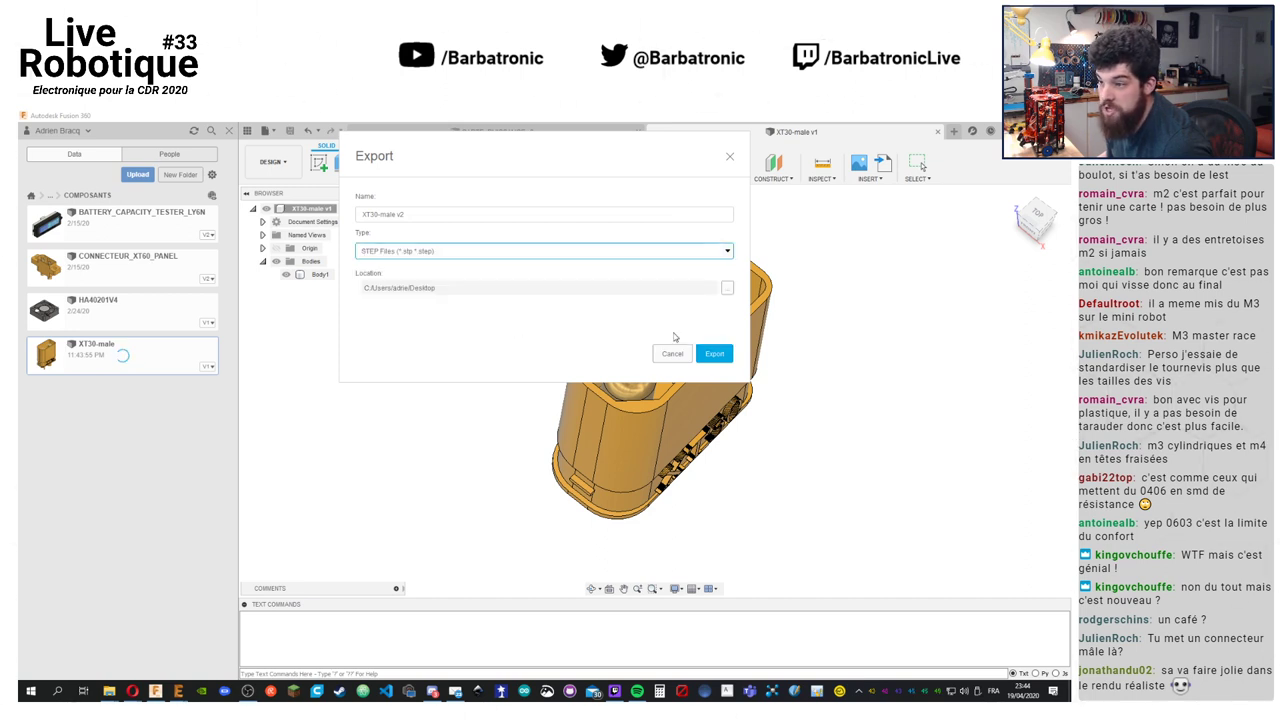
click(722, 352)
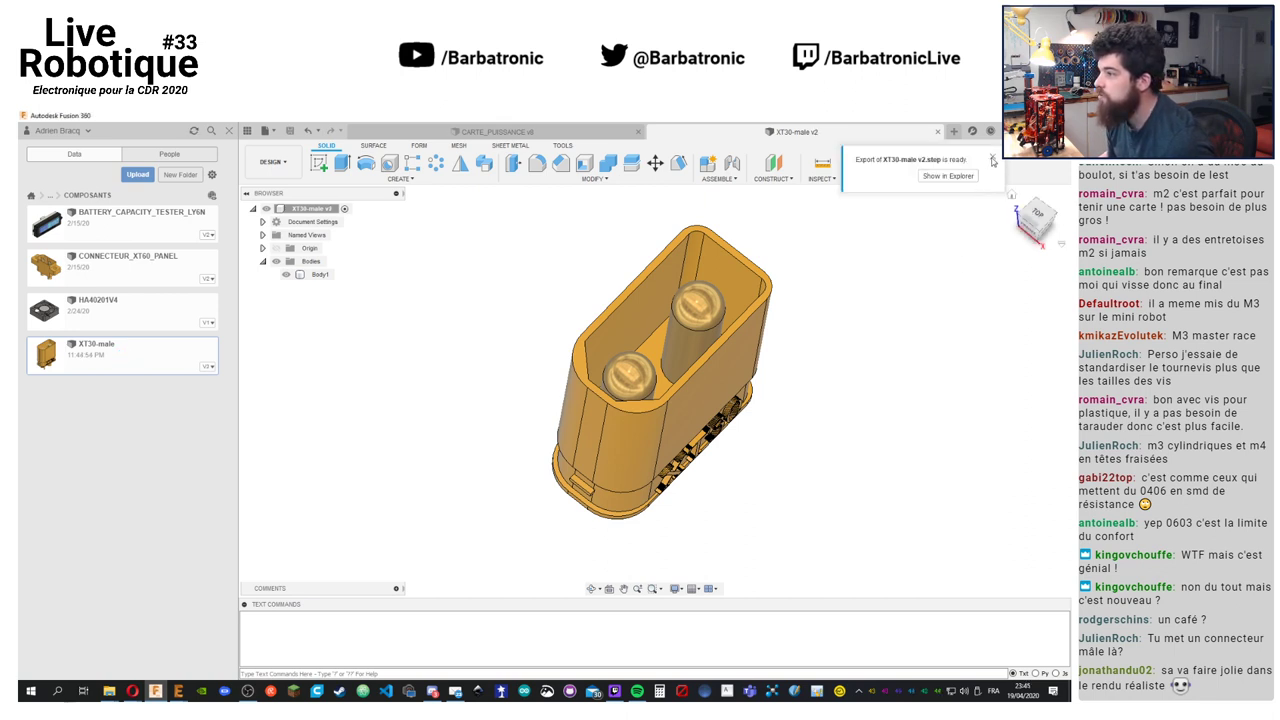
click(993, 160)
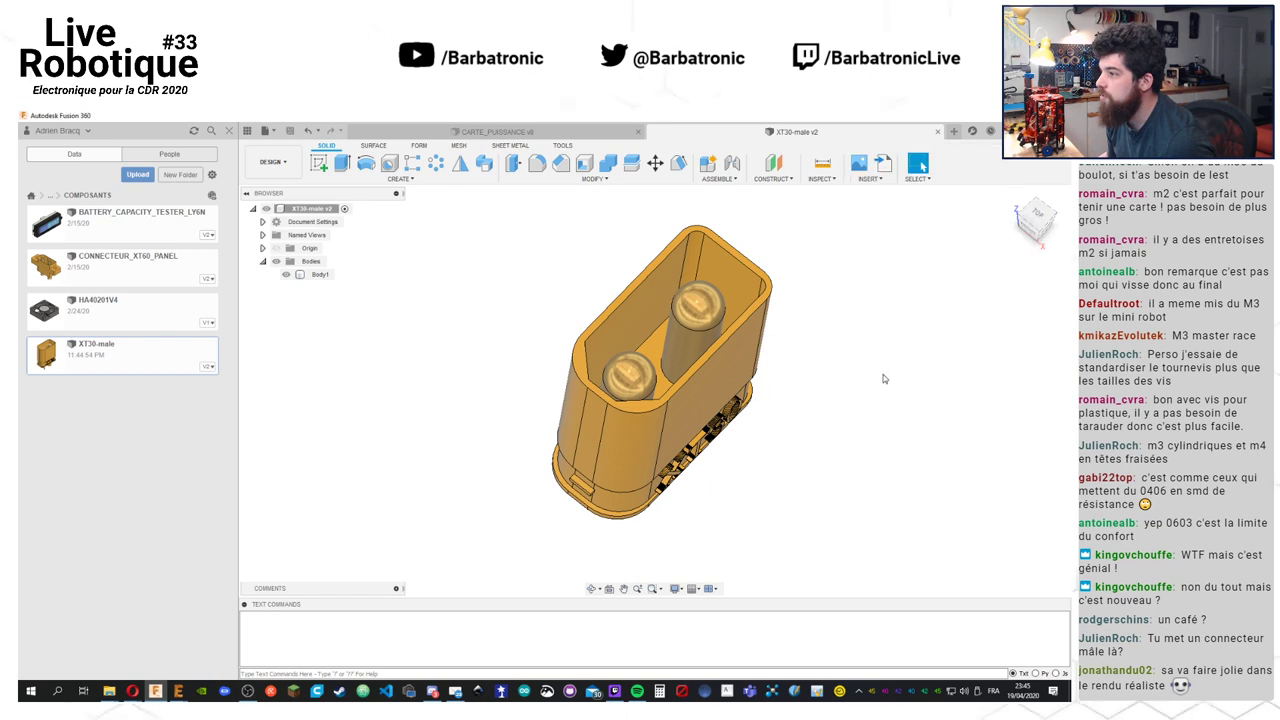
In EAGLE's XT30 package 3D editor, close Model Generators and upload XT30-male v2.step from Bureau
click(178, 691)
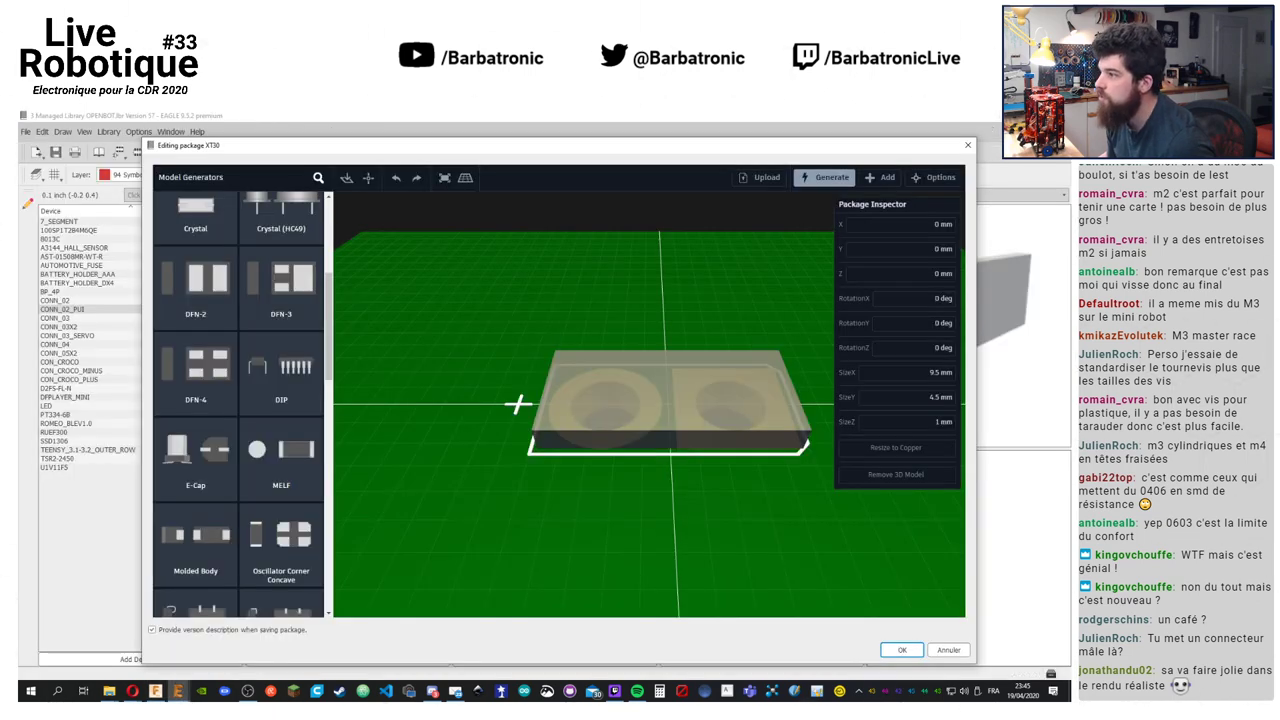
click(826, 177)
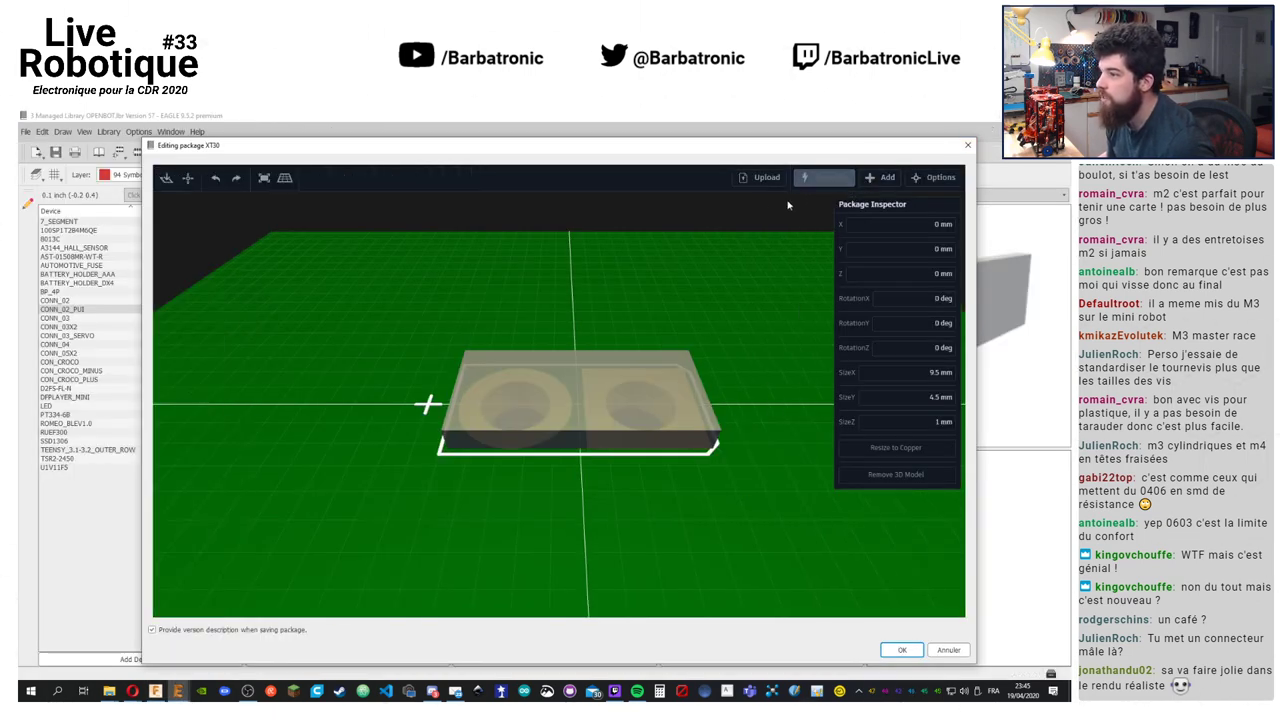
click(762, 177)
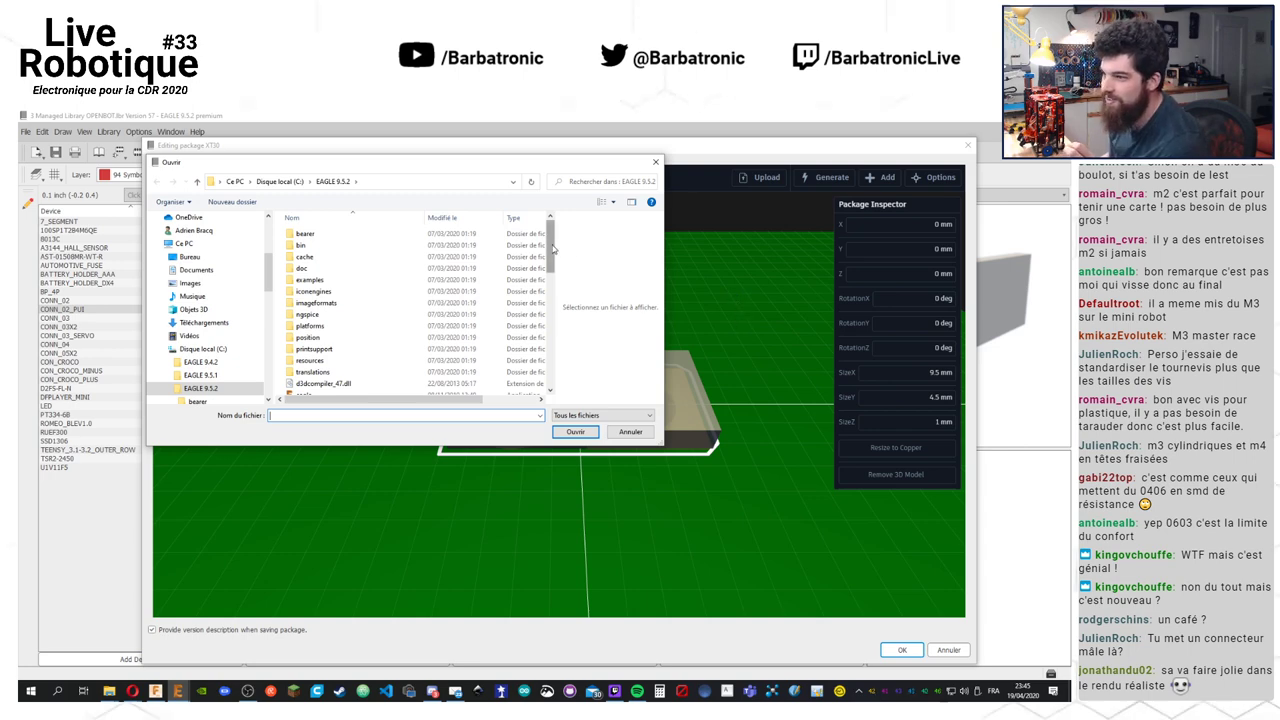
mouse_move(552, 248)
mouse_down()
mouse_move(552, 268)
mouse_move(552, 250)
mouse_up()
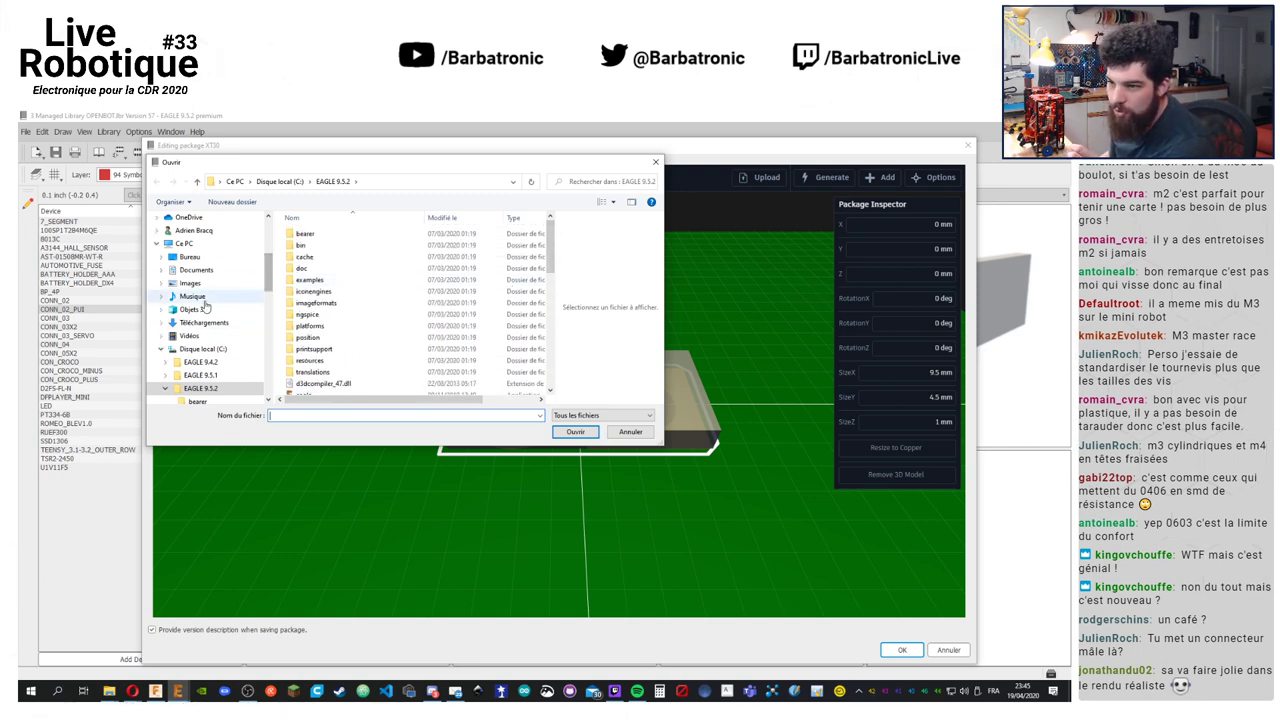
click(165, 348)
scroll(191, 241, up, 4)
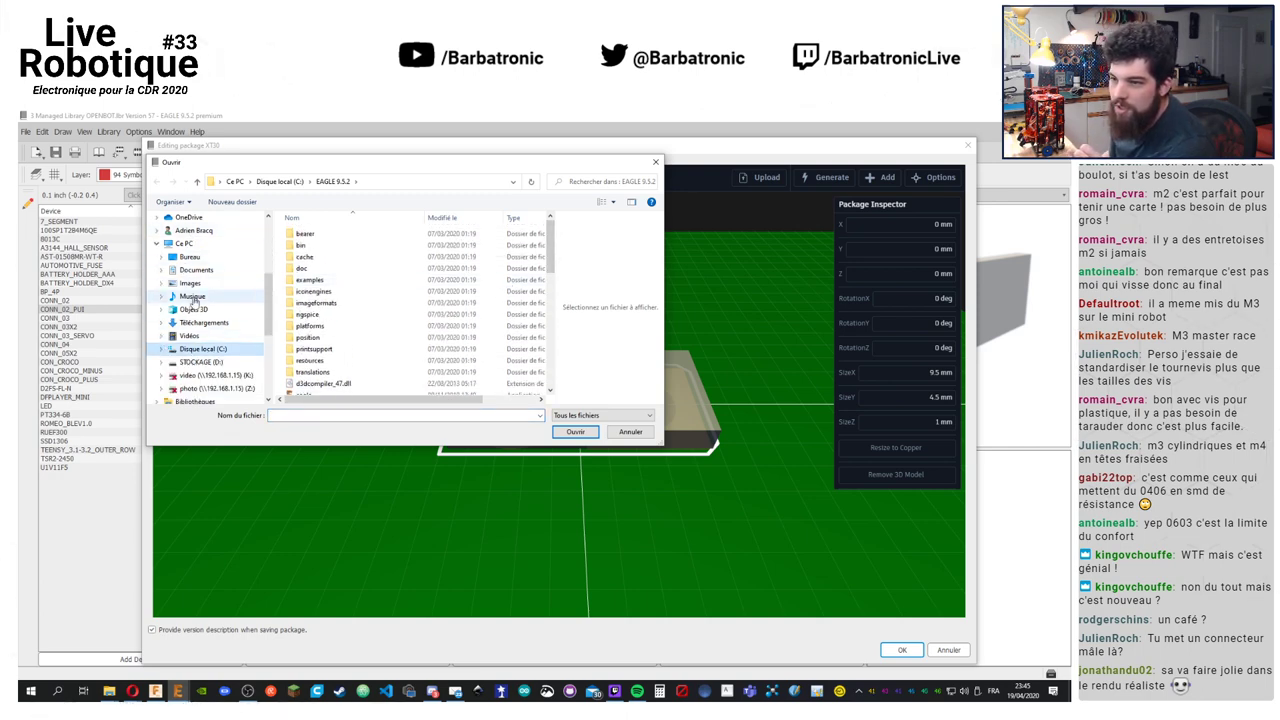
click(185, 234)
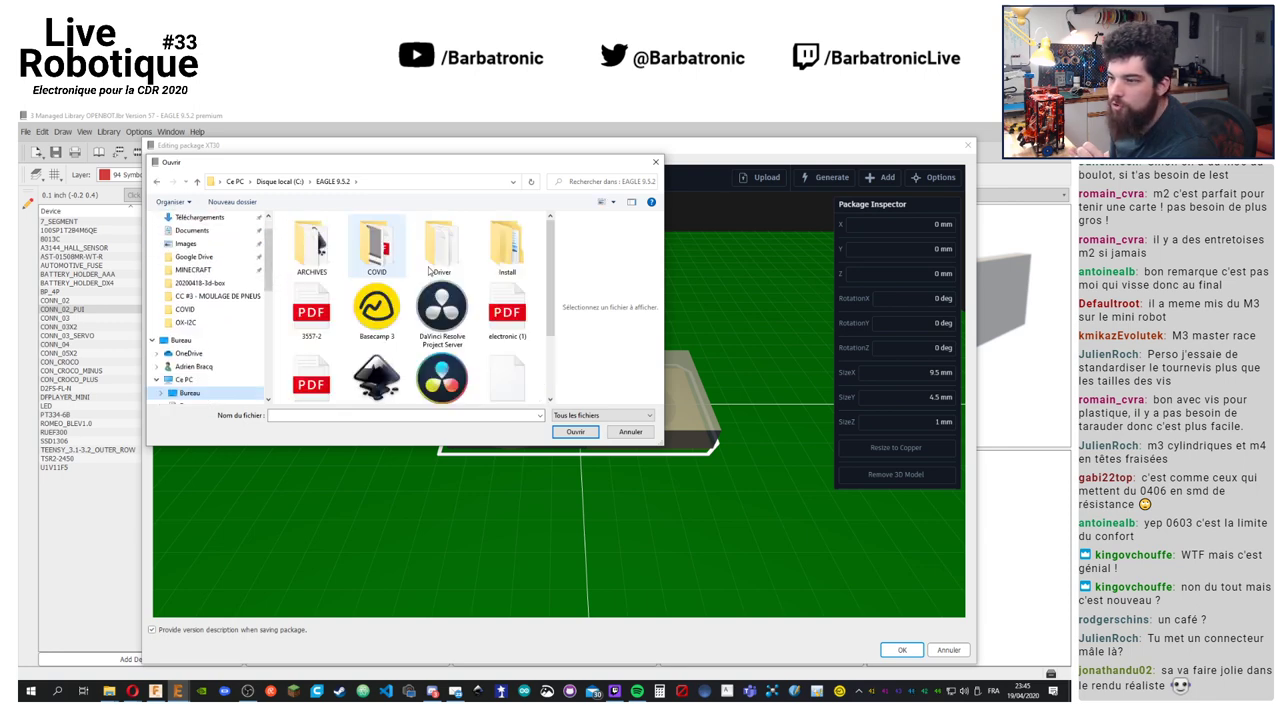
scroll(300, 370, down, 2)
click(507, 295)
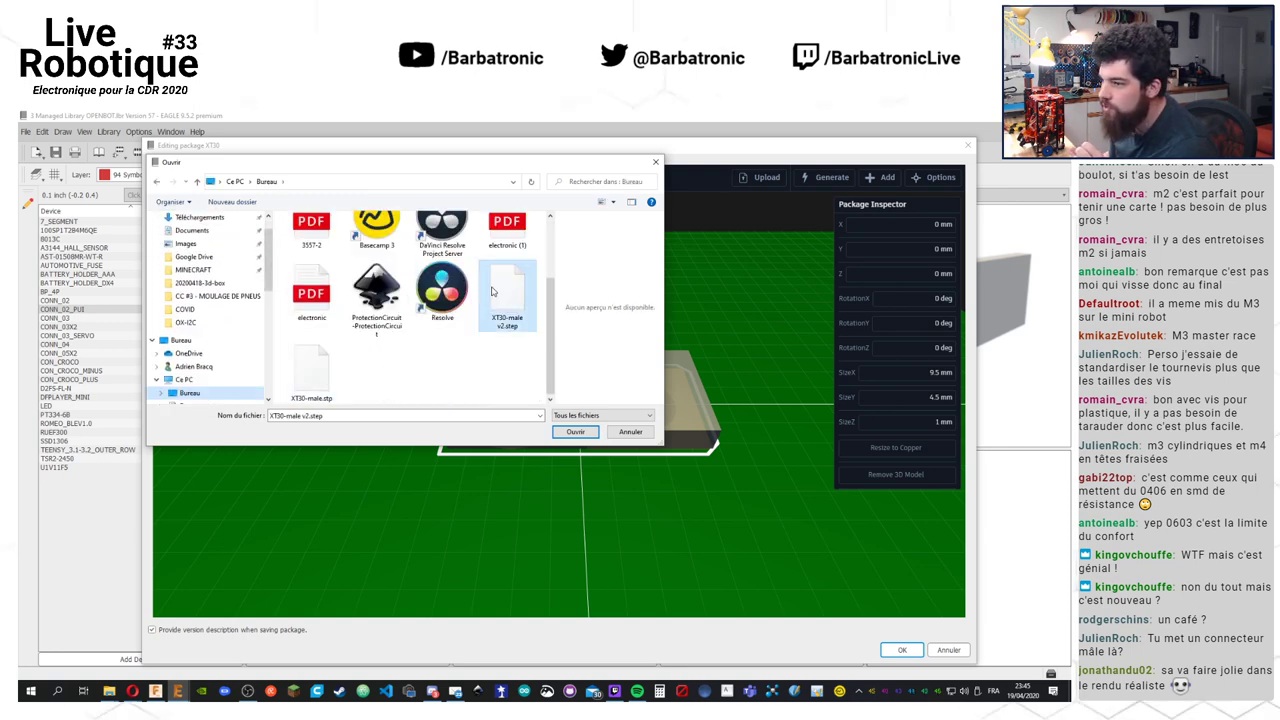
click(593, 431)
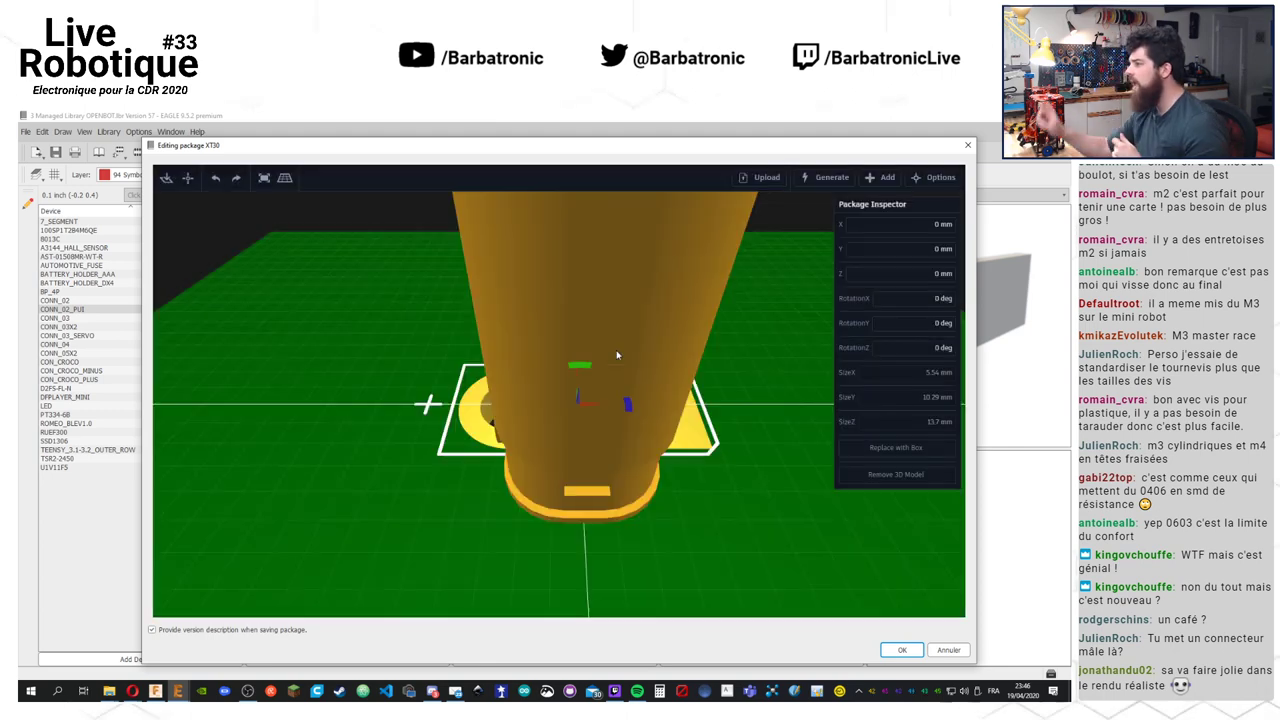
Rotate the connector model 90° about Z with the gizmo
scroll(585, 398, down, 5)
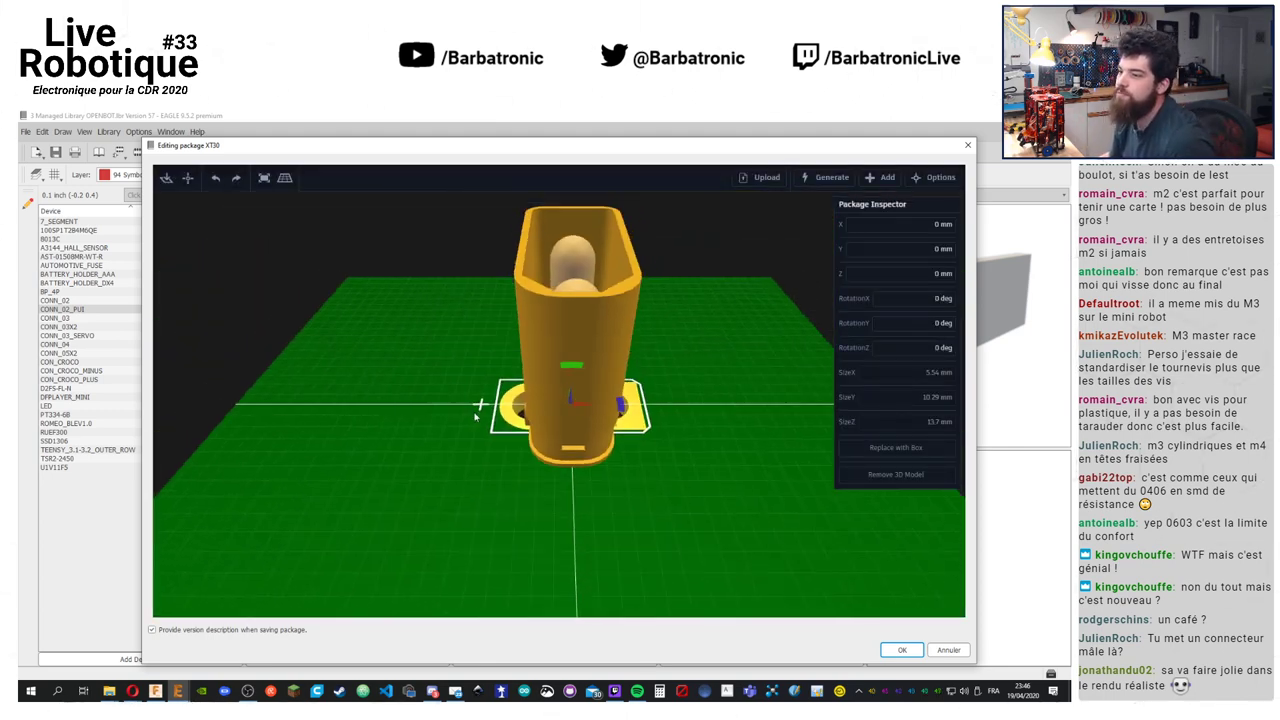
drag(497, 407, 416, 446)
click(600, 425)
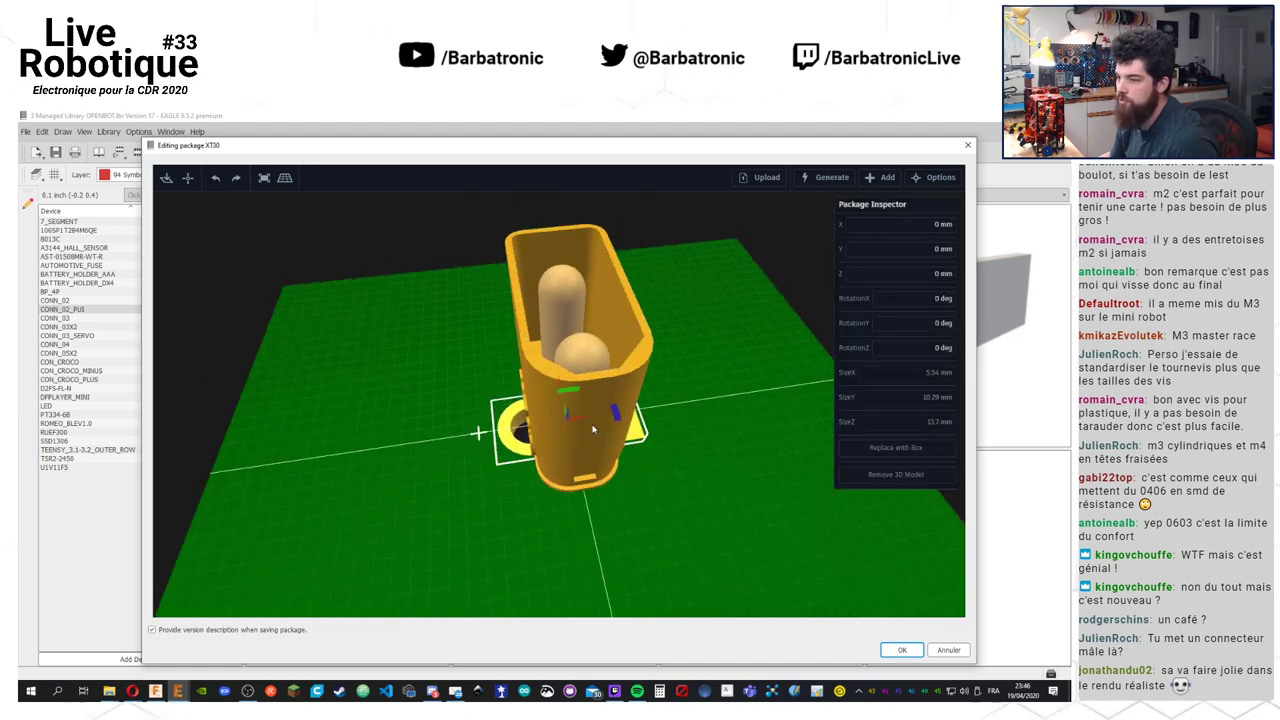
drag(618, 420, 560, 384)
click(660, 540)
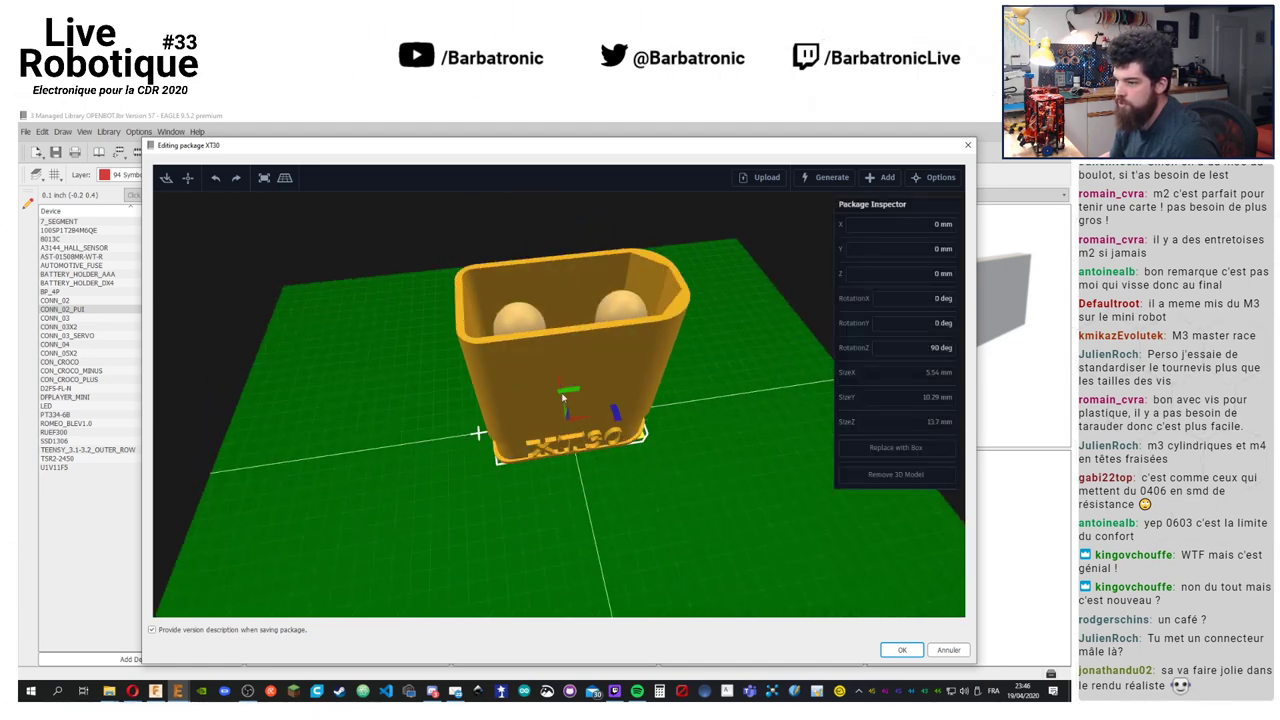
Set the model's X position to 0 mm in Package Inspector, centring it over the pads
click(600, 357)
drag(654, 529, 562, 472)
click(694, 363)
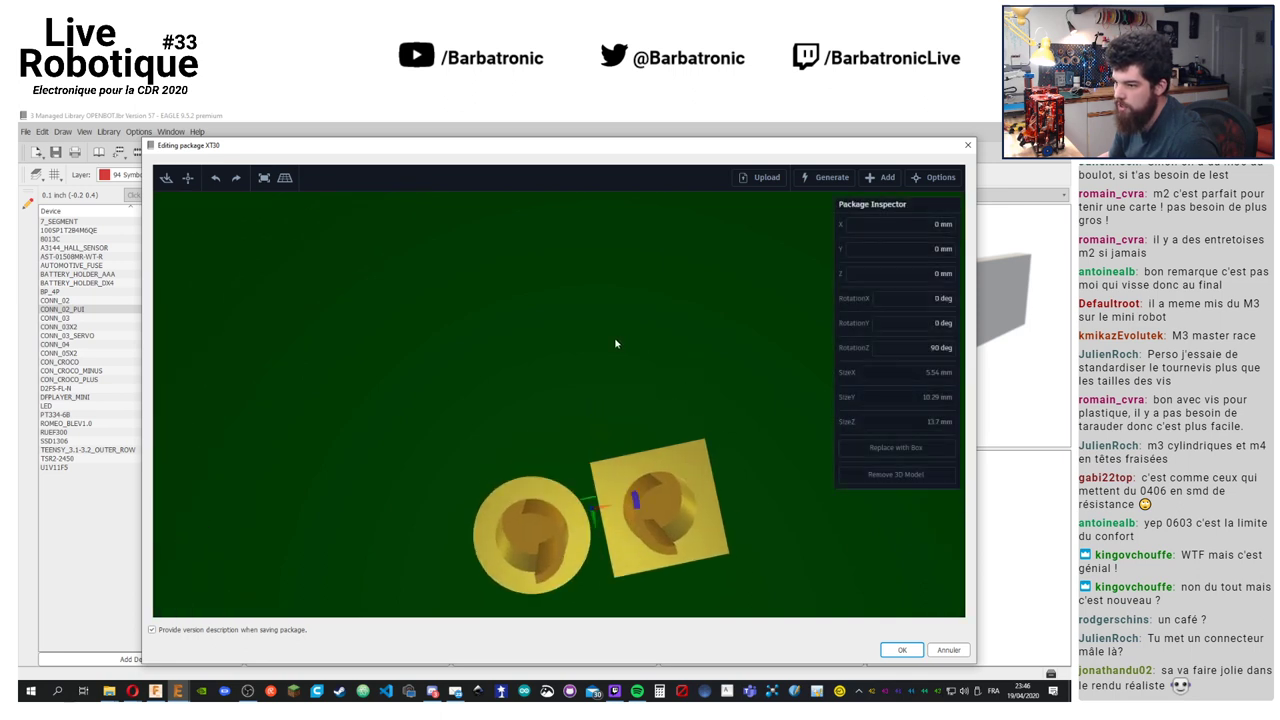
drag(614, 337, 586, 397)
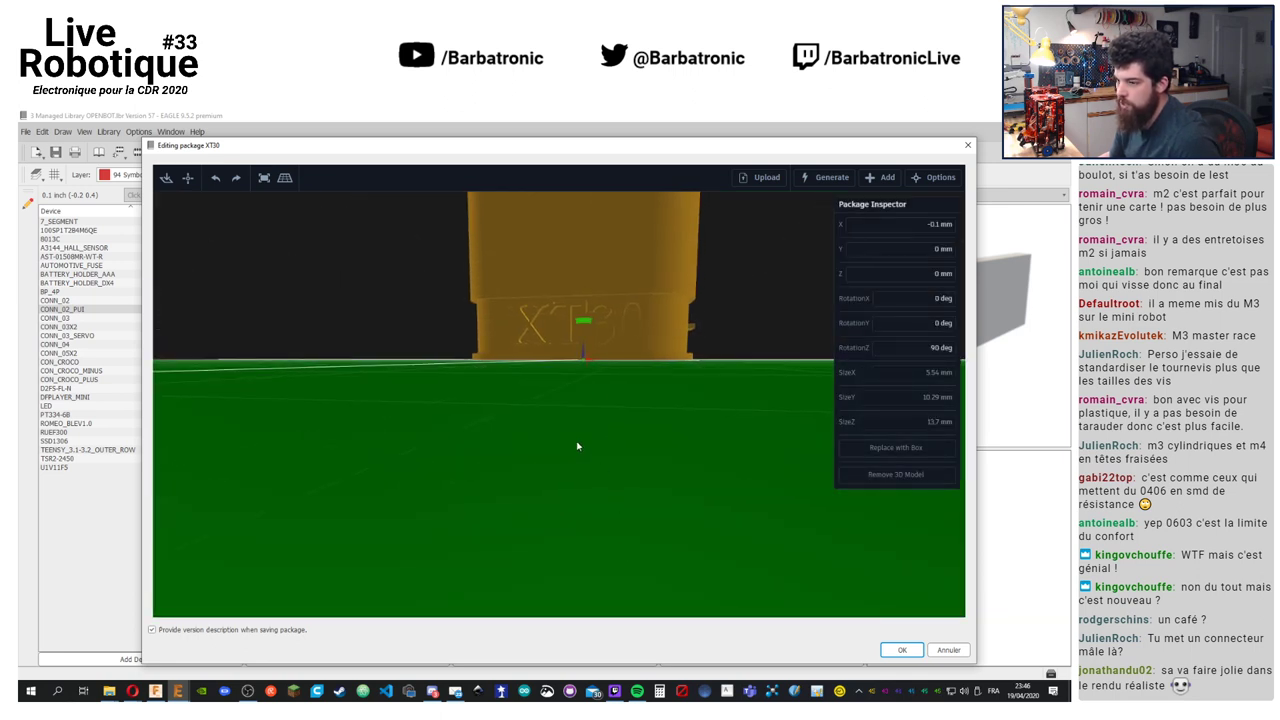
drag(580, 443, 610, 505)
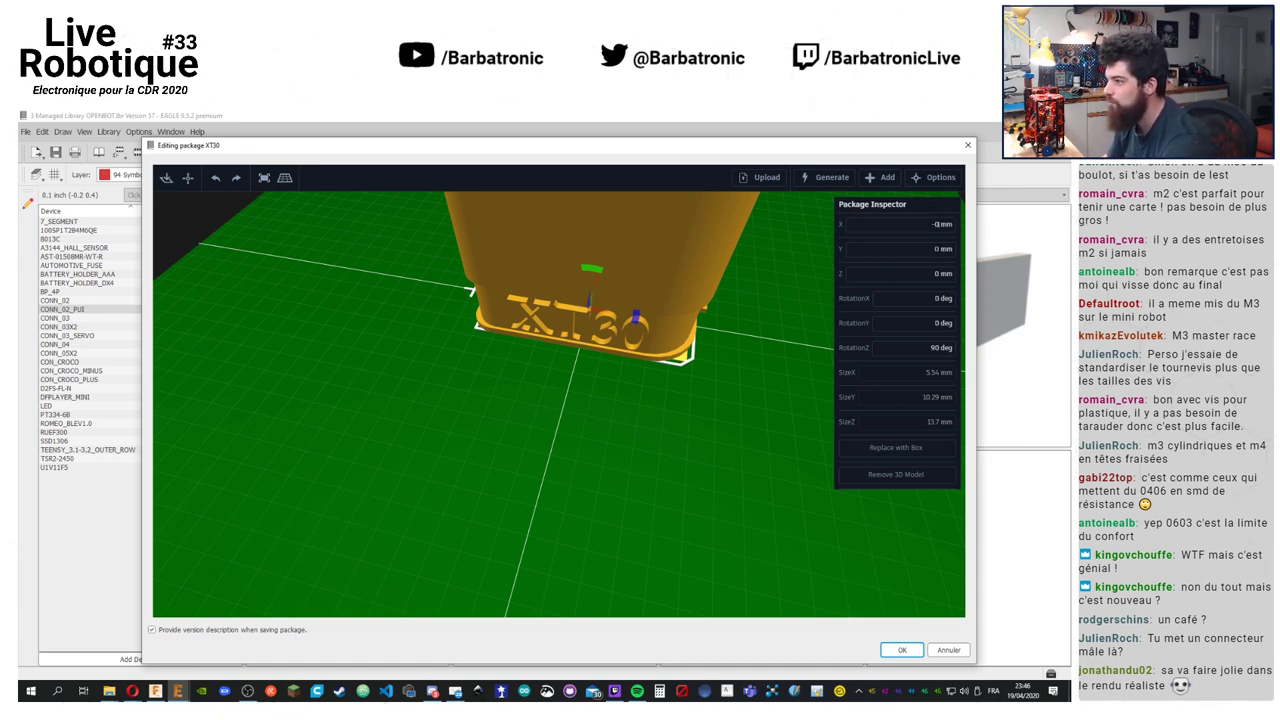
key(Return)
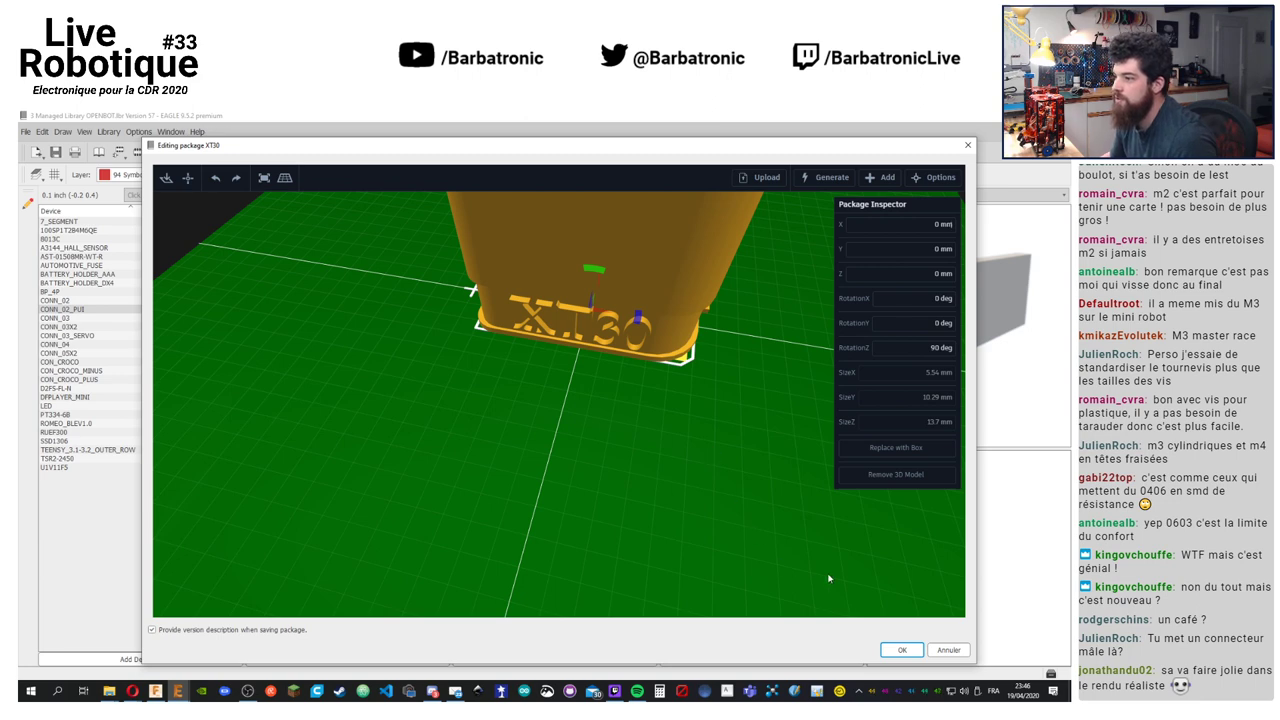
drag(828, 578, 426, 291)
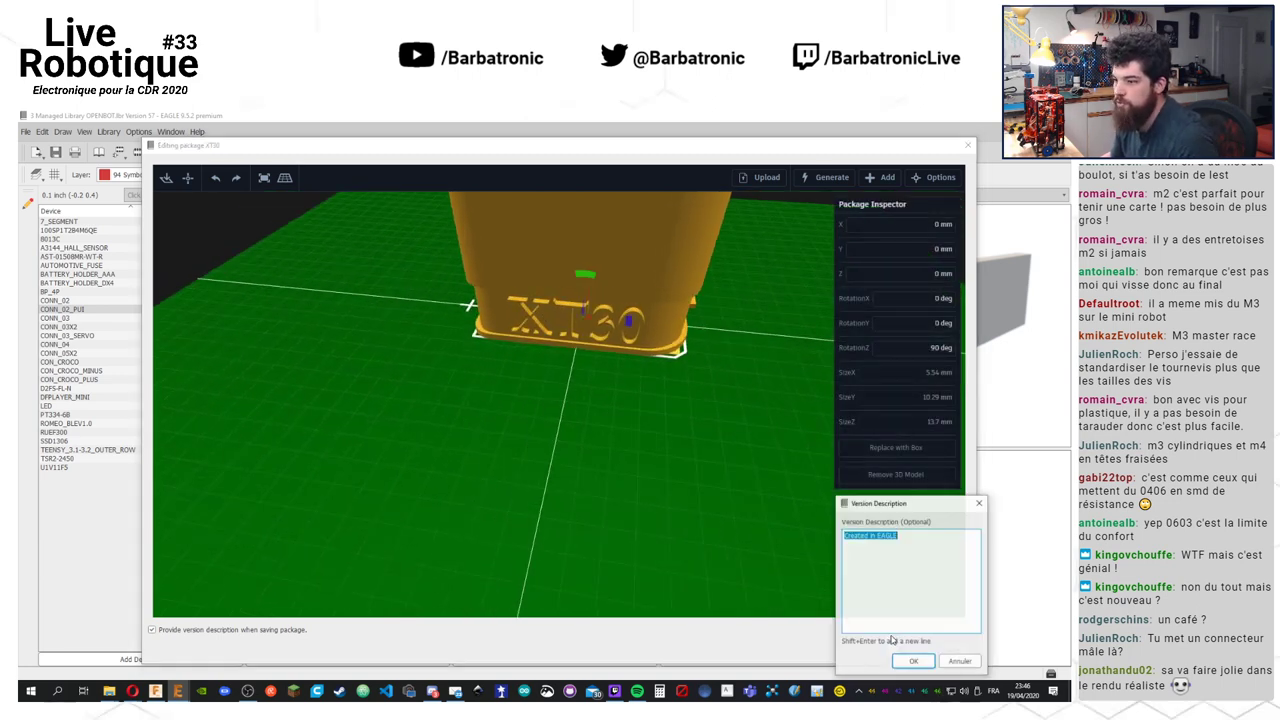
Save the XT30 package with its 3D model, then publish OPENBOT library version 58
click(901, 650)
click(915, 661)
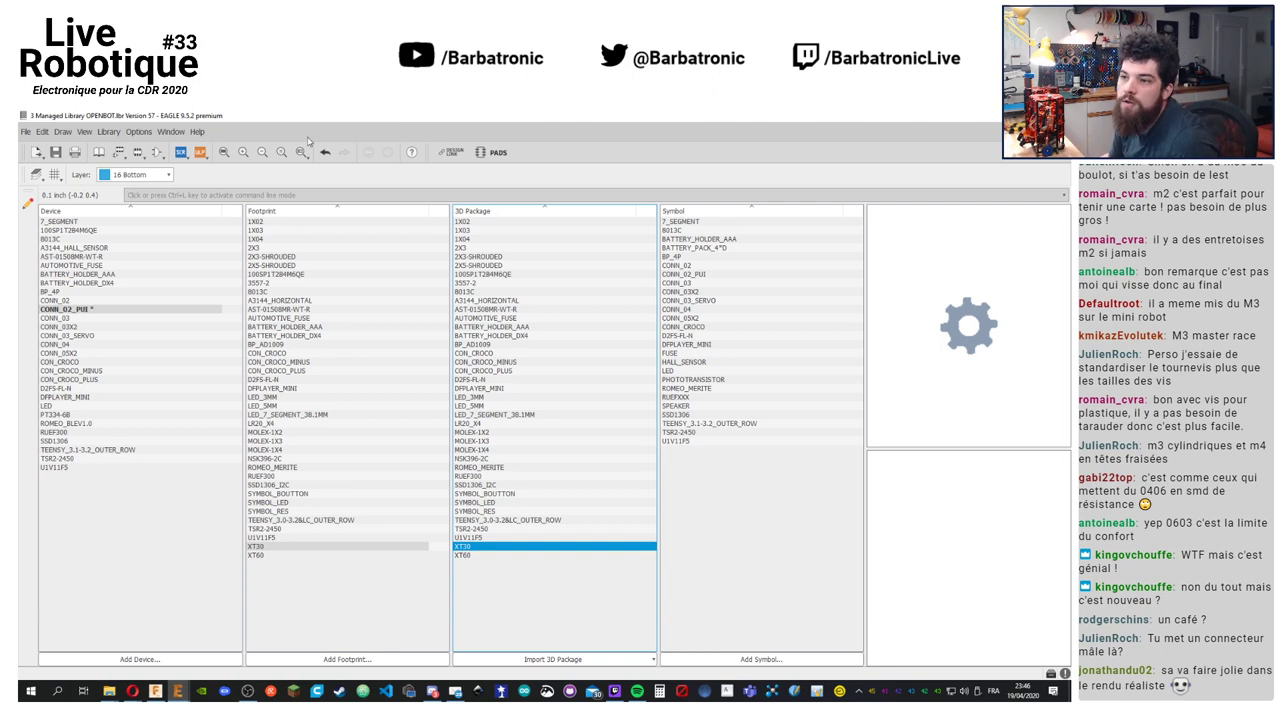
click(108, 131)
click(143, 247)
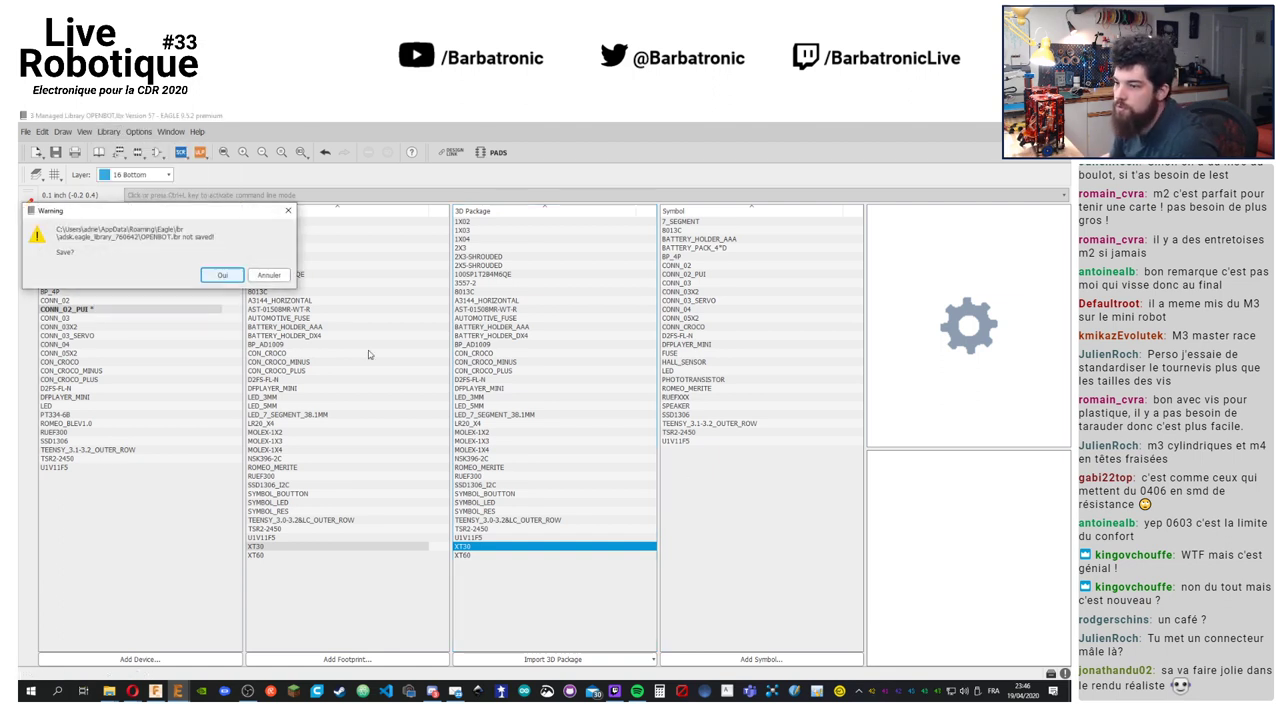
click(222, 275)
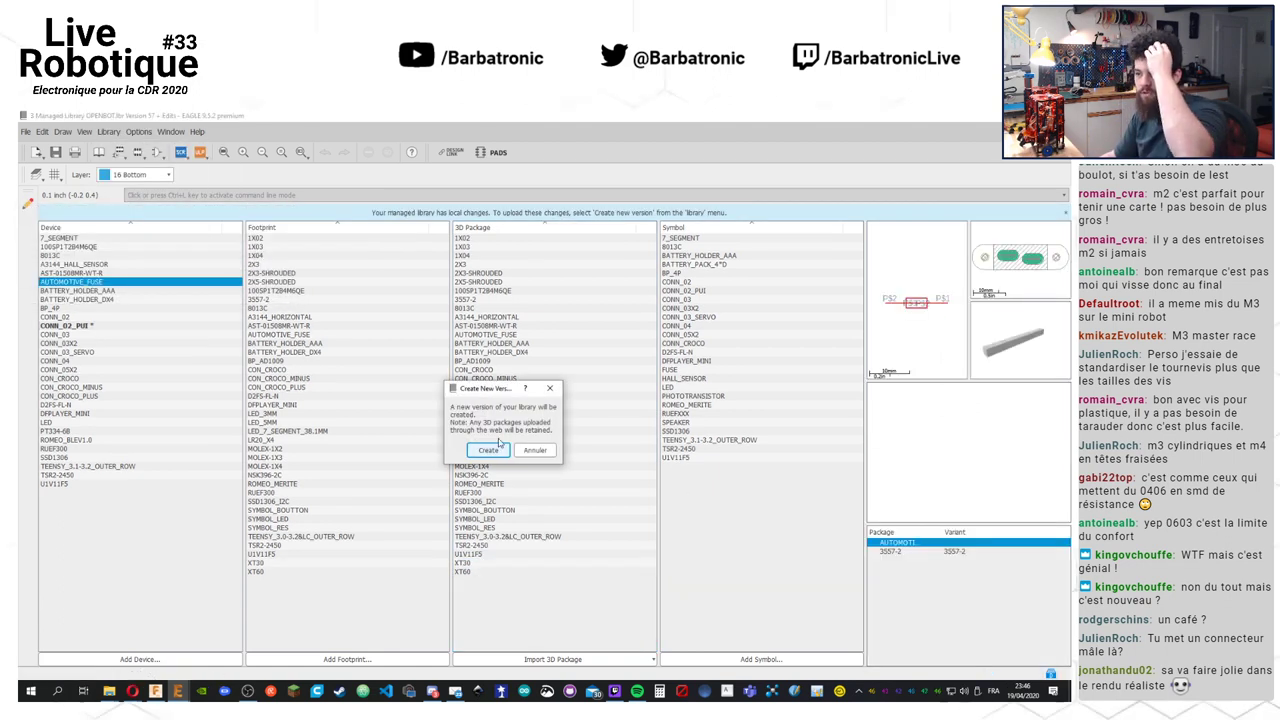
click(488, 451)
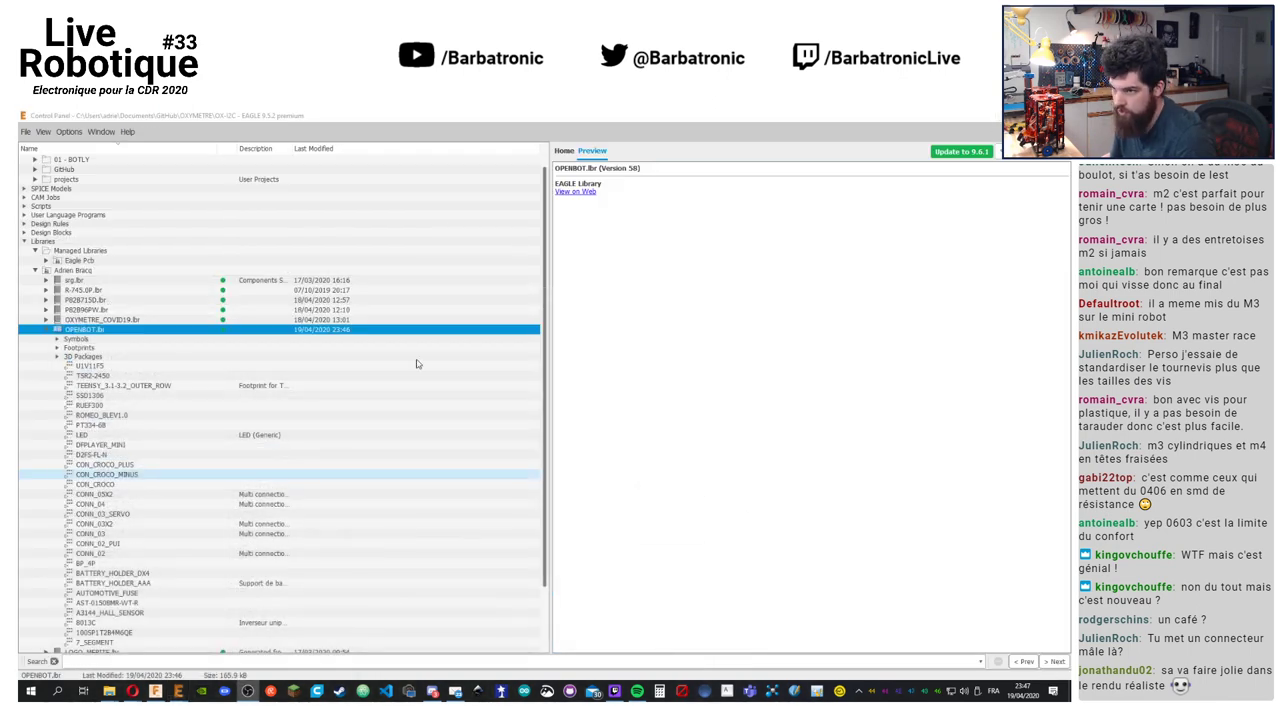
Update the E-STOP board to the new OPENBOT library version
mouse_move(179, 692)
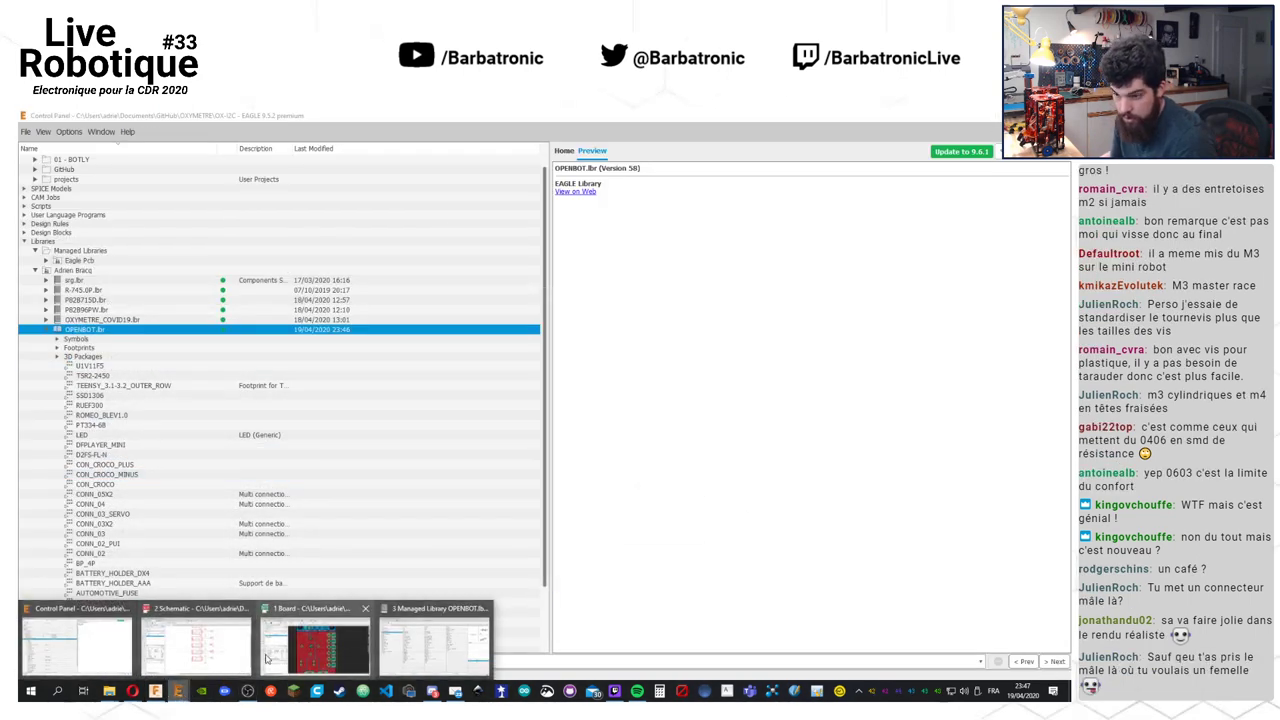
click(315, 645)
click(133, 134)
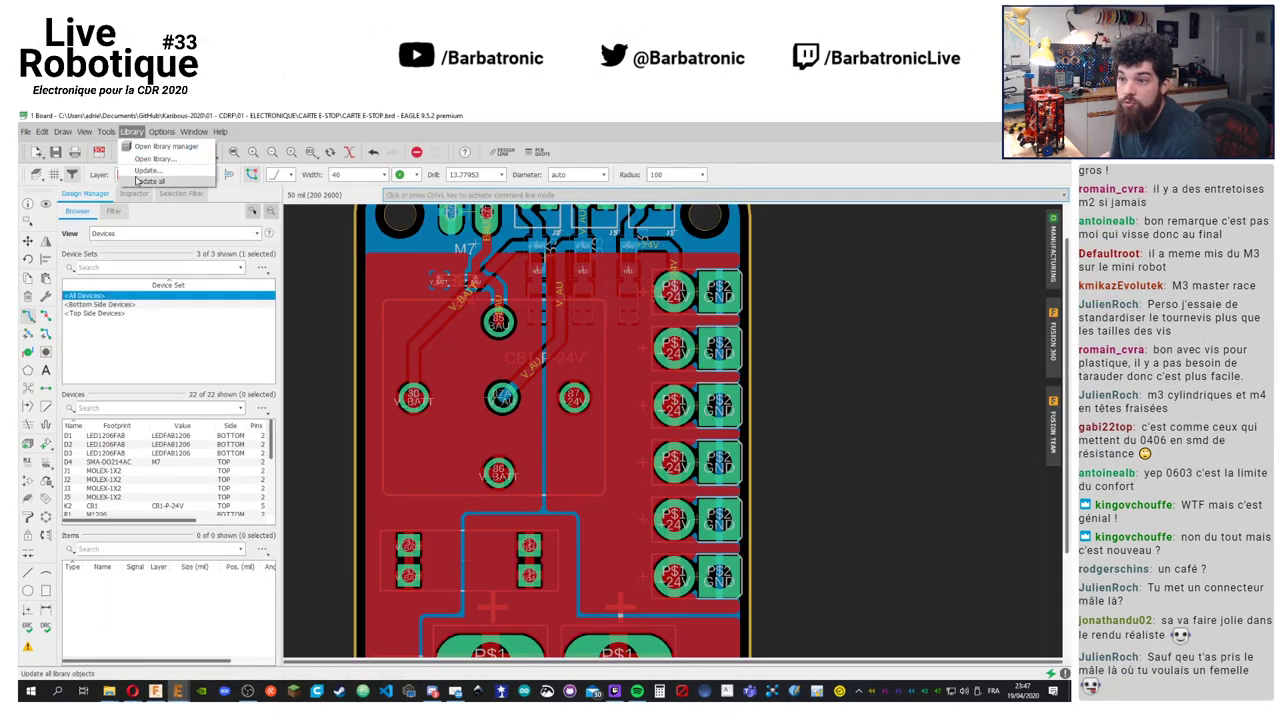
click(150, 166)
click(182, 140)
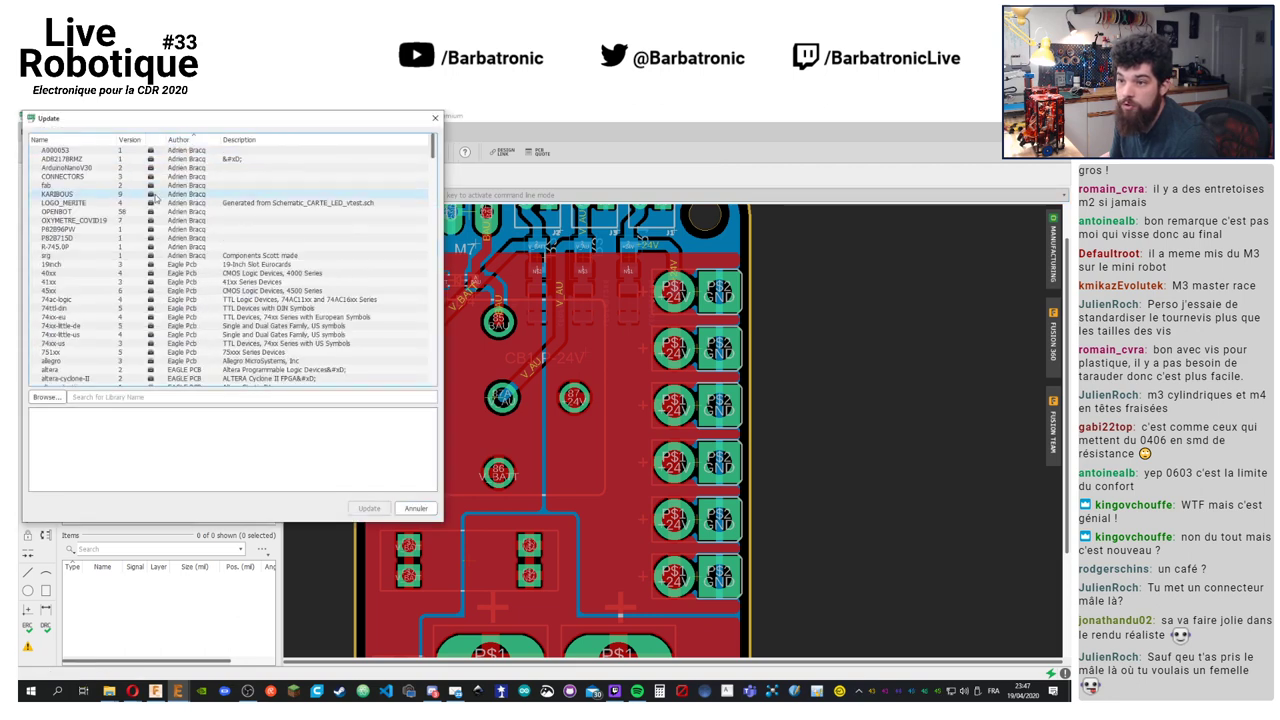
click(90, 212)
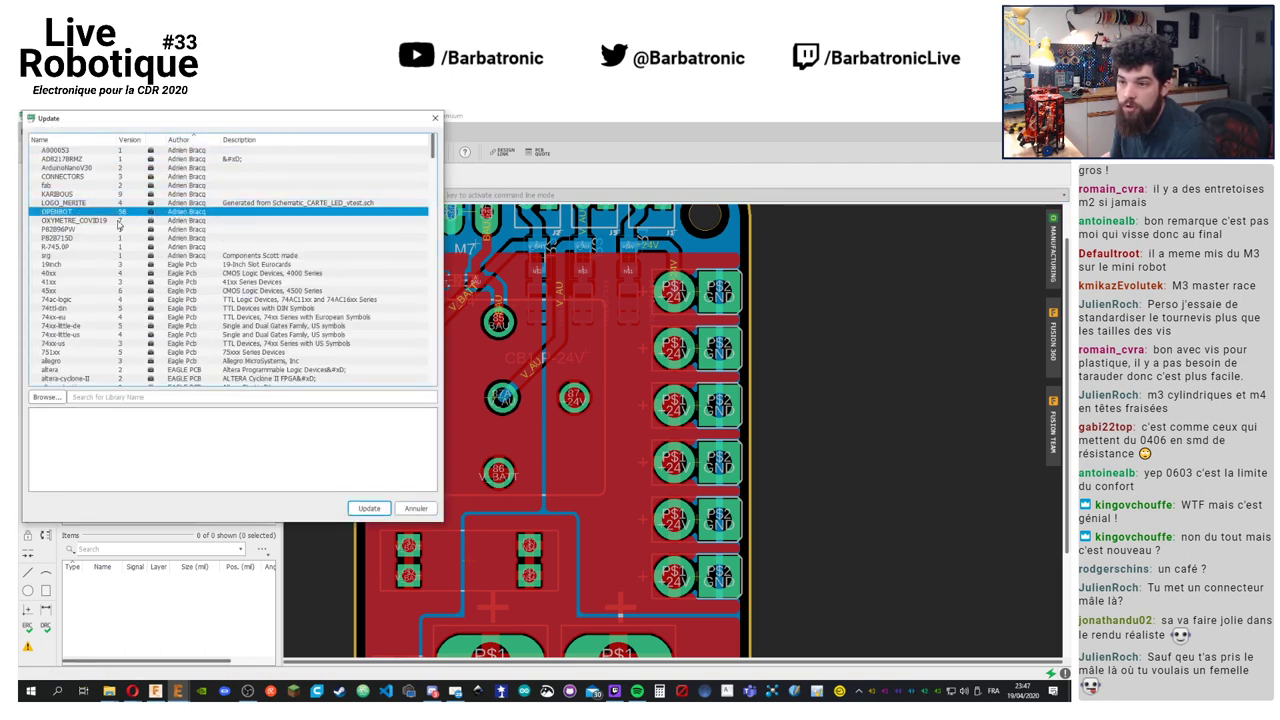
click(369, 509)
click(412, 531)
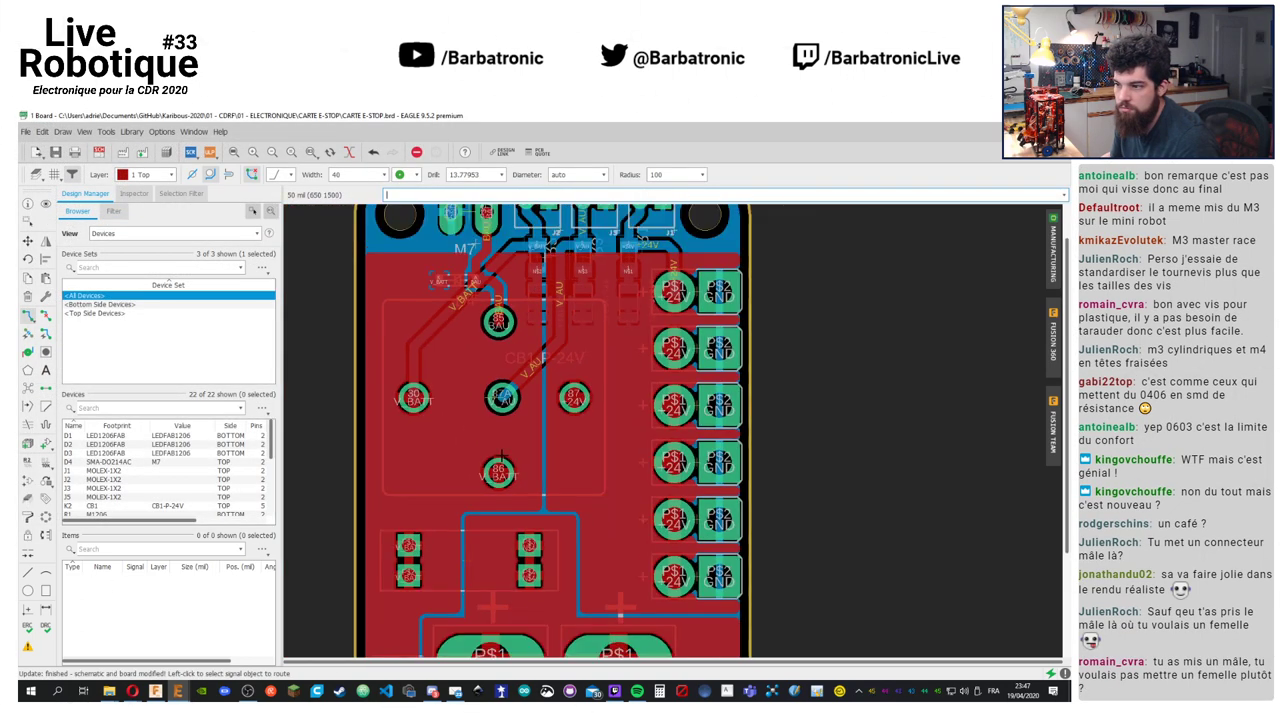
Run the design rule check with no errors and bring up the Fusion 360 sync panel
scroll(501, 457, down, 3)
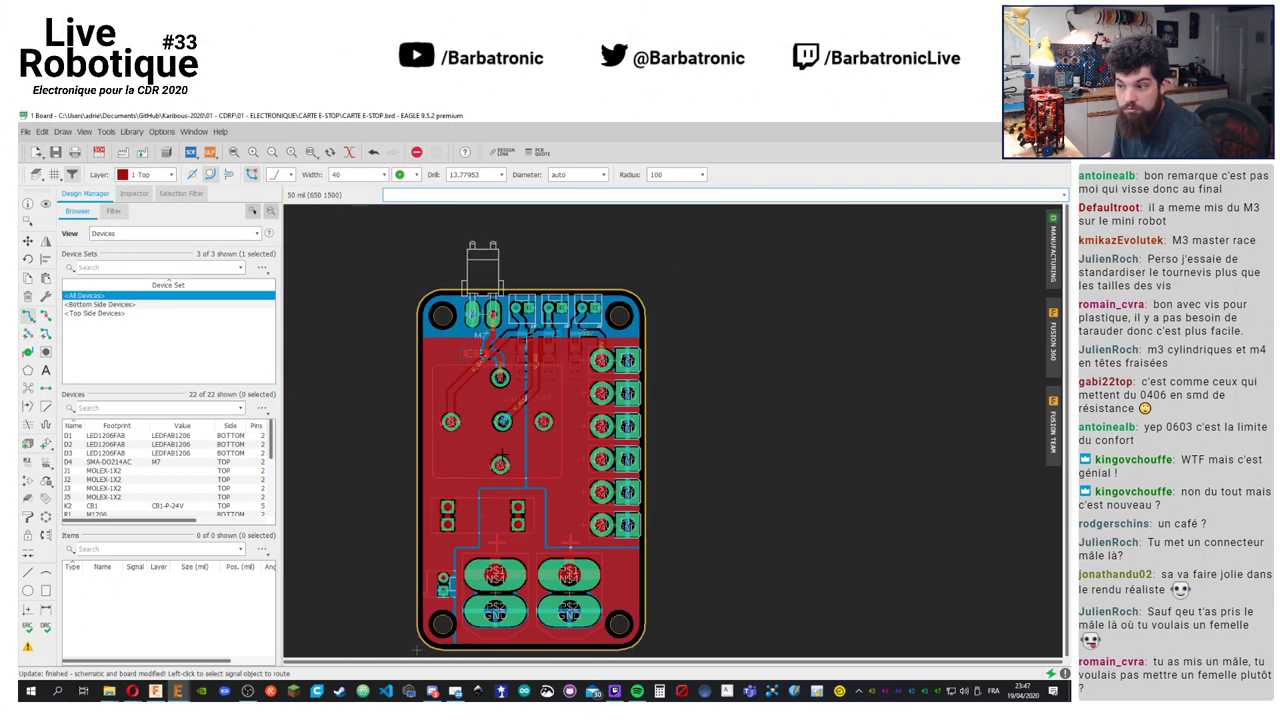
click(44, 627)
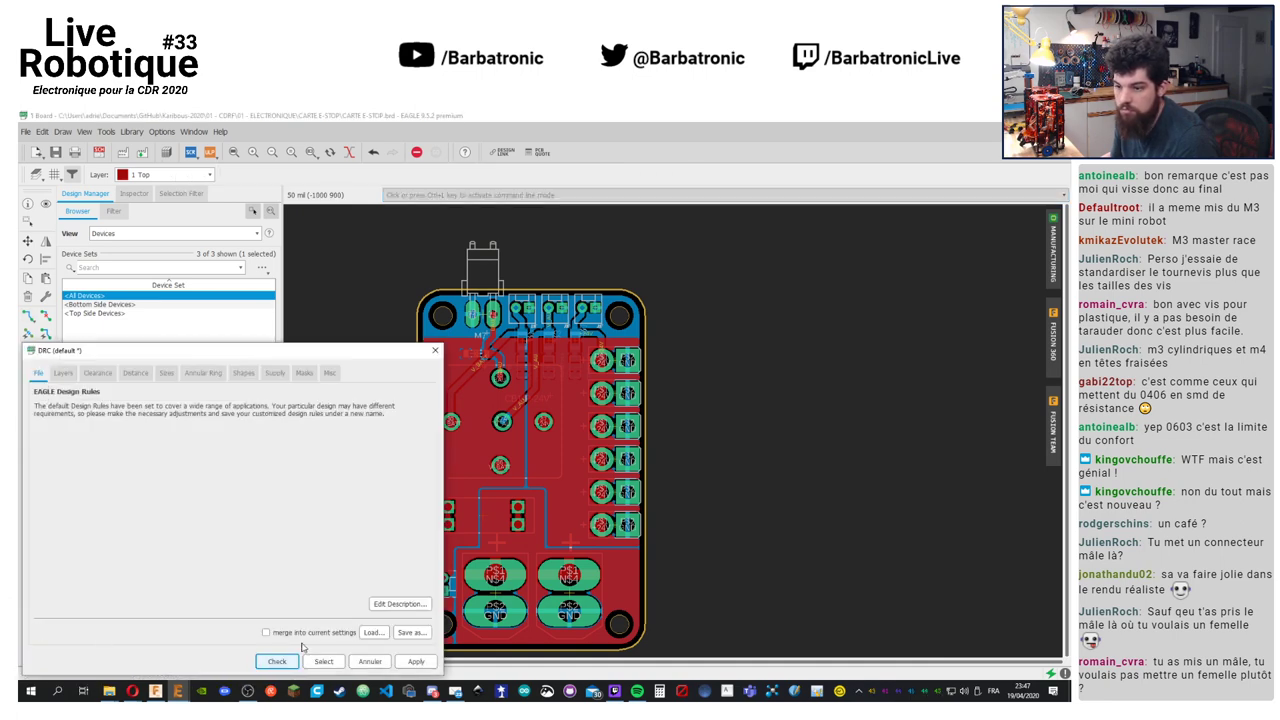
click(288, 662)
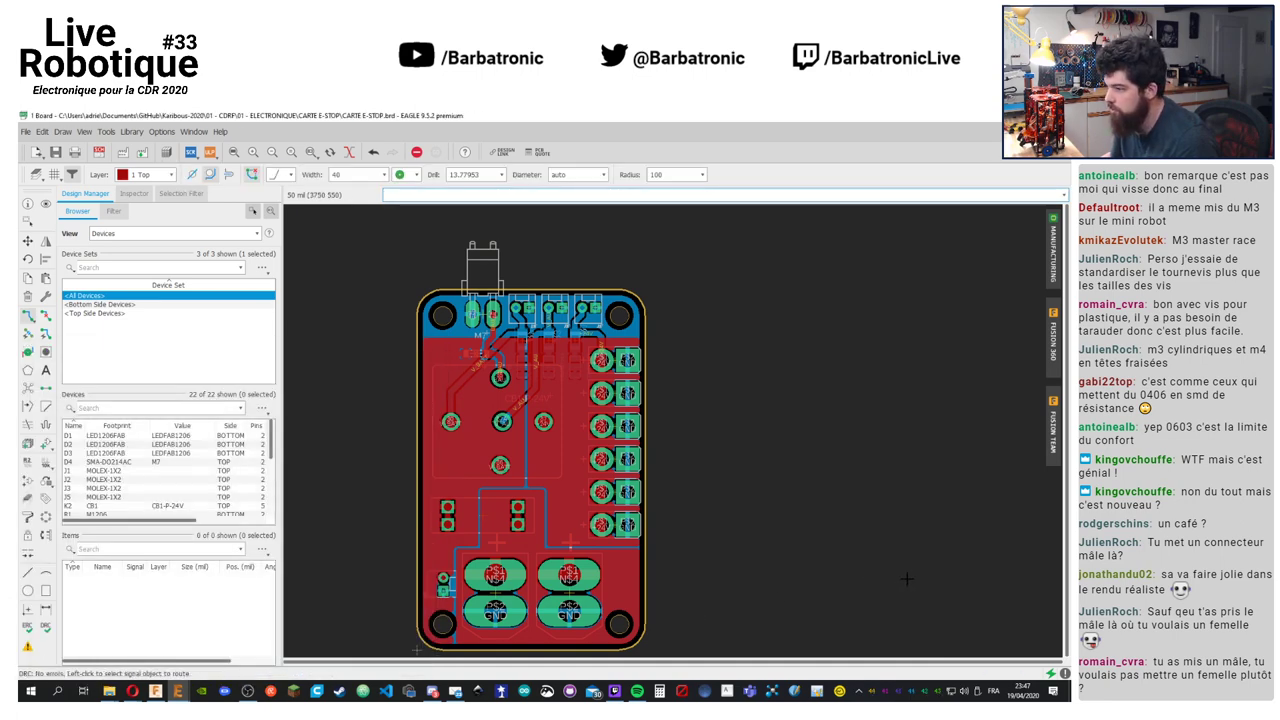
scroll(903, 576, up, 2)
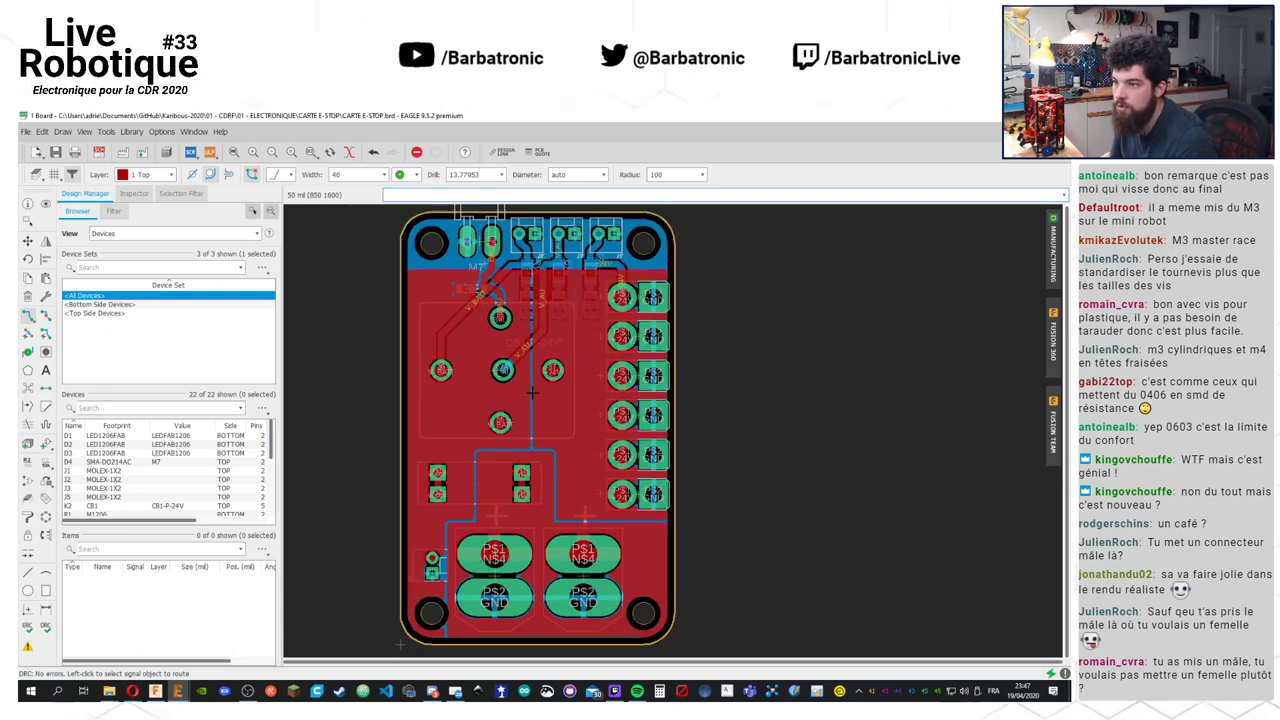
click(1052, 338)
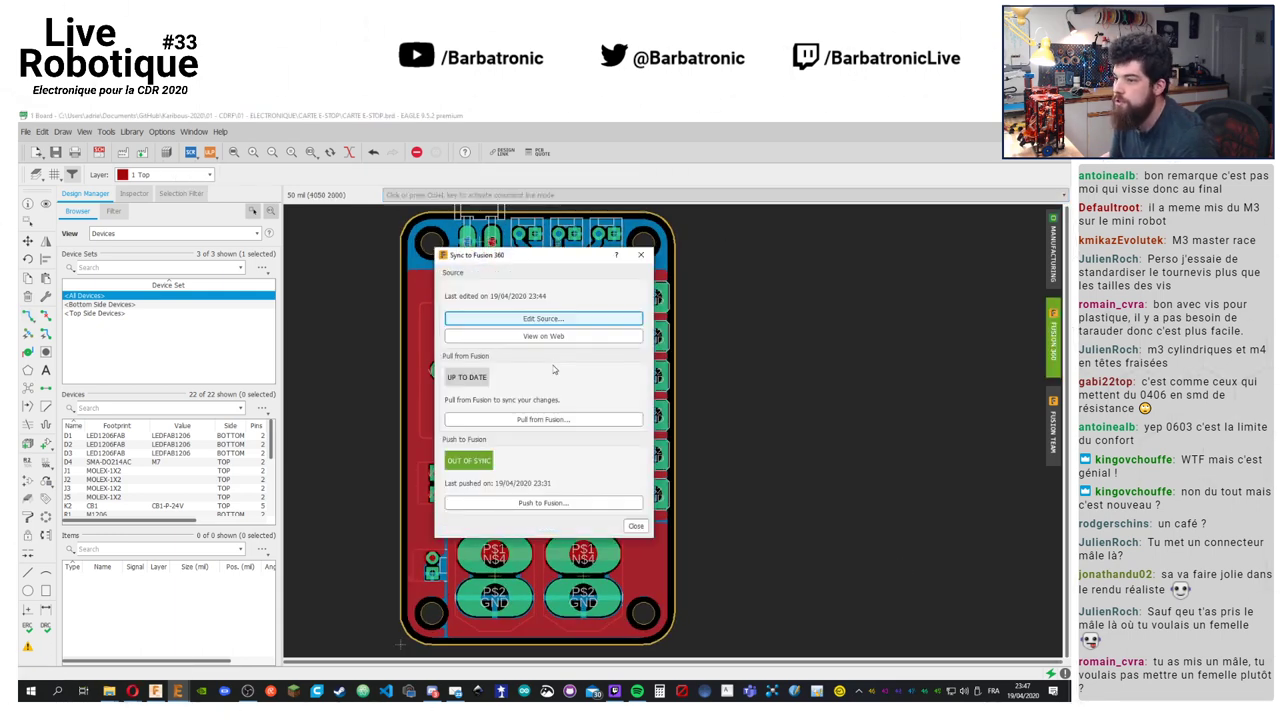
Push the E-STOP board to Fusion 360 and switch to Fusion after the successful push
click(557, 503)
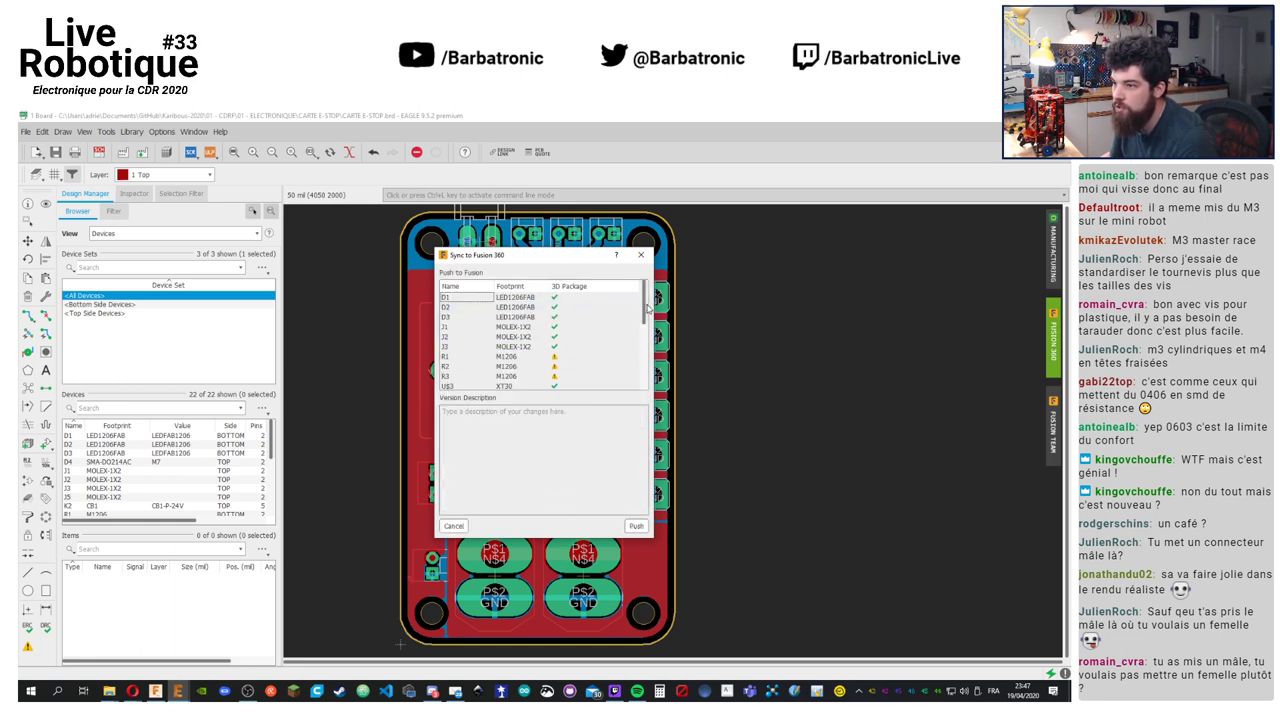
scroll(600, 330, down, 4)
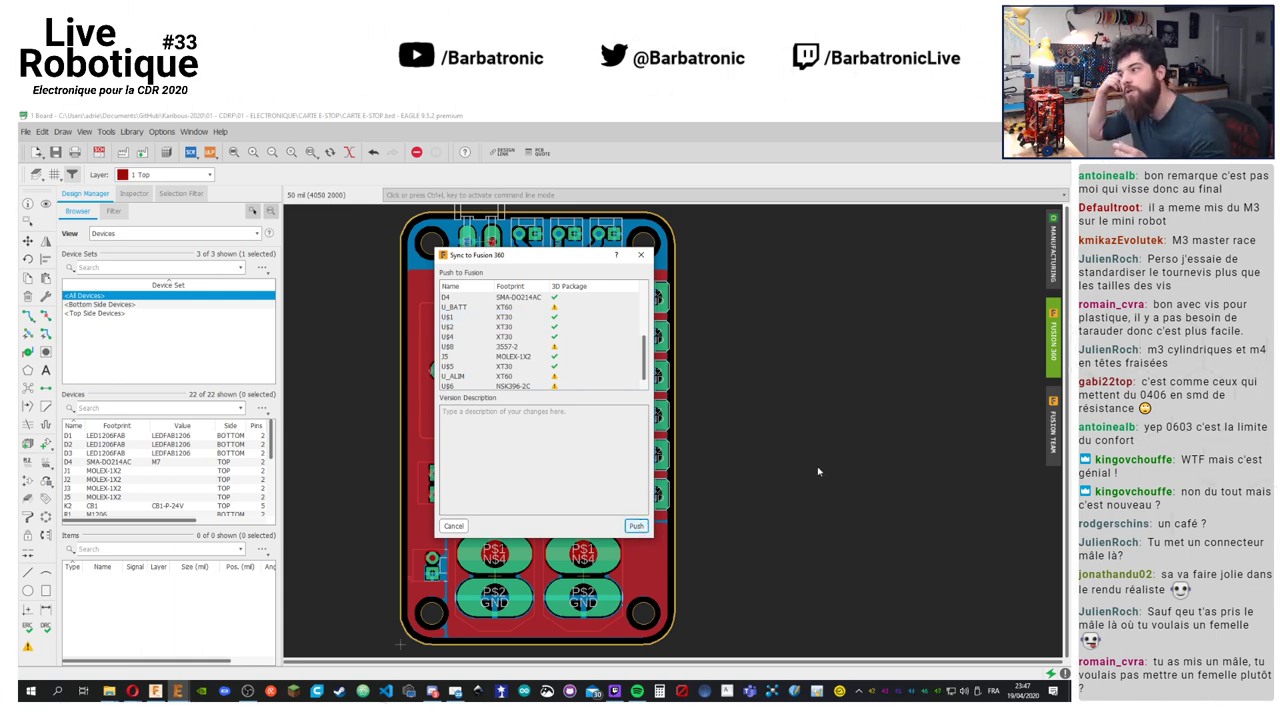
click(645, 524)
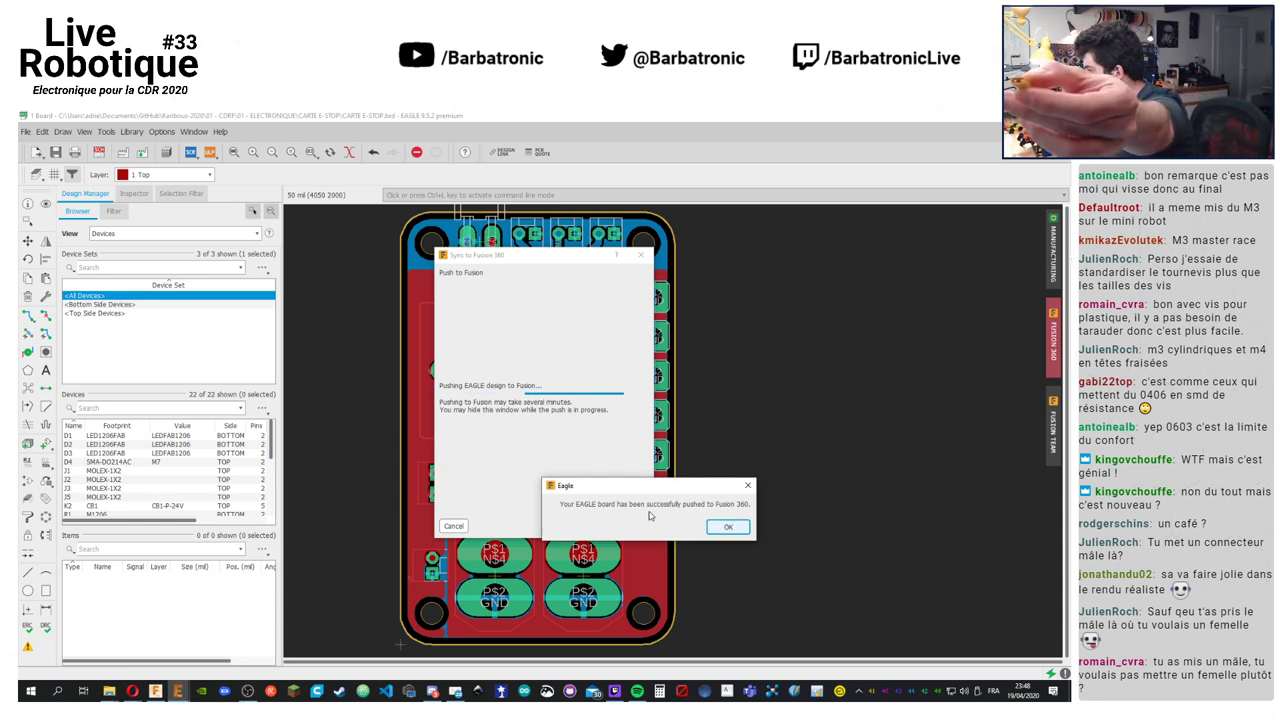
click(728, 526)
click(155, 691)
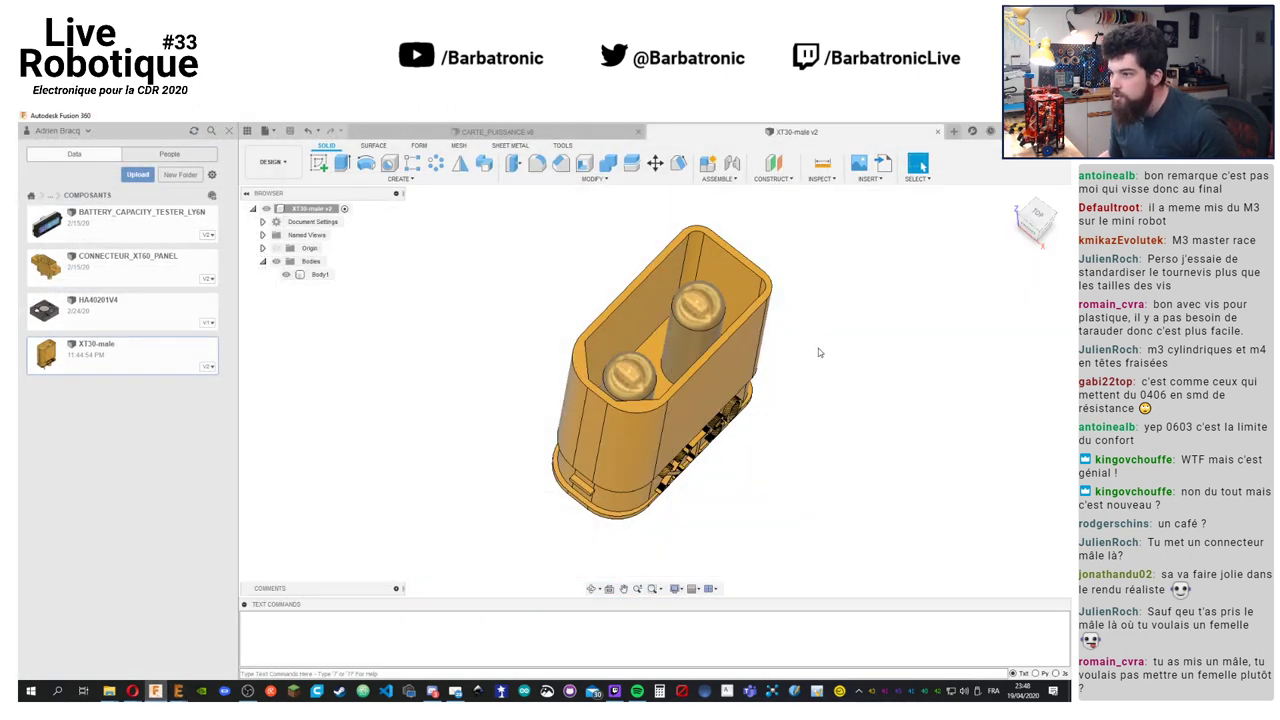
Orbit the XT30 model, then move up to the 03 - ELECTRONIQUE folder in the Data panel
shift+middle_drag(815, 382, 842, 362)
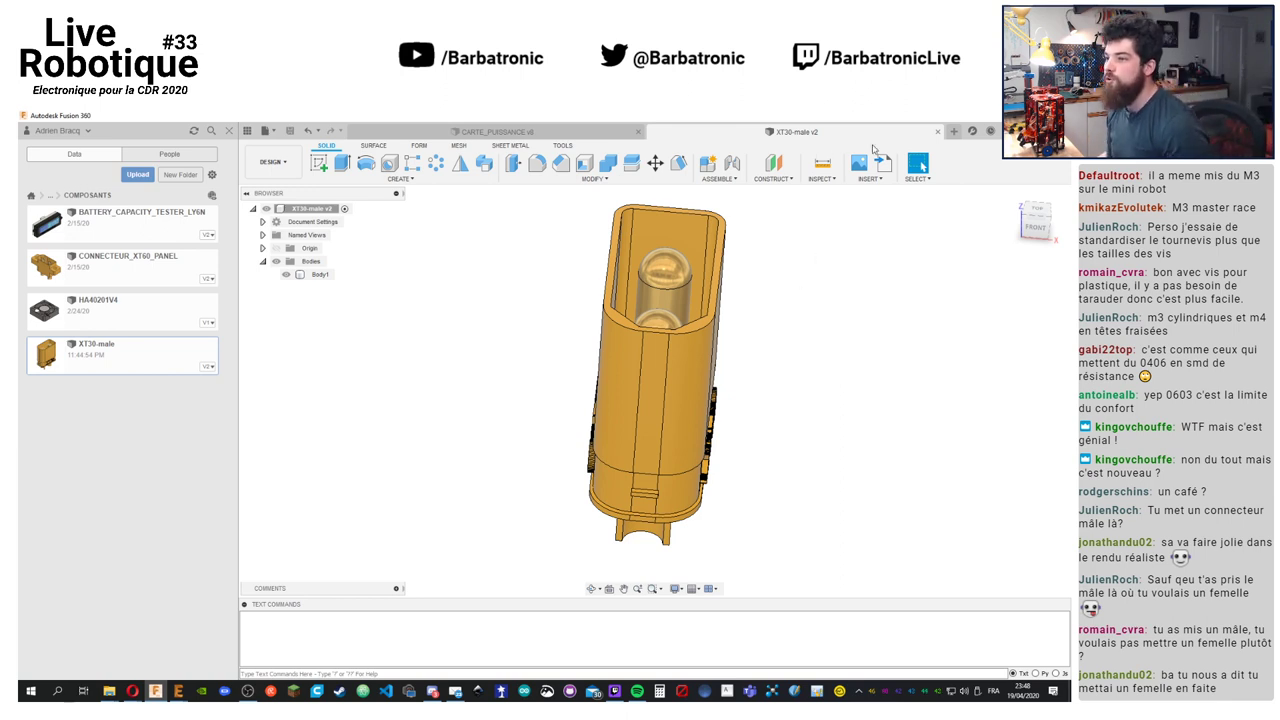
click(40, 197)
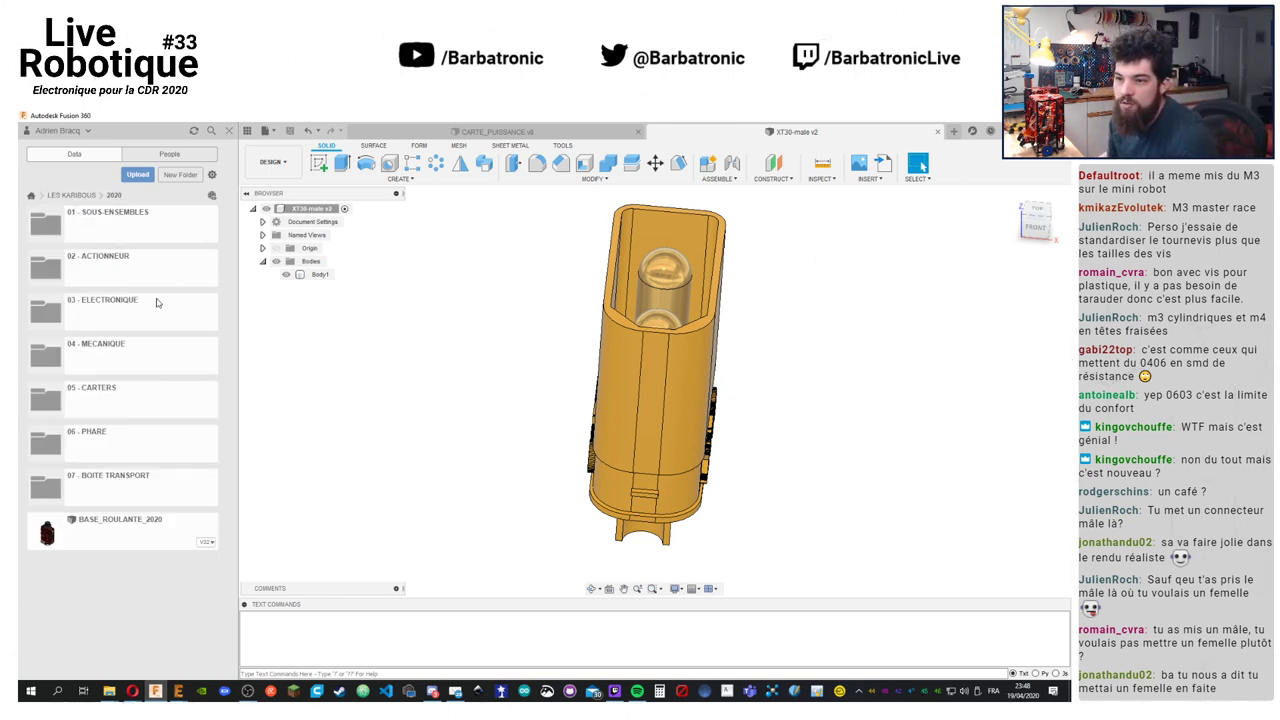
click(156, 302)
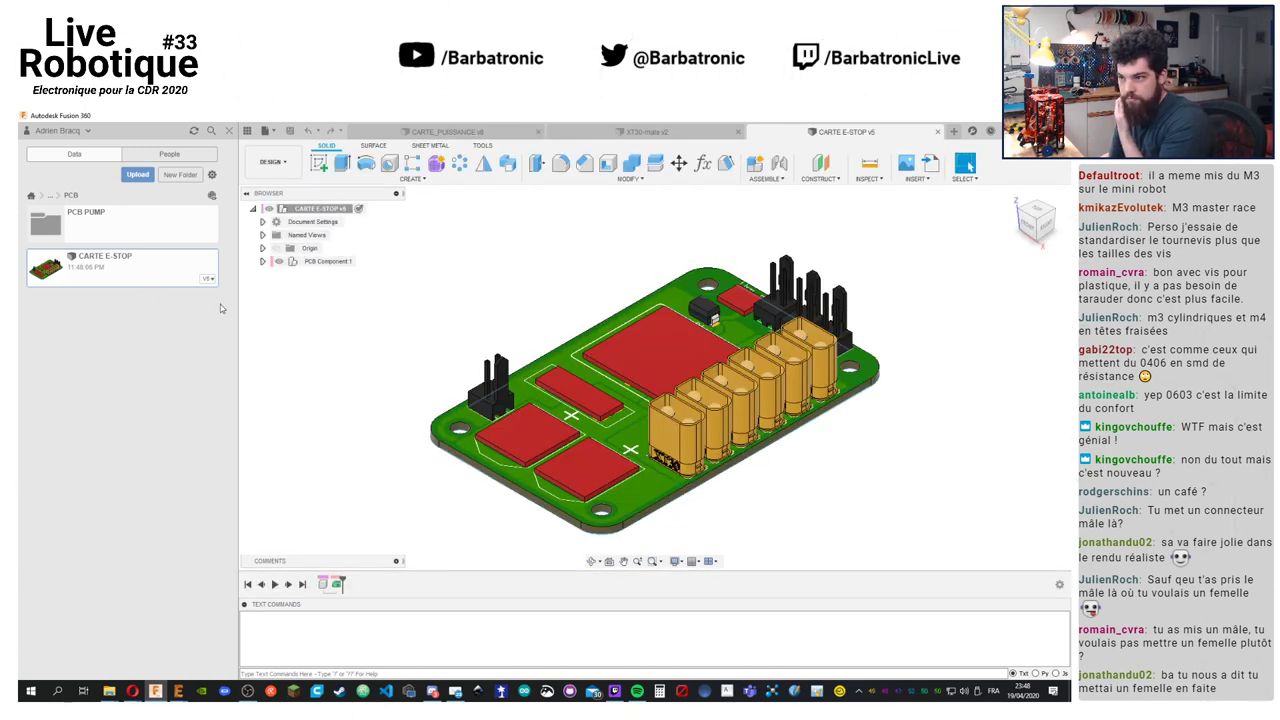
Orbit the board and switch the camera to perspective with ortho faces
shift+middle_drag(873, 437, 830, 460)
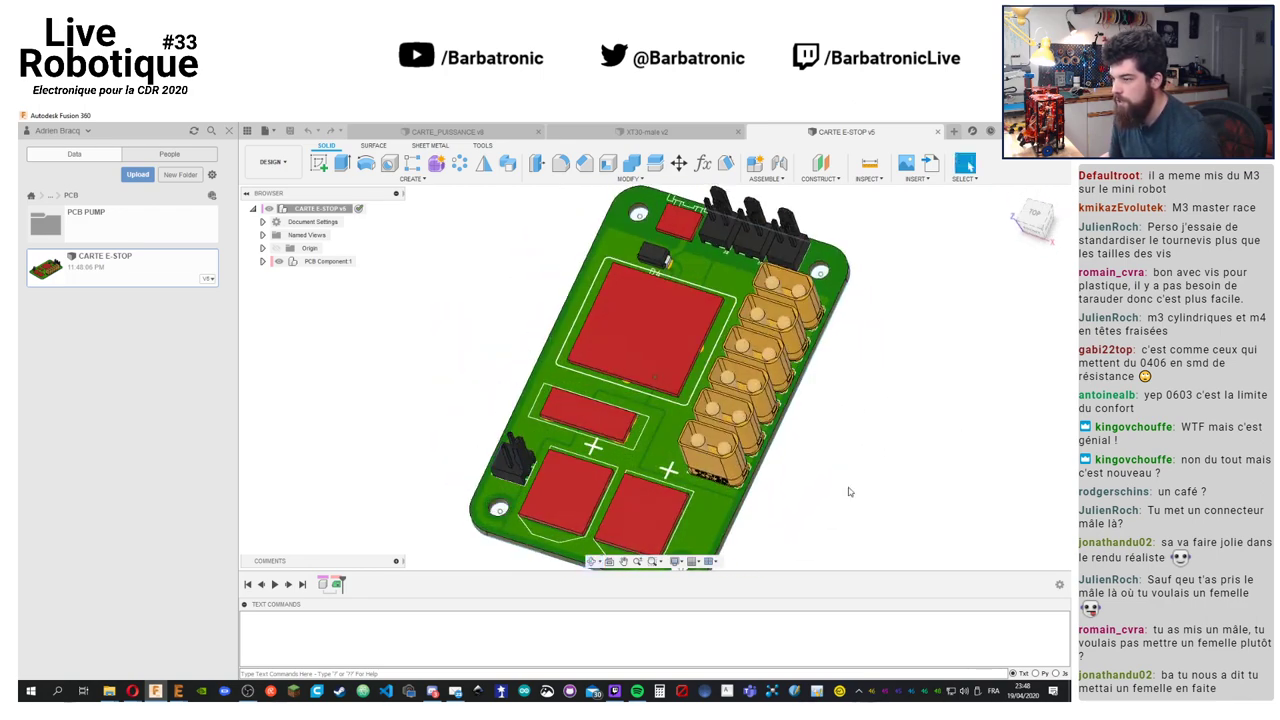
click(674, 561)
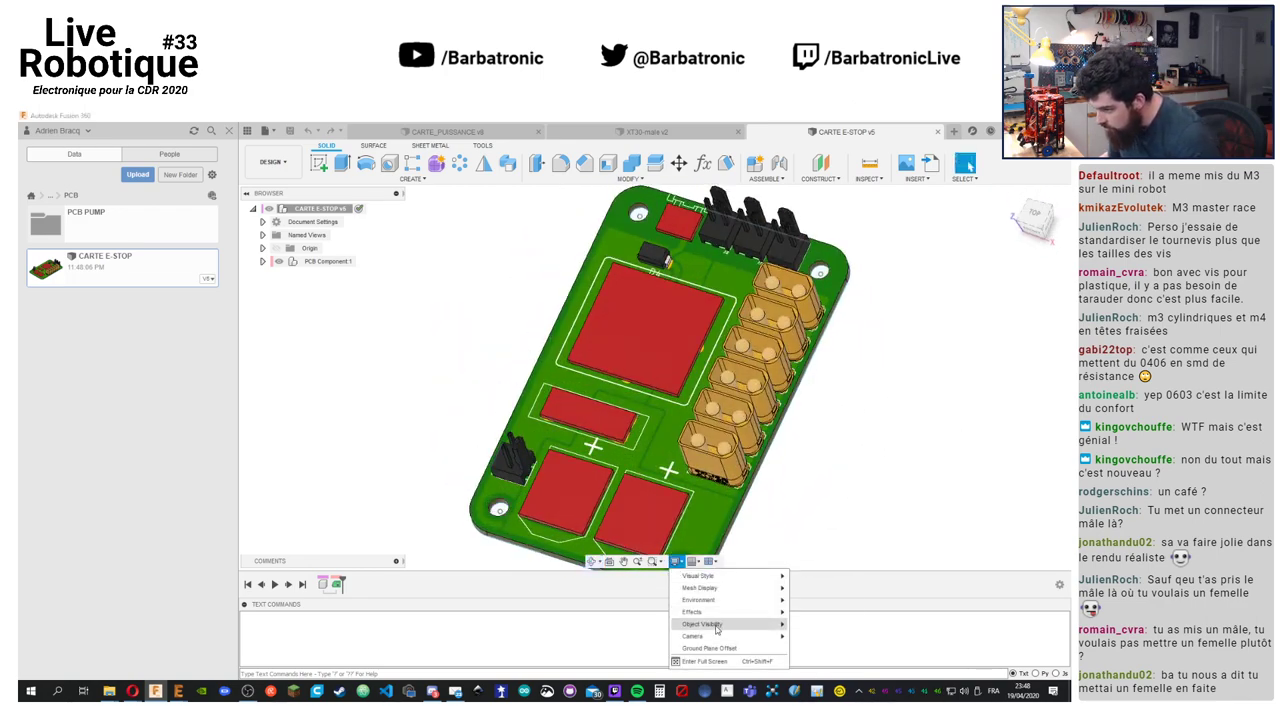
mouse_move(723, 638)
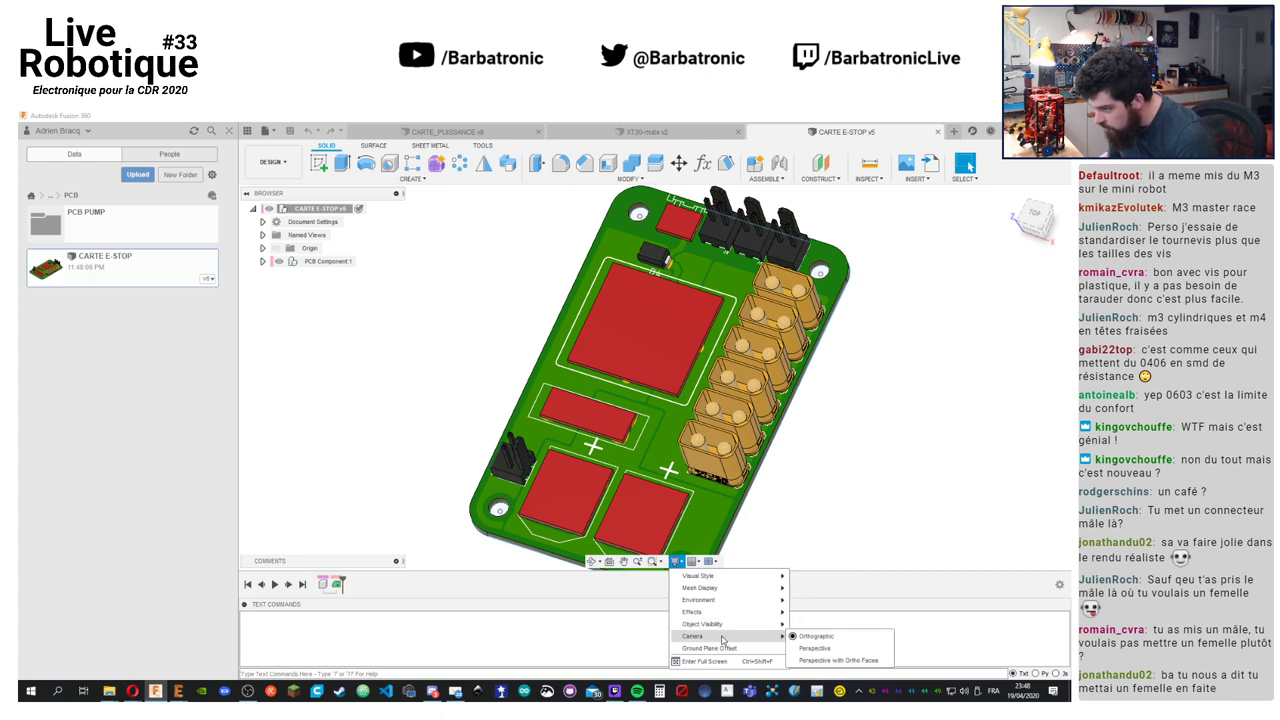
click(829, 661)
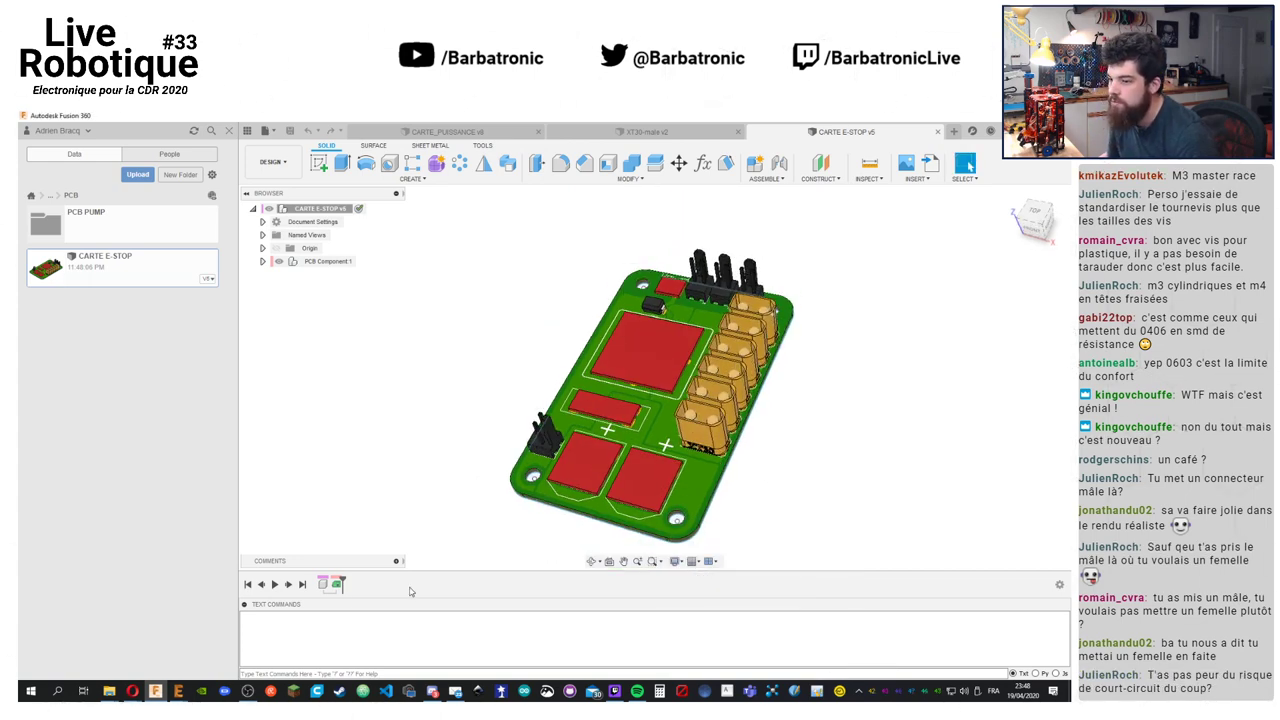
click(245, 604)
shift+middle_drag(848, 450, 895, 460)
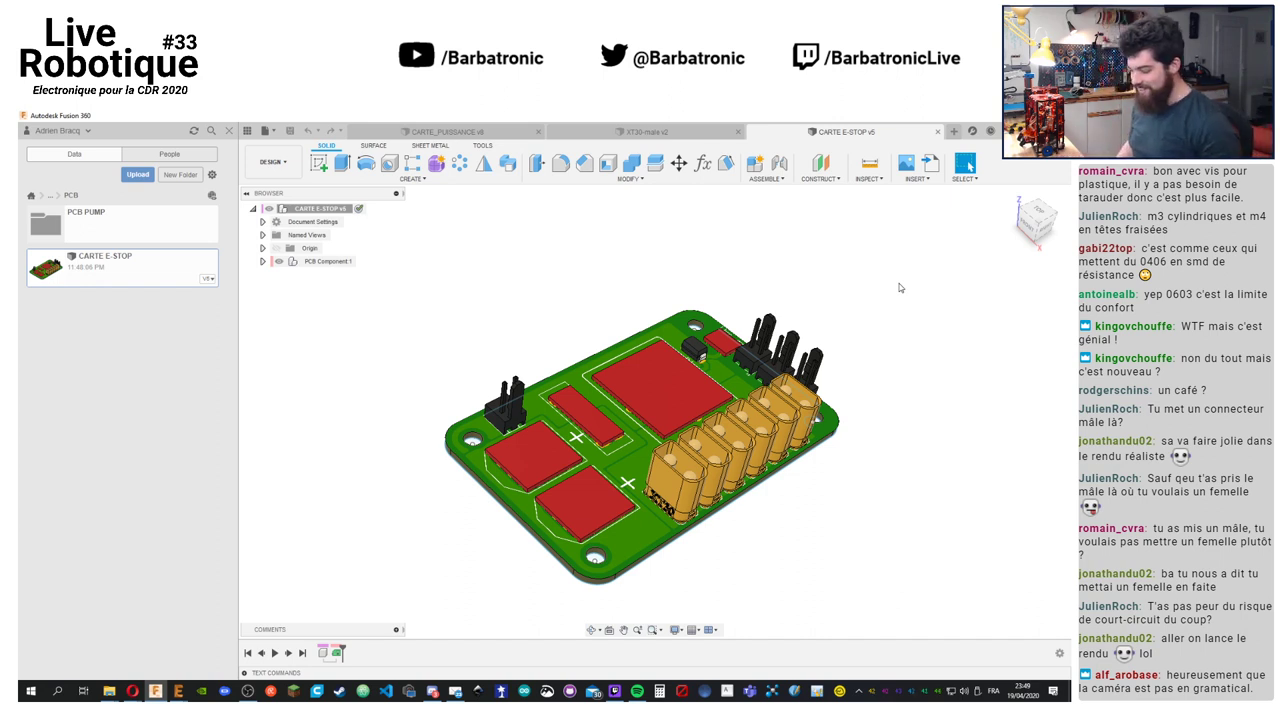
Switch to plain perspective, inspect the board from several angles, then return to GrabCAD
click(676, 630)
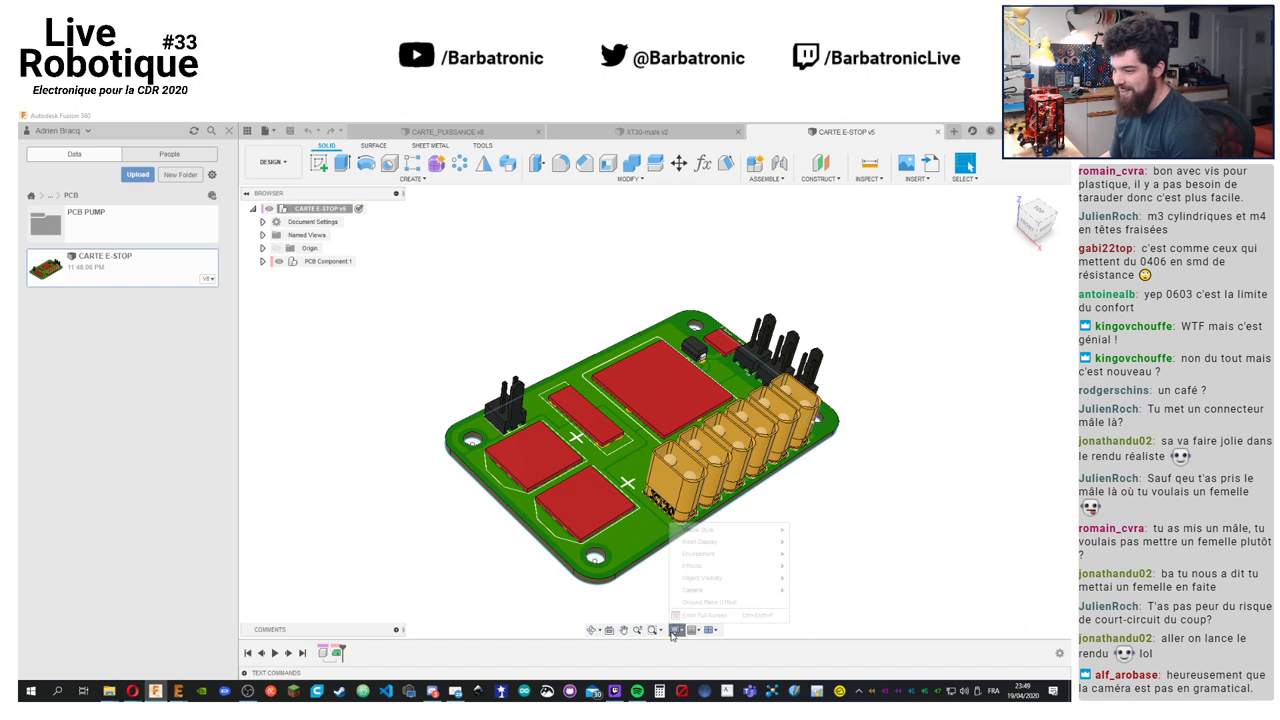
mouse_move(721, 594)
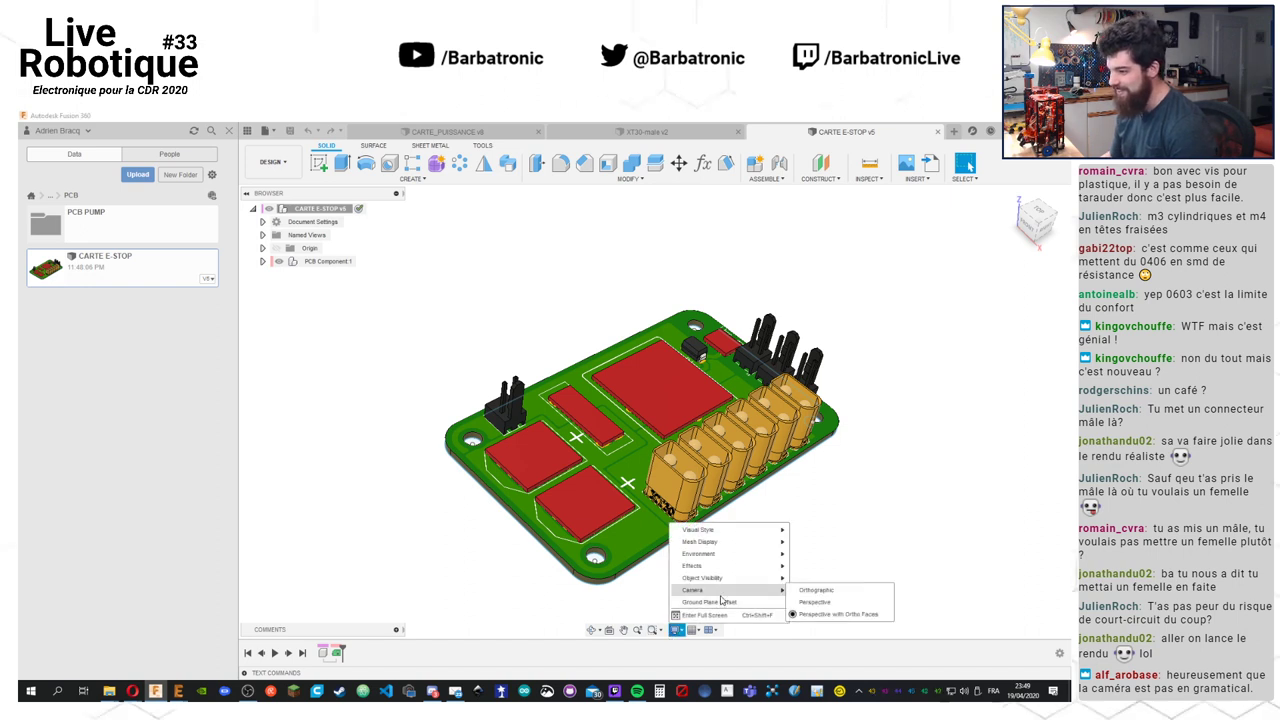
click(843, 603)
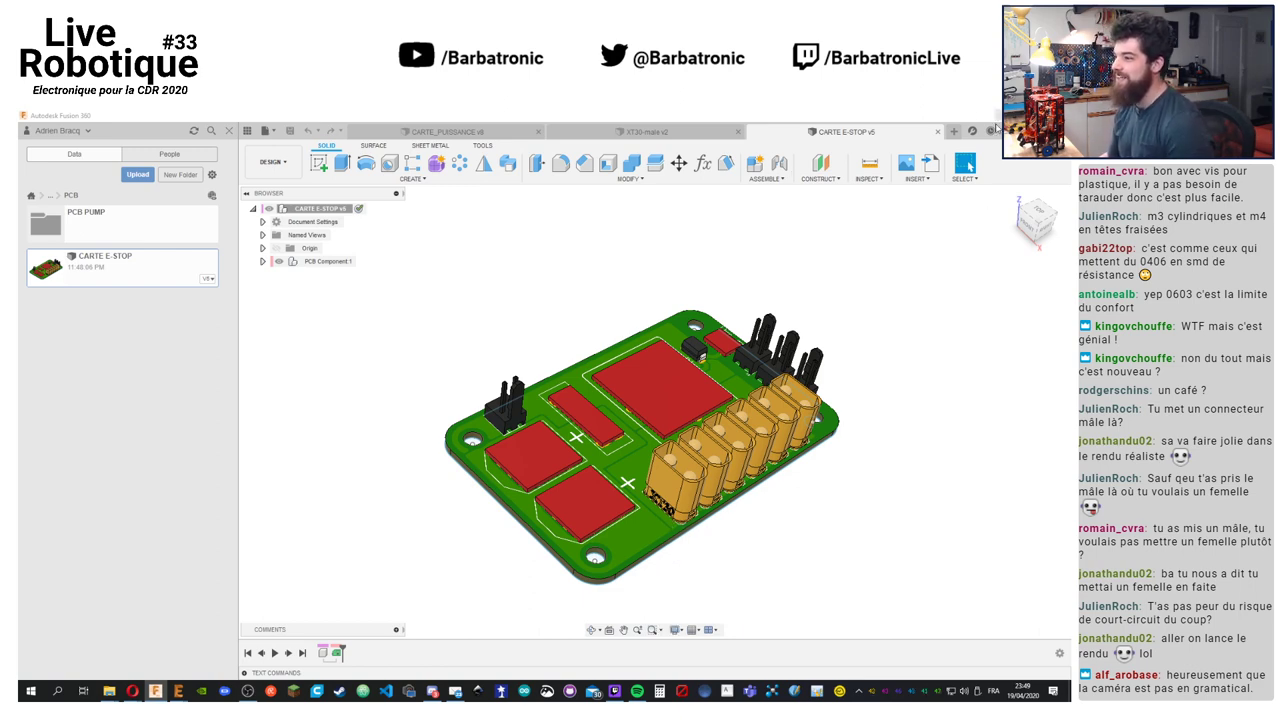
shift+middle_drag(960, 240, 746, 308)
shift+middle_drag(807, 420, 766, 528)
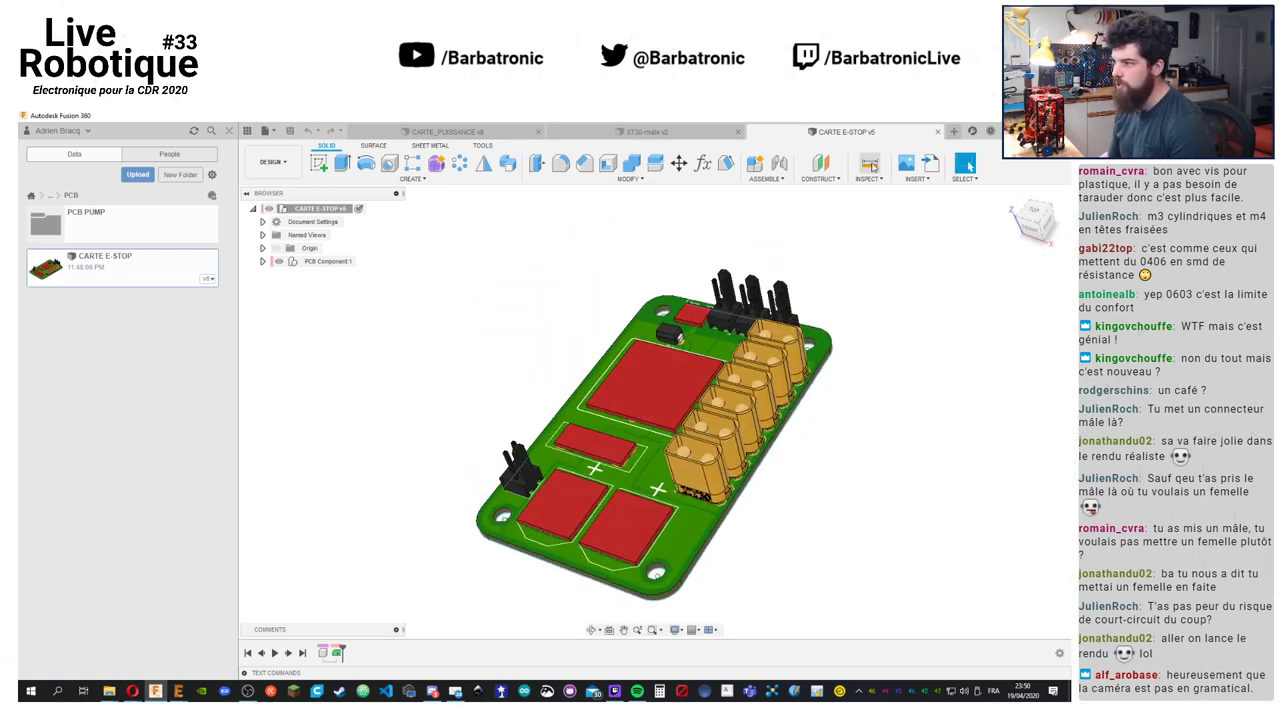
mouse_move(132, 690)
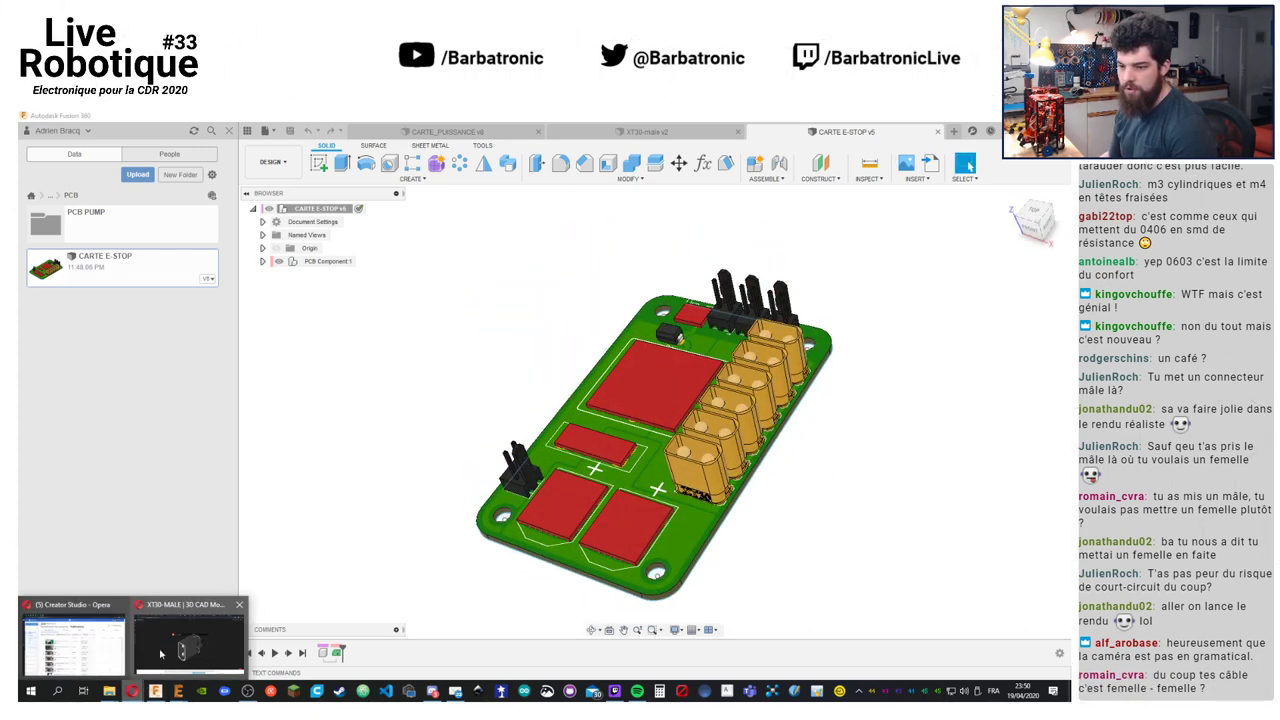
click(190, 640)
Replace the XT30 search with XT60 and browse the GrabCAD results
key(alt+Left)
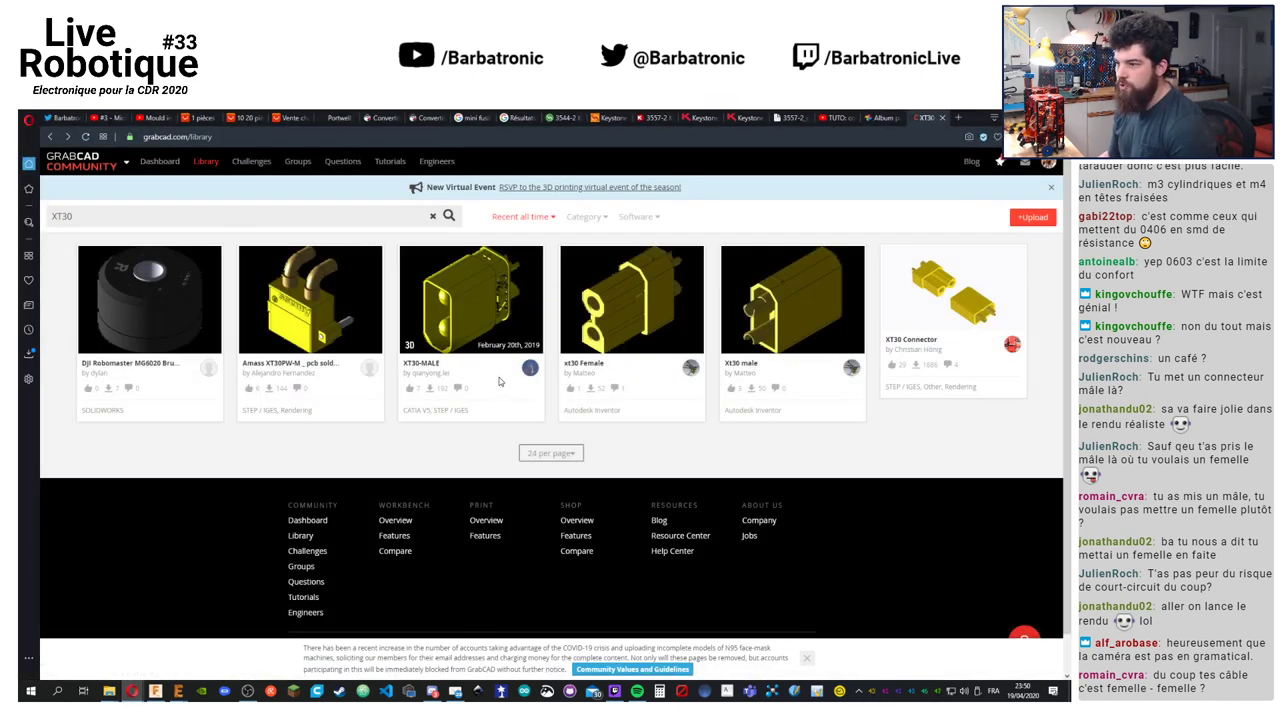
double_click(311, 214)
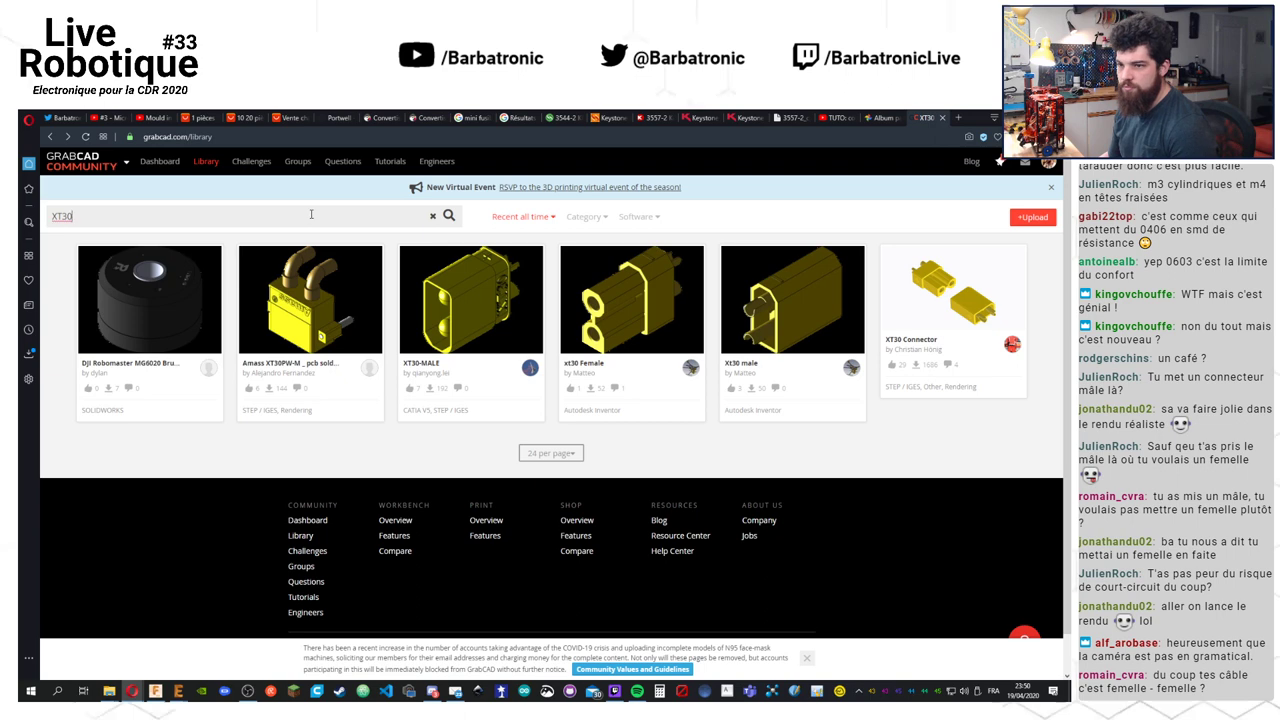
text(XT60)
key(Return)
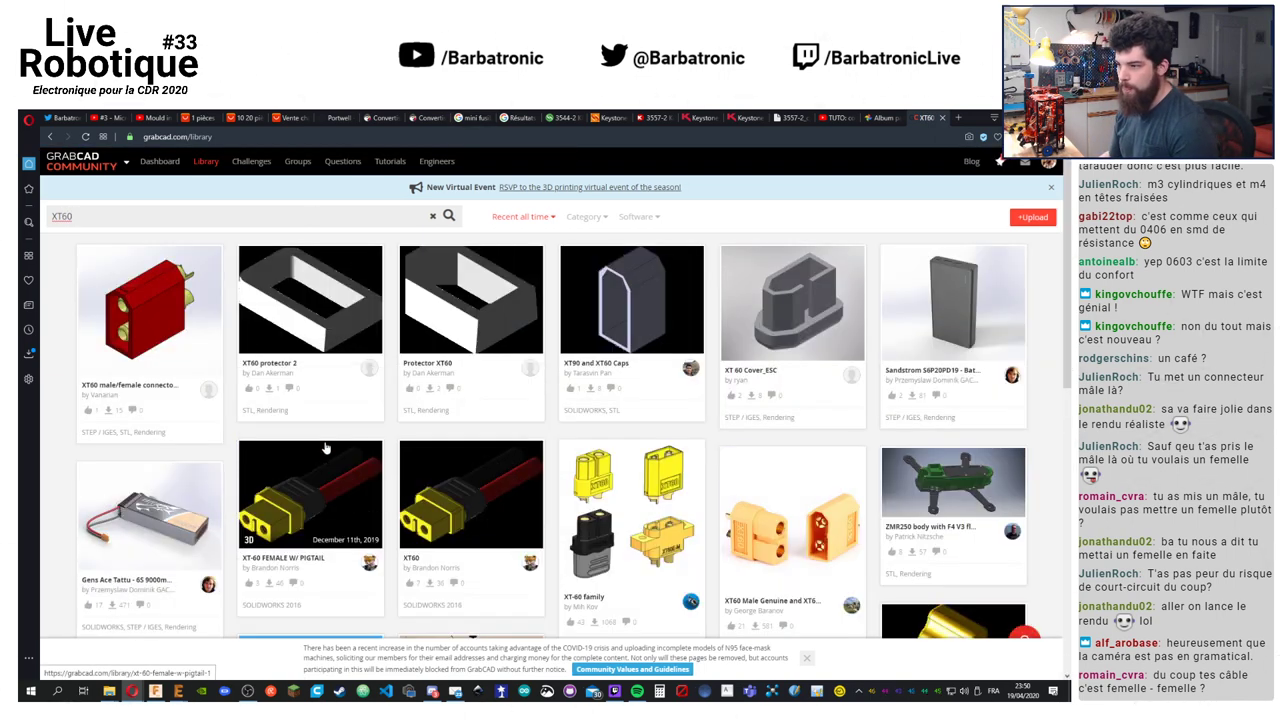
scroll(325, 448, down, 1)
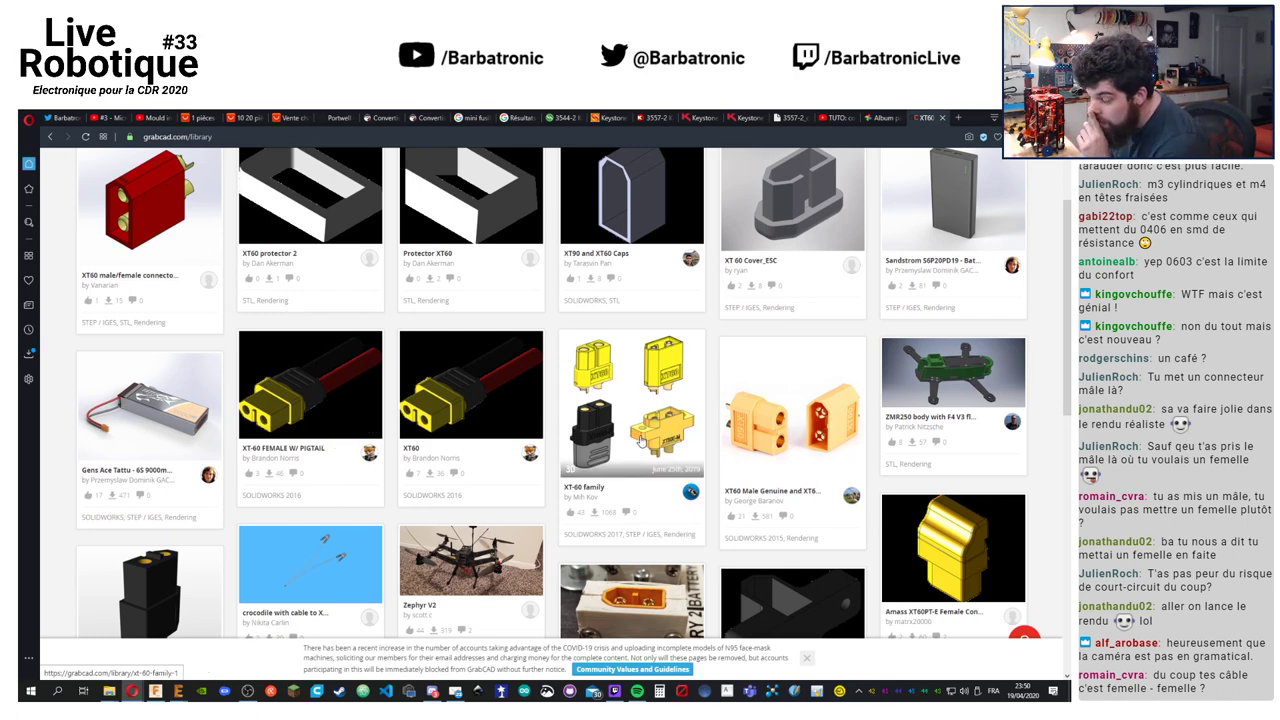
scroll(655, 428, down, 2)
scroll(667, 336, up, 1)
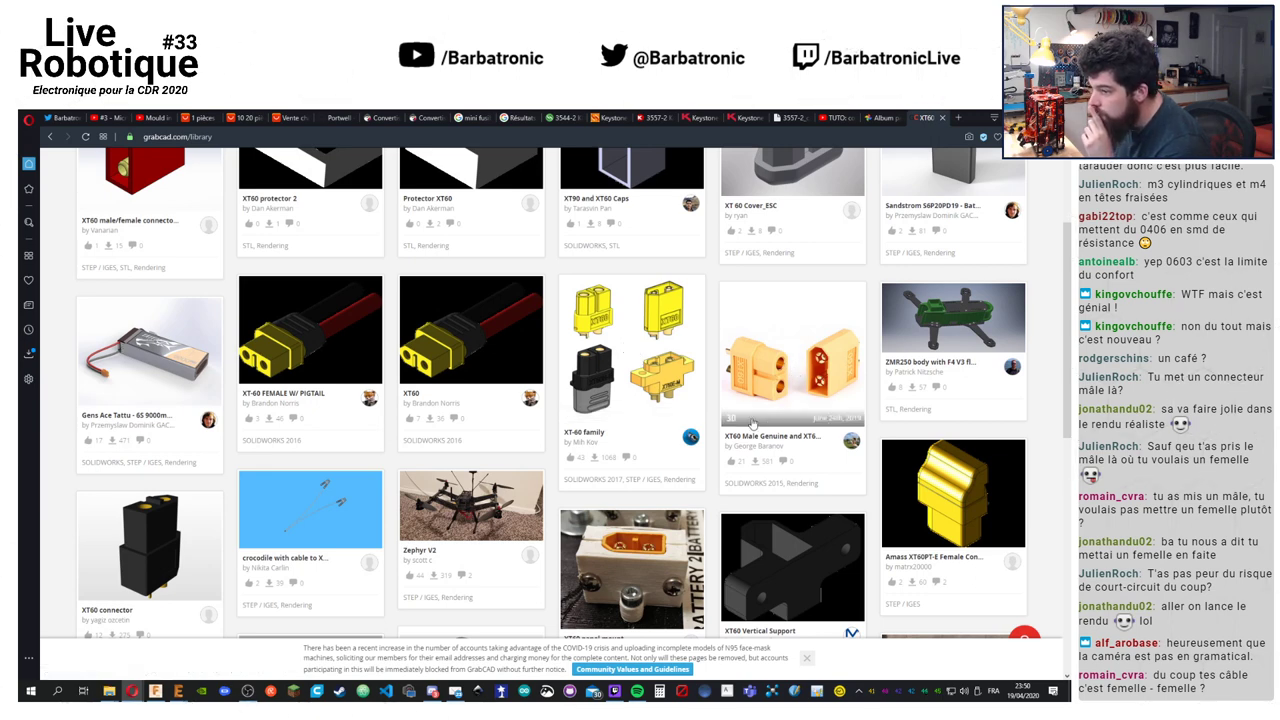
scroll(700, 415, down, 1)
Open the XT-60 family model page and flip through its renders to the yellow XT60
click(641, 304)
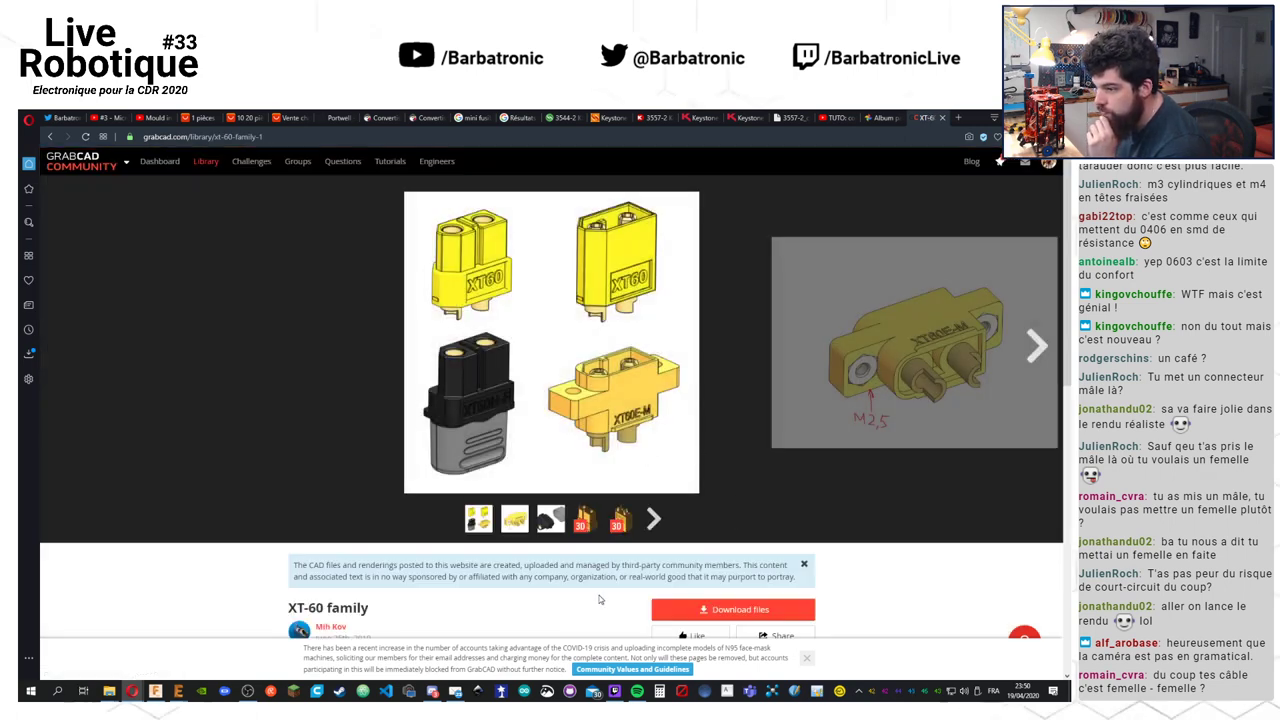
click(1035, 346)
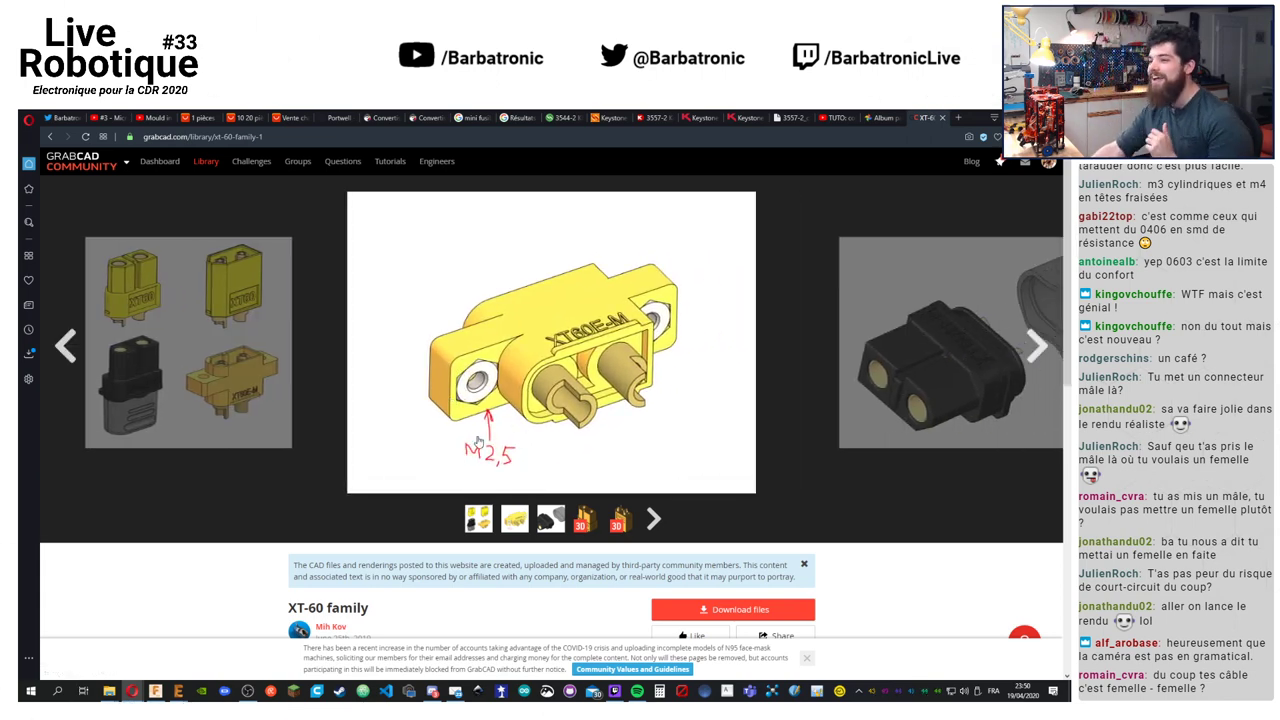
click(1036, 346)
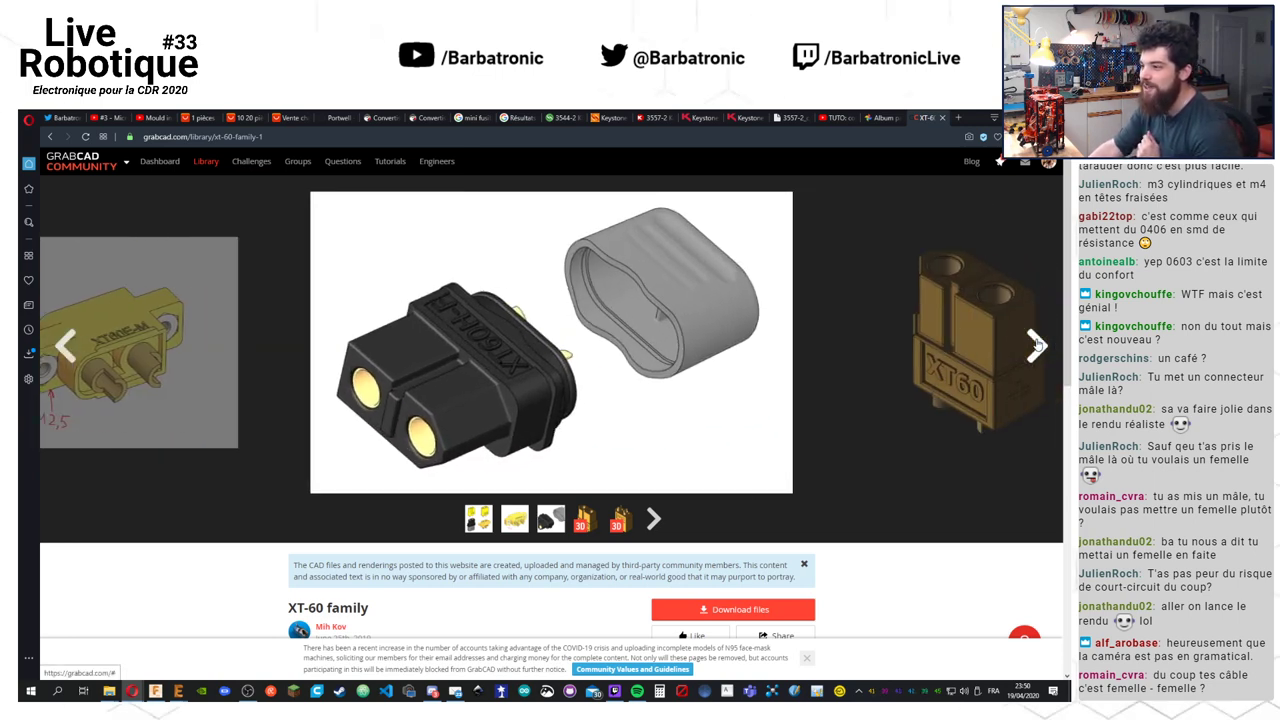
click(1037, 346)
scroll(427, 538, down, 2)
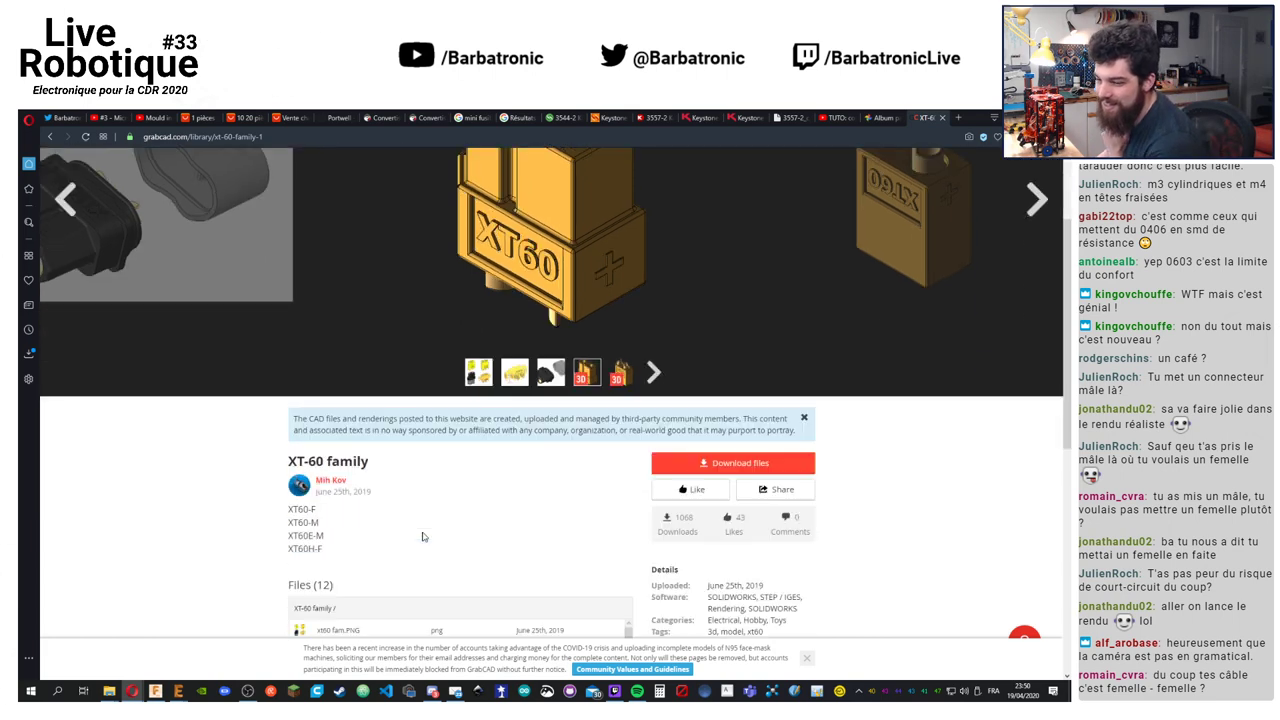
scroll(427, 538, down, 2)
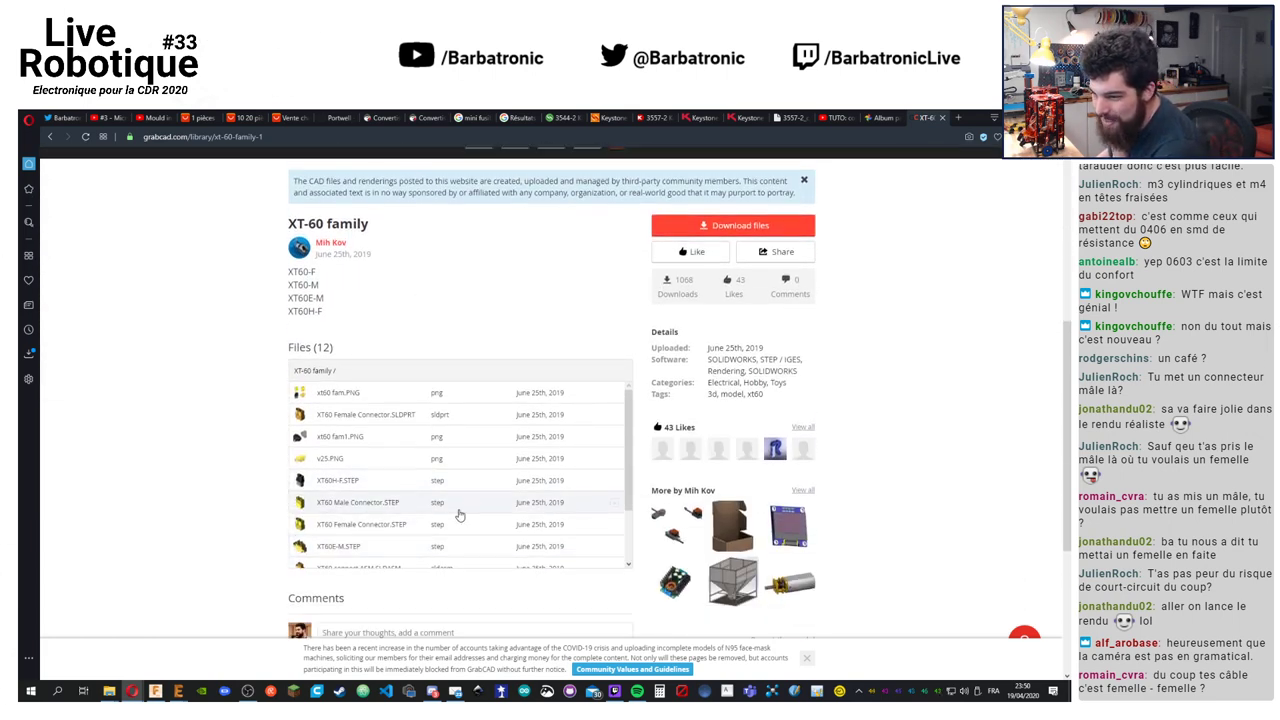
Download XT60 Male Connector.STEP to the desktop
click(396, 503)
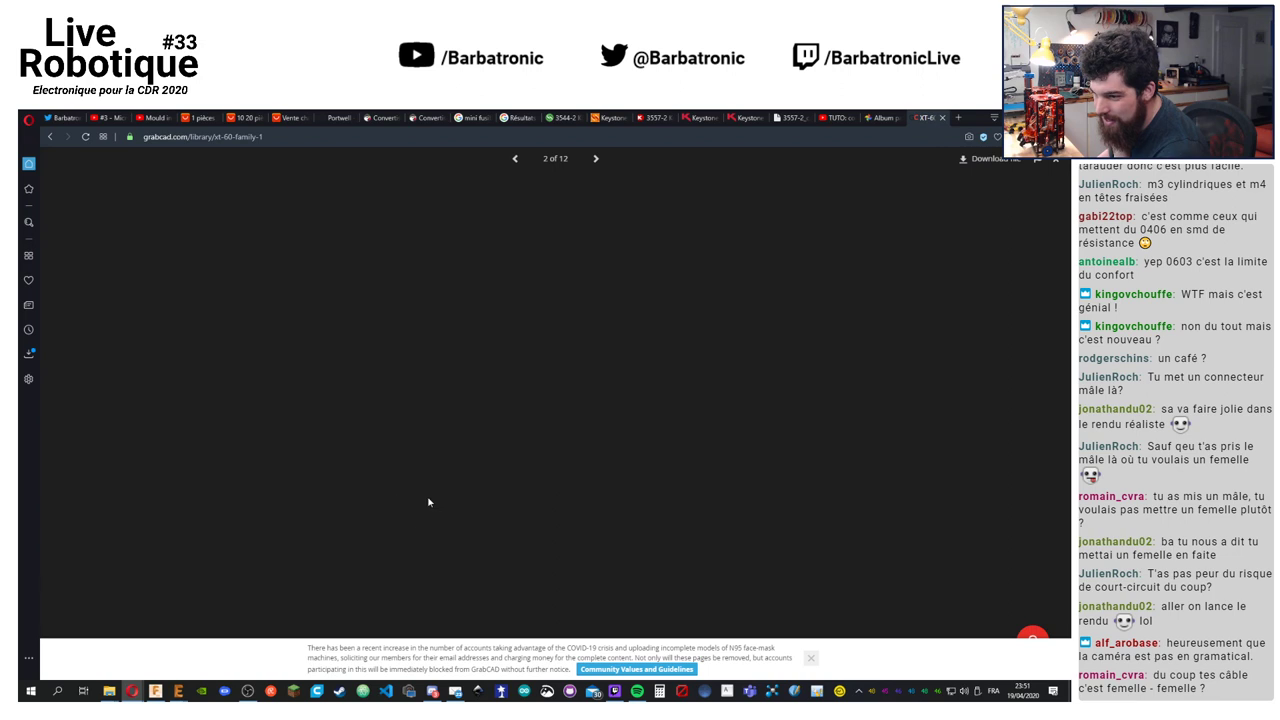
click(988, 160)
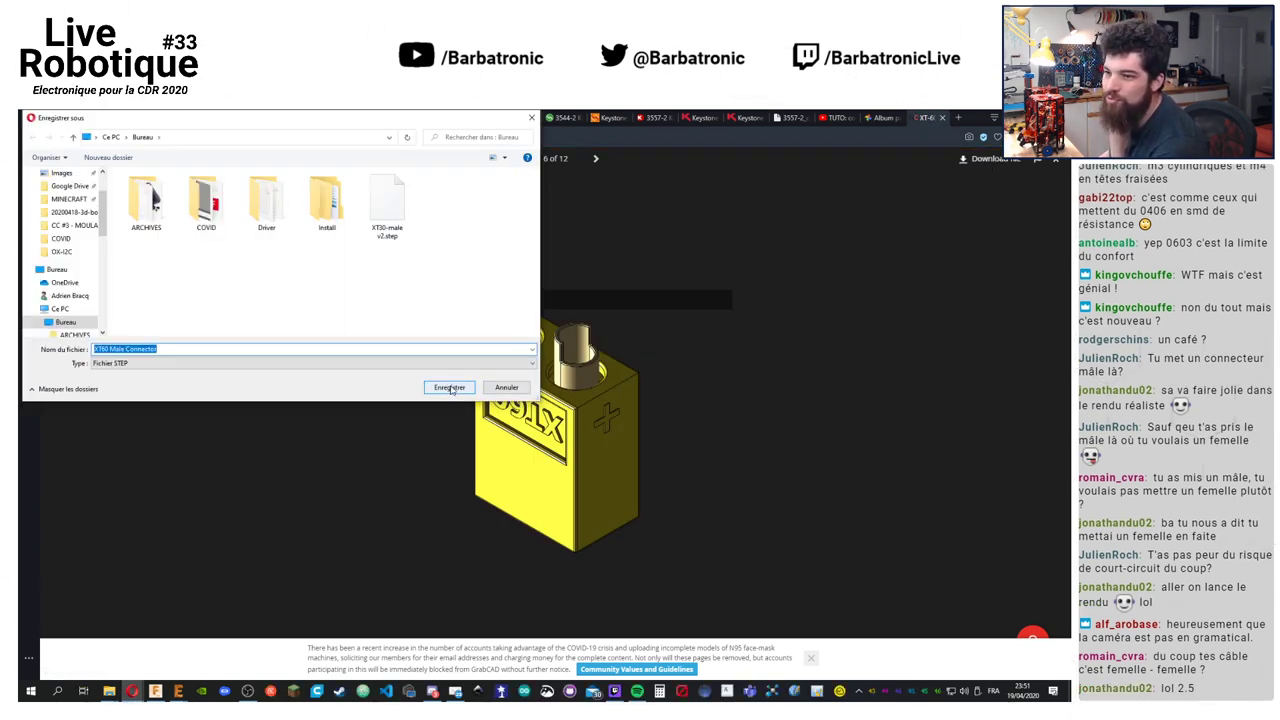
click(449, 388)
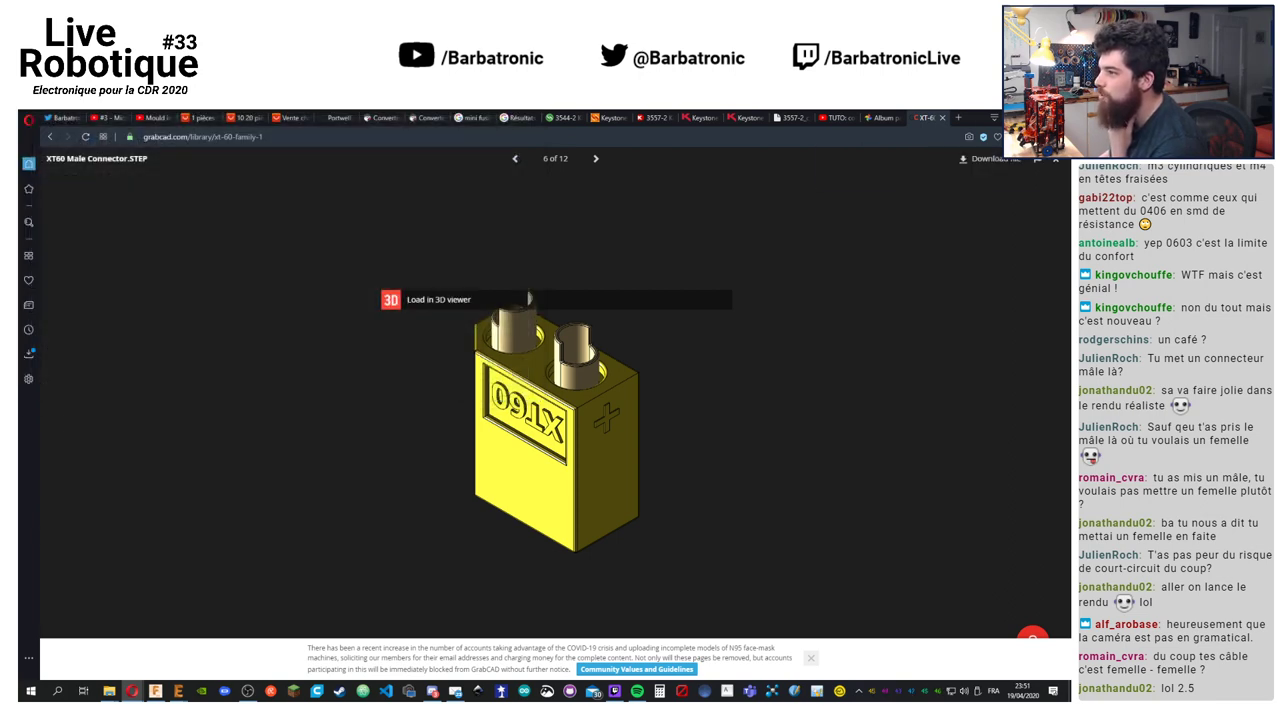
key(alt+Tab)
mouse_move(196, 688)
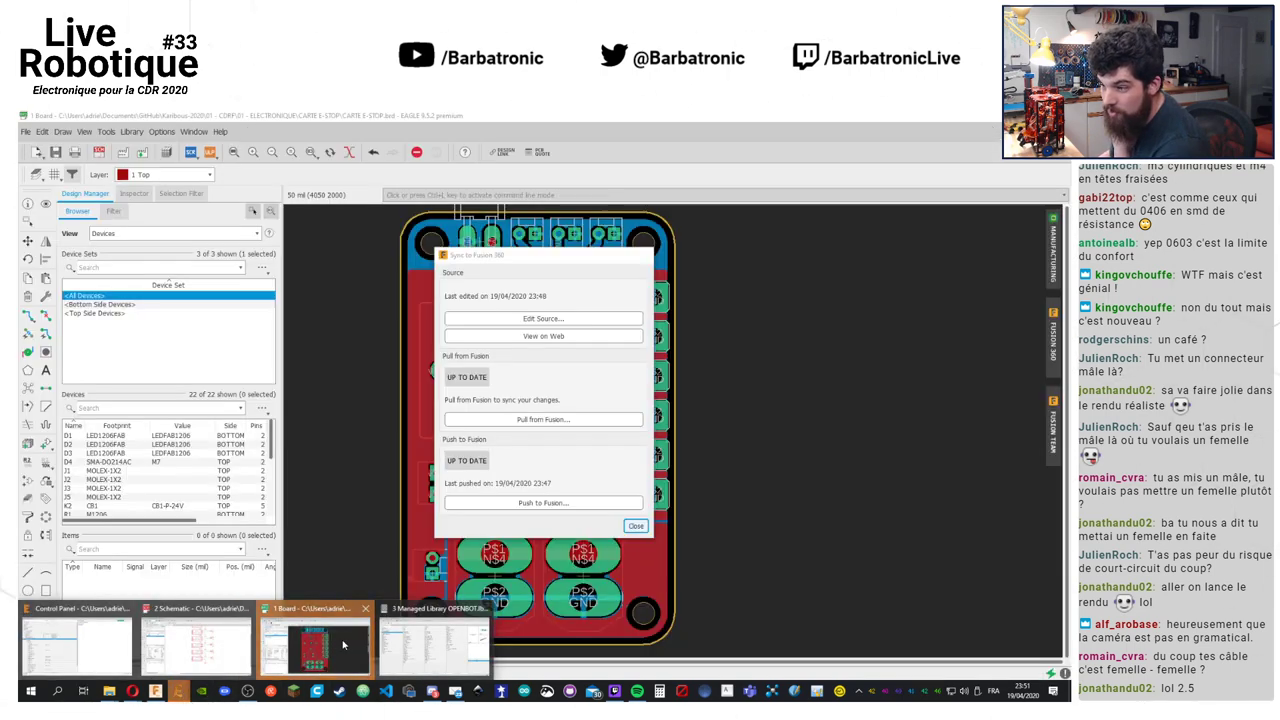
Close the Sync to Fusion dialog and open the XT60 package from the managed library for 3D editing
click(342, 645)
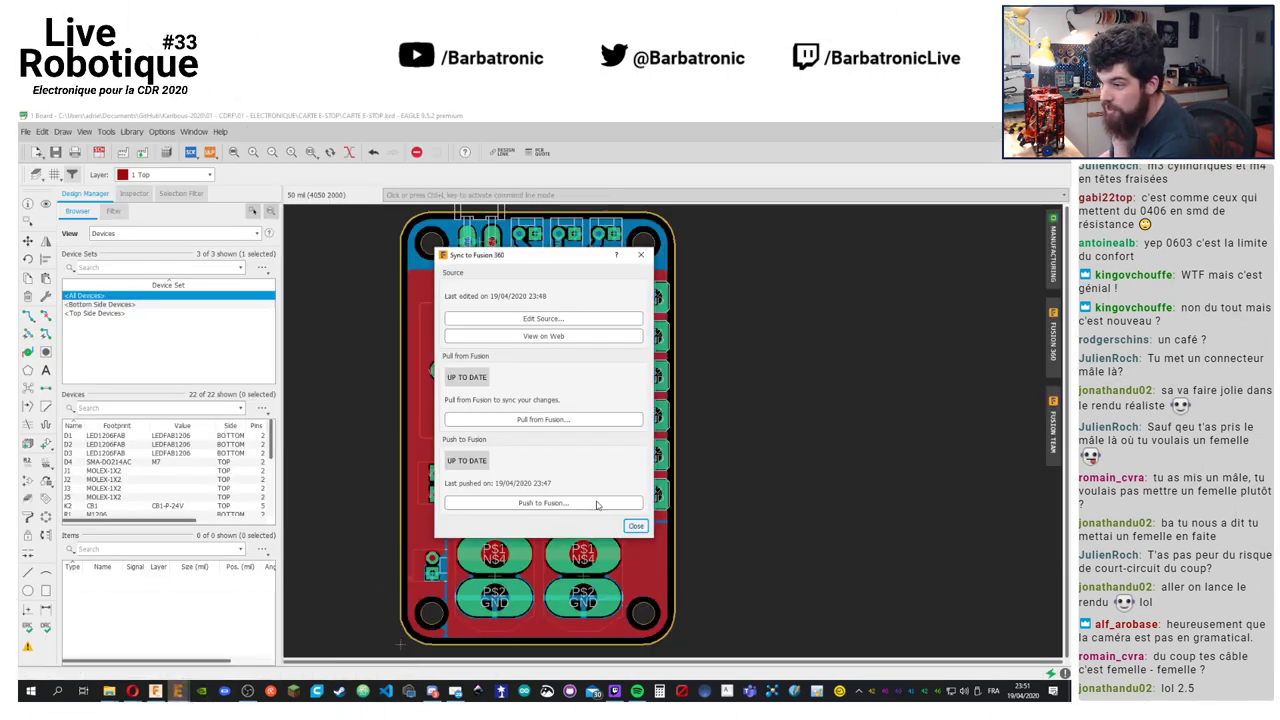
click(636, 526)
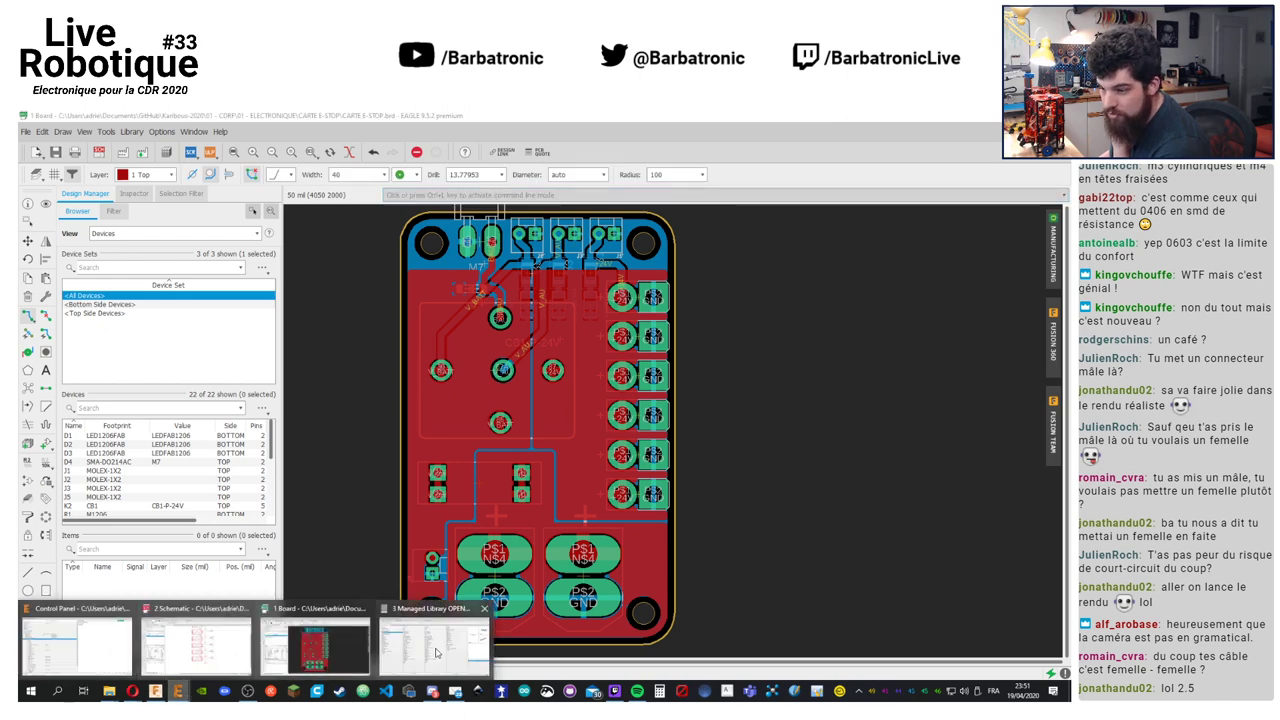
click(440, 645)
double_click(508, 555)
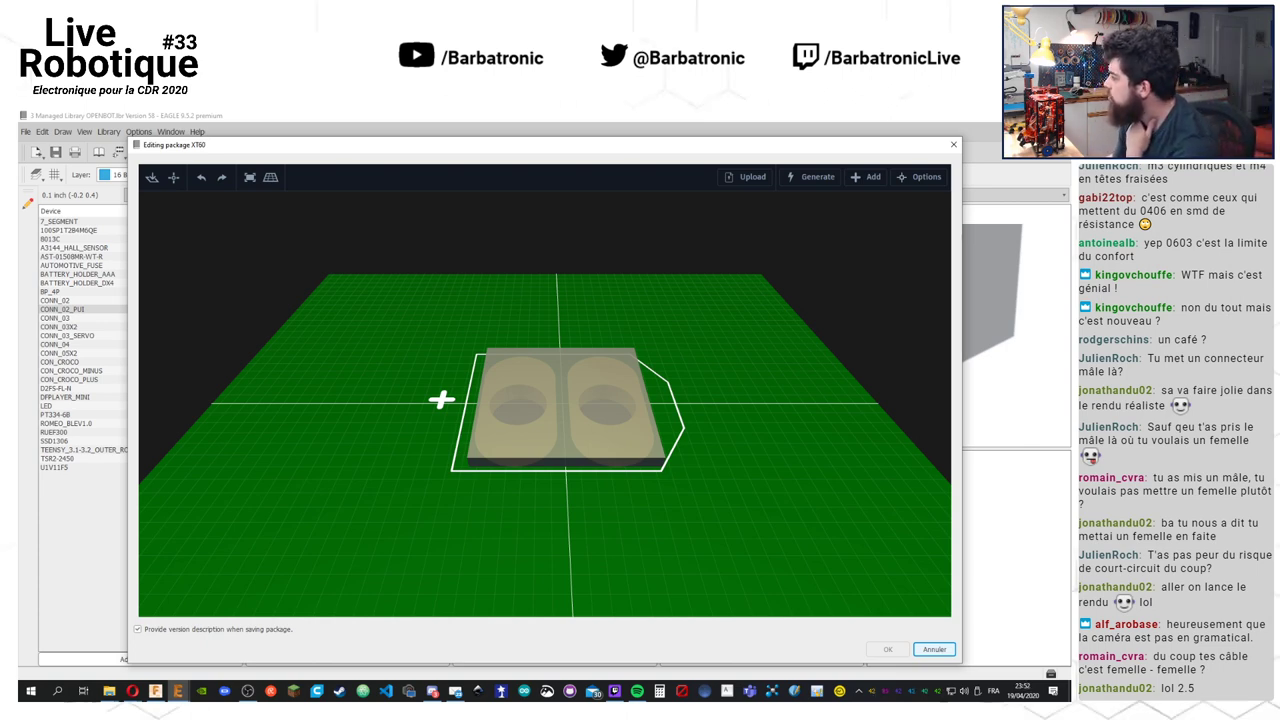
Upload XT60 Male Connector.STEP as the 3D model of the XT60 package
click(748, 177)
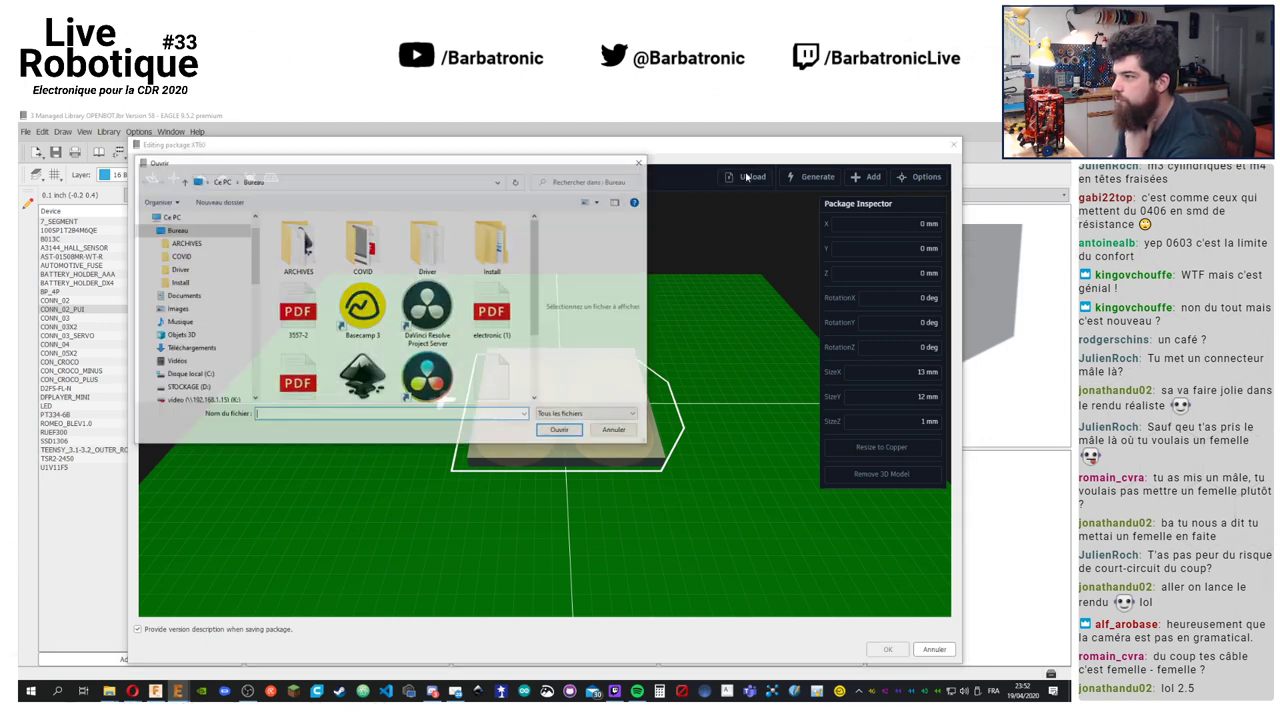
scroll(355, 378, down, 1)
click(355, 378)
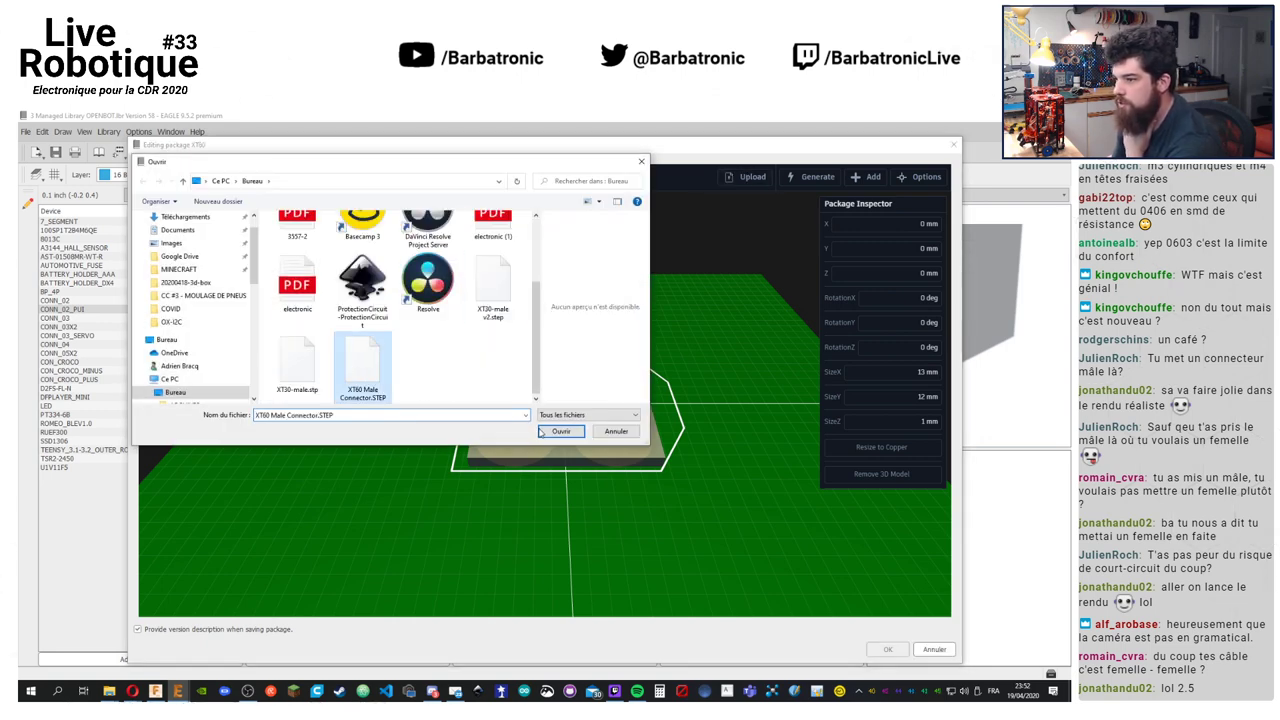
click(550, 432)
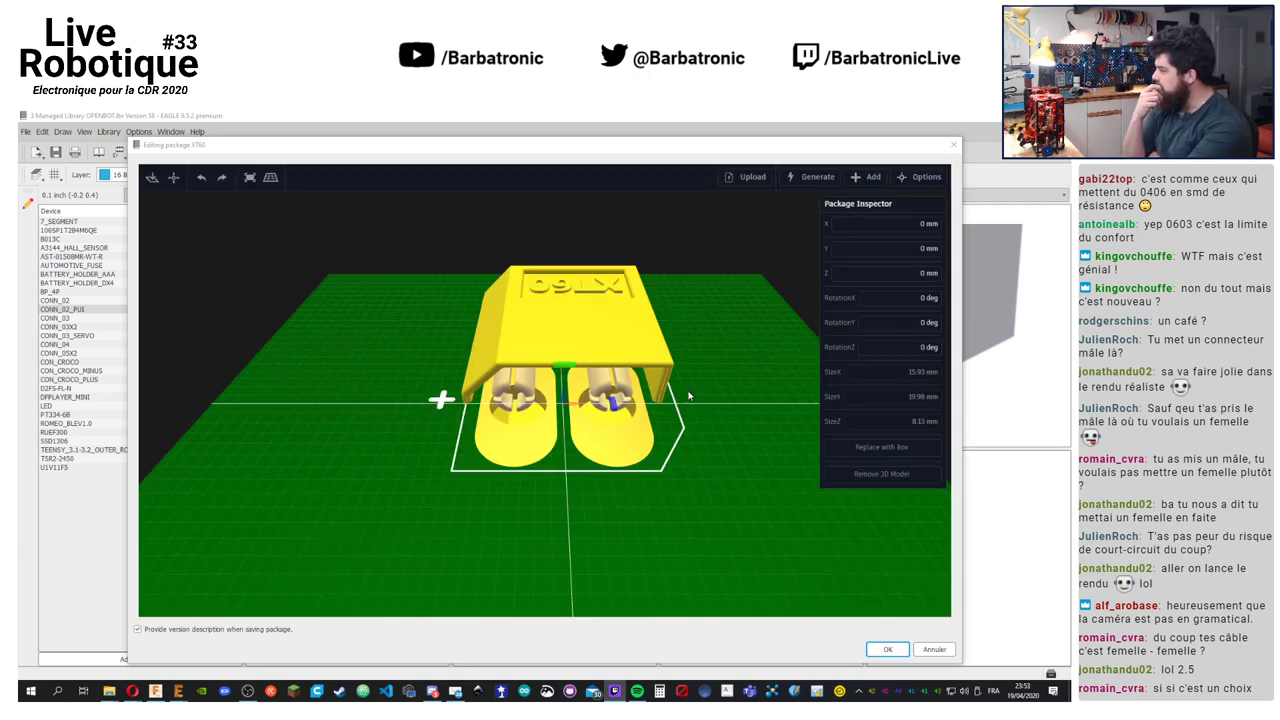
Orbit around the XT60 model and enter a -90° rotation to stand it upright
mouse_move(688, 396)
mouse_down()
mouse_move(685, 408)
mouse_move(679, 391)
mouse_move(537, 391)
mouse_move(552, 378)
mouse_move(608, 504)
mouse_move(606, 456)
mouse_up()
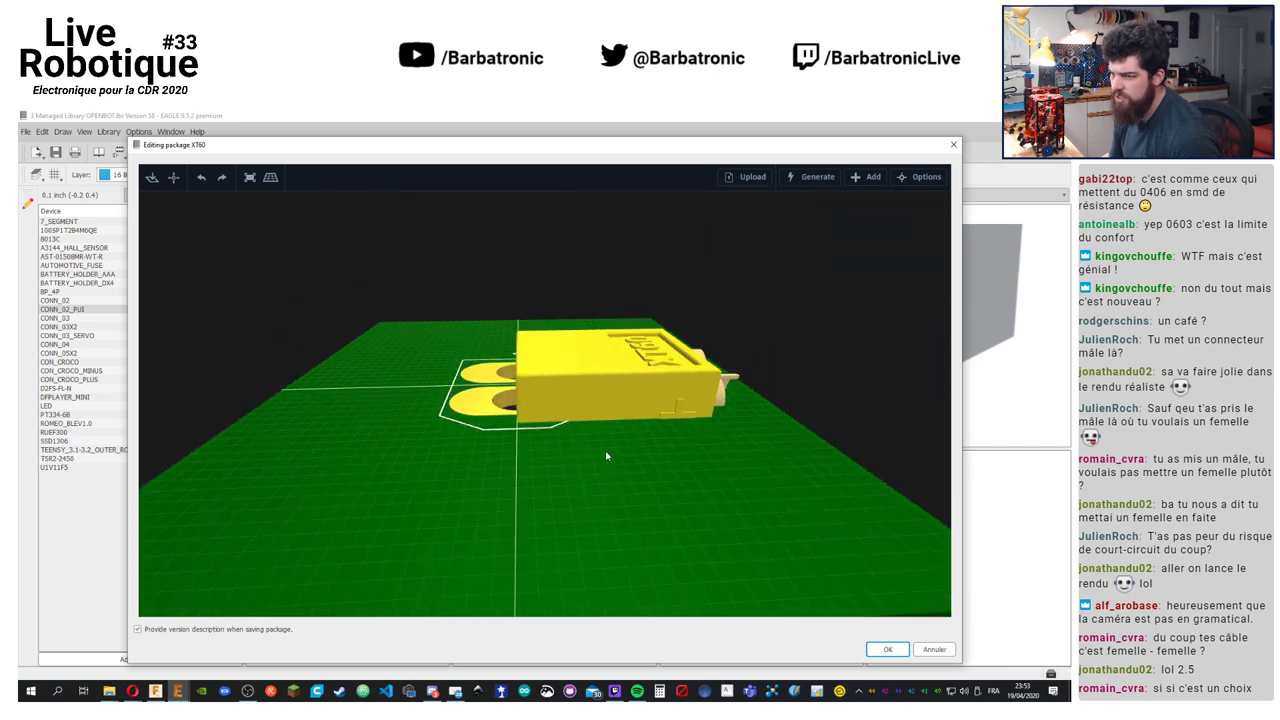
mouse_move(486, 449)
mouse_down()
mouse_move(574, 434)
mouse_move(562, 461)
mouse_move(537, 430)
mouse_move(575, 400)
mouse_move(631, 398)
mouse_up()
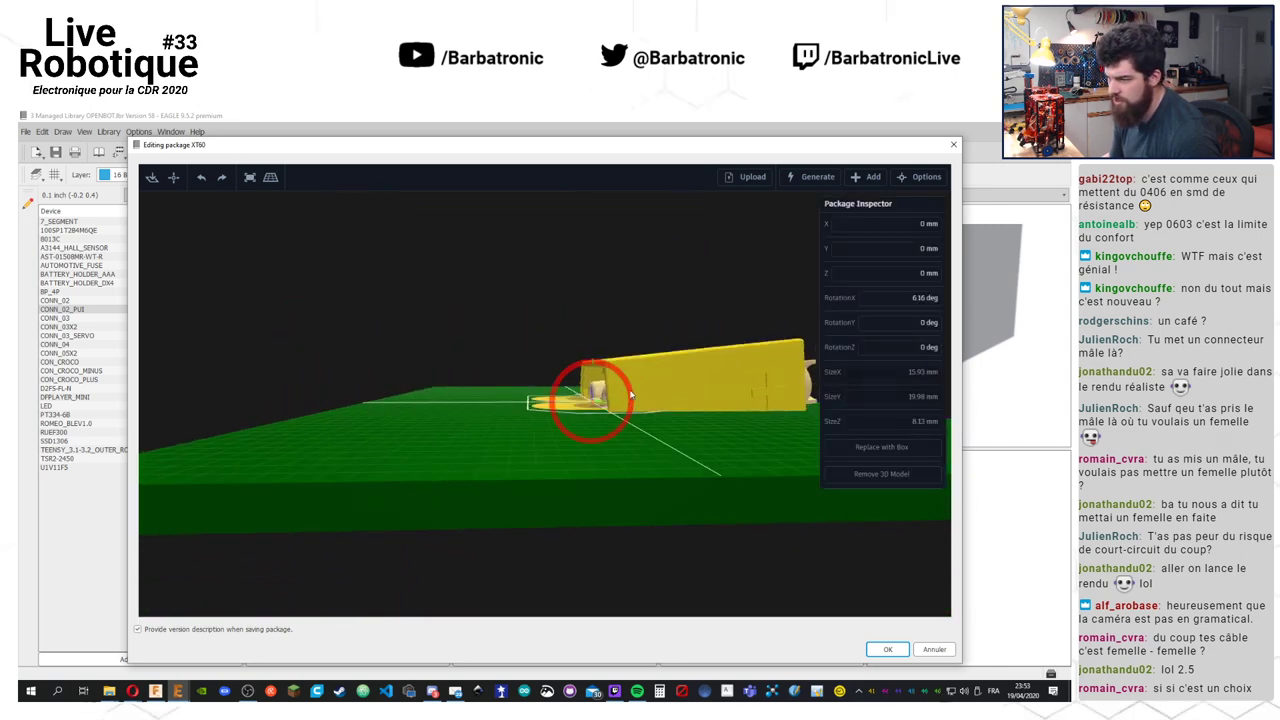
text(-90)
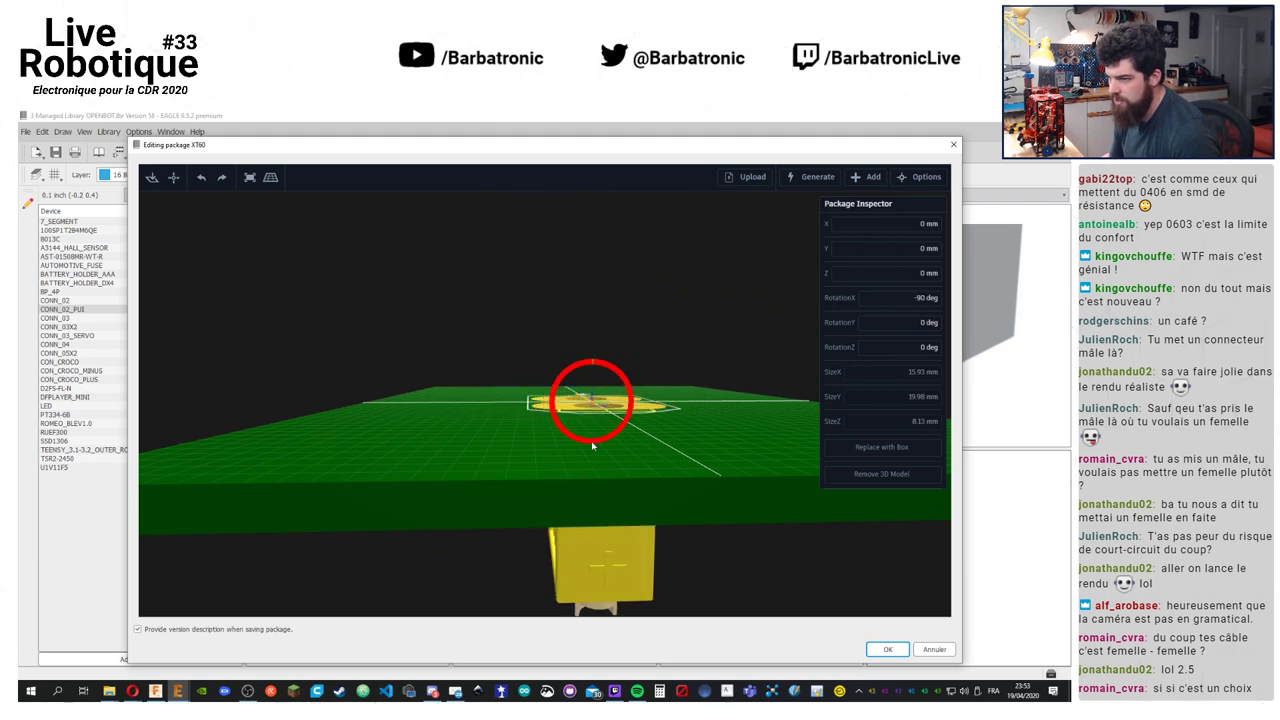
mouse_move(494, 568)
mouse_down()
mouse_move(503, 491)
mouse_move(443, 449)
mouse_move(621, 511)
mouse_move(600, 500)
mouse_up()
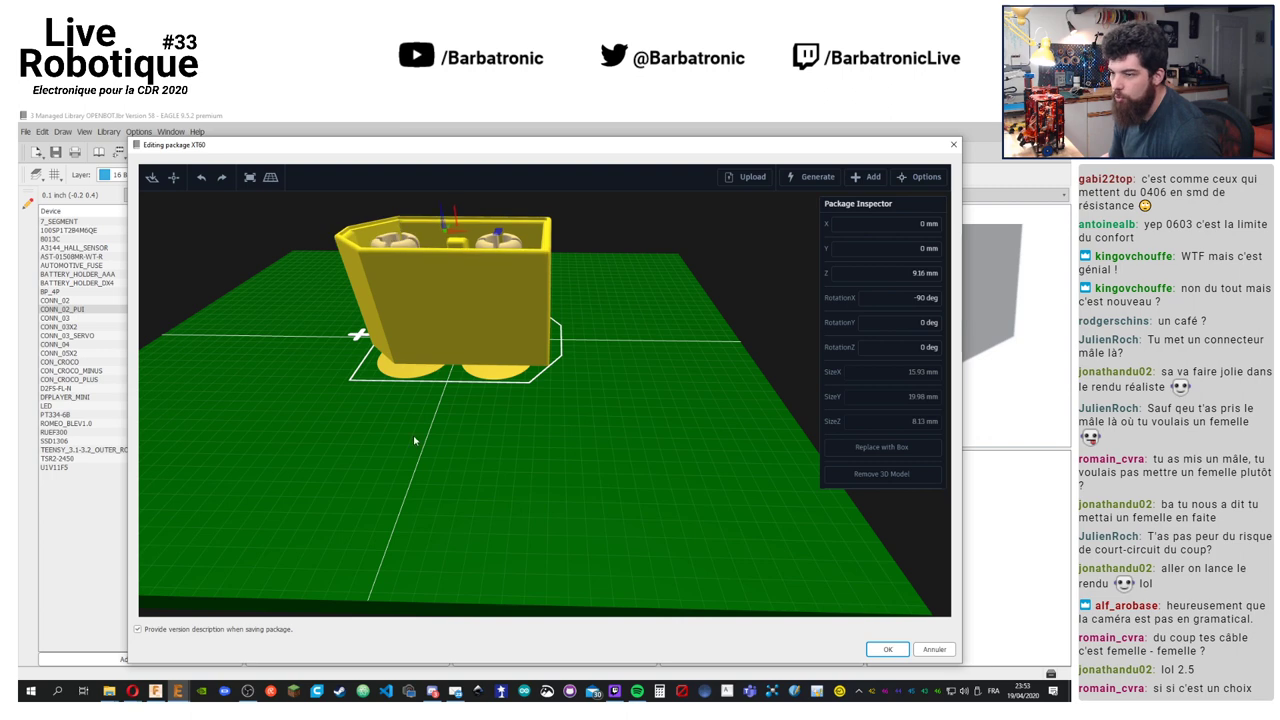
scroll(420, 446, down, 5)
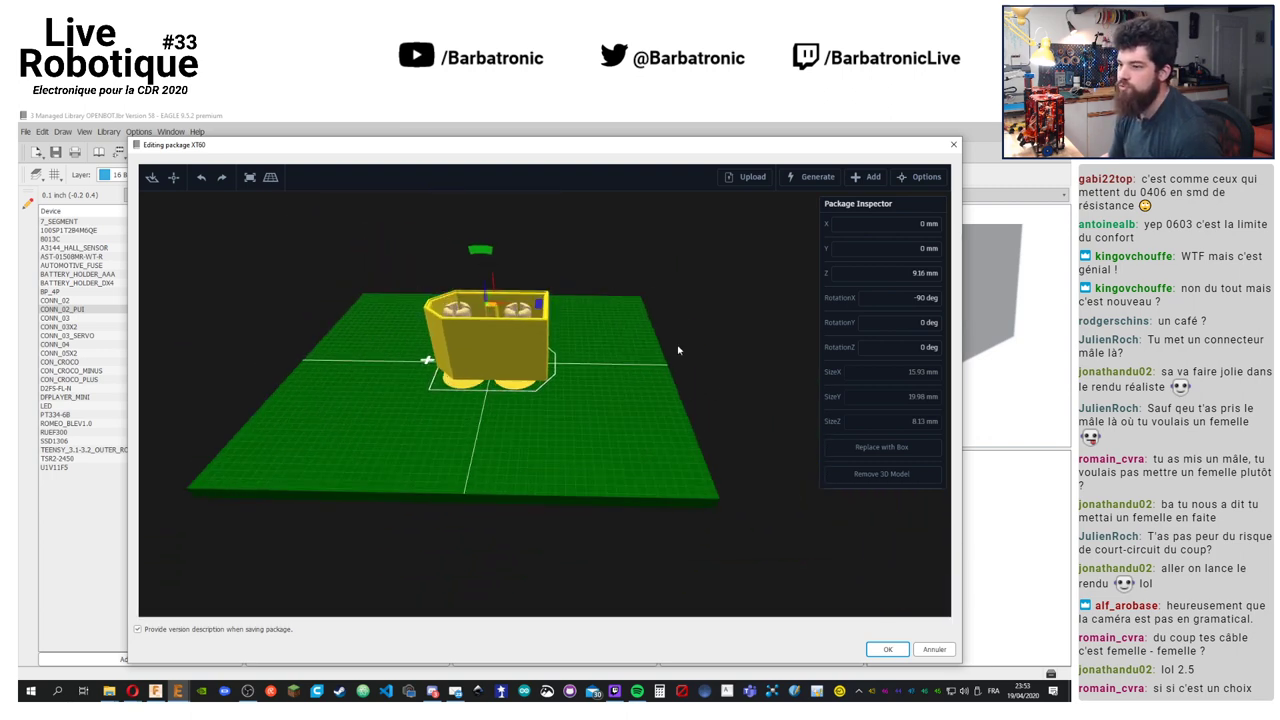
drag(678, 350, 668, 462)
Turn the connector about its vertical axis and adjust its height, checking from above
click(500, 425)
drag(500, 470, 451, 421)
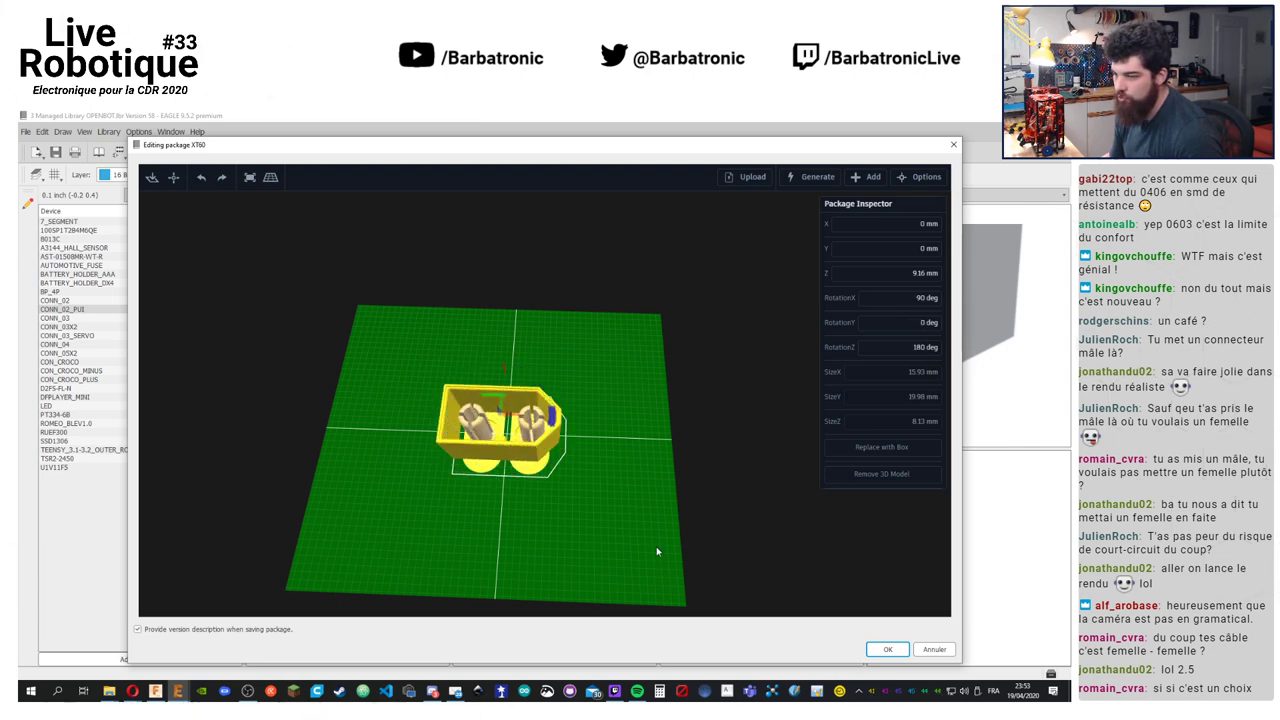
drag(657, 551, 626, 351)
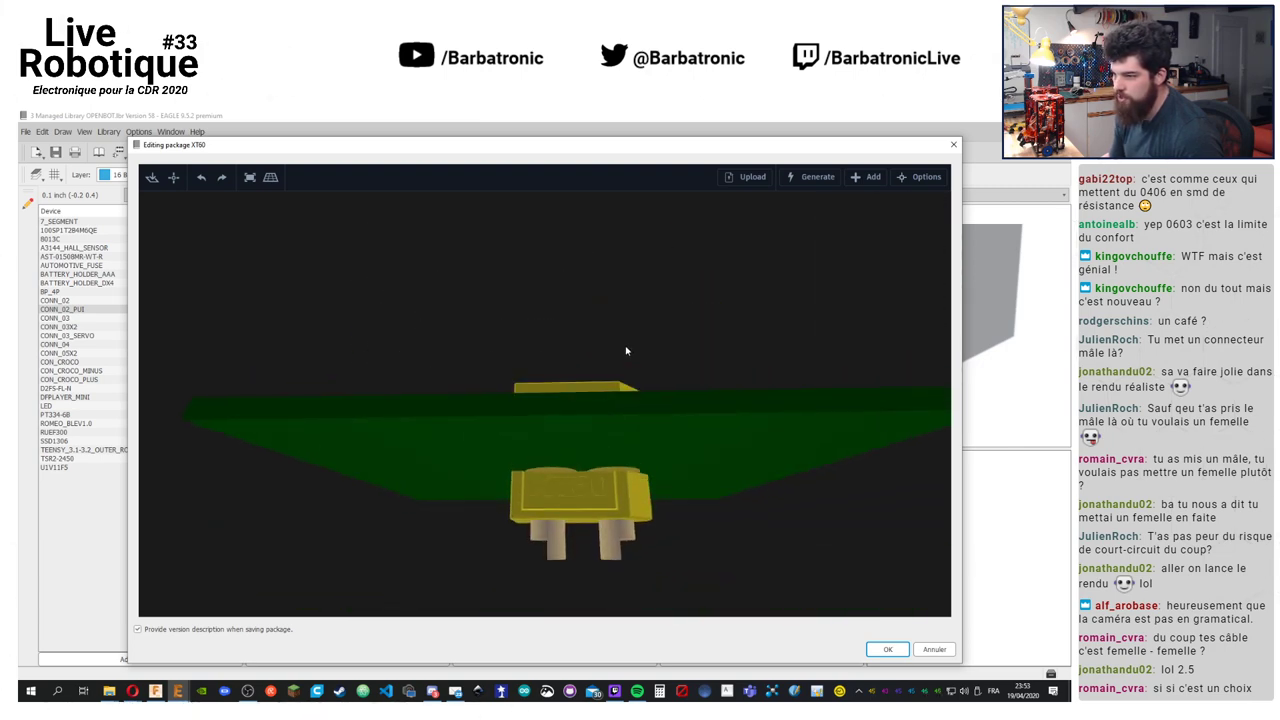
drag(580, 388, 580, 515)
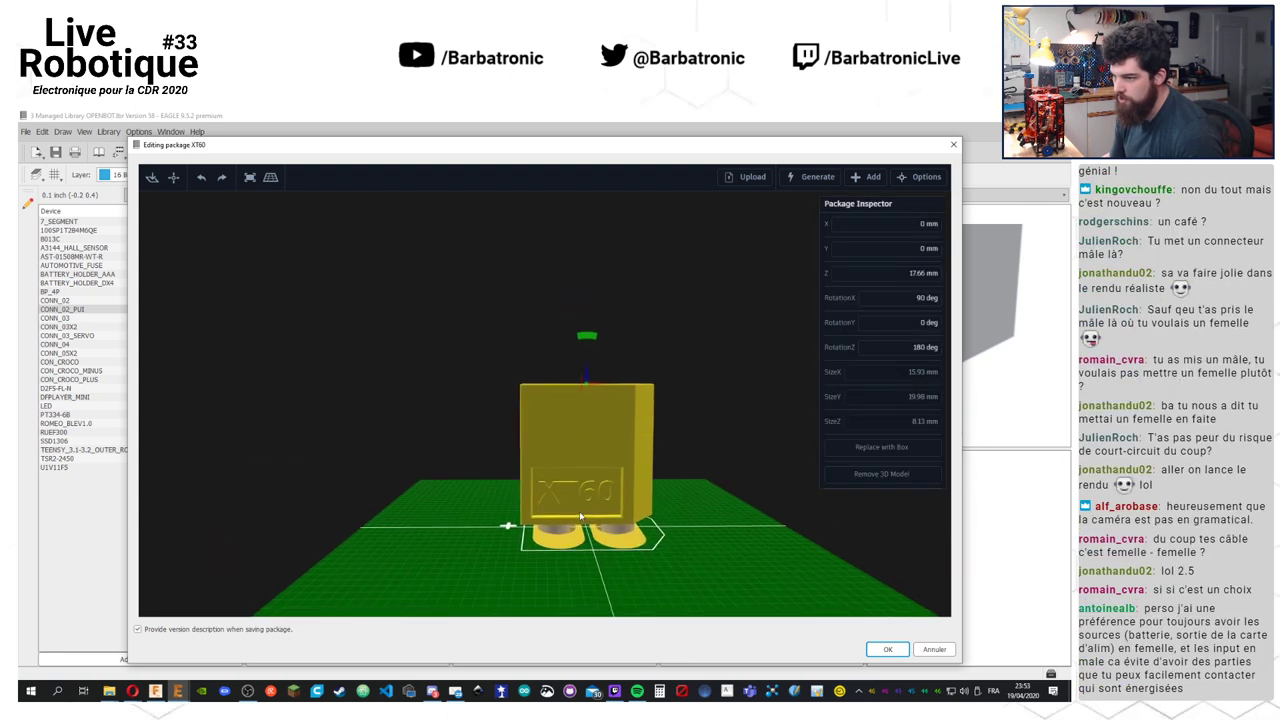
scroll(575, 510, up, 8)
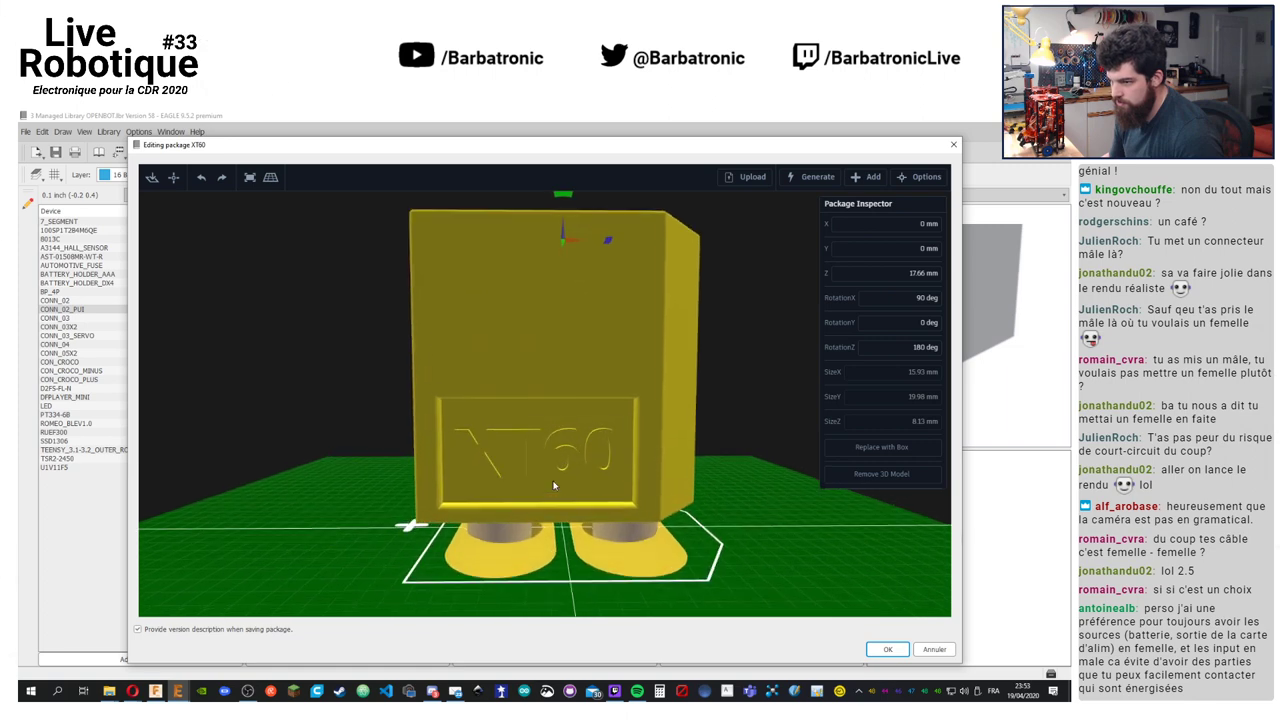
drag(566, 217, 779, 516)
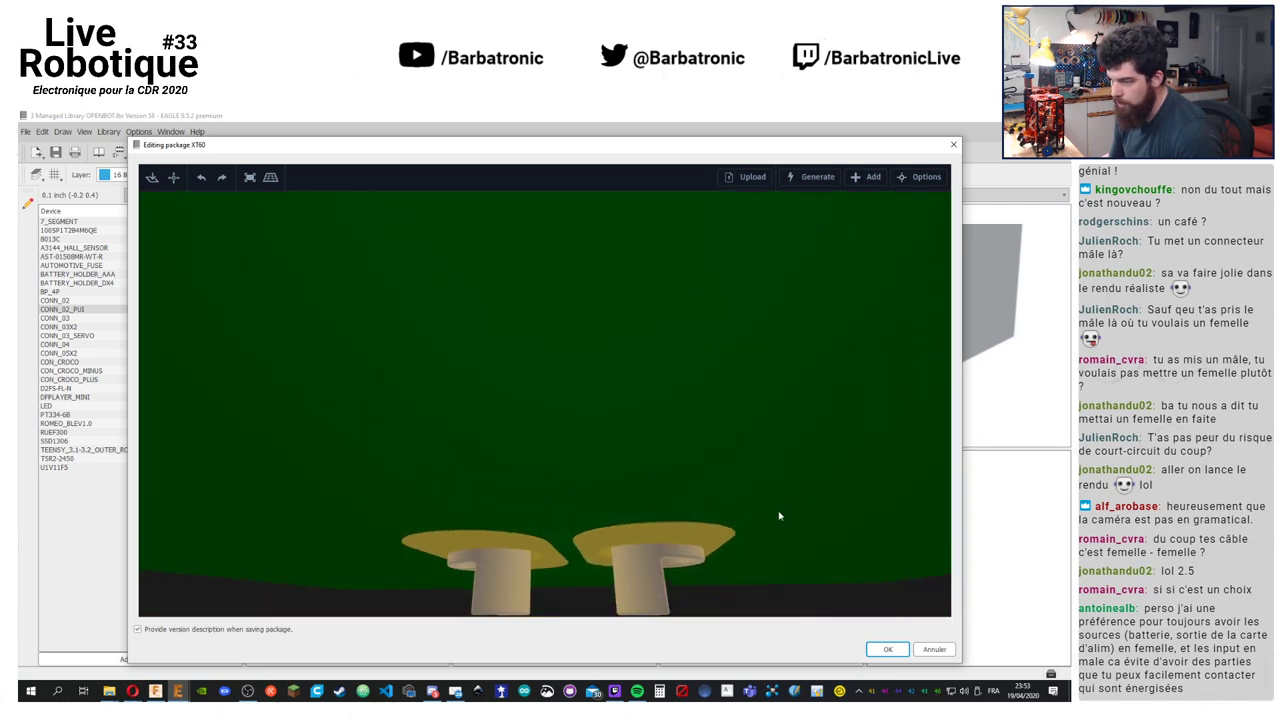
click(632, 553)
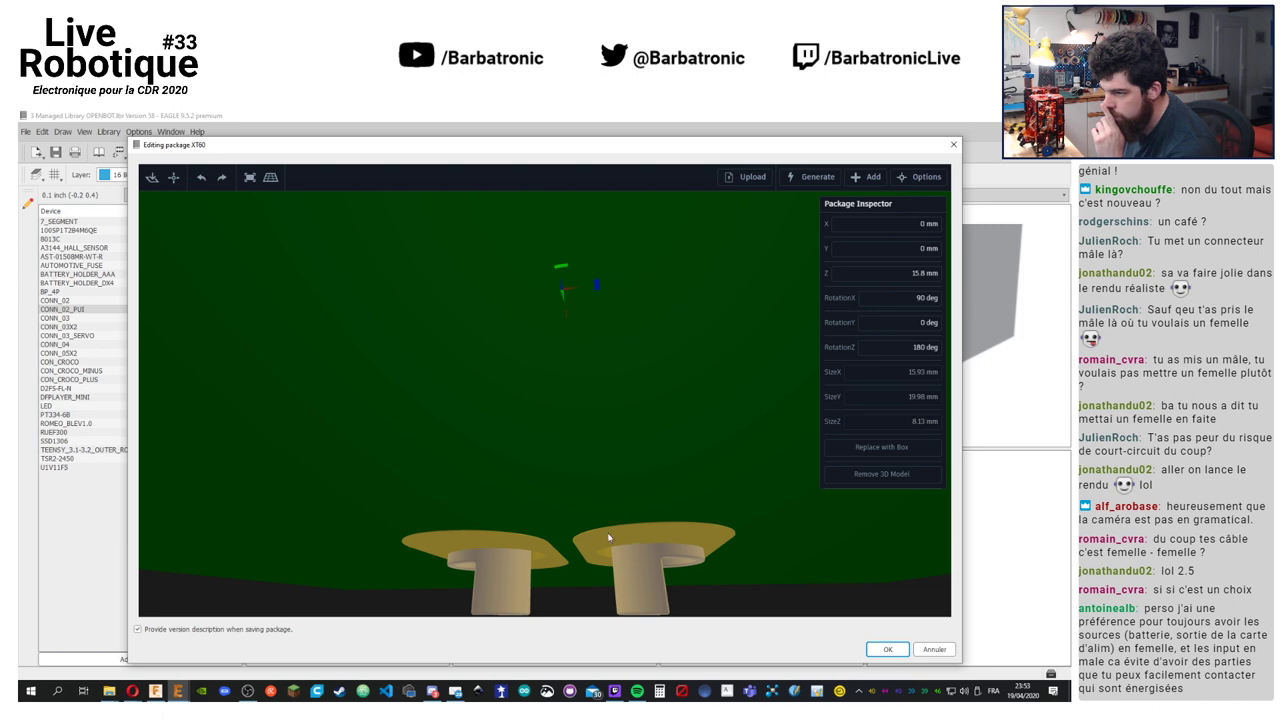
drag(608, 535, 695, 533)
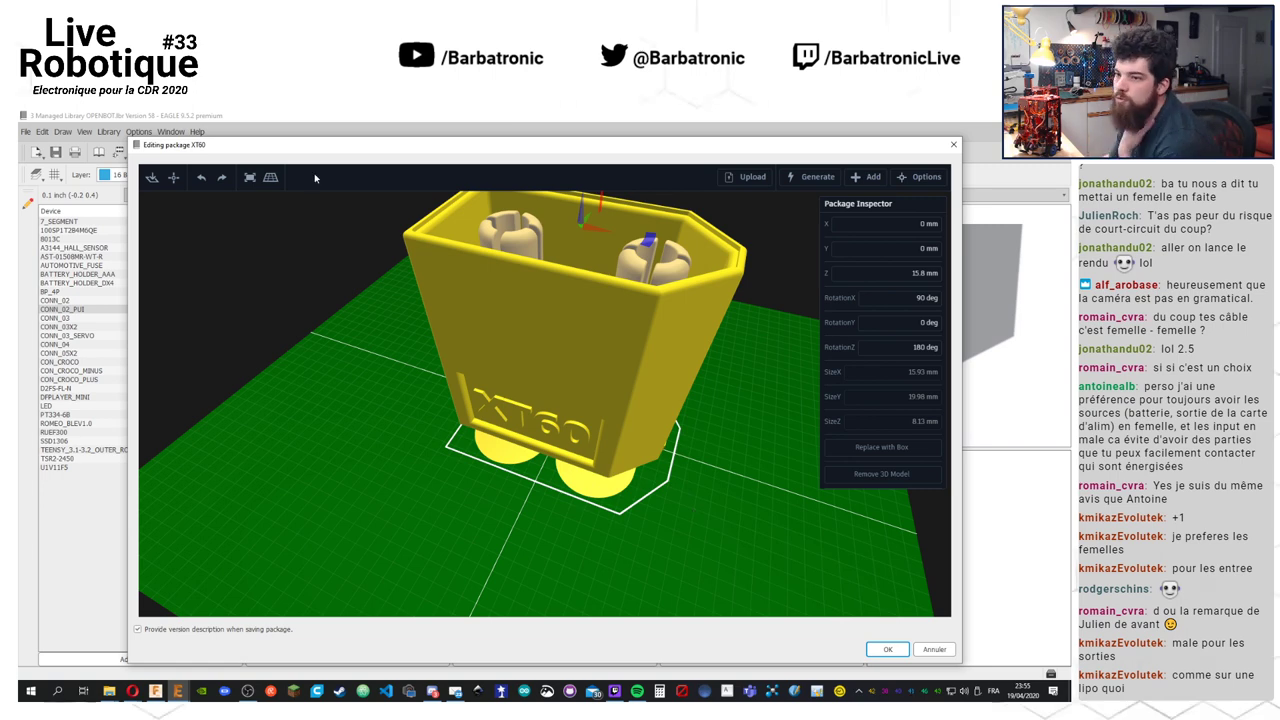
Change the GrabCAD search from XT60 to XT30 and open the Amass XT30PW-M pcb solder model
click(140, 697)
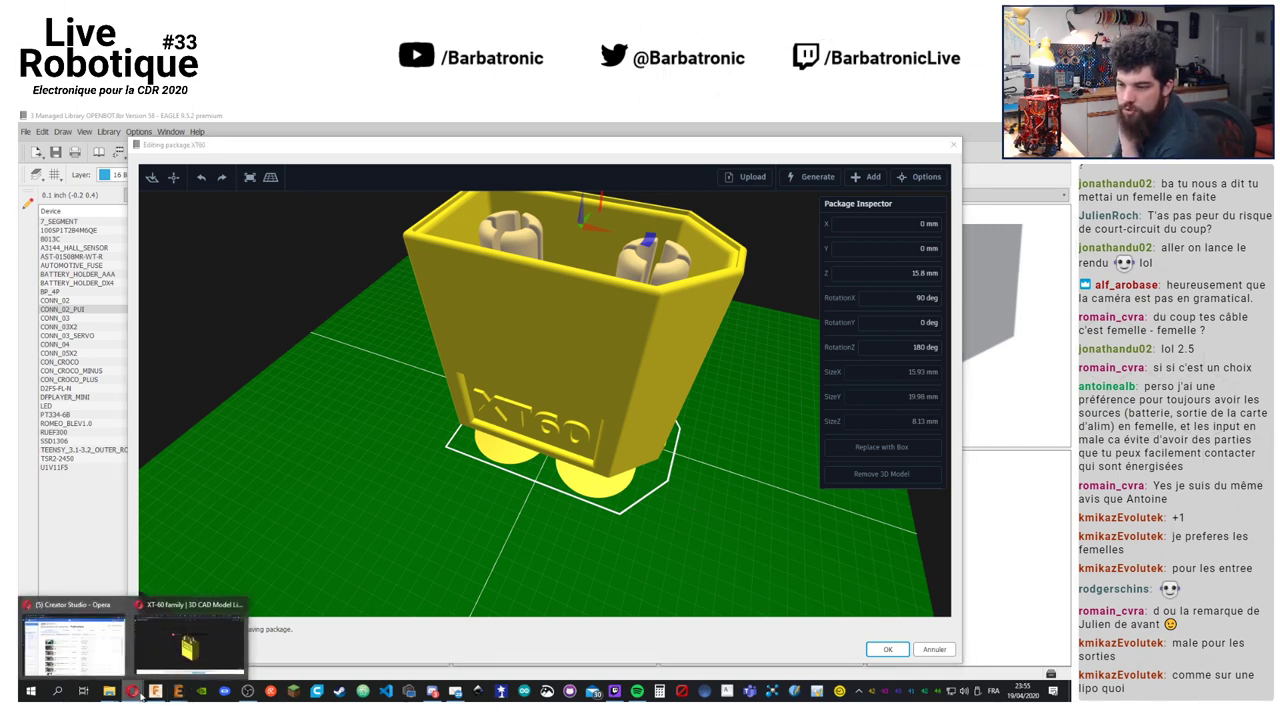
click(190, 645)
click(48, 137)
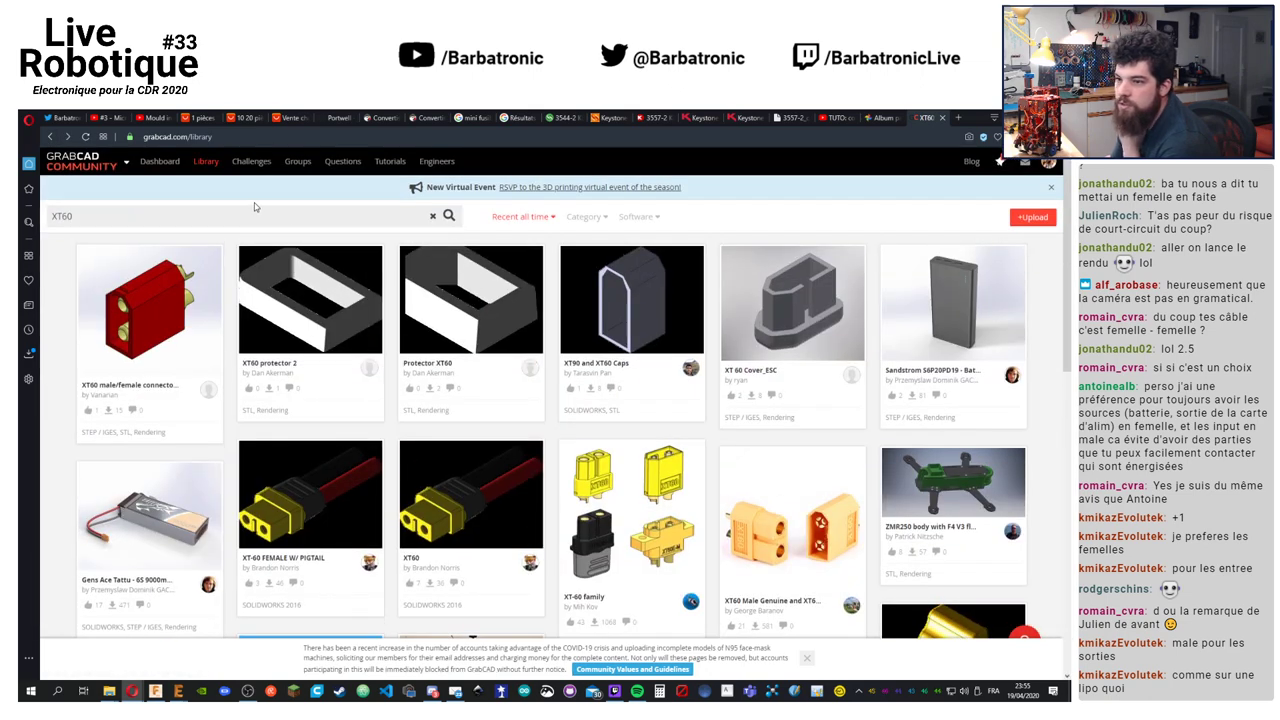
click(256, 214)
key(BackSpace)
key(BackSpace)
text(30)
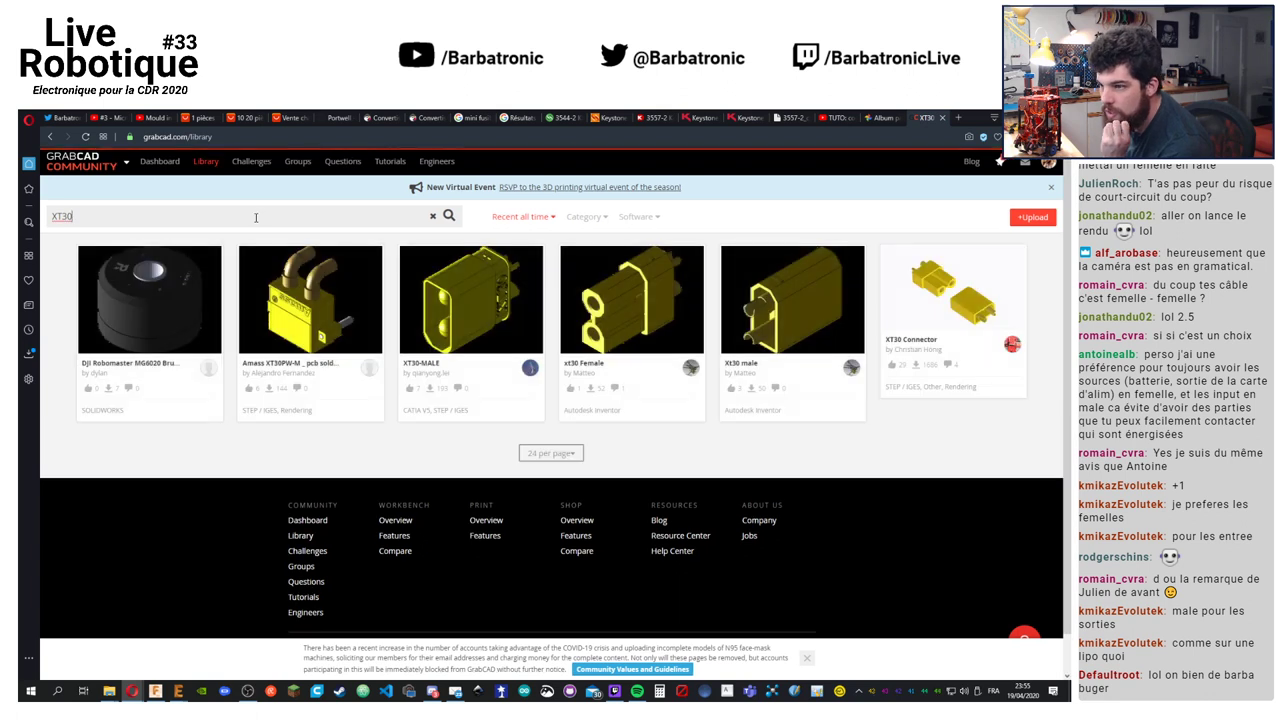
click(323, 330)
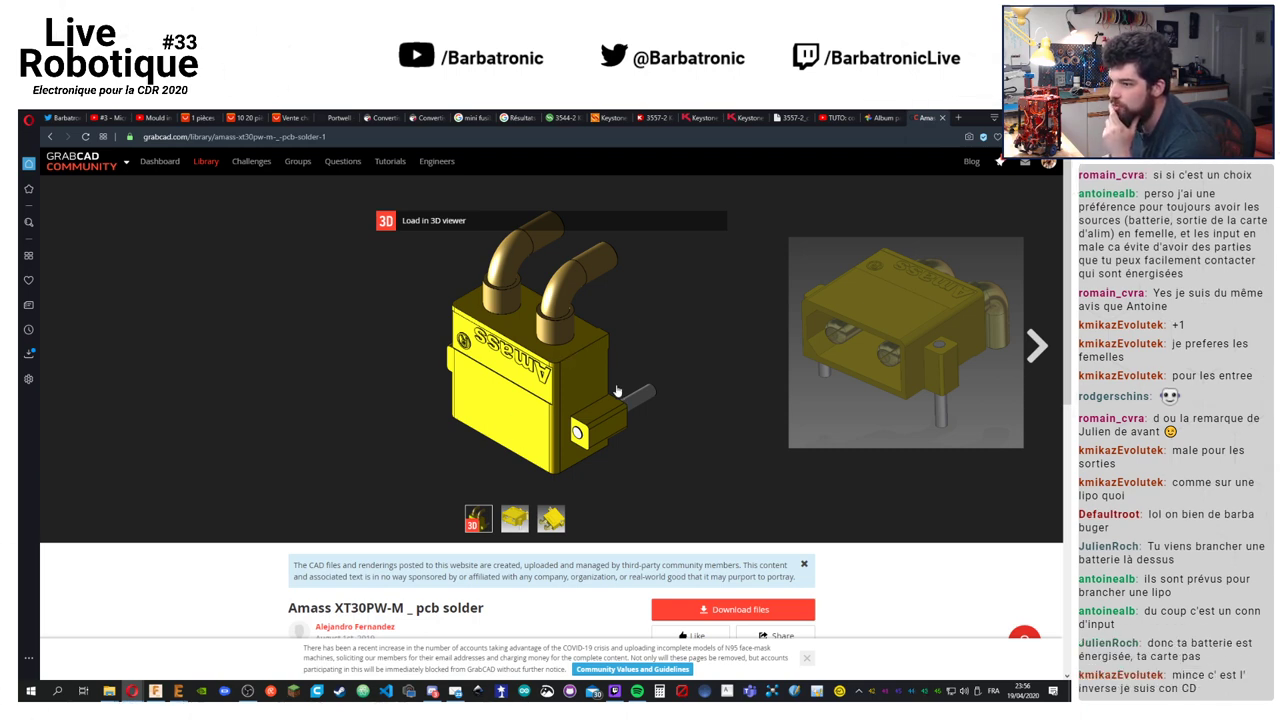
Compare the xt30 Female and XT30 Connector results, ending on the xt30 Female page
key(alt+Left)
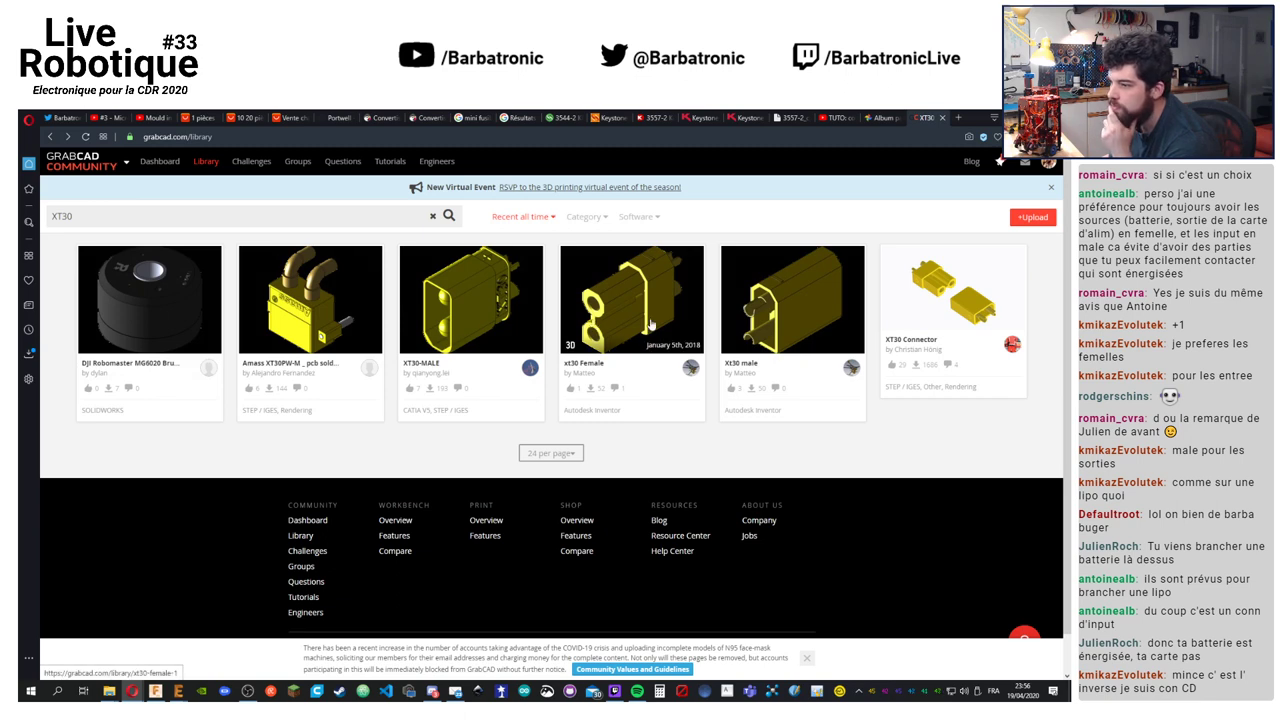
click(651, 325)
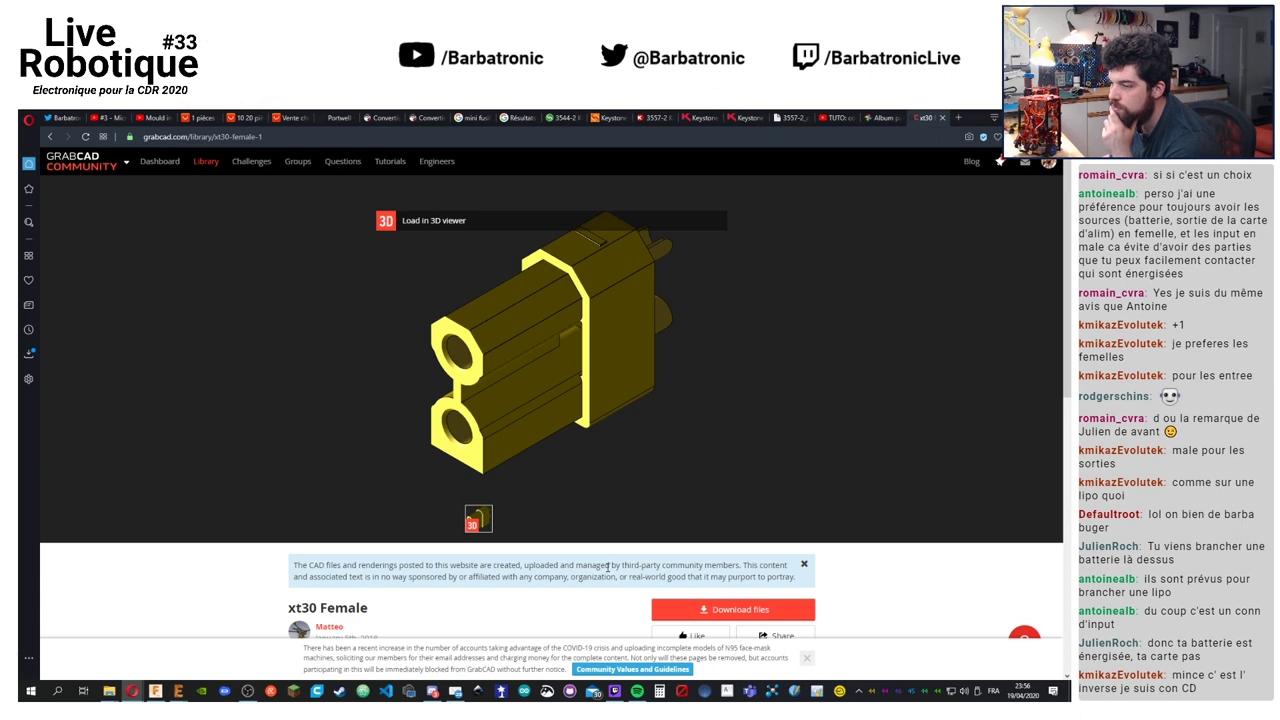
scroll(370, 418, down, 3)
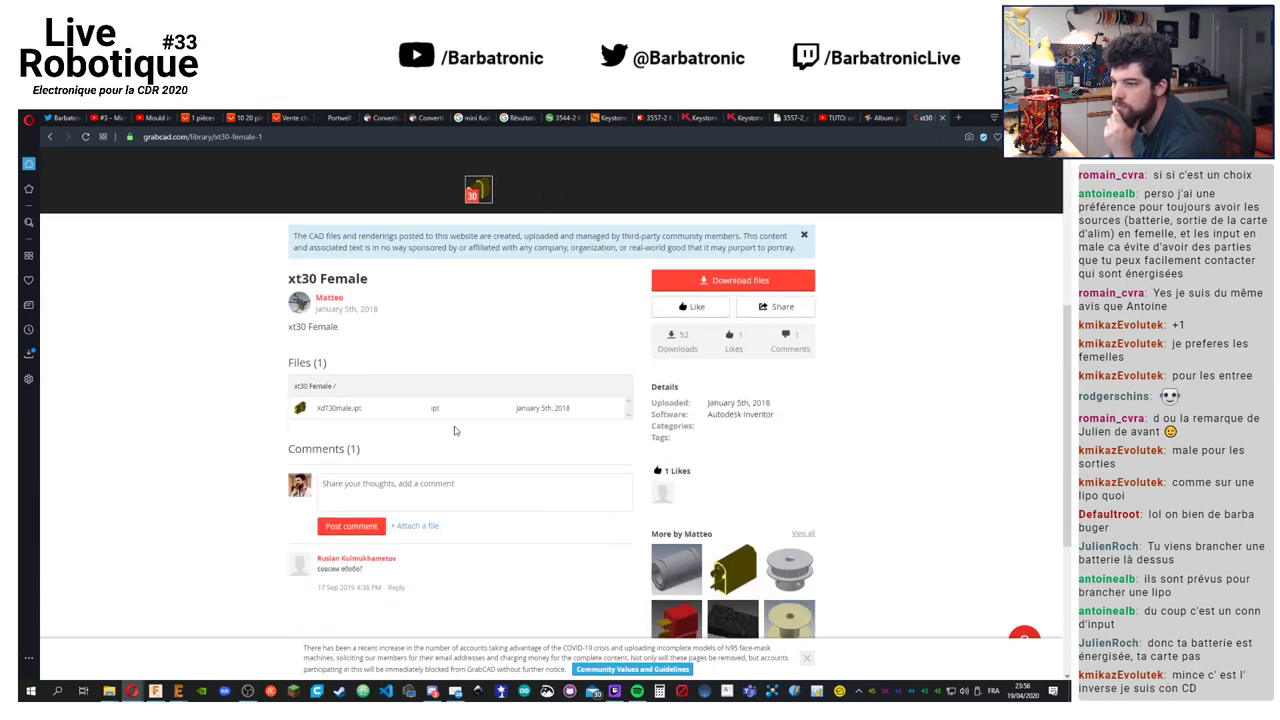
key(alt+Left)
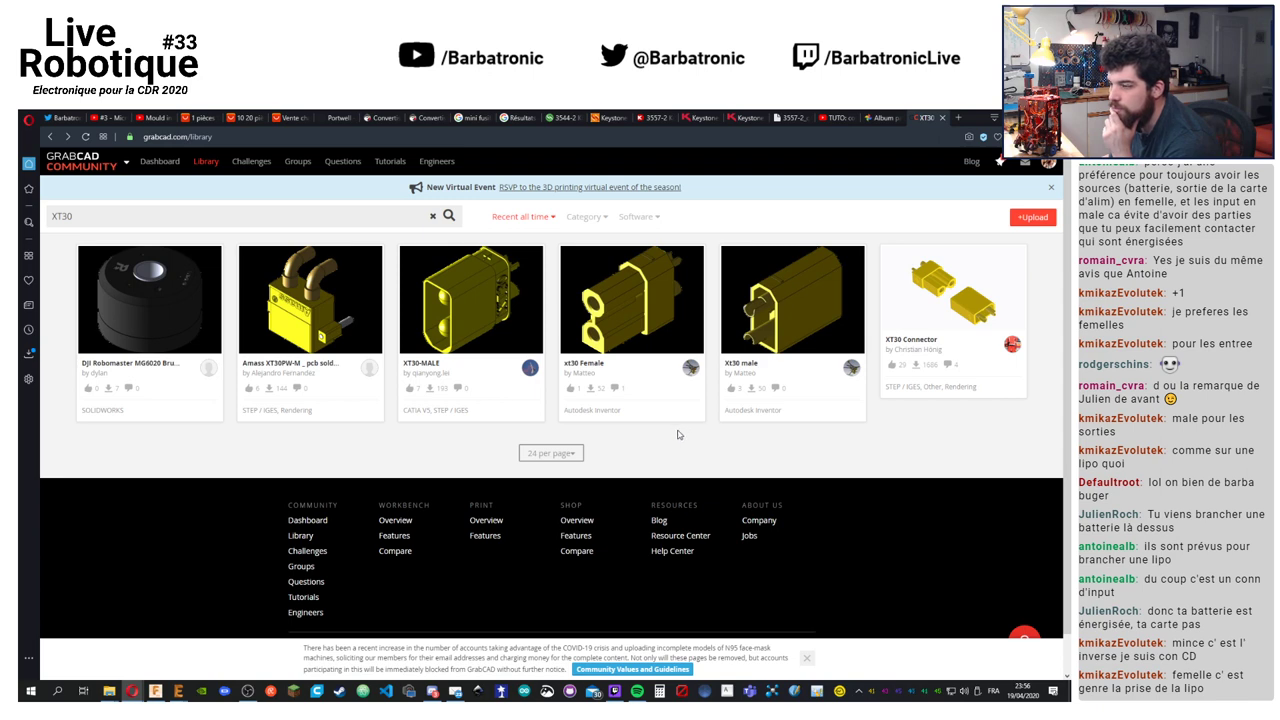
click(908, 293)
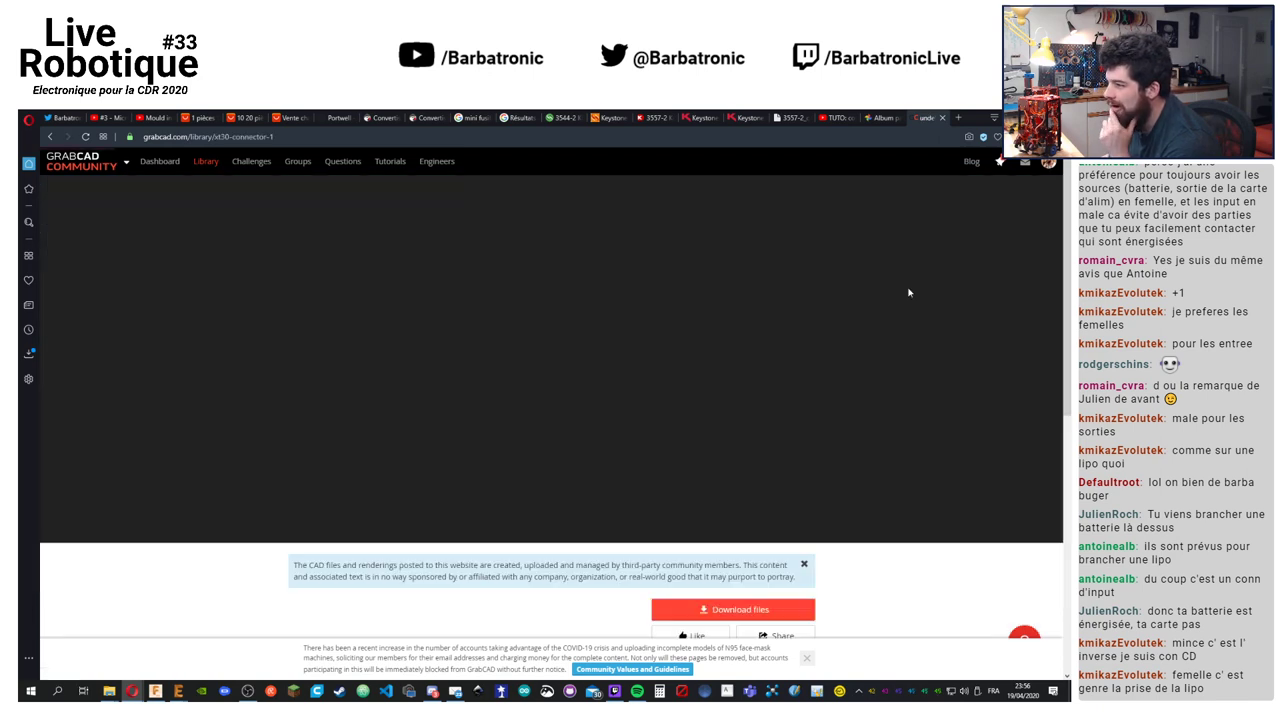
scroll(535, 600, down, 3)
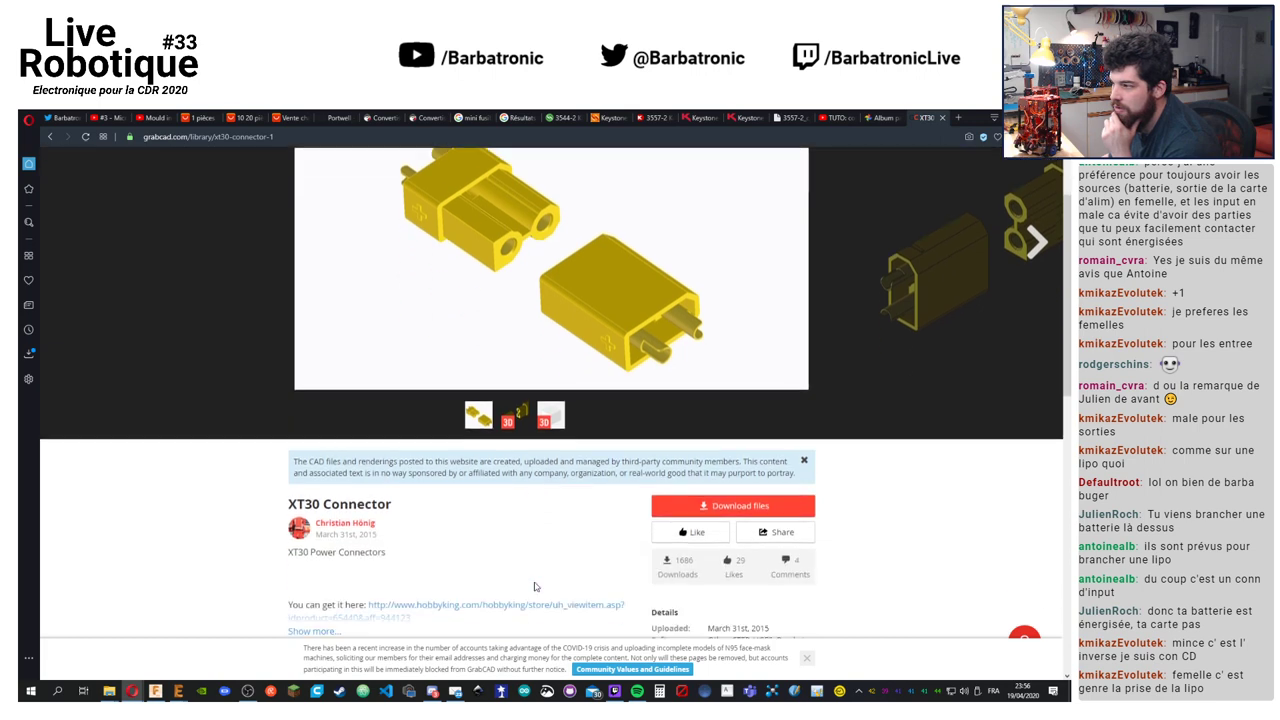
key(alt+Left)
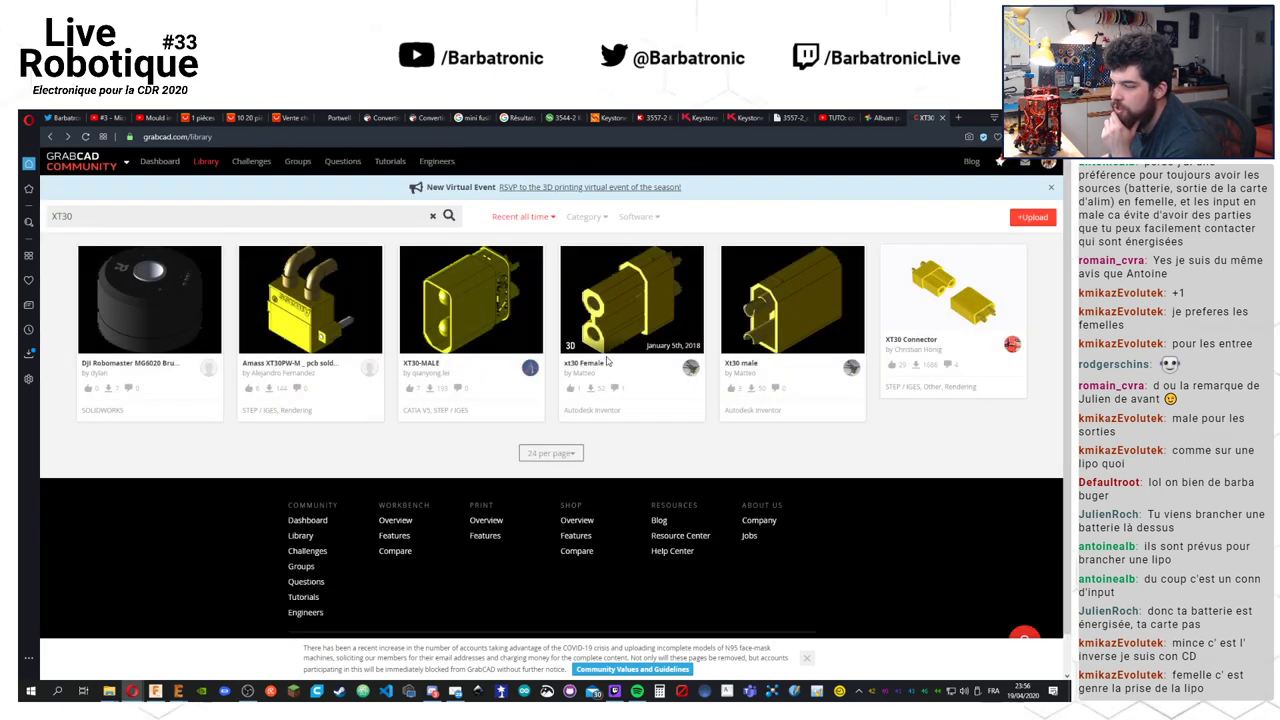
click(631, 318)
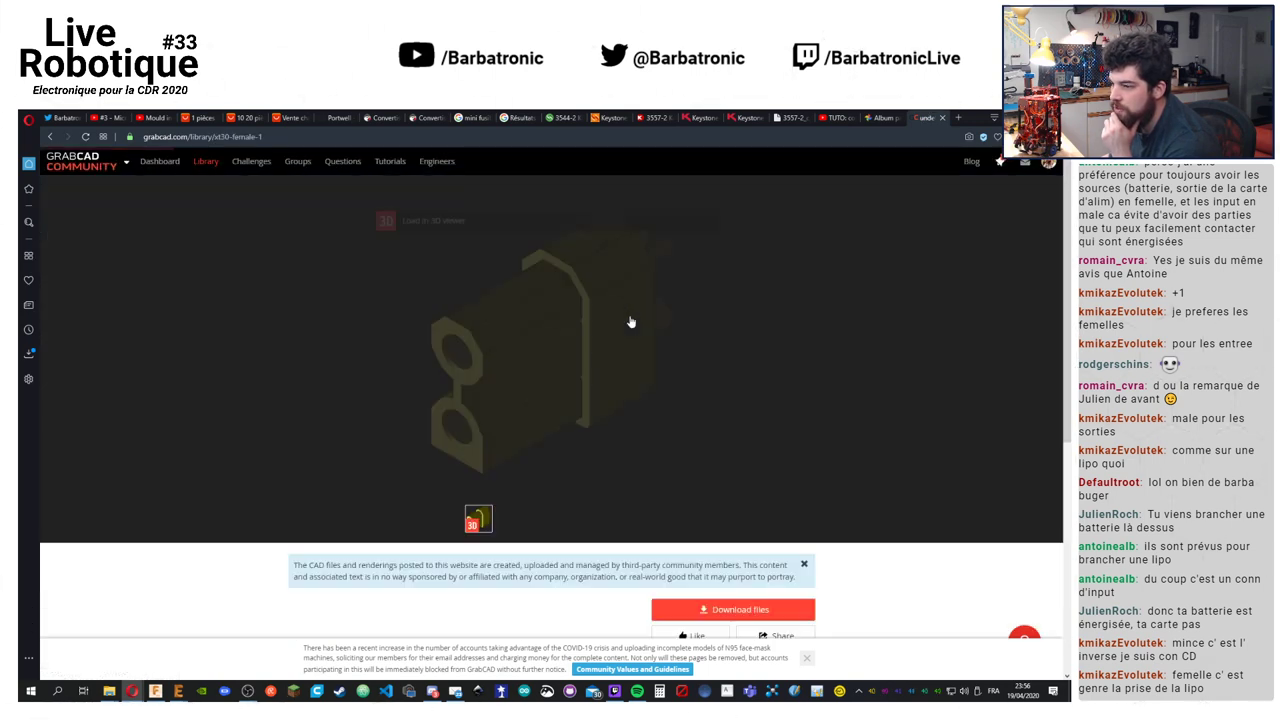
scroll(599, 481, down, 2)
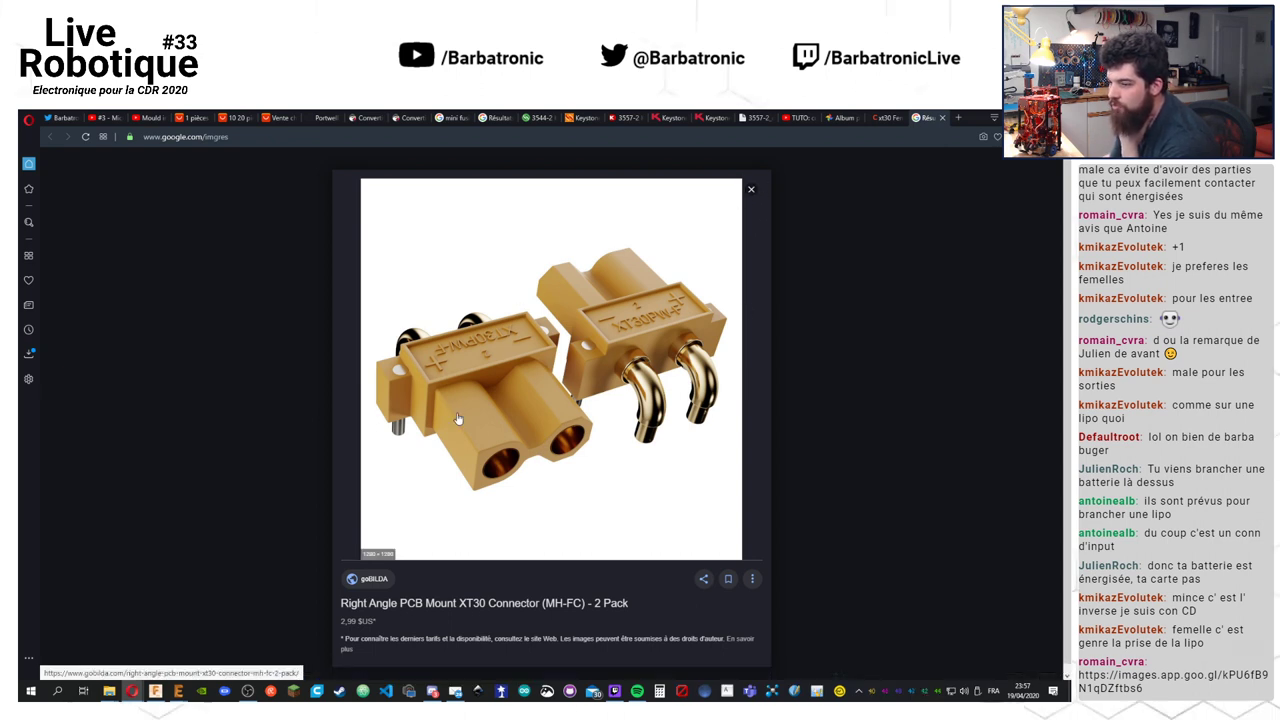
Open the goBILDA Right Angle PCB Mount XT30 Connector (MH-FC) page and scroll through its specs
scroll(717, 390, down, 1)
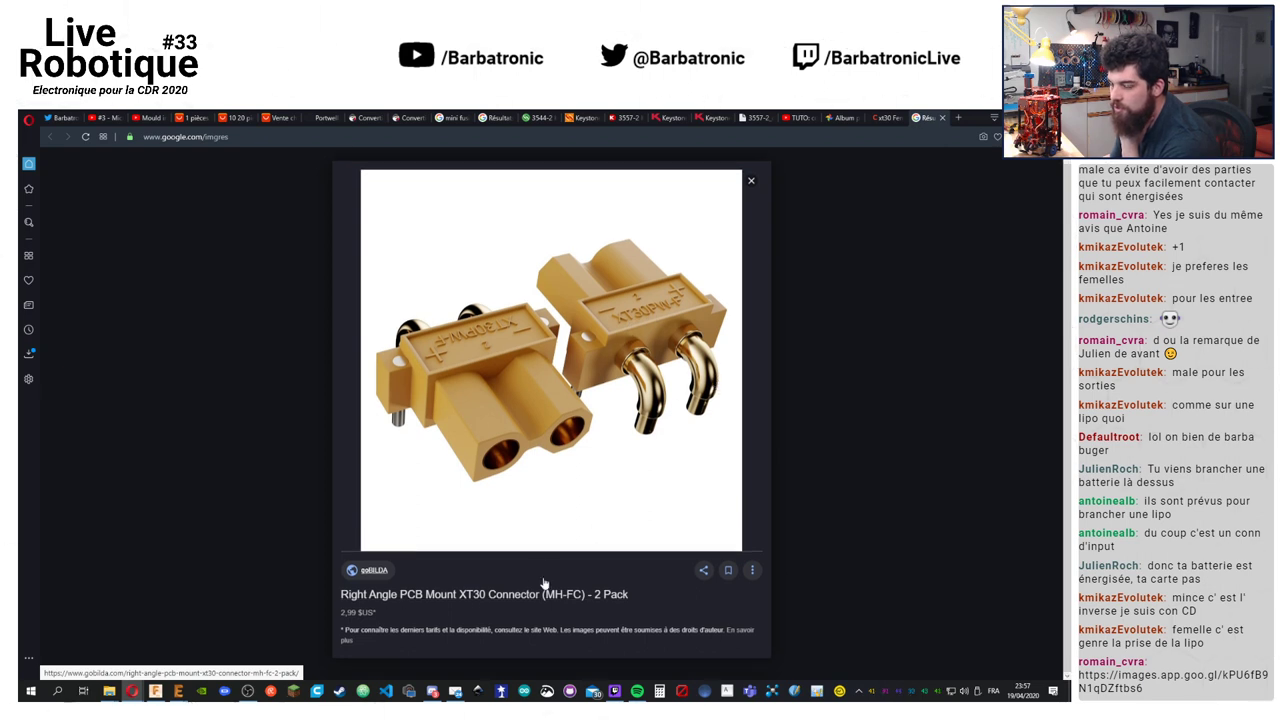
scroll(394, 592, up, 1)
click(394, 592)
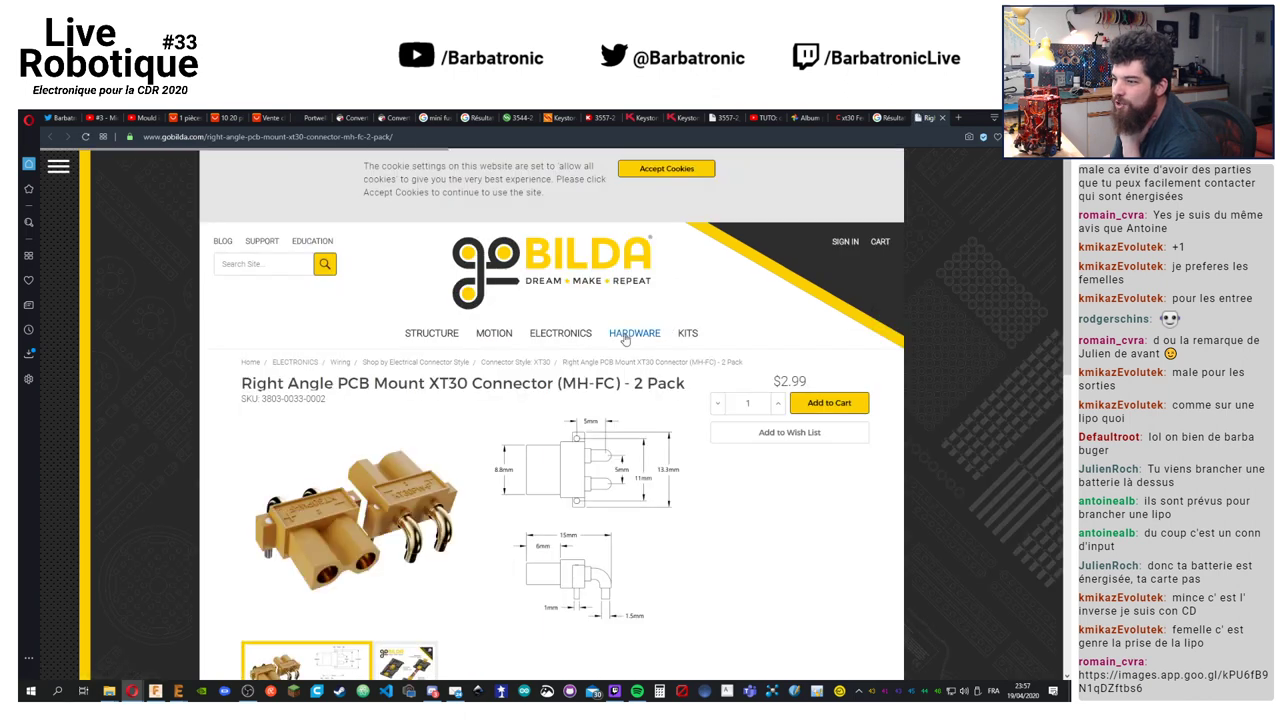
scroll(612, 342, down, 3)
scroll(755, 364, down, 4)
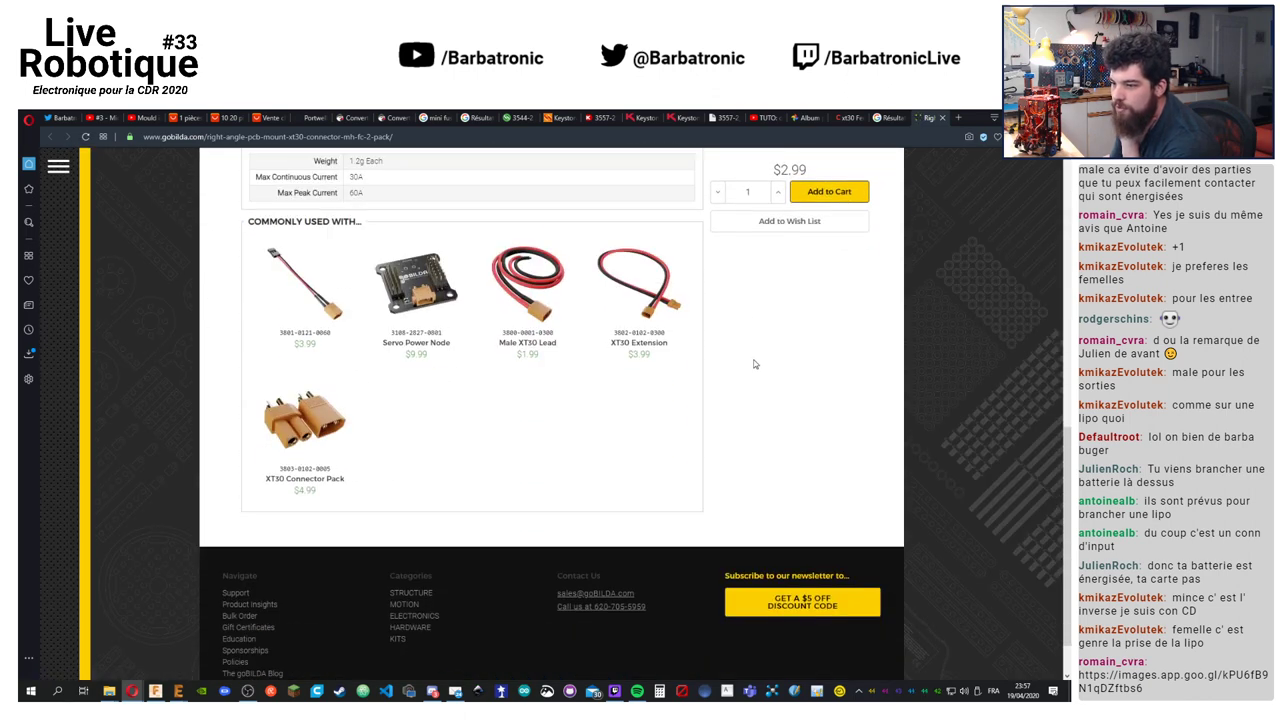
scroll(755, 364, up, 3)
scroll(755, 364, up, 3)
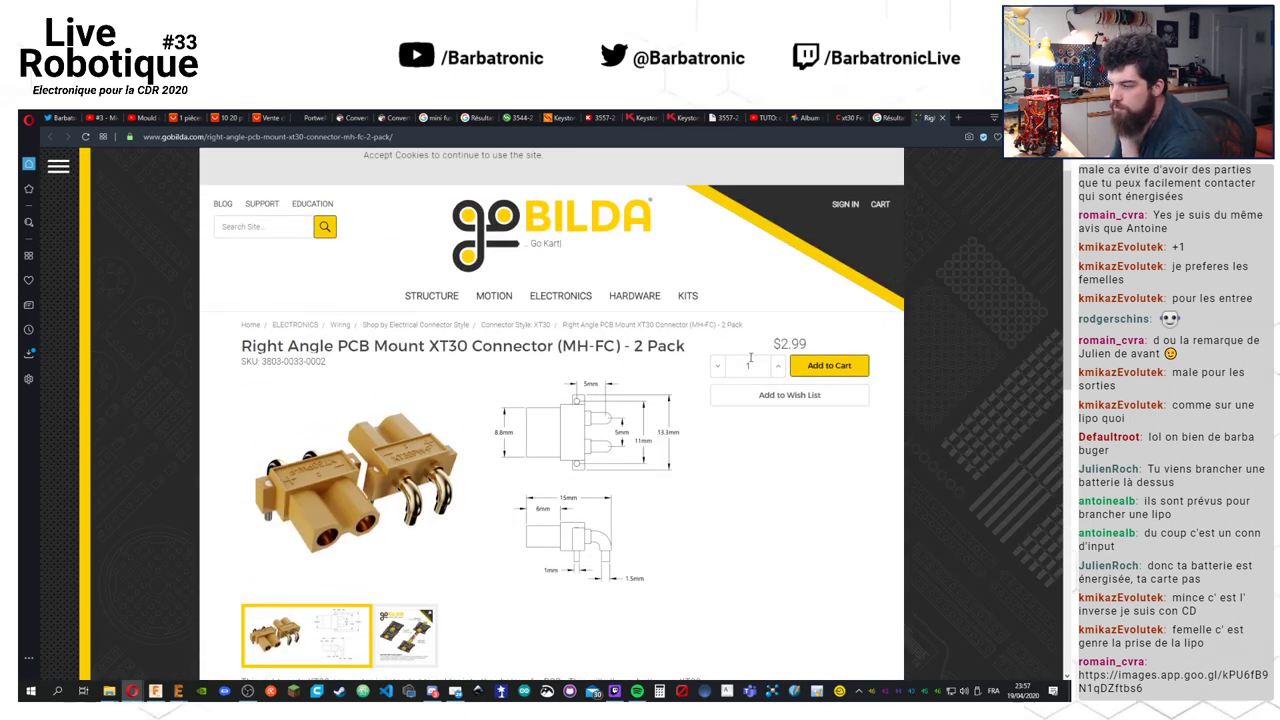
scroll(755, 364, down, 3)
scroll(744, 352, up, 3)
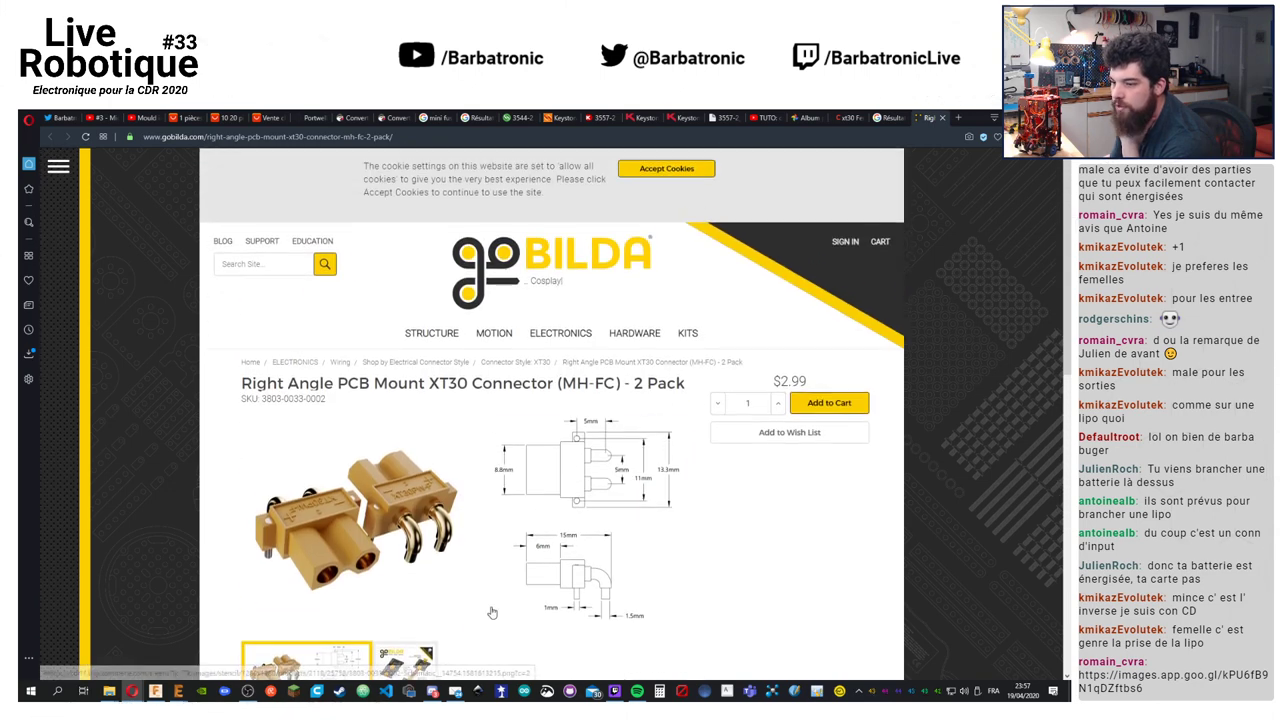
scroll(744, 352, down, 1)
View the second product image, then return to the GrabCAD xt30 Female tab
click(405, 507)
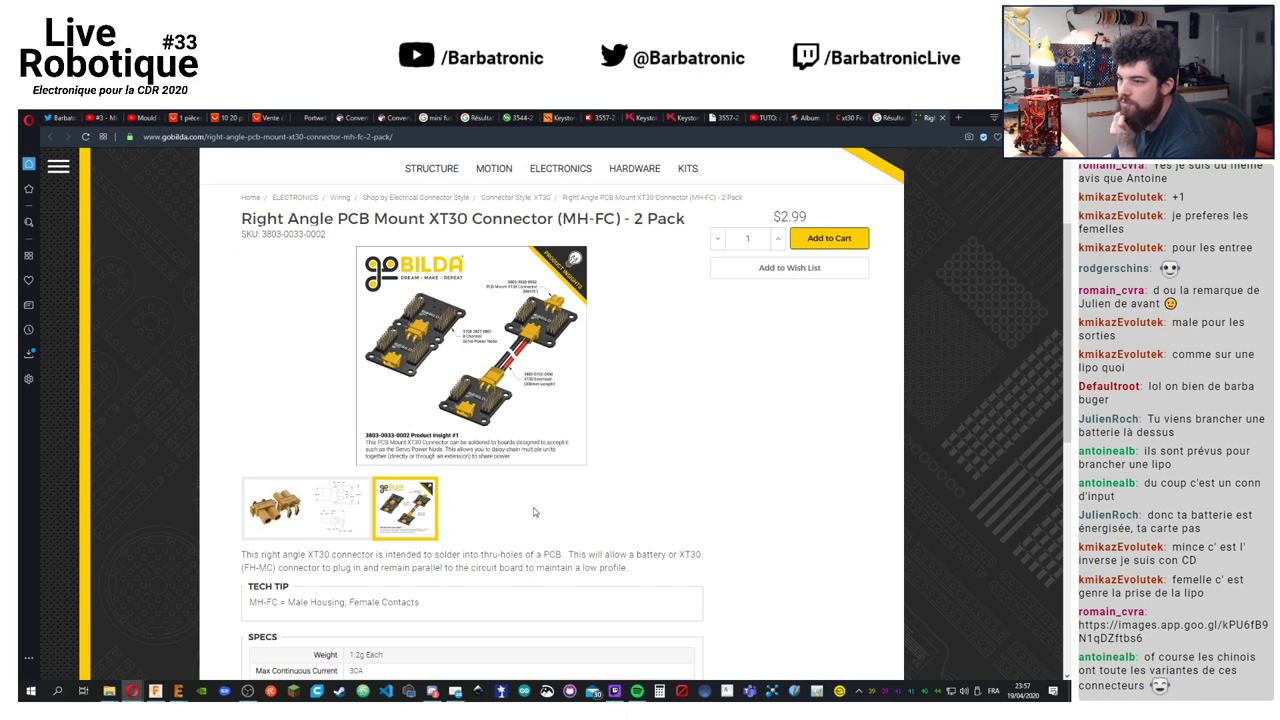
scroll(534, 512, down, 2)
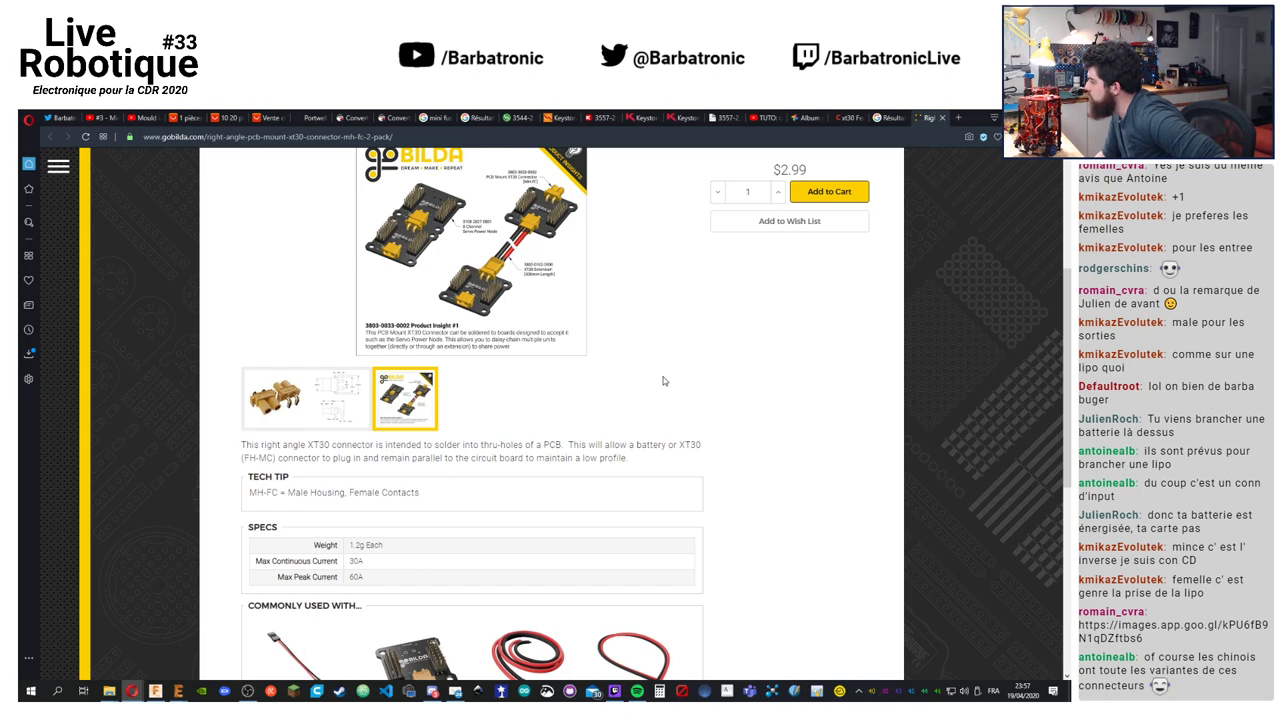
scroll(697, 368, down, 3)
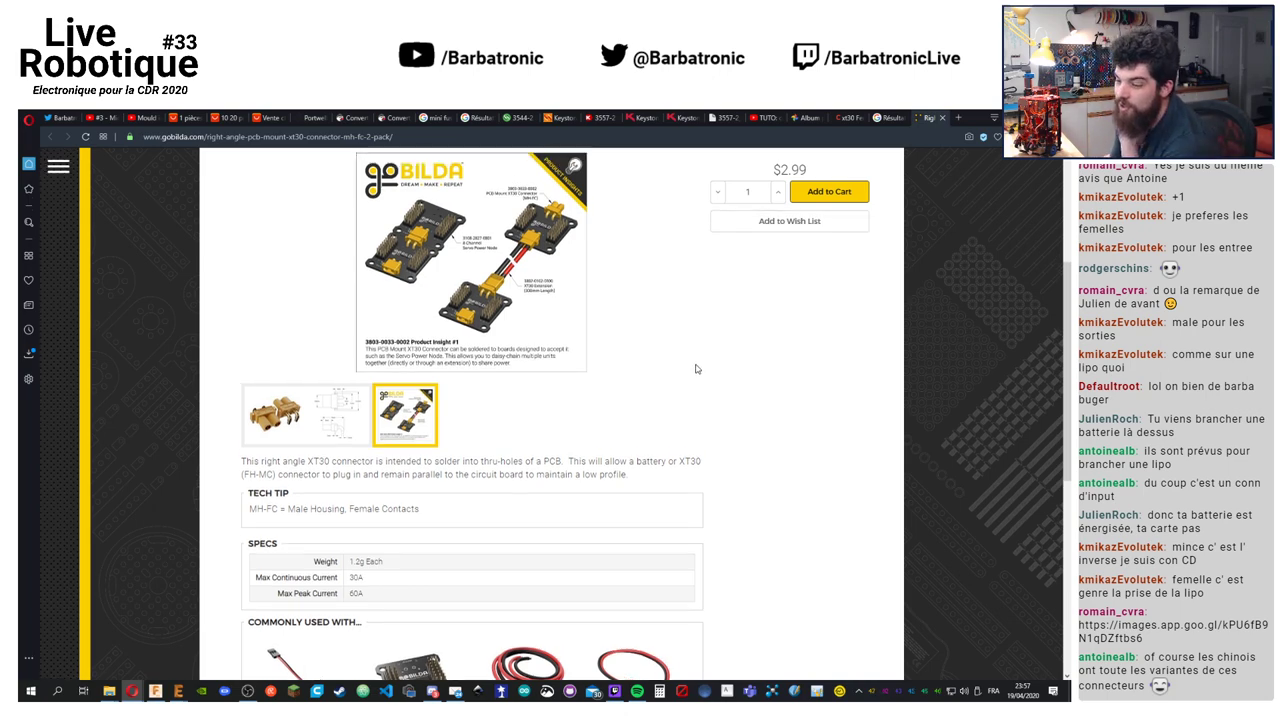
scroll(771, 392, down, 3)
scroll(774, 384, up, 6)
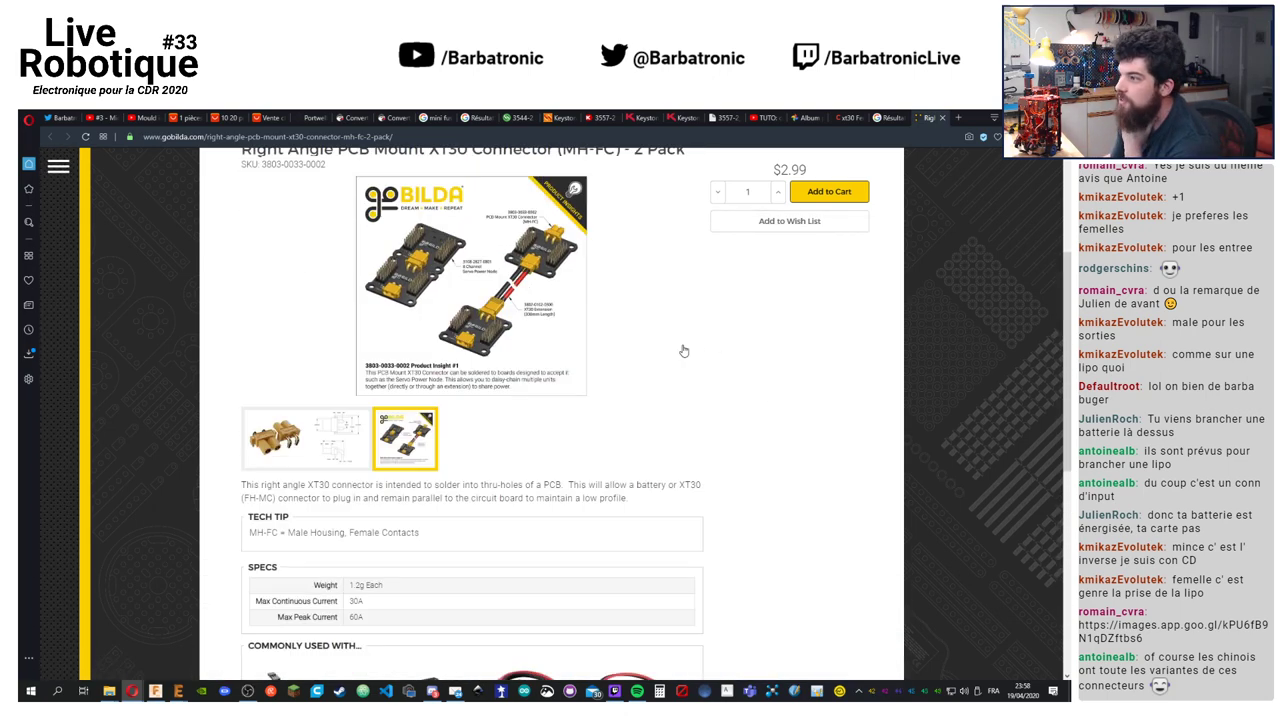
click(850, 118)
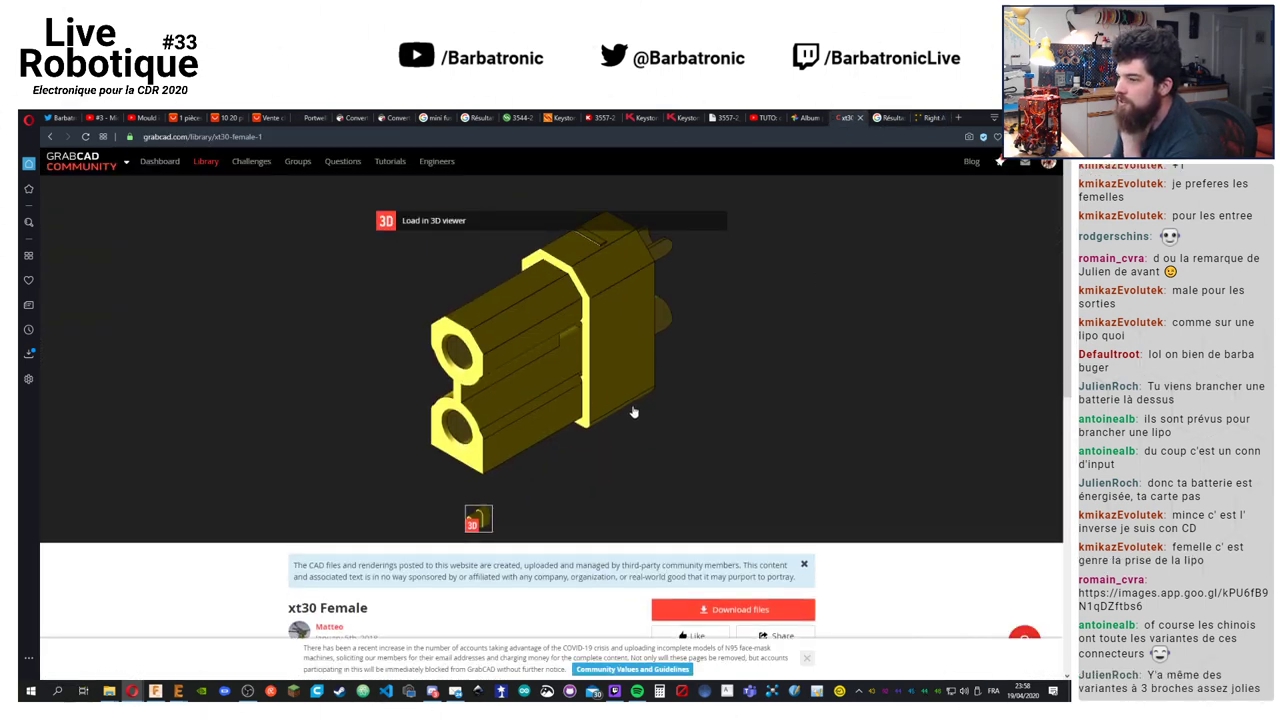
Save the xt30 Female model's XdT30male.ipt file to the Bureau (desktop) folder
scroll(631, 409, down, 5)
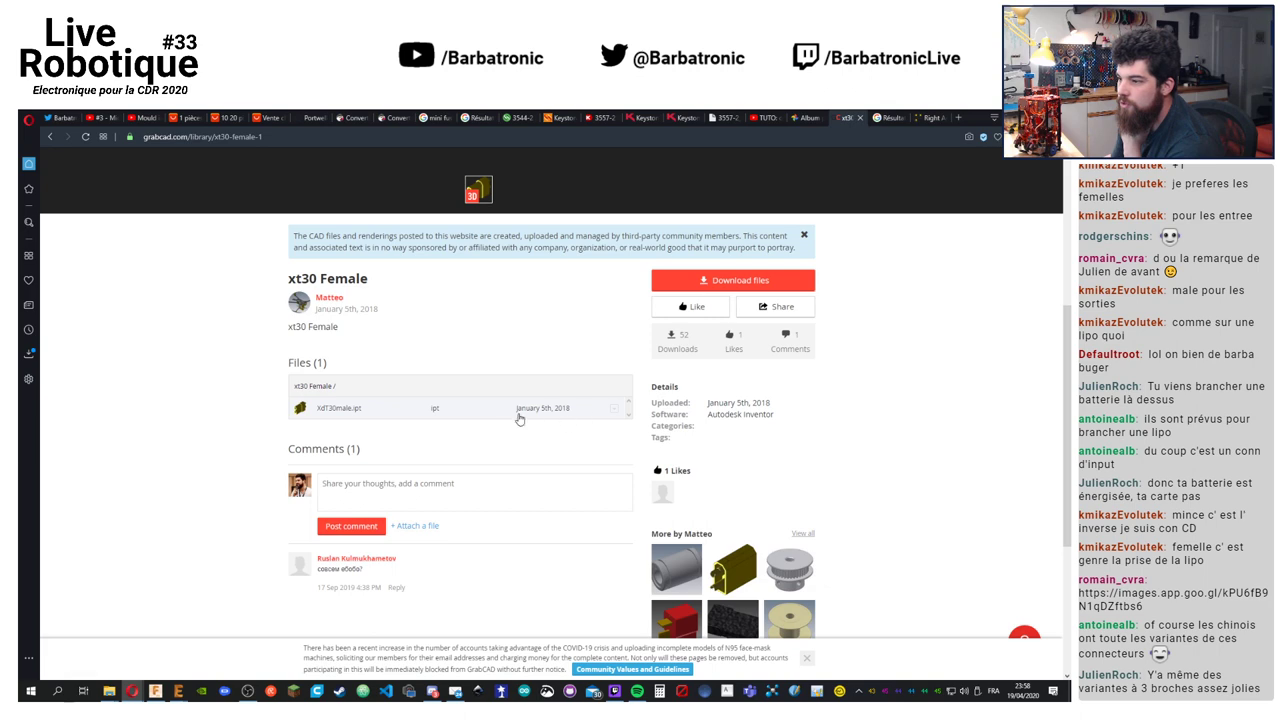
scroll(499, 414, up, 2)
click(343, 418)
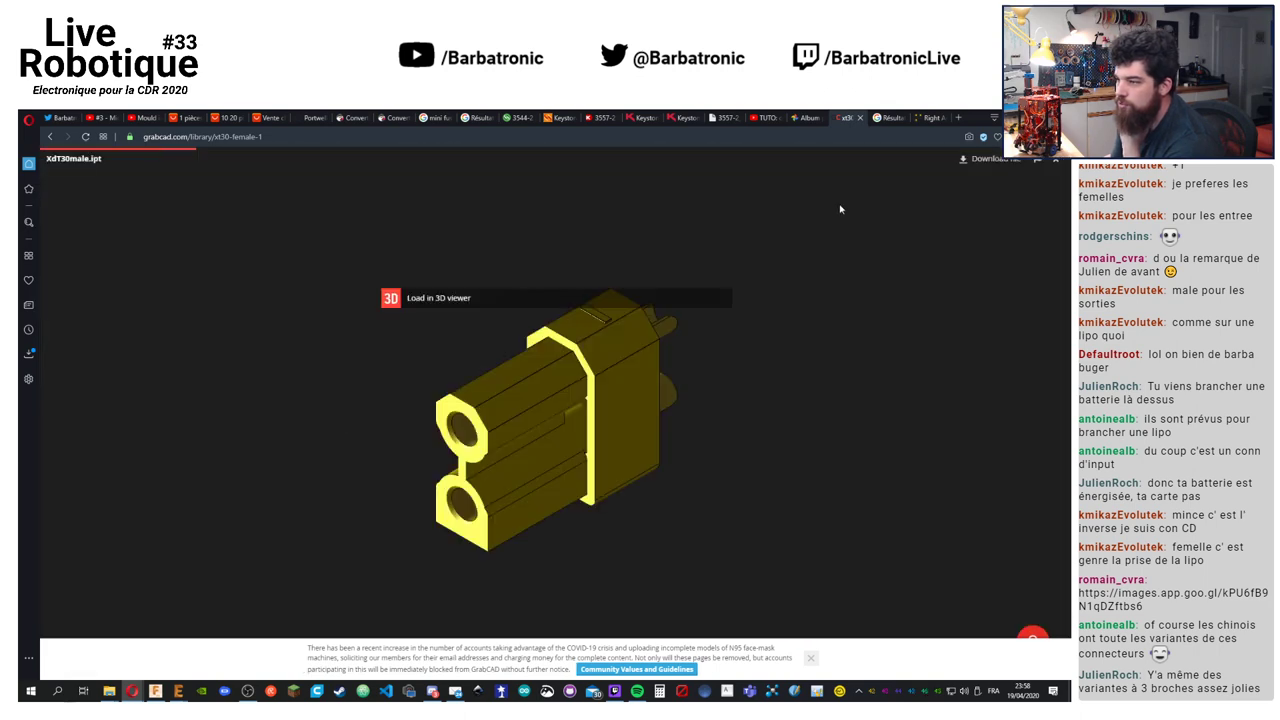
click(1001, 168)
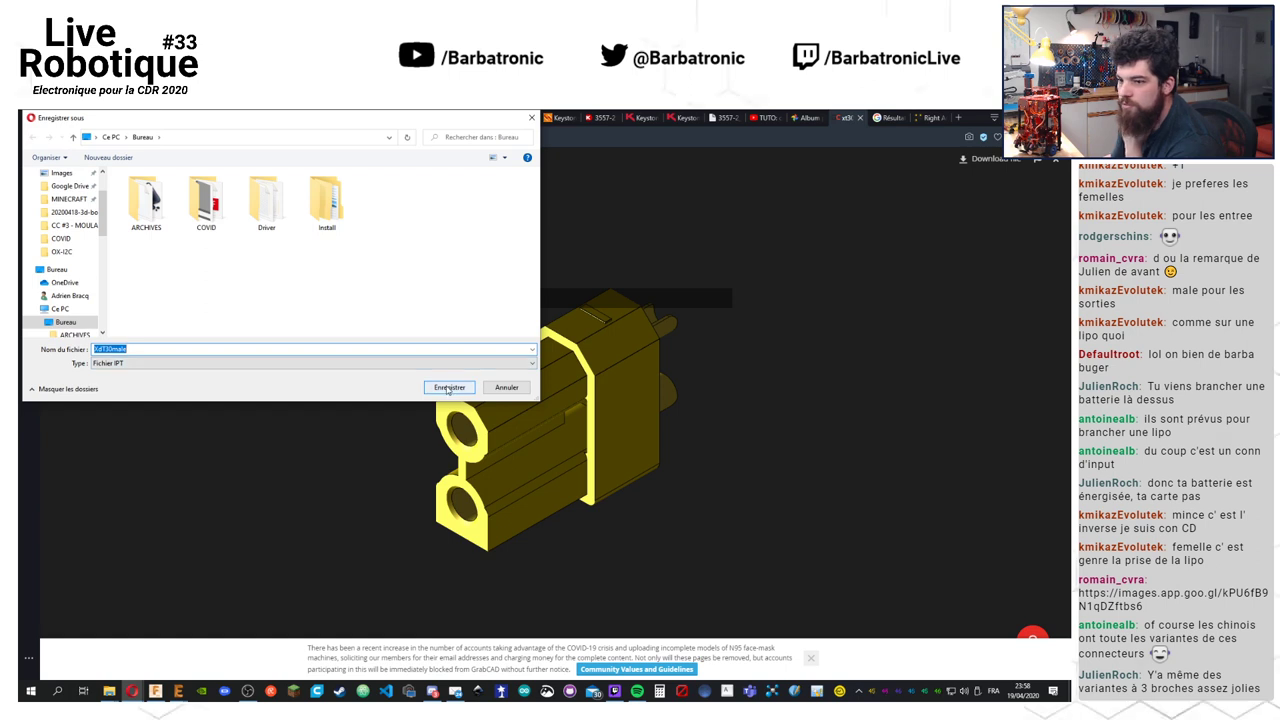
click(449, 388)
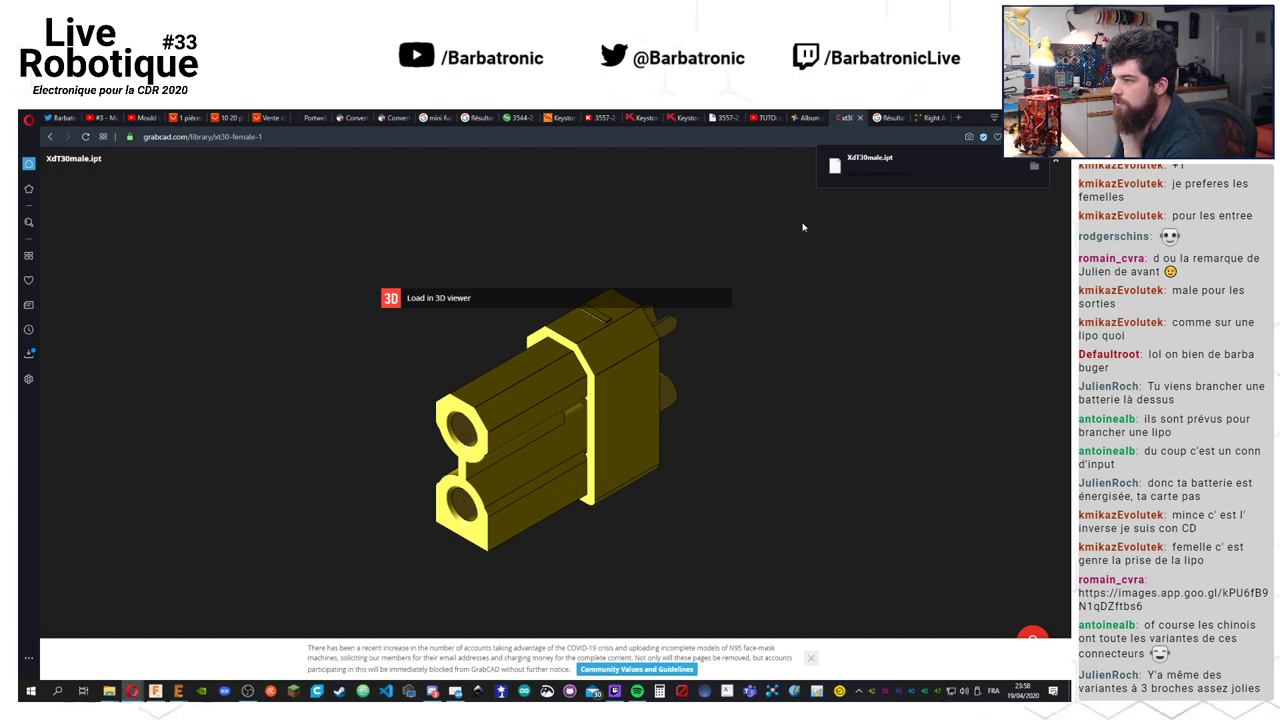
Save the XT60 package's 3D edits with the default version description
key(alt+Tab)
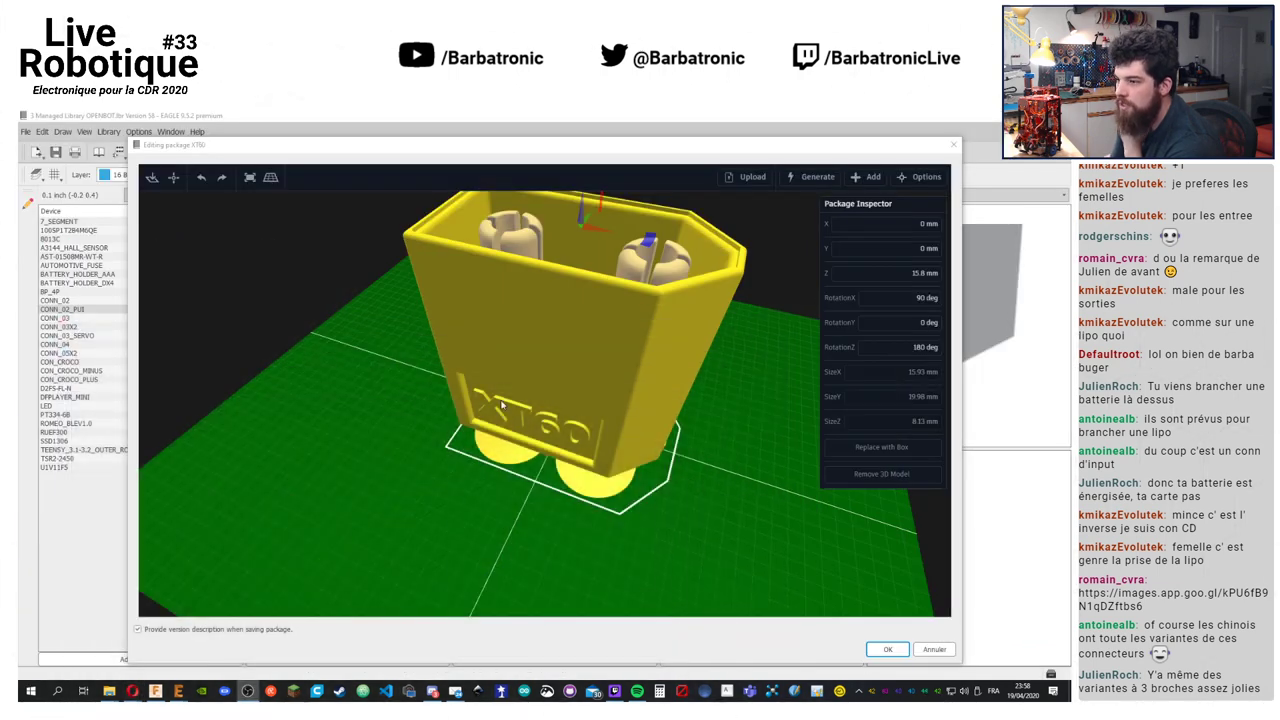
mouse_move(641, 507)
mouse_down()
mouse_move(661, 444)
mouse_move(650, 500)
mouse_up()
click(887, 649)
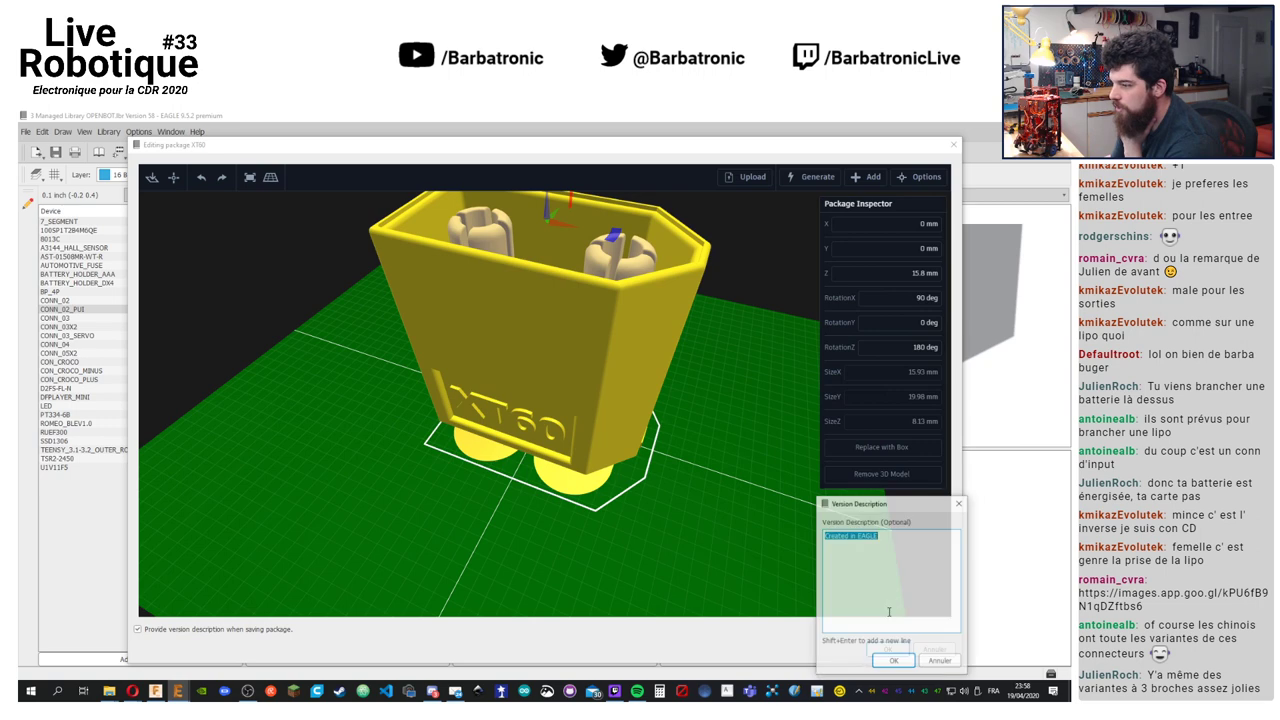
click(894, 661)
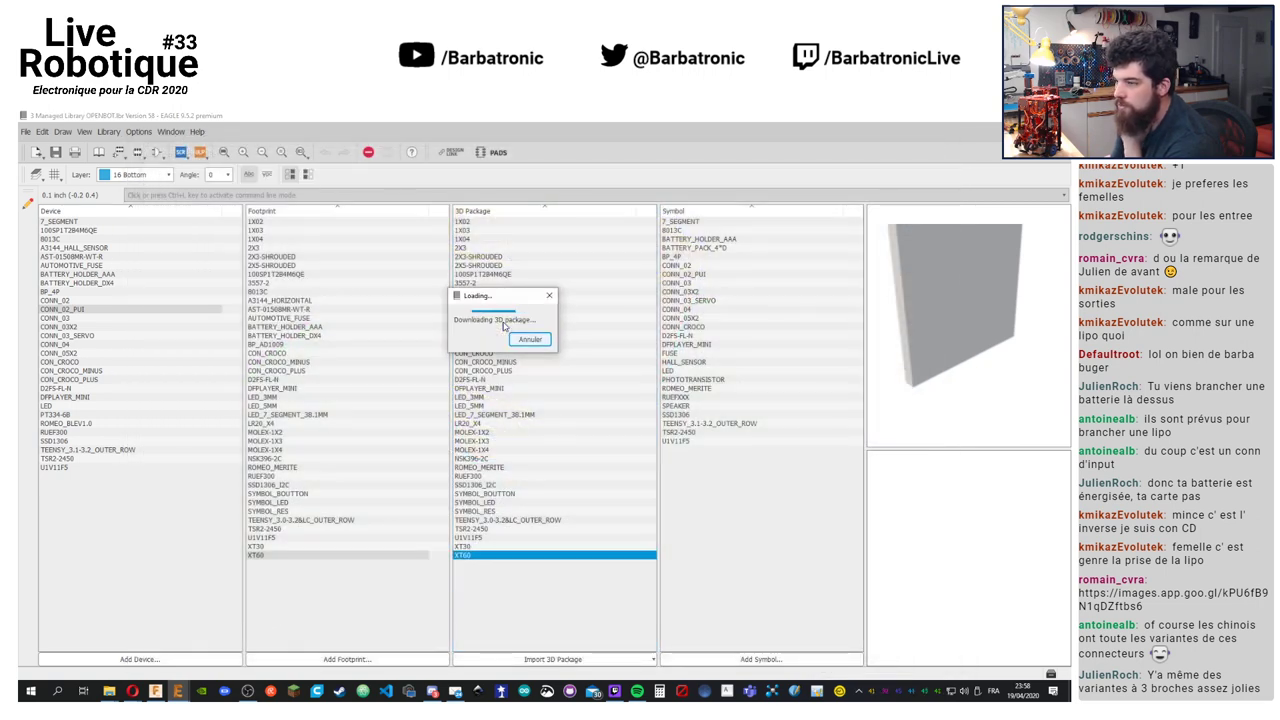
Try loading XdT30male.ipt as the XT30 package's 3D model, which EAGLE rejects as unsupported
double_click(522, 547)
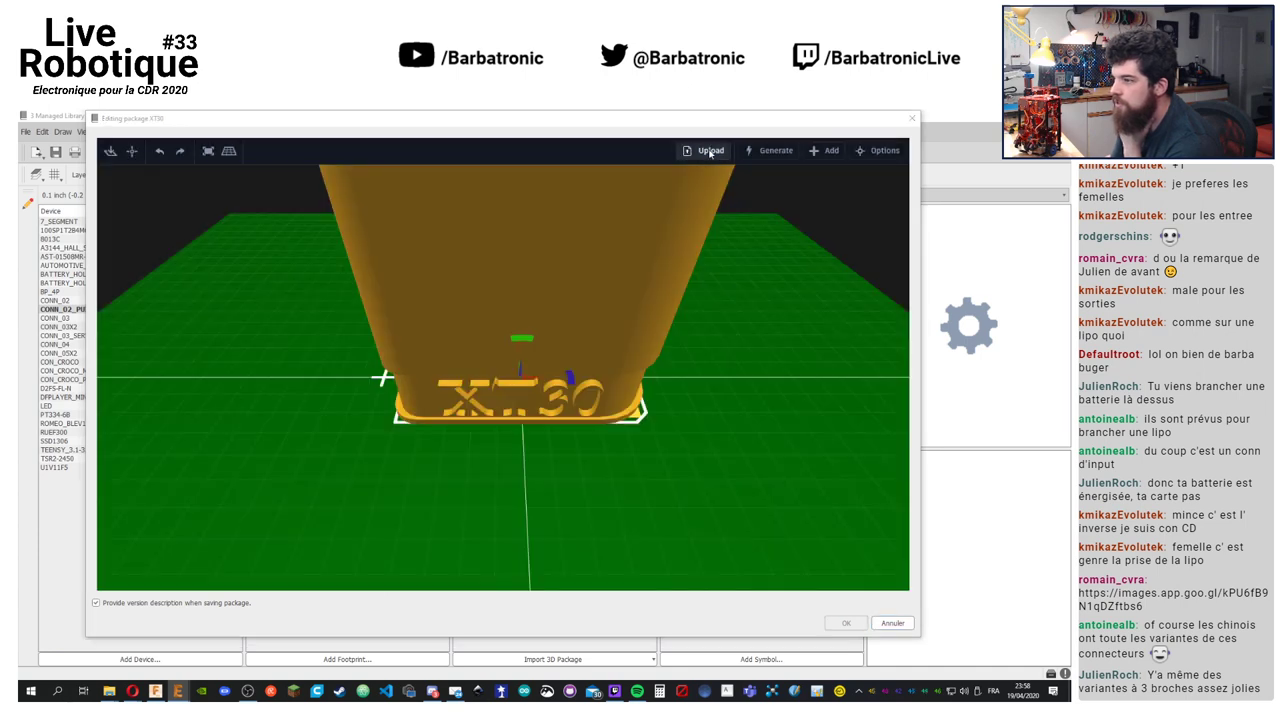
click(709, 151)
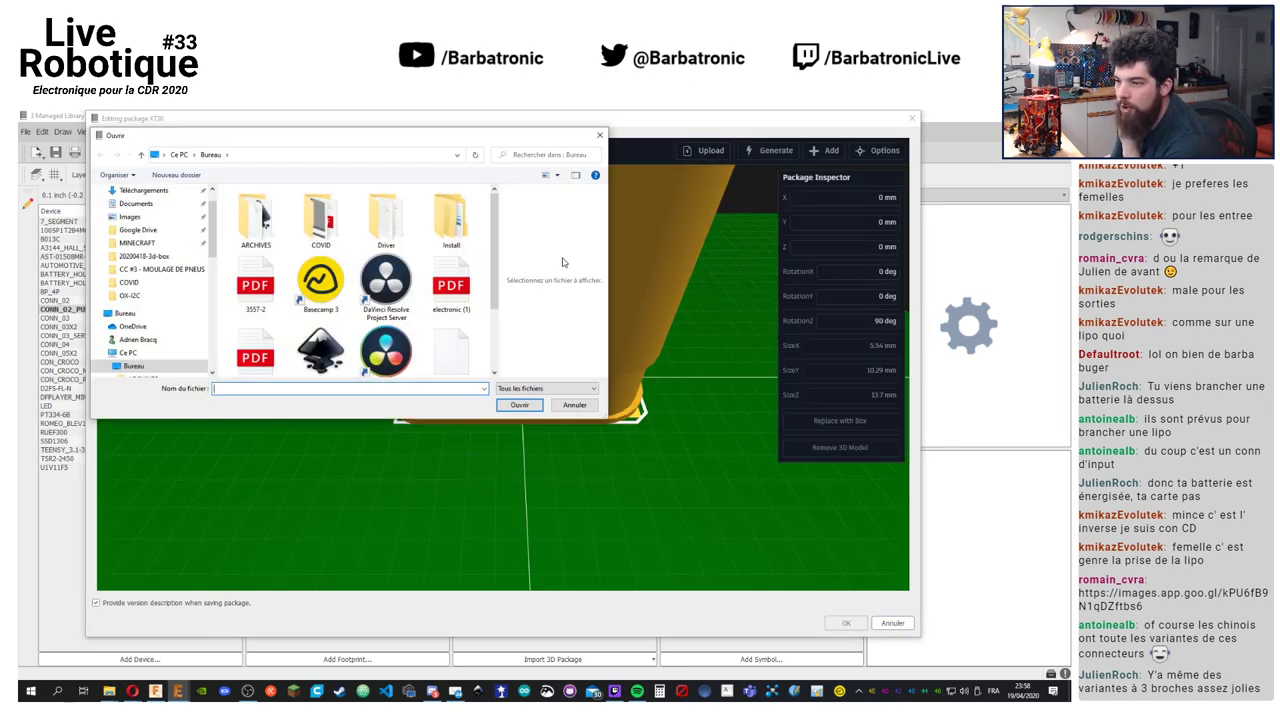
click(451, 258)
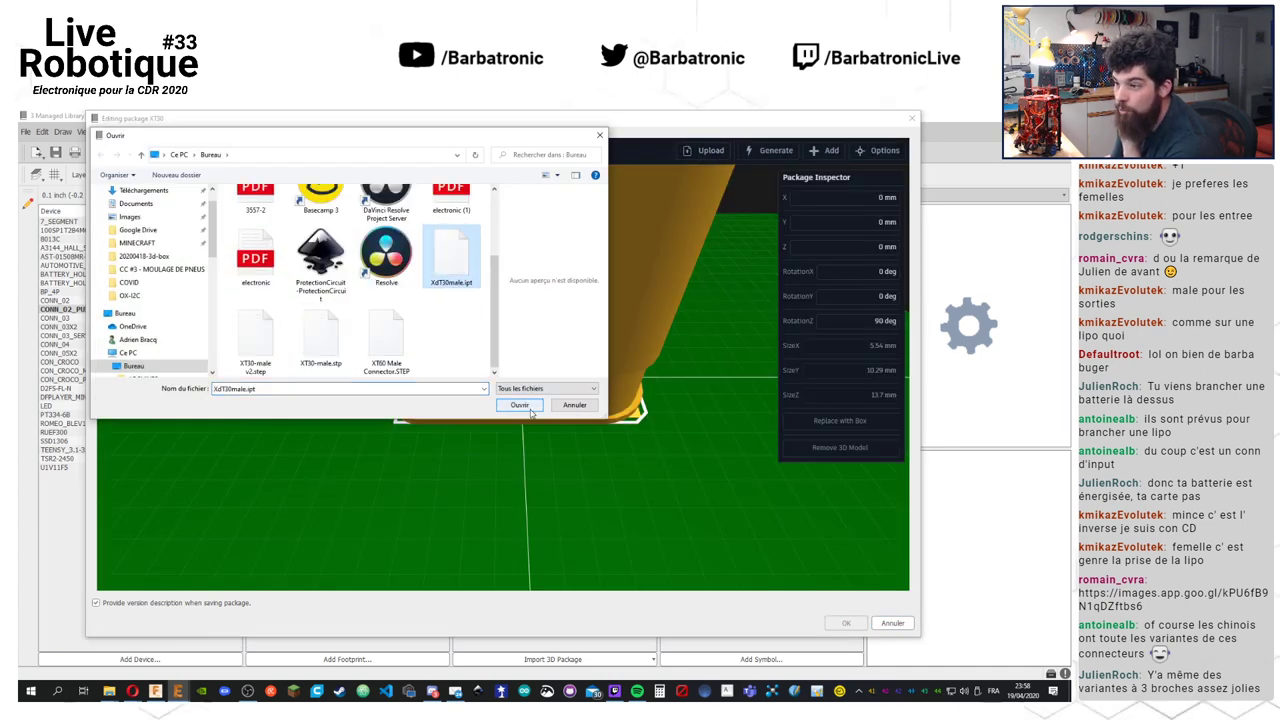
click(520, 405)
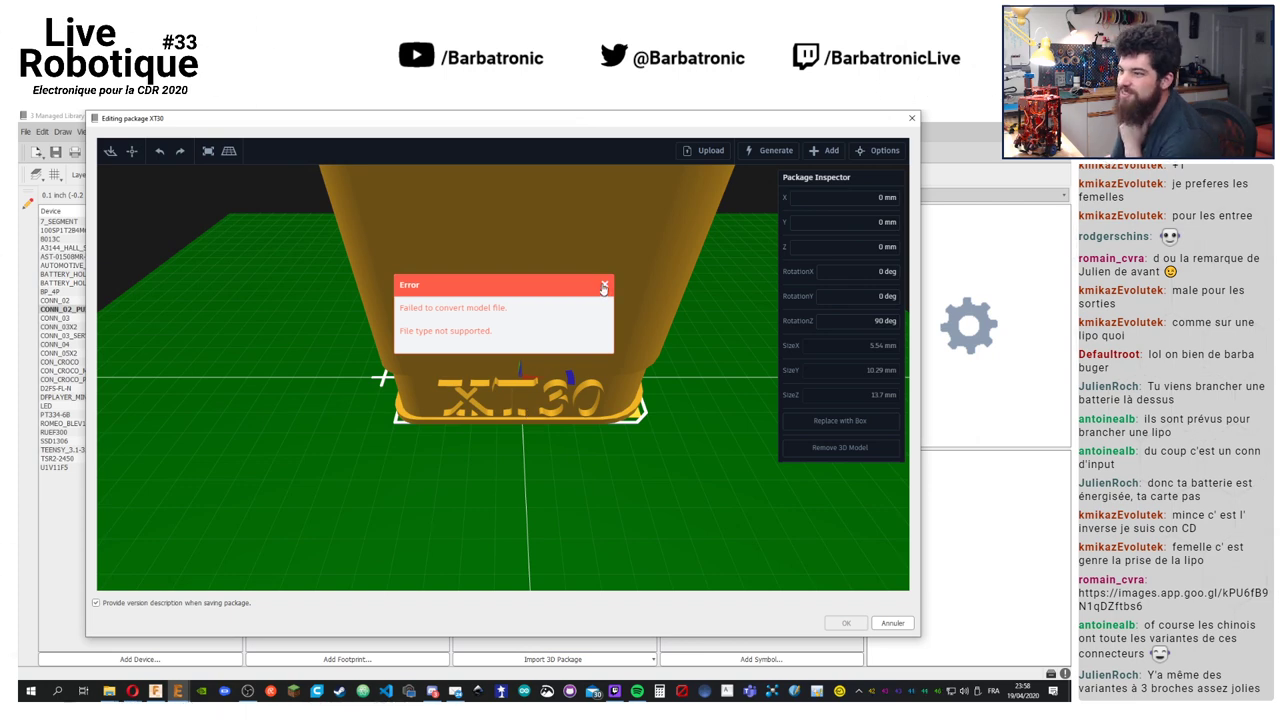
click(155, 690)
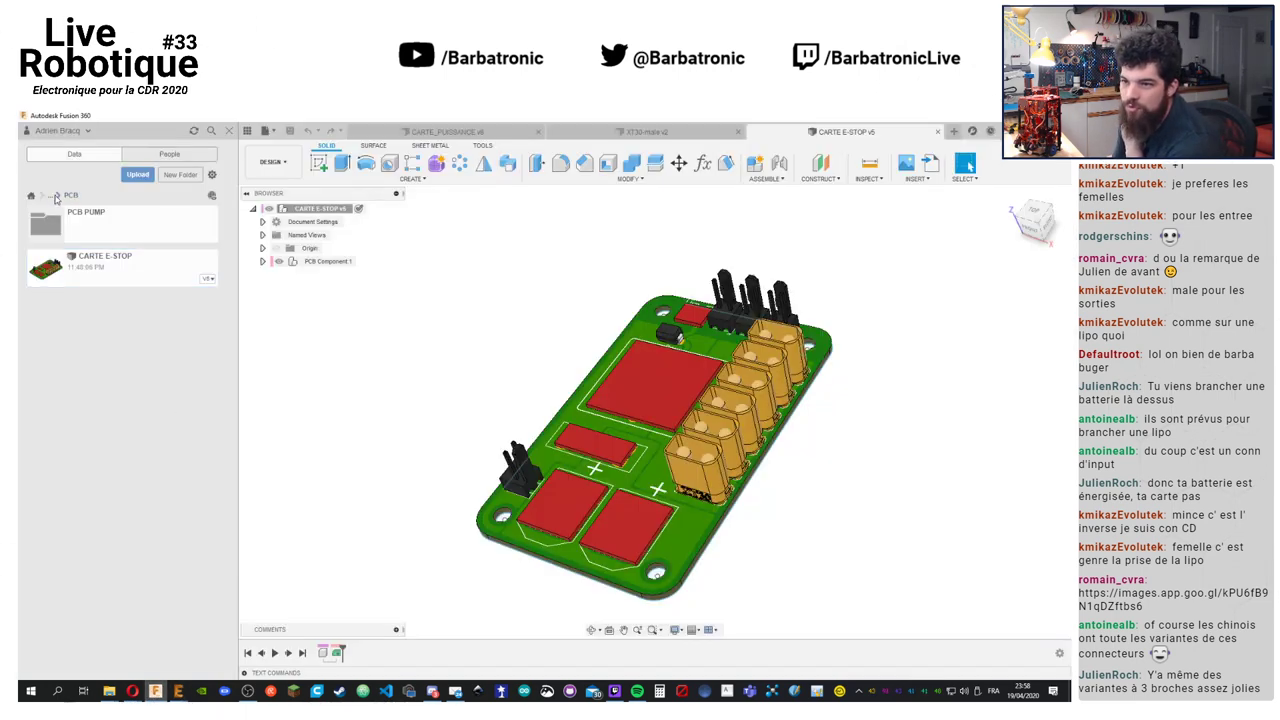
Upload XdT30male.ipt into the COMPOSANTS folder and close the finished job status
click(54, 197)
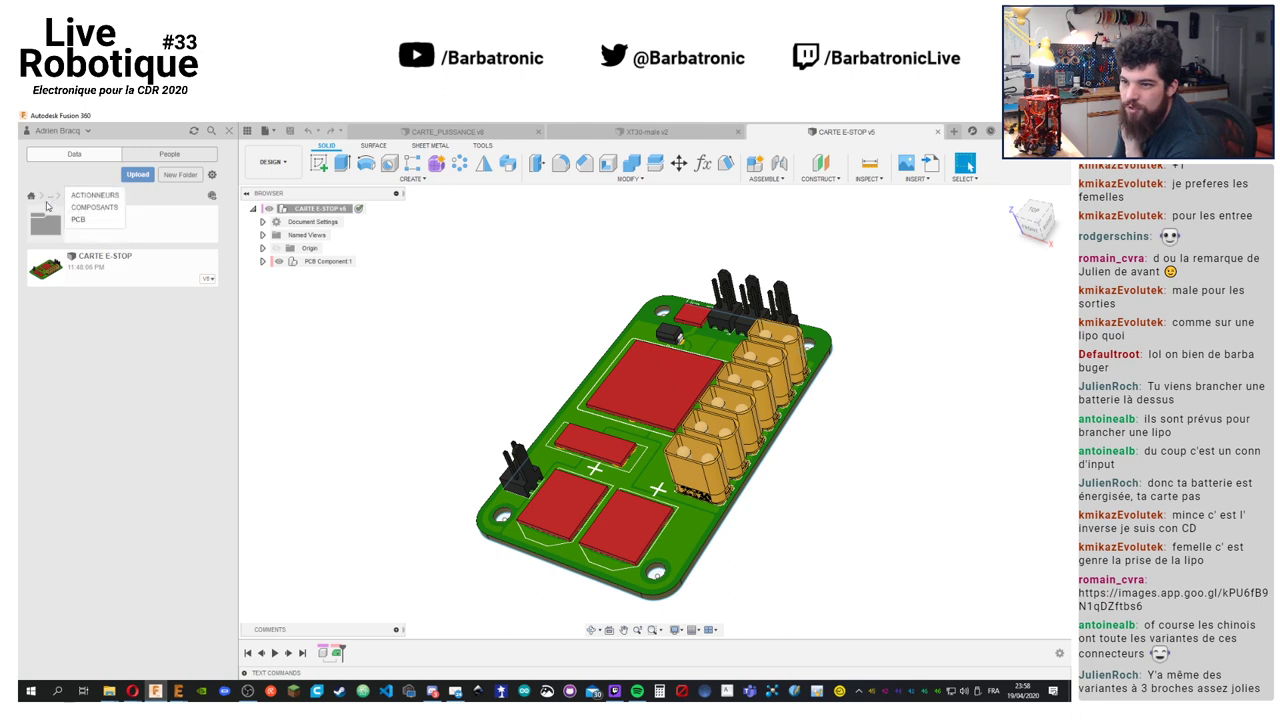
click(82, 208)
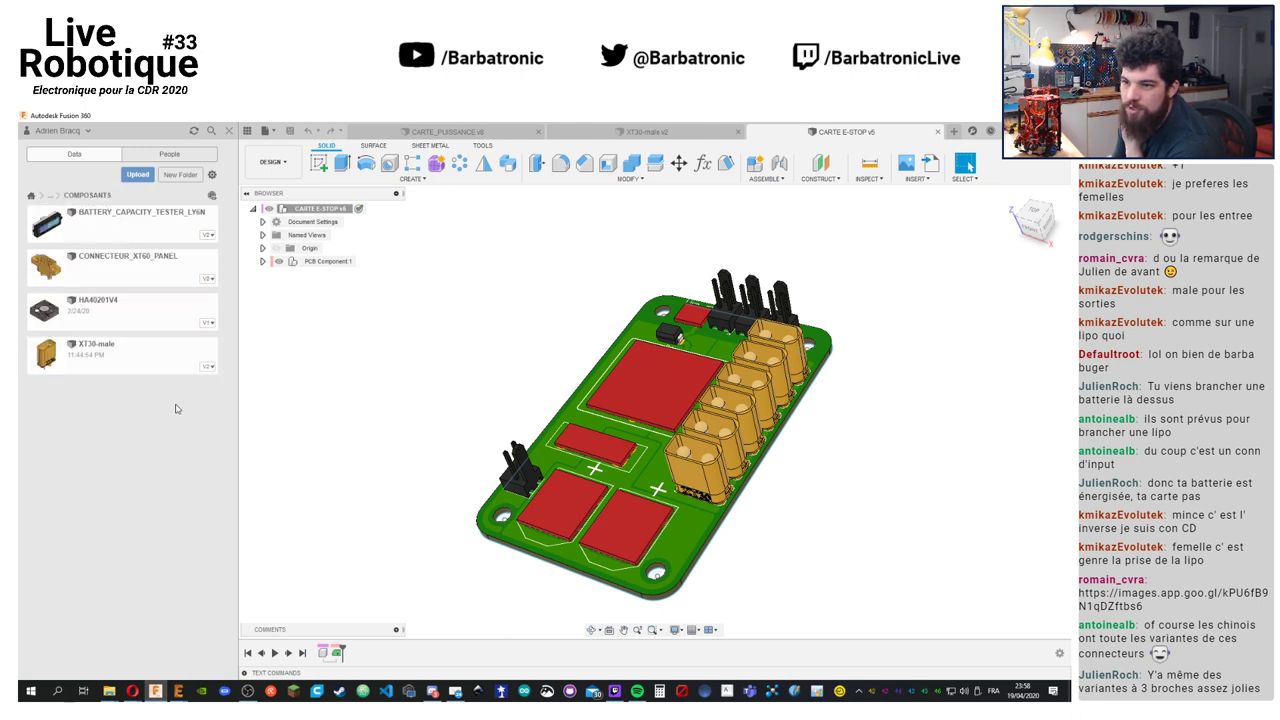
click(137, 174)
click(378, 380)
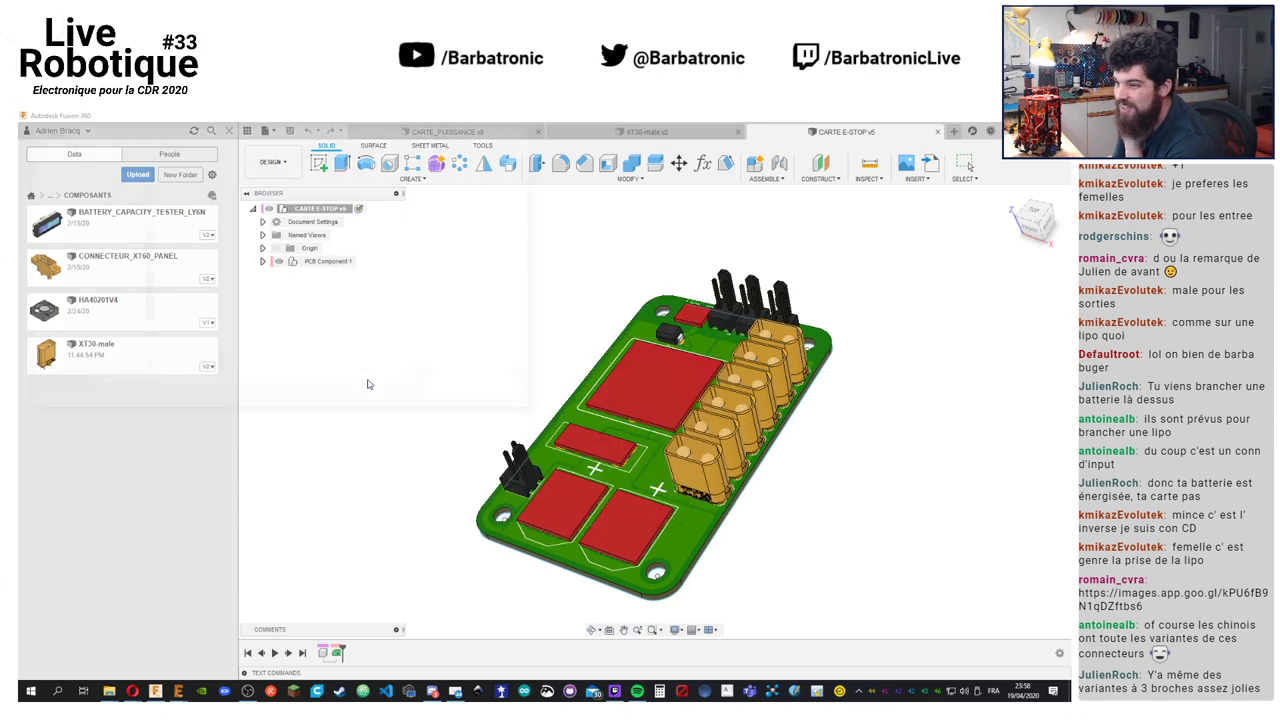
scroll(423, 336, down, 2)
click(383, 255)
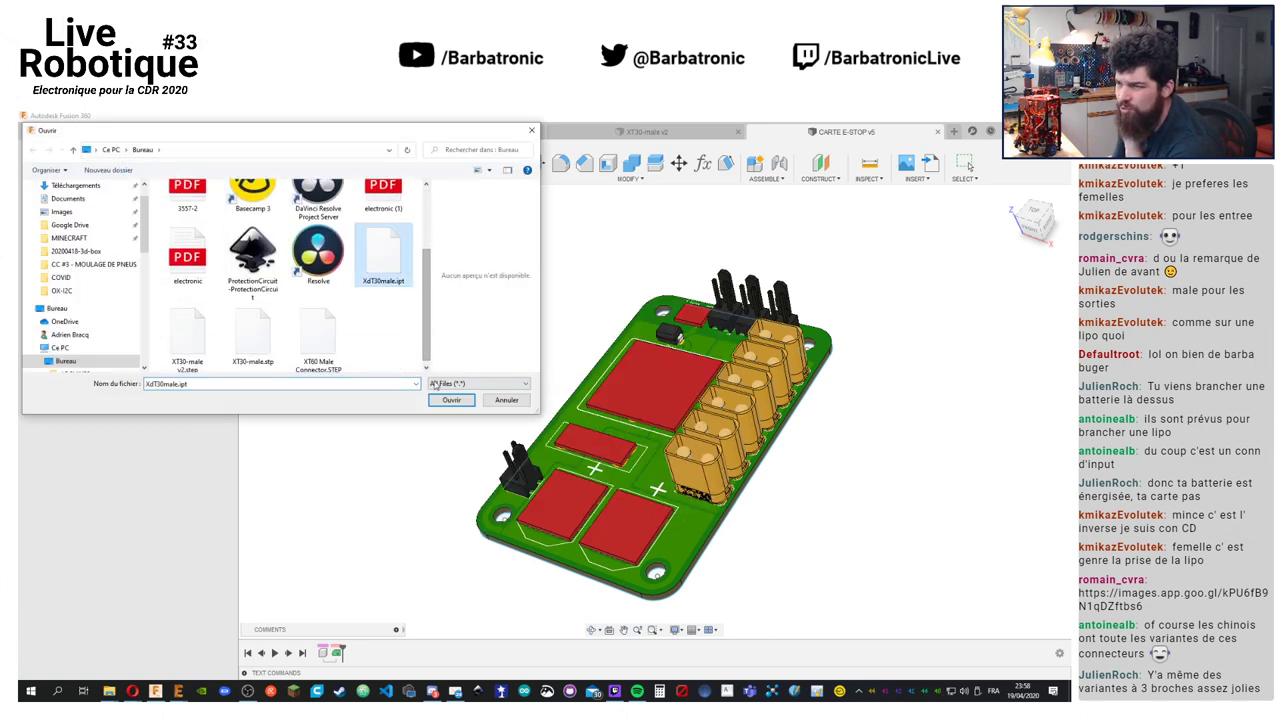
click(451, 399)
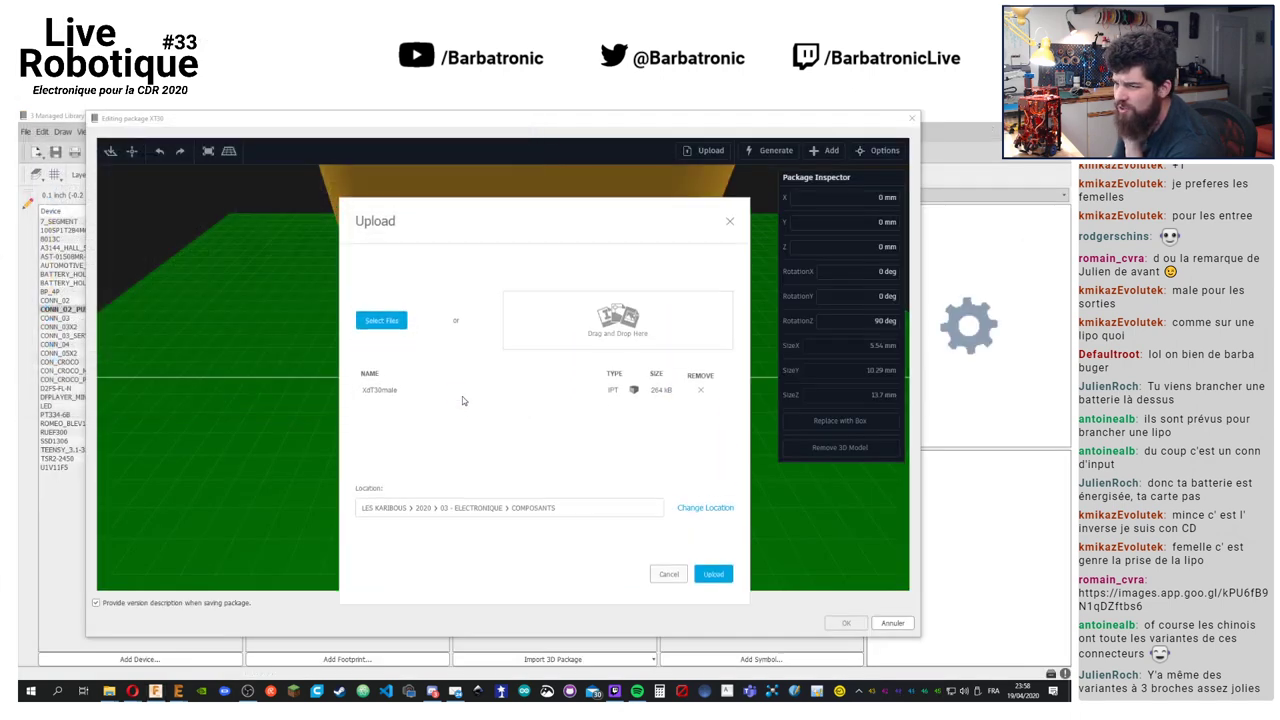
click(714, 576)
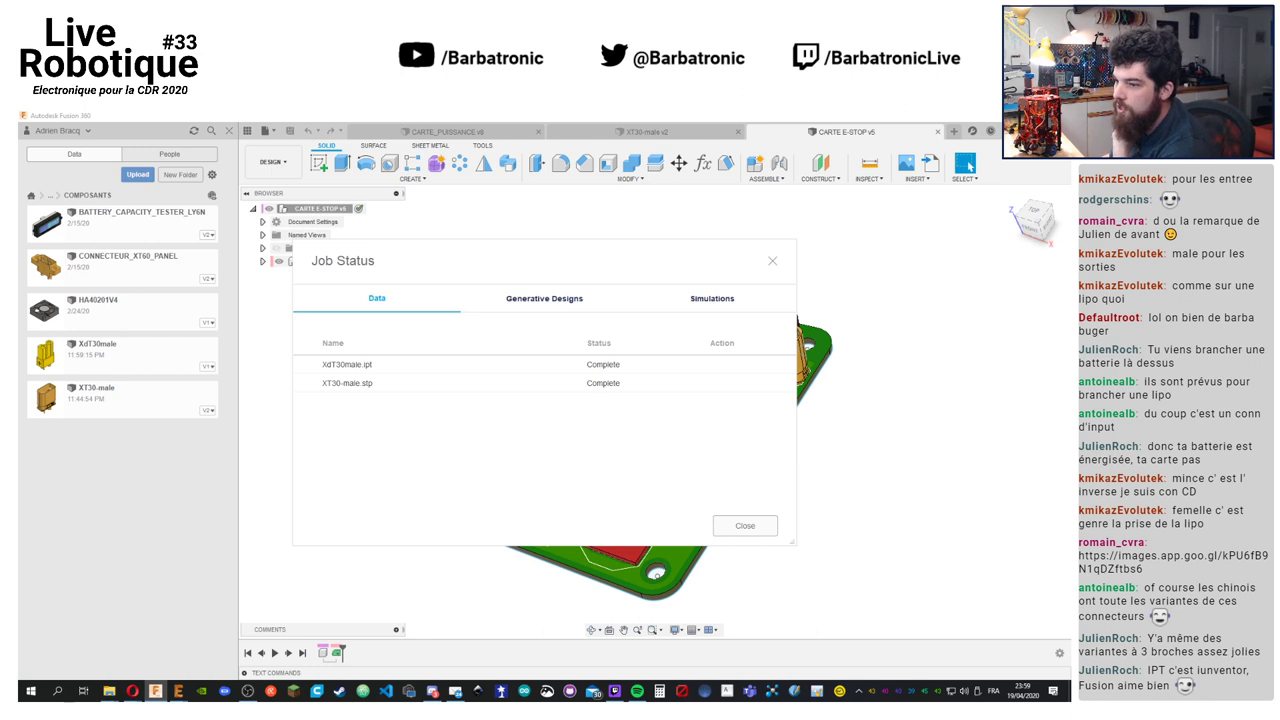
click(745, 529)
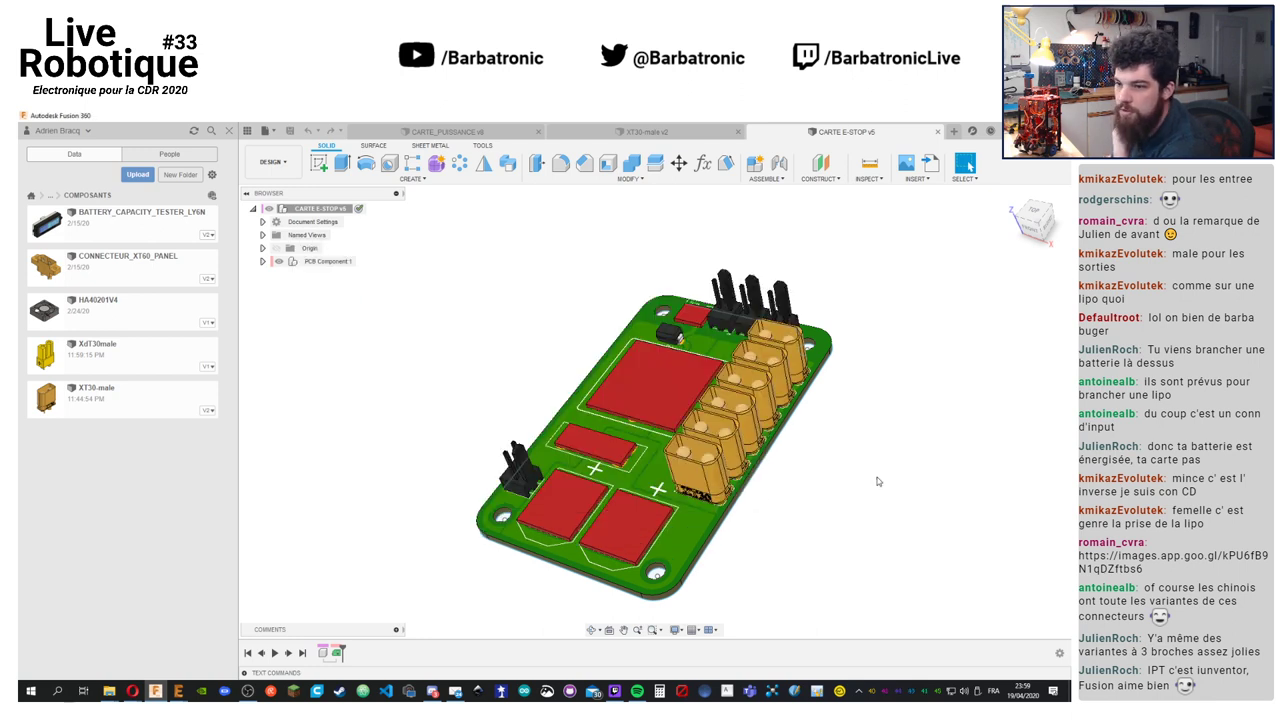
Open the XdT30male design and orbit around the connector to inspect it
double_click(112, 362)
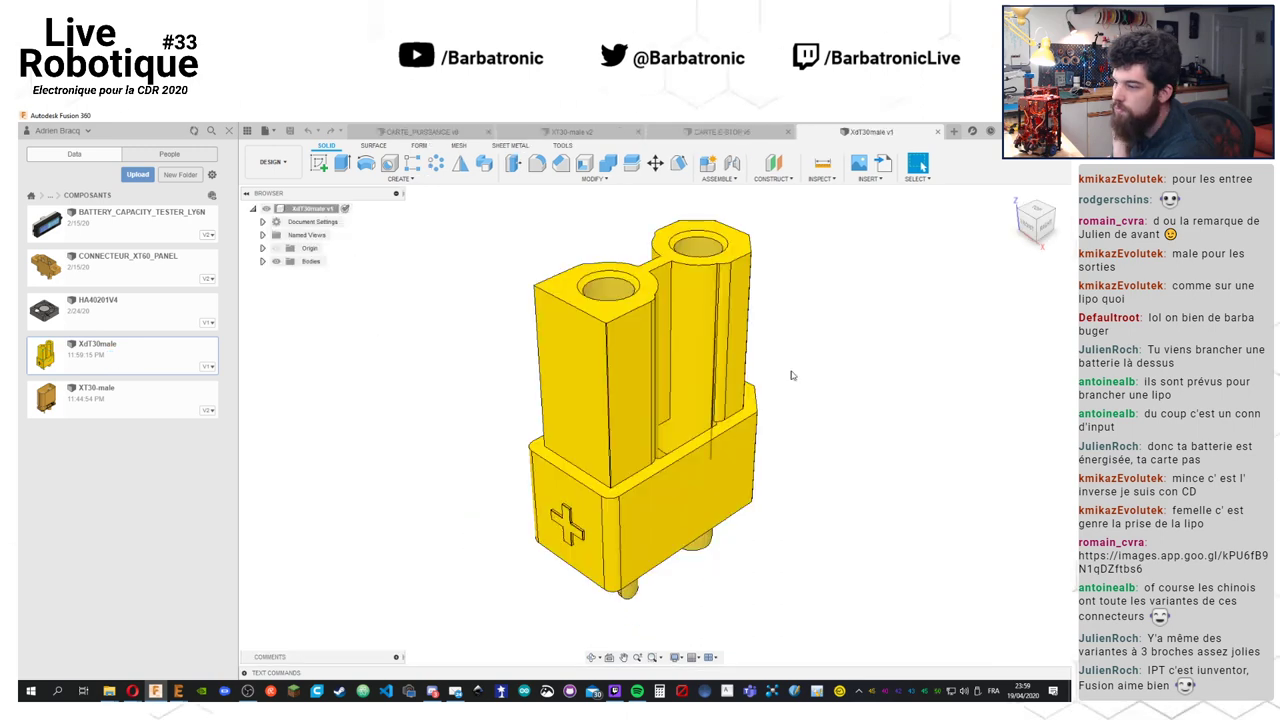
right_drag(895, 386, 890, 378)
click(880, 357)
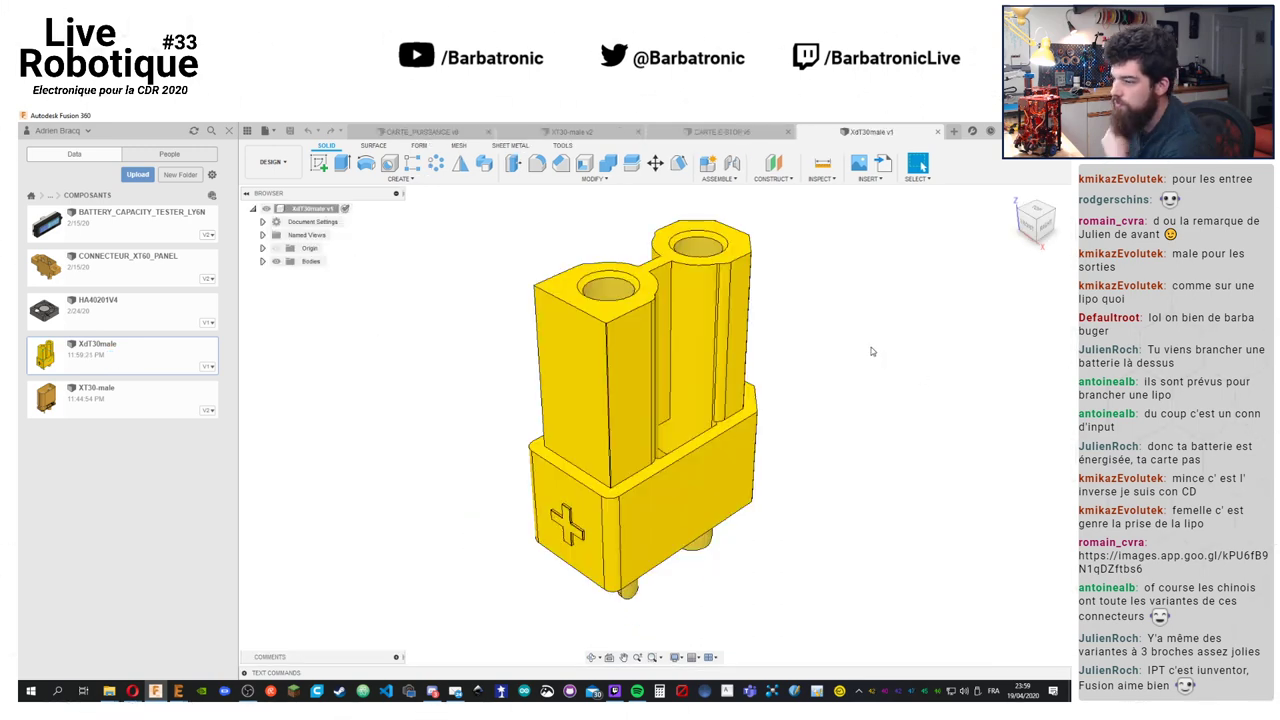
drag(897, 342, 789, 363)
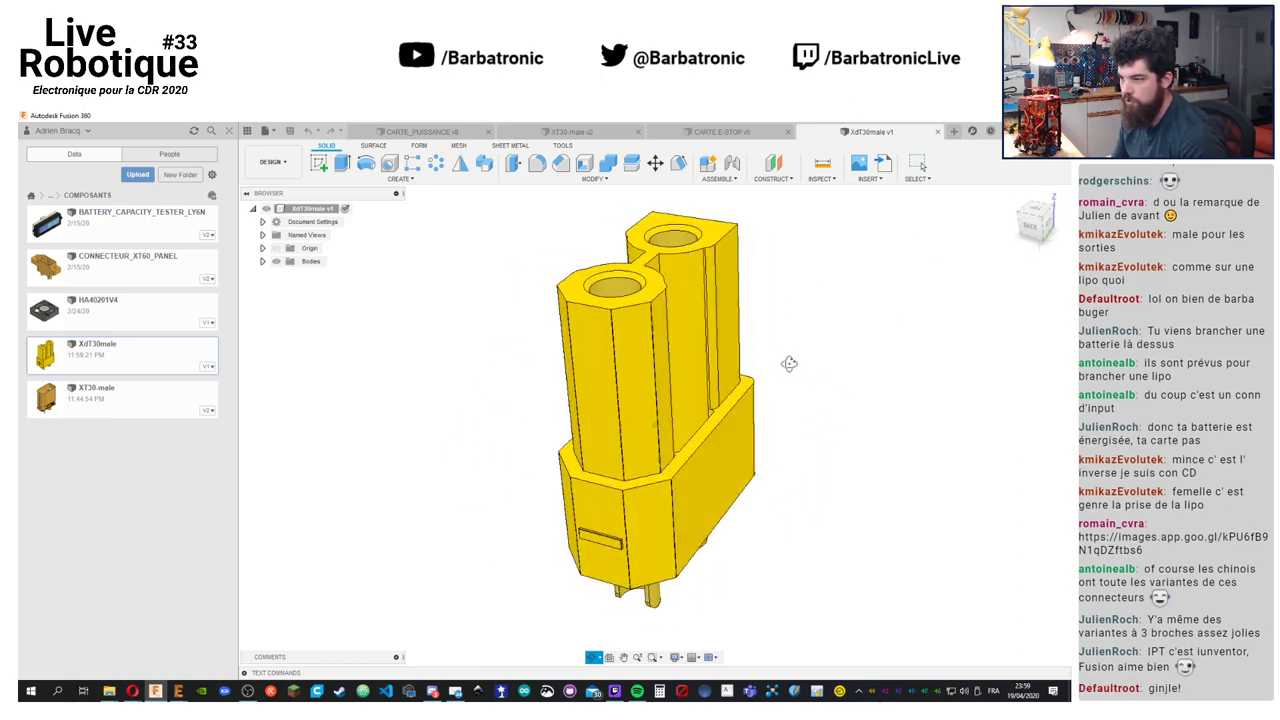
key(Escape)
Export the XdT30male design as a STEP file
click(266, 131)
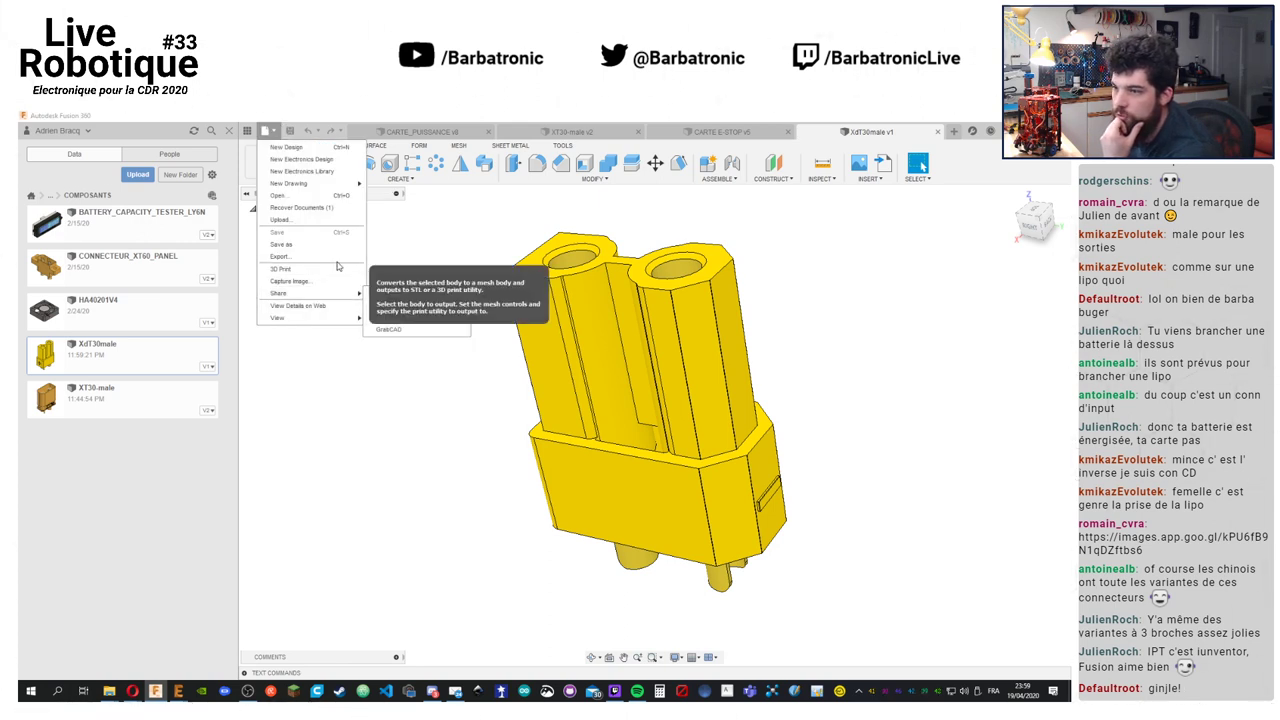
click(333, 257)
click(559, 250)
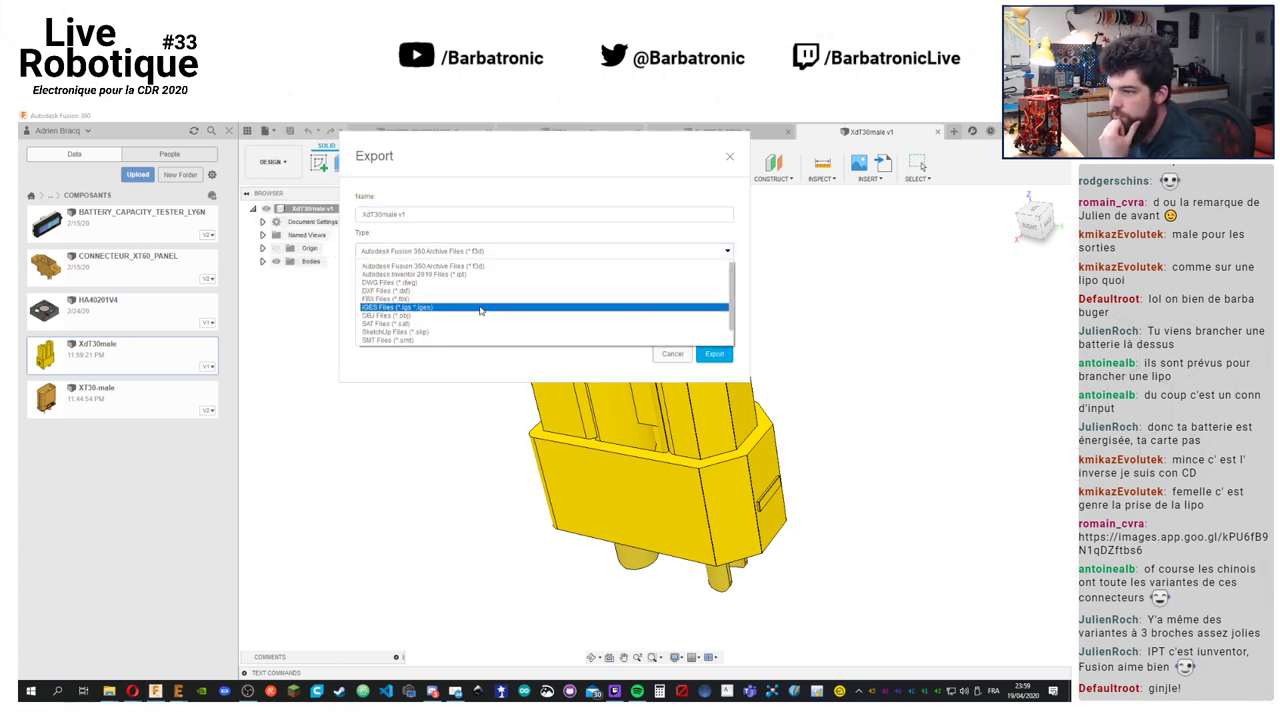
scroll(435, 328, down, 1)
click(433, 331)
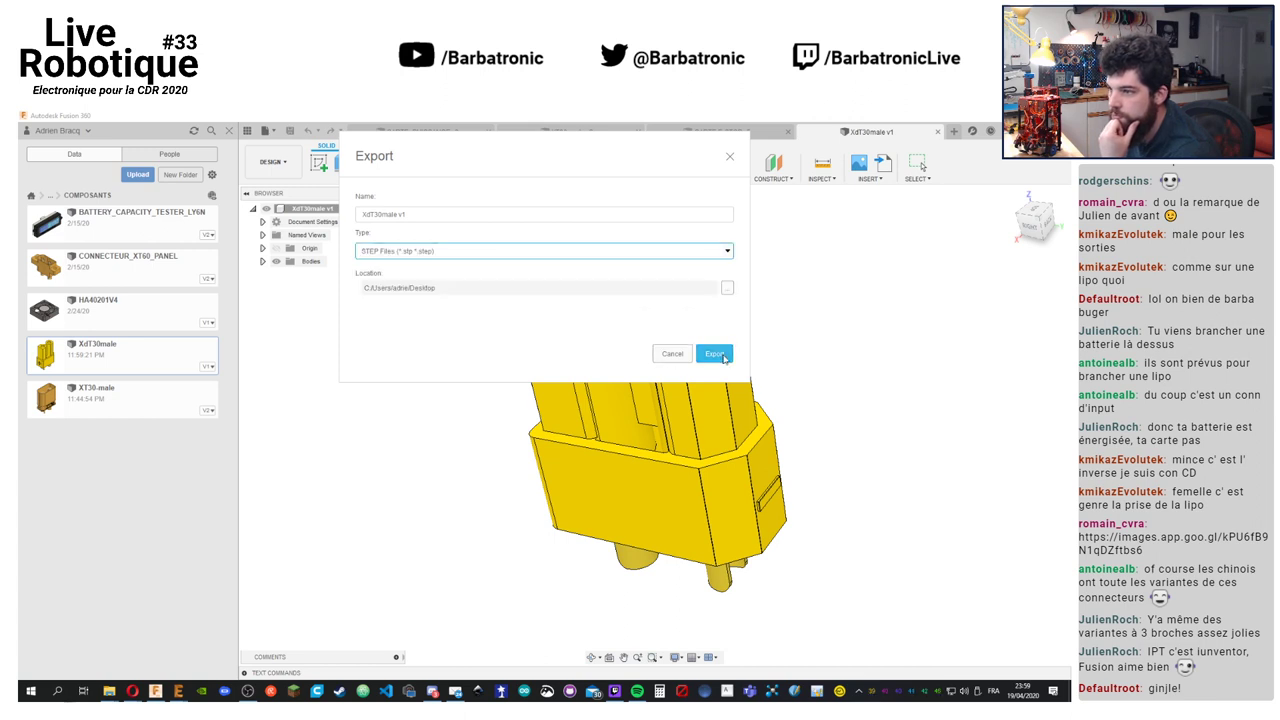
click(714, 354)
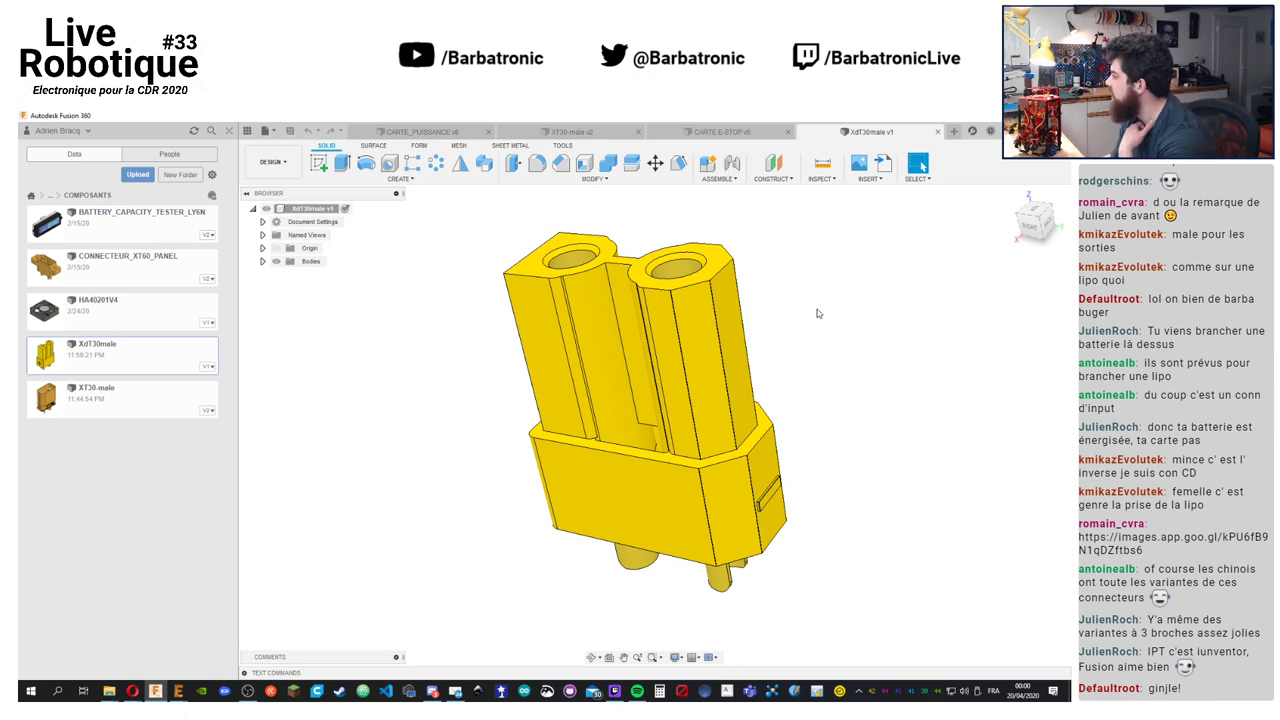
Load XdT30male v1.step as the XT30 package's 3D model in EAGLE, then return to Fusion 360
key(alt+Tab)
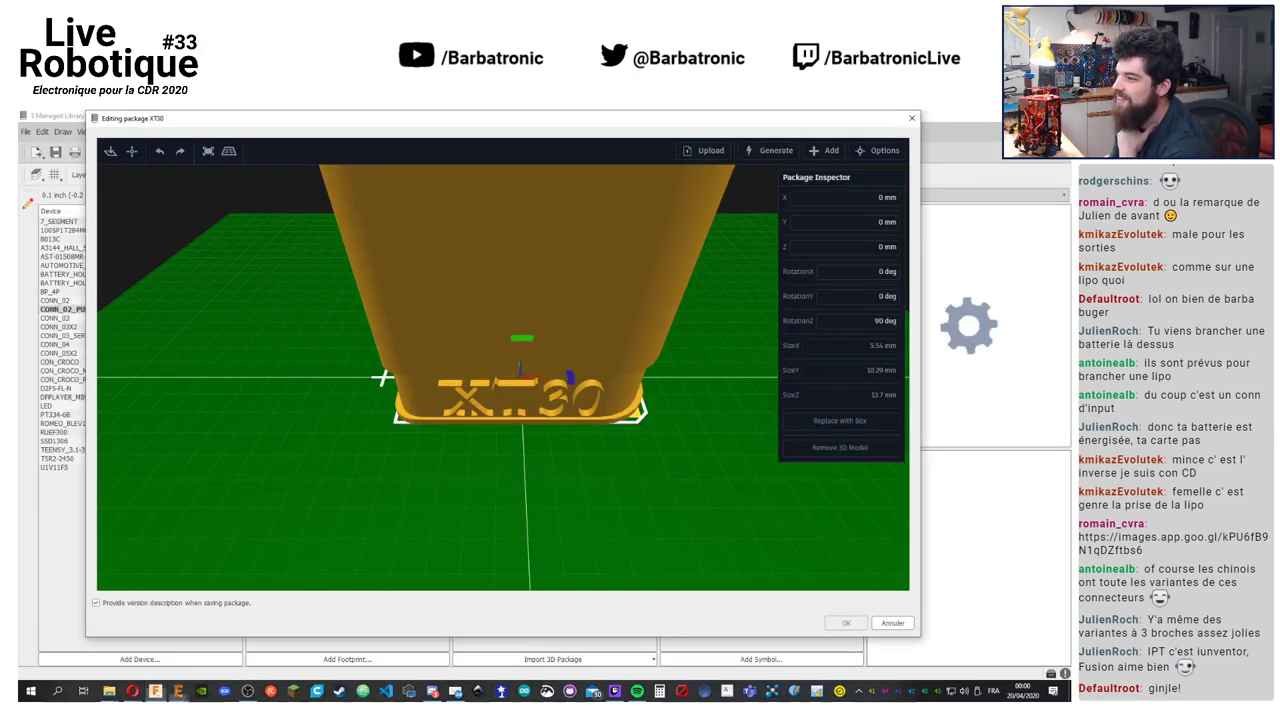
click(704, 150)
scroll(455, 260, down, 2)
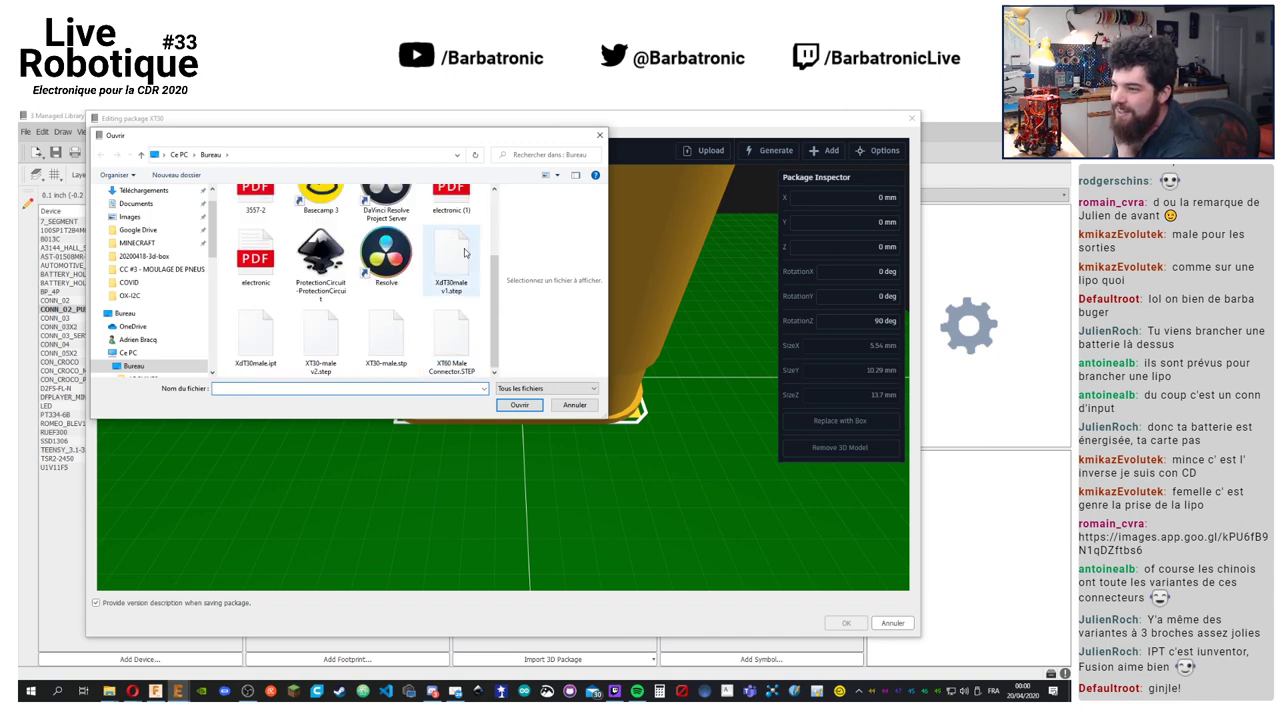
click(462, 256)
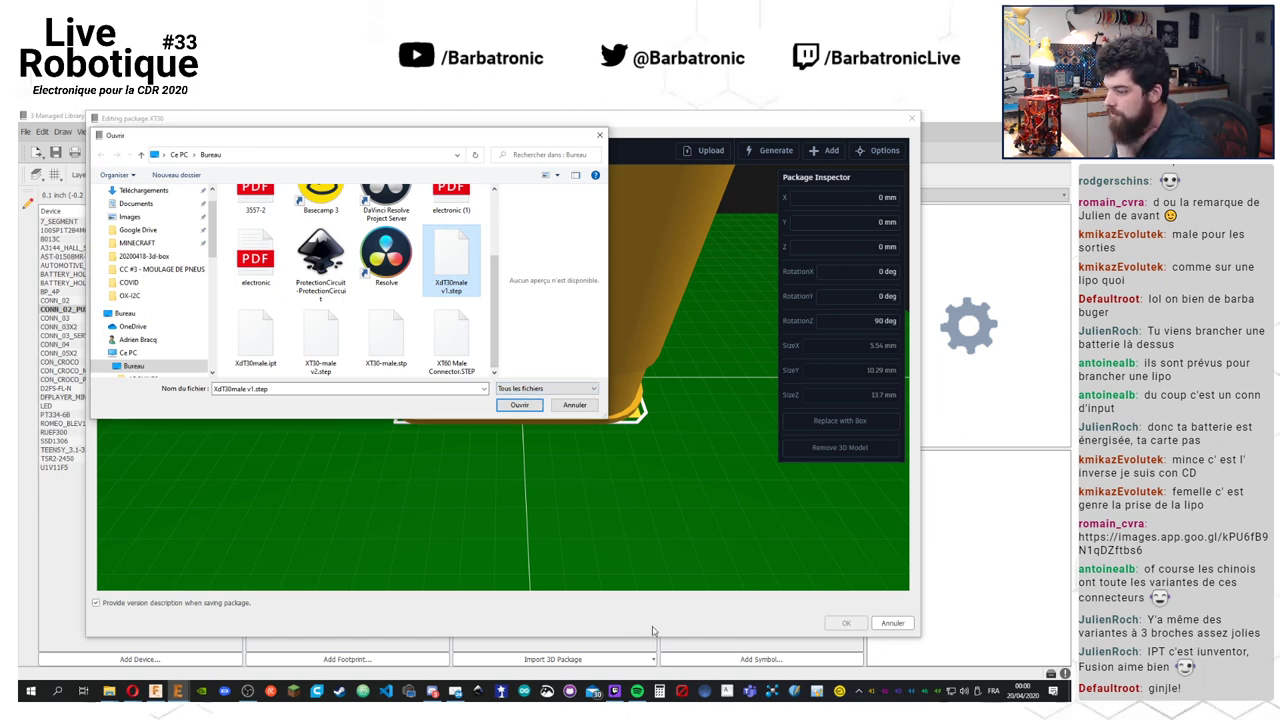
click(574, 406)
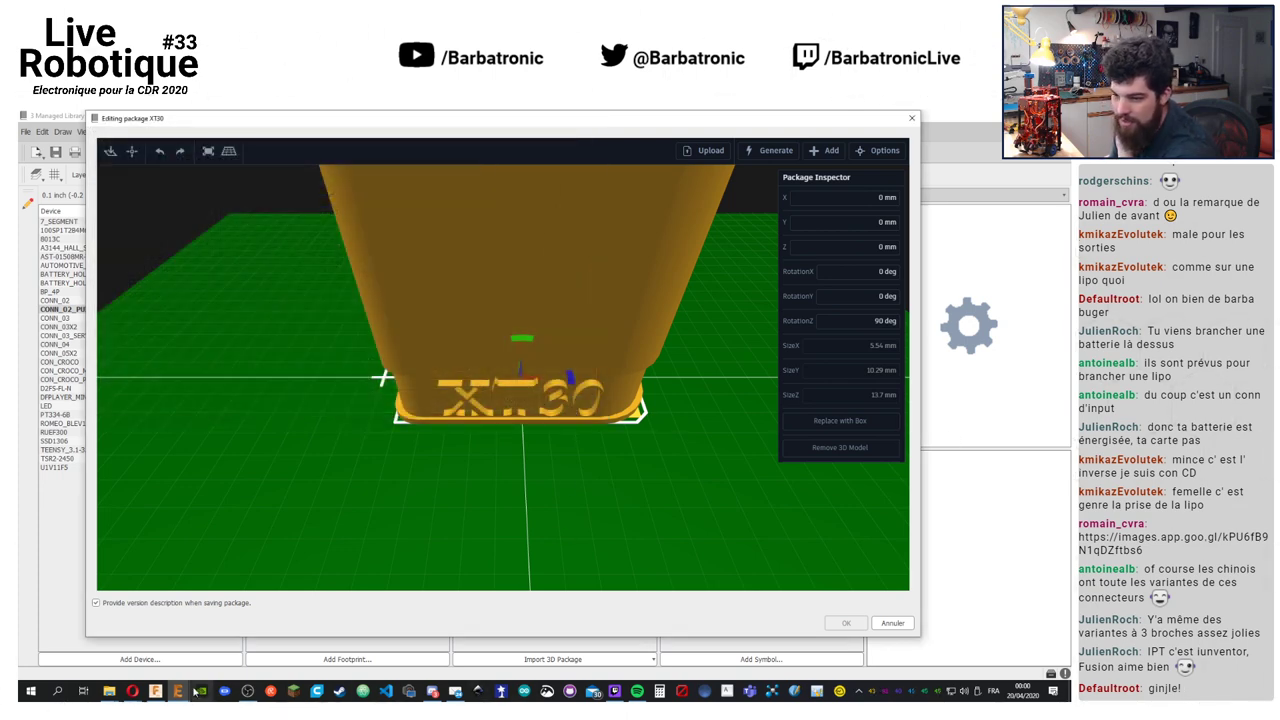
click(160, 692)
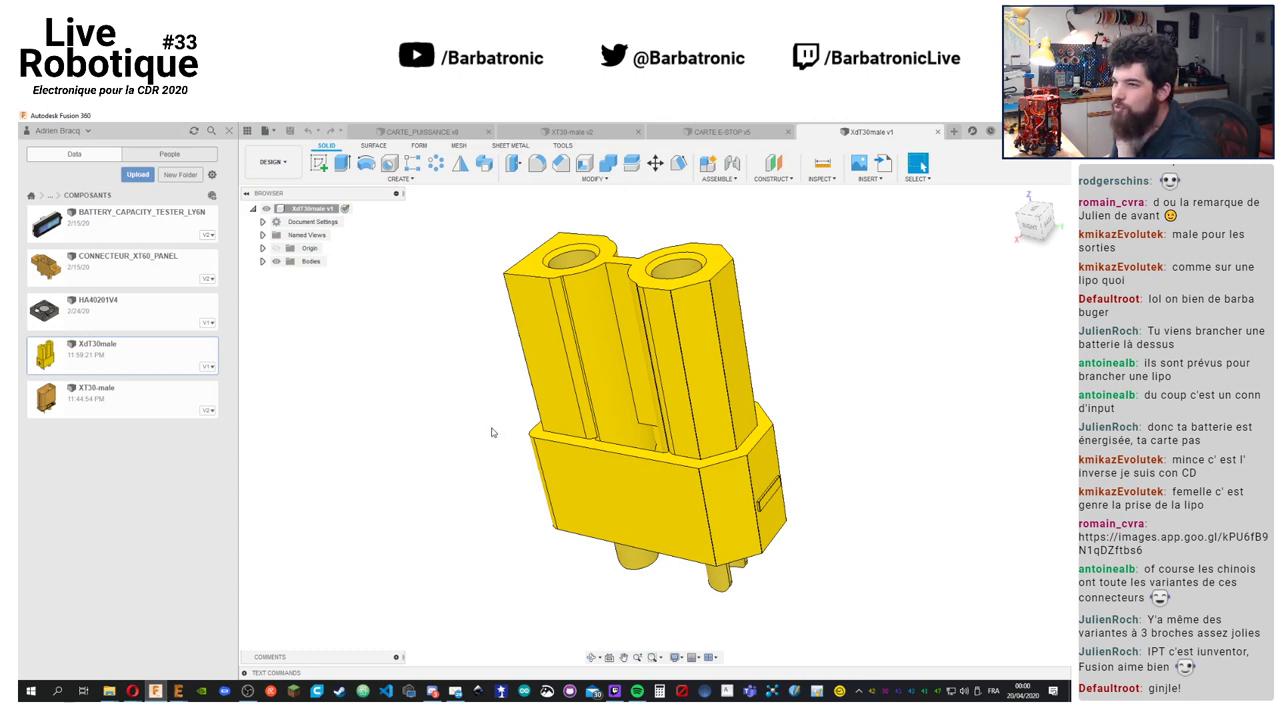
Rename the XdT30male design to XT30-FEMALE
right_click(114, 348)
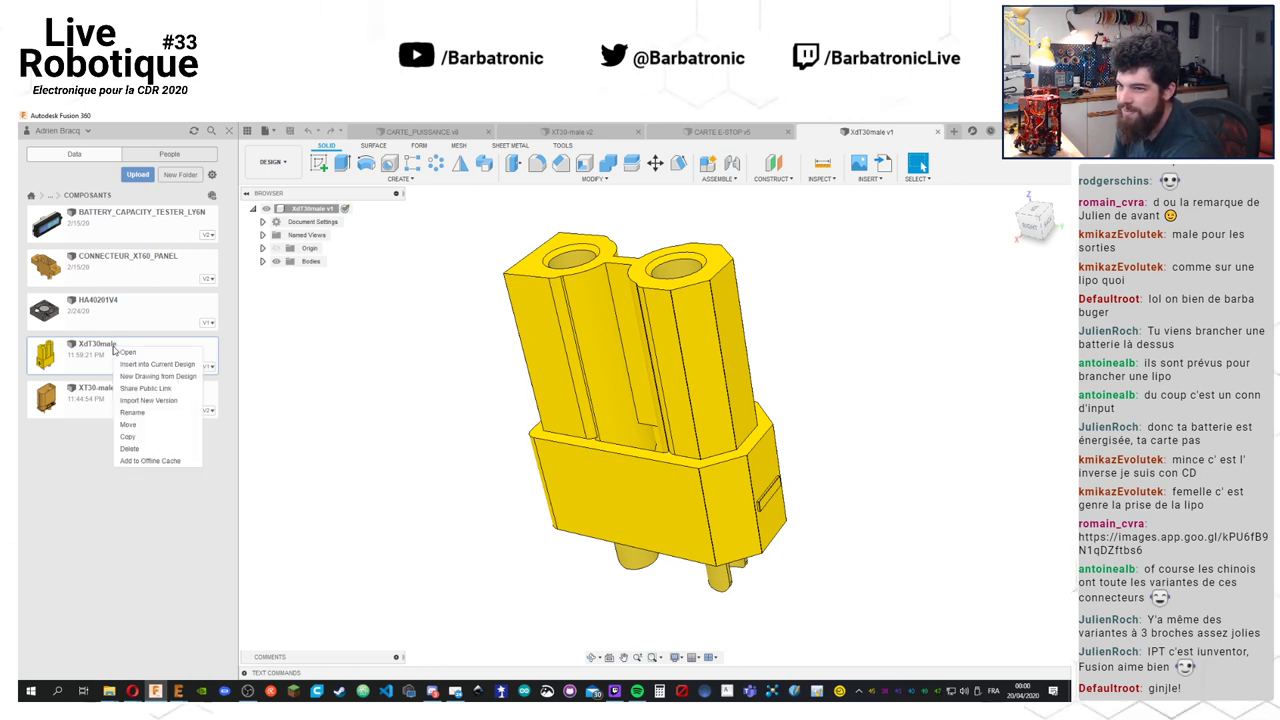
click(145, 413)
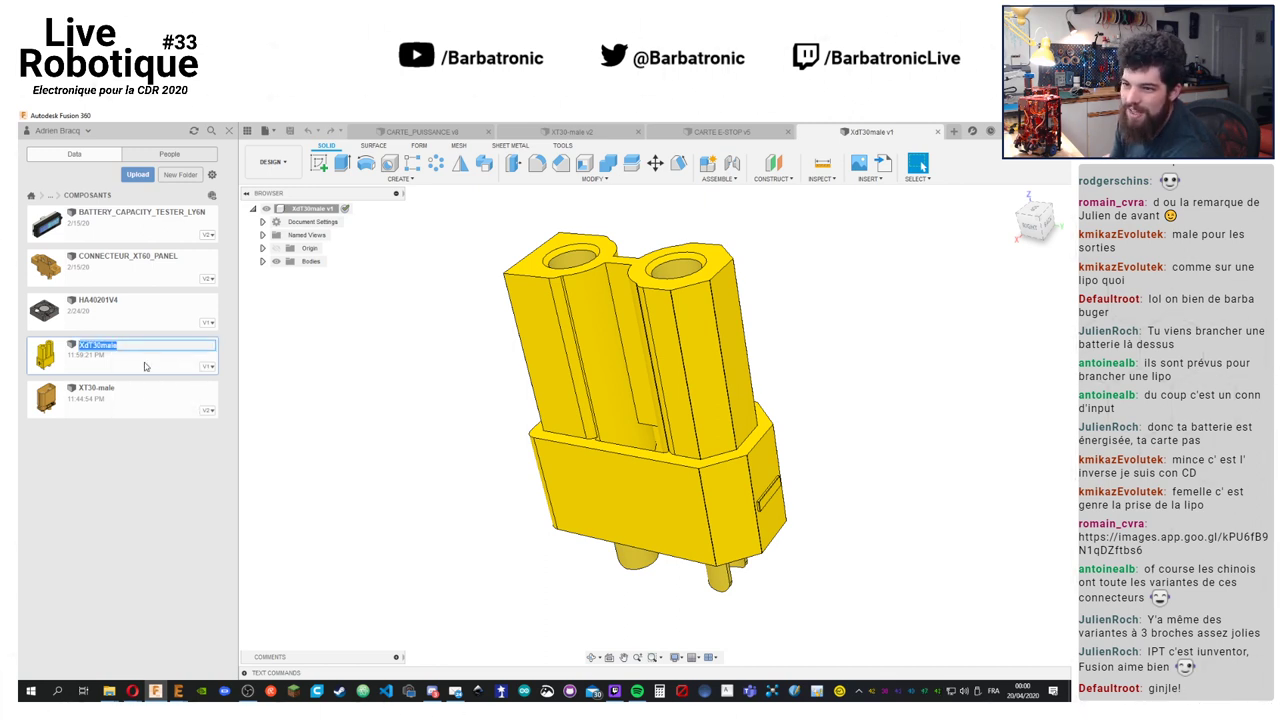
click(147, 344)
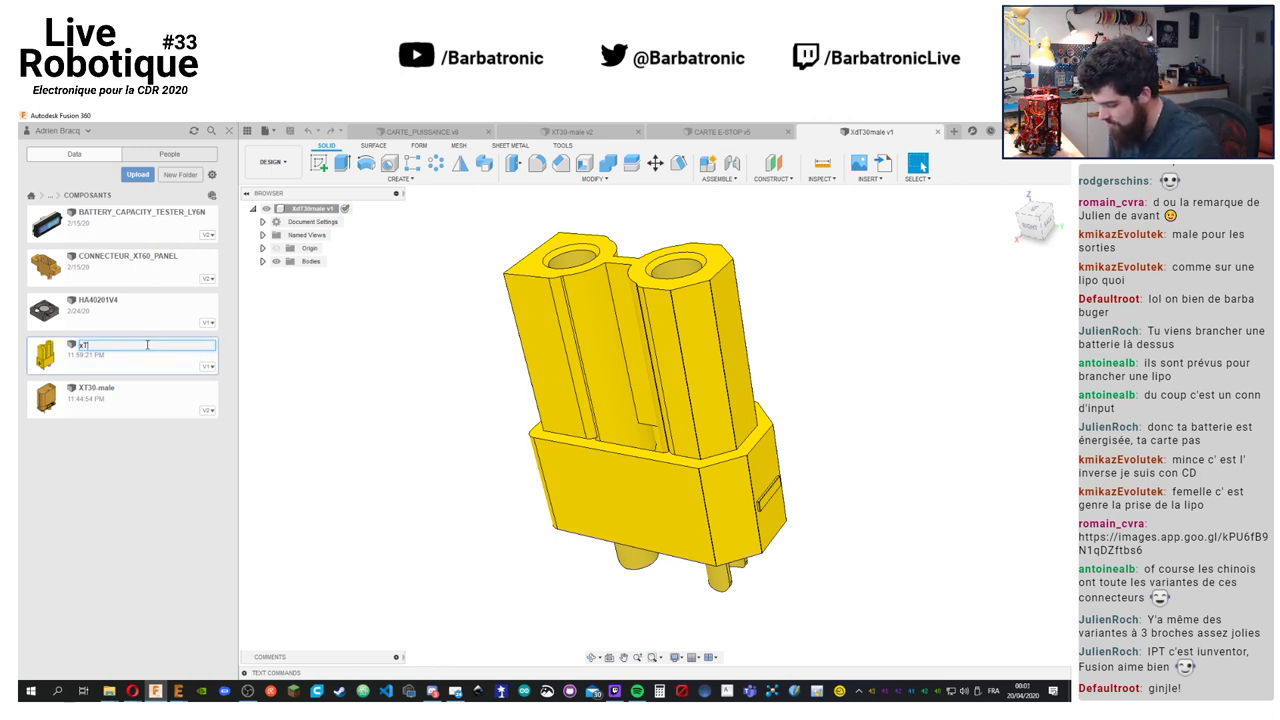
text(30-FEMALE)
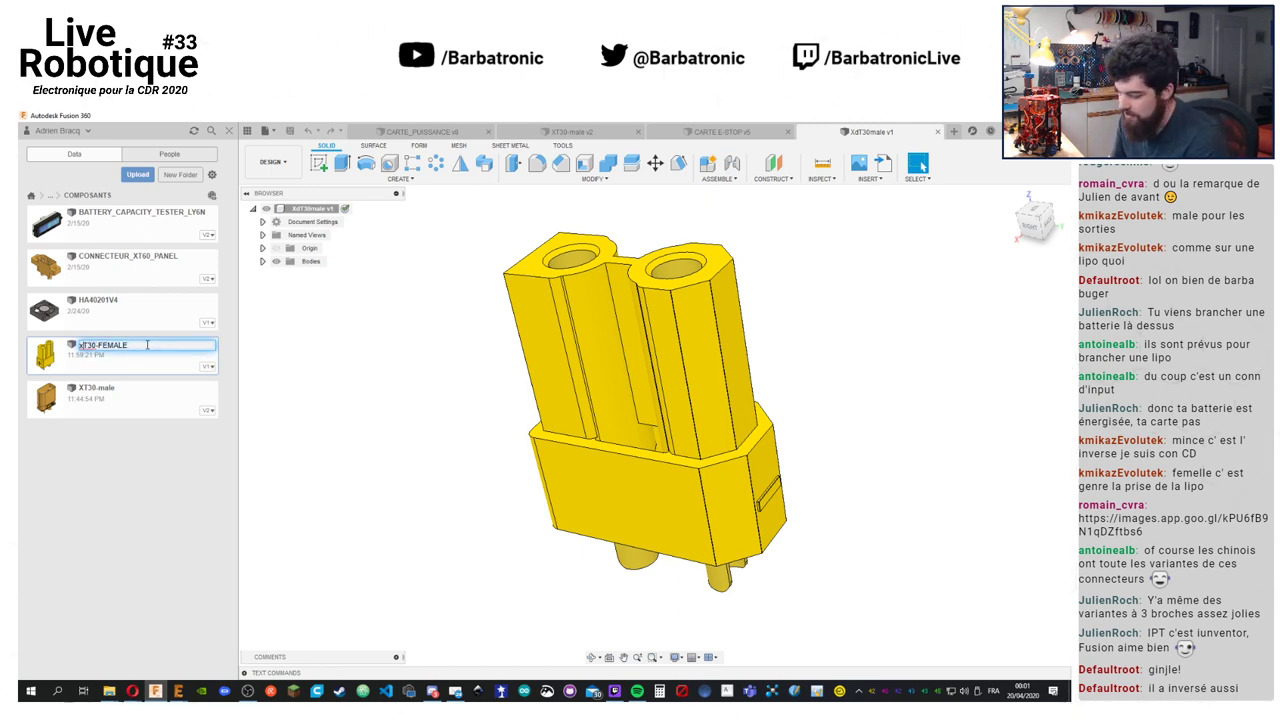
key(Return)
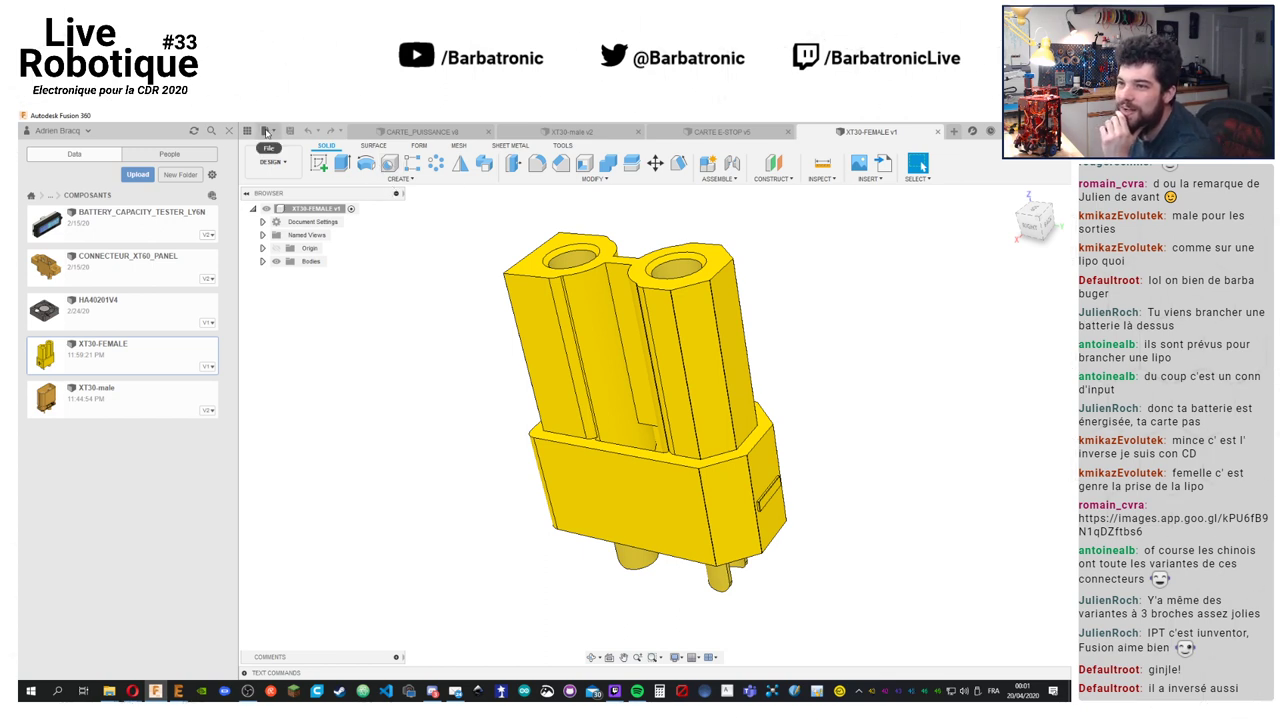
Export XT30-FEMALE to the desktop as an Autodesk Fusion 360 Archive (*.f3d)
click(267, 133)
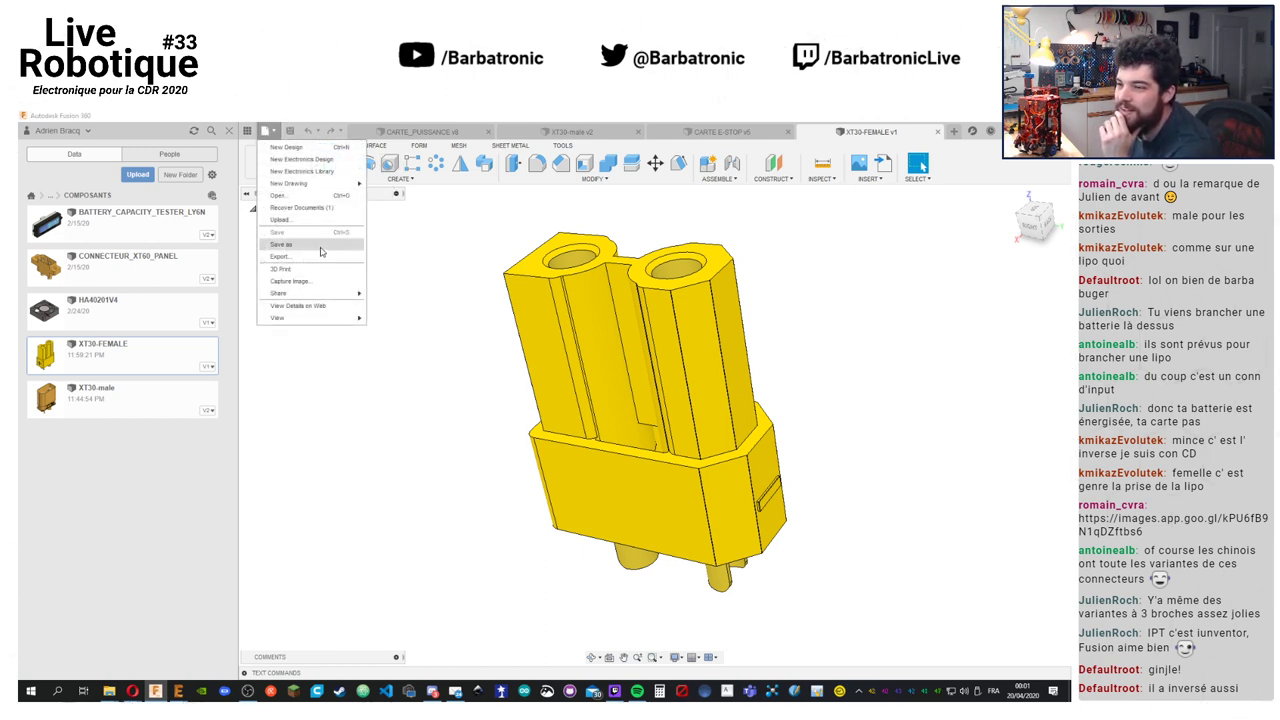
click(332, 263)
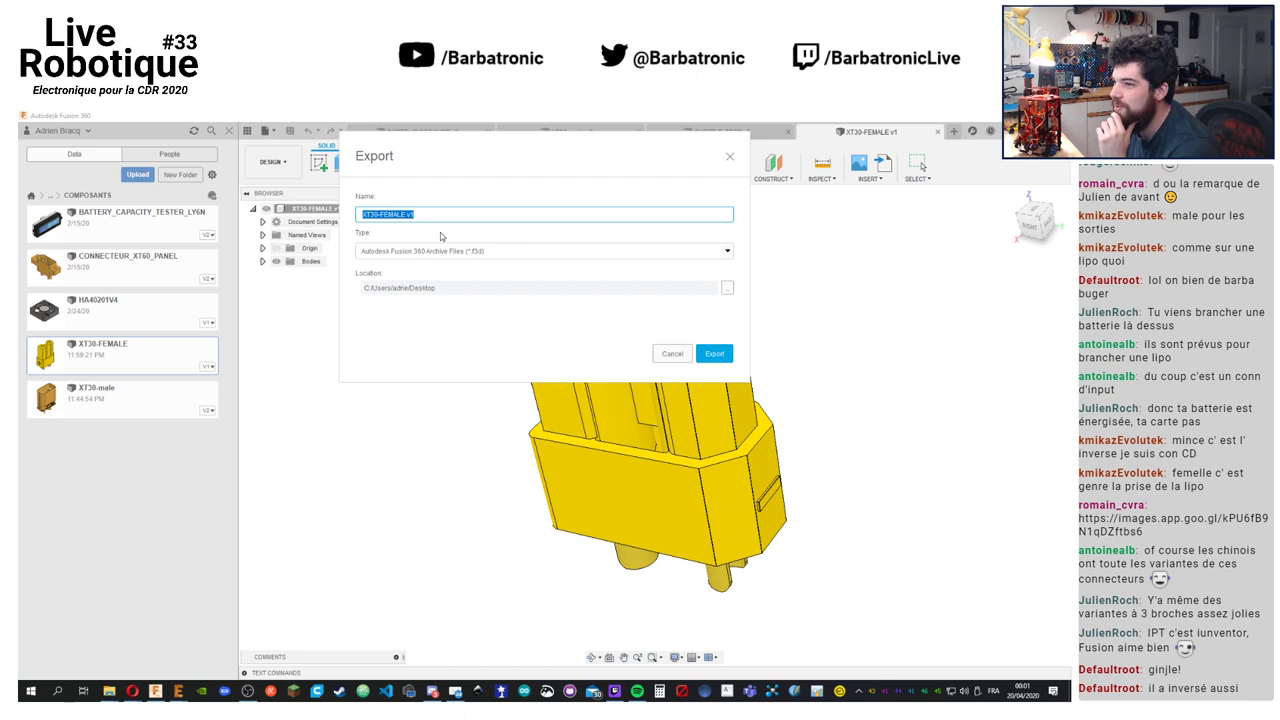
click(714, 353)
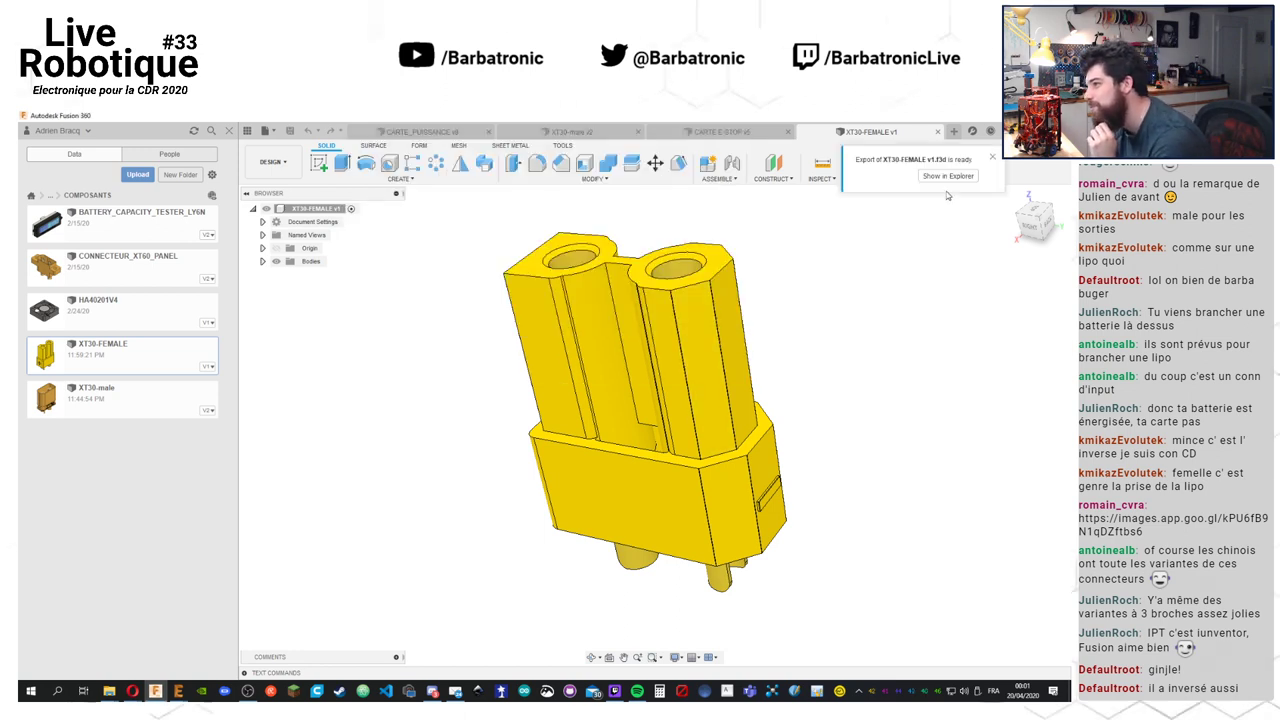
key(alt+Tab)
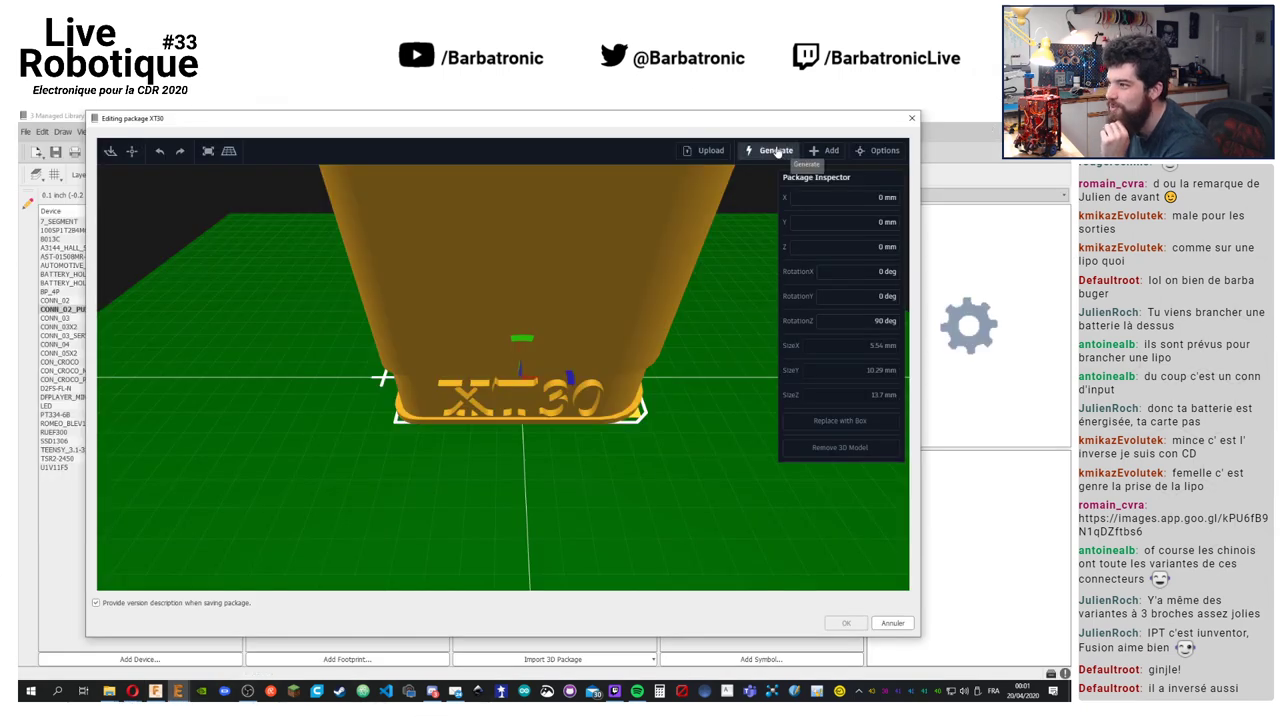
Pick the XT30-FEMALE v1 archive in EAGLE's Upload but cancel, returning to Fusion 360
click(705, 150)
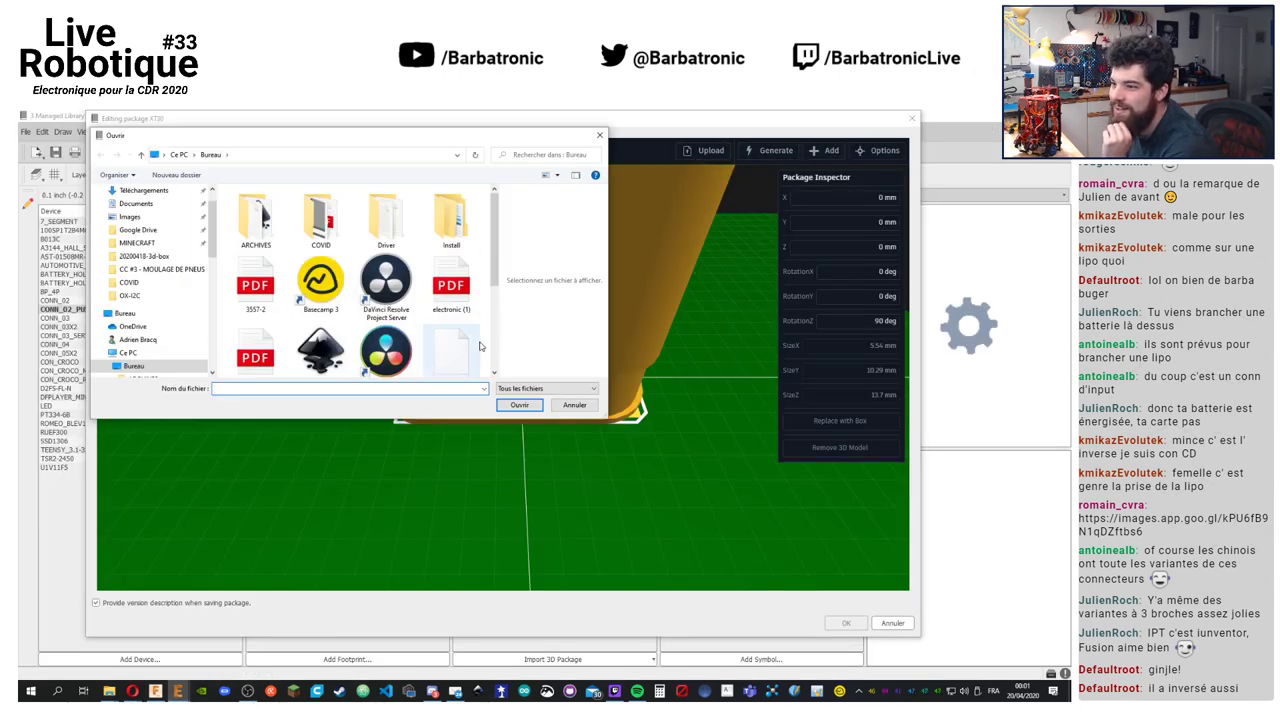
scroll(480, 348, down, 3)
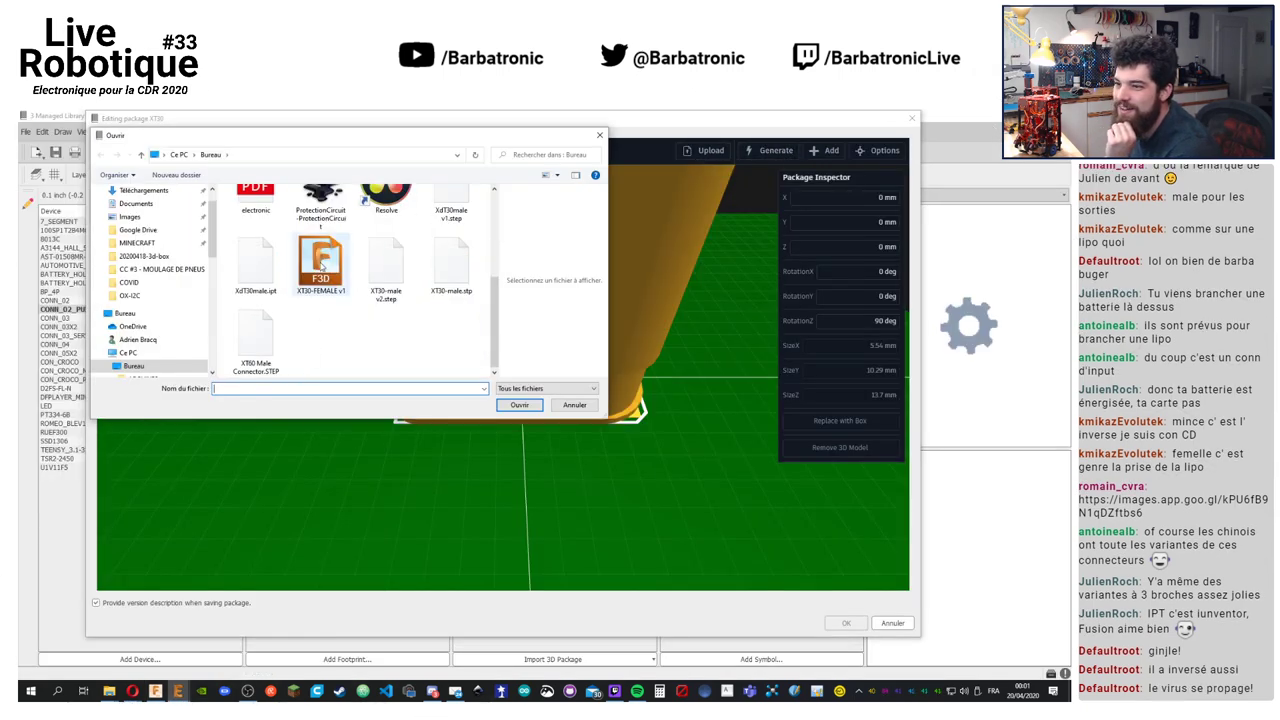
click(321, 260)
click(575, 404)
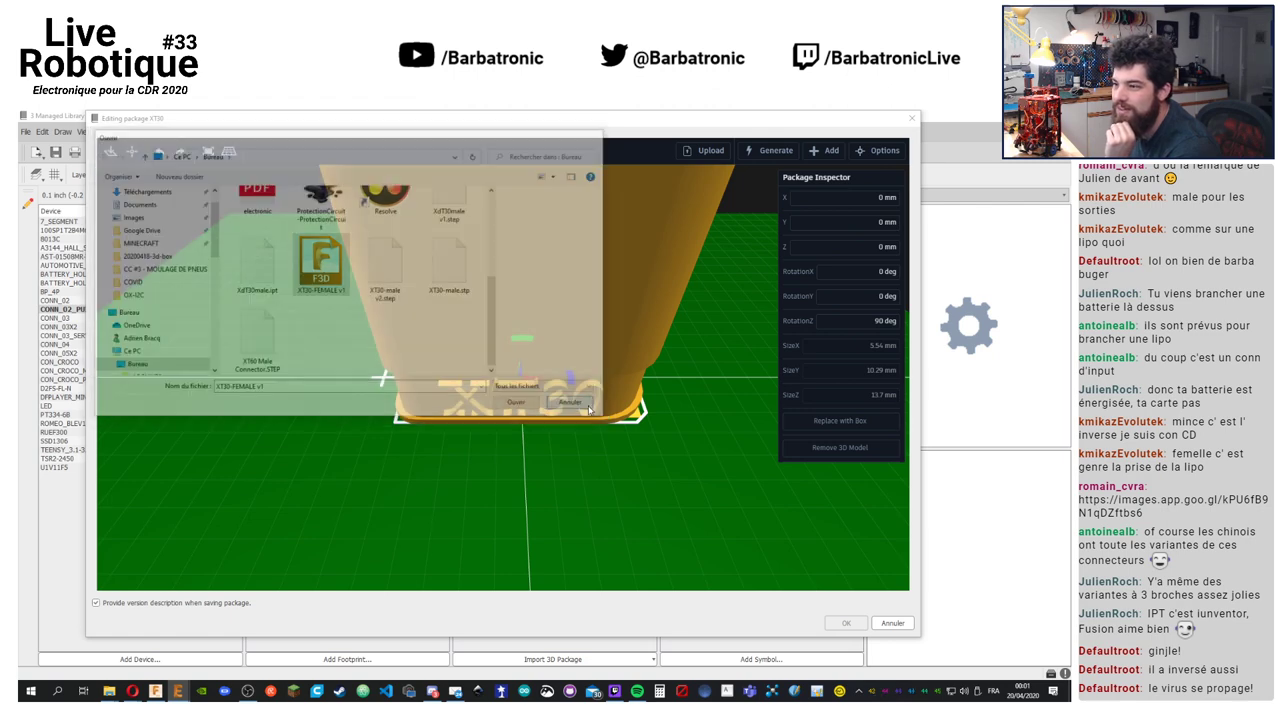
click(155, 691)
click(265, 131)
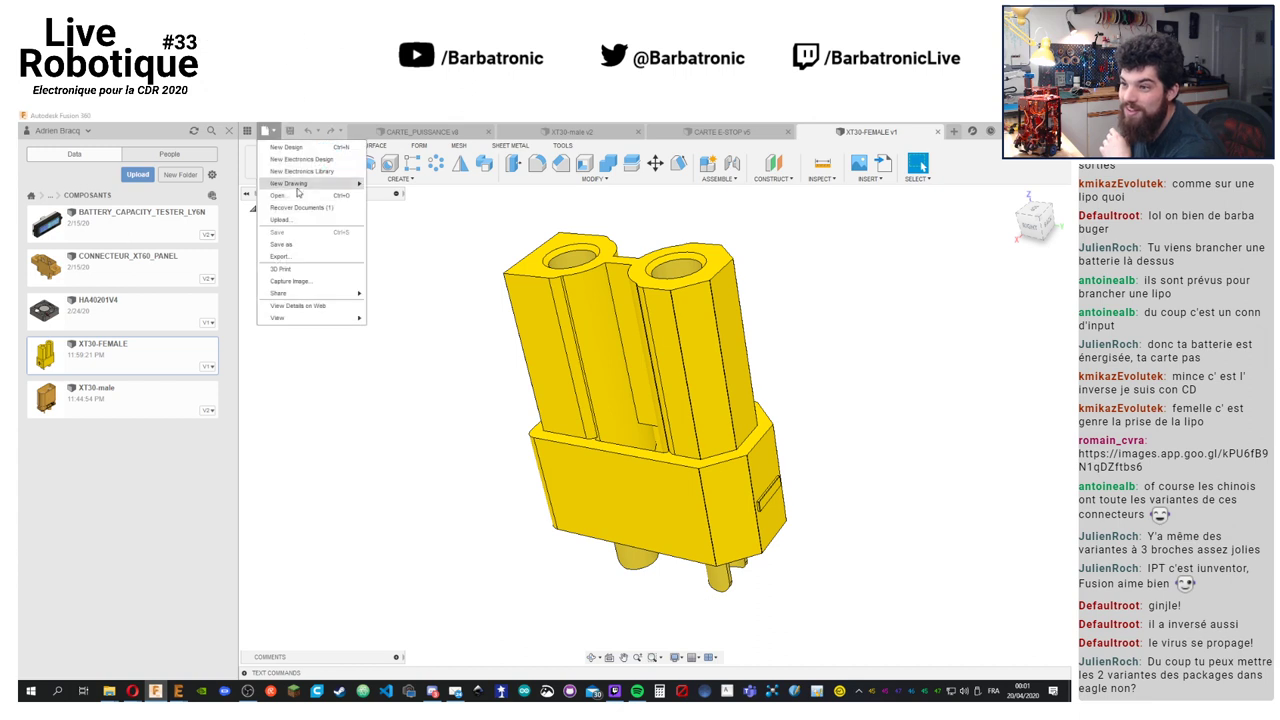
Export XT30-FEMALE to the desktop as STEP Files (*.stp *.step)
click(321, 256)
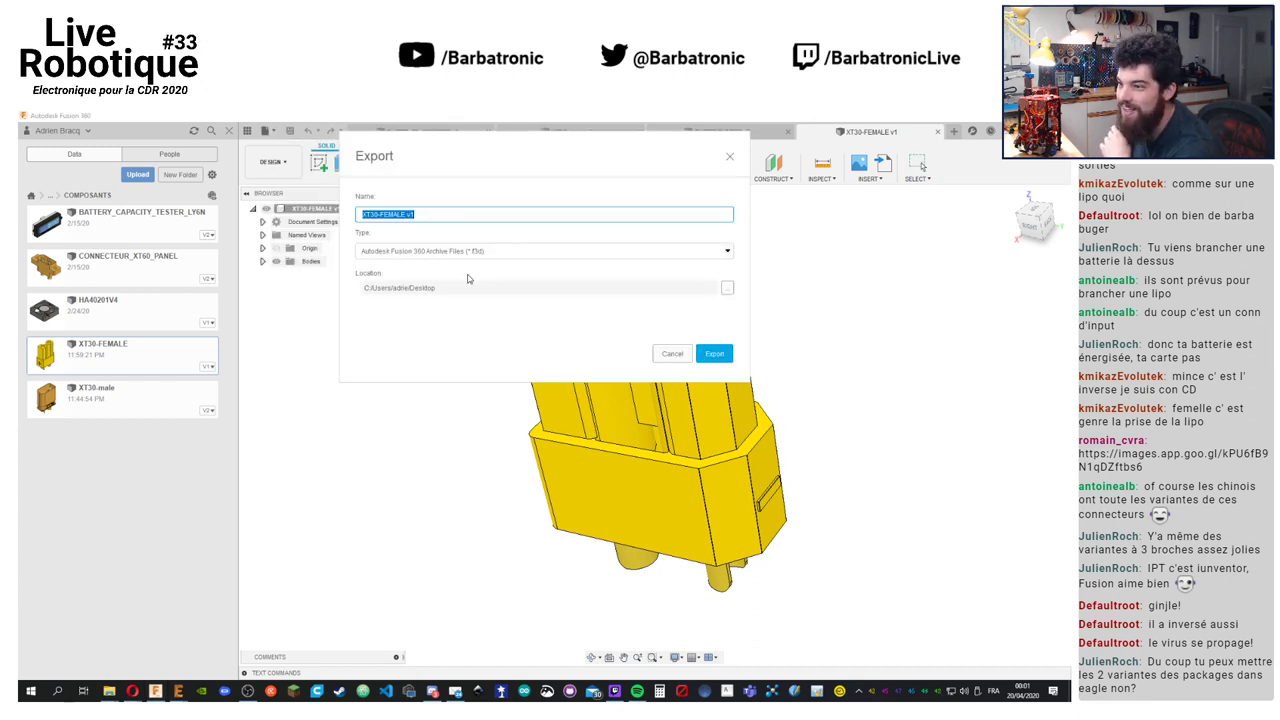
click(492, 254)
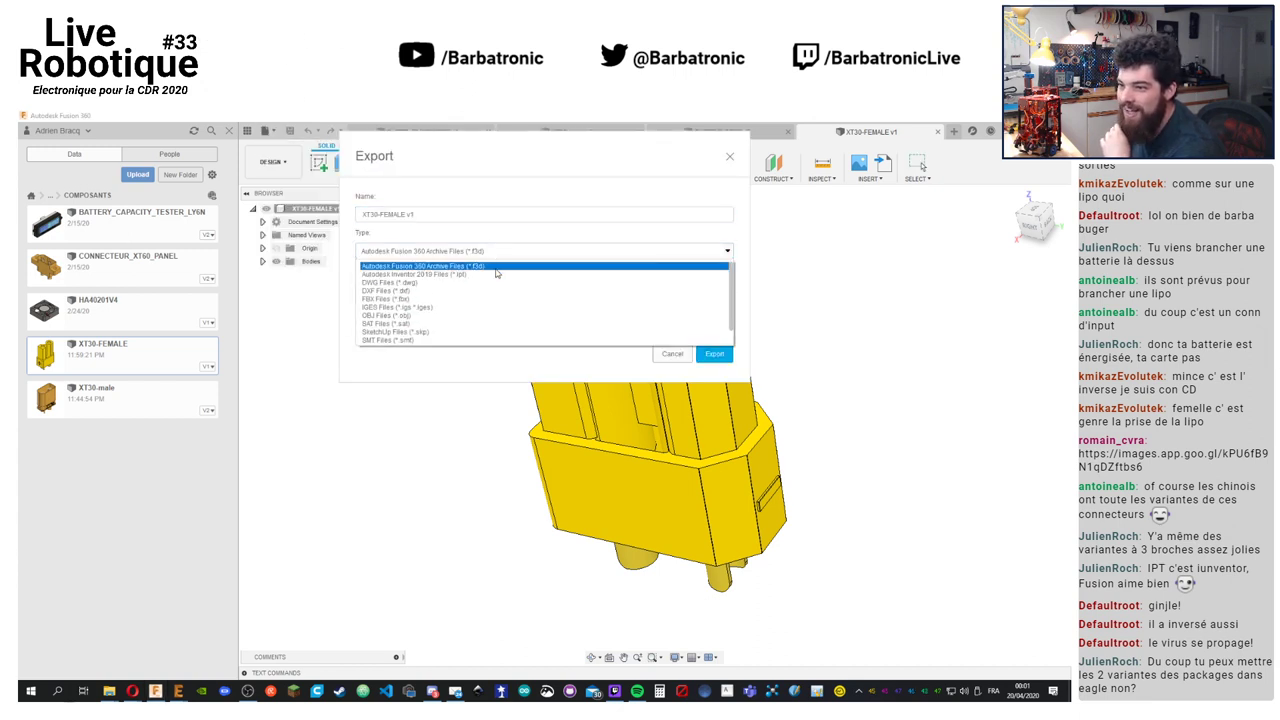
click(443, 331)
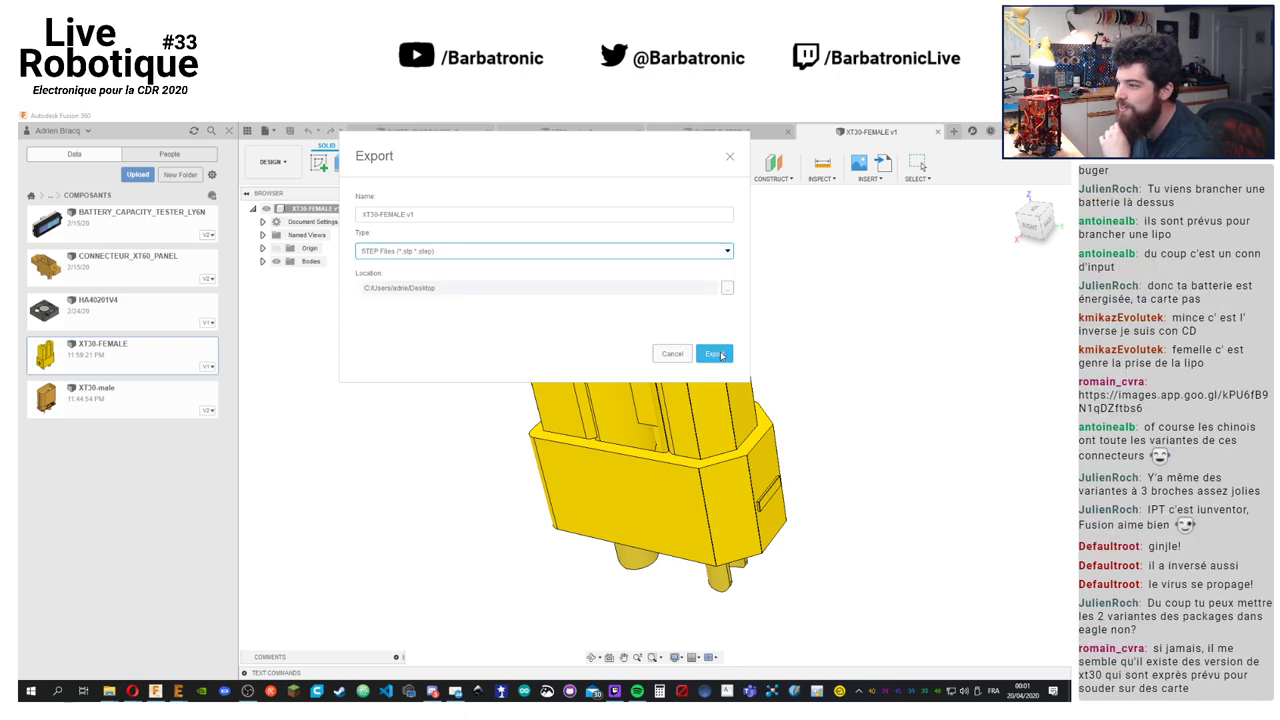
click(714, 354)
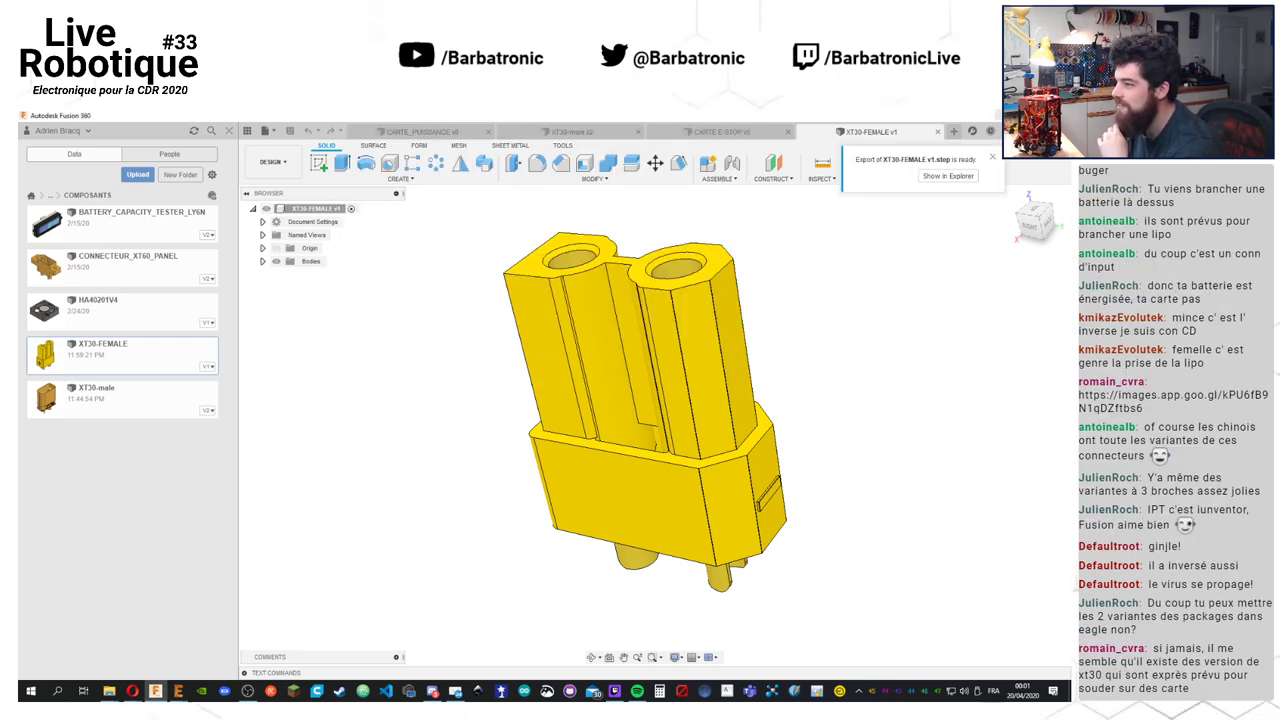
key(alt+Tab)
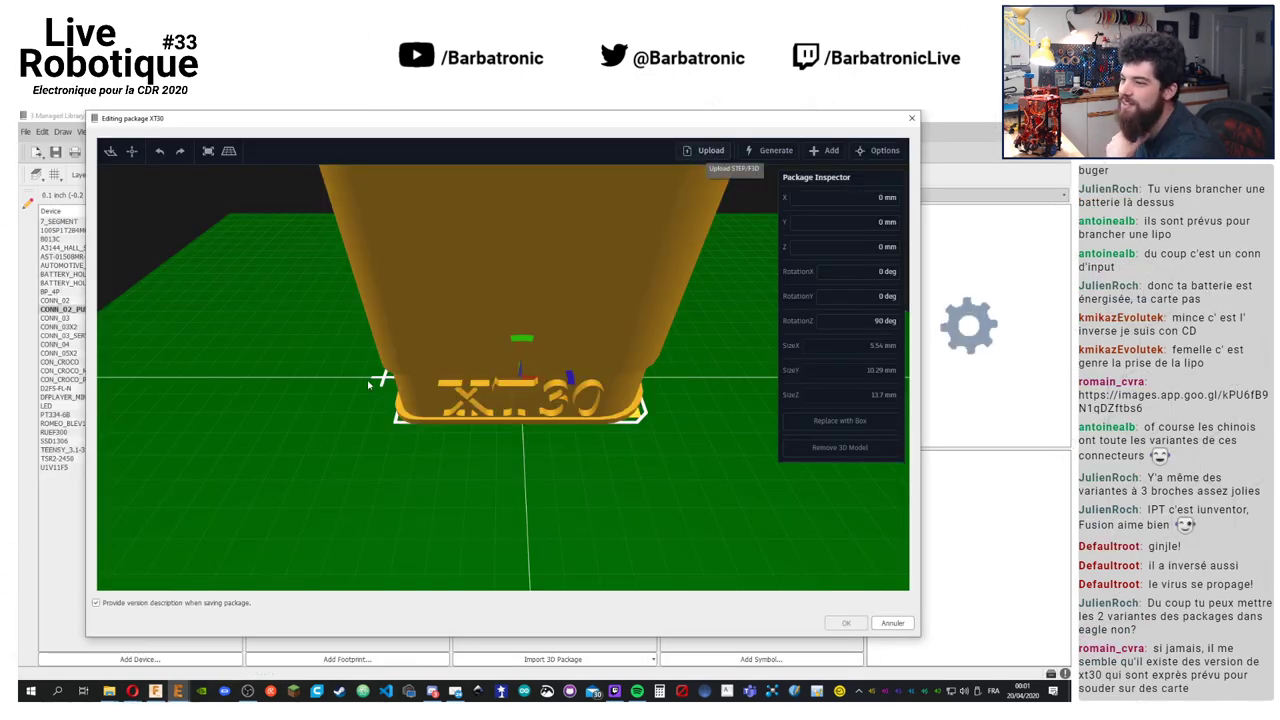
Load XT30-FEMALE v1.step from Bureau as the XT30 package's 3D model
click(711, 152)
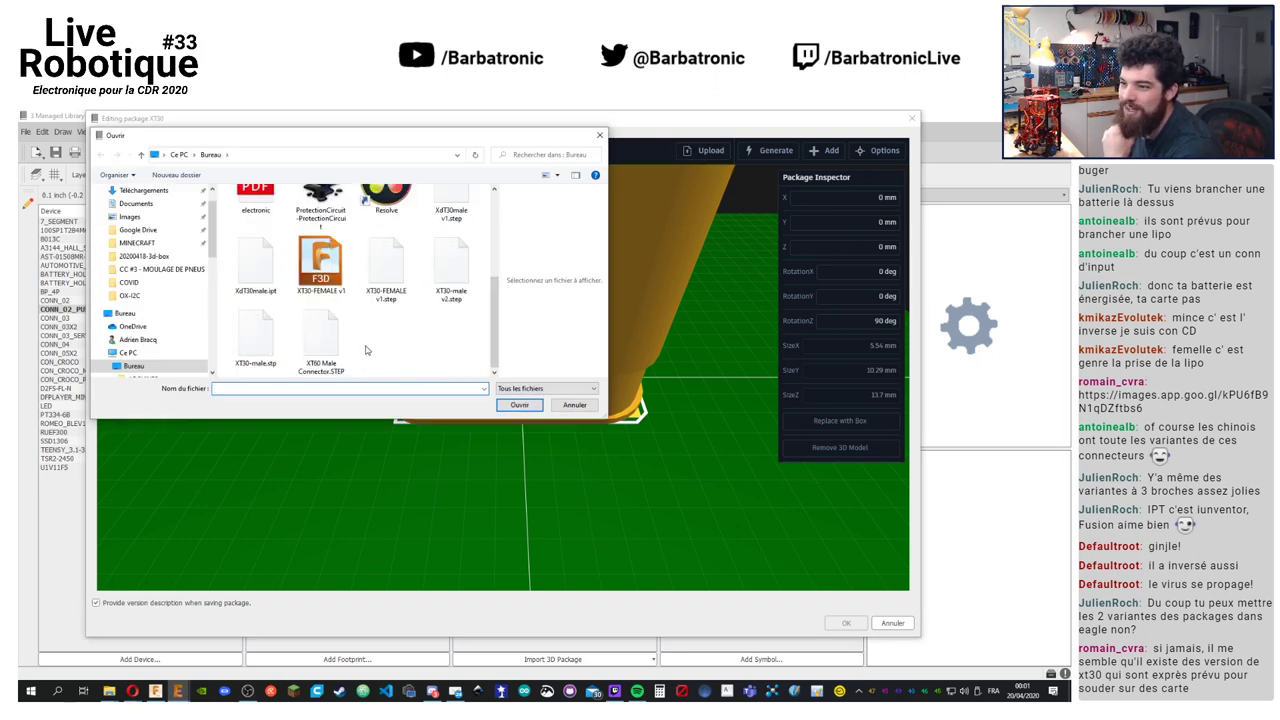
click(396, 267)
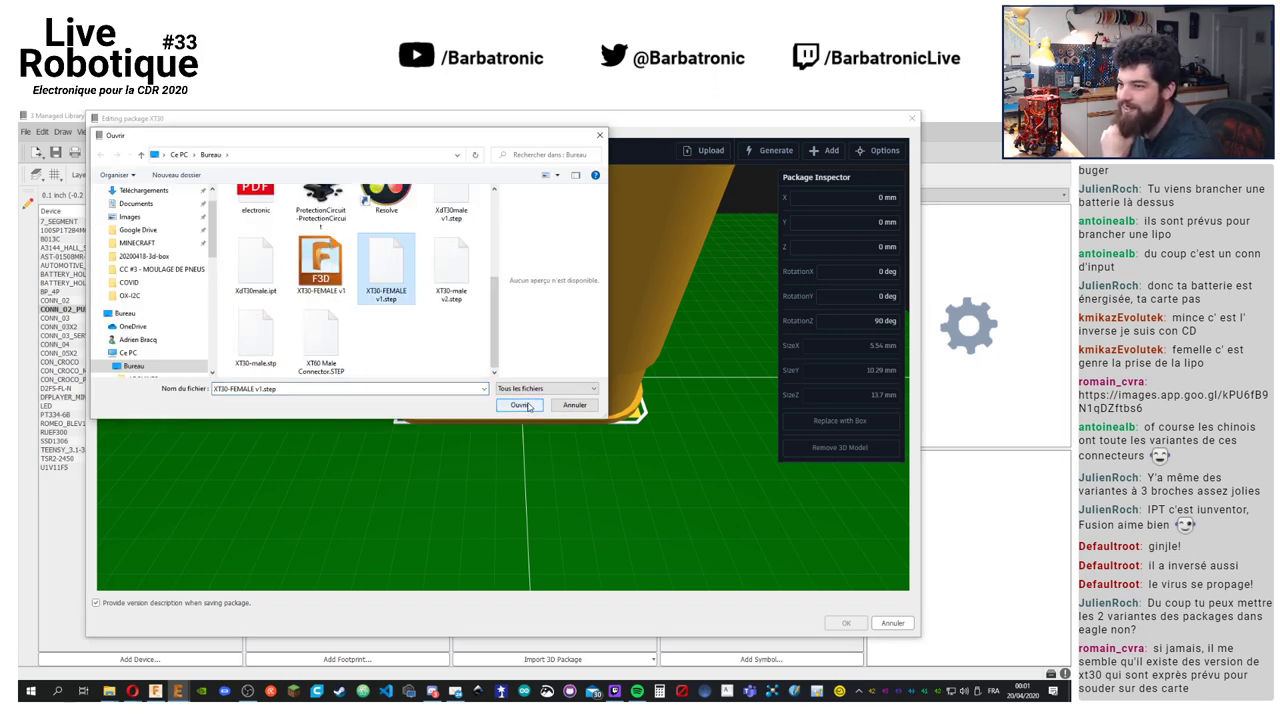
click(519, 405)
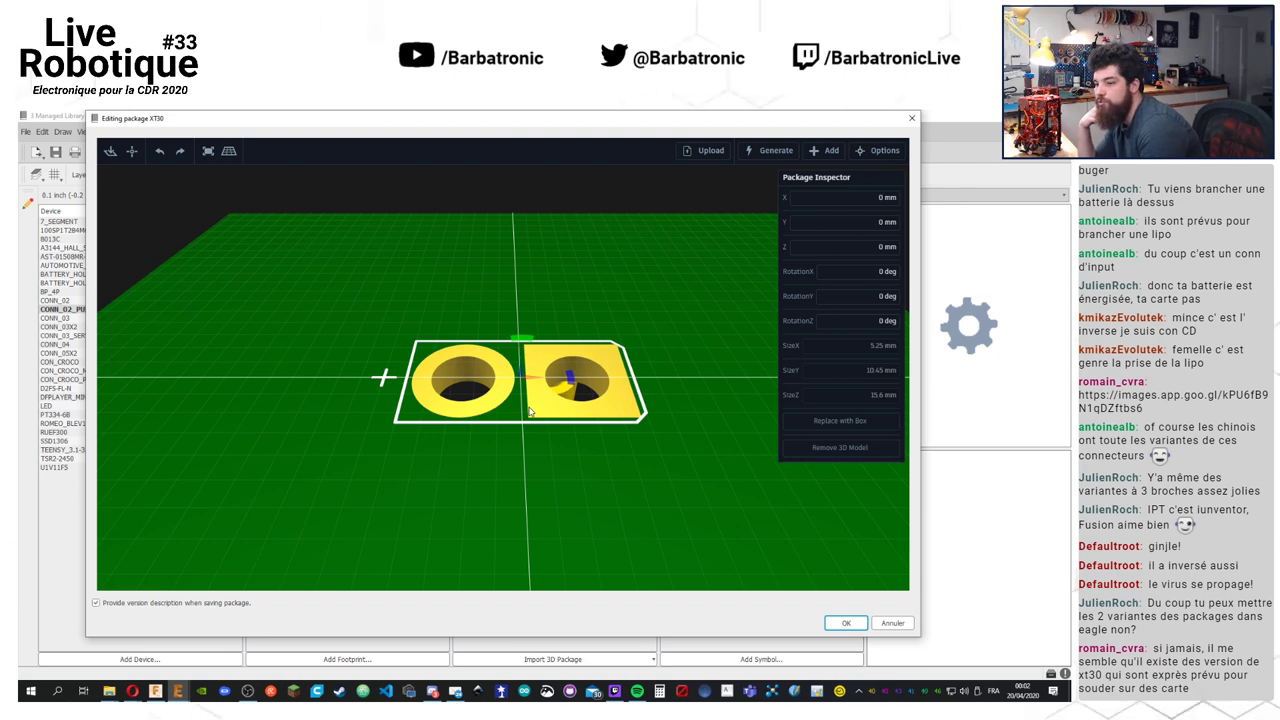
Move the connector model across the footprint and set its X offset to 0 mm
drag(525, 372, 575, 482)
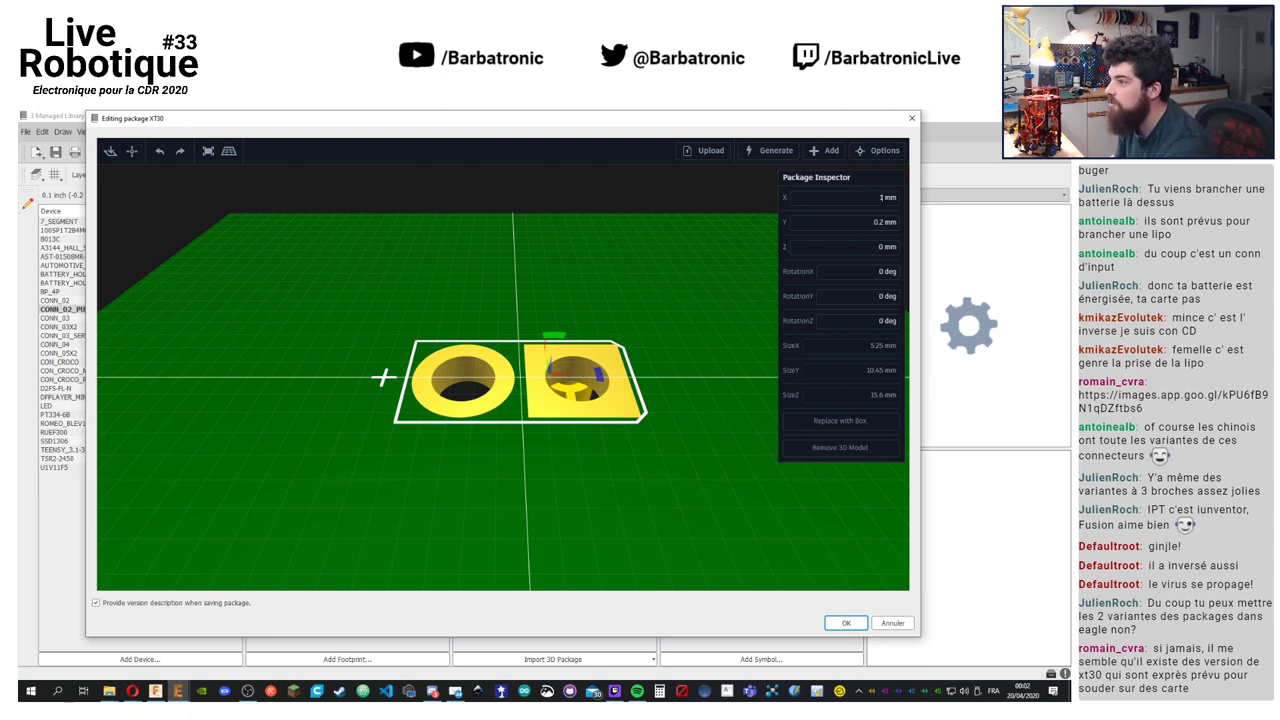
key(BackSpace)
text(0)
key(Return)
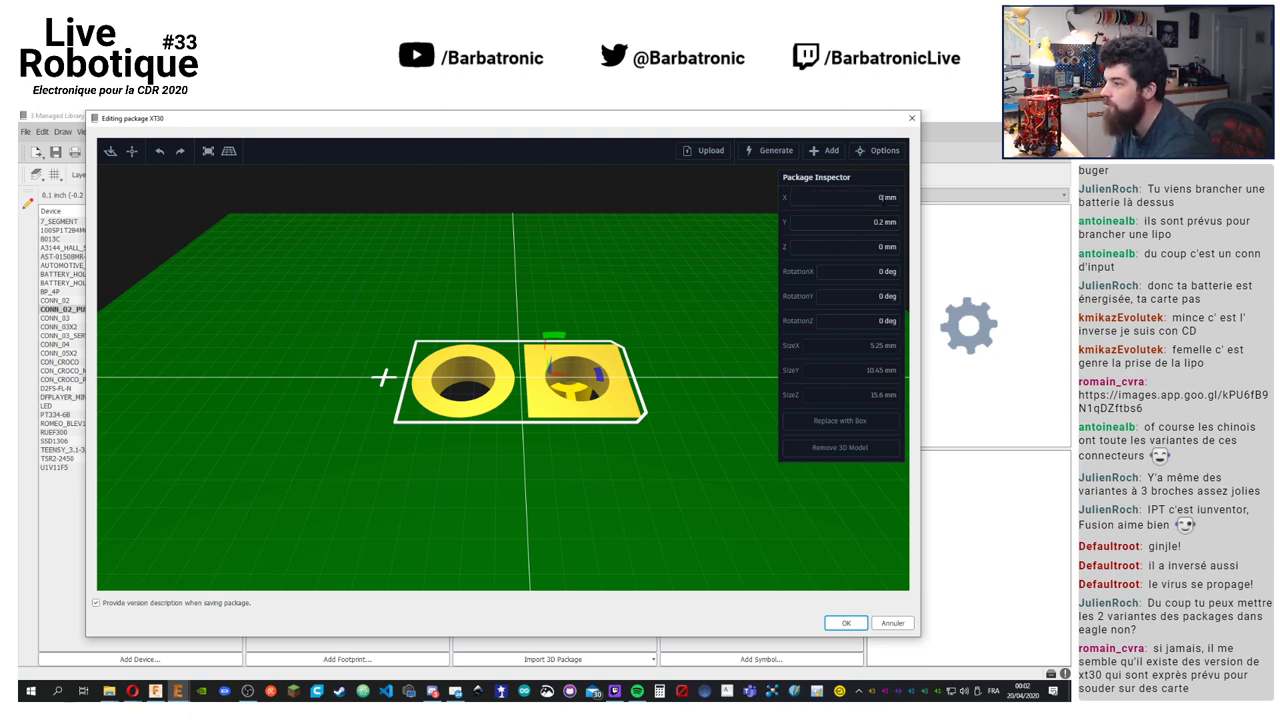
Inspect the connector from below the board, then rotate it -90° about Z
drag(686, 548, 655, 455)
drag(523, 286, 548, 437)
scroll(523, 374, up, 2)
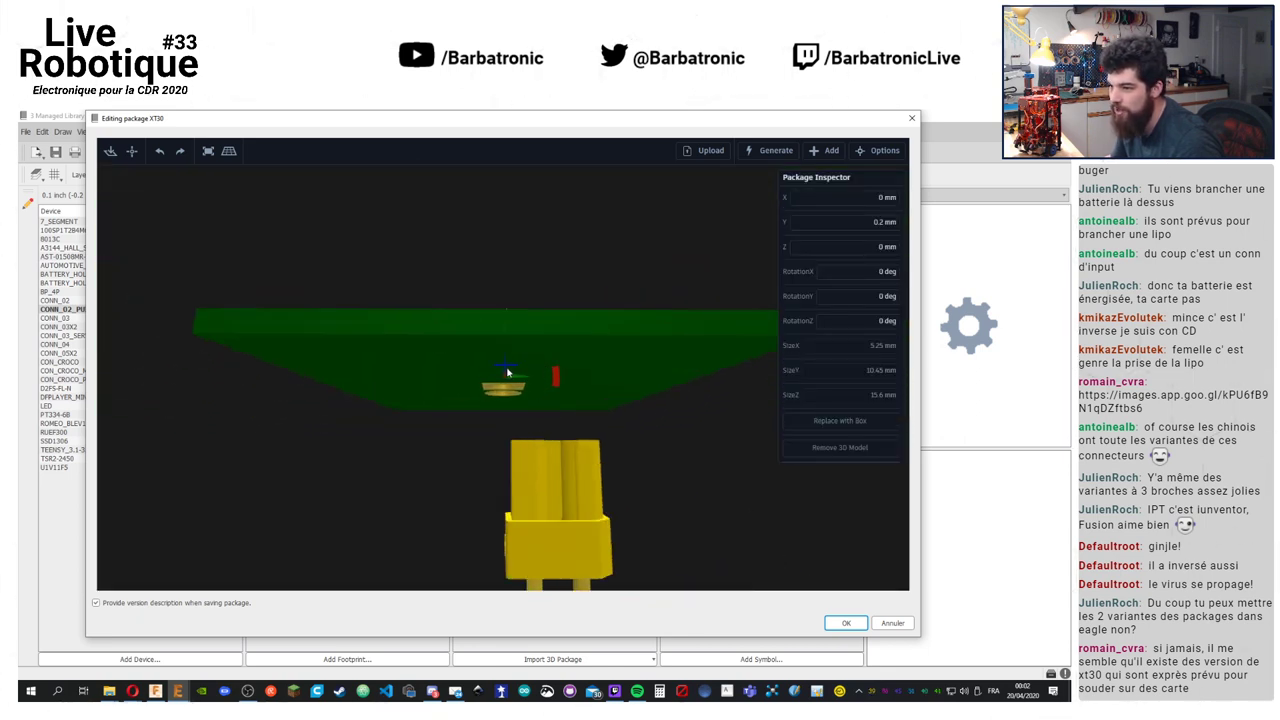
mouse_move(507, 372)
mouse_down()
mouse_move(508, 198)
mouse_move(490, 200)
mouse_move(377, 324)
mouse_move(503, 385)
mouse_up()
scroll(501, 306, down, 1)
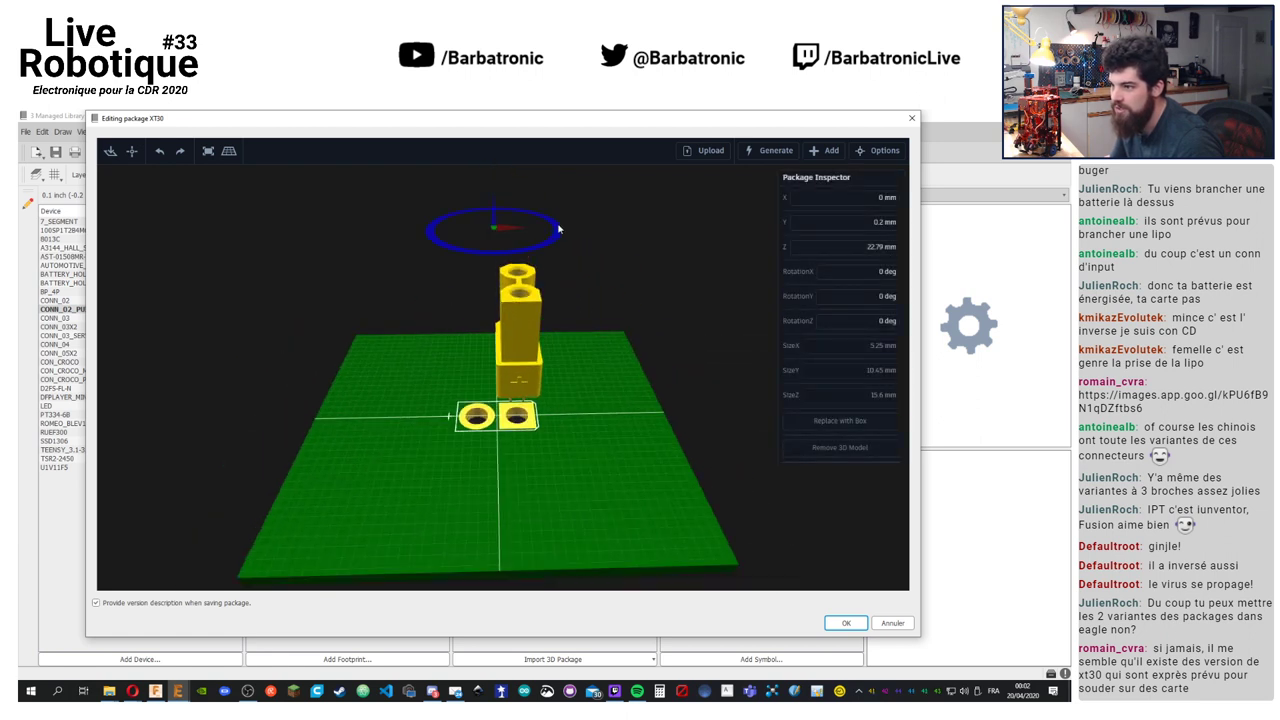
drag(550, 247, 506, 260)
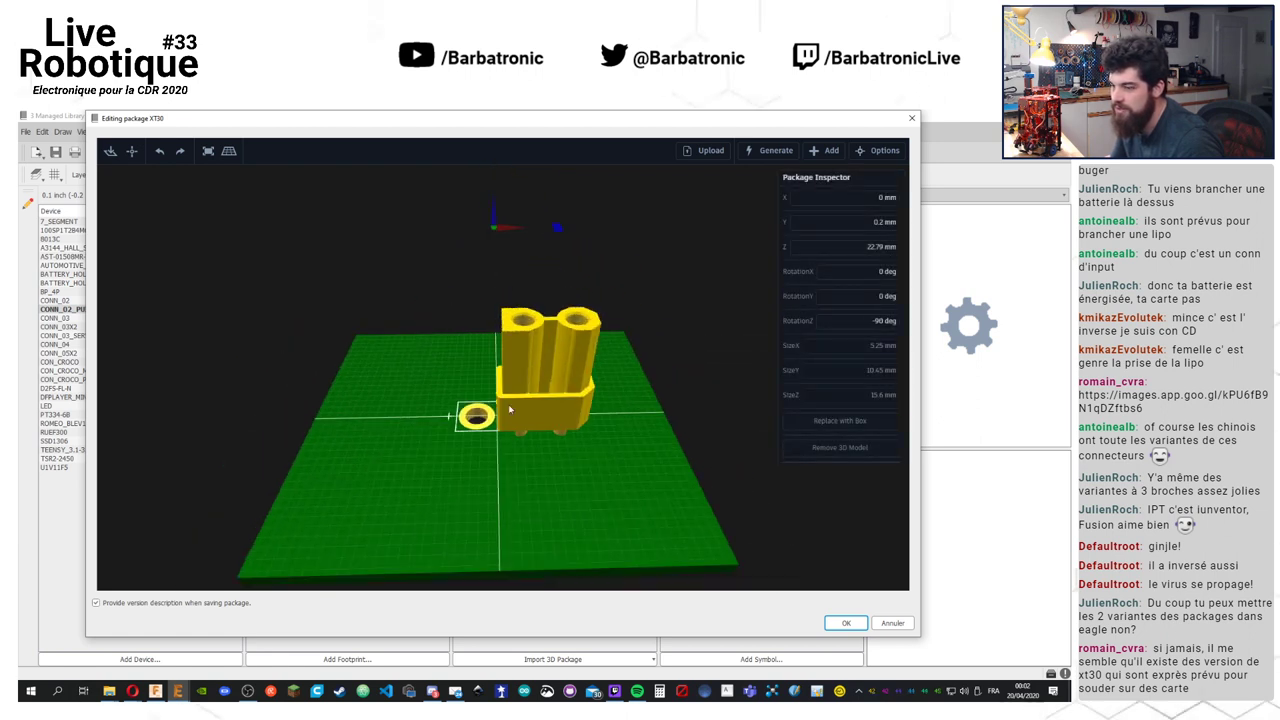
Slide the connector left to X -4.71 mm and lower it toward the board
scroll(508, 404, up, 2)
scroll(553, 308, down, 2)
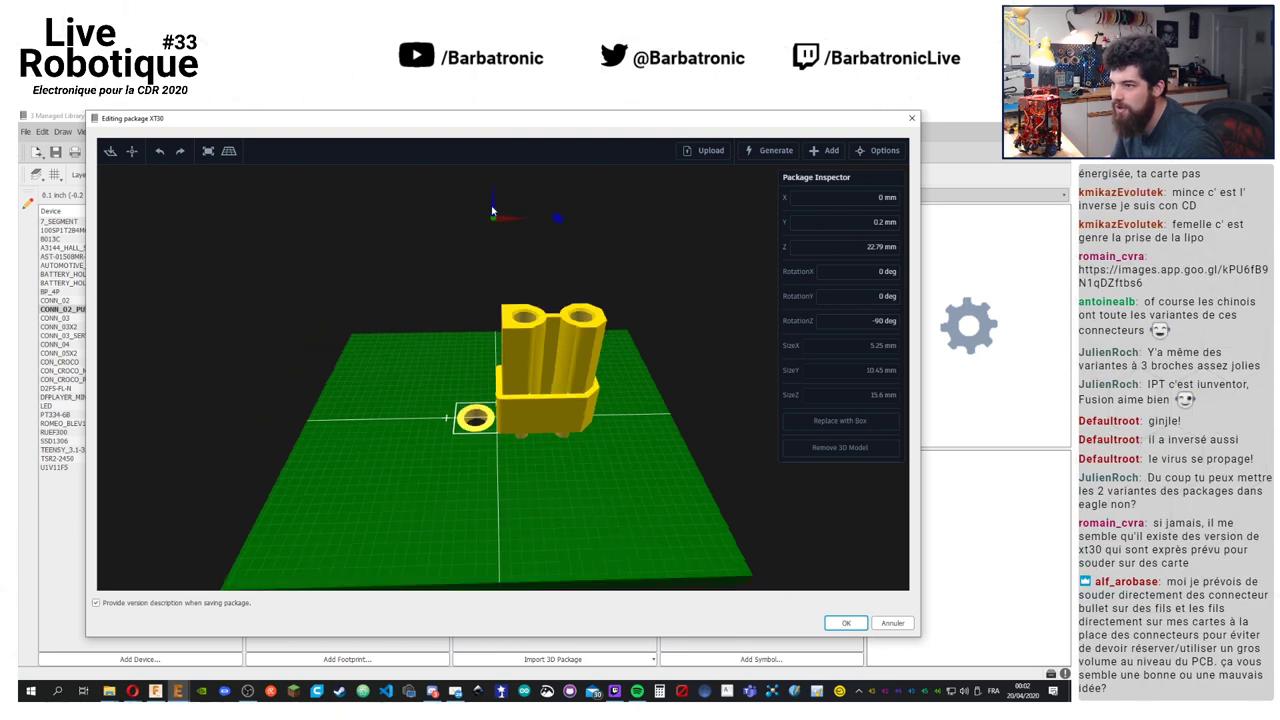
drag(509, 222, 441, 210)
drag(627, 240, 574, 370)
click(474, 271)
click(478, 410)
drag(435, 293, 440, 318)
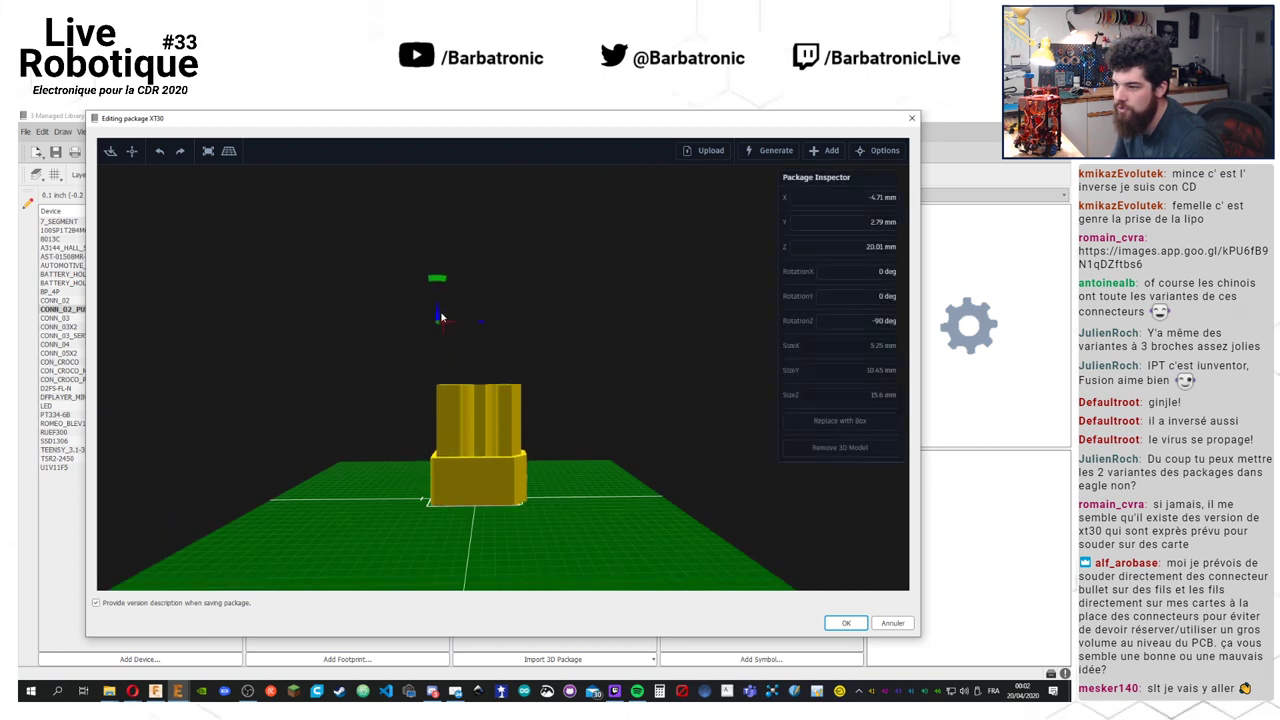
Nudge the connector to X -5.13 mm, then save the package with the default version description
drag(608, 509, 439, 437)
scroll(440, 430, up, 3)
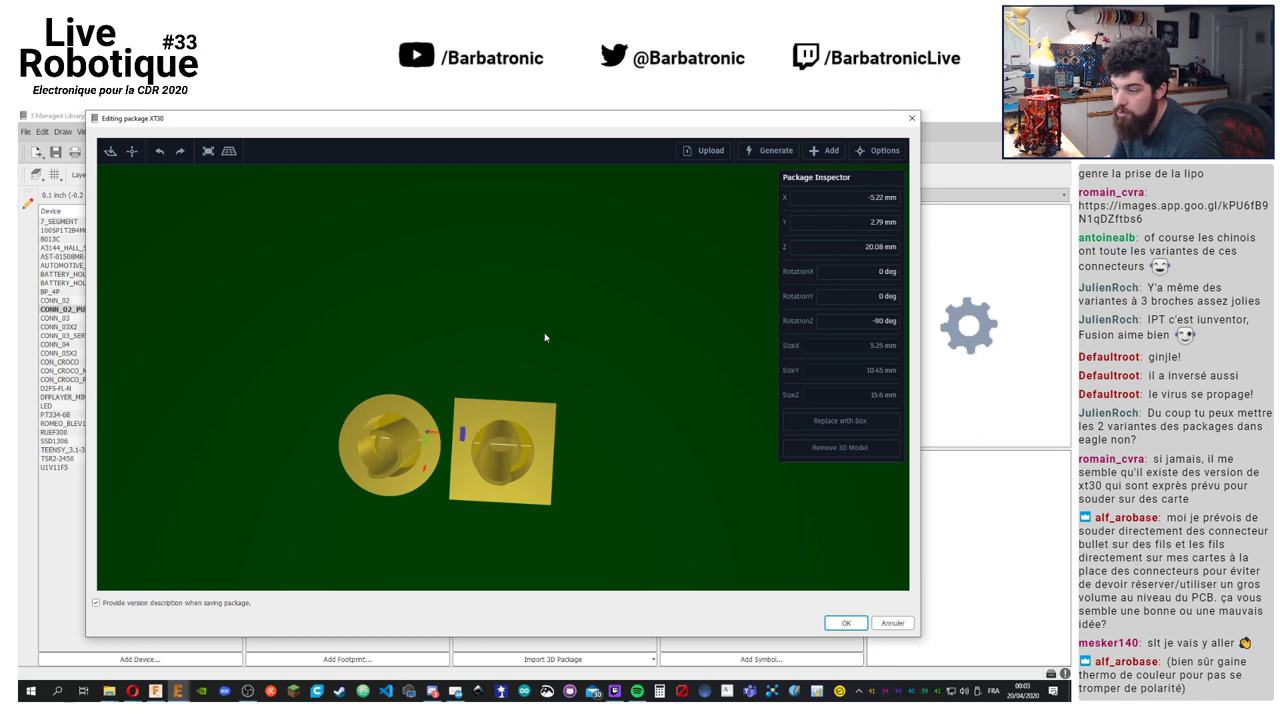
drag(545, 338, 560, 465)
click(457, 440)
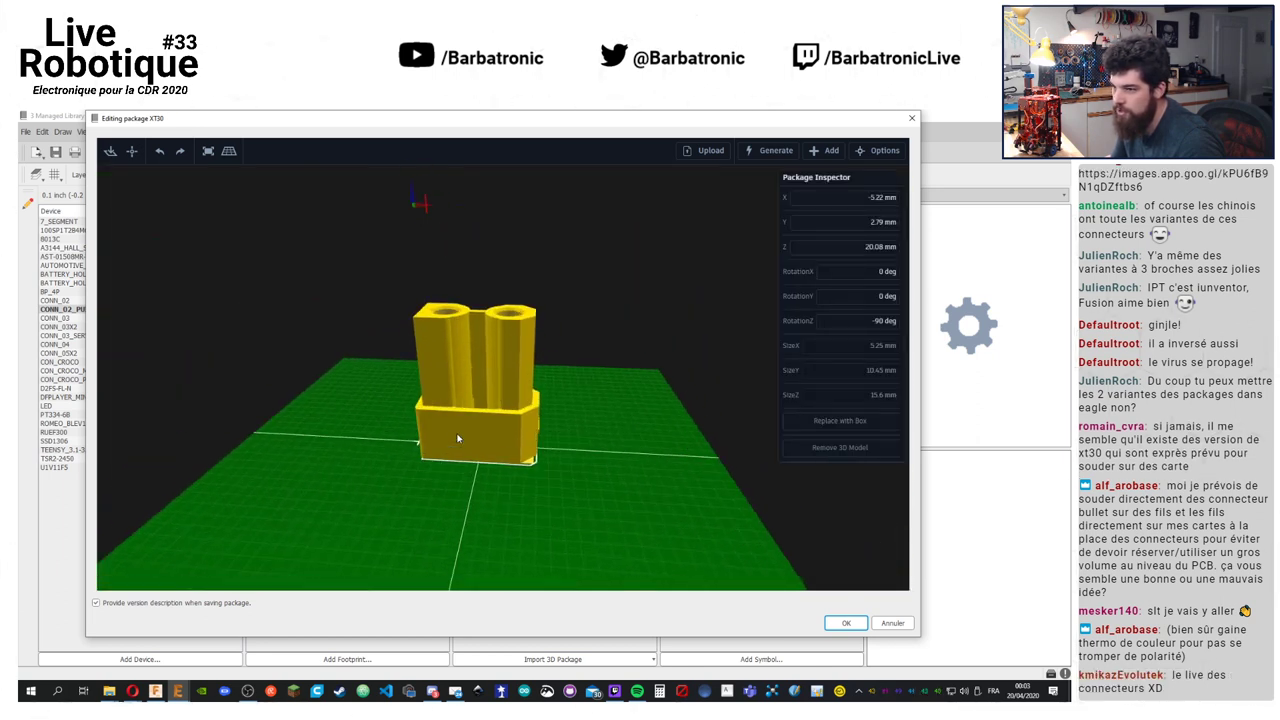
drag(423, 209, 424, 209)
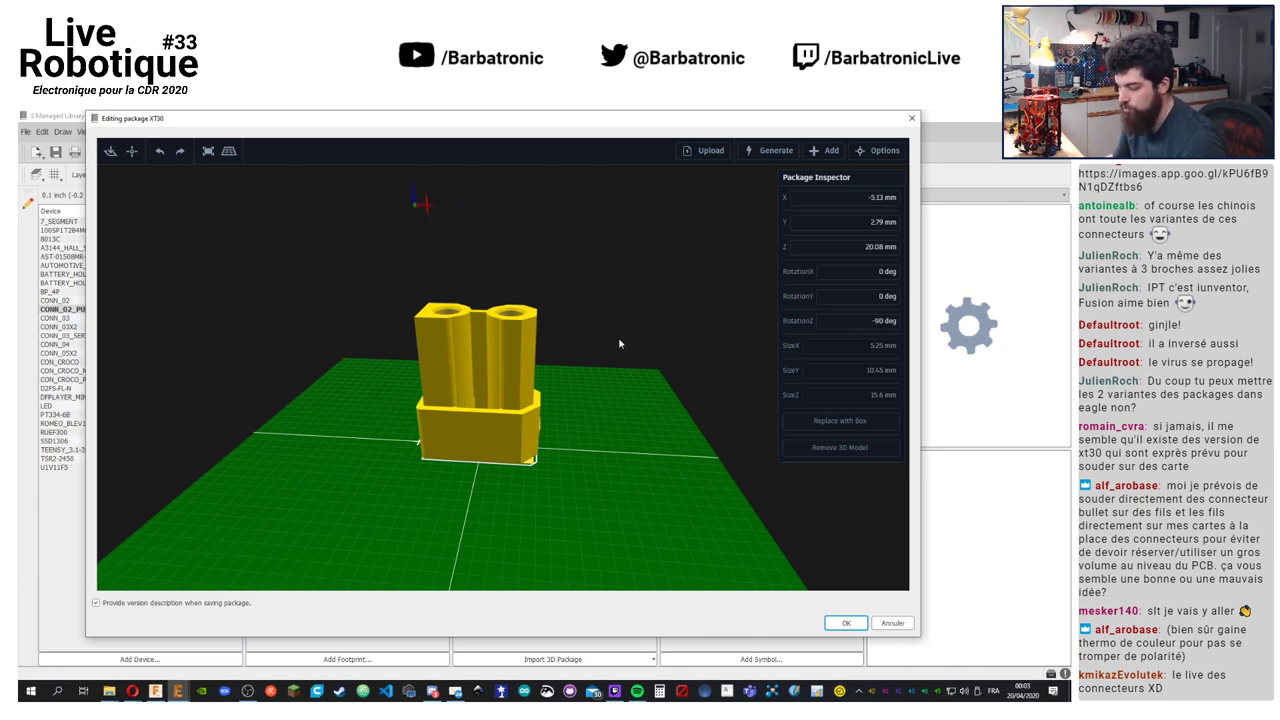
click(846, 623)
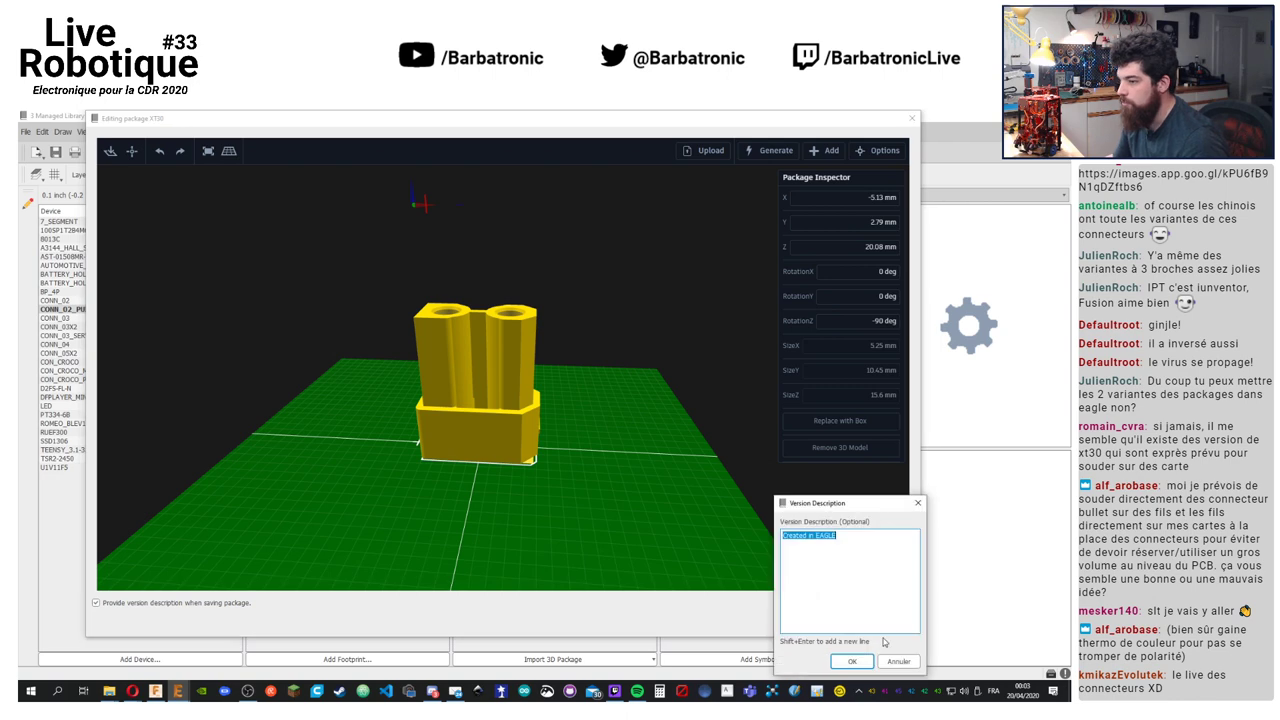
click(853, 662)
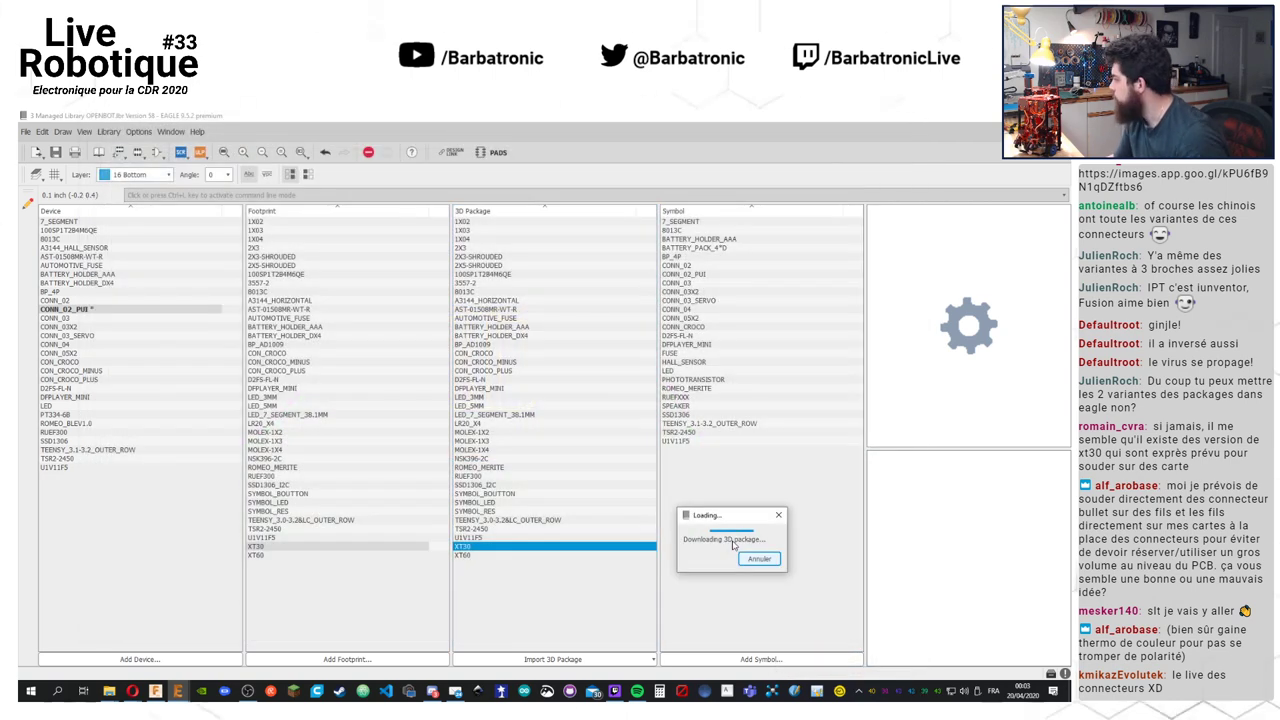
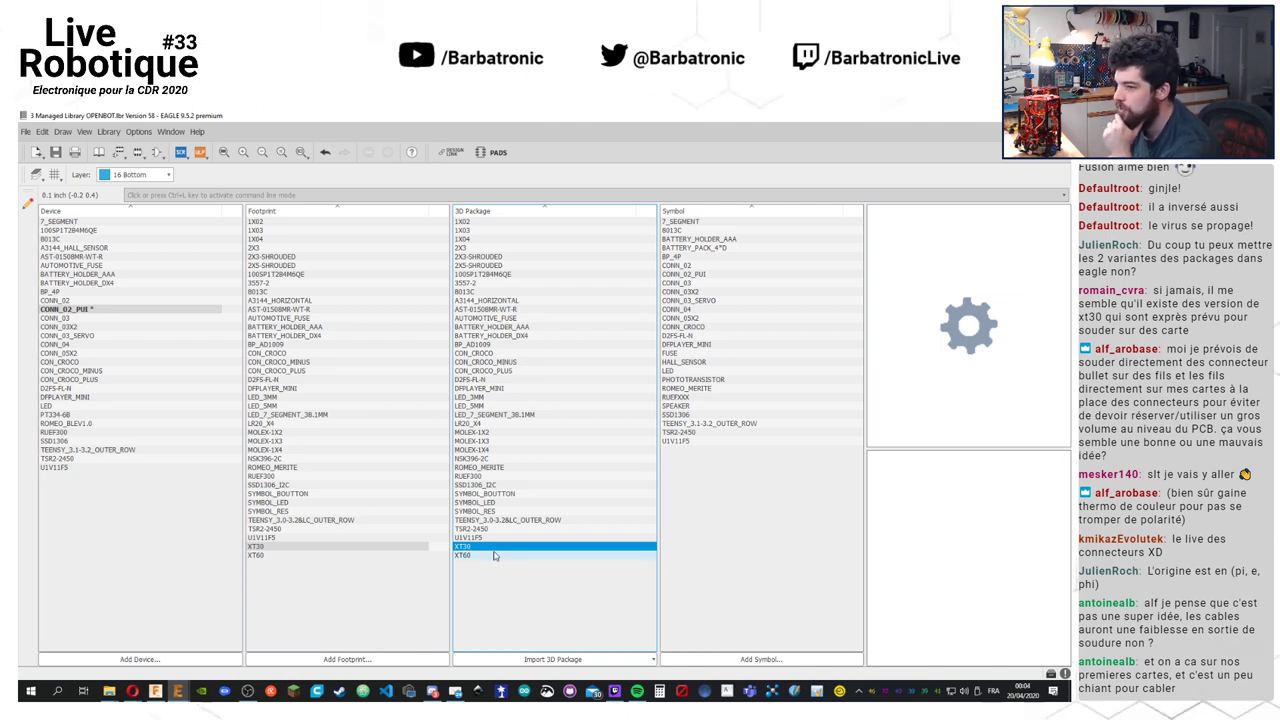
Rename the XT30 footprint to XT30_FEMALE by appending '_FEMALE' to its name
right_click(294, 547)
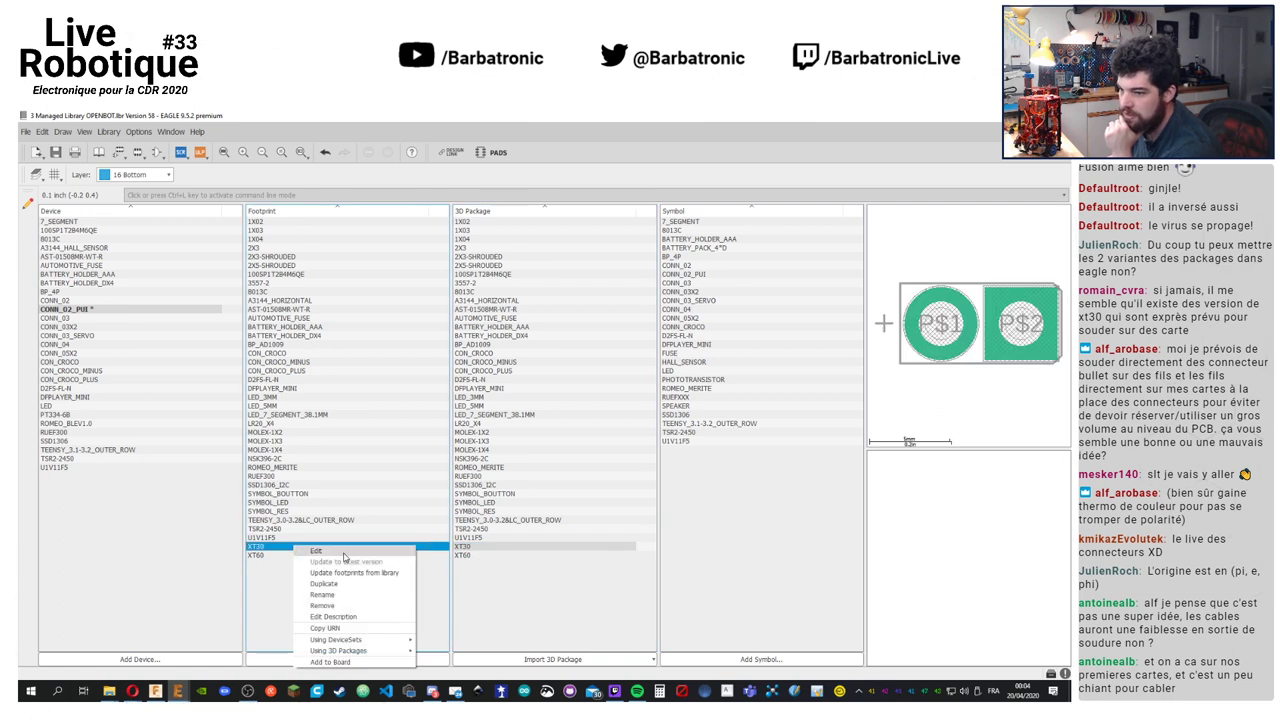
click(340, 594)
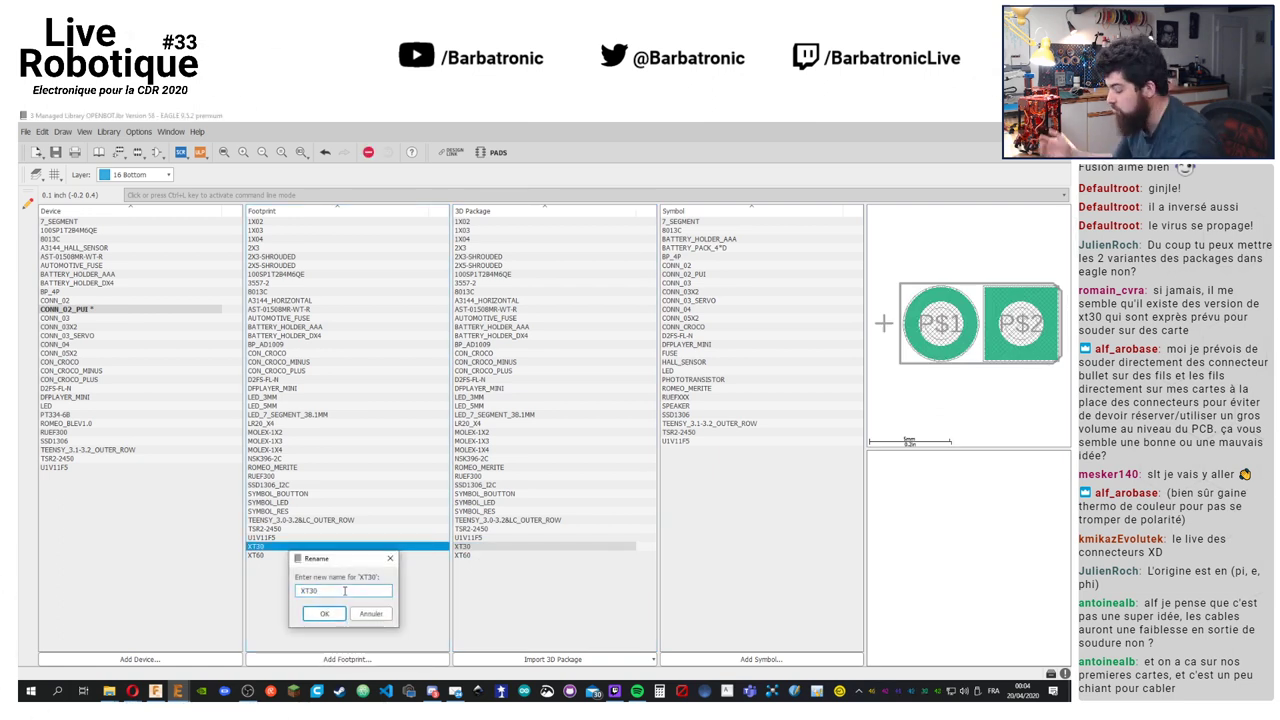
text(_)
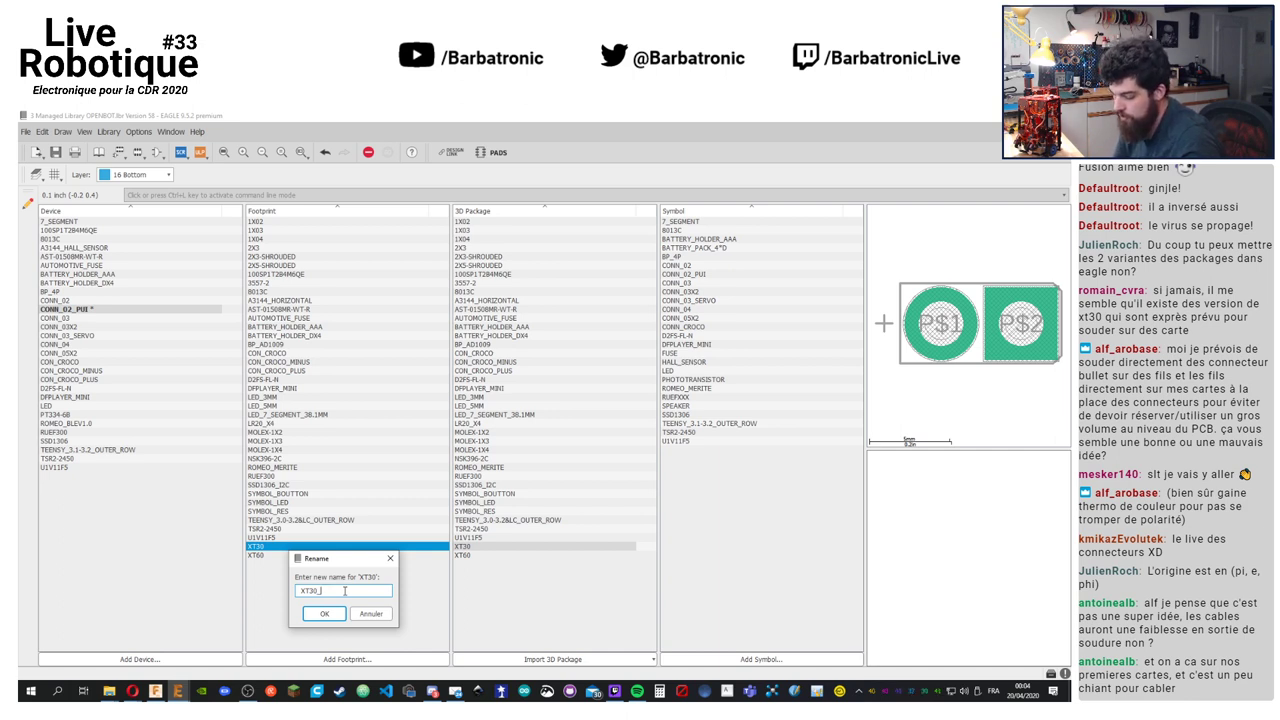
text(FEMALE)
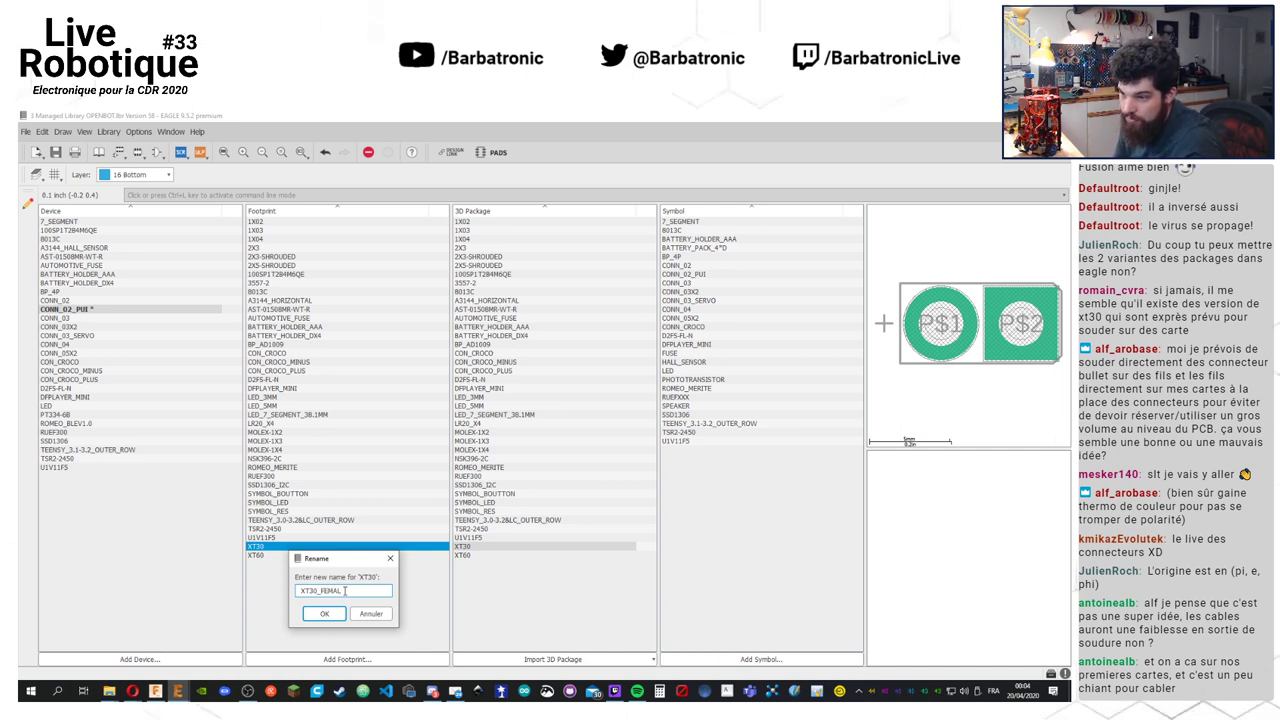
click(324, 613)
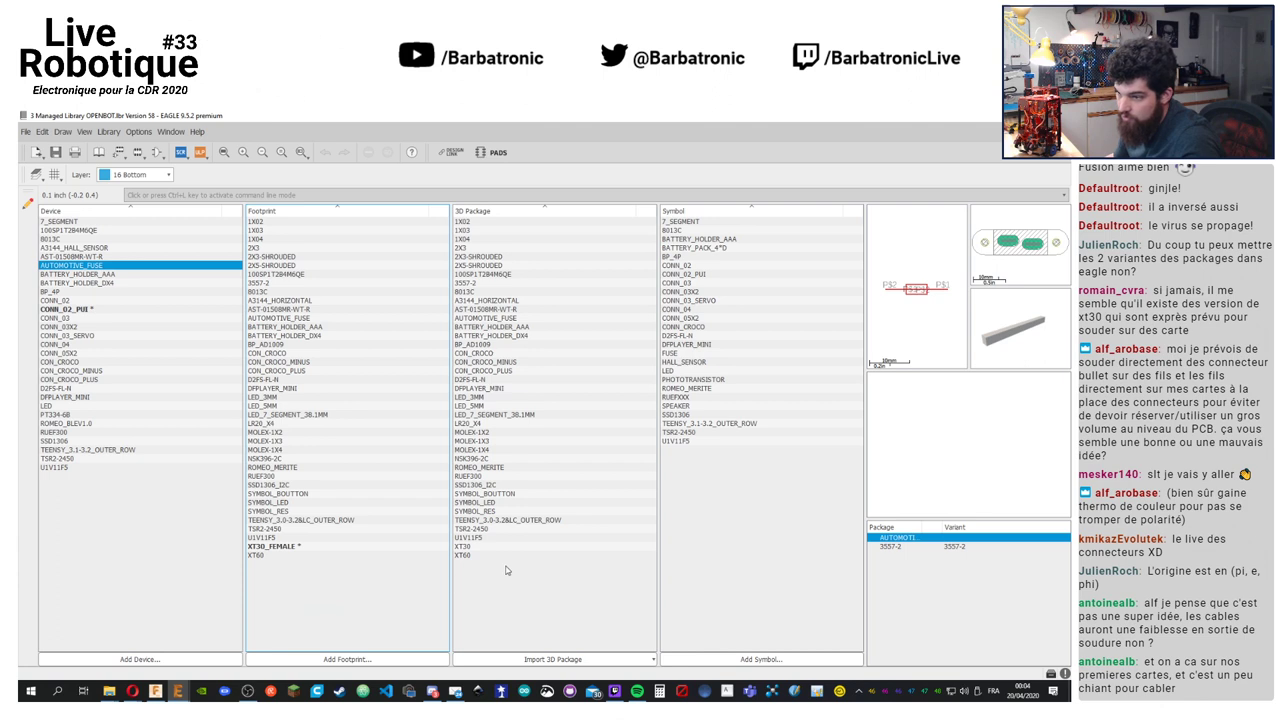
Try removing the XT30 3D package, then dismiss the error that blocks the removal
click(478, 546)
right_click(484, 546)
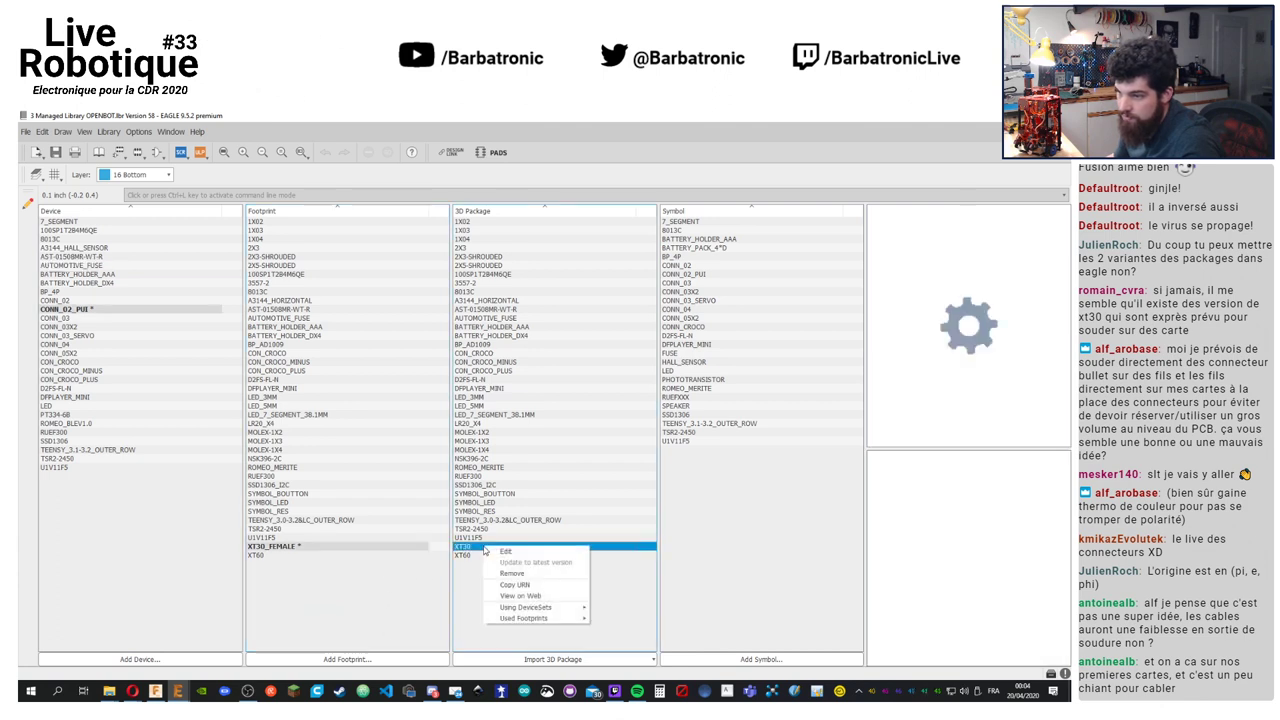
click(560, 574)
click(681, 534)
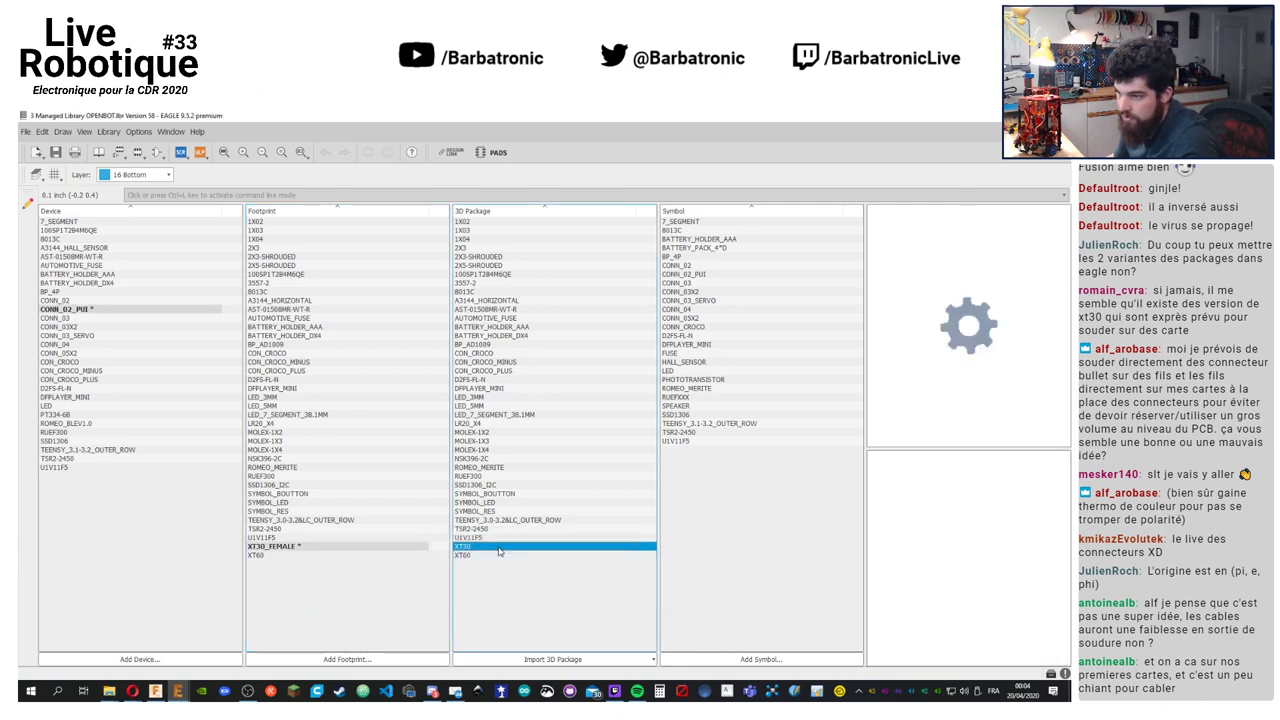
Open the XT30_FEMALE footprint from the package's used footprints, save it, and return to the library overview
right_click(499, 551)
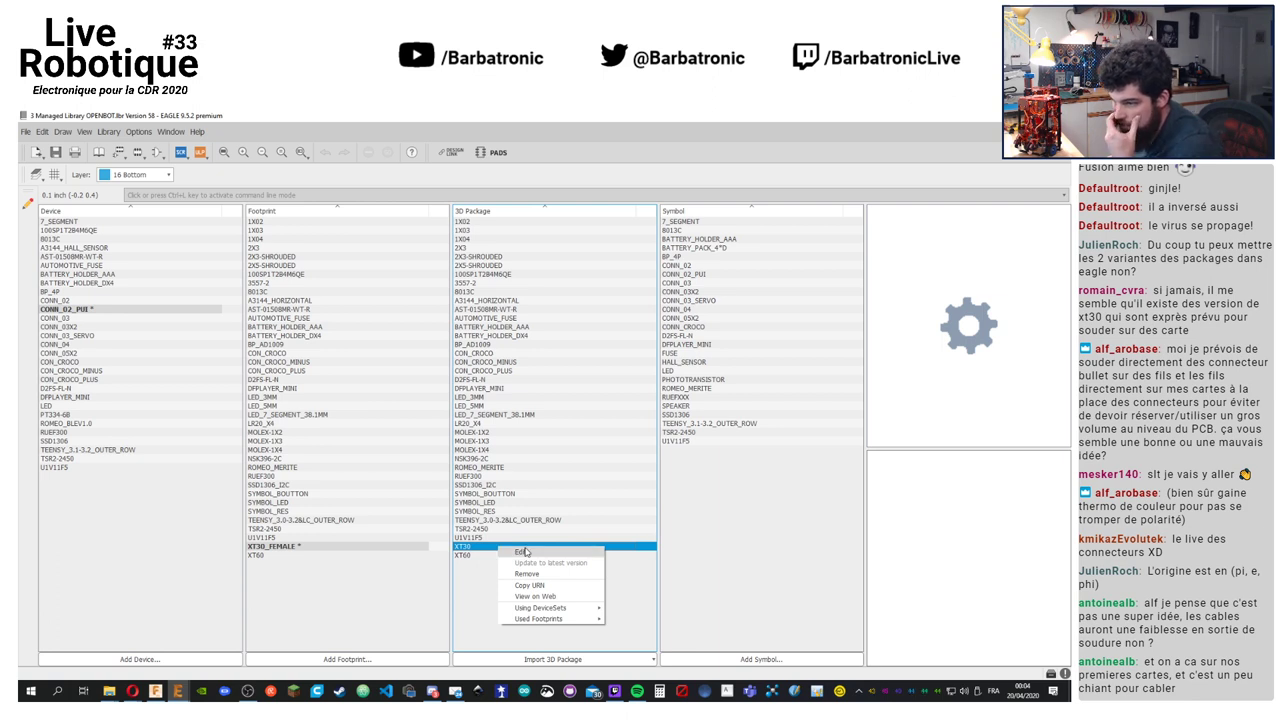
mouse_move(566, 620)
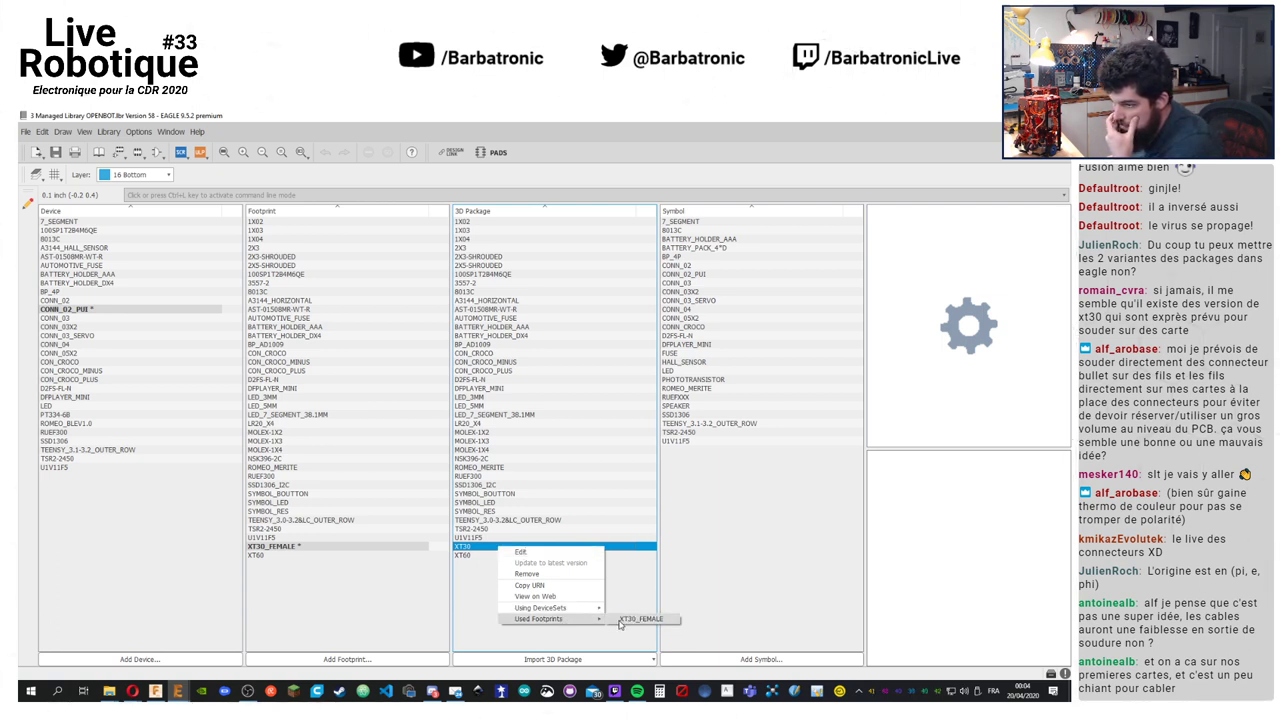
click(620, 622)
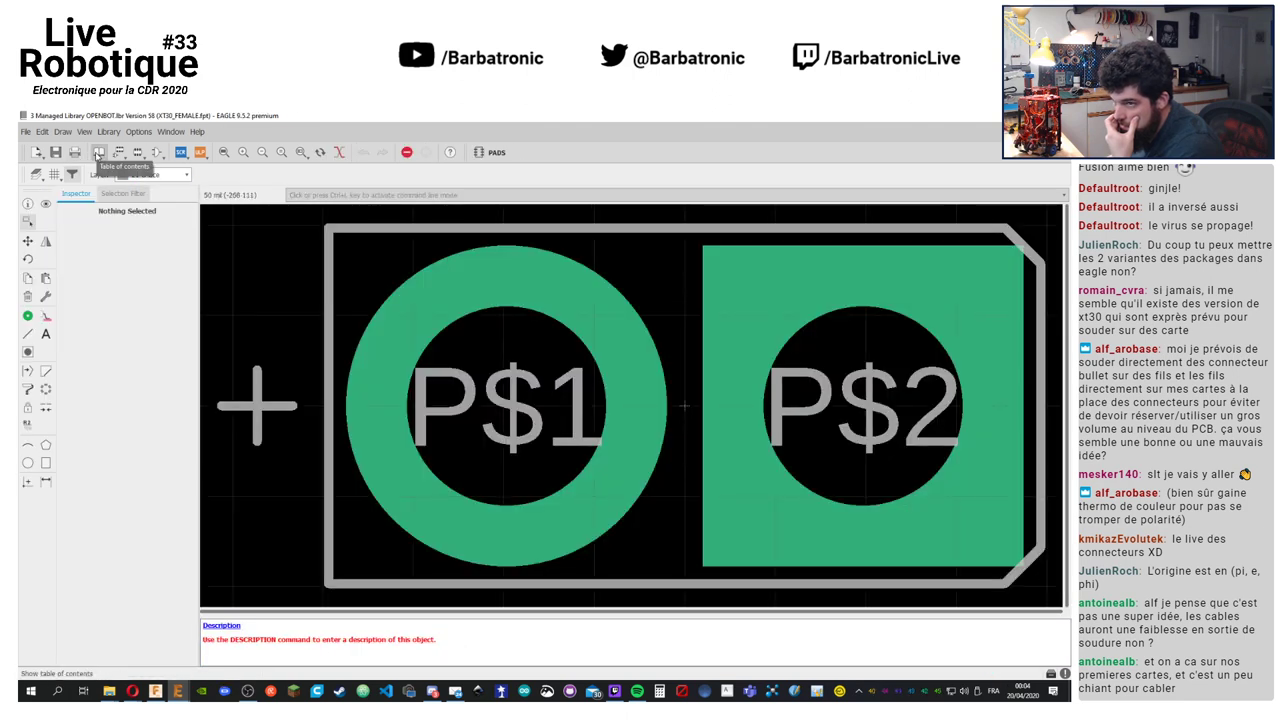
click(56, 152)
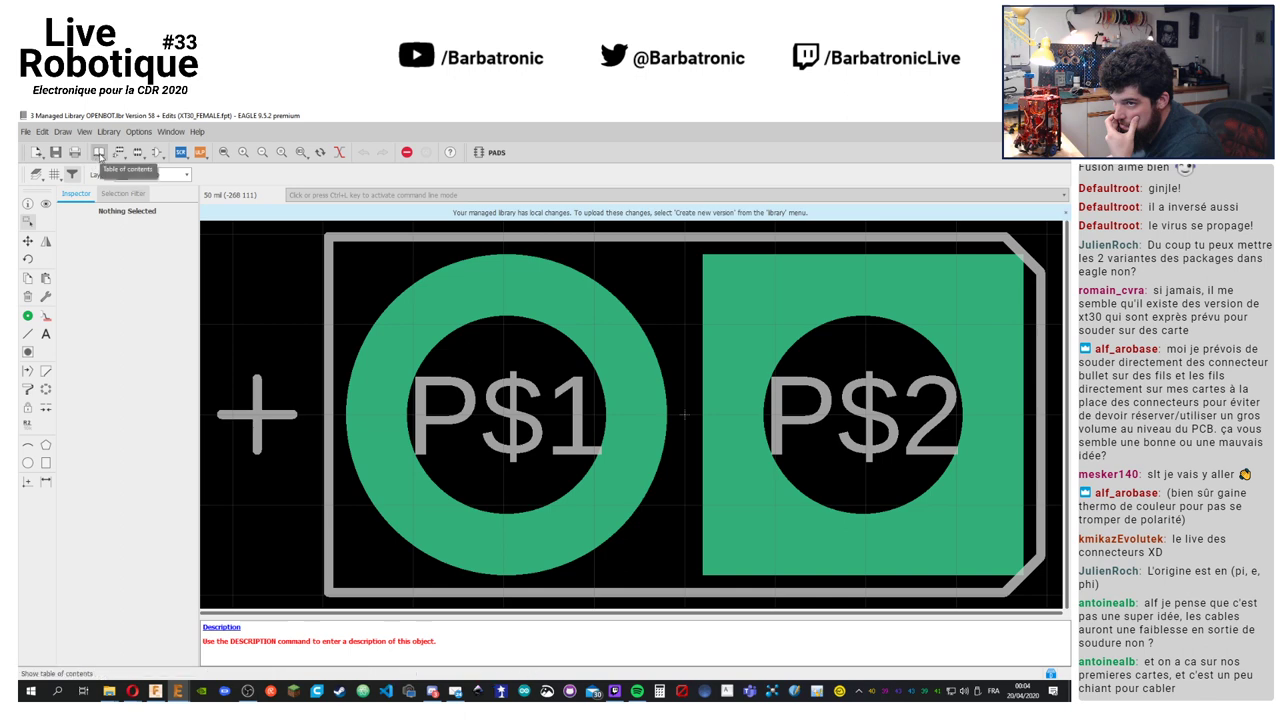
click(99, 152)
click(466, 563)
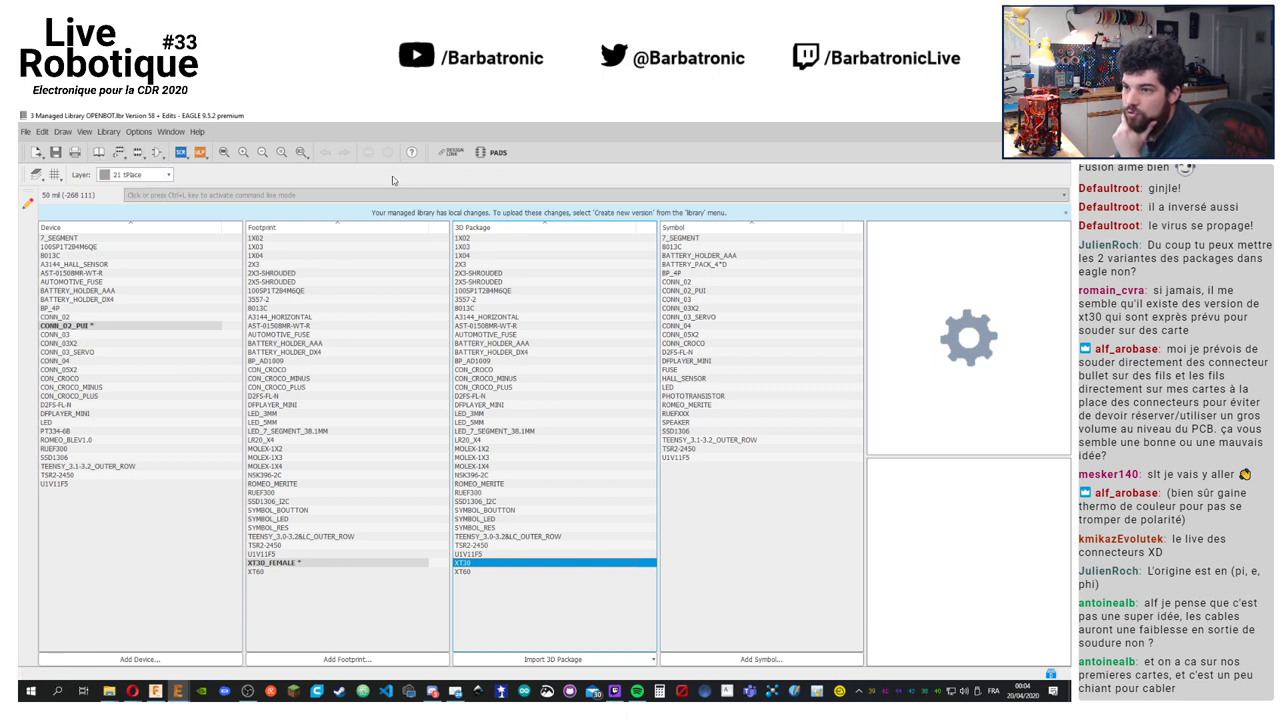
Create and upload OPENBOT library version 59, then bring the CARTE E-STOP board editor forward
click(108, 131)
click(145, 247)
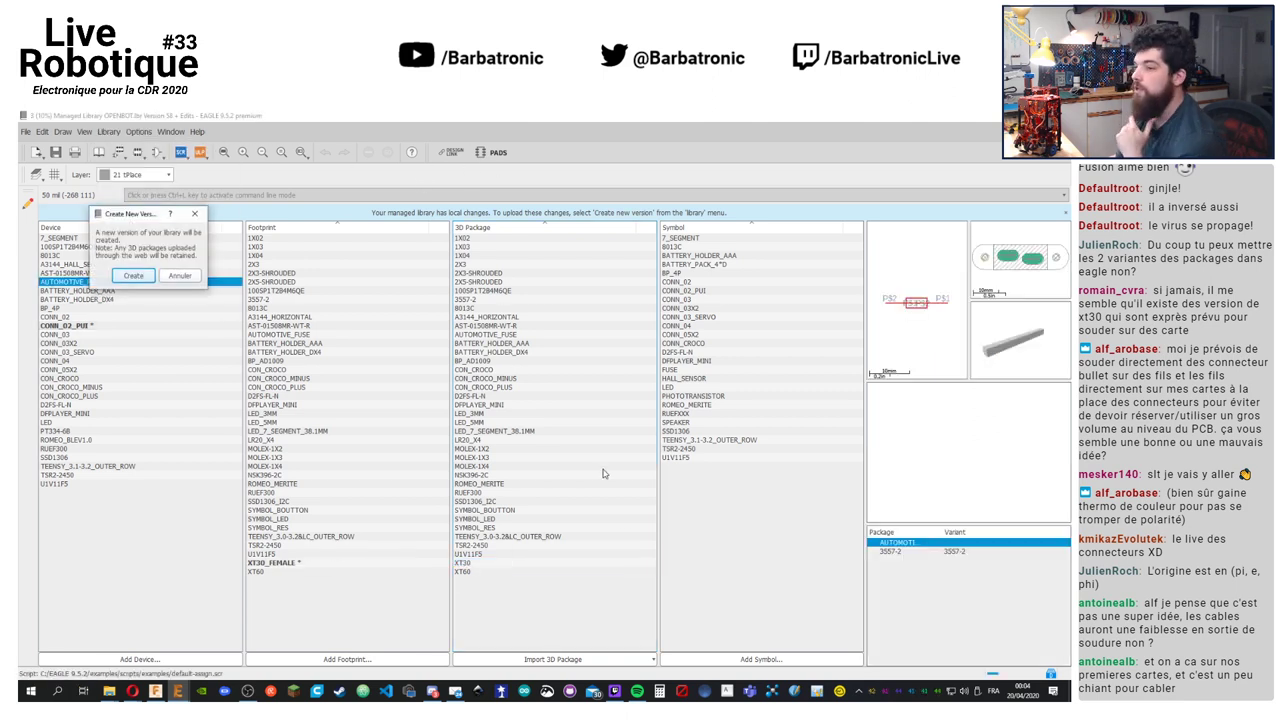
click(142, 281)
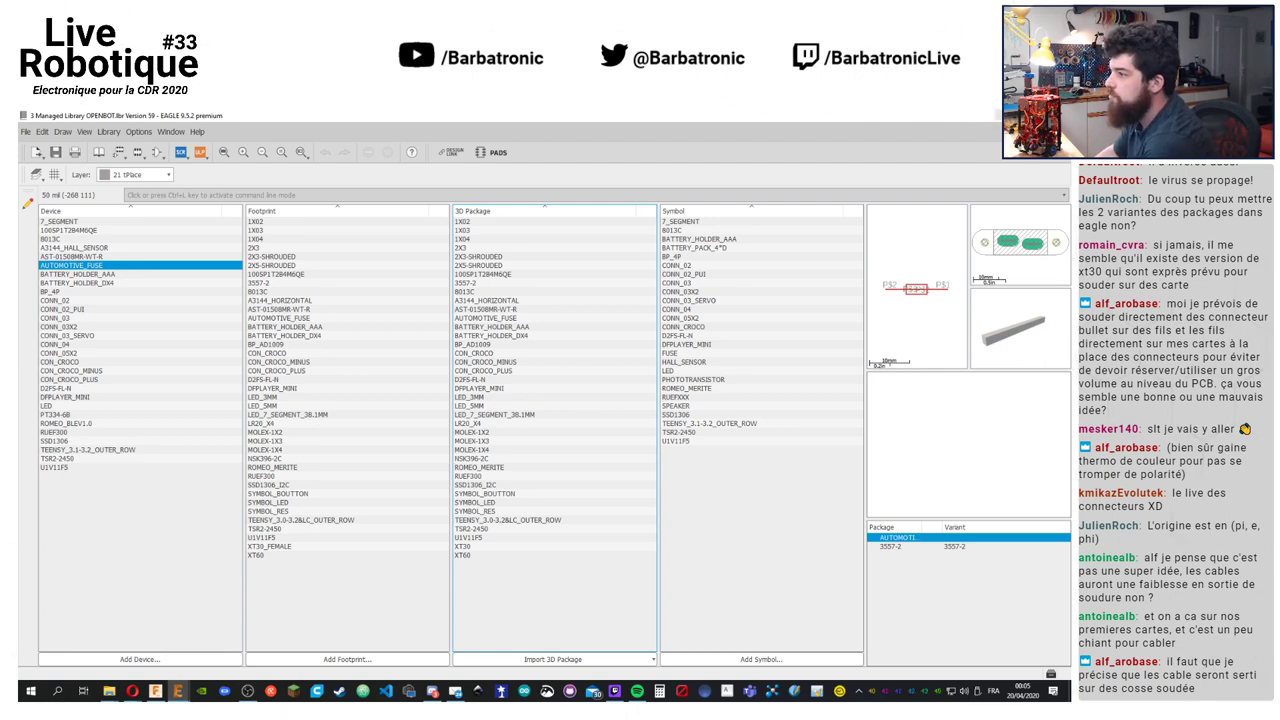
click(1058, 115)
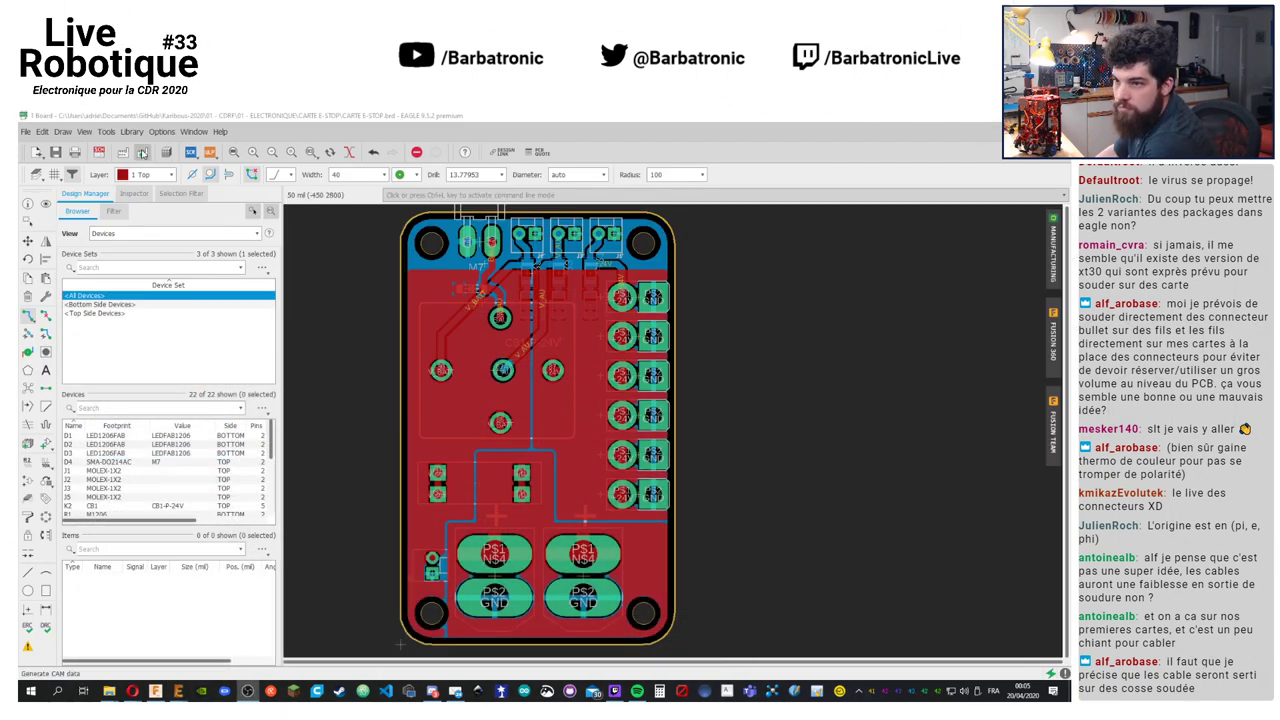
Update the board's OPENBOT library, accept the update warning, and bring up the Fusion 360 sync panel
click(131, 131)
click(162, 172)
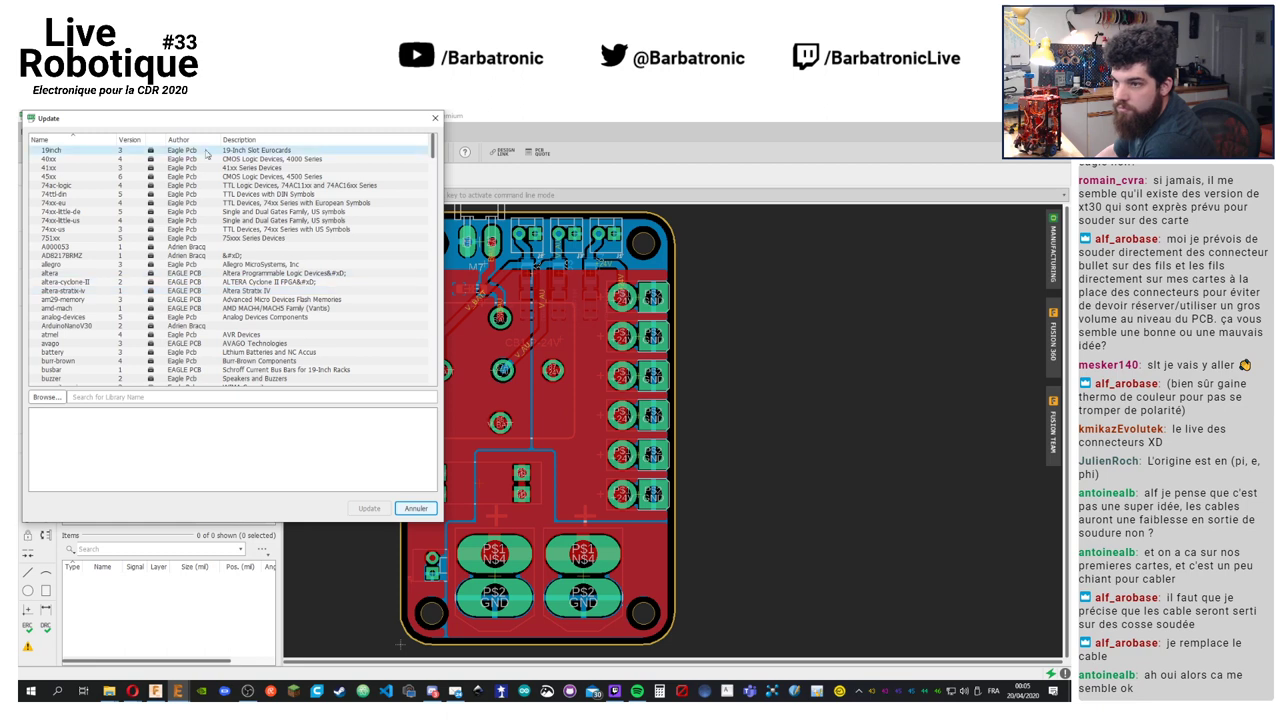
click(190, 139)
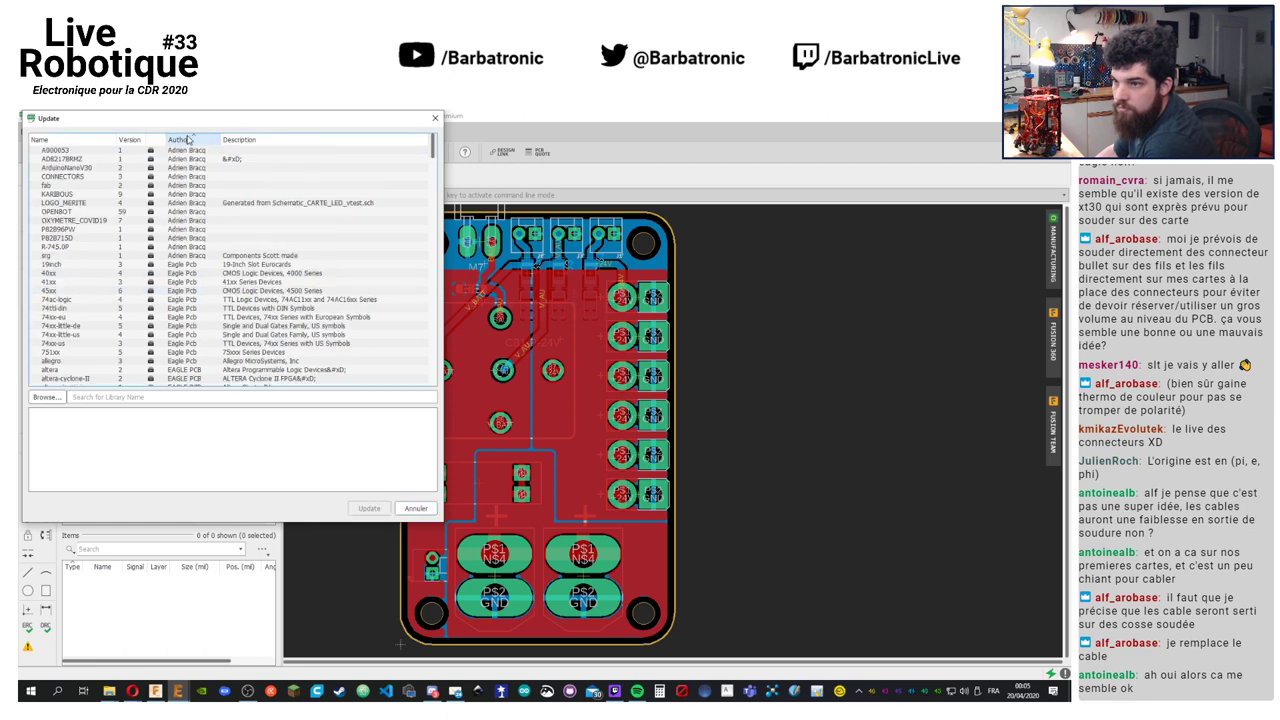
click(90, 213)
click(369, 508)
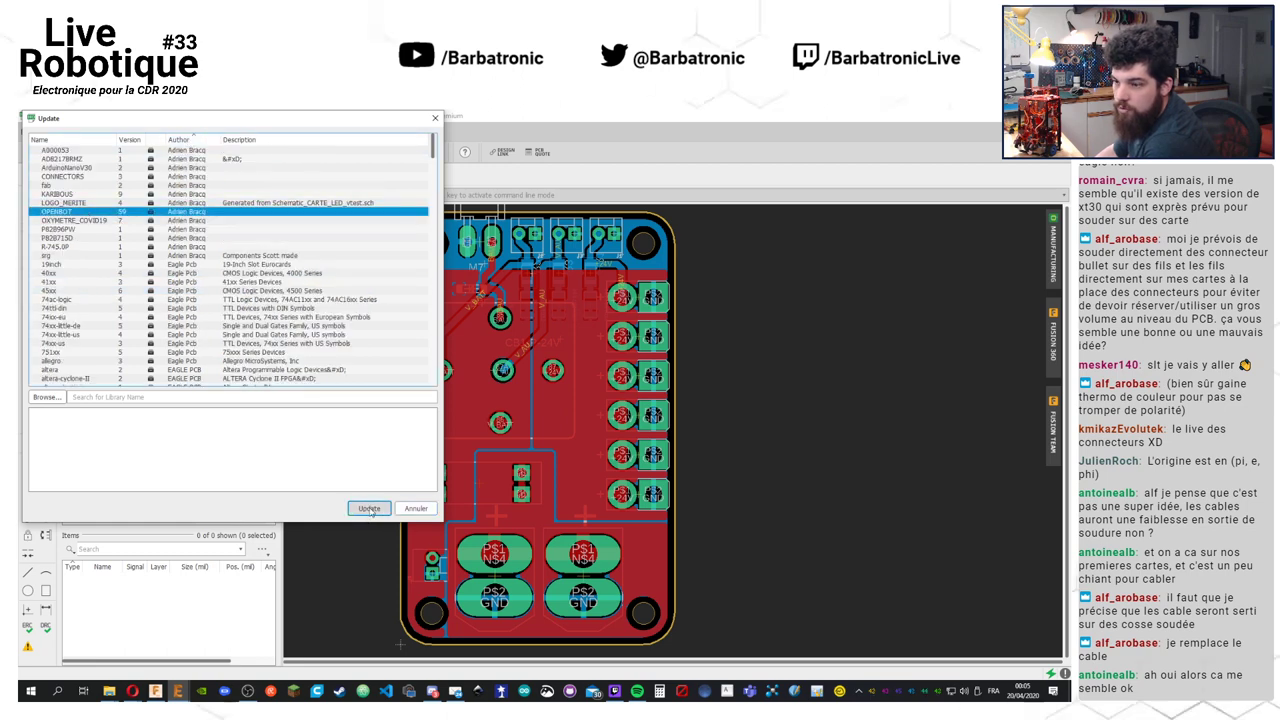
click(418, 530)
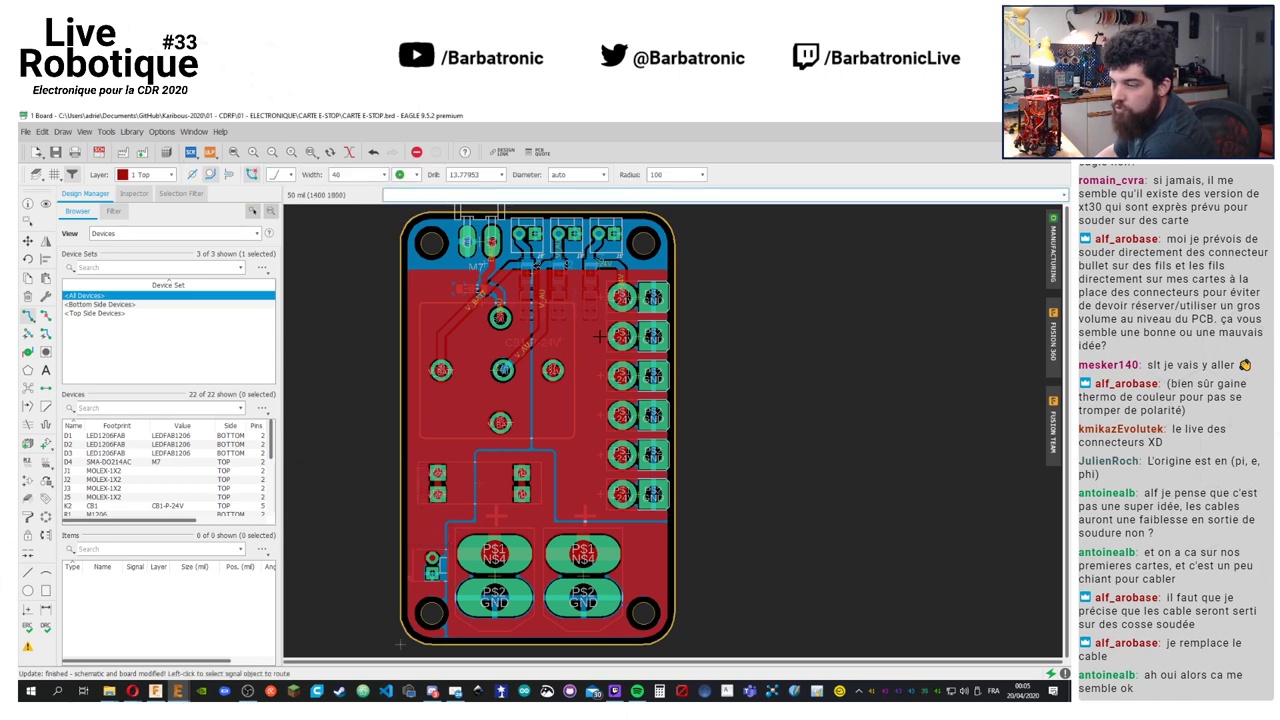
click(1053, 340)
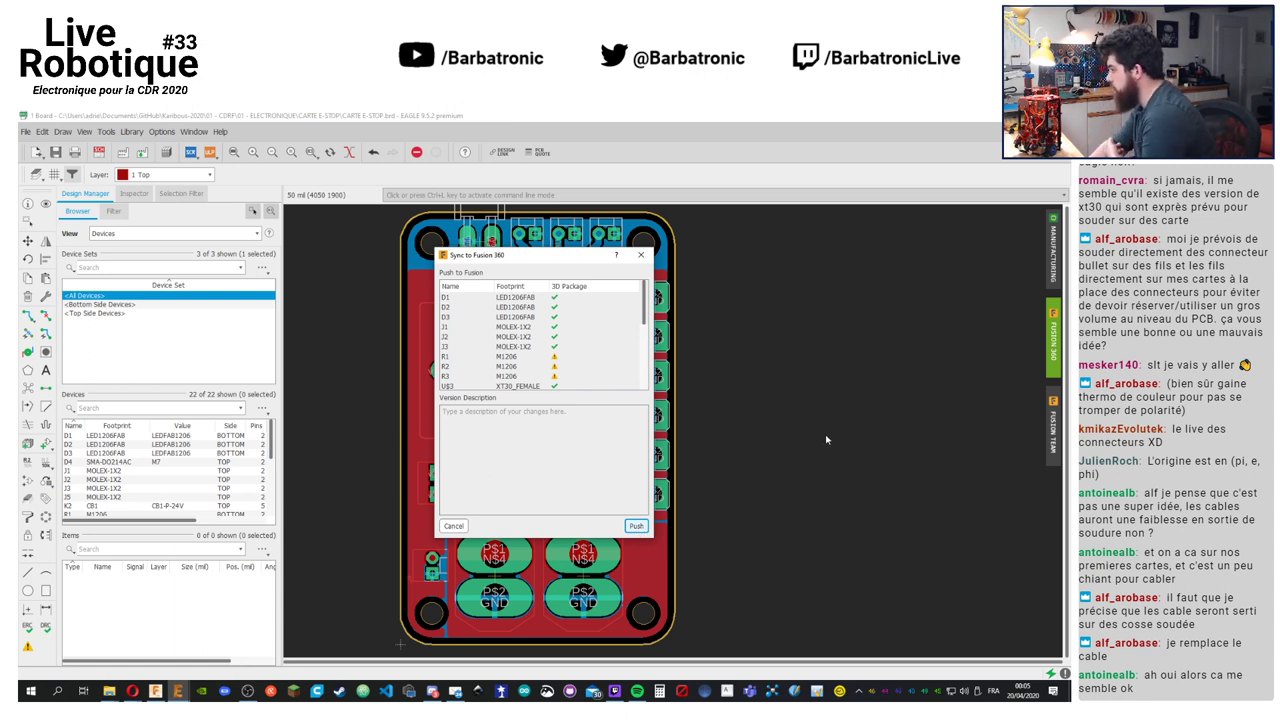
Push the CARTE E-STOP board to Fusion 360, close the sync dialog, and switch to Fusion 360
key(Return)
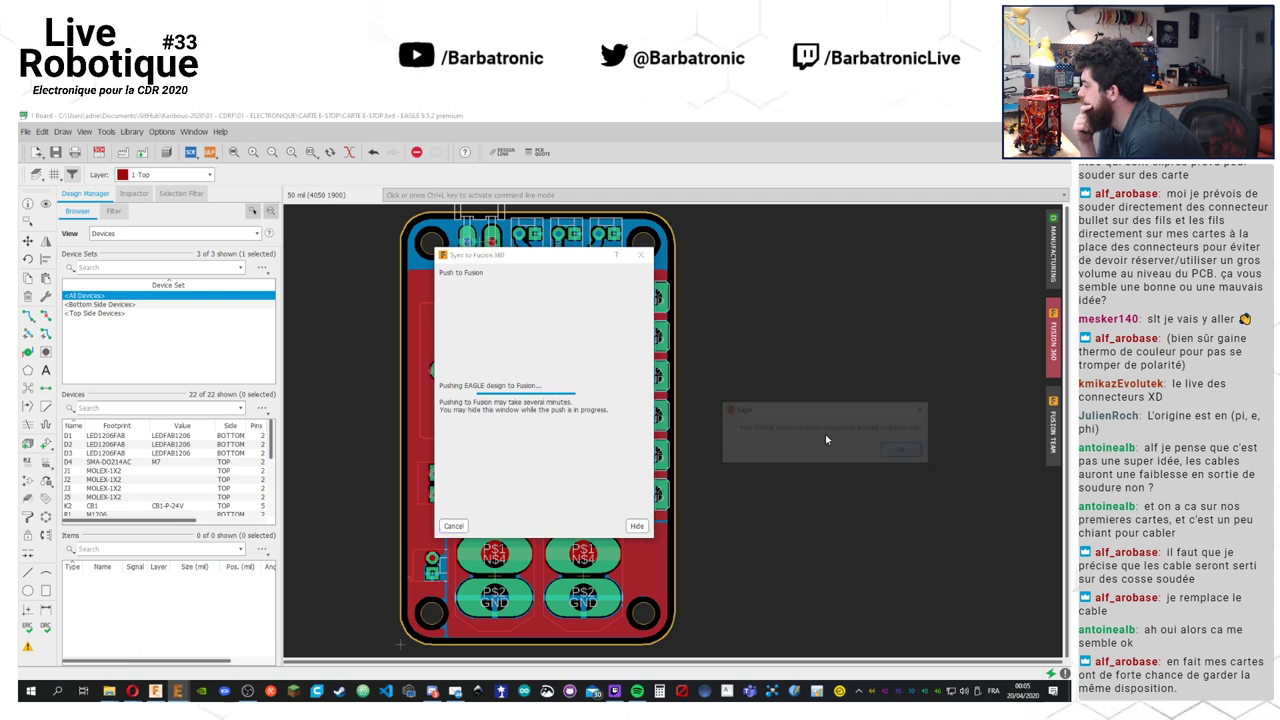
click(905, 451)
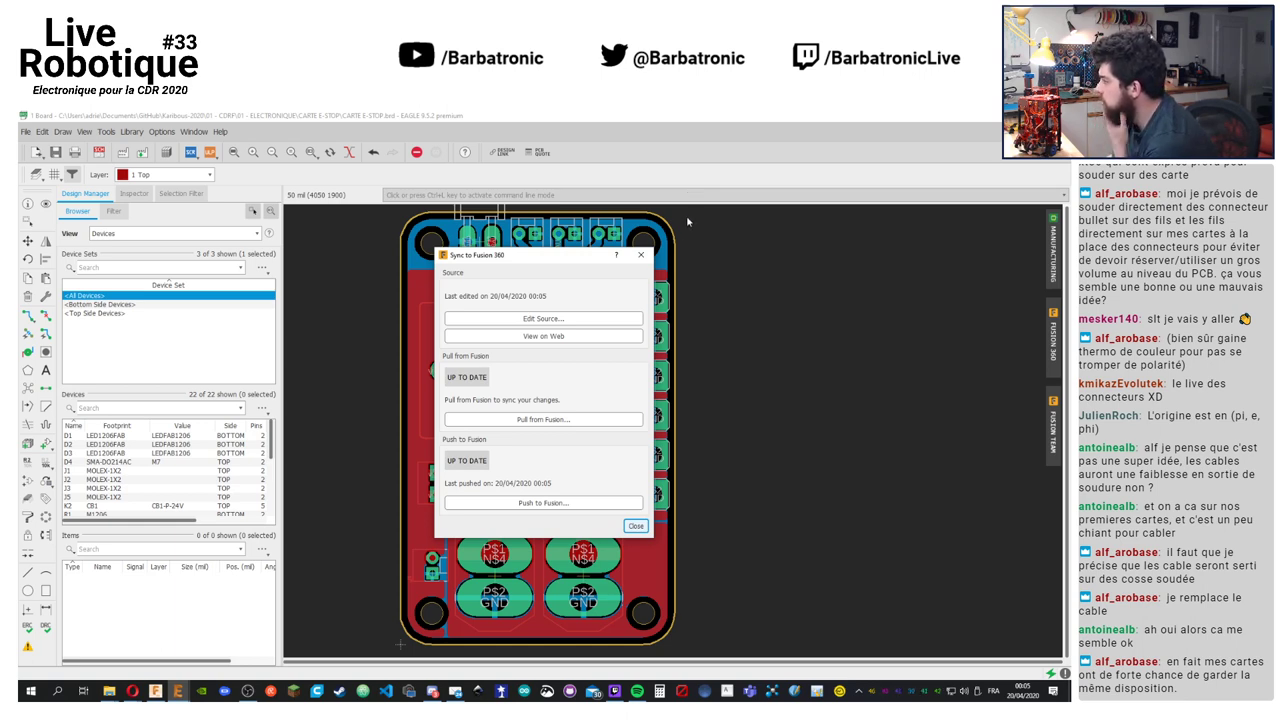
click(653, 254)
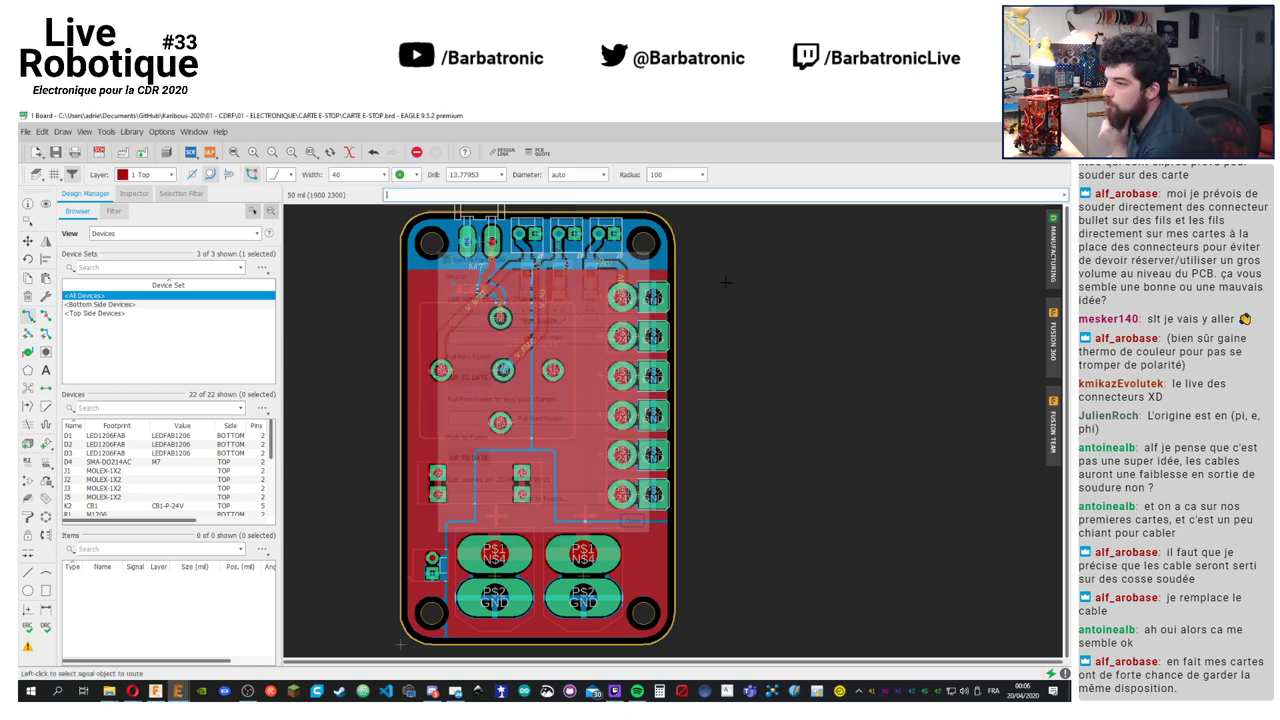
click(157, 691)
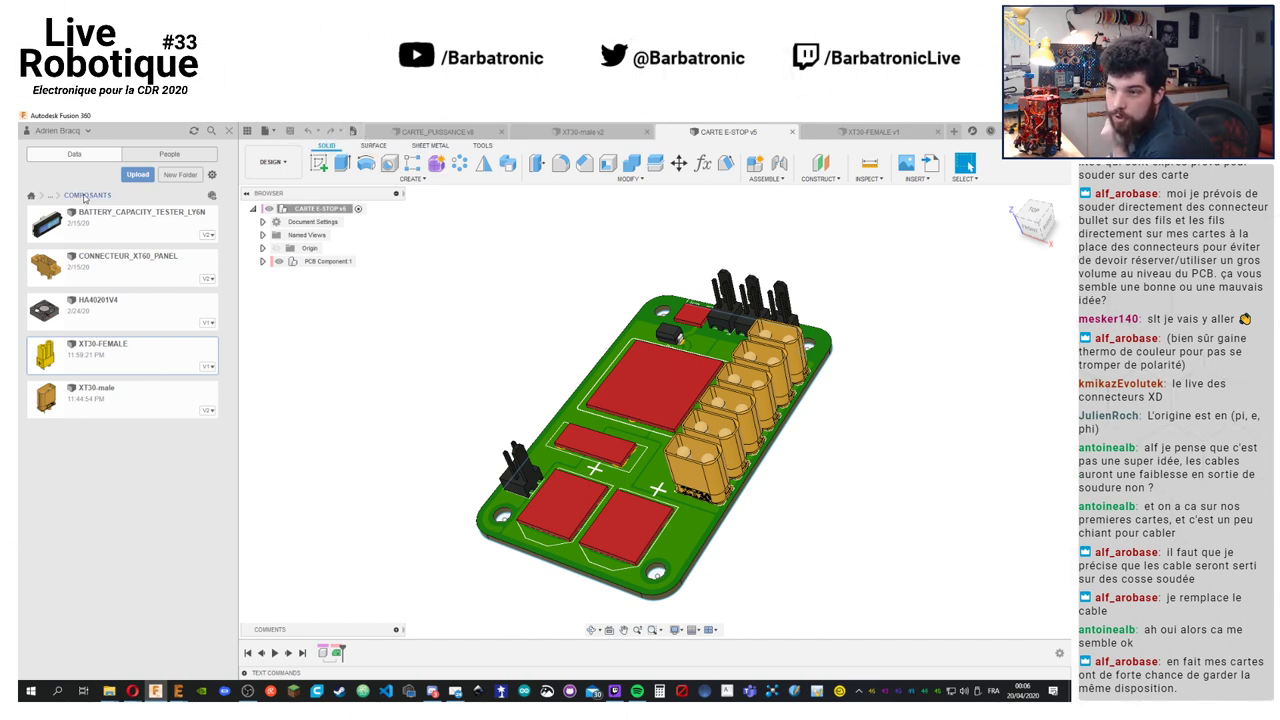
Import the updated CARTE E-STOP design from 03 - ELECTRONIQUE > PCB as version v6
click(52, 199)
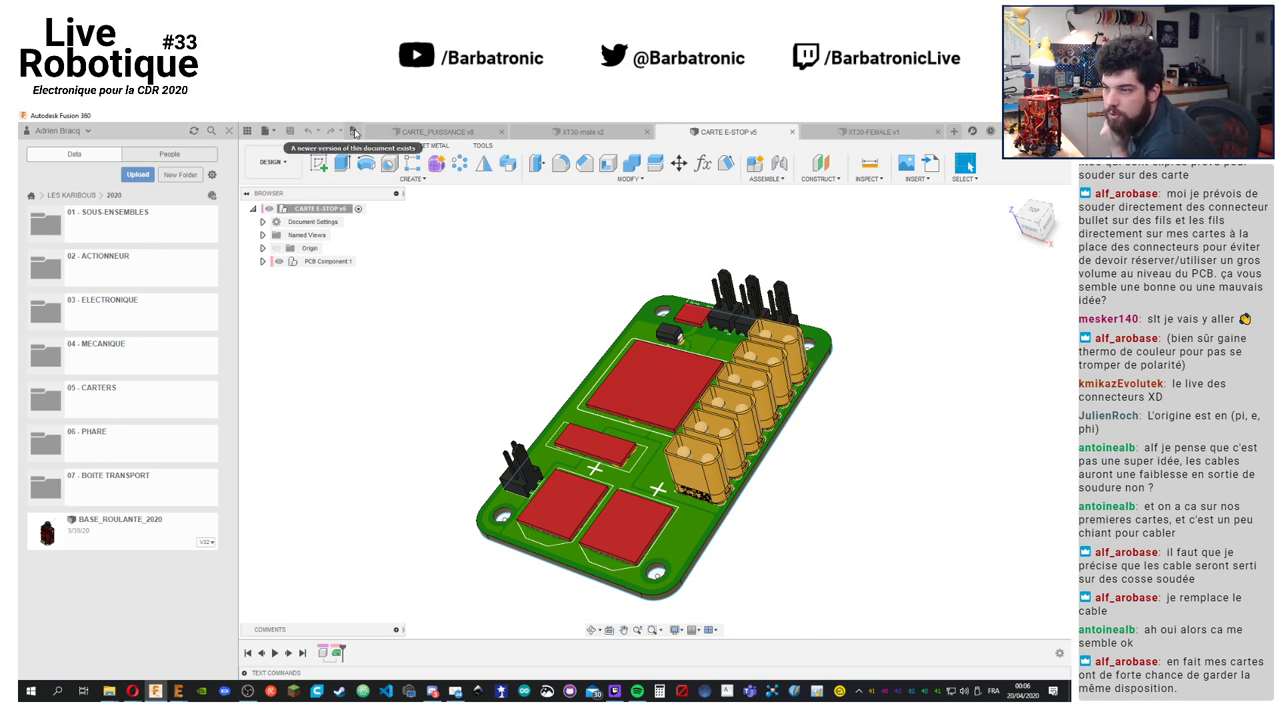
right_click(332, 209)
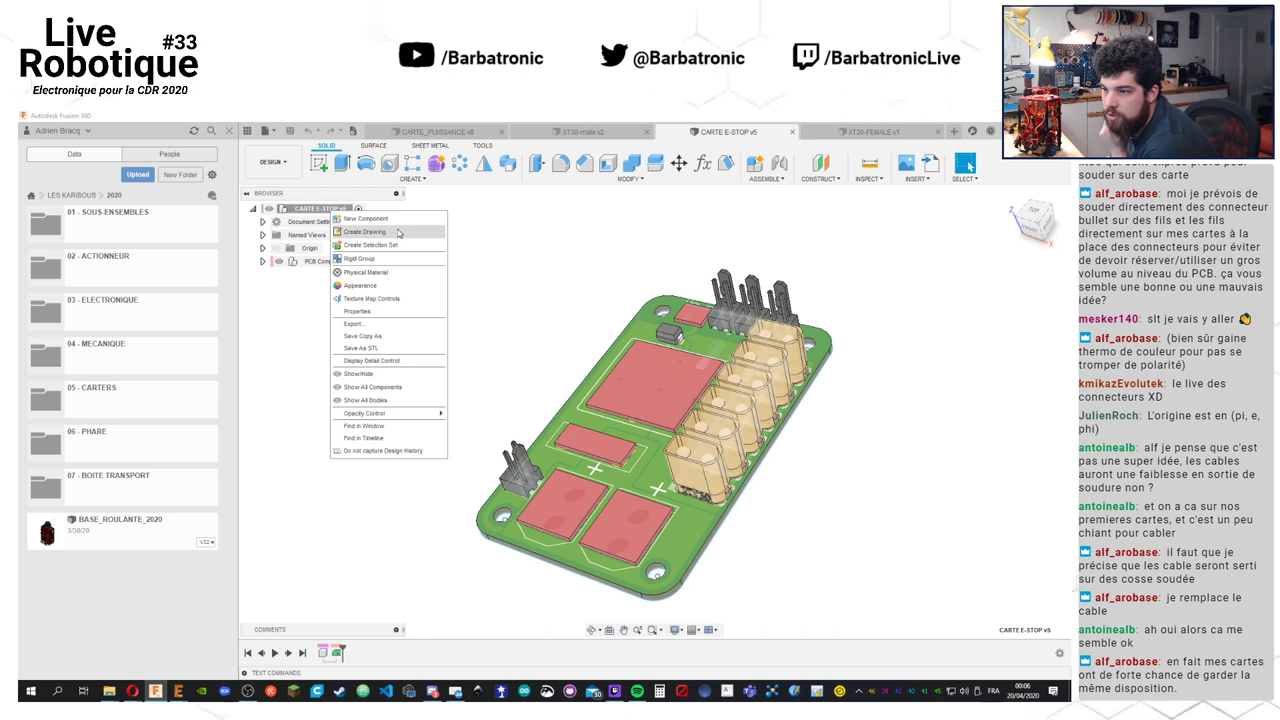
click(398, 232)
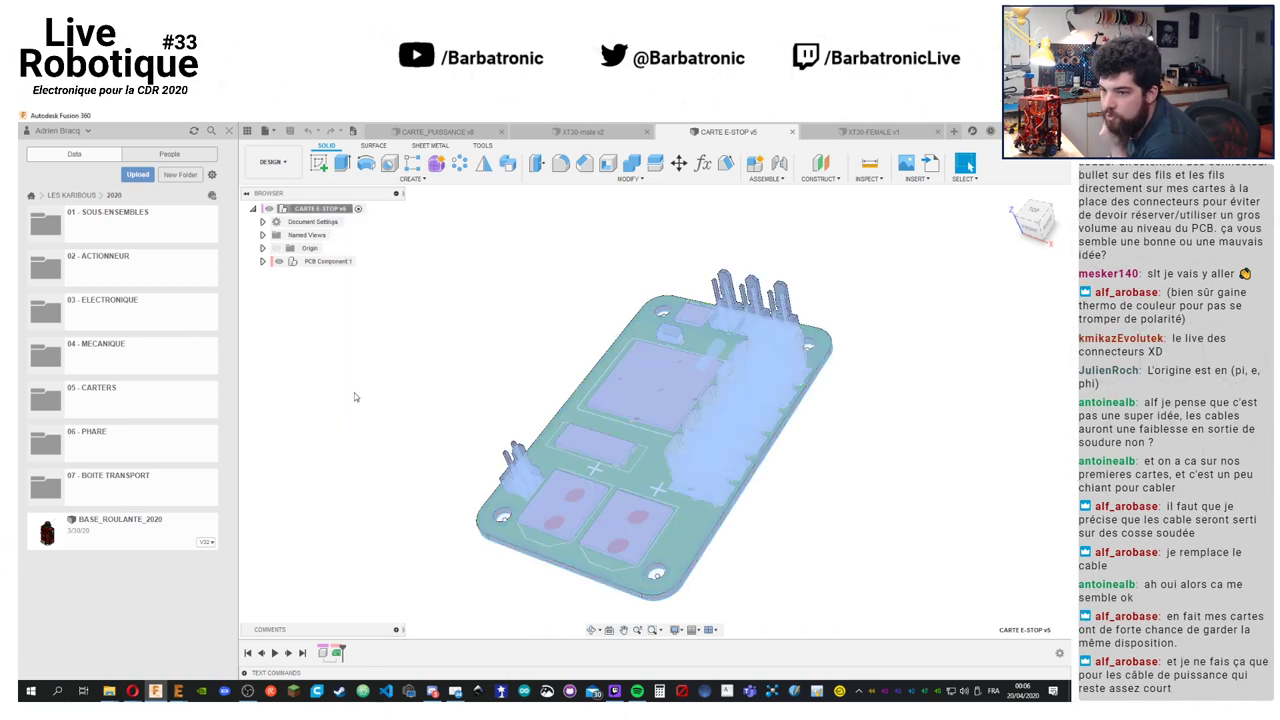
click(147, 318)
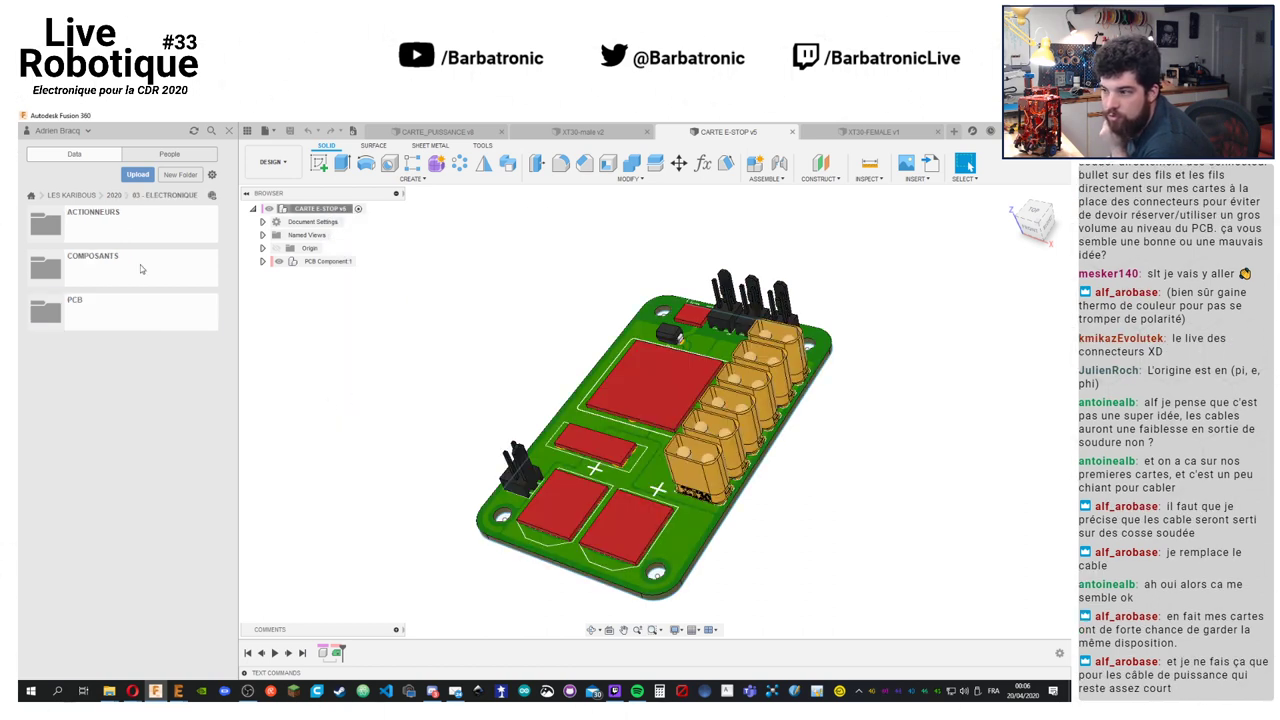
click(122, 320)
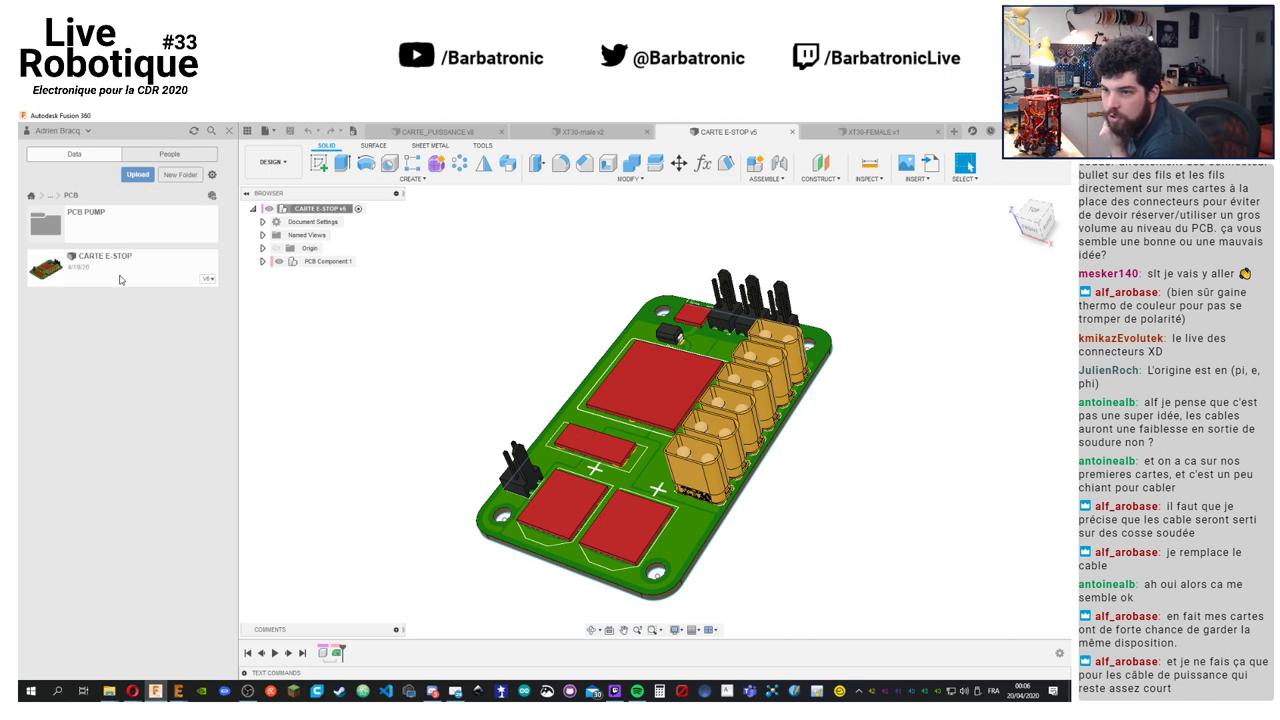
right_click(120, 280)
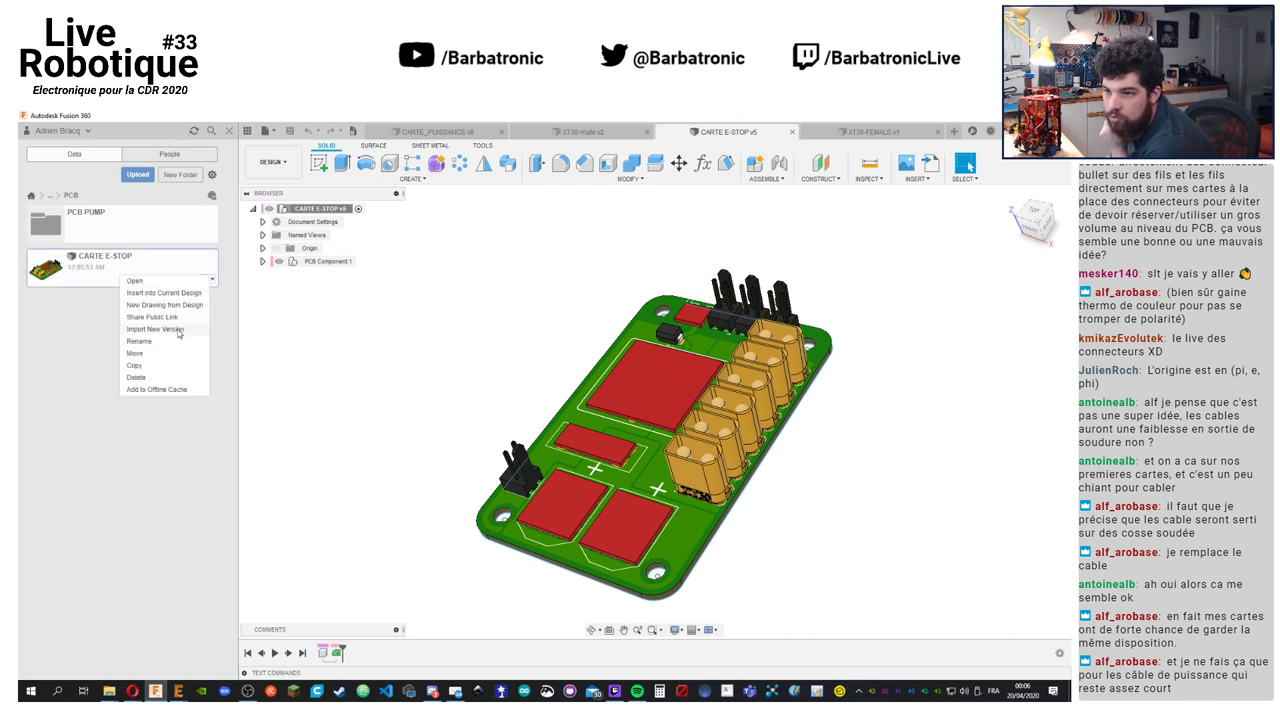
click(792, 131)
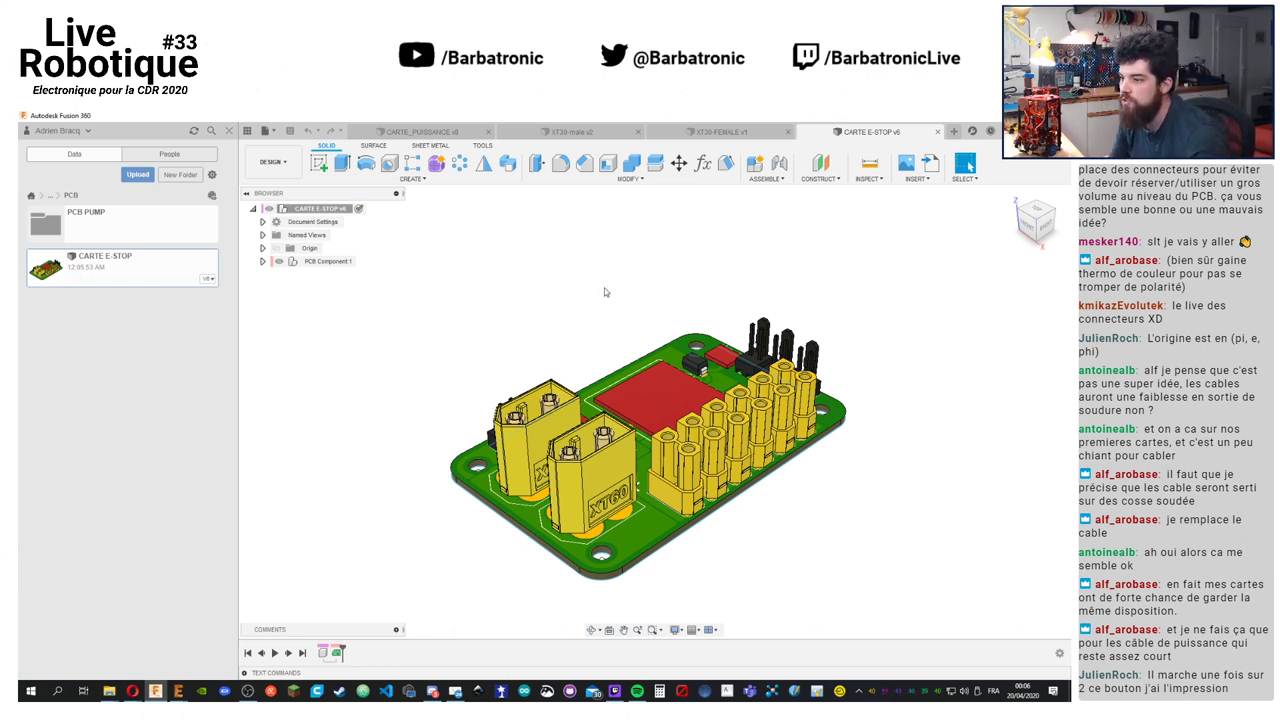
shift+middle_drag(530, 284, 600, 388)
scroll(635, 486, up, 3)
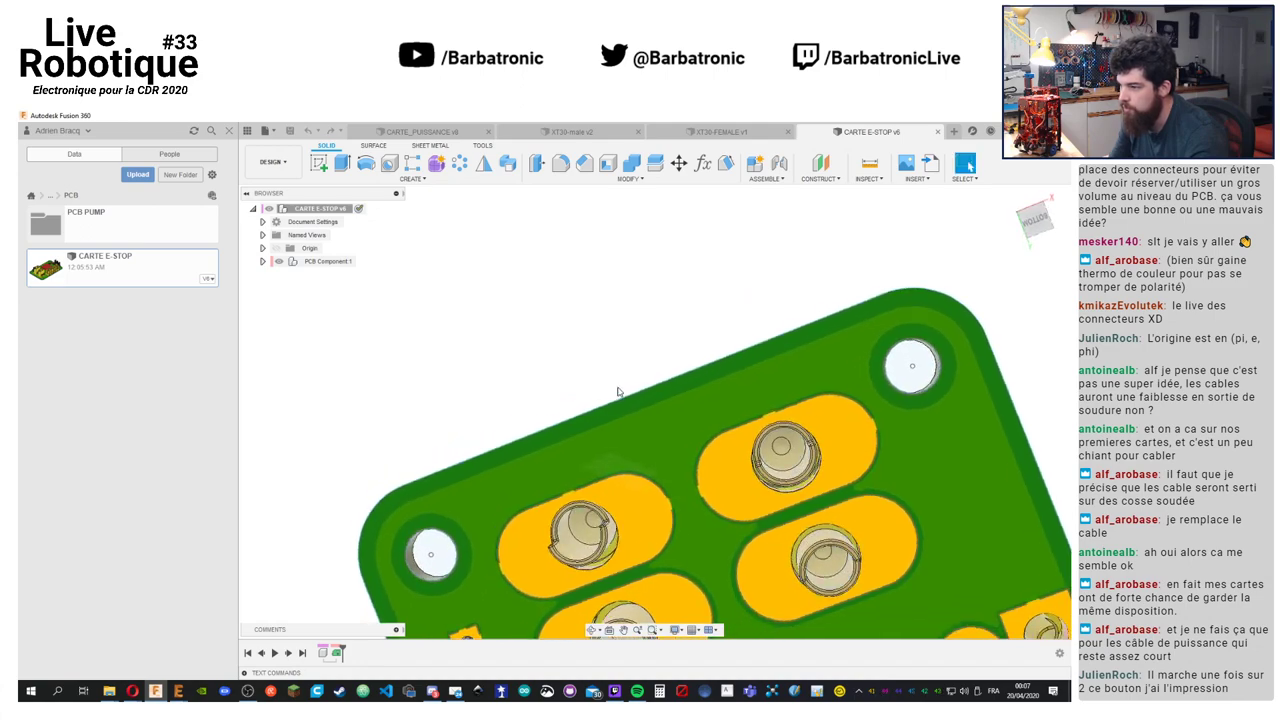
shift+middle_drag(793, 508, 794, 443)
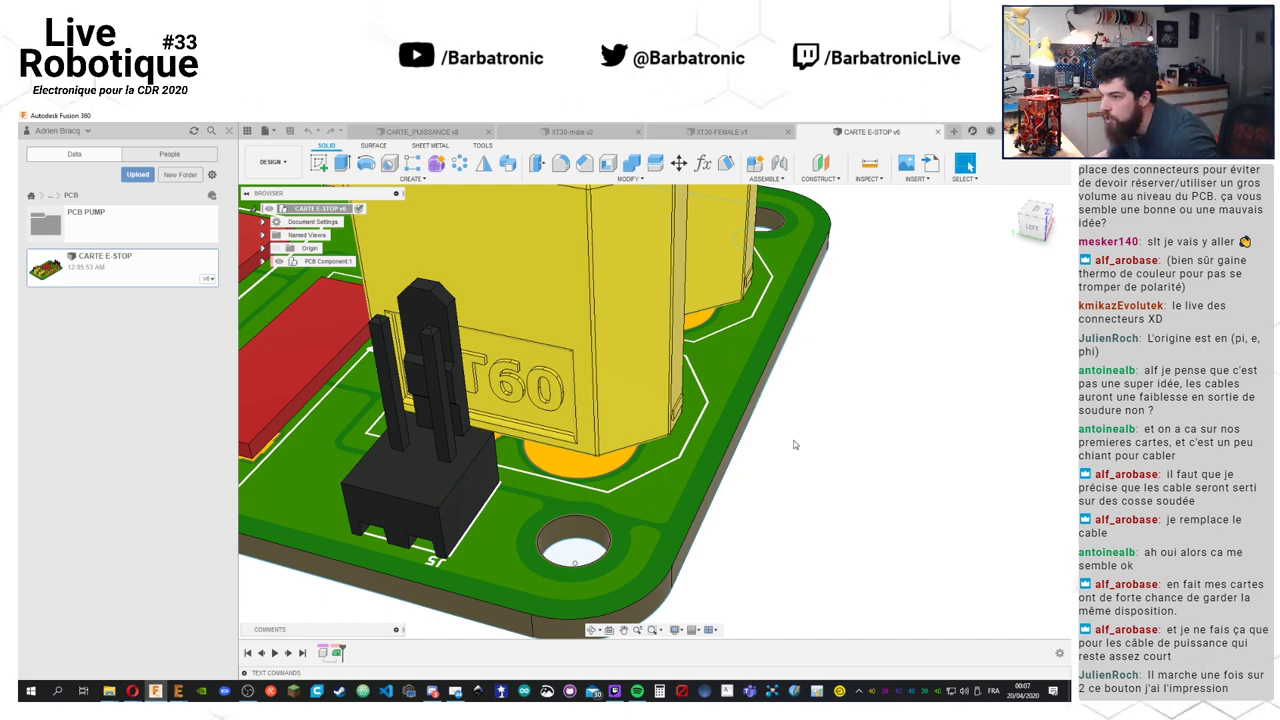
shift+middle_drag(794, 447, 903, 537)
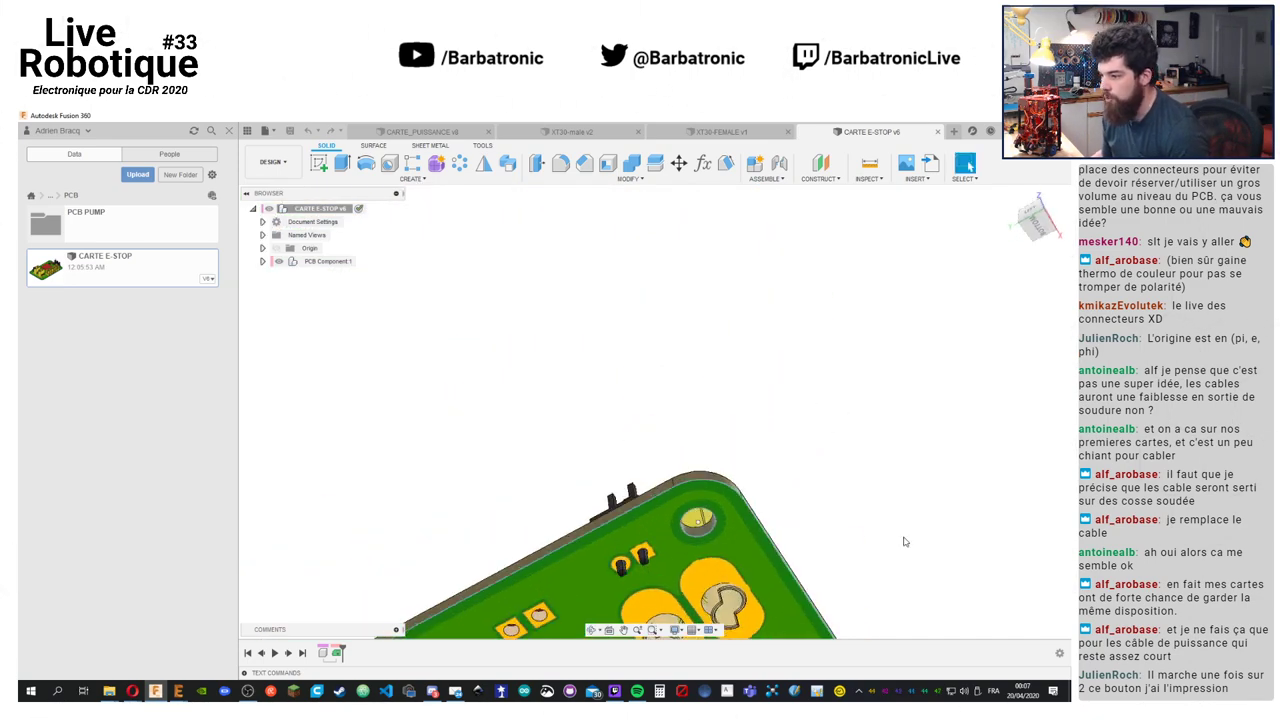
scroll(578, 364, up, 8)
scroll(1004, 296, down, 5)
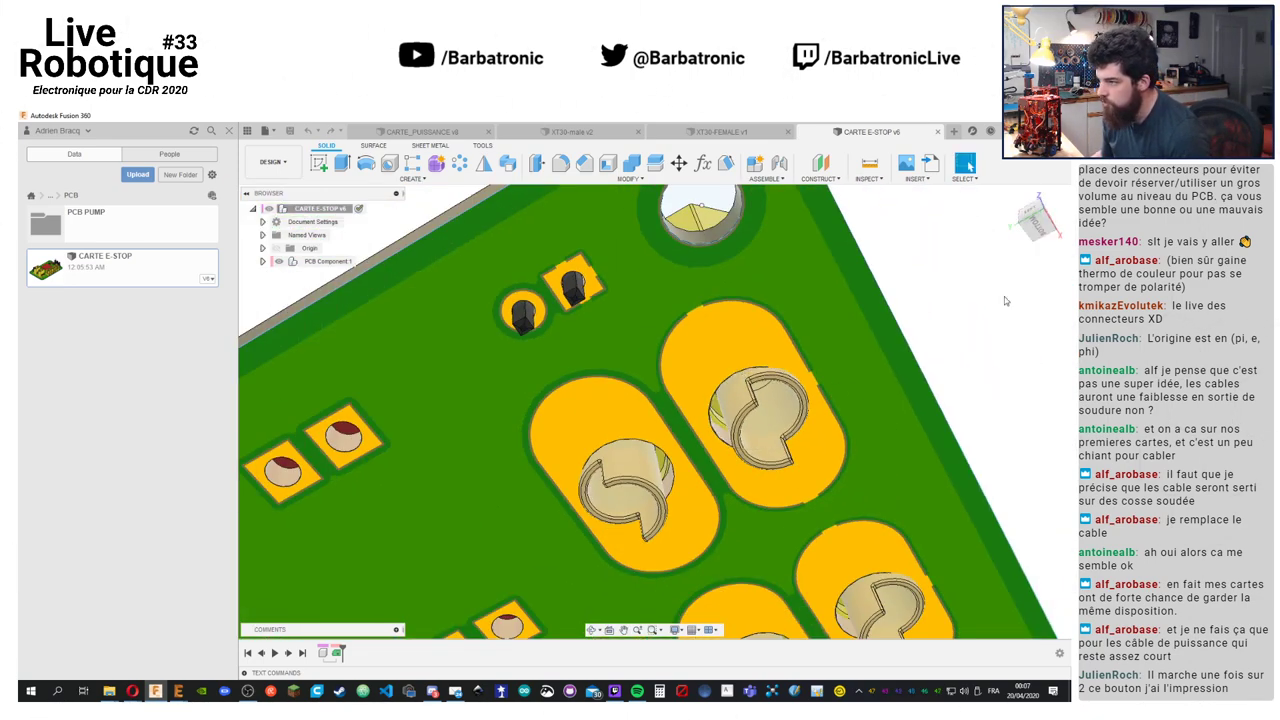
key(i)
scroll(631, 329, up, 5)
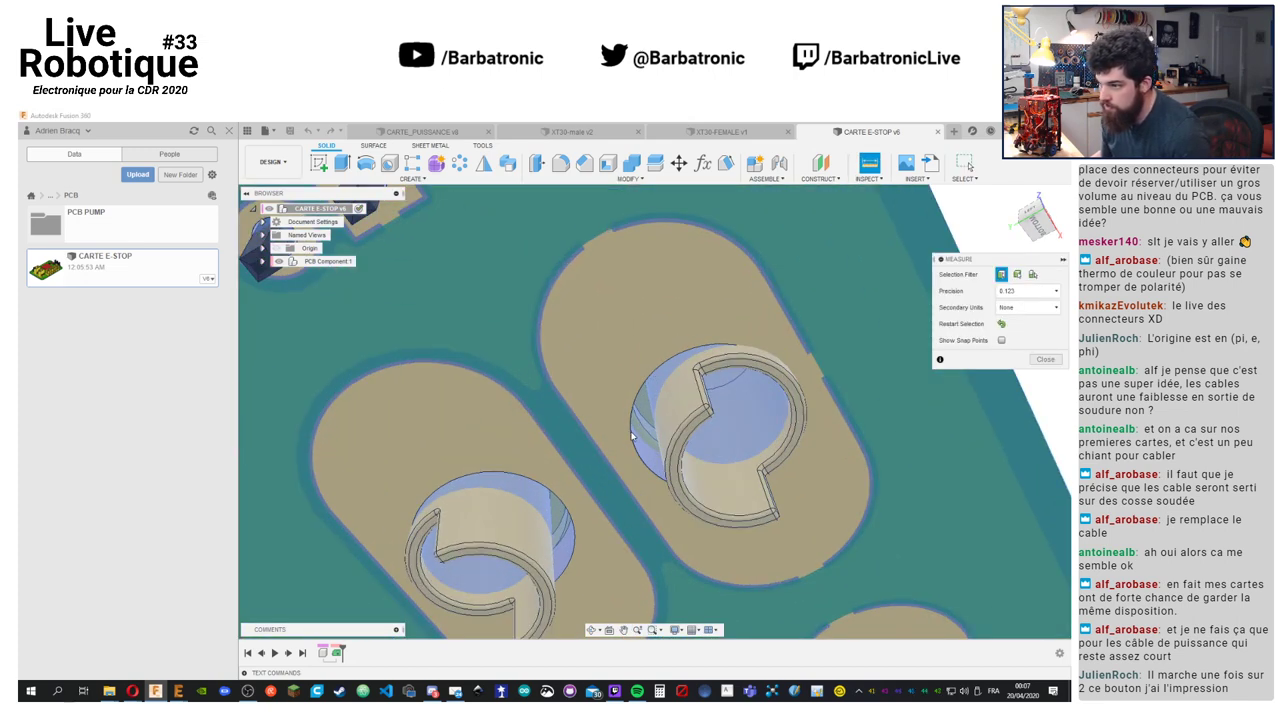
Expand PCB Component 1 and Board 1, briefly hiding the board to see the connectors
scroll(644, 416, down, 5)
scroll(644, 416, up, 5)
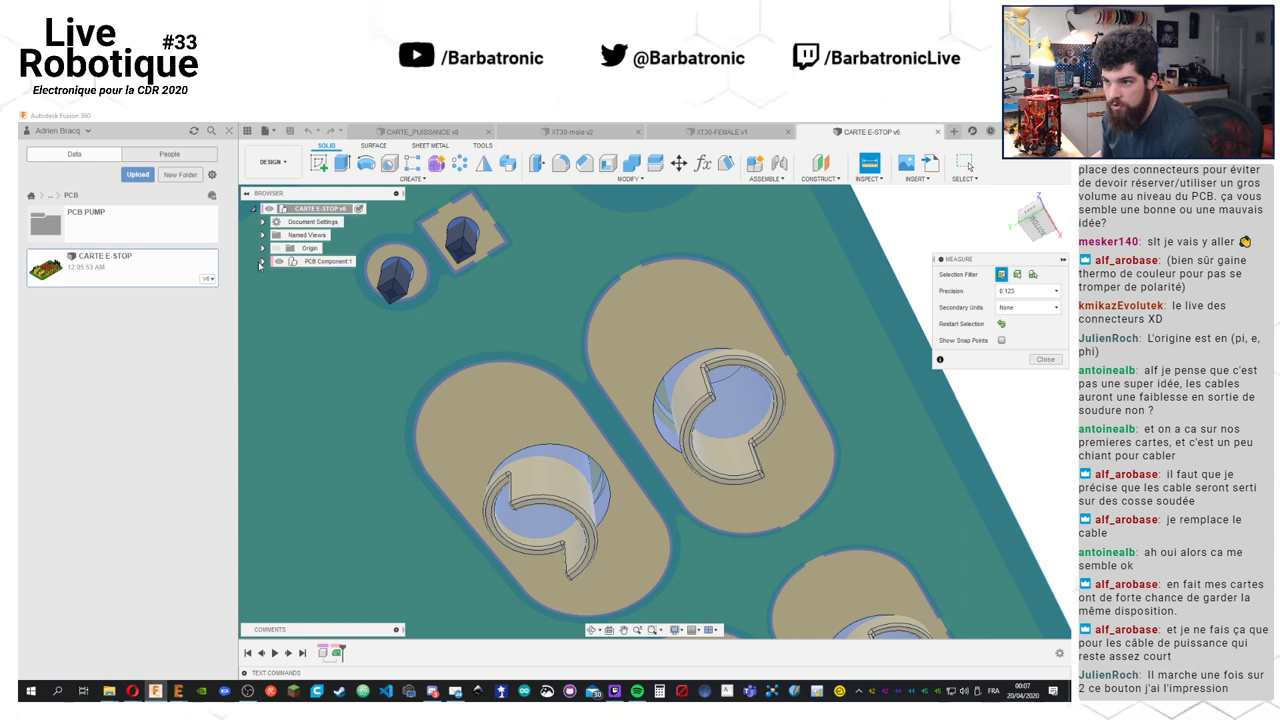
click(263, 261)
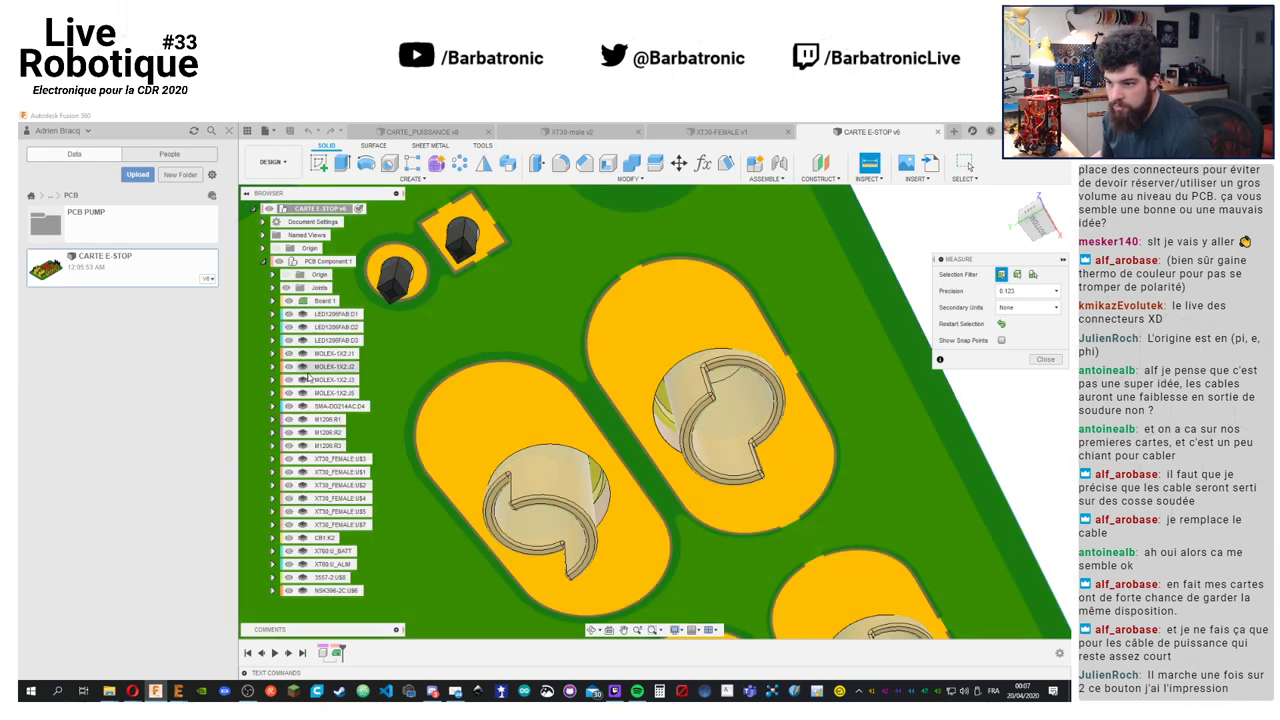
click(288, 301)
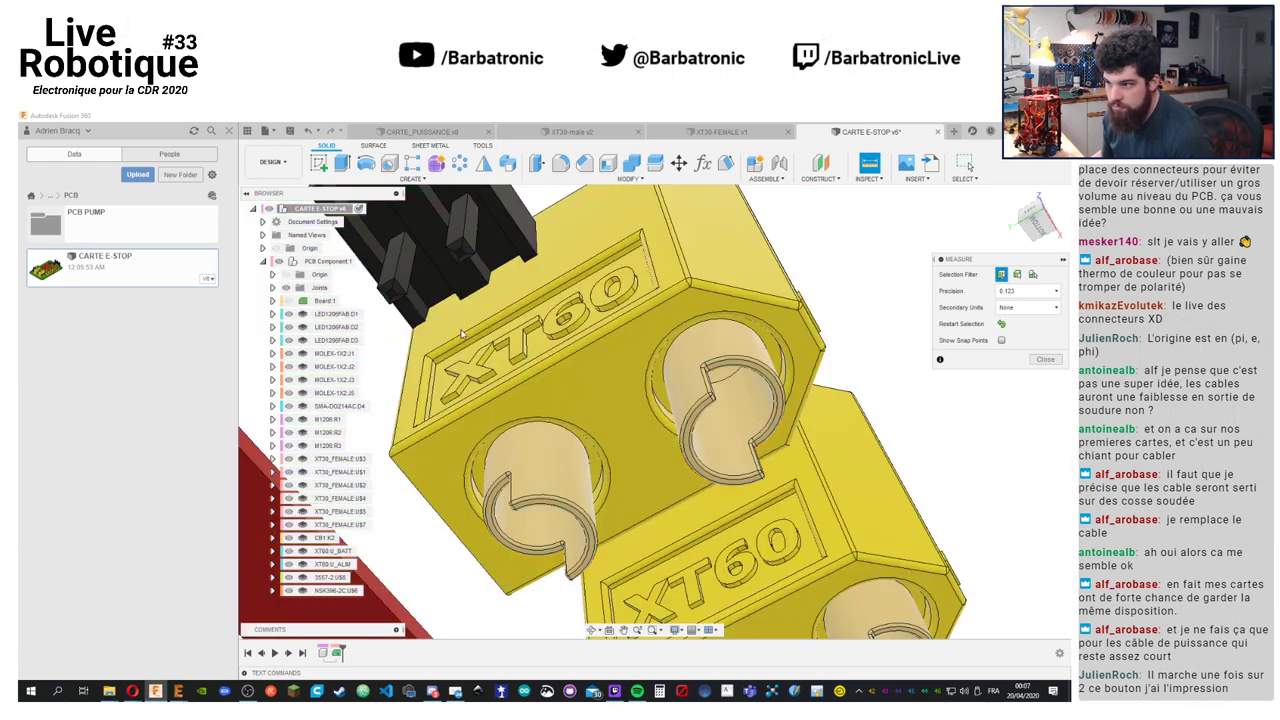
click(288, 301)
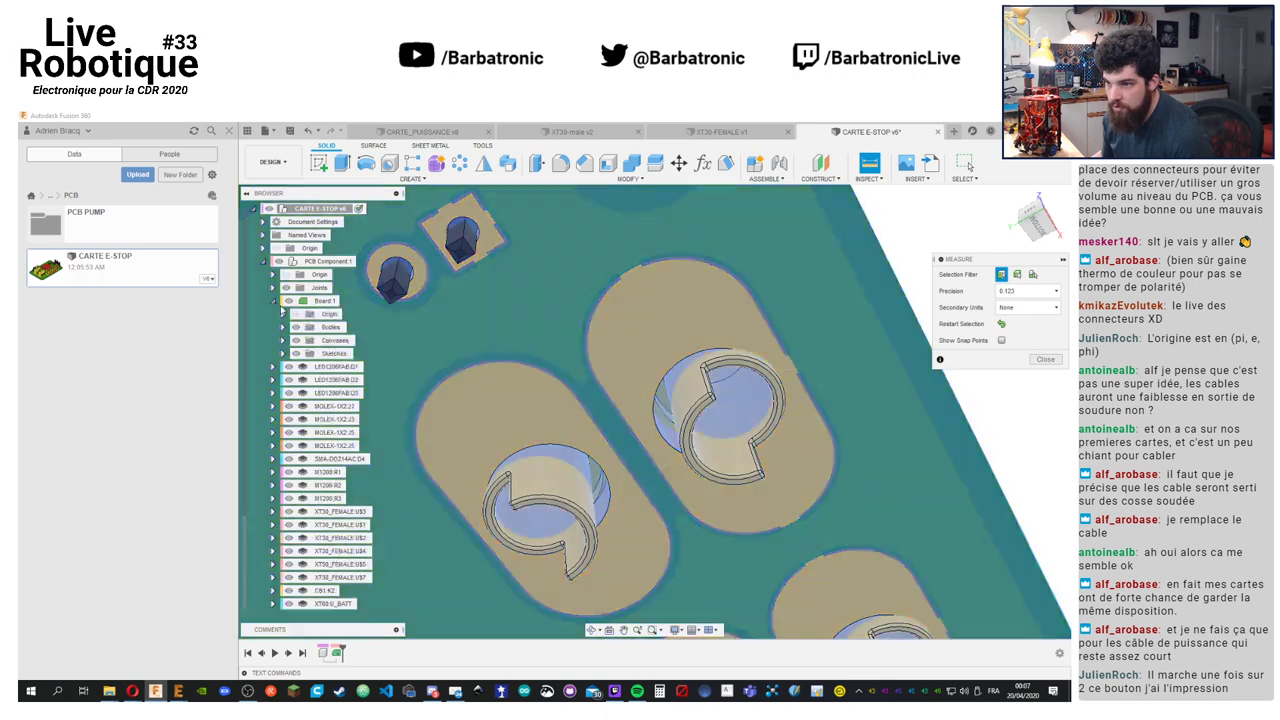
click(273, 300)
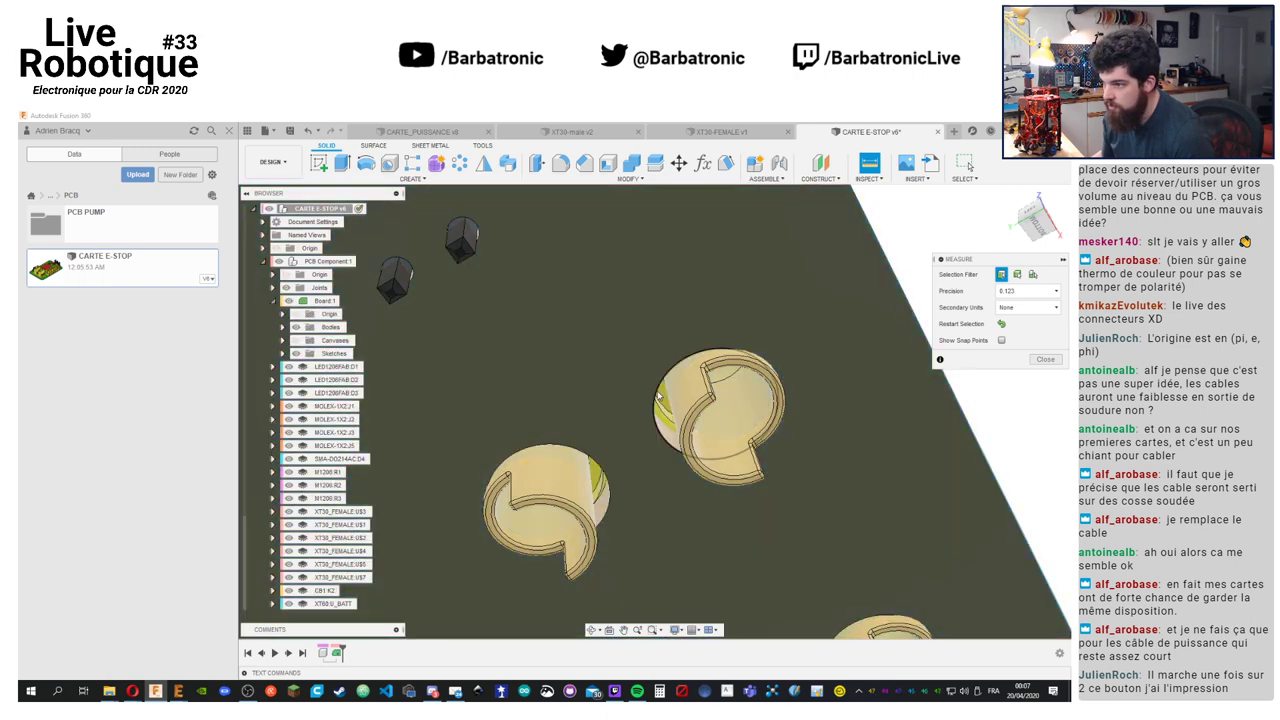
Measure between the two XT60 pin barrel edges, reading 7.00 mm
click(660, 397)
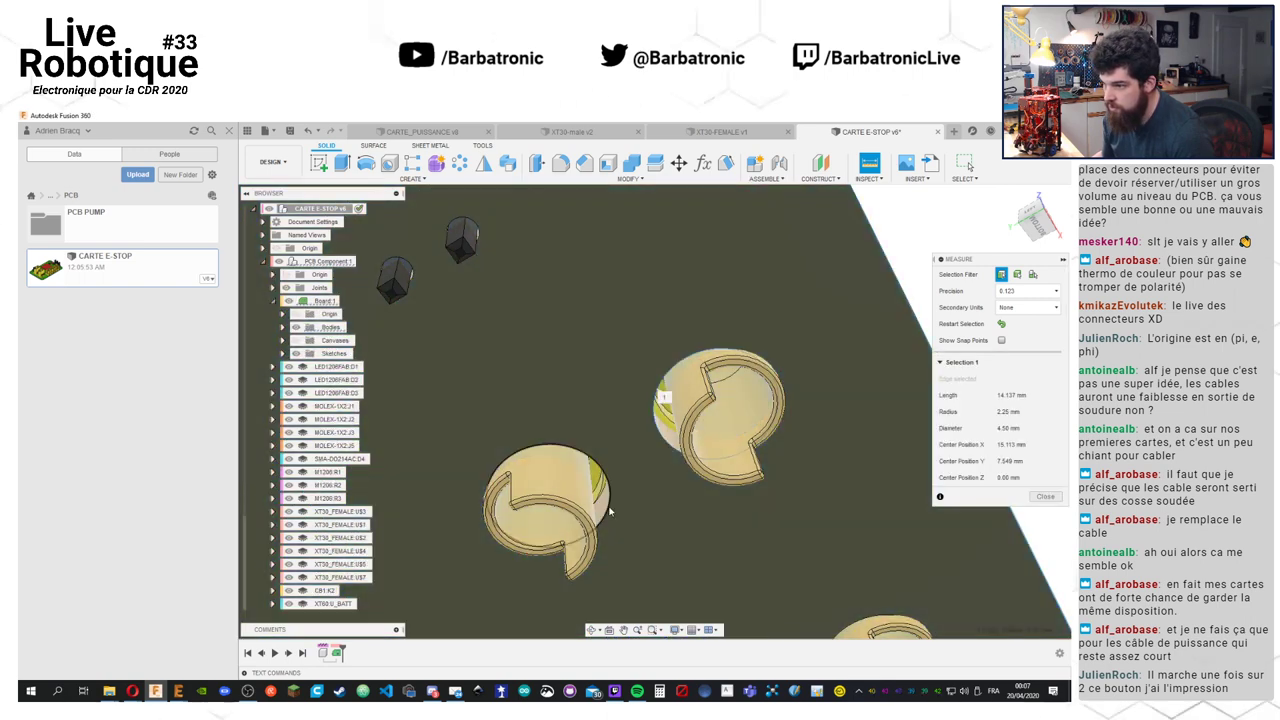
click(609, 506)
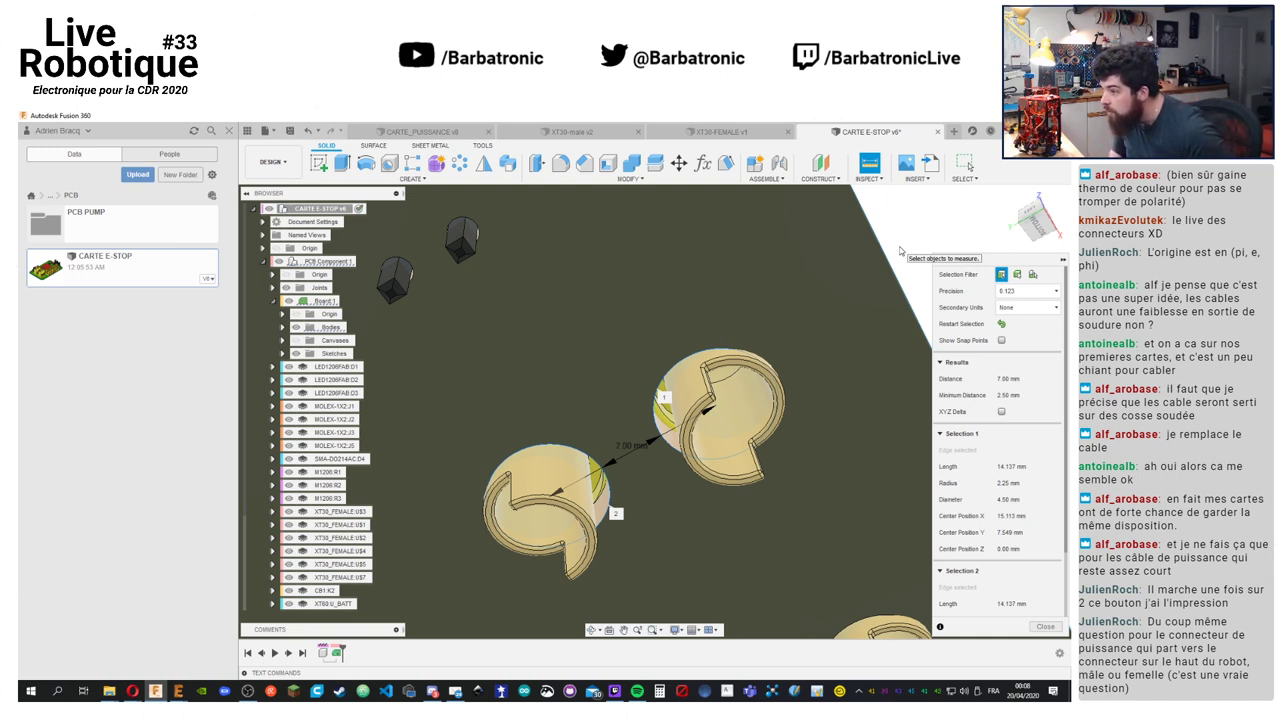
scroll(995, 450, down, 2)
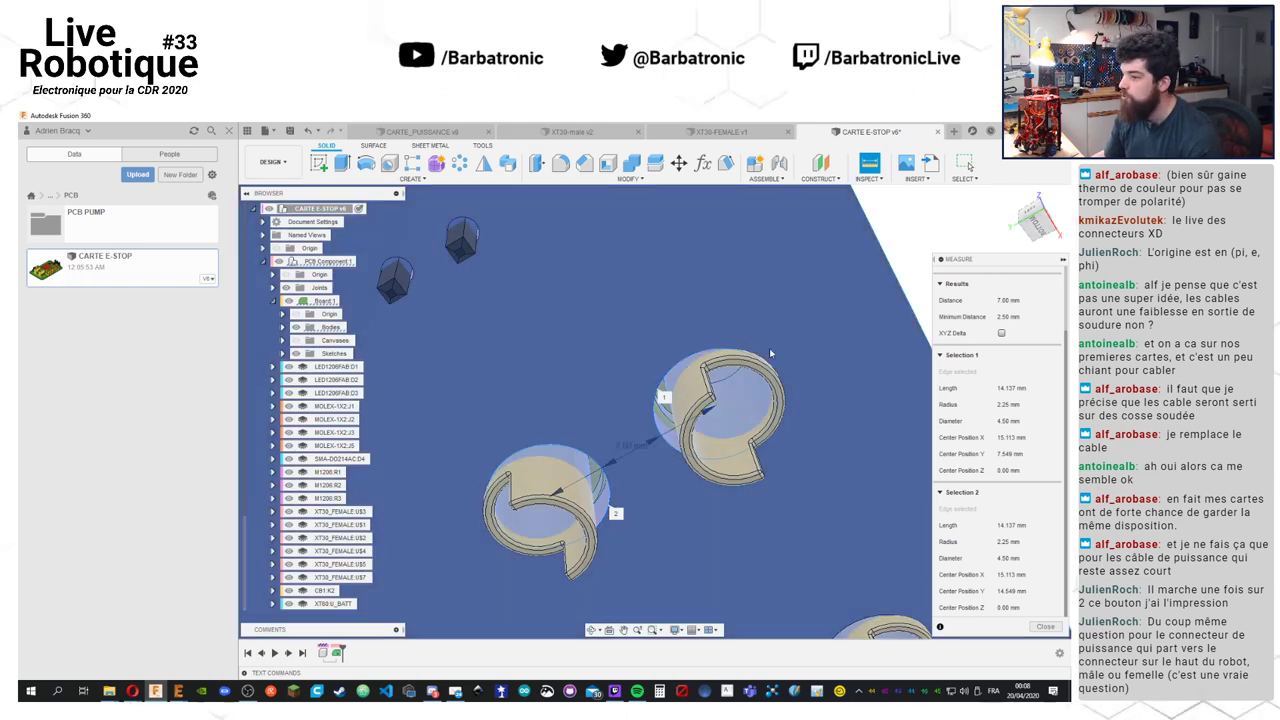
scroll(769, 348, down, 5)
Close Measure and orbit the E-STOP board to a straight top-down view of the pads
key(Escape)
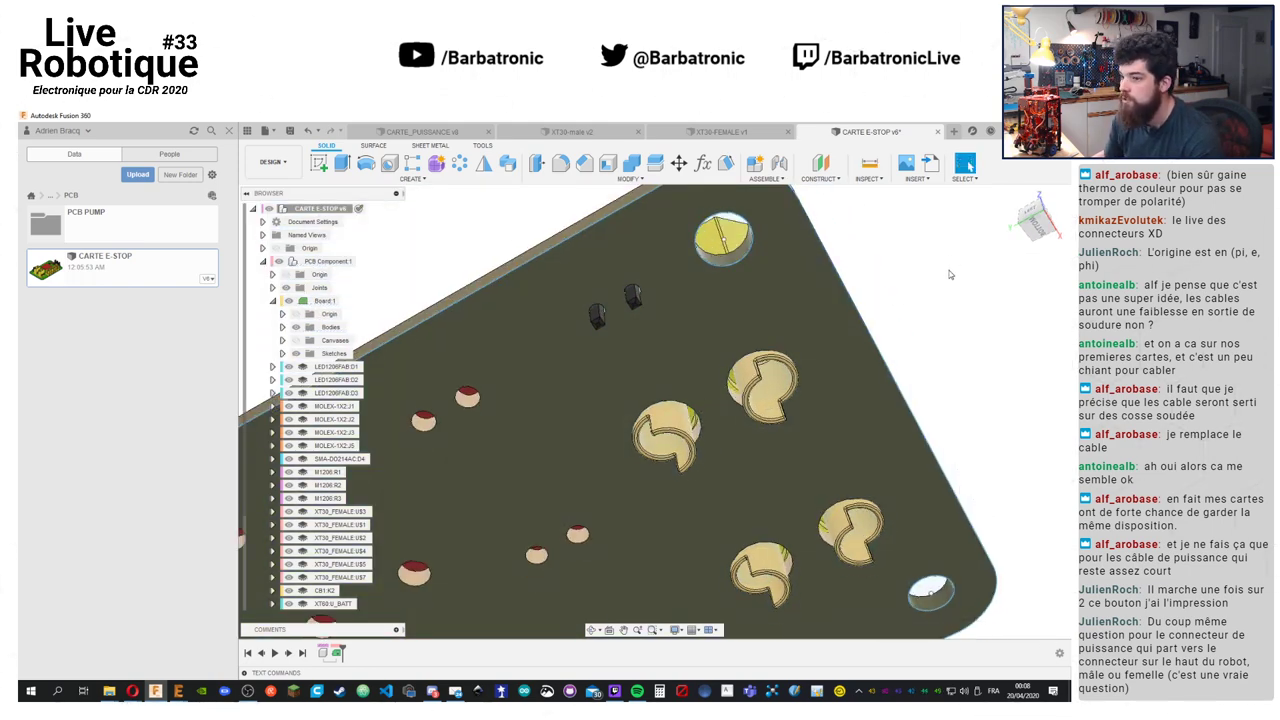
shift+middle_drag(934, 280, 853, 436)
shift+middle_drag(908, 354, 850, 350)
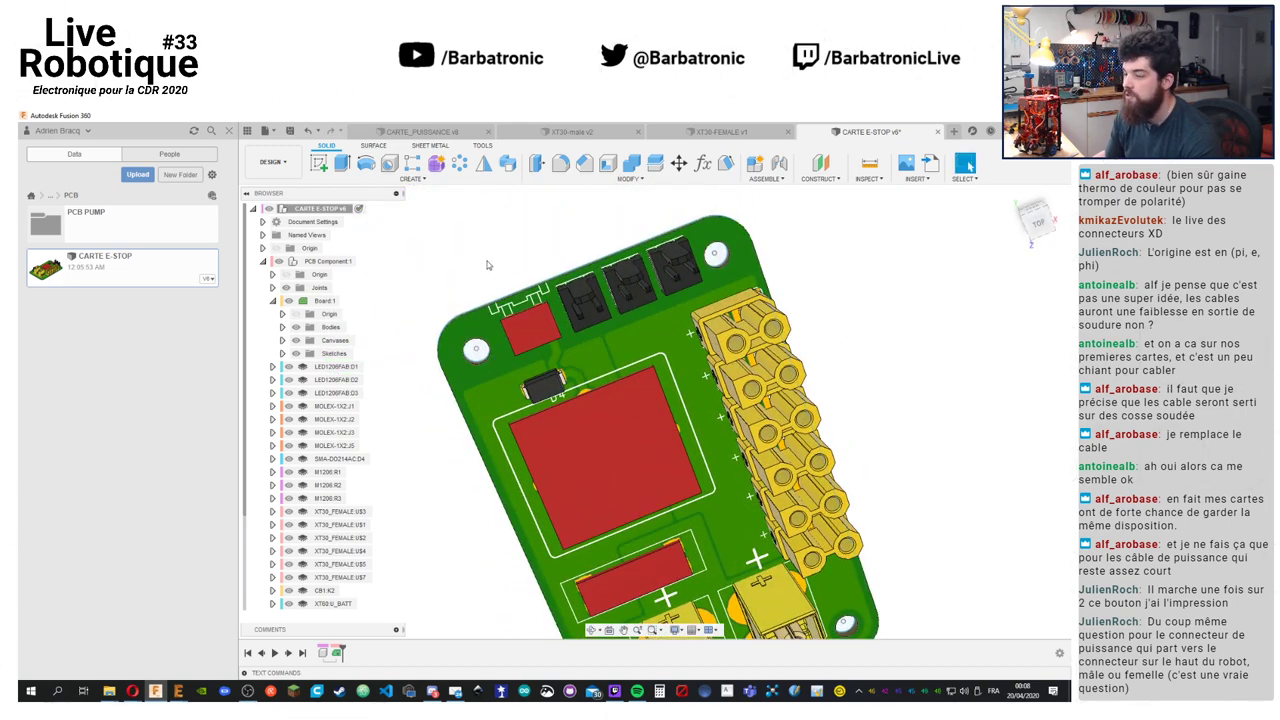
shift+middle_drag(890, 379, 931, 403)
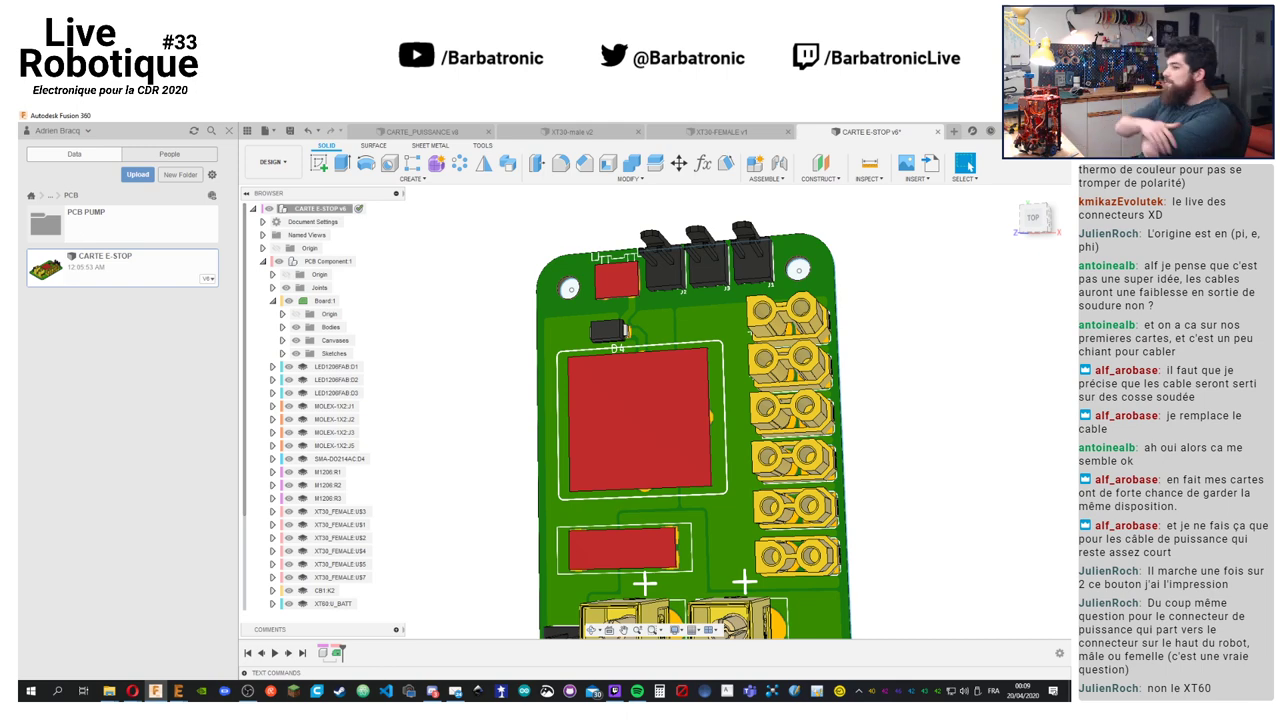
scroll(900, 430, up, 5)
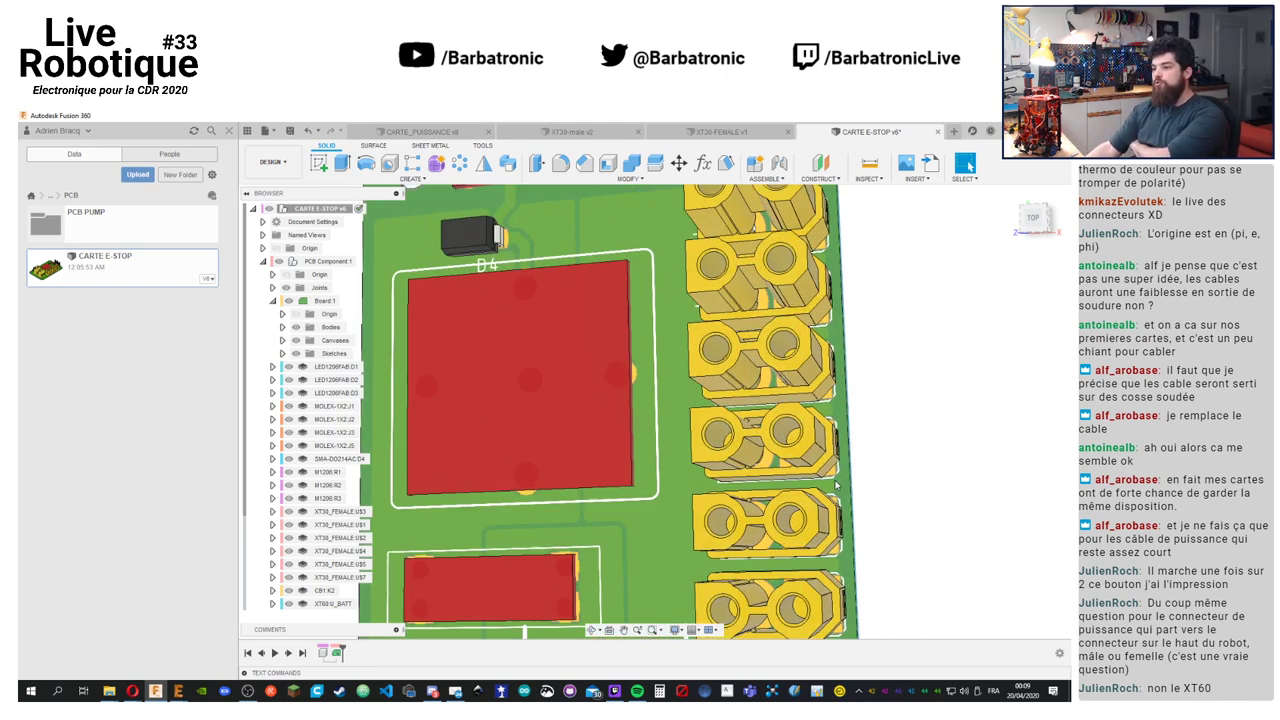
scroll(820, 460, down, 5)
scroll(757, 480, up, 4)
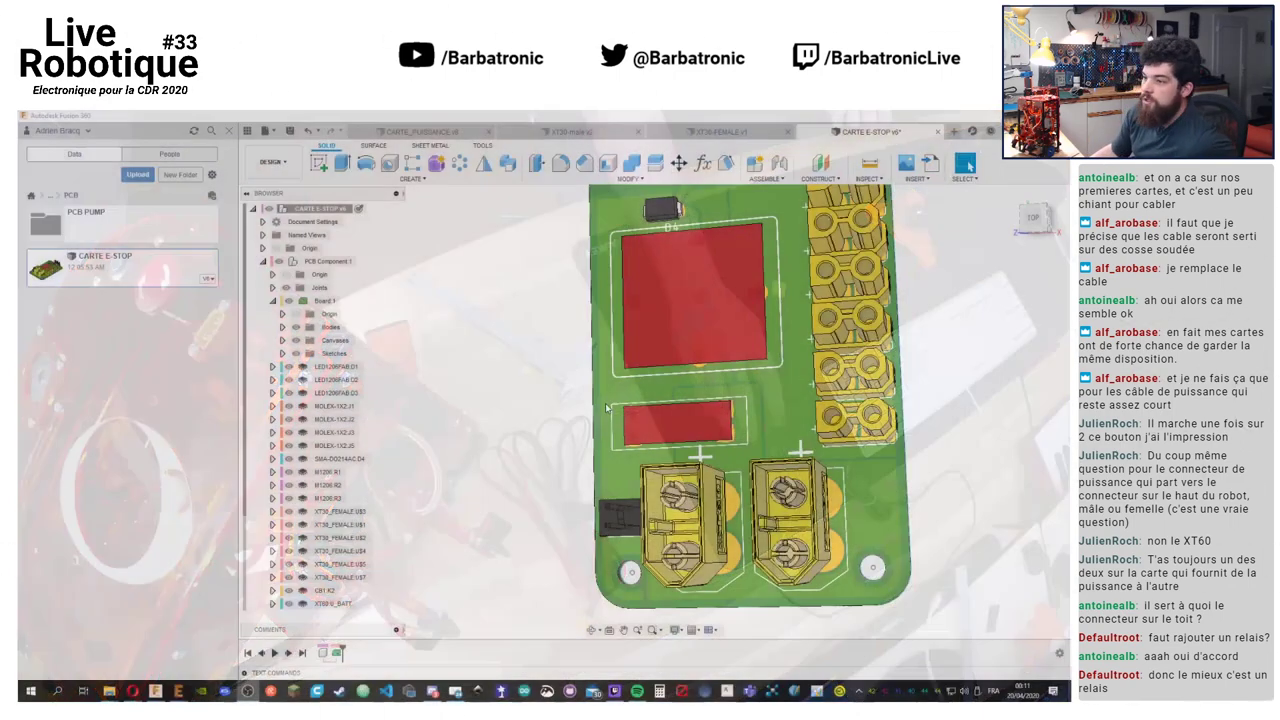
Orbit and zoom the PCB to inspect the XT60 terminals edge-on and from an angled front view
scroll(605, 408, down, 3)
shift+middle_drag(605, 408, 758, 284)
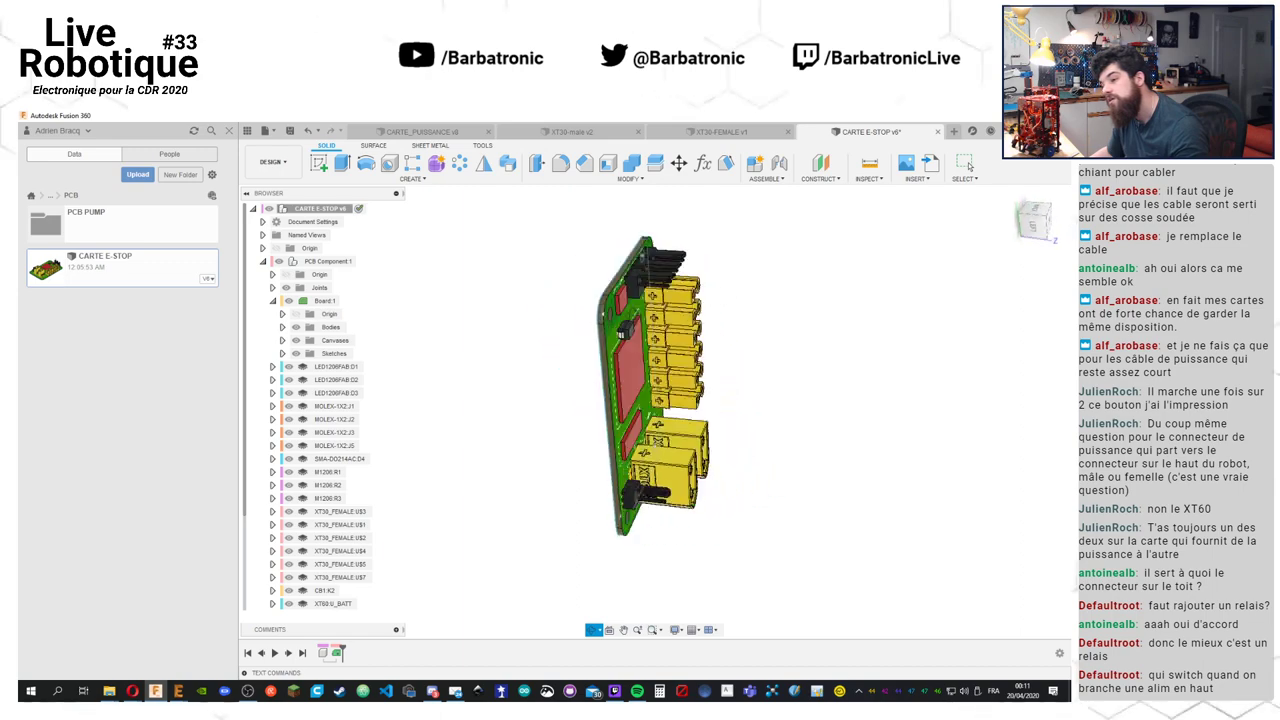
shift+middle_drag(525, 306, 716, 327)
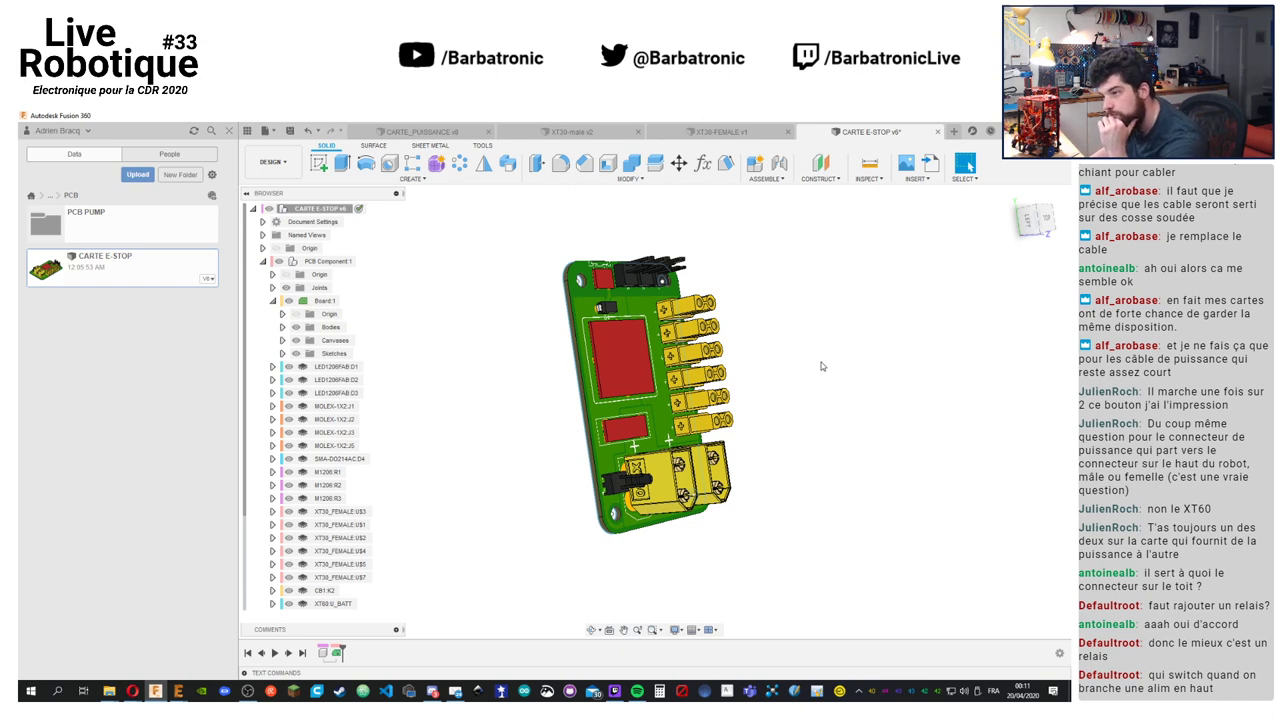
scroll(683, 478, up, 4)
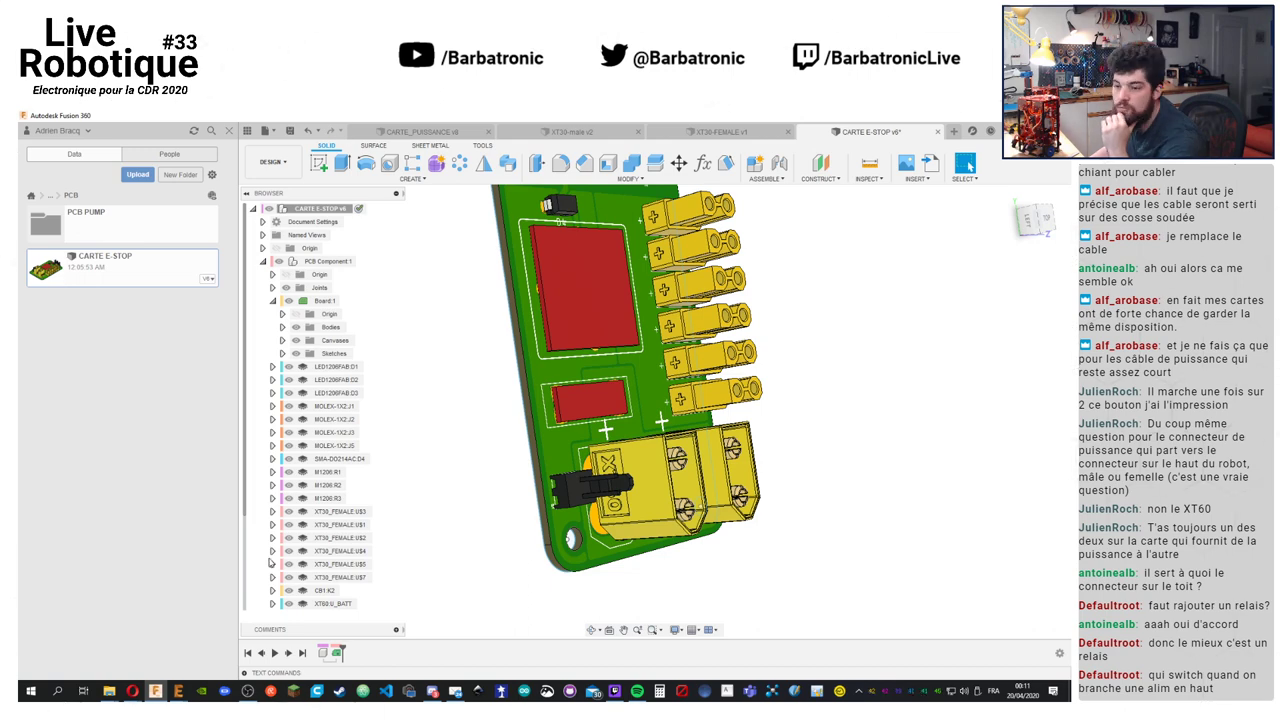
Bring the EAGLE schematic window to the front, dismissing the open add-part dialog
mouse_move(177, 690)
click(197, 655)
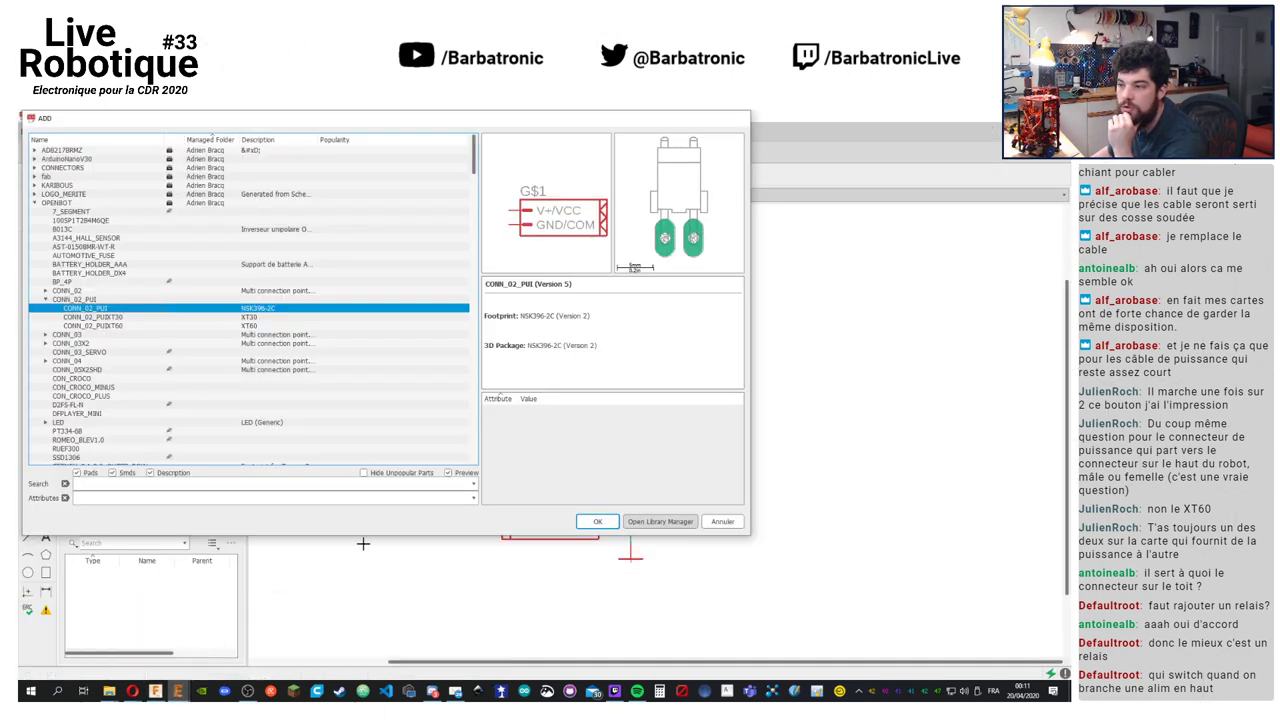
key(Escape)
Zoom and pan over the whole E-stop schematic sheet, then open the CARTE E-STOP board layout
scroll(706, 428, up, 5)
scroll(697, 428, down, 5)
scroll(697, 428, down, 4)
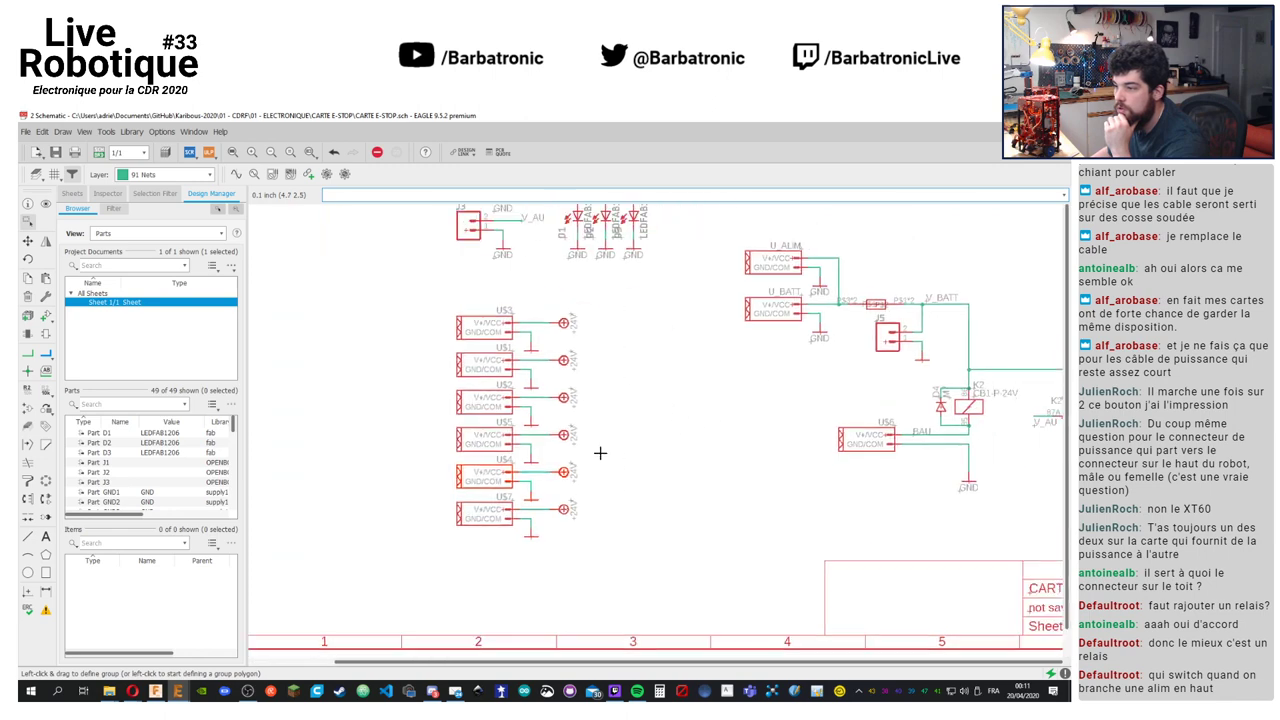
scroll(526, 486, up, 2)
scroll(600, 503, down, 2)
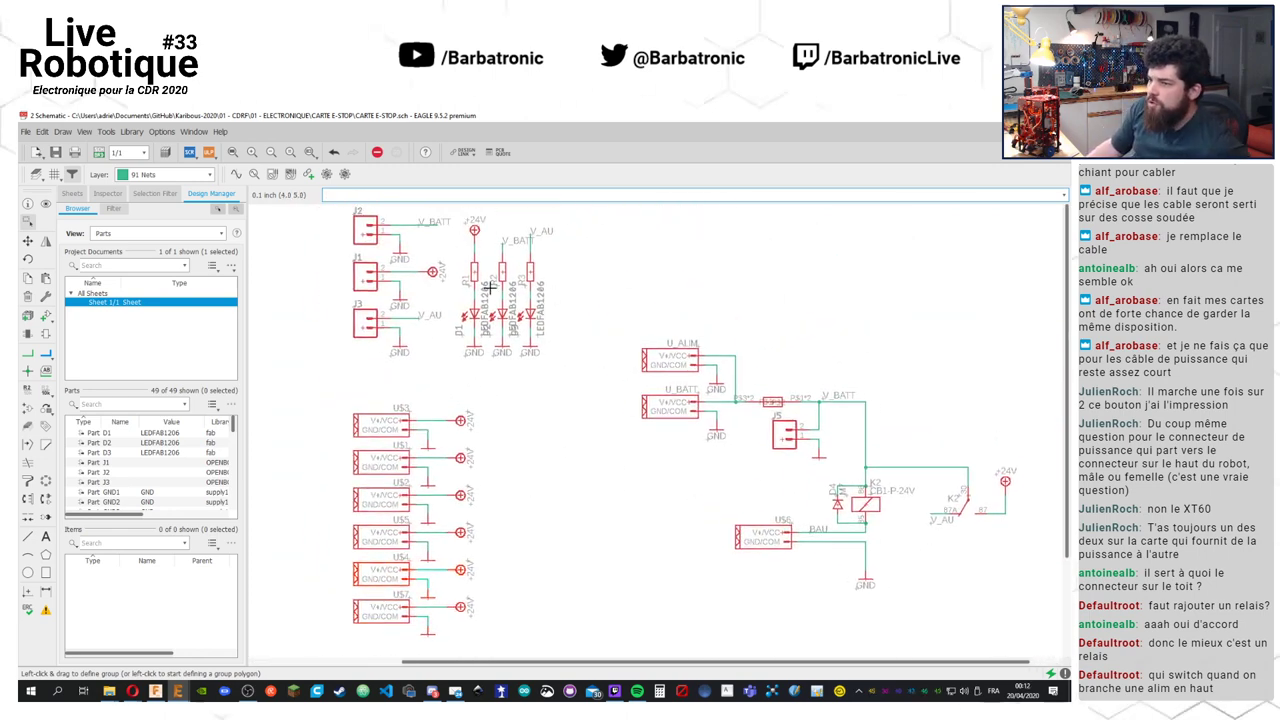
shift+scroll(538, 533, right, 1)
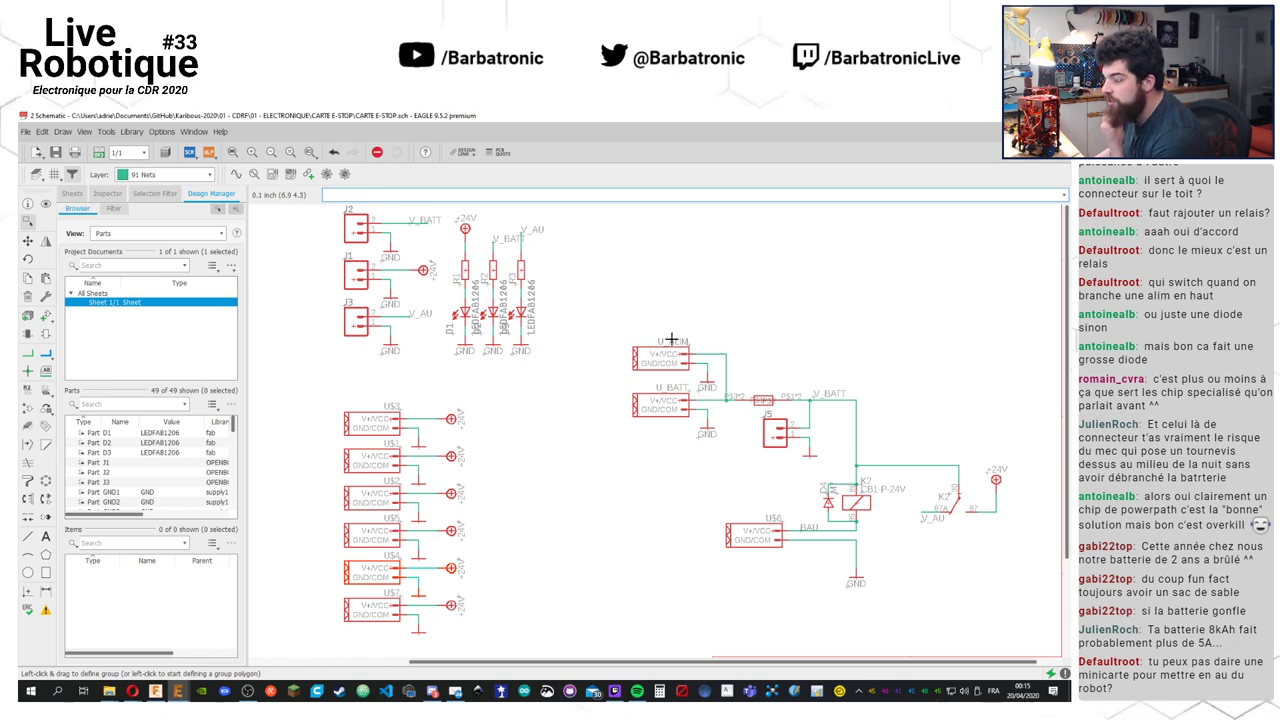
click(190, 152)
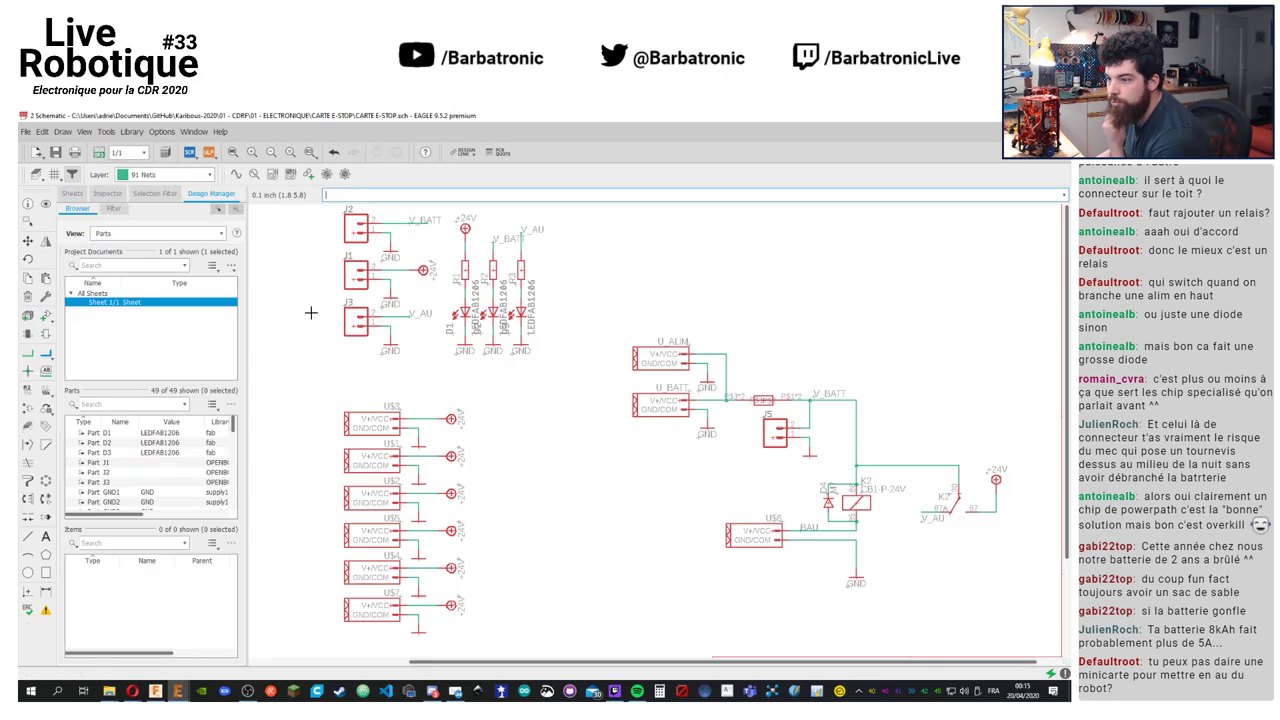
Return to the schematic, then bring up Farnell's 10A07-T 1 kV, 10 A diode page
click(190, 152)
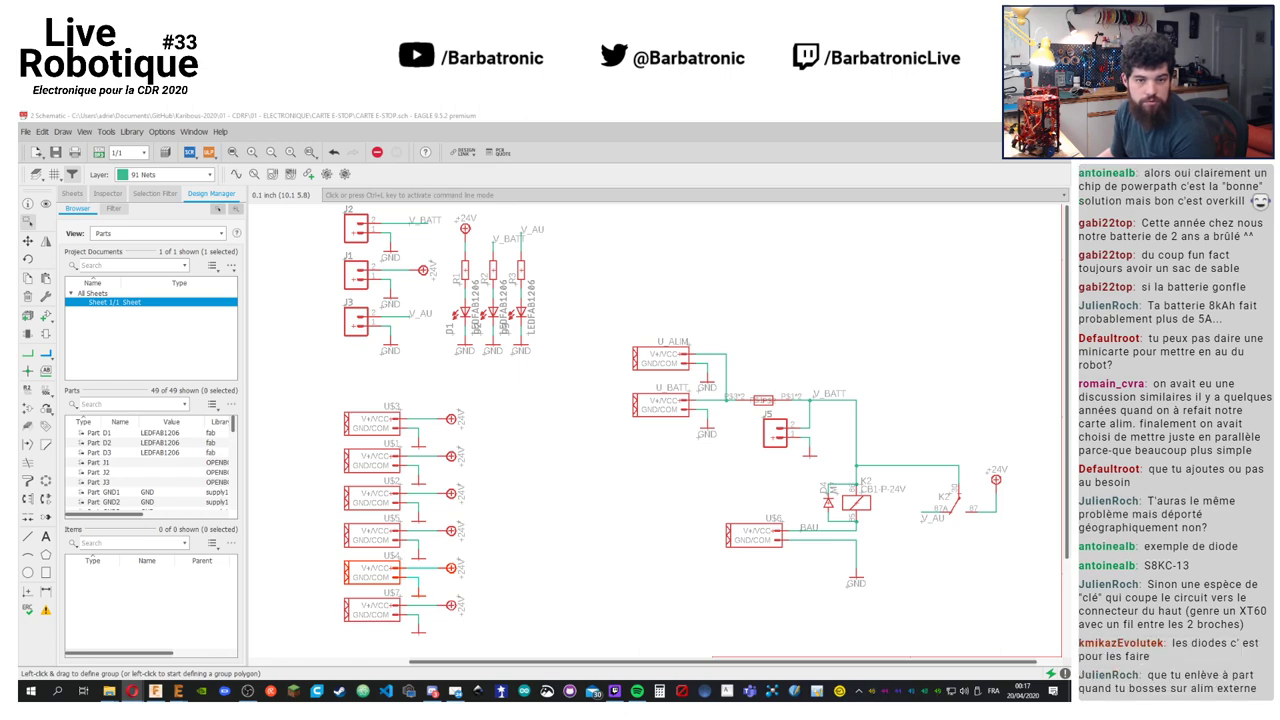
key(alt+Tab)
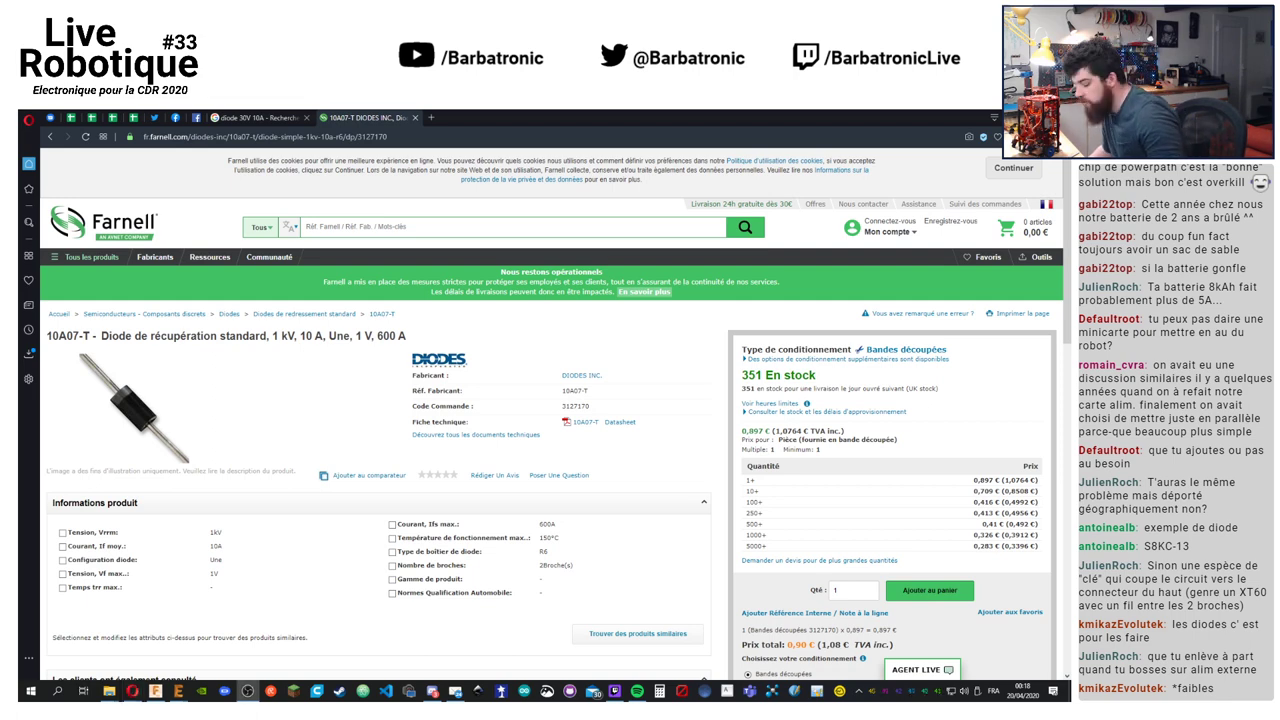
Google S8KC-13 in a new tab and open its Mouser France product result
click(431, 117)
text(S8KC-13)
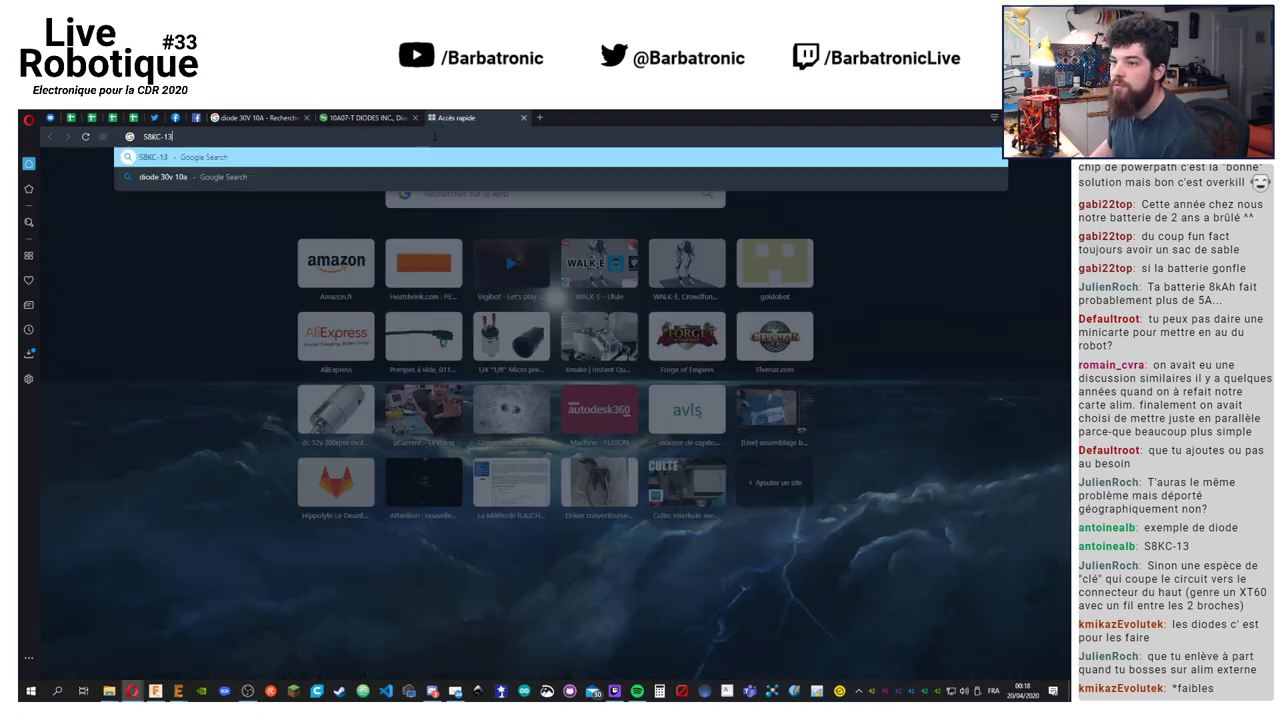
key(Return)
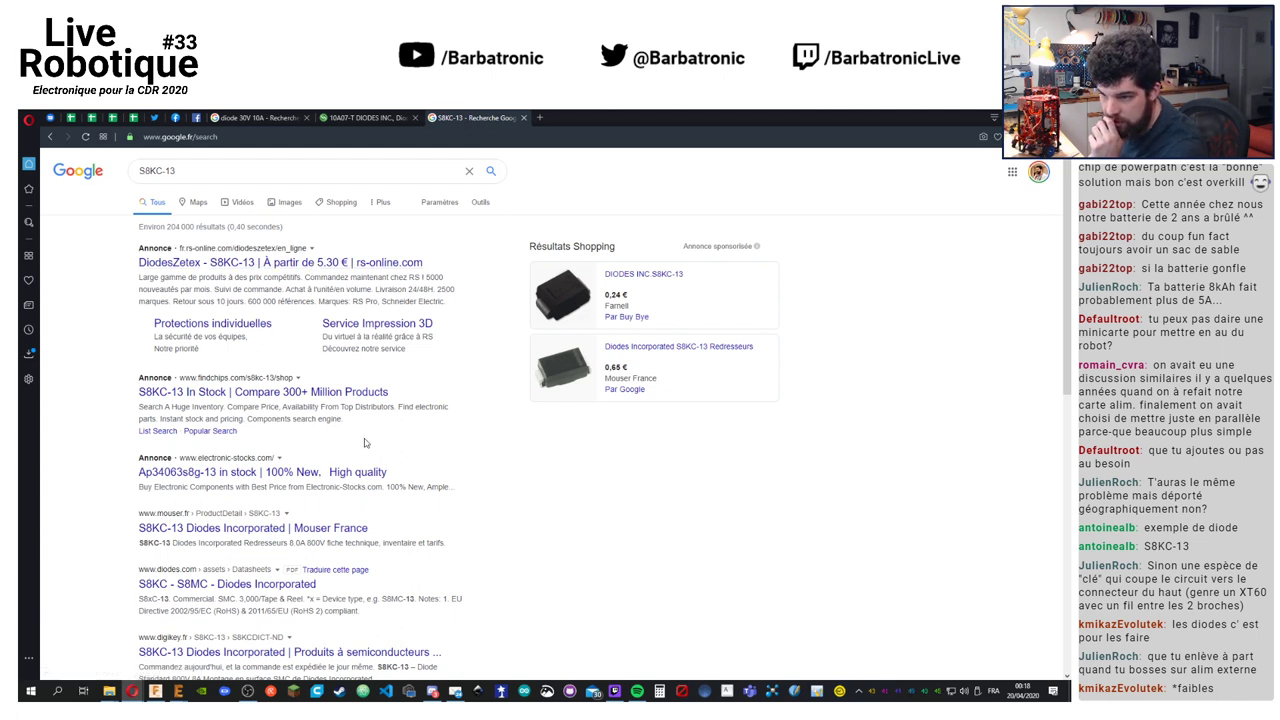
scroll(365, 443, down, 2)
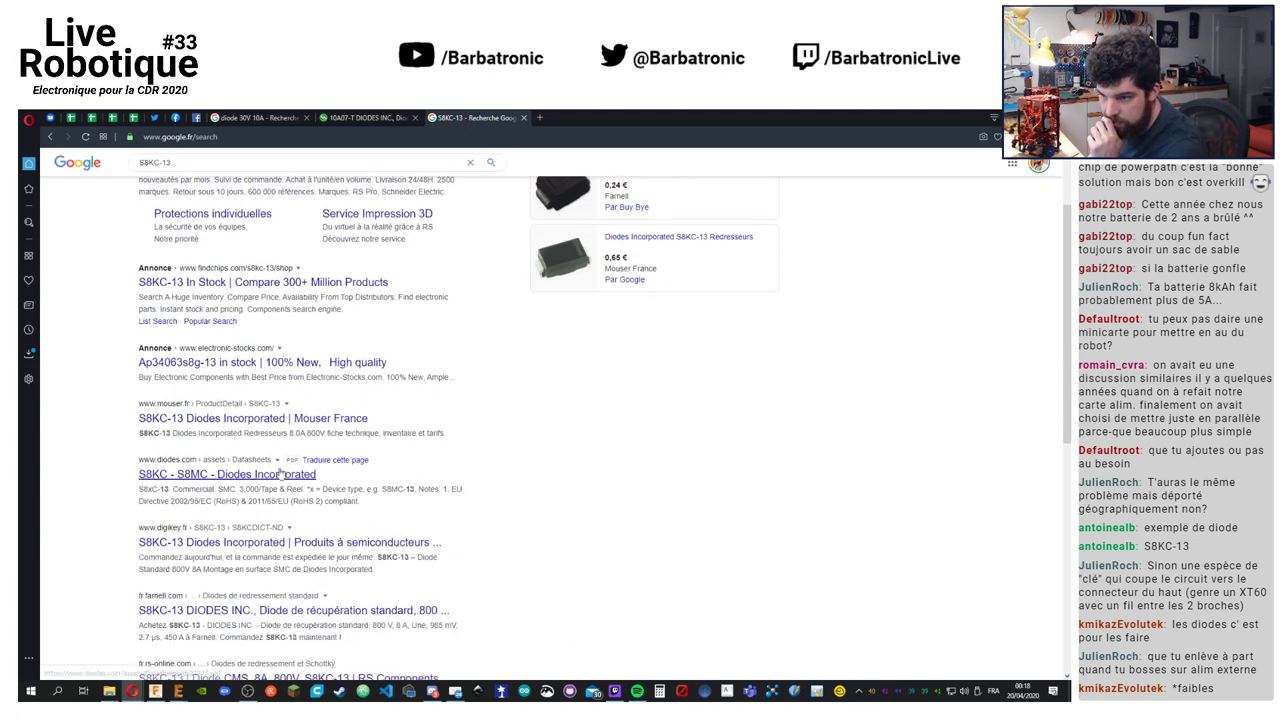
click(275, 424)
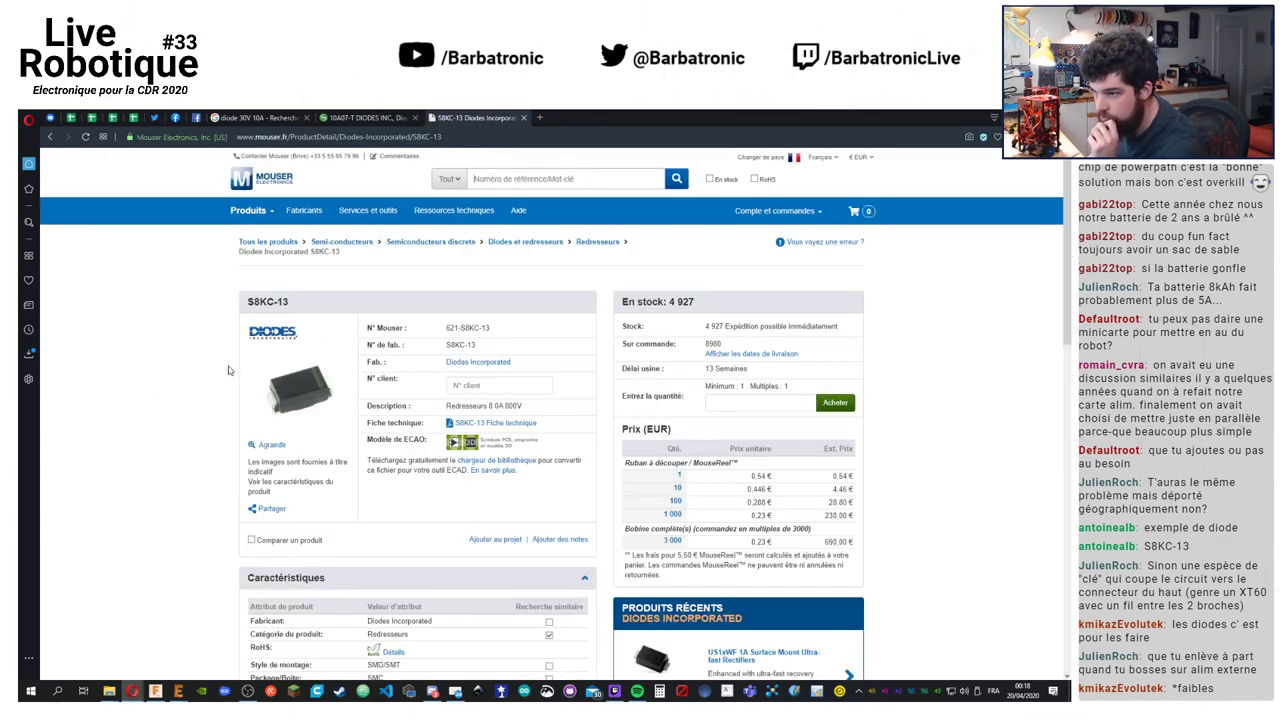
Review the Mouser S8KC-13 pricing and close the 'Oui, nous sommes ouverts' COVID-19 popup
scroll(225, 348, down, 1)
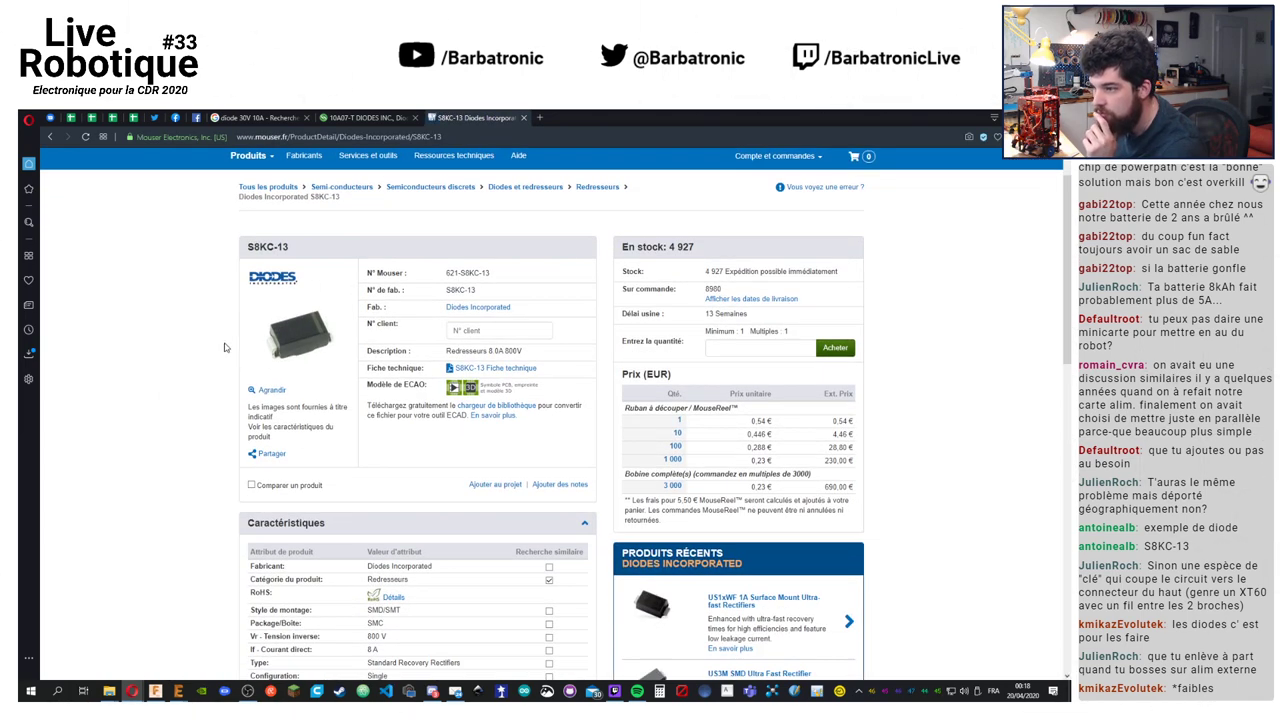
scroll(225, 348, down, 4)
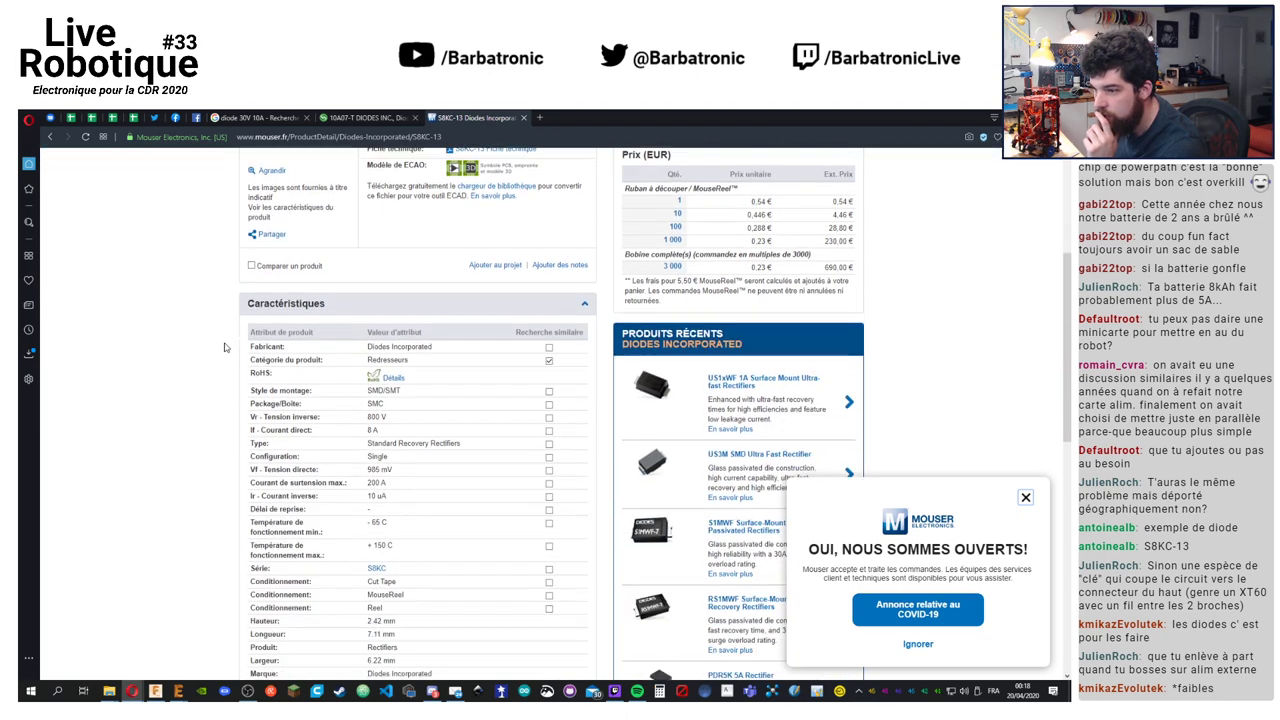
scroll(225, 348, up, 5)
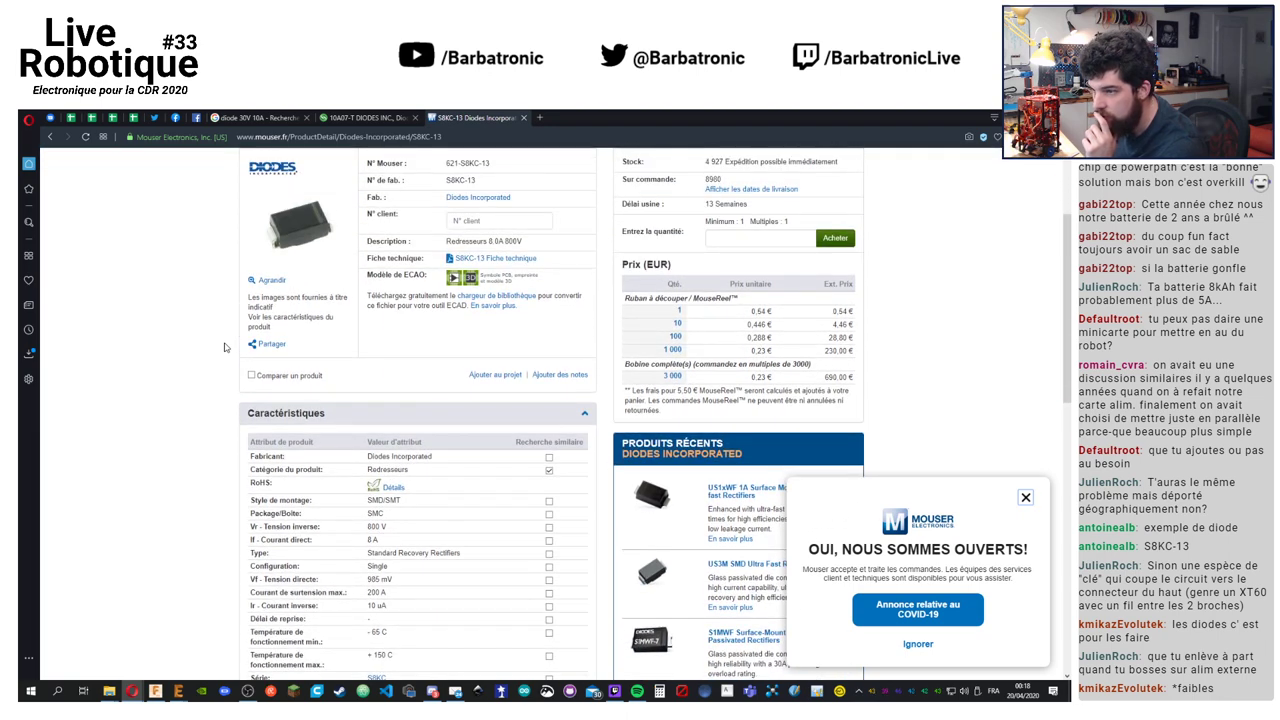
click(1025, 497)
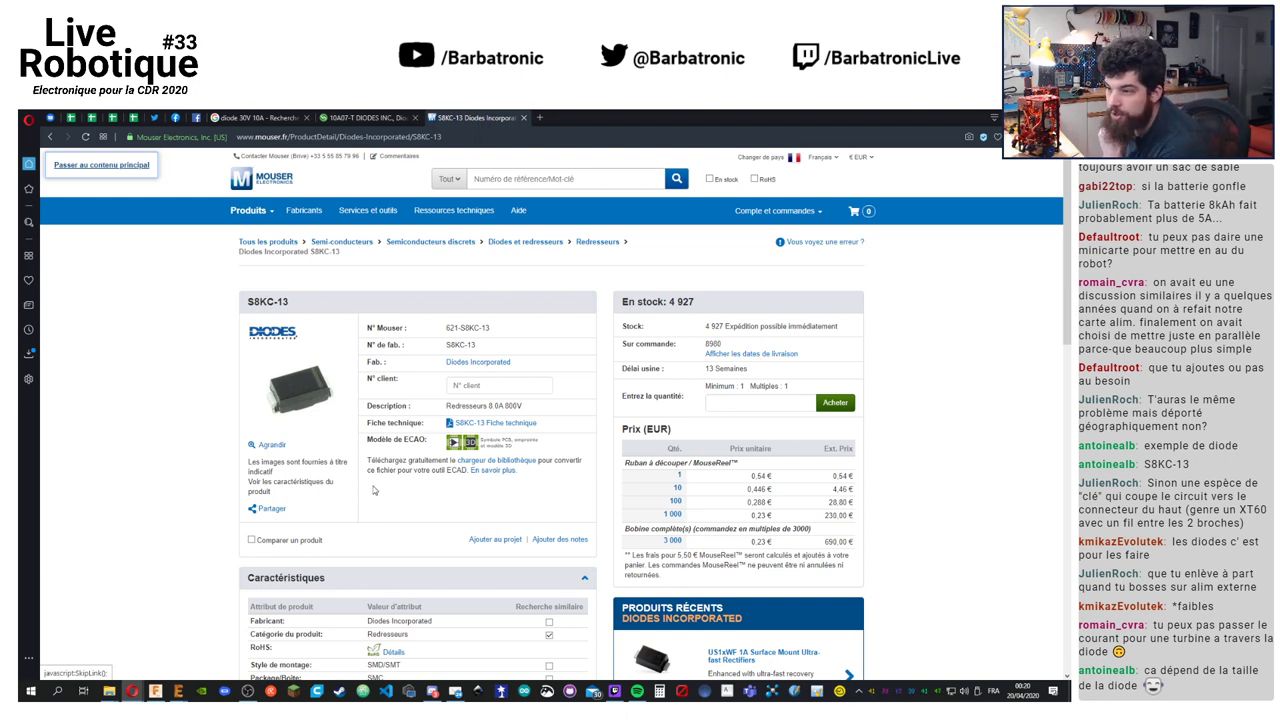
scroll(388, 490, down, 4)
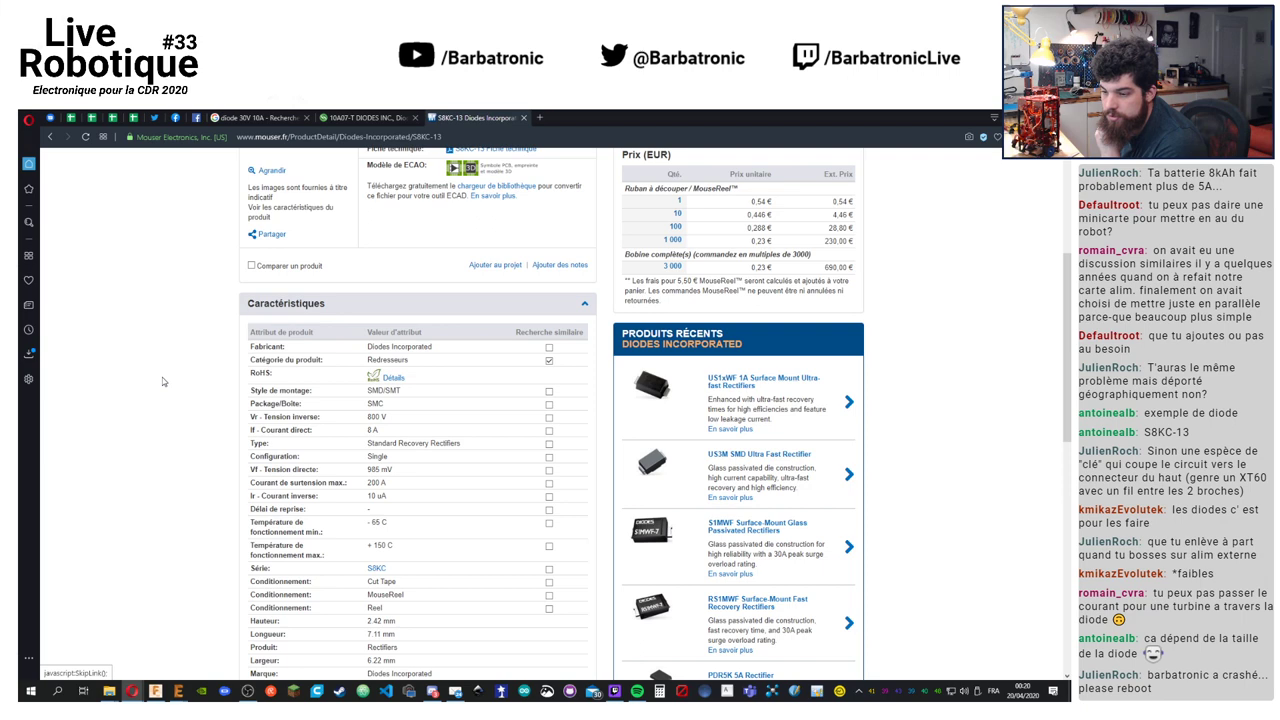
scroll(162, 377, down, 1)
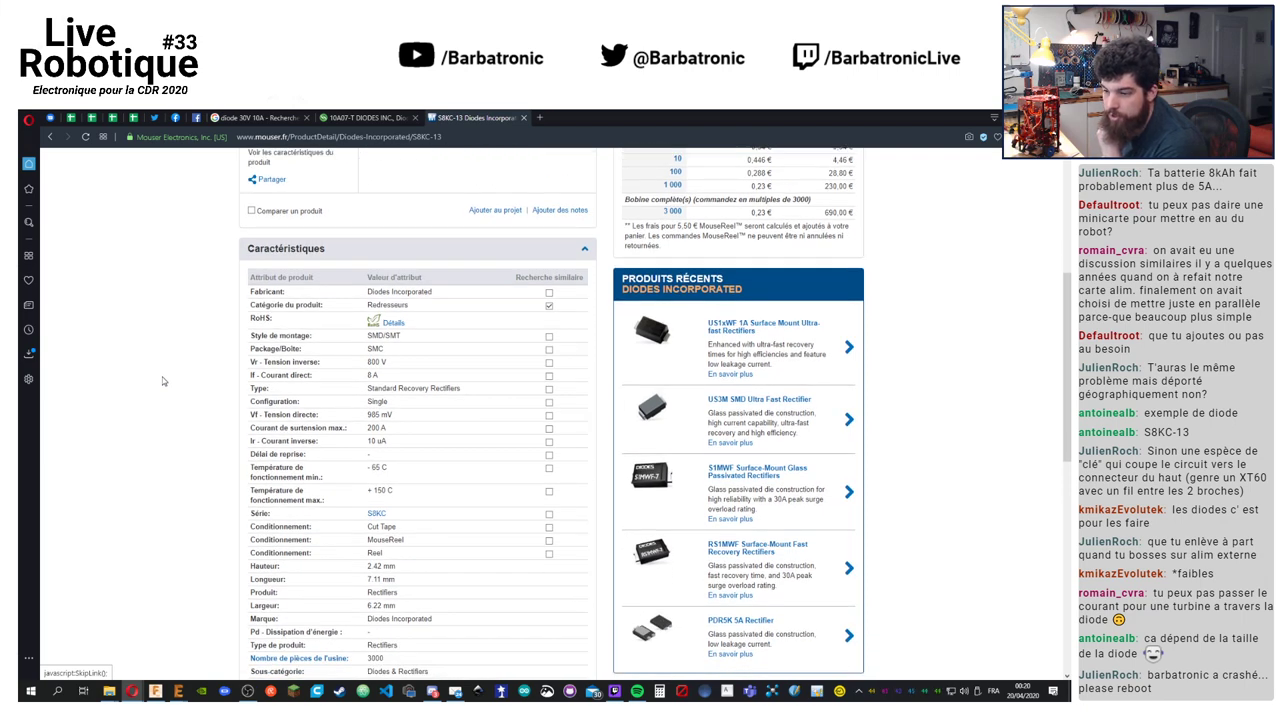
scroll(162, 377, down, 2)
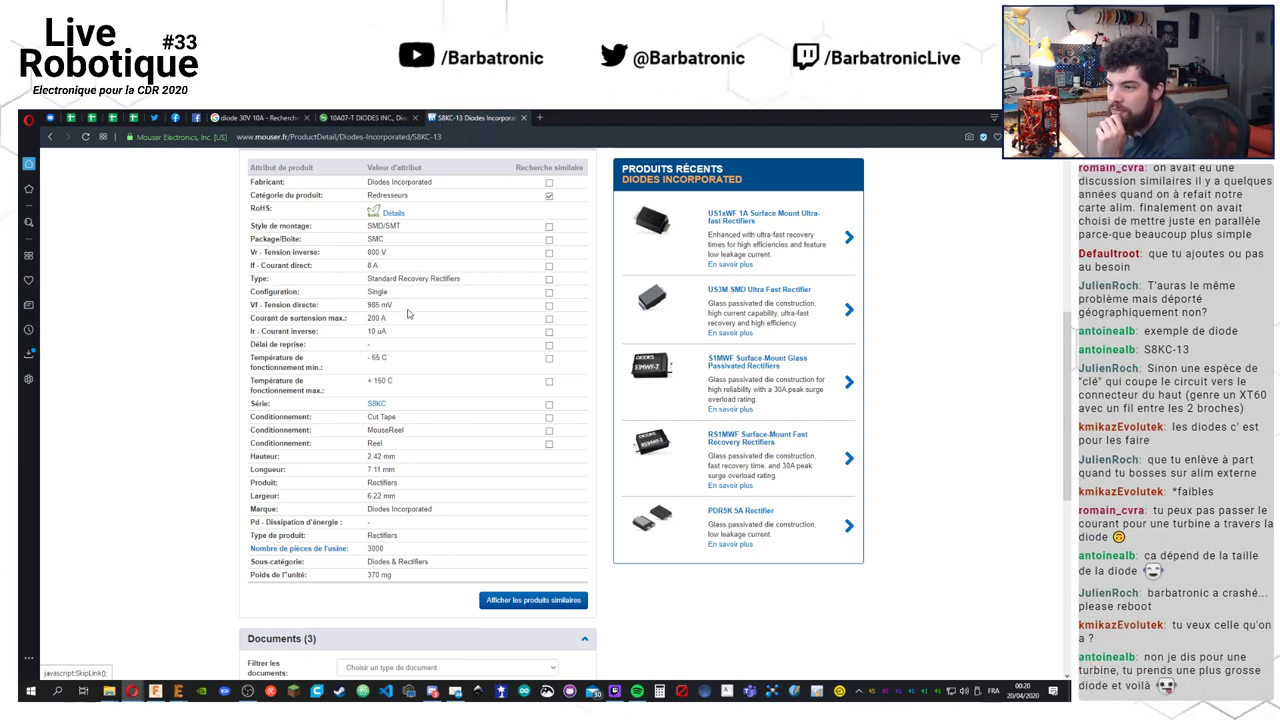
scroll(410, 313, up, 1)
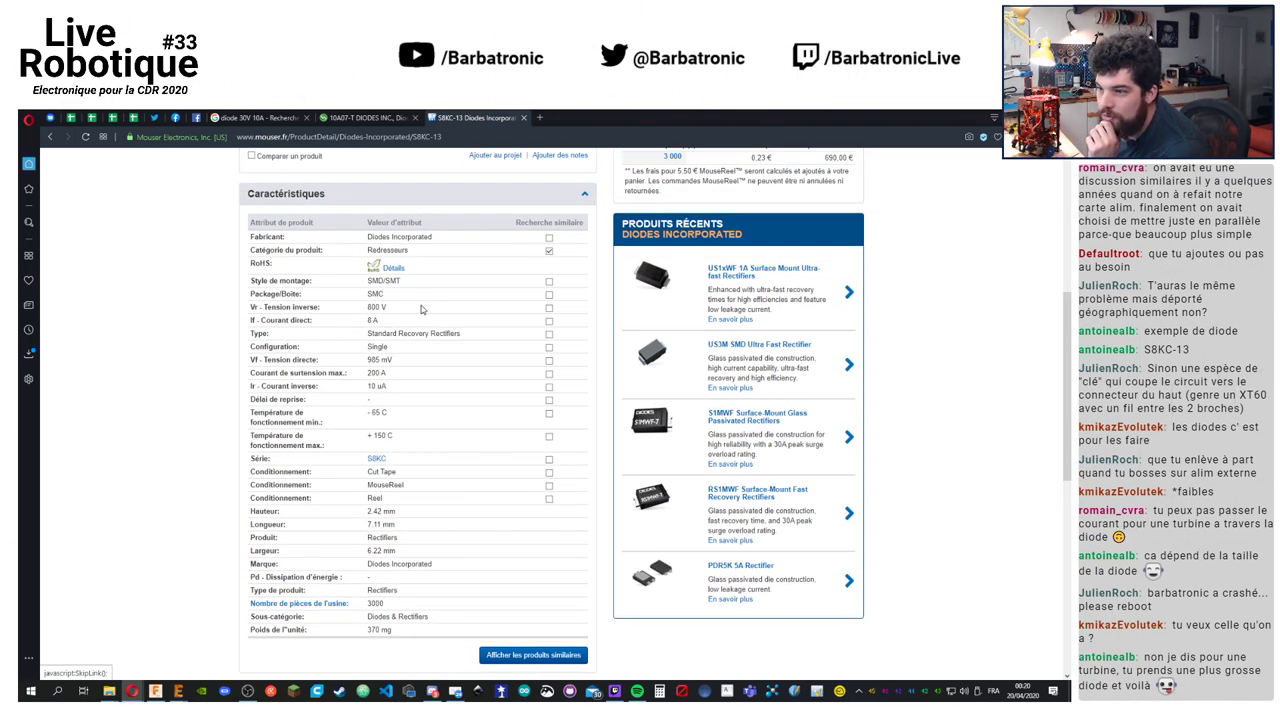
scroll(421, 310, up, 5)
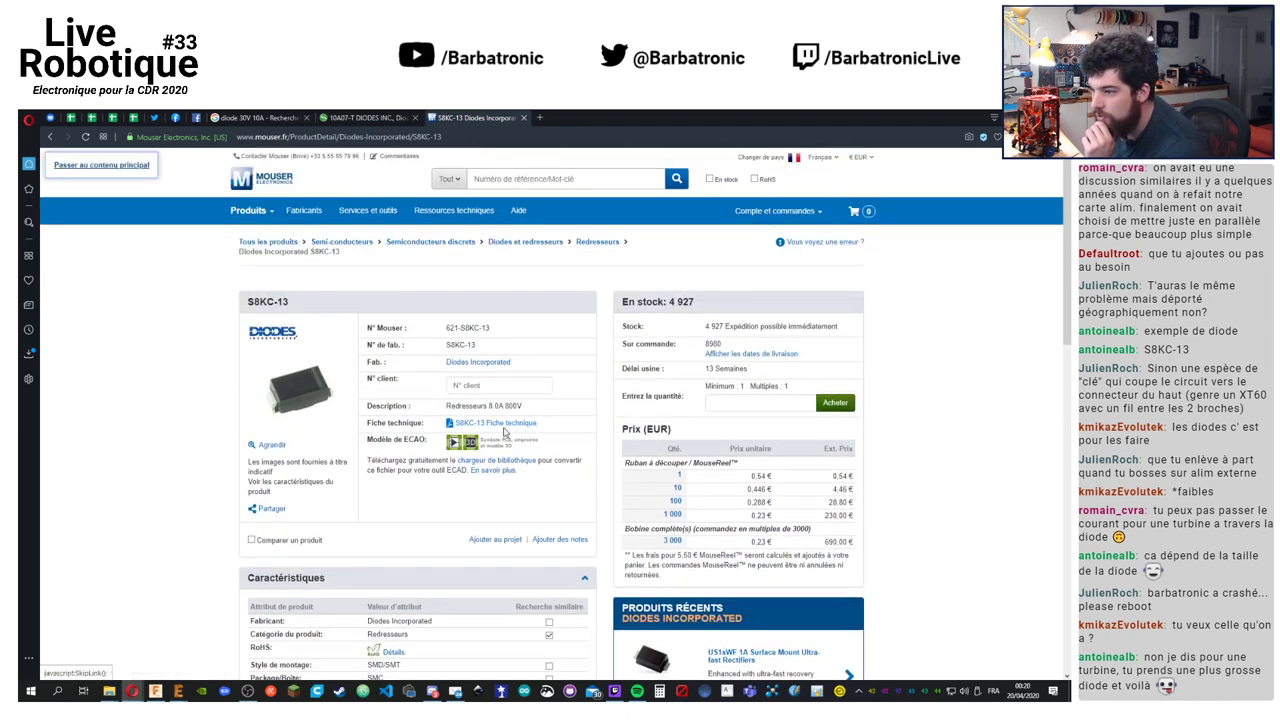
Open the S8KC-13 datasheet in a new tab and view its symbol, footprint and 3D model
right_click(503, 421)
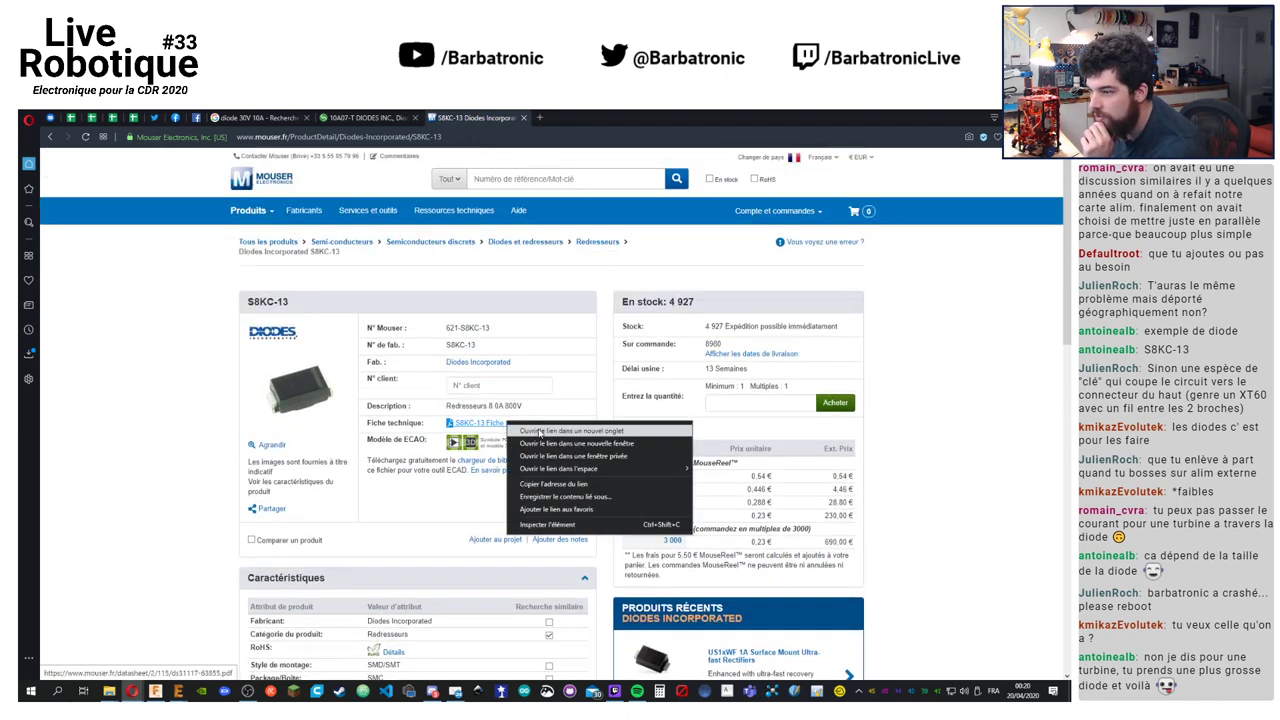
click(530, 428)
click(455, 443)
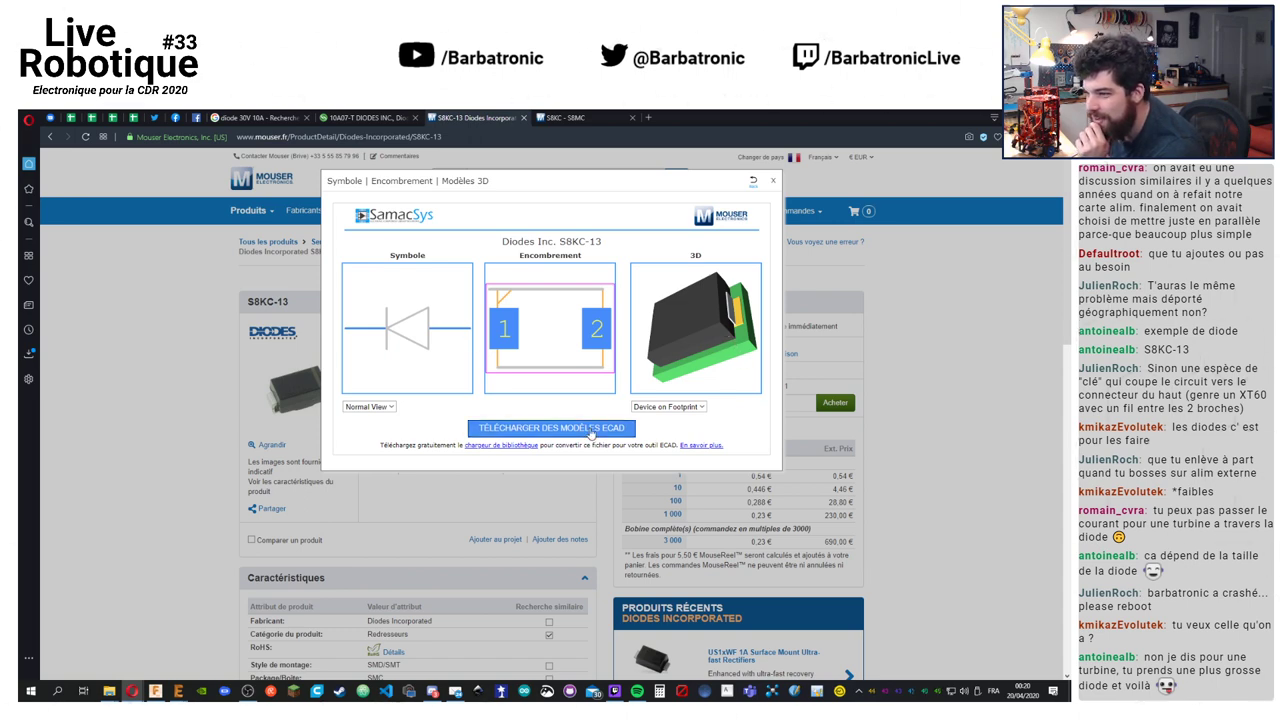
Download and extract the S8KC-13 ECAD library zip, then return to EAGLE
click(591, 430)
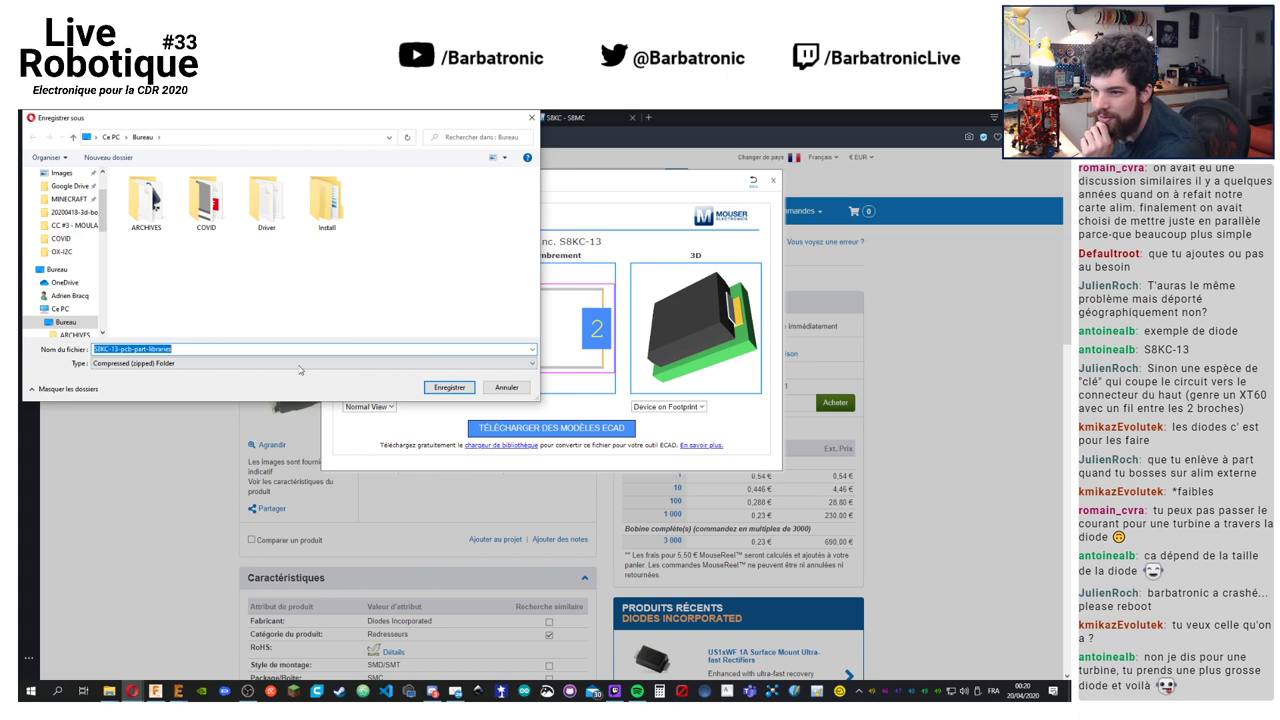
click(460, 387)
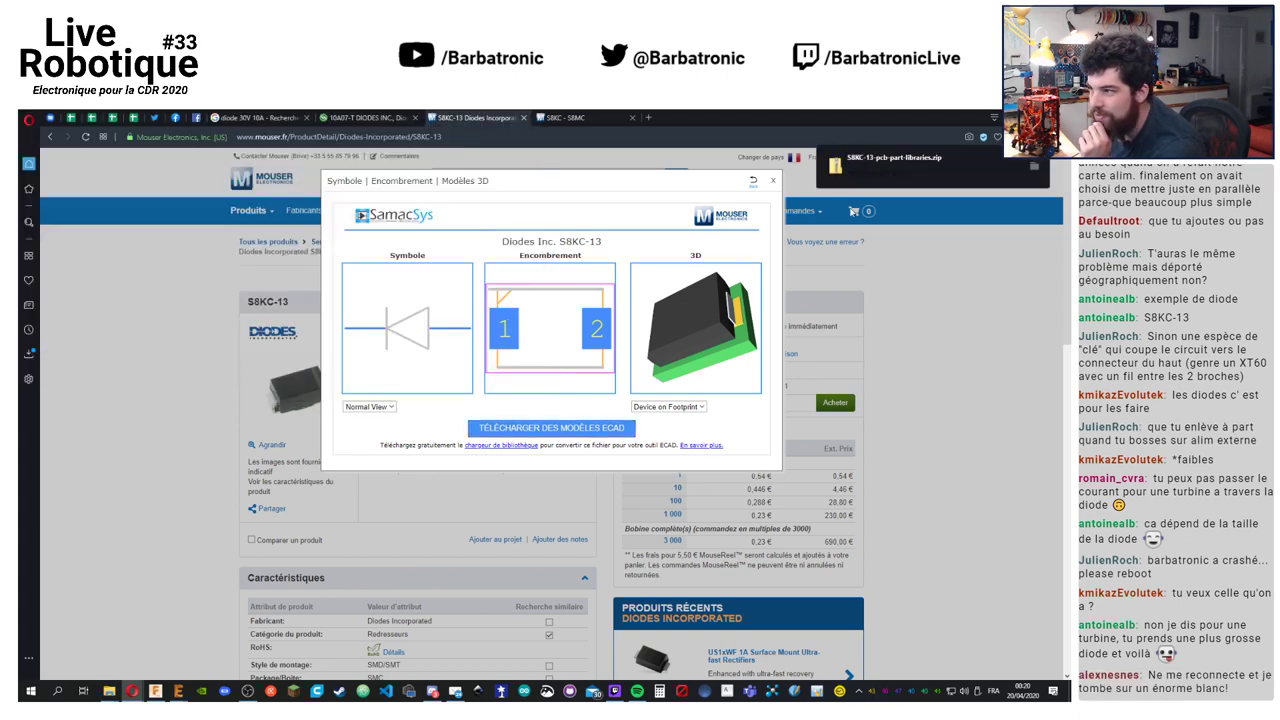
click(1004, 172)
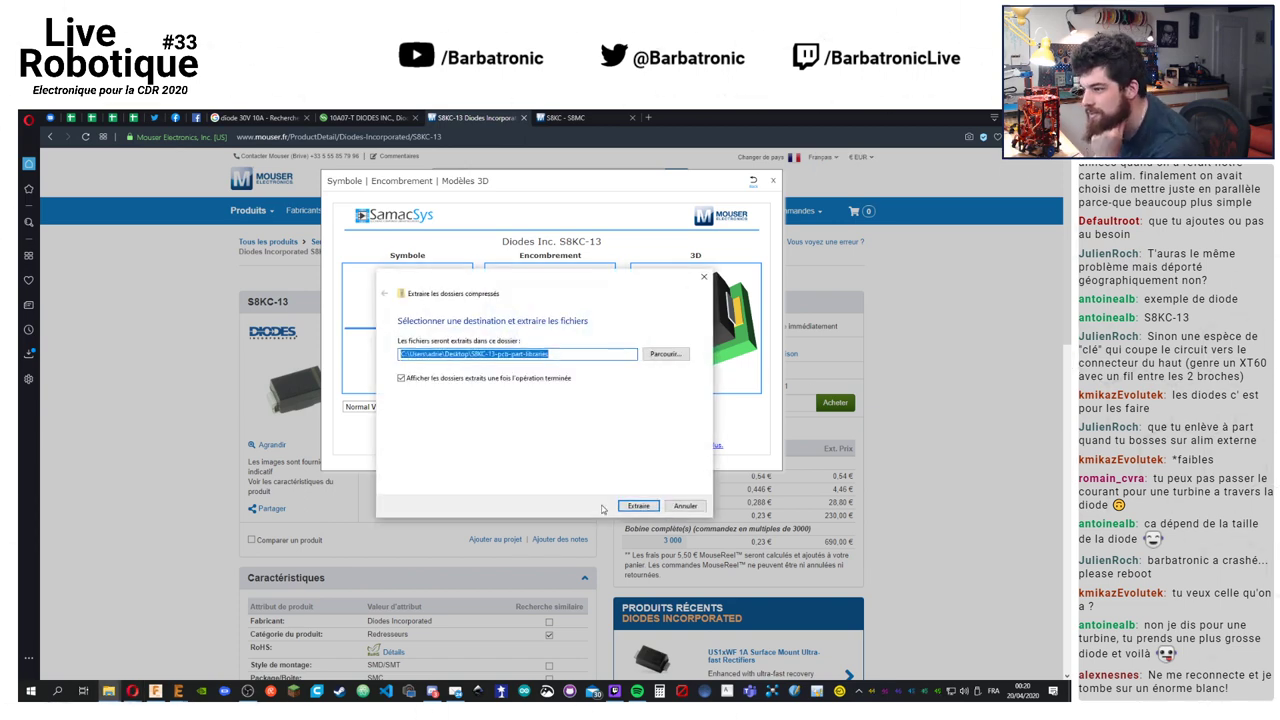
click(698, 507)
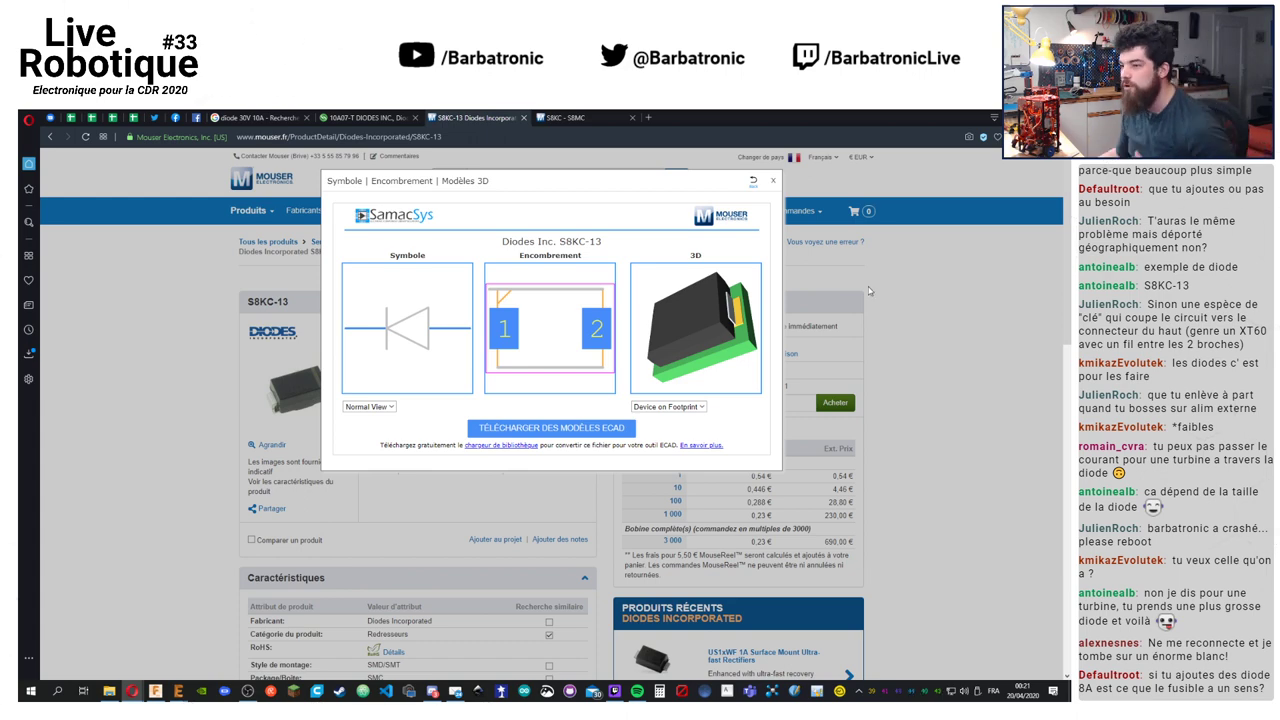
key(alt+Tab)
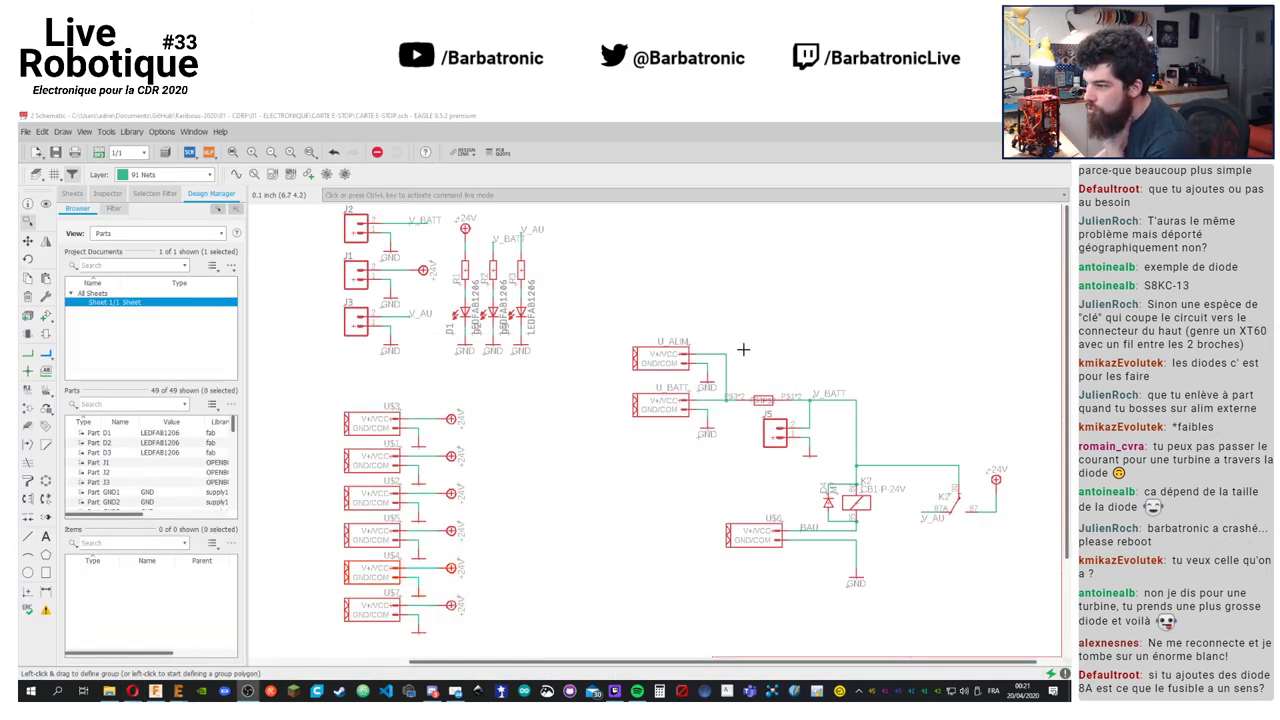
Move the U_BATT and U_ALIM input blocks left so they line up
scroll(744, 350, up, 3)
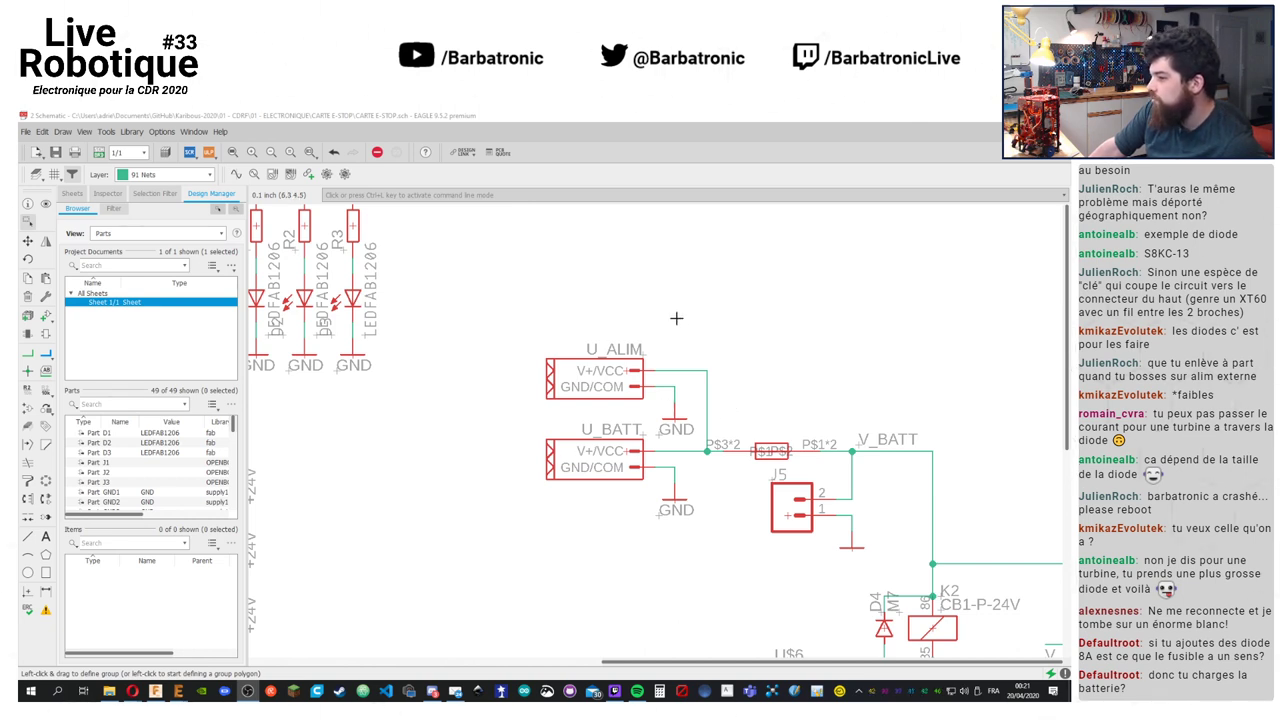
scroll(692, 426, down, 2)
scroll(692, 426, up, 3)
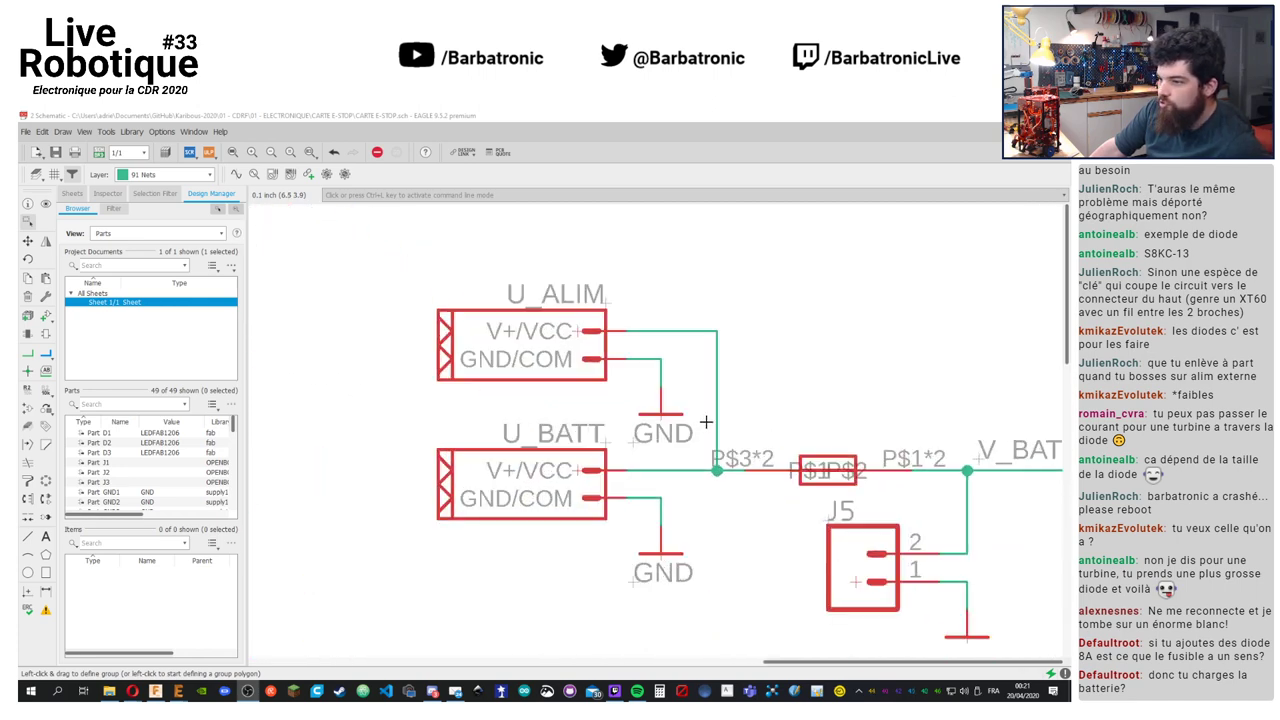
scroll(705, 423, down, 3)
click(28, 241)
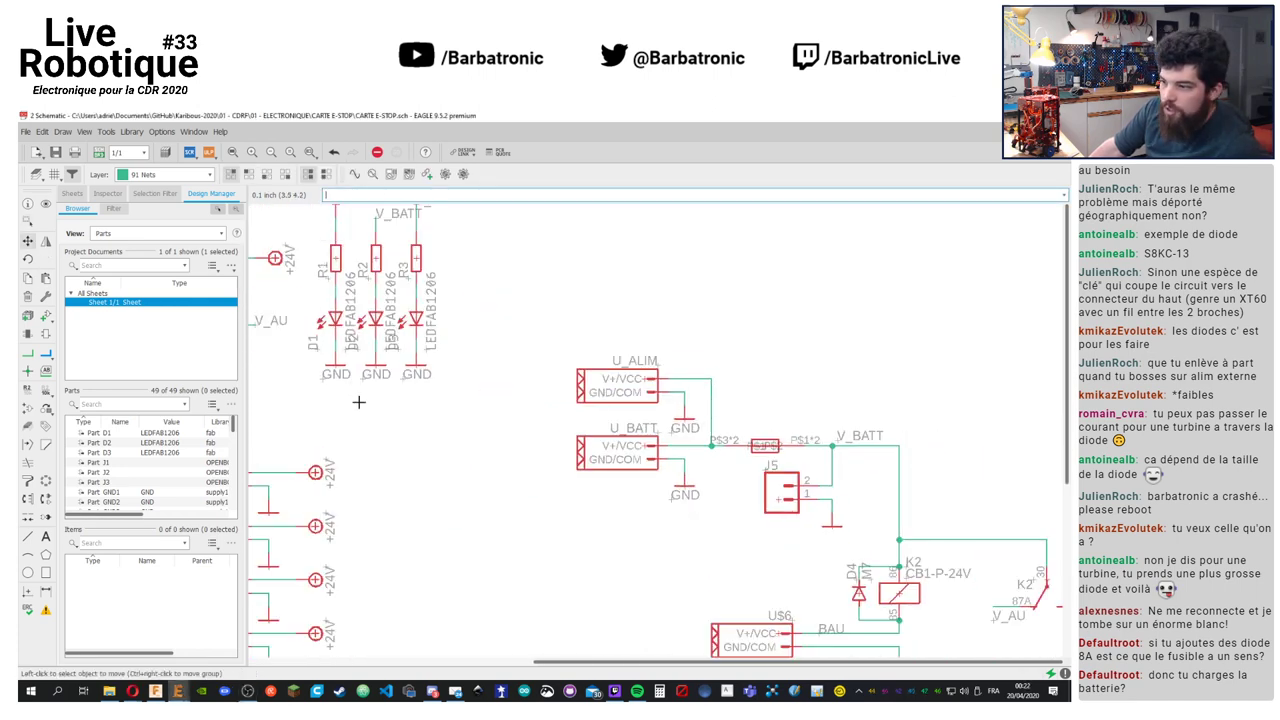
click(641, 449)
click(601, 449)
click(648, 380)
click(608, 380)
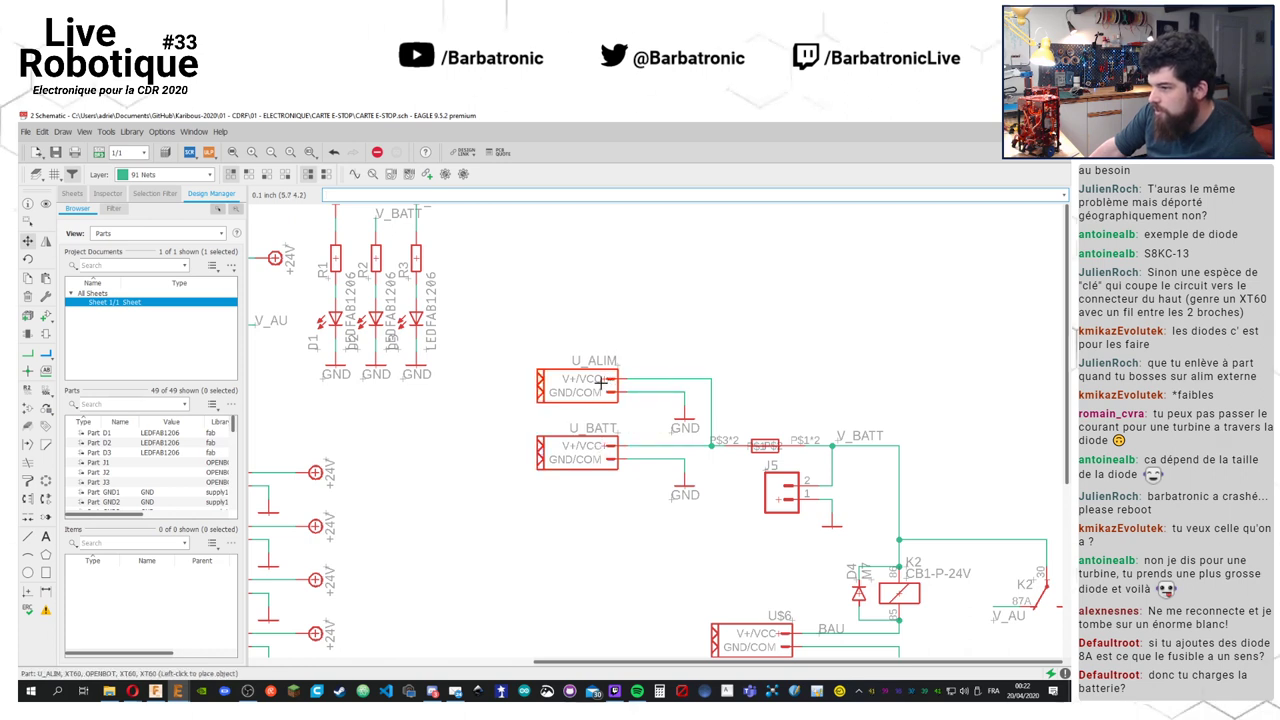
Realign both GND symbols under U_ALIM and U_BATT with straight vertical ground wires
click(685, 418)
click(645, 418)
click(681, 395)
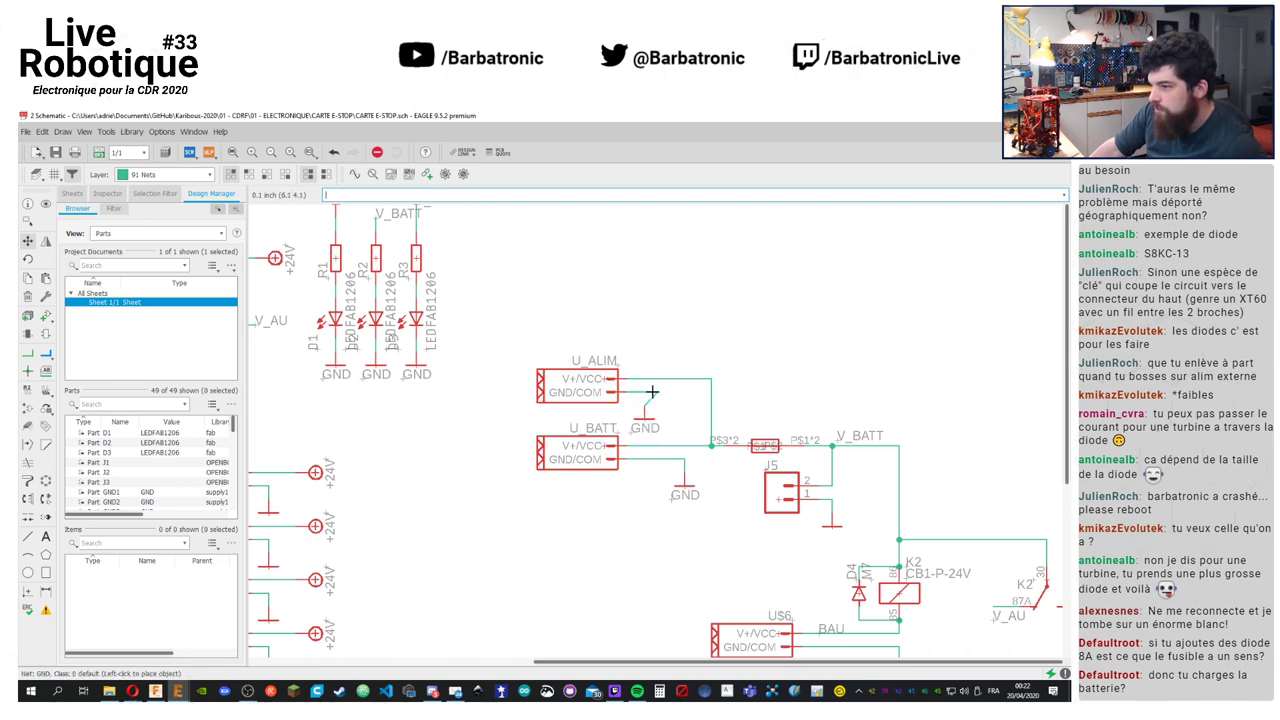
click(645, 393)
click(684, 488)
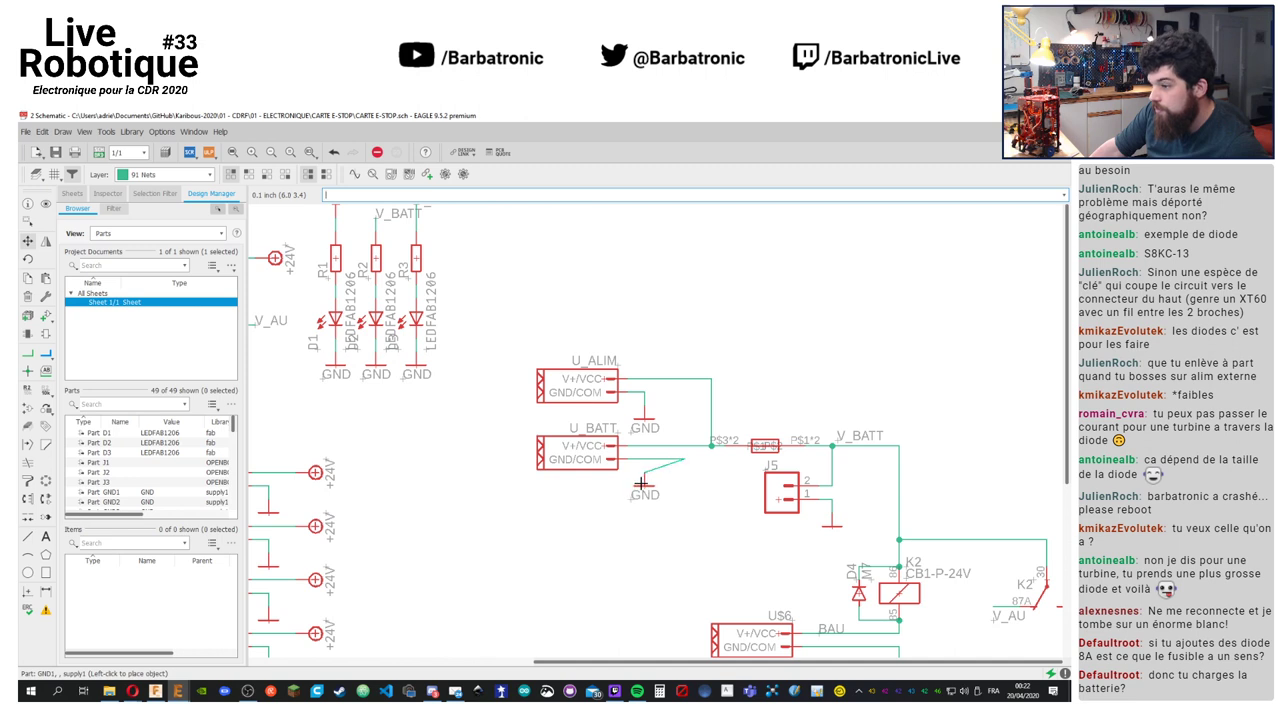
click(645, 488)
click(684, 459)
click(645, 459)
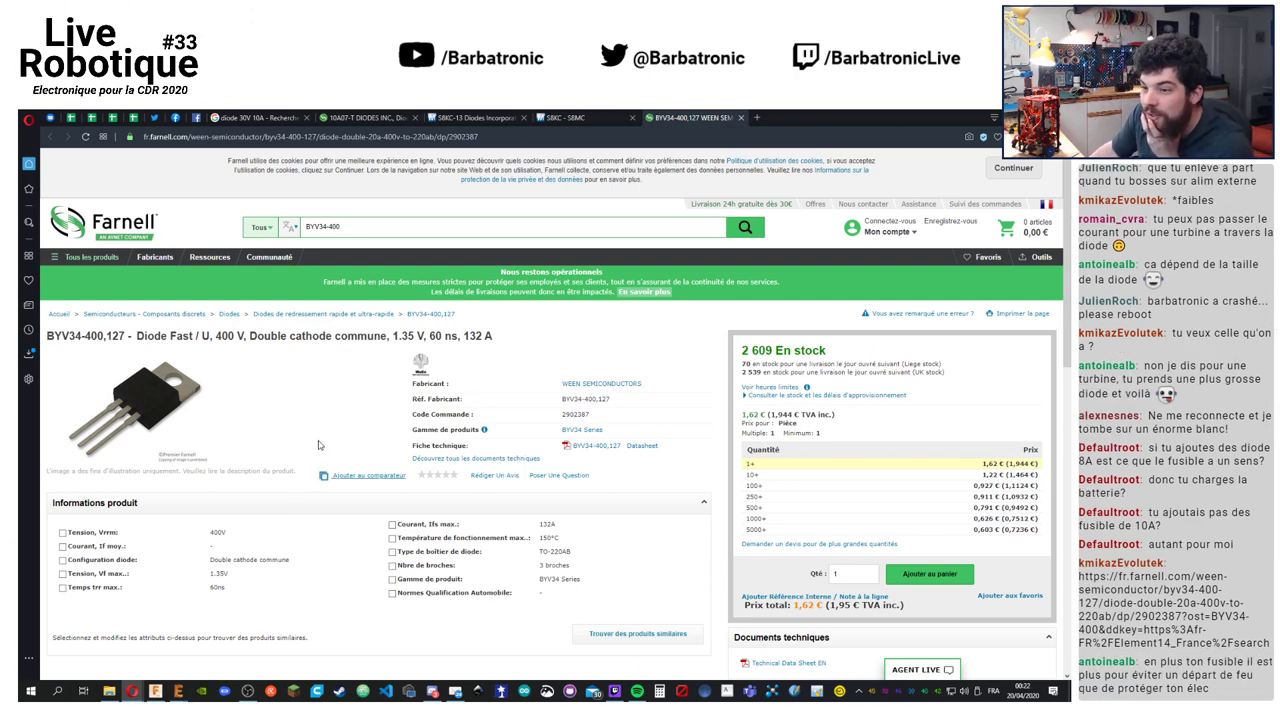
scroll(319, 435, down, 2)
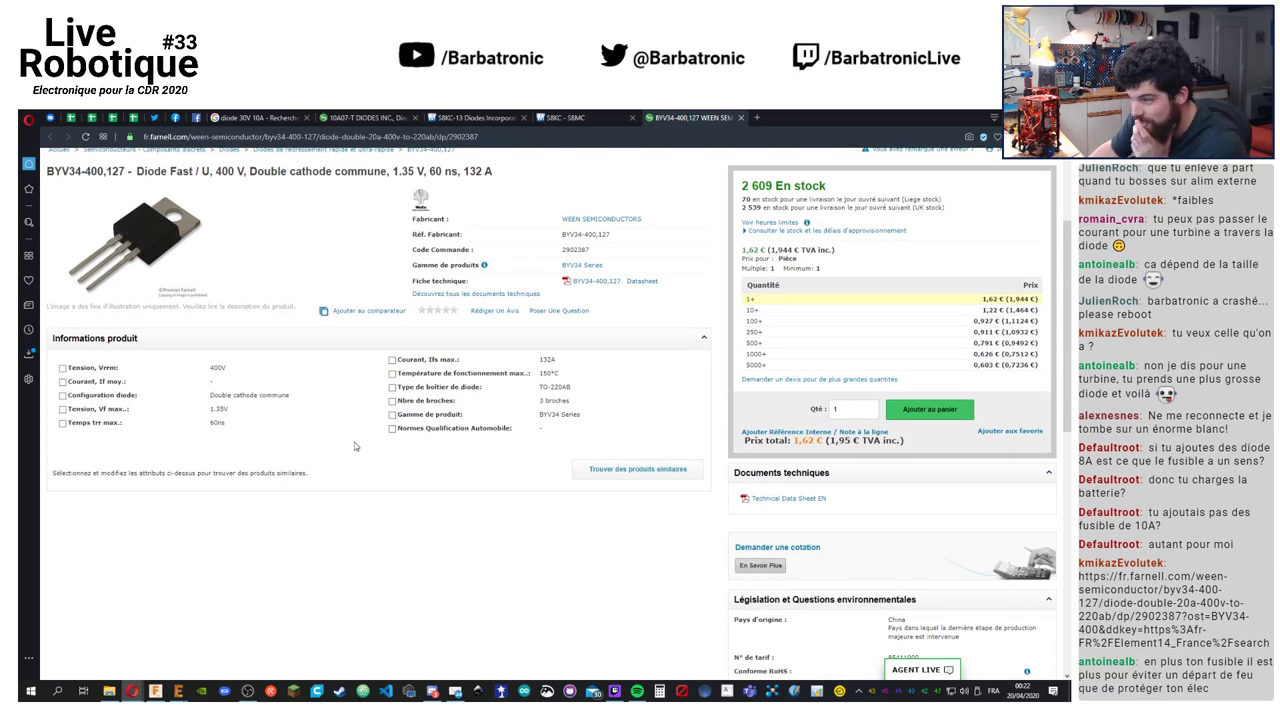
Open the BYV34-400 datasheet PDF and scroll to section 5, the TO-220AB pinning
click(618, 285)
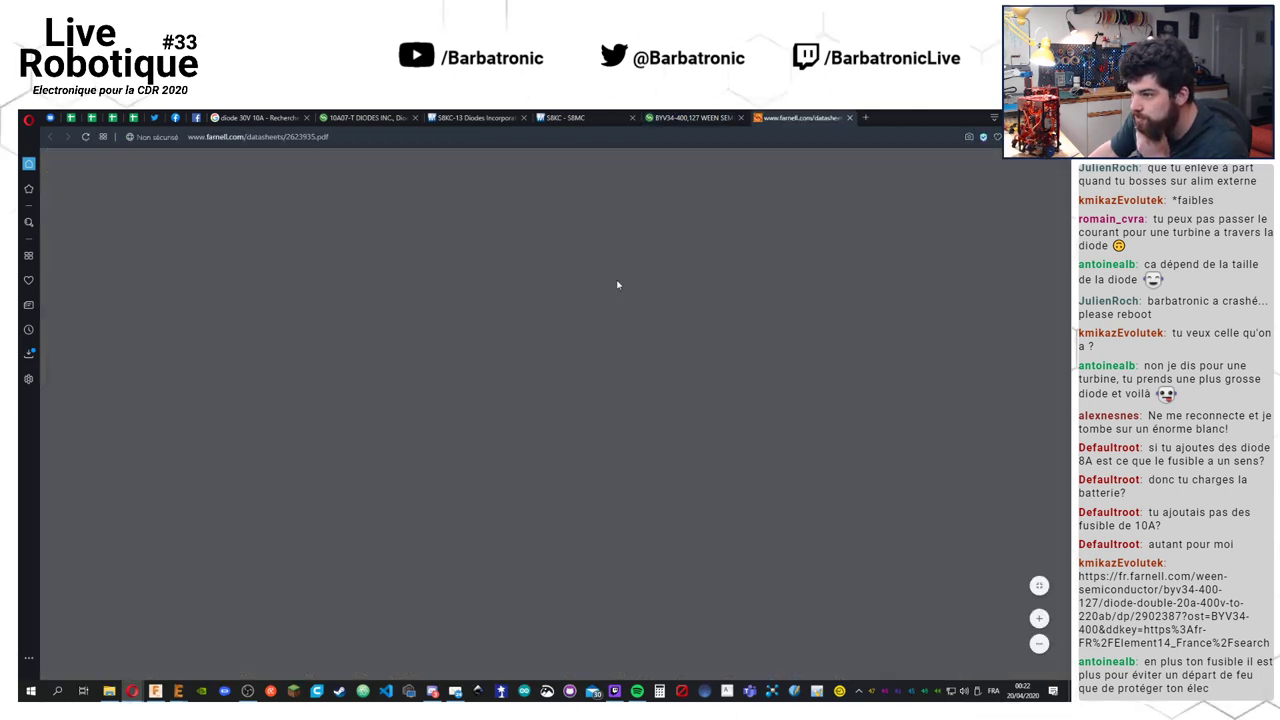
scroll(605, 367, down, 3)
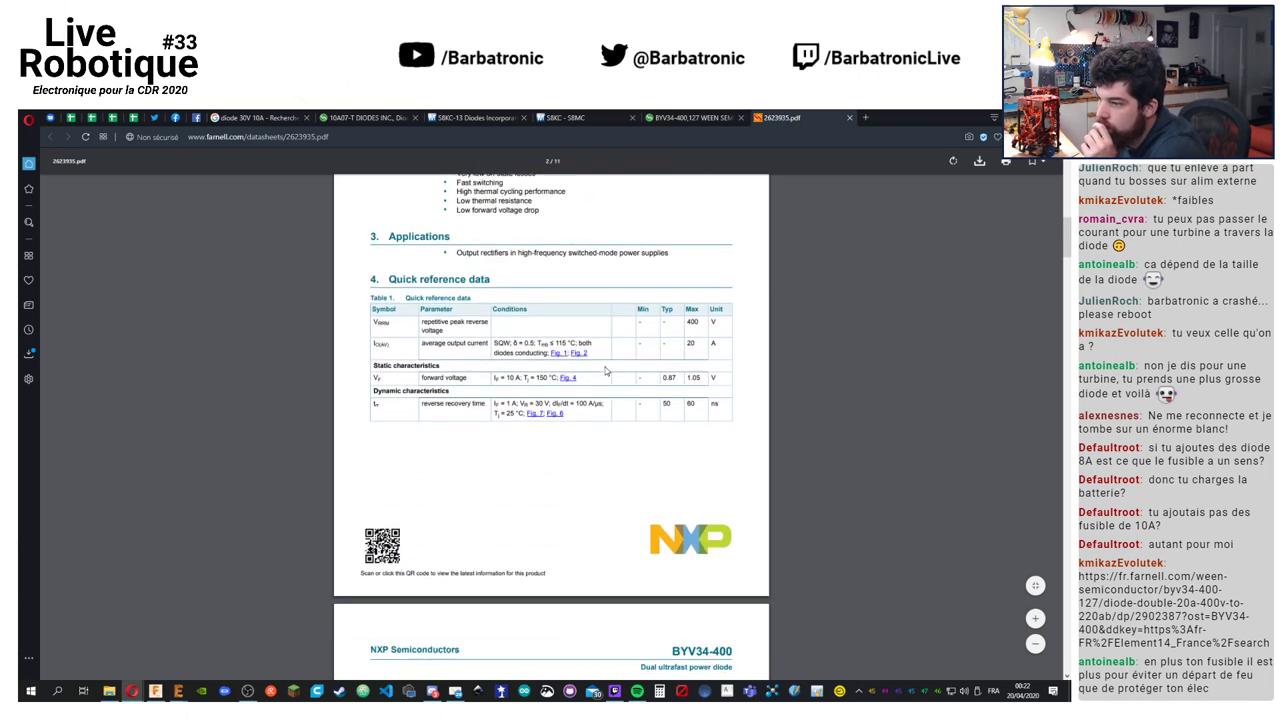
scroll(603, 366, up, 5)
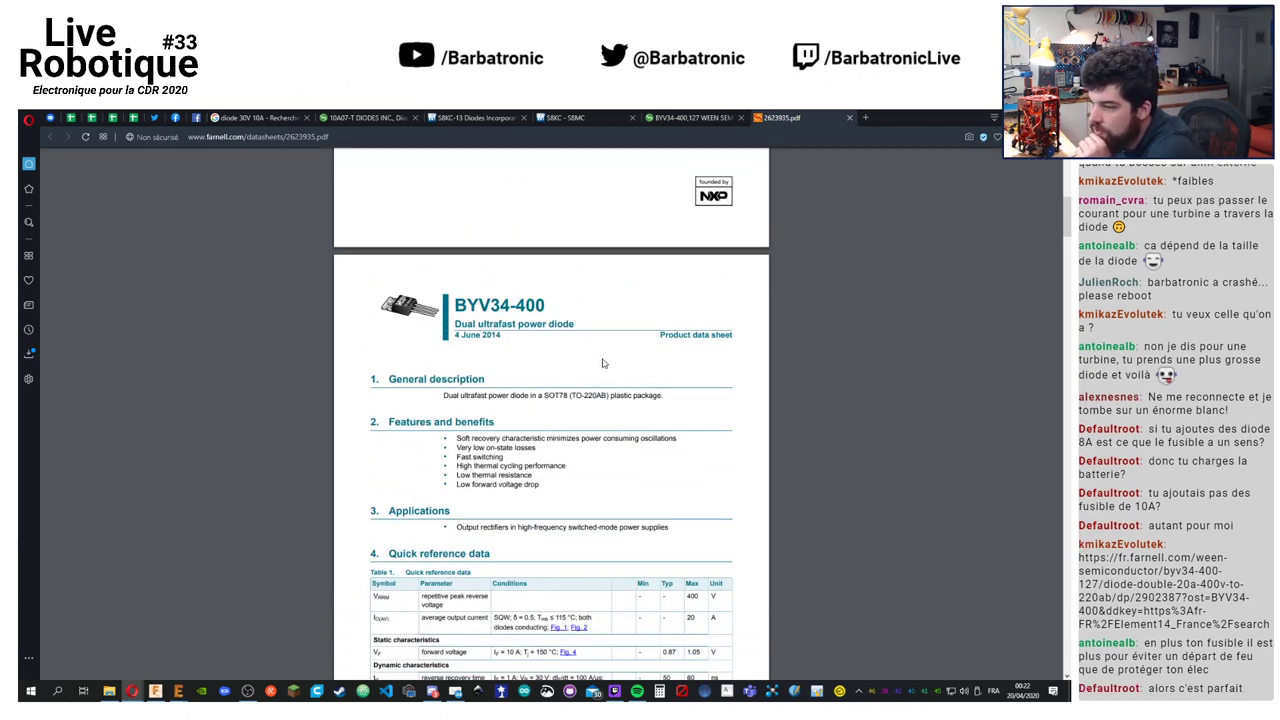
scroll(603, 364, down, 1)
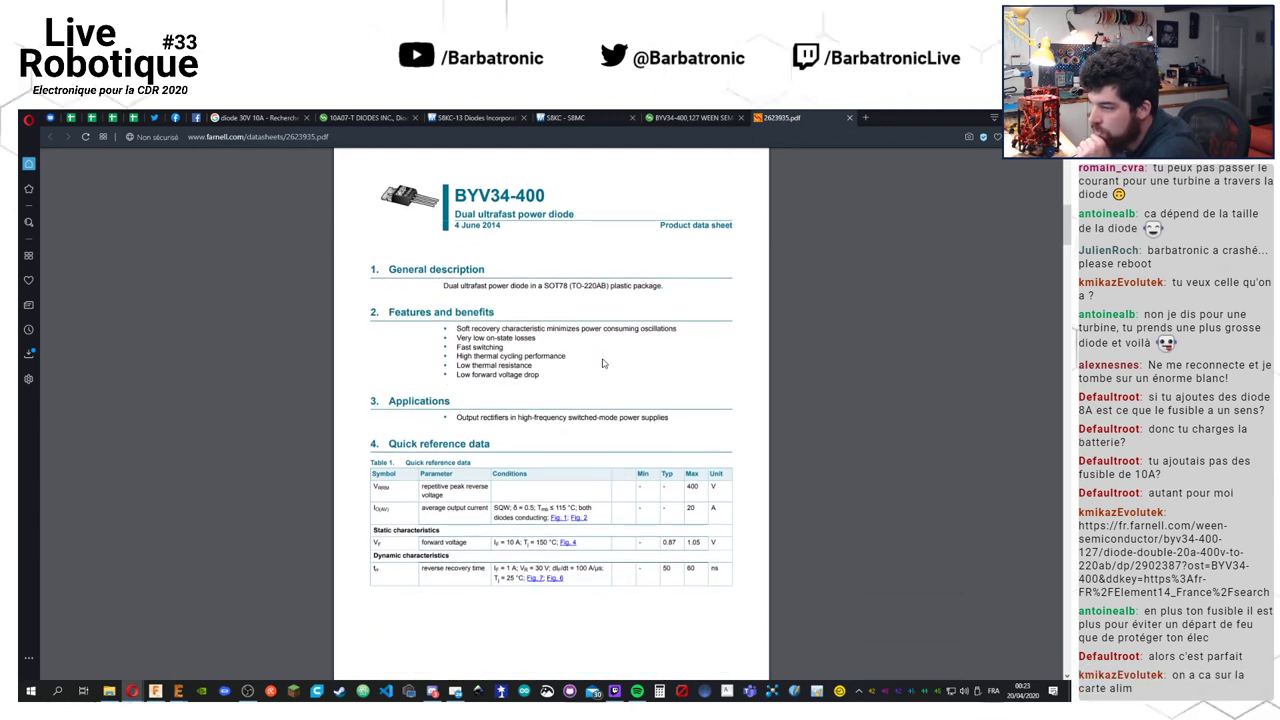
scroll(603, 364, down, 1)
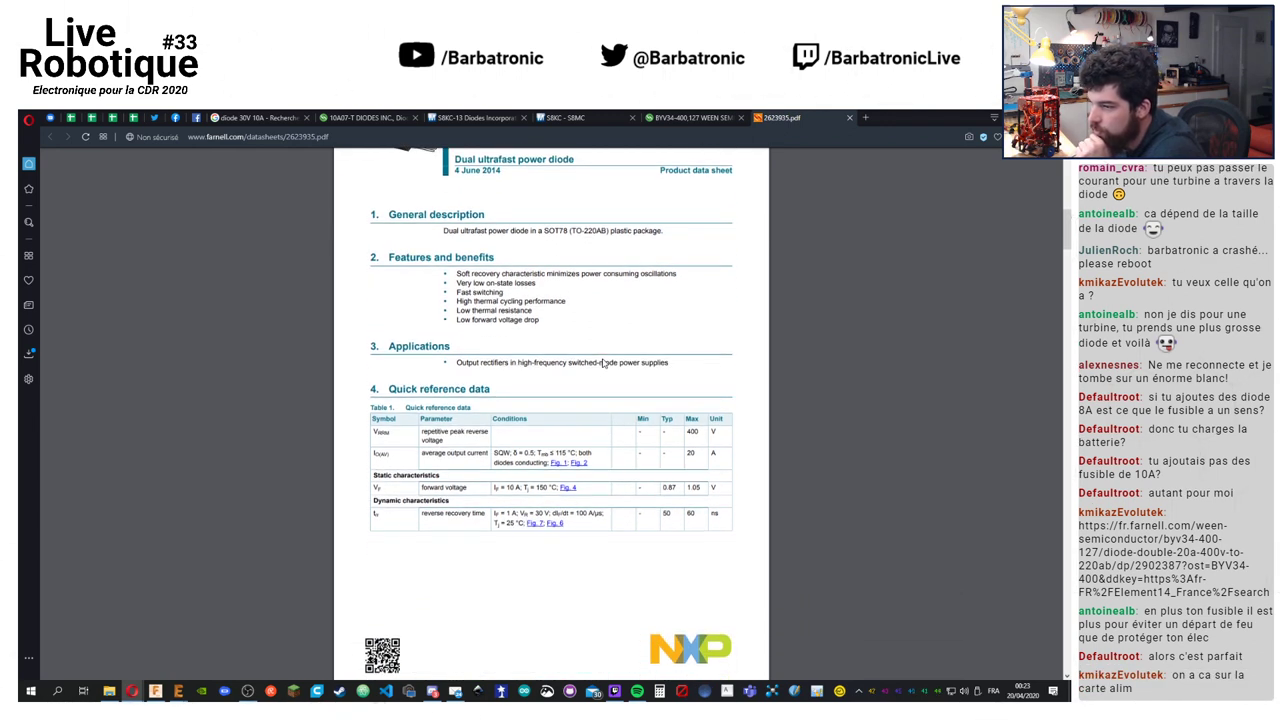
scroll(603, 364, down, 1)
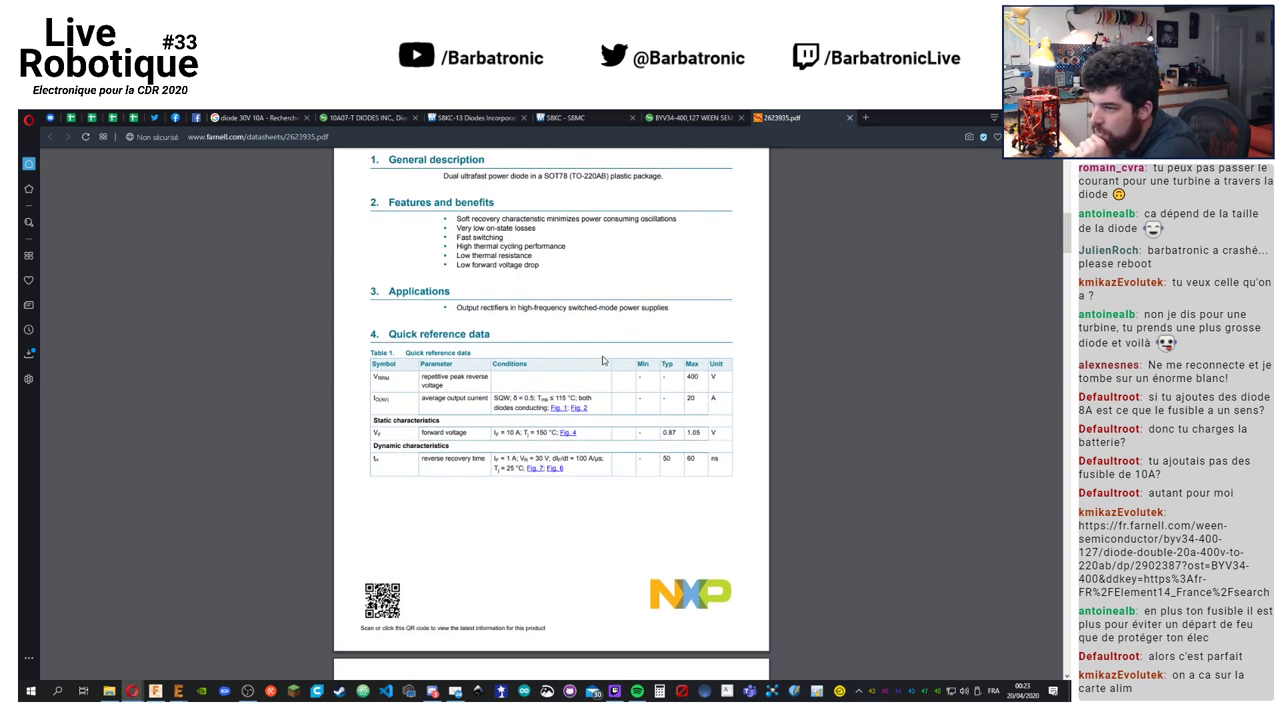
scroll(543, 386, down, 4)
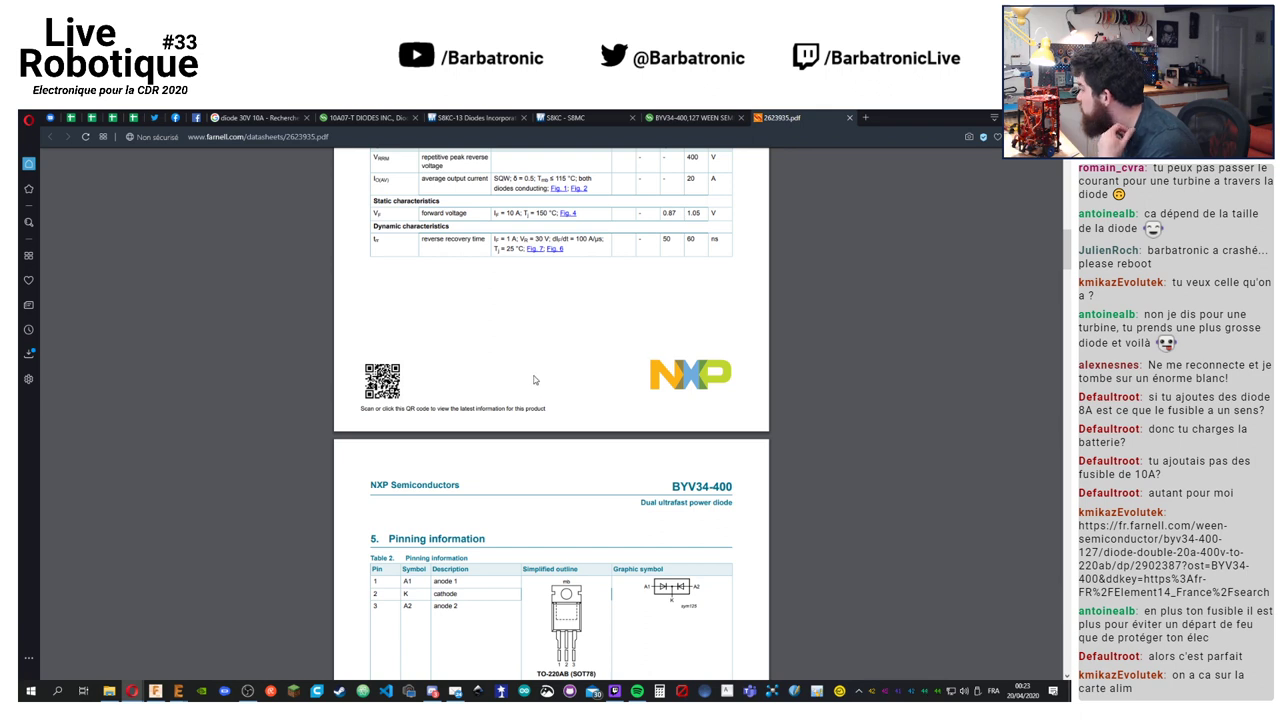
scroll(604, 348, down, 3)
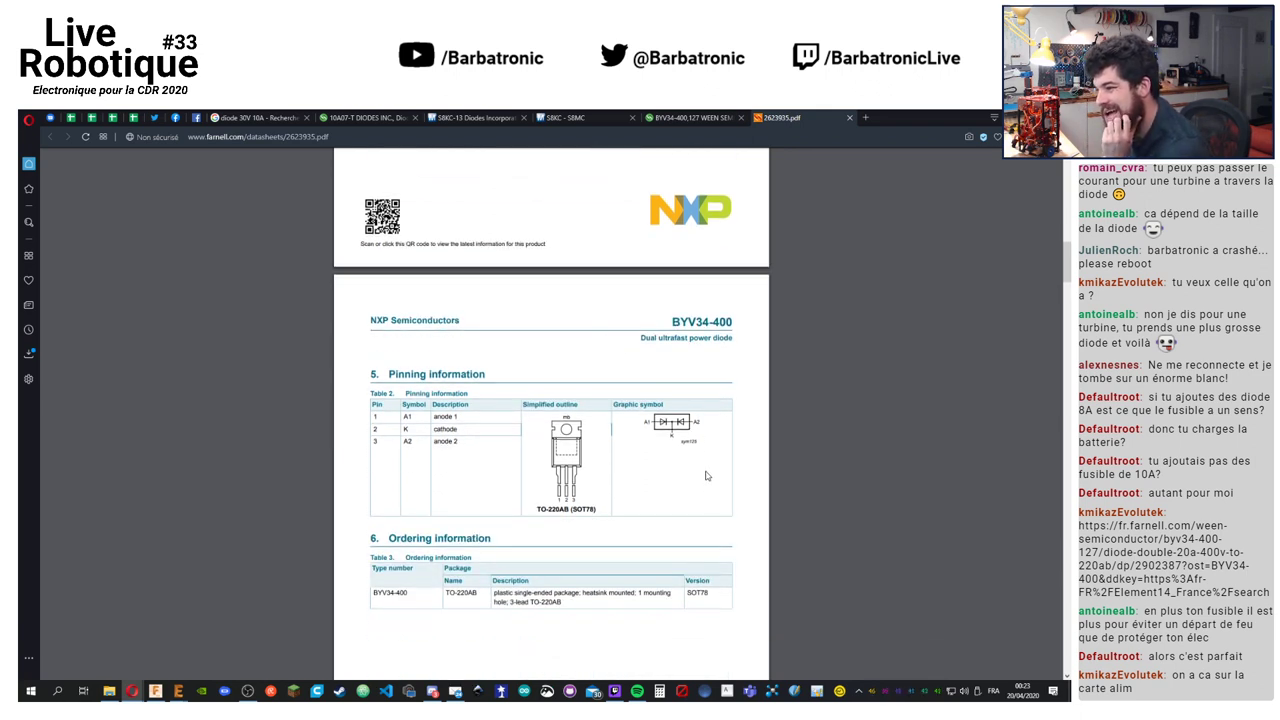
scroll(680, 445, down, 1)
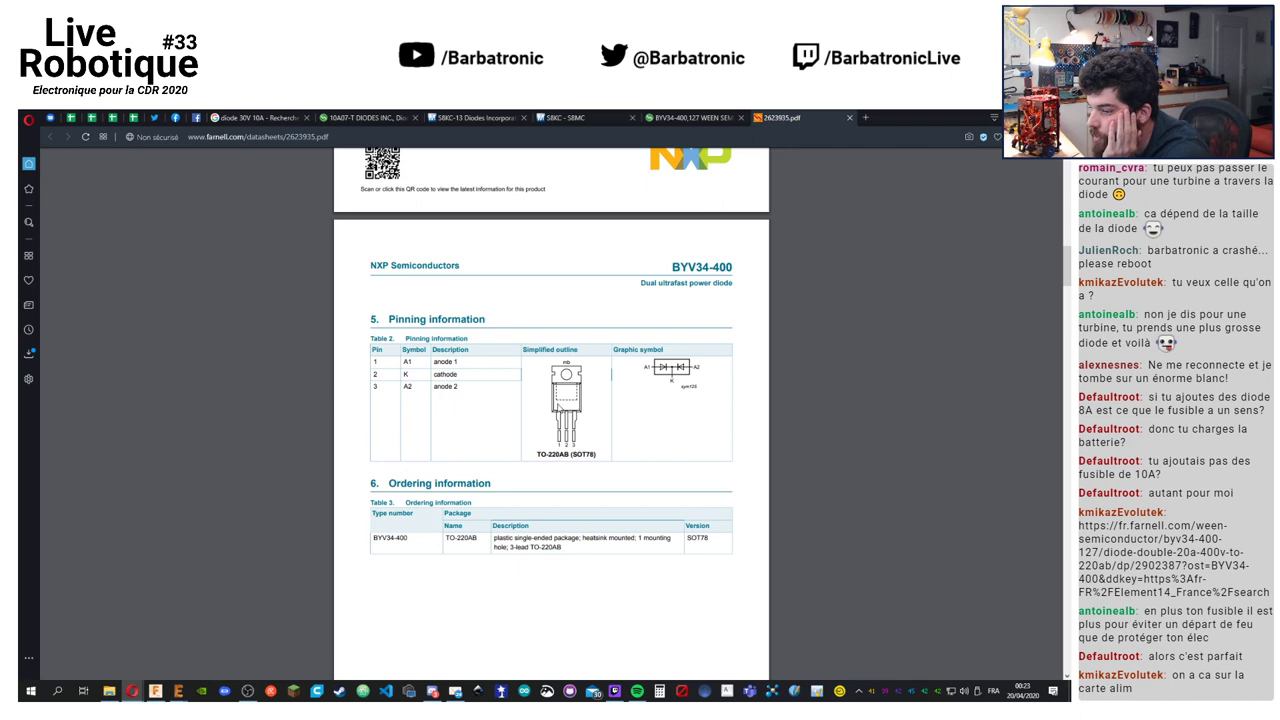
mouse_move(178, 690)
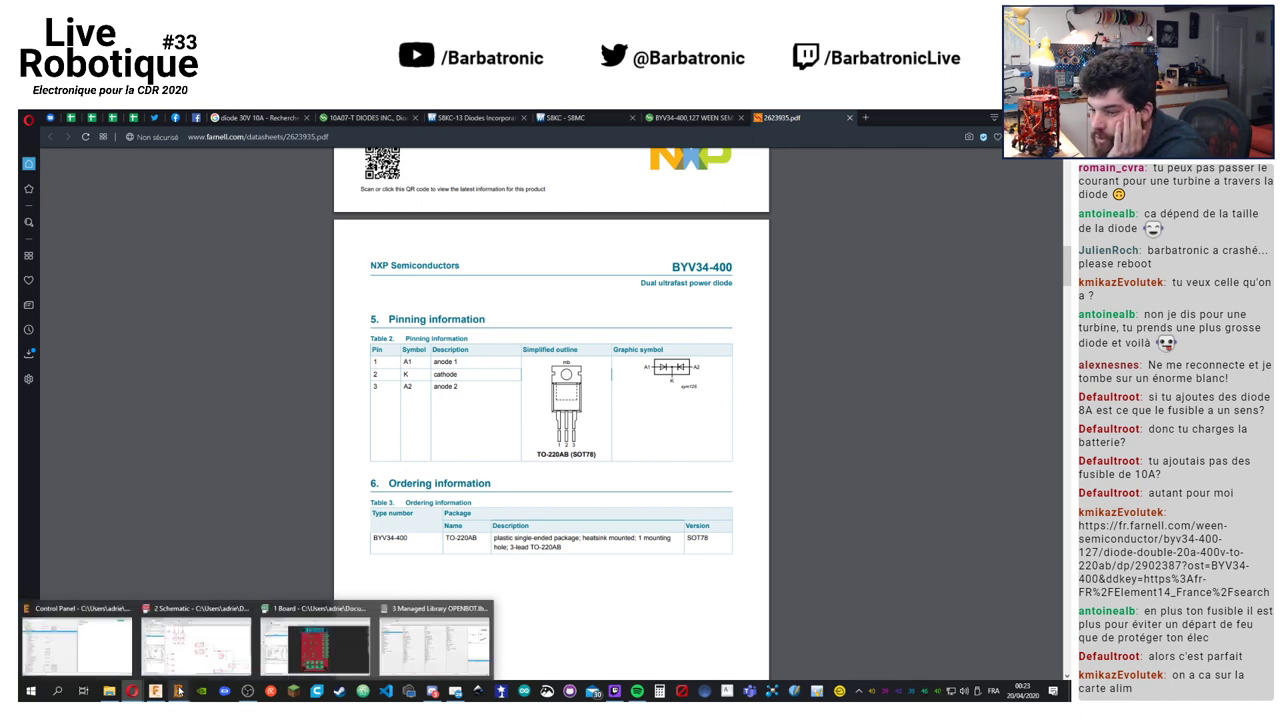
click(230, 647)
click(96, 153)
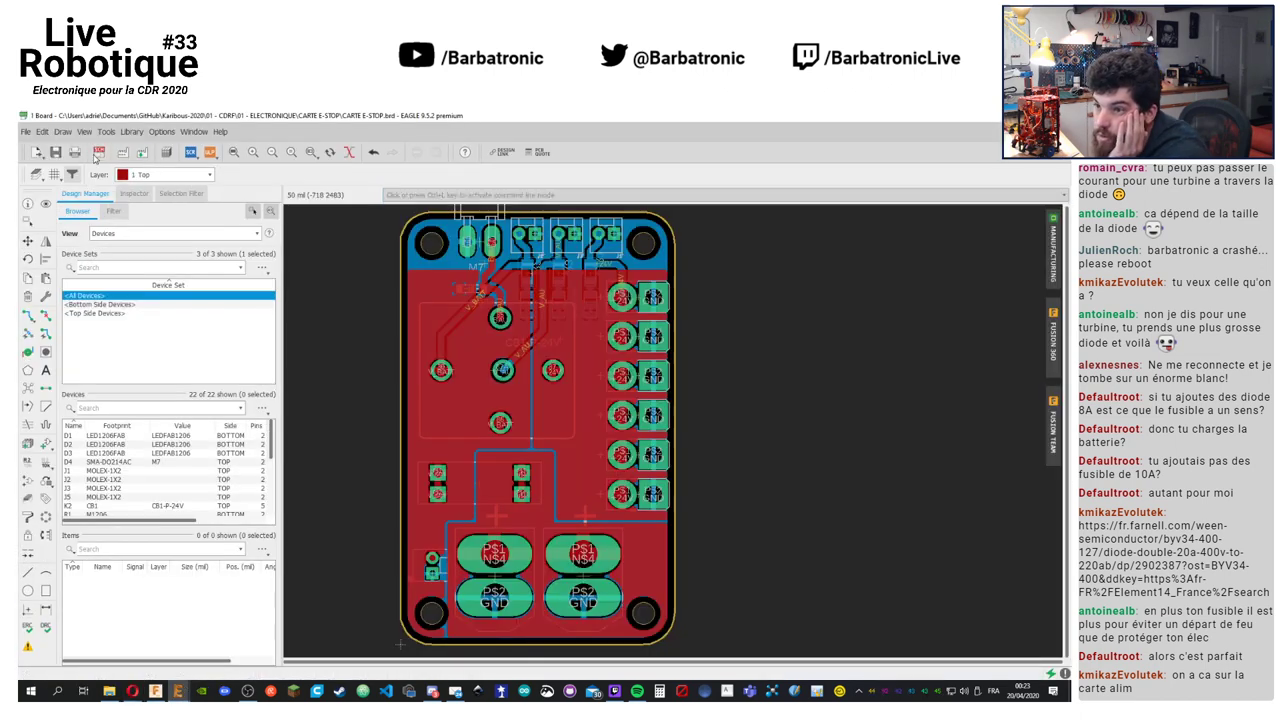
scroll(596, 370, up, 2)
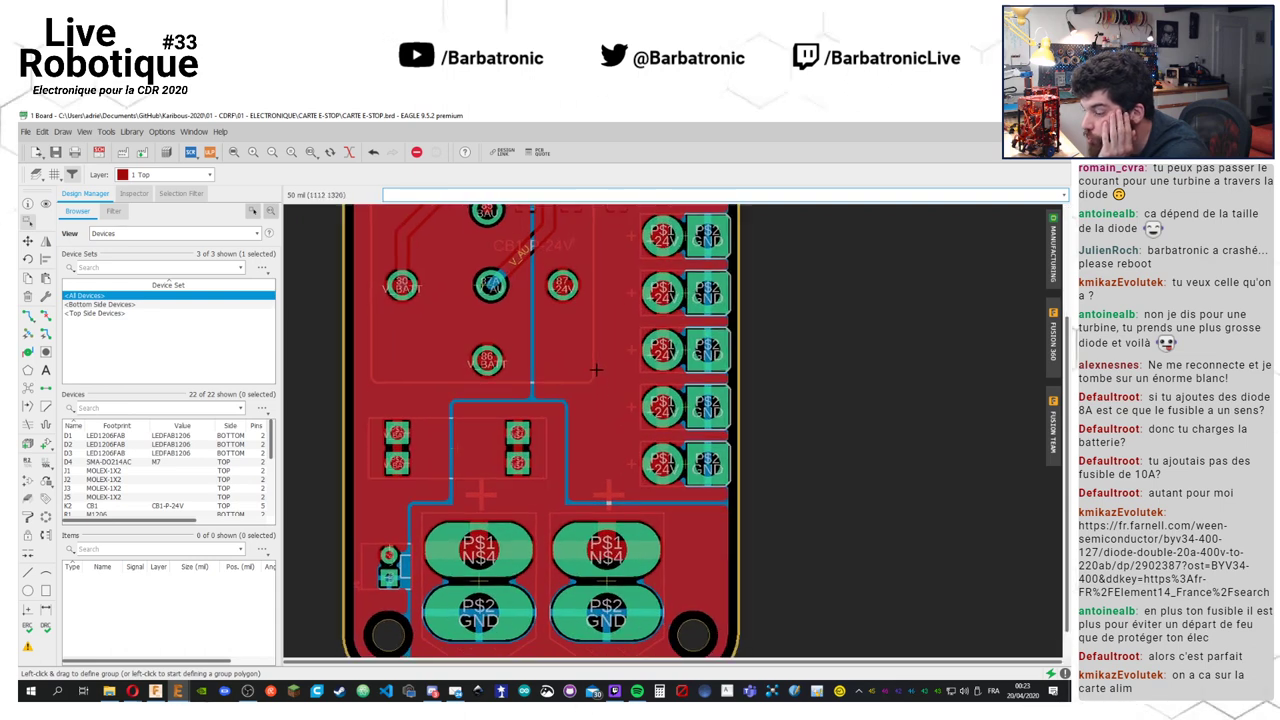
middle_drag(596, 370, 571, 328)
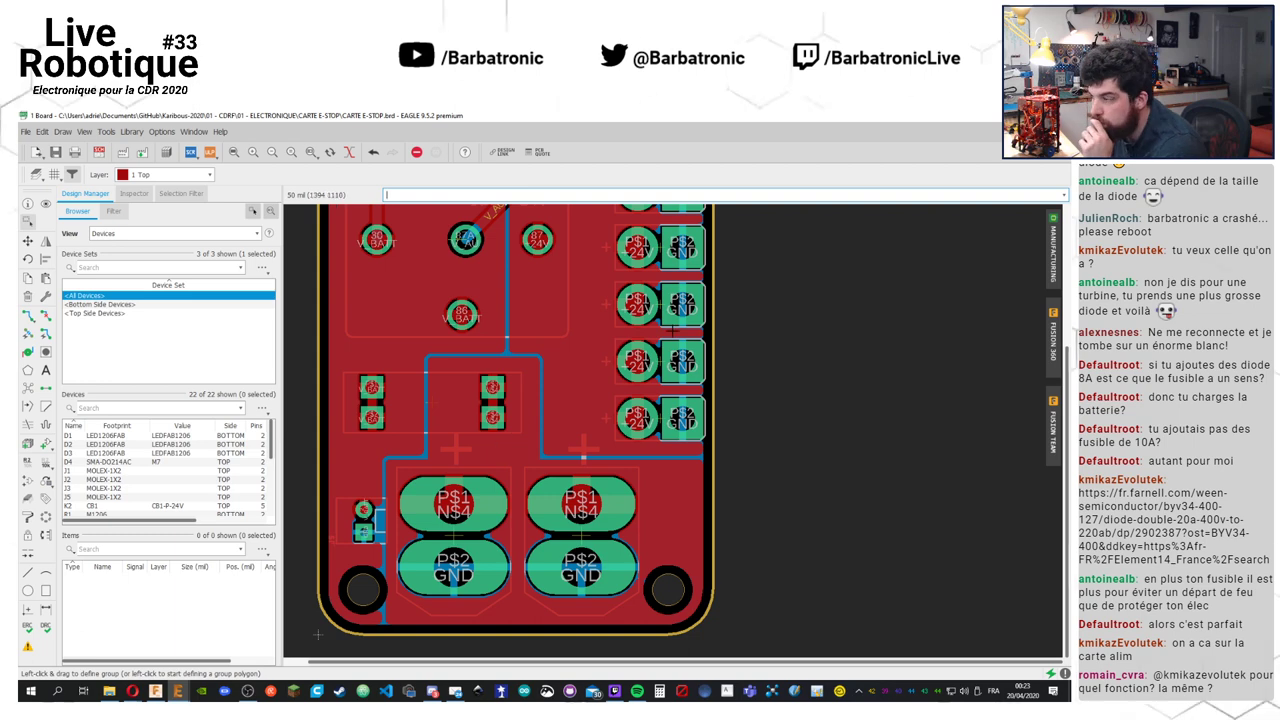
key(alt+Tab)
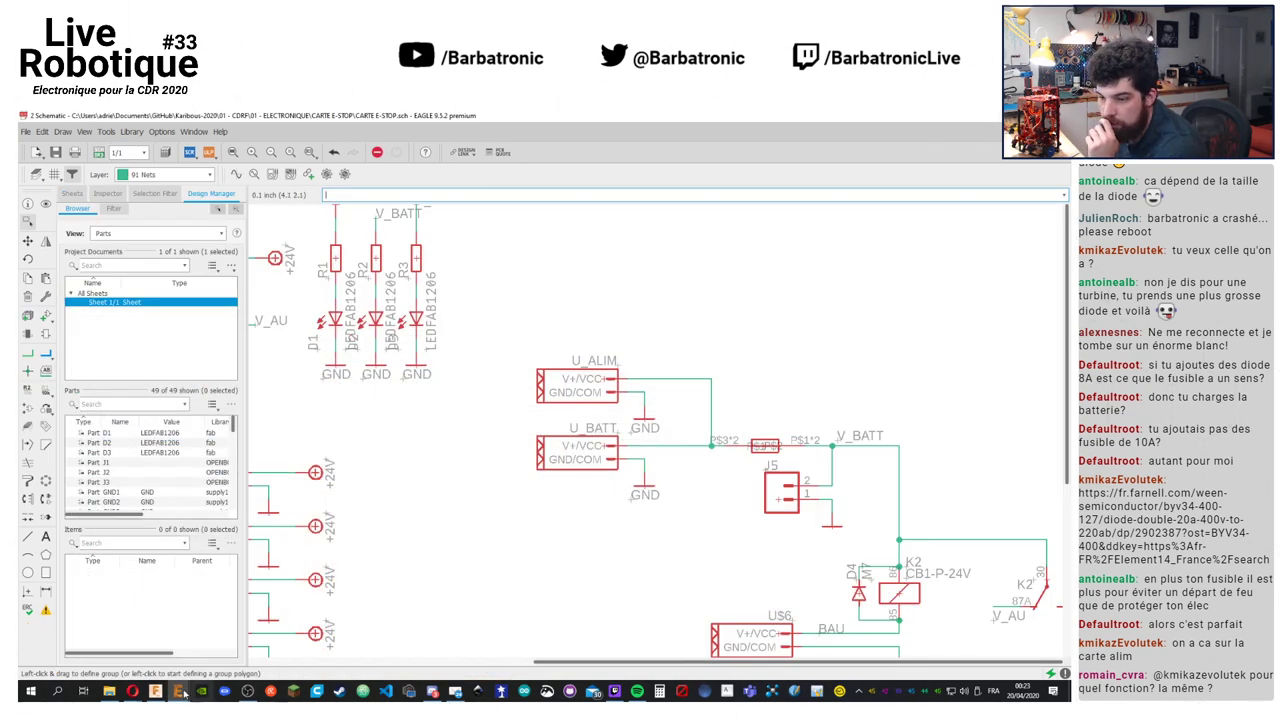
mouse_move(132, 690)
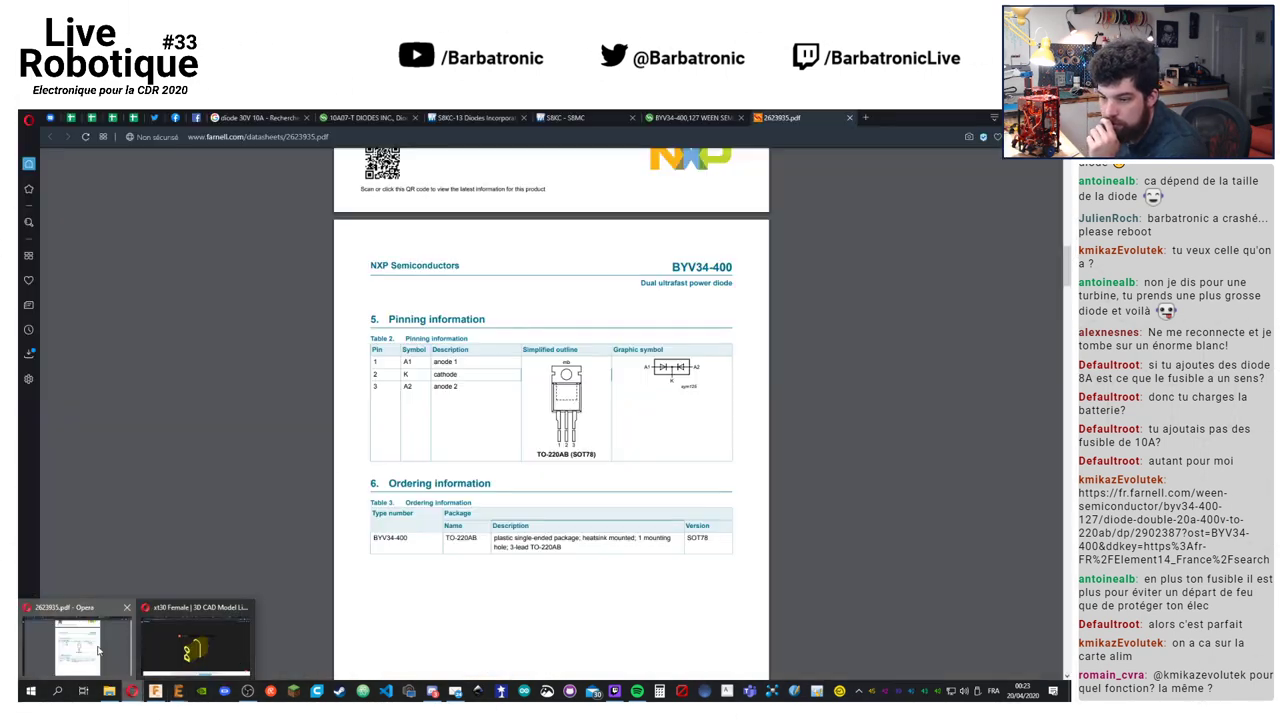
click(98, 651)
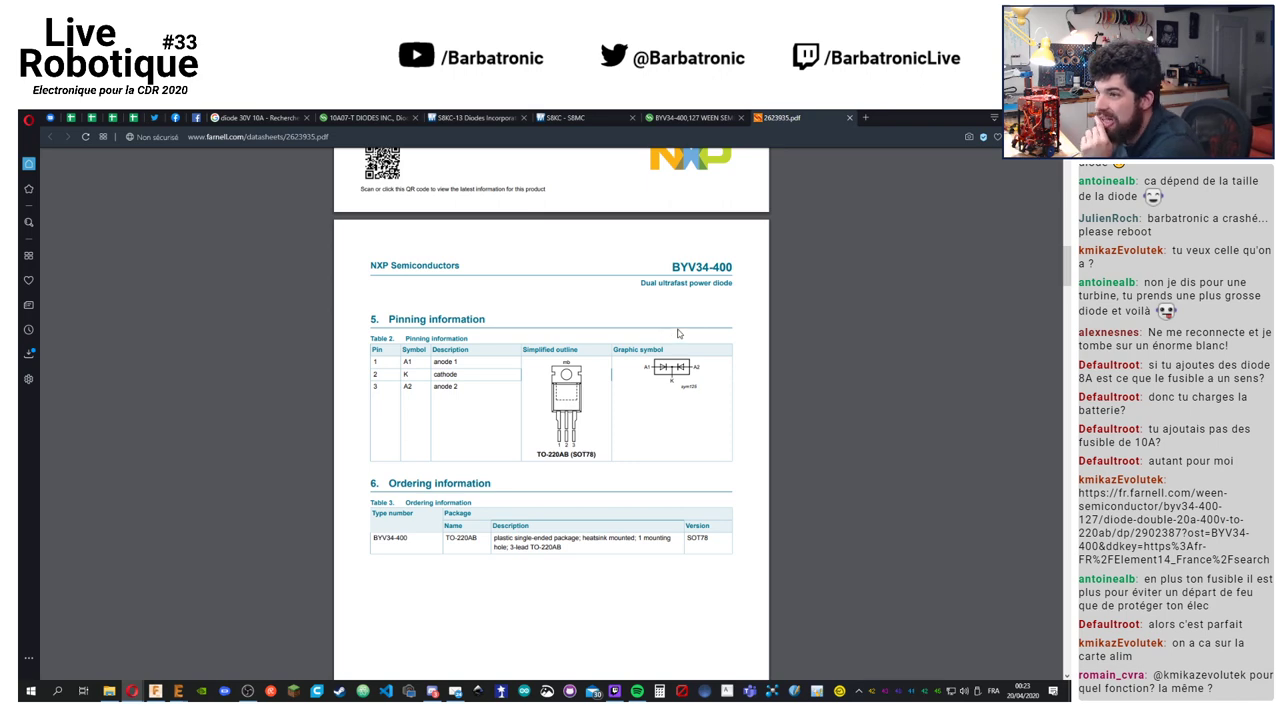
Review the datasheet's thermal characteristics, highlighting the junction-to-mounting-base resistance
scroll(655, 360, down, 3)
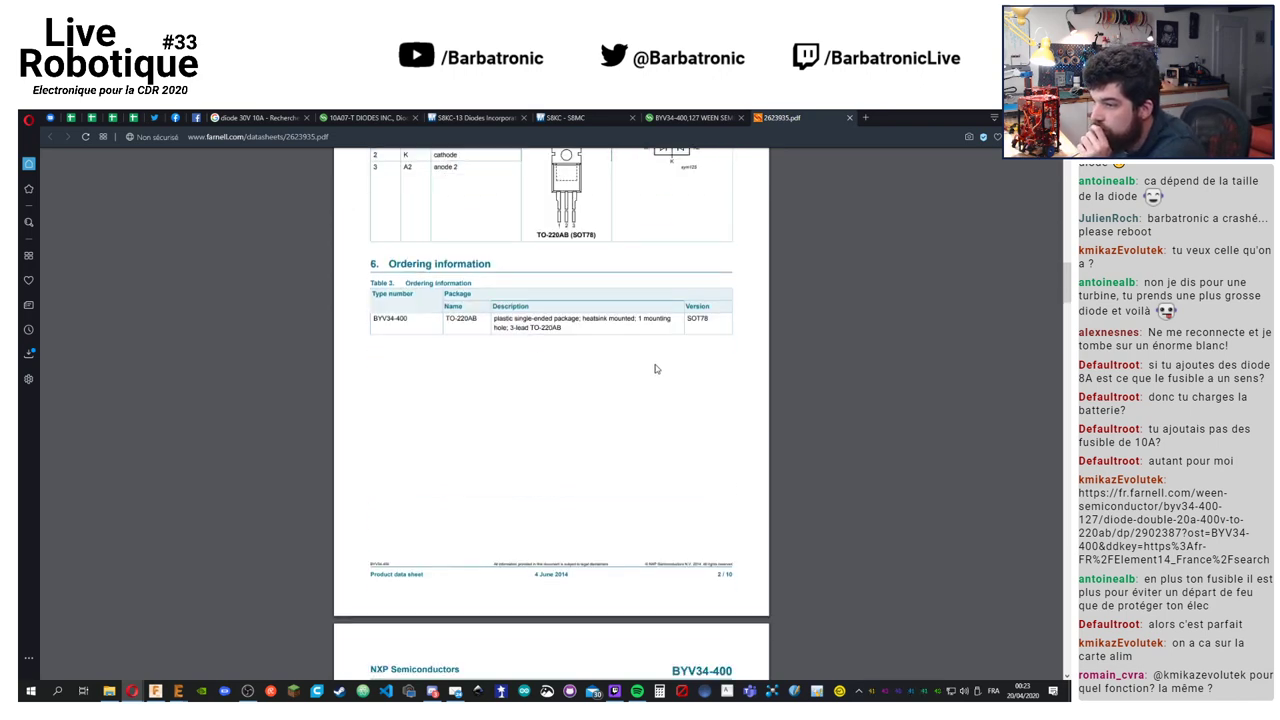
scroll(655, 369, down, 8)
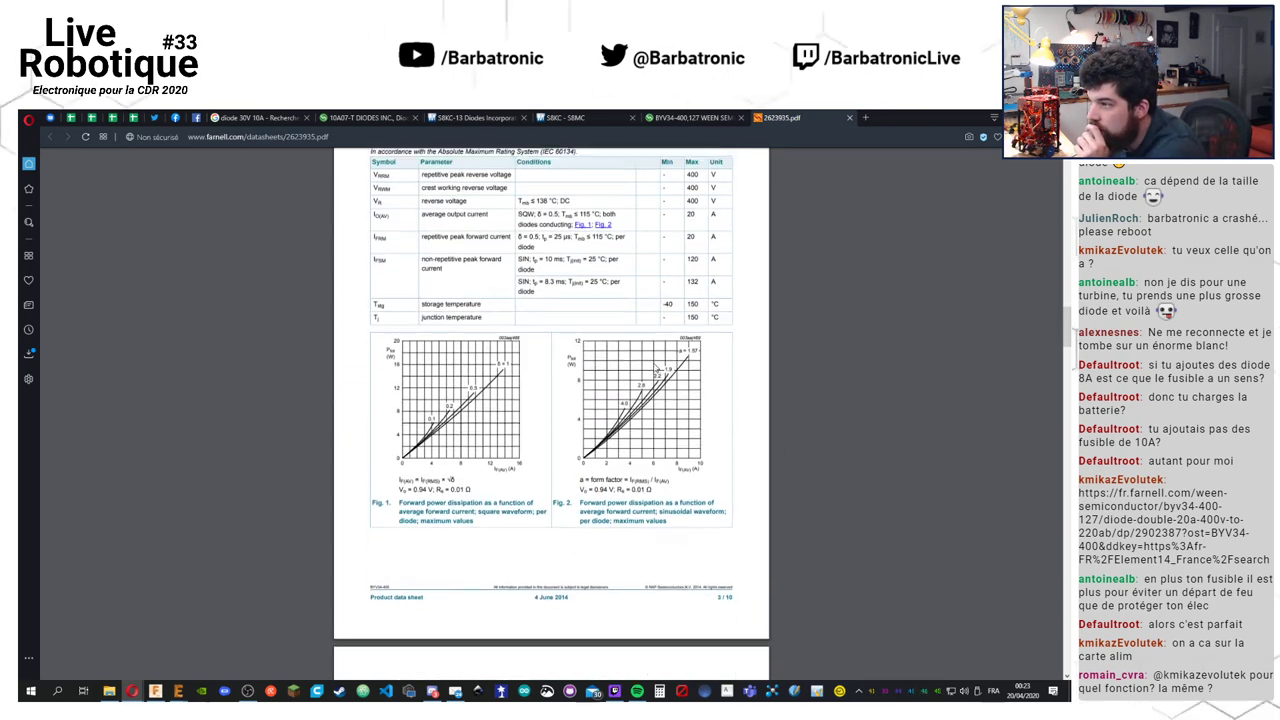
scroll(717, 390, up, 2)
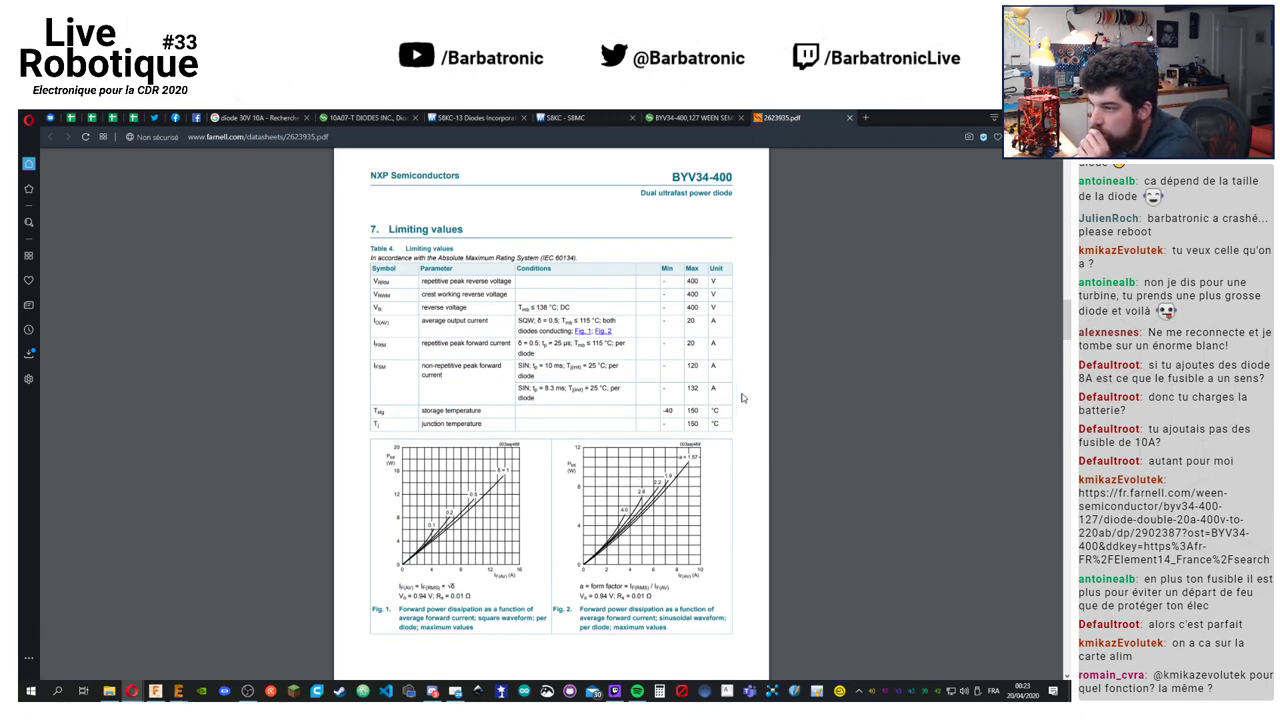
scroll(742, 398, down, 7)
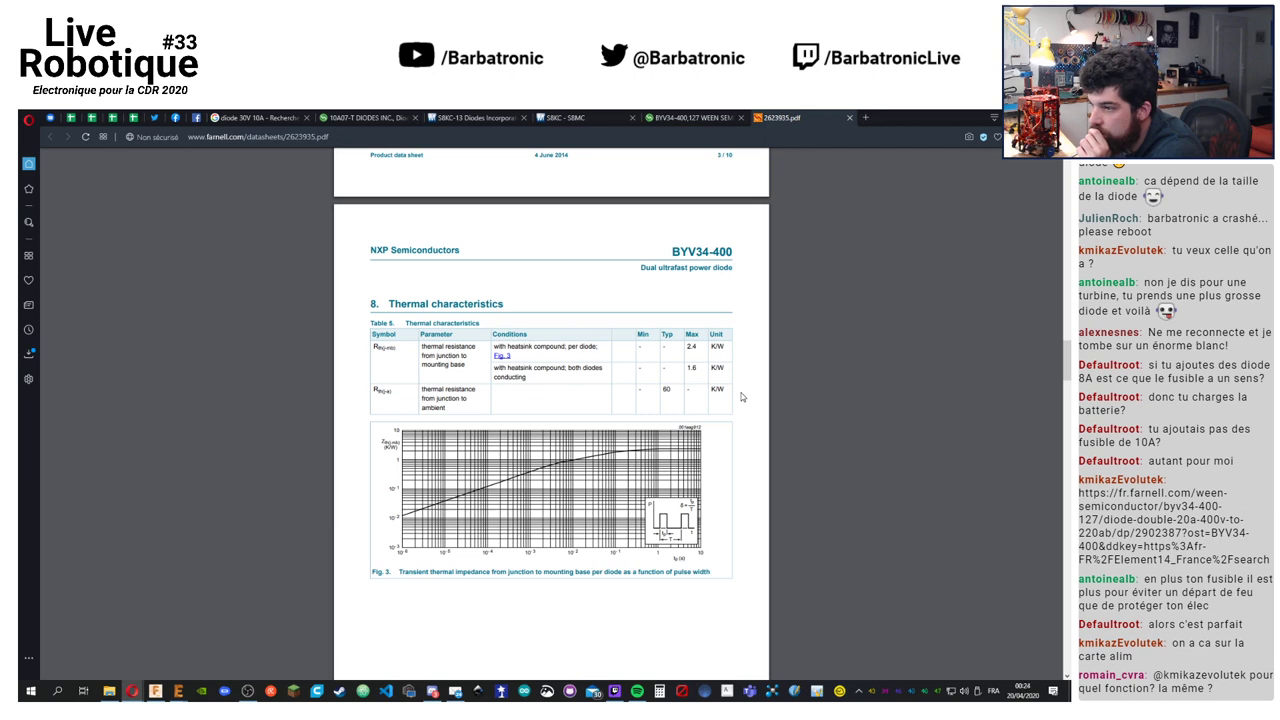
drag(464, 364, 421, 353)
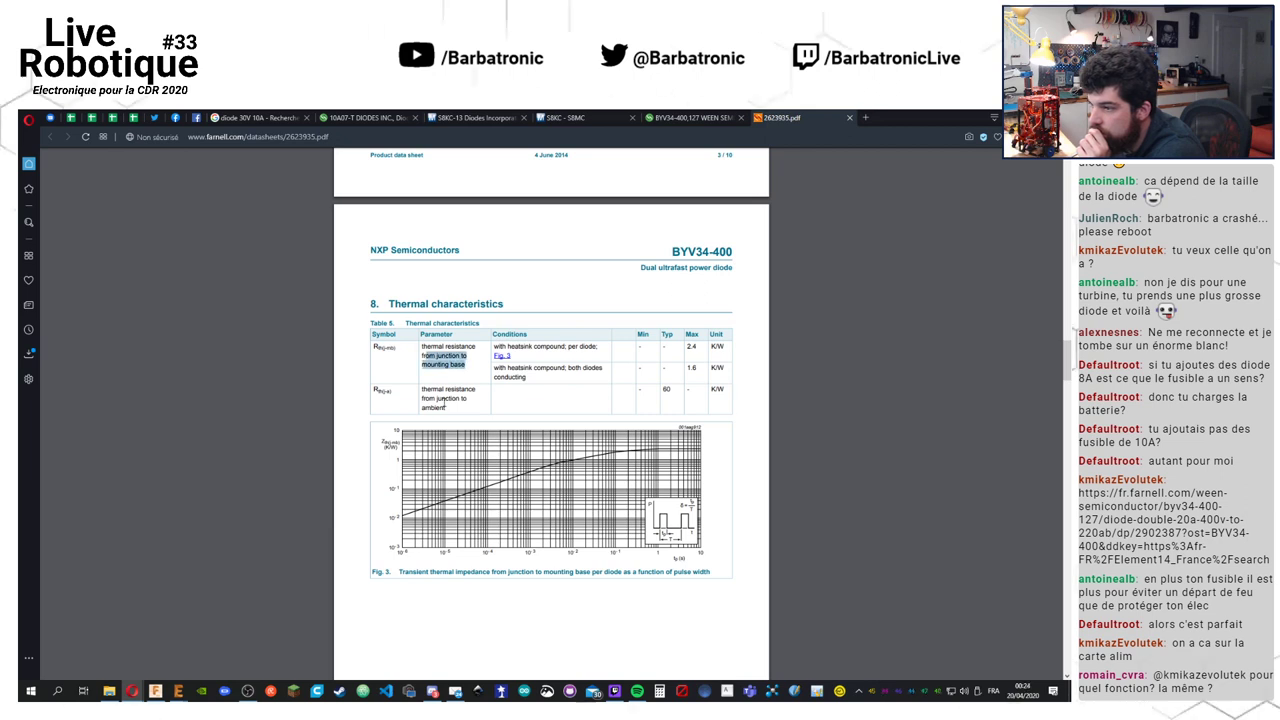
click(582, 372)
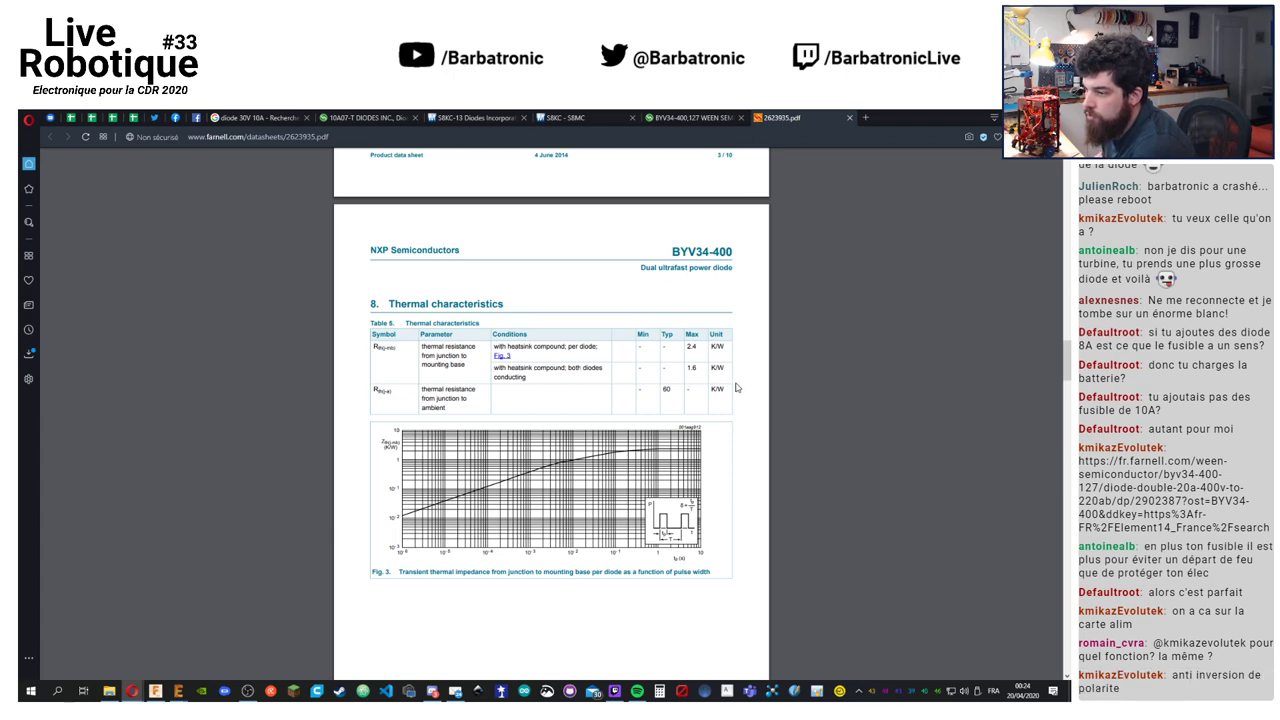
scroll(736, 387, down, 6)
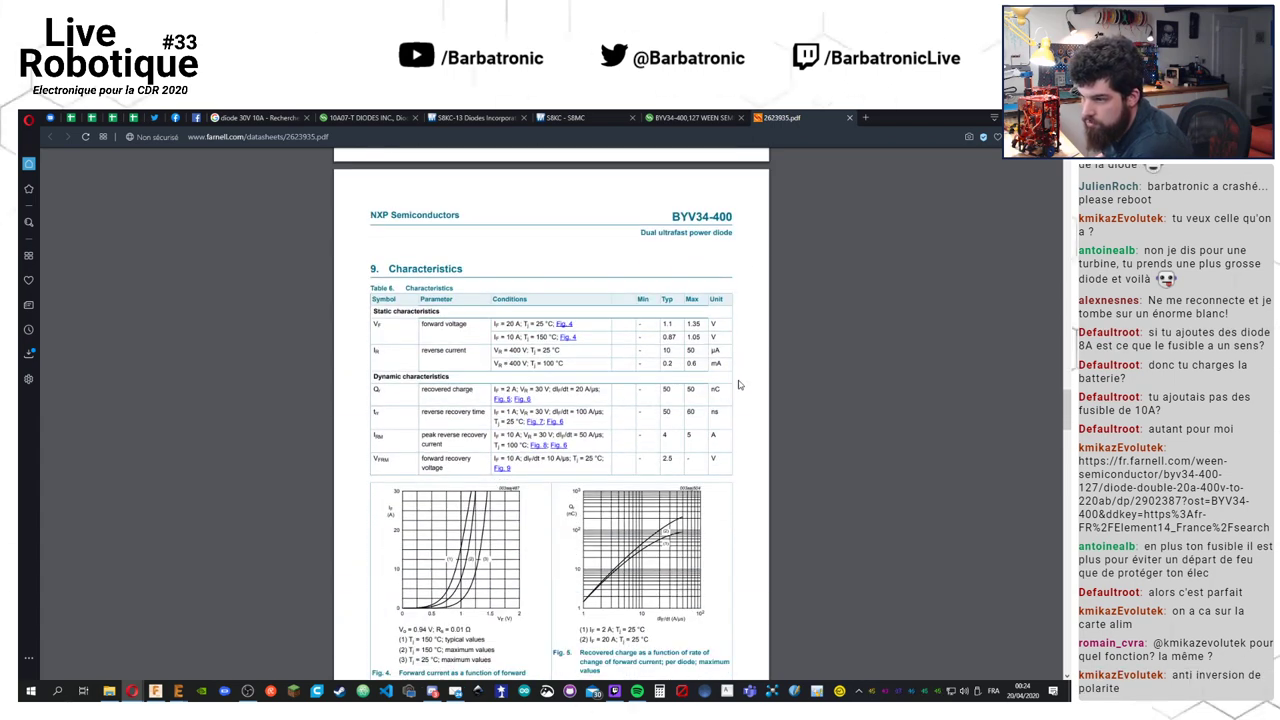
scroll(738, 380, up, 6)
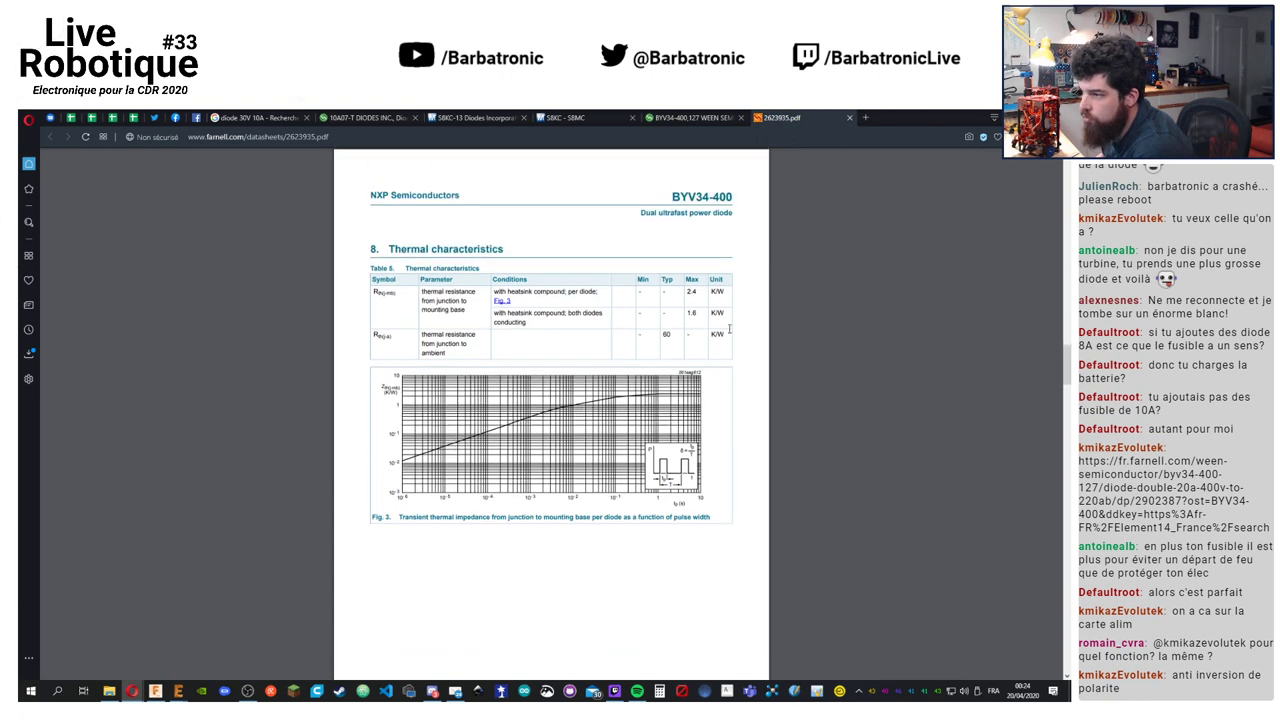
drag(729, 328, 748, 405)
click(748, 405)
Scan the electrical, package and limiting-value sections, then return to the BYV34-400,127 Farnell page
scroll(747, 402, down, 2)
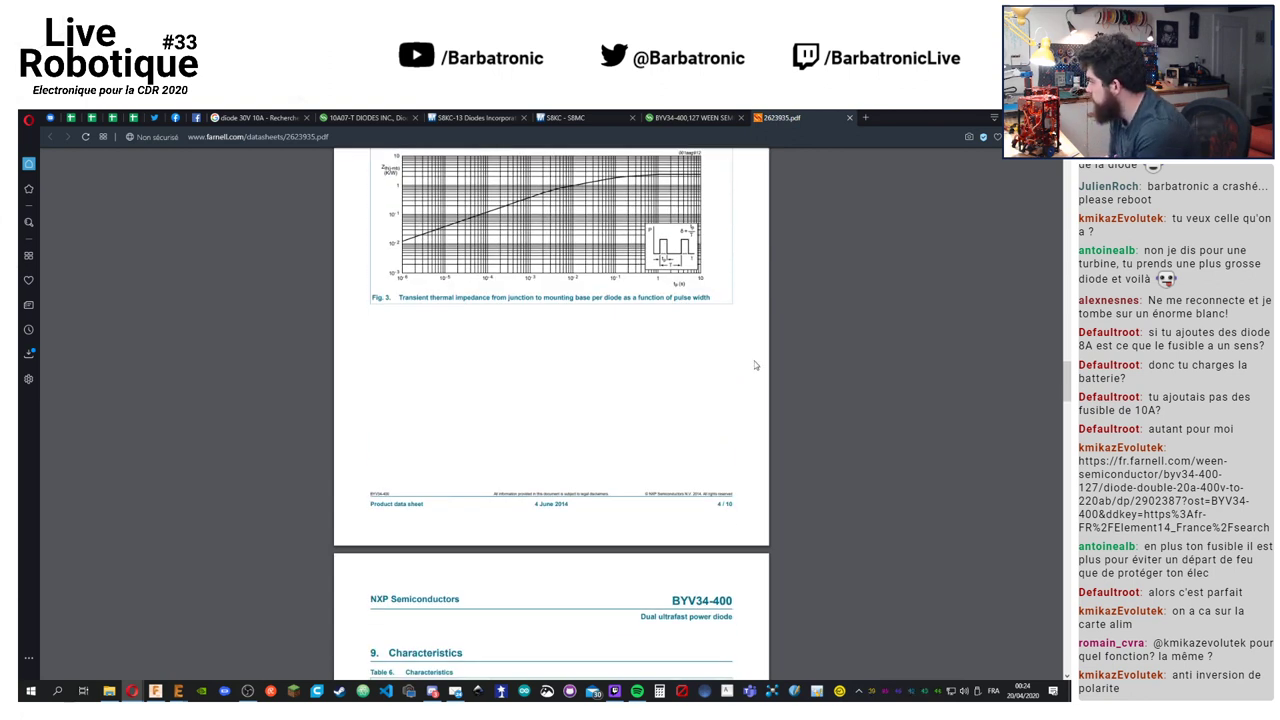
scroll(748, 363, down, 5)
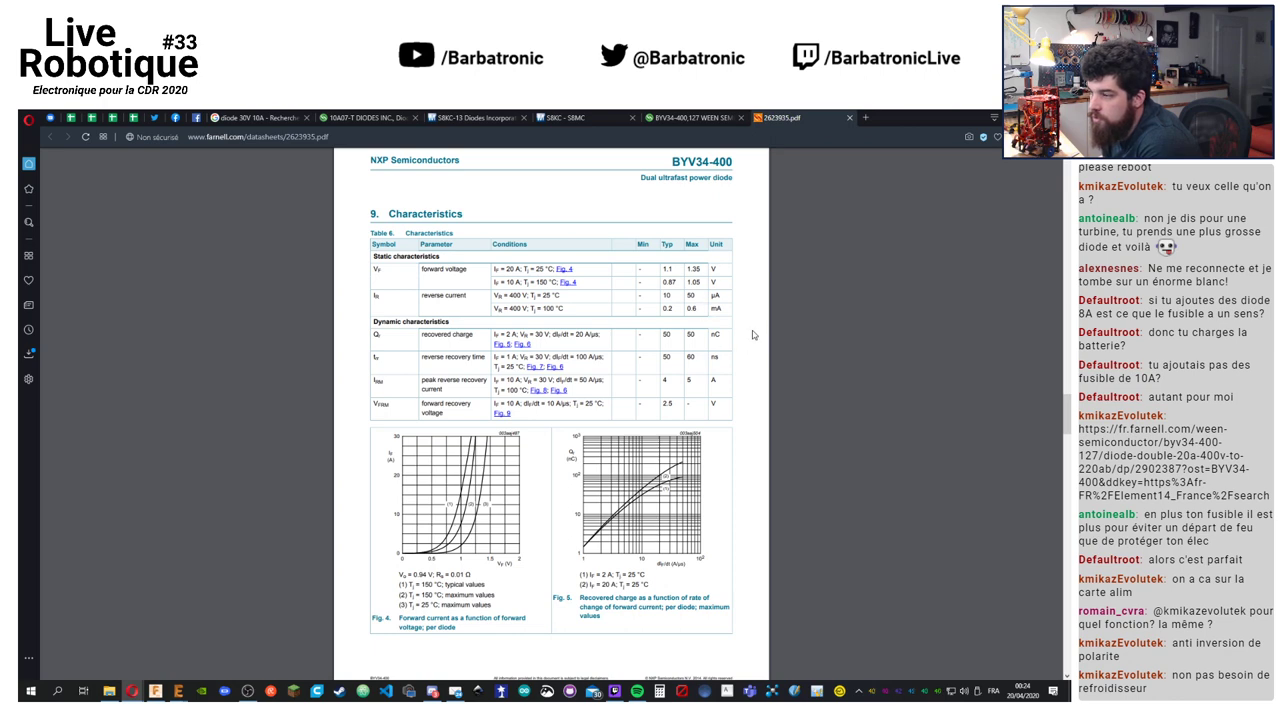
scroll(750, 332, down, 4)
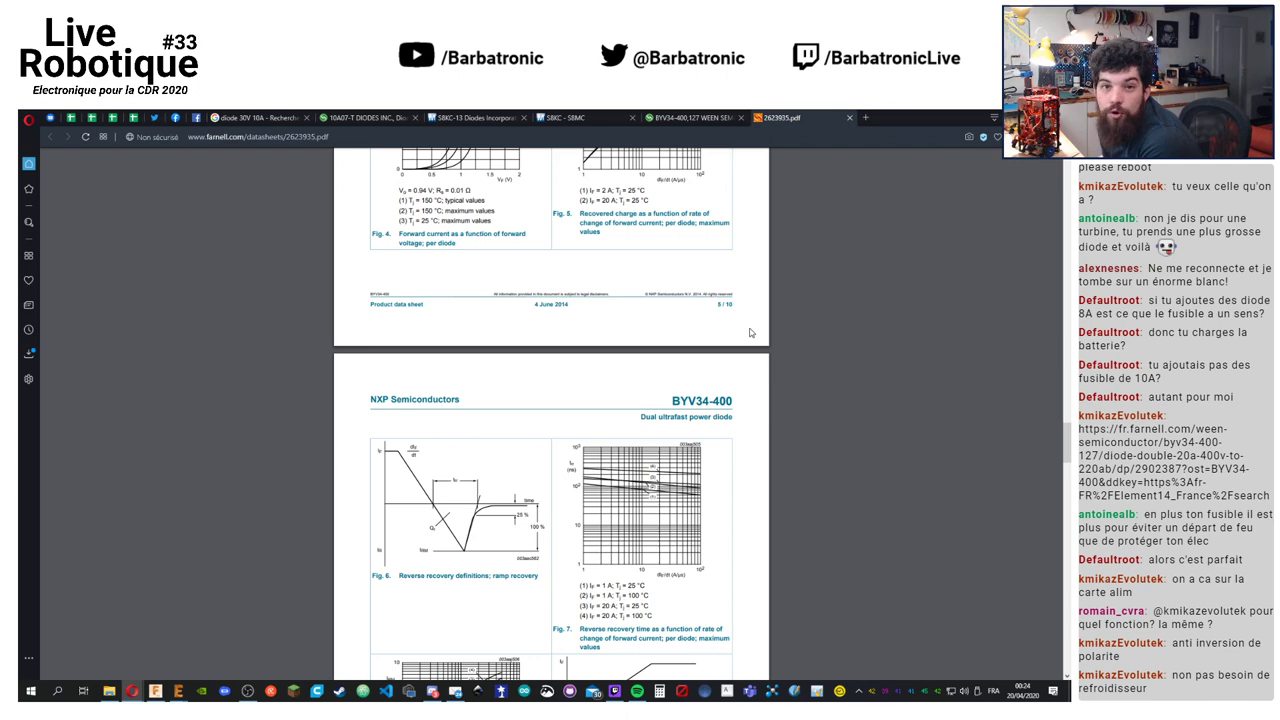
scroll(750, 332, down, 3)
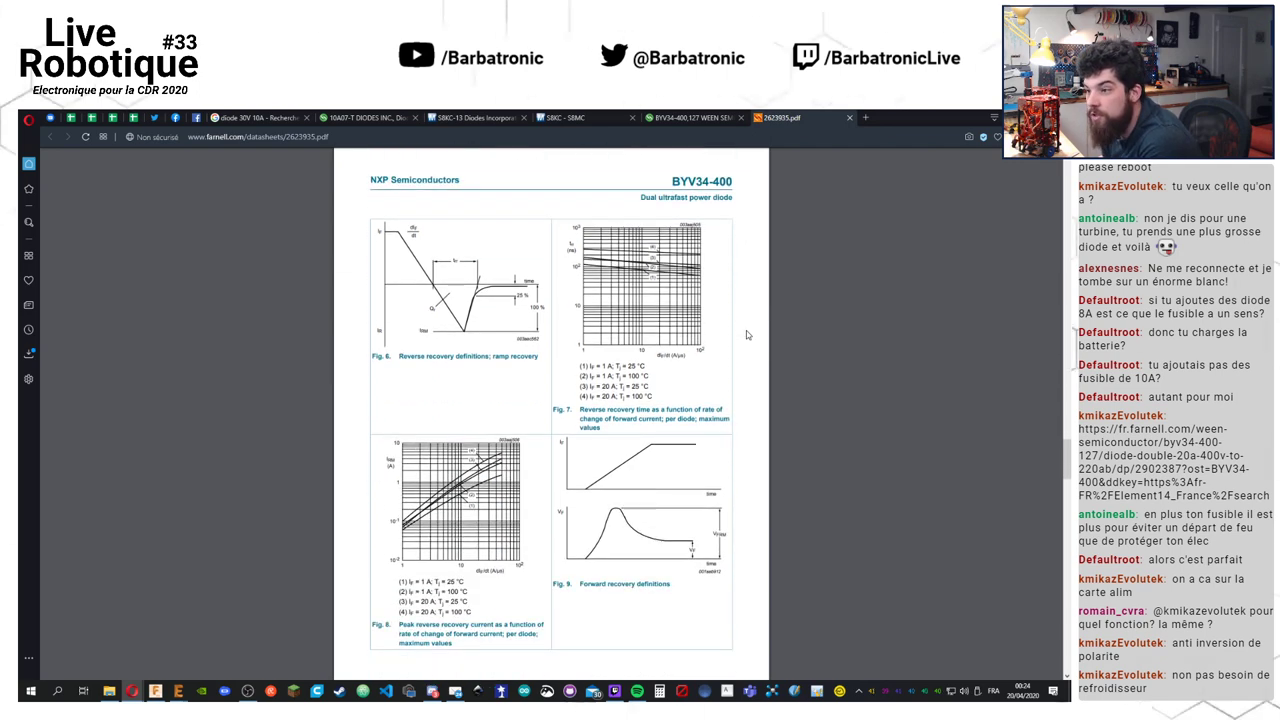
scroll(746, 335, down, 1)
scroll(746, 335, down, 4)
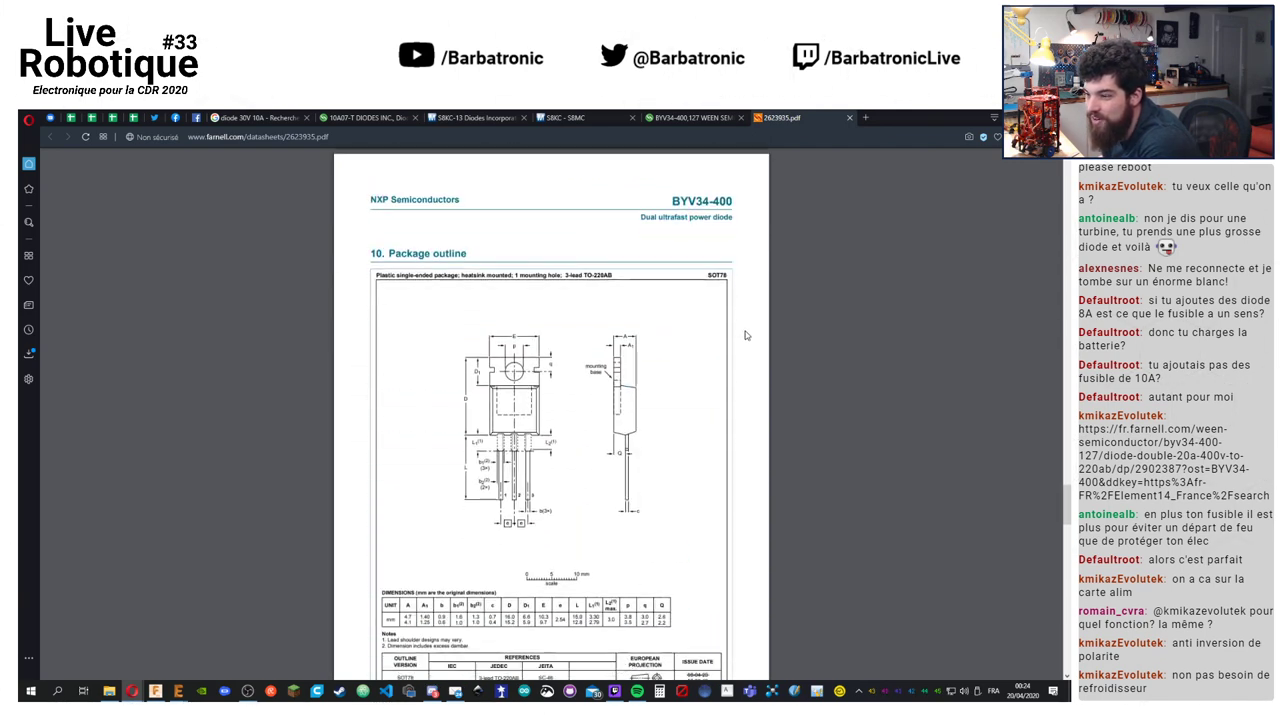
scroll(743, 336, down, 3)
scroll(743, 336, up, 2)
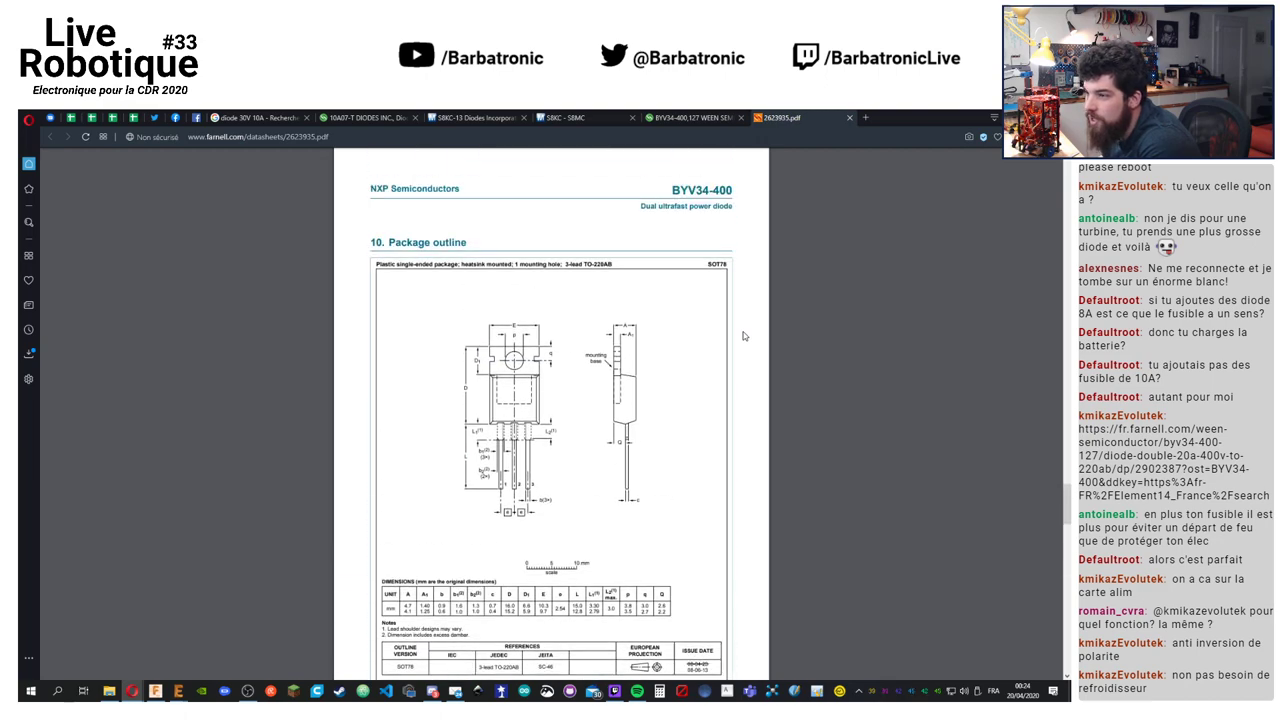
scroll(743, 336, down, 1)
scroll(743, 336, down, 1)
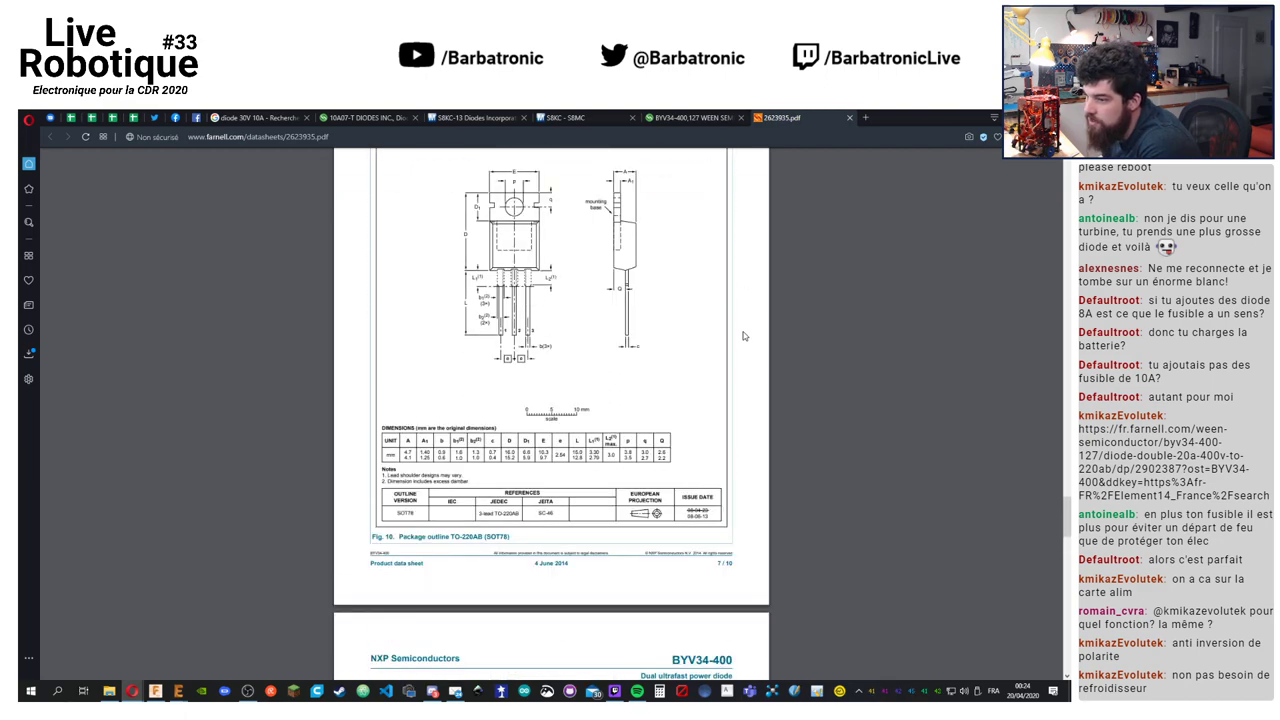
scroll(743, 336, down, 15)
scroll(740, 338, up, 4)
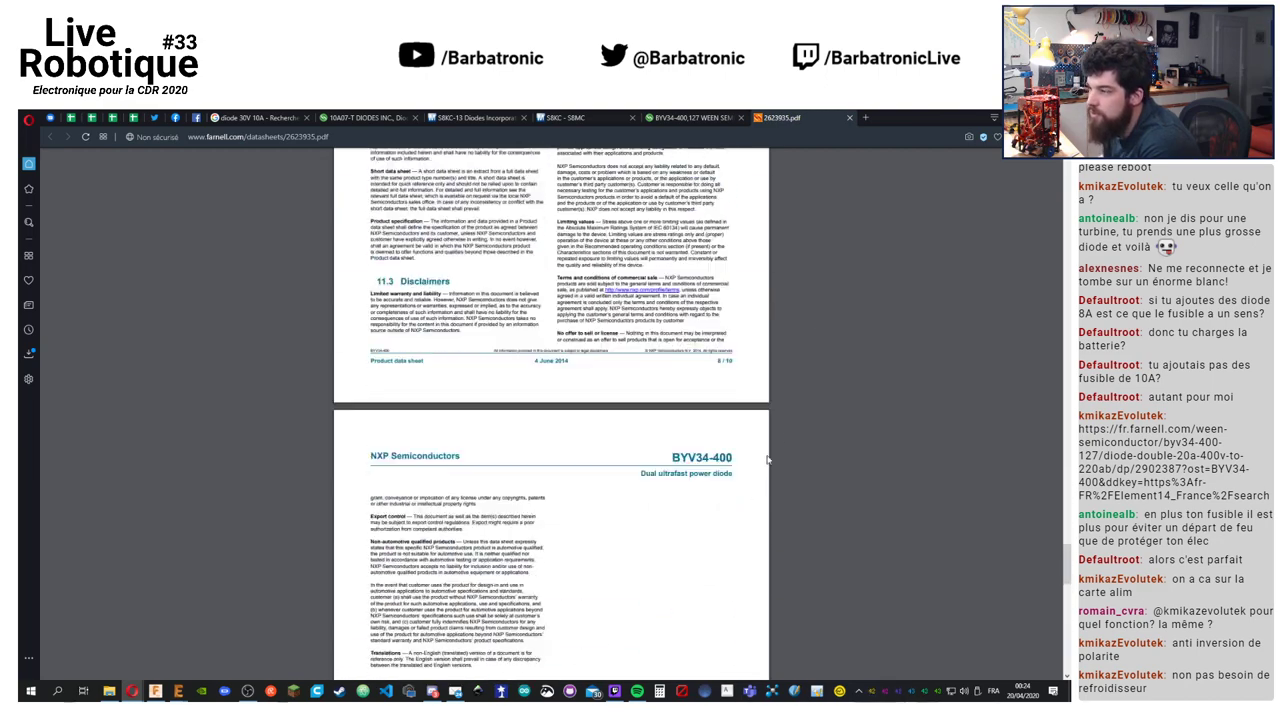
scroll(768, 459, up, 20)
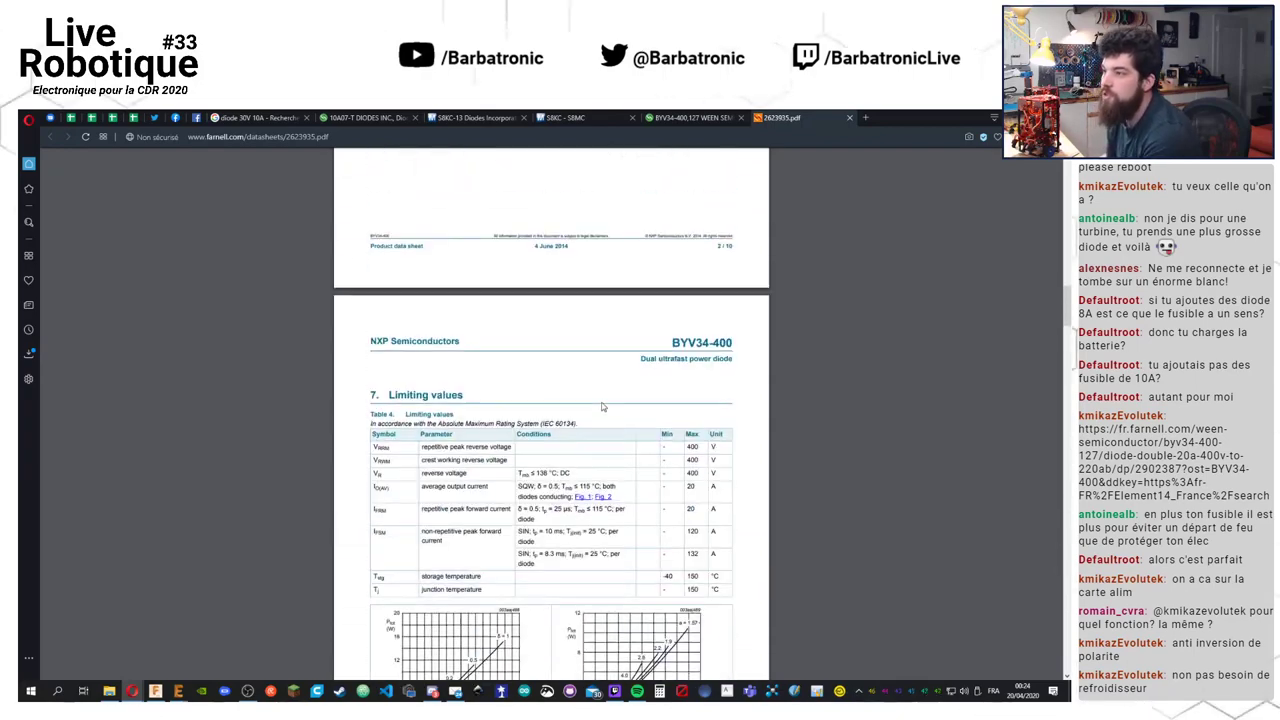
scroll(603, 407, up, 15)
click(676, 118)
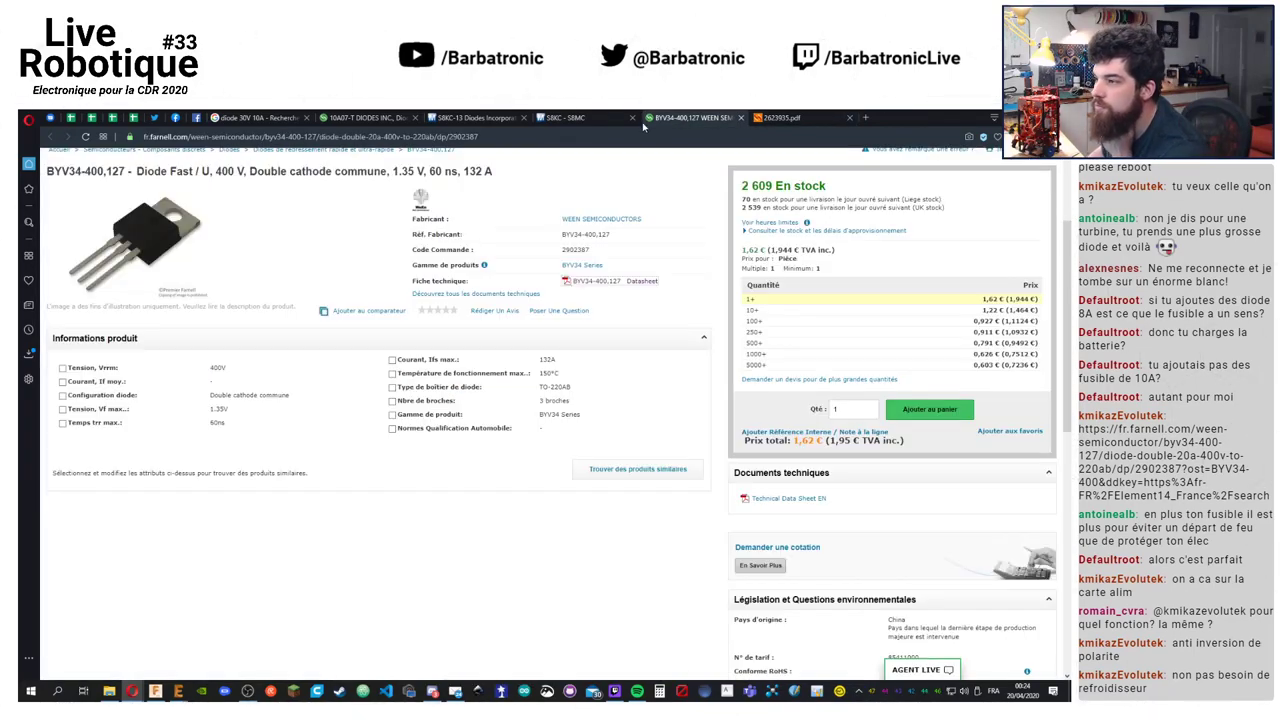
Compare with the S8KC - S8MC datasheet, then select BYV34-400 in Farnell's product title
click(588, 122)
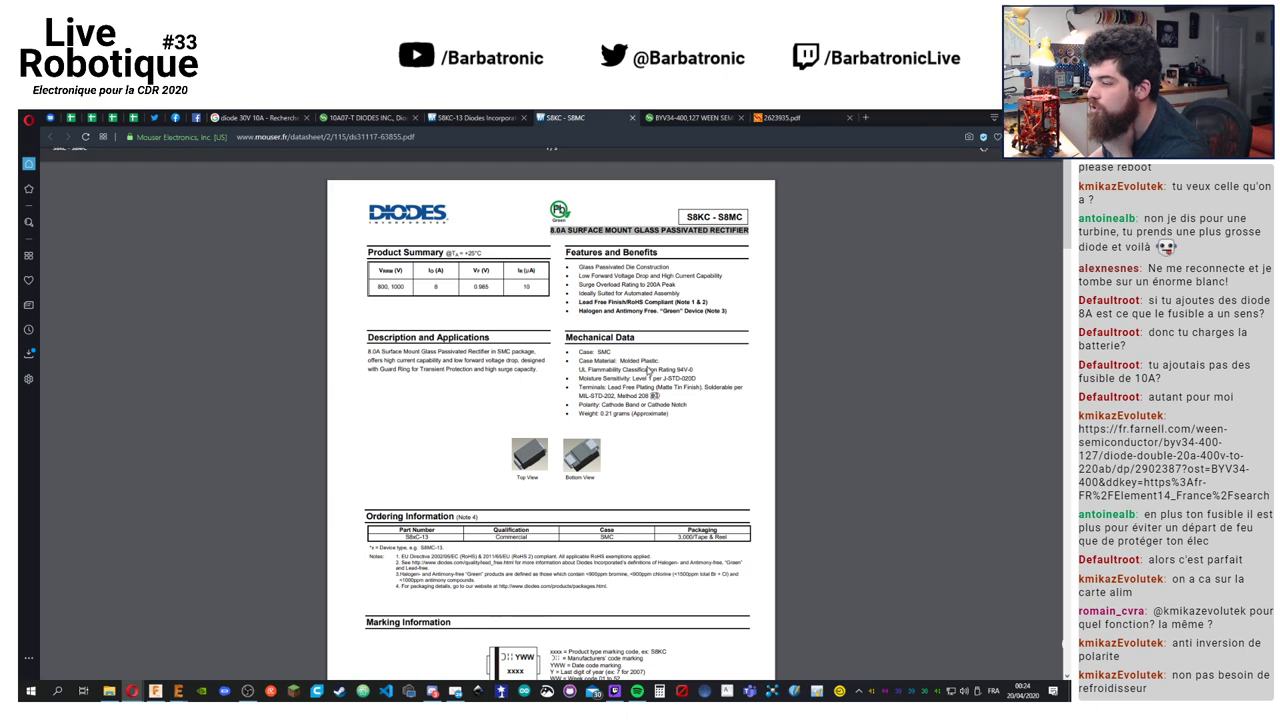
click(690, 118)
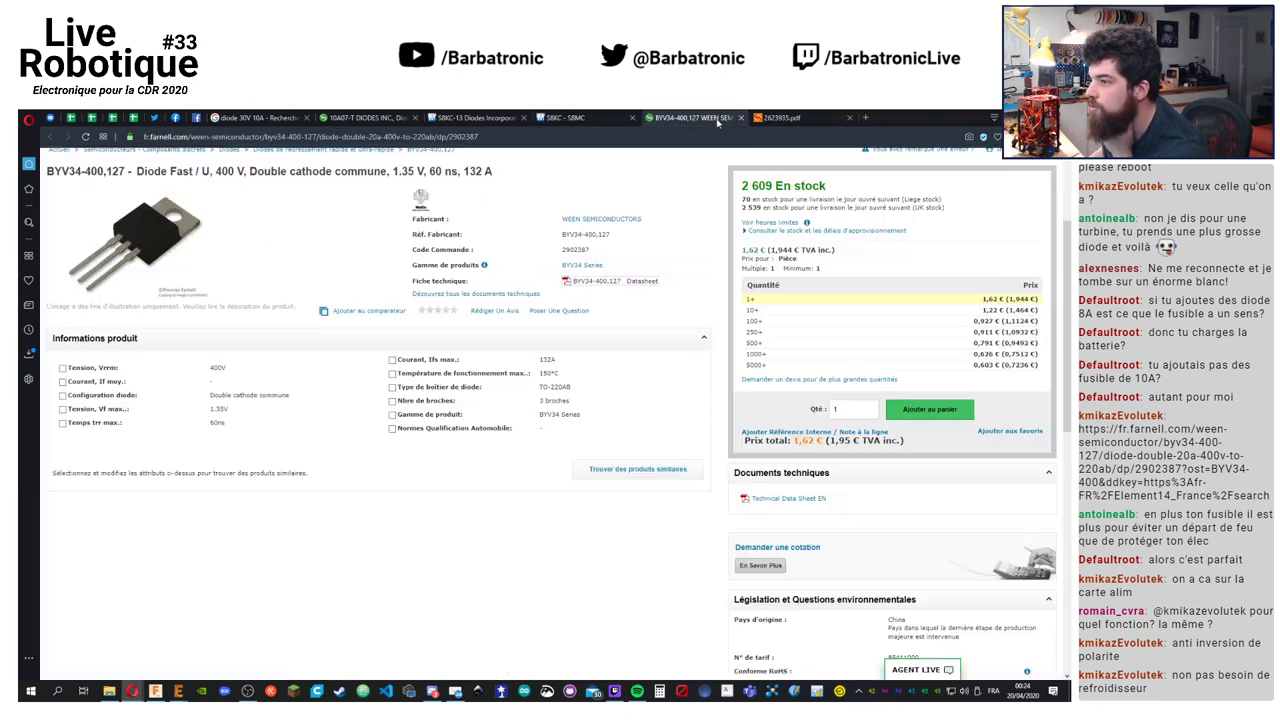
scroll(632, 312, up, 3)
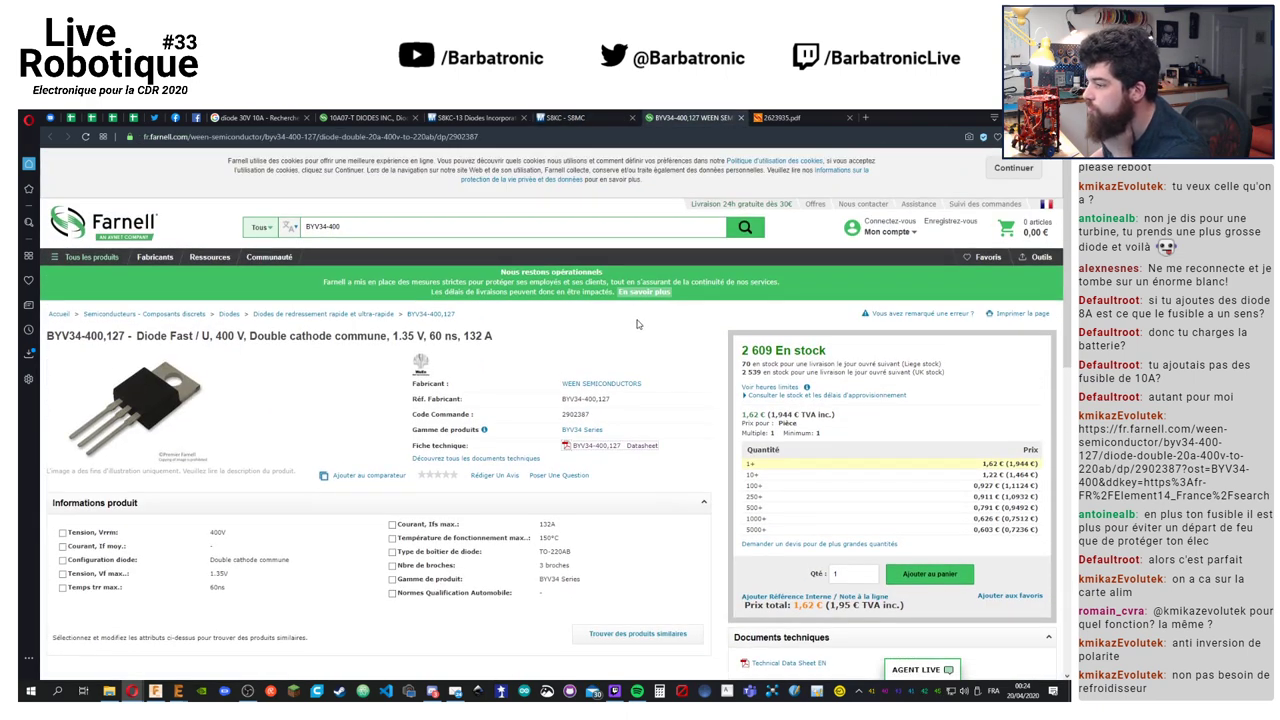
scroll(637, 323, down, 3)
scroll(528, 326, up, 2)
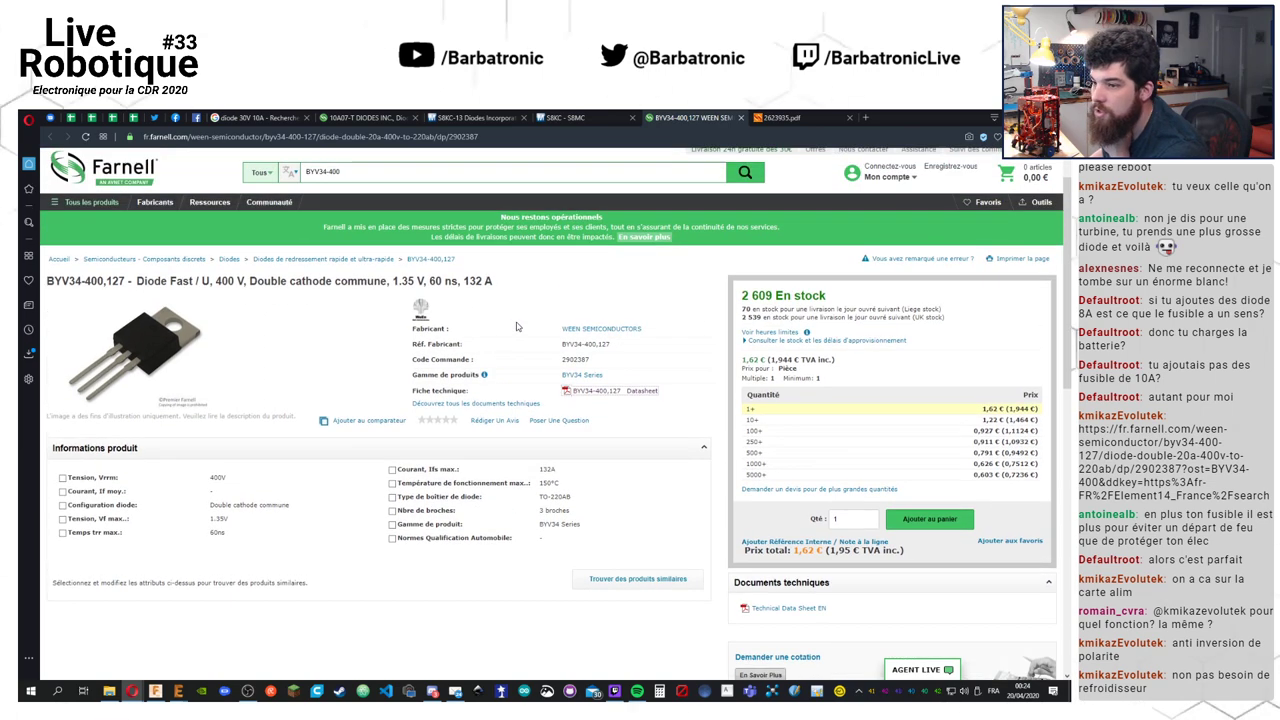
drag(104, 281, 44, 282)
key(ctrl+c)
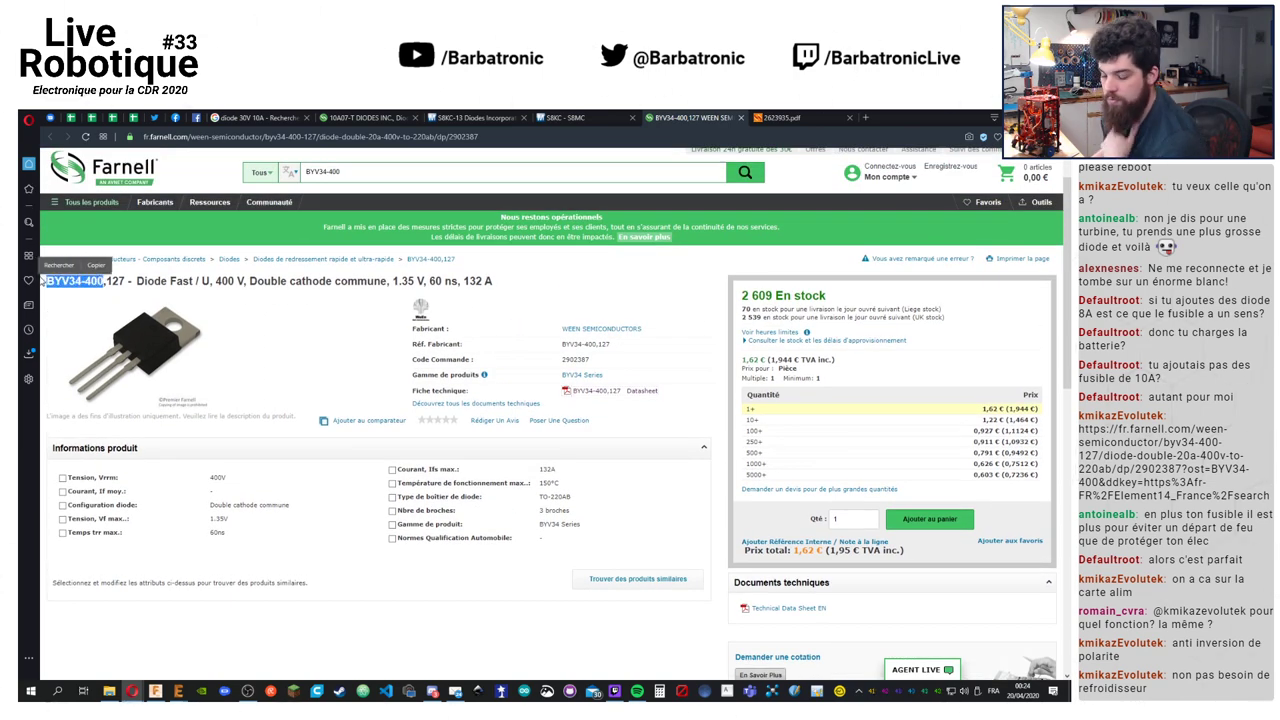
Find SnapEDA through a web search and search it for the pasted BYV34-400 part number
click(865, 117)
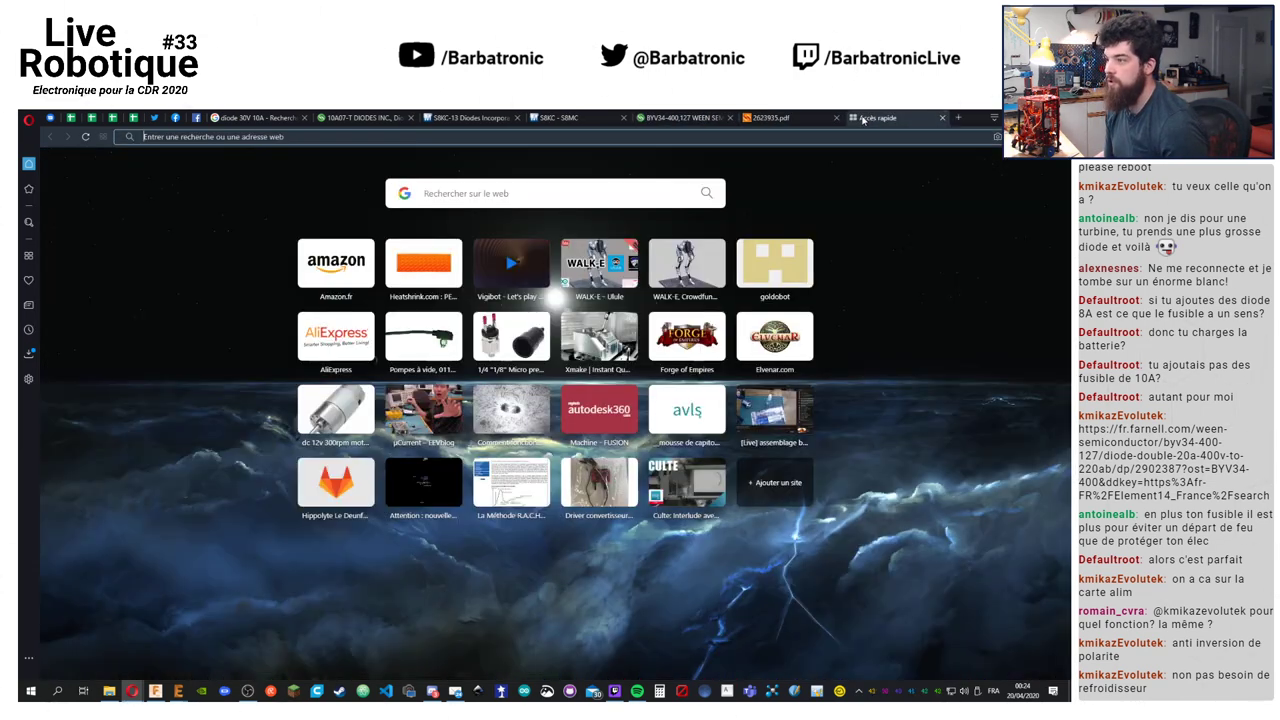
text(snapeda)
key(Return)
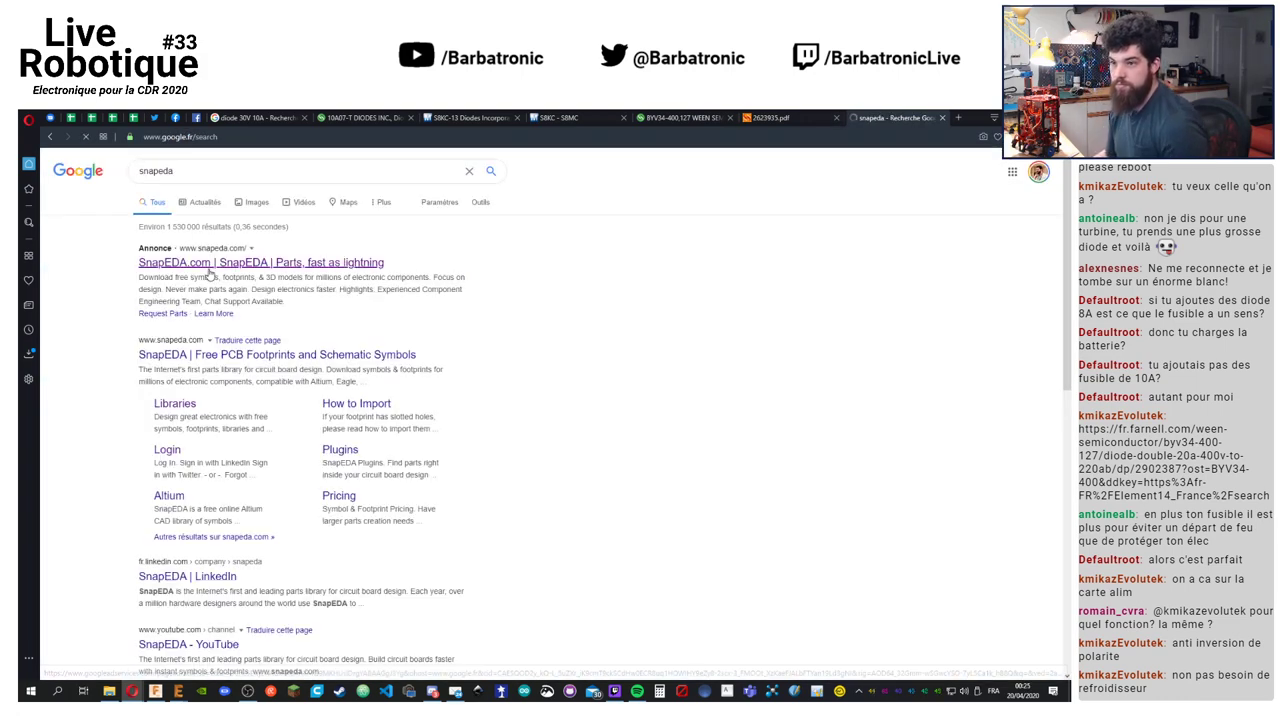
click(209, 265)
click(382, 345)
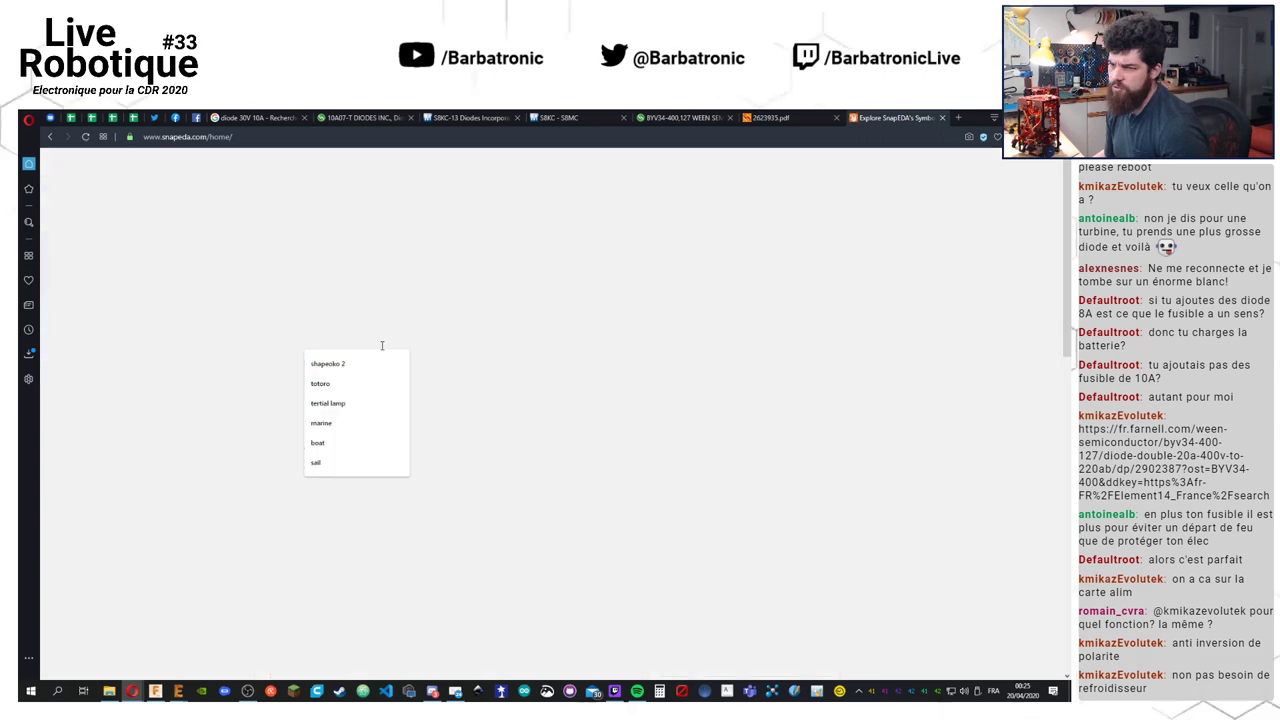
key(ctrl+v)
key(Return)
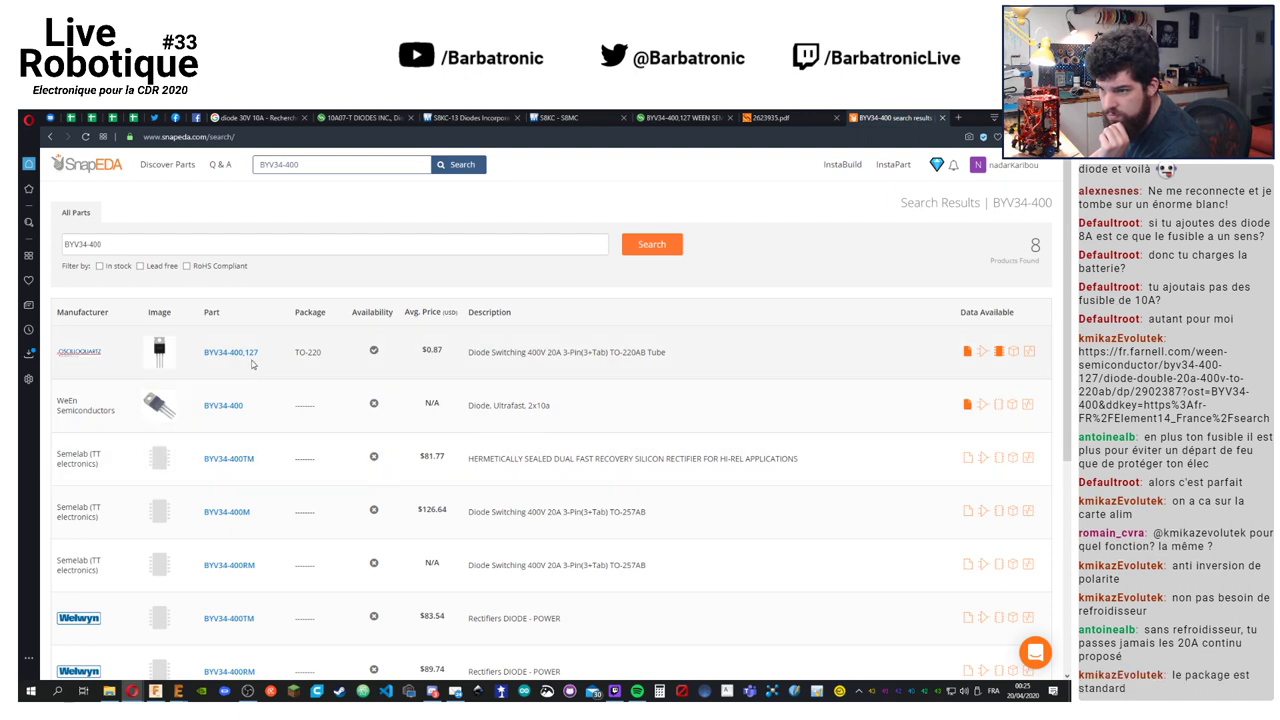
Cross-check the datasheet and Farnell tabs, then open SnapEDA's BYV34-400,127 part page
click(793, 118)
click(683, 118)
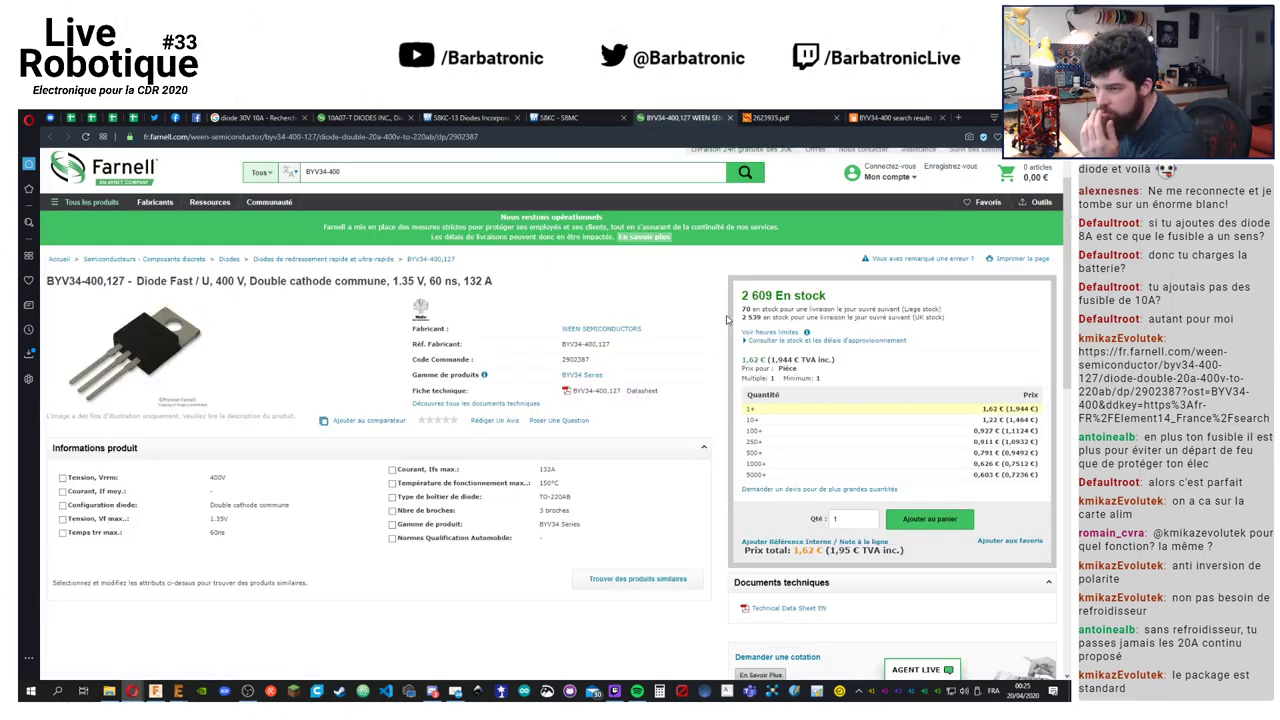
click(895, 118)
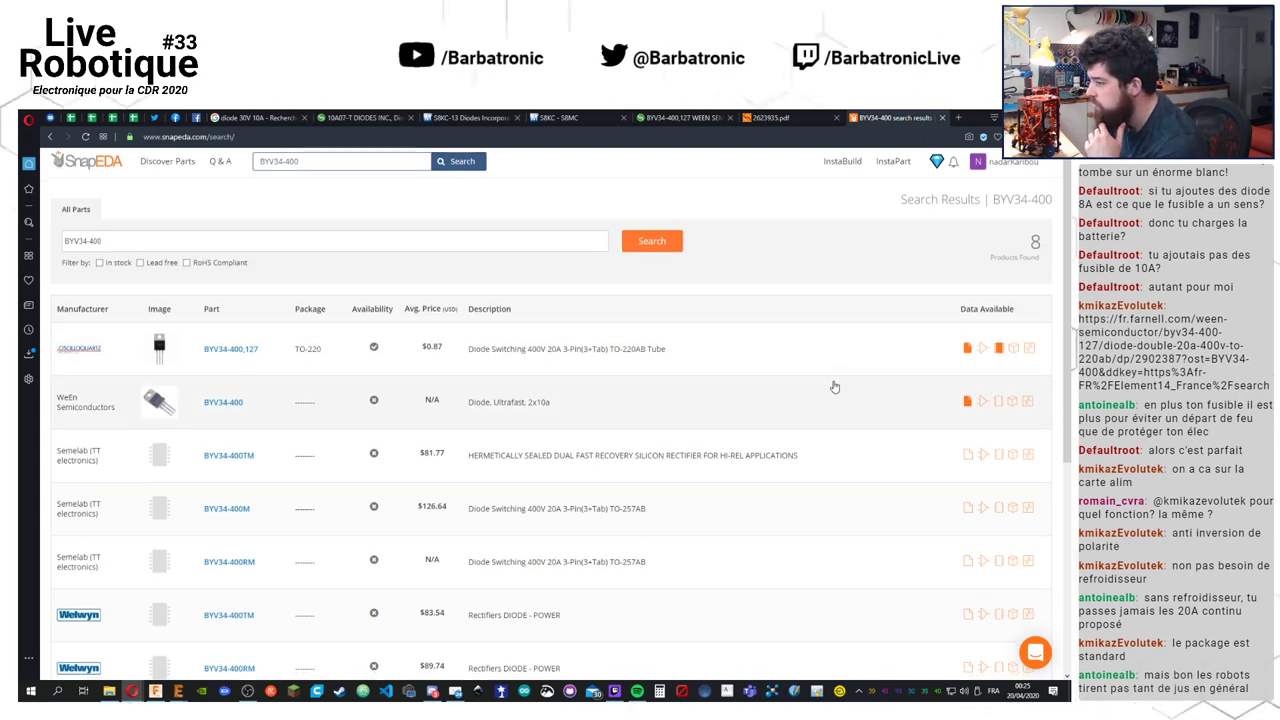
scroll(900, 380, down, 5)
scroll(830, 380, up, 5)
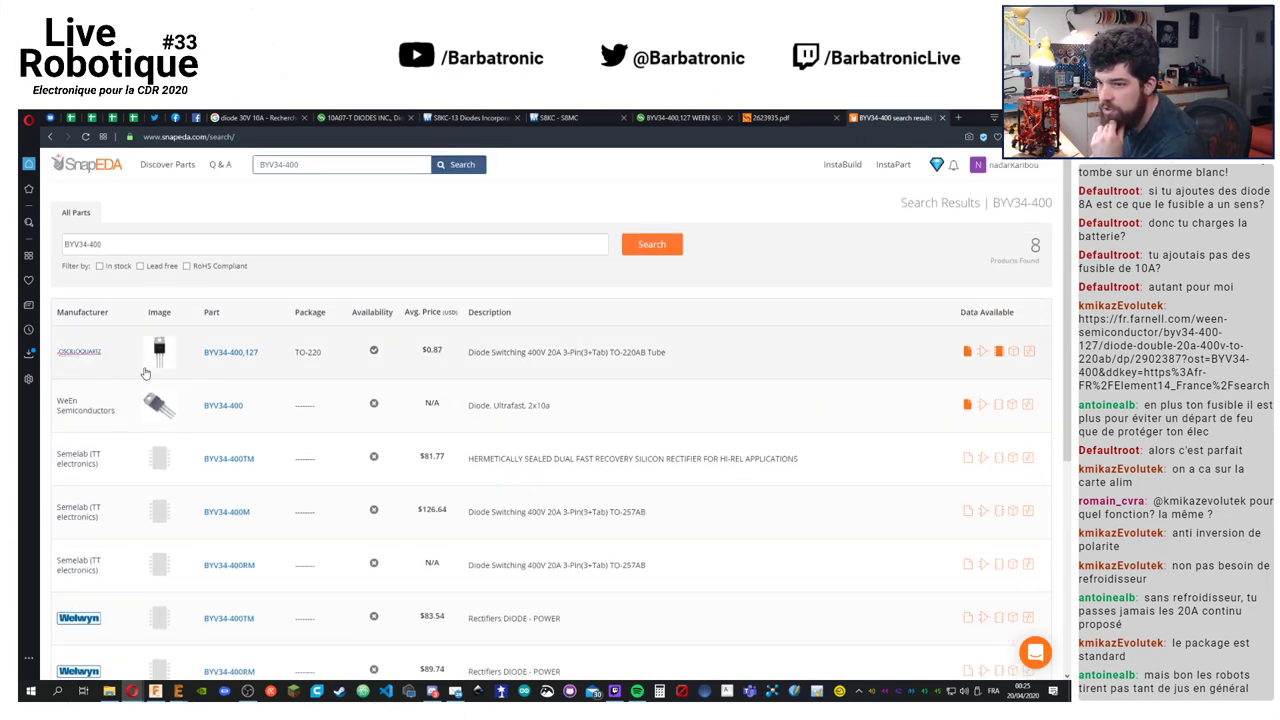
click(242, 358)
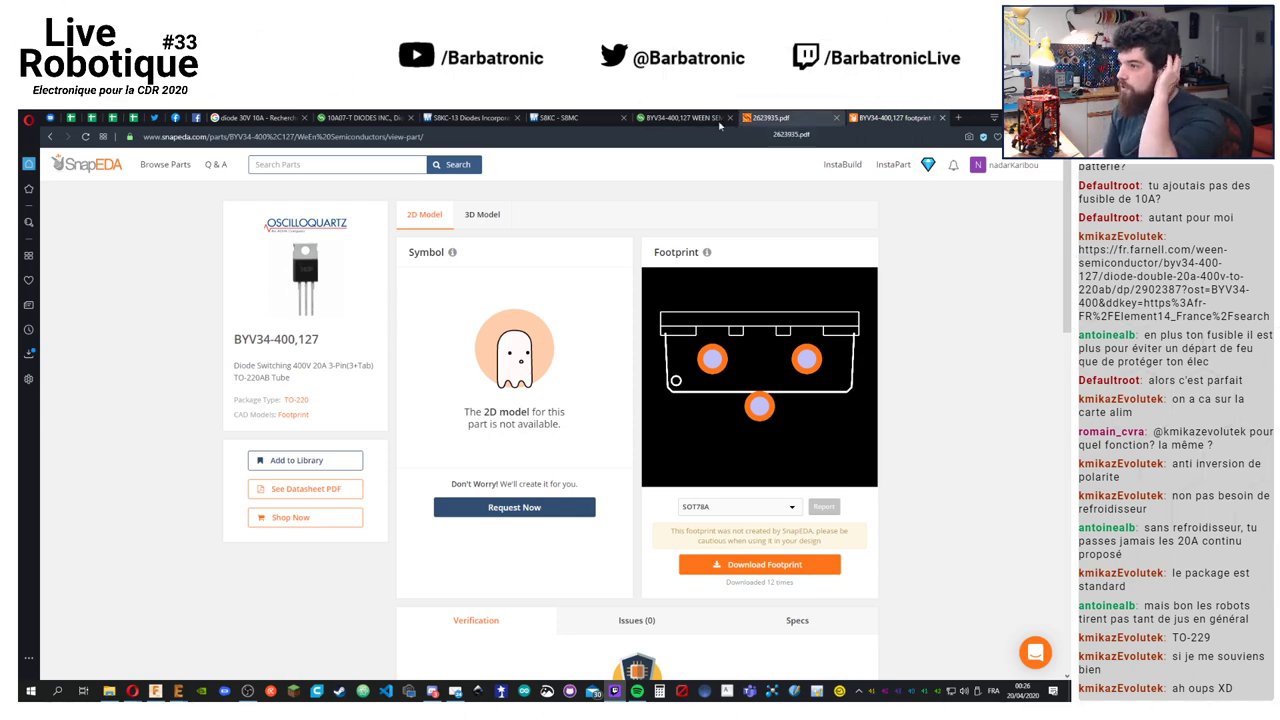
Recheck the Farnell and datasheet tabs, go back to SnapEDA's BYV34-400 results, then view the S8KC - S8MC tab
click(660, 117)
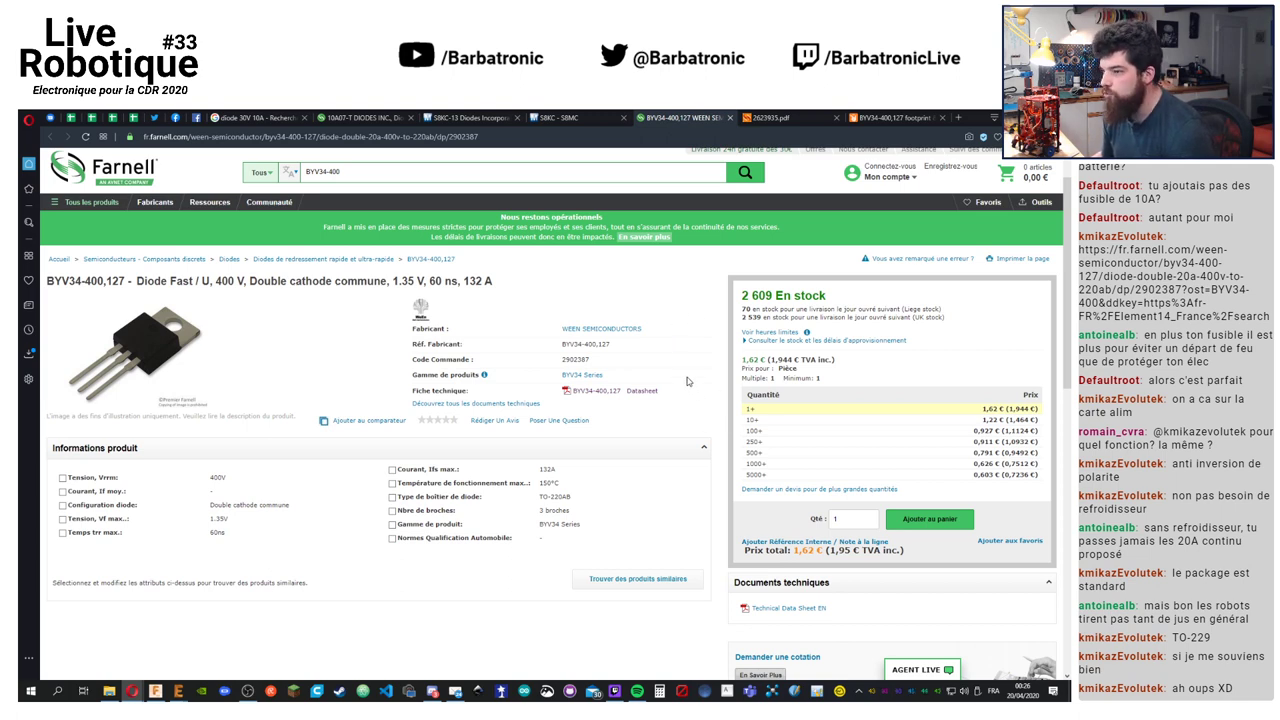
scroll(678, 336, down, 2)
scroll(678, 336, up, 2)
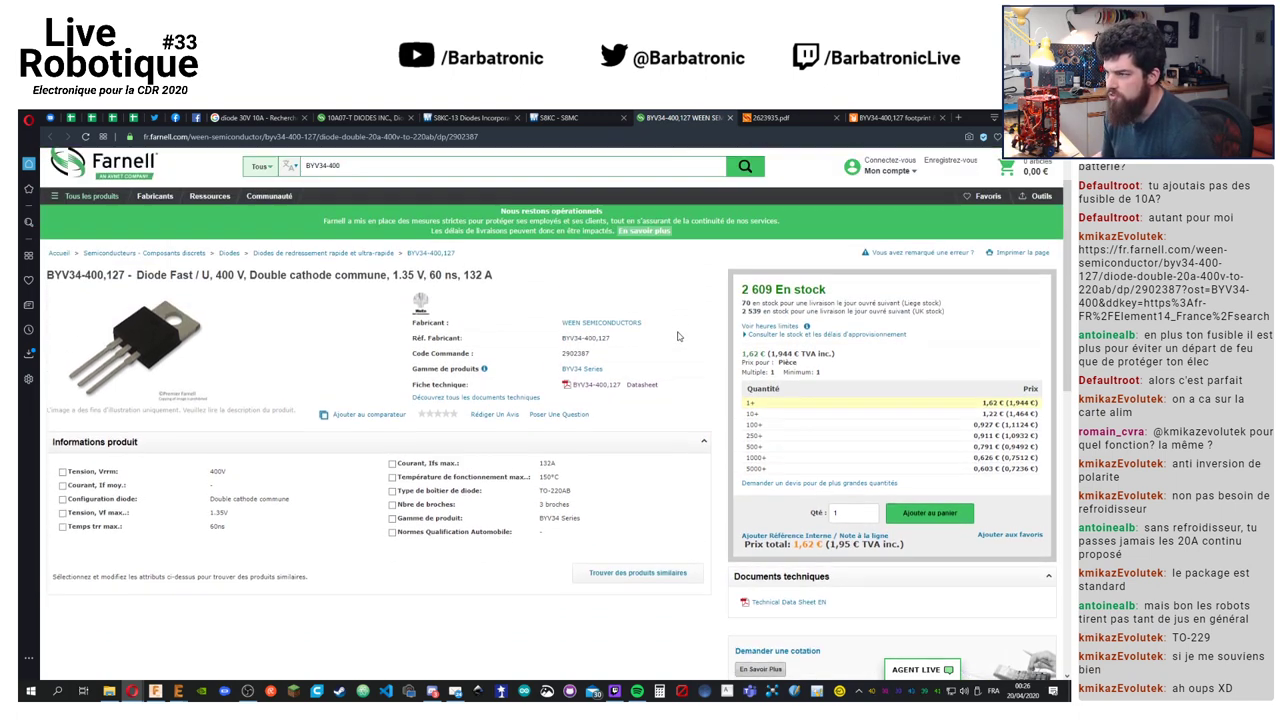
click(840, 125)
click(898, 117)
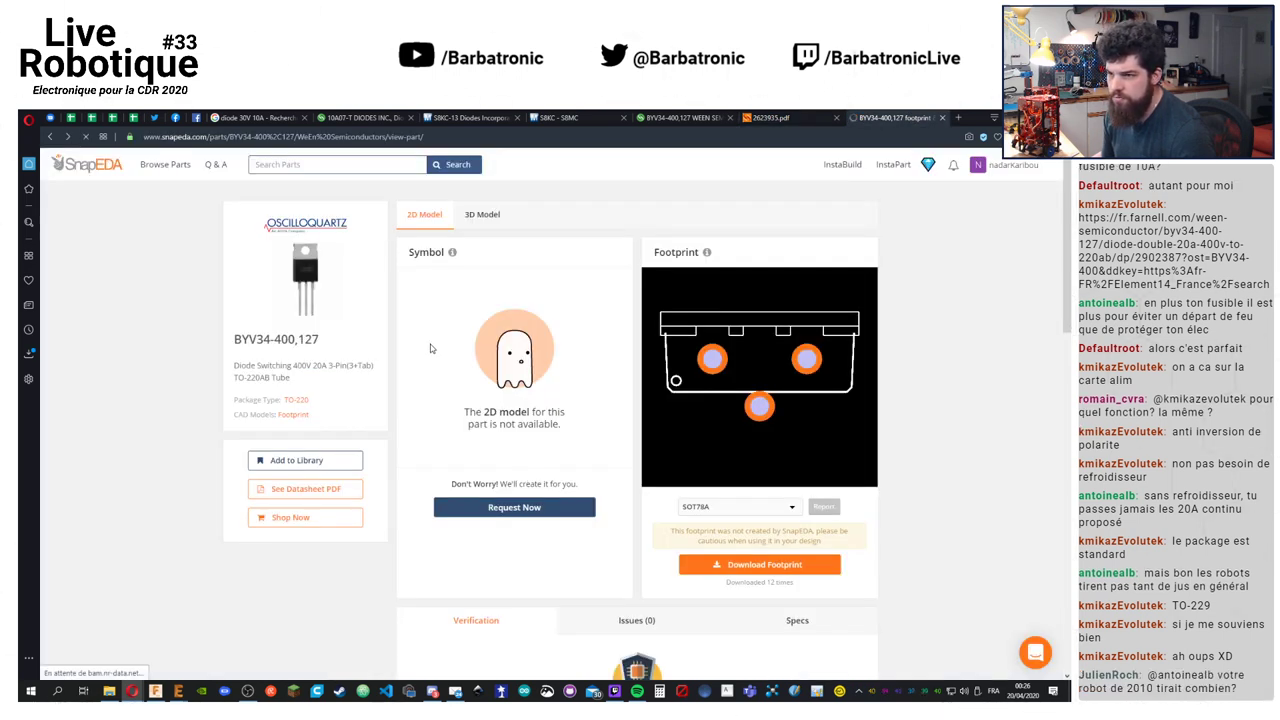
key(alt+Left)
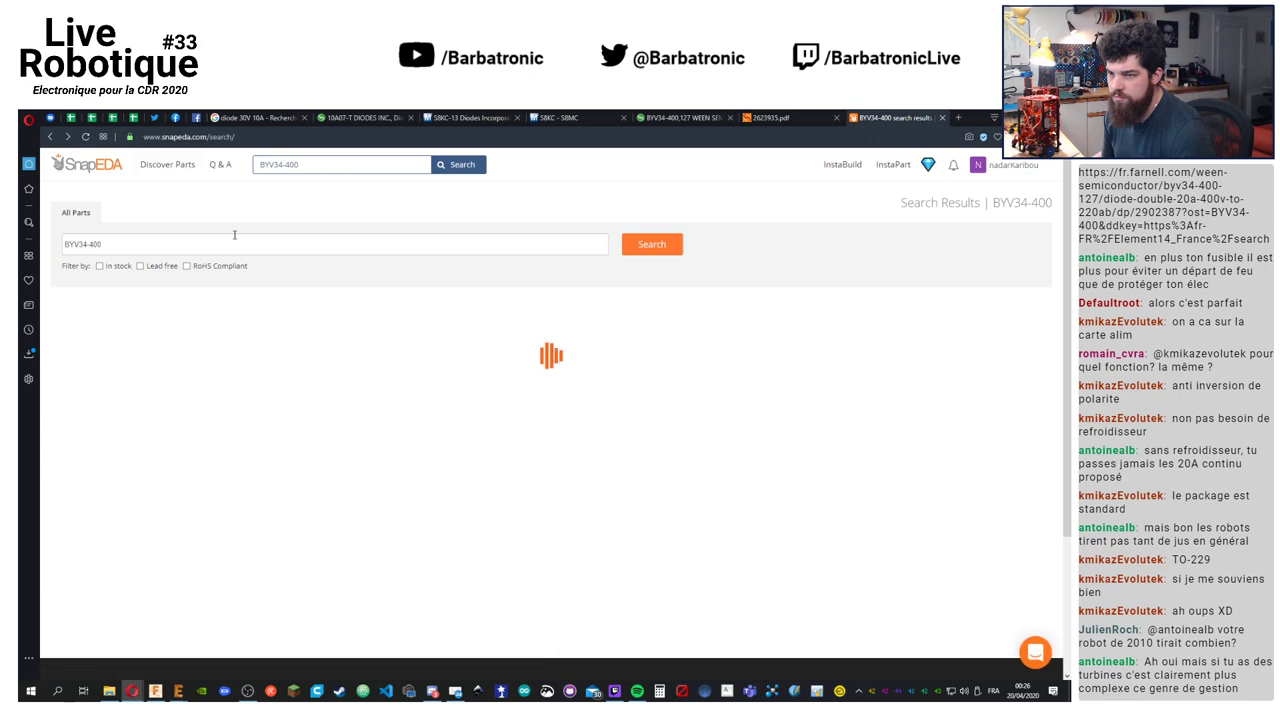
click(590, 120)
Search Google for digikey in a new tab and open the DigiKey France site
click(958, 117)
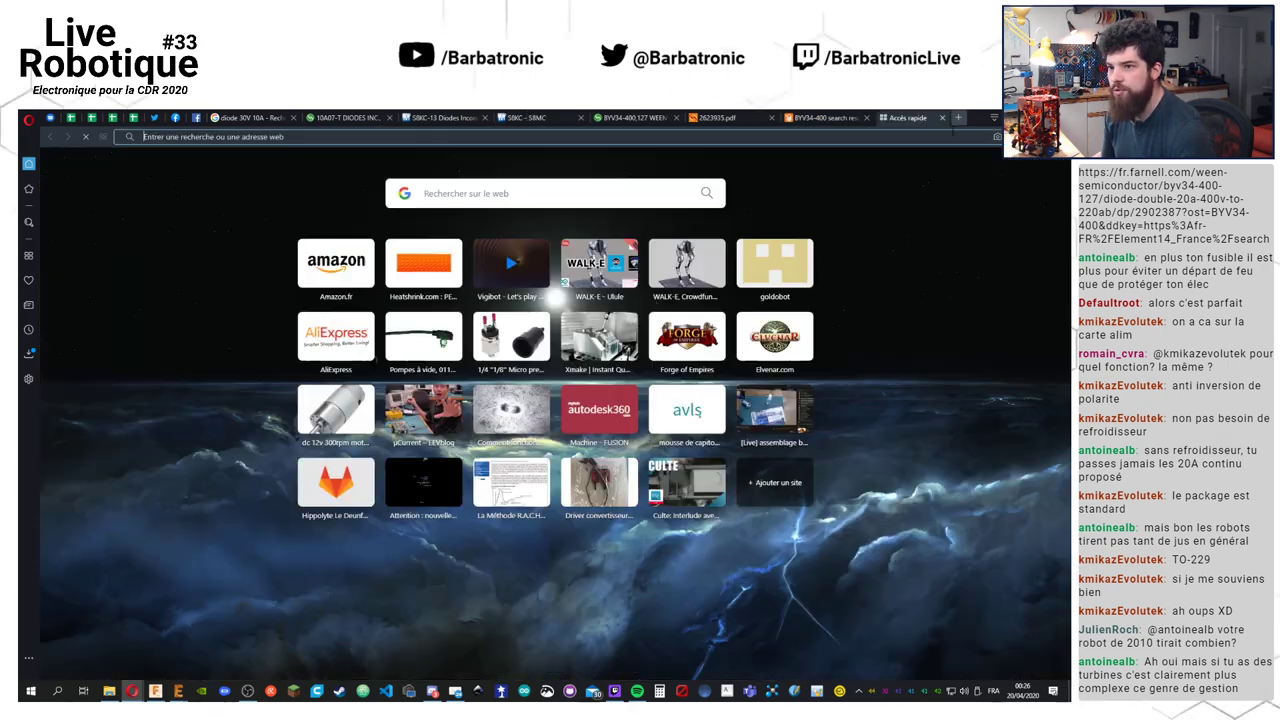
text(digikey)
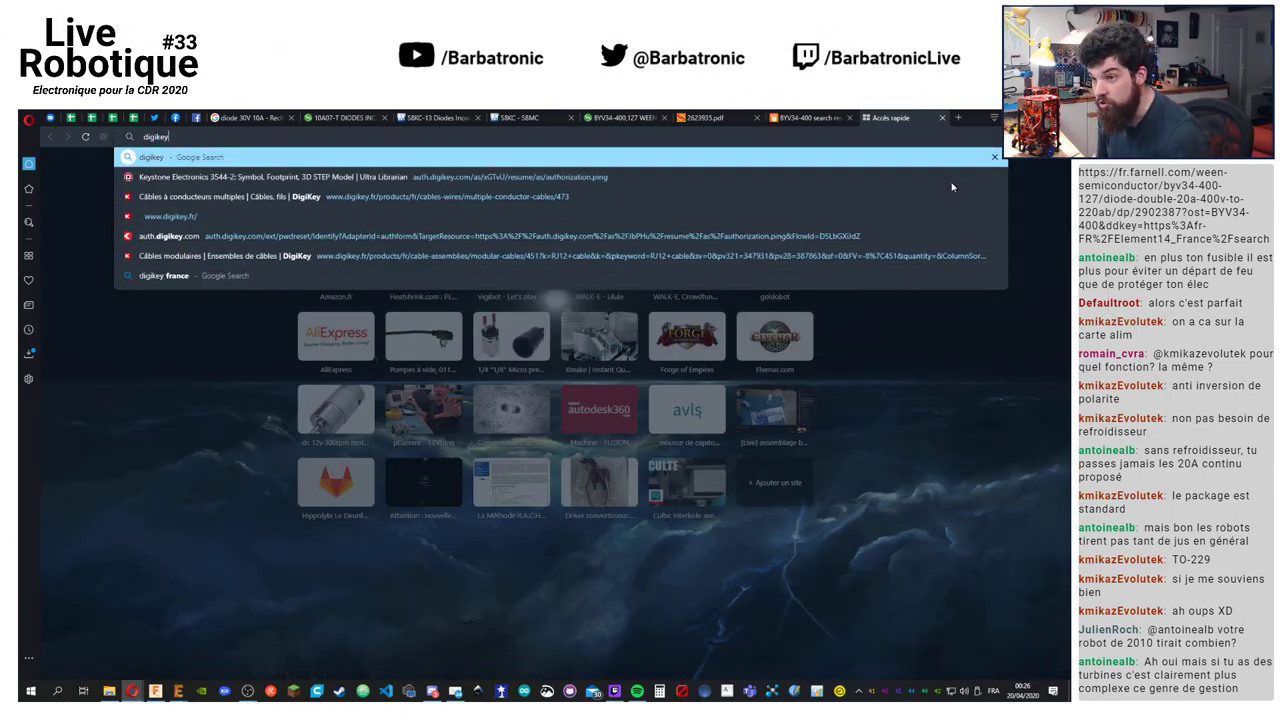
key(Return)
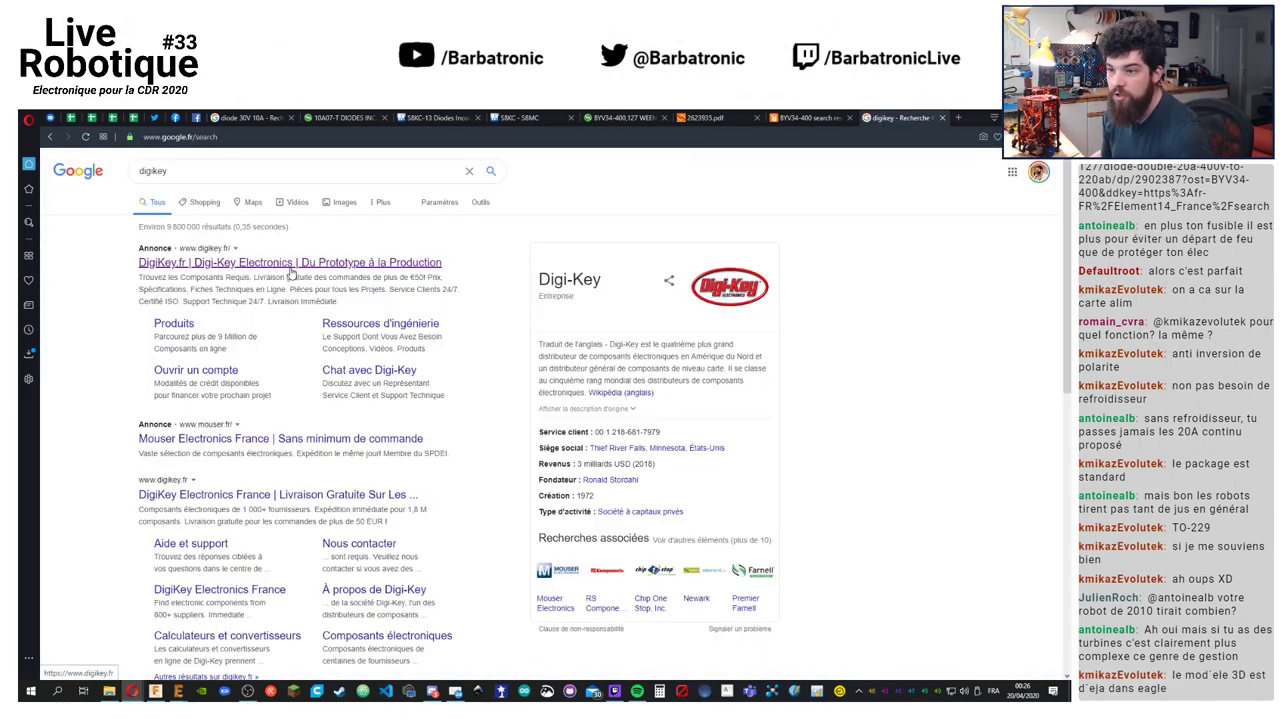
click(272, 495)
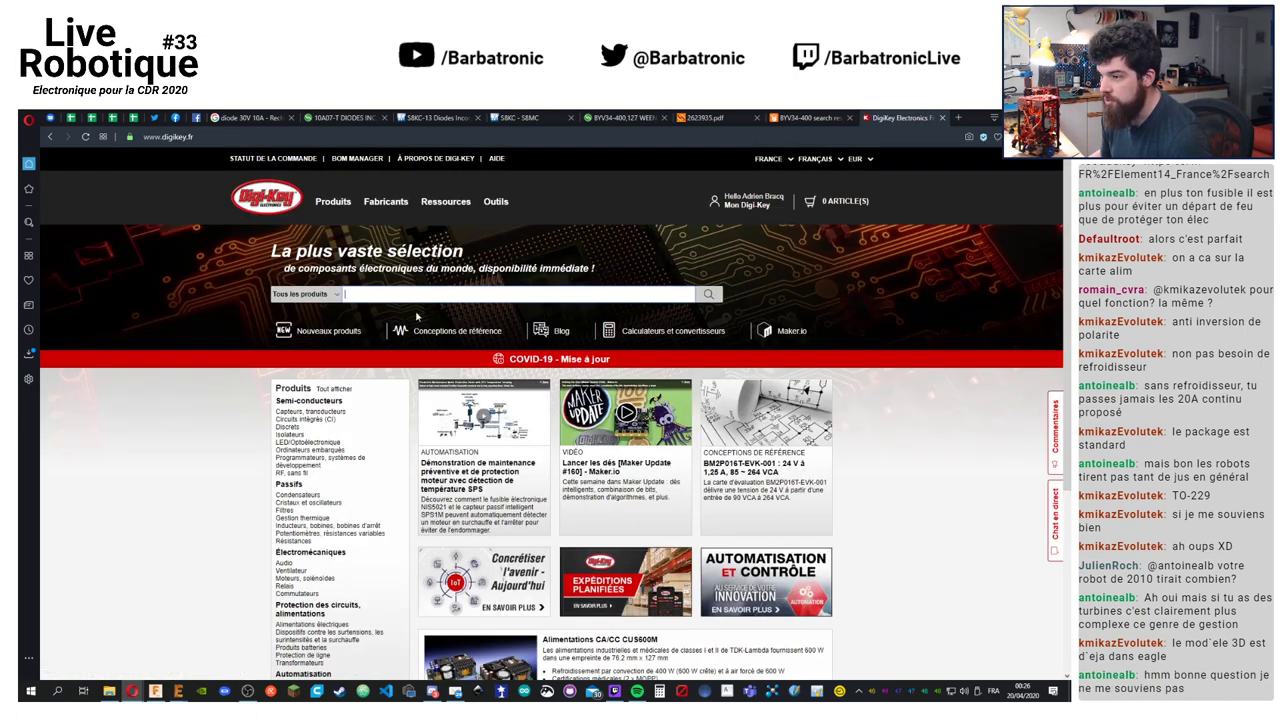
Search DigiKey for BYV34-400 and scroll through the BYV34-400,127 pricing and attributes
click(507, 294)
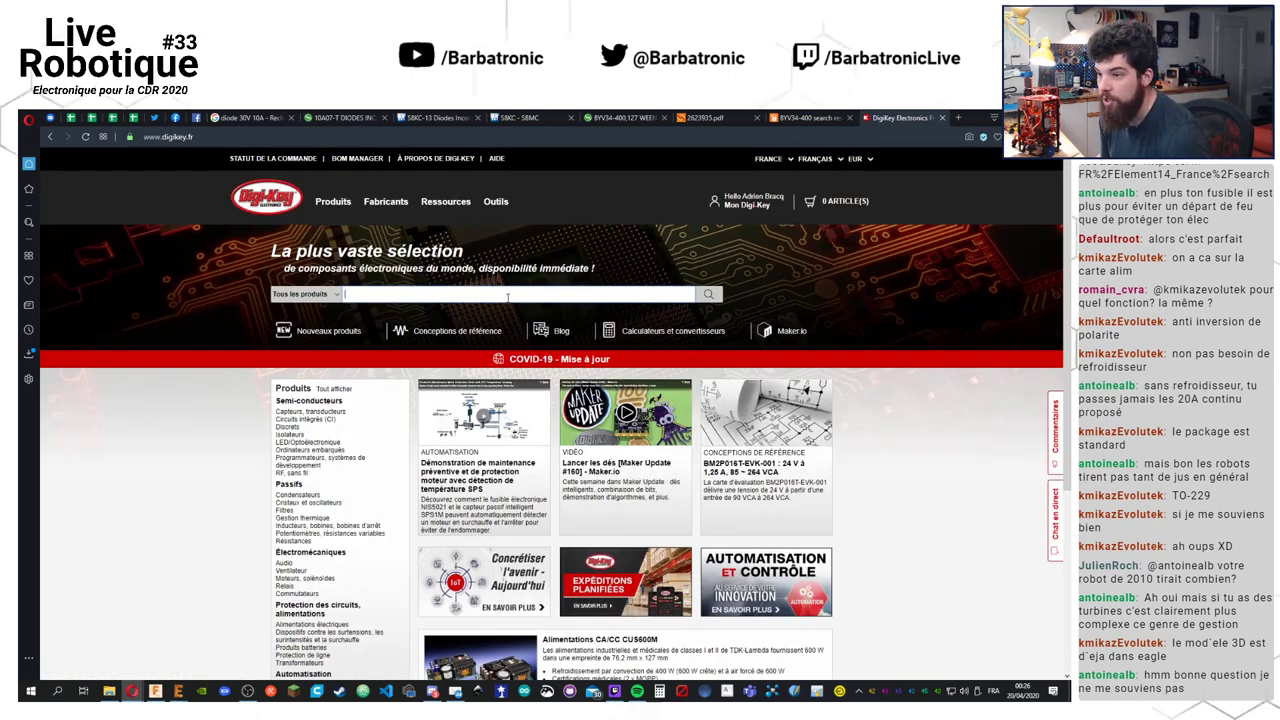
text(BYV34-400)
key(Return)
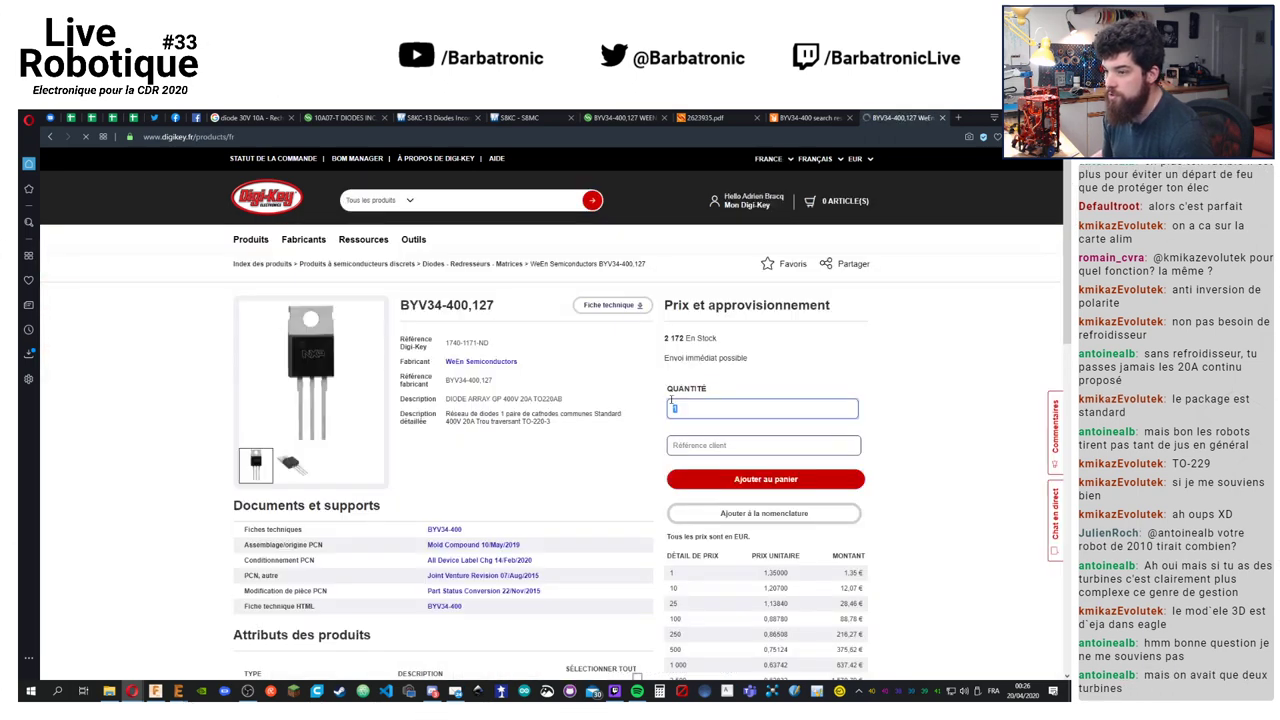
scroll(585, 465, down, 1)
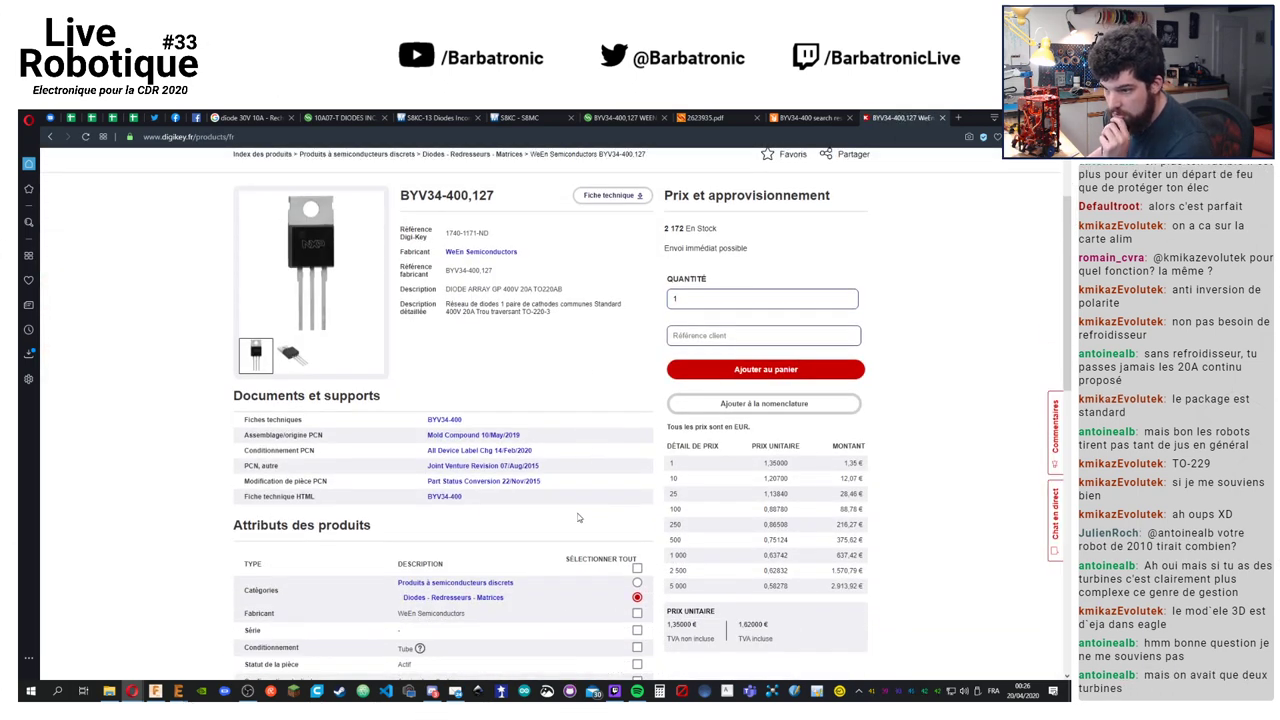
scroll(556, 512, down, 3)
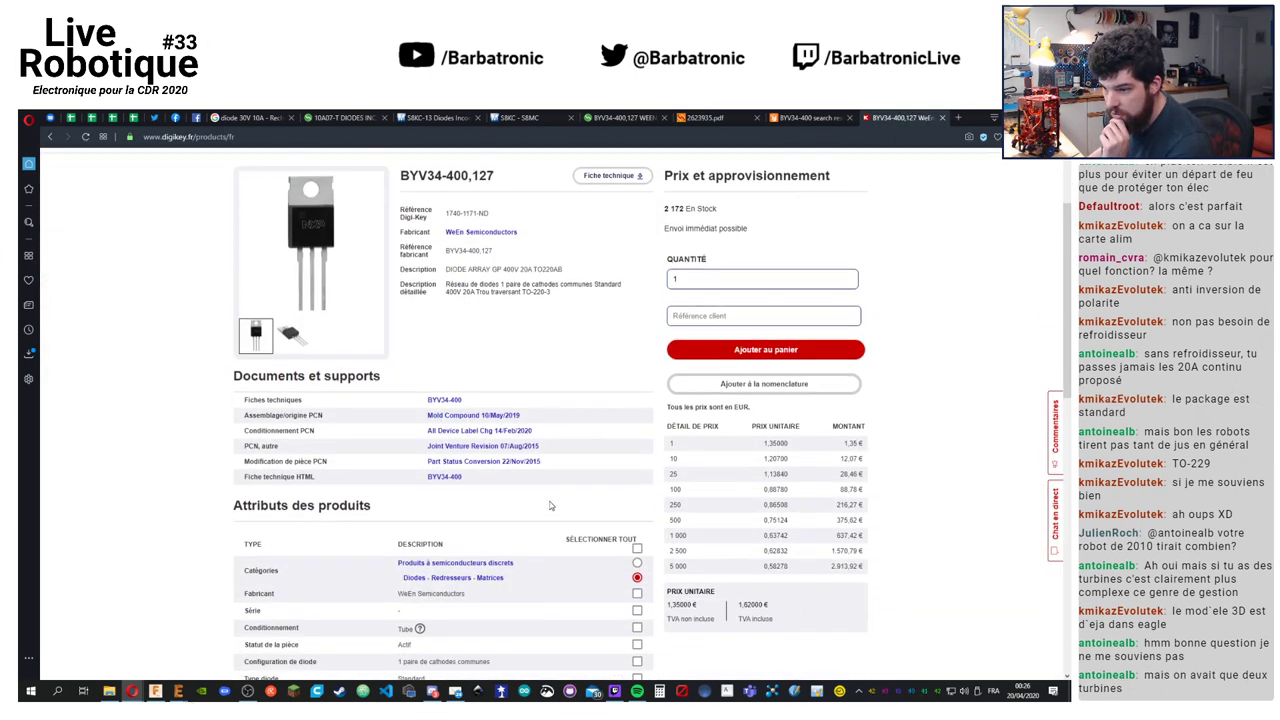
scroll(548, 505, down, 3)
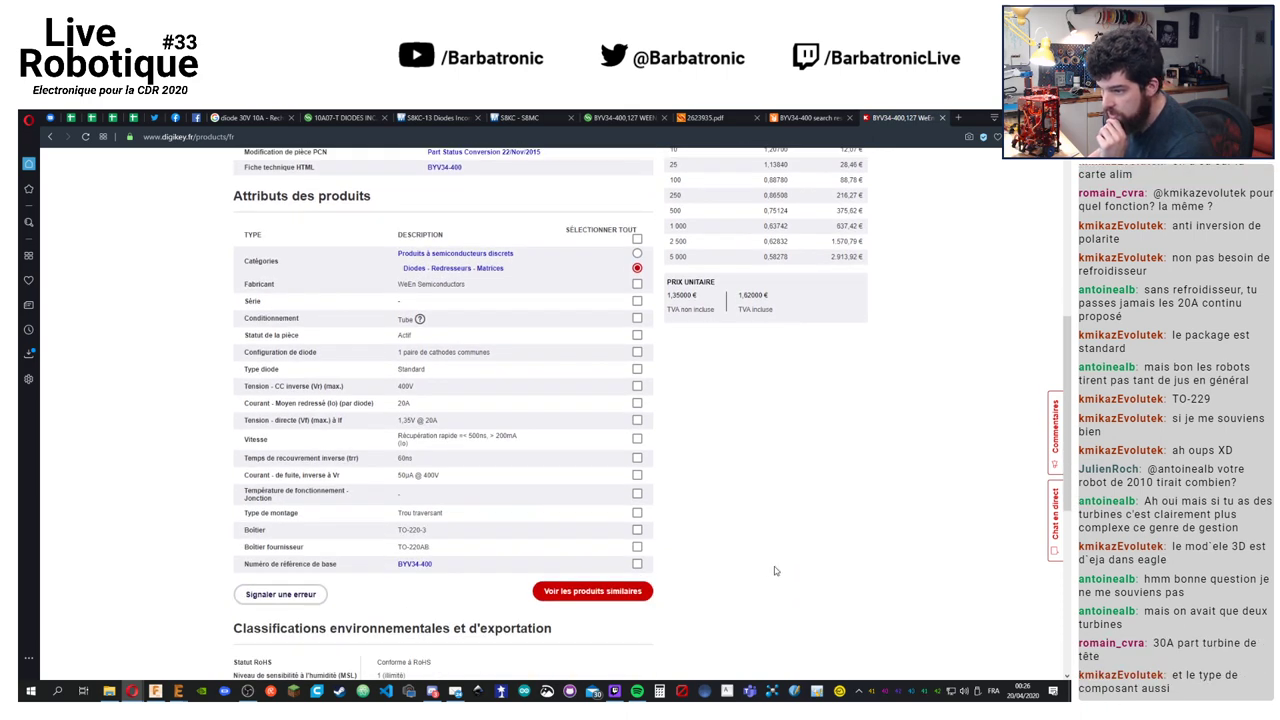
scroll(756, 562, down, 2)
scroll(756, 562, up, 4)
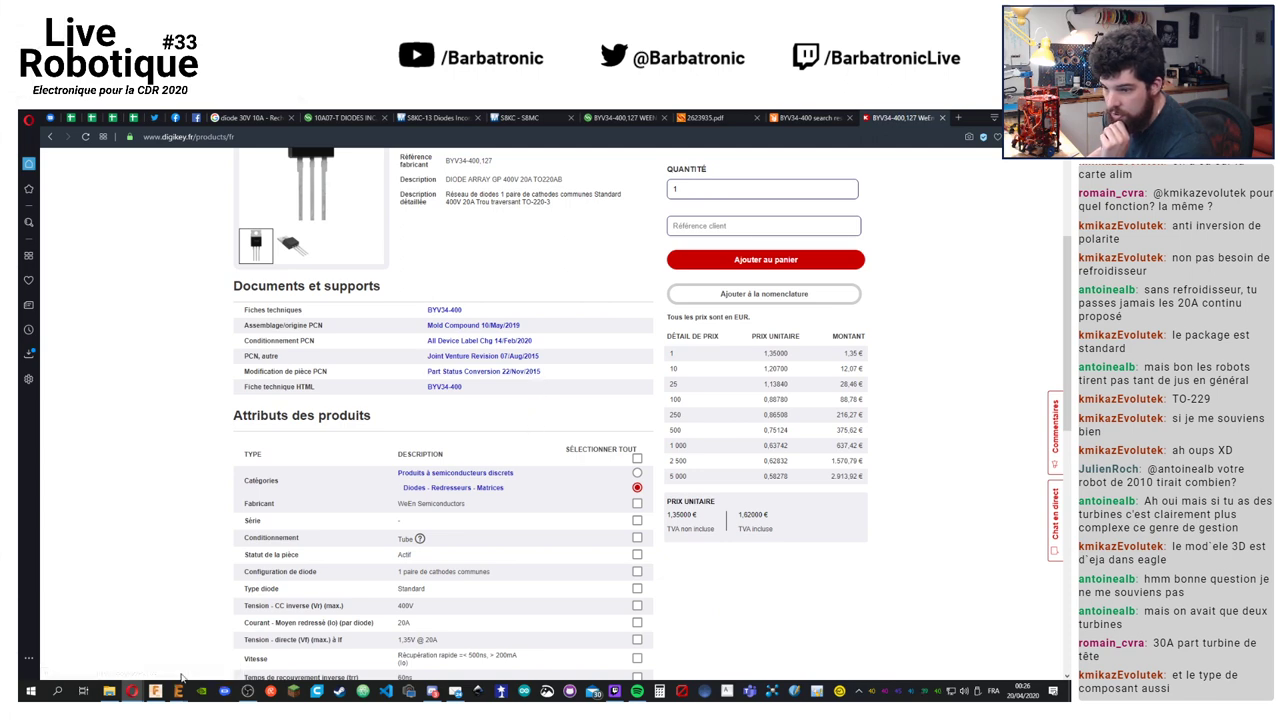
Back in EAGLE, search the part library for BYV34*, then broaden it to BYV3 parts
mouse_move(179, 688)
click(222, 648)
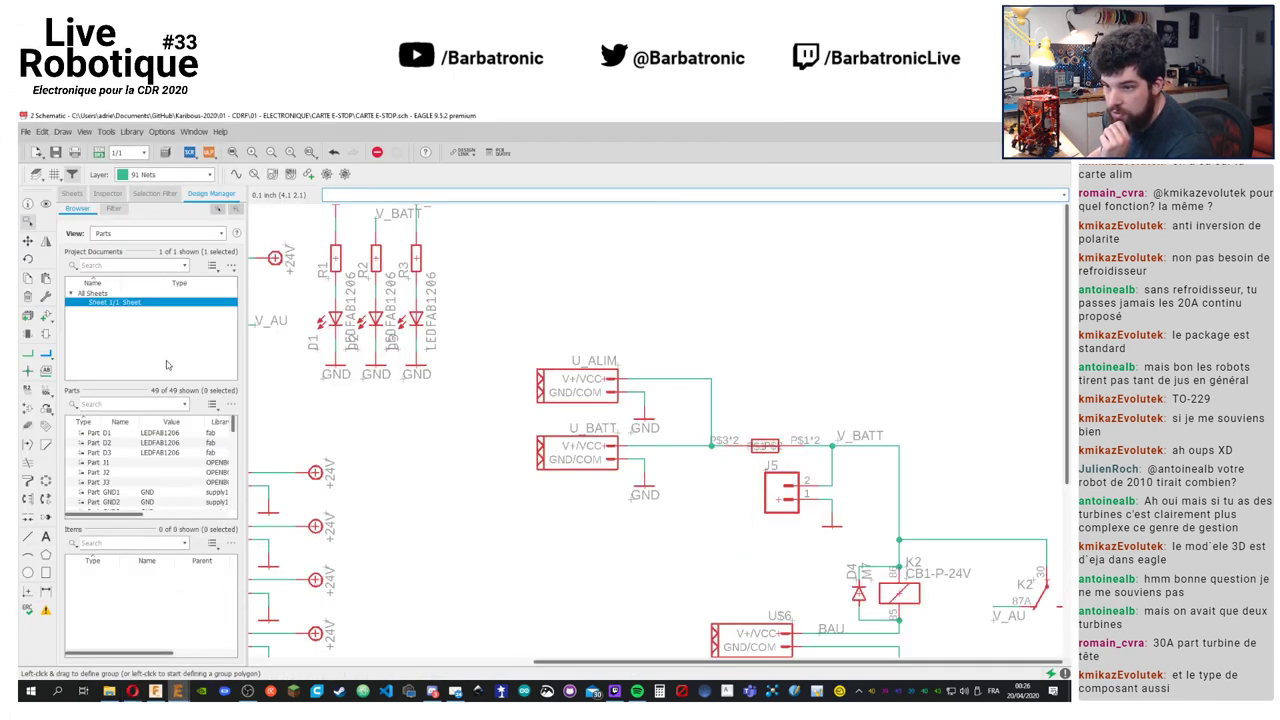
click(46, 296)
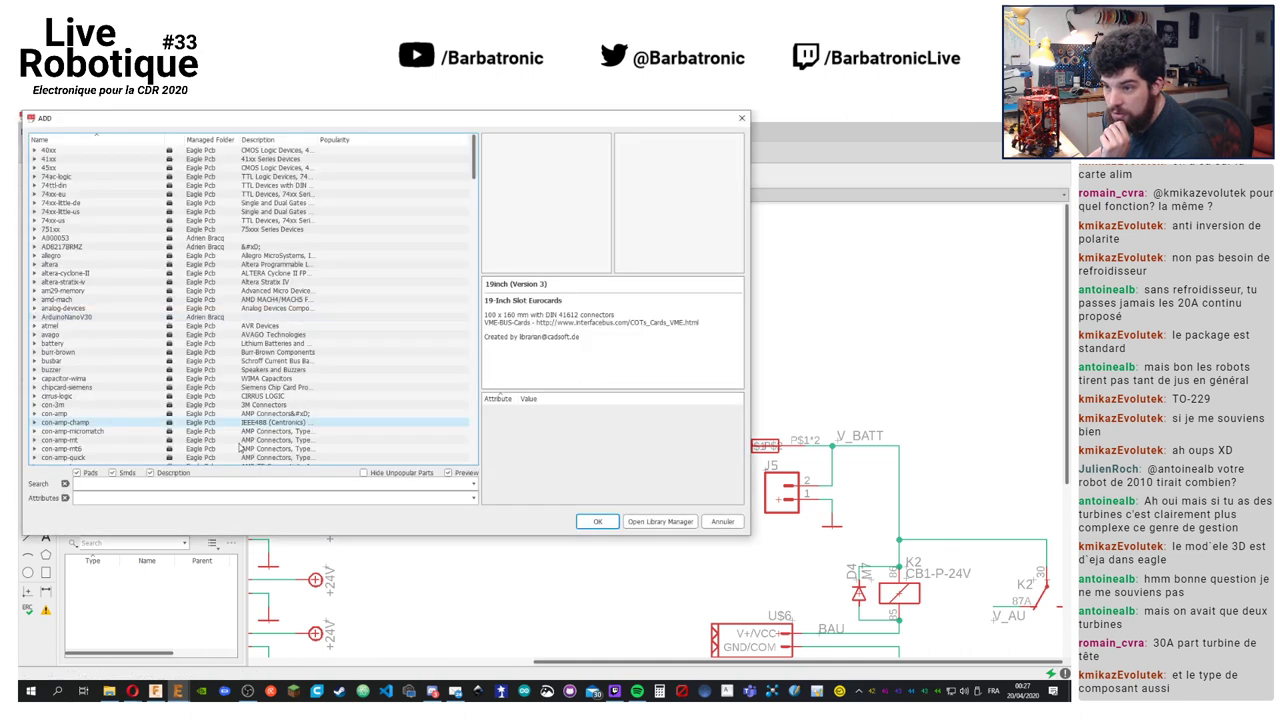
click(230, 486)
text(BYV34*)
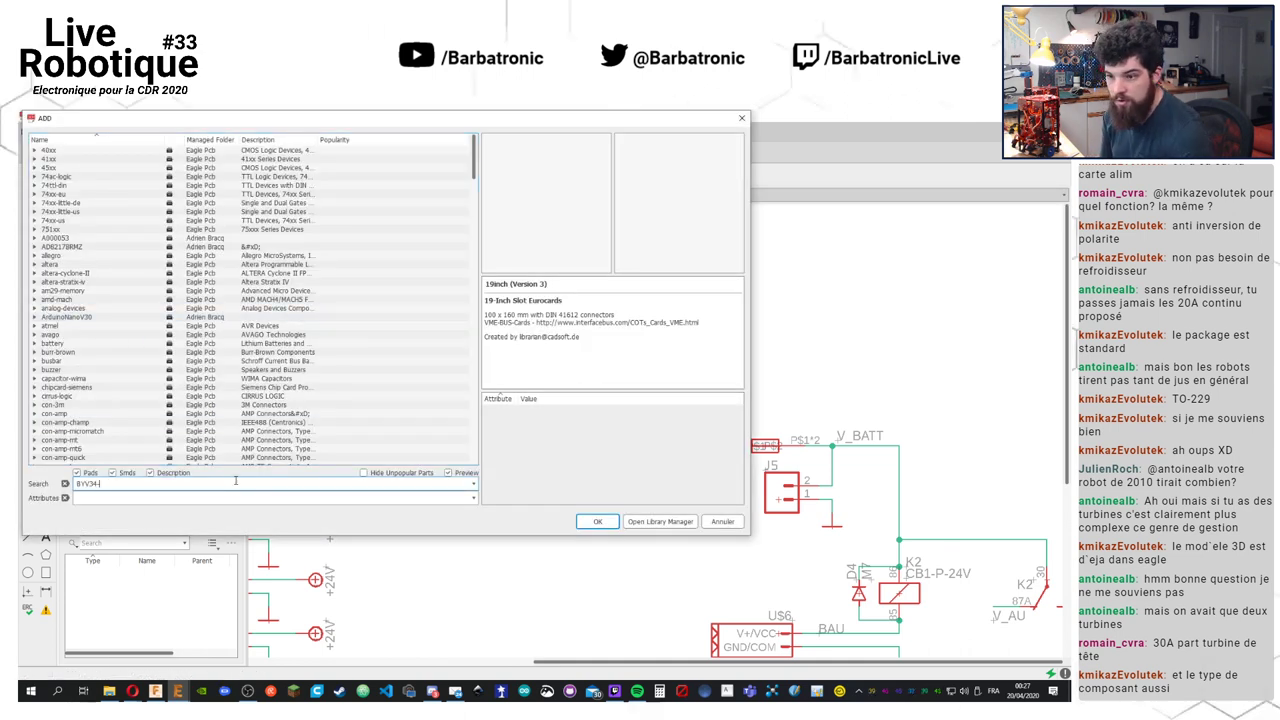
key(Return)
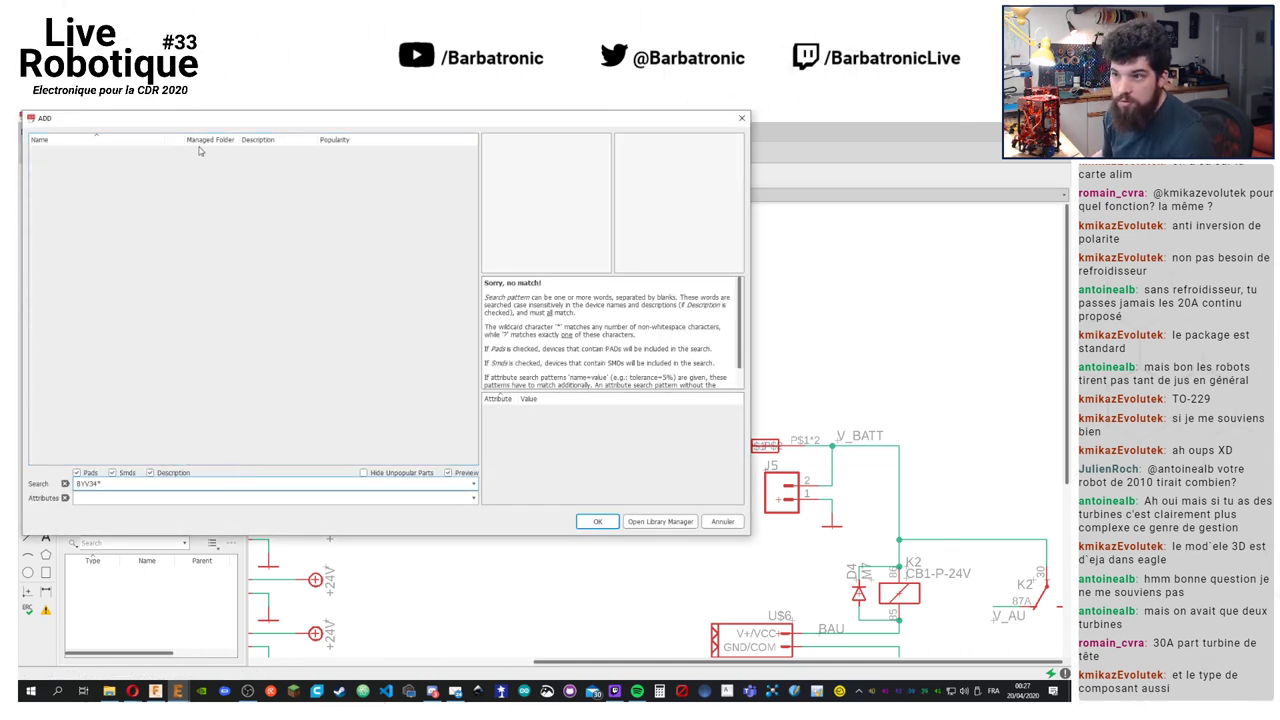
key(Return)
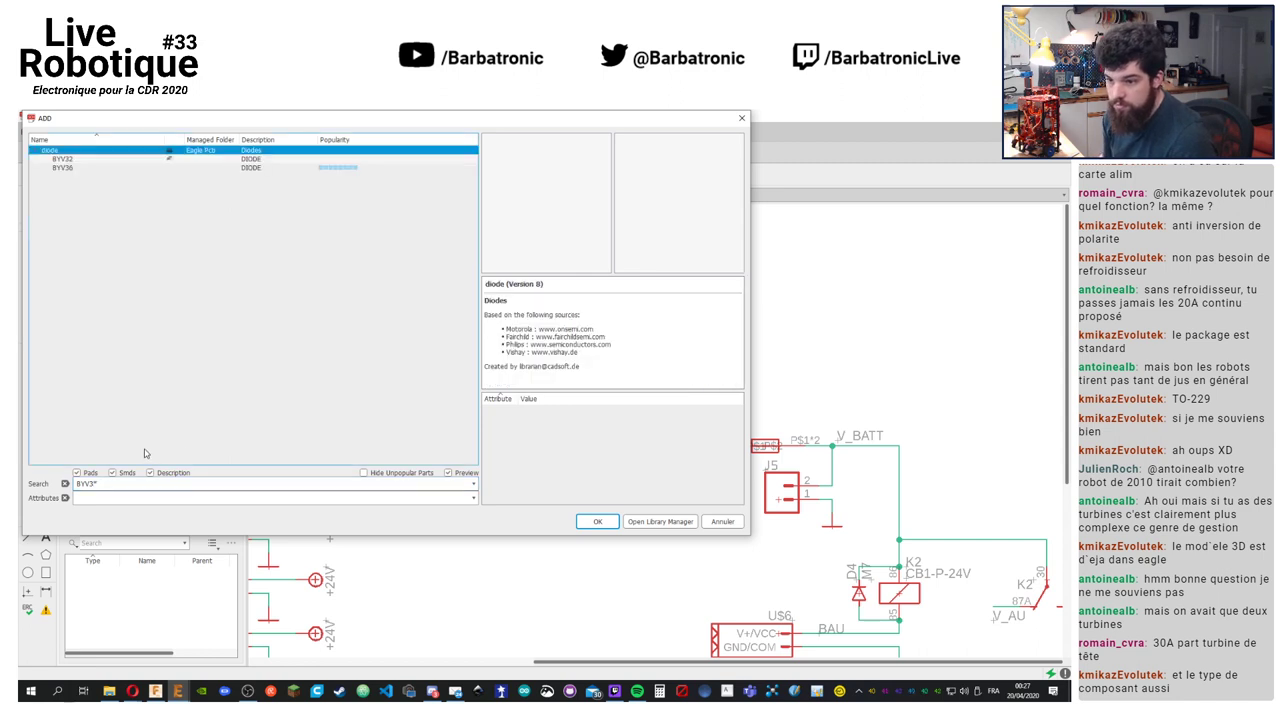
Compare BYV32 and BYV36, then place the BYV32 diode as D5 above U_ALIM
key(Down)
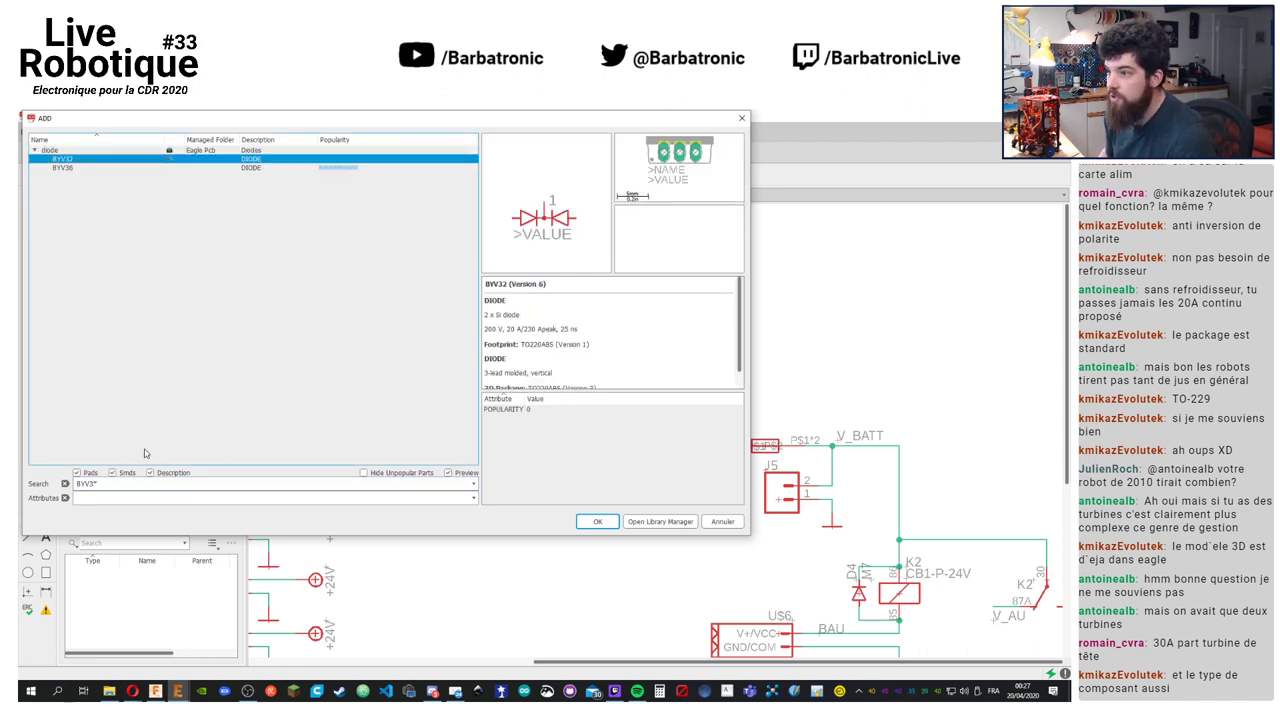
key(Down)
key(Up)
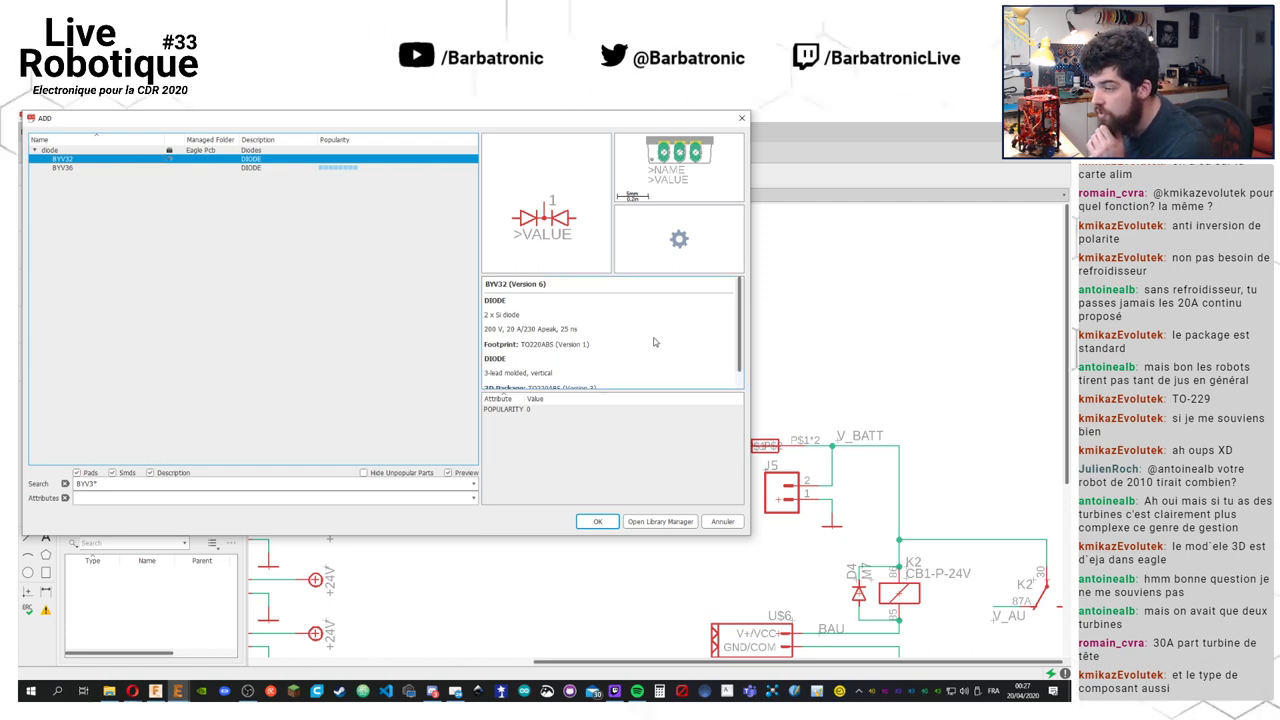
click(120, 166)
click(115, 160)
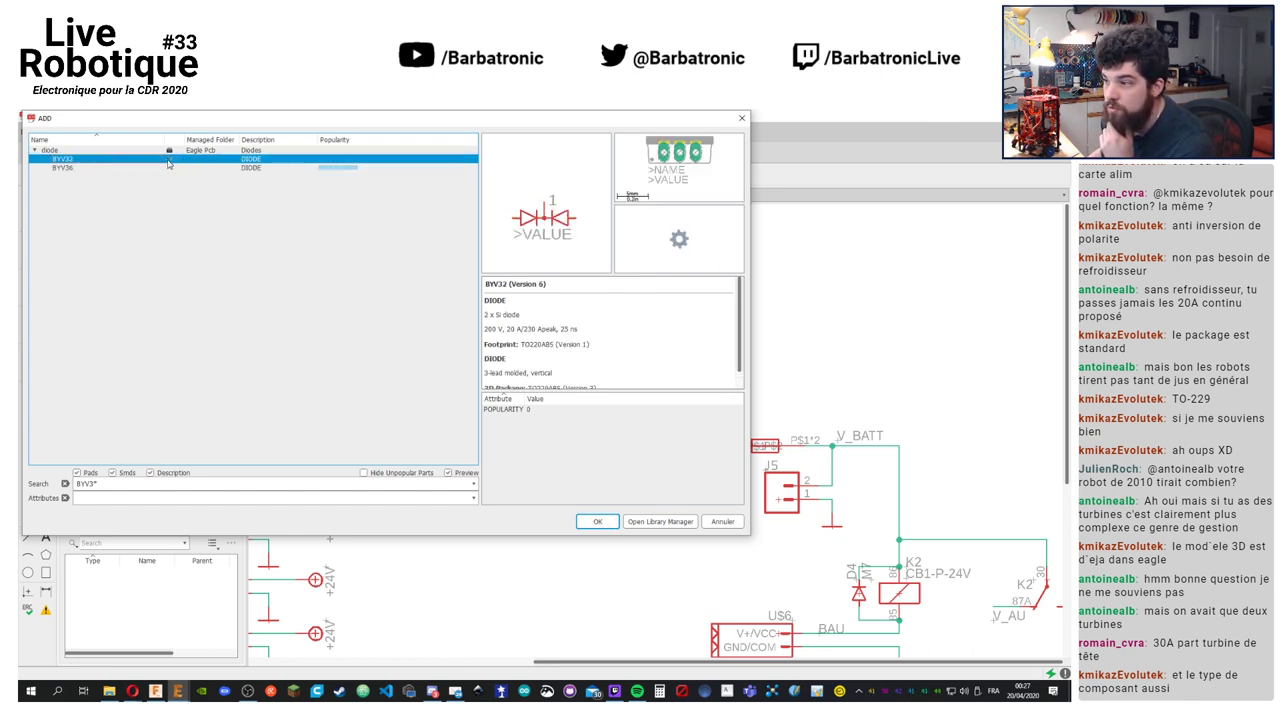
click(587, 522)
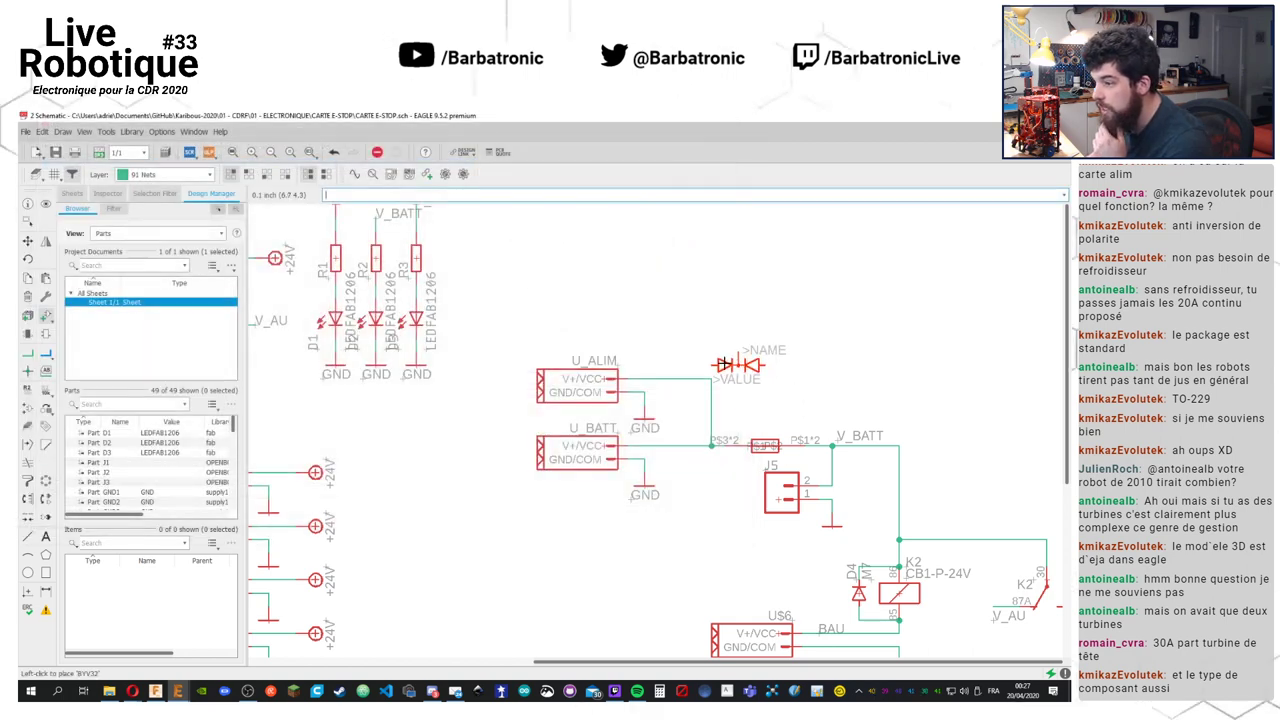
click(711, 311)
key(Escape)
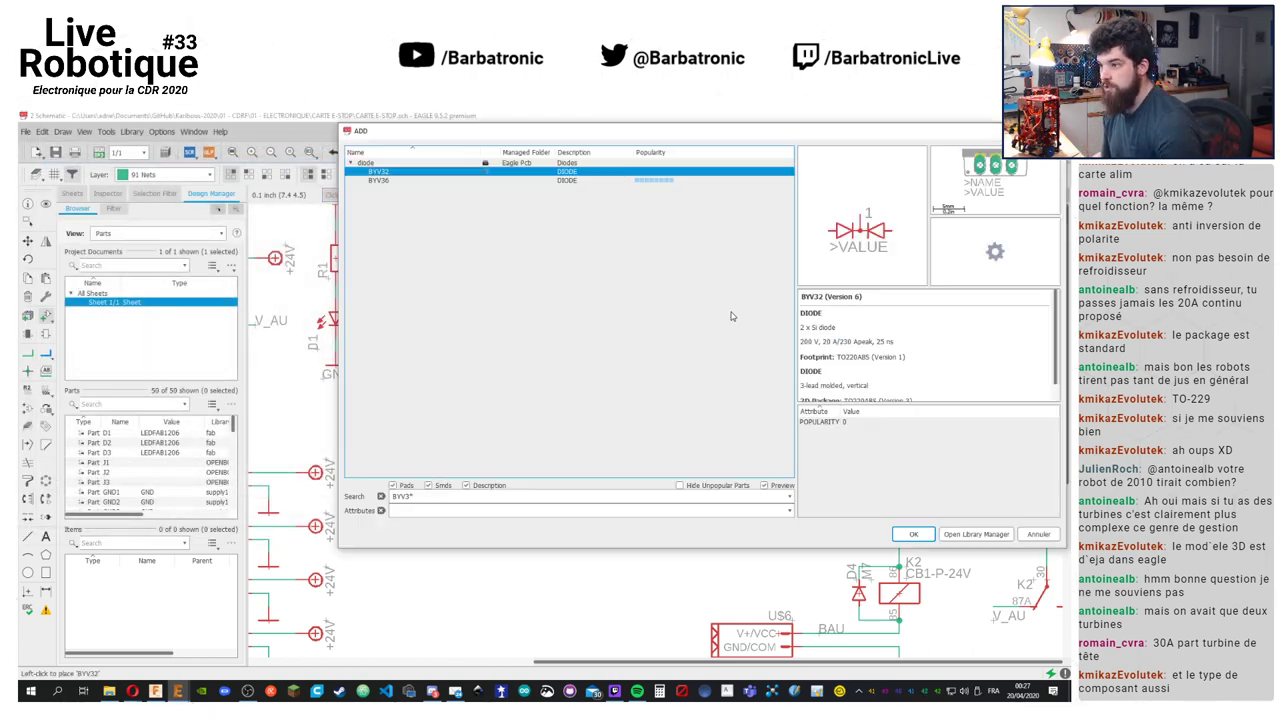
key(Escape)
Keep D5's name and change its value to BYV34-400
click(30, 388)
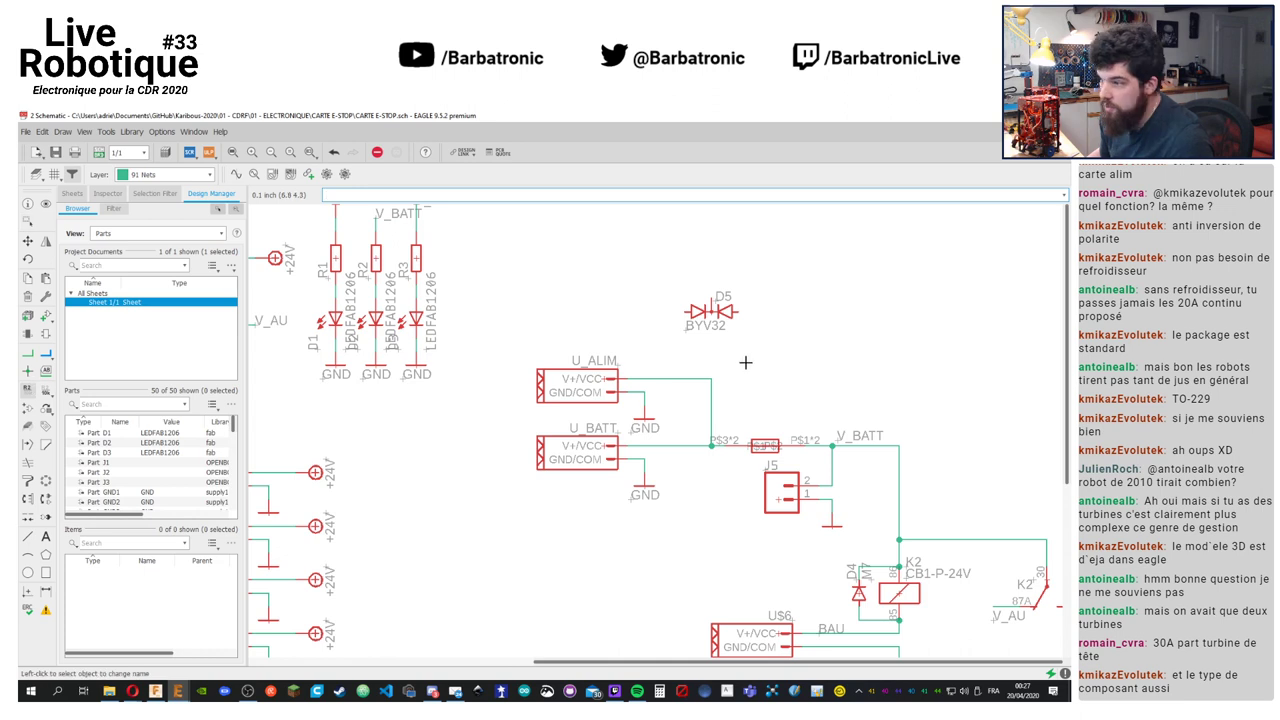
click(705, 313)
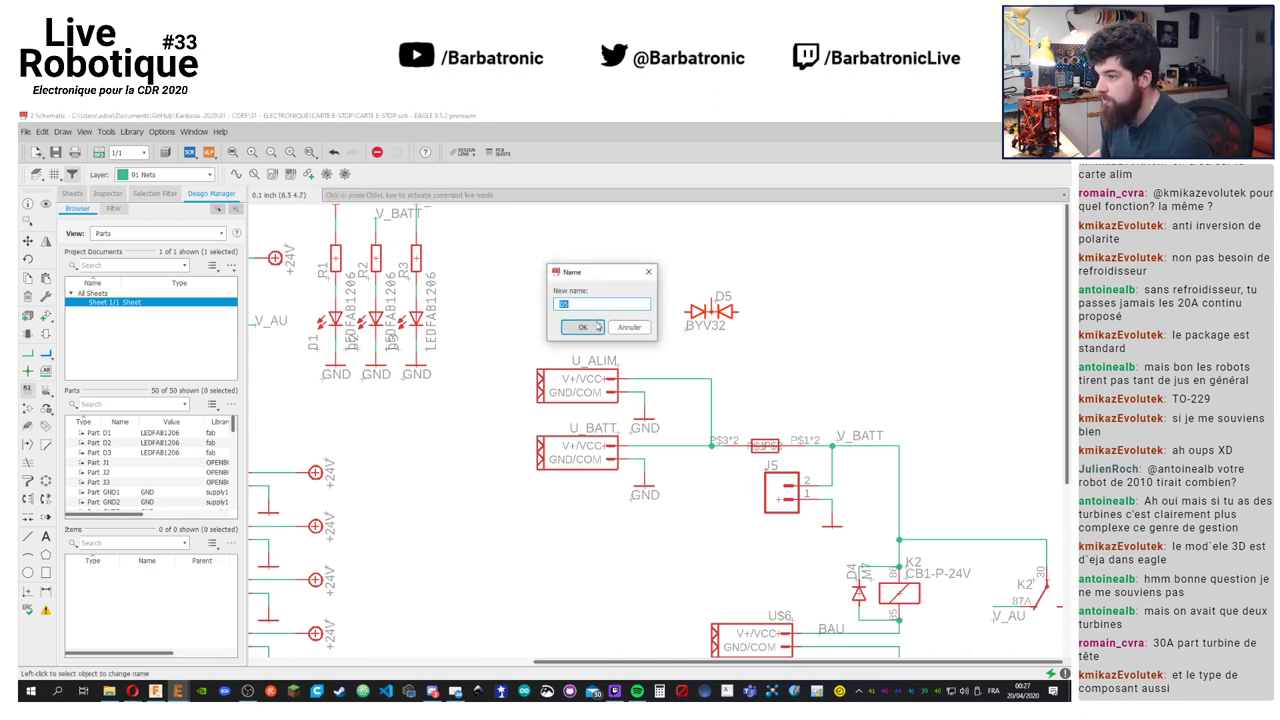
click(631, 327)
click(47, 389)
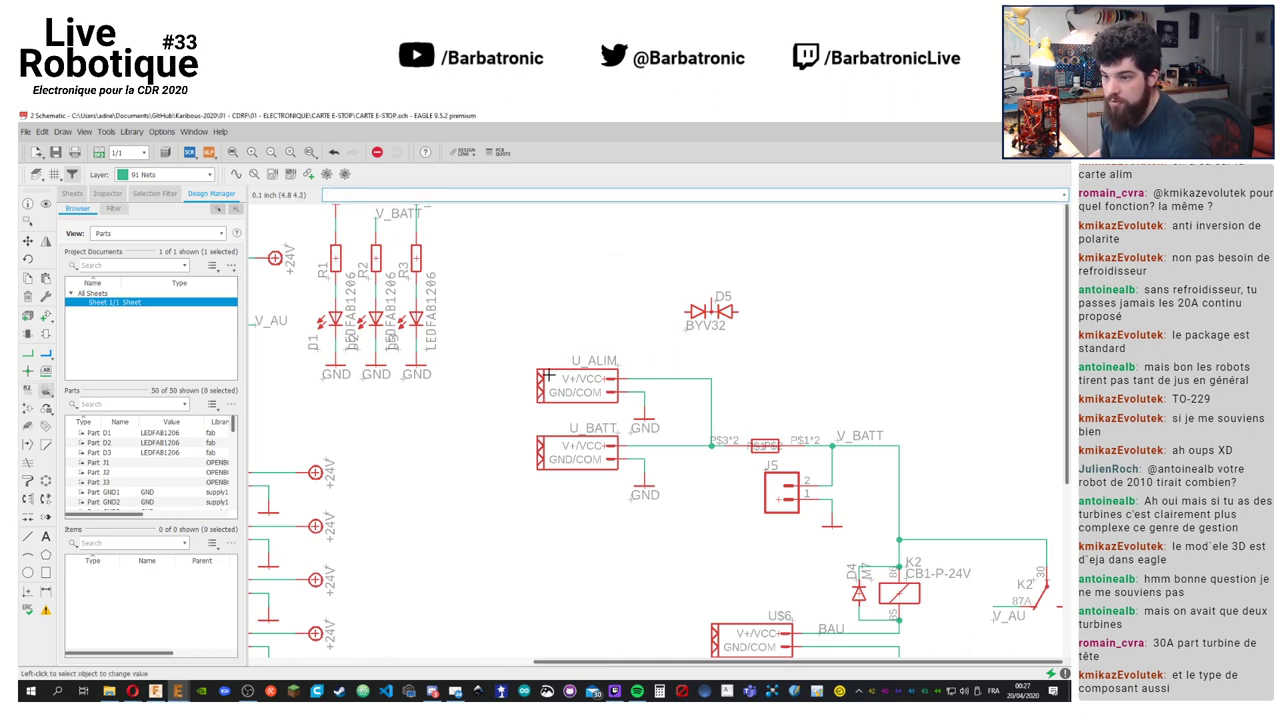
click(703, 313)
click(700, 336)
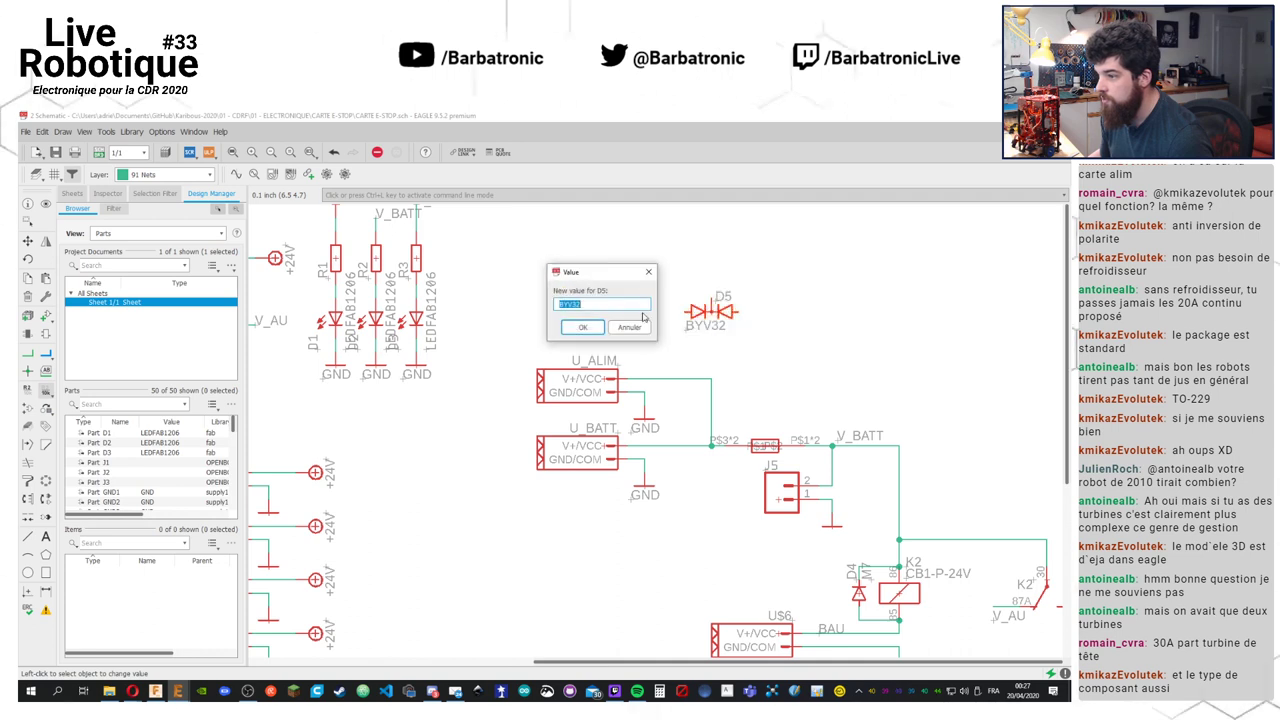
text(BYV34-400)
click(593, 331)
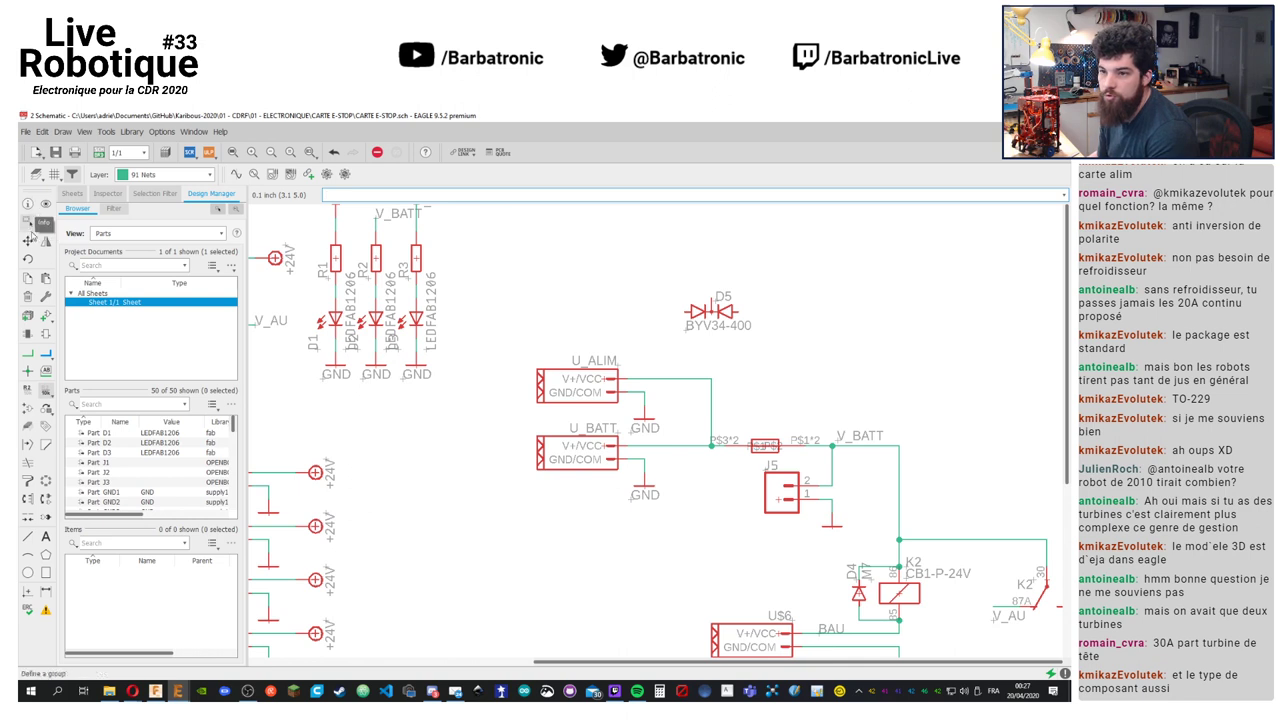
Rotate D5 90° to vertical and drop it beside U_ALIM
key(F7)
click(708, 312)
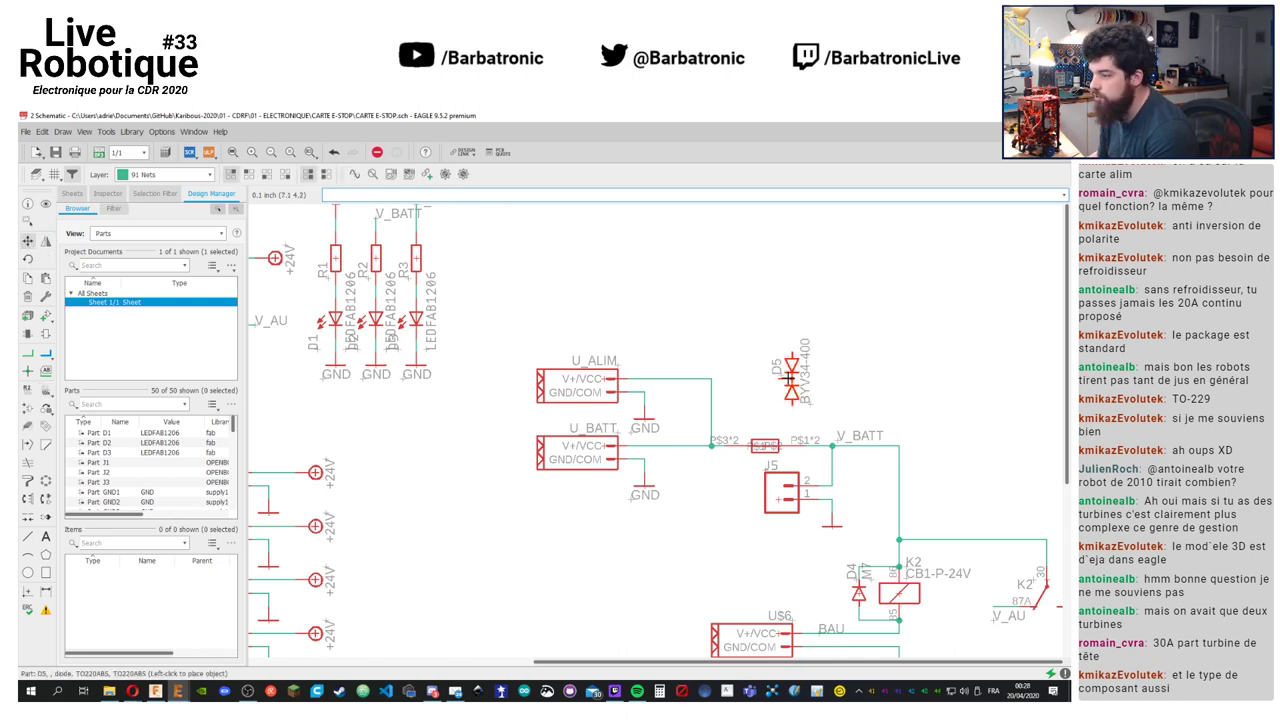
right_click(749, 312)
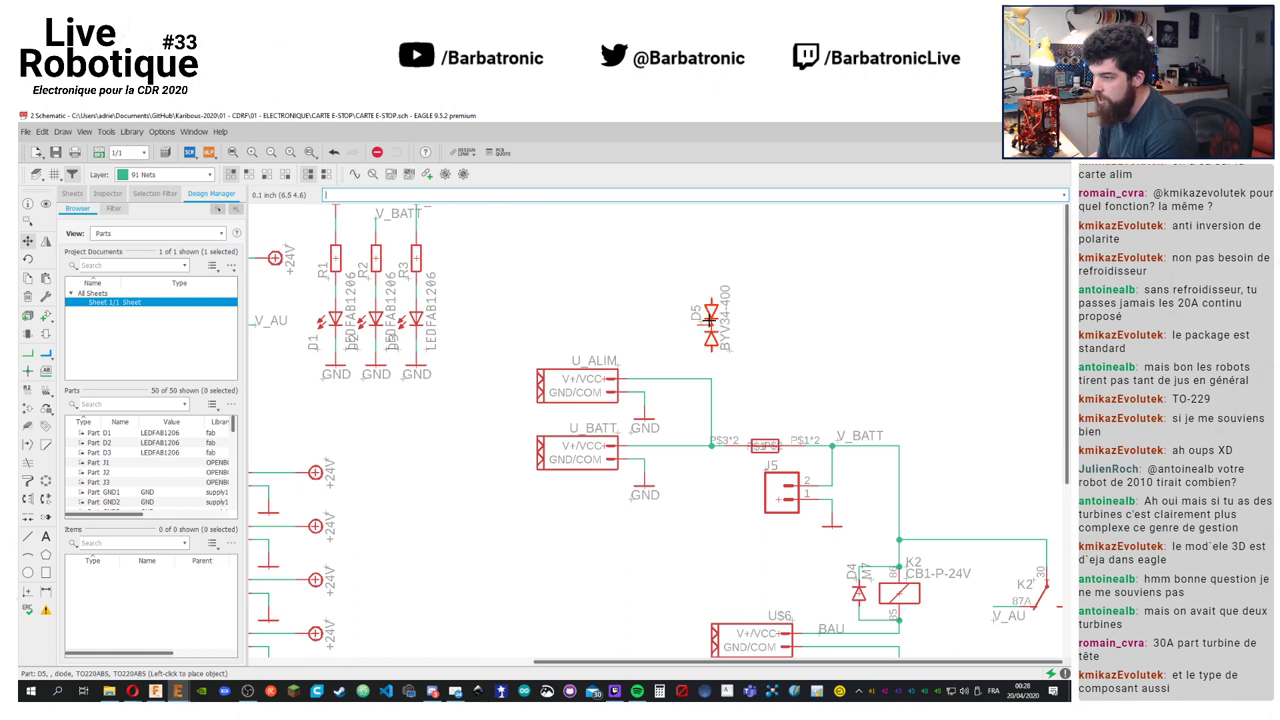
click(708, 318)
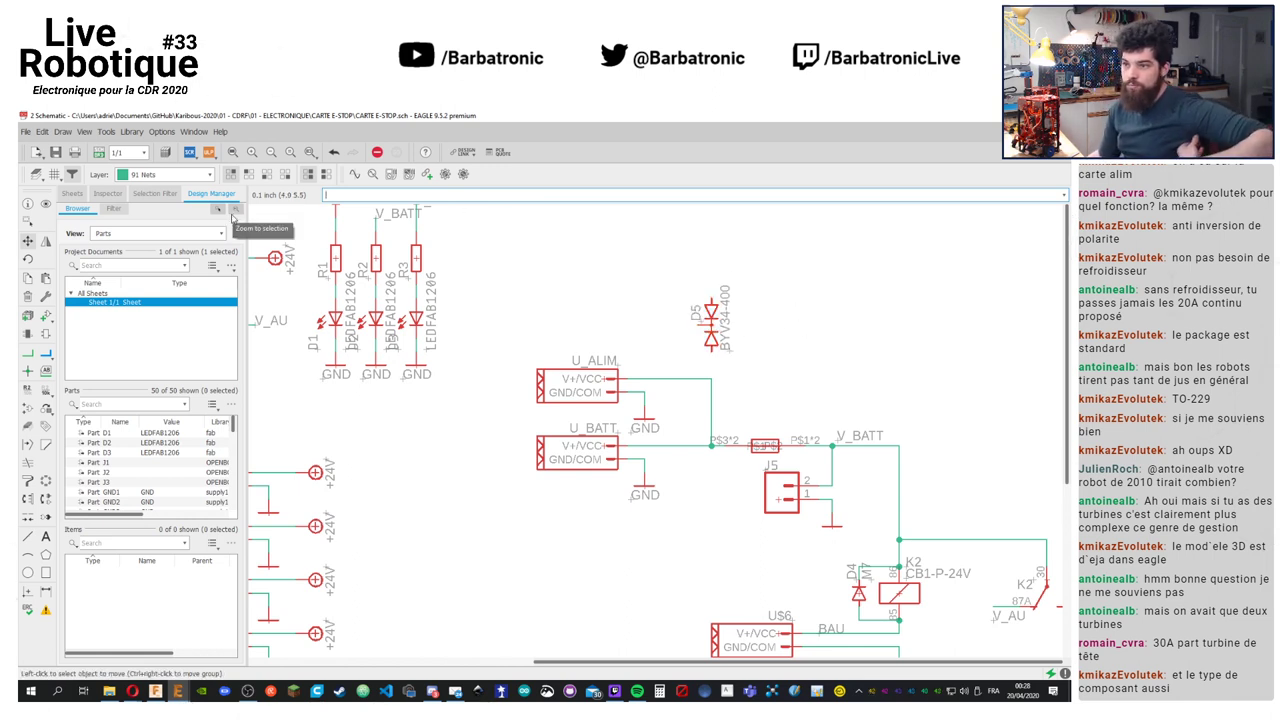
Save the schematic, then move U_ALIM higher and D5 slightly right and lower
click(58, 157)
middle_drag(622, 407, 589, 397)
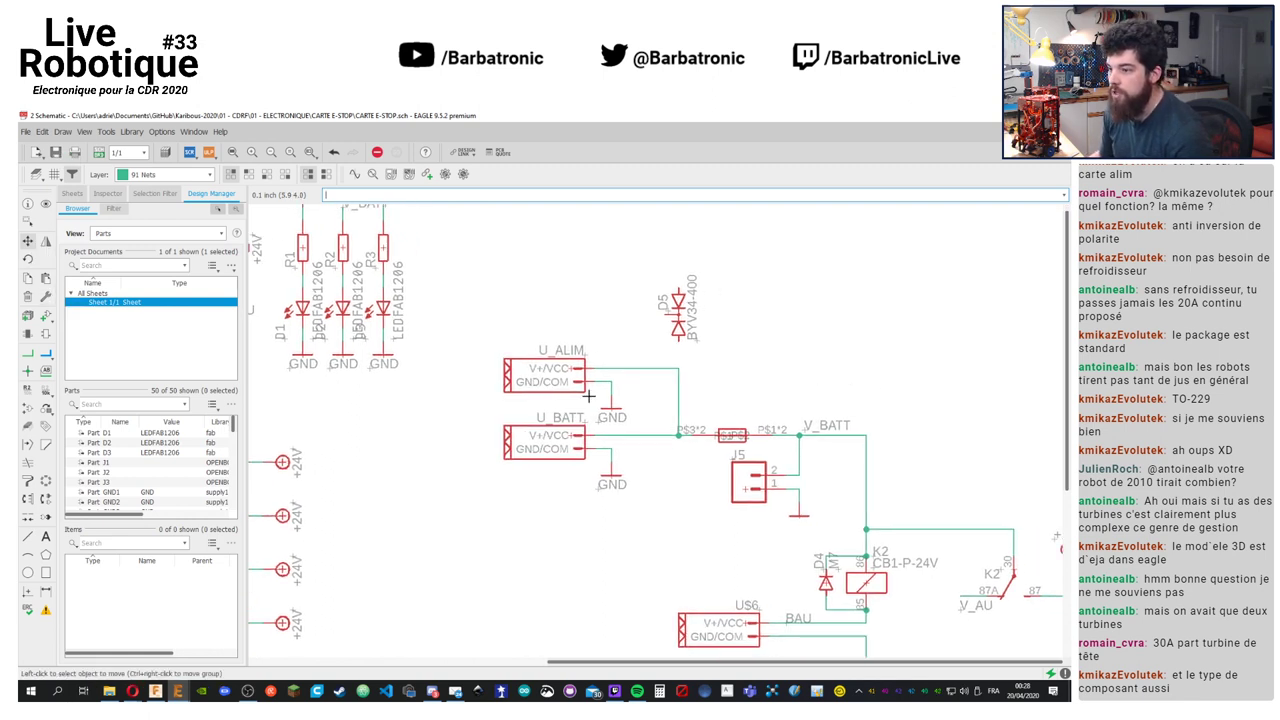
click(574, 369)
click(574, 302)
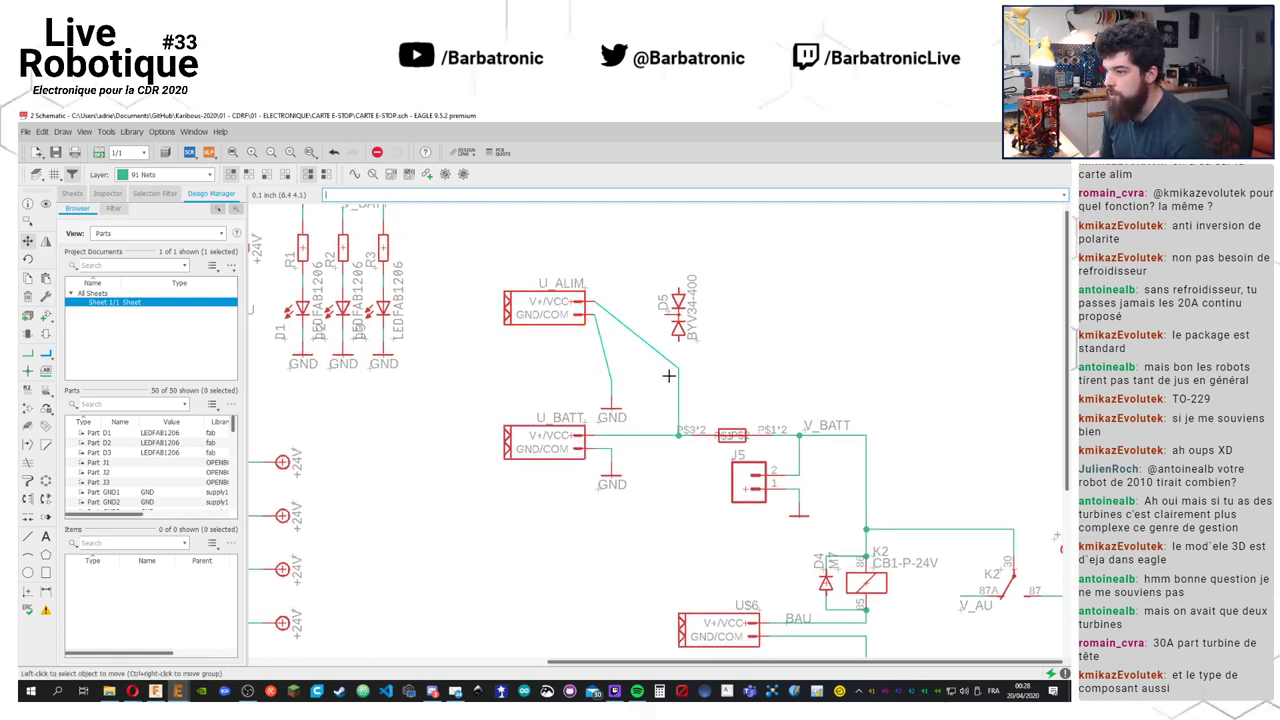
click(680, 318)
click(746, 330)
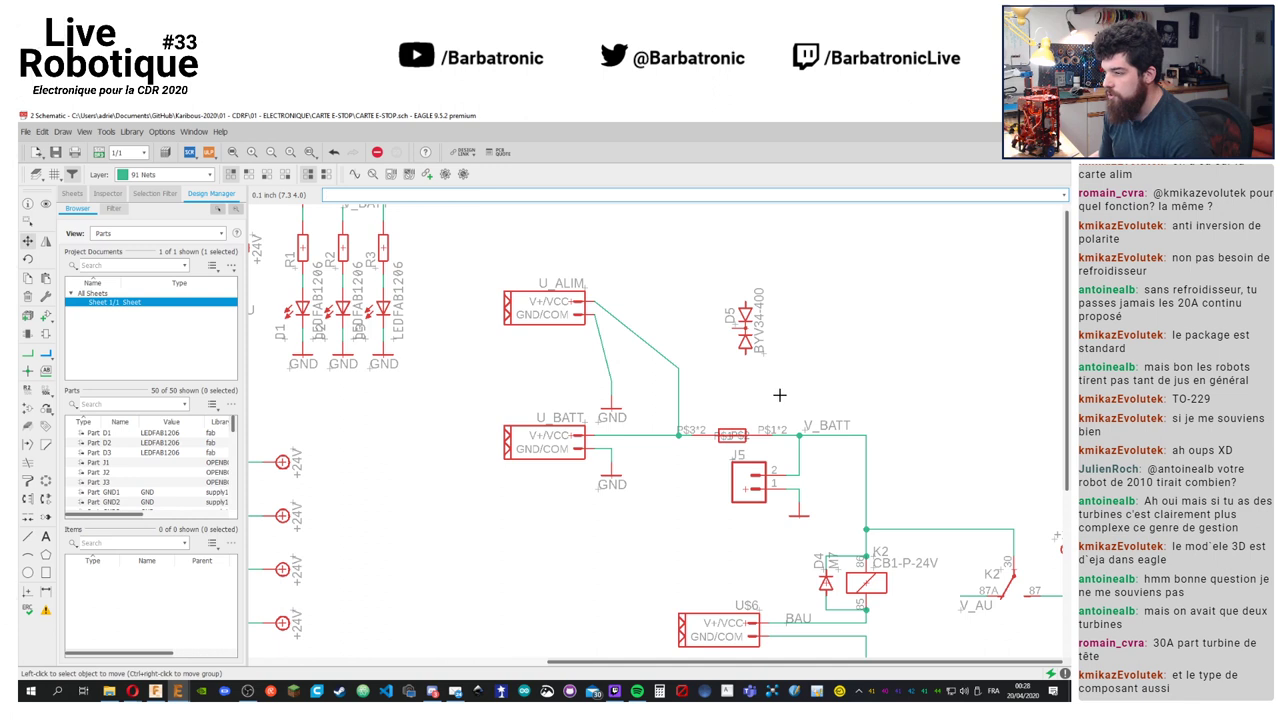
Delete the GND and V+ wires of U_ALIM and U_BATT
click(28, 296)
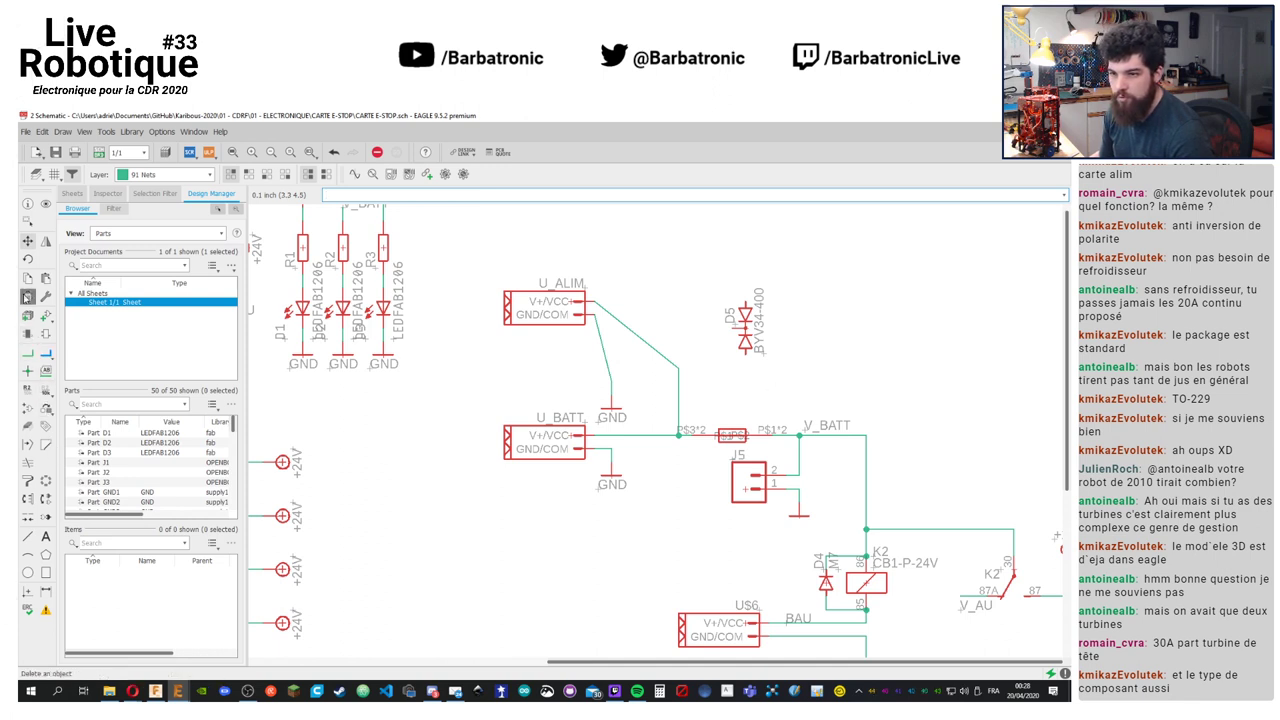
click(608, 373)
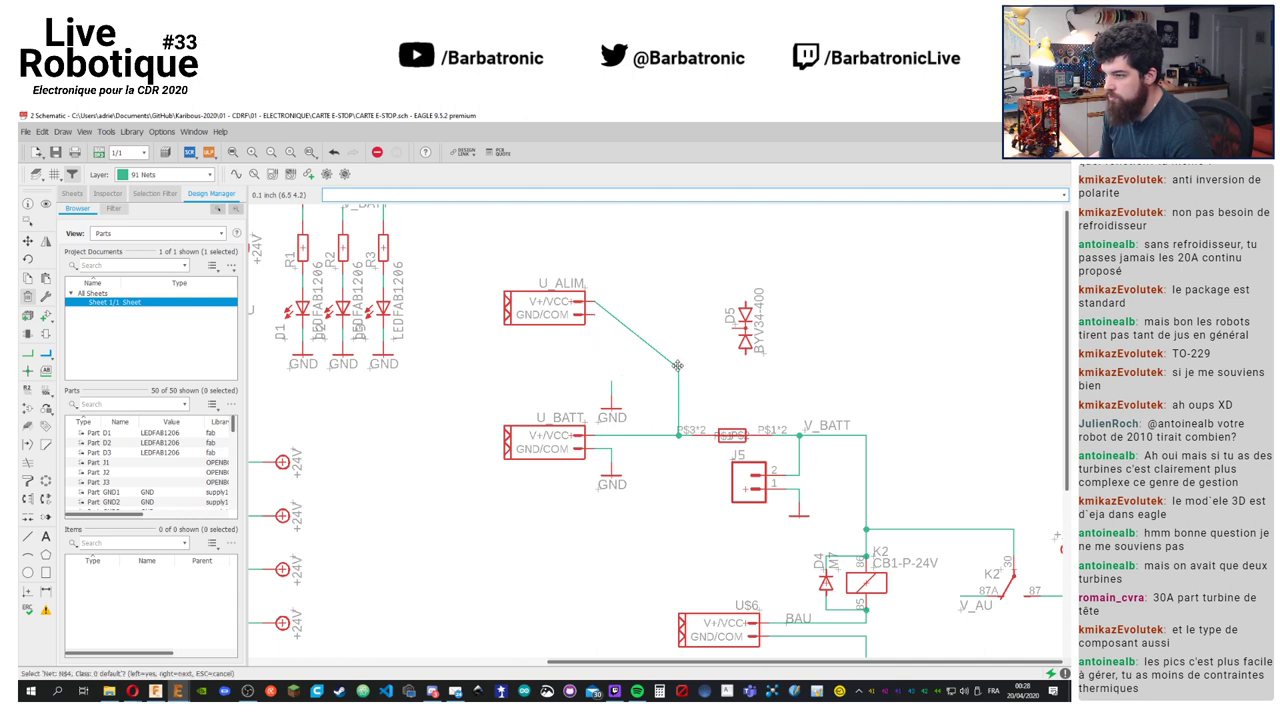
click(651, 346)
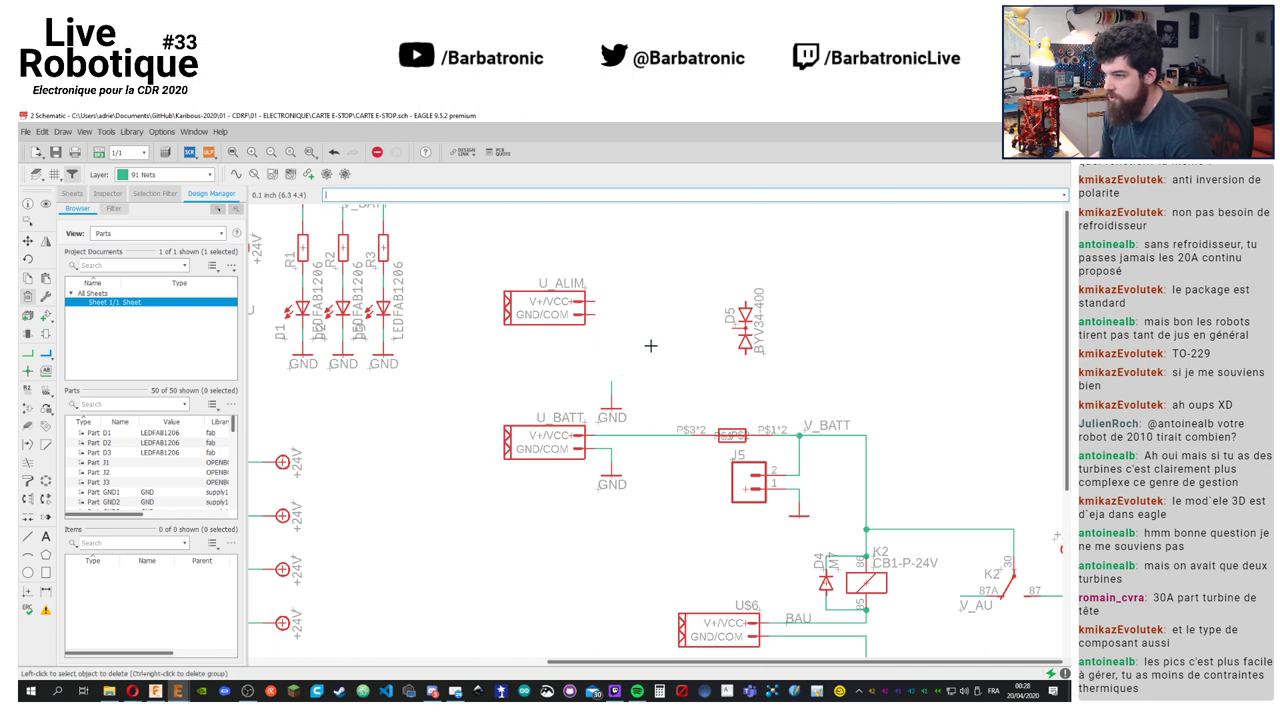
click(640, 435)
click(612, 456)
Move both GND symbols lower, shift U_BATT and U_ALIM left, and put D5 between them
click(28, 241)
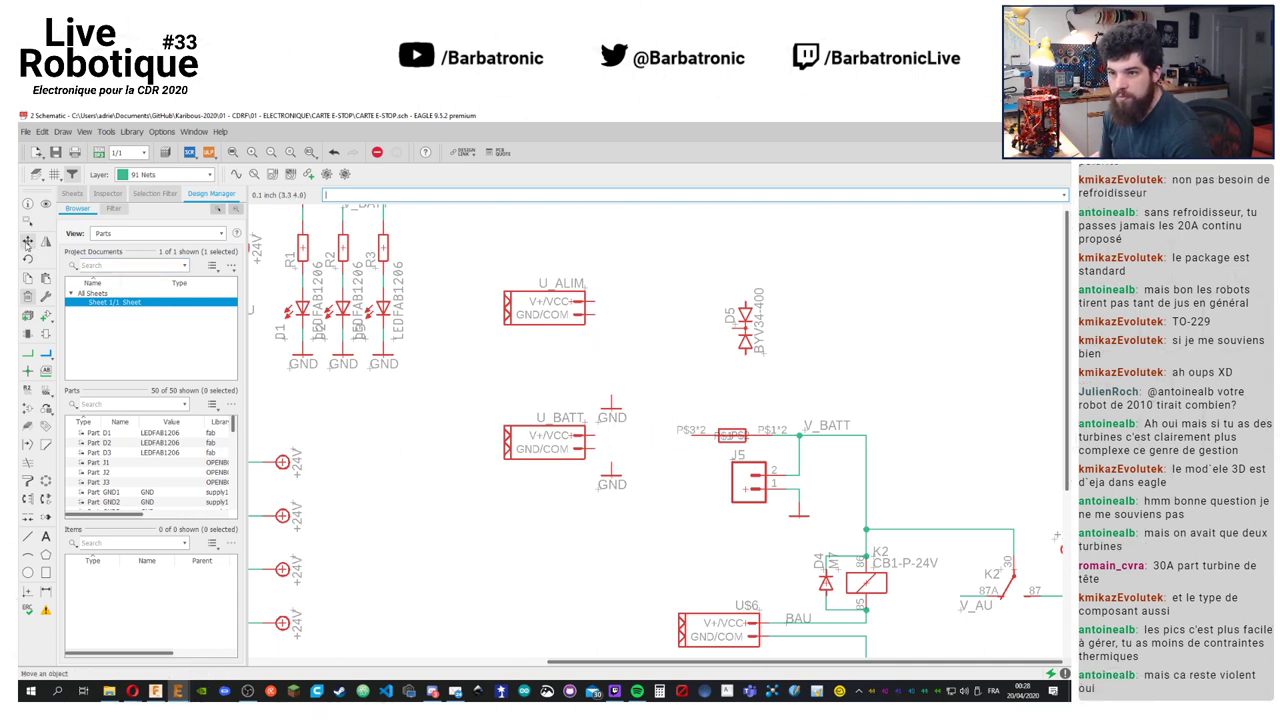
click(611, 472)
click(424, 562)
click(613, 410)
click(557, 563)
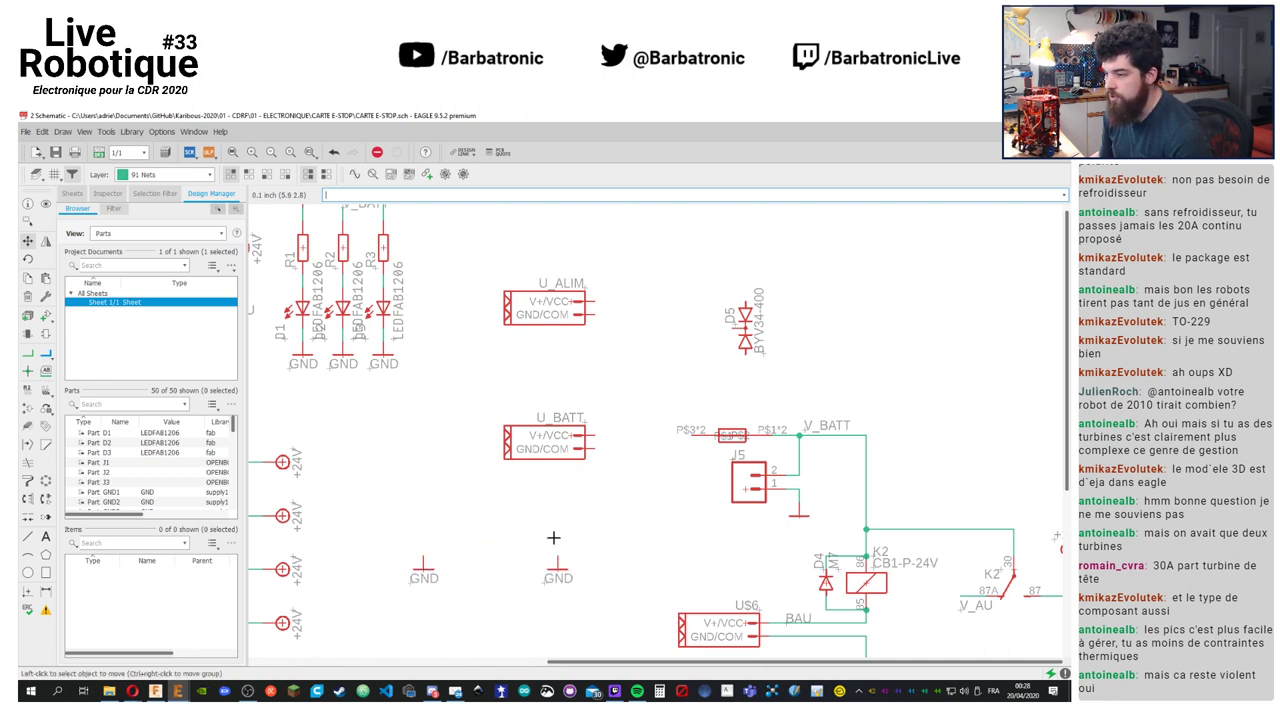
click(568, 437)
click(526, 450)
click(568, 303)
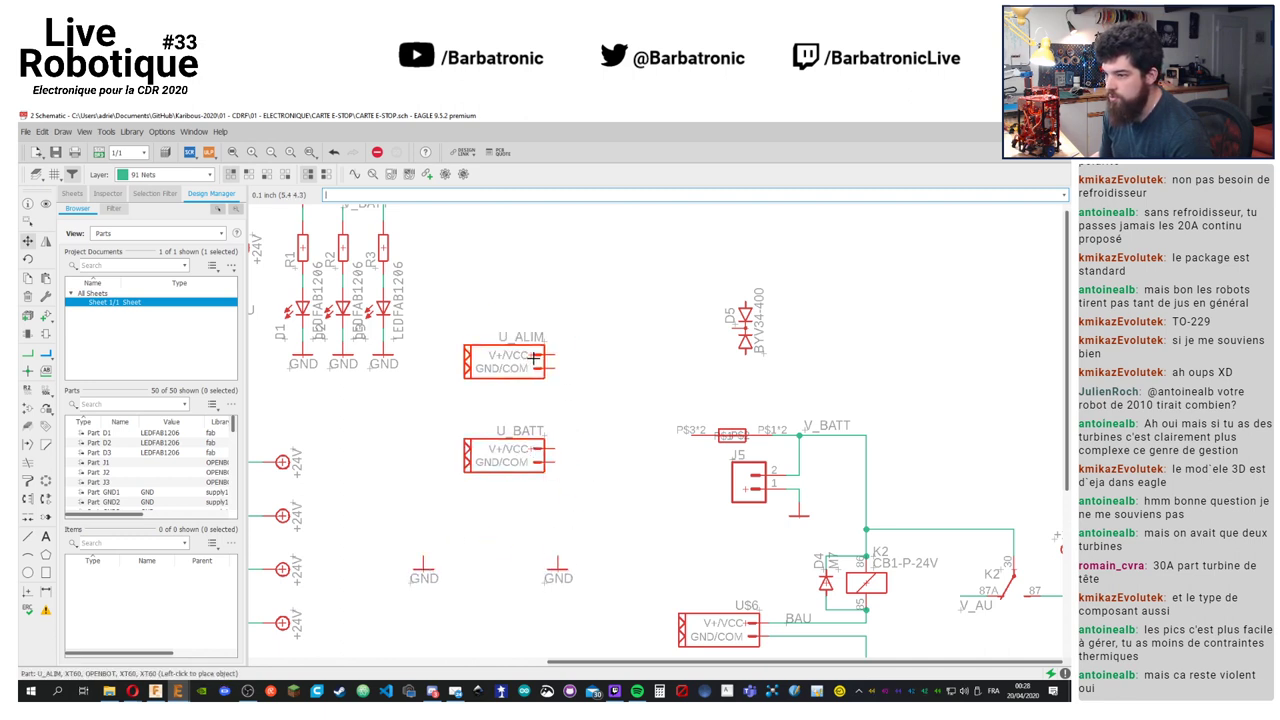
click(526, 358)
click(746, 323)
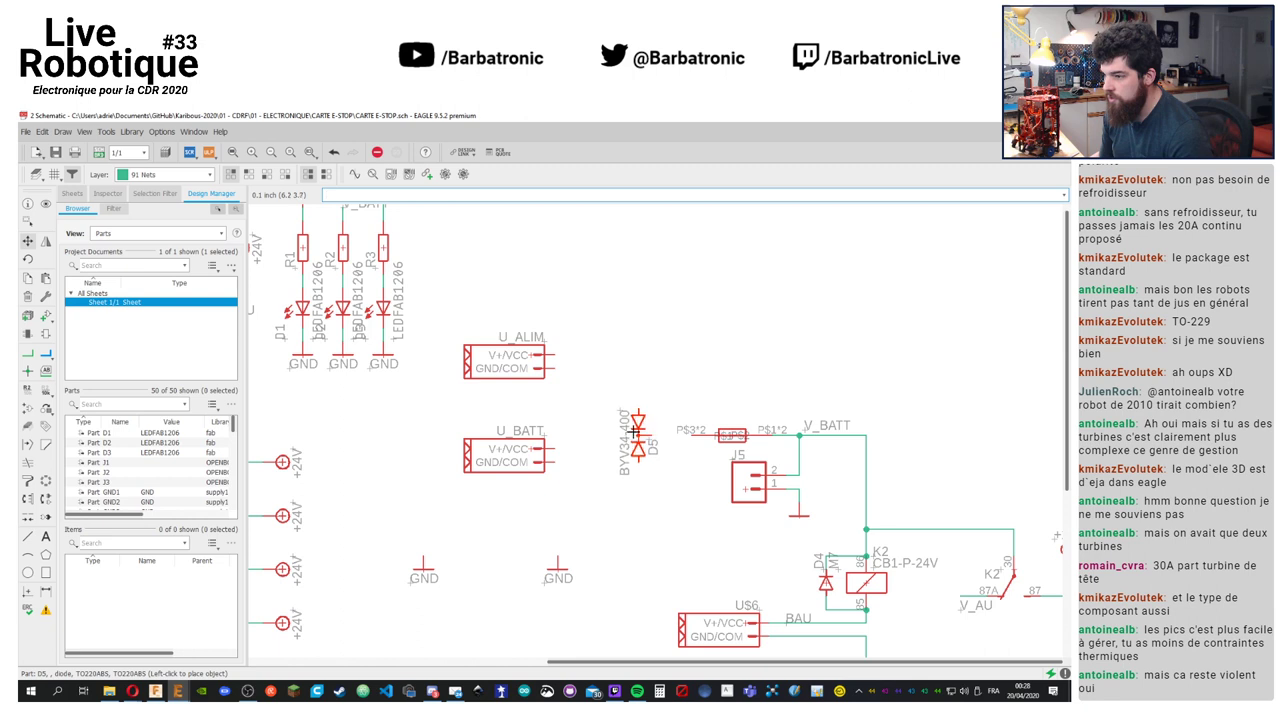
click(651, 440)
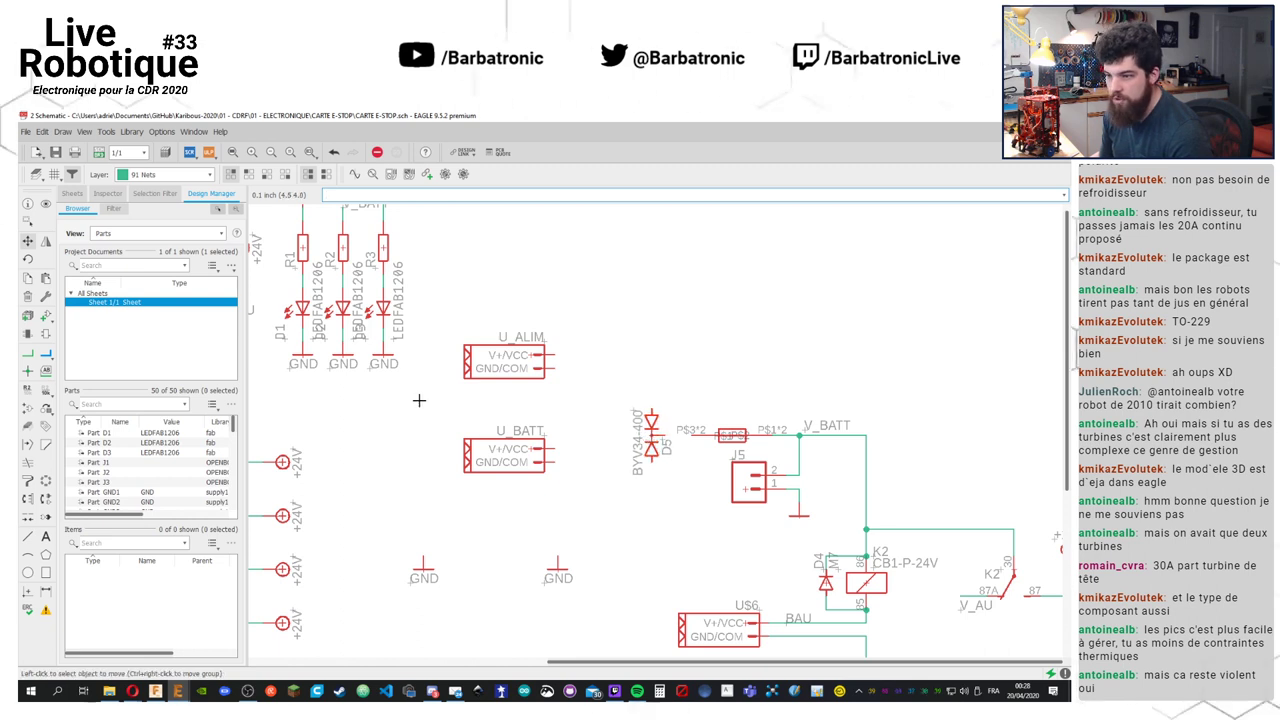
Restack U_BATT below D5 and U_ALIM above D5
click(538, 454)
click(604, 491)
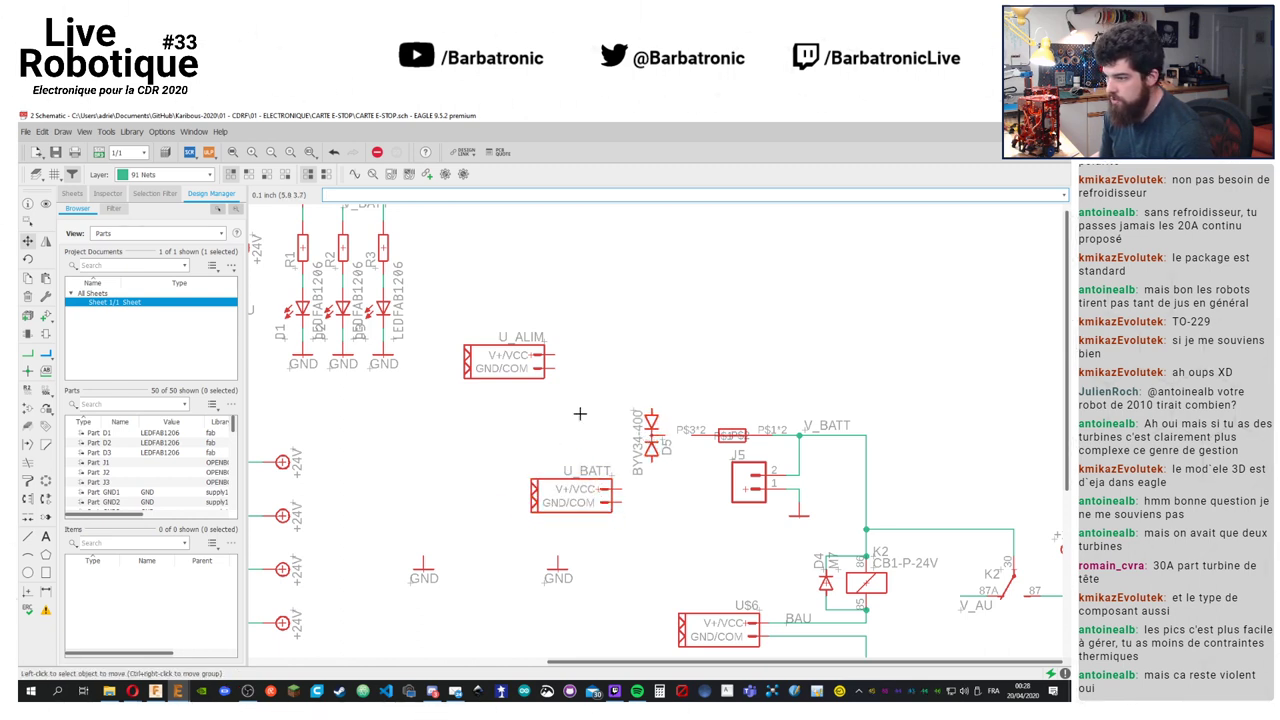
click(527, 357)
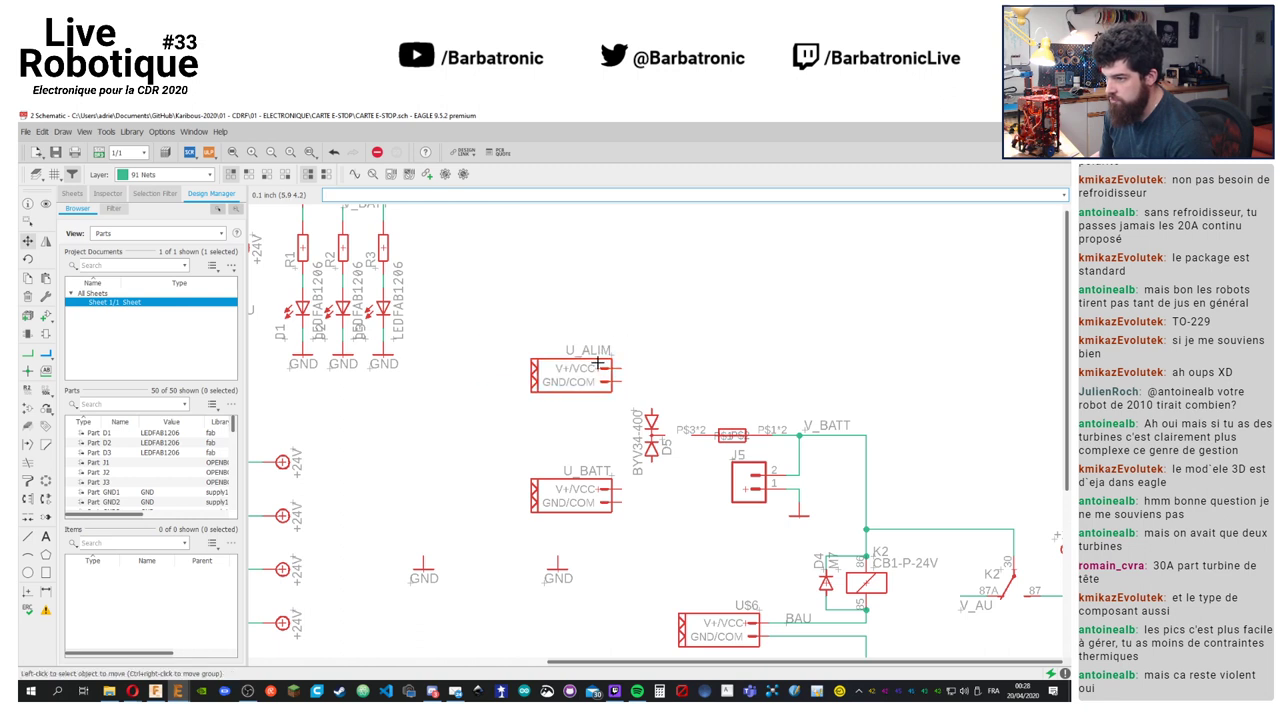
click(593, 368)
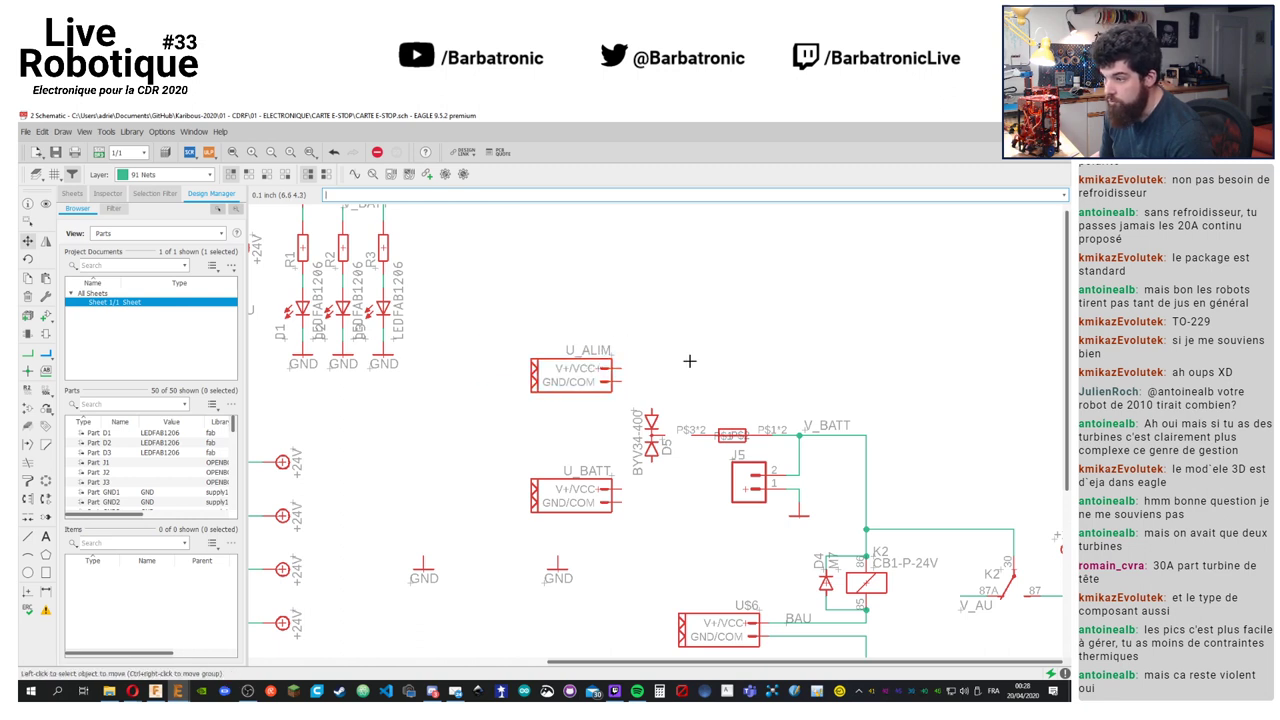
click(603, 366)
click(576, 366)
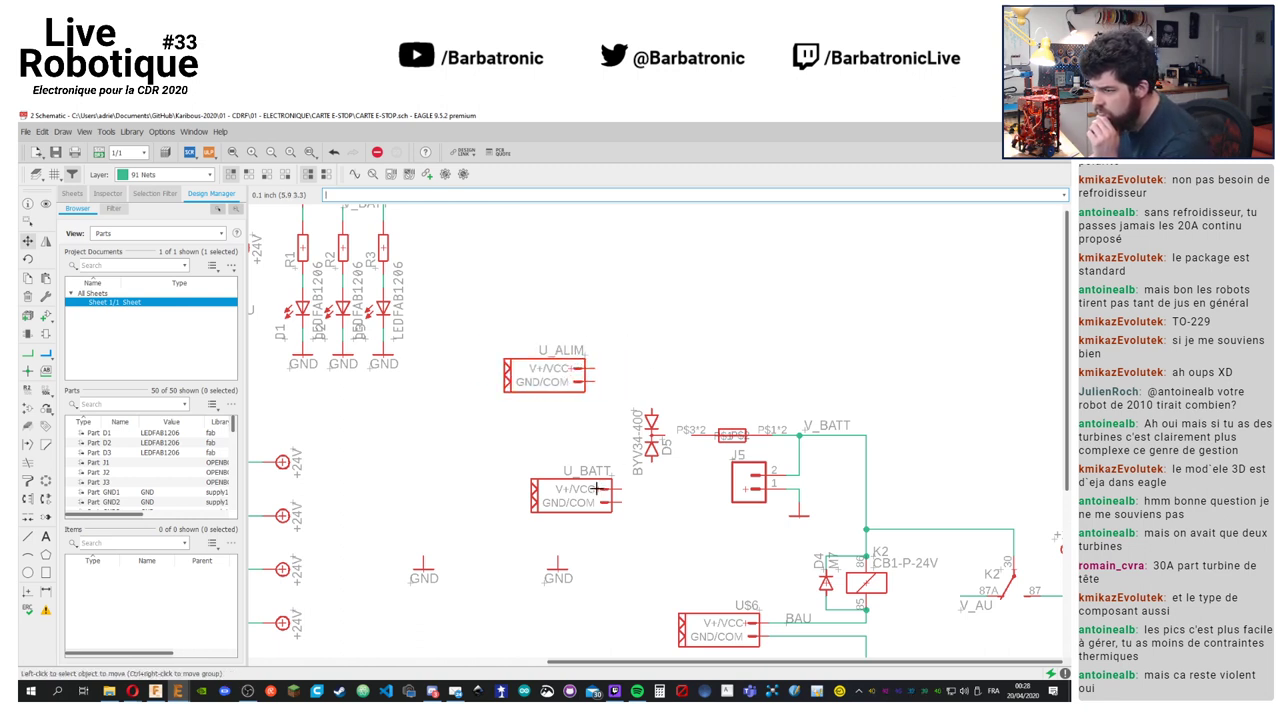
Align U_BATT under U_ALIM, then wire U_ALIM's V+/VCC to D5's top pin and D5's bottom pin to U_BATT's V+/VCC
click(596, 488)
click(569, 488)
click(27, 354)
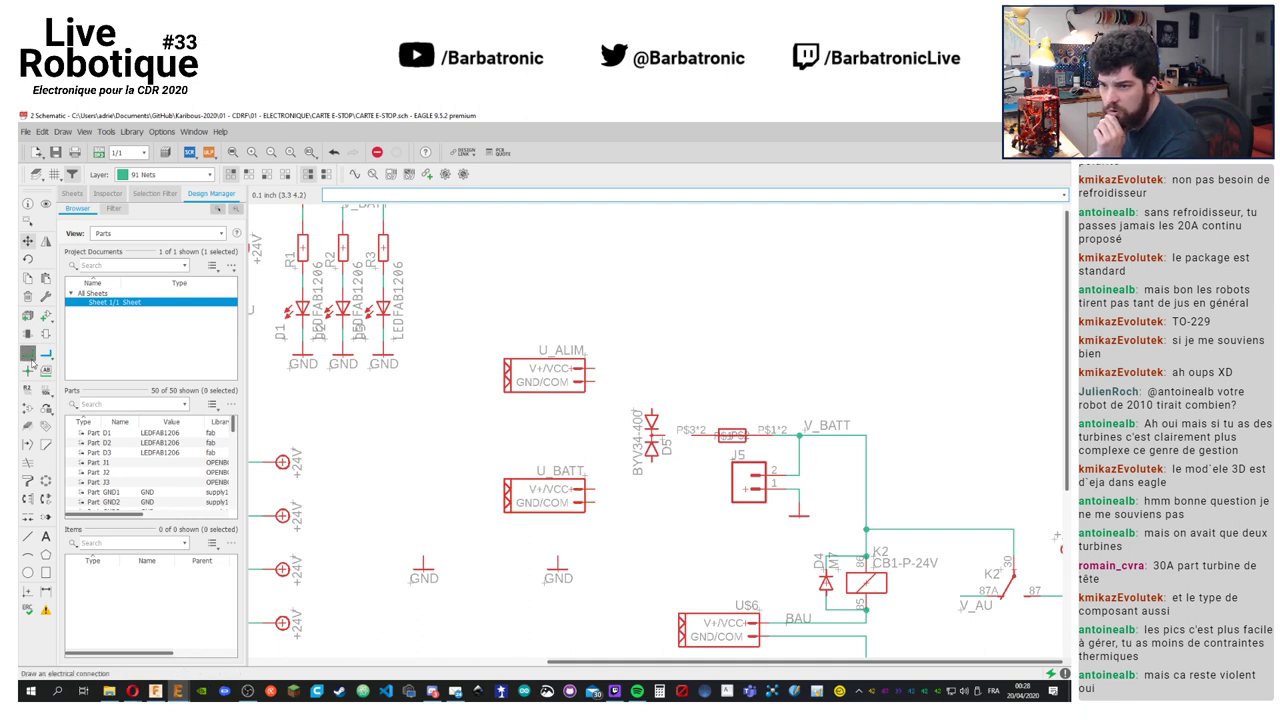
click(598, 367)
click(651, 410)
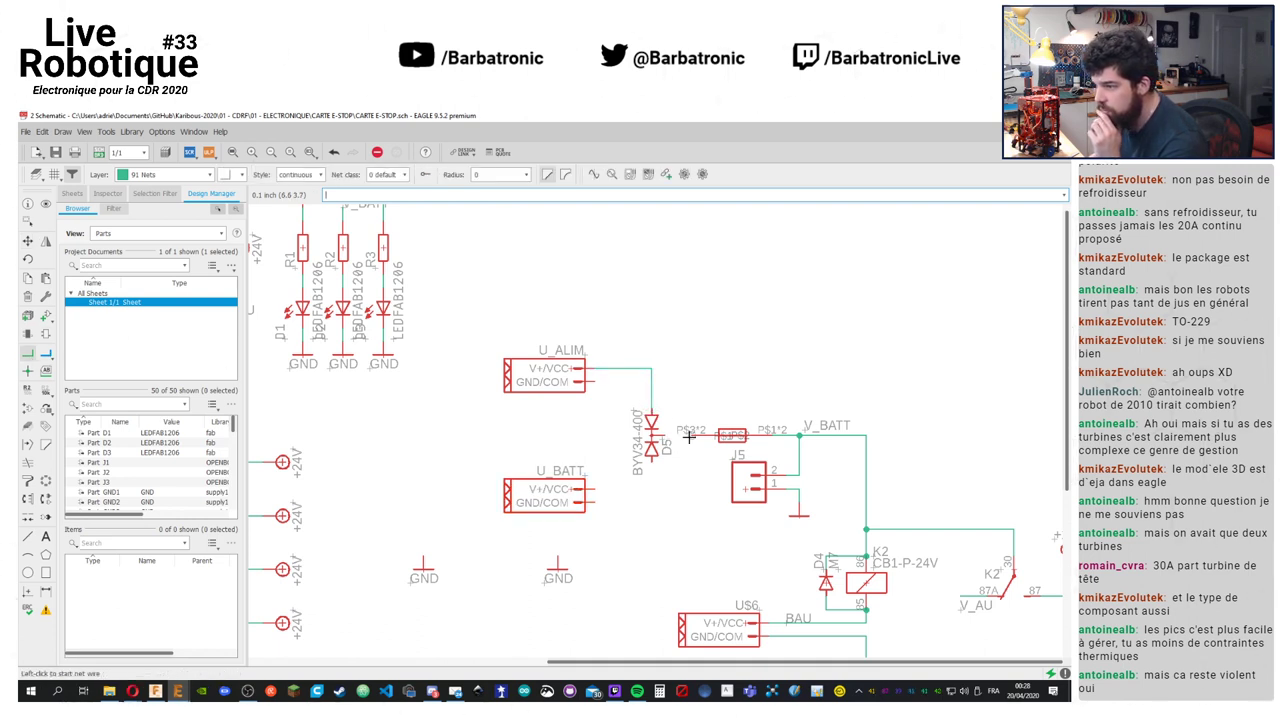
click(651, 458)
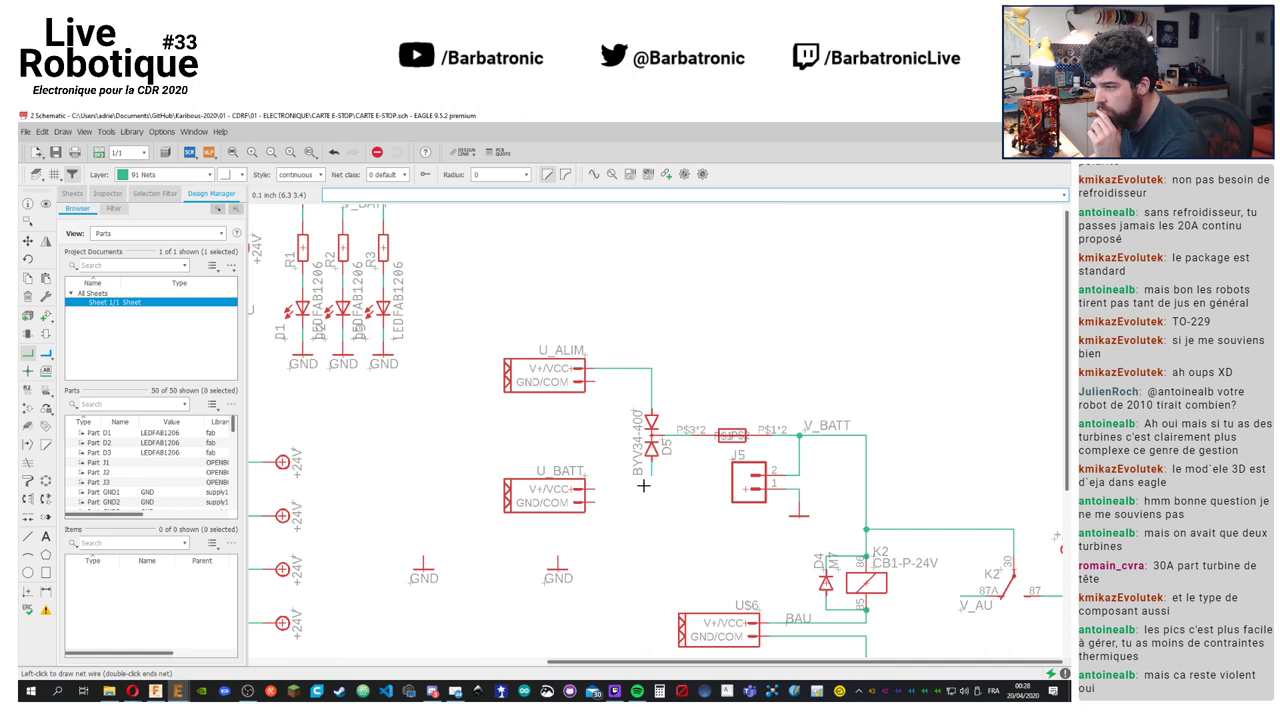
click(594, 489)
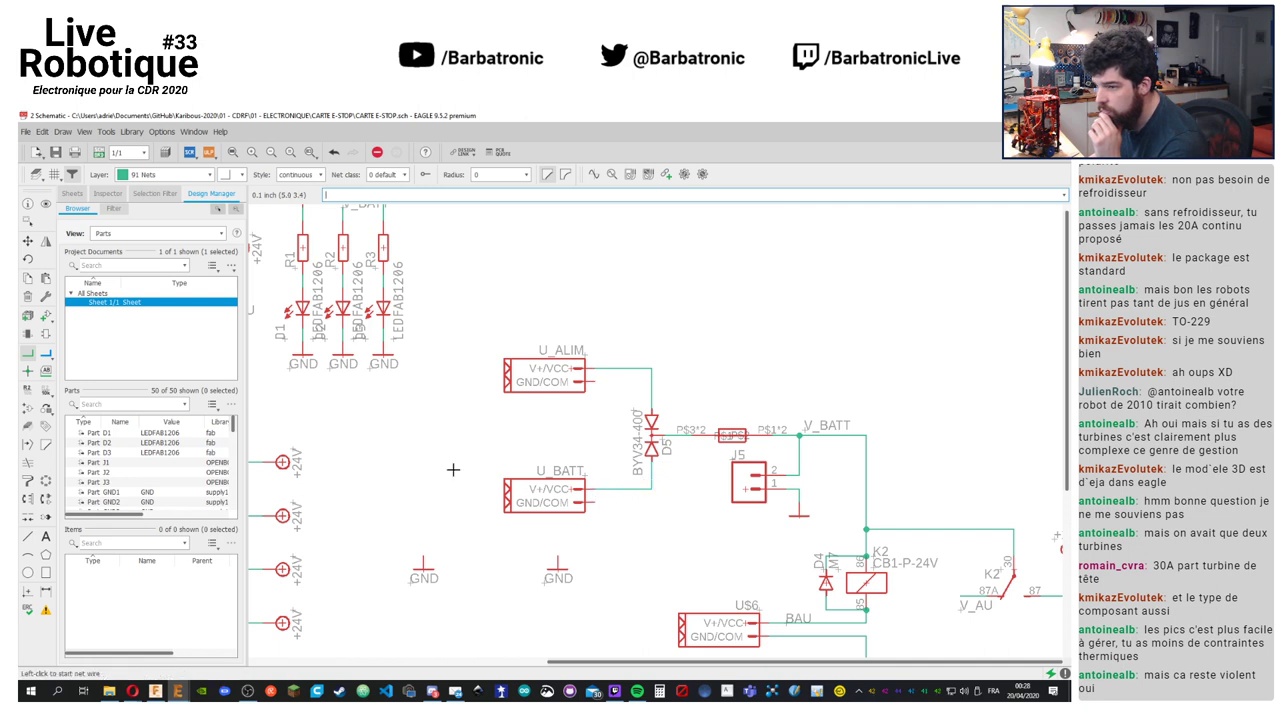
Place one GND symbol below U_BATT and the other below U_ALIM
click(28, 241)
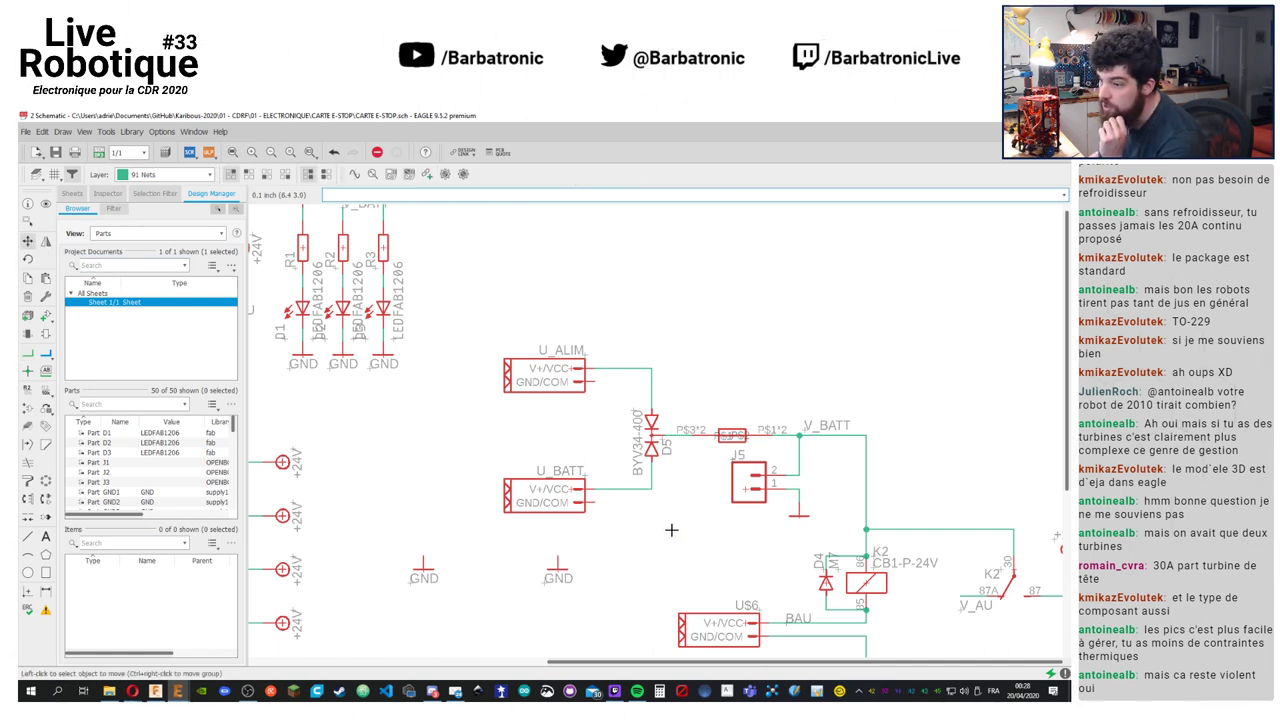
click(557, 570)
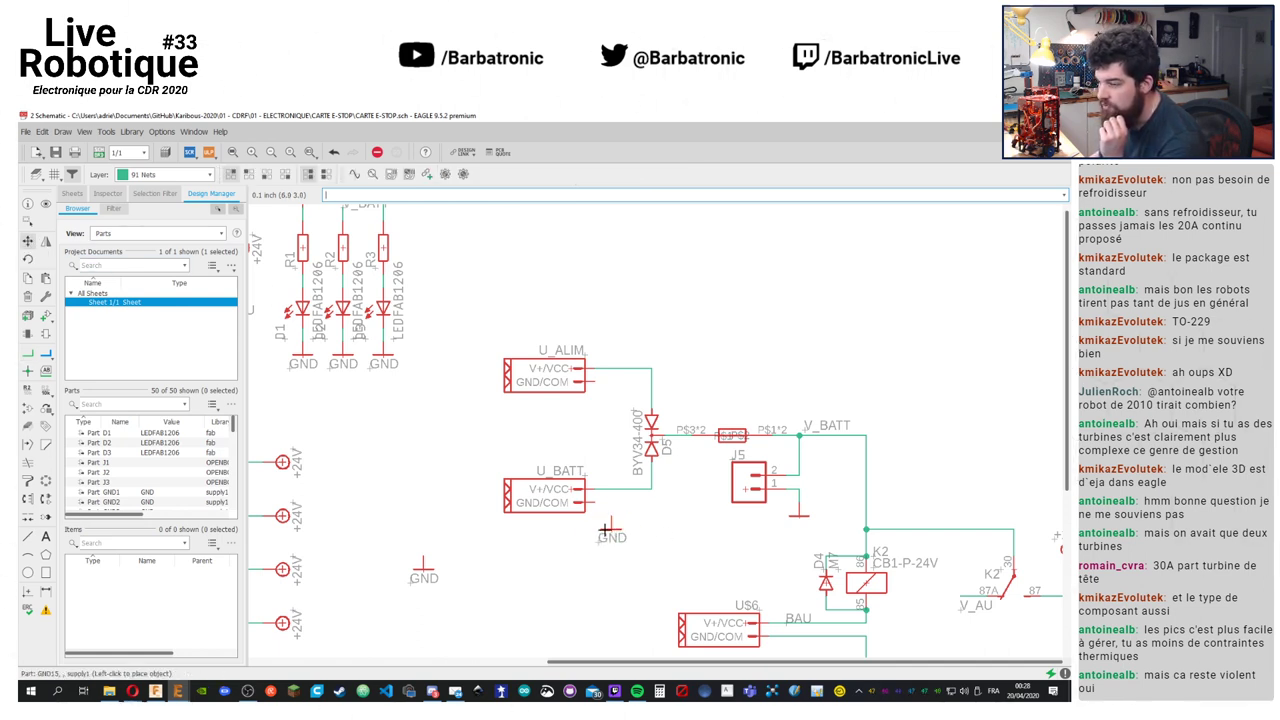
click(612, 530)
click(424, 570)
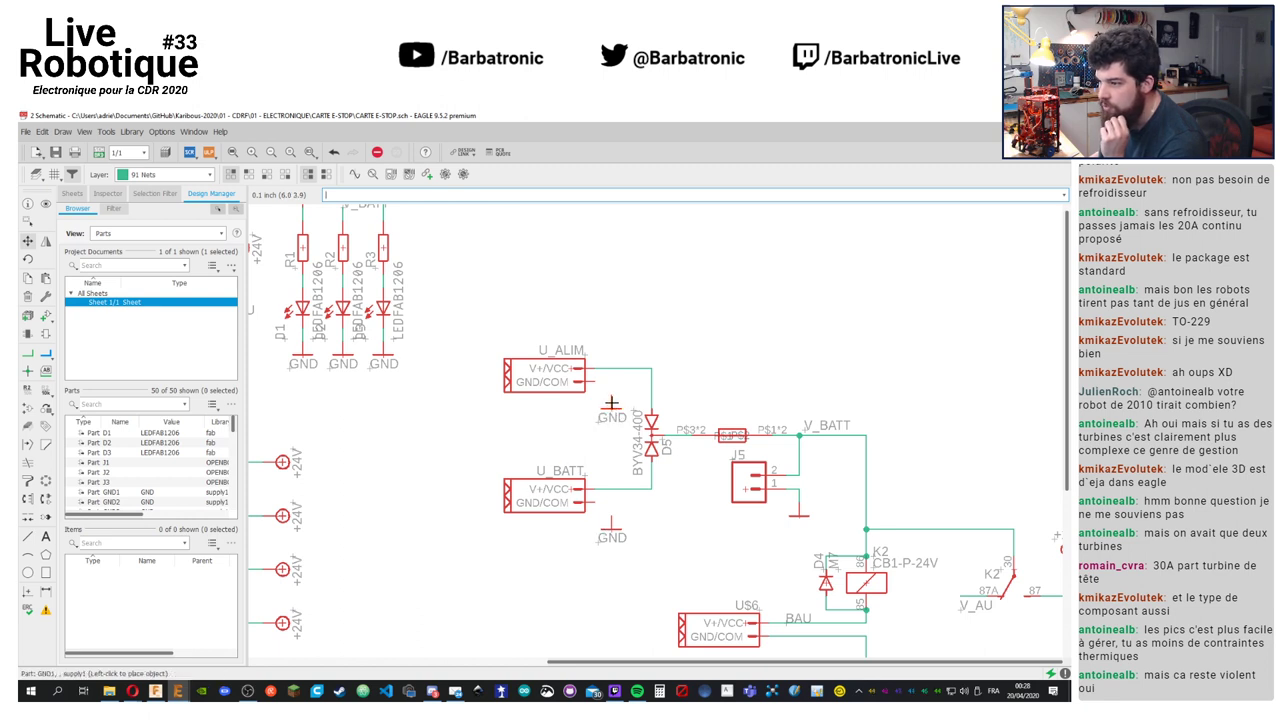
click(611, 403)
click(45, 354)
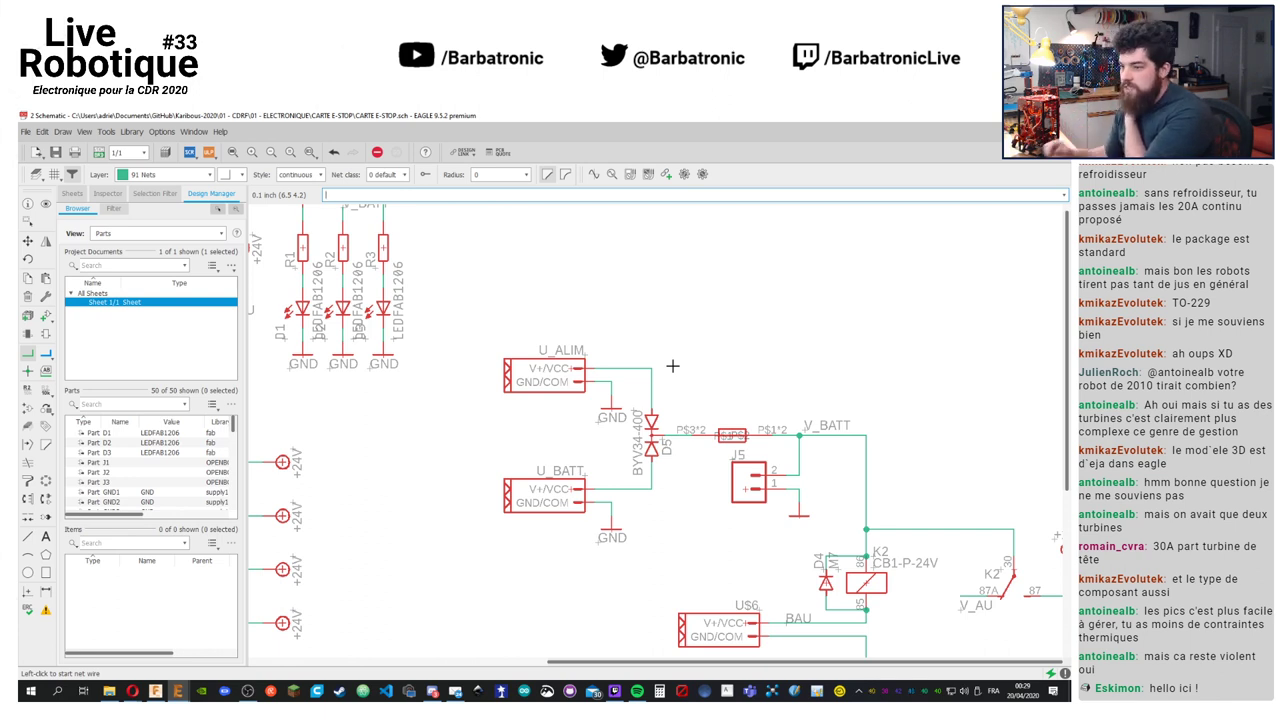
In the board layout, try selecting the copper area at the lower-left corner
click(99, 153)
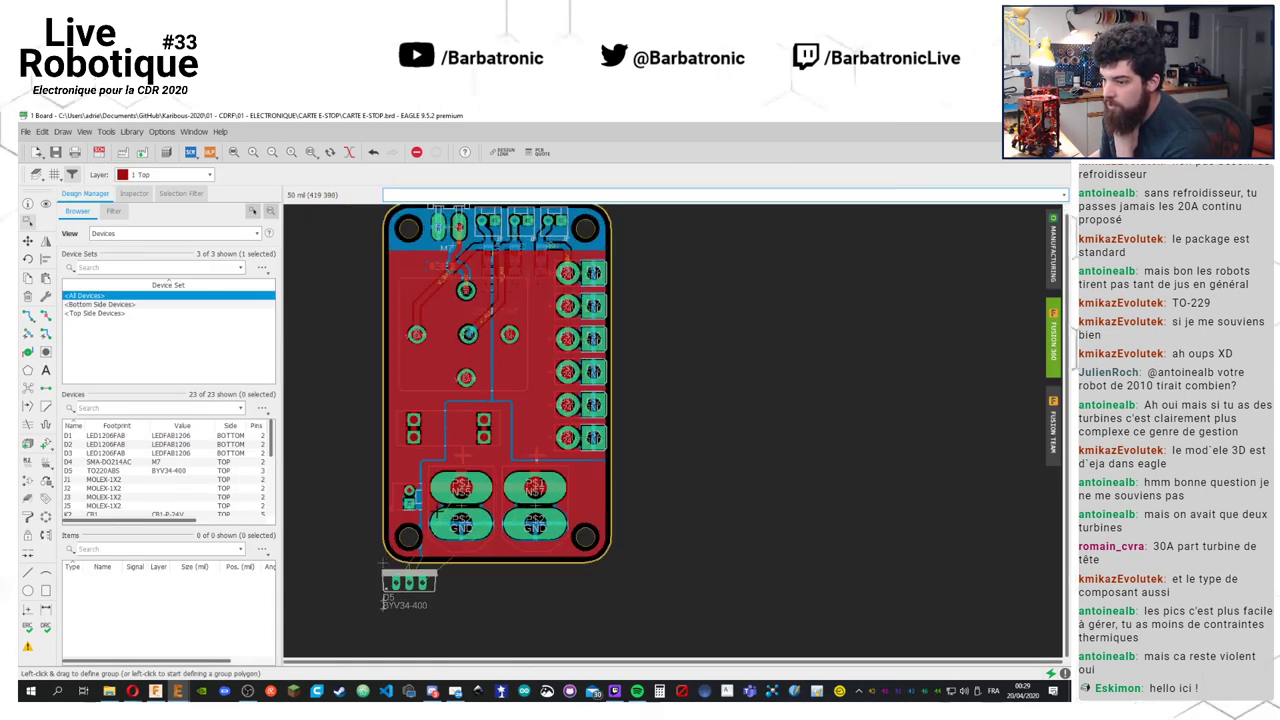
scroll(439, 510, up, 2)
key(F7)
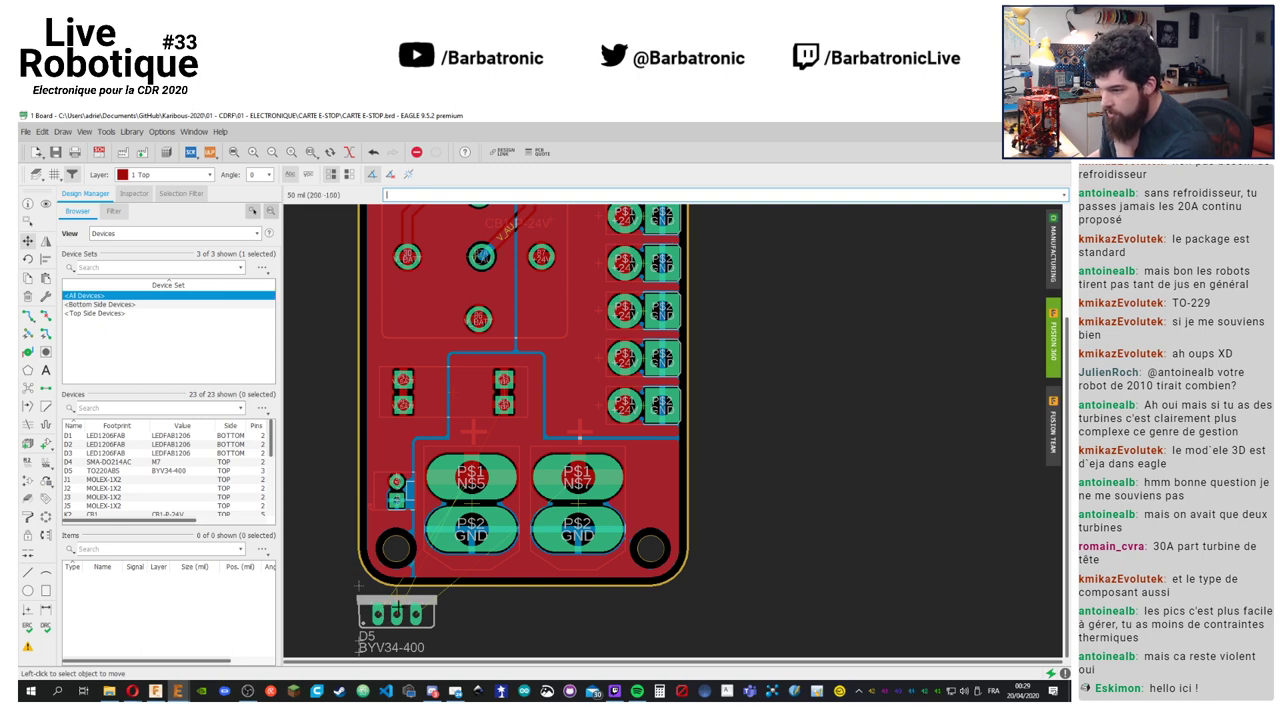
click(359, 587)
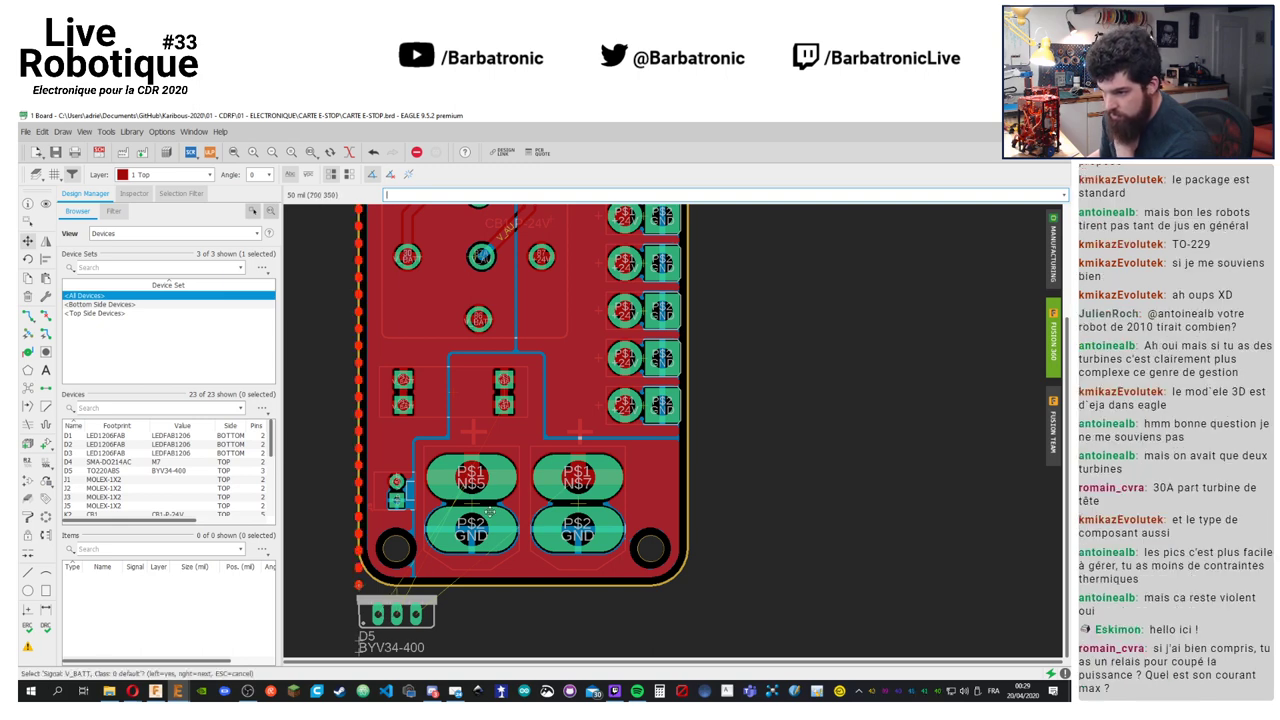
key(g)
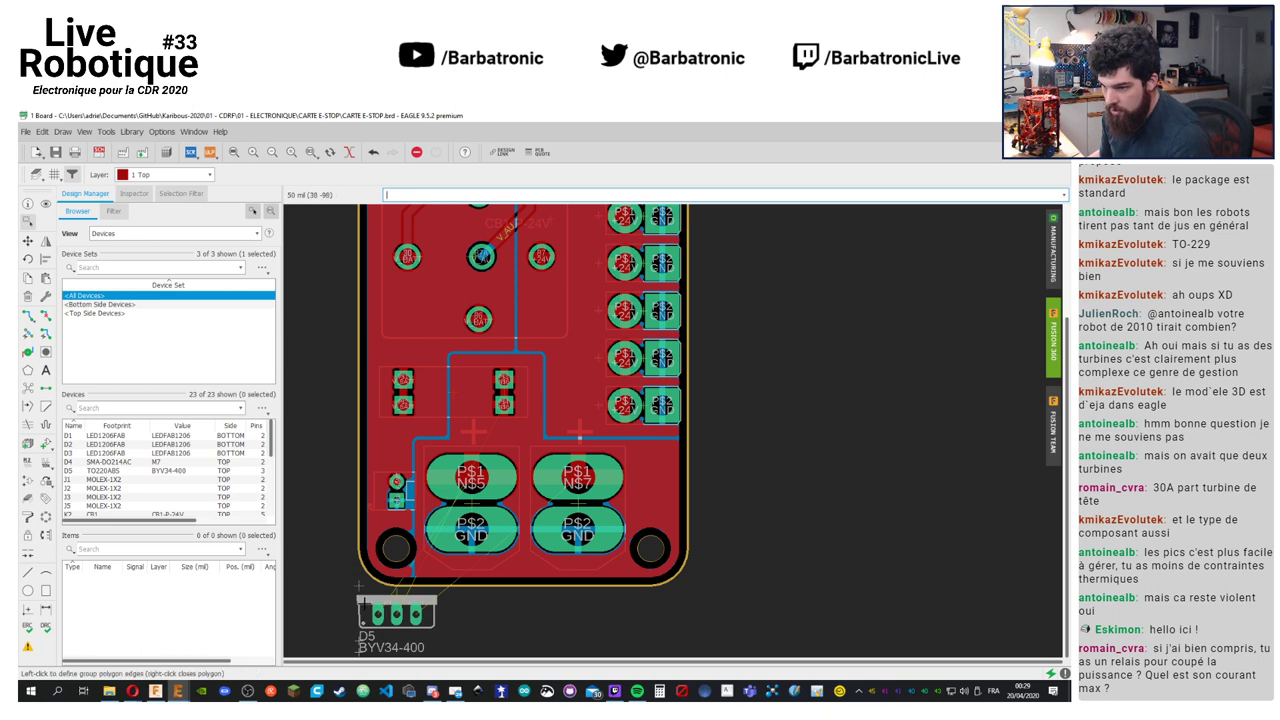
right_click(359, 587)
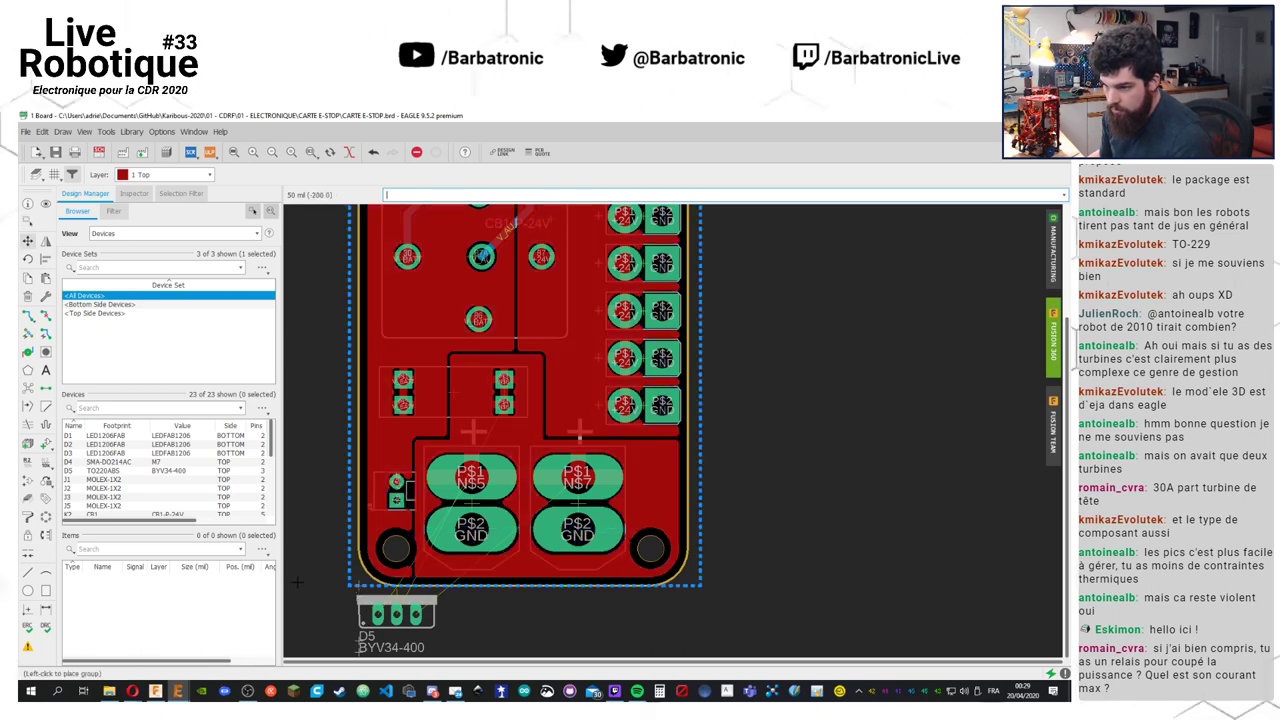
scroll(352, 592, down, 1)
scroll(343, 600, up, 1)
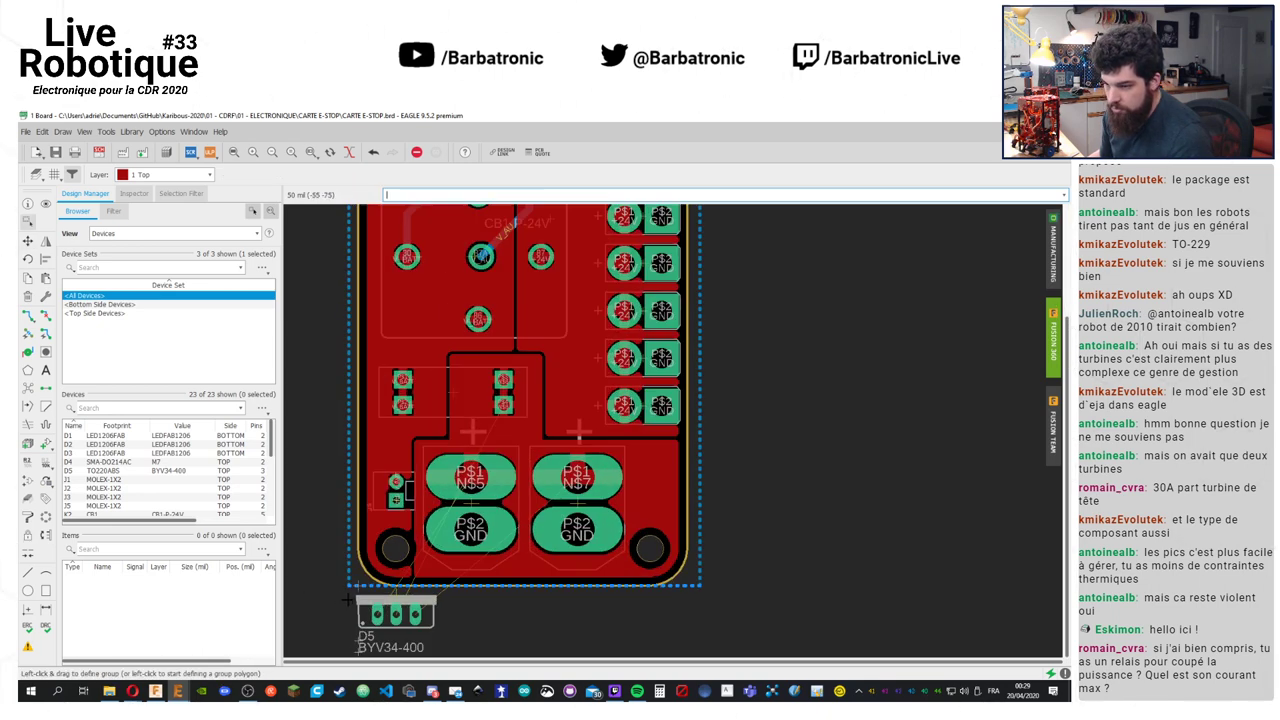
Put the V_BATT and GND polygons back and move D5 to the board's right
click(28, 241)
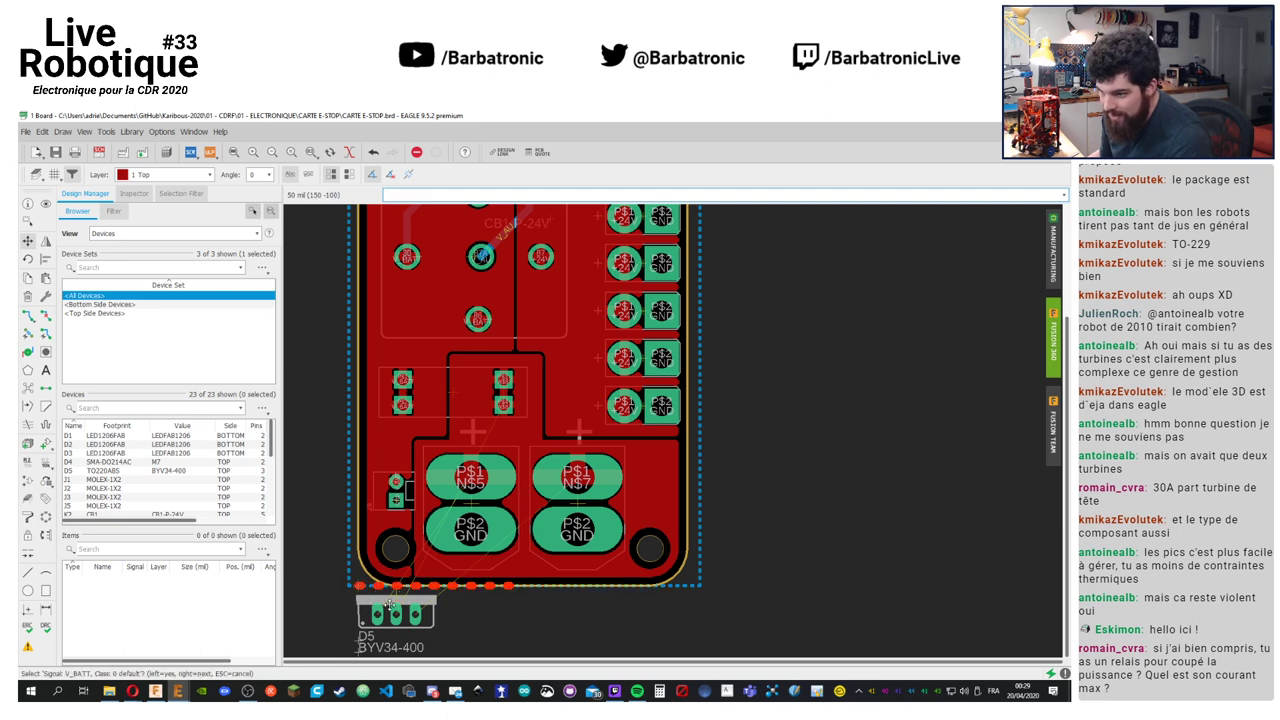
click(361, 586)
click(357, 585)
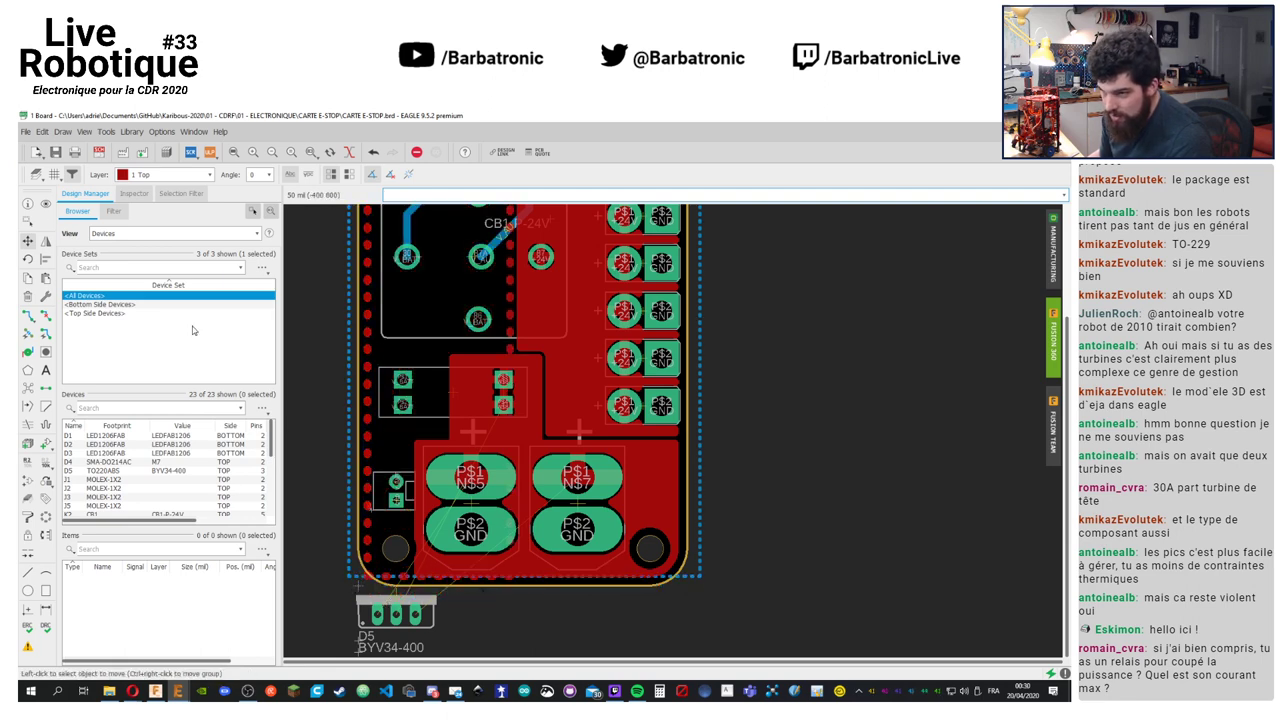
click(362, 600)
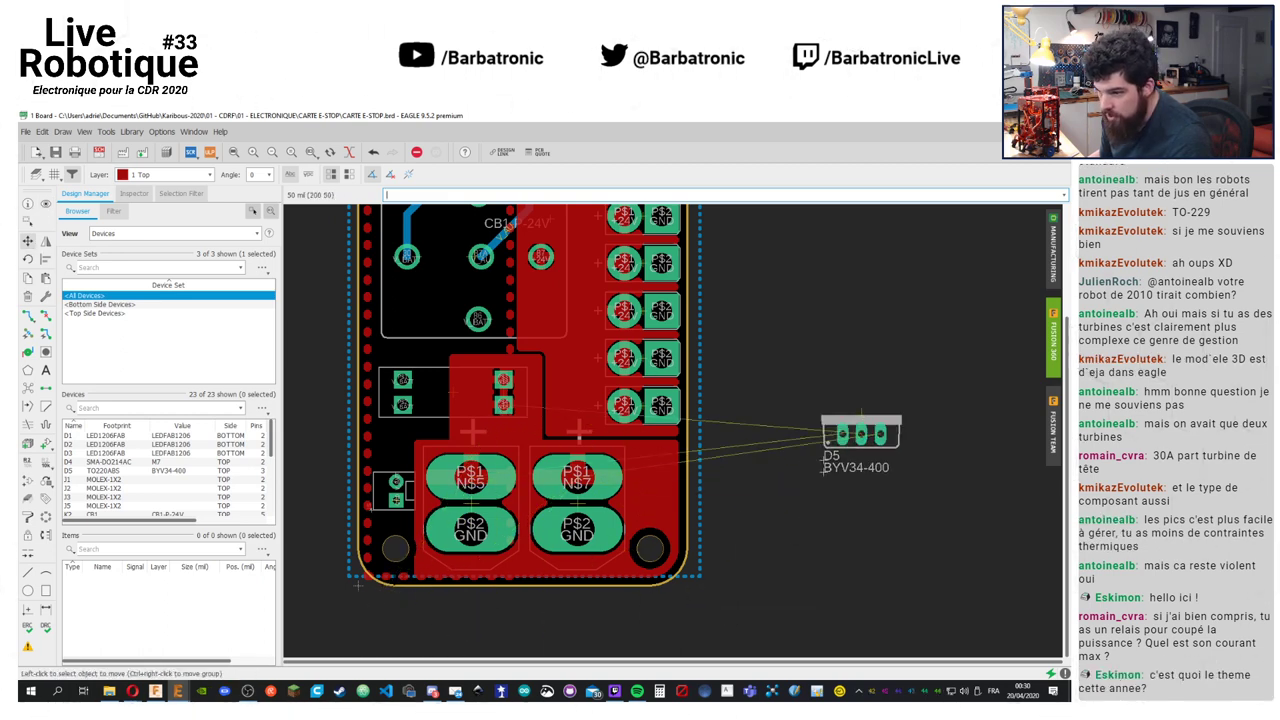
click(390, 594)
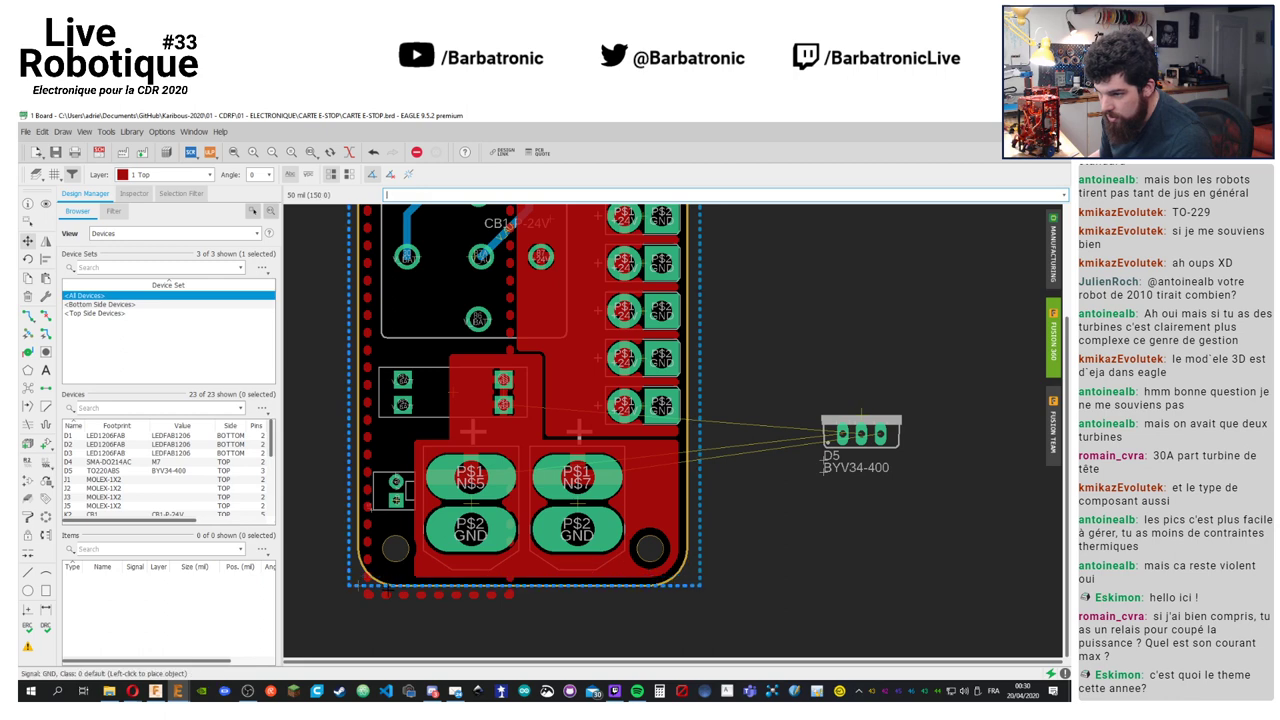
click(357, 586)
Run Ratsnest to refill the ground pour, then return to the schematic near relay K2
click(30, 388)
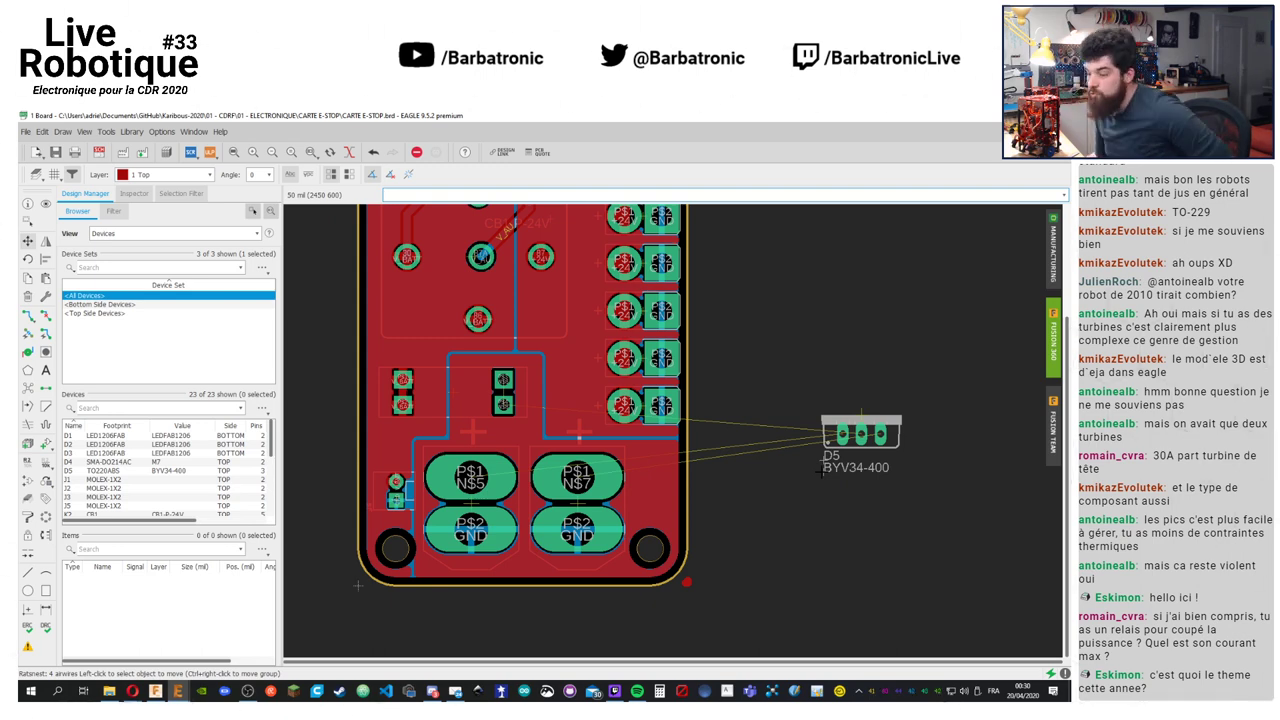
scroll(435, 347, up, 2)
scroll(435, 347, down, 2)
scroll(435, 347, down, 2)
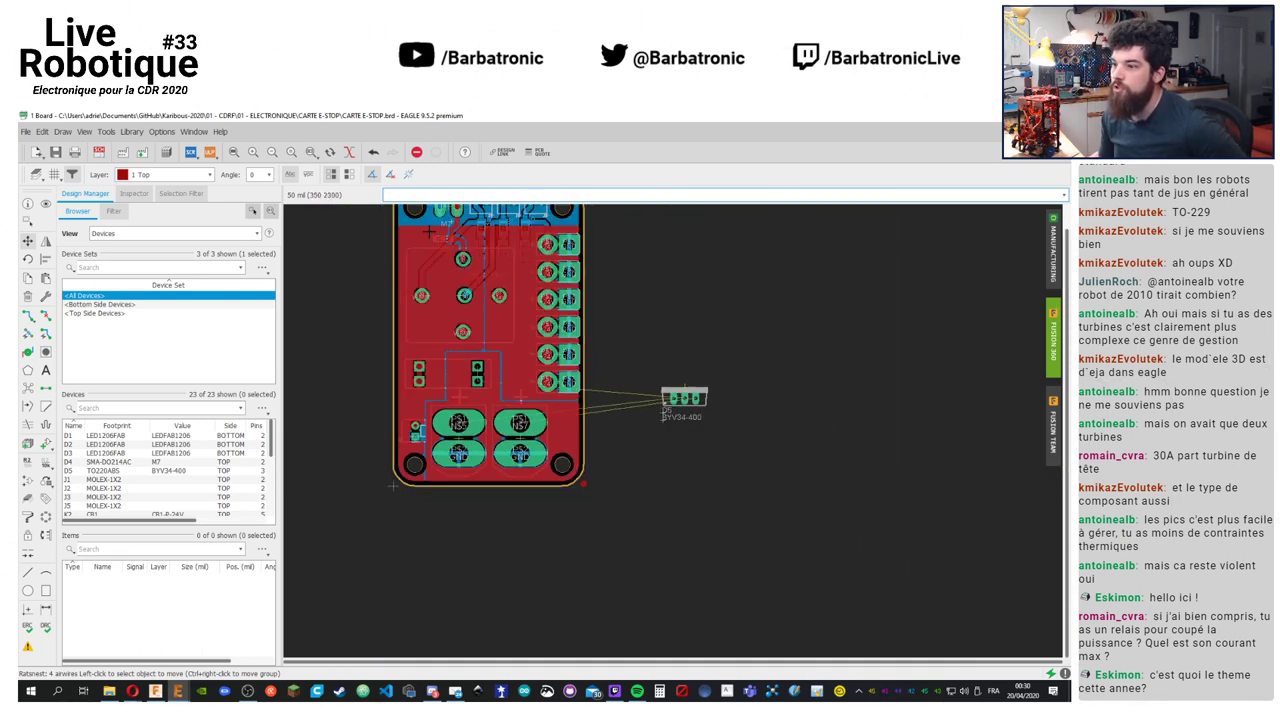
scroll(435, 347, up, 4)
click(122, 152)
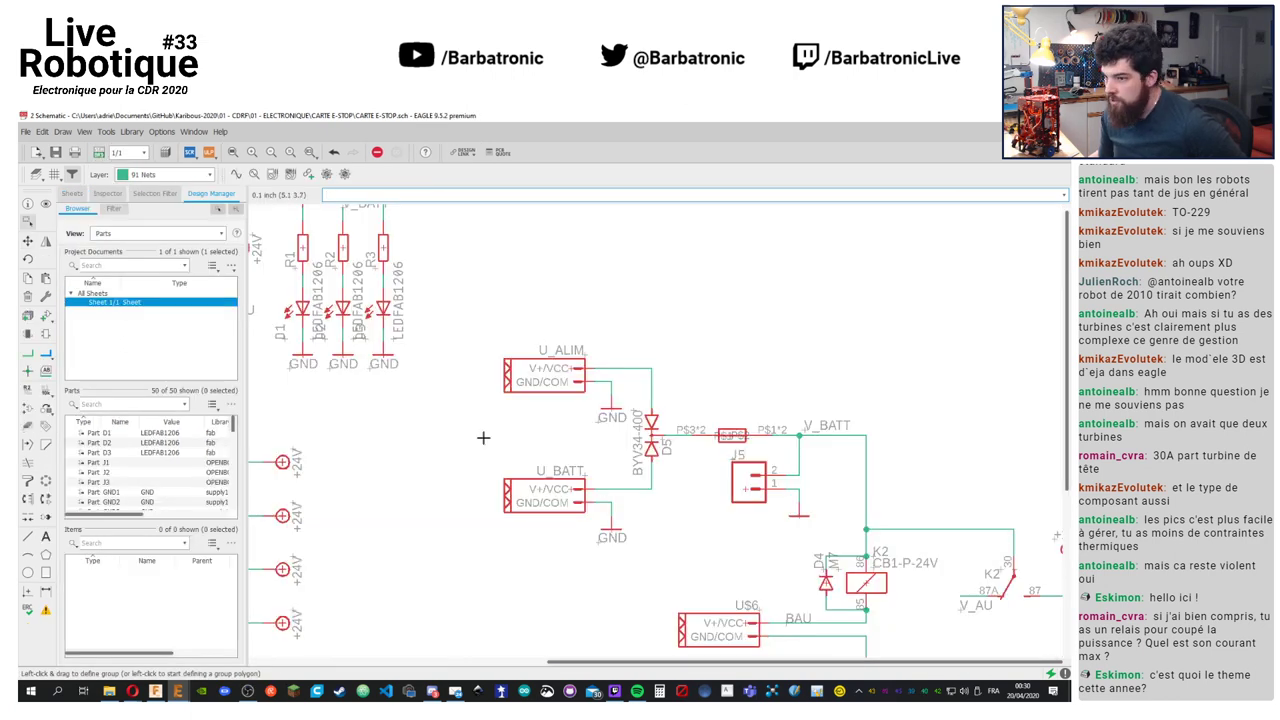
scroll(484, 438, down, 3)
scroll(713, 434, up, 1)
scroll(713, 434, up, 4)
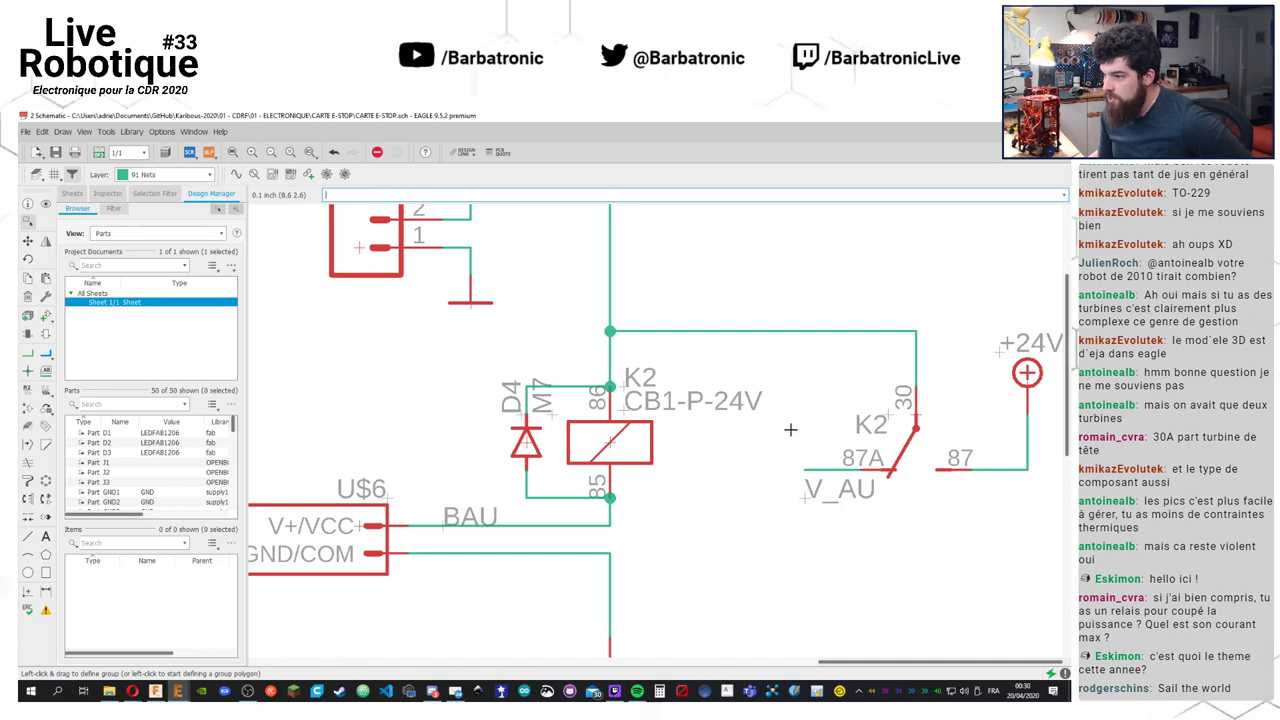
Google CB1-P-24 in a new tab and open Farnell's CB1-P-24V relay page
mouse_move(132, 690)
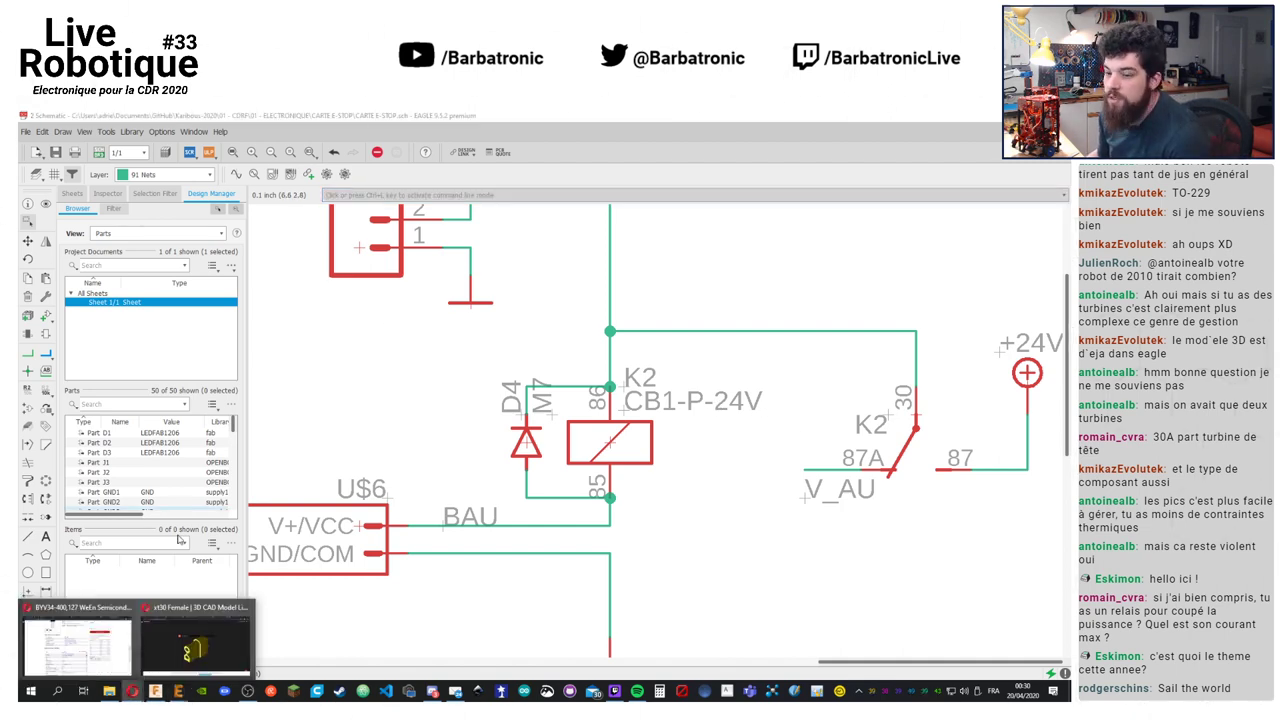
click(90, 652)
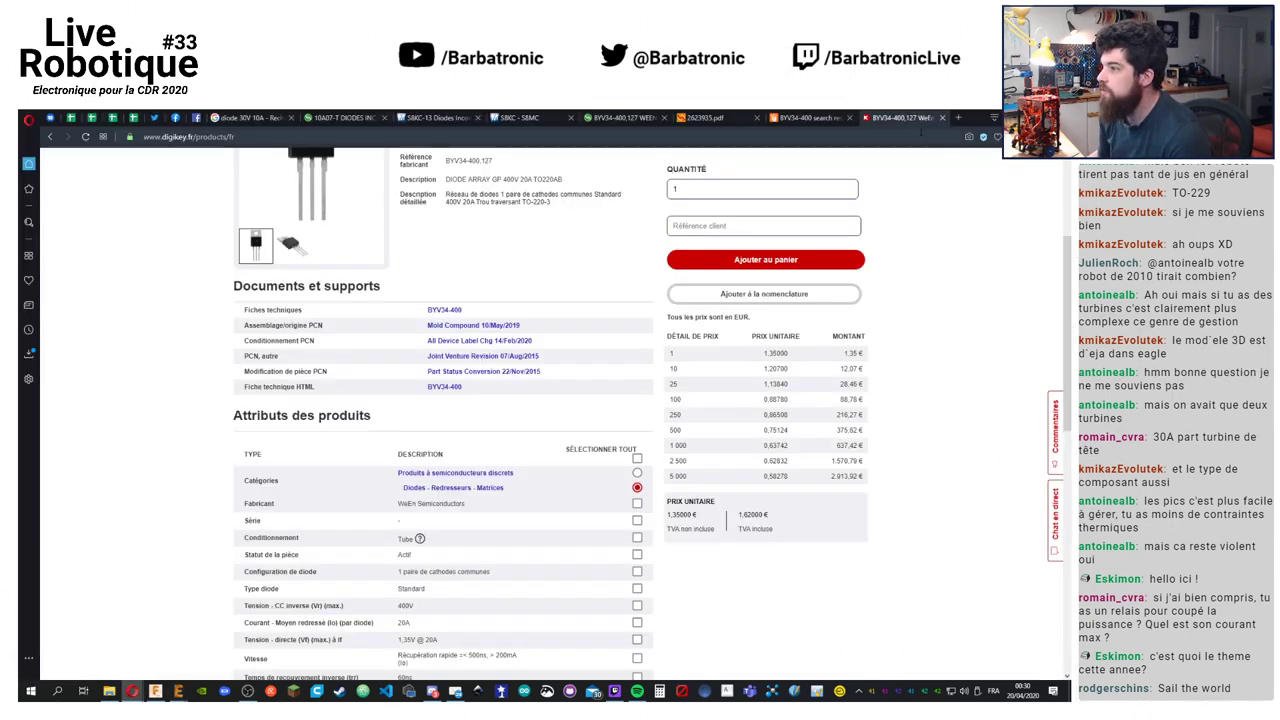
click(958, 118)
text(CB)
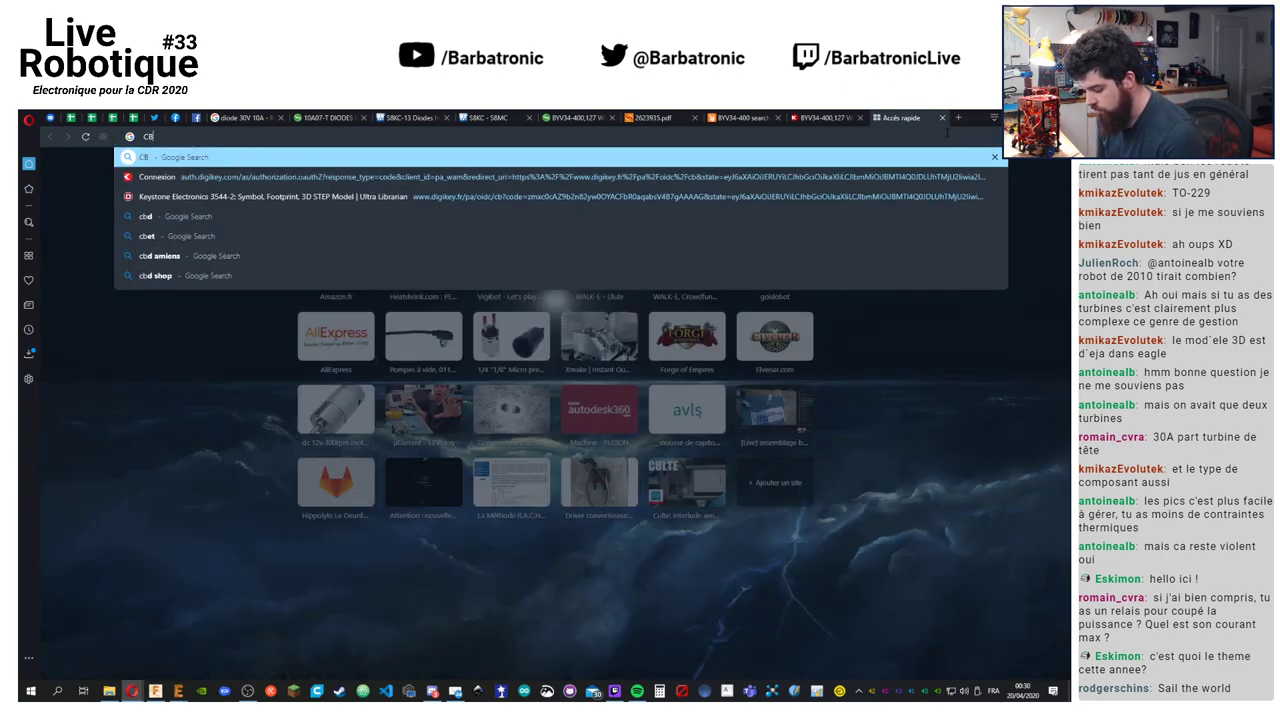
text(1-P-)
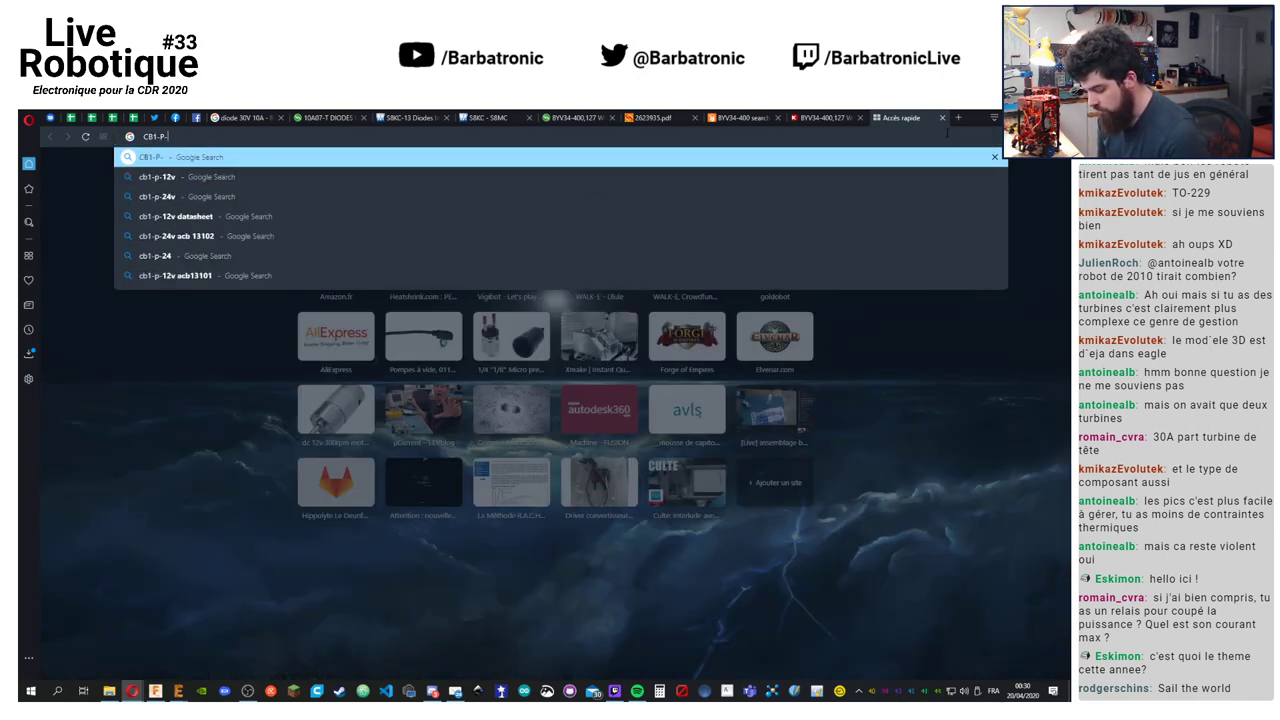
text(24)
key(Return)
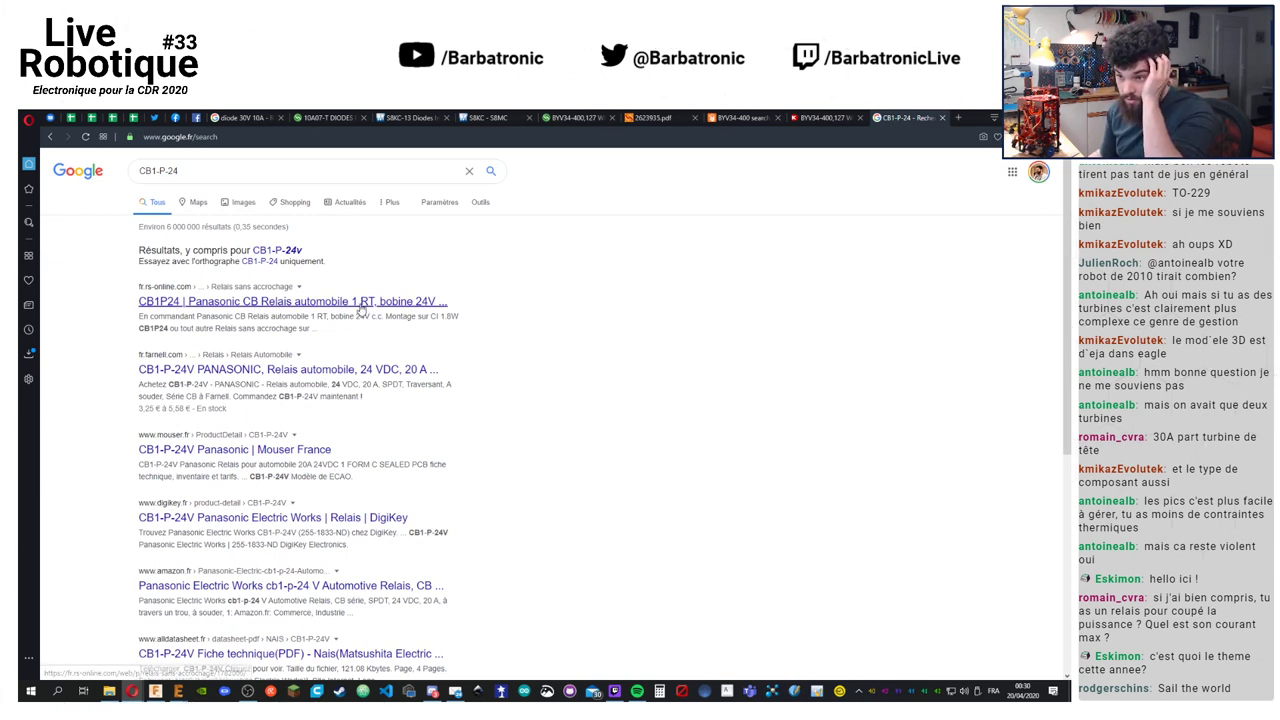
click(360, 308)
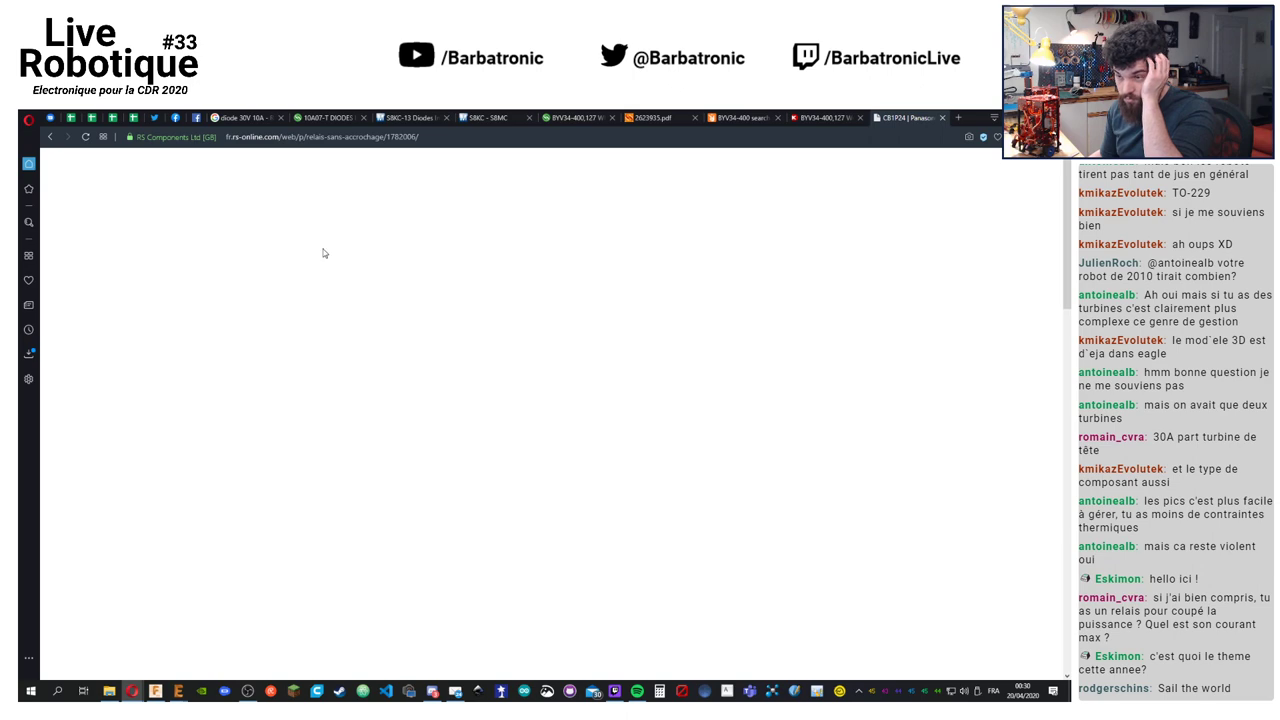
key(alt+Left)
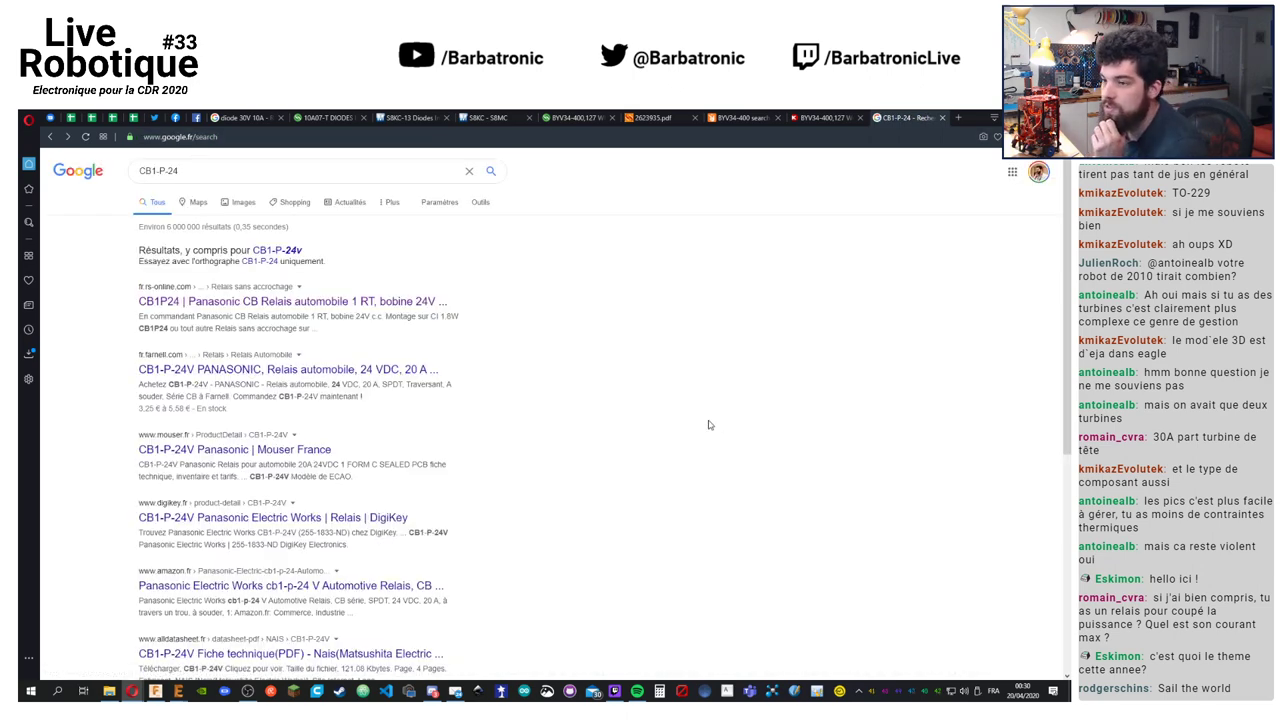
click(344, 370)
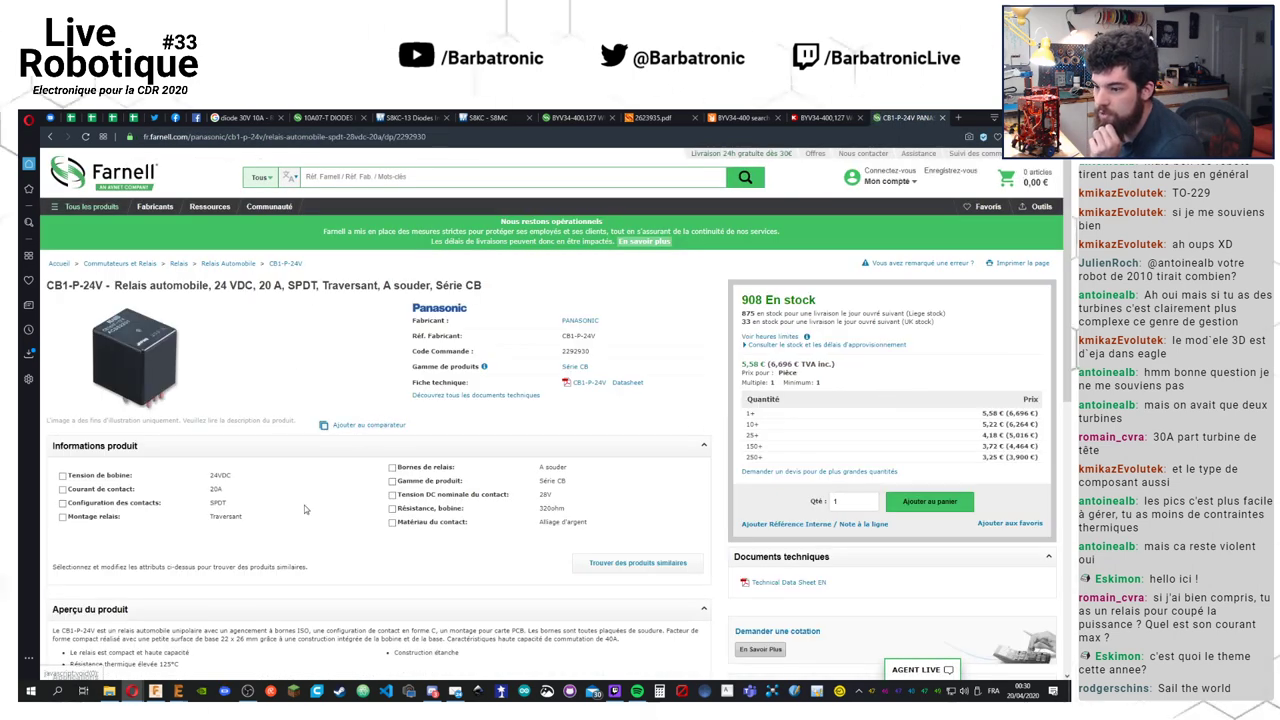
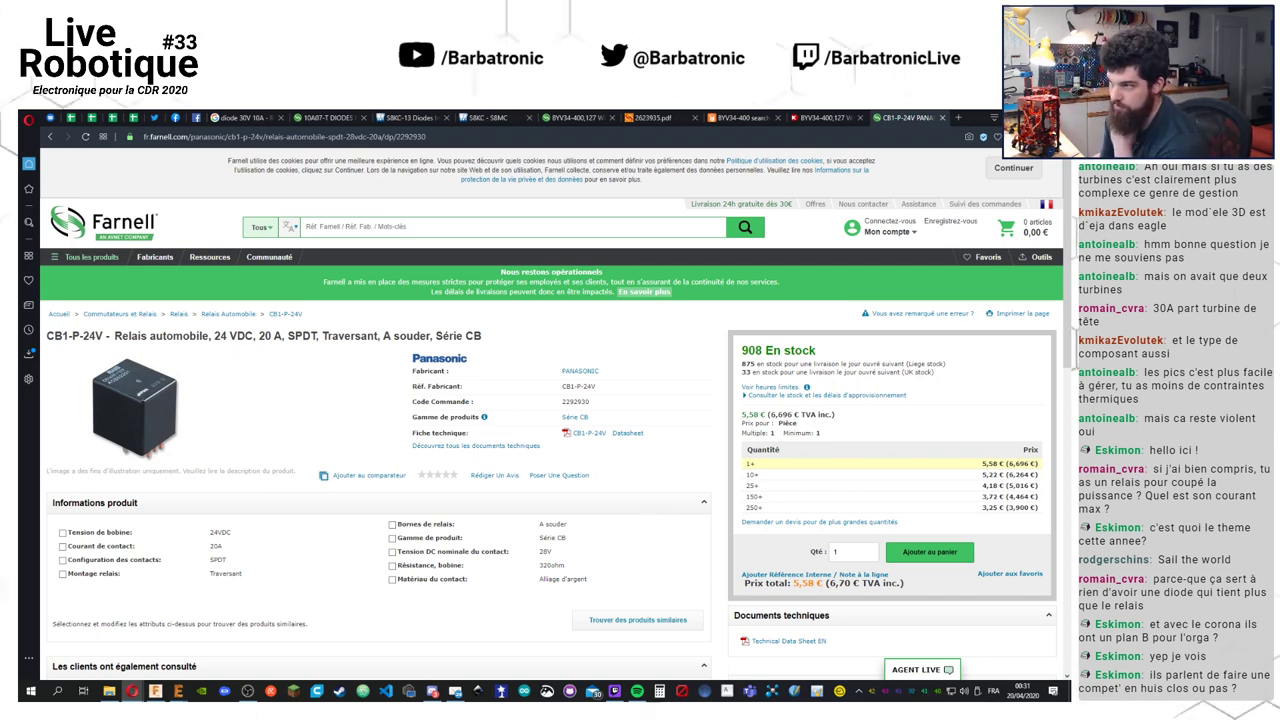
Leave the Farnell CB1-P-24V relay page and return to the EAGLE E-stop schematic showing relay K2
key(alt+Tab)
scroll(630, 452, up, 4)
Zoom around the schematic, then bring up the E-stop board layout with D5 still off-board
scroll(630, 452, down, 5)
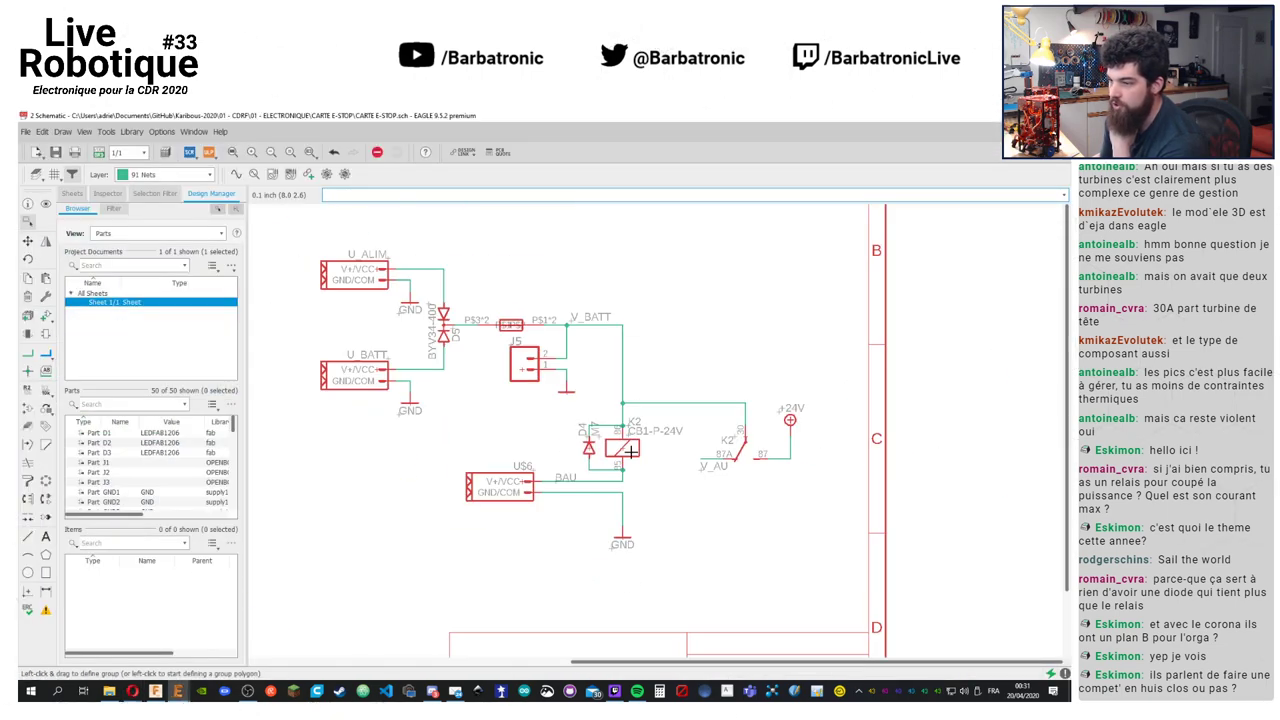
scroll(580, 312, up, 3)
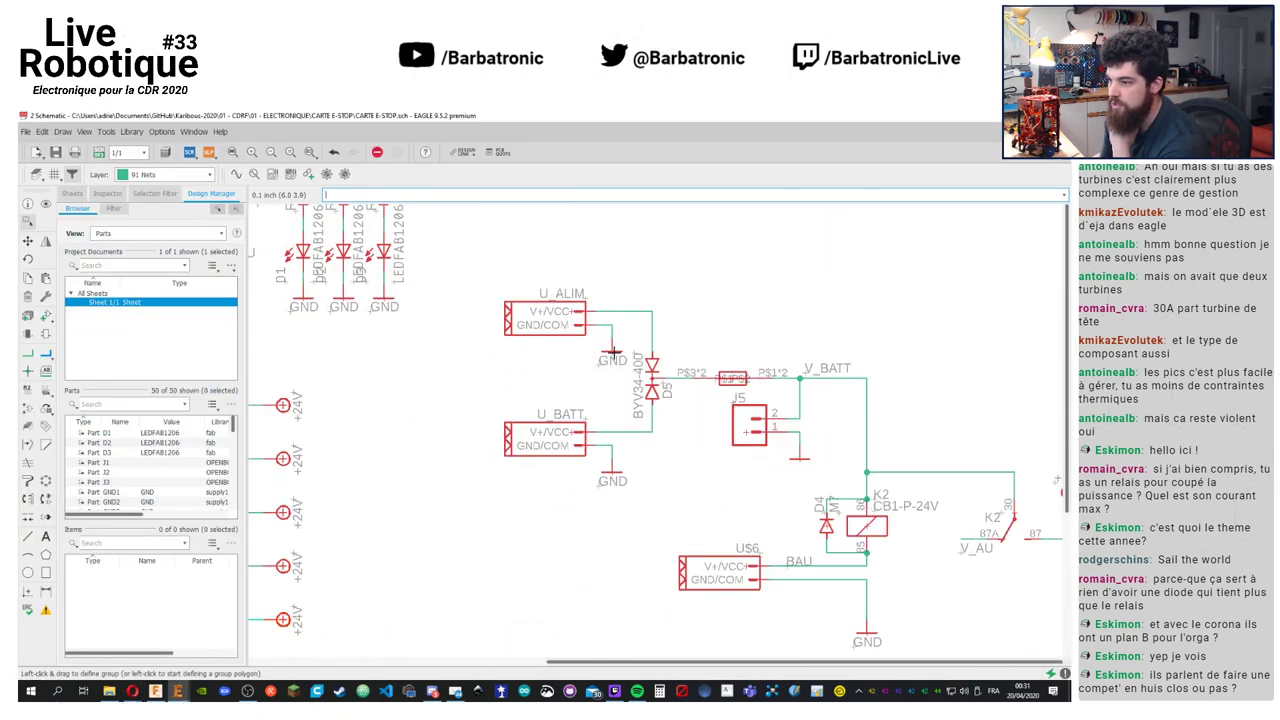
scroll(560, 320, up, 3)
key(alt+Tab)
scroll(661, 521, down, 5)
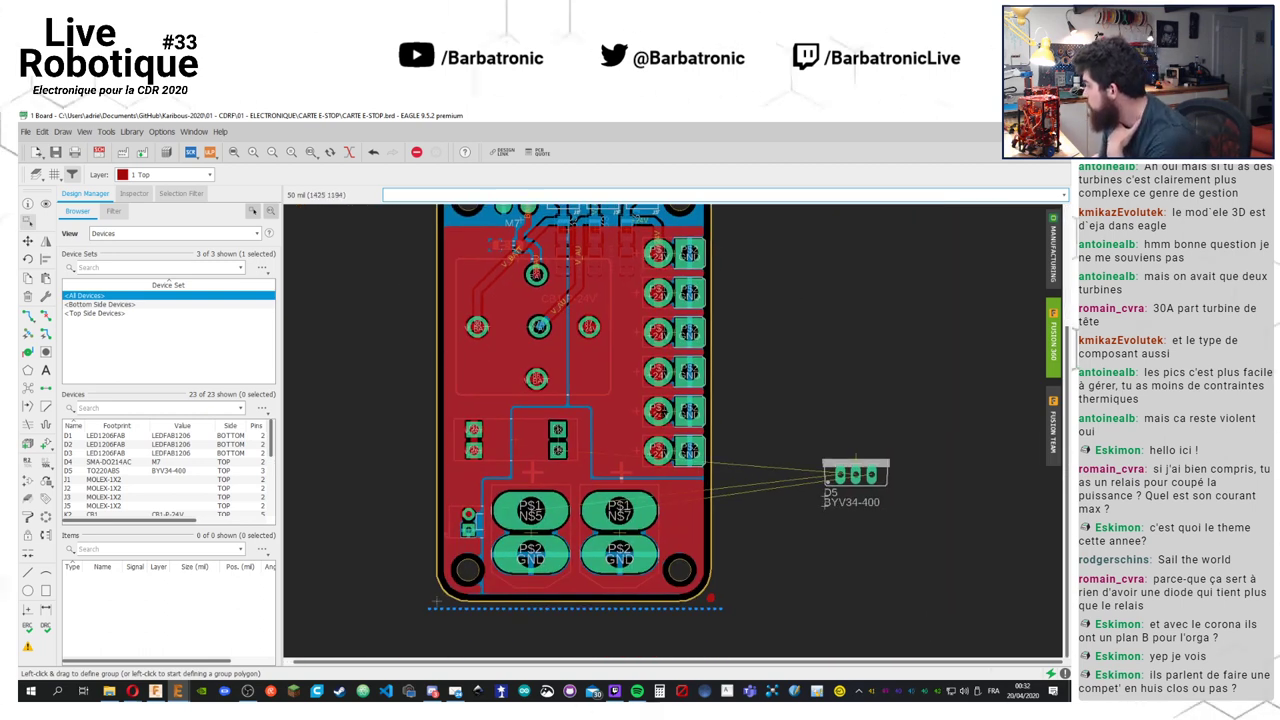
Pick up element U$8 with Move, release it unchanged, and recalculate the copper pours
click(30, 243)
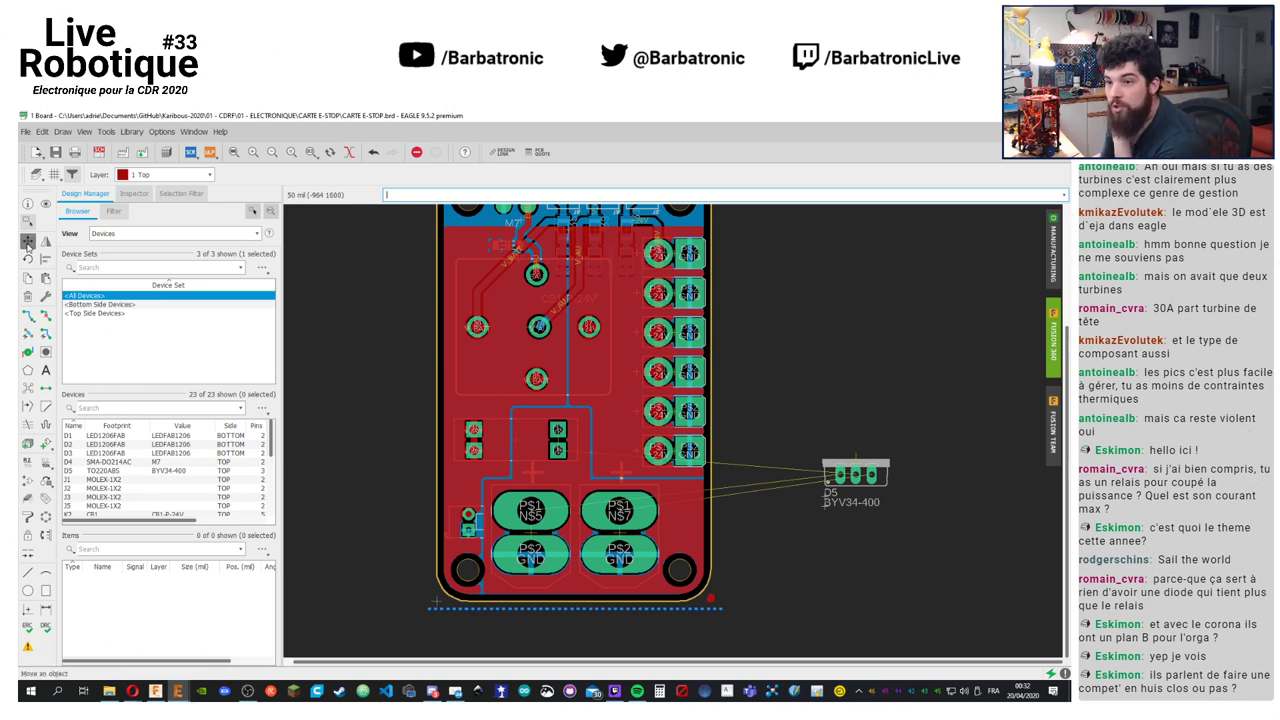
scroll(506, 443, down, 1)
scroll(506, 443, up, 4)
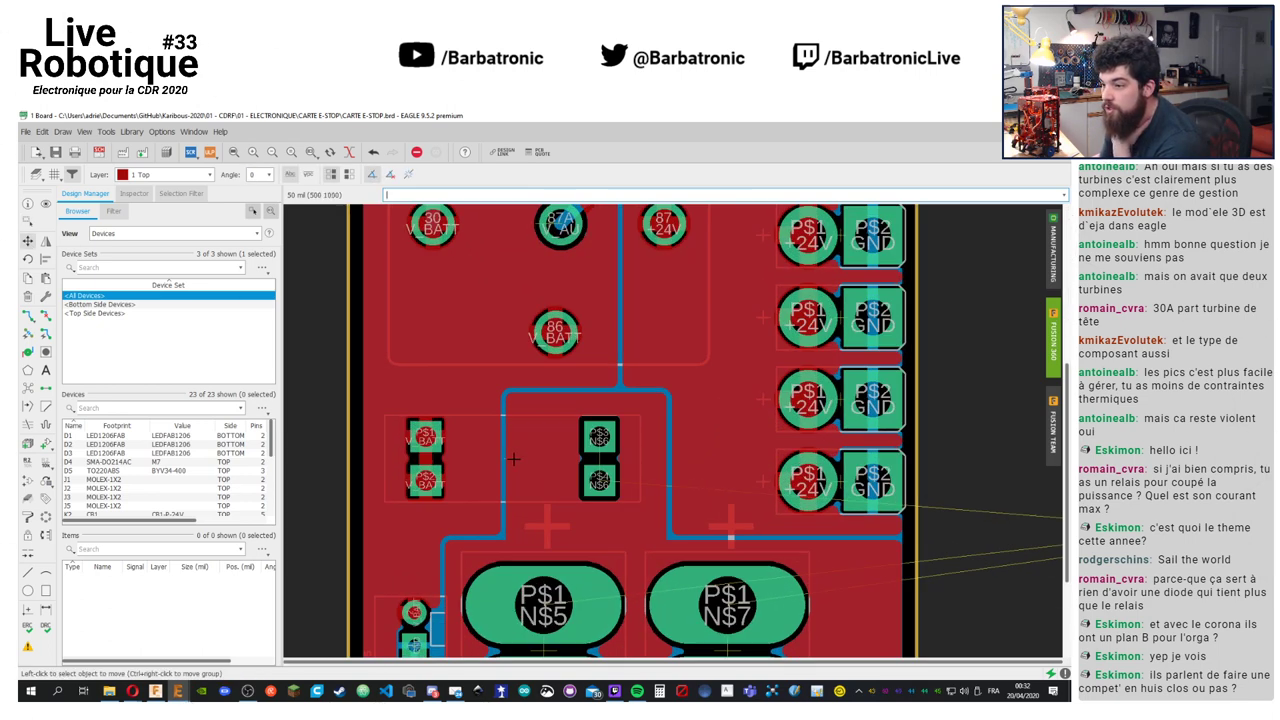
click(513, 459)
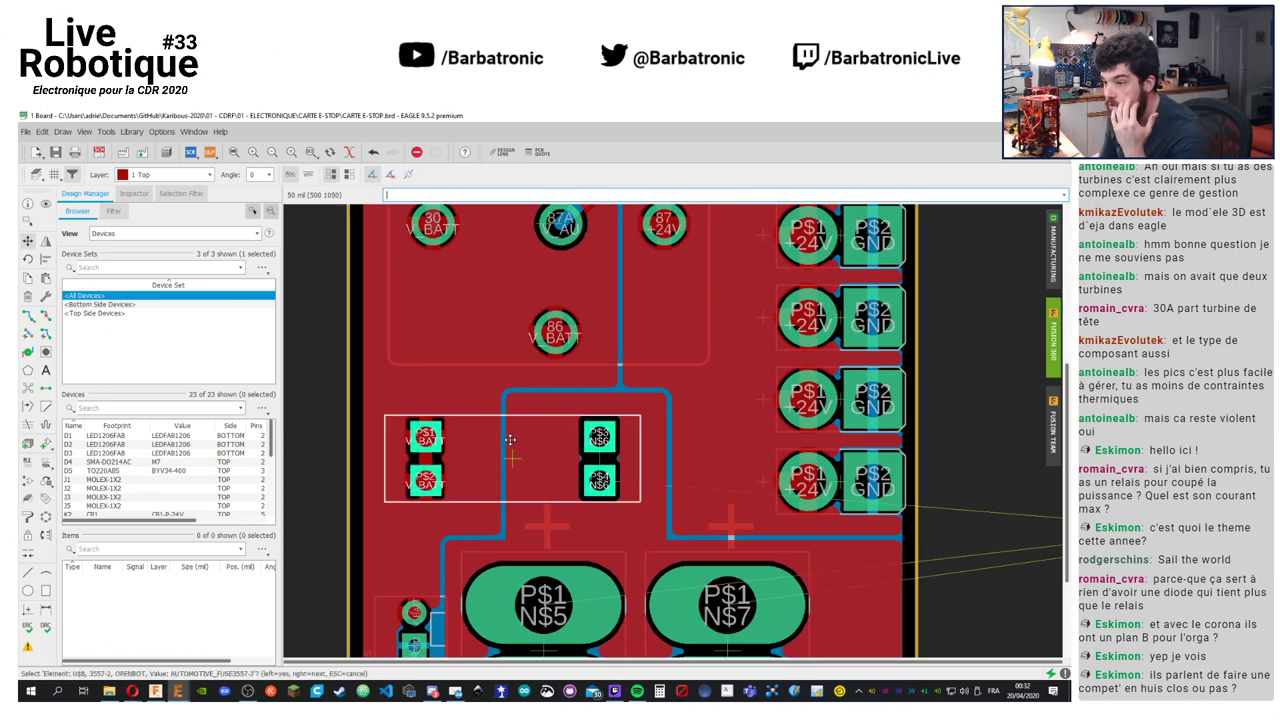
right_click(510, 441)
click(45, 352)
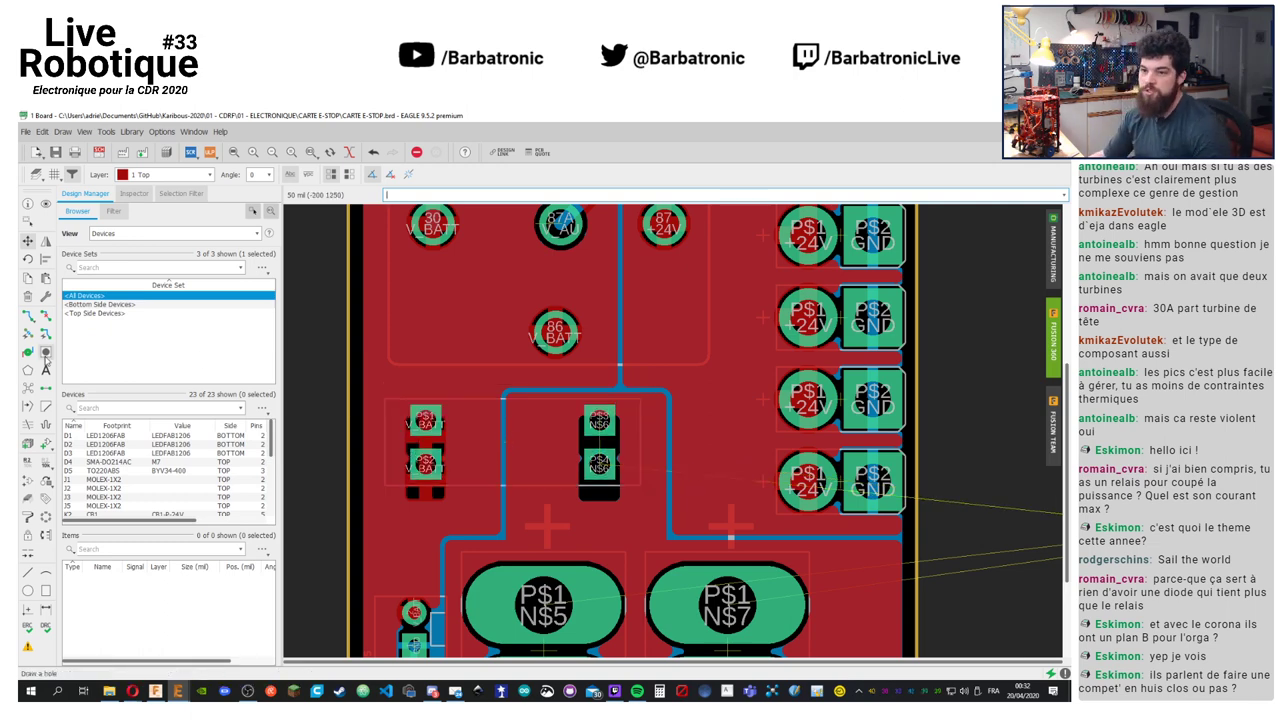
click(29, 388)
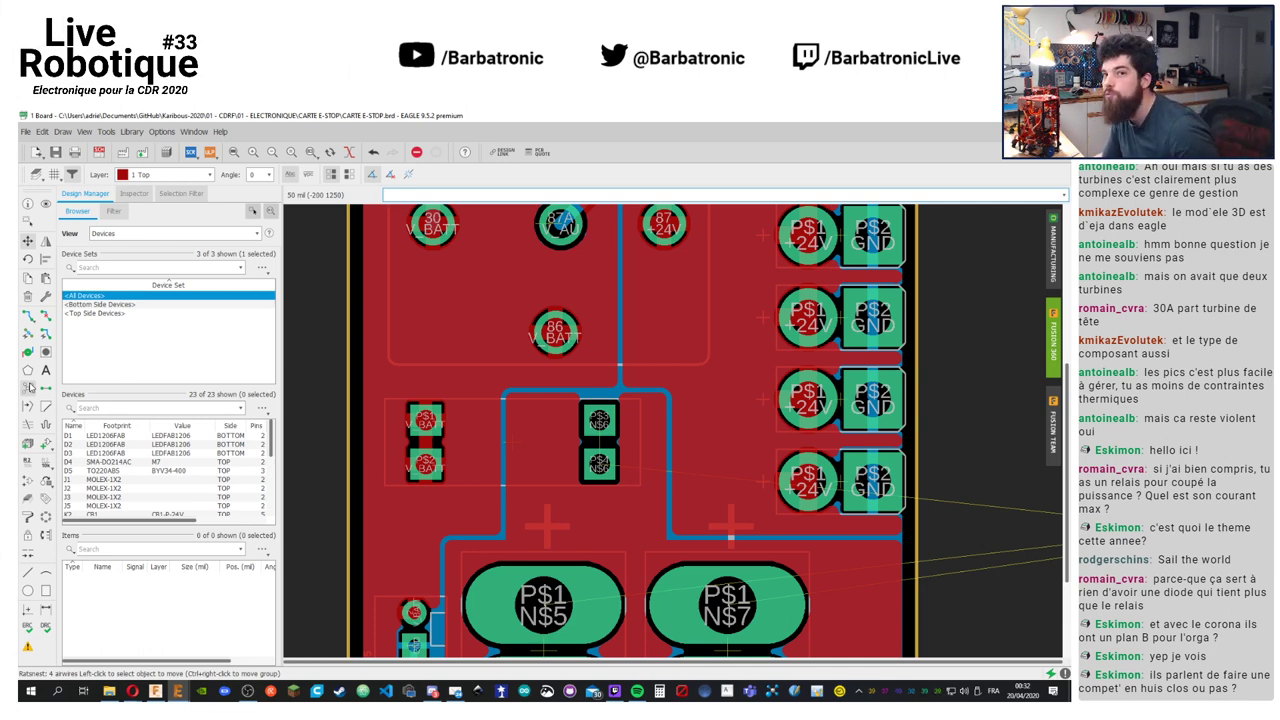
Move diode D5 from off the board to above the N$5/N$7 pads and repour
scroll(560, 480, down, 2)
middle_drag(560, 480, 503, 456)
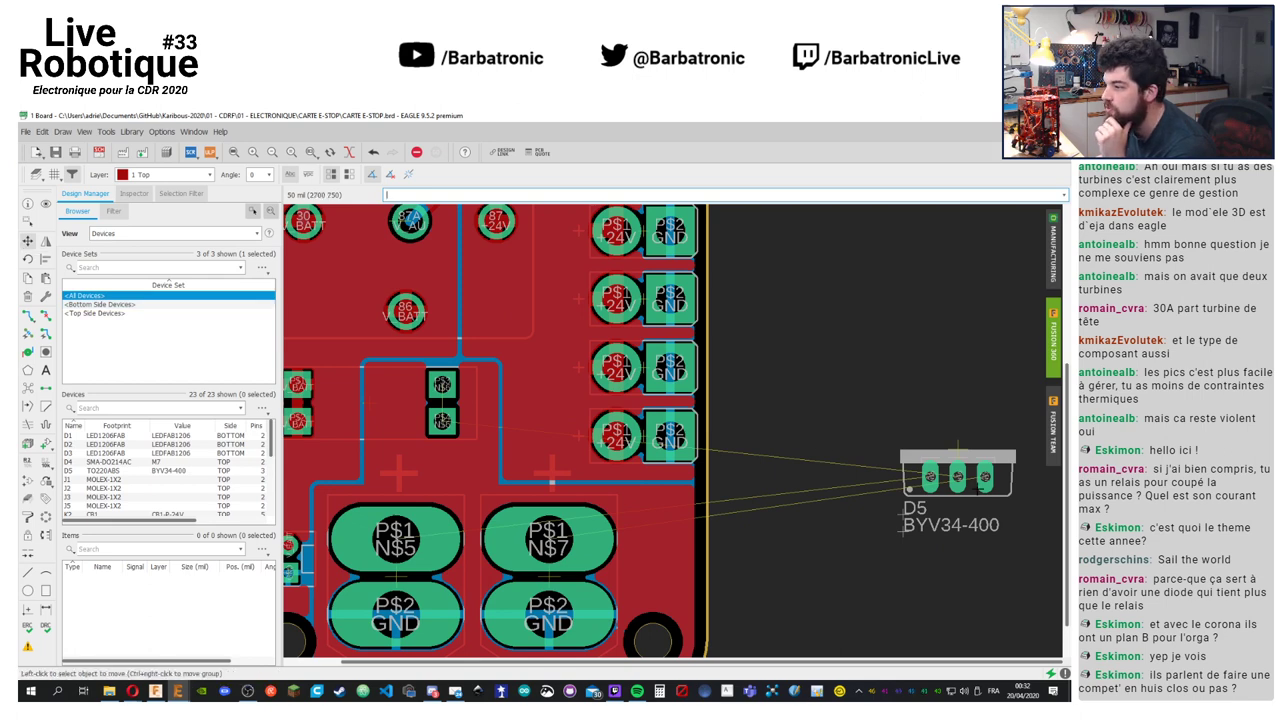
click(957, 455)
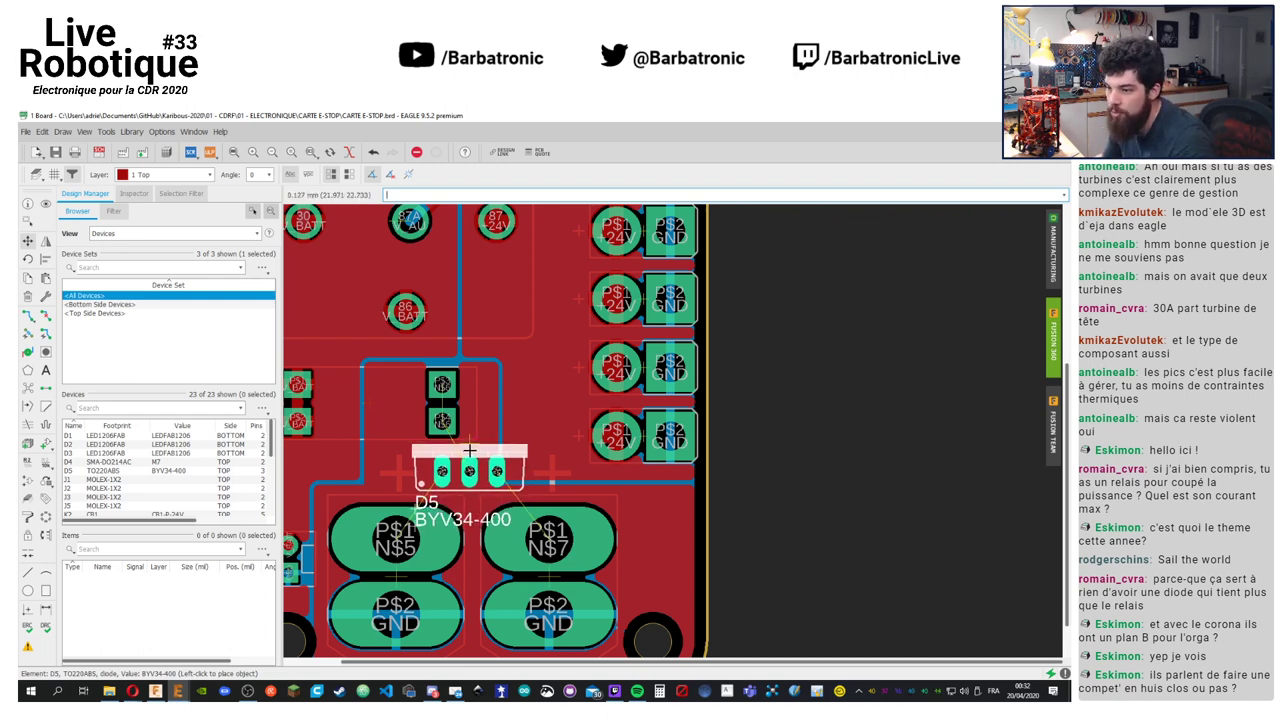
click(471, 452)
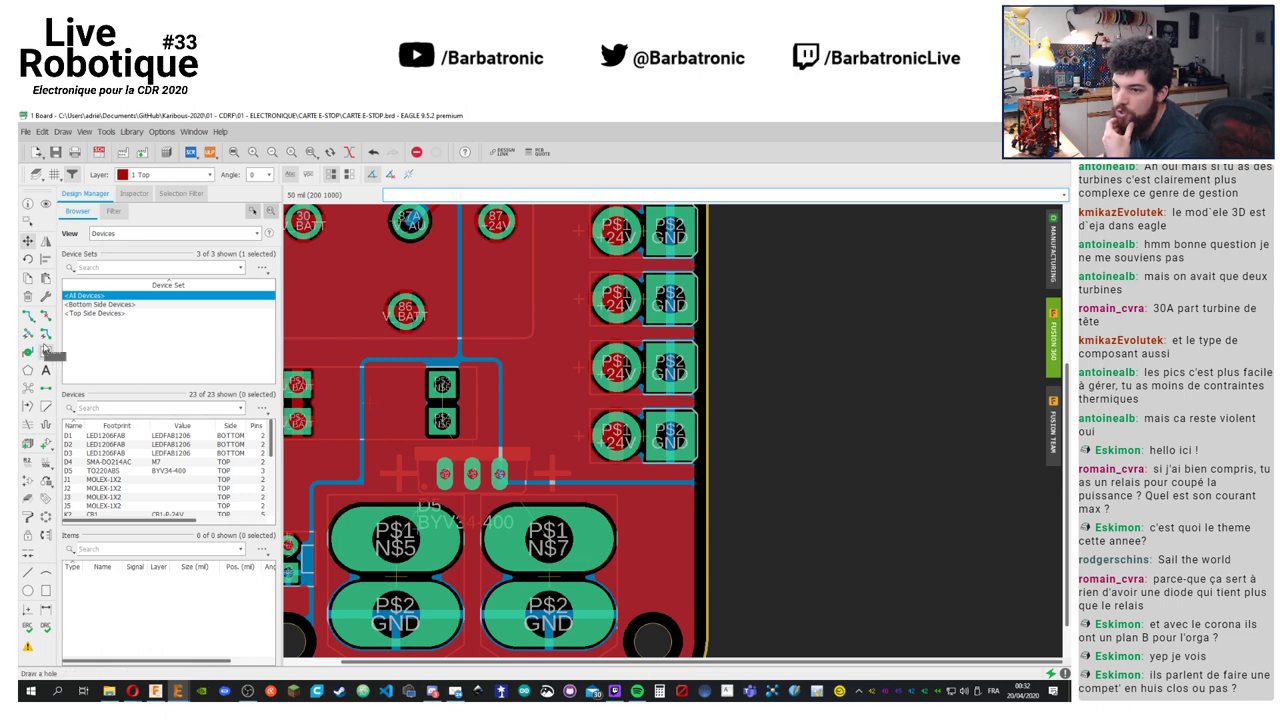
click(45, 387)
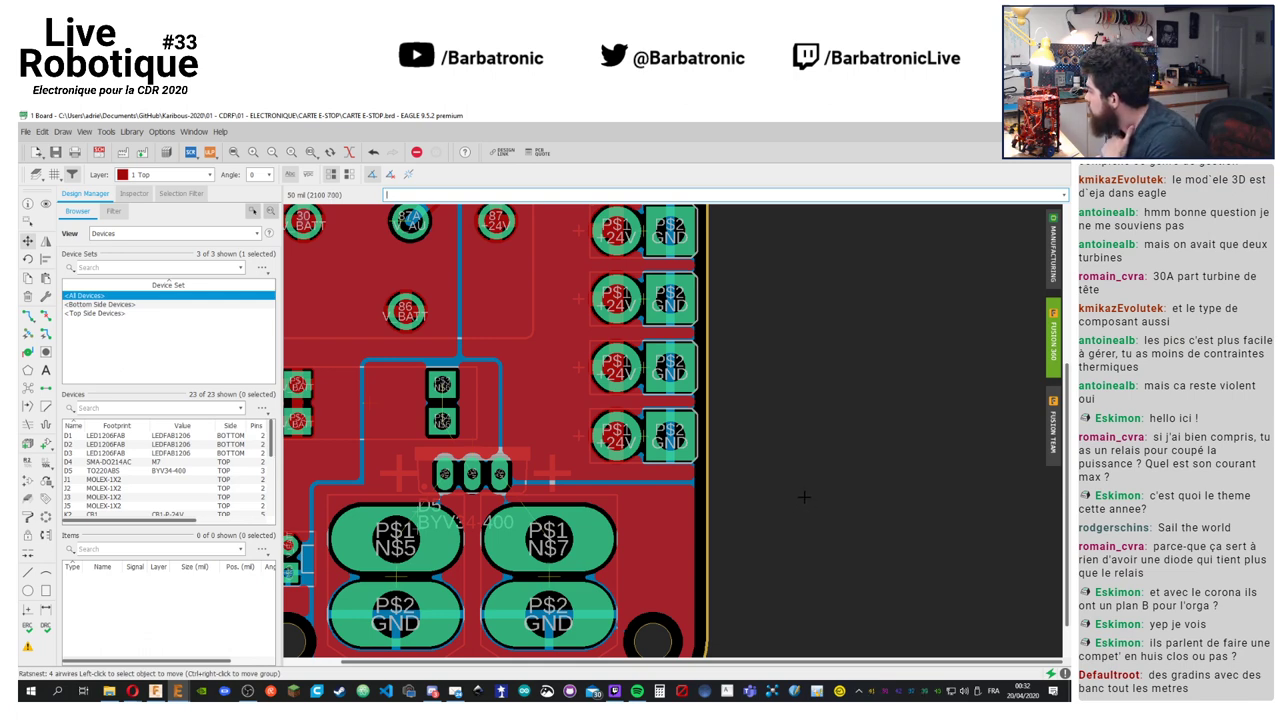
Pan and zoom around D5 to inspect its pads against the surrounding pour
middle_drag(840, 540, 902, 488)
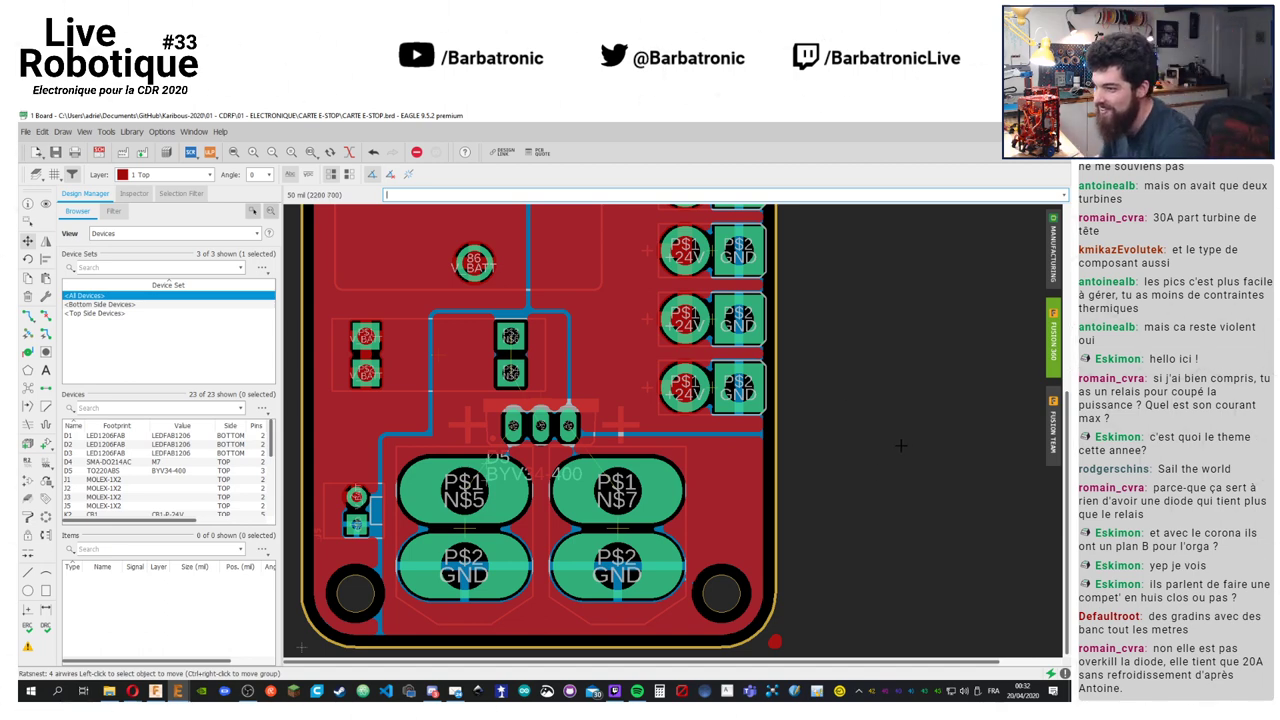
scroll(901, 446, down, 2)
scroll(593, 388, up, 4)
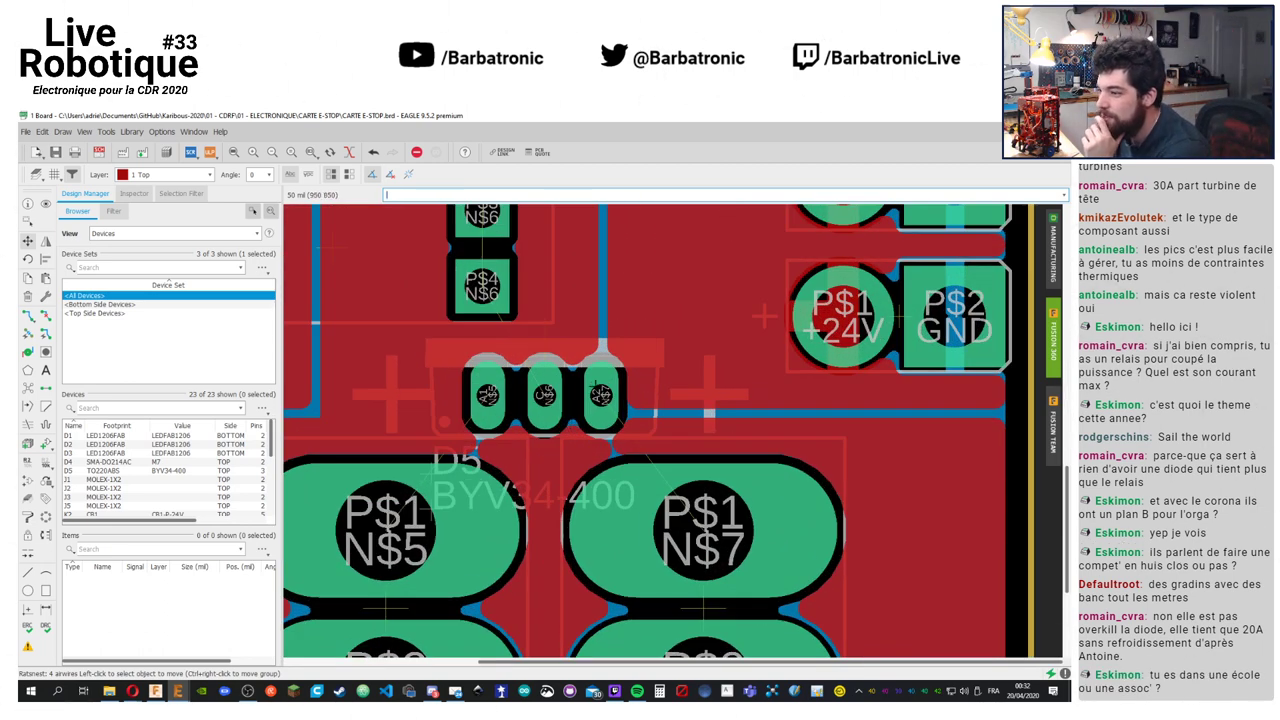
middle_drag(593, 388, 604, 428)
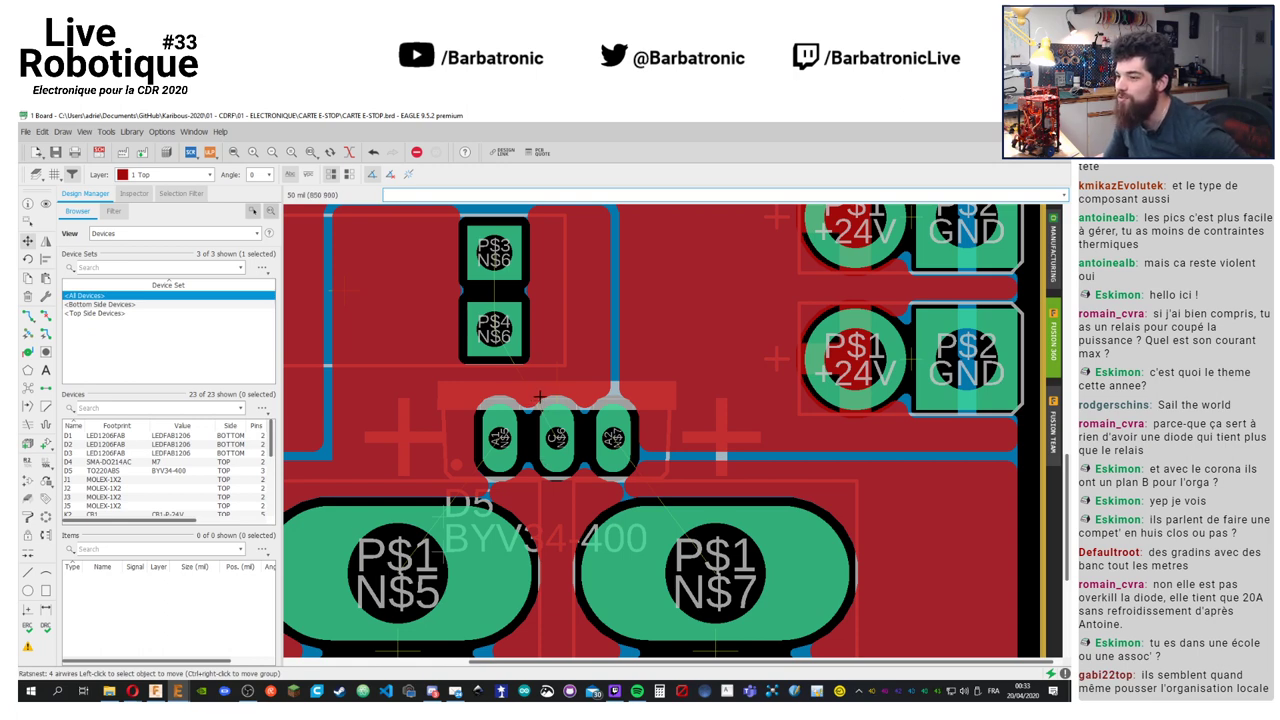
middle_drag(332, 290, 420, 320)
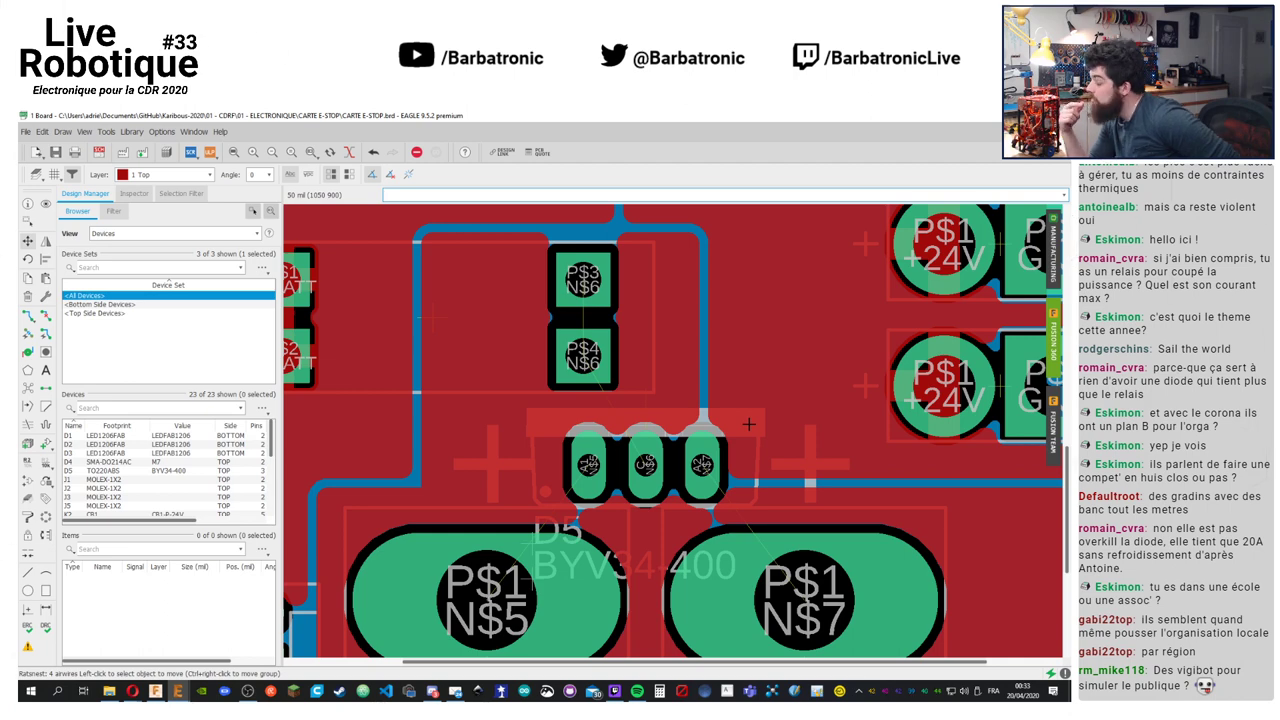
mouse_move(752, 488)
middle_down()
mouse_move(720, 416)
mouse_move(760, 480)
middle_up()
scroll(720, 416, down, 1)
scroll(720, 416, up, 2)
scroll(700, 422, down, 3)
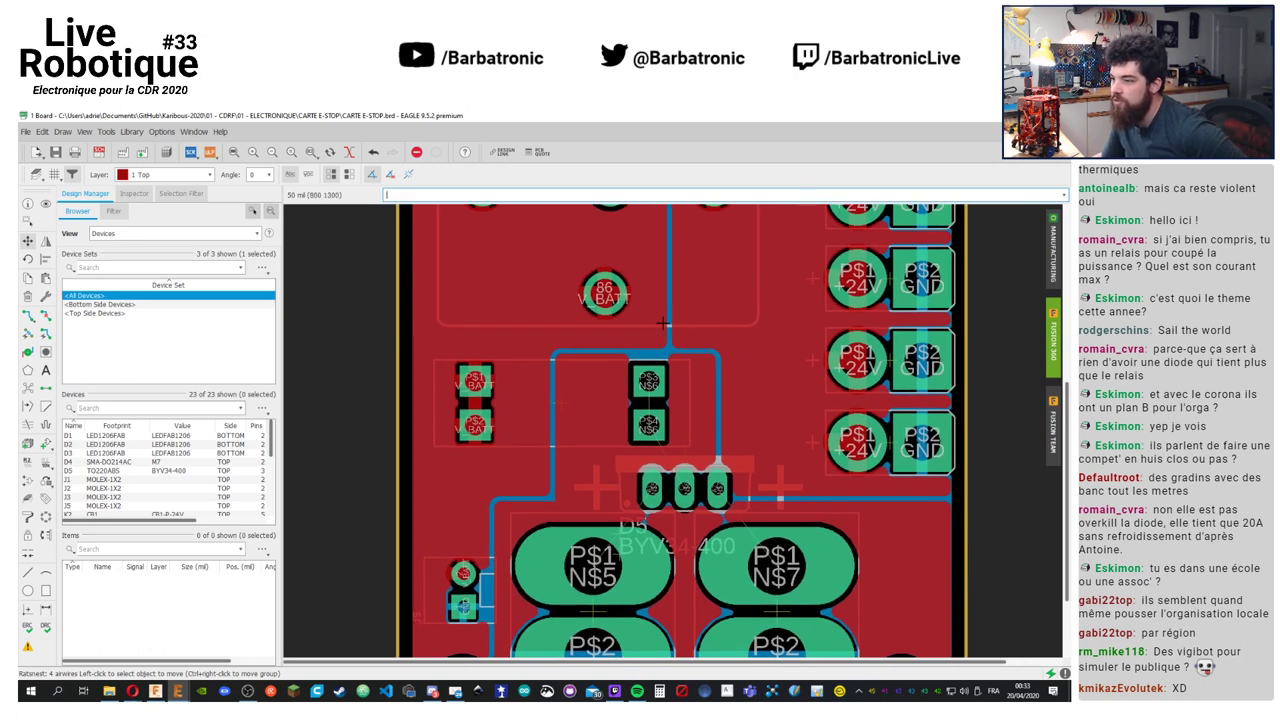
click(28, 240)
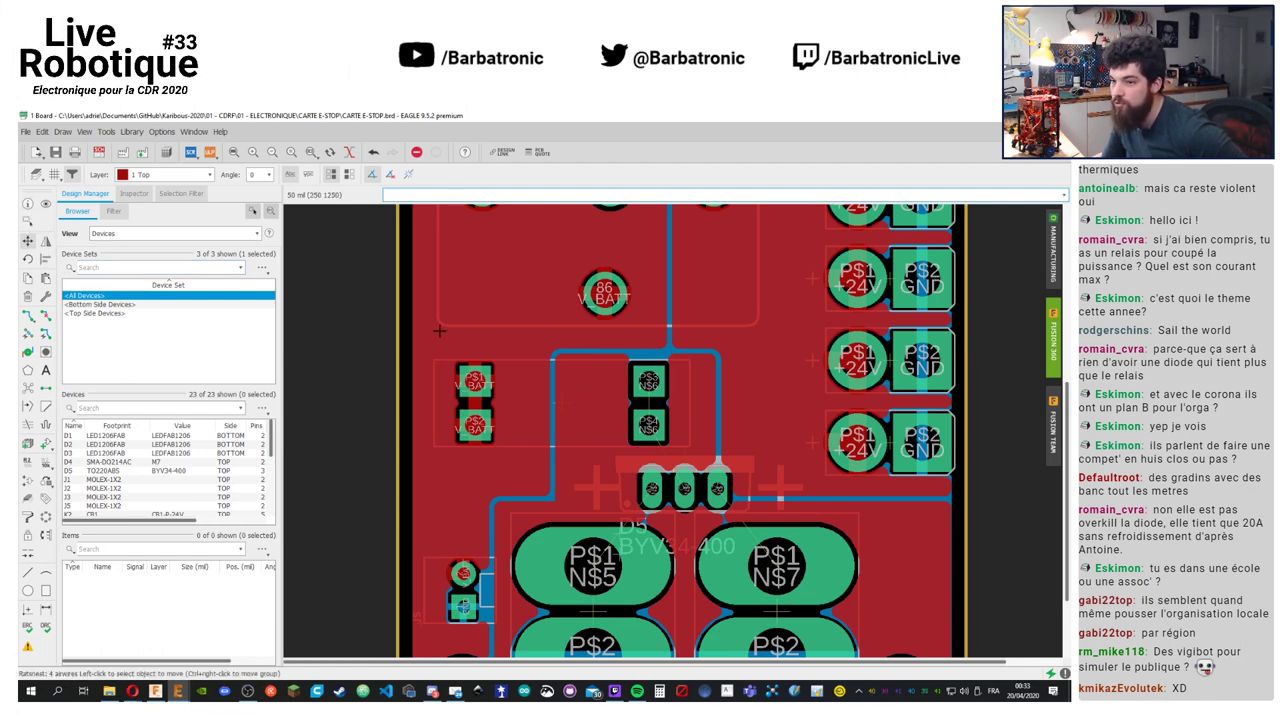
click(29, 242)
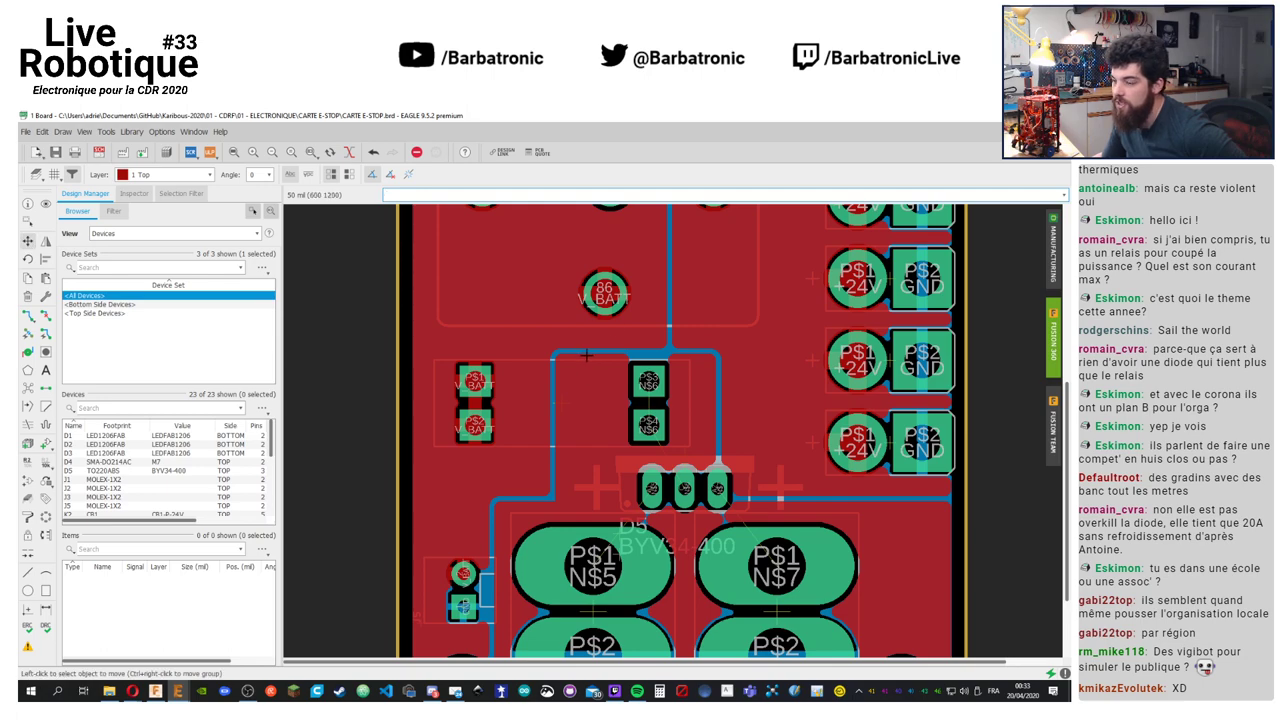
Move the V_BATT polygon to a new spot and save the design
click(741, 403)
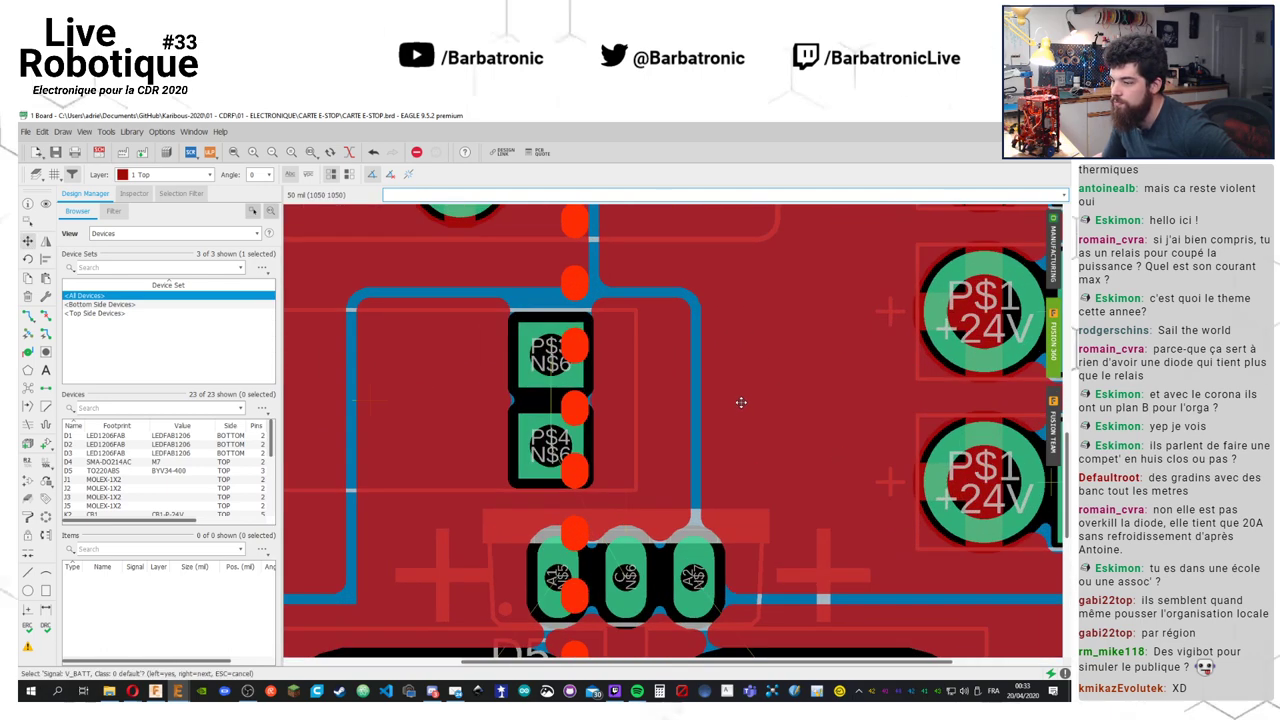
scroll(741, 403, down, 3)
click(741, 403)
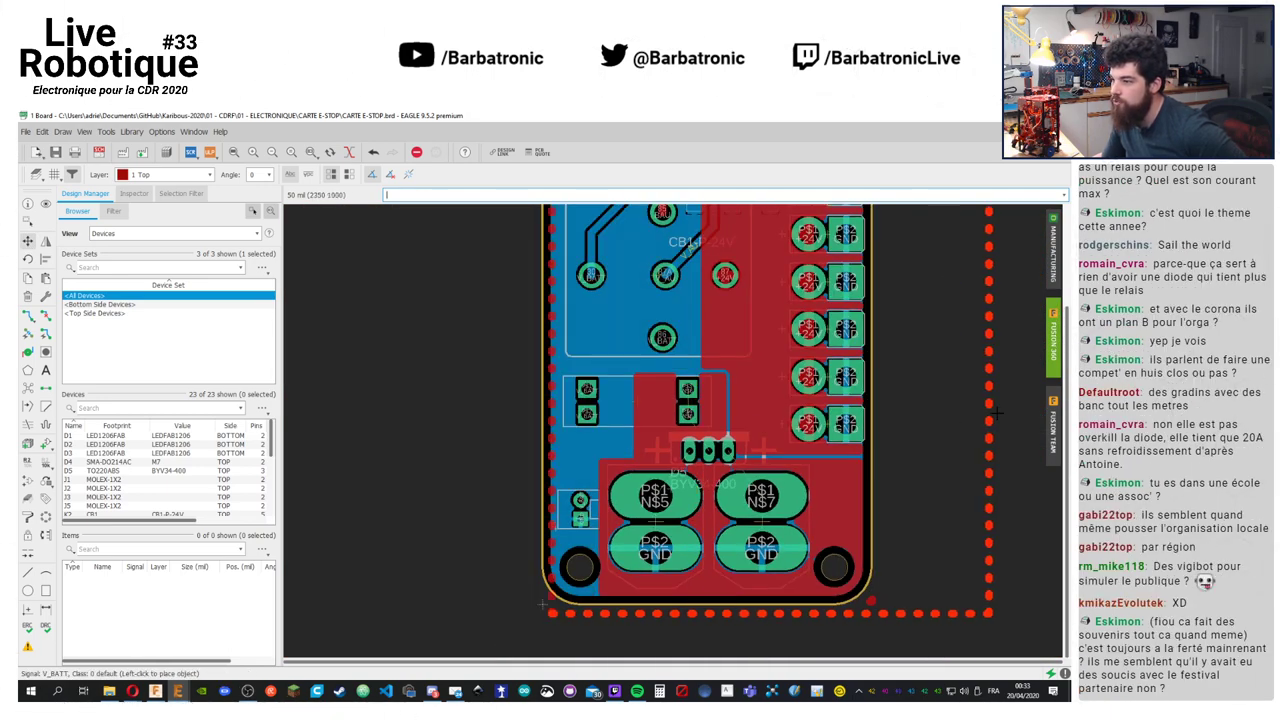
click(889, 410)
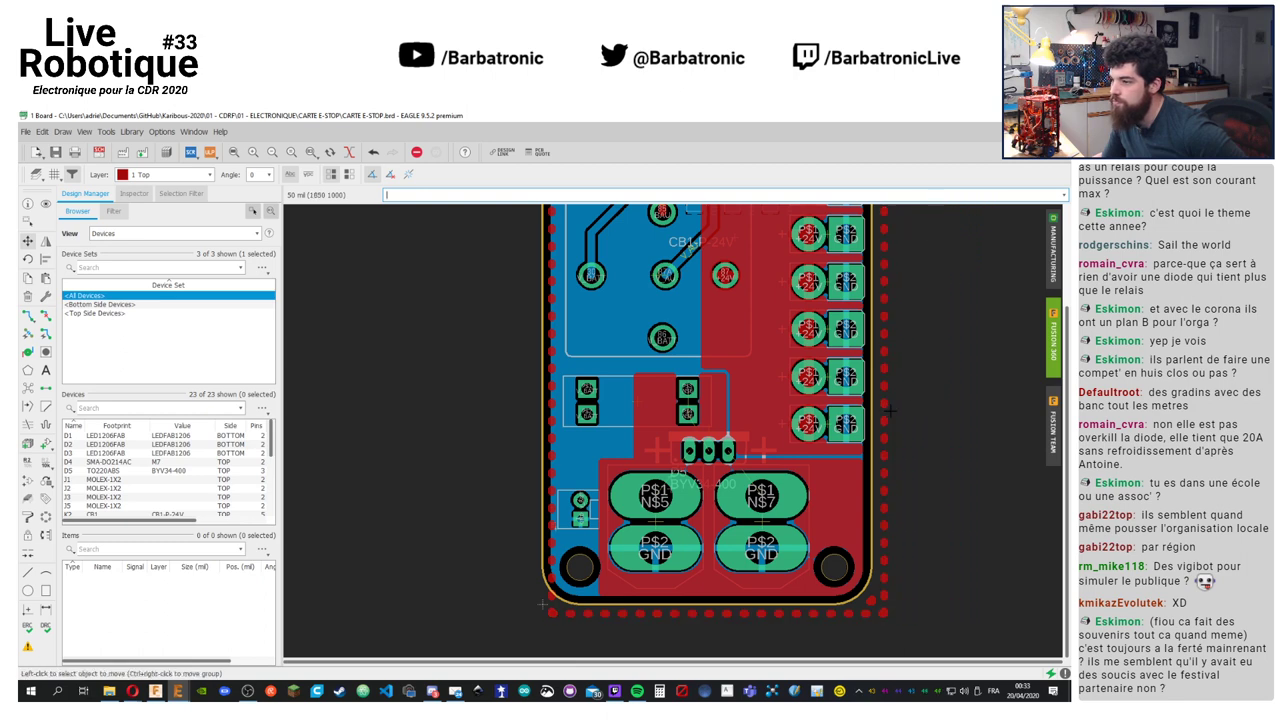
middle_drag(948, 402, 937, 359)
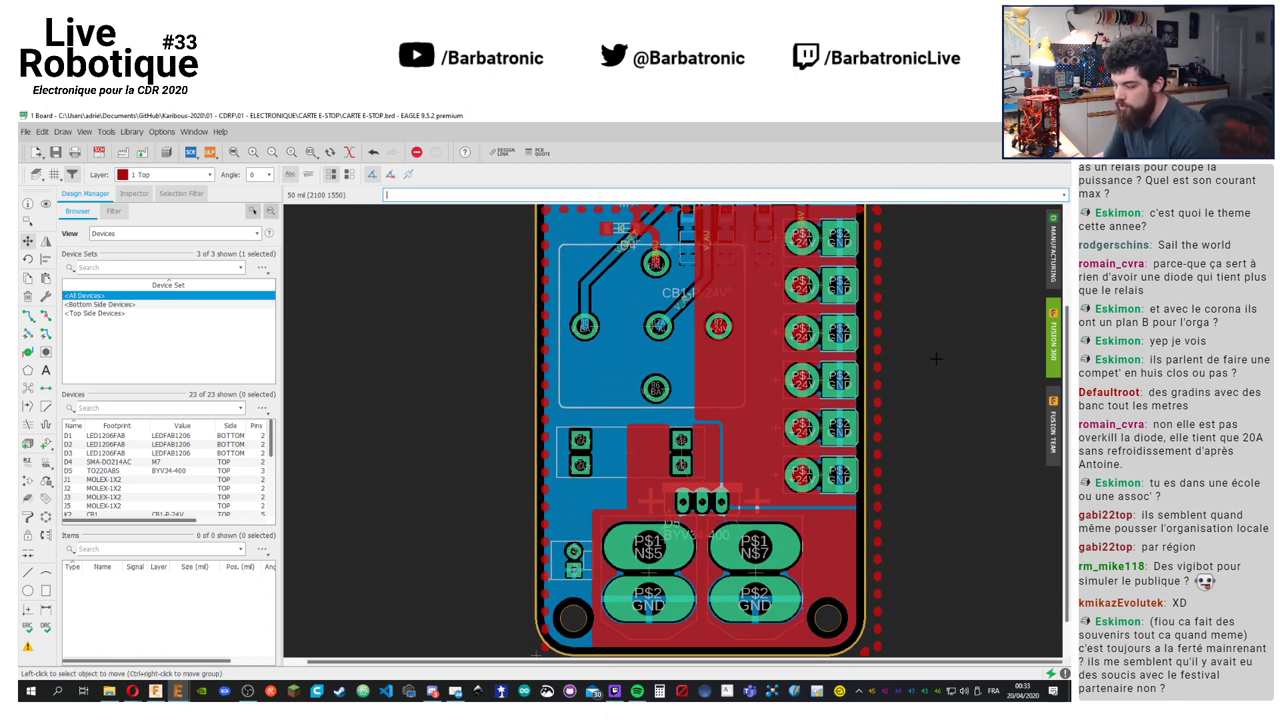
key(ctrl+s)
Abandon moving the N$4 polygon and delete the diagonal dotted line below D5
scroll(640, 400, down, 3)
scroll(640, 400, up, 5)
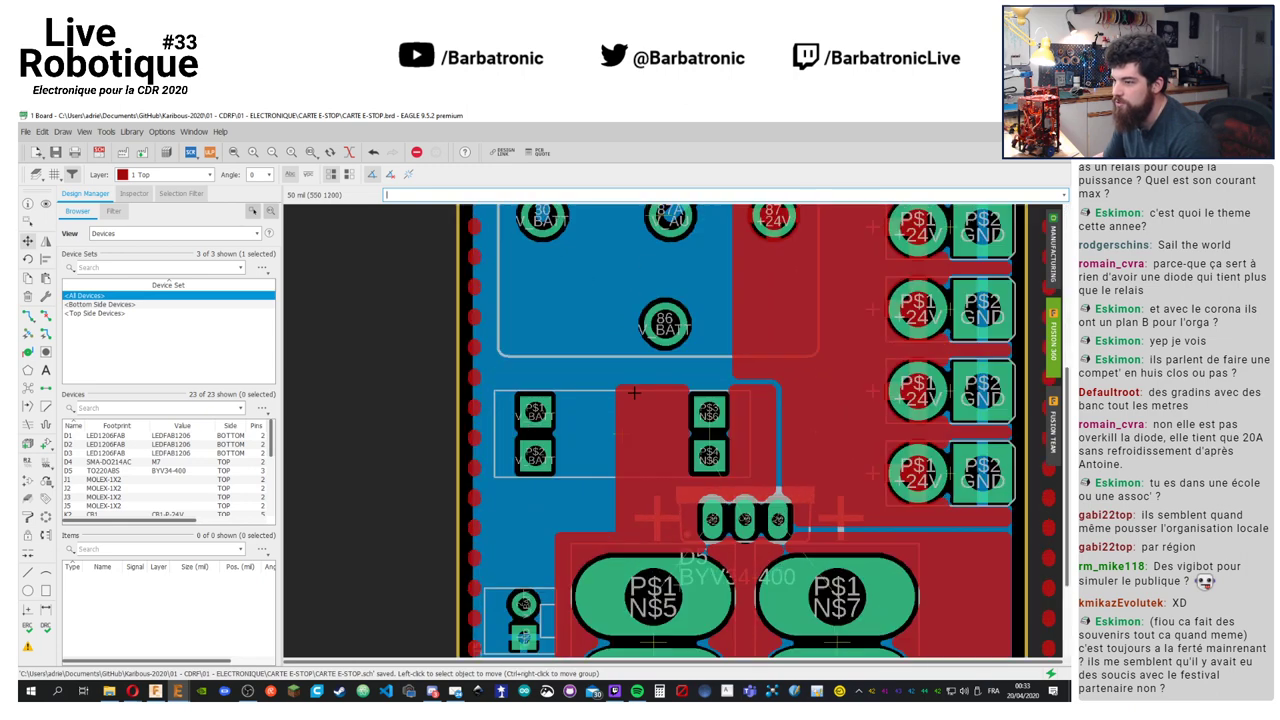
click(634, 387)
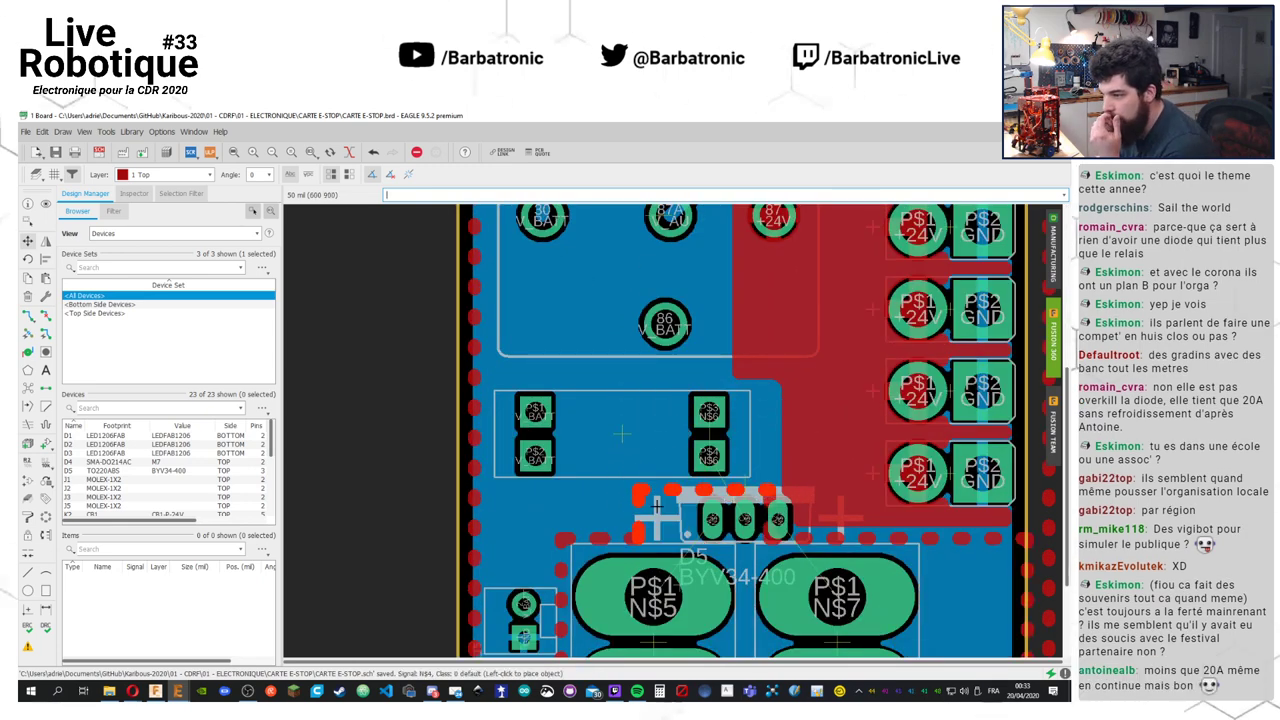
middle_drag(648, 525, 540, 363)
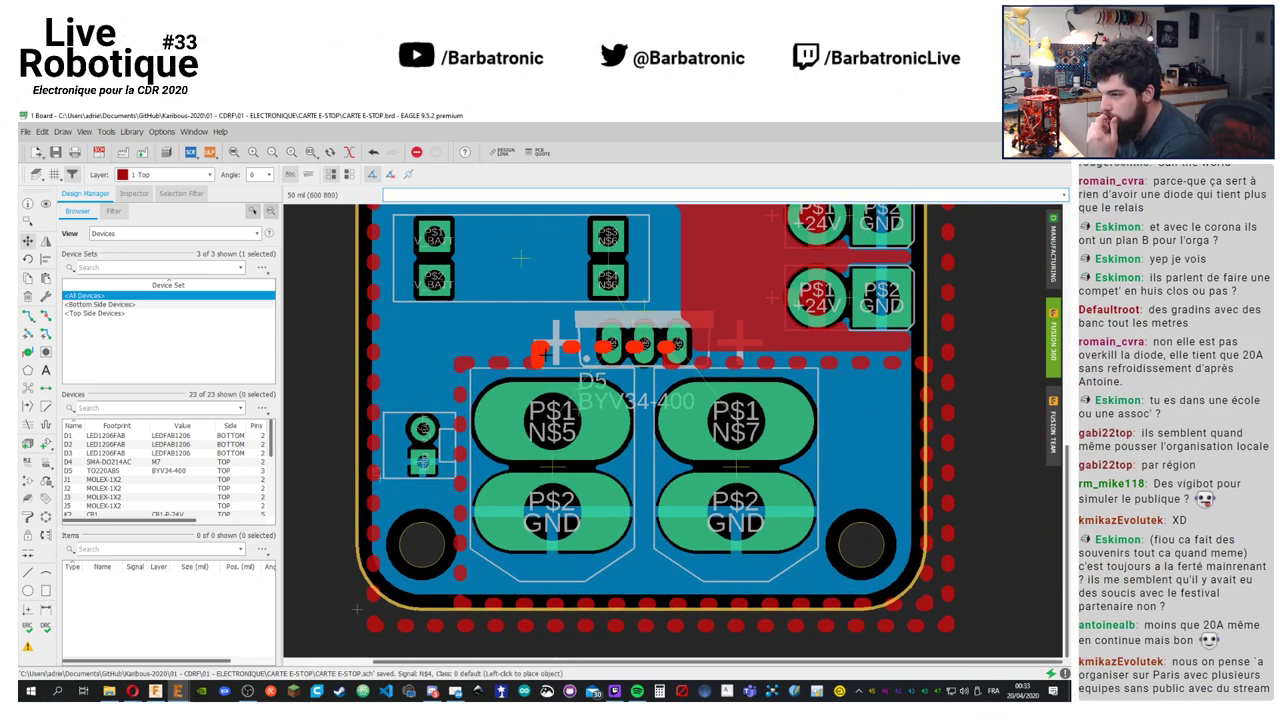
key(Escape)
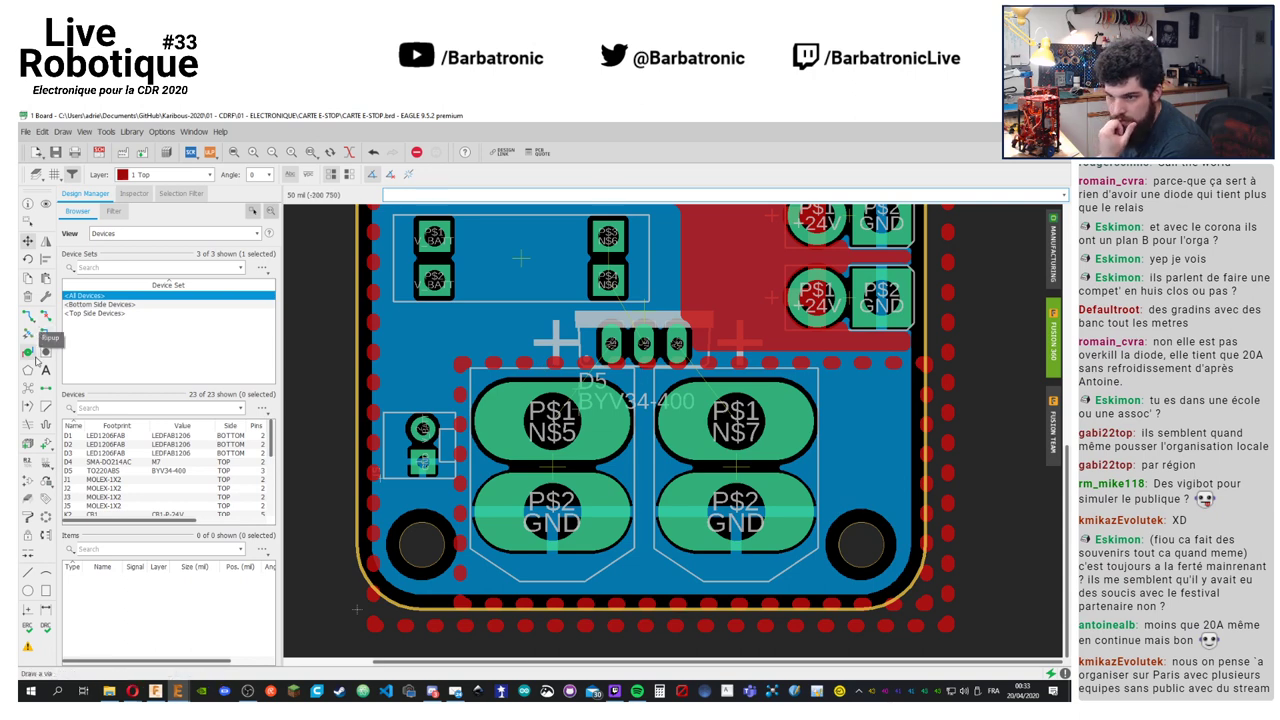
click(28, 296)
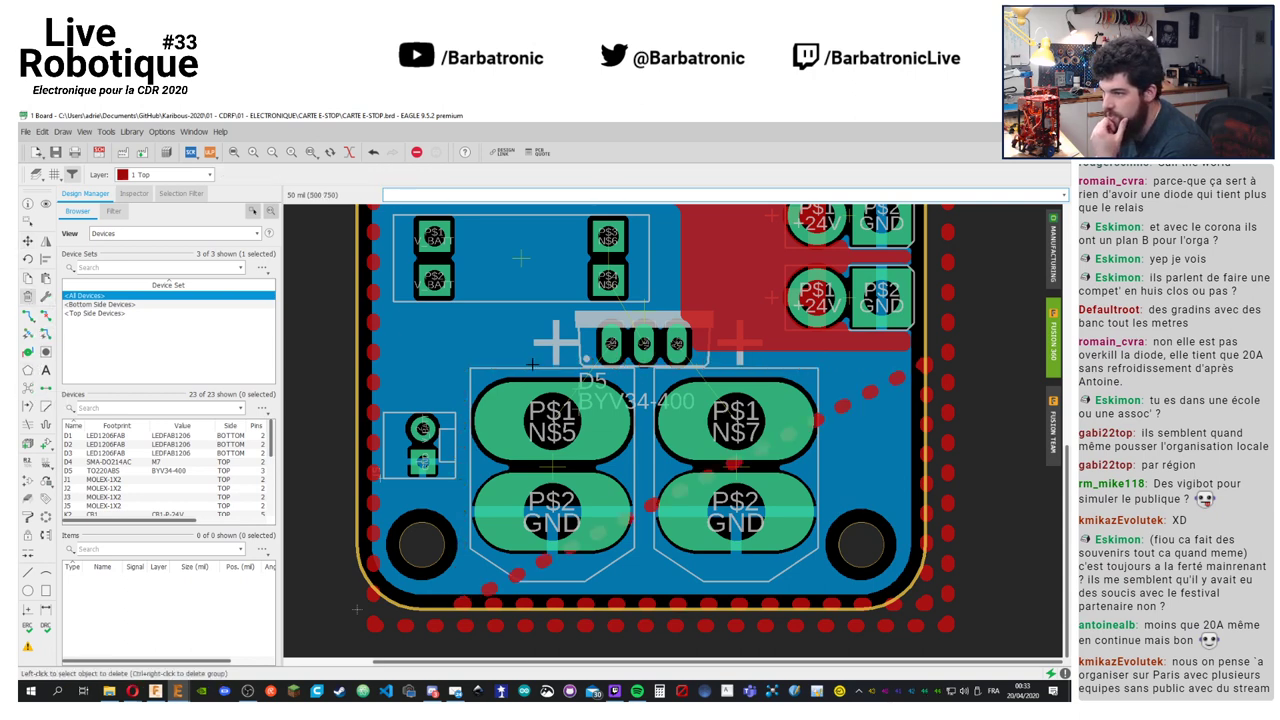
click(882, 390)
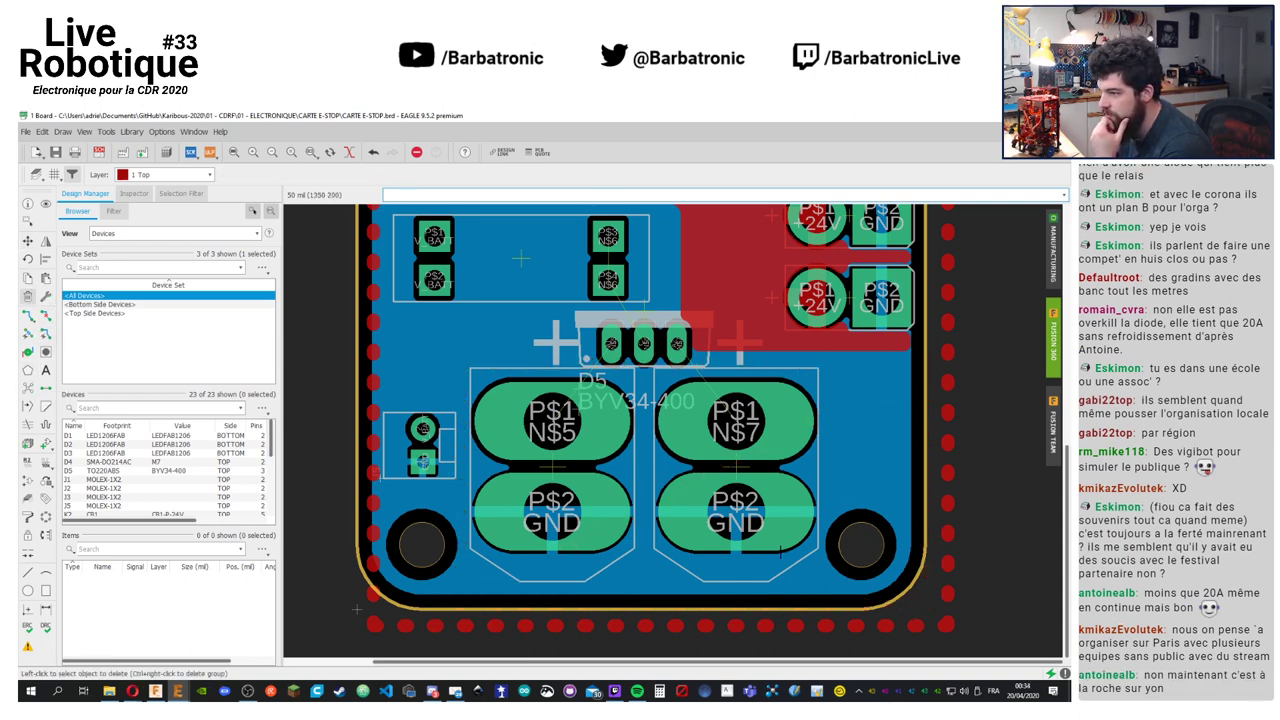
middle_drag(405, 399, 427, 469)
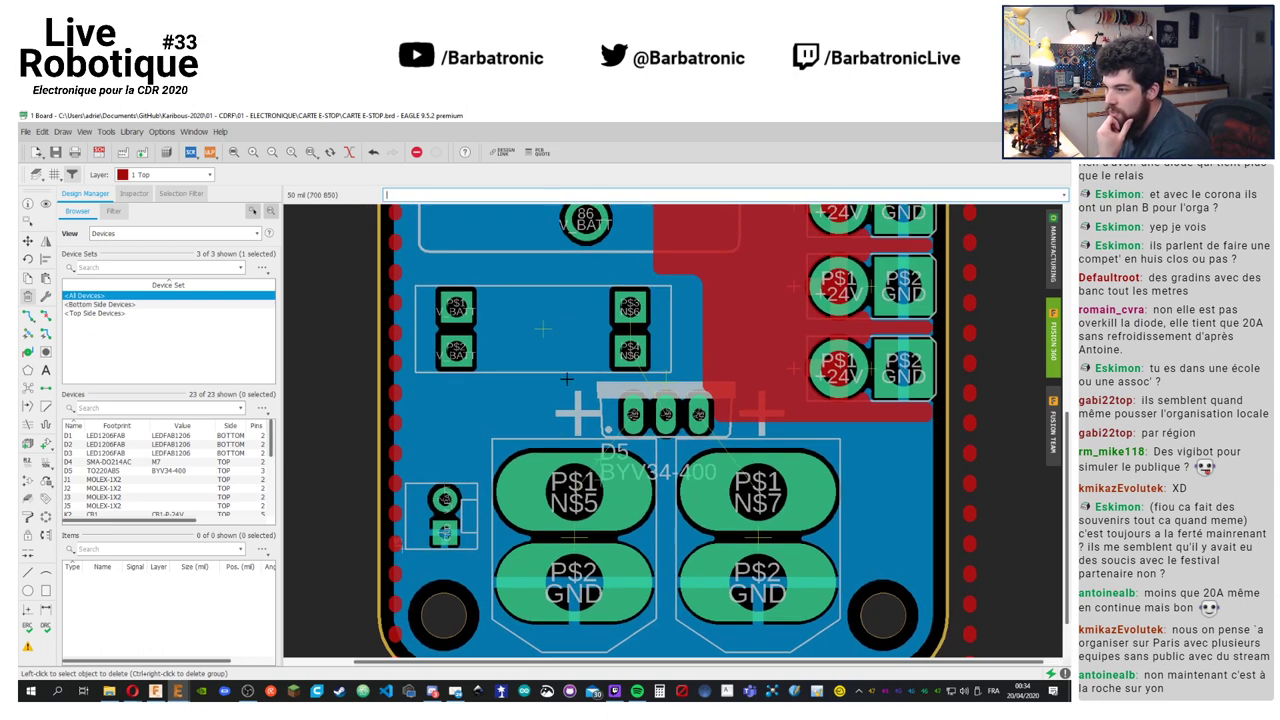
click(28, 370)
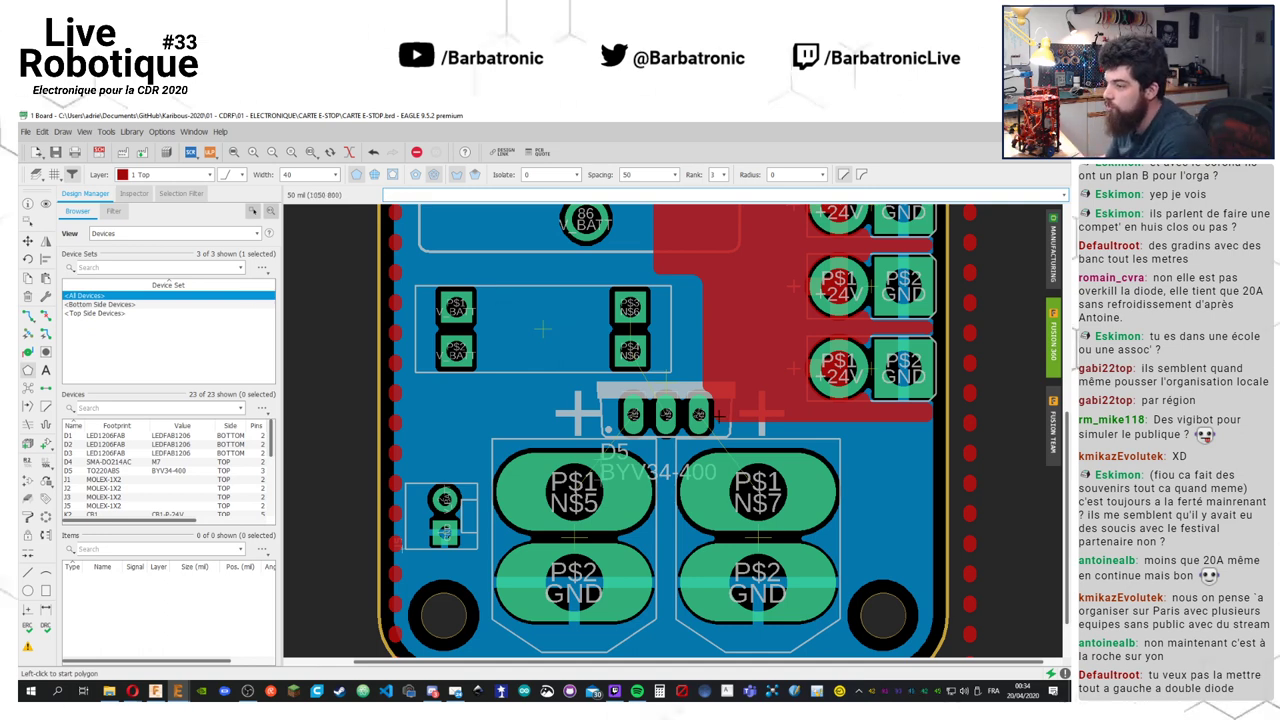
Shift the board view left and swap the Polygon tool for Move
middle_drag(545, 326, 470, 317)
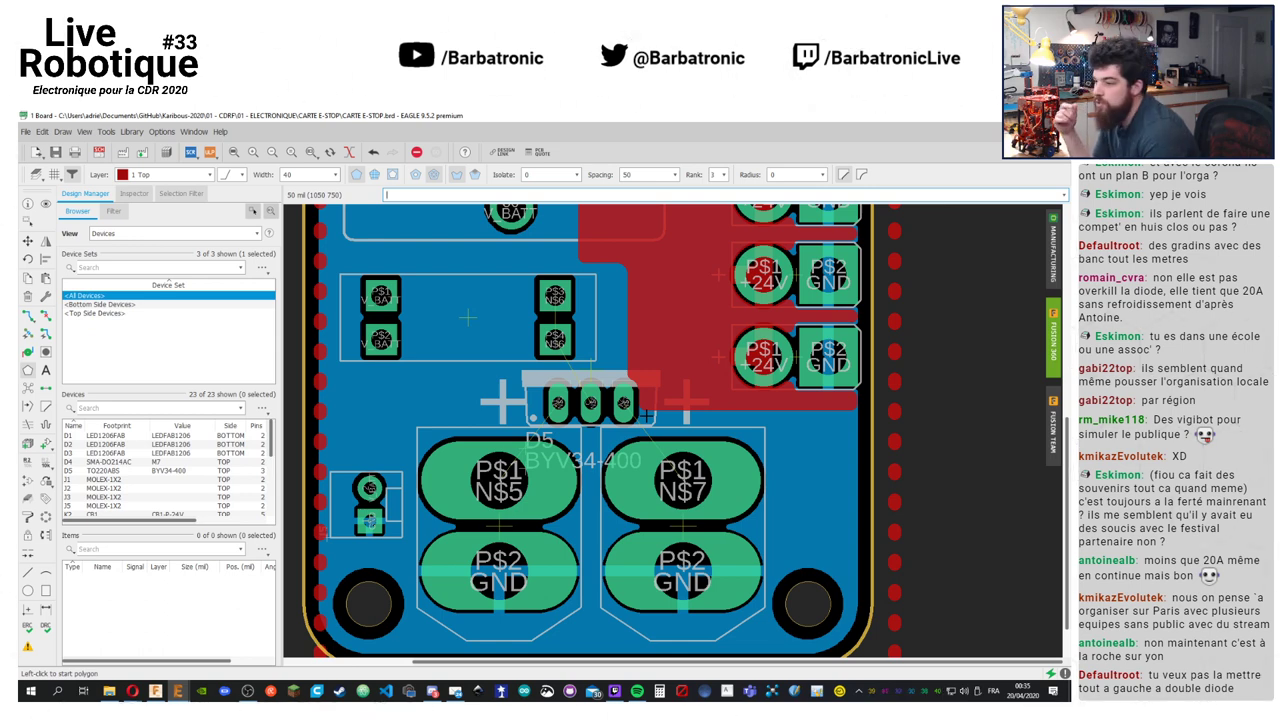
click(28, 241)
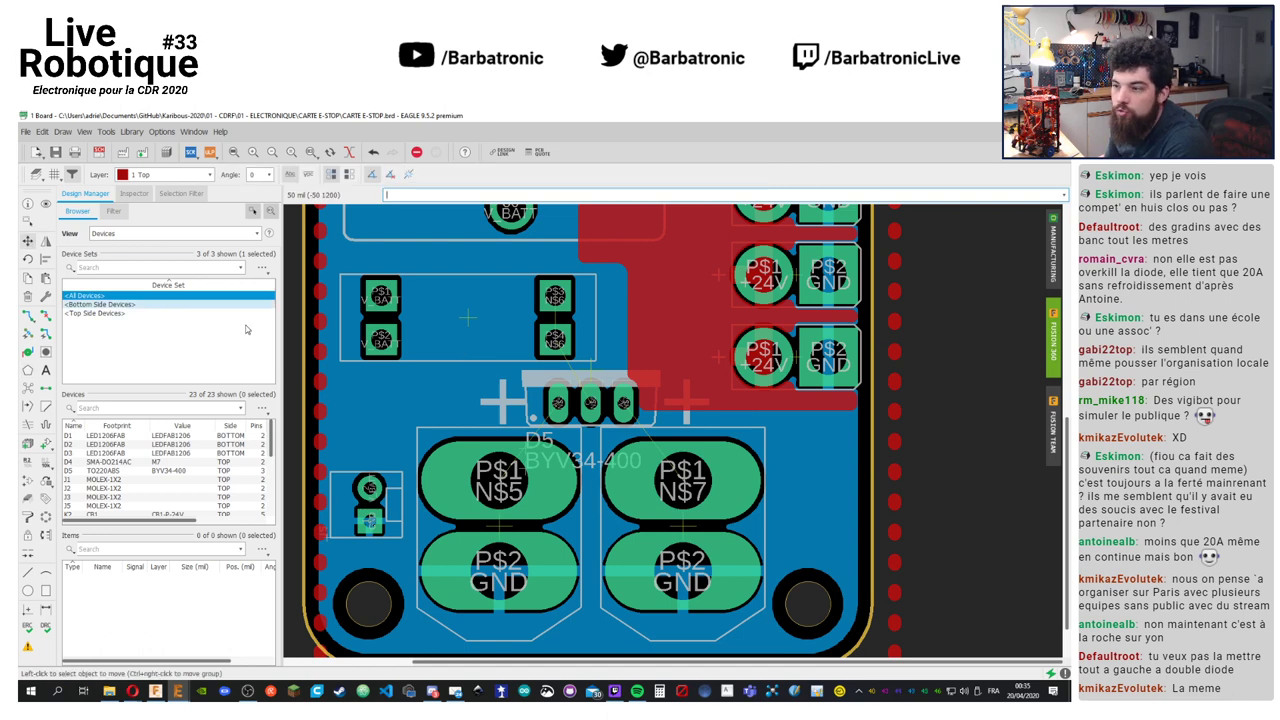
Shift D5 slightly and repour with F9, leaving 10 airwires, then pick it up again
shift+scroll(590, 365, left, 1)
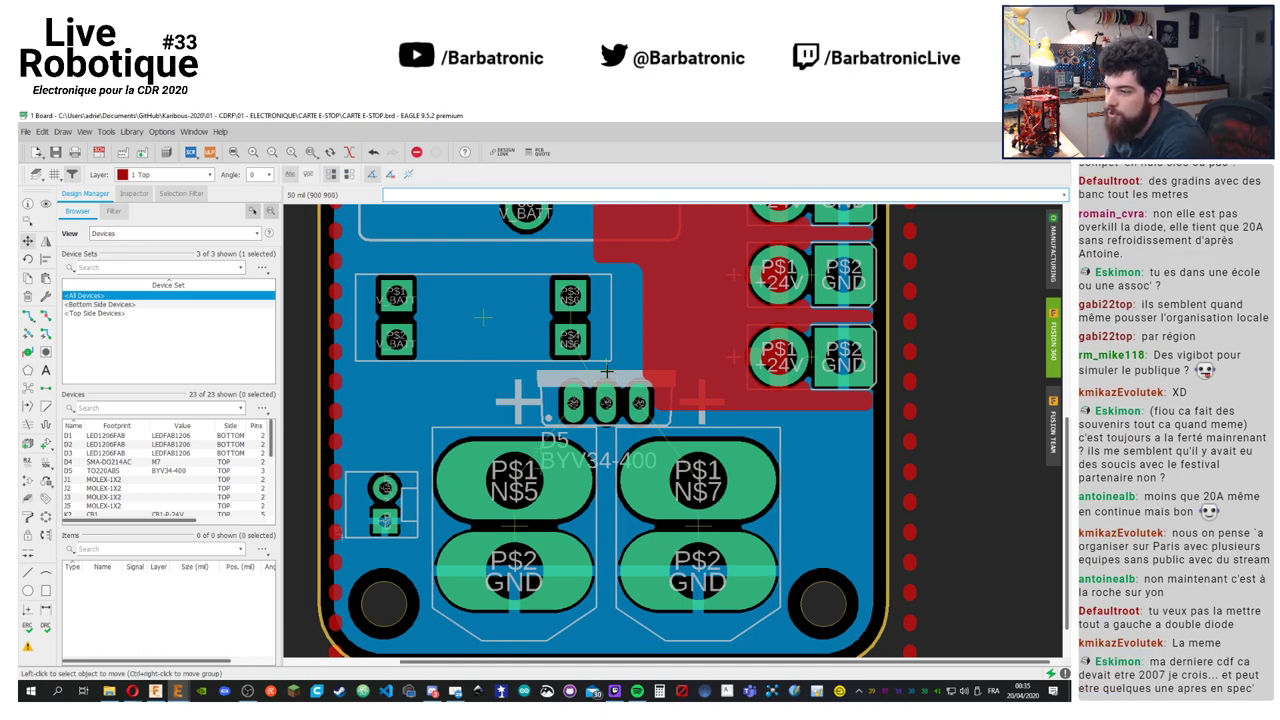
click(606, 371)
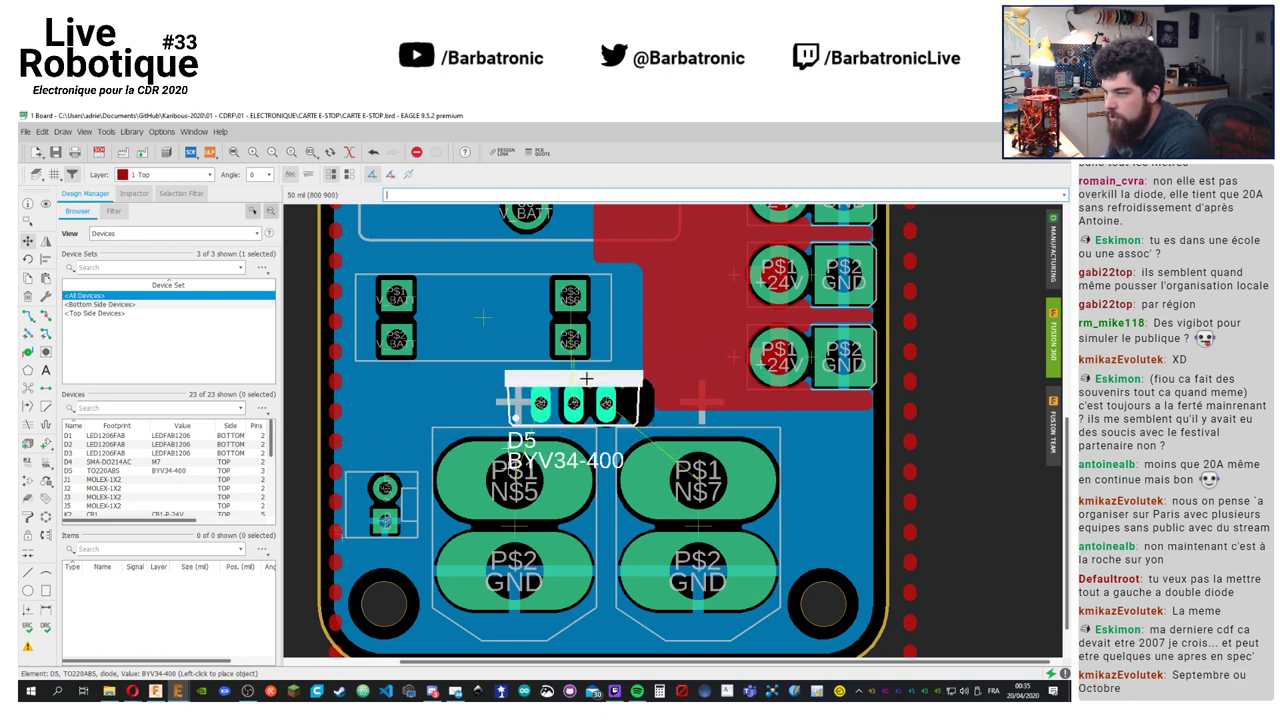
click(586, 379)
key(F9)
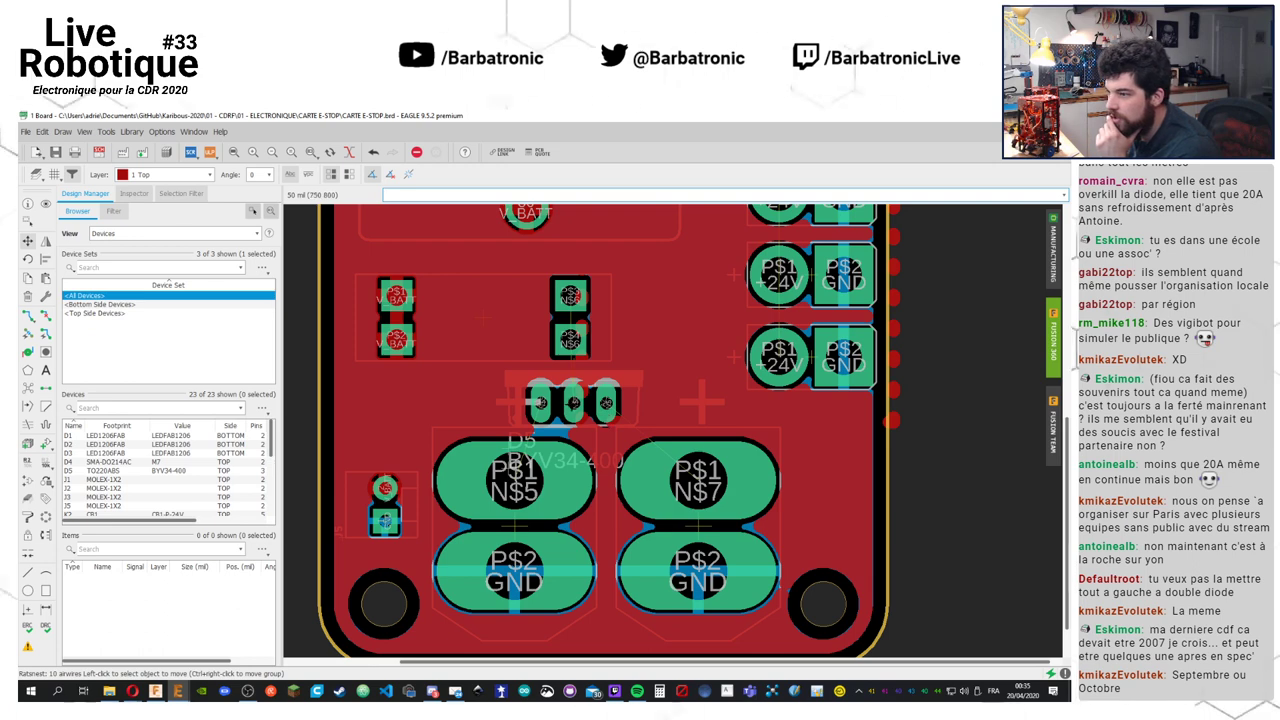
click(572, 378)
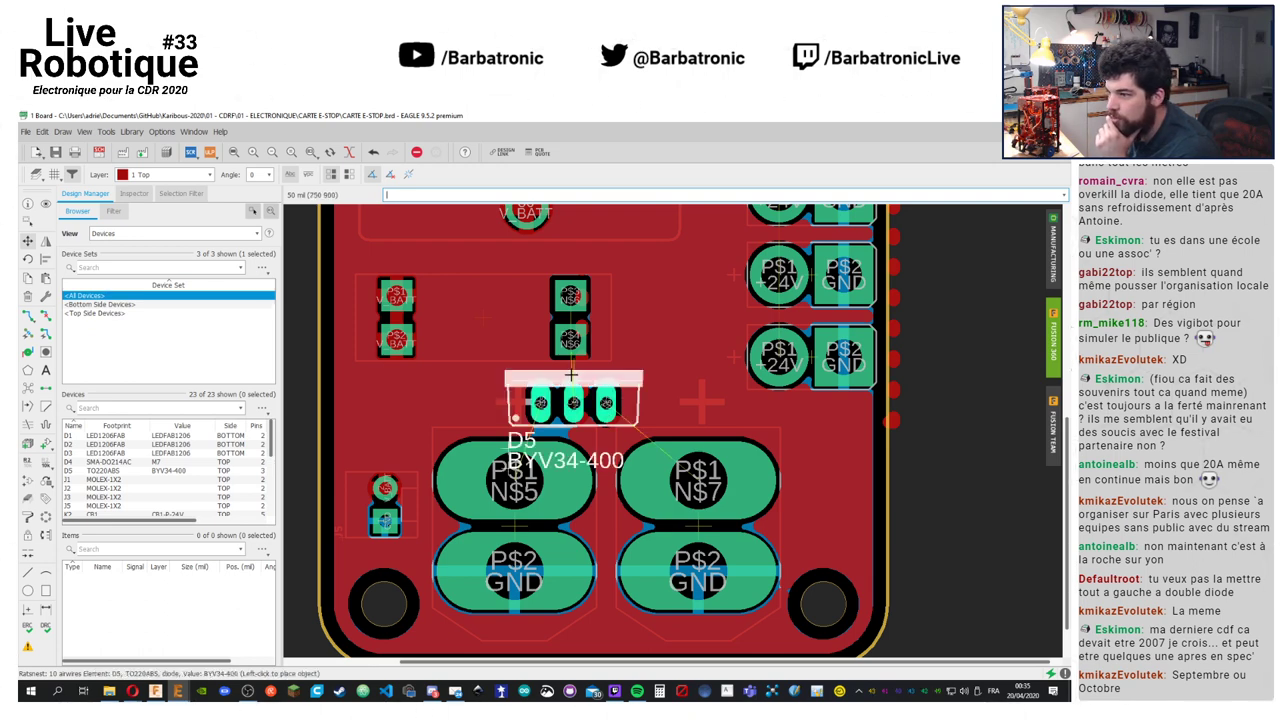
Drop D5, then nudge it right to sit above the N$5 and N$7 pads
click(600, 376)
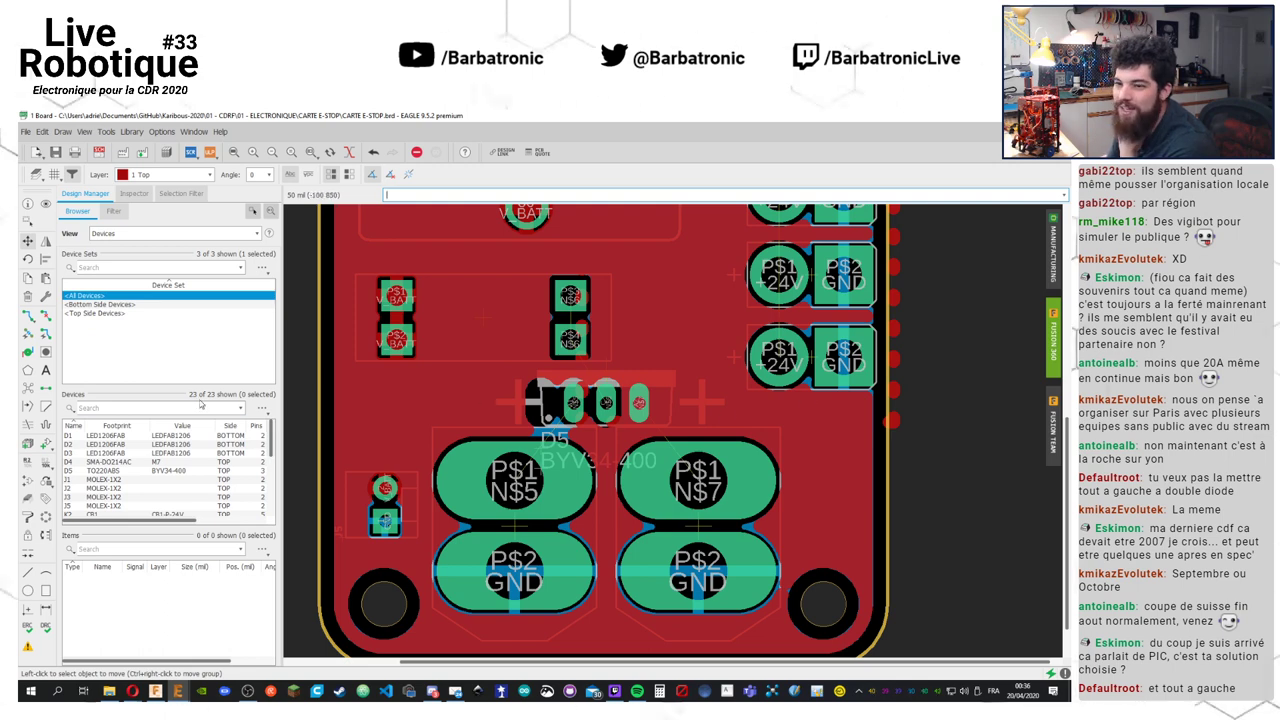
click(744, 415)
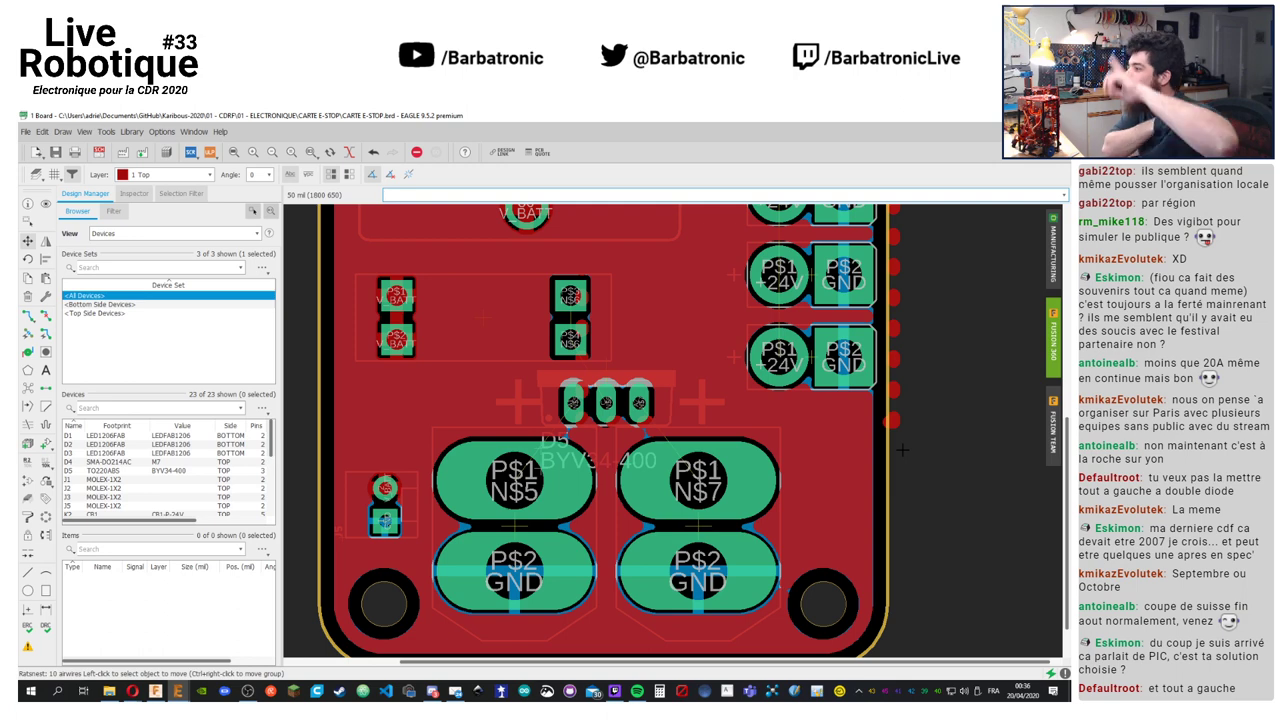
scroll(1008, 529, up, 5)
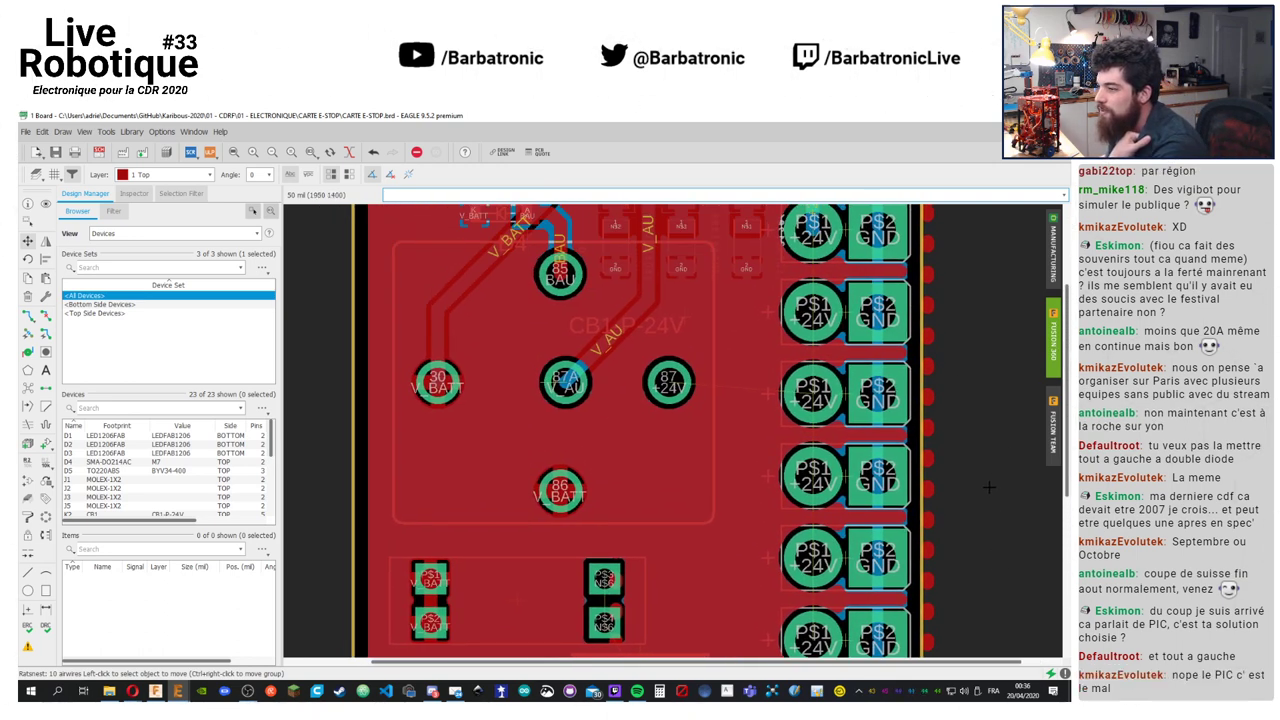
scroll(995, 503, up, 2)
scroll(1010, 490, down, 5)
scroll(1022, 477, up, 3)
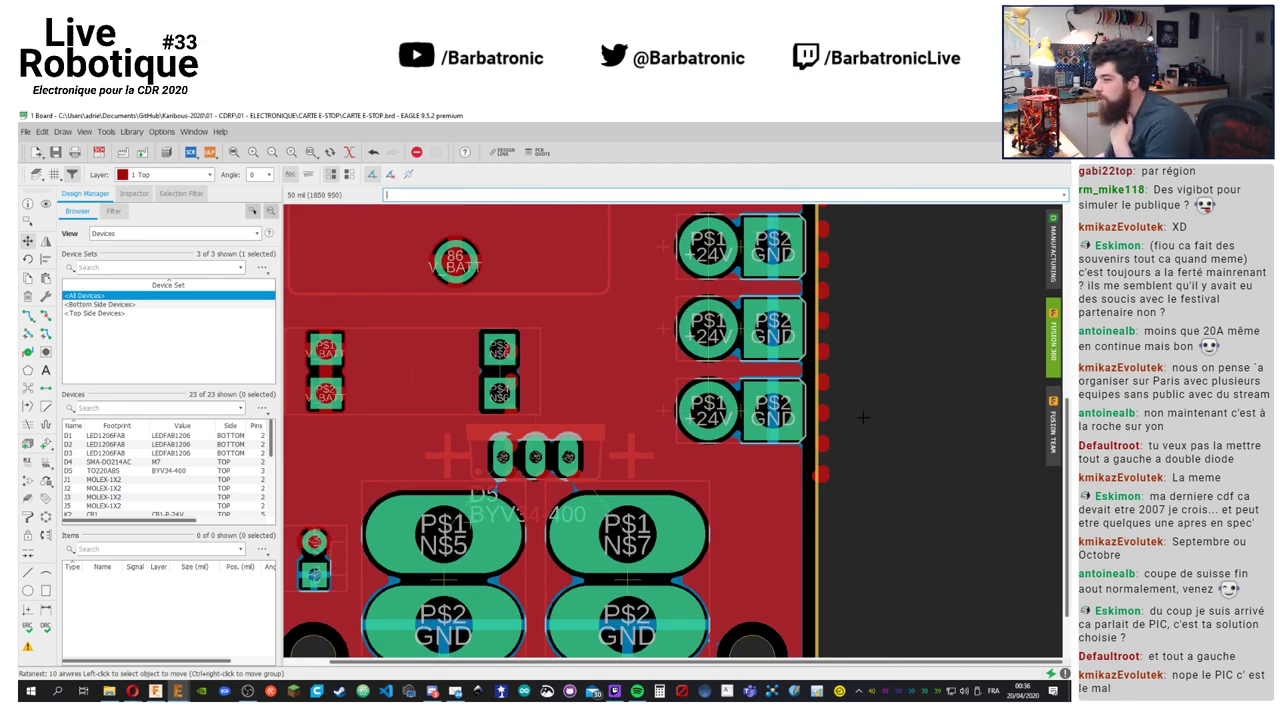
shift+scroll(887, 457, left, 2)
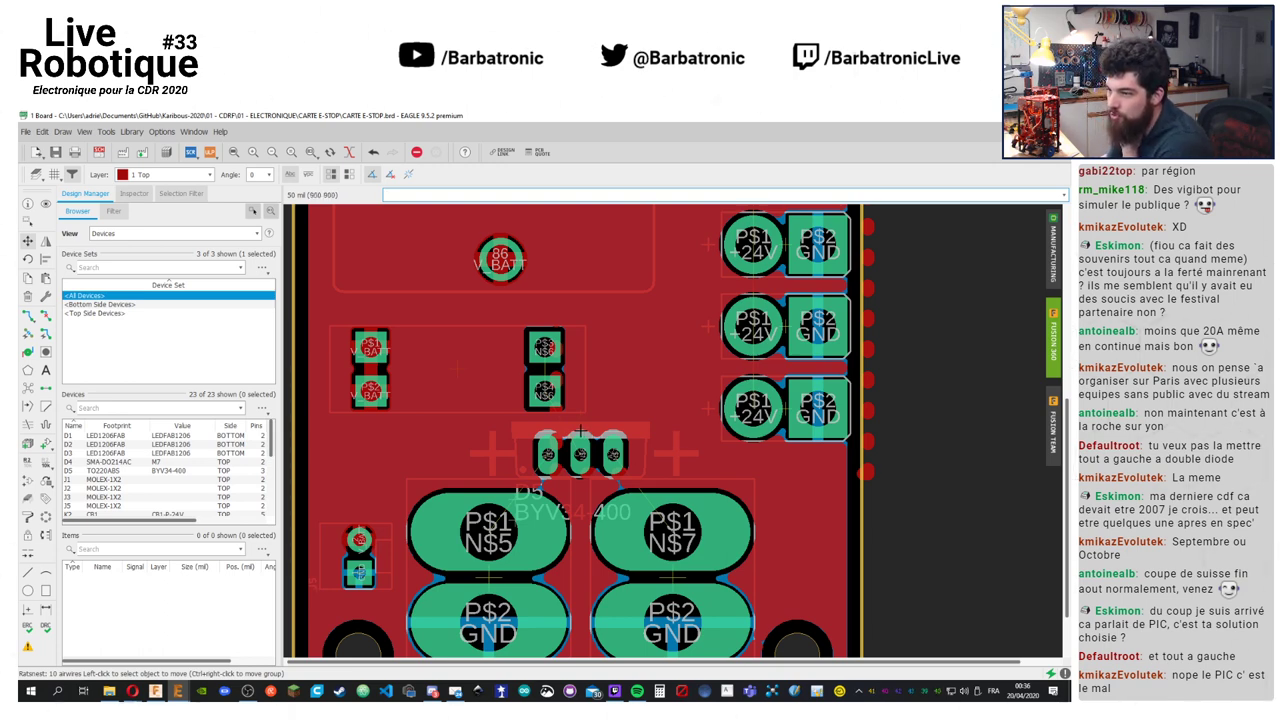
click(28, 242)
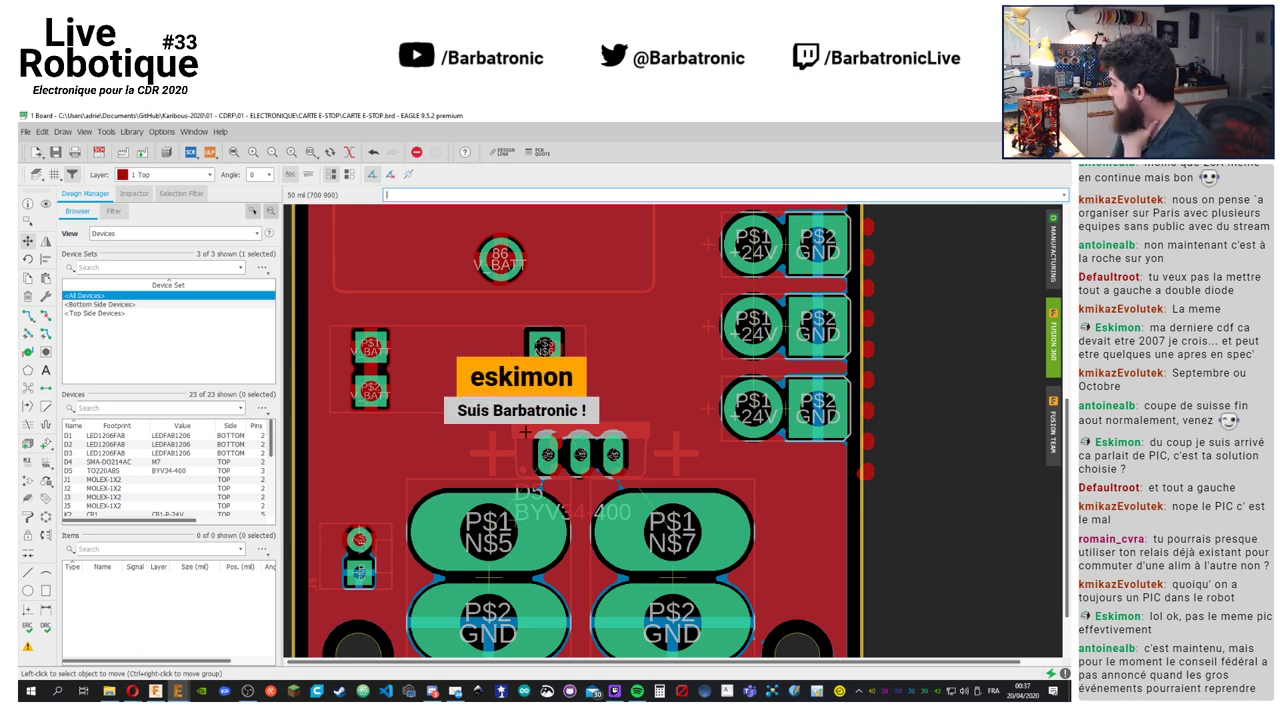
click(99, 152)
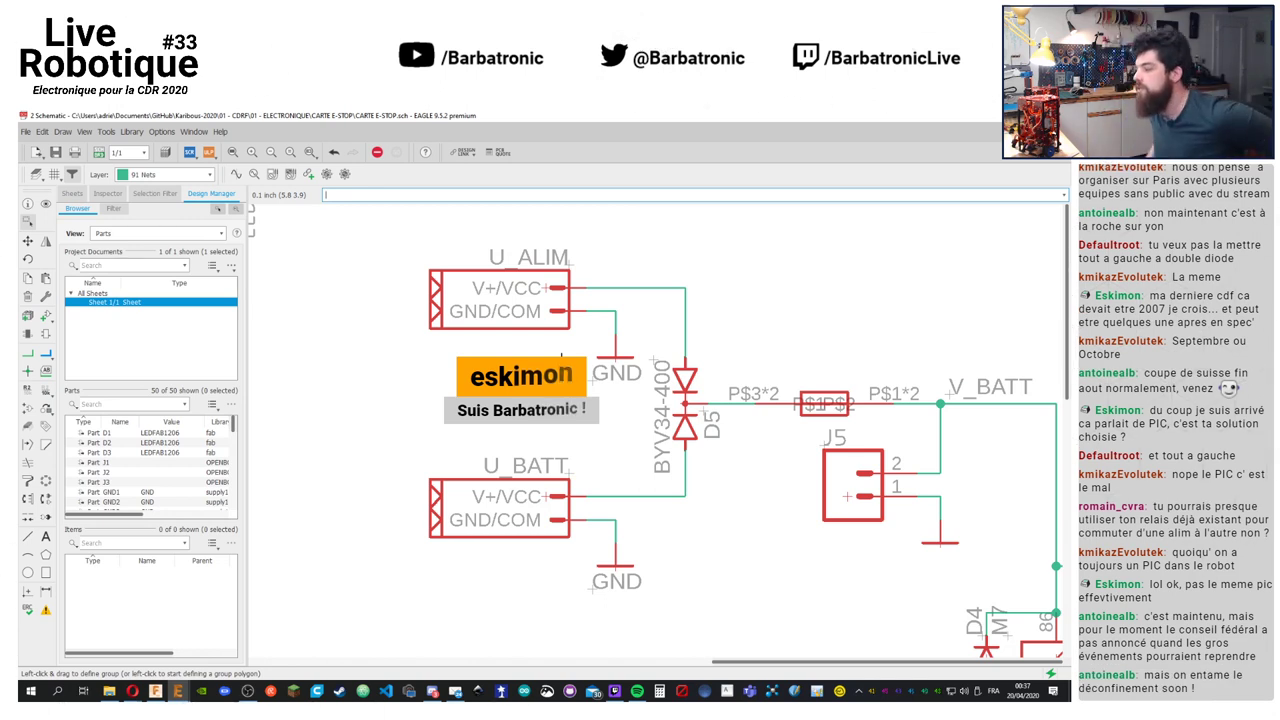
middle_drag(727, 498, 441, 335)
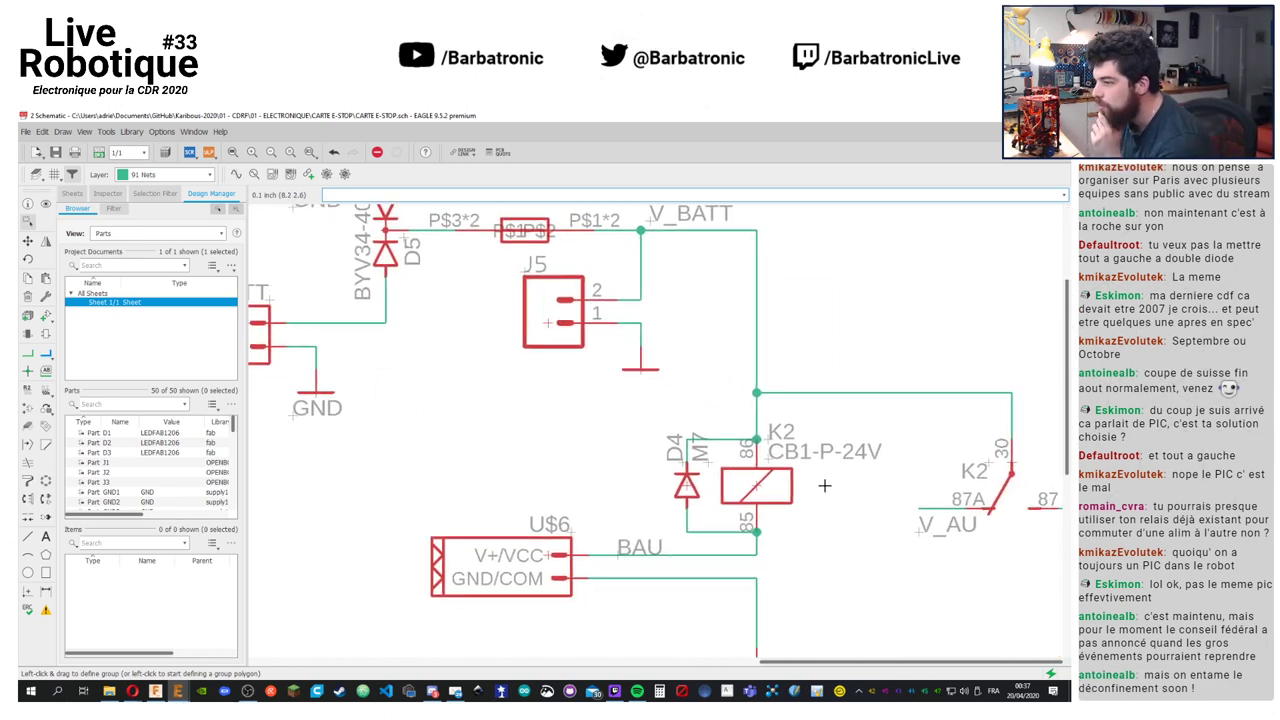
middle_drag(853, 487, 718, 486)
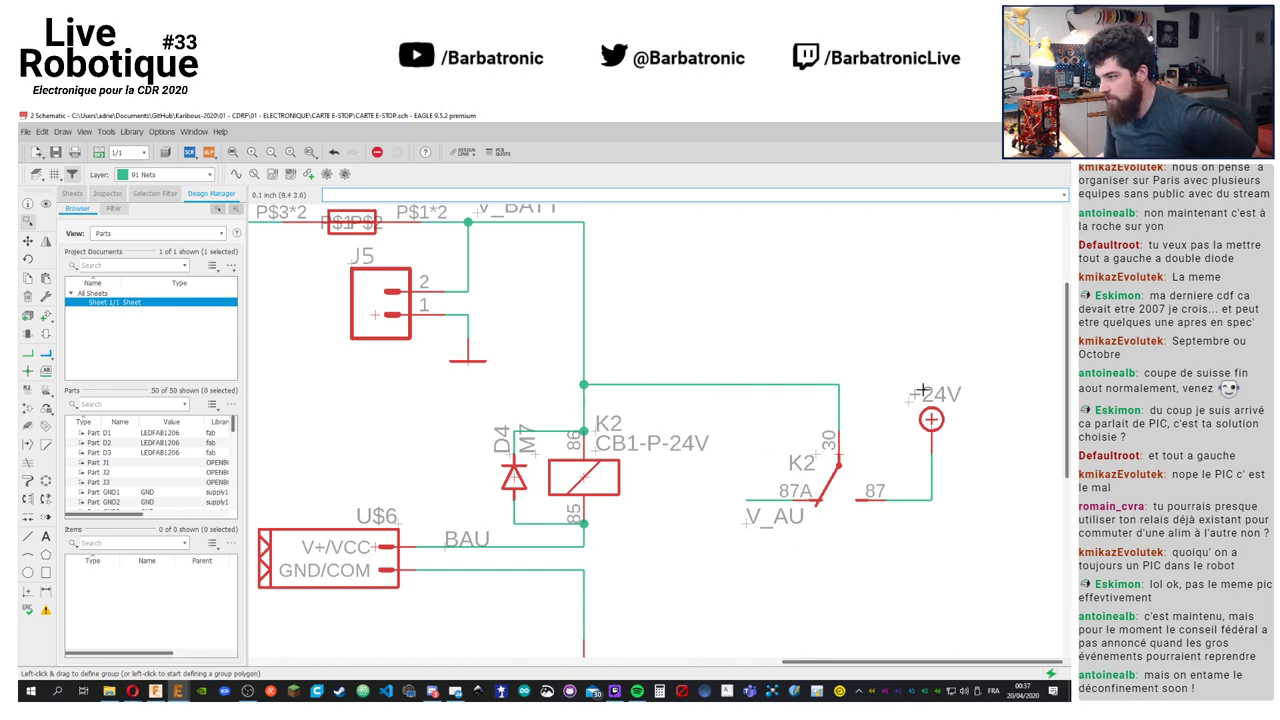
middle_drag(786, 461, 895, 525)
scroll(751, 483, up, 3)
scroll(650, 450, down, 8)
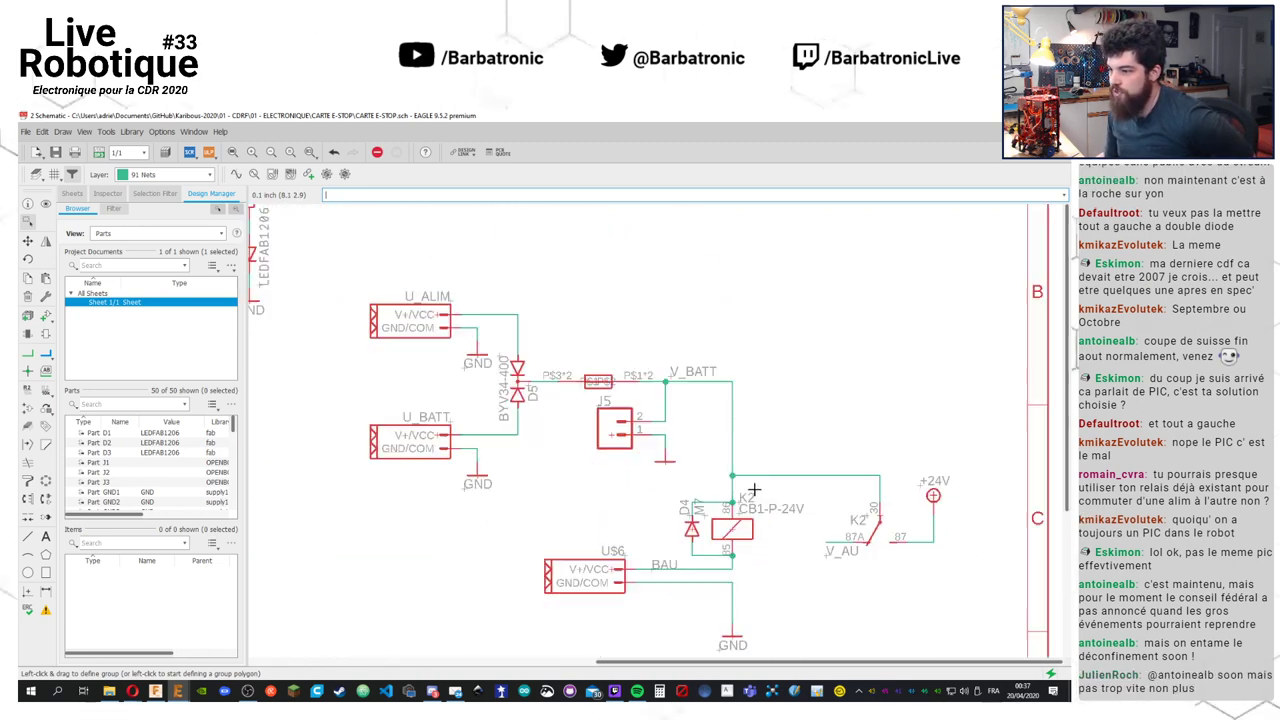
scroll(597, 416, up, 2)
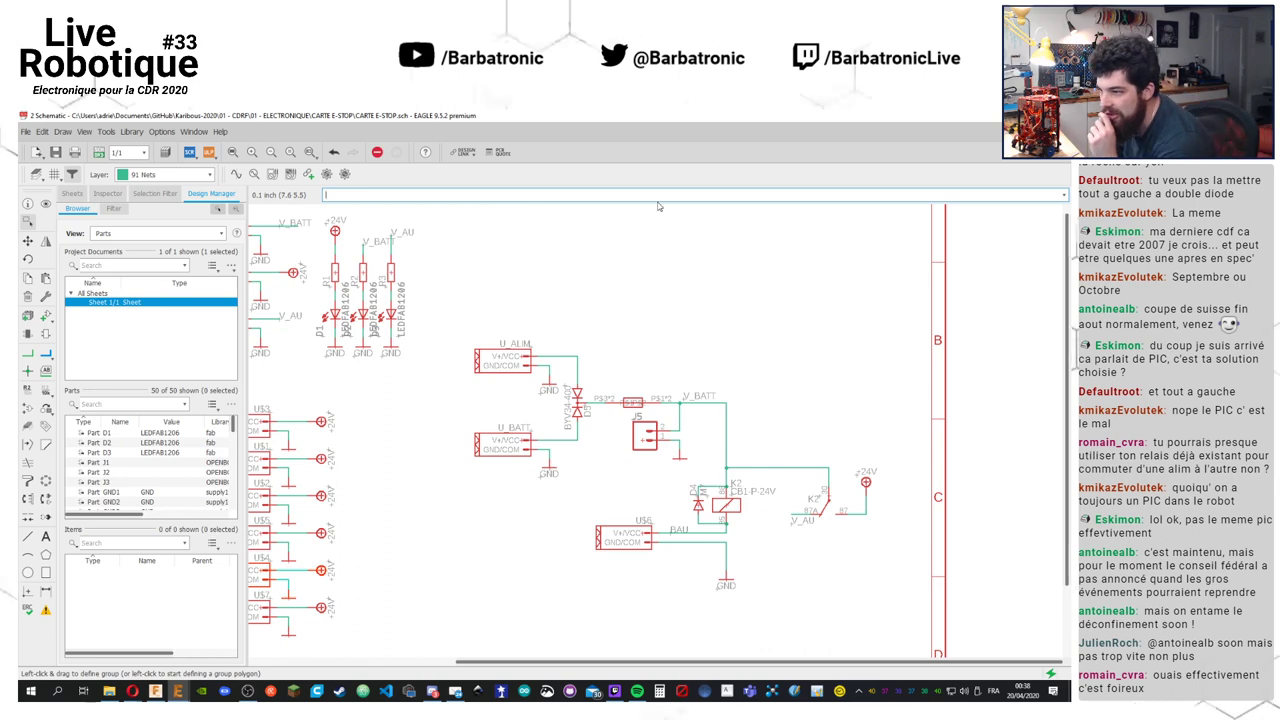
Return to the board layout and zoom in around diode D5
click(99, 152)
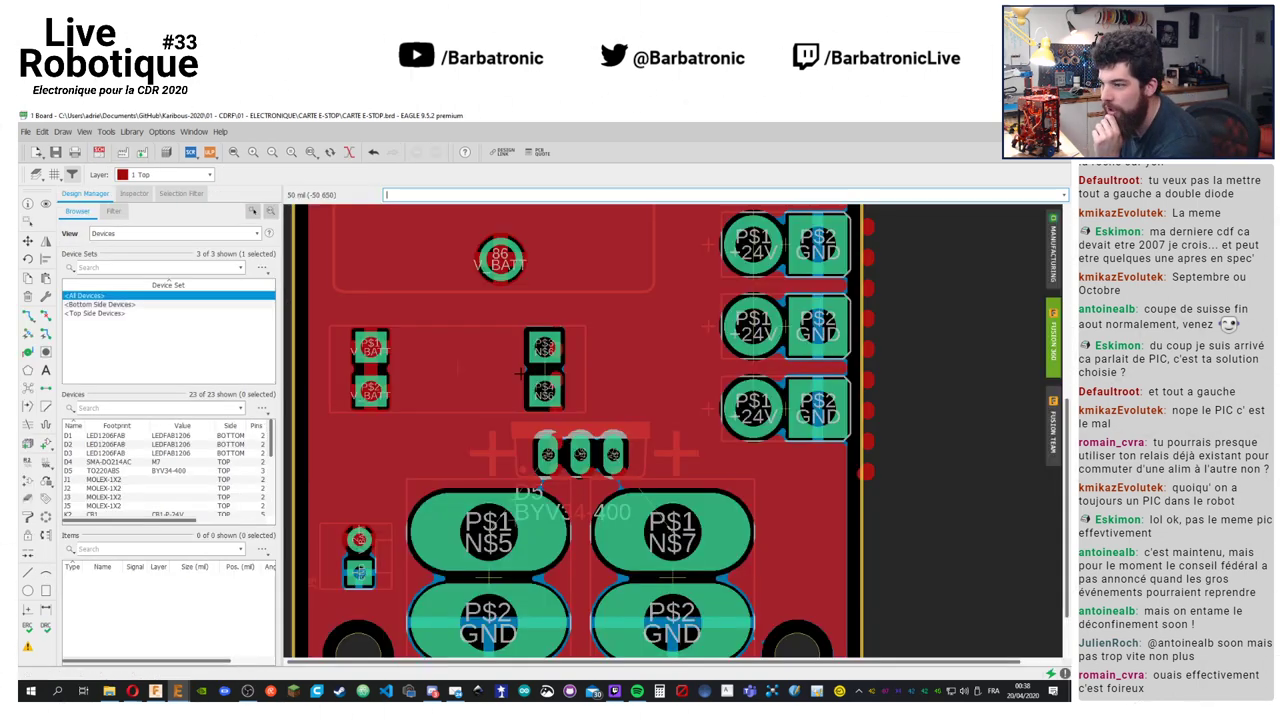
scroll(523, 457, up, 1)
scroll(523, 457, down, 3)
scroll(523, 457, up, 4)
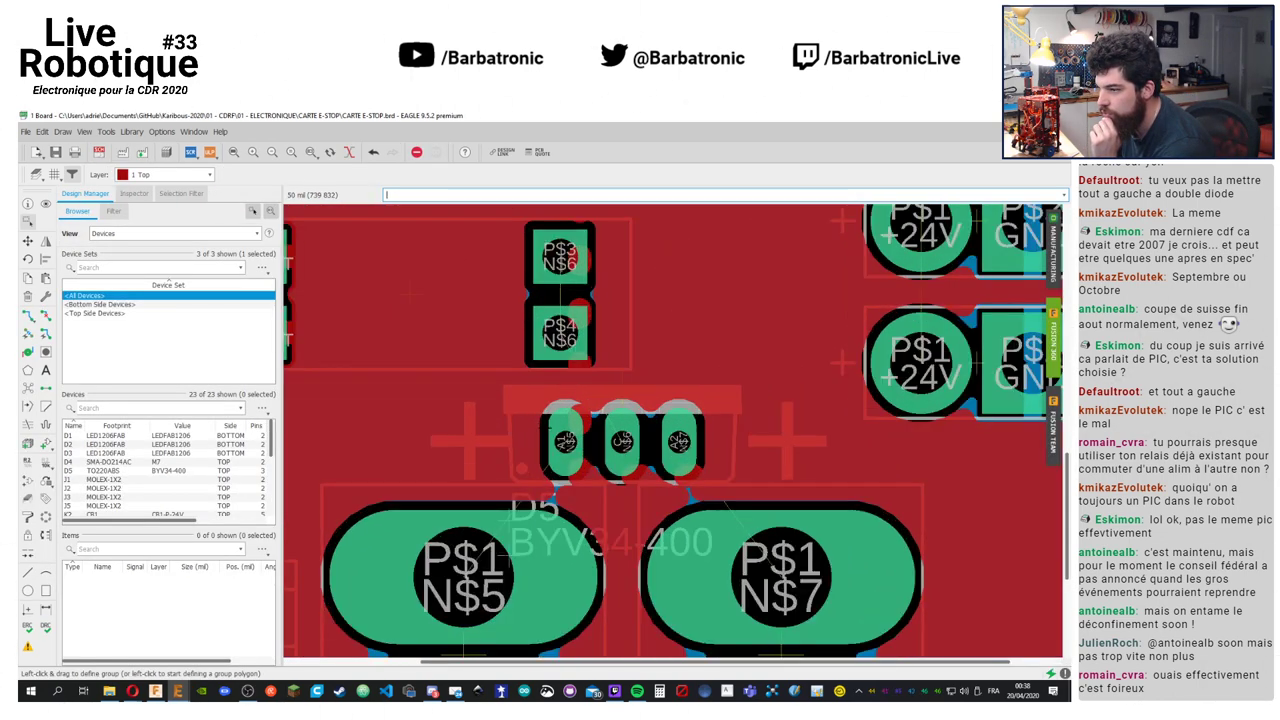
scroll(544, 428, up, 1)
scroll(713, 359, up, 1)
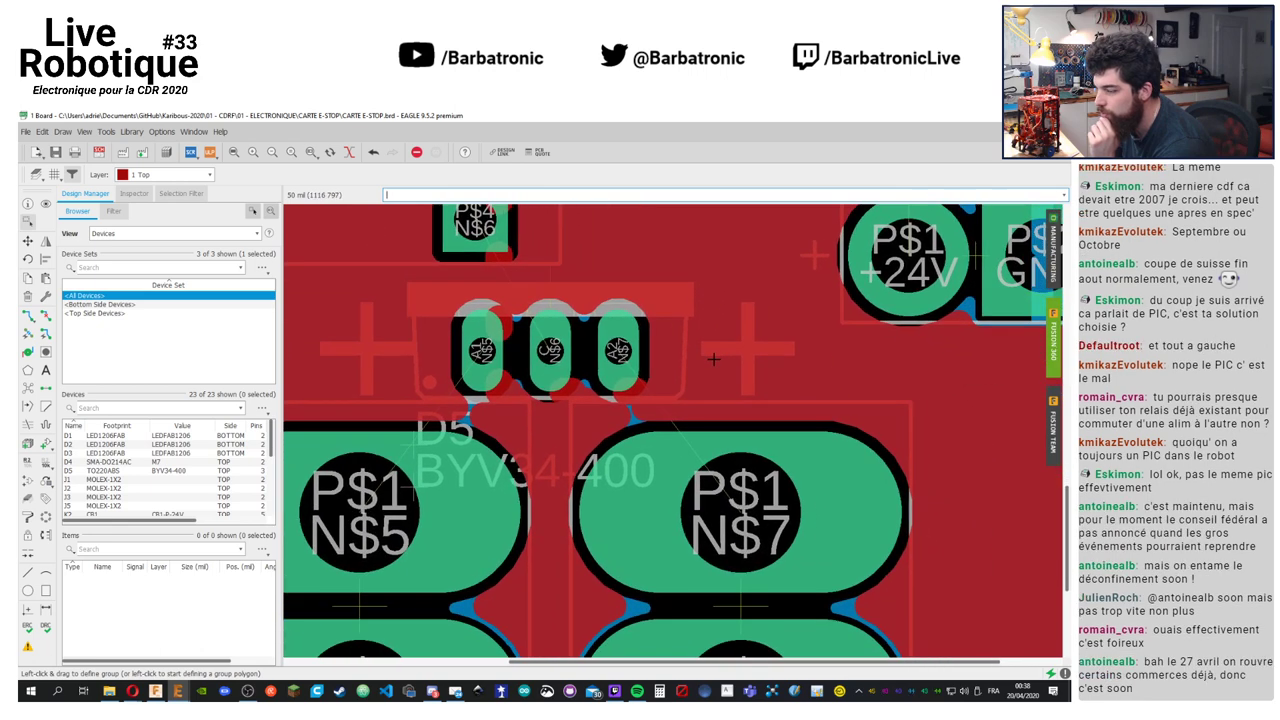
scroll(713, 330, down, 2)
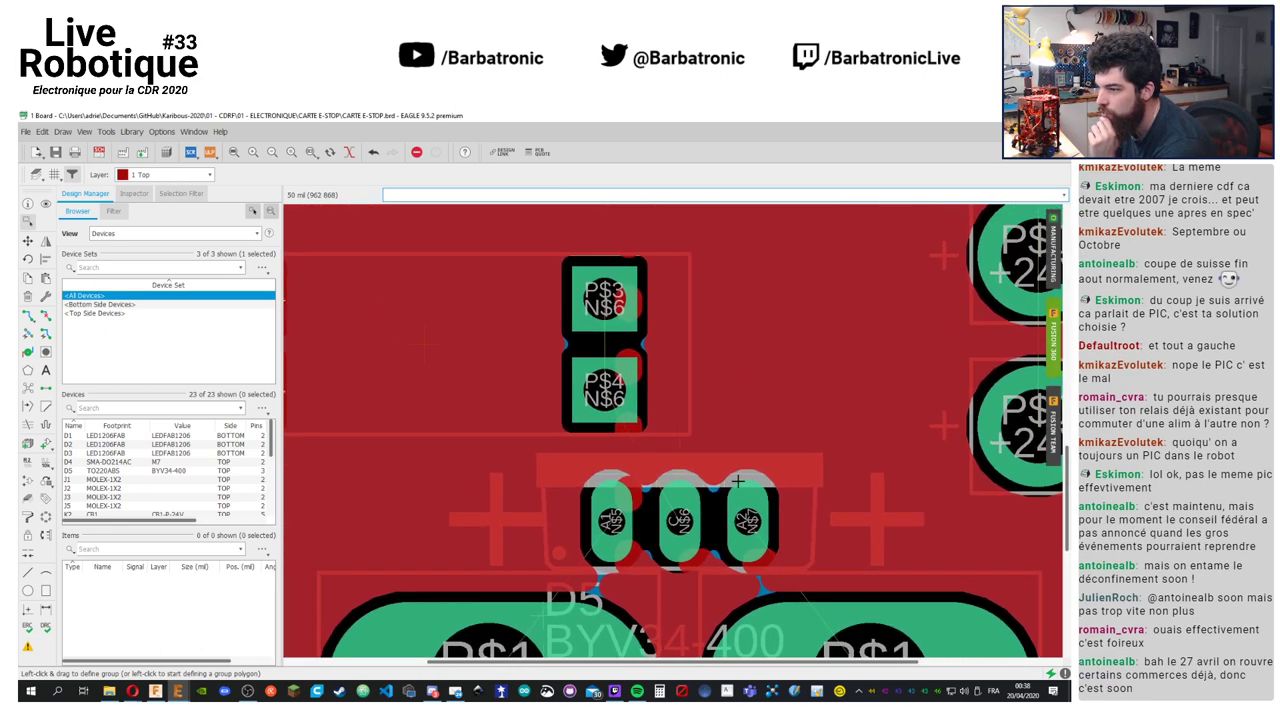
scroll(713, 330, up, 2)
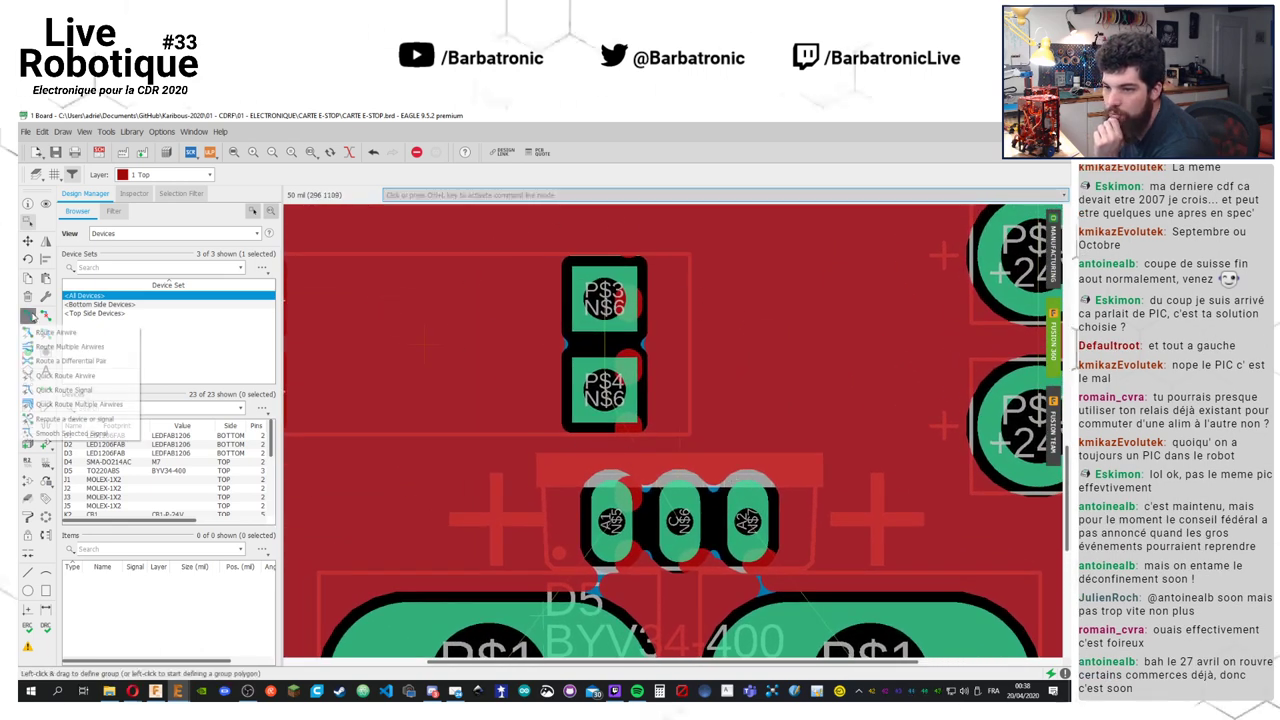
Draw a rectangular top-layer polygon around D5's middle pin and name it N$5
click(28, 370)
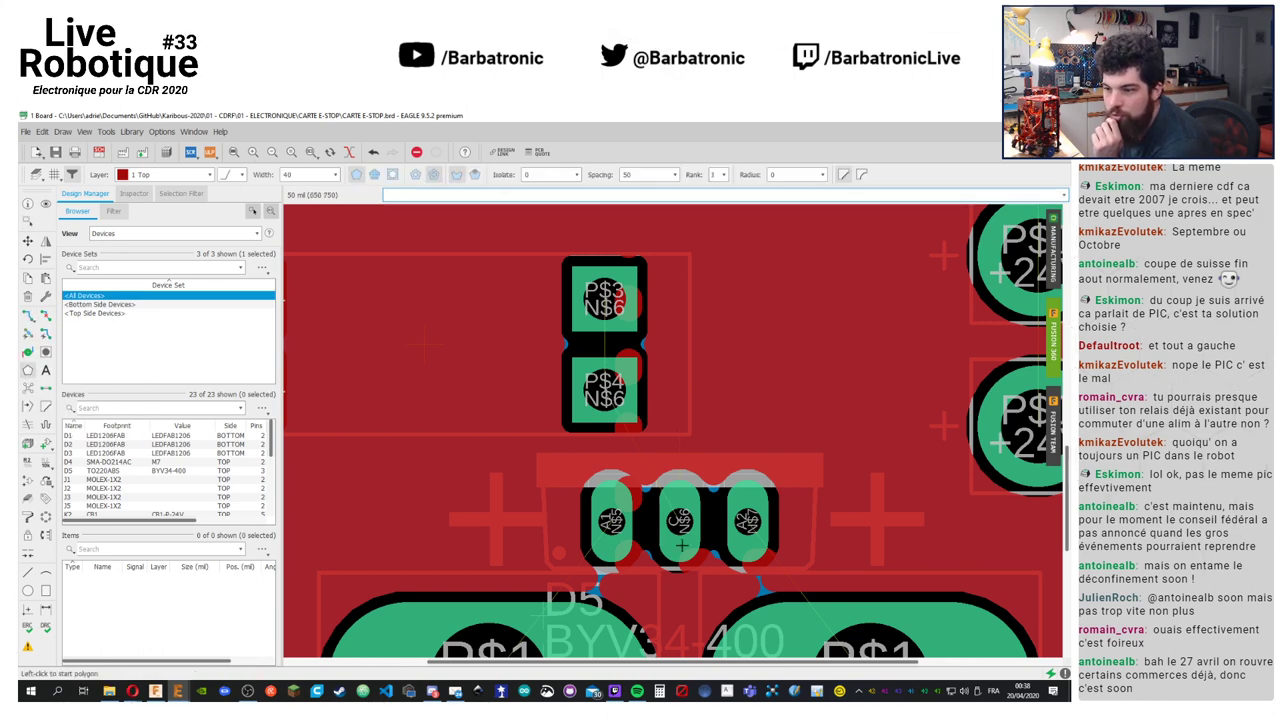
scroll(560, 520, down, 2)
scroll(569, 527, up, 2)
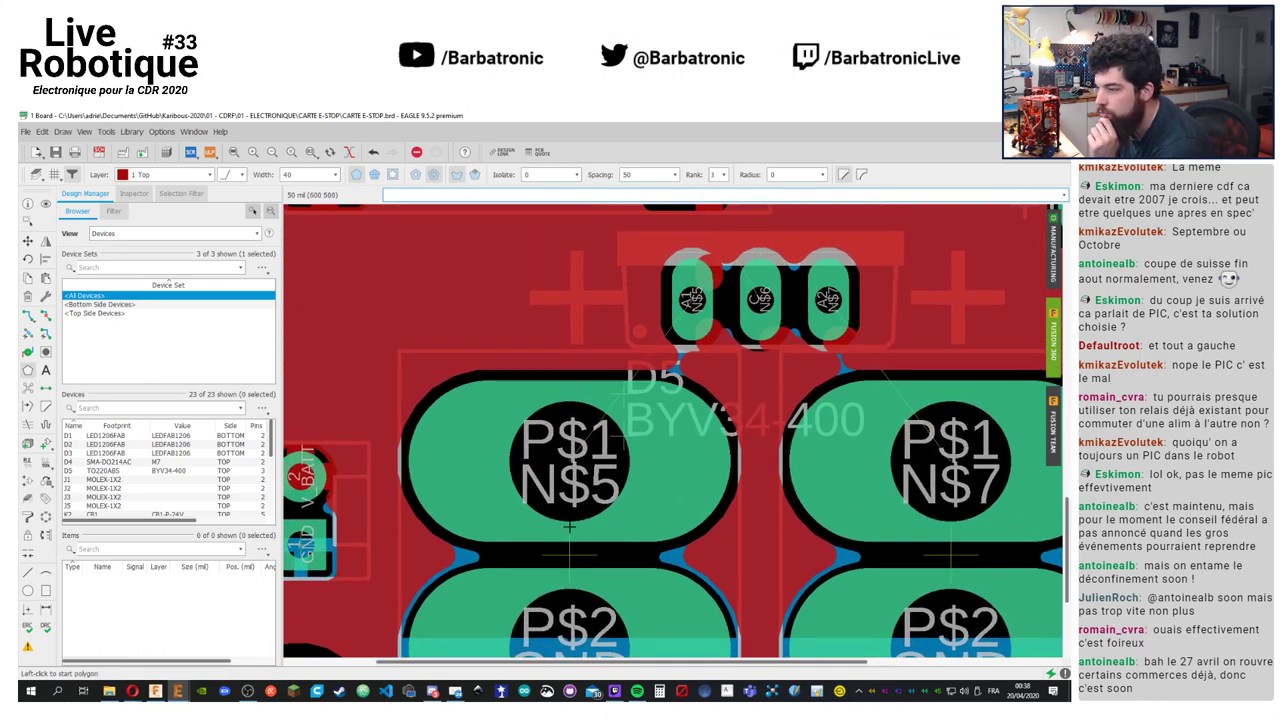
click(369, 545)
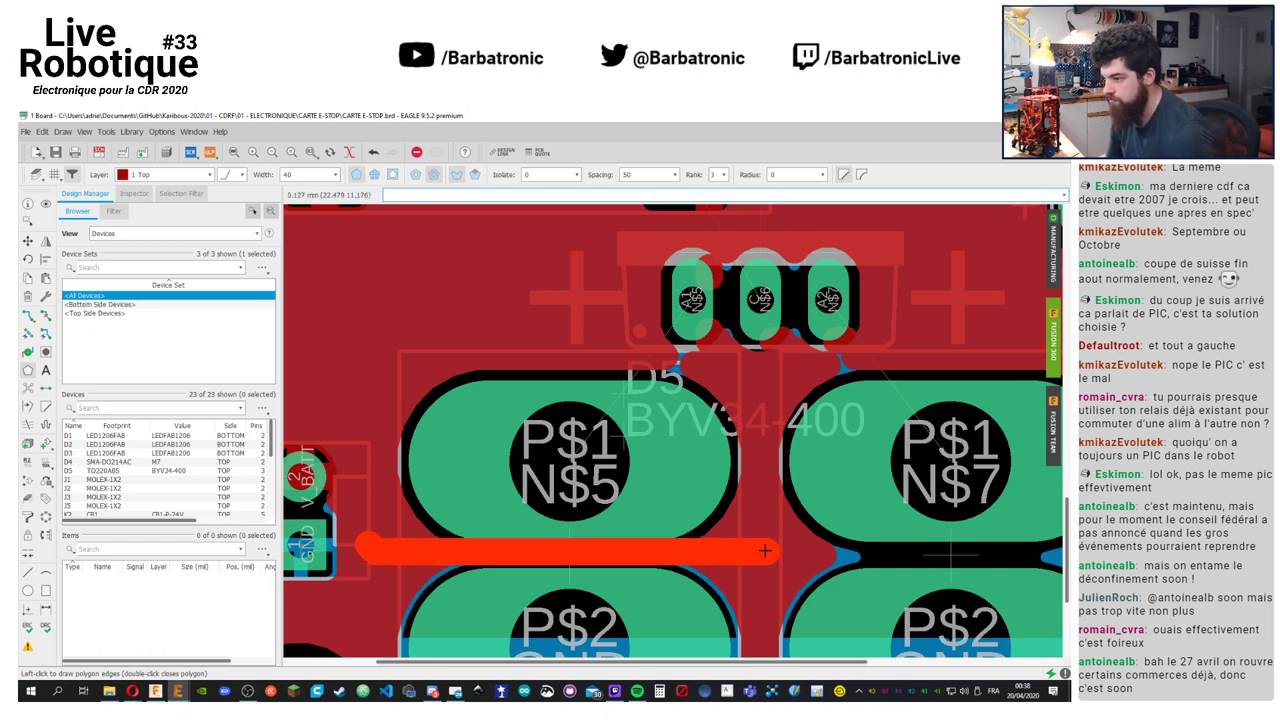
click(759, 550)
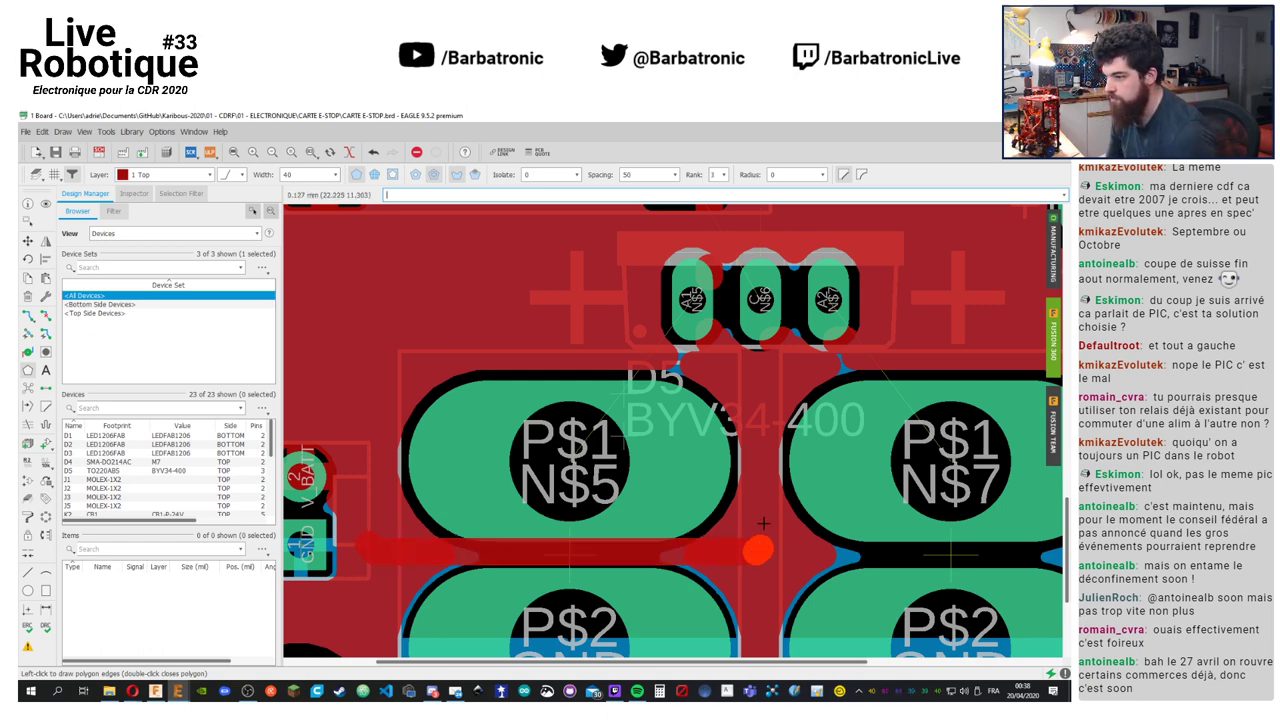
click(762, 246)
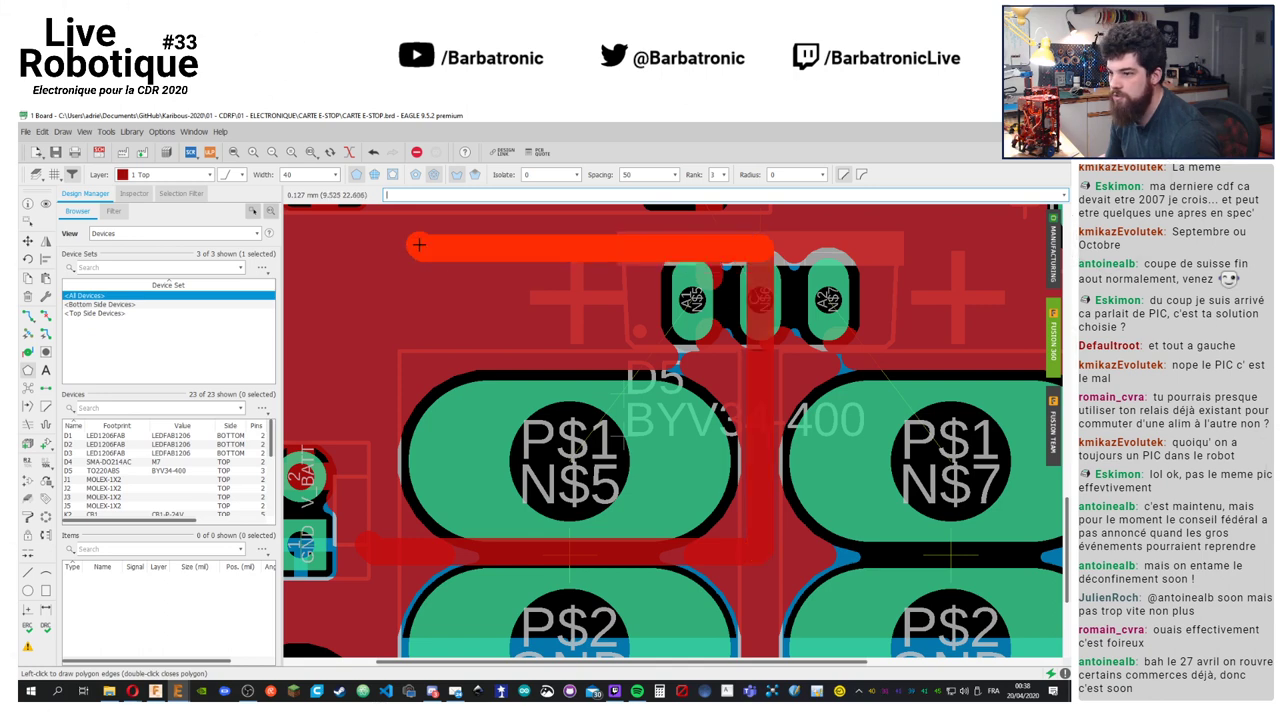
click(365, 246)
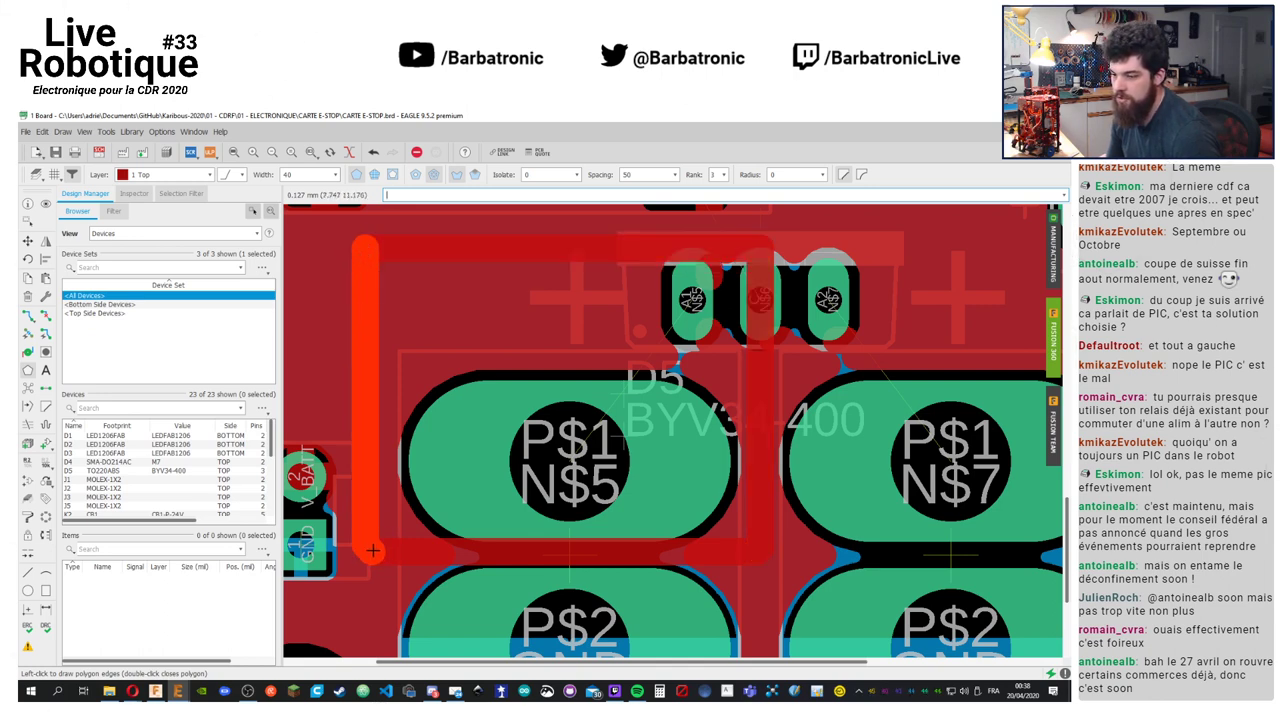
click(372, 550)
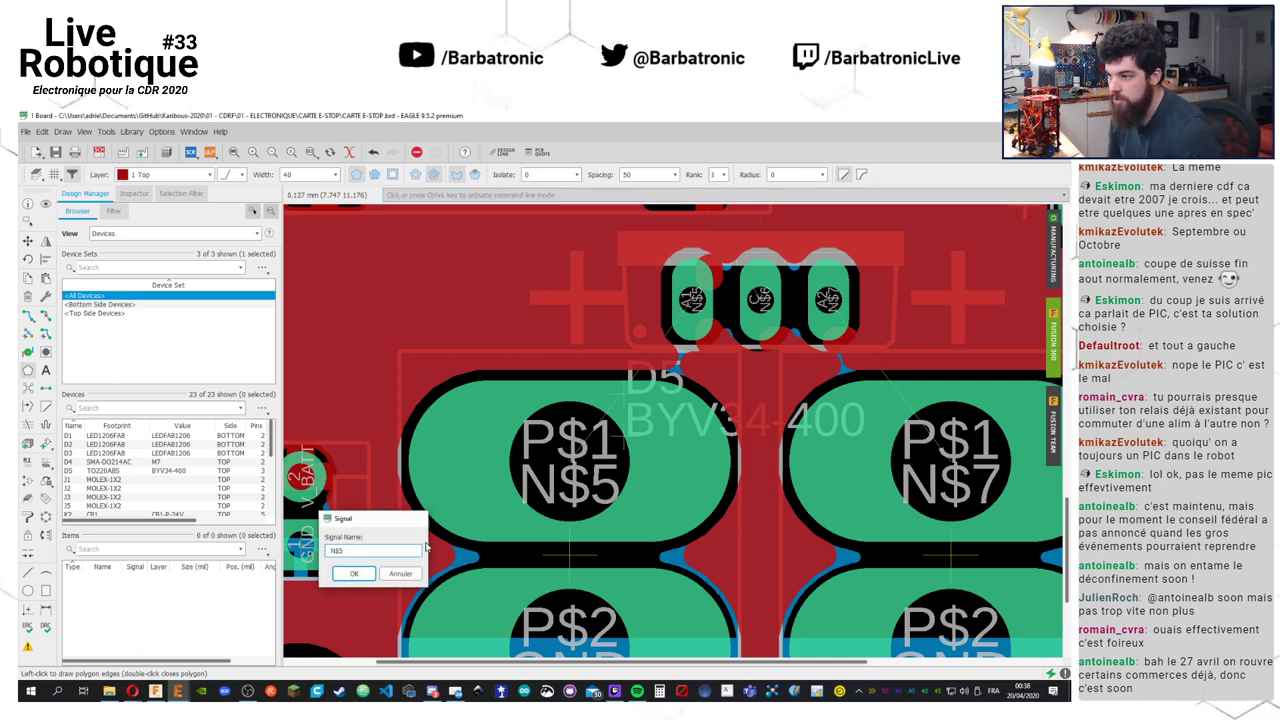
key(Return)
middle_drag(787, 545, 585, 560)
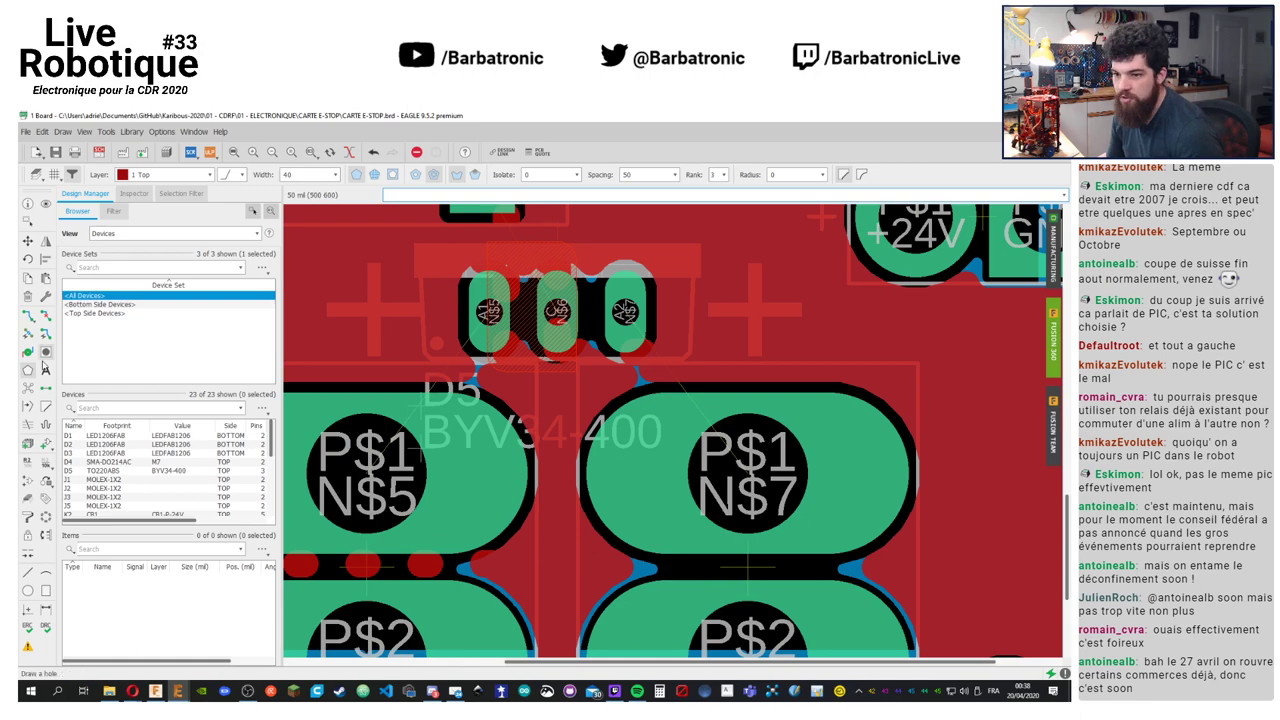
Run Ratsnest to pour the new N$5 polygon
click(26, 392)
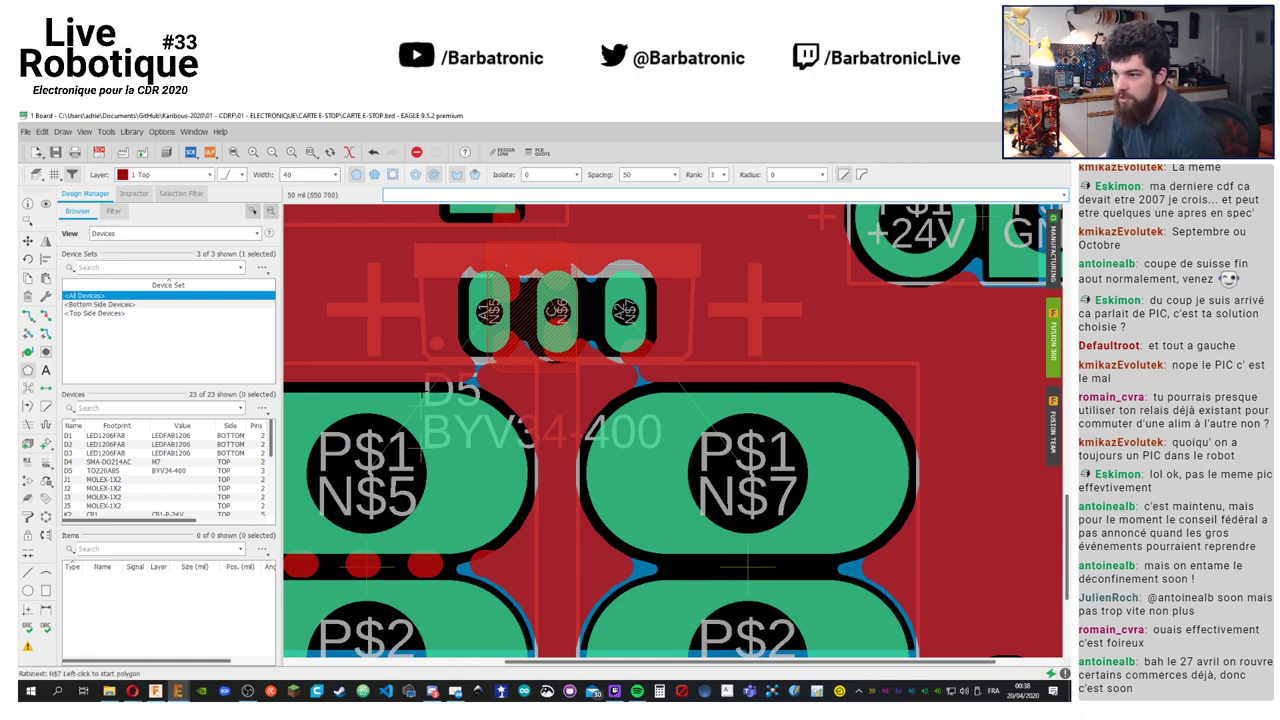
scroll(779, 418, down, 3)
middle_drag(779, 418, 624, 403)
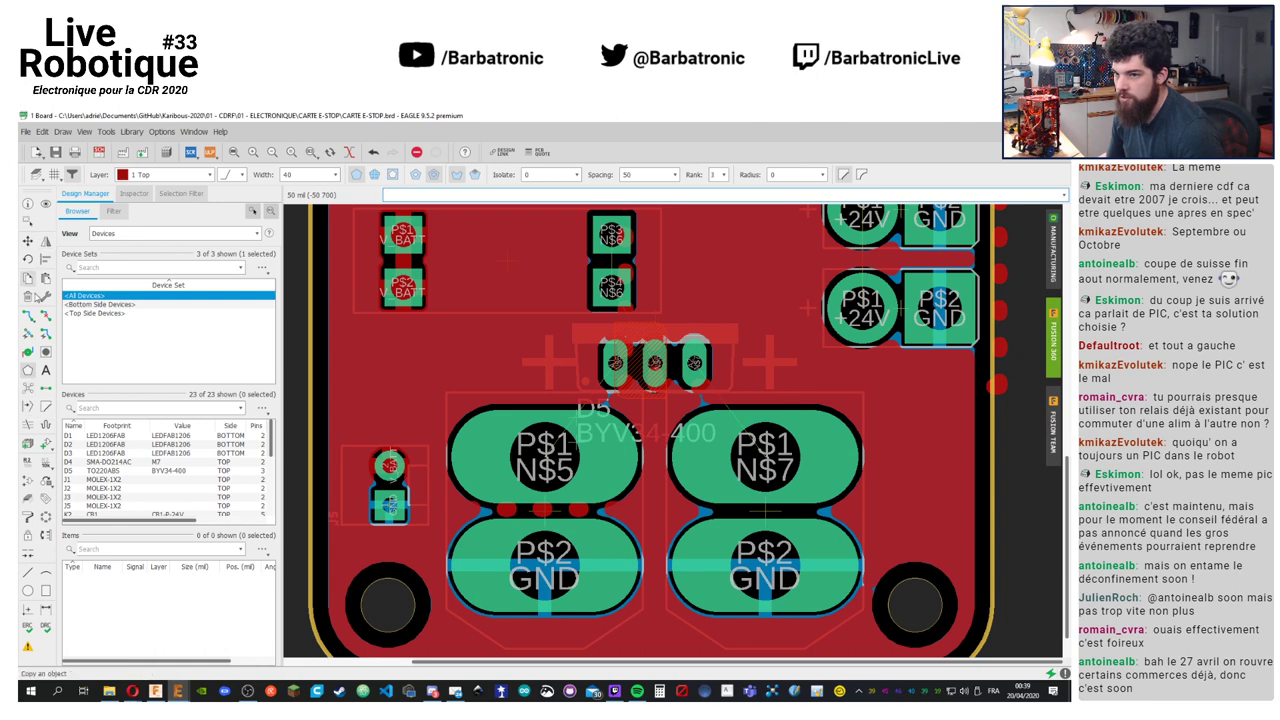
click(27, 395)
middle_drag(673, 403, 710, 413)
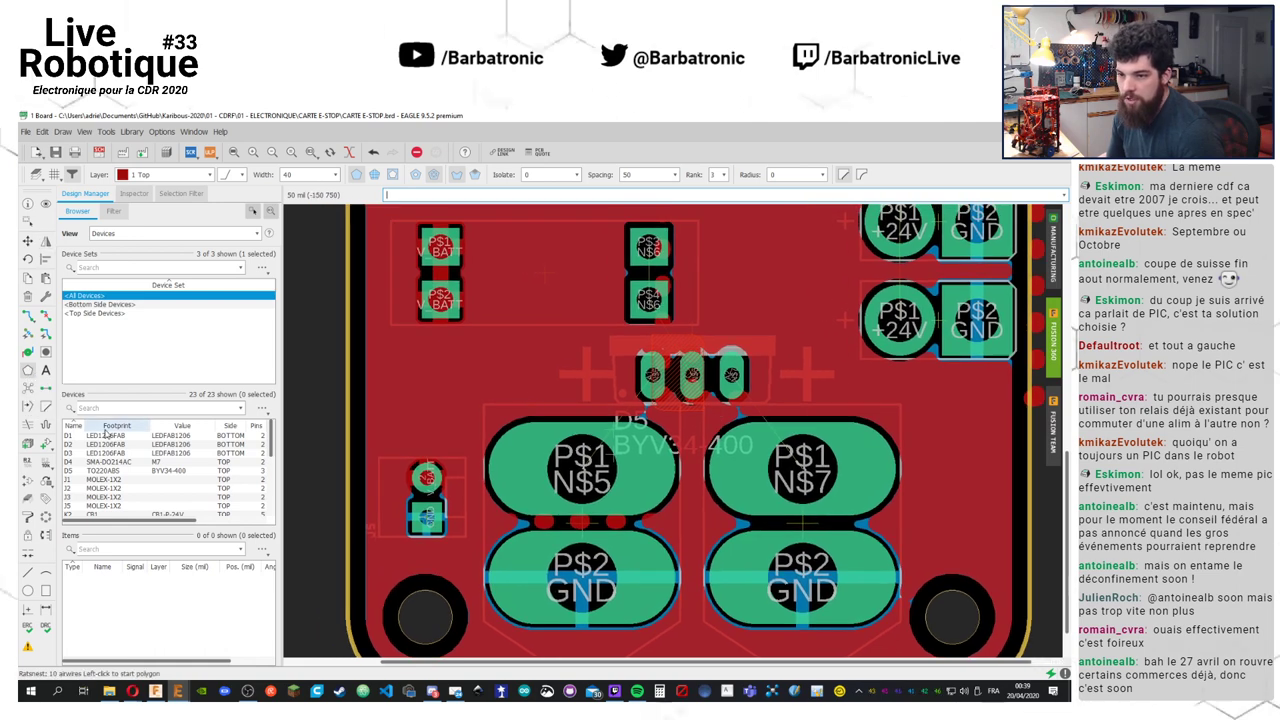
Change the N$5 polygon's rank and repour so it fills the pads, leaving 9 airwires
click(45, 297)
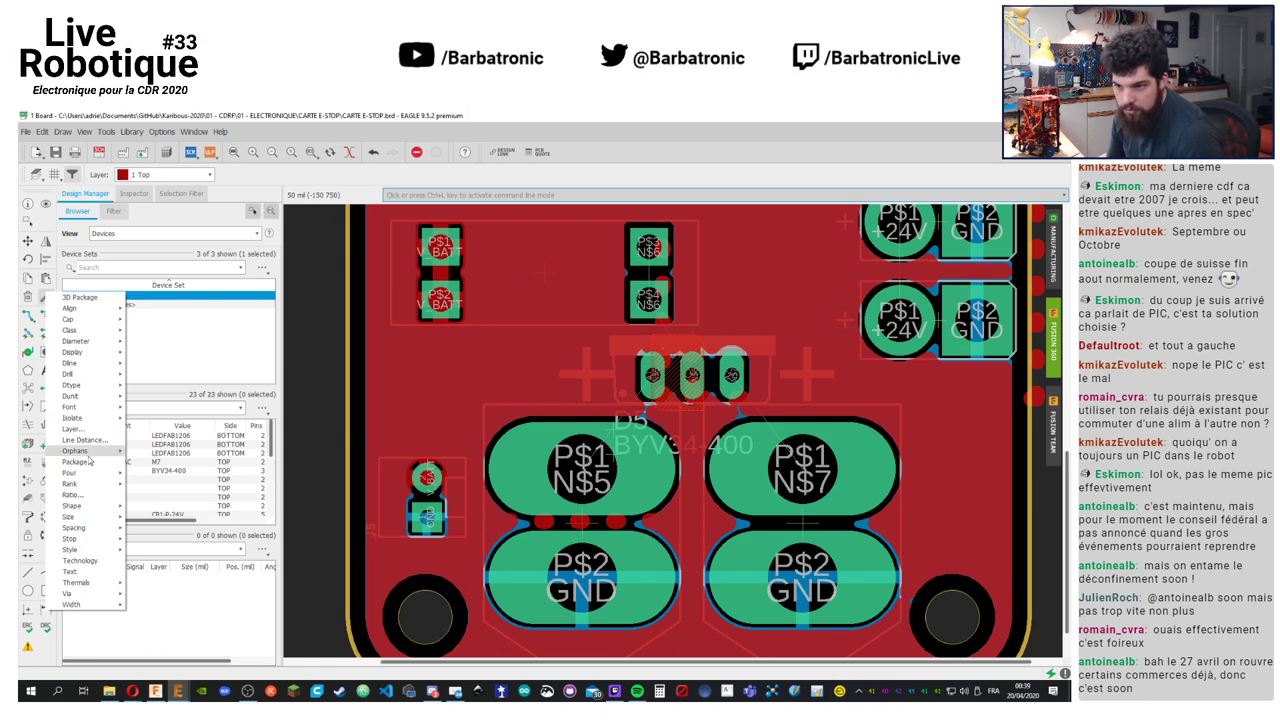
mouse_move(90, 484)
click(140, 486)
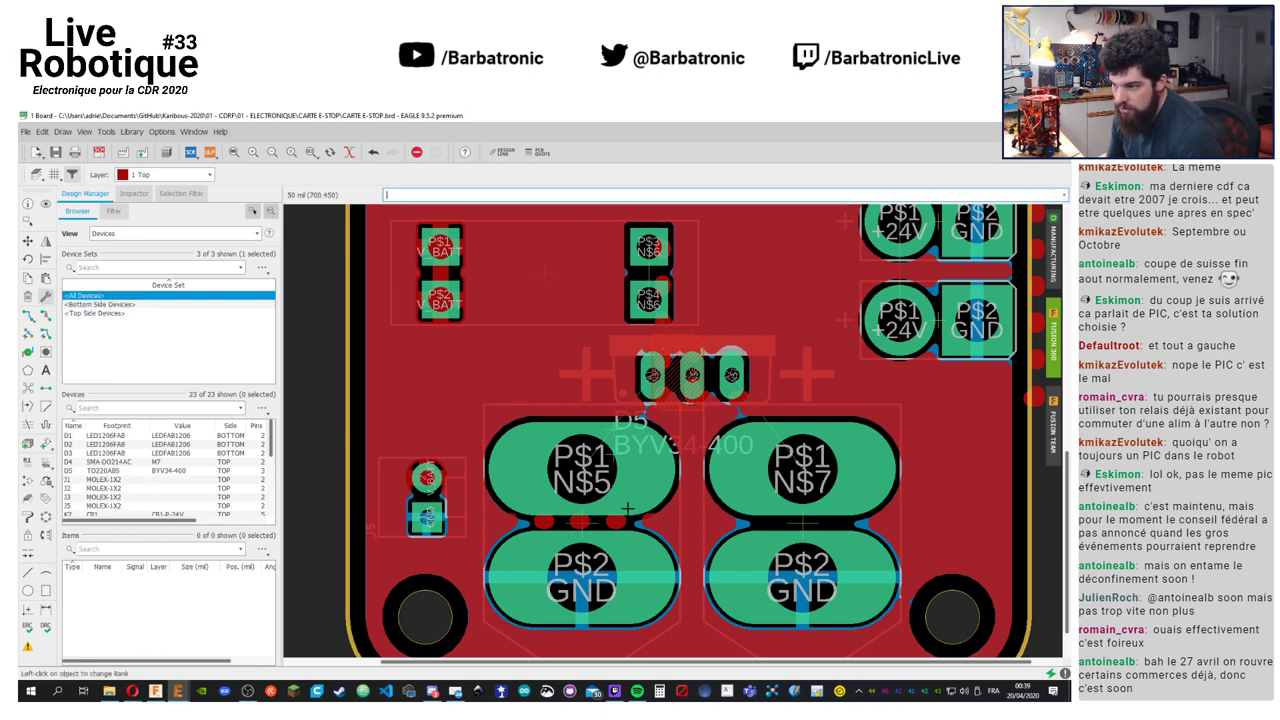
click(627, 508)
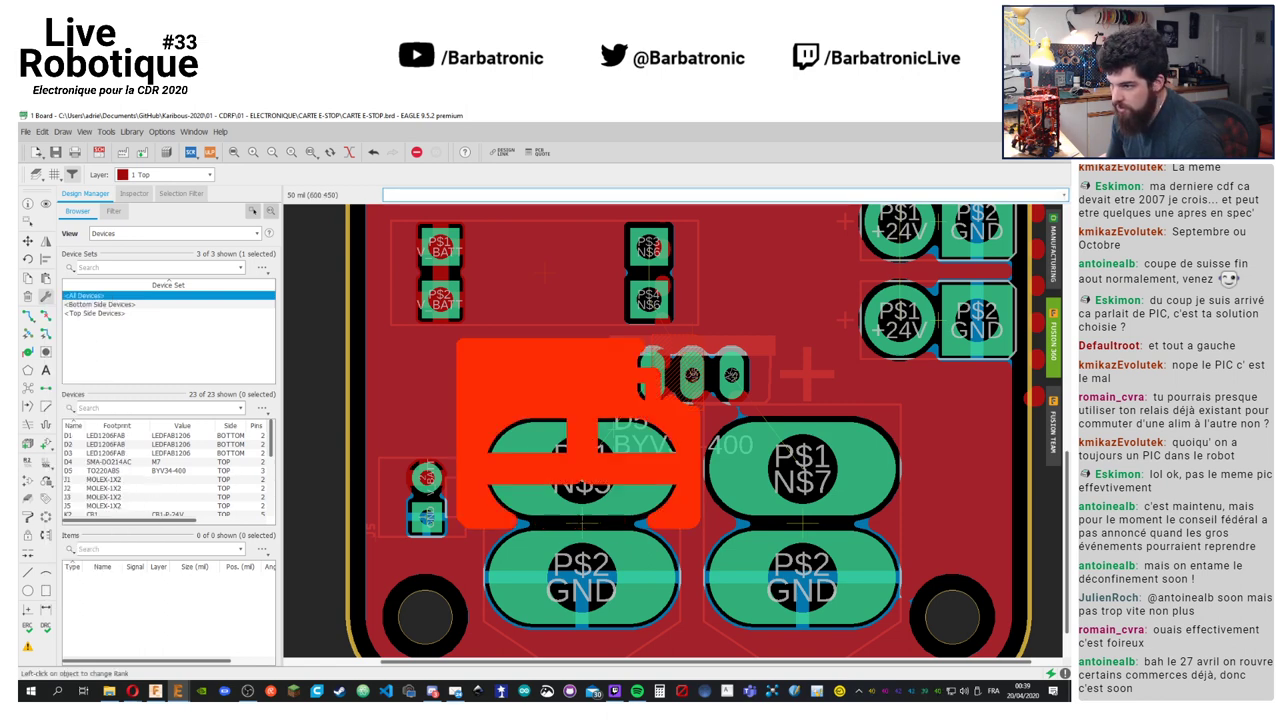
click(28, 390)
scroll(835, 295, up, 2)
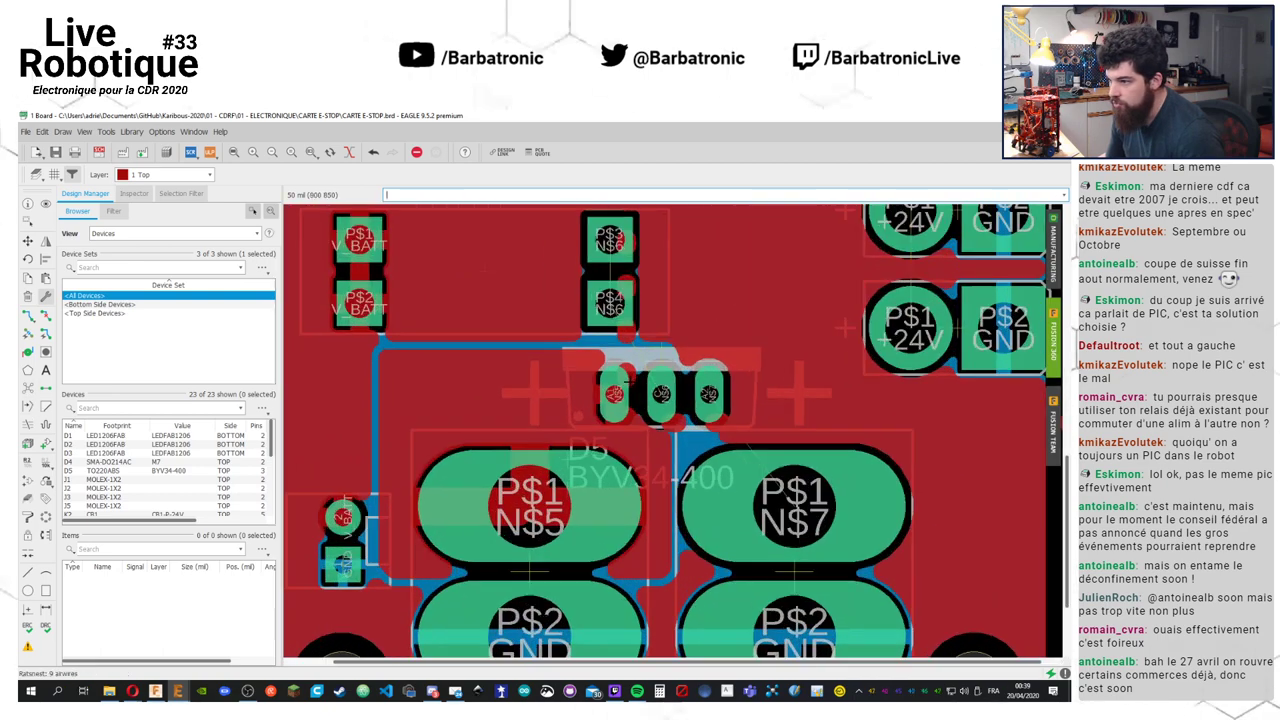
scroll(631, 390, up, 3)
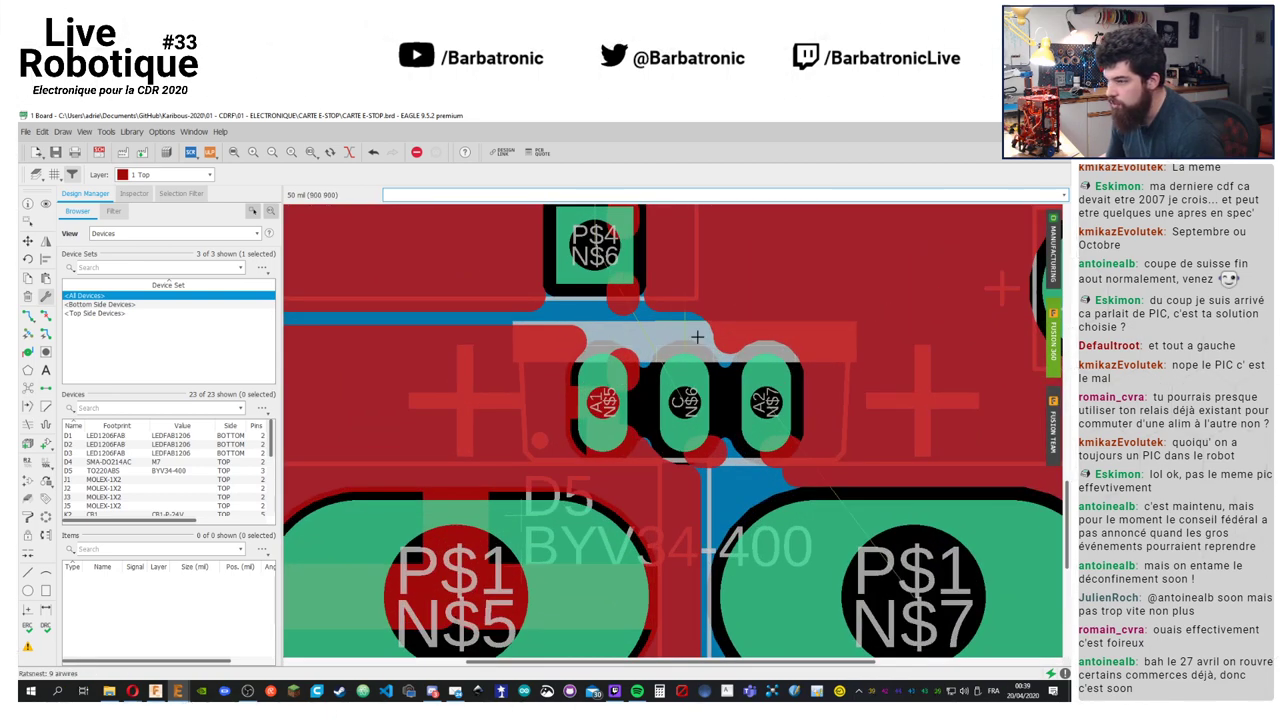
scroll(705, 448, down, 4)
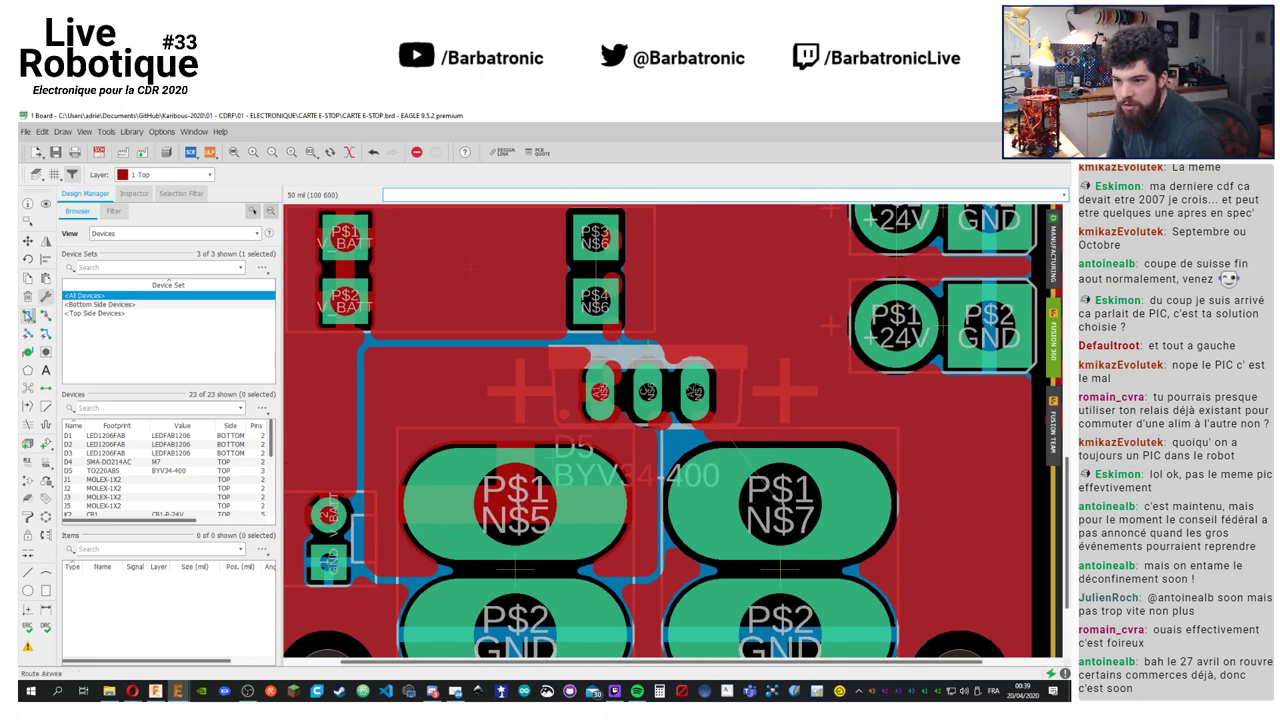
Start a top-layer polygon at the D5 pin with a different bend style, then undo the misdrawn shape
click(28, 370)
middle_drag(707, 463, 508, 457)
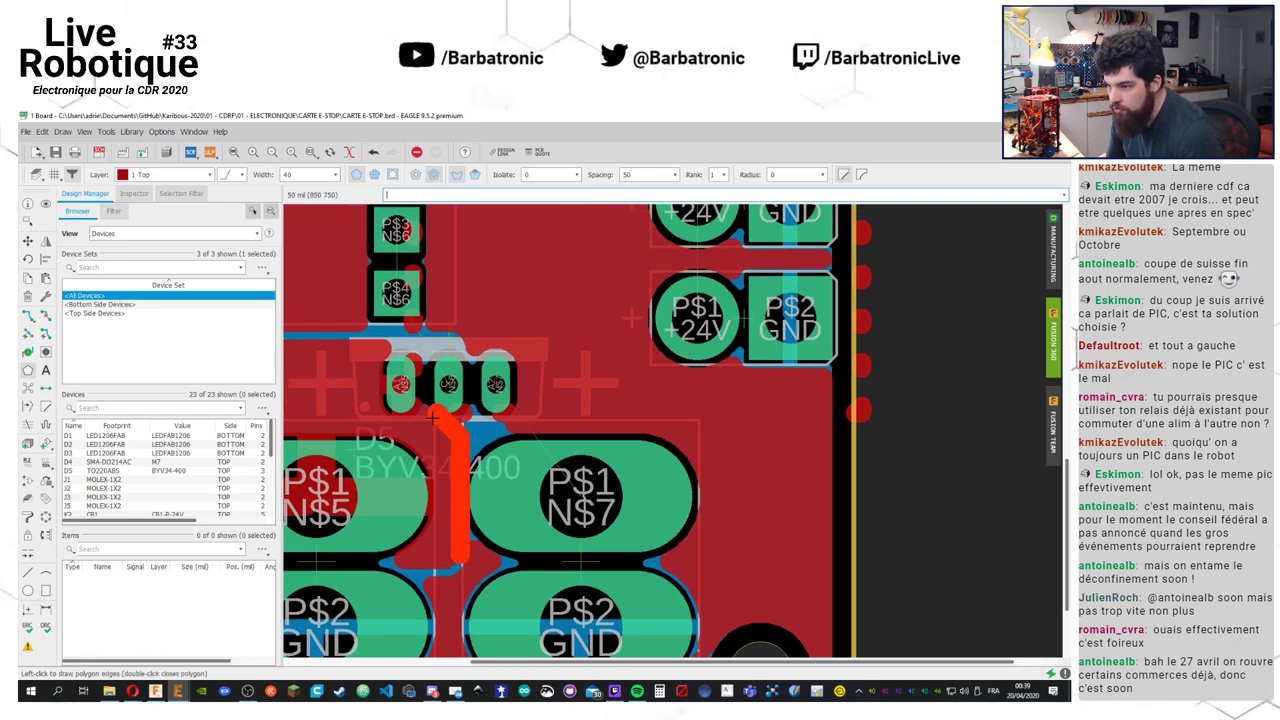
click(449, 561)
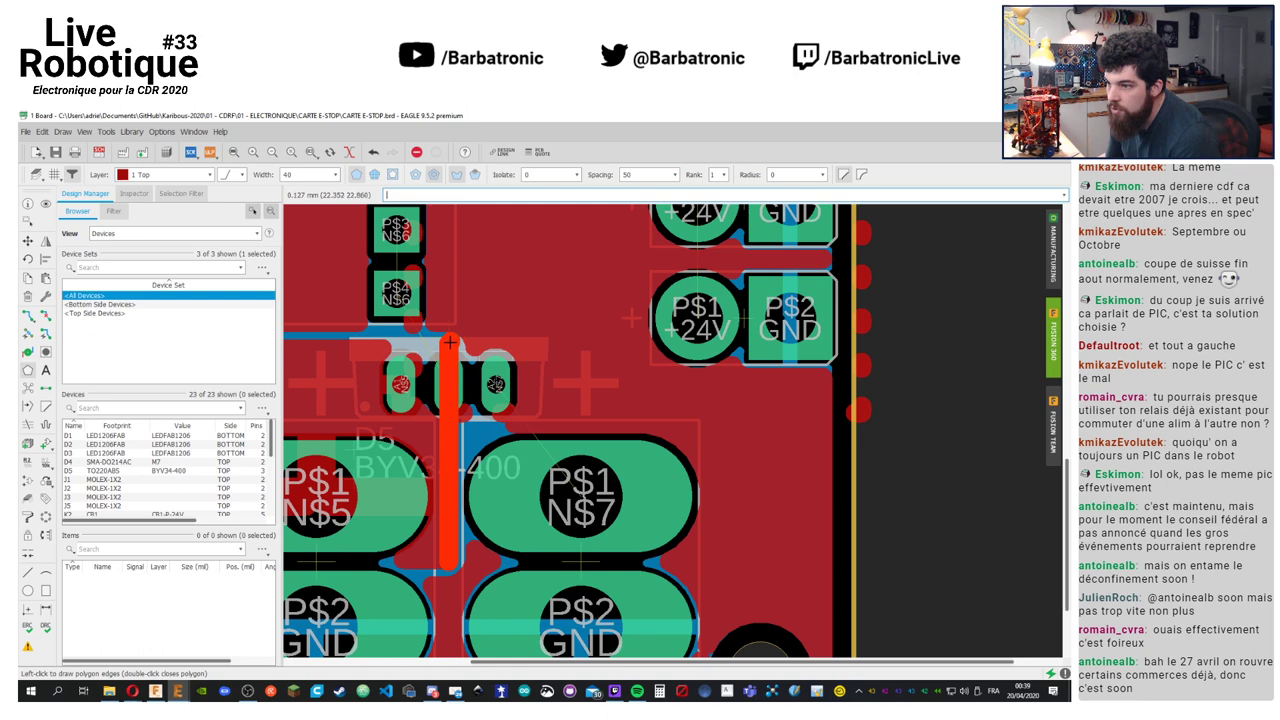
click(240, 174)
click(238, 196)
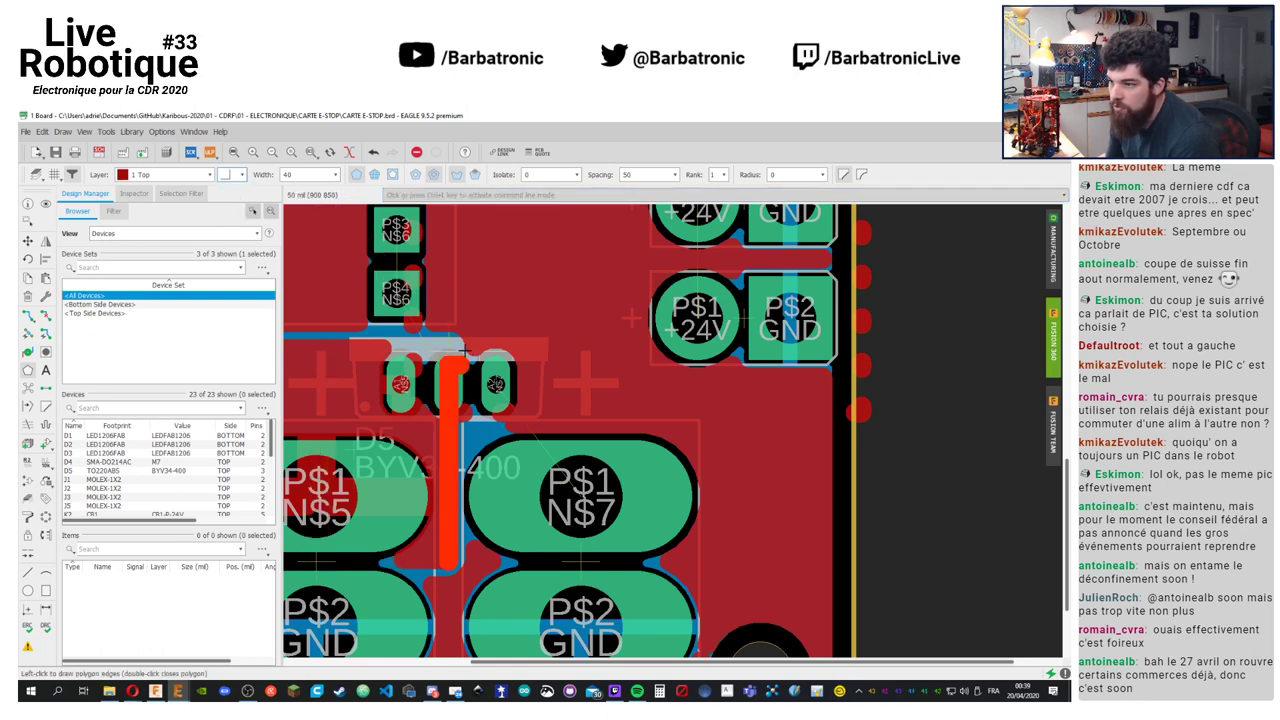
click(720, 346)
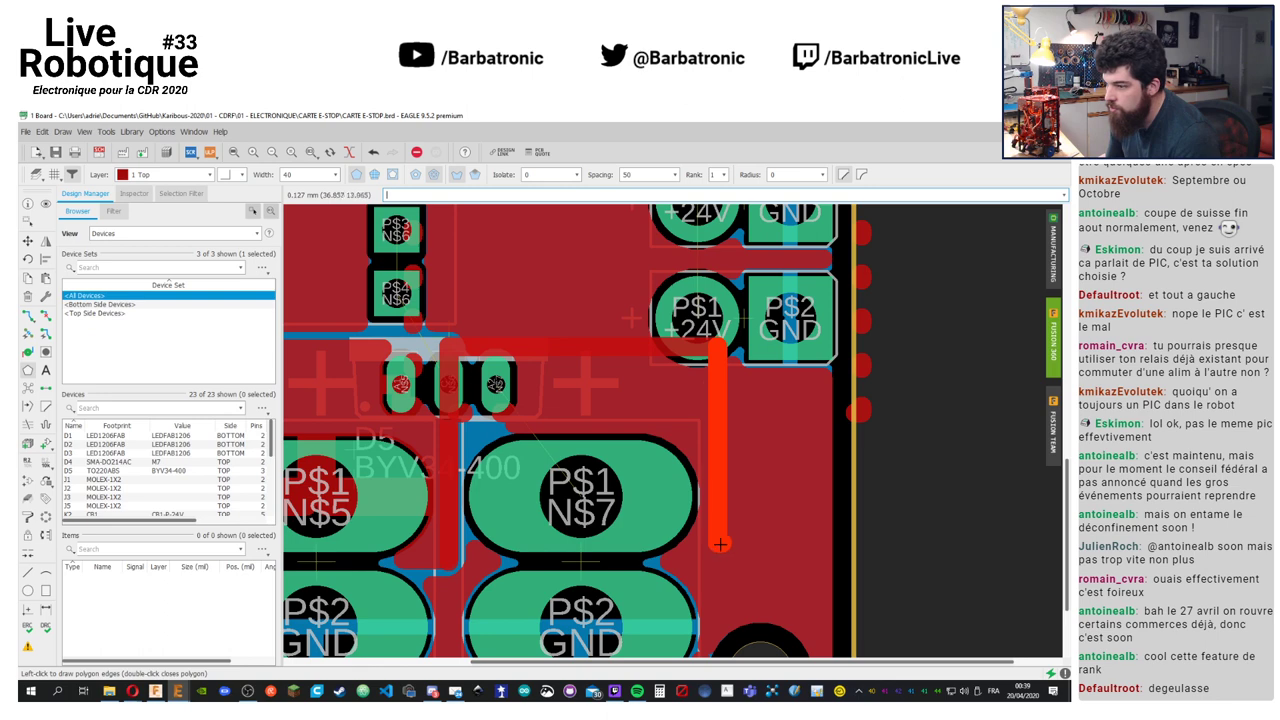
double_click(449, 557)
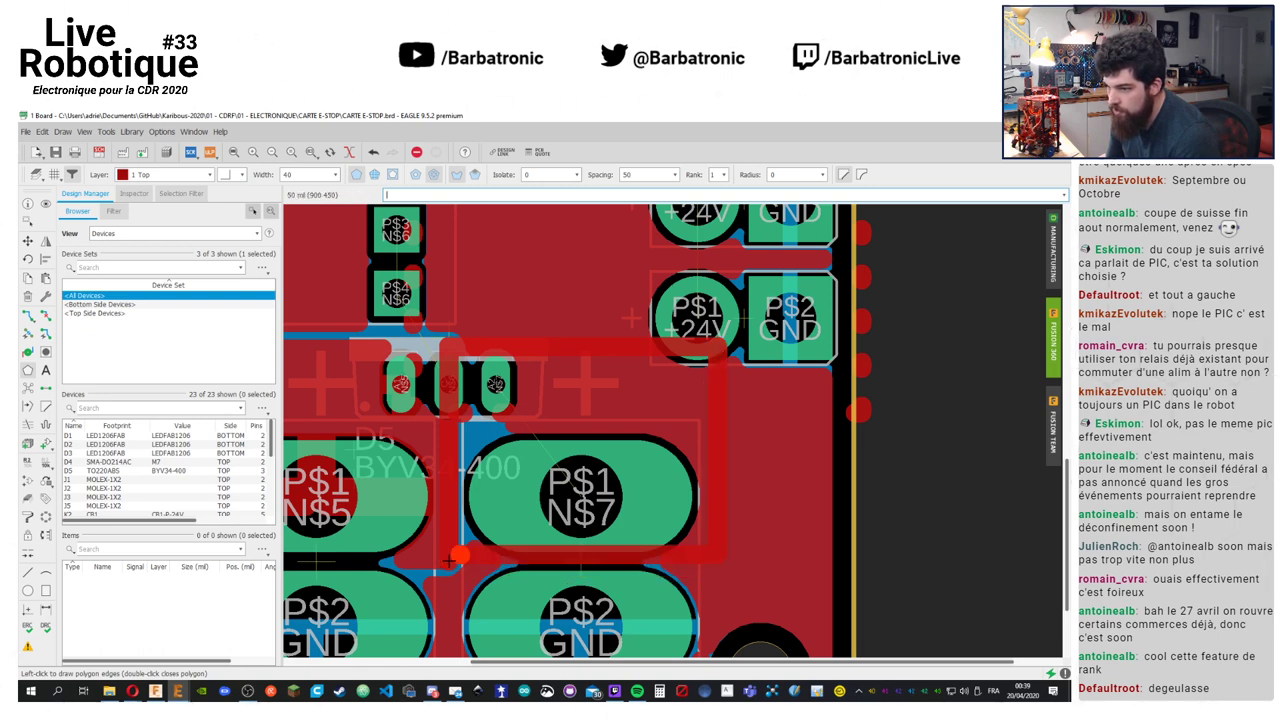
key(ctrl+z)
Redraw the rectangle from D5 to the N$7 pad, name it N$7, and repour with Ratsnest
click(434, 554)
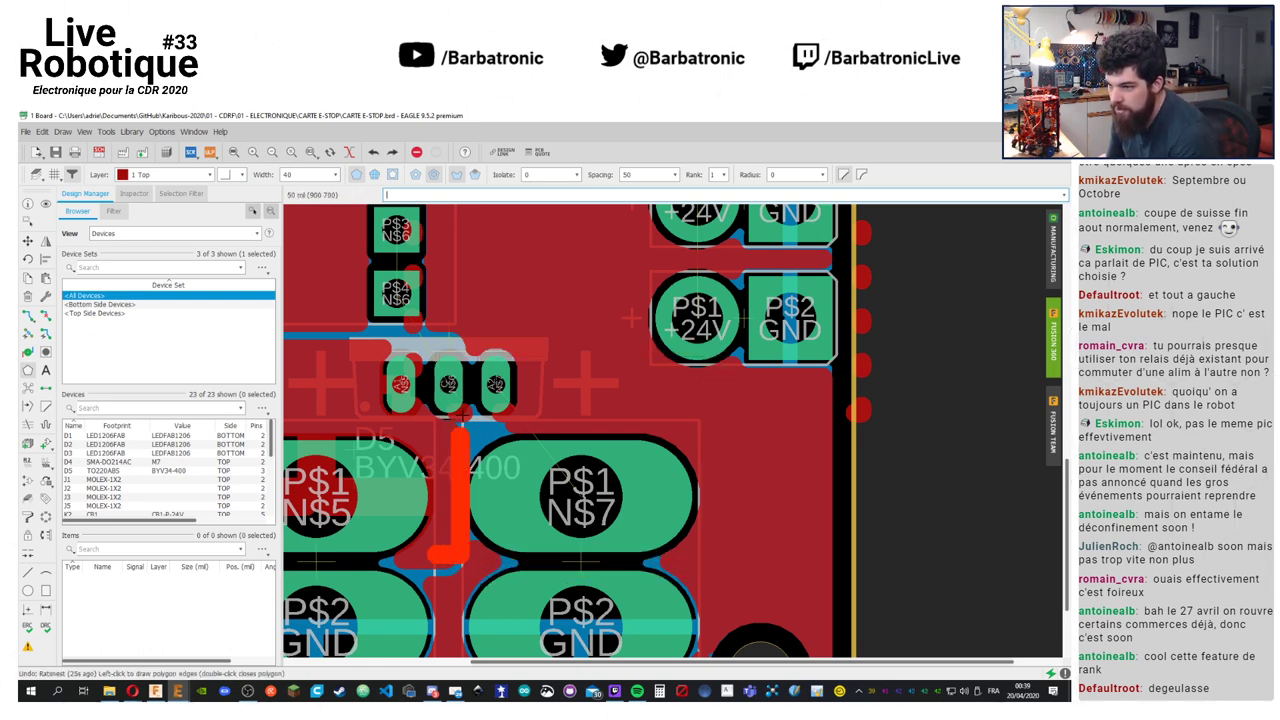
key(Escape)
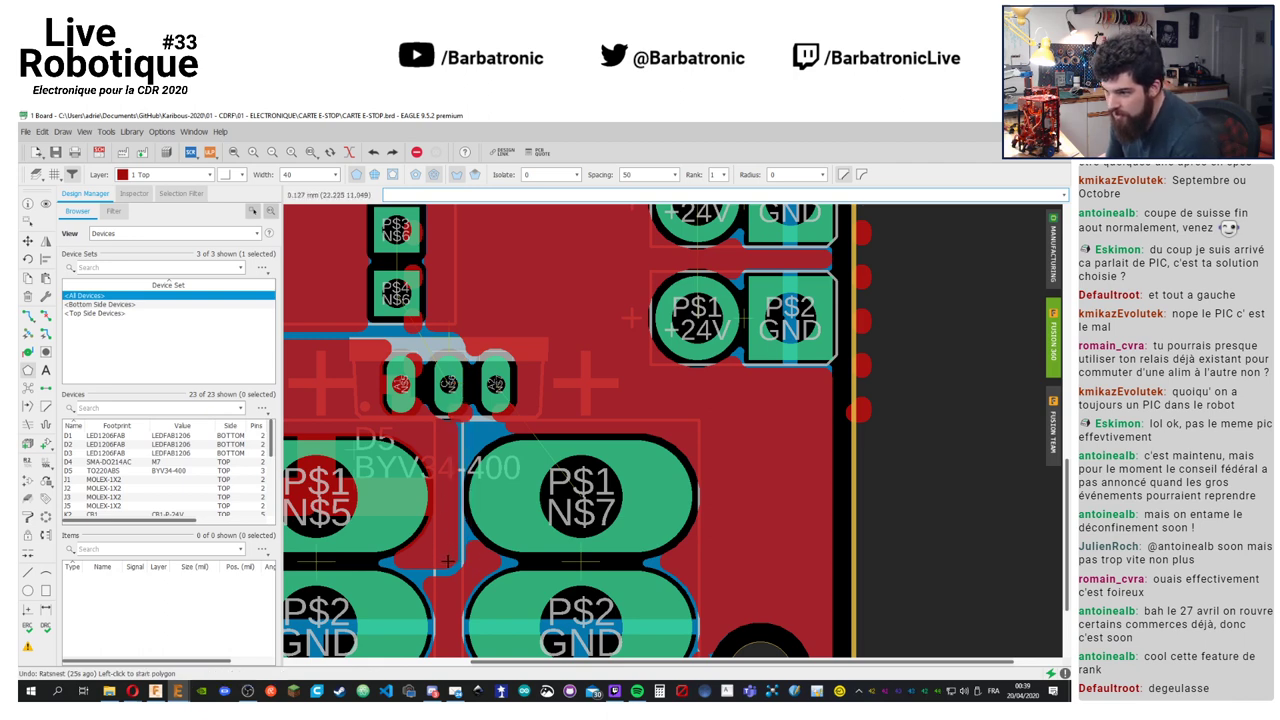
click(446, 559)
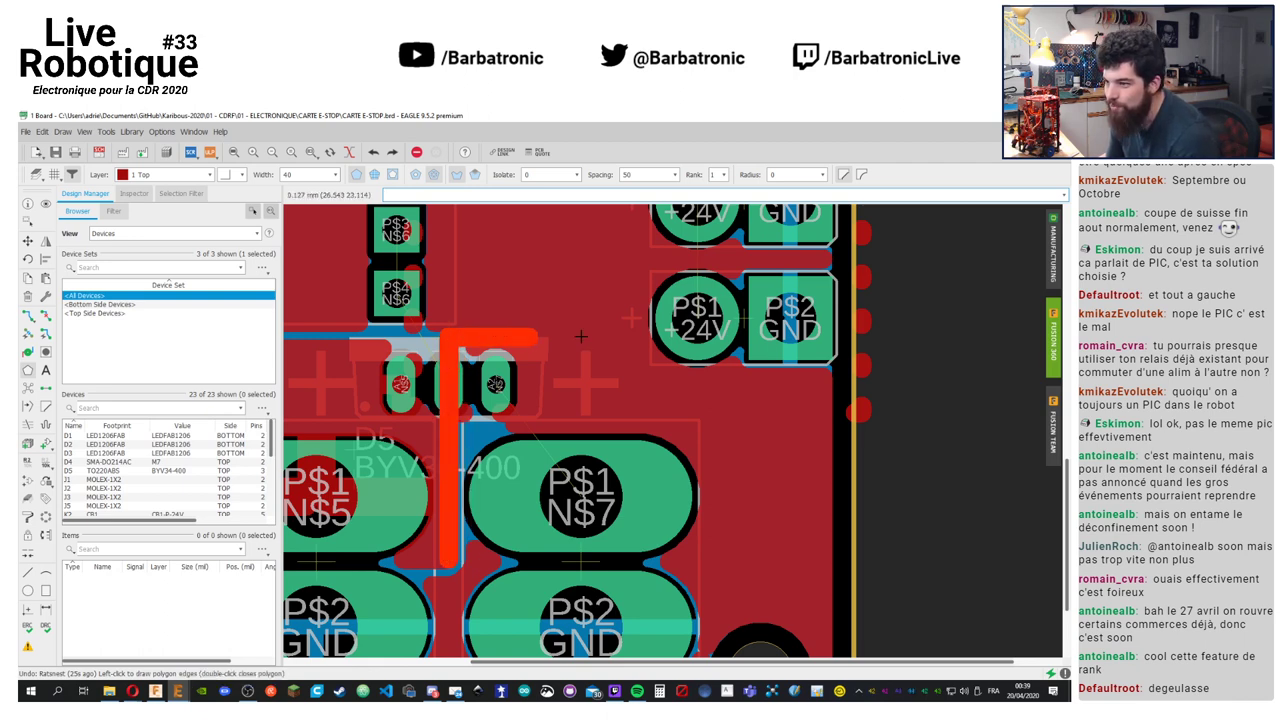
click(737, 344)
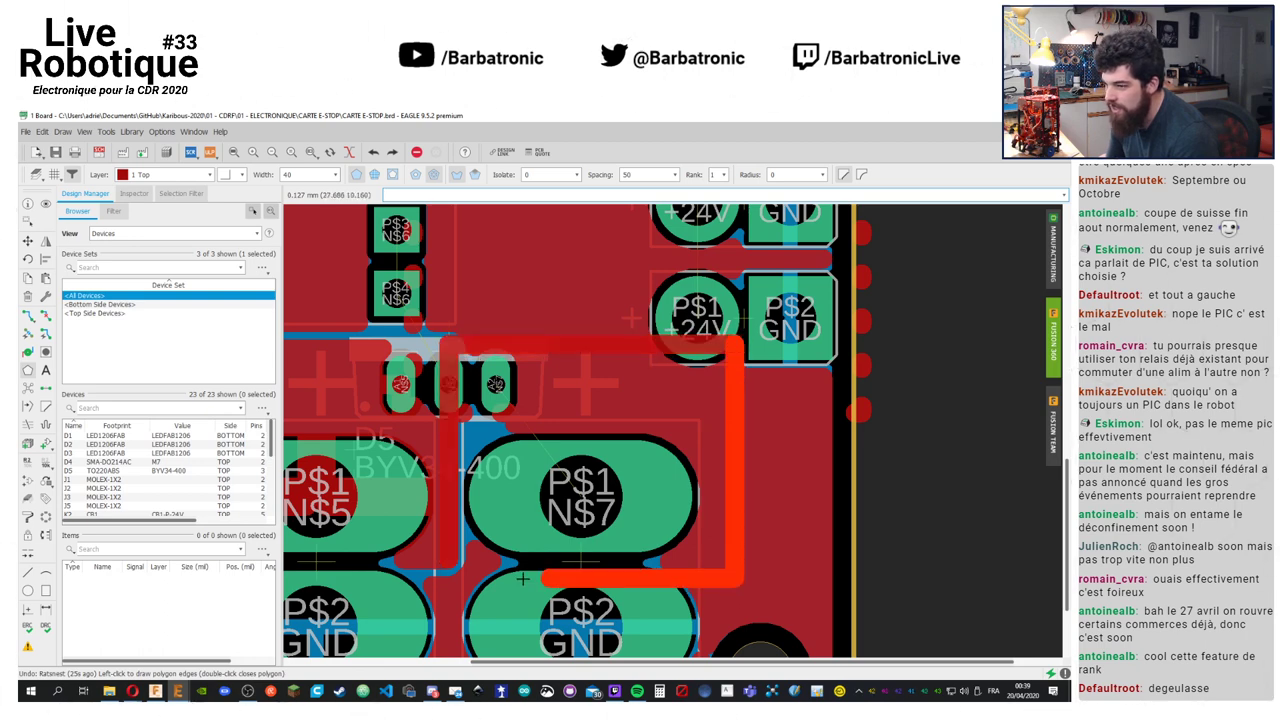
double_click(447, 561)
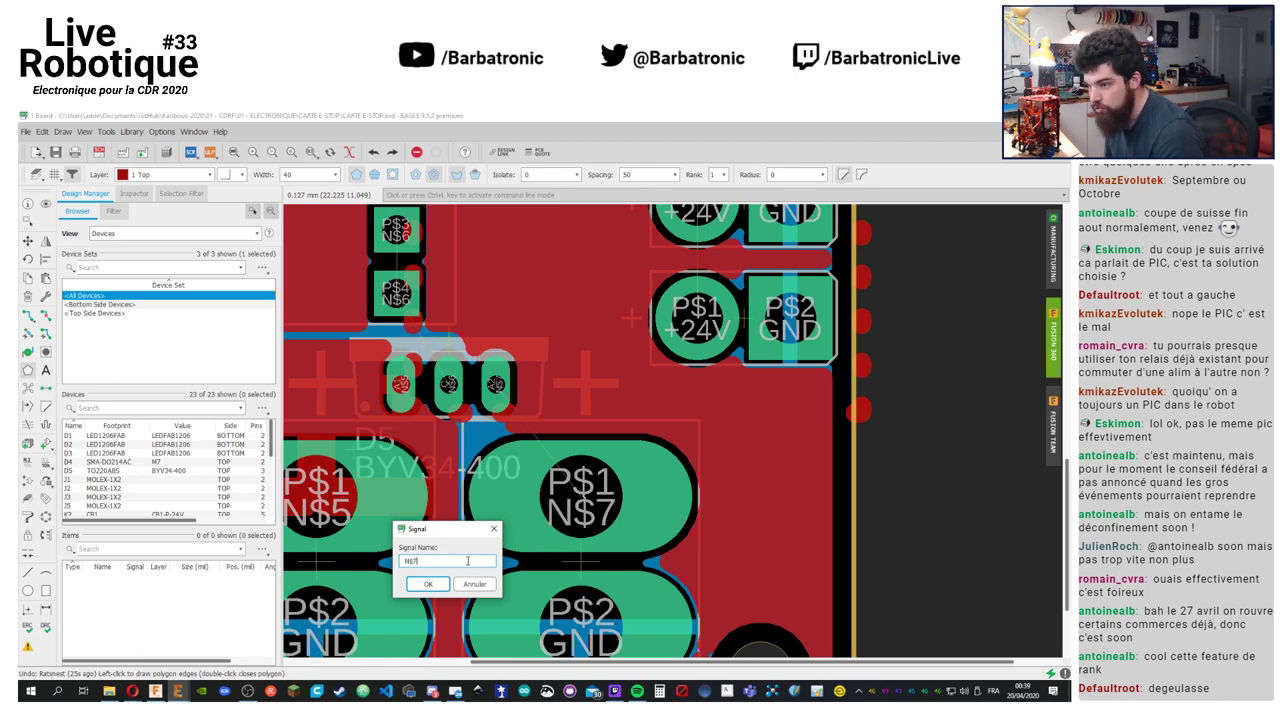
text(N$7)
key(Return)
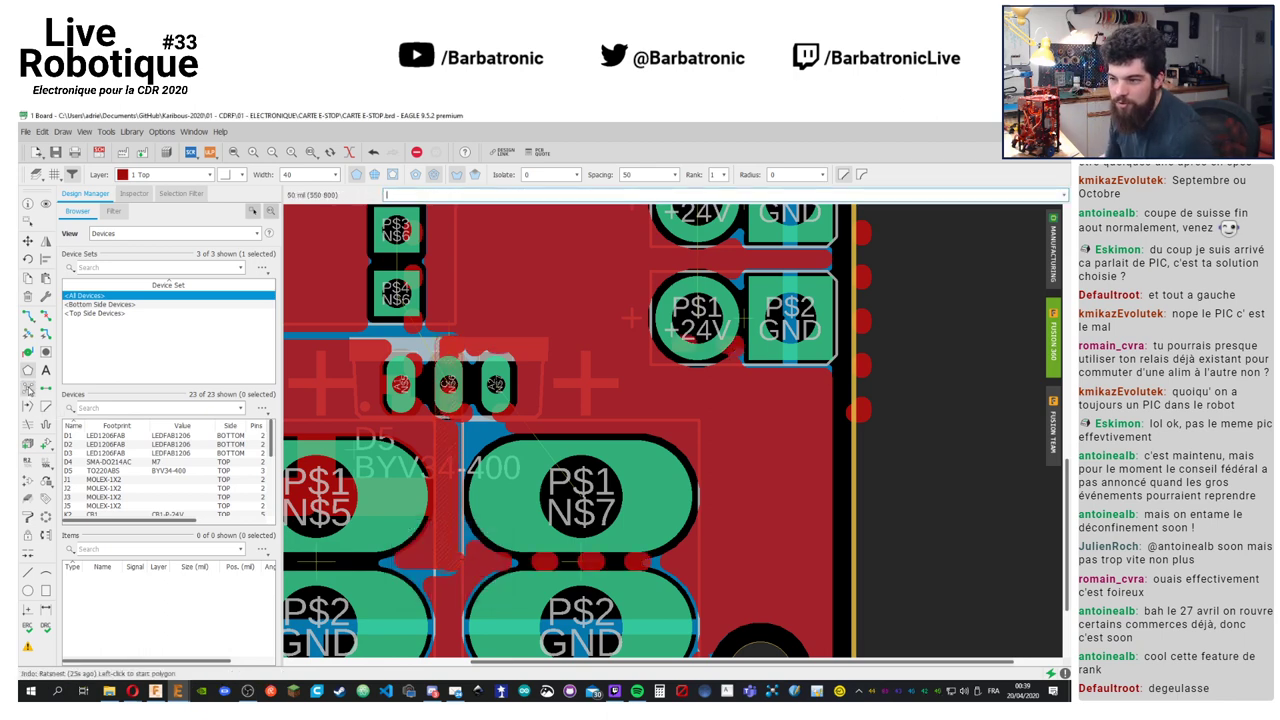
click(29, 389)
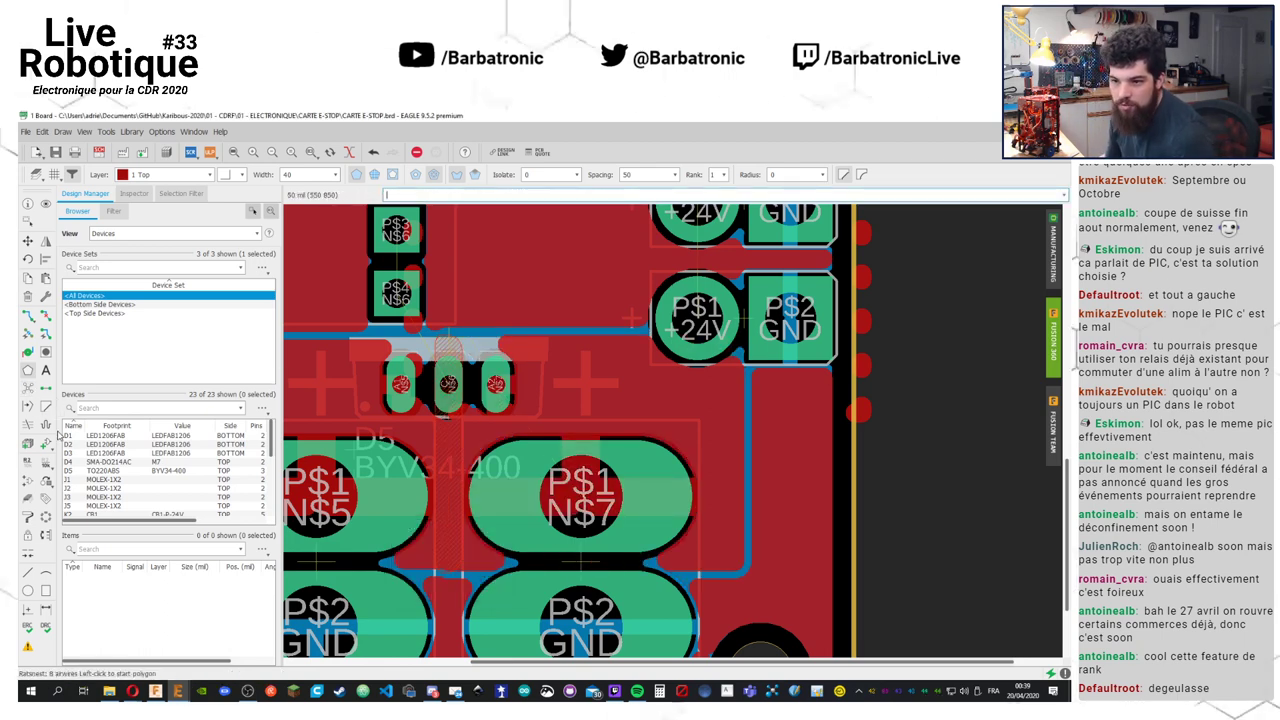
click(46, 298)
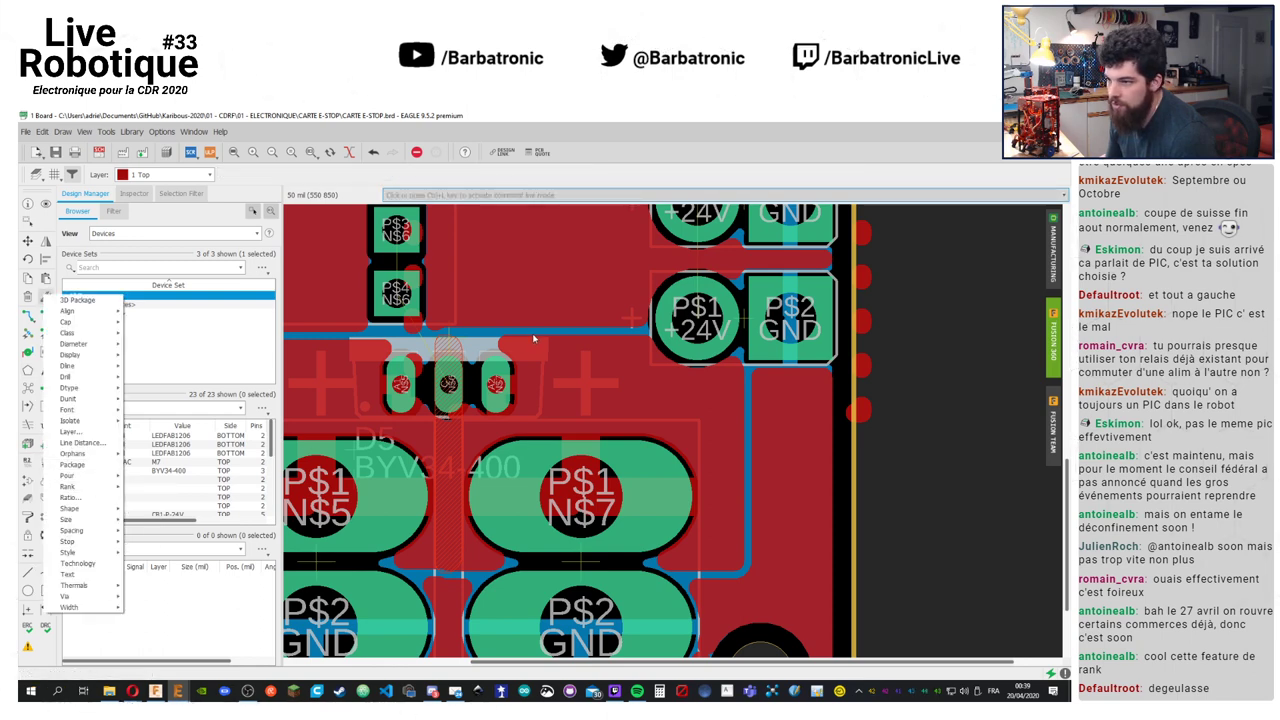
Apply a new rank to the copper pour and repour it with Ratsnest
mouse_move(85, 487)
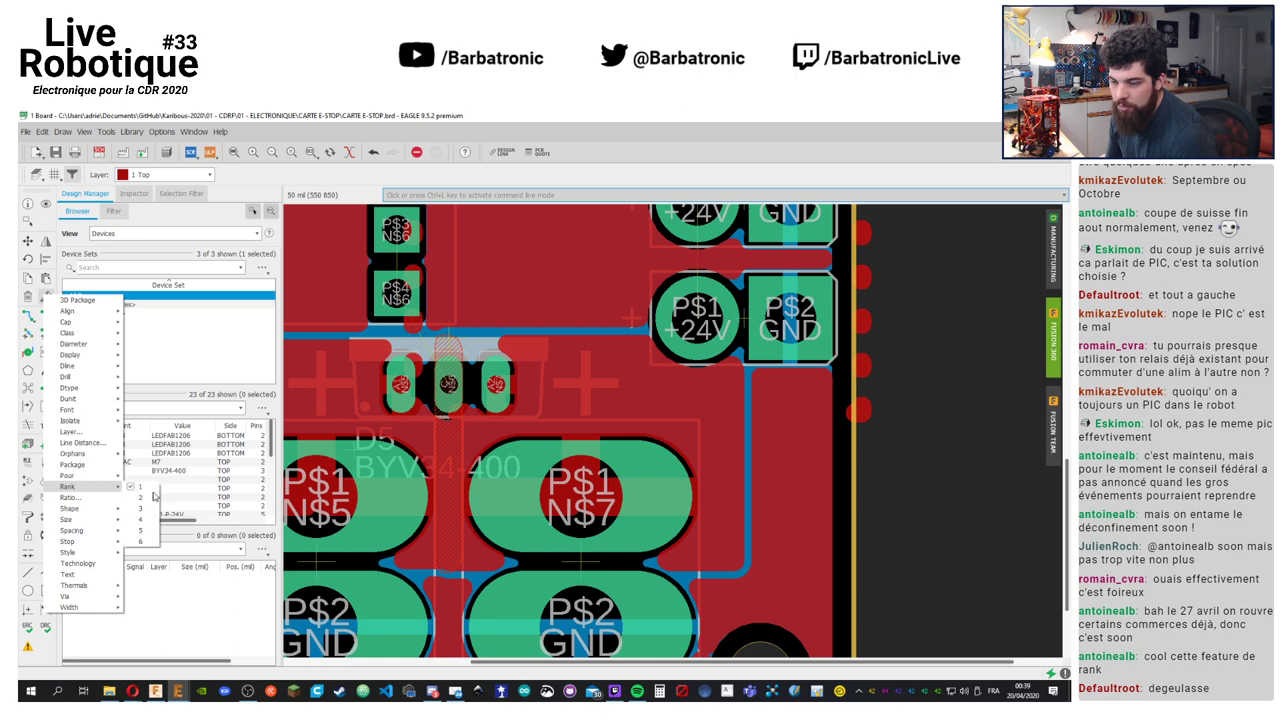
click(142, 497)
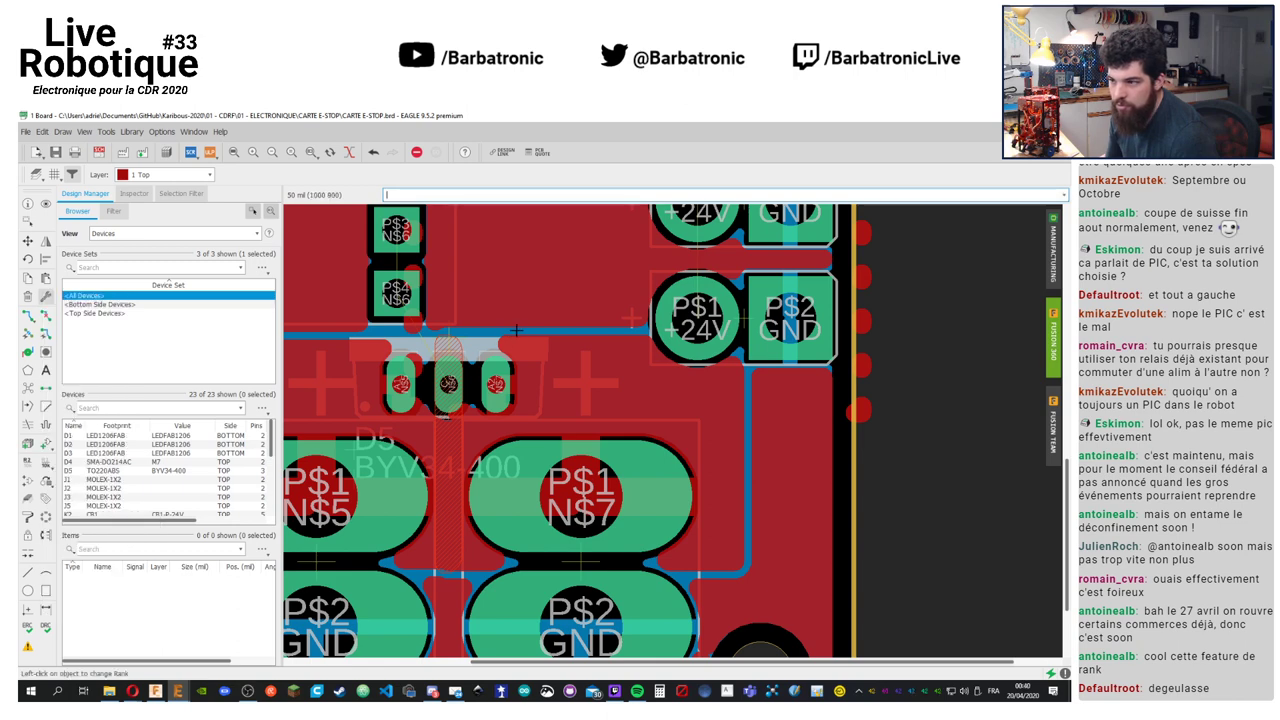
click(718, 541)
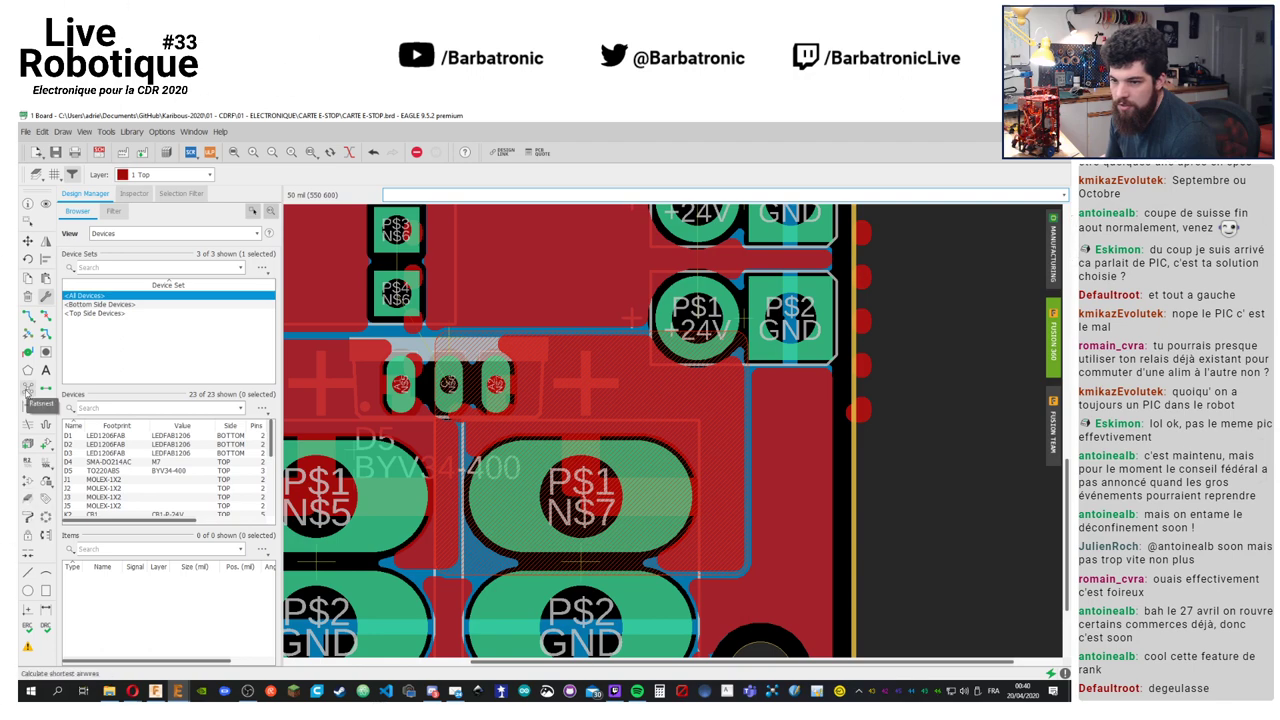
click(27, 393)
scroll(796, 463, up, 2)
scroll(796, 463, down, 4)
scroll(796, 463, up, 1)
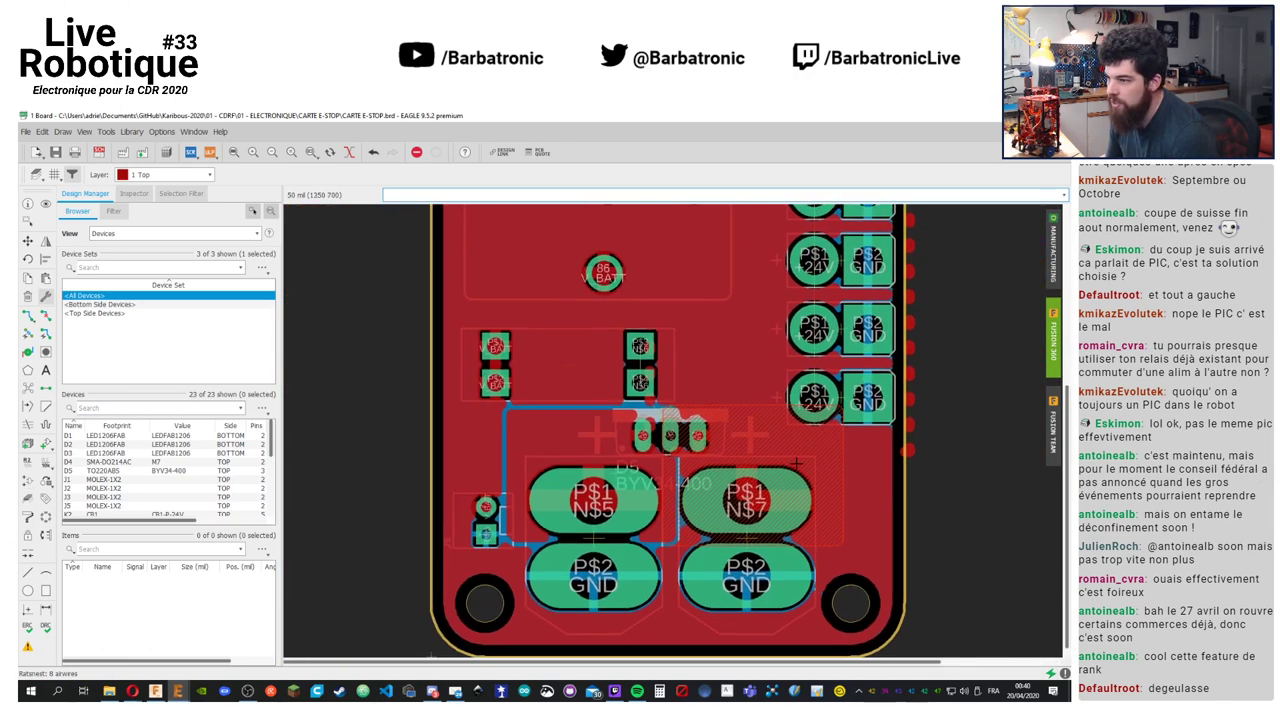
scroll(796, 463, down, 1)
scroll(798, 464, up, 2)
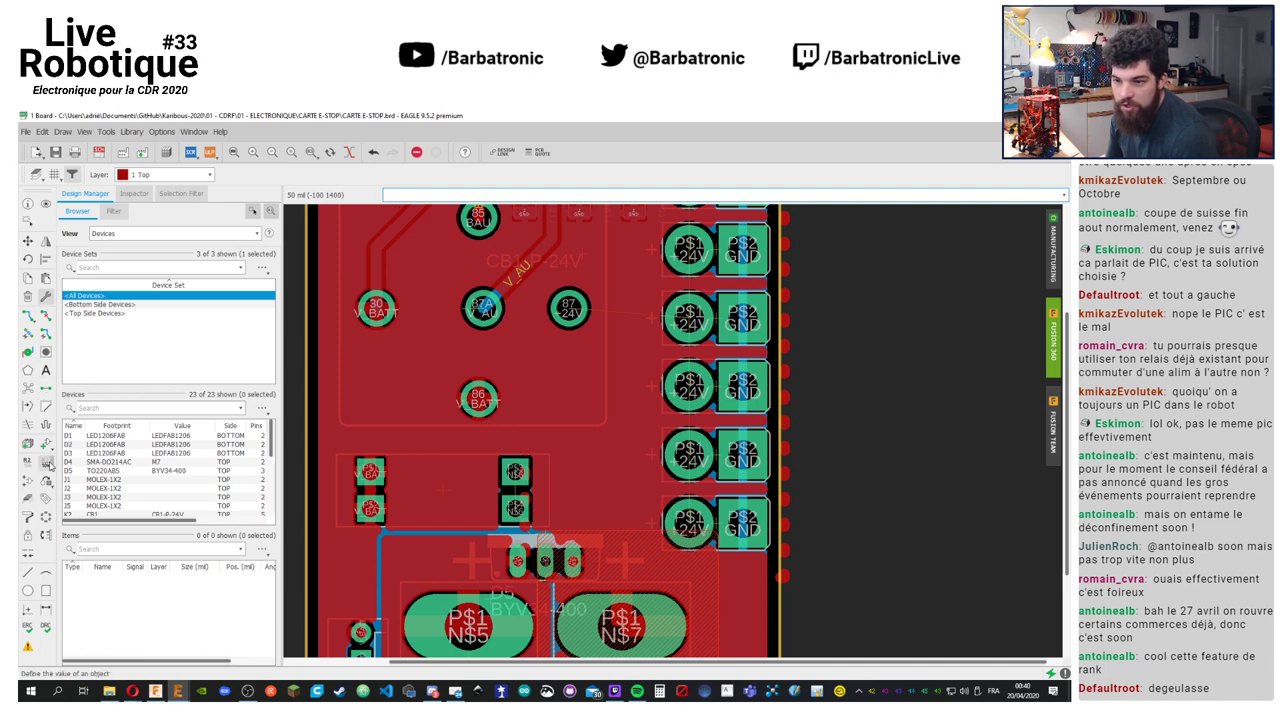
Choose polygon rank 3, then switch to a different rank value
click(45, 300)
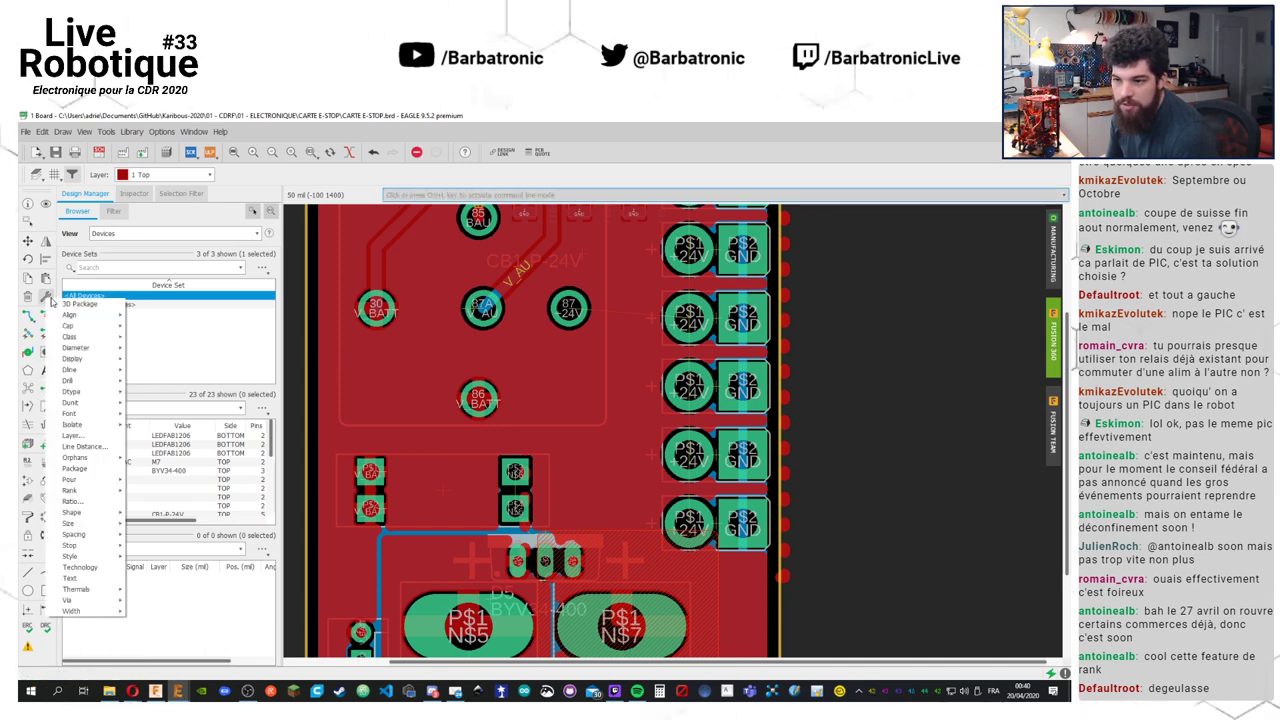
mouse_move(90, 494)
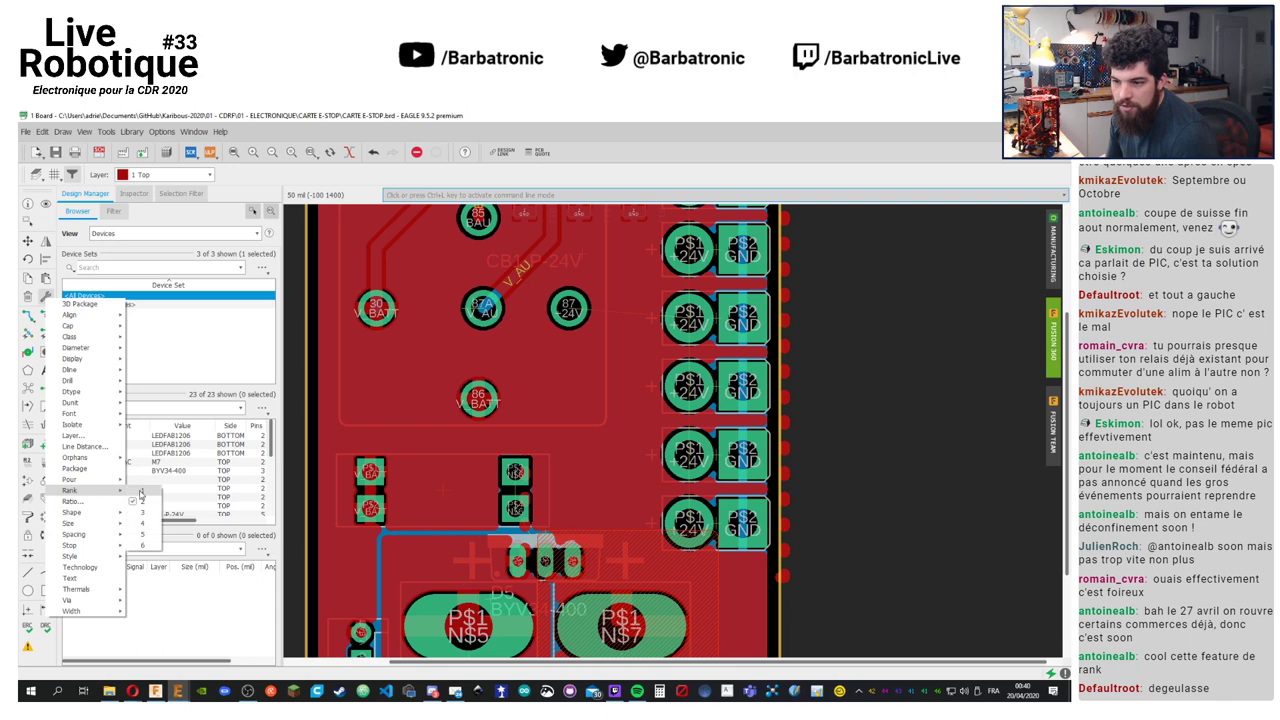
click(140, 513)
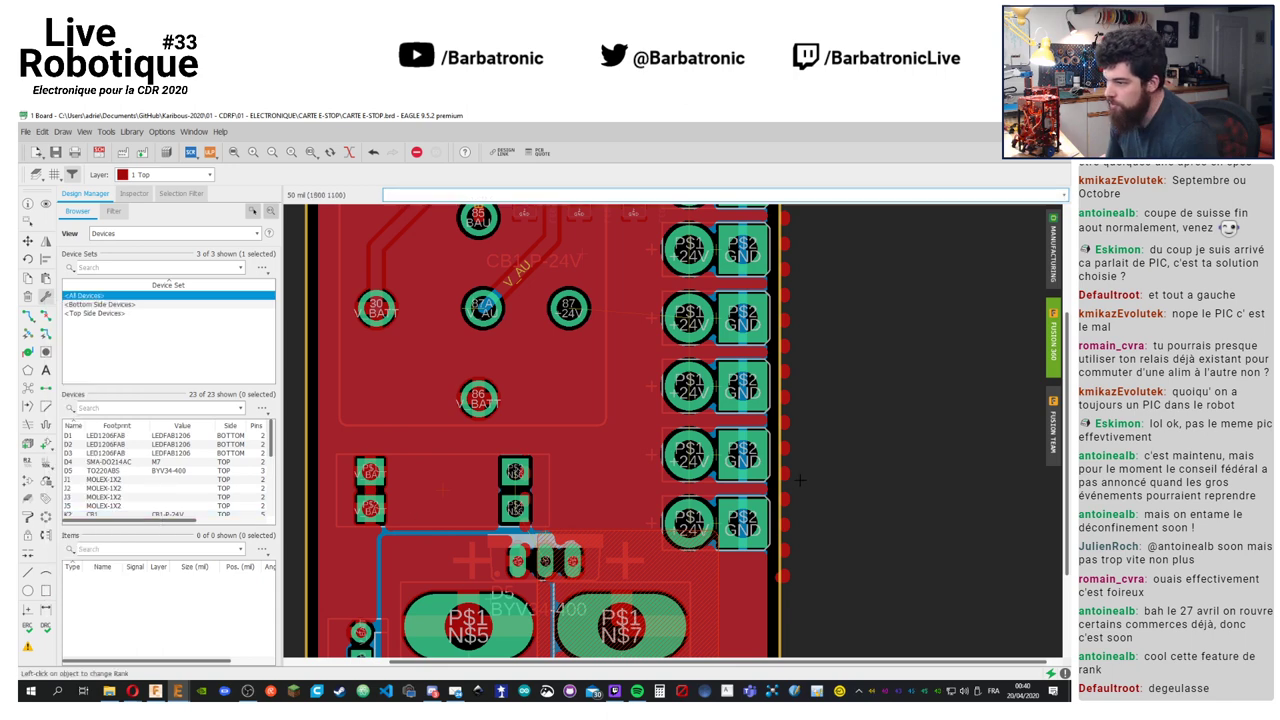
click(45, 298)
mouse_move(92, 488)
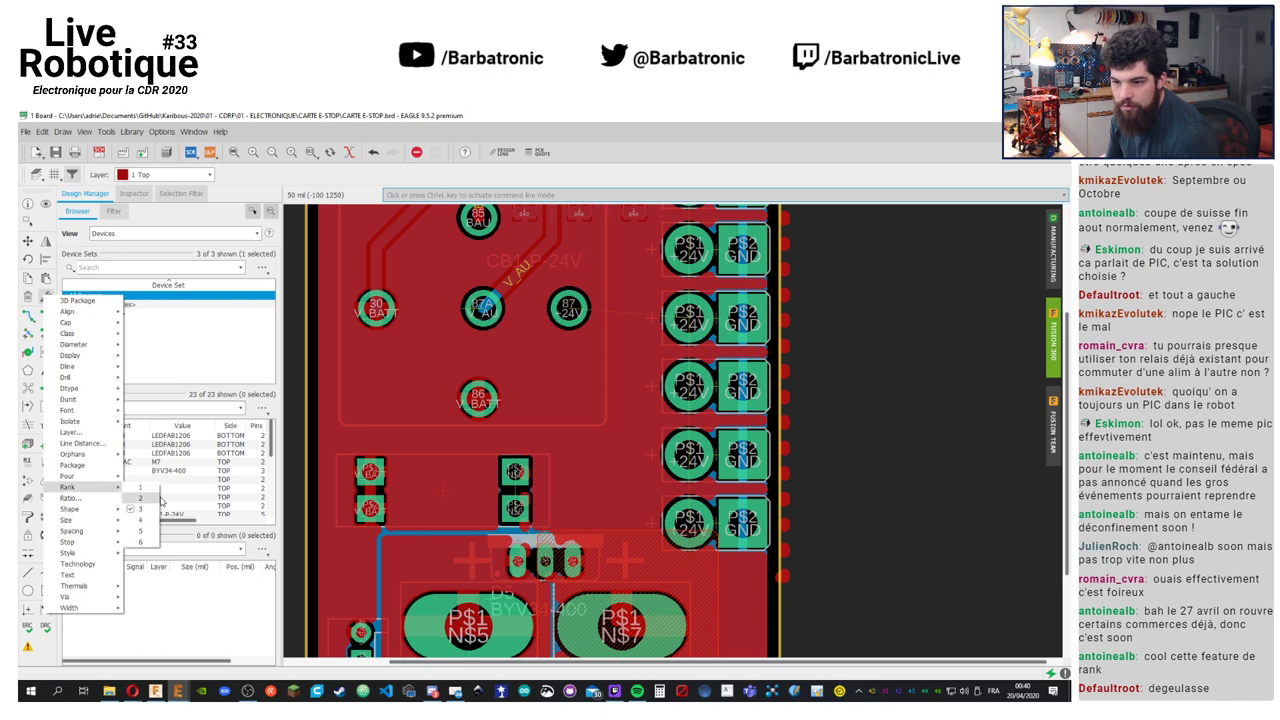
click(145, 531)
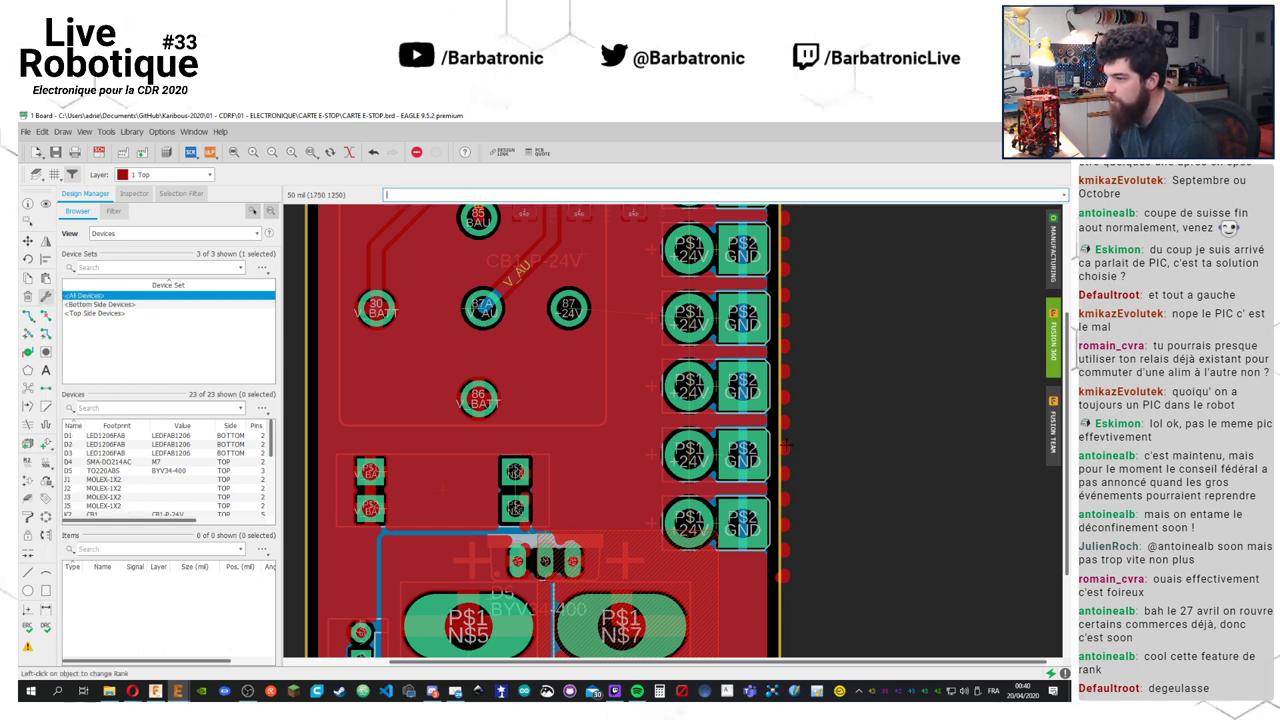
Pan around the board, then start and cancel deleting the board outline
middle_drag(786, 446, 924, 222)
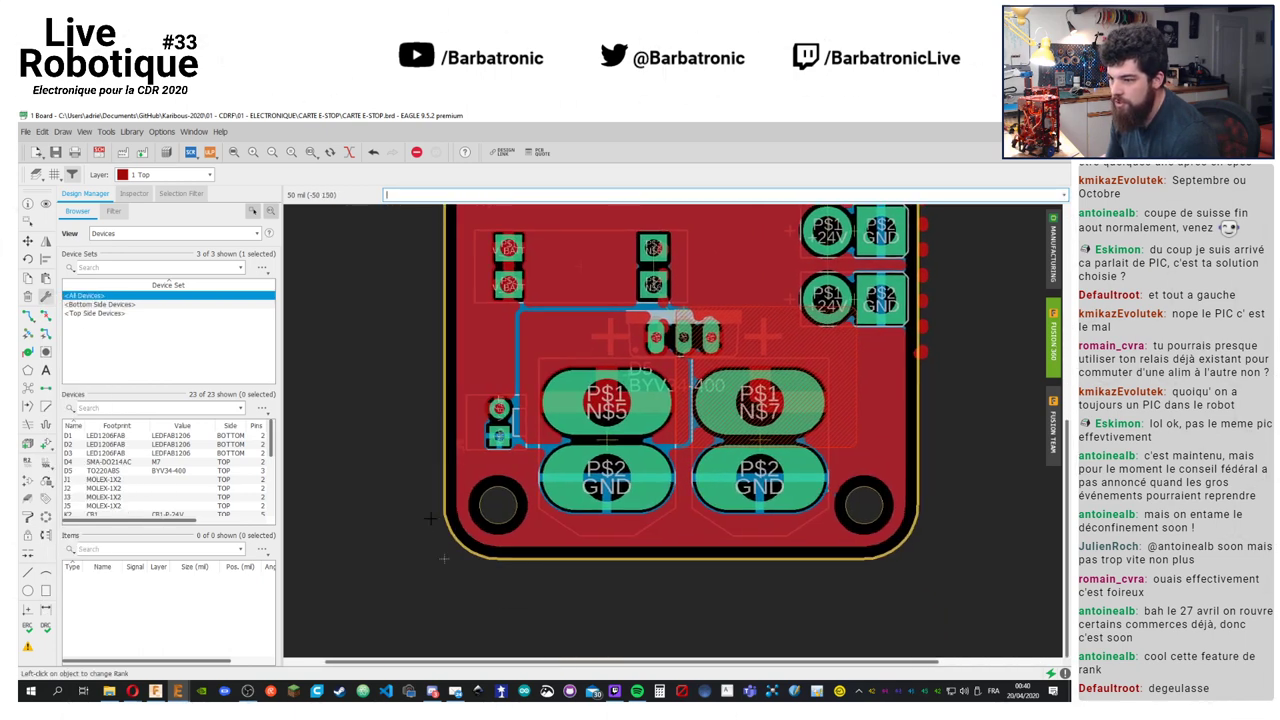
middle_drag(430, 518, 398, 655)
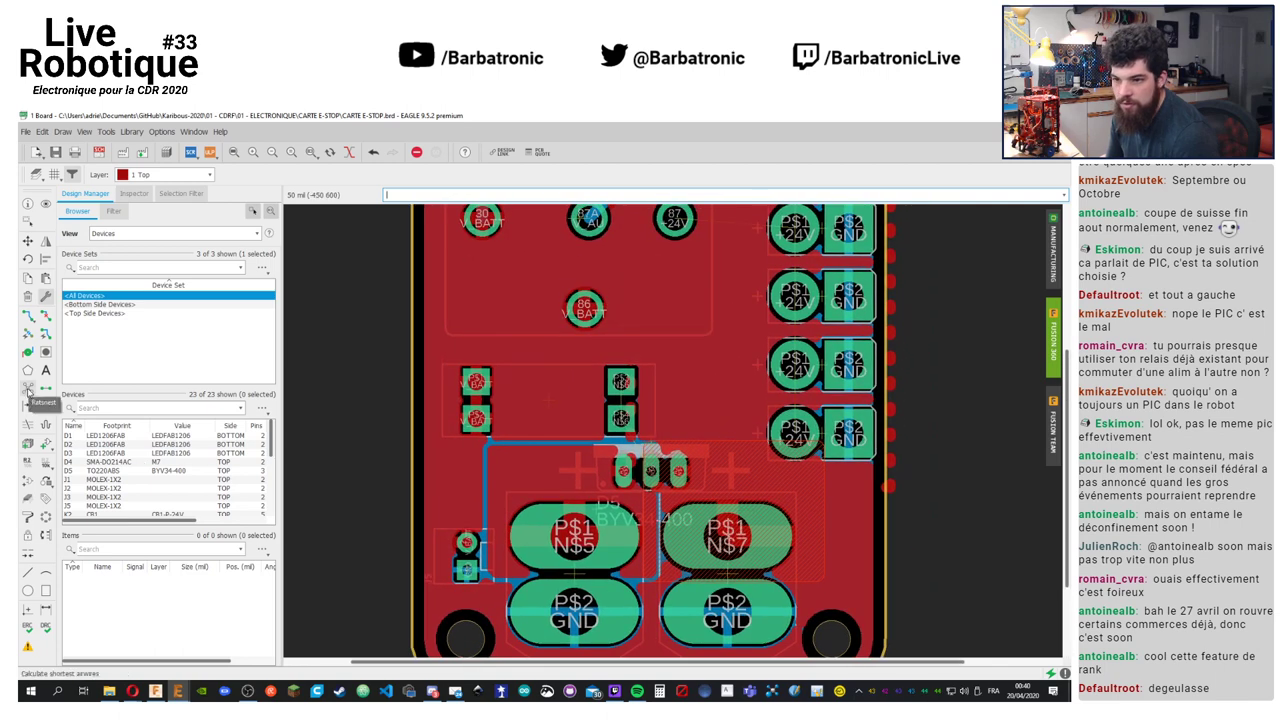
middle_drag(700, 500, 575, 445)
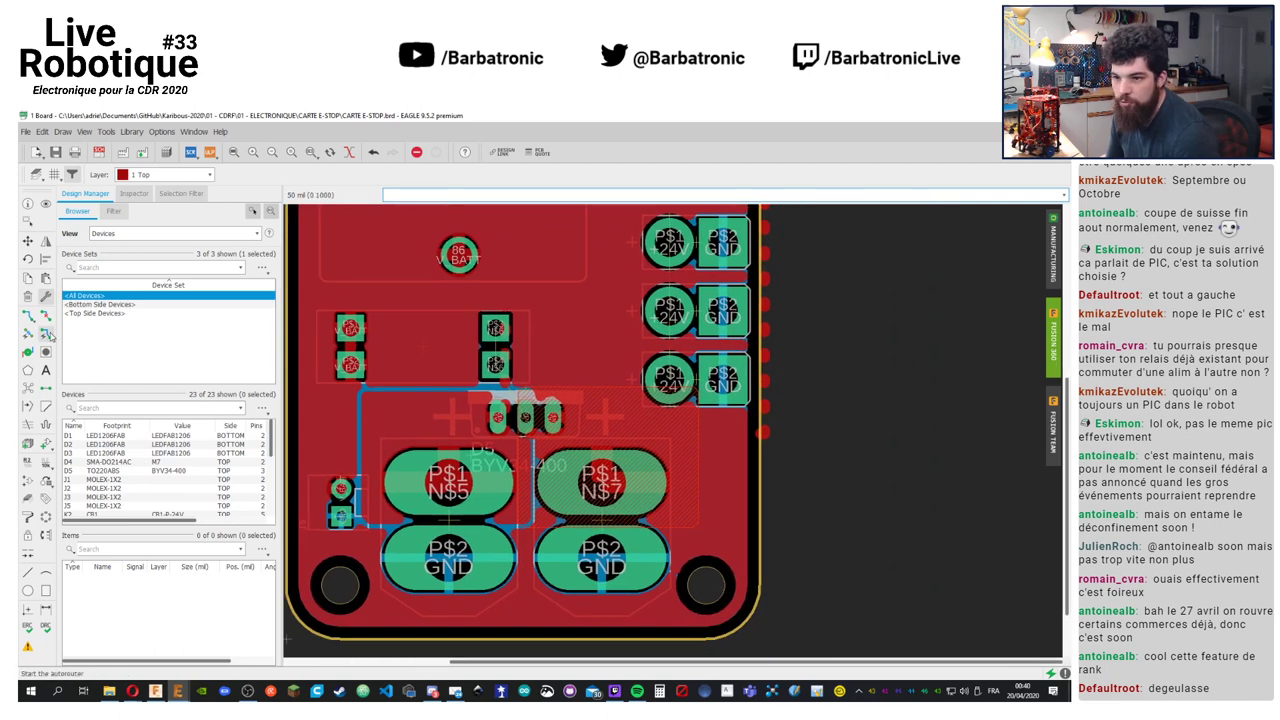
click(28, 296)
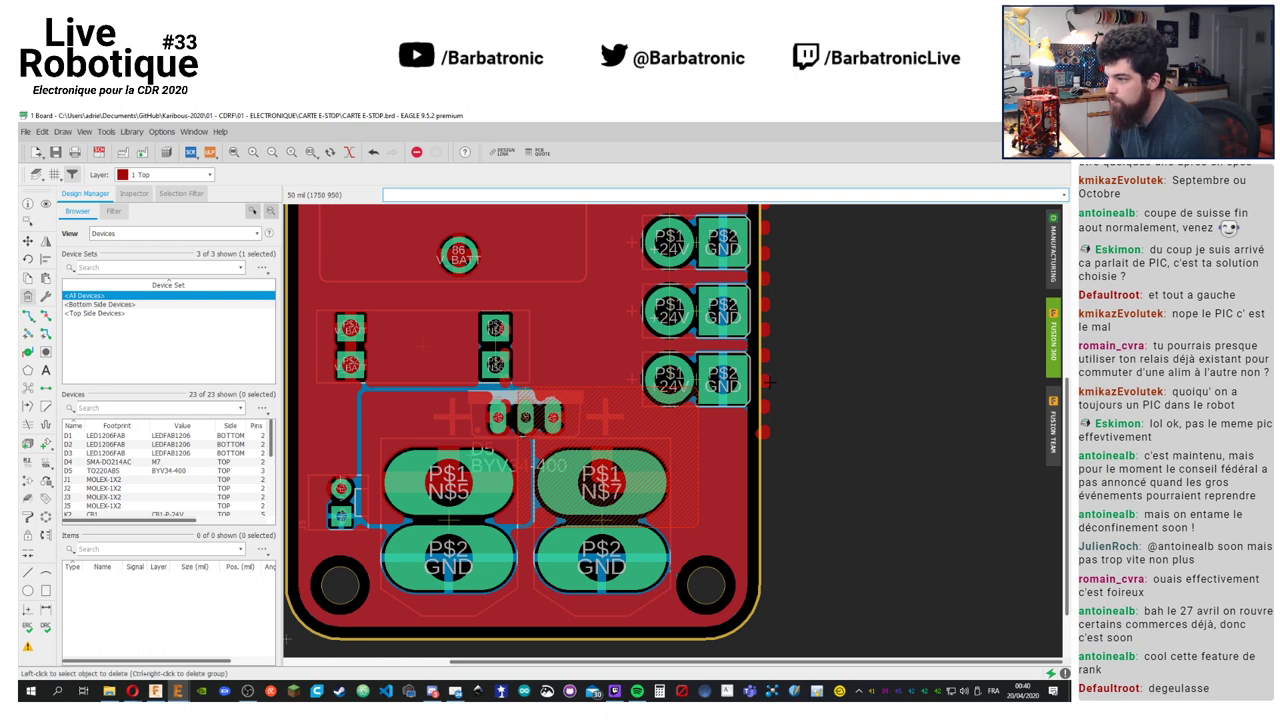
middle_drag(768, 381, 848, 694)
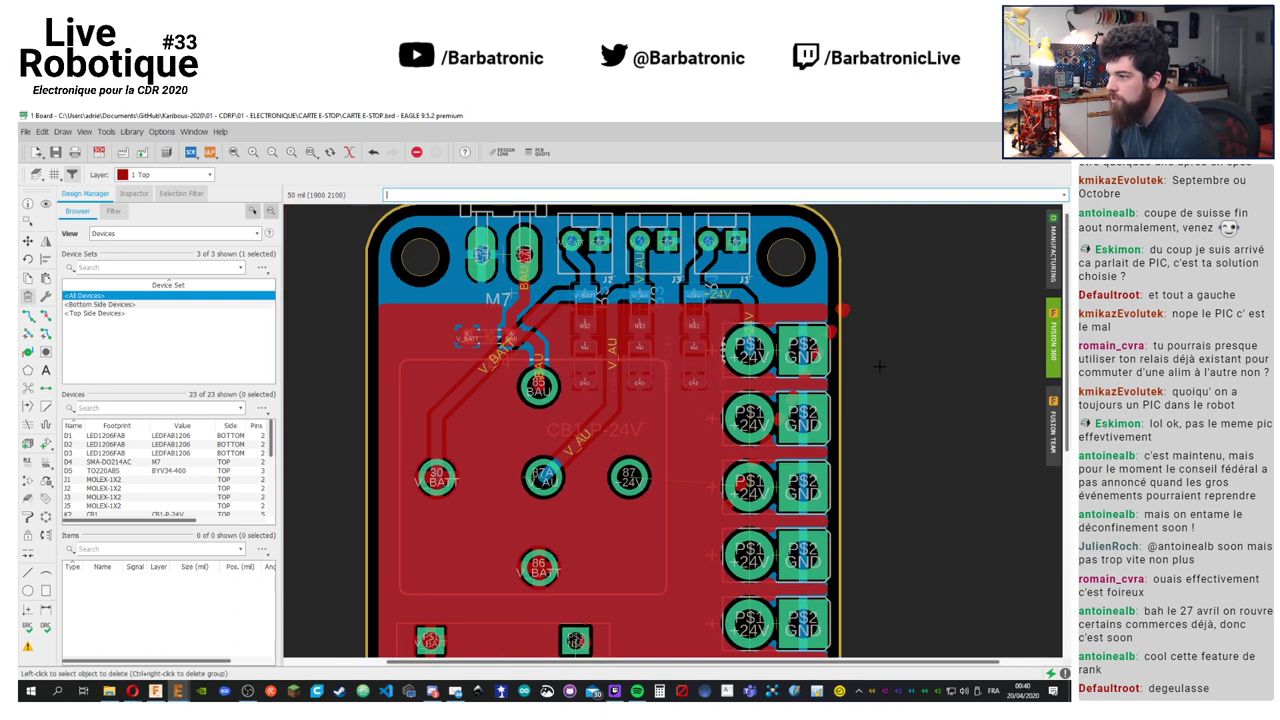
click(843, 312)
click(843, 312)
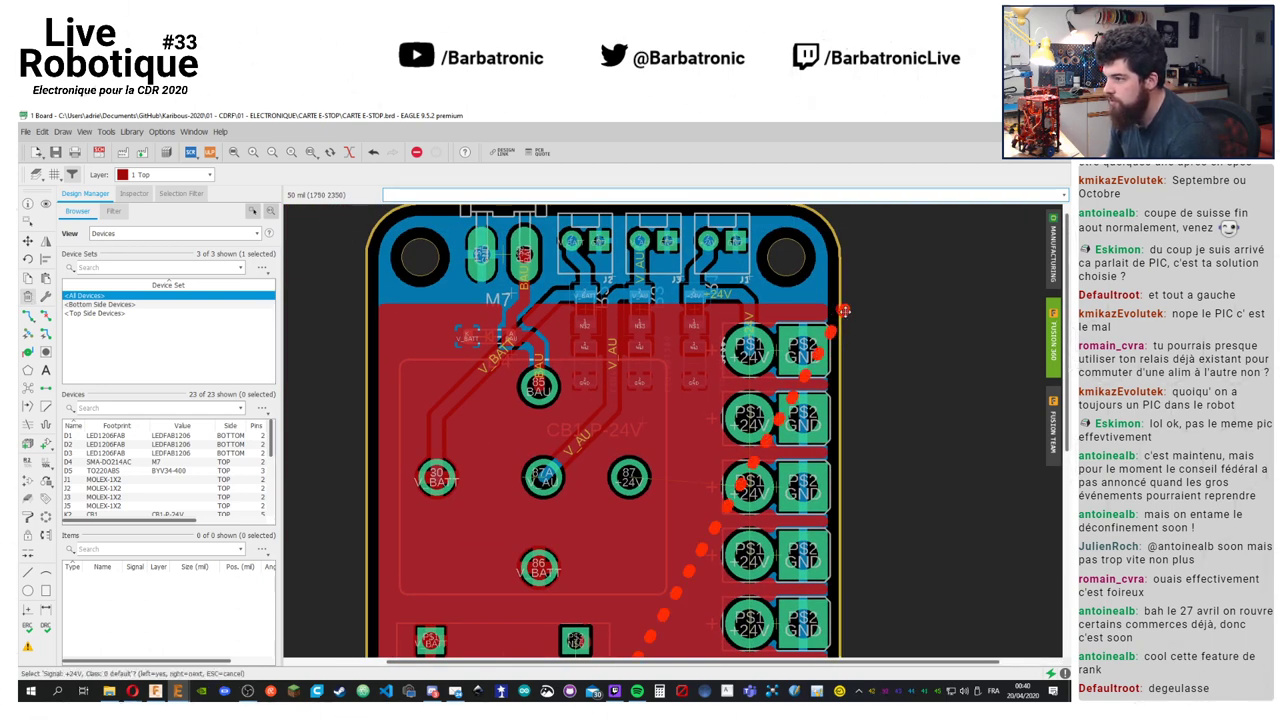
Save the board file and switch to the schematic
middle_drag(590, 560, 623, 223)
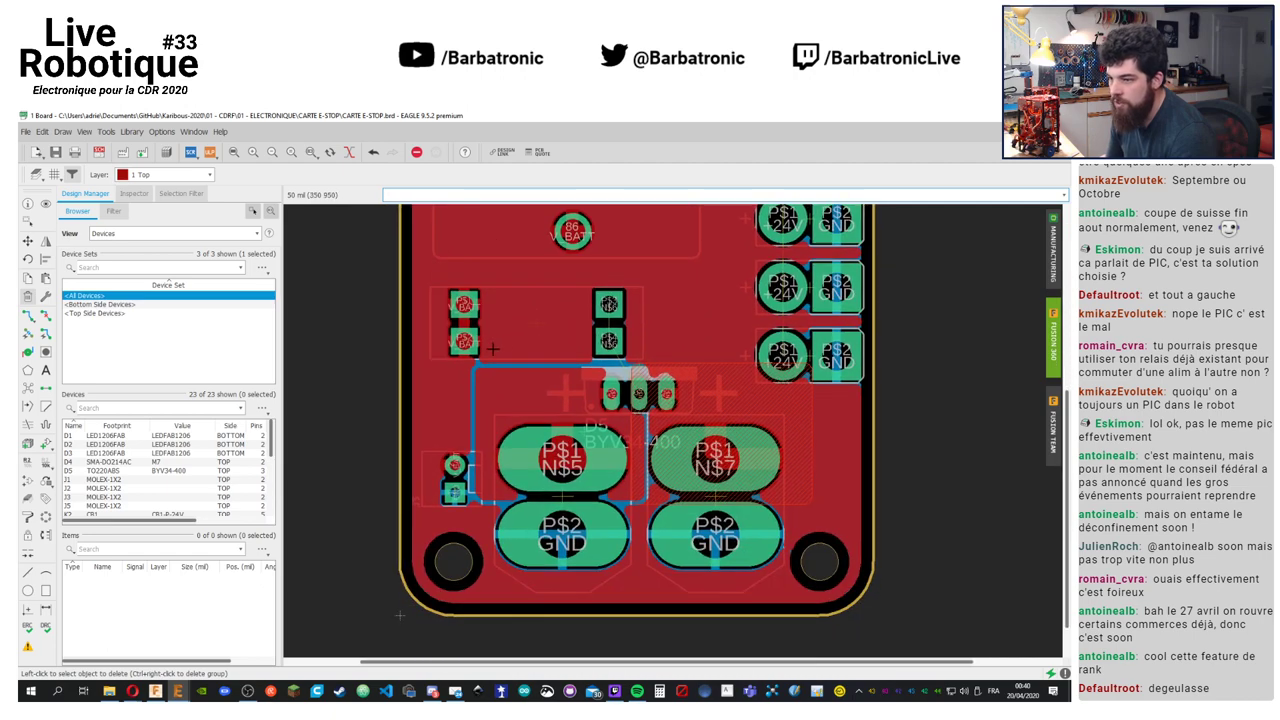
key(ctrl+s)
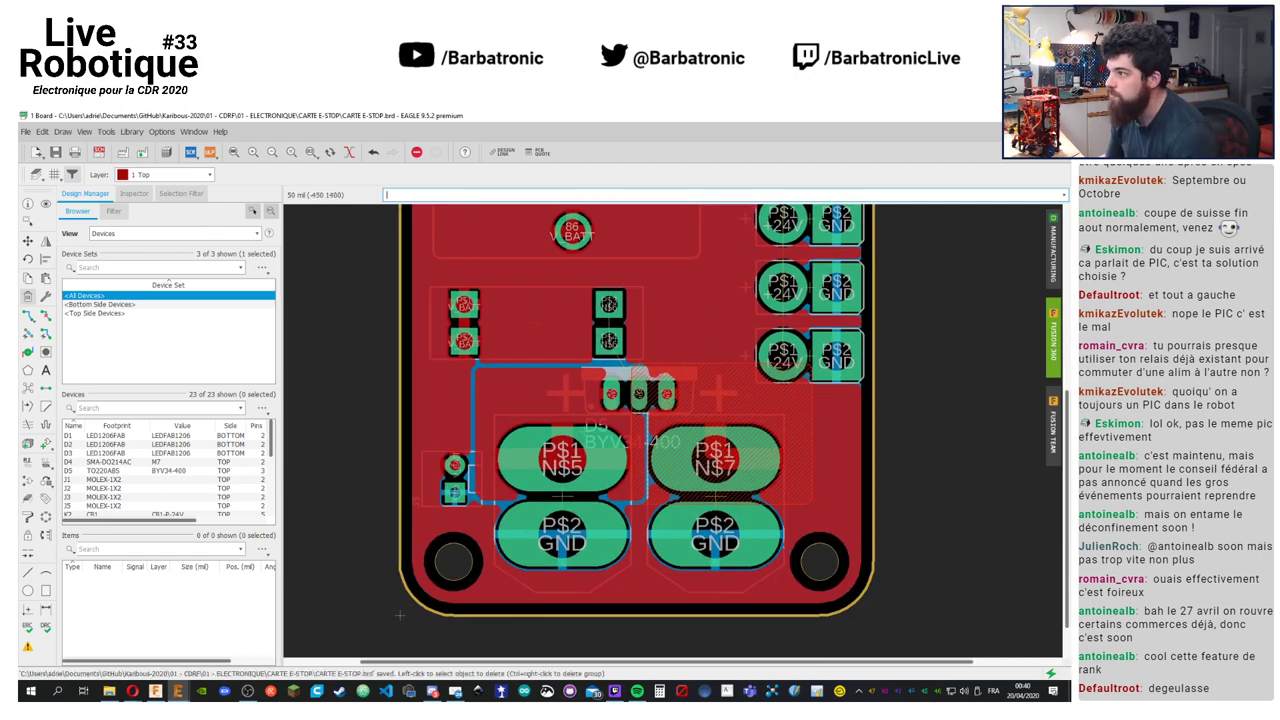
click(99, 152)
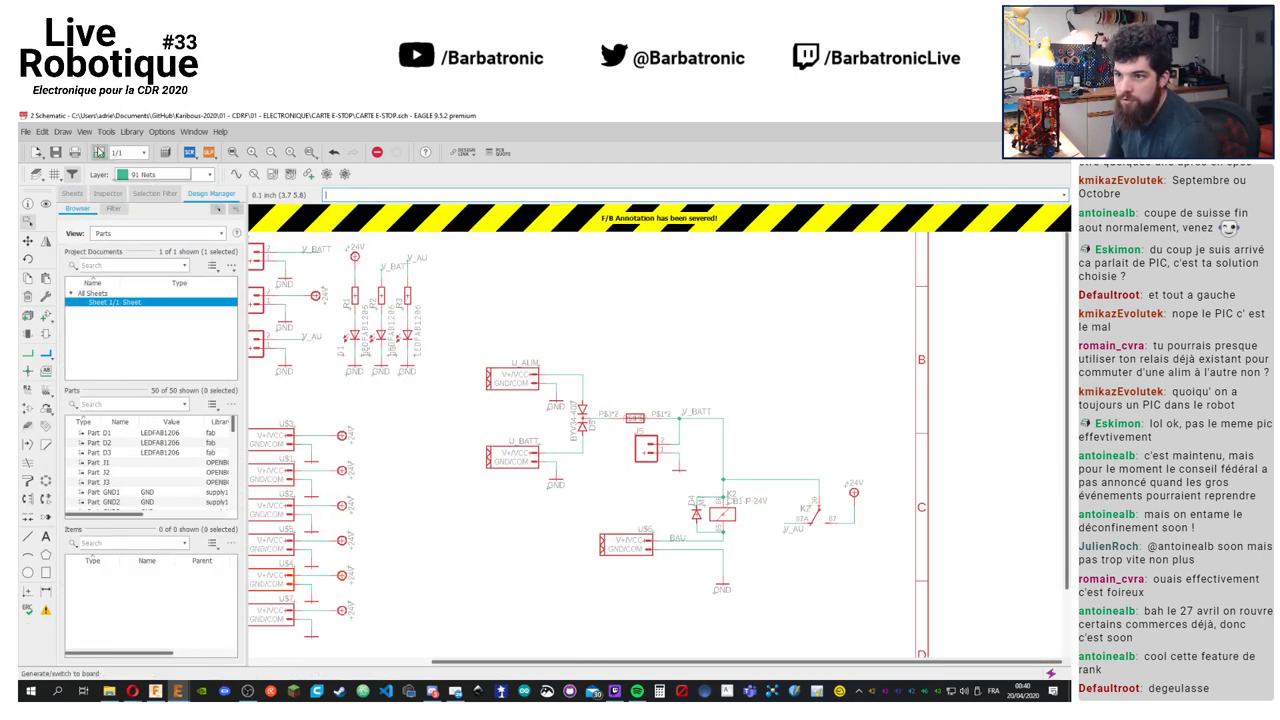
Back on the board, apply the chosen rank to the D5 polygon and refill pours, leaving 8 airwires
click(99, 152)
scroll(811, 454, up, 5)
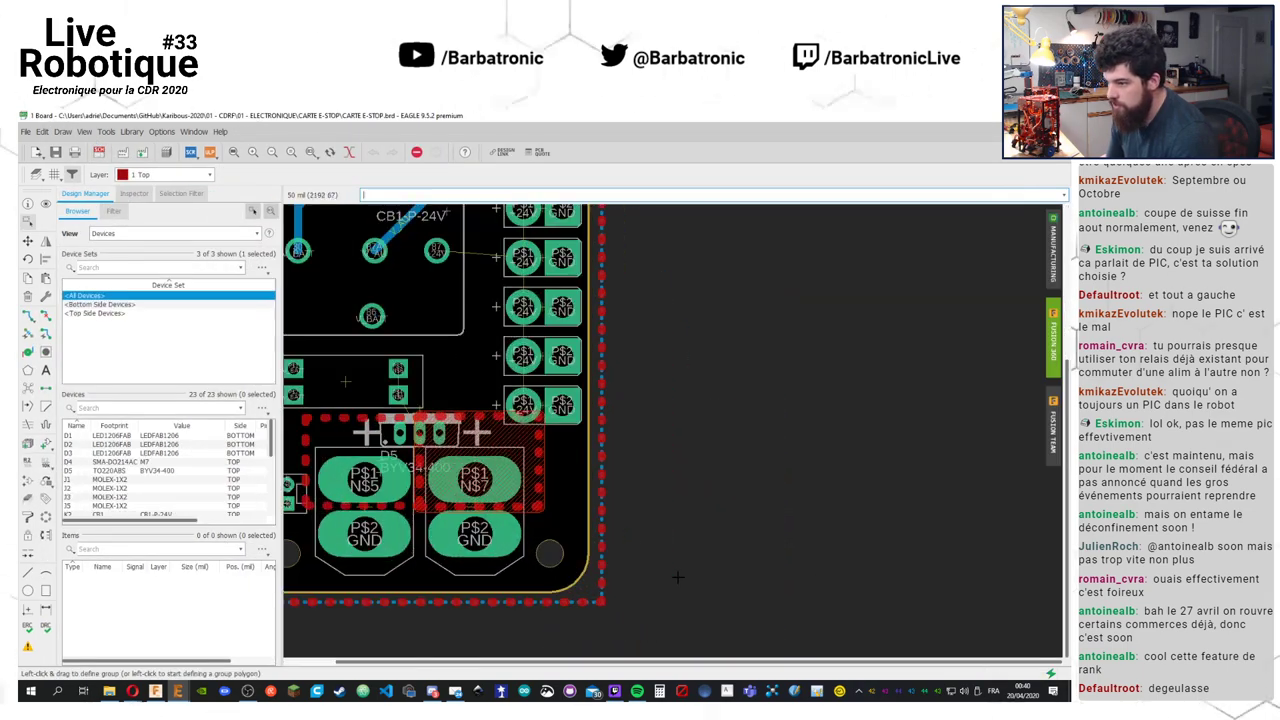
scroll(811, 454, up, 3)
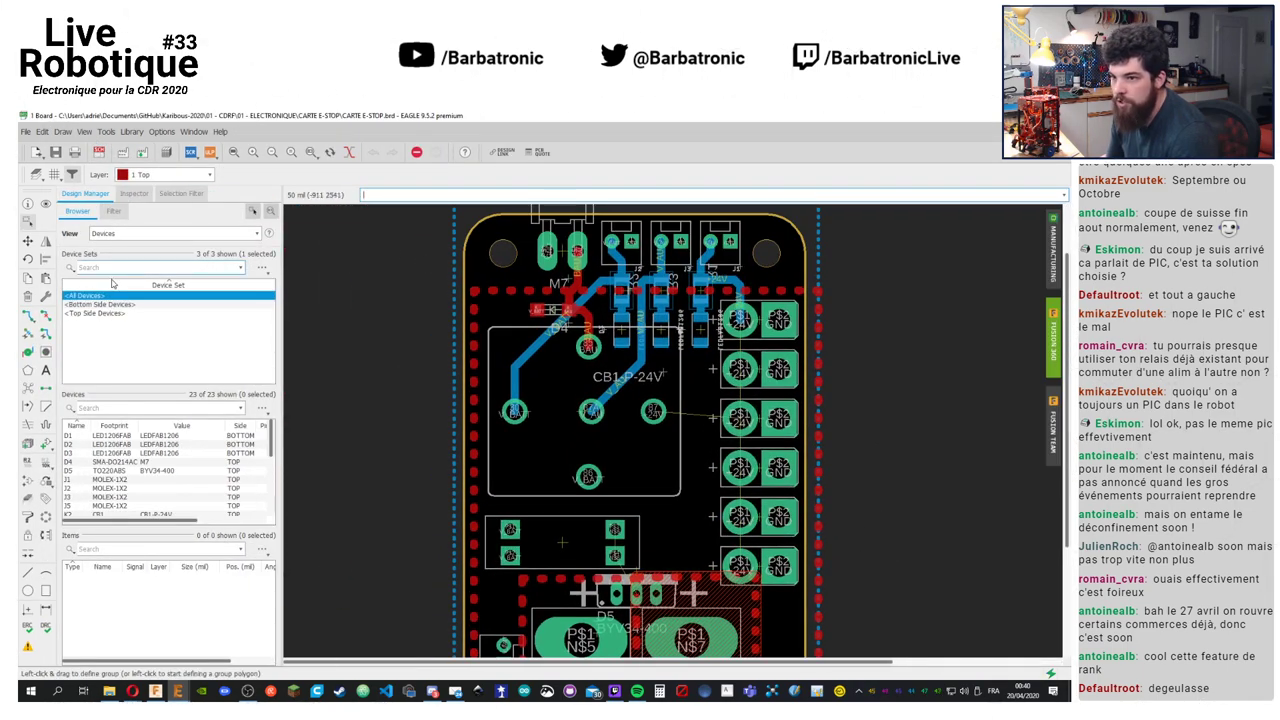
click(45, 295)
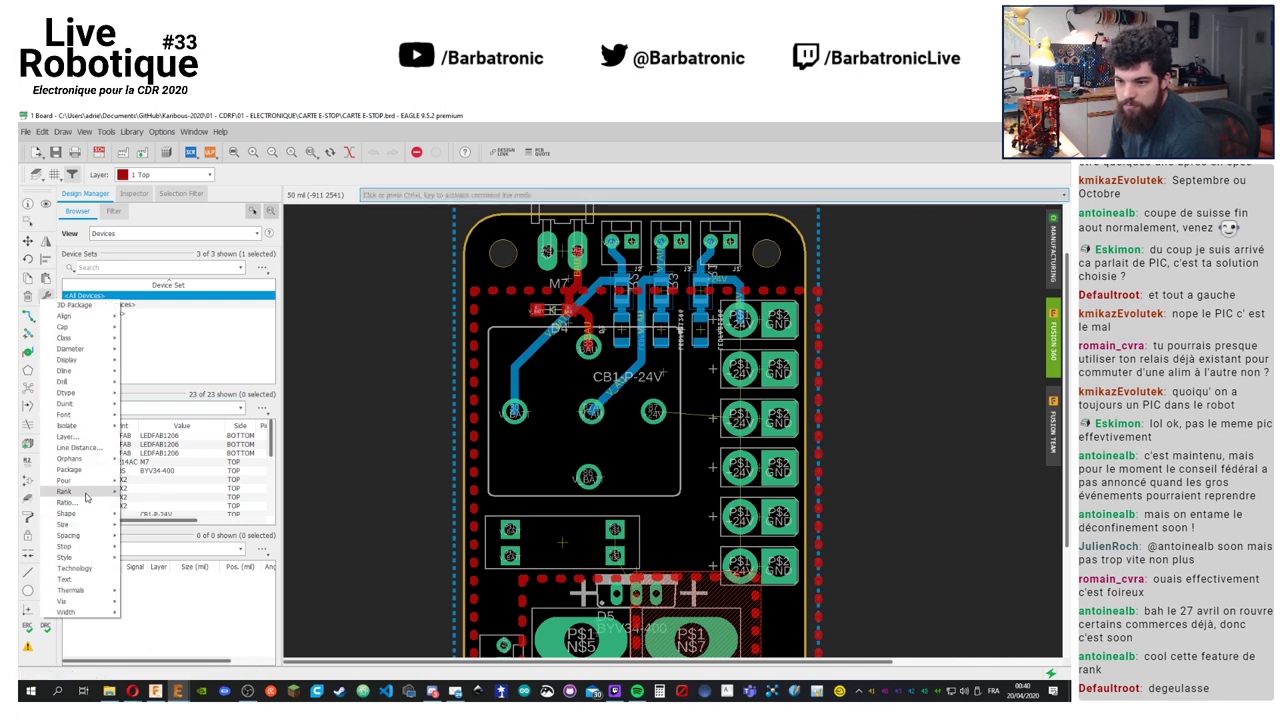
mouse_move(99, 494)
click(140, 535)
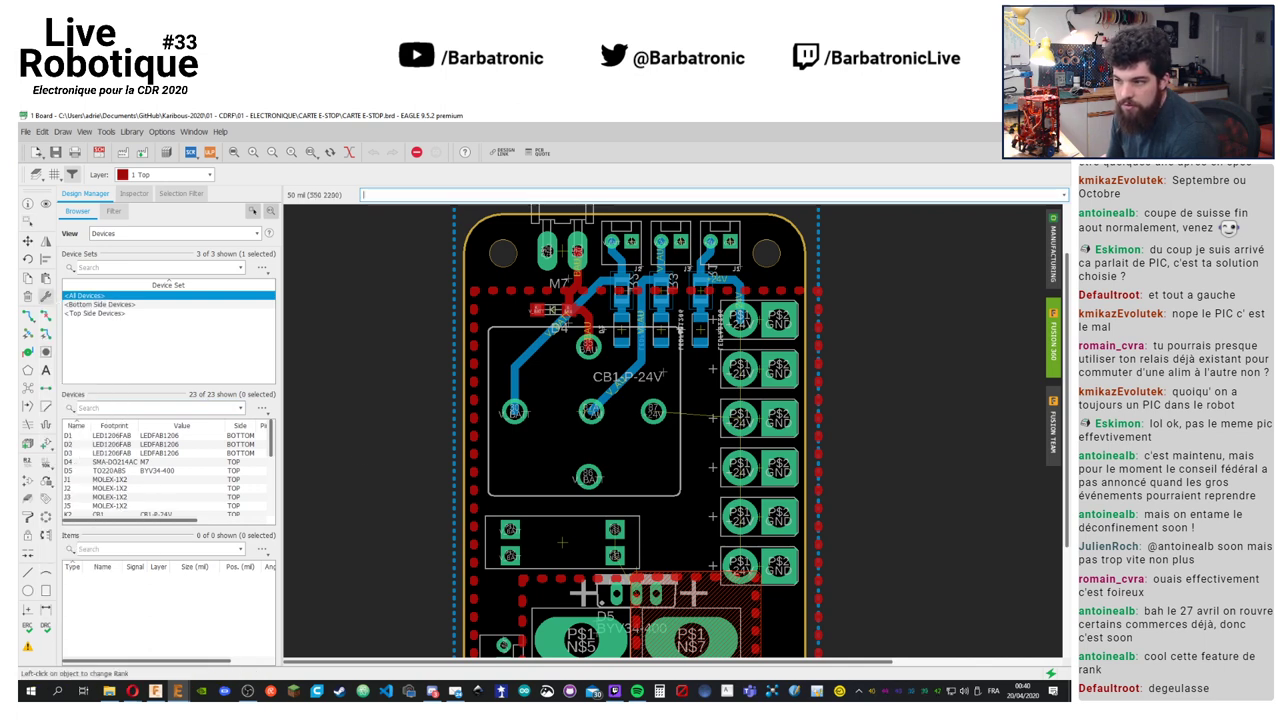
click(750, 585)
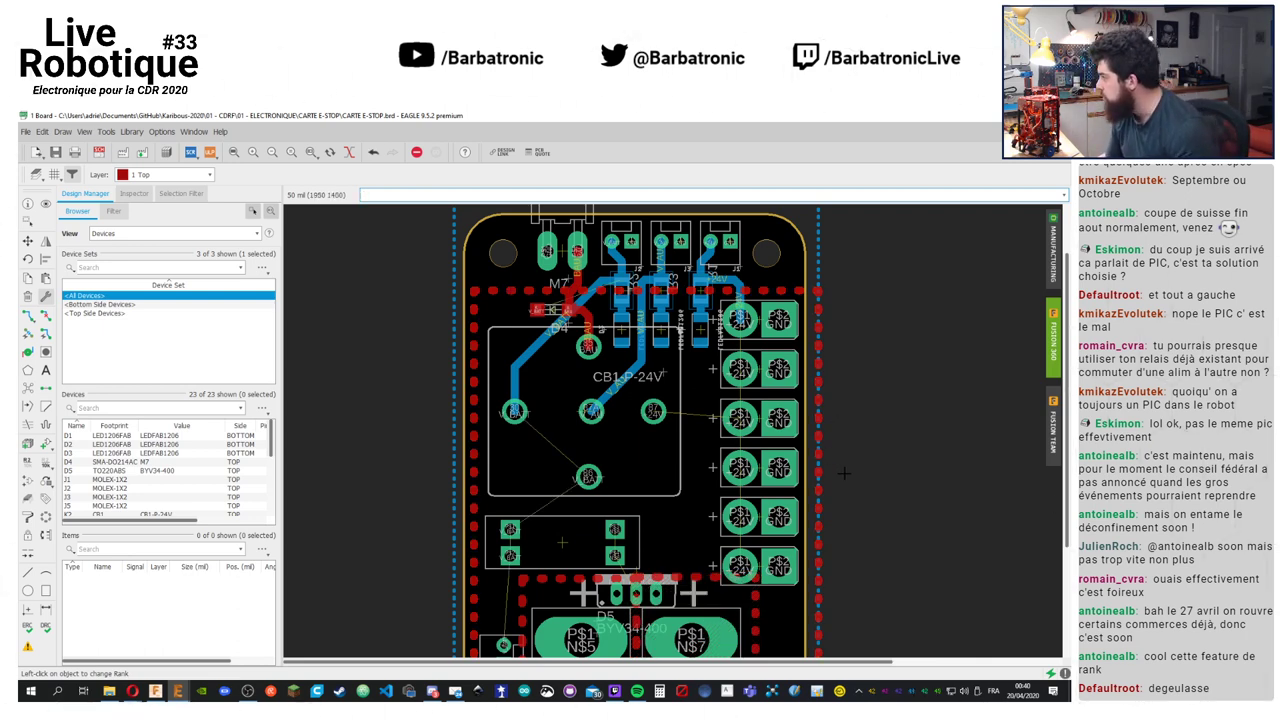
middle_drag(884, 532, 900, 397)
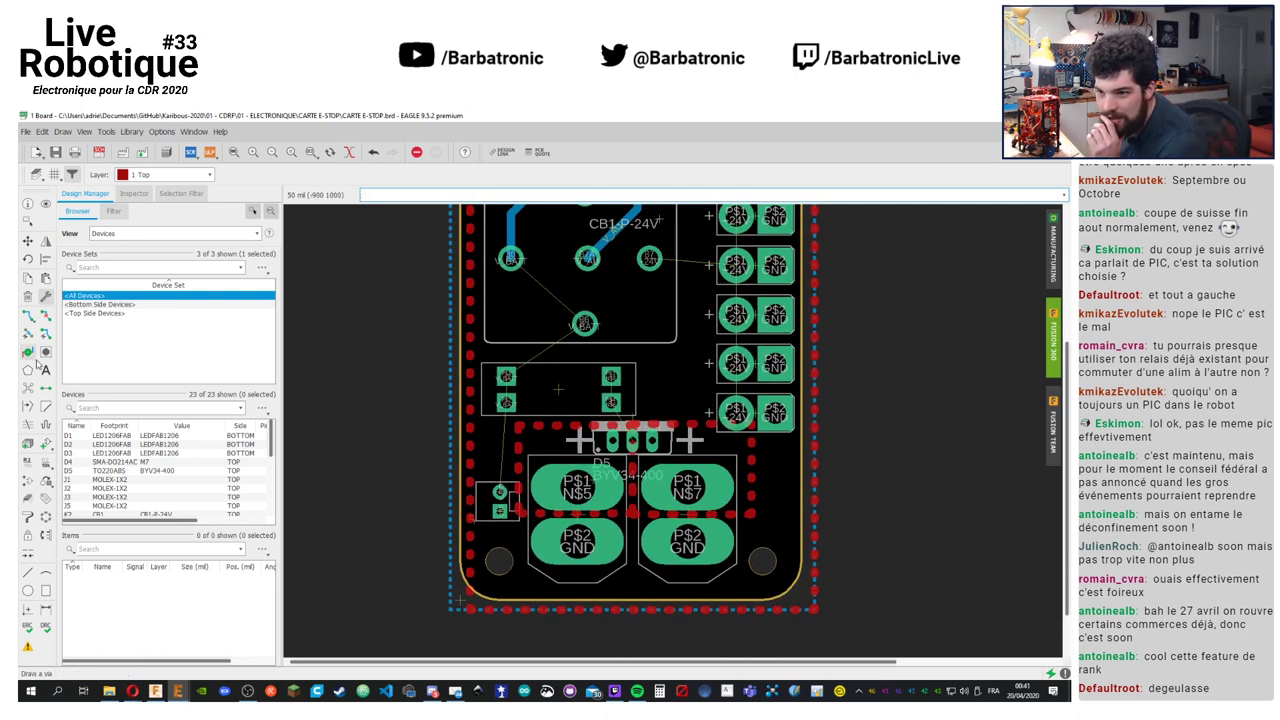
click(28, 389)
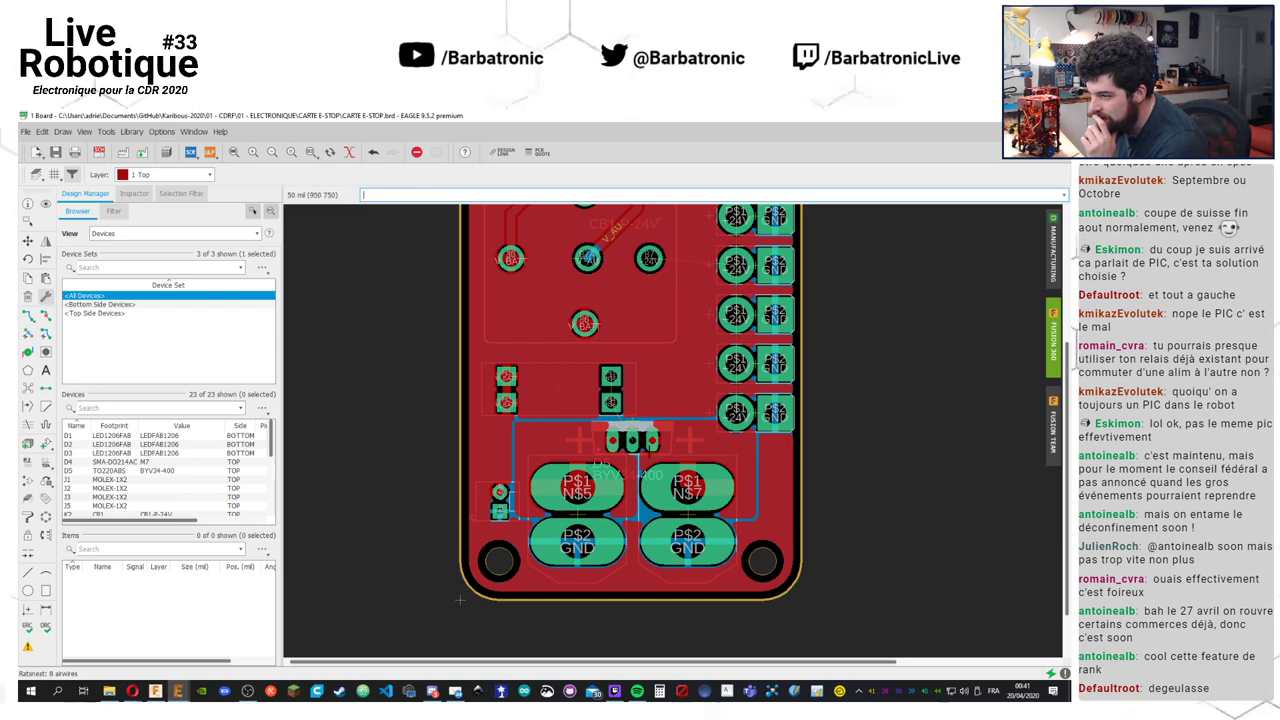
Shift the N$5 and N$7 polygon outlines on the 0.127 mm grid and delete a corner near D5
scroll(632, 445, down, 2)
scroll(632, 445, up, 6)
scroll(645, 455, down, 2)
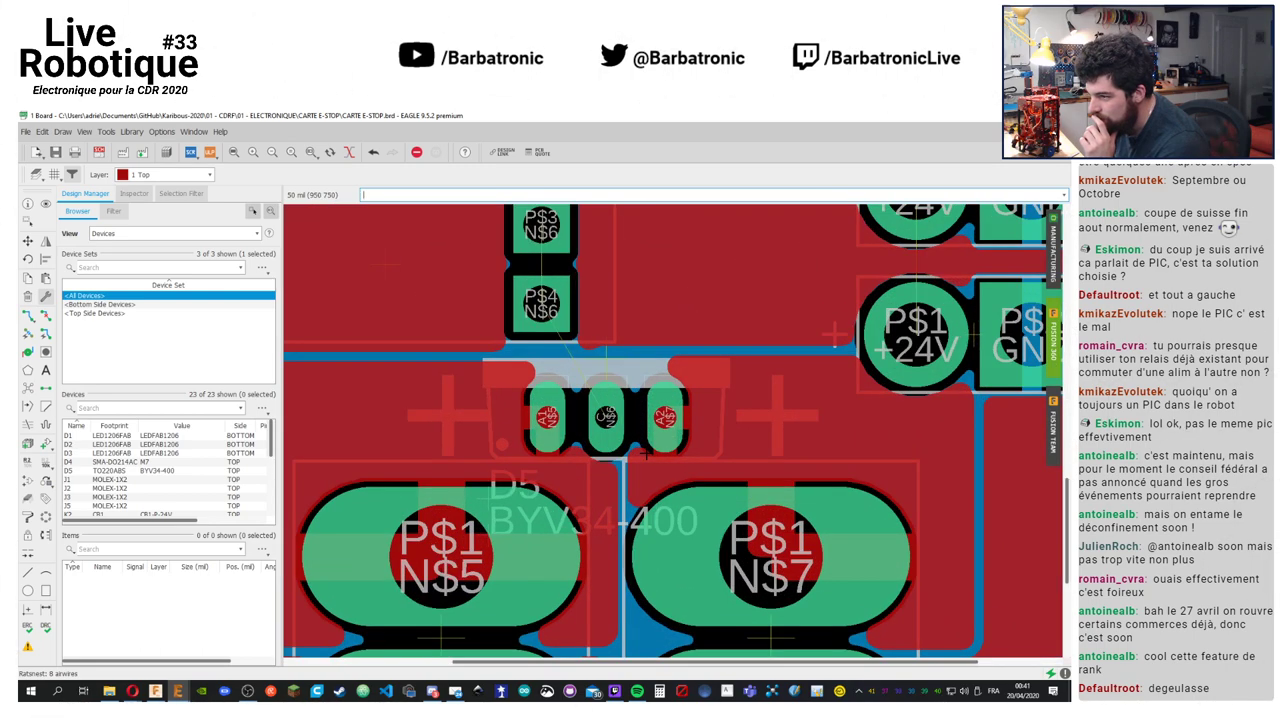
click(28, 240)
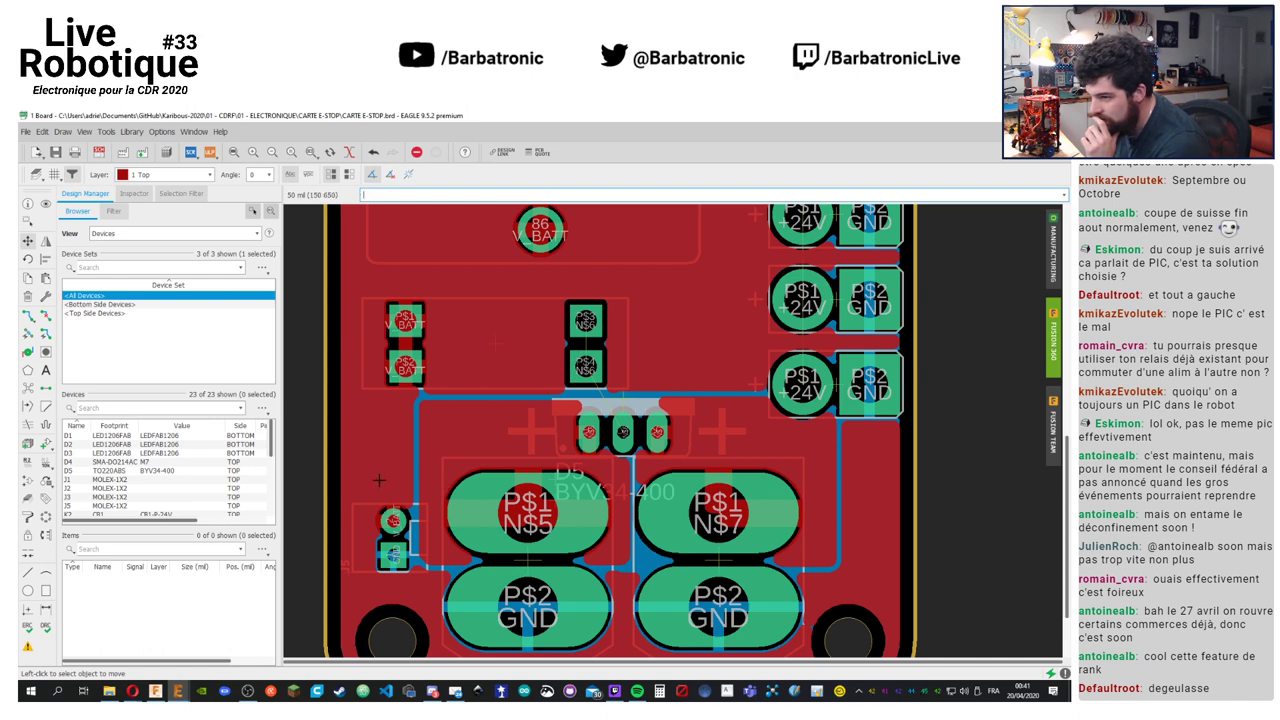
click(422, 477)
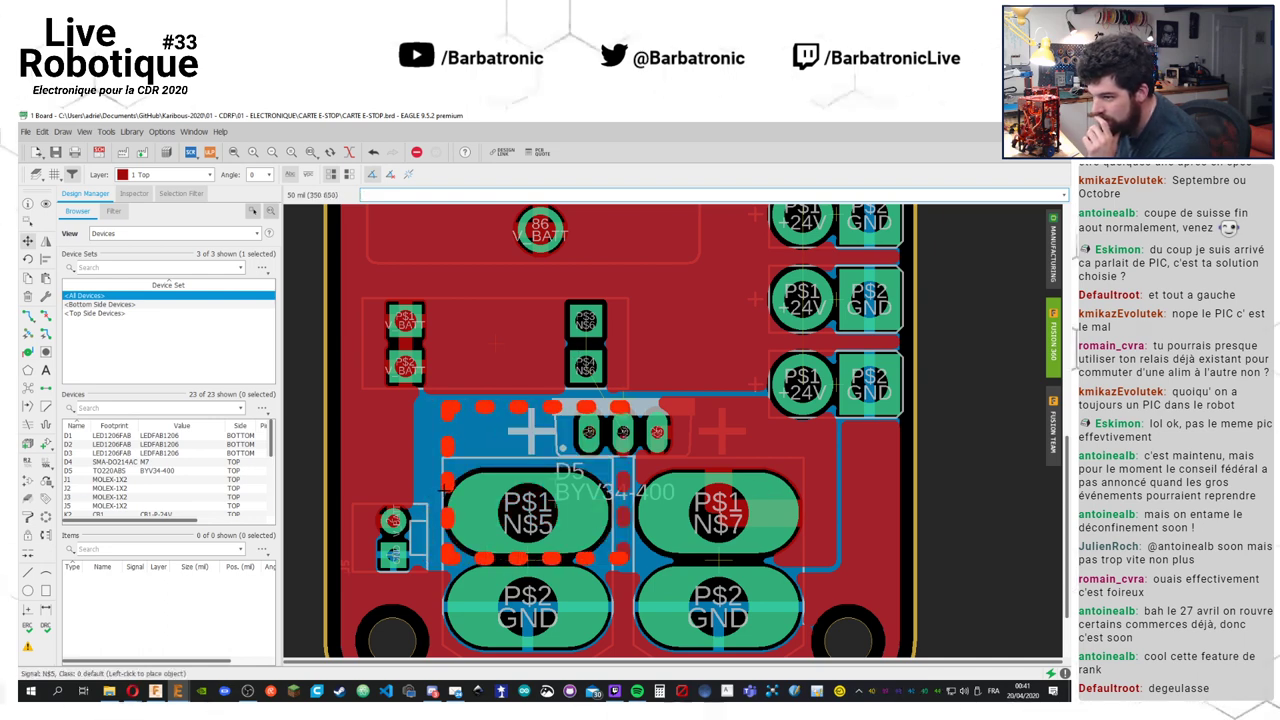
key(alt)
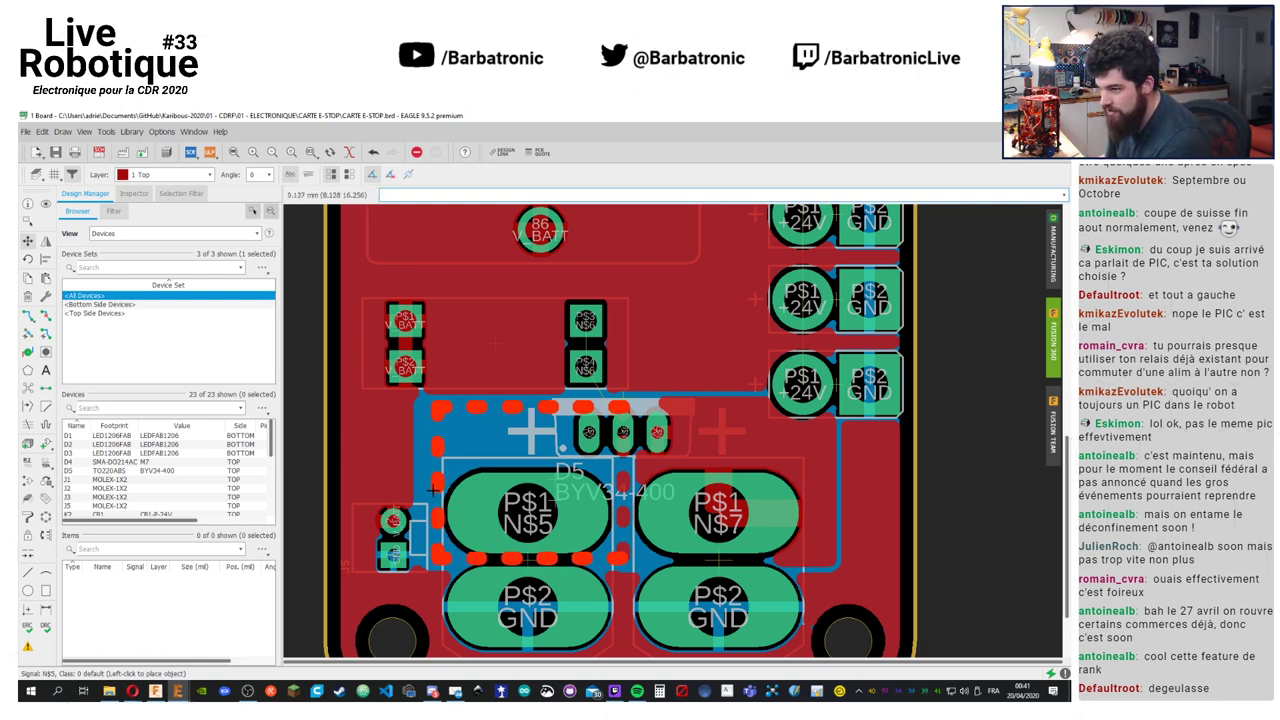
click(440, 489)
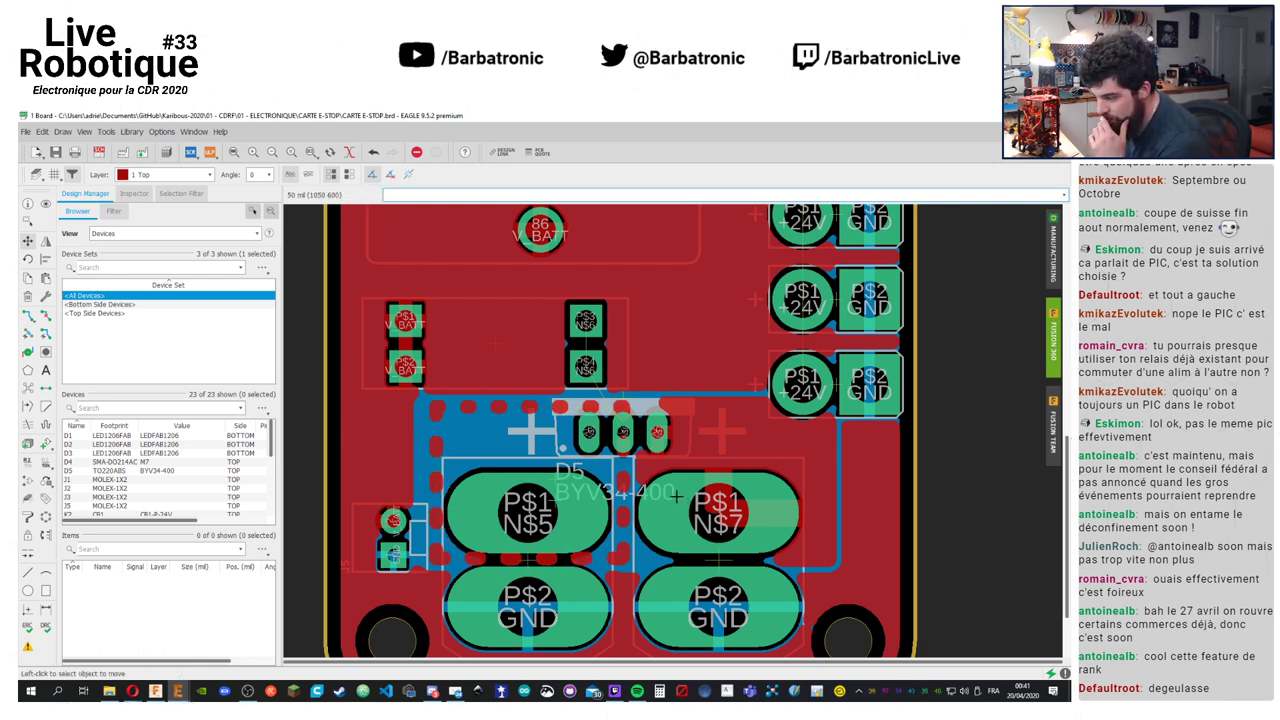
click(620, 493)
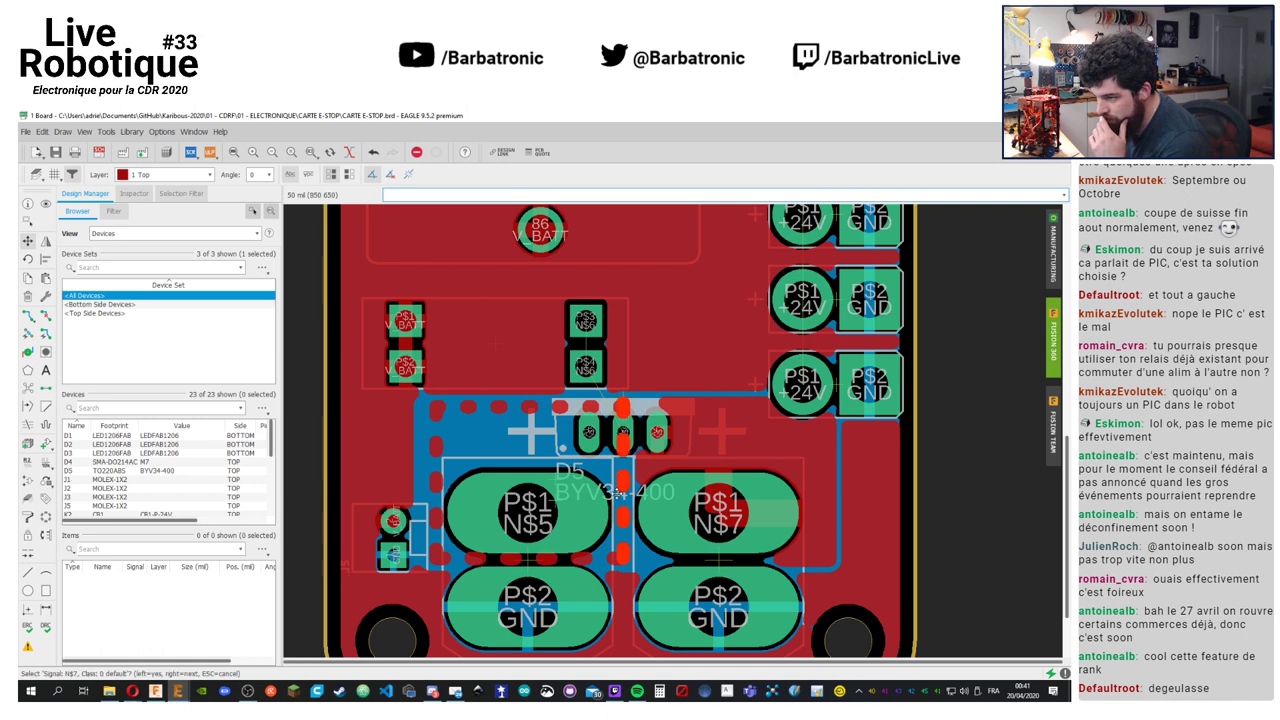
click(620, 493)
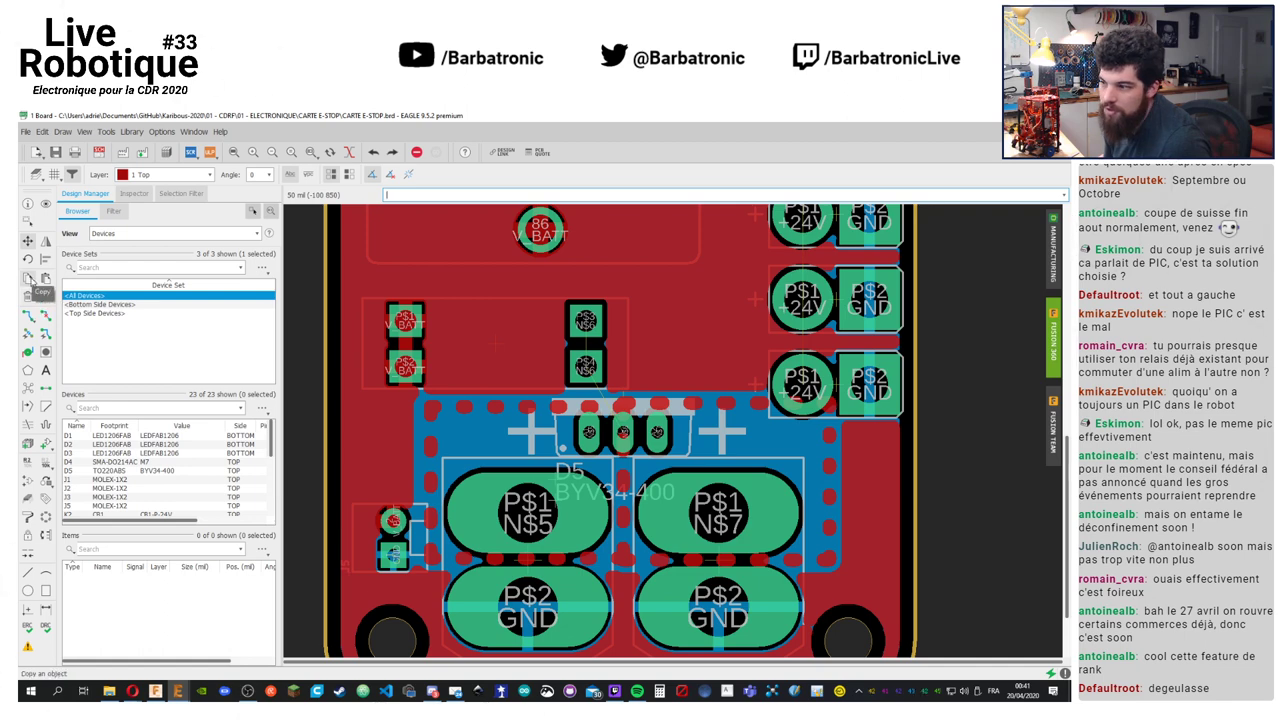
click(28, 296)
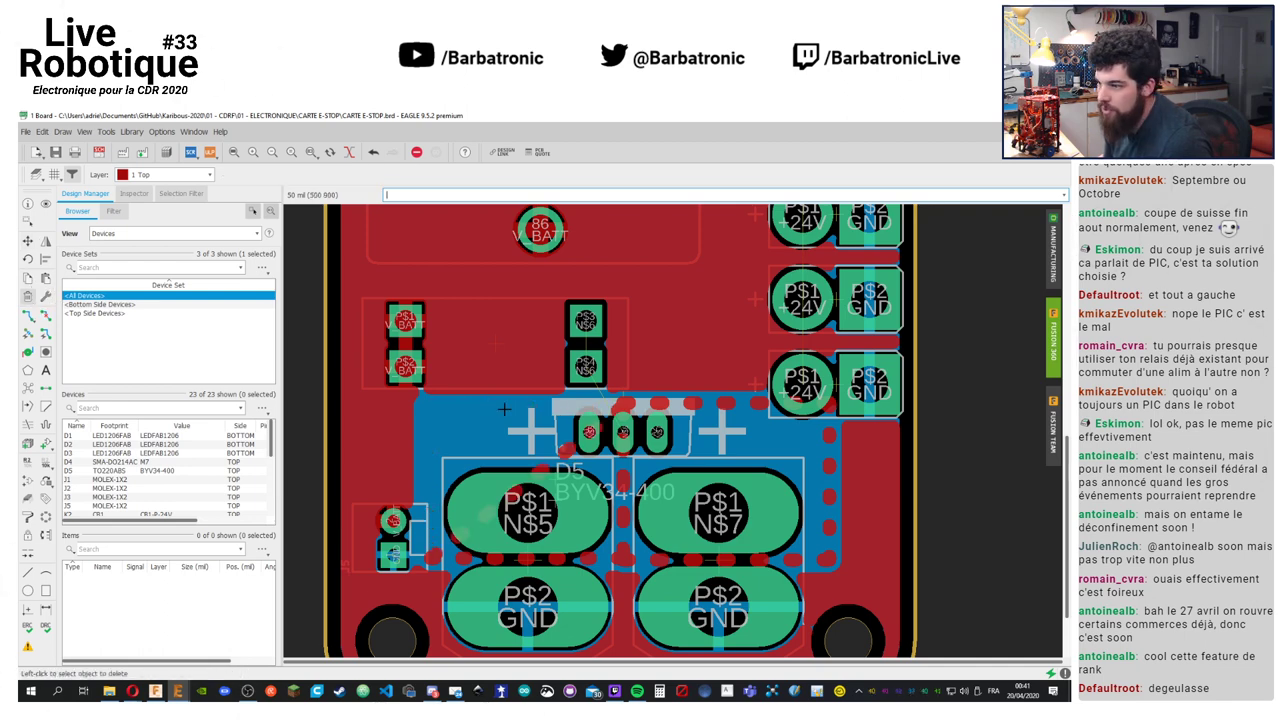
click(643, 504)
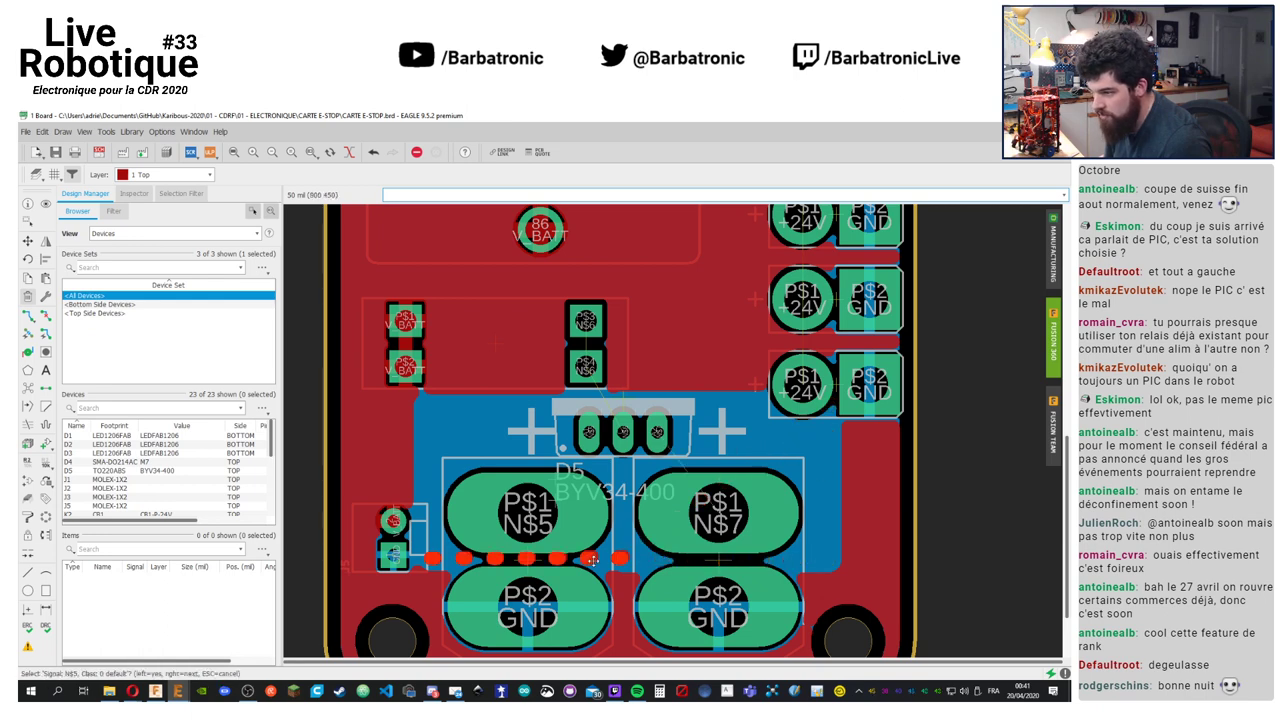
Start routing from the P$1 N$5 pad, trying trace widths 100 and 50
click(28, 314)
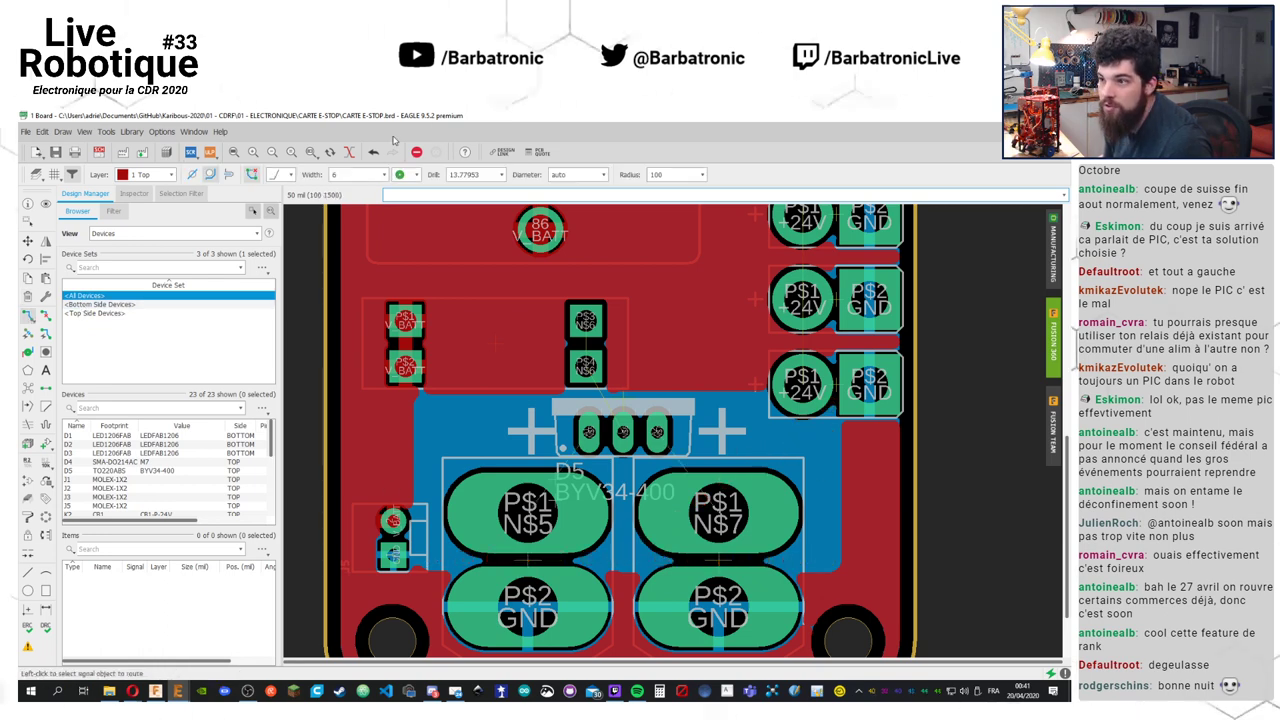
click(384, 175)
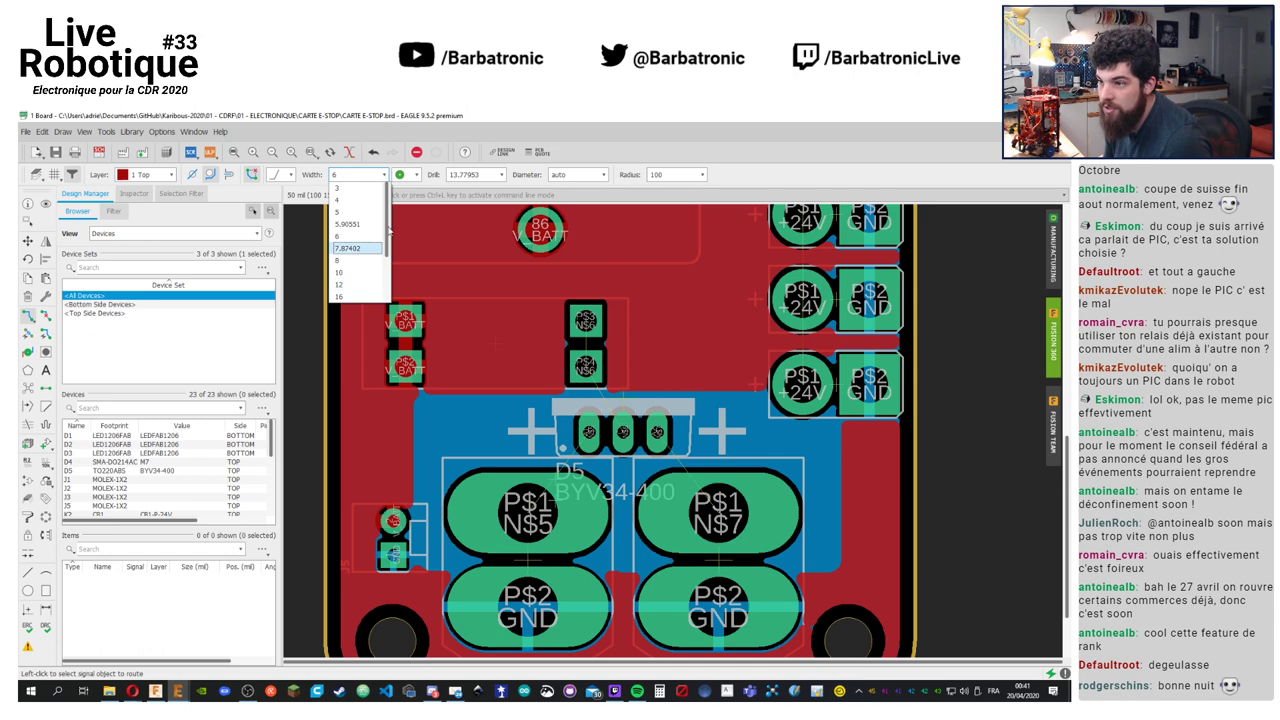
click(354, 286)
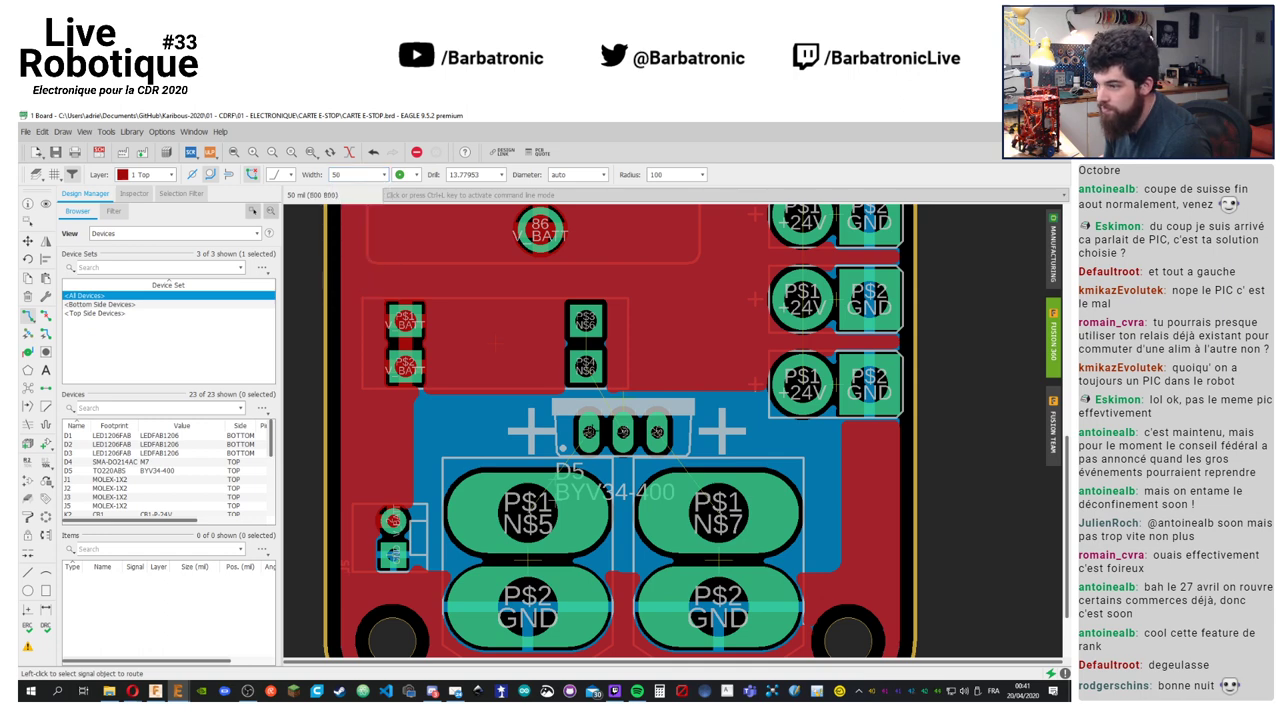
click(518, 482)
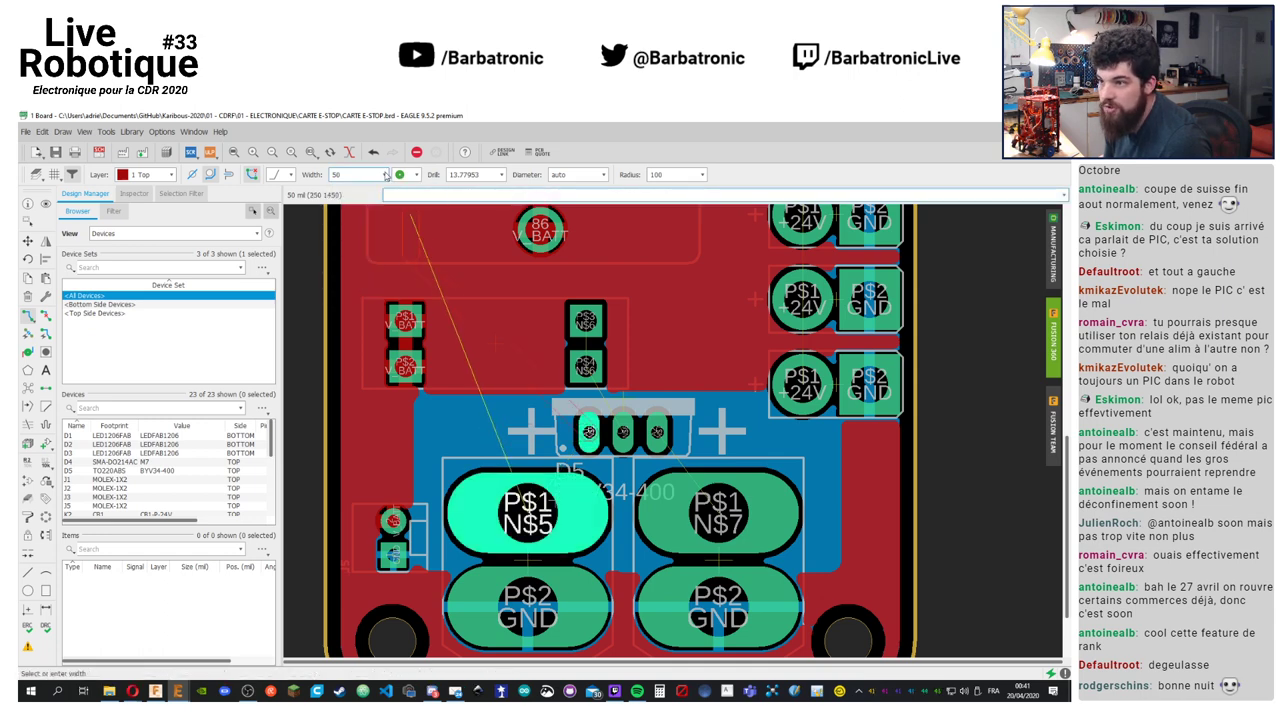
click(384, 174)
scroll(374, 292, down, 2)
click(360, 292)
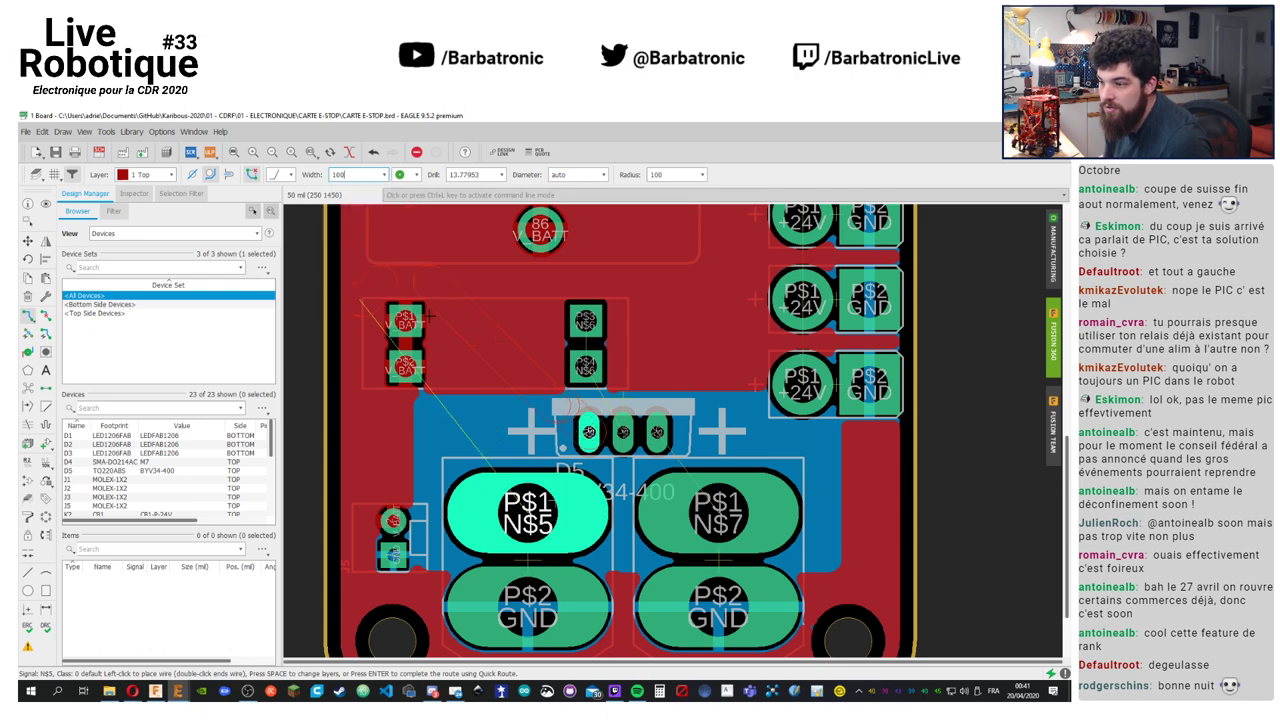
click(382, 174)
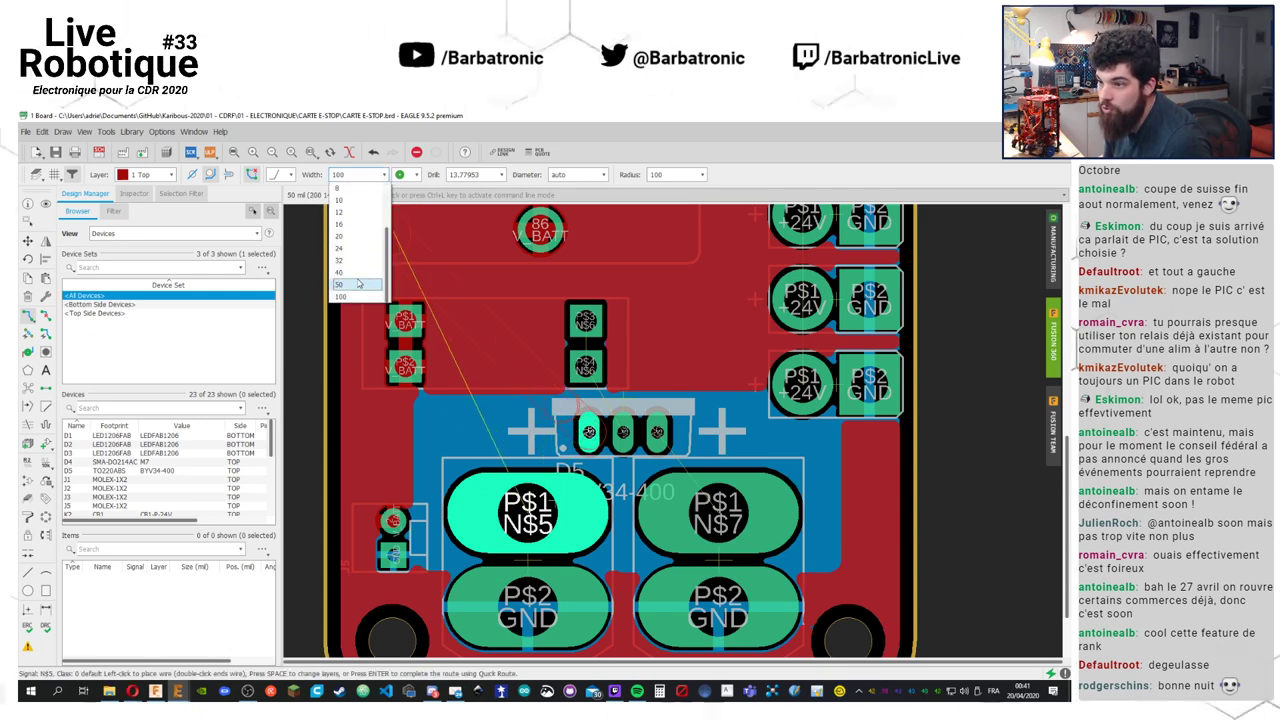
click(355, 298)
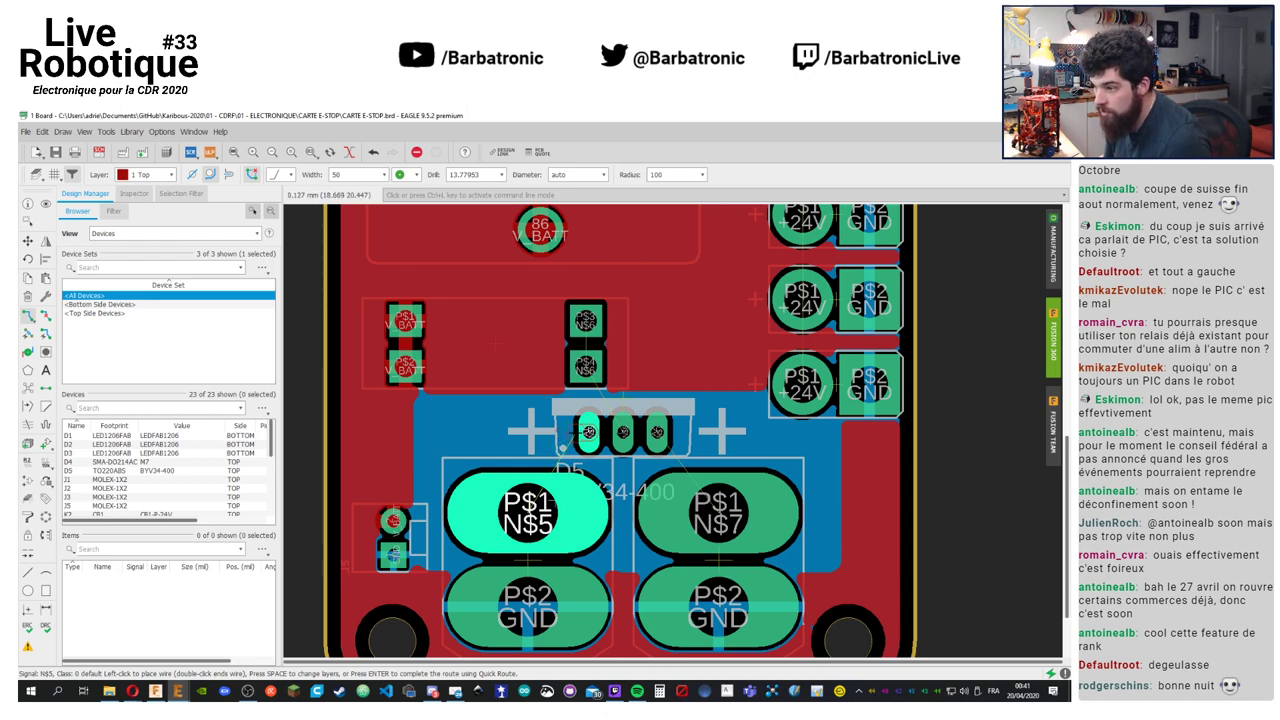
scroll(586, 432, down, 3)
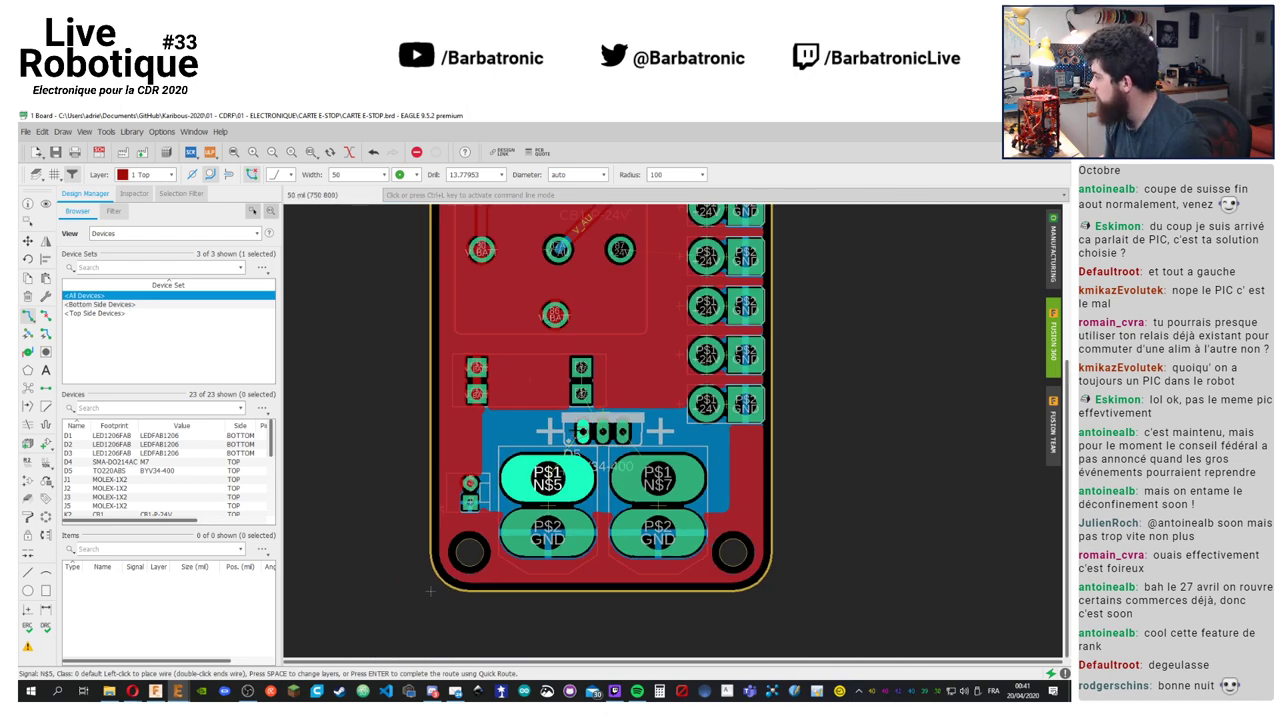
scroll(575, 450, up, 5)
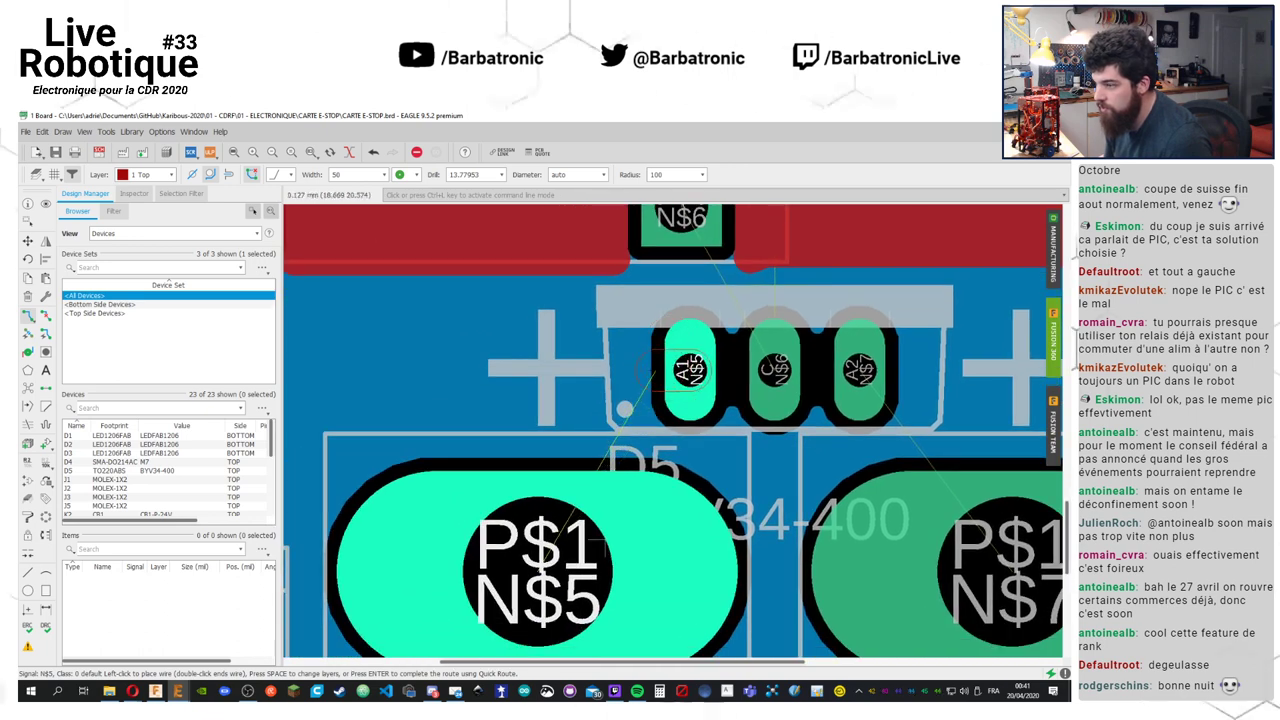
Route a widened trace from D5 pad A1 to the P$1 N$5 pad
click(688, 370)
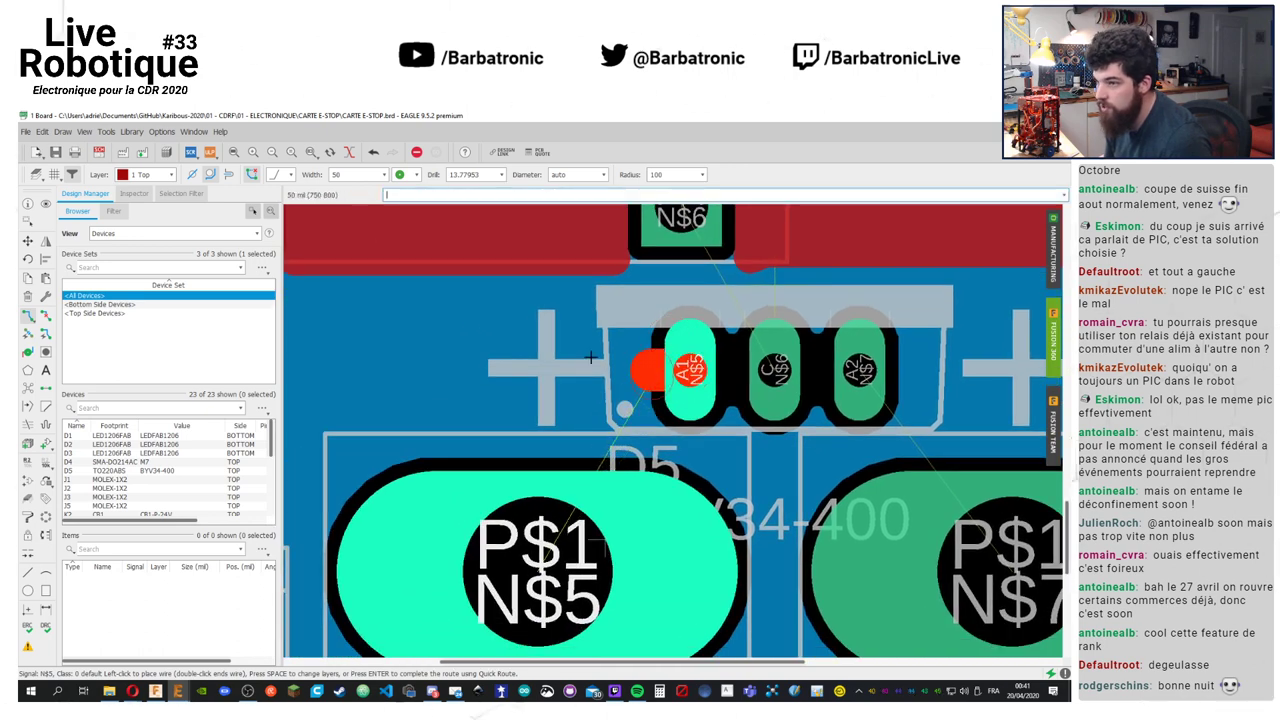
click(383, 174)
click(355, 298)
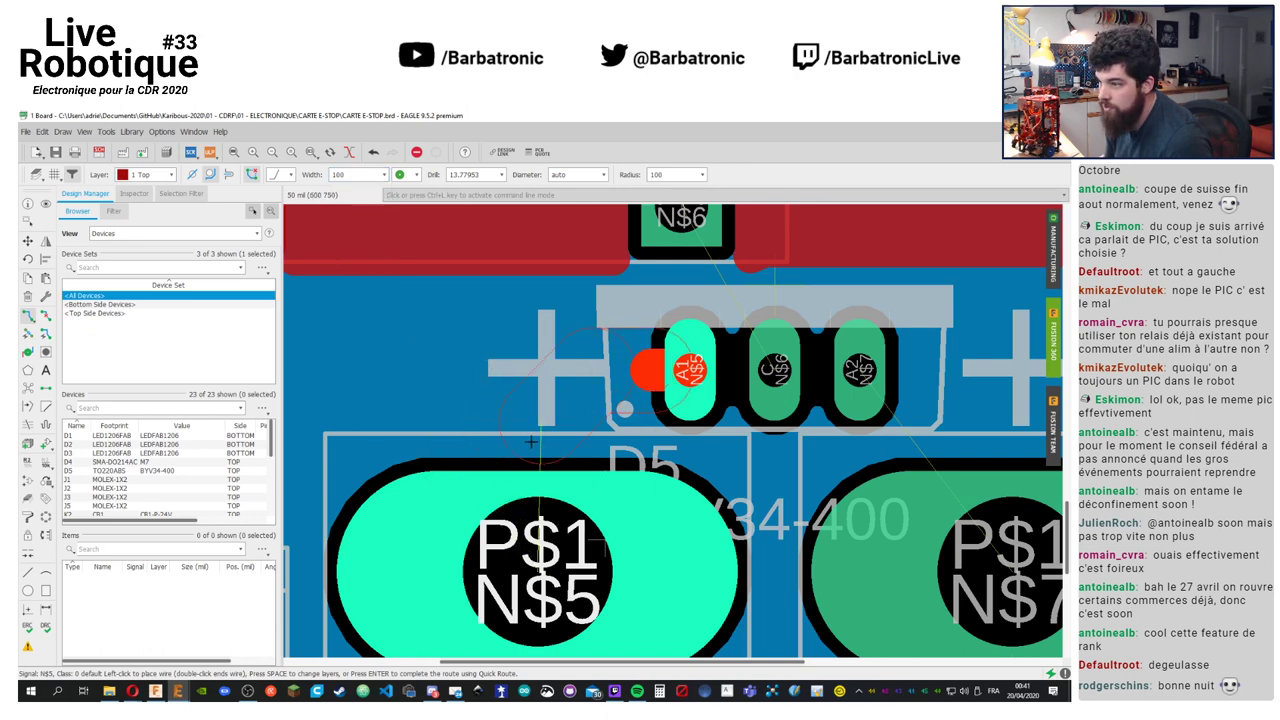
click(537, 555)
Route a 100 mil trace from D5 pad A2 to the P$1 N$7 pad
middle_drag(742, 440, 580, 441)
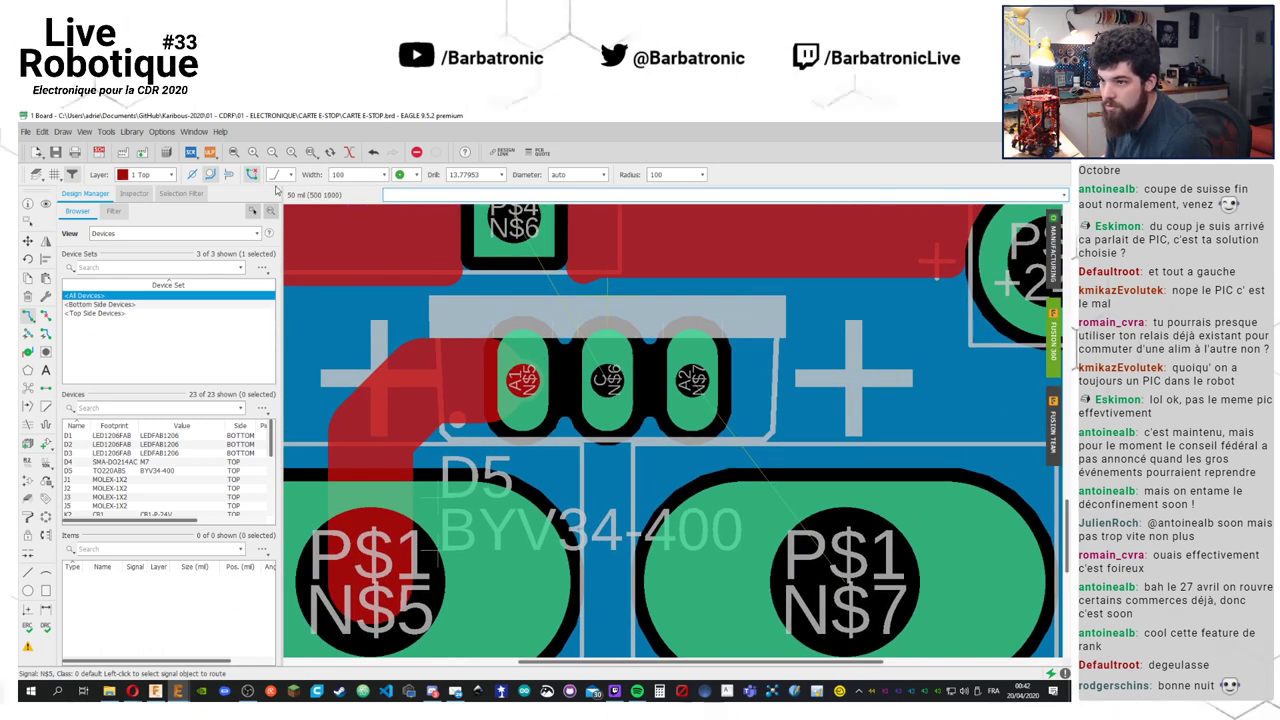
click(380, 174)
click(368, 289)
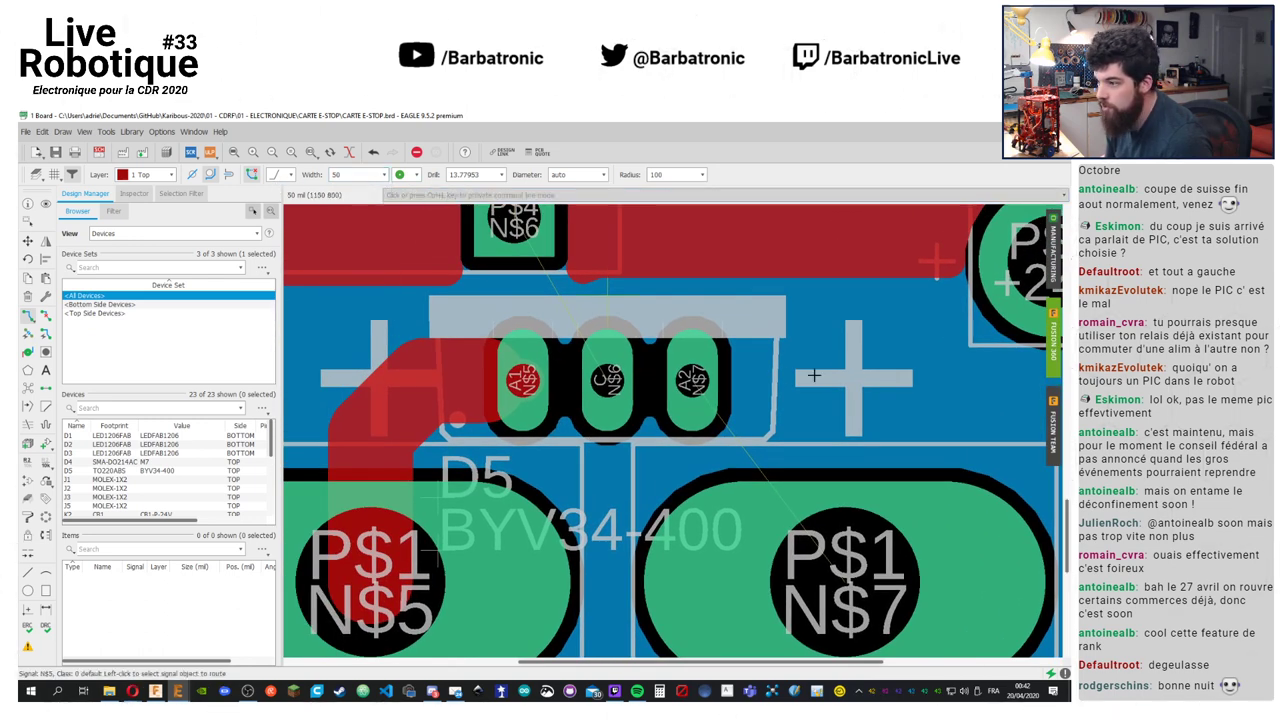
click(697, 381)
key(alt)
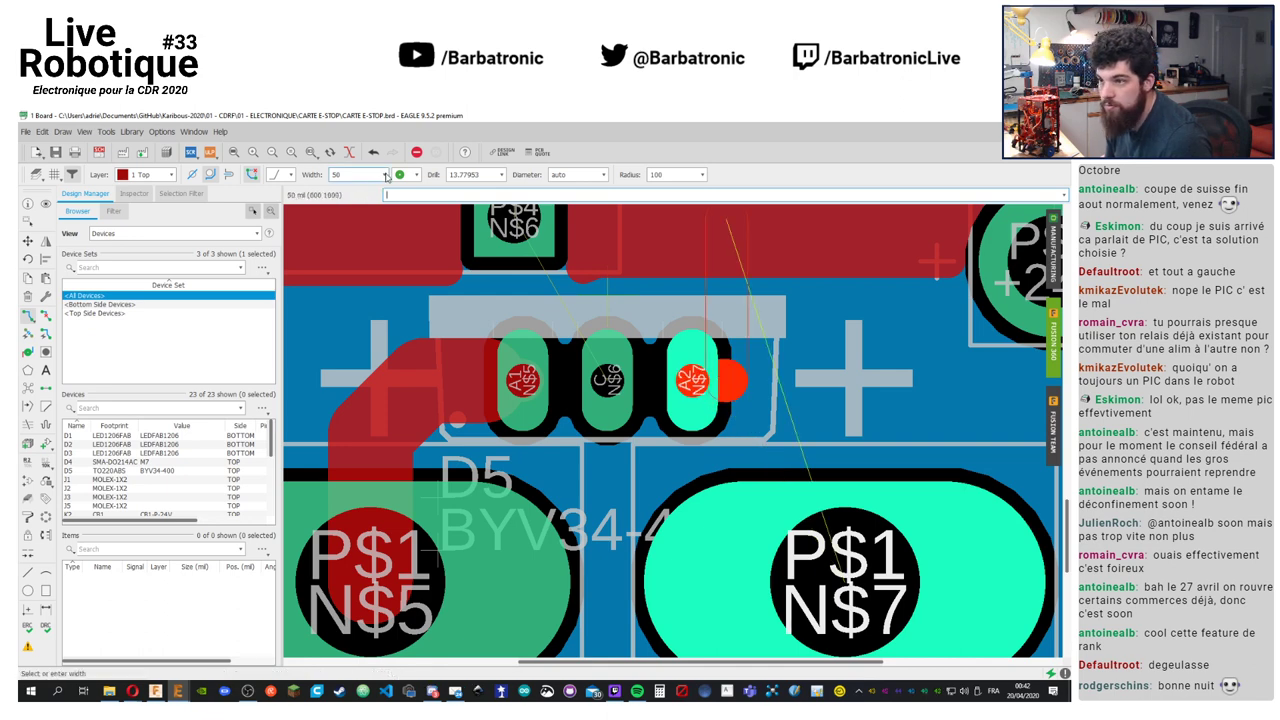
click(387, 176)
click(360, 289)
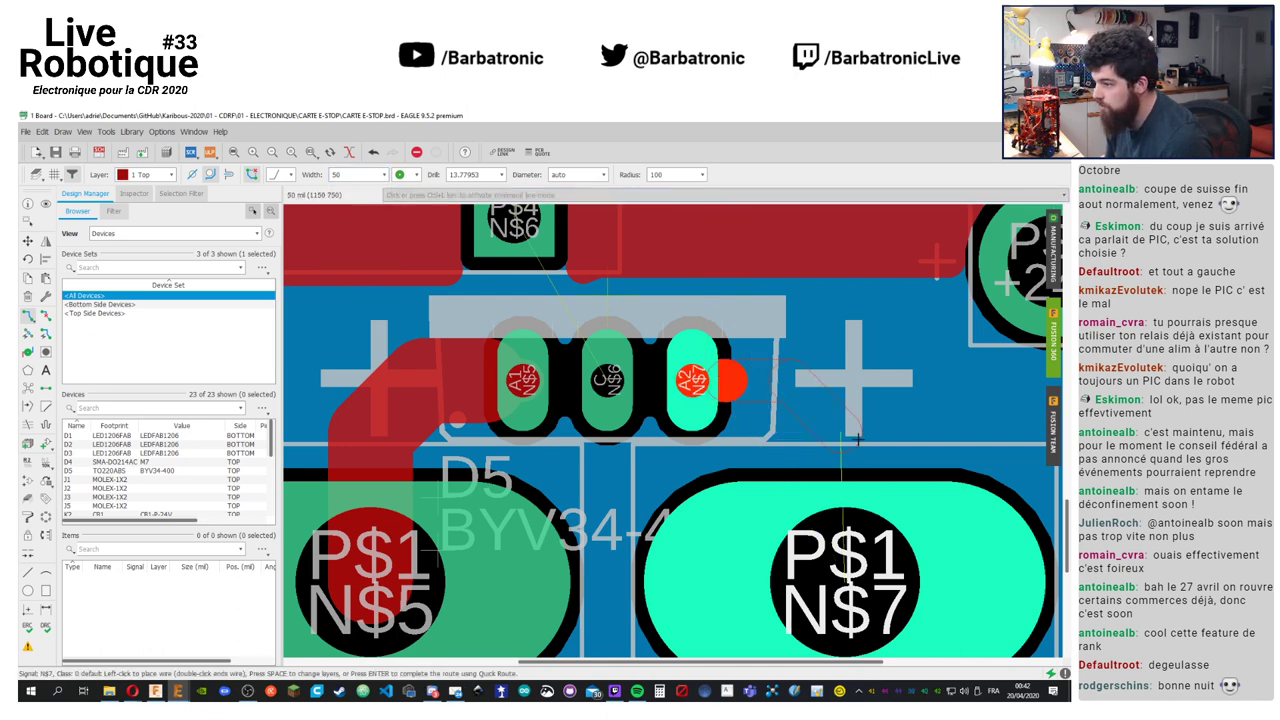
click(385, 175)
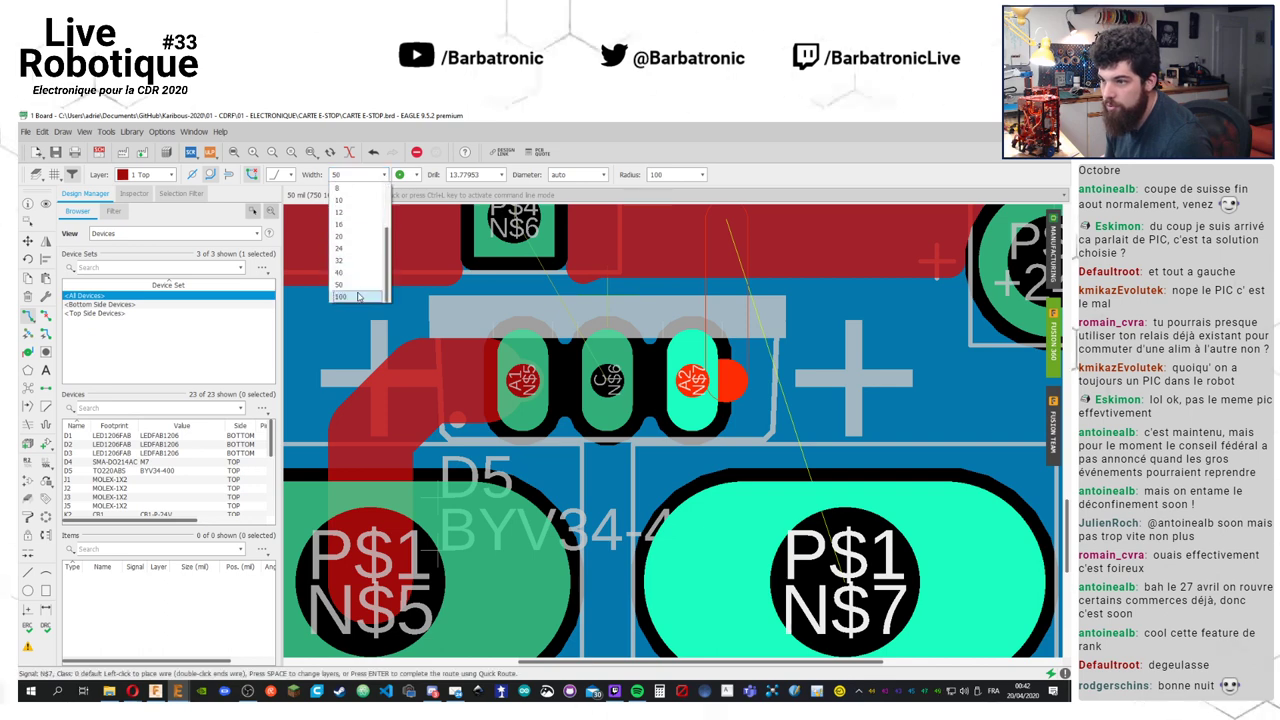
click(358, 297)
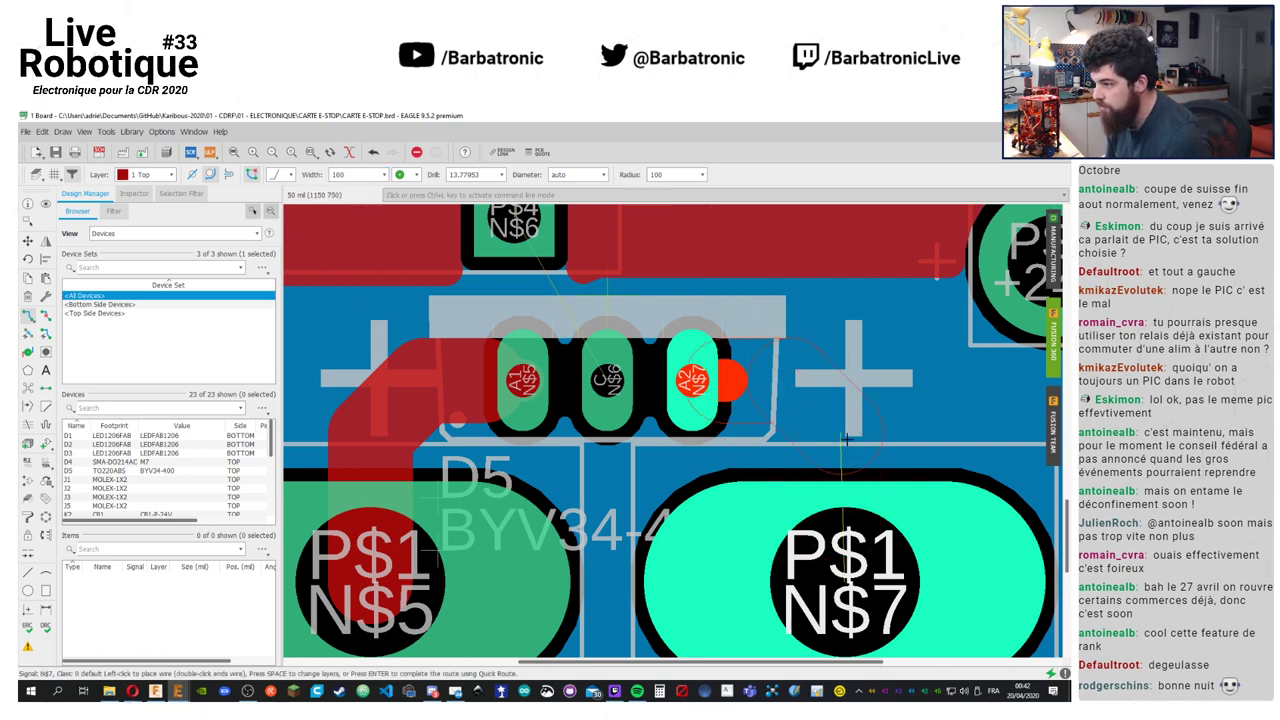
click(850, 572)
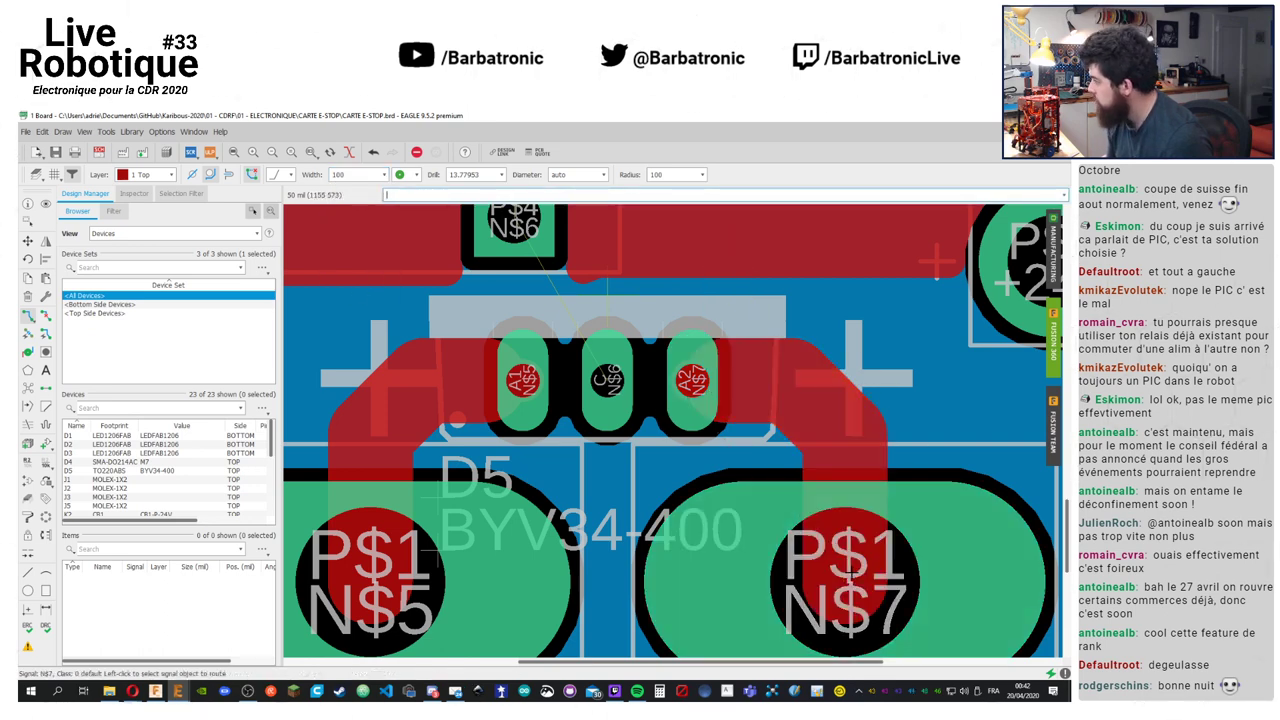
scroll(719, 479, down, 4)
Recompute airwires and polygon pours, zooming around D5's pads
scroll(719, 479, down, 2)
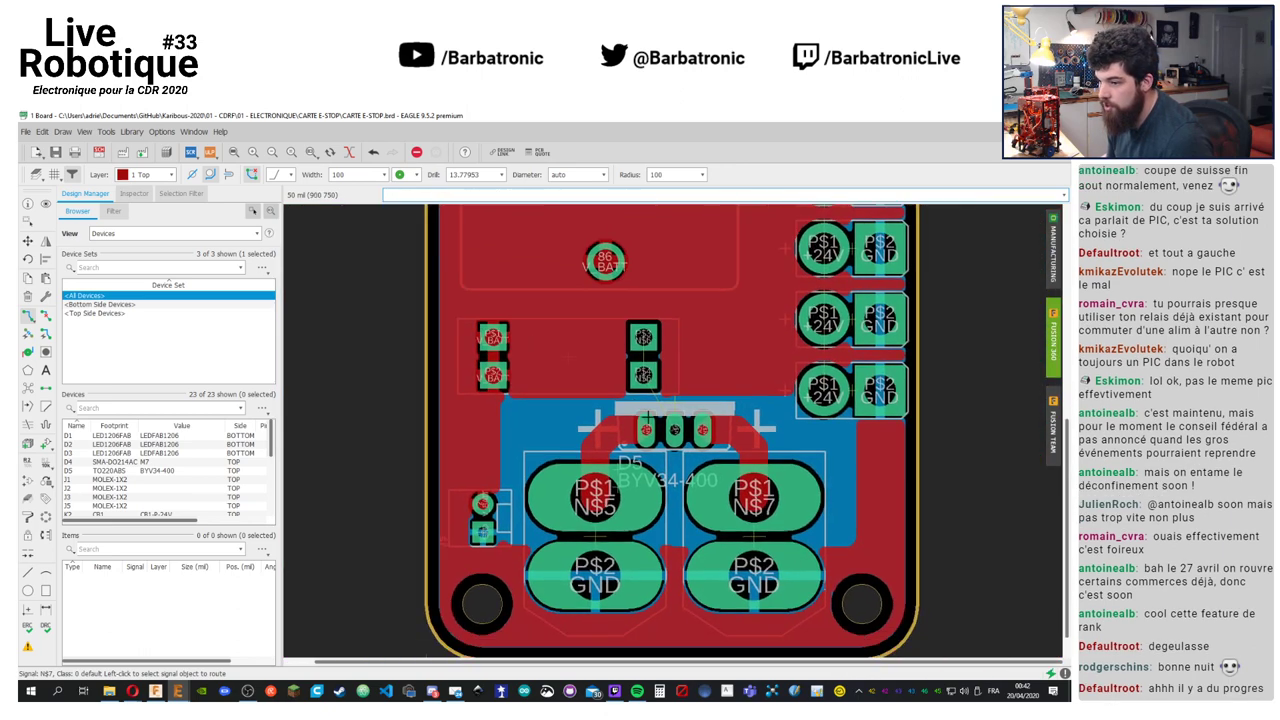
click(45, 388)
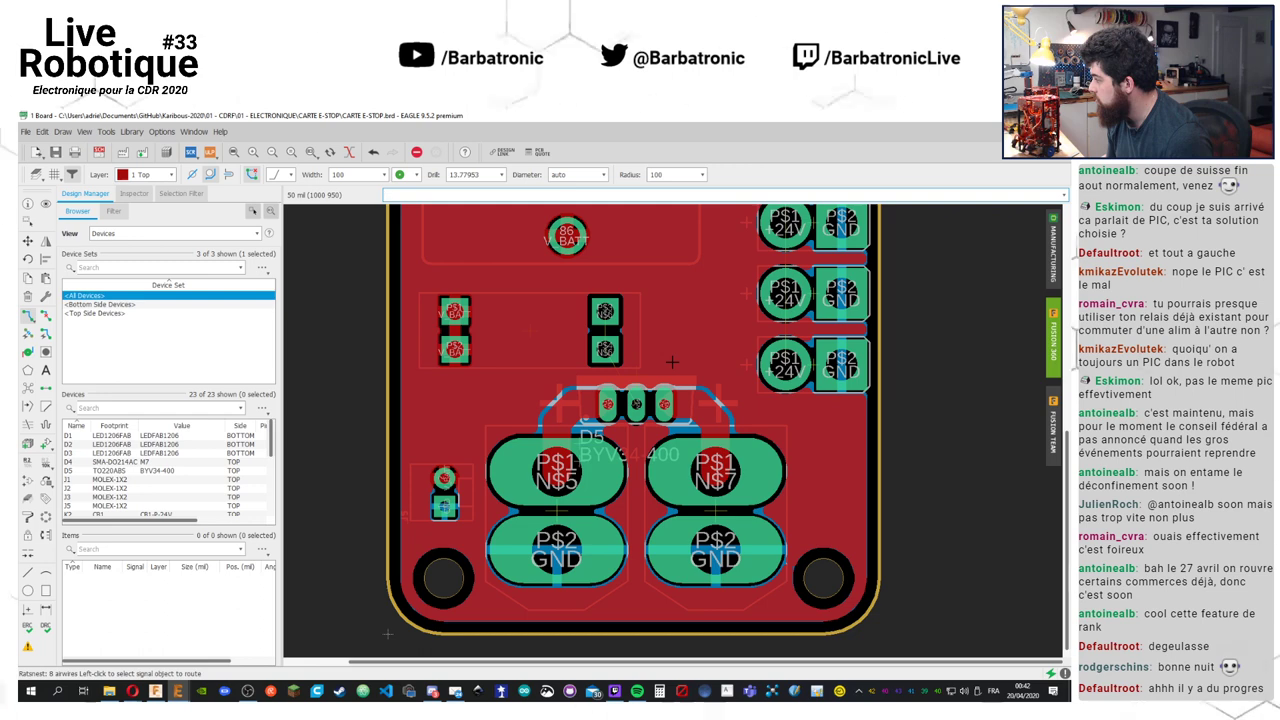
scroll(672, 362, up, 5)
scroll(673, 457, down, 3)
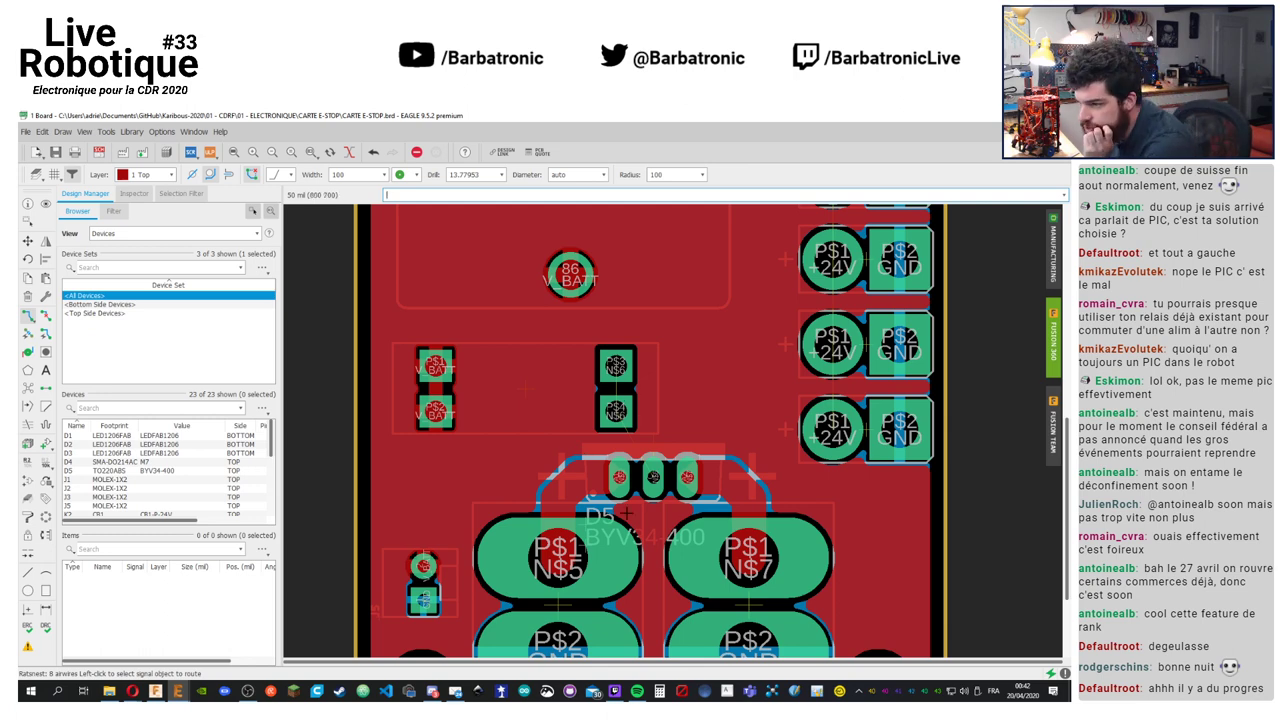
scroll(660, 480, up, 2)
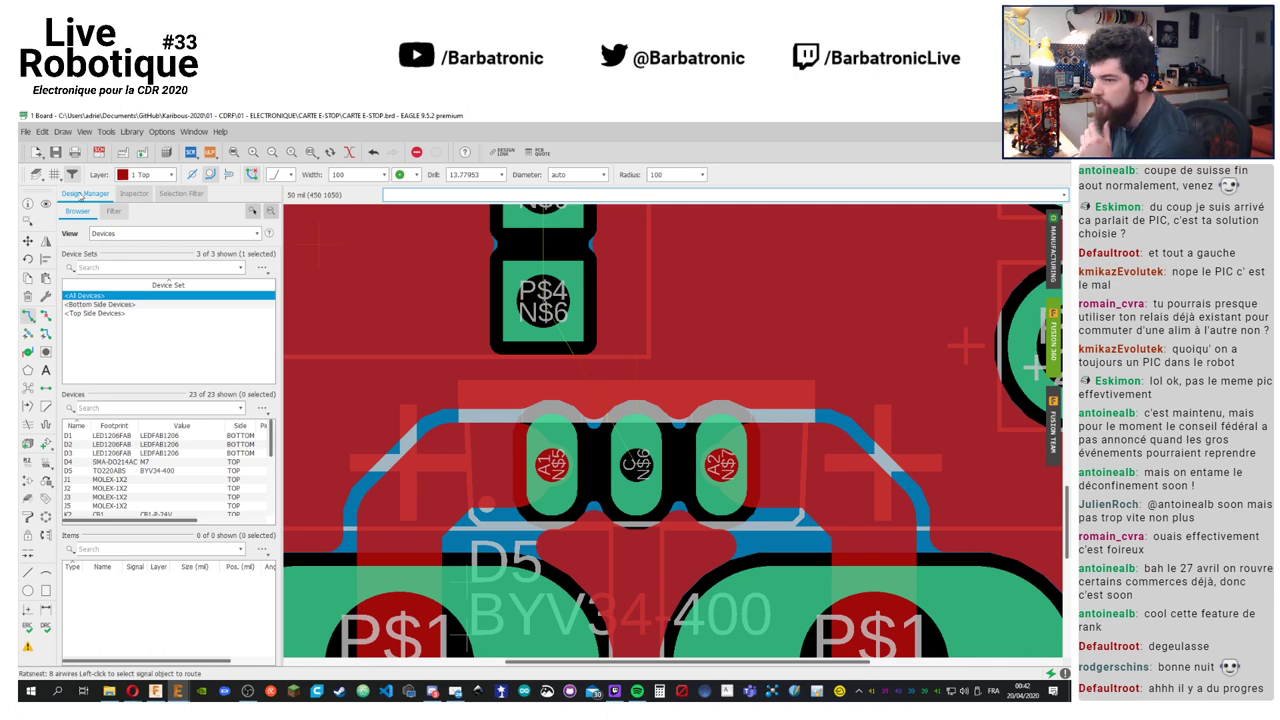
Route a trace from the P$4 N$6 pad to D5's C pad, widening it to 100
click(384, 175)
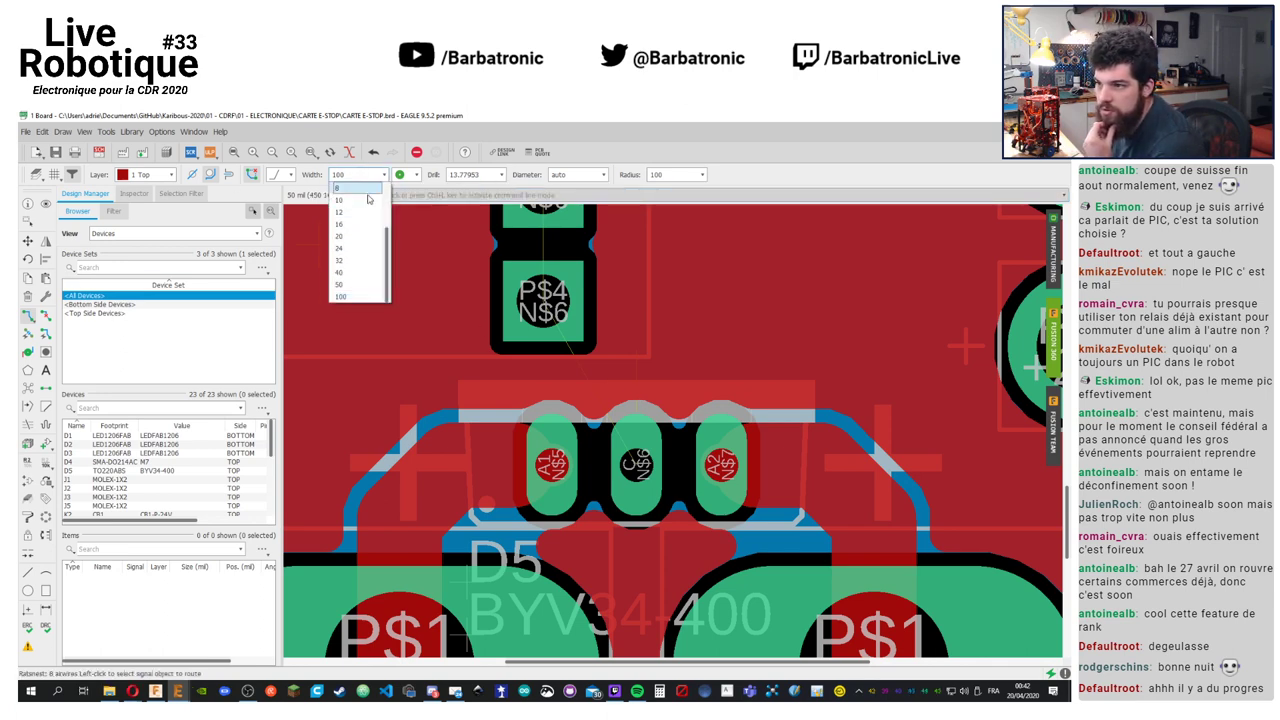
click(340, 284)
click(610, 380)
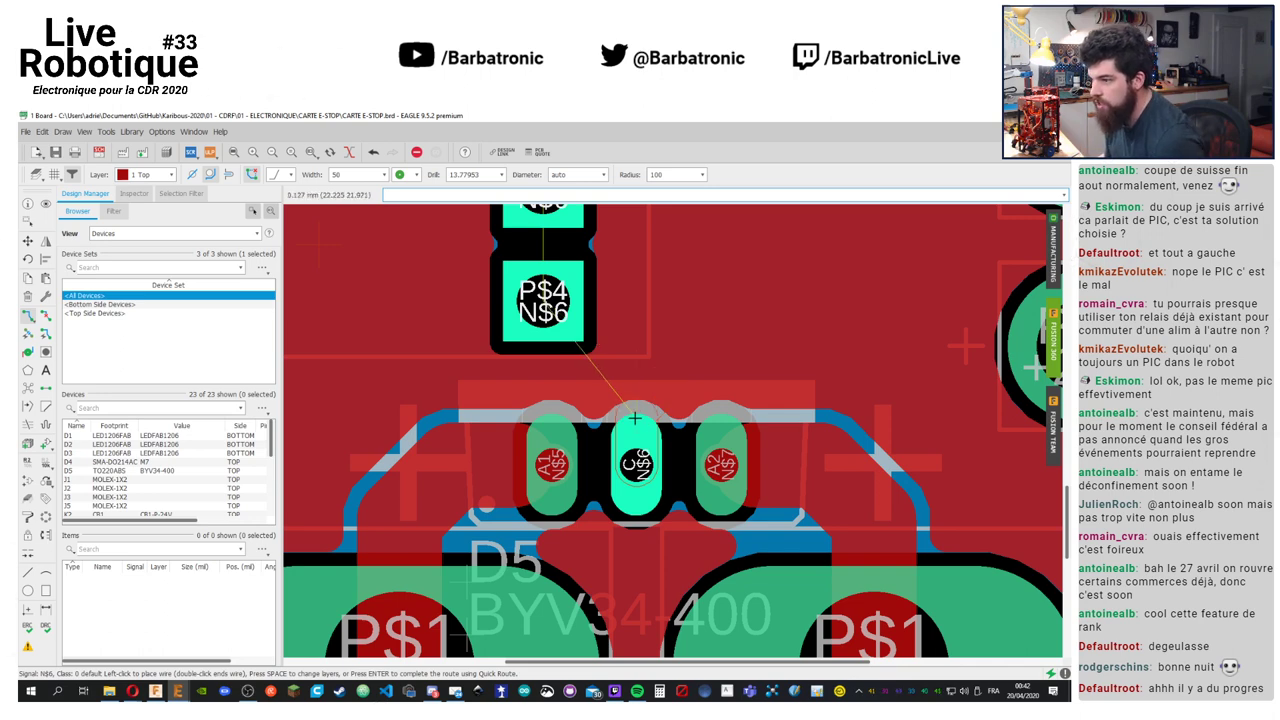
click(635, 418)
click(384, 175)
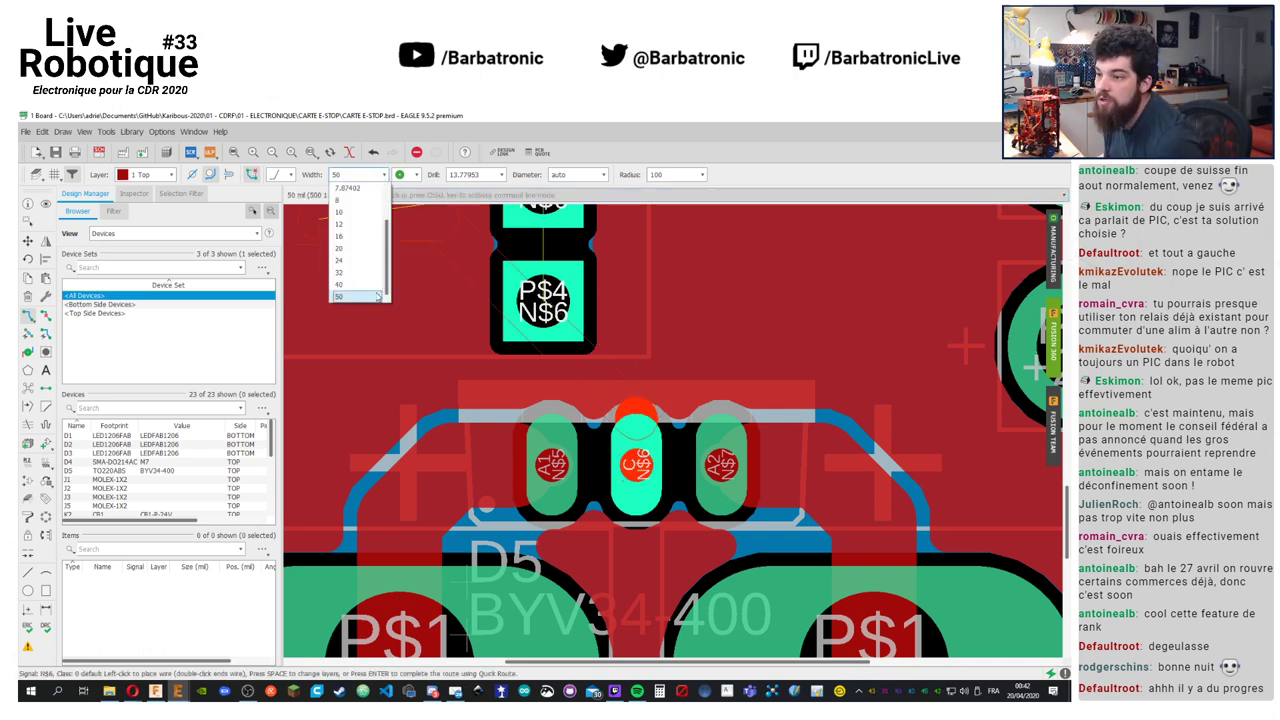
scroll(378, 296, down, 1)
click(378, 296)
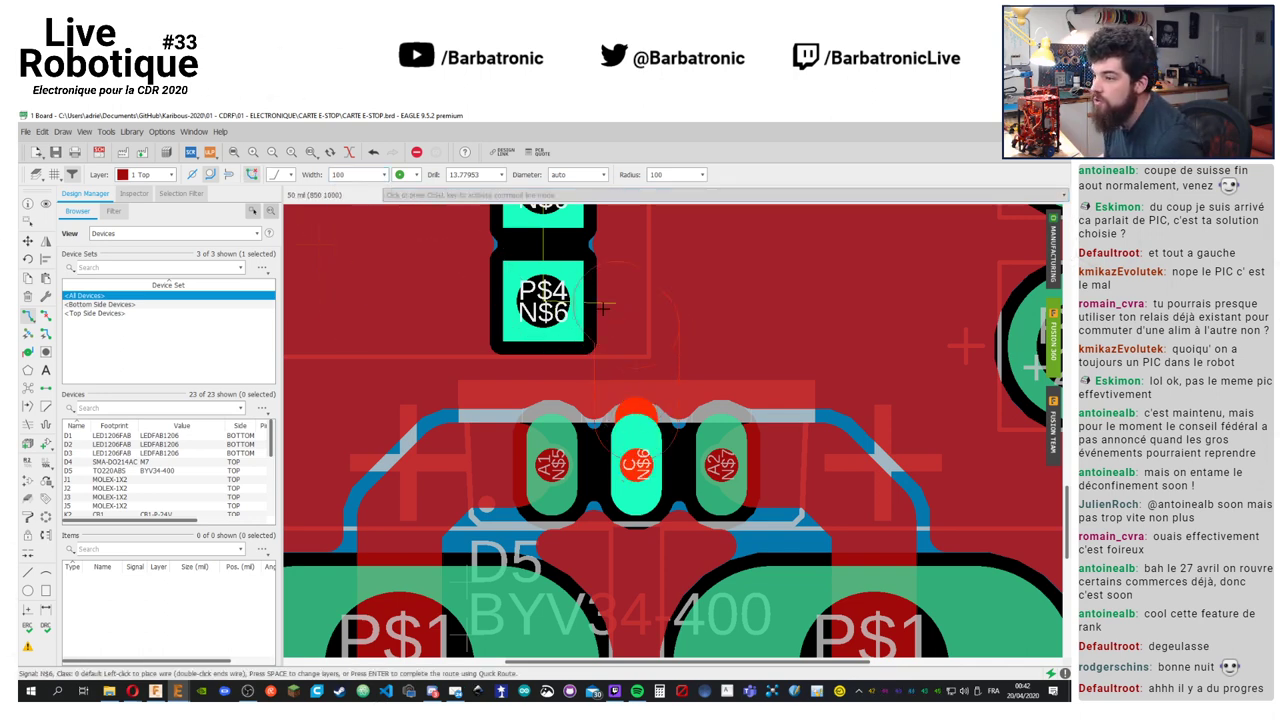
click(545, 303)
Run a wide trace from P$4 up to P$3 and recompute, leaving 6 airwires
middle_drag(545, 303, 576, 400)
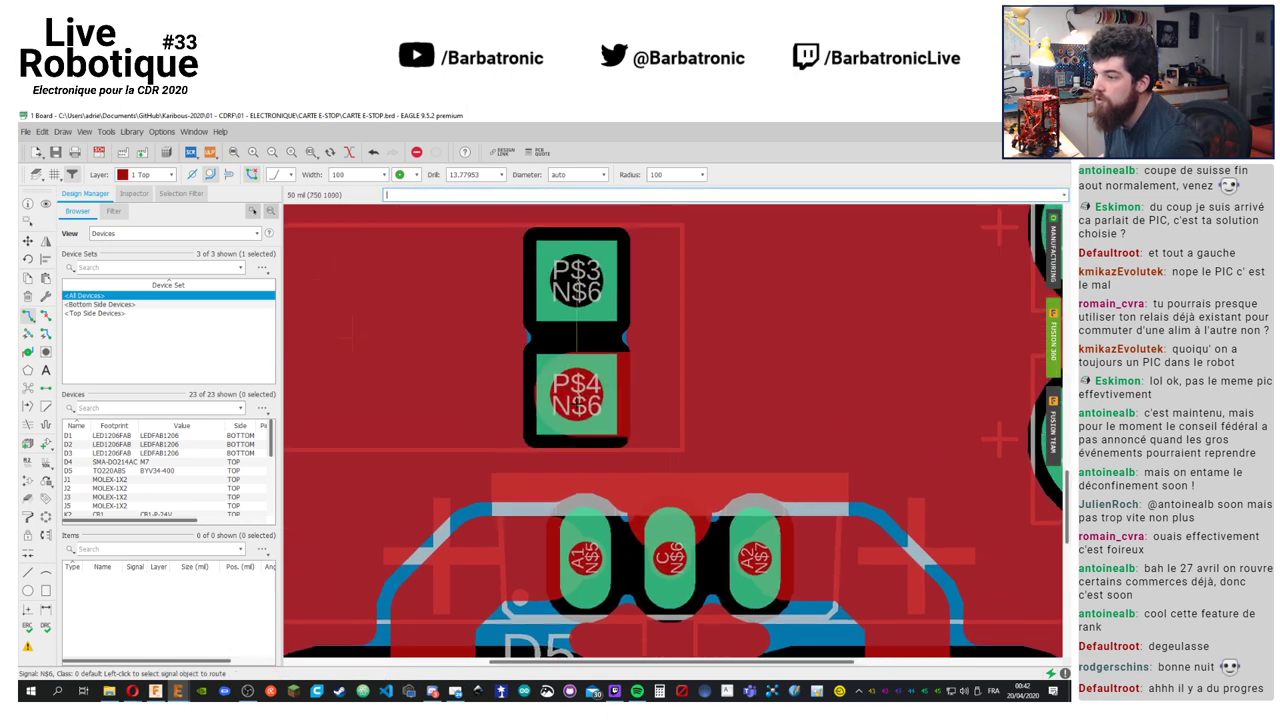
click(576, 400)
click(570, 284)
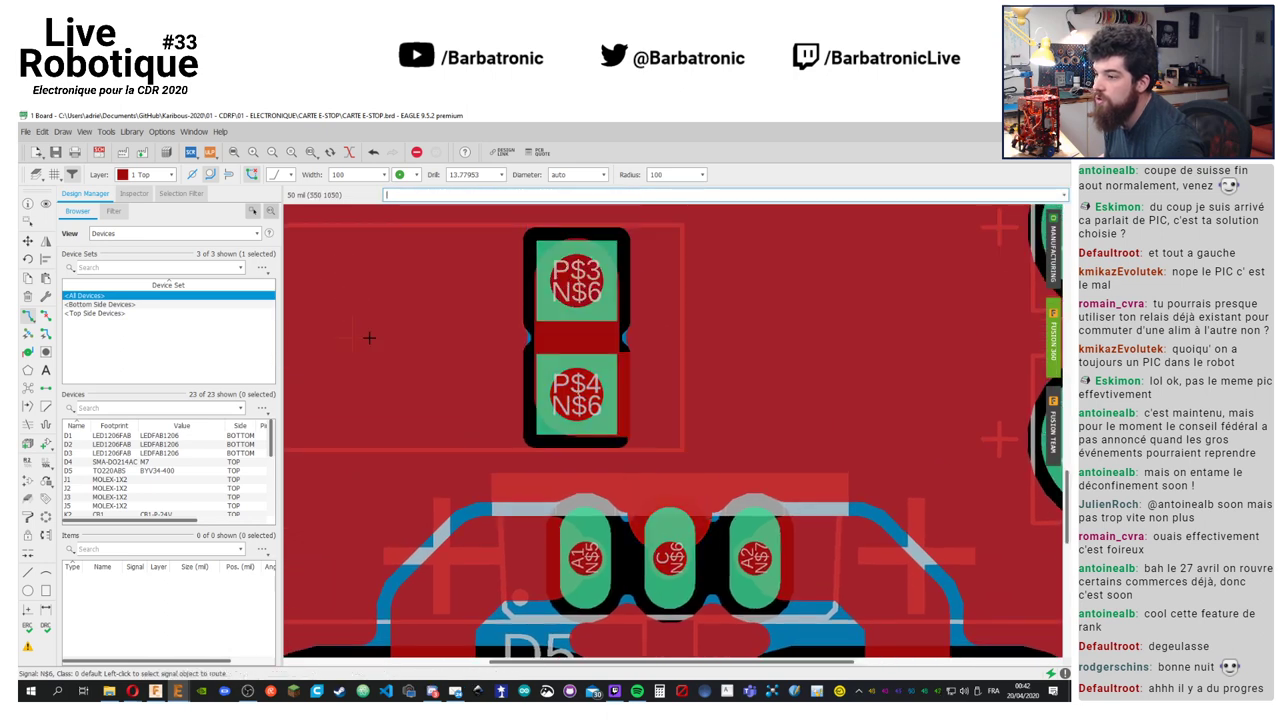
click(28, 390)
Pan and zoom to bring D5's three pads and the N$6 fuse pads into close view
scroll(646, 361, down, 5)
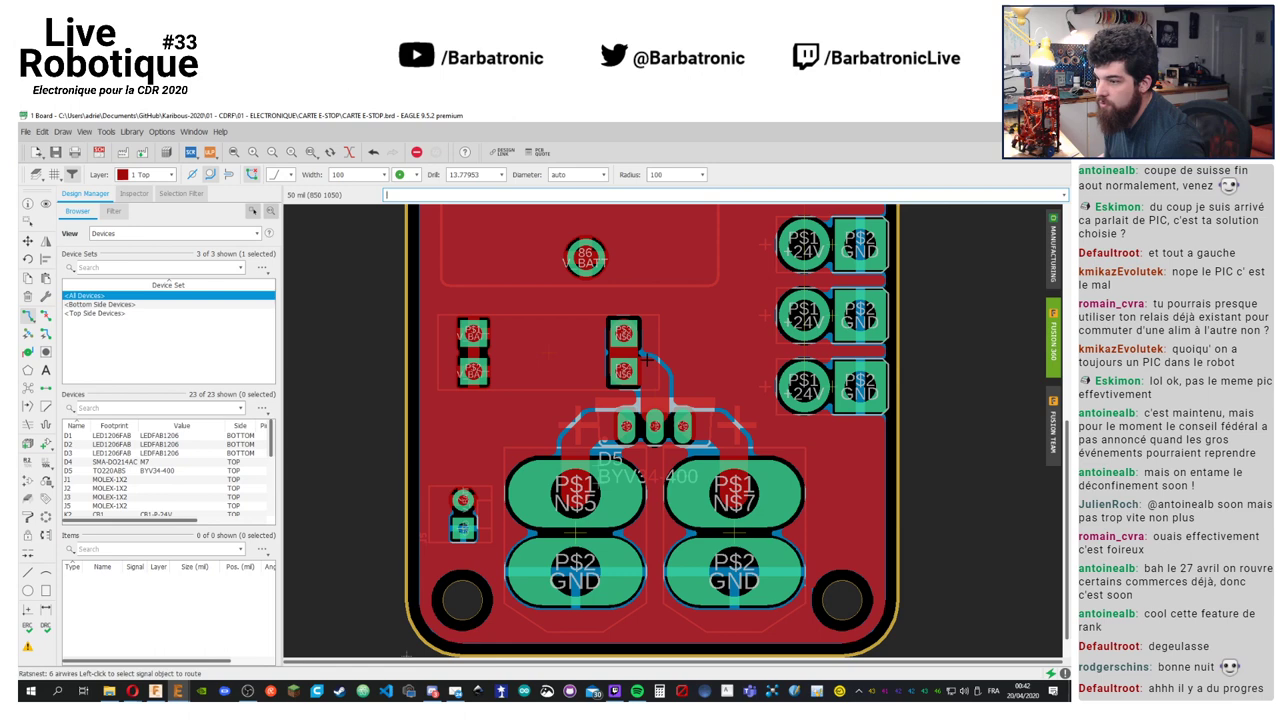
scroll(647, 358, down, 3)
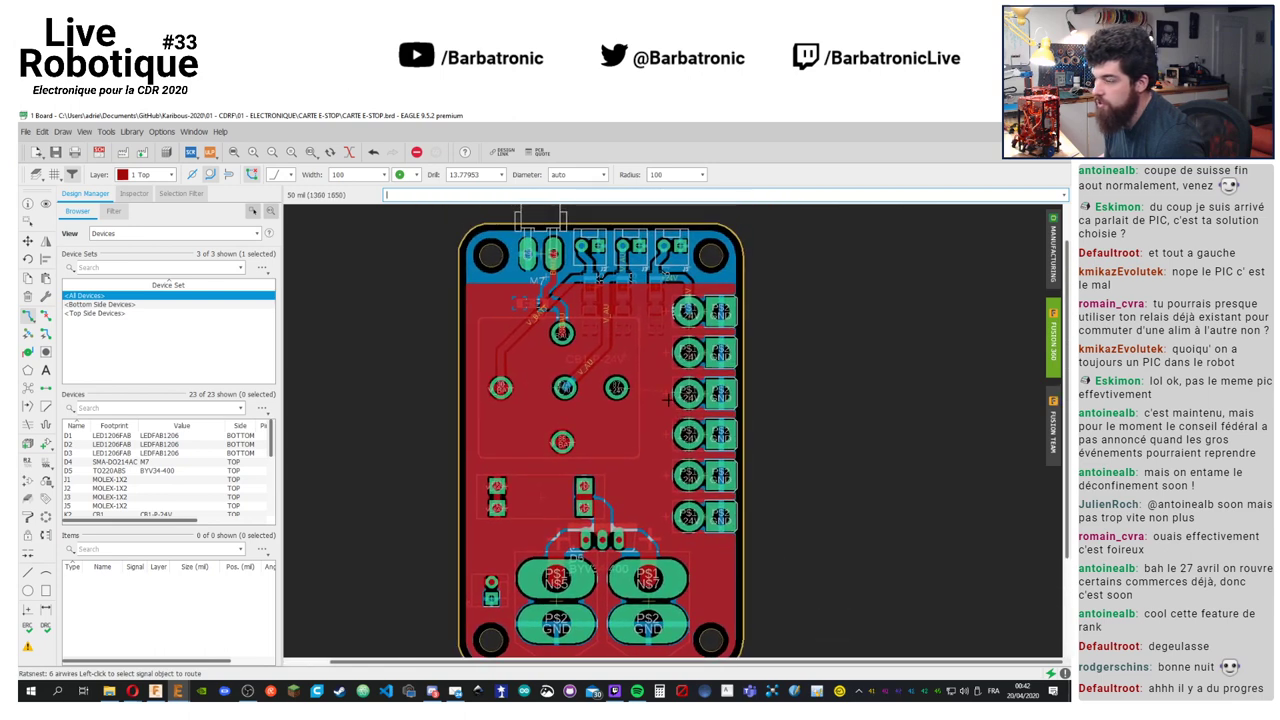
middle_drag(669, 382, 839, 350)
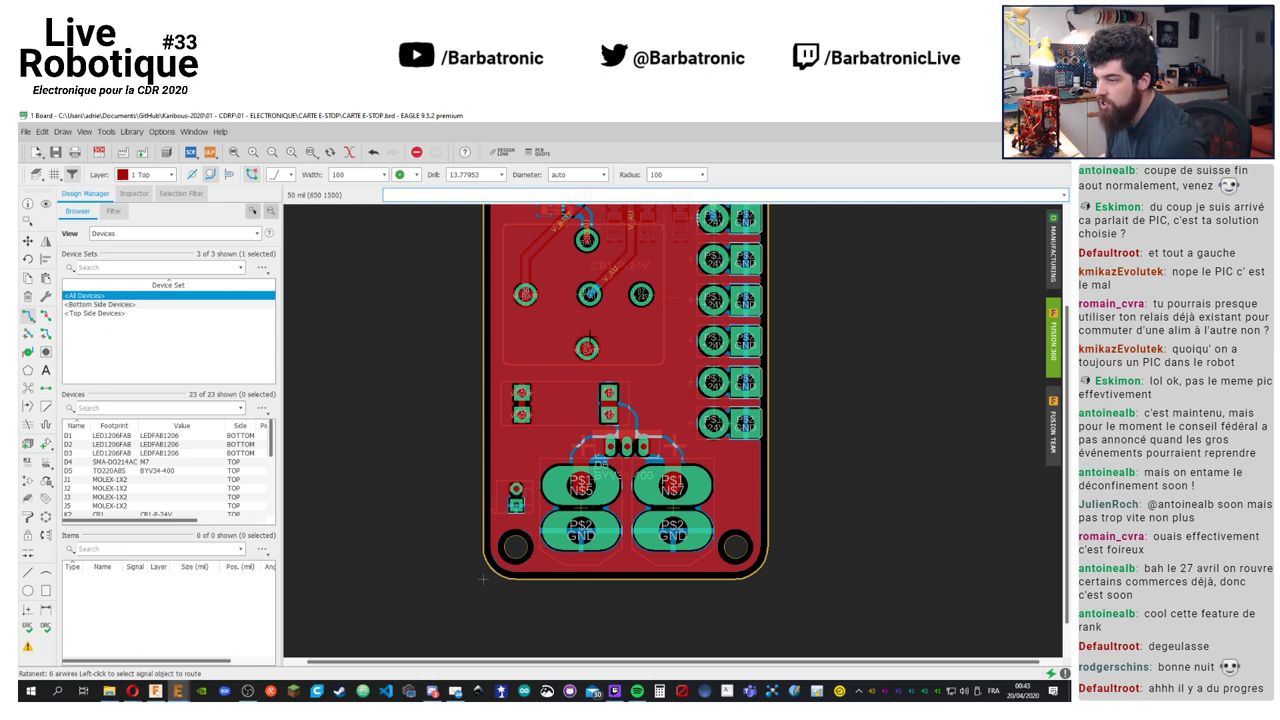
middle_drag(589, 337, 665, 433)
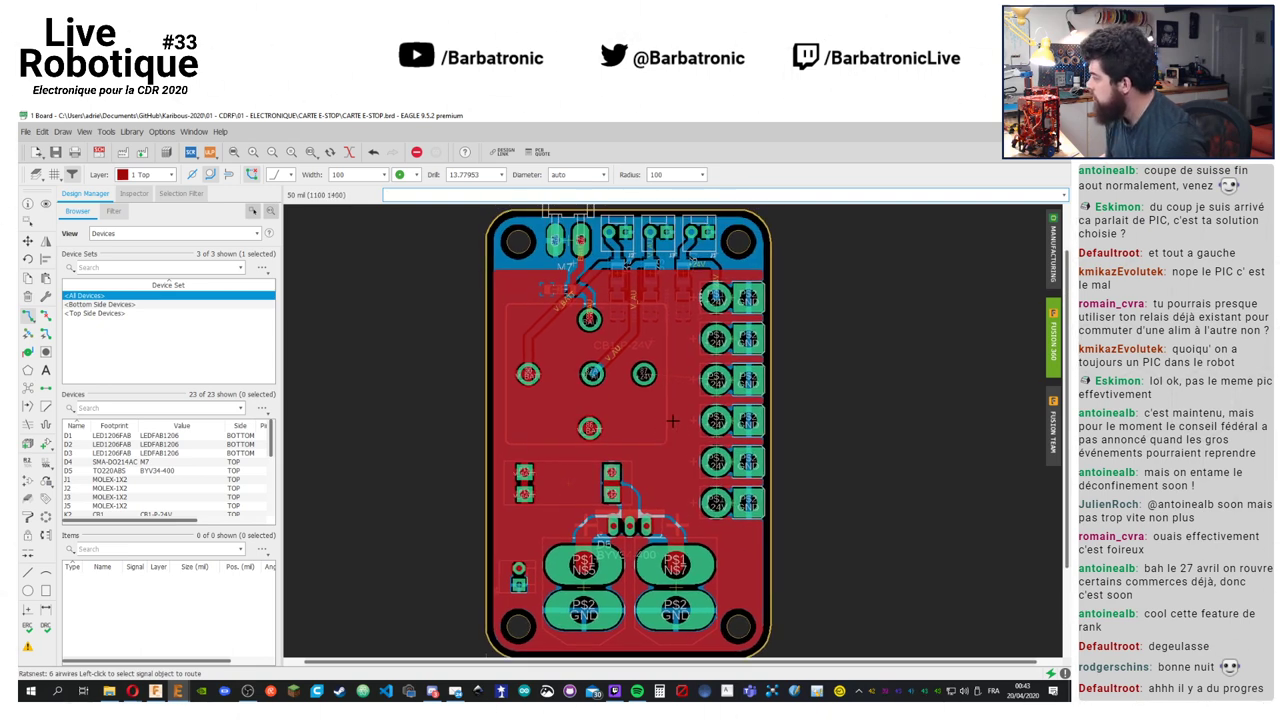
scroll(708, 344, up, 2)
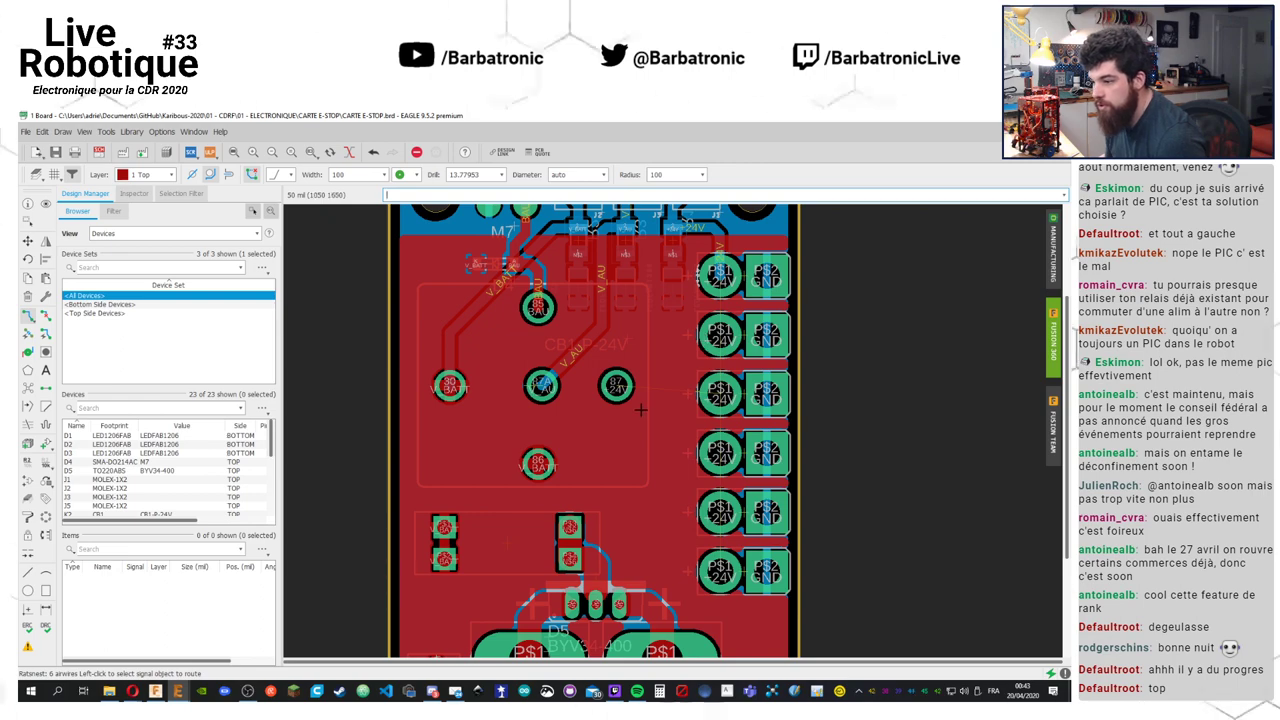
scroll(593, 604, down, 5)
scroll(593, 604, up, 8)
scroll(593, 604, up, 4)
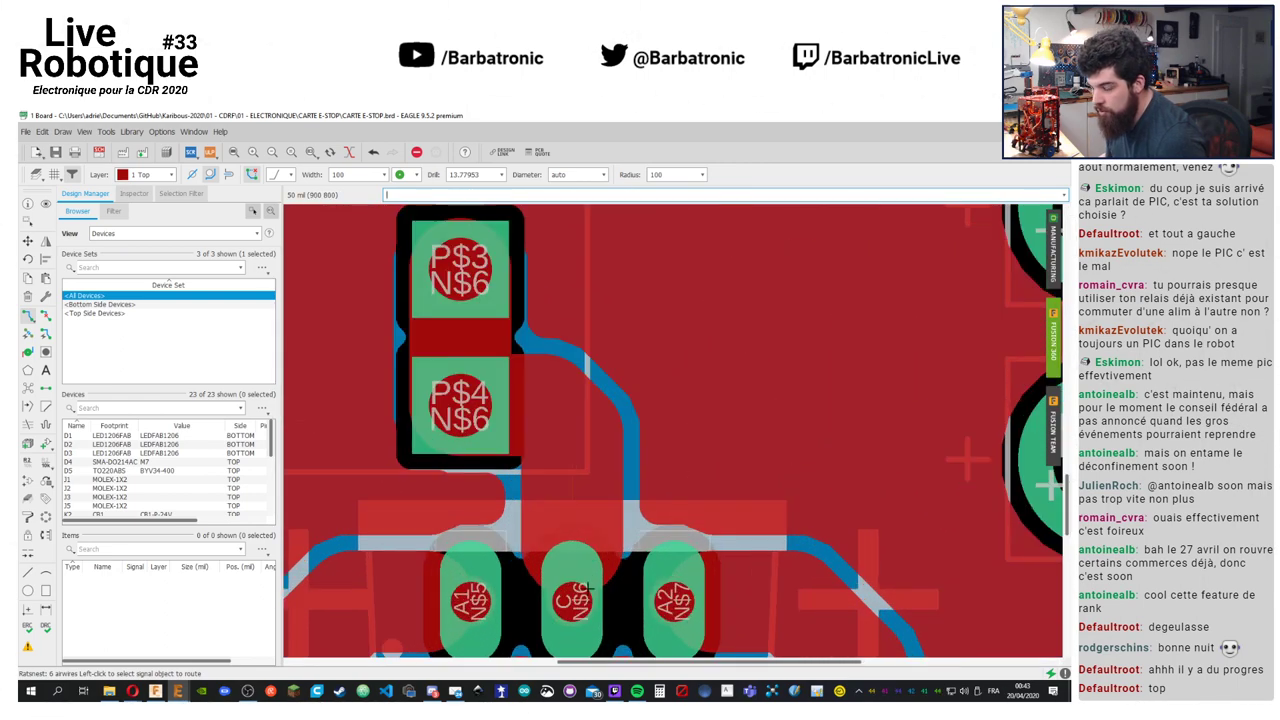
Move the N$6 trace end onto D5's middle pad using the fine grid, then zoom out
click(29, 241)
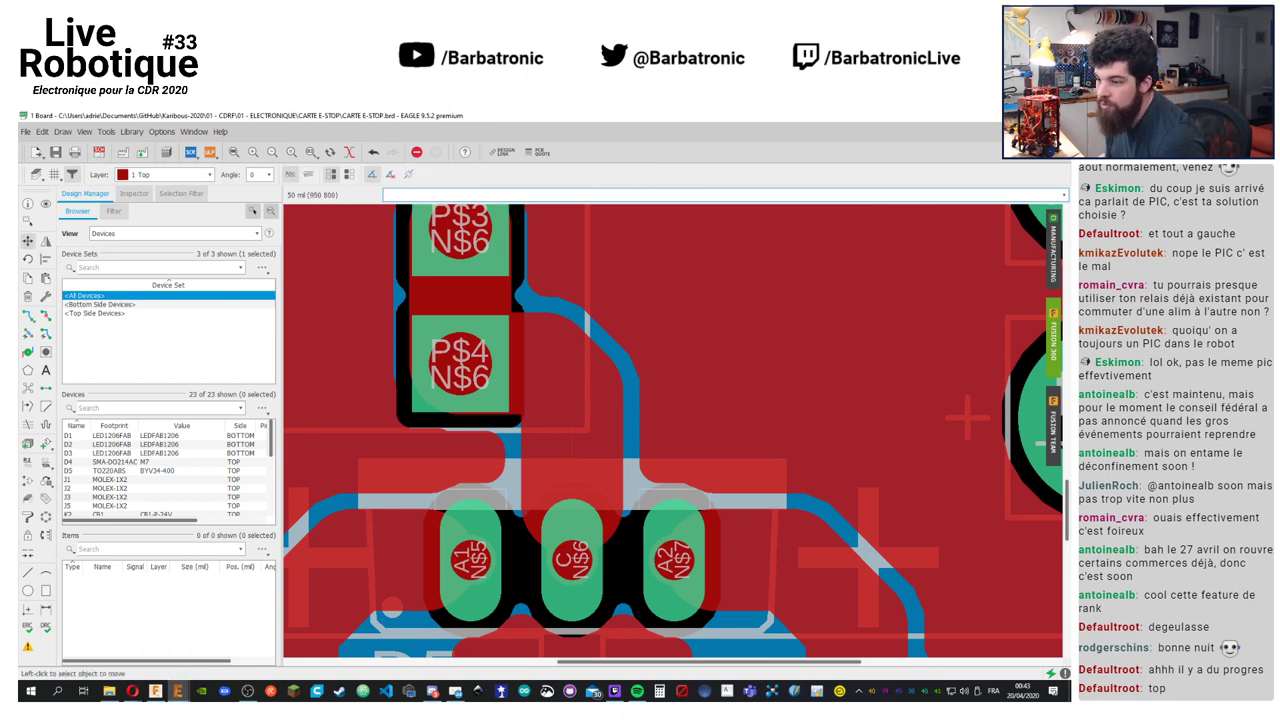
click(568, 517)
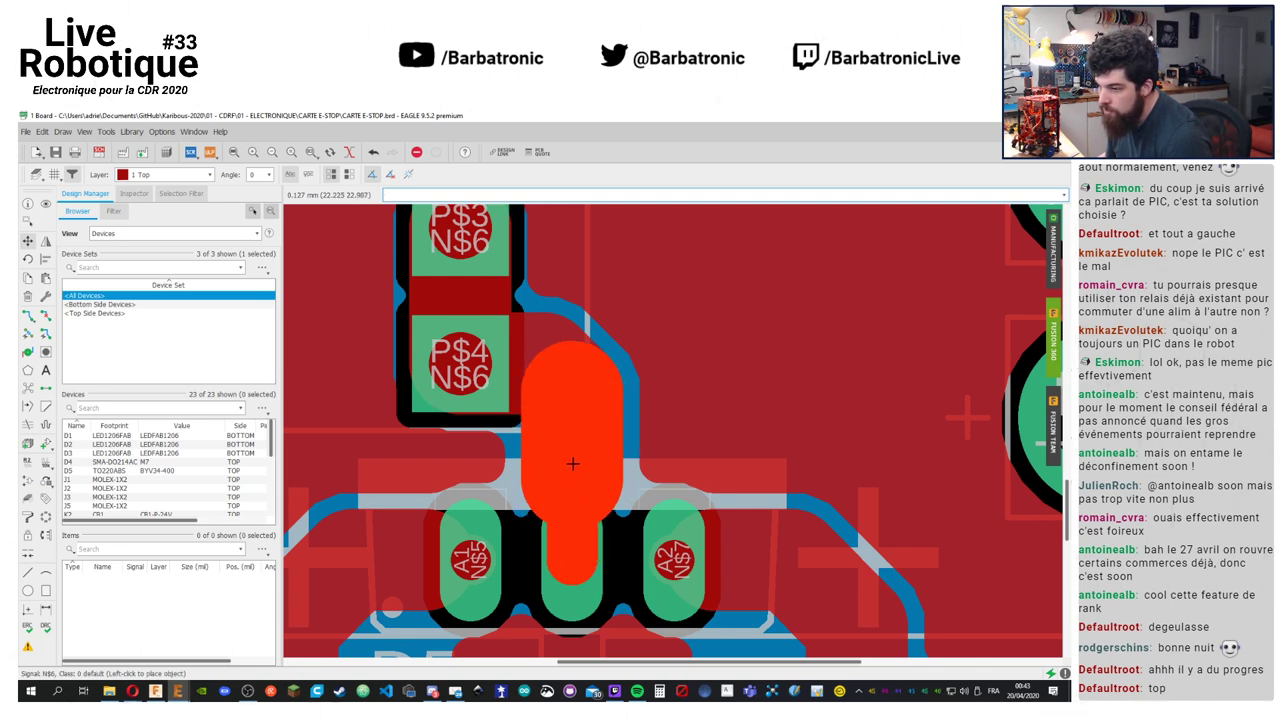
click(572, 464)
click(570, 472)
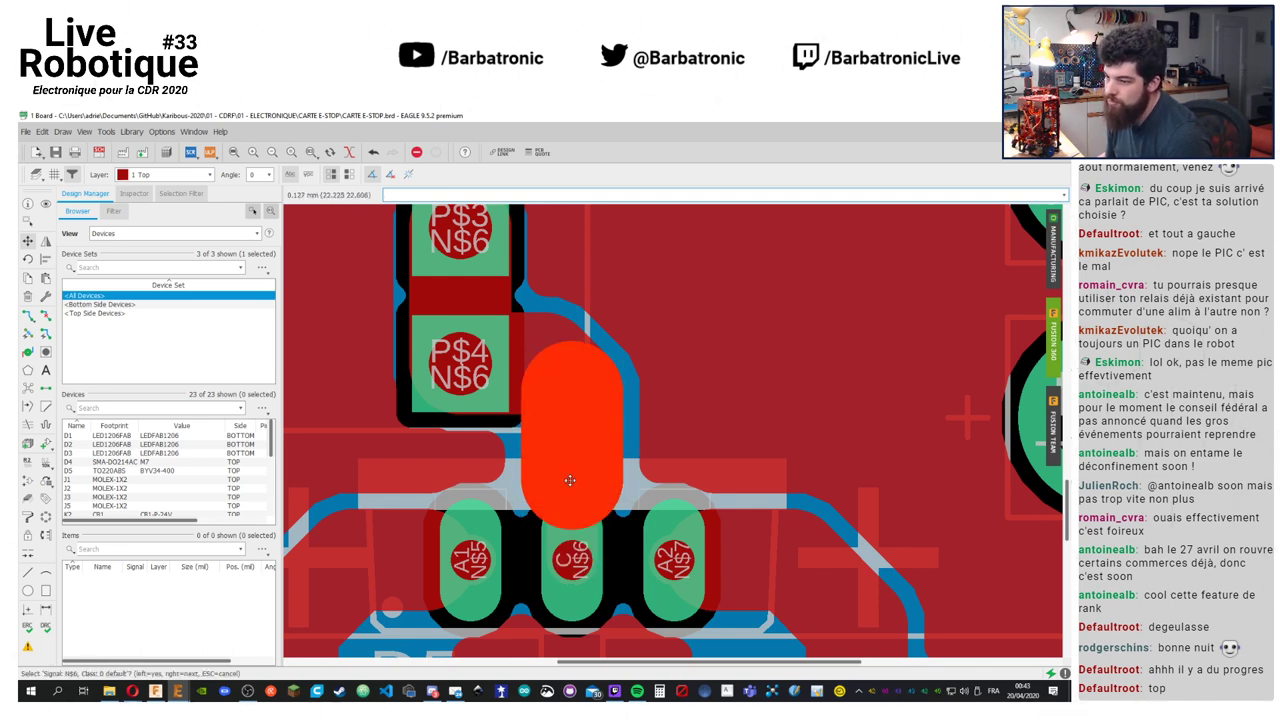
click(570, 495)
click(570, 500)
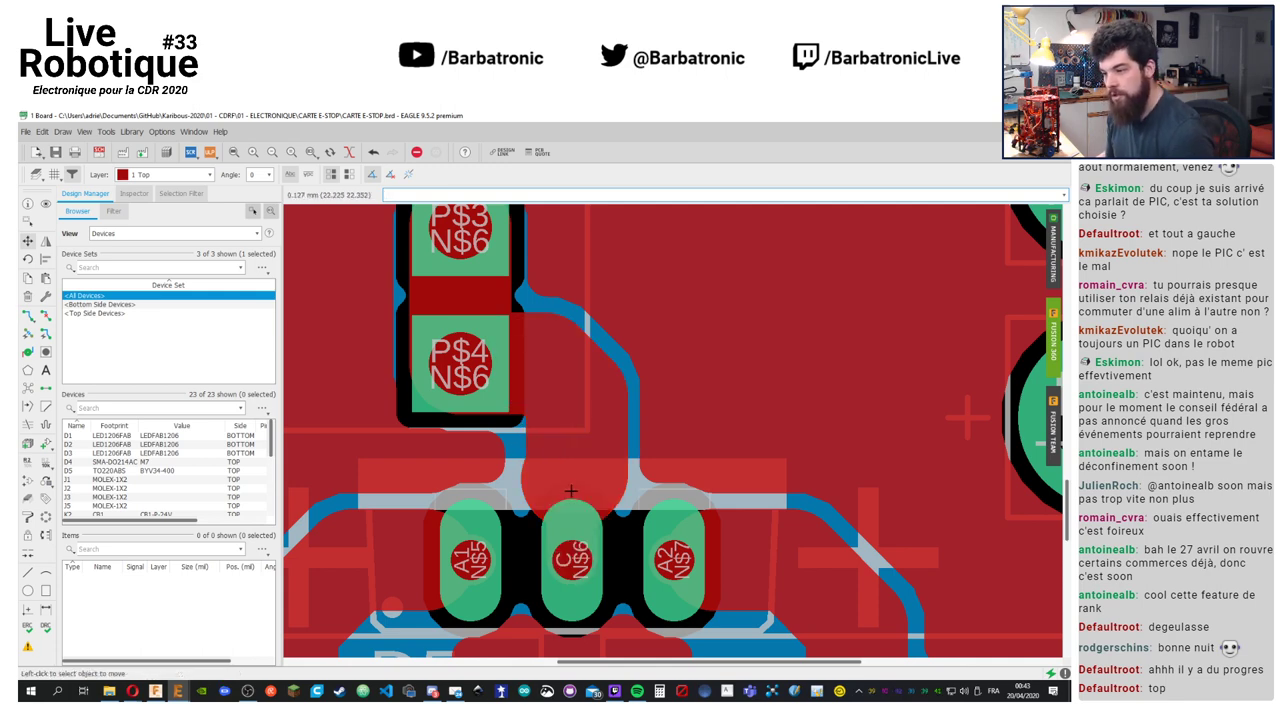
click(566, 481)
click(566, 481)
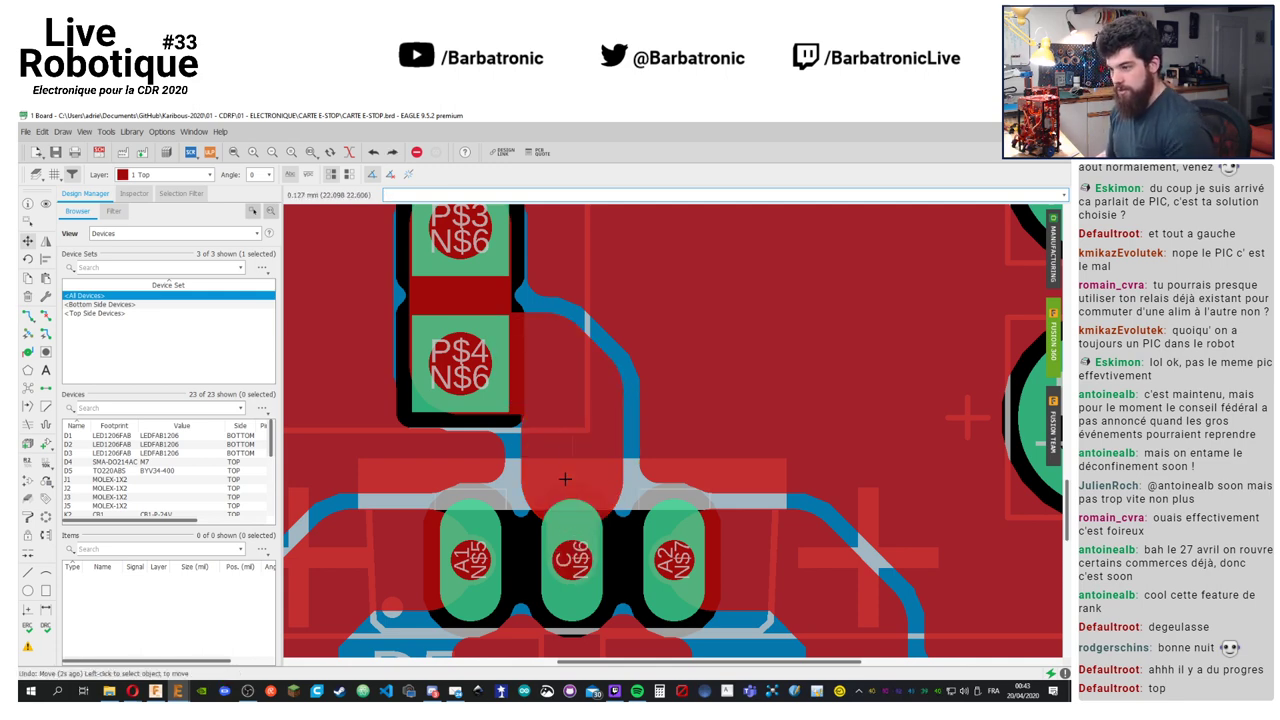
key(alt)
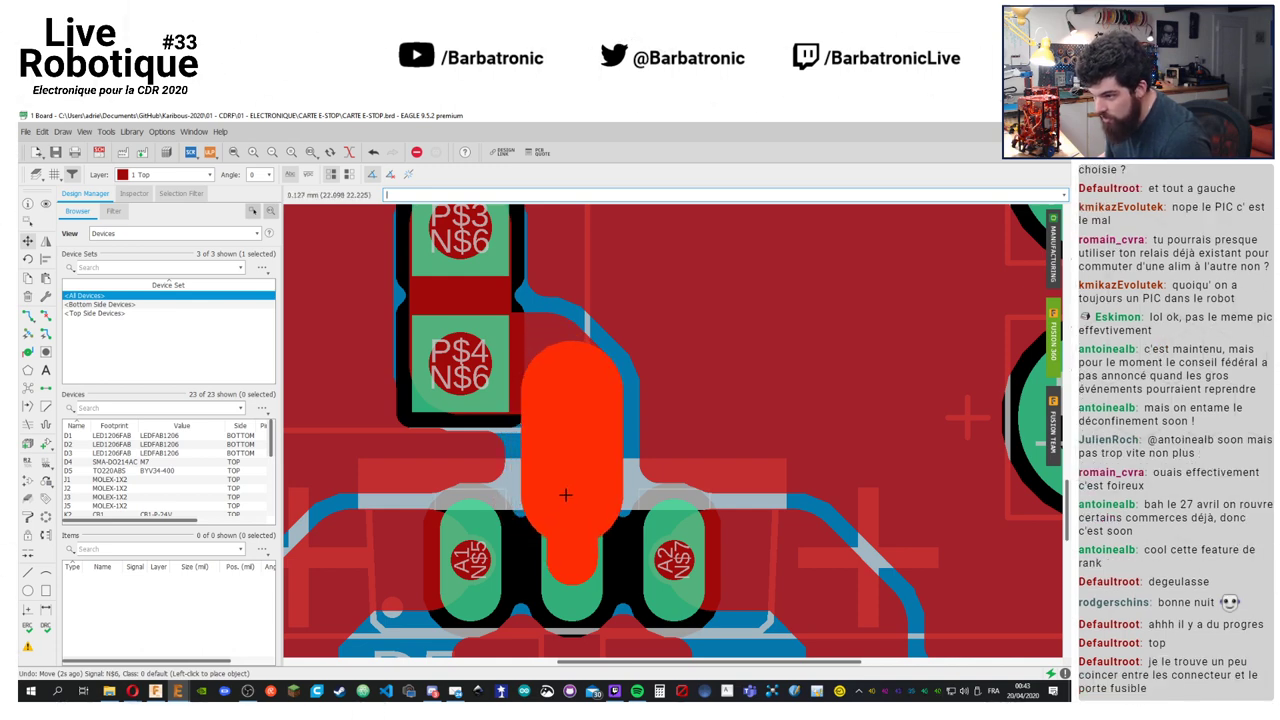
click(565, 490)
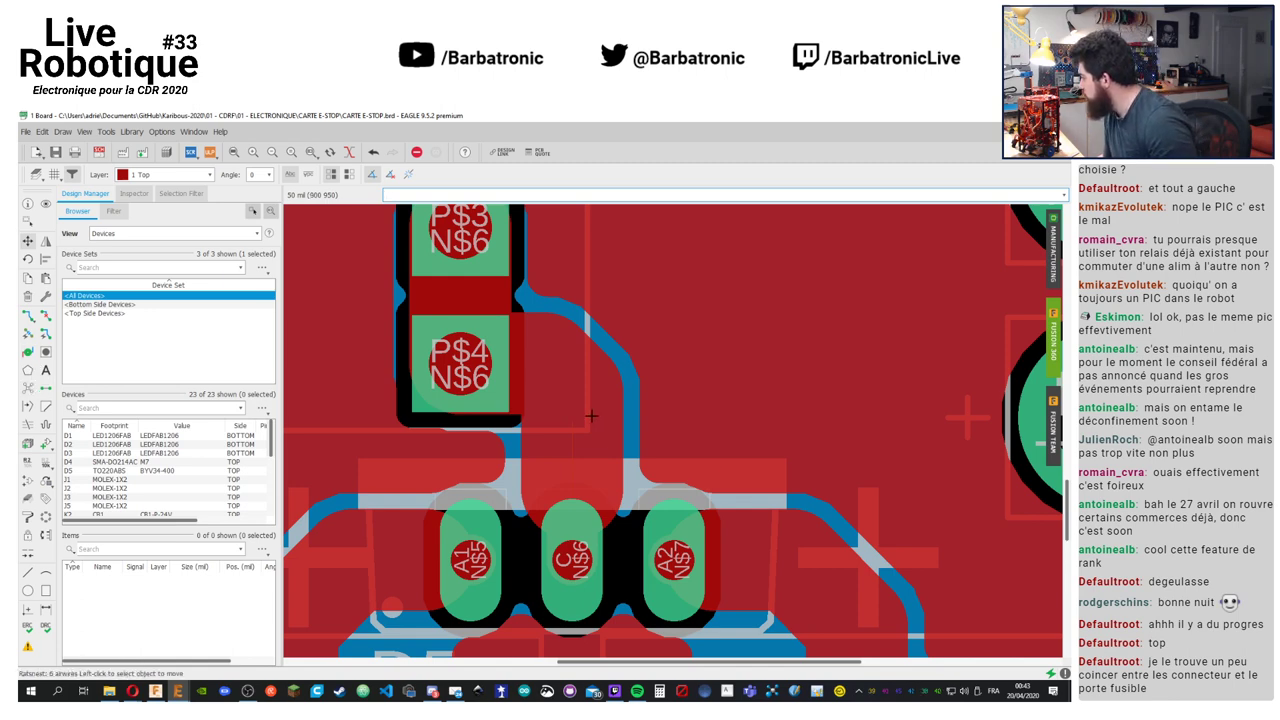
scroll(598, 439, down, 4)
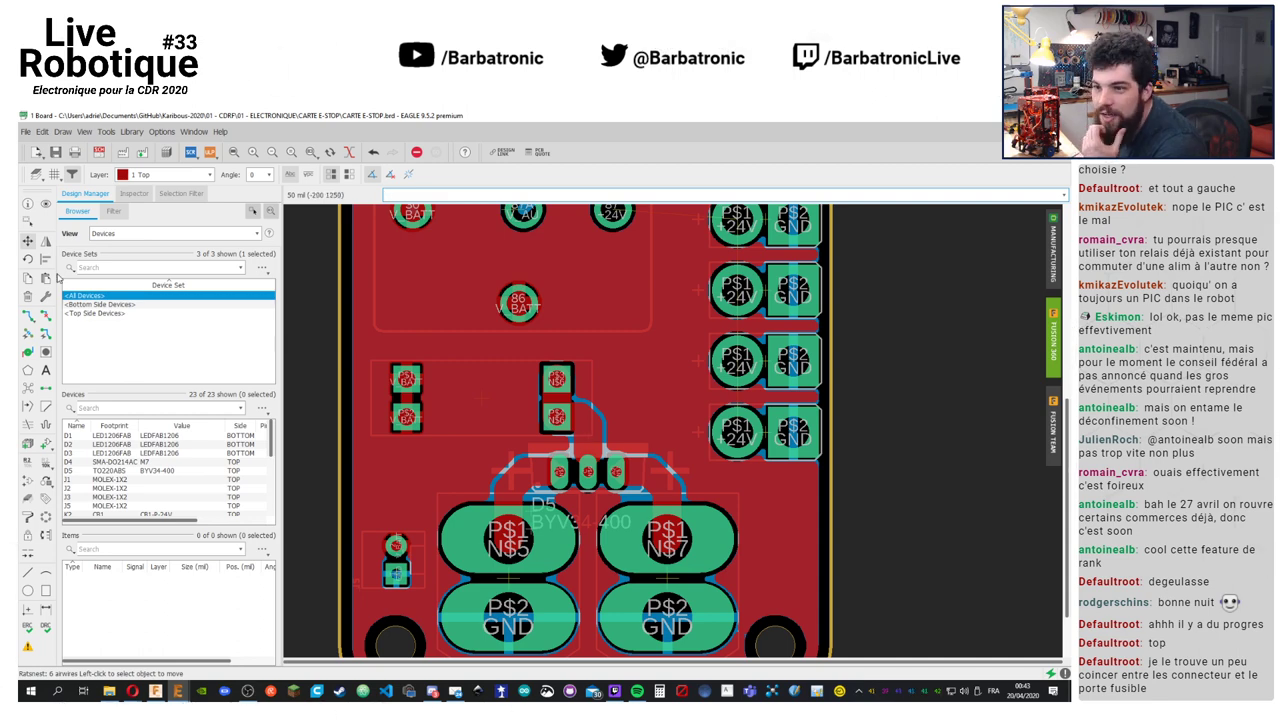
Nudge diode D4 slightly upward
scroll(619, 440, up, 5)
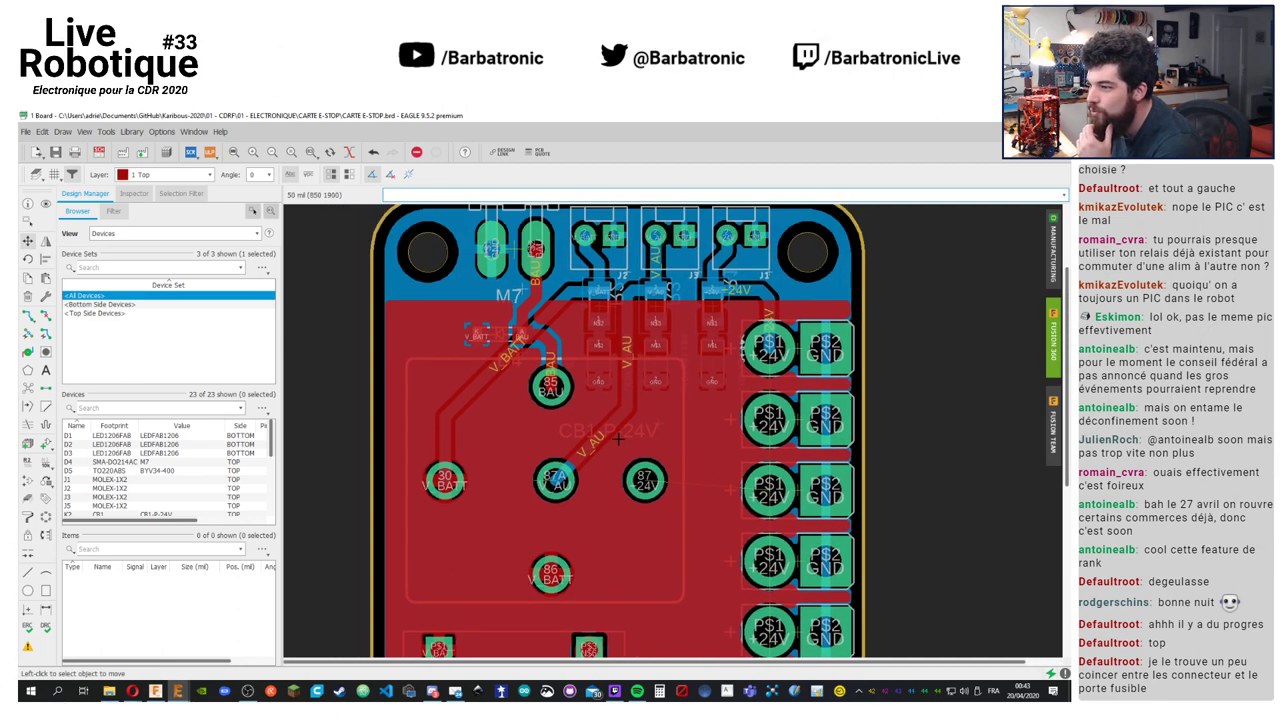
scroll(535, 288, up, 2)
click(468, 382)
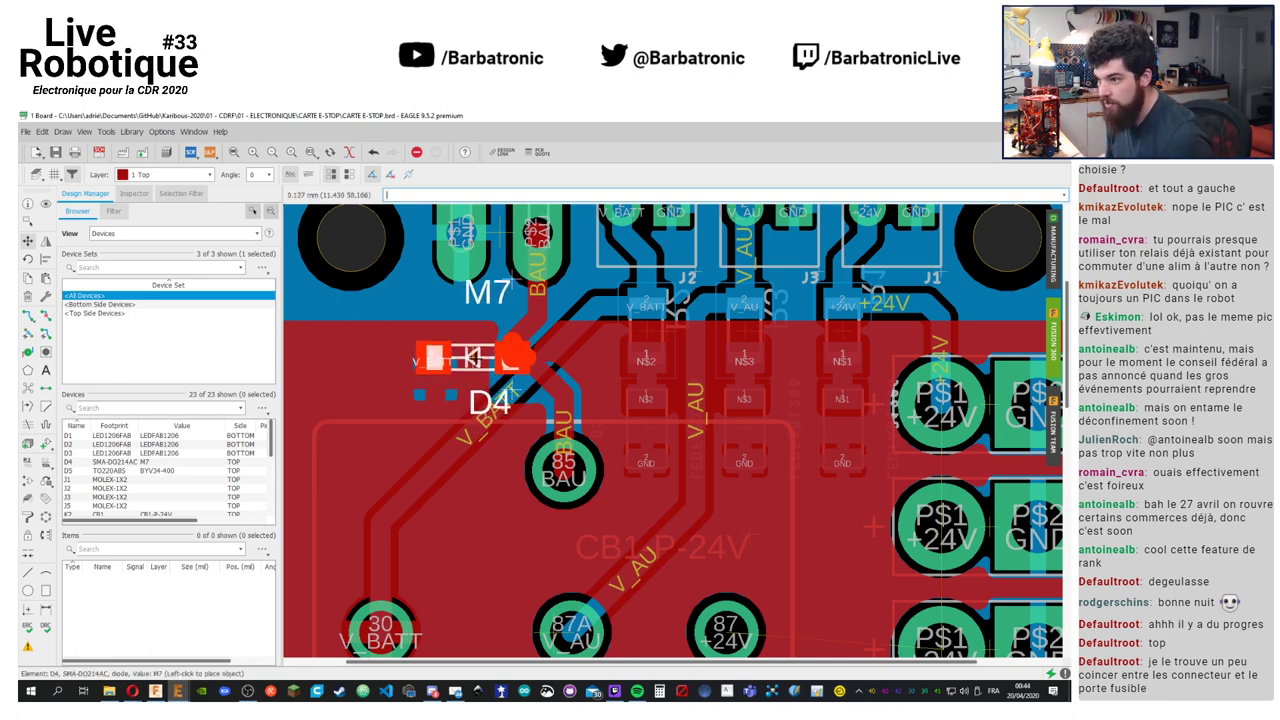
click(466, 358)
Pick up relay K2 and the fuse holder and set them back in place
scroll(630, 522, down, 3)
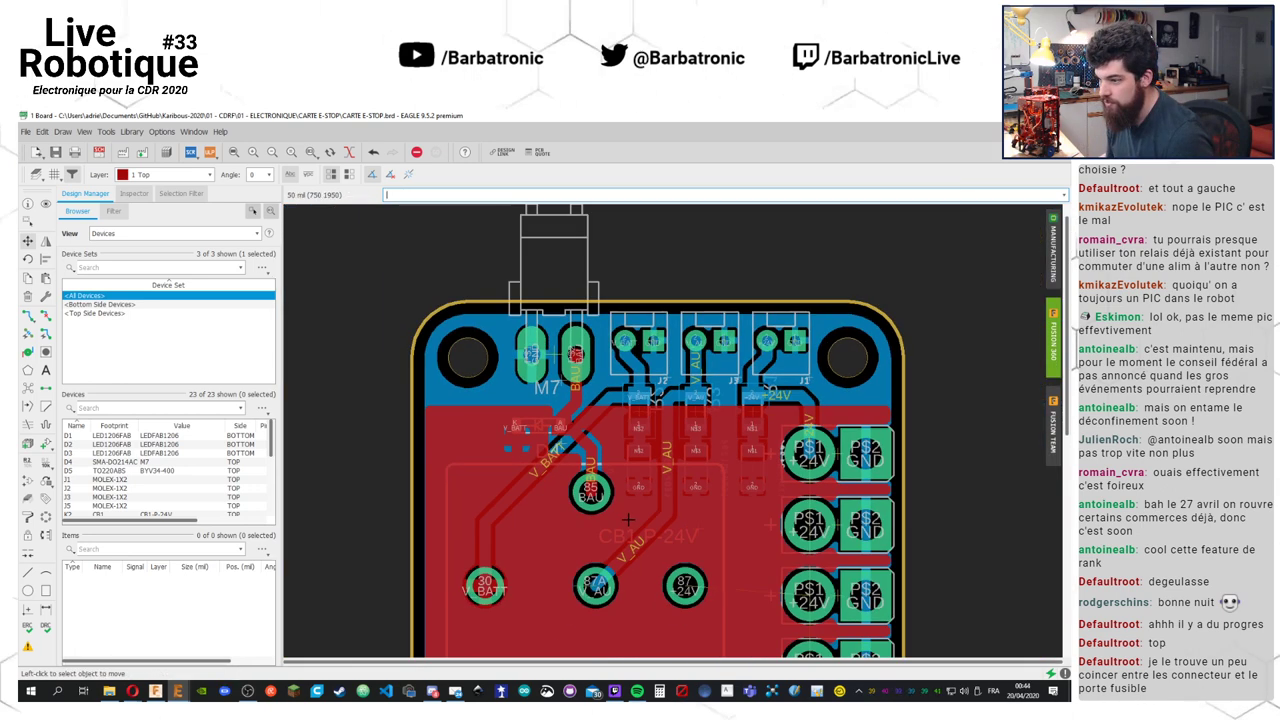
scroll(630, 522, up, 5)
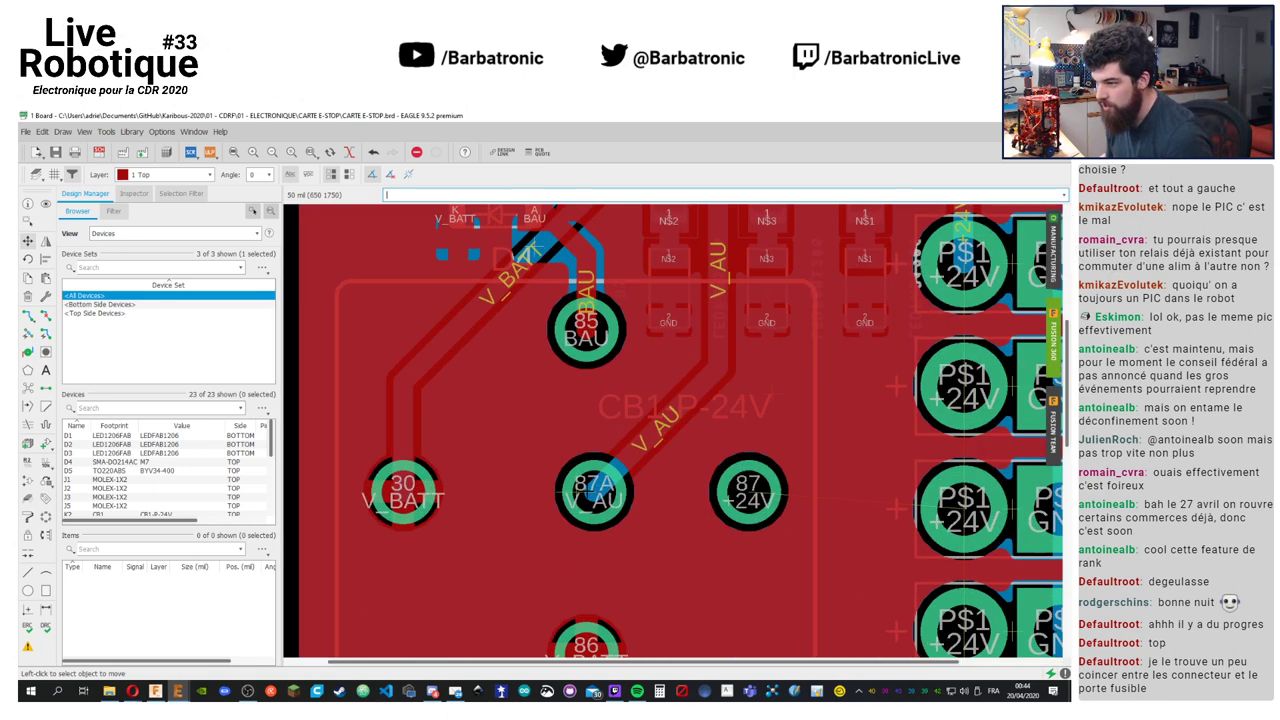
click(592, 490)
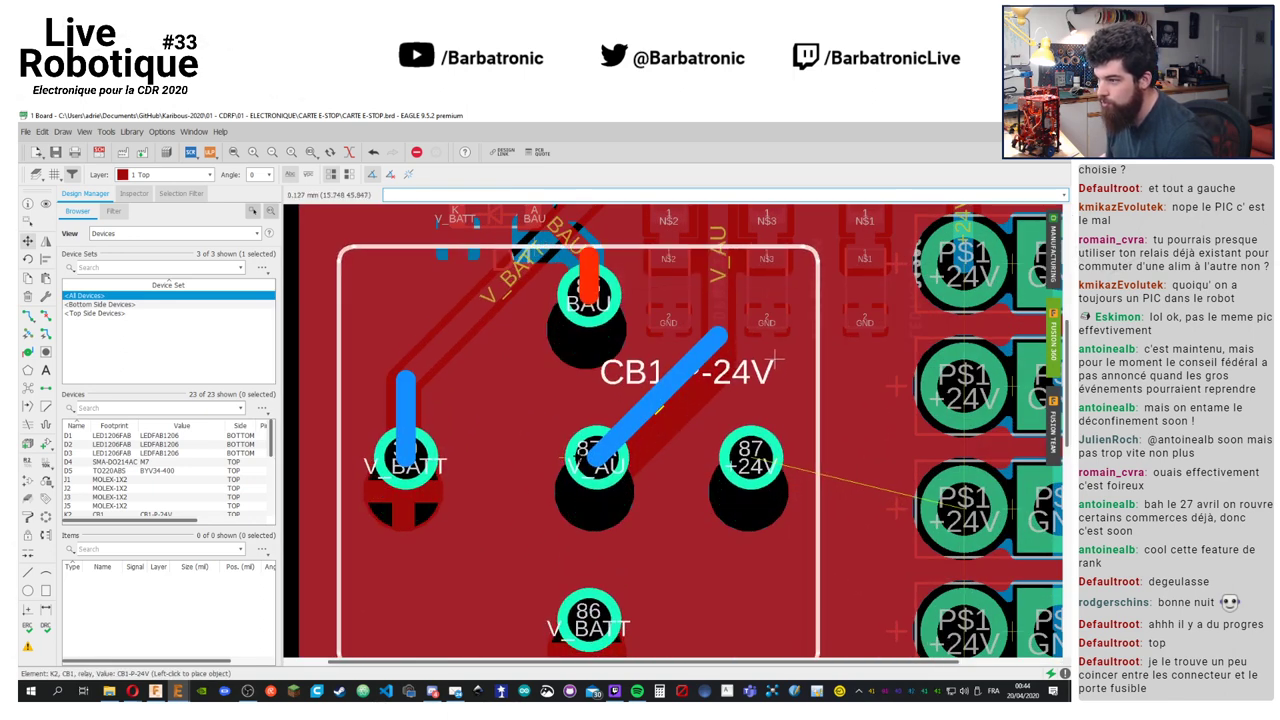
click(772, 355)
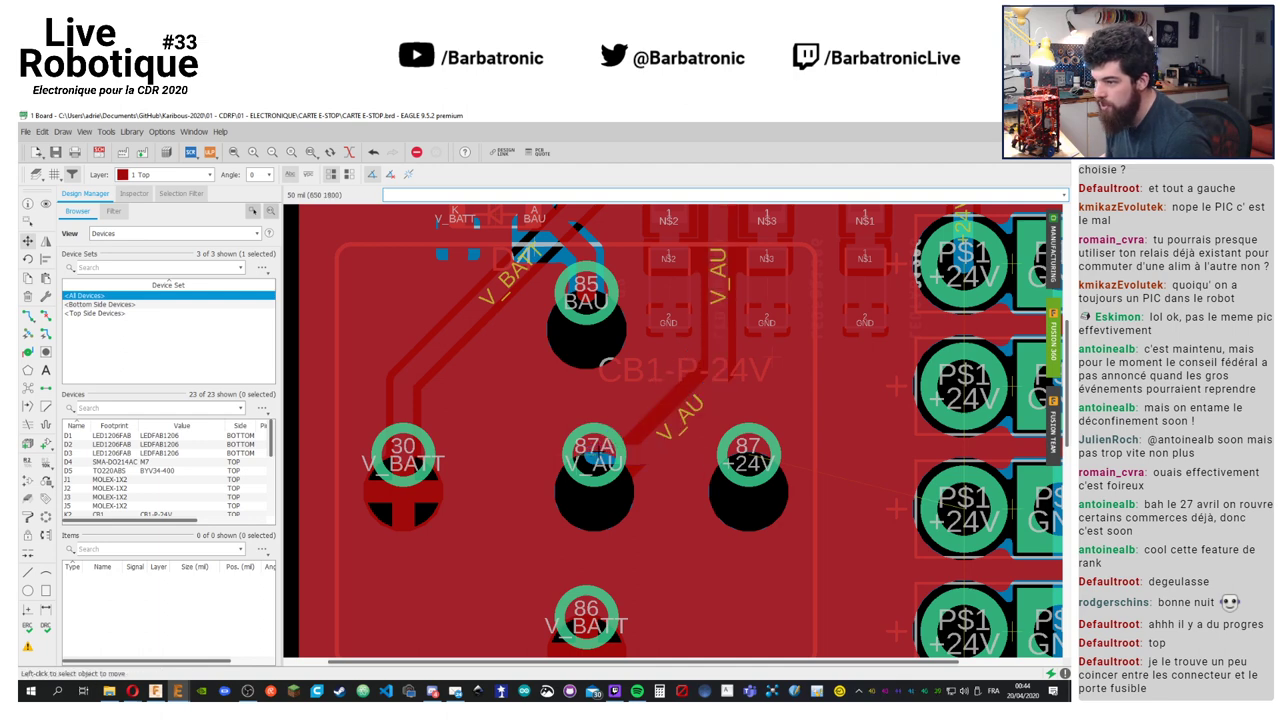
scroll(596, 460, down, 6)
scroll(553, 551, up, 4)
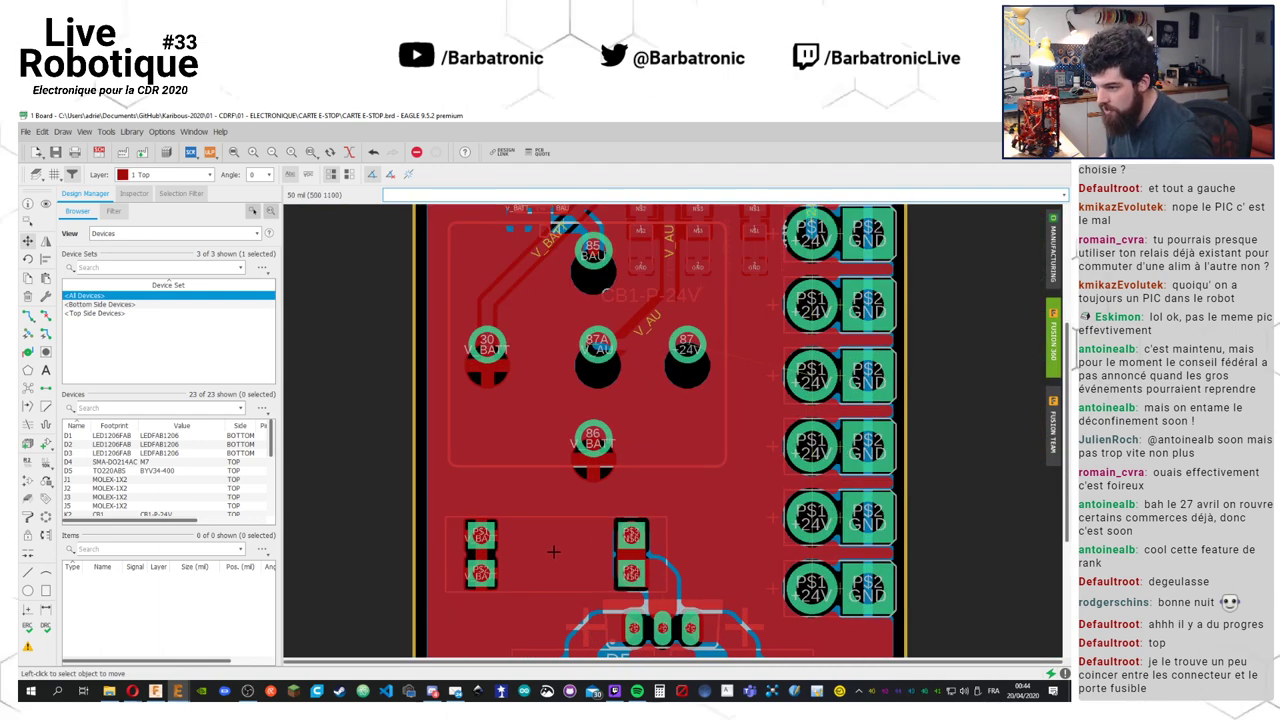
click(553, 551)
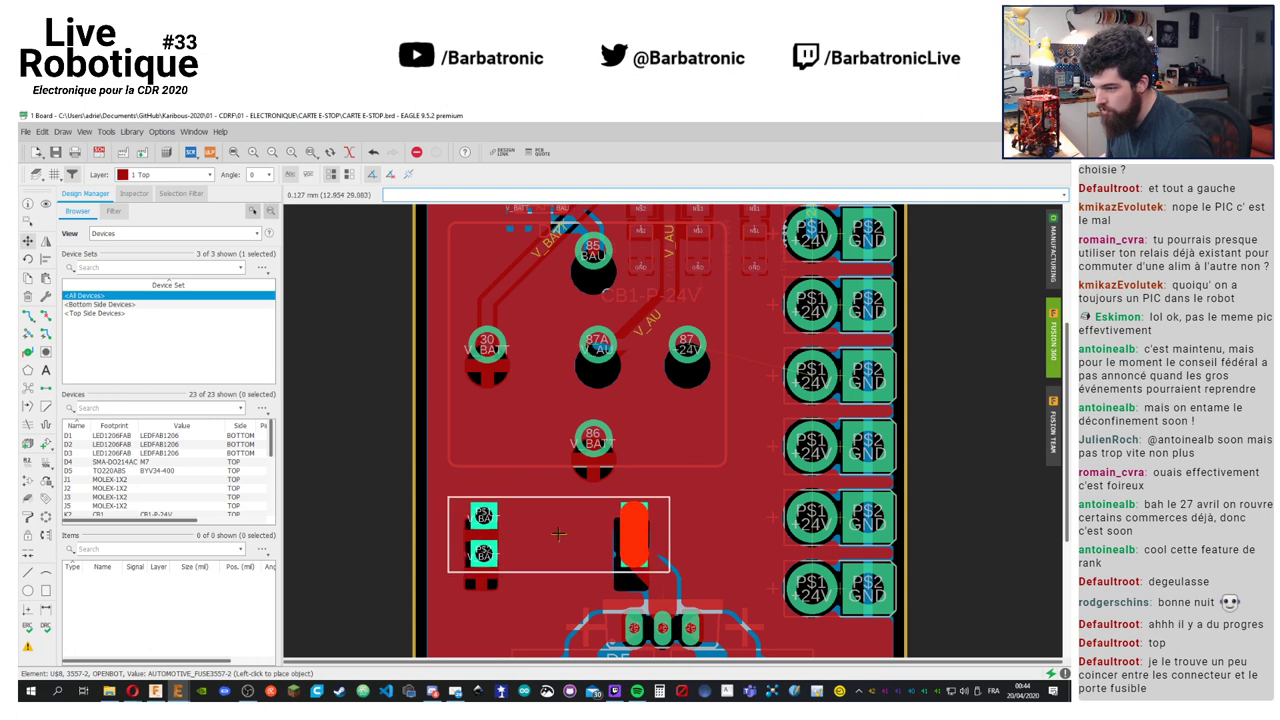
click(558, 534)
Reshape the N$6 trace into D5's middle pad and recalculate to 7 airwires
scroll(675, 547, up, 2)
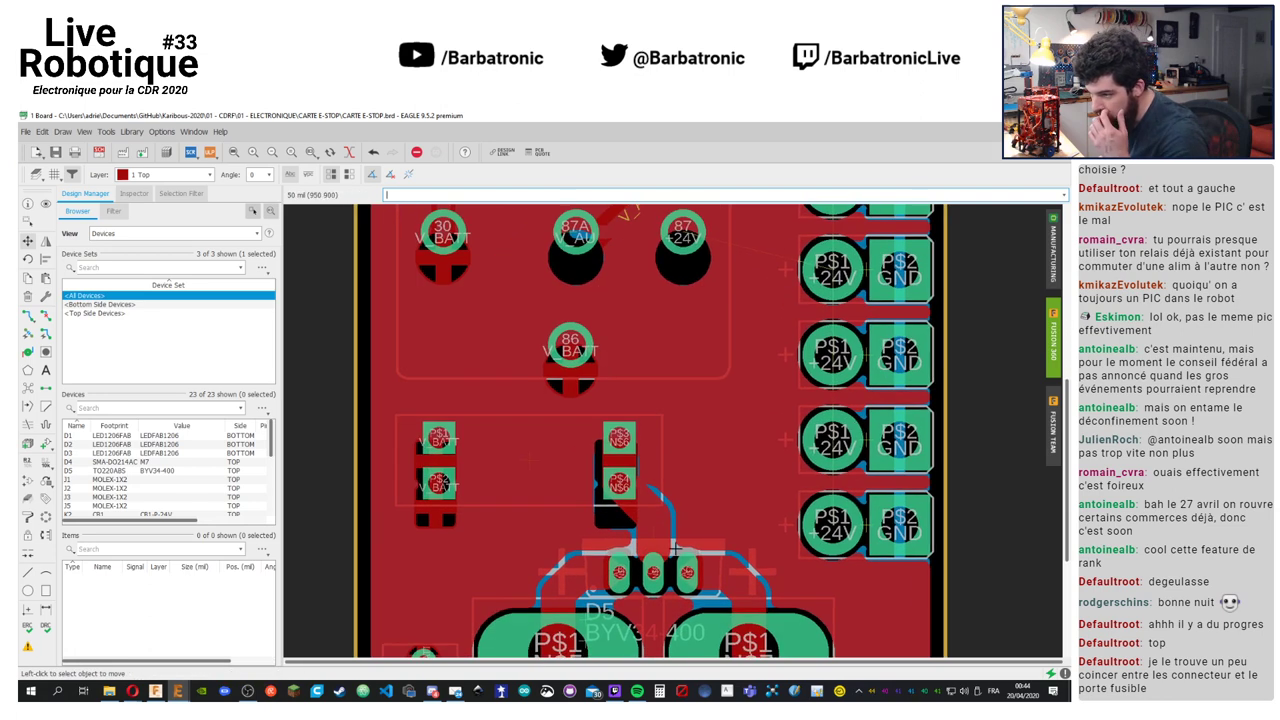
click(650, 568)
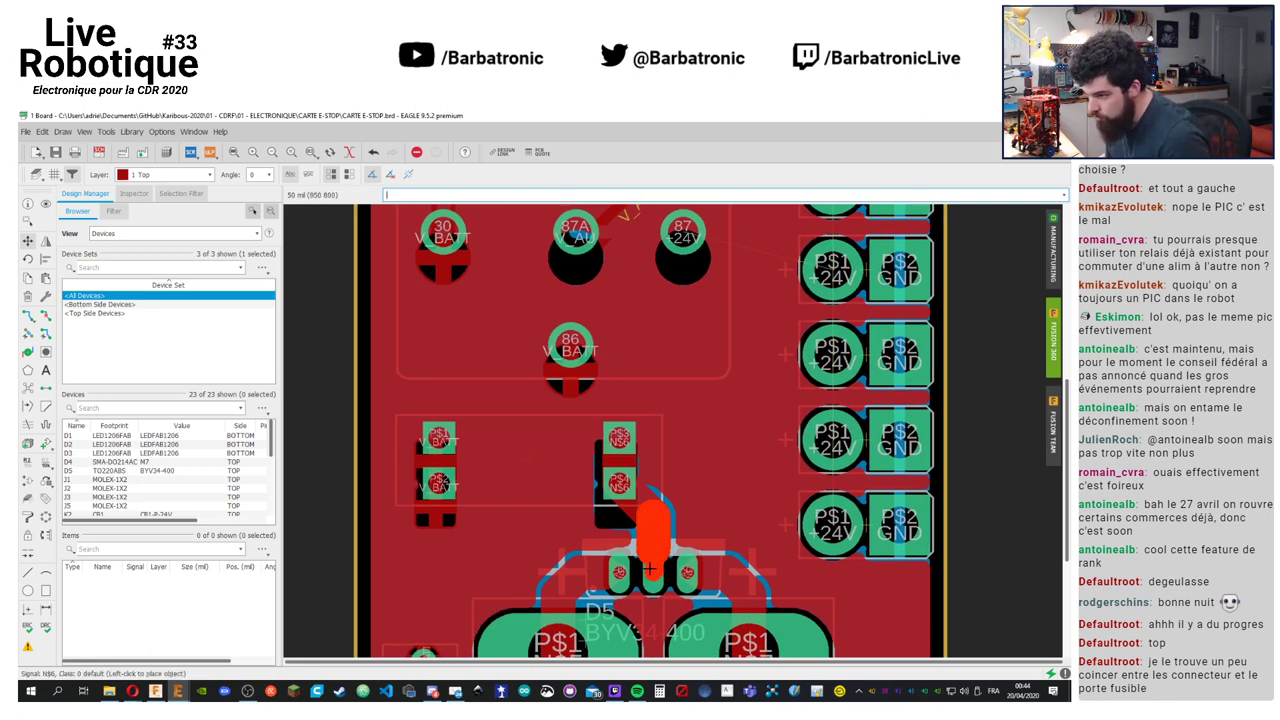
click(651, 570)
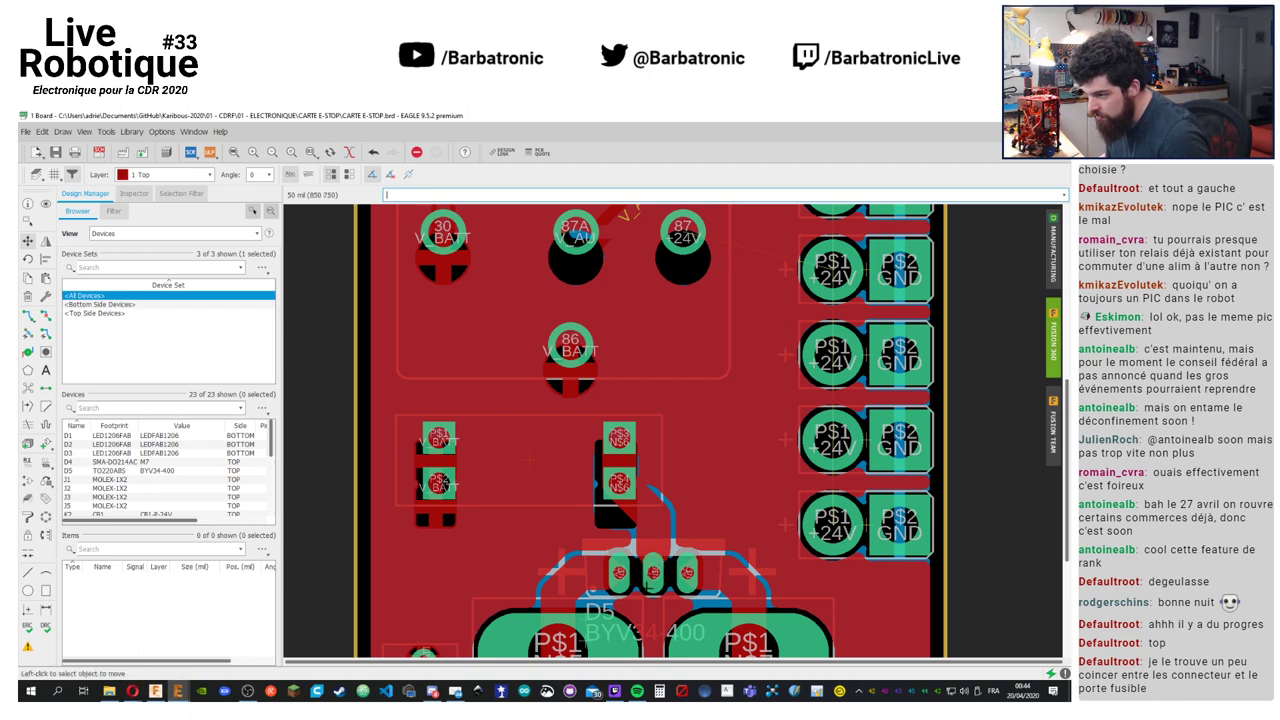
scroll(645, 581, up, 2)
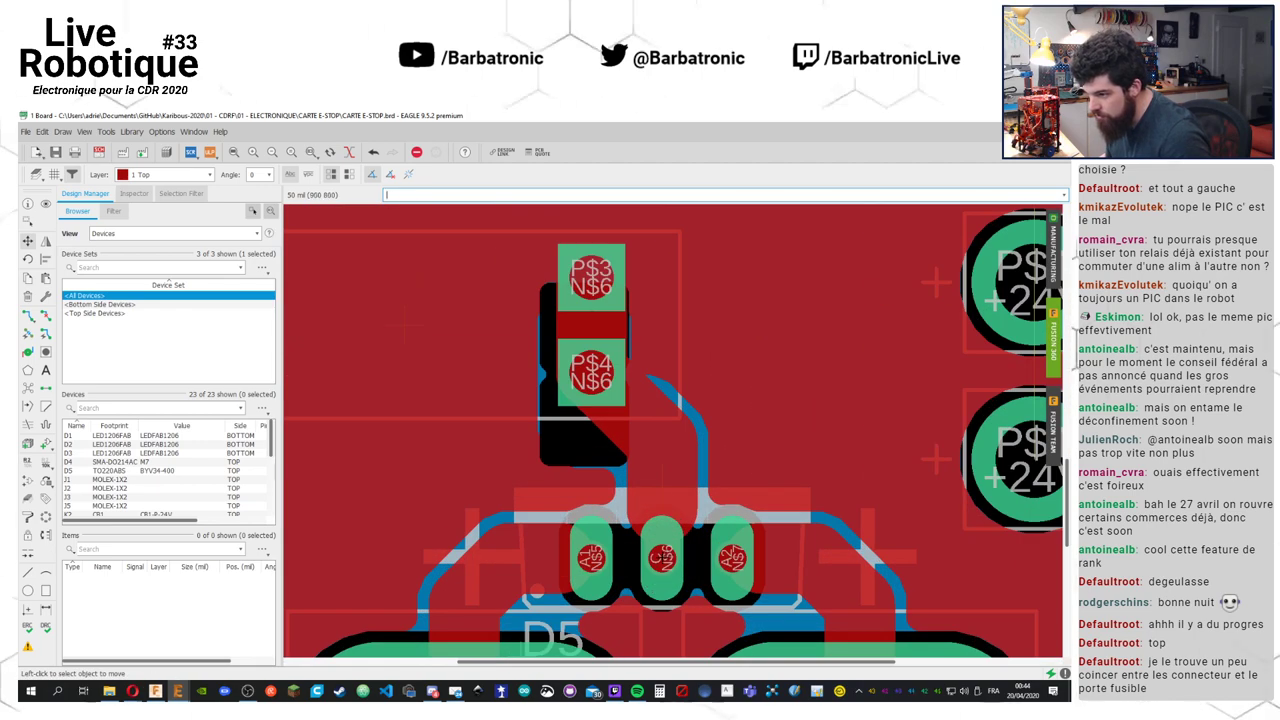
click(45, 314)
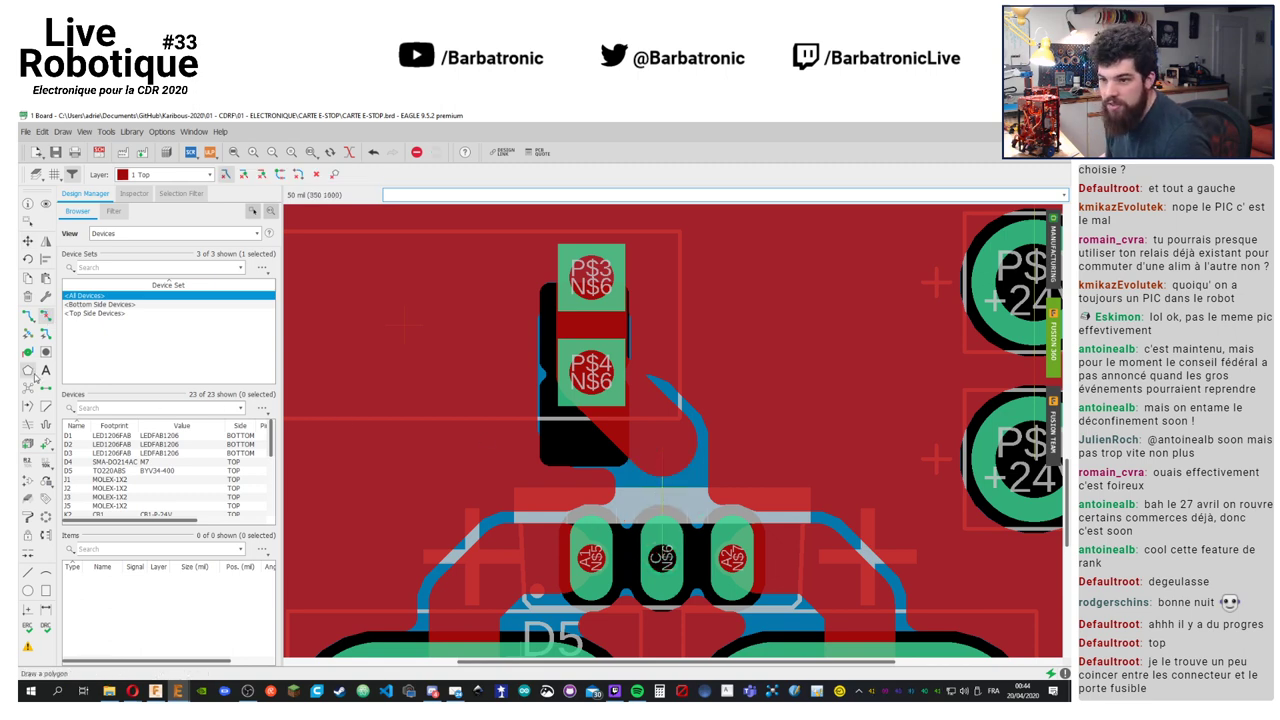
click(28, 241)
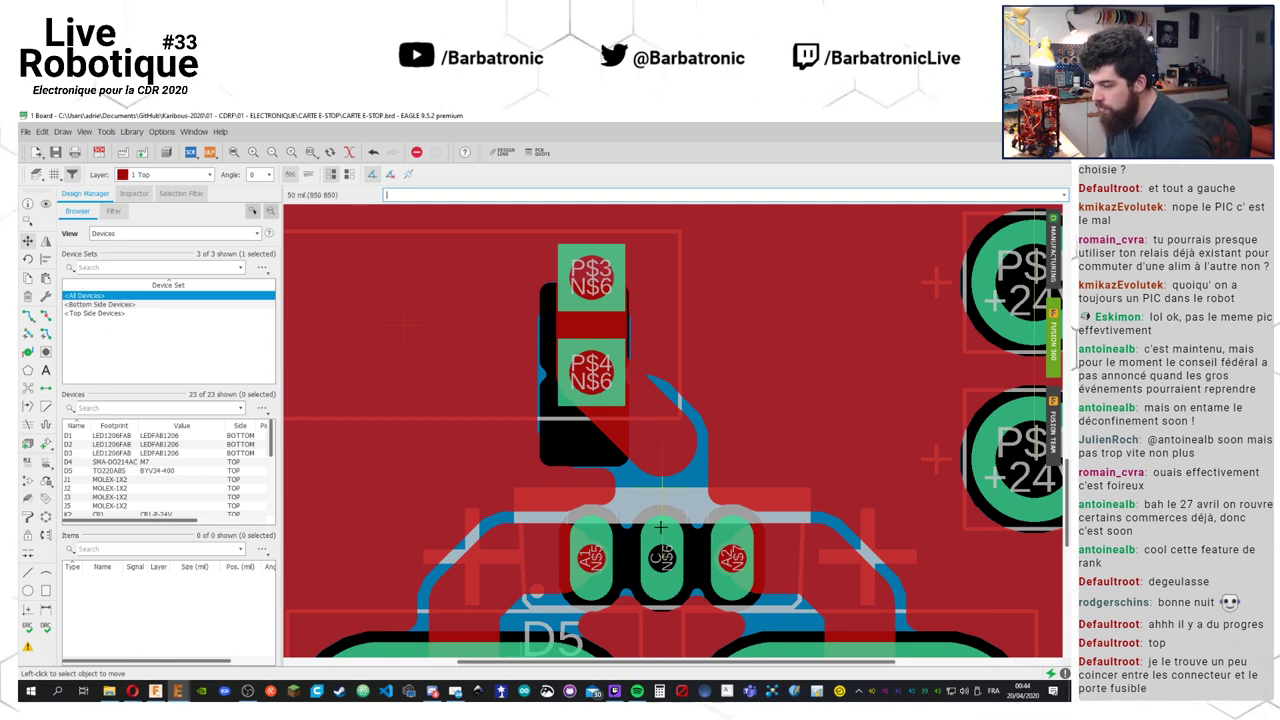
scroll(659, 508, down, 3)
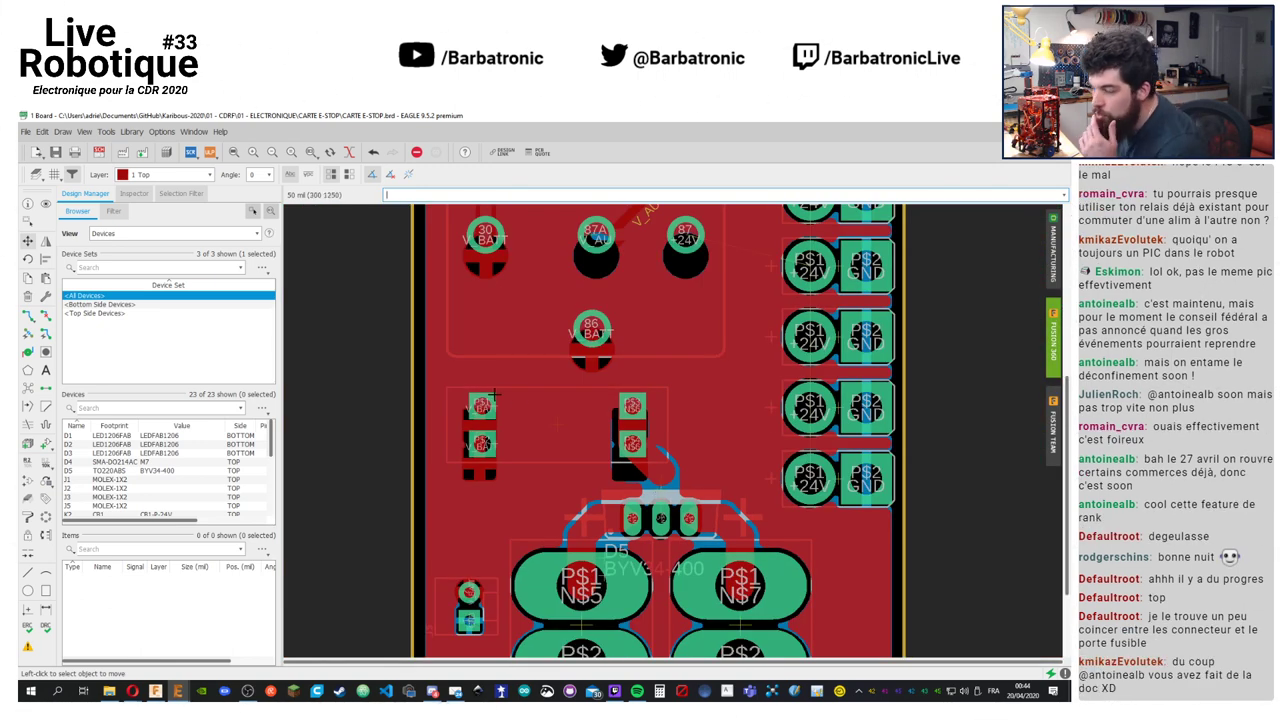
click(28, 388)
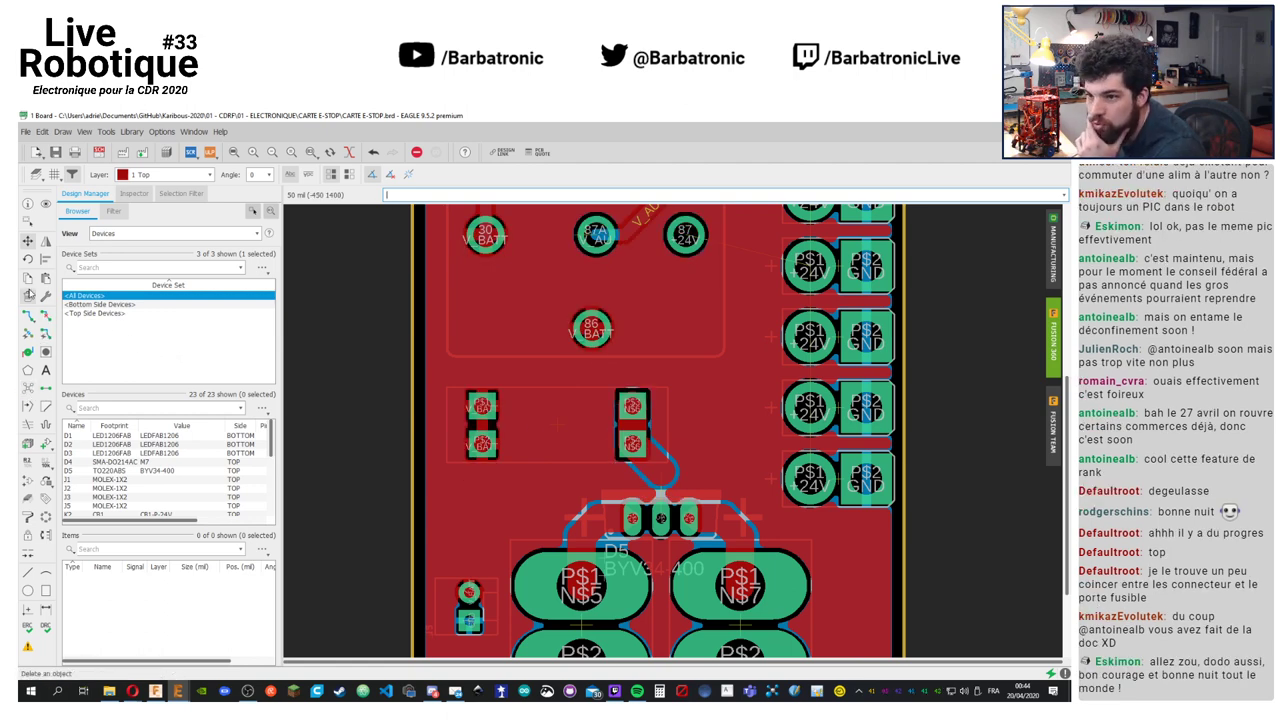
Rotate diode D5 90 degrees and place it standing vertically
click(659, 489)
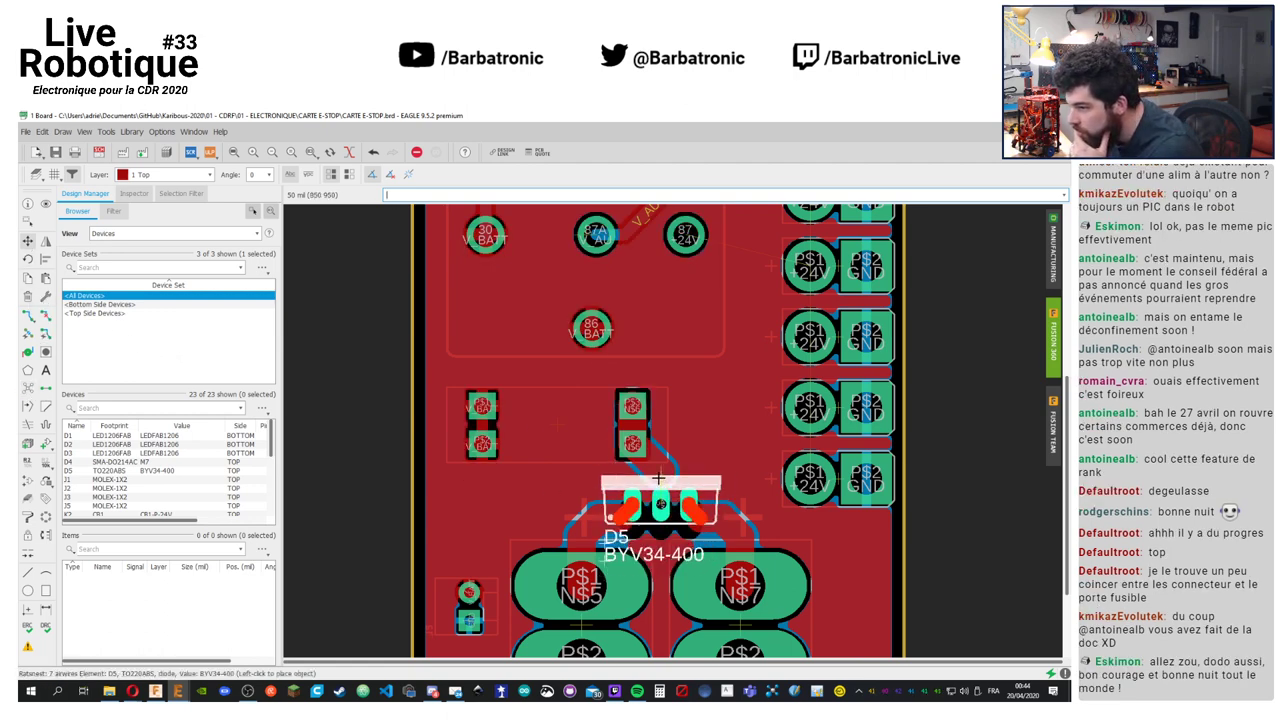
right_click(658, 475)
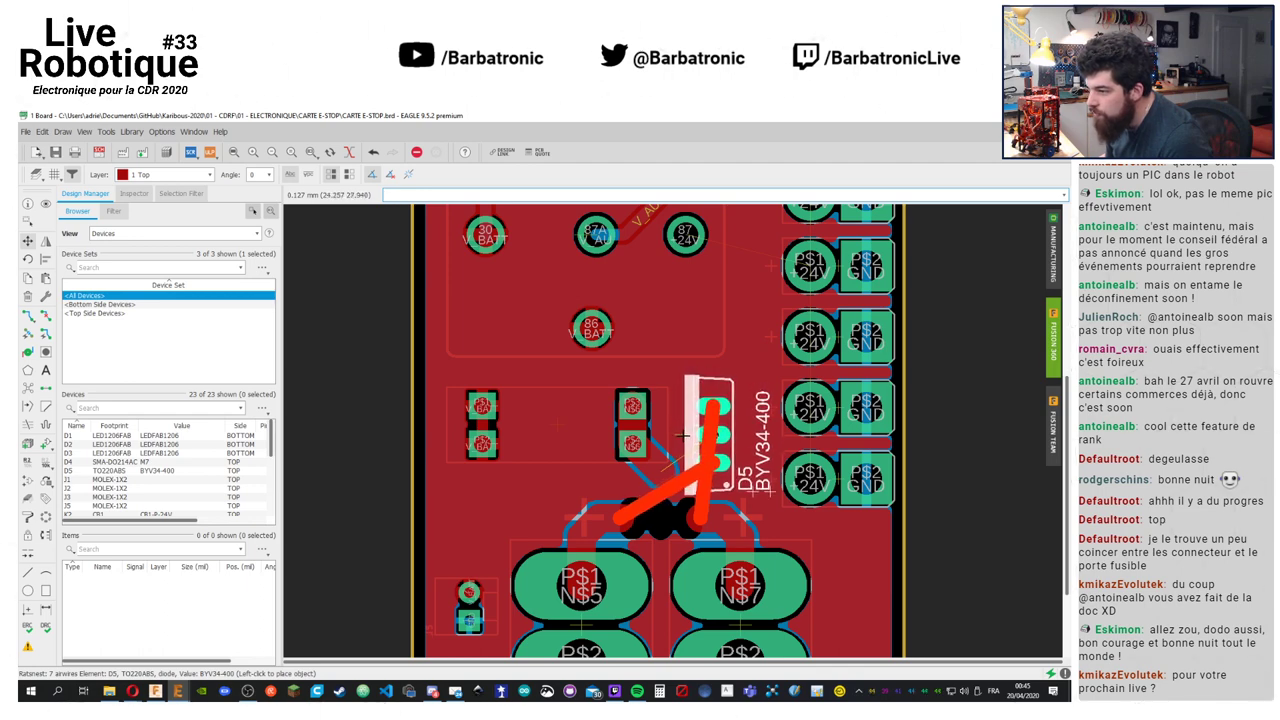
click(682, 437)
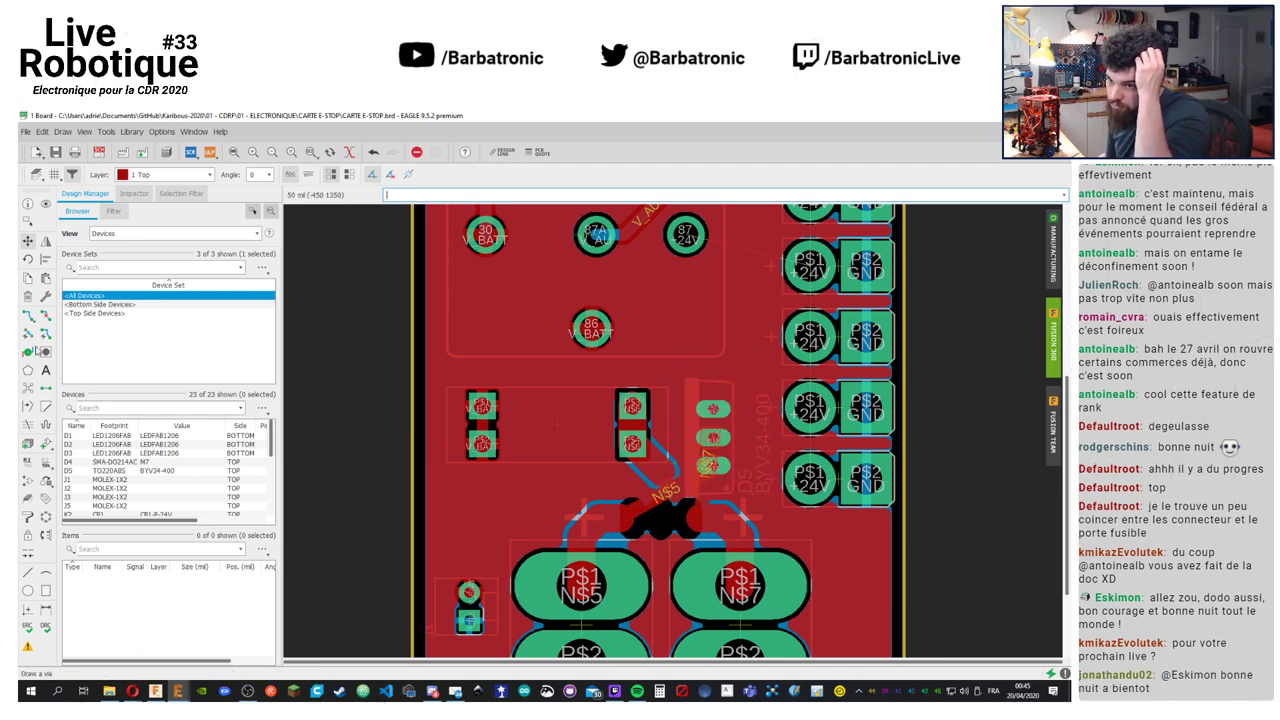
Recalculate the airwires and pours, then start a trace from D5's pad
click(46, 312)
click(46, 314)
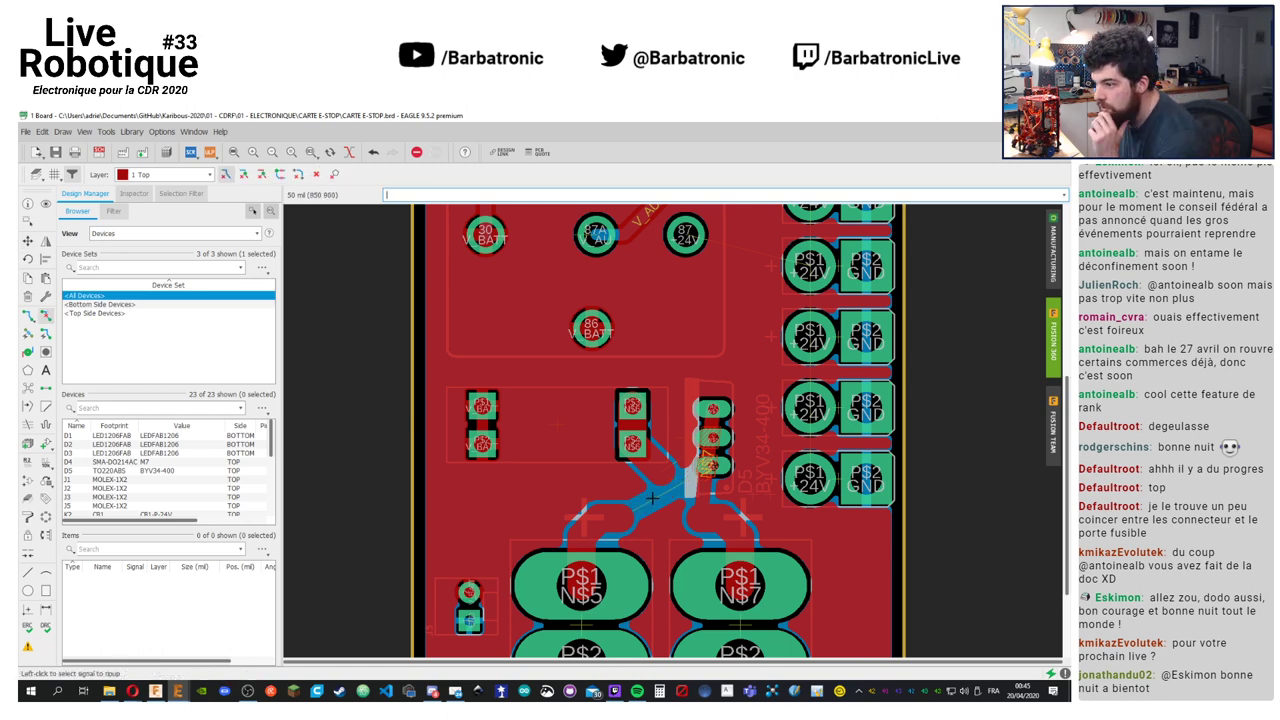
click(710, 492)
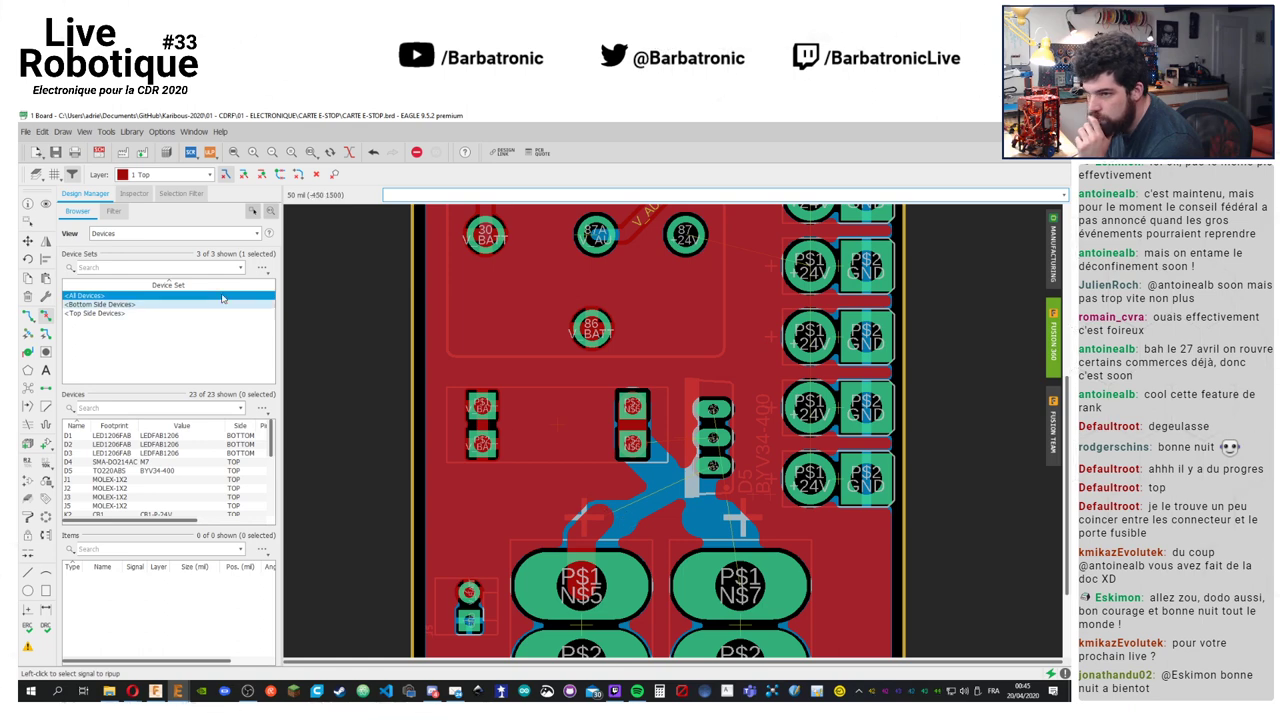
Shift the AUTOMOTIVE_FUSE3557-2 footprint slightly beside D5 and centre the view on D5
click(28, 241)
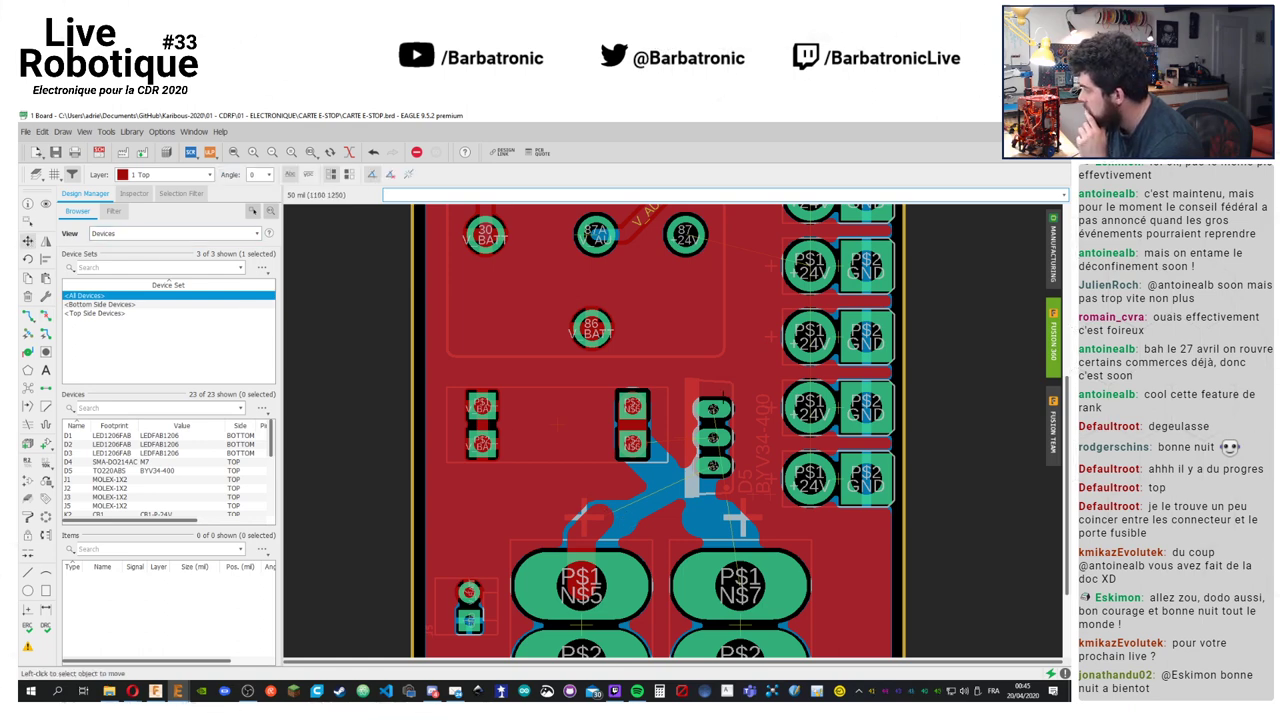
middle_drag(659, 433, 572, 368)
scroll(571, 368, up, 2)
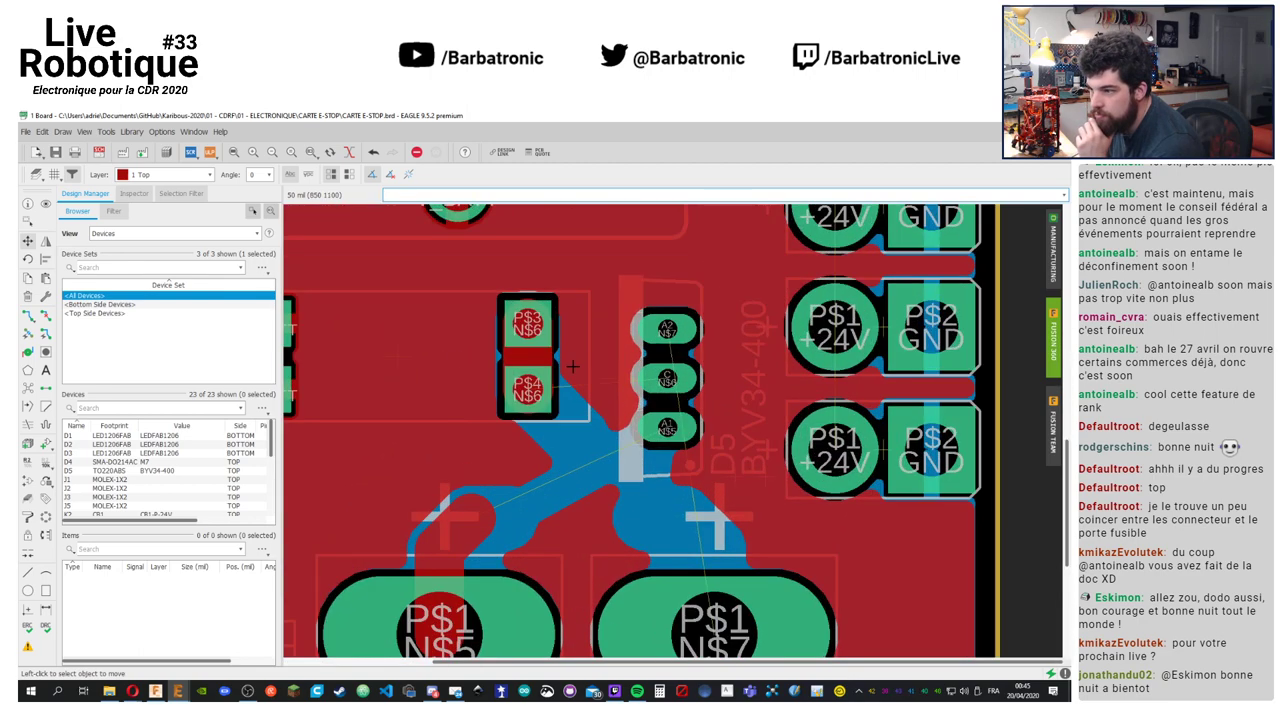
scroll(359, 408, down, 4)
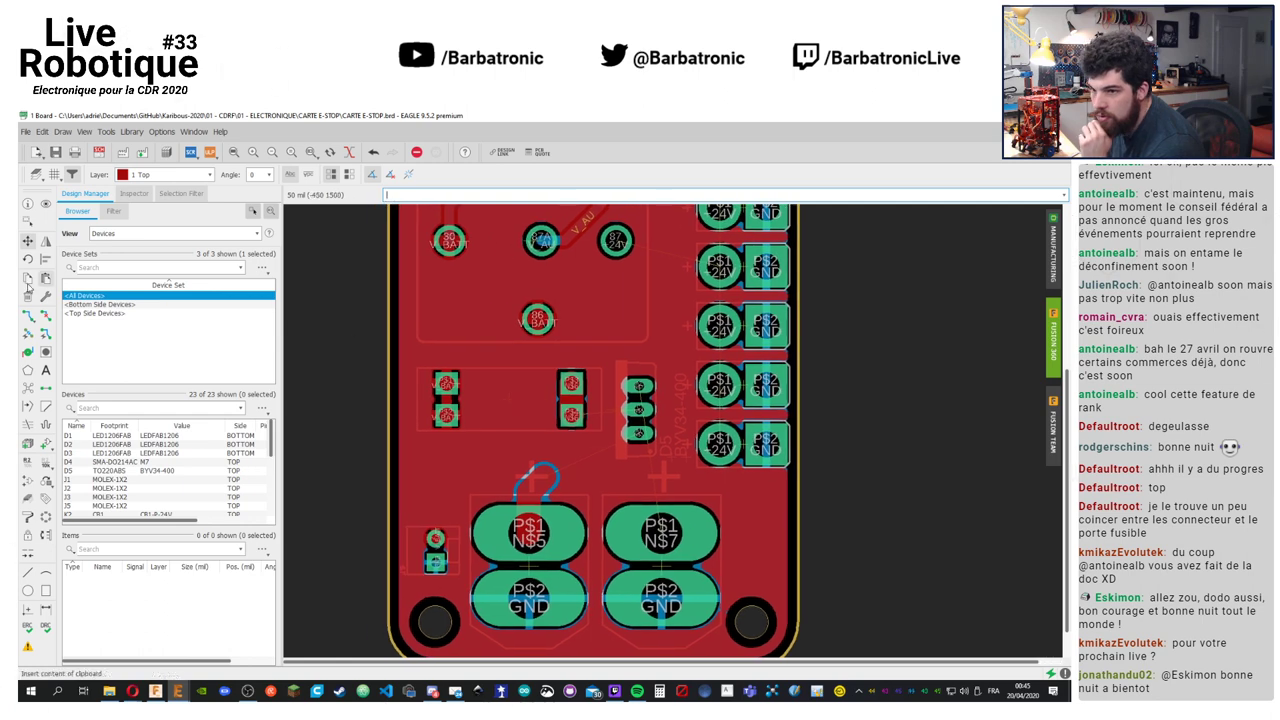
click(508, 401)
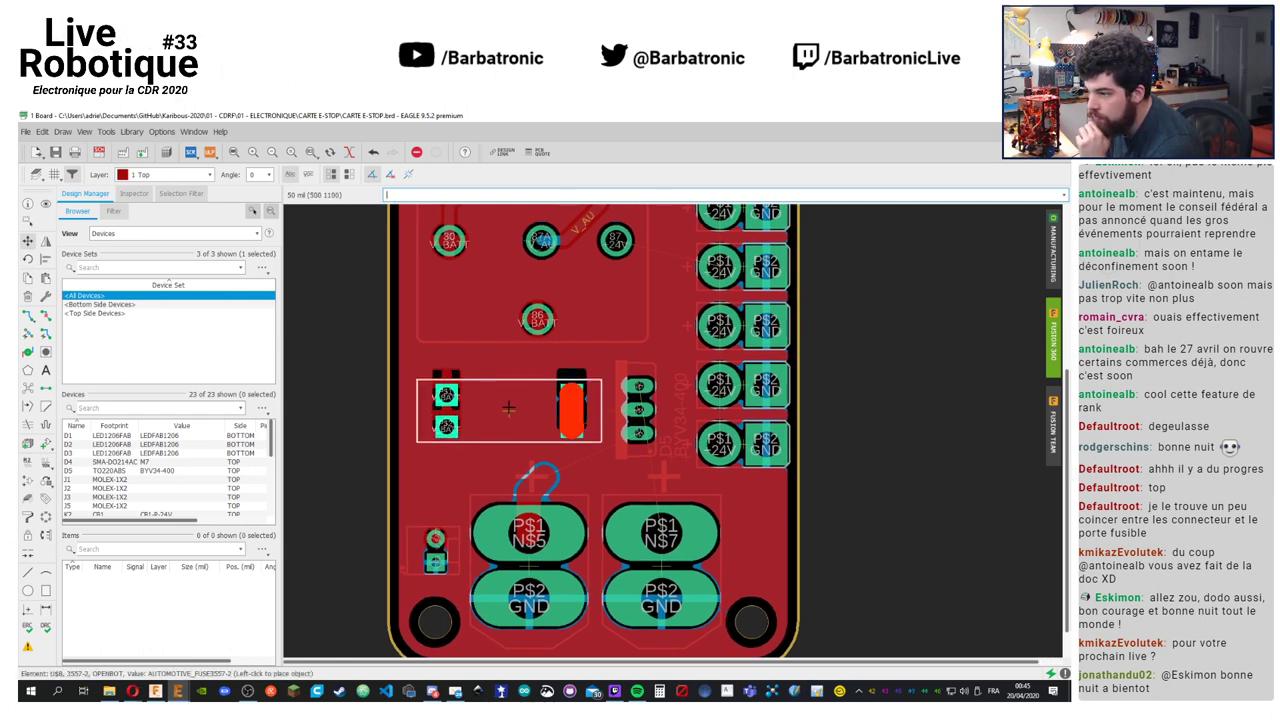
click(509, 408)
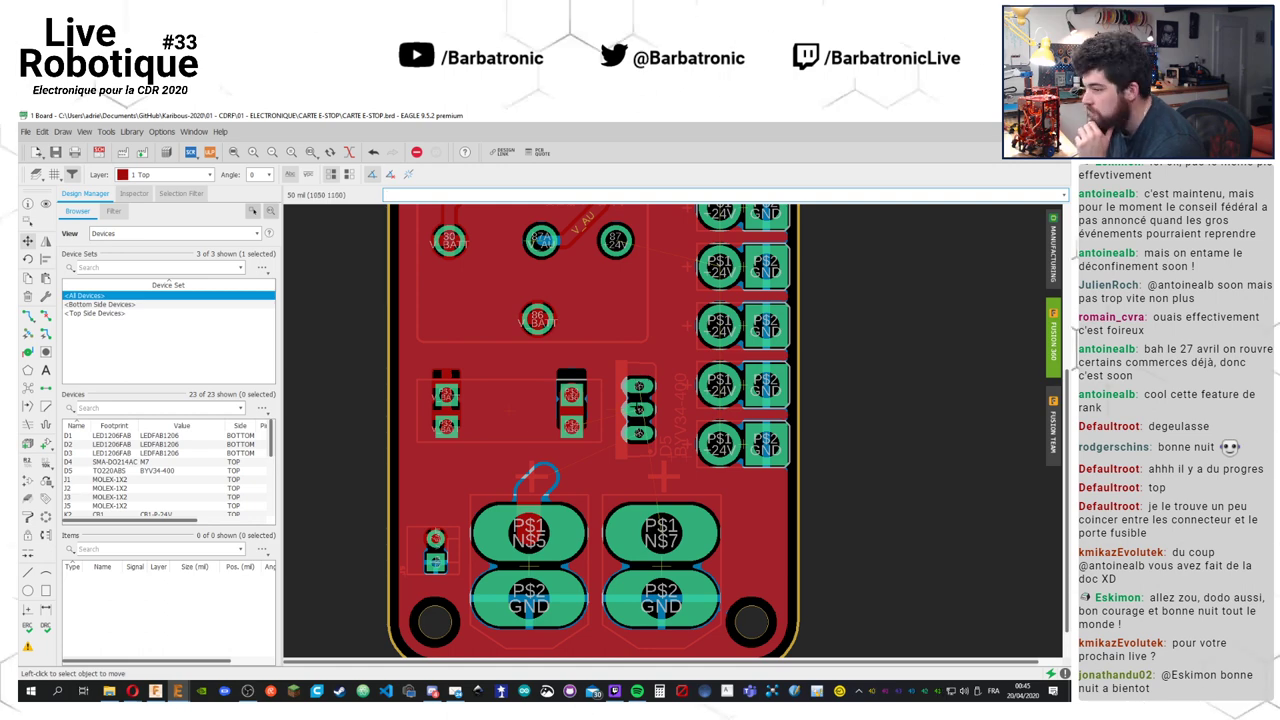
scroll(638, 410, up, 3)
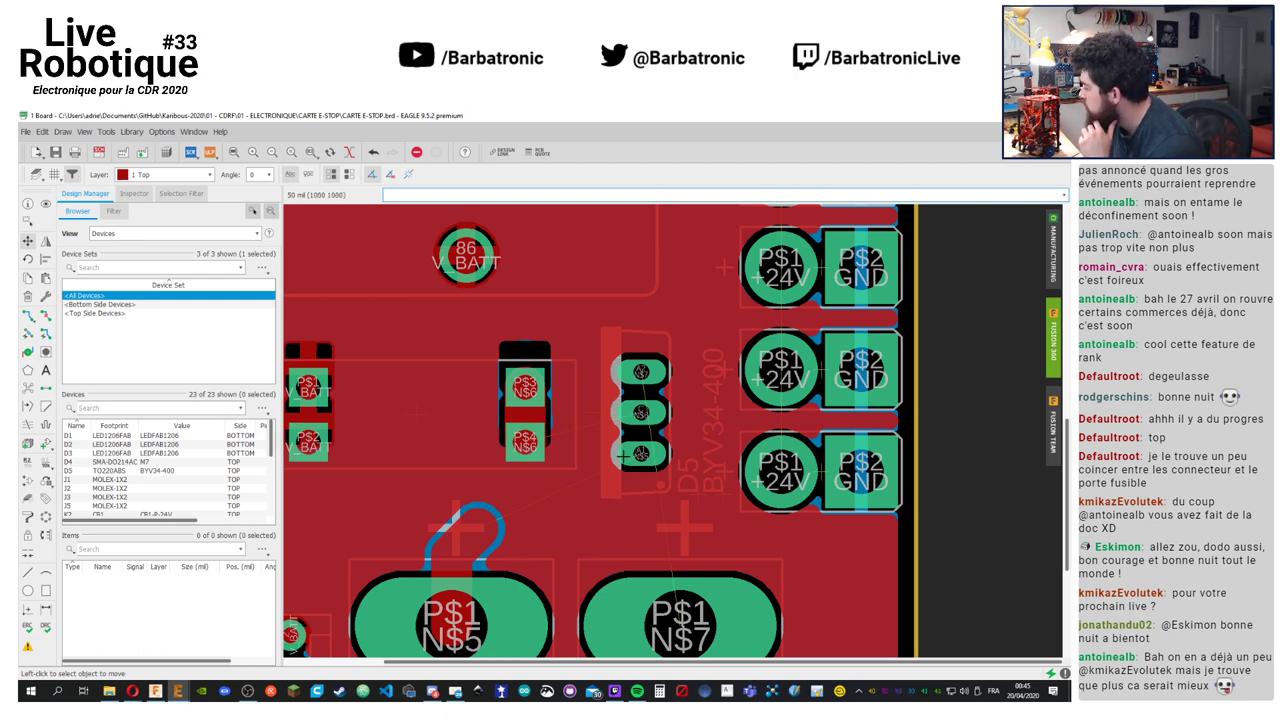
middle_drag(670, 430, 766, 370)
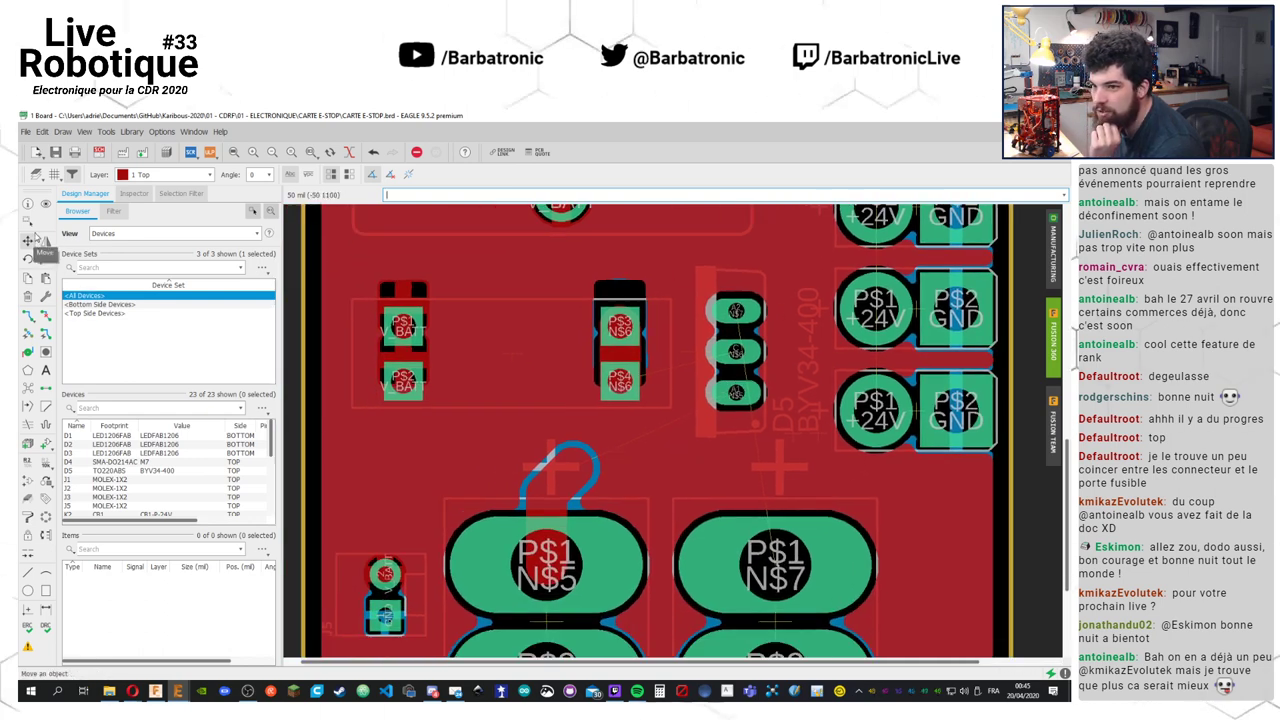
Route the N$5 trace to A1, trying width 50 before restoring width 100
click(29, 315)
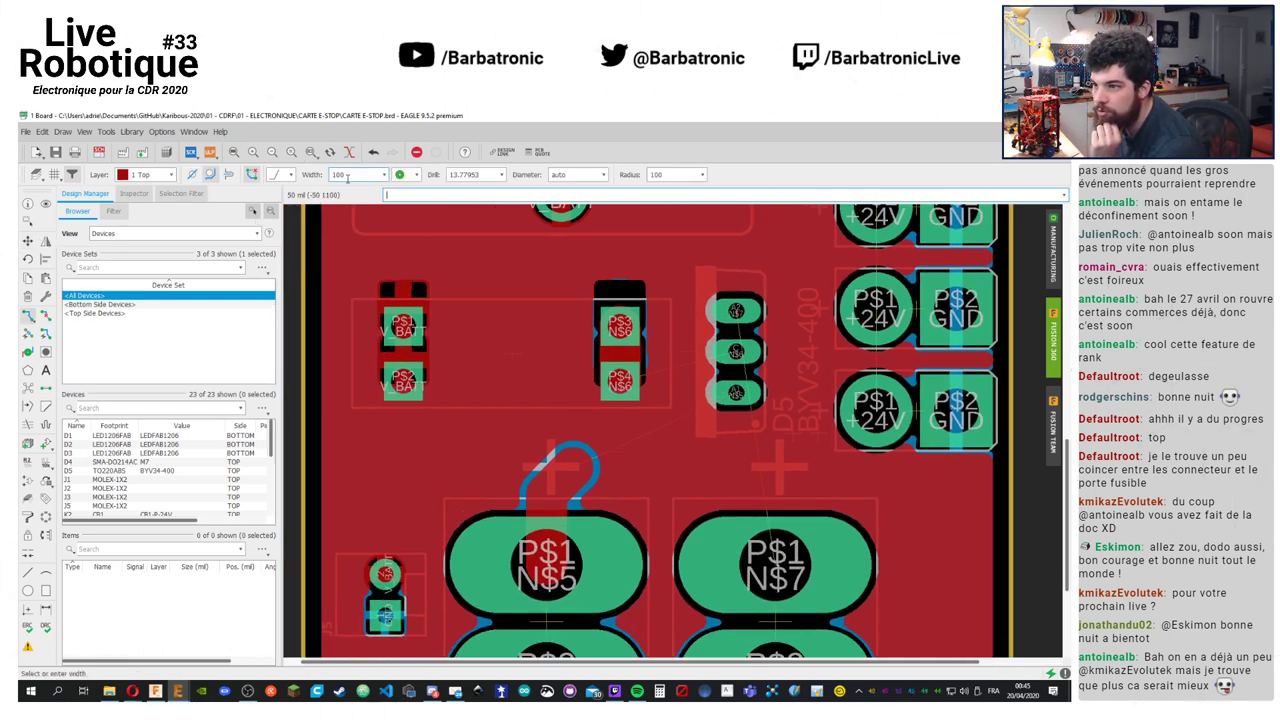
click(582, 462)
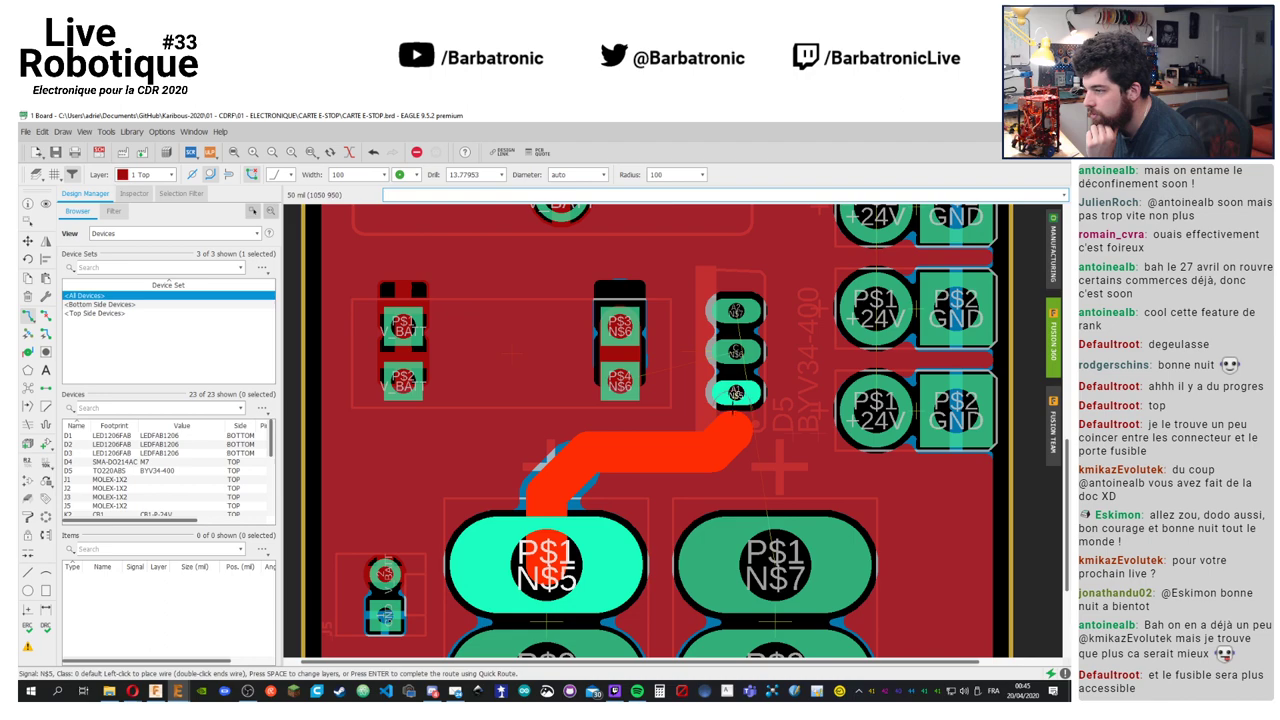
scroll(772, 399, down, 2)
scroll(772, 399, up, 4)
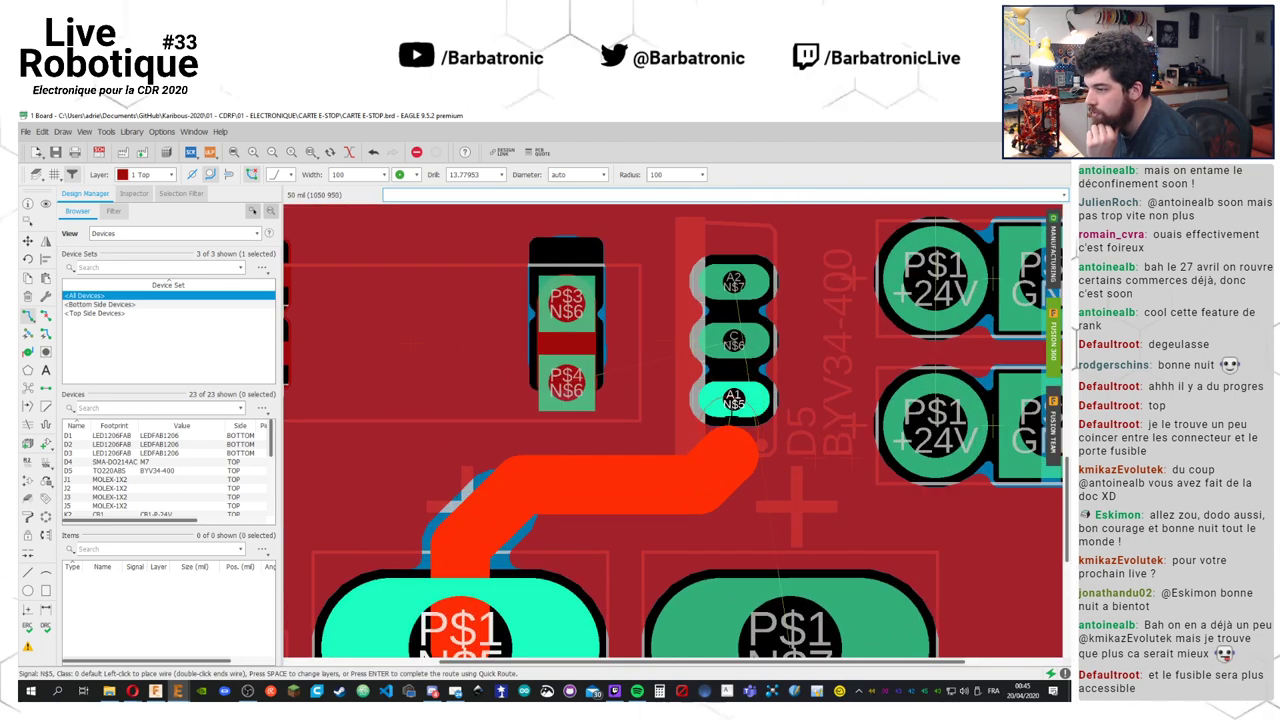
click(383, 174)
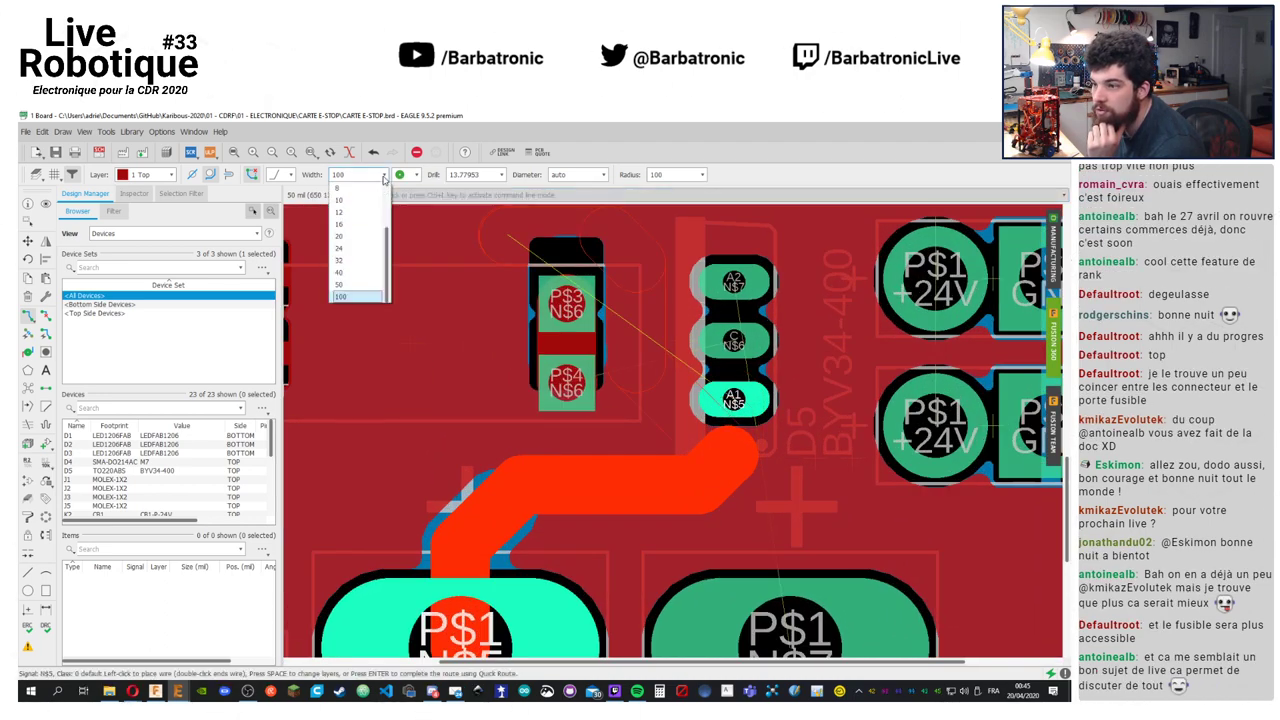
click(352, 287)
key(Escape)
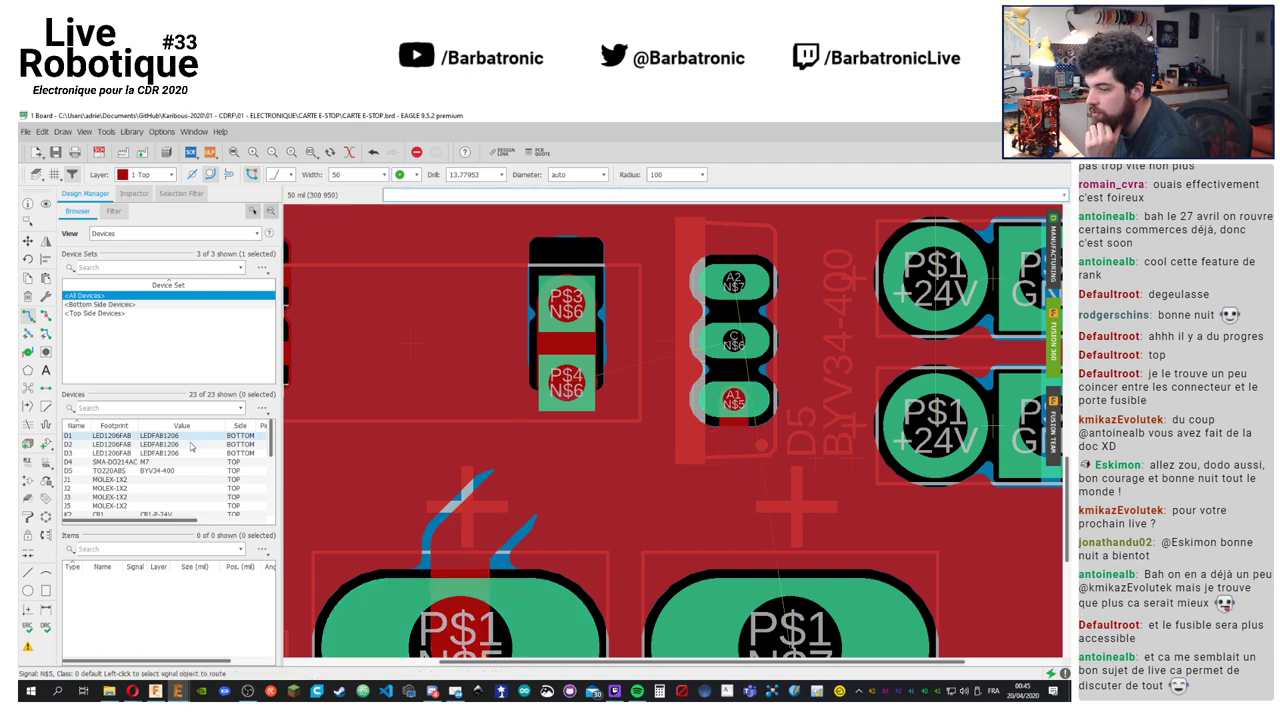
key(ctrl+z)
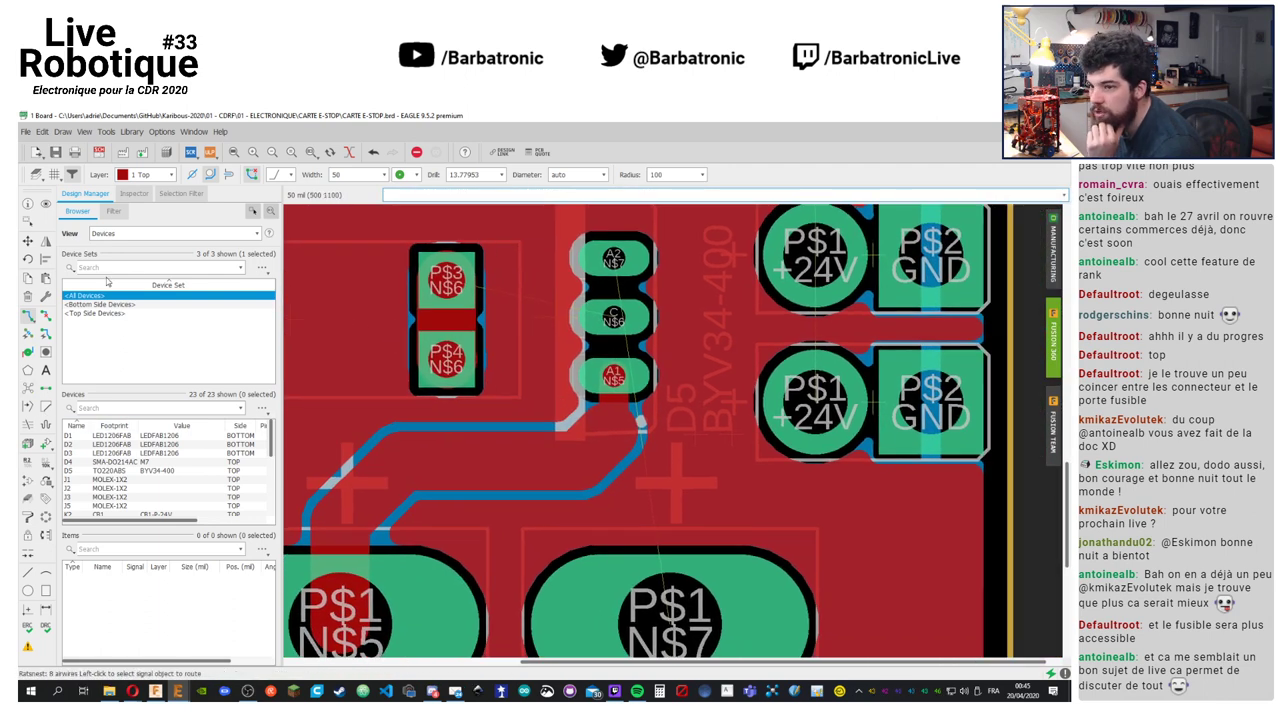
click(383, 174)
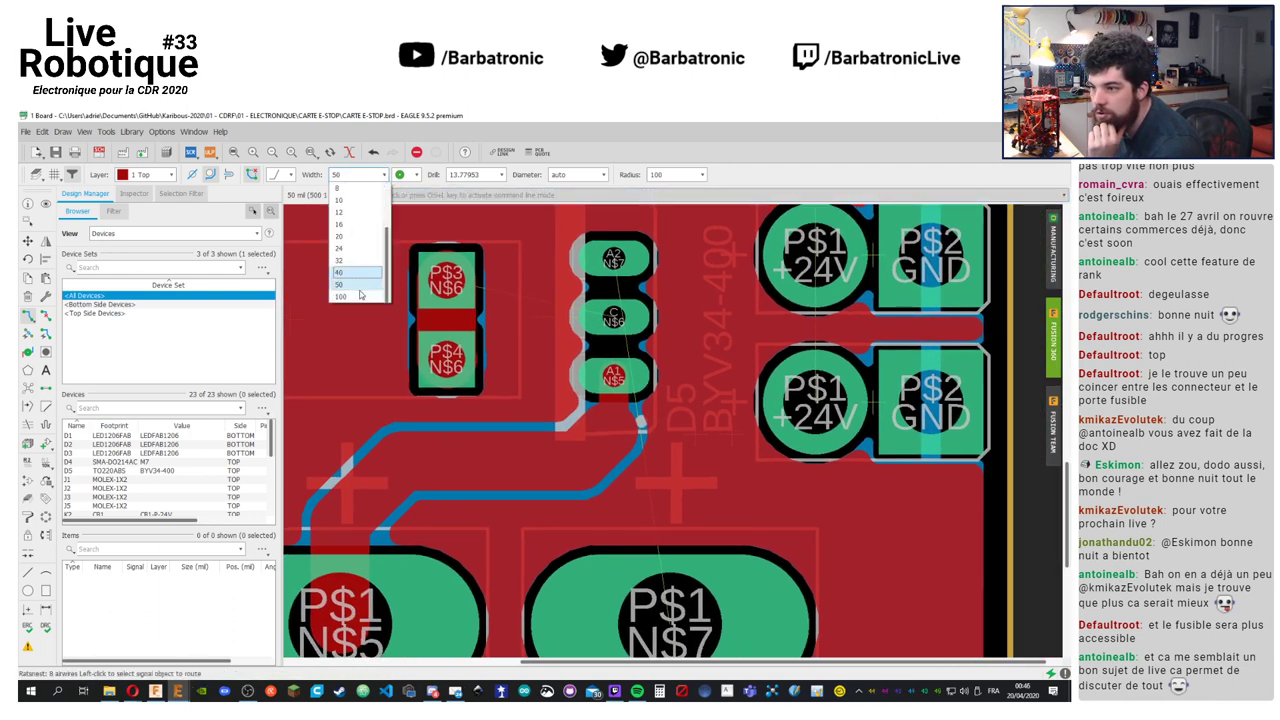
click(350, 296)
Route a width-50 trace from the P$1 N$7 pad to A2 and recalculate pours
click(670, 605)
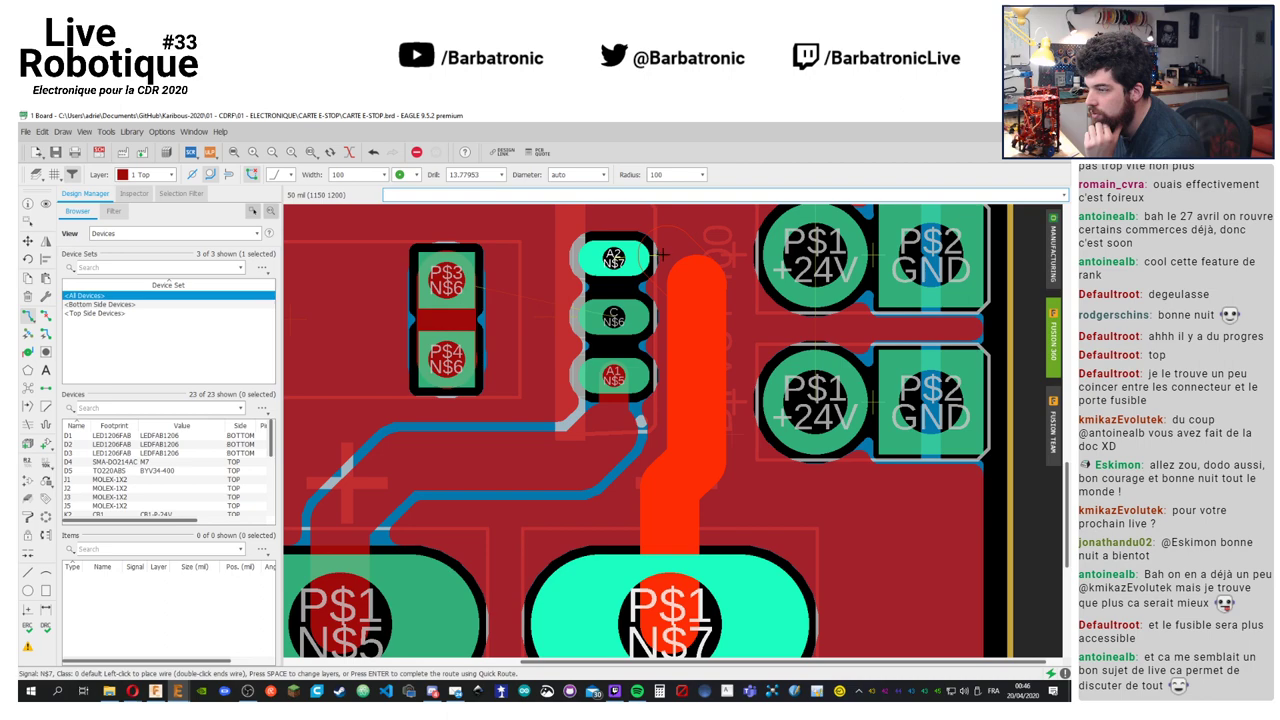
scroll(661, 256, down, 5)
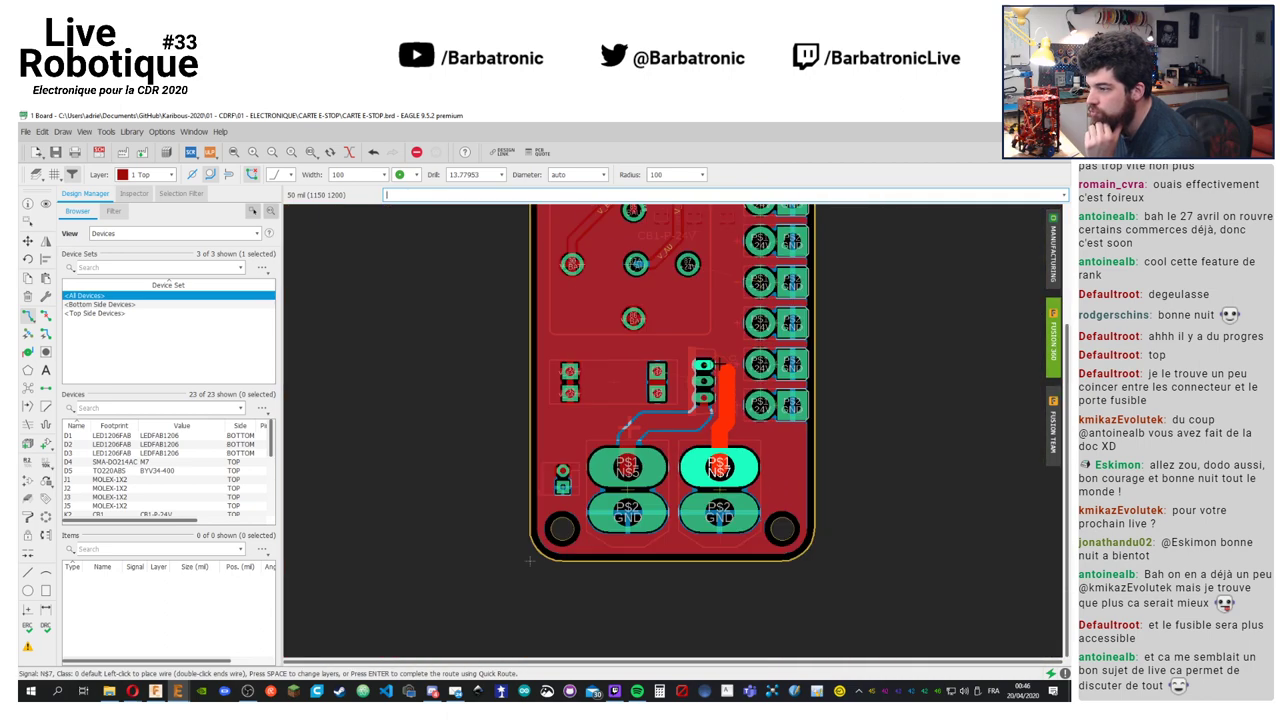
scroll(719, 363, up, 6)
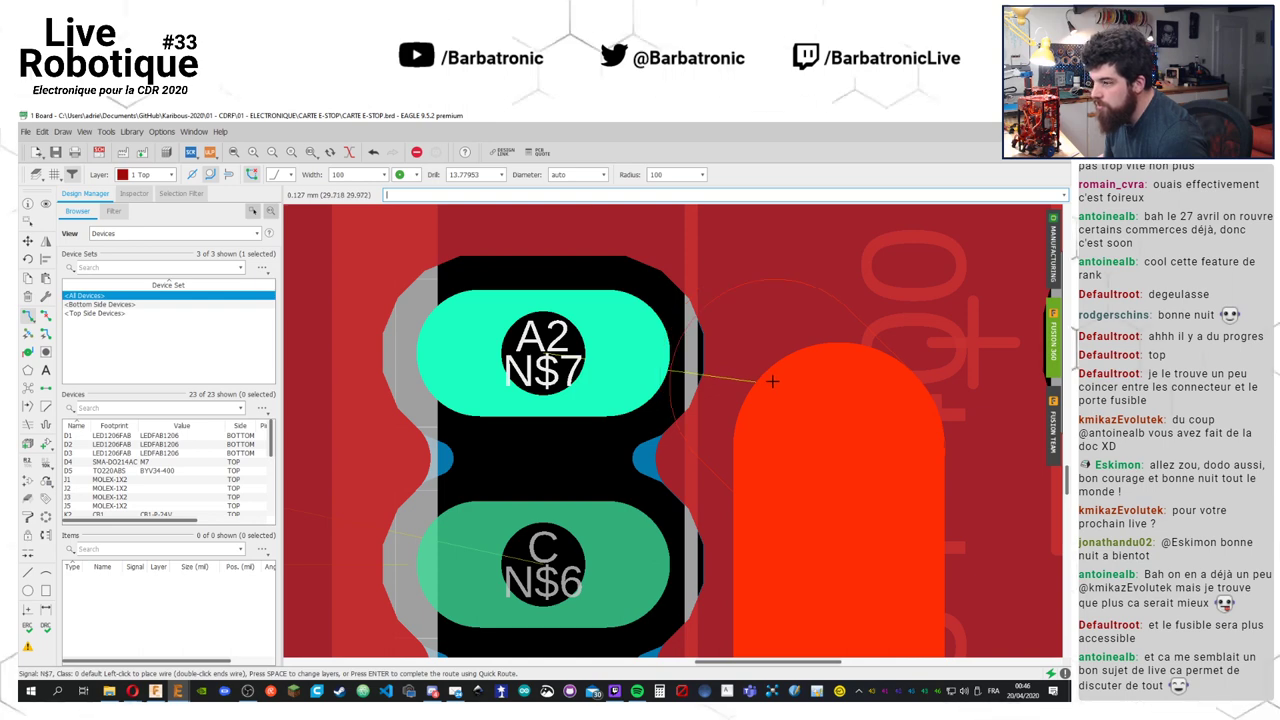
click(772, 381)
click(384, 175)
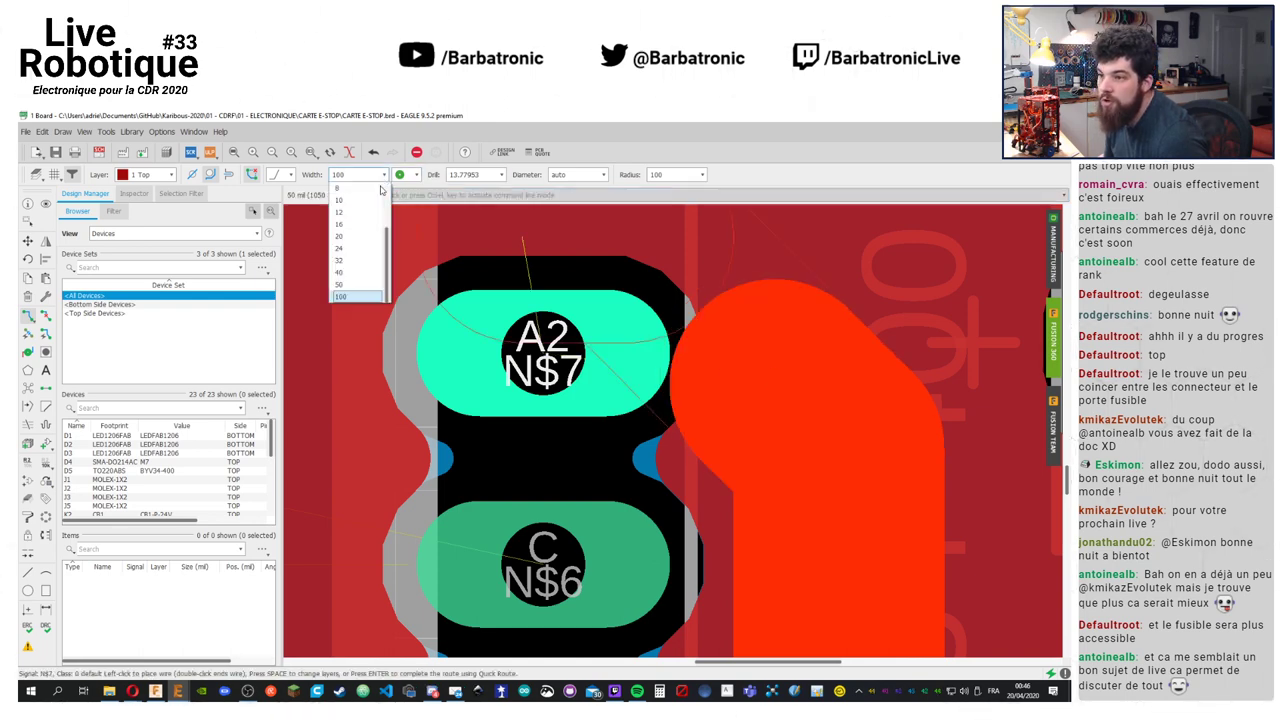
click(345, 288)
scroll(616, 404, down, 3)
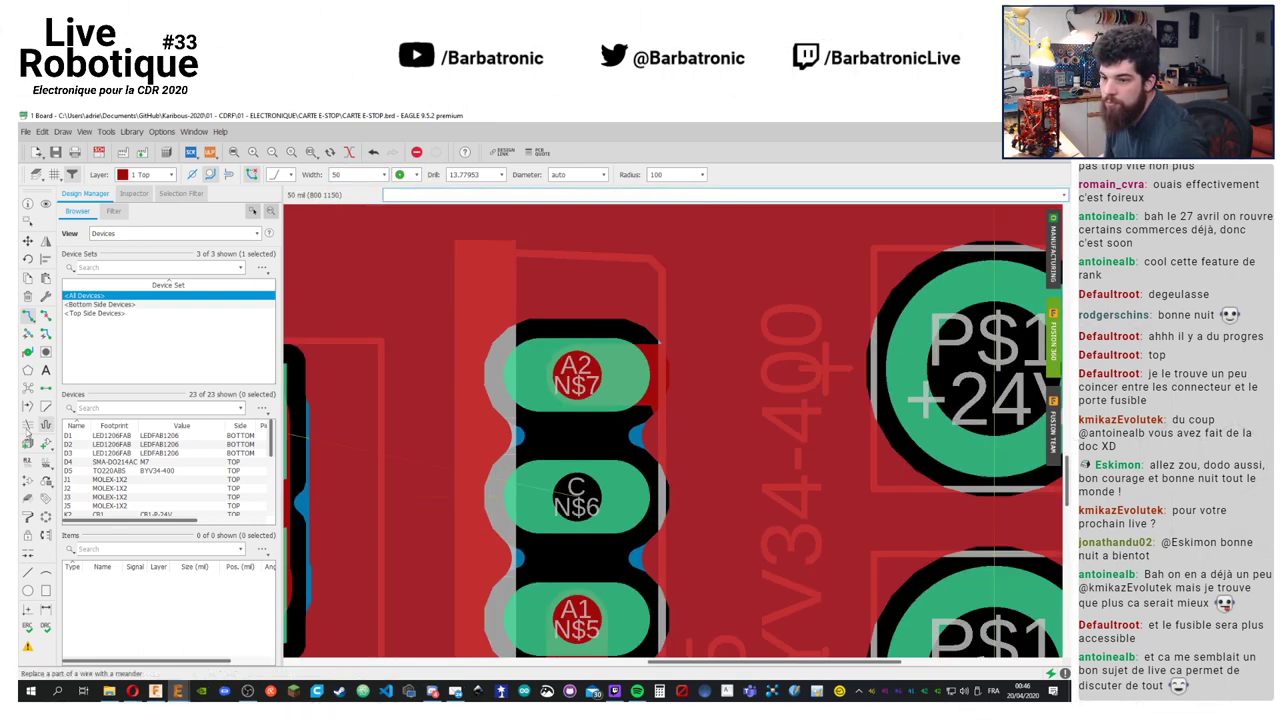
click(28, 405)
scroll(614, 409, up, 1)
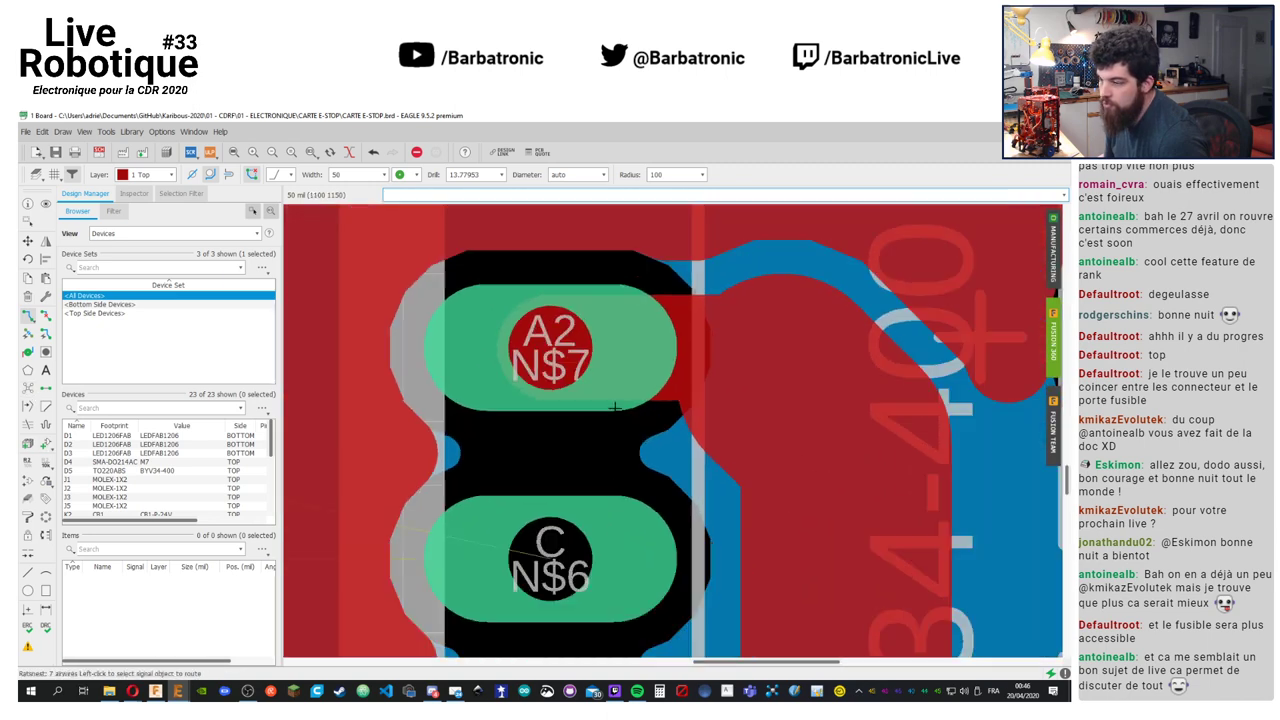
scroll(614, 409, down, 4)
middle_drag(710, 382, 870, 357)
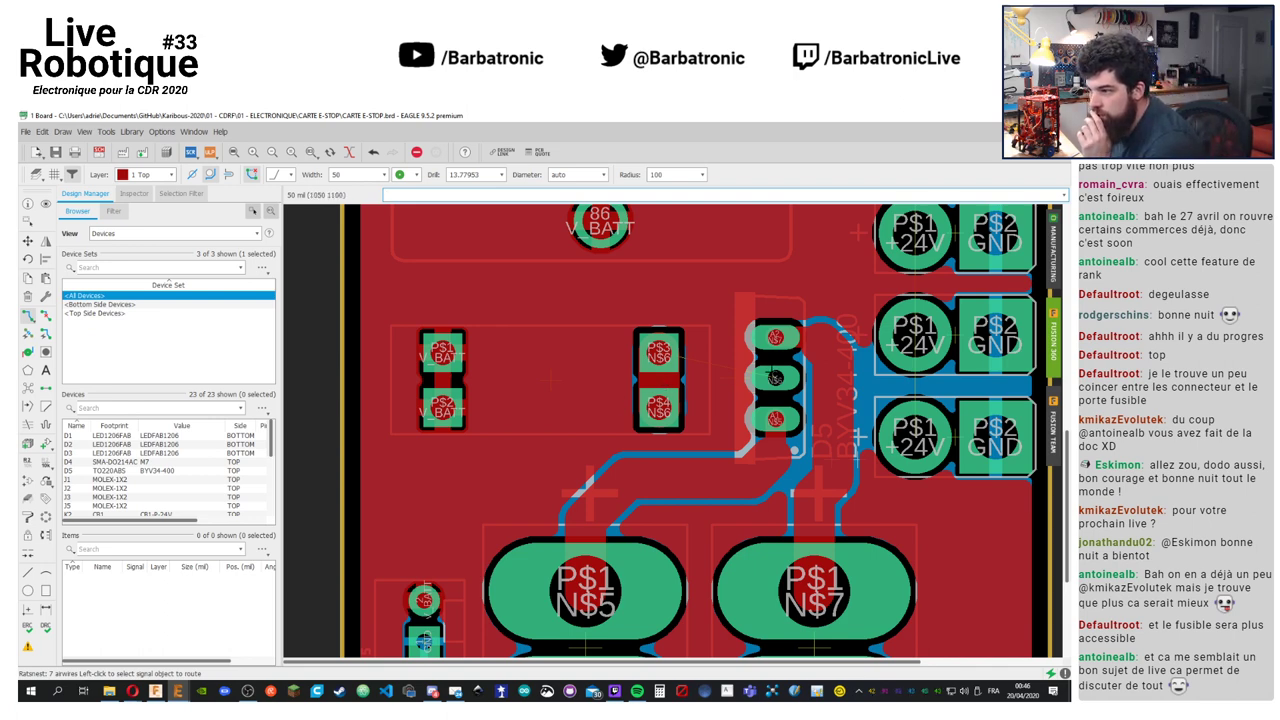
Route a width-100 N$6 trace from D5's middle pin to the fuse pads and recalculate
click(770, 377)
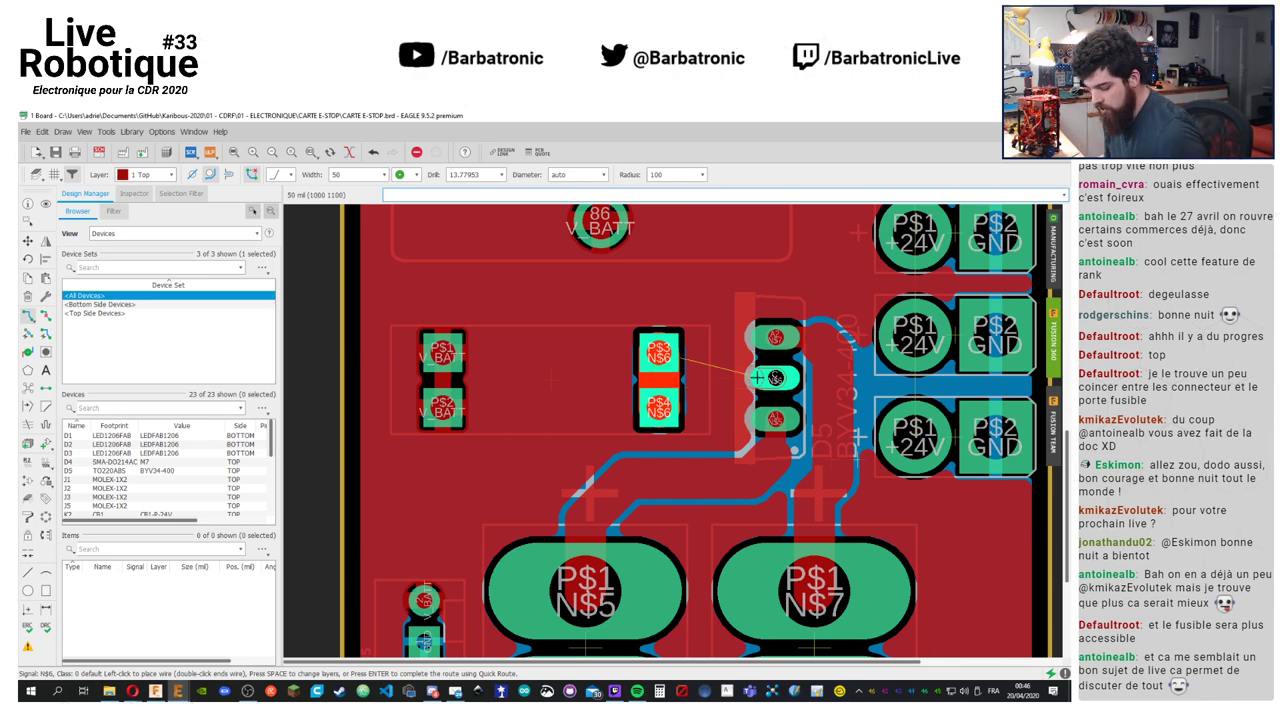
scroll(775, 377, up, 5)
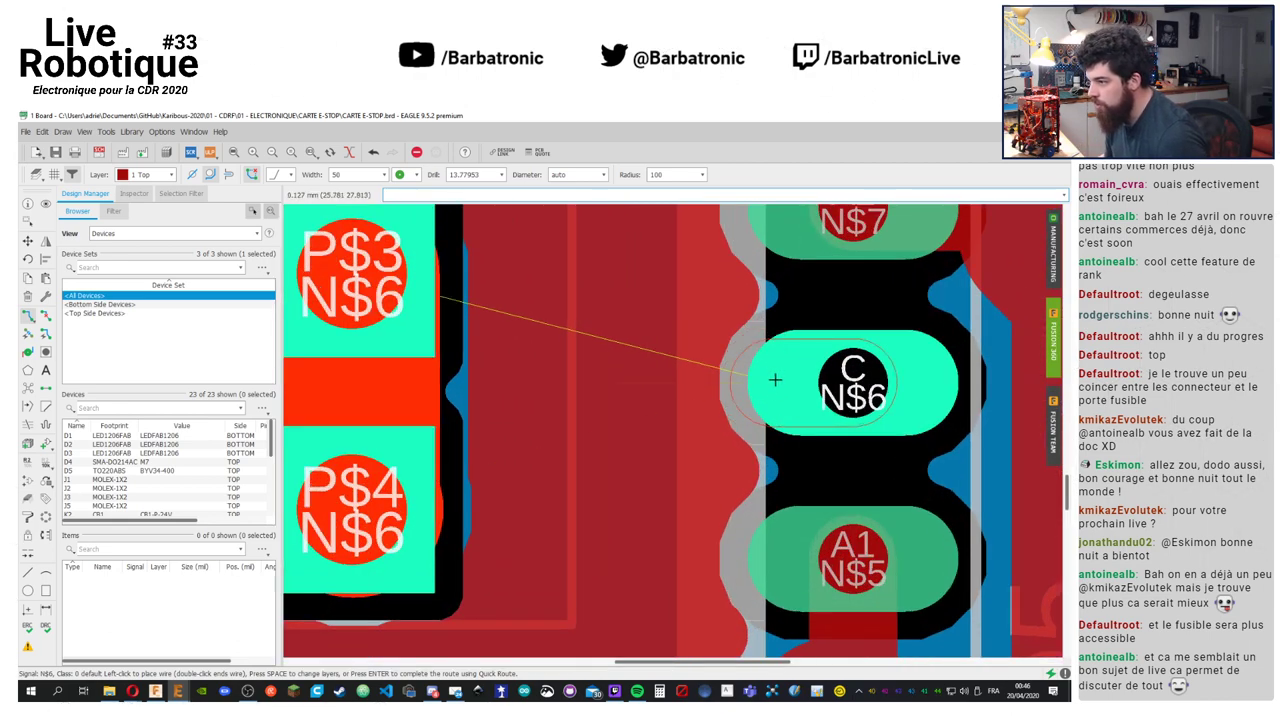
click(765, 379)
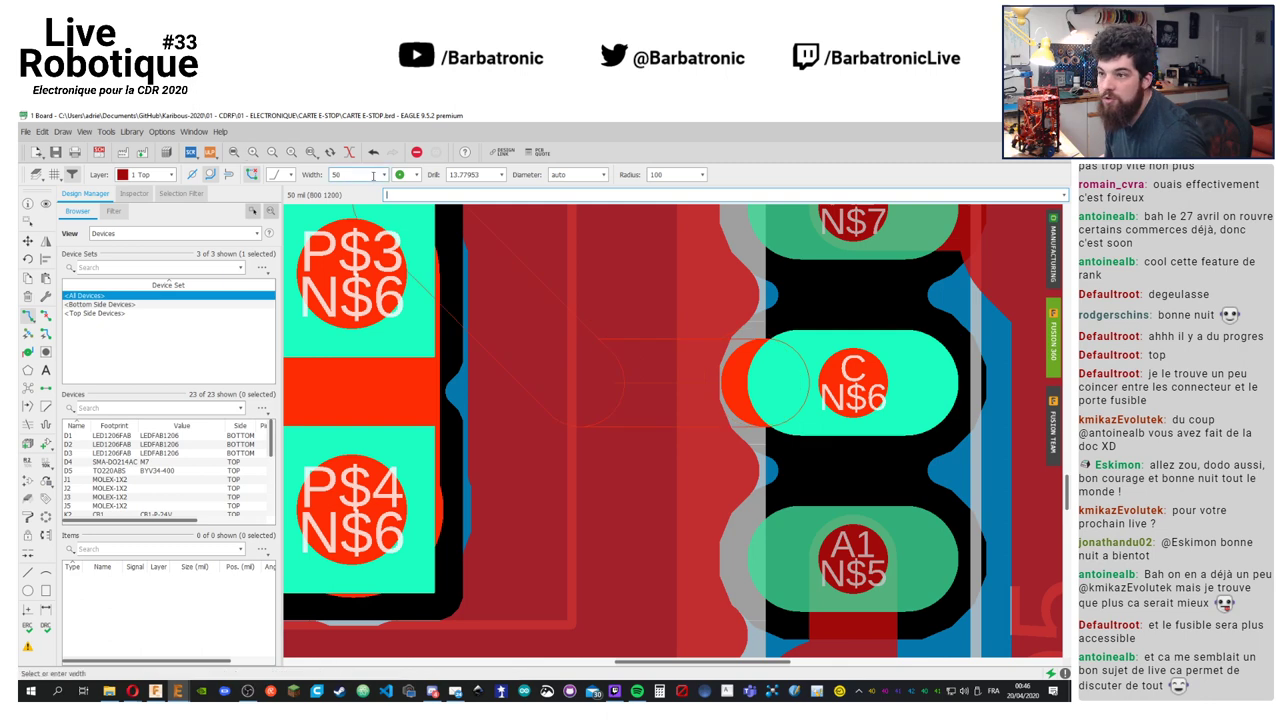
click(384, 174)
scroll(363, 297, down, 1)
click(363, 297)
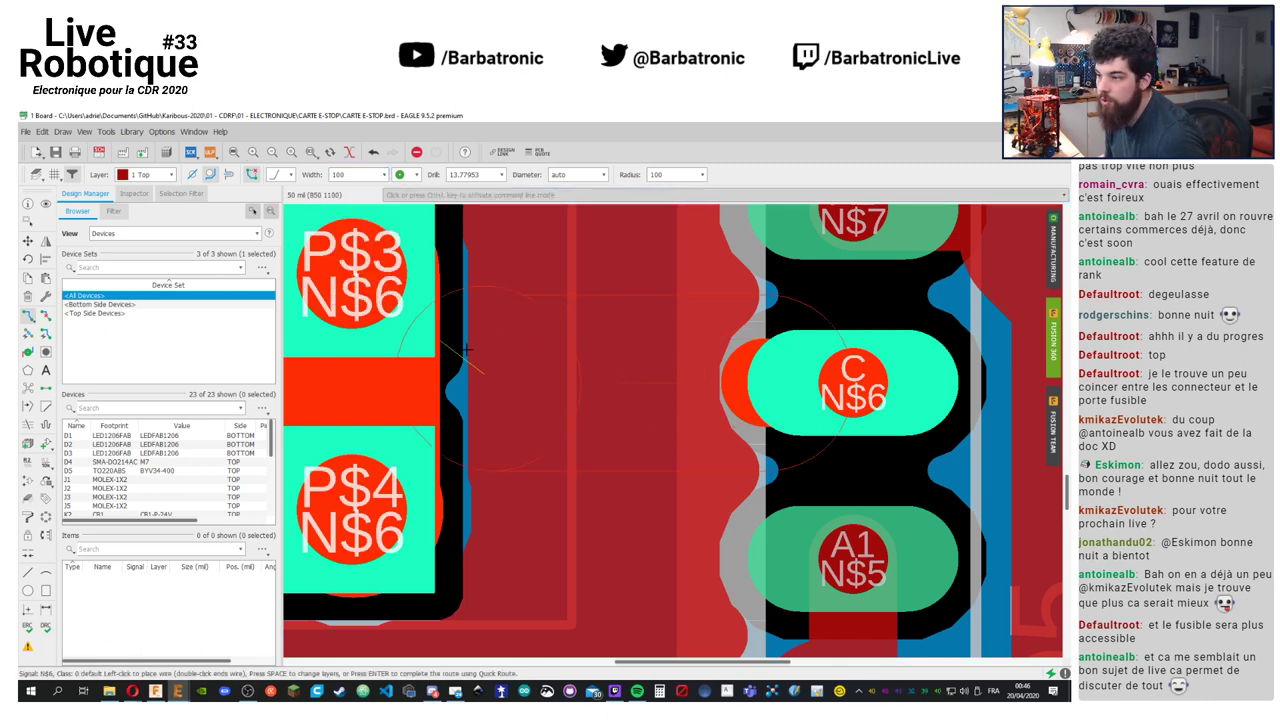
middle_drag(348, 367, 494, 371)
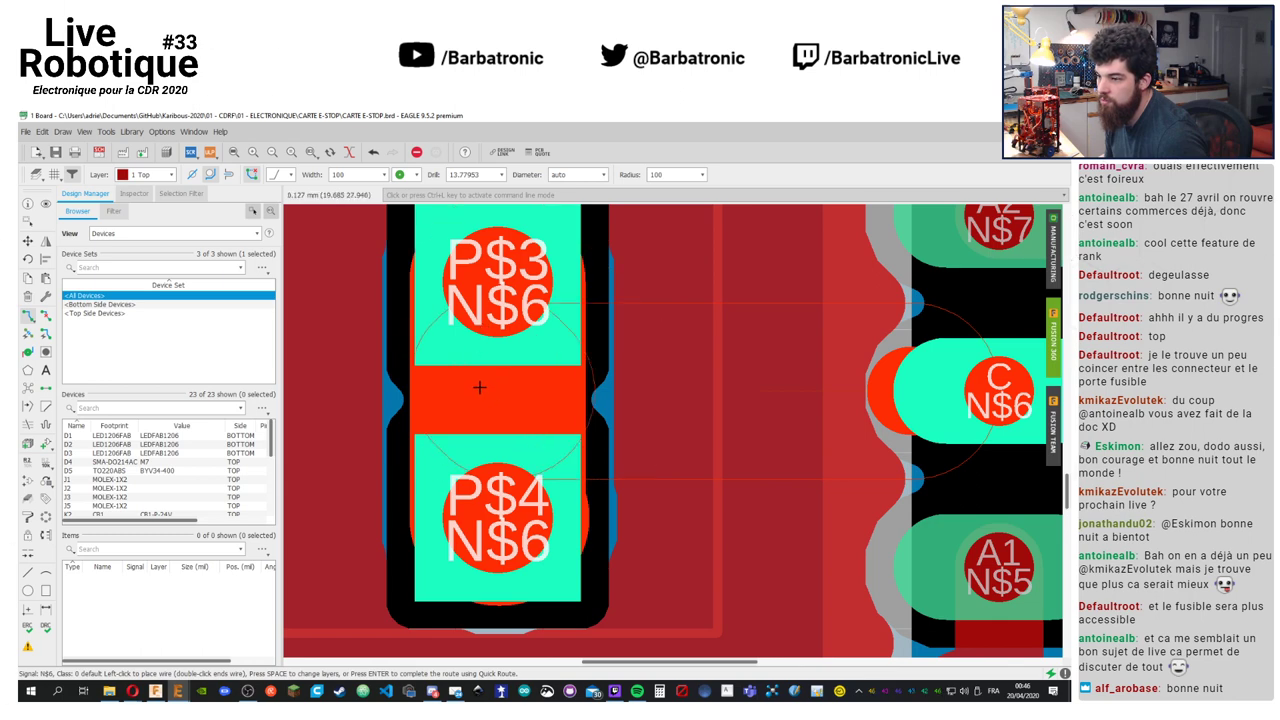
click(480, 388)
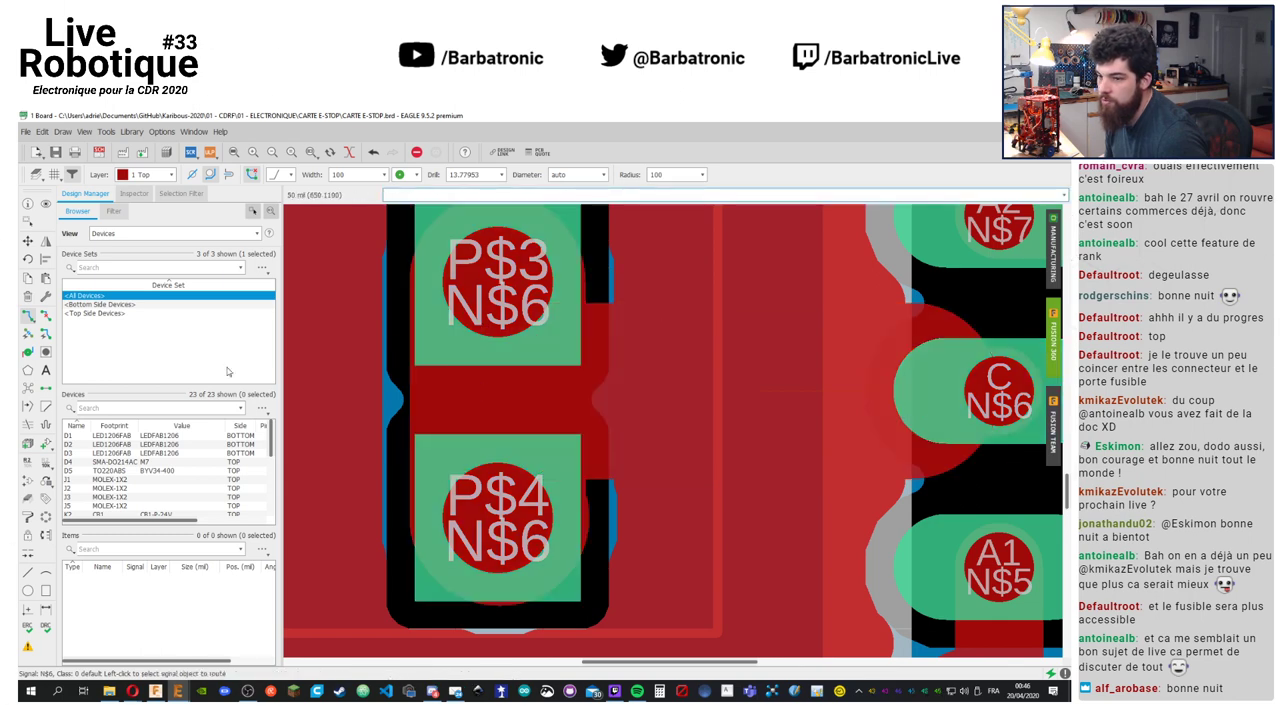
click(45, 388)
Pan over the board, then start and abandon a trace from a +24V pad
scroll(551, 403, down, 5)
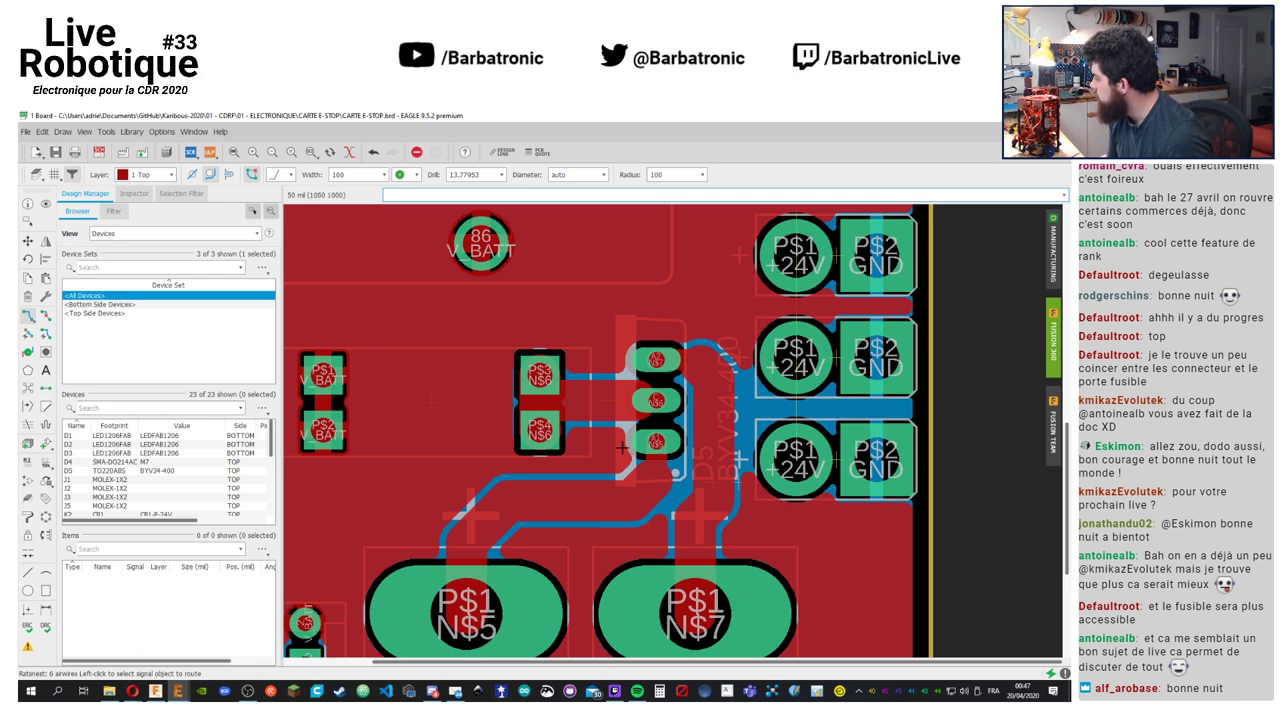
scroll(622, 447, down, 1)
scroll(605, 448, up, 2)
scroll(588, 449, down, 1)
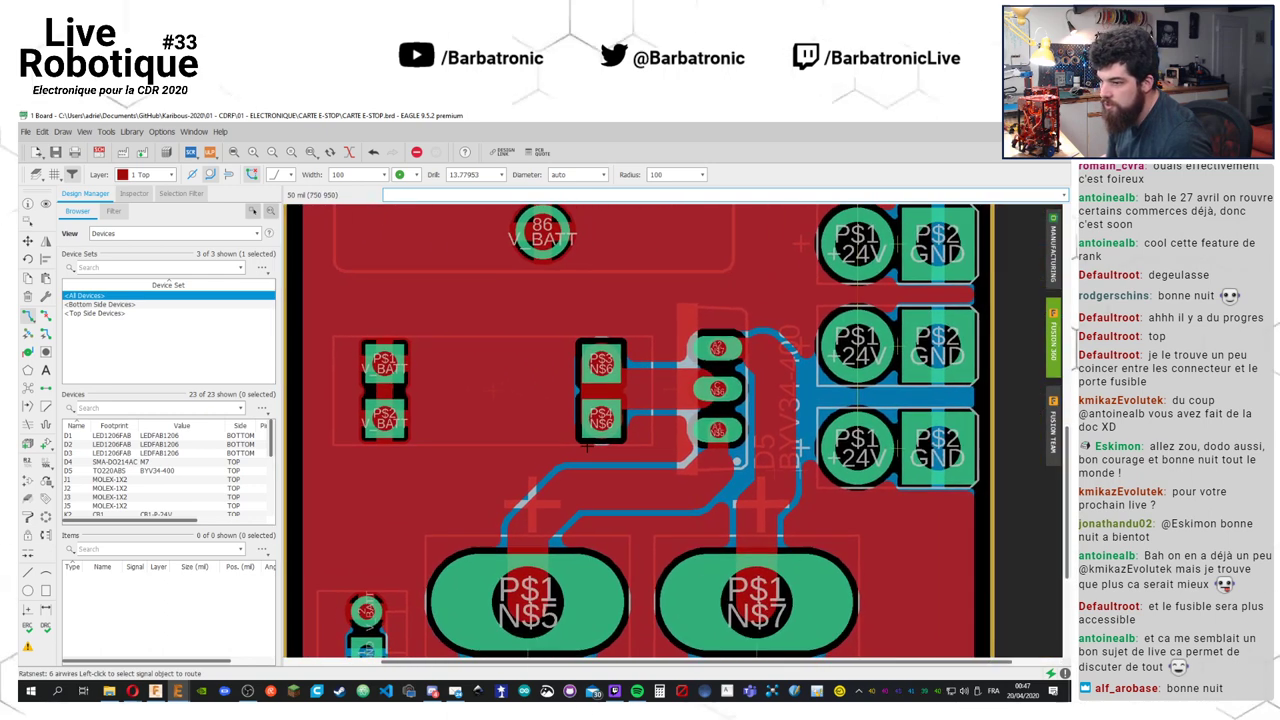
scroll(588, 449, down, 3)
scroll(592, 450, up, 1)
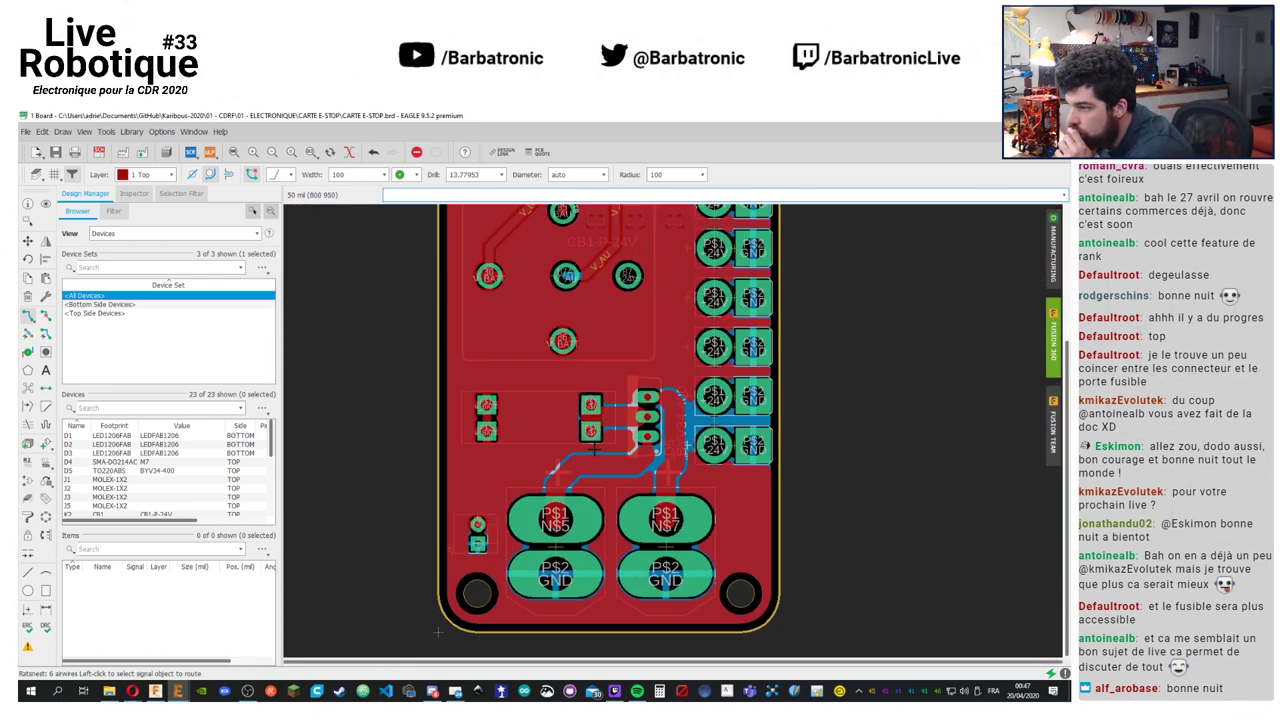
middle_drag(665, 416, 655, 418)
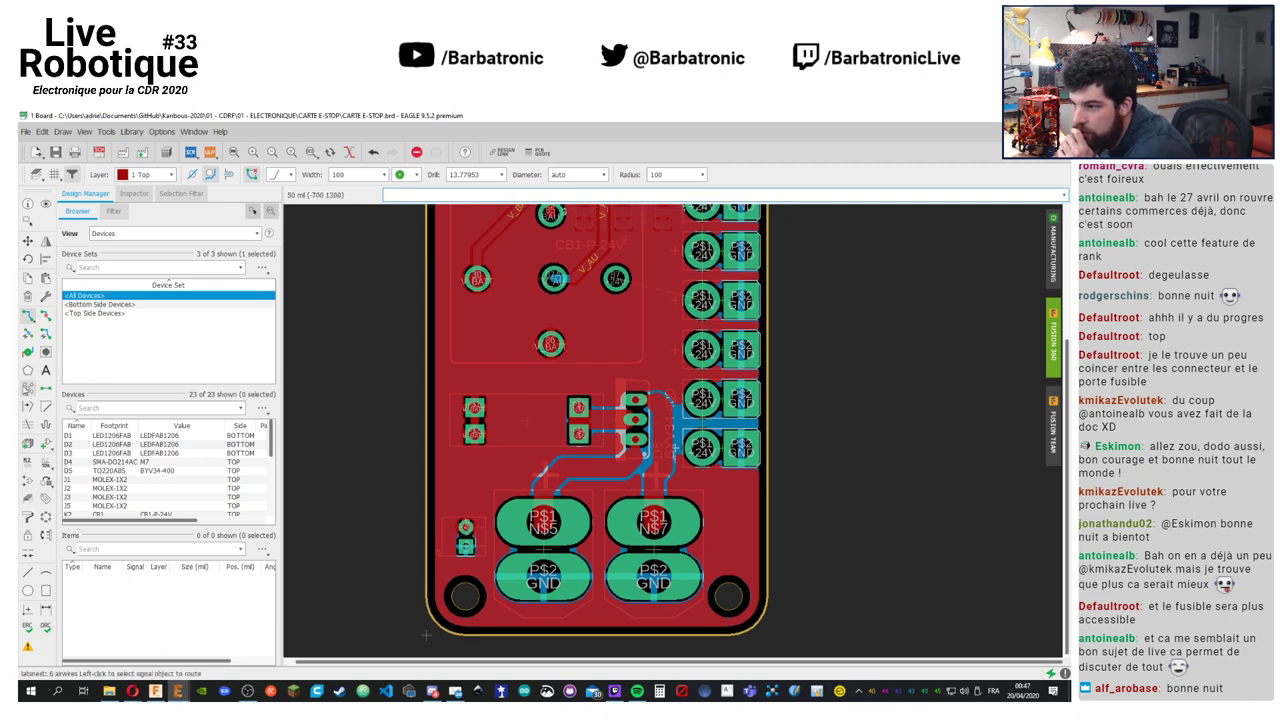
middle_drag(664, 341, 662, 408)
middle_drag(641, 351, 645, 371)
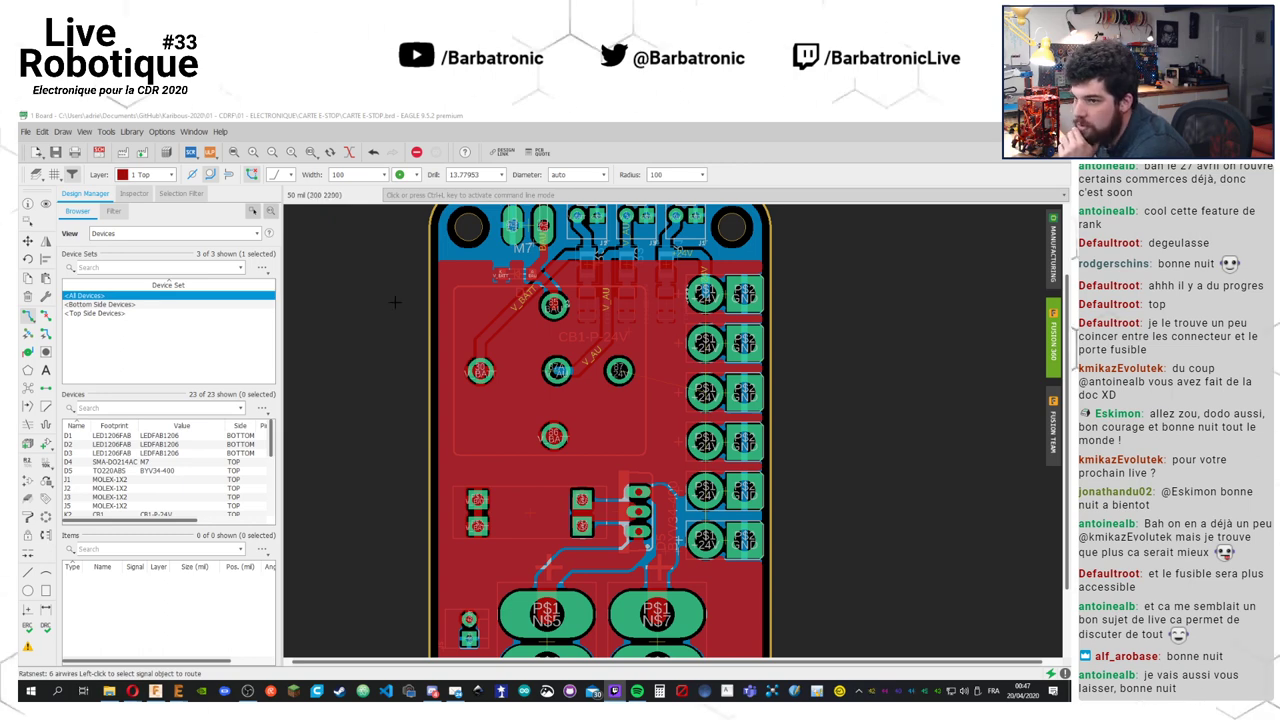
click(33, 318)
click(31, 316)
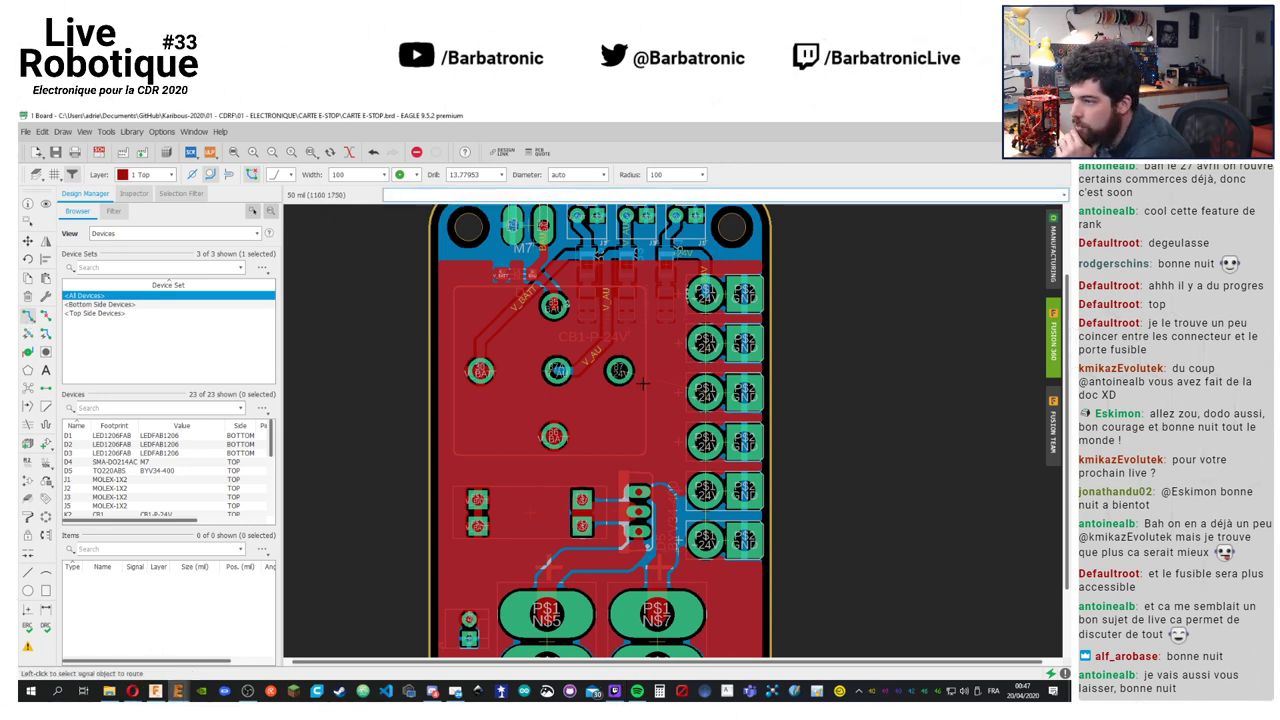
click(619, 371)
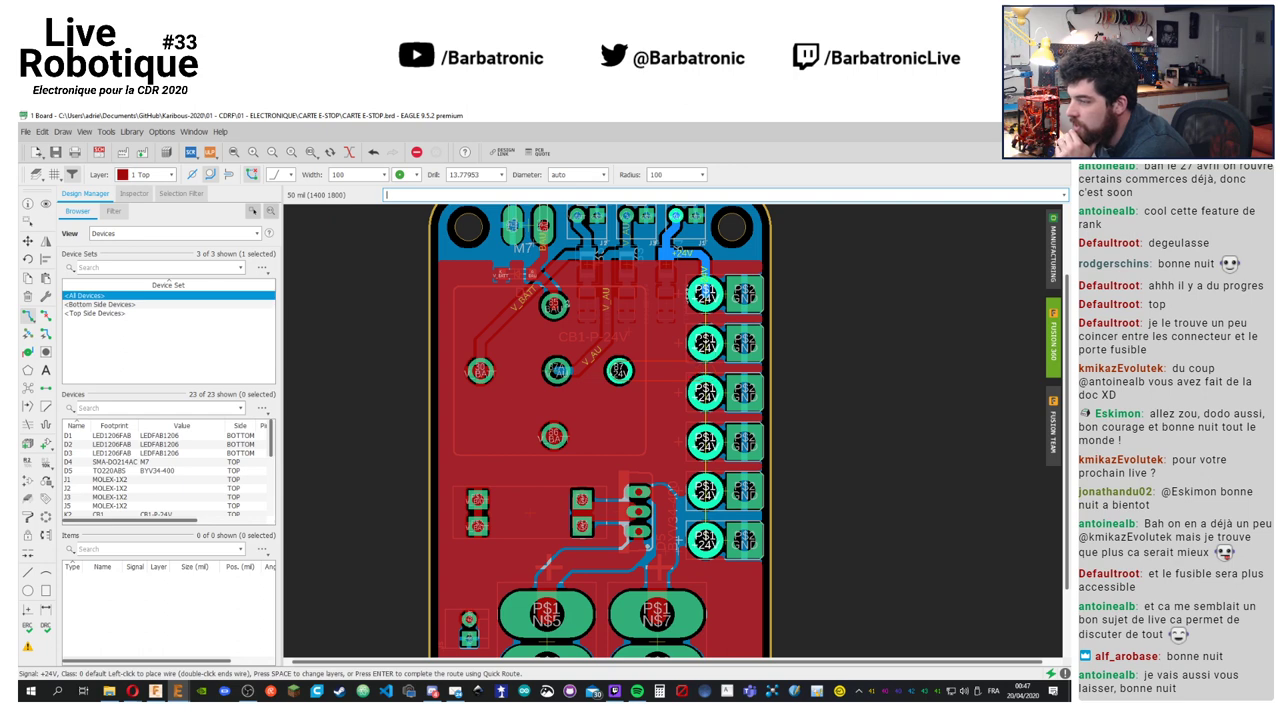
key(Escape)
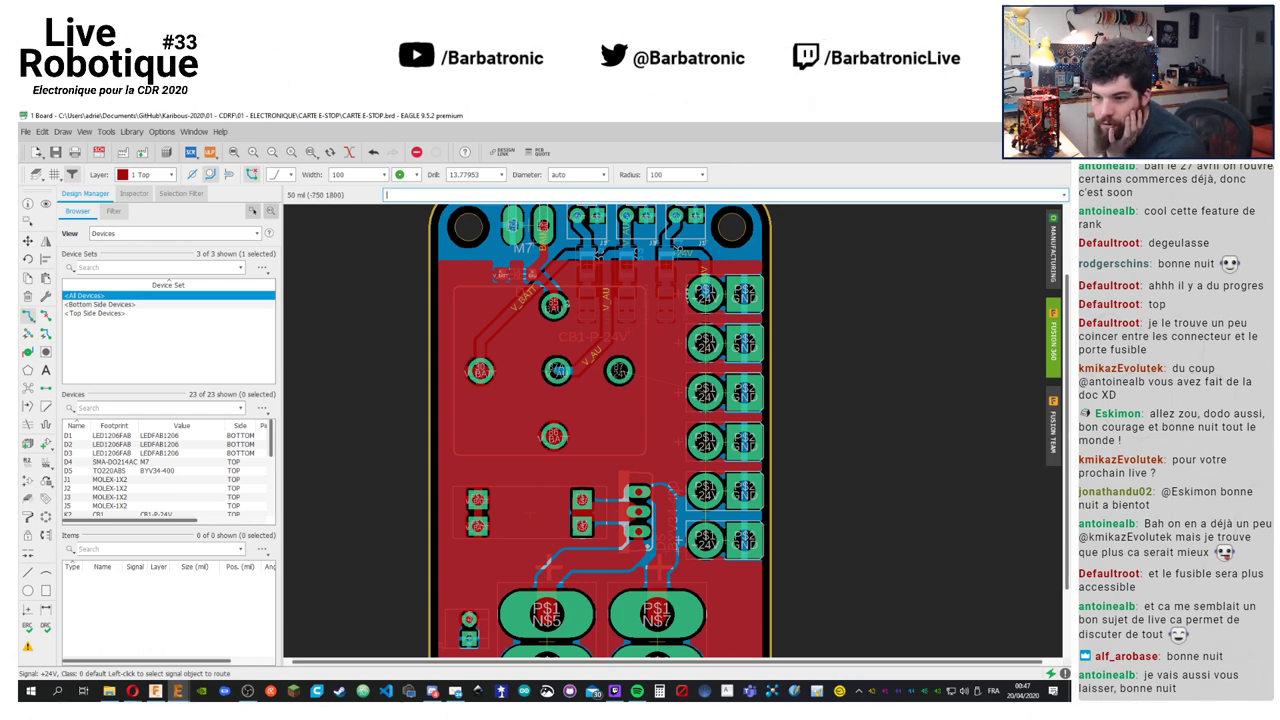
click(28, 370)
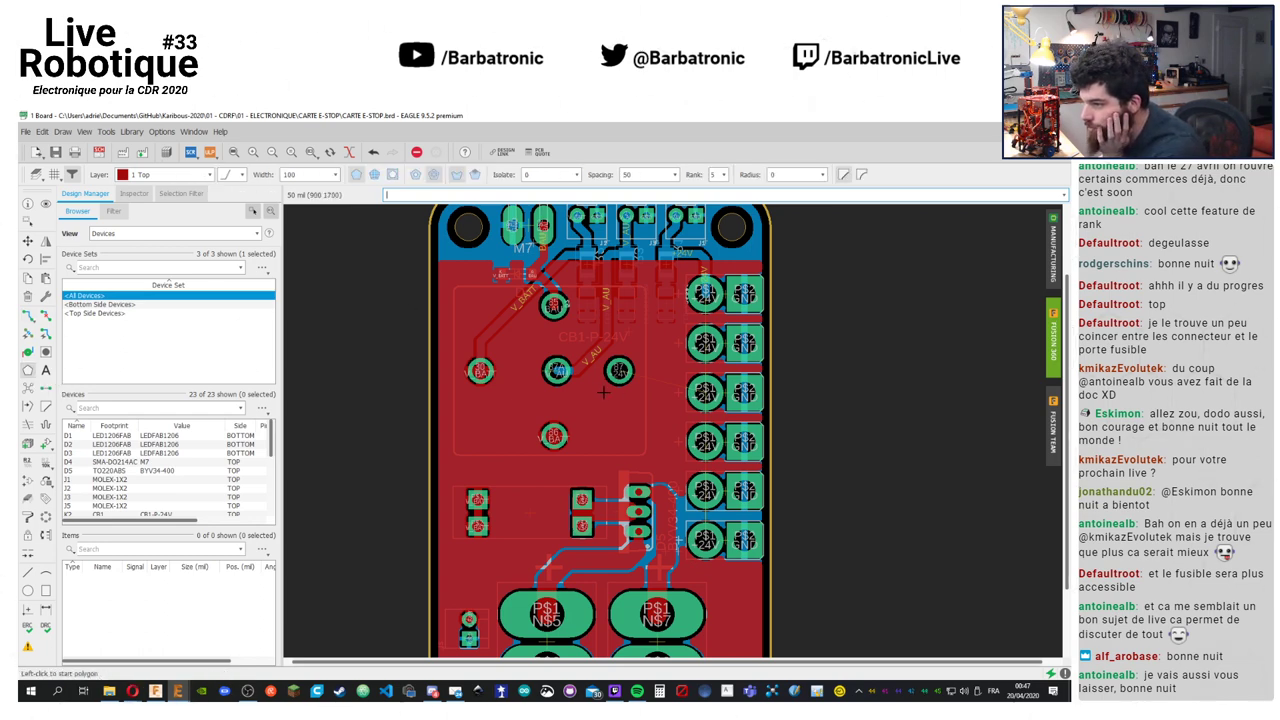
Draw a four-corner rectangular polygon around the right connector column, naming its signal +24V
click(607, 570)
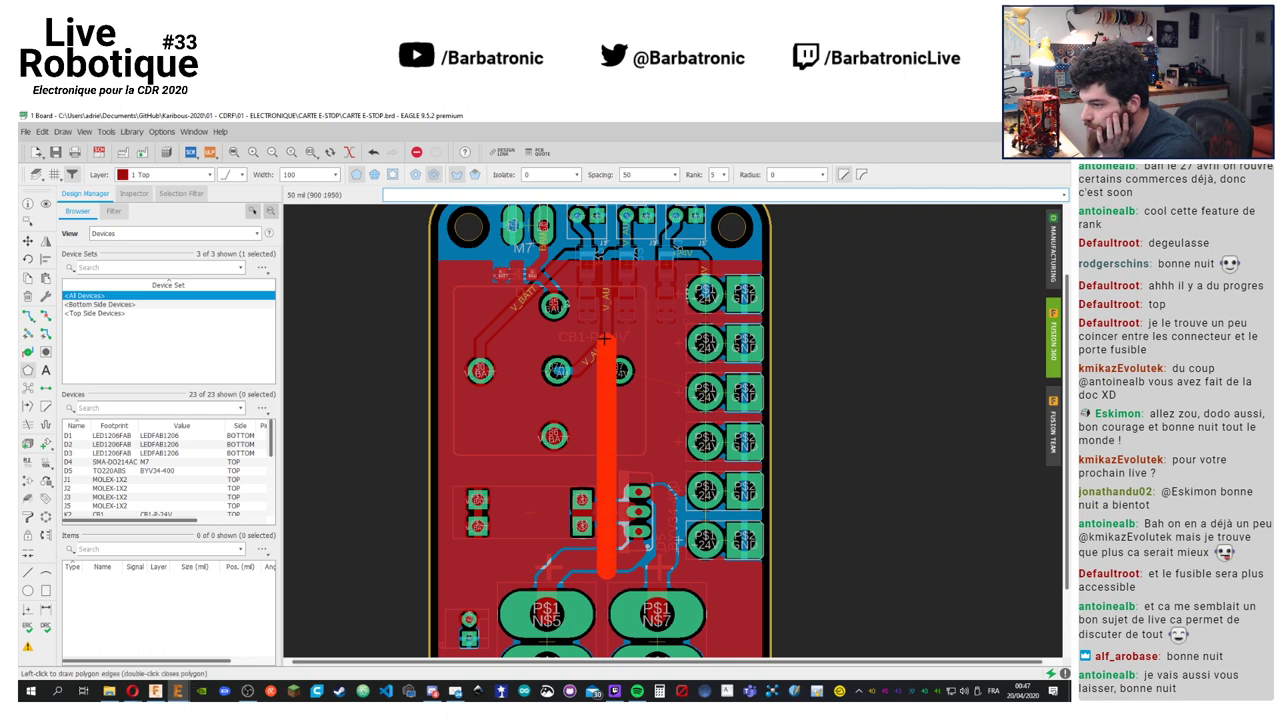
click(607, 274)
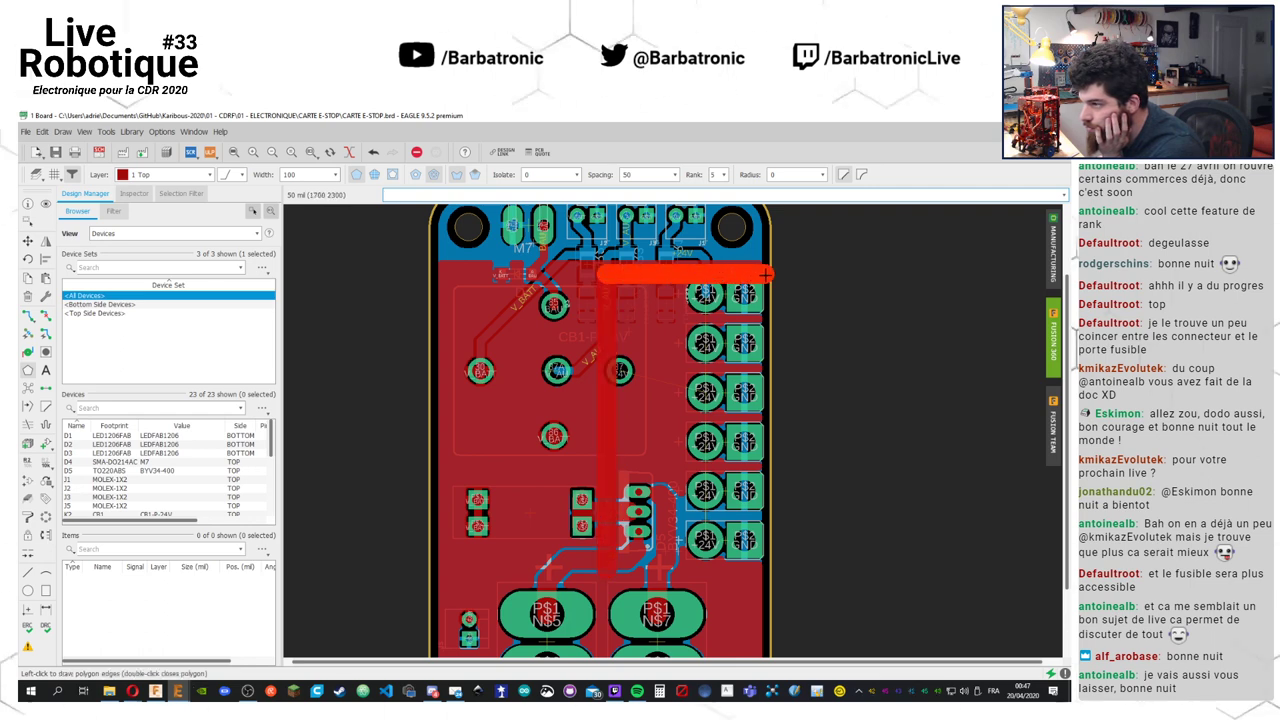
click(766, 274)
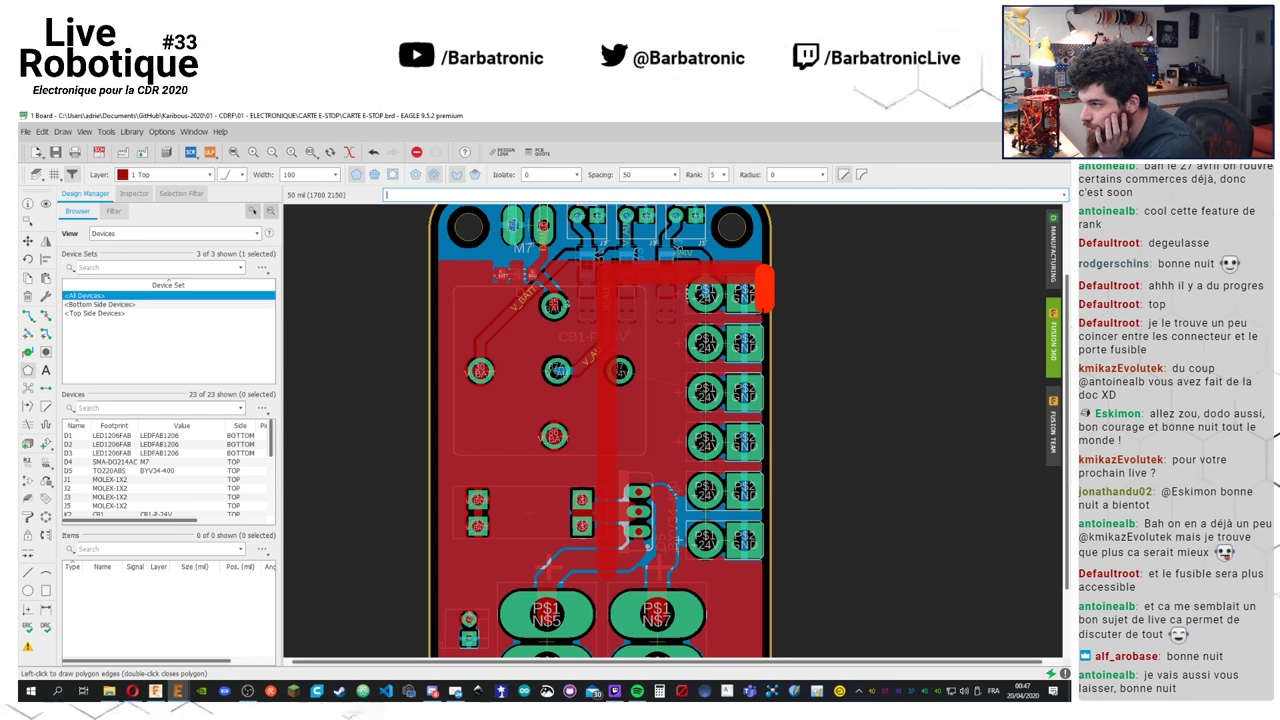
click(766, 572)
click(607, 574)
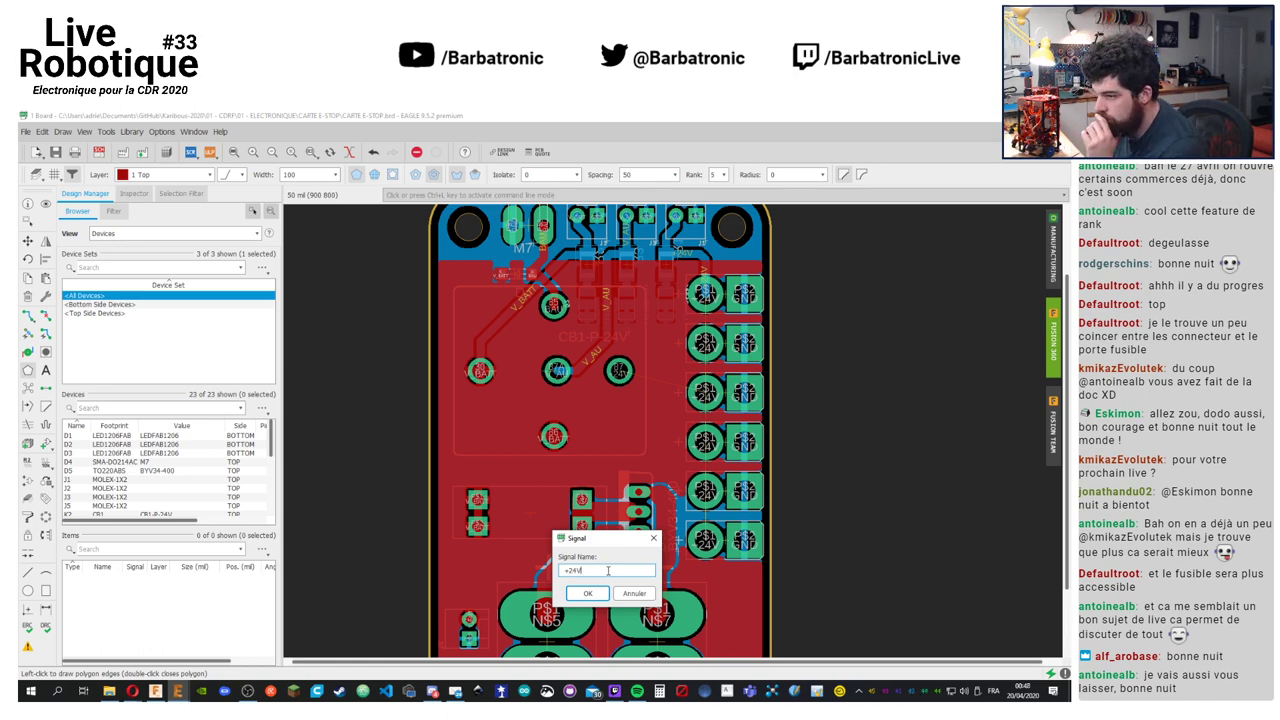
key(Return)
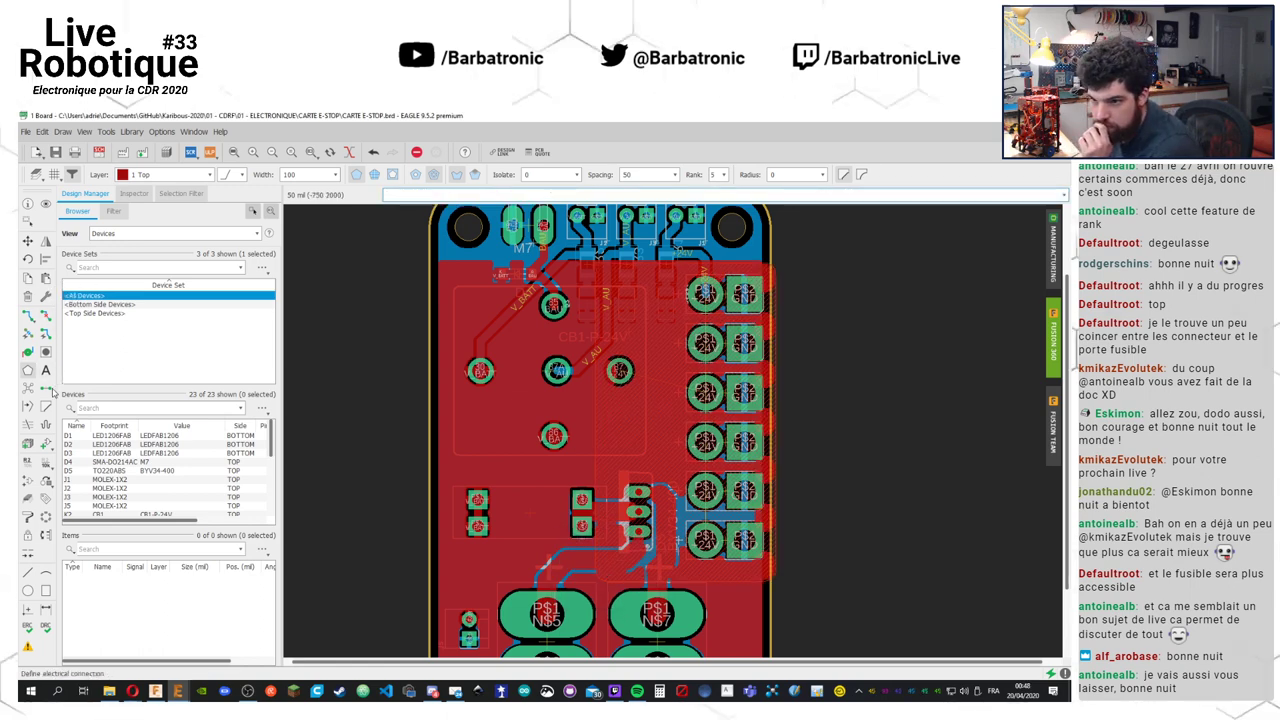
Give the +24V polygon pour rank 4 and recalculate the fills
click(45, 297)
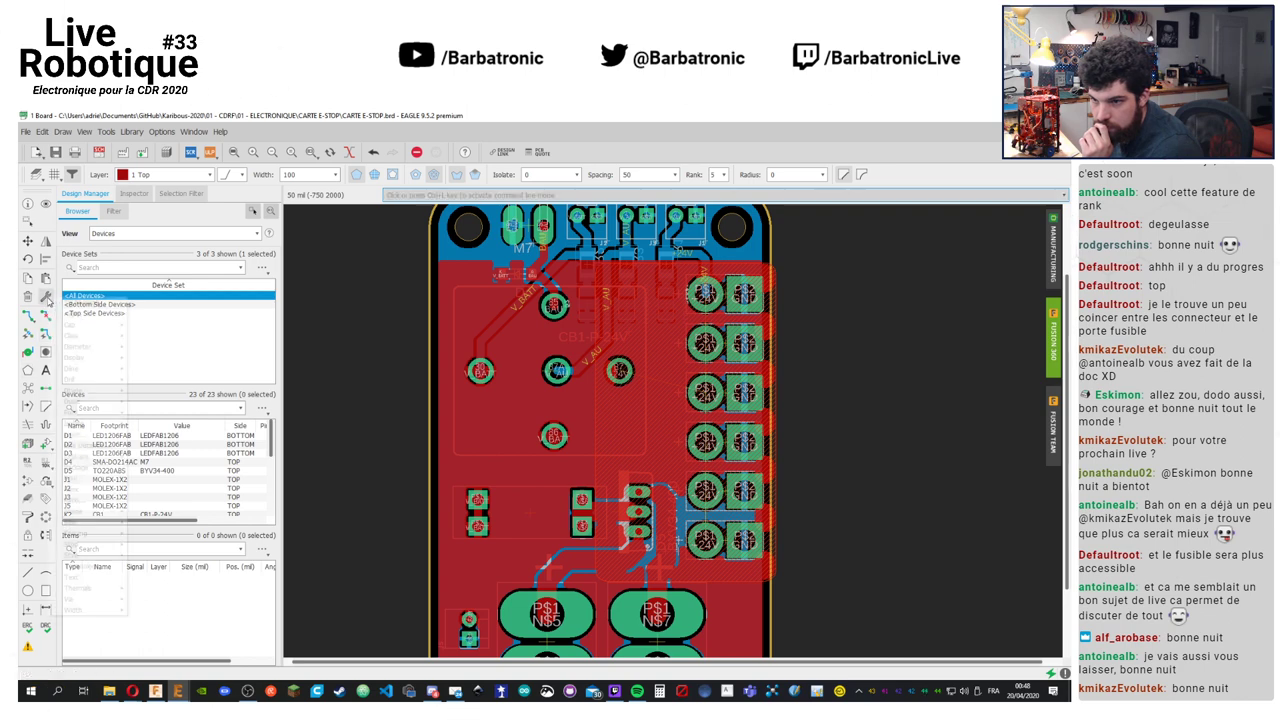
mouse_move(109, 492)
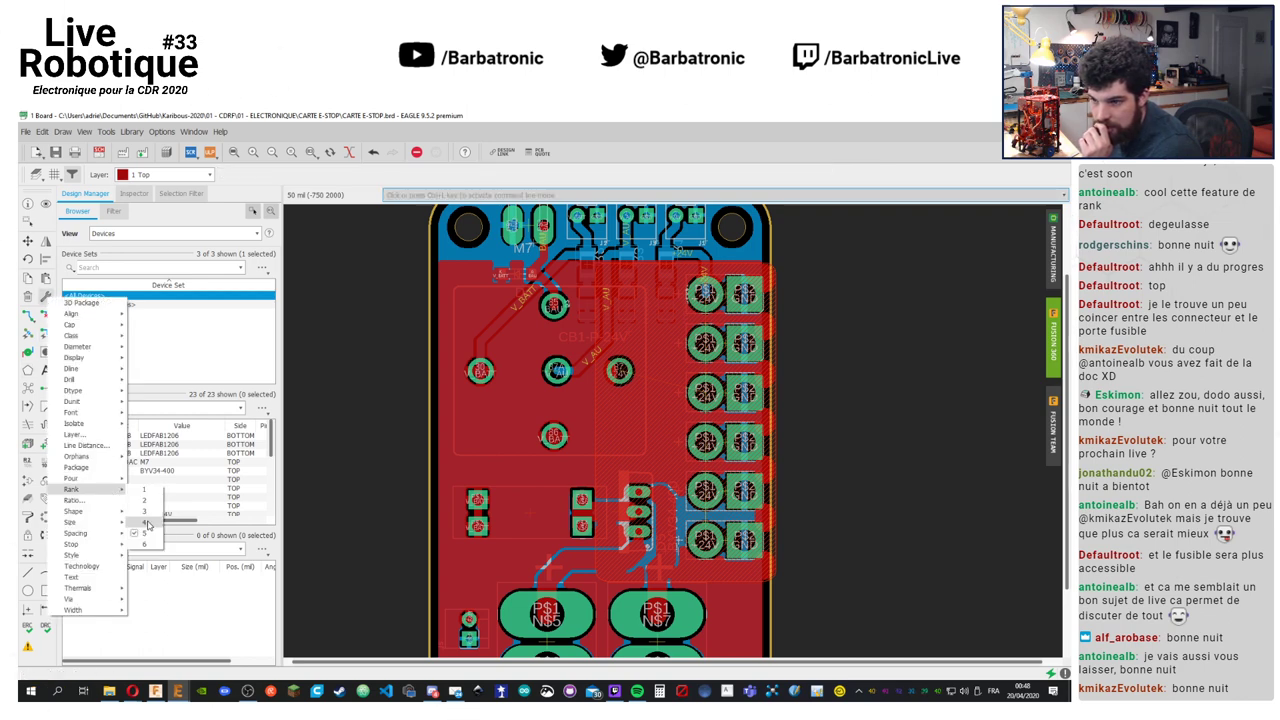
click(146, 522)
click(755, 266)
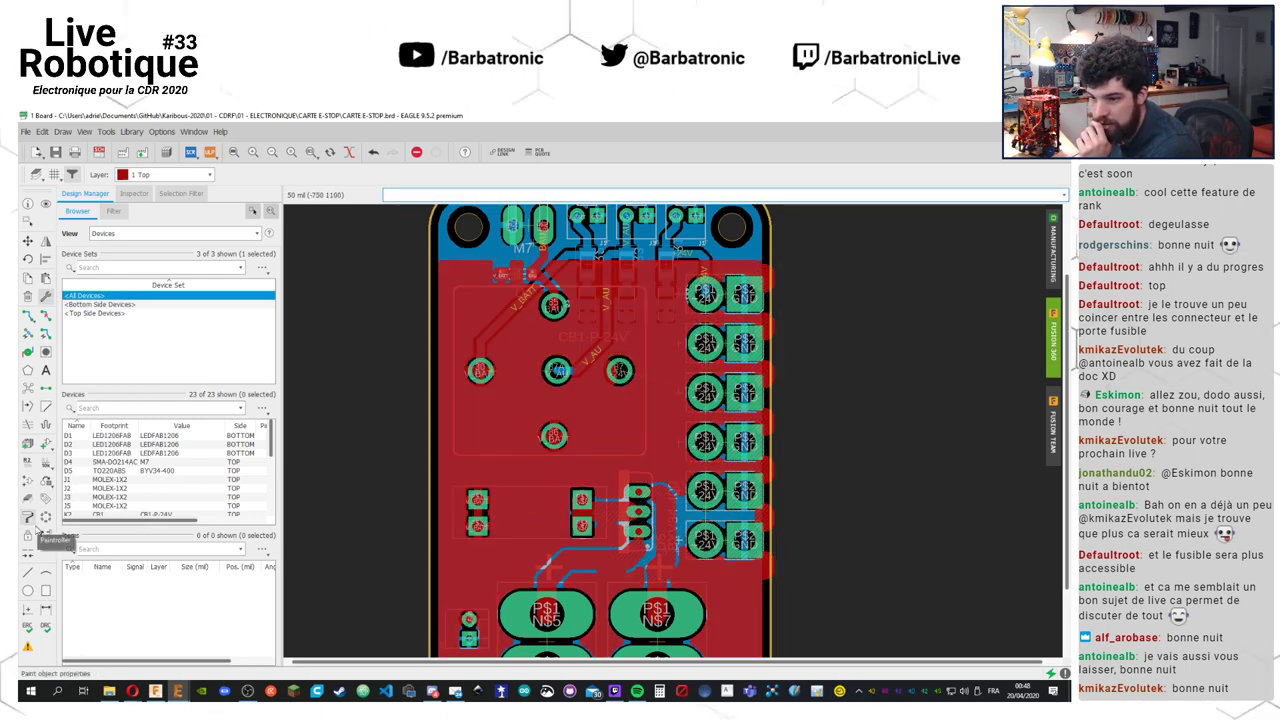
click(28, 390)
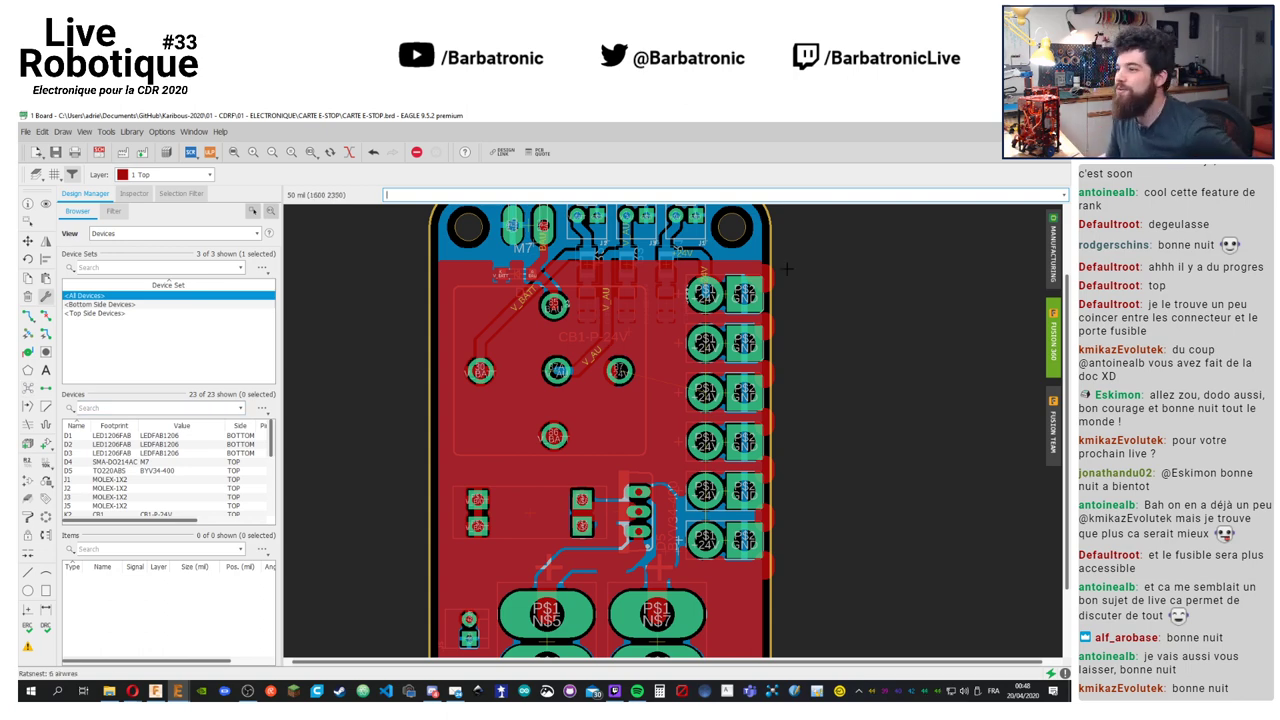
Assign the +24V polygon a different rank and recompute the copper fills
click(46, 297)
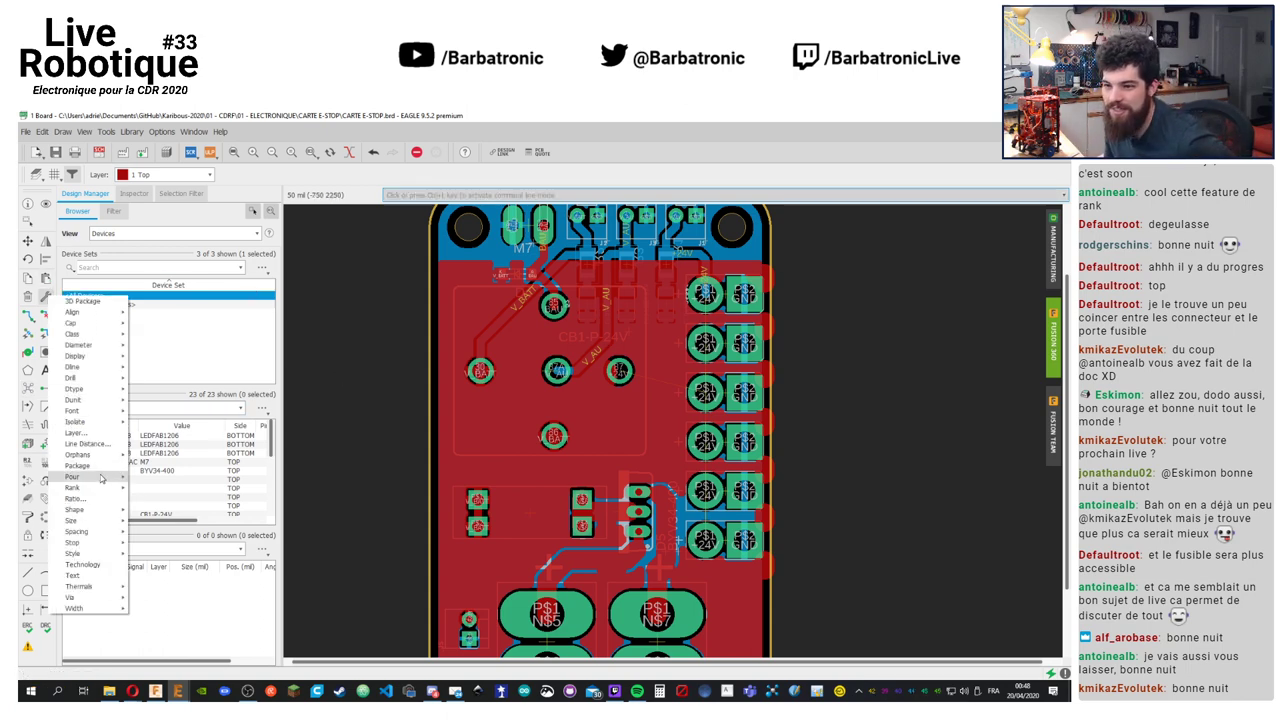
mouse_move(110, 487)
click(148, 531)
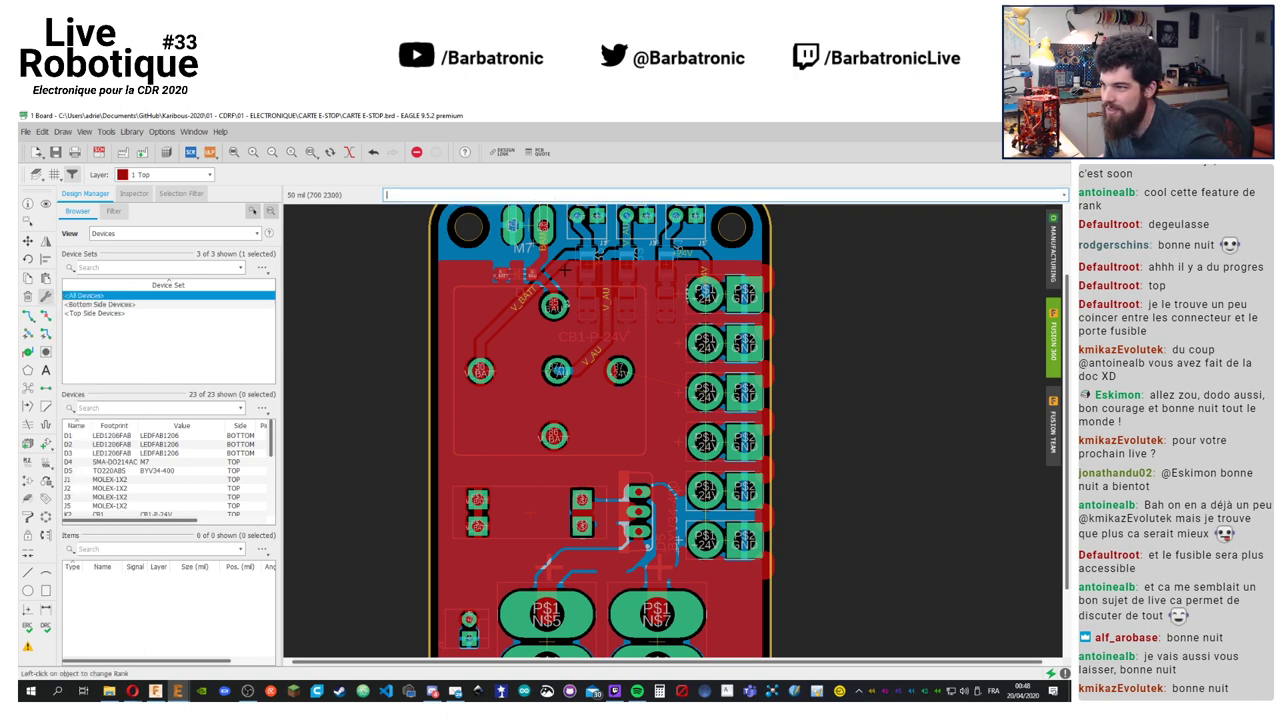
click(566, 262)
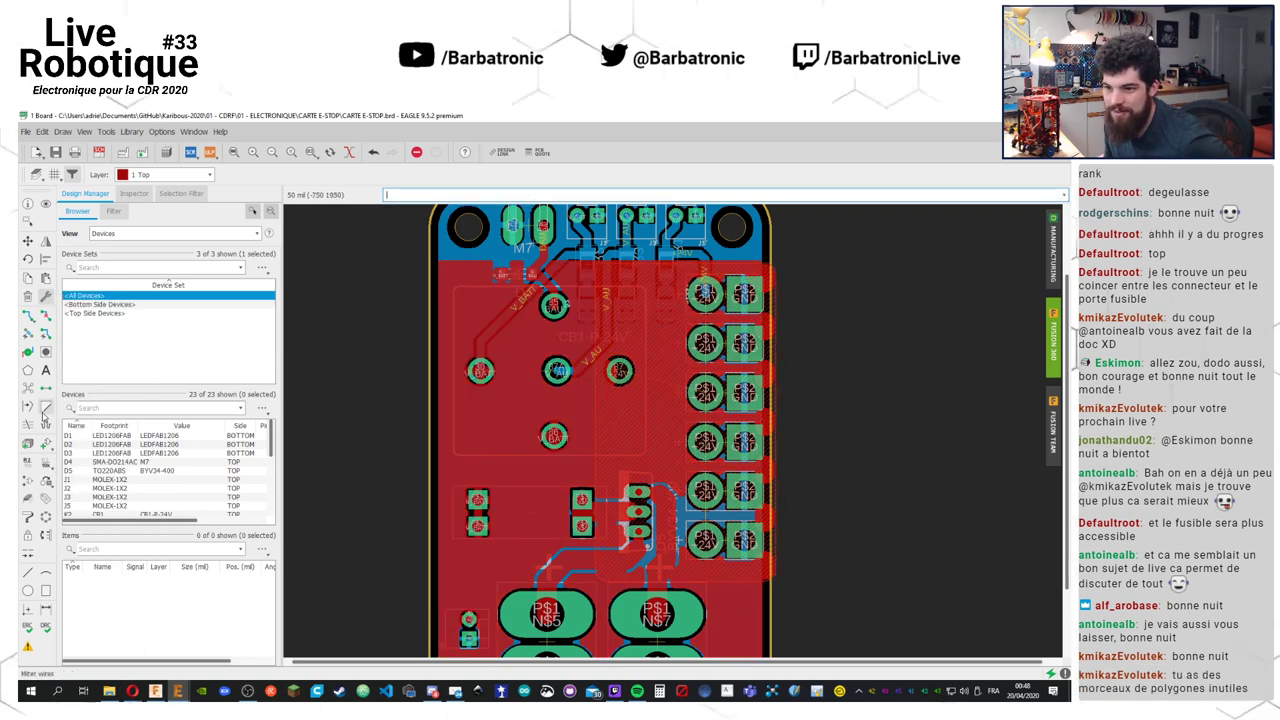
click(46, 296)
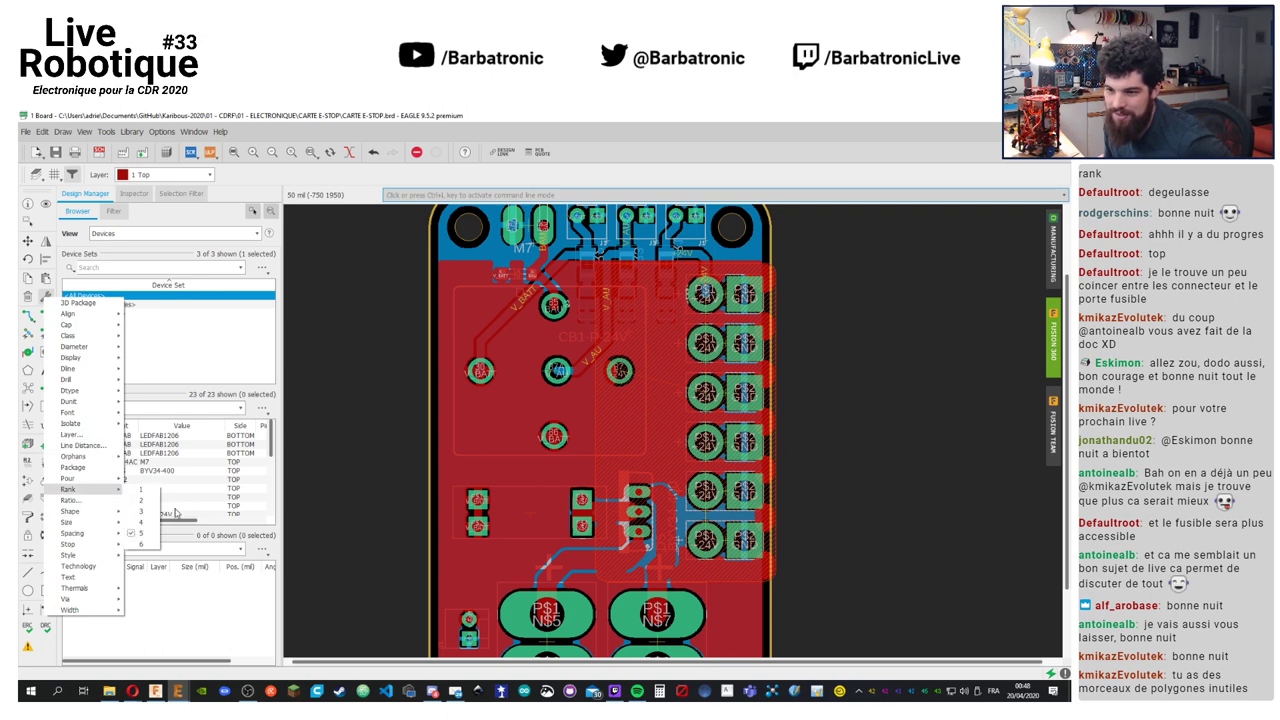
key(Escape)
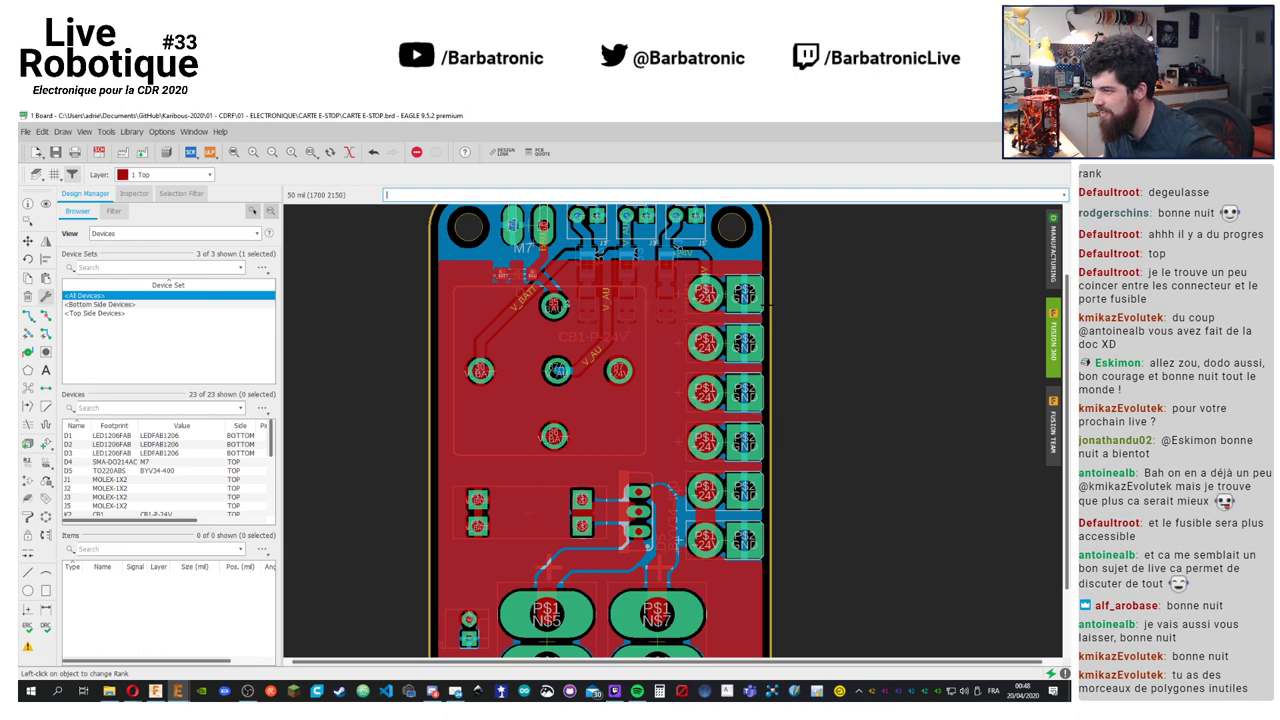
click(45, 388)
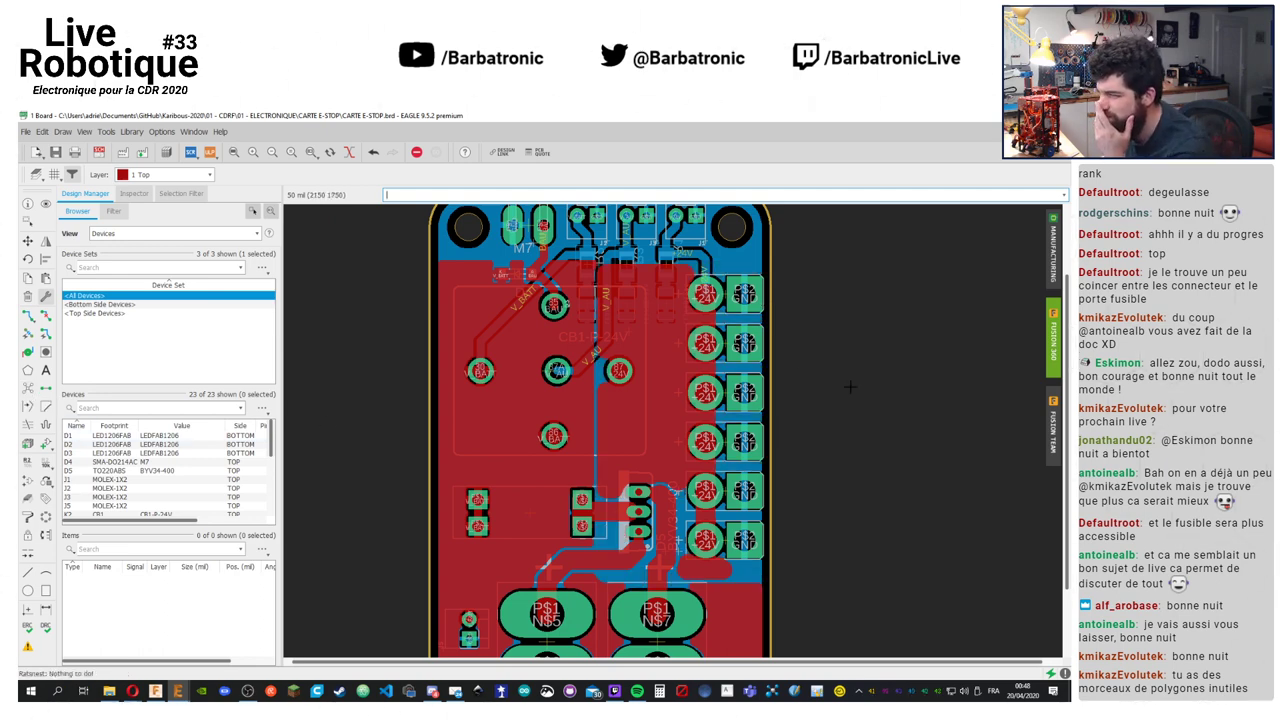
middle_drag(849, 383, 855, 381)
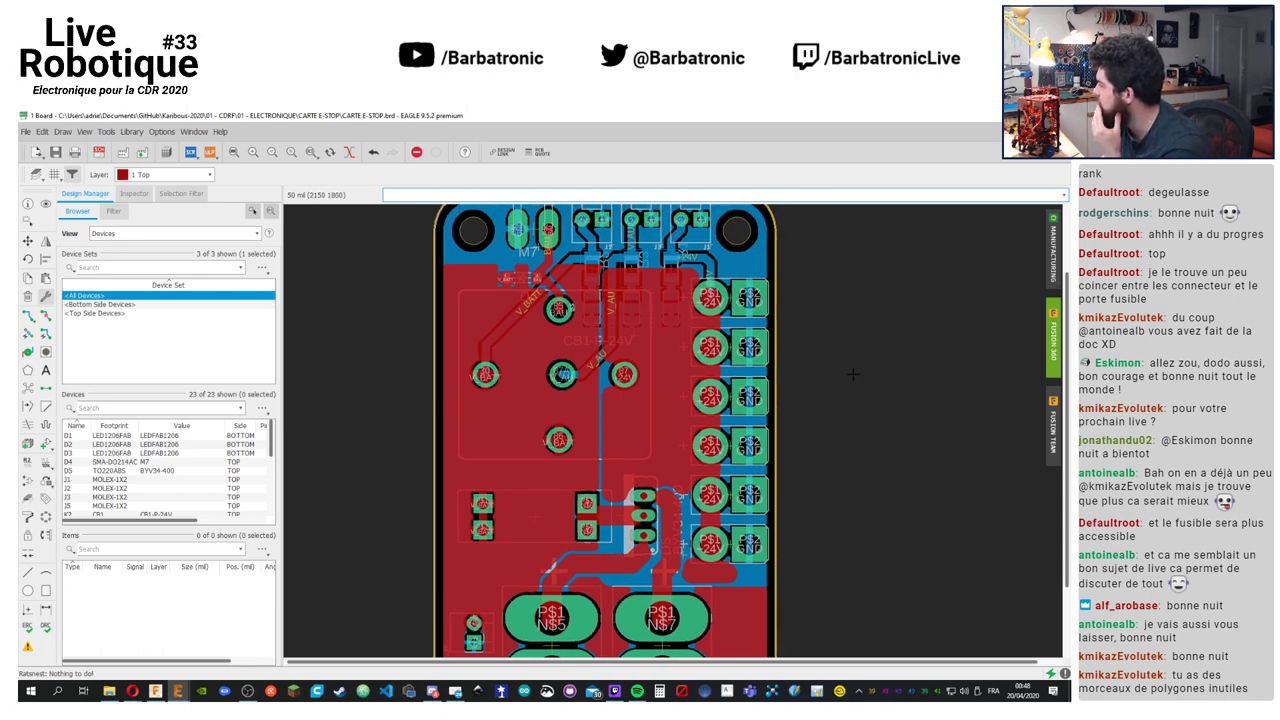
Move the V_BATT polygon above the GND connector pads and refill the pours
scroll(852, 349, down, 3)
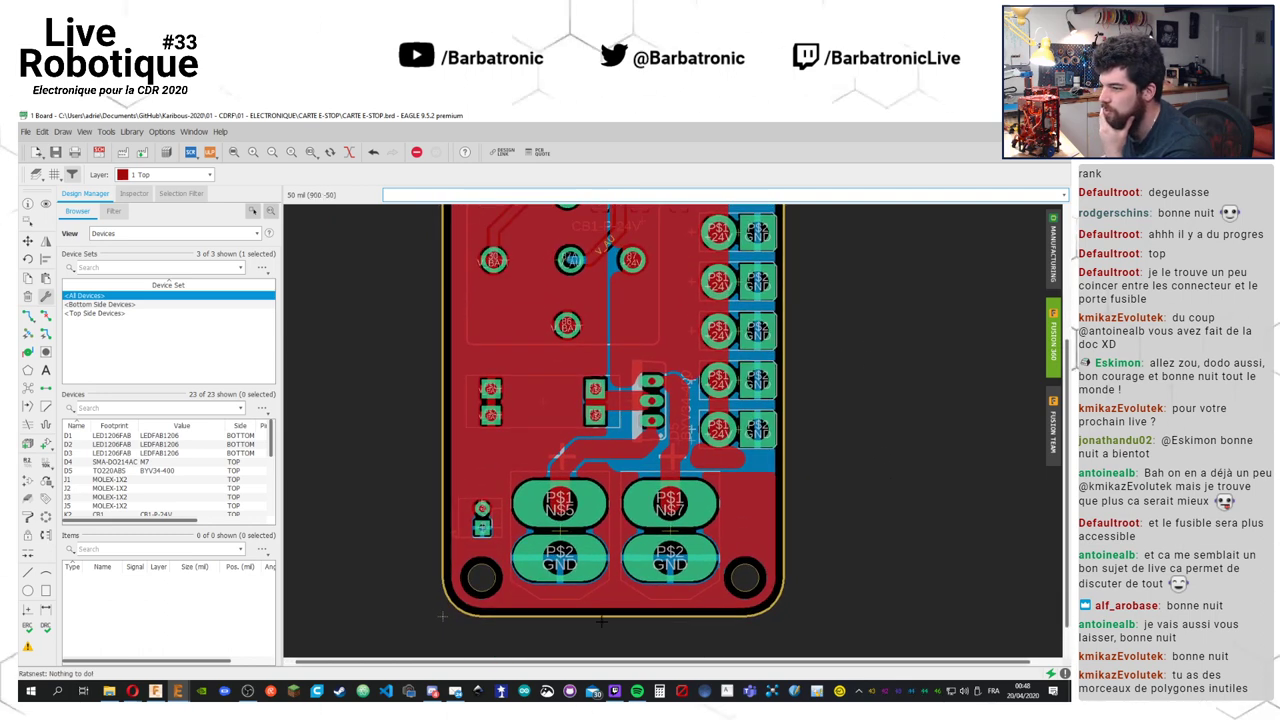
click(27, 240)
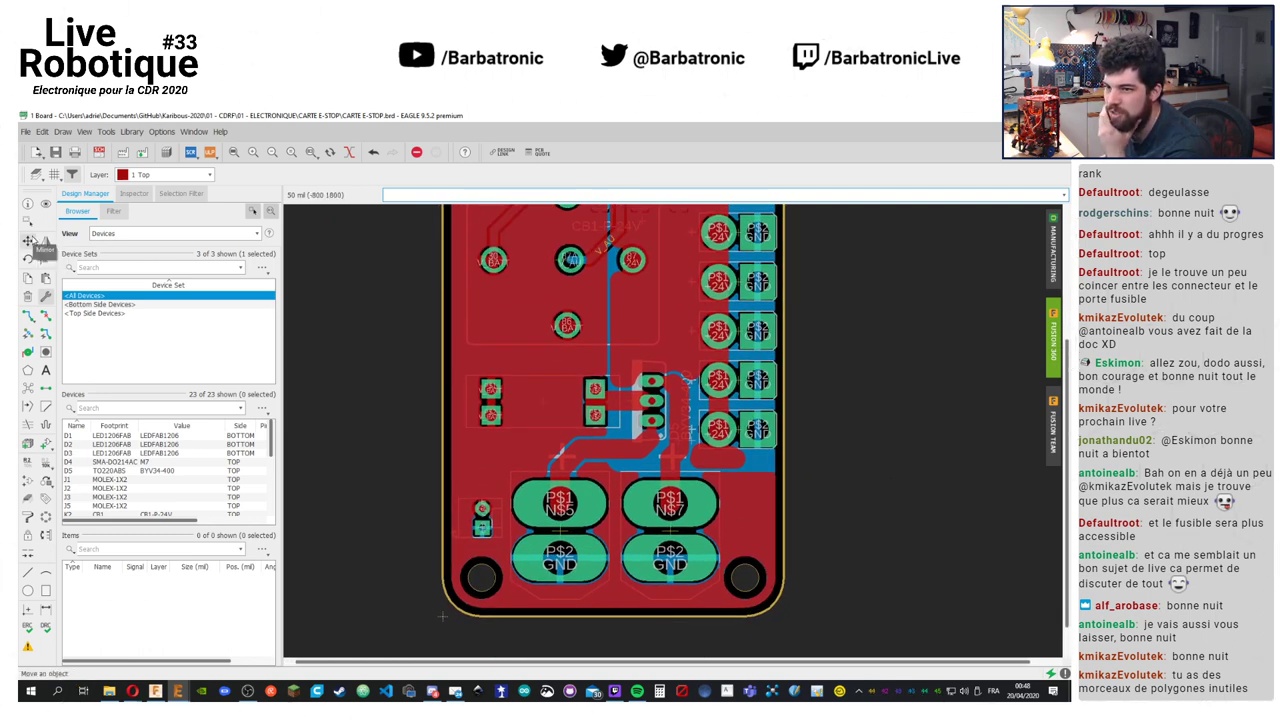
click(614, 627)
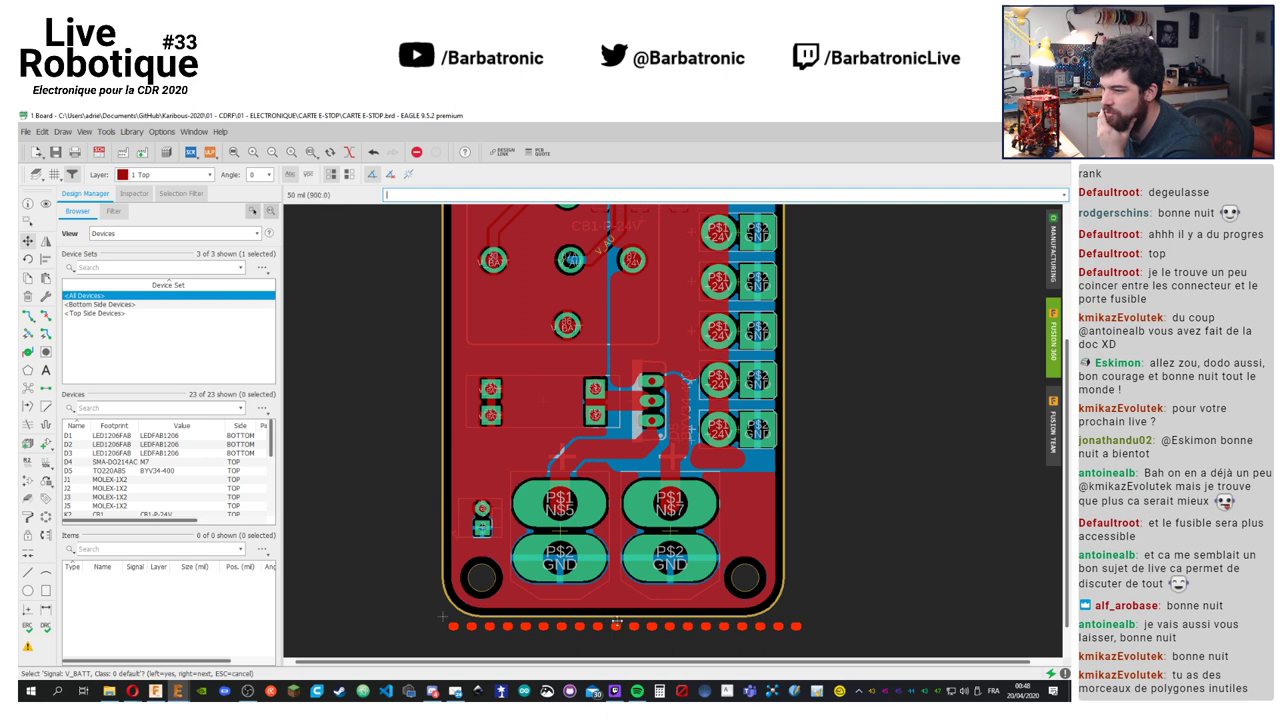
click(616, 624)
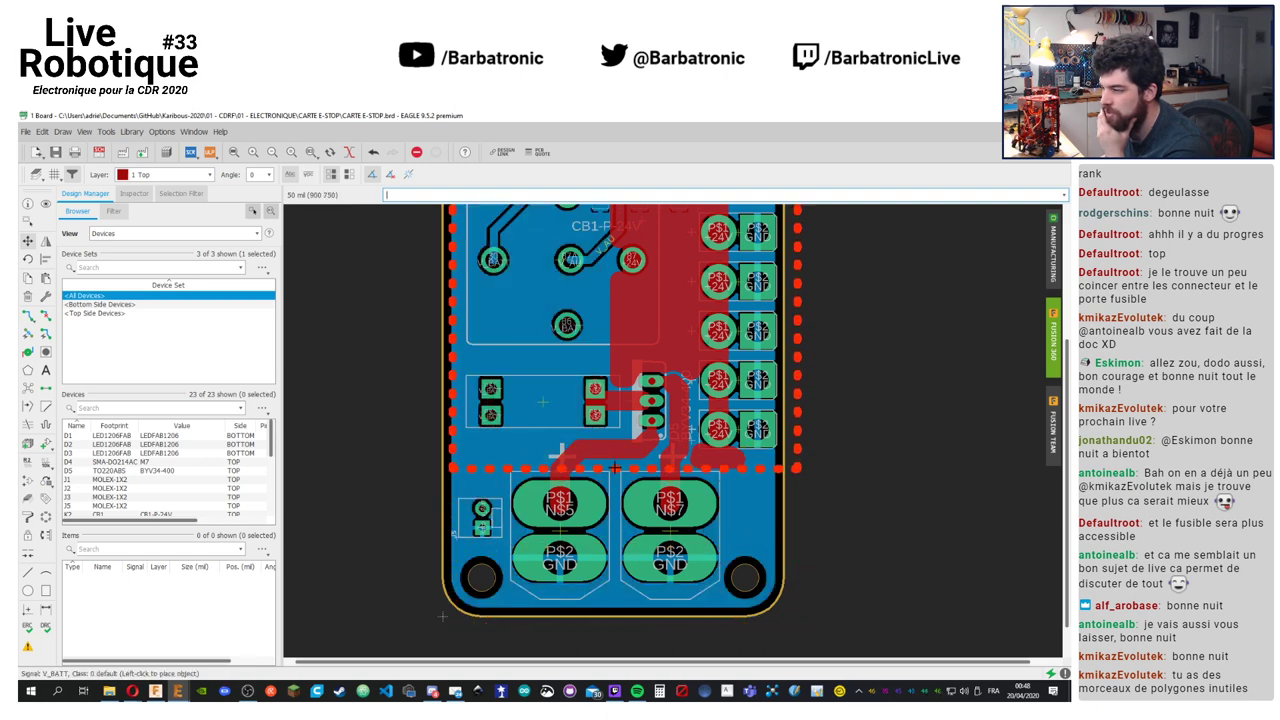
middle_drag(614, 468, 605, 508)
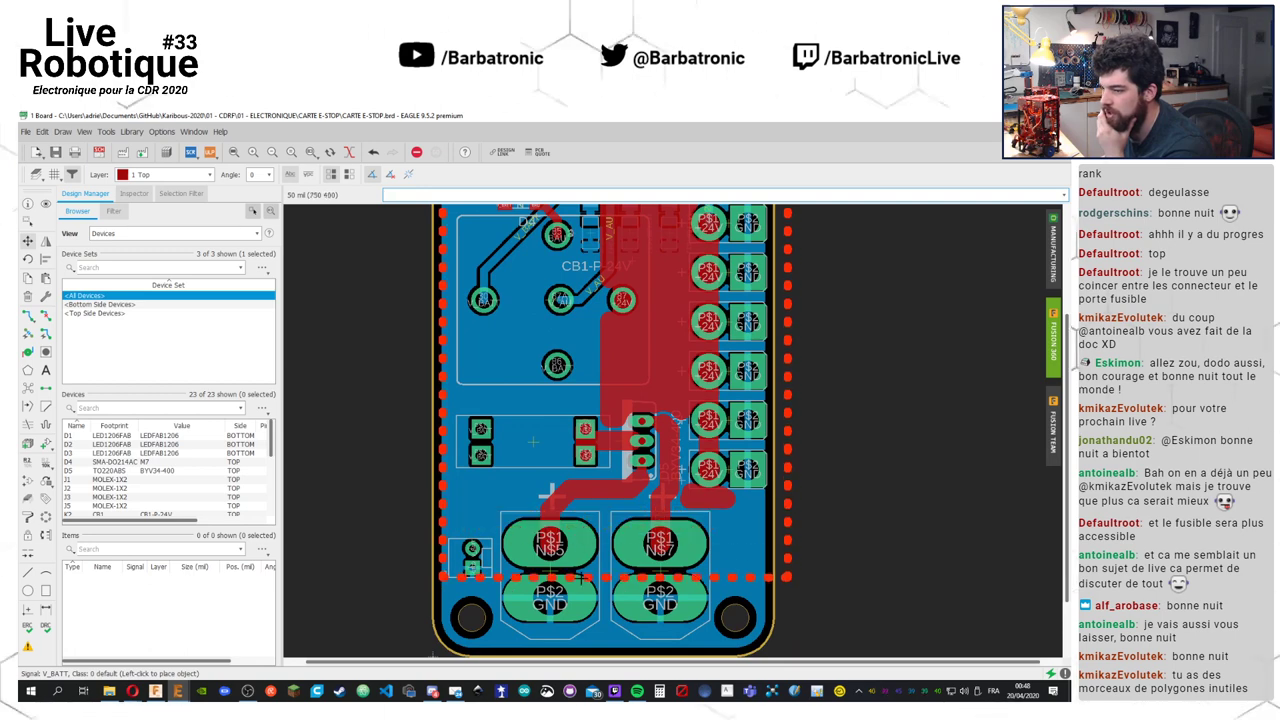
click(600, 503)
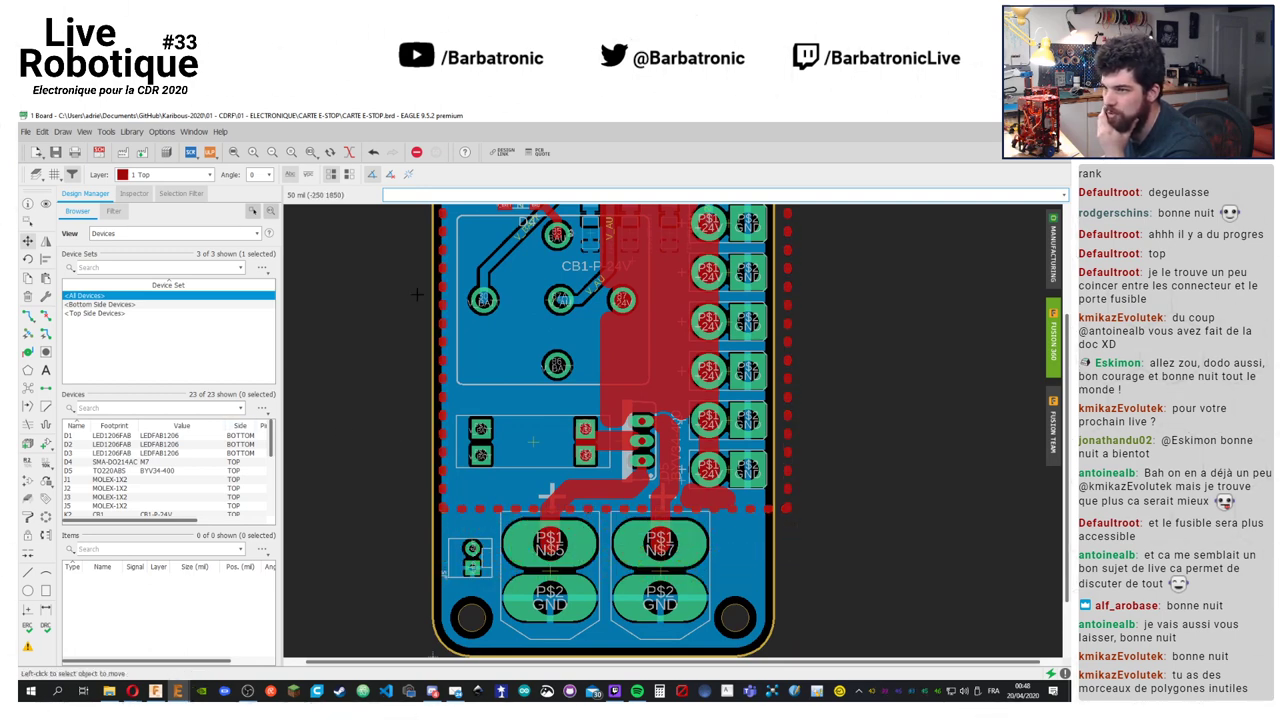
scroll(810, 320, up, 2)
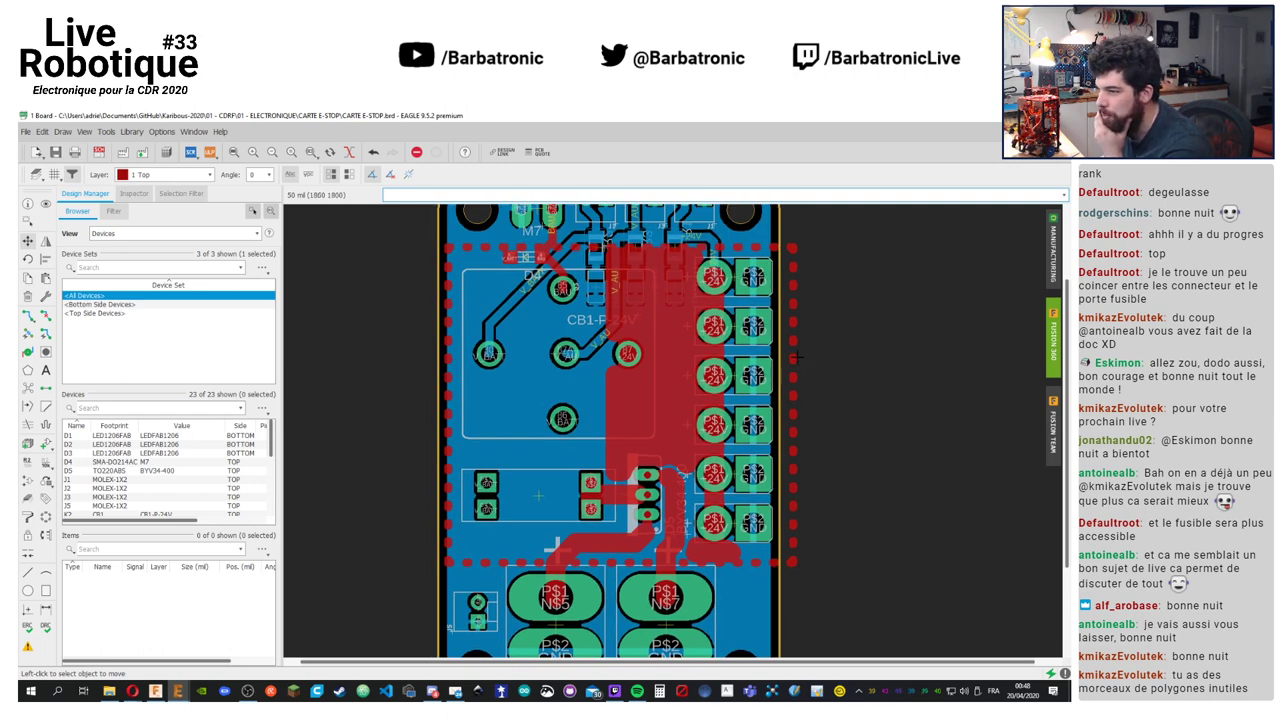
click(45, 405)
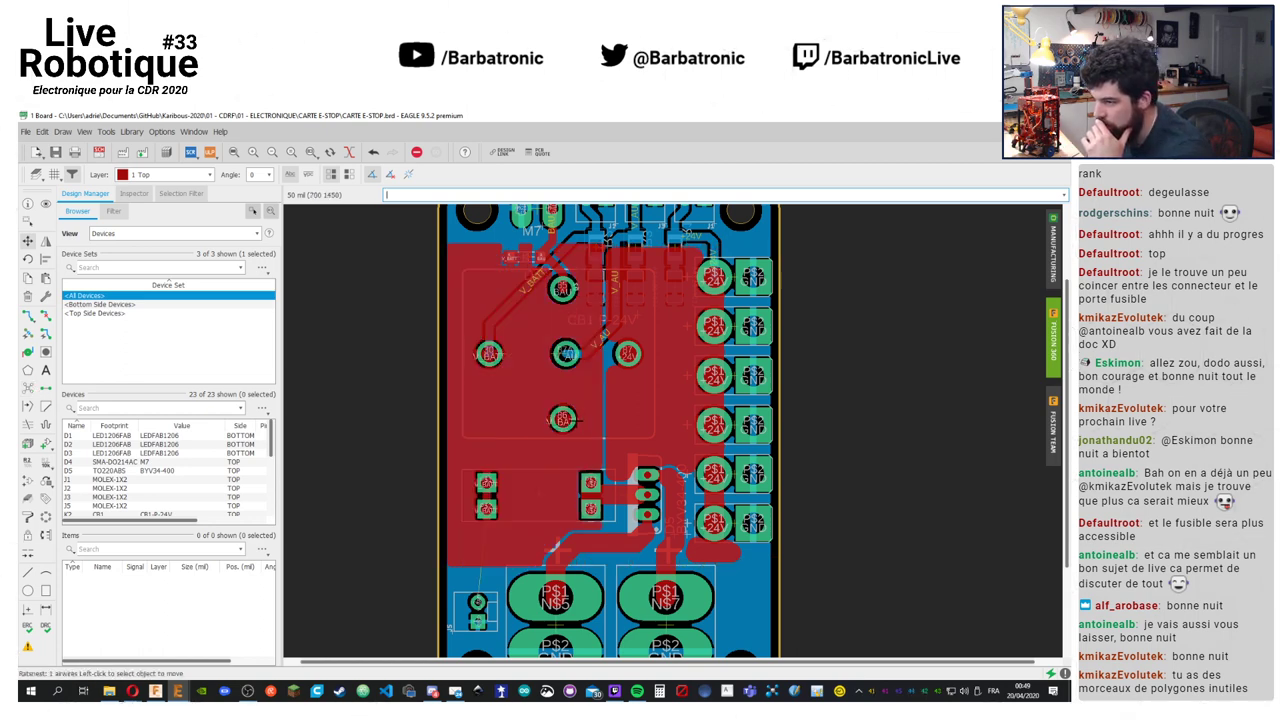
middle_drag(810, 450, 846, 473)
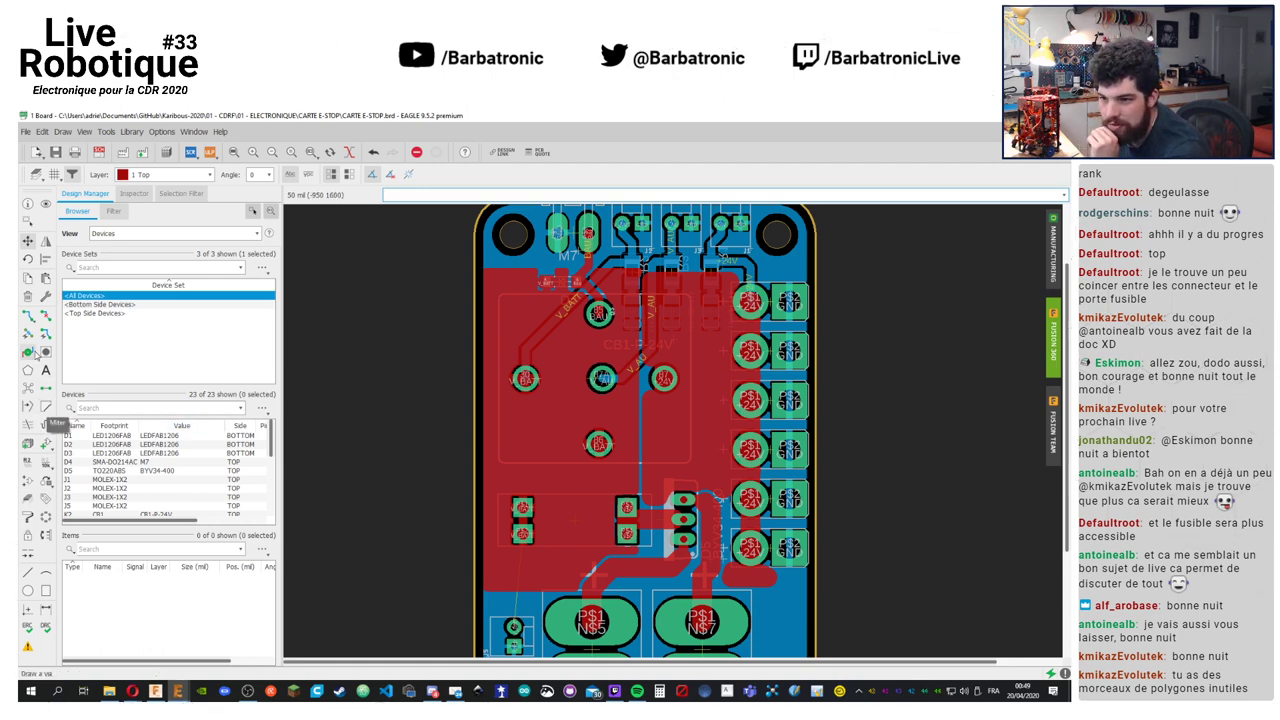
Set the change width to 40, re-place the +24V polygon and refill pours
click(46, 297)
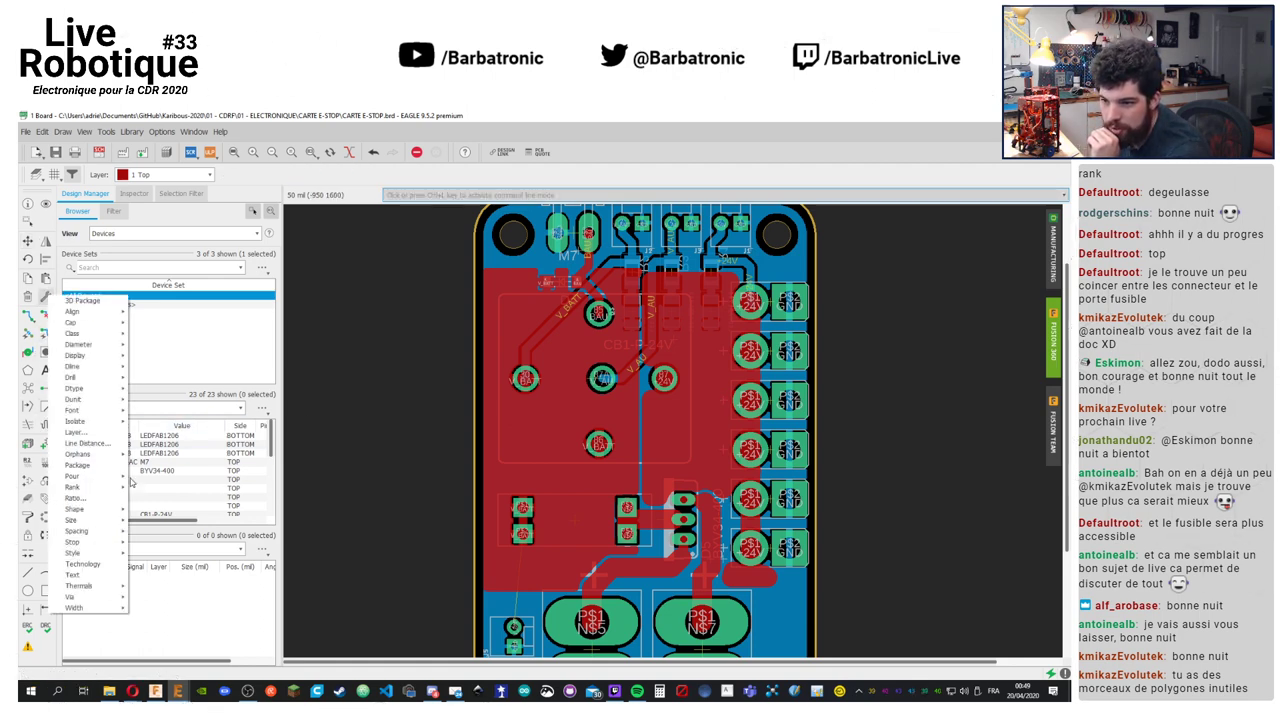
mouse_move(100, 489)
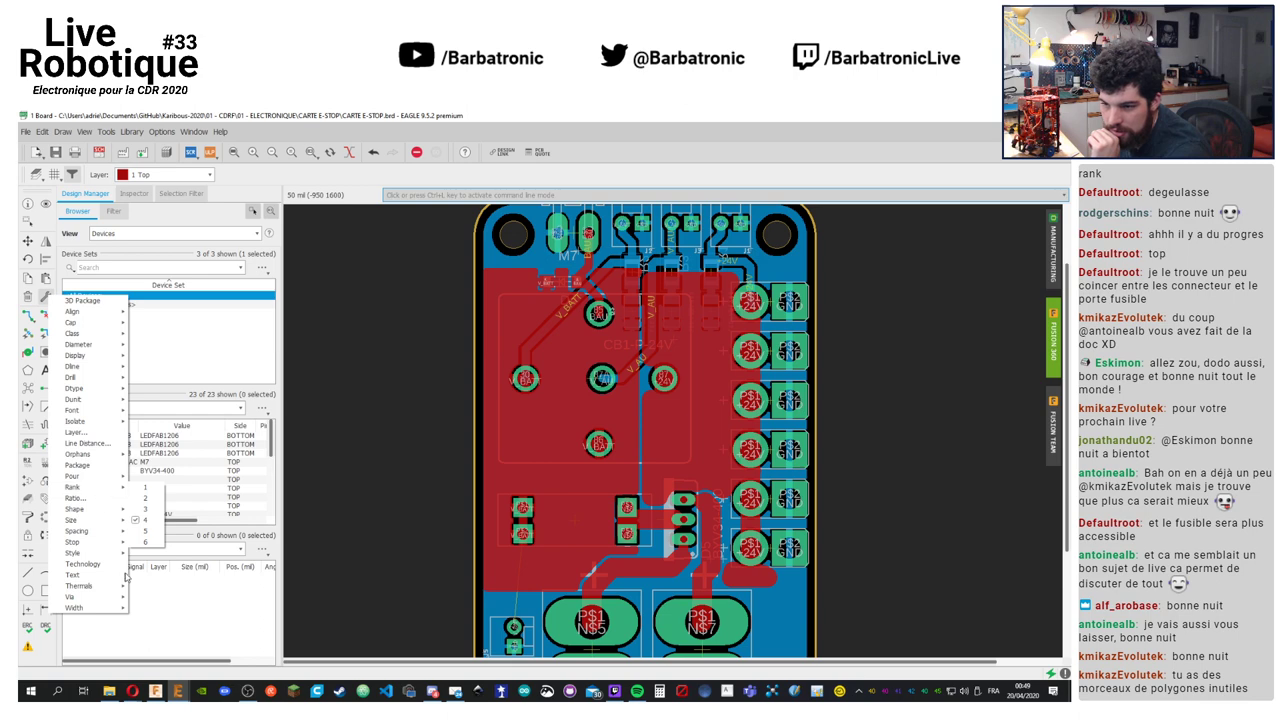
mouse_move(108, 608)
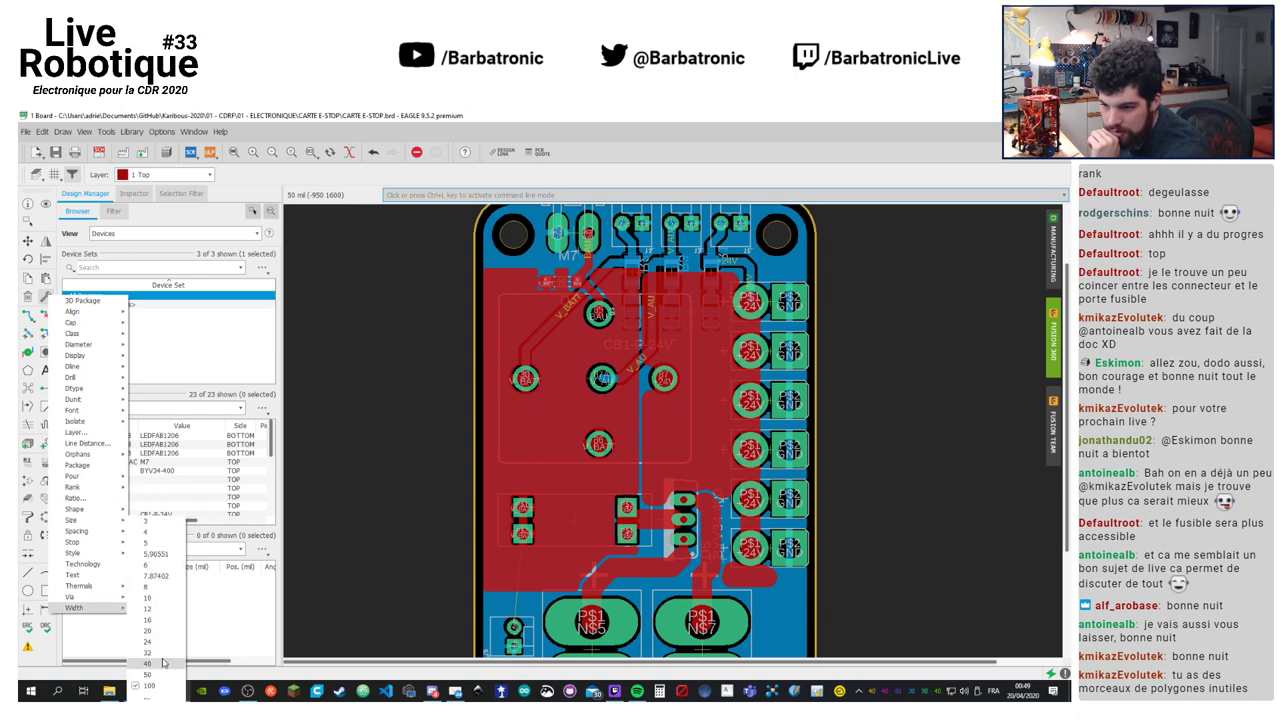
click(165, 663)
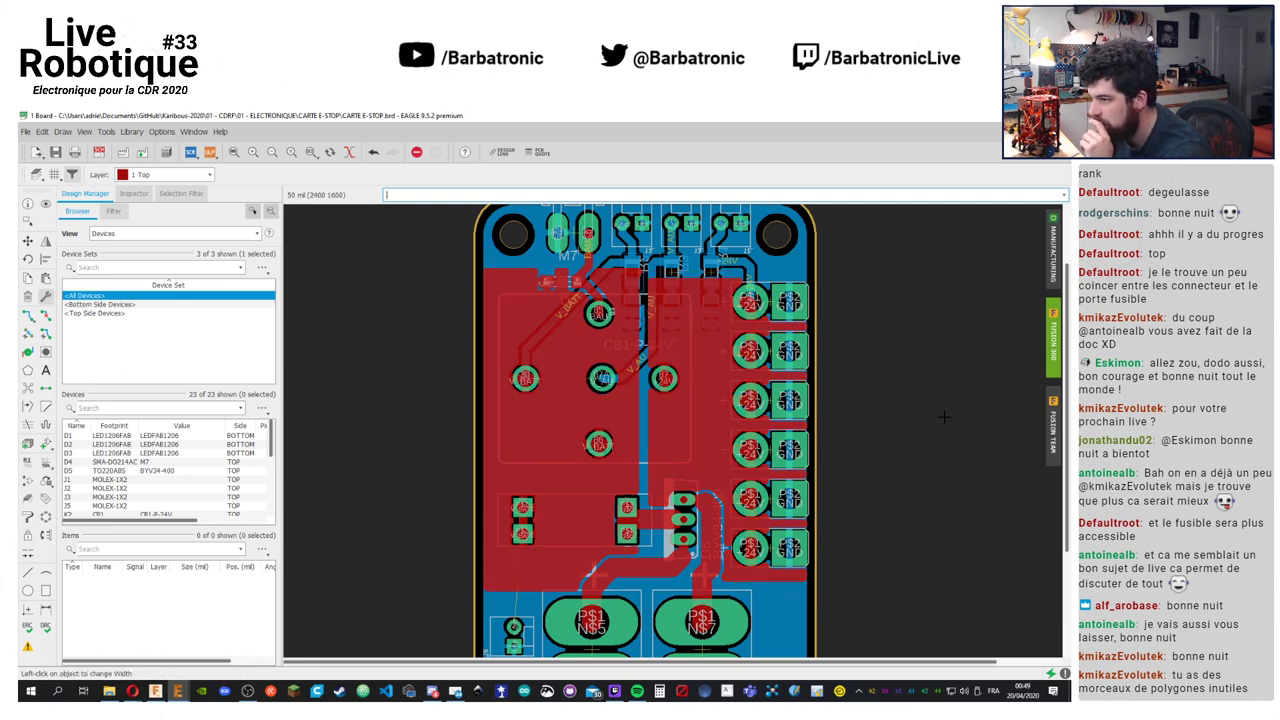
middle_drag(945, 417, 929, 405)
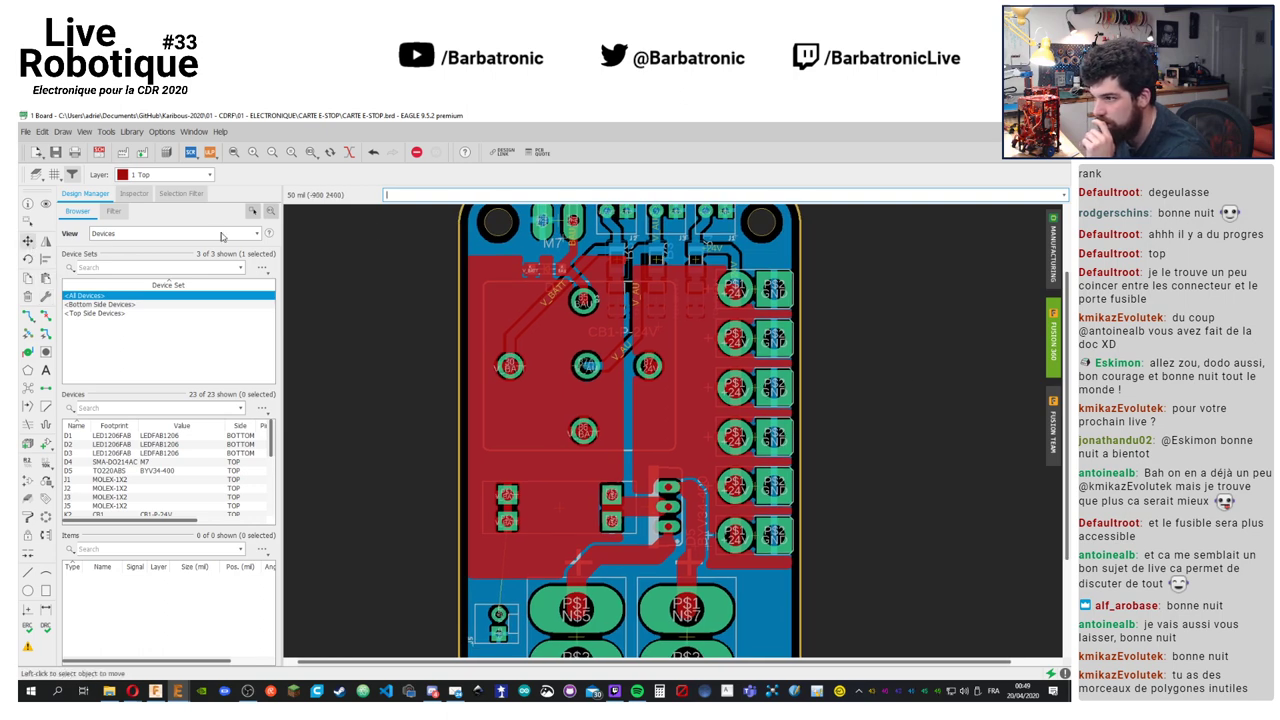
click(28, 241)
click(755, 563)
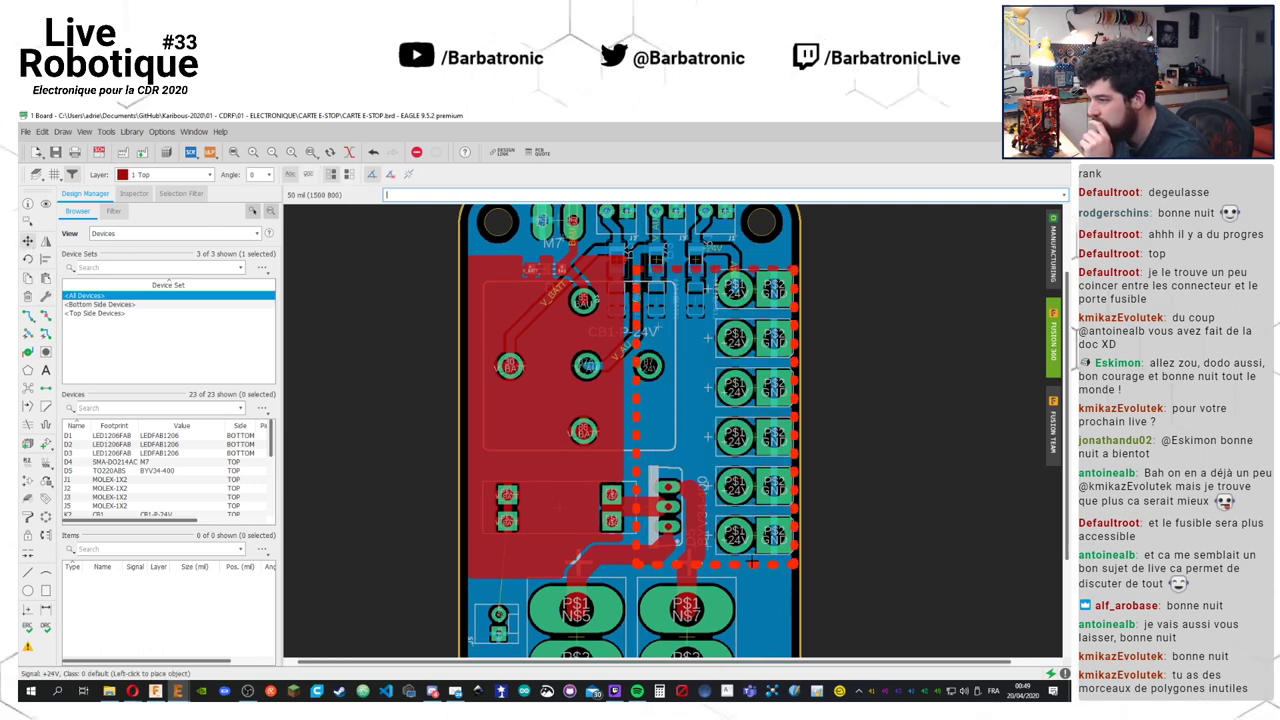
click(755, 563)
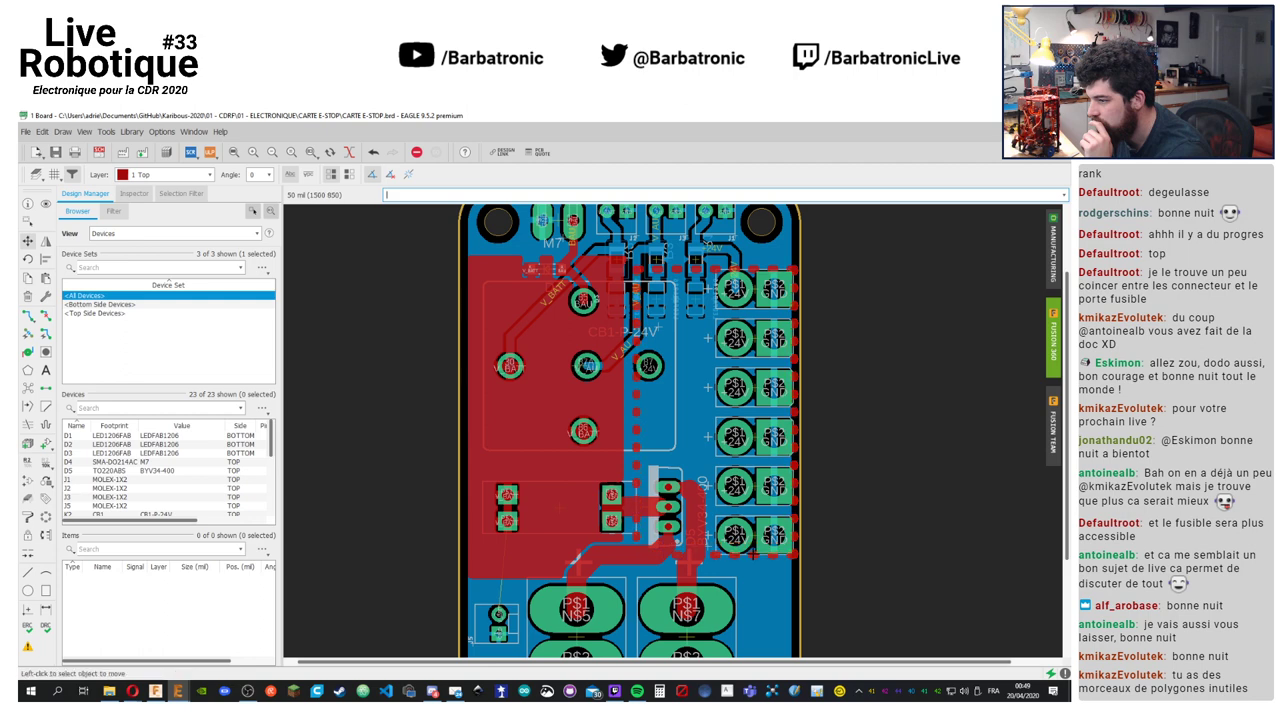
click(26, 392)
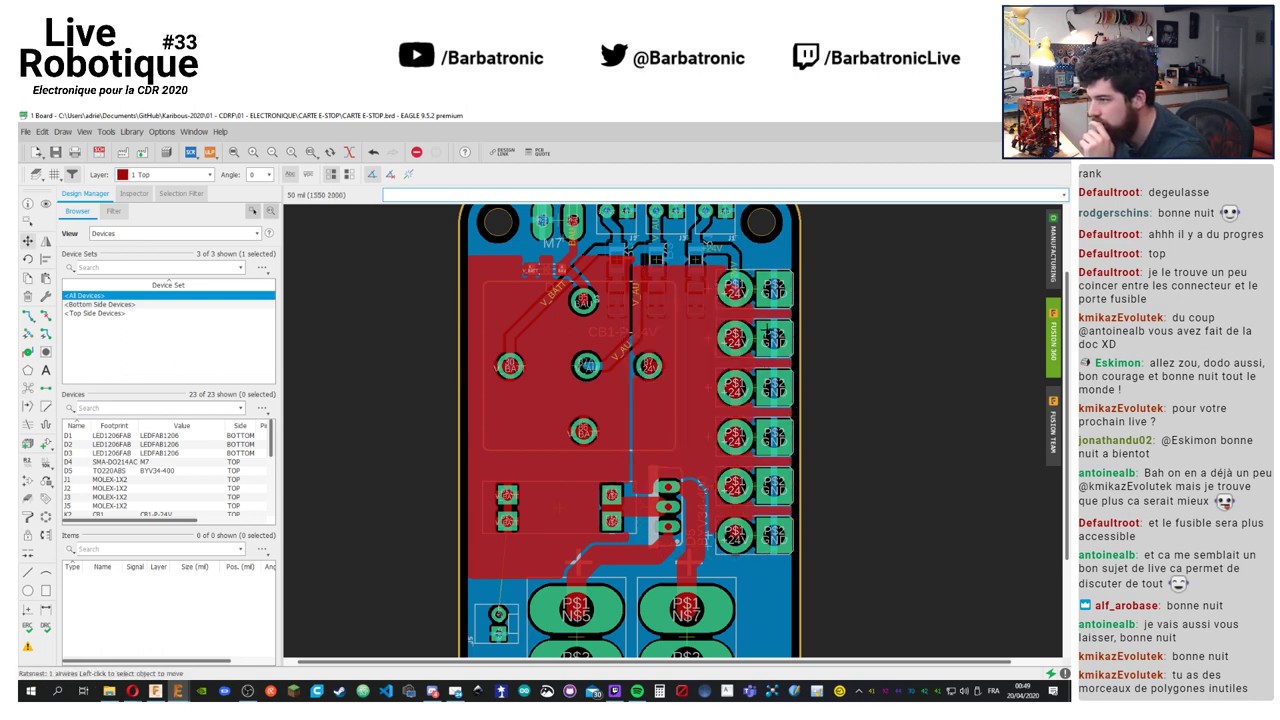
Move the +24V polygon to a new position, then cancel a V_BATT trace selection
click(697, 266)
click(788, 268)
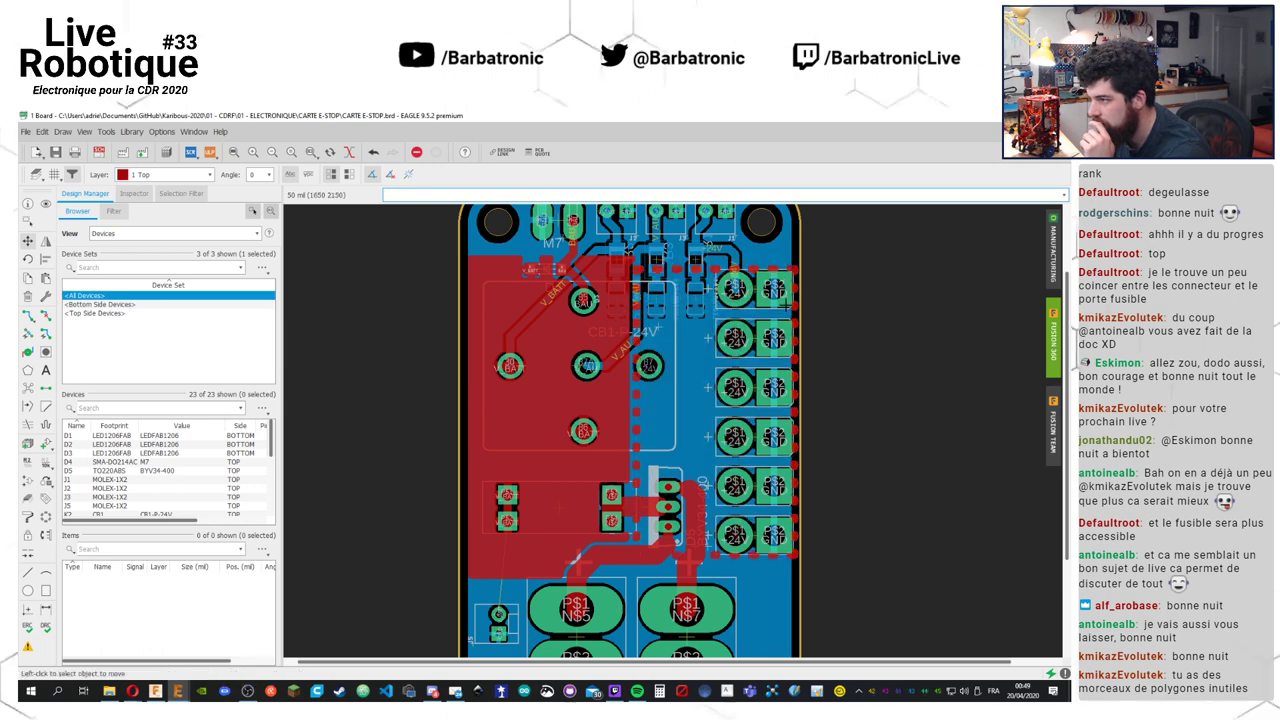
click(757, 323)
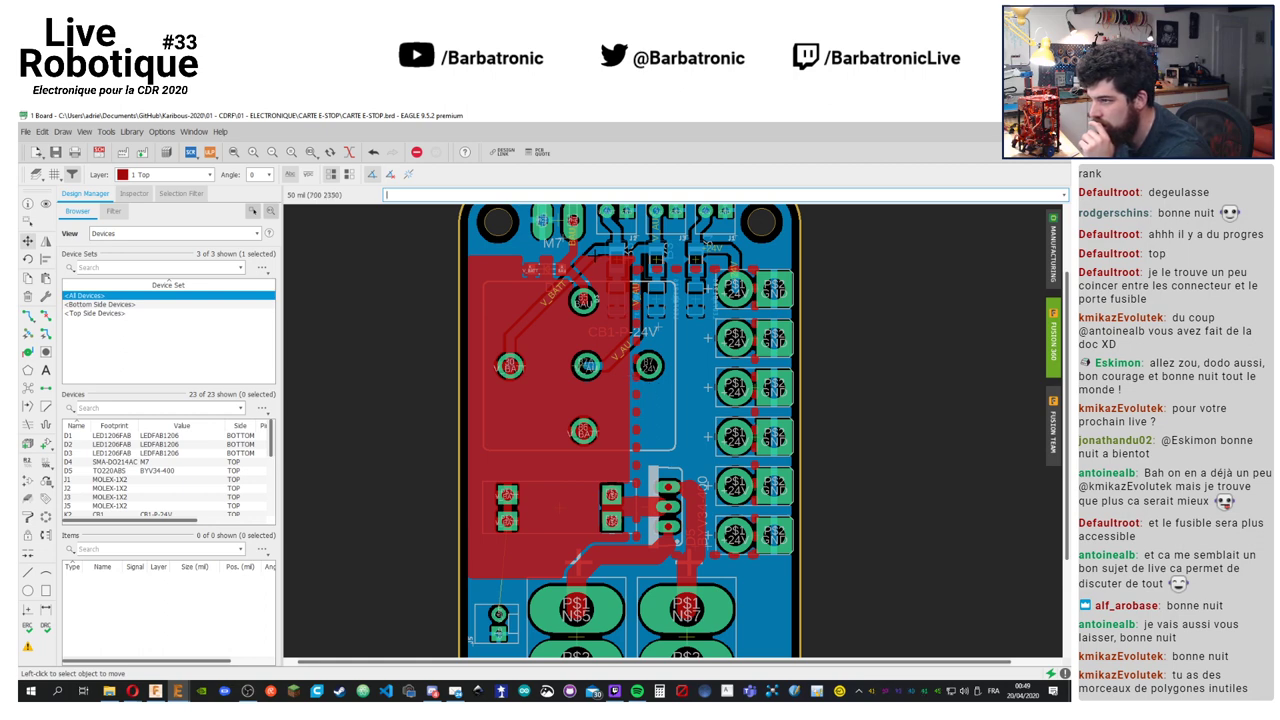
click(600, 256)
key(Escape)
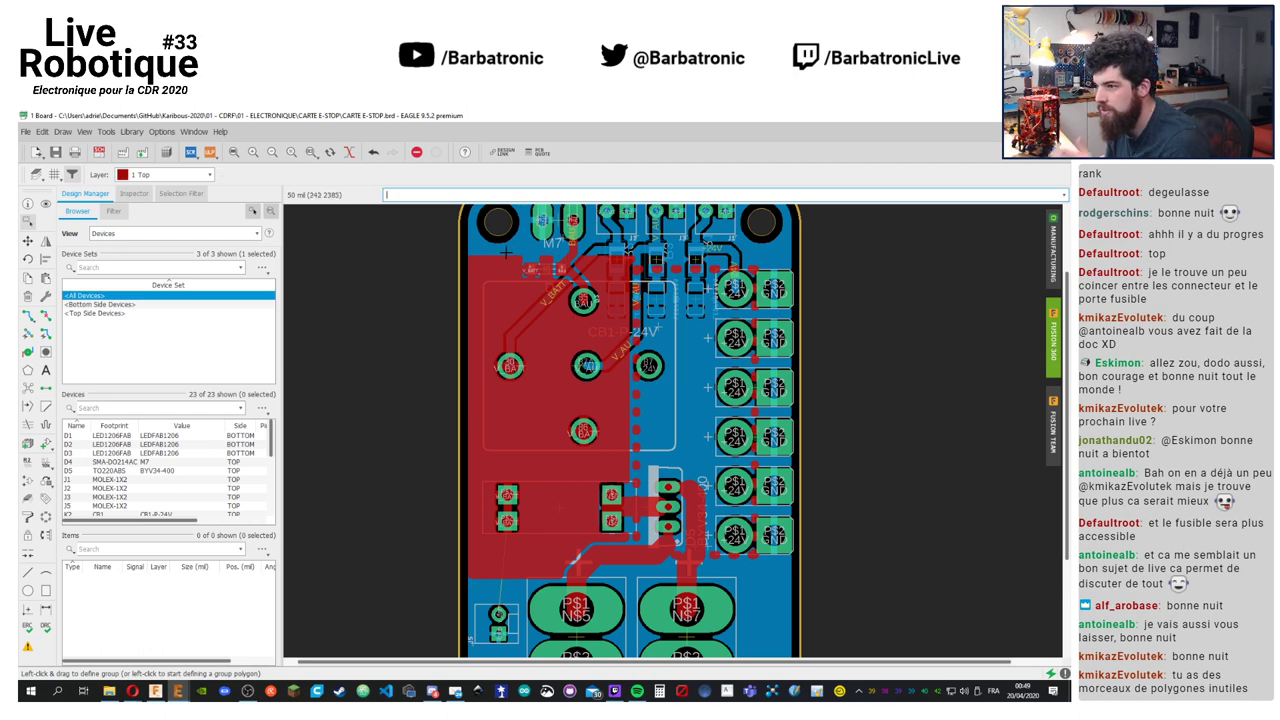
Attempt a group move of the top-left area, cancel it, and refill the copper pours
key(F3)
key(Escape)
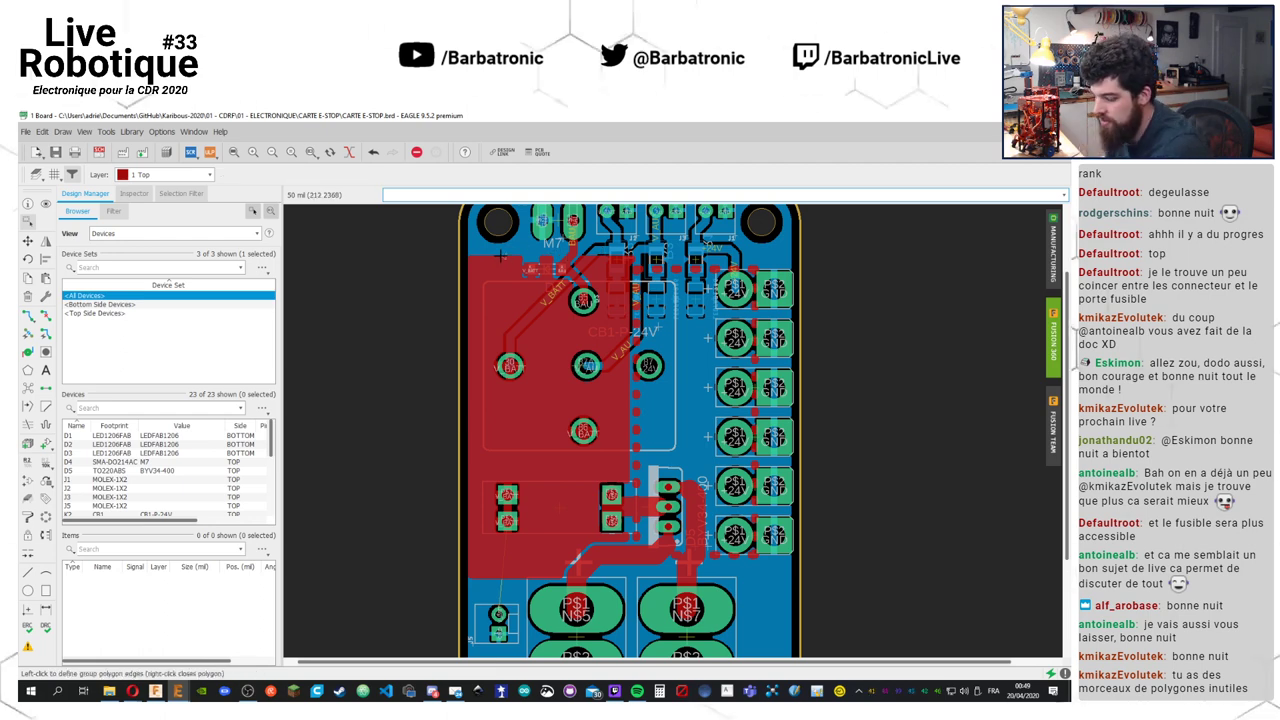
click(475, 258)
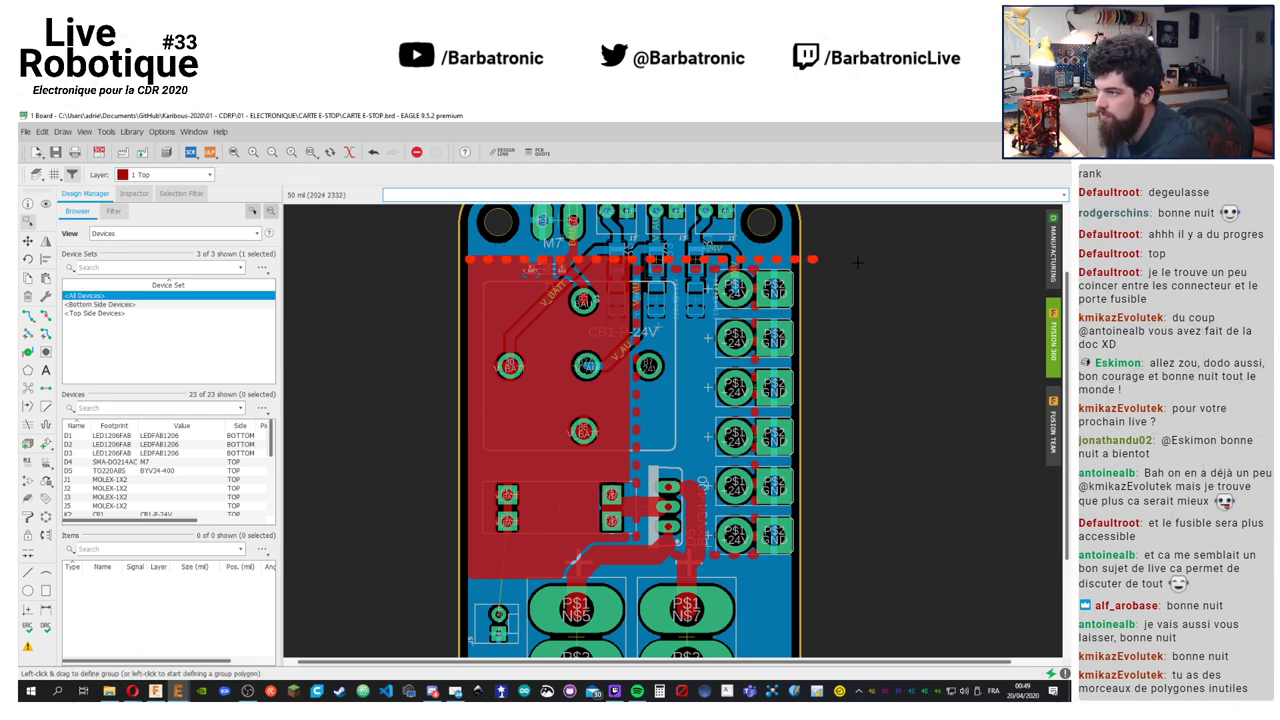
right_click(815, 284)
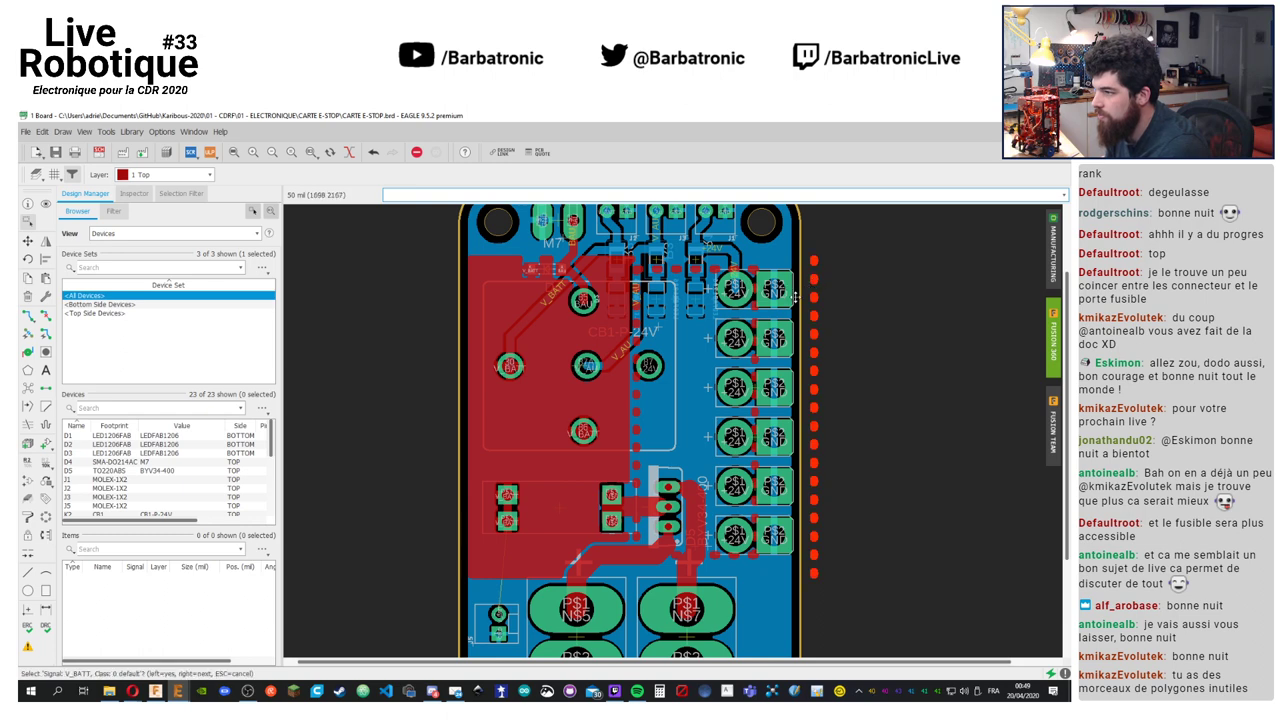
ctrl+right_click(812, 310)
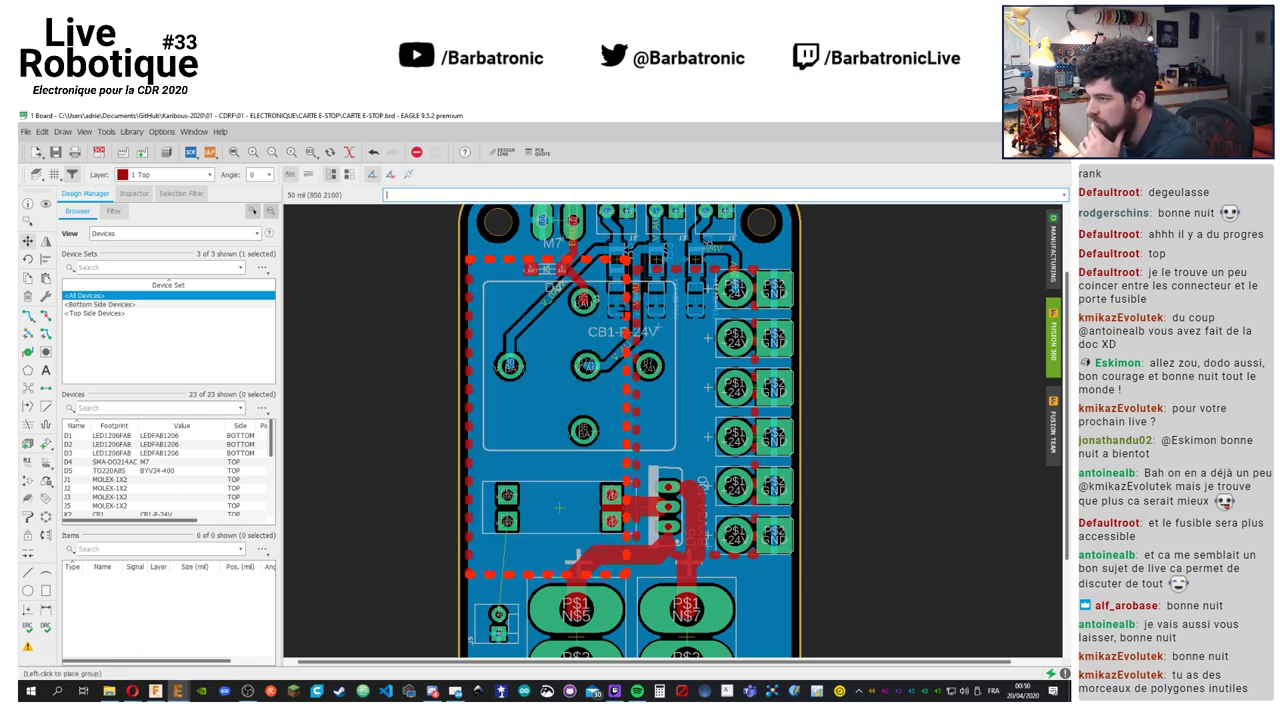
key(Escape)
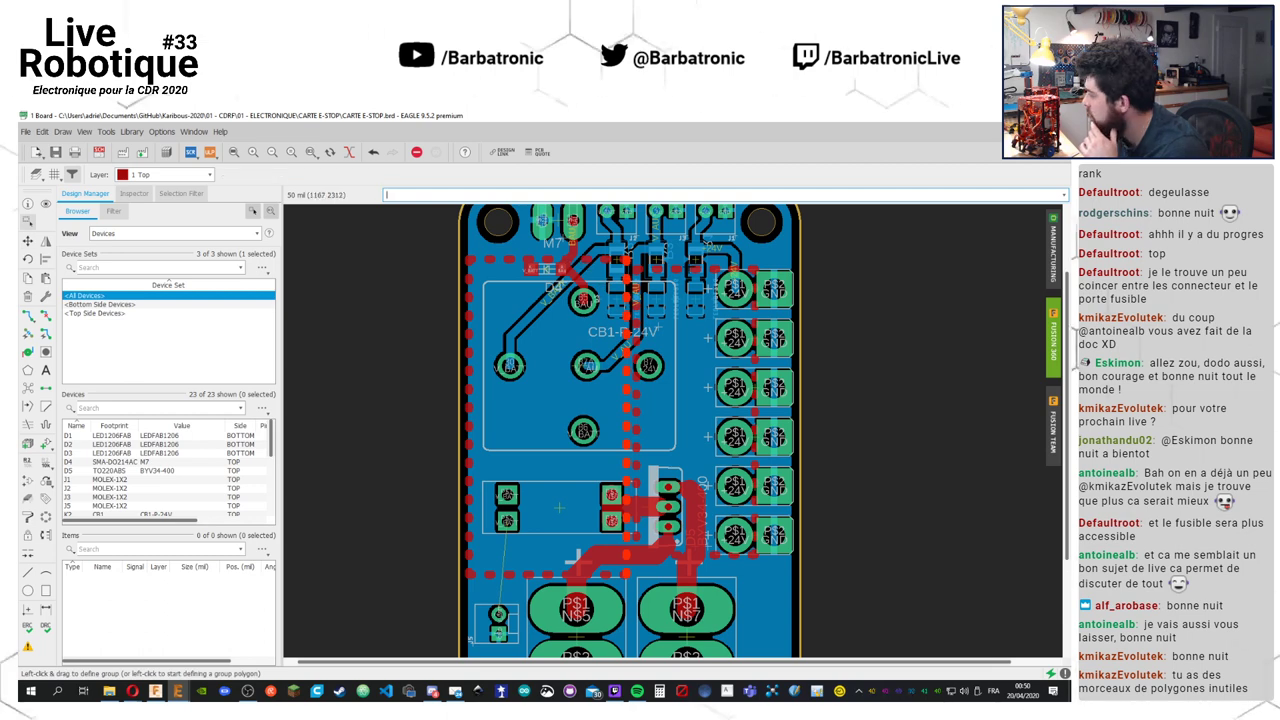
scroll(541, 472, down, 3)
scroll(541, 472, up, 5)
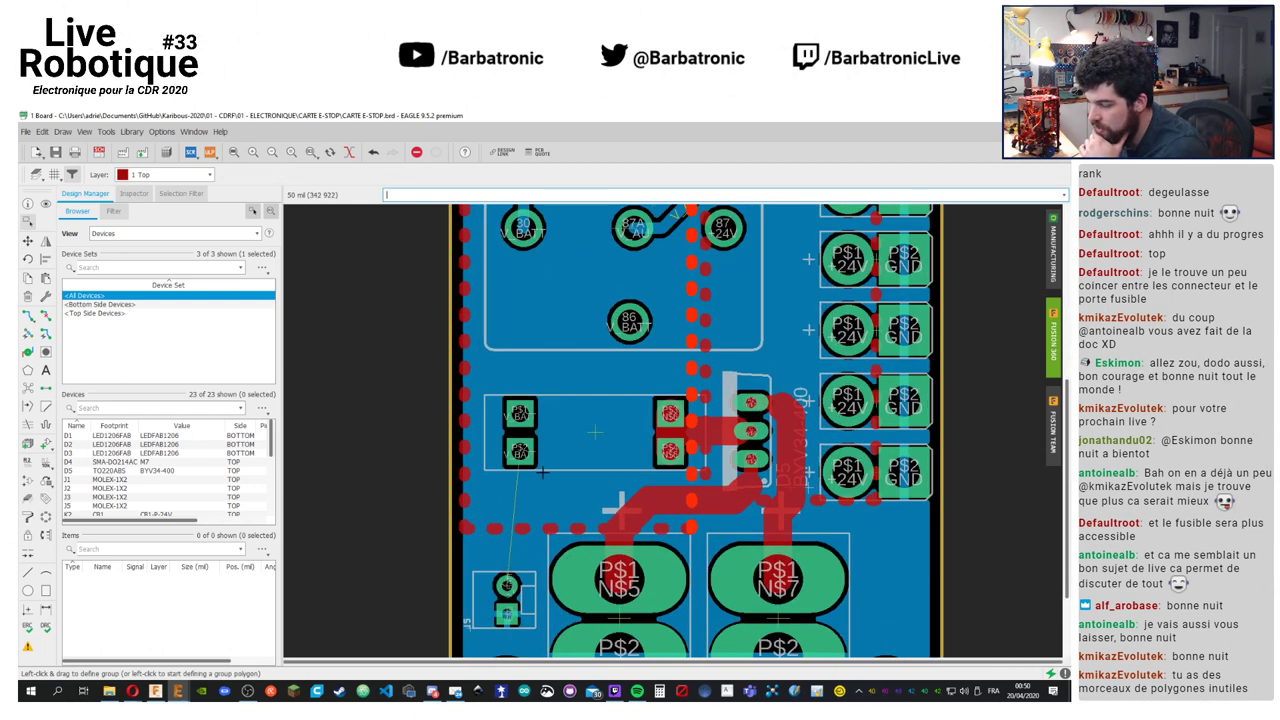
click(27, 388)
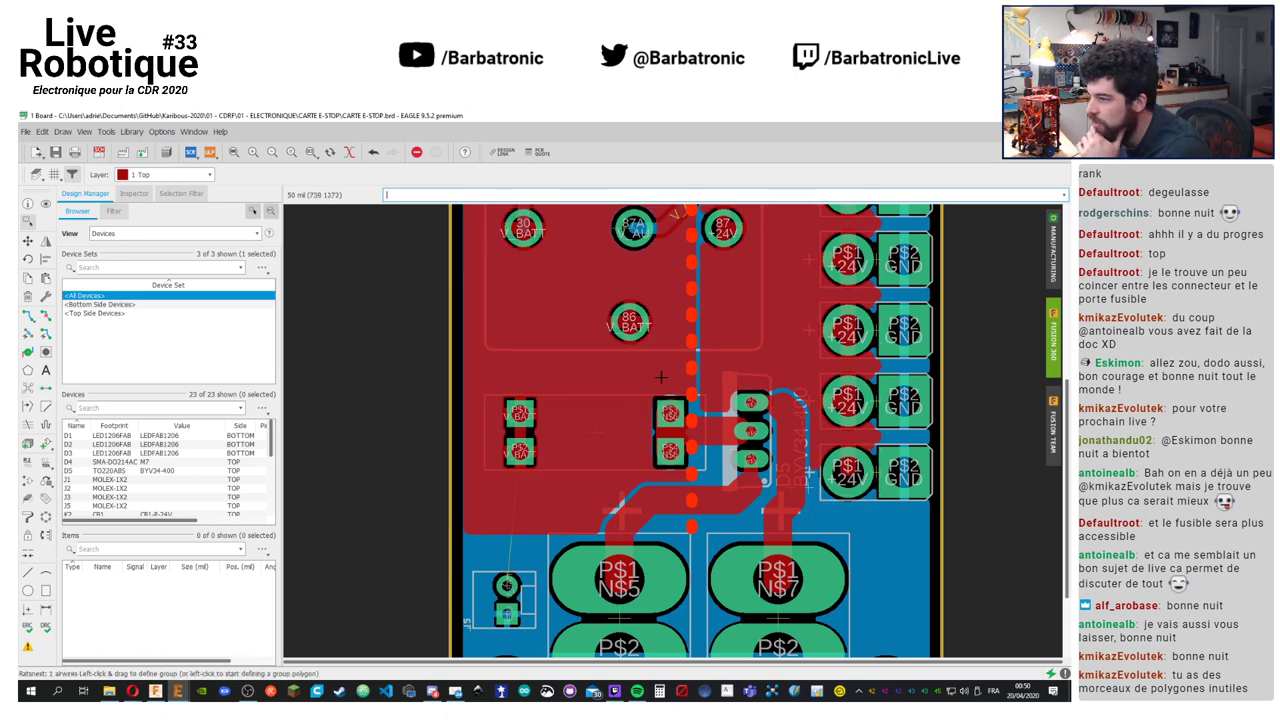
middle_drag(667, 377, 605, 563)
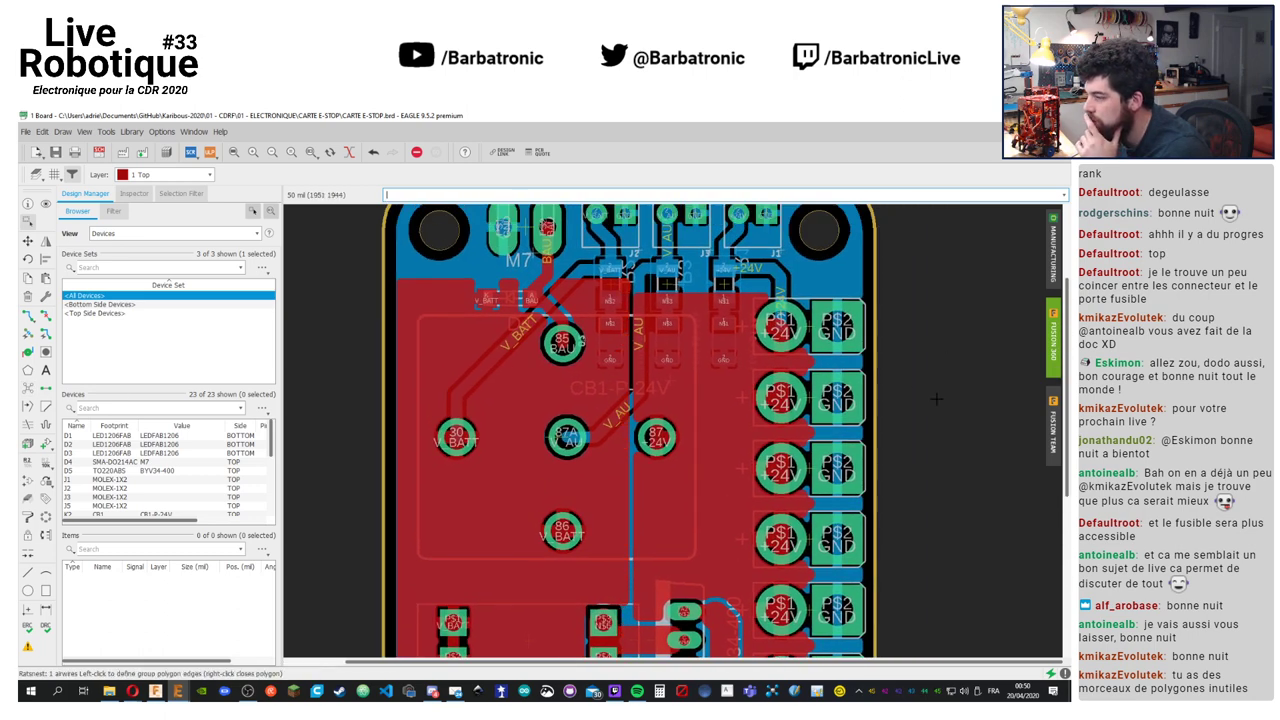
middle_drag(932, 376, 844, 371)
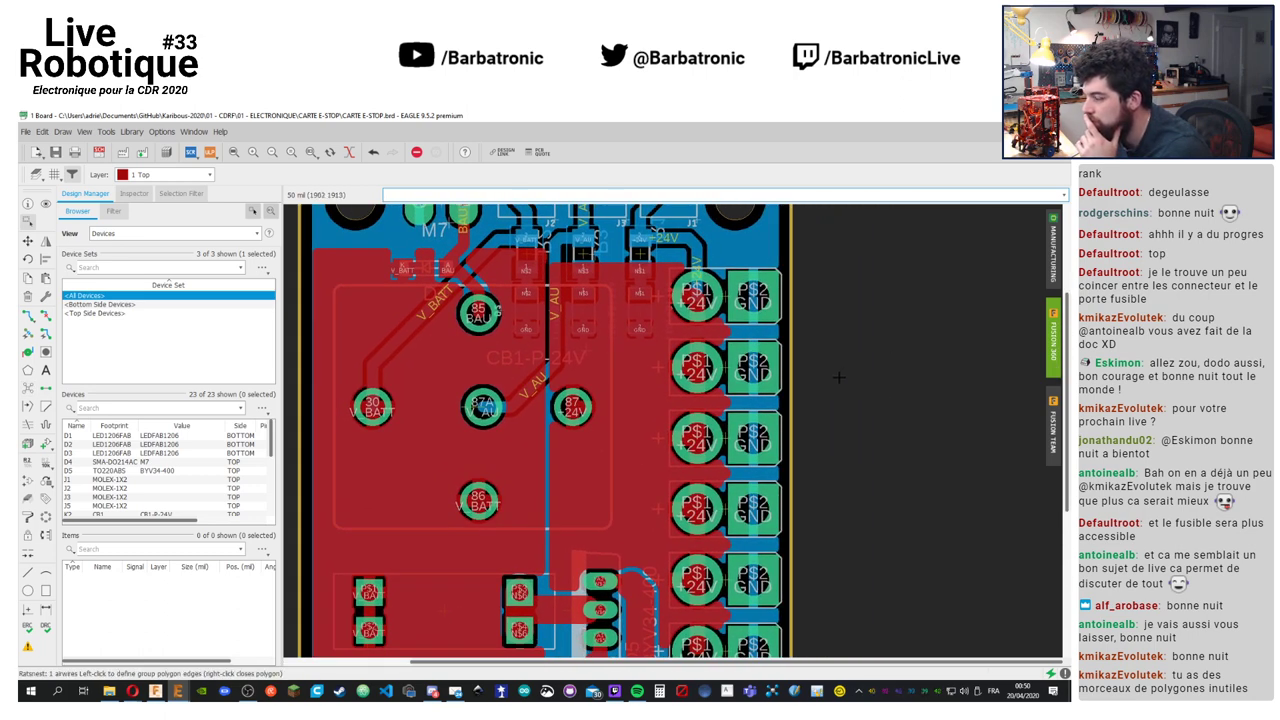
scroll(838, 377, down, 2)
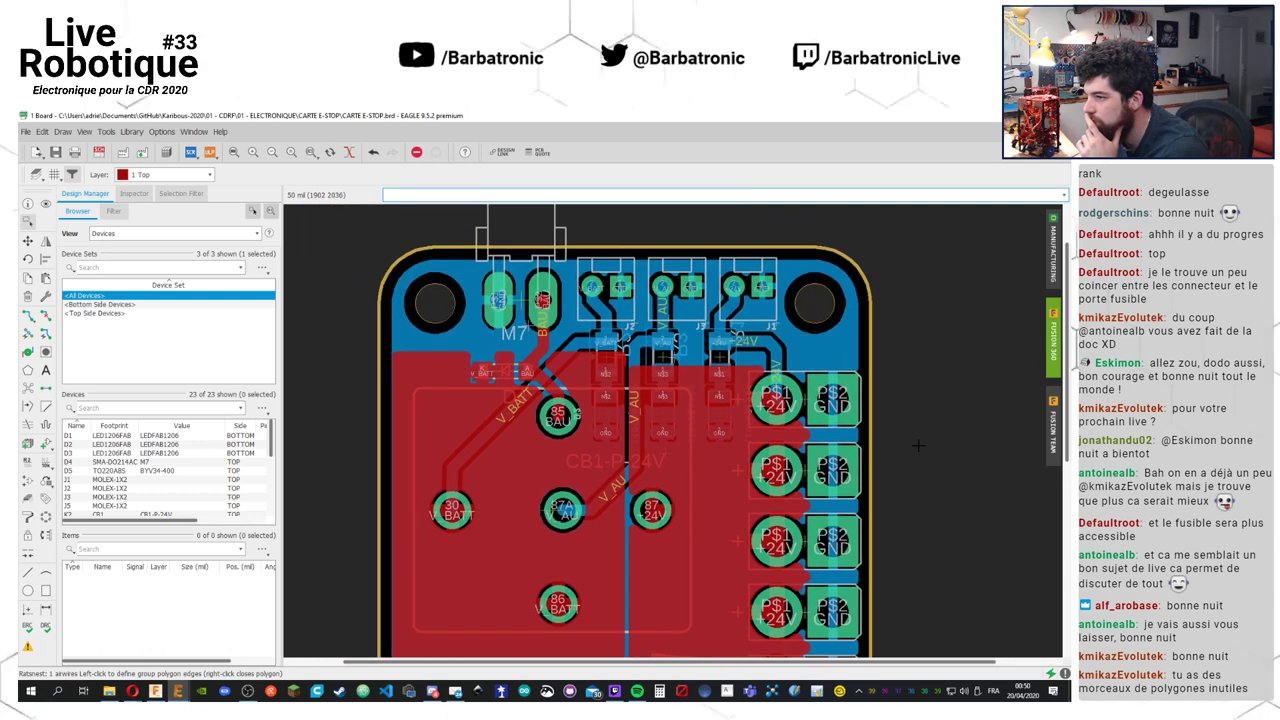
scroll(932, 395, up, 2)
middle_drag(932, 395, 913, 461)
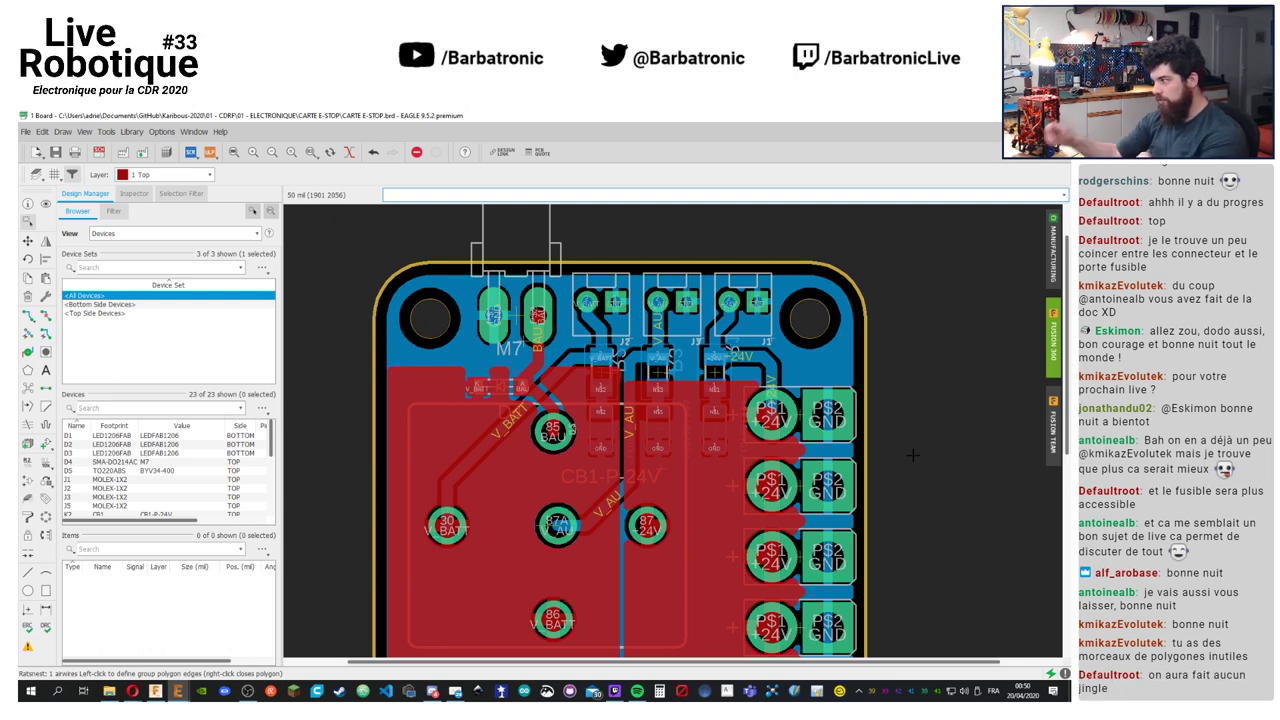
scroll(581, 374, down, 1)
scroll(581, 374, down, 5)
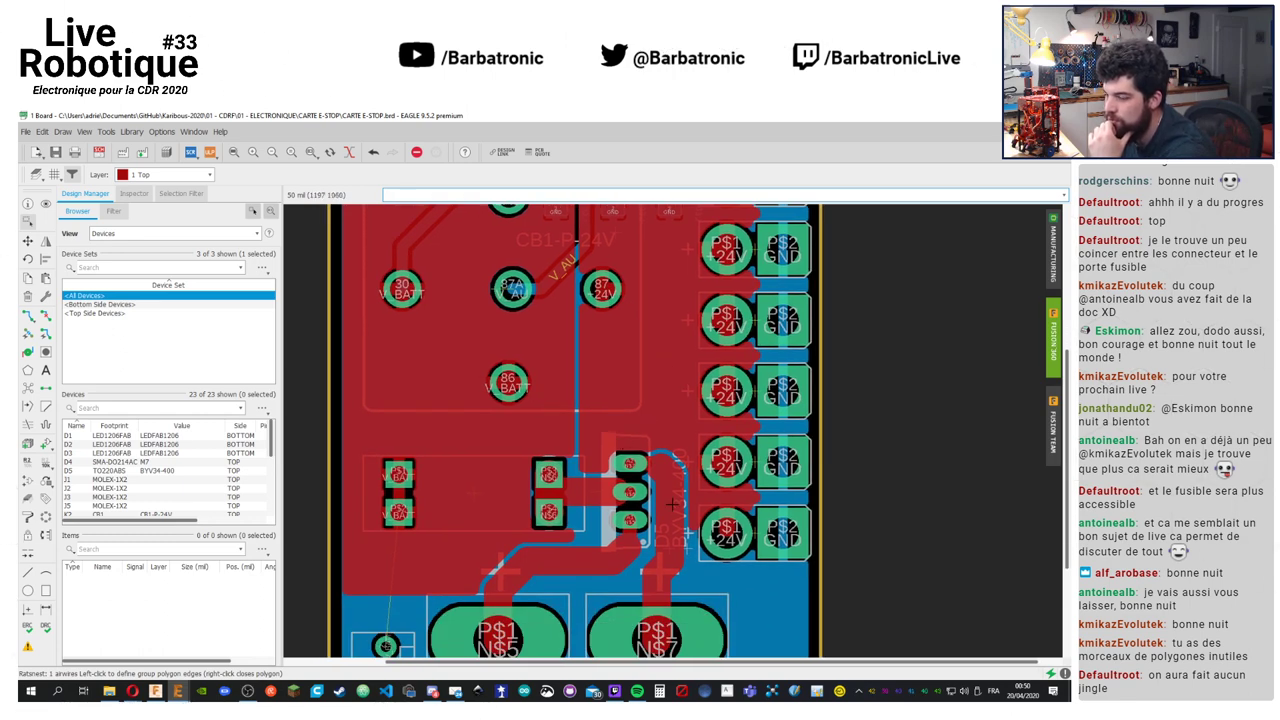
scroll(676, 382, down, 3)
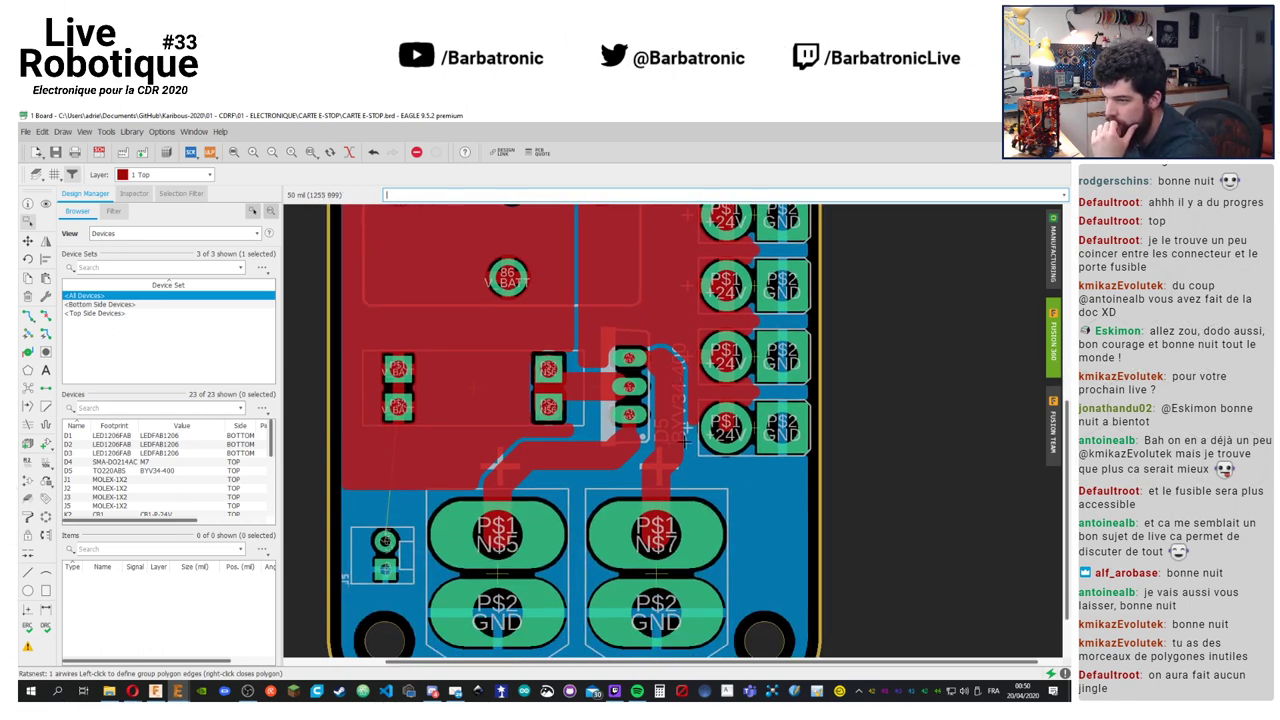
click(27, 315)
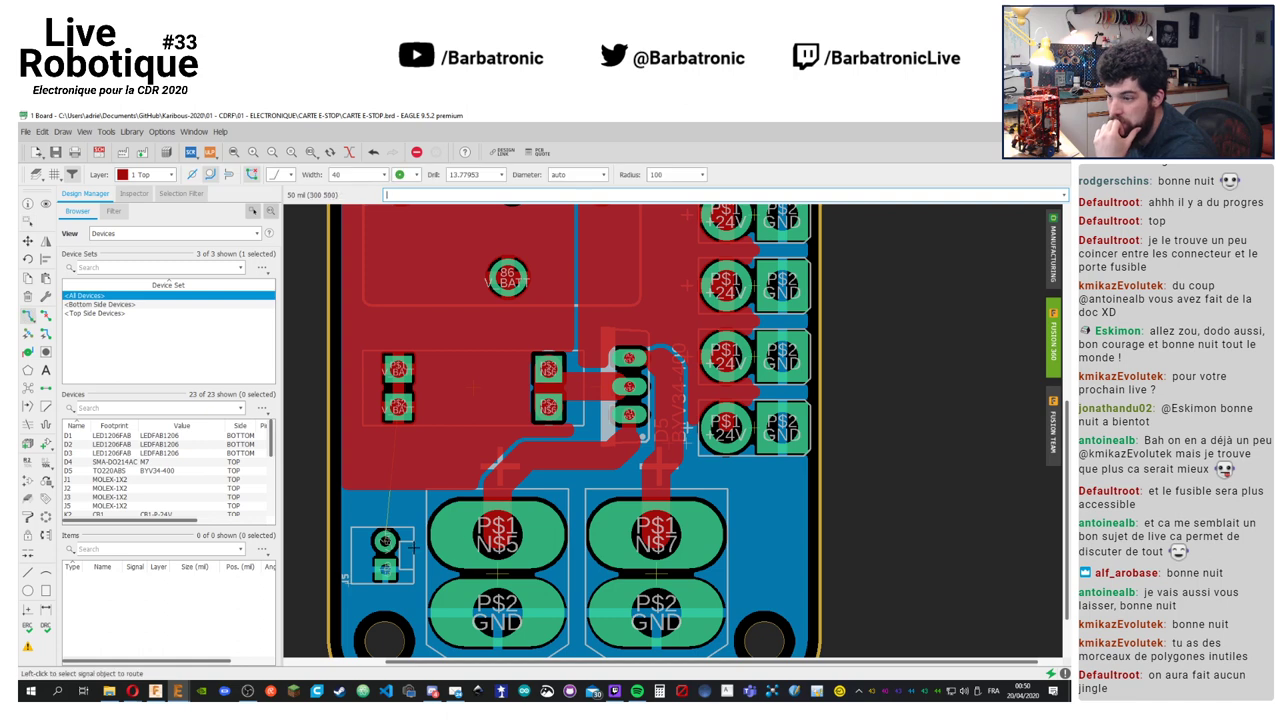
click(405, 442)
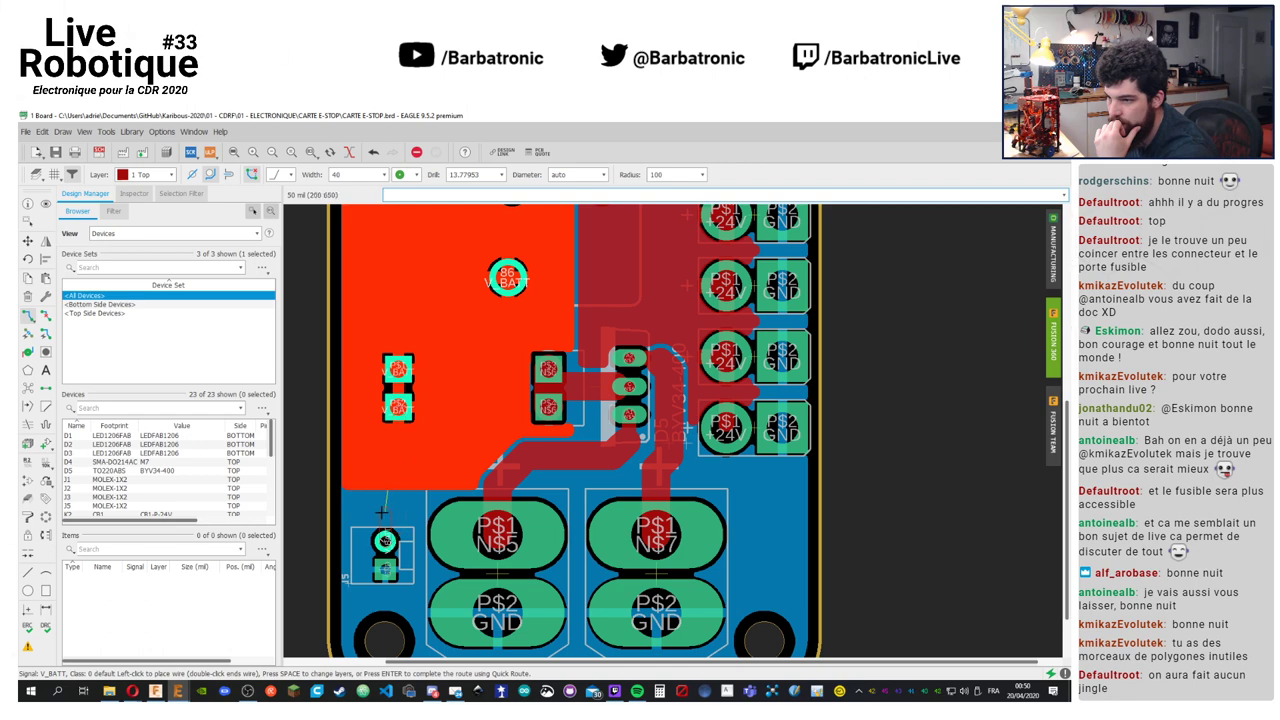
click(395, 494)
click(385, 541)
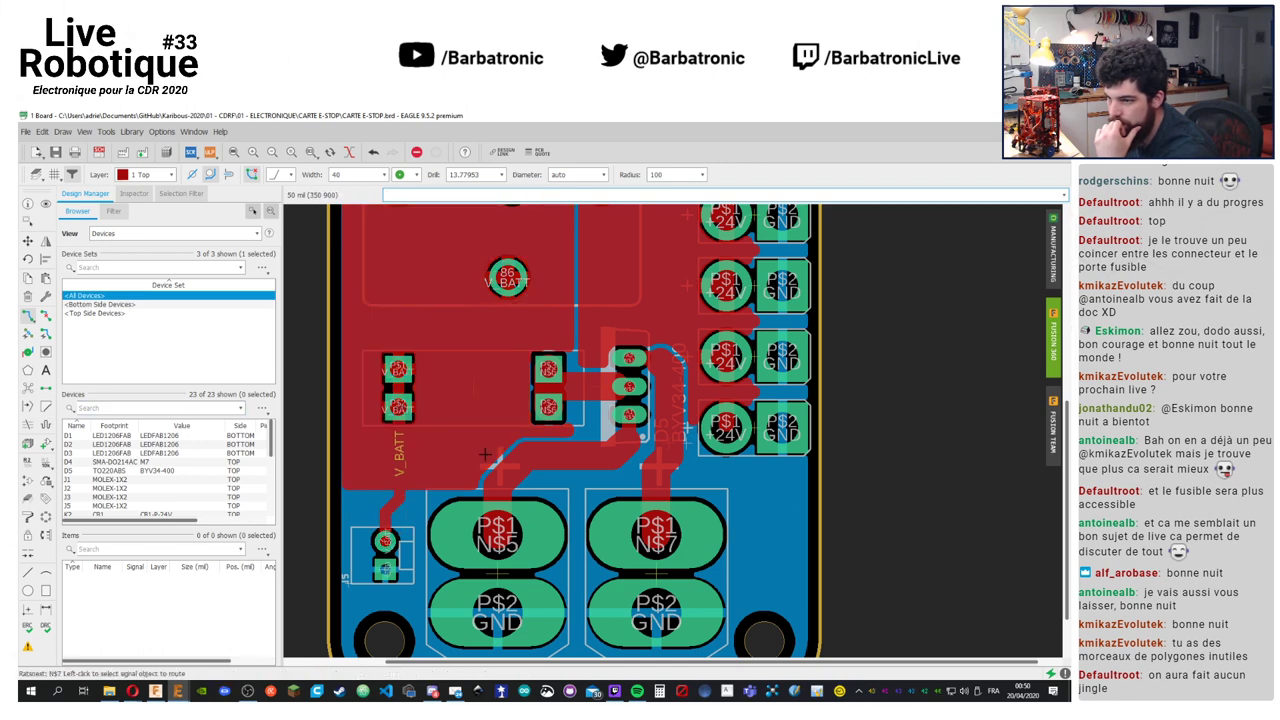
mouse_move(521, 523)
middle_down()
mouse_move(540, 520)
mouse_move(530, 512)
middle_up()
middle_drag(871, 527, 885, 557)
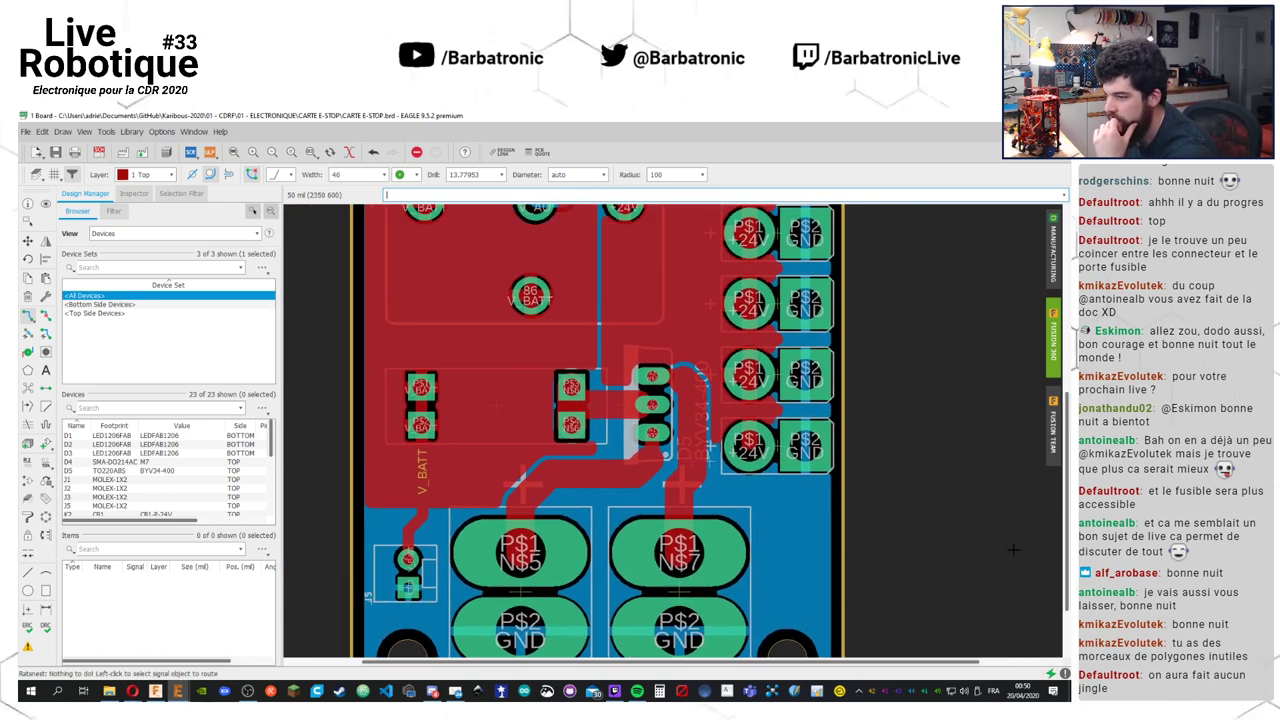
scroll(955, 515, up, 4)
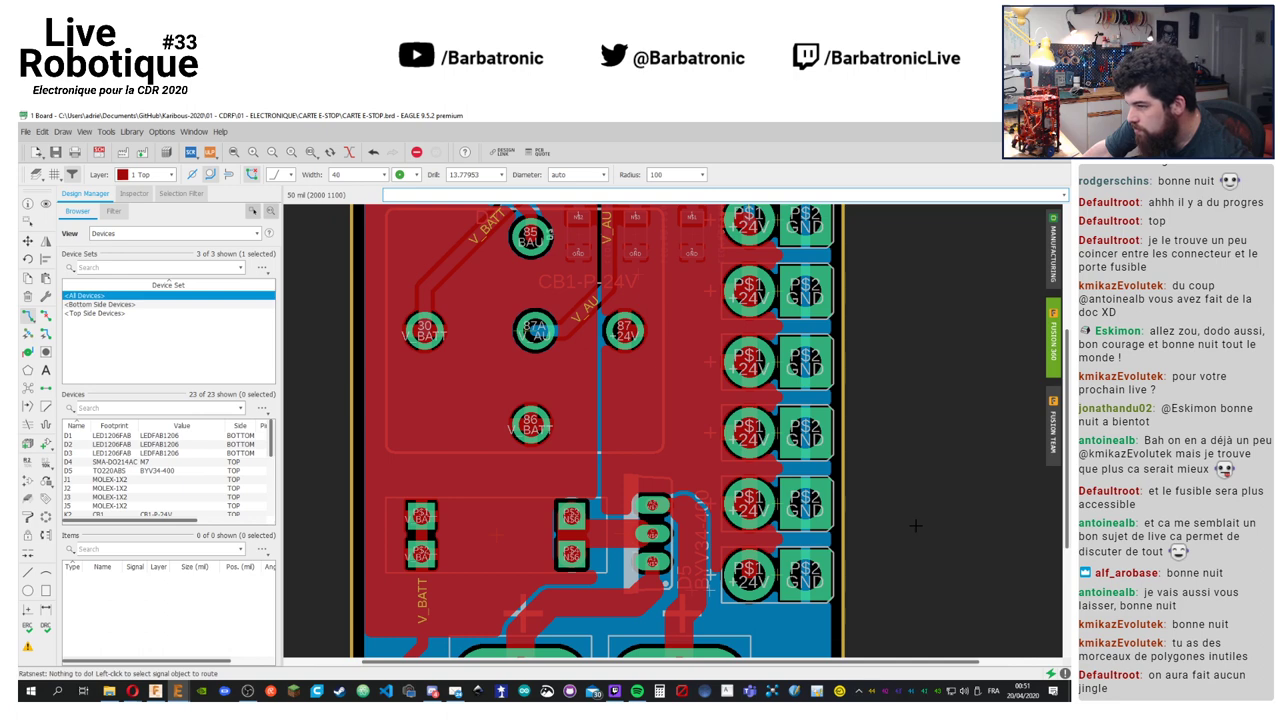
scroll(915, 525, up, 7)
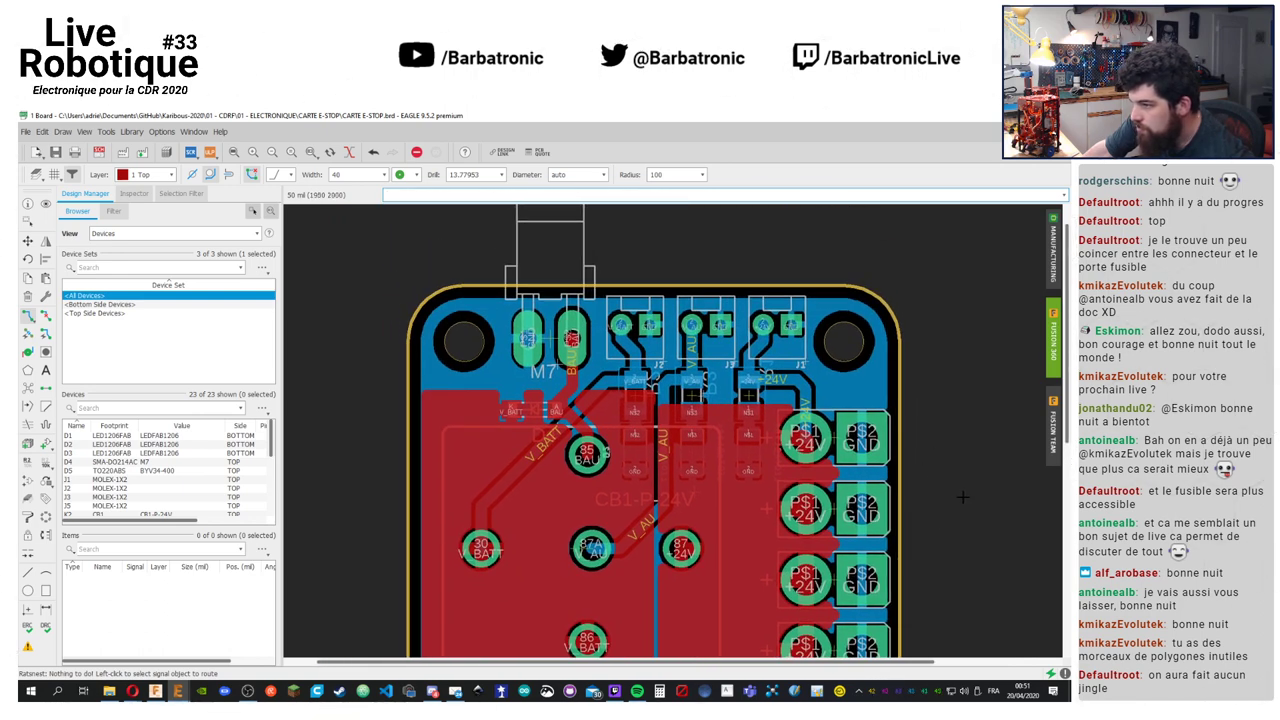
scroll(962, 497, down, 12)
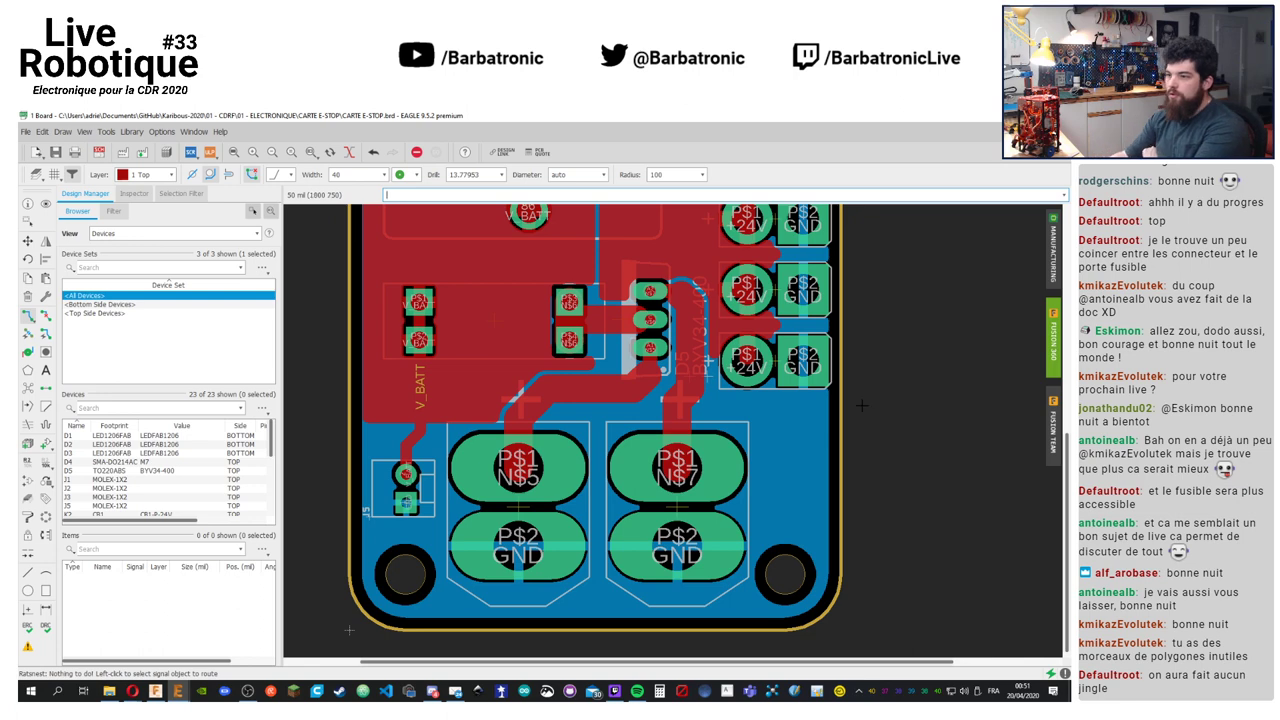
scroll(912, 430, up, 8)
scroll(912, 430, up, 3)
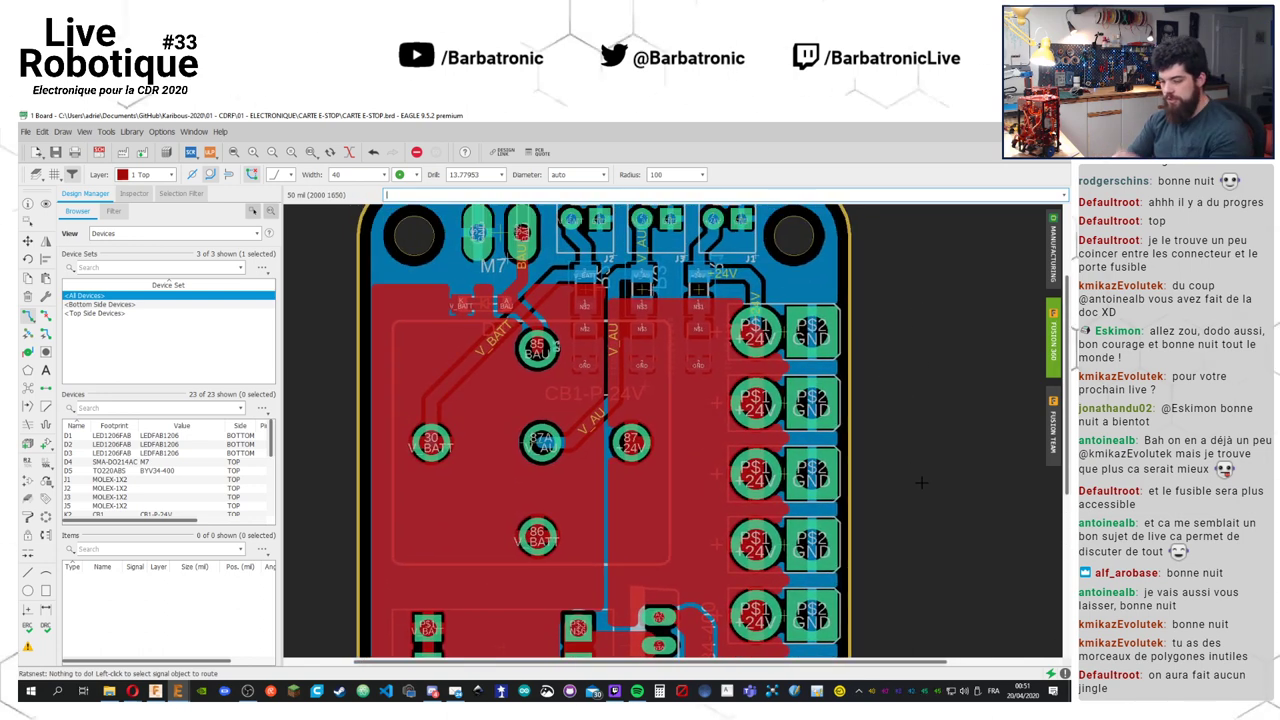
Save the board, then select the right +24V pour and refill the polygons
key(ctrl+s)
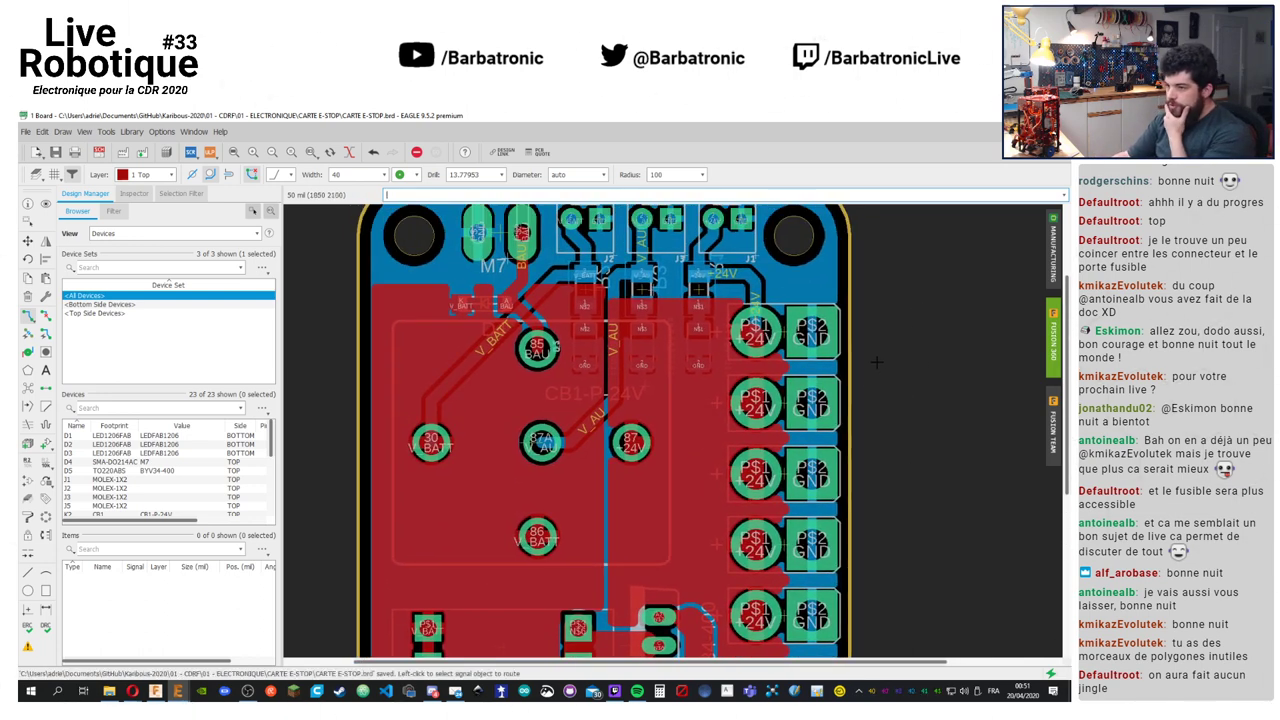
scroll(876, 362, up, 3)
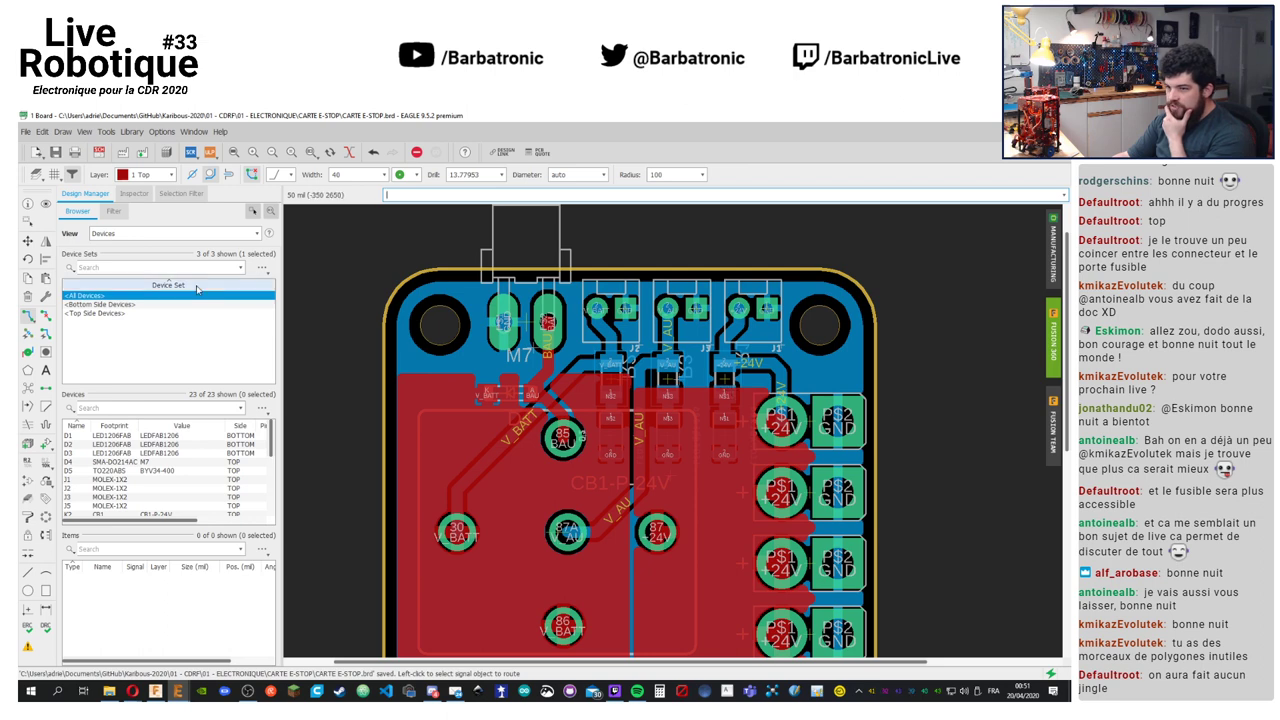
click(28, 241)
click(715, 379)
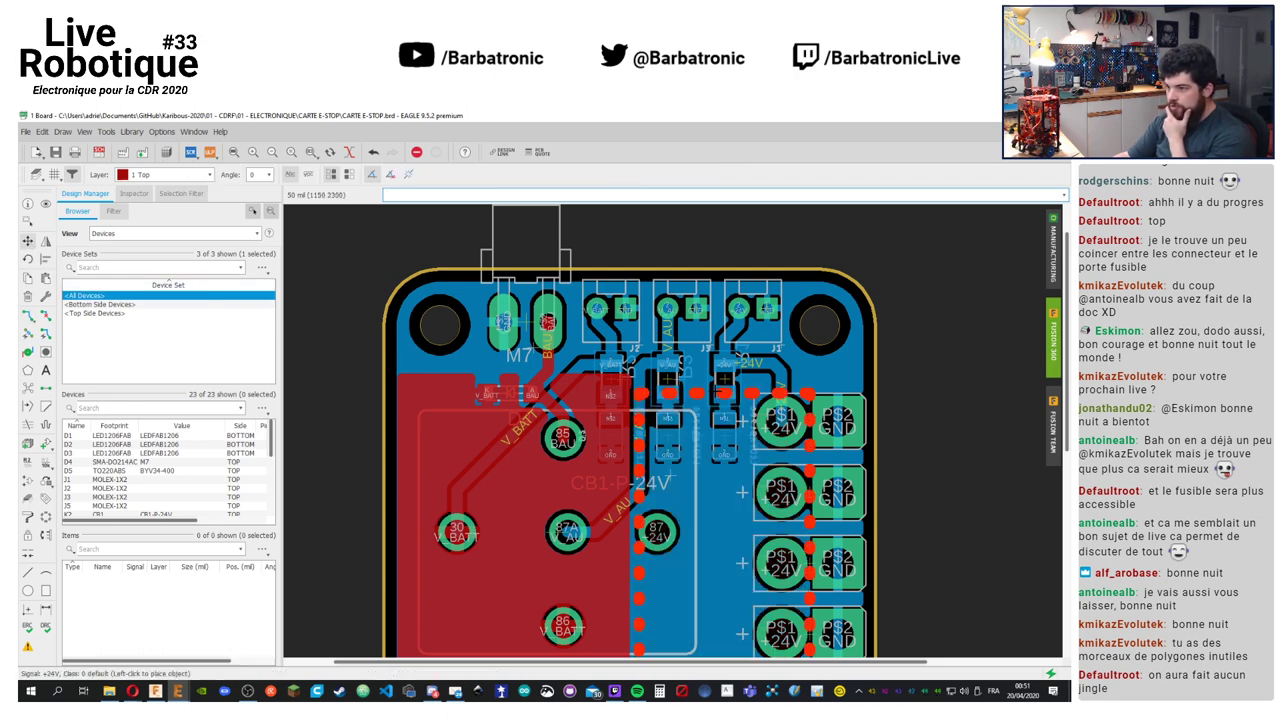
click(33, 387)
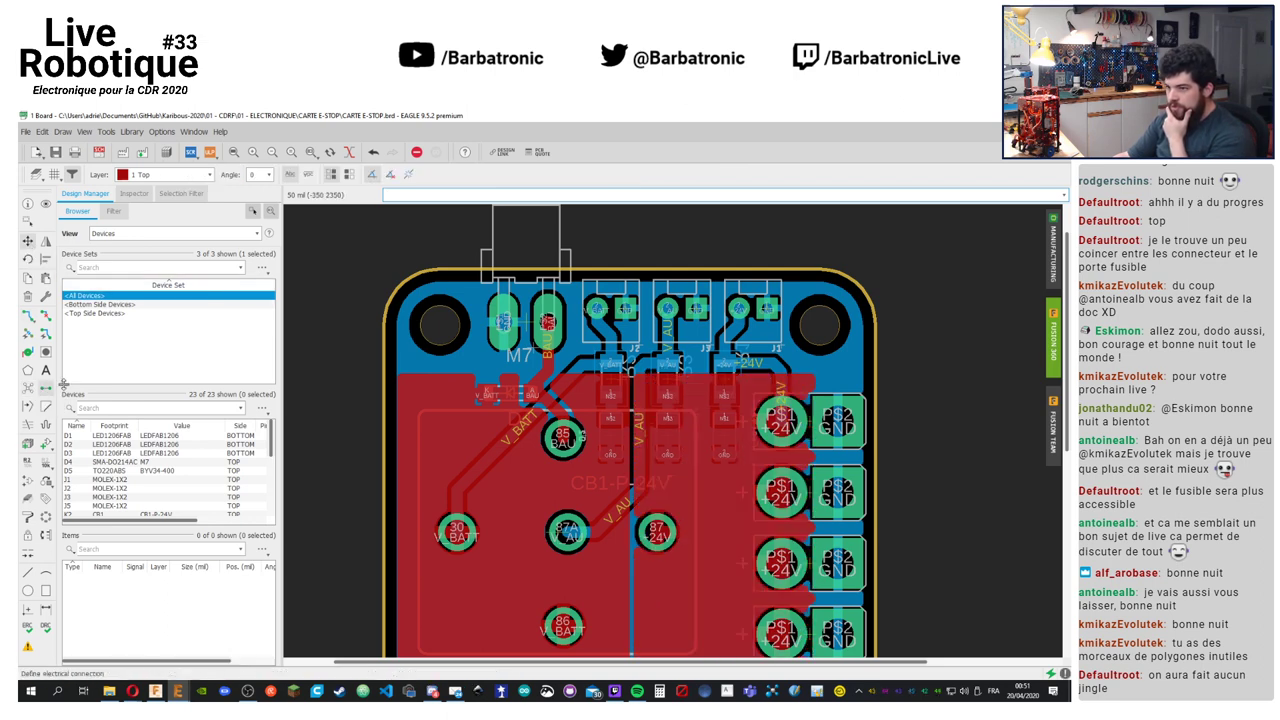
scroll(956, 423, down, 5)
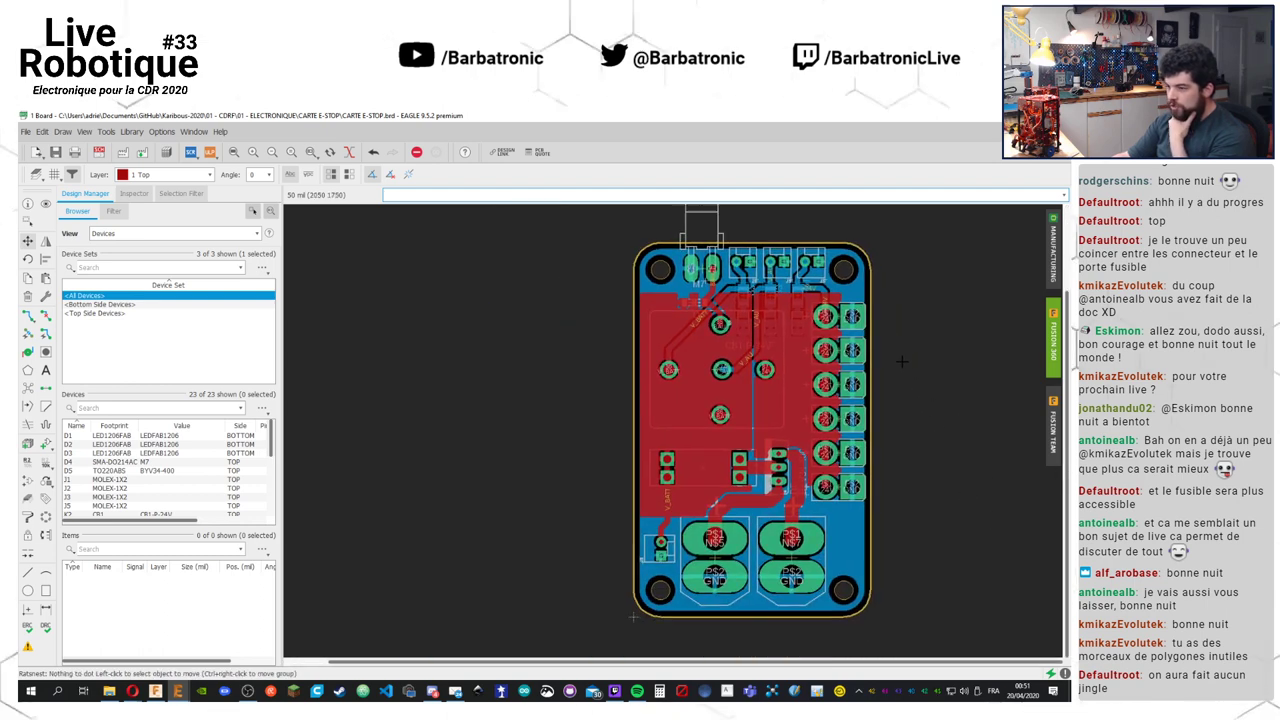
scroll(748, 370, up, 2)
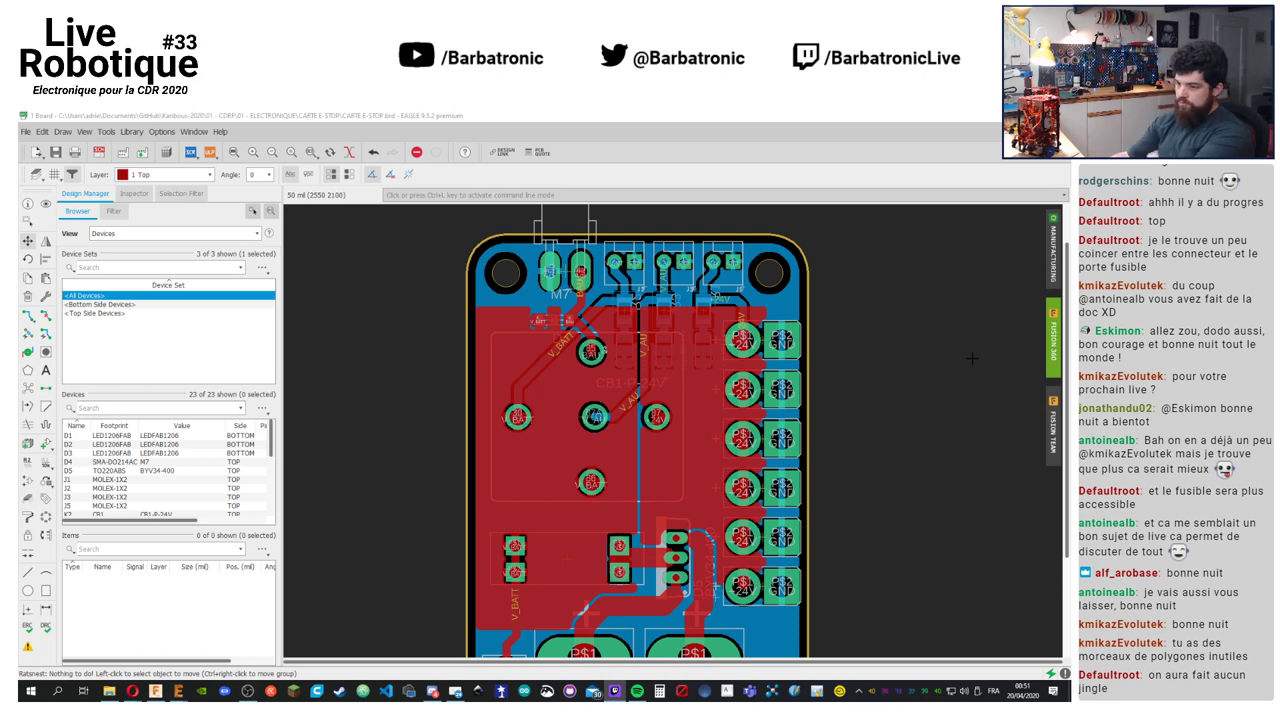
middle_drag(937, 549, 935, 347)
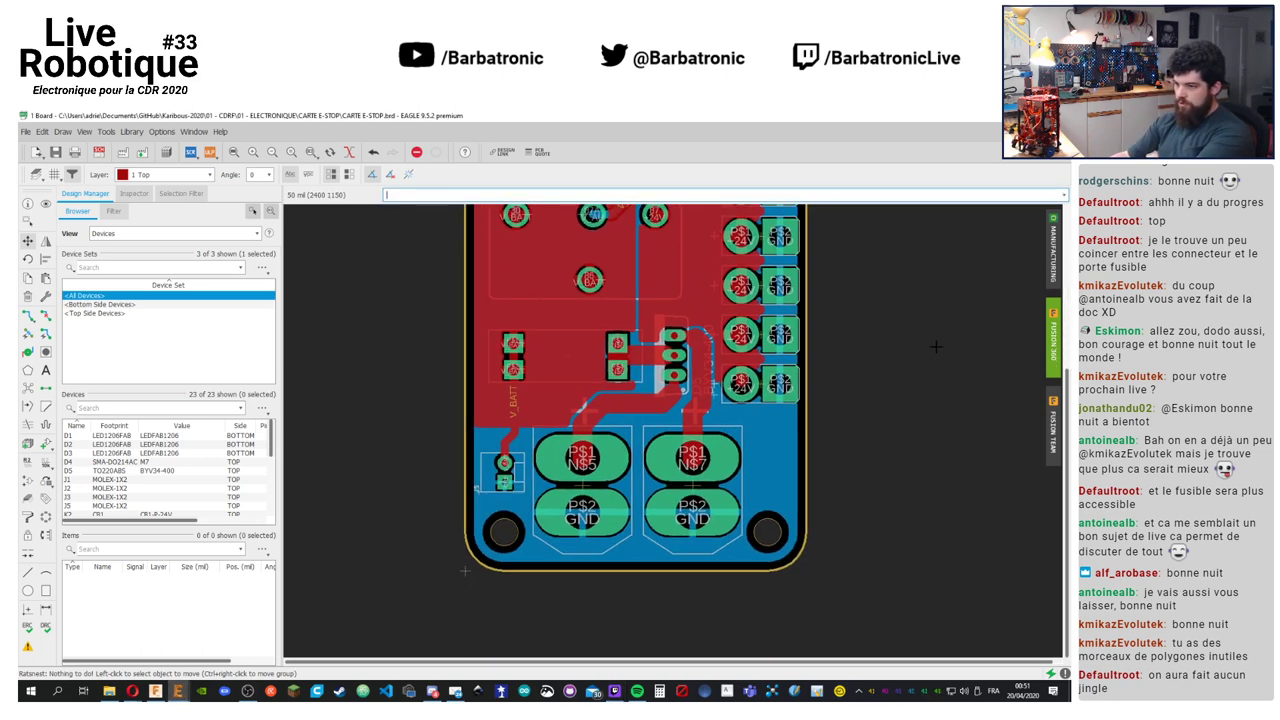
middle_drag(935, 348, 918, 380)
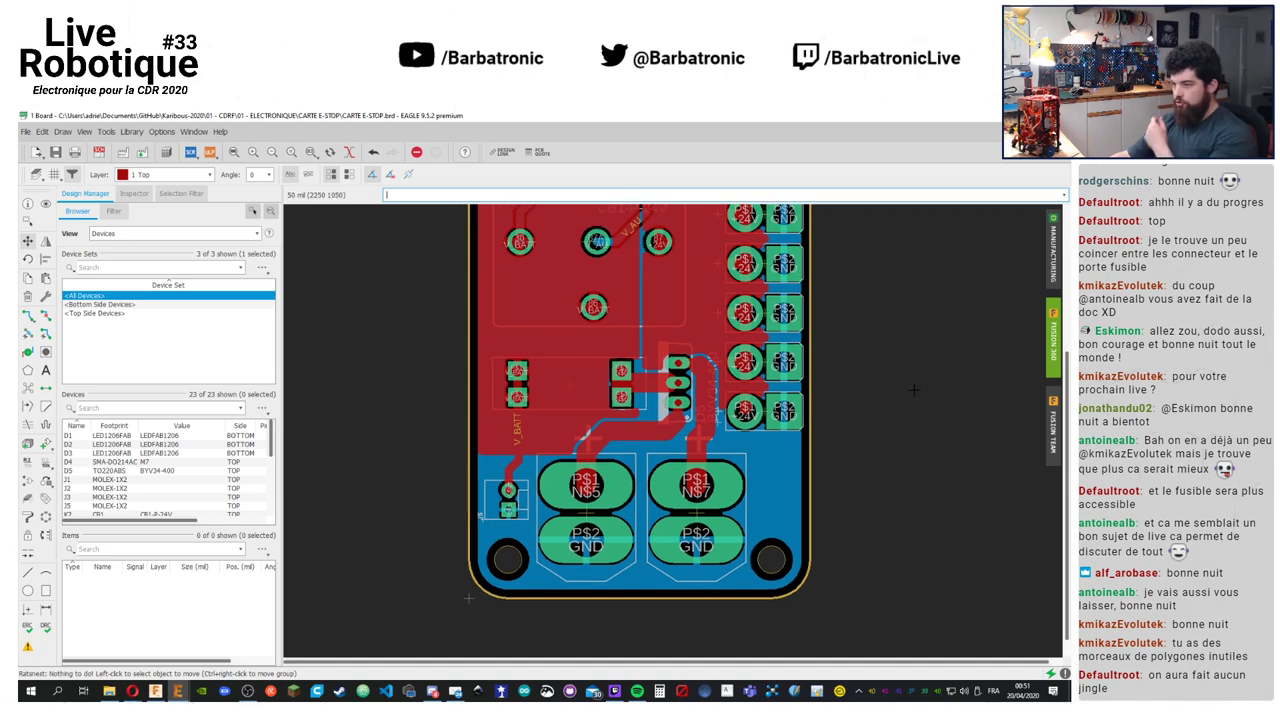
scroll(915, 457, down, 2)
scroll(901, 425, up, 3)
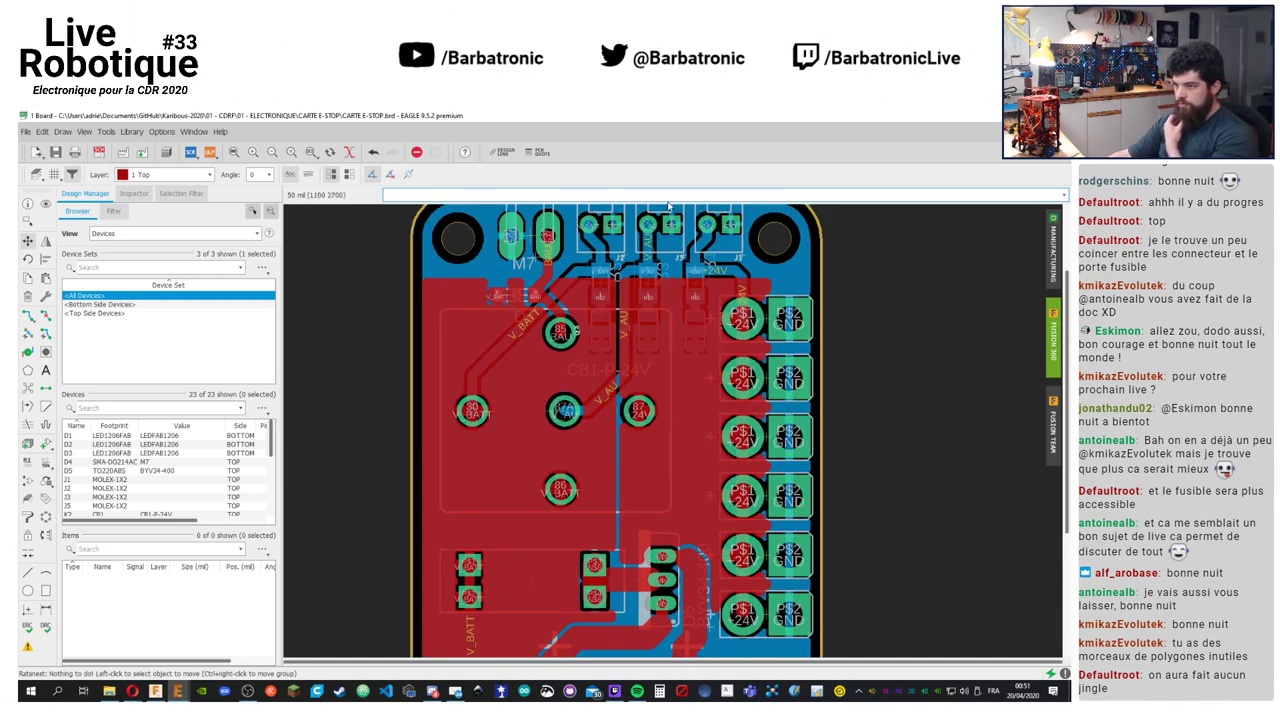
scroll(858, 326, down, 3)
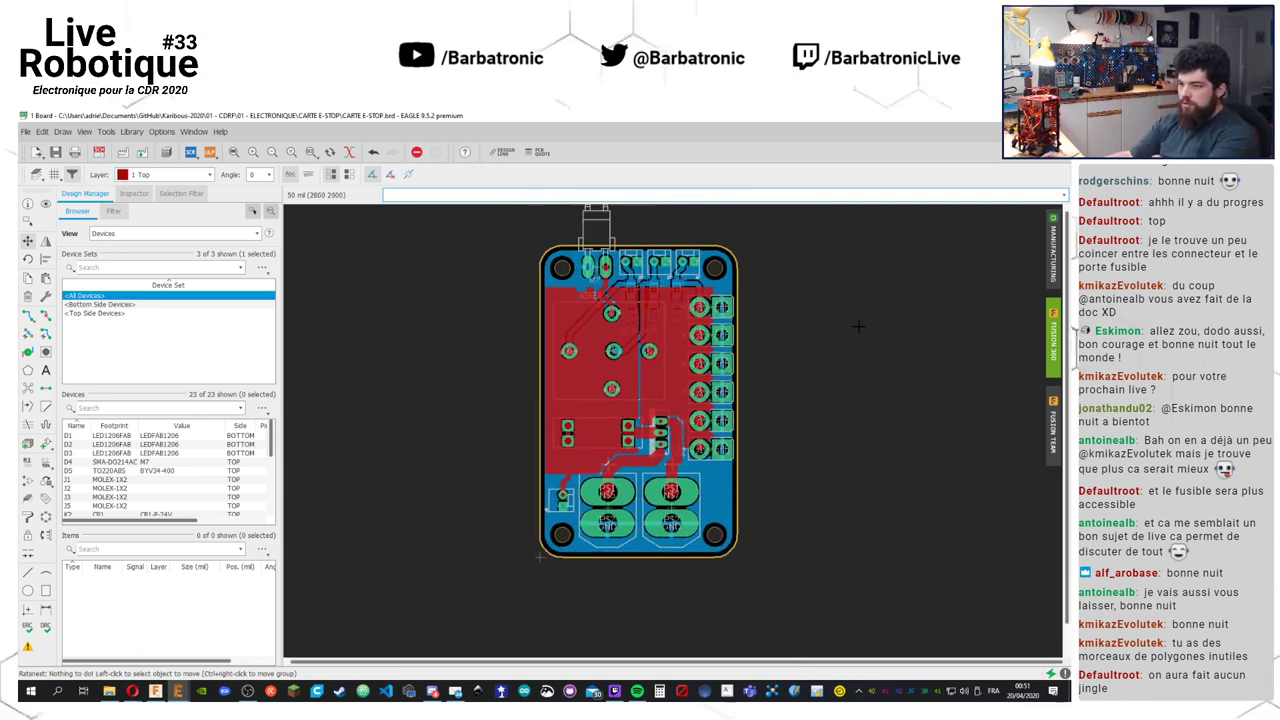
scroll(565, 433, up, 4)
scroll(568, 460, down, 4)
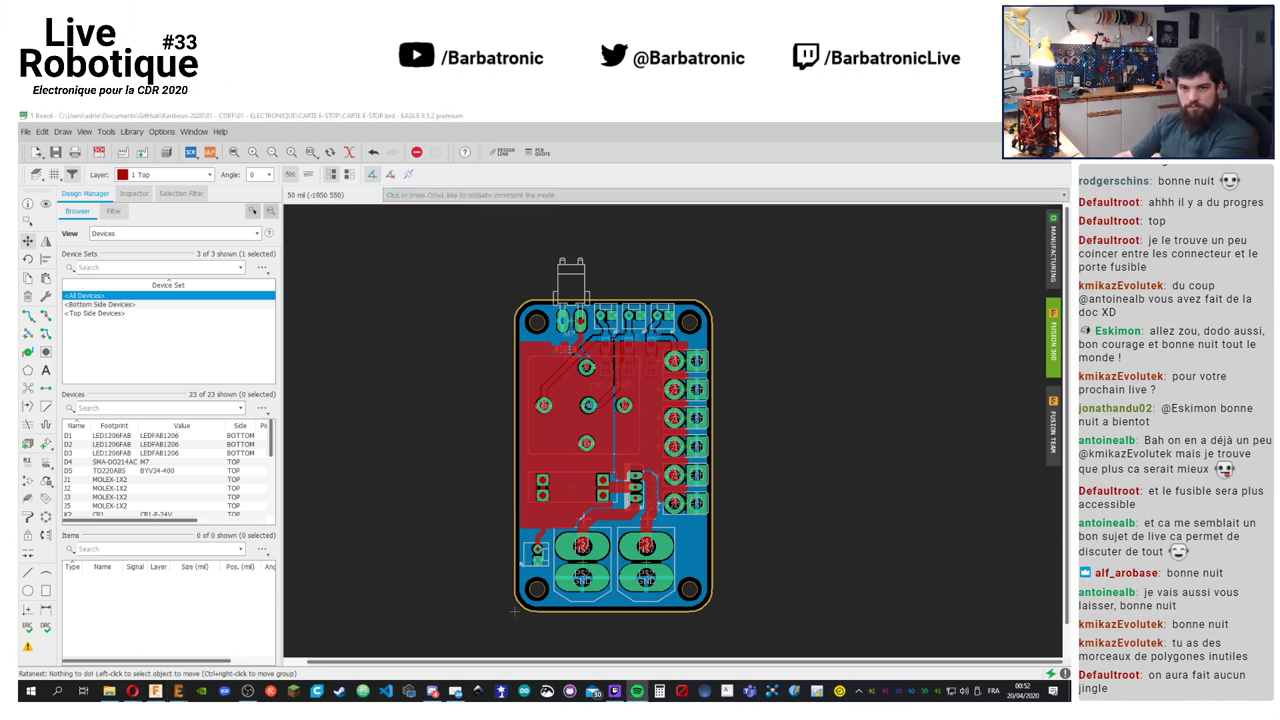
key(alt+Tab)
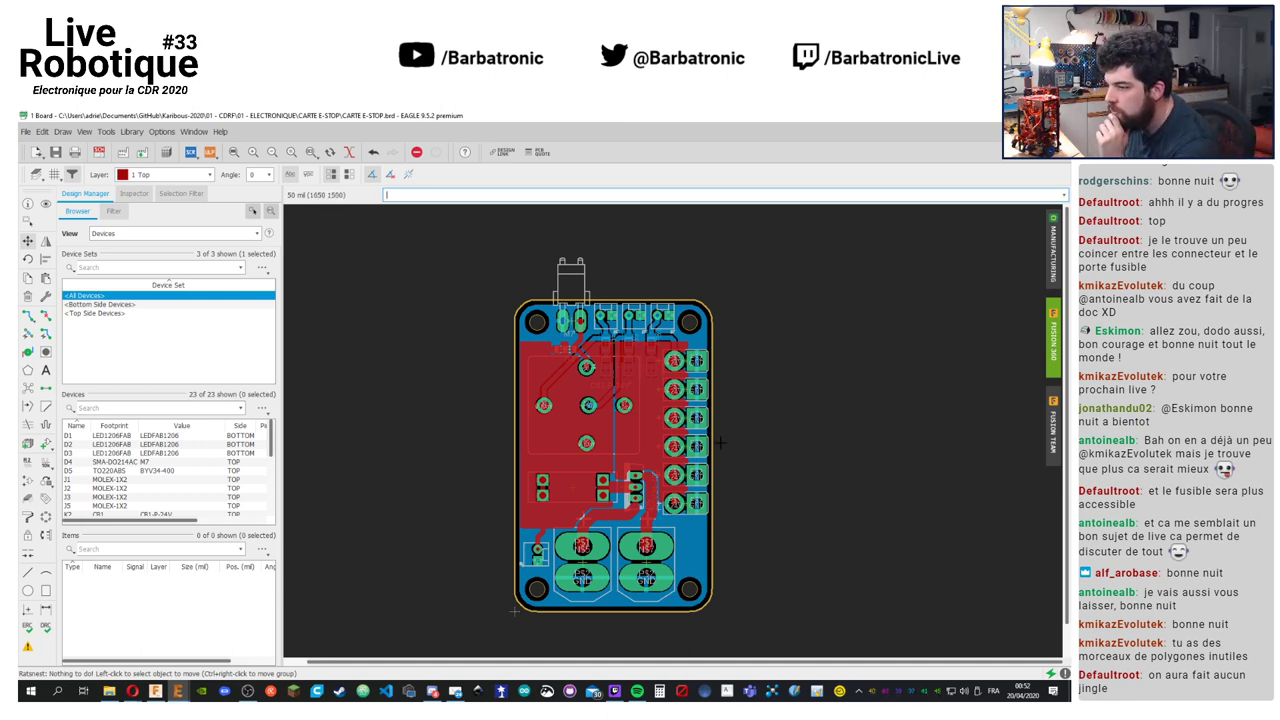
middle_drag(586, 420, 559, 397)
scroll(558, 397, up, 3)
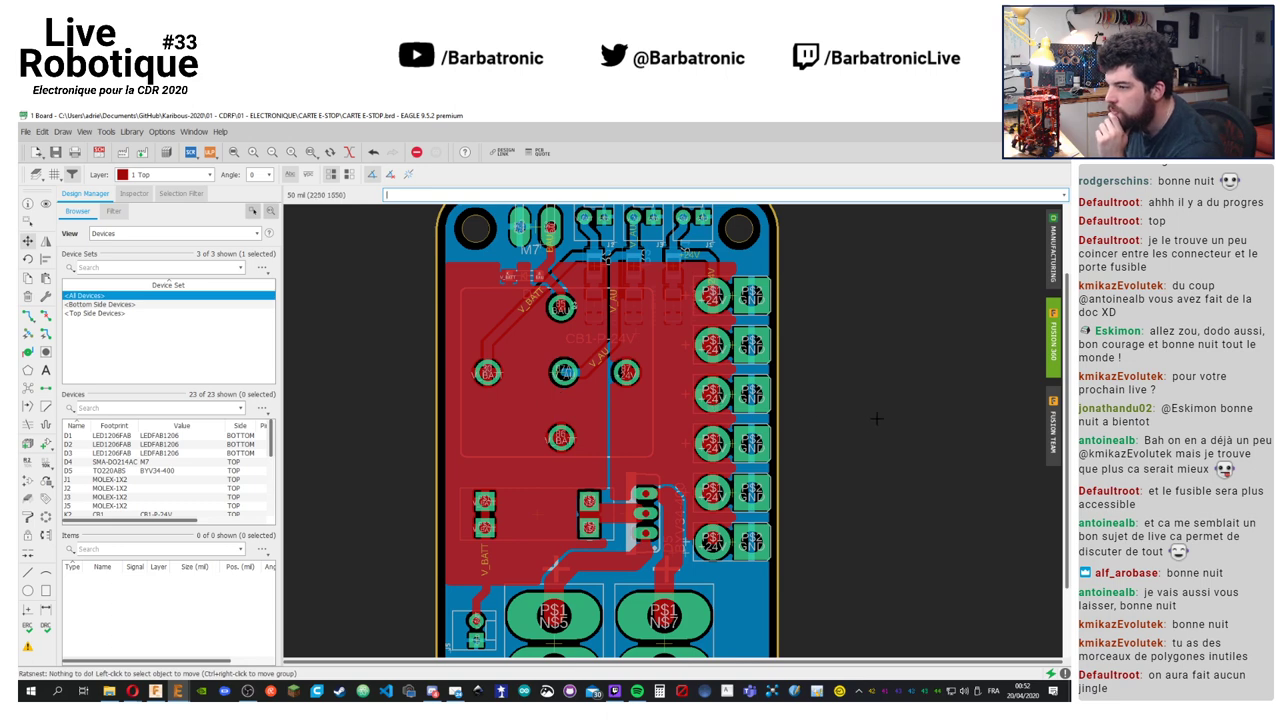
middle_drag(890, 432, 859, 397)
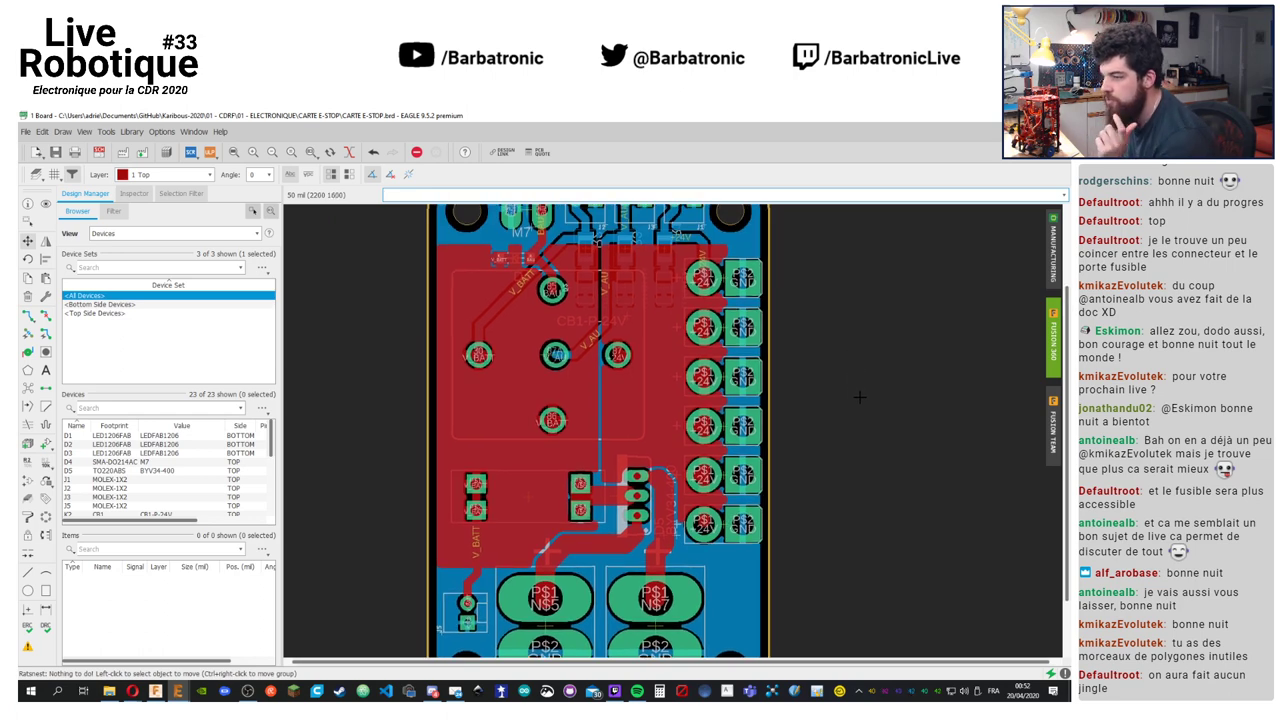
Save the E-stop board file and push it to Fusion 360 from the Fusion 360 sync panel
key(ctrl+s)
click(1051, 354)
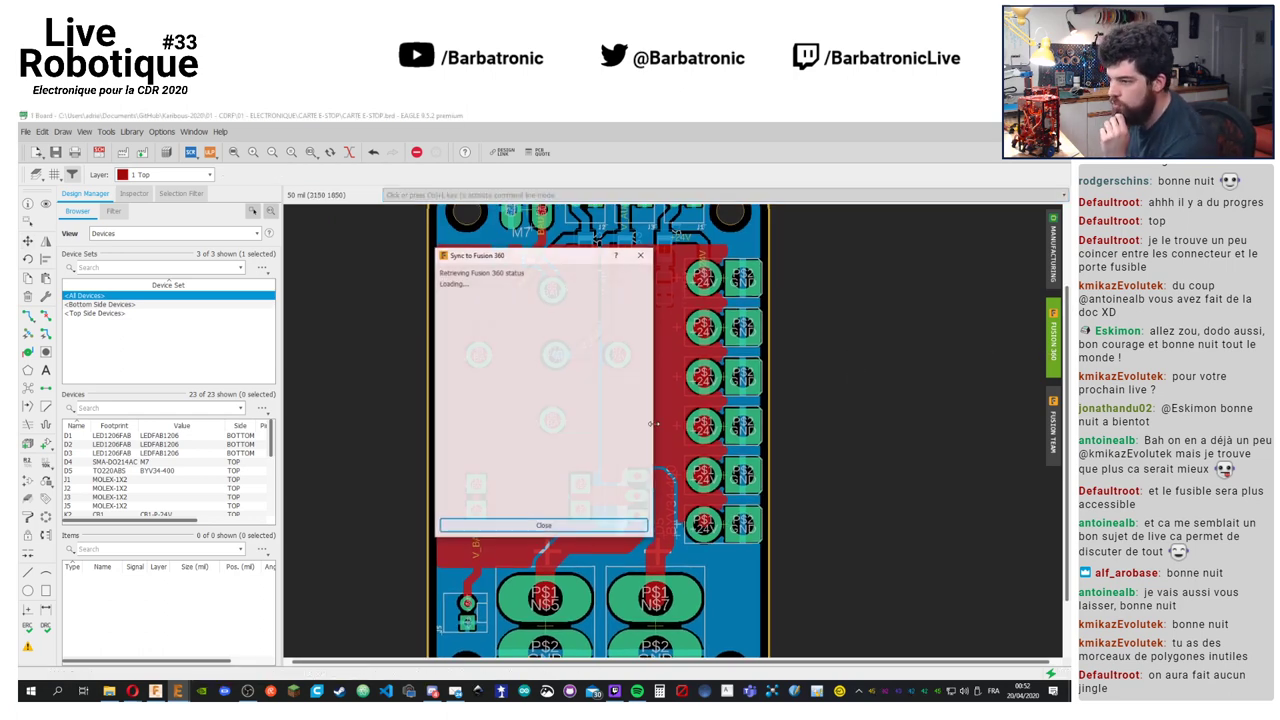
scroll(540, 340, down, 5)
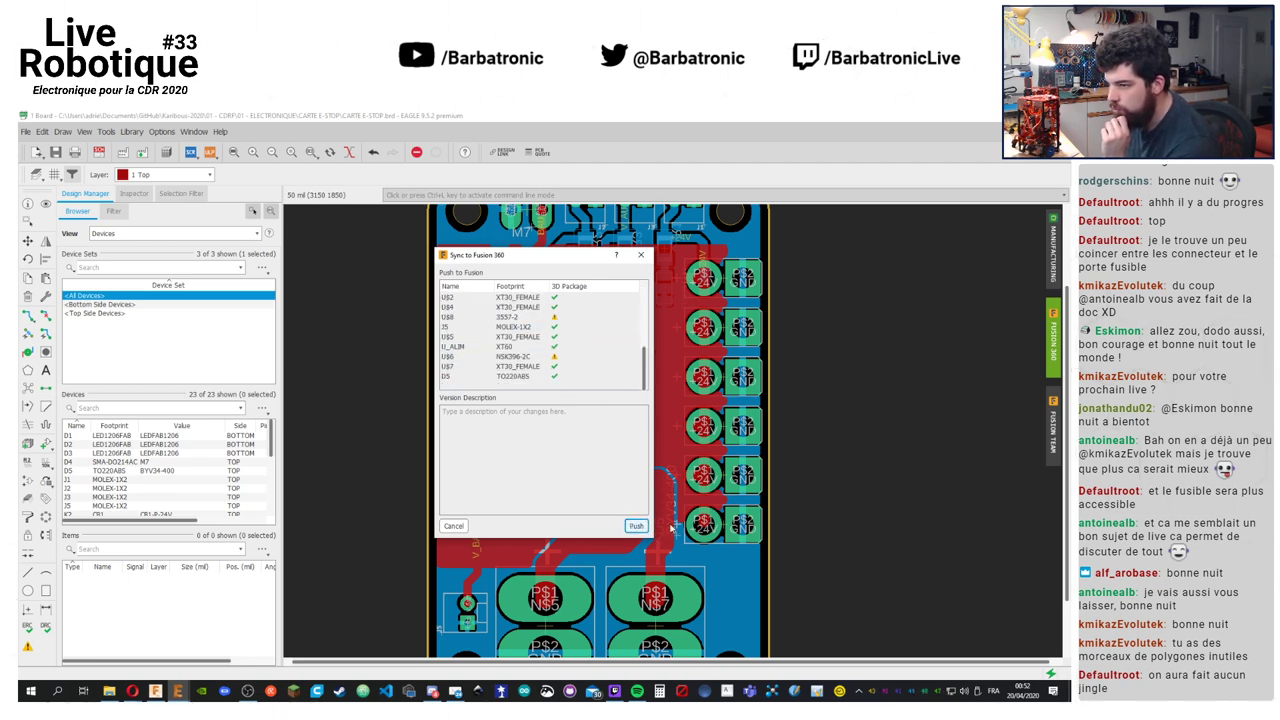
click(637, 526)
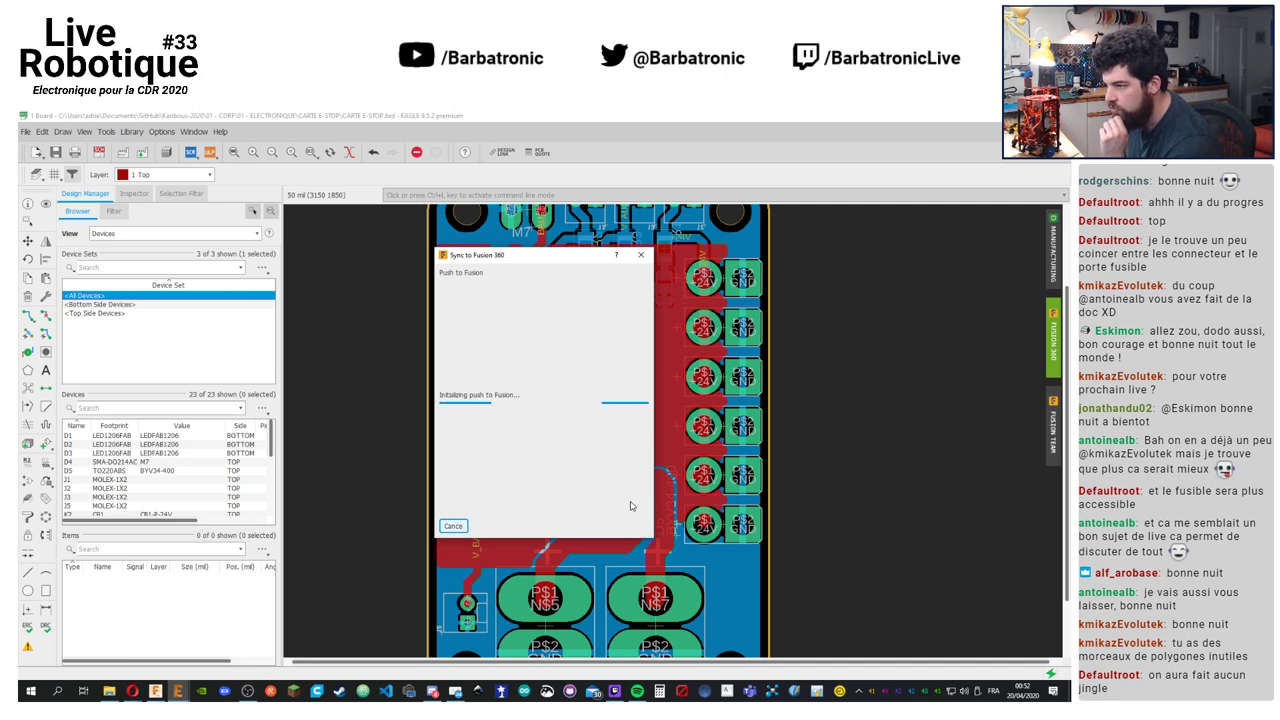
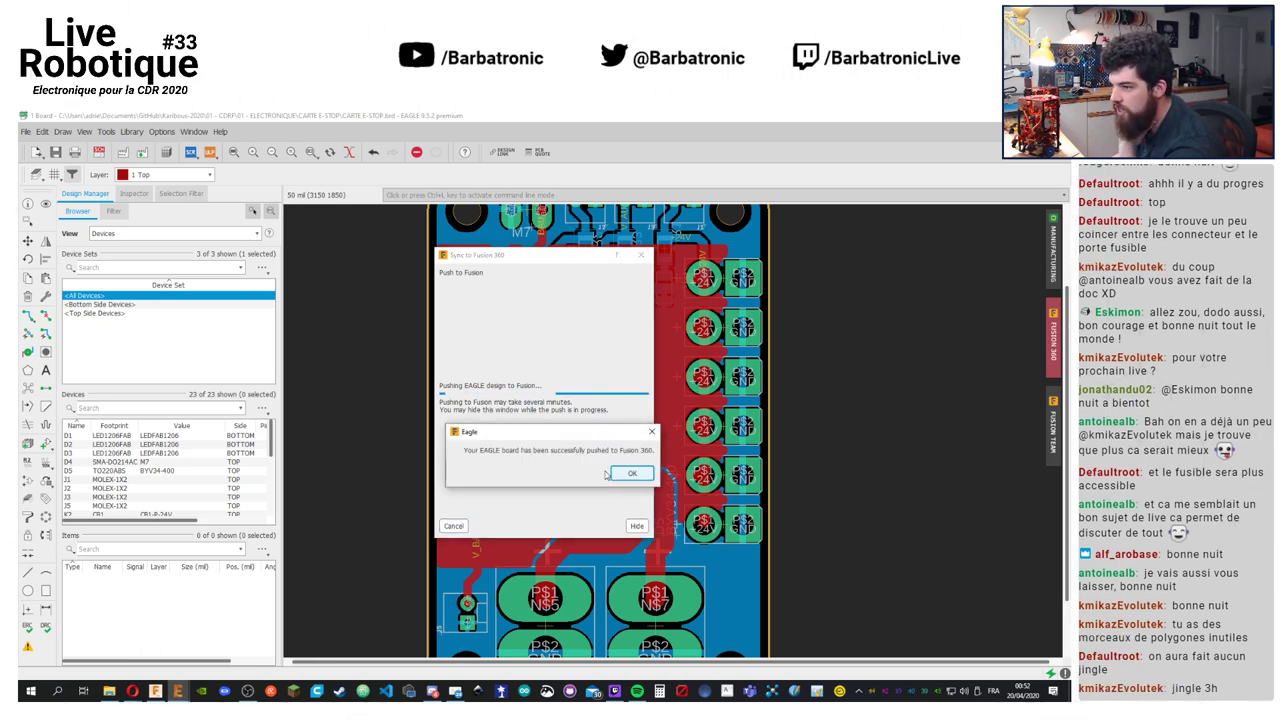
Confirm the successful Fusion 360 push message and close the Sync to Fusion 360 window
click(612, 502)
click(636, 526)
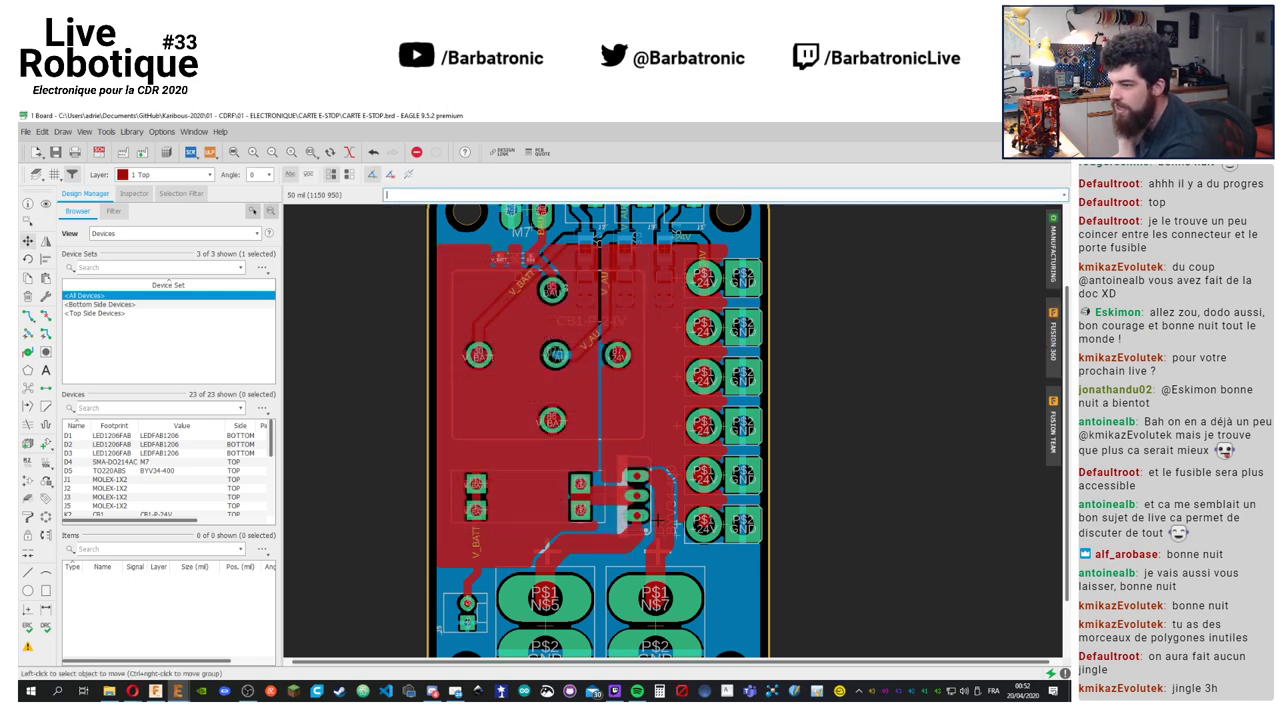
Refresh the Fusion 360 data panel and close the CARTE E-STOP v6, XT30-FEMALE and XT30-male tabs
click(155, 691)
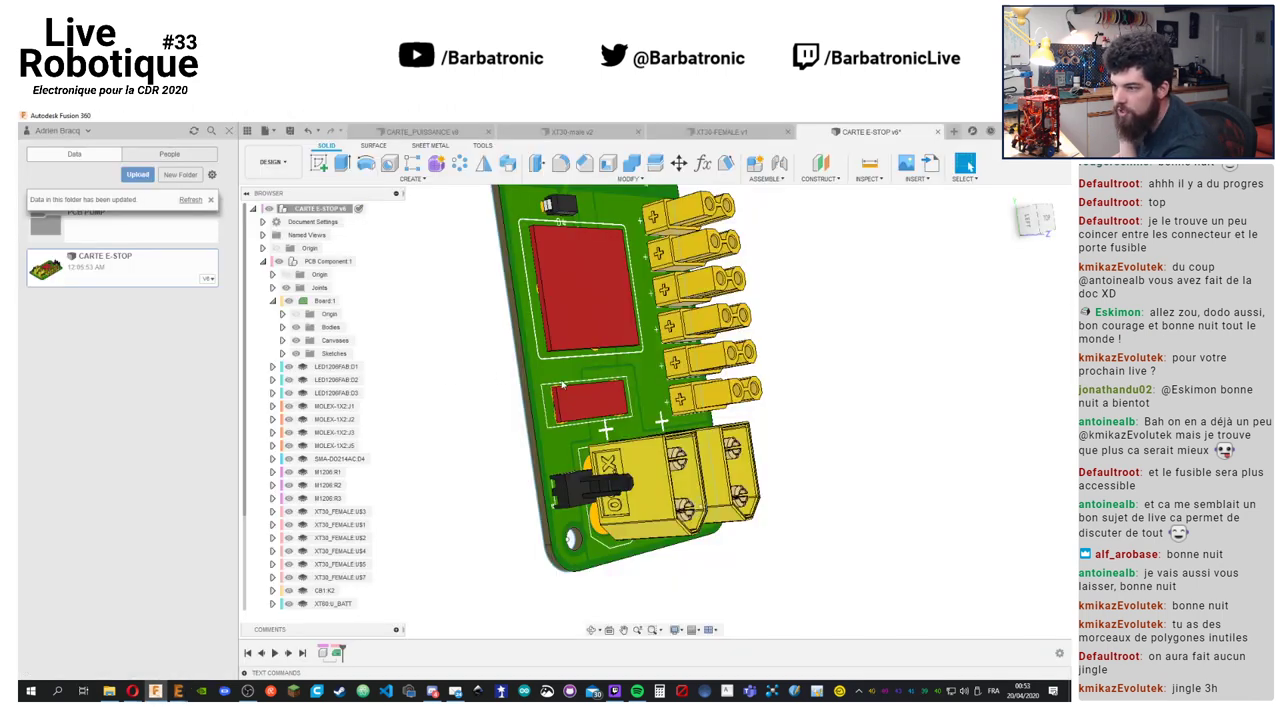
click(195, 201)
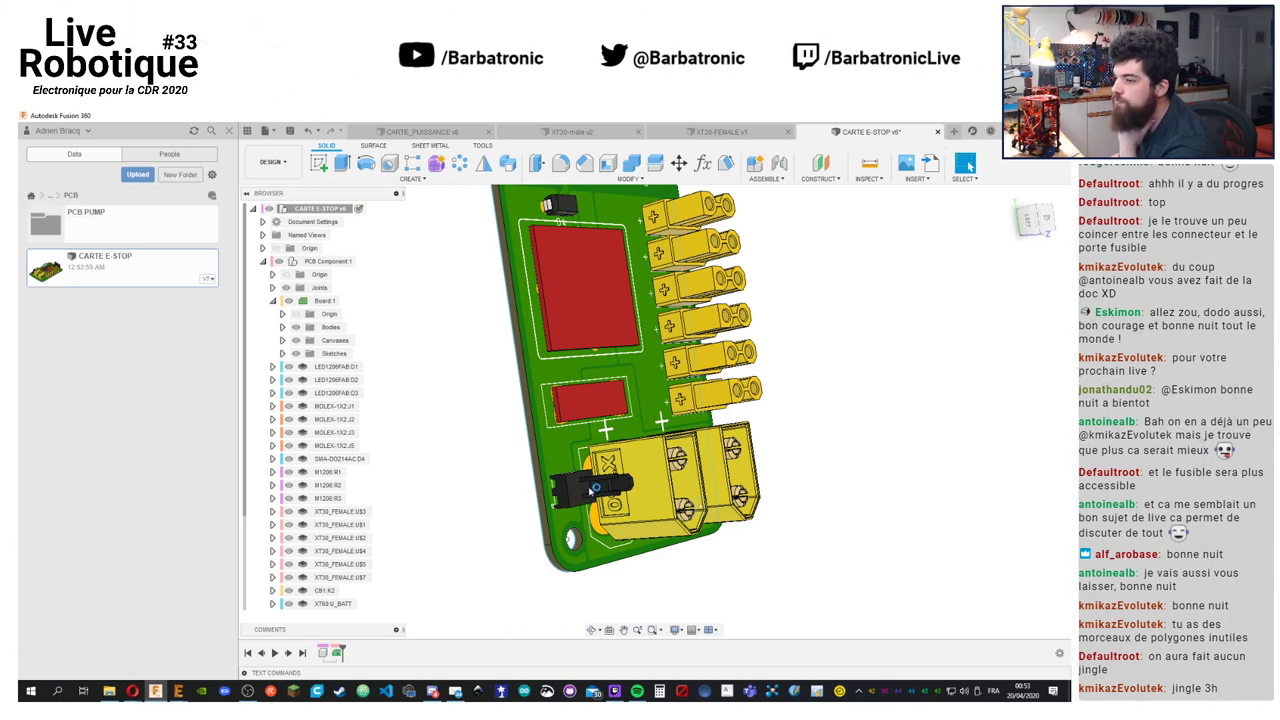
click(937, 131)
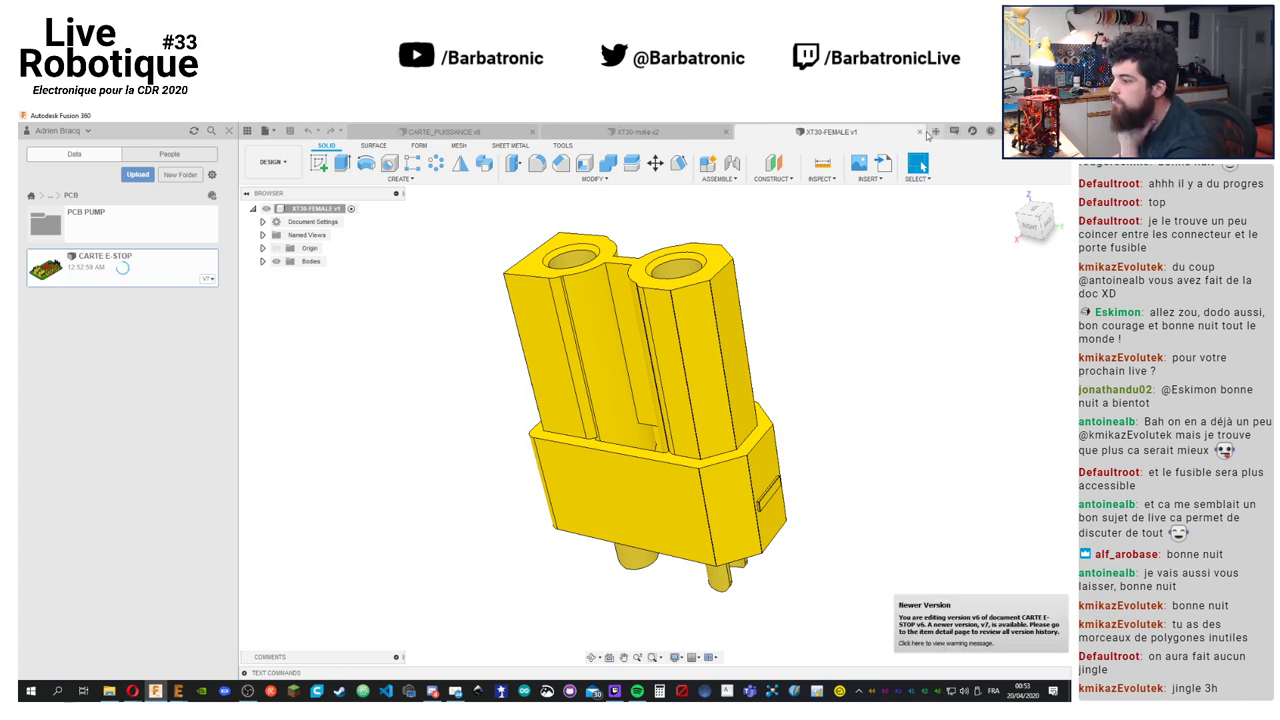
click(937, 131)
click(920, 132)
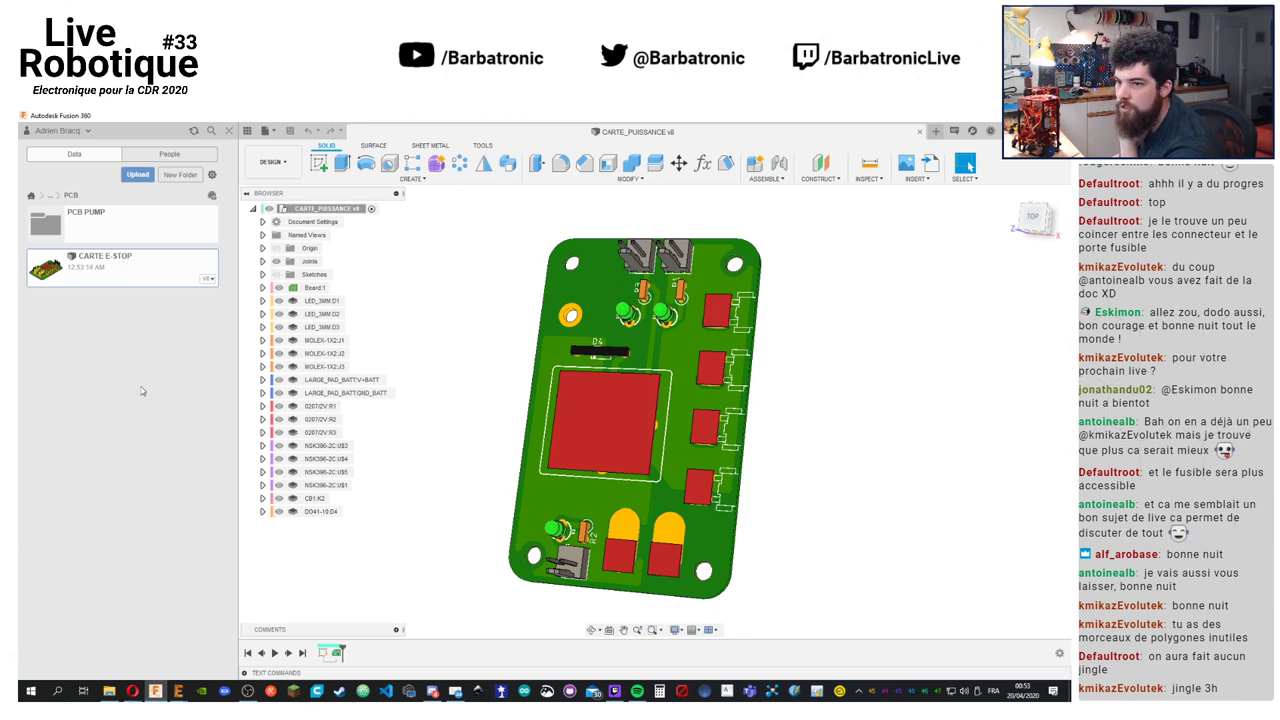
Open the latest CARTE E-STOP design, orbit to inspect its top and underside, then close it
right_click(138, 268)
click(158, 275)
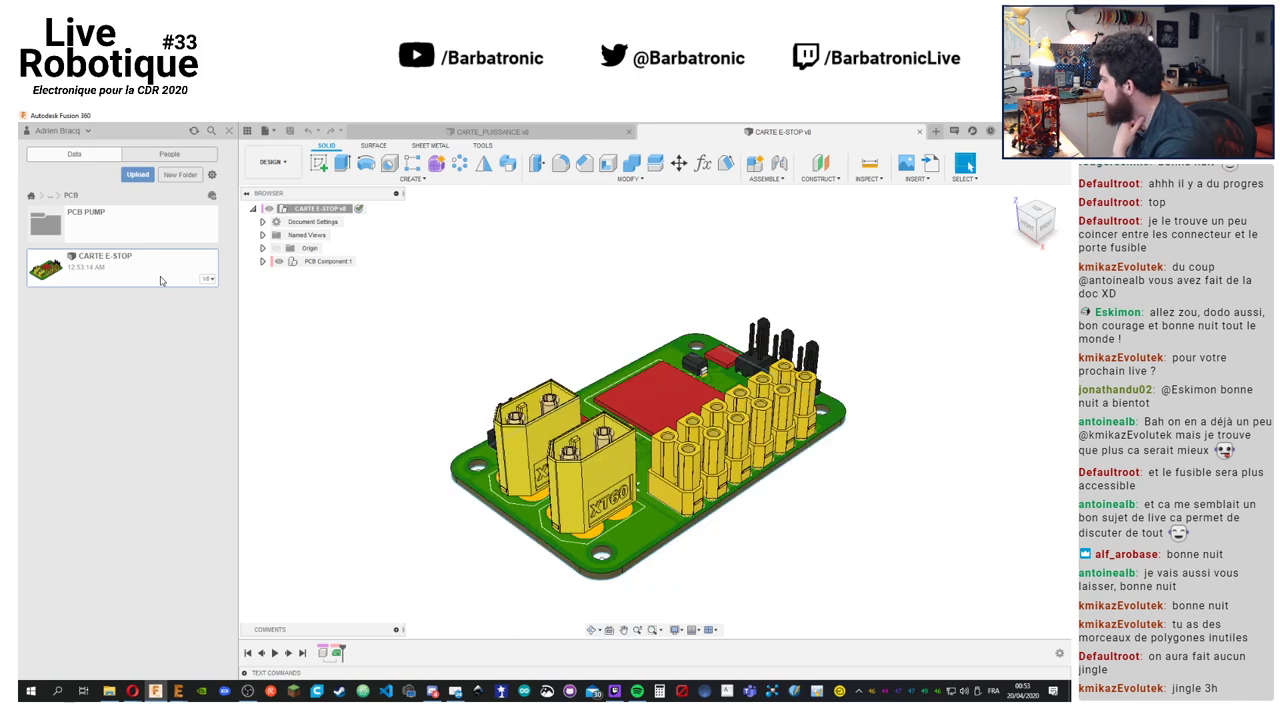
right_click(845, 571)
key(Escape)
shift+middle_drag(837, 506, 854, 600)
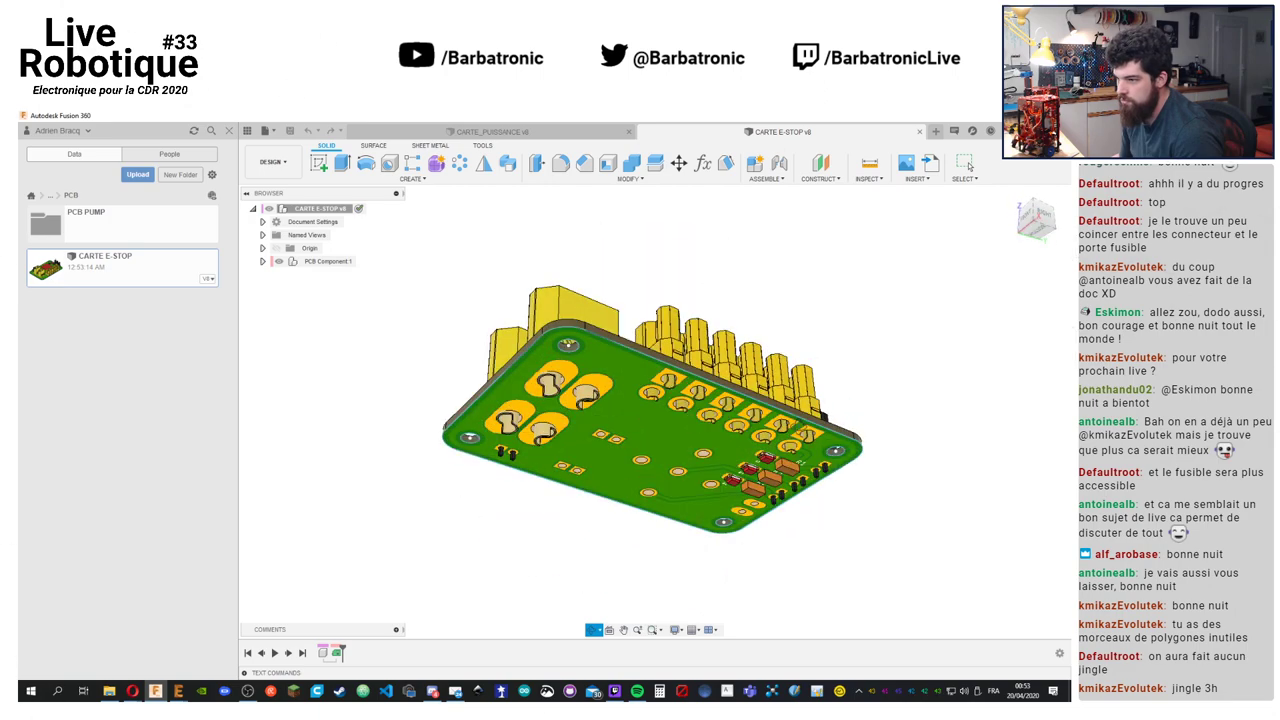
shift+middle_drag(850, 470, 717, 534)
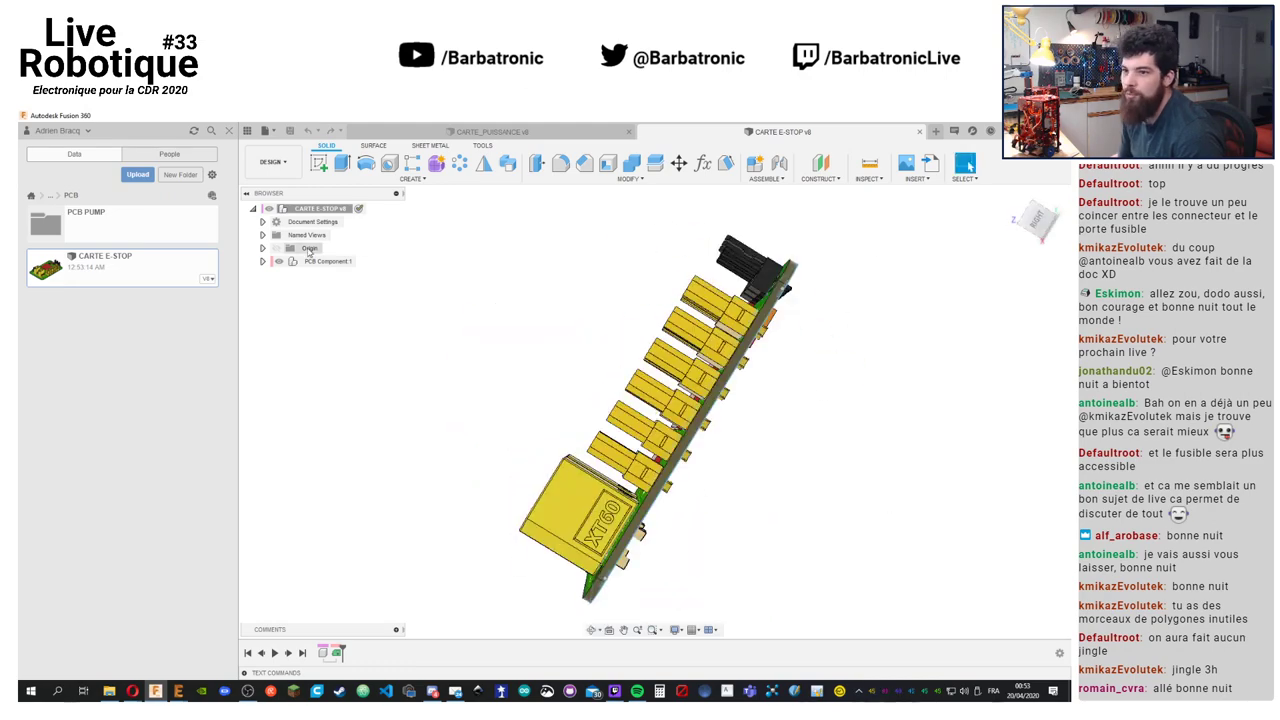
click(919, 131)
Back in EAGLE, save the CARTE E-STOP board with Ctrl+S and push it to Fusion 360
key(alt+Tab)
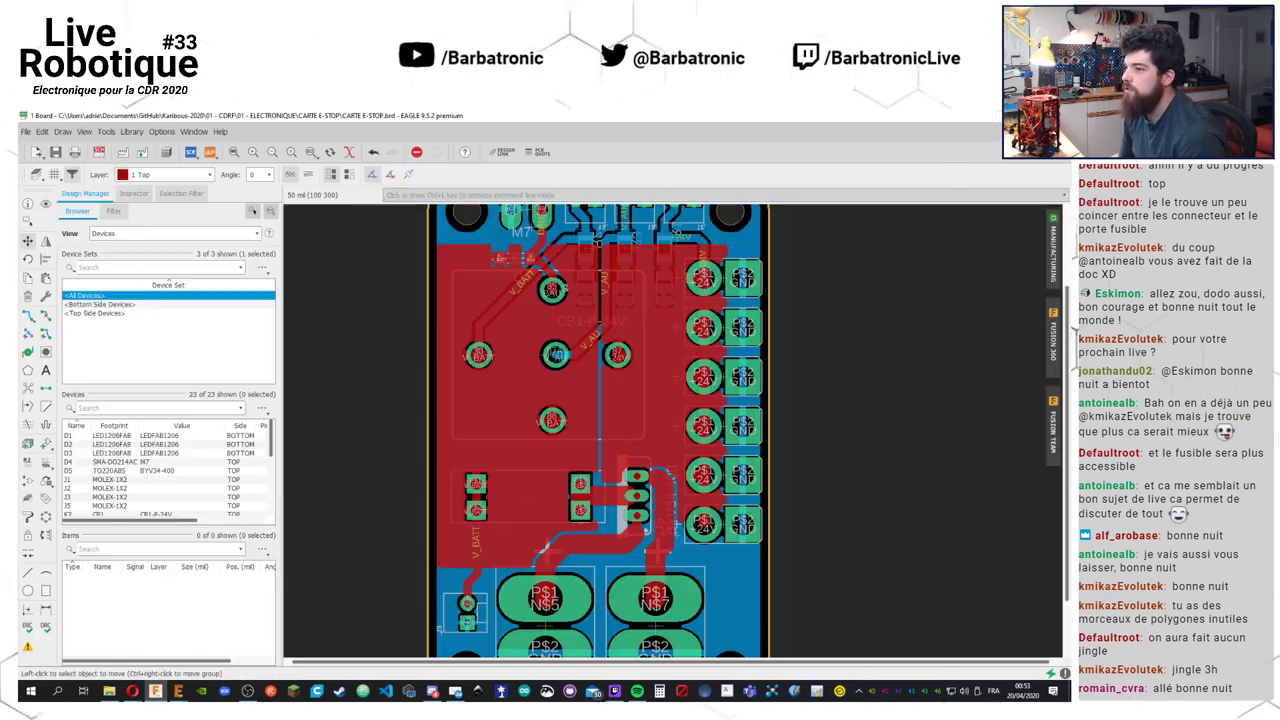
key(ctrl+s)
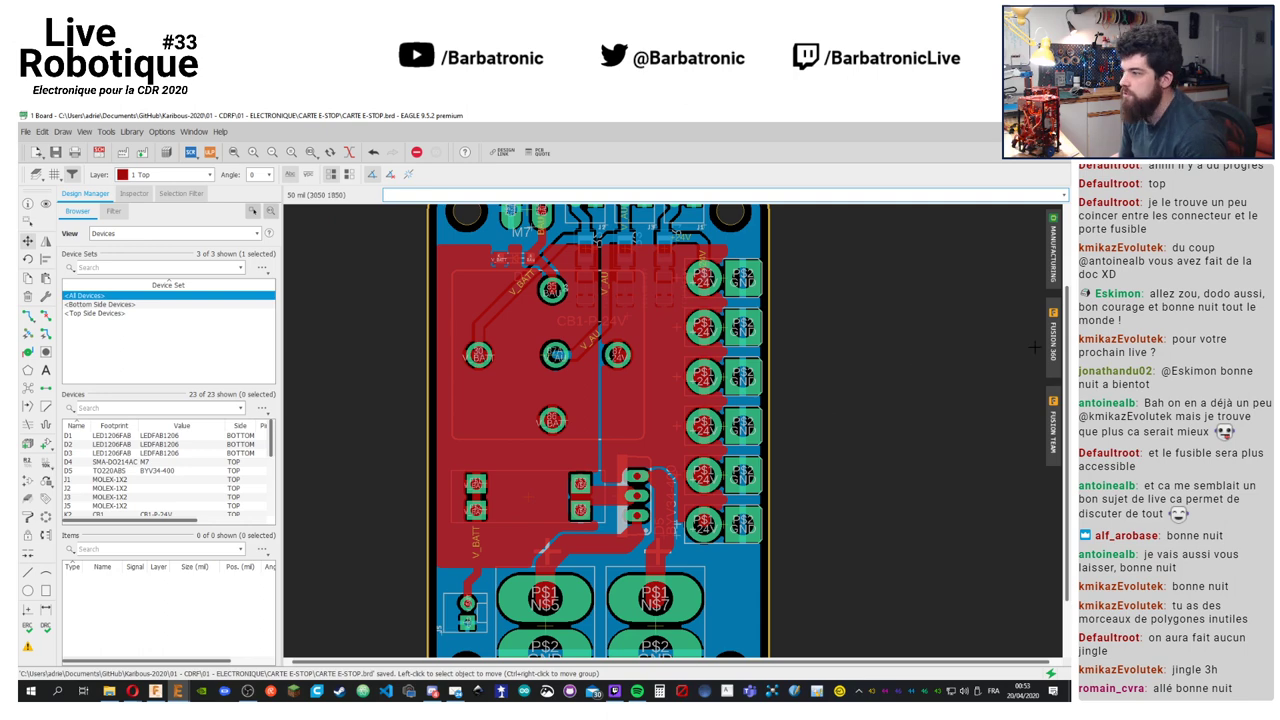
click(1052, 340)
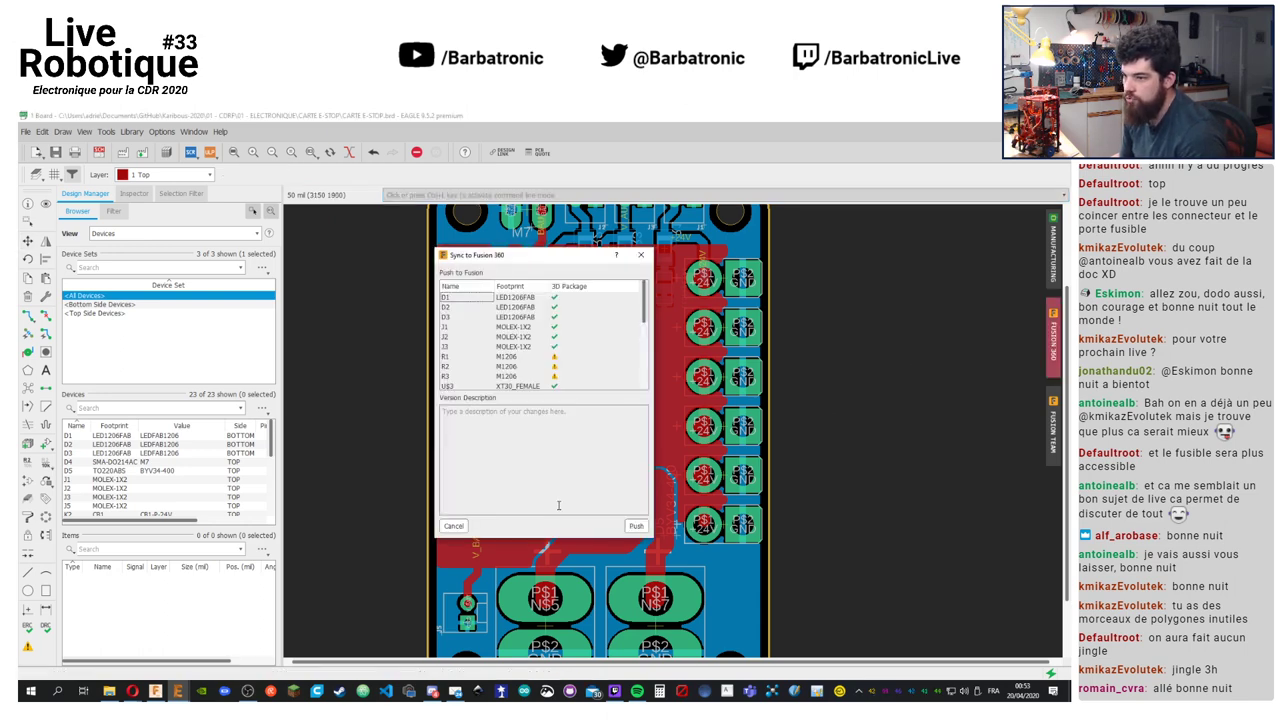
click(633, 528)
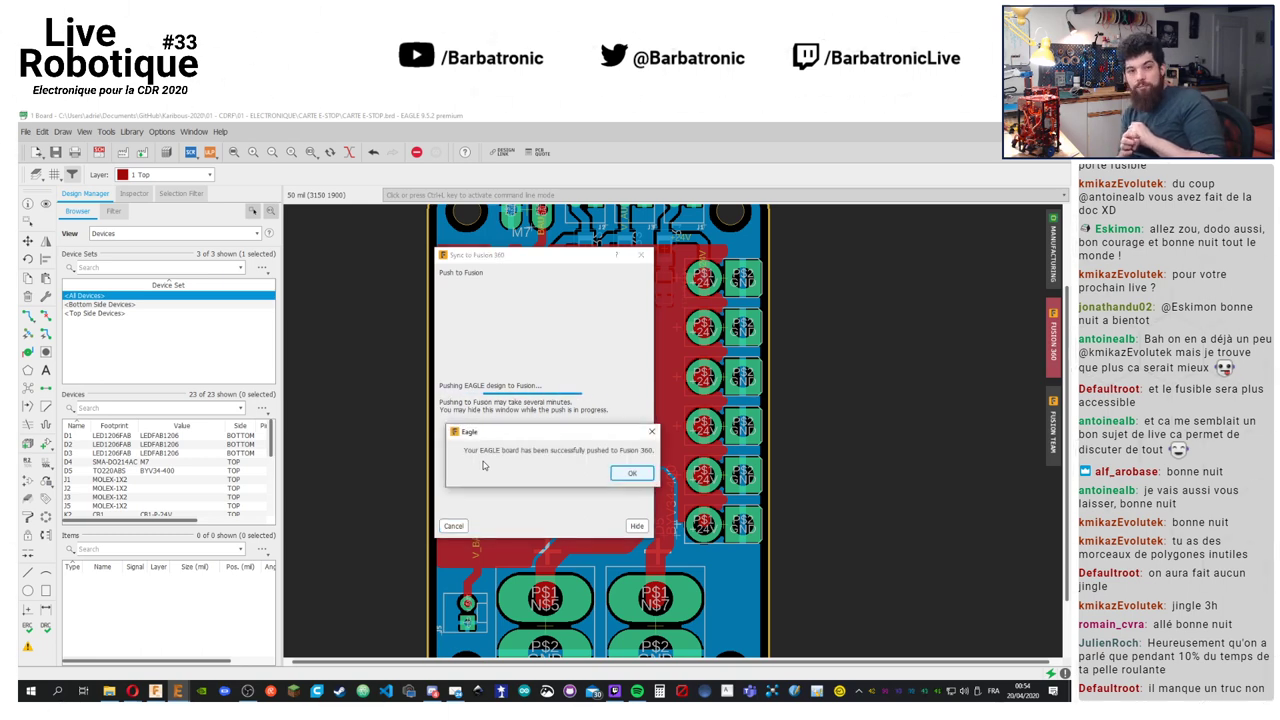
Confirm the push success message and close the Sync to Fusion 360 window
click(632, 473)
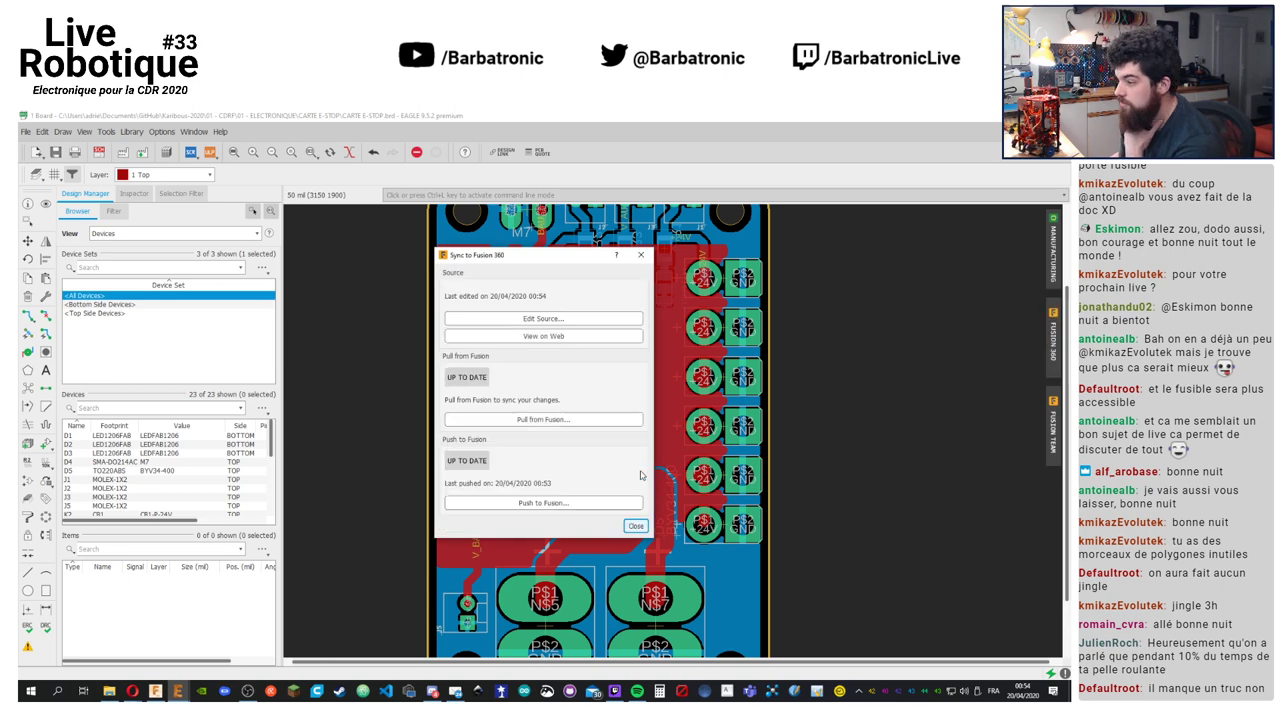
click(637, 527)
click(155, 691)
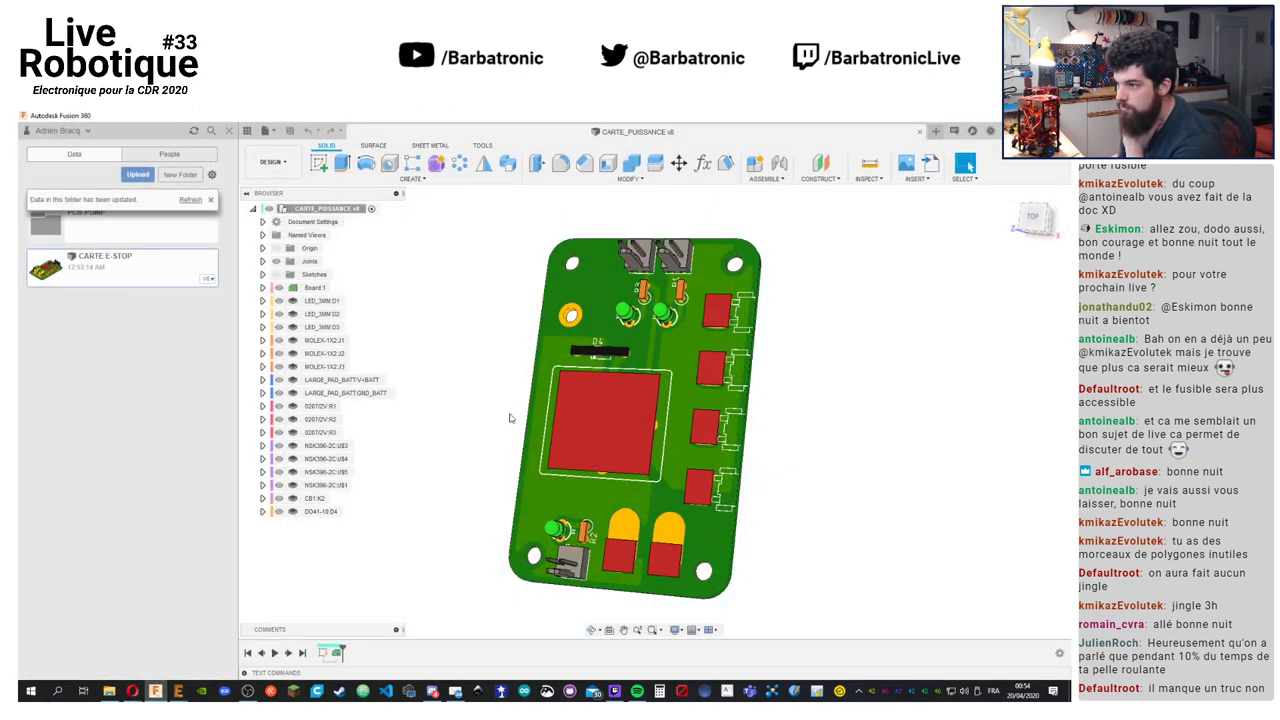
Close the CARTE_PUISSANCE design tab and refresh the Data panel file list
click(919, 131)
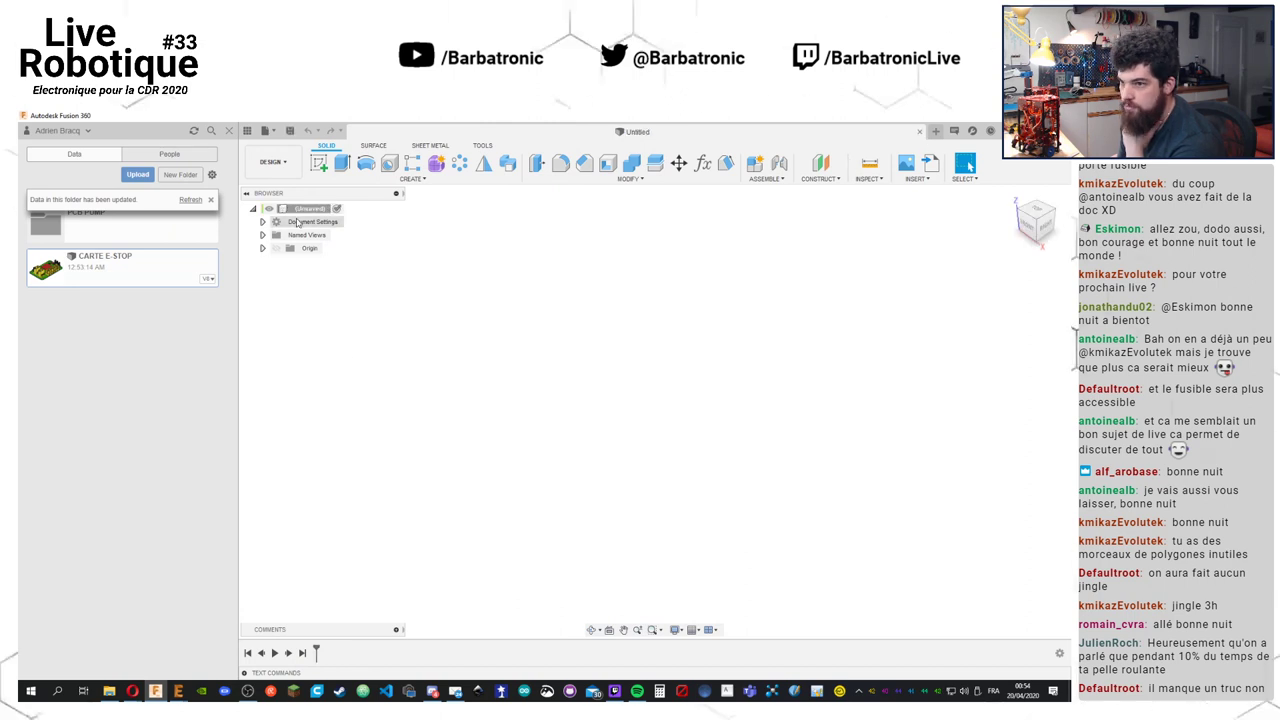
click(190, 199)
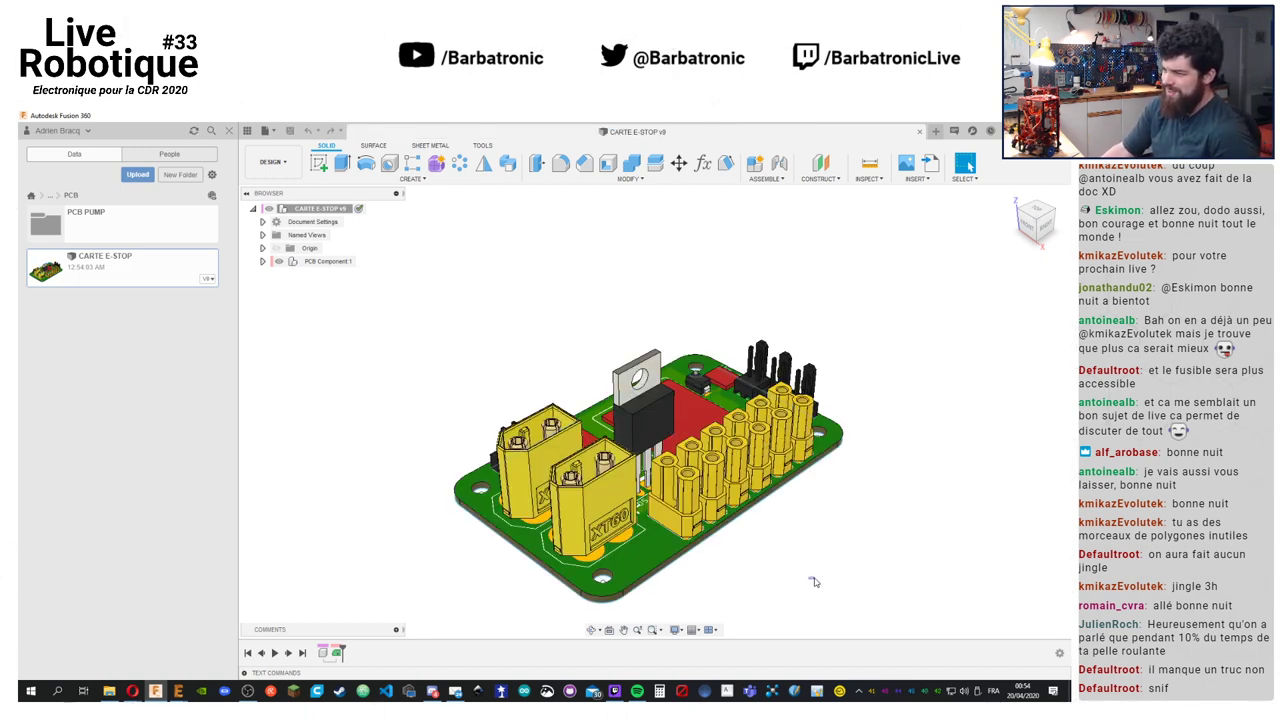
shift+middle_drag(767, 525, 910, 488)
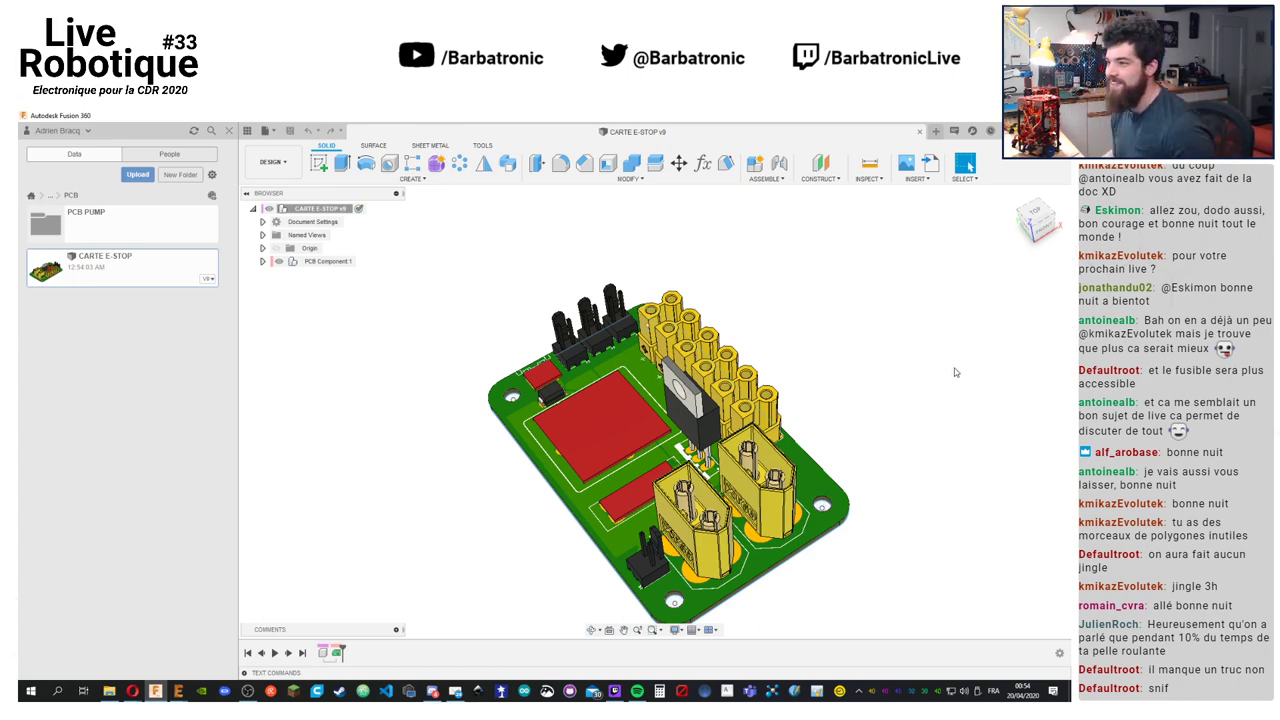
shift+middle_drag(954, 372, 856, 364)
shift+middle_drag(768, 302, 712, 379)
scroll(714, 405, up, 5)
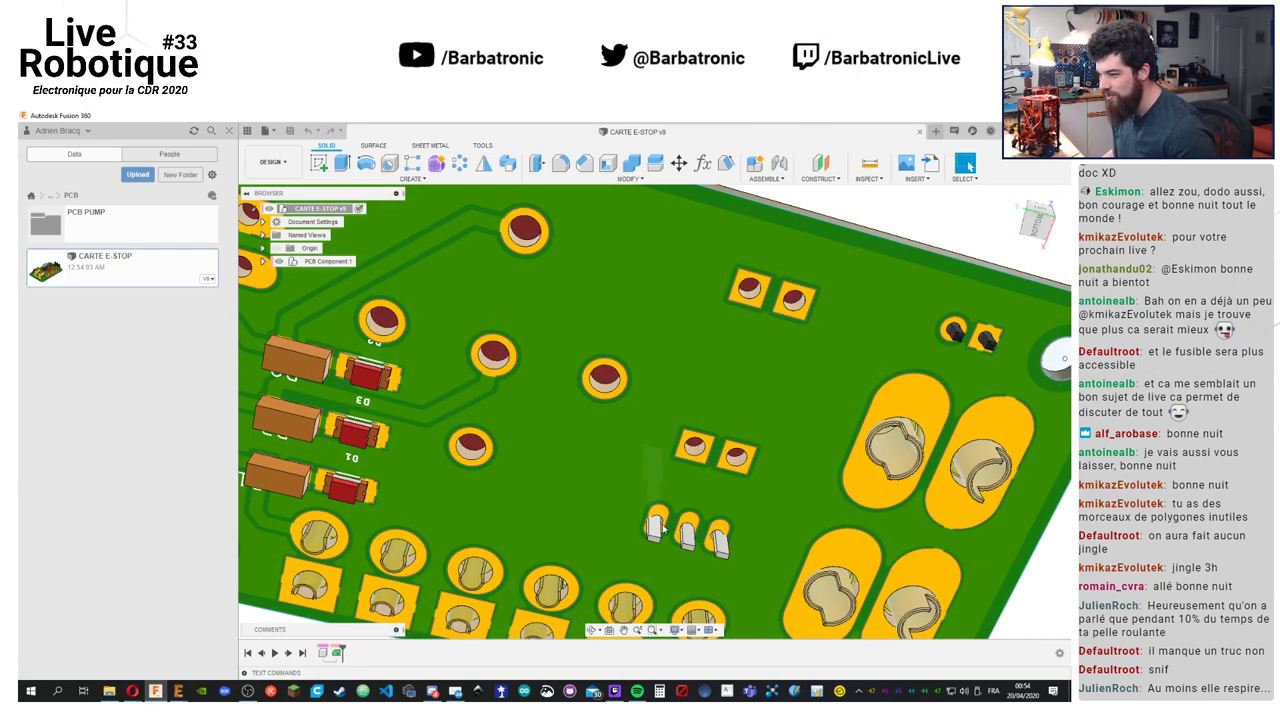
shift+middle_drag(664, 529, 698, 468)
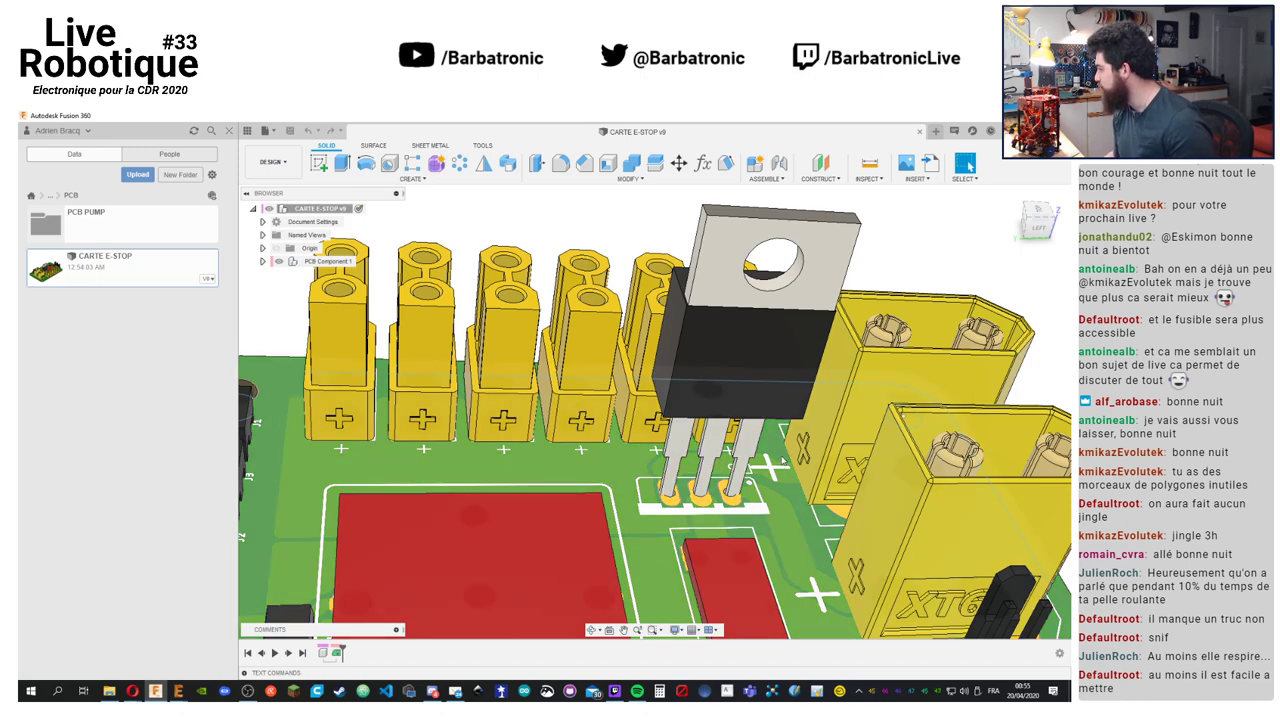
scroll(766, 462, down, 5)
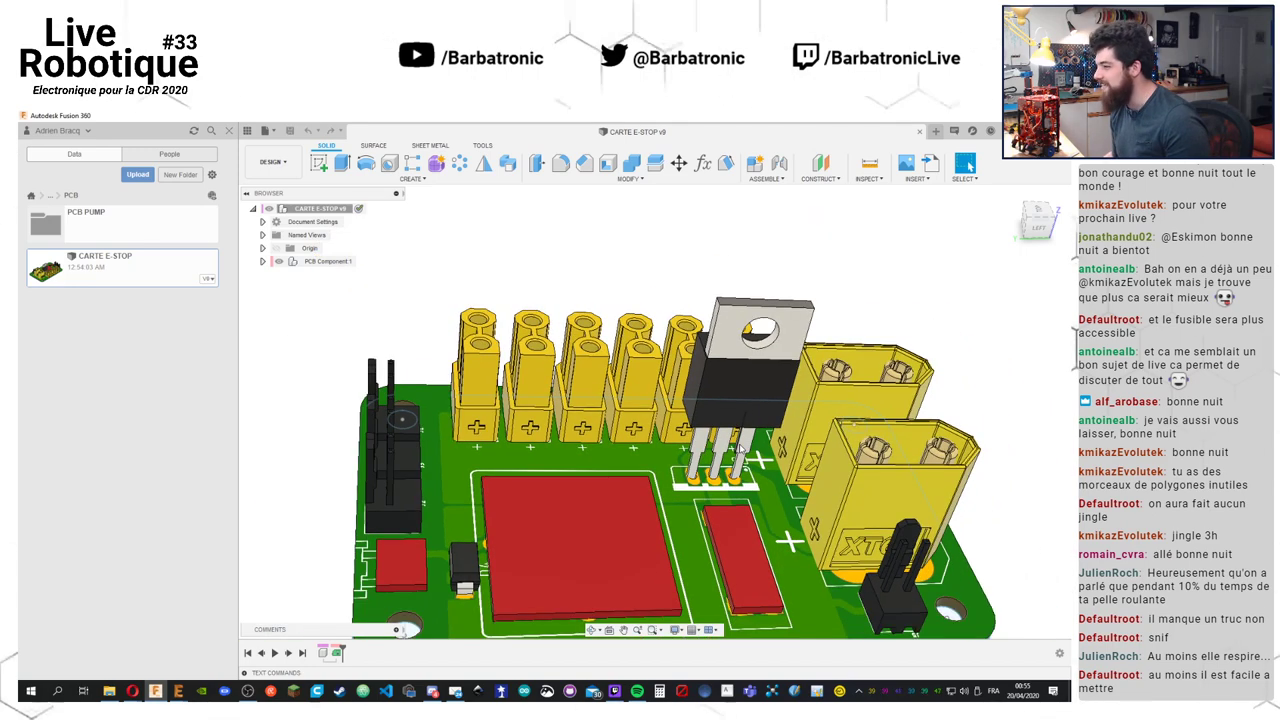
scroll(766, 462, up, 3)
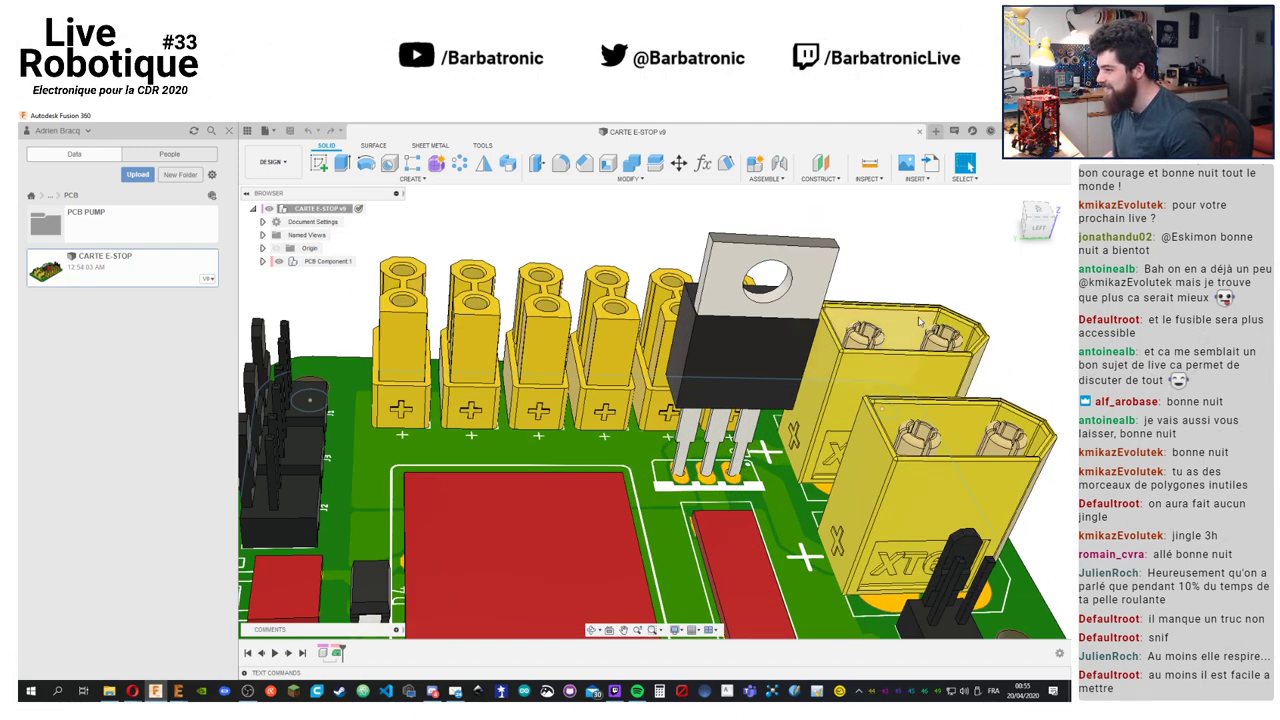
scroll(766, 462, down, 3)
shift+middle_drag(766, 462, 914, 308)
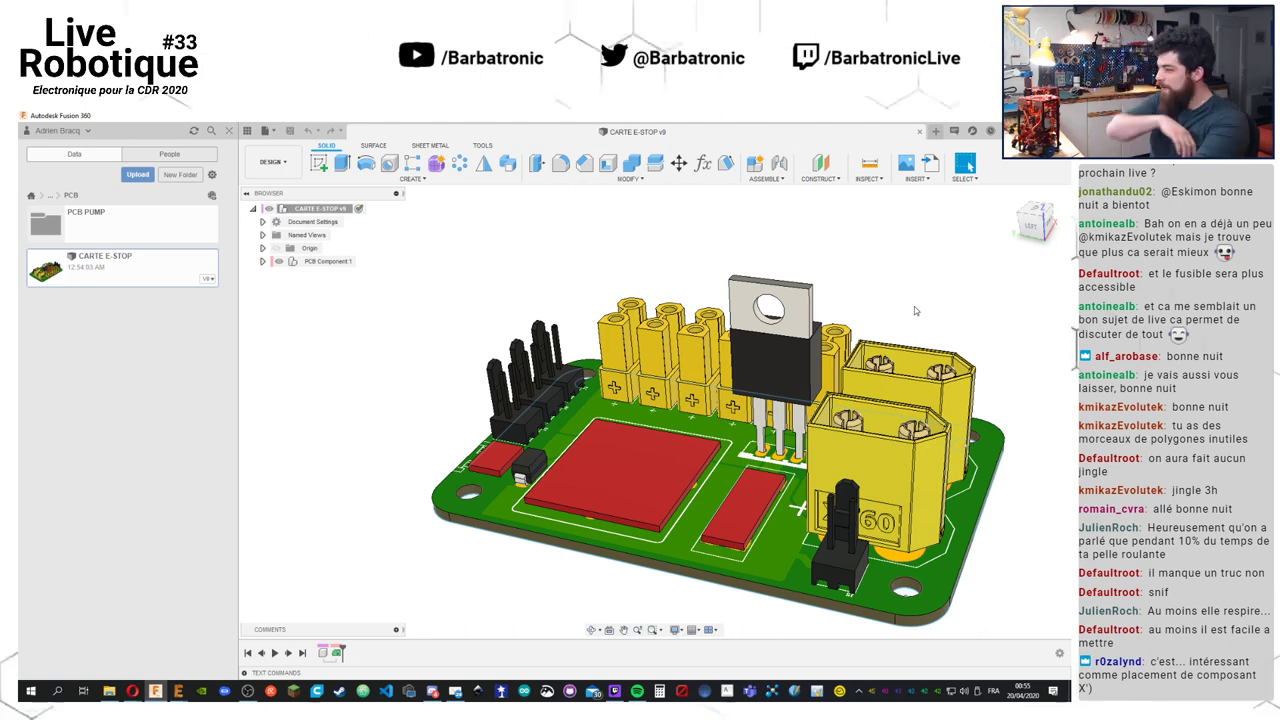
scroll(797, 480, up, 5)
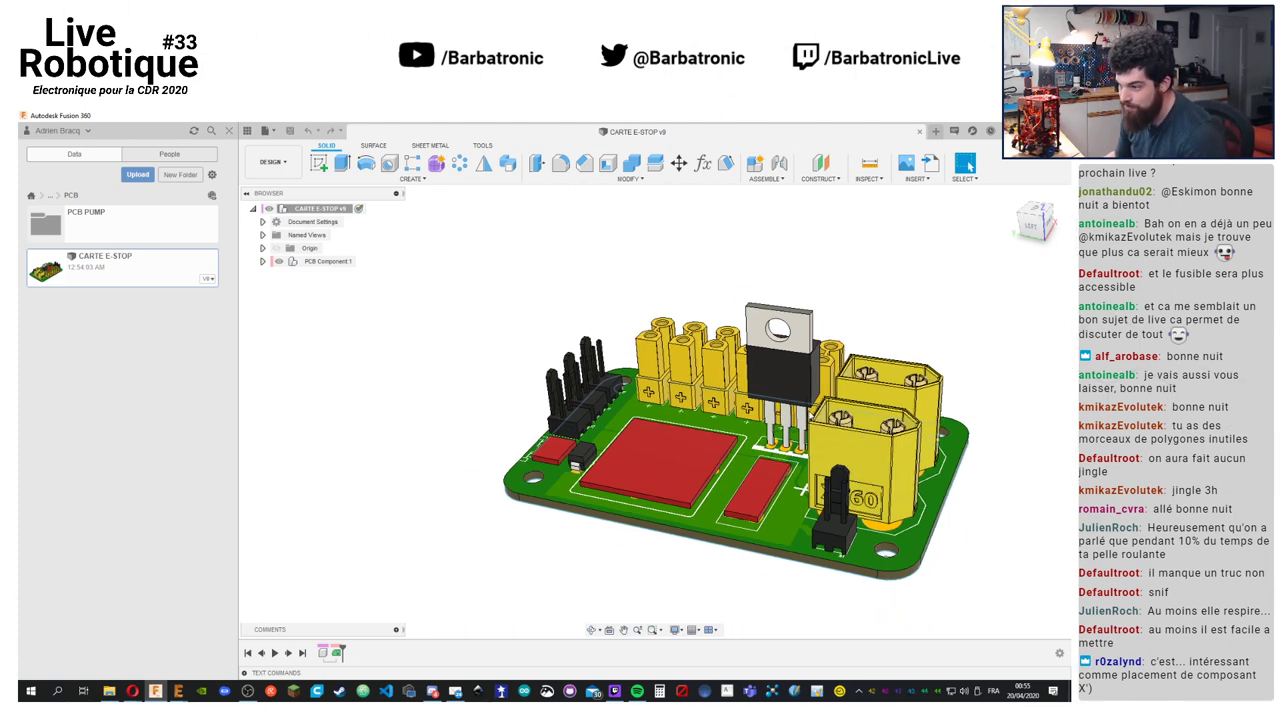
shift+middle_drag(797, 480, 776, 432)
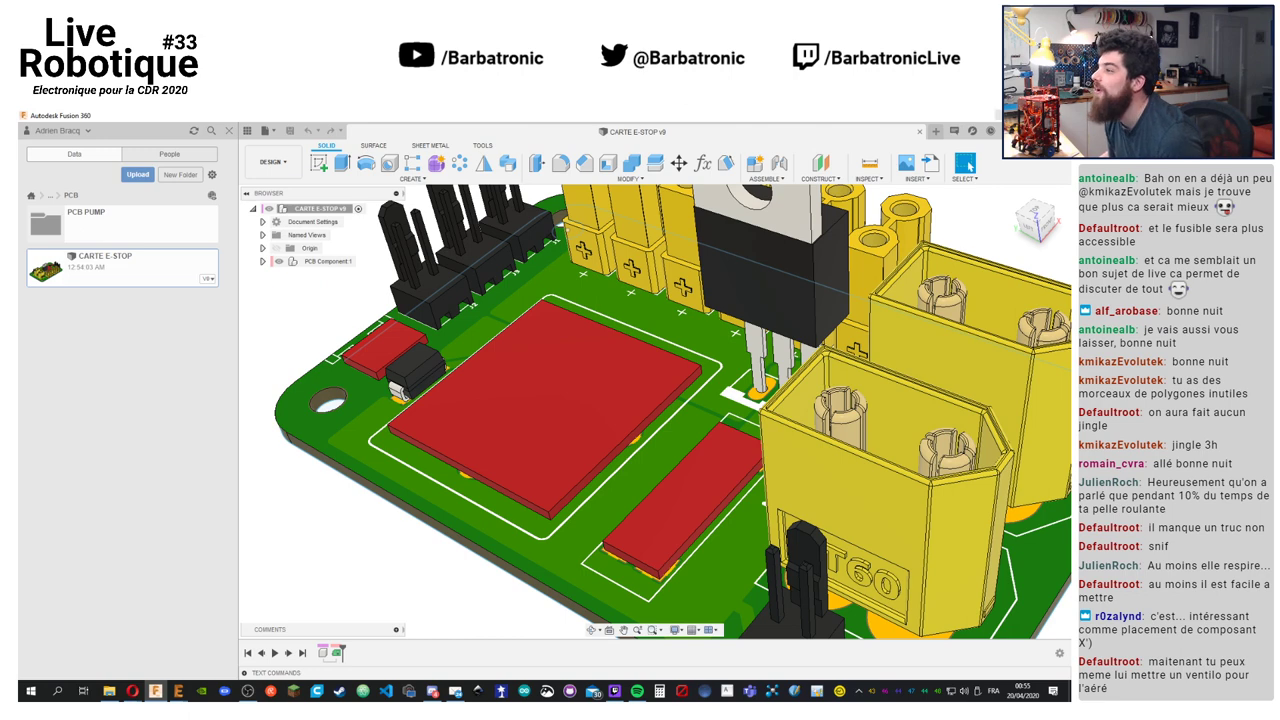
scroll(655, 410, down, 5)
shift+middle_drag(655, 410, 655, 425)
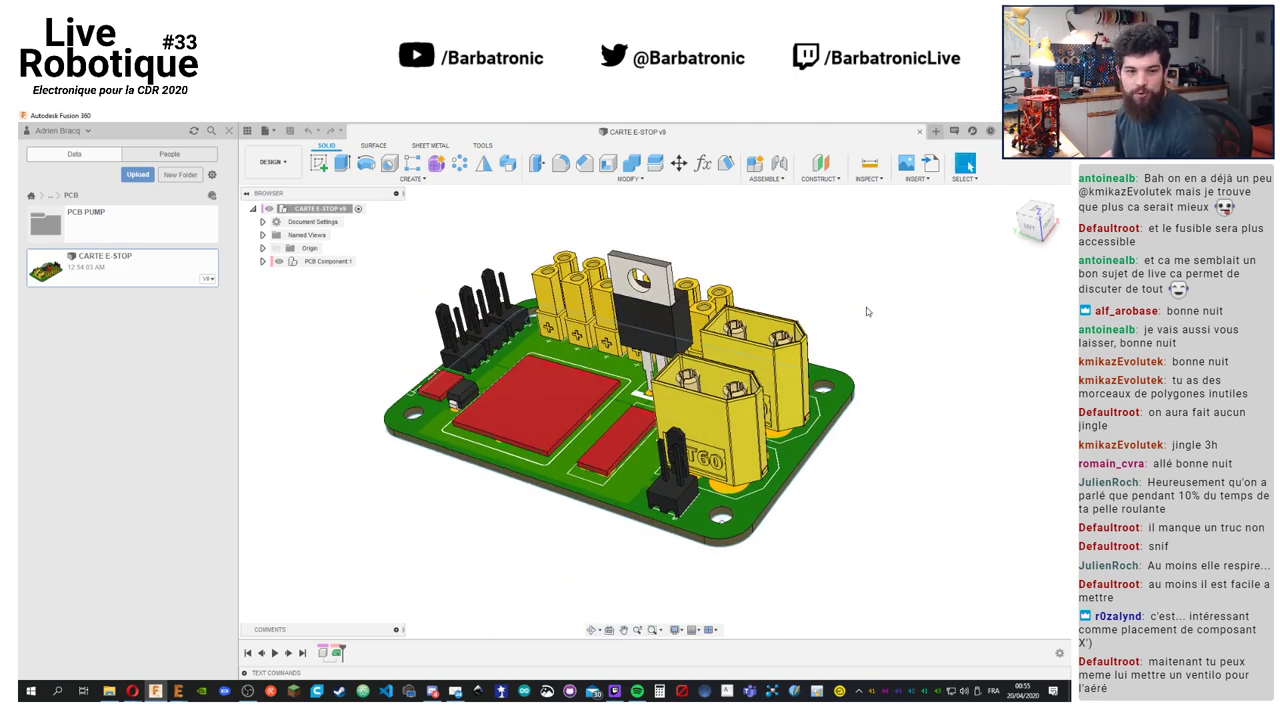